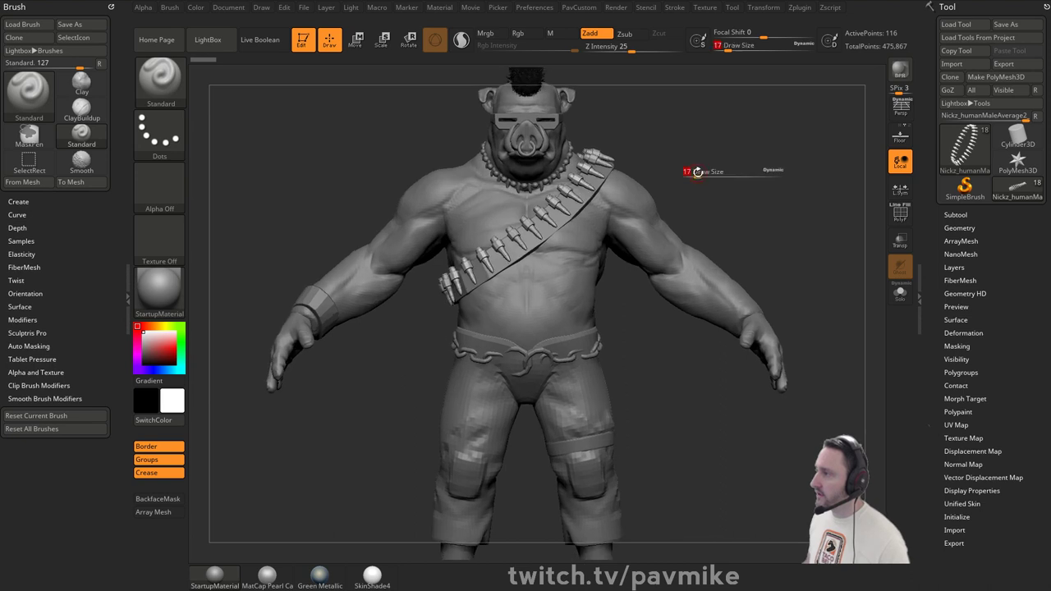
# - Set the brush draw size to 22 and review the QuickSave preferences
pyautogui.moveTo(696, 173); pyautogui.dragTo(700, 173)
pyautogui.press('s')
pyautogui.press('space')
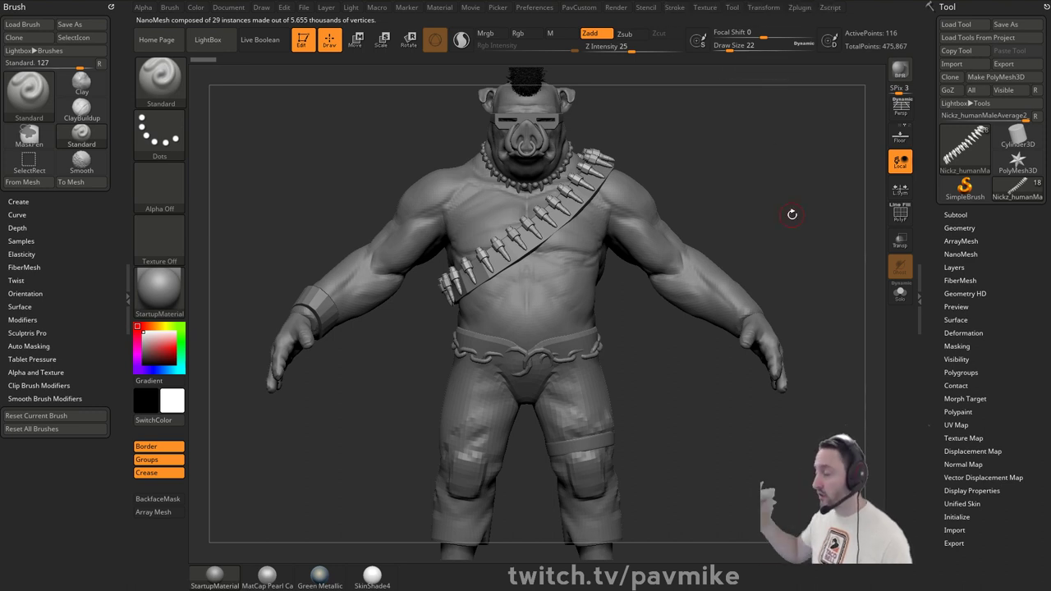
pyautogui.click(531, 8)
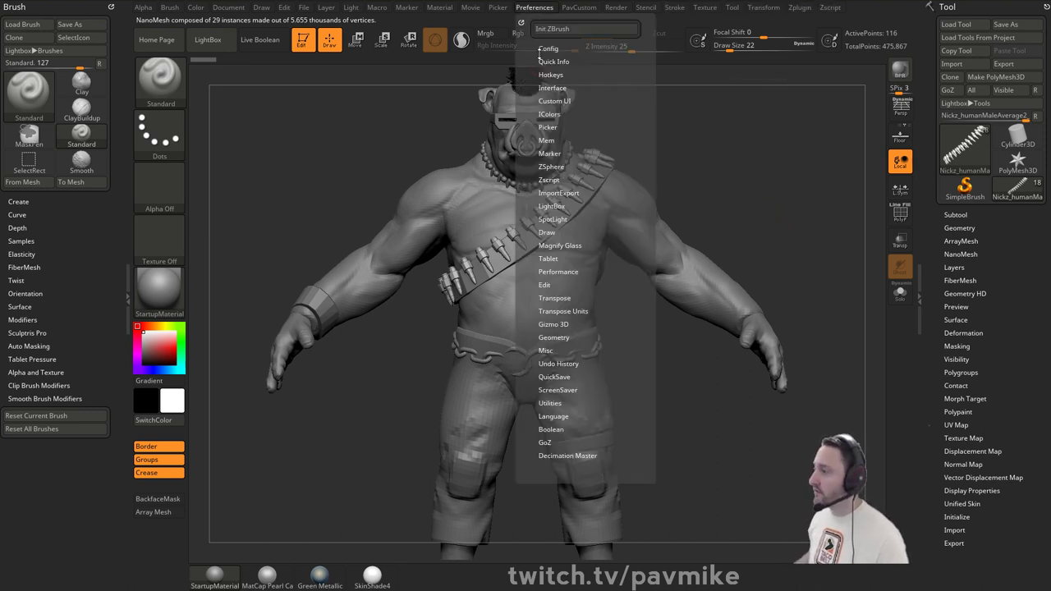
pyautogui.click(553, 378)
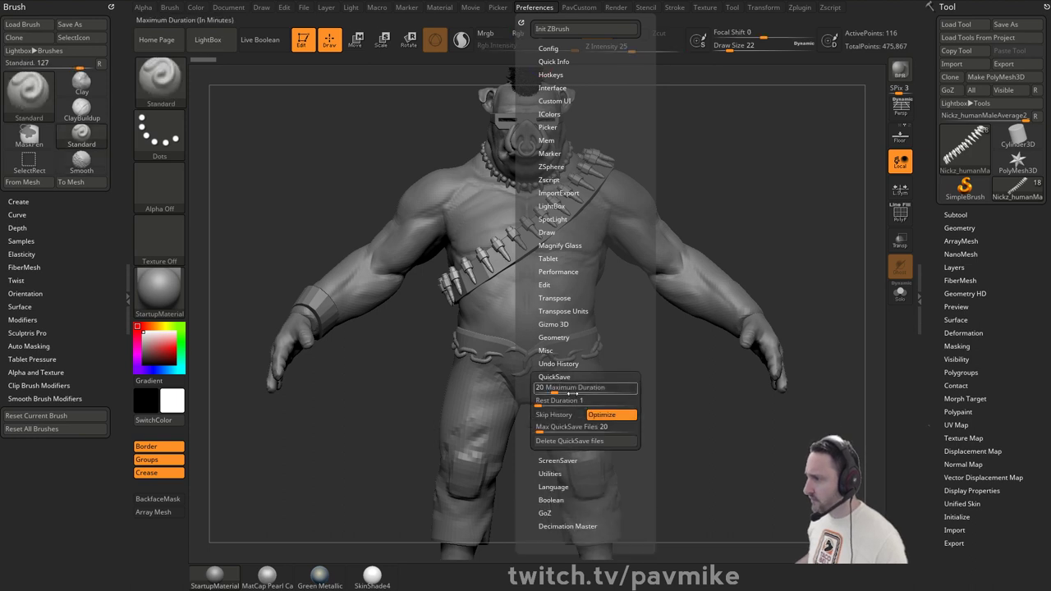
pyautogui.moveTo(753, 201); pyautogui.dragTo(740, 207)
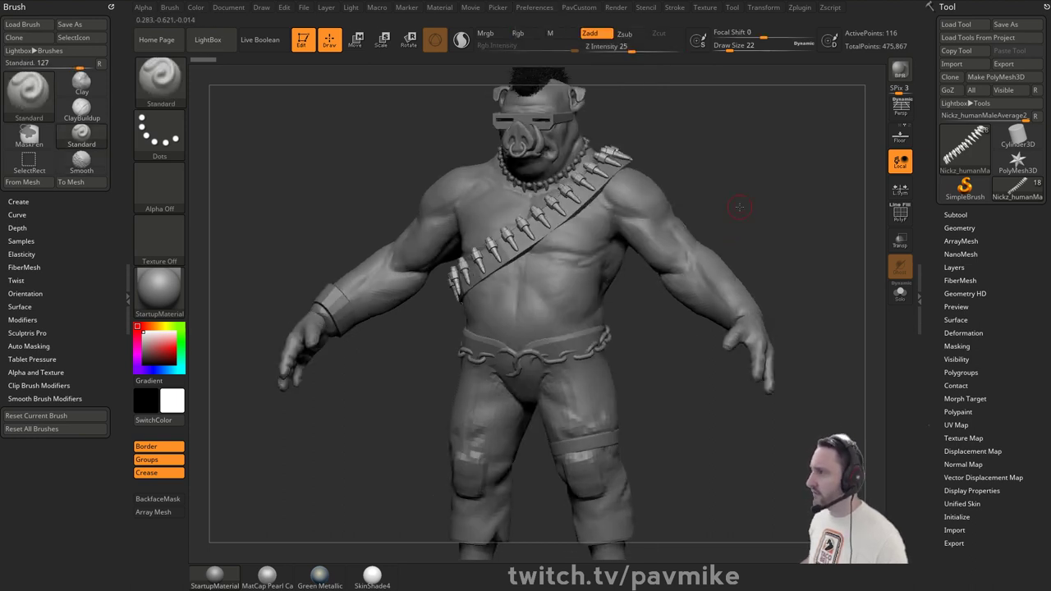
# - Select the body subtool with the Move brush at draw size 149, and bring the Tool palette back into view
pyautogui.moveTo(718, 160)
pyautogui.keyDown('shift'); pyautogui.mouseDown()
pyautogui.moveTo(729, 148)
pyautogui.moveTo(727, 171)
pyautogui.moveTo(744, 169)
pyautogui.mouseUp(); pyautogui.keyUp('shift')
pyautogui.keyDown('alt'); pyautogui.click(632, 201); pyautogui.keyUp('alt')
pyautogui.press('s')
pyautogui.press('b')
pyautogui.press('m')
pyautogui.press('v')
pyautogui.press('s')
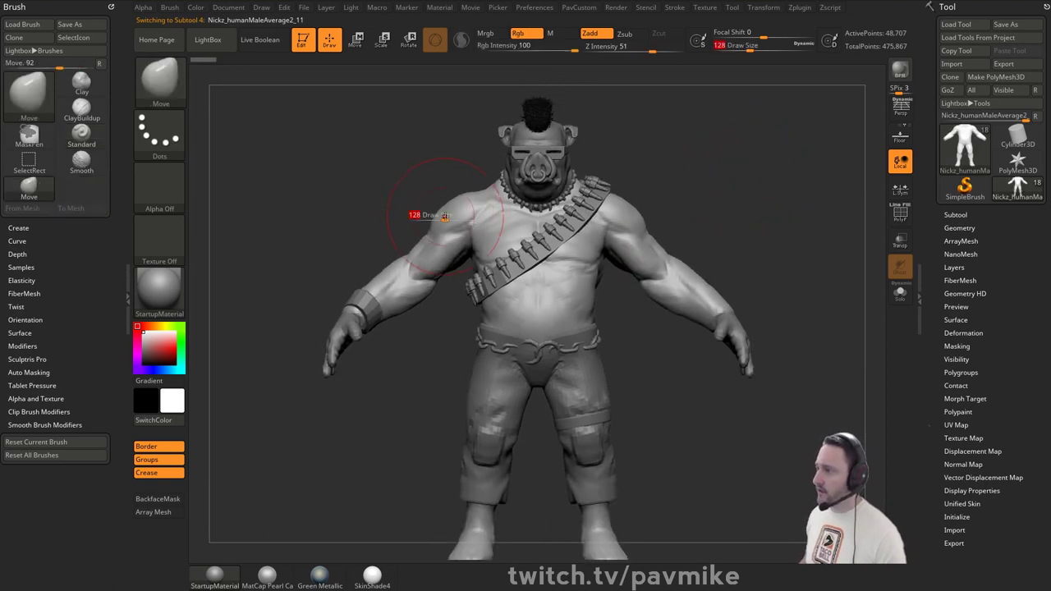
pyautogui.moveTo(456, 215); pyautogui.dragTo(453, 215)
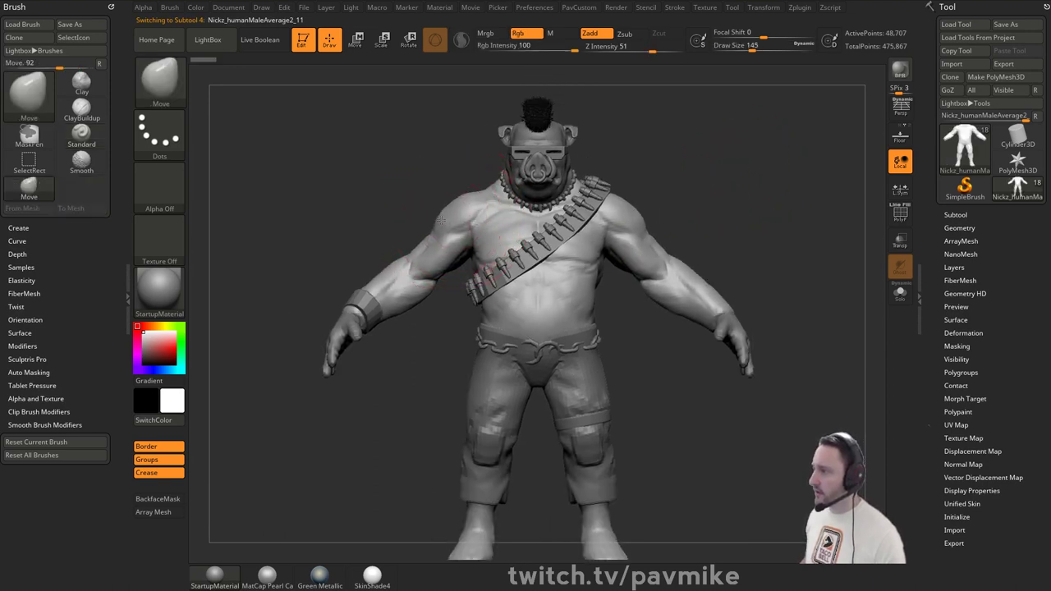
pyautogui.press('s')
pyautogui.moveTo(446, 230); pyautogui.dragTo(448, 230)
pyautogui.moveTo(440, 233); pyautogui.dragTo(443, 227)
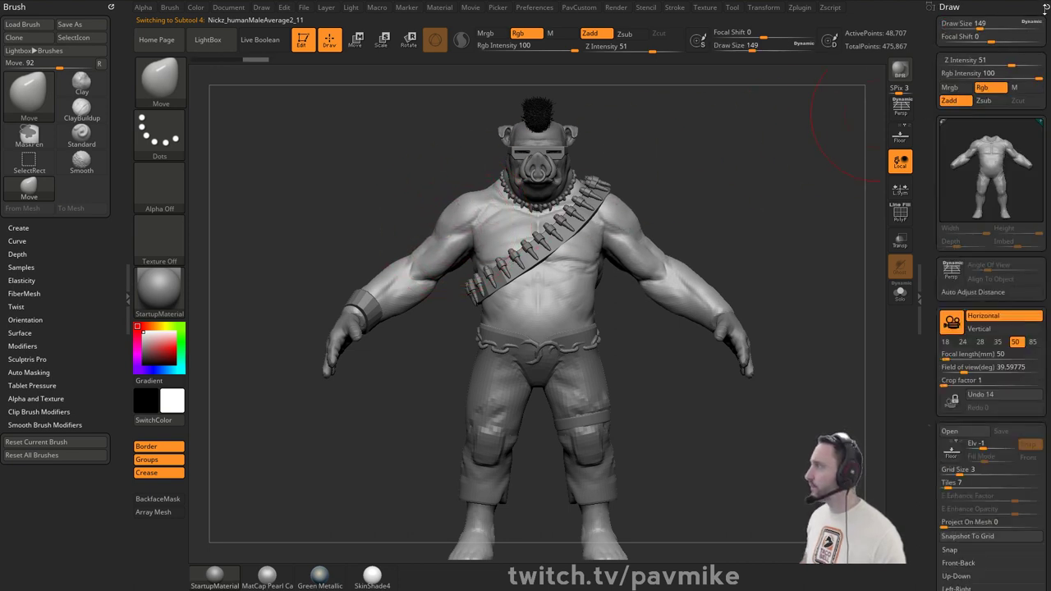
pyautogui.click(1043, 6)
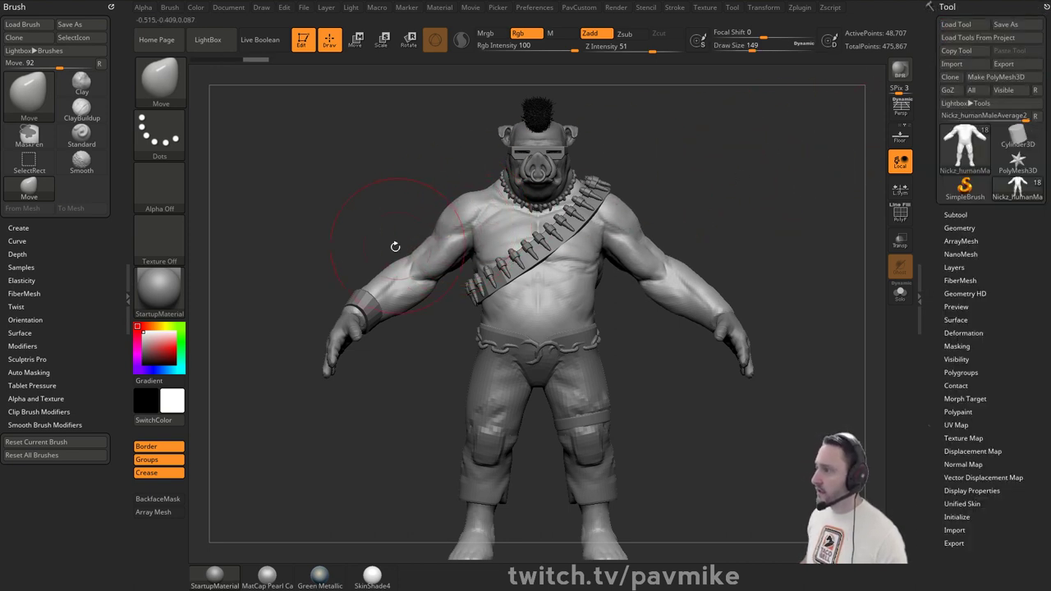
# - Adjust the shoulders and torso with the Move brush, and isolate the body subtool
pyautogui.moveTo(433, 223); pyautogui.dragTo(568, 326)
pyautogui.keyDown('shift'); pyautogui.moveTo(758, 267); pyautogui.dragTo(821, 263); pyautogui.keyUp('shift')
pyautogui.click(899, 293)
pyautogui.keyDown('alt'); pyautogui.moveTo(781, 293); pyautogui.dragTo(768, 212); pyautogui.keyUp('alt')
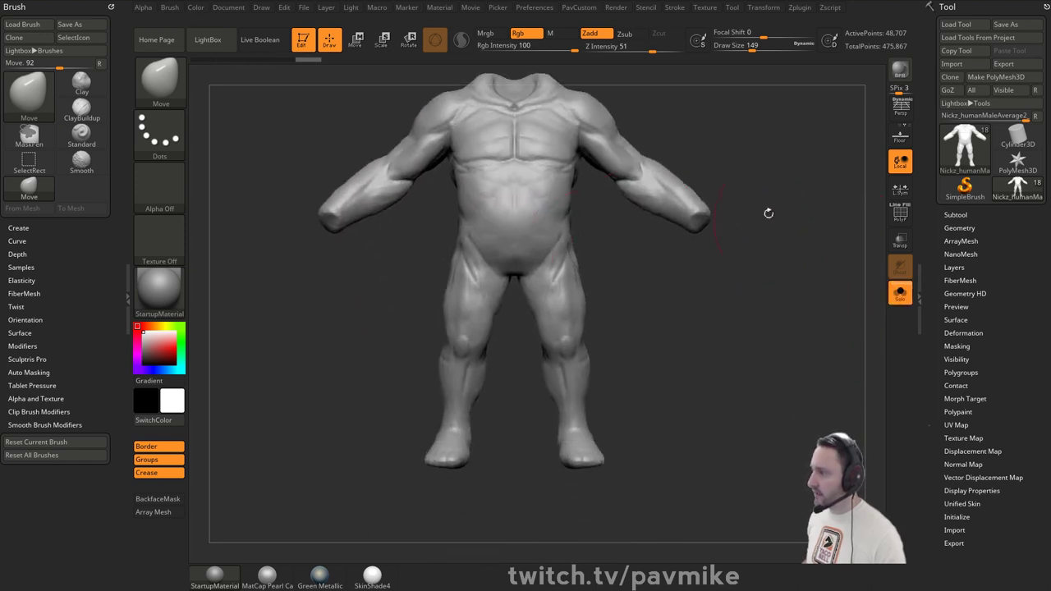
# - Reshape the thighs and lower legs with the Move brush at draw size 104, and reduce the draw size to 62
pyautogui.press('[')
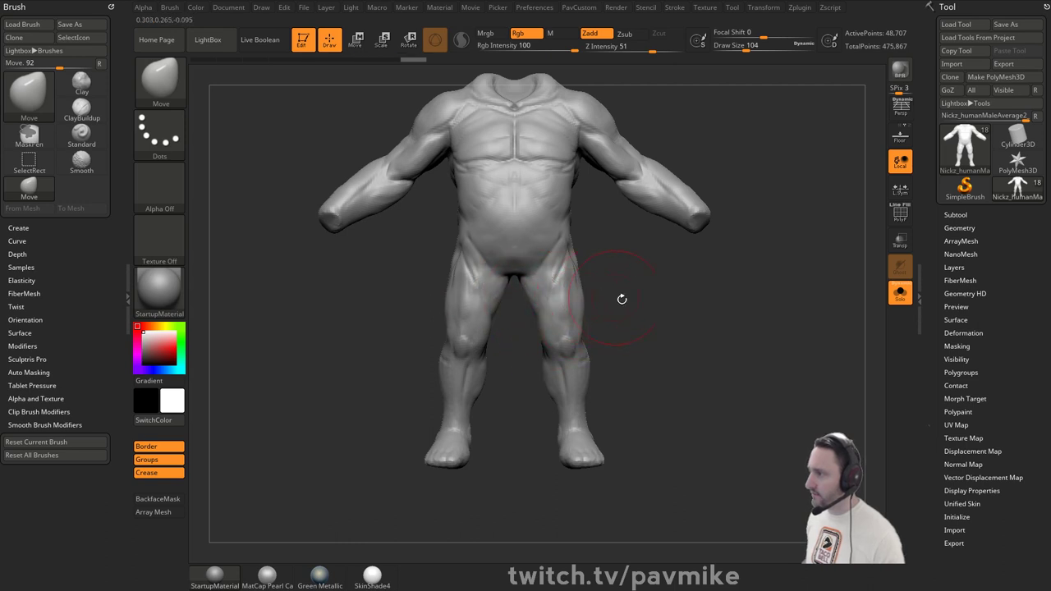
pyautogui.moveTo(619, 298)
pyautogui.keyDown('shift'); pyautogui.mouseDown()
pyautogui.moveTo(633, 312)
pyautogui.moveTo(580, 300)
pyautogui.moveTo(581, 320)
pyautogui.mouseUp(); pyautogui.keyUp('shift')
pyautogui.moveTo(589, 372); pyautogui.dragTo(593, 372)
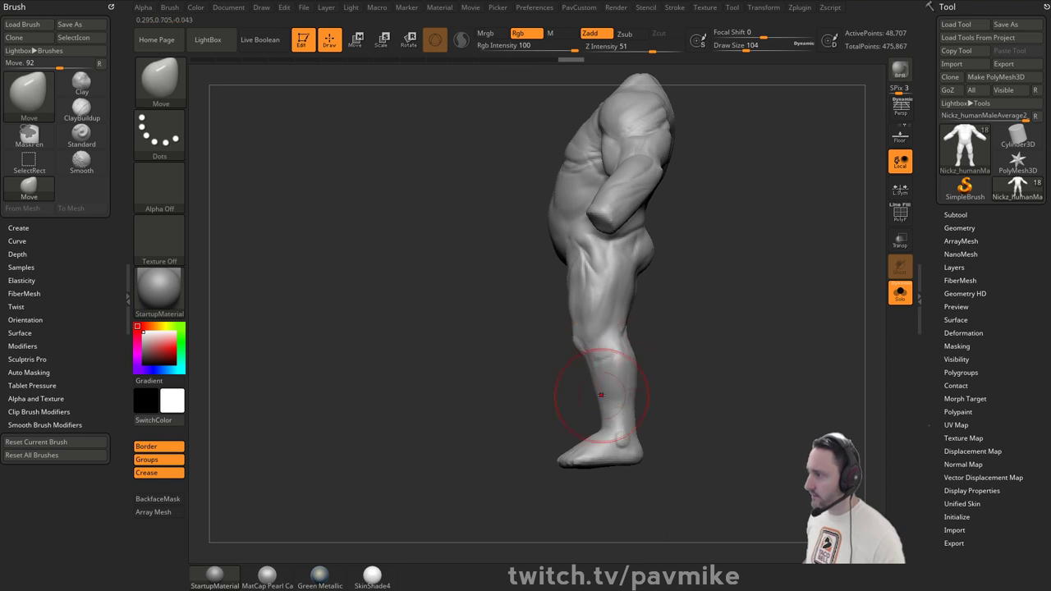
pyautogui.moveTo(604, 409); pyautogui.dragTo(602, 408)
pyautogui.moveTo(698, 398)
pyautogui.mouseDown()
pyautogui.moveTo(739, 392)
pyautogui.moveTo(762, 373)
pyautogui.mouseUp()
pyautogui.press('[')
pyautogui.press('[')
pyautogui.press('[')
pyautogui.press('[')
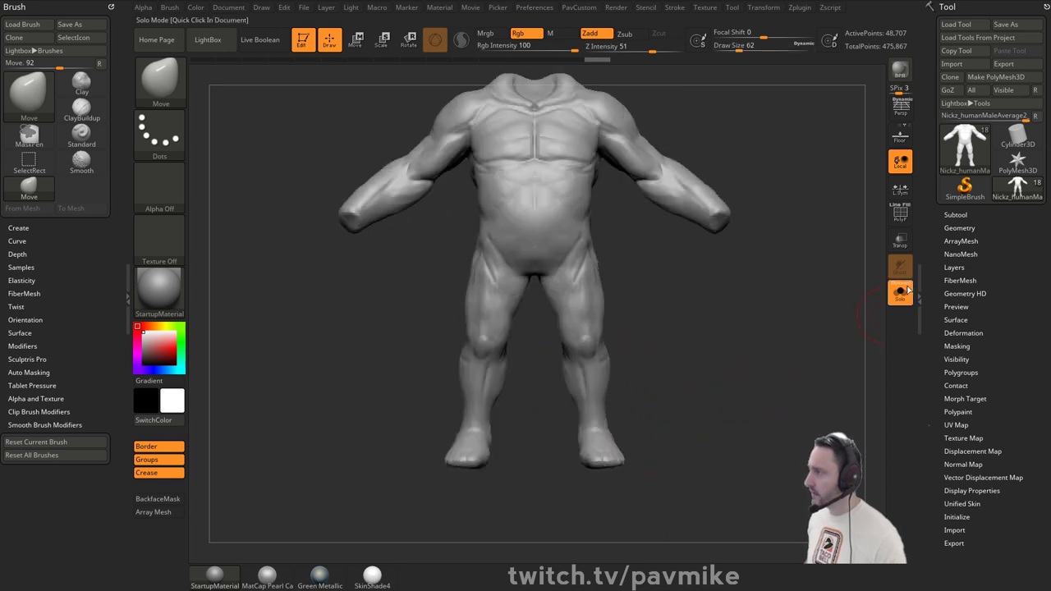
# - Show all the character's subtools again and switch to the Standard brush
pyautogui.click(900, 292)
pyautogui.press('b')
pyautogui.press('s')
pyautogui.press('t')
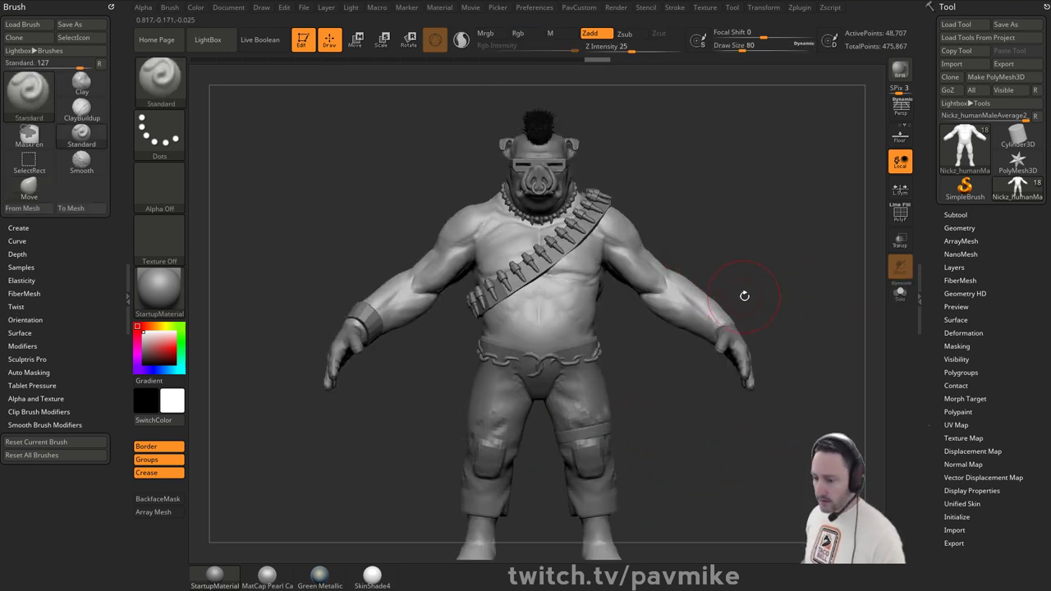
pyautogui.moveTo(743, 295); pyautogui.dragTo(748, 237)
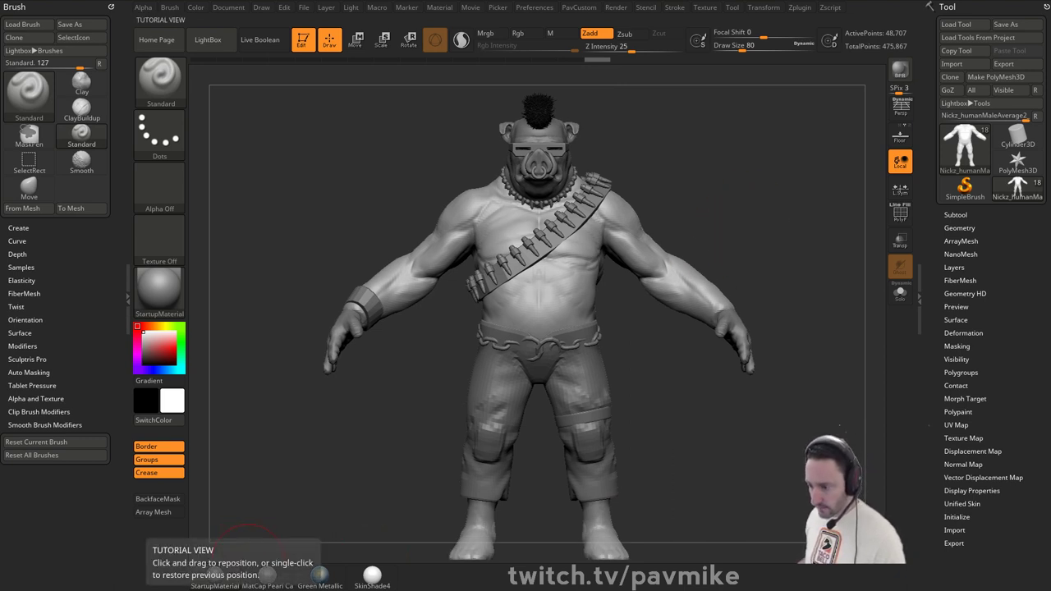
pyautogui.moveTo(687, 238)
pyautogui.mouseDown()
pyautogui.moveTo(779, 242)
pyautogui.moveTo(668, 277)
pyautogui.moveTo(759, 261)
pyautogui.mouseUp()
# - Reshape the upper arm and forearm with the Move brush from the side and back
pyautogui.press('b')
pyautogui.press('m')
pyautogui.press('v')
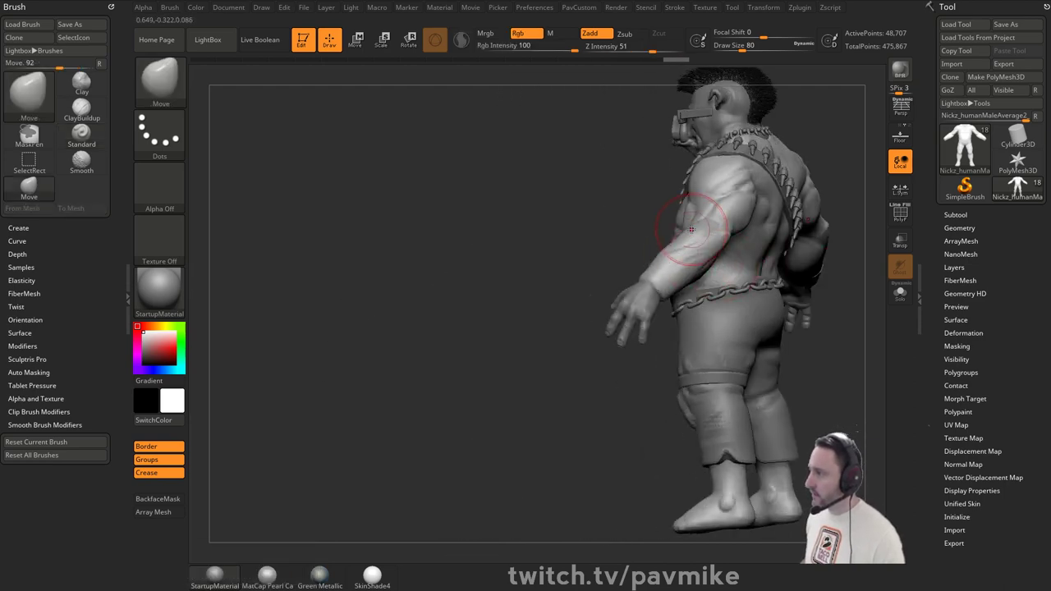
pyautogui.moveTo(601, 248)
pyautogui.mouseDown()
pyautogui.moveTo(672, 228)
pyautogui.moveTo(698, 252)
pyautogui.moveTo(801, 215)
pyautogui.mouseUp()
pyautogui.press(']')
pyautogui.moveTo(728, 249)
pyautogui.mouseDown()
pyautogui.moveTo(719, 243)
pyautogui.moveTo(729, 233)
pyautogui.moveTo(811, 195)
pyautogui.moveTo(718, 220)
pyautogui.mouseUp()
pyautogui.press('[')
pyautogui.moveTo(679, 253)
pyautogui.mouseDown()
pyautogui.moveTo(668, 249)
pyautogui.moveTo(666, 224)
pyautogui.mouseUp()
# - Build up muscle volume on the arms and upper back with the Clay brush, varying the draw size between 59 and 23
pyautogui.press('b')
pyautogui.press('c')
pyautogui.press('l')
pyautogui.moveTo(777, 165)
pyautogui.keyDown('alt'); pyautogui.mouseDown()
pyautogui.moveTo(793, 172)
pyautogui.moveTo(751, 185)
pyautogui.mouseUp(); pyautogui.keyUp('alt')
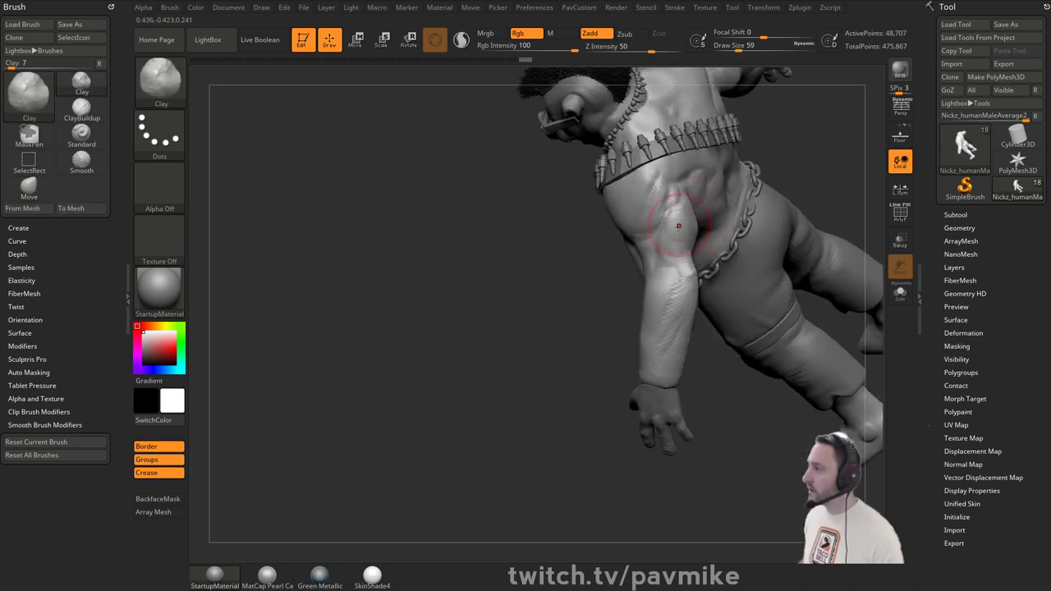
pyautogui.moveTo(557, 285)
pyautogui.mouseDown()
pyautogui.moveTo(802, 153)
pyautogui.moveTo(834, 113)
pyautogui.moveTo(791, 150)
pyautogui.moveTo(690, 199)
pyautogui.mouseUp()
pyautogui.press('[')
pyautogui.press('[')
pyautogui.press('[')
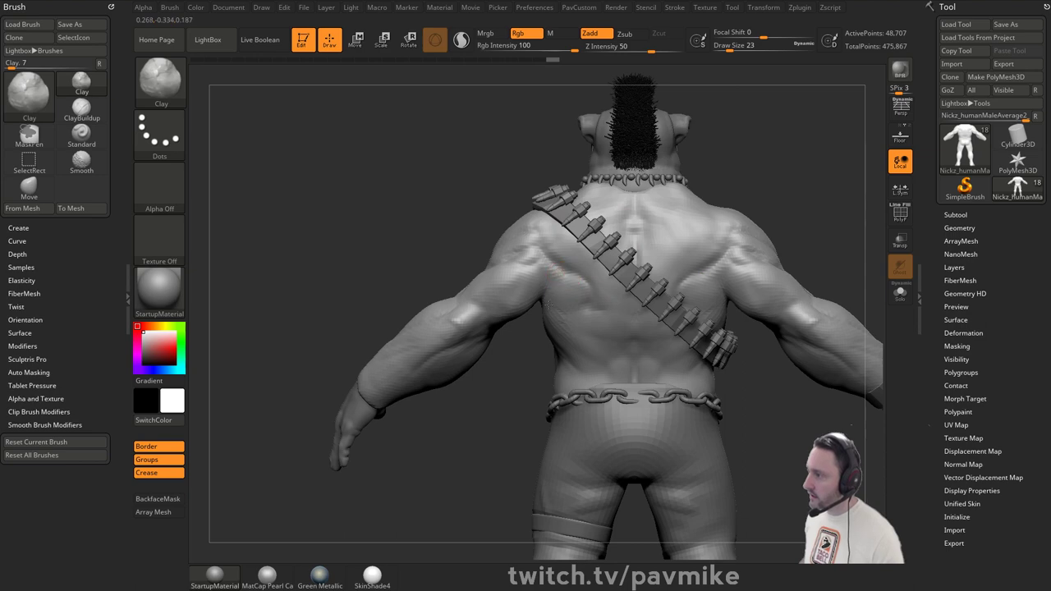
pyautogui.press(']')
pyautogui.press(']')
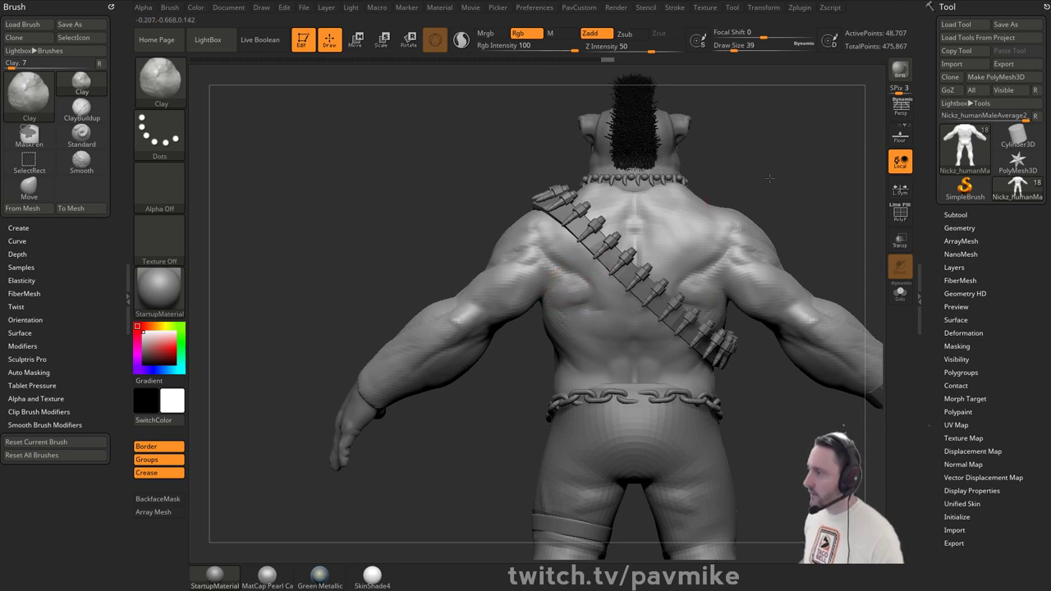
# - Switch to the Standard brush and select the ring subtool at the front of the belt
pyautogui.moveTo(769, 178)
pyautogui.mouseDown()
pyautogui.moveTo(751, 181)
pyautogui.moveTo(809, 176)
pyautogui.moveTo(777, 167)
pyautogui.moveTo(754, 193)
pyautogui.mouseUp()
pyautogui.press('b')
pyautogui.press('s')
pyautogui.press('t')
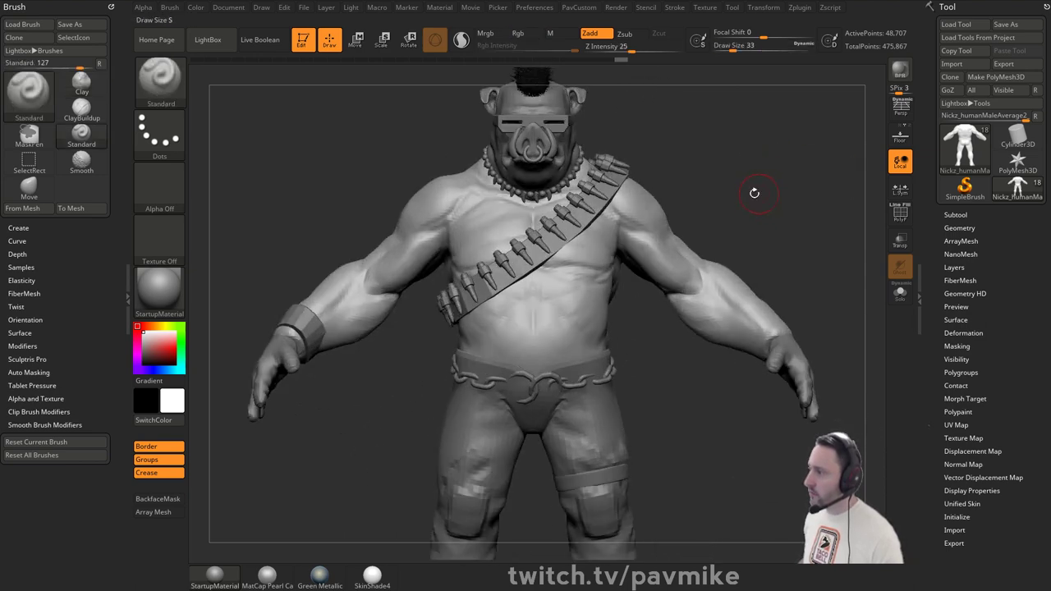
pyautogui.keyDown('alt'); pyautogui.click(550, 250); pyautogui.keyUp('alt')
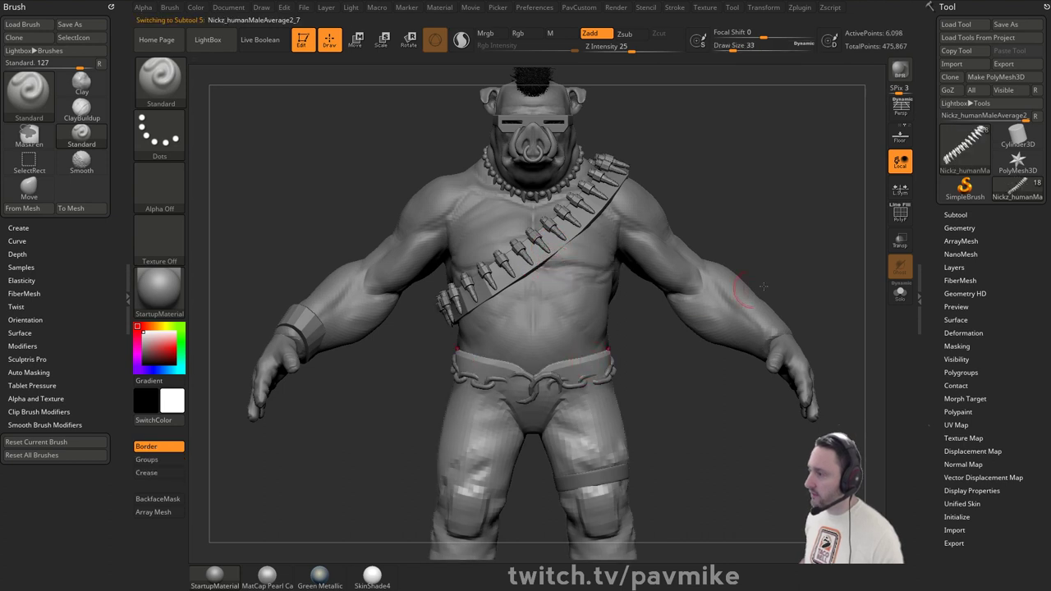
pyautogui.keyDown('alt'); pyautogui.moveTo(763, 285); pyautogui.dragTo(757, 207); pyautogui.keyUp('alt')
pyautogui.keyDown('alt'); pyautogui.click(532, 279); pyautogui.keyUp('alt')
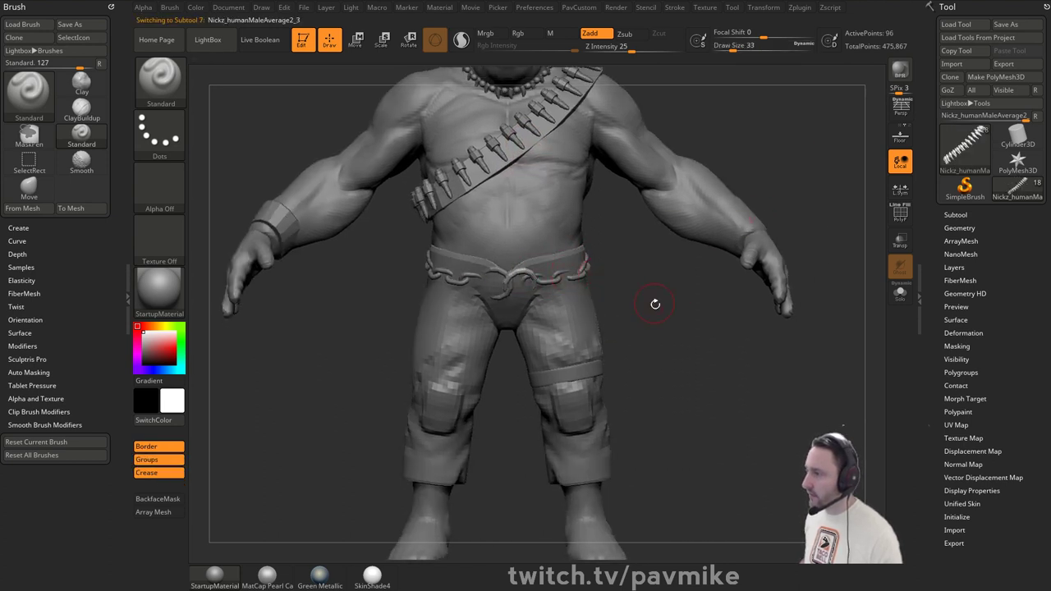
# - Expand the Subtool list, select the trousers and hide them
pyautogui.keyDown('alt'); pyautogui.moveTo(657, 301); pyautogui.dragTo(798, 281); pyautogui.keyUp('alt')
pyautogui.click(954, 216)
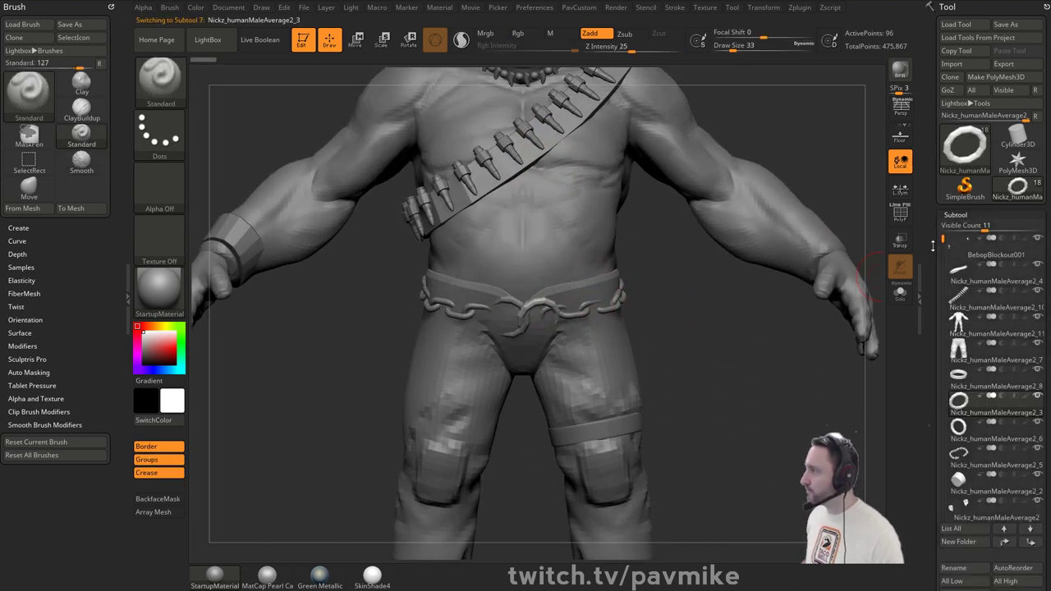
pyautogui.keyDown('alt'); pyautogui.click(575, 357); pyautogui.keyUp('alt')
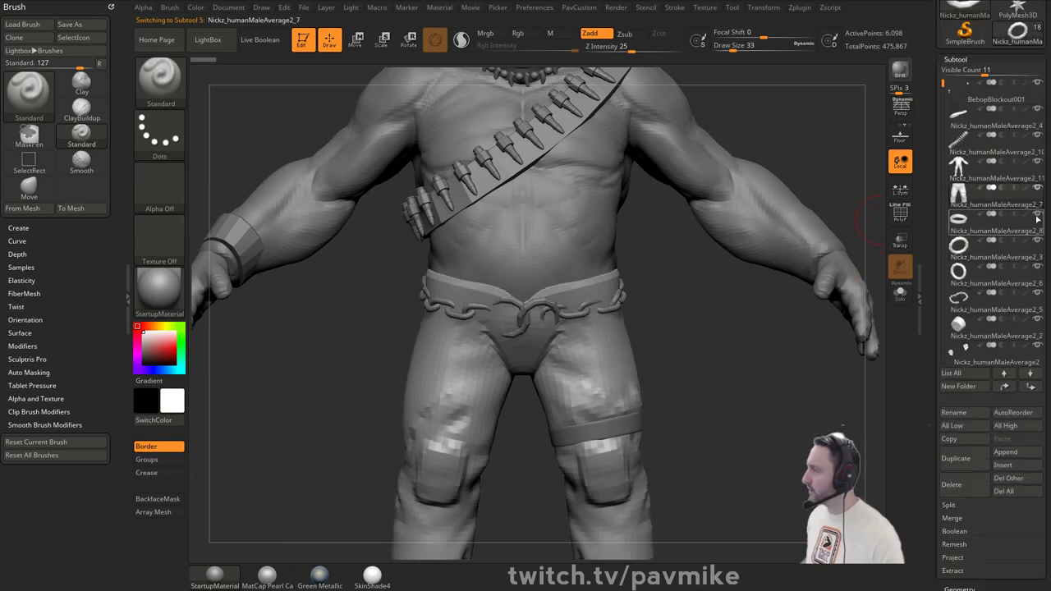
pyautogui.click(1037, 188)
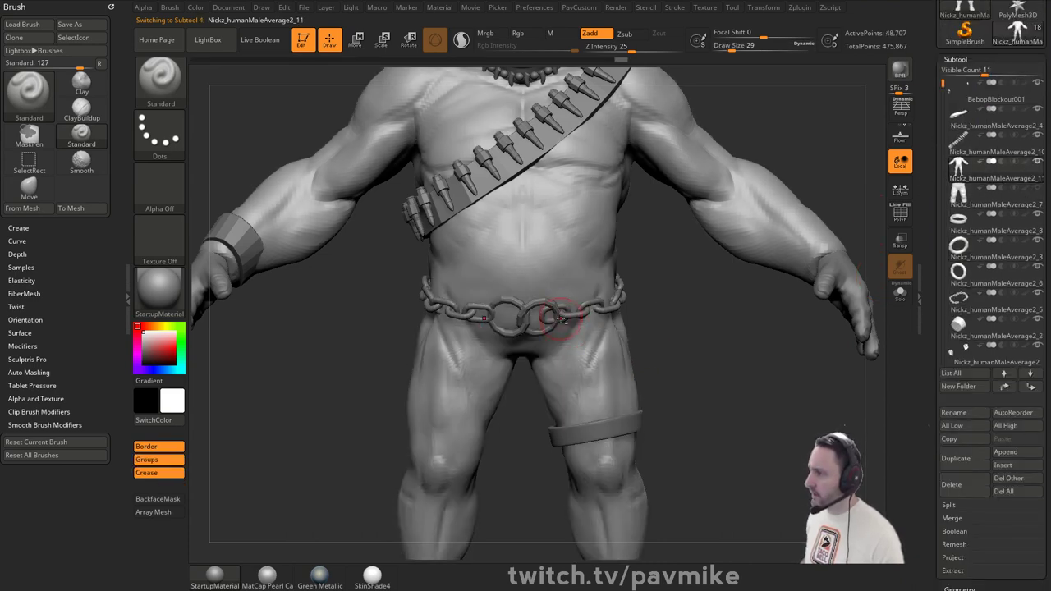
# - Select the waist chain subtool and load the CHAINRIGHTHERE chain brush from LightBox's Insert-IMM brush folder
pyautogui.keyDown('alt'); pyautogui.click(562, 319); pyautogui.keyUp('alt')
pyautogui.moveTo(687, 321)
pyautogui.keyDown('alt'); pyautogui.mouseDown()
pyautogui.moveTo(699, 302)
pyautogui.moveTo(759, 303)
pyautogui.moveTo(678, 301)
pyautogui.moveTo(712, 312)
pyautogui.moveTo(688, 324)
pyautogui.mouseUp(); pyautogui.keyUp('alt')
pyautogui.press(',')
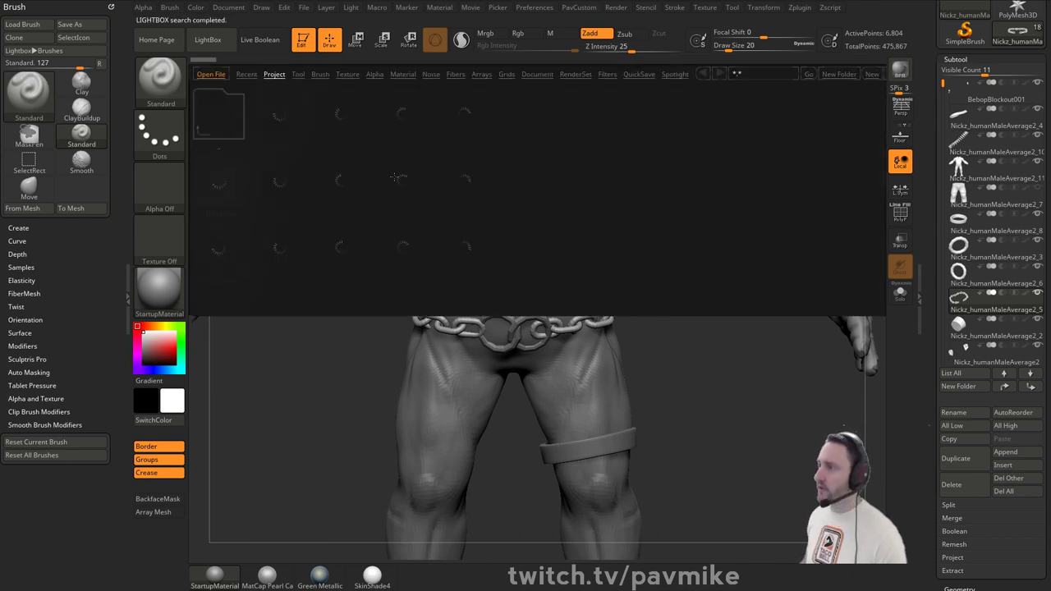
pyautogui.click(321, 73)
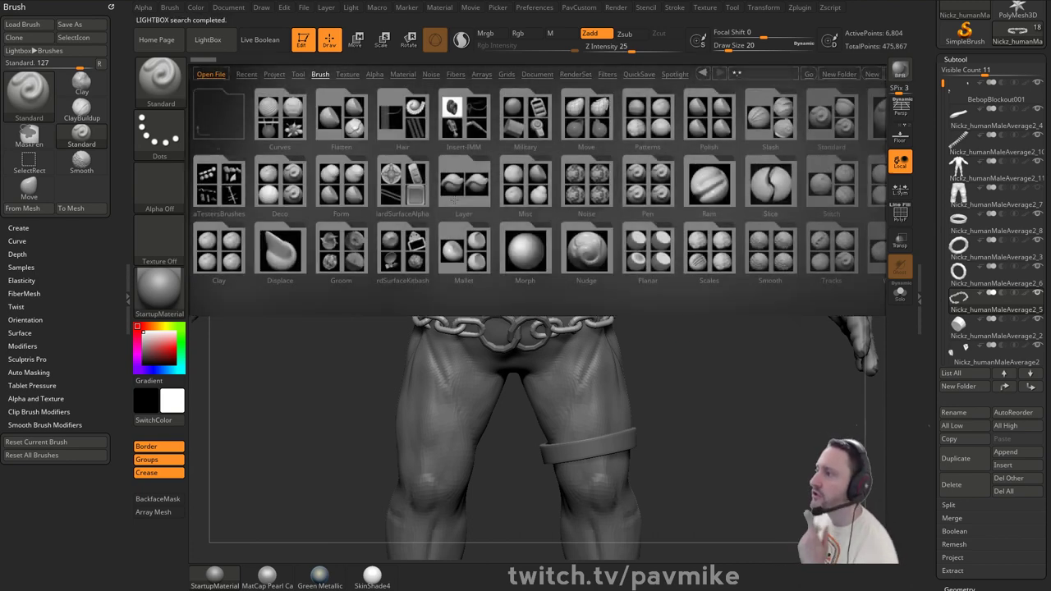
pyautogui.doubleClick(463, 119)
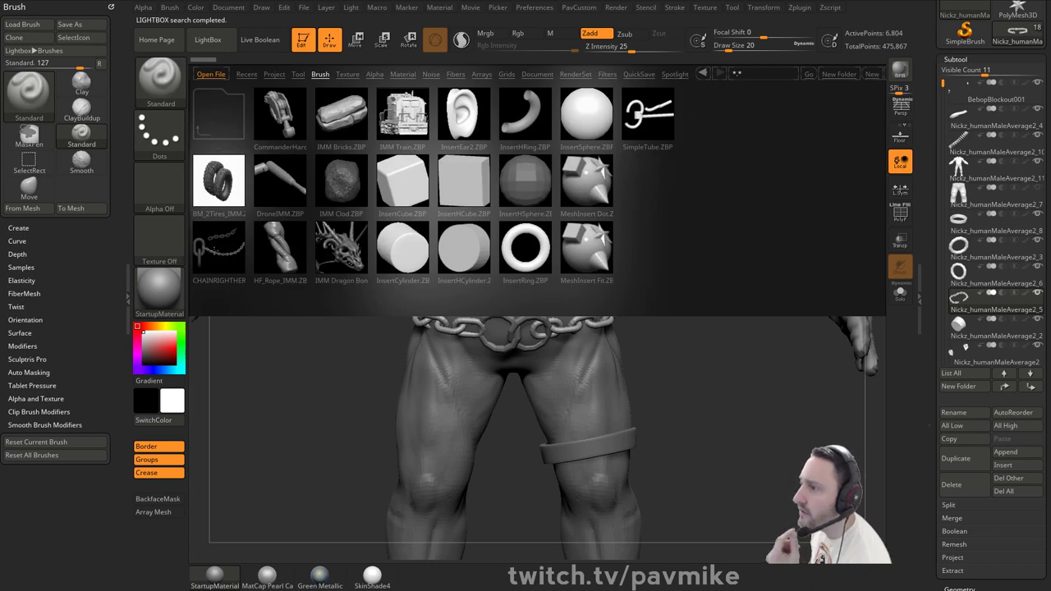
pyautogui.doubleClick(220, 250)
pyautogui.keyDown('alt'); pyautogui.moveTo(706, 338); pyautogui.dragTo(698, 351); pyautogui.keyUp('alt')
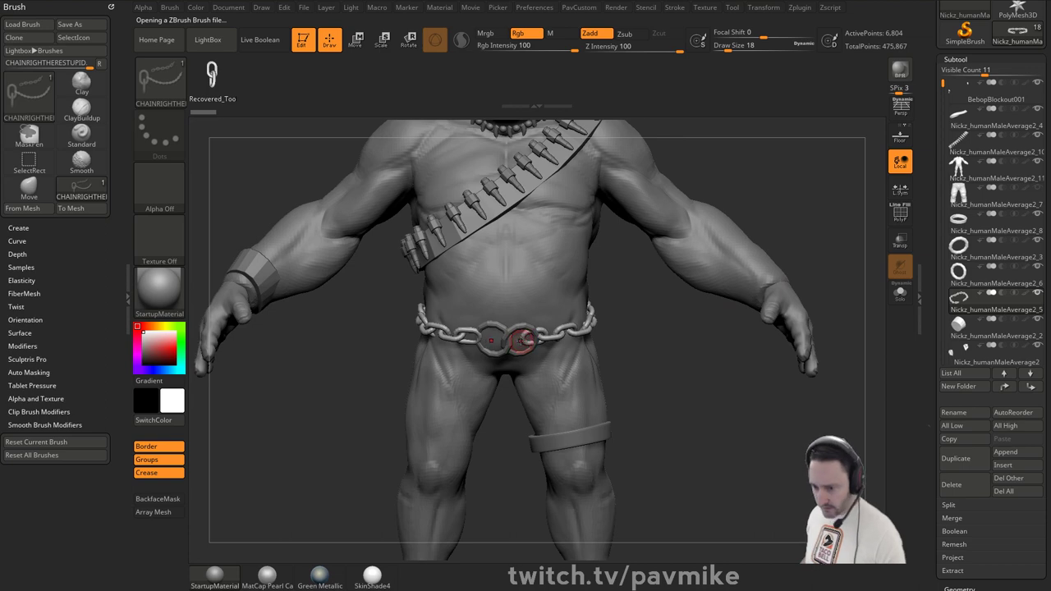
# - Select the left belt ring subtool, reset the gizmo's orientation and move the ring slightly forward along its Z axis
pyautogui.moveTo(653, 353); pyautogui.dragTo(577, 354, button='right')
pyautogui.keyDown('alt'); pyautogui.click(543, 452); pyautogui.keyUp('alt')
pyautogui.moveTo(611, 287); pyautogui.dragTo(615, 358, button='right')
pyautogui.press('s')
pyautogui.moveTo(451, 361); pyautogui.dragTo(469, 362)
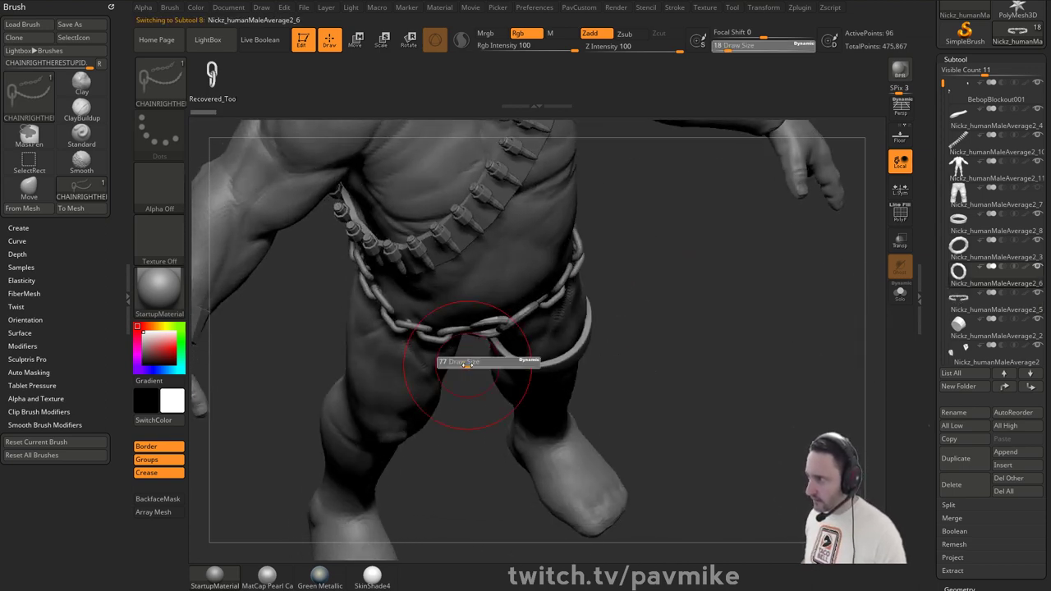
pyautogui.press('w')
pyautogui.click(550, 226)
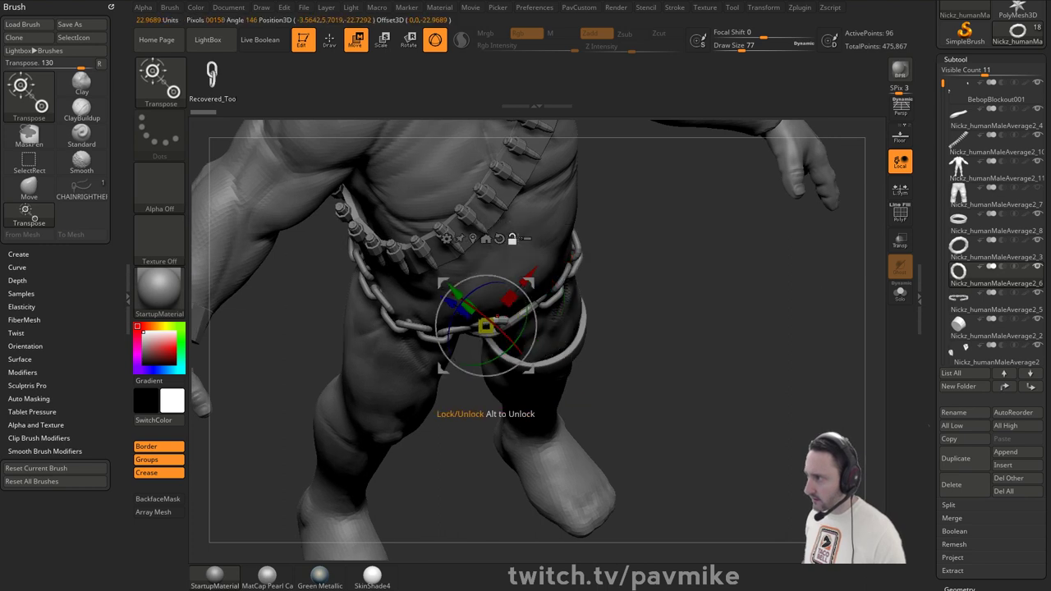
pyautogui.keyDown('alt'); pyautogui.click(499, 239); pyautogui.keyUp('alt')
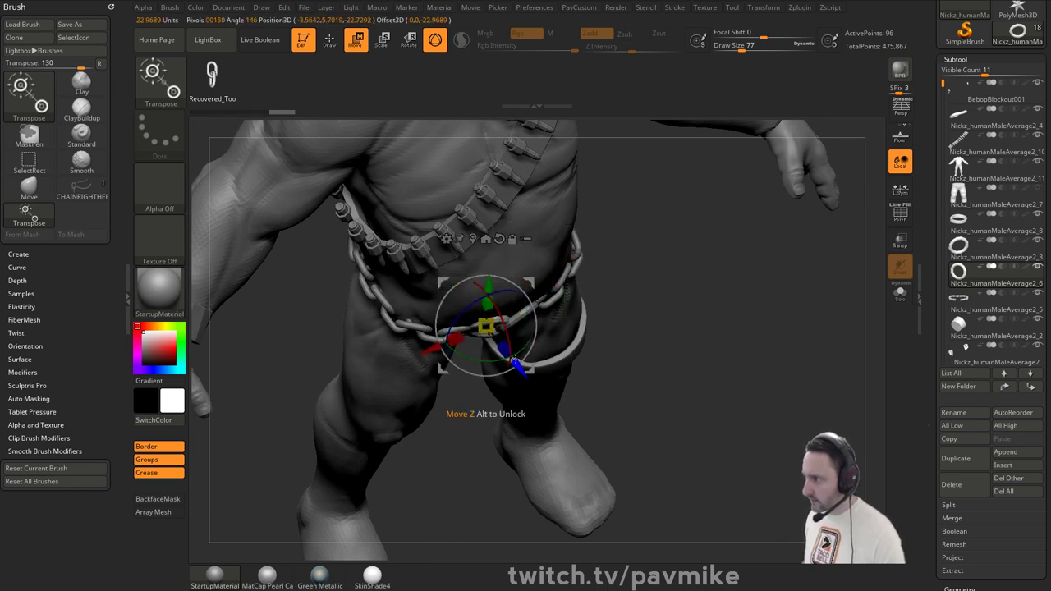
pyautogui.moveTo(518, 367); pyautogui.dragTo(520, 371)
pyautogui.press('q')
pyautogui.moveTo(673, 329)
pyautogui.mouseDown(button='right')
pyautogui.moveTo(695, 307)
pyautogui.moveTo(654, 314)
pyautogui.mouseUp(button='right')
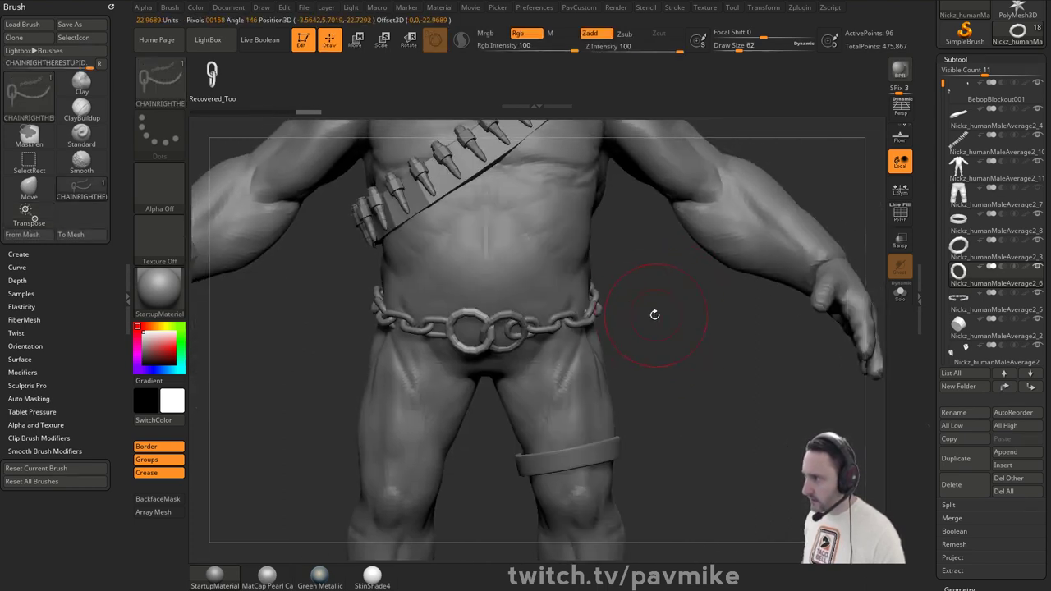
# - Select the other belt ring subtool and reduce the chain brush's draw size to 22
pyautogui.keyDown('alt'); pyautogui.click(494, 327); pyautogui.keyUp('alt')
pyautogui.press('s')
pyautogui.moveTo(633, 304); pyautogui.dragTo(627, 304)
pyautogui.keyDown('ctrl'); pyautogui.moveTo(625, 304); pyautogui.dragTo(522, 324, button='right'); pyautogui.keyUp('ctrl')
pyautogui.press('s')
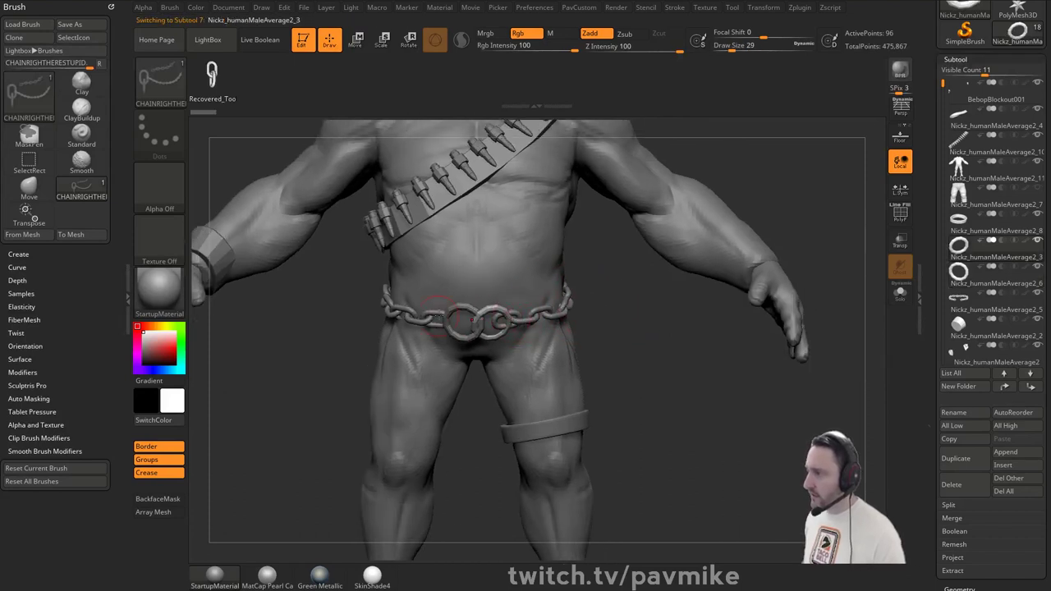
pyautogui.moveTo(619, 313); pyautogui.dragTo(558, 313, button='right')
# - Select the old waist chain subtool and delete it, keeping the two belt rings
pyautogui.keyDown('alt'); pyautogui.click(558, 313); pyautogui.keyUp('alt')
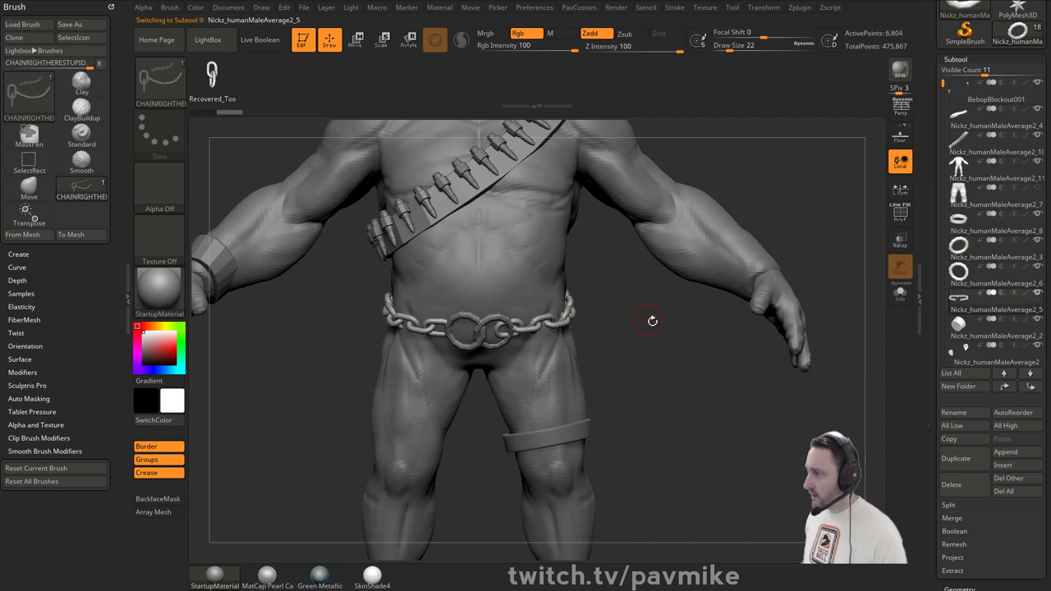
pyautogui.scroll(-3, 969, 345)
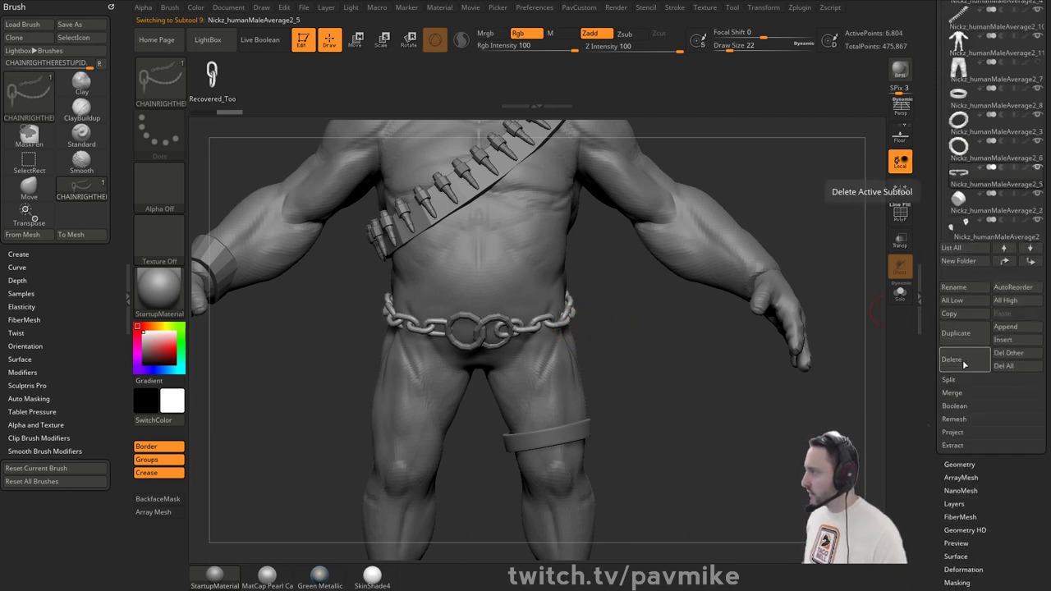
pyautogui.click(948, 359)
pyautogui.click(862, 386)
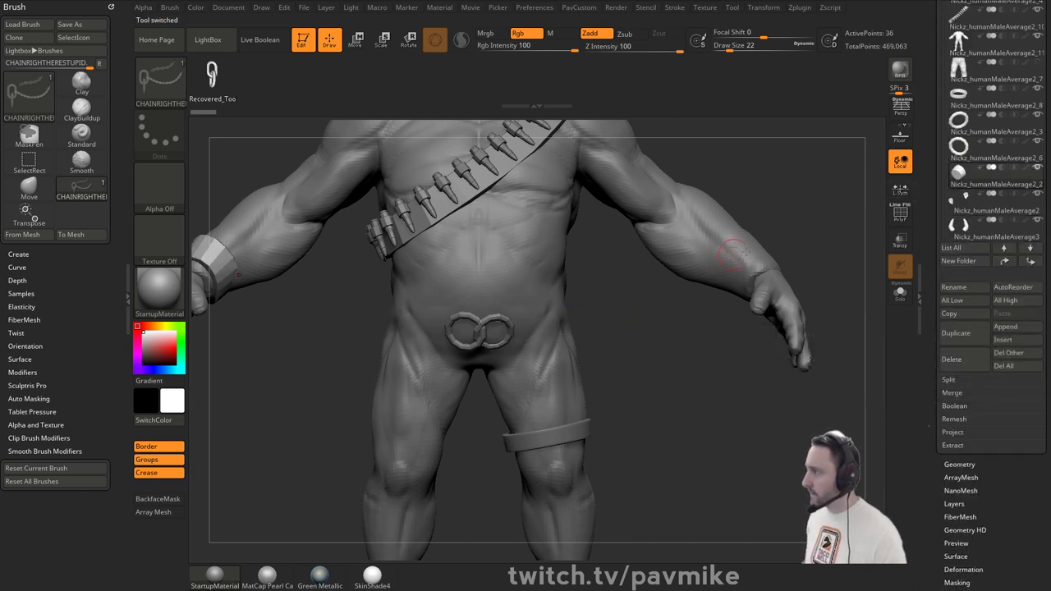
# - Duplicate the body subtool with the polyframe displayed, leaving only the copy visible
pyautogui.click(893, 214)
pyautogui.moveTo(782, 216); pyautogui.dragTo(774, 285)
pyautogui.click(954, 333)
pyautogui.keyDown('shift'); pyautogui.moveTo(808, 197); pyautogui.dragTo(727, 202); pyautogui.keyUp('shift')
# - Hide the arms on the duplicated body mesh so the waist can be reached from the side
pyautogui.hotkey('ctrl', 'shift')
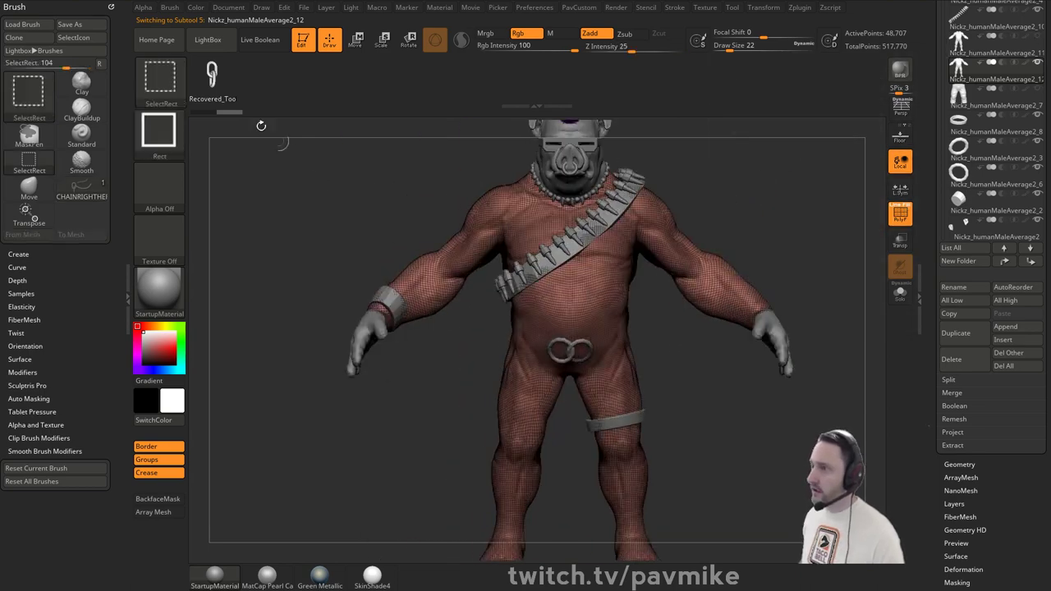
pyautogui.moveTo(325, 161)
pyautogui.keyDown('ctrl'); pyautogui.keyDown('alt'); pyautogui.keyDown('shift'); pyautogui.mouseDown()
pyautogui.moveTo(452, 425)
pyautogui.moveTo(491, 426)
pyautogui.moveTo(501, 414)
pyautogui.mouseUp(); pyautogui.keyUp('shift'); pyautogui.keyUp('alt'); pyautogui.keyUp('ctrl')
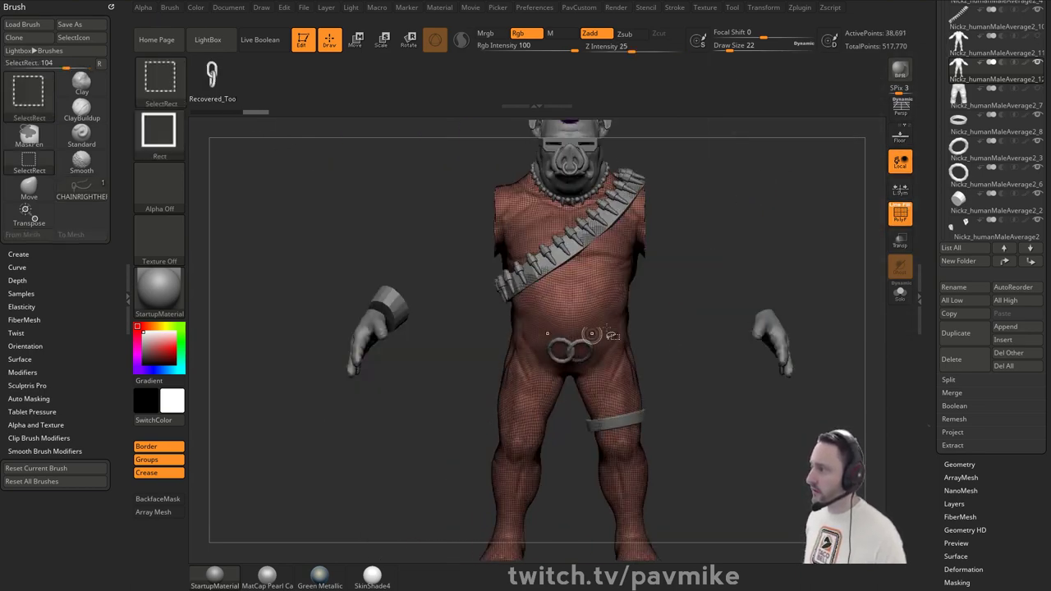
pyautogui.moveTo(722, 215)
pyautogui.mouseDown()
pyautogui.moveTo(829, 214)
pyautogui.moveTo(762, 244)
pyautogui.moveTo(668, 245)
pyautogui.mouseUp()
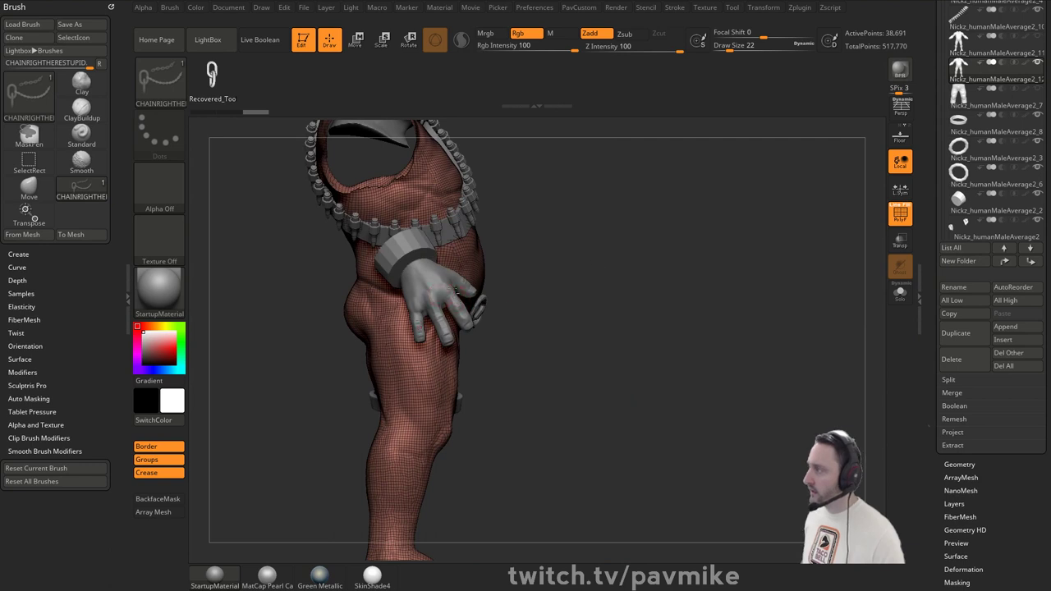
# - Hide the hands subtool and the wristband subtool that block the side view of the waist
pyautogui.keyDown('alt'); pyautogui.click(454, 289); pyautogui.keyUp('alt')
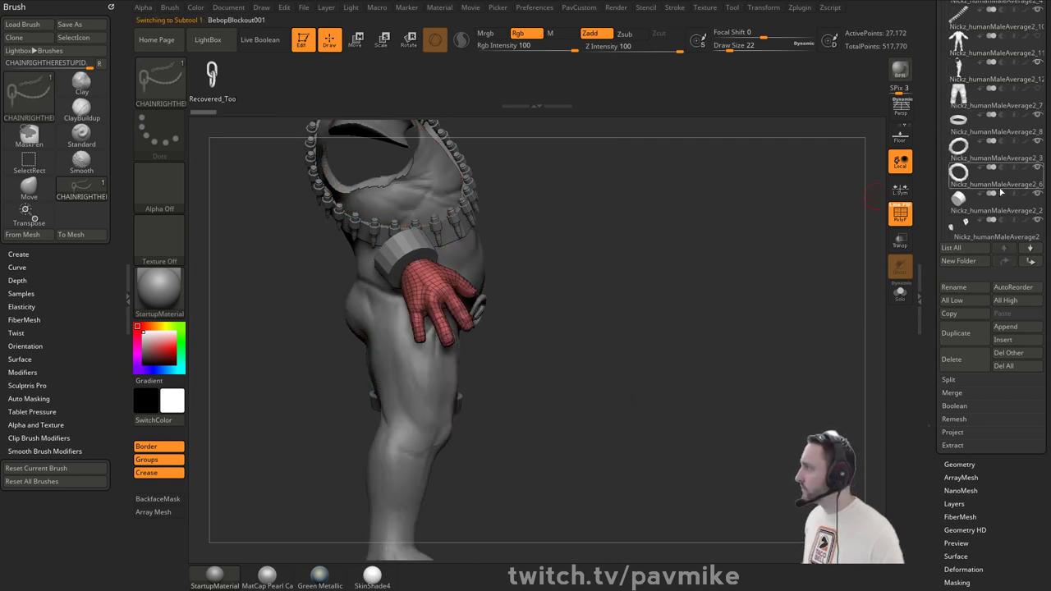
pyautogui.scroll(3, 962, 141)
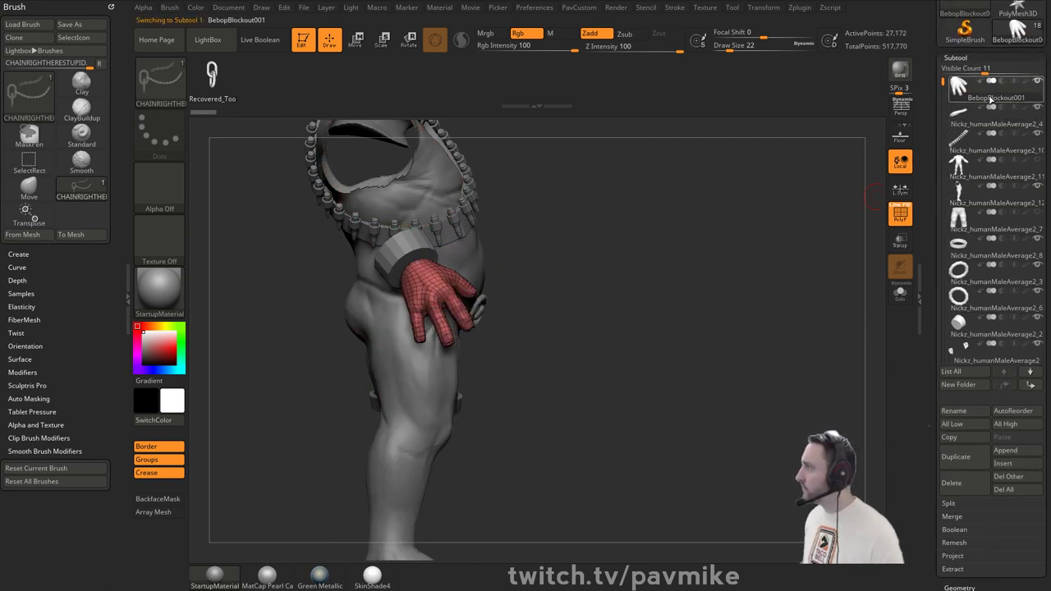
pyautogui.click(990, 115)
pyautogui.keyDown('alt'); pyautogui.moveTo(613, 274); pyautogui.dragTo(629, 284); pyautogui.keyUp('alt')
pyautogui.keyDown('alt'); pyautogui.click(443, 278); pyautogui.keyUp('alt')
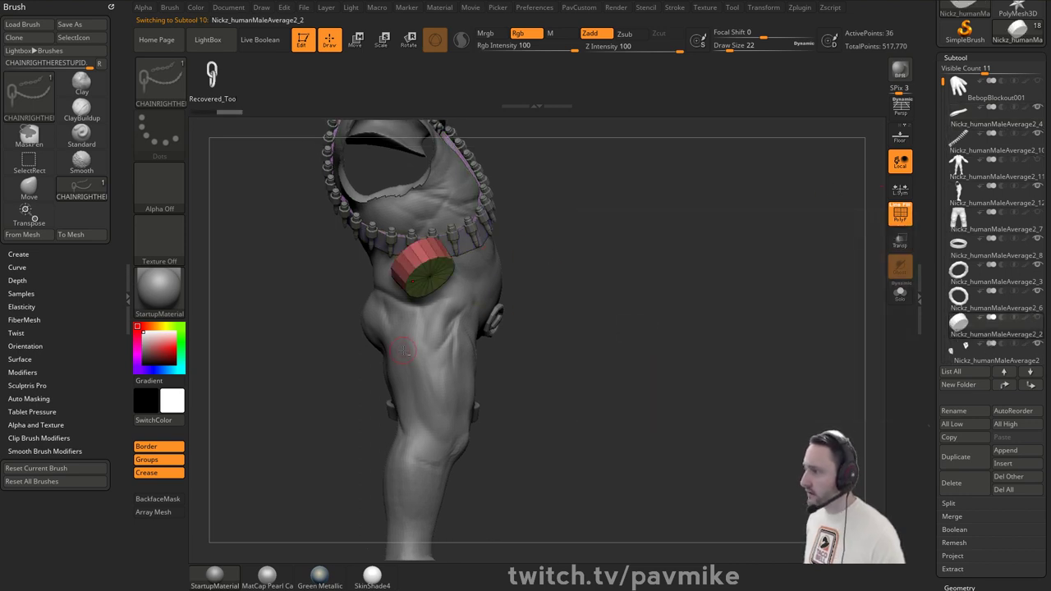
# - Slice the duplicated body across the waist from the side with SliceCurve, separating torso and legs into polygroups
pyautogui.keyDown('alt'); pyautogui.click(450, 333); pyautogui.keyUp('alt')
pyautogui.hotkey('ctrl', 'shift', 'b')
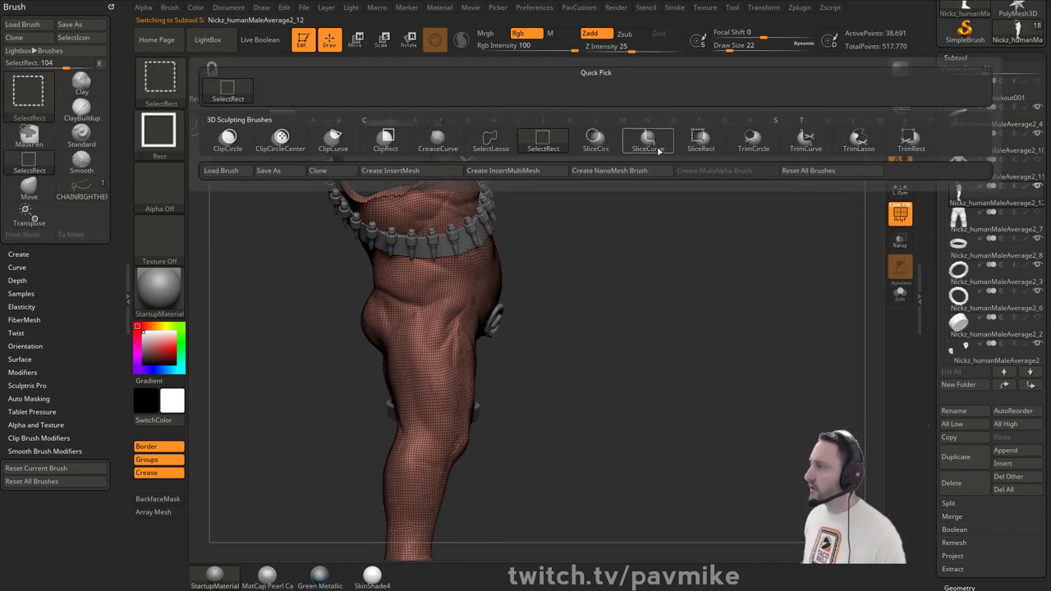
pyautogui.click(647, 141)
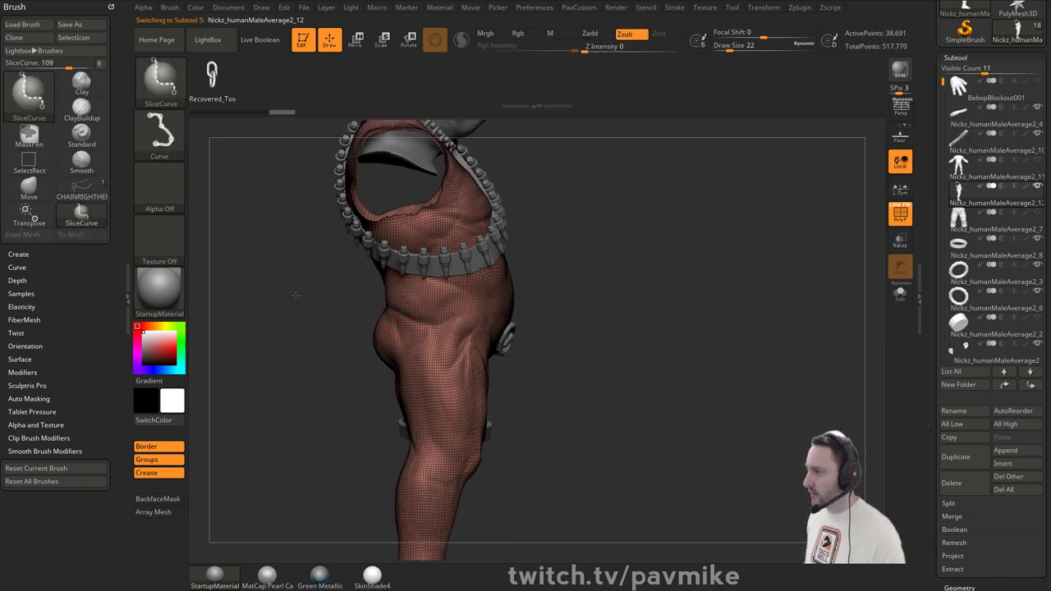
pyautogui.keyDown('ctrl'); pyautogui.keyDown('shift'); pyautogui.moveTo(384, 306); pyautogui.dragTo(304, 301); pyautogui.keyUp('shift'); pyautogui.keyUp('ctrl')
pyautogui.keyDown('ctrl'); pyautogui.keyDown('shift'); pyautogui.moveTo(390, 306); pyautogui.dragTo(611, 371); pyautogui.keyUp('shift'); pyautogui.keyUp('ctrl')
pyautogui.moveTo(730, 277); pyautogui.dragTo(660, 197)
pyautogui.keyDown('shift'); pyautogui.moveTo(763, 279); pyautogui.dragTo(785, 285); pyautogui.keyUp('shift')
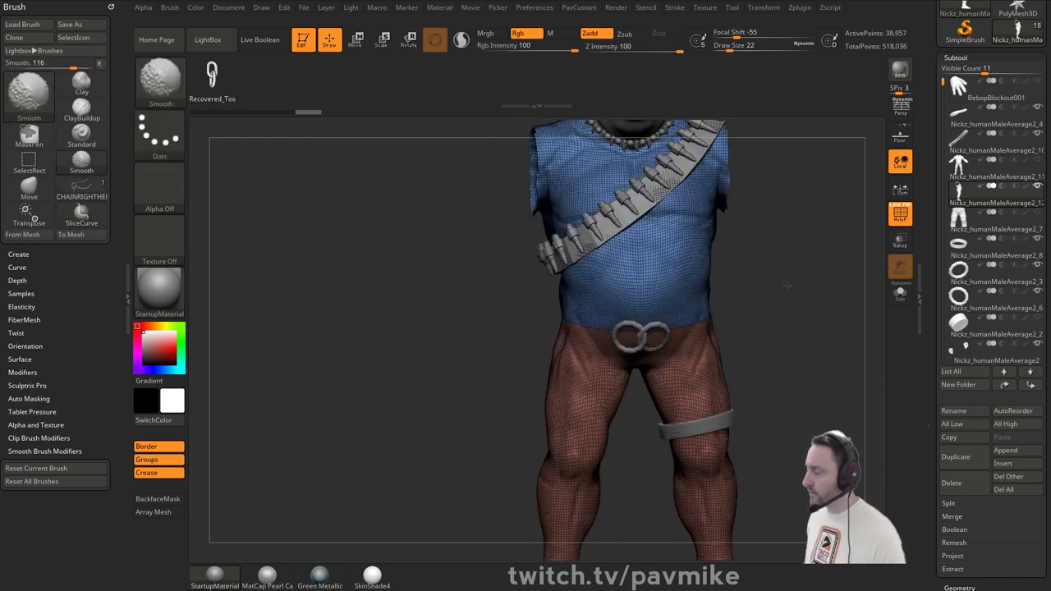
# - Unhide the whole body copy, switch the selection brush back to SelectRect and hide the torso polygroup
pyautogui.keyDown('alt'); pyautogui.moveTo(861, 289); pyautogui.dragTo(753, 287); pyautogui.keyUp('alt')
pyautogui.keyDown('ctrl'); pyautogui.keyDown('shift'); pyautogui.click(751, 286); pyautogui.keyUp('shift'); pyautogui.keyUp('ctrl')
pyautogui.keyDown('alt'); pyautogui.moveTo(705, 153); pyautogui.dragTo(698, 185); pyautogui.keyUp('alt')
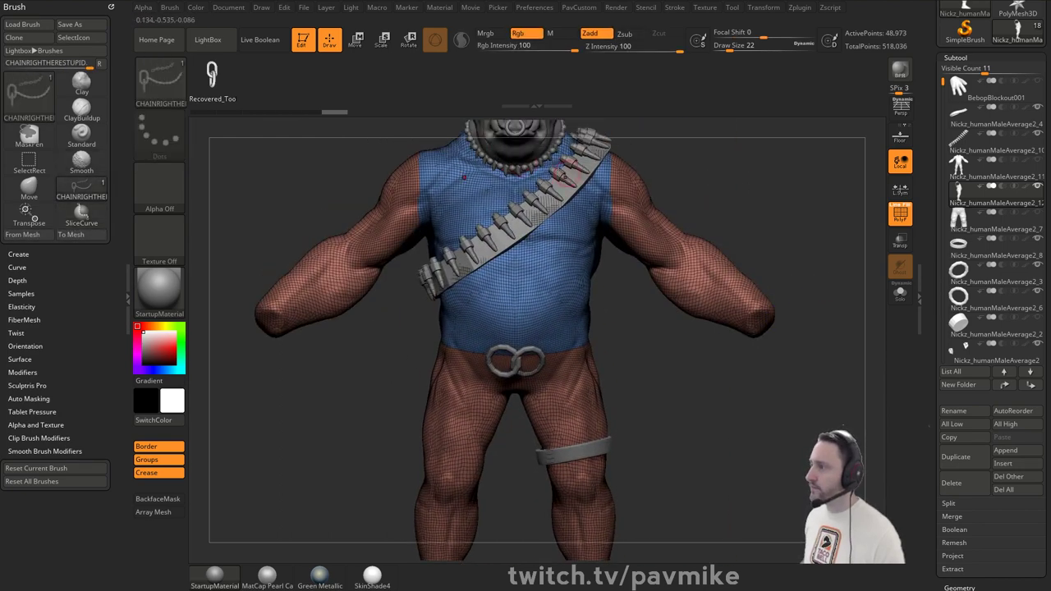
pyautogui.keyDown('ctrl'); pyautogui.keyDown('shift'); pyautogui.click(164, 83); pyautogui.keyUp('shift'); pyautogui.keyUp('ctrl')
pyautogui.keyDown('ctrl'); pyautogui.keyDown('shift'); pyautogui.click(228, 92); pyautogui.keyUp('shift'); pyautogui.keyUp('ctrl')
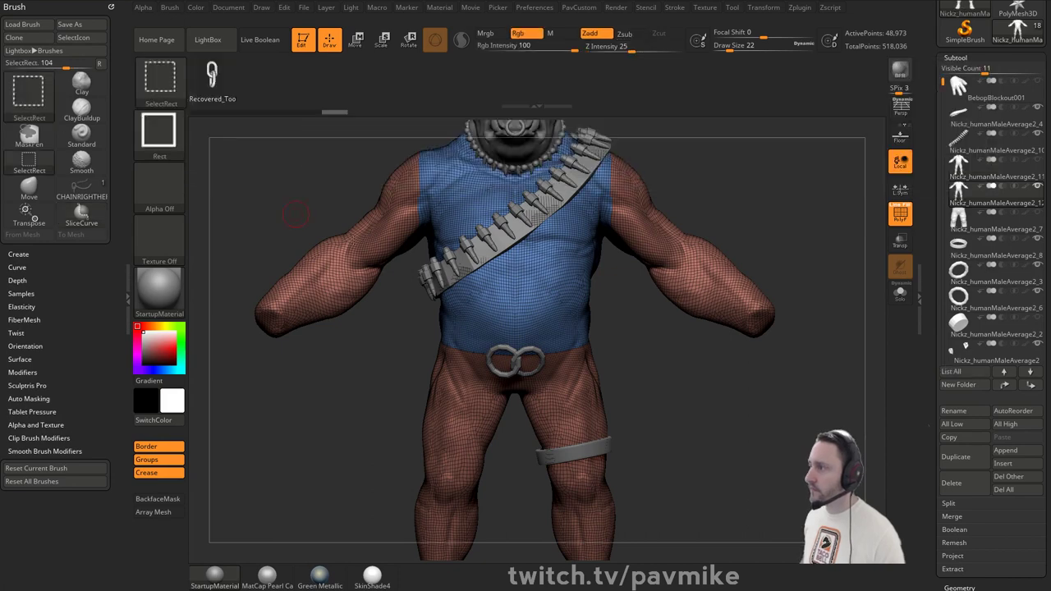
pyautogui.keyDown('ctrl'); pyautogui.keyDown('shift'); pyautogui.click(662, 241); pyautogui.keyUp('shift'); pyautogui.keyUp('ctrl')
# - Apply Auto Groups to the visible arms and legs
pyautogui.press('3')
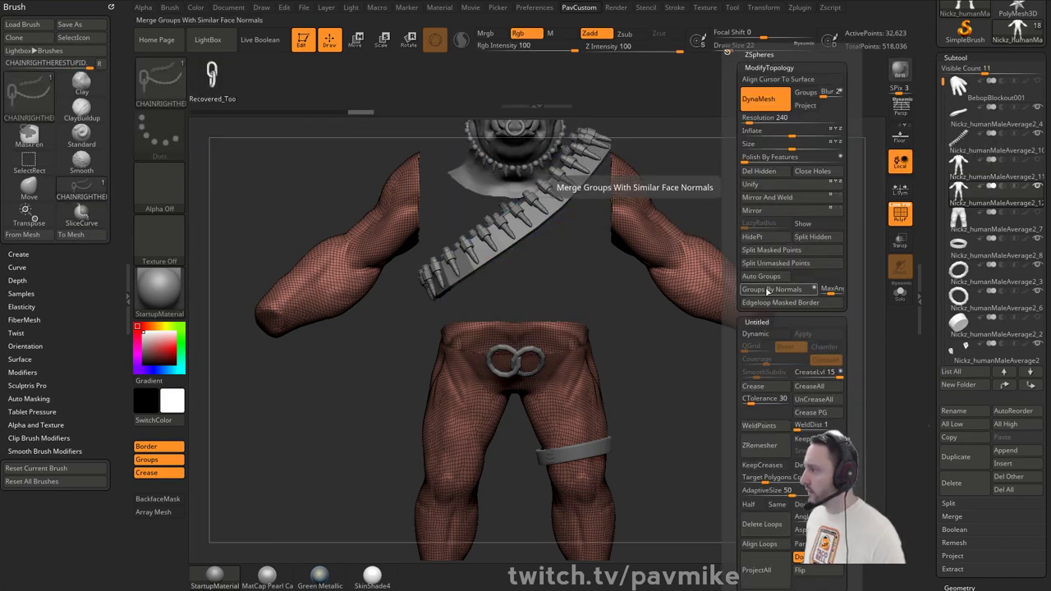
pyautogui.click(762, 277)
pyautogui.keyDown('ctrl'); pyautogui.keyDown('shift'); pyautogui.click(761, 279); pyautogui.keyUp('shift'); pyautogui.keyUp('ctrl')
# - Isolate the legs, invert the visibility, merge the torso and arms into one polygroup and unhide the whole mesh
pyautogui.keyDown('ctrl'); pyautogui.keyDown('shift'); pyautogui.click(587, 362); pyautogui.keyUp('shift'); pyautogui.keyUp('ctrl')
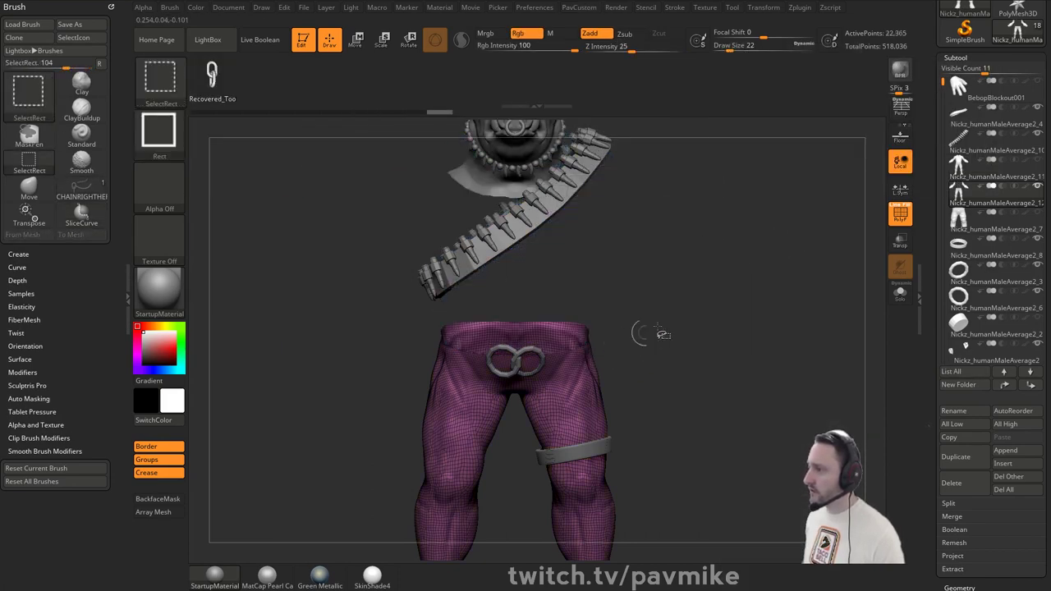
pyautogui.keyDown('ctrl'); pyautogui.keyDown('shift'); pyautogui.moveTo(772, 216); pyautogui.dragTo(809, 288); pyautogui.keyUp('shift'); pyautogui.keyUp('ctrl')
pyautogui.hotkey('ctrl', 'w')
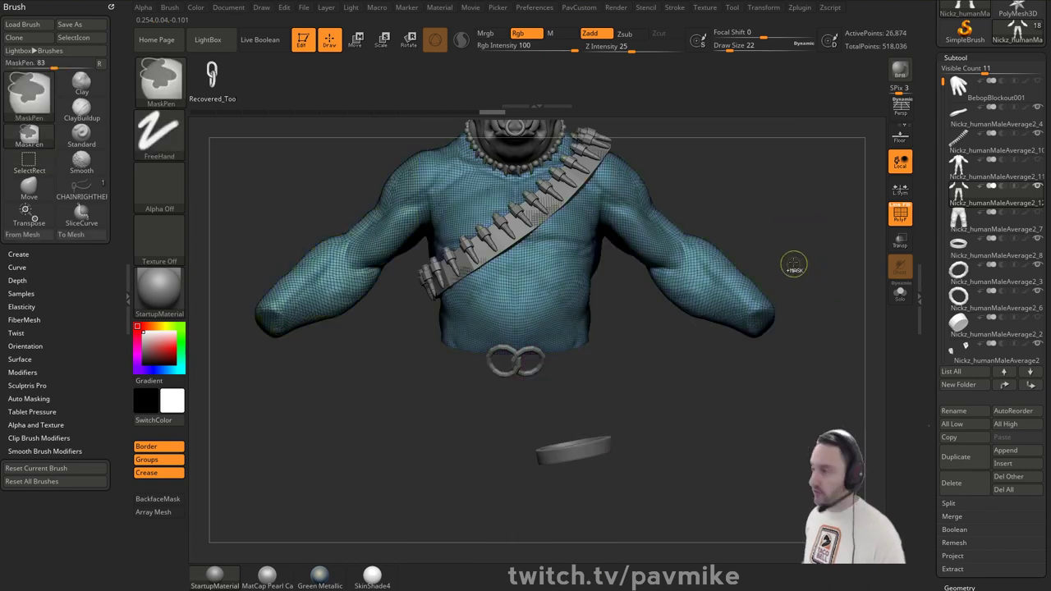
pyautogui.keyDown('ctrl'); pyautogui.keyDown('shift'); pyautogui.click(797, 216); pyautogui.keyUp('shift'); pyautogui.keyUp('ctrl')
# - Create a curve along the waist polygroup border with Frame Mesh
pyautogui.moveTo(797, 216); pyautogui.dragTo(774, 133)
pyautogui.click(674, 8)
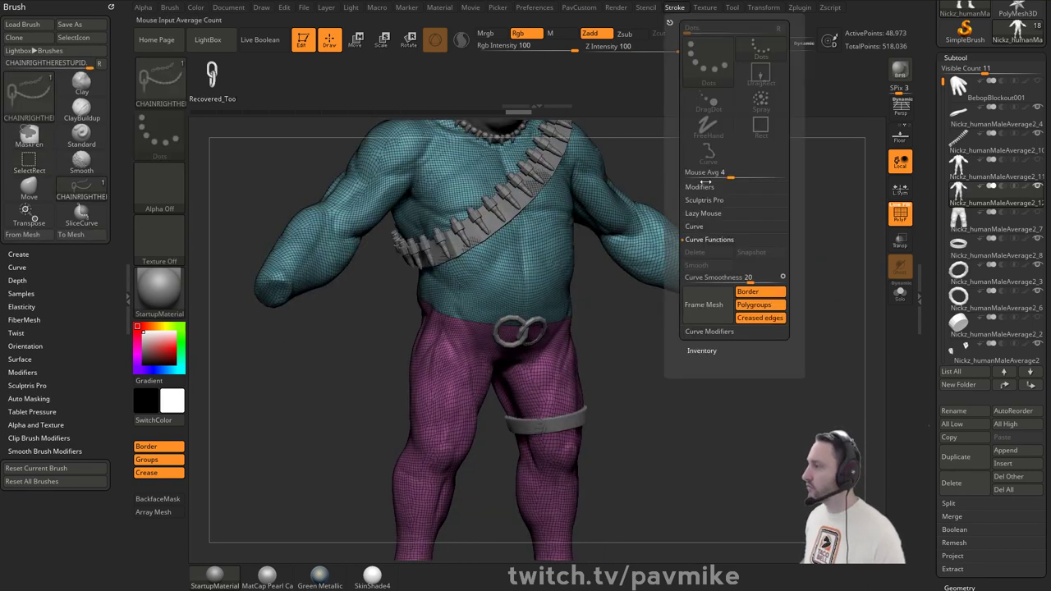
pyautogui.click(720, 316)
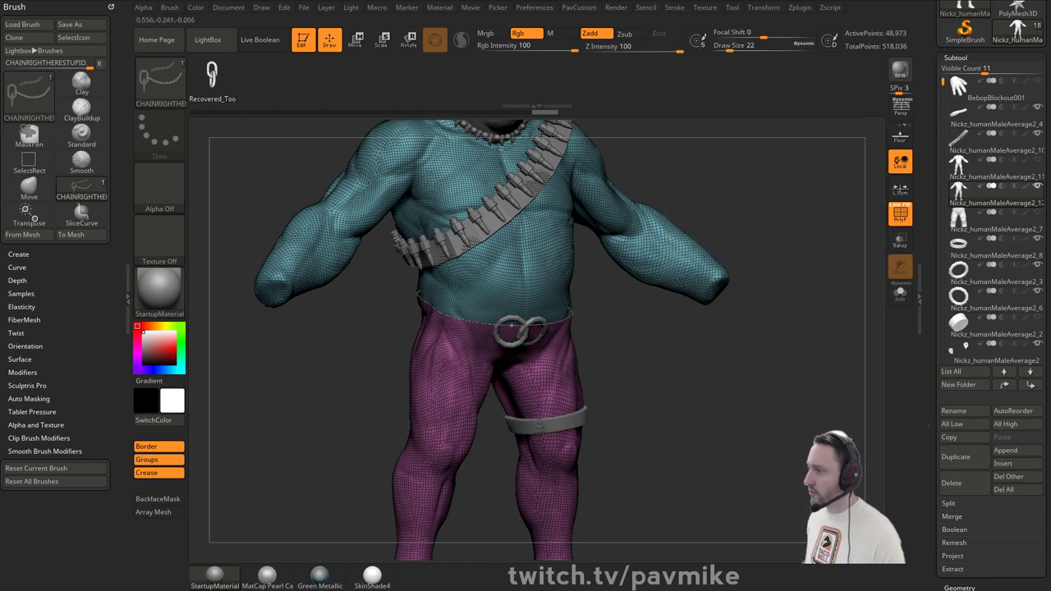
pyautogui.moveTo(732, 200)
pyautogui.mouseDown()
pyautogui.moveTo(766, 211)
pyautogui.moveTo(772, 228)
pyautogui.moveTo(823, 228)
pyautogui.moveTo(775, 259)
pyautogui.mouseUp()
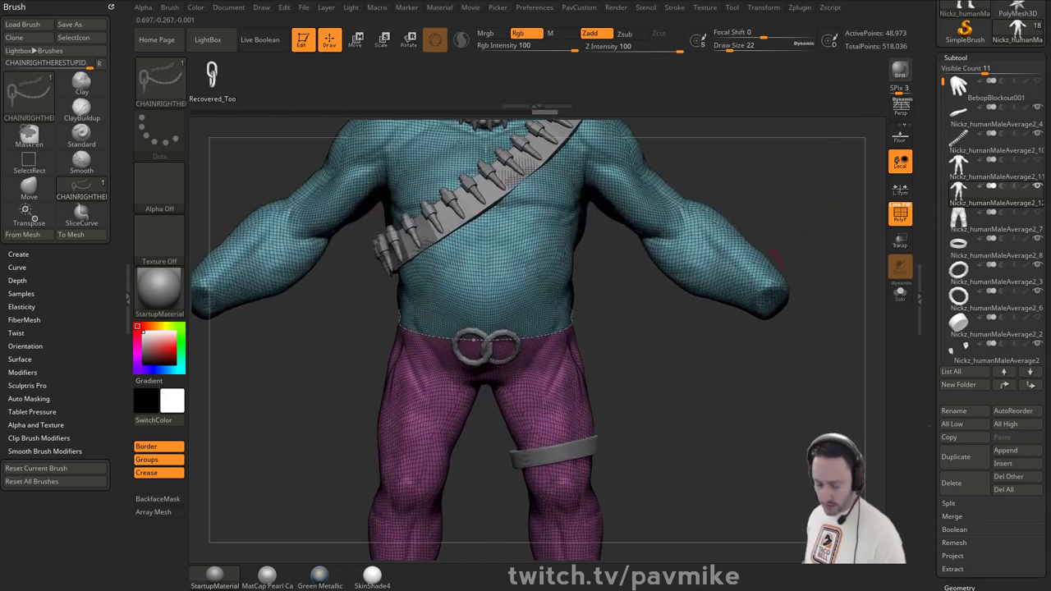
pyautogui.press('b')
pyautogui.click(663, 316)
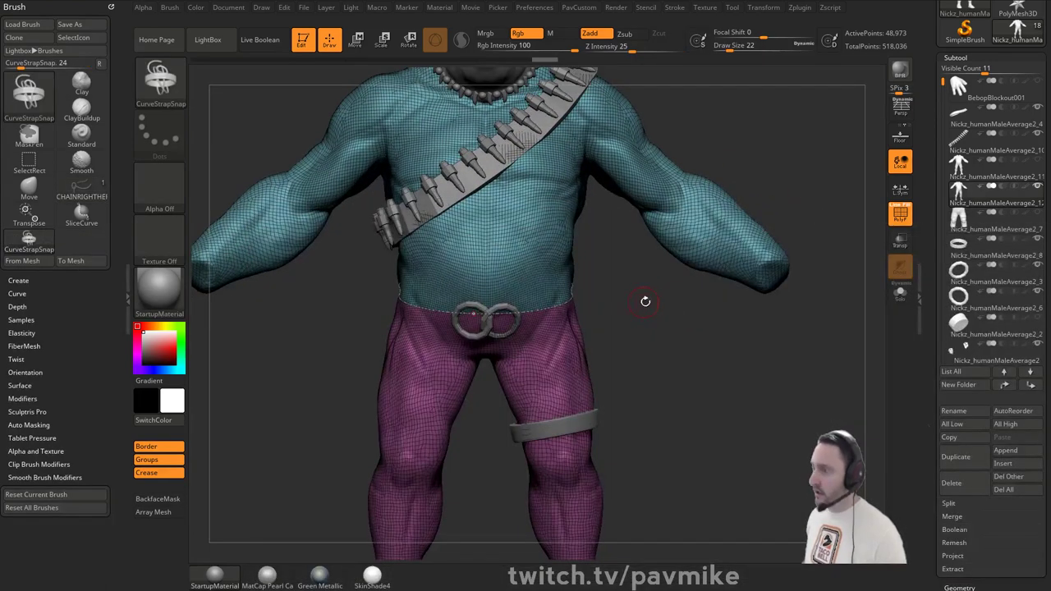
pyautogui.press('b')
pyautogui.click(384, 531)
# - Increase the chain brush's draw size and generate a chain along the waist curve
pyautogui.keyDown('alt'); pyautogui.moveTo(635, 356); pyautogui.dragTo(654, 324); pyautogui.keyUp('alt')
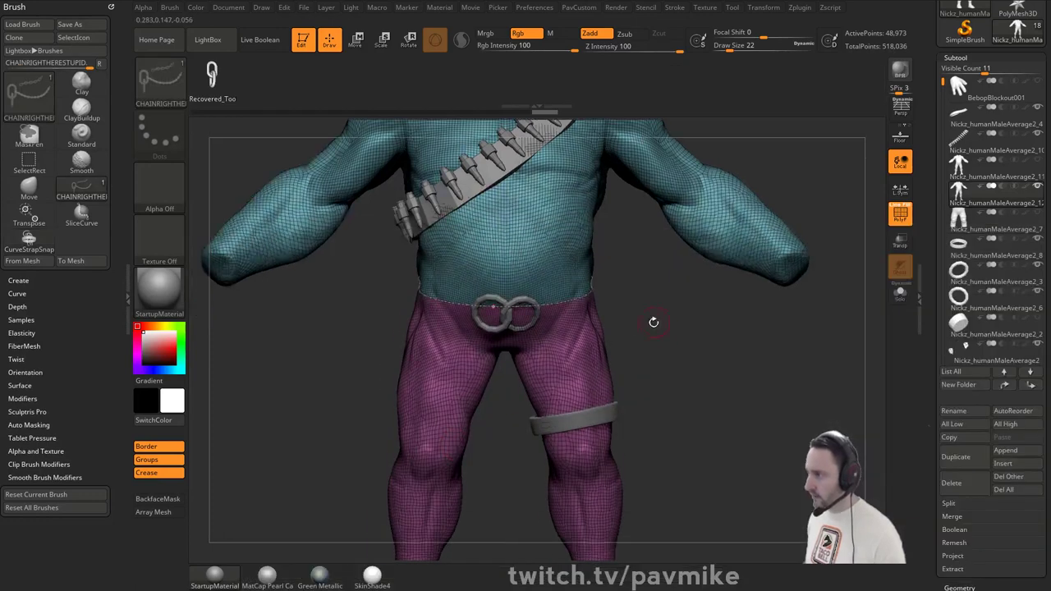
pyautogui.press('s')
pyautogui.click(656, 324)
pyautogui.press(']')
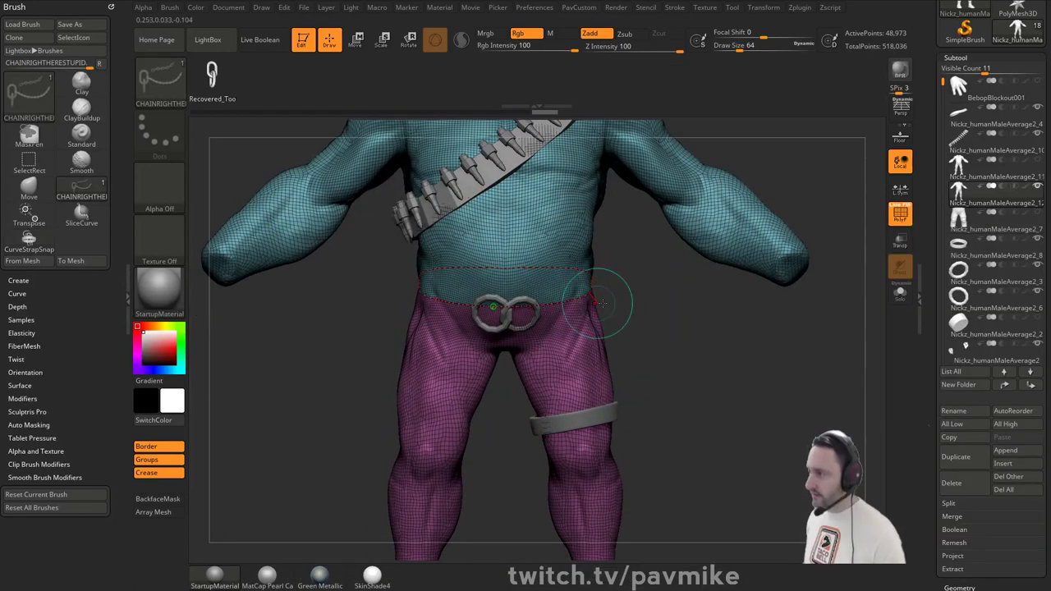
pyautogui.press('s')
pyautogui.click(618, 303)
pyautogui.click(570, 301)
# - Turn off the polyframe and regenerate the waist chain with larger links at draw size 65
pyautogui.moveTo(660, 308)
pyautogui.keyDown('alt'); pyautogui.mouseDown()
pyautogui.moveTo(684, 314)
pyautogui.moveTo(714, 297)
pyautogui.moveTo(709, 281)
pyautogui.mouseUp(); pyautogui.keyUp('alt')
pyautogui.click(903, 215)
pyautogui.press(']')
pyautogui.click(622, 287)
pyautogui.press('s')
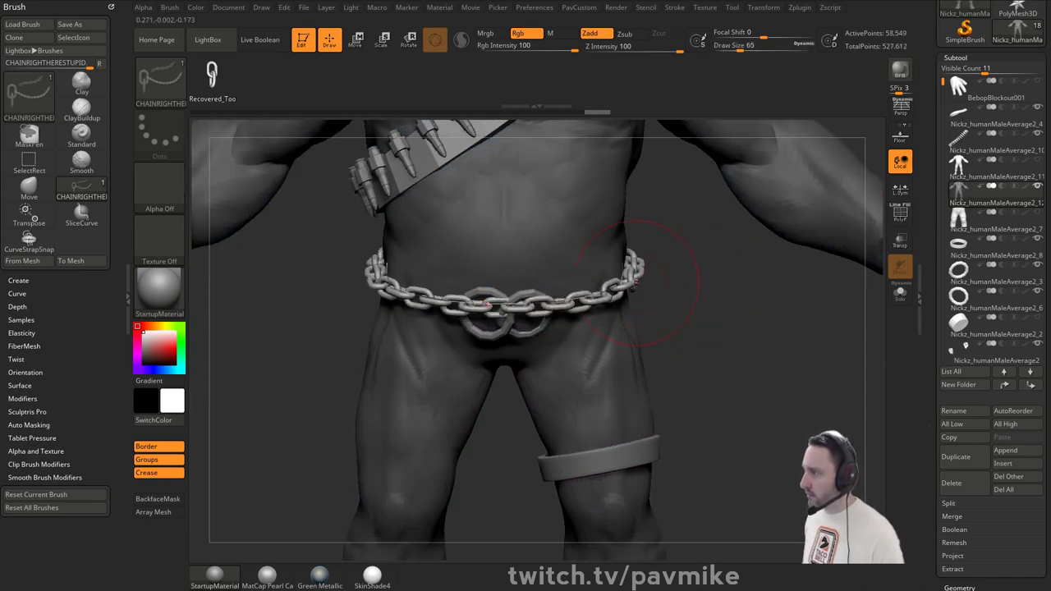
pyautogui.click(617, 287)
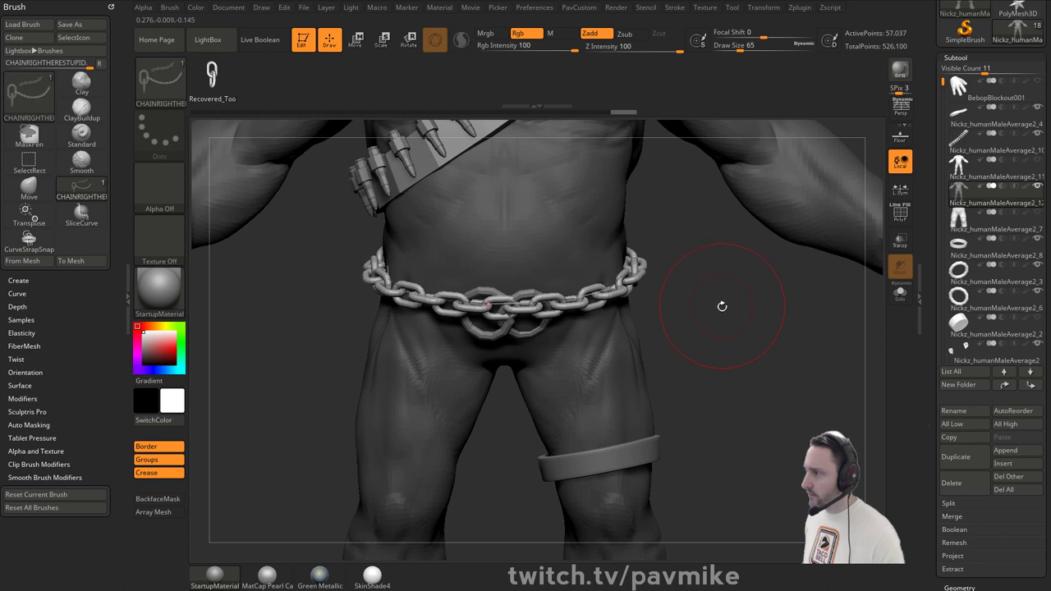
# - Slide the chain's curve slightly sideways around the waist from a low view and check the links at the belt rings
pyautogui.moveTo(719, 314)
pyautogui.mouseDown()
pyautogui.moveTo(736, 219)
pyautogui.moveTo(714, 223)
pyautogui.mouseUp()
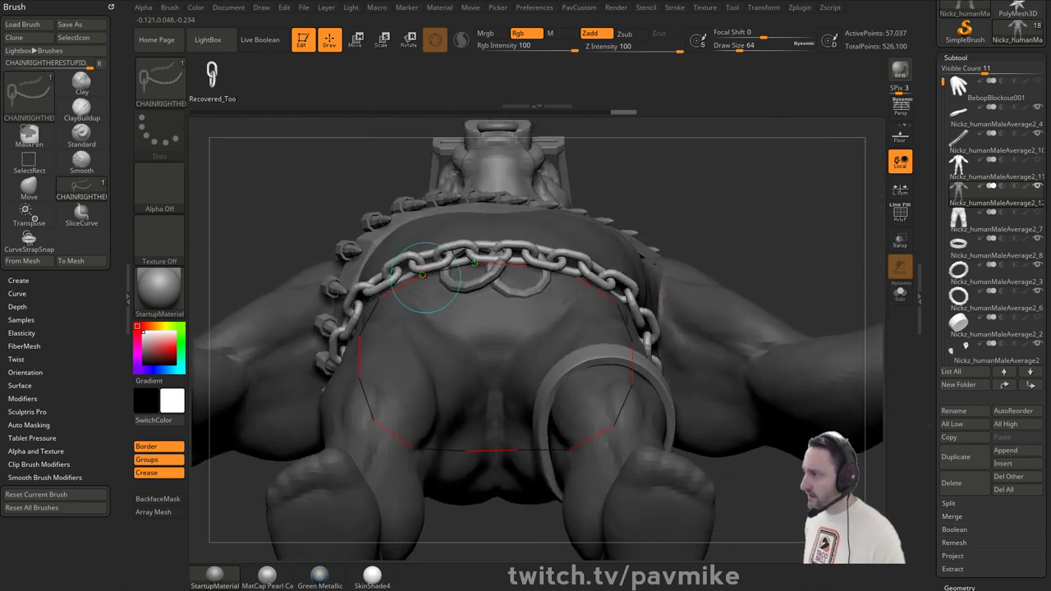
pyautogui.moveTo(420, 277); pyautogui.dragTo(404, 278)
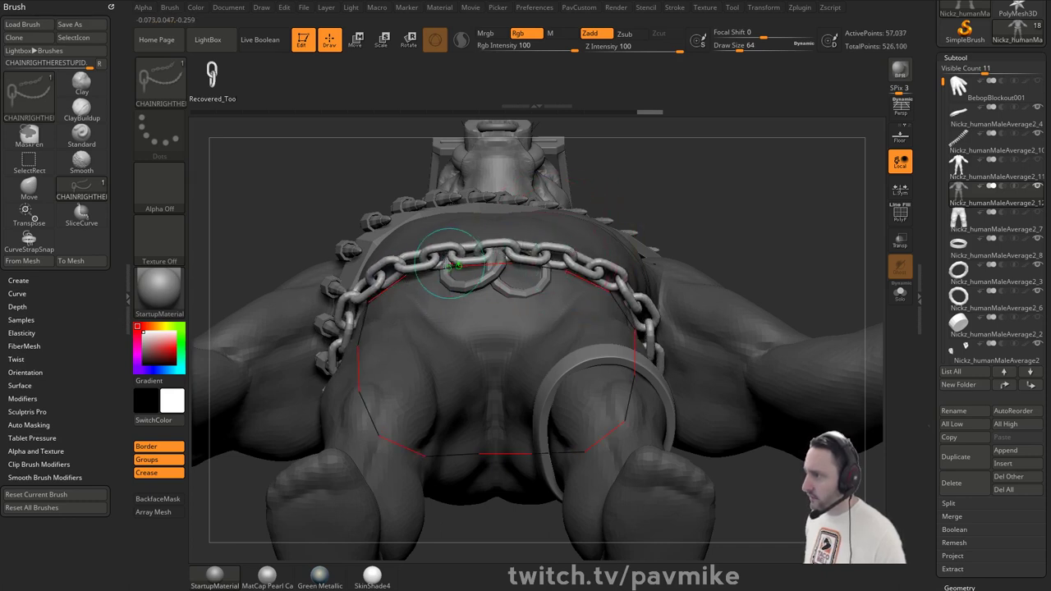
pyautogui.moveTo(762, 245)
pyautogui.mouseDown()
pyautogui.moveTo(771, 337)
pyautogui.moveTo(581, 246)
pyautogui.mouseUp()
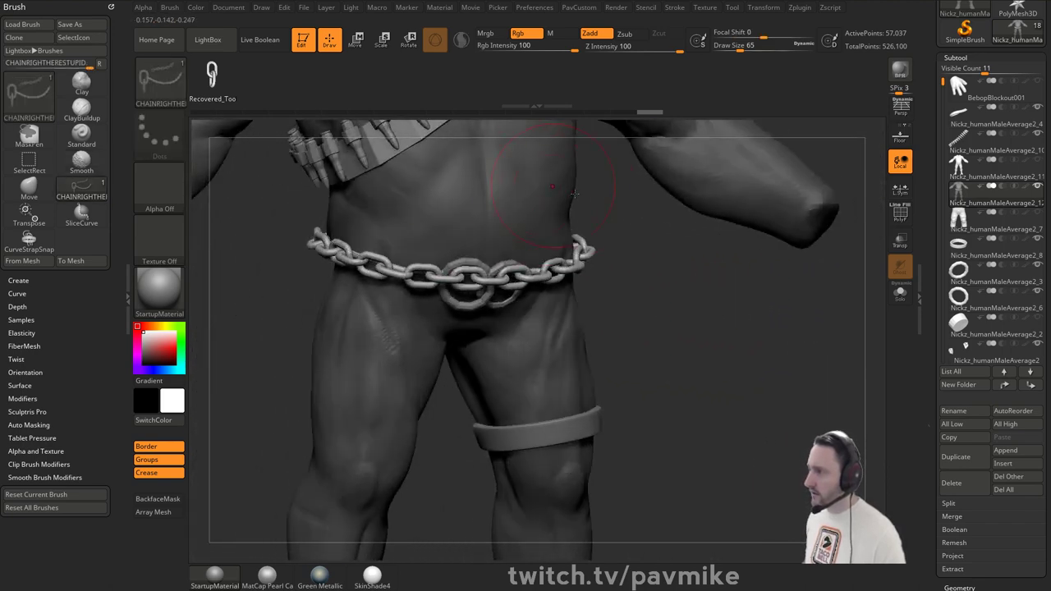
pyautogui.moveTo(699, 311); pyautogui.dragTo(713, 404)
pyautogui.press('q')
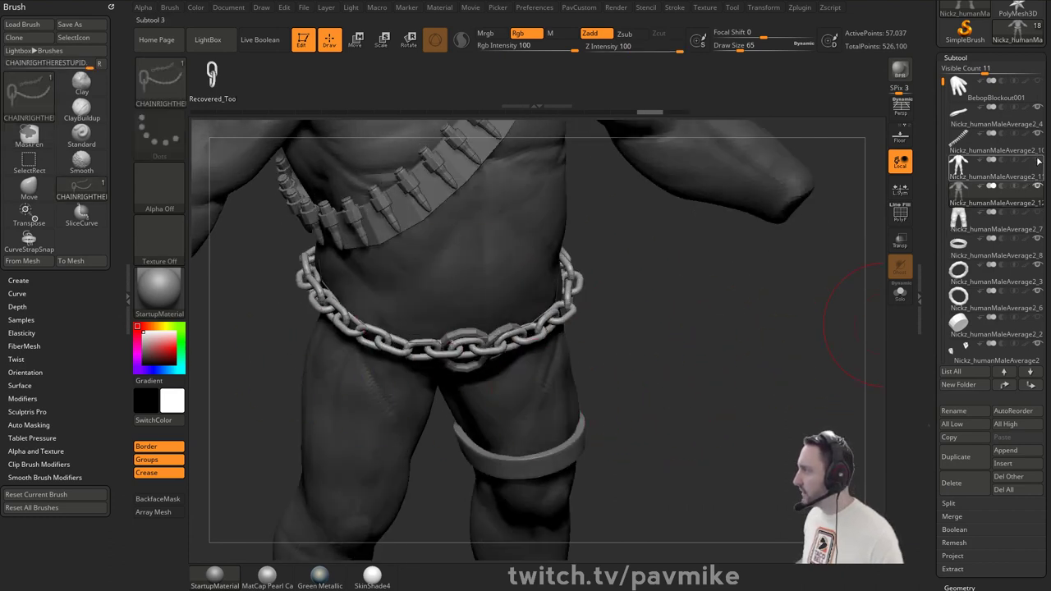
# - Show the trousers subtool again and reduce the chain brush's draw size to 37
pyautogui.moveTo(1036, 197)
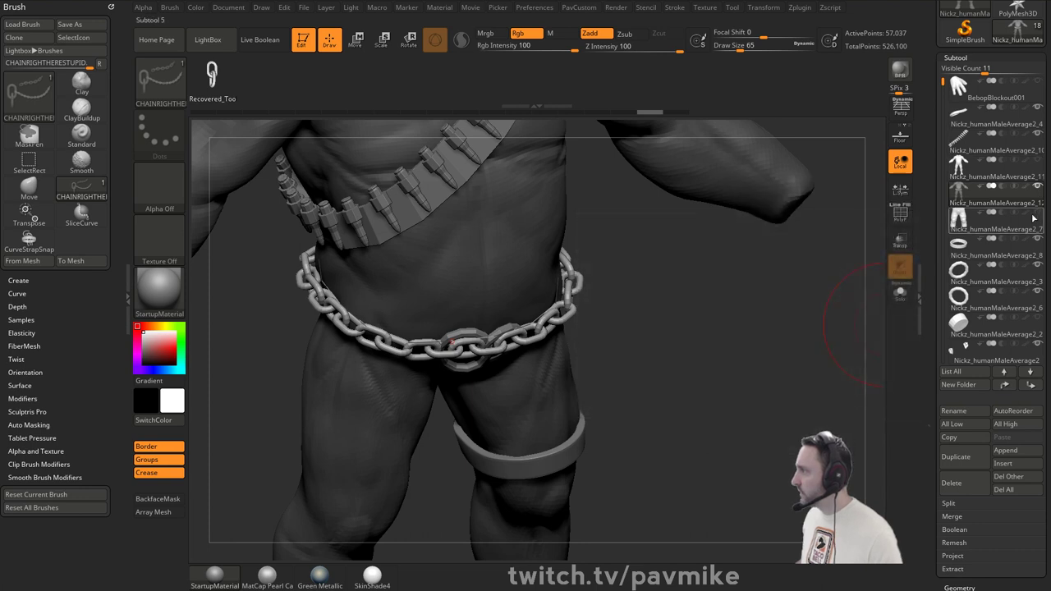
pyautogui.click(1036, 214)
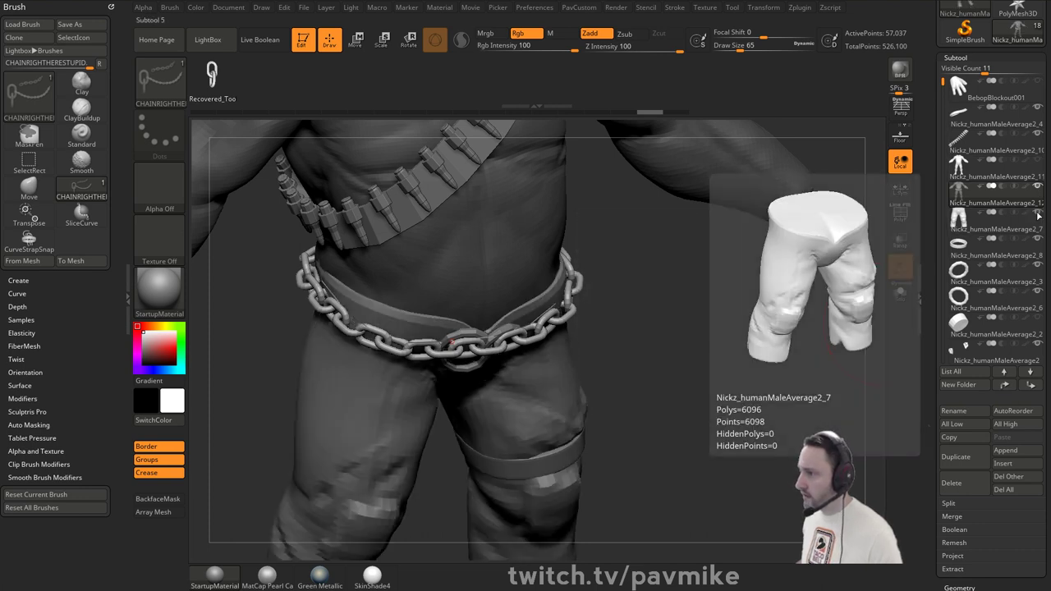
pyautogui.press('s')
pyautogui.moveTo(727, 316)
pyautogui.mouseDown()
pyautogui.moveTo(718, 311)
pyautogui.moveTo(707, 335)
pyautogui.moveTo(694, 329)
pyautogui.moveTo(712, 420)
pyautogui.mouseUp()
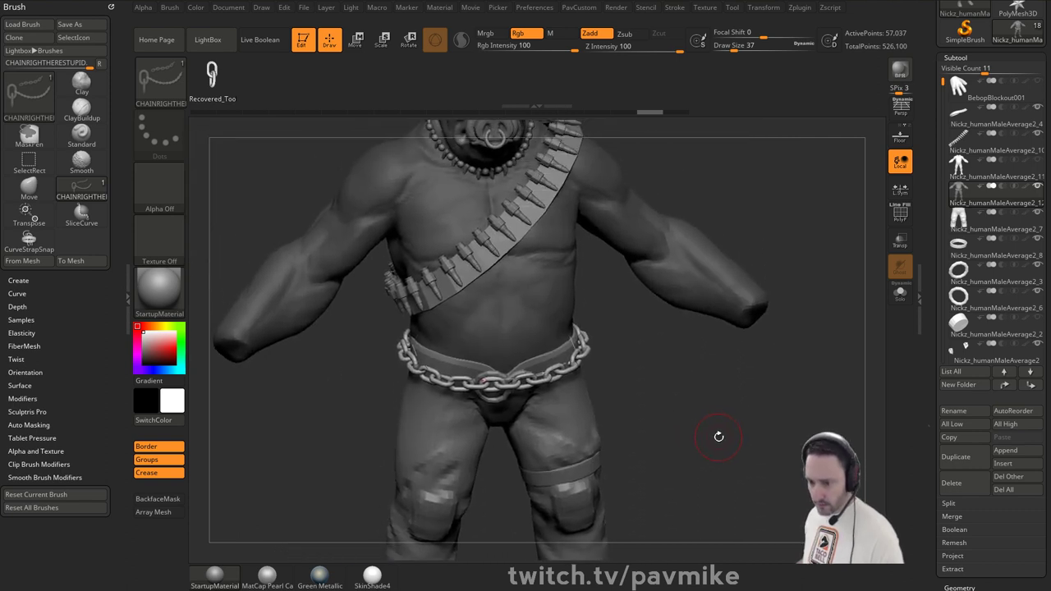
pyautogui.moveTo(718, 437); pyautogui.dragTo(737, 424)
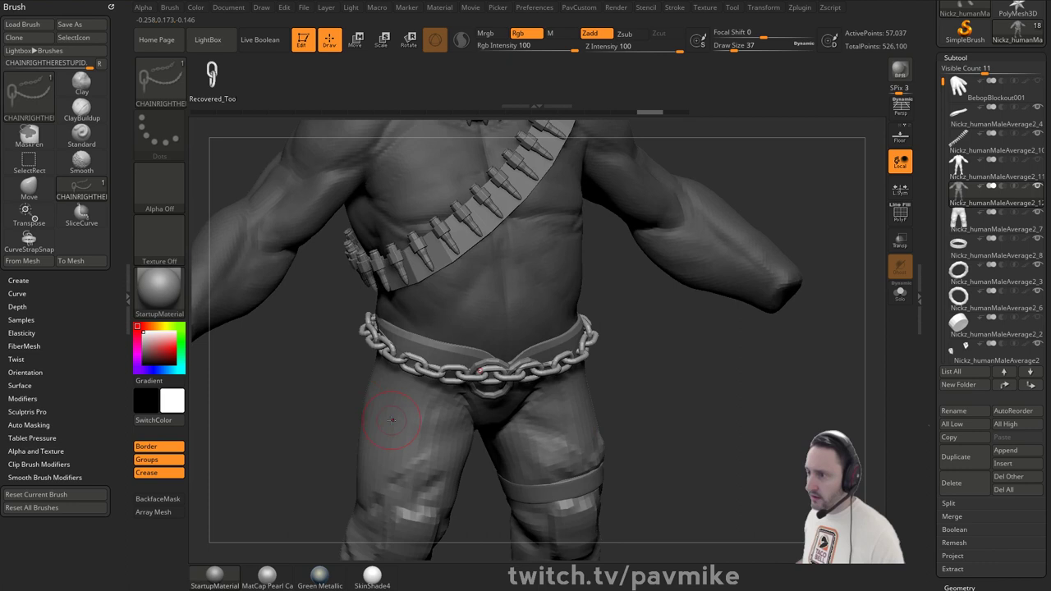
# - Set the chain brush's Imbed depth to 0
pyautogui.click(17, 306)
pyautogui.click(67, 318)
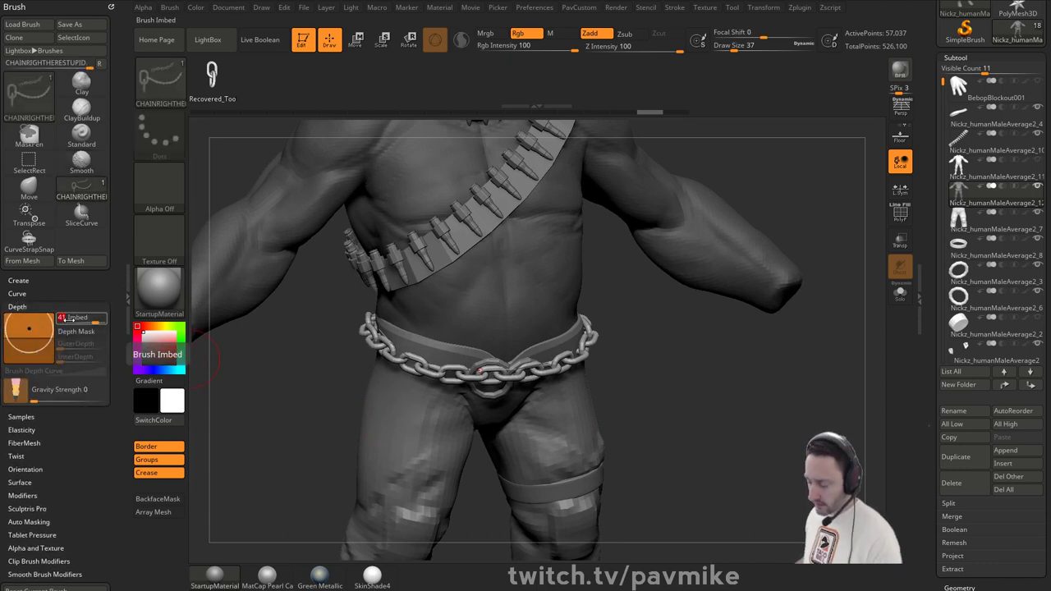
pyautogui.write('0')
pyautogui.press('Return')
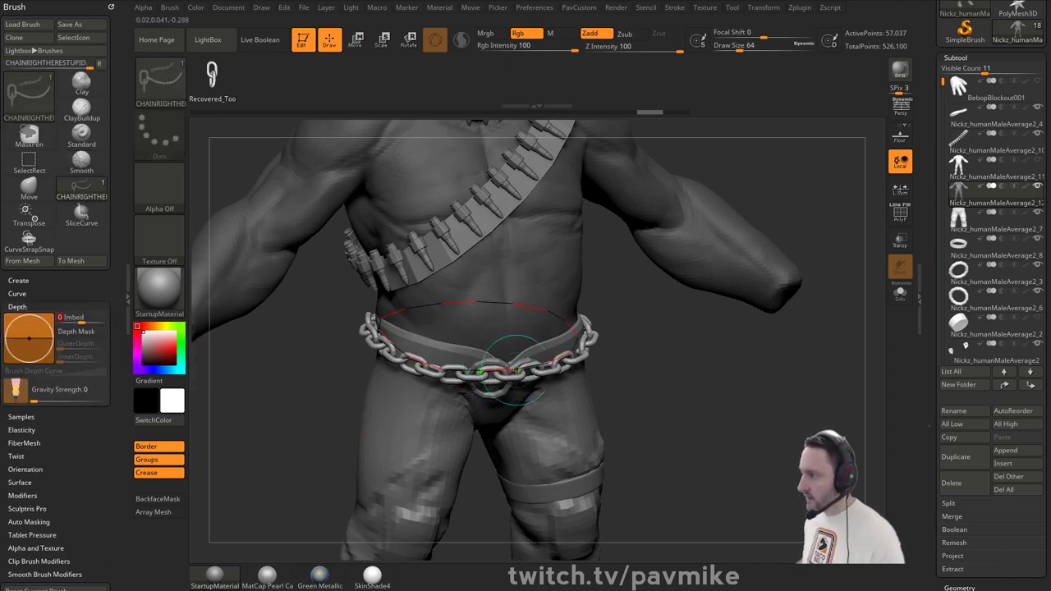
# - Regenerate the waist chain at Imbed depth 0, testing brush sizes and settling on draw size 62
pyautogui.click(584, 353)
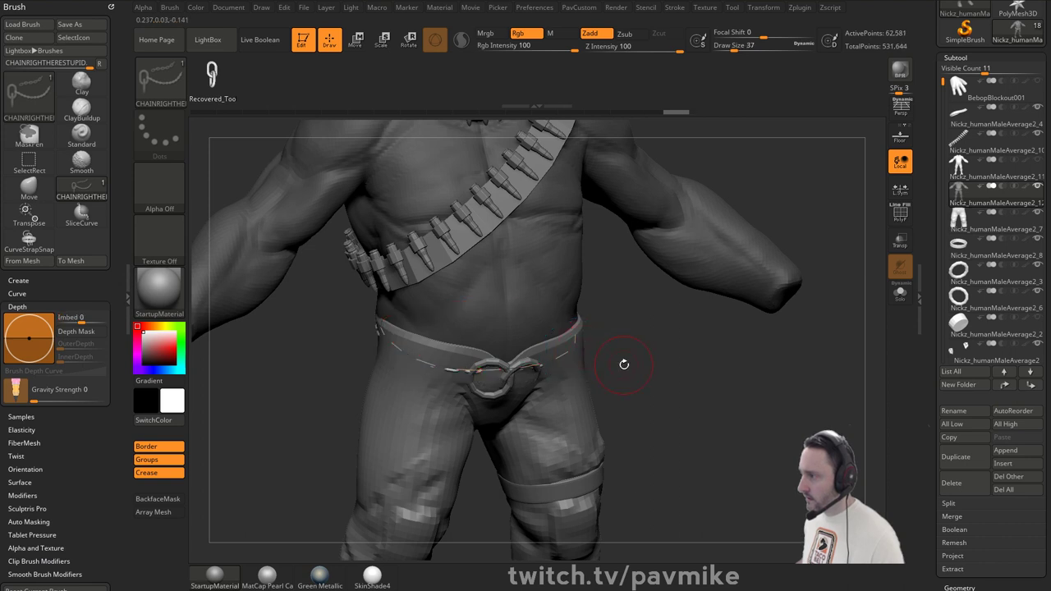
pyautogui.press('s')
pyautogui.moveTo(630, 366); pyautogui.dragTo(629, 368)
pyautogui.click(576, 351)
pyautogui.hotkey('ctrl', 'z')
pyautogui.press('s')
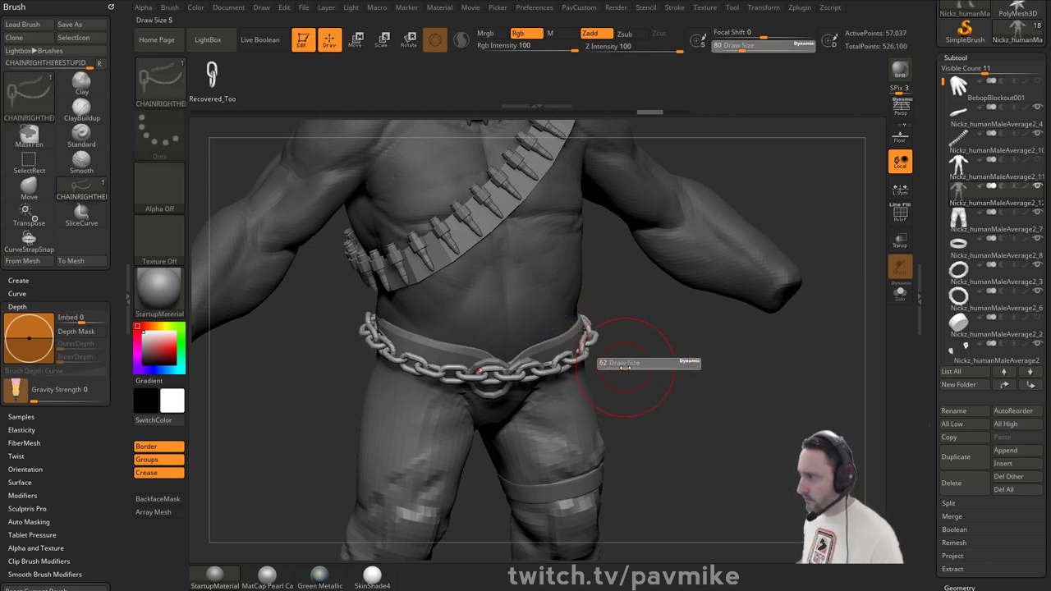
pyautogui.press('Return')
pyautogui.click(589, 354)
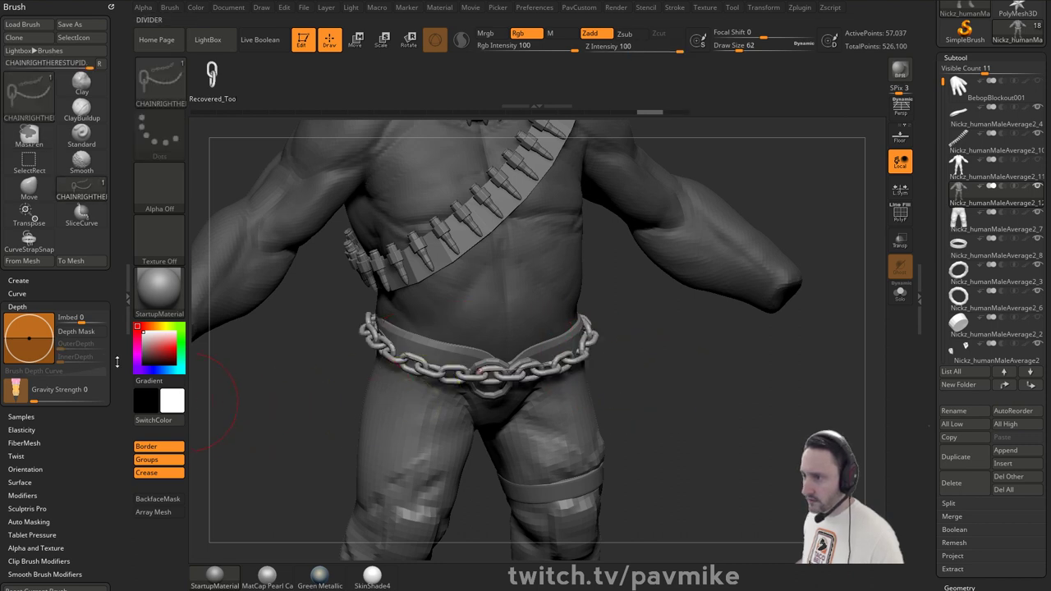
# - Set the chain brush's Imbed depth to 12, try it on the waist curve and undo the result
pyautogui.click(80, 319)
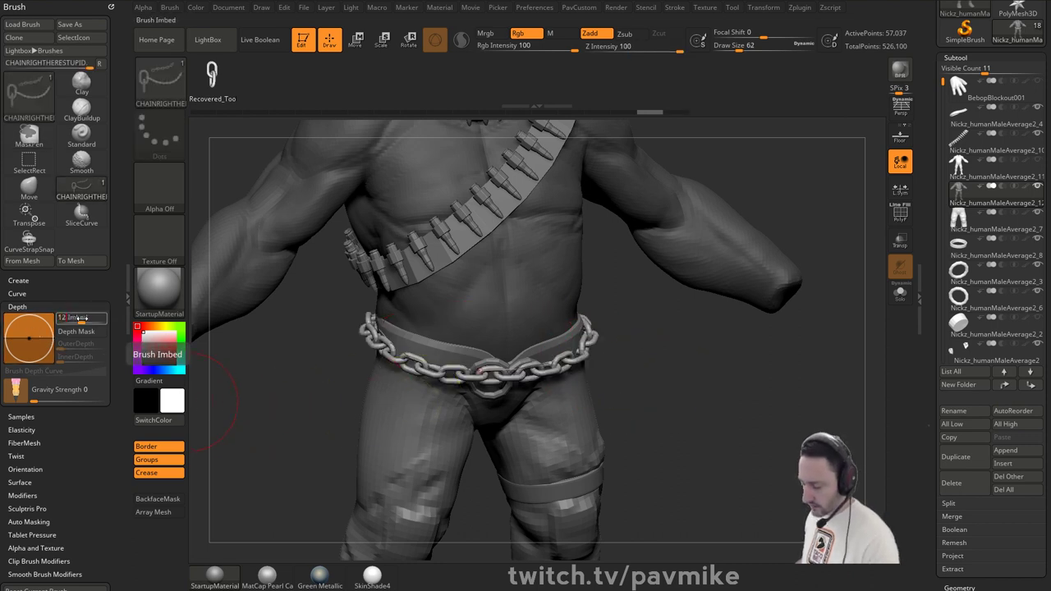
pyautogui.press('Return')
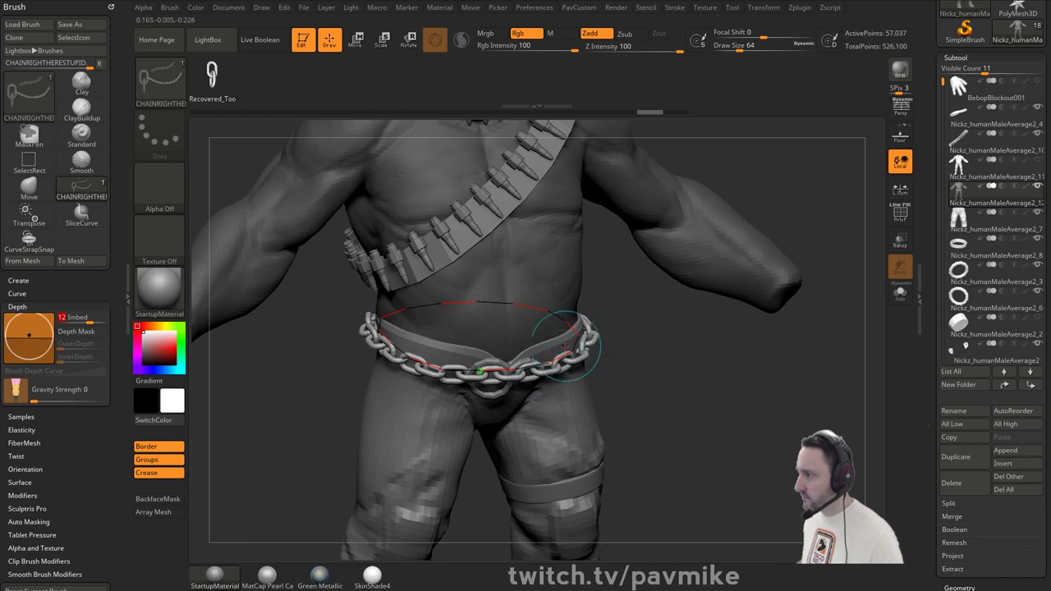
pyautogui.click(573, 352)
pyautogui.hotkey('ctrl', 'z')
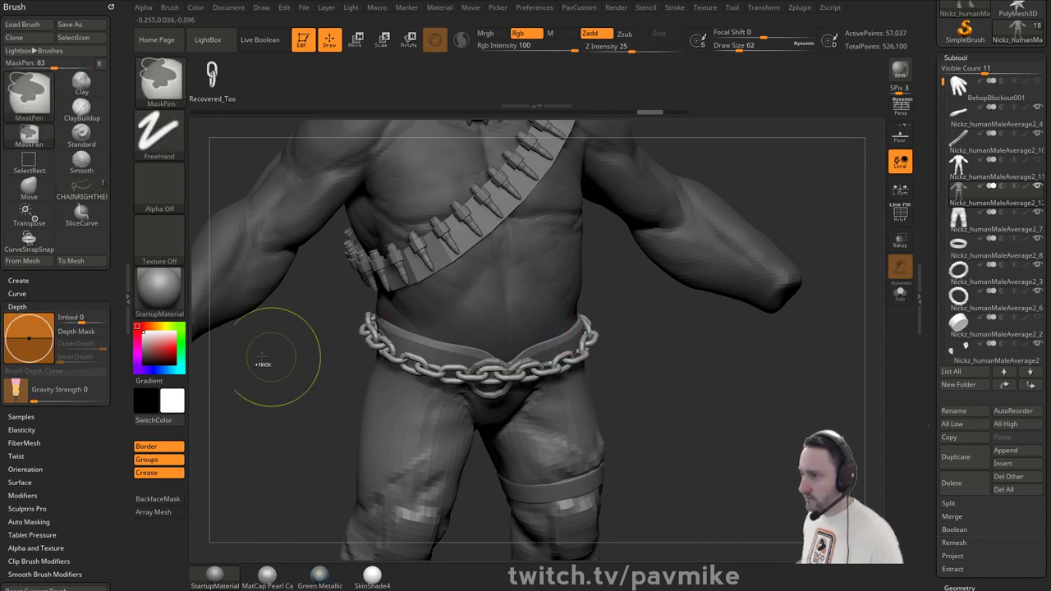
# - Set the chain brush's Imbed depth to 16 and regenerate the waist chain at draw size 62
pyautogui.click(89, 320)
pyautogui.write('1')
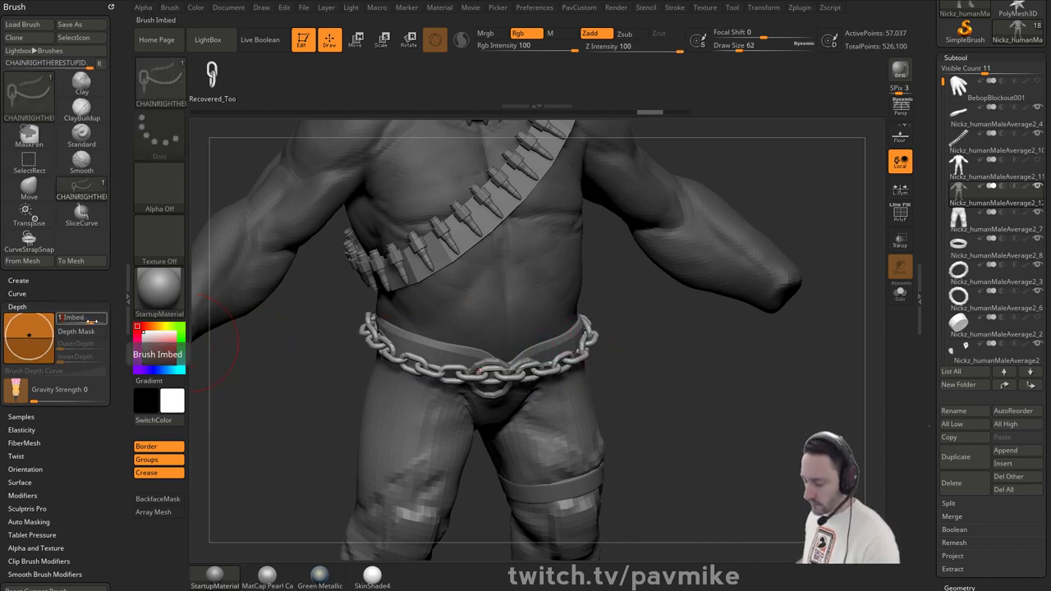
pyautogui.write('6')
pyautogui.press('Return')
pyautogui.click(543, 362)
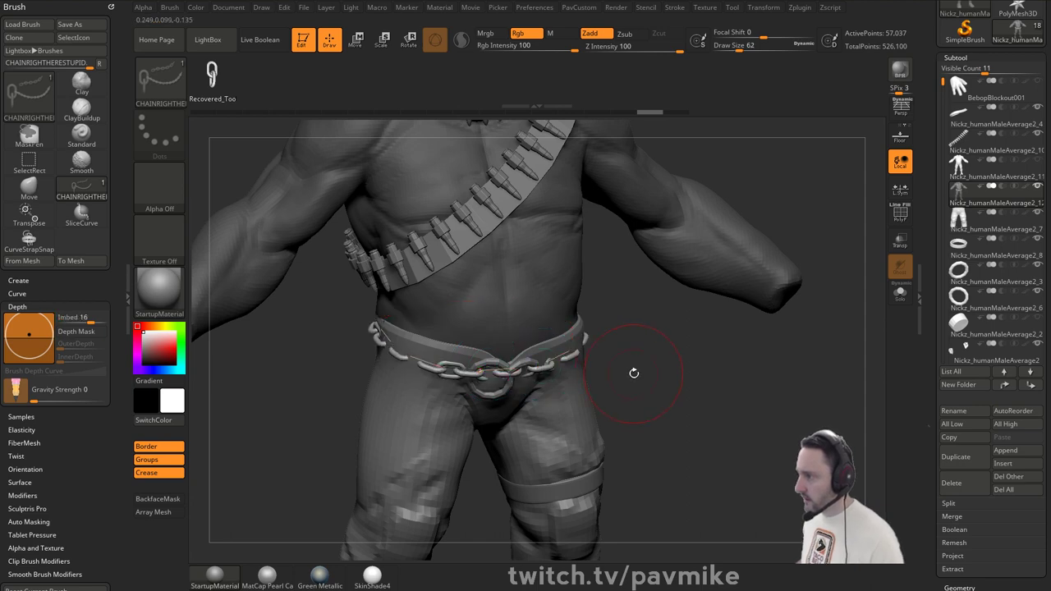
pyautogui.press('s')
pyautogui.click(633, 374)
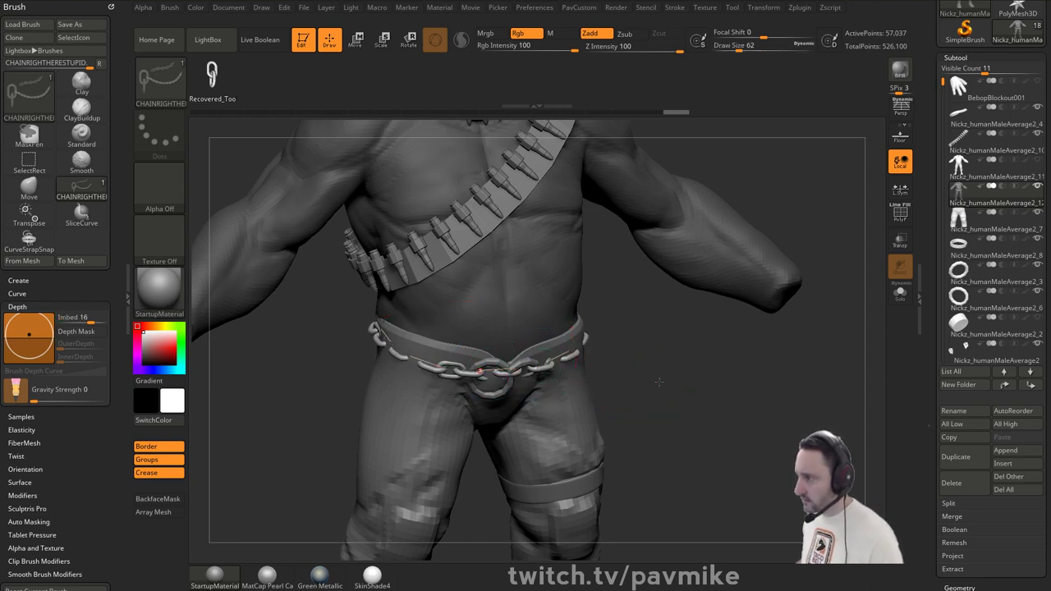
pyautogui.moveTo(658, 381)
pyautogui.mouseDown()
pyautogui.moveTo(676, 380)
pyautogui.moveTo(694, 417)
pyautogui.moveTo(597, 323)
pyautogui.mouseUp()
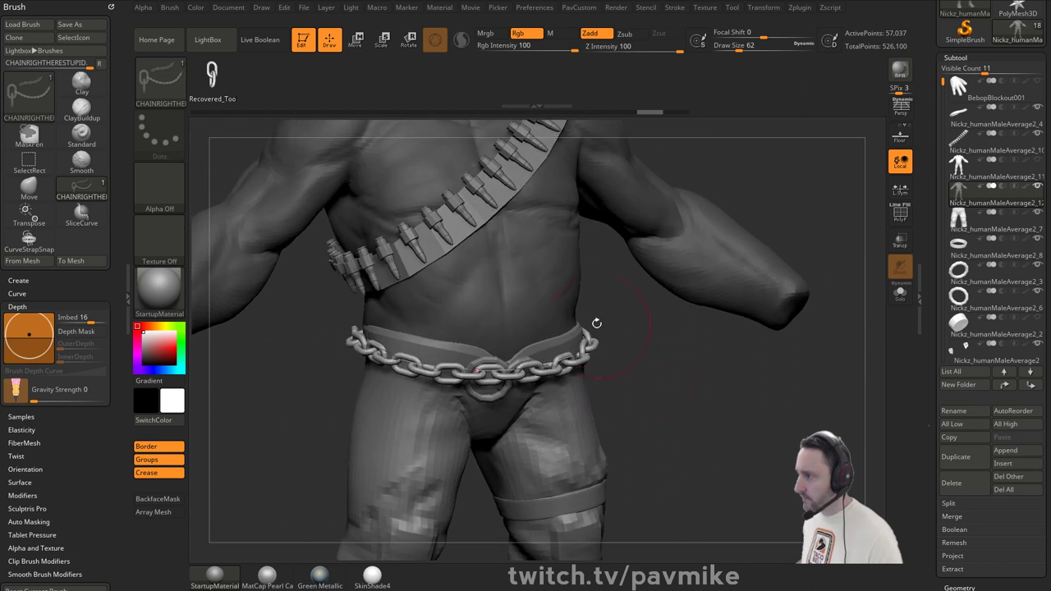
# - Split the chain links from the body copy into their own subtool and reduce the draw size to 44
pyautogui.press('2')
pyautogui.click(805, 250)
pyautogui.press('s')
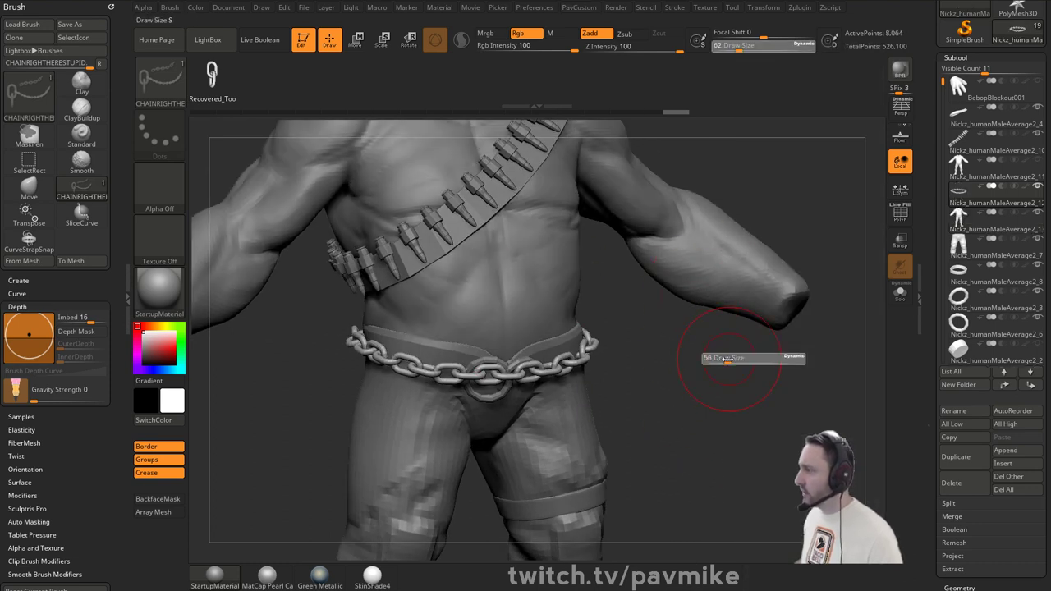
pyautogui.moveTo(726, 358); pyautogui.dragTo(719, 358)
# - Compare the two body subtools in solo view with polyframe on, and delete the duplicate Nickz_humanMaleAverage2_13
pyautogui.click(985, 169)
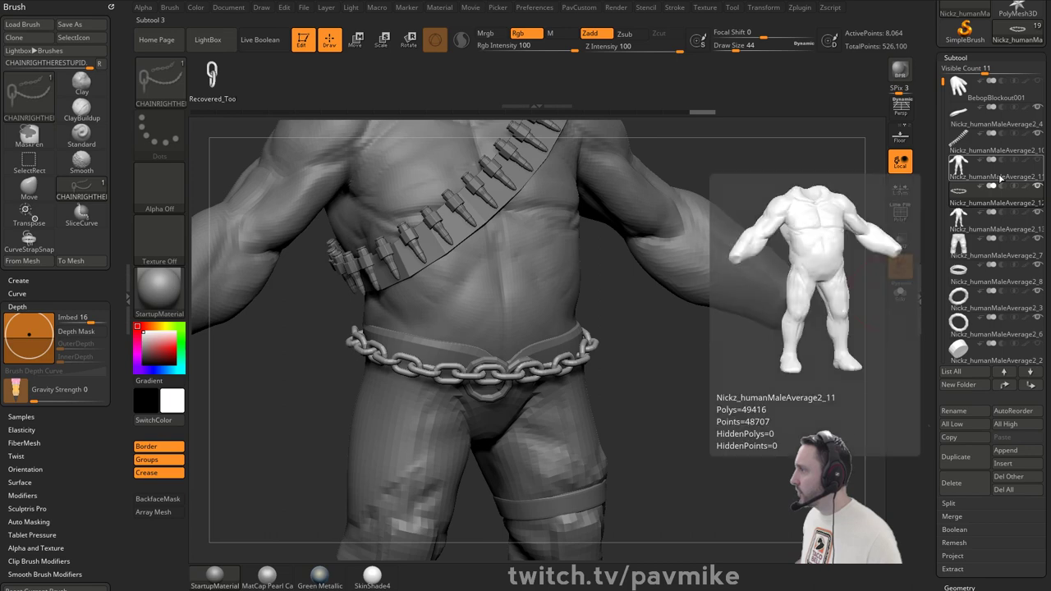
pyautogui.click(900, 213)
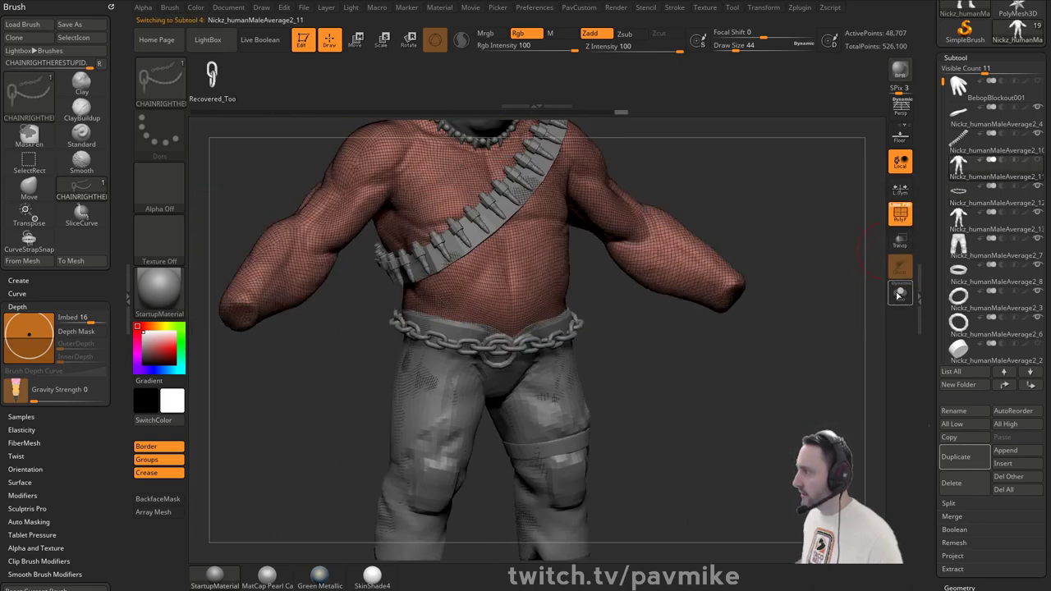
pyautogui.click(900, 291)
pyautogui.click(986, 227)
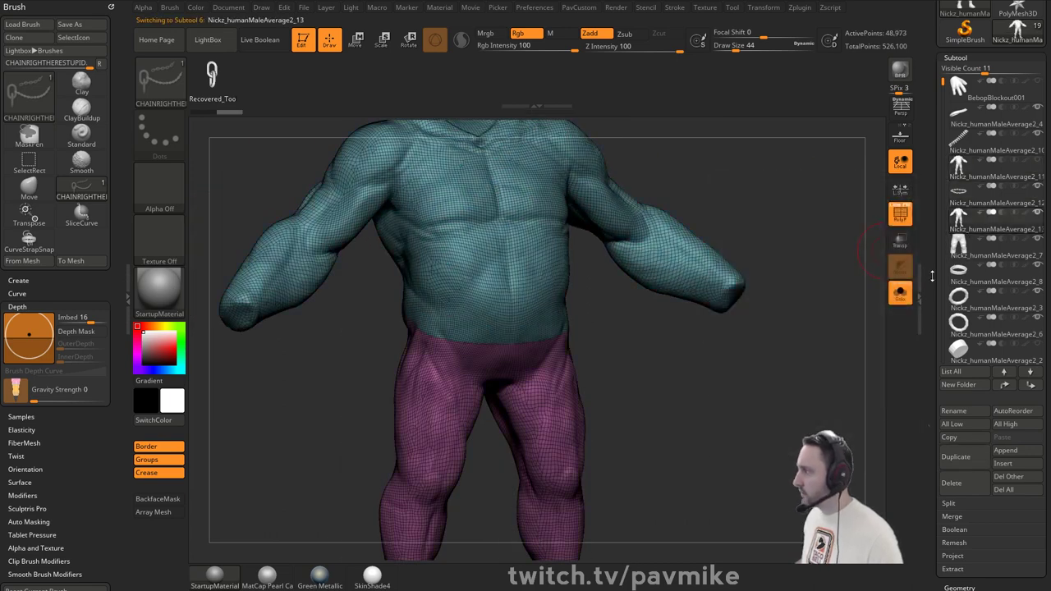
pyautogui.moveTo(931, 277); pyautogui.dragTo(933, 322)
pyautogui.click(953, 346)
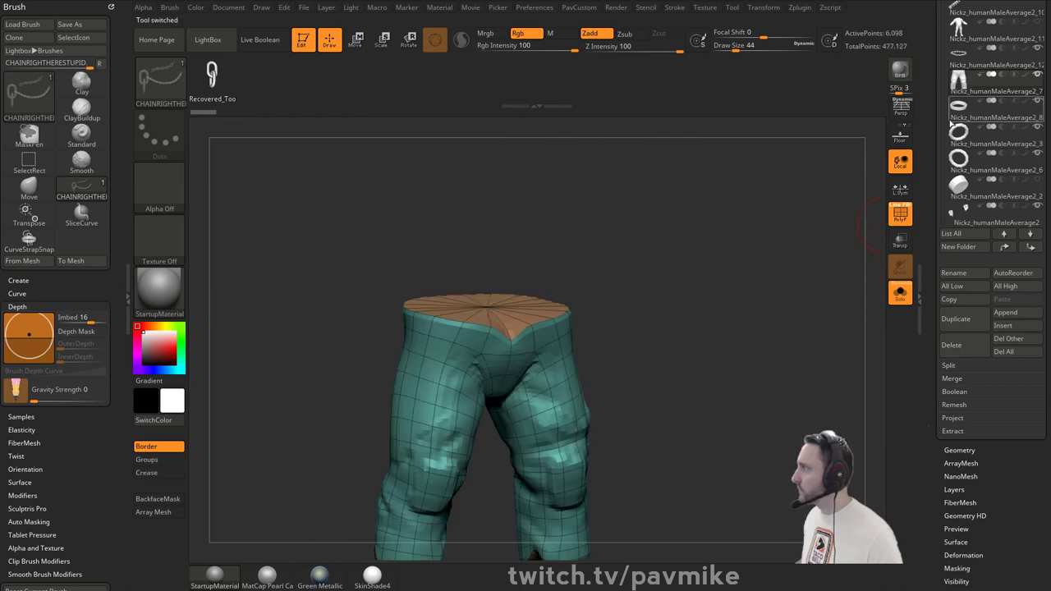
# - Leave solo view, select the waist chain and give every link its own polygroup with Auto Groups
pyautogui.click(900, 293)
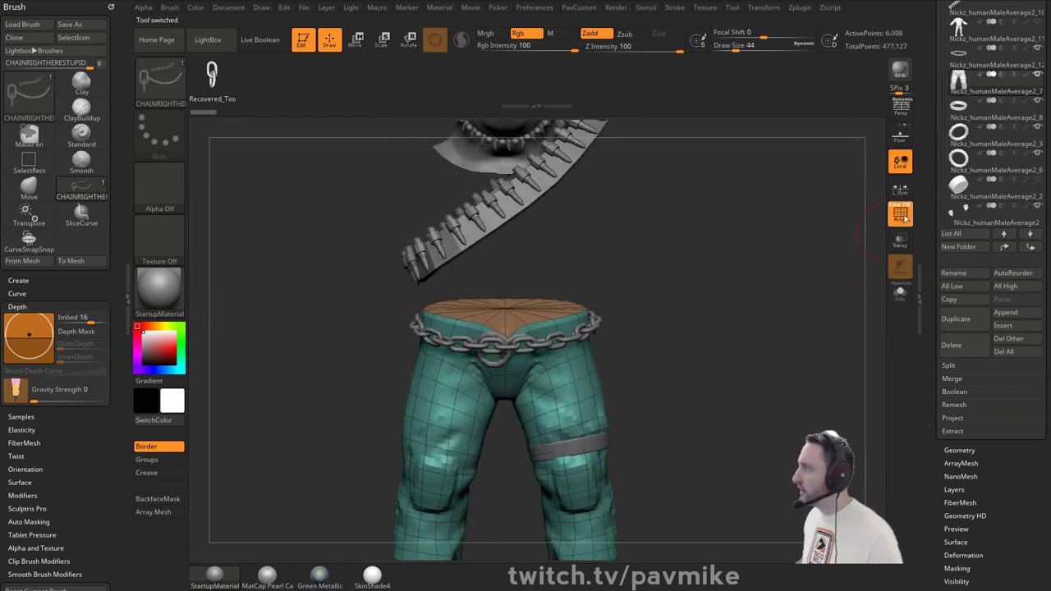
pyautogui.moveTo(781, 255); pyautogui.dragTo(788, 205)
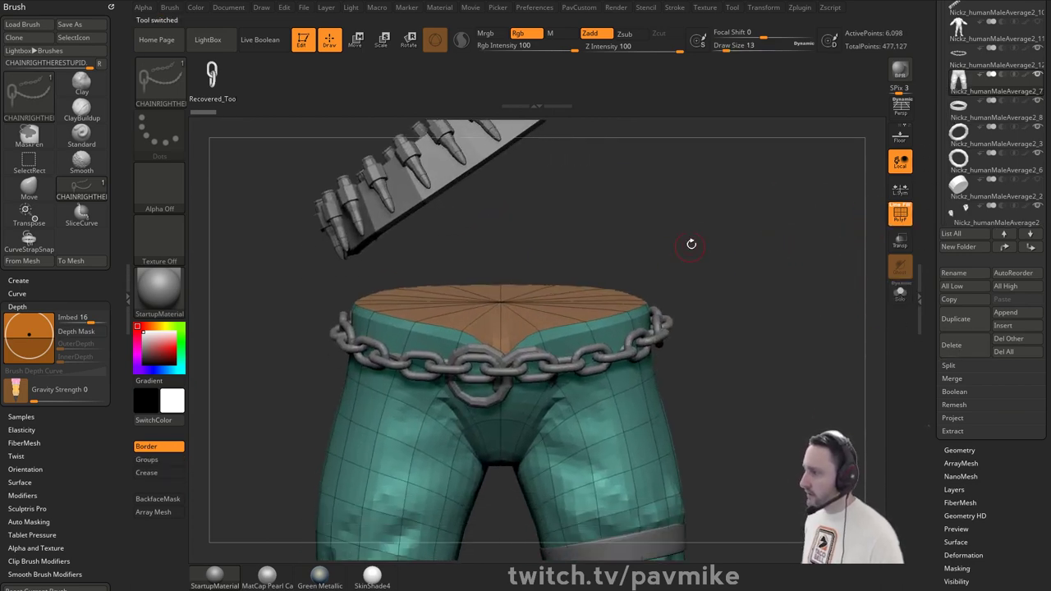
pyautogui.moveTo(691, 243)
pyautogui.mouseDown()
pyautogui.moveTo(774, 192)
pyautogui.moveTo(784, 271)
pyautogui.mouseUp()
pyautogui.moveTo(703, 236); pyautogui.dragTo(649, 246)
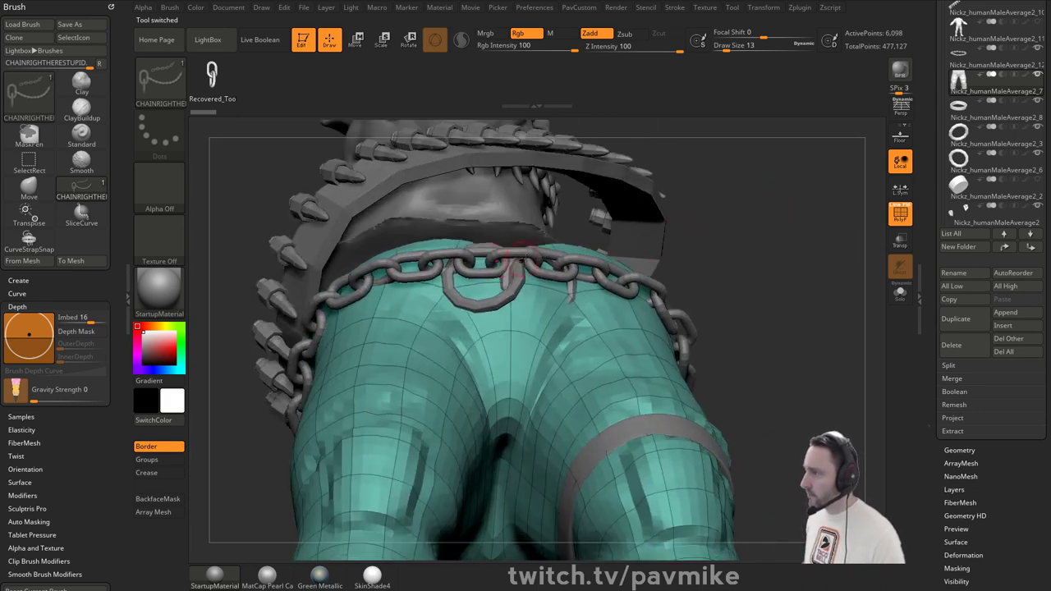
pyautogui.keyDown('alt'); pyautogui.click(616, 259); pyautogui.keyUp('alt')
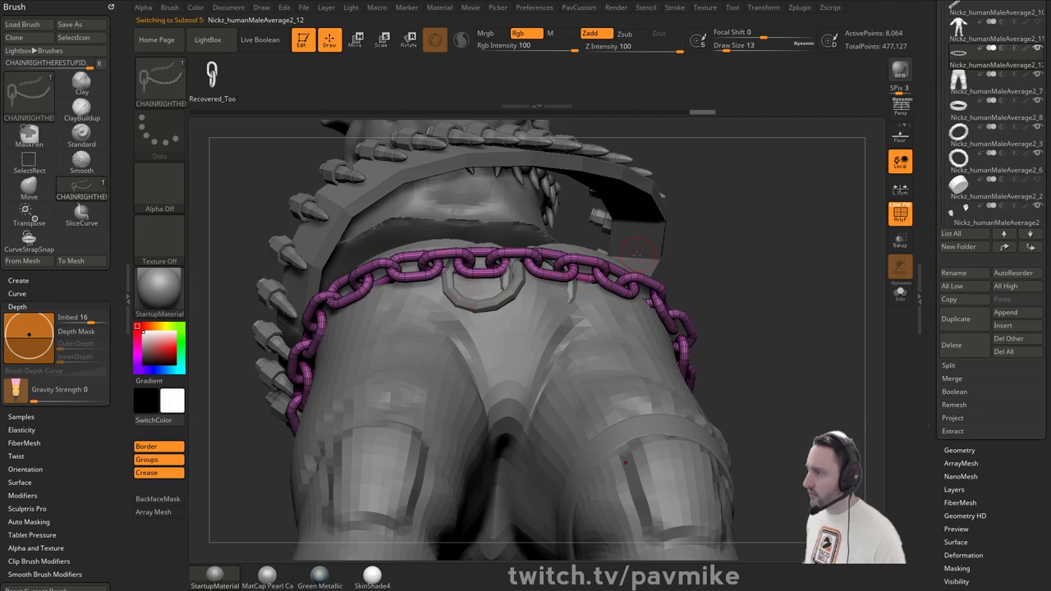
pyautogui.press('2')
pyautogui.click(722, 274)
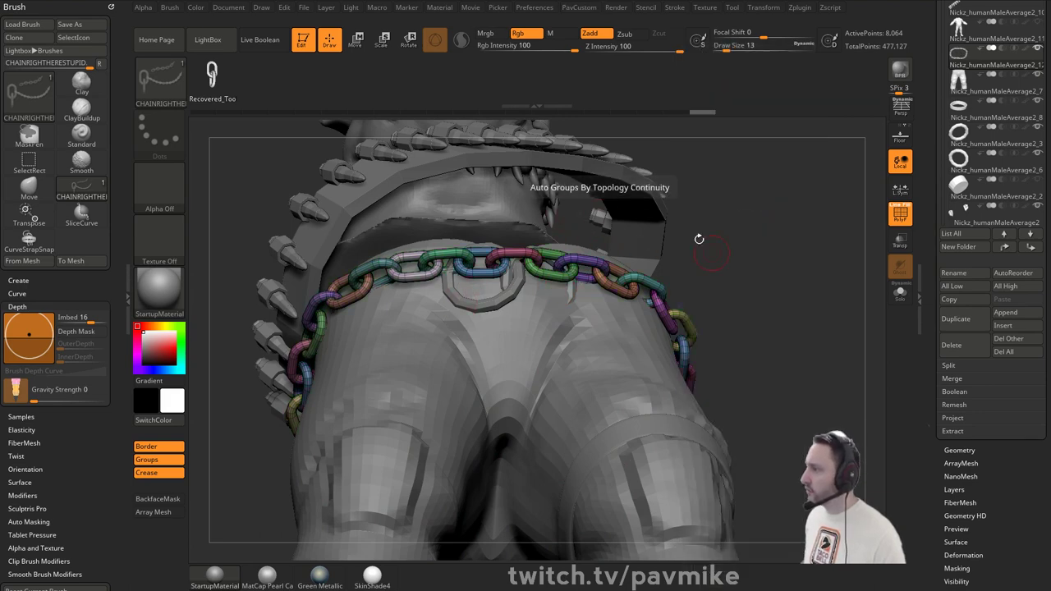
# - Hide the three front chain links at the belt rings and delete the hidden geometry
pyautogui.keyDown('ctrl'); pyautogui.keyDown('shift'); pyautogui.click(471, 269); pyautogui.keyUp('shift'); pyautogui.keyUp('ctrl')
pyautogui.keyDown('ctrl'); pyautogui.keyDown('shift'); pyautogui.moveTo(725, 194); pyautogui.dragTo(740, 207); pyautogui.keyUp('shift'); pyautogui.keyUp('ctrl')
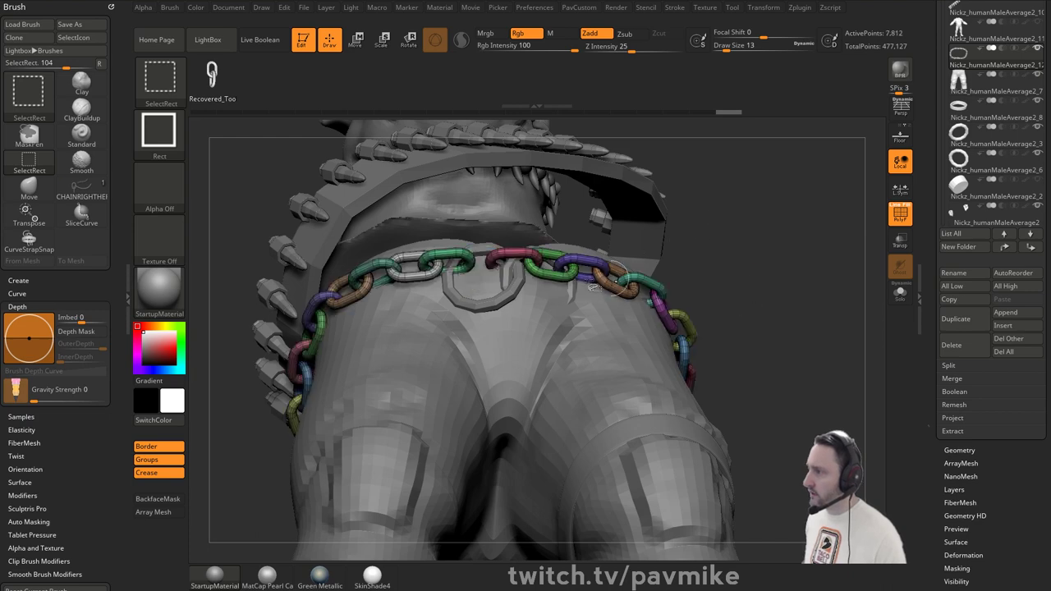
pyautogui.keyDown('ctrl'); pyautogui.keyDown('shift'); pyautogui.click(513, 254); pyautogui.keyUp('shift'); pyautogui.keyUp('ctrl')
pyautogui.keyDown('ctrl'); pyautogui.keyDown('shift'); pyautogui.click(541, 269); pyautogui.keyUp('shift'); pyautogui.keyUp('ctrl')
pyautogui.press('2')
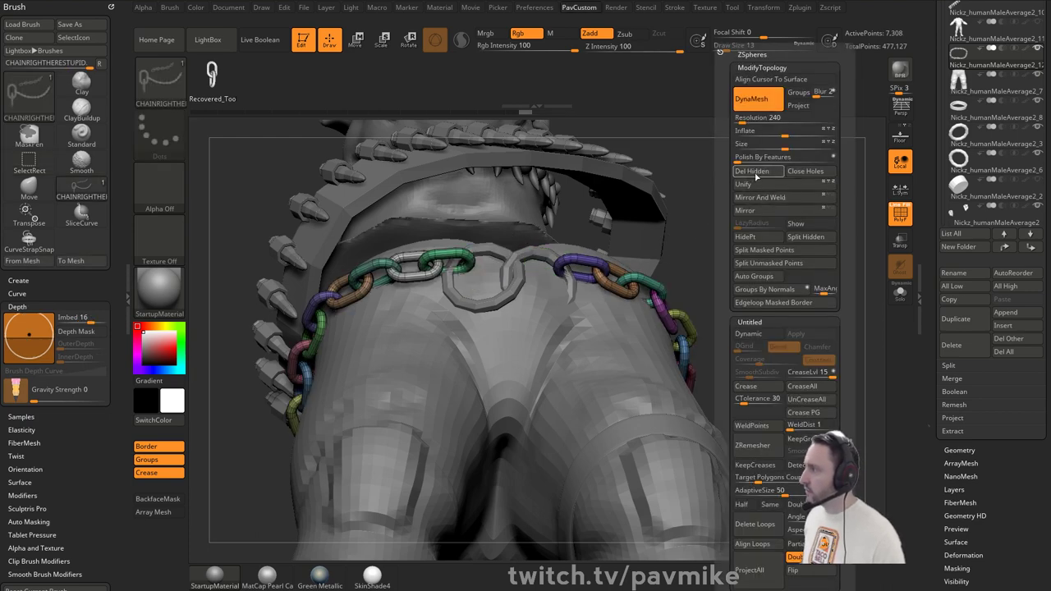
pyautogui.click(756, 175)
pyautogui.moveTo(746, 211); pyautogui.dragTo(724, 143)
# - Select each of the two belt rings in turn and adjust their fit against the chain ends with the transform gizmo
pyautogui.keyDown('alt'); pyautogui.click(553, 260); pyautogui.keyUp('alt')
pyautogui.moveTo(660, 185)
pyautogui.mouseDown()
pyautogui.moveTo(709, 302)
pyautogui.moveTo(681, 271)
pyautogui.mouseUp()
pyautogui.press('w')
pyautogui.moveTo(666, 228); pyautogui.dragTo(722, 174)
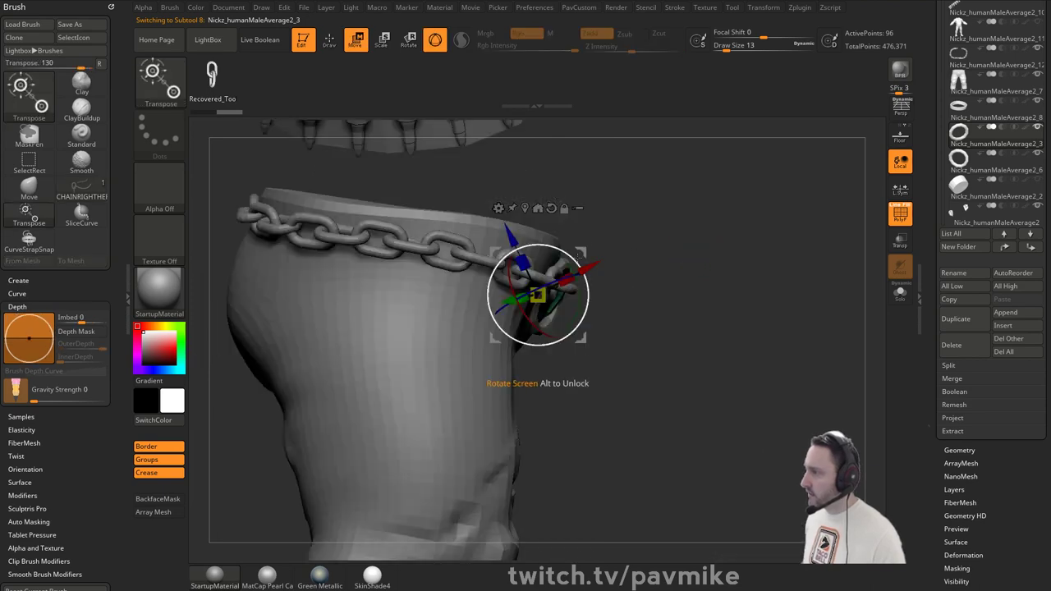
pyautogui.moveTo(582, 255); pyautogui.dragTo(655, 255)
pyautogui.press('q')
pyautogui.keyDown('alt'); pyautogui.click(484, 268); pyautogui.keyUp('alt')
pyautogui.moveTo(619, 164); pyautogui.dragTo(676, 171)
pyautogui.press('w')
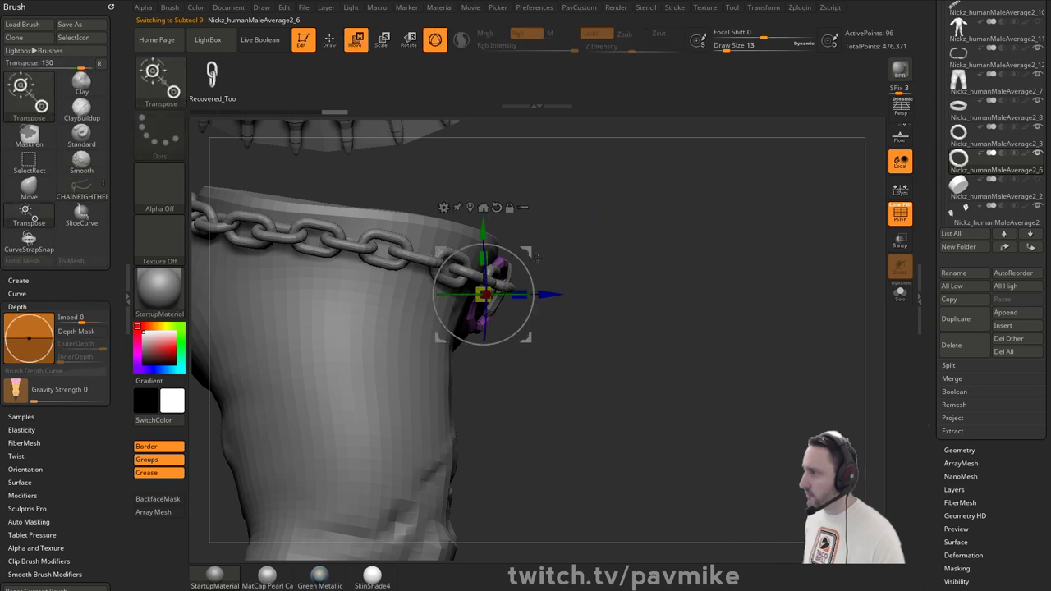
pyautogui.press('q')
pyautogui.moveTo(682, 242)
pyautogui.mouseDown()
pyautogui.moveTo(783, 221)
pyautogui.moveTo(756, 186)
pyautogui.mouseUp()
# - Turn off the polyframe, switch to the Standard brush and select the belt ring subtool Nickz_humanMaleAverage2_3
pyautogui.click(908, 215)
pyautogui.moveTo(754, 252)
pyautogui.keyDown('alt'); pyautogui.mouseDown()
pyautogui.moveTo(728, 227)
pyautogui.moveTo(764, 283)
pyautogui.mouseUp(); pyautogui.keyUp('alt')
pyautogui.press('b')
pyautogui.press('s')
pyautogui.press('t')
pyautogui.click(958, 56)
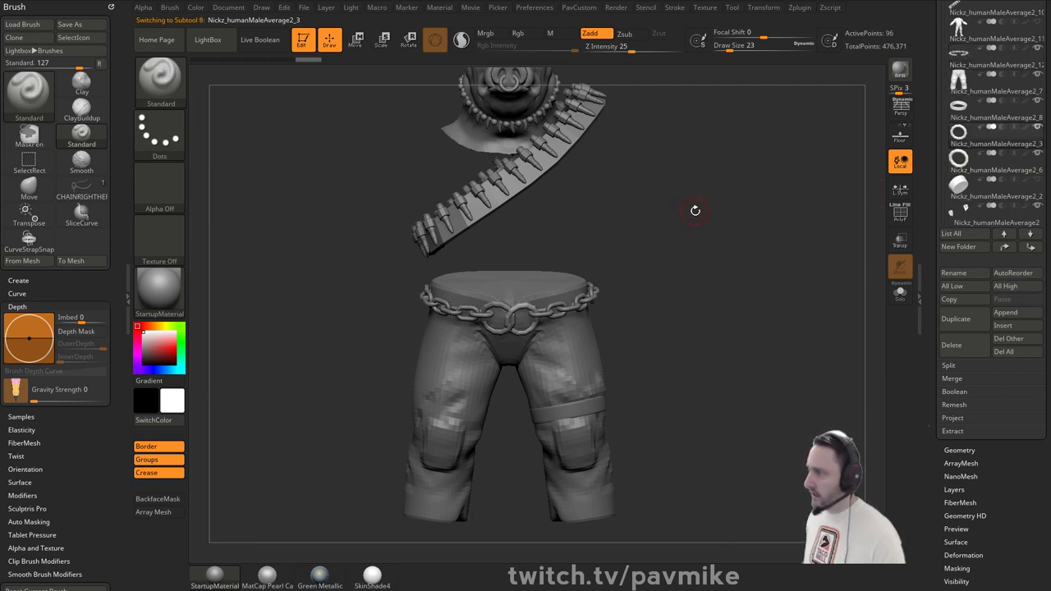
# - Merge the two belt rings into a single subtool with Merge Down, accepting that it cannot be undone
pyautogui.press('ctrl')
pyautogui.hotkey('ctrl', 'e')
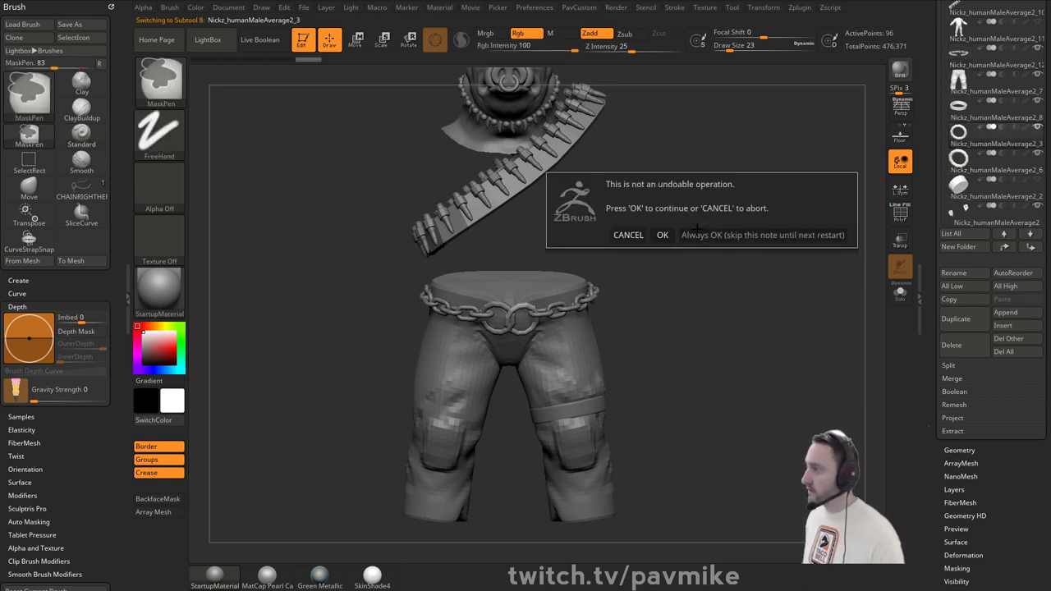
pyautogui.click(684, 236)
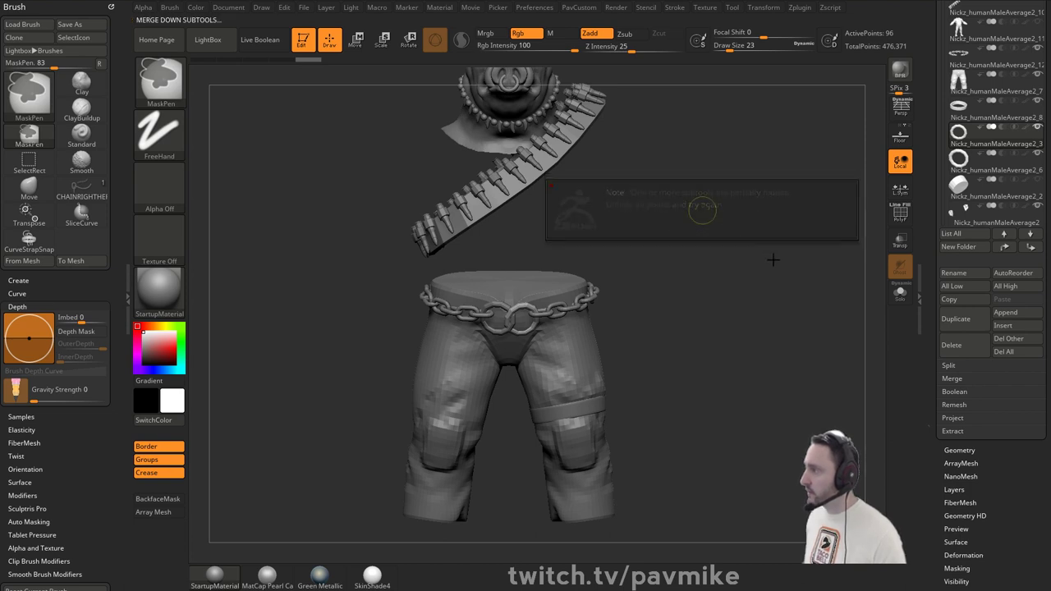
pyautogui.press('`')
pyautogui.click(721, 174)
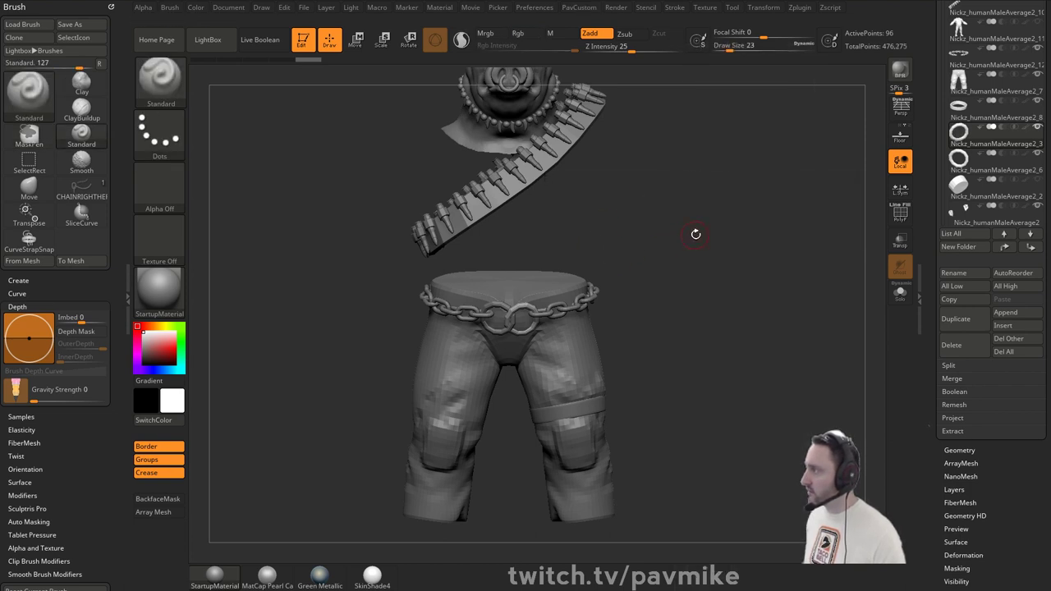
# - Show the hidden body and hand subtools again and frame the whole character
pyautogui.press('f')
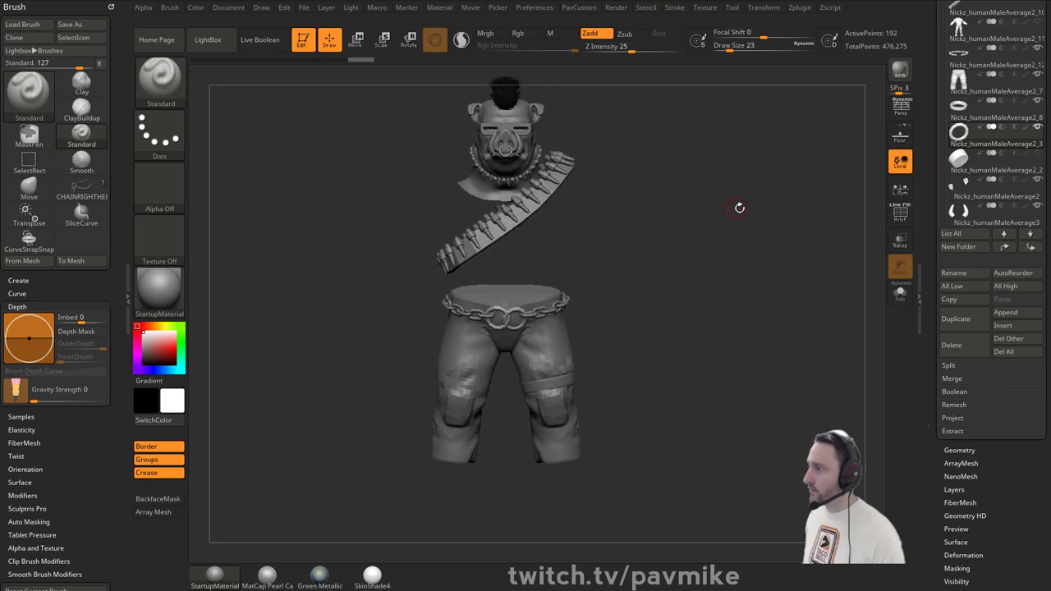
pyautogui.click(1038, 129)
pyautogui.click(1037, 128)
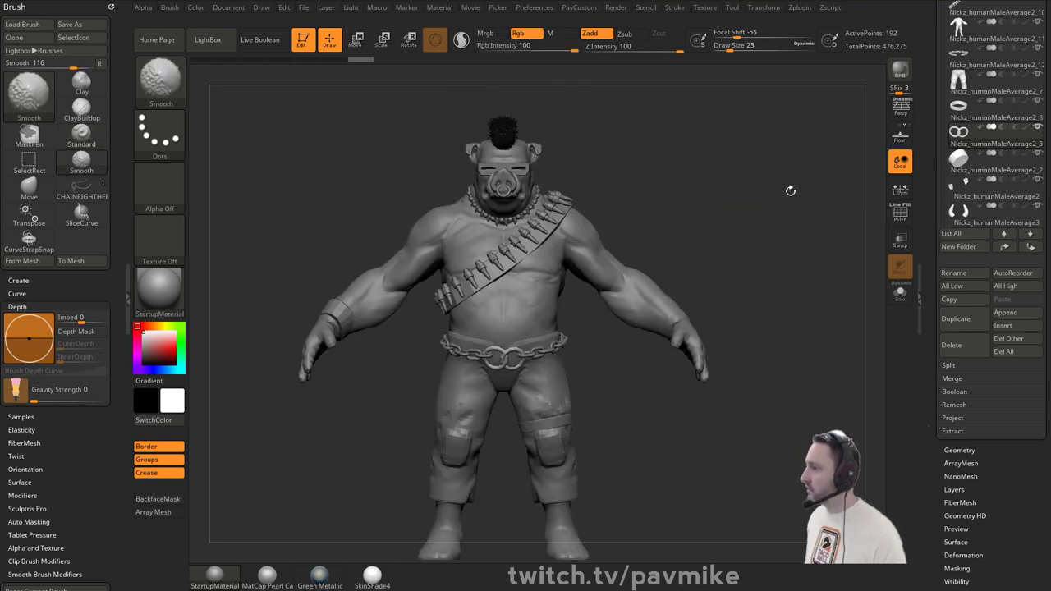
pyautogui.press('s')
pyautogui.moveTo(694, 247); pyautogui.dragTo(734, 197)
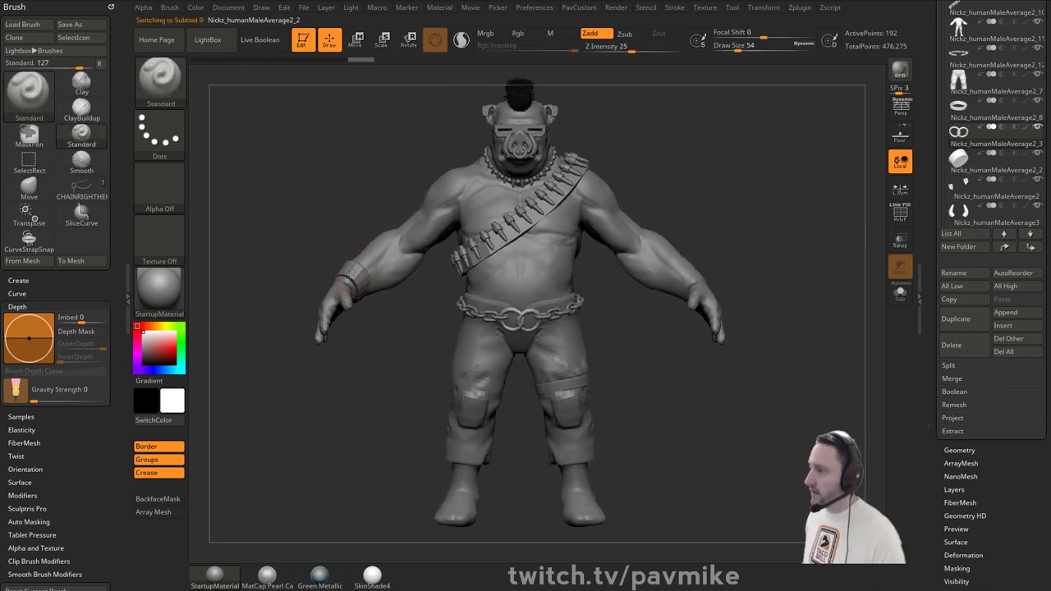
# - Select the wristband subtool and reshape it around the forearm with the Move brush, reducing the draw size to 51
pyautogui.keyDown('alt'); pyautogui.click(352, 274); pyautogui.keyUp('alt')
pyautogui.moveTo(247, 357)
pyautogui.keyDown('alt'); pyautogui.mouseDown()
pyautogui.moveTo(406, 331)
pyautogui.moveTo(396, 337)
pyautogui.mouseUp(); pyautogui.keyUp('alt')
pyautogui.press('b')
pyautogui.press('m')
pyautogui.press('v')
pyautogui.press('s')
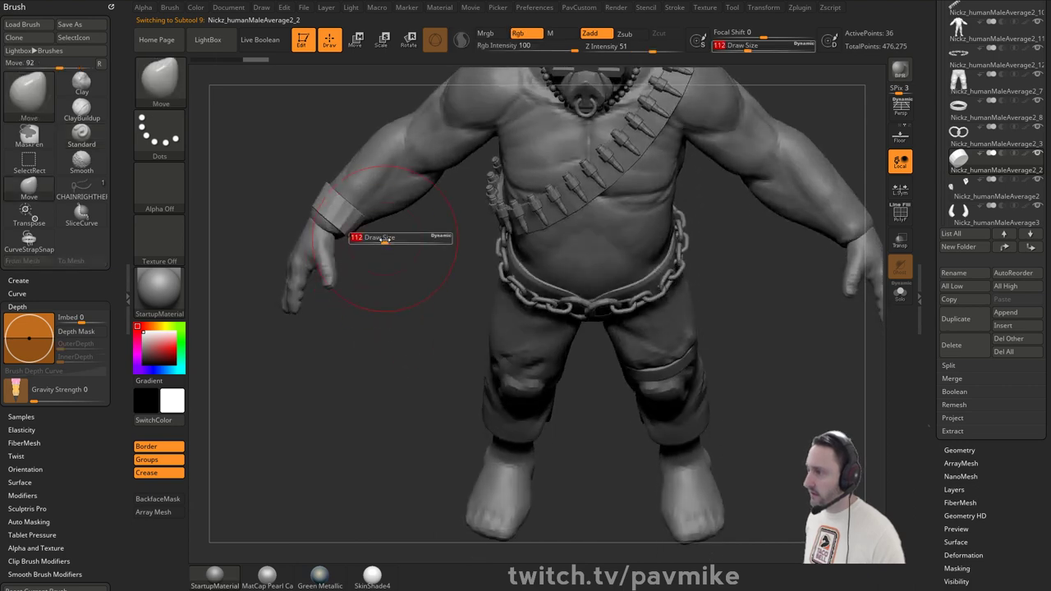
pyautogui.moveTo(383, 240)
pyautogui.mouseDown()
pyautogui.moveTo(375, 220)
pyautogui.moveTo(371, 233)
pyautogui.mouseUp()
pyautogui.press('s')
pyautogui.moveTo(390, 305)
pyautogui.mouseDown()
pyautogui.moveTo(318, 173)
pyautogui.moveTo(373, 265)
pyautogui.moveTo(379, 304)
pyautogui.mouseUp()
pyautogui.press('s')
pyautogui.moveTo(382, 275)
pyautogui.mouseDown()
pyautogui.moveTo(391, 312)
pyautogui.moveTo(383, 300)
pyautogui.mouseUp()
pyautogui.press('s')
pyautogui.moveTo(381, 298); pyautogui.dragTo(384, 298)
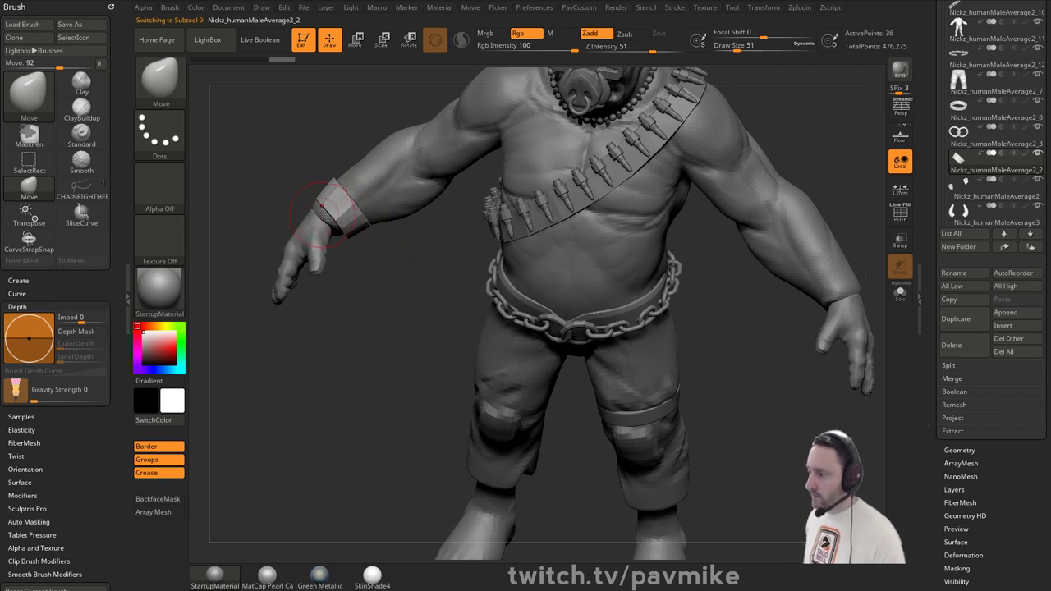
# - Examine the character reference images for the shape and placement of the spiked wristband
pyautogui.moveTo(233, 590); pyautogui.dragTo(297, 343, button='right')
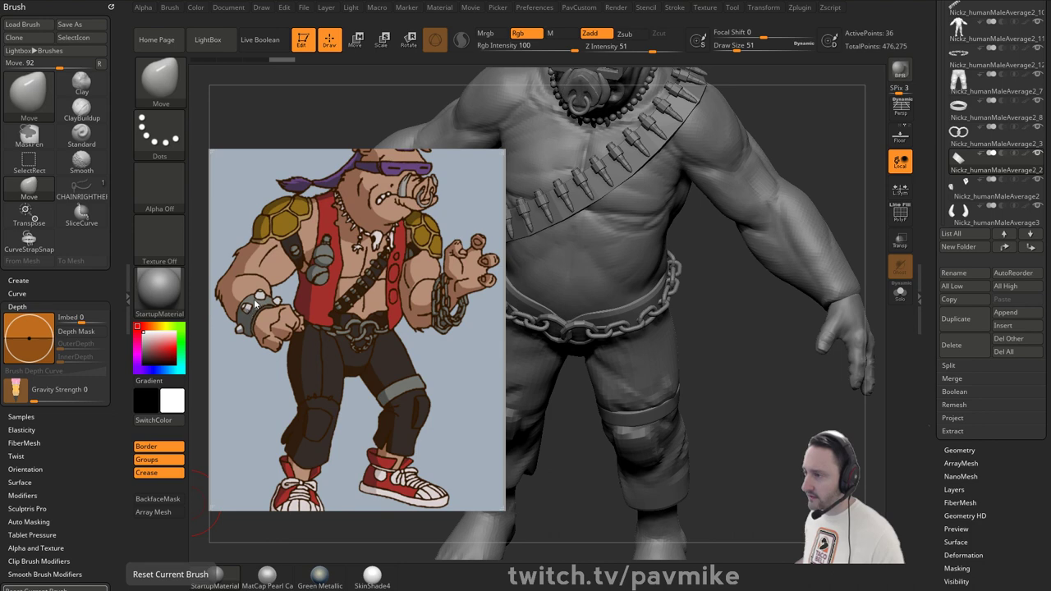
pyautogui.moveTo(263, 0); pyautogui.dragTo(177, 0, button='right')
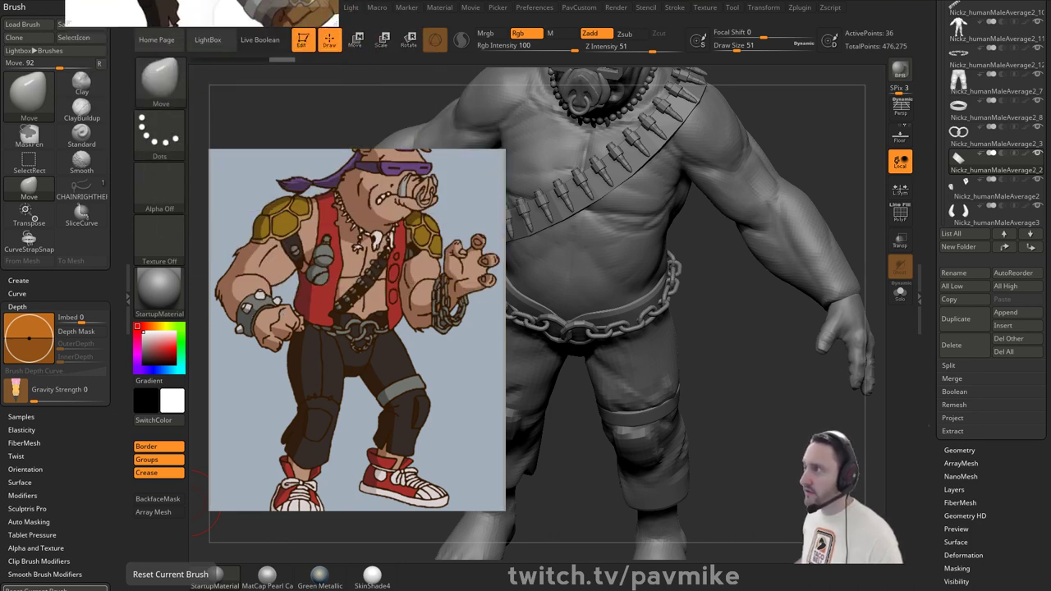
pyautogui.moveTo(461, 0); pyautogui.dragTo(464, 164, button='right')
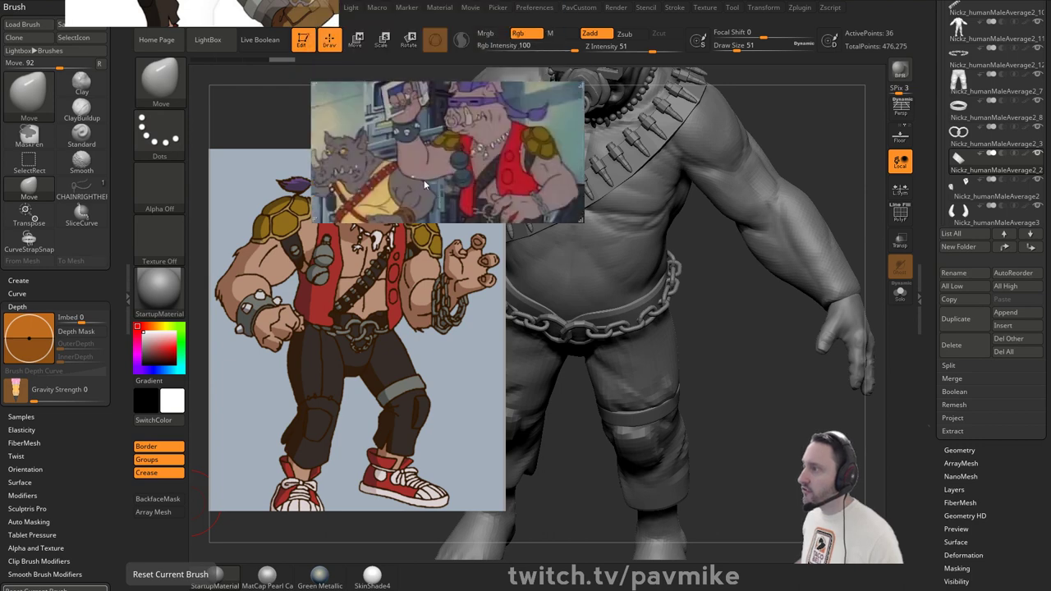
pyautogui.hotkey('alt', 'Tab')
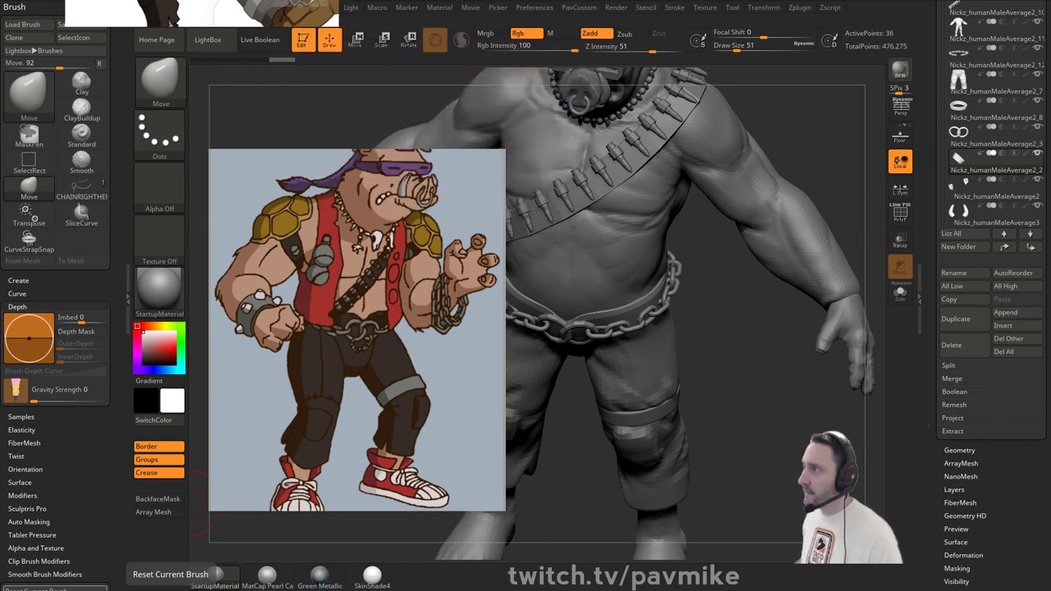
pyautogui.moveTo(368, 155); pyautogui.dragTo(0, 344, button='right')
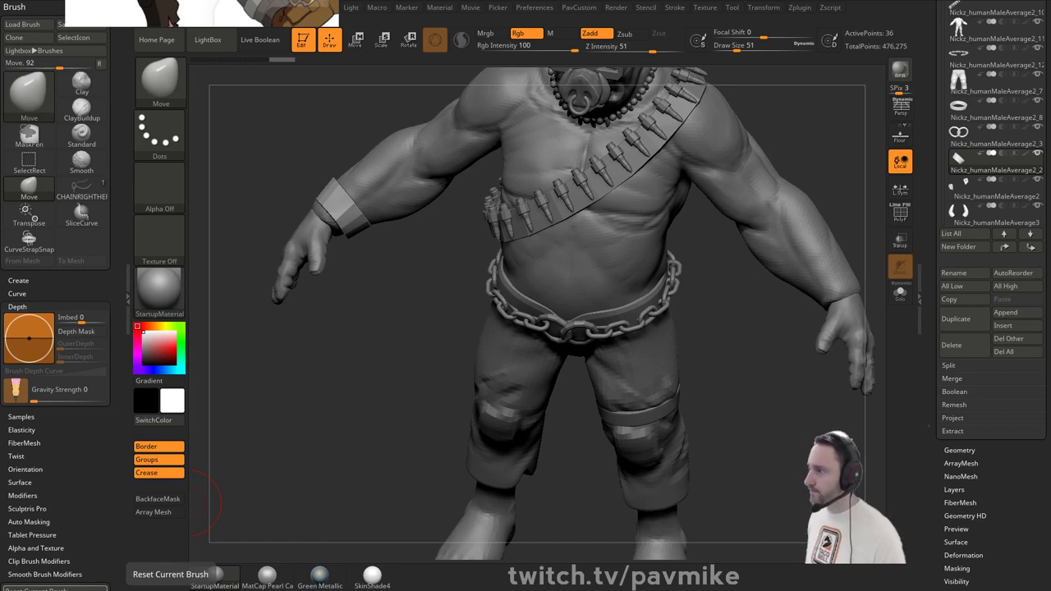
# - Reshape the wristband to fit around the forearm with the Move brush, raising the draw size to 59 and then 97
pyautogui.moveTo(355, 344)
pyautogui.mouseDown()
pyautogui.moveTo(375, 312)
pyautogui.moveTo(429, 286)
pyautogui.moveTo(429, 308)
pyautogui.mouseUp()
pyautogui.press('s')
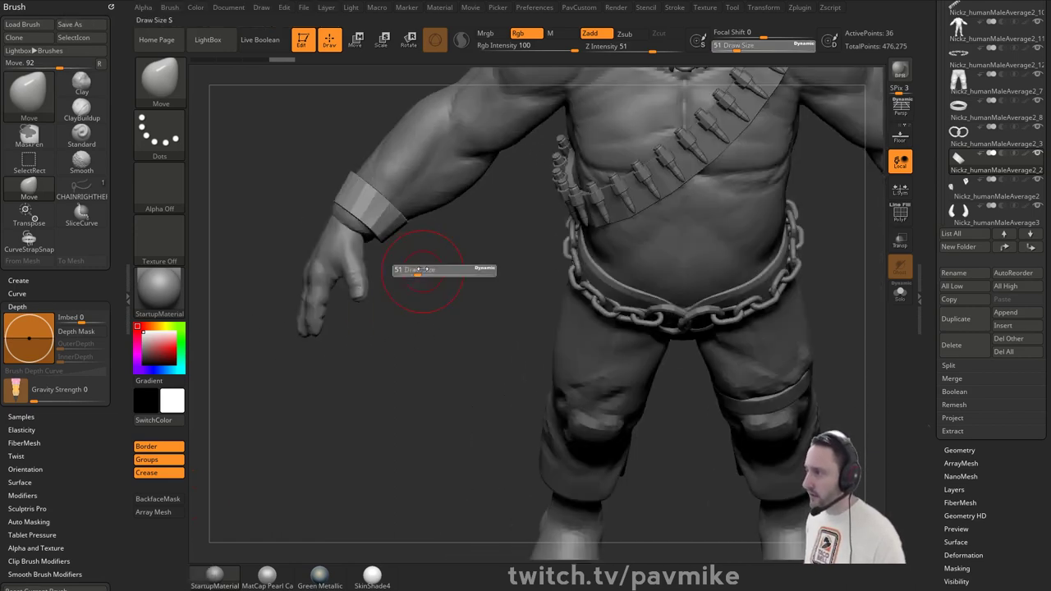
pyautogui.moveTo(420, 272); pyautogui.dragTo(427, 273)
pyautogui.press('s')
pyautogui.moveTo(387, 234)
pyautogui.mouseDown()
pyautogui.moveTo(395, 267)
pyautogui.moveTo(415, 250)
pyautogui.mouseUp()
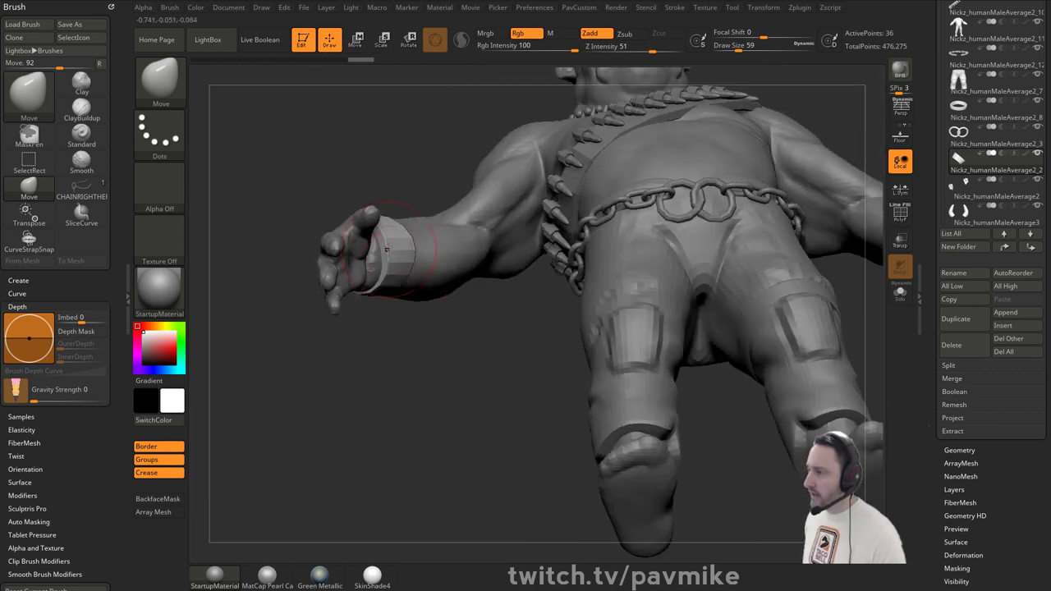
pyautogui.moveTo(405, 207)
pyautogui.mouseDown()
pyautogui.moveTo(424, 291)
pyautogui.moveTo(436, 244)
pyautogui.moveTo(413, 241)
pyautogui.mouseUp()
pyautogui.press('s')
pyautogui.press('s')
pyautogui.moveTo(413, 240); pyautogui.dragTo(406, 266)
# - Turn on the polyframe and inspect the wristband's polygroups from several sides
pyautogui.click(905, 215)
pyautogui.moveTo(459, 334); pyautogui.dragTo(490, 308)
pyautogui.press('space')
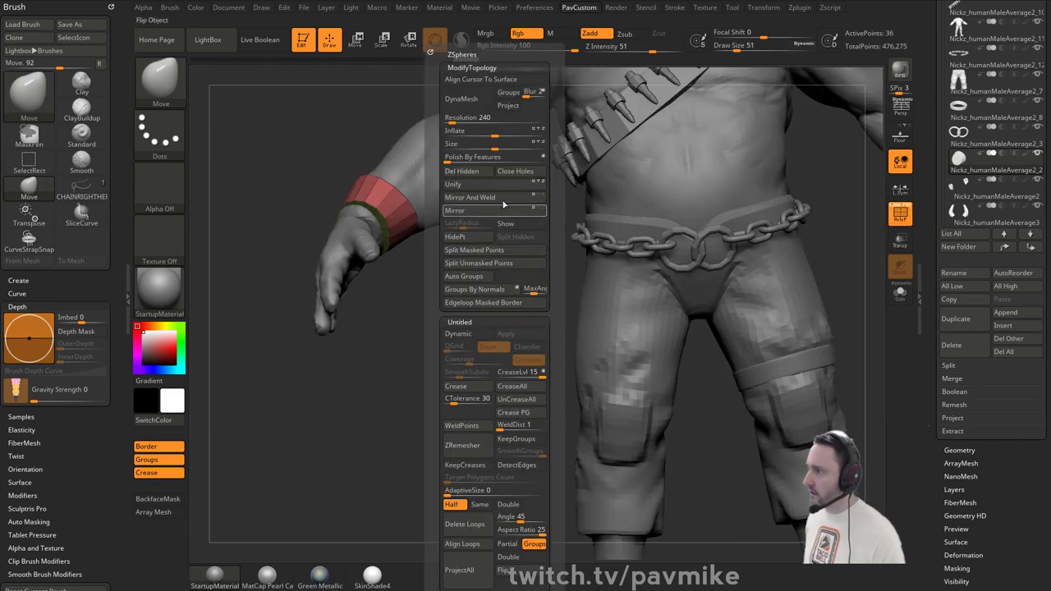
pyautogui.click(448, 157)
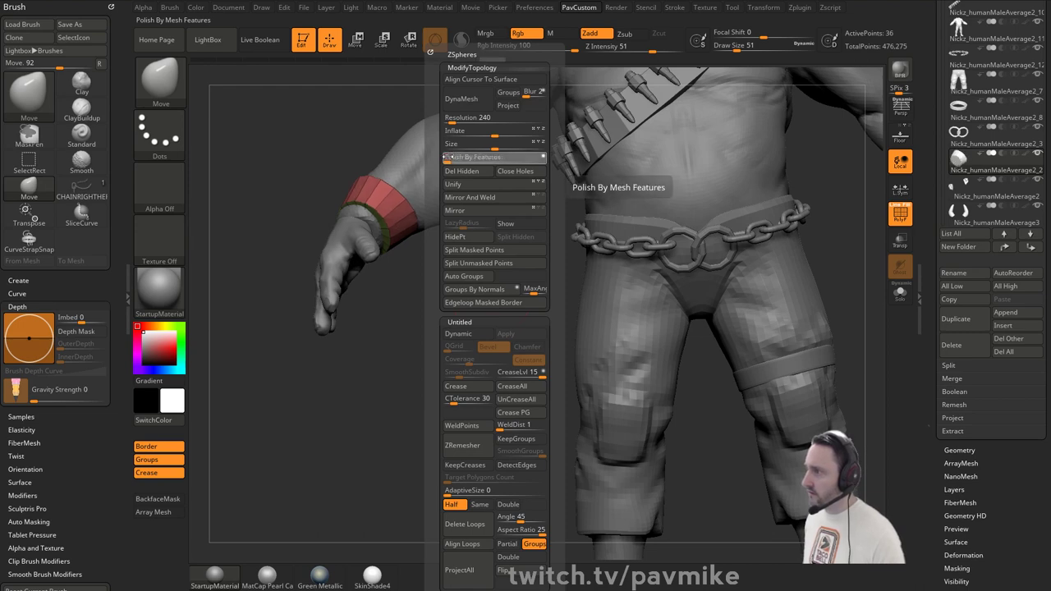
pyautogui.moveTo(410, 338); pyautogui.dragTo(376, 304)
pyautogui.moveTo(464, 269)
pyautogui.mouseDown()
pyautogui.moveTo(509, 265)
pyautogui.moveTo(473, 288)
pyautogui.mouseUp()
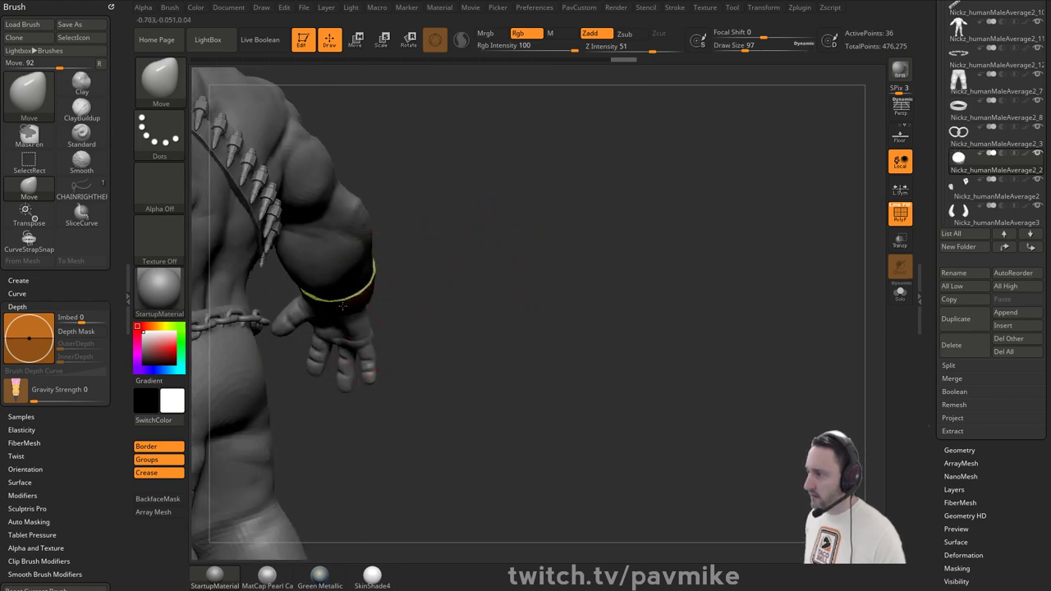
pyautogui.moveTo(445, 277)
pyautogui.mouseDown()
pyautogui.moveTo(399, 309)
pyautogui.moveTo(459, 353)
pyautogui.moveTo(443, 349)
pyautogui.mouseUp()
# - Switch to the Standard brush and set its draw size to 13
pyautogui.press('b')
pyautogui.press('s')
pyautogui.press('t')
pyautogui.press('s')
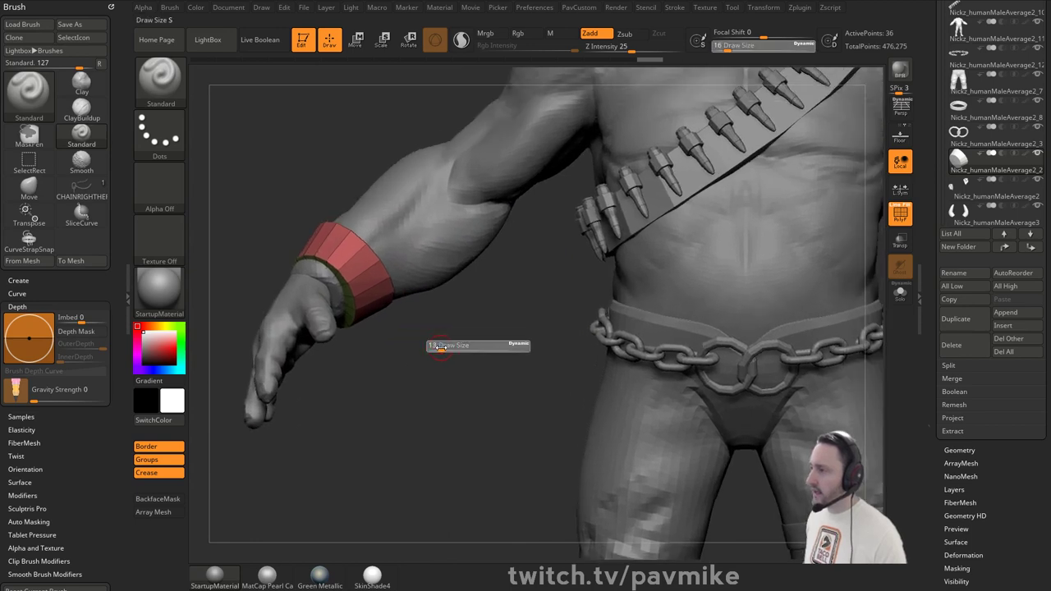
pyautogui.click(439, 348)
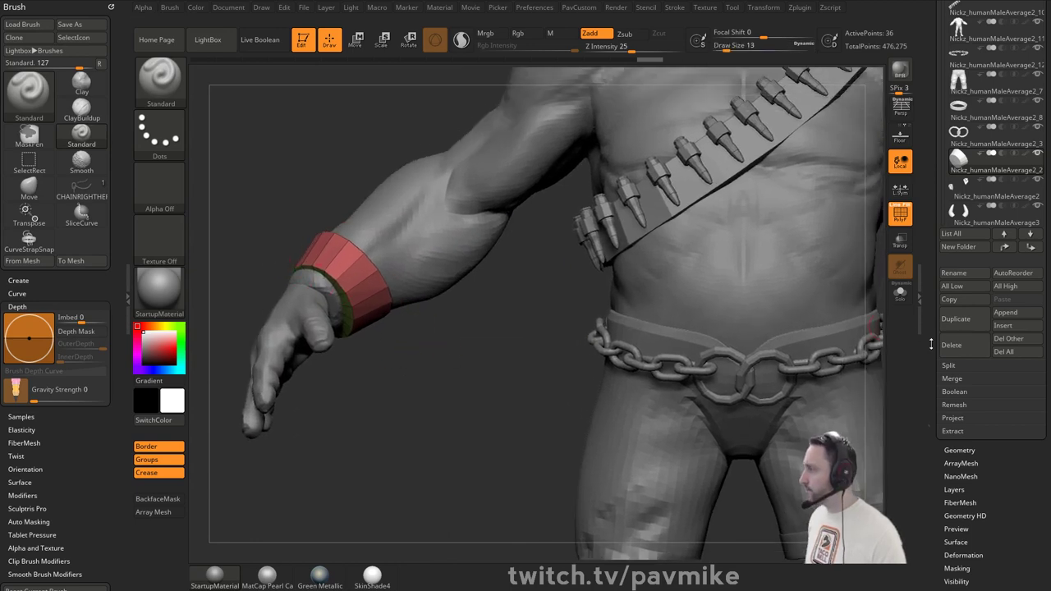
# - Duplicate the wristband subtool and solo the copy
pyautogui.scroll(-5, 931, 344)
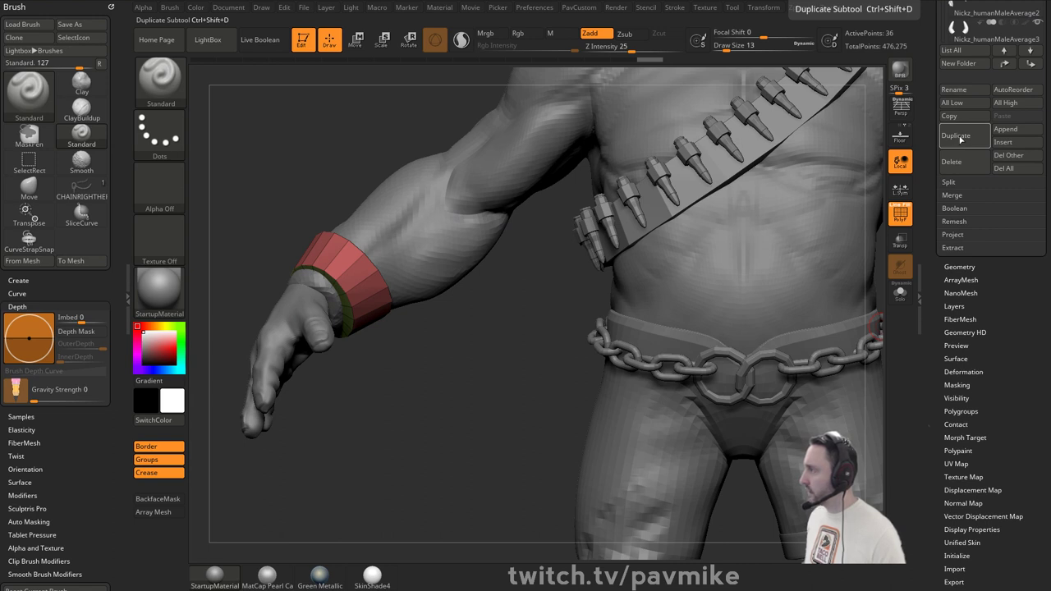
pyautogui.click(961, 138)
pyautogui.click(907, 301)
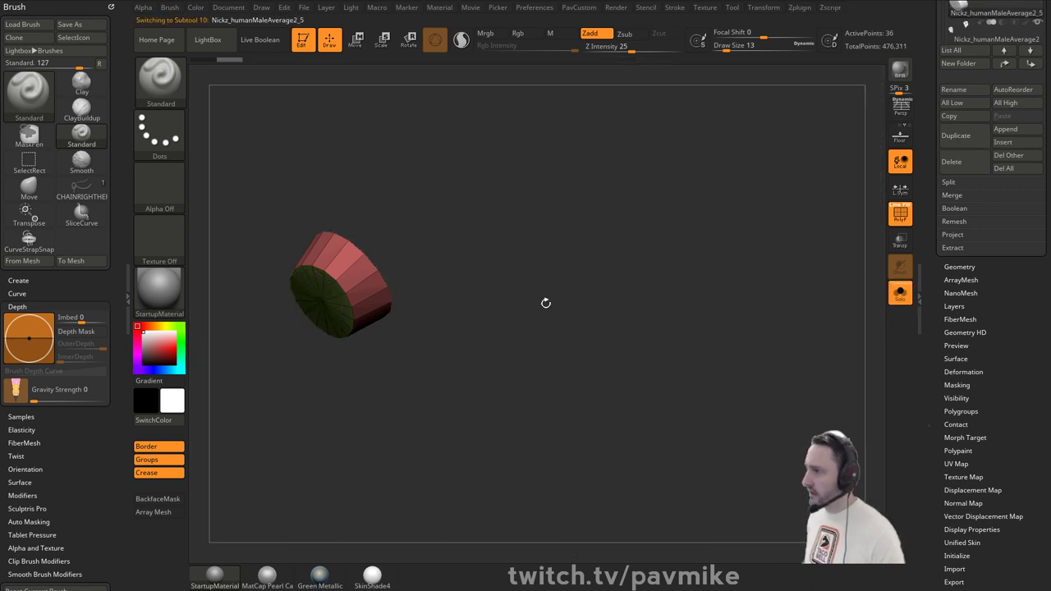
# - Isolate the side surface of the duplicated wristband and delete its hidden end caps
pyautogui.moveTo(546, 303)
pyautogui.keyDown('alt'); pyautogui.mouseDown()
pyautogui.moveTo(561, 347)
pyautogui.moveTo(570, 293)
pyautogui.moveTo(558, 266)
pyautogui.mouseUp(); pyautogui.keyUp('alt')
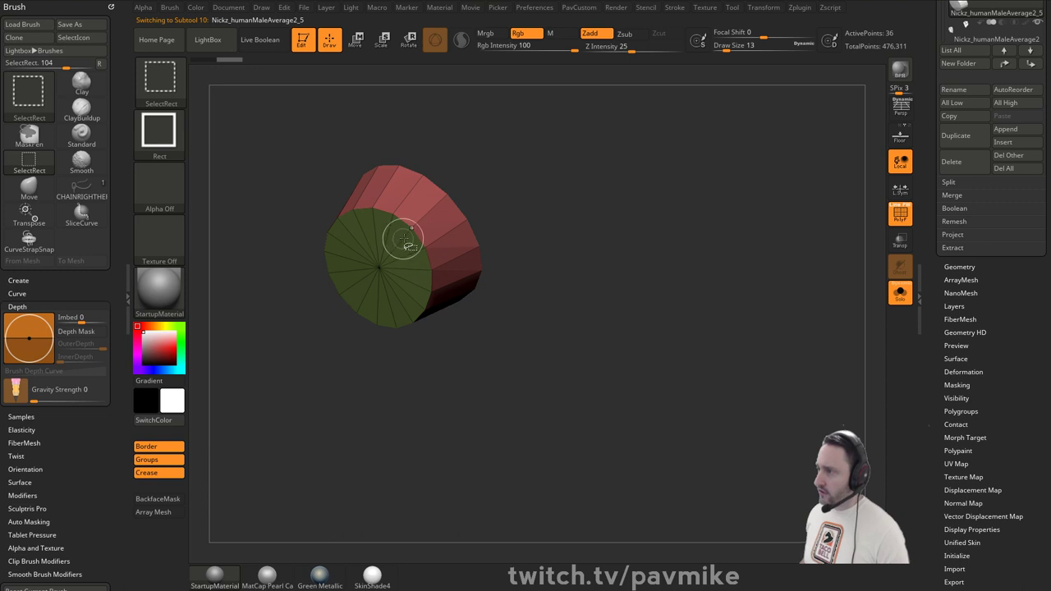
pyautogui.keyDown('ctrl'); pyautogui.keyDown('shift'); pyautogui.click(383, 270); pyautogui.keyUp('shift'); pyautogui.keyUp('ctrl')
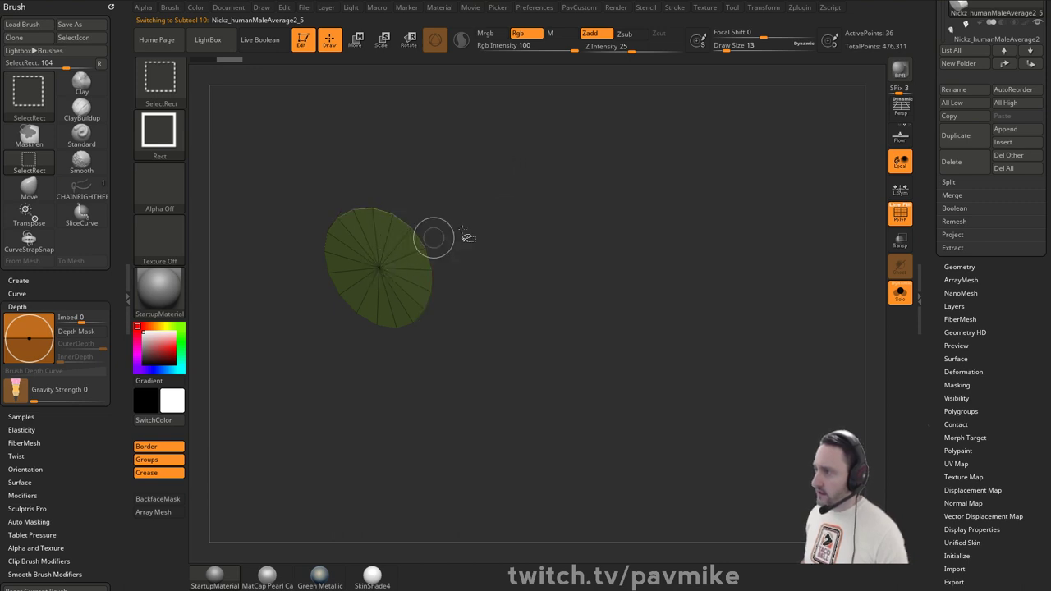
pyautogui.moveTo(626, 183)
pyautogui.mouseDown()
pyautogui.moveTo(539, 244)
pyautogui.moveTo(610, 194)
pyautogui.moveTo(565, 237)
pyautogui.moveTo(518, 244)
pyautogui.moveTo(499, 219)
pyautogui.mouseUp()
pyautogui.press('space')
pyautogui.click(584, 188)
# - Switch to the ZModeler brush and start marking every other panel of the wristband copy with a temporary polygroup
pyautogui.press('b')
pyautogui.press('z')
pyautogui.press('m')
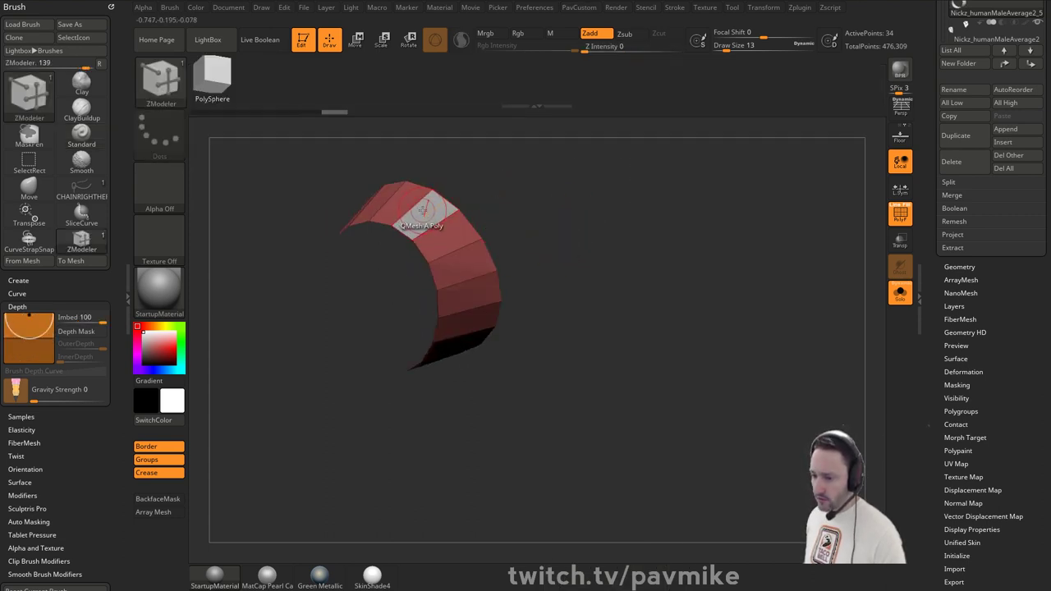
pyautogui.keyDown('alt'); pyautogui.click(422, 211); pyautogui.keyUp('alt')
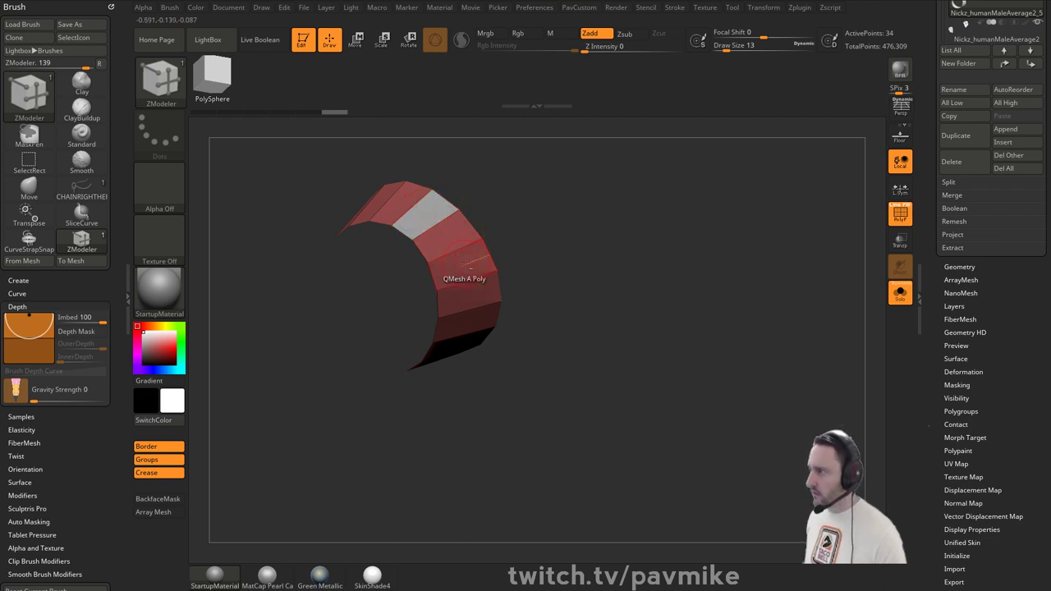
pyautogui.keyDown('alt'); pyautogui.click(465, 264); pyautogui.keyUp('alt')
pyautogui.moveTo(542, 325); pyautogui.dragTo(554, 221)
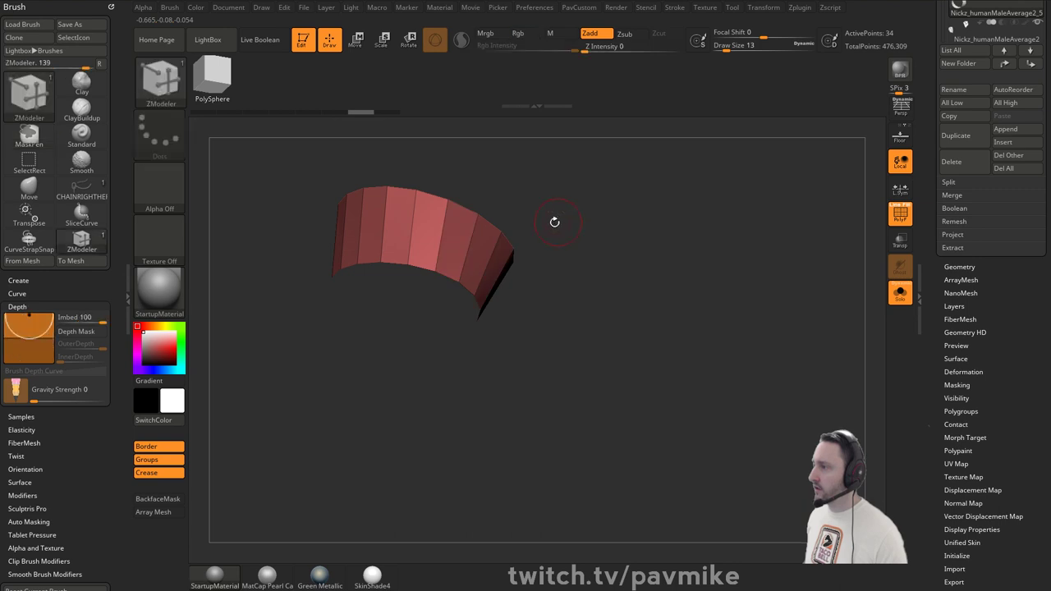
pyautogui.keyDown('alt'); pyautogui.click(475, 251); pyautogui.keyUp('alt')
pyautogui.keyDown('alt'); pyautogui.click(425, 234); pyautogui.keyUp('alt')
# - Continue marking alternate panels around the remaining sides of the wristband copy with the ZModeler brush
pyautogui.moveTo(519, 192); pyautogui.dragTo(364, 222)
pyautogui.keyDown('alt'); pyautogui.click(378, 227); pyautogui.keyUp('alt')
pyautogui.keyDown('alt'); pyautogui.click(325, 237); pyautogui.keyUp('alt')
pyautogui.keyDown('alt'); pyautogui.click(266, 268); pyautogui.keyUp('alt')
pyautogui.moveTo(521, 230); pyautogui.dragTo(690, 212)
pyautogui.keyDown('alt'); pyautogui.click(348, 287); pyautogui.keyUp('alt')
pyautogui.moveTo(498, 263); pyautogui.dragTo(589, 222)
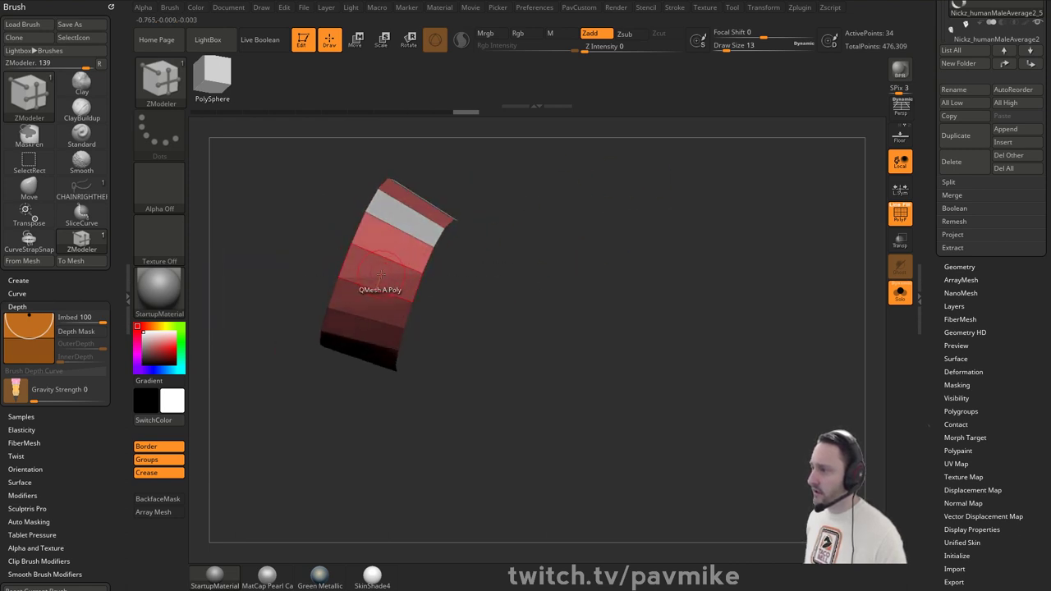
pyautogui.moveTo(530, 311); pyautogui.dragTo(519, 237)
pyautogui.keyDown('alt'); pyautogui.click(361, 341); pyautogui.keyUp('alt')
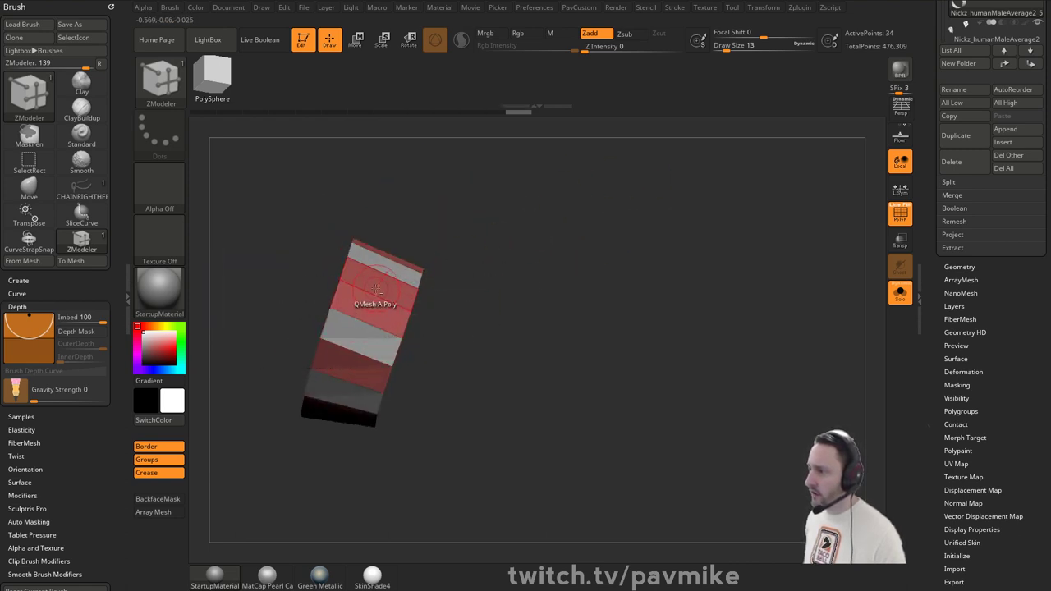
# - Undo the misplaced panel marking and correct the alternating pattern where two marked panels meet
pyautogui.moveTo(376, 289); pyautogui.dragTo(398, 284)
pyautogui.hotkey('ctrl', 'z')
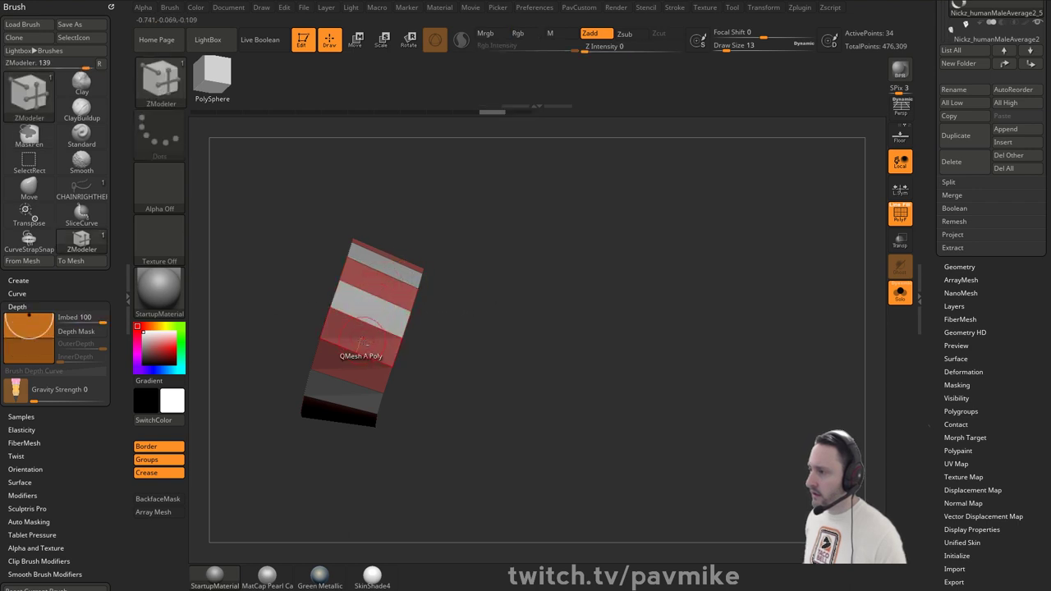
pyautogui.moveTo(516, 237); pyautogui.dragTo(566, 220)
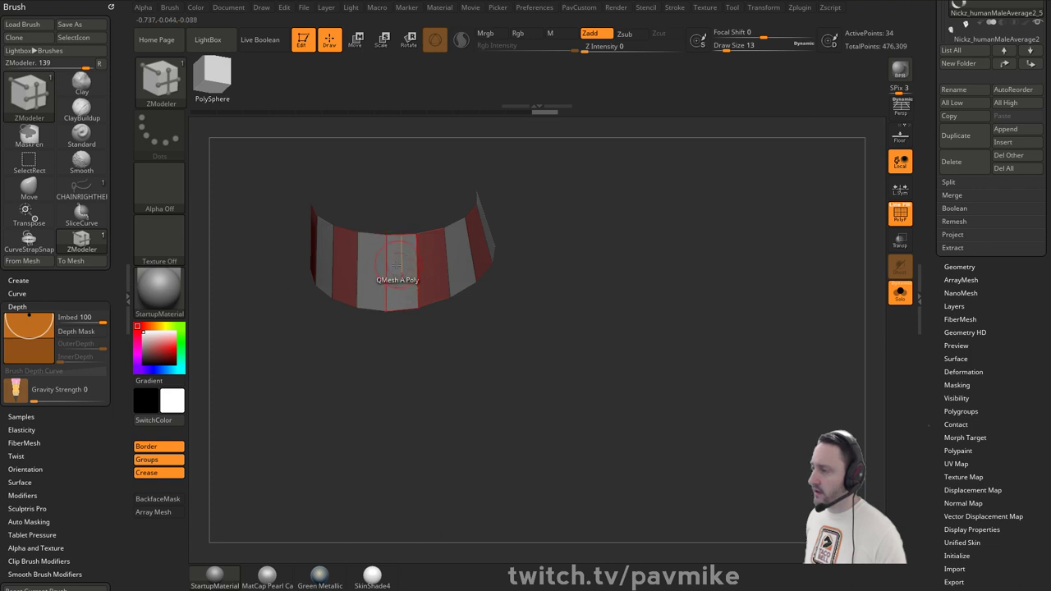
pyautogui.click(374, 265)
pyautogui.moveTo(664, 217); pyautogui.dragTo(634, 303)
# - Isolate the marked wristband panels and show the rest of the character again
pyautogui.keyDown('ctrl'); pyautogui.keyDown('shift'); pyautogui.click(461, 284); pyautogui.keyUp('shift'); pyautogui.keyUp('ctrl')
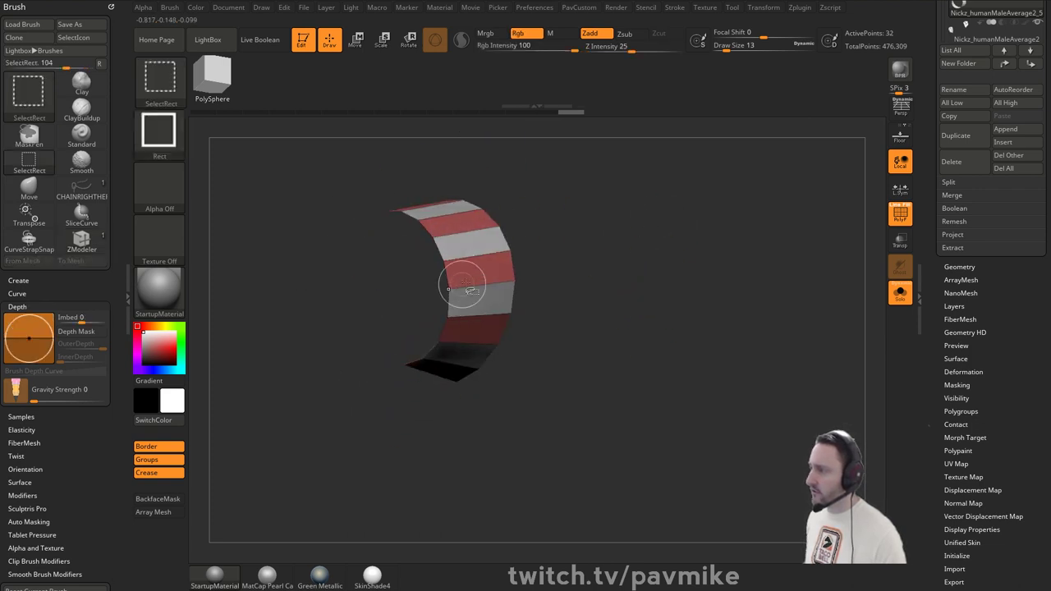
pyautogui.moveTo(544, 281)
pyautogui.mouseDown()
pyautogui.moveTo(518, 289)
pyautogui.moveTo(605, 266)
pyautogui.moveTo(638, 231)
pyautogui.mouseUp()
pyautogui.keyDown('ctrl'); pyautogui.keyDown('shift'); pyautogui.click(420, 367); pyautogui.keyUp('shift'); pyautogui.keyUp('ctrl')
pyautogui.click(900, 293)
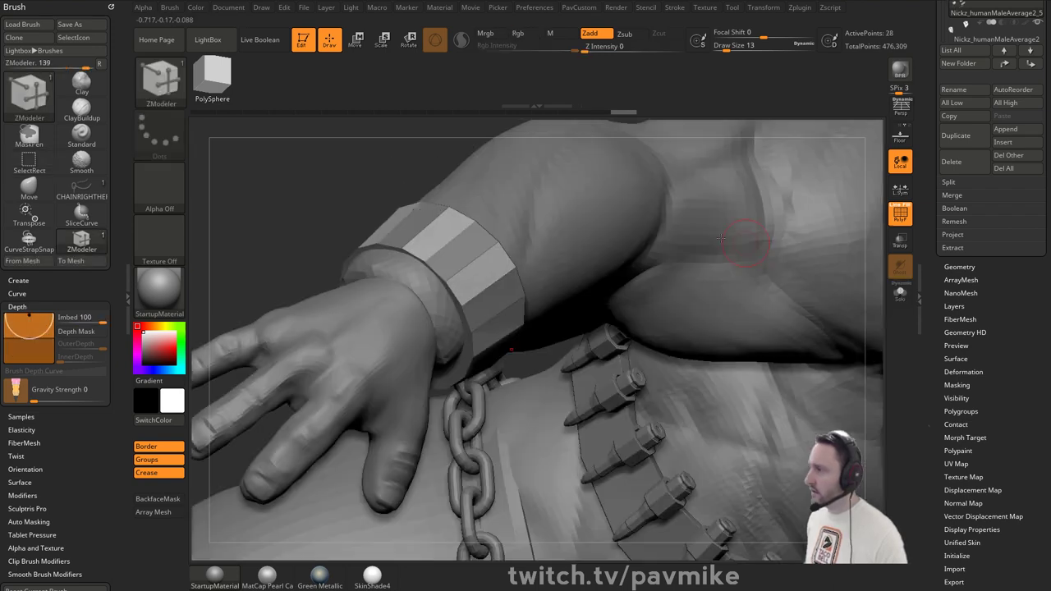
# - Delete the hidden unmarked panels of the wristband copy and solo the remaining strips
pyautogui.click(579, 7)
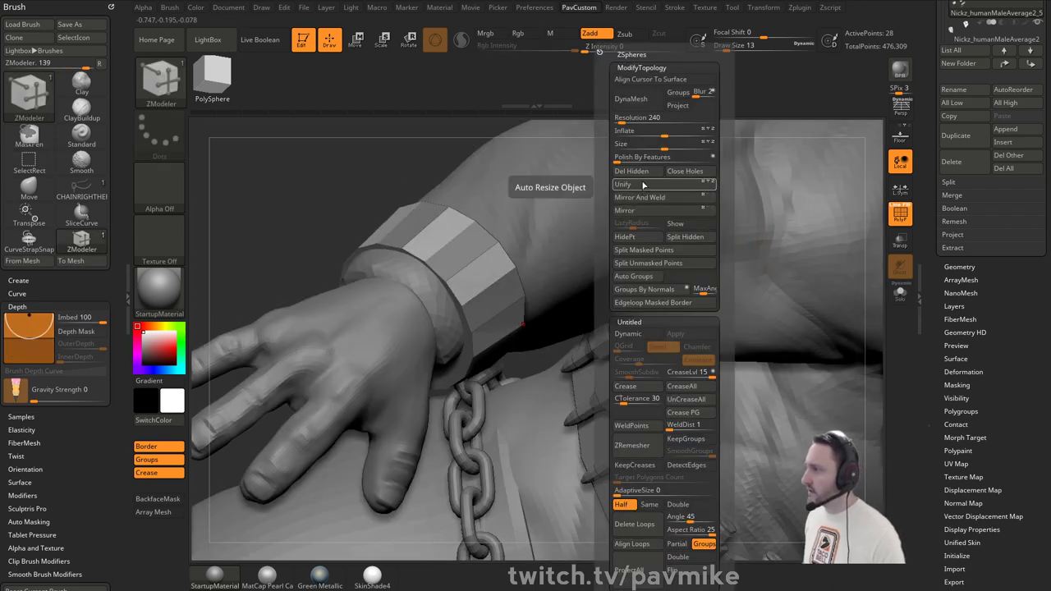
pyautogui.click(579, 7)
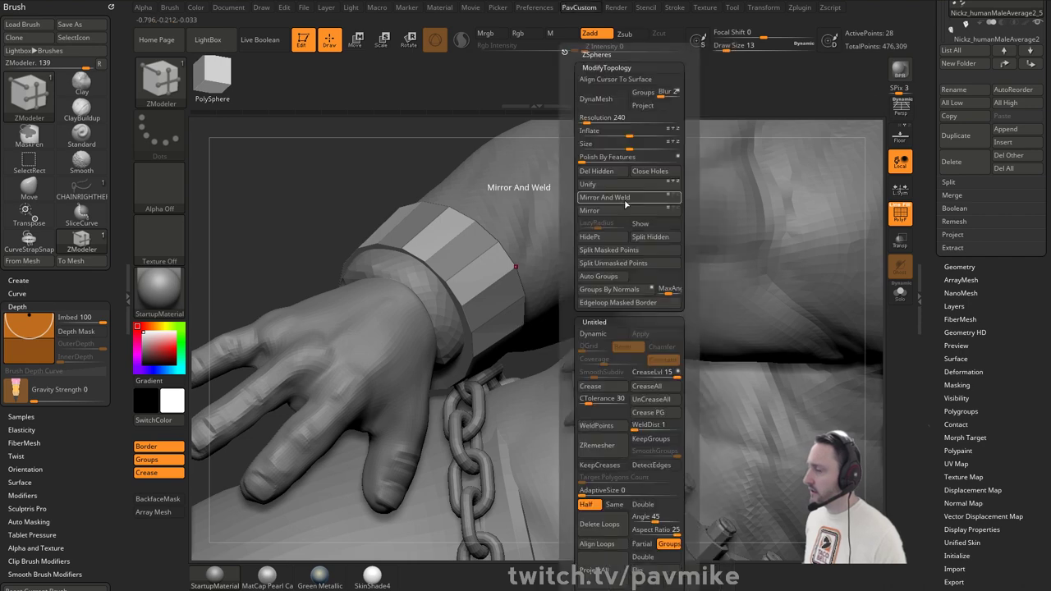
pyautogui.click(613, 174)
pyautogui.click(901, 293)
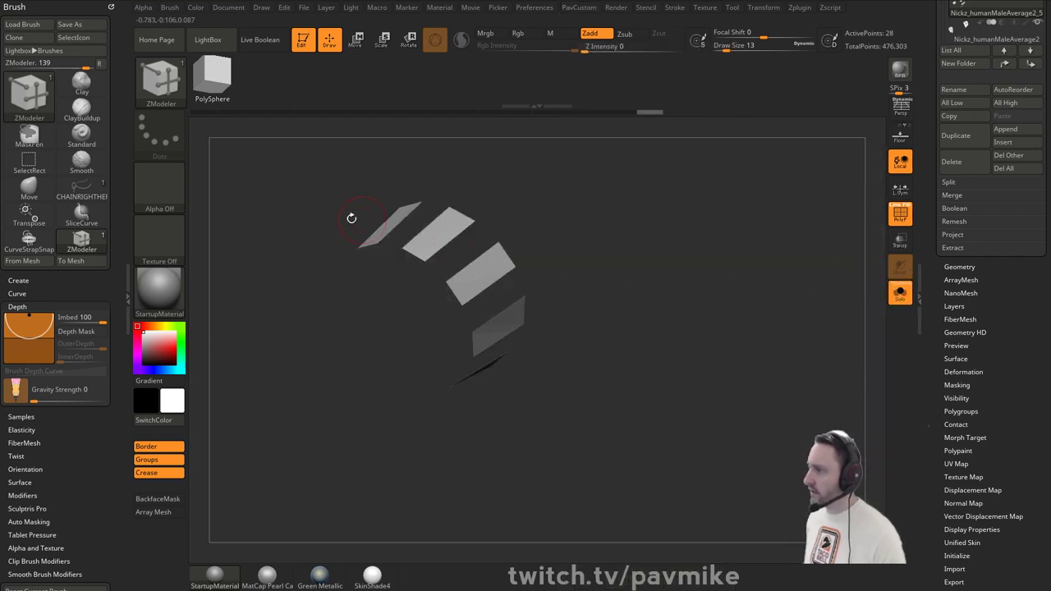
pyautogui.moveTo(669, 262); pyautogui.dragTo(592, 224)
# - Leave Edit mode, always accepting the switch to 2.5D mode, and choose the Cylinder3D tool on a cleared canvas
pyautogui.click(303, 40)
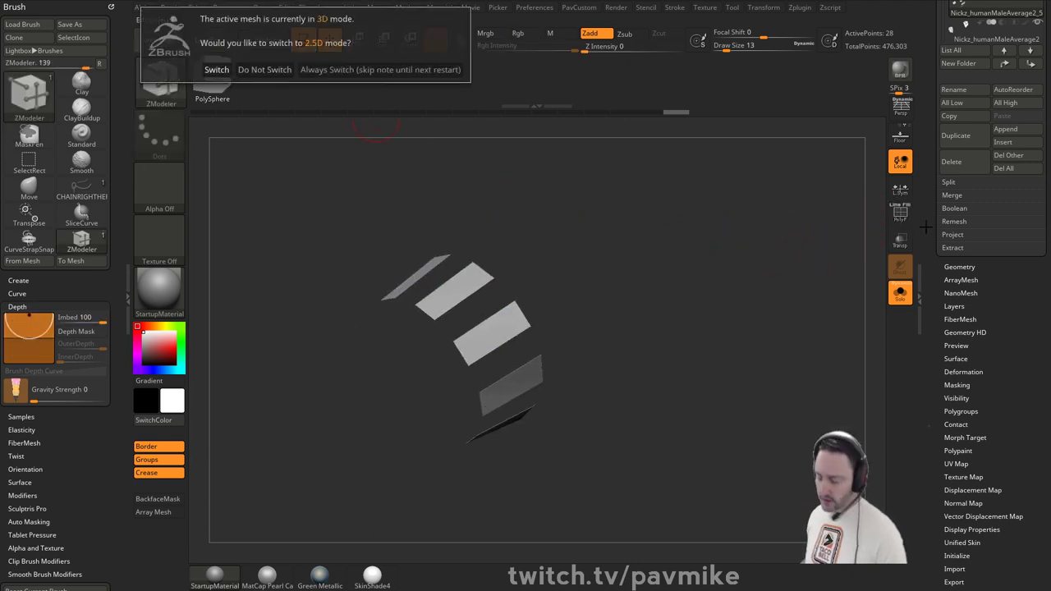
pyautogui.click(361, 70)
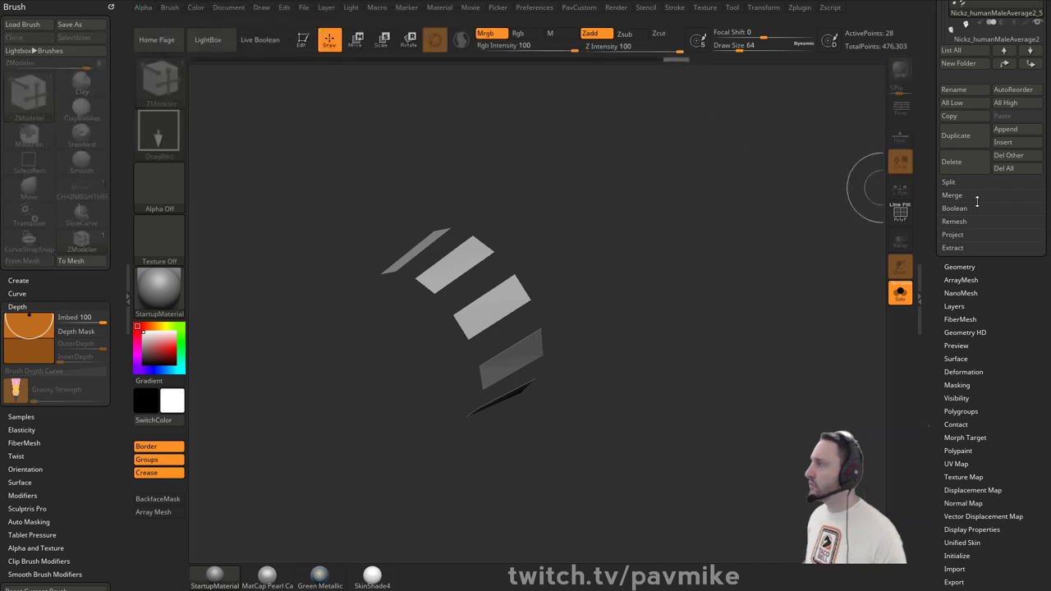
pyautogui.scroll(10, 977, 131)
pyautogui.click(965, 188)
pyautogui.click(965, 146)
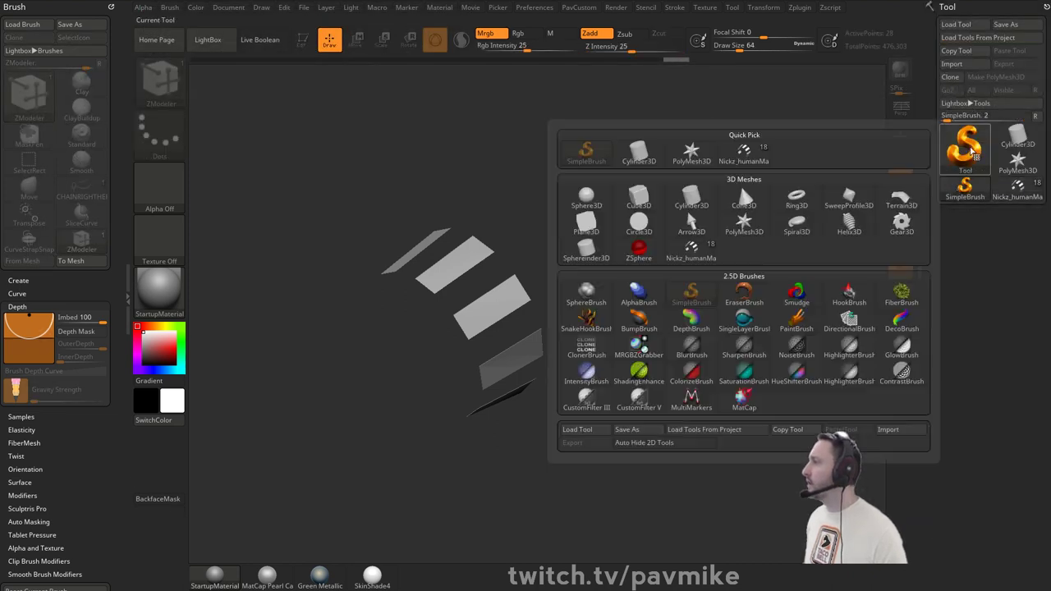
pyautogui.click(691, 197)
pyautogui.hotkey('ctrl', 'n')
# - Draw a large cylinder on the canvas, make it editable and show its polyframe in a straight side view
pyautogui.moveTo(524, 313); pyautogui.dragTo(431, 210)
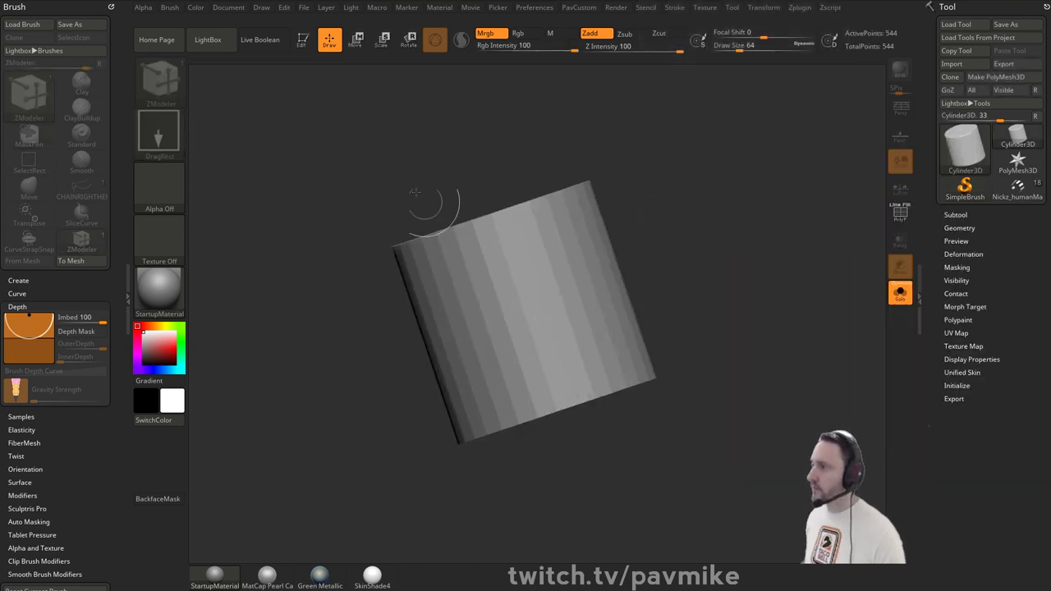
pyautogui.click(303, 39)
pyautogui.keyDown('shift'); pyautogui.moveTo(837, 226); pyautogui.dragTo(825, 255); pyautogui.keyUp('shift')
pyautogui.click(899, 214)
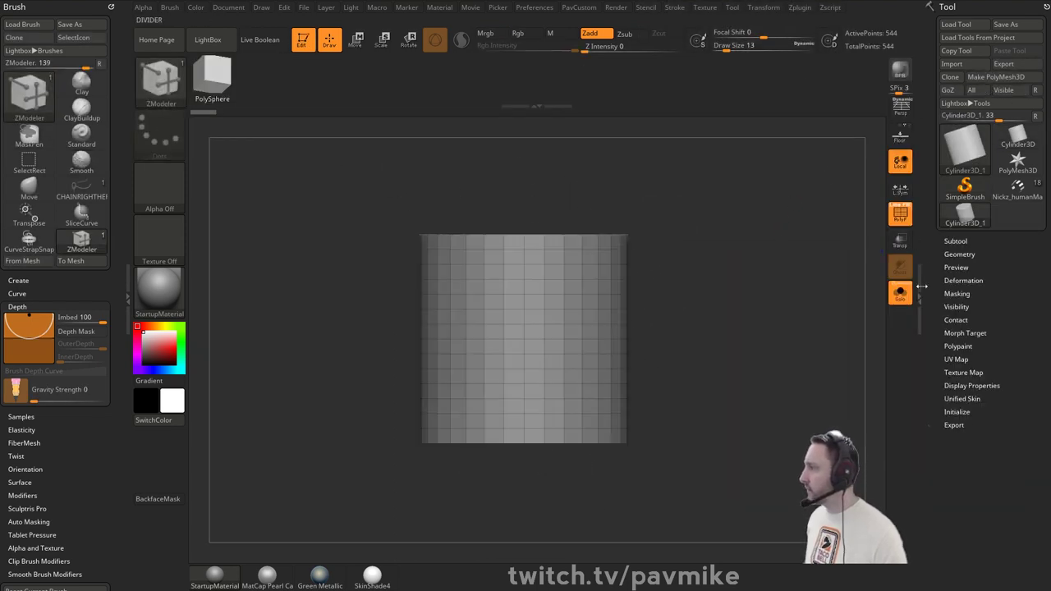
# - Initialize the cylinder with HDivide 12 and VDivide 4, and convert it to a PolyMesh3D
pyautogui.moveTo(946, 380); pyautogui.dragTo(950, 323)
pyautogui.click(955, 355)
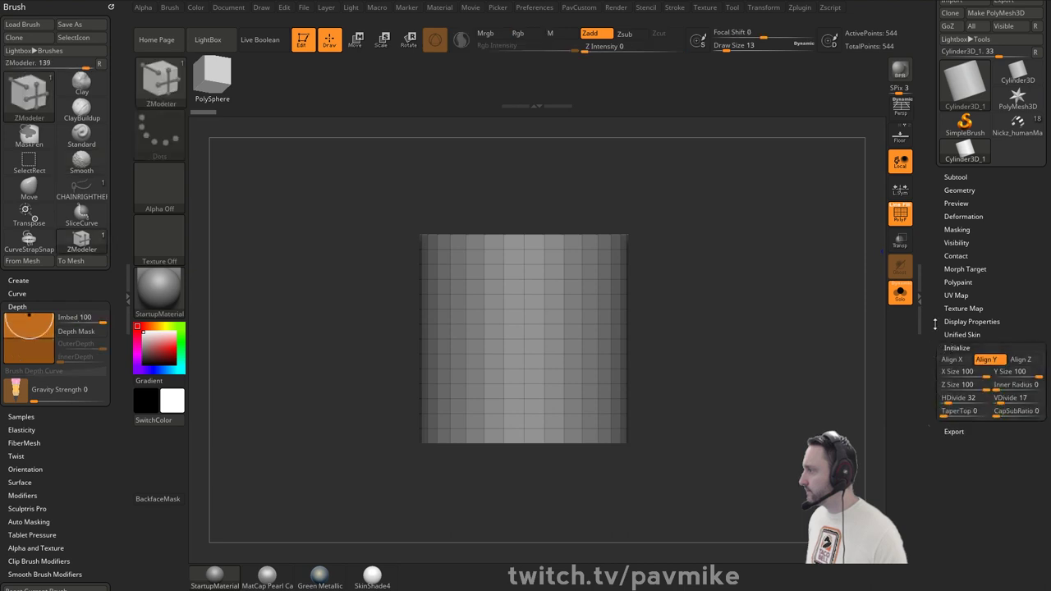
pyautogui.click(946, 303)
pyautogui.write('1')
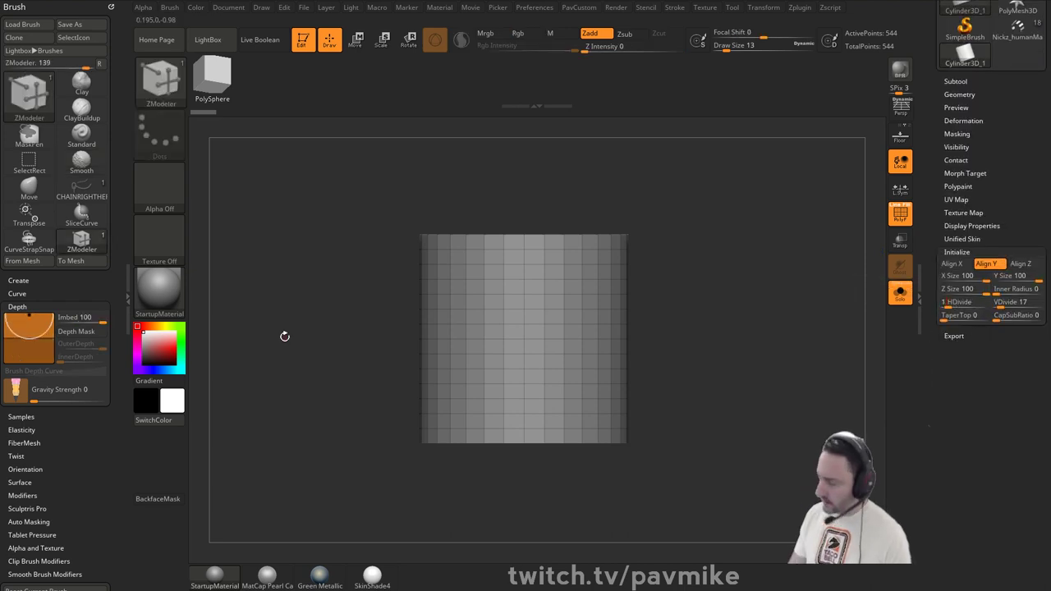
pyautogui.write('2')
pyautogui.press('Tab')
pyautogui.write('4')
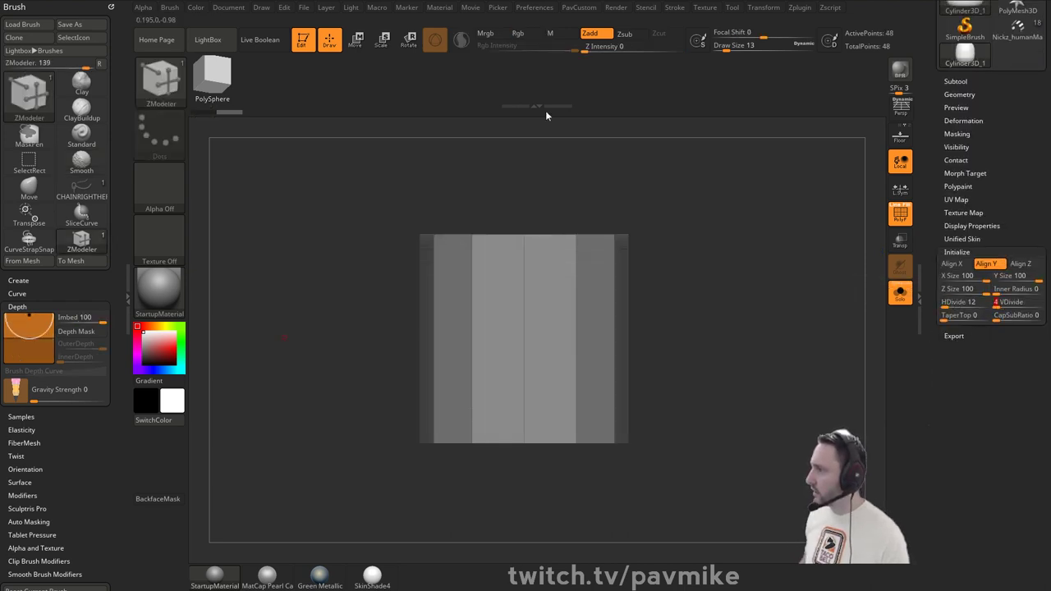
pyautogui.scroll(3, 999, 145)
pyautogui.click(1005, 80)
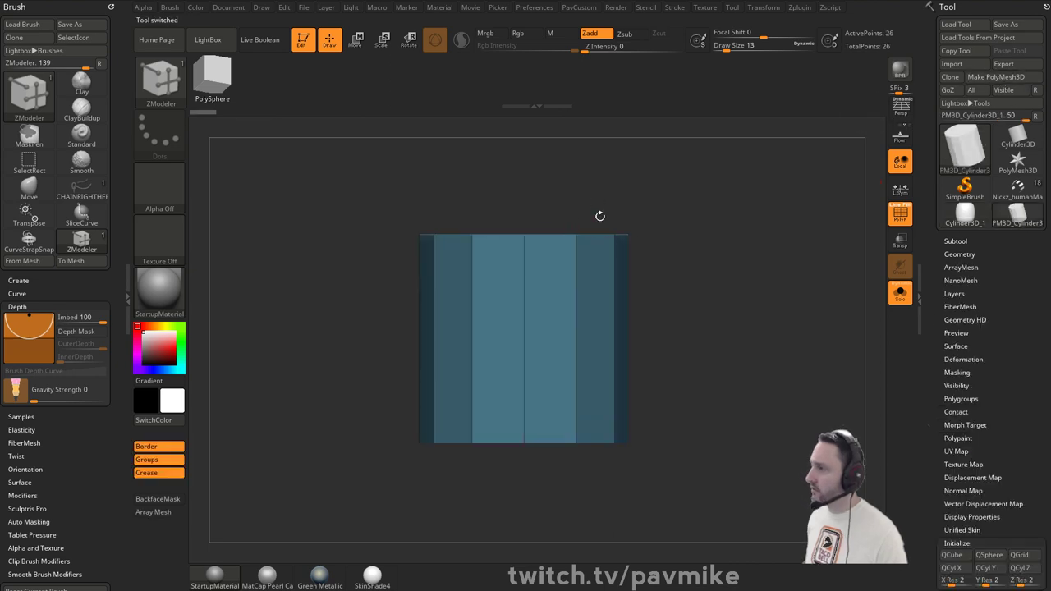
# - Taper the cylinder by scaling down its upper end, and lower that end to shorten the body
pyautogui.hotkey('ctrl', 'w')
pyautogui.press('w')
pyautogui.moveTo(638, 209); pyautogui.dragTo(666, 224)
pyautogui.keyDown('alt'); pyautogui.click(518, 270); pyautogui.keyUp('alt')
pyautogui.moveTo(520, 269); pyautogui.dragTo(491, 274)
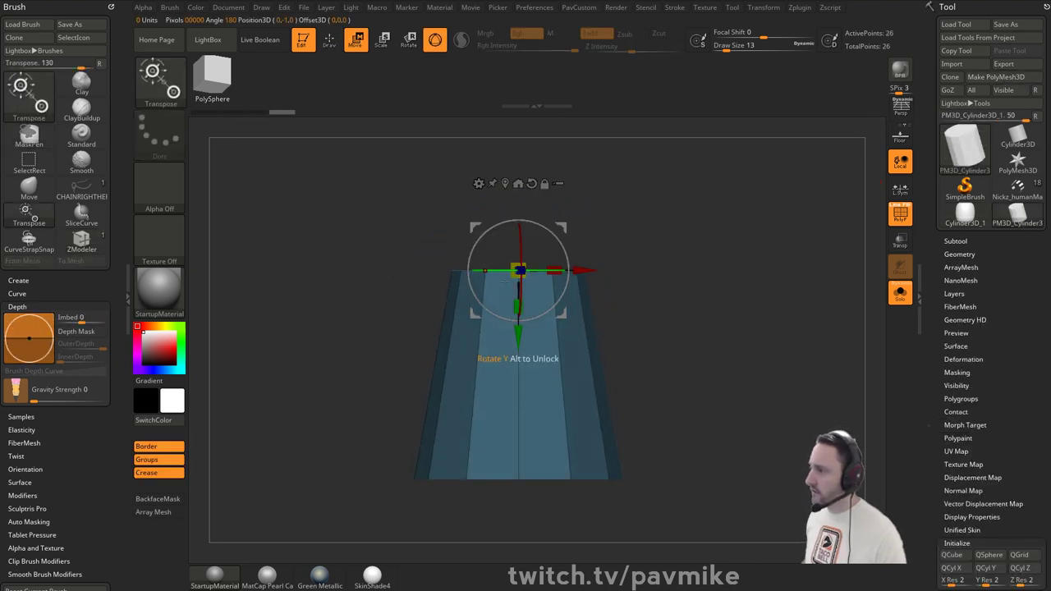
pyautogui.moveTo(518, 335); pyautogui.dragTo(518, 428)
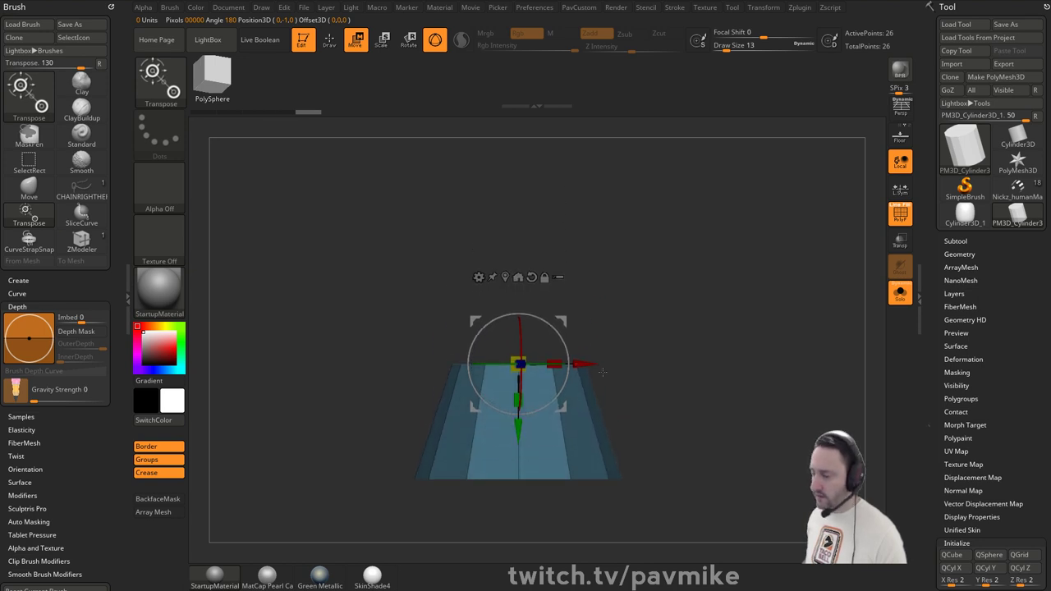
pyautogui.moveTo(655, 268); pyautogui.dragTo(677, 271)
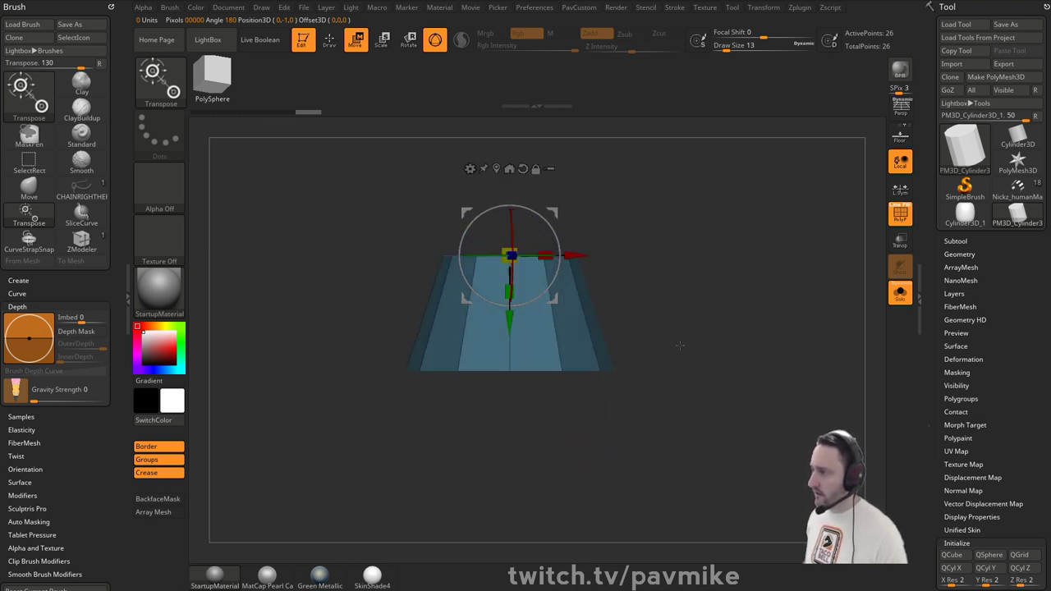
# - Invert the mask and extrude a short straight rim about 0.24 deep from the wide base, leaving the mesh unmasked
pyautogui.keyDown('ctrl'); pyautogui.moveTo(751, 472); pyautogui.dragTo(328, 356); pyautogui.keyUp('ctrl')
pyautogui.keyDown('ctrl'); pyautogui.click(329, 356); pyautogui.keyUp('ctrl')
pyautogui.keyDown('ctrl'); pyautogui.moveTo(509, 320); pyautogui.dragTo(509, 344); pyautogui.keyUp('ctrl')
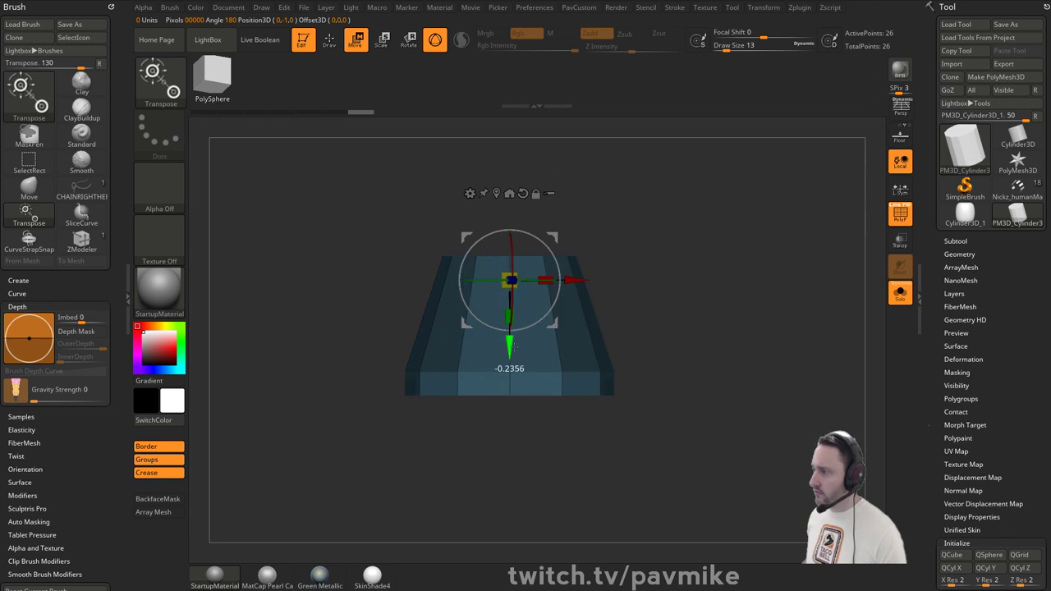
pyautogui.moveTo(655, 299)
pyautogui.keyDown('ctrl'); pyautogui.mouseDown()
pyautogui.moveTo(668, 332)
pyautogui.moveTo(693, 220)
pyautogui.moveTo(737, 293)
pyautogui.moveTo(734, 315)
pyautogui.mouseUp(); pyautogui.keyUp('ctrl')
pyautogui.press('q')
# - Crease the stud's sharp edges, plus the complete edge loop between the tapered body and the rim
pyautogui.press('`')
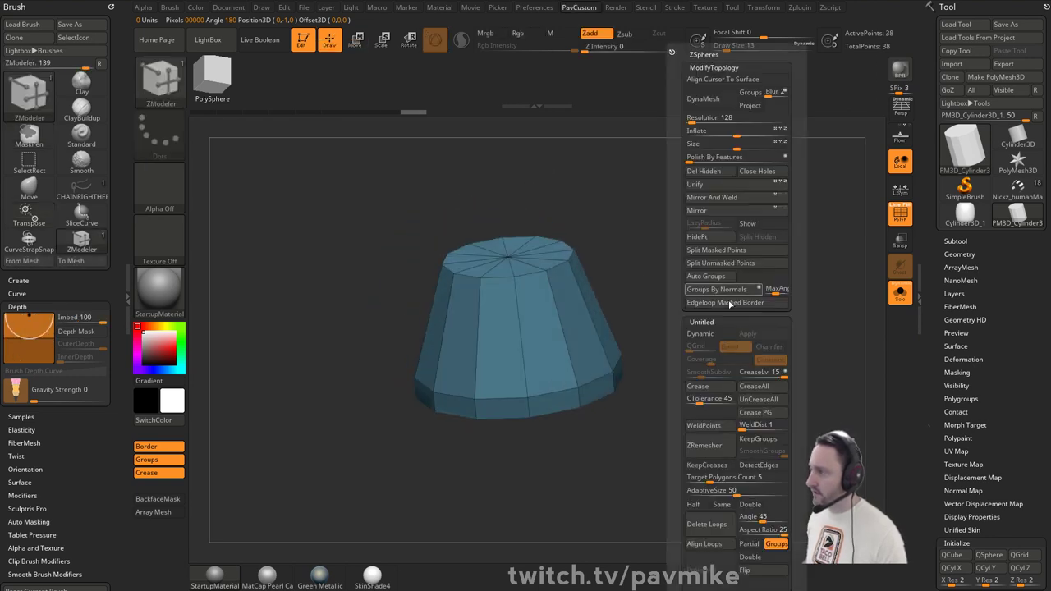
pyautogui.click(707, 390)
pyautogui.keyDown('shift'); pyautogui.moveTo(633, 382); pyautogui.dragTo(628, 370); pyautogui.keyUp('shift')
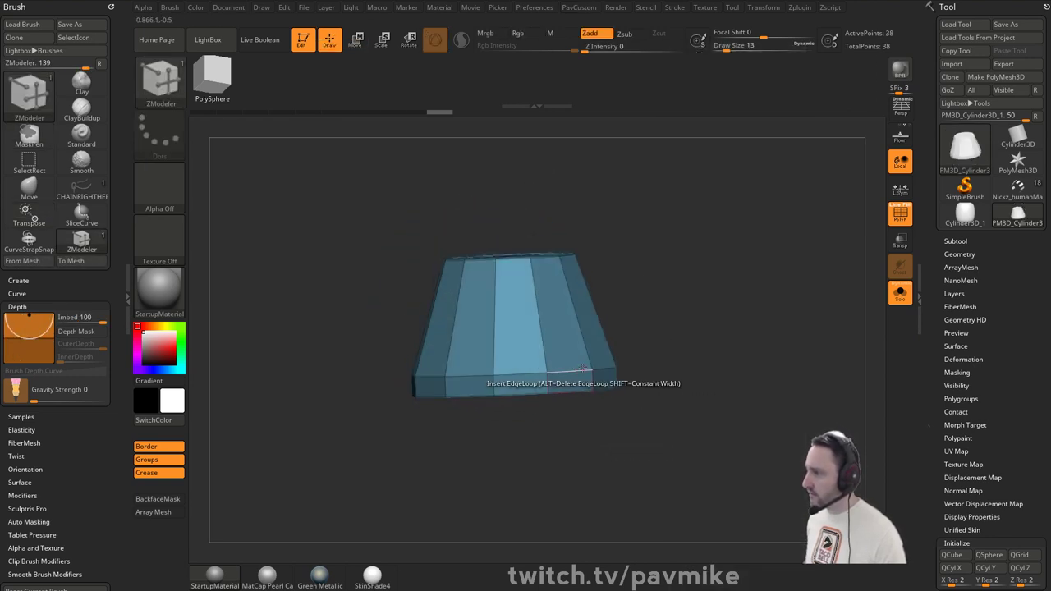
pyautogui.press('space')
pyautogui.click(459, 346)
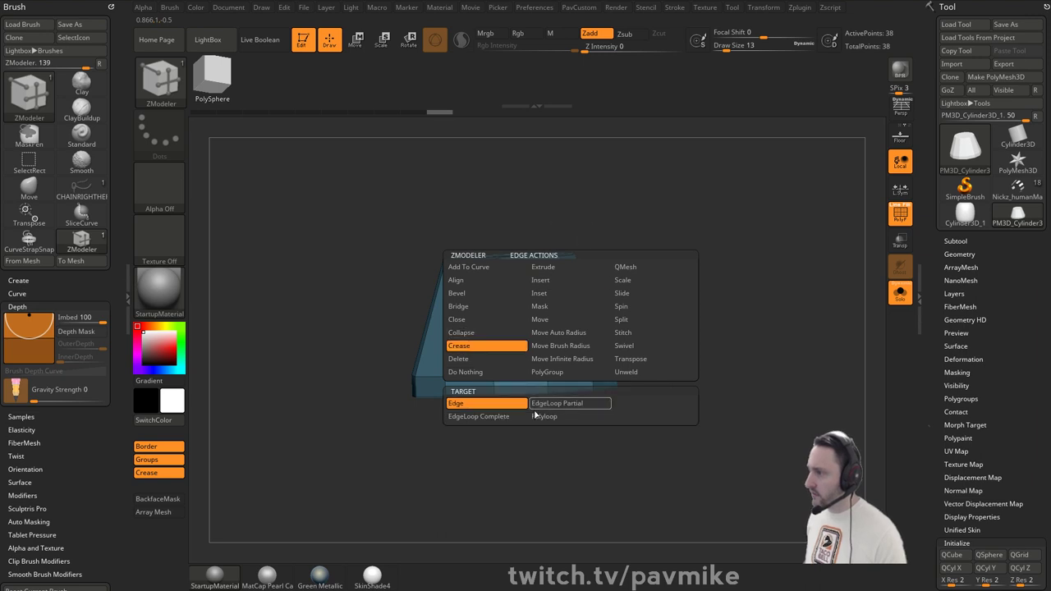
pyautogui.click(492, 416)
pyautogui.moveTo(632, 335); pyautogui.dragTo(745, 315)
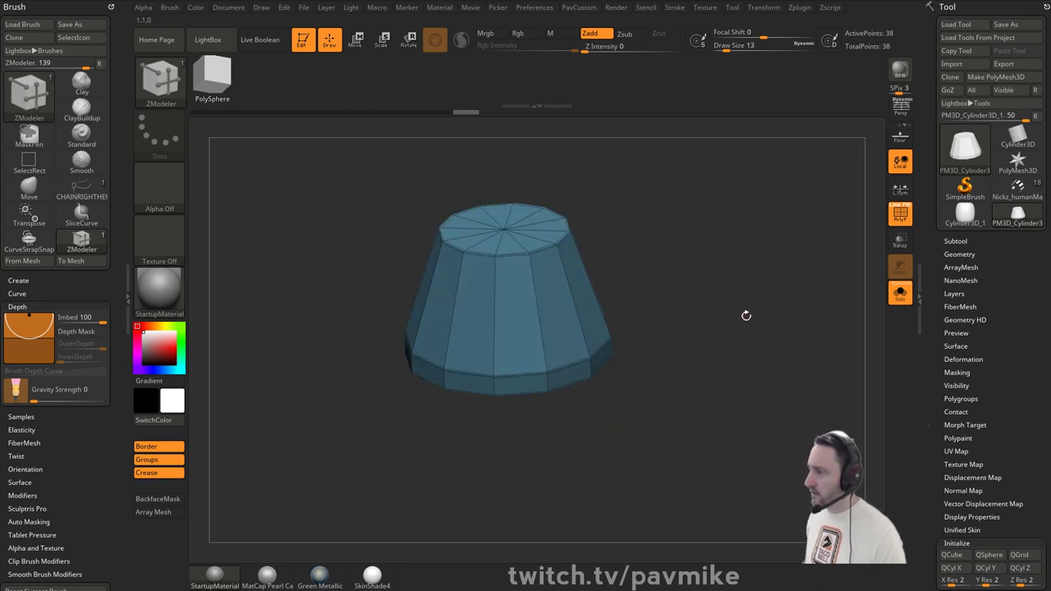
# - Turn on dynamic subdivision for the stud and set its crease level to 3
pyautogui.press('d')
pyautogui.click(584, 191)
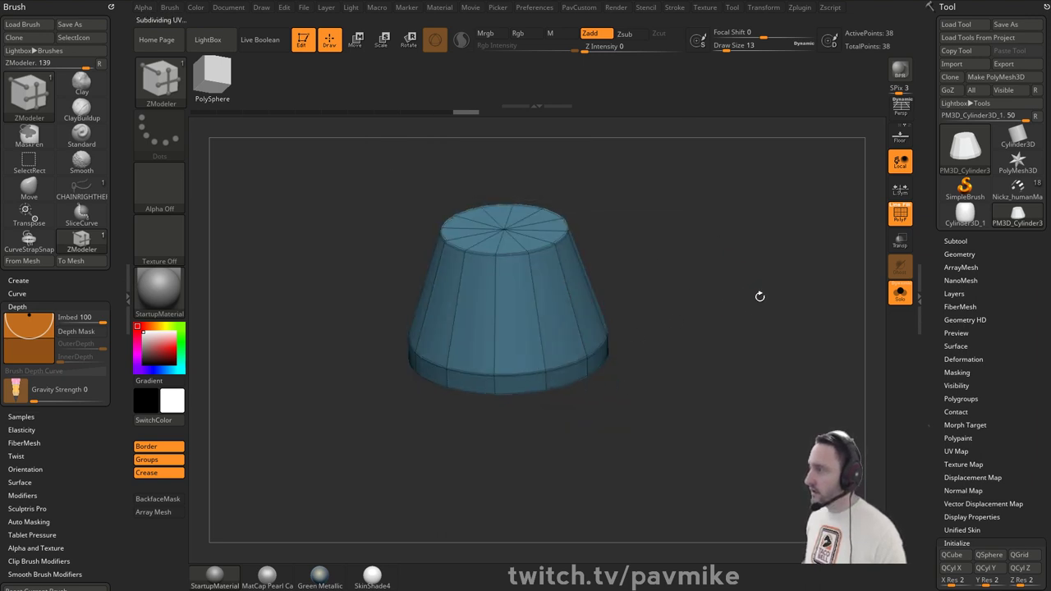
pyautogui.press('space')
pyautogui.click(767, 374)
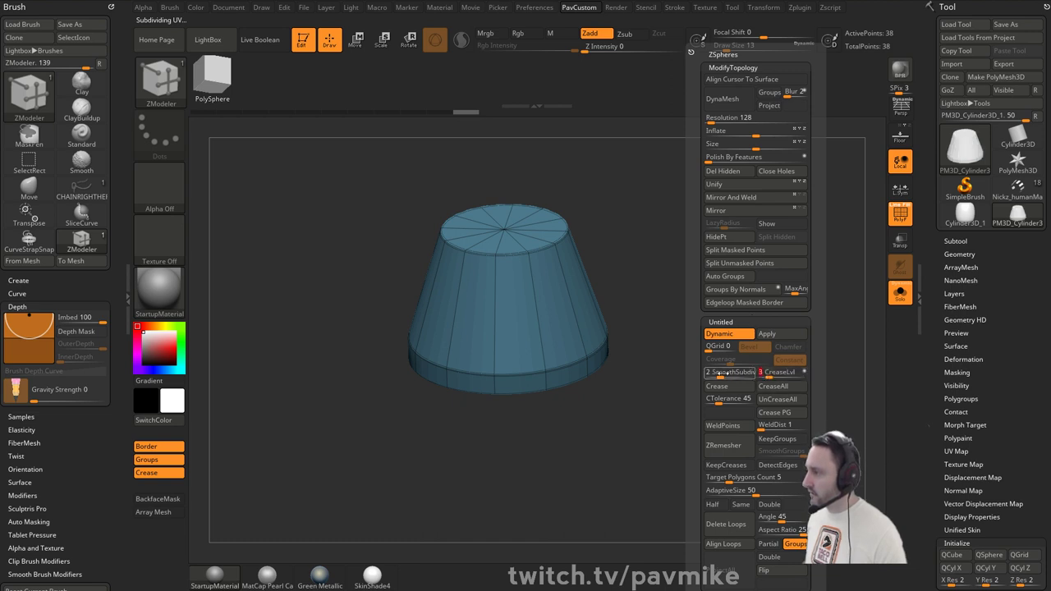
# - Hide the polyframe, face the stud's narrow end straight on and create a new InsertMesh brush from it
pyautogui.click(900, 214)
pyautogui.moveTo(784, 260); pyautogui.dragTo(747, 285)
pyautogui.keyDown('alt'); pyautogui.moveTo(747, 284); pyautogui.dragTo(615, 329); pyautogui.keyUp('alt')
pyautogui.press('w')
pyautogui.moveTo(518, 341); pyautogui.dragTo(511, 346)
pyautogui.moveTo(648, 328)
pyautogui.keyDown('shift'); pyautogui.mouseDown()
pyautogui.moveTo(666, 289)
pyautogui.moveTo(726, 314)
pyautogui.moveTo(738, 299)
pyautogui.moveTo(711, 352)
pyautogui.moveTo(719, 331)
pyautogui.mouseUp(); pyautogui.keyUp('shift')
pyautogui.press('q')
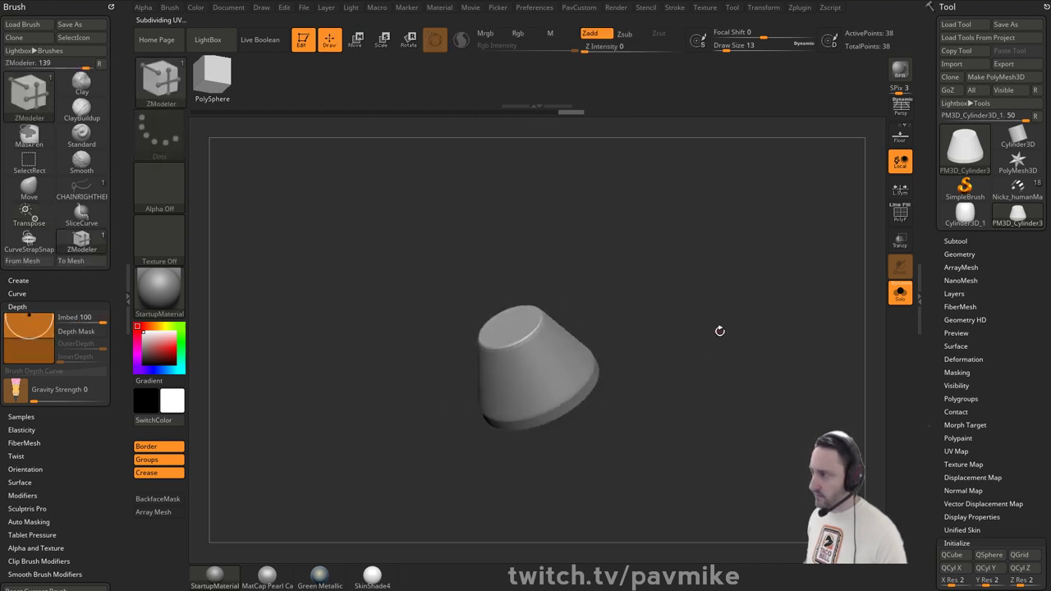
pyautogui.moveTo(781, 310)
pyautogui.mouseDown()
pyautogui.moveTo(780, 332)
pyautogui.moveTo(697, 326)
pyautogui.moveTo(720, 300)
pyautogui.mouseUp()
pyautogui.press('b')
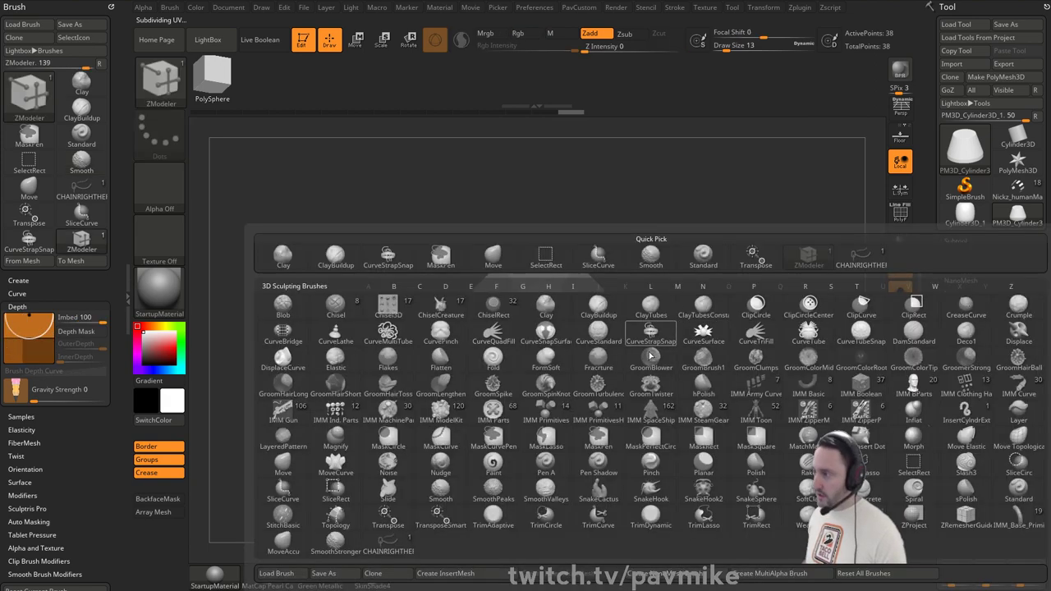
pyautogui.click(447, 573)
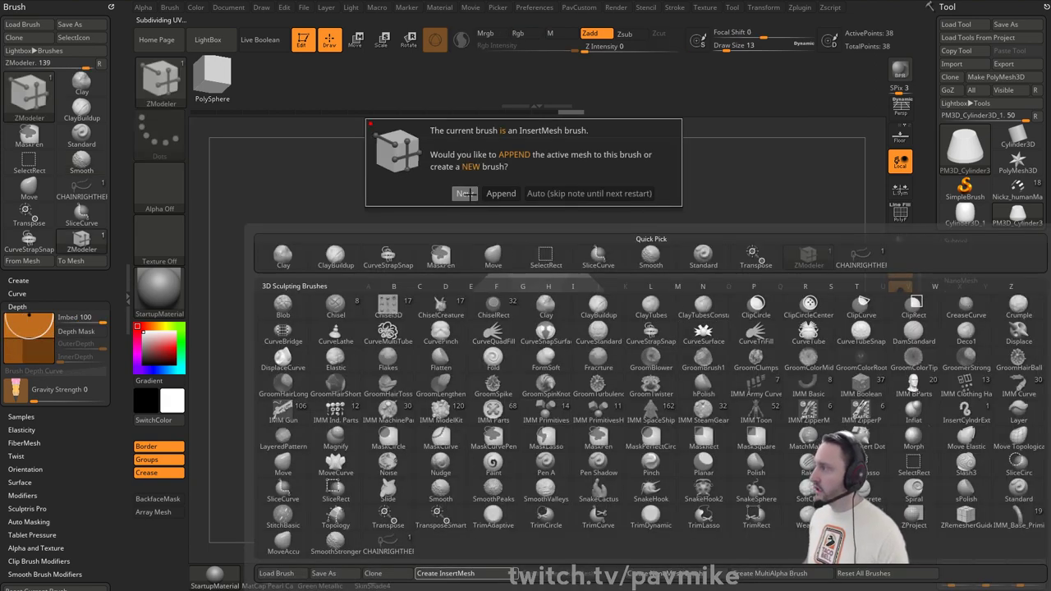
pyautogui.click(465, 194)
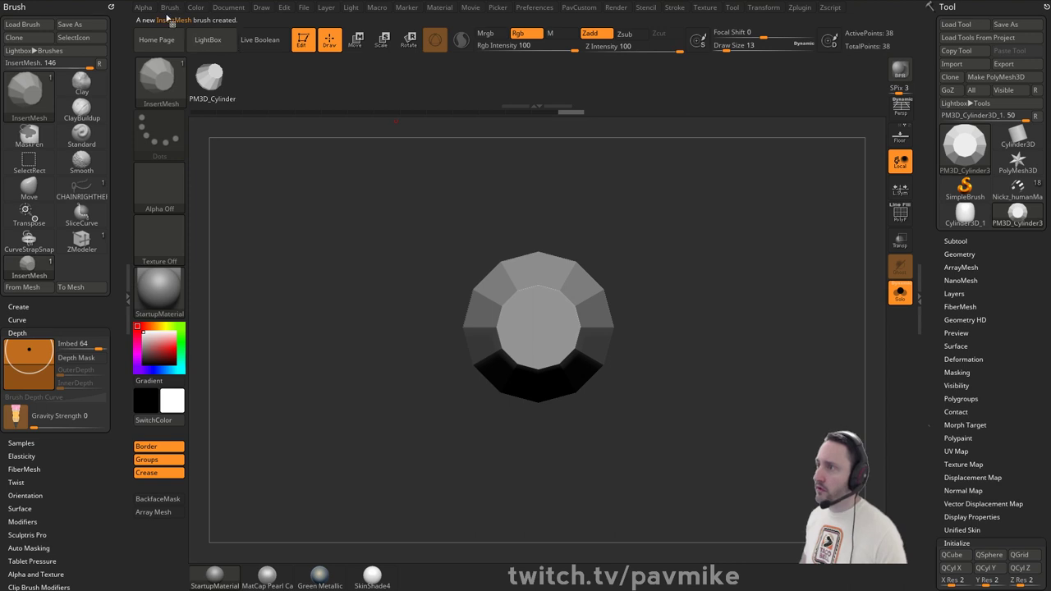
pyautogui.click(169, 7)
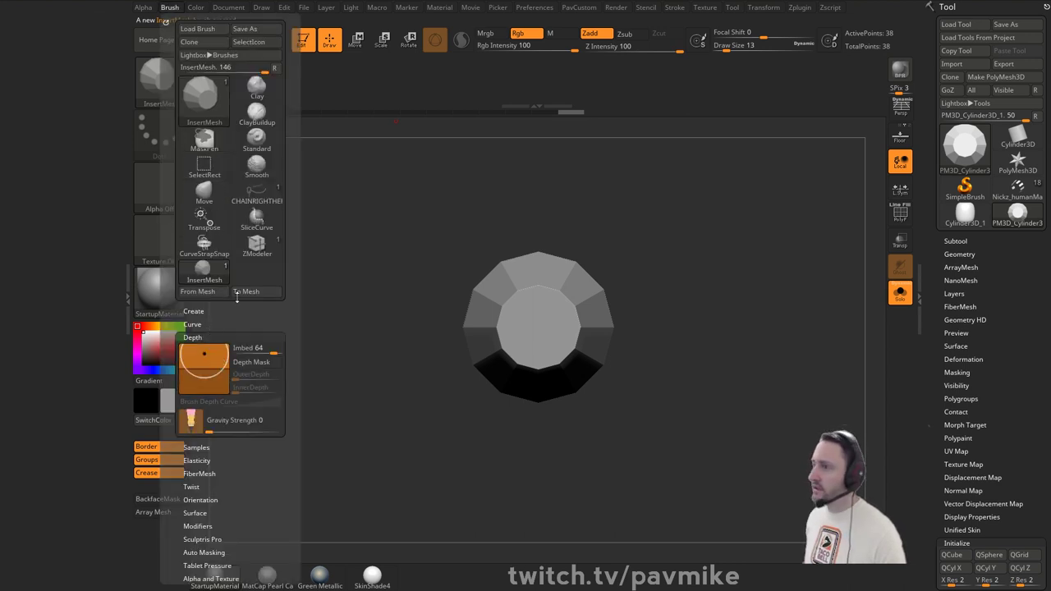
pyautogui.moveTo(169, 256); pyautogui.dragTo(175, 234)
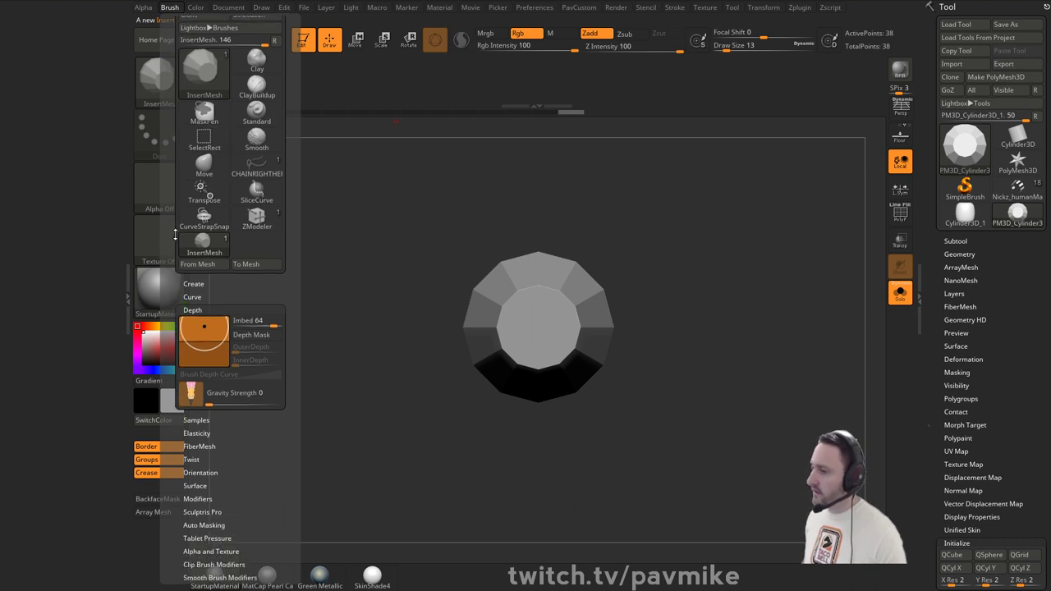
pyautogui.moveTo(168, 244); pyautogui.dragTo(180, 193)
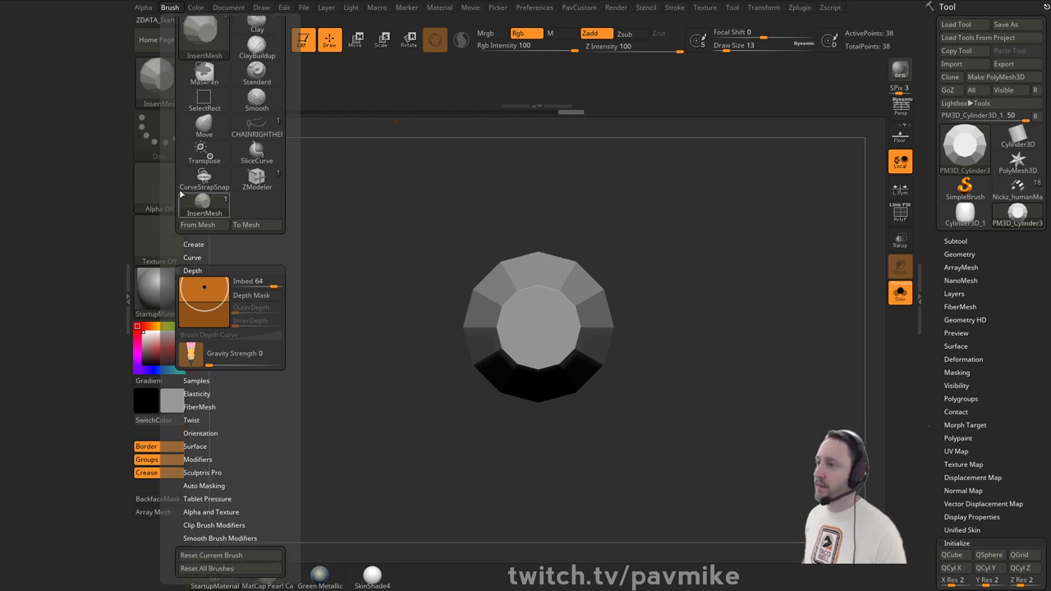
pyautogui.moveTo(177, 276); pyautogui.dragTo(181, 204)
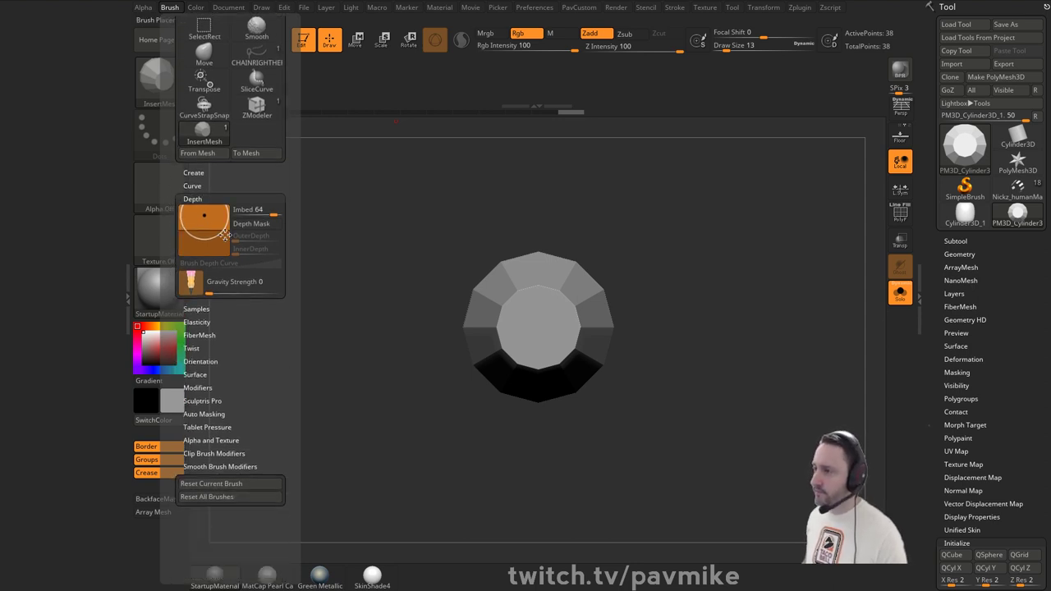
pyautogui.click(256, 210)
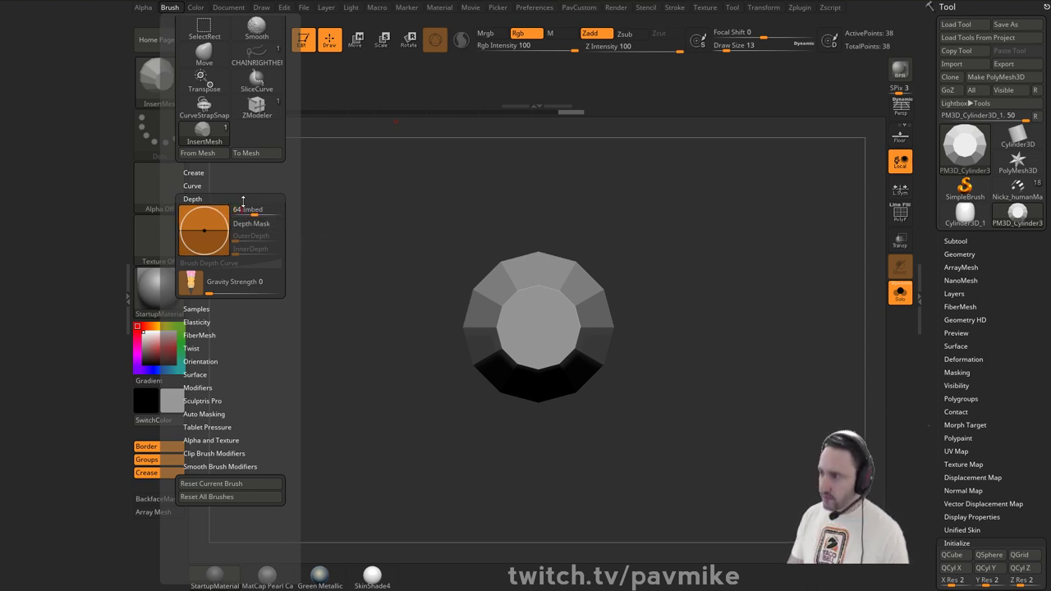
pyautogui.click(130, 251)
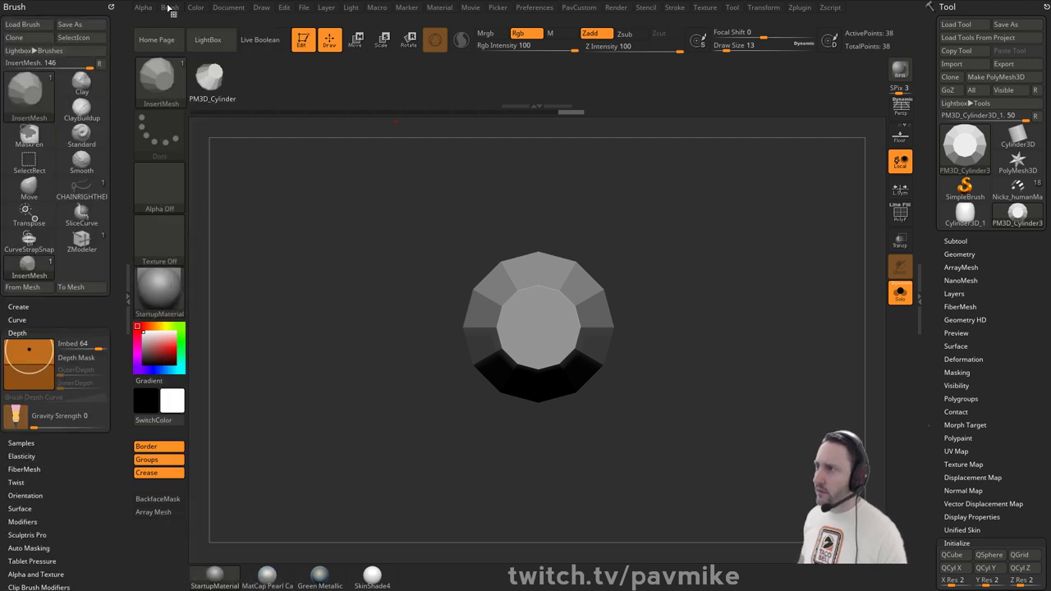
# - Create a NanoMesh brush from the stud's InsertMesh brush
pyautogui.click(168, 8)
pyautogui.click(197, 313)
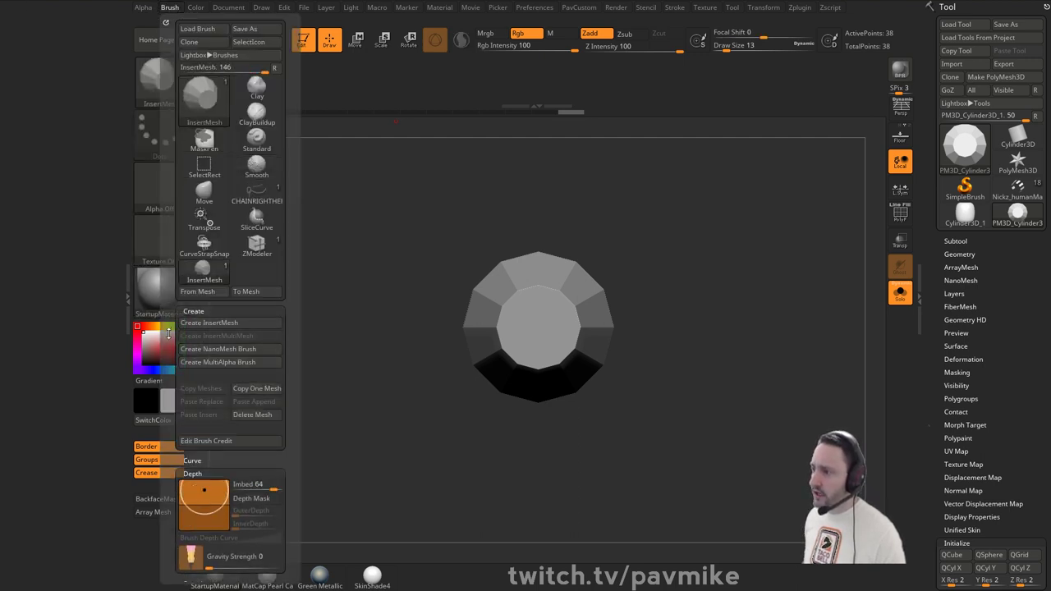
pyautogui.click(233, 273)
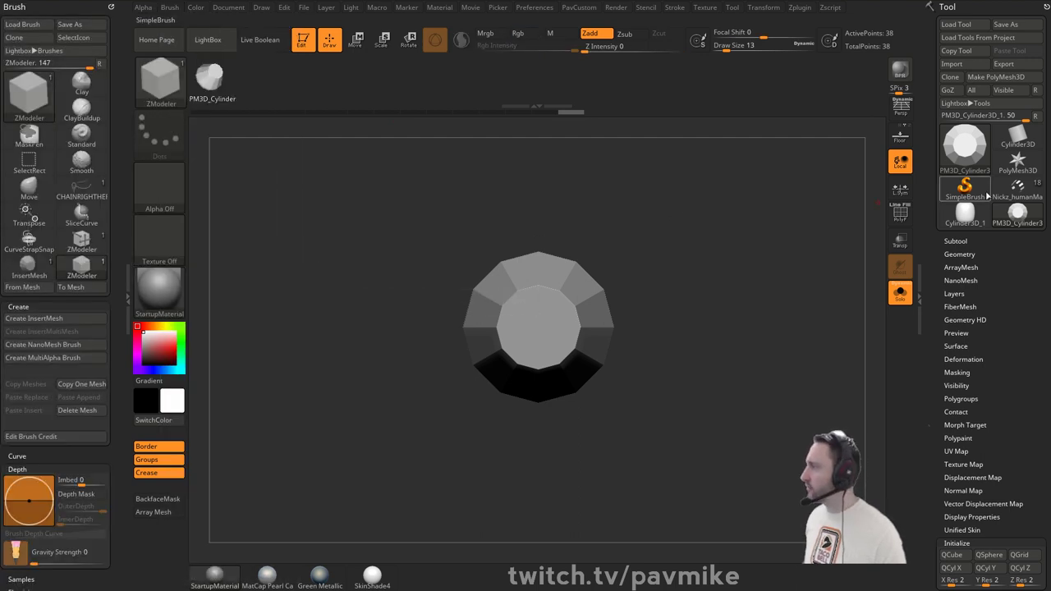
# - Switch back to the character tool, turn off Solo and bring the wristband into close view
pyautogui.click(1011, 190)
pyautogui.click(899, 294)
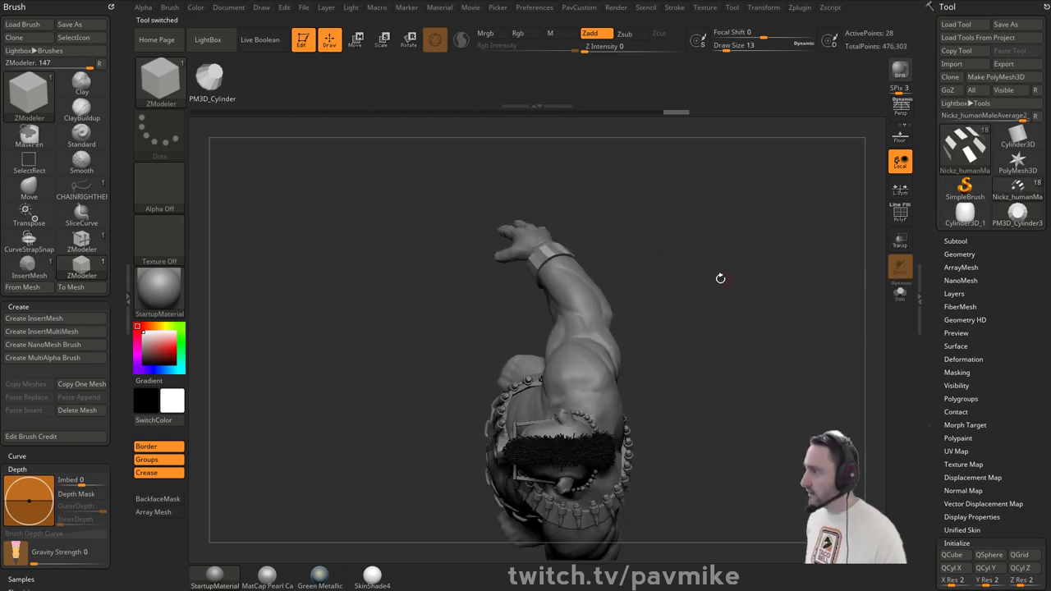
pyautogui.moveTo(720, 279); pyautogui.dragTo(733, 189)
pyautogui.keyDown('alt'); pyautogui.moveTo(733, 190); pyautogui.dragTo(680, 306); pyautogui.keyUp('alt')
pyautogui.moveTo(525, 345); pyautogui.dragTo(561, 332)
pyautogui.moveTo(623, 327); pyautogui.dragTo(522, 250)
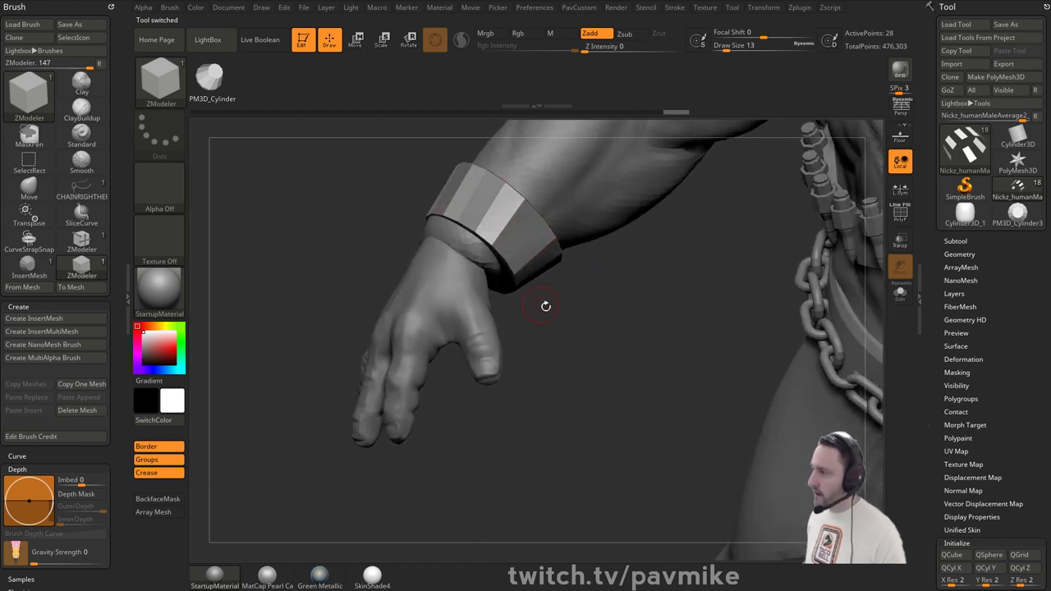
pyautogui.moveTo(544, 304); pyautogui.dragTo(546, 258)
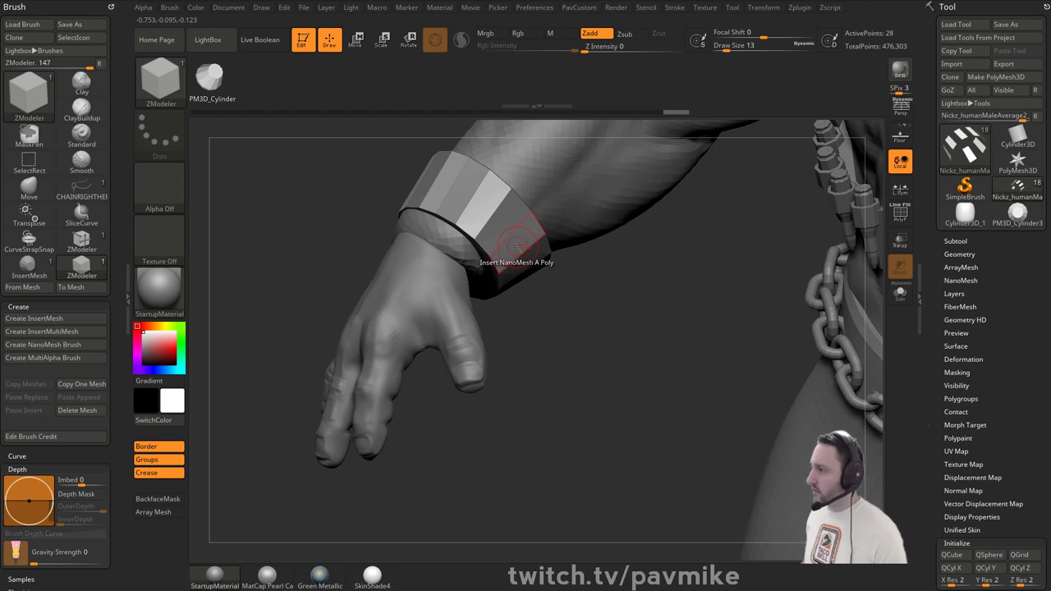
# - Insert the stud NanoMesh on the wristband strips with the Polygroup All target, sized about 0.54
pyautogui.click(518, 246)
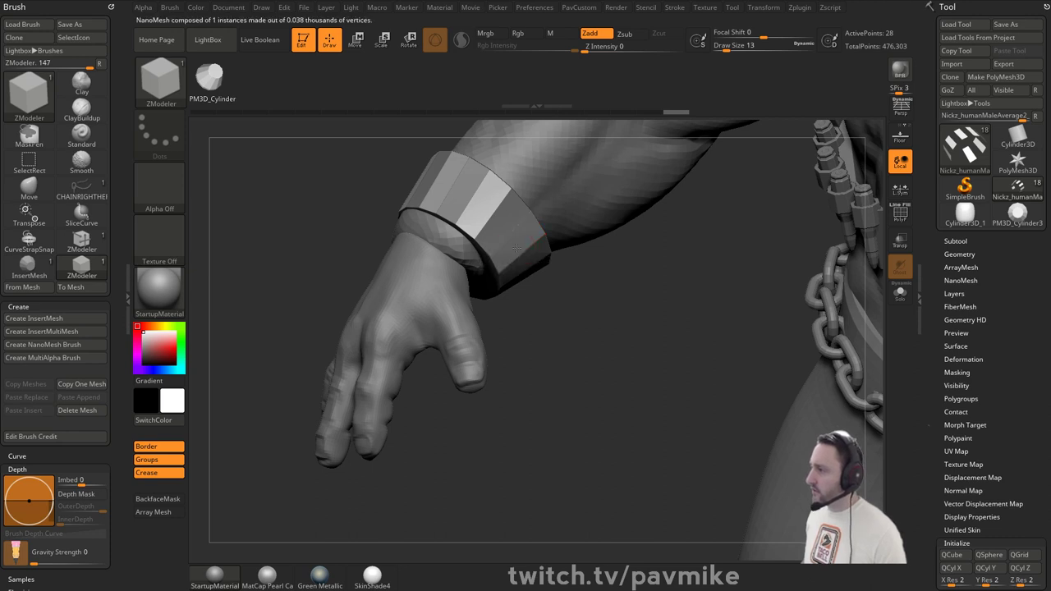
pyautogui.press('space')
pyautogui.click(597, 294)
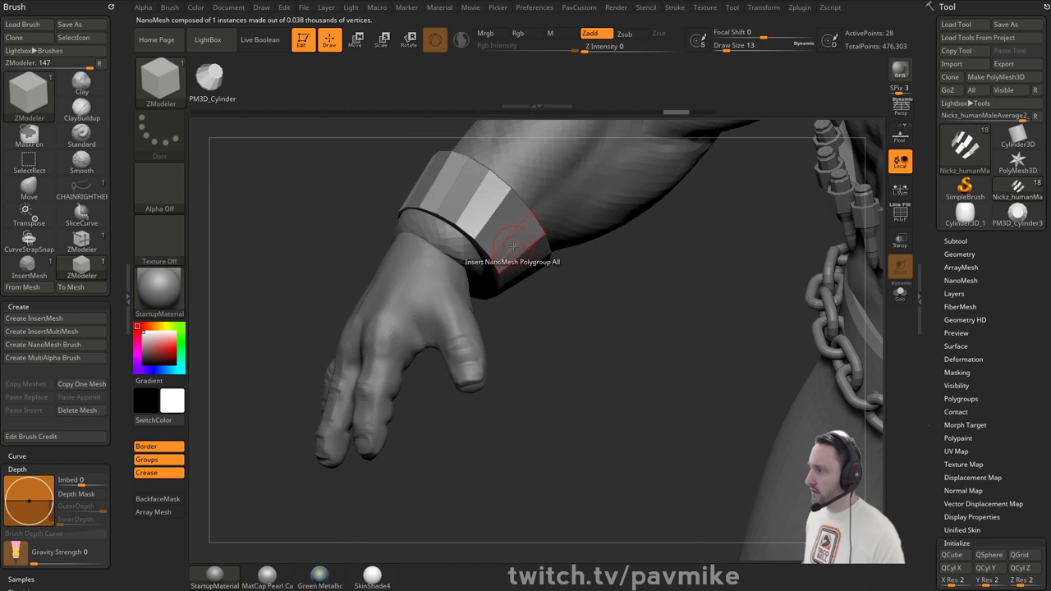
pyautogui.moveTo(602, 352); pyautogui.dragTo(684, 238)
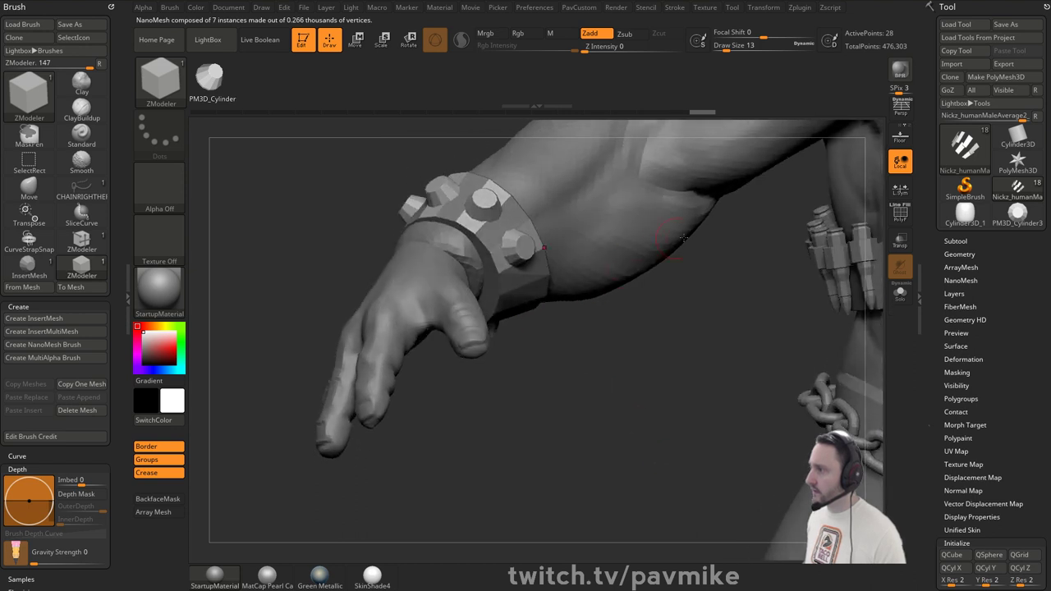
# - Hide the stud NanoMesh's placement polygons, compare its fitting modes, then return to Prop mode with the size at about 0.6
pyautogui.moveTo(934, 297); pyautogui.dragTo(935, 279)
pyautogui.keyDown('shift'); pyautogui.click(961, 256); pyautogui.keyUp('shift')
pyautogui.moveTo(697, 304); pyautogui.dragTo(676, 308)
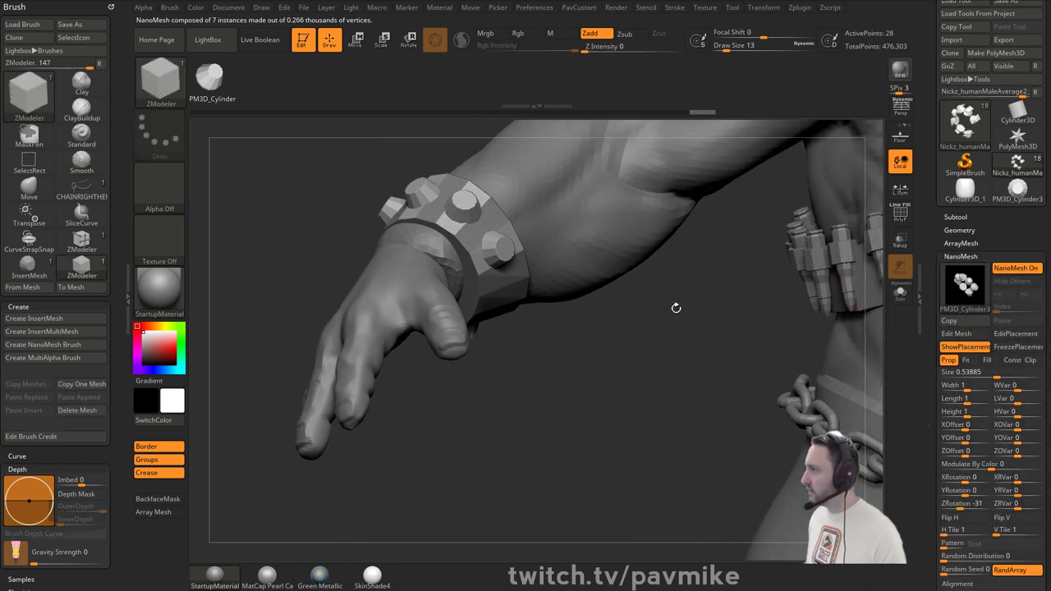
pyautogui.click(899, 213)
pyautogui.scroll(-5, 977, 246)
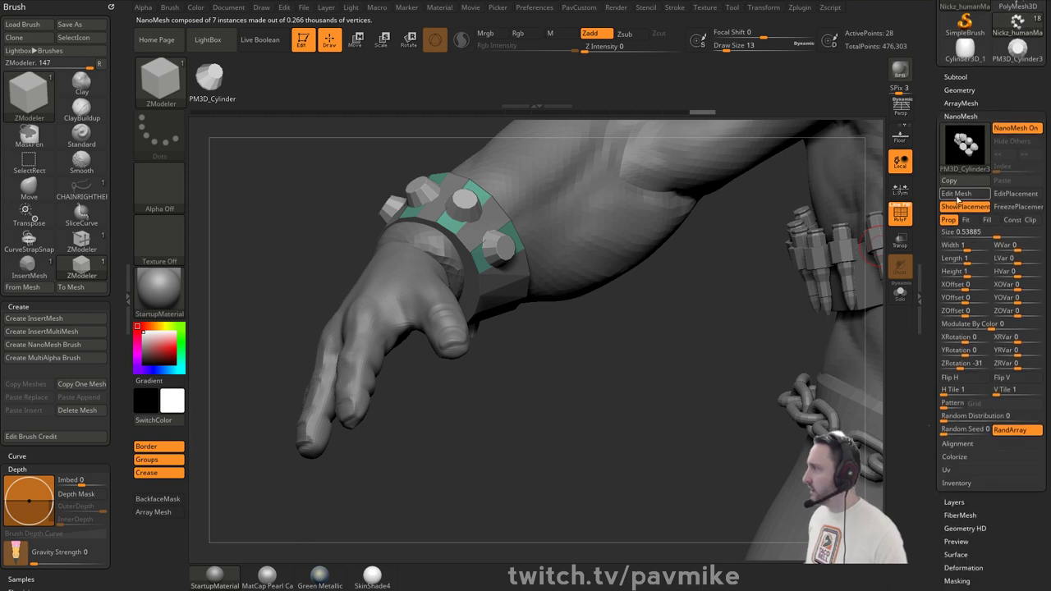
pyautogui.moveTo(654, 293)
pyautogui.mouseDown()
pyautogui.moveTo(579, 341)
pyautogui.moveTo(703, 272)
pyautogui.mouseUp()
pyautogui.click(966, 220)
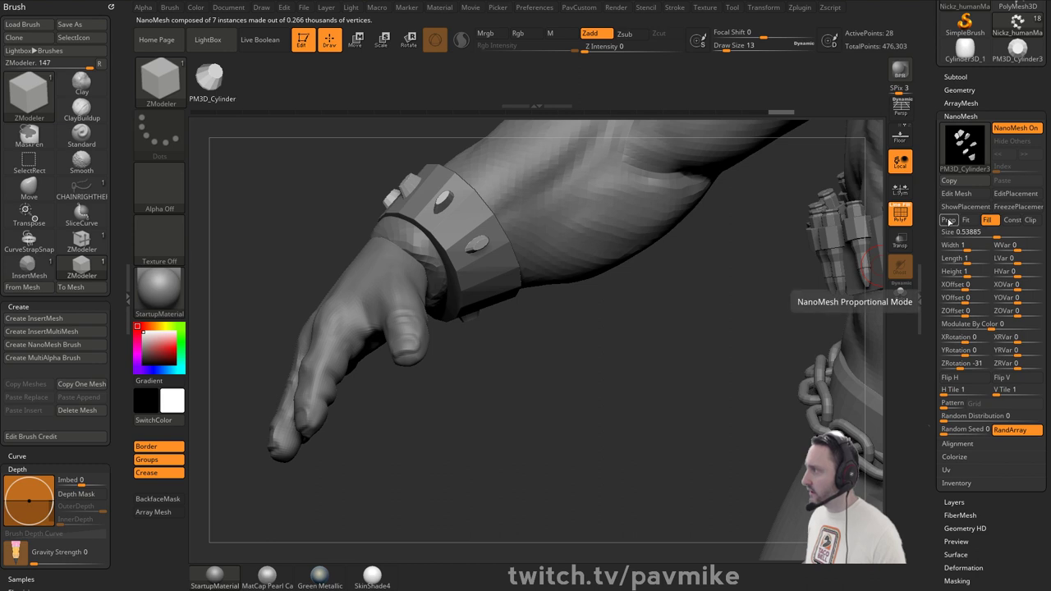
pyautogui.click(948, 220)
pyautogui.moveTo(997, 235); pyautogui.dragTo(998, 234)
pyautogui.moveTo(584, 337); pyautogui.dragTo(569, 322)
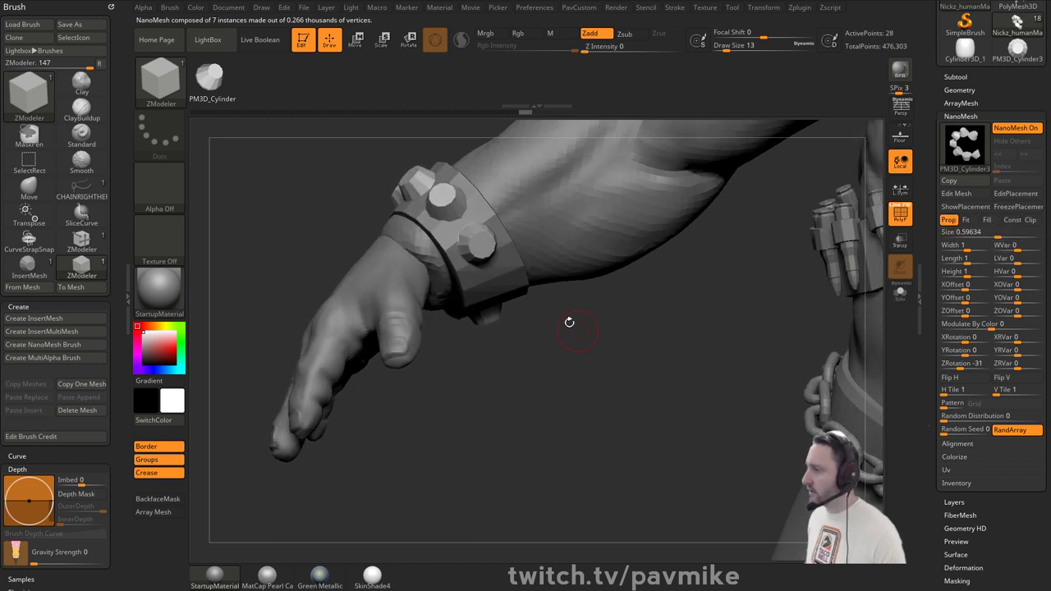
# - Switch to the Move brush at draw size 7 and nudge the stud placement surface on the wristband
pyautogui.press('s')
pyautogui.moveTo(514, 272); pyautogui.dragTo(528, 270)
pyautogui.press('s')
pyautogui.press('b')
pyautogui.press('m')
pyautogui.press('v')
pyautogui.moveTo(501, 235)
pyautogui.mouseDown()
pyautogui.moveTo(495, 224)
pyautogui.moveTo(503, 233)
pyautogui.mouseUp()
pyautogui.press('s')
pyautogui.moveTo(578, 285); pyautogui.dragTo(562, 288)
pyautogui.moveTo(566, 289)
pyautogui.mouseDown()
pyautogui.moveTo(665, 289)
pyautogui.moveTo(582, 292)
pyautogui.mouseUp()
# - Open the stud's source mesh for NanoMesh editing, isolate it and view it straight from the side
pyautogui.click(959, 193)
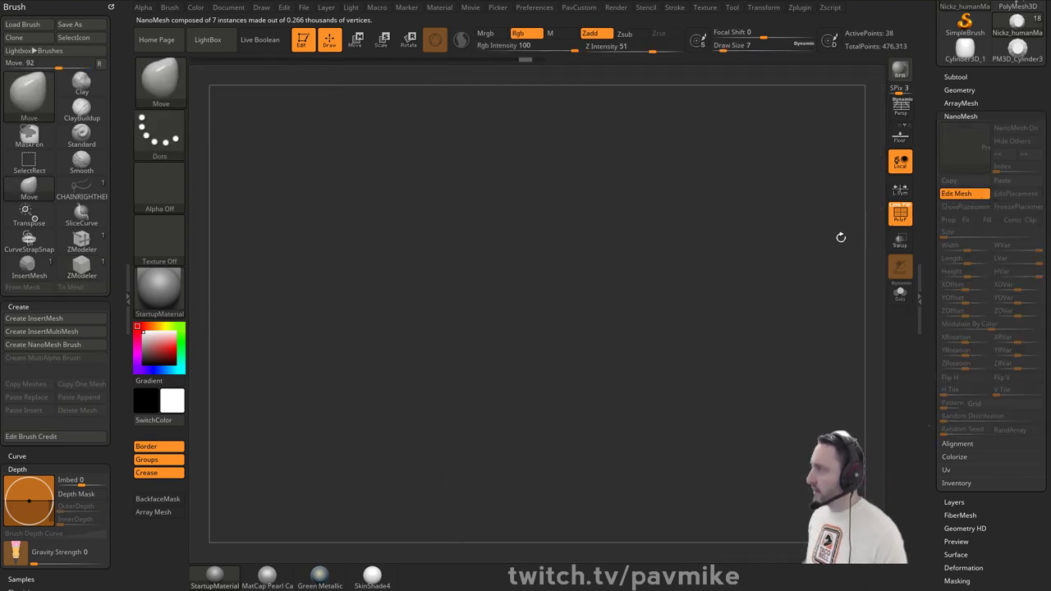
pyautogui.press('f')
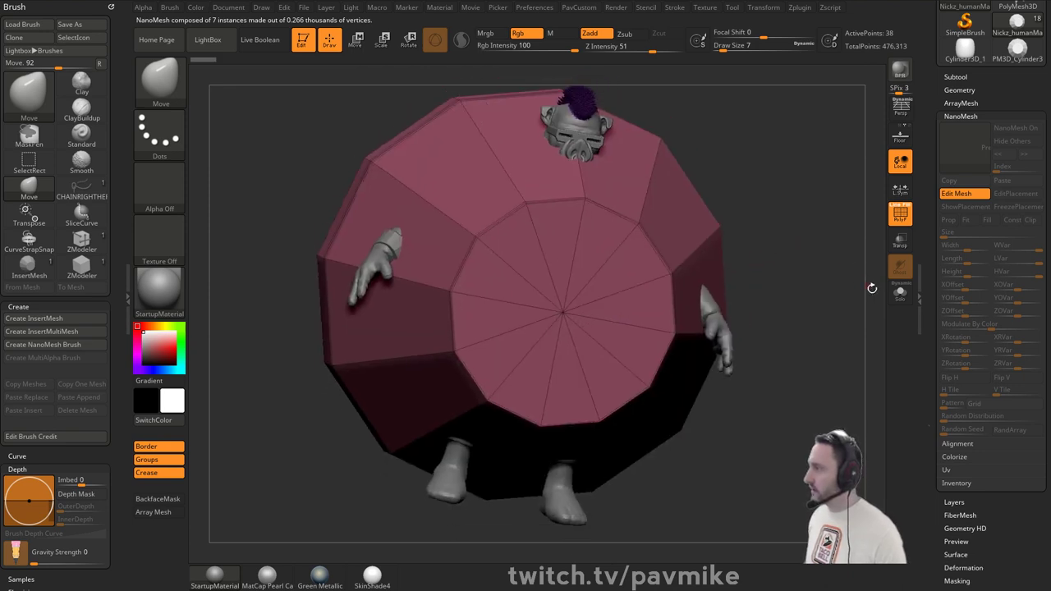
pyautogui.click(899, 292)
pyautogui.keyDown('shift'); pyautogui.moveTo(870, 282); pyautogui.dragTo(657, 221); pyautogui.keyUp('shift')
# - Mask part of the stud, adjust its unmasked end with the move gizmo and return to the full character
pyautogui.keyDown('ctrl'); pyautogui.moveTo(576, 131); pyautogui.dragTo(403, 482); pyautogui.keyUp('ctrl')
pyautogui.moveTo(607, 283); pyautogui.dragTo(547, 252)
pyautogui.press('w')
pyautogui.keyDown('alt'); pyautogui.click(386, 291); pyautogui.keyUp('alt')
pyautogui.moveTo(387, 292); pyautogui.dragTo(386, 294)
pyautogui.moveTo(502, 250); pyautogui.dragTo(710, 235)
pyautogui.press('q')
pyautogui.click(959, 195)
pyautogui.click(900, 293)
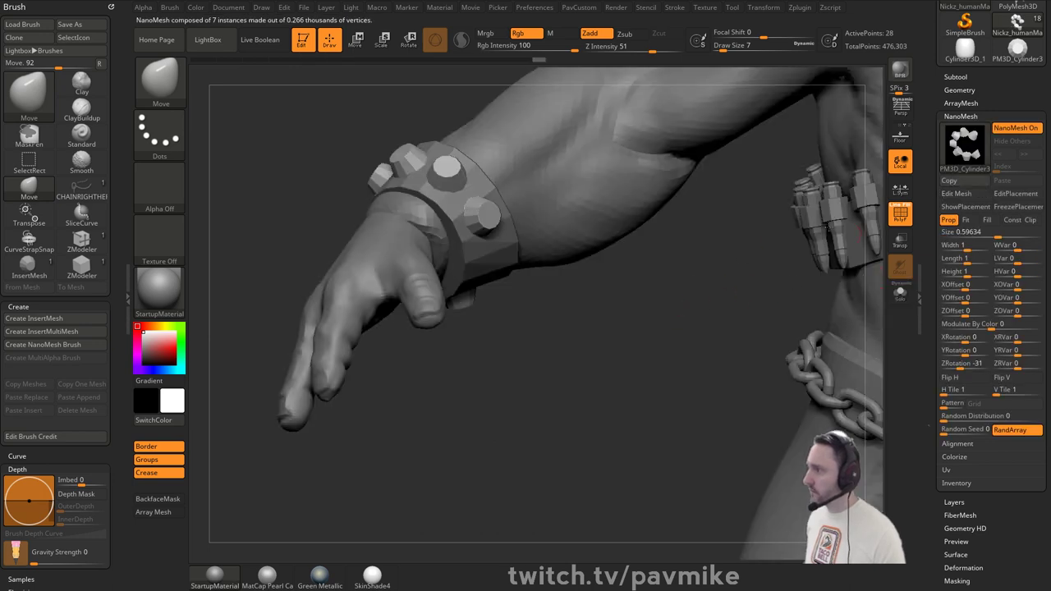
# - Set the studs' NanoMesh ZOffset to about 0.53 and their size to about 0.44
pyautogui.moveTo(637, 287); pyautogui.dragTo(833, 287)
pyautogui.moveTo(926, 327); pyautogui.dragTo(958, 234)
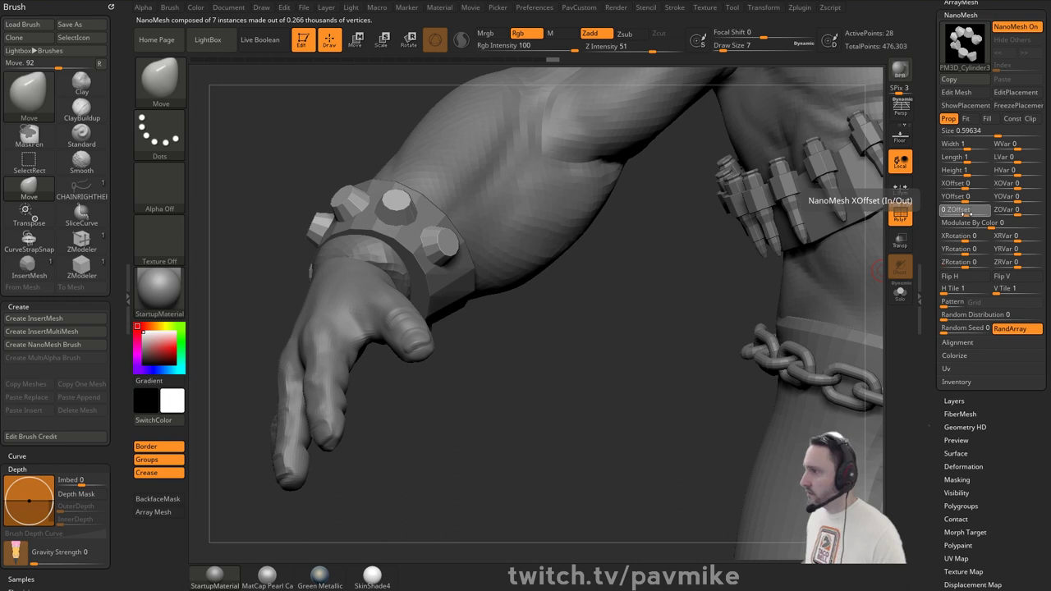
pyautogui.moveTo(962, 212); pyautogui.dragTo(976, 211)
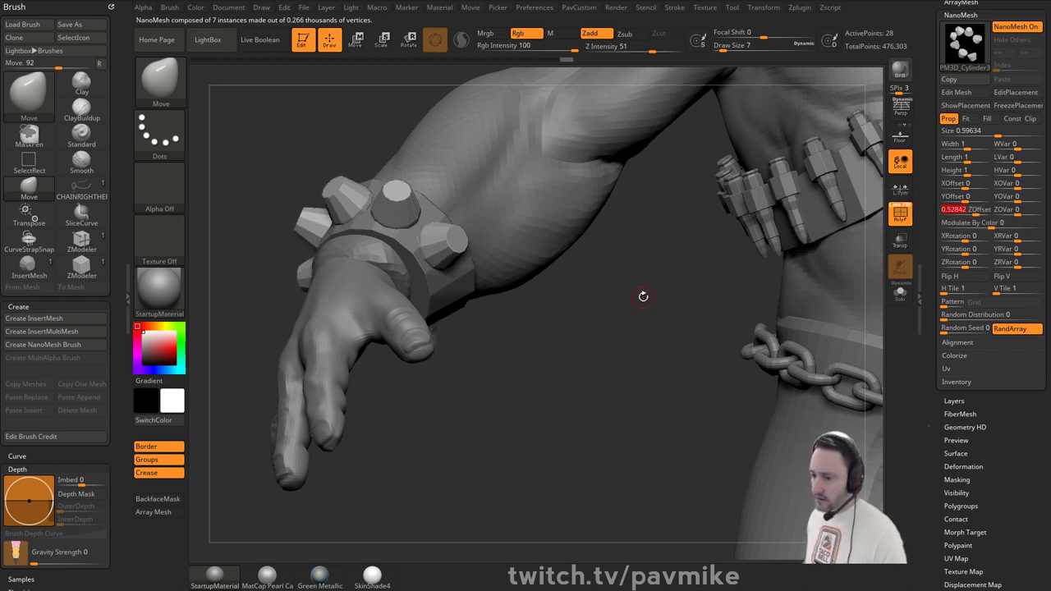
pyautogui.moveTo(991, 135); pyautogui.dragTo(979, 135)
pyautogui.moveTo(694, 295); pyautogui.dragTo(552, 321)
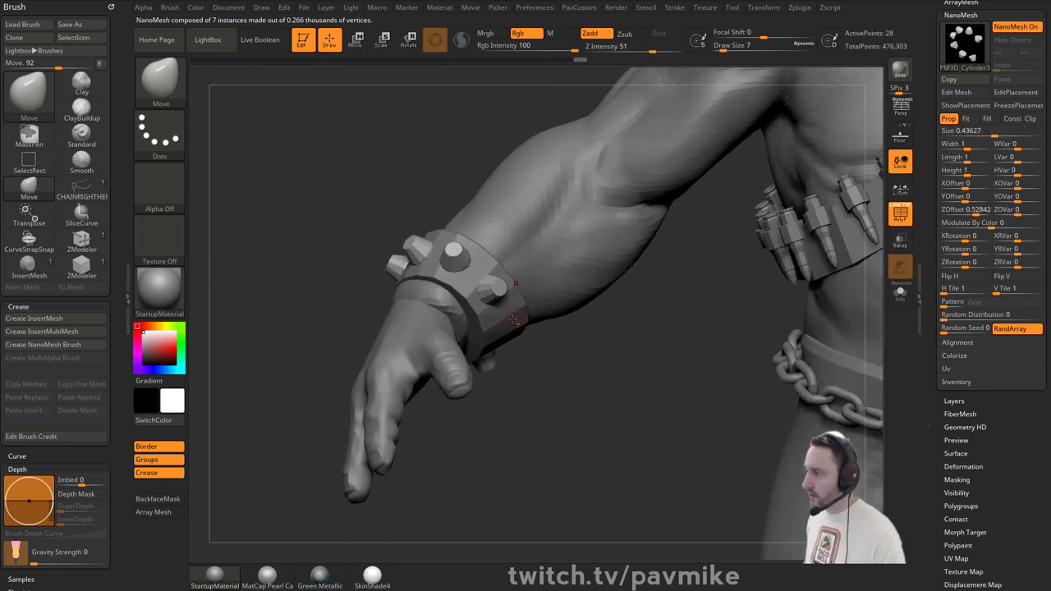
# - Select the wristband, enable dynamic subdivision with SmoothSubdiv 4 and CreaseLvl 3, and crease its rim edges
pyautogui.keyDown('alt'); pyautogui.click(517, 316); pyautogui.keyUp('alt')
pyautogui.press('4')
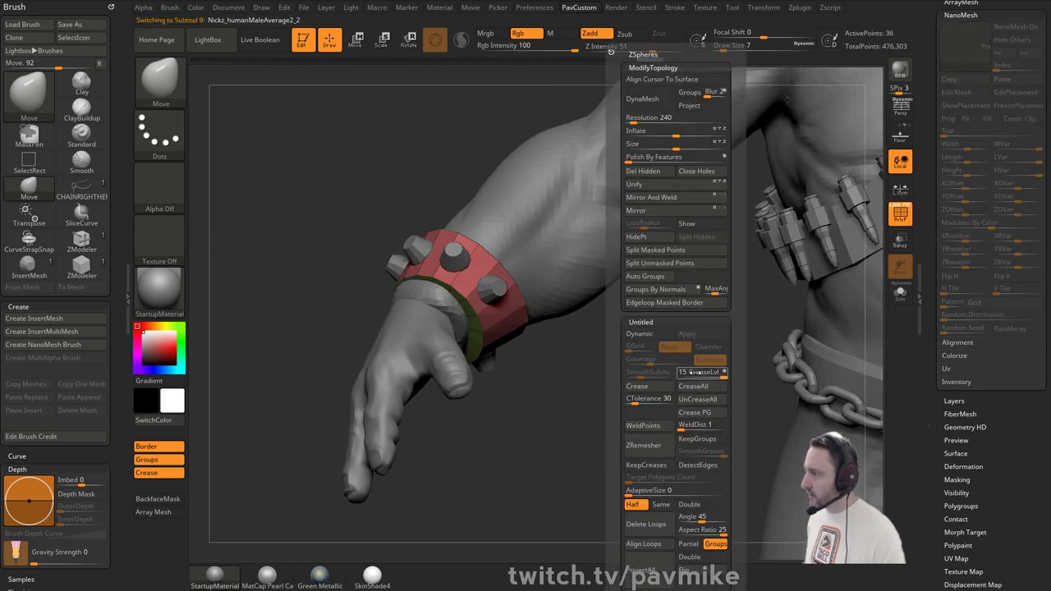
pyautogui.hotkey('shift', 'd')
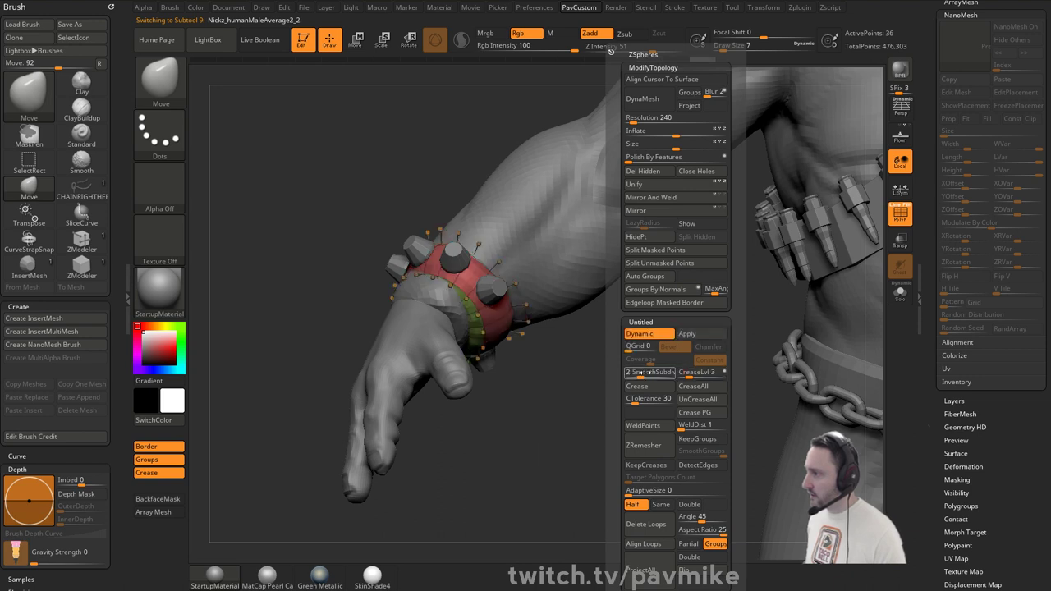
pyautogui.moveTo(648, 375); pyautogui.dragTo(655, 375)
pyautogui.moveTo(506, 385); pyautogui.dragTo(615, 385)
pyautogui.press('4')
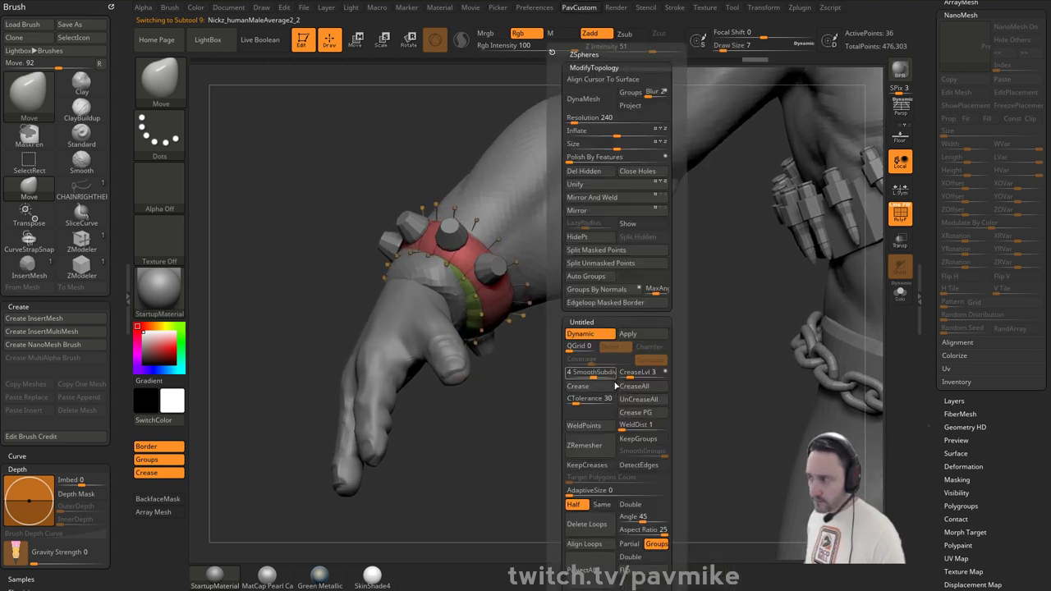
pyautogui.click(650, 403)
# - Reshape the wristband around the wrist with the Move brush, using draw sizes 31 and 46
pyautogui.moveTo(537, 403)
pyautogui.mouseDown()
pyautogui.moveTo(605, 391)
pyautogui.moveTo(623, 361)
pyautogui.moveTo(608, 355)
pyautogui.moveTo(616, 335)
pyautogui.moveTo(648, 328)
pyautogui.moveTo(612, 267)
pyautogui.mouseUp()
pyautogui.press('s')
pyautogui.click(572, 261)
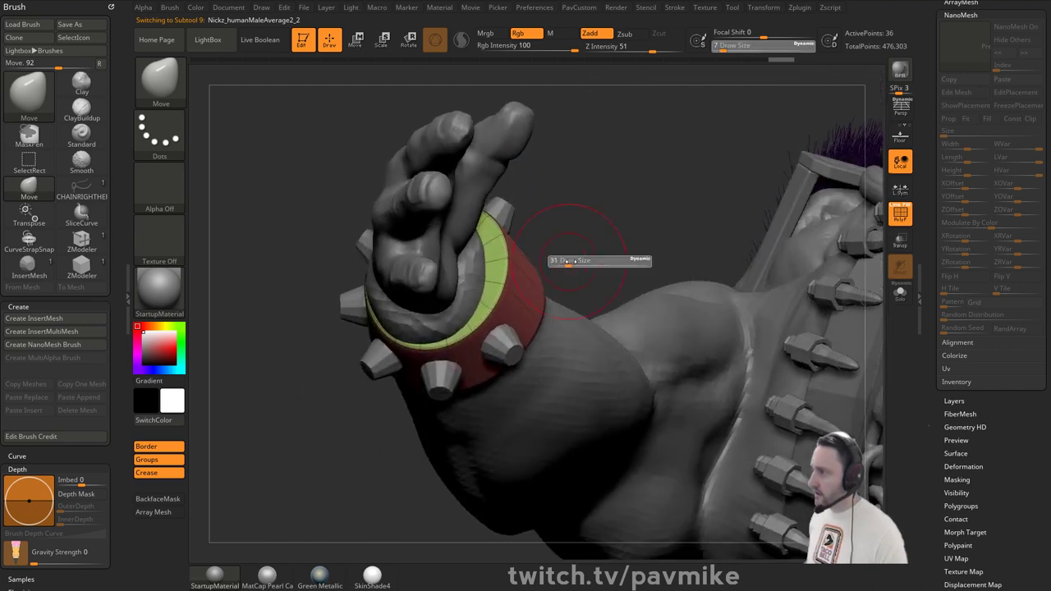
pyautogui.moveTo(508, 256); pyautogui.dragTo(493, 248)
pyautogui.moveTo(494, 246); pyautogui.dragTo(586, 240, button='right')
pyautogui.press('s')
pyautogui.moveTo(518, 257); pyautogui.dragTo(512, 257)
pyautogui.write('46')
pyautogui.press('Return')
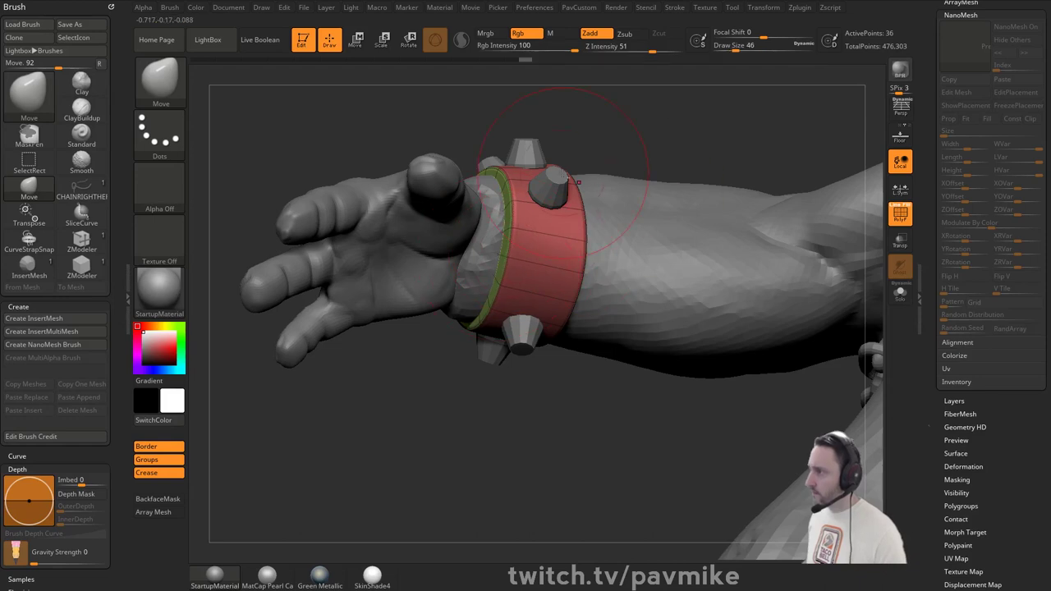
# - Select the studs, show their placement polygons and choose a ZModeler polygon action at draw size 16
pyautogui.click(577, 183)
pyautogui.click(965, 105)
pyautogui.moveTo(739, 138); pyautogui.dragTo(638, 150, button='right')
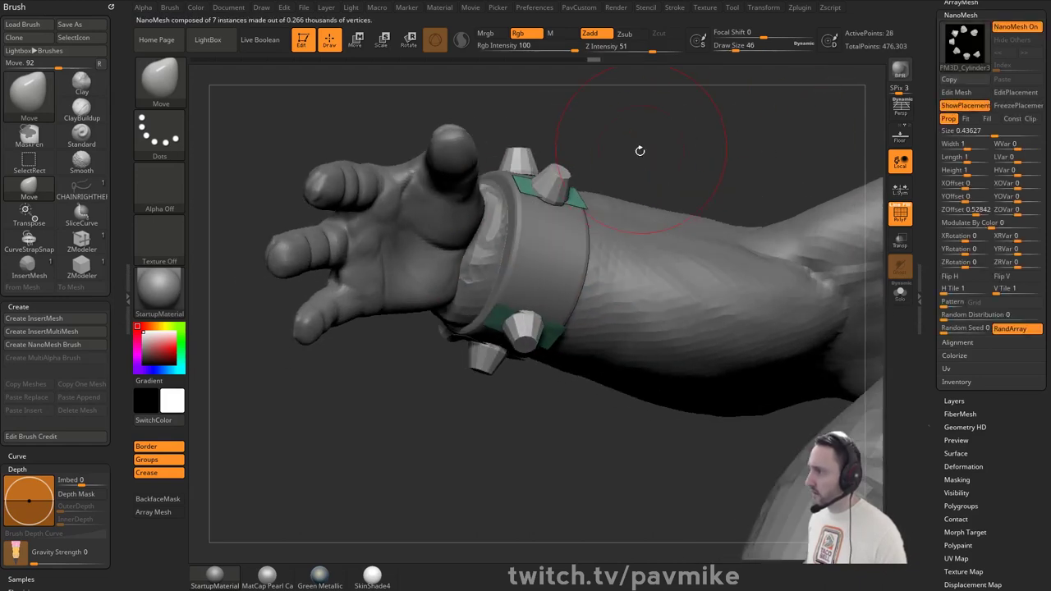
pyautogui.press('s')
pyautogui.moveTo(637, 151); pyautogui.dragTo(630, 153)
pyautogui.moveTo(630, 153)
pyautogui.keyDown('alt'); pyautogui.mouseDown(button='right')
pyautogui.moveTo(632, 180)
pyautogui.moveTo(655, 185)
pyautogui.mouseUp(button='right'); pyautogui.keyUp('alt')
pyautogui.press('b')
pyautogui.press('z')
pyautogui.press('m')
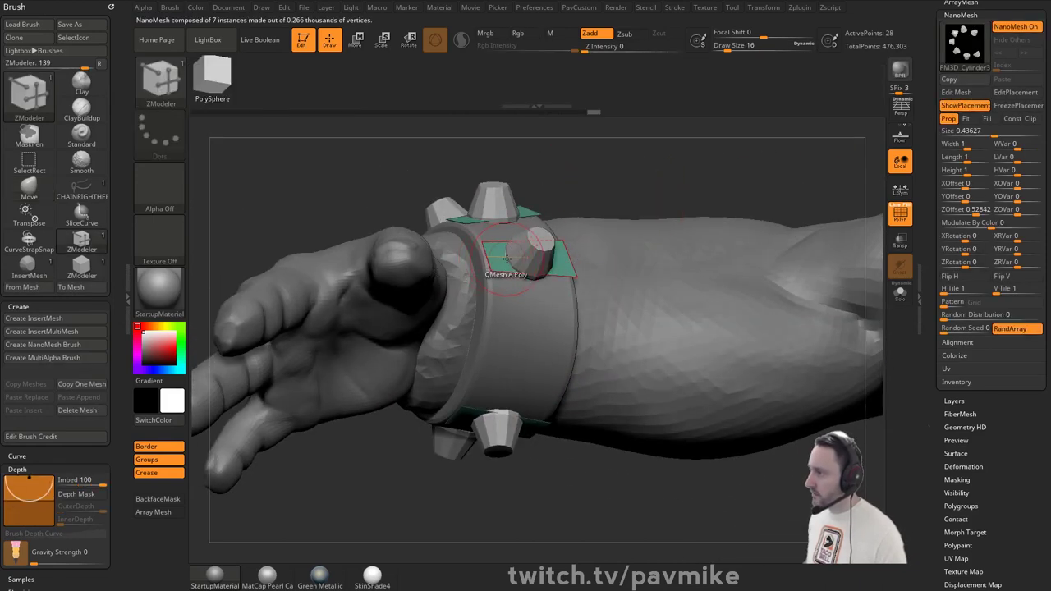
pyautogui.press('space')
pyautogui.click(429, 290)
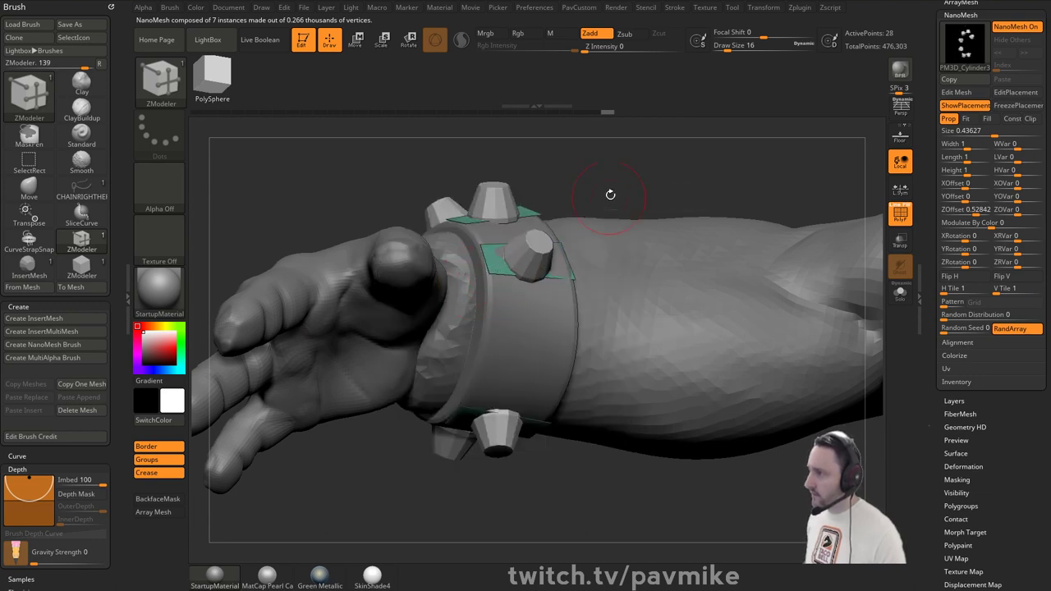
# - Switch to the Standard brush at draw size 4, reselect the studs and hide their placement polygons
pyautogui.moveTo(610, 194); pyautogui.dragTo(586, 204)
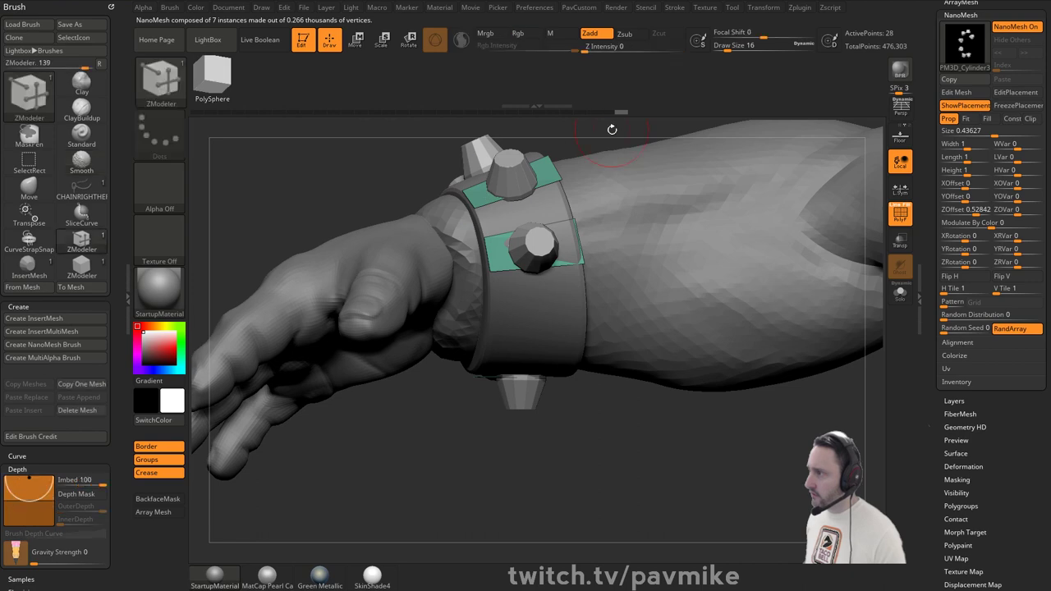
pyautogui.moveTo(624, 141)
pyautogui.mouseDown()
pyautogui.moveTo(645, 152)
pyautogui.moveTo(665, 201)
pyautogui.moveTo(655, 267)
pyautogui.mouseUp()
pyautogui.press('b')
pyautogui.press('s')
pyautogui.press('t')
pyautogui.press('s')
pyautogui.click(539, 261)
pyautogui.keyDown('alt'); pyautogui.click(532, 190); pyautogui.keyUp('alt')
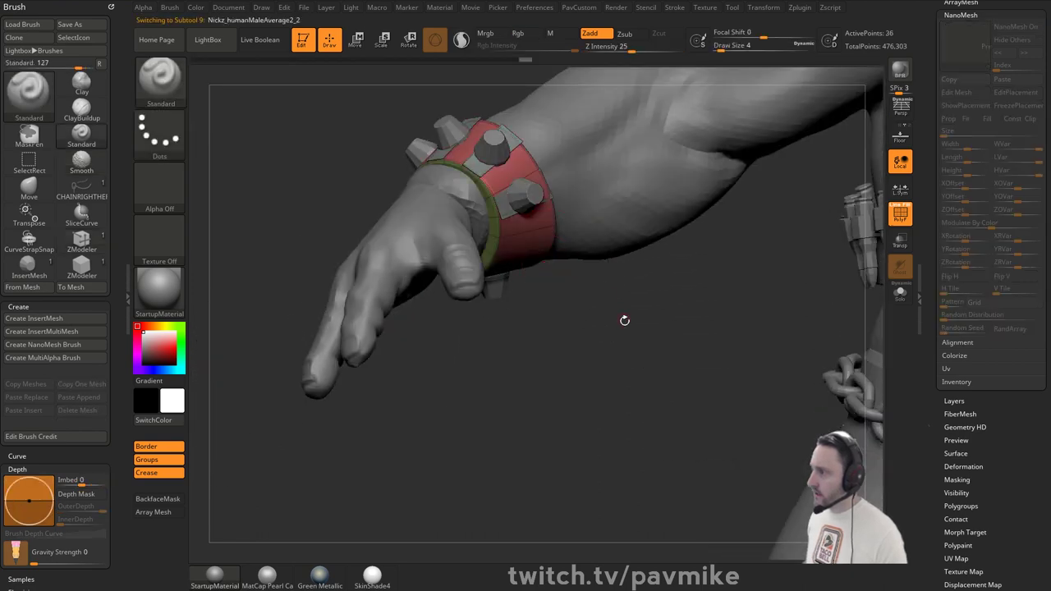
pyautogui.moveTo(624, 321)
pyautogui.mouseDown()
pyautogui.moveTo(645, 288)
pyautogui.moveTo(595, 349)
pyautogui.moveTo(584, 293)
pyautogui.moveTo(600, 374)
pyautogui.mouseUp()
pyautogui.keyDown('alt'); pyautogui.click(538, 210); pyautogui.keyUp('alt')
pyautogui.click(965, 106)
# - Make the wristband the active subtool again with the Move brush at draw size 27 and face its inner side
pyautogui.moveTo(599, 375); pyautogui.dragTo(547, 287, button='right')
pyautogui.press('b')
pyautogui.press('m')
pyautogui.press('v')
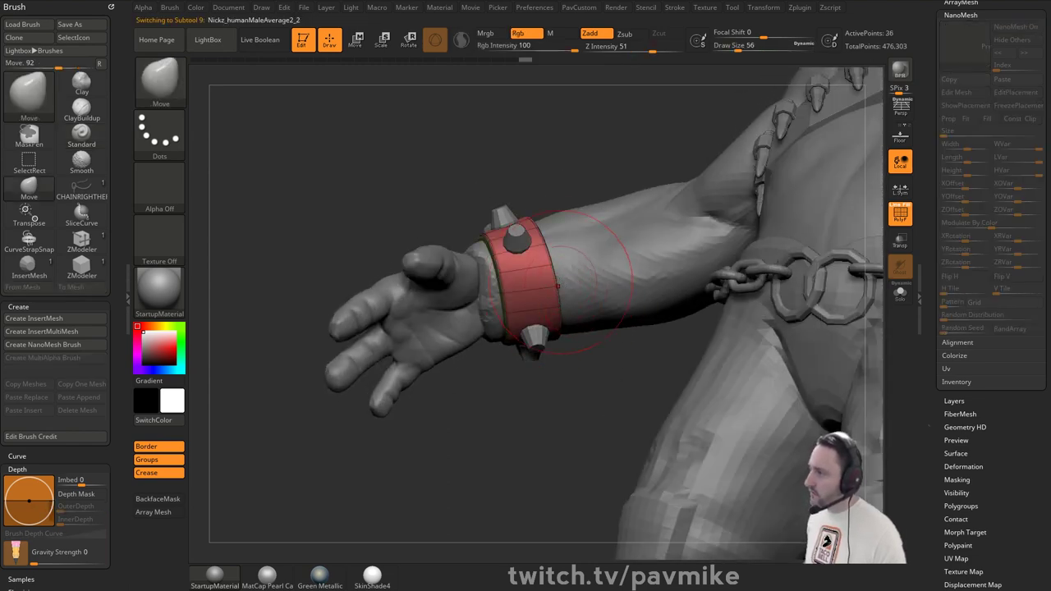
pyautogui.press('[')
pyautogui.moveTo(558, 285); pyautogui.dragTo(589, 261, button='right')
# - Insert Buckle Type02 from the IMM Clothing Hardware brush onto the inner side of the wristband
pyautogui.press('b')
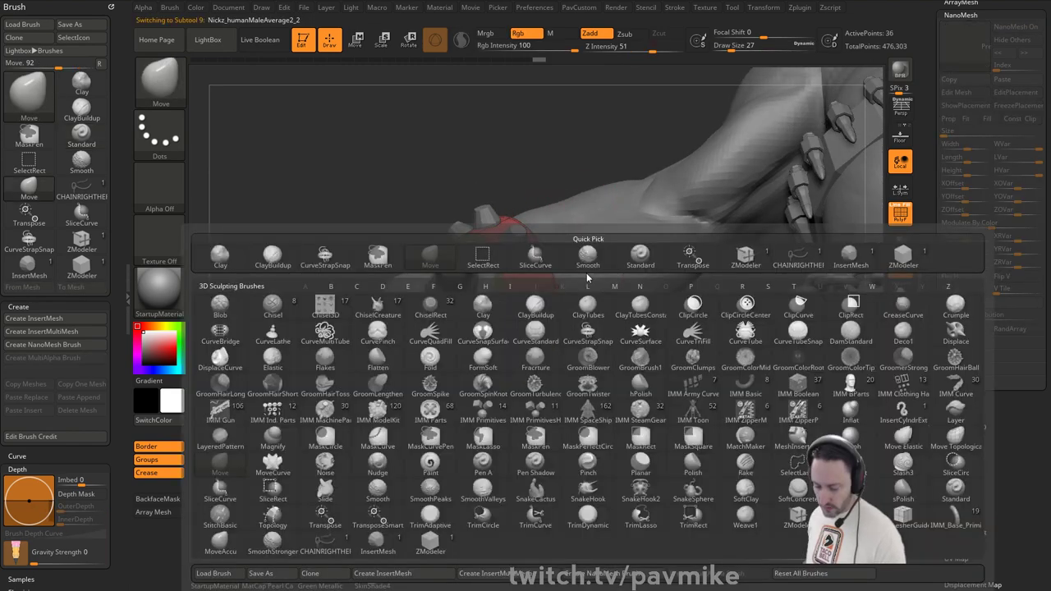
pyautogui.press('i')
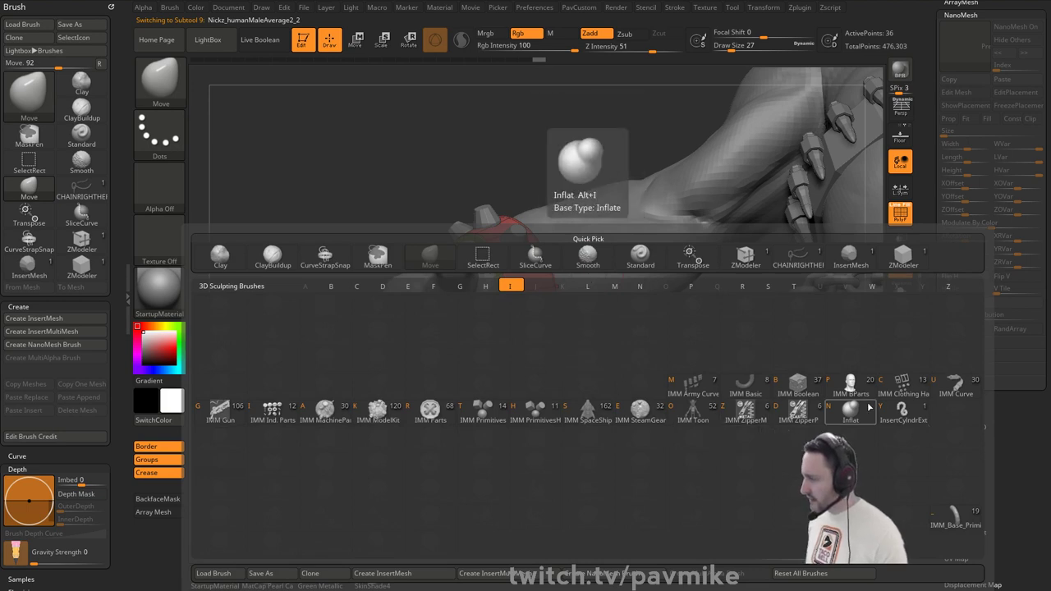
pyautogui.press('c')
pyautogui.press('m')
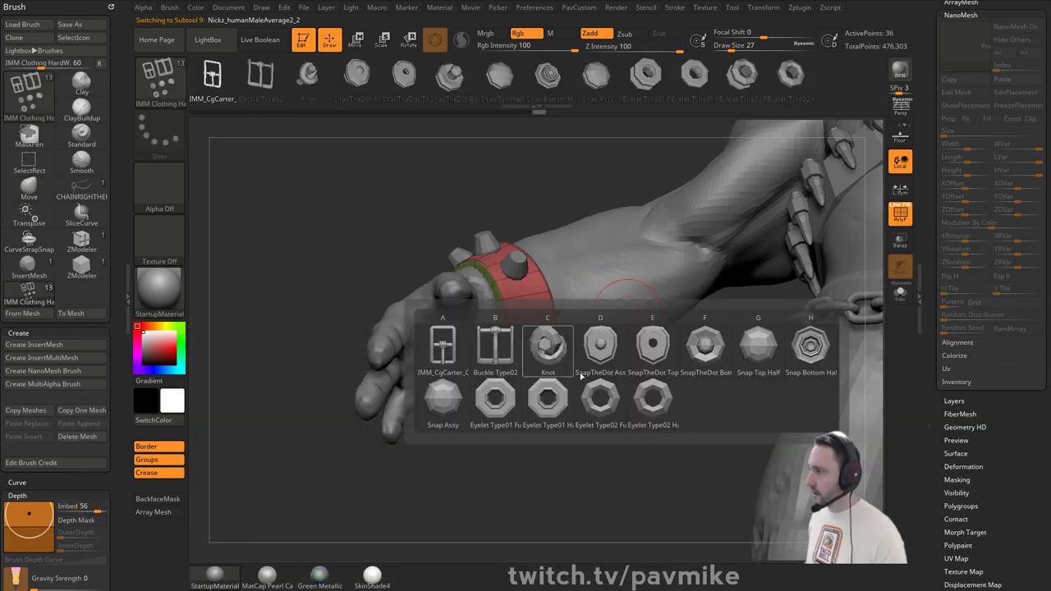
pyautogui.click(495, 344)
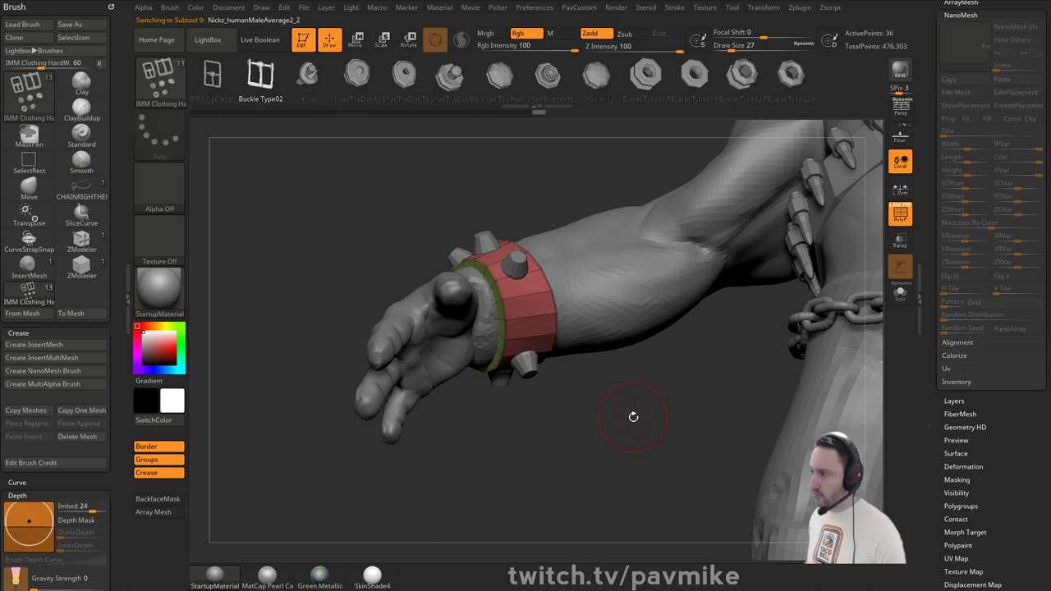
pyautogui.moveTo(633, 417); pyautogui.dragTo(628, 351, button='right')
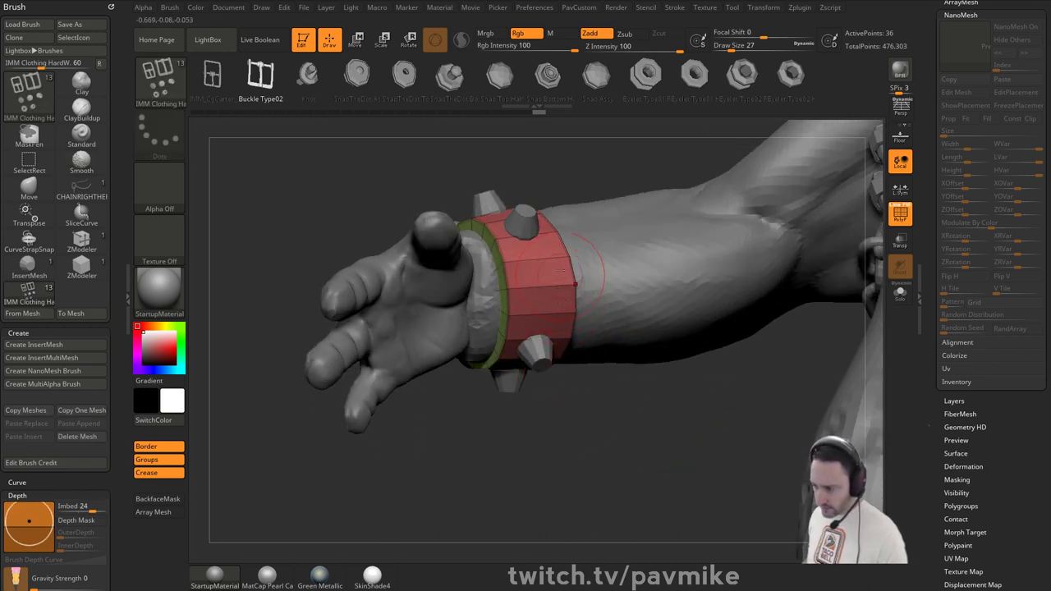
pyautogui.moveTo(539, 295); pyautogui.dragTo(541, 336)
# - Move the buckle inward against the wristband with the gizmo and split it into its own subtool
pyautogui.moveTo(637, 422); pyautogui.dragTo(714, 402, button='right')
pyautogui.press('w')
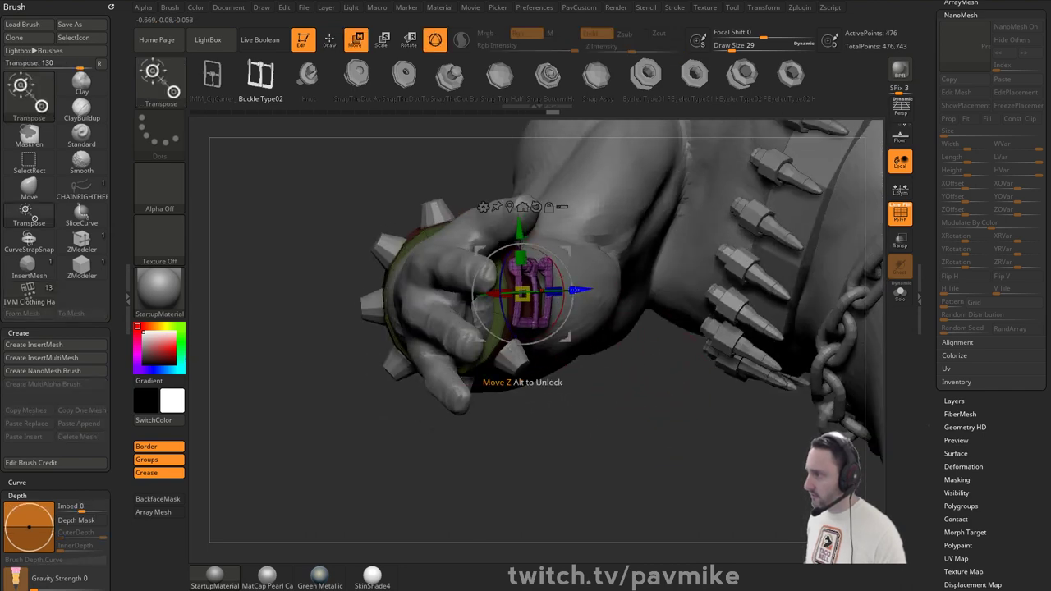
pyautogui.moveTo(580, 295); pyautogui.dragTo(567, 295)
pyautogui.press('q')
pyautogui.moveTo(657, 398); pyautogui.dragTo(583, 438, button='right')
pyautogui.press('space')
pyautogui.click(617, 251)
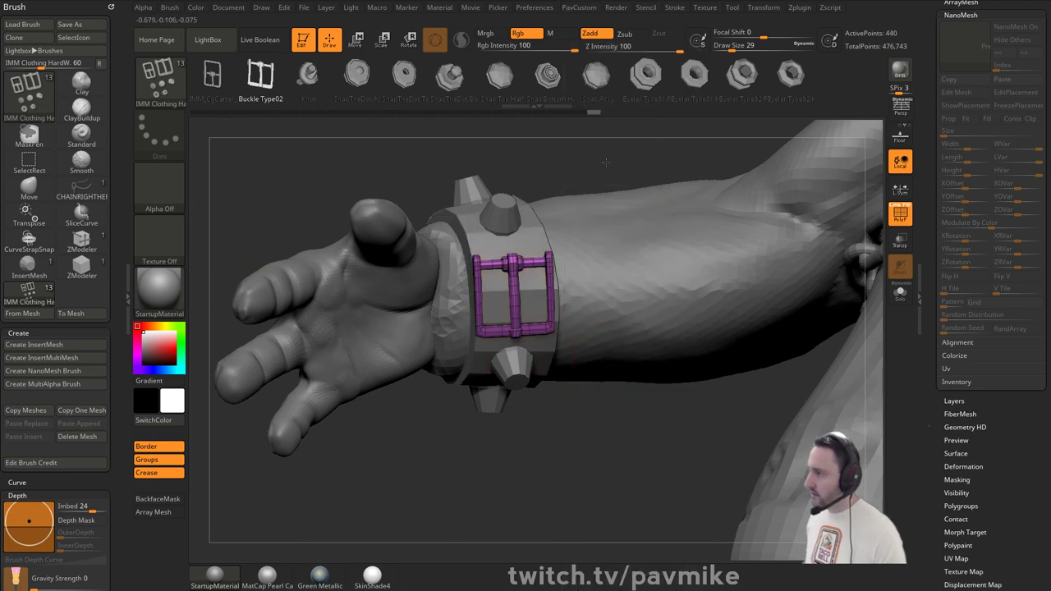
# - Delete edge loops from both halves of the buckle's two crossbars using ZModeler's Insert edge action
pyautogui.moveTo(606, 162)
pyautogui.mouseDown(button='right')
pyautogui.moveTo(605, 172)
pyautogui.moveTo(624, 146)
pyautogui.moveTo(592, 187)
pyautogui.mouseUp(button='right')
pyautogui.press('b')
pyautogui.press('z')
pyautogui.press('m')
pyautogui.press('space')
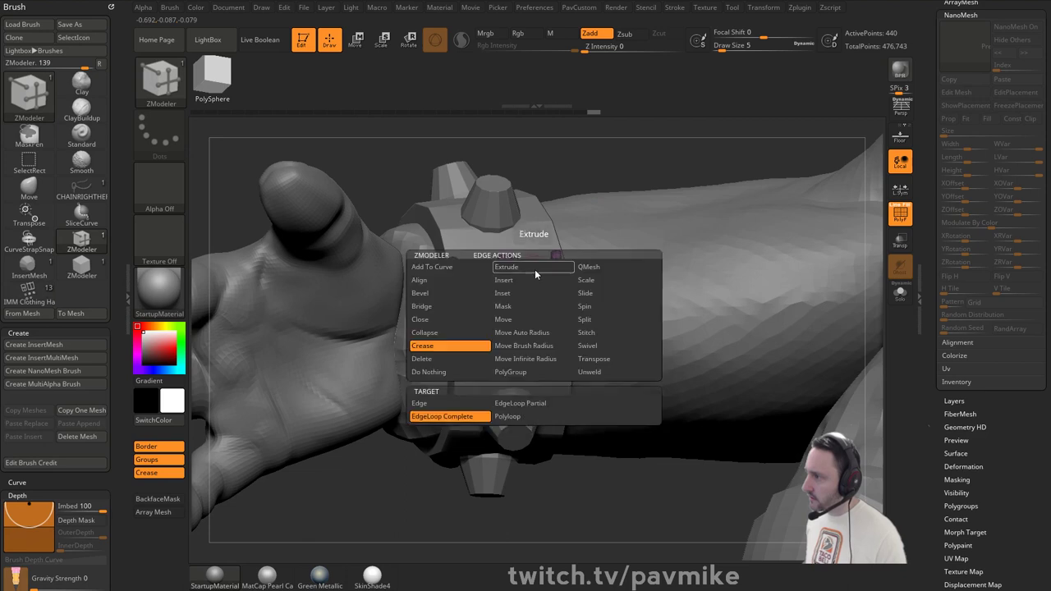
pyautogui.click(527, 280)
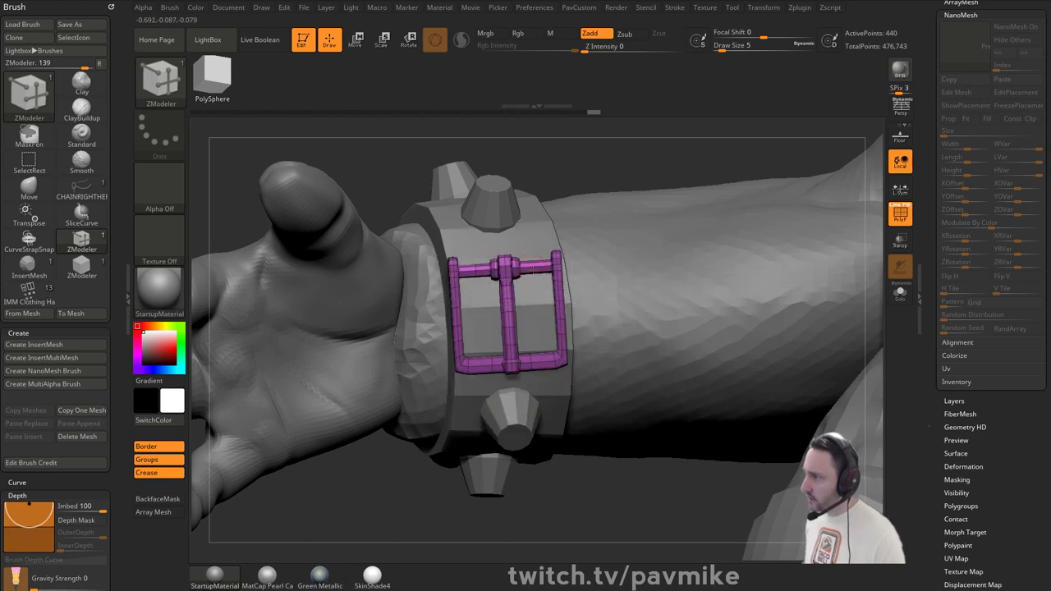
pyautogui.keyDown('alt'); pyautogui.click(532, 269); pyautogui.keyUp('alt')
pyautogui.keyDown('alt'); pyautogui.click(478, 273); pyautogui.keyUp('alt')
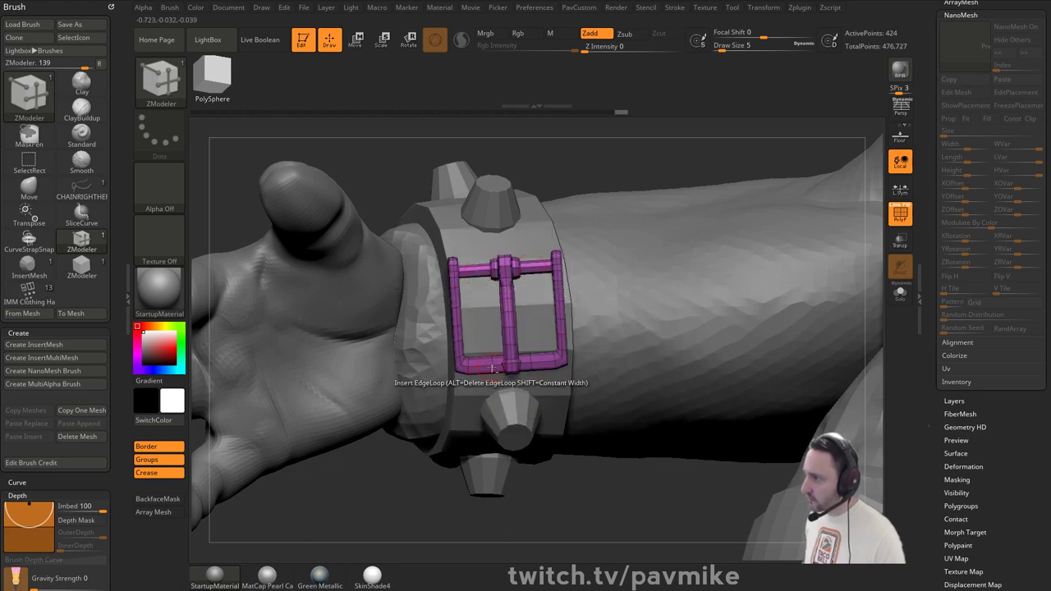
pyautogui.keyDown('alt'); pyautogui.click(491, 368); pyautogui.keyUp('alt')
pyautogui.keyDown('alt'); pyautogui.click(532, 367); pyautogui.keyUp('alt')
# - Widen the buckle across the wristband by masking part of it and moving its two side bars outward in turn, and clear the mask
pyautogui.moveTo(636, 171); pyautogui.dragTo(639, 153, button='right')
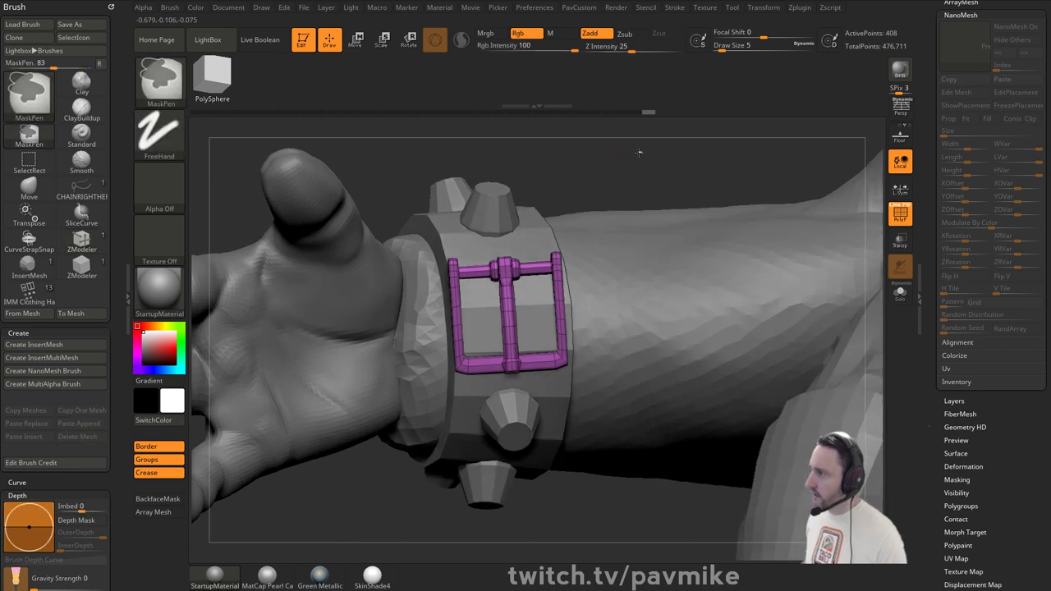
pyautogui.keyDown('ctrl'); pyautogui.moveTo(639, 152); pyautogui.dragTo(542, 417); pyautogui.keyUp('ctrl')
pyautogui.press('w')
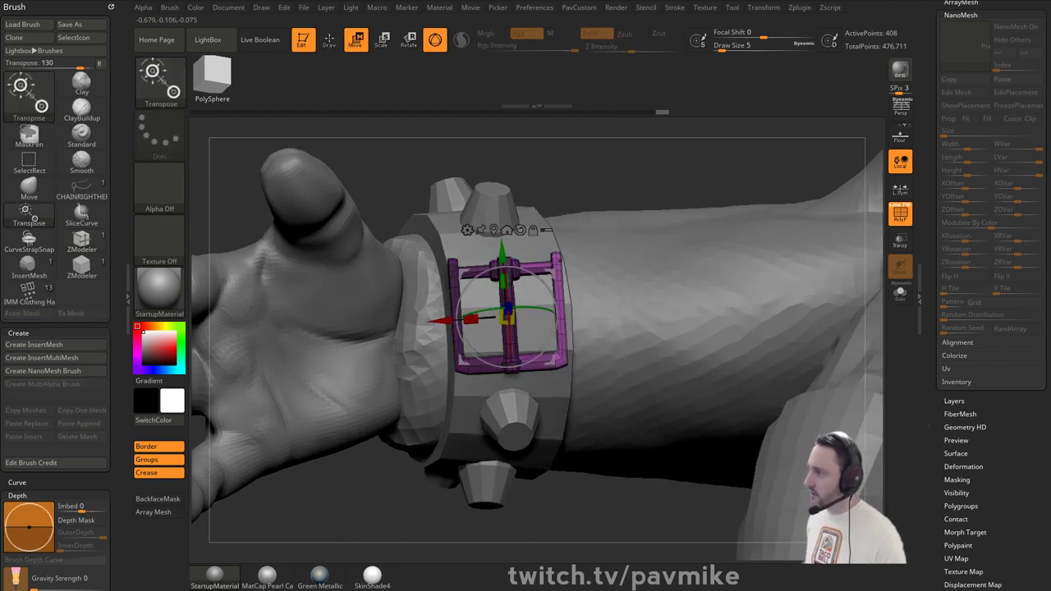
pyautogui.moveTo(440, 321); pyautogui.dragTo(453, 320)
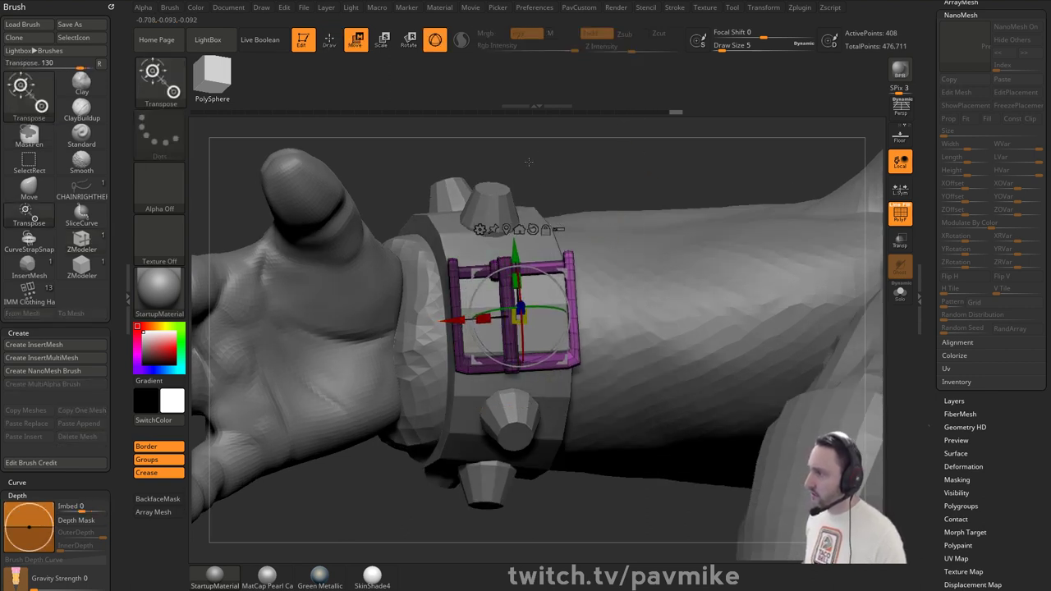
pyautogui.keyDown('ctrl'); pyautogui.moveTo(369, 151); pyautogui.dragTo(476, 420); pyautogui.keyUp('ctrl')
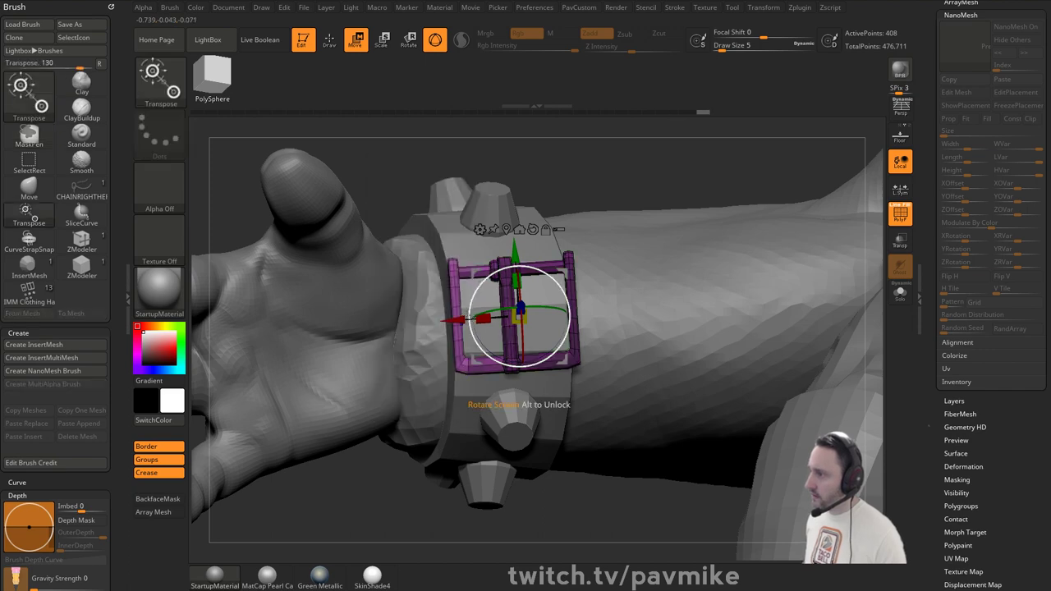
pyautogui.moveTo(451, 320); pyautogui.dragTo(438, 321)
pyautogui.press('q')
pyautogui.keyDown('ctrl'); pyautogui.moveTo(587, 144); pyautogui.dragTo(622, 173); pyautogui.keyUp('ctrl')
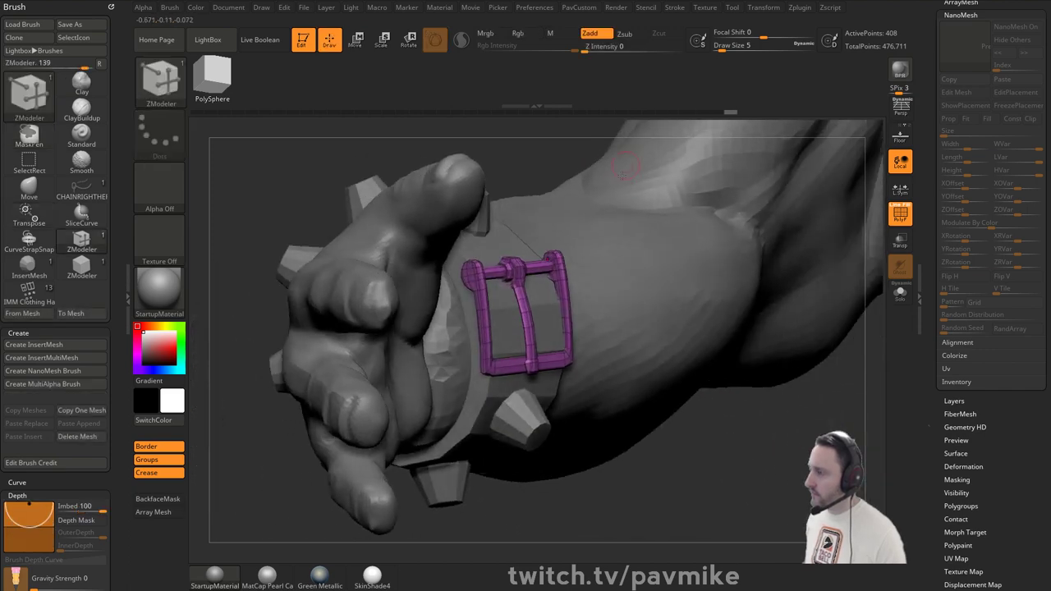
# - Move the buckle's unmasked geometry closer against the wristband with the gizmo and return to the ZModeler brush
pyautogui.press('w')
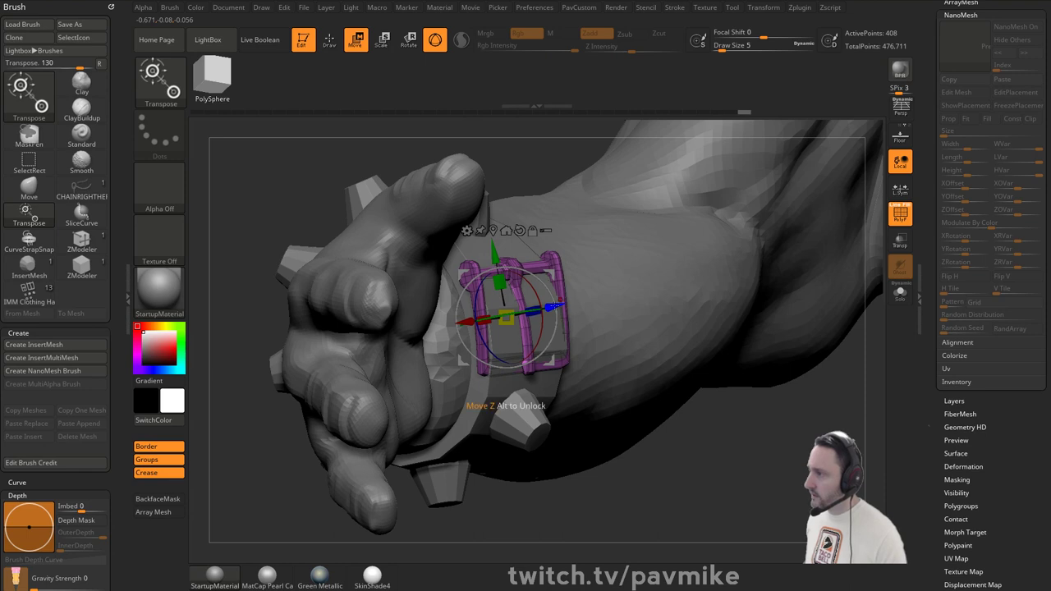
pyautogui.press('b')
pyautogui.press('z')
pyautogui.press('m')
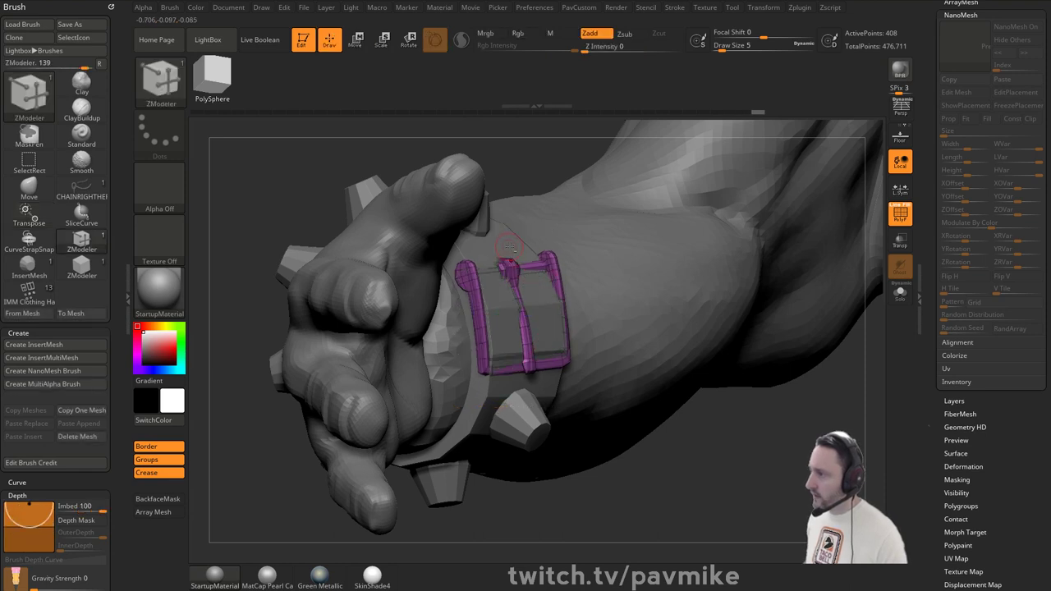
# - Make the wristband the active subtool, face its buckle side, and switch back to the ZModeler brush
pyautogui.keyDown('alt'); pyautogui.moveTo(711, 443); pyautogui.dragTo(689, 367); pyautogui.keyUp('alt')
pyautogui.press('b')
pyautogui.press('s')
pyautogui.press('t')
pyautogui.press('s')
pyautogui.keyDown('alt'); pyautogui.click(521, 321); pyautogui.keyUp('alt')
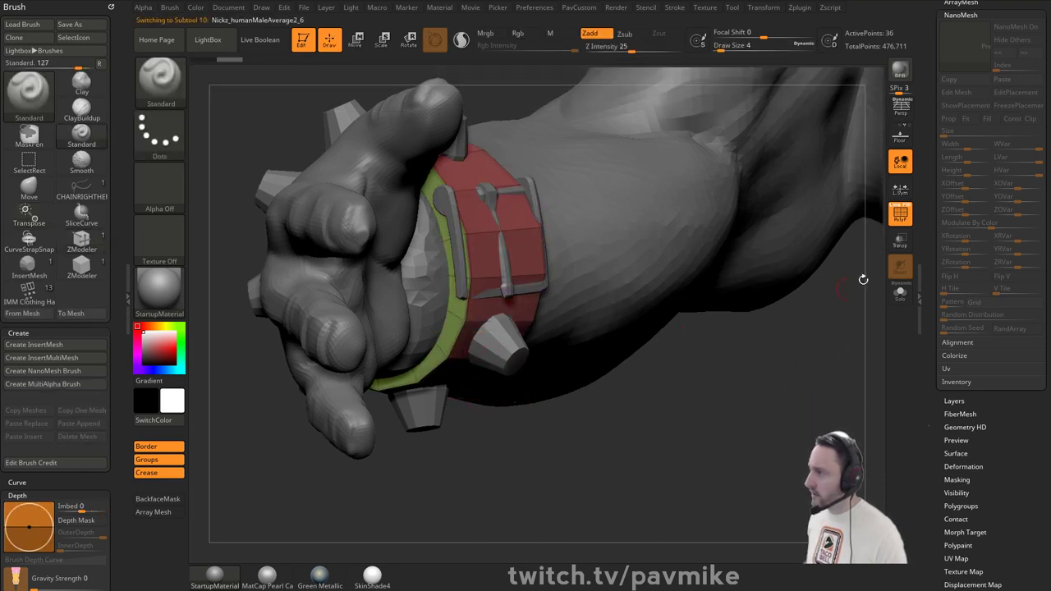
pyautogui.moveTo(795, 295); pyautogui.dragTo(751, 410)
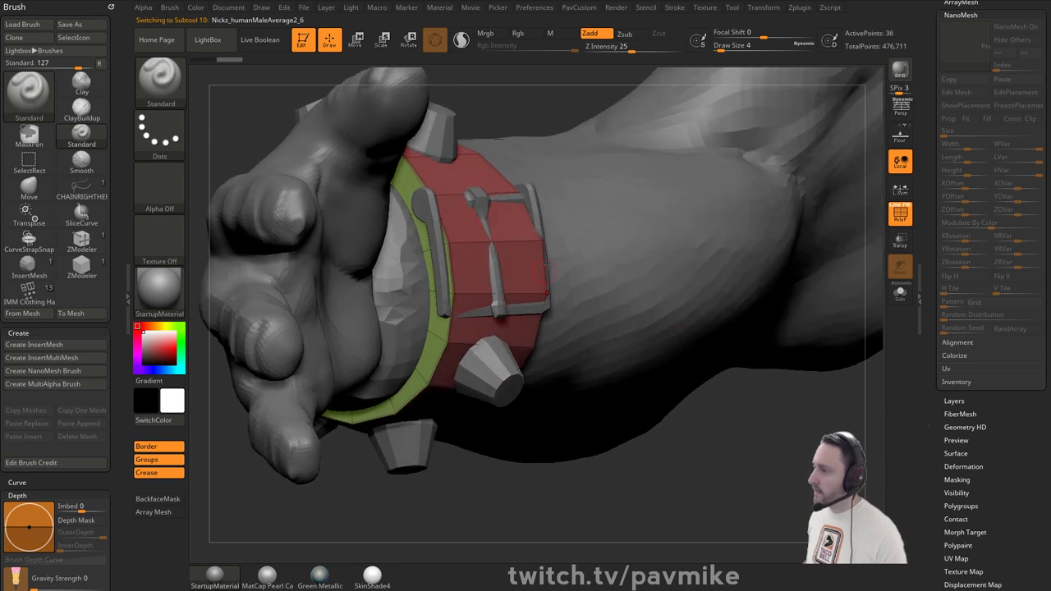
pyautogui.moveTo(678, 444); pyautogui.dragTo(671, 403)
pyautogui.press('b')
pyautogui.press('z')
pyautogui.press('m')
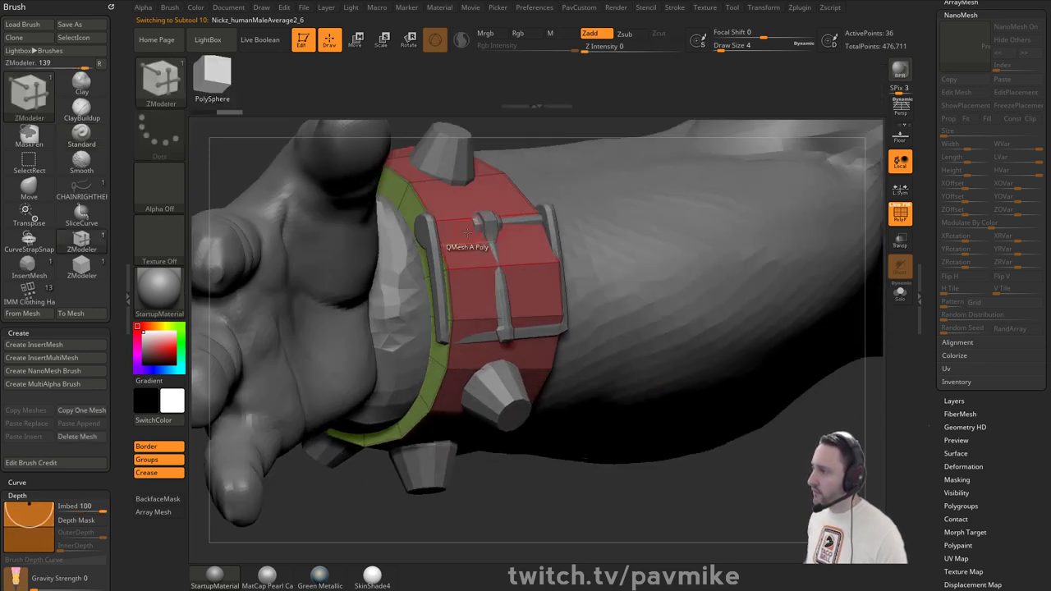
pyautogui.press('space')
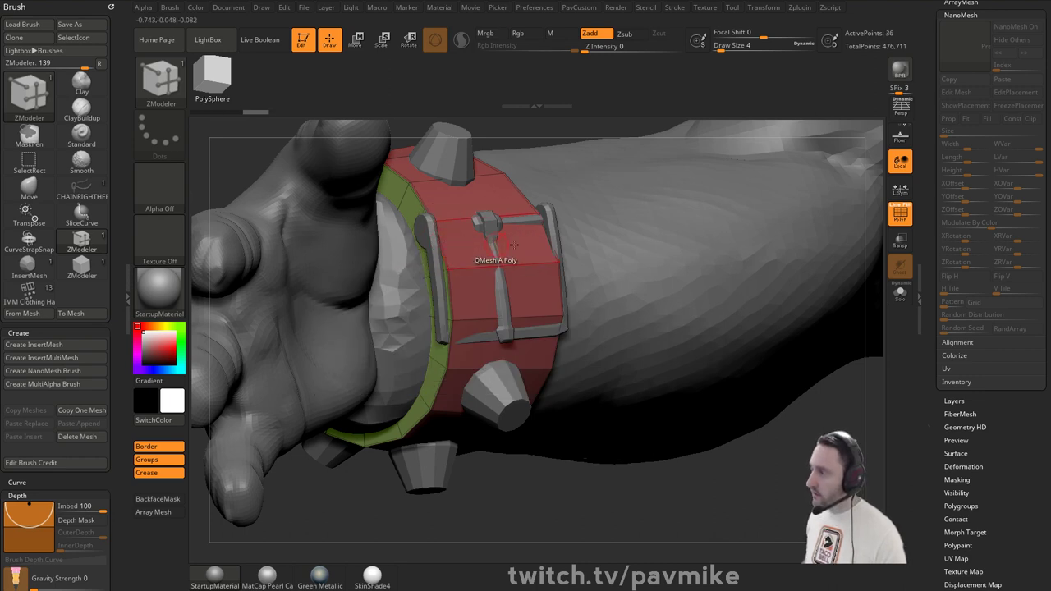
# - Solo the wristband, hide its green end-cap polygroup, and delete the hidden faces so only the outer band remains
pyautogui.click(901, 293)
pyautogui.moveTo(722, 300); pyautogui.dragTo(776, 305)
pyautogui.keyDown('ctrl'); pyautogui.keyDown('shift'); pyautogui.click(368, 316); pyautogui.keyUp('shift'); pyautogui.keyUp('ctrl')
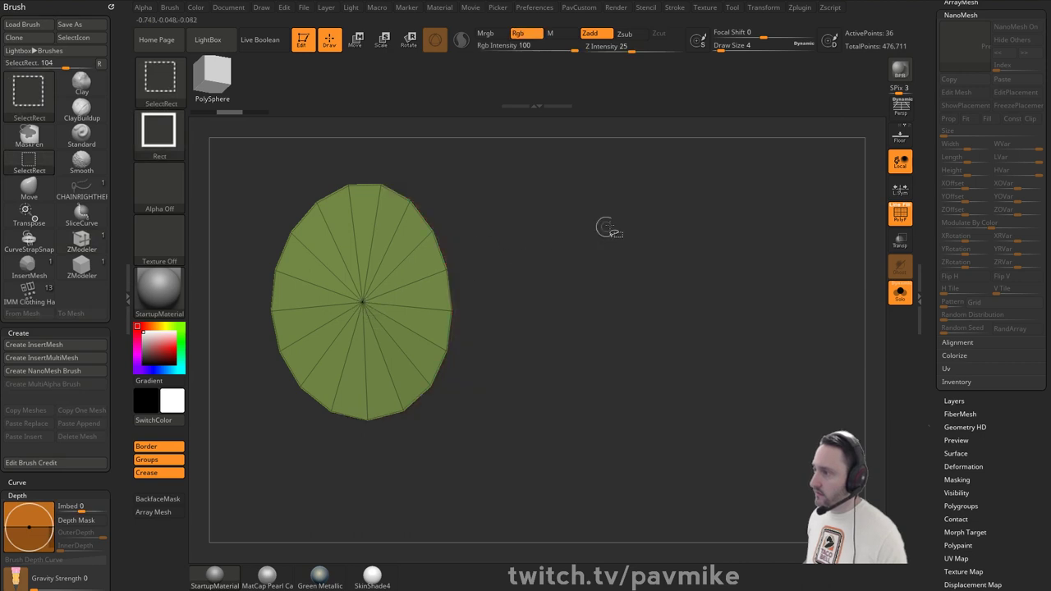
pyautogui.keyDown('ctrl'); pyautogui.keyDown('shift'); pyautogui.moveTo(661, 206); pyautogui.dragTo(692, 286); pyautogui.keyUp('shift'); pyautogui.keyUp('ctrl')
pyautogui.press('1')
pyautogui.click(655, 172)
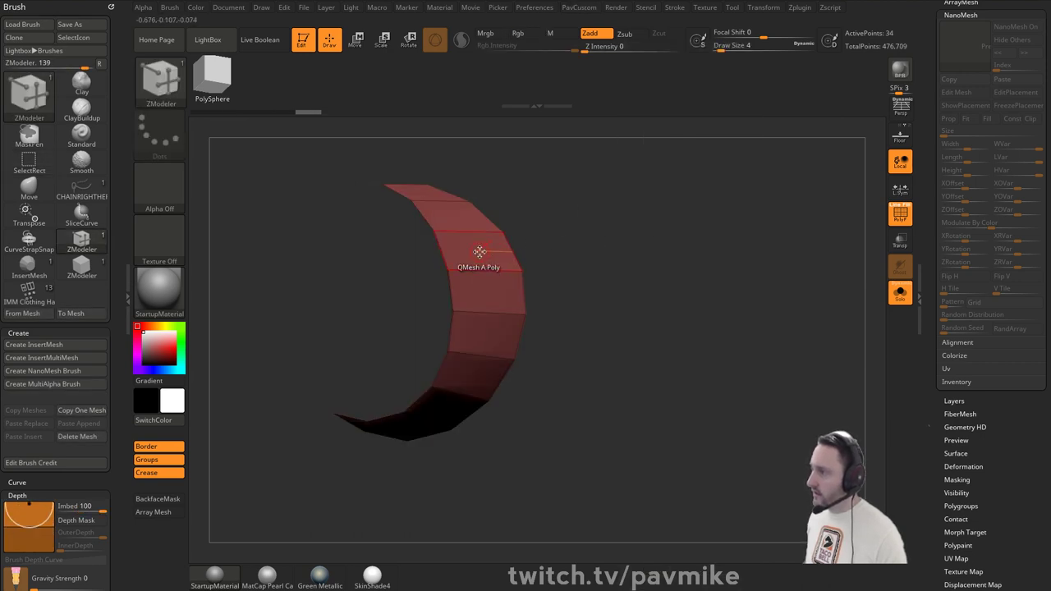
# - Thicken the wristband with QMesh set to Polygroup All, turn off Double, and show the other subtools again
pyautogui.press('space')
pyautogui.click(533, 296)
pyautogui.moveTo(468, 256); pyautogui.dragTo(447, 261)
pyautogui.press('1')
pyautogui.click(684, 561)
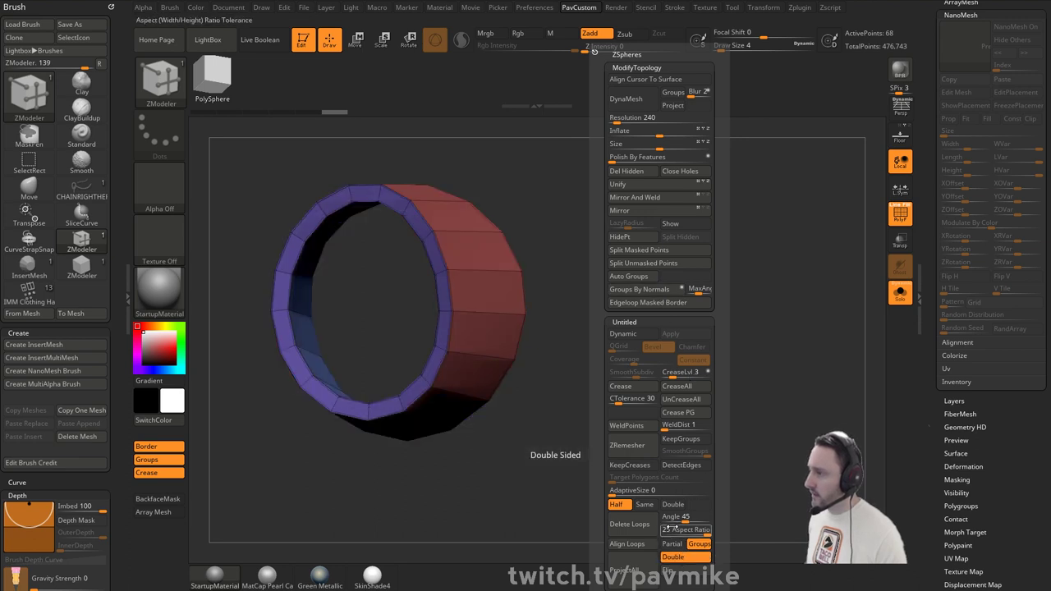
pyautogui.click(896, 302)
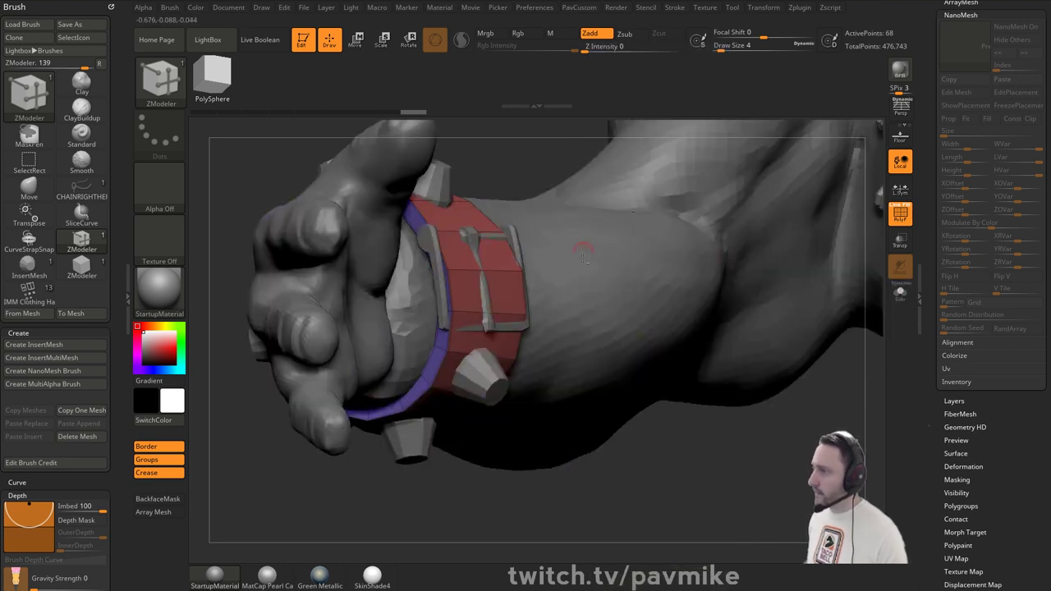
# - Insert a single edge loop across the wristband beneath the buckle's upper half
pyautogui.moveTo(675, 472); pyautogui.dragTo(725, 424)
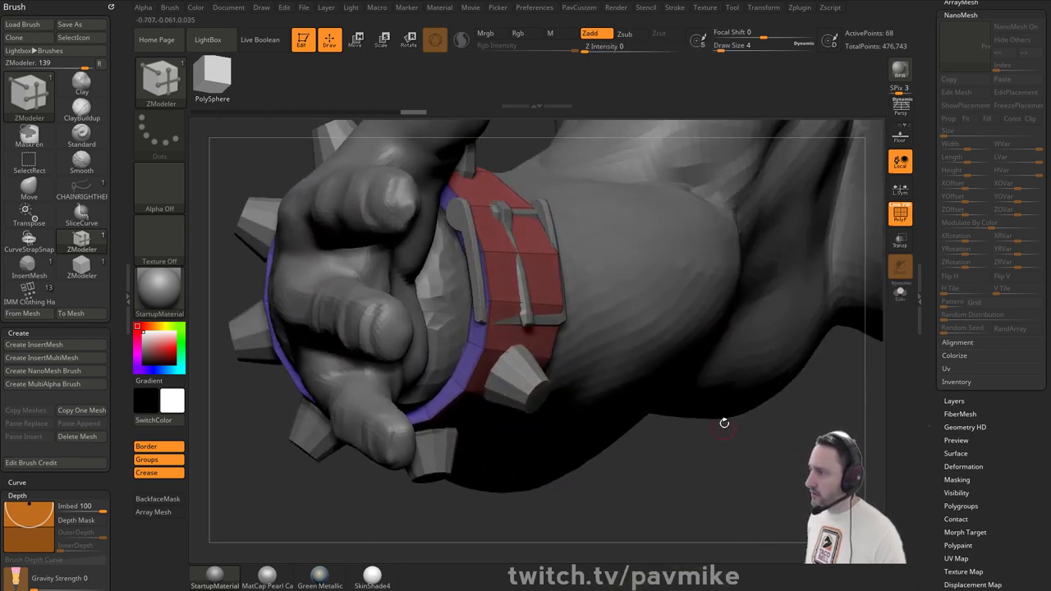
pyautogui.click(468, 236)
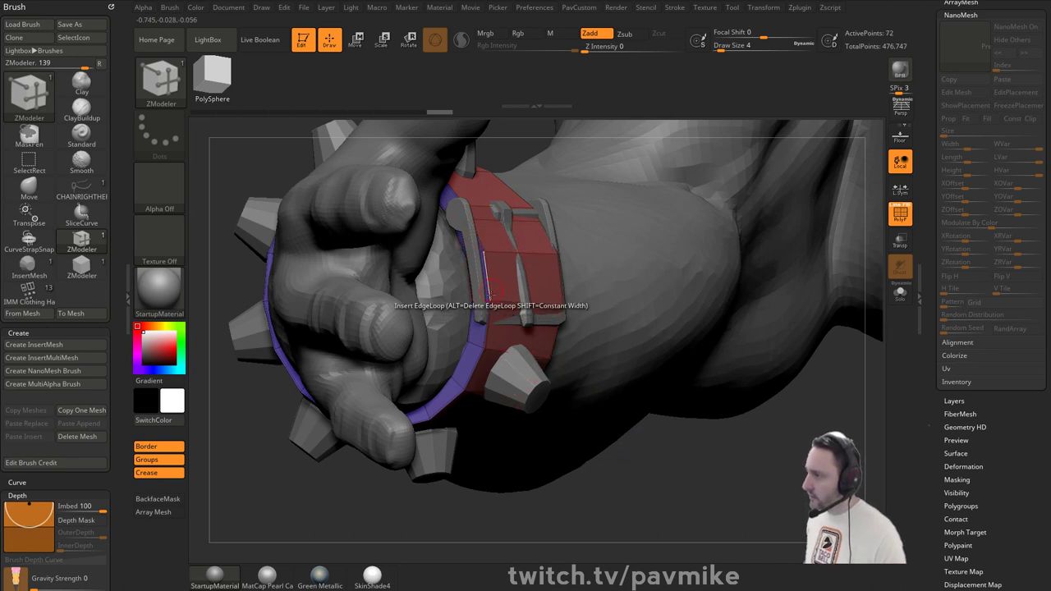
# - Push the wristband surface in beneath the buckle with the Move brush, and return to ZModeler at draw size 13
pyautogui.moveTo(658, 463)
pyautogui.mouseDown()
pyautogui.moveTo(646, 413)
pyautogui.moveTo(631, 438)
pyautogui.mouseUp()
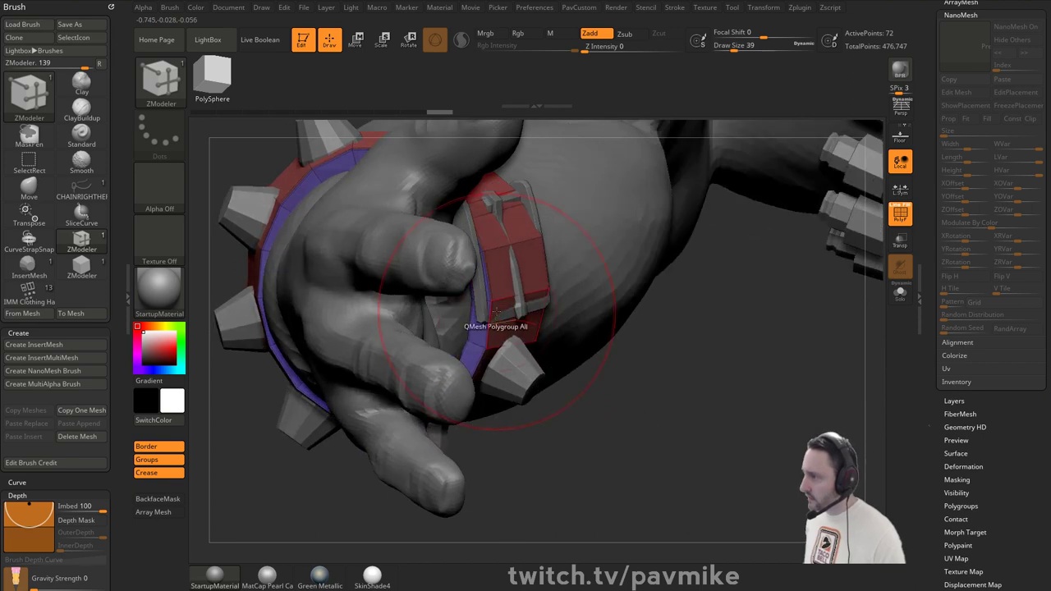
pyautogui.press('b')
pyautogui.press('m')
pyautogui.press('v')
pyautogui.moveTo(654, 349); pyautogui.dragTo(652, 396)
pyautogui.moveTo(641, 344)
pyautogui.mouseDown()
pyautogui.moveTo(513, 386)
pyautogui.moveTo(493, 413)
pyautogui.moveTo(495, 435)
pyautogui.mouseUp()
pyautogui.press('b')
pyautogui.press('z')
pyautogui.press('m')
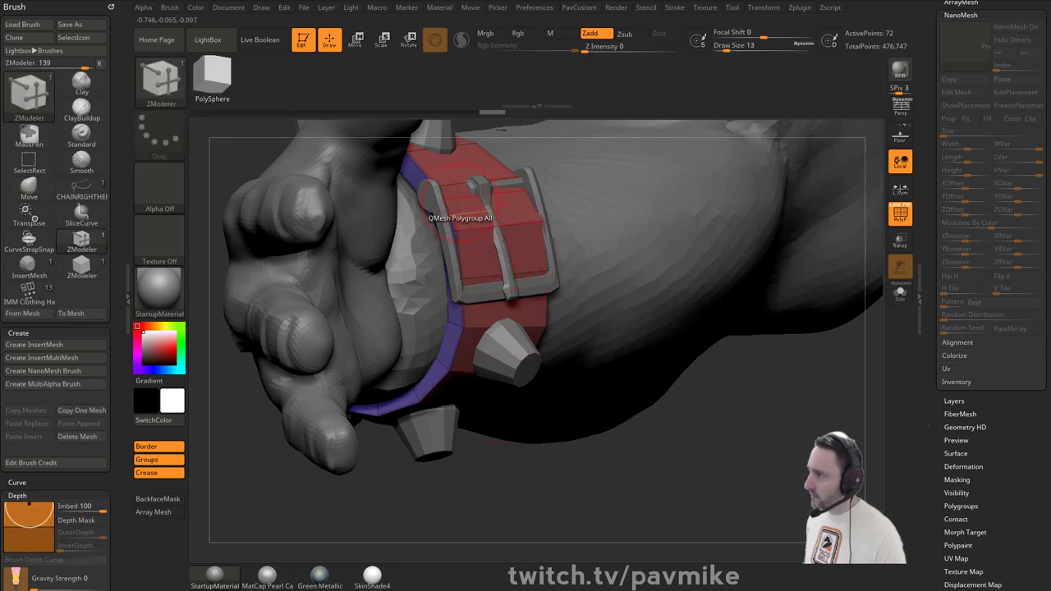
# - Insert another edge loop across the wristband under the buckle using the Insert edge action with the Single EdgeLoop target
pyautogui.press('space')
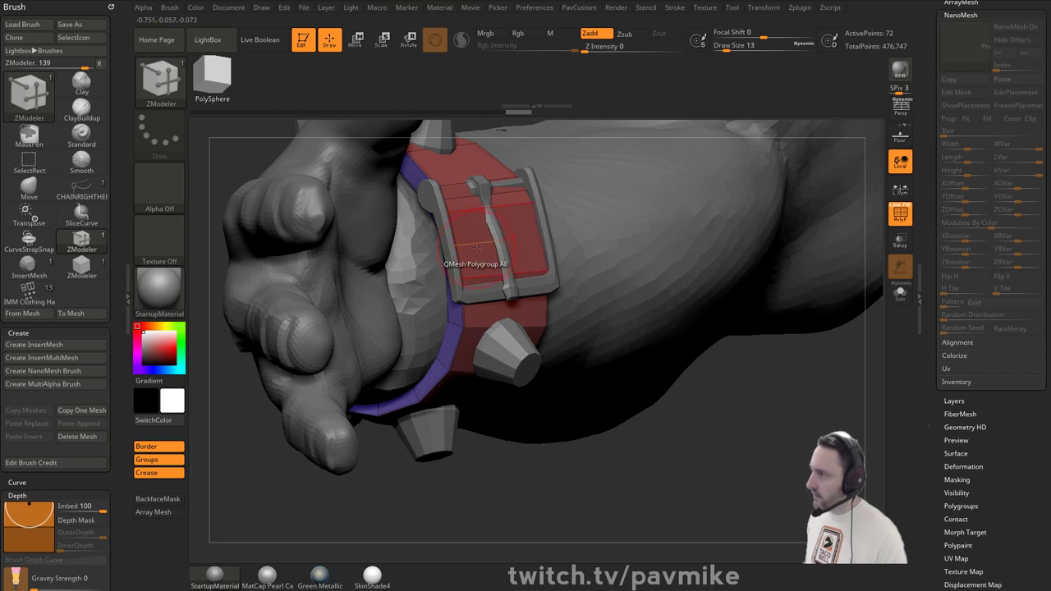
pyautogui.press('space')
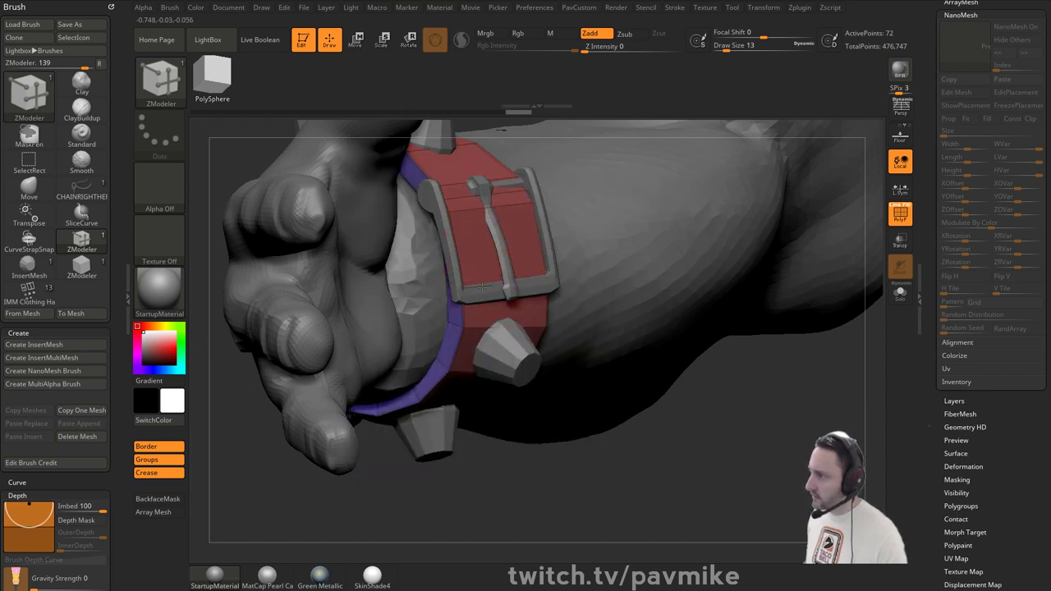
pyautogui.press('space')
pyautogui.click(433, 271)
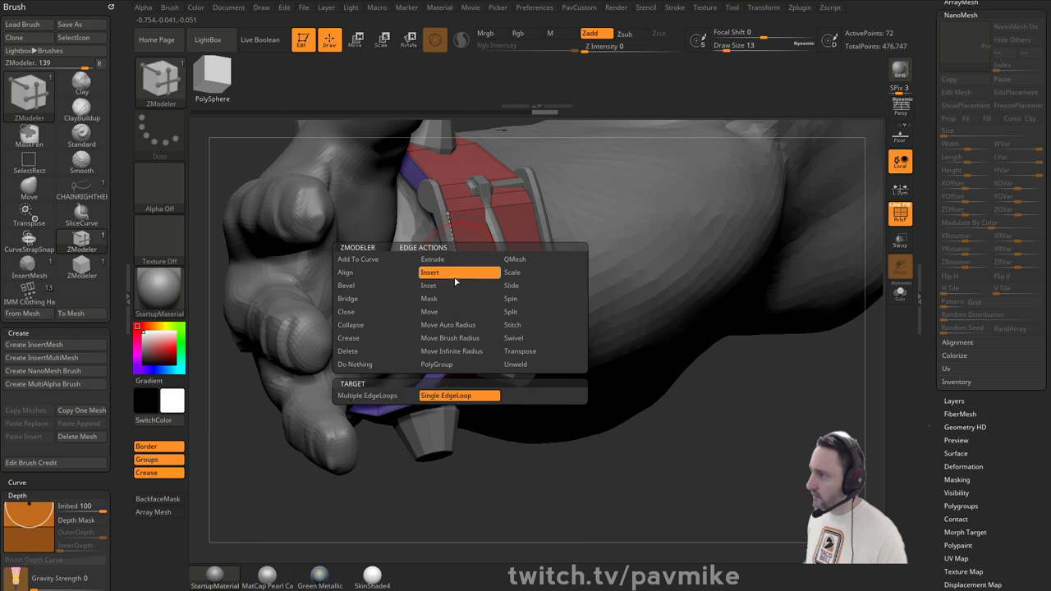
pyautogui.click(455, 262)
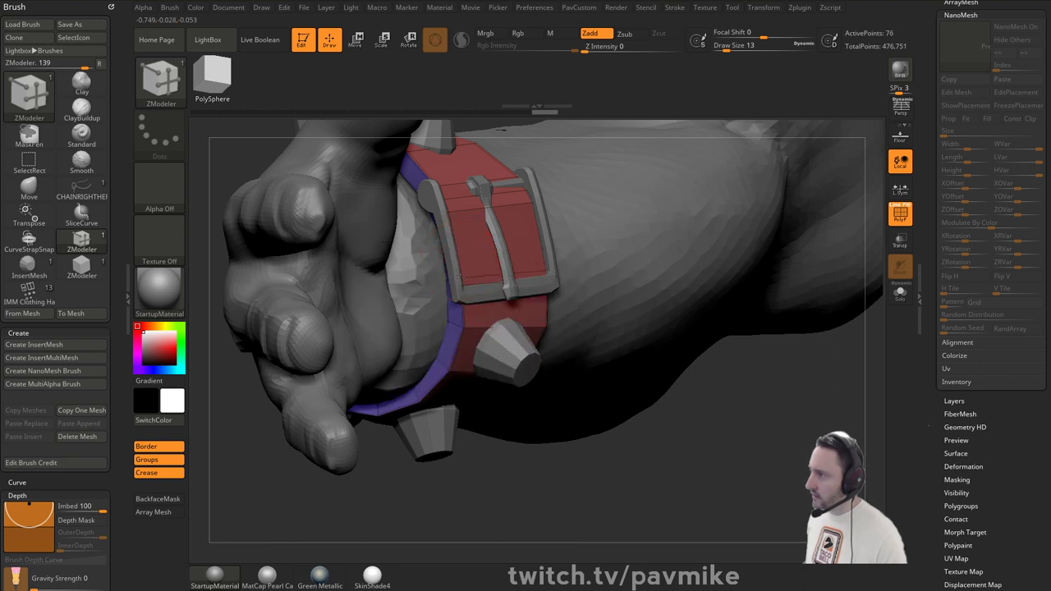
# - Set the QMesh target to A Single Poly, raise the strap section inside the buckle, and switch to the Move brush at draw size 9
pyautogui.press('space')
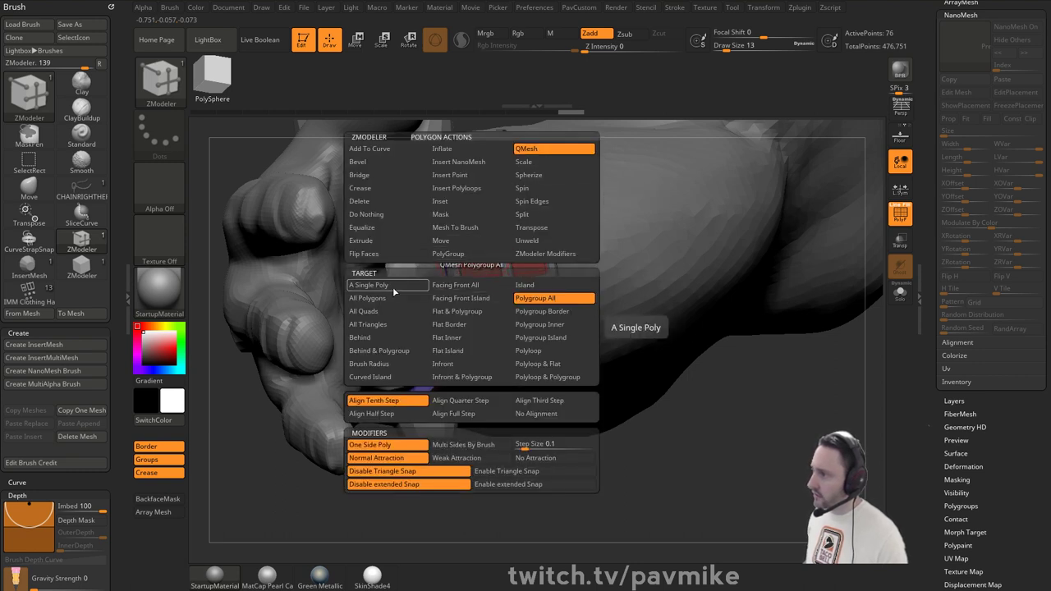
pyautogui.click(393, 287)
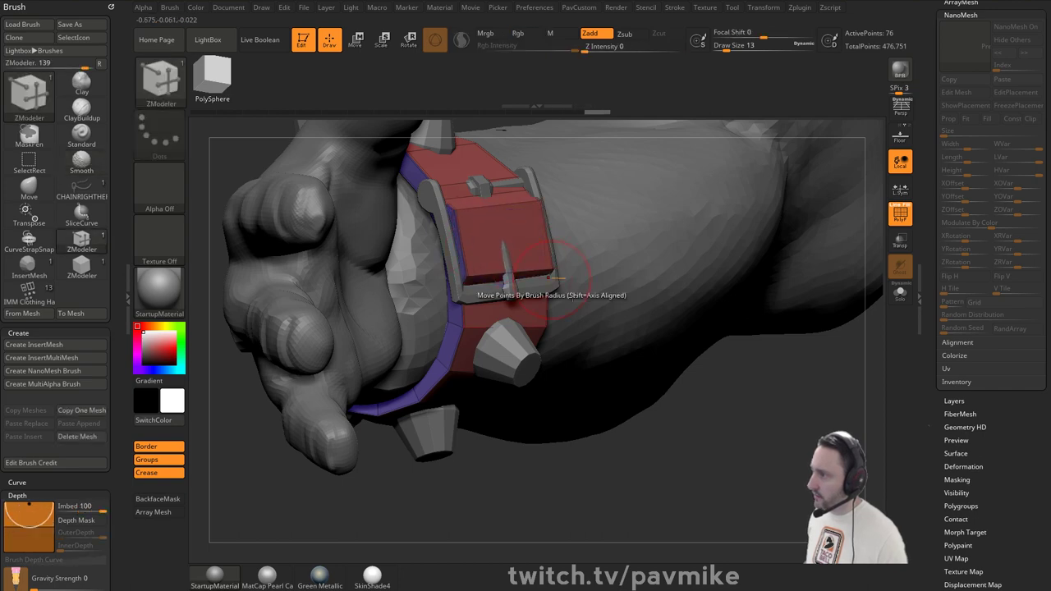
pyautogui.moveTo(548, 279); pyautogui.dragTo(709, 391, button='right')
pyautogui.moveTo(540, 211); pyautogui.dragTo(460, 193, button='right')
pyautogui.press('b')
pyautogui.press('m')
pyautogui.press('v')
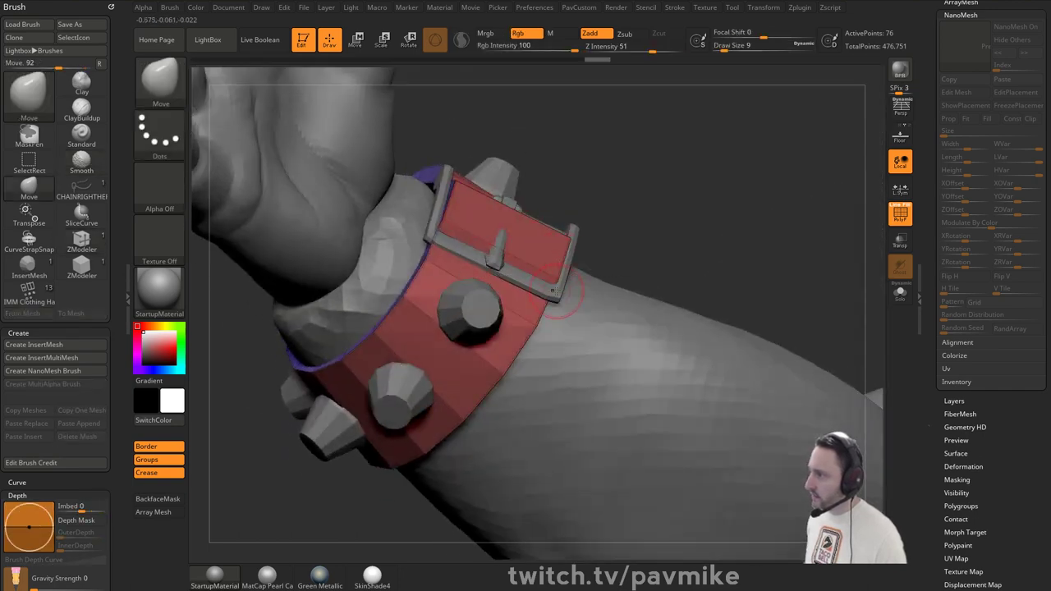
# - Crease the wristband's polygroup borders and turn on dynamic subdivision
pyautogui.moveTo(609, 247); pyautogui.dragTo(639, 428, button='right')
pyautogui.press('`')
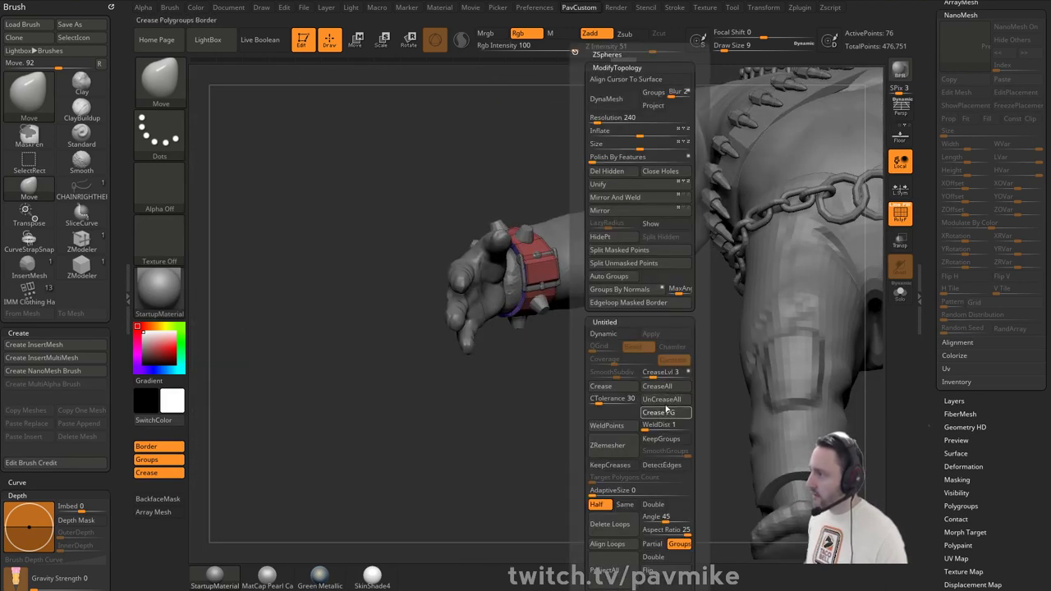
pyautogui.moveTo(523, 369); pyautogui.dragTo(694, 364, button='right')
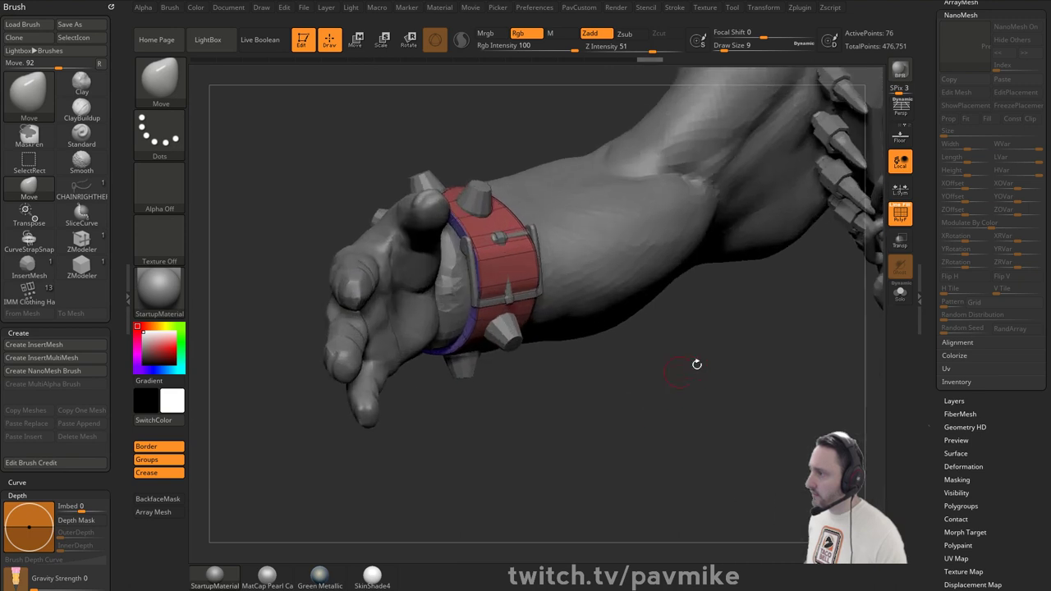
# - Solo the wristband, crease its crosswise edge loop at the buckle with ZModeler's Crease EdgeLoop Complete action, and show all subtools
pyautogui.click(900, 303)
pyautogui.moveTo(668, 324)
pyautogui.keyDown('ctrl'); pyautogui.mouseDown(button='right')
pyautogui.moveTo(685, 411)
pyautogui.moveTo(692, 385)
pyautogui.mouseUp(button='right'); pyautogui.keyUp('ctrl')
pyautogui.press('b')
pyautogui.press('z')
pyautogui.press('m')
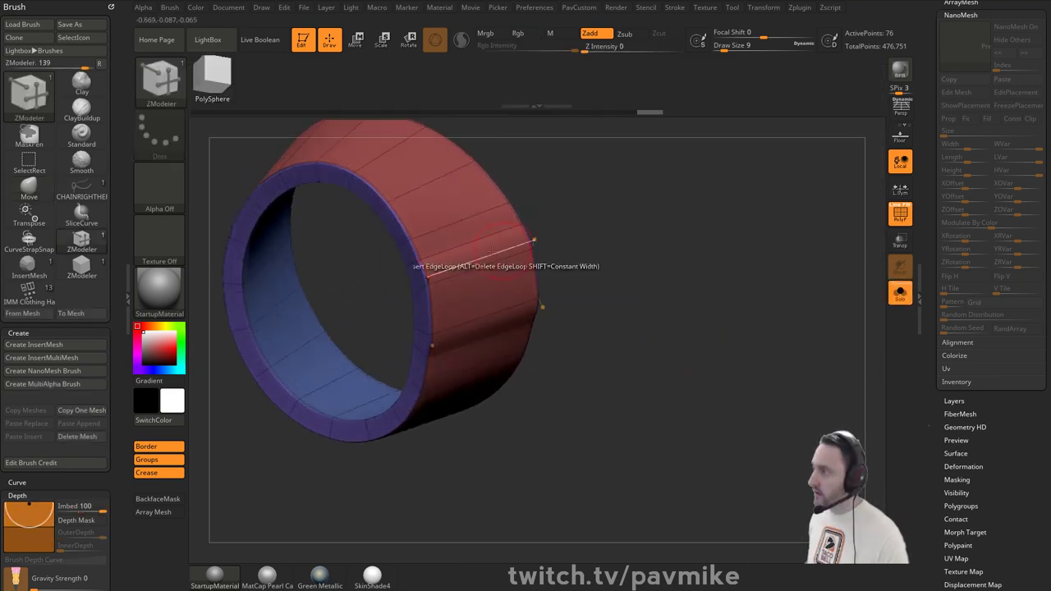
pyautogui.press('space')
pyautogui.click(353, 320)
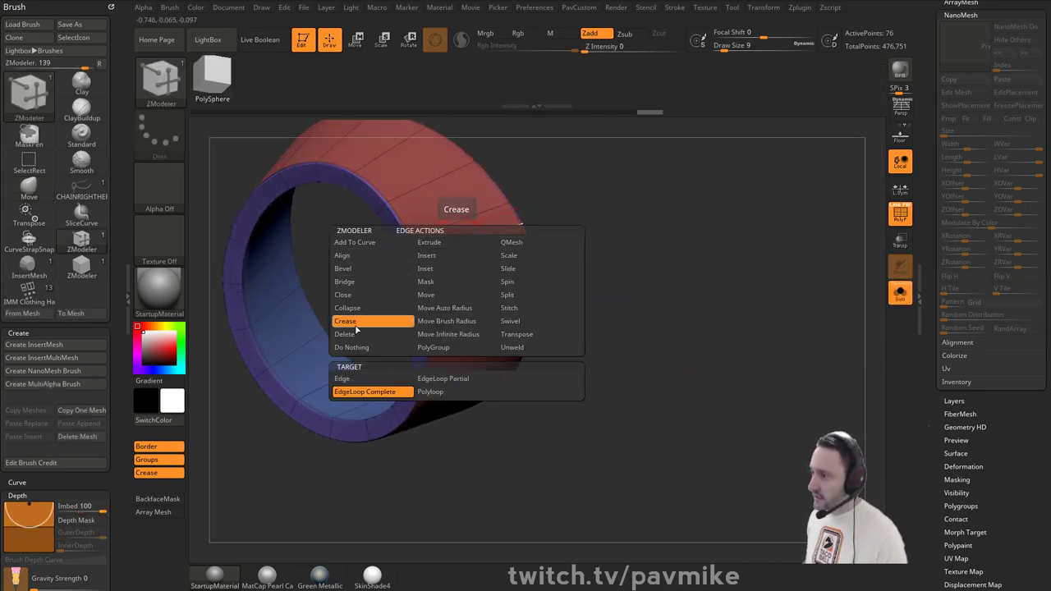
pyautogui.click(447, 297)
pyautogui.moveTo(484, 240); pyautogui.dragTo(575, 263, button='right')
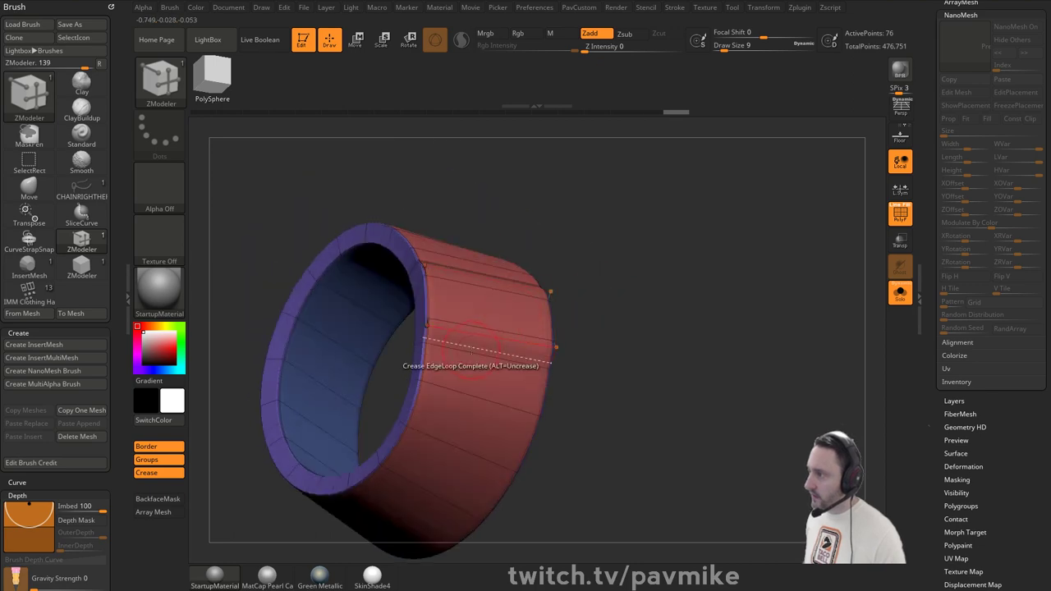
pyautogui.keyDown('ctrl'); pyautogui.moveTo(649, 427); pyautogui.dragTo(697, 352, button='right'); pyautogui.keyUp('ctrl')
pyautogui.click(899, 301)
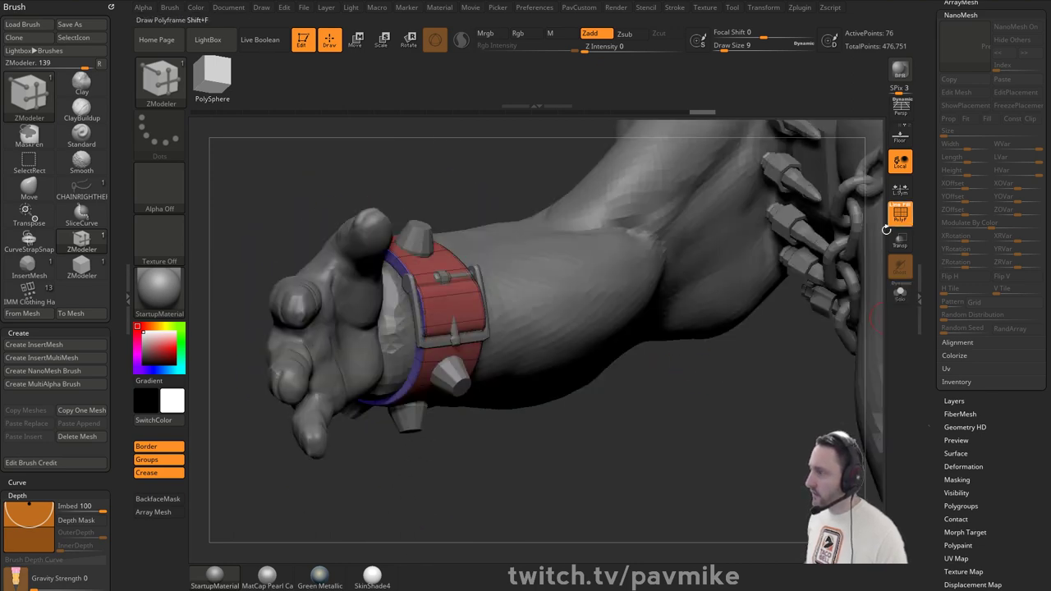
# - Turn off the polyframe and reshape the wristband's edge beside the buckle with the Move brush at draw size 35, reducing it to 20
pyautogui.click(893, 219)
pyautogui.moveTo(525, 460)
pyautogui.keyDown('ctrl'); pyautogui.mouseDown(button='right')
pyautogui.moveTo(510, 384)
pyautogui.moveTo(499, 402)
pyautogui.moveTo(488, 378)
pyautogui.moveTo(545, 456)
pyautogui.mouseUp(button='right'); pyautogui.keyUp('ctrl')
pyautogui.press('s')
pyautogui.click(439, 327)
pyautogui.press('b')
pyautogui.press('m')
pyautogui.press('v')
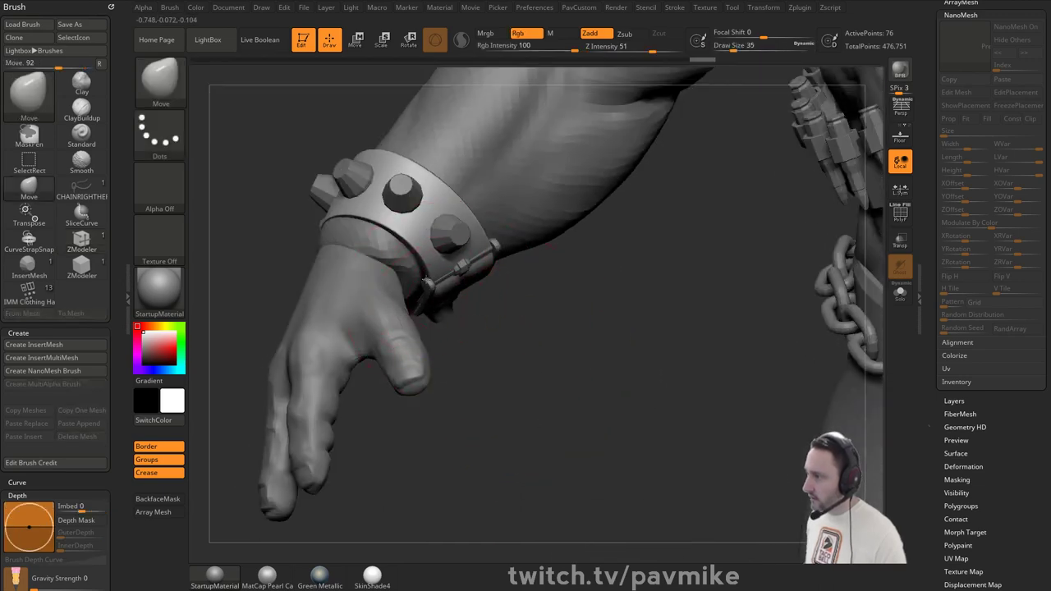
pyautogui.moveTo(434, 283); pyautogui.dragTo(444, 276)
pyautogui.moveTo(563, 336)
pyautogui.mouseDown(button='right')
pyautogui.moveTo(546, 310)
pyautogui.moveTo(543, 369)
pyautogui.moveTo(502, 370)
pyautogui.mouseUp(button='right')
pyautogui.press('s')
pyautogui.click(564, 336)
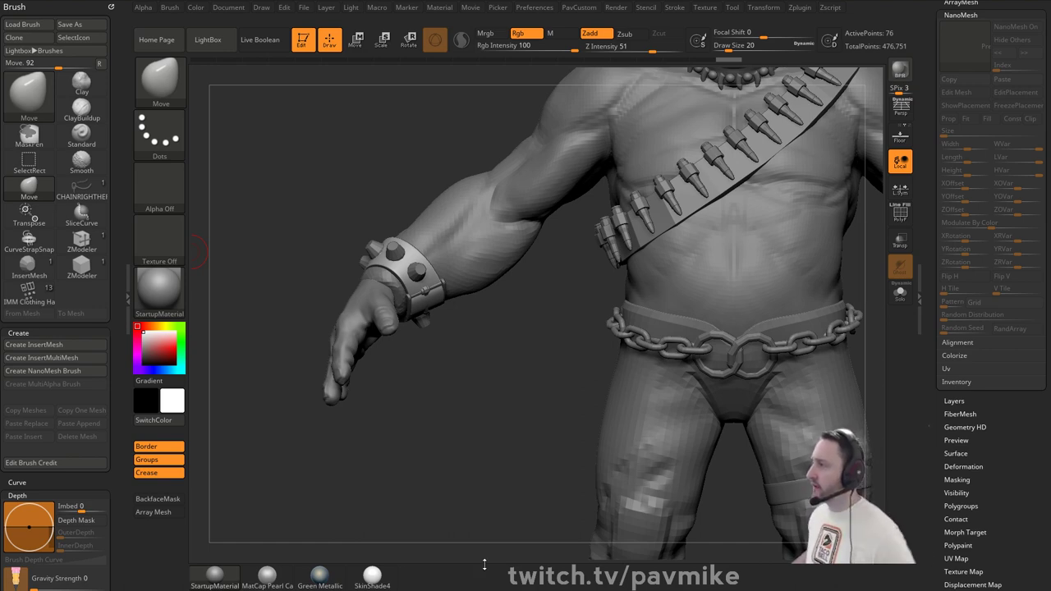
# - Face the character's torso and make the NanoMesh bullet bandolier the active subtool
pyautogui.moveTo(461, 438); pyautogui.dragTo(599, 283)
pyautogui.click(644, 212)
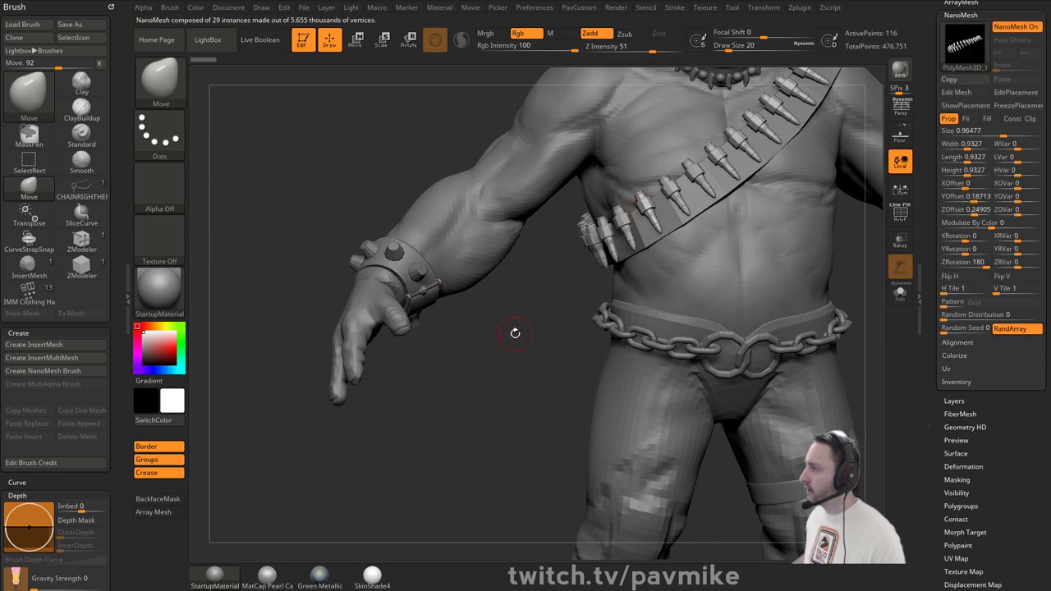
# - Isolate the NanoMesh bandolier with its placement polygons and polyframe displayed, set the draw size to 11, and examine the bullets along the strap
pyautogui.moveTo(514, 331); pyautogui.dragTo(539, 400)
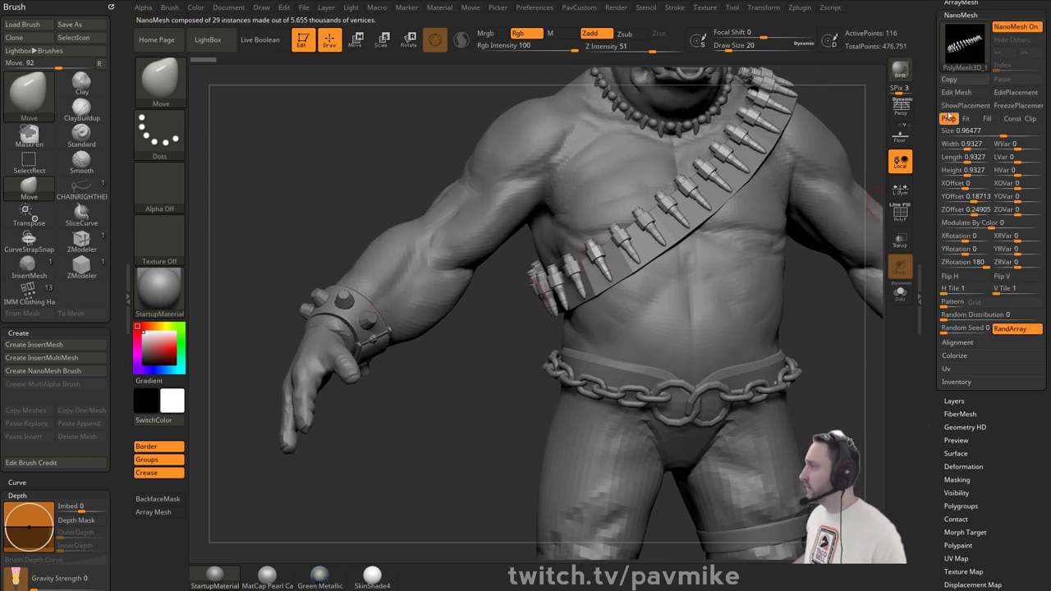
pyautogui.click(954, 105)
pyautogui.click(899, 213)
pyautogui.moveTo(880, 137)
pyautogui.mouseDown()
pyautogui.moveTo(868, 157)
pyautogui.moveTo(818, 169)
pyautogui.moveTo(779, 148)
pyautogui.moveTo(763, 188)
pyautogui.moveTo(768, 225)
pyautogui.mouseUp()
pyautogui.click(900, 292)
pyautogui.press('s')
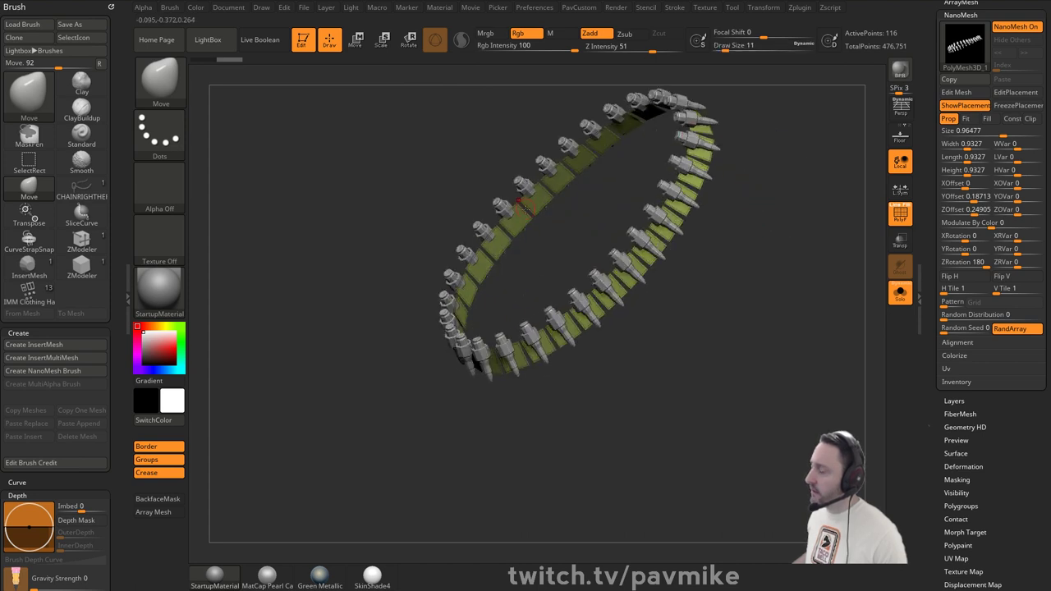
pyautogui.moveTo(726, 283); pyautogui.dragTo(682, 249)
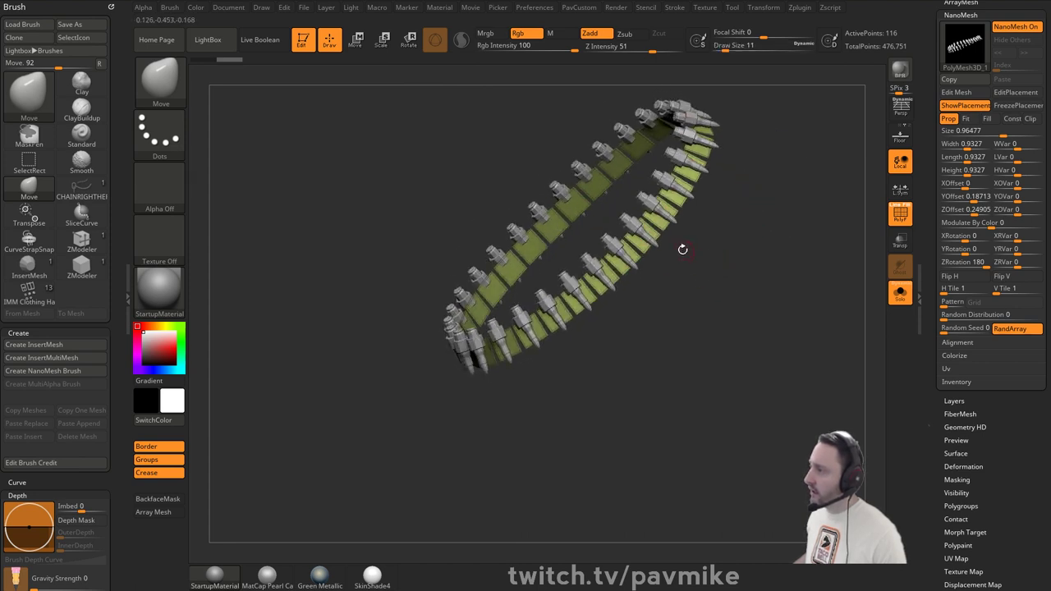
pyautogui.moveTo(610, 252); pyautogui.dragTo(668, 145)
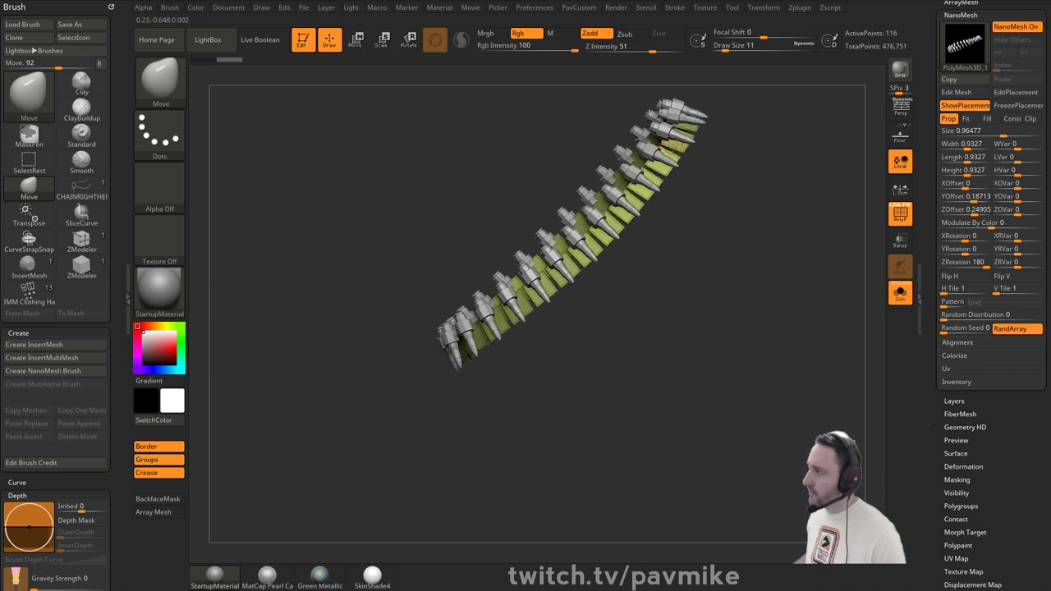
pyautogui.click(956, 93)
pyautogui.click(956, 97)
pyautogui.moveTo(817, 168); pyautogui.dragTo(786, 206)
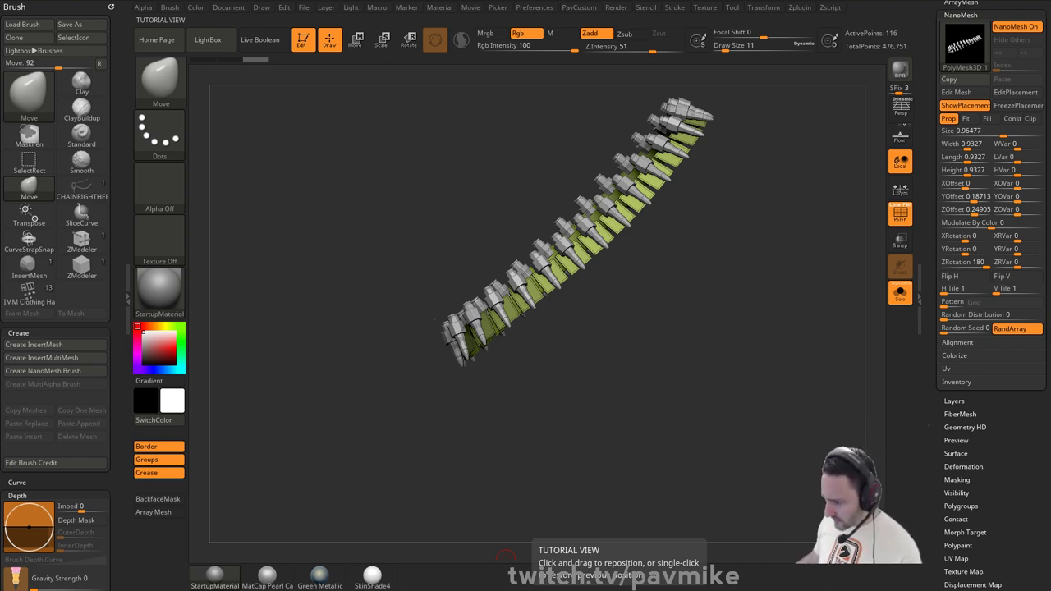
# - Switch to the web browser and look through the course listings on the Substance Academy home page
pyautogui.moveTo(607, 589); pyautogui.dragTo(567, 16)
pyautogui.scroll(-1, 447, 205)
pyautogui.scroll(-2, 448, 204)
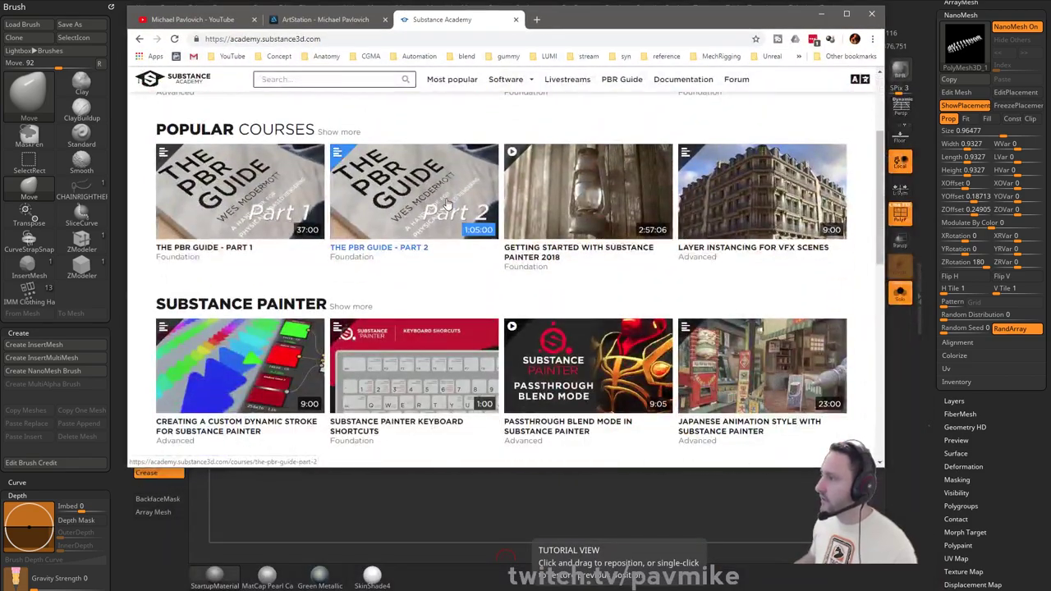
pyautogui.scroll(2, 464, 247)
pyautogui.scroll(-3, 485, 270)
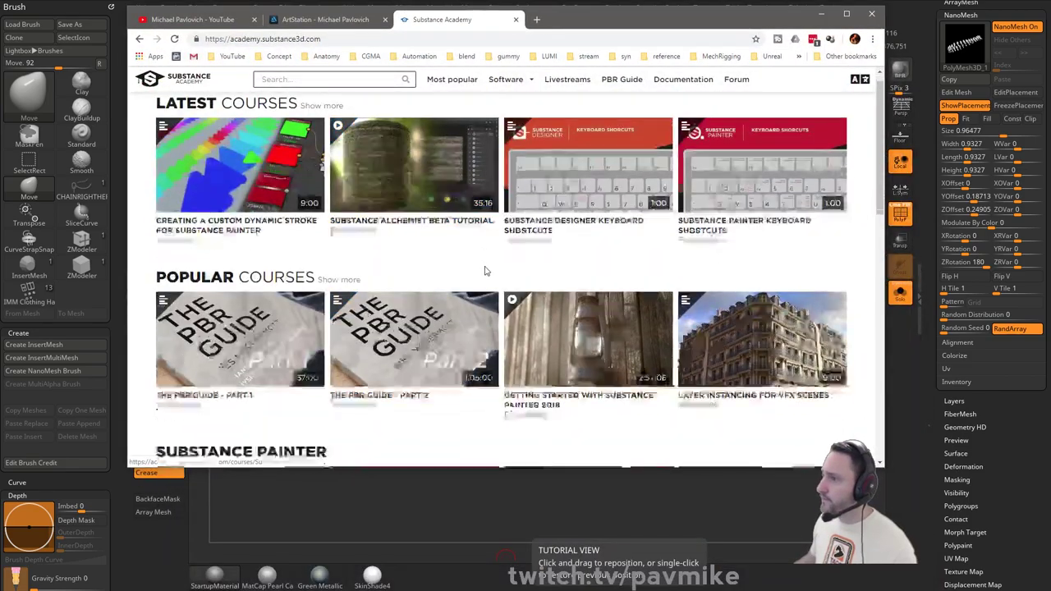
pyautogui.scroll(-3, 486, 272)
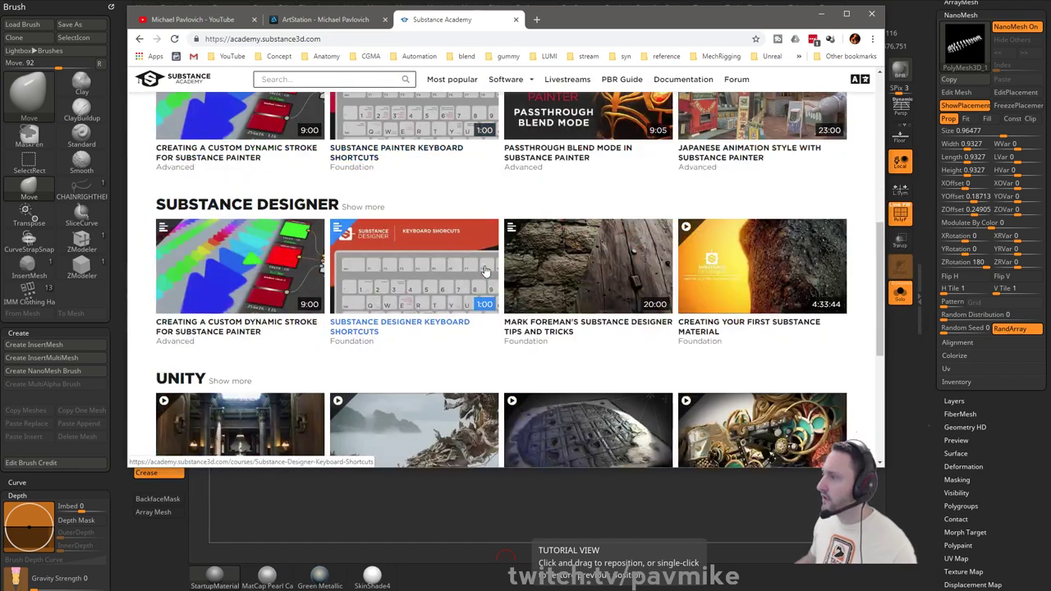
pyautogui.scroll(-2, 482, 272)
pyautogui.scroll(-3, 483, 273)
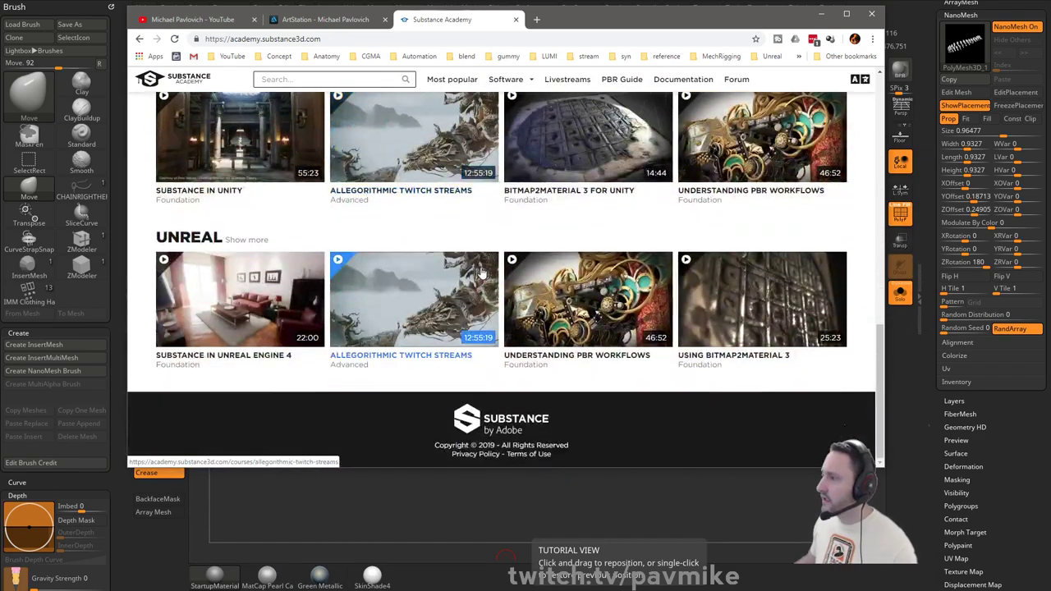
pyautogui.scroll(10, 481, 272)
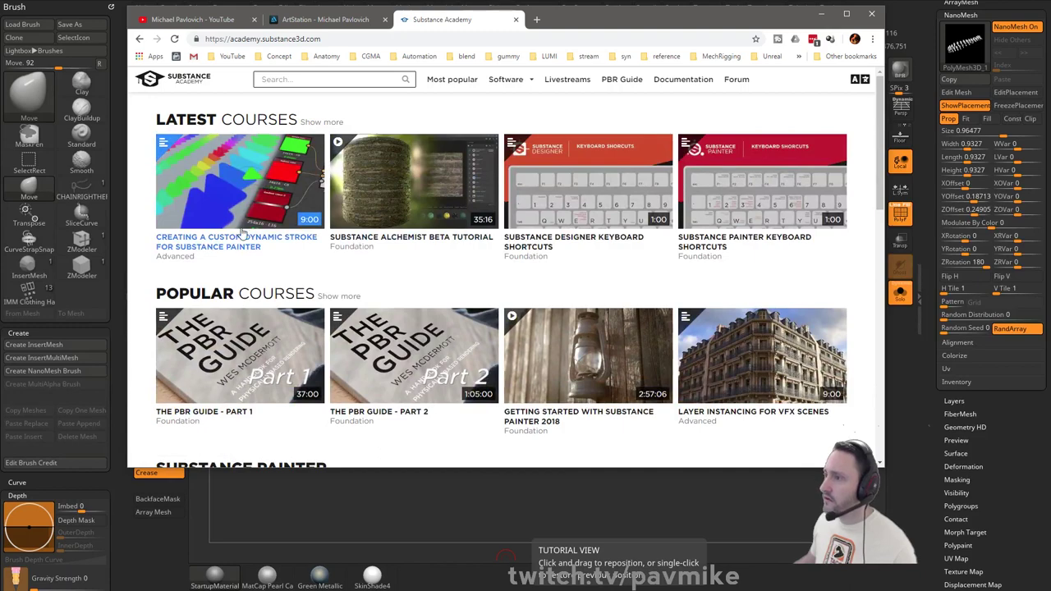
# - Open the full Substance Painter course list on Substance Academy and return to ZBrush
pyautogui.scroll(-3, 288, 256)
pyautogui.click(299, 253)
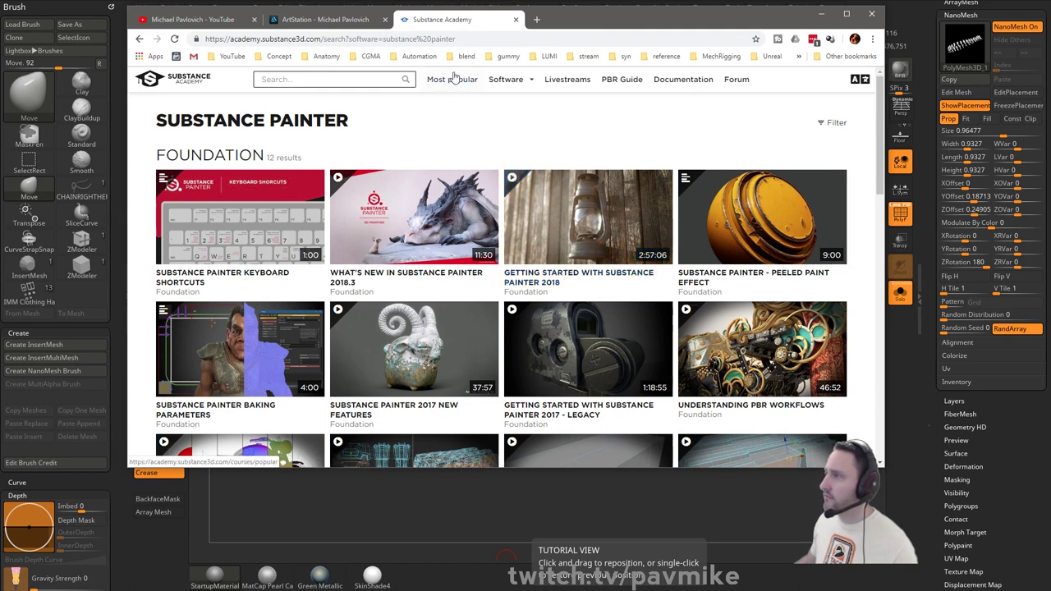
pyautogui.hotkey('ctrl', 'l')
pyautogui.moveTo(497, 100)
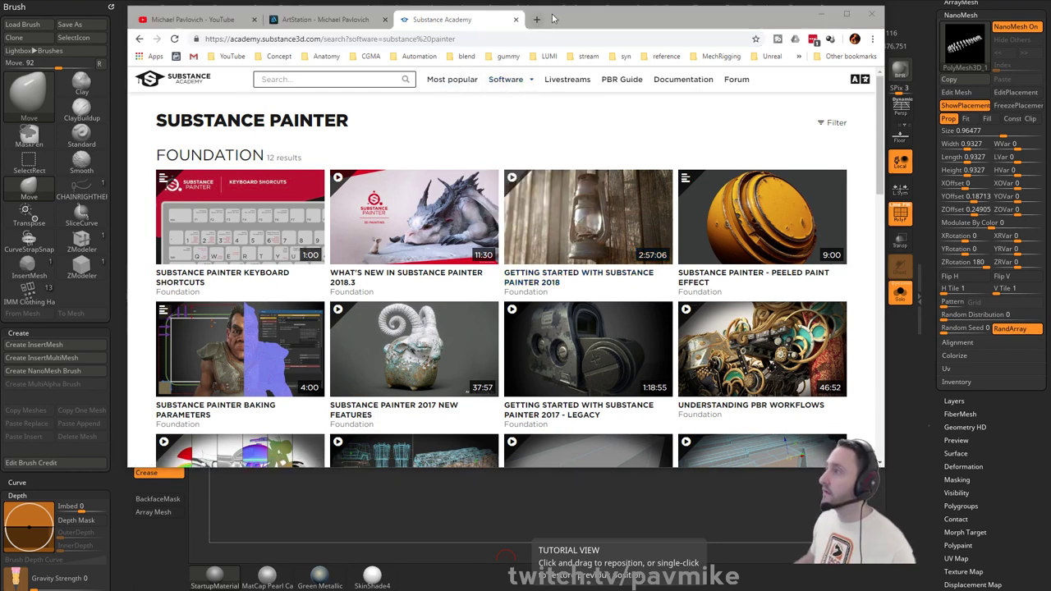
pyautogui.moveTo(553, 15); pyautogui.dragTo(607, 590)
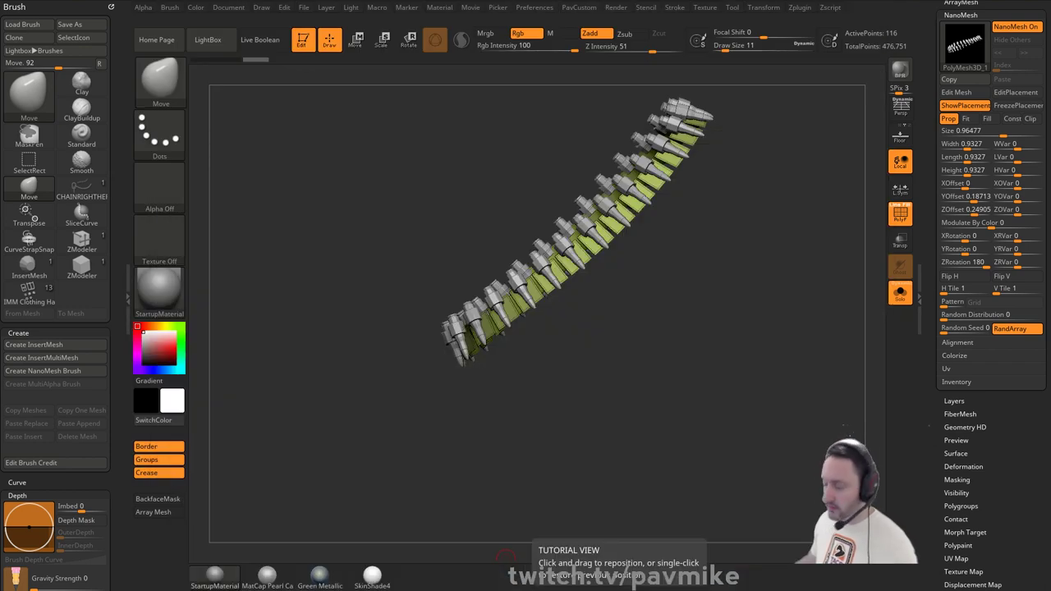
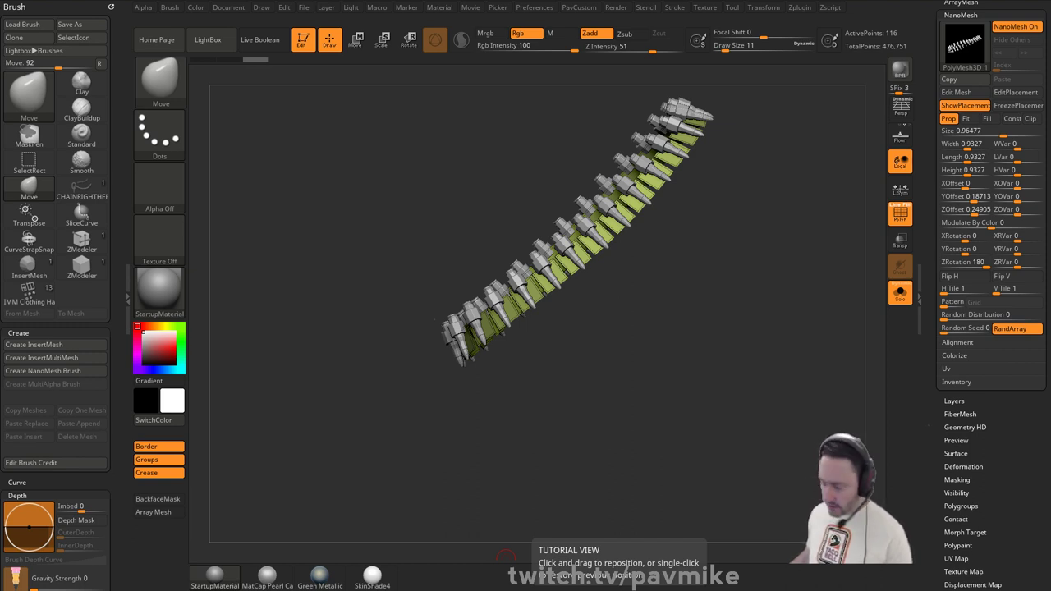
# - Save the project and close the abnormal termination dialogs
pyautogui.hotkey('ctrl', 's')
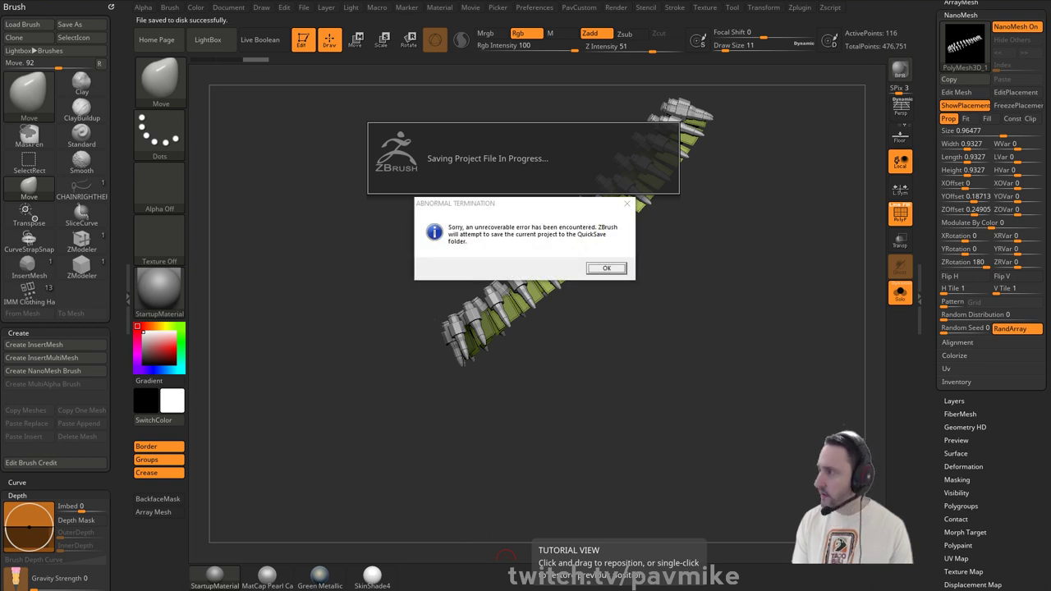
pyautogui.click(605, 269)
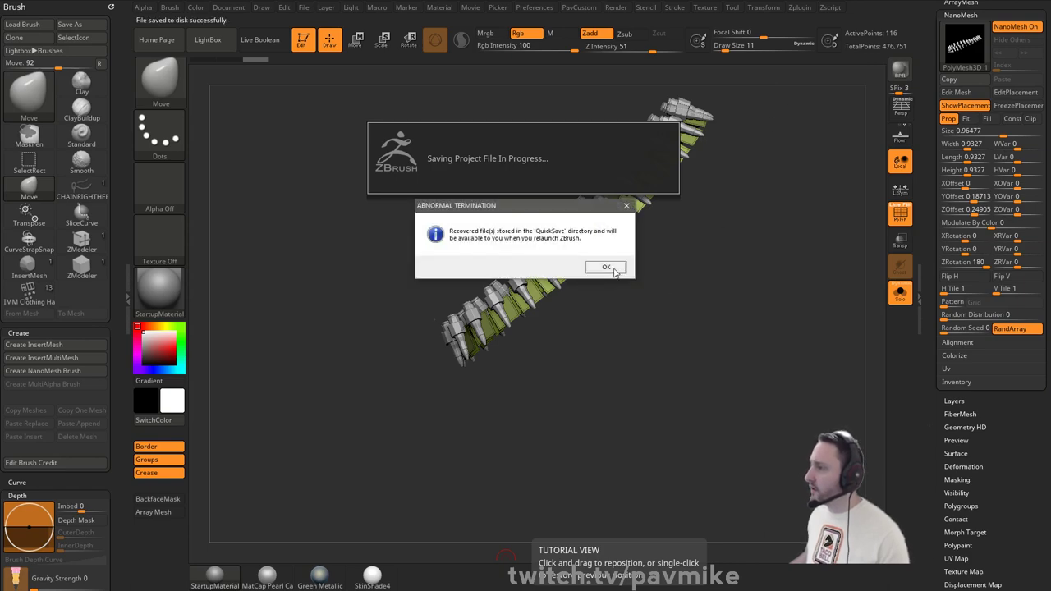
pyautogui.click(615, 271)
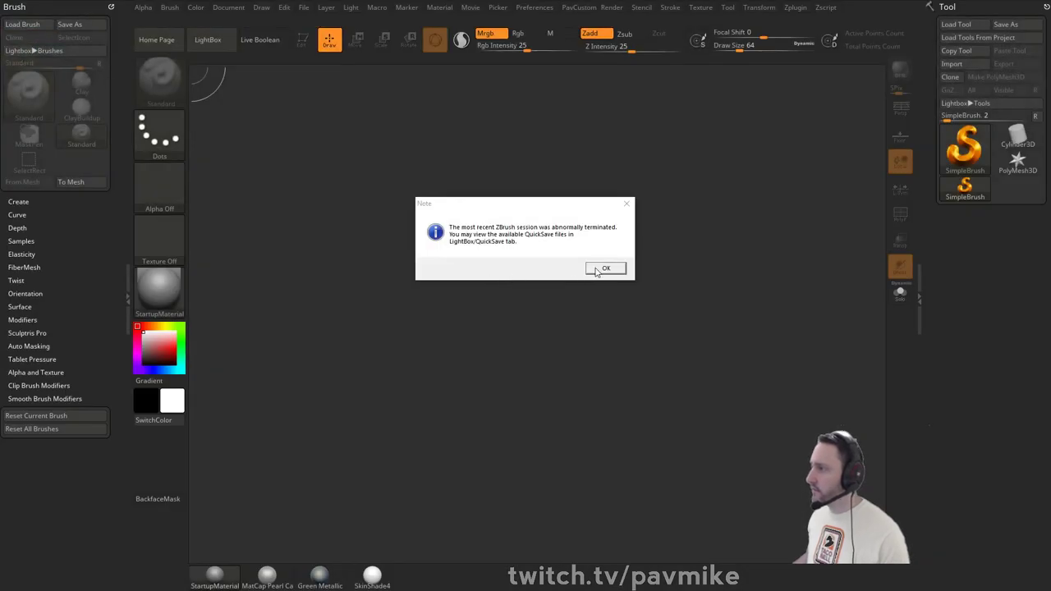
# - Acknowledge the startup note, set the draw size to 37, and load Recovered_Tool.ZTL from the QuickSave files
pyautogui.click(604, 268)
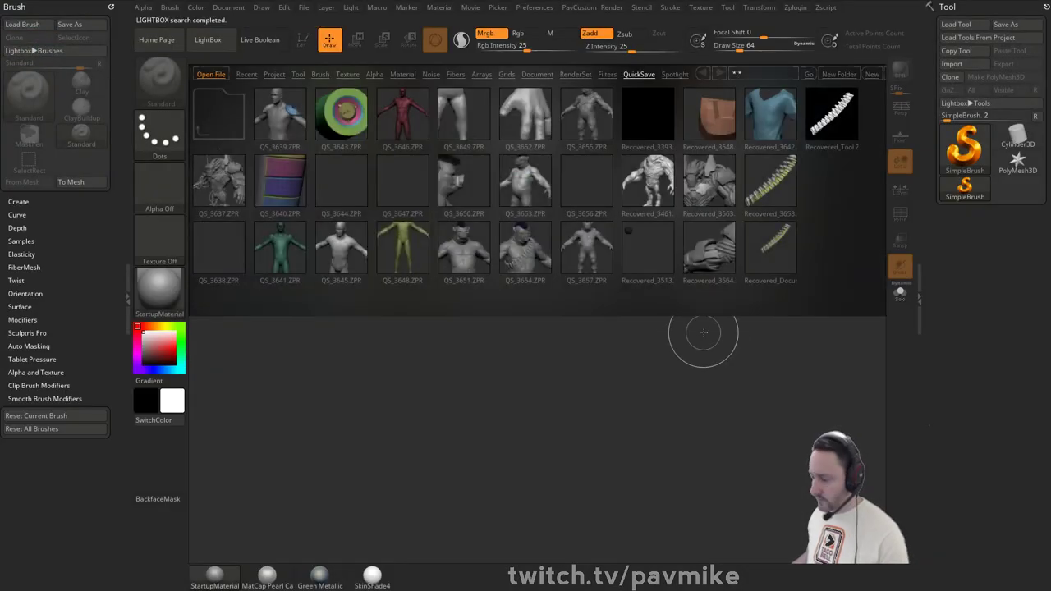
pyautogui.press(',')
pyautogui.press('s')
pyautogui.moveTo(634, 319); pyautogui.dragTo(629, 319)
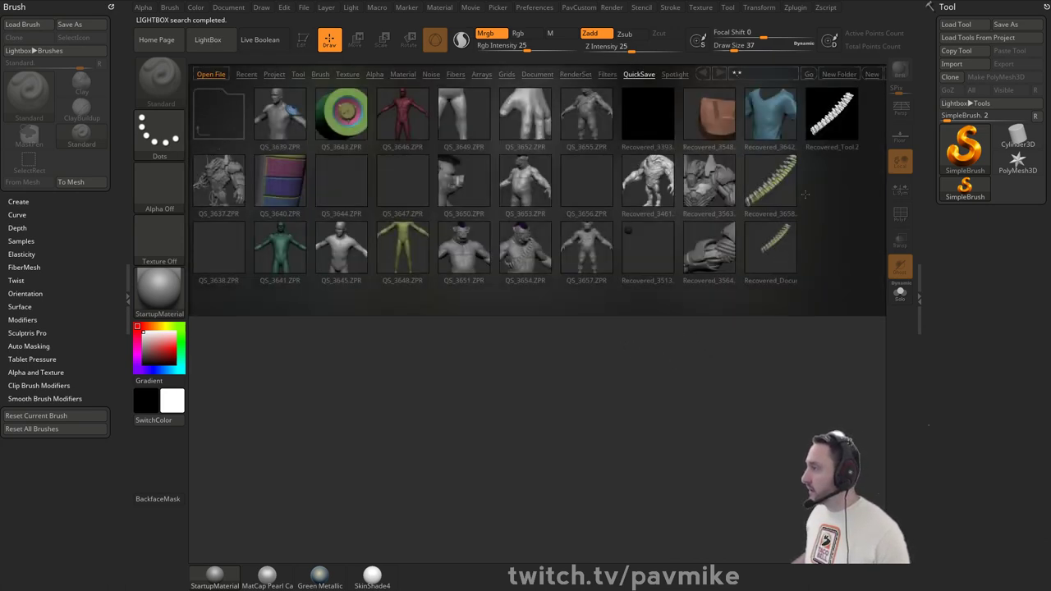
pyautogui.doubleClick(829, 117)
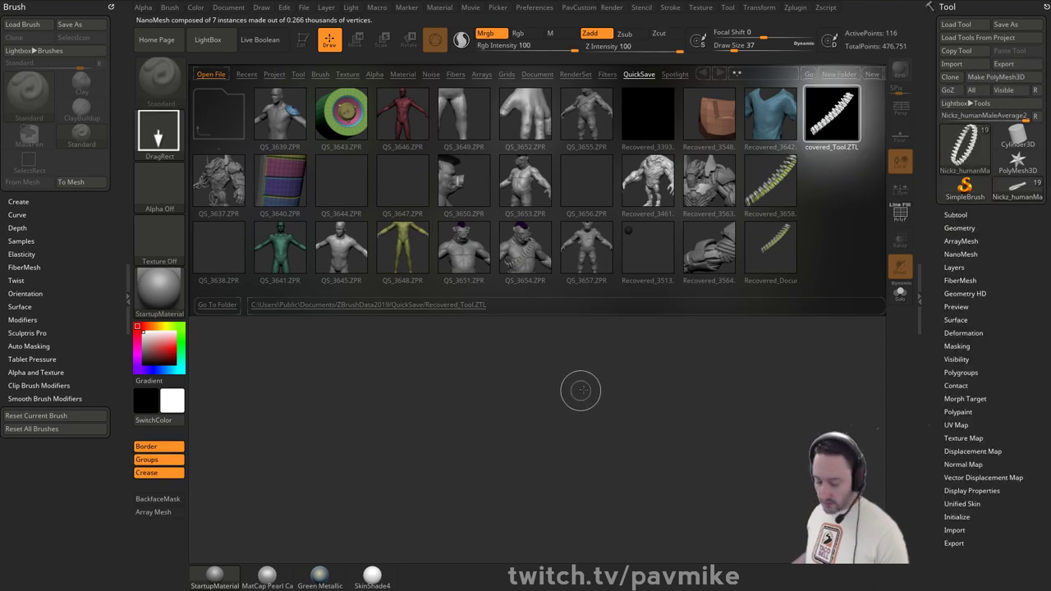
# - Place the recovered character on the canvas in Edit mode, face it upright from the front, and reduce the draw size to 18
pyautogui.moveTo(476, 403); pyautogui.dragTo(370, 169)
pyautogui.press('t')
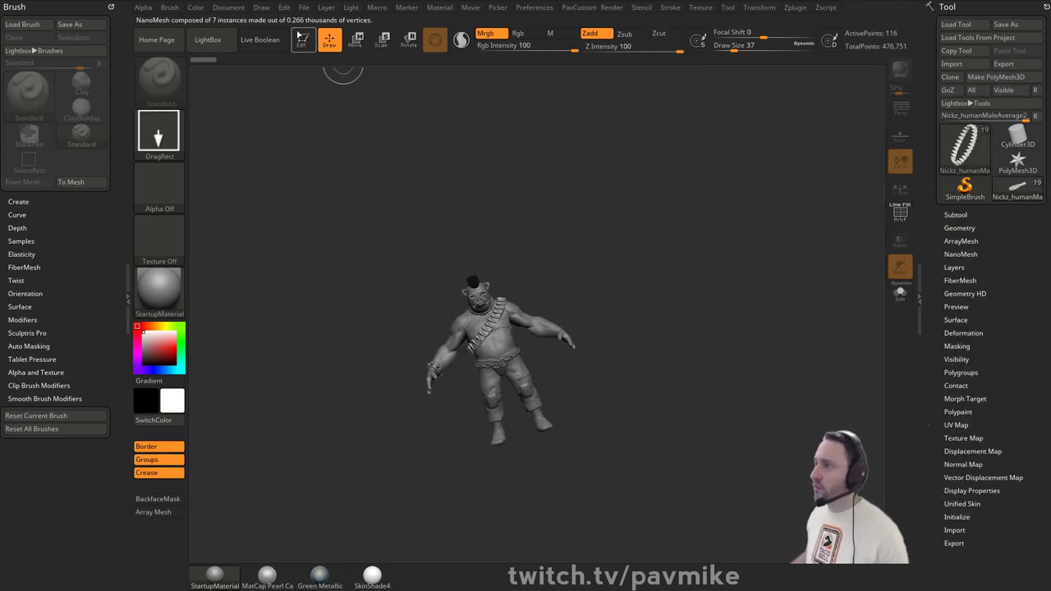
pyautogui.keyDown('shift'); pyautogui.moveTo(603, 189); pyautogui.dragTo(628, 215, button='right'); pyautogui.keyUp('shift')
pyautogui.keyDown('ctrl'); pyautogui.moveTo(628, 216); pyautogui.dragTo(717, 338, button='right'); pyautogui.keyUp('ctrl')
pyautogui.keyDown('alt'); pyautogui.moveTo(763, 201); pyautogui.dragTo(774, 155, button='right'); pyautogui.keyUp('alt')
pyautogui.press('s')
pyautogui.moveTo(766, 167); pyautogui.dragTo(754, 166)
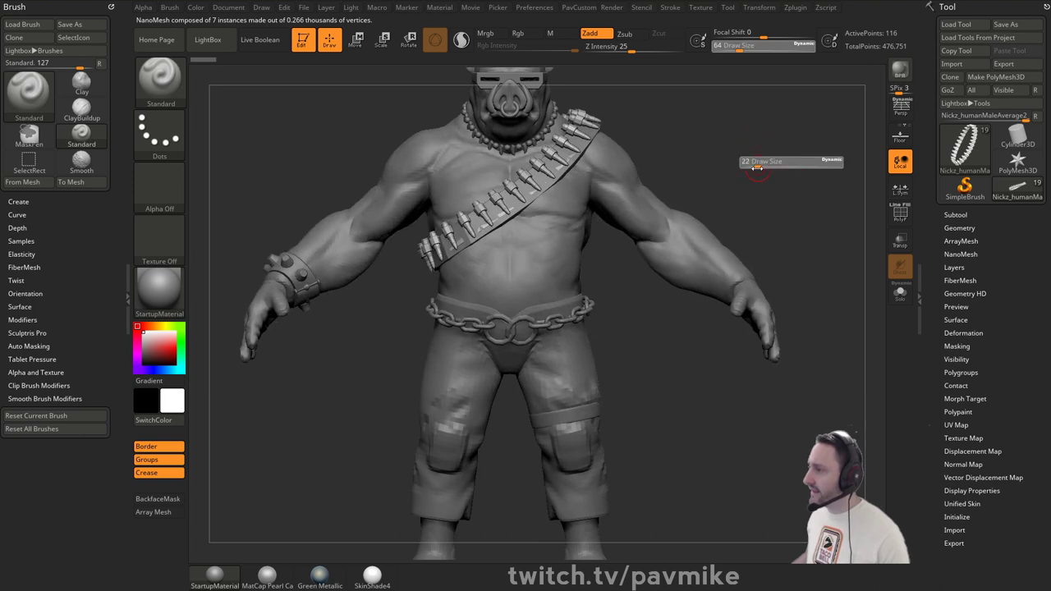
pyautogui.moveTo(753, 174)
pyautogui.keyDown('ctrl'); pyautogui.mouseDown(button='right')
pyautogui.moveTo(742, 160)
pyautogui.moveTo(750, 166)
pyautogui.mouseUp(button='right'); pyautogui.keyUp('ctrl')
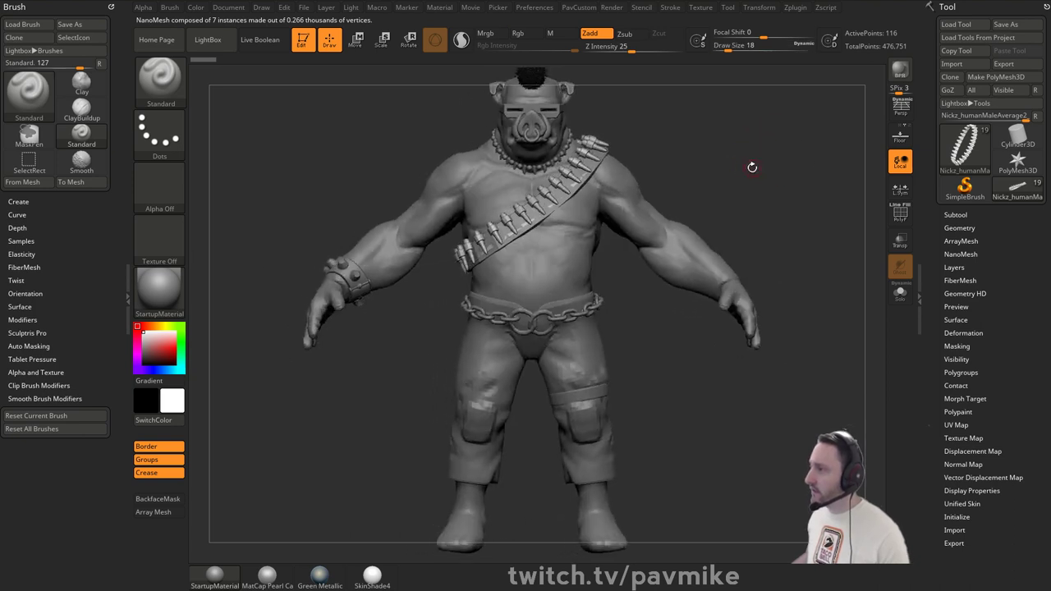
pyautogui.press('s')
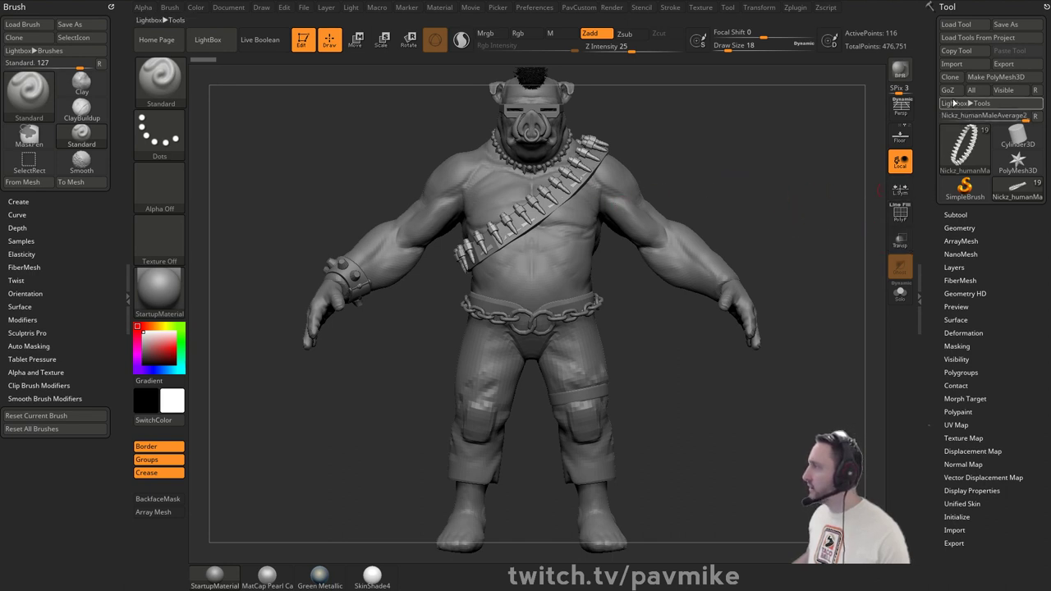
# - Clone the bandolier into a separate tool, make the clone active, and turn on its polyframe with draw size 25
pyautogui.click(950, 78)
pyautogui.click(1017, 192)
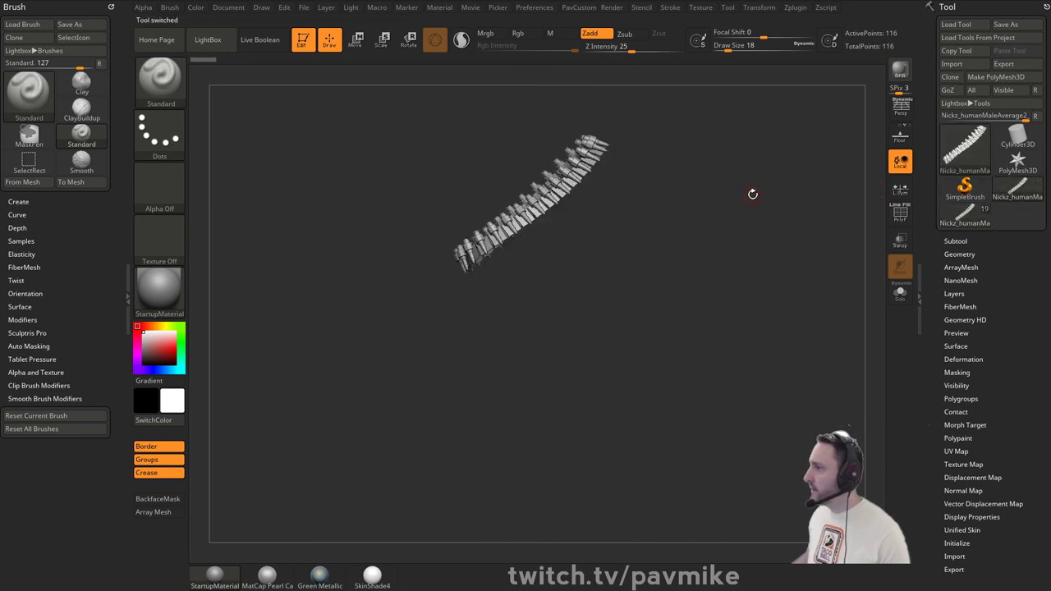
pyautogui.keyDown('alt'); pyautogui.moveTo(752, 195); pyautogui.dragTo(754, 300); pyautogui.keyUp('alt')
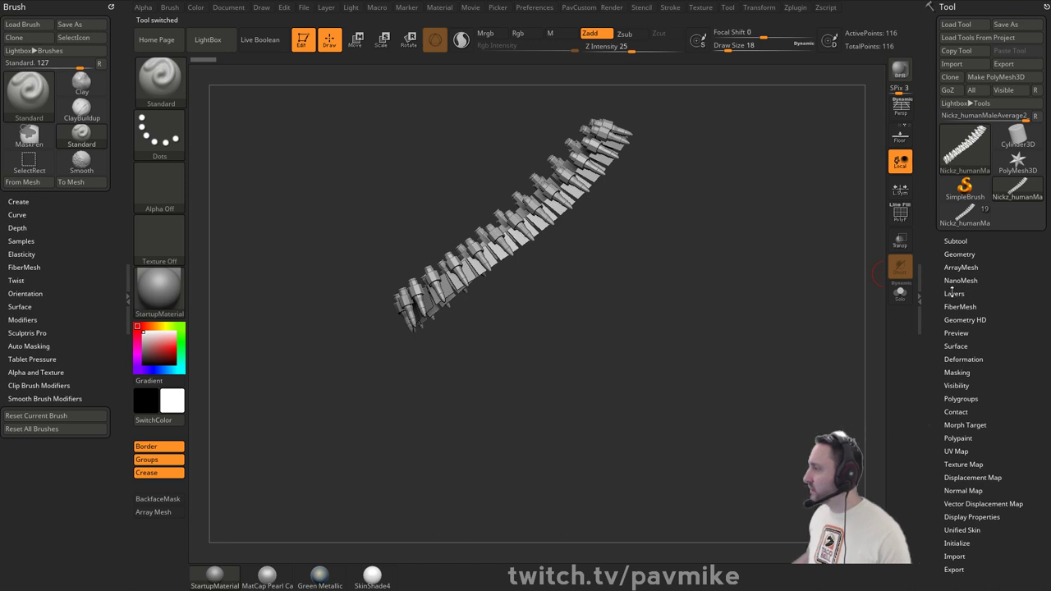
pyautogui.moveTo(812, 239)
pyautogui.mouseDown()
pyautogui.moveTo(818, 180)
pyautogui.moveTo(796, 189)
pyautogui.moveTo(766, 166)
pyautogui.moveTo(767, 238)
pyautogui.mouseUp()
pyautogui.press('shift')
pyautogui.click(900, 216)
pyautogui.press('s')
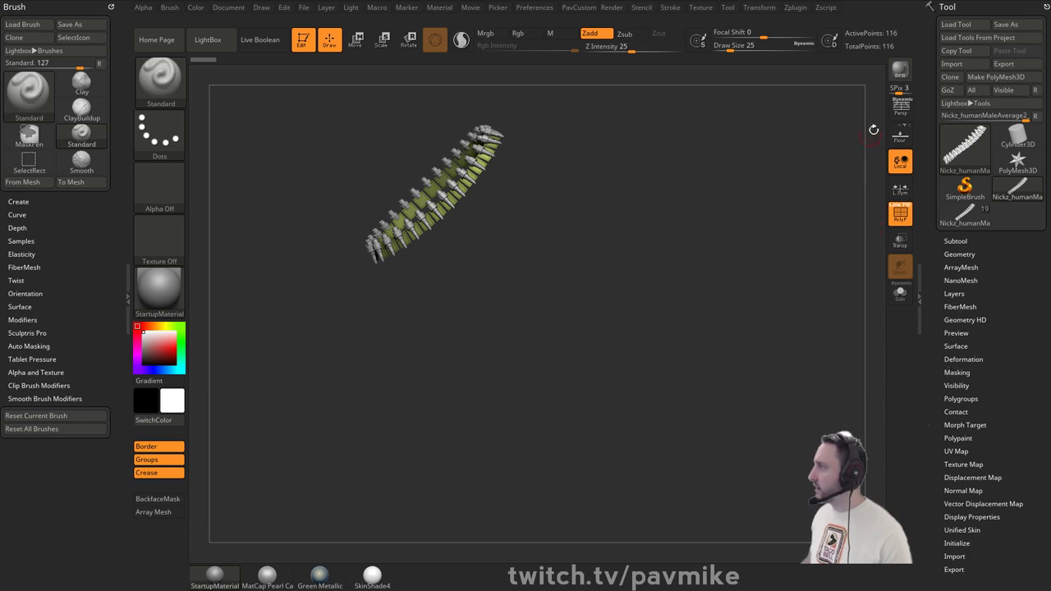
pyautogui.press('shift')
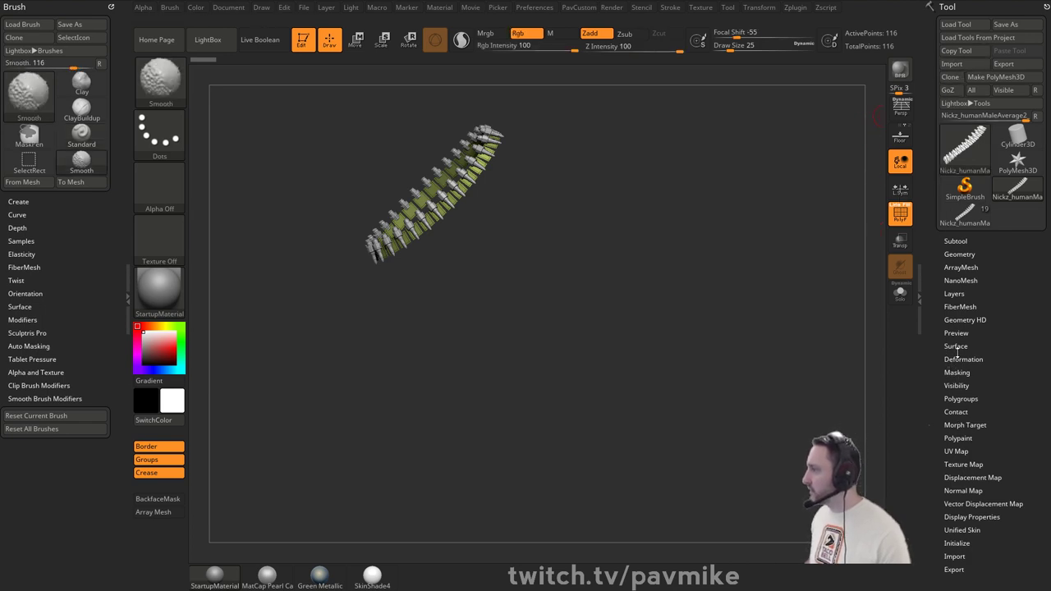
# - Turn off the cloned bandolier's NanoMesh placement display and open its bullet mesh for editing
pyautogui.scroll(-2, 959, 376)
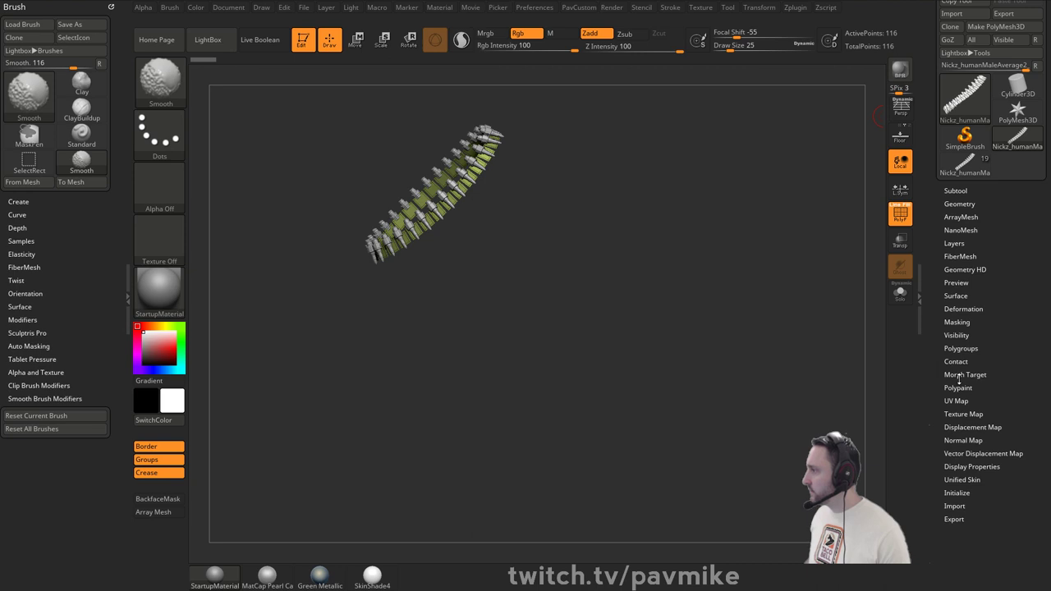
pyautogui.click(960, 230)
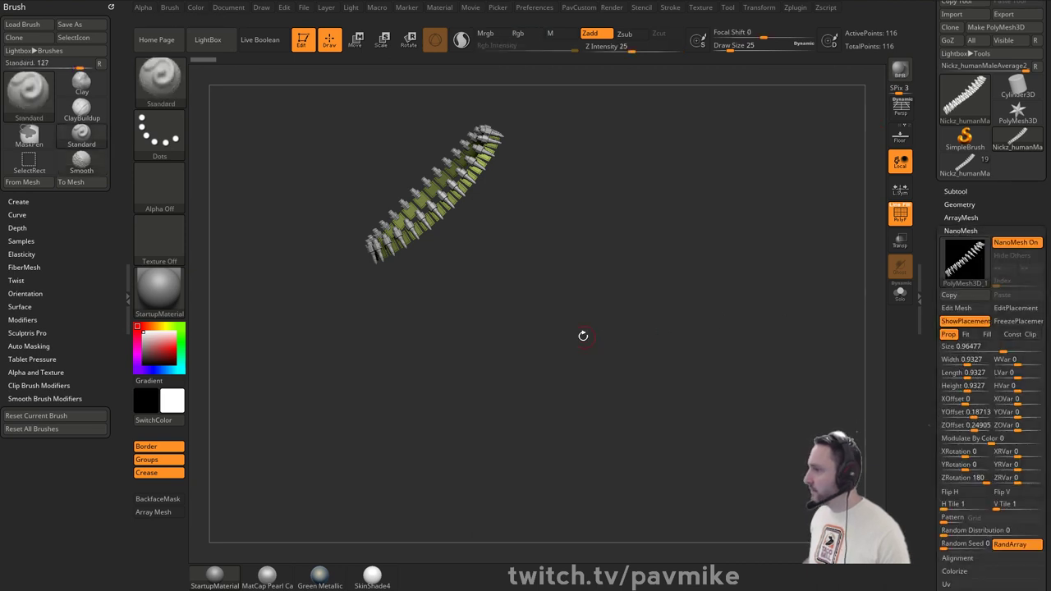
pyautogui.click(965, 321)
pyautogui.click(955, 307)
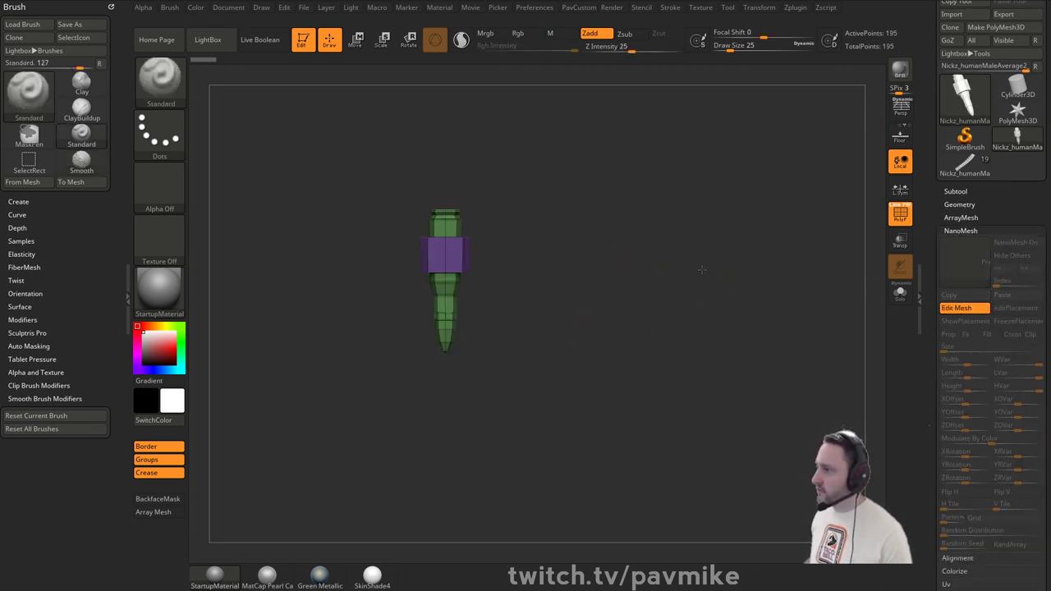
# - Create a new InsertMesh brush from the bullet mesh
pyautogui.press('b')
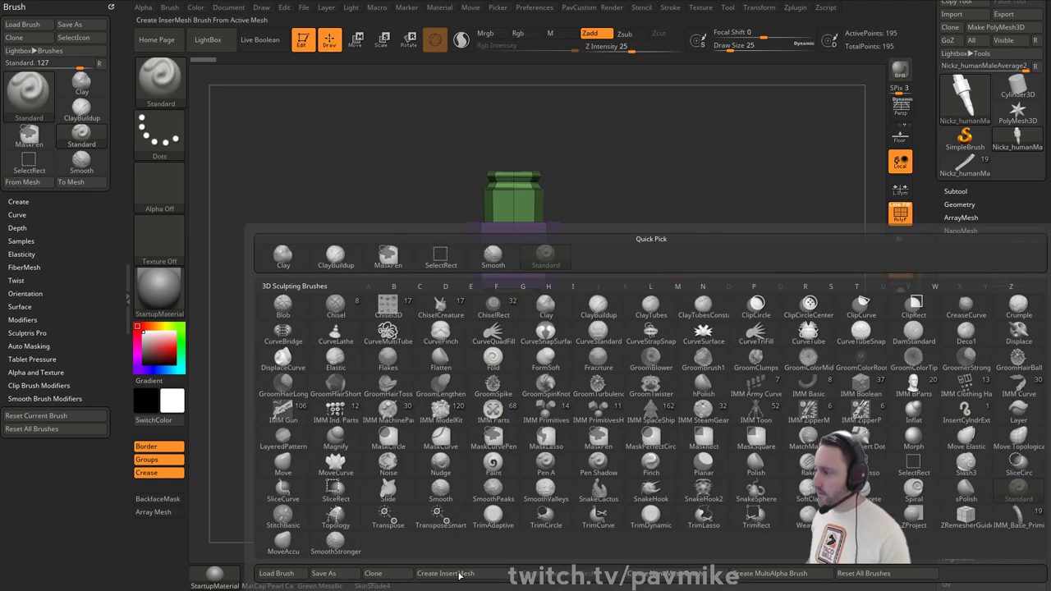
pyautogui.click(445, 572)
pyautogui.click(465, 193)
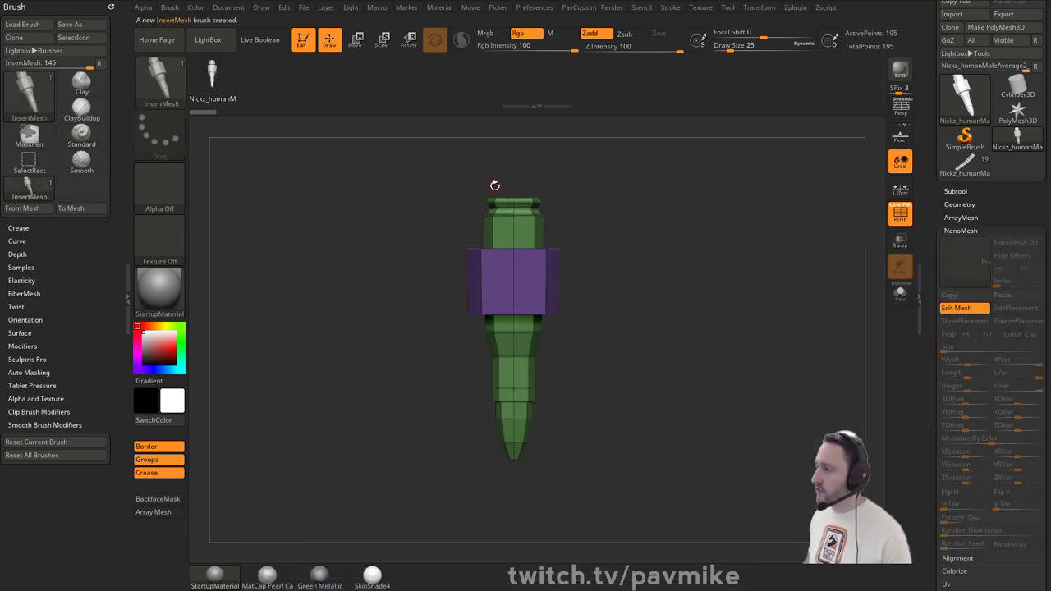
# - Create a NanoMesh brush from the same bullet mesh
pyautogui.click(169, 8)
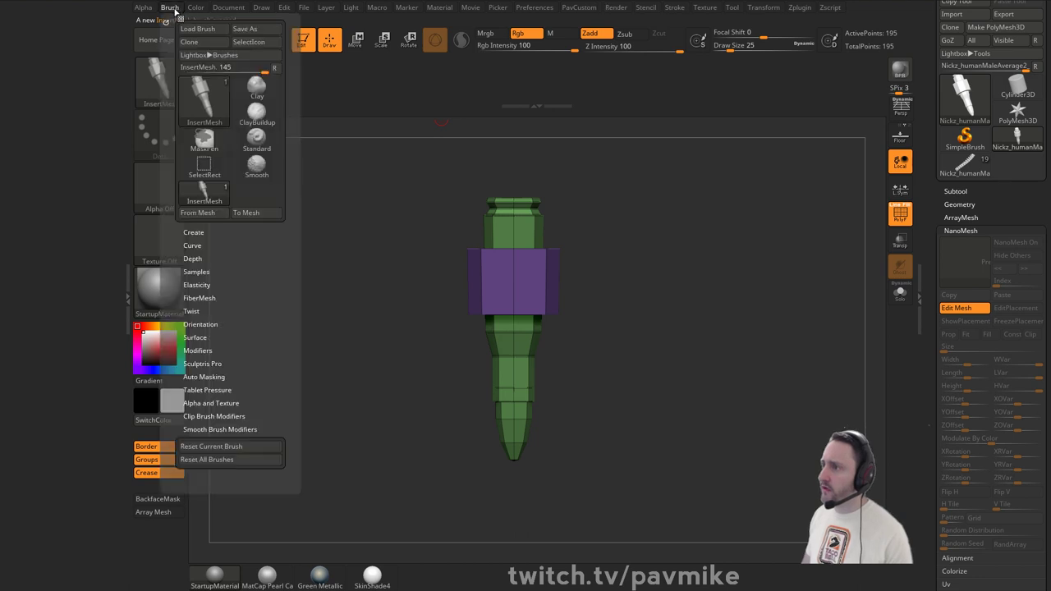
pyautogui.click(194, 232)
pyautogui.click(206, 270)
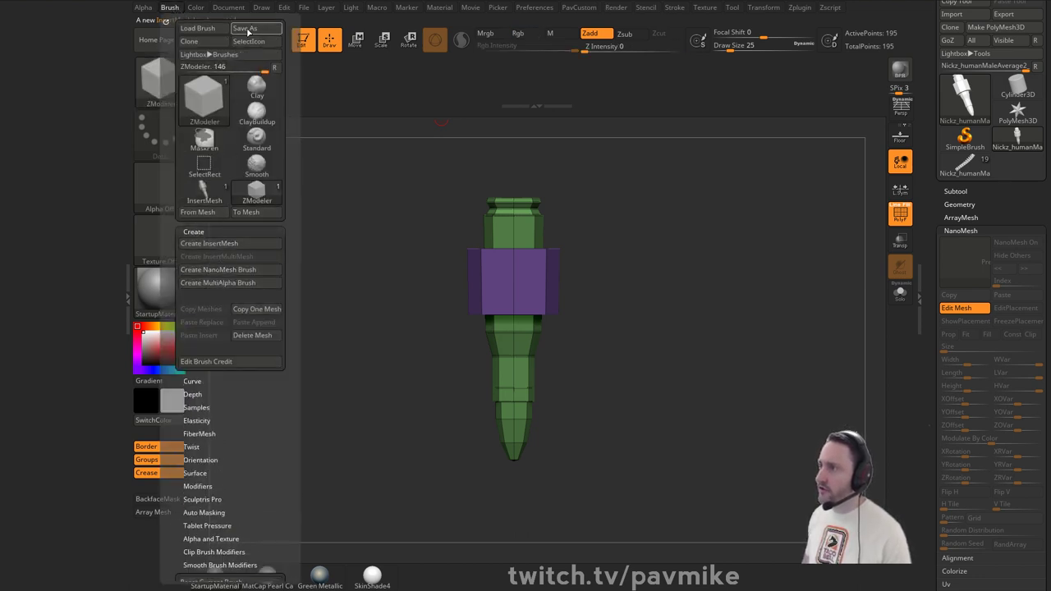
# - Save the bullet brush as BebopBullet in the ZBrush 2019.1 ZBrushes > Insert-IMM folder
pyautogui.click(249, 31)
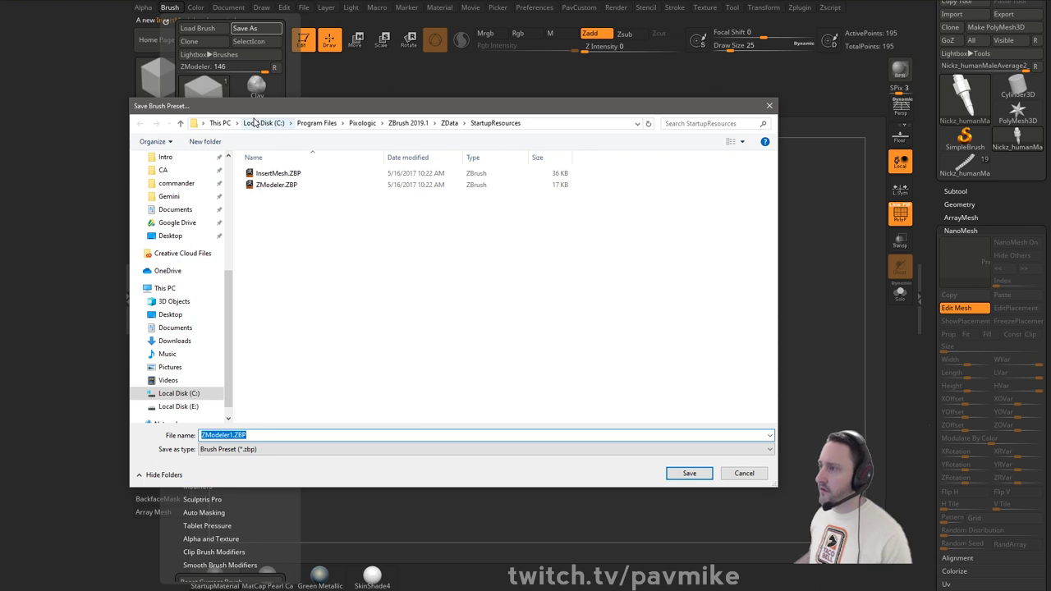
pyautogui.scroll(5, 164, 218)
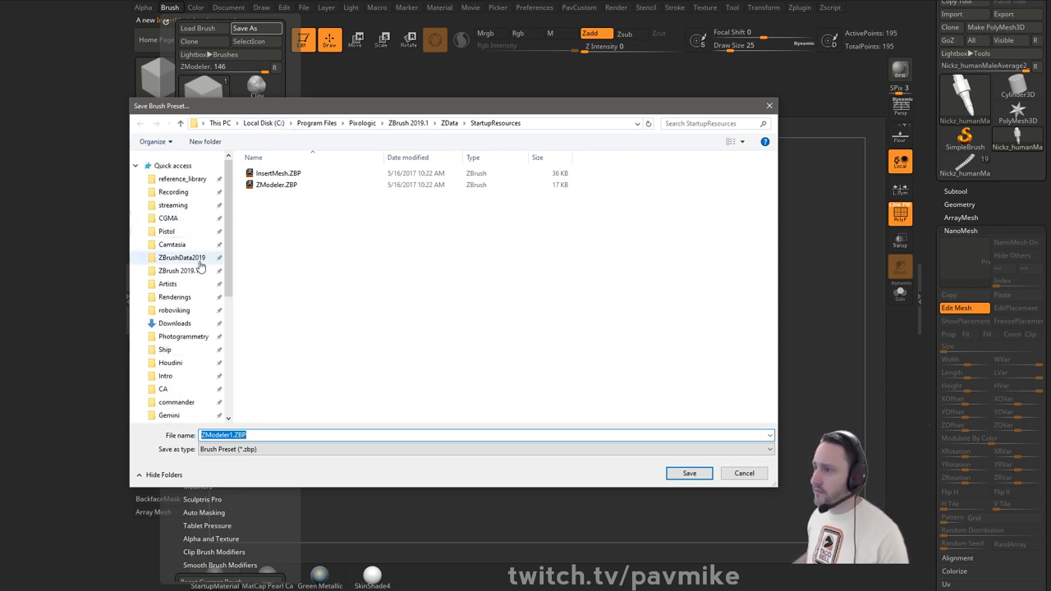
pyautogui.click(201, 270)
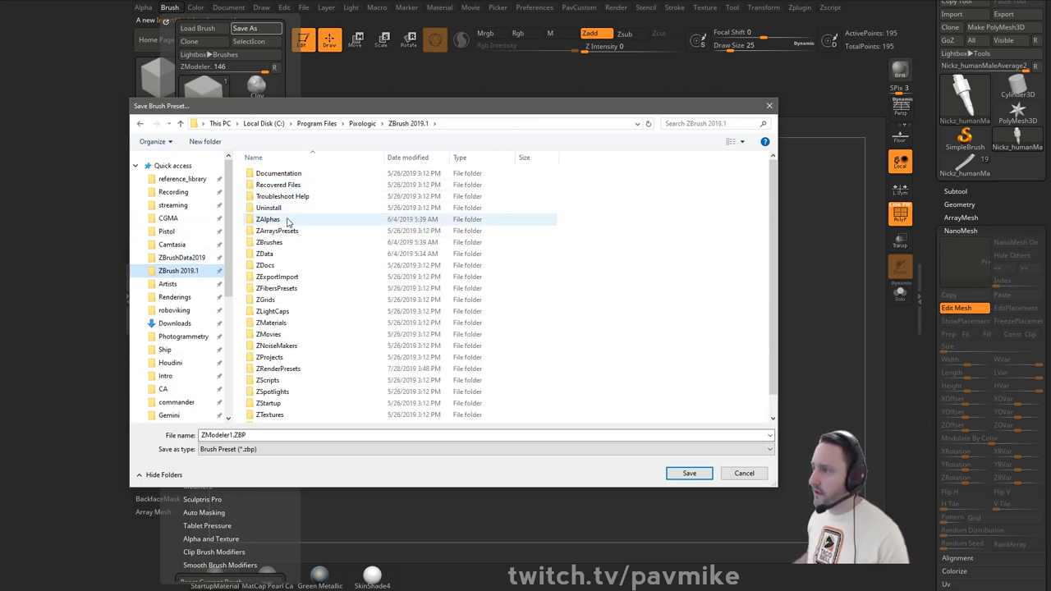
pyautogui.doubleClick(271, 242)
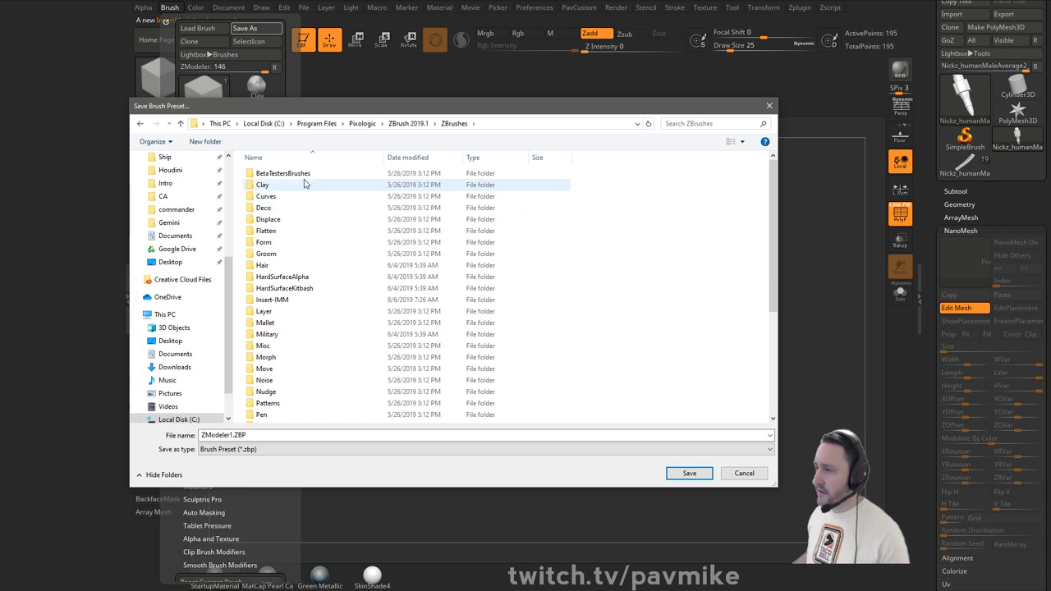
pyautogui.click(287, 299)
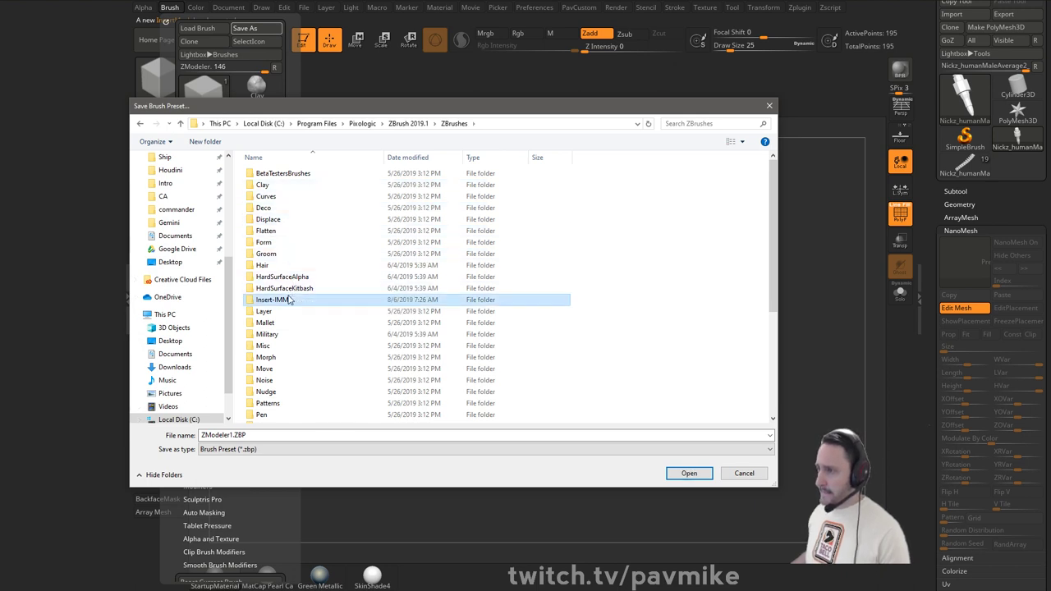
pyautogui.doubleClick(287, 300)
pyautogui.doubleClick(283, 430)
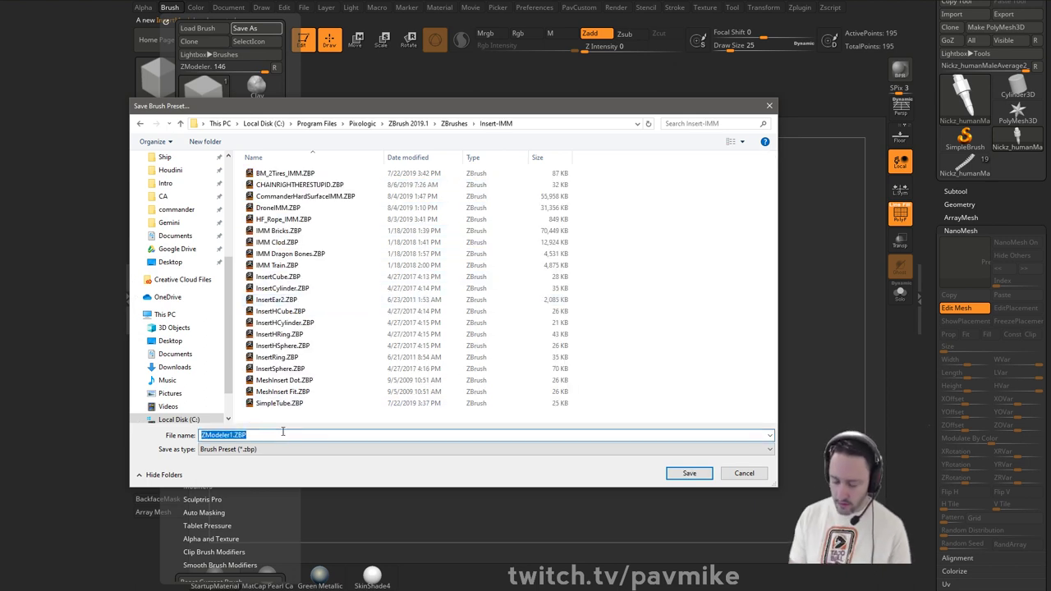
pyautogui.write('Beb')
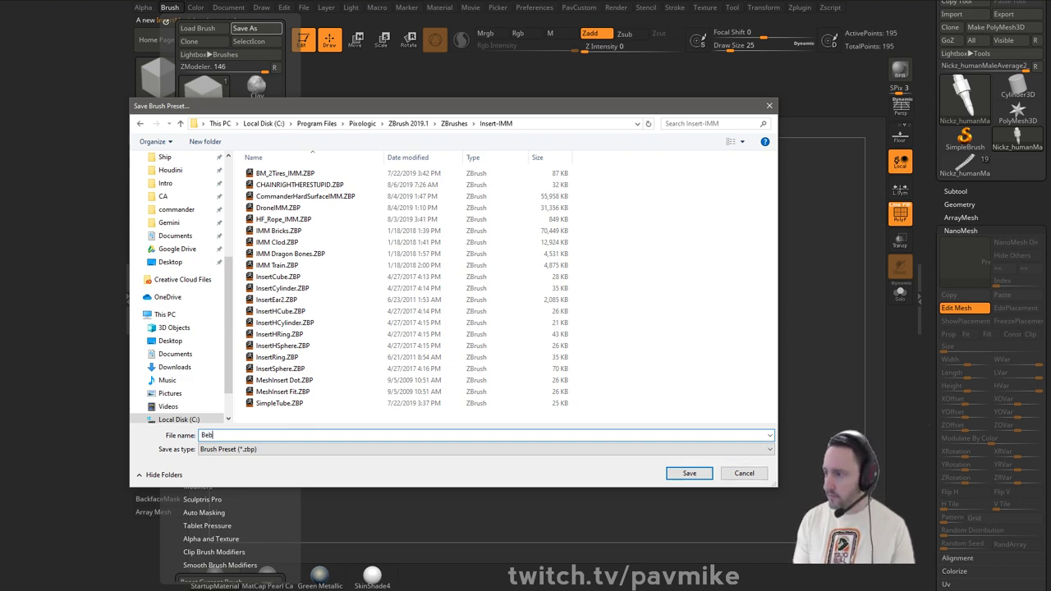
pyautogui.write('opBullet')
pyautogui.press('Return')
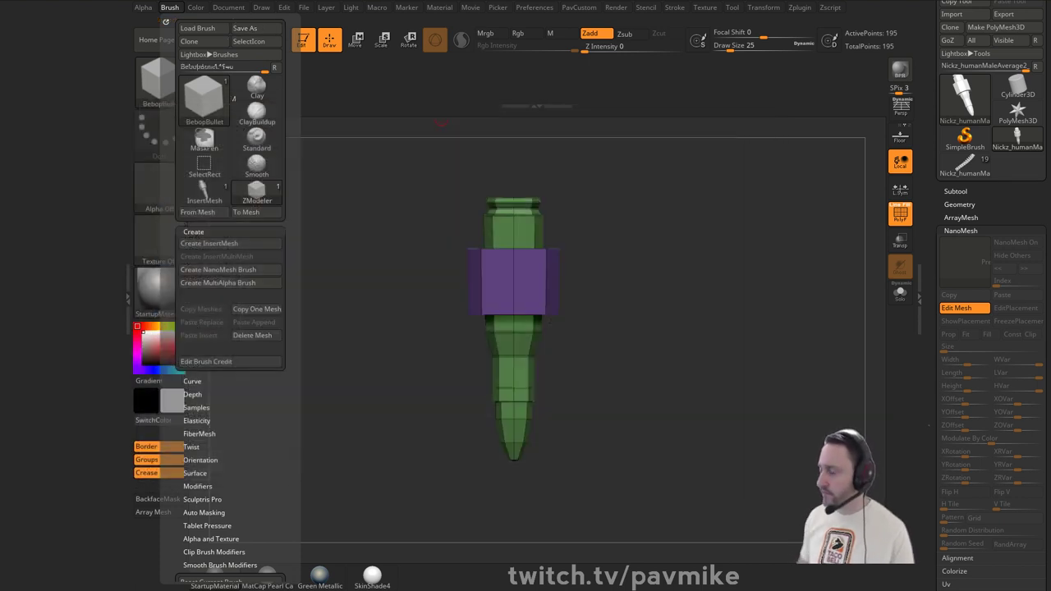
# - Stop editing the bullet's source mesh and switch back to the full pig character tool
pyautogui.click(965, 310)
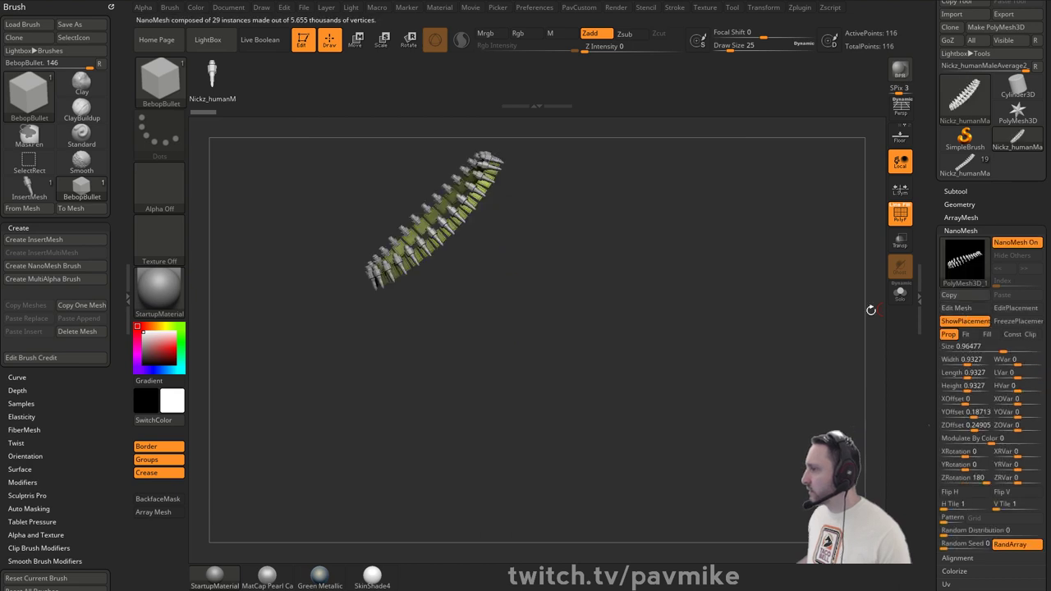
pyautogui.click(959, 231)
pyautogui.click(954, 191)
pyautogui.moveTo(946, 529); pyautogui.dragTo(928, 425)
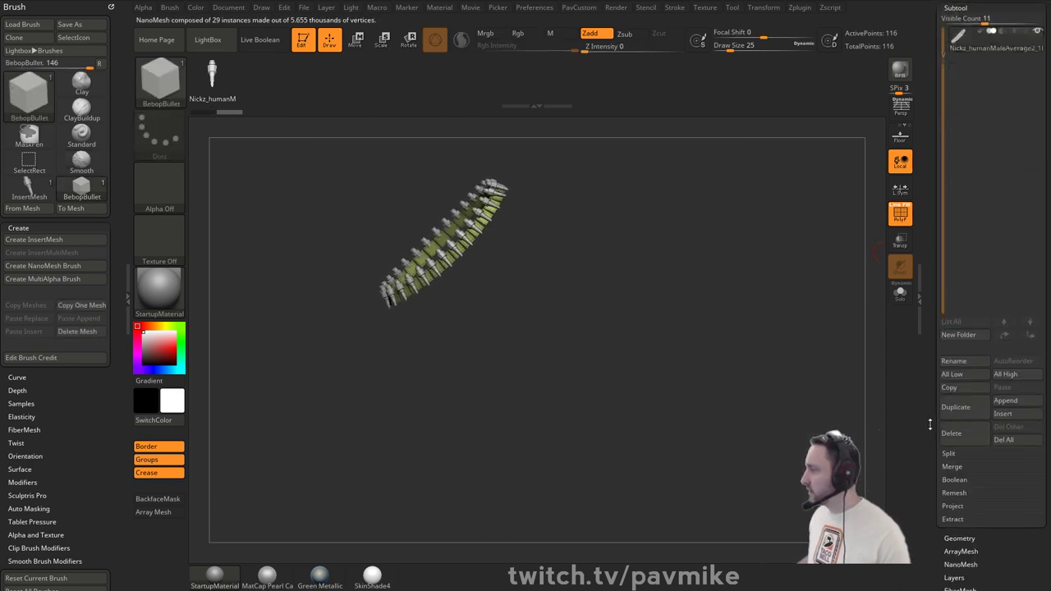
pyautogui.click(955, 418)
pyautogui.click(916, 439)
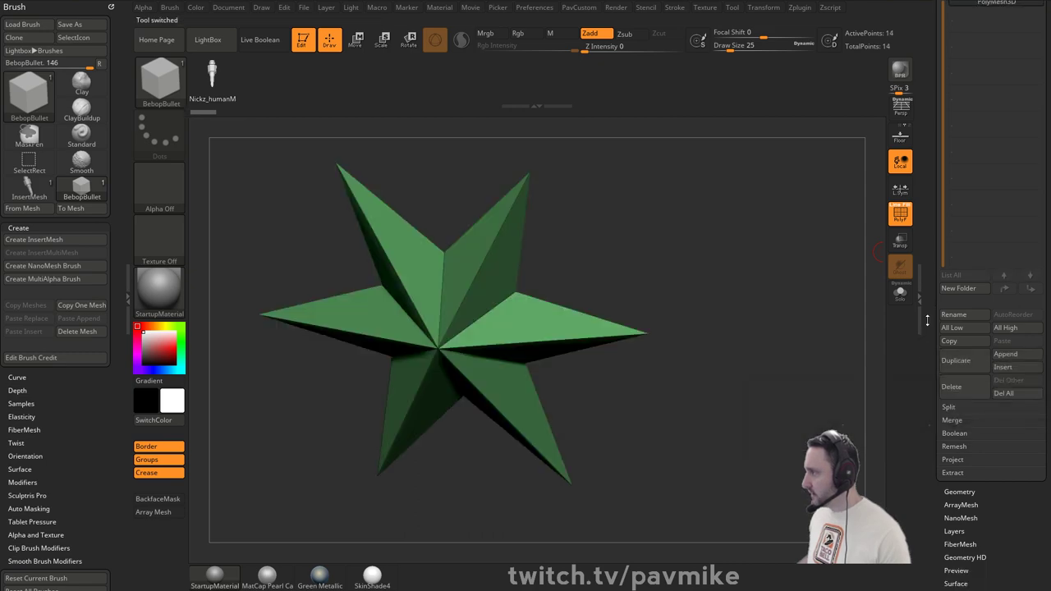
# - Select the wristband's NanoMesh studs, open their source mesh for editing and isolate it with Solo mode
pyautogui.keyDown('shift'); pyautogui.moveTo(747, 297); pyautogui.dragTo(769, 355); pyautogui.keyUp('shift')
pyautogui.keyDown('alt'); pyautogui.click(422, 282); pyautogui.keyUp('alt')
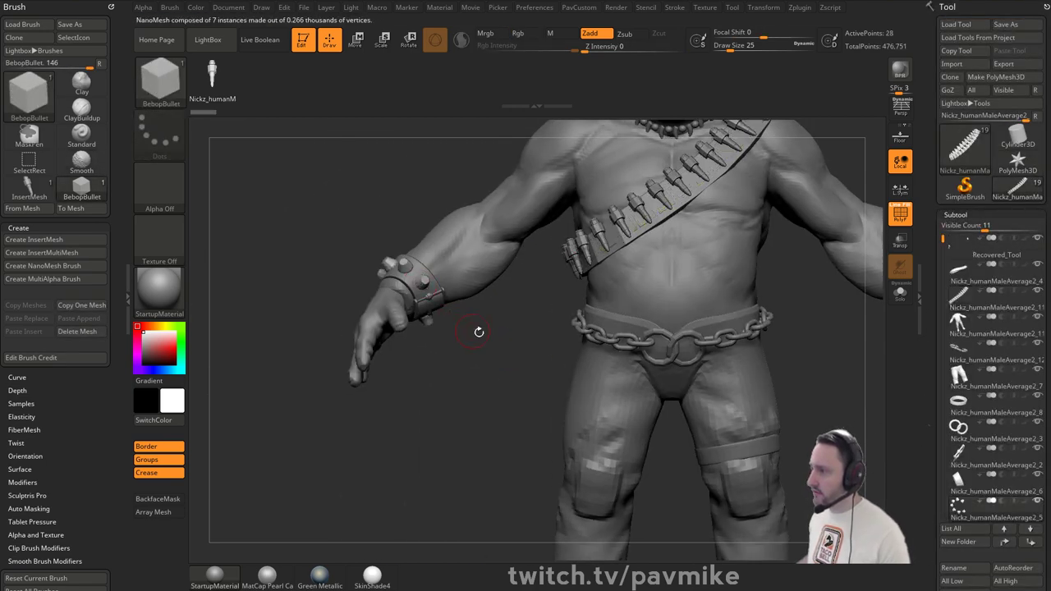
pyautogui.keyDown('alt'); pyautogui.moveTo(479, 333); pyautogui.dragTo(539, 373); pyautogui.keyUp('alt')
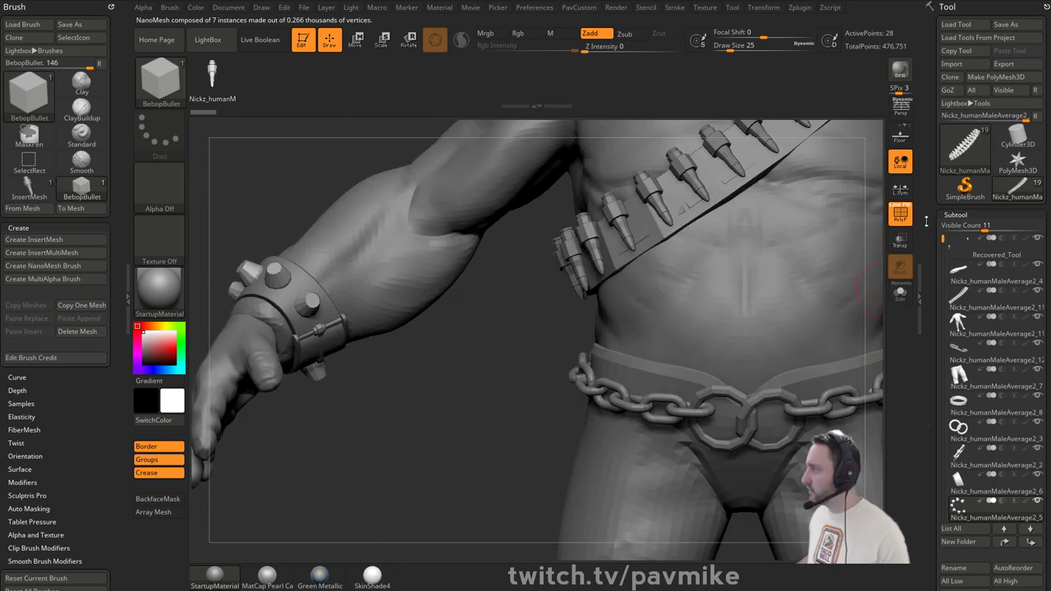
pyautogui.moveTo(931, 133); pyautogui.dragTo(914, 5)
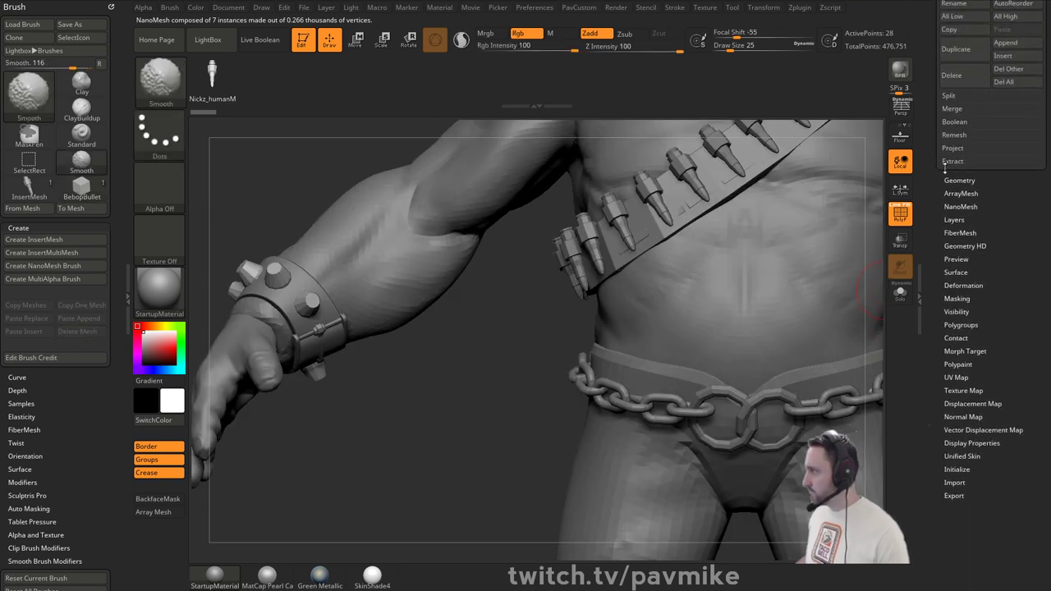
pyautogui.click(957, 207)
pyautogui.click(955, 283)
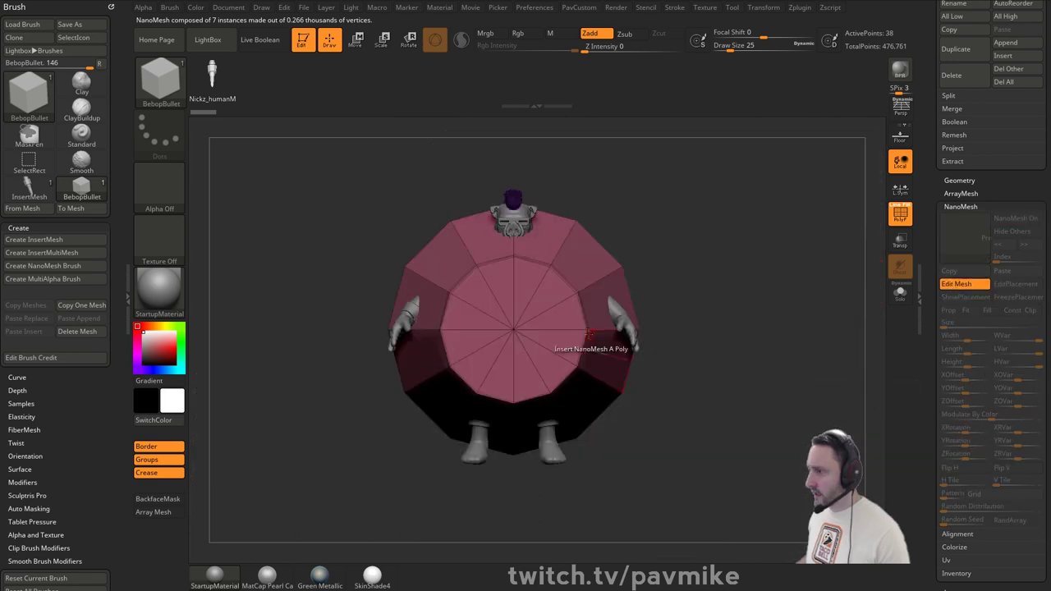
pyautogui.click(900, 292)
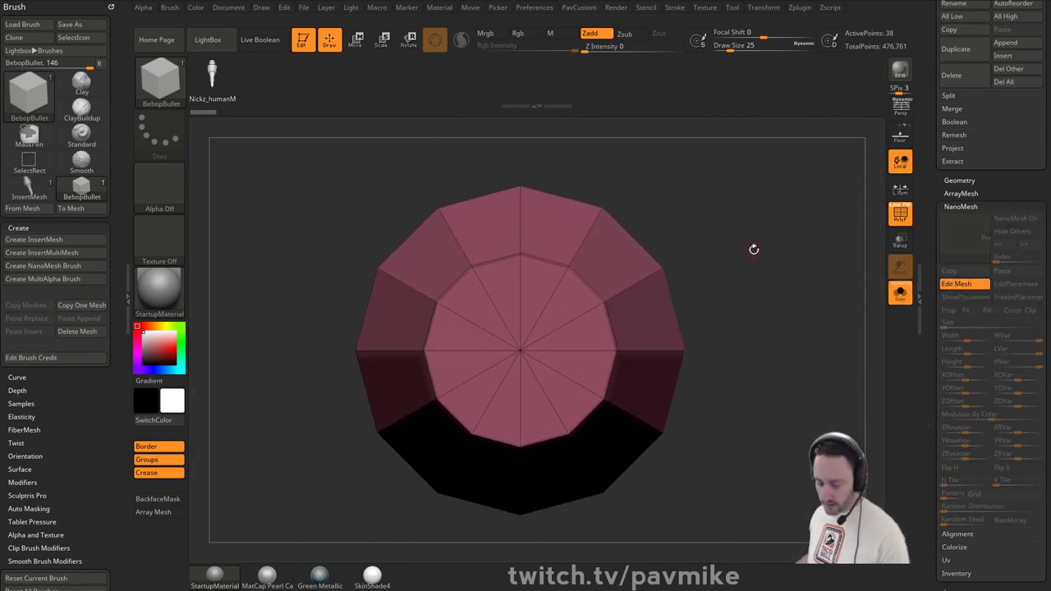
# - Append the isolated stud mesh to the current BebopBullet InsertMesh brush
pyautogui.press('b')
pyautogui.click(448, 573)
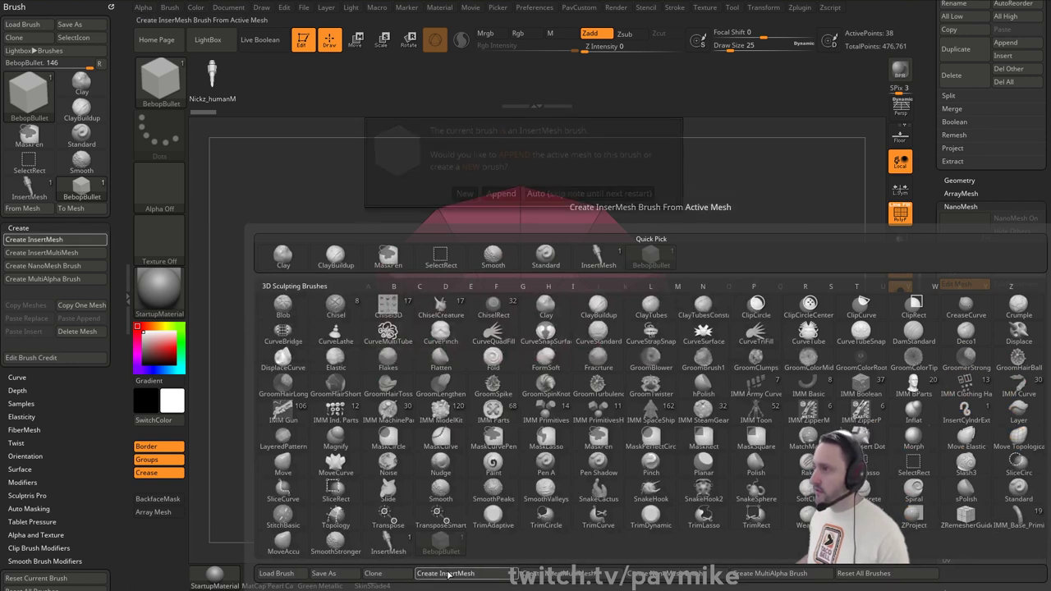
pyautogui.click(501, 194)
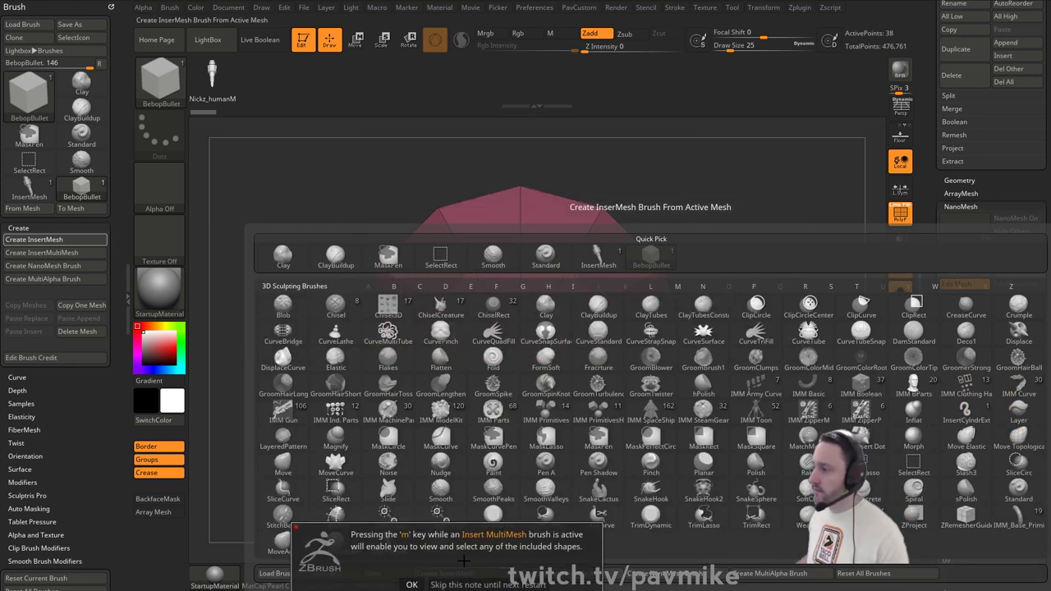
pyautogui.click(456, 585)
# - Rename the saved BebopBullet brush file to BebopIMM and overwrite it with the expanded brush
pyautogui.click(170, 8)
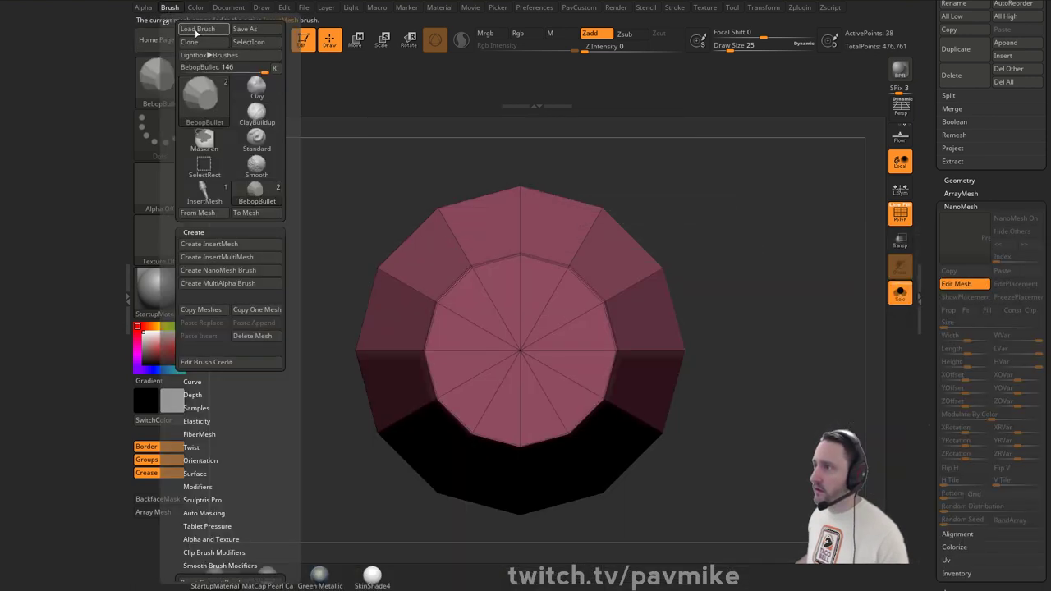
pyautogui.click(246, 29)
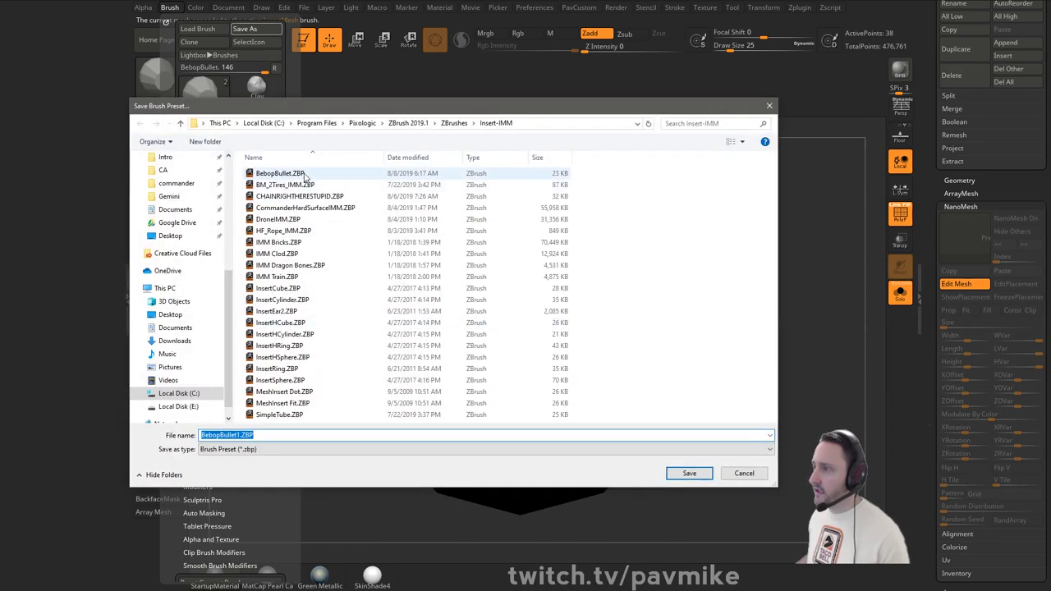
pyautogui.click(273, 174)
pyautogui.click(271, 174)
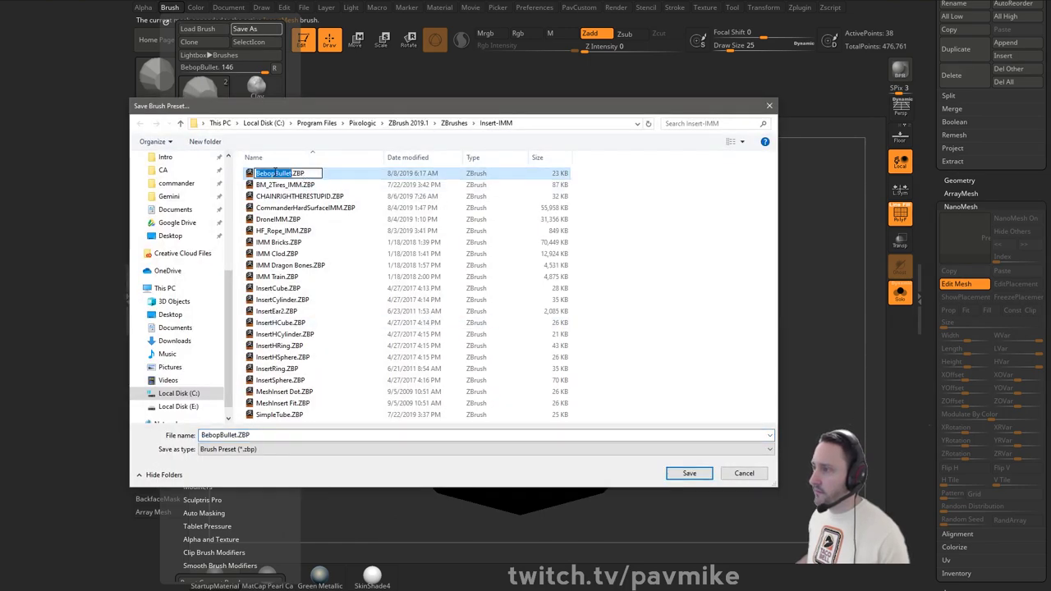
pyautogui.moveTo(274, 174); pyautogui.dragTo(289, 236)
pyautogui.write('IMM')
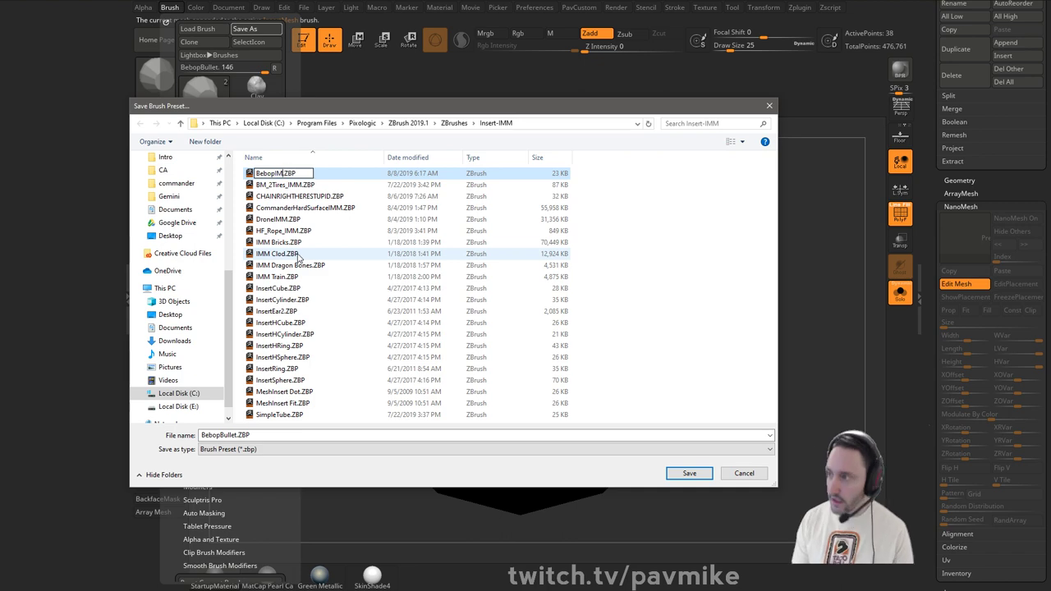
pyautogui.press('Return')
pyautogui.doubleClick(270, 173)
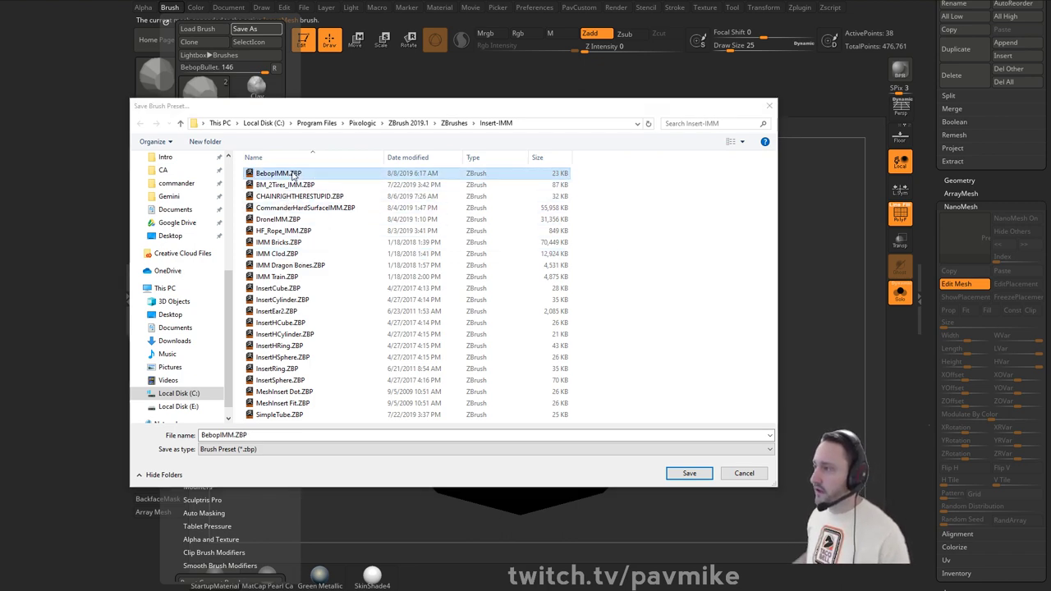
pyautogui.click(554, 233)
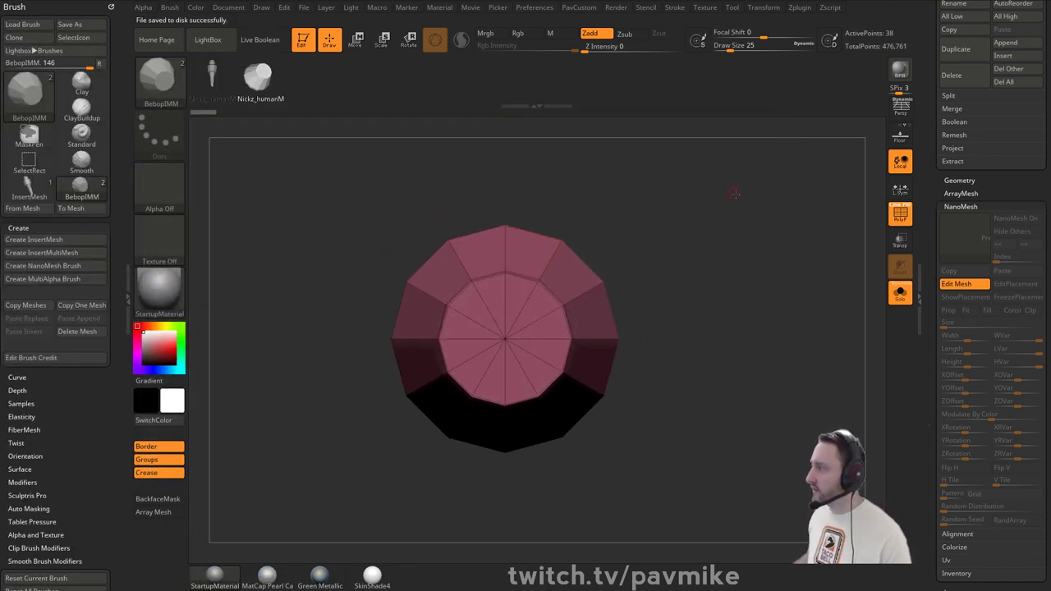
# - Exit the stud's mesh editing and turn off Solo mode to show the whole pig character
pyautogui.moveTo(738, 201); pyautogui.dragTo(793, 265)
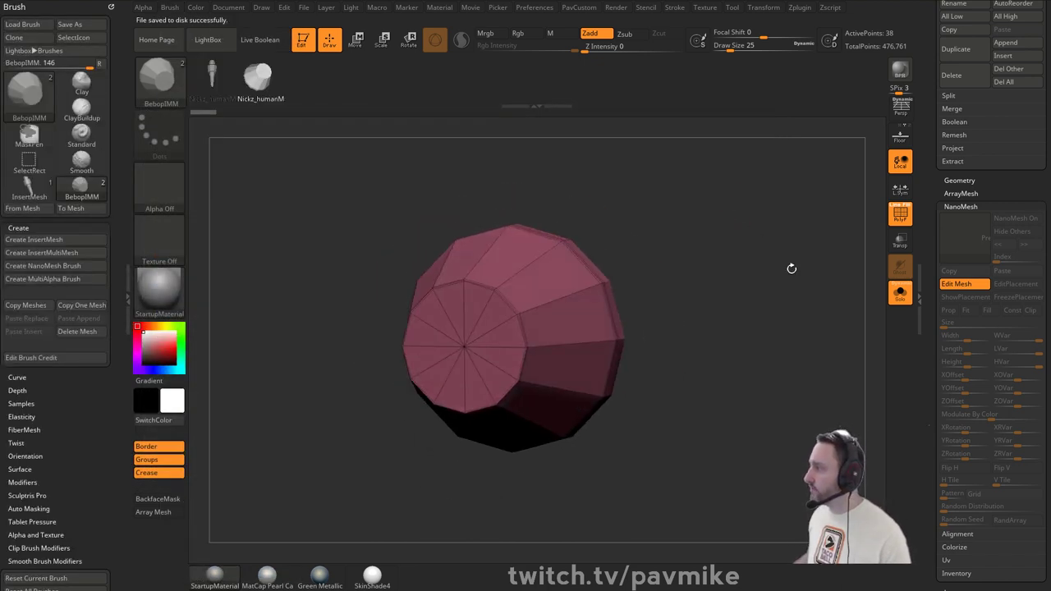
pyautogui.click(944, 282)
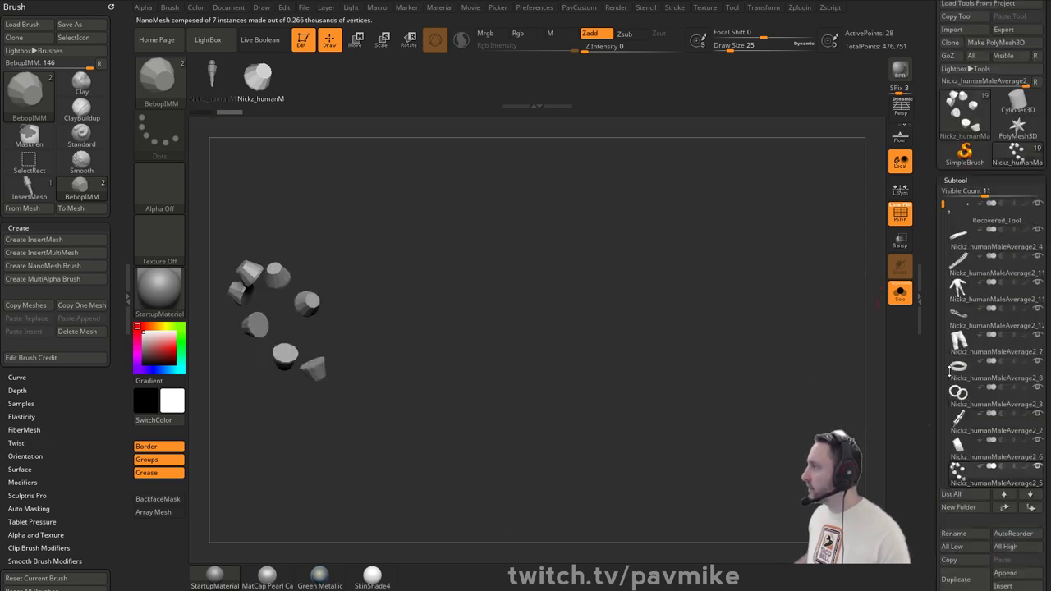
pyautogui.moveTo(948, 372); pyautogui.dragTo(950, 375)
pyautogui.click(899, 293)
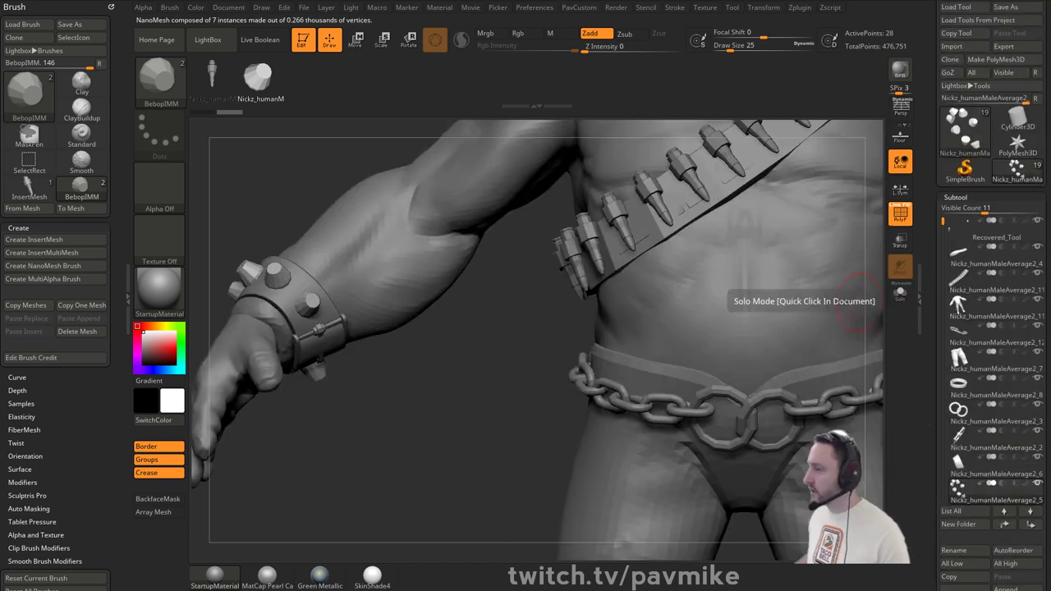
pyautogui.keyDown('alt'); pyautogui.moveTo(478, 394); pyautogui.dragTo(433, 234); pyautogui.keyUp('alt')
pyautogui.moveTo(801, 370); pyautogui.dragTo(781, 371)
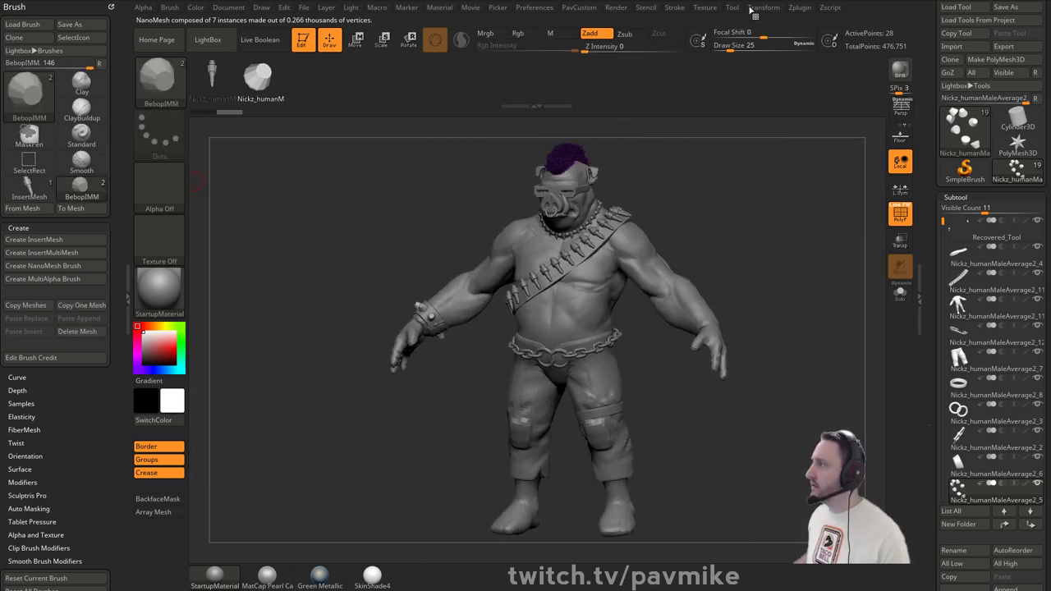
pyautogui.click(796, 10)
pyautogui.click(793, 18)
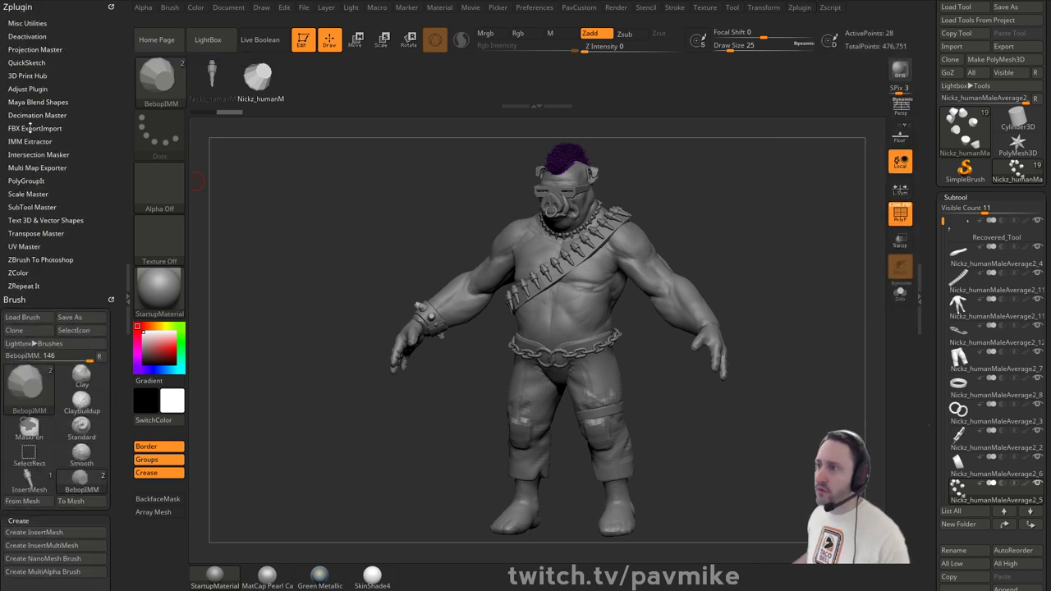
pyautogui.click(112, 7)
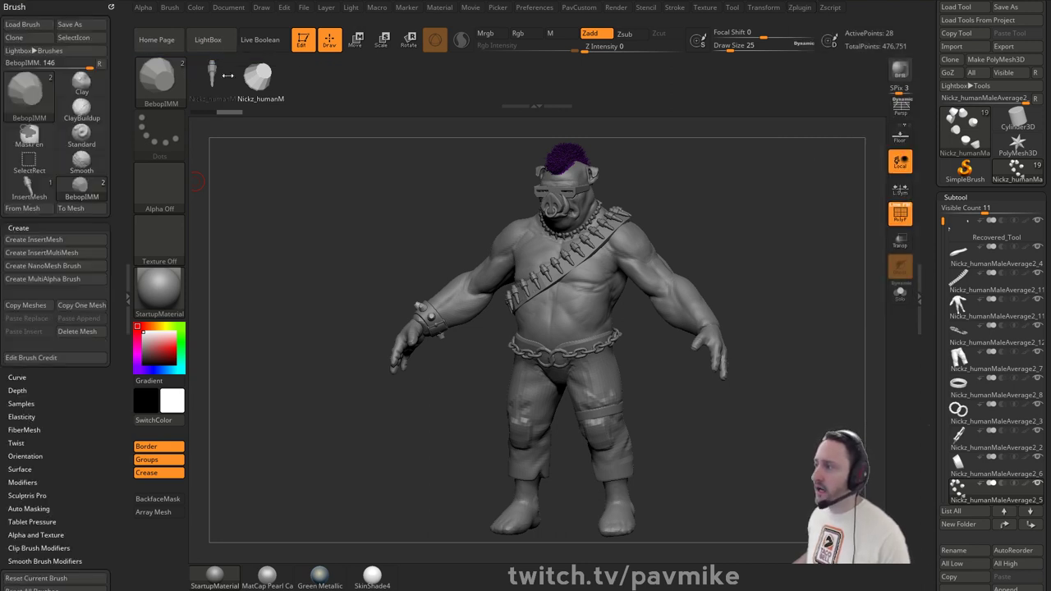
pyautogui.moveTo(648, 185)
pyautogui.mouseDown()
pyautogui.moveTo(684, 183)
pyautogui.moveTo(668, 206)
pyautogui.moveTo(763, 238)
pyautogui.mouseUp()
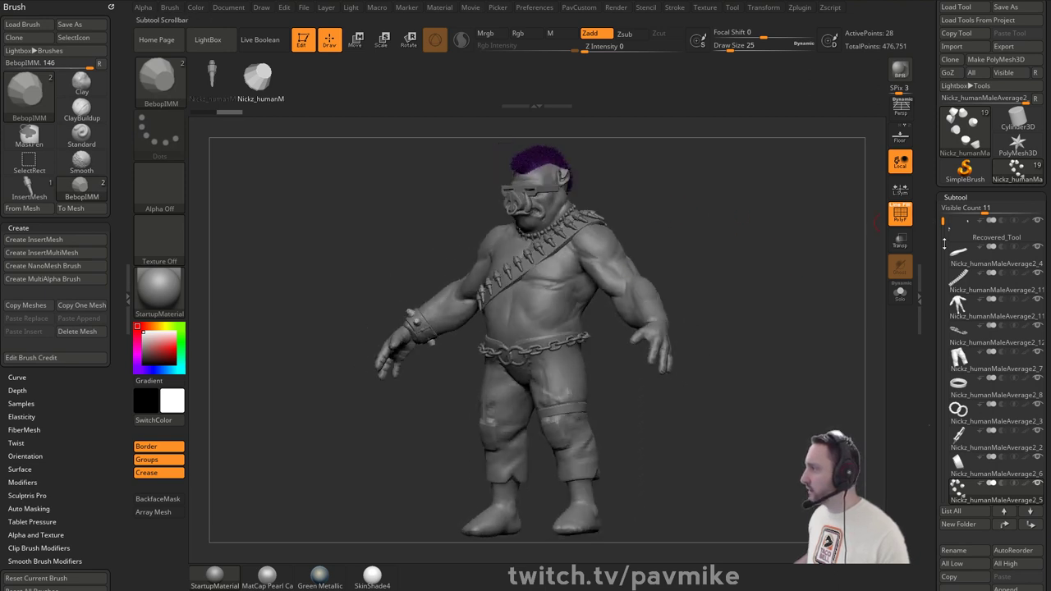
pyautogui.click(944, 209)
pyautogui.moveTo(943, 220)
pyautogui.mouseDown()
pyautogui.moveTo(952, 436)
pyautogui.moveTo(948, 220)
pyautogui.mouseUp()
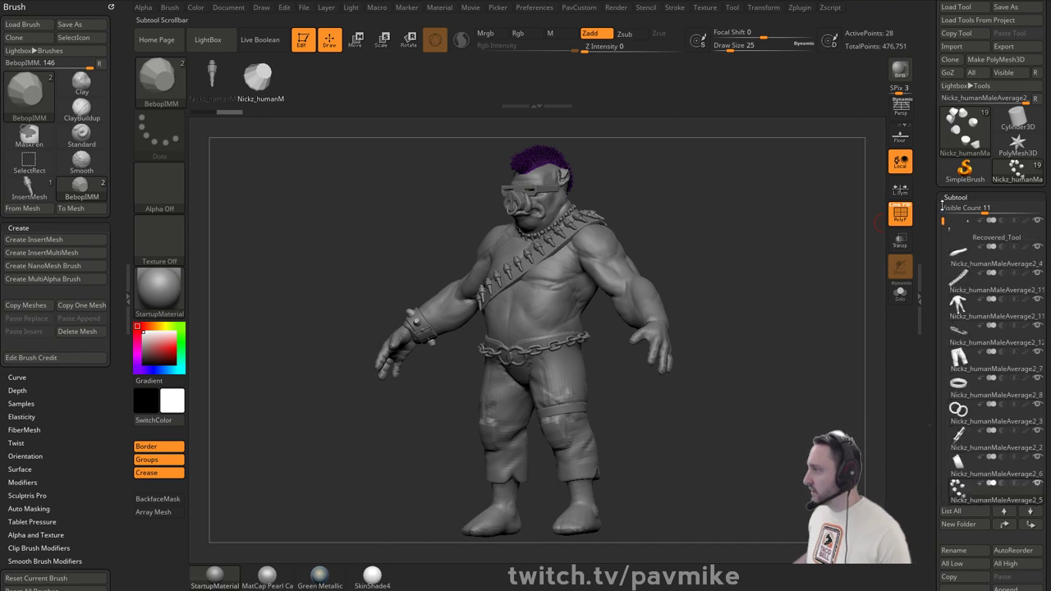
# - Switch to the Standard brush and make the bead necklace the active subtool
pyautogui.moveTo(712, 244)
pyautogui.mouseDown()
pyautogui.moveTo(804, 243)
pyautogui.moveTo(777, 265)
pyautogui.moveTo(755, 244)
pyautogui.moveTo(647, 450)
pyautogui.mouseUp()
pyautogui.press('f')
pyautogui.moveTo(799, 200); pyautogui.dragTo(763, 184)
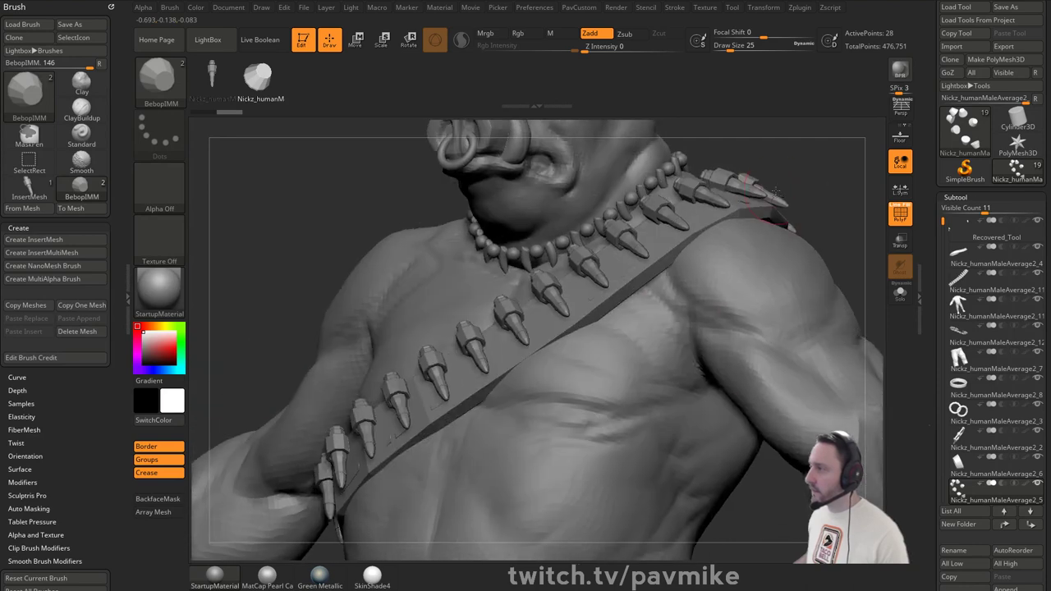
pyautogui.press('b')
pyautogui.press('s')
pyautogui.press('t')
pyautogui.keyDown('alt'); pyautogui.click(657, 156); pyautogui.keyUp('alt')
pyautogui.moveTo(774, 119)
pyautogui.mouseDown()
pyautogui.moveTo(794, 174)
pyautogui.moveTo(779, 169)
pyautogui.moveTo(713, 215)
pyautogui.moveTo(769, 214)
pyautogui.moveTo(795, 150)
pyautogui.moveTo(763, 185)
pyautogui.moveTo(780, 208)
pyautogui.mouseUp()
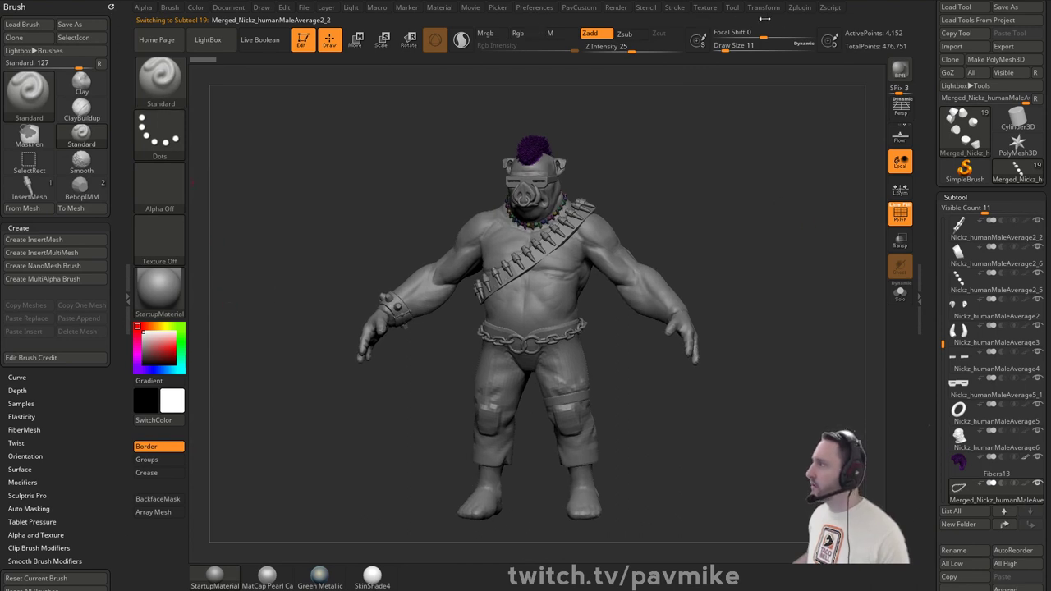
# - Dock the Zplugin palette beside the canvas and expand the ZRepeat It plugin's controls
pyautogui.click(800, 10)
pyautogui.click(796, 15)
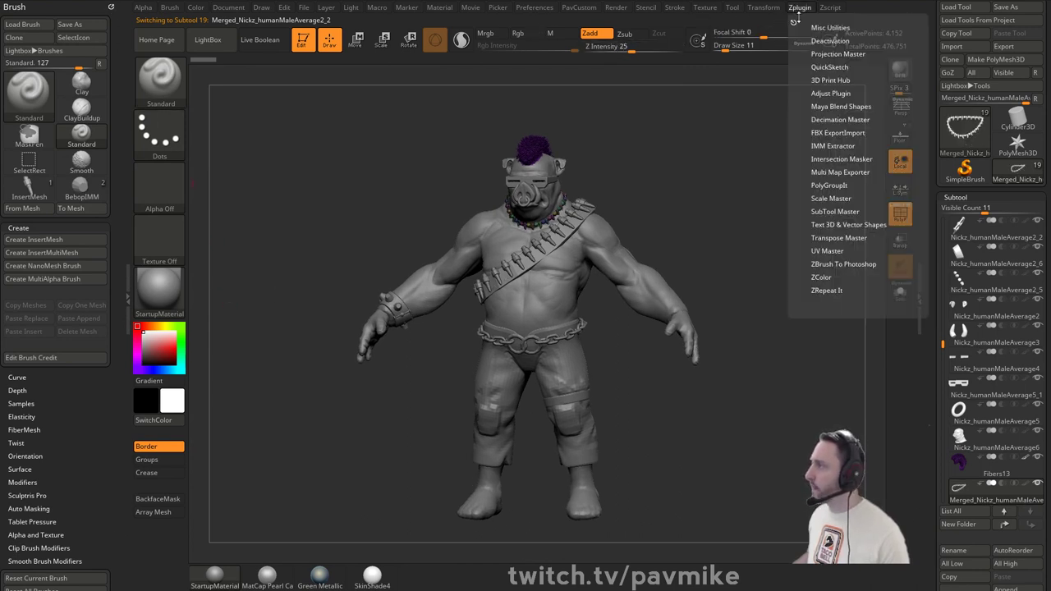
pyautogui.moveTo(793, 21)
pyautogui.mouseDown()
pyautogui.moveTo(216, 104)
pyautogui.moveTo(90, 101)
pyautogui.mouseUp()
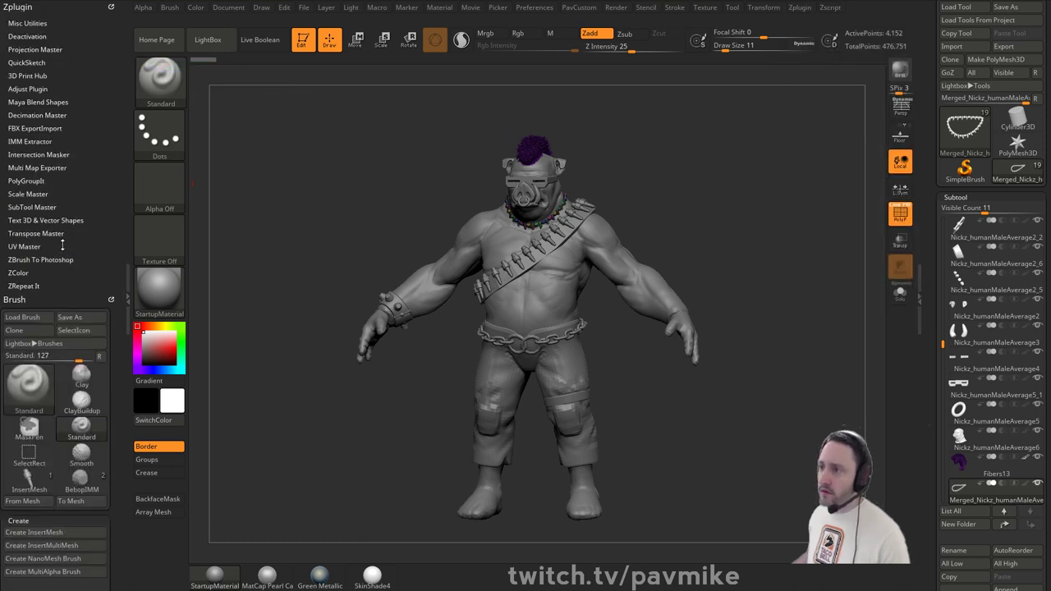
pyautogui.press('shift')
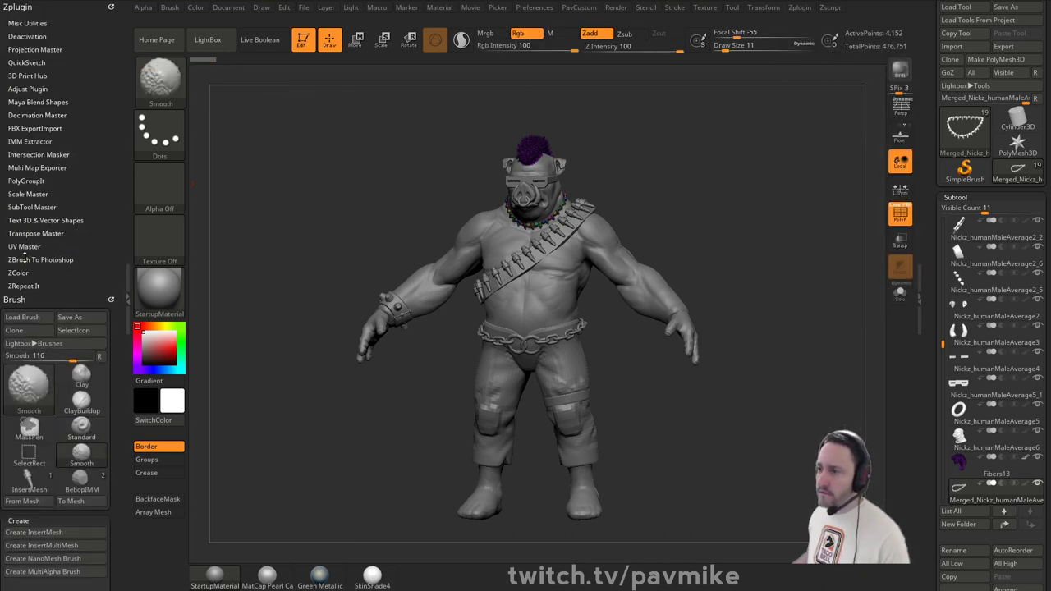
pyautogui.click(23, 285)
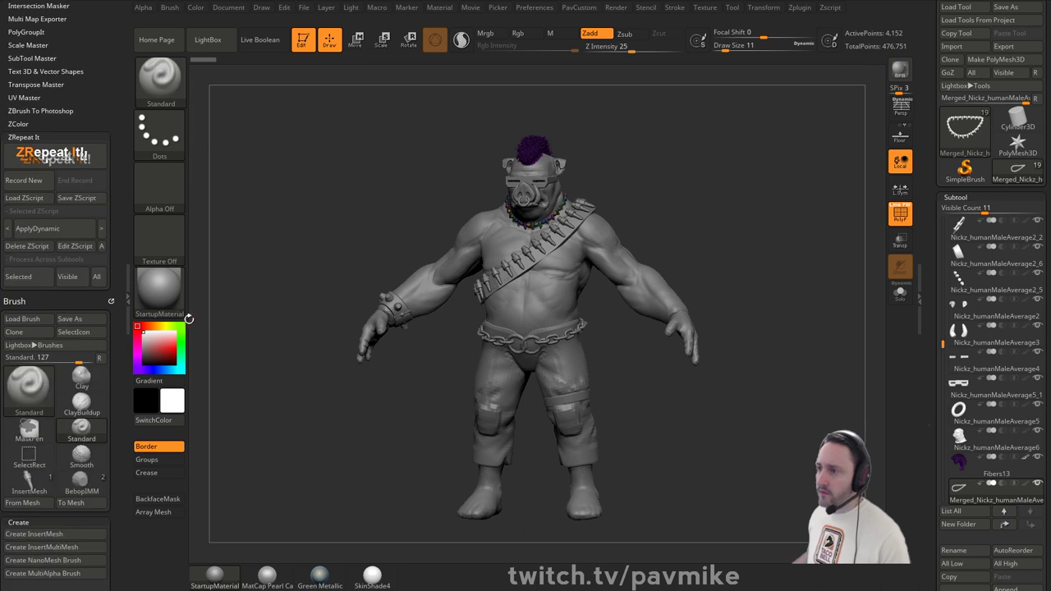
# - Choose the Clear Mask script in ZRepeat It and process it across all subtools
pyautogui.moveTo(296, 246); pyautogui.dragTo(303, 239)
pyautogui.click(78, 229)
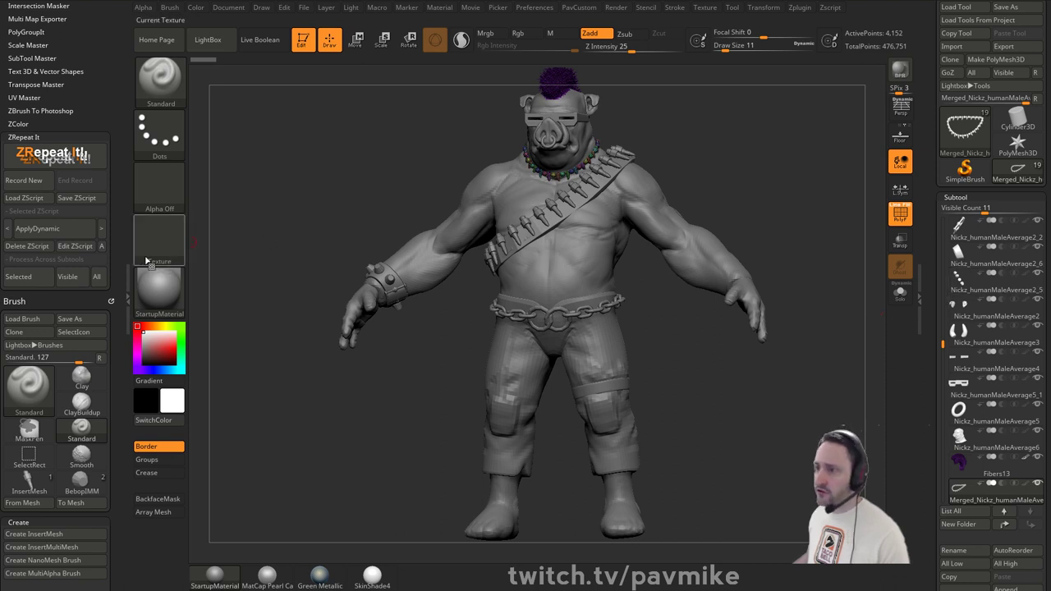
pyautogui.click(31, 231)
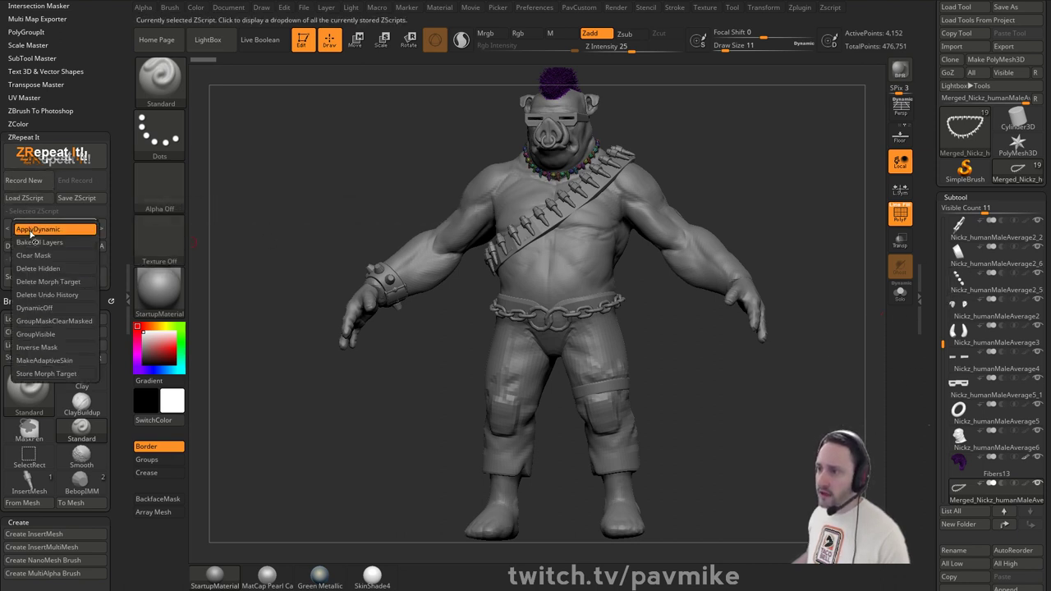
pyautogui.click(33, 254)
pyautogui.click(96, 277)
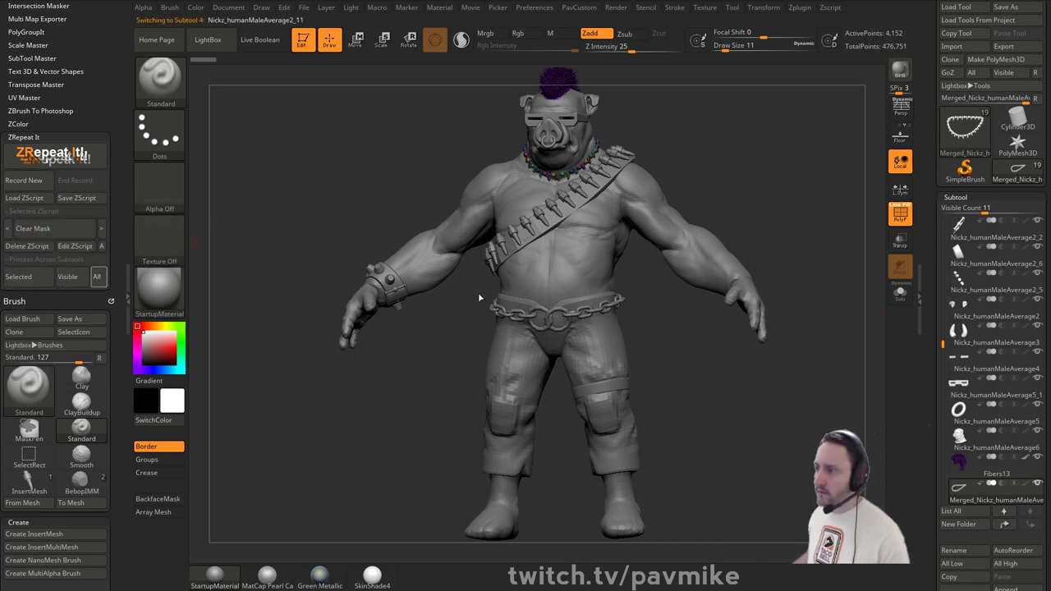
# - Choose the GroupVisible script in ZRepeat It and process it across all subtools
pyautogui.click(56, 230)
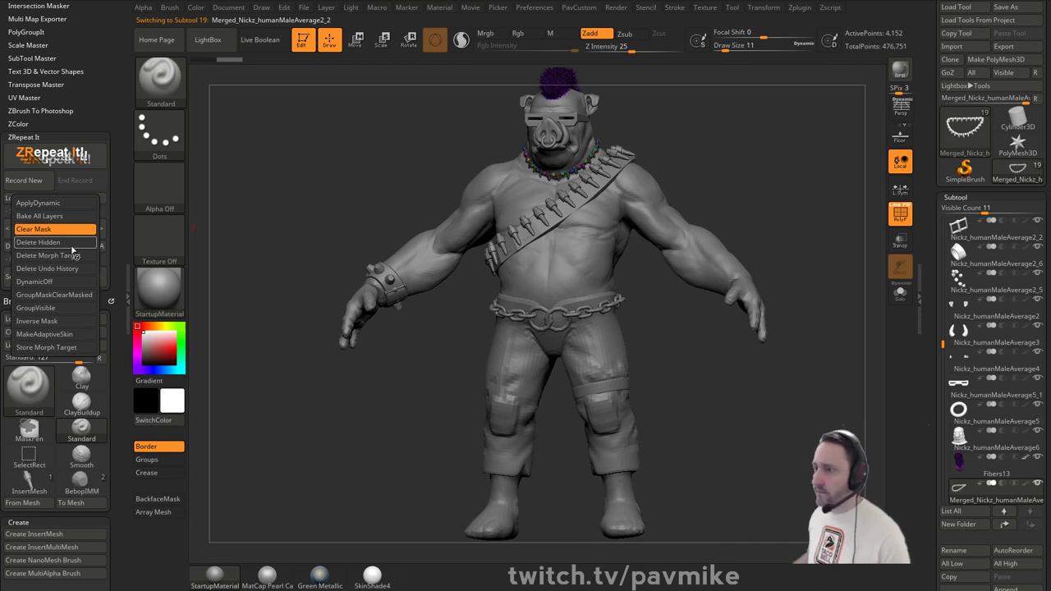
pyautogui.click(54, 295)
pyautogui.click(80, 229)
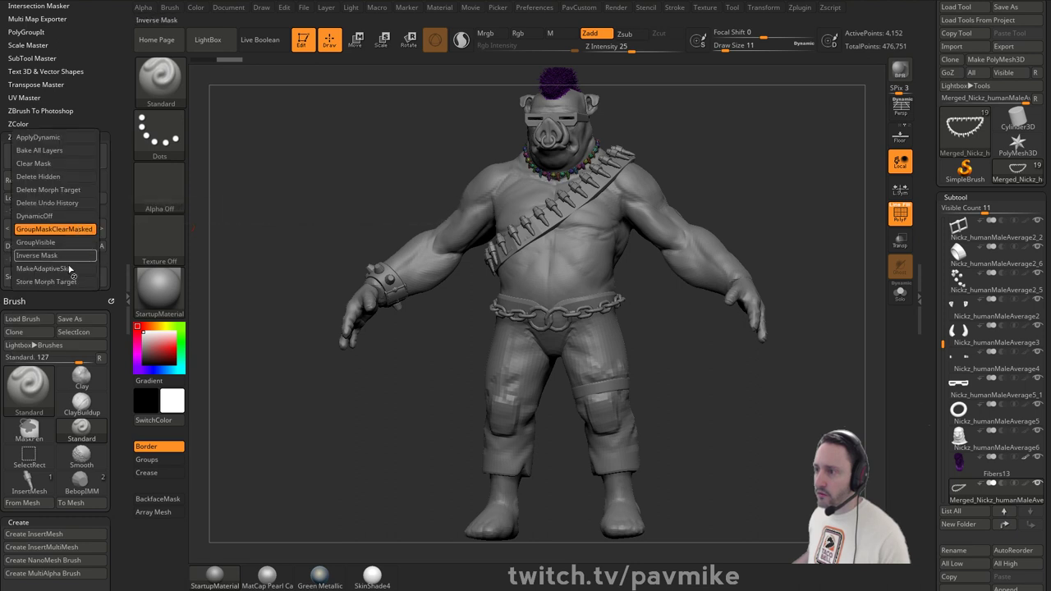
pyautogui.click(50, 238)
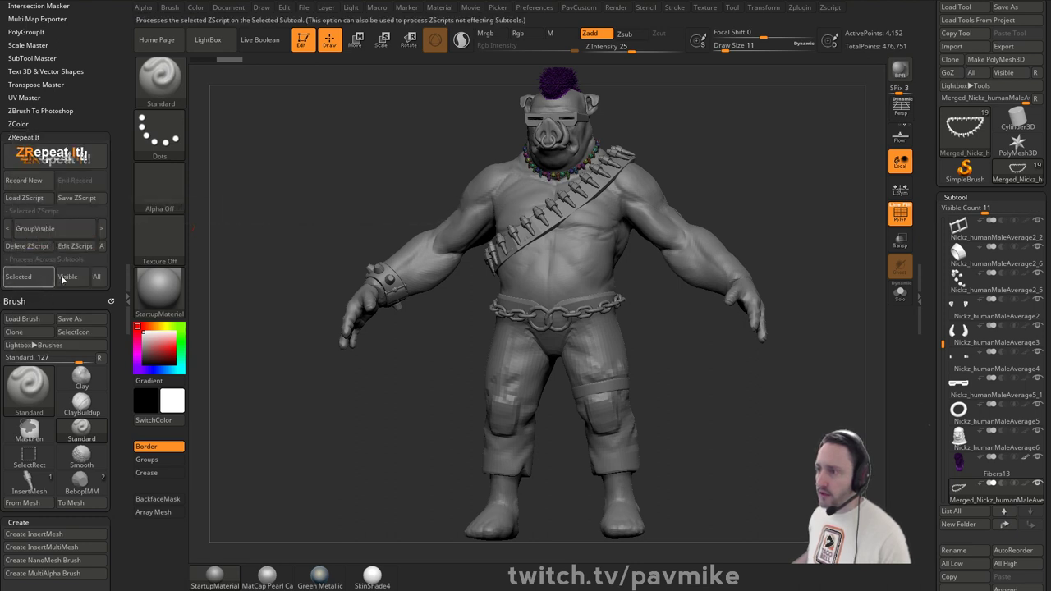
pyautogui.click(97, 276)
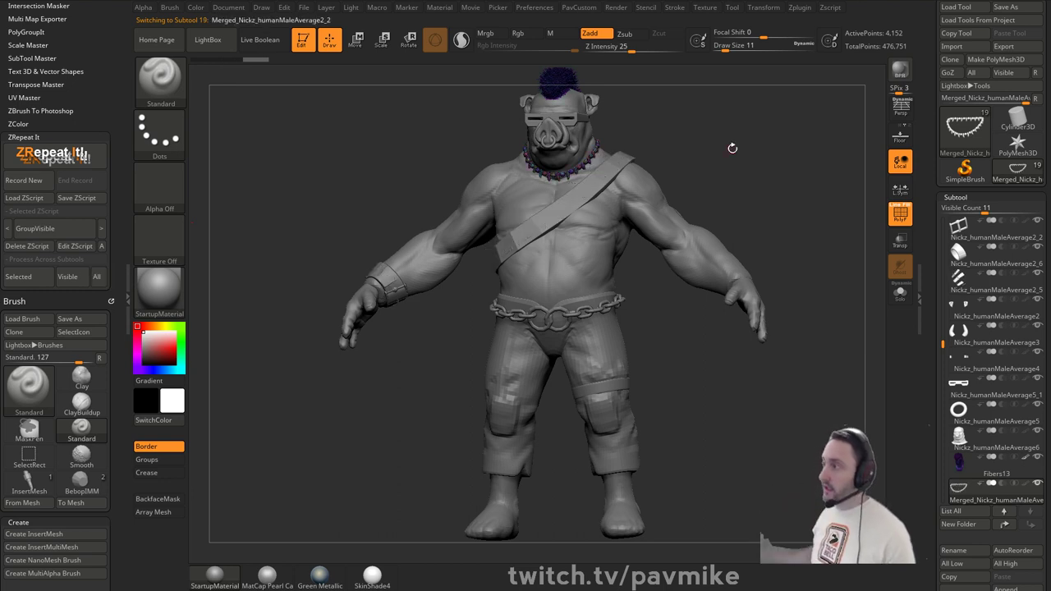
# - Merge all visible subtools of the pig character into one new tool and make that merged tool active
pyautogui.moveTo(769, 188)
pyautogui.mouseDown()
pyautogui.moveTo(783, 197)
pyautogui.moveTo(748, 198)
pyautogui.mouseUp()
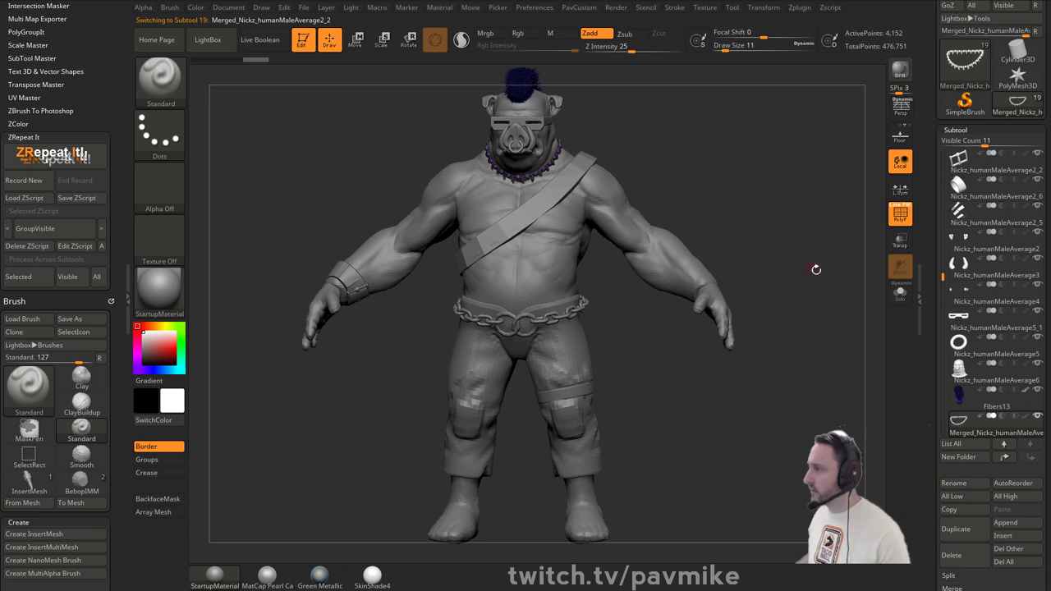
pyautogui.moveTo(930, 499); pyautogui.dragTo(931, 296)
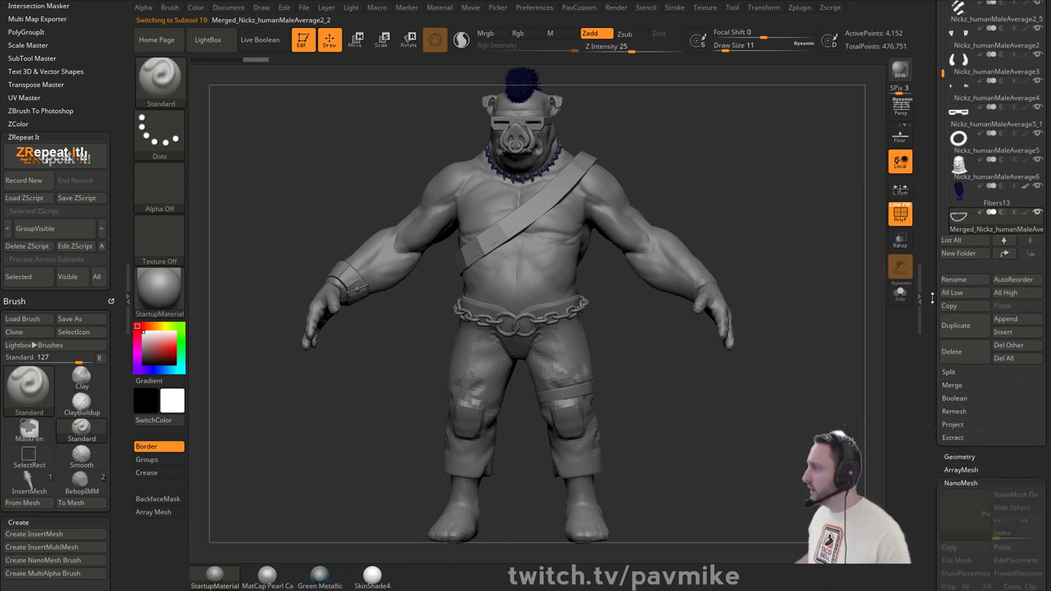
pyautogui.keyDown('shift'); pyautogui.click(955, 385); pyautogui.keyUp('shift')
pyautogui.click(969, 412)
pyautogui.click(1004, 385)
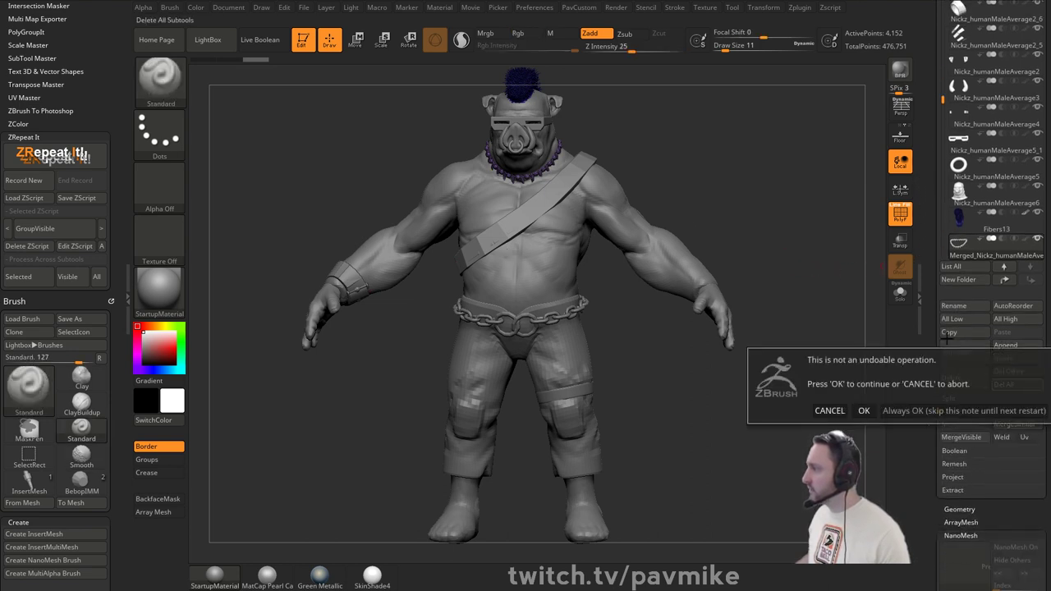
pyautogui.click(921, 404)
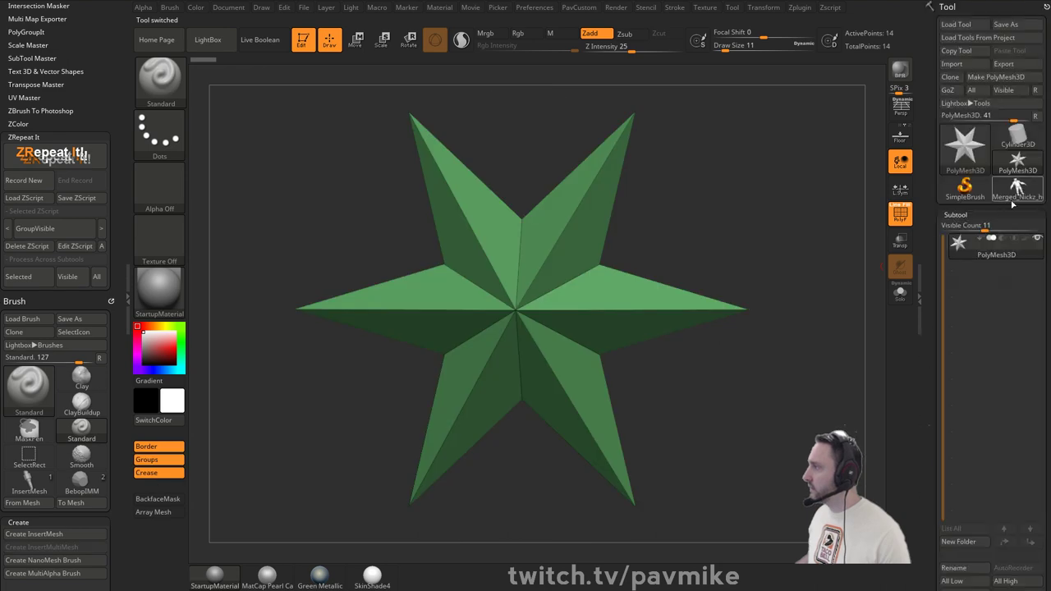
pyautogui.click(1017, 189)
# - Save the merged tool as BebopBlockout002 in the Bebop folder under streaming and TurtlePower
pyautogui.click(1004, 25)
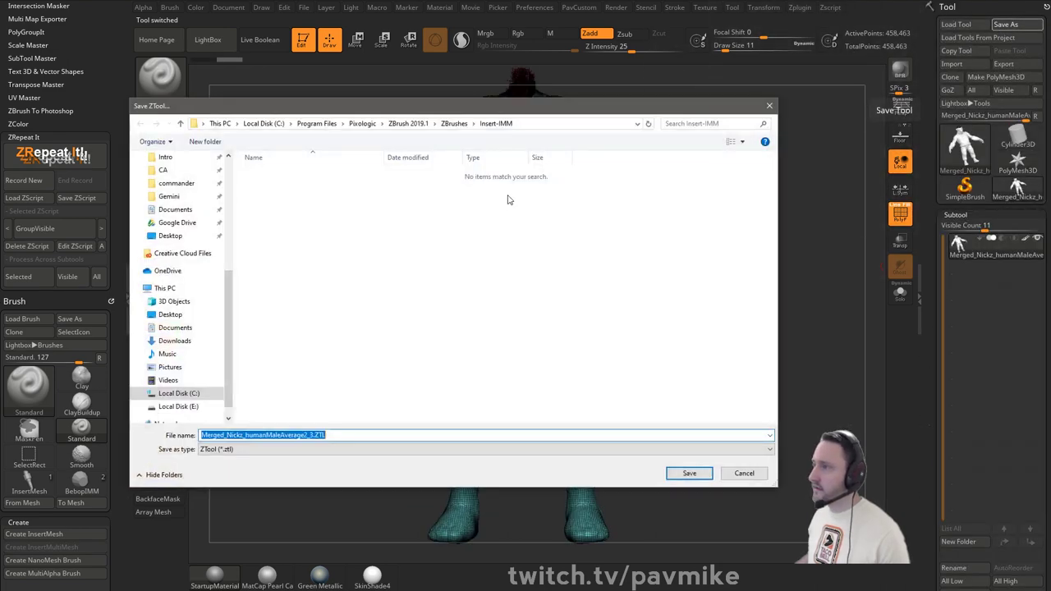
pyautogui.scroll(5, 174, 237)
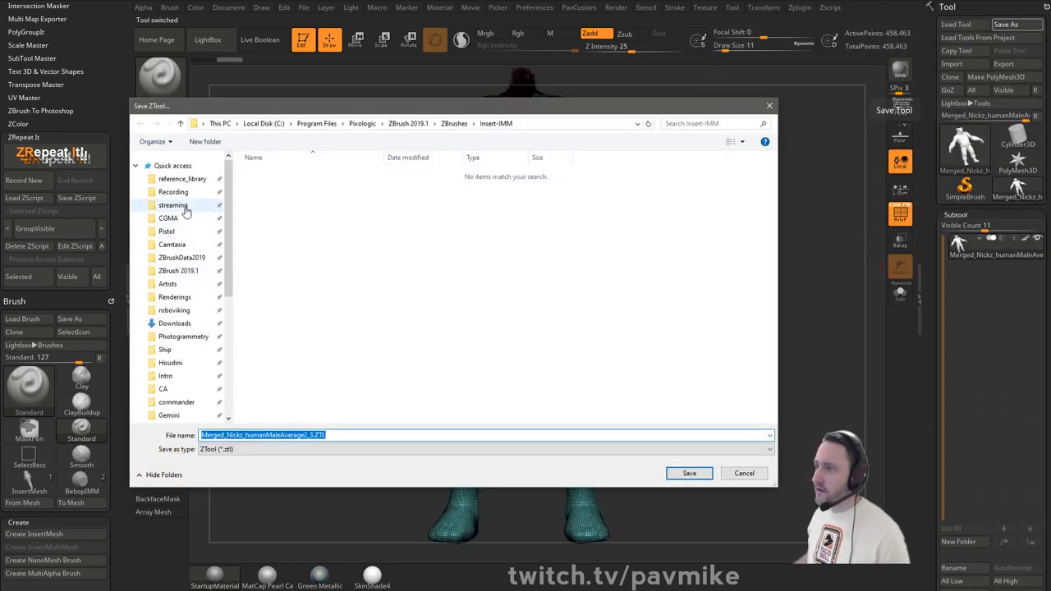
pyautogui.click(172, 205)
pyautogui.scroll(-3, 300, 296)
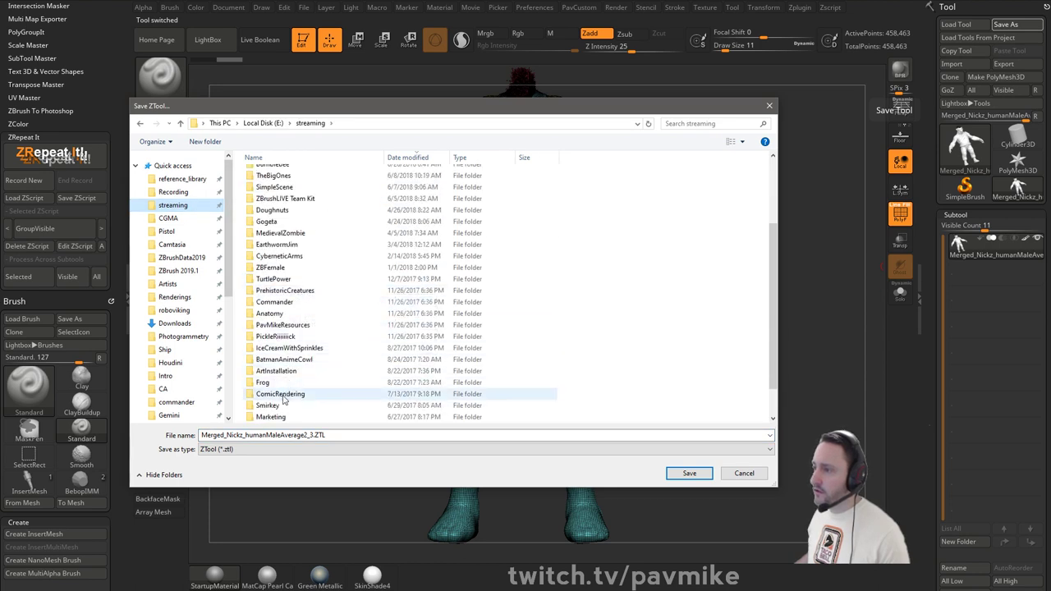
pyautogui.doubleClick(296, 279)
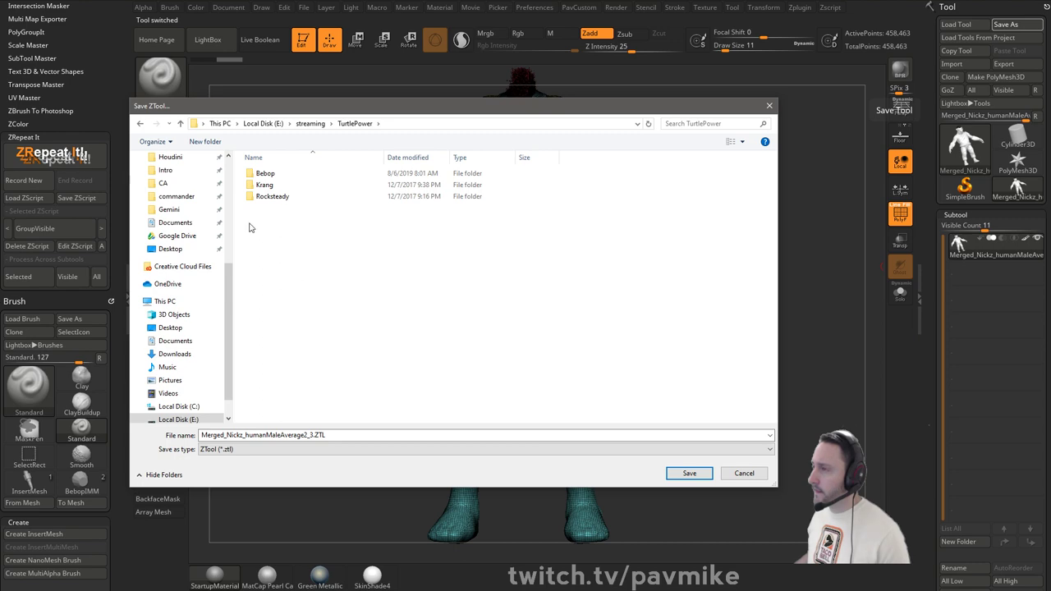
pyautogui.doubleClick(287, 174)
pyautogui.click(290, 185)
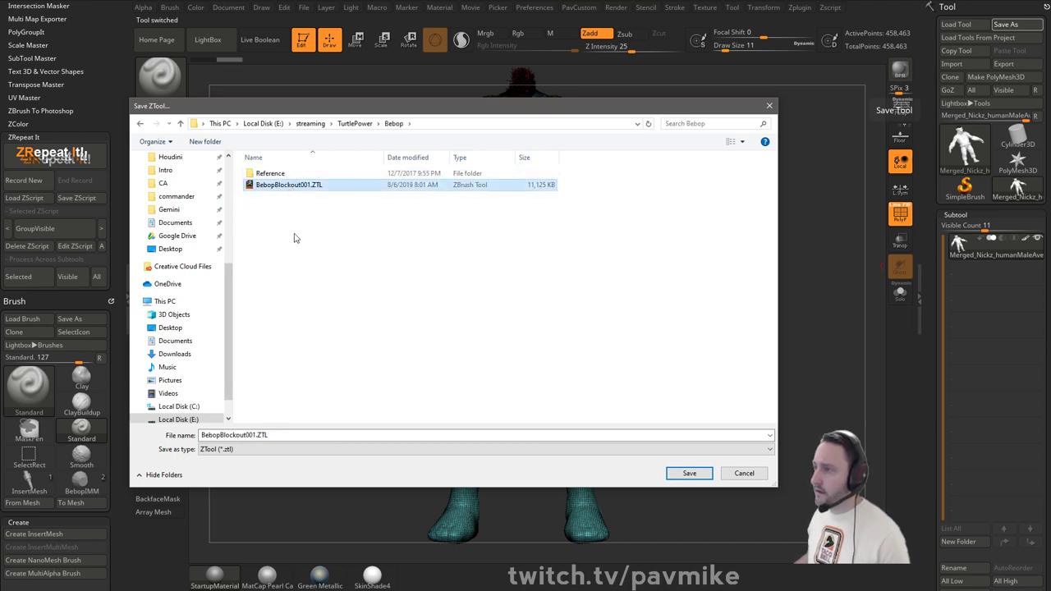
pyautogui.click(254, 435)
pyautogui.click(253, 435)
pyautogui.write('2')
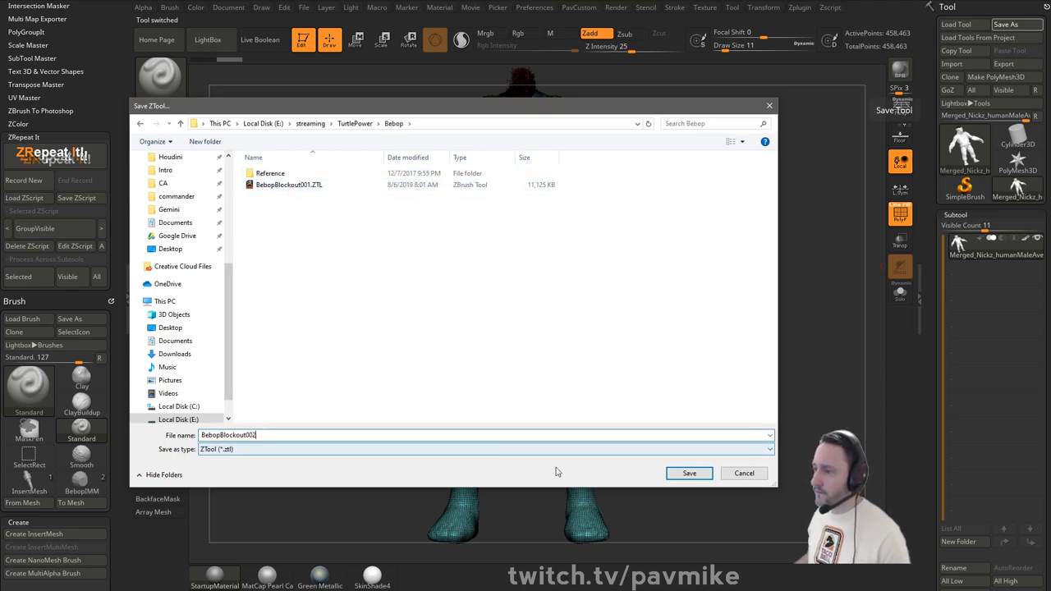
pyautogui.click(681, 472)
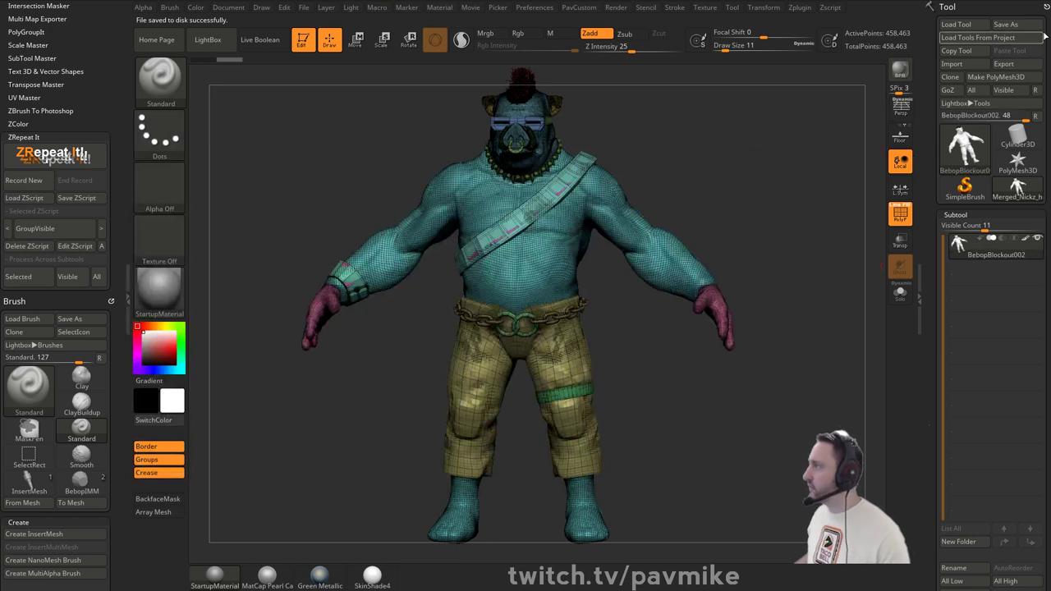
# - Close ZBrush without saving the project and open the ZBrush Plugins page of Pixologic's Download Center in the browser
pyautogui.click(1041, 2)
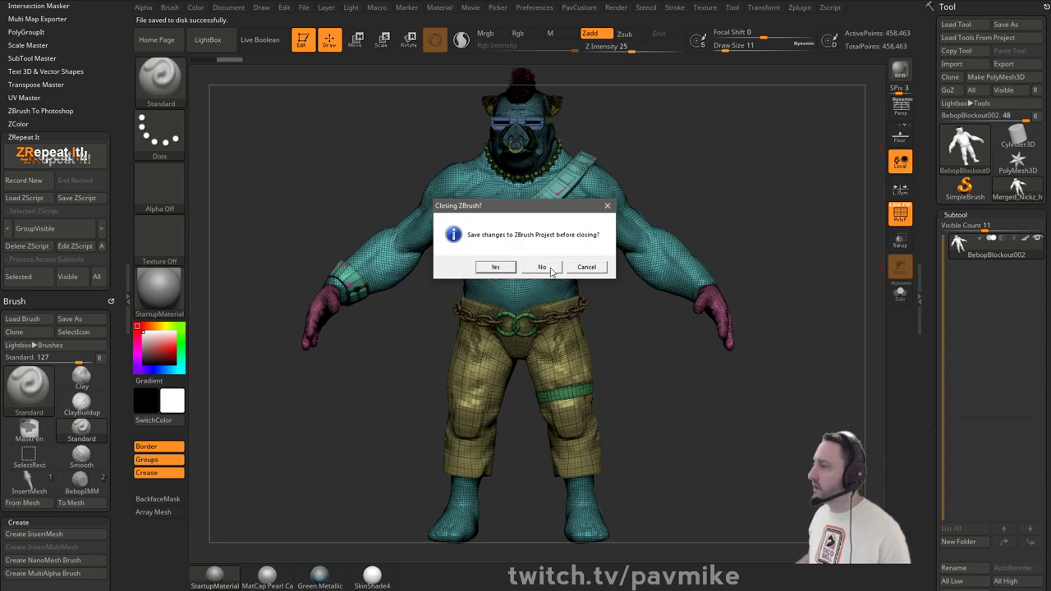
pyautogui.click(549, 269)
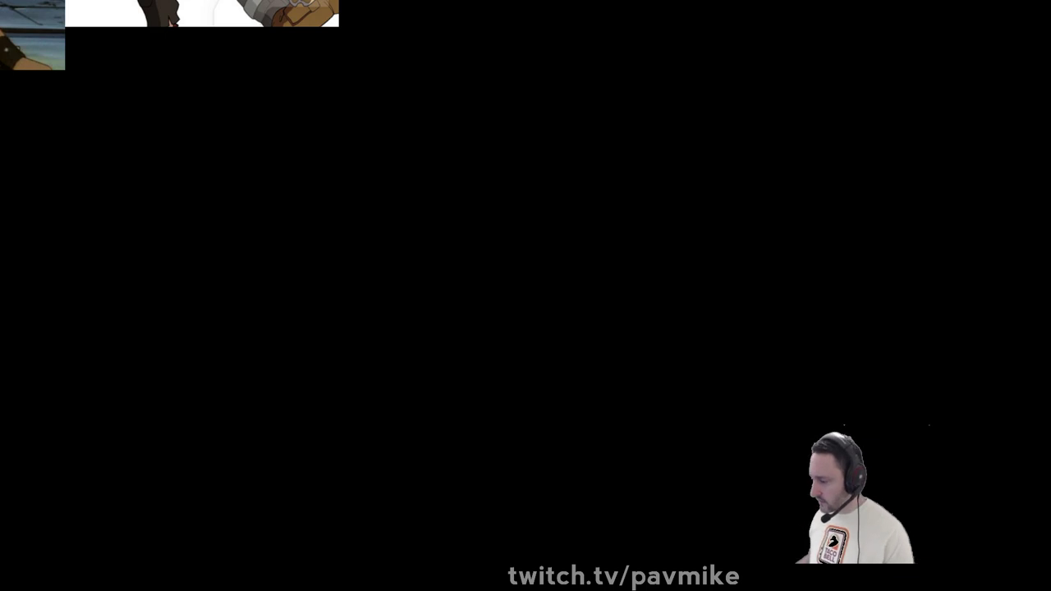
pyautogui.moveTo(435, 590); pyautogui.dragTo(605, 22)
pyautogui.click(482, 359)
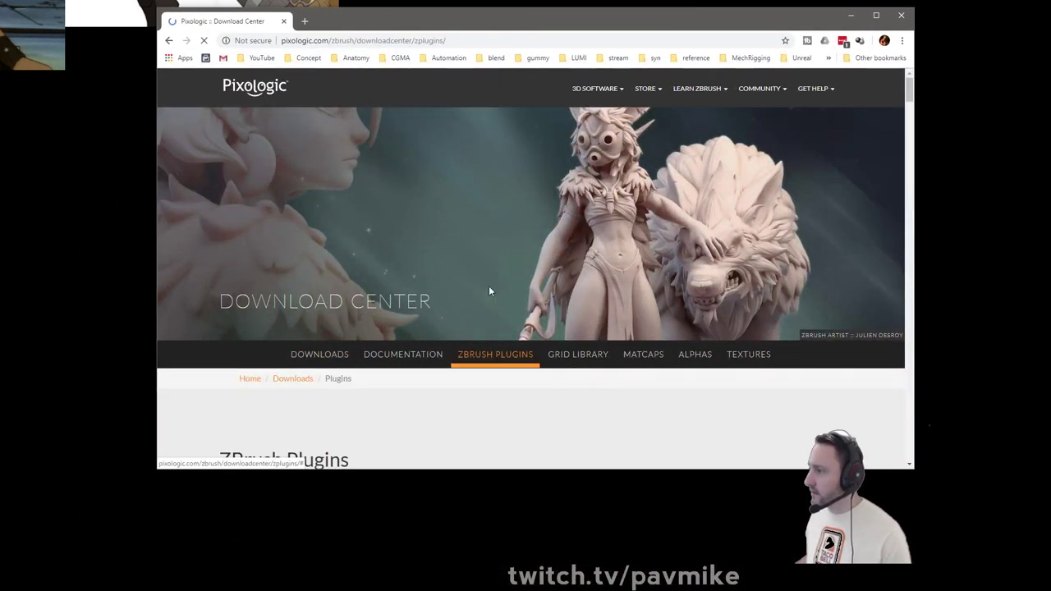
# - Download the Layer Brush Depth and NanoTile Textures plugins from the additional plugins list
pyautogui.scroll(-15, 489, 285)
pyautogui.scroll(-12, 487, 304)
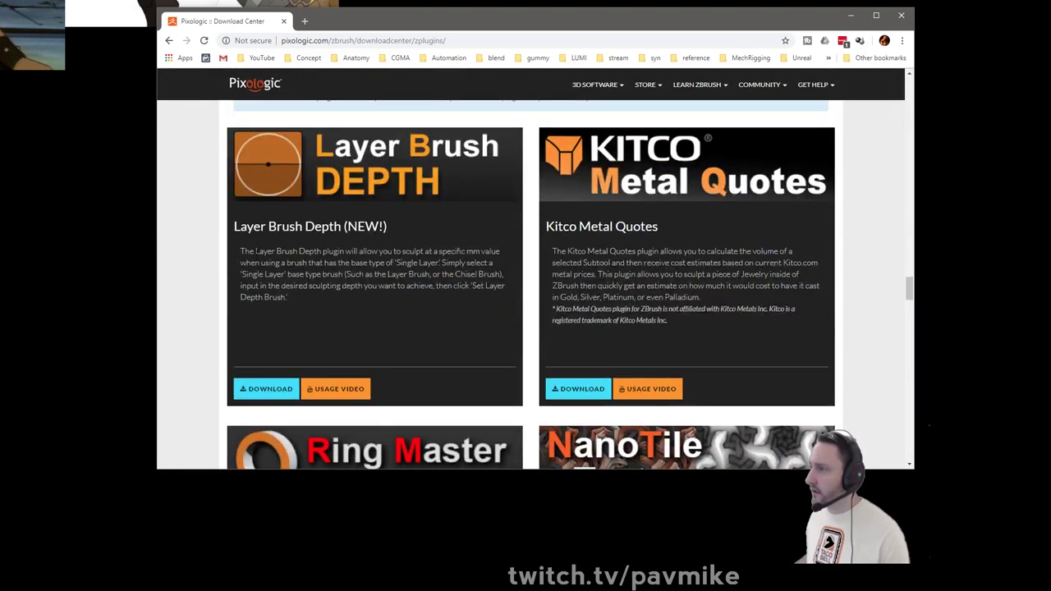
pyautogui.scroll(3, 233, 246)
pyautogui.scroll(-3, 234, 247)
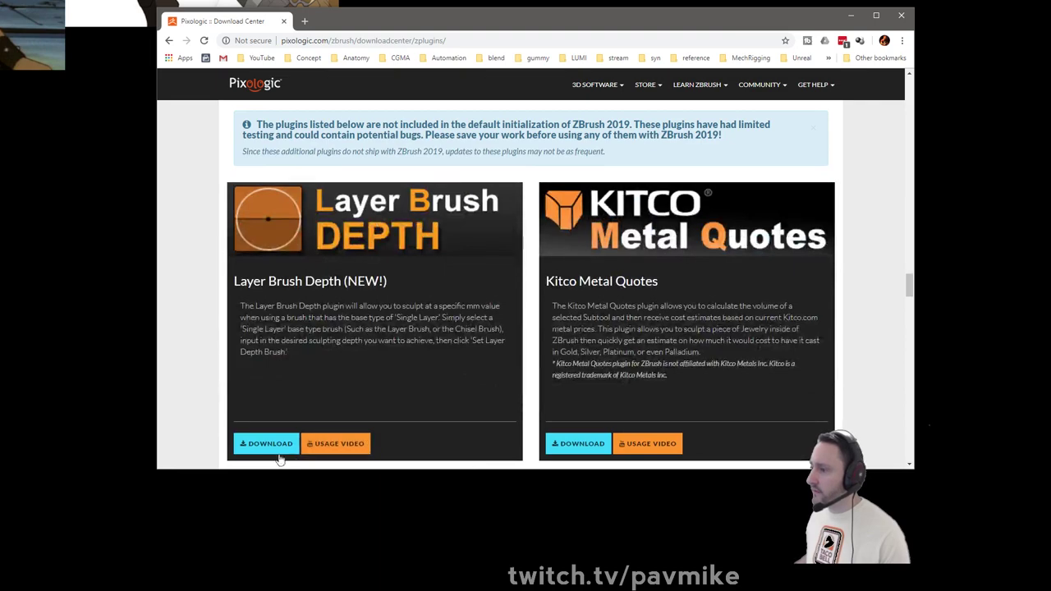
pyautogui.click(276, 448)
pyautogui.scroll(-4, 200, 282)
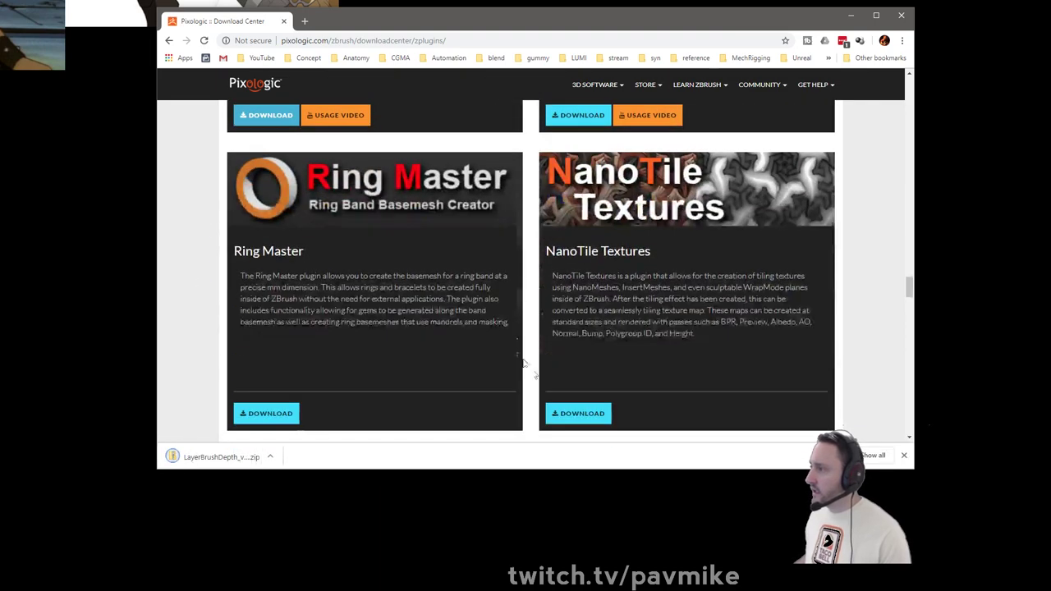
pyautogui.click(574, 413)
# - Download the PanelLoop Presets and Clean Tool Master plugins from the additional plugins list
pyautogui.scroll(-3, 199, 221)
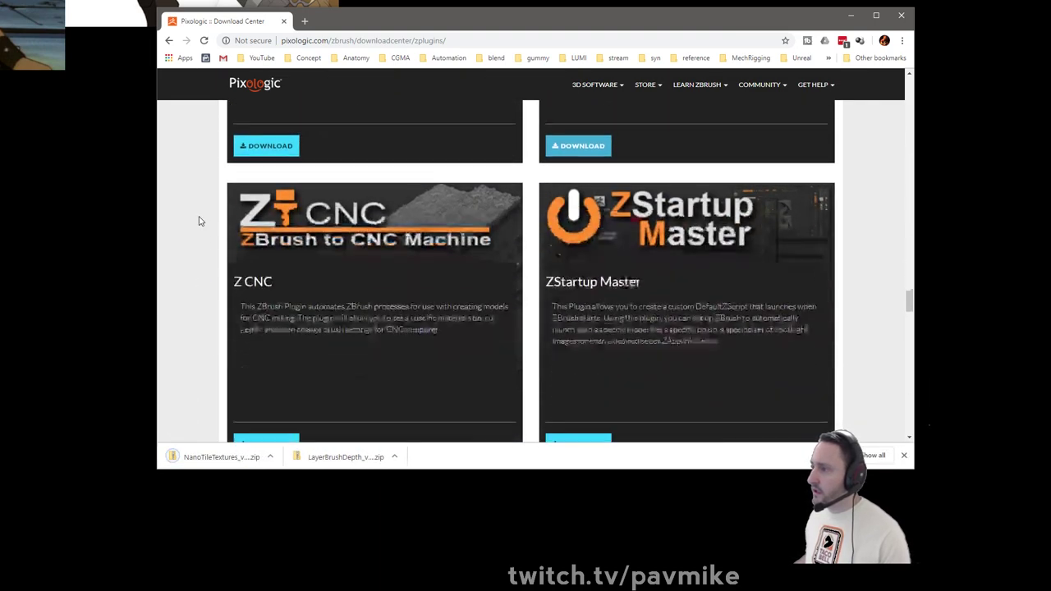
pyautogui.scroll(-1, 200, 221)
pyautogui.scroll(-3, 508, 330)
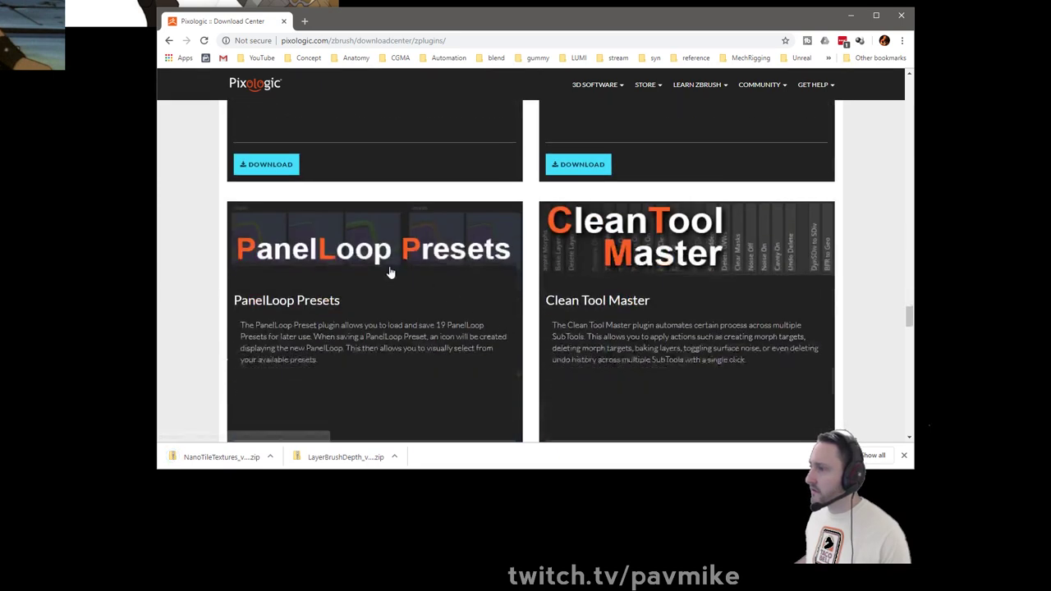
pyautogui.scroll(-1, 390, 272)
pyautogui.click(277, 354)
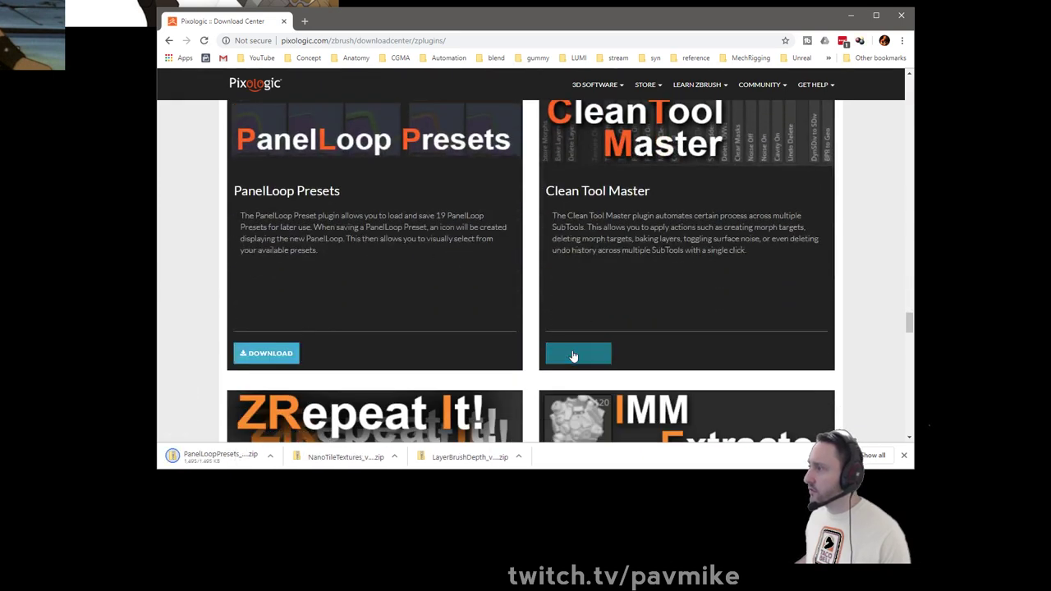
pyautogui.click(573, 355)
pyautogui.scroll(-3, 578, 361)
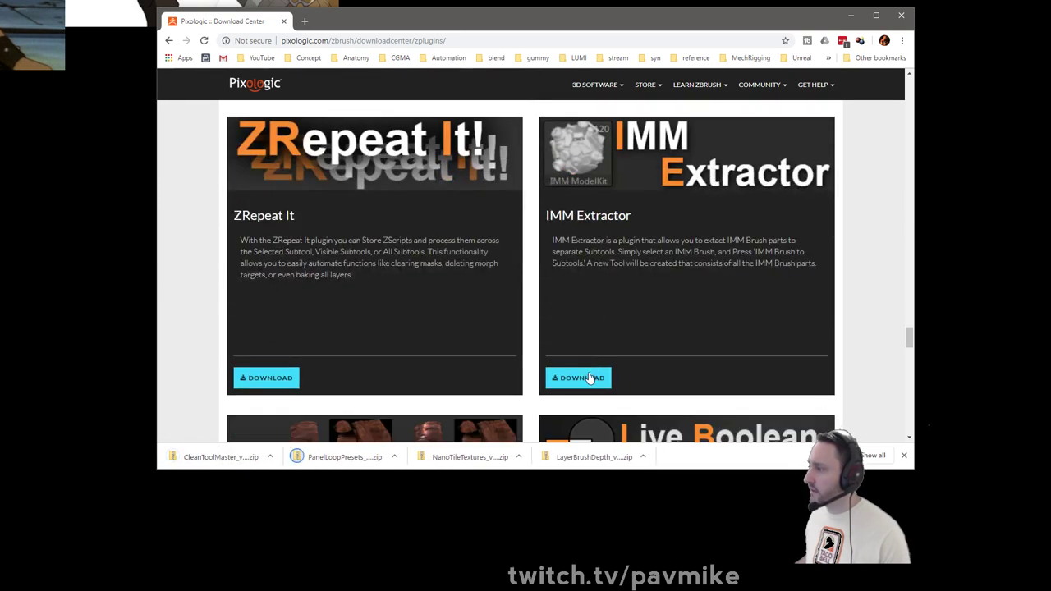
# - Download the IMM Extractor, Live Boolean Master and DynaMesh Master plugins, and clear the browser window off the desktop
pyautogui.click(589, 377)
pyautogui.scroll(-4, 593, 323)
pyautogui.click(591, 350)
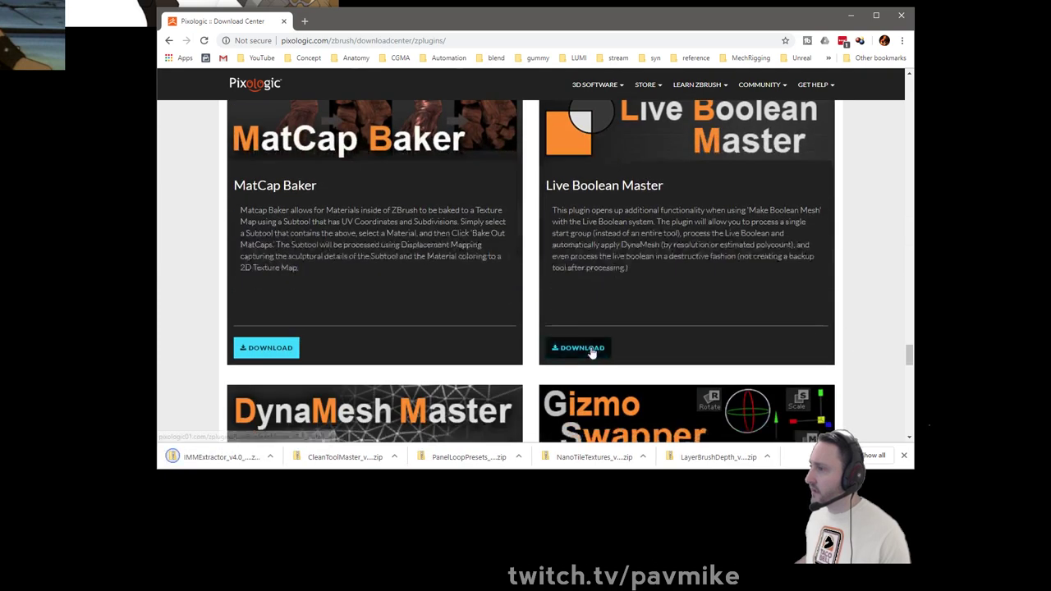
pyautogui.scroll(-3, 603, 312)
pyautogui.click(274, 370)
pyautogui.scroll(-2, 623, 261)
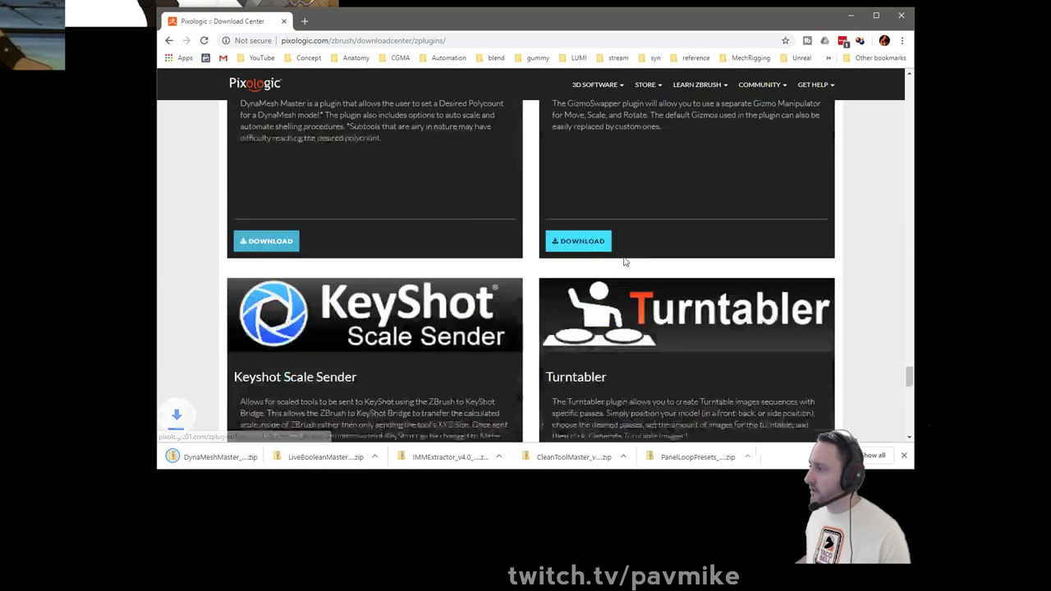
pyautogui.scroll(-5, 624, 261)
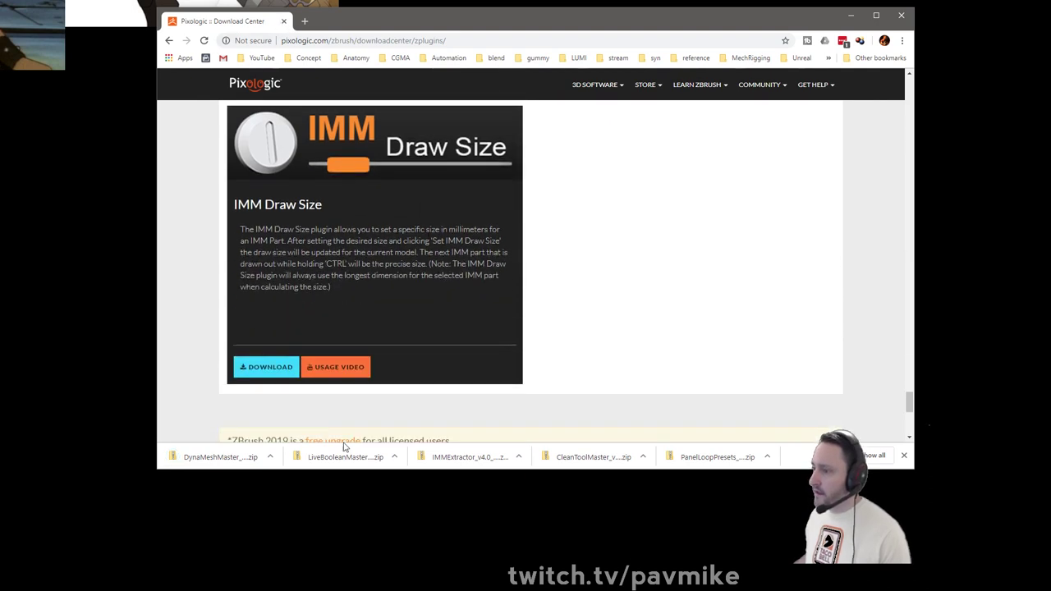
pyautogui.moveTo(478, 31); pyautogui.dragTo(443, 590)
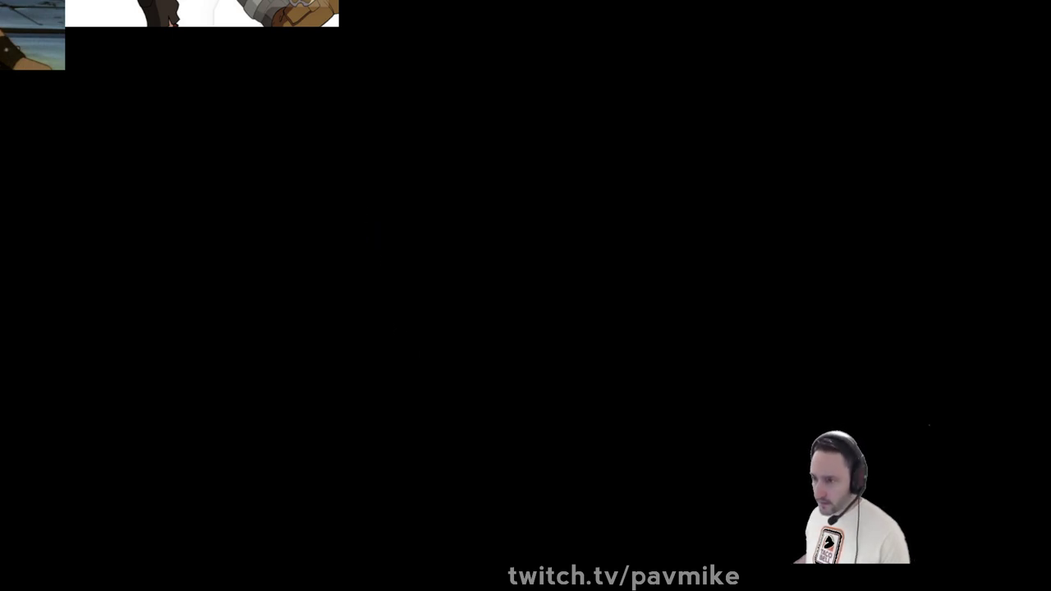
# - Create a desktop folder named plugins and open it
pyautogui.rightClick(277, 206)
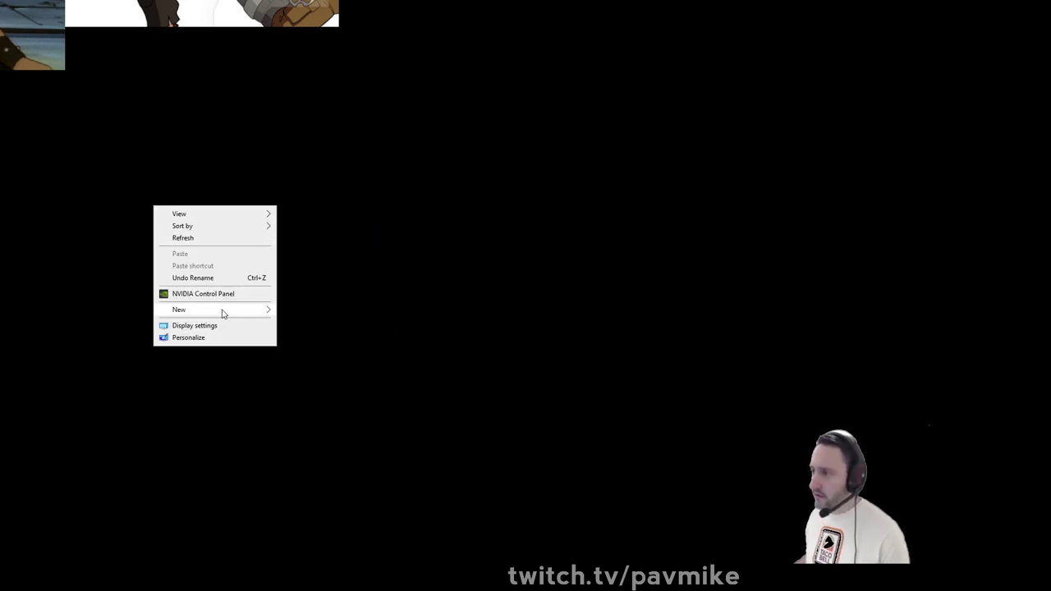
pyautogui.moveTo(222, 311)
pyautogui.click(302, 311)
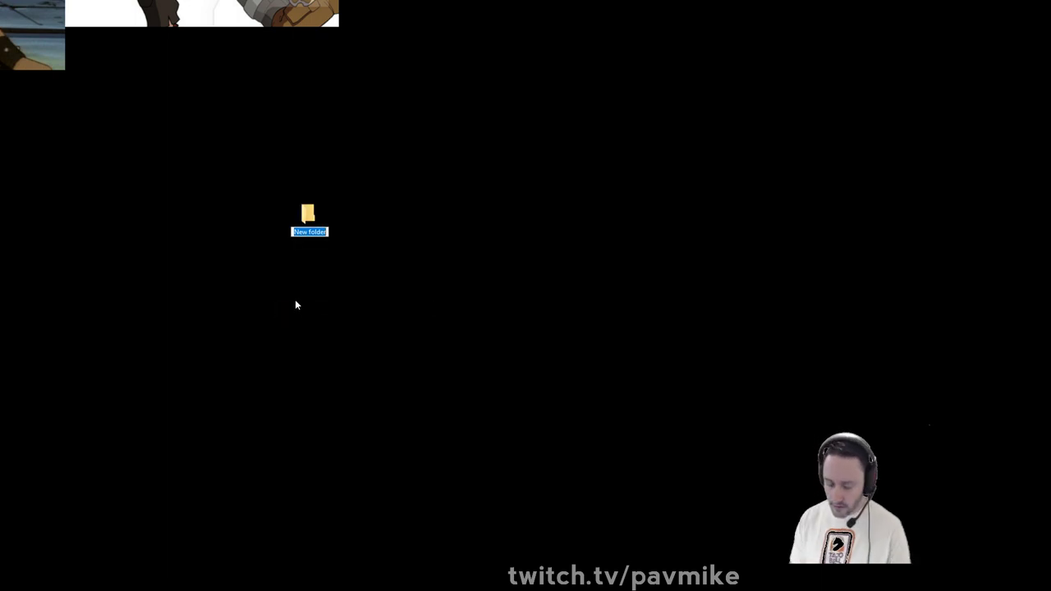
pyautogui.write('plugins')
pyautogui.press('Return')
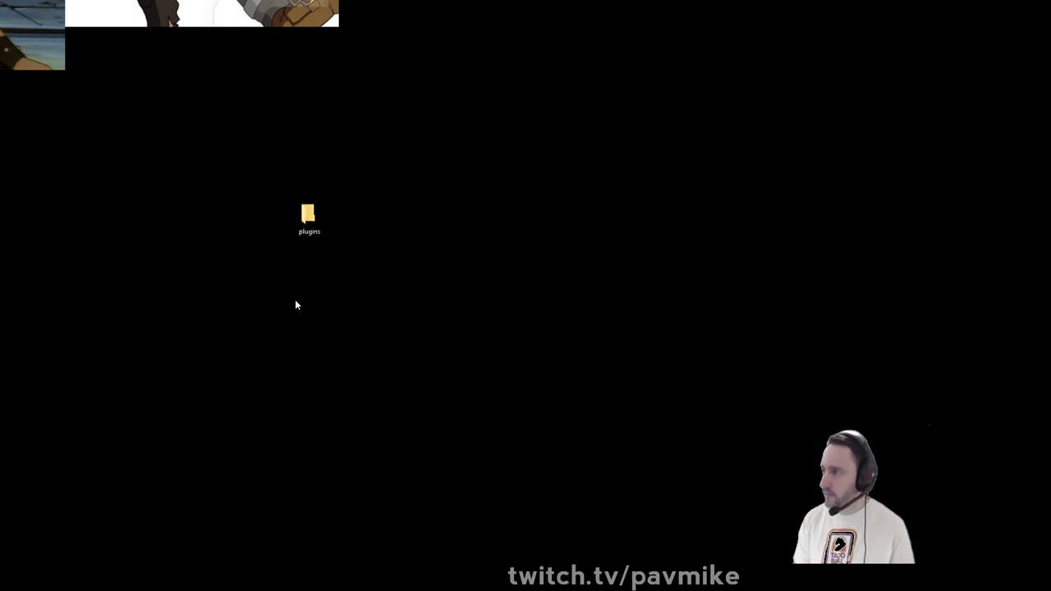
pyautogui.press('Return')
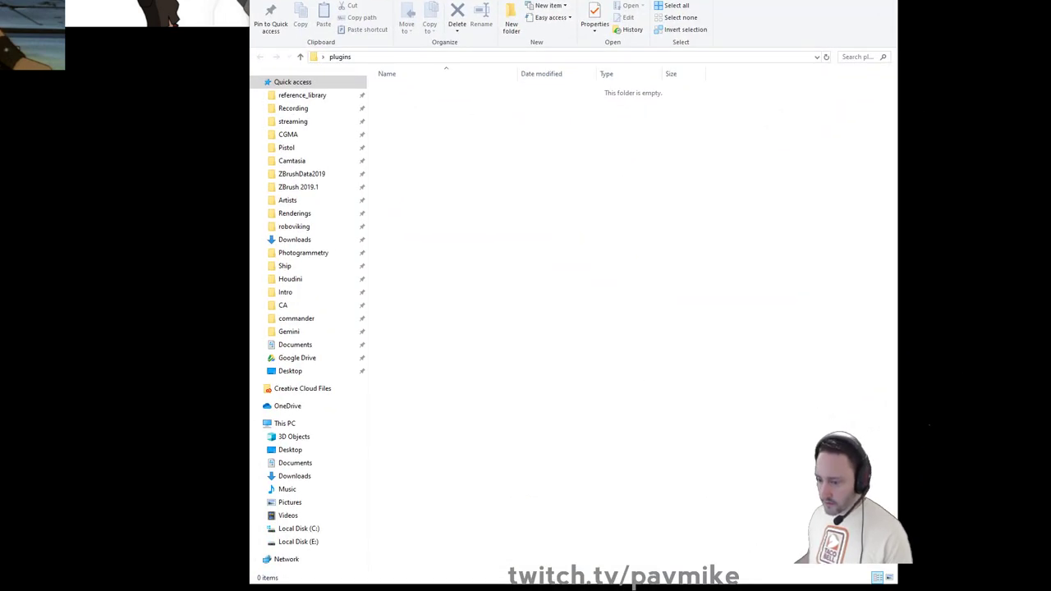
# - Extract the downloaded plugin archives into the plugins folder, each into its own subfolder
pyautogui.moveTo(504, 584); pyautogui.dragTo(476, 292, button='right')
pyautogui.moveTo(492, 299)
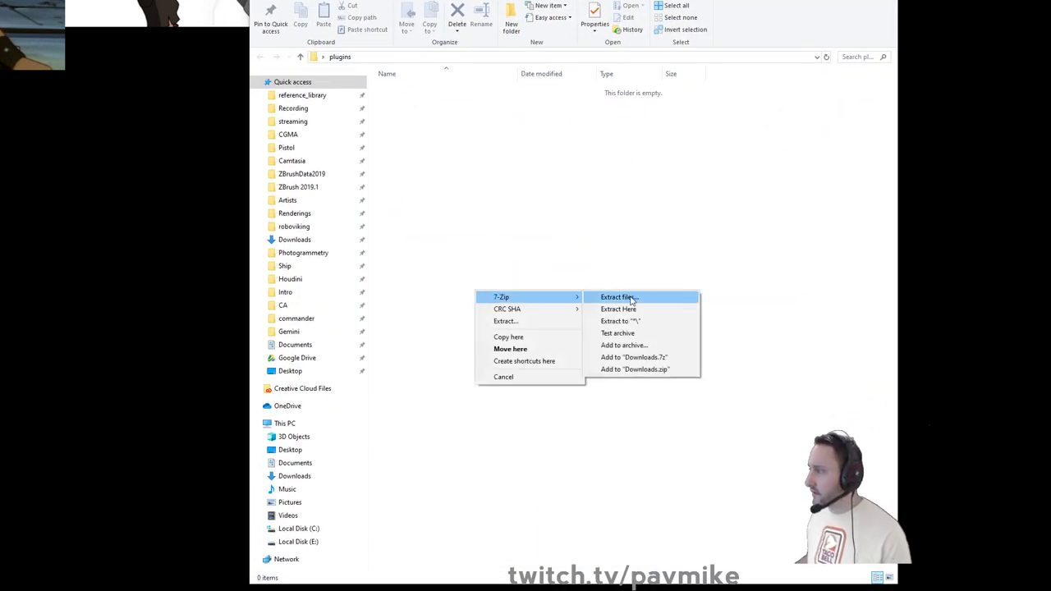
pyautogui.click(624, 321)
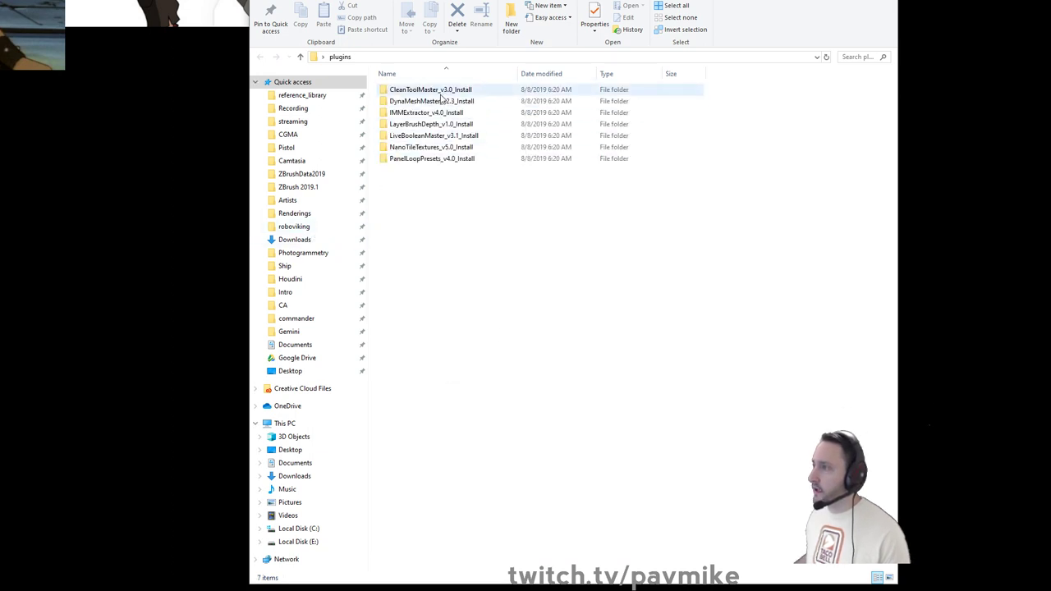
# - Open CleanToolMaster_Install inside the CleanToolMaster_v3.0_Install folder and move its window off this screen
pyautogui.click(441, 91)
pyautogui.doubleClick(443, 92)
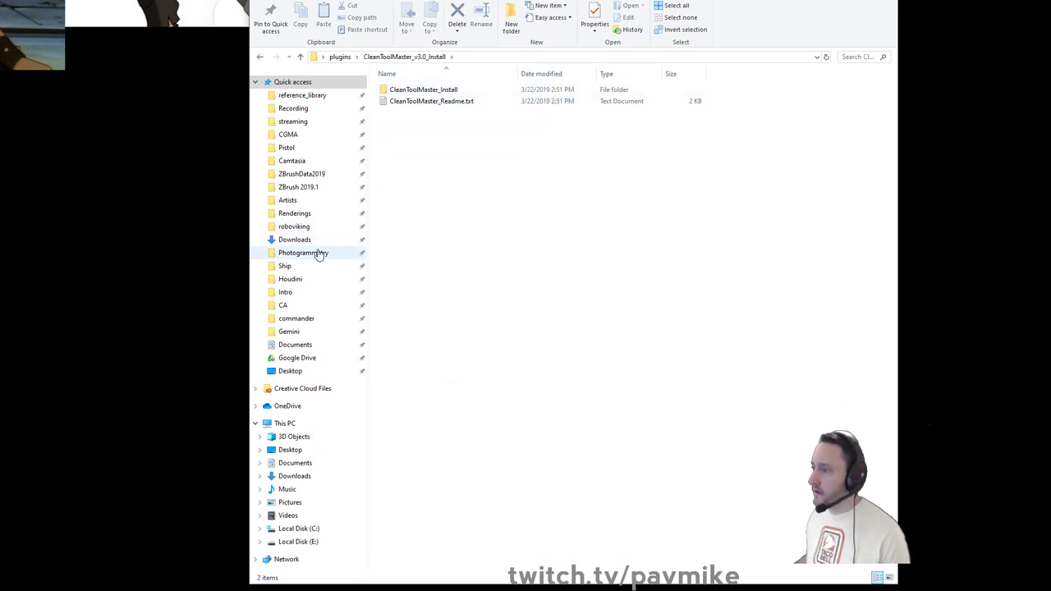
pyautogui.doubleClick(443, 89)
pyautogui.moveTo(524, 0); pyautogui.dragTo(526, 590)
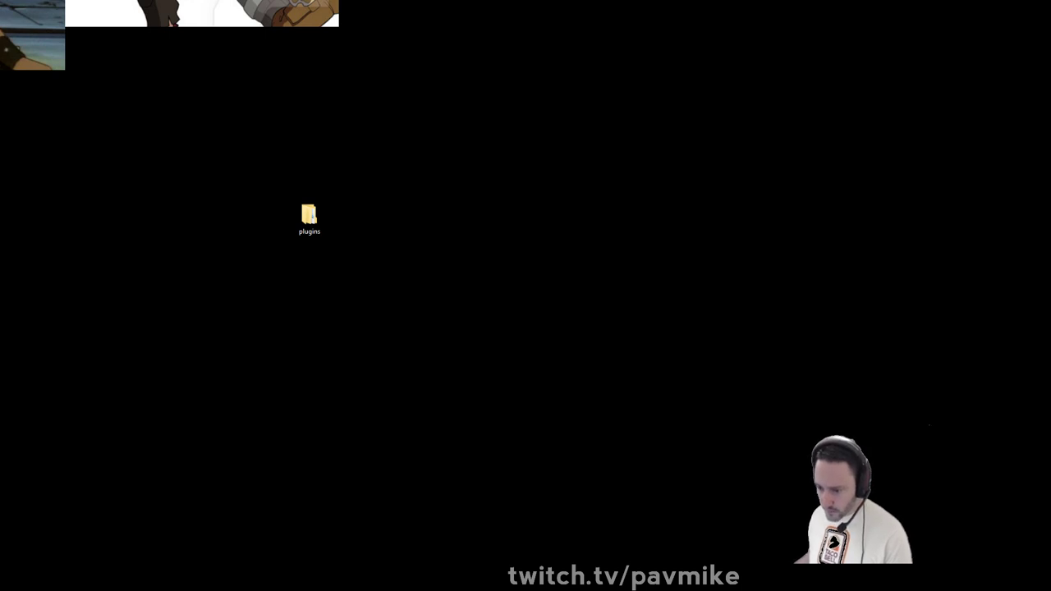
# - Bring the ZBrush 2019.1 program folder window onto this screen and open its ZStartup\ZPlugs64 folder
pyautogui.moveTo(493, 590); pyautogui.dragTo(353, 0)
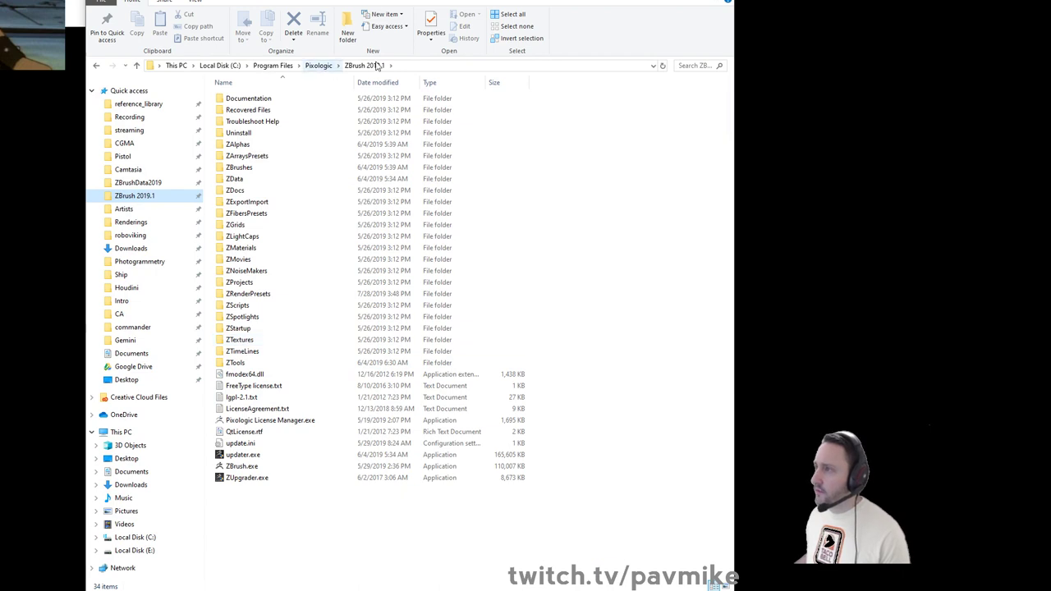
pyautogui.doubleClick(242, 329)
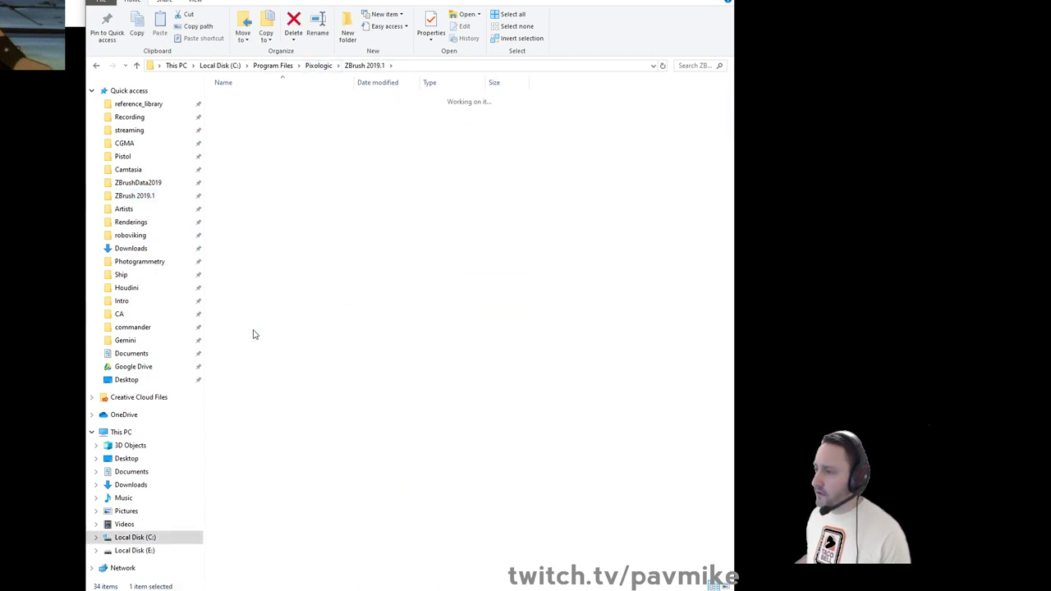
pyautogui.doubleClick(248, 272)
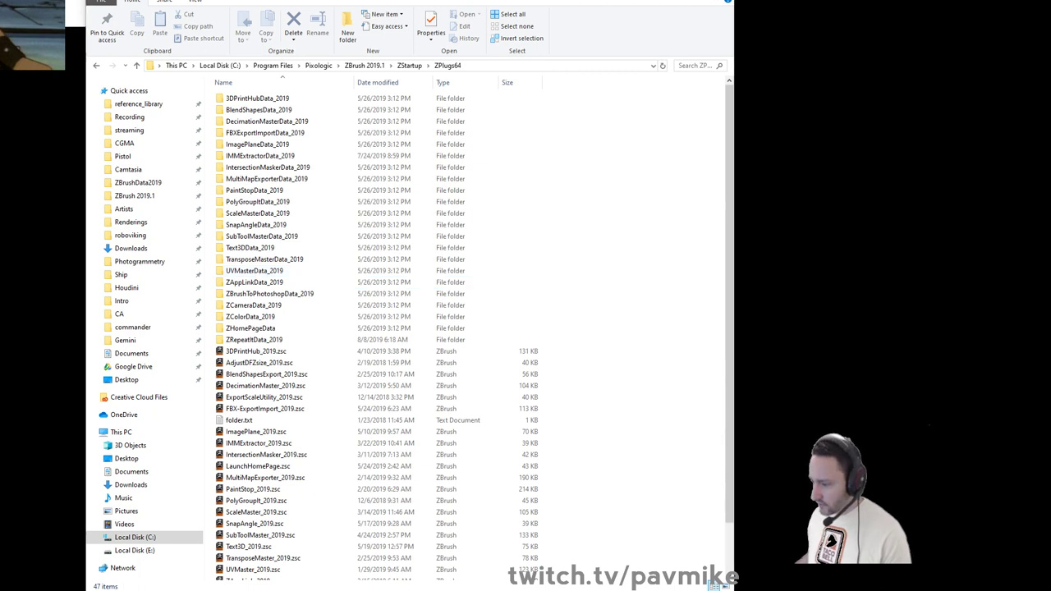
# - Move the CleanToolMaster and DynaMeshMaster data folders and .zsc files into ZPlugs64
pyautogui.moveTo(738, 477); pyautogui.dragTo(636, 455, button='right')
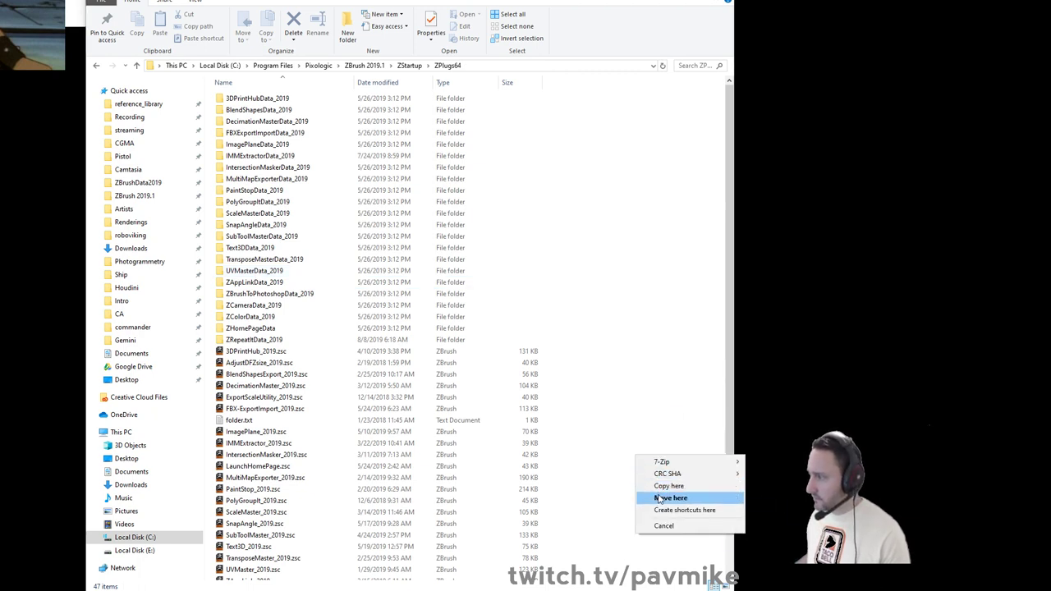
pyautogui.click(659, 497)
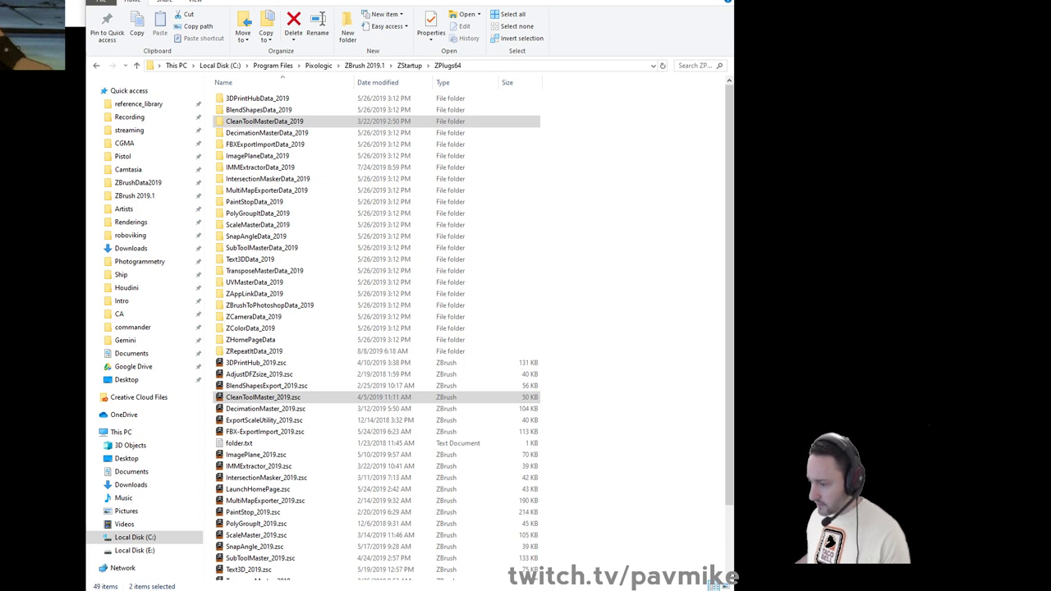
pyautogui.moveTo(739, 476); pyautogui.dragTo(622, 468, button='right')
pyautogui.click(657, 510)
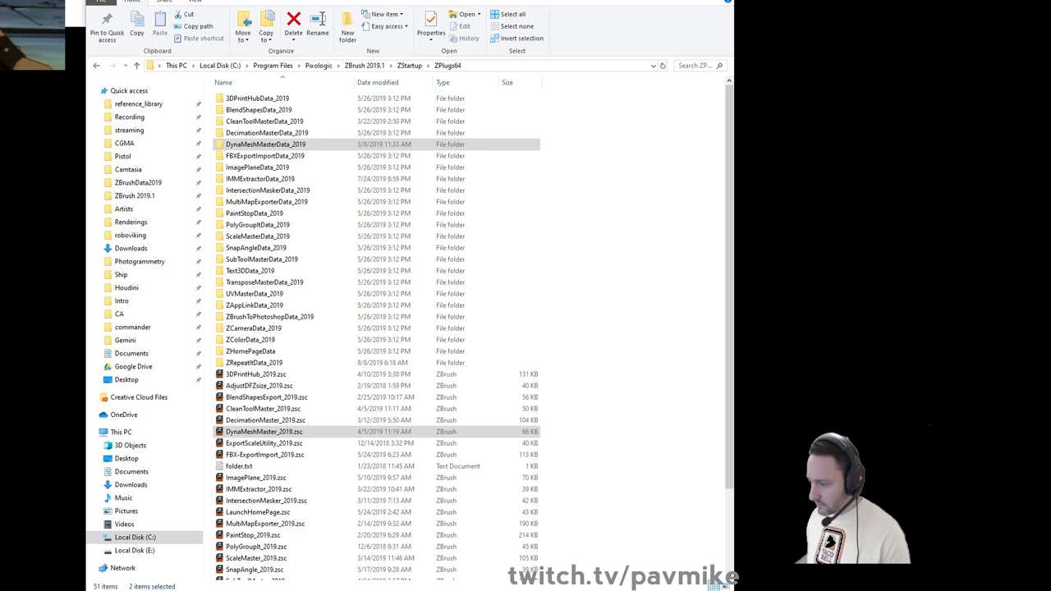
# - Move the IMMExtractor data folder and .zsc file into ZPlugs64, replacing the existing files
pyautogui.moveTo(738, 460); pyautogui.dragTo(668, 429, button='right')
pyautogui.click(691, 467)
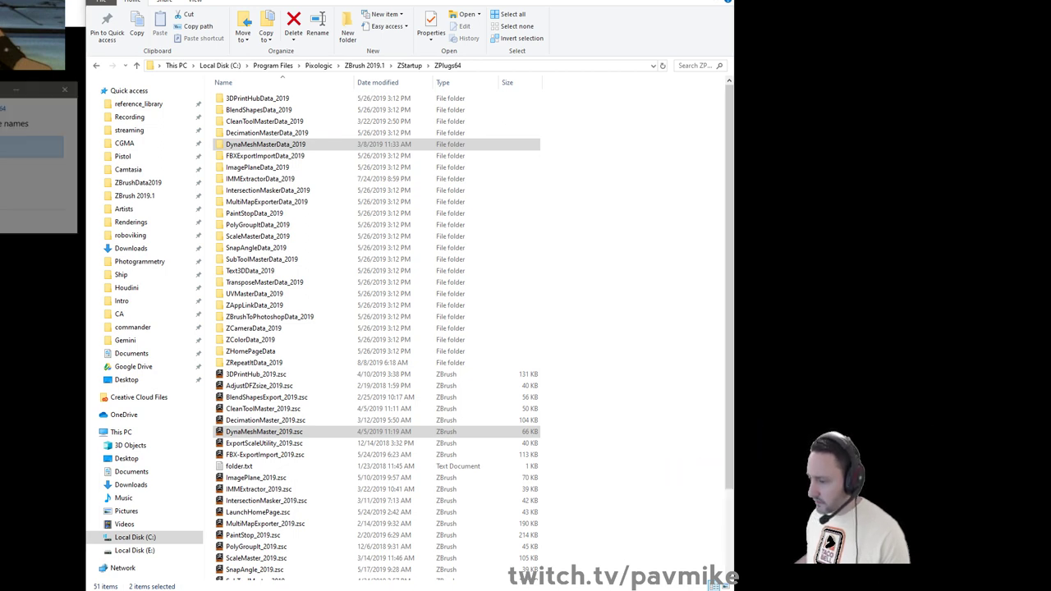
pyautogui.click(24, 142)
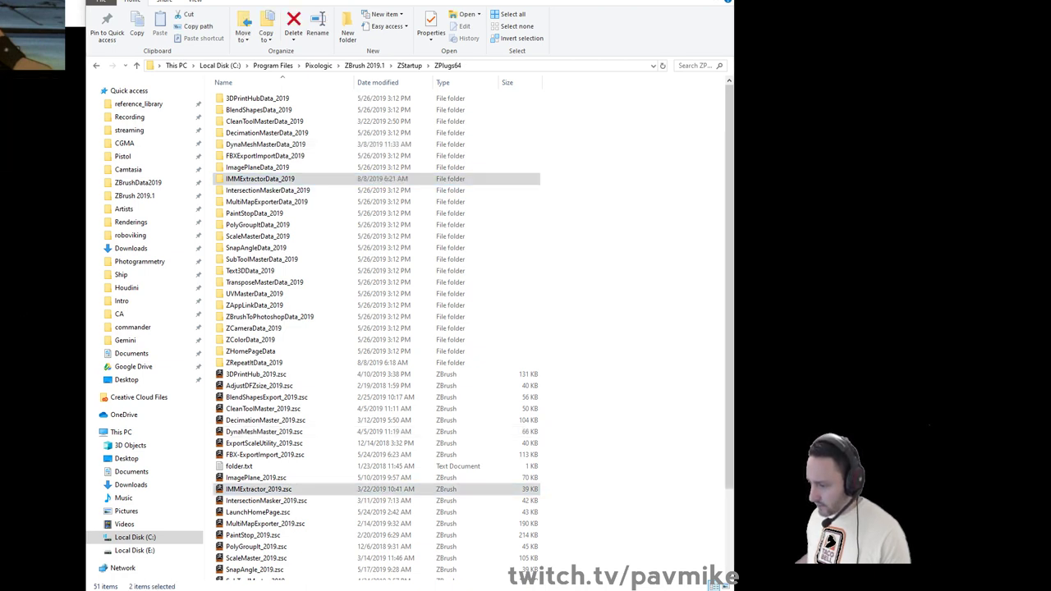
# - Move the LayerBrushDepth and LiveBooleanMaster data folders and .zsc files into ZPlugs64
pyautogui.moveTo(1050, 414); pyautogui.dragTo(639, 390, button='right')
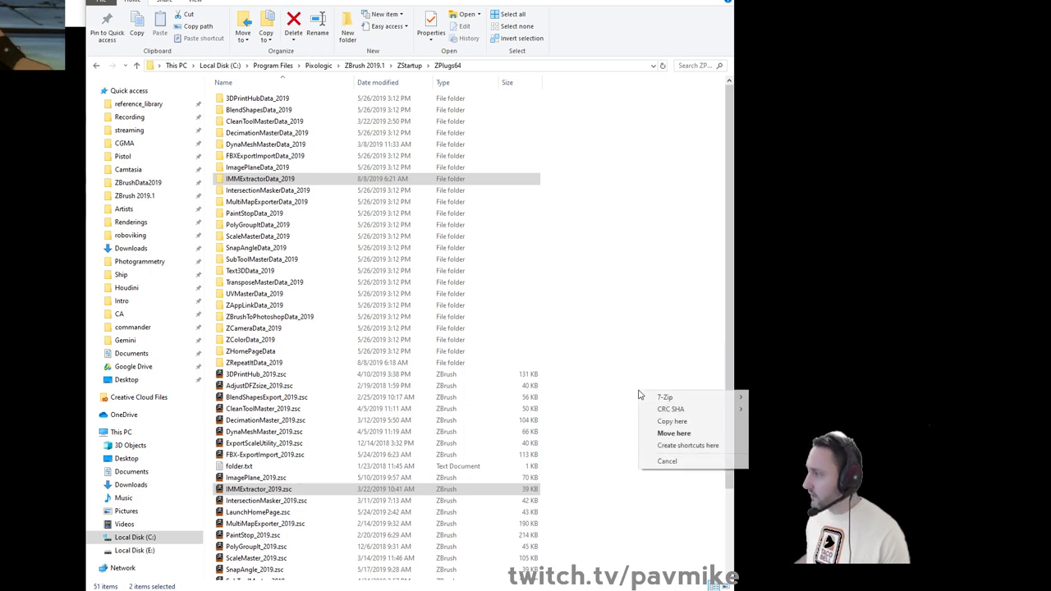
pyautogui.click(661, 432)
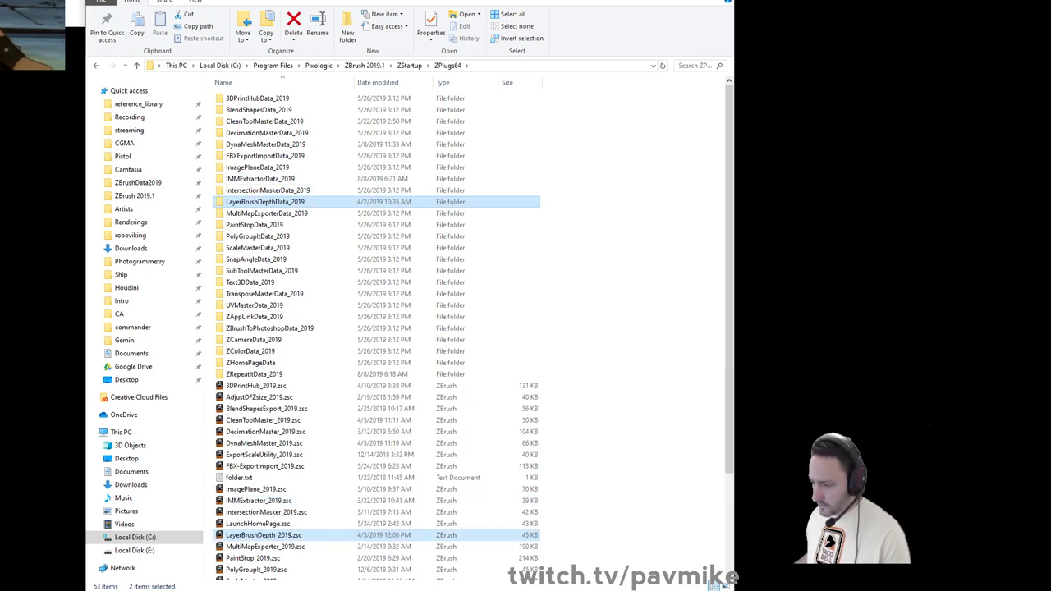
pyautogui.hotkey('alt', 'Tab')
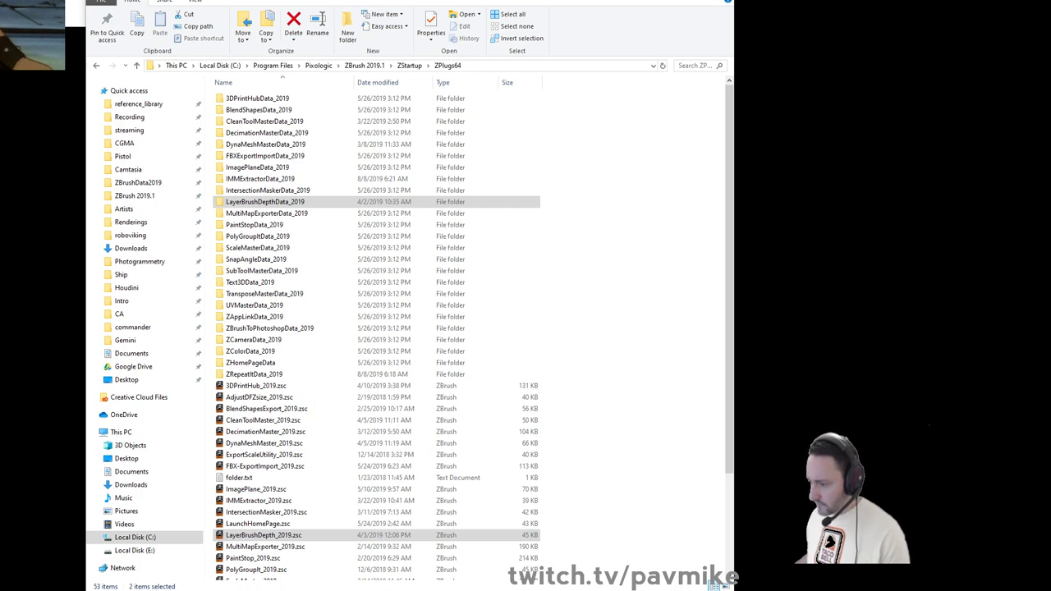
pyautogui.moveTo(771, 386); pyautogui.dragTo(638, 429, button='right')
pyautogui.click(670, 468)
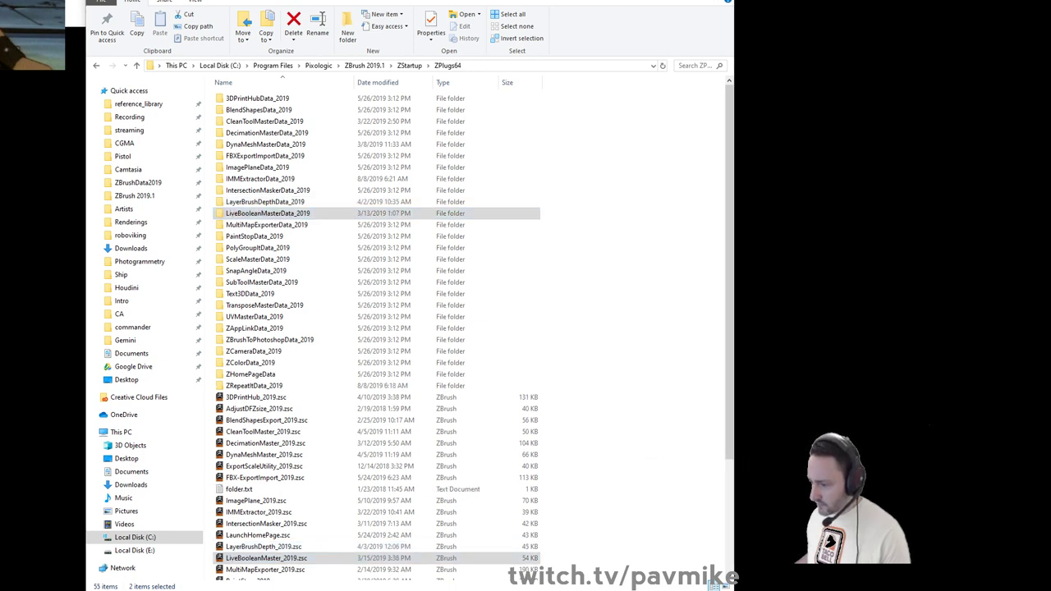
# - Move the NanoTileTextures and PanelLoopPresets plugin files into ZPlugs64, and close the folder window
pyautogui.moveTo(632, 585); pyautogui.dragTo(630, 468, button='right')
pyautogui.click(654, 511)
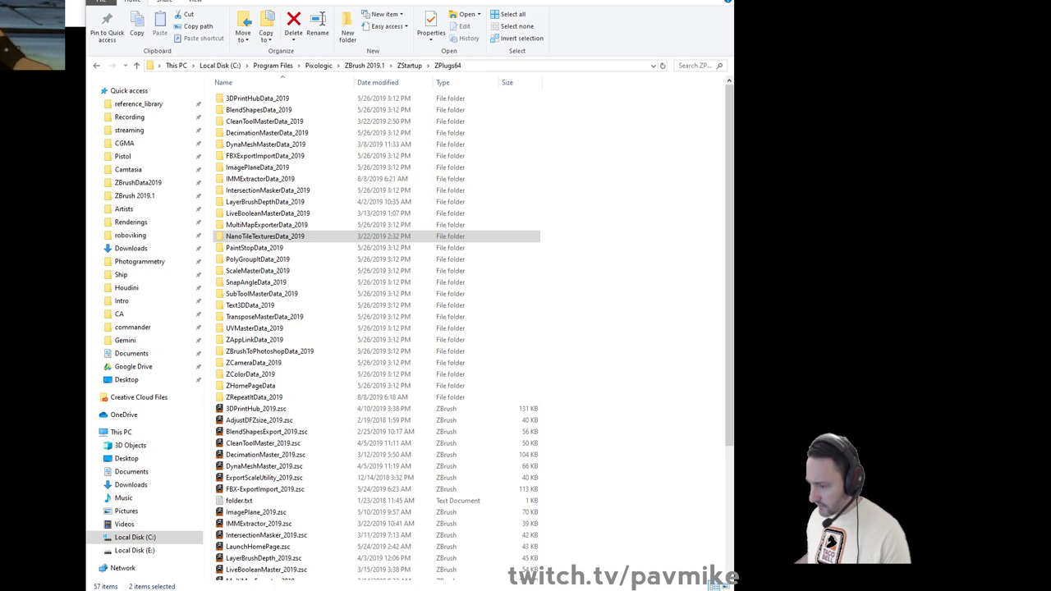
pyautogui.moveTo(628, 521); pyautogui.dragTo(609, 484, button='right')
pyautogui.click(644, 528)
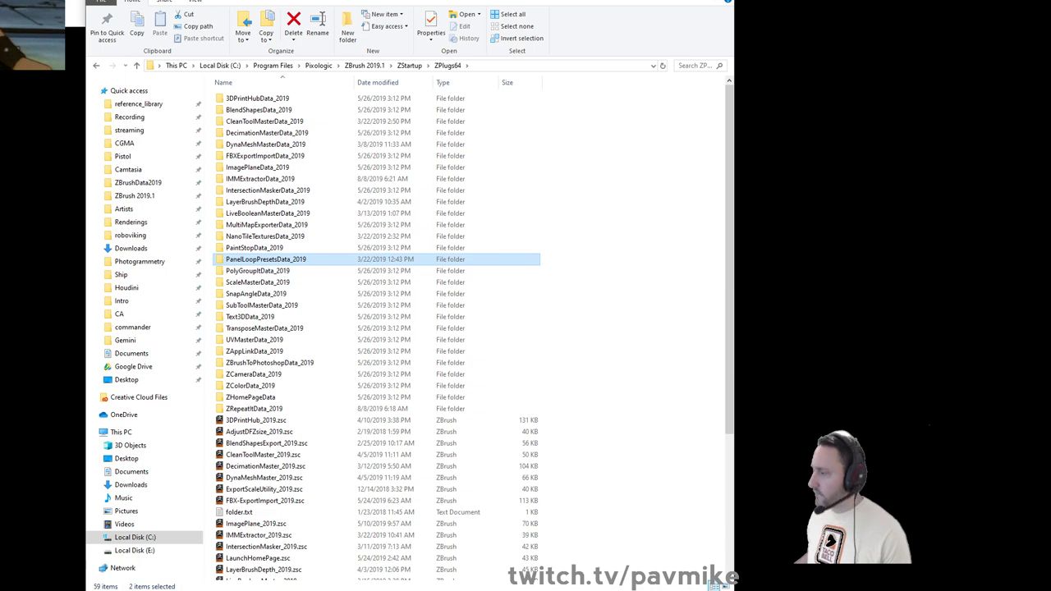
pyautogui.click(724, 1)
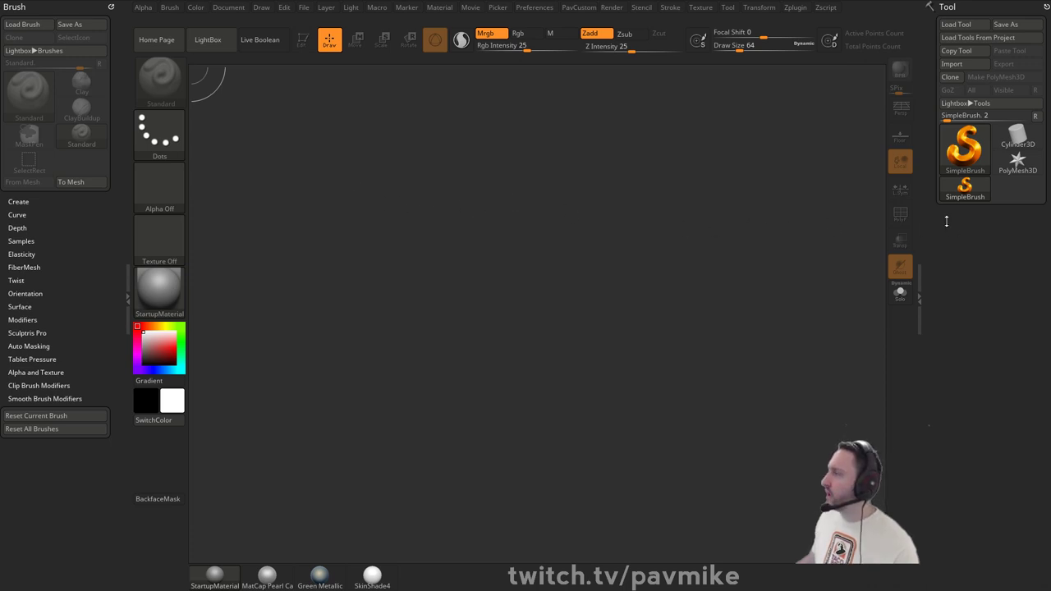
# - In ZBrush, draw a PolyMesh3D star on the canvas, enter Edit mode and rotate the star
pyautogui.click(1017, 160)
pyautogui.moveTo(608, 295); pyautogui.dragTo(663, 399)
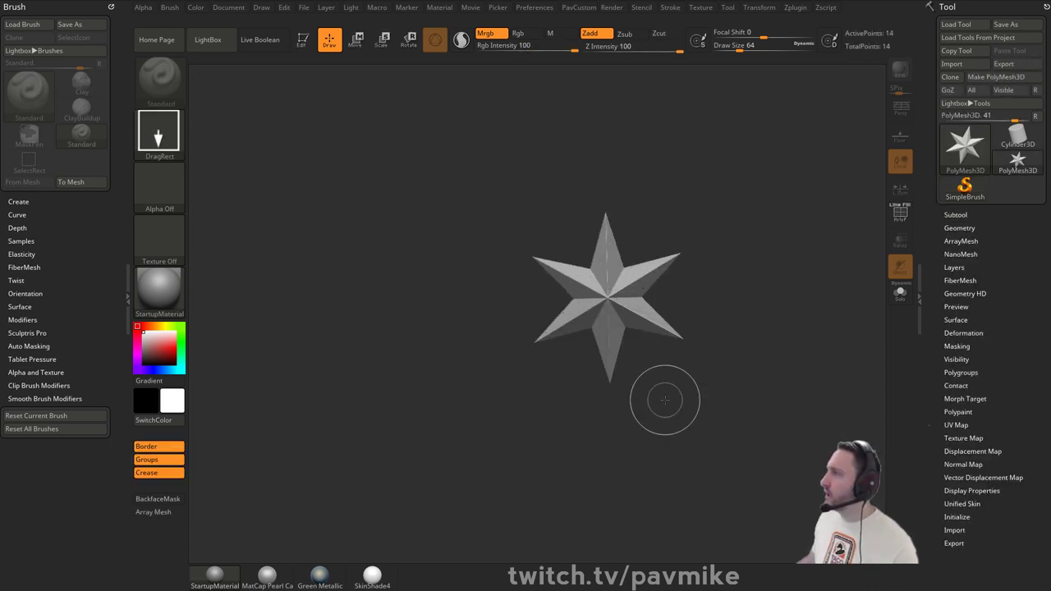
pyautogui.click(304, 47)
pyautogui.keyDown('shift'); pyautogui.moveTo(700, 197); pyautogui.dragTo(671, 235); pyautogui.keyUp('shift')
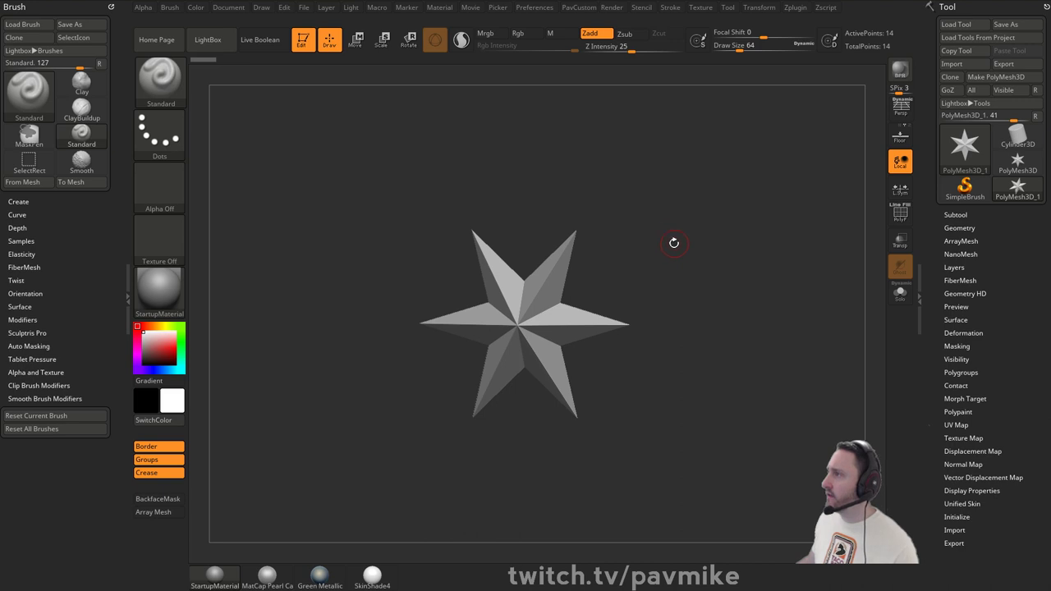
# - Examine the custom palette with the star active, including its ZSpheres section, and again with Cylinder3D active
pyautogui.press('space')
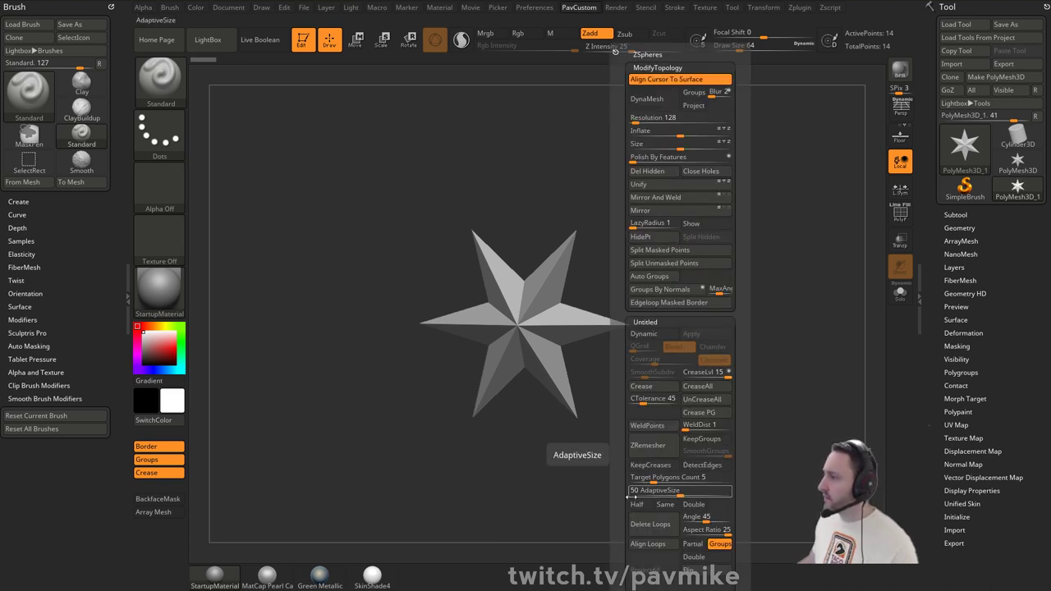
pyautogui.click(661, 54)
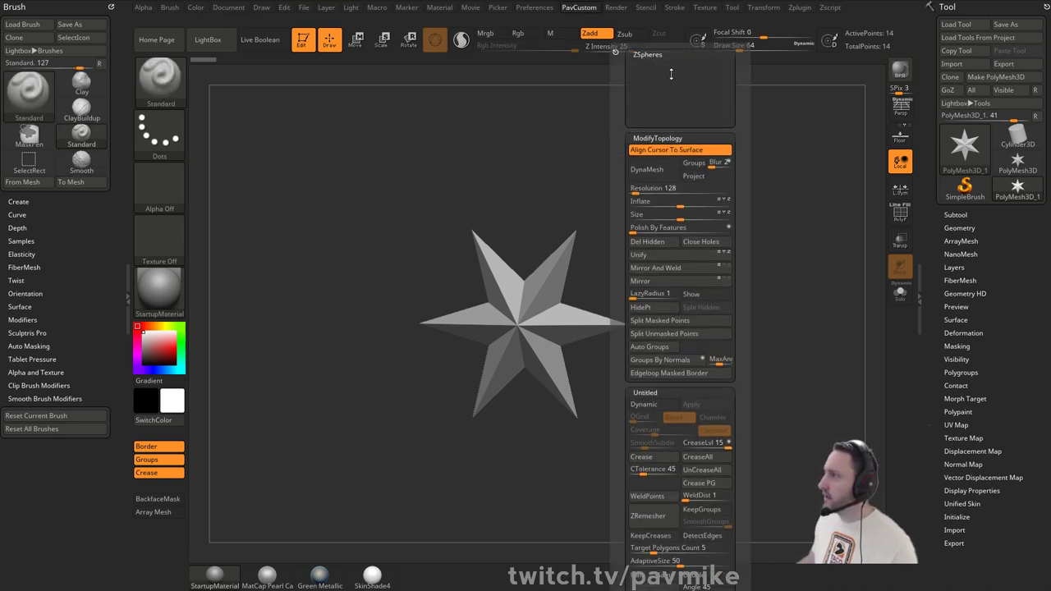
pyautogui.click(646, 55)
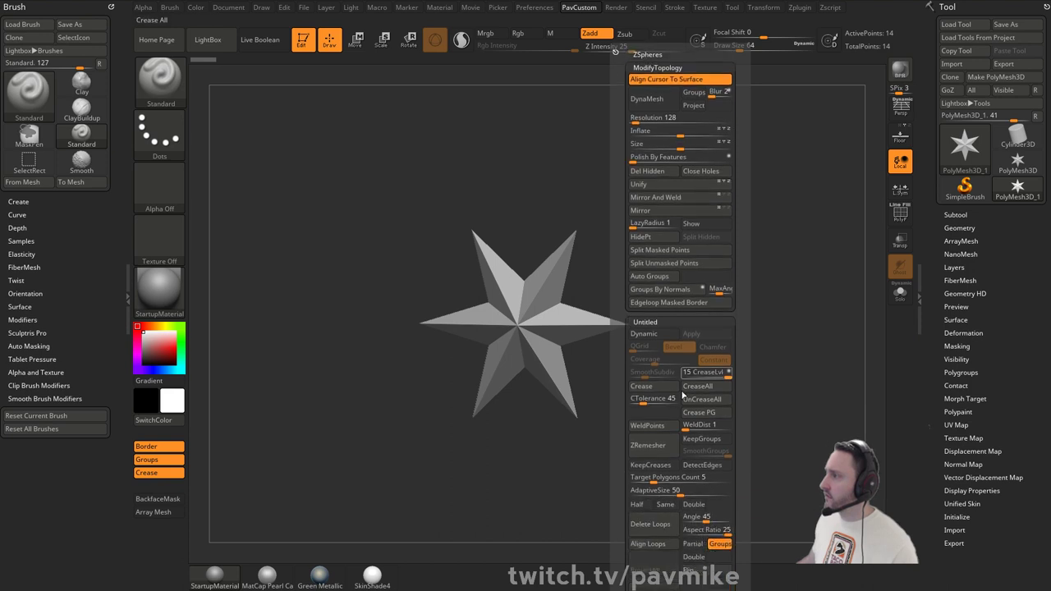
pyautogui.click(1016, 137)
pyautogui.press('space')
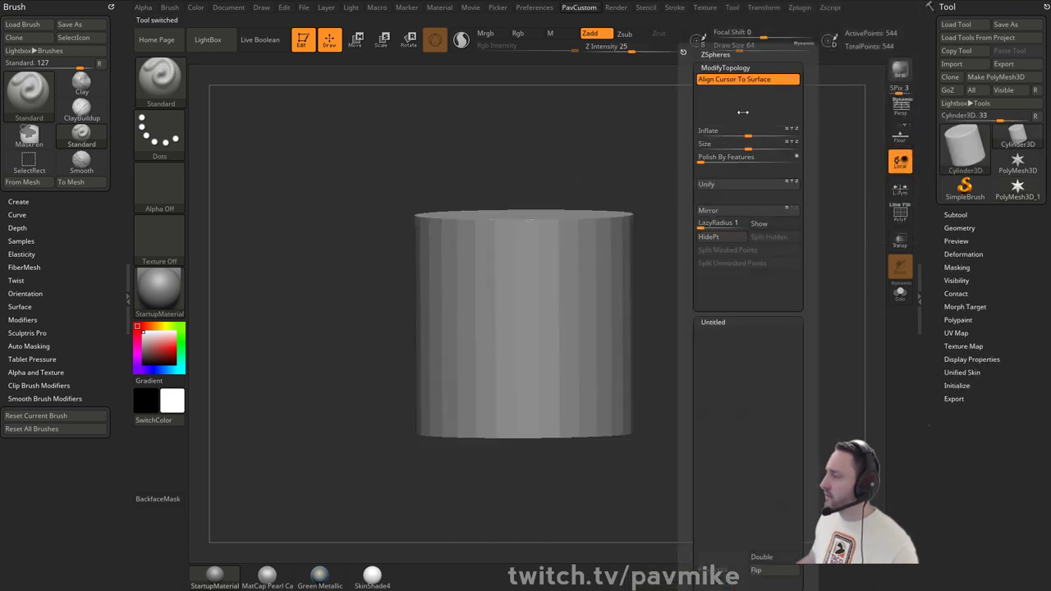
# - Switch the active tool to a ZSphere and bring up the custom palette for it
pyautogui.click(964, 148)
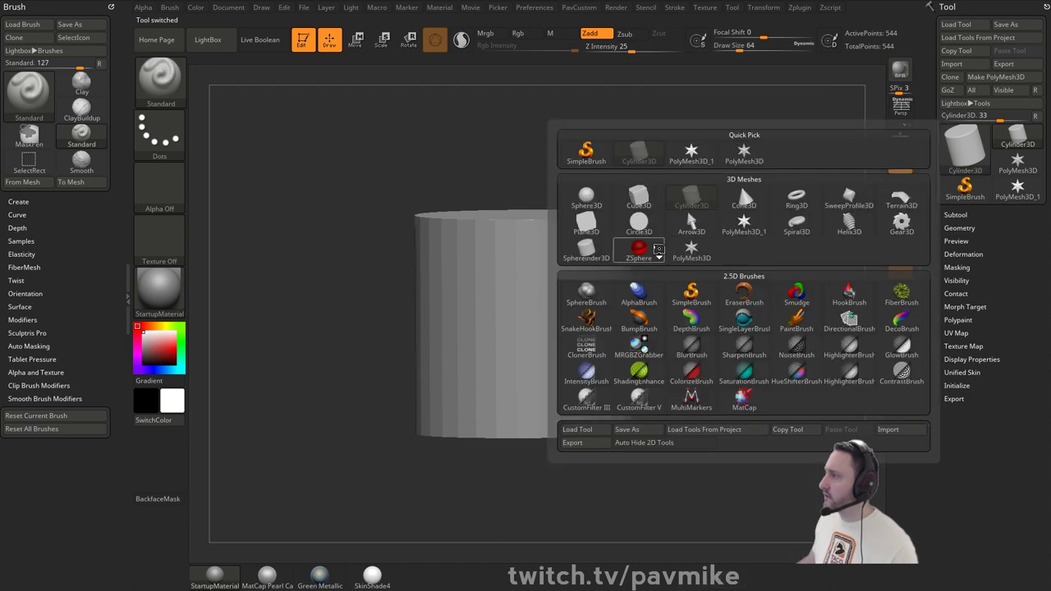
pyautogui.click(657, 249)
pyautogui.press('space')
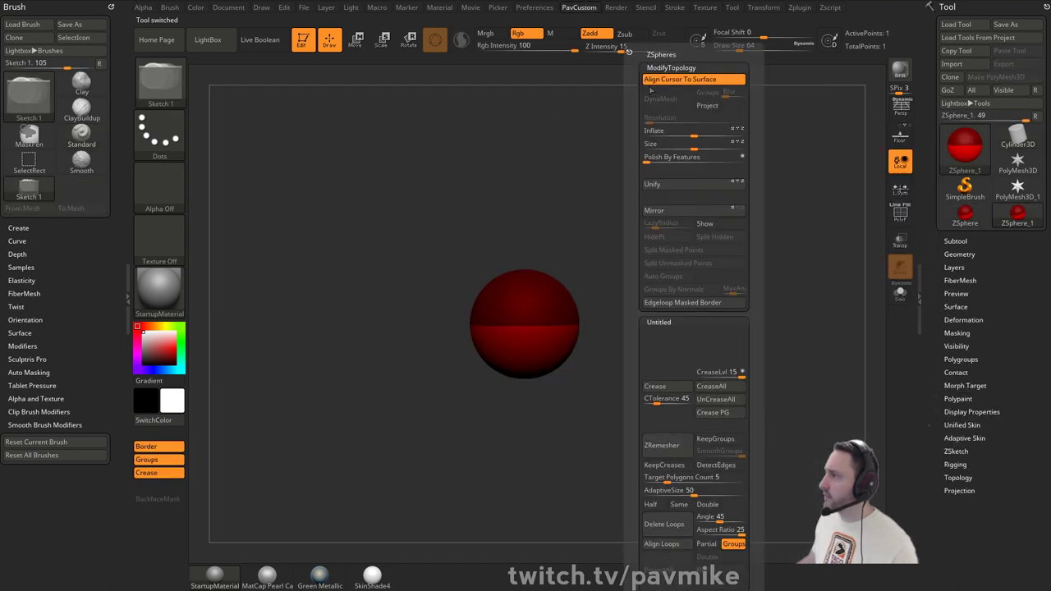
# - Examine the custom palette's ZSpheres and ModifyTopology sections for the ZSphere, and look through the Config section of the preferences
pyautogui.click(656, 55)
pyautogui.click(667, 54)
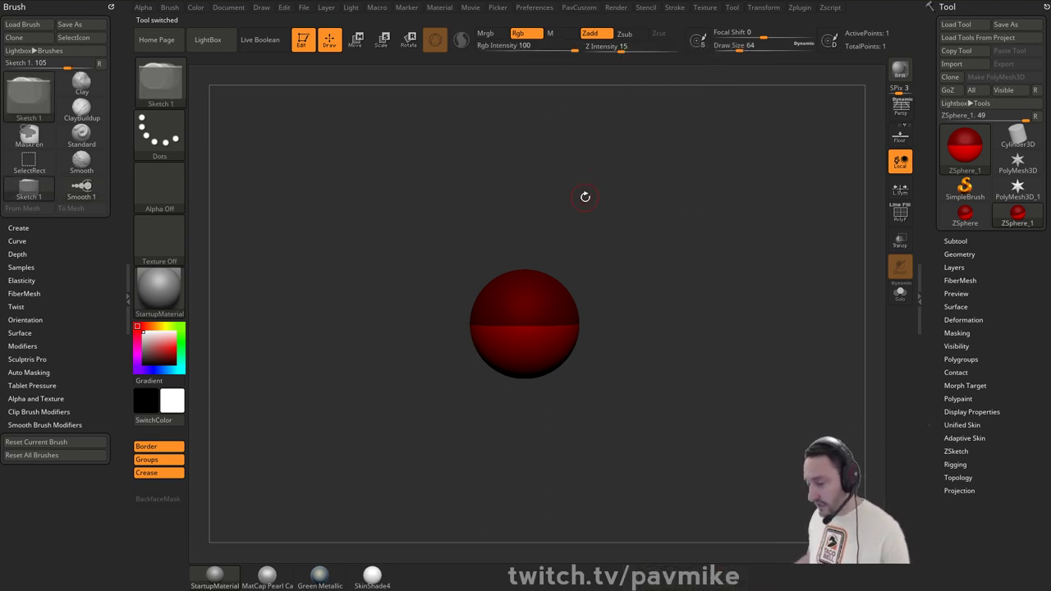
pyautogui.click(534, 7)
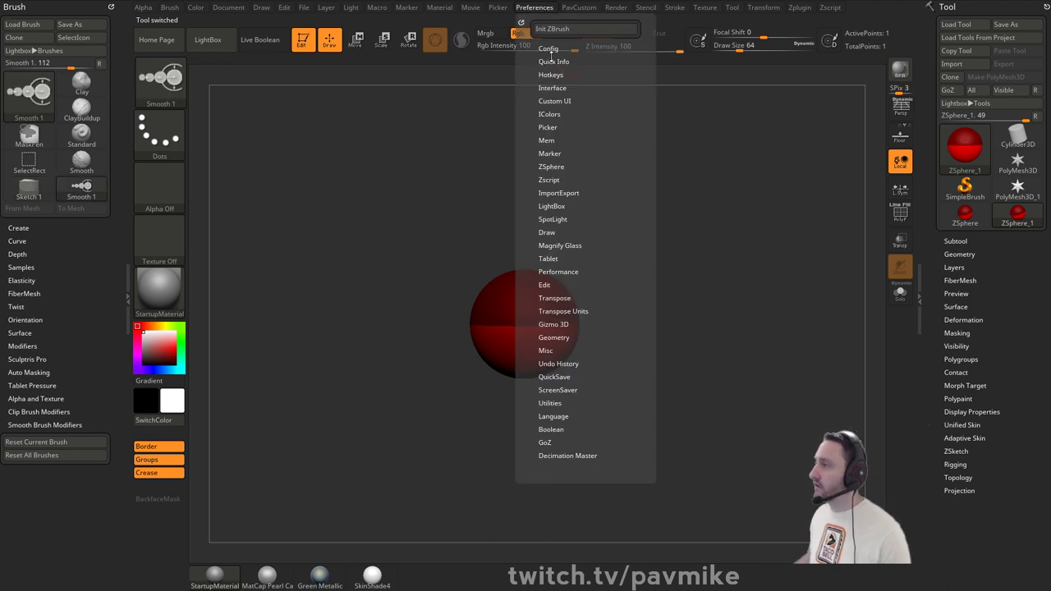
pyautogui.click(549, 48)
pyautogui.click(542, 88)
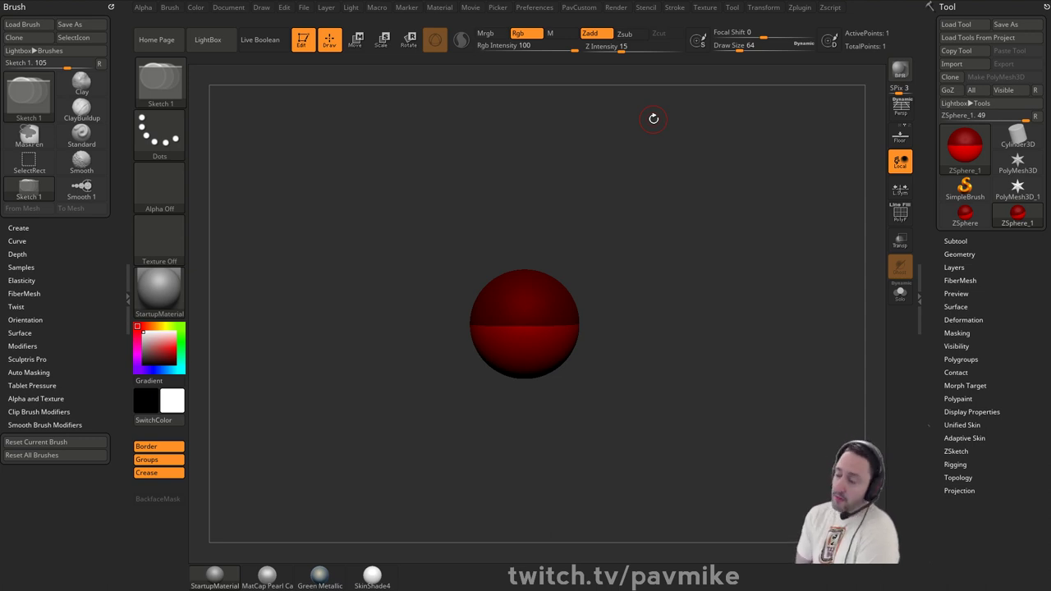
pyautogui.press('2')
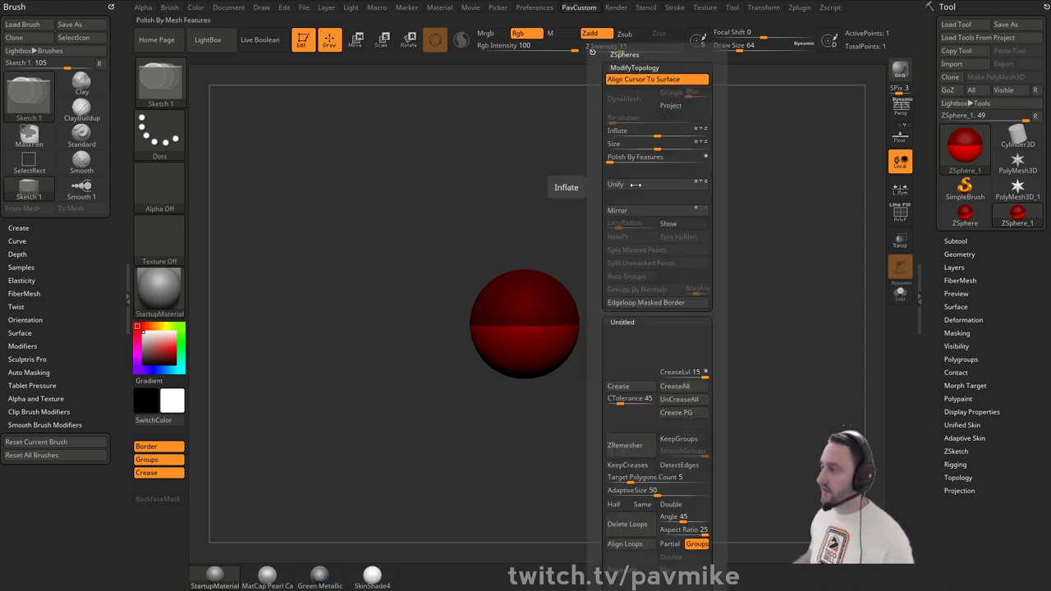
pyautogui.press('2')
pyautogui.press('2')
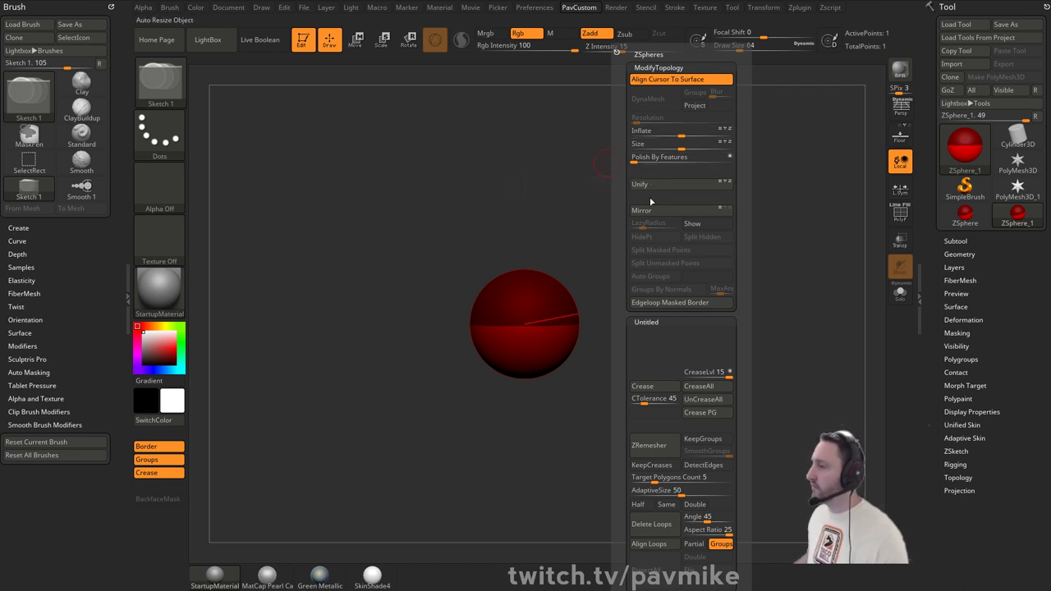
pyautogui.press('2')
# - Examine the custom palette with the PolyMesh3D_1 star active, and switch the active tool to Cylinder3D
pyautogui.click(1008, 193)
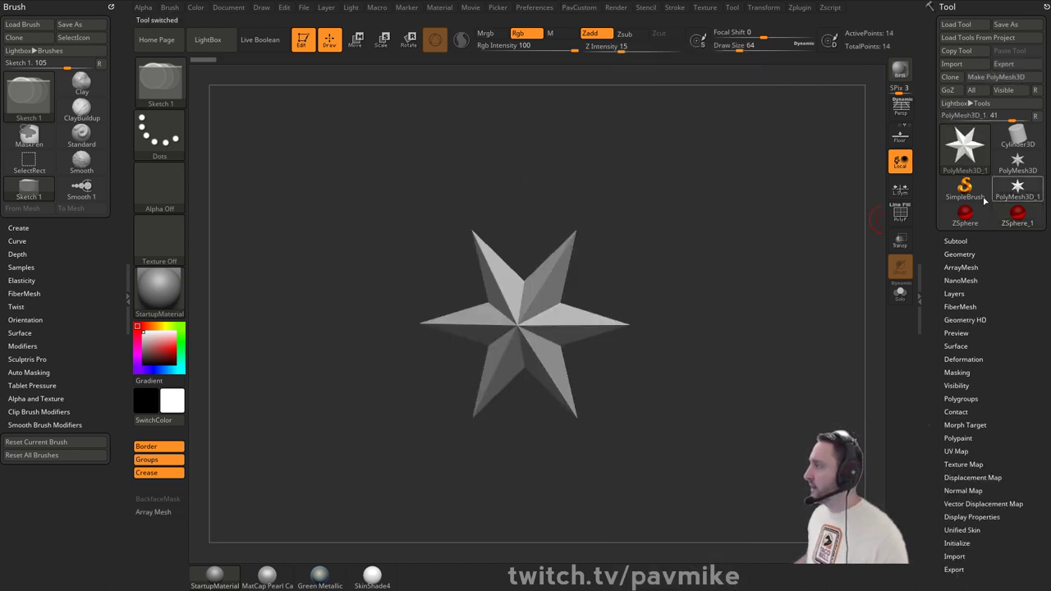
pyautogui.press('2')
pyautogui.press('shift')
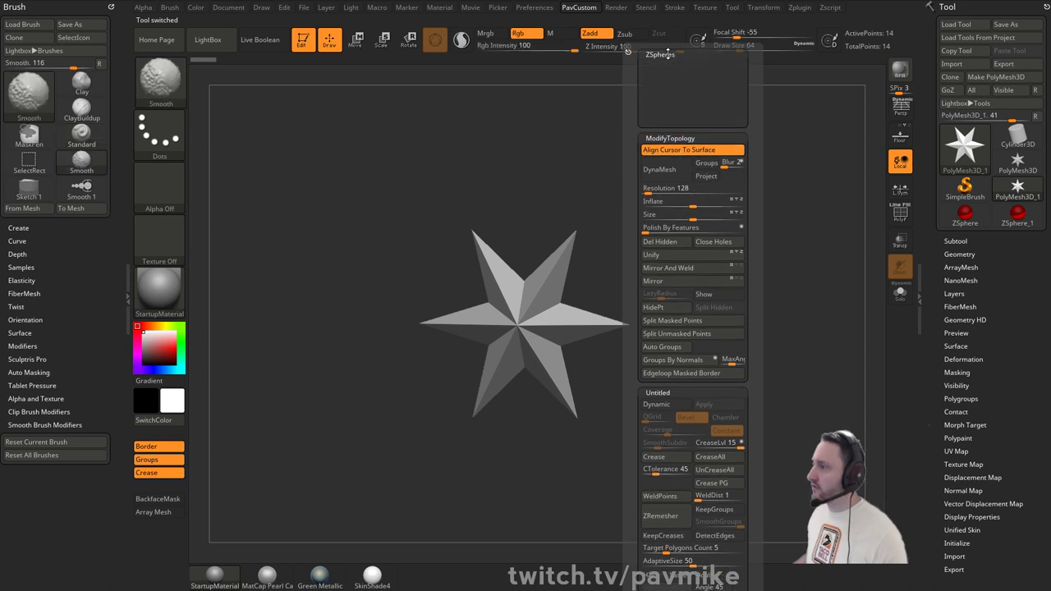
pyautogui.click(1017, 133)
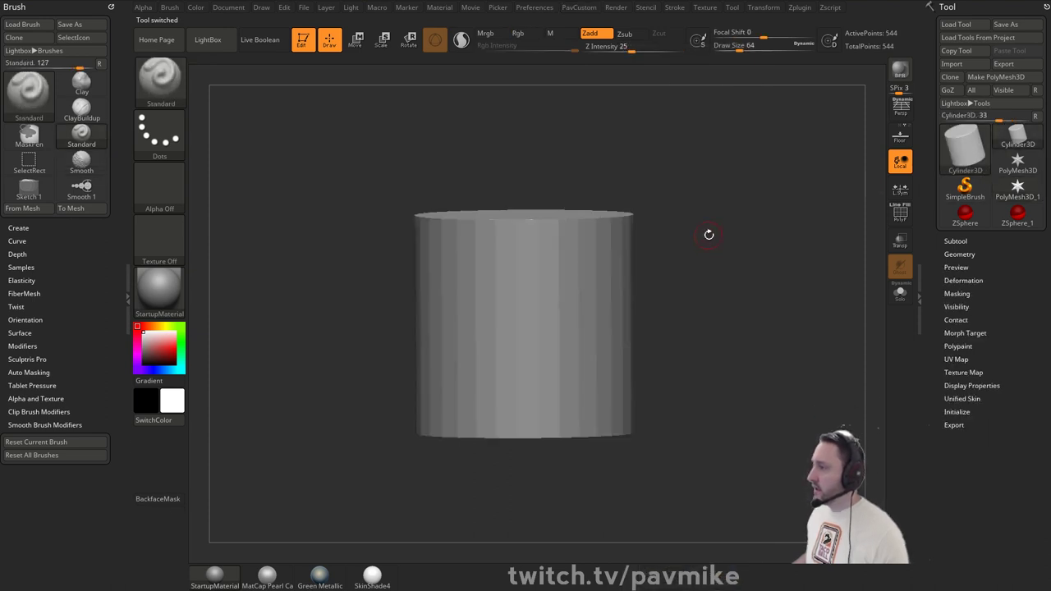
pyautogui.press('space')
pyautogui.press('space')
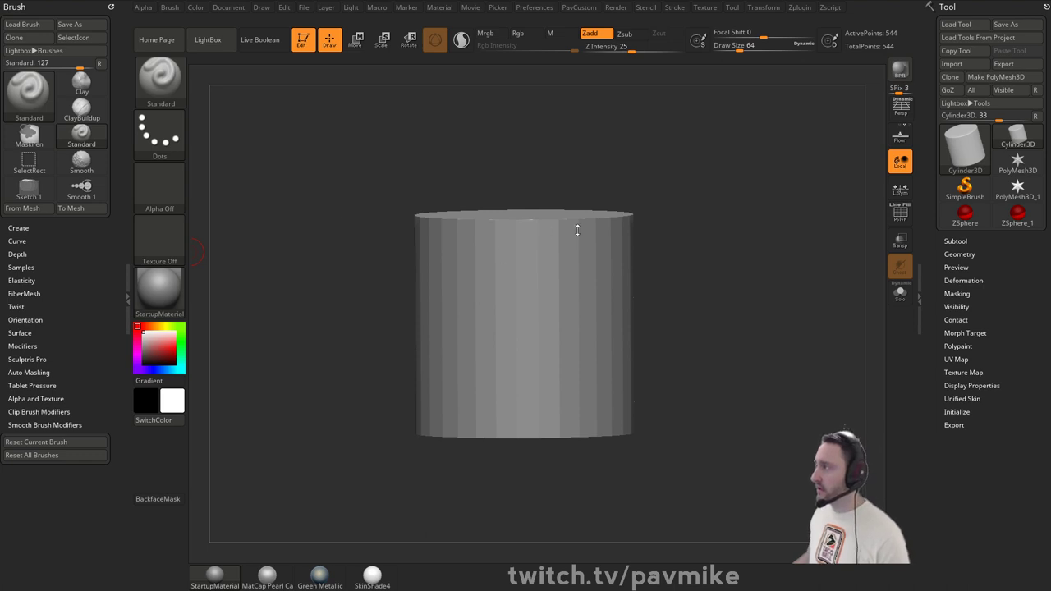
# - Leave Edit mode, choosing to always switch to 2.5D mode until the next restart, and clear the canvas
pyautogui.click(303, 40)
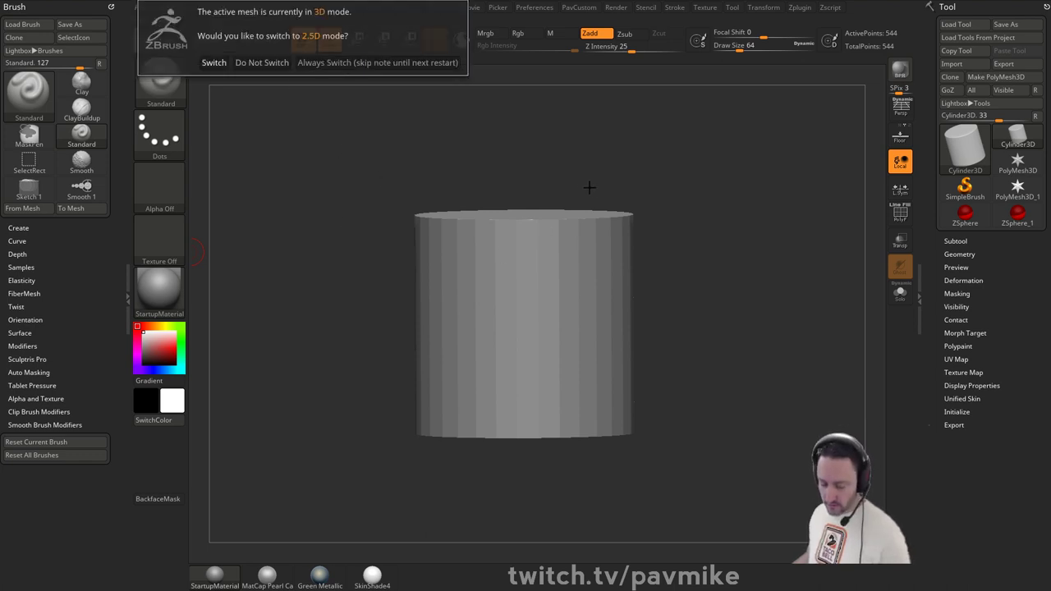
pyautogui.click(325, 68)
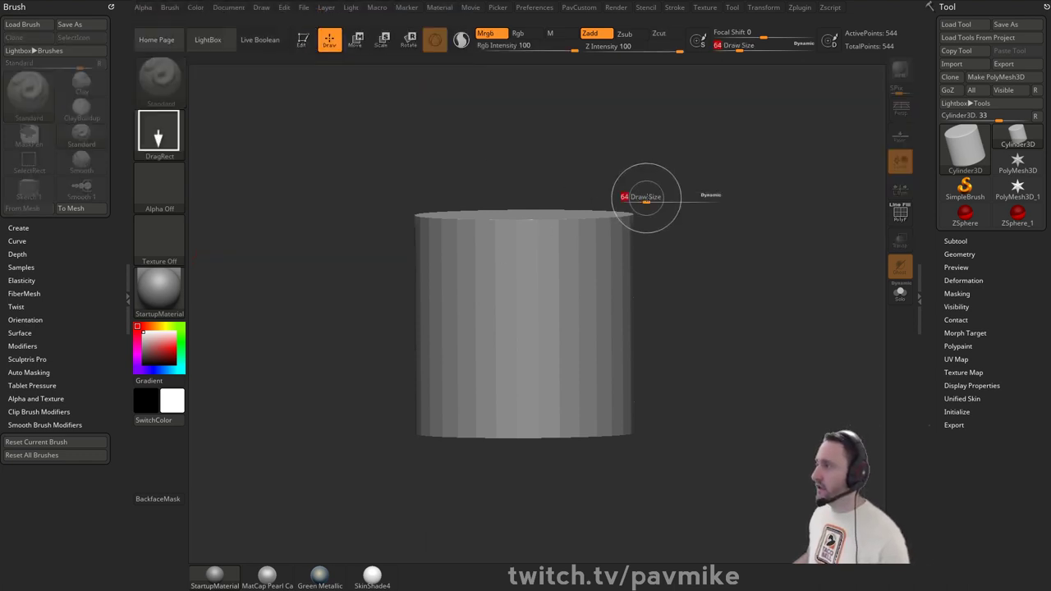
pyautogui.hotkey('ctrl', 'n')
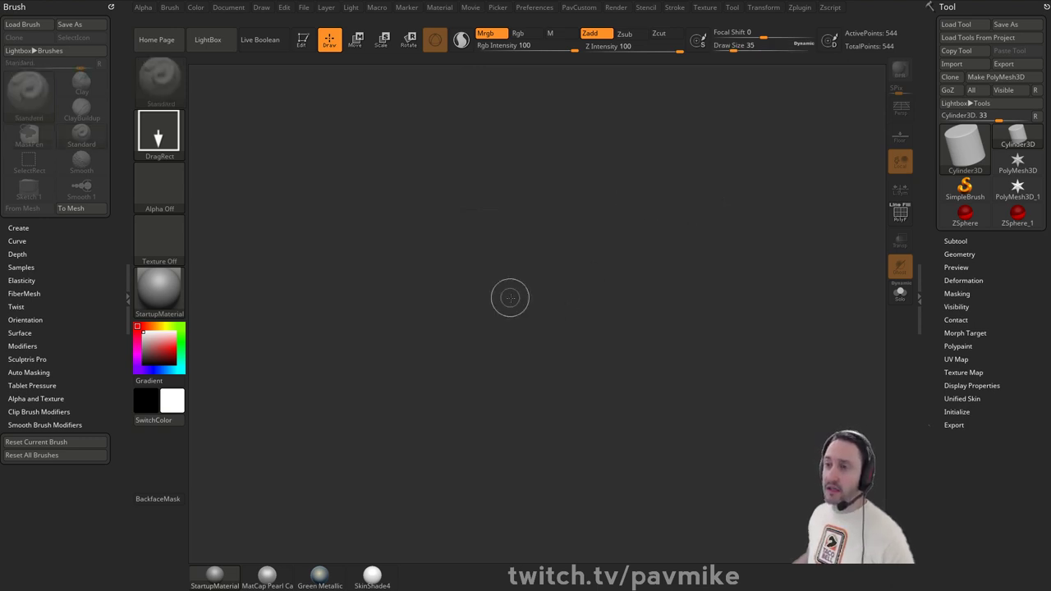
pyautogui.click(1004, 228)
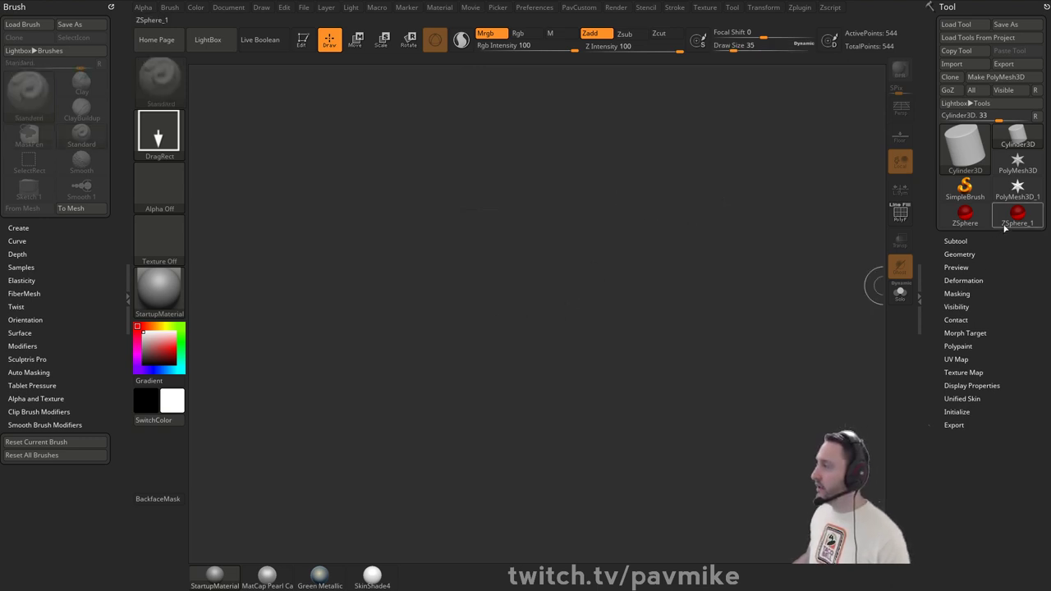
# - Load the tool file BebopBlockout002.ZTL from the Bebop folder inside streaming > TurtlePower
pyautogui.click(956, 24)
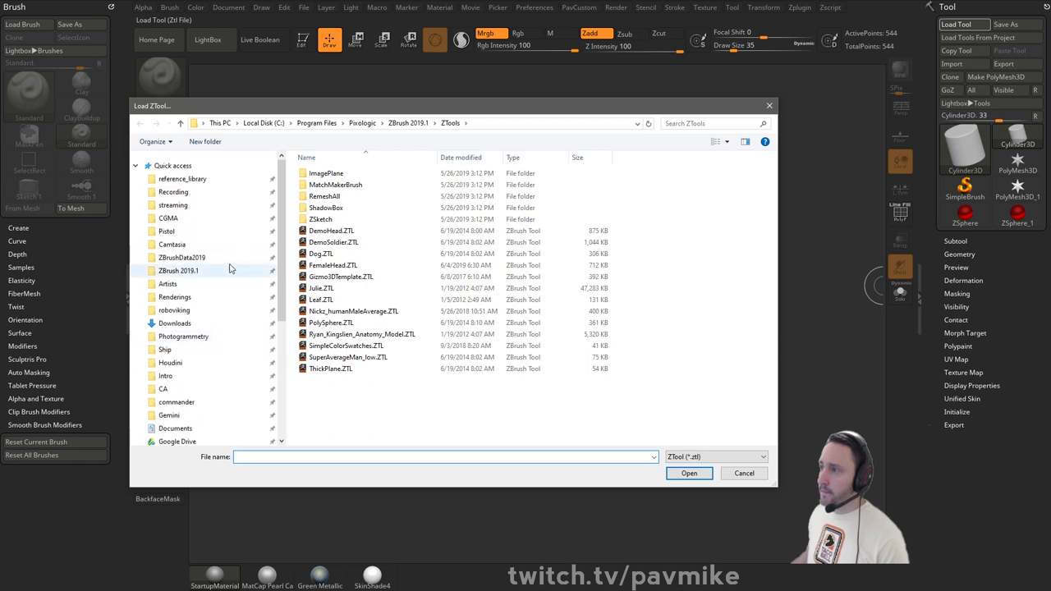
pyautogui.click(188, 207)
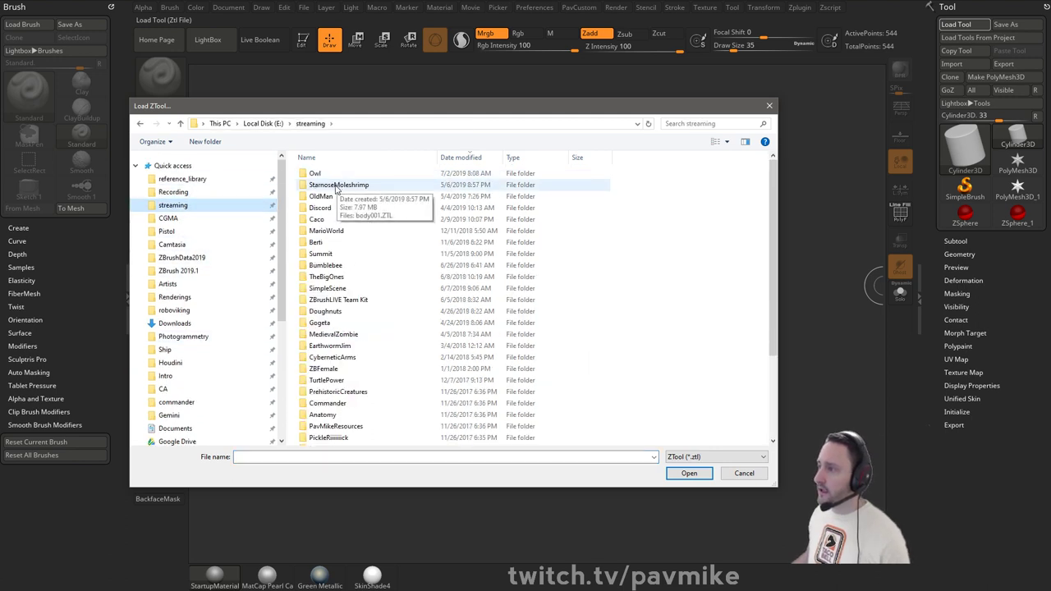
pyautogui.scroll(-5, 353, 361)
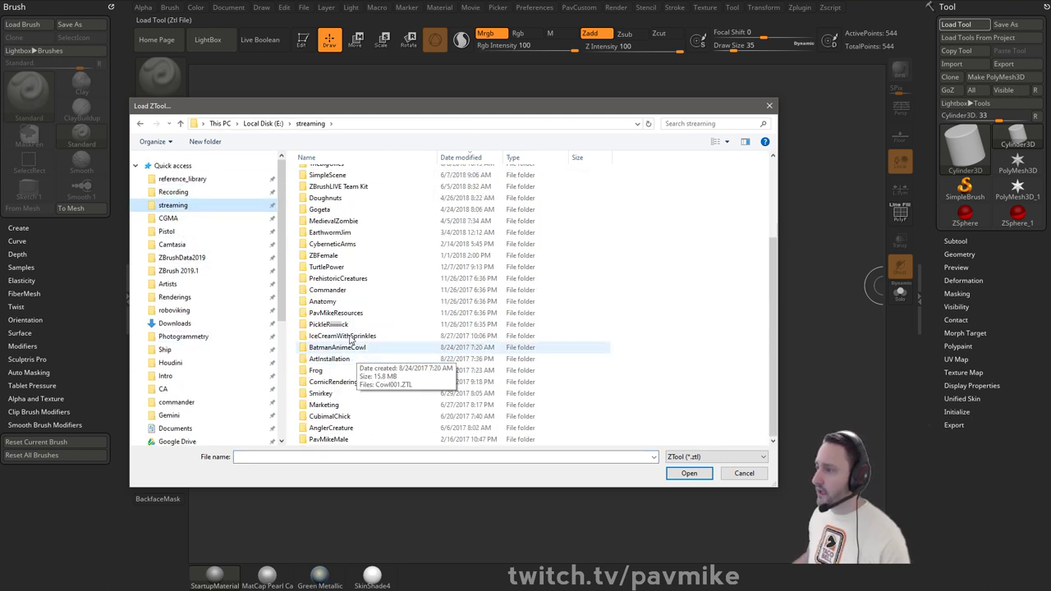
pyautogui.doubleClick(349, 277)
pyautogui.doubleClick(325, 174)
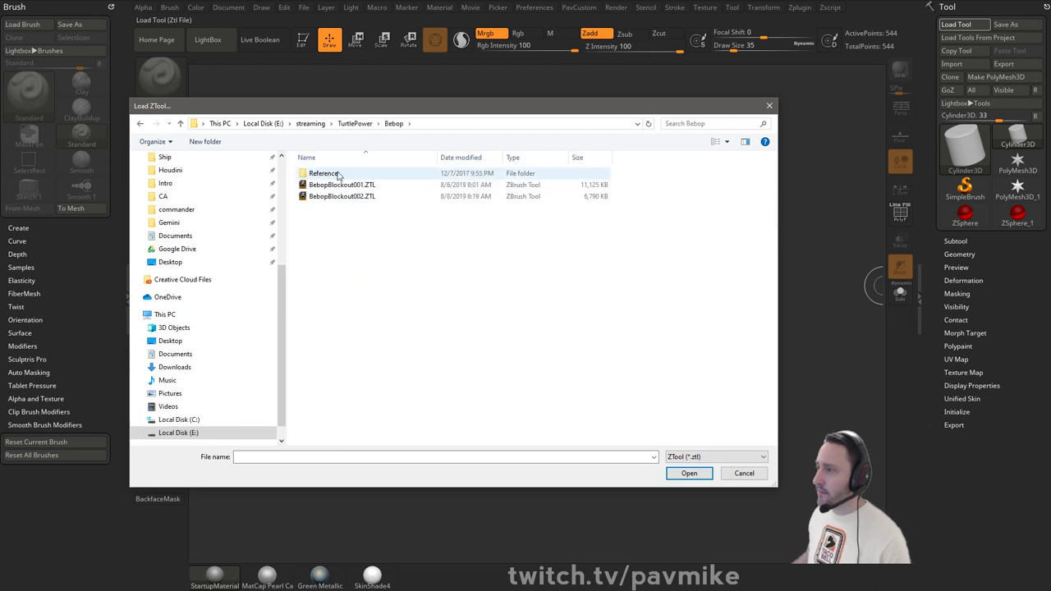
pyautogui.click(457, 158)
pyautogui.doubleClick(344, 173)
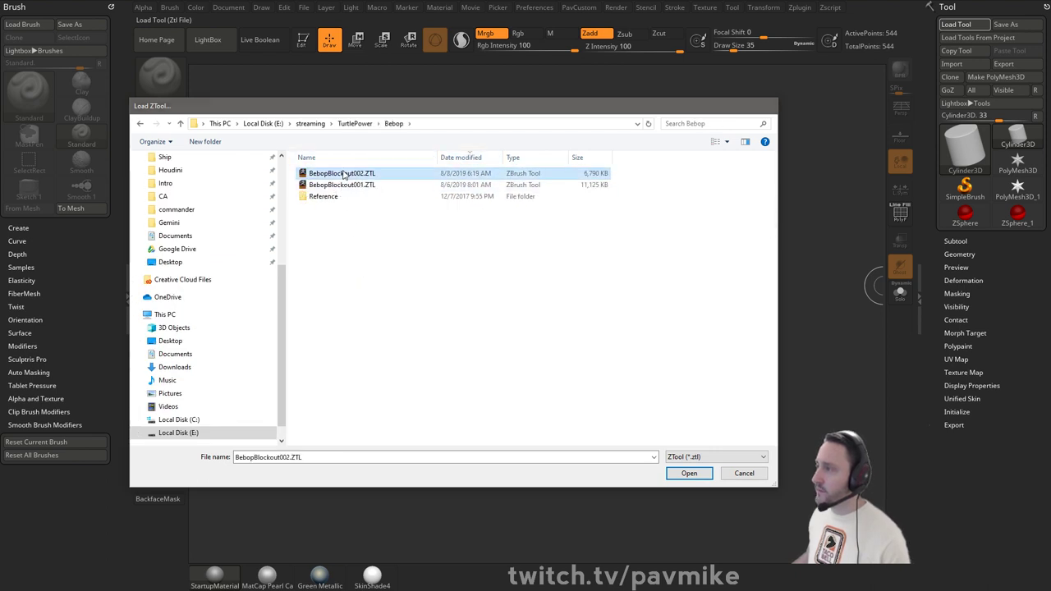
# - Draw the BebopBlockout002 character on the canvas and enter Edit mode
pyautogui.moveTo(531, 329); pyautogui.dragTo(530, 427)
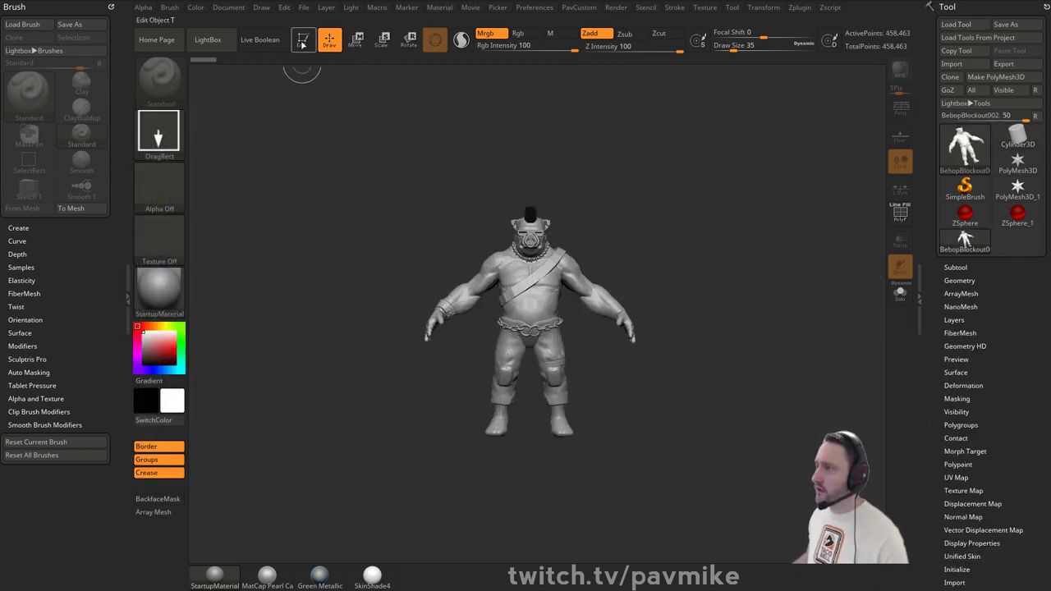
pyautogui.click(302, 39)
pyautogui.moveTo(680, 210)
pyautogui.keyDown('alt'); pyautogui.mouseDown()
pyautogui.moveTo(687, 260)
pyautogui.moveTo(739, 286)
pyautogui.mouseUp(); pyautogui.keyUp('alt')
# - Expand the Subtool list and turn on PolyFrame display to show the character's polygroups
pyautogui.click(954, 267)
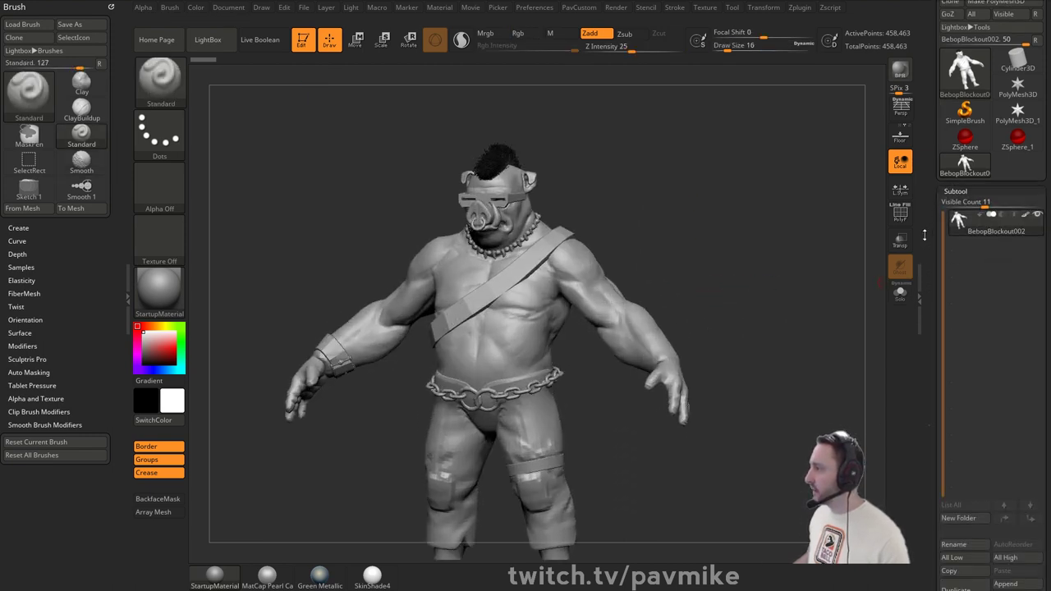
pyautogui.click(900, 213)
pyautogui.keyDown('alt'); pyautogui.moveTo(770, 279); pyautogui.dragTo(734, 258); pyautogui.keyUp('alt')
# - Try to split the character into subtools by polygroups with Groups Split, accepting that the operation is not undoable
pyautogui.moveTo(924, 343); pyautogui.dragTo(922, 254)
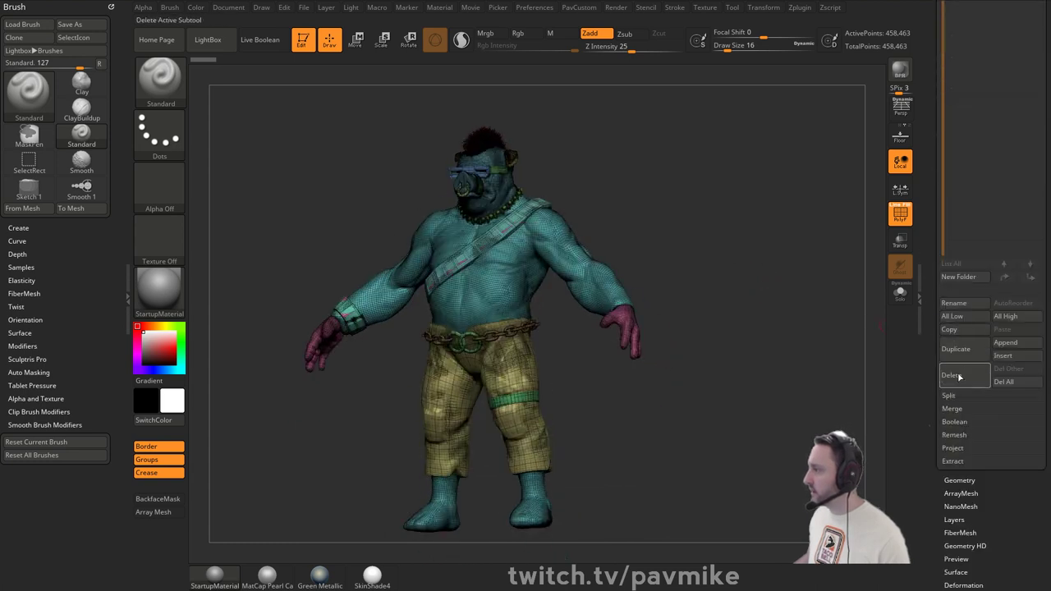
pyautogui.press('shift')
pyautogui.click(949, 397)
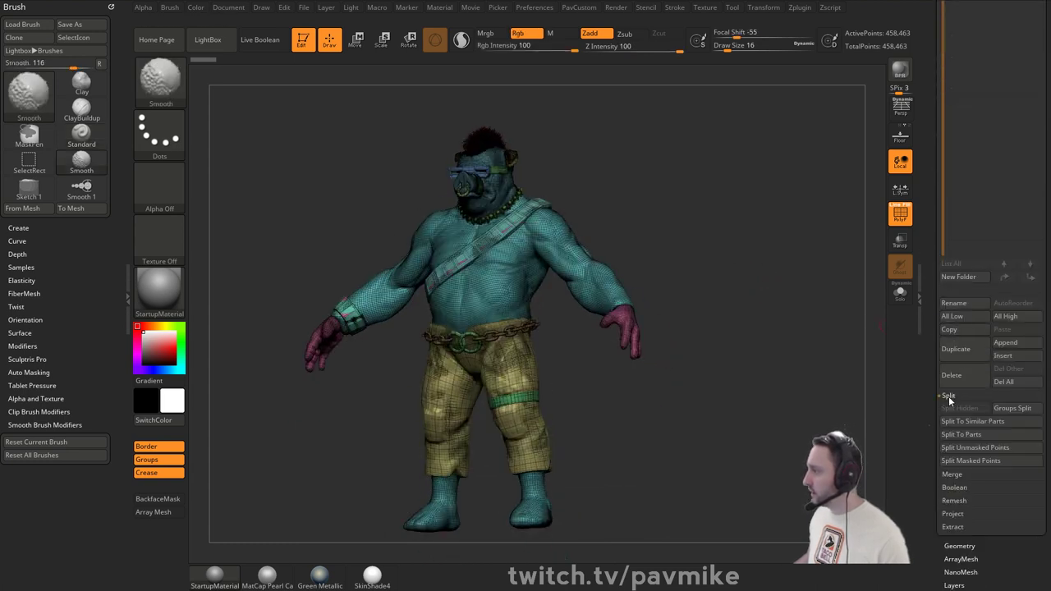
pyautogui.click(1015, 408)
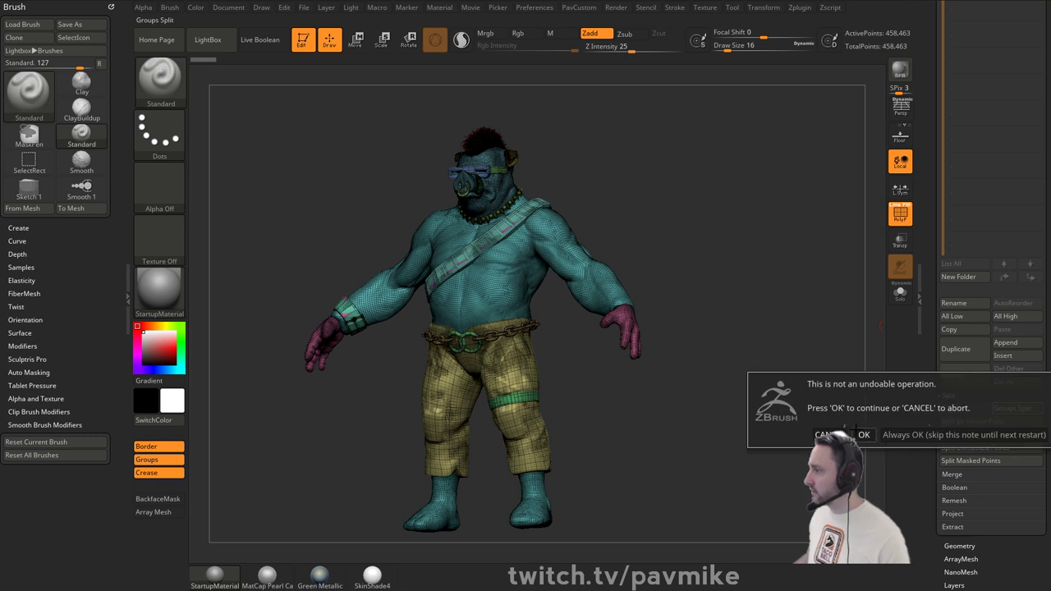
pyautogui.click(863, 434)
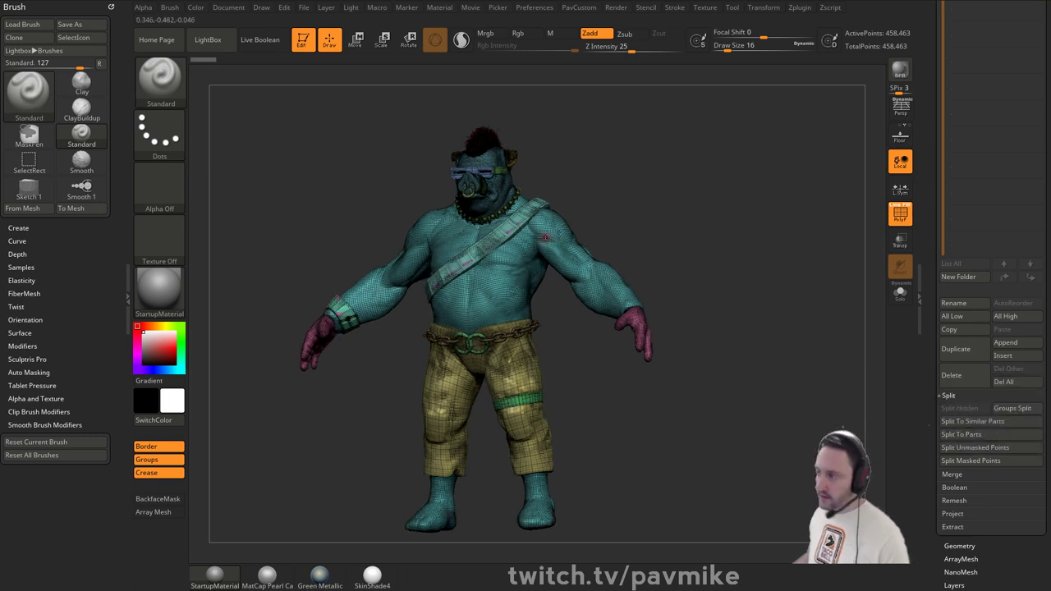
pyautogui.moveTo(621, 215); pyautogui.dragTo(589, 251)
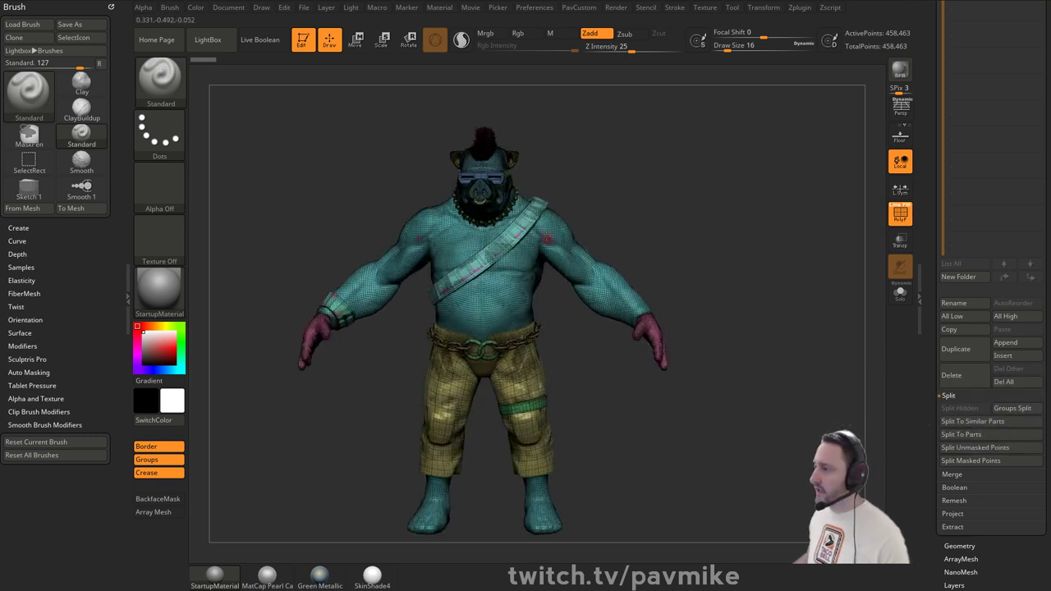
# - Repair the character's geometry with the Fix Mesh command of the MeshIntegrity options
pyautogui.click(959, 546)
pyautogui.press('shift')
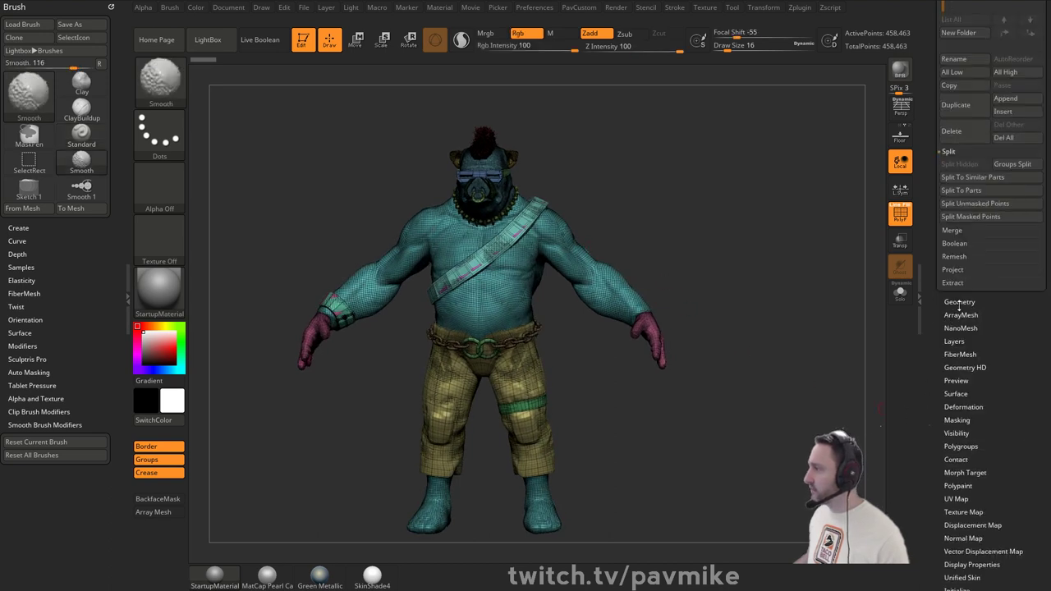
pyautogui.moveTo(927, 372); pyautogui.dragTo(926, 277)
pyautogui.press('shift')
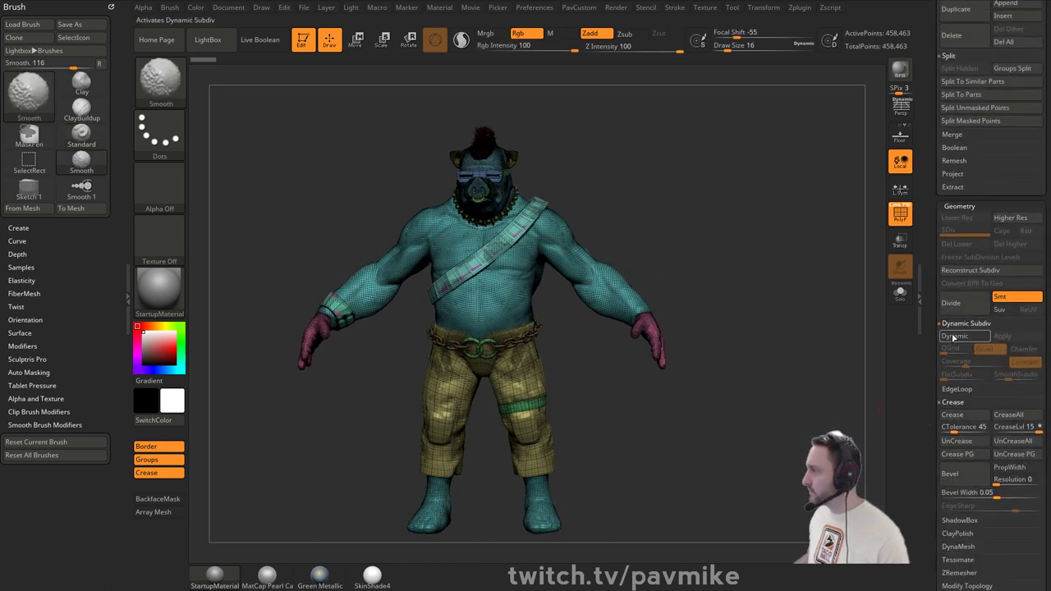
pyautogui.moveTo(928, 348); pyautogui.dragTo(929, 324)
pyautogui.click(954, 312)
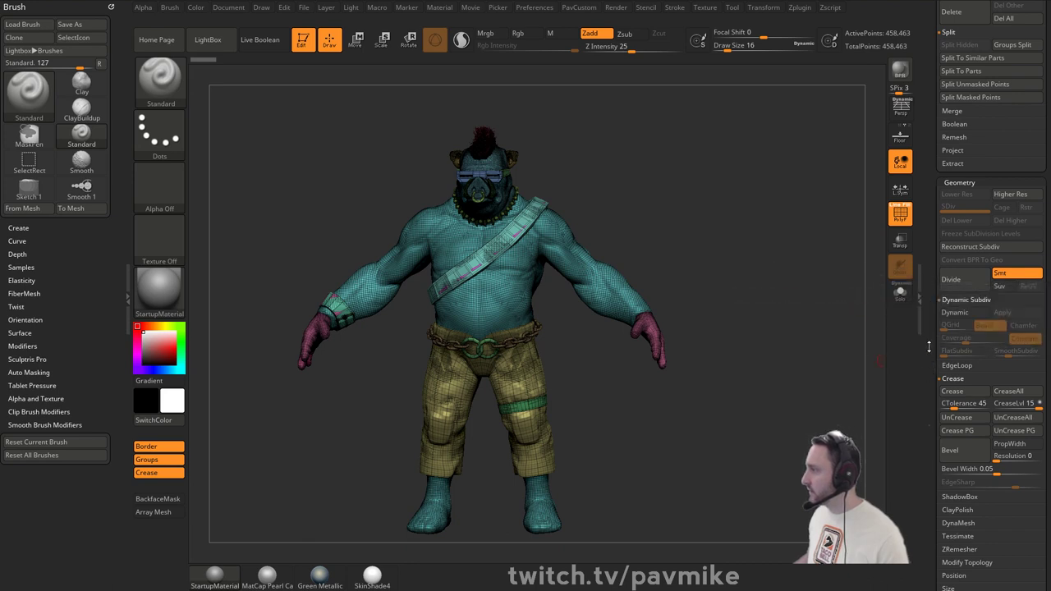
pyautogui.moveTo(929, 347); pyautogui.dragTo(929, 307)
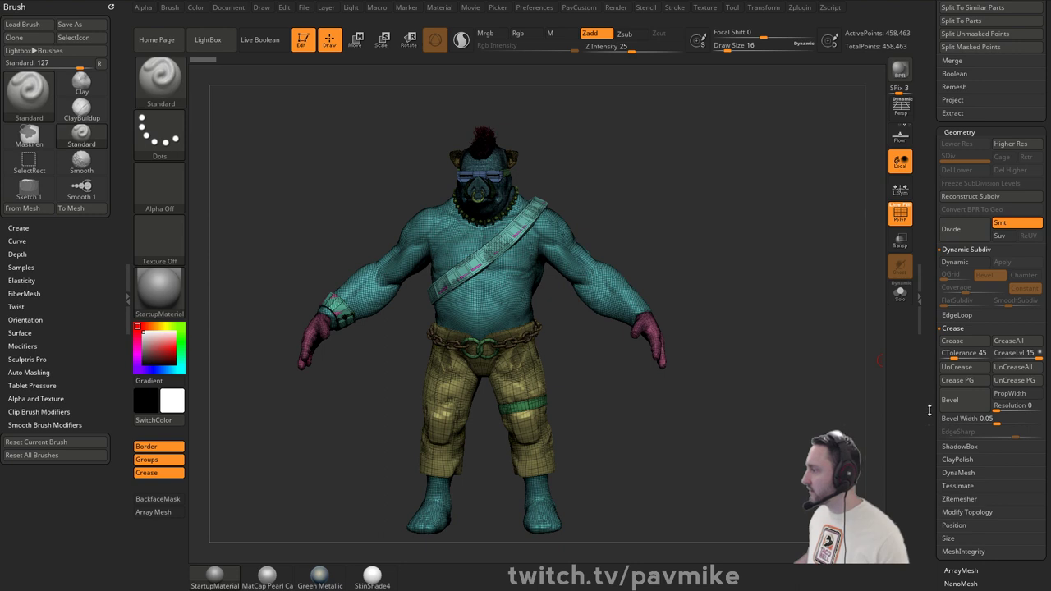
pyautogui.moveTo(929, 409); pyautogui.dragTo(926, 332)
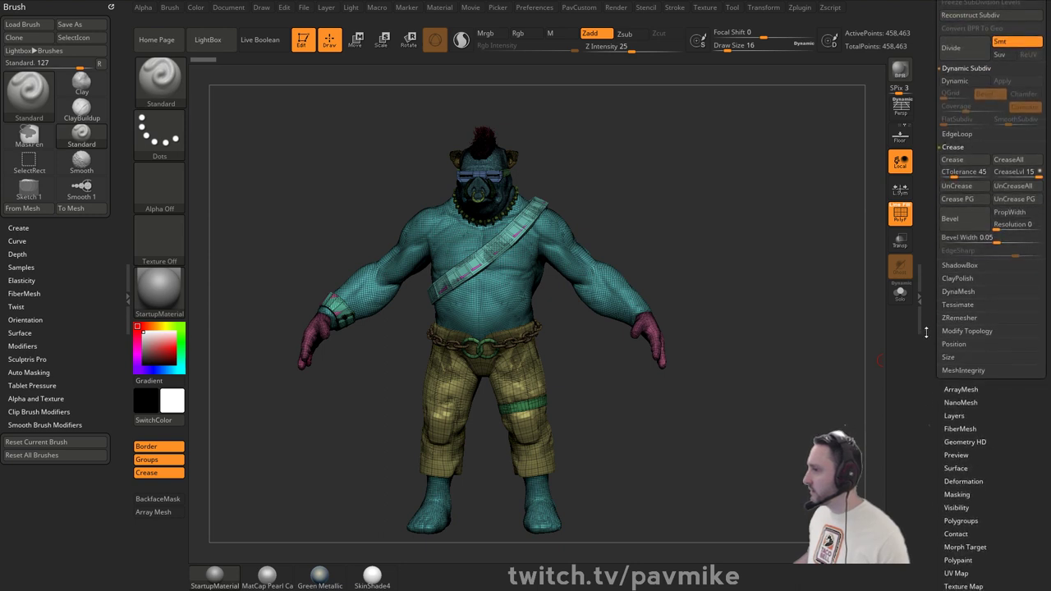
pyautogui.click(958, 371)
pyautogui.click(1012, 384)
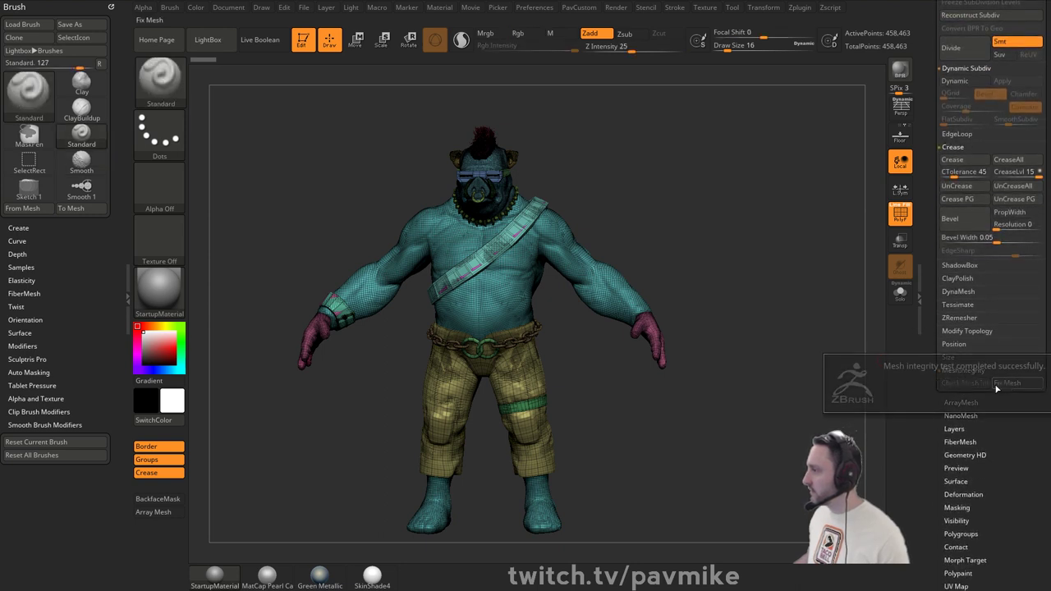
# - Split the repaired character into subtools with Groups Split, always accepting the no-undo note, and select the head subtool BebopBlockout017
pyautogui.moveTo(797, 252); pyautogui.dragTo(773, 241)
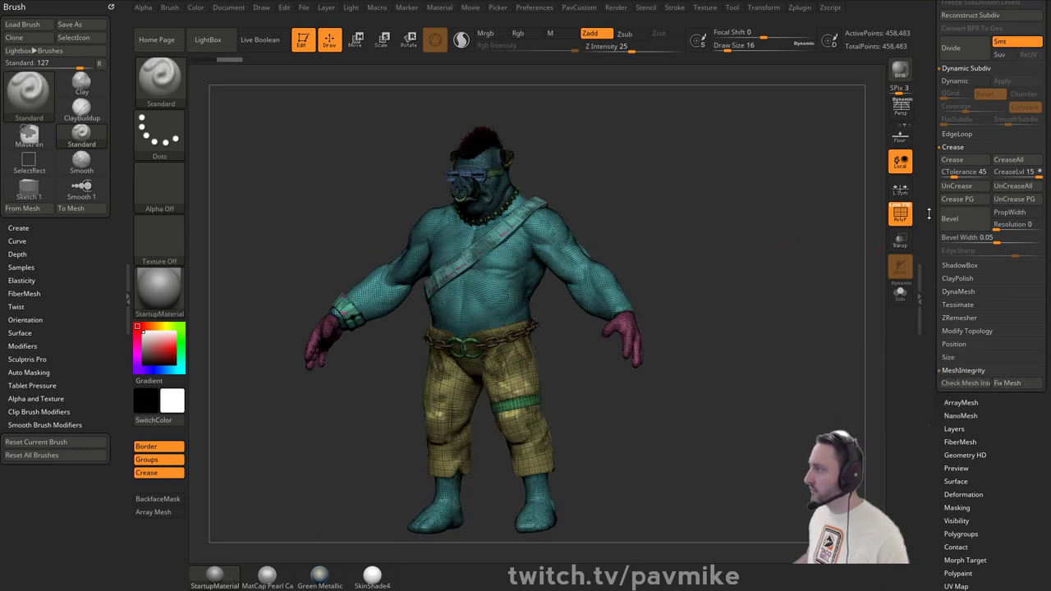
pyautogui.moveTo(928, 213); pyautogui.dragTo(929, 418)
pyautogui.moveTo(688, 238)
pyautogui.mouseDown()
pyautogui.moveTo(720, 240)
pyautogui.moveTo(675, 242)
pyautogui.moveTo(690, 239)
pyautogui.moveTo(700, 275)
pyautogui.moveTo(706, 239)
pyautogui.mouseUp()
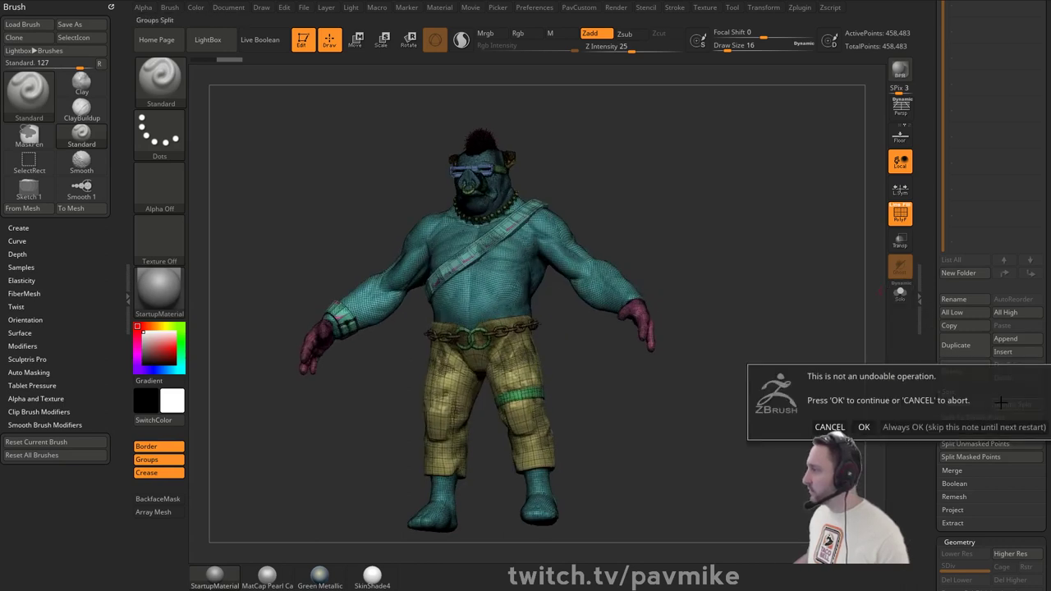
pyautogui.click(1003, 405)
pyautogui.click(914, 427)
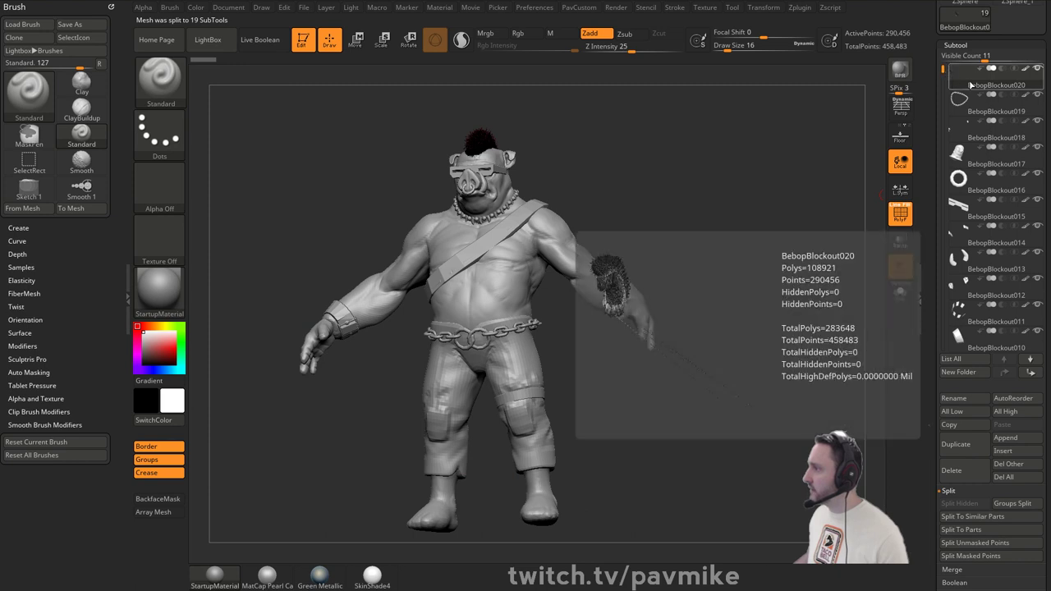
pyautogui.click(996, 160)
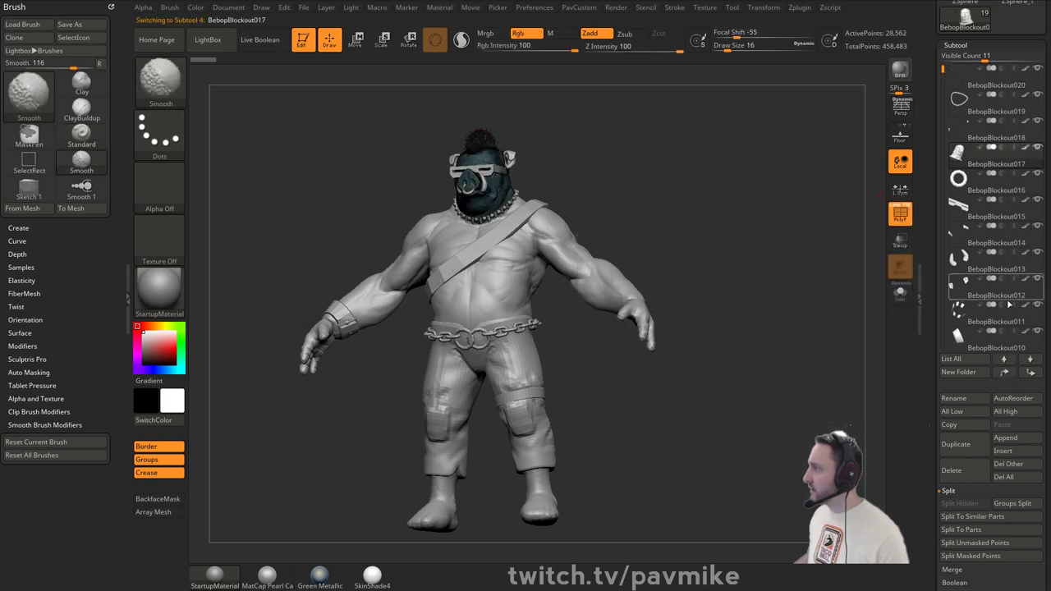
# - Move the head subtool to the top of the subtool list and delete the hair subtool BebopBlockout020 after isolating it
pyautogui.click(1004, 373)
pyautogui.moveTo(942, 72)
pyautogui.mouseDown()
pyautogui.moveTo(936, 144)
pyautogui.moveTo(930, 64)
pyautogui.mouseUp()
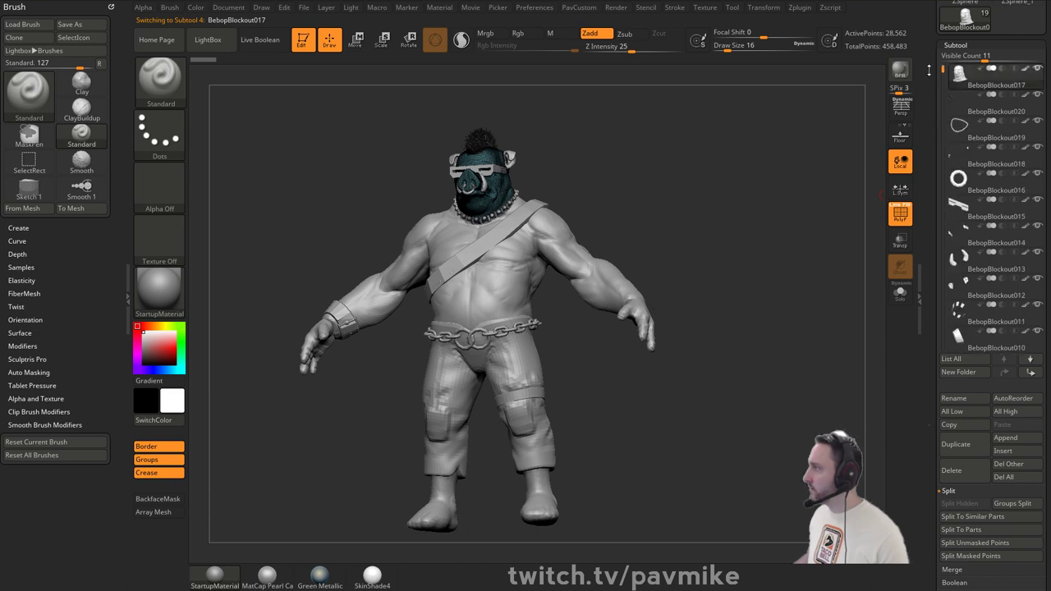
pyautogui.click(985, 103)
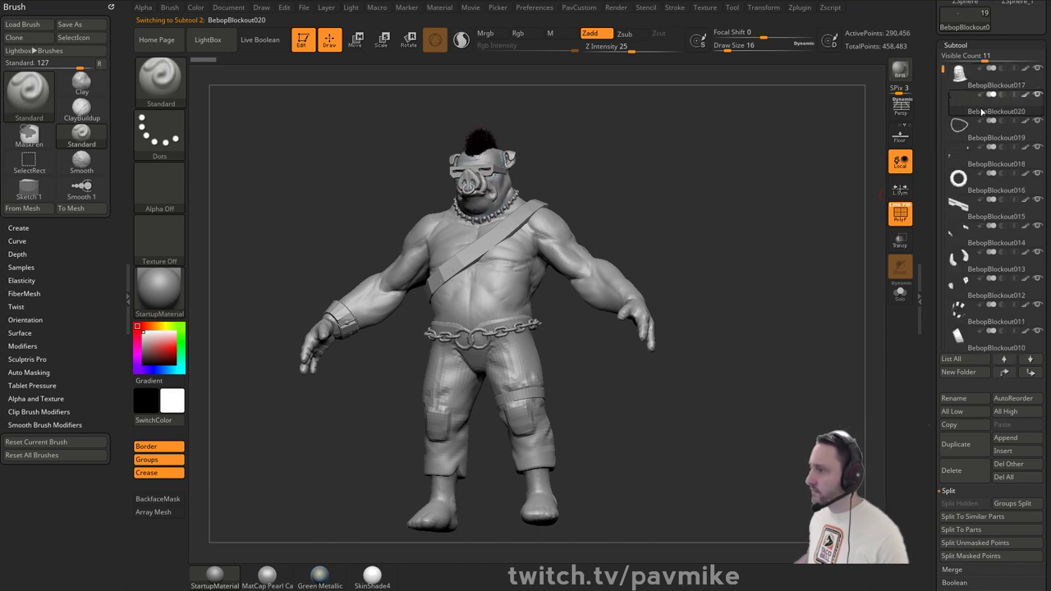
pyautogui.click(900, 294)
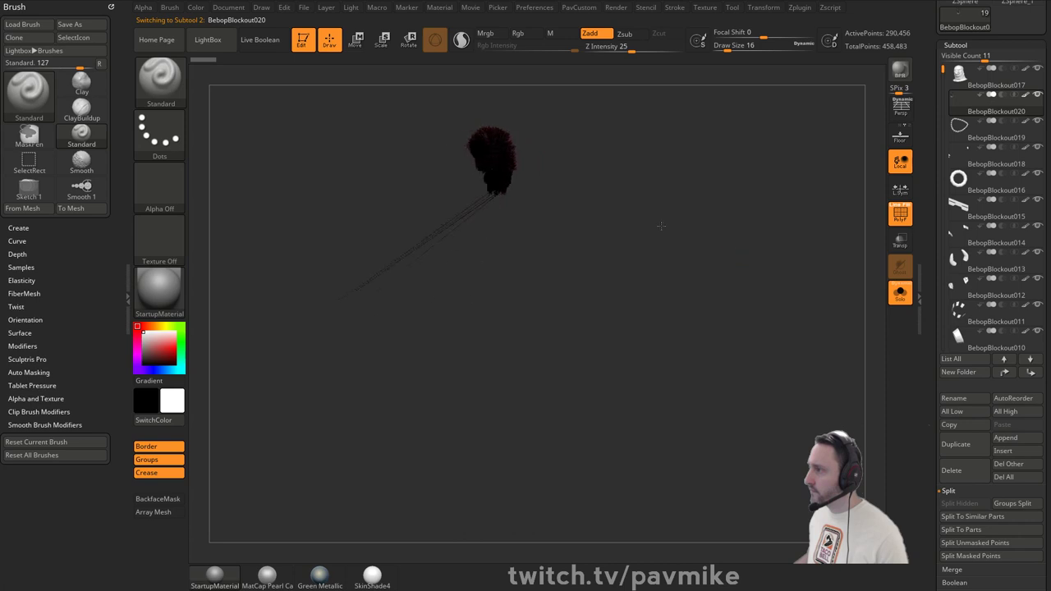
pyautogui.click(968, 470)
pyautogui.click(891, 490)
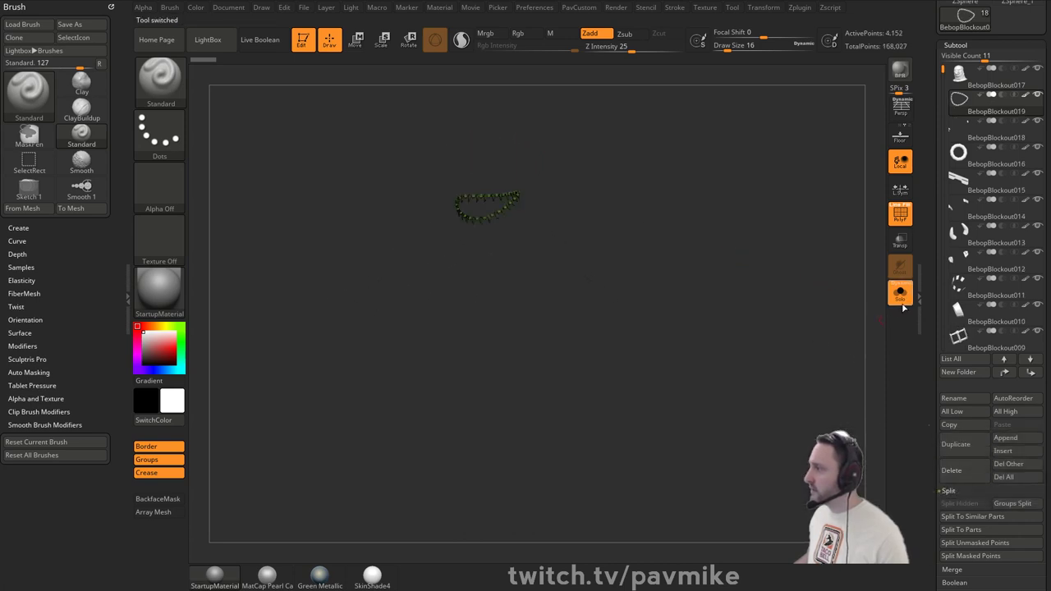
pyautogui.click(900, 294)
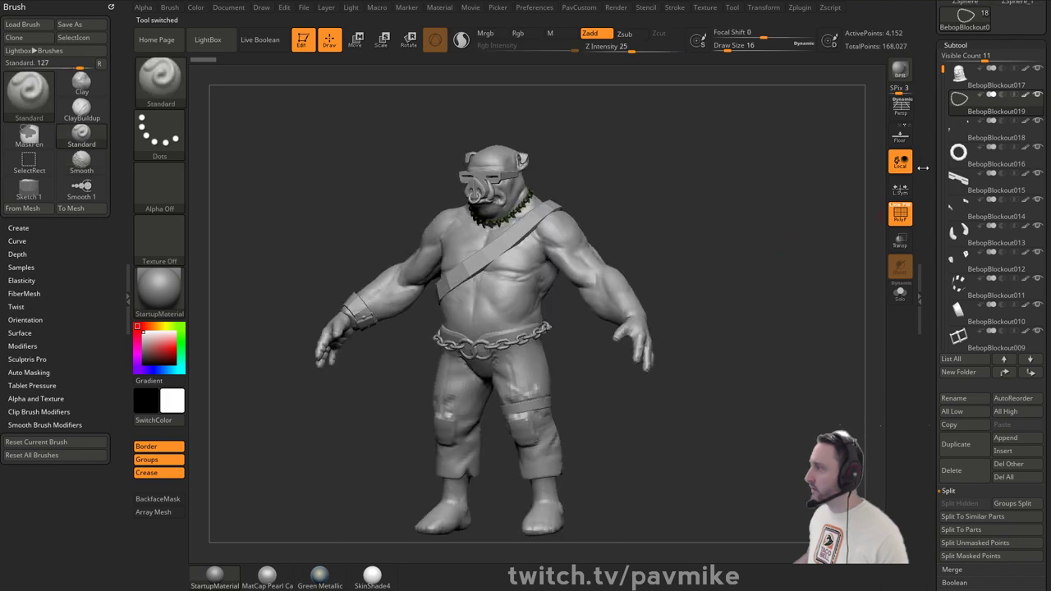
# - Save the split character over the existing BebopBlockout002.ZTL file
pyautogui.moveTo(923, 168); pyautogui.dragTo(923, 321)
pyautogui.click(1018, 27)
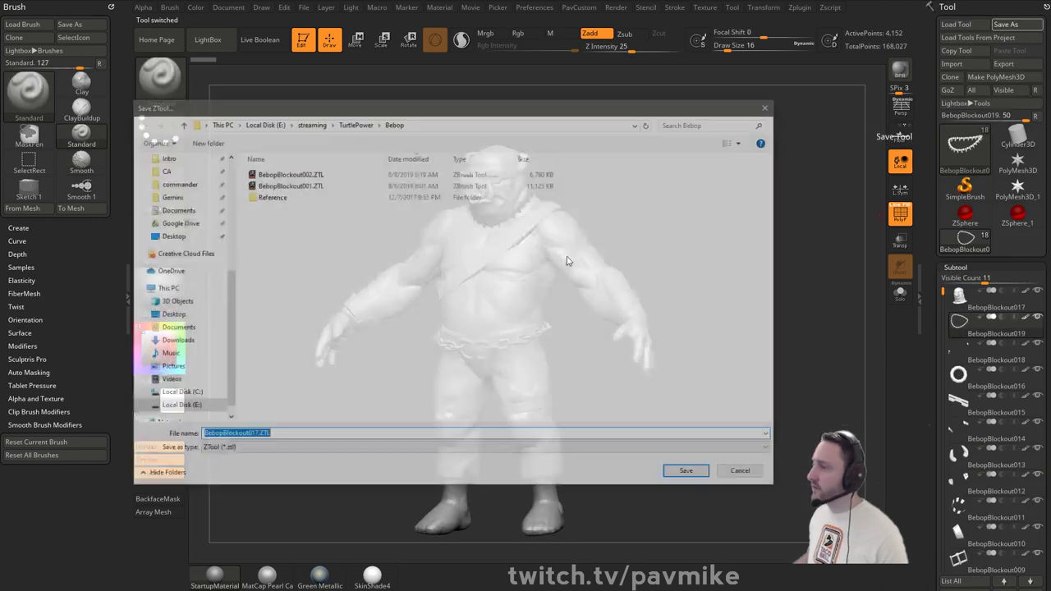
pyautogui.doubleClick(304, 173)
pyautogui.click(555, 234)
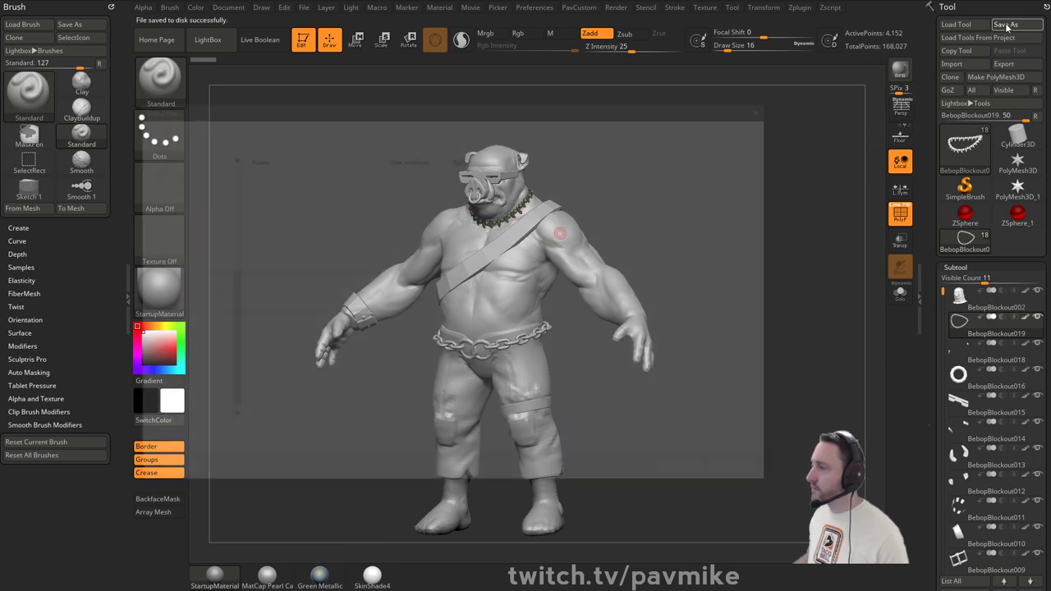
pyautogui.click(1007, 27)
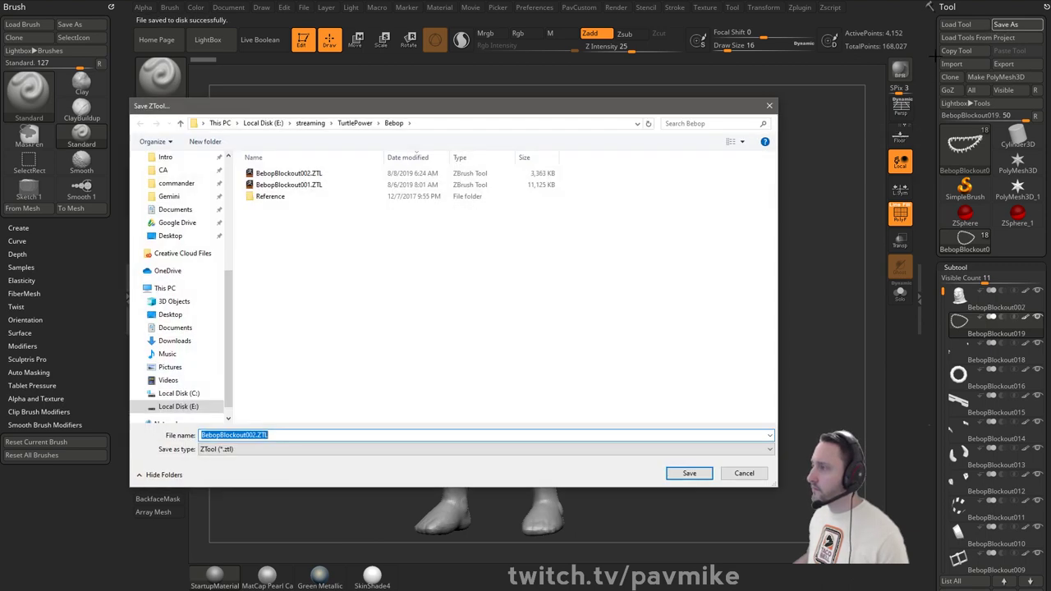
pyautogui.click(769, 105)
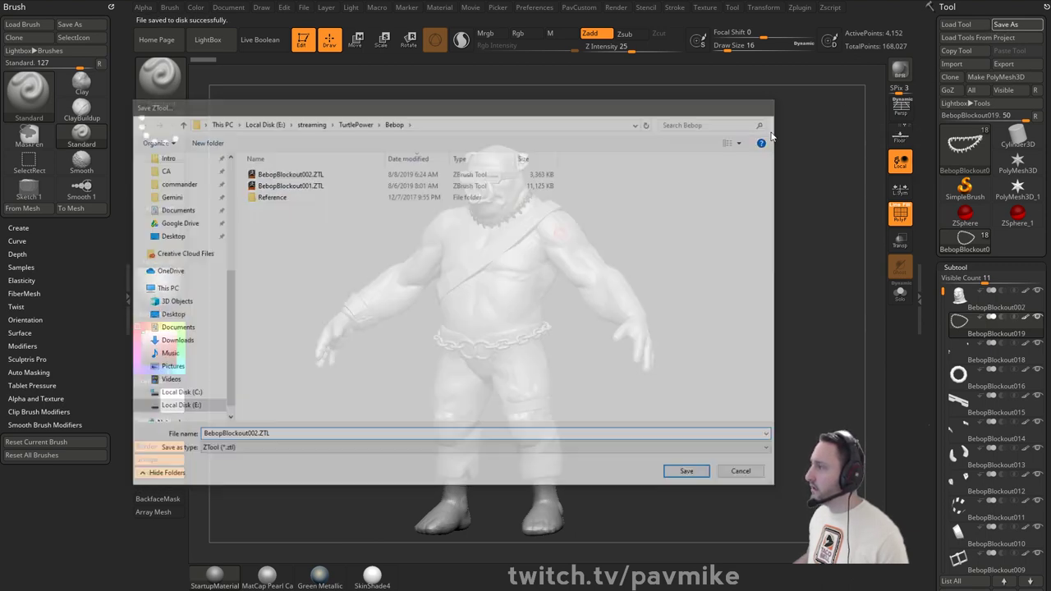
# - Select the paneled strip subtool BebopBlockout003 on the chest strap, inspect it in isolation, and show the whole character again
pyautogui.moveTo(786, 187); pyautogui.dragTo(748, 213)
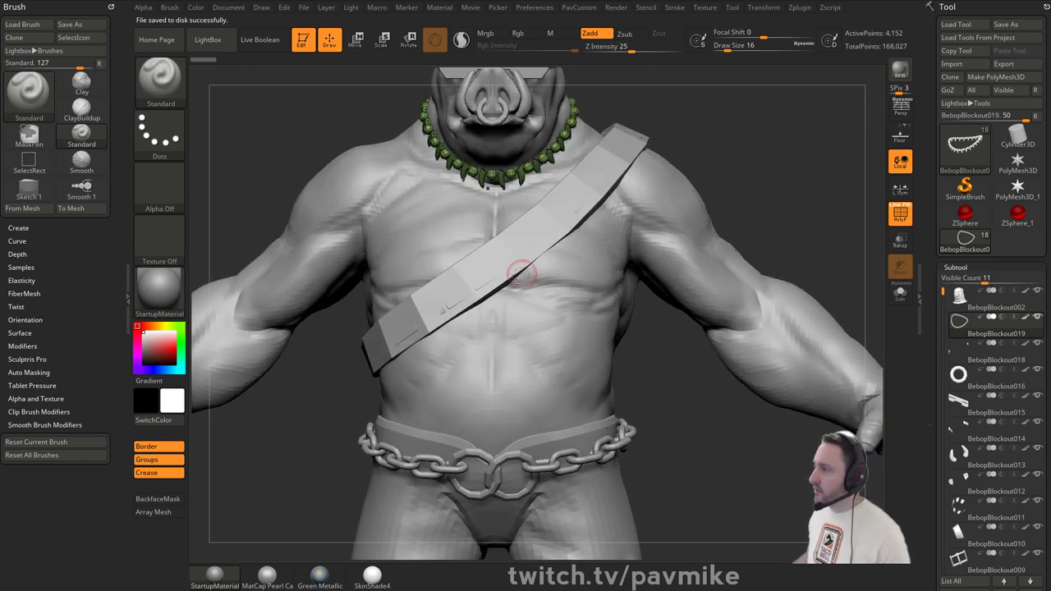
pyautogui.keyDown('alt'); pyautogui.click(479, 288); pyautogui.keyUp('alt')
pyautogui.click(900, 293)
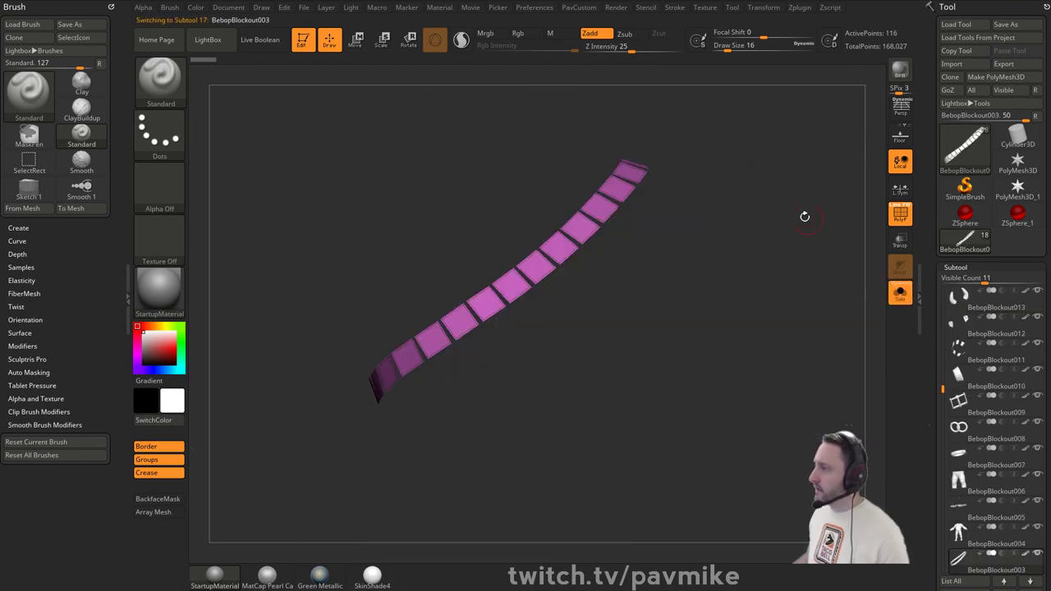
pyautogui.moveTo(804, 219); pyautogui.dragTo(676, 164)
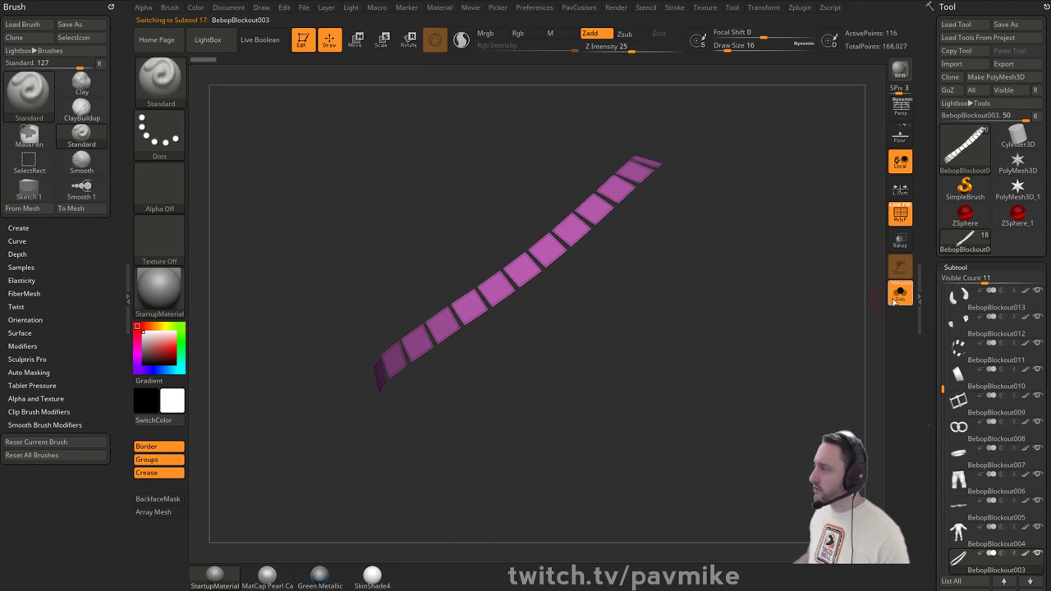
pyautogui.click(899, 293)
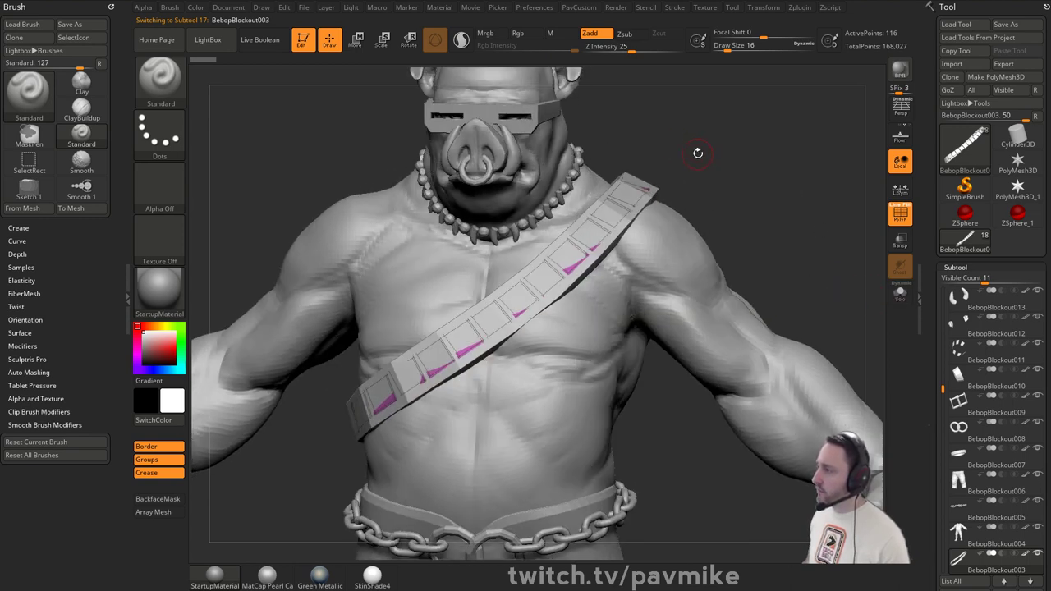
# - Set the draw size to 20, load the BebopIMM brush from Lightbox's Insert-IMM folder, and pick its bullet mesh
pyautogui.press('s')
pyautogui.moveTo(698, 153)
pyautogui.mouseDown()
pyautogui.moveTo(710, 146)
pyautogui.moveTo(690, 154)
pyautogui.moveTo(703, 115)
pyautogui.mouseUp()
pyautogui.press('s')
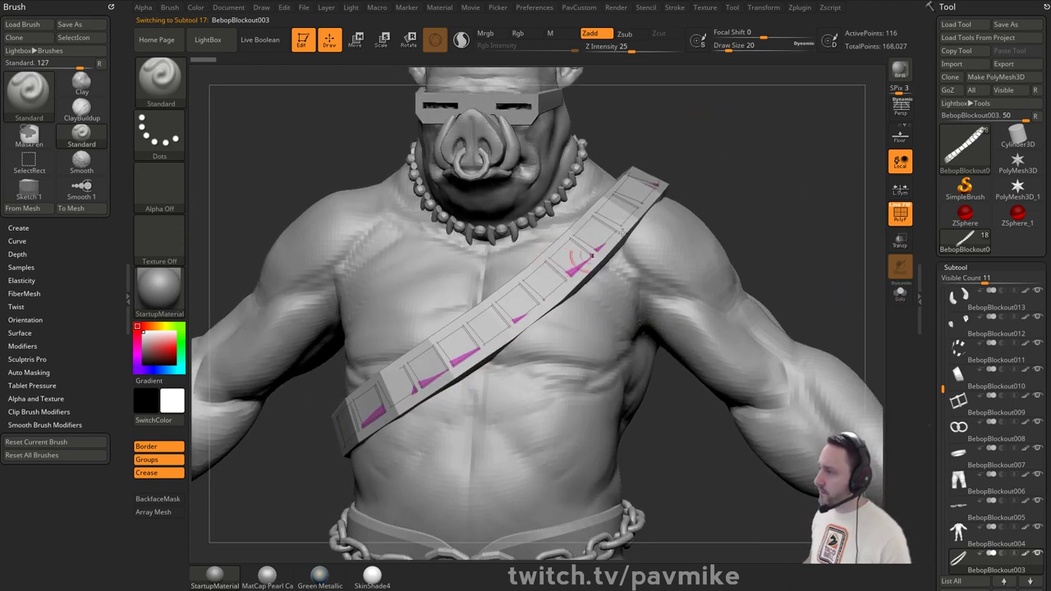
pyautogui.moveTo(579, 259); pyautogui.dragTo(586, 240)
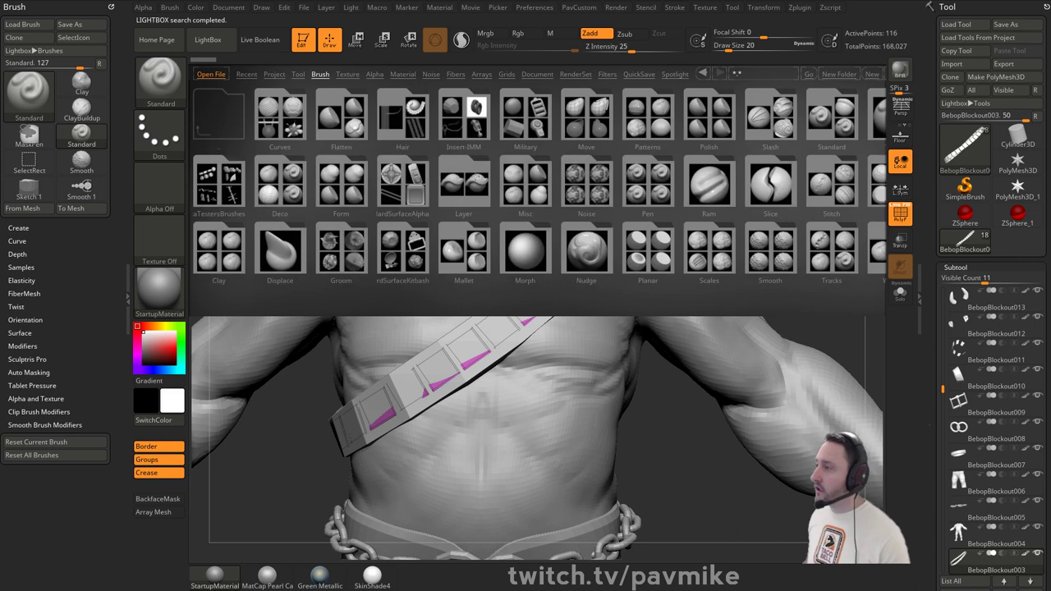
pyautogui.doubleClick(461, 127)
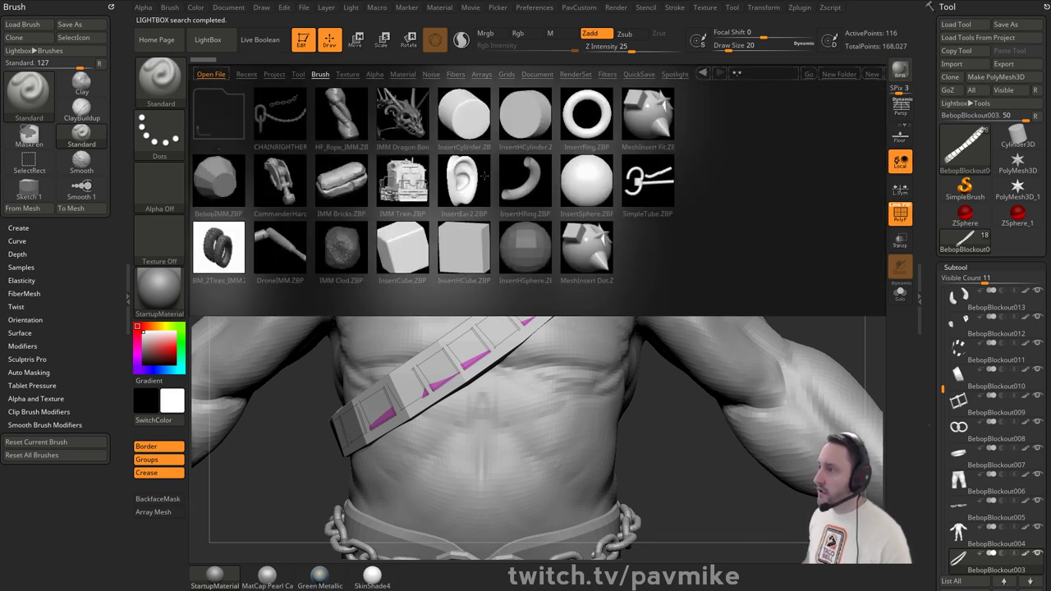
pyautogui.doubleClick(216, 192)
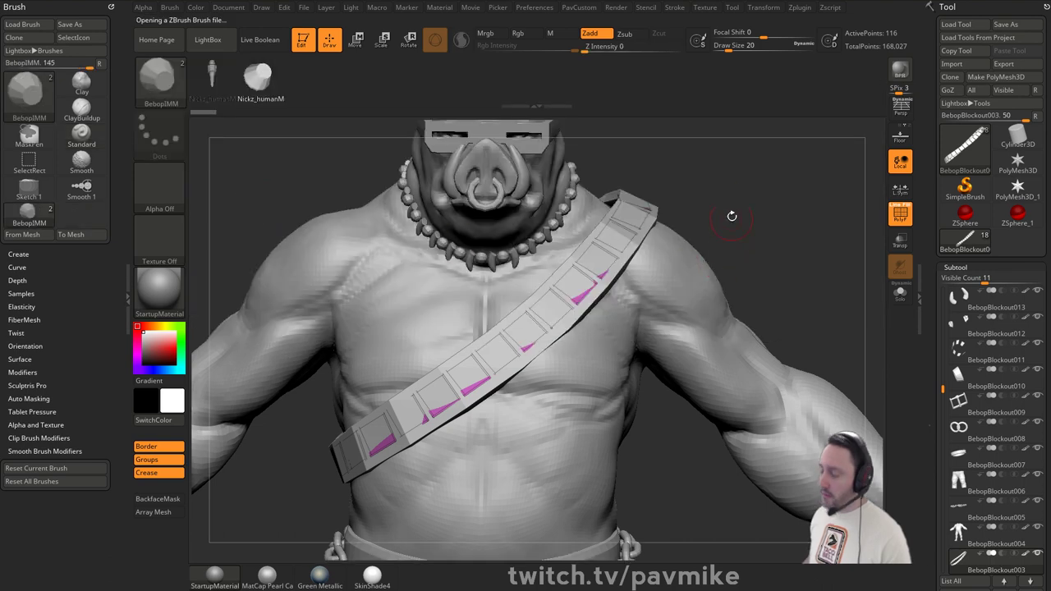
pyautogui.press('m')
pyautogui.click(538, 226)
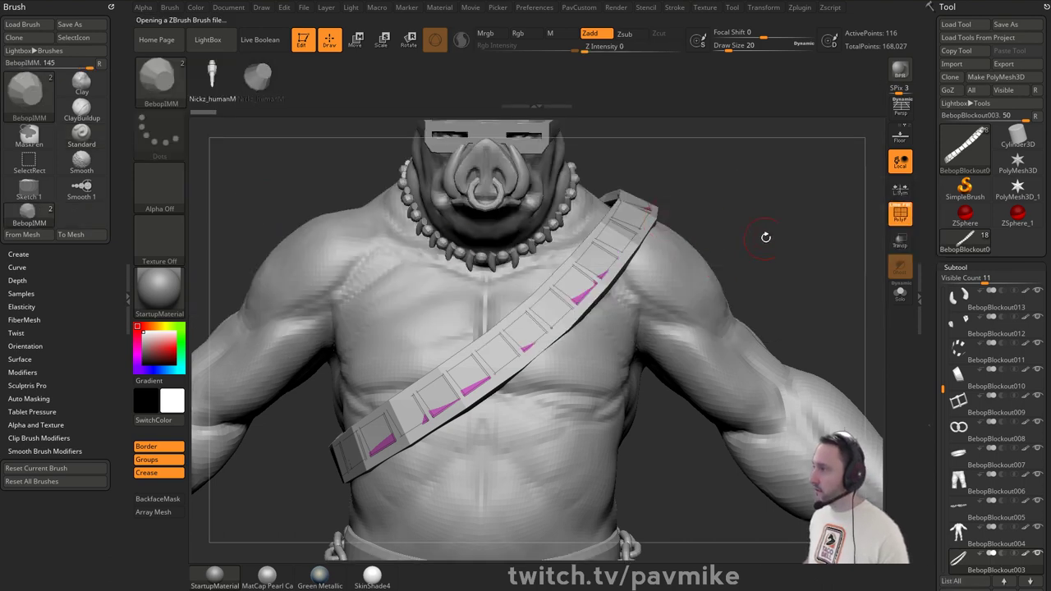
# - Insert the bullet mesh as a NanoMesh on the chest strap's panels using Insert NanoMesh with the Polygroup All target
pyautogui.keyDown('alt'); pyautogui.moveTo(765, 237); pyautogui.dragTo(756, 198); pyautogui.keyUp('alt')
pyautogui.press('space')
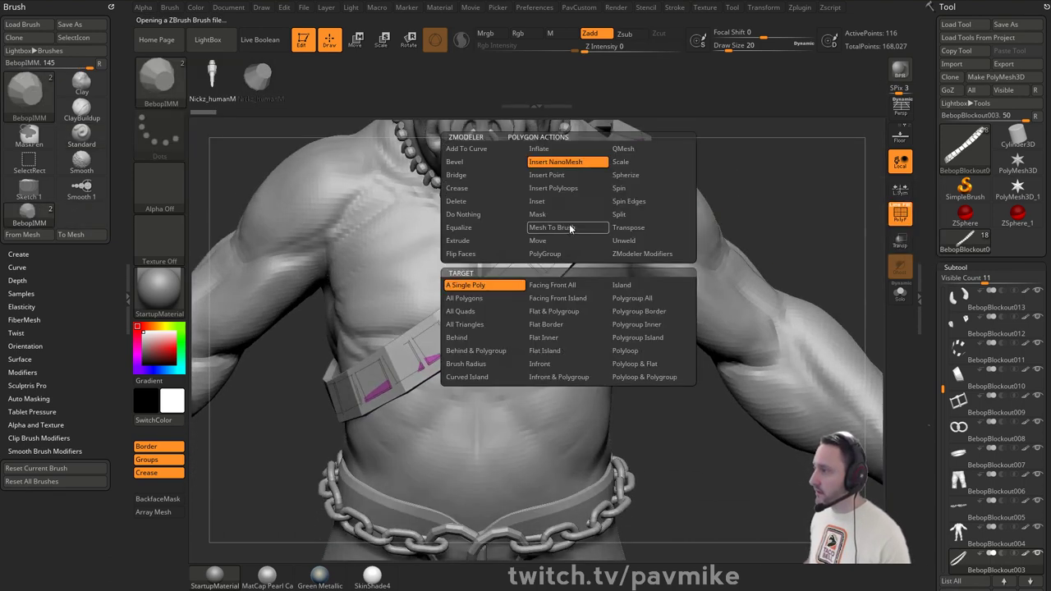
pyautogui.click(635, 301)
pyautogui.moveTo(569, 229); pyautogui.dragTo(604, 378)
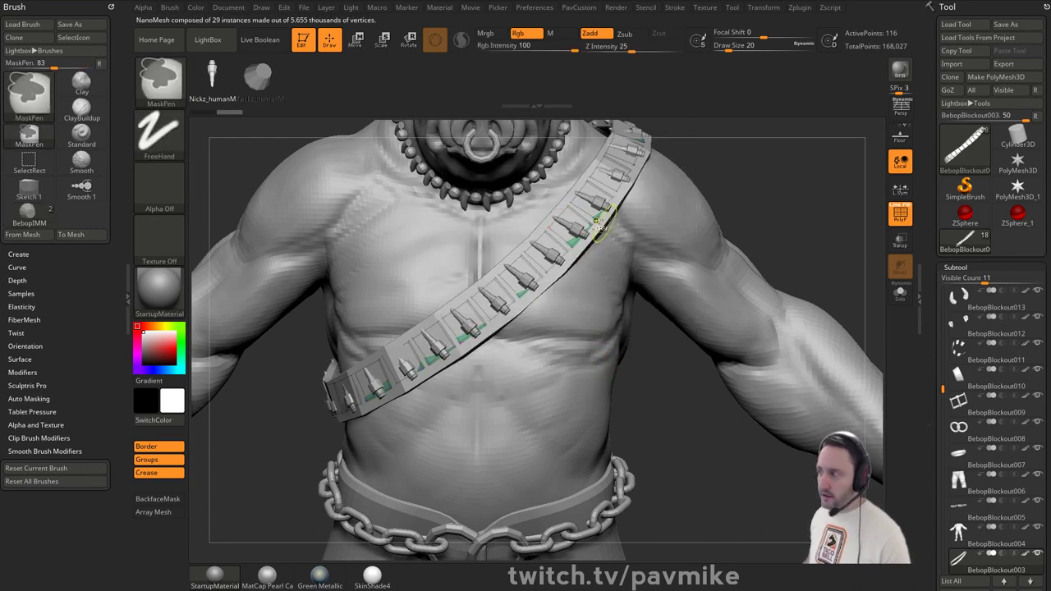
pyautogui.hotkey('ctrl', 'z')
pyautogui.click(569, 226)
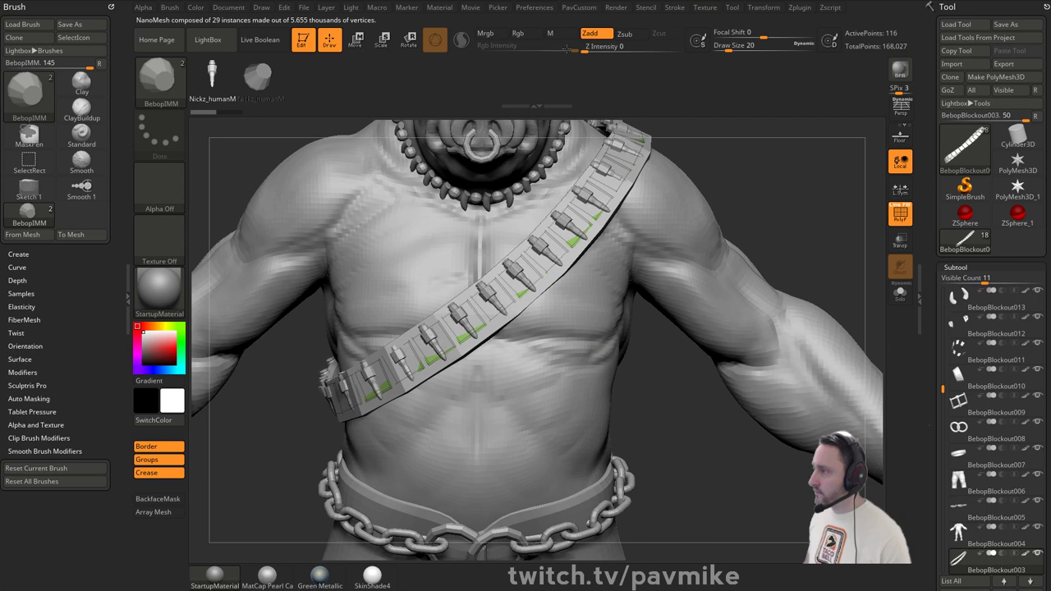
# - Pick the other BebopIMM mesh and insert it as studs across the polygons of the wristband subtool
pyautogui.moveTo(806, 214)
pyautogui.mouseDown()
pyautogui.moveTo(774, 227)
pyautogui.moveTo(799, 231)
pyautogui.mouseUp()
pyautogui.moveTo(926, 333); pyautogui.dragTo(780, 218)
pyautogui.keyDown('alt'); pyautogui.moveTo(270, 307); pyautogui.dragTo(467, 281); pyautogui.keyUp('alt')
pyautogui.keyDown('alt'); pyautogui.moveTo(267, 197); pyautogui.dragTo(455, 204); pyautogui.keyUp('alt')
pyautogui.press('m')
pyautogui.click(414, 386)
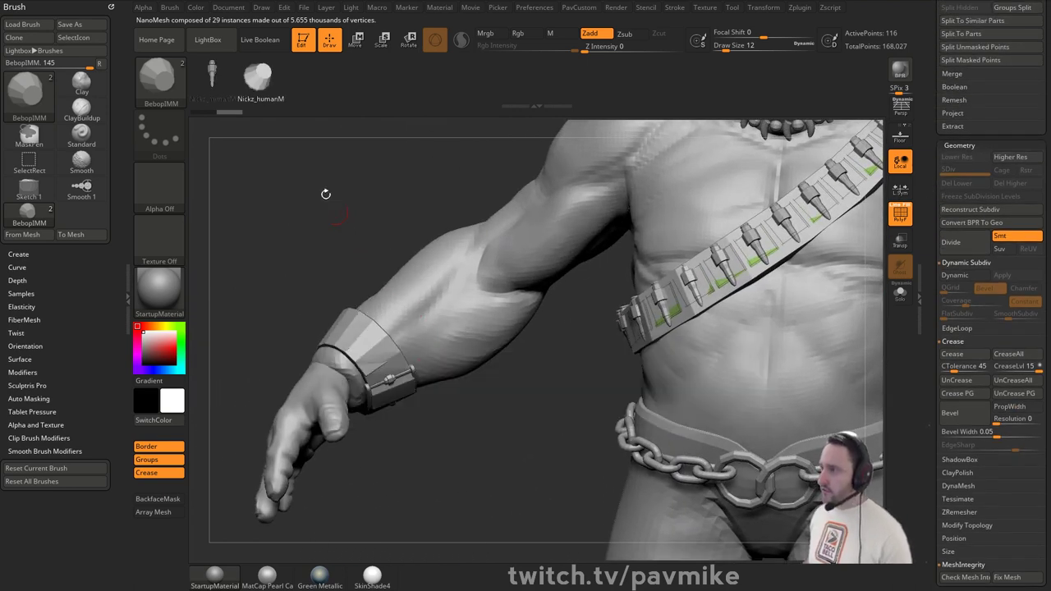
pyautogui.moveTo(394, 460); pyautogui.dragTo(499, 412)
pyautogui.keyDown('alt'); pyautogui.click(366, 348); pyautogui.keyUp('alt')
pyautogui.moveTo(371, 322); pyautogui.dragTo(440, 422)
# - Switch to the Standard brush at draw size 14 and select the body subtool
pyautogui.keyDown('alt'); pyautogui.moveTo(709, 443); pyautogui.dragTo(743, 328); pyautogui.keyUp('alt')
pyautogui.press('s')
pyautogui.moveTo(749, 271)
pyautogui.mouseDown()
pyautogui.moveTo(711, 244)
pyautogui.moveTo(788, 232)
pyautogui.mouseUp()
pyautogui.press('b')
pyautogui.press('s')
pyautogui.press('t')
pyautogui.keyDown('alt'); pyautogui.click(641, 276); pyautogui.keyUp('alt')
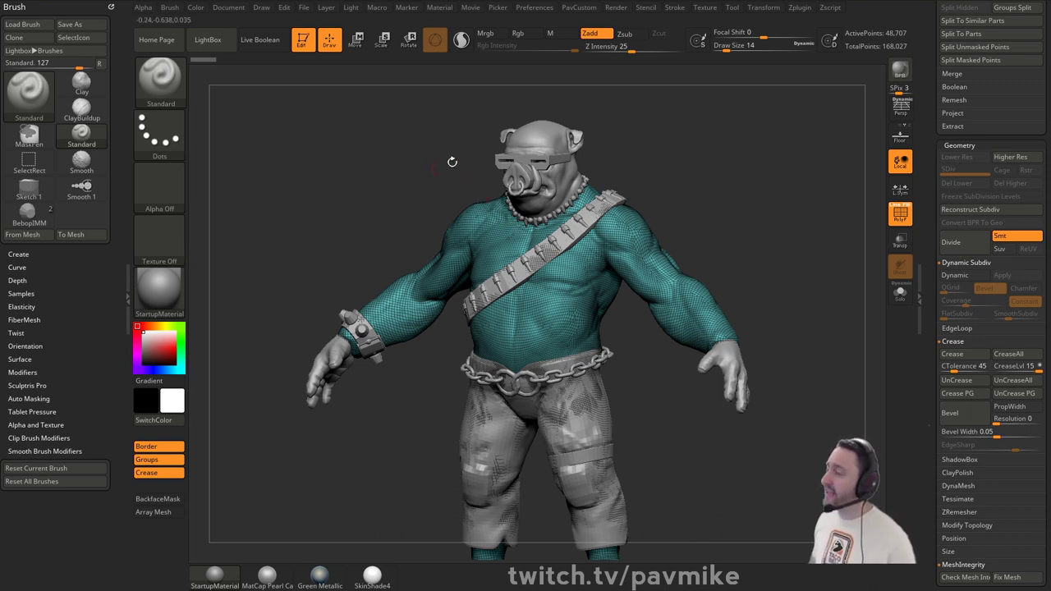
# - Leave edit mode, clear the character from the canvas, and switch to the SimpleBrush tool
pyautogui.press('t')
pyautogui.hotkey('ctrl', 'n')
pyautogui.moveTo(933, 180); pyautogui.dragTo(934, 476)
pyautogui.click(965, 188)
# - Draw a Plane3D on the canvas, enter edit mode, and convert it to a PolyMesh3D
pyautogui.click(964, 152)
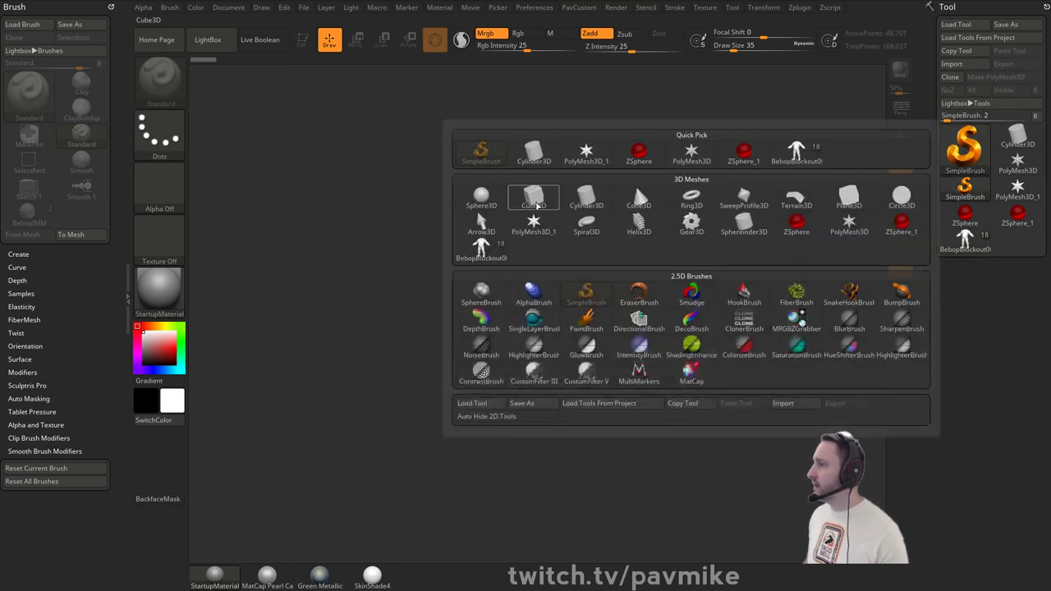
pyautogui.click(849, 197)
pyautogui.moveTo(457, 297); pyautogui.dragTo(520, 364)
pyautogui.click(302, 39)
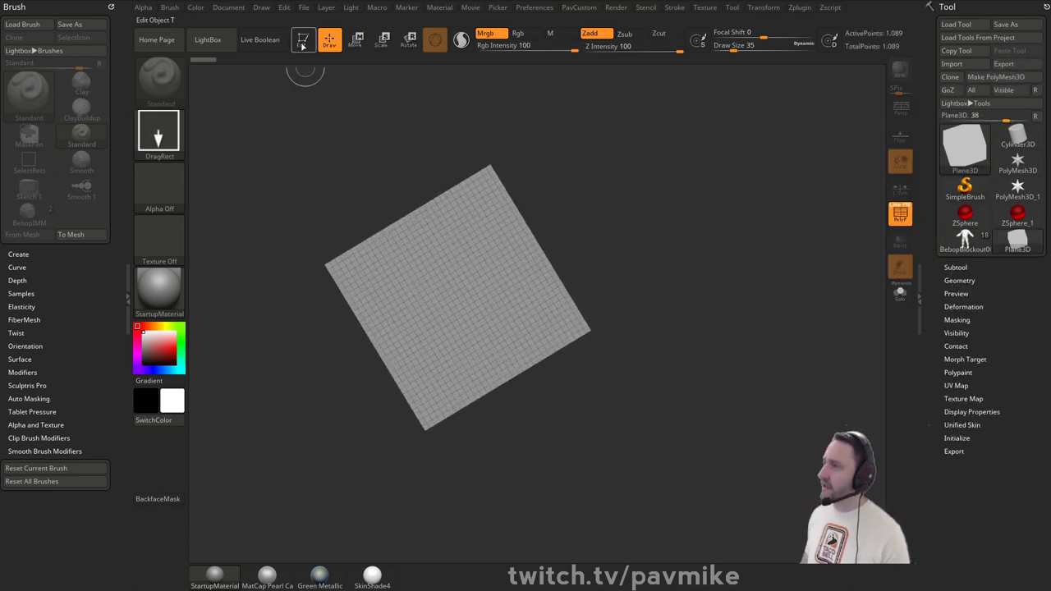
pyautogui.click(971, 76)
pyautogui.click(971, 76)
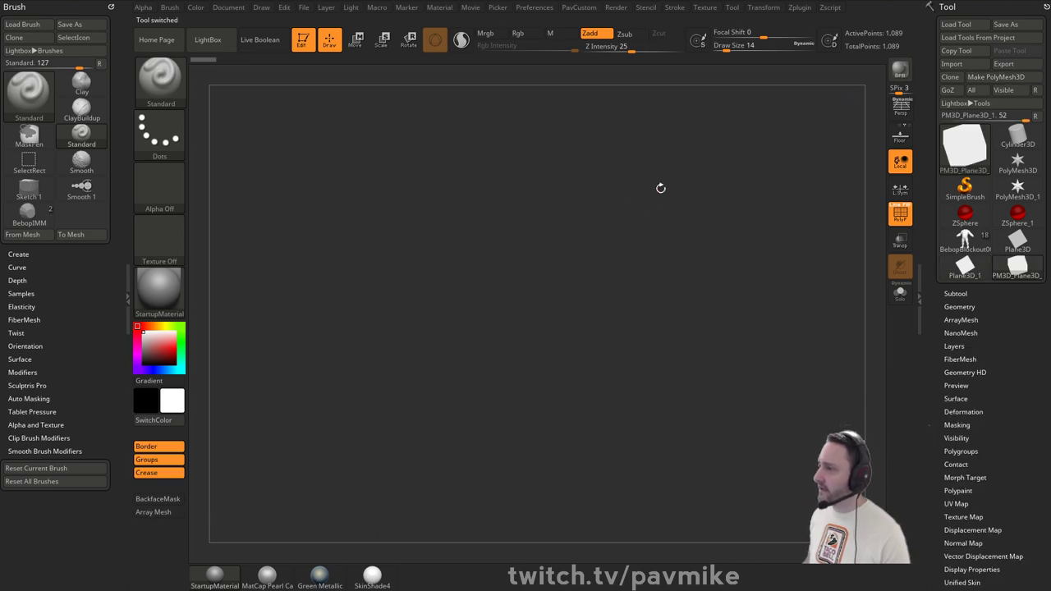
# - Choose the CurveSnapSurface brush with the plane turned to face the view
pyautogui.moveTo(697, 263); pyautogui.dragTo(693, 201)
pyautogui.press('b')
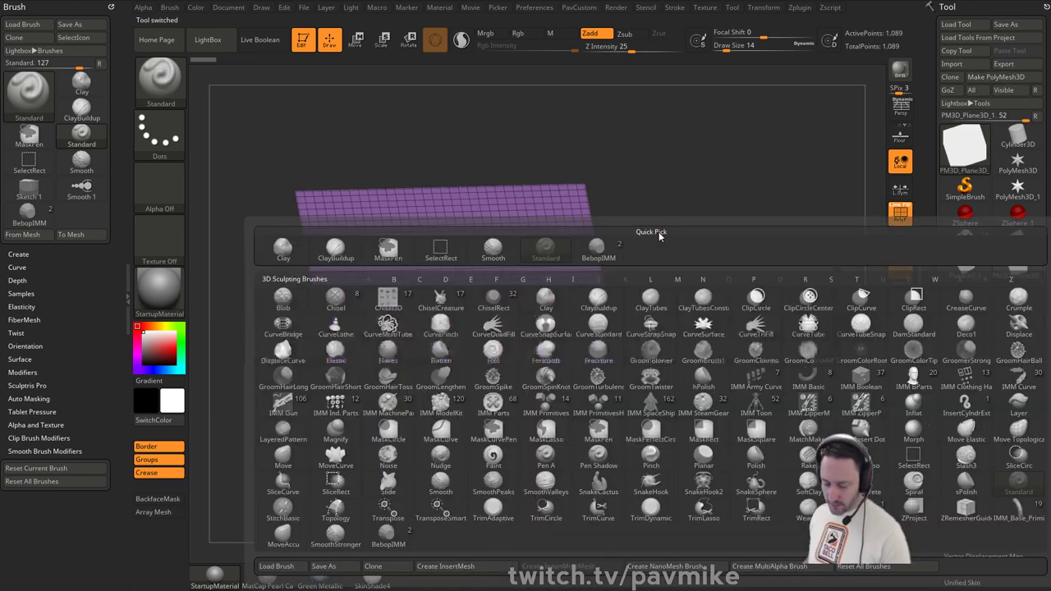
pyautogui.press('c')
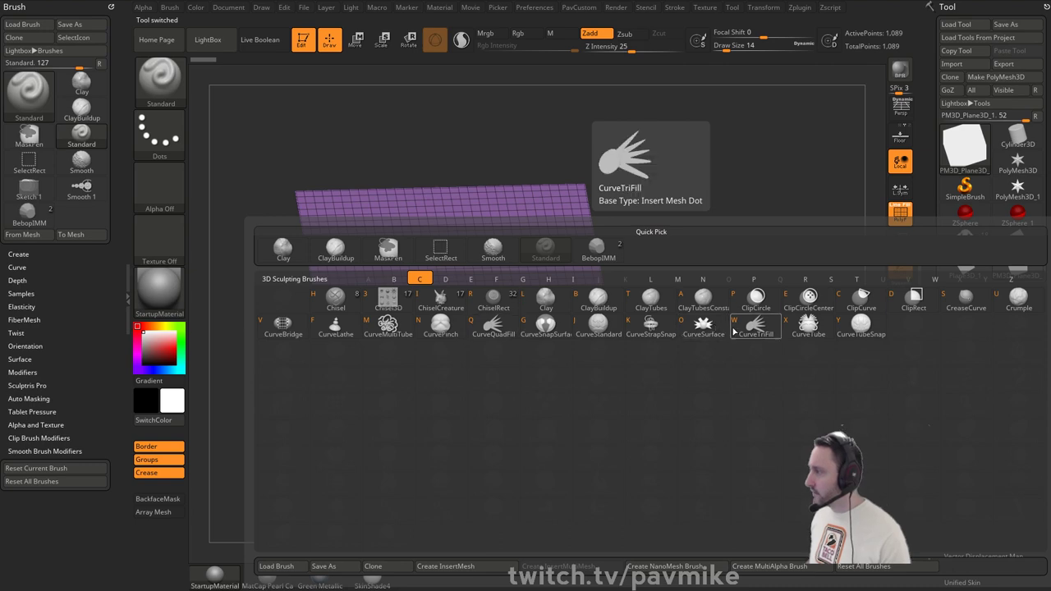
pyautogui.click(547, 330)
pyautogui.moveTo(691, 226); pyautogui.dragTo(704, 275)
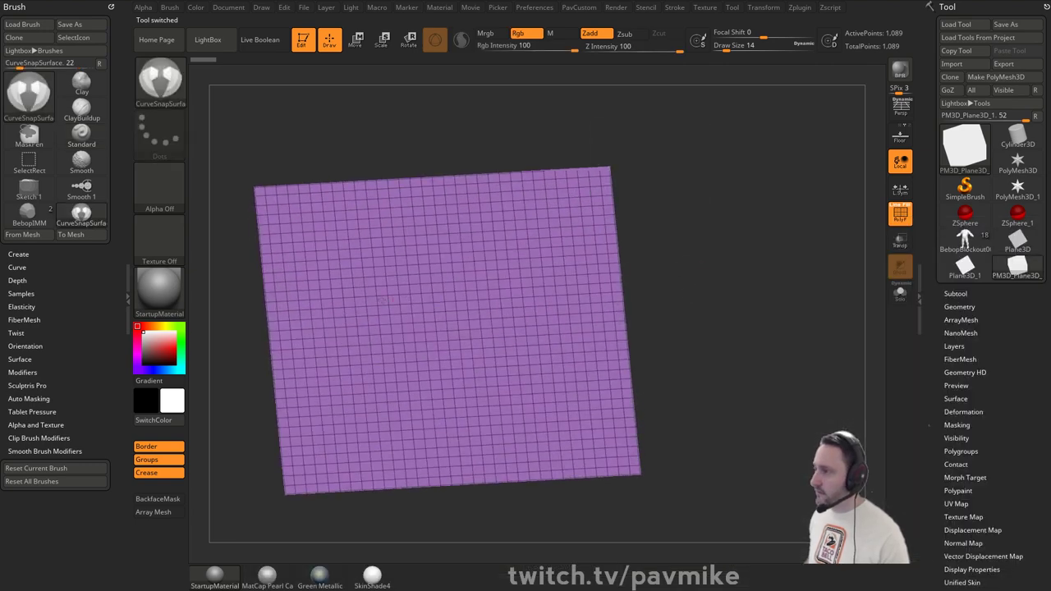
# - Draw five side-by-side curves down the plane at draw size 31 to build a surface, and rebuild it at draw size 20
pyautogui.press('s')
pyautogui.moveTo(397, 303); pyautogui.dragTo(389, 303)
pyautogui.moveTo(378, 233); pyautogui.dragTo(340, 388)
pyautogui.moveTo(417, 240); pyautogui.dragTo(384, 434)
pyautogui.moveTo(451, 238); pyautogui.dragTo(462, 426)
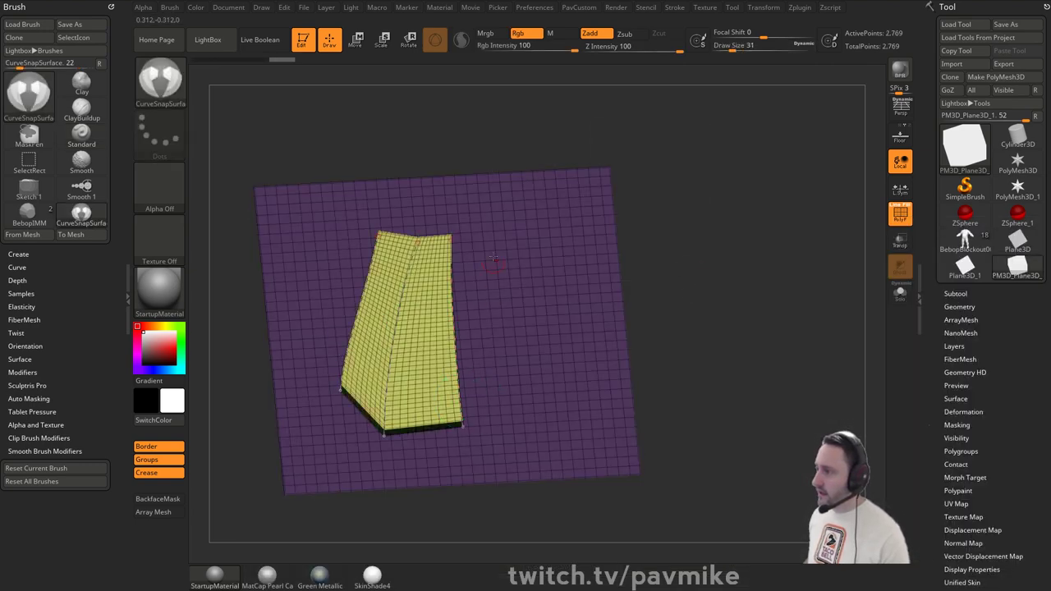
pyautogui.moveTo(495, 227); pyautogui.dragTo(529, 423)
pyautogui.moveTo(543, 213); pyautogui.dragTo(589, 408)
pyautogui.press('[')
pyautogui.click(560, 261)
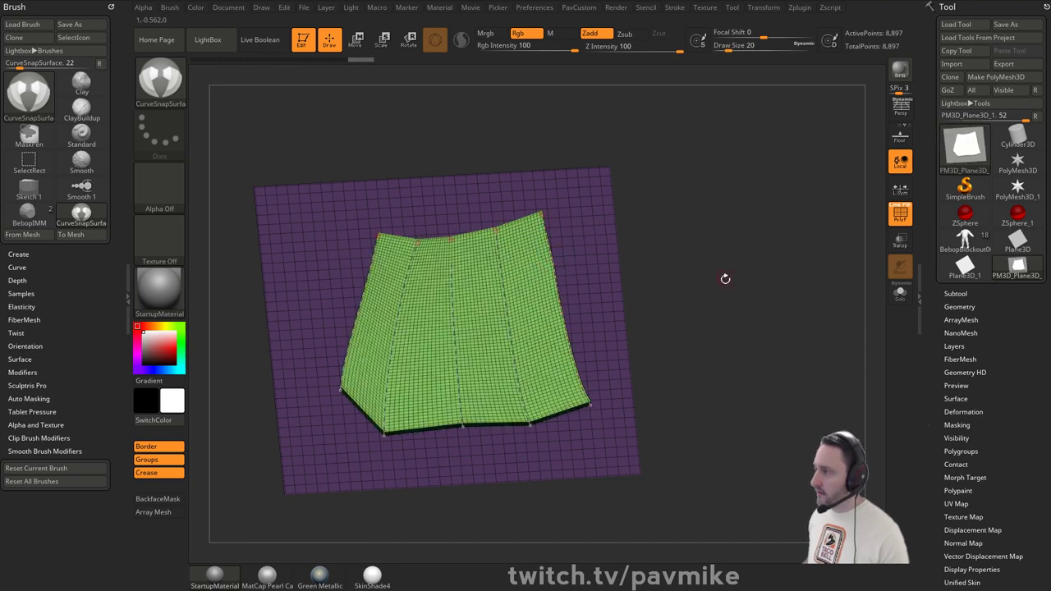
# - Try reshaping the curve surface with a larger draw size and undo the change
pyautogui.moveTo(725, 279)
pyautogui.mouseDown()
pyautogui.moveTo(727, 221)
pyautogui.moveTo(724, 235)
pyautogui.mouseUp()
pyautogui.press(']')
pyautogui.press(']')
pyautogui.press(']')
pyautogui.press(']')
pyautogui.moveTo(562, 293)
pyautogui.mouseDown()
pyautogui.moveTo(650, 125)
pyautogui.moveTo(821, 316)
pyautogui.moveTo(342, 387)
pyautogui.mouseUp()
pyautogui.hotkey('ctrl', 'z')
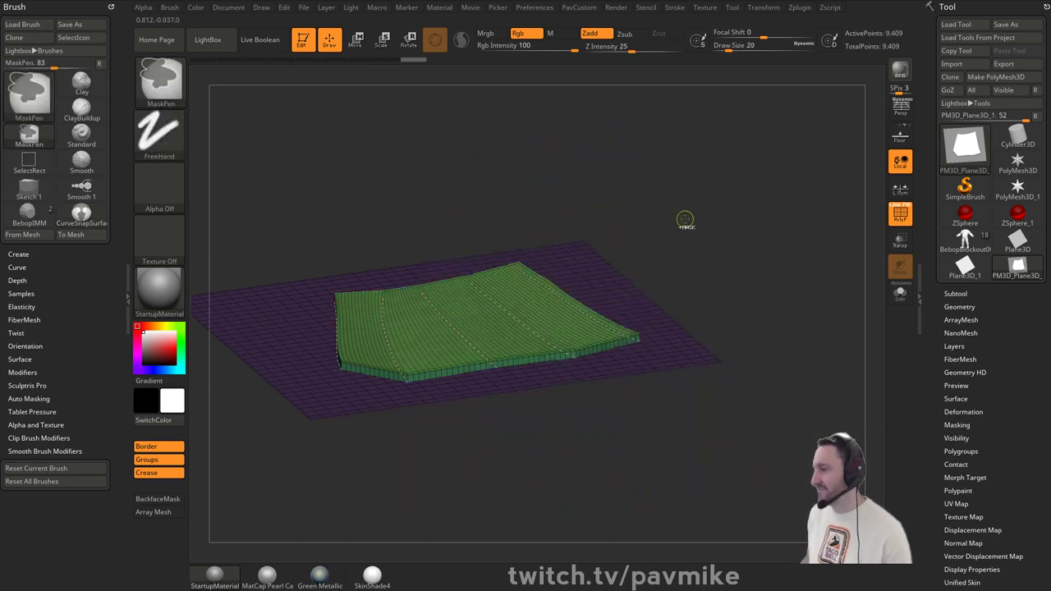
# - Try pulling the outer curve up off the plane at draw size 20 and undo the pull
pyautogui.moveTo(685, 223); pyautogui.dragTo(654, 277)
pyautogui.moveTo(586, 307); pyautogui.dragTo(650, 254)
pyautogui.moveTo(716, 271); pyautogui.dragTo(745, 218)
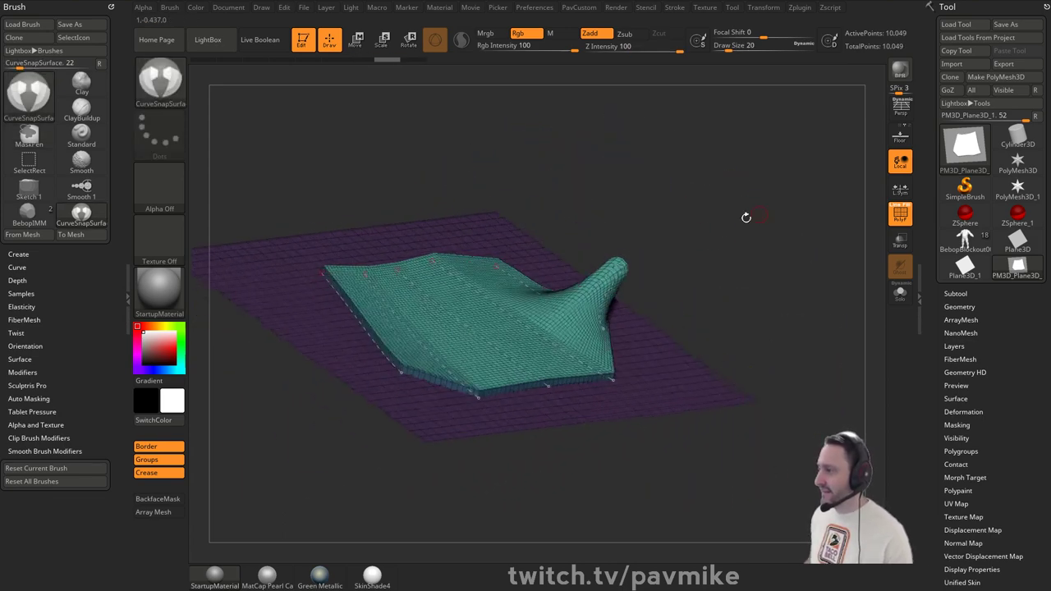
pyautogui.press('s')
pyautogui.hotkey('ctrl', 'z')
# - Try pulling the surface's outer curve with the draw size reduced to 4 and undo the pull
pyautogui.press('s')
pyautogui.moveTo(693, 241); pyautogui.dragTo(704, 241)
pyautogui.moveTo(712, 258); pyautogui.dragTo(669, 304)
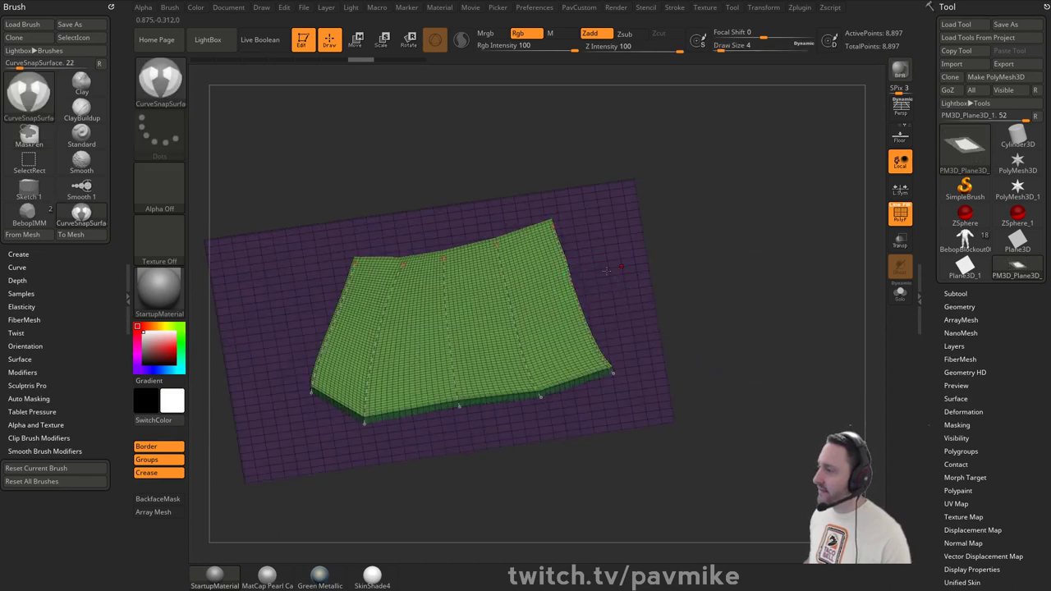
pyautogui.moveTo(569, 281); pyautogui.dragTo(636, 237)
pyautogui.hotkey('ctrl', 'z')
# - Pull the curve surface's outer corner up off the plane at draw size 23
pyautogui.press('s')
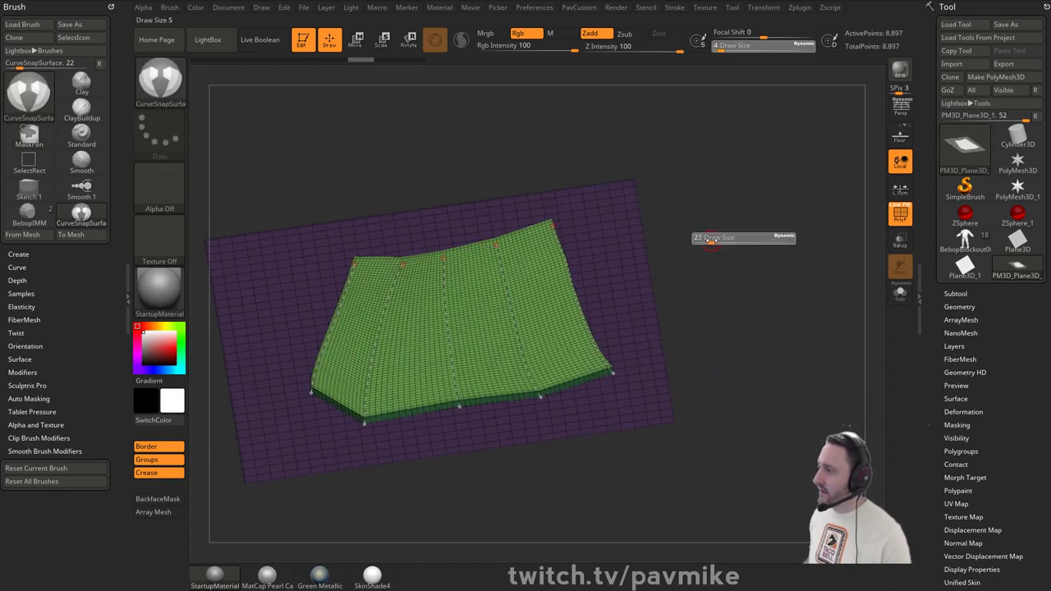
pyautogui.moveTo(572, 283); pyautogui.dragTo(729, 227)
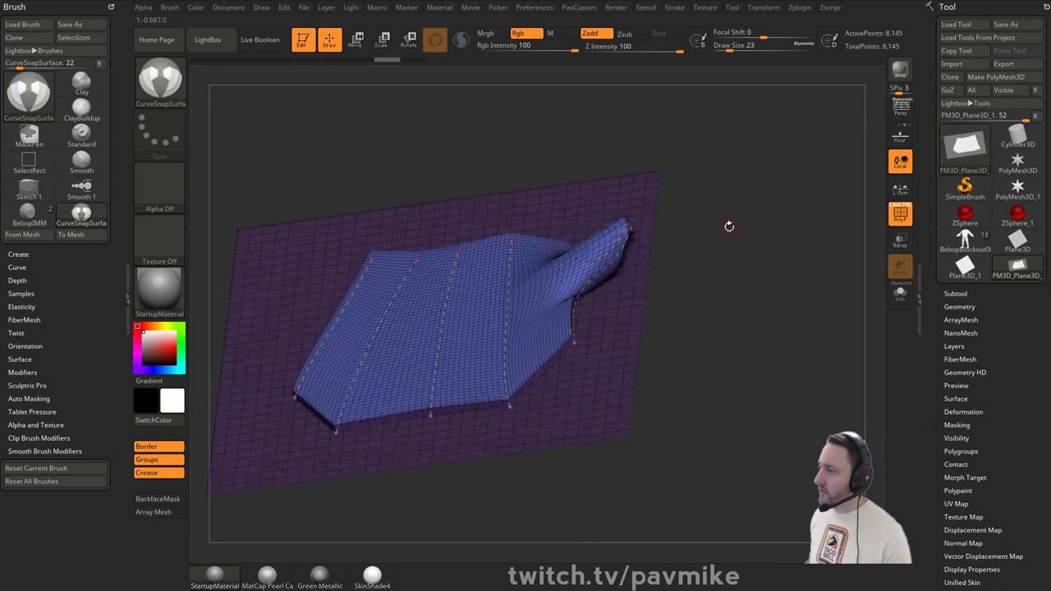
# - Isolate the curve-built surface and delete the hidden plane
pyautogui.keyDown('ctrl'); pyautogui.keyDown('shift'); pyautogui.click(534, 298); pyautogui.keyUp('shift'); pyautogui.keyUp('ctrl')
pyautogui.press('3')
pyautogui.click(710, 169)
# - ZRemesh the surface twice with Half enabled and AdaptiveSize set to 0
pyautogui.press('3')
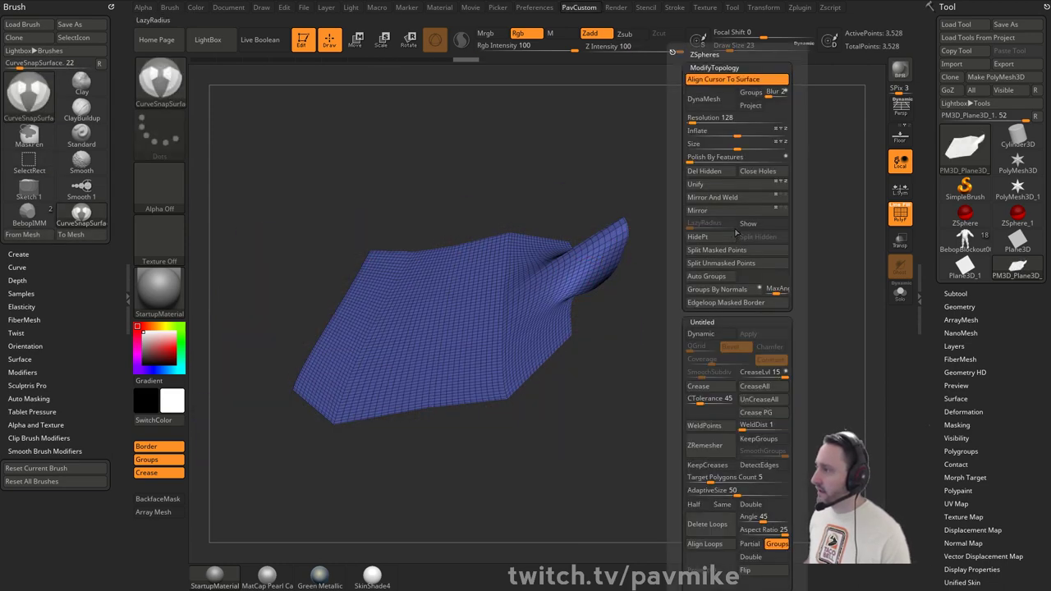
pyautogui.moveTo(675, 244); pyautogui.dragTo(694, 275)
pyautogui.press('g')
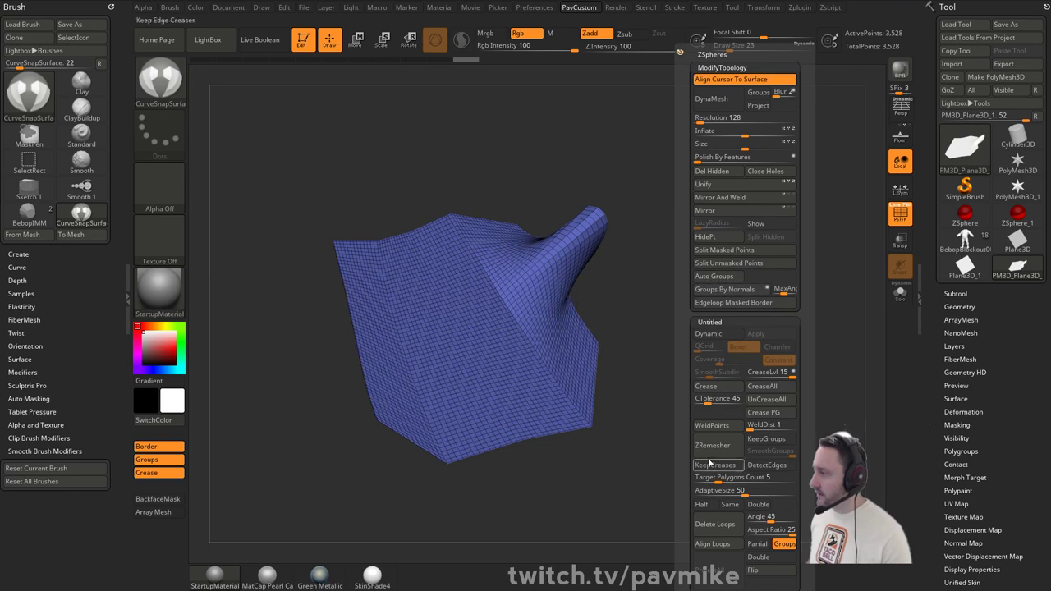
pyautogui.click(705, 504)
pyautogui.moveTo(709, 489); pyautogui.dragTo(694, 489)
pyautogui.click(718, 450)
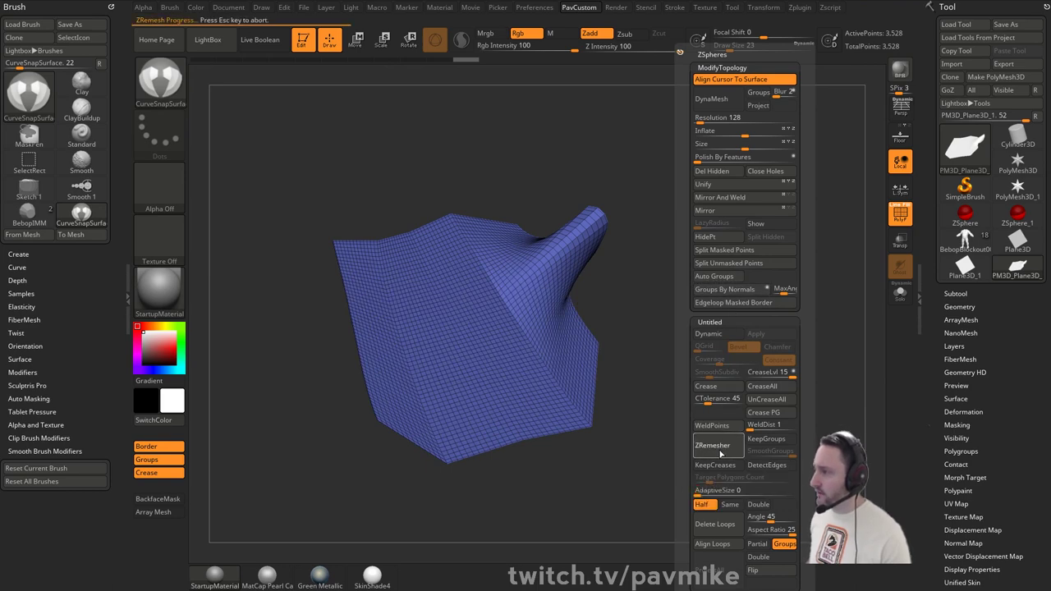
pyautogui.click(717, 448)
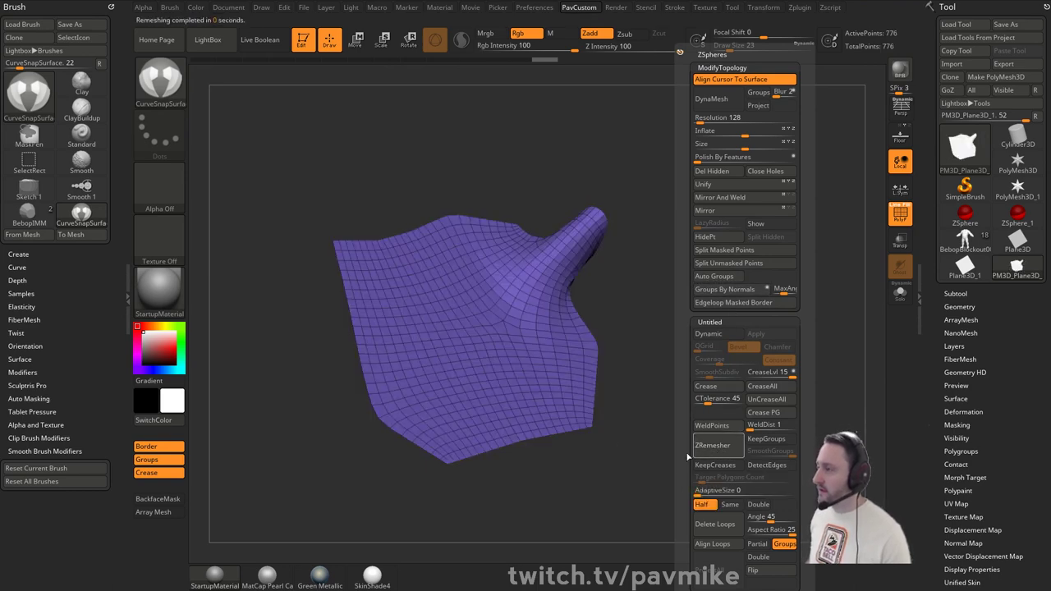
# - Thicken the remeshed surface with the ZModeler brush by extruding its polygons with the Polygroup All target
pyautogui.moveTo(669, 337); pyautogui.dragTo(654, 300)
pyautogui.press('b')
pyautogui.press('z')
pyautogui.press('m')
pyautogui.press('f')
pyautogui.press('space')
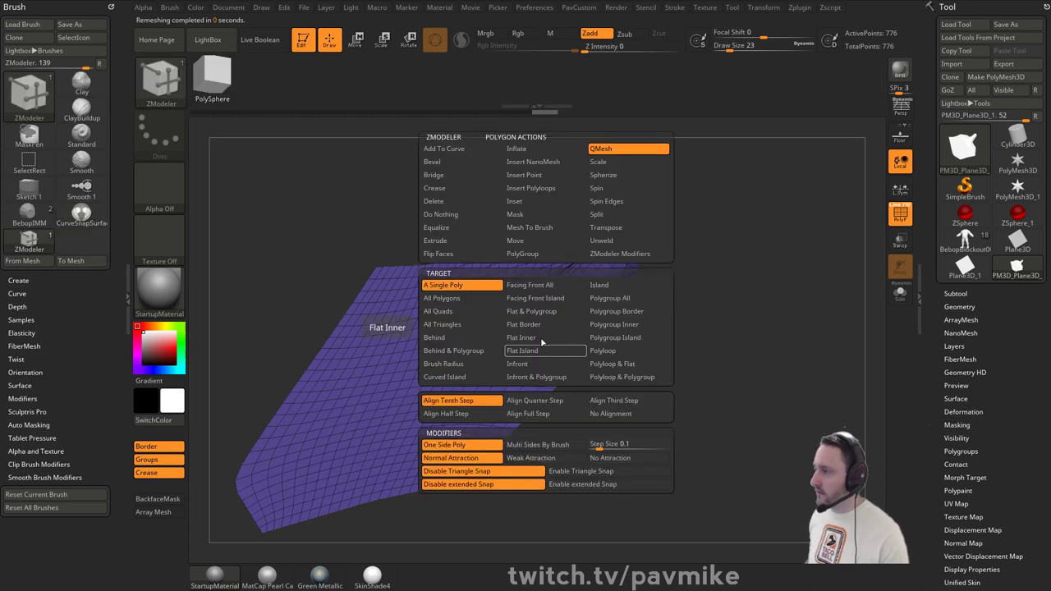
pyautogui.click(435, 241)
pyautogui.click(609, 298)
pyautogui.moveTo(582, 364); pyautogui.dragTo(544, 427)
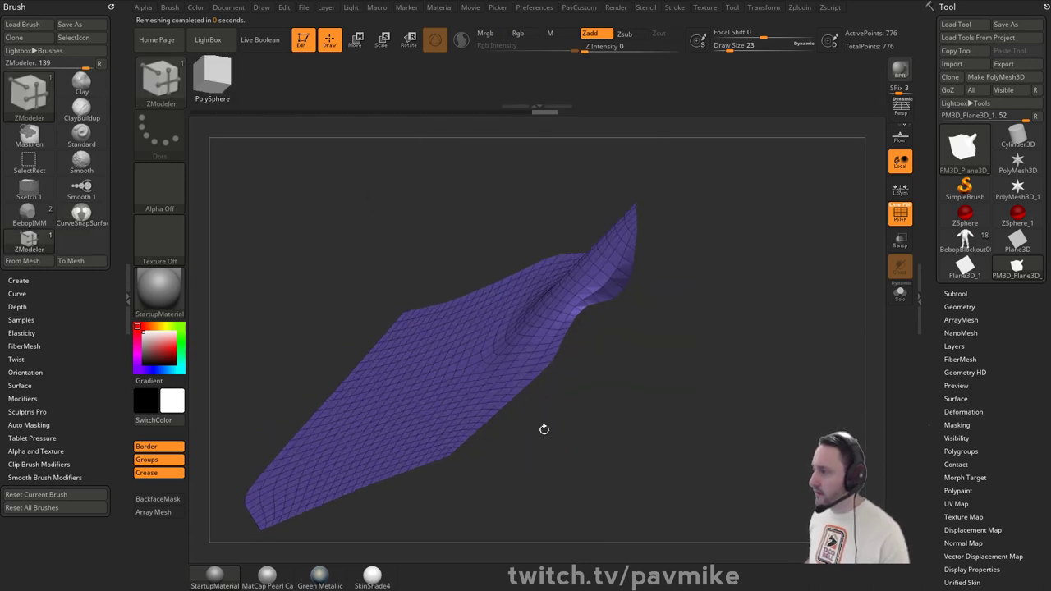
pyautogui.moveTo(522, 364); pyautogui.dragTo(575, 361)
pyautogui.press('2')
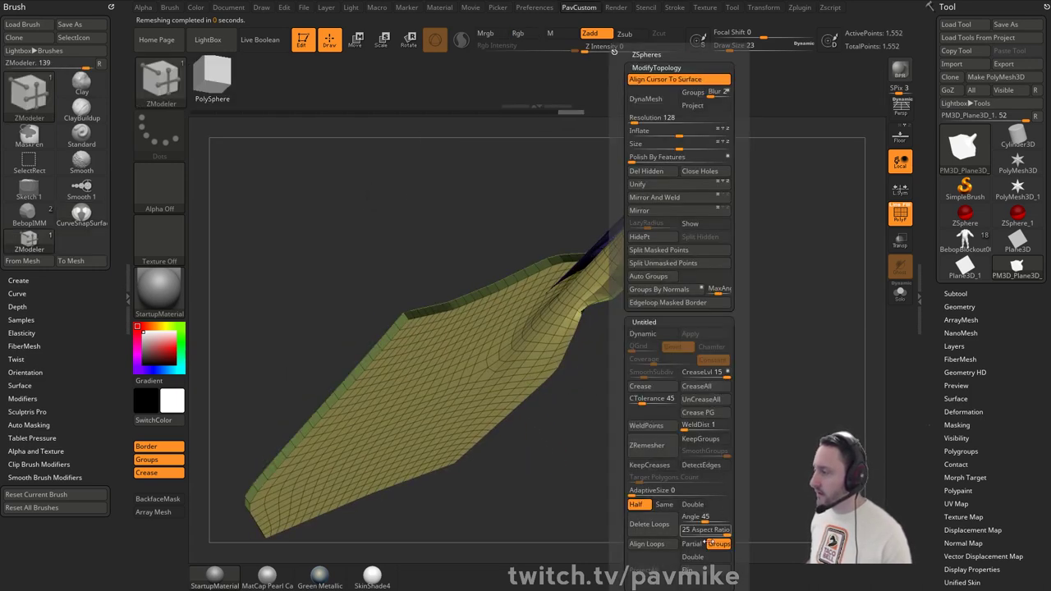
pyautogui.moveTo(689, 279); pyautogui.dragTo(747, 321)
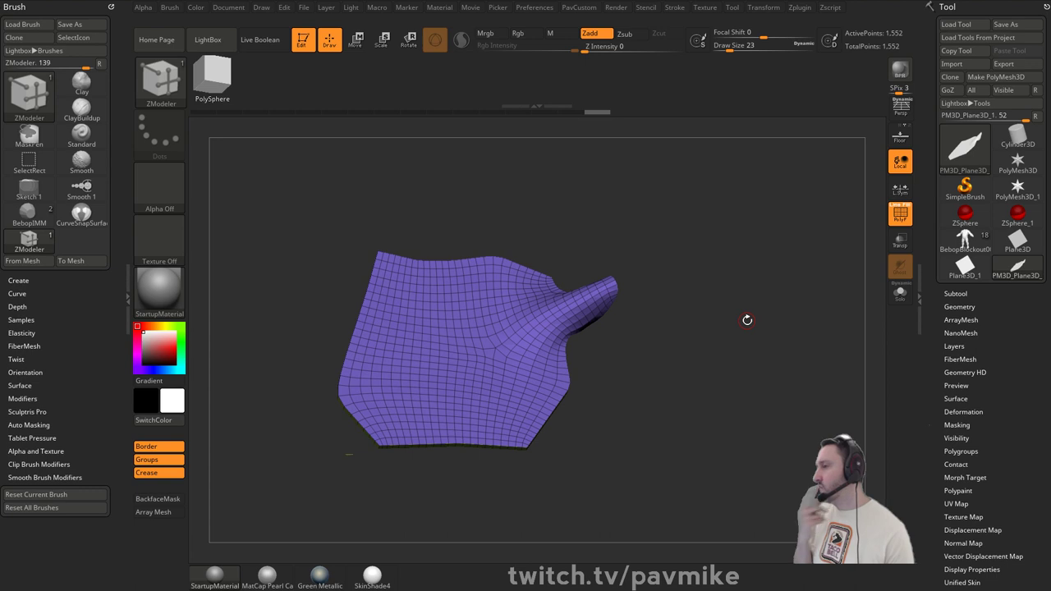
# - Apply a lattice deformer to the thickened surface through the Gizmo and increase its number of control divisions
pyautogui.press('w')
pyautogui.moveTo(676, 305); pyautogui.dragTo(656, 230)
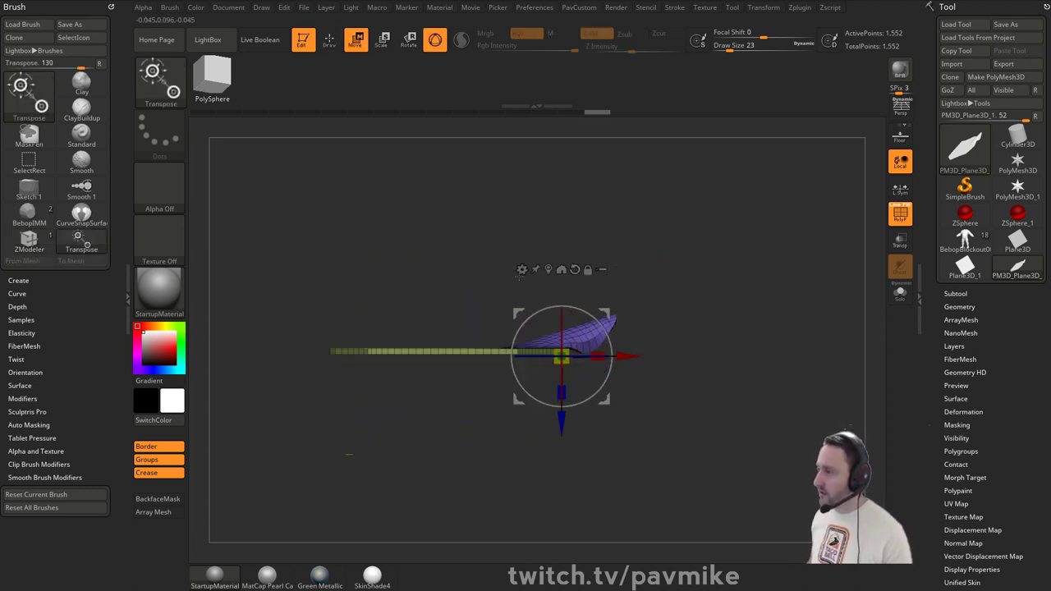
pyautogui.click(525, 273)
pyautogui.click(547, 321)
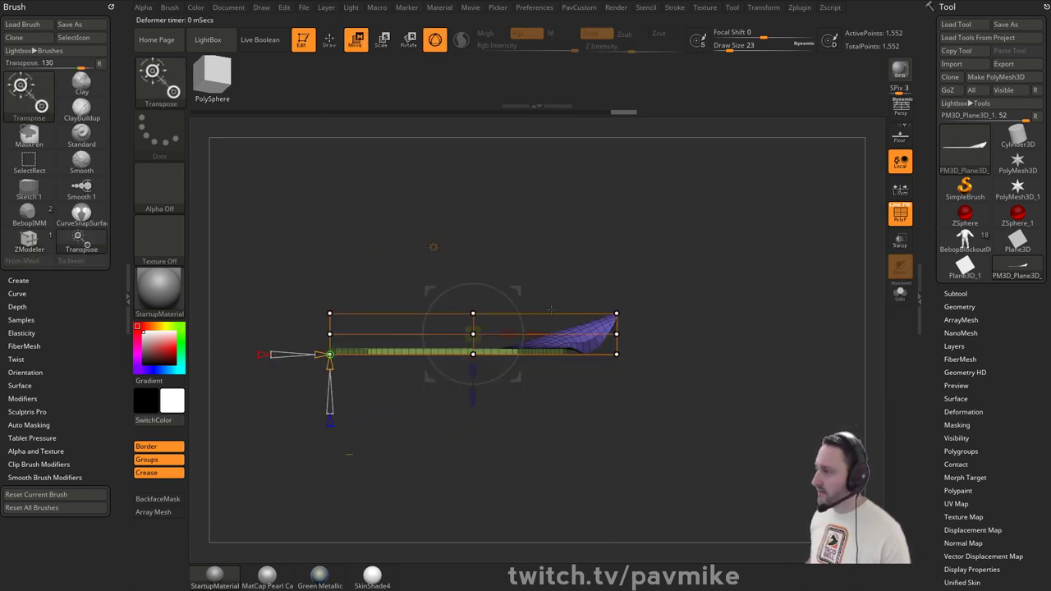
pyautogui.moveTo(431, 246); pyautogui.dragTo(483, 263)
pyautogui.moveTo(395, 228); pyautogui.dragTo(371, 238)
pyautogui.moveTo(673, 261); pyautogui.dragTo(728, 278)
# - Select the lattice points over the middle of the surface, raise them into a bump, and leave the deformer
pyautogui.keyDown('ctrl'); pyautogui.moveTo(690, 204); pyautogui.dragTo(726, 297); pyautogui.keyUp('ctrl')
pyautogui.keyDown('ctrl'); pyautogui.moveTo(459, 271); pyautogui.dragTo(522, 370); pyautogui.keyUp('ctrl')
pyautogui.moveTo(728, 309); pyautogui.dragTo(729, 261)
pyautogui.moveTo(502, 377)
pyautogui.mouseDown()
pyautogui.moveTo(496, 297)
pyautogui.moveTo(499, 327)
pyautogui.moveTo(497, 311)
pyautogui.mouseUp()
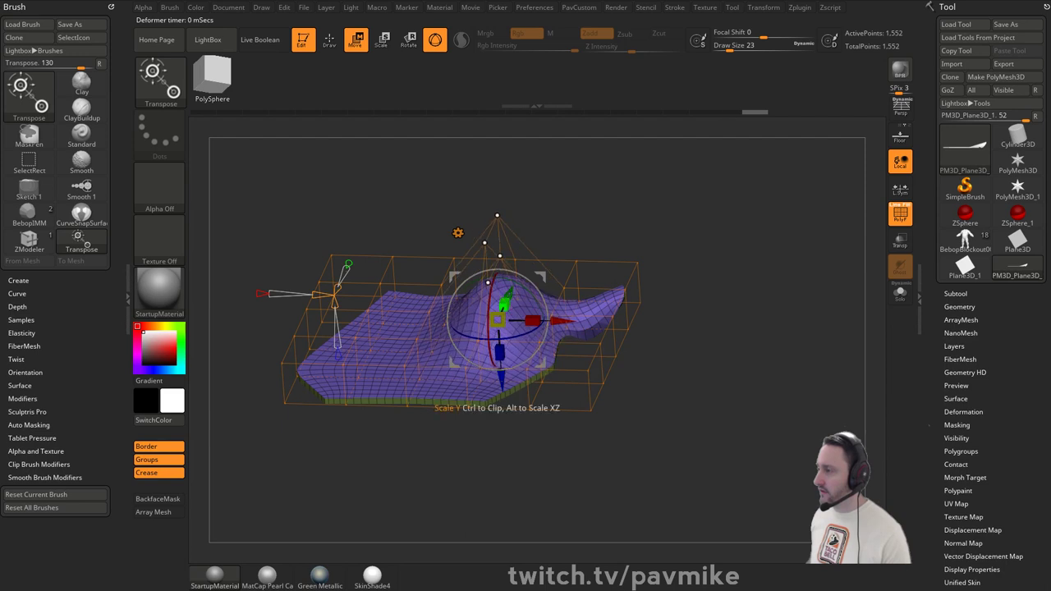
pyautogui.press('q')
# - Bend the surface's front edge downward with the Move brush, starting at draw size 274, and smooth its middle
pyautogui.moveTo(600, 267)
pyautogui.mouseDown()
pyautogui.moveTo(596, 296)
pyautogui.moveTo(629, 306)
pyautogui.moveTo(691, 300)
pyautogui.mouseUp()
pyautogui.press('b')
pyautogui.press('m')
pyautogui.press('v')
pyautogui.moveTo(519, 296); pyautogui.dragTo(523, 281)
pyautogui.moveTo(426, 324); pyautogui.dragTo(422, 339)
pyautogui.press('s')
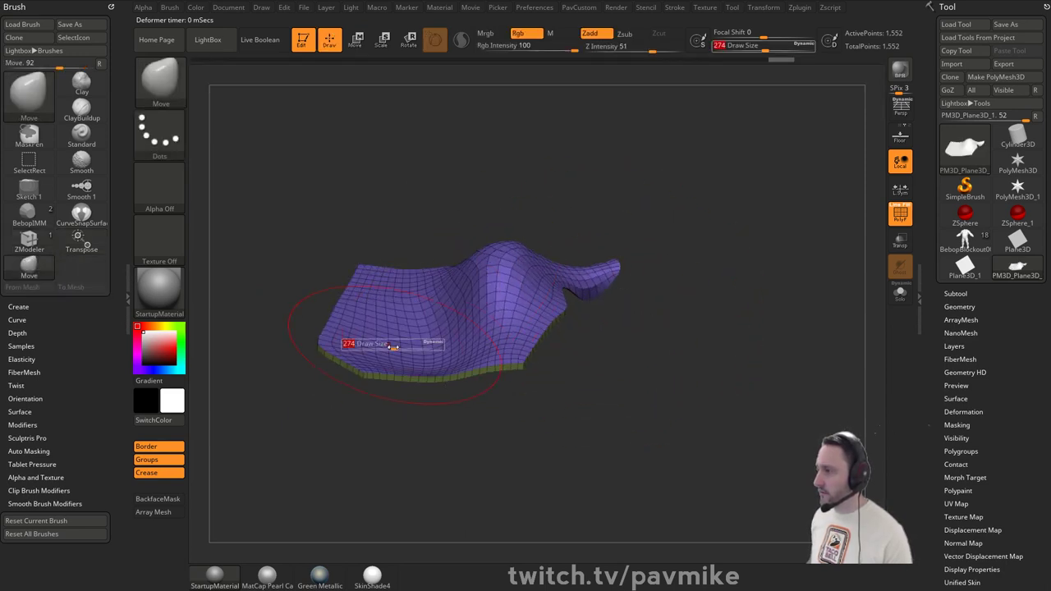
pyautogui.moveTo(362, 354); pyautogui.dragTo(375, 395)
pyautogui.press('s')
pyautogui.moveTo(376, 422); pyautogui.dragTo(373, 423)
pyautogui.moveTo(410, 353); pyautogui.dragTo(445, 392)
pyautogui.moveTo(435, 340)
pyautogui.keyDown('shift'); pyautogui.mouseDown()
pyautogui.moveTo(415, 341)
pyautogui.moveTo(398, 316)
pyautogui.mouseUp(); pyautogui.keyUp('shift')
pyautogui.moveTo(673, 235); pyautogui.dragTo(693, 297)
pyautogui.press('s')
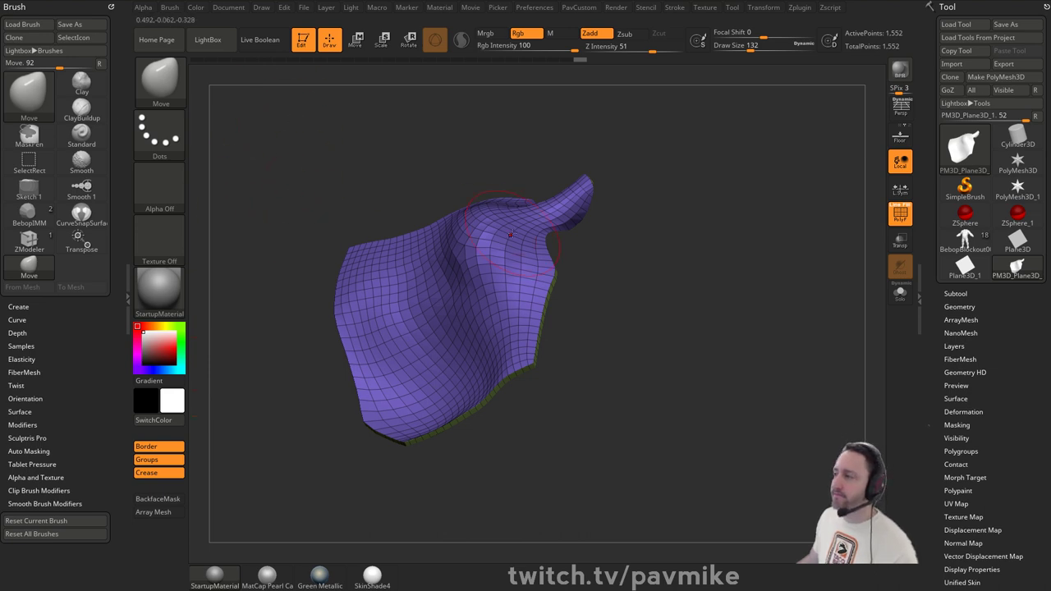
pyautogui.moveTo(581, 240)
pyautogui.mouseDown()
pyautogui.moveTo(645, 238)
pyautogui.moveTo(591, 227)
pyautogui.moveTo(602, 249)
pyautogui.moveTo(484, 284)
pyautogui.mouseUp()
pyautogui.press('s')
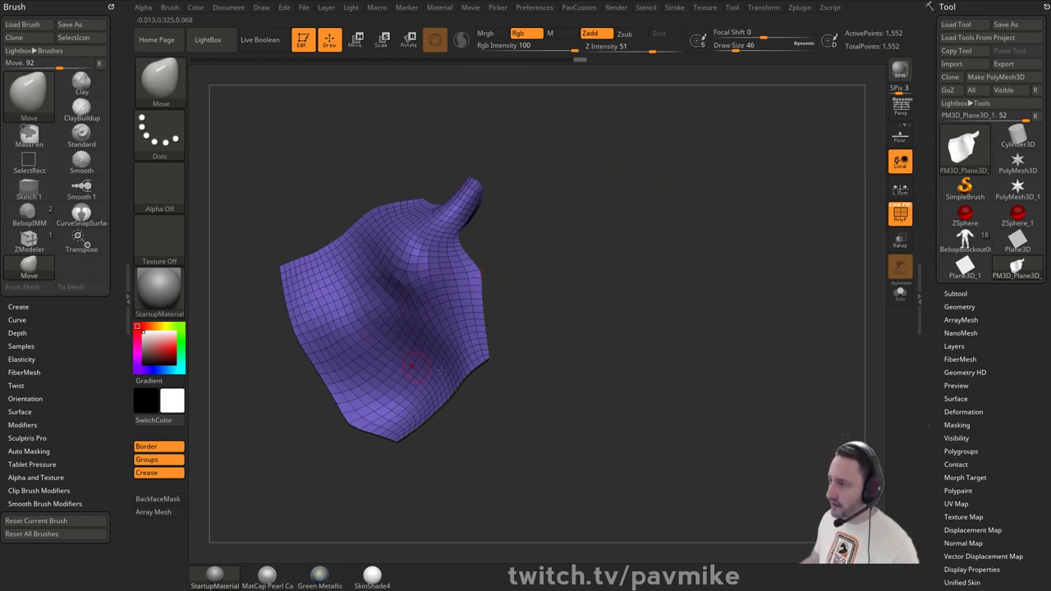
pyautogui.moveTo(544, 306); pyautogui.dragTo(565, 277)
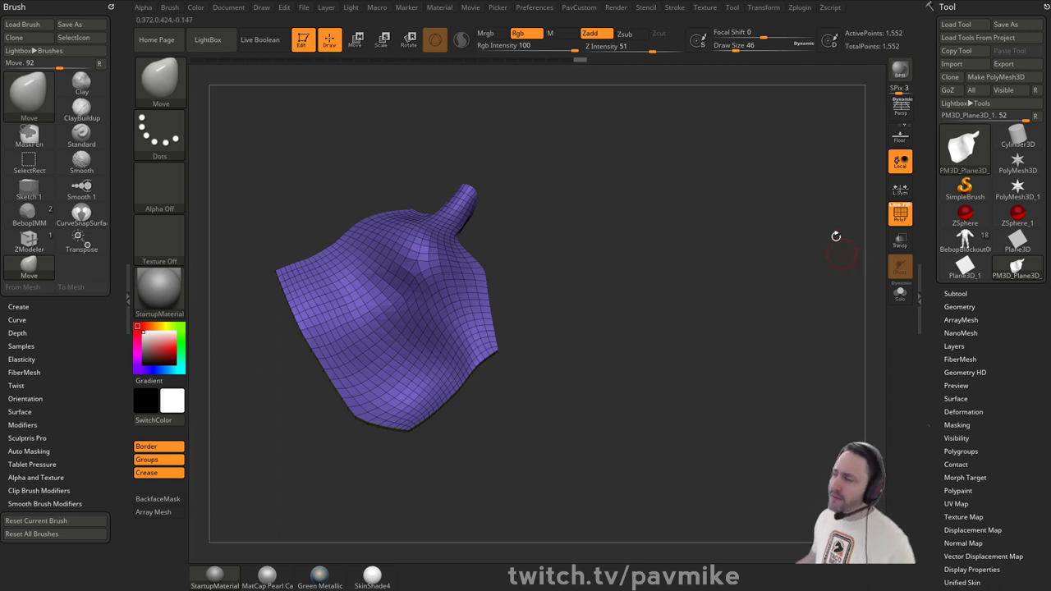
pyautogui.moveTo(781, 164); pyautogui.dragTo(757, 171)
pyautogui.click(579, 7)
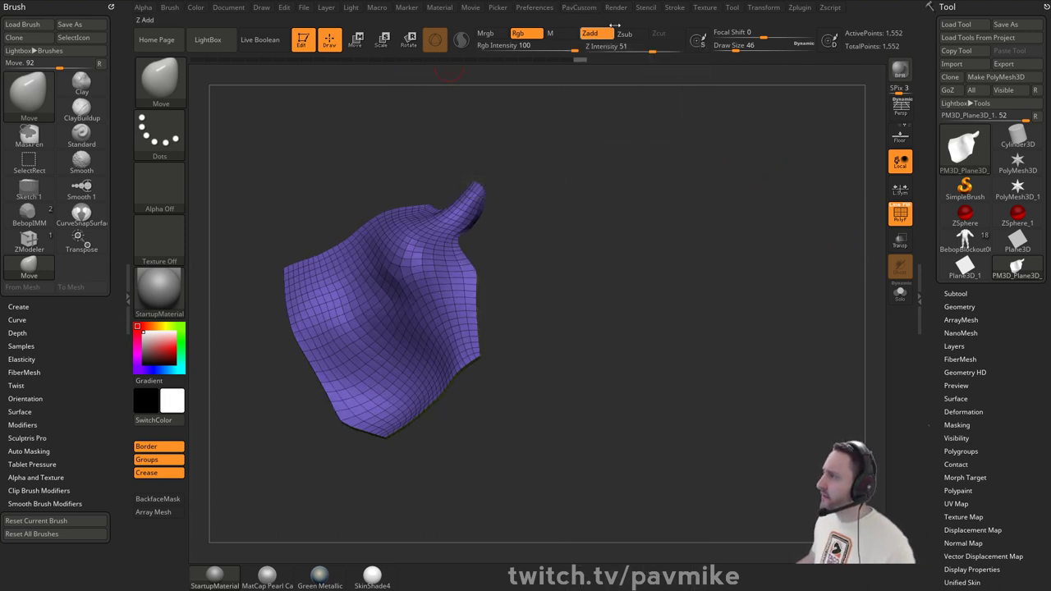
pyautogui.moveTo(647, 215); pyautogui.dragTo(669, 198)
pyautogui.press('s')
pyautogui.moveTo(654, 197); pyautogui.dragTo(675, 237)
pyautogui.click(640, 198)
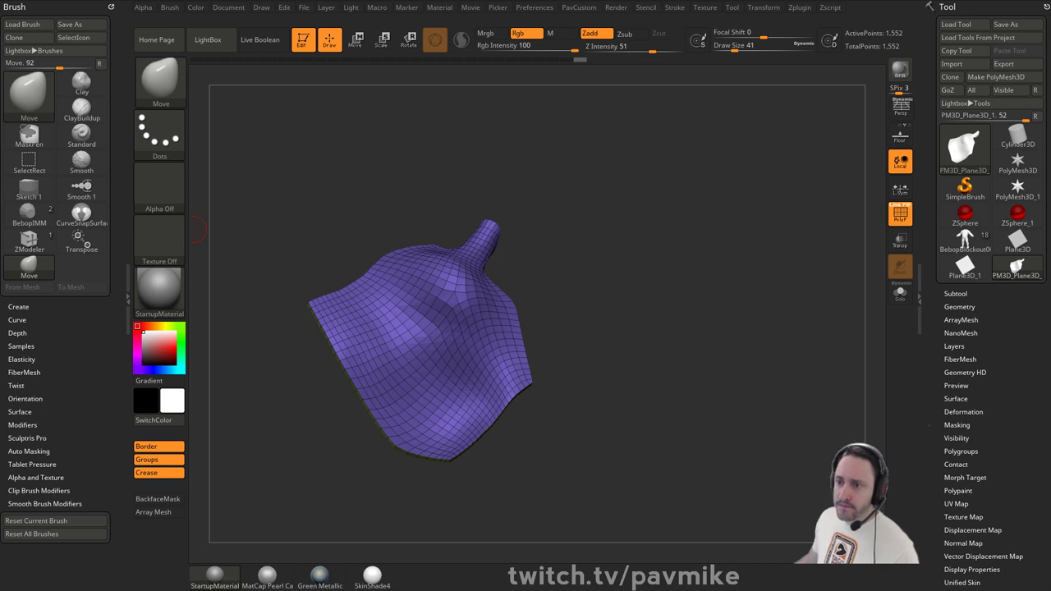
pyautogui.moveTo(579, 270); pyautogui.dragTo(457, 222)
pyautogui.moveTo(713, 219); pyautogui.dragTo(747, 226)
# - Switch to the Bebop character tool, frame it upright from the front, and turn off its polygon wireframe display
pyautogui.click(975, 249)
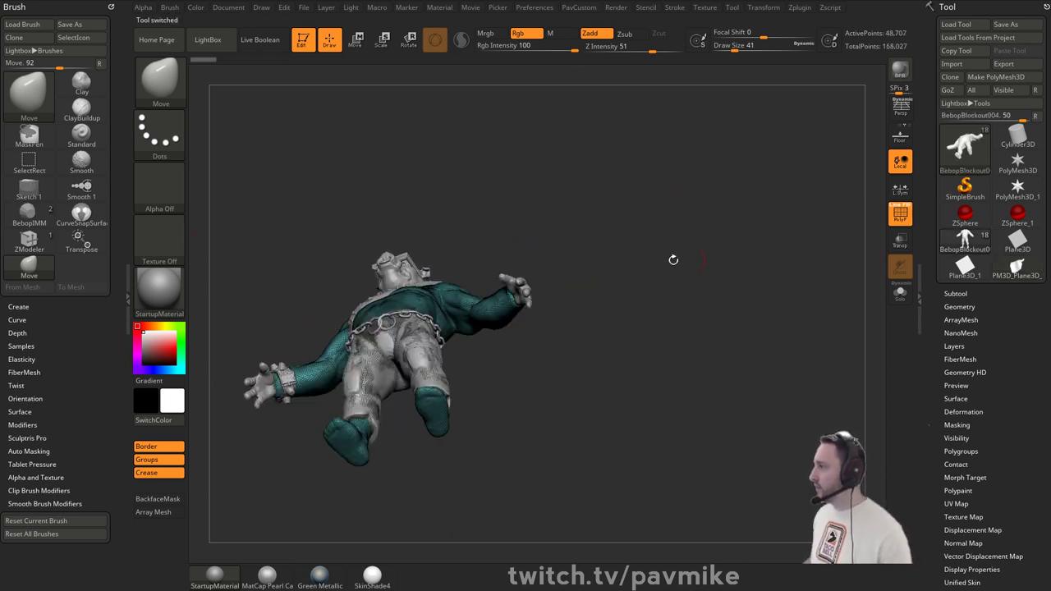
pyautogui.keyDown('shift'); pyautogui.moveTo(650, 244); pyautogui.dragTo(670, 380); pyautogui.keyUp('shift')
pyautogui.moveTo(702, 260)
pyautogui.keyDown('alt'); pyautogui.mouseDown()
pyautogui.moveTo(808, 224)
pyautogui.moveTo(895, 238)
pyautogui.mouseUp(); pyautogui.keyUp('alt')
pyautogui.hotkey('shift', 'f')
pyautogui.moveTo(838, 218)
pyautogui.keyDown('alt'); pyautogui.mouseDown()
pyautogui.moveTo(715, 232)
pyautogui.moveTo(750, 234)
pyautogui.mouseUp(); pyautogui.keyUp('alt')
pyautogui.press('s')
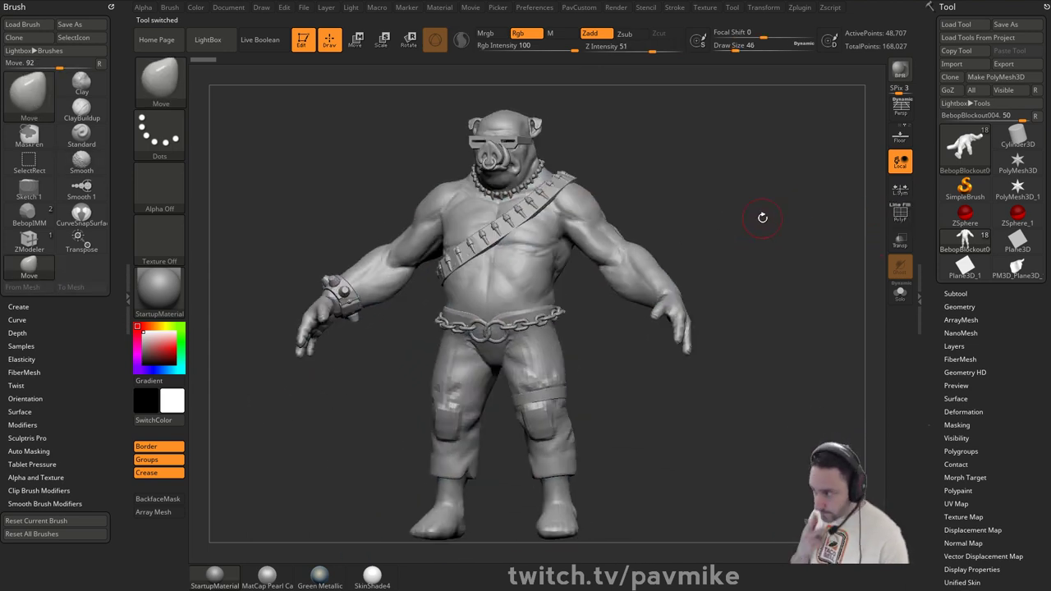
# - Make the character's pants the active subtool and show the subtool list
pyautogui.moveTo(570, 360)
pyautogui.keyDown('shift'); pyautogui.mouseDown()
pyautogui.moveTo(615, 403)
pyautogui.moveTo(594, 302)
pyautogui.mouseUp(); pyautogui.keyUp('shift')
pyautogui.keyDown('alt'); pyautogui.click(543, 374); pyautogui.keyUp('alt')
pyautogui.press('s')
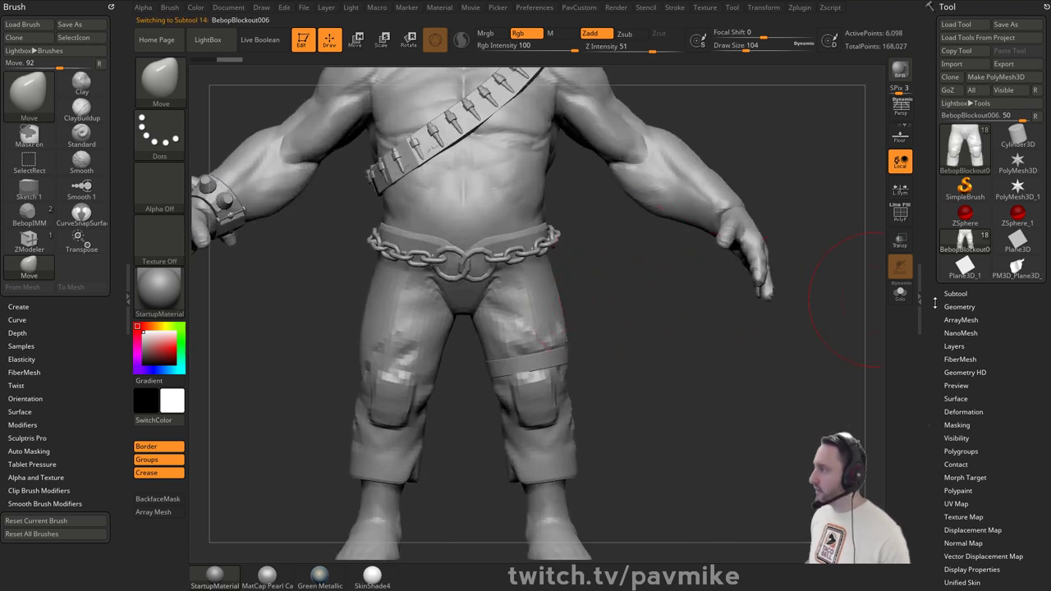
pyautogui.click(952, 294)
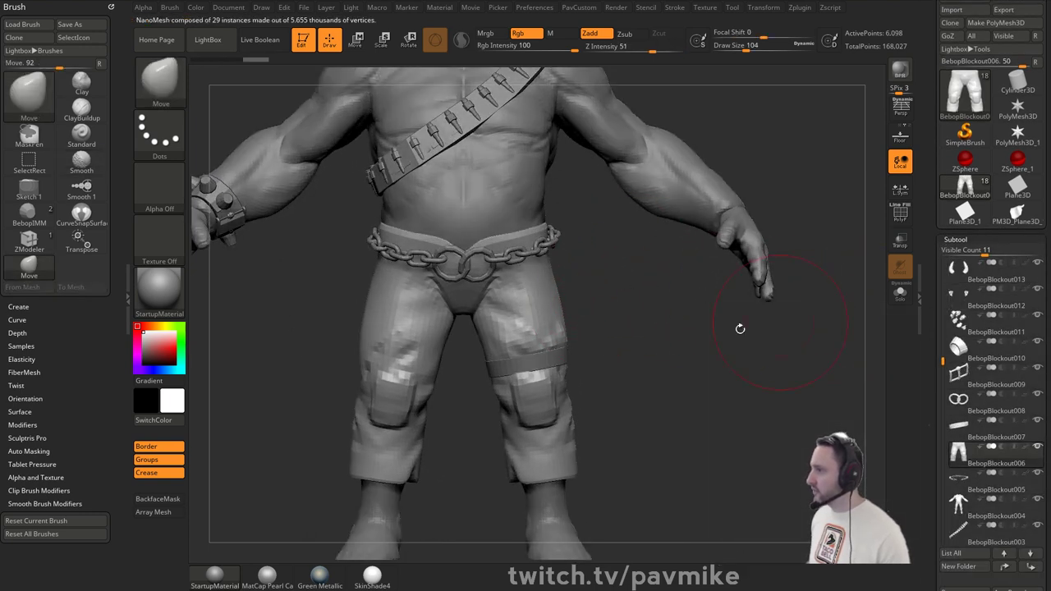
# - Set the Move brush's draw size to 90 and turn off Align Cursor To Surface
pyautogui.press('s')
pyautogui.moveTo(537, 307); pyautogui.dragTo(534, 307)
pyautogui.press('space')
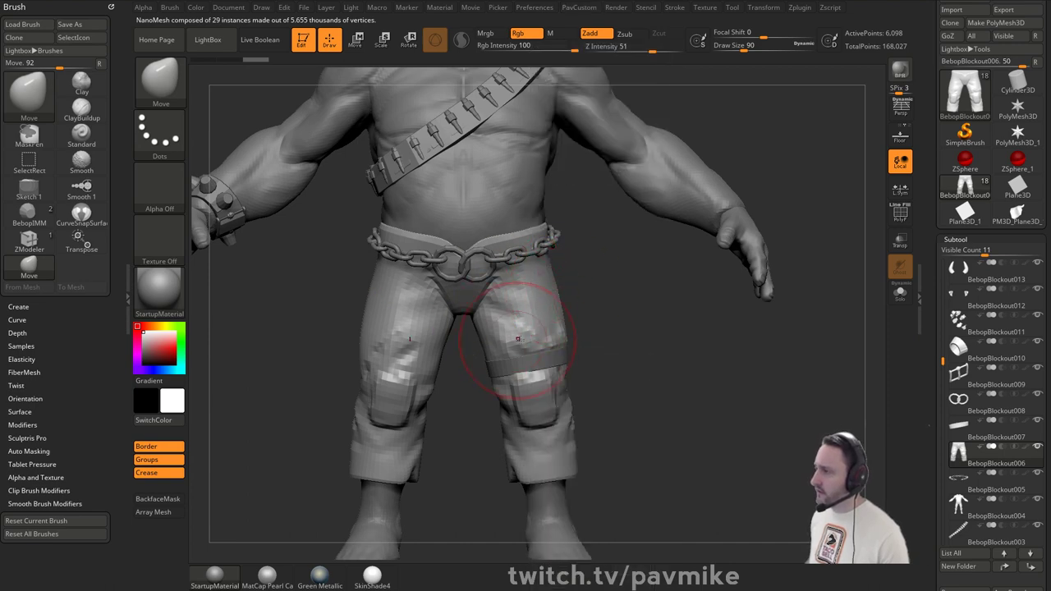
pyautogui.click(534, 9)
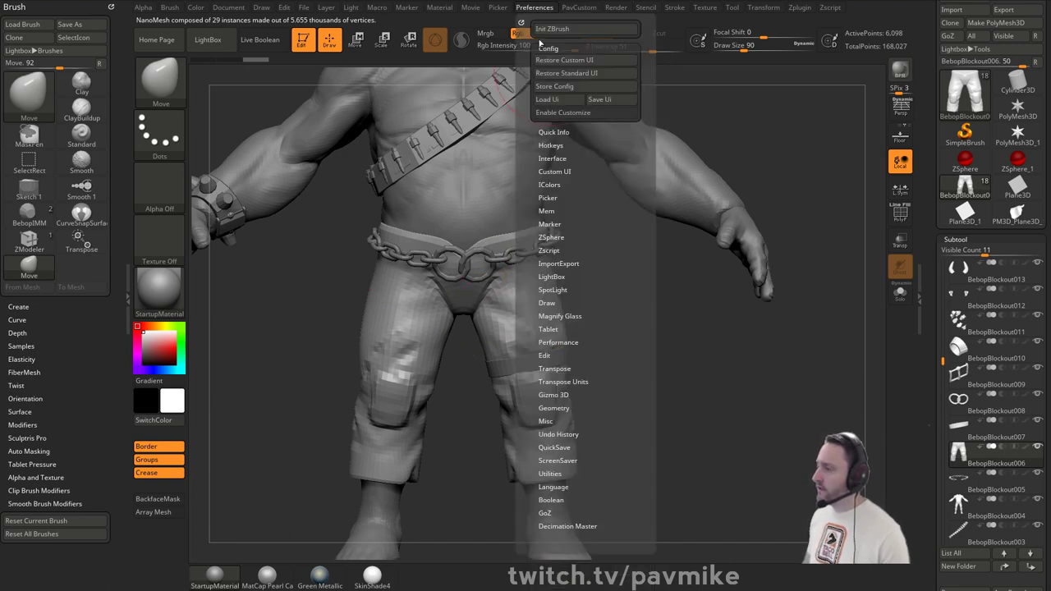
pyautogui.click(544, 354)
pyautogui.click(579, 8)
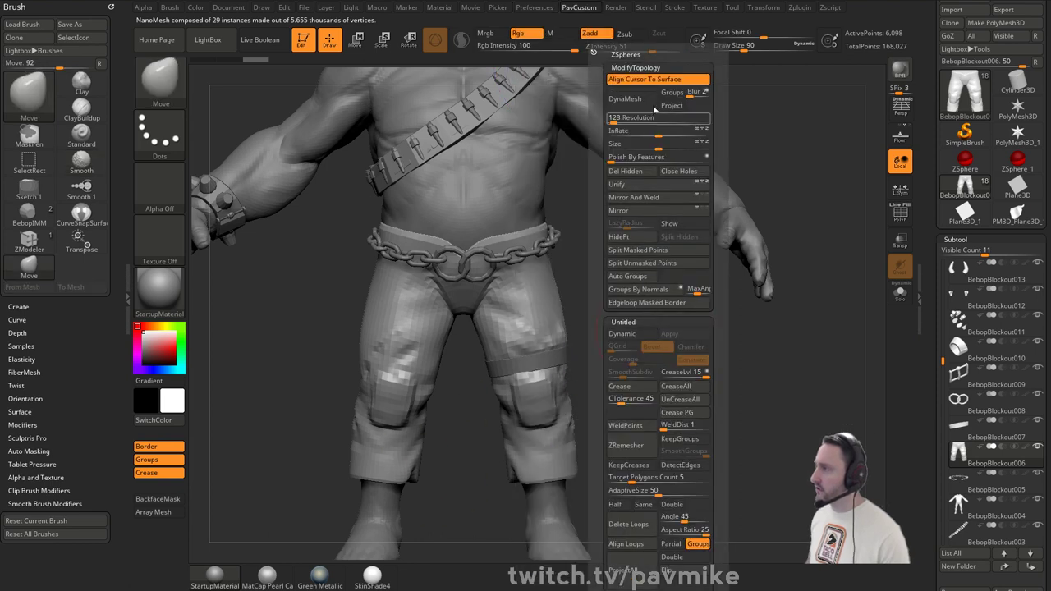
# - Reshape the thighs of the pants with the Move brush at draw size 74 and apply an Inflate of -5
pyautogui.keyDown('alt'); pyautogui.moveTo(596, 352); pyautogui.dragTo(597, 302); pyautogui.keyUp('alt')
pyautogui.press('s')
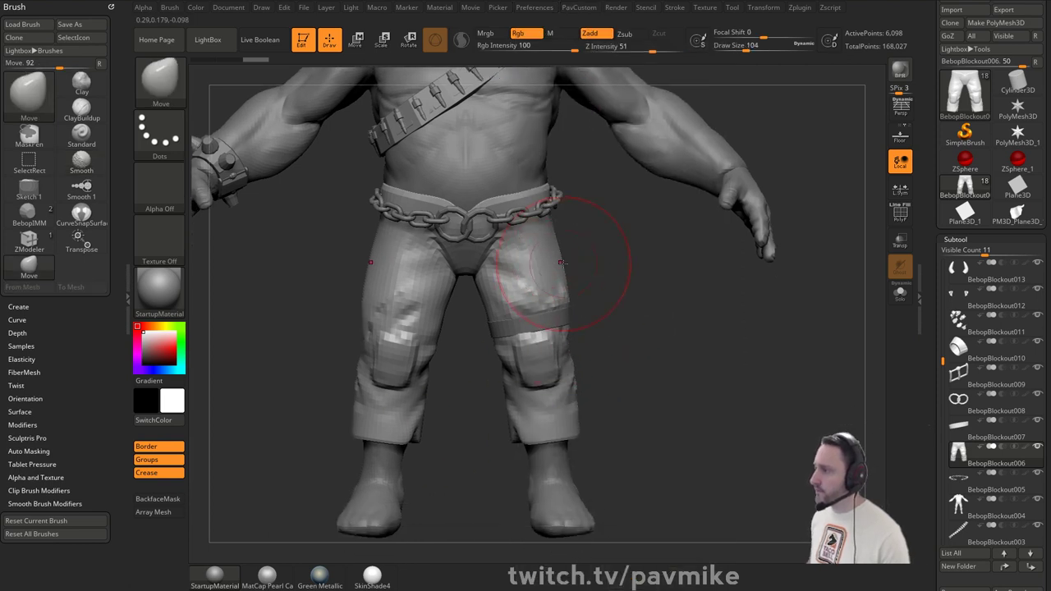
pyautogui.press('[')
pyautogui.press('[')
pyautogui.press('[')
pyautogui.press('[')
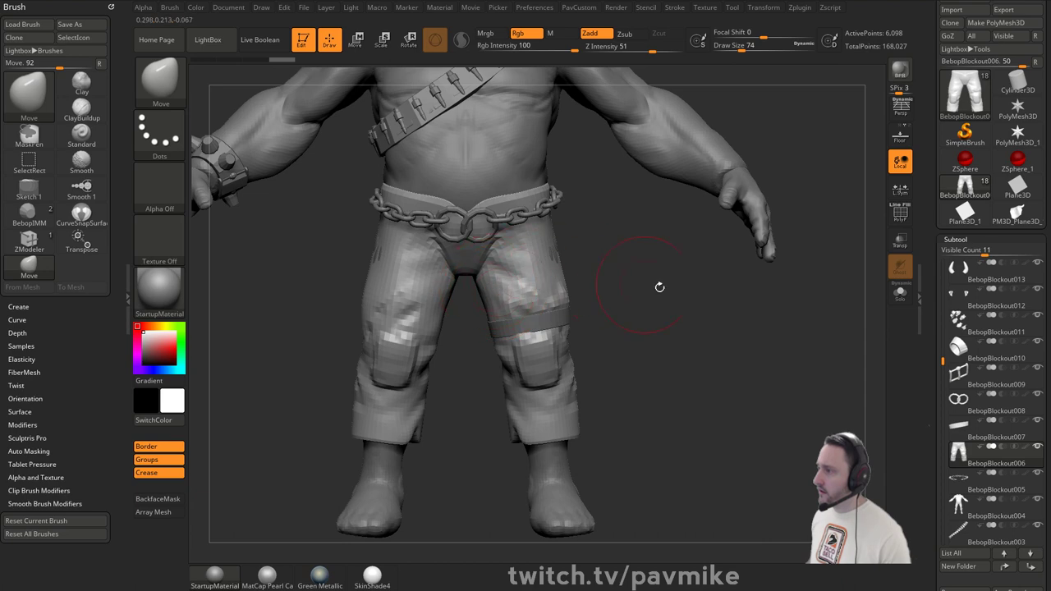
pyautogui.press('`')
pyautogui.moveTo(700, 135); pyautogui.dragTo(697, 135)
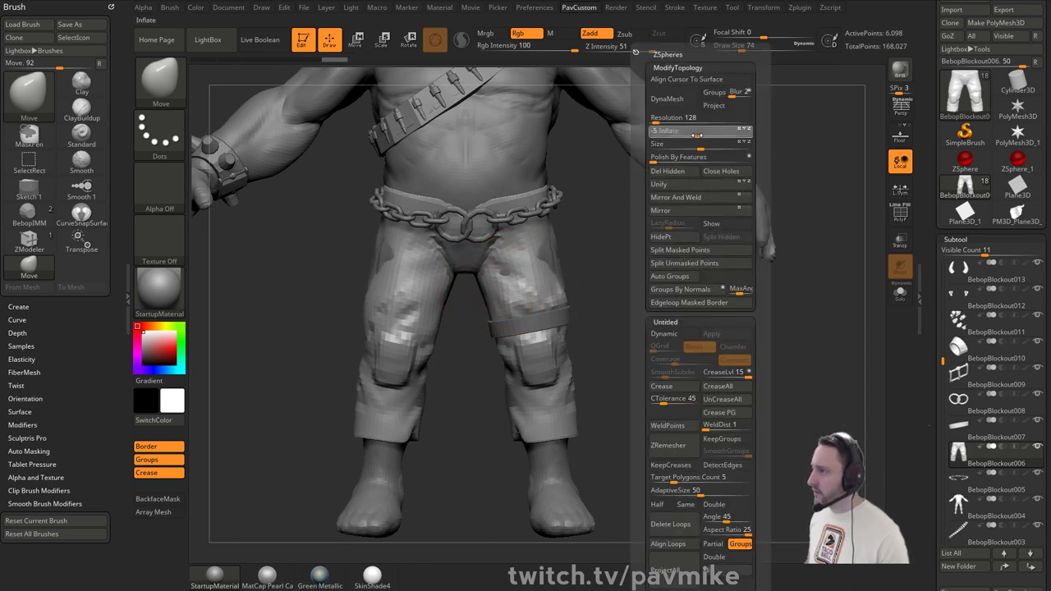
# - Isolate the pants and examine their shape and wireframe from several angles, then show all subtools again
pyautogui.click(900, 293)
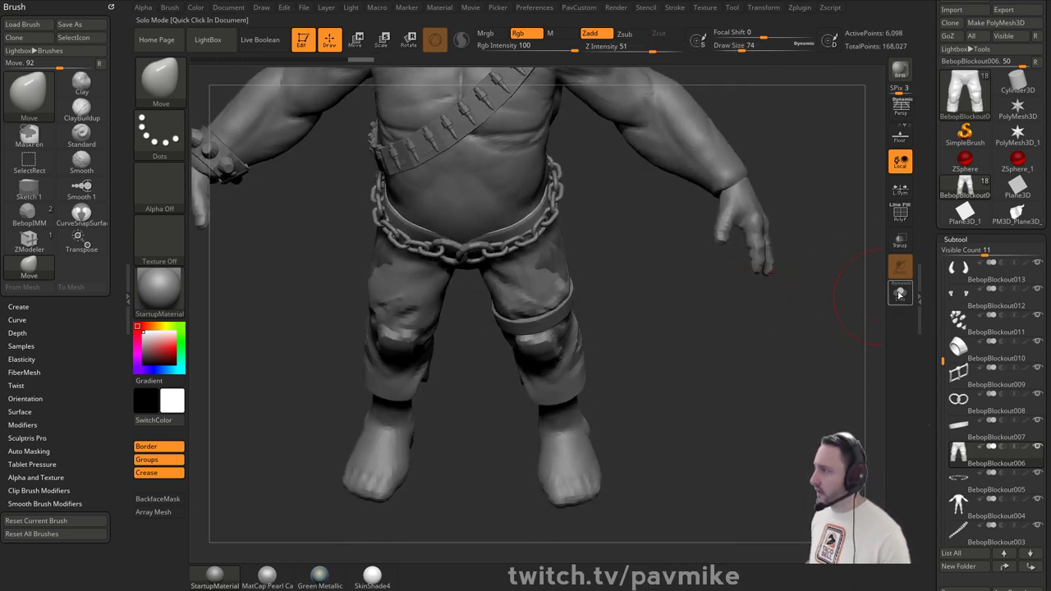
pyautogui.click(899, 294)
pyautogui.moveTo(788, 246); pyautogui.dragTo(763, 329)
pyautogui.moveTo(674, 277); pyautogui.dragTo(851, 247)
pyautogui.hotkey('shift', 'f')
pyautogui.moveTo(655, 230)
pyautogui.keyDown('alt'); pyautogui.mouseDown()
pyautogui.moveTo(774, 246)
pyautogui.moveTo(708, 265)
pyautogui.moveTo(698, 283)
pyautogui.mouseUp(); pyautogui.keyUp('alt')
pyautogui.hotkey('shift', 'f')
pyautogui.click(900, 293)
# - Nudge the outer thigh of the pants with the Move brush at draw size 56
pyautogui.press(']')
pyautogui.press(']')
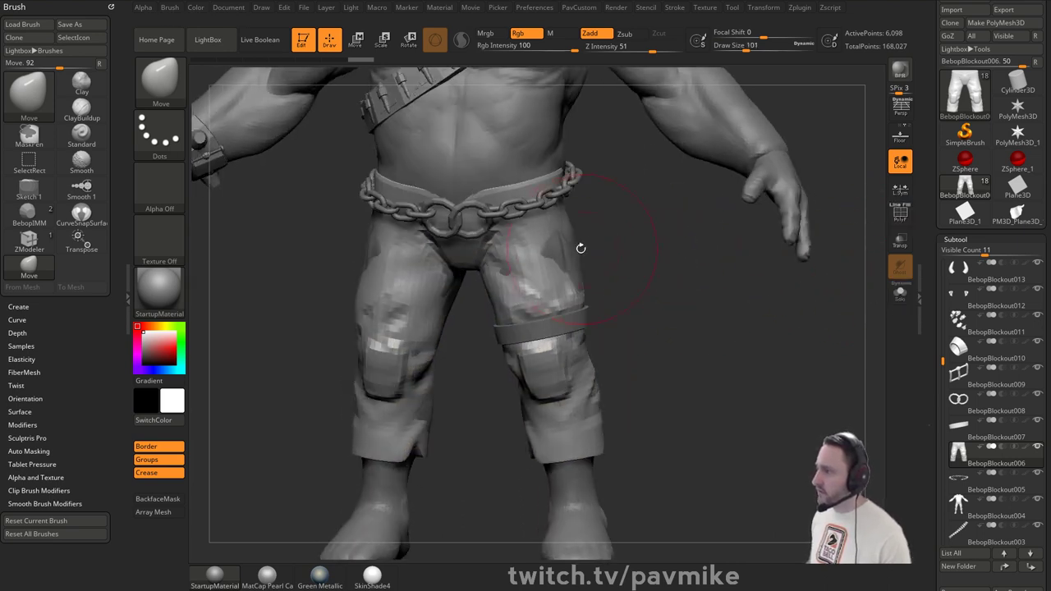
pyautogui.moveTo(610, 253); pyautogui.dragTo(609, 255)
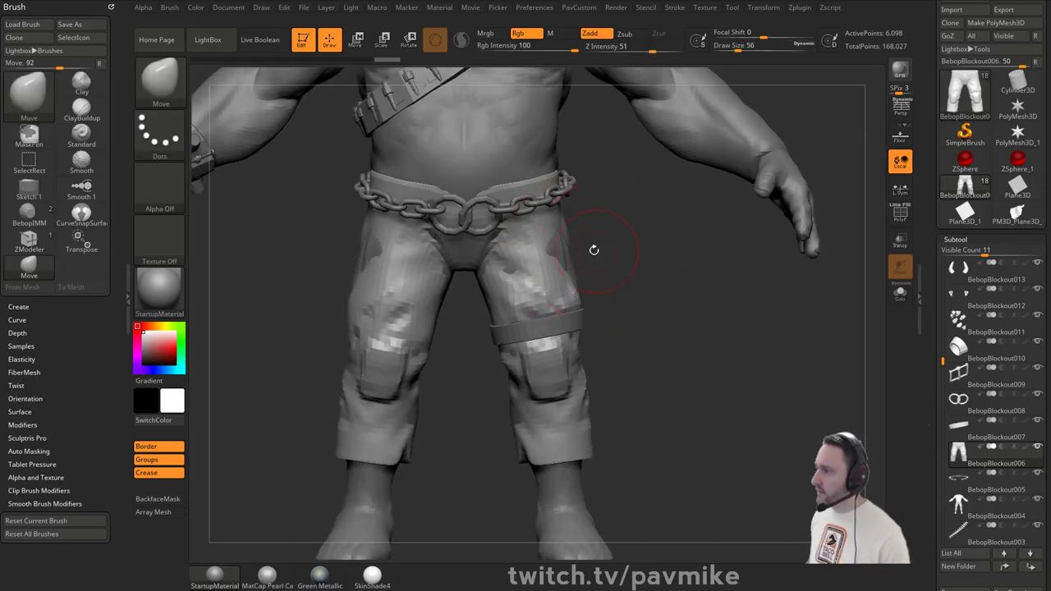
# - Select the body subtool and reshape its thighs under the pants with the Move brush at draw size 101
pyautogui.keyDown('alt'); pyautogui.click(593, 249); pyautogui.keyUp('alt')
pyautogui.press('s')
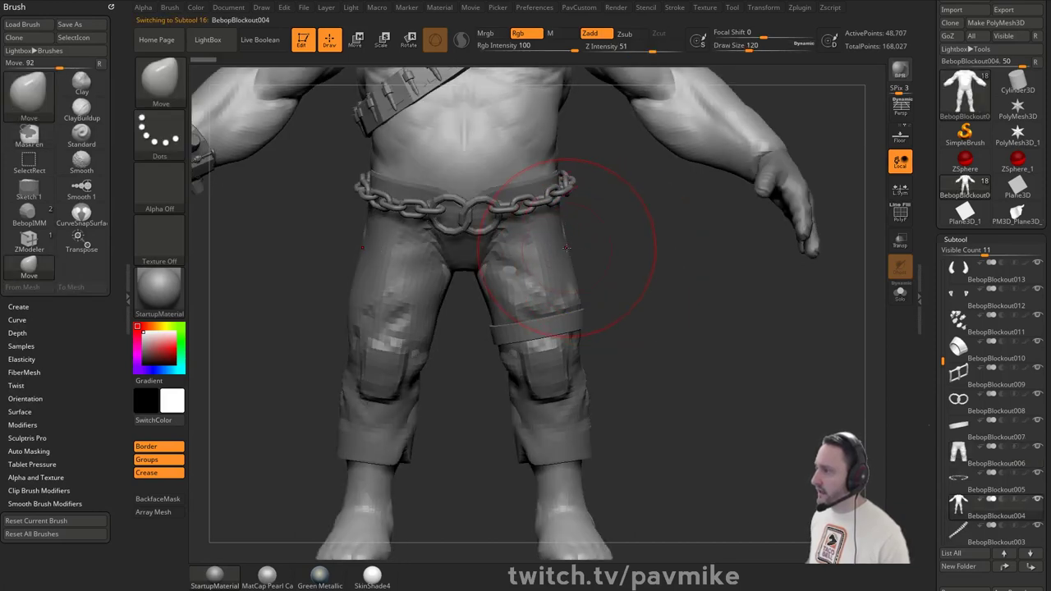
pyautogui.press('[')
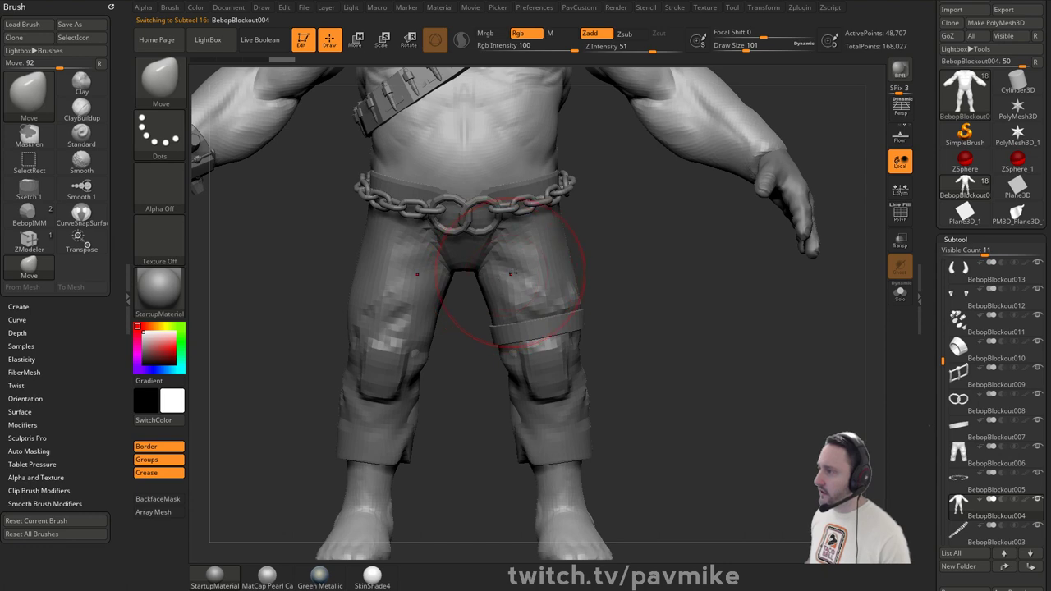
pyautogui.keyDown('alt'); pyautogui.moveTo(599, 283); pyautogui.dragTo(536, 269); pyautogui.keyUp('alt')
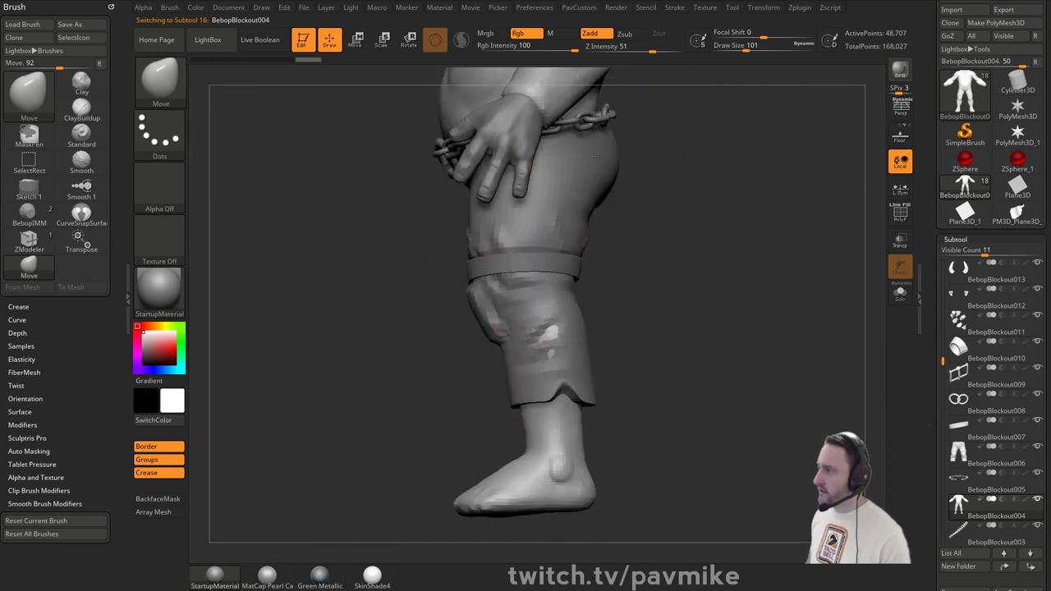
pyautogui.moveTo(597, 156); pyautogui.dragTo(672, 243, button='right')
pyautogui.press('[')
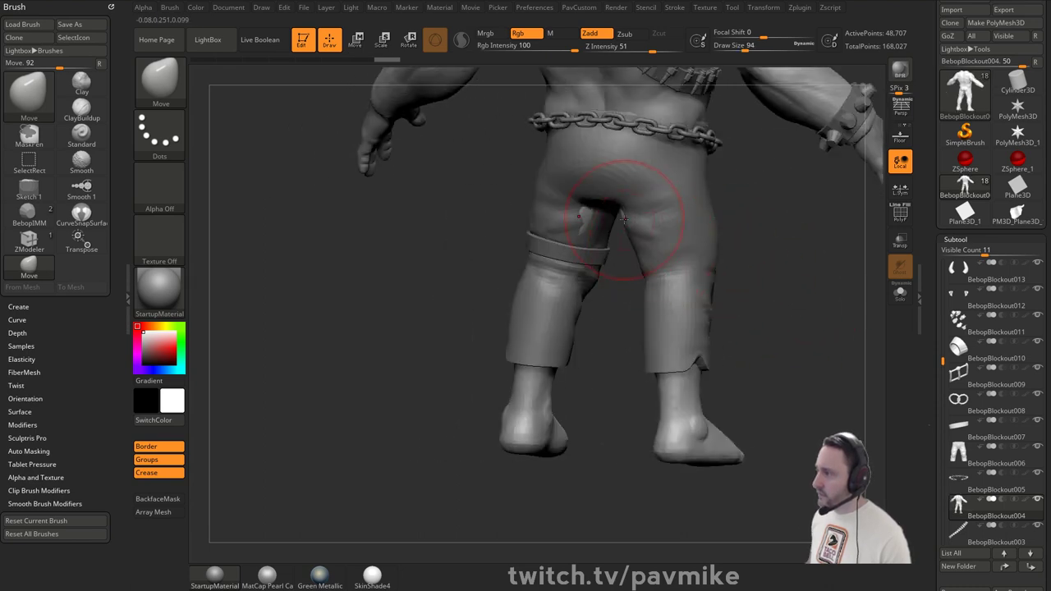
# - Reshape the buttocks and upper thighs of the pants and body with the Move brush at draw size 80
pyautogui.keyDown('alt'); pyautogui.click(644, 208); pyautogui.keyUp('alt')
pyautogui.moveTo(644, 208)
pyautogui.mouseDown(button='right')
pyautogui.moveTo(627, 245)
pyautogui.moveTo(525, 271)
pyautogui.mouseUp(button='right')
pyautogui.press('s')
pyautogui.keyDown('alt'); pyautogui.click(623, 240); pyautogui.keyUp('alt')
pyautogui.moveTo(496, 316); pyautogui.dragTo(616, 267, button='right')
pyautogui.press('s')
pyautogui.moveTo(689, 271); pyautogui.dragTo(595, 267, button='right')
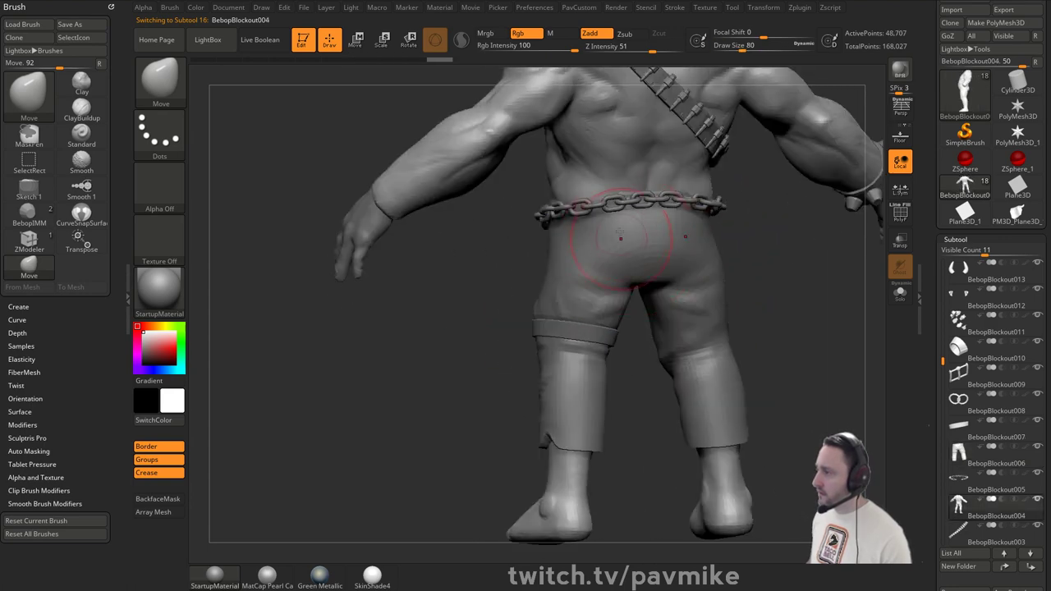
# - Adjust the back of the waist across the chain belt, pants and body with the Move brush at draw size 120
pyautogui.keyDown('alt'); pyautogui.click(675, 202); pyautogui.keyUp('alt')
pyautogui.moveTo(750, 280)
pyautogui.mouseDown(button='right')
pyautogui.moveTo(601, 262)
pyautogui.moveTo(800, 252)
pyautogui.moveTo(603, 261)
pyautogui.mouseUp(button='right')
pyautogui.keyDown('alt'); pyautogui.click(626, 287); pyautogui.keyUp('alt')
pyautogui.keyDown('alt'); pyautogui.click(566, 211); pyautogui.keyUp('alt')
pyautogui.press(']')
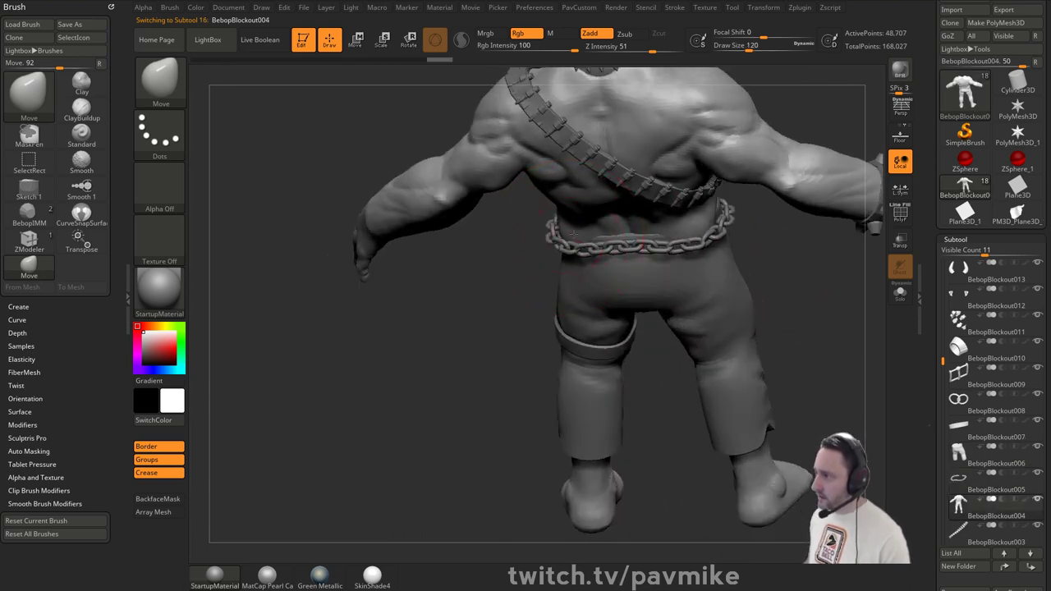
pyautogui.moveTo(480, 314)
pyautogui.mouseDown(button='right')
pyautogui.moveTo(645, 271)
pyautogui.moveTo(656, 304)
pyautogui.mouseUp(button='right')
pyautogui.press('s')
# - Refine the torso silhouette with the Move brush at draw sizes 132 and 80, checking it from front and side
pyautogui.moveTo(455, 263); pyautogui.dragTo(464, 242)
pyautogui.keyDown('alt'); pyautogui.moveTo(465, 242); pyautogui.dragTo(470, 264, button='right'); pyautogui.keyUp('alt')
pyautogui.keyDown('alt'); pyautogui.moveTo(611, 206); pyautogui.dragTo(613, 238, button='right'); pyautogui.keyUp('alt')
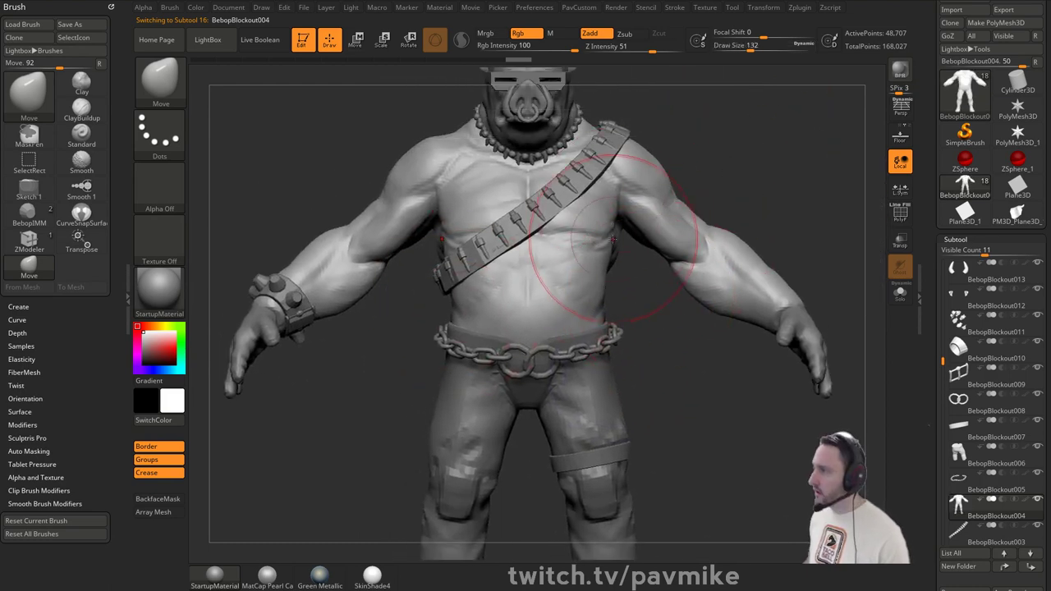
pyautogui.moveTo(663, 215)
pyautogui.keyDown('ctrl'); pyautogui.mouseDown(button='right')
pyautogui.moveTo(711, 201)
pyautogui.moveTo(680, 199)
pyautogui.mouseUp(button='right'); pyautogui.keyUp('ctrl')
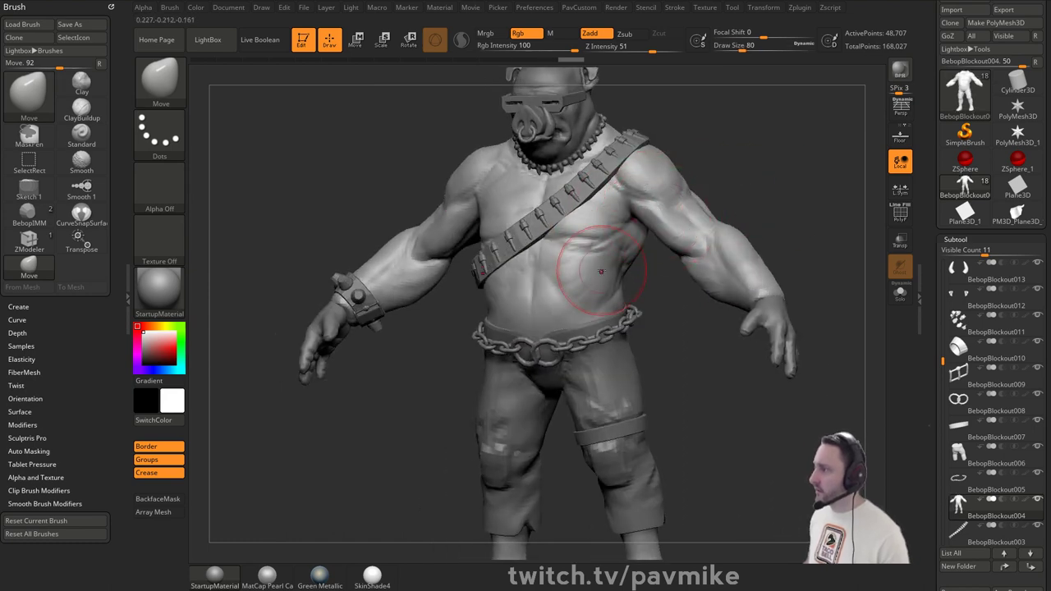
pyautogui.moveTo(601, 271); pyautogui.dragTo(568, 310, button='right')
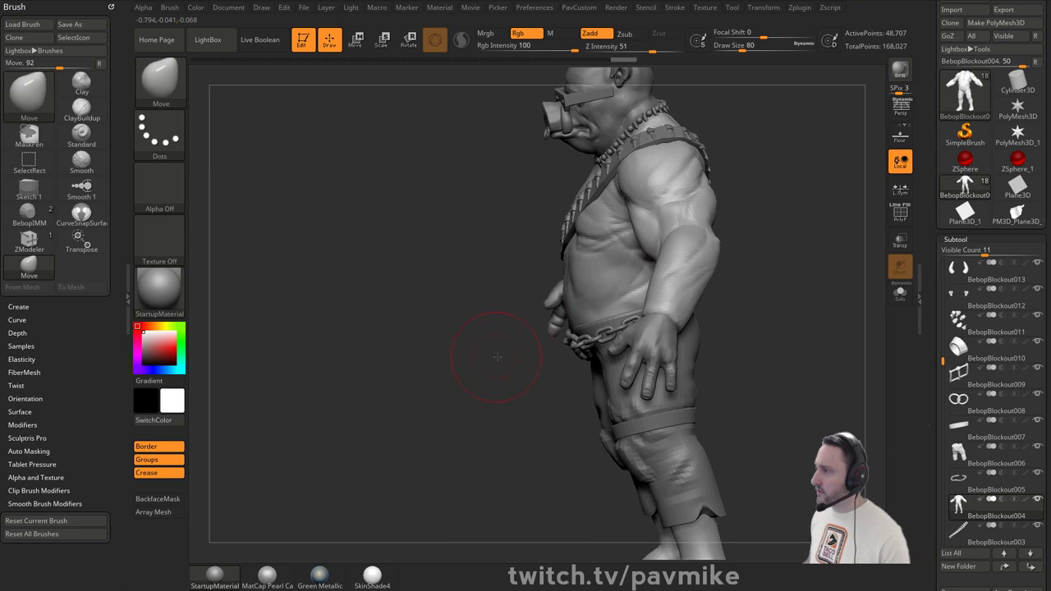
pyautogui.moveTo(497, 356); pyautogui.dragTo(853, 286, button='right')
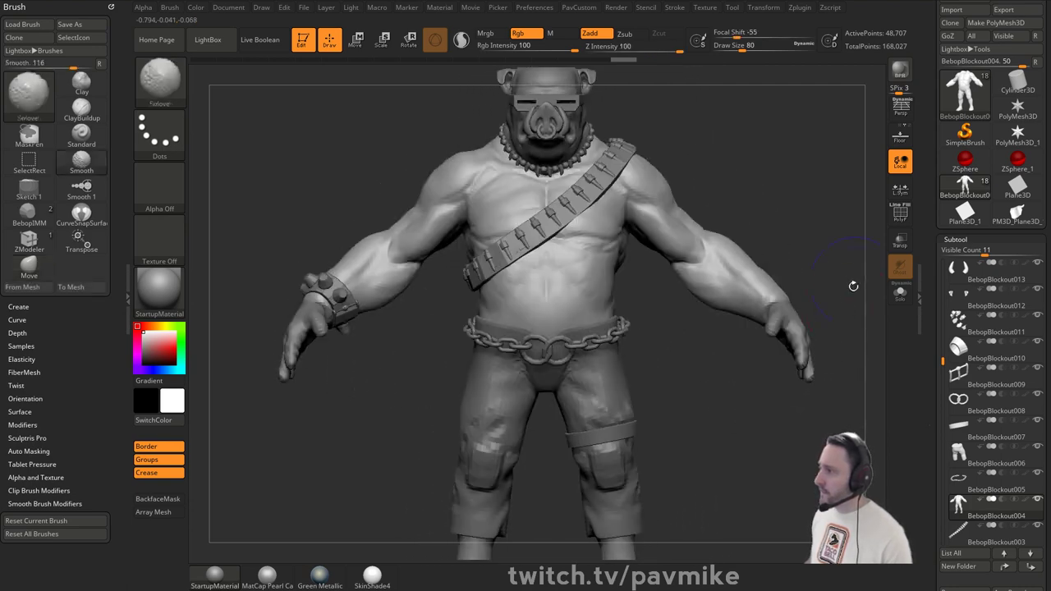
# - Select the pants subtool and switch to the Standard brush at draw size 46
pyautogui.keyDown('alt'); pyautogui.moveTo(734, 458); pyautogui.dragTo(685, 356, button='right'); pyautogui.keyUp('alt')
pyautogui.keyDown('alt'); pyautogui.click(585, 353); pyautogui.keyUp('alt')
pyautogui.keyDown('ctrl'); pyautogui.moveTo(669, 283); pyautogui.dragTo(684, 321, button='right'); pyautogui.keyUp('ctrl')
pyautogui.moveTo(684, 143)
pyautogui.keyDown('alt'); pyautogui.mouseDown(button='right')
pyautogui.moveTo(690, 241)
pyautogui.moveTo(711, 254)
pyautogui.moveTo(722, 242)
pyautogui.moveTo(690, 275)
pyautogui.moveTo(781, 228)
pyautogui.moveTo(728, 198)
pyautogui.mouseUp(button='right'); pyautogui.keyUp('alt')
pyautogui.press('s')
pyautogui.press('s')
pyautogui.press('s')
pyautogui.moveTo(728, 199)
pyautogui.keyDown('ctrl'); pyautogui.mouseDown(button='right')
pyautogui.moveTo(714, 198)
pyautogui.moveTo(672, 262)
pyautogui.mouseUp(button='right'); pyautogui.keyUp('ctrl')
pyautogui.keyDown('alt'); pyautogui.moveTo(493, 435); pyautogui.dragTo(510, 351, button='right'); pyautogui.keyUp('alt')
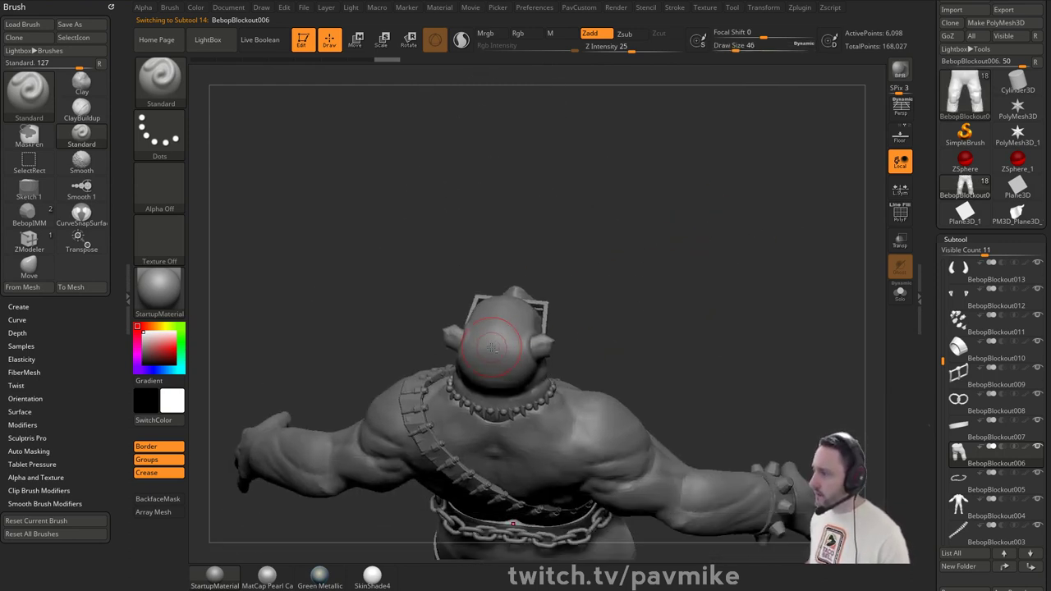
# - Select the head subtool, set the draw size to 27 and hide all other subtools
pyautogui.keyDown('alt'); pyautogui.click(491, 347); pyautogui.keyUp('alt')
pyautogui.moveTo(605, 301); pyautogui.dragTo(531, 308, button='right')
pyautogui.press('s')
pyautogui.moveTo(526, 318); pyautogui.dragTo(530, 317)
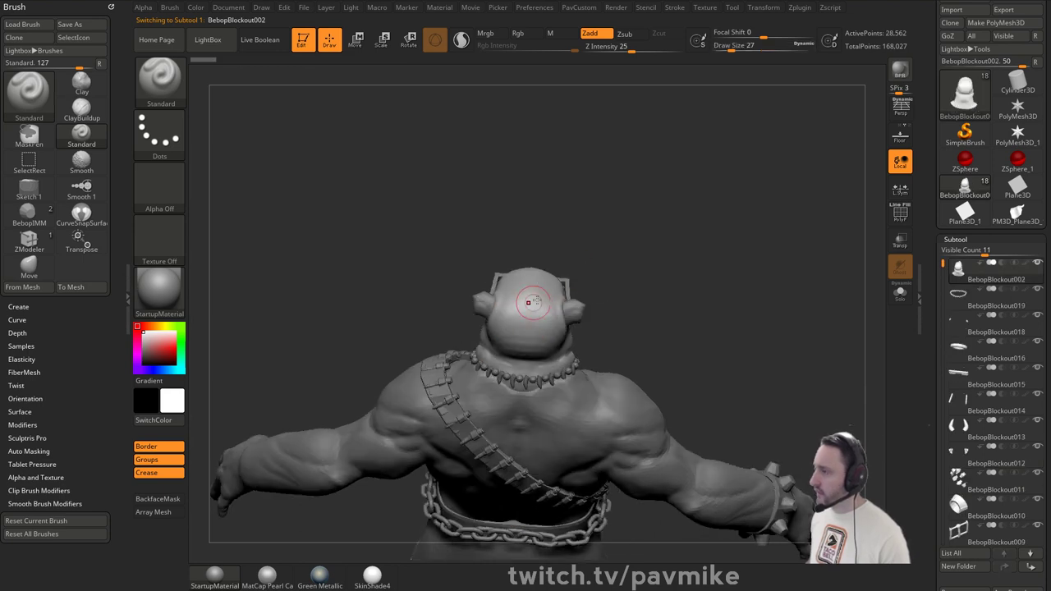
pyautogui.moveTo(524, 345); pyautogui.dragTo(888, 277, button='right')
pyautogui.keyDown('ctrl'); pyautogui.keyDown('shift'); pyautogui.click(1020, 282); pyautogui.keyUp('shift'); pyautogui.keyUp('ctrl')
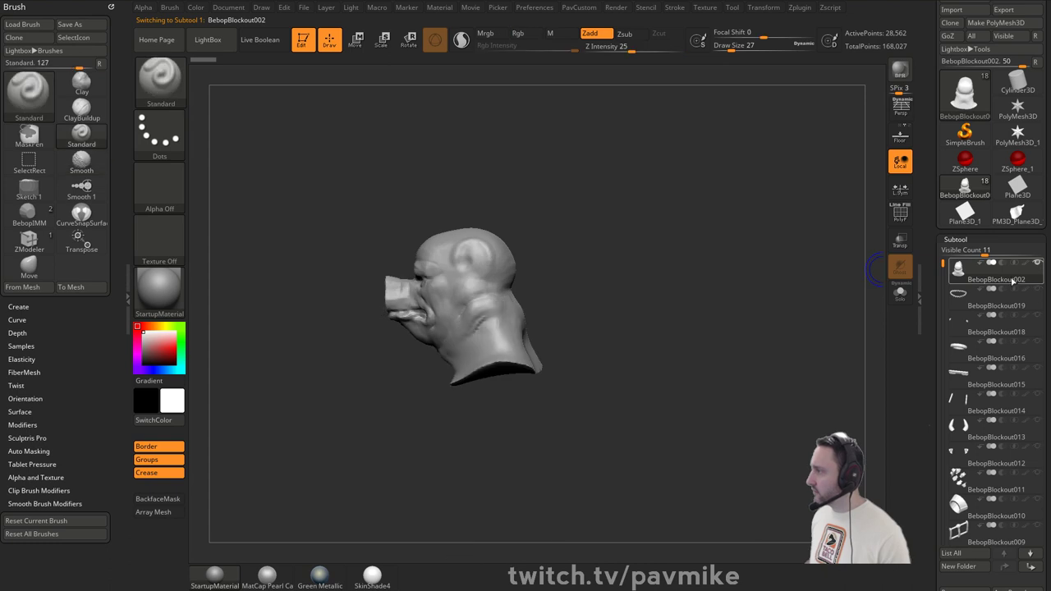
# - AutoReorder the subtools and select the body and the tusks in turn to identify them
pyautogui.scroll(-5, 934, 383)
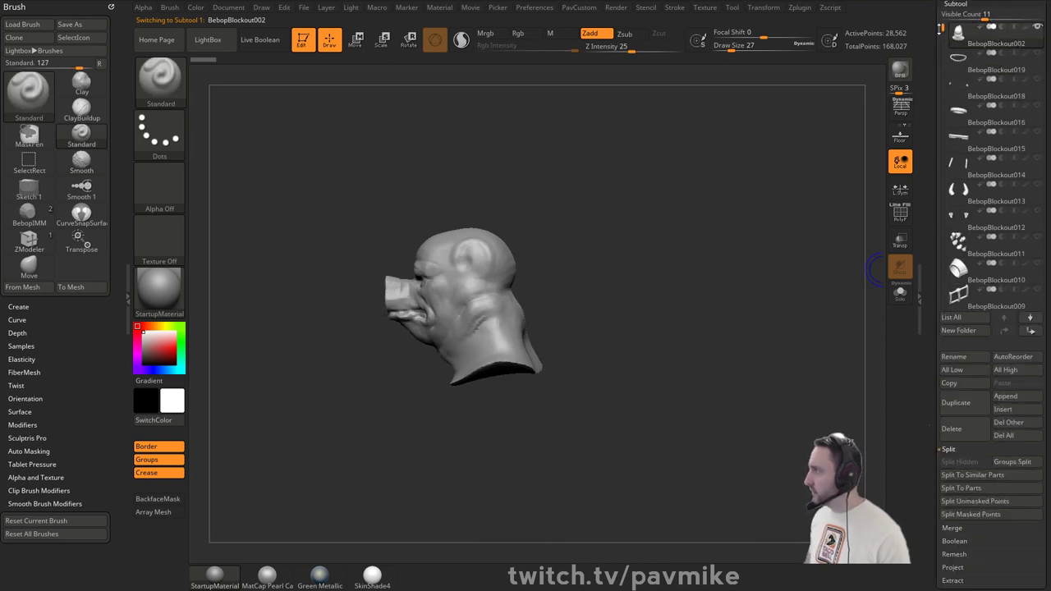
pyautogui.moveTo(939, 29); pyautogui.dragTo(947, 200)
pyautogui.click(1011, 483)
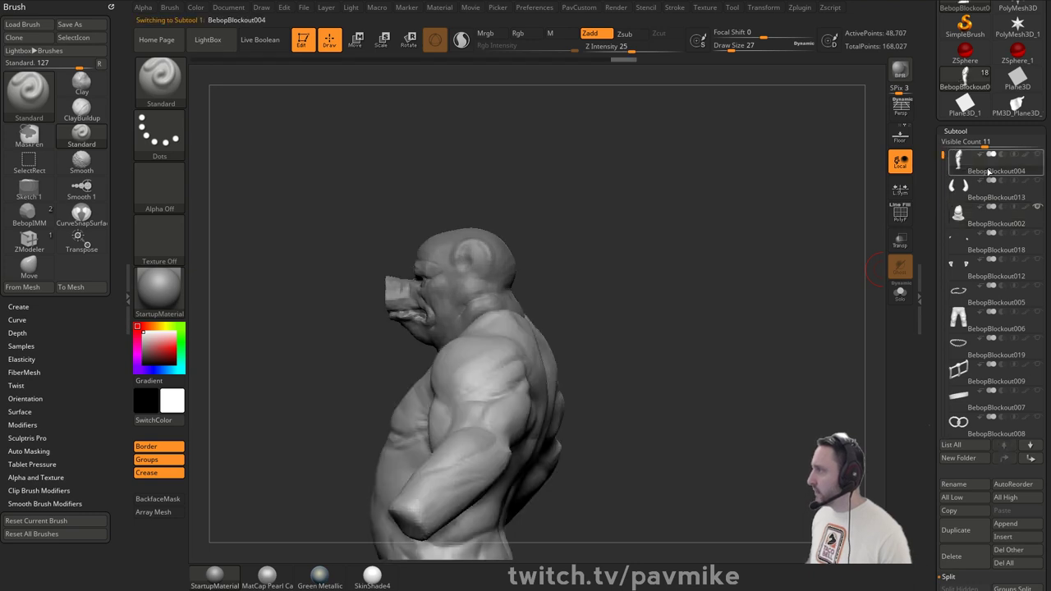
pyautogui.click(989, 190)
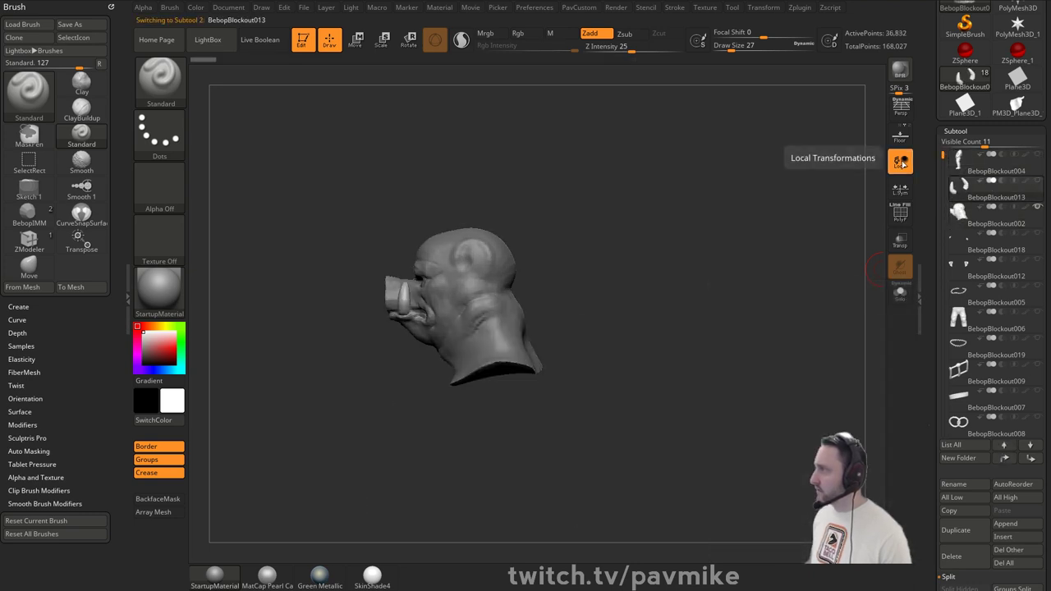
pyautogui.click(899, 217)
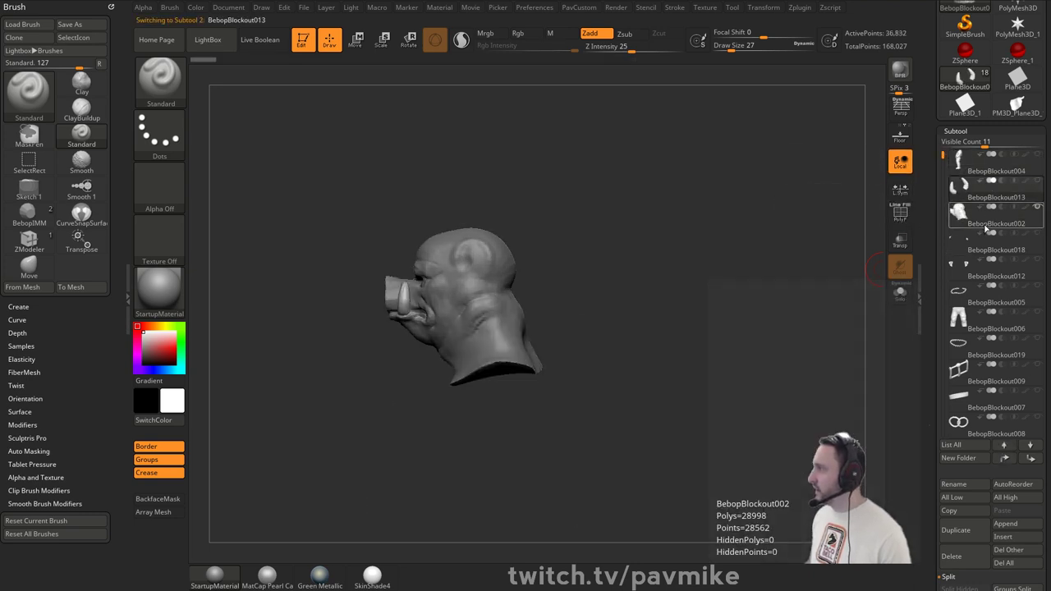
# - Move the head subtool up directly beneath the body in the subtool order and make the body visible
pyautogui.click(989, 215)
pyautogui.moveTo(928, 214); pyautogui.dragTo(928, 199)
pyautogui.click(1008, 435)
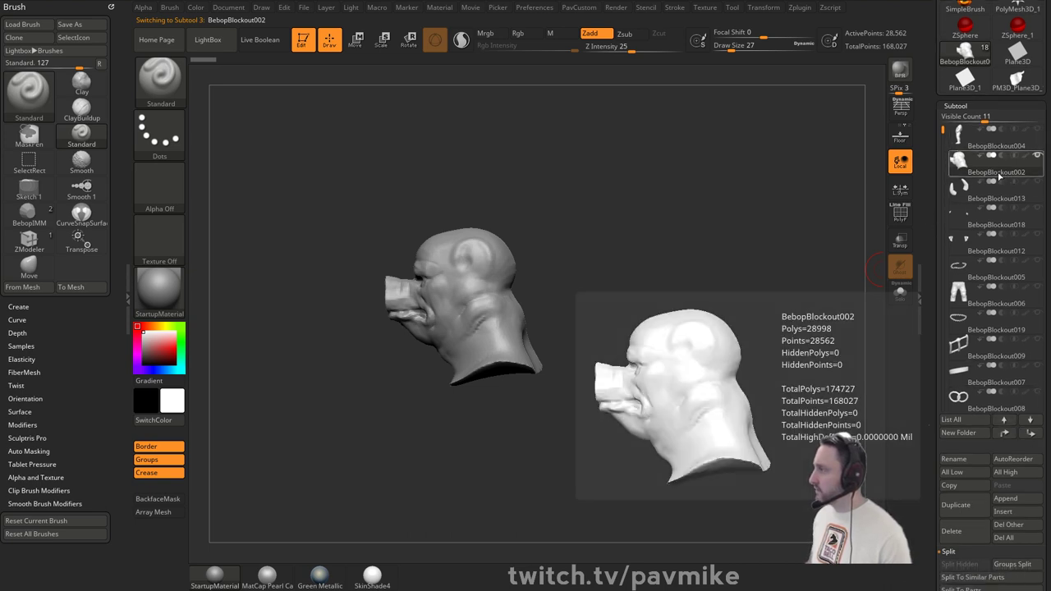
pyautogui.click(1039, 130)
# - Select the body and reshape its hips and upper thighs from the front with the Move brush at draw size 51
pyautogui.moveTo(652, 249); pyautogui.dragTo(740, 164)
pyautogui.keyDown('shift'); pyautogui.moveTo(740, 163); pyautogui.dragTo(769, 243); pyautogui.keyUp('shift')
pyautogui.moveTo(632, 337)
pyautogui.keyDown('alt'); pyautogui.mouseDown()
pyautogui.moveTo(621, 286)
pyautogui.moveTo(633, 353)
pyautogui.mouseUp(); pyautogui.keyUp('alt')
pyautogui.keyDown('alt'); pyautogui.click(576, 302); pyautogui.keyUp('alt')
pyautogui.press('s')
pyautogui.moveTo(444, 367); pyautogui.dragTo(450, 367)
pyautogui.press('b')
pyautogui.press('m')
pyautogui.press('v')
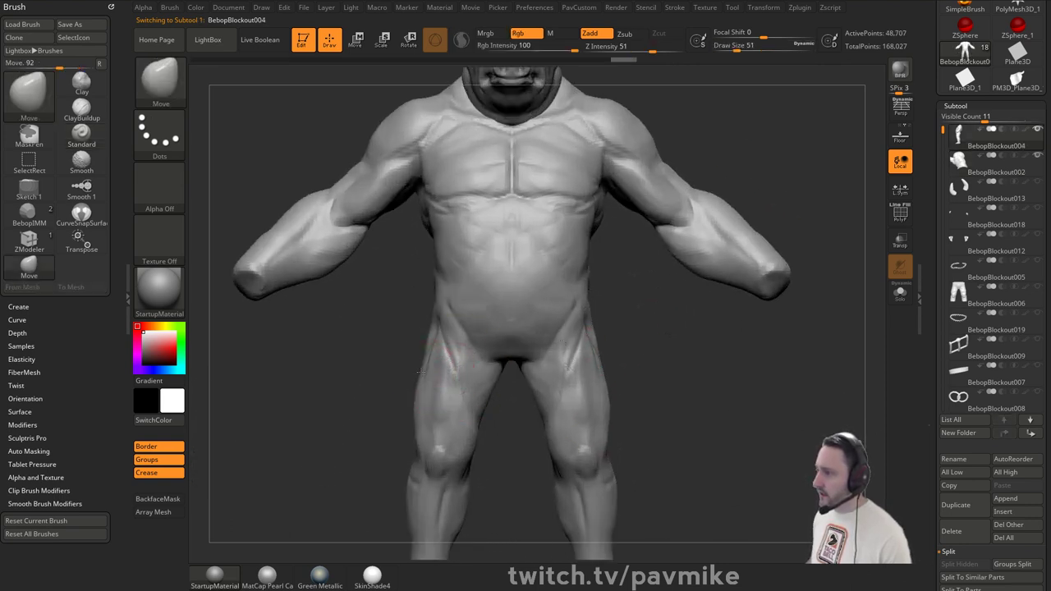
# - Adjust and smooth the thigh from the side at draw size 37
pyautogui.moveTo(674, 389)
pyautogui.keyDown('alt'); pyautogui.mouseDown()
pyautogui.moveTo(660, 328)
pyautogui.moveTo(566, 326)
pyautogui.mouseUp(); pyautogui.keyUp('alt')
pyautogui.press('s')
pyautogui.moveTo(500, 325); pyautogui.dragTo(495, 325)
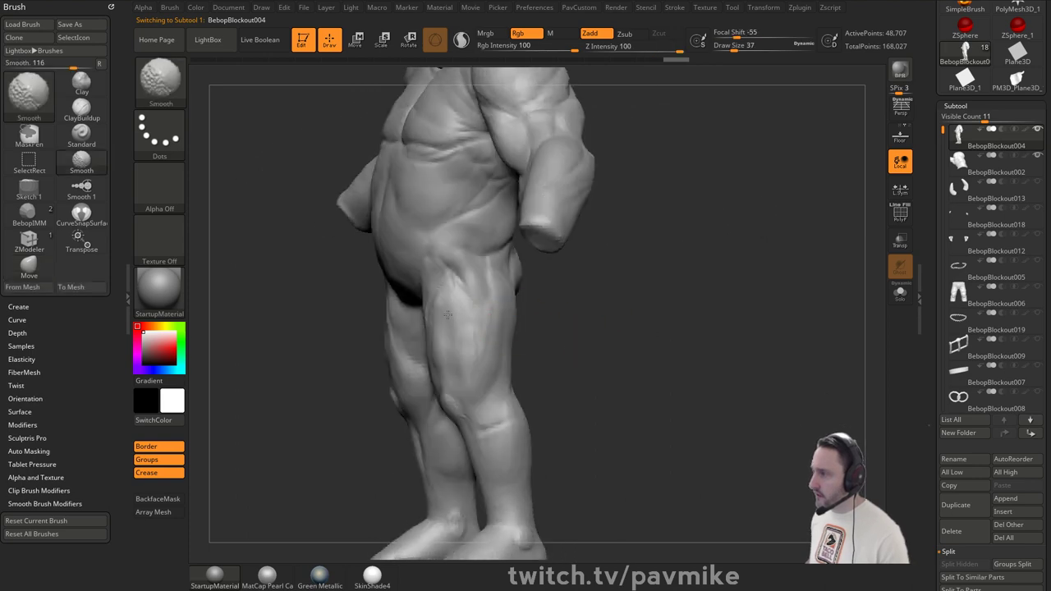
pyautogui.keyDown('shift'); pyautogui.moveTo(624, 333); pyautogui.dragTo(526, 339); pyautogui.keyUp('shift')
pyautogui.moveTo(391, 388)
pyautogui.keyDown('alt'); pyautogui.mouseDown()
pyautogui.moveTo(364, 386)
pyautogui.moveTo(564, 371)
pyautogui.moveTo(496, 376)
pyautogui.mouseUp(); pyautogui.keyUp('alt')
# - Define the outer side and back of the knee with the Standard brush at draw size 20
pyautogui.press('b')
pyautogui.press('s')
pyautogui.press('t')
pyautogui.press('s')
pyautogui.moveTo(496, 378); pyautogui.dragTo(467, 378)
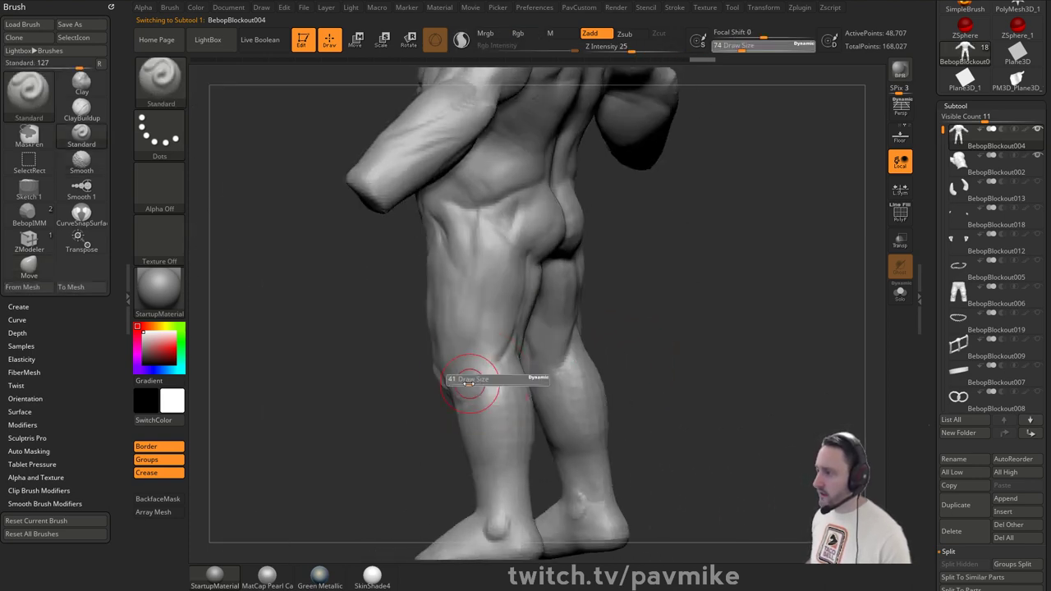
pyautogui.moveTo(648, 329)
pyautogui.keyDown('alt'); pyautogui.mouseDown()
pyautogui.moveTo(640, 295)
pyautogui.moveTo(665, 286)
pyautogui.mouseUp(); pyautogui.keyUp('alt')
pyautogui.moveTo(467, 365)
pyautogui.mouseDown()
pyautogui.moveTo(462, 307)
pyautogui.moveTo(508, 343)
pyautogui.mouseUp()
# - Sculpt the calf muscles down to the ankle with the Standard brush at draw size 20
pyautogui.moveTo(663, 276)
pyautogui.mouseDown()
pyautogui.moveTo(472, 324)
pyautogui.moveTo(464, 345)
pyautogui.mouseUp()
pyautogui.moveTo(404, 391); pyautogui.dragTo(469, 401)
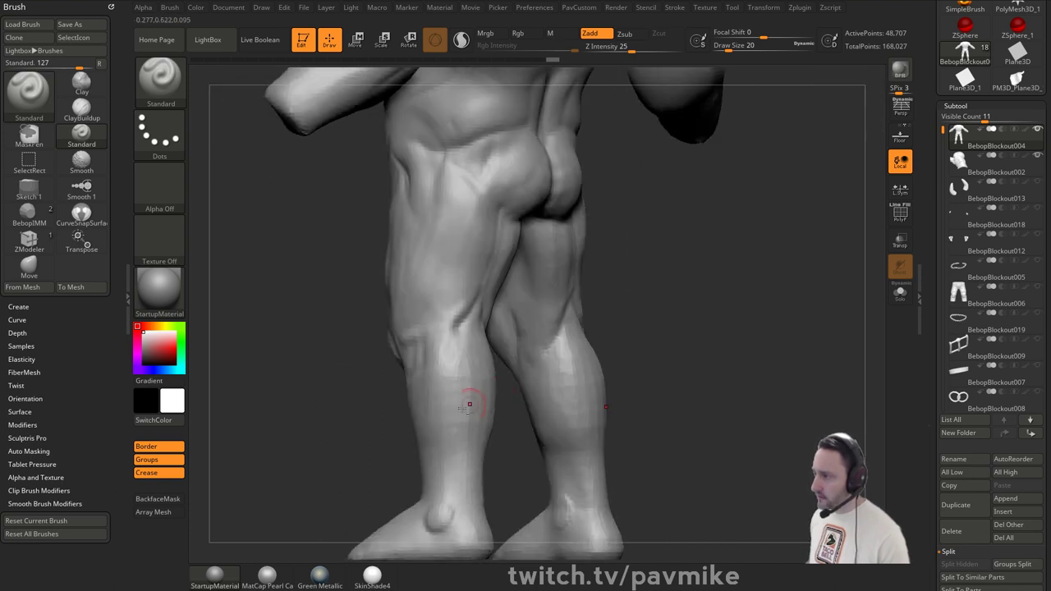
pyautogui.moveTo(451, 447)
pyautogui.mouseDown()
pyautogui.moveTo(509, 370)
pyautogui.moveTo(452, 389)
pyautogui.moveTo(521, 352)
pyautogui.moveTo(508, 352)
pyautogui.mouseUp()
pyautogui.moveTo(436, 364)
pyautogui.mouseDown()
pyautogui.moveTo(481, 352)
pyautogui.moveTo(497, 370)
pyautogui.mouseUp()
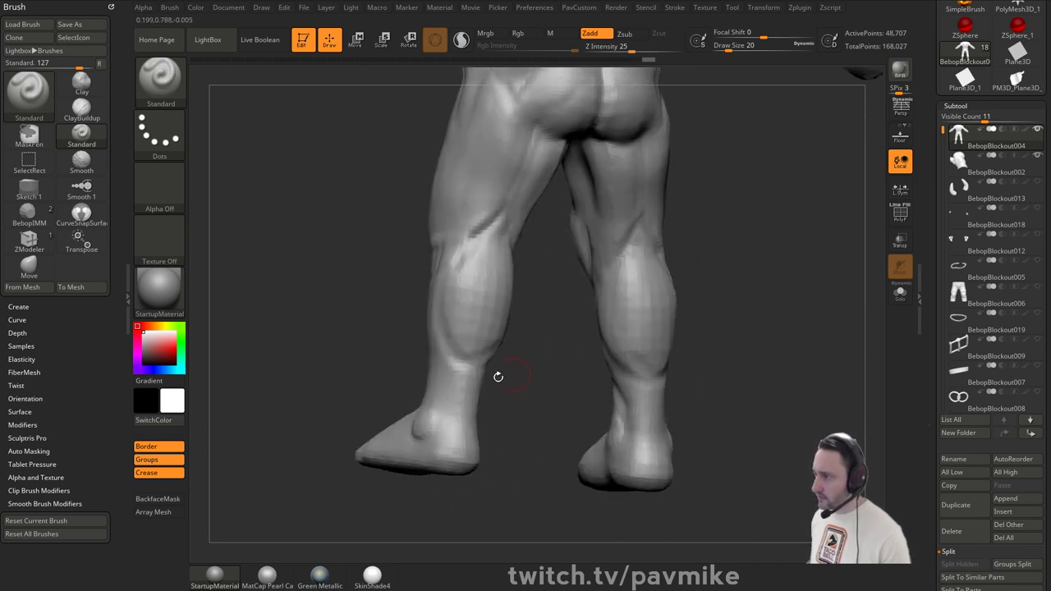
pyautogui.moveTo(407, 364)
pyautogui.mouseDown()
pyautogui.moveTo(426, 361)
pyautogui.moveTo(537, 258)
pyautogui.moveTo(489, 345)
pyautogui.moveTo(542, 331)
pyautogui.moveTo(532, 270)
pyautogui.mouseUp()
# - Set the Standard brush's LazyRadius to 23
pyautogui.press('b')
pyautogui.press('c')
pyautogui.press('l')
pyautogui.press('space')
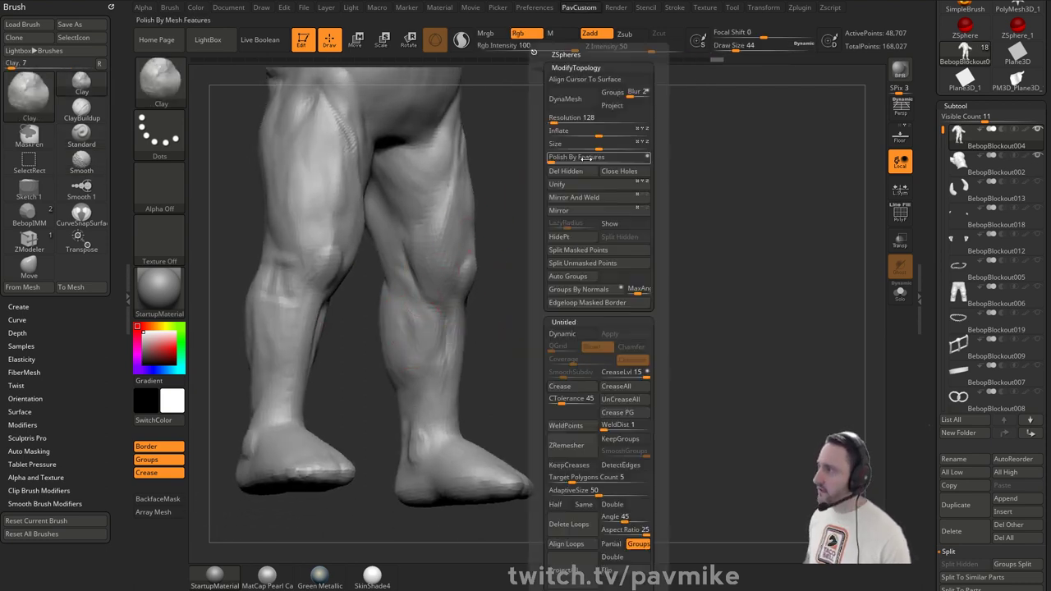
pyautogui.press('b')
pyautogui.press('s')
pyautogui.press('t')
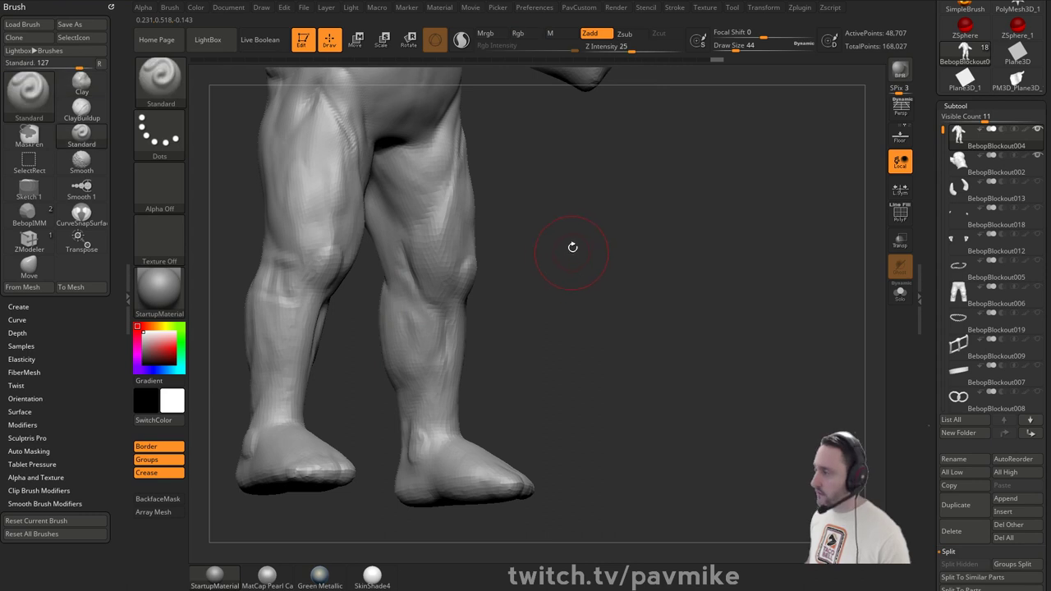
pyautogui.hotkey('shift', 'd')
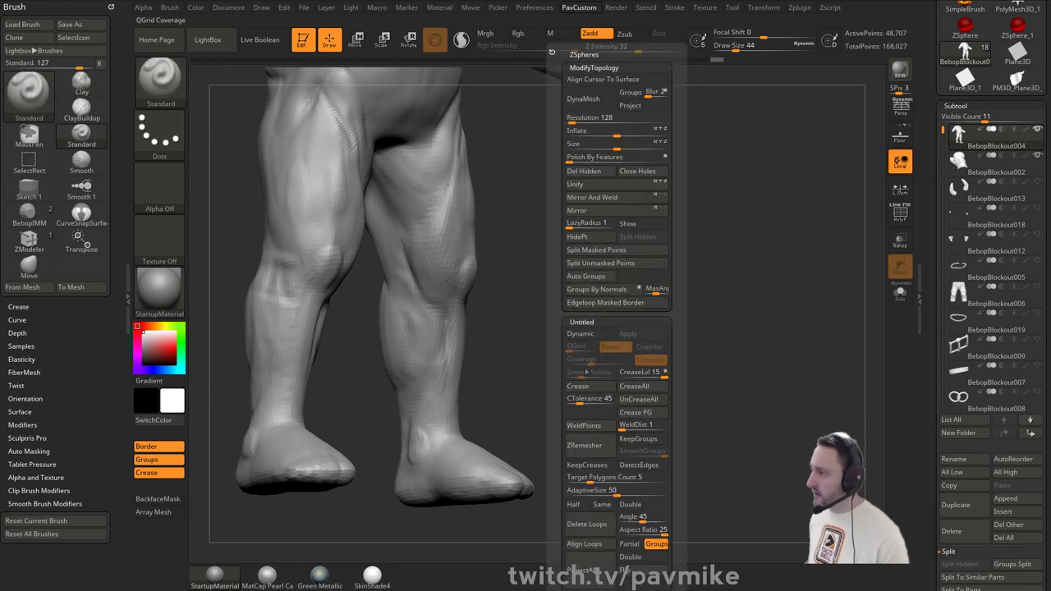
pyautogui.click(573, 225)
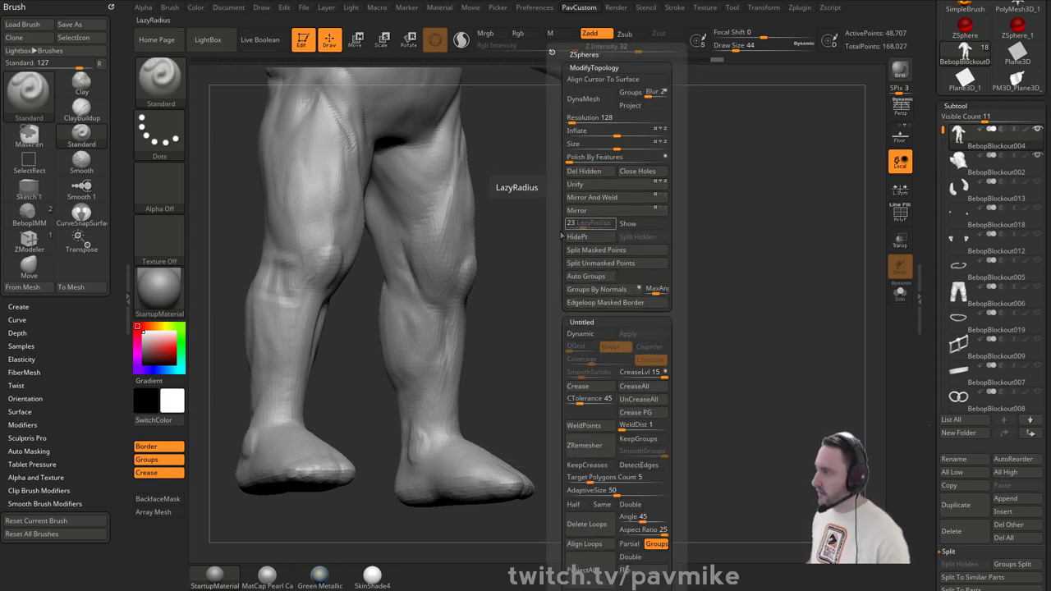
# - Build up the shin and outer knee with the Clay brush at draw size 29
pyautogui.moveTo(609, 288)
pyautogui.mouseDown()
pyautogui.moveTo(529, 295)
pyautogui.moveTo(435, 357)
pyautogui.mouseUp()
pyautogui.press('b')
pyautogui.press('c')
pyautogui.press('l')
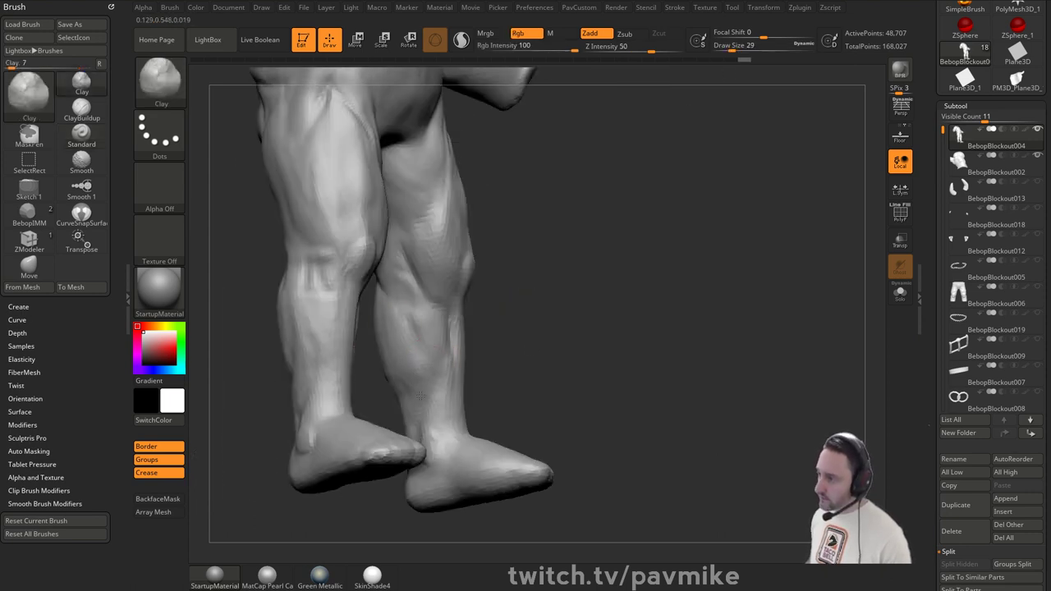
pyautogui.moveTo(500, 361)
pyautogui.mouseDown()
pyautogui.moveTo(544, 298)
pyautogui.moveTo(417, 242)
pyautogui.mouseUp()
pyautogui.moveTo(657, 259); pyautogui.dragTo(571, 275)
pyautogui.moveTo(463, 316); pyautogui.dragTo(478, 326)
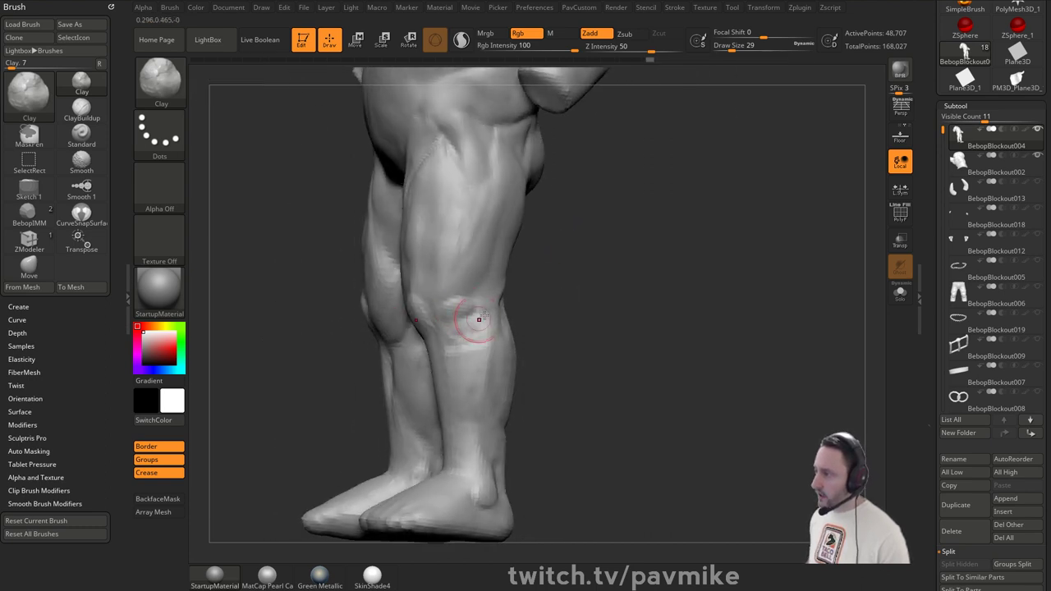
pyautogui.moveTo(526, 281)
pyautogui.mouseDown()
pyautogui.moveTo(534, 298)
pyautogui.moveTo(465, 301)
pyautogui.moveTo(476, 325)
pyautogui.mouseUp()
# - Smooth the outer knee, calf and ankle from the side and back at draw size 29
pyautogui.moveTo(570, 304); pyautogui.dragTo(534, 307)
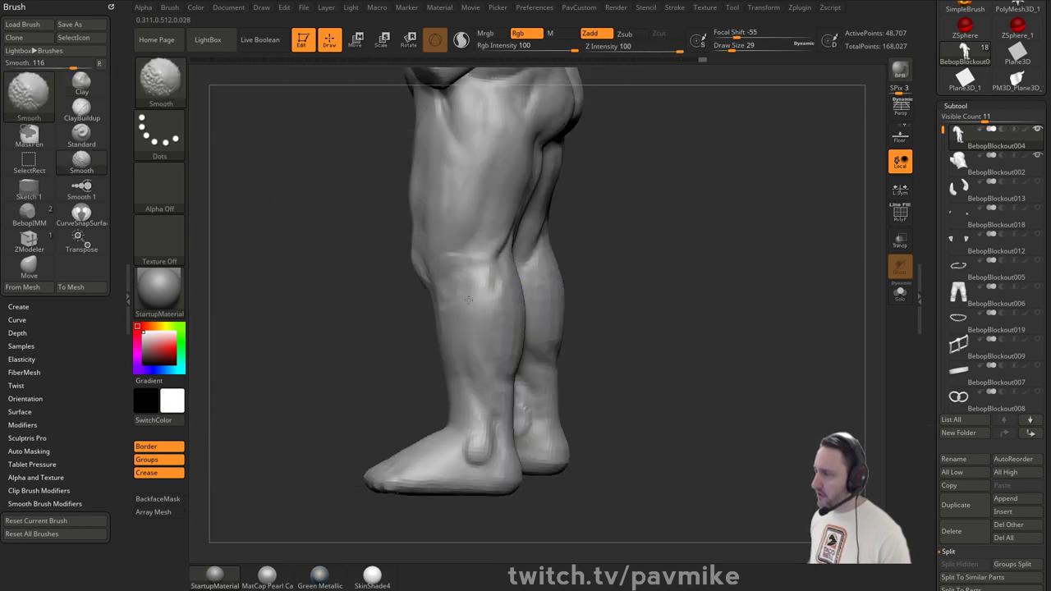
pyautogui.moveTo(603, 294)
pyautogui.keyDown('shift'); pyautogui.mouseDown()
pyautogui.moveTo(500, 310)
pyautogui.moveTo(527, 316)
pyautogui.moveTo(535, 349)
pyautogui.mouseUp(); pyautogui.keyUp('shift')
pyautogui.keyDown('alt'); pyautogui.moveTo(581, 333); pyautogui.dragTo(542, 353); pyautogui.keyUp('alt')
pyautogui.keyDown('shift'); pyautogui.moveTo(483, 314); pyautogui.dragTo(477, 323); pyautogui.keyUp('shift')
pyautogui.moveTo(570, 353); pyautogui.dragTo(528, 341)
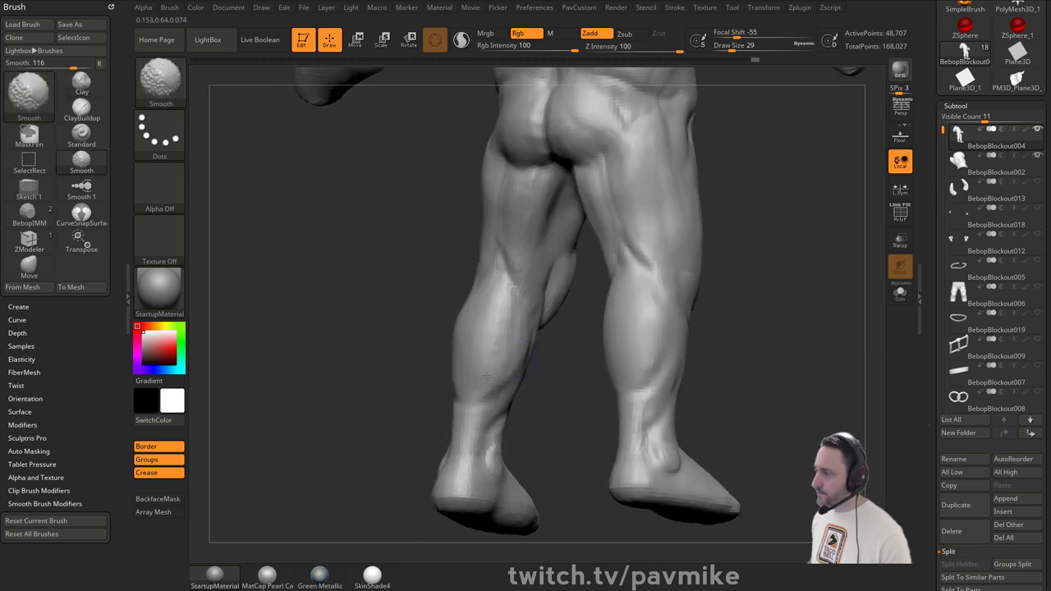
pyautogui.moveTo(408, 361)
pyautogui.keyDown('shift'); pyautogui.mouseDown()
pyautogui.moveTo(462, 419)
pyautogui.moveTo(422, 419)
pyautogui.mouseUp(); pyautogui.keyUp('shift')
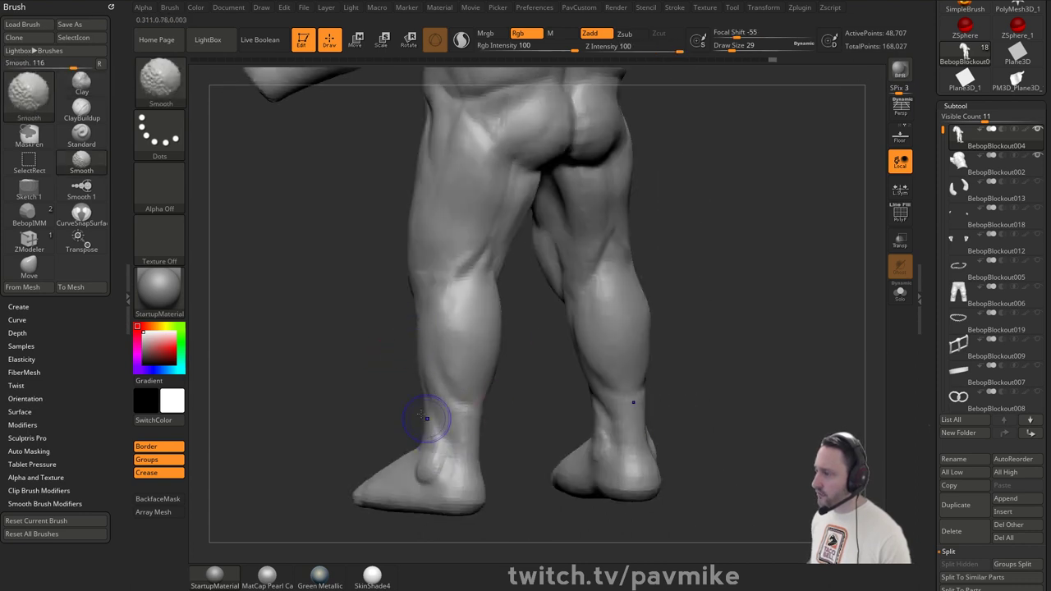
# - Carve creases around the front of the knee with the DamStandard brush at draw size 29 and smooth the thigh above
pyautogui.moveTo(378, 386)
pyautogui.mouseDown()
pyautogui.moveTo(525, 308)
pyautogui.moveTo(531, 291)
pyautogui.moveTo(606, 362)
pyautogui.mouseUp()
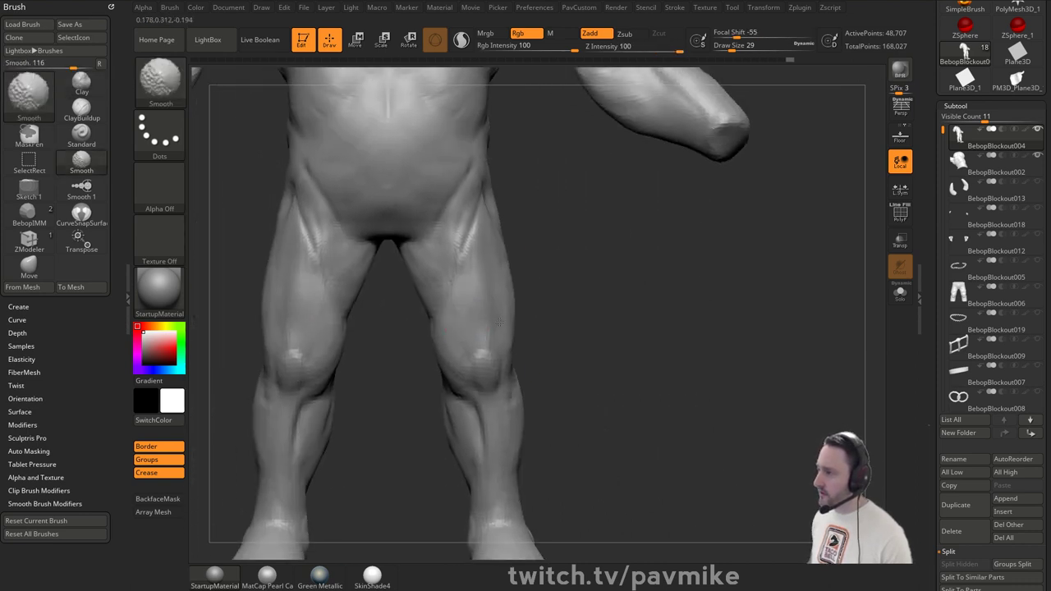
pyautogui.moveTo(542, 304)
pyautogui.mouseDown()
pyautogui.moveTo(556, 275)
pyautogui.moveTo(526, 302)
pyautogui.mouseUp()
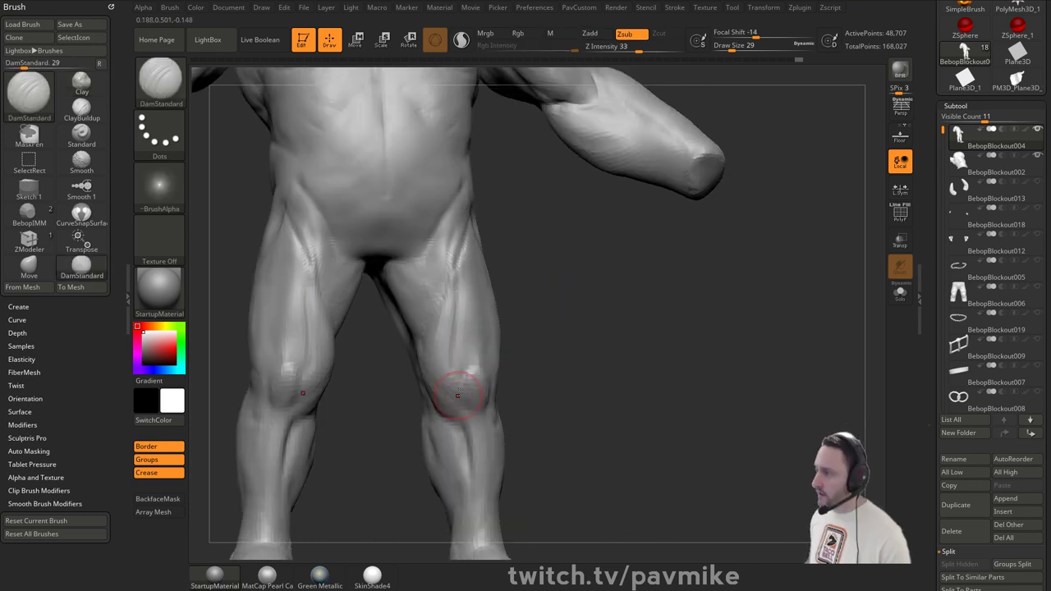
pyautogui.moveTo(504, 399); pyautogui.dragTo(507, 412)
pyautogui.keyDown('shift'); pyautogui.moveTo(445, 350); pyautogui.dragTo(443, 373); pyautogui.keyUp('shift')
pyautogui.moveTo(579, 352); pyautogui.dragTo(505, 338)
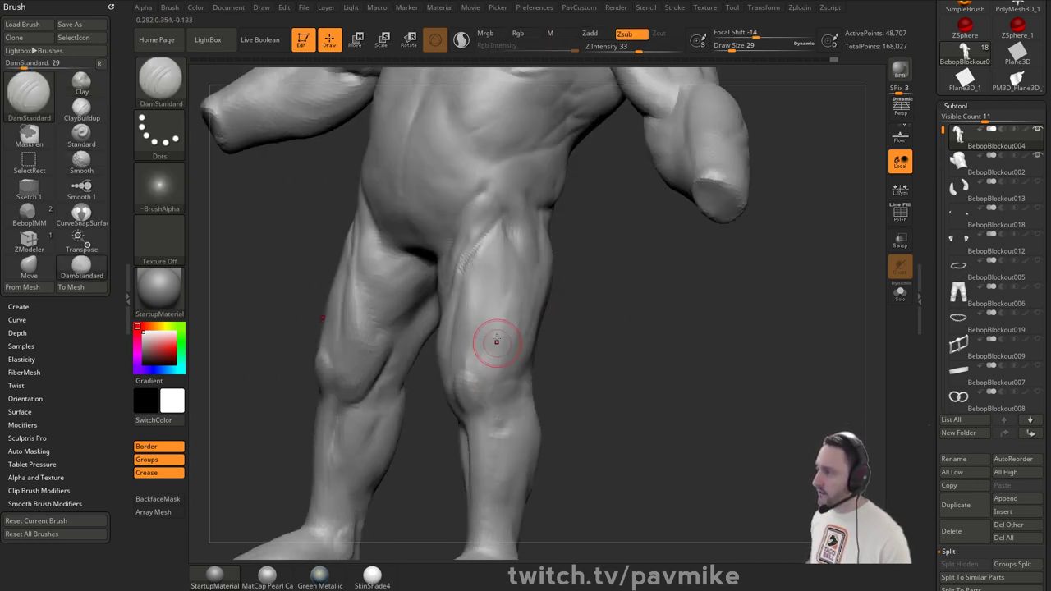
# - Reshape the front and back contours of the thigh from the side with the Move brush, starting at draw size 56
pyautogui.moveTo(520, 268); pyautogui.dragTo(495, 270)
pyautogui.press('b')
pyautogui.press('m')
pyautogui.press('v')
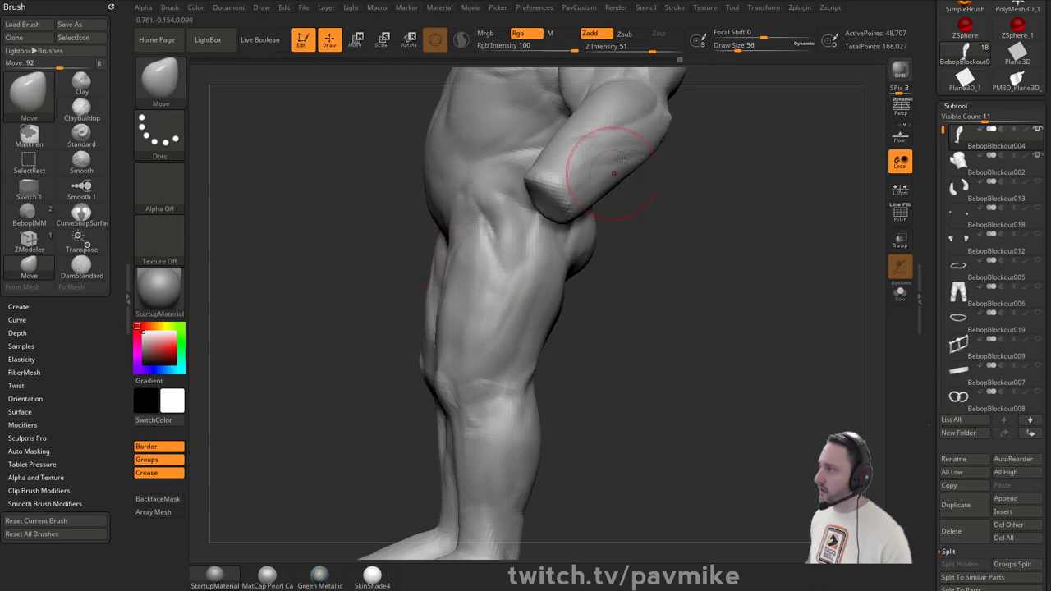
pyautogui.click(678, 10)
pyautogui.moveTo(609, 309); pyautogui.dragTo(548, 305)
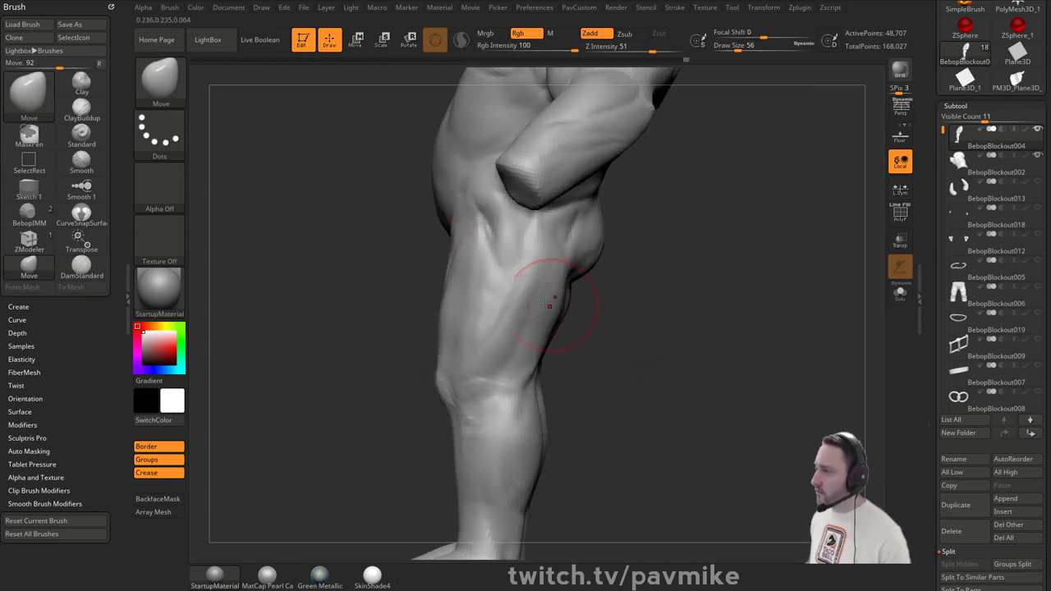
pyautogui.press('s')
pyautogui.moveTo(448, 301); pyautogui.dragTo(446, 301)
pyautogui.moveTo(449, 292)
pyautogui.mouseDown()
pyautogui.moveTo(450, 248)
pyautogui.moveTo(444, 271)
pyautogui.mouseUp()
# - Refine the front profile of the upper thigh with the Move brush, reducing the draw size to 46 and 35
pyautogui.press('s')
pyautogui.press('s')
pyautogui.moveTo(463, 275); pyautogui.dragTo(457, 275)
pyautogui.press('[')
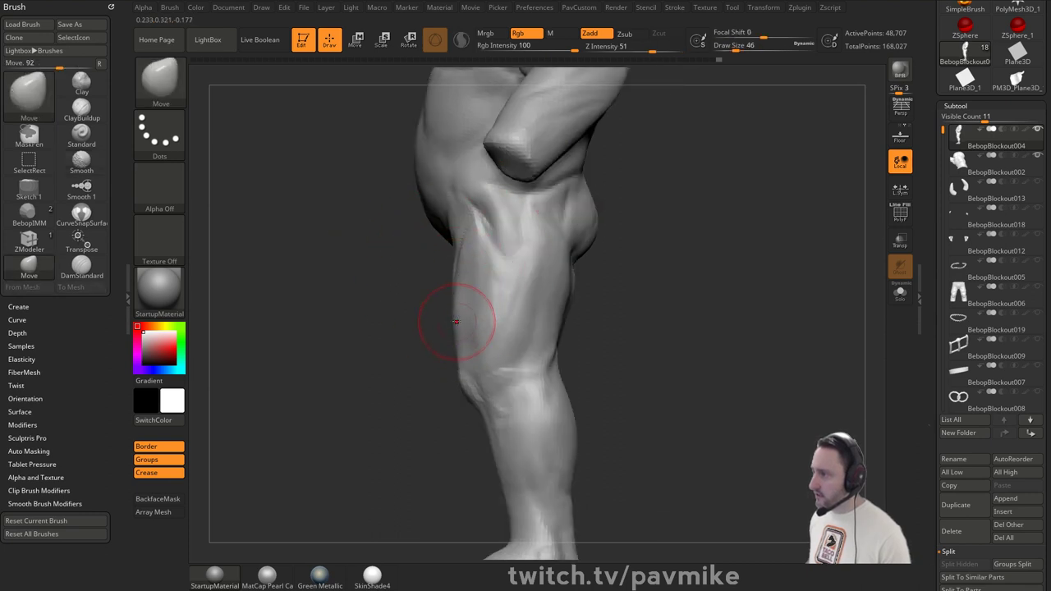
pyautogui.press('[')
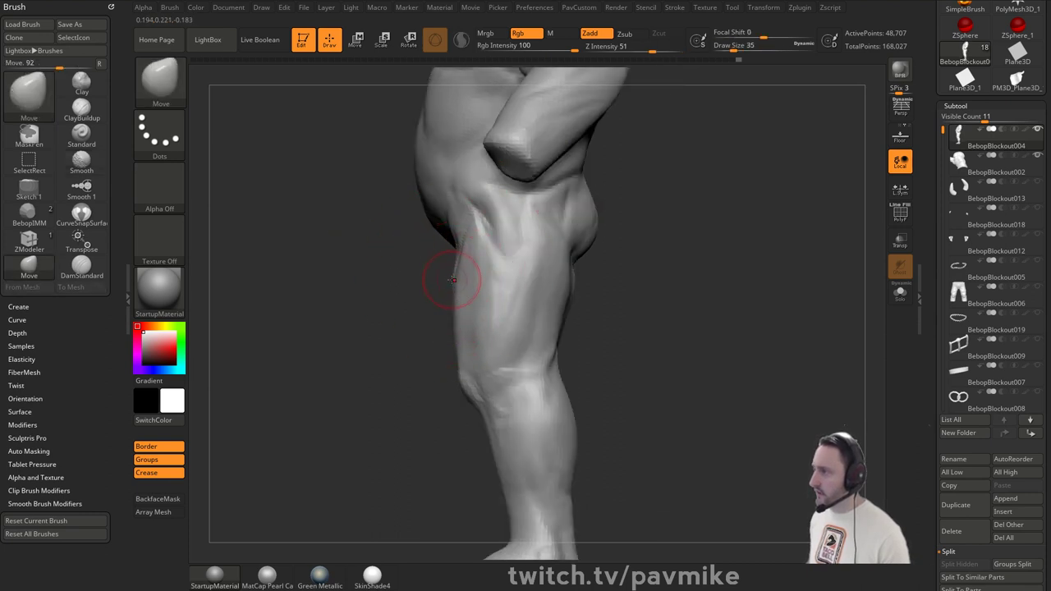
pyautogui.moveTo(452, 265)
pyautogui.mouseDown()
pyautogui.moveTo(566, 287)
pyautogui.moveTo(495, 272)
pyautogui.moveTo(514, 214)
pyautogui.moveTo(457, 253)
pyautogui.mouseUp()
# - Carve the crease between the lower belly and upper thigh with the DamStandard brush at draw size 23
pyautogui.press('b')
pyautogui.press('d')
pyautogui.press('s')
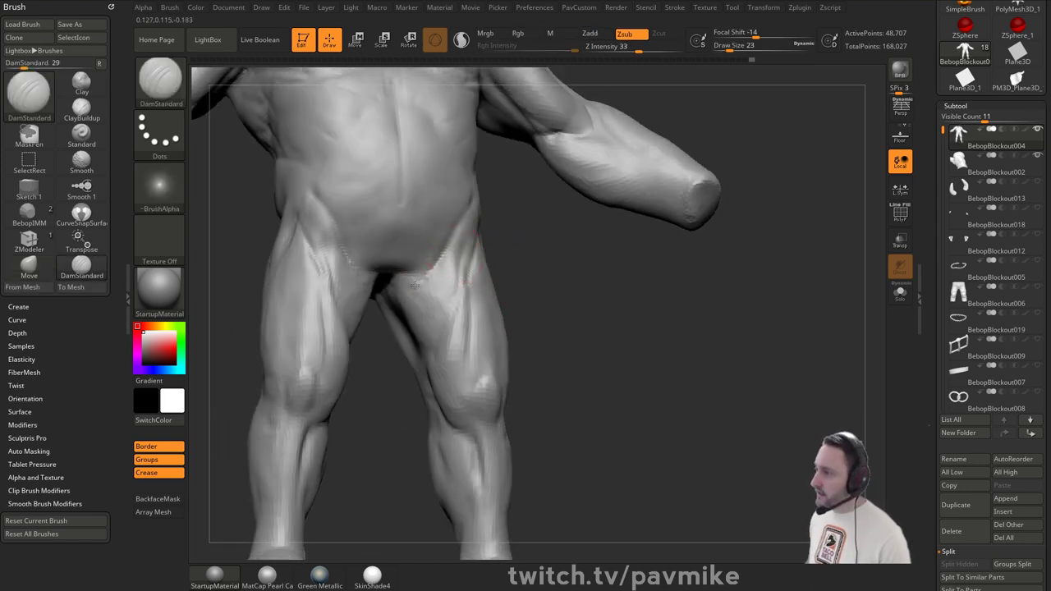
pyautogui.moveTo(415, 283); pyautogui.dragTo(434, 281)
pyautogui.moveTo(559, 309)
pyautogui.mouseDown()
pyautogui.moveTo(560, 319)
pyautogui.moveTo(469, 233)
pyautogui.mouseUp()
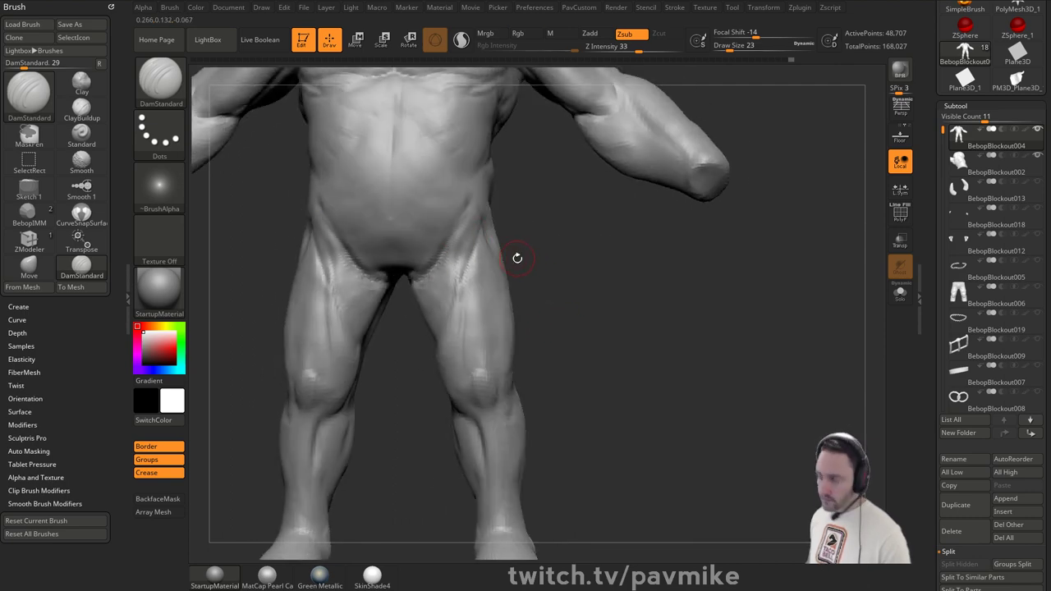
# - Build up the front of the upper thigh beside the groin crease with the Clay brush
pyautogui.press('b')
pyautogui.press('c')
pyautogui.press('l')
pyautogui.moveTo(517, 257); pyautogui.dragTo(470, 254)
pyautogui.moveTo(442, 321)
pyautogui.mouseDown()
pyautogui.moveTo(466, 248)
pyautogui.moveTo(476, 249)
pyautogui.moveTo(462, 254)
pyautogui.mouseUp()
# - Adjust the shape of the hip crease and upper front thigh with the Move brush at draw size 31
pyautogui.press('b')
pyautogui.press('m')
pyautogui.press('v')
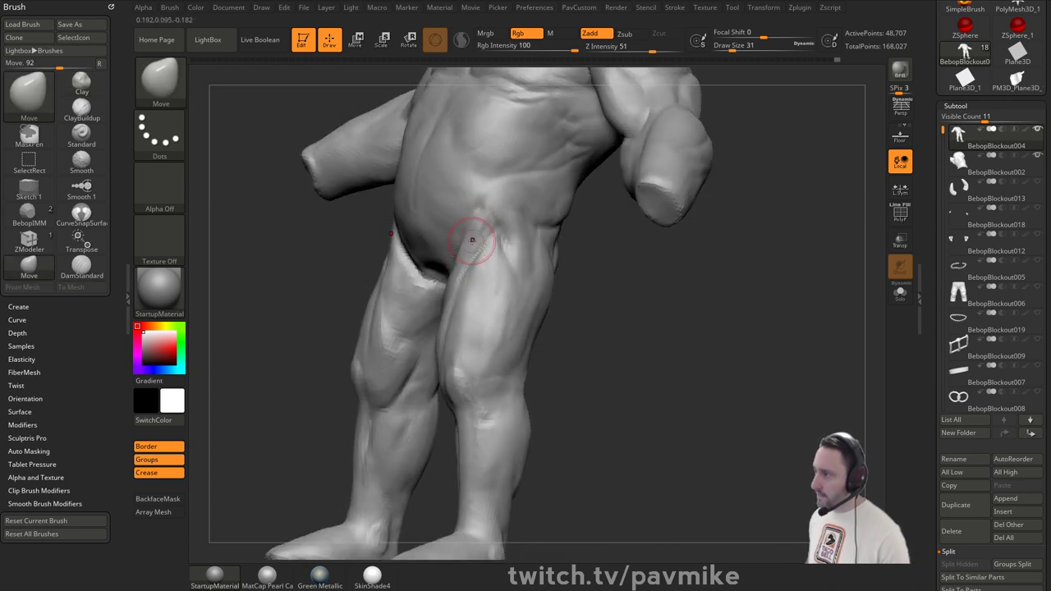
pyautogui.moveTo(472, 240); pyautogui.dragTo(477, 220)
pyautogui.moveTo(482, 217); pyautogui.dragTo(386, 222, button='right')
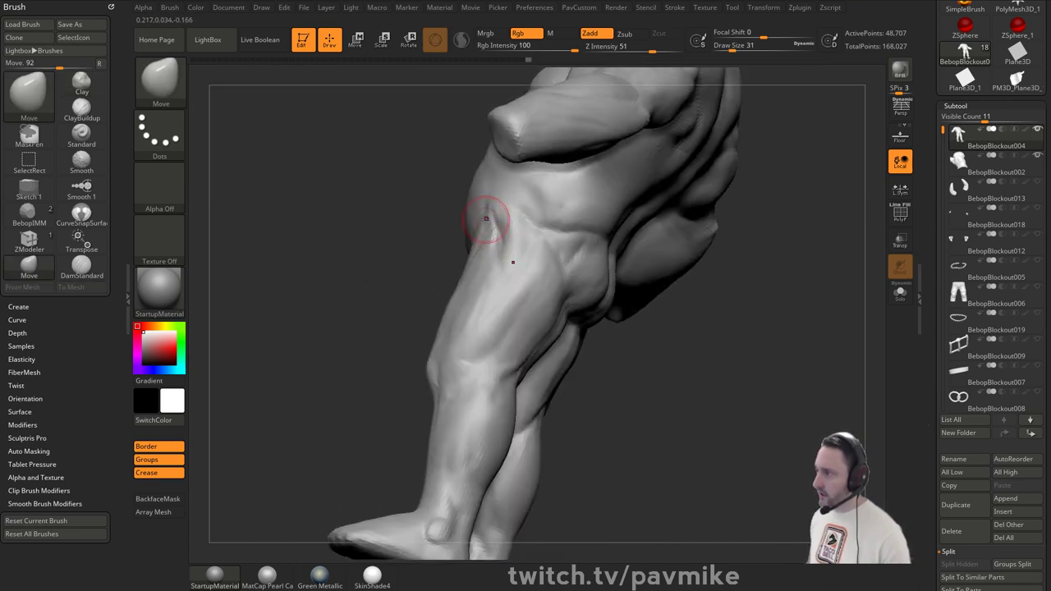
pyautogui.moveTo(474, 227); pyautogui.dragTo(468, 227)
pyautogui.moveTo(463, 227); pyautogui.dragTo(513, 200, button='right')
pyautogui.keyDown('shift'); pyautogui.moveTo(544, 246); pyautogui.dragTo(530, 246, button='right'); pyautogui.keyUp('shift')
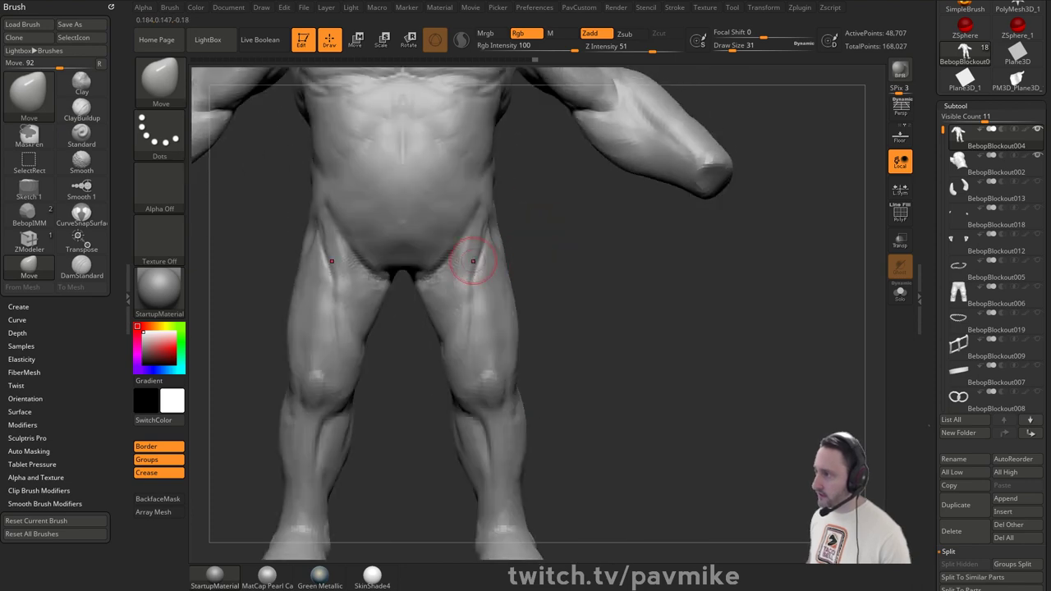
pyautogui.moveTo(472, 297); pyautogui.dragTo(463, 303)
pyautogui.moveTo(528, 295)
pyautogui.keyDown('alt'); pyautogui.mouseDown(button='right')
pyautogui.moveTo(537, 271)
pyautogui.moveTo(553, 271)
pyautogui.moveTo(523, 261)
pyautogui.mouseUp(button='right'); pyautogui.keyUp('alt')
# - Carve the inner thigh muscle above the knee with the DamStandard brush at draw size 33 and smooth around the knee
pyautogui.press('b')
pyautogui.press('d')
pyautogui.press('s')
pyautogui.press('s')
pyautogui.click(470, 284)
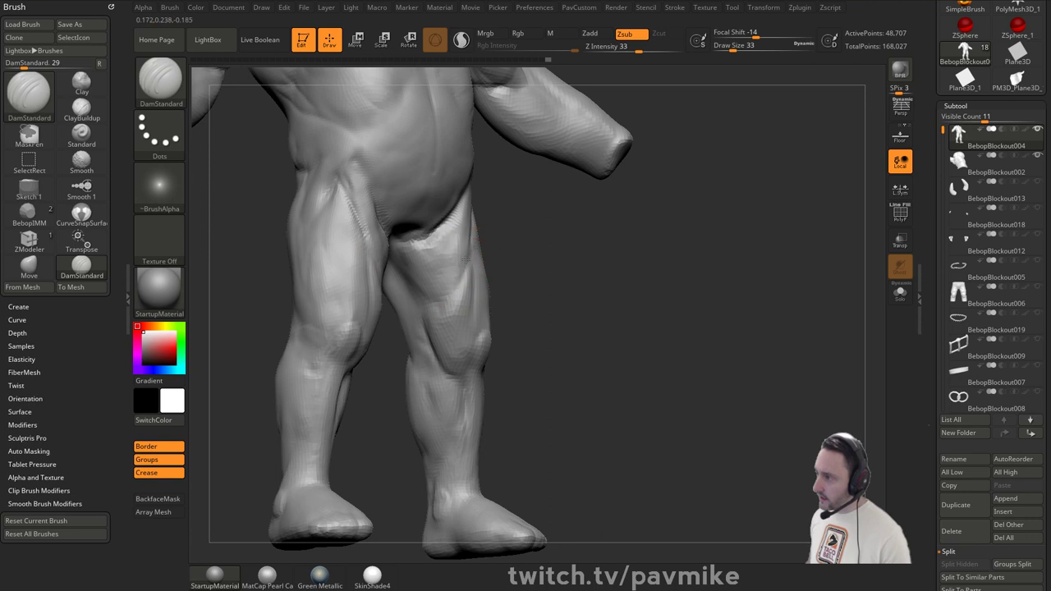
pyautogui.moveTo(443, 318); pyautogui.dragTo(527, 361, button='right')
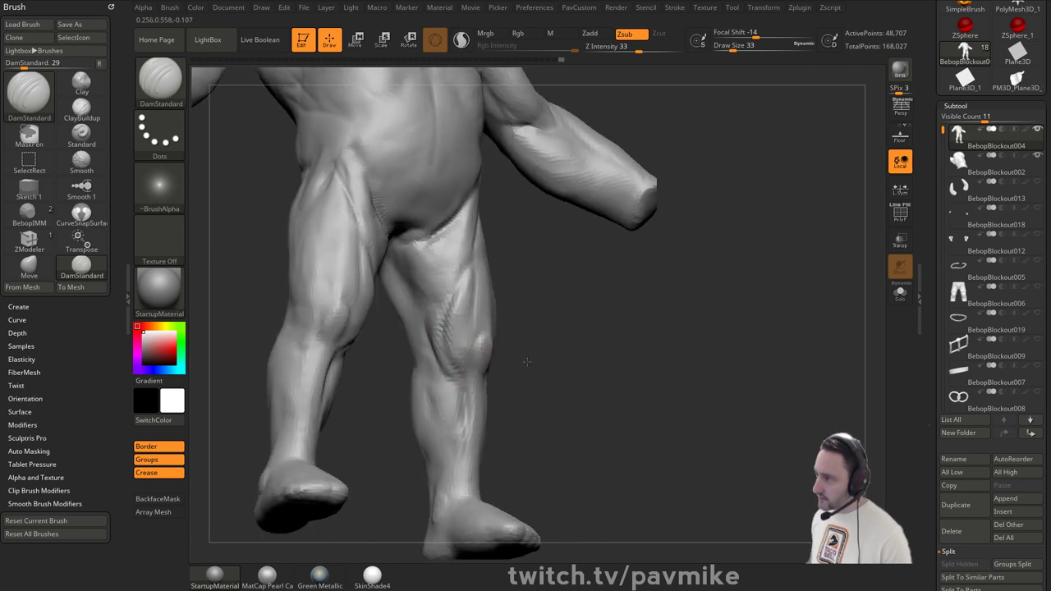
pyautogui.keyDown('shift'); pyautogui.moveTo(439, 304); pyautogui.dragTo(447, 330); pyautogui.keyUp('shift')
pyautogui.moveTo(450, 333); pyautogui.dragTo(484, 339, button='right')
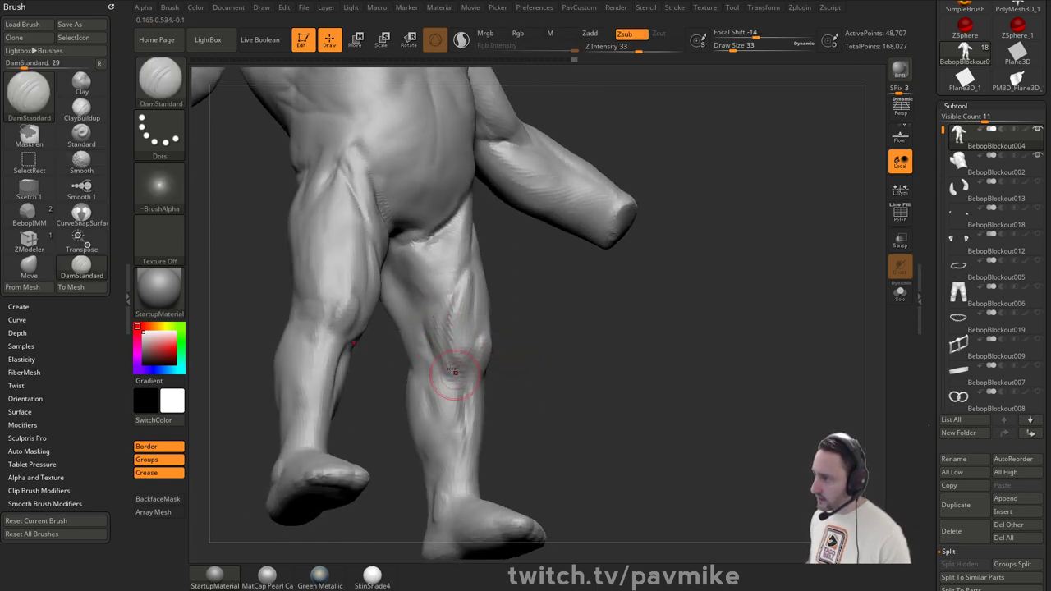
pyautogui.keyDown('shift'); pyautogui.moveTo(459, 362); pyautogui.dragTo(436, 350); pyautogui.keyUp('shift')
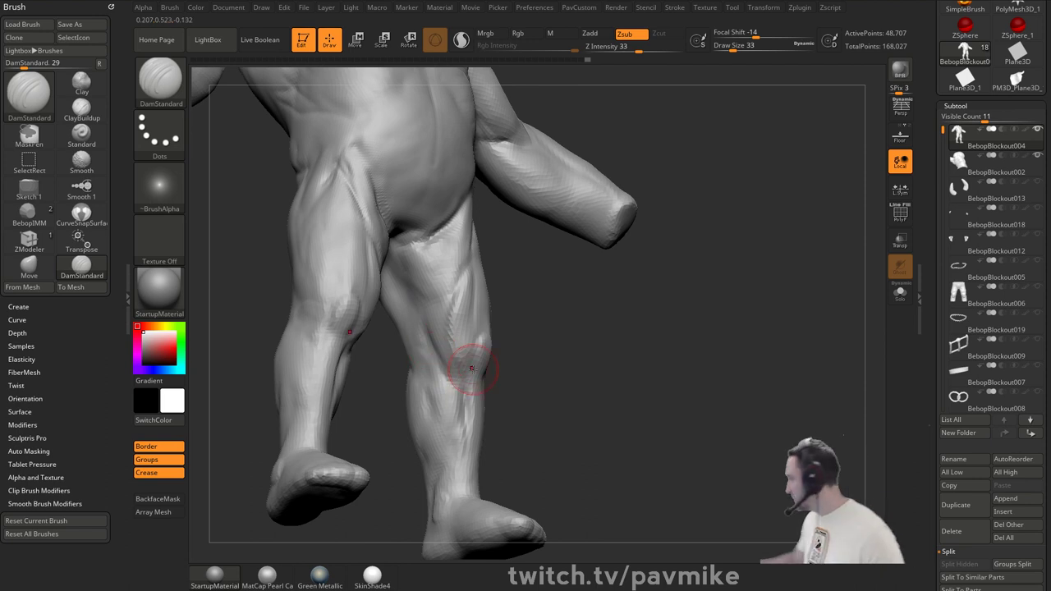
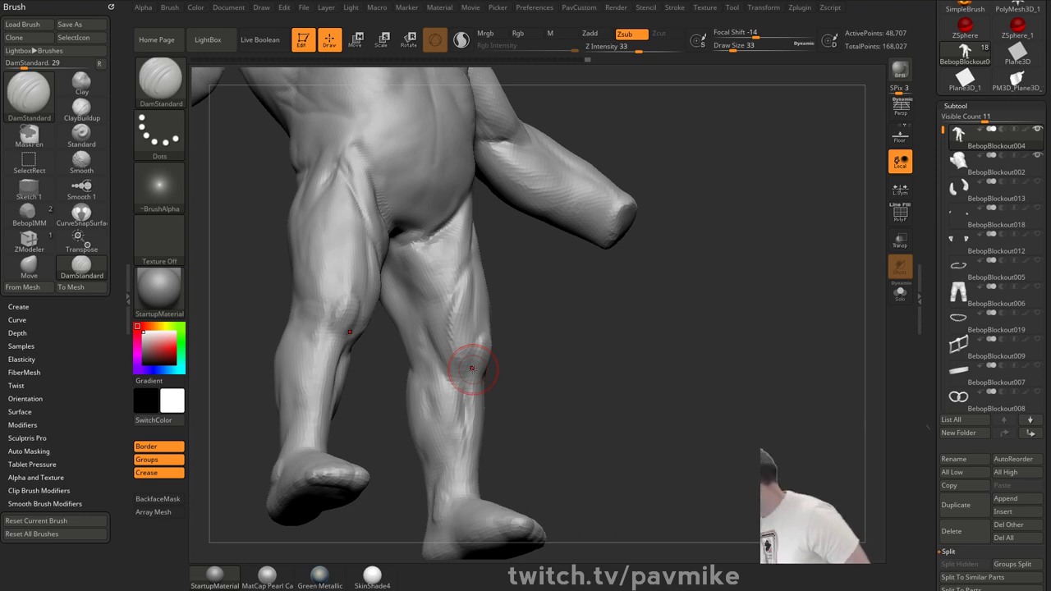
# - Build up the inner thigh muscle with the Clay brush and smooth it at draw size 14
pyautogui.moveTo(473, 371)
pyautogui.mouseDown(button='right')
pyautogui.moveTo(596, 345)
pyautogui.moveTo(590, 298)
pyautogui.moveTo(590, 323)
pyautogui.moveTo(644, 325)
pyautogui.mouseUp(button='right')
pyautogui.press('b')
pyautogui.press('c')
pyautogui.press('l')
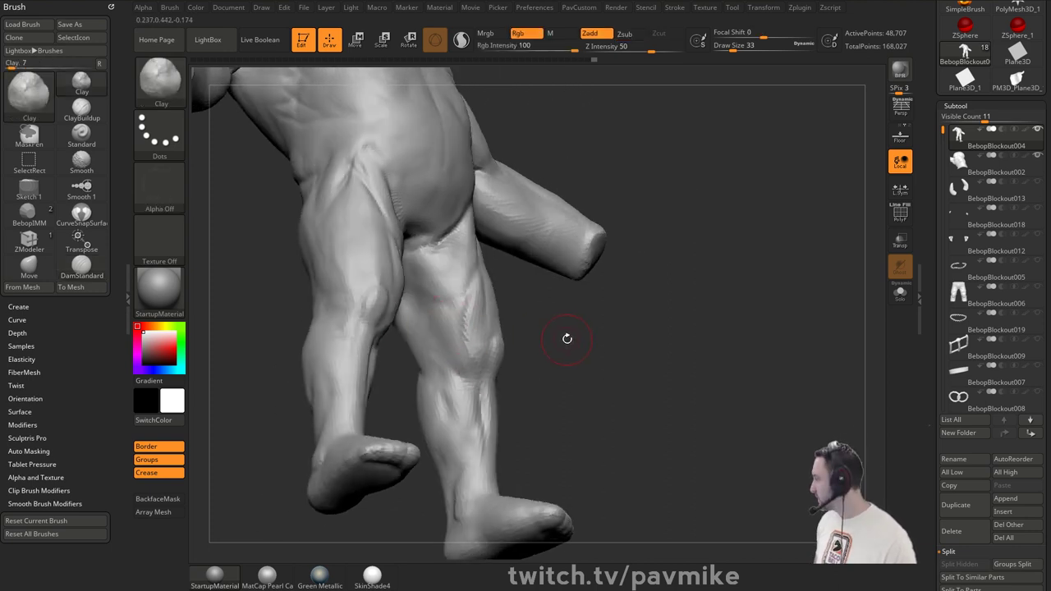
pyautogui.moveTo(568, 337)
pyautogui.mouseDown(button='right')
pyautogui.moveTo(485, 352)
pyautogui.moveTo(499, 265)
pyautogui.mouseUp(button='right')
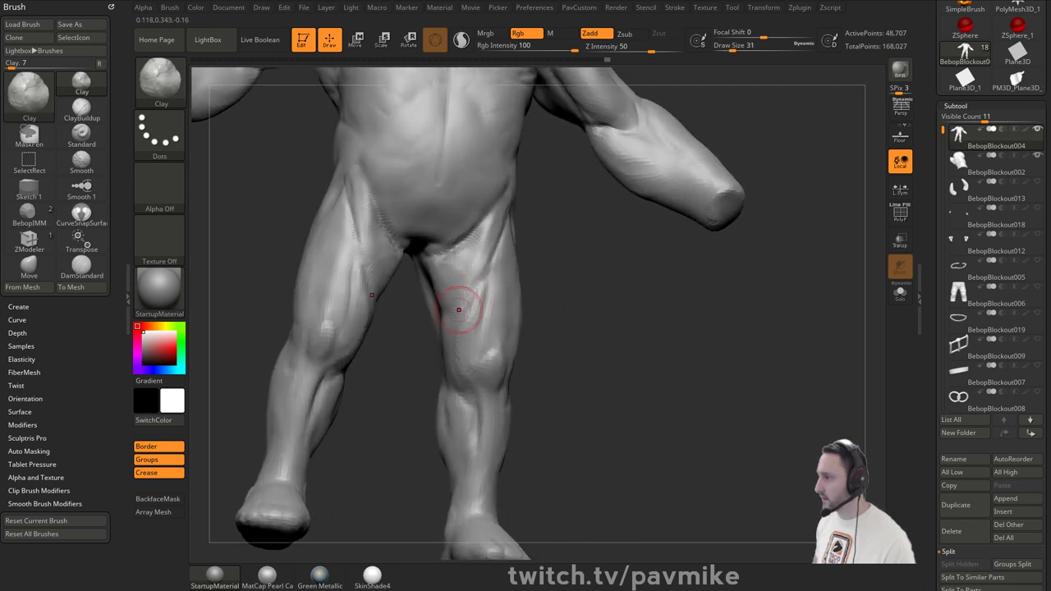
pyautogui.press('s')
pyautogui.moveTo(481, 313); pyautogui.dragTo(475, 313)
pyautogui.keyDown('shift'); pyautogui.moveTo(480, 290); pyautogui.dragTo(469, 313); pyautogui.keyUp('shift')
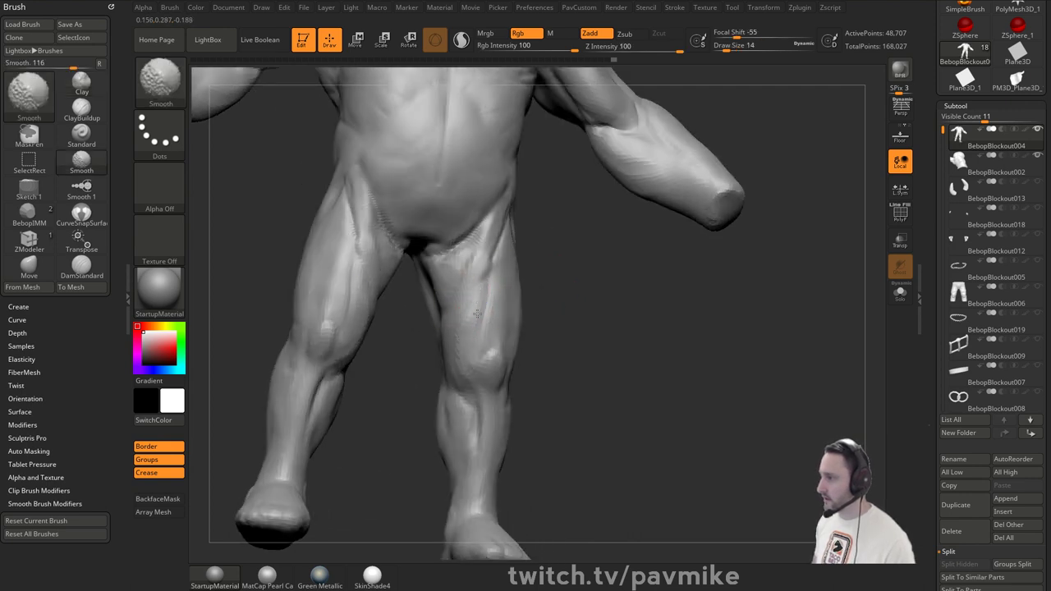
# - Blend the muscles along the front and inner thigh with the Smooth brush at draw sizes 35 and 27
pyautogui.moveTo(559, 351); pyautogui.dragTo(565, 334)
pyautogui.press('s')
pyautogui.moveTo(464, 348)
pyautogui.mouseDown()
pyautogui.moveTo(476, 349)
pyautogui.moveTo(467, 309)
pyautogui.moveTo(481, 312)
pyautogui.mouseUp()
pyautogui.moveTo(520, 292)
pyautogui.mouseDown()
pyautogui.moveTo(533, 290)
pyautogui.moveTo(475, 289)
pyautogui.mouseUp()
pyautogui.press('s')
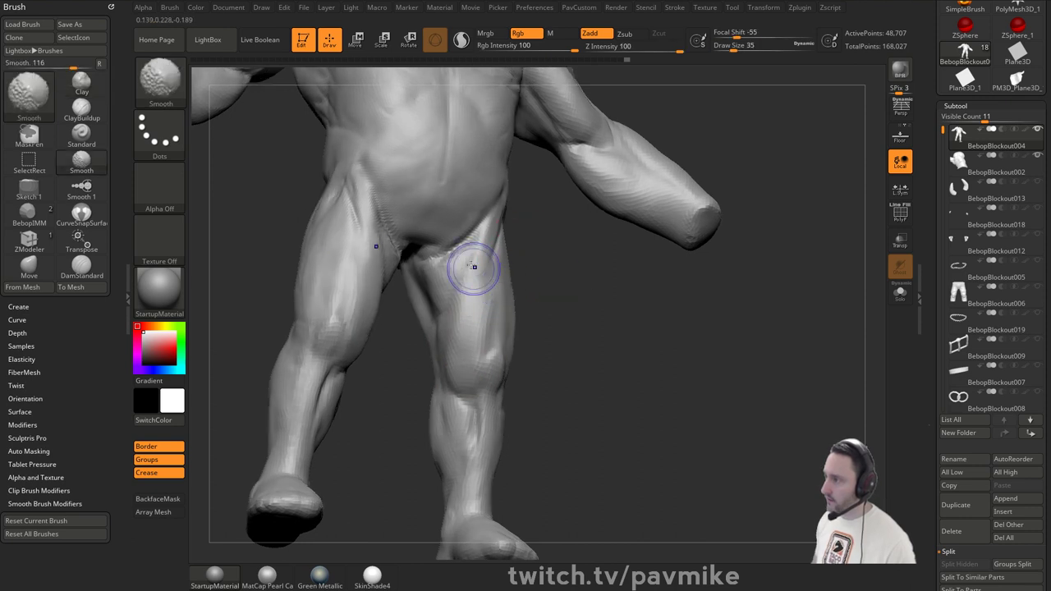
pyautogui.keyDown('shift'); pyautogui.moveTo(544, 368); pyautogui.dragTo(547, 369, button='right'); pyautogui.keyUp('shift')
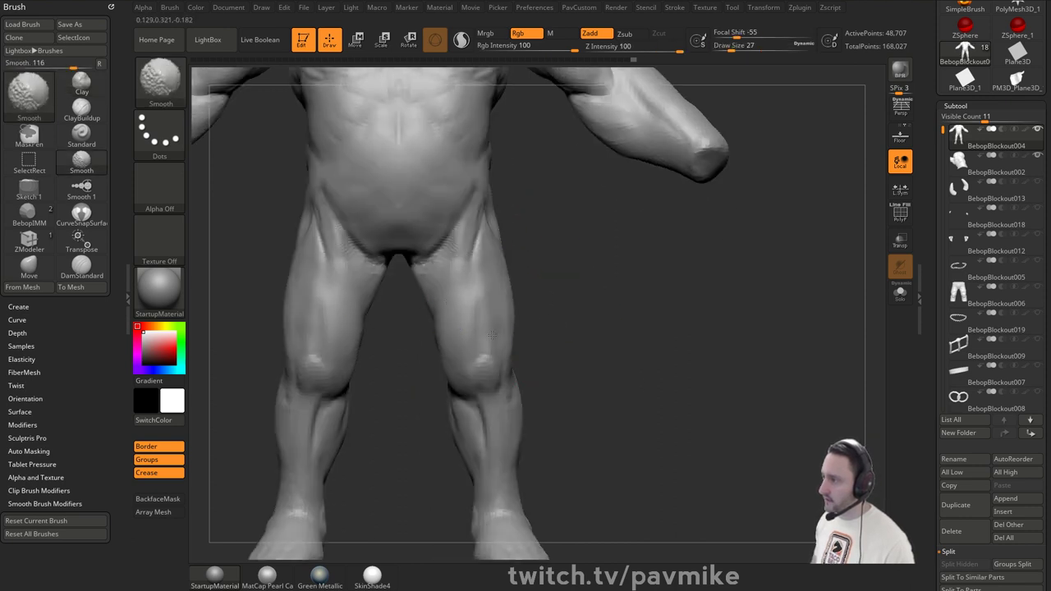
# - Build up the kneecap with the Standard brush and smooth the knee and lower thigh at draw size 22
pyautogui.moveTo(491, 334); pyautogui.dragTo(465, 345, button='right')
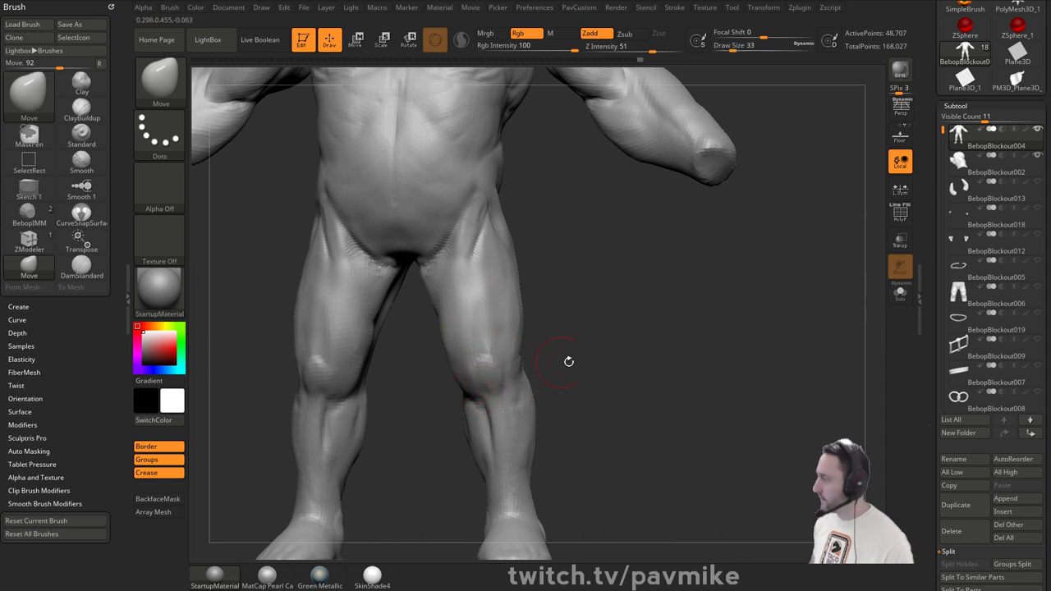
pyautogui.moveTo(568, 361); pyautogui.dragTo(603, 338, button='right')
pyautogui.press('b')
pyautogui.press('s')
pyautogui.press('t')
pyautogui.press('s')
pyautogui.moveTo(496, 345); pyautogui.dragTo(490, 348)
pyautogui.moveTo(490, 348); pyautogui.dragTo(488, 335, button='right')
pyautogui.keyDown('shift'); pyautogui.moveTo(494, 346); pyautogui.dragTo(485, 313); pyautogui.keyUp('shift')
pyautogui.keyDown('shift'); pyautogui.moveTo(532, 295); pyautogui.dragTo(525, 289, button='right'); pyautogui.keyUp('shift')
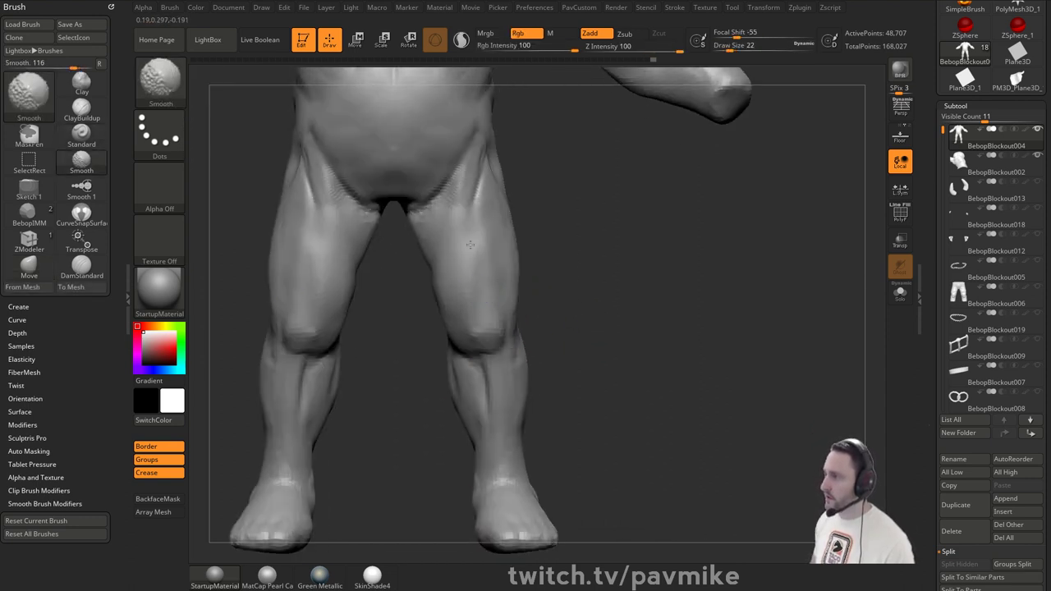
# - Frame the full character and merge the visible body and head subtools into a new tool
pyautogui.moveTo(572, 261)
pyautogui.keyDown('alt'); pyautogui.mouseDown(button='right')
pyautogui.moveTo(742, 211)
pyautogui.moveTo(774, 302)
pyautogui.mouseUp(button='right'); pyautogui.keyUp('alt')
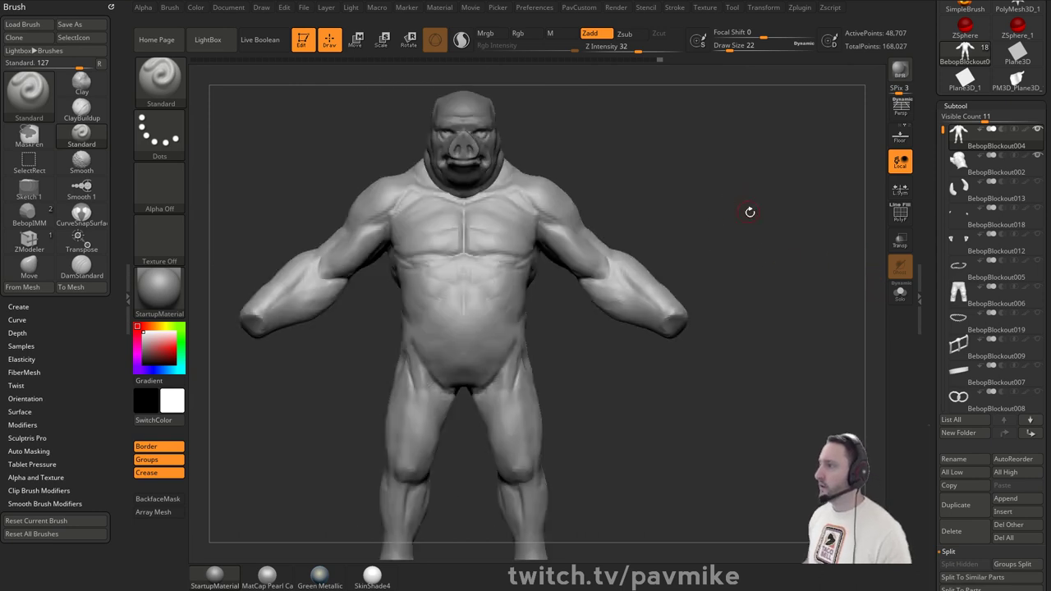
pyautogui.moveTo(750, 212); pyautogui.dragTo(779, 223, button='right')
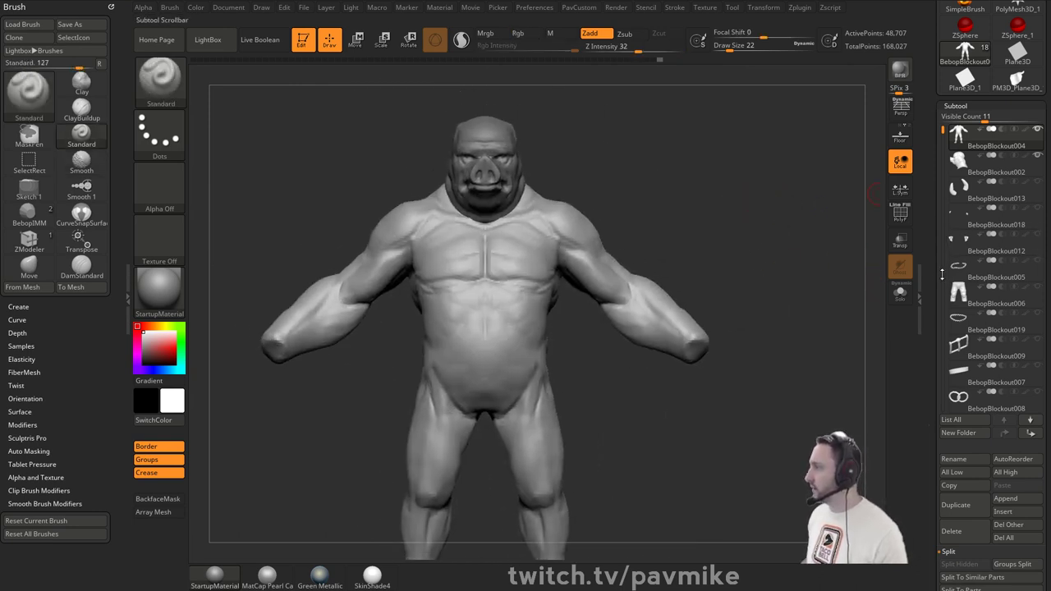
pyautogui.moveTo(932, 415); pyautogui.dragTo(931, 211)
pyautogui.click(951, 423)
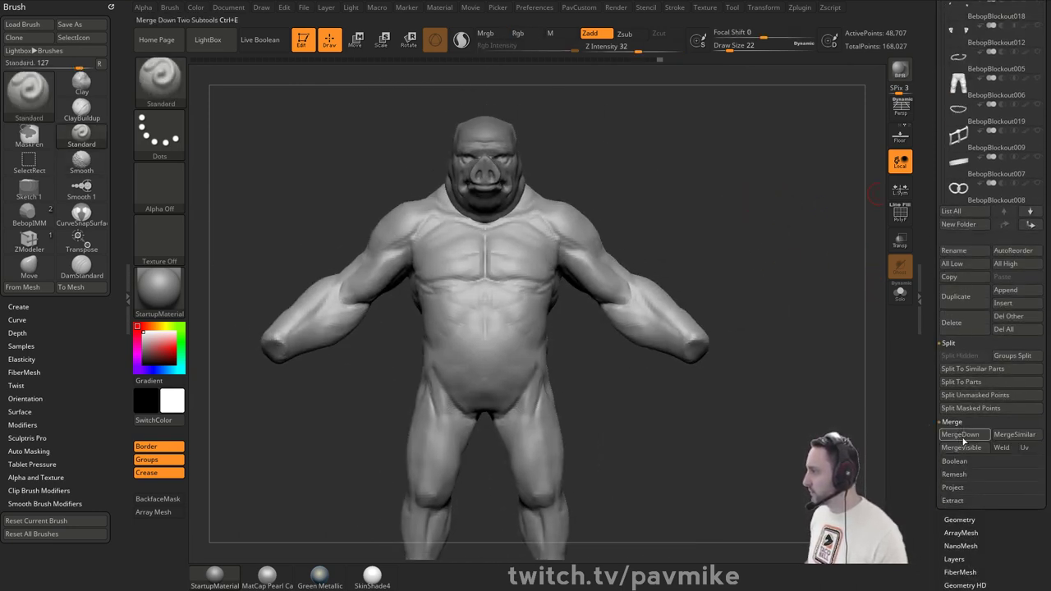
pyautogui.moveTo(936, 391); pyautogui.dragTo(937, 418)
pyautogui.moveTo(934, 190); pyautogui.dragTo(937, 441)
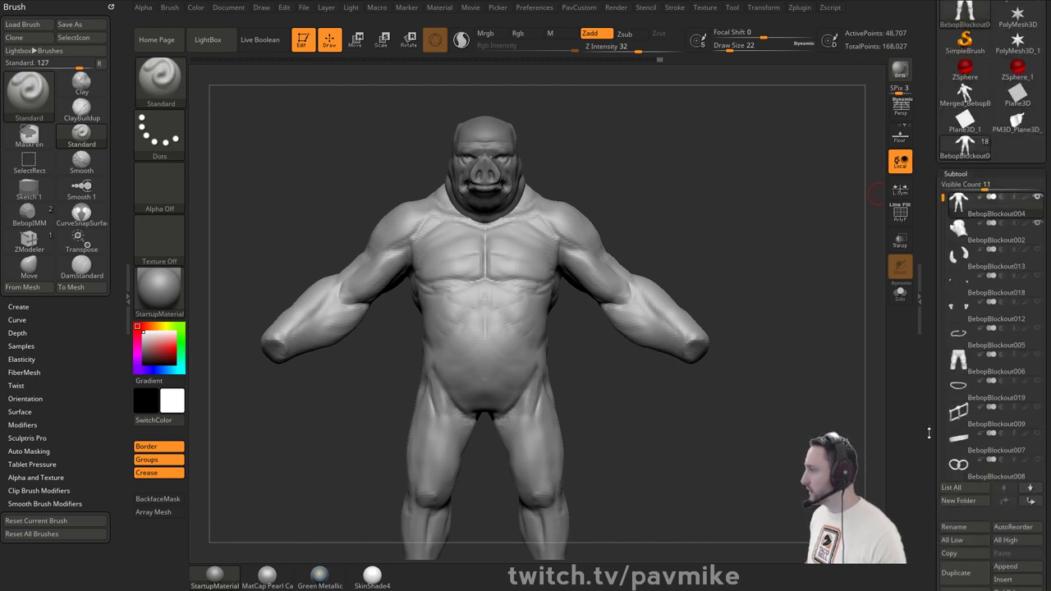
# - Insert the merged Bebop tool below the body in the subtool list and select it
pyautogui.scroll(-3, 928, 433)
pyautogui.click(1006, 422)
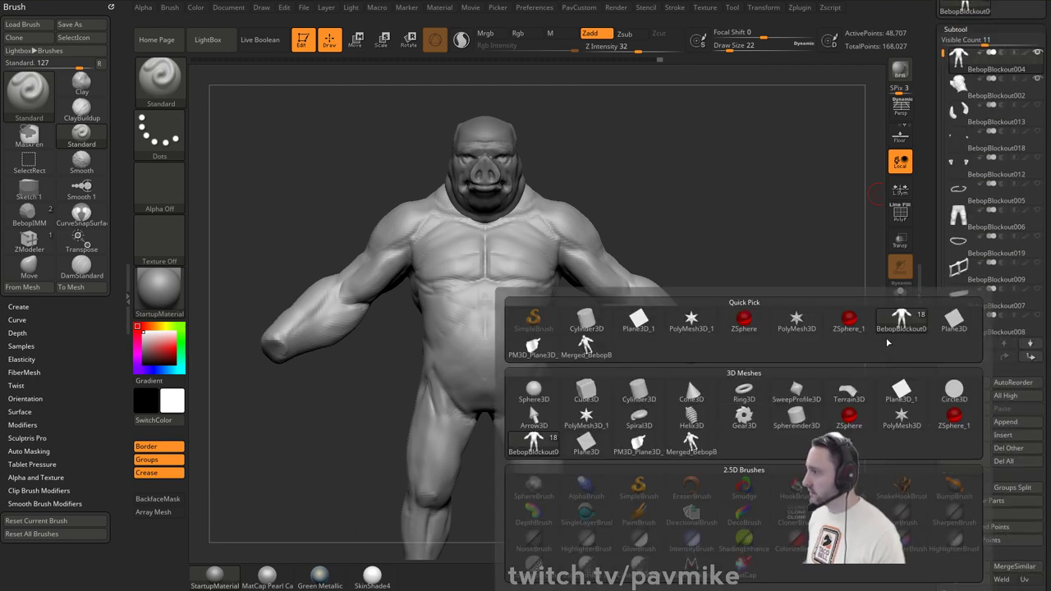
pyautogui.click(586, 346)
pyautogui.click(989, 97)
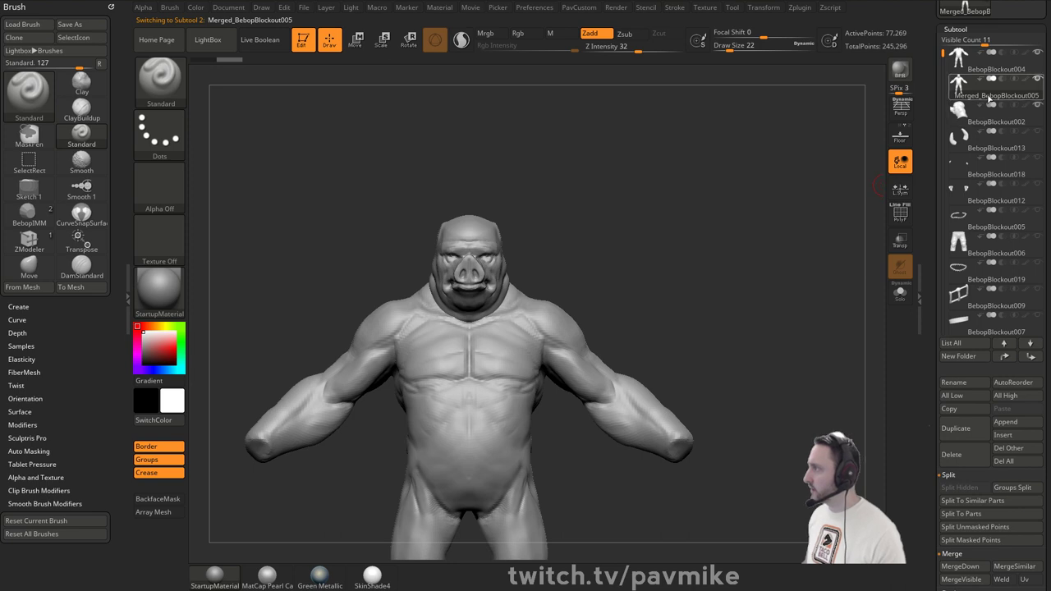
# - Convert the merged body and head to a DynaMesh at resolution 1136 and isolate the subtool with Solo
pyautogui.moveTo(723, 174); pyautogui.dragTo(713, 205)
pyautogui.press('2')
pyautogui.click(760, 93)
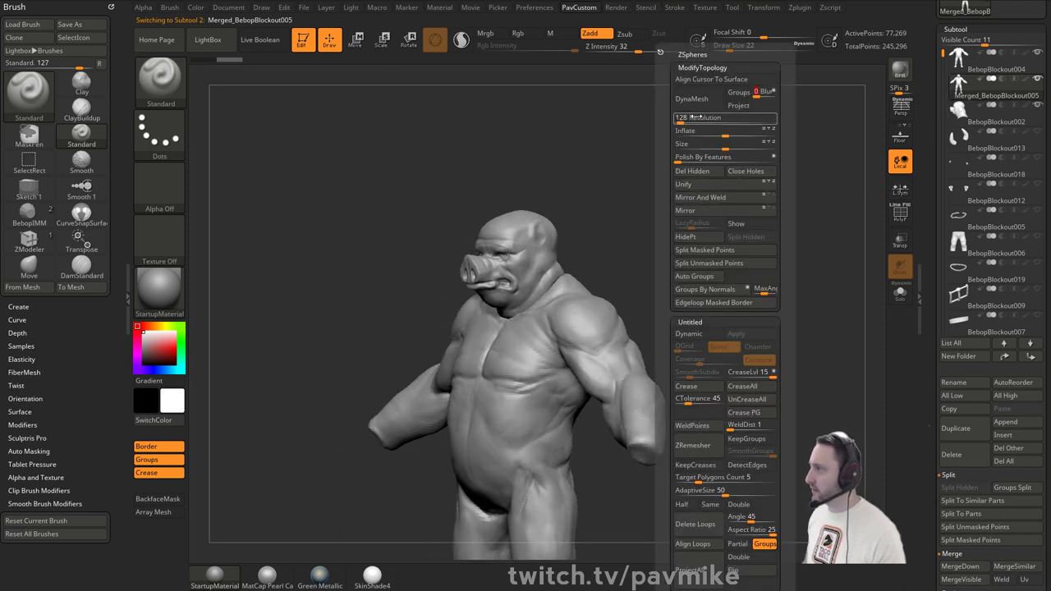
pyautogui.click(691, 117)
pyautogui.click(701, 106)
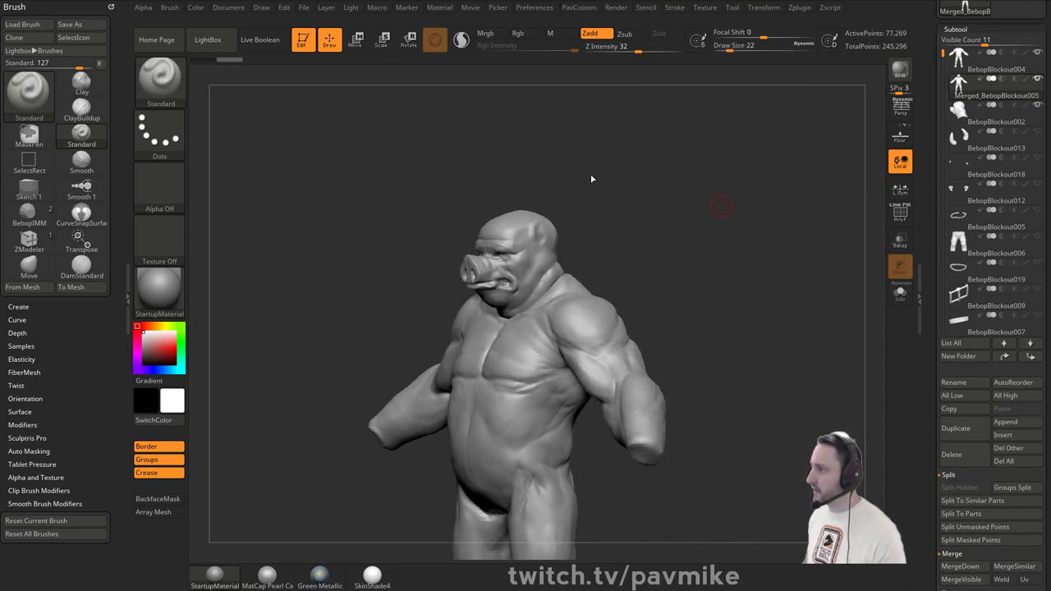
pyautogui.click(900, 292)
# - Inspect the neck seam from behind at draw size 44 and re-DynaMesh the merged mesh at a lower resolution
pyautogui.moveTo(748, 261); pyautogui.dragTo(771, 244)
pyautogui.moveTo(820, 269)
pyautogui.keyDown('alt'); pyautogui.mouseDown()
pyautogui.moveTo(790, 277)
pyautogui.moveTo(780, 306)
pyautogui.mouseUp(); pyautogui.keyUp('alt')
pyautogui.press('s')
pyautogui.moveTo(559, 280); pyautogui.dragTo(587, 266)
pyautogui.press('`')
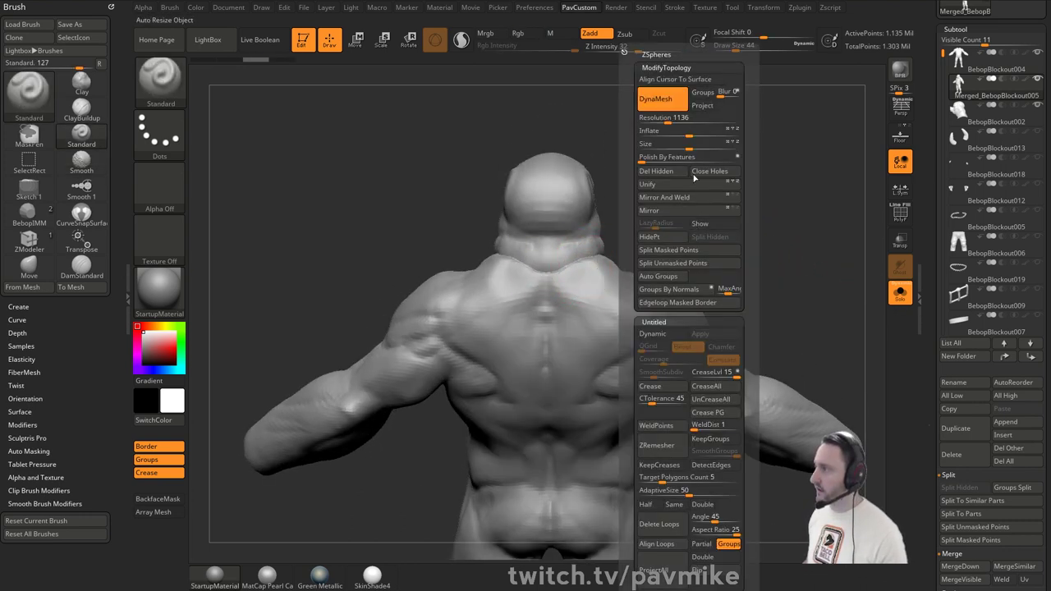
pyautogui.keyDown('ctrl'); pyautogui.moveTo(705, 175); pyautogui.dragTo(730, 271); pyautogui.keyUp('ctrl')
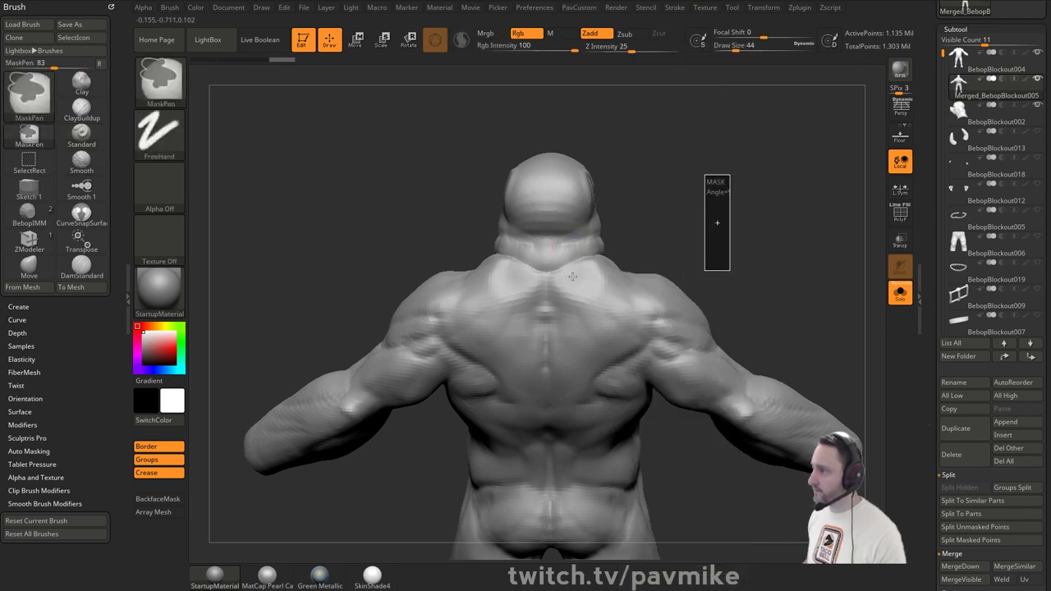
# - Choose SmoothStronger as the smoothing brush and smooth the back of the head and neck at draw size 44
pyautogui.press('b')
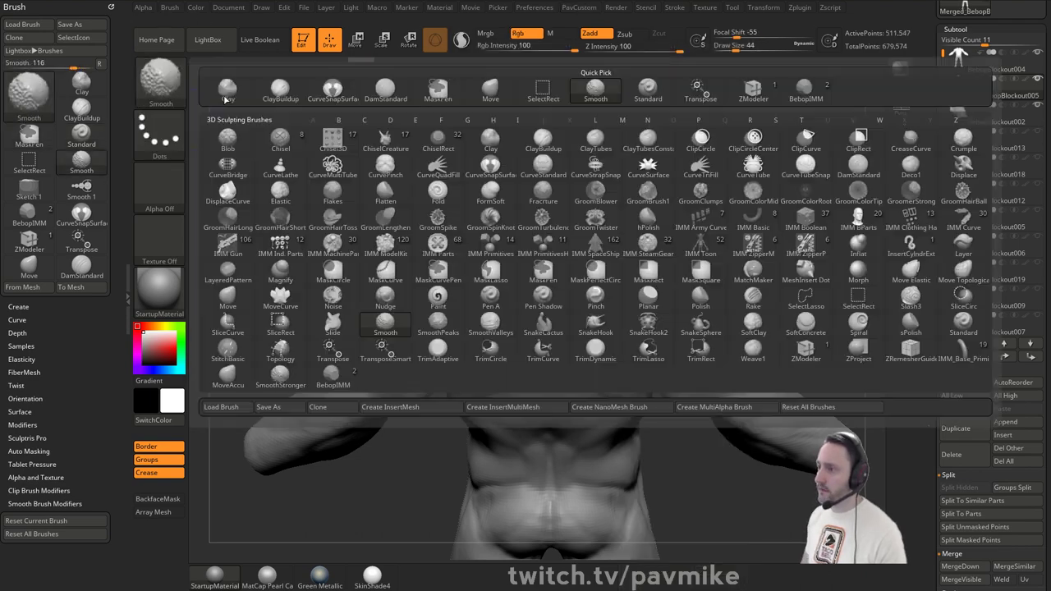
pyautogui.keyDown('shift'); pyautogui.click(284, 381); pyautogui.keyUp('shift')
pyautogui.keyDown('shift'); pyautogui.moveTo(562, 215); pyautogui.dragTo(559, 248); pyautogui.keyUp('shift')
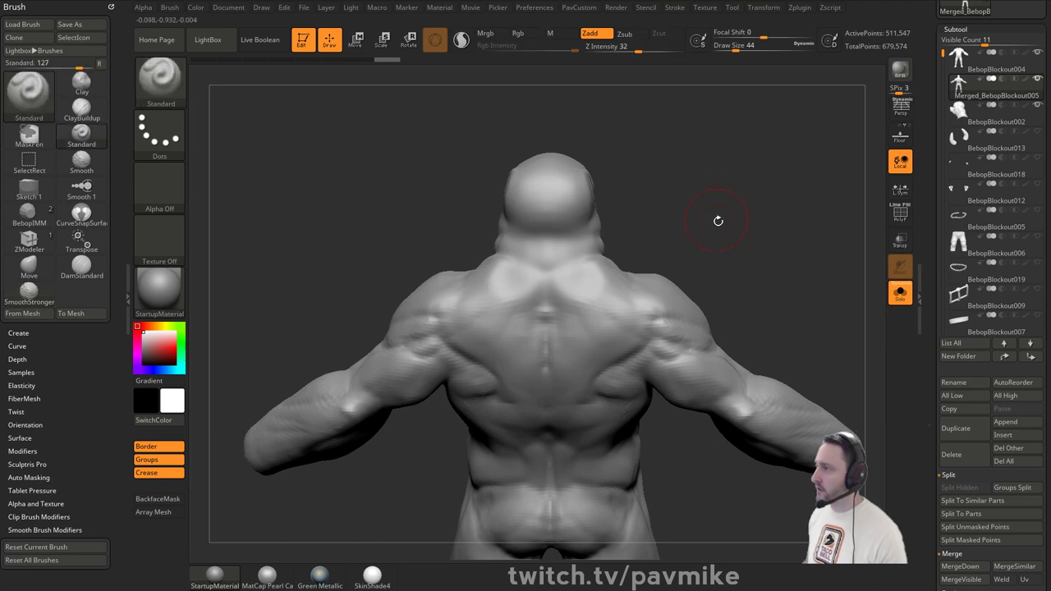
# - Mask a central strip from the forehead over the crown and down the back of the head at draw size 25
pyautogui.moveTo(717, 221)
pyautogui.keyDown('shift'); pyautogui.mouseDown()
pyautogui.moveTo(738, 199)
pyautogui.moveTo(684, 206)
pyautogui.moveTo(684, 248)
pyautogui.mouseUp(); pyautogui.keyUp('shift')
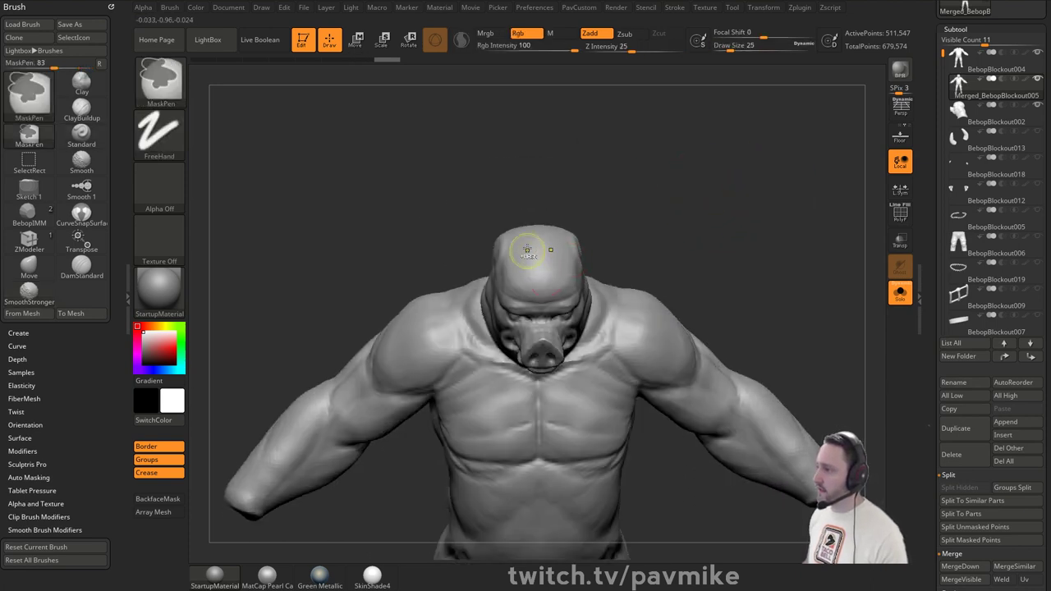
pyautogui.keyDown('ctrl'); pyautogui.moveTo(532, 252); pyautogui.dragTo(536, 226); pyautogui.keyUp('ctrl')
pyautogui.moveTo(763, 197)
pyautogui.mouseDown()
pyautogui.moveTo(665, 192)
pyautogui.moveTo(670, 156)
pyautogui.mouseUp()
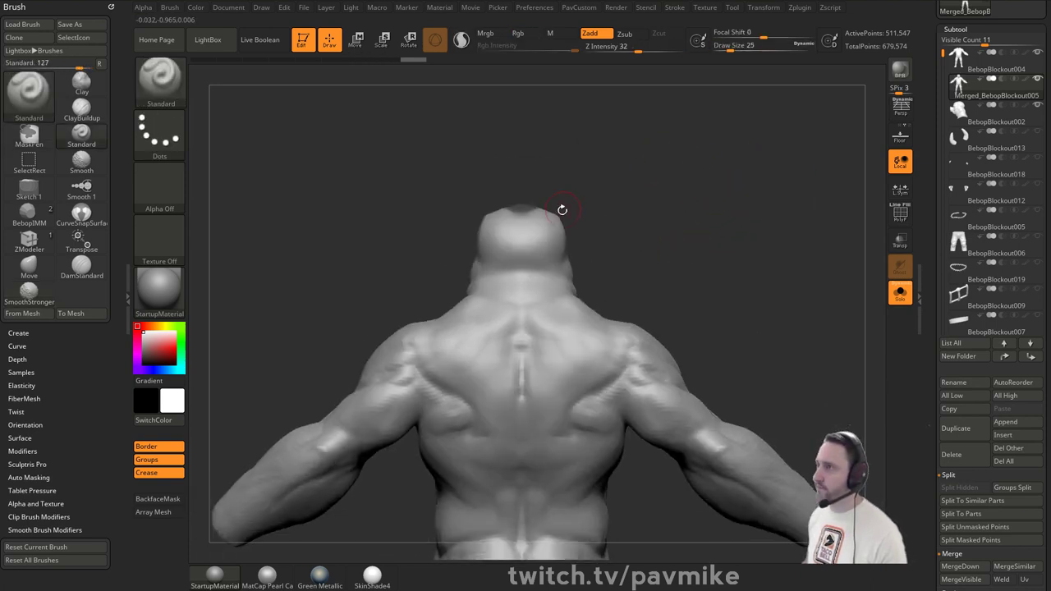
pyautogui.keyDown('ctrl'); pyautogui.moveTo(540, 212); pyautogui.dragTo(518, 263); pyautogui.keyUp('ctrl')
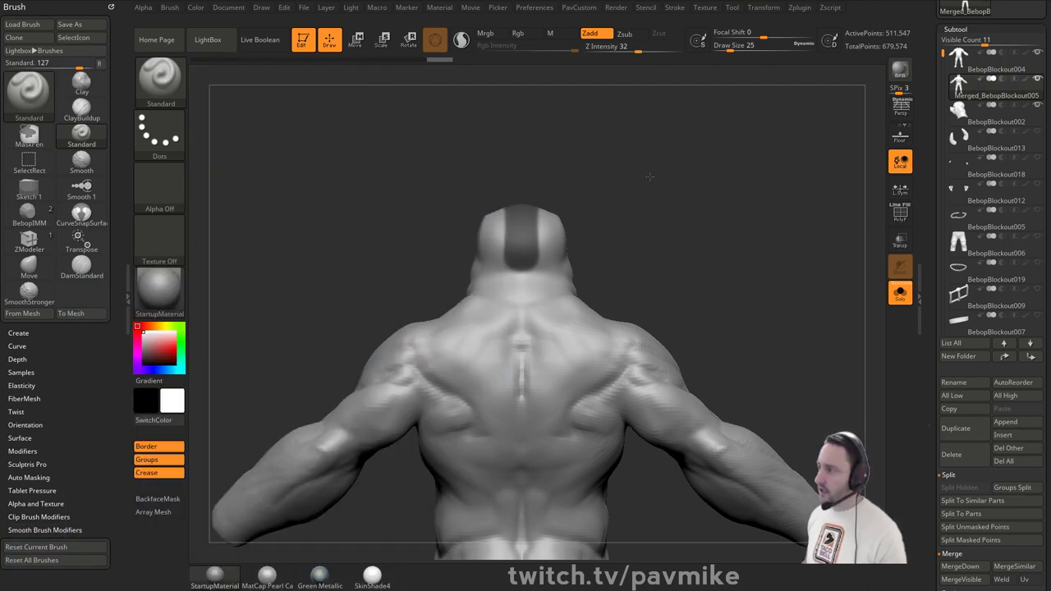
# - Reduce the draw size to 9 and extend the masked strip down the neck onto the upper back
pyautogui.moveTo(649, 176)
pyautogui.mouseDown()
pyautogui.moveTo(509, 174)
pyautogui.moveTo(662, 170)
pyautogui.mouseUp()
pyautogui.press('s')
pyautogui.click(511, 251)
pyautogui.keyDown('ctrl'); pyautogui.moveTo(517, 241); pyautogui.dragTo(526, 277); pyautogui.keyUp('ctrl')
pyautogui.moveTo(627, 225); pyautogui.dragTo(598, 230)
pyautogui.keyDown('ctrl'); pyautogui.moveTo(509, 279); pyautogui.dragTo(511, 303); pyautogui.keyUp('ctrl')
pyautogui.moveTo(564, 194)
pyautogui.mouseDown()
pyautogui.moveTo(623, 200)
pyautogui.moveTo(646, 234)
pyautogui.moveTo(635, 228)
pyautogui.moveTo(642, 198)
pyautogui.mouseUp()
# - Insert an edge loop along the masked strip's border and clear the mask
pyautogui.click(900, 215)
pyautogui.click(902, 219)
pyautogui.moveTo(782, 202); pyautogui.dragTo(796, 224)
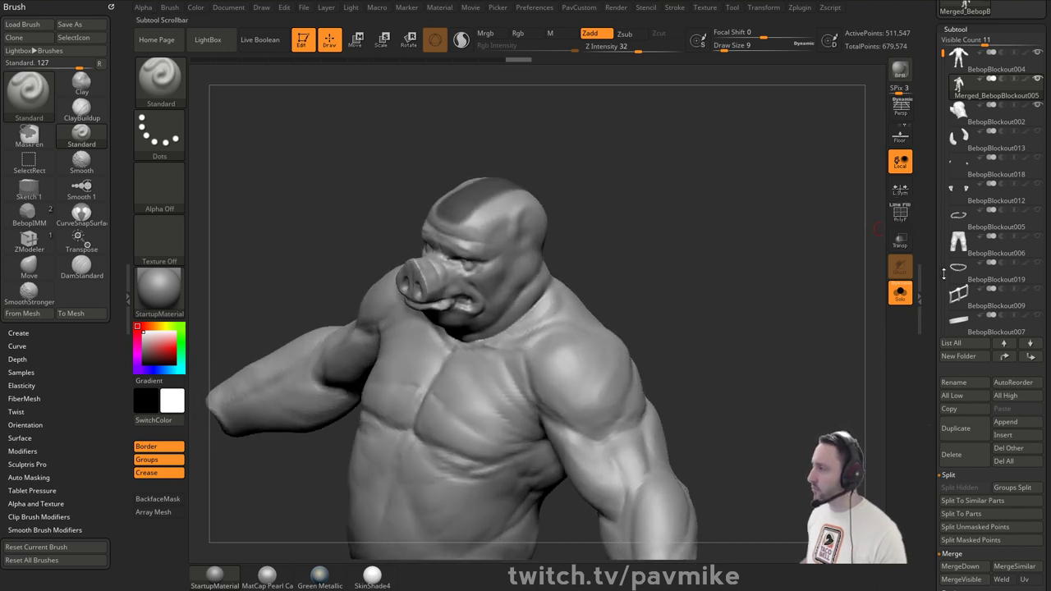
pyautogui.scroll(-5, 952, 266)
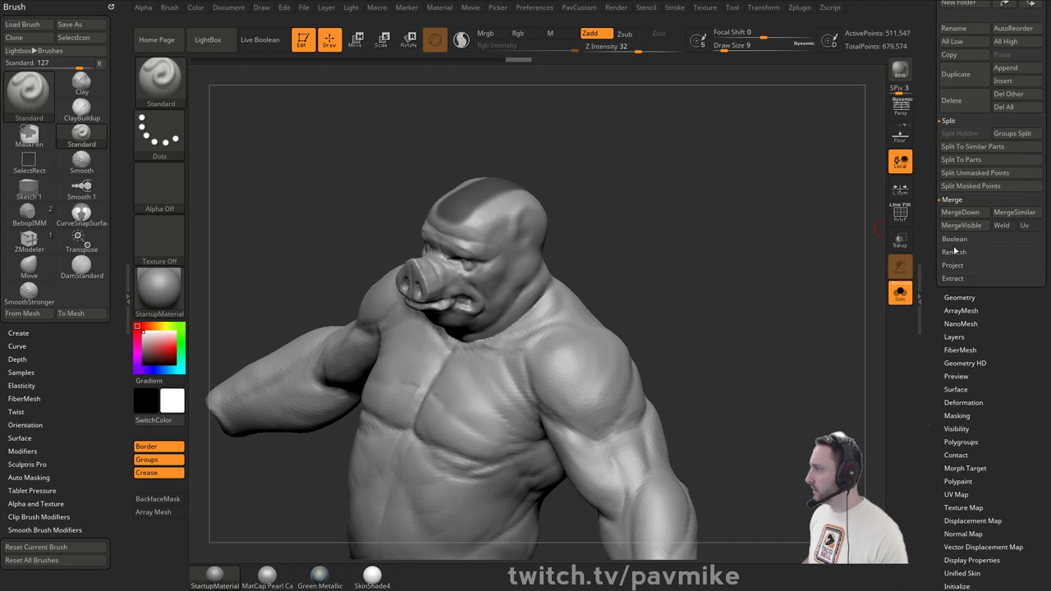
pyautogui.moveTo(598, 281)
pyautogui.mouseDown()
pyautogui.moveTo(603, 295)
pyautogui.moveTo(632, 243)
pyautogui.mouseUp()
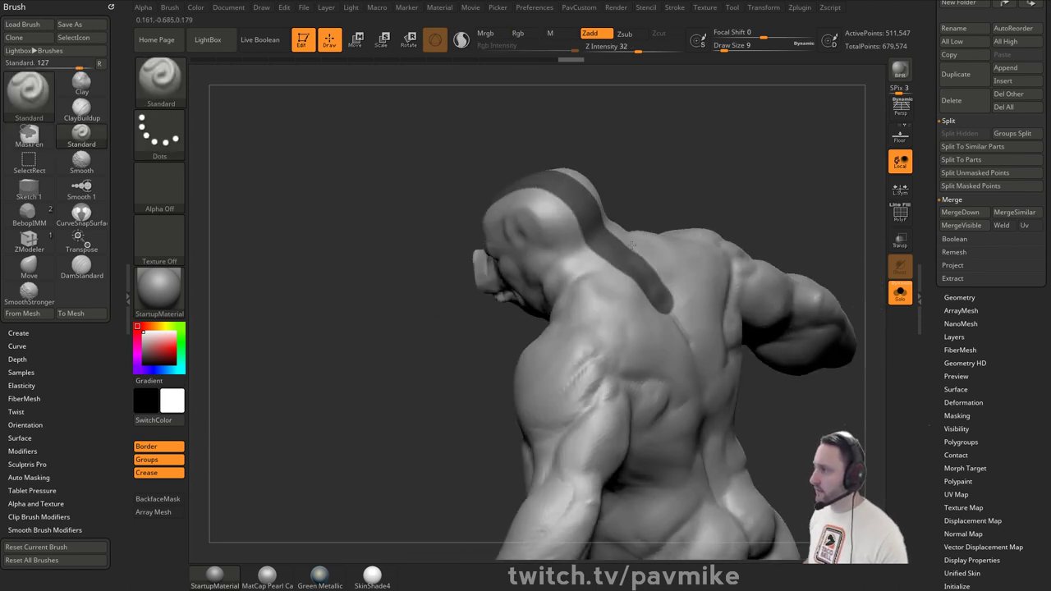
pyautogui.keyDown('alt'); pyautogui.moveTo(877, 239); pyautogui.dragTo(823, 260); pyautogui.keyUp('alt')
pyautogui.keyDown('shift'); pyautogui.click(959, 299); pyautogui.keyUp('shift')
pyautogui.moveTo(935, 324); pyautogui.dragTo(936, 210)
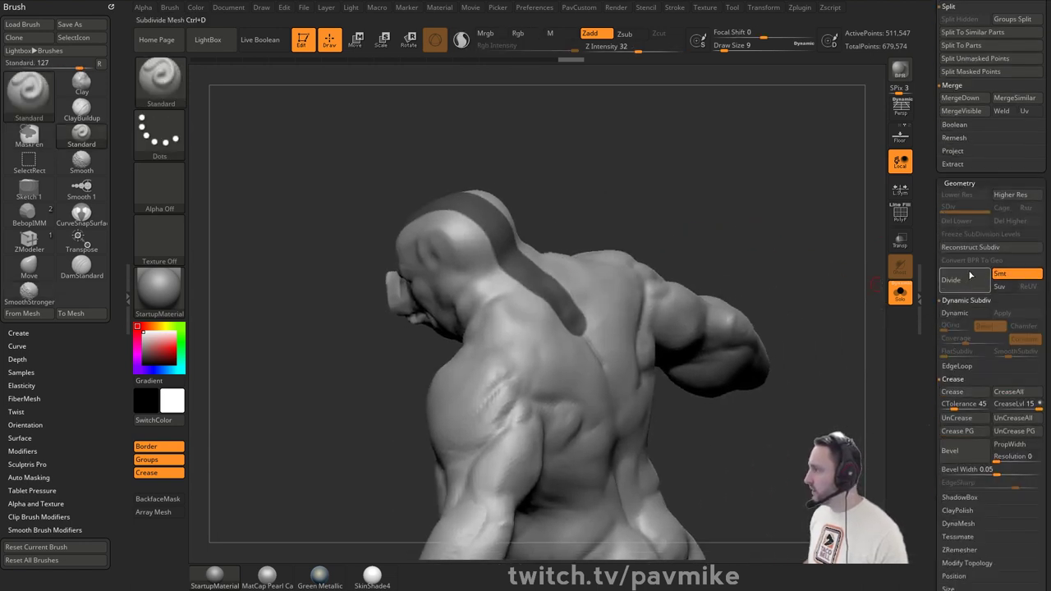
pyautogui.click(956, 365)
pyautogui.press('ctrl')
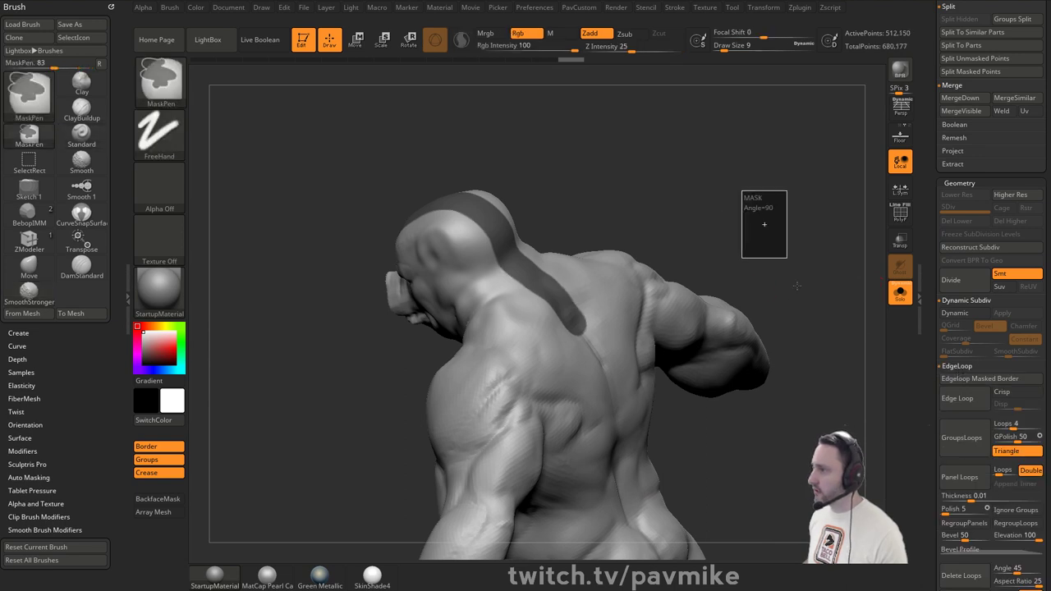
pyautogui.keyDown('ctrl'); pyautogui.moveTo(796, 286); pyautogui.dragTo(798, 289); pyautogui.keyUp('ctrl')
# - Turn on polyframe display and isolate the polygroups that form the mohawk strip from the crown to the upper back
pyautogui.keyDown('ctrl'); pyautogui.keyDown('shift'); pyautogui.click(523, 284); pyautogui.keyUp('shift'); pyautogui.keyUp('ctrl')
pyautogui.moveTo(640, 230); pyautogui.dragTo(659, 254)
pyautogui.keyDown('ctrl'); pyautogui.keyDown('shift'); pyautogui.click(661, 254); pyautogui.keyUp('shift'); pyautogui.keyUp('ctrl')
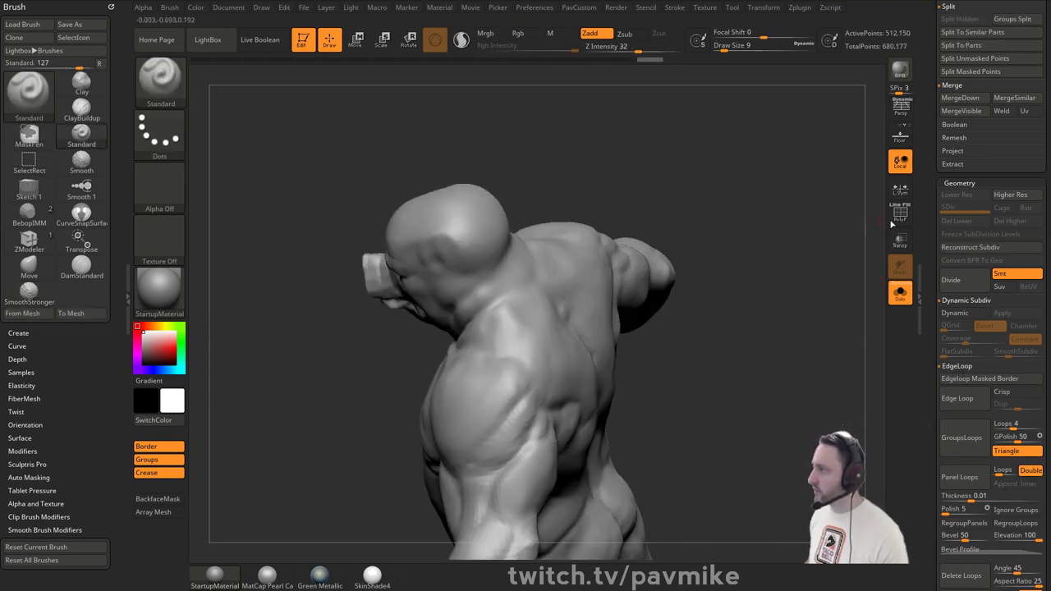
pyautogui.click(896, 216)
pyautogui.moveTo(845, 218); pyautogui.dragTo(743, 226)
pyautogui.keyDown('ctrl'); pyautogui.keyDown('shift'); pyautogui.click(499, 217); pyautogui.keyUp('shift'); pyautogui.keyUp('ctrl')
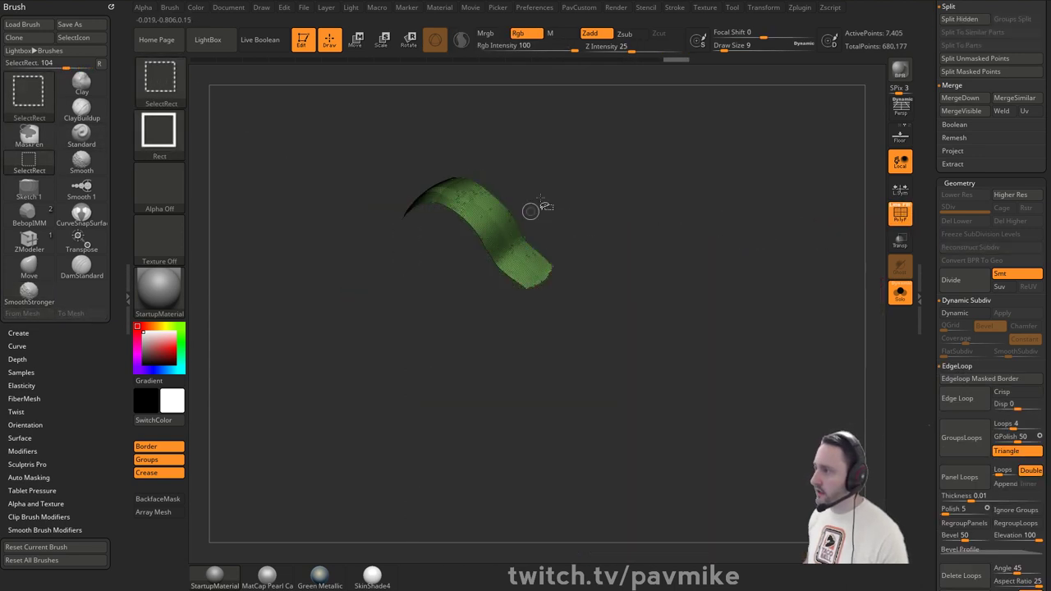
pyautogui.keyDown('ctrl'); pyautogui.keyDown('shift'); pyautogui.moveTo(573, 165); pyautogui.dragTo(589, 224); pyautogui.keyUp('shift'); pyautogui.keyUp('ctrl')
pyautogui.keyDown('ctrl'); pyautogui.keyDown('shift'); pyautogui.click(571, 305); pyautogui.keyUp('shift'); pyautogui.keyUp('ctrl')
pyautogui.keyDown('ctrl'); pyautogui.keyDown('shift'); pyautogui.moveTo(727, 196); pyautogui.dragTo(751, 226); pyautogui.keyUp('shift'); pyautogui.keyUp('ctrl')
pyautogui.moveTo(775, 165); pyautogui.dragTo(786, 181)
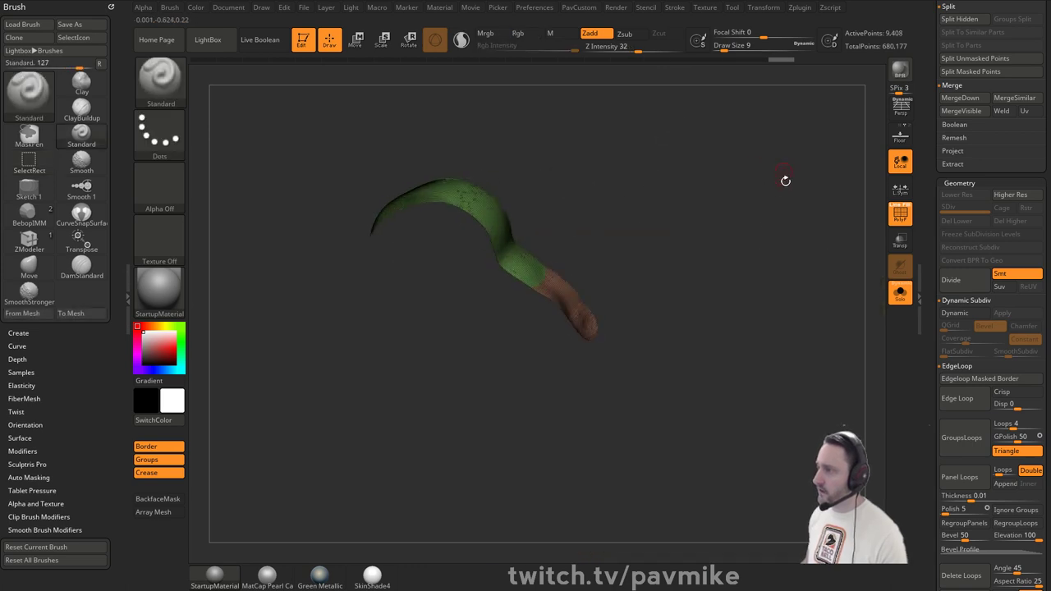
# - Combine the visible strip into a single polygroup and delete the hidden geometry
pyautogui.hotkey('ctrl', 'w')
pyautogui.press('2')
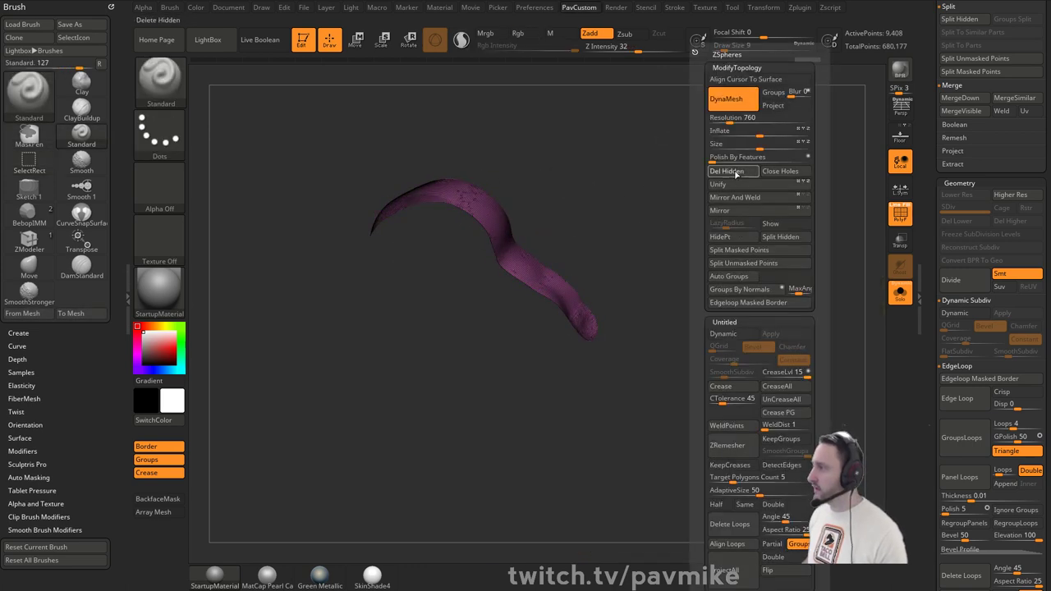
pyautogui.click(736, 173)
pyautogui.moveTo(692, 218); pyautogui.dragTo(725, 260)
# - Try extracting the strip as a shell with thickness 0.02 and smoothing 5
pyautogui.moveTo(937, 325); pyautogui.dragTo(936, 227)
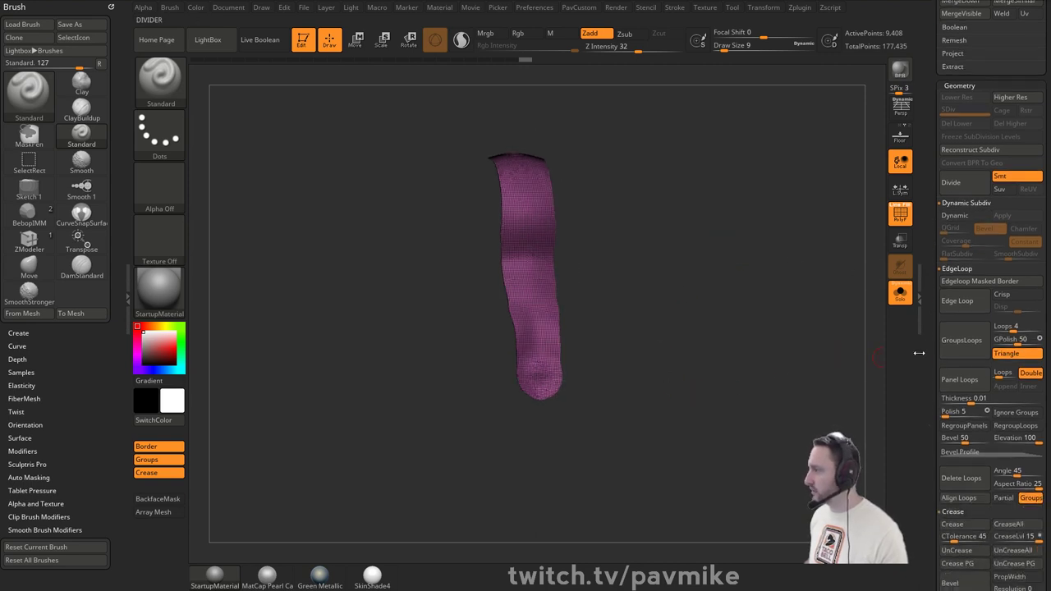
pyautogui.keyDown('shift'); pyautogui.click(945, 86); pyautogui.keyUp('shift')
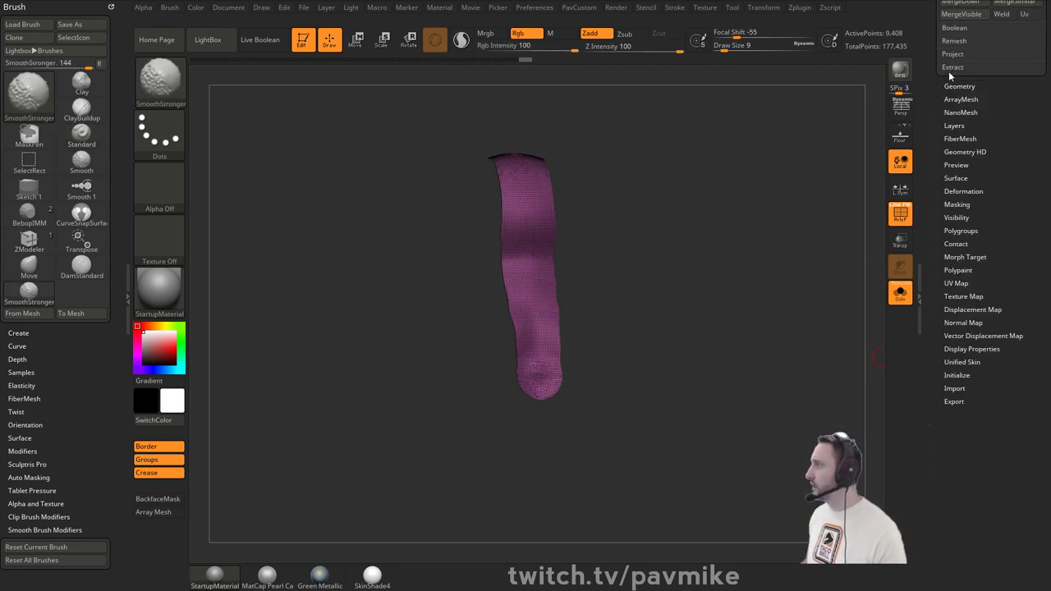
pyautogui.click(952, 68)
pyautogui.moveTo(733, 202); pyautogui.dragTo(853, 189)
pyautogui.click(951, 165)
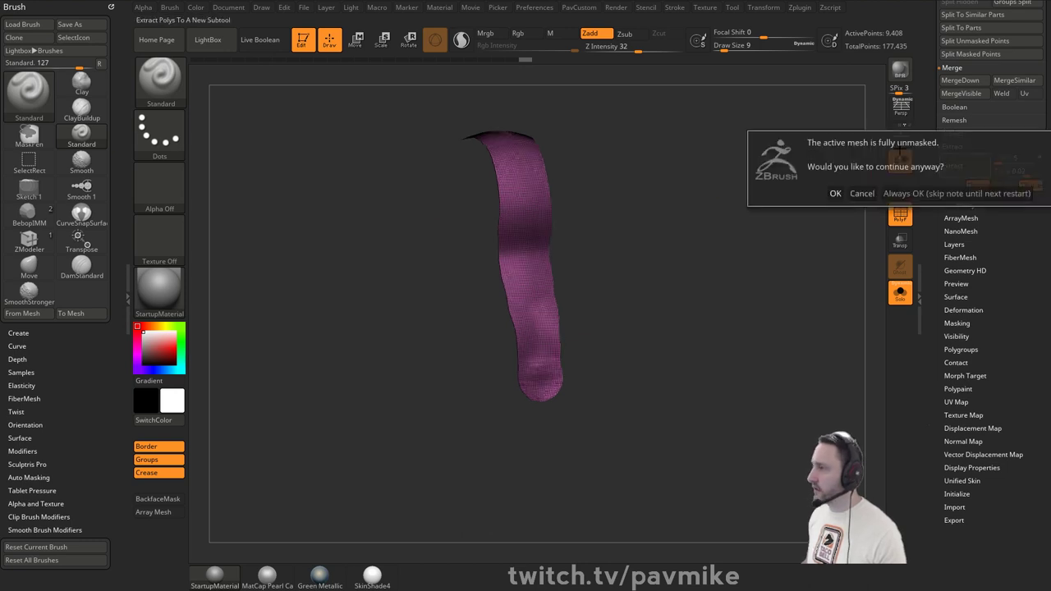
pyautogui.click(835, 193)
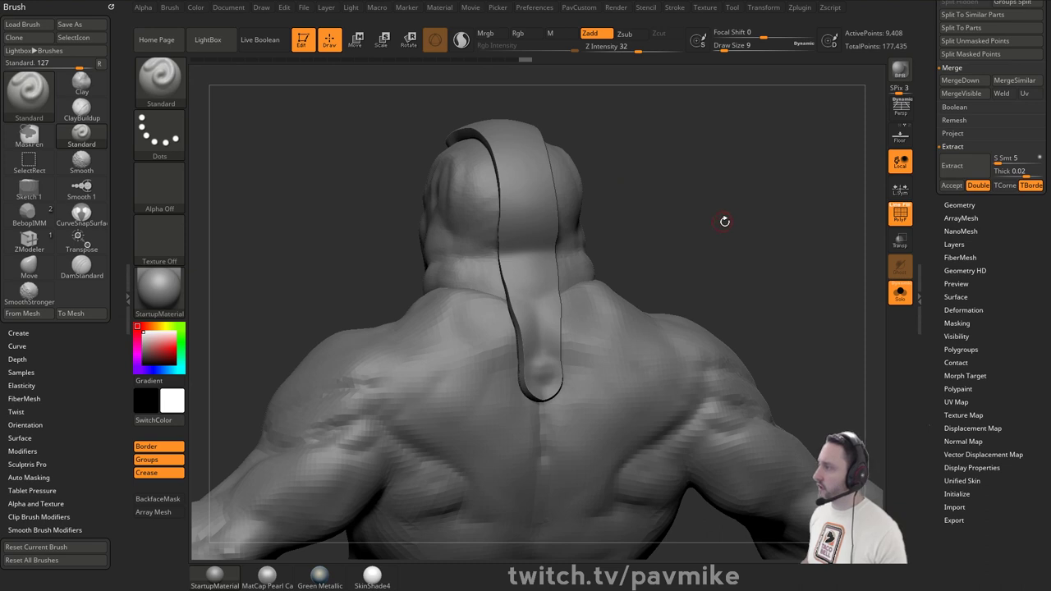
pyautogui.moveTo(724, 221)
pyautogui.mouseDown()
pyautogui.moveTo(652, 220)
pyautogui.moveTo(719, 225)
pyautogui.mouseUp()
pyautogui.keyDown('shift'); pyautogui.moveTo(657, 207); pyautogui.dragTo(688, 204); pyautogui.keyUp('shift')
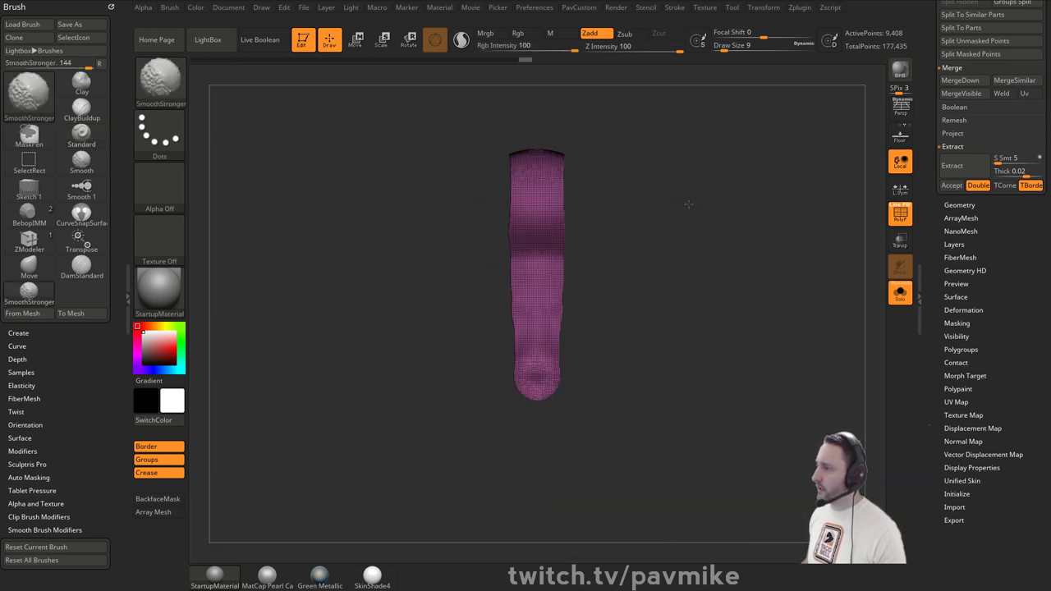
# - ZRemesh the strip with AdaptiveSize 0 and the Half option
pyautogui.press('space')
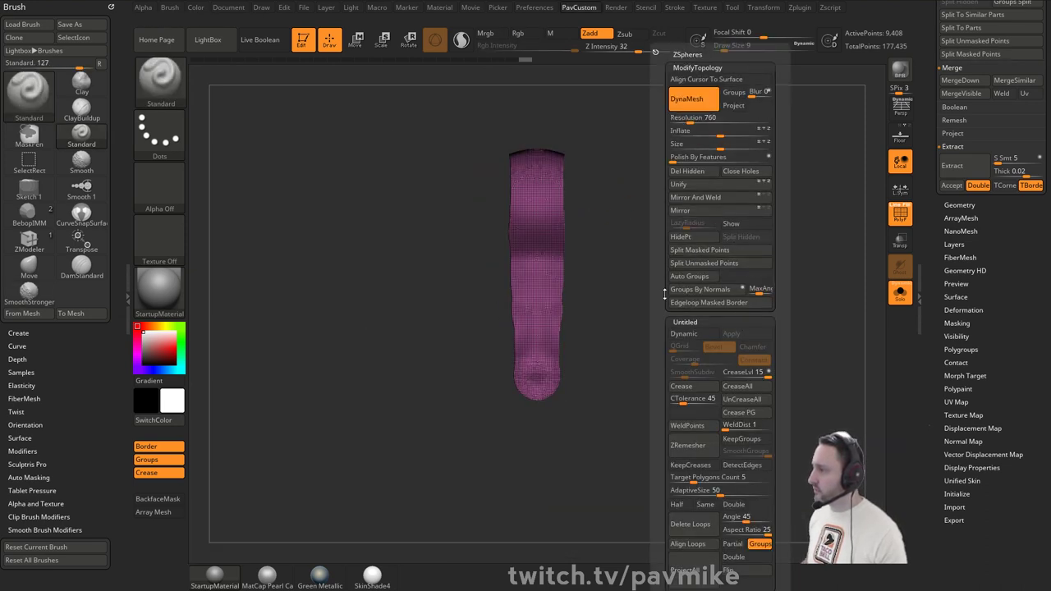
pyautogui.moveTo(684, 492); pyautogui.dragTo(669, 493)
pyautogui.click(678, 504)
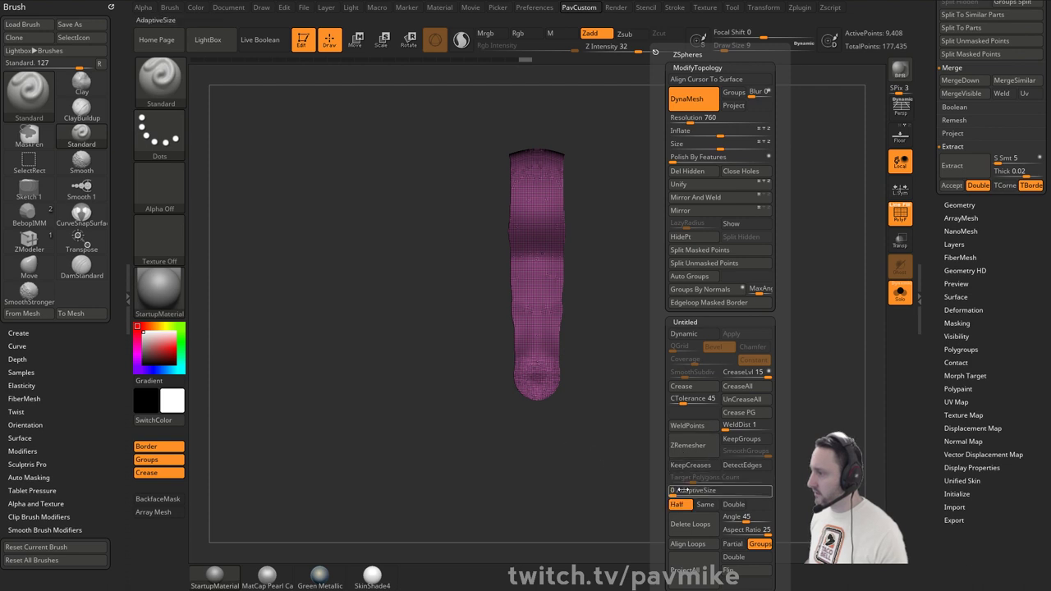
pyautogui.click(688, 445)
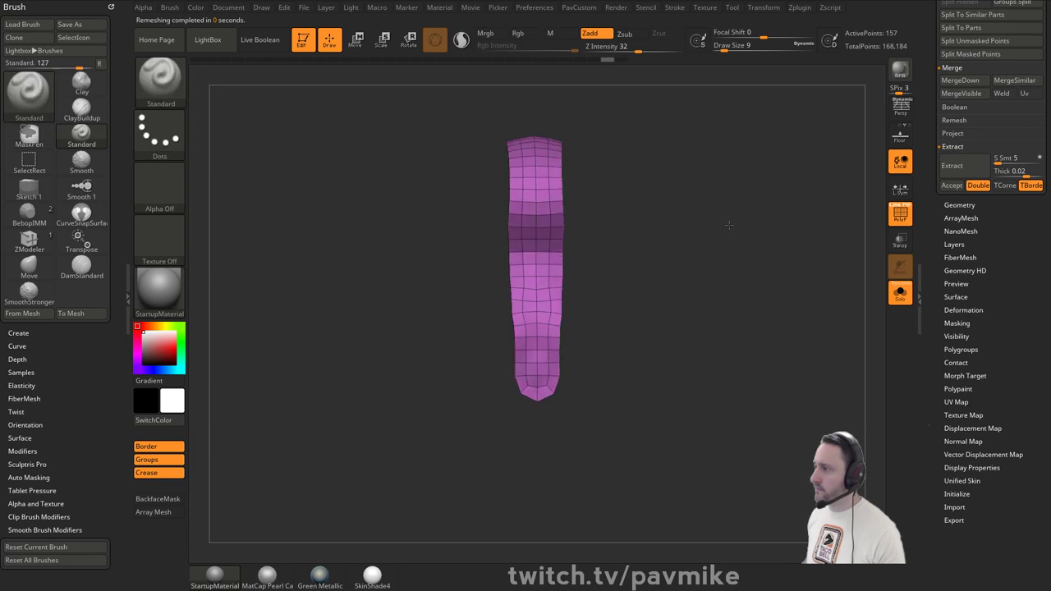
# - Square off the strip's rounded front end with the MoveAccu brush at draw size 12
pyautogui.moveTo(671, 297)
pyautogui.keyDown('alt'); pyautogui.mouseDown()
pyautogui.moveTo(654, 270)
pyautogui.moveTo(668, 265)
pyautogui.mouseUp(); pyautogui.keyUp('alt')
pyautogui.press('m')
pyautogui.moveTo(668, 265)
pyautogui.keyDown('alt'); pyautogui.mouseDown()
pyautogui.moveTo(652, 325)
pyautogui.moveTo(770, 251)
pyautogui.moveTo(711, 337)
pyautogui.moveTo(632, 271)
pyautogui.mouseUp(); pyautogui.keyUp('alt')
pyautogui.moveTo(465, 286)
pyautogui.mouseDown()
pyautogui.moveTo(486, 275)
pyautogui.moveTo(495, 251)
pyautogui.mouseUp()
pyautogui.press('m')
pyautogui.press('m')
pyautogui.press('s')
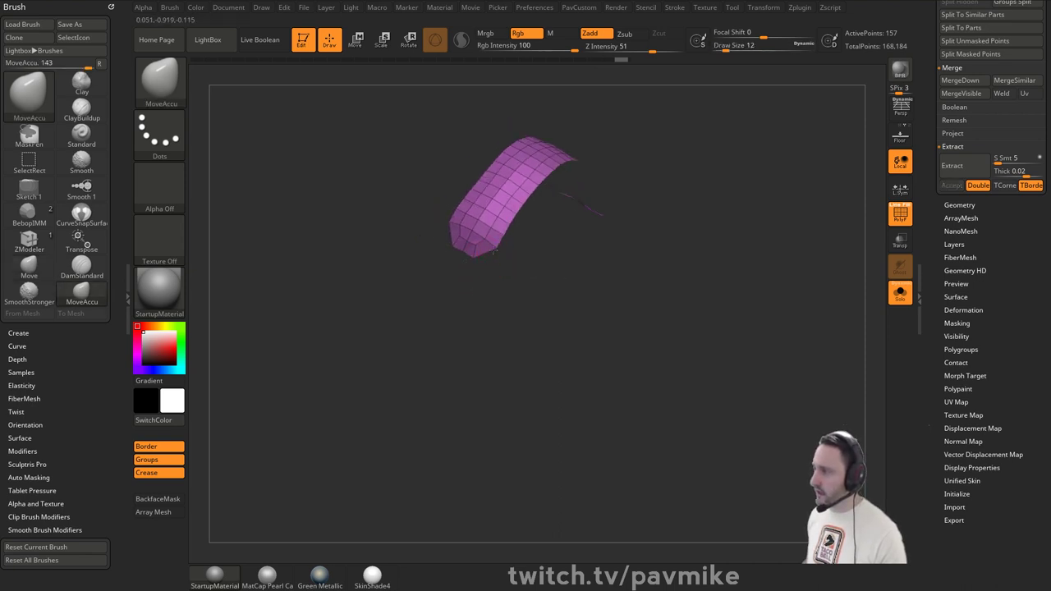
pyautogui.moveTo(482, 288)
pyautogui.mouseDown()
pyautogui.moveTo(496, 242)
pyautogui.moveTo(439, 247)
pyautogui.mouseUp()
pyautogui.moveTo(687, 254); pyautogui.dragTo(726, 279)
pyautogui.press('space')
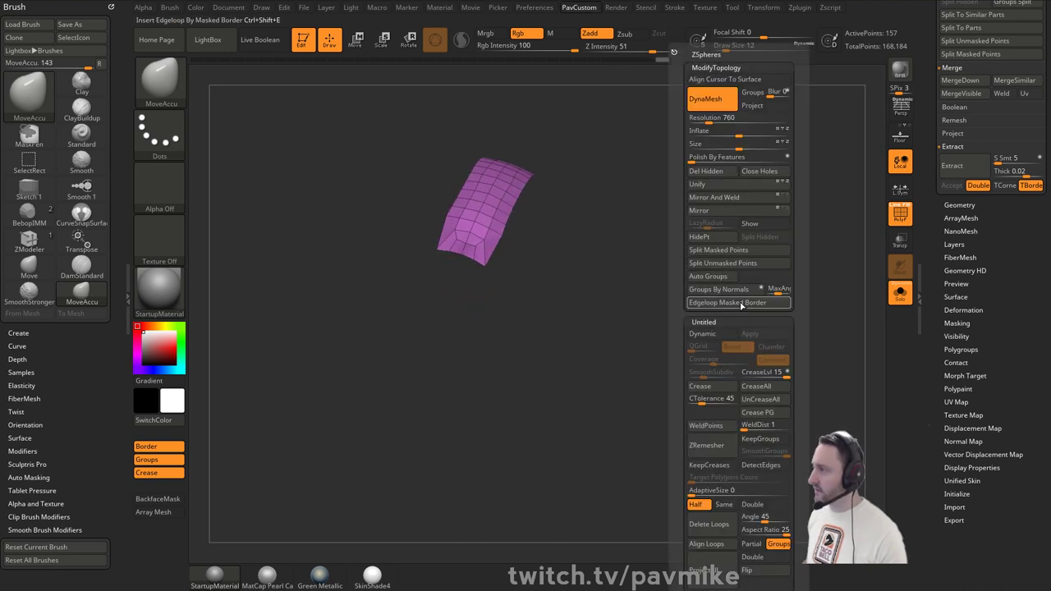
# - Square off the strip's rounded lower end at the upper back with the MoveAccu brush
pyautogui.keyDown('shift'); pyautogui.moveTo(589, 347); pyautogui.dragTo(768, 308); pyautogui.keyUp('shift')
pyautogui.moveTo(636, 414)
pyautogui.keyDown('alt'); pyautogui.mouseDown()
pyautogui.moveTo(714, 235)
pyautogui.moveTo(712, 267)
pyautogui.mouseUp(); pyautogui.keyUp('alt')
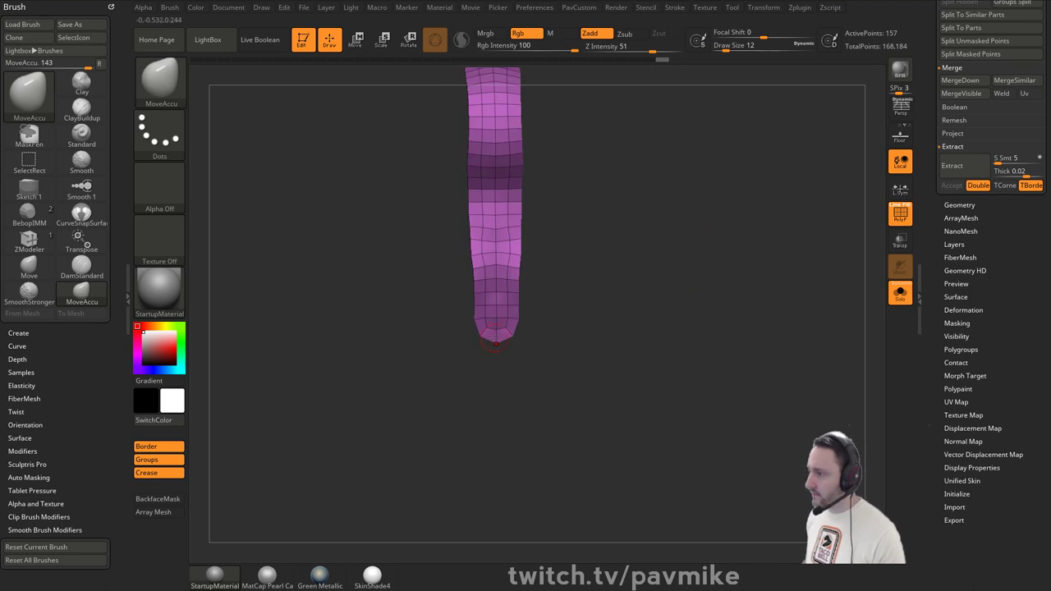
pyautogui.moveTo(630, 322); pyautogui.dragTo(730, 263)
pyautogui.press('space')
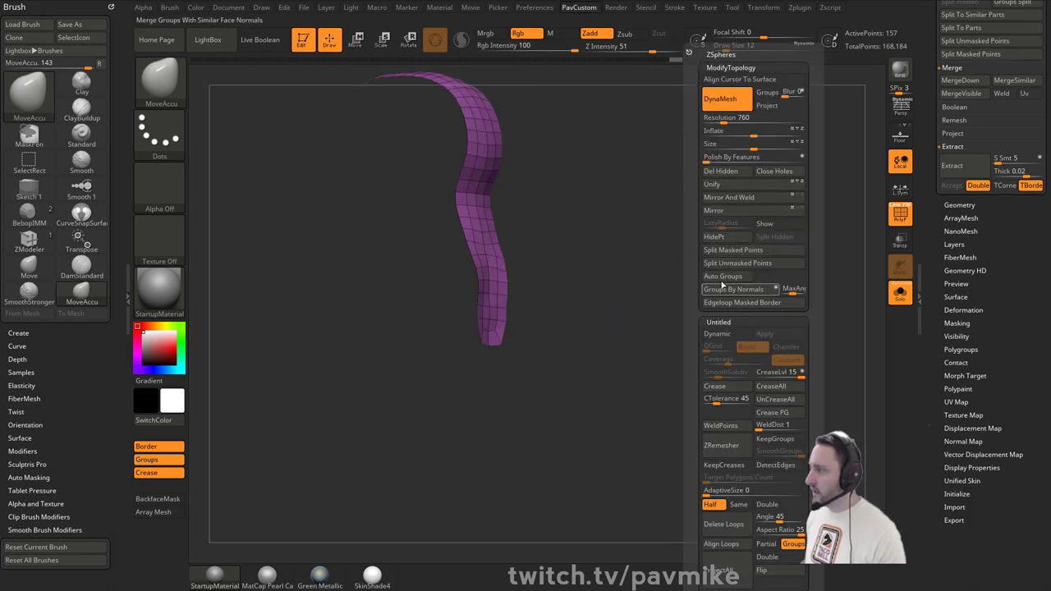
pyautogui.keyDown('alt'); pyautogui.moveTo(594, 101); pyautogui.dragTo(633, 175); pyautogui.keyUp('alt')
pyautogui.press('shift')
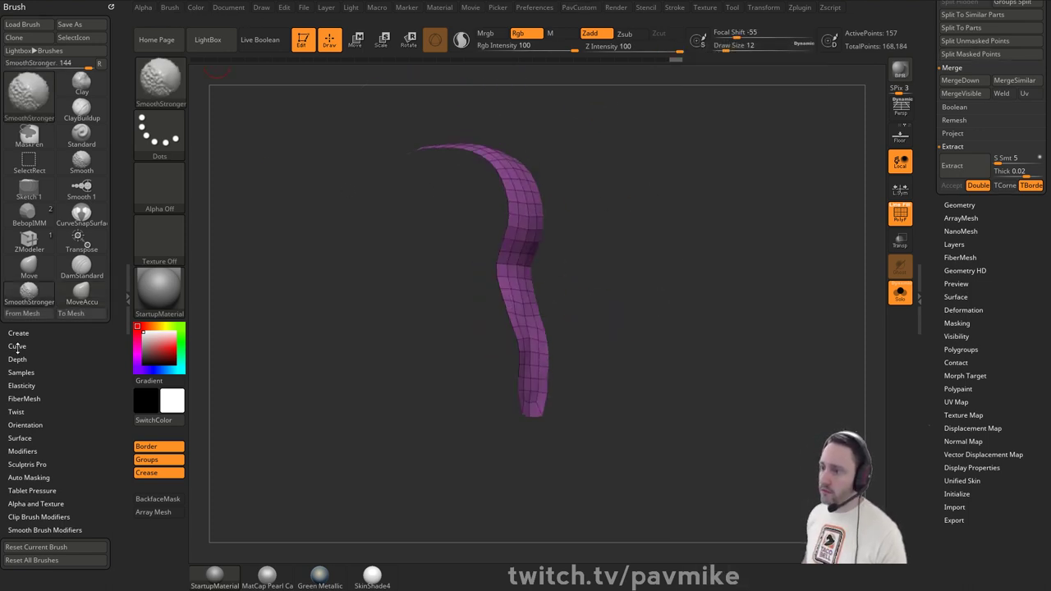
# - Show the brush's curve settings, undo the last stroke, and adjust the strip's lower end with the regular Move brush
pyautogui.click(17, 345)
pyautogui.moveTo(659, 284)
pyautogui.mouseDown()
pyautogui.moveTo(589, 345)
pyautogui.moveTo(608, 349)
pyautogui.mouseUp()
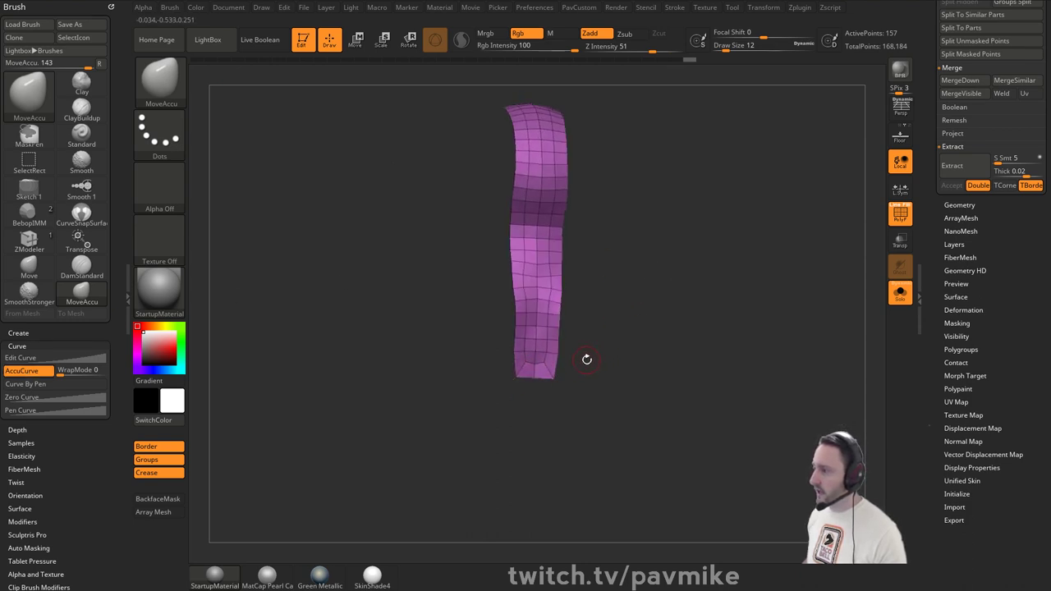
pyautogui.hotkey('ctrl', 'z')
pyautogui.press('b')
pyautogui.press('m')
pyautogui.press('v')
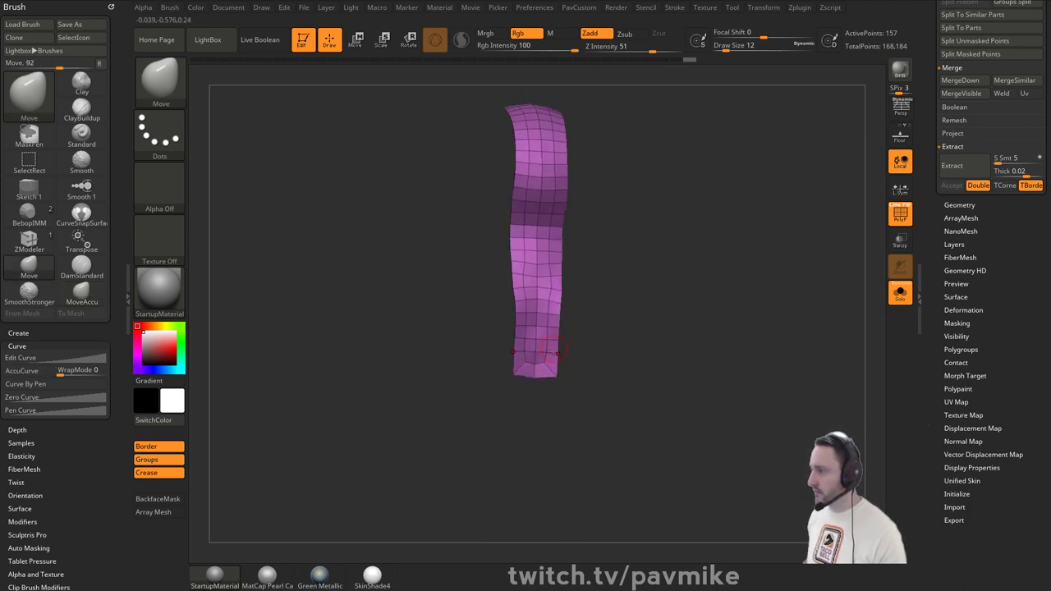
pyautogui.moveTo(640, 333); pyautogui.dragTo(601, 291)
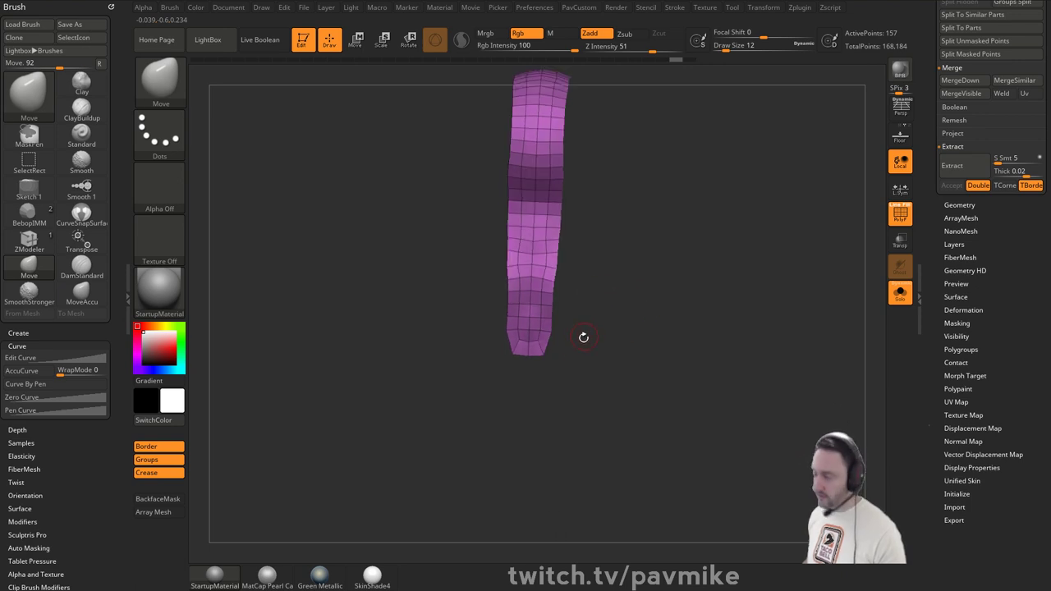
# - Switch back to the MoveAccu brush and ZRemesh the squared-off strip again
pyautogui.press('b')
pyautogui.press('m')
pyautogui.press('a')
pyautogui.moveTo(584, 338)
pyautogui.mouseDown()
pyautogui.moveTo(579, 345)
pyautogui.moveTo(703, 295)
pyautogui.mouseUp()
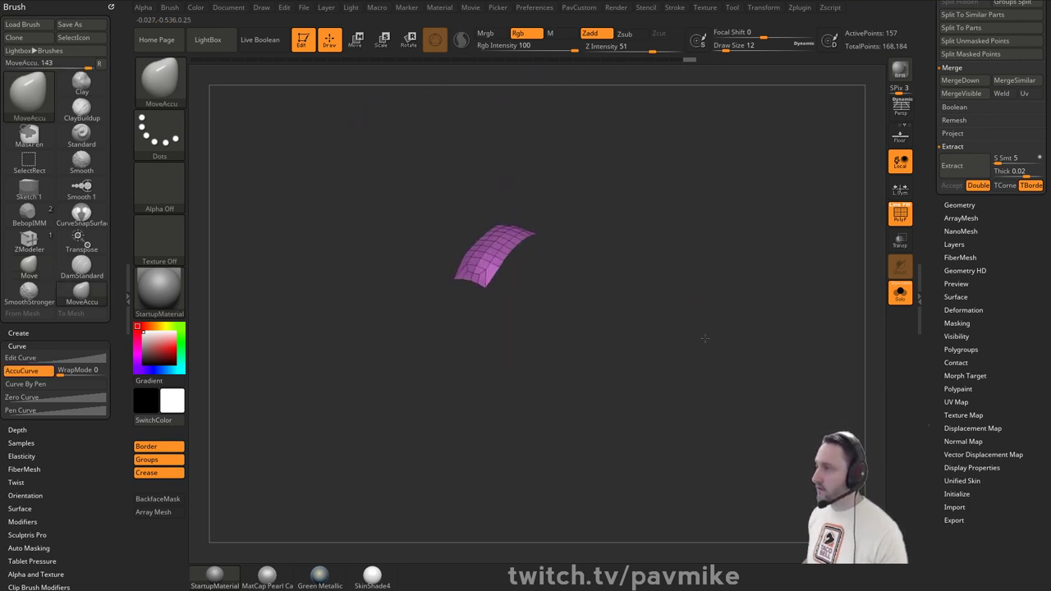
pyautogui.click(578, 7)
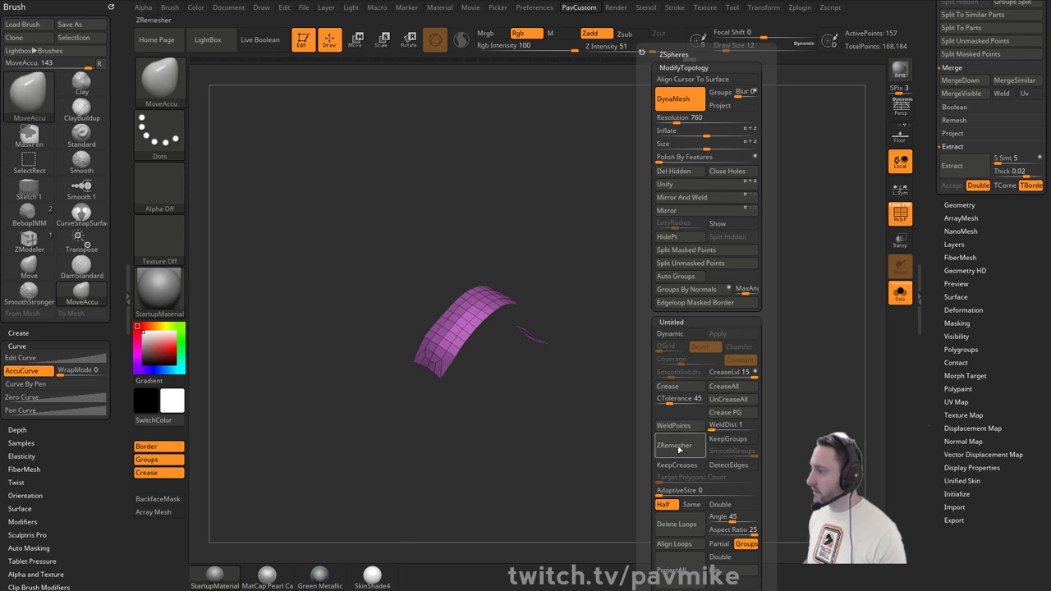
pyautogui.click(678, 449)
pyautogui.moveTo(619, 262)
pyautogui.mouseDown()
pyautogui.moveTo(647, 232)
pyautogui.moveTo(630, 318)
pyautogui.moveTo(707, 252)
pyautogui.moveTo(711, 288)
pyautogui.moveTo(699, 295)
pyautogui.mouseUp()
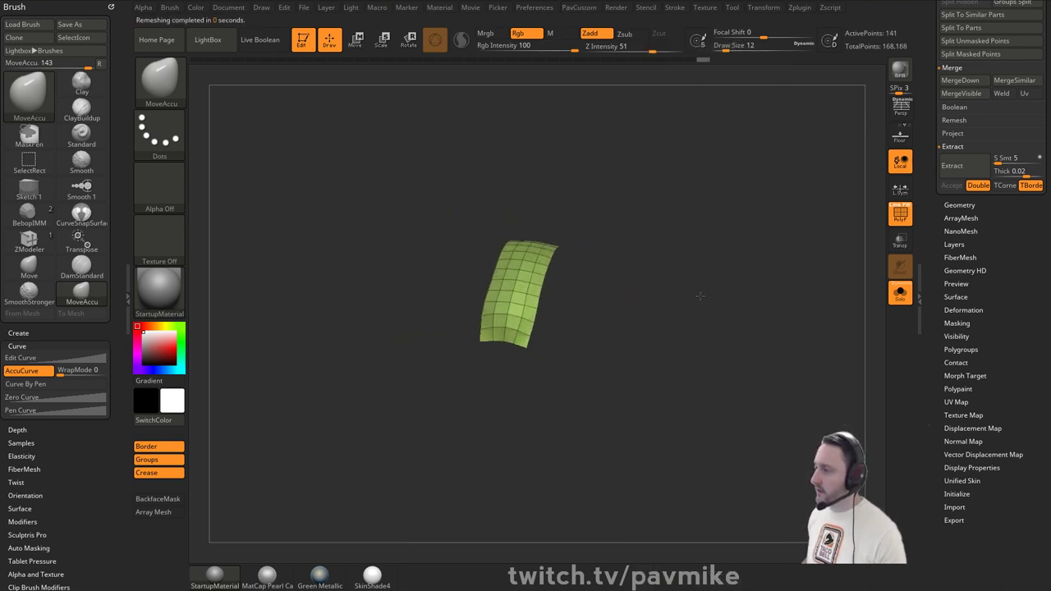
# - Extrude the whole strip outward with the ZModeler brush to form a thick mohawk
pyautogui.press('b')
pyautogui.press('z')
pyautogui.press('m')
pyautogui.moveTo(495, 310); pyautogui.dragTo(489, 258)
pyautogui.hotkey('ctrl', 'z')
pyautogui.hotkey('ctrl', 'shift', 'z')
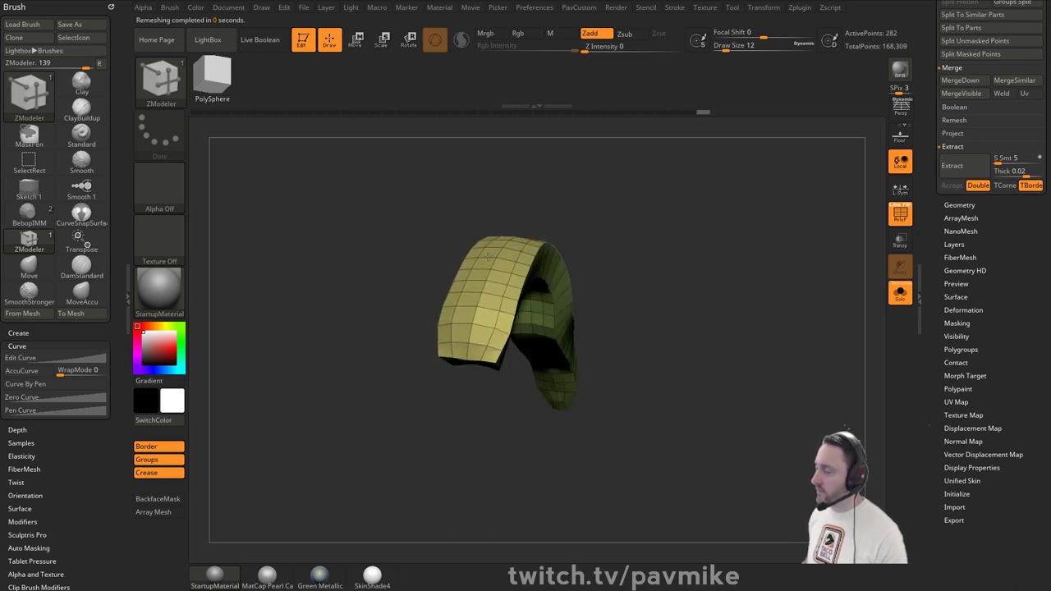
# - Turn off Solo and narrow the mohawk slightly with the transform gizmo, then return to Draw mode
pyautogui.moveTo(638, 252); pyautogui.dragTo(747, 238)
pyautogui.click(898, 301)
pyautogui.press('w')
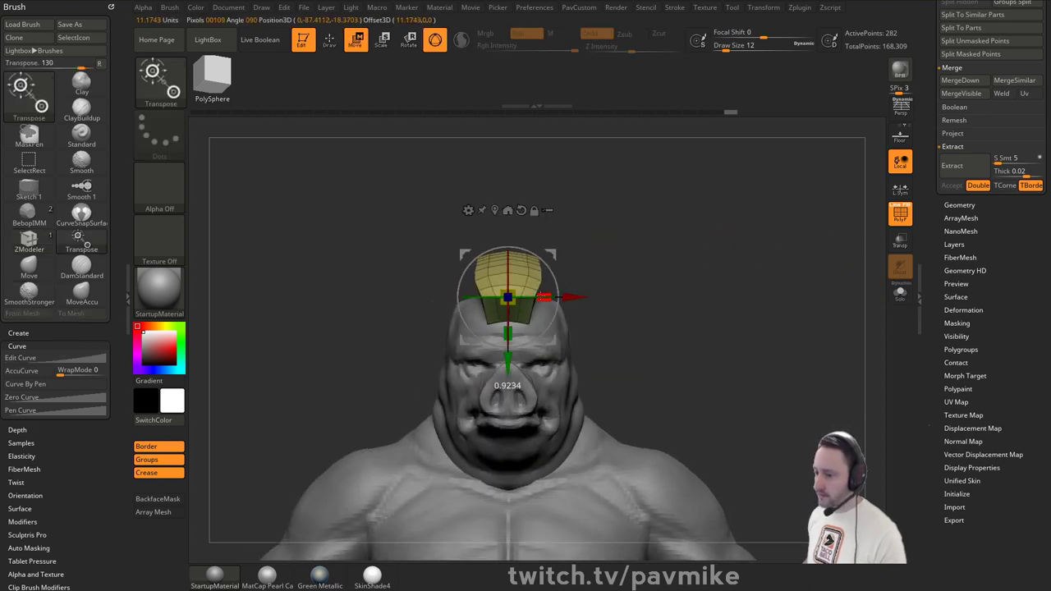
pyautogui.press('q')
pyautogui.moveTo(750, 271); pyautogui.dragTo(851, 249)
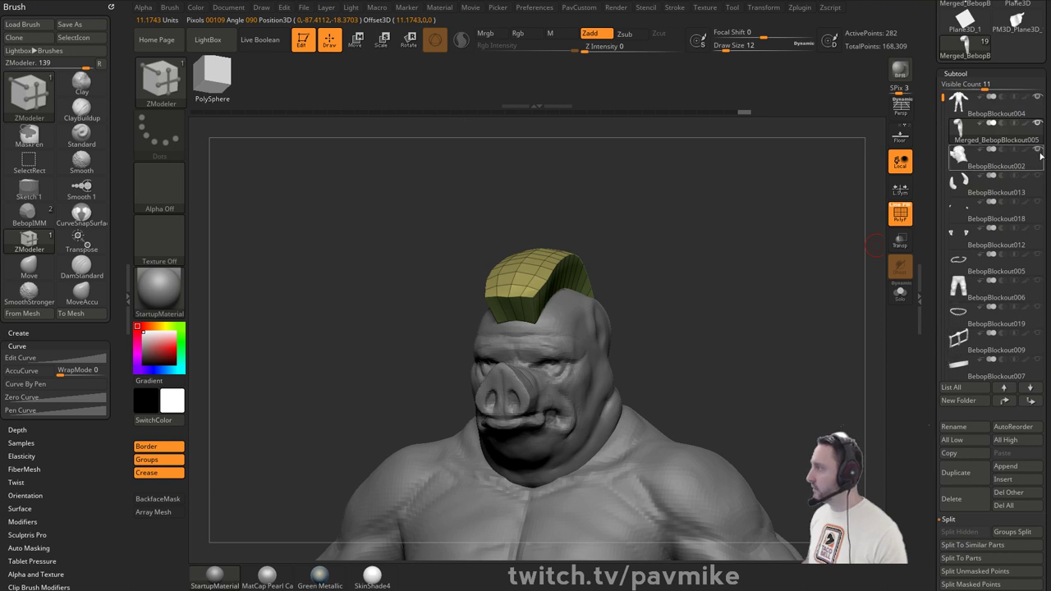
# - Show the character's hidden subtools again alongside the mohawk
pyautogui.click(1039, 125)
pyautogui.click(1039, 125)
pyautogui.keyDown('alt'); pyautogui.moveTo(720, 241); pyautogui.dragTo(541, 239); pyautogui.keyUp('alt')
# - Switch the masking brush to MaskLasso and mask the mohawk, leaving its upper edge above the head unmasked
pyautogui.press('ctrl')
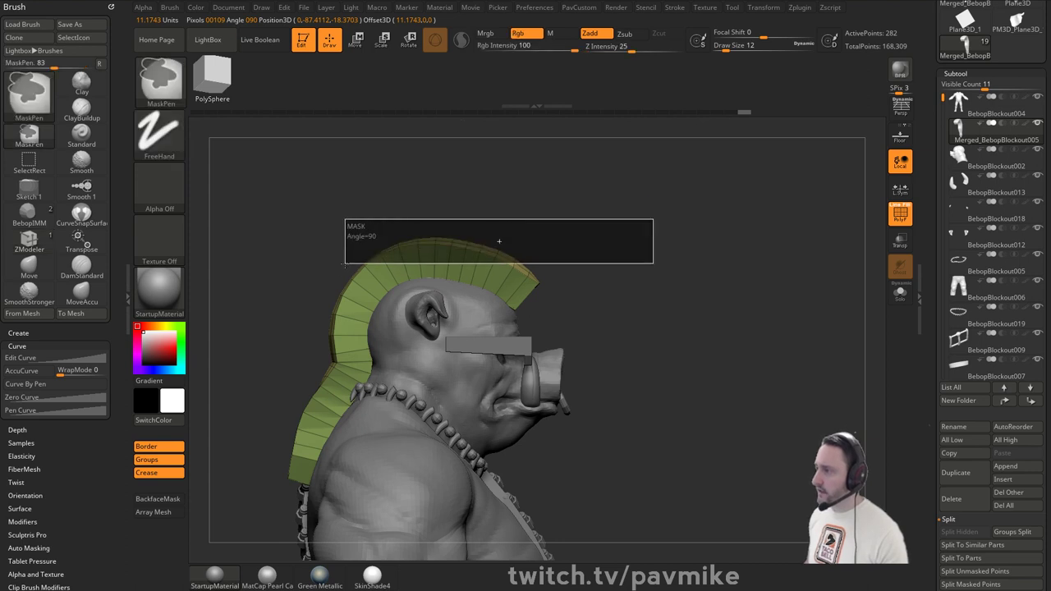
pyautogui.press('b')
pyautogui.press('m')
pyautogui.press('l')
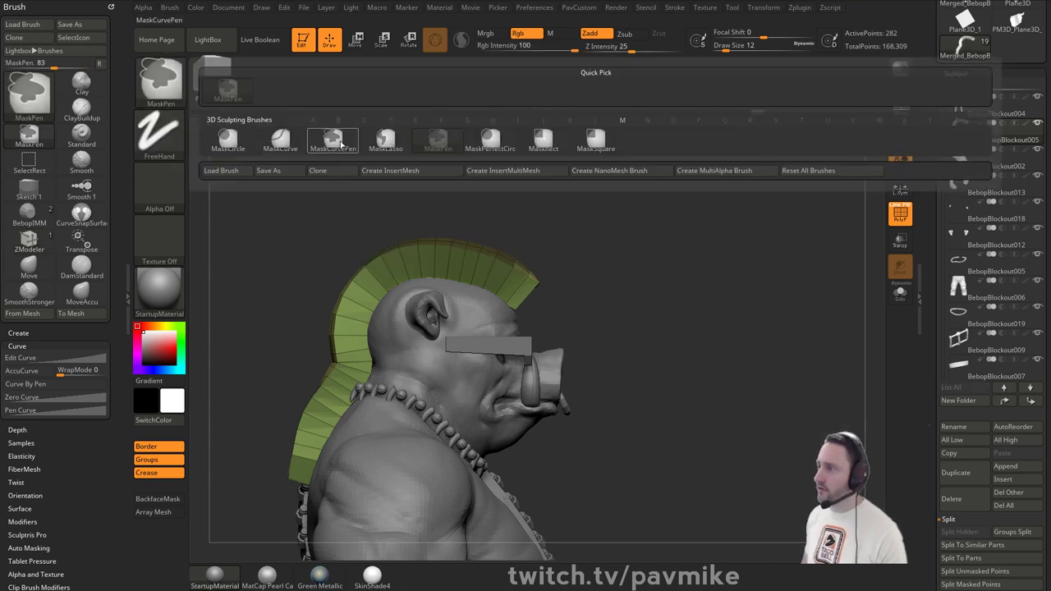
pyautogui.moveTo(637, 261)
pyautogui.keyDown('ctrl'); pyautogui.mouseDown()
pyautogui.moveTo(371, 196)
pyautogui.moveTo(612, 264)
pyautogui.moveTo(590, 262)
pyautogui.mouseUp(); pyautogui.keyUp('ctrl')
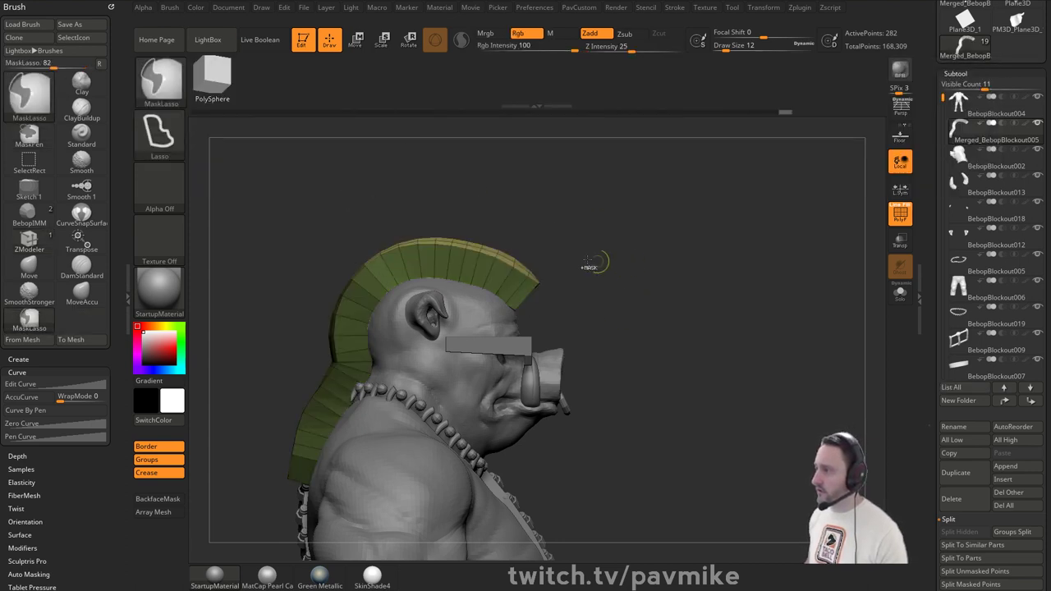
# - Center the transform gizmo on the mohawk's upper edge, flatten that edge into a straight line, lower it slightly, and return to Draw mode
pyautogui.press('w')
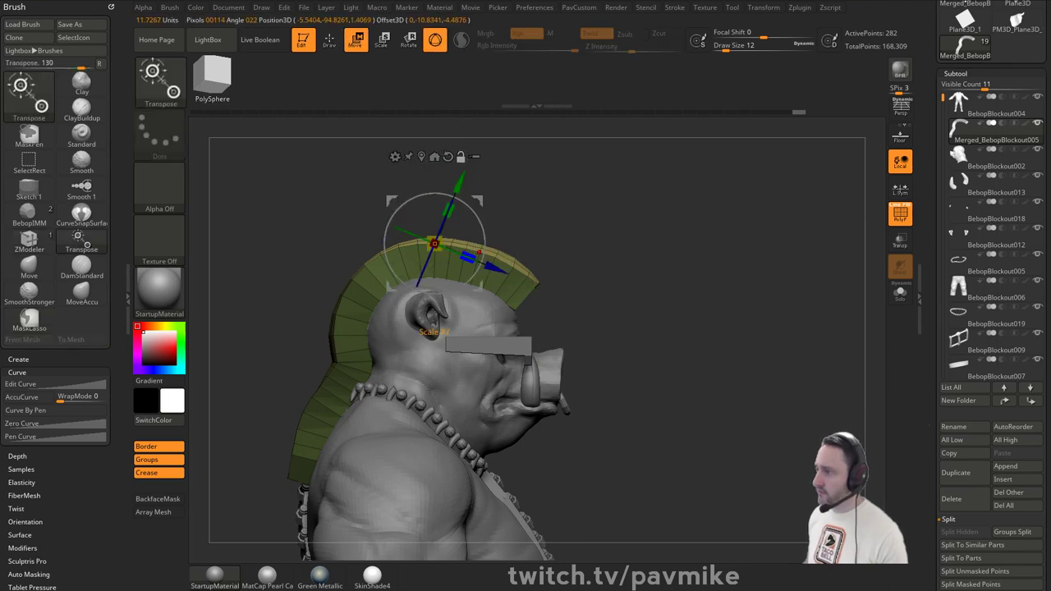
pyautogui.keyDown('alt'); pyautogui.moveTo(390, 200); pyautogui.dragTo(214, 256); pyautogui.keyUp('alt')
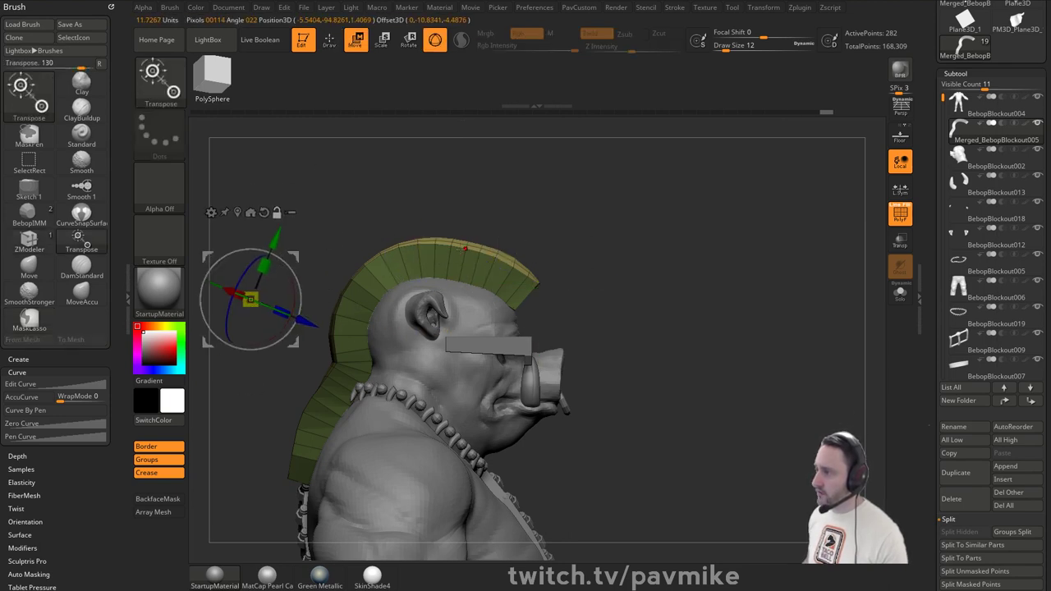
pyautogui.keyDown('alt'); pyautogui.click(449, 246); pyautogui.keyUp('alt')
pyautogui.moveTo(457, 274); pyautogui.dragTo(450, 243)
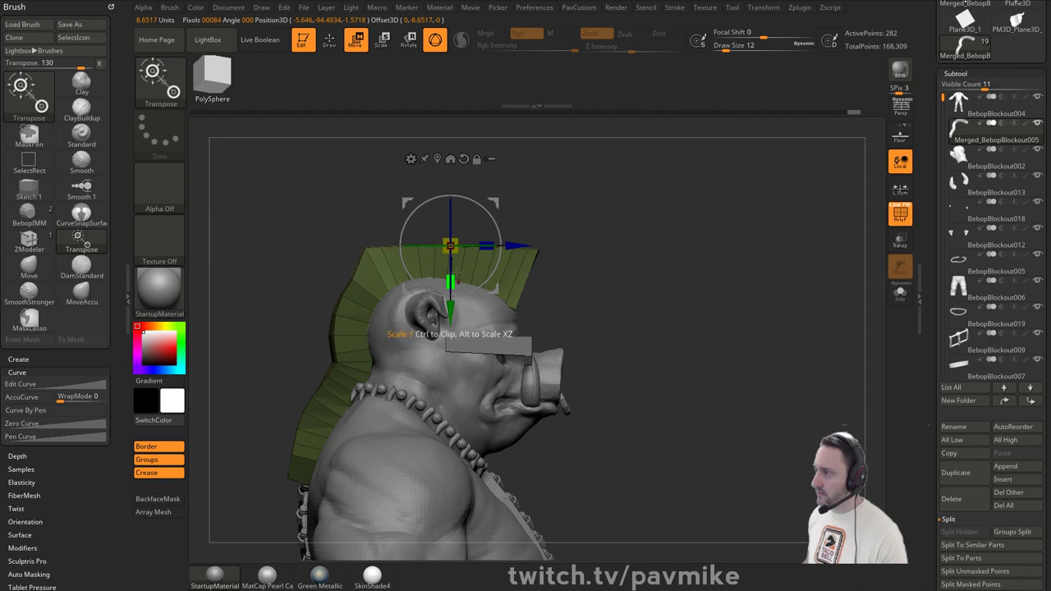
pyautogui.moveTo(451, 314); pyautogui.dragTo(450, 331)
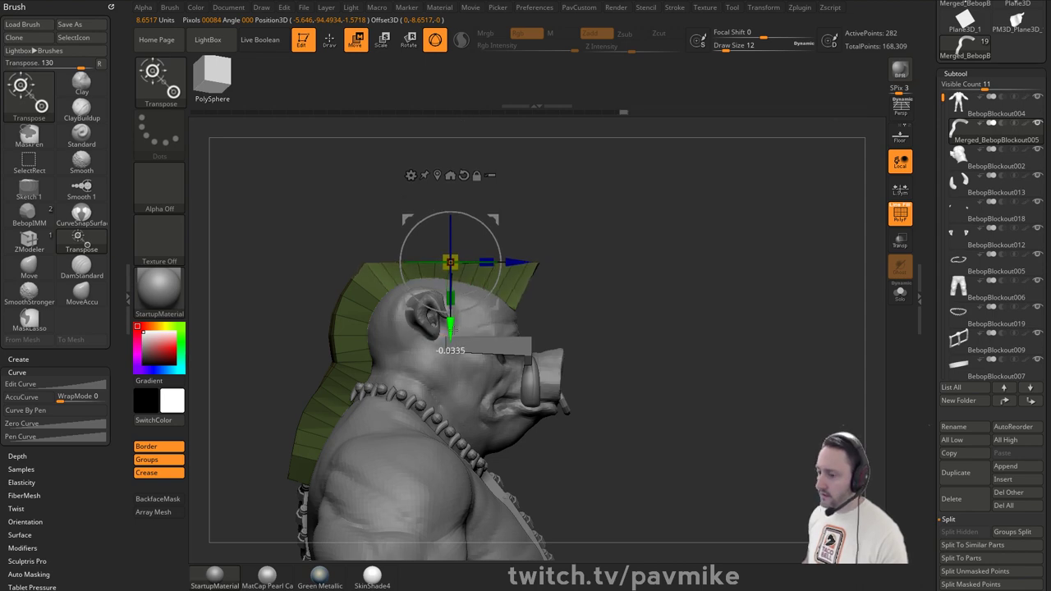
pyautogui.press('q')
# - Reshape the mohawk's front end with the Move brush at draw size 41, then reduce the draw size to 25
pyautogui.moveTo(722, 223)
pyautogui.mouseDown()
pyautogui.moveTo(621, 213)
pyautogui.moveTo(638, 206)
pyautogui.moveTo(633, 181)
pyautogui.moveTo(665, 229)
pyautogui.moveTo(656, 231)
pyautogui.mouseUp()
pyautogui.press('s')
pyautogui.click(577, 245)
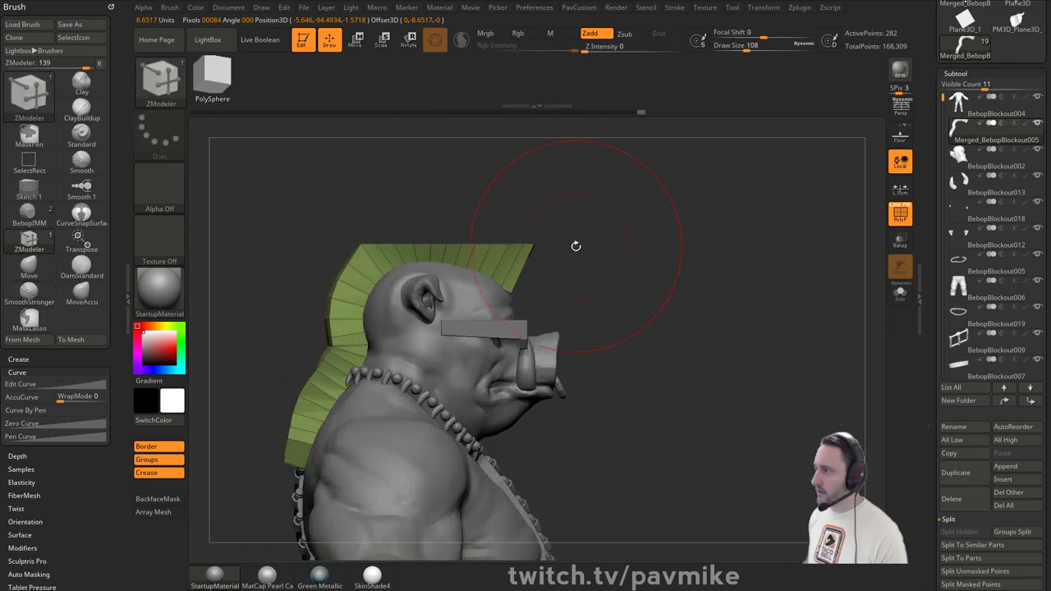
pyautogui.press('b')
pyautogui.press('m')
pyautogui.press('v')
pyautogui.press('s')
pyautogui.click(538, 243)
pyautogui.press('s')
pyautogui.click(506, 233)
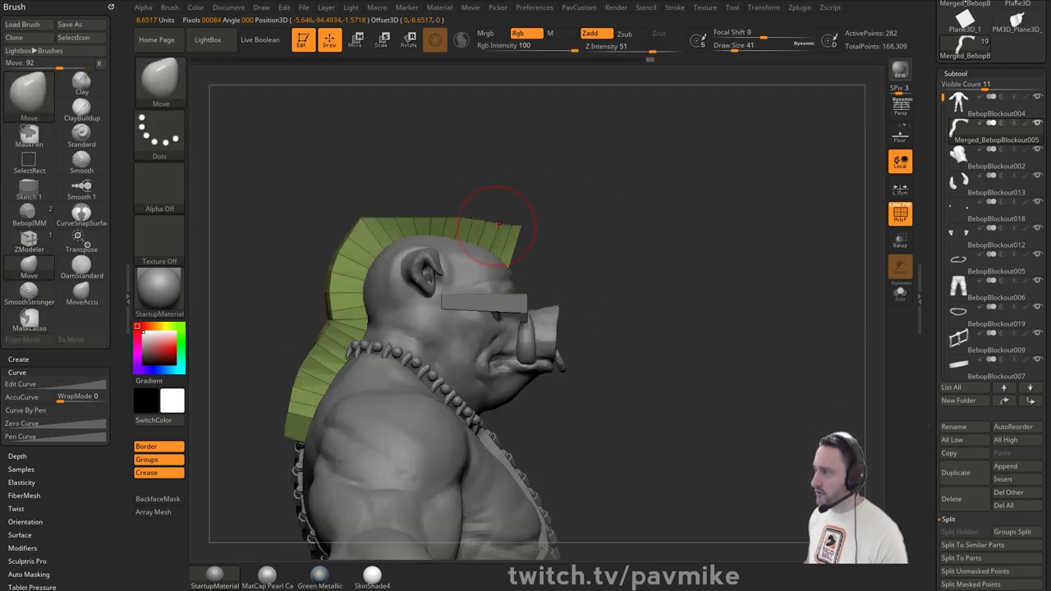
pyautogui.moveTo(510, 264); pyautogui.dragTo(511, 263)
pyautogui.keyDown('alt'); pyautogui.moveTo(577, 200); pyautogui.dragTo(604, 200); pyautogui.keyUp('alt')
pyautogui.press('s')
pyautogui.click(424, 204)
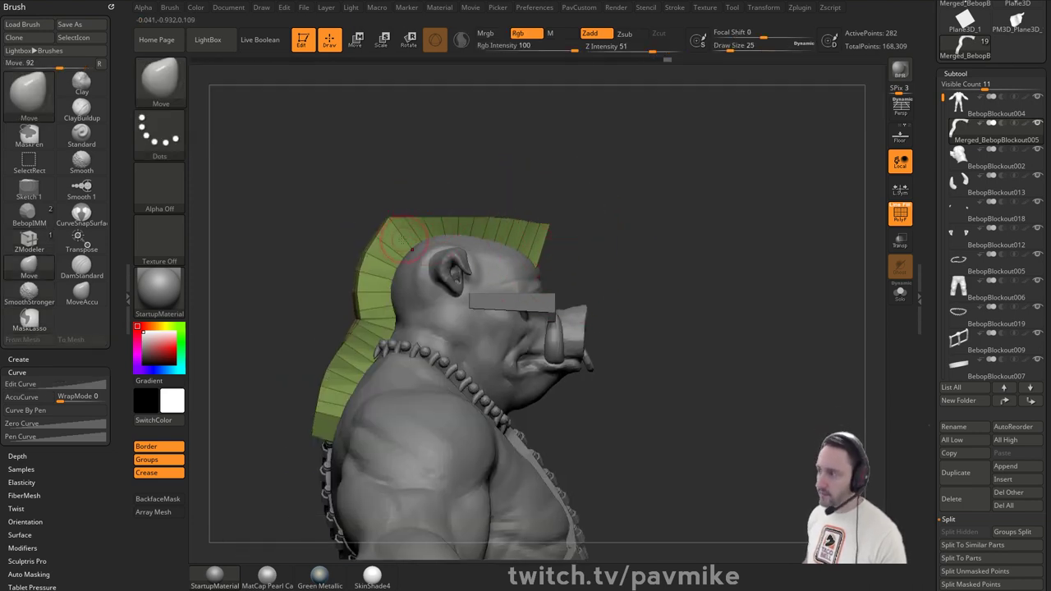
# - Try splitting the mohawk into polygroups by normals, then merge it back into a single polygroup
pyautogui.moveTo(527, 166); pyautogui.dragTo(537, 198)
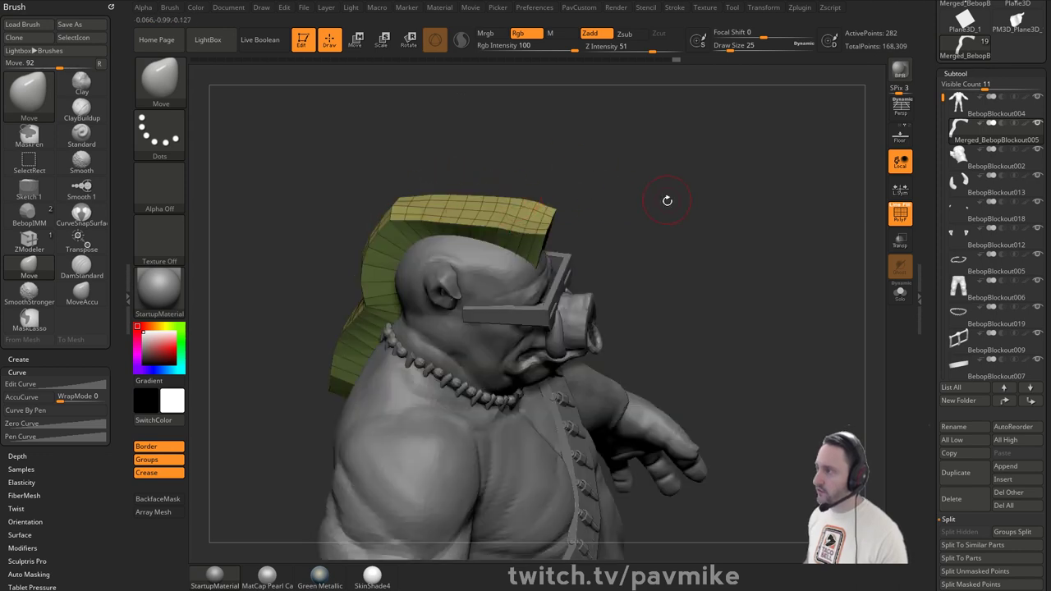
pyautogui.keyDown('shift'); pyautogui.moveTo(667, 201); pyautogui.dragTo(636, 204); pyautogui.keyUp('shift')
pyautogui.press('2')
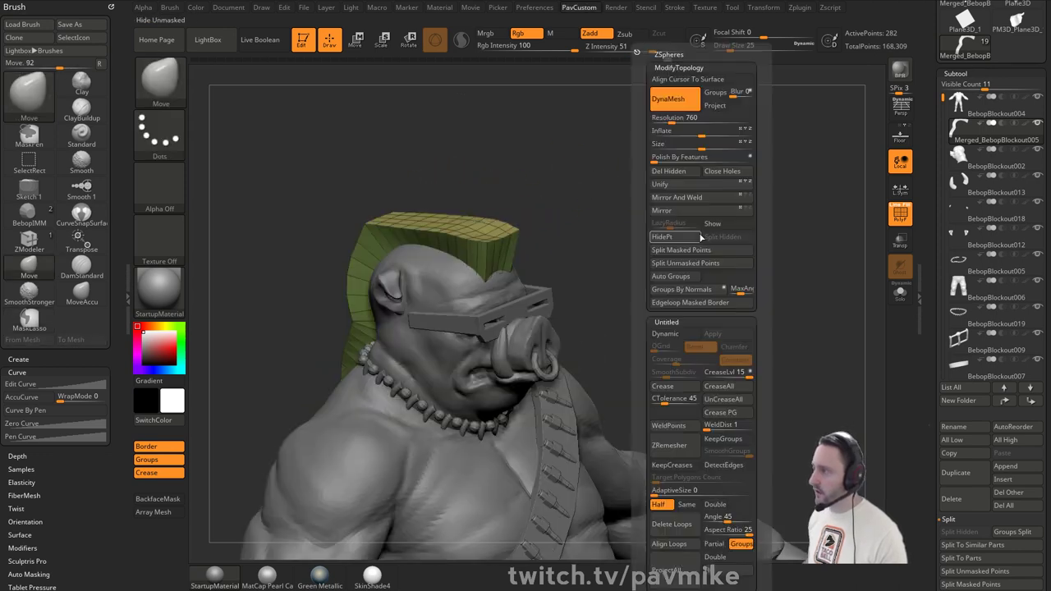
pyautogui.click(689, 290)
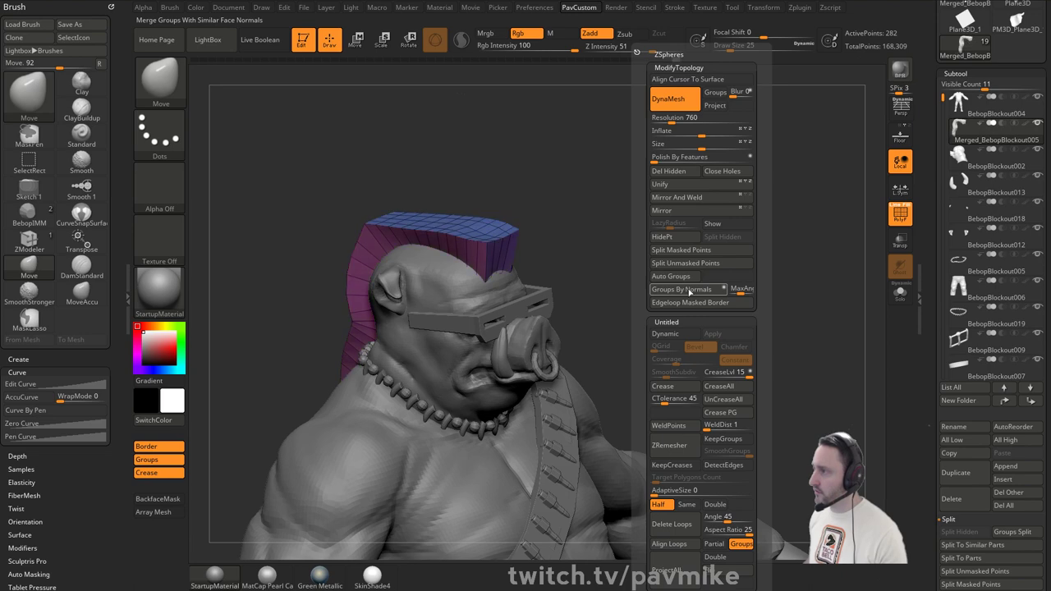
pyautogui.moveTo(608, 251); pyautogui.dragTo(678, 265)
pyautogui.press('space')
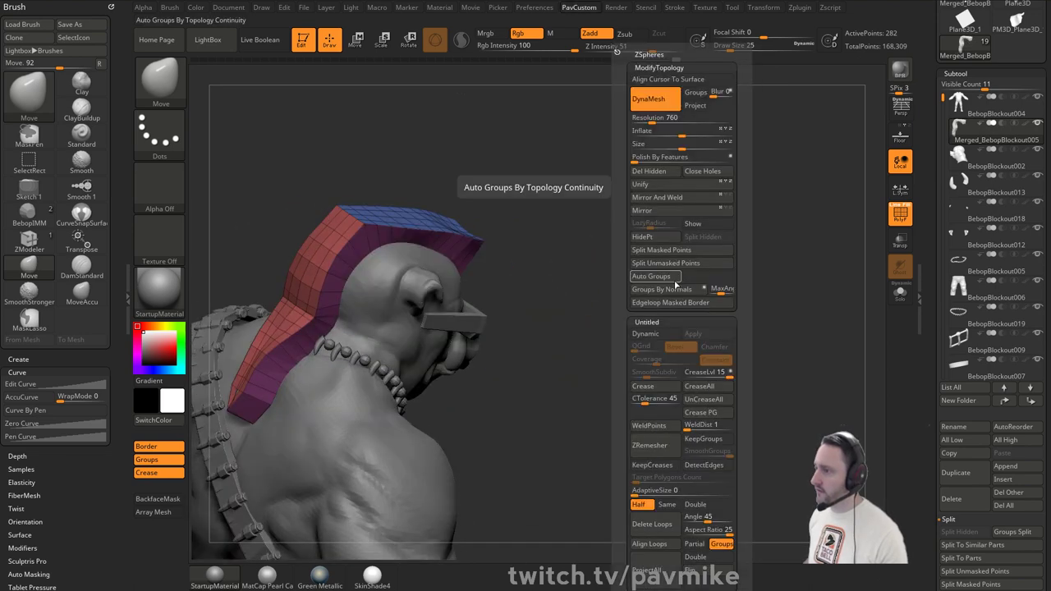
pyautogui.moveTo(578, 267); pyautogui.dragTo(628, 277)
pyautogui.hotkey('ctrl', 'w')
# - Narrow the mohawk's taper behind the neck with the Move brush at draw size 8
pyautogui.press('s')
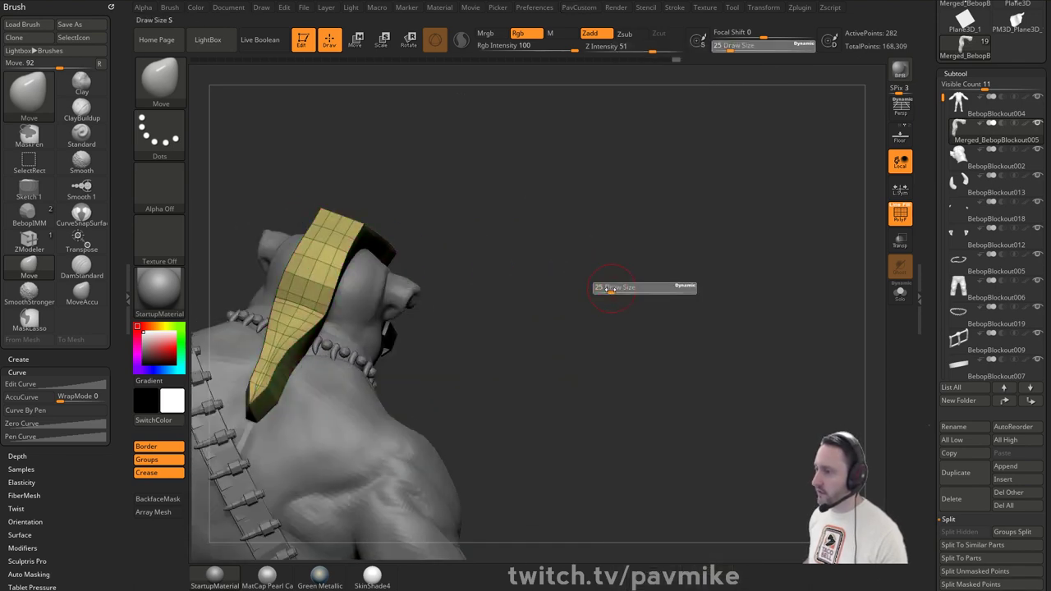
pyautogui.moveTo(566, 294)
pyautogui.keyDown('shift'); pyautogui.mouseDown()
pyautogui.moveTo(596, 298)
pyautogui.moveTo(574, 345)
pyautogui.mouseUp(); pyautogui.keyUp('shift')
pyautogui.press('s')
pyautogui.moveTo(464, 317); pyautogui.dragTo(456, 318)
# - Try reshaping the pointed lower tip with part of the mohawk hidden, undo the attempt, and show the whole mesh again
pyautogui.keyDown('ctrl'); pyautogui.keyDown('shift'); pyautogui.click(397, 361); pyautogui.keyUp('shift'); pyautogui.keyUp('ctrl')
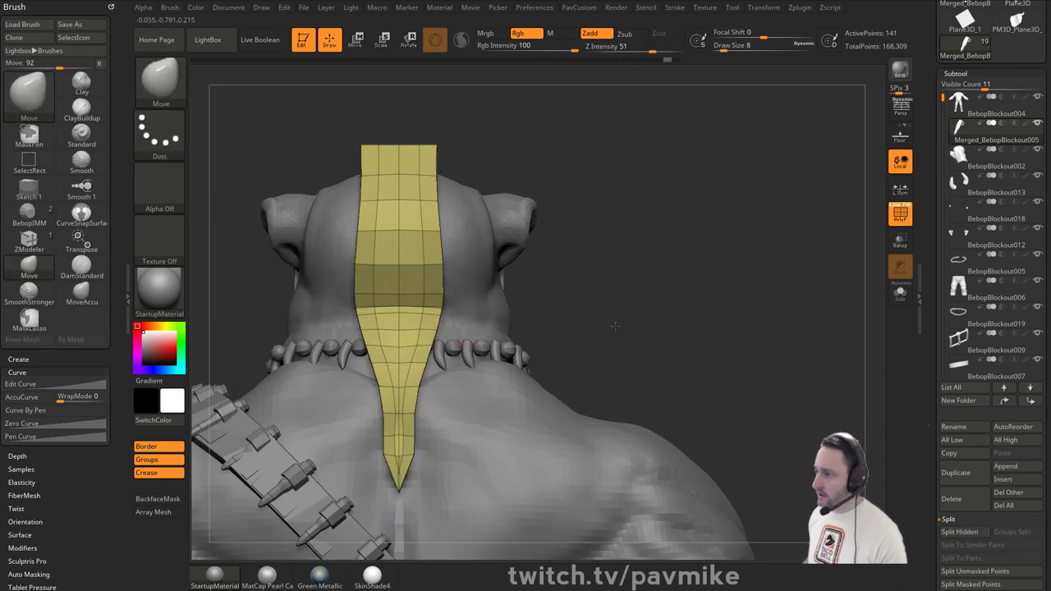
pyautogui.keyDown('alt'); pyautogui.moveTo(615, 326); pyautogui.dragTo(635, 221); pyautogui.keyUp('alt')
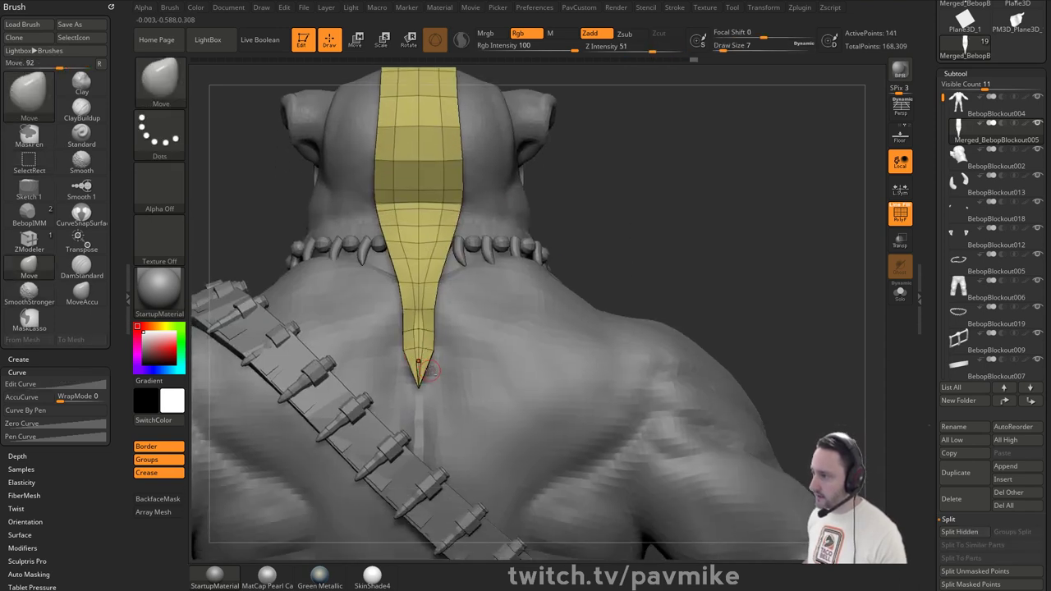
pyautogui.press('s')
pyautogui.moveTo(418, 368); pyautogui.dragTo(422, 368)
pyautogui.keyDown('shift'); pyautogui.moveTo(419, 374); pyautogui.dragTo(425, 359); pyautogui.keyUp('shift')
pyautogui.hotkey('ctrl', 'z')
pyautogui.keyDown('ctrl'); pyautogui.keyDown('shift'); pyautogui.click(574, 254); pyautogui.keyUp('shift'); pyautogui.keyUp('ctrl')
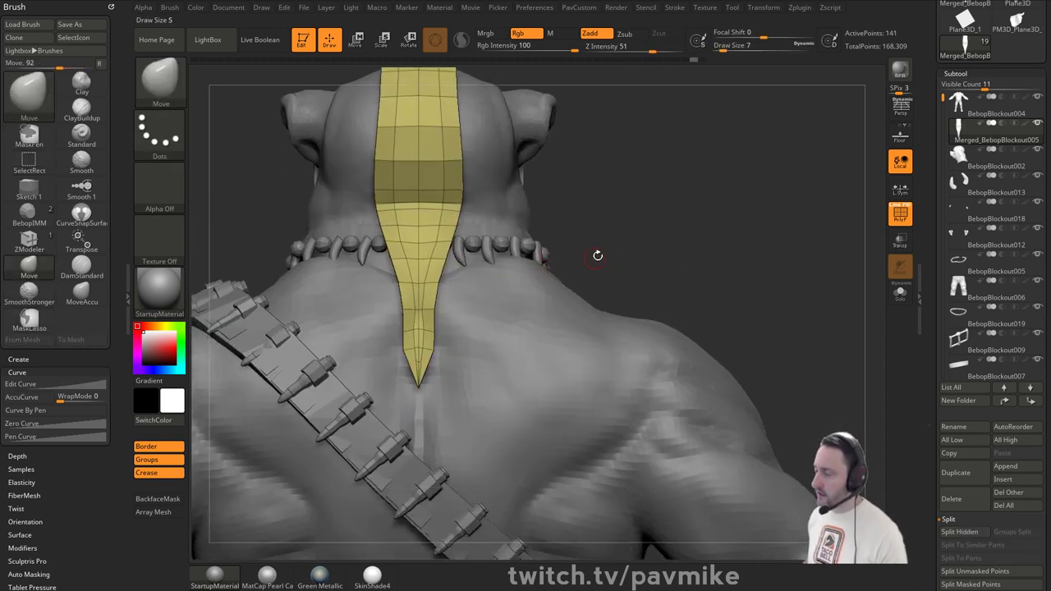
# - Spread the mohawk's pointed lower tip into a squared end with the Move brush, and undo the last smoothing stroke
pyautogui.moveTo(596, 255)
pyautogui.mouseDown()
pyautogui.moveTo(632, 239)
pyautogui.moveTo(648, 283)
pyautogui.moveTo(606, 267)
pyautogui.mouseUp()
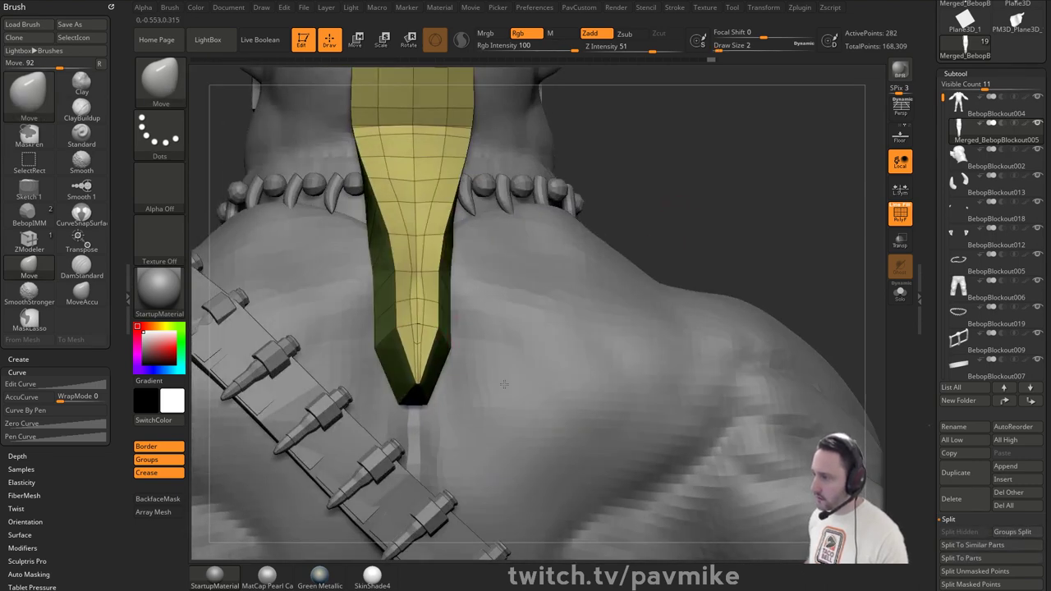
pyautogui.moveTo(798, 274); pyautogui.dragTo(778, 277)
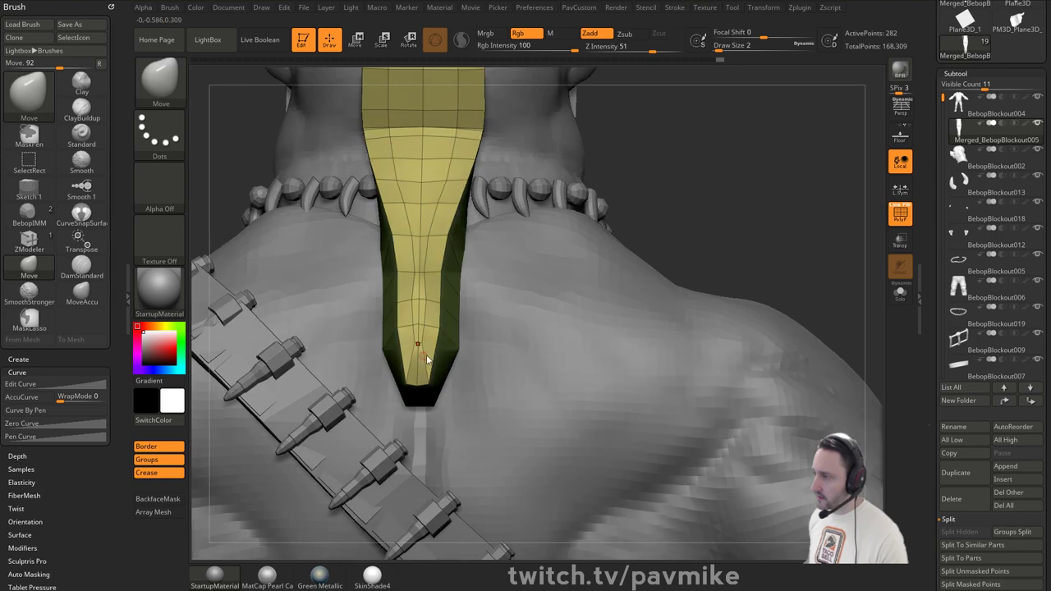
pyautogui.moveTo(408, 376); pyautogui.dragTo(374, 383)
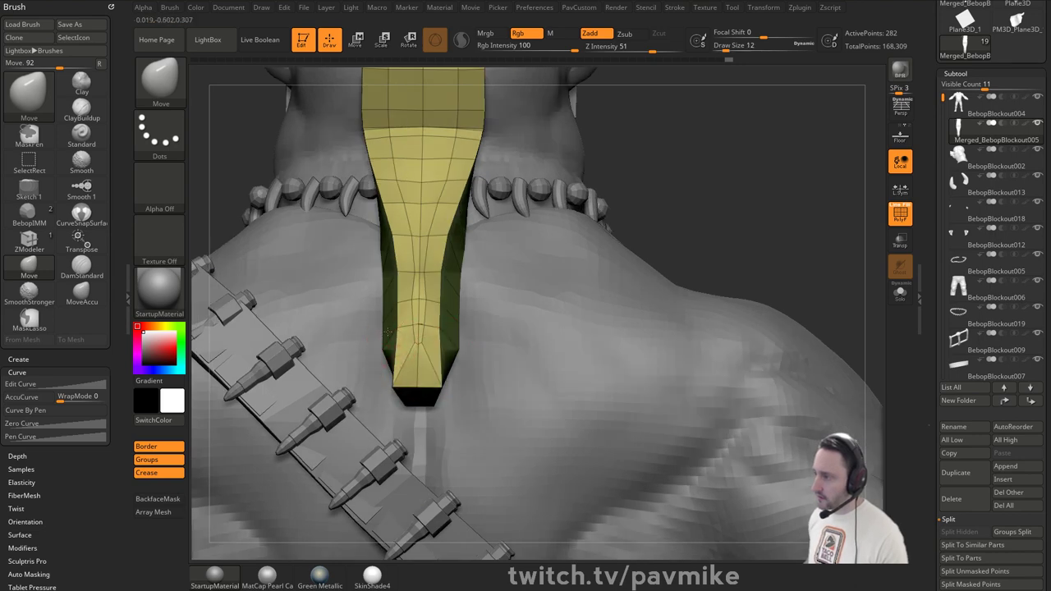
pyautogui.keyDown('shift'); pyautogui.moveTo(410, 287); pyautogui.dragTo(412, 316); pyautogui.keyUp('shift')
pyautogui.moveTo(685, 187); pyautogui.dragTo(749, 176)
pyautogui.hotkey('ctrl', 'z')
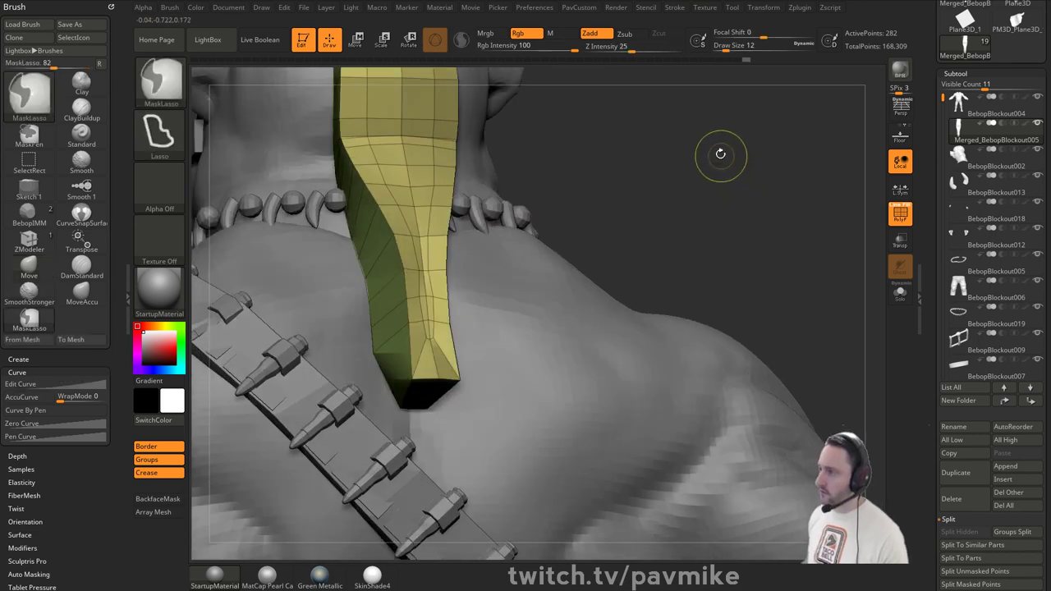
# - Smooth the mohawk's lower section and pull its end against the upper back with the Move brush, increasing the draw size to 23
pyautogui.keyDown('alt'); pyautogui.moveTo(683, 201); pyautogui.dragTo(680, 157); pyautogui.keyUp('alt')
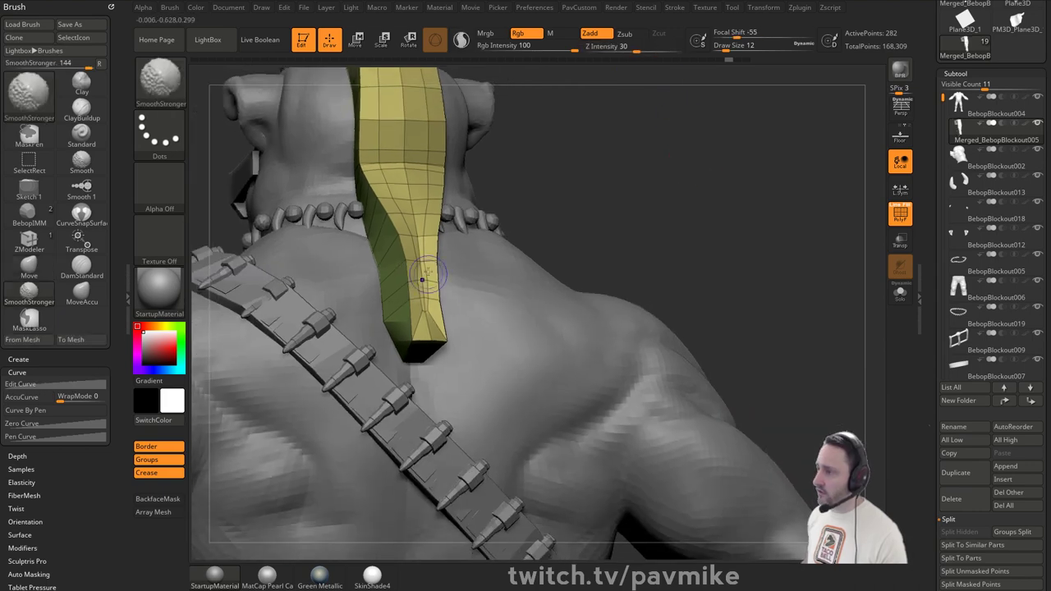
pyautogui.moveTo(422, 277)
pyautogui.keyDown('shift'); pyautogui.mouseDown()
pyautogui.moveTo(423, 308)
pyautogui.moveTo(422, 254)
pyautogui.mouseUp(); pyautogui.keyUp('shift')
pyautogui.moveTo(574, 197)
pyautogui.mouseDown()
pyautogui.moveTo(464, 323)
pyautogui.moveTo(423, 310)
pyautogui.mouseUp()
pyautogui.moveTo(422, 268); pyautogui.dragTo(407, 261, button='right')
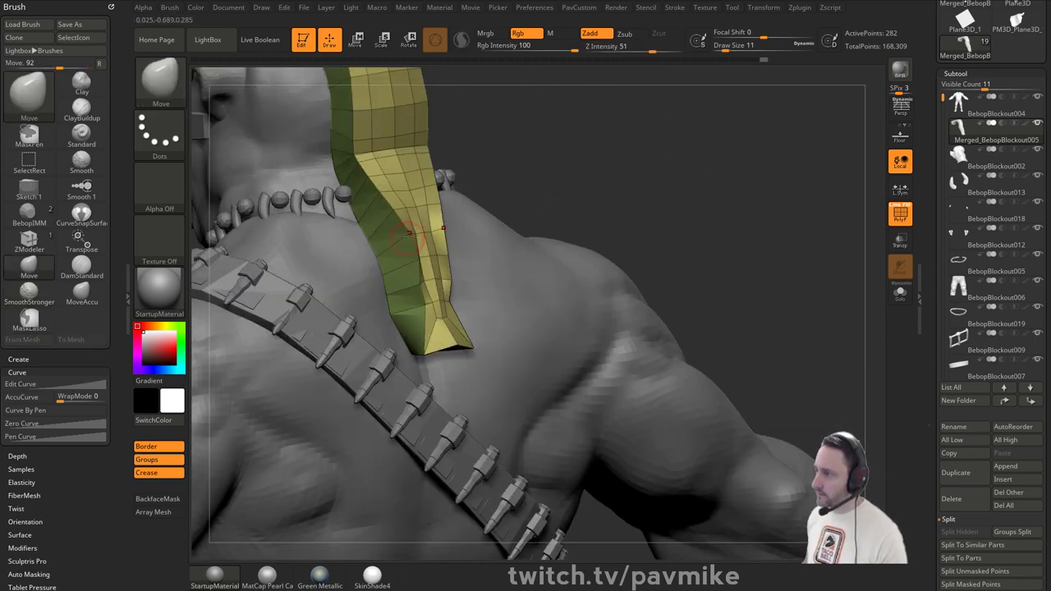
pyautogui.press('s')
pyautogui.moveTo(541, 183)
pyautogui.mouseDown()
pyautogui.moveTo(397, 218)
pyautogui.moveTo(449, 304)
pyautogui.mouseUp()
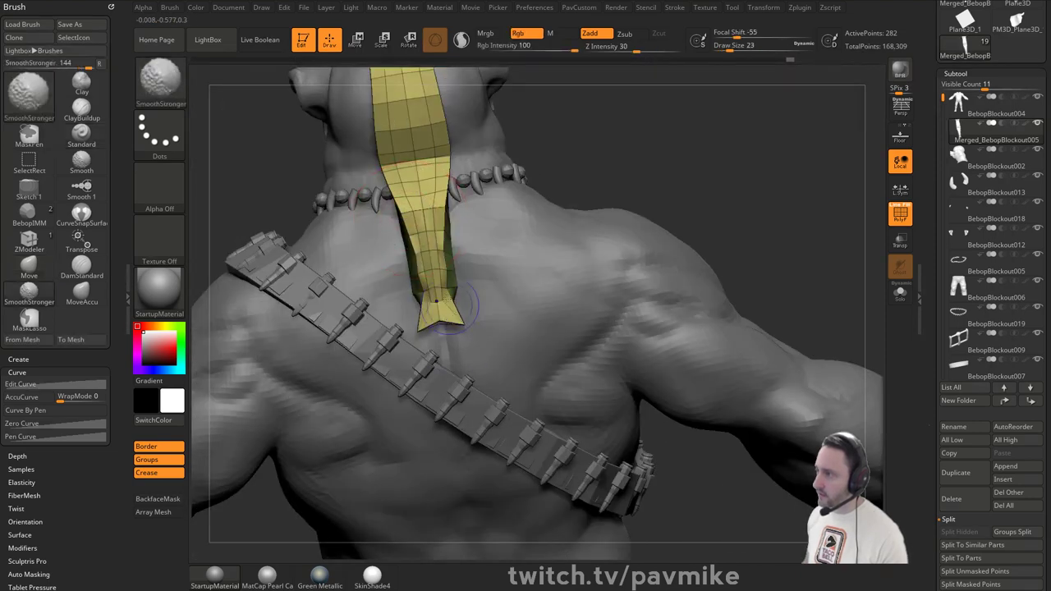
# - Isolate the mohawk with Solo and expand the brush's Auto Masking settings
pyautogui.moveTo(443, 303); pyautogui.dragTo(818, 237, button='right')
pyautogui.click(899, 293)
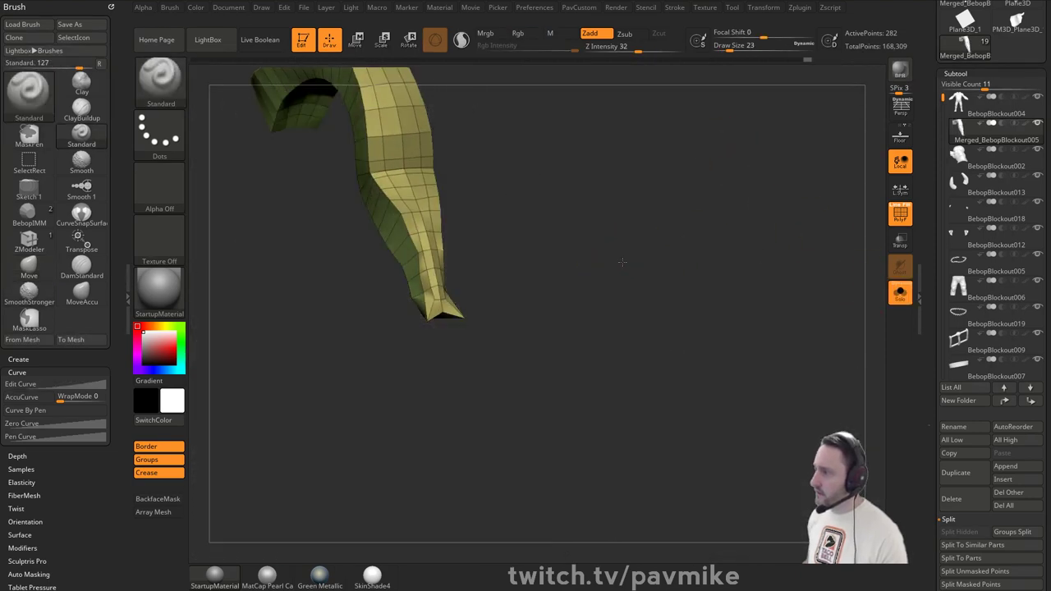
pyautogui.moveTo(621, 261); pyautogui.dragTo(489, 274, button='right')
pyautogui.moveTo(105, 443); pyautogui.dragTo(104, 219)
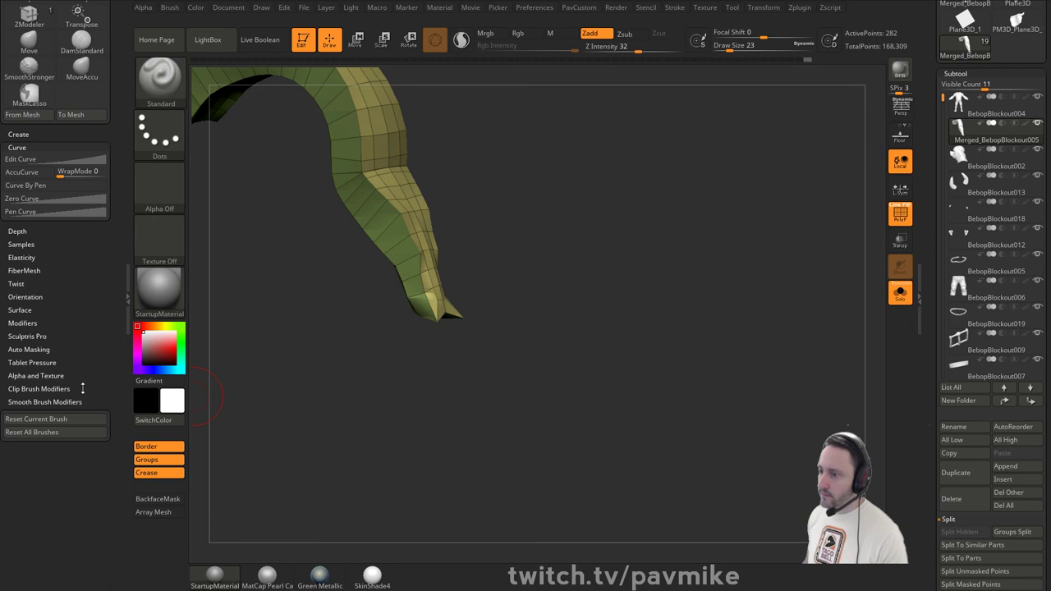
pyautogui.click(28, 349)
# - Undo the last stroke and smooth the mohawk's lower end into a rounded tip with draw size 65
pyautogui.moveTo(489, 288)
pyautogui.mouseDown(button='right')
pyautogui.moveTo(457, 304)
pyautogui.moveTo(465, 293)
pyautogui.mouseUp(button='right')
pyautogui.hotkey('ctrl', 'z')
pyautogui.press('s')
pyautogui.moveTo(465, 293); pyautogui.dragTo(476, 293)
pyautogui.moveTo(477, 293); pyautogui.dragTo(499, 295, button='right')
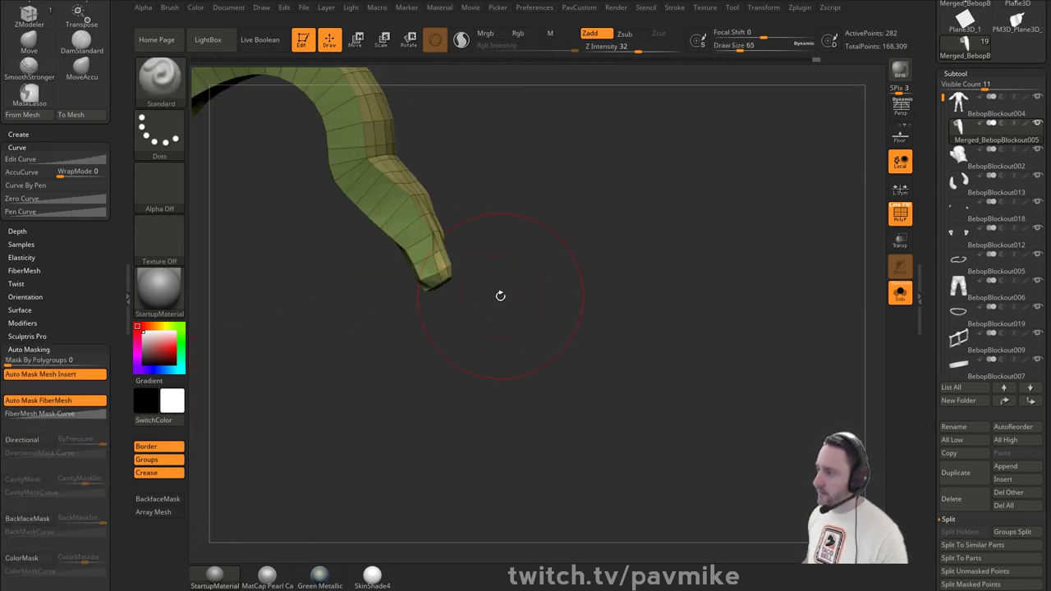
# - Lengthen the mohawk's lower tip downward with the Move brush and smooth it at draw size 20
pyautogui.press('b')
pyautogui.press('m')
pyautogui.press('v')
pyautogui.moveTo(446, 282)
pyautogui.mouseDown()
pyautogui.moveTo(469, 311)
pyautogui.moveTo(459, 311)
pyautogui.mouseUp()
pyautogui.press('s')
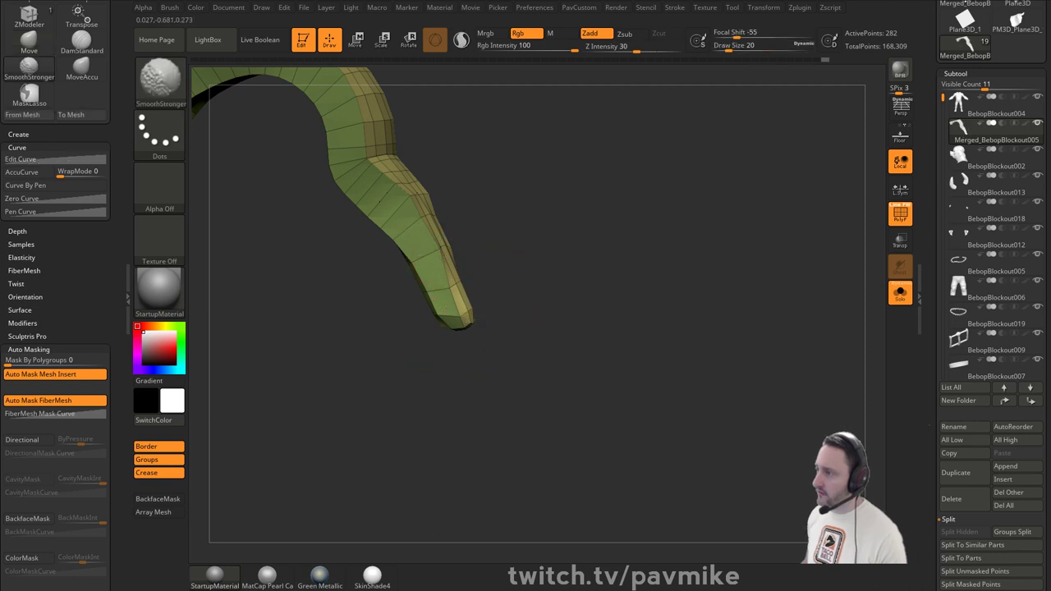
pyautogui.moveTo(440, 255)
pyautogui.mouseDown(button='right')
pyautogui.moveTo(565, 290)
pyautogui.moveTo(616, 287)
pyautogui.moveTo(659, 300)
pyautogui.moveTo(696, 289)
pyautogui.mouseUp(button='right')
# - Switch to the ZModeler brush and mark the side faces along the mohawk's upper curve as a temporary polygroup
pyautogui.press('2')
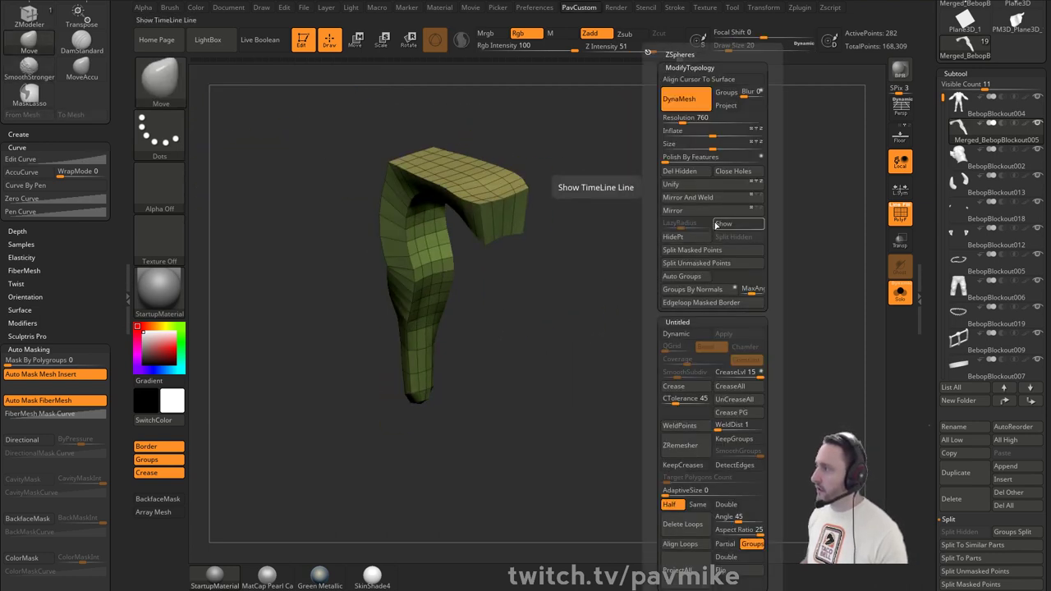
pyautogui.moveTo(581, 288); pyautogui.dragTo(666, 198, button='right')
pyautogui.press('b')
pyautogui.press('z')
pyautogui.press('m')
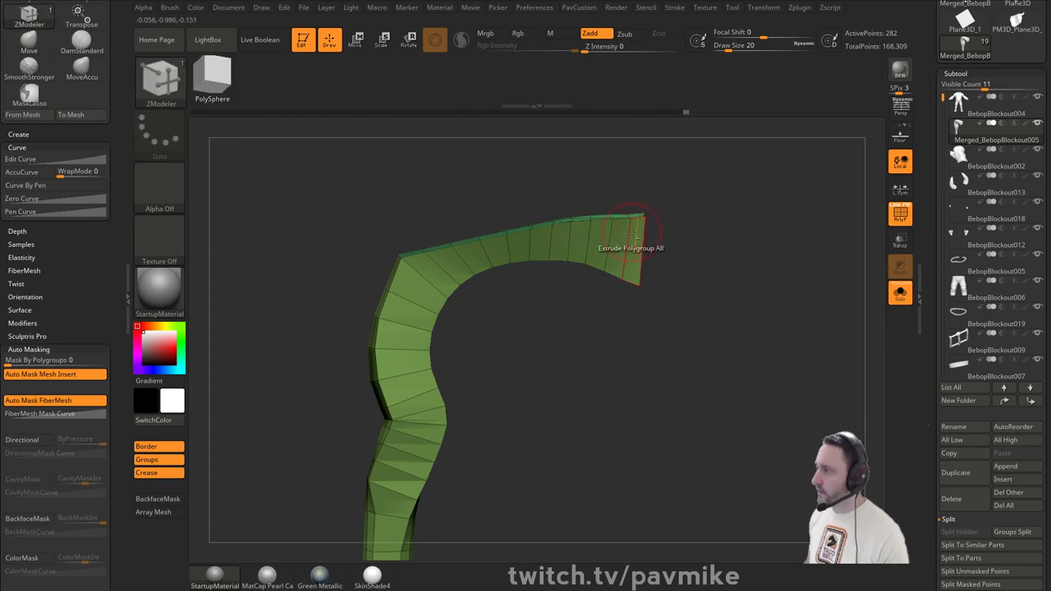
pyautogui.moveTo(632, 245)
pyautogui.keyDown('alt'); pyautogui.mouseDown()
pyautogui.moveTo(468, 259)
pyautogui.moveTo(405, 370)
pyautogui.mouseUp(); pyautogui.keyUp('alt')
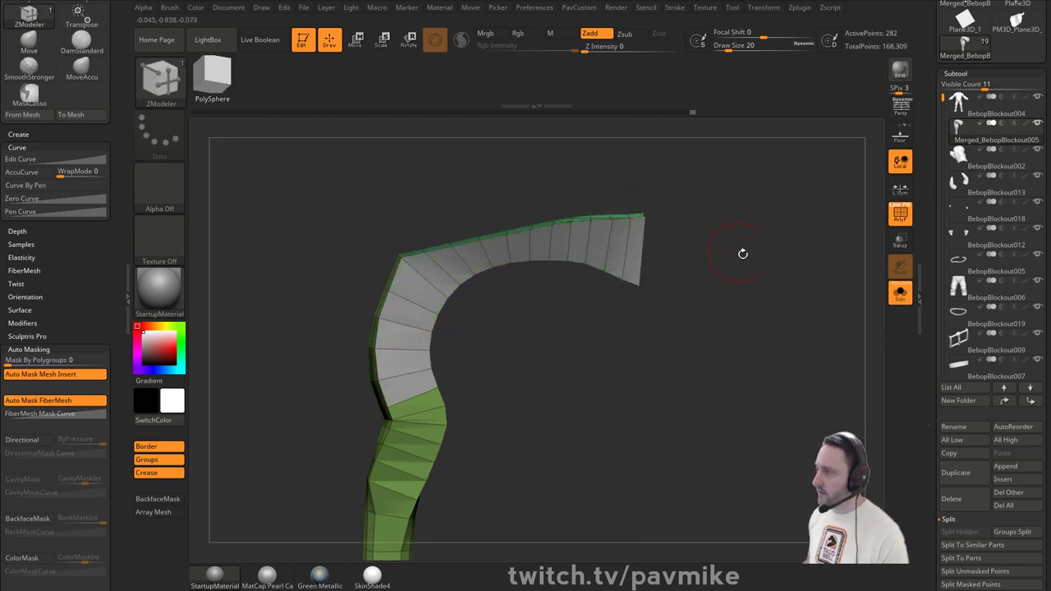
pyautogui.moveTo(742, 254)
pyautogui.mouseDown(button='right')
pyautogui.moveTo(722, 244)
pyautogui.moveTo(488, 256)
pyautogui.mouseUp(button='right')
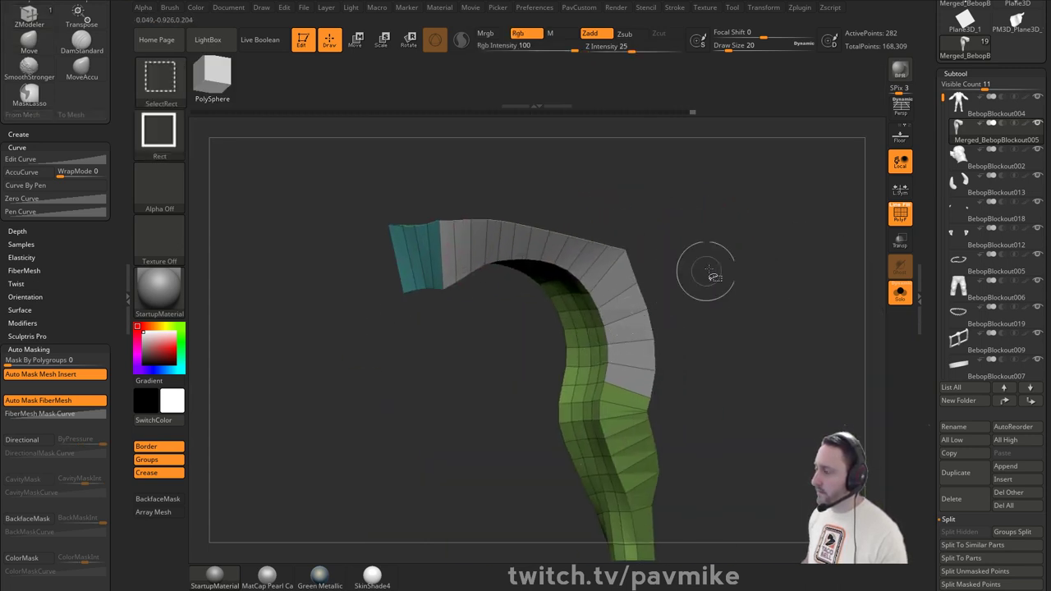
# - Undo the last action, mark the matching faces on the opposite side of the upper curve, and assign them their own polygroup
pyautogui.hotkey('ctrl', 'z')
pyautogui.moveTo(449, 256)
pyautogui.keyDown('alt'); pyautogui.mouseDown()
pyautogui.moveTo(588, 258)
pyautogui.moveTo(634, 400)
pyautogui.mouseUp(); pyautogui.keyUp('alt')
pyautogui.click(635, 398)
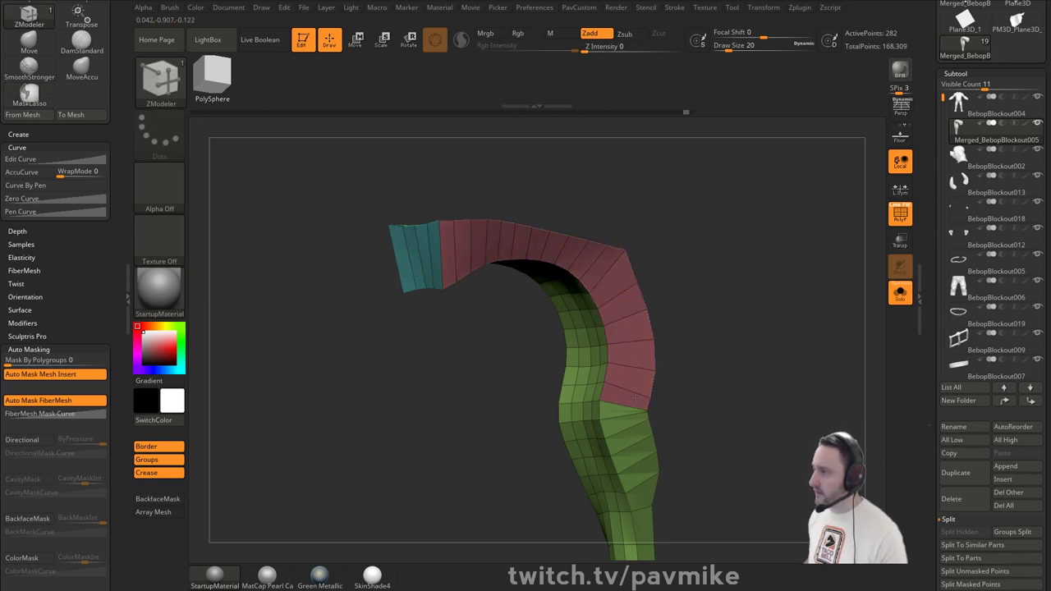
# - Polish the isolated mohawk's surface twice with Polish By Features
pyautogui.moveTo(754, 274); pyautogui.dragTo(726, 236)
pyautogui.press('`')
pyautogui.click(694, 157)
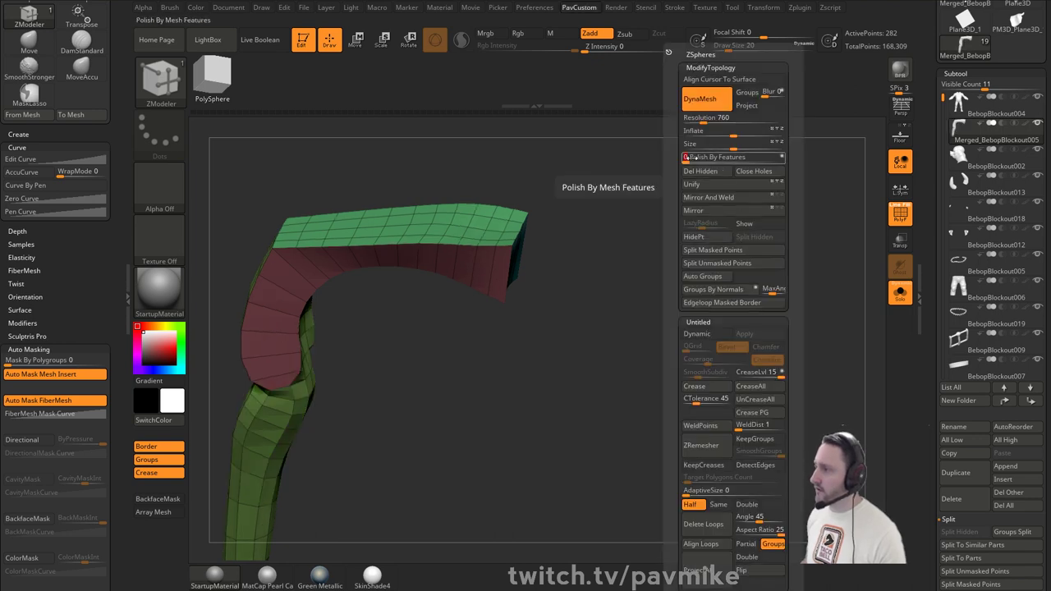
pyautogui.click(692, 157)
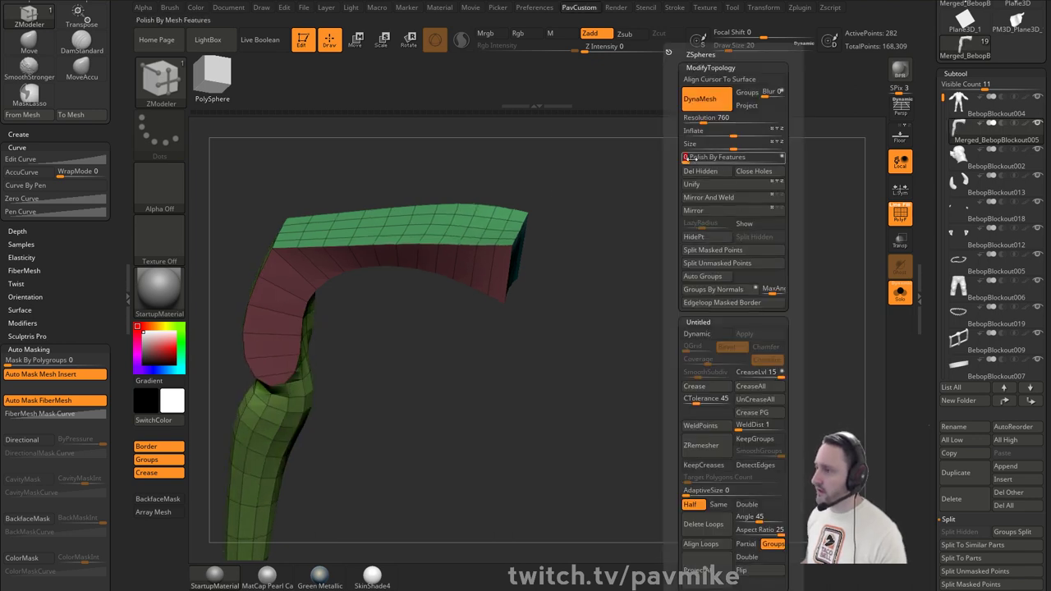
pyautogui.keyDown('alt'); pyautogui.moveTo(634, 241); pyautogui.dragTo(688, 241); pyautogui.keyUp('alt')
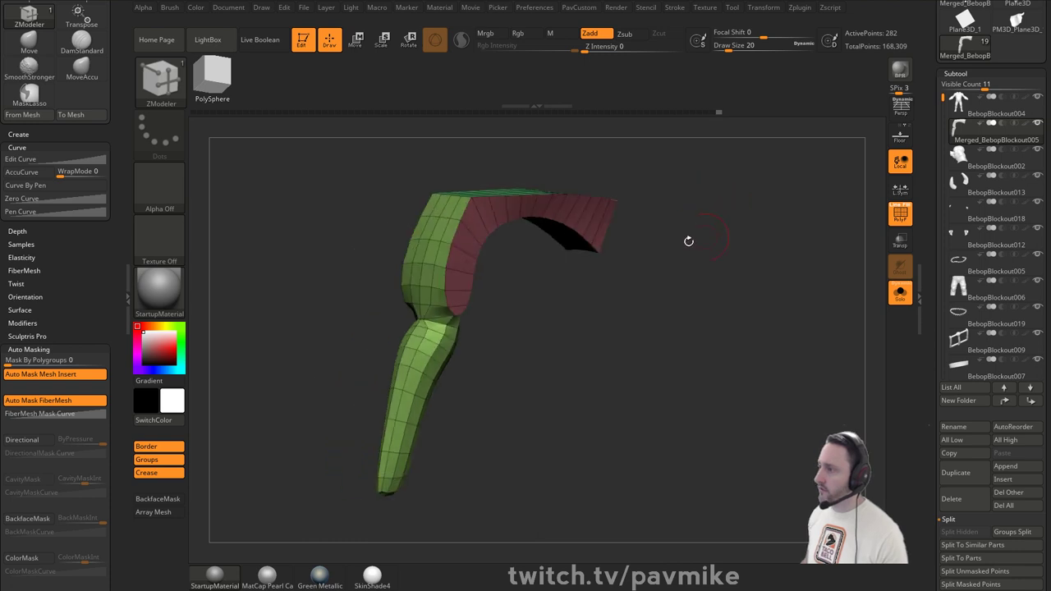
# - Try to reshape and smooth the pinched junction below the mohawk's upper curve with the Move brush at draw size 27
pyautogui.moveTo(505, 311); pyautogui.dragTo(461, 316)
pyautogui.press('s')
pyautogui.press('b')
pyautogui.press('m')
pyautogui.press('v')
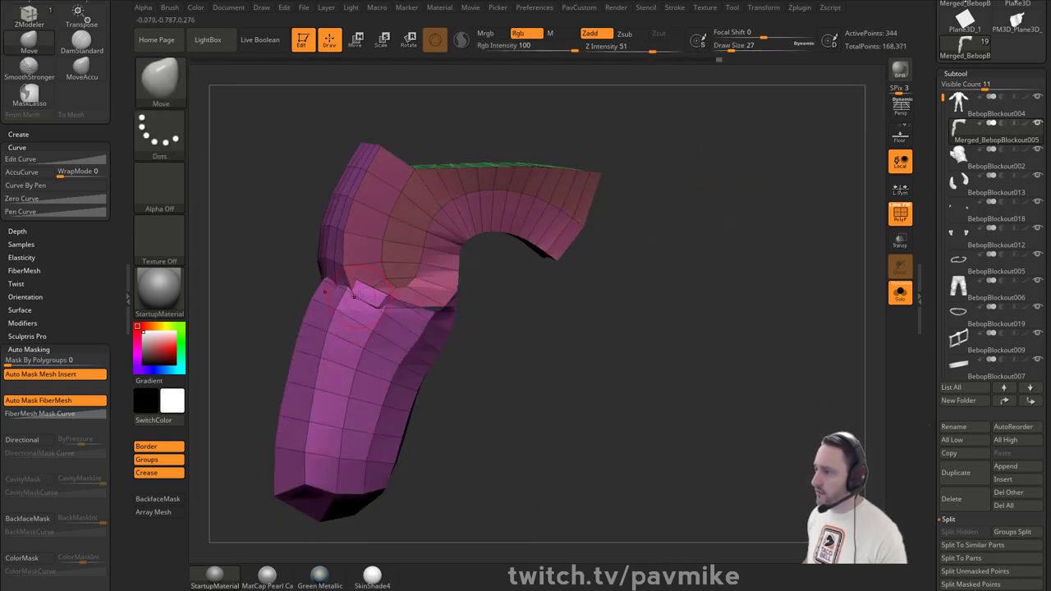
pyautogui.keyDown('shift'); pyautogui.moveTo(361, 283); pyautogui.dragTo(370, 315); pyautogui.keyUp('shift')
pyautogui.moveTo(446, 334)
pyautogui.mouseDown()
pyautogui.moveTo(500, 336)
pyautogui.moveTo(426, 307)
pyautogui.moveTo(385, 336)
pyautogui.moveTo(384, 369)
pyautogui.mouseUp()
pyautogui.moveTo(510, 330)
pyautogui.mouseDown()
pyautogui.moveTo(453, 333)
pyautogui.moveTo(493, 328)
pyautogui.moveTo(515, 380)
pyautogui.moveTo(572, 376)
pyautogui.mouseUp()
# - Isolate the polygroup along the mohawk's back with the ZModeler brush active and restore the hidden faces
pyautogui.press('s')
pyautogui.press('b')
pyautogui.press('z')
pyautogui.press('m')
pyautogui.keyDown('ctrl'); pyautogui.keyDown('shift'); pyautogui.click(376, 340); pyautogui.keyUp('shift'); pyautogui.keyUp('ctrl')
pyautogui.press('ctrl')
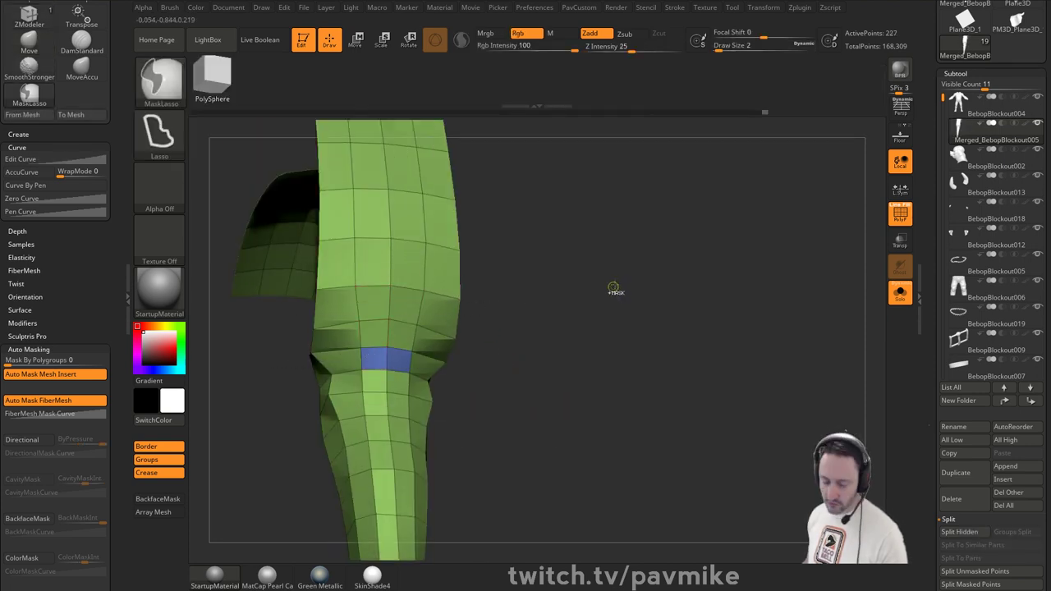
pyautogui.keyDown('ctrl'); pyautogui.keyDown('shift'); pyautogui.click(575, 302); pyautogui.keyUp('shift'); pyautogui.keyUp('ctrl')
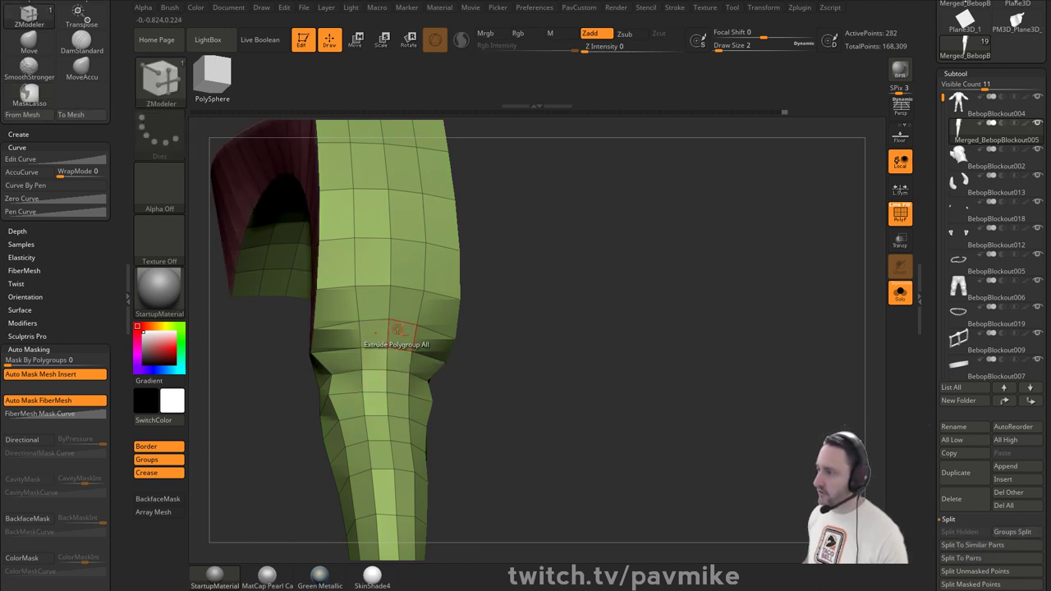
# - Switch to the Move brush at draw size 41 and show the rest of the character around the mohawk
pyautogui.moveTo(716, 337)
pyautogui.keyDown('alt'); pyautogui.mouseDown()
pyautogui.moveTo(717, 272)
pyautogui.moveTo(744, 285)
pyautogui.moveTo(679, 315)
pyautogui.moveTo(648, 351)
pyautogui.moveTo(716, 229)
pyautogui.mouseUp(); pyautogui.keyUp('alt')
pyautogui.press('s')
pyautogui.moveTo(378, 350); pyautogui.dragTo(410, 348)
pyautogui.press('b')
pyautogui.press('m')
pyautogui.press('v')
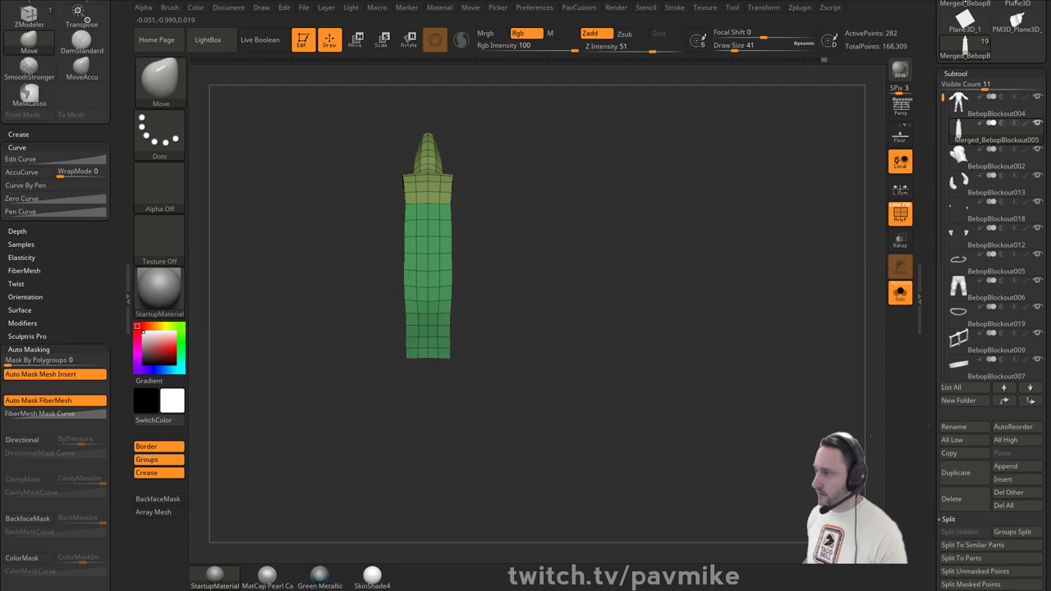
pyautogui.moveTo(515, 263); pyautogui.dragTo(655, 211)
pyautogui.click(899, 293)
# - Adjust and smooth the mohawk's back above the neck with the Move brush at draw sizes 16 and 12
pyautogui.press('s')
pyautogui.moveTo(843, 284); pyautogui.dragTo(705, 271)
pyautogui.moveTo(657, 255)
pyautogui.mouseDown()
pyautogui.moveTo(514, 224)
pyautogui.moveTo(616, 194)
pyautogui.moveTo(582, 248)
pyautogui.mouseUp()
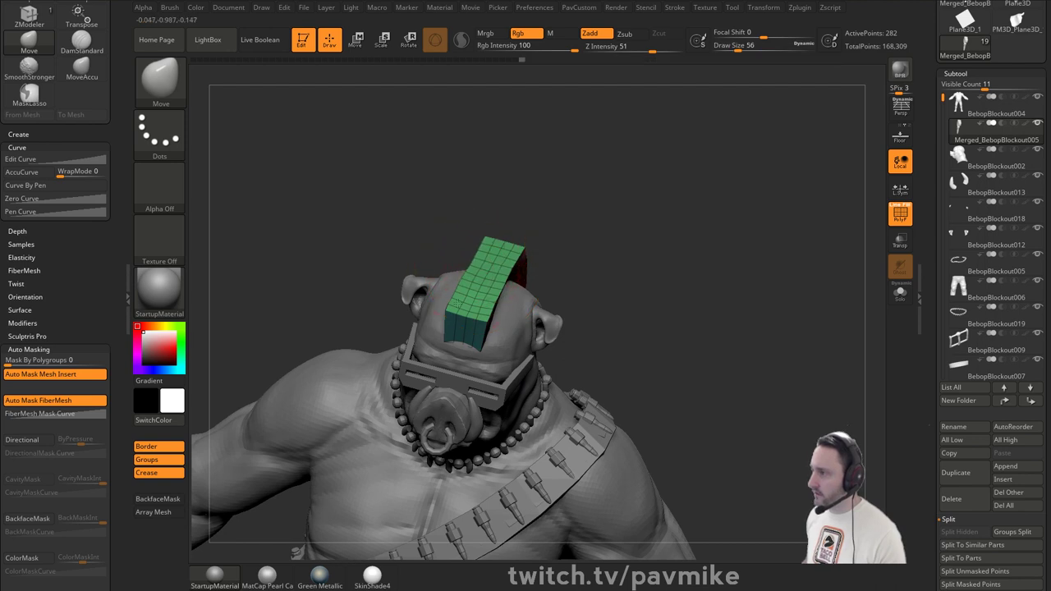
pyautogui.moveTo(457, 302)
pyautogui.mouseDown()
pyautogui.moveTo(664, 274)
pyautogui.moveTo(612, 254)
pyautogui.moveTo(601, 269)
pyautogui.moveTo(611, 283)
pyautogui.mouseUp()
pyautogui.press('s')
pyautogui.press('s')
pyautogui.click(606, 284)
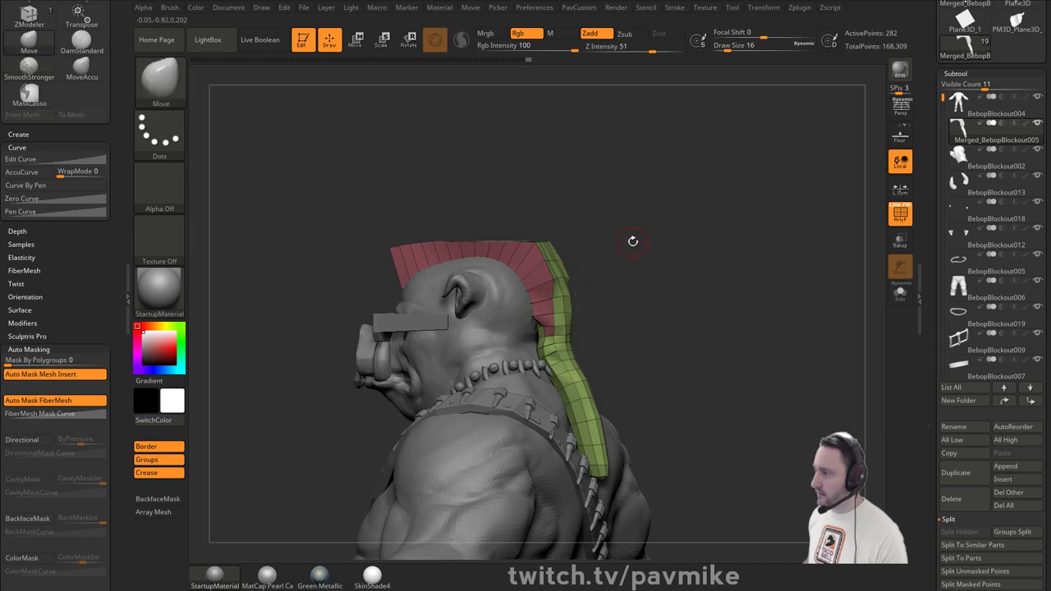
pyautogui.moveTo(631, 238)
pyautogui.mouseDown()
pyautogui.moveTo(574, 258)
pyautogui.moveTo(624, 246)
pyautogui.moveTo(603, 202)
pyautogui.moveTo(483, 261)
pyautogui.mouseUp()
pyautogui.press('shift')
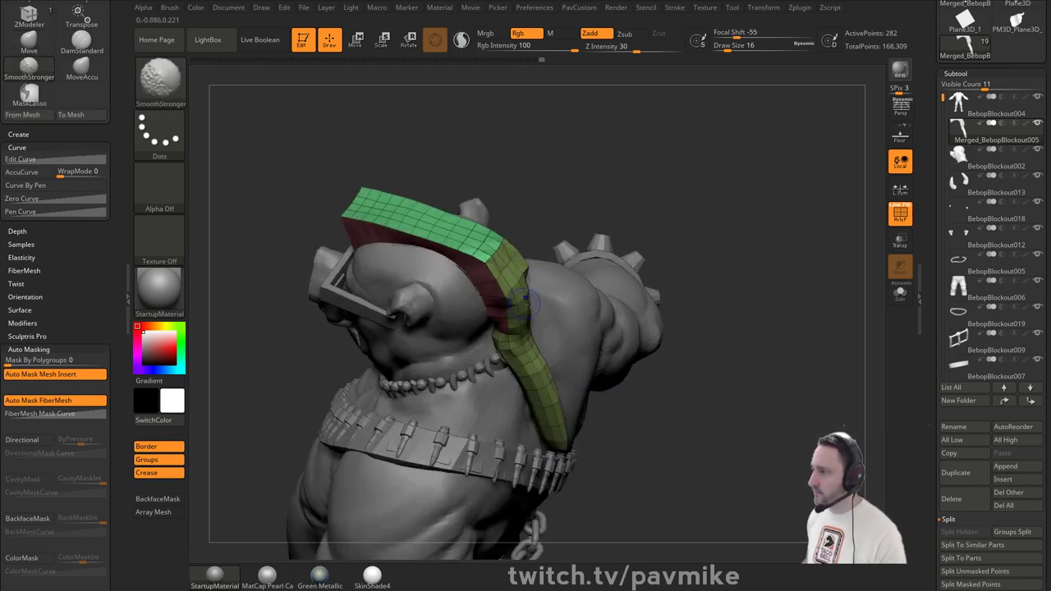
pyautogui.moveTo(667, 240)
pyautogui.mouseDown()
pyautogui.moveTo(608, 202)
pyautogui.moveTo(546, 189)
pyautogui.moveTo(519, 206)
pyautogui.mouseUp()
pyautogui.press('s')
pyautogui.click(488, 294)
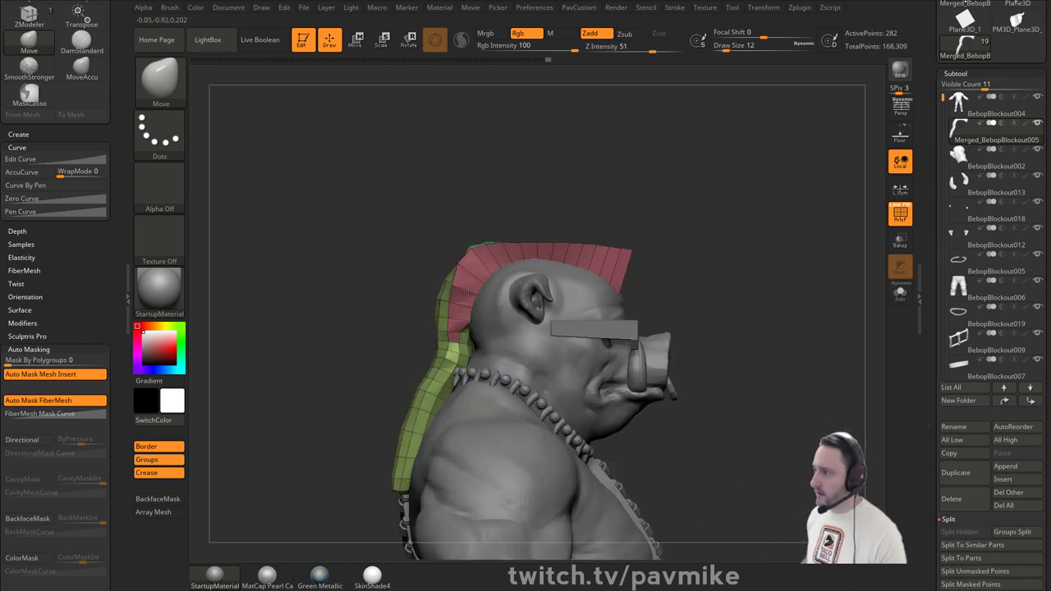
# - Assign the whole mohawk to a single polygroup
pyautogui.hotkey('ctrl', 'w')
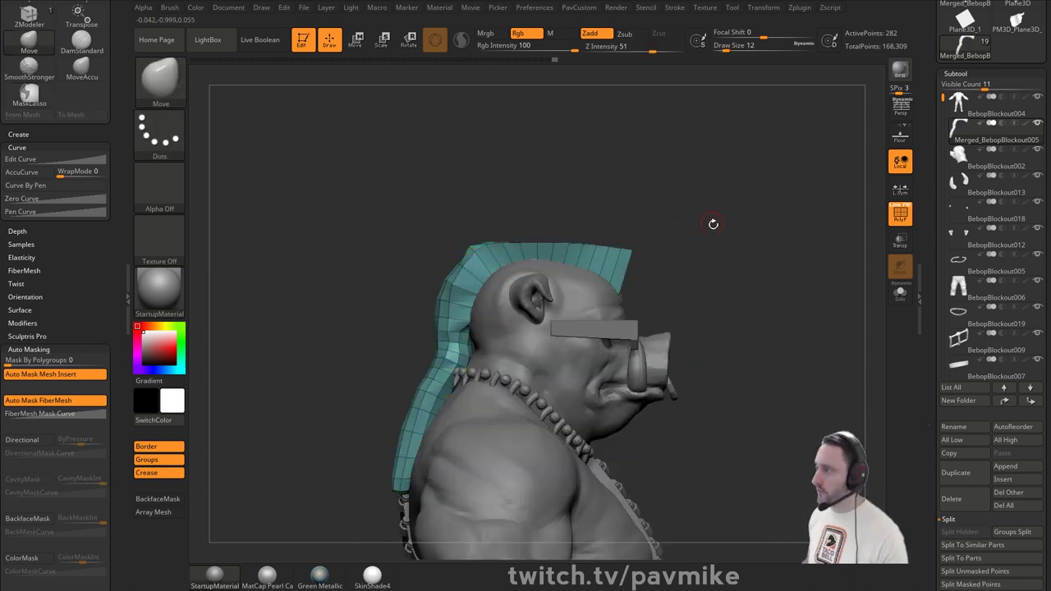
pyautogui.moveTo(722, 213)
pyautogui.mouseDown()
pyautogui.moveTo(713, 225)
pyautogui.moveTo(747, 232)
pyautogui.mouseUp()
pyautogui.press('space')
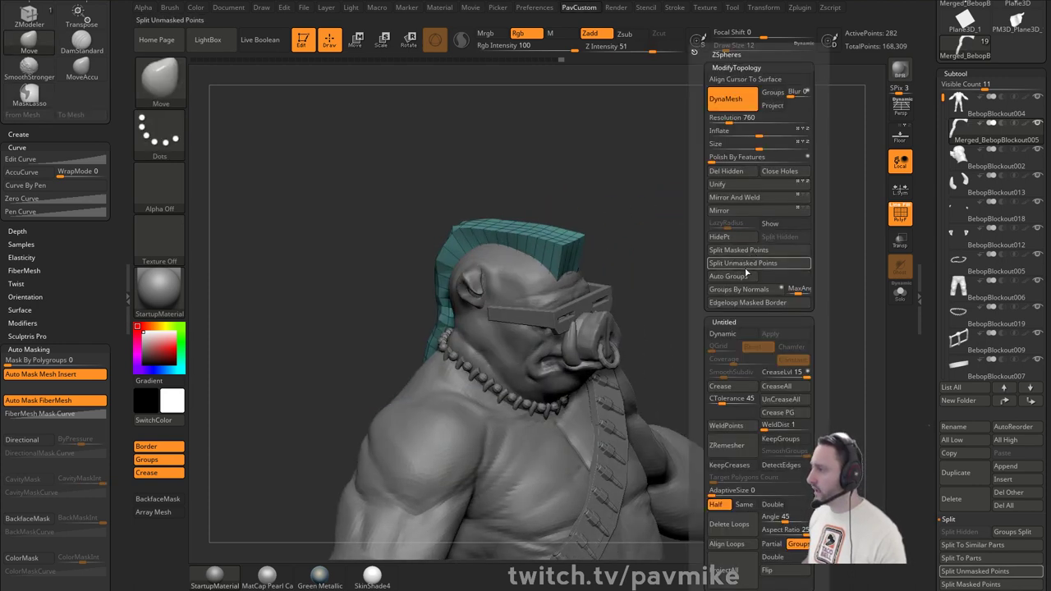
pyautogui.click(745, 278)
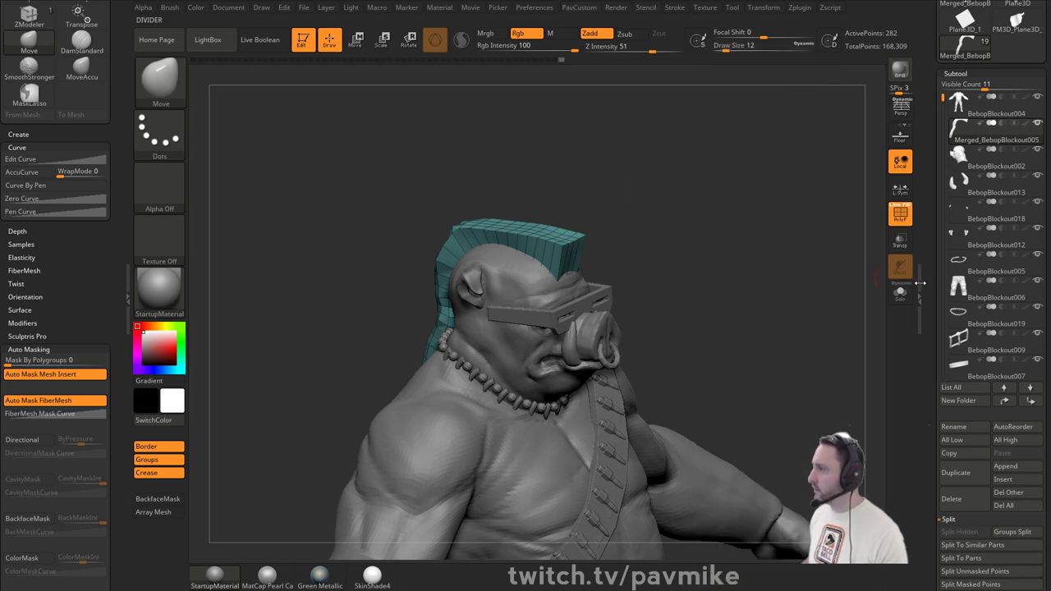
pyautogui.keyDown('shift'); pyautogui.moveTo(688, 256); pyautogui.dragTo(704, 252); pyautogui.keyUp('shift')
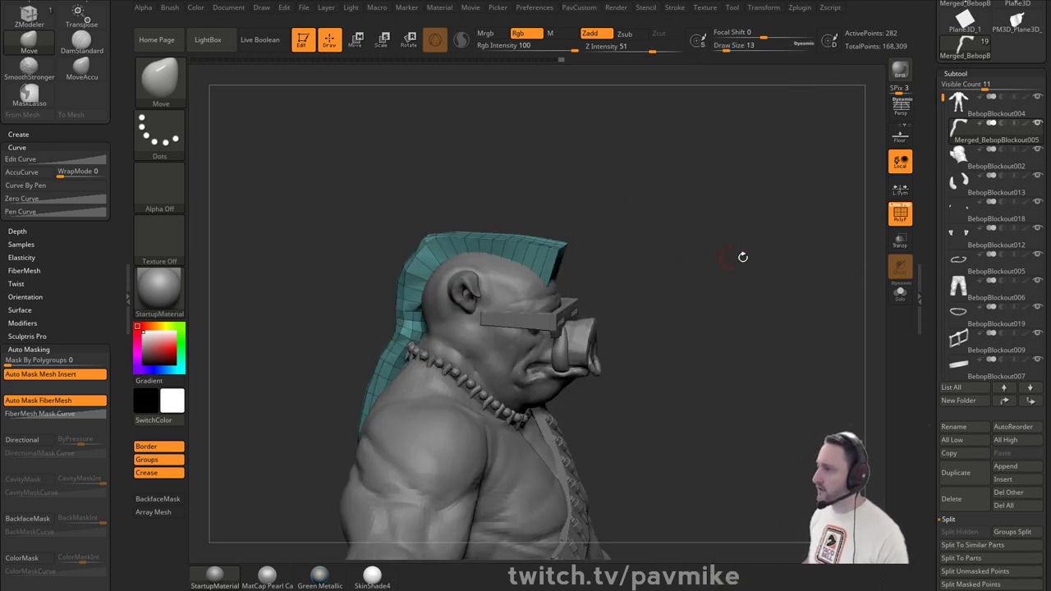
# - Subdivide the mohawk up to subdivision level 4 and turn off the polyframe display
pyautogui.moveTo(931, 315); pyautogui.dragTo(930, 163)
pyautogui.click(959, 229)
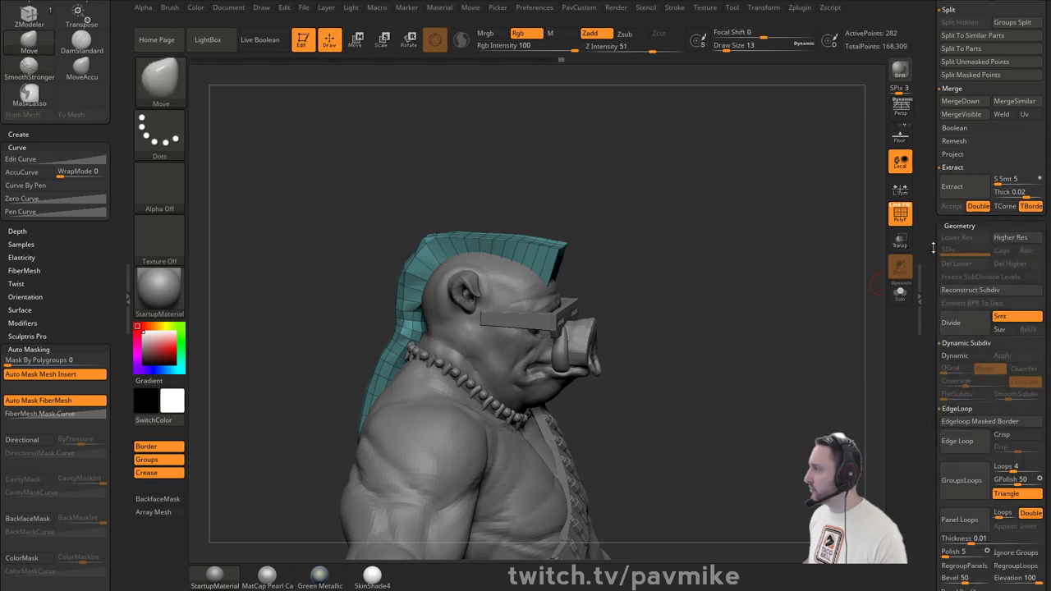
pyautogui.moveTo(931, 246); pyautogui.dragTo(932, 238)
pyautogui.hotkey('ctrl', 'd')
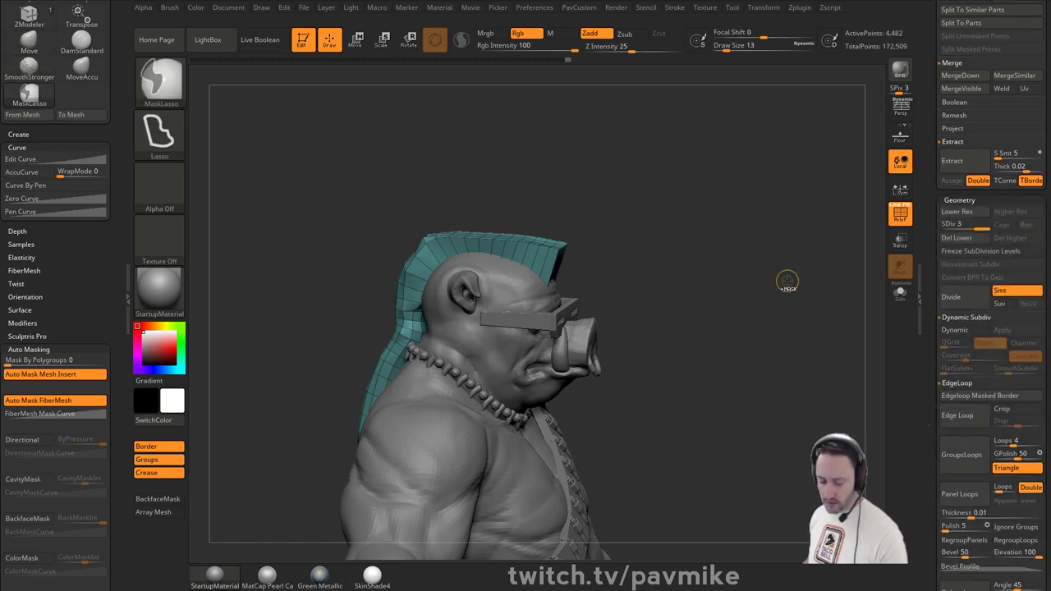
pyautogui.hotkey('ctrl', 'd')
pyautogui.hotkey('shift', 'f')
# - Smooth the subdivided mohawk's upper edges and sides around the head at draw size 25
pyautogui.moveTo(789, 220)
pyautogui.keyDown('shift'); pyautogui.mouseDown()
pyautogui.moveTo(743, 231)
pyautogui.moveTo(731, 251)
pyautogui.moveTo(769, 211)
pyautogui.moveTo(738, 225)
pyautogui.mouseUp(); pyautogui.keyUp('shift')
pyautogui.press('s')
pyautogui.moveTo(524, 246); pyautogui.dragTo(548, 240)
pyautogui.press('Return')
pyautogui.press('shift')
pyautogui.moveTo(722, 215); pyautogui.dragTo(594, 206)
pyautogui.keyDown('shift'); pyautogui.moveTo(535, 230); pyautogui.dragTo(530, 205); pyautogui.keyUp('shift')
pyautogui.moveTo(706, 239)
pyautogui.mouseDown()
pyautogui.moveTo(497, 274)
pyautogui.moveTo(447, 294)
pyautogui.moveTo(473, 259)
pyautogui.mouseUp()
pyautogui.moveTo(675, 213); pyautogui.dragTo(587, 182)
pyautogui.keyDown('shift'); pyautogui.moveTo(532, 235); pyautogui.dragTo(545, 238); pyautogui.keyUp('shift')
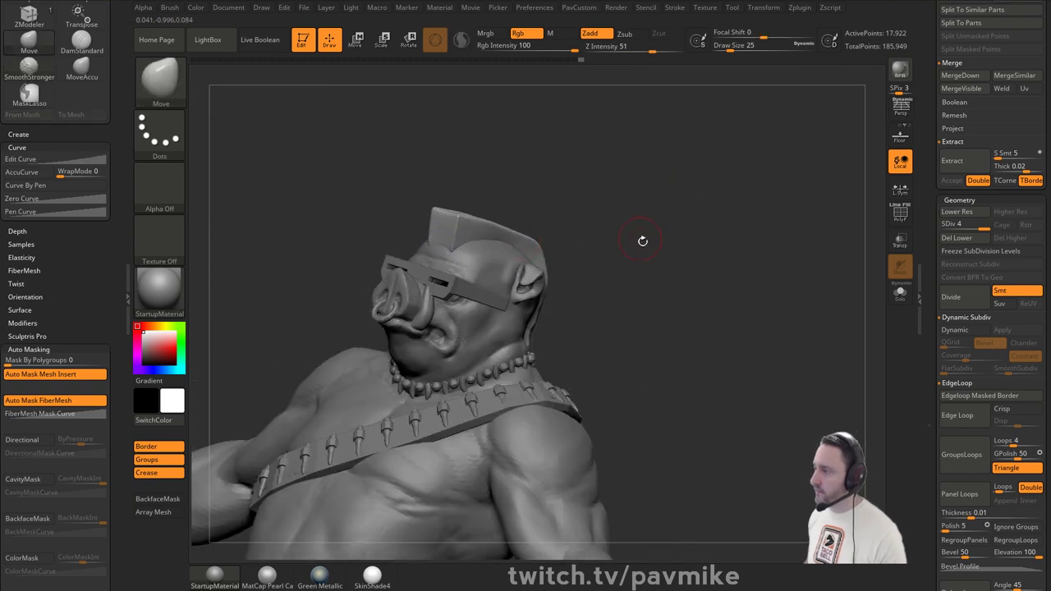
# - Pull the mohawk's front upper corner back and refine its top profile with the Move brush at draw sizes 112 and 71
pyautogui.moveTo(643, 240); pyautogui.dragTo(575, 244)
pyautogui.keyDown('alt'); pyautogui.moveTo(649, 201); pyautogui.dragTo(672, 205); pyautogui.keyUp('alt')
pyautogui.press('[')
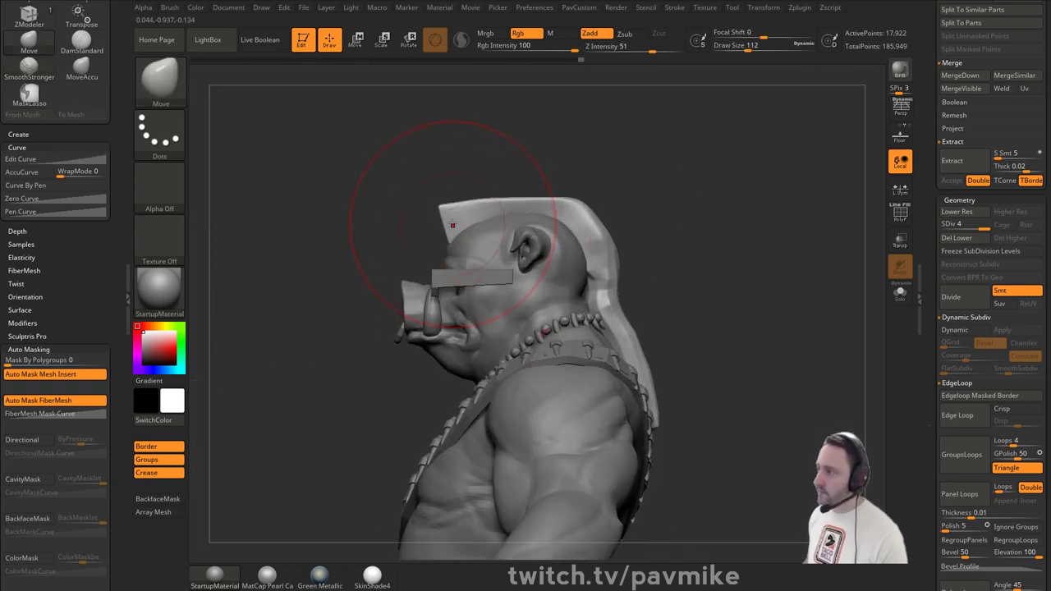
pyautogui.press('[')
pyautogui.press('[')
pyautogui.press('[')
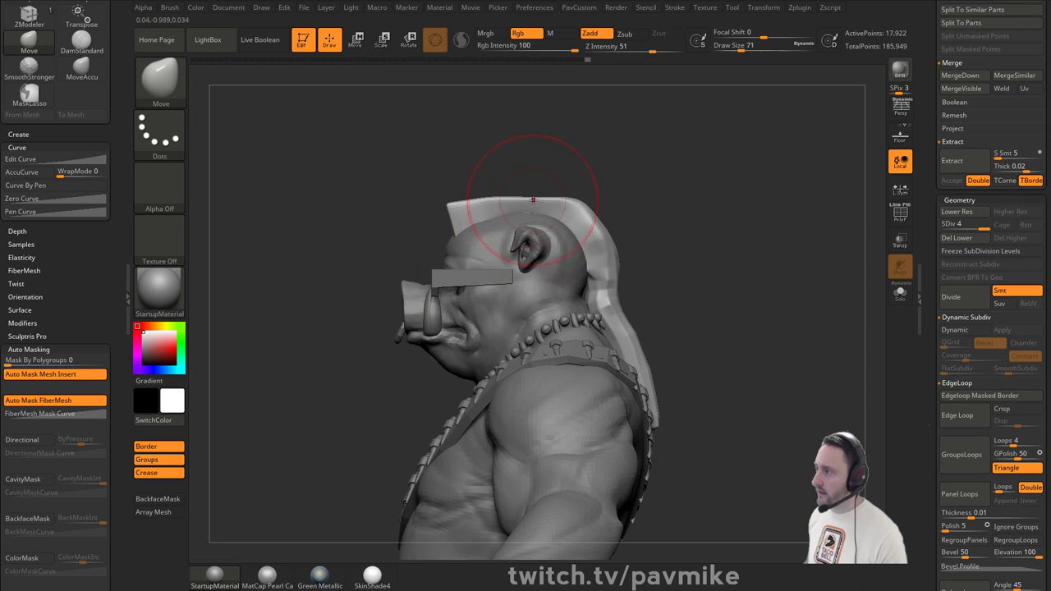
pyautogui.moveTo(644, 188)
pyautogui.mouseDown()
pyautogui.moveTo(630, 188)
pyautogui.moveTo(628, 215)
pyautogui.mouseUp()
# - Smooth the faceted rear curve and tail of the mohawk at draw size 54
pyautogui.press('s')
pyautogui.moveTo(559, 219); pyautogui.dragTo(550, 218)
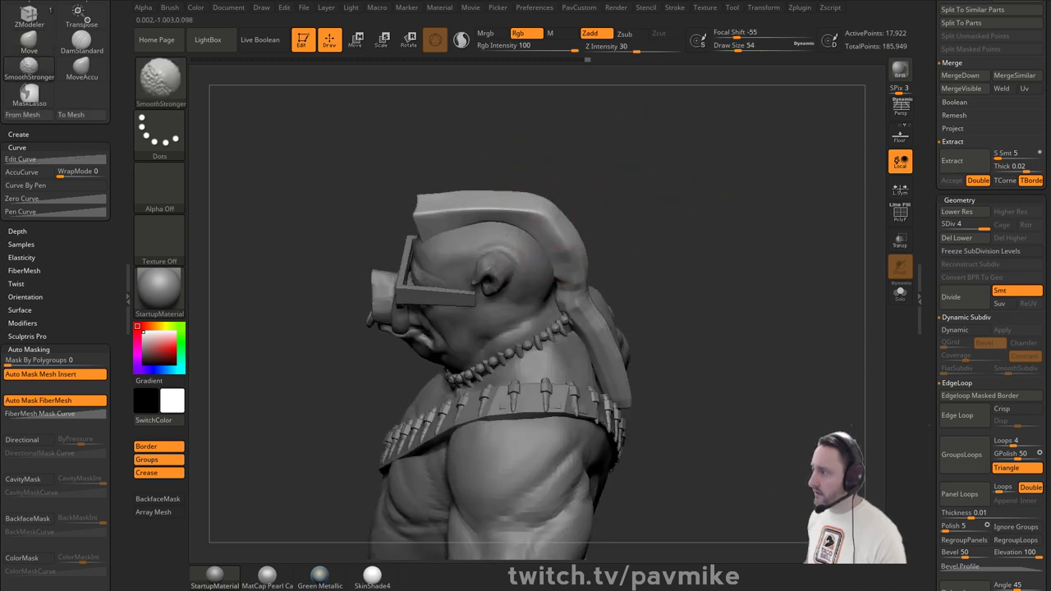
pyautogui.moveTo(677, 233)
pyautogui.keyDown('alt'); pyautogui.mouseDown()
pyautogui.moveTo(645, 197)
pyautogui.moveTo(616, 215)
pyautogui.mouseUp(); pyautogui.keyUp('alt')
pyautogui.moveTo(539, 219); pyautogui.dragTo(555, 235)
pyautogui.press('shift')
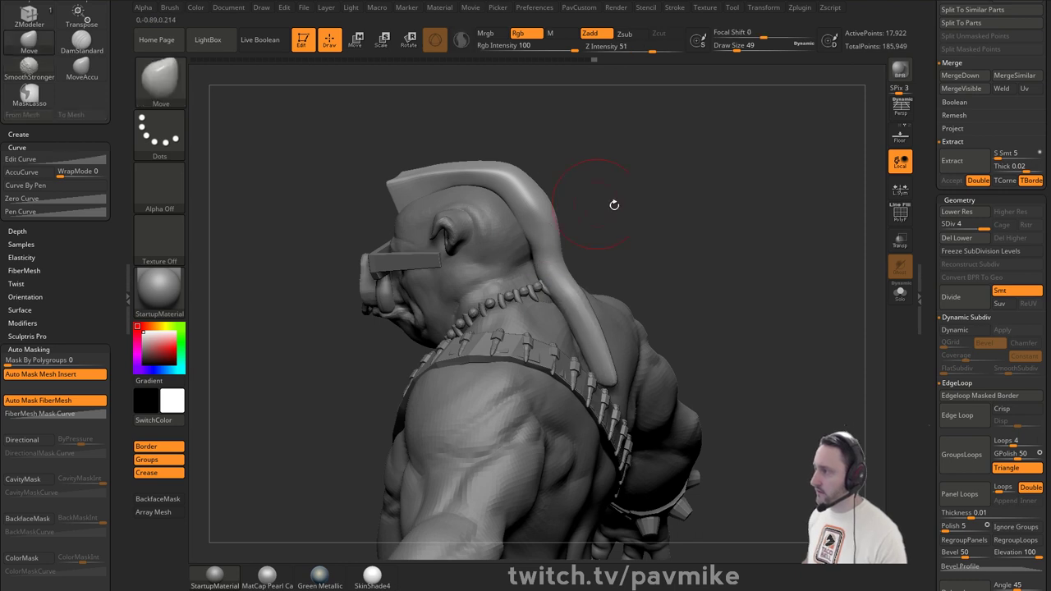
# - Adjust the mohawk's rear curve with the Move brush at draw size 54 and undo the last stroke
pyautogui.moveTo(613, 205); pyautogui.dragTo(509, 217, button='right')
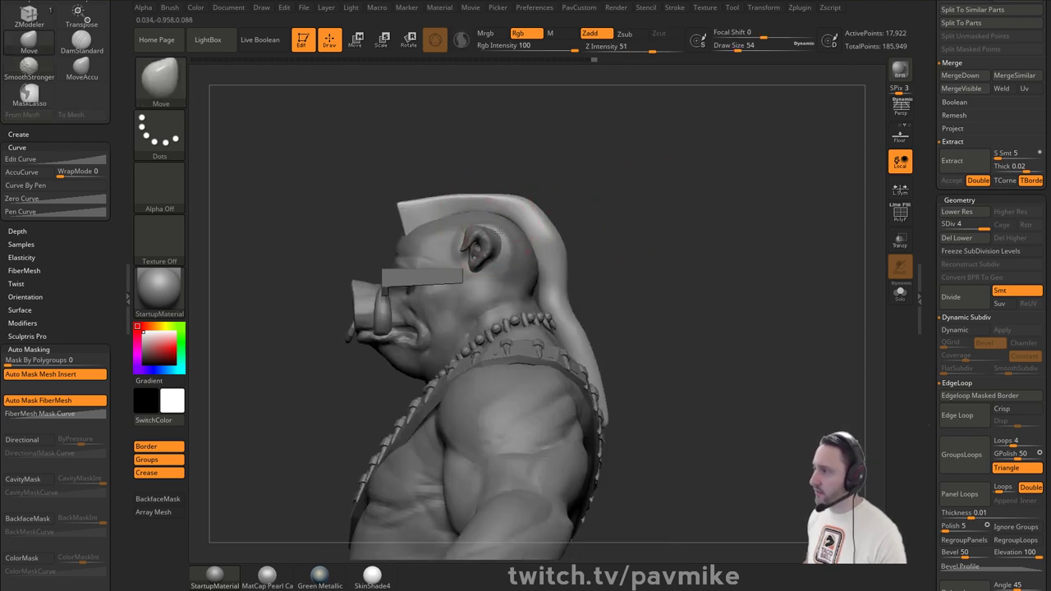
pyautogui.moveTo(548, 216); pyautogui.dragTo(542, 222)
pyautogui.press('s')
pyautogui.moveTo(548, 284); pyautogui.dragTo(558, 297)
pyautogui.hotkey('ctrl', 'z')
pyautogui.keyDown('alt'); pyautogui.moveTo(623, 276); pyautogui.dragTo(608, 277); pyautogui.keyUp('alt')
pyautogui.moveTo(608, 277); pyautogui.dragTo(606, 257, button='right')
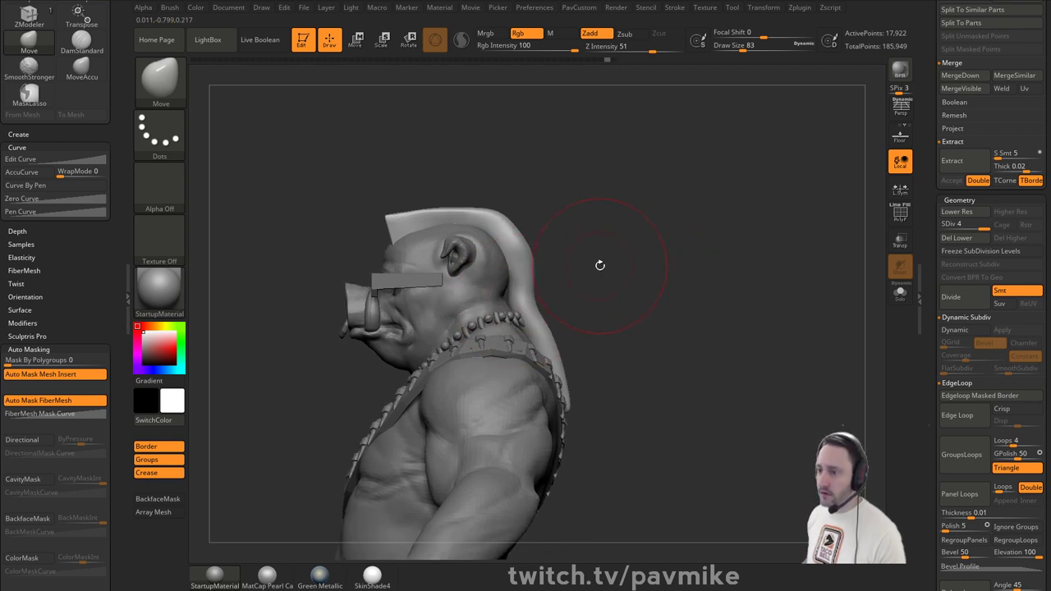
# - Push the mohawk inward at the nape with the Move brush at draw size 39
pyautogui.press('s')
pyautogui.moveTo(524, 294); pyautogui.dragTo(518, 297)
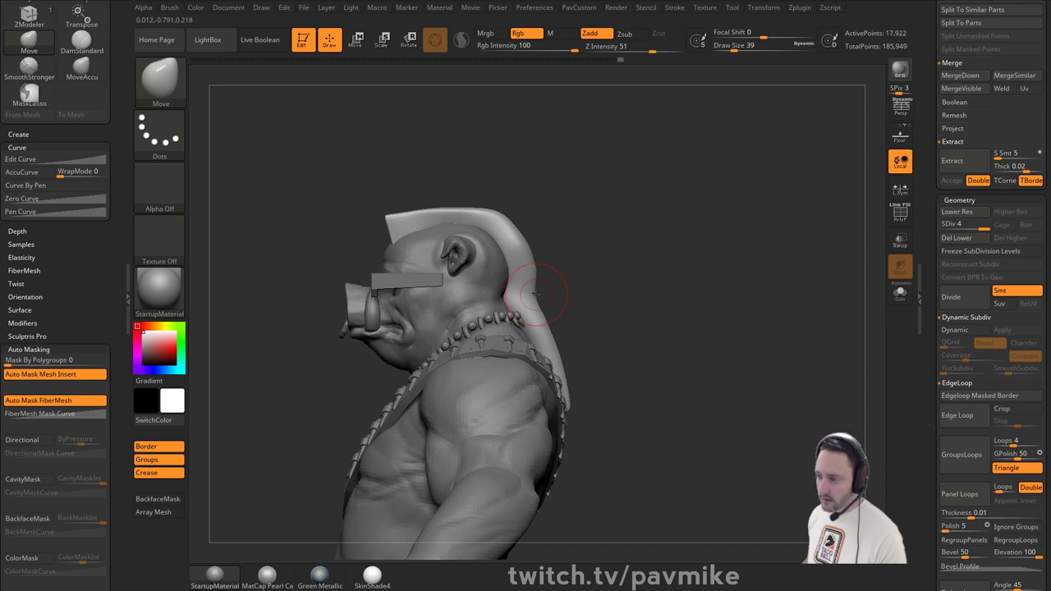
pyautogui.moveTo(557, 284); pyautogui.dragTo(619, 211, button='right')
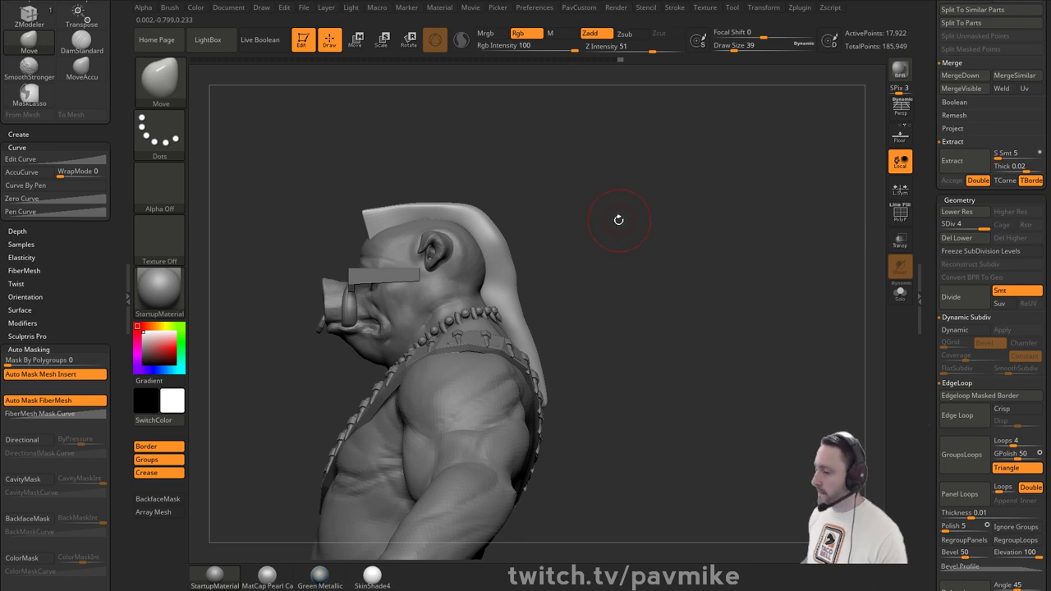
# - Switch to the TrimDynamic brush and flatten the mohawk's back behind the head at draw size 59
pyautogui.press('b')
pyautogui.press('s')
pyautogui.press('t')
pyautogui.press('s')
pyautogui.moveTo(620, 245)
pyautogui.mouseDown()
pyautogui.moveTo(542, 254)
pyautogui.moveTo(519, 279)
pyautogui.mouseUp()
pyautogui.moveTo(696, 247)
pyautogui.mouseDown()
pyautogui.moveTo(655, 258)
pyautogui.moveTo(642, 234)
pyautogui.mouseUp()
pyautogui.press('b')
pyautogui.press('t')
pyautogui.press('d')
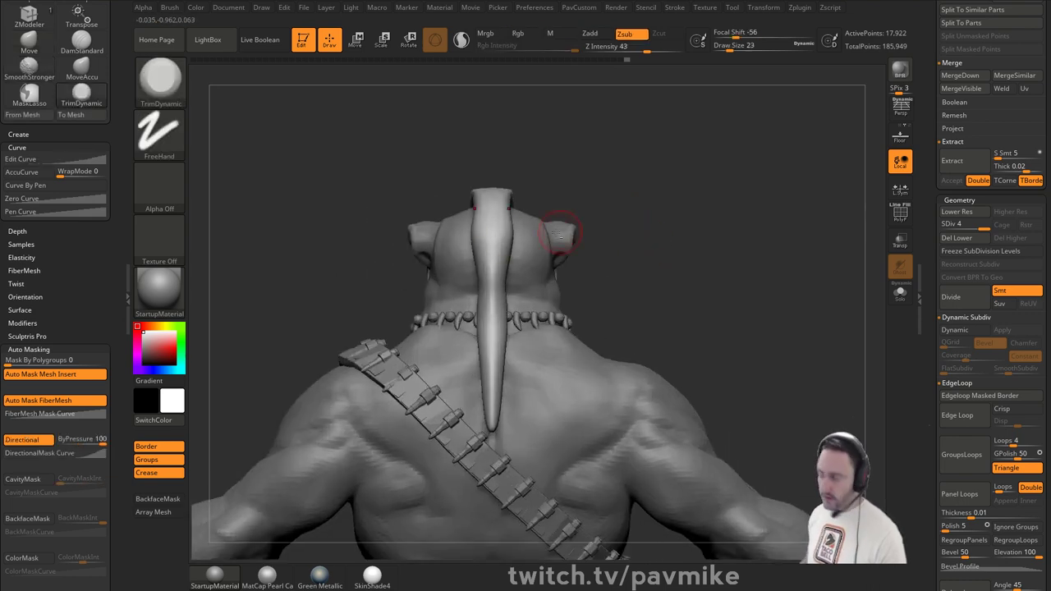
pyautogui.press('s')
pyautogui.moveTo(483, 253); pyautogui.dragTo(490, 294)
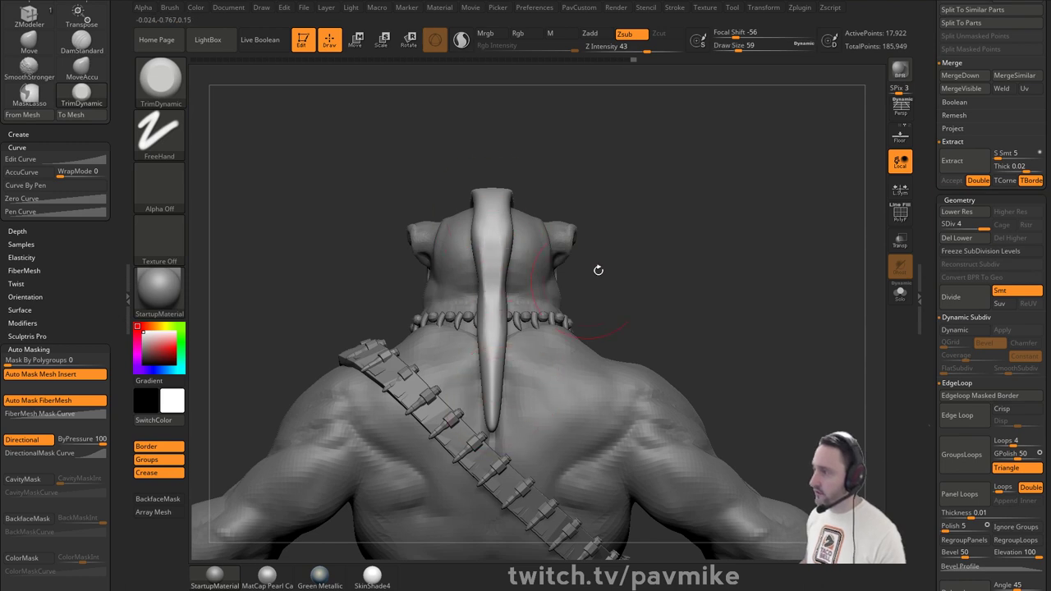
pyautogui.moveTo(598, 269); pyautogui.dragTo(492, 252)
# - Trim both sides of the mohawk's back and tail at draw sizes 39 and 31, and smooth them at draw size 27
pyautogui.press('s')
pyautogui.moveTo(568, 261); pyautogui.dragTo(476, 215)
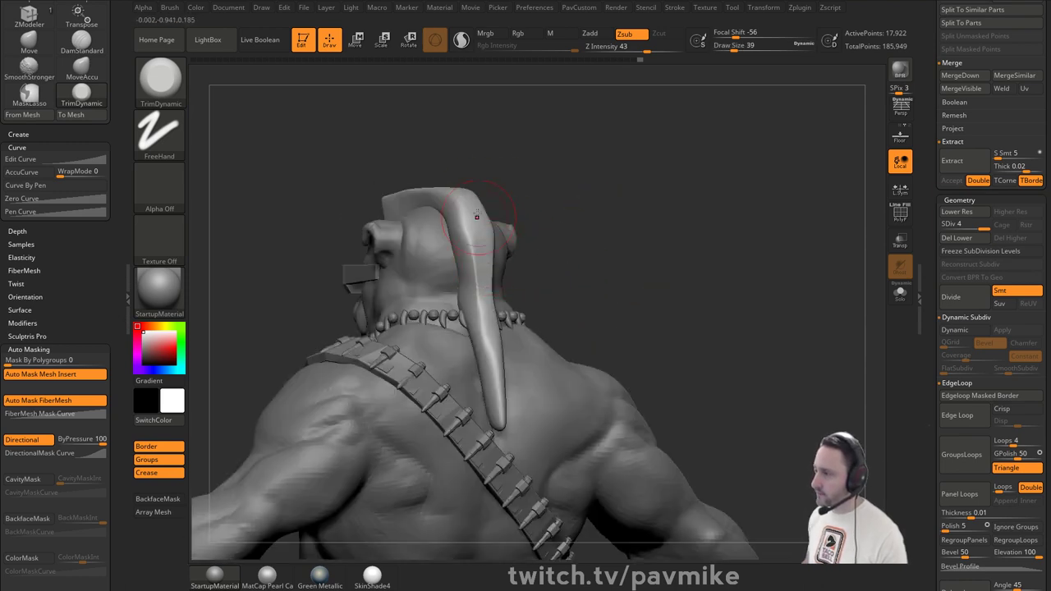
pyautogui.moveTo(493, 393); pyautogui.dragTo(528, 254)
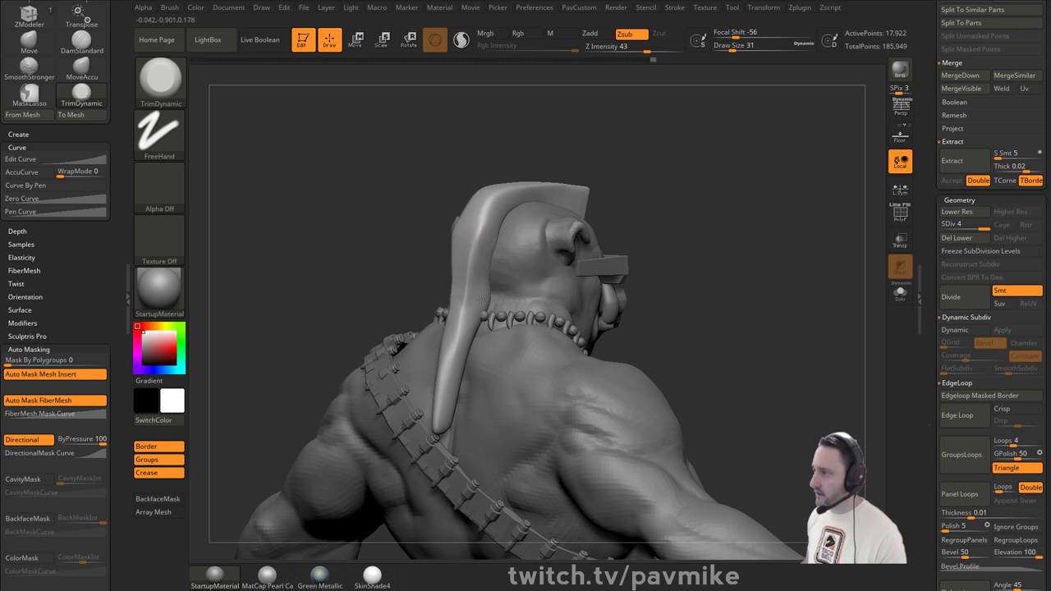
pyautogui.moveTo(373, 282); pyautogui.dragTo(456, 233)
pyautogui.press('shift')
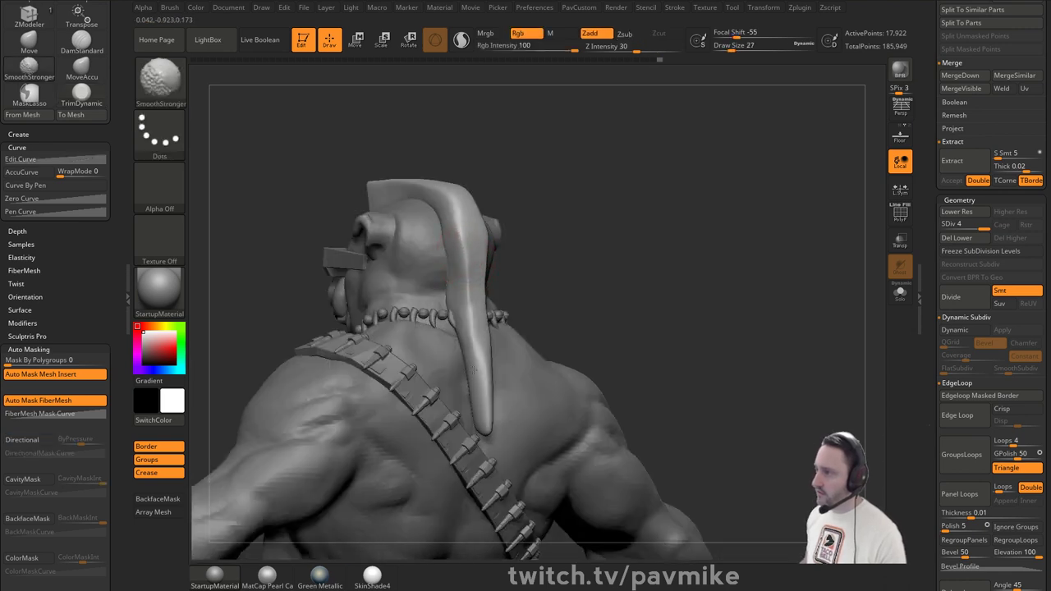
# - Isolate the mohawk to examine its back and side profile, and show the full character again
pyautogui.moveTo(591, 271)
pyautogui.mouseDown()
pyautogui.moveTo(640, 277)
pyautogui.moveTo(493, 305)
pyautogui.moveTo(525, 291)
pyautogui.mouseUp()
pyautogui.moveTo(600, 244)
pyautogui.mouseDown()
pyautogui.moveTo(635, 235)
pyautogui.moveTo(472, 341)
pyautogui.mouseUp()
pyautogui.click(900, 292)
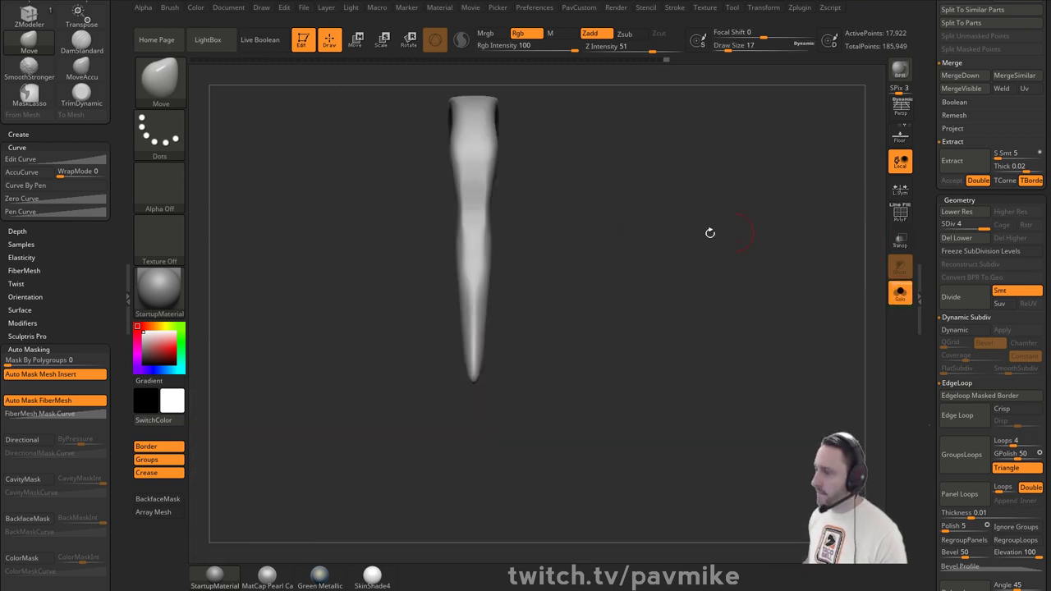
pyautogui.moveTo(708, 232); pyautogui.dragTo(848, 286)
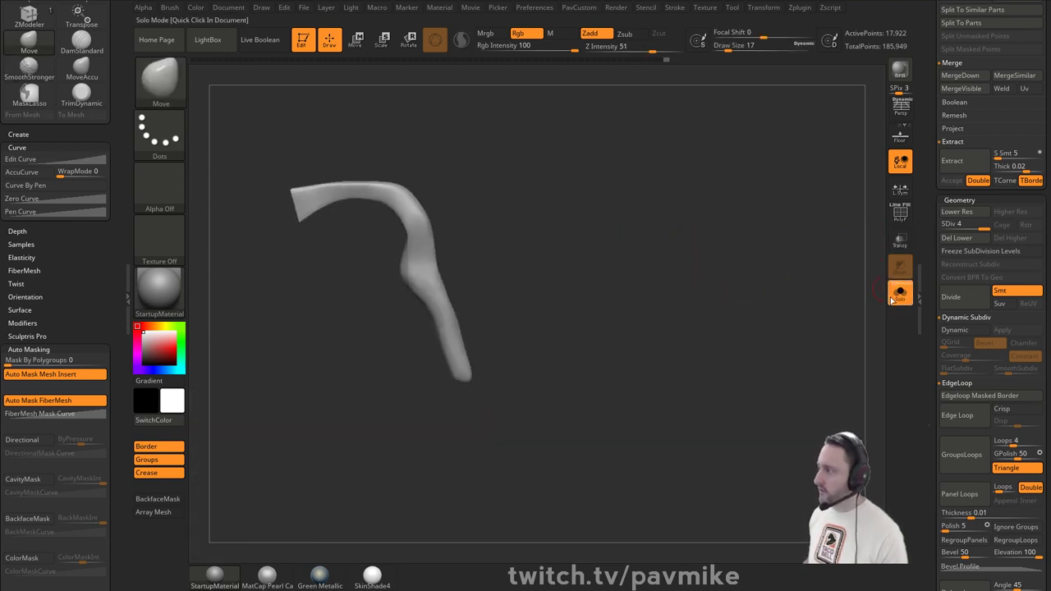
pyautogui.click(900, 293)
# - Mask the mohawk's lower tail below the nape with the MaskLasso brush from the side view
pyautogui.moveTo(711, 234)
pyautogui.mouseDown()
pyautogui.moveTo(786, 238)
pyautogui.moveTo(803, 250)
pyautogui.mouseUp()
pyautogui.moveTo(387, 274)
pyautogui.keyDown('ctrl'); pyautogui.mouseDown()
pyautogui.moveTo(529, 239)
pyautogui.moveTo(361, 427)
pyautogui.moveTo(394, 296)
pyautogui.mouseUp(); pyautogui.keyUp('ctrl')
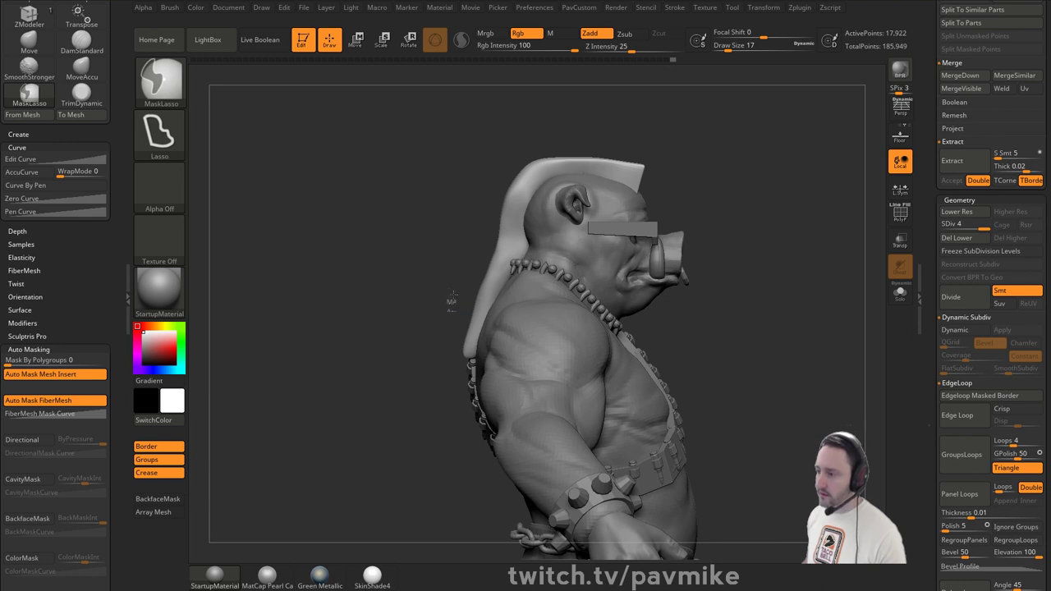
pyautogui.keyDown('ctrl'); pyautogui.moveTo(489, 247); pyautogui.dragTo(367, 355); pyautogui.keyUp('ctrl')
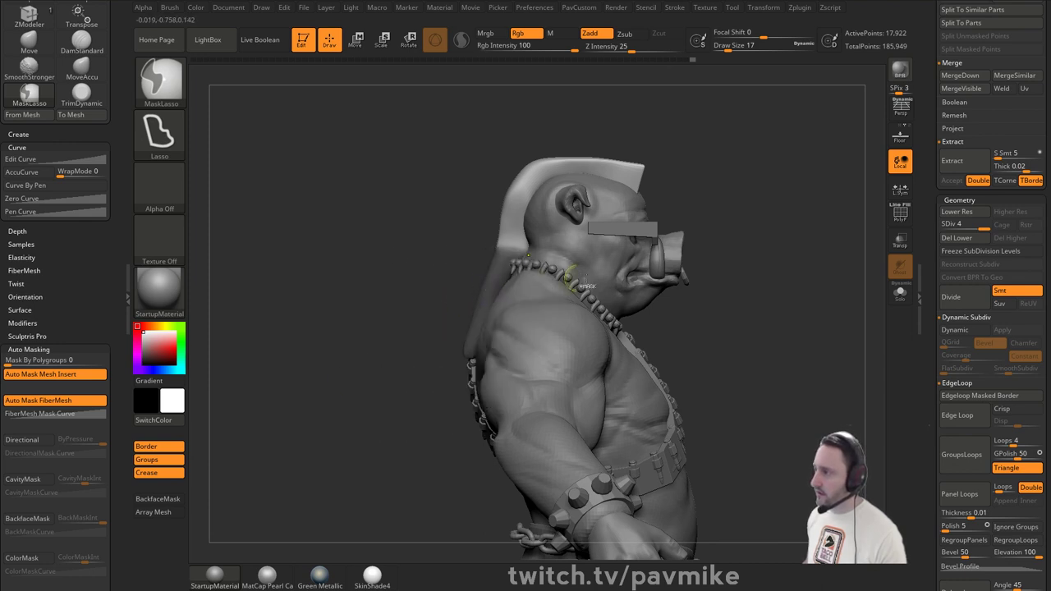
# - Drop the mohawk to subdivision level 2 and swing its tail outward away from the back with the transform gizmo
pyautogui.click(958, 227)
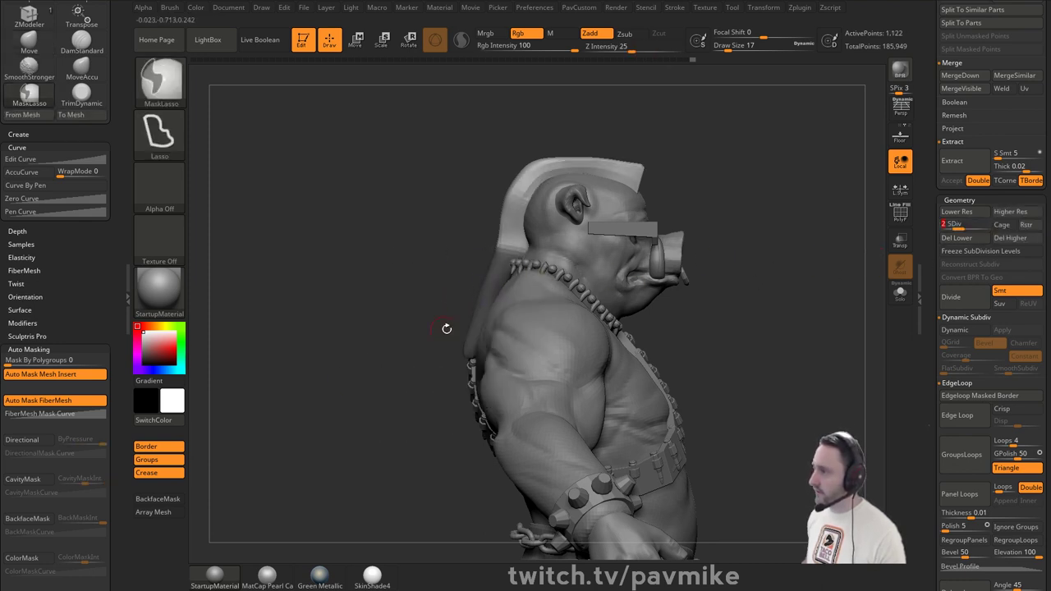
pyautogui.keyDown('ctrl'); pyautogui.moveTo(445, 328); pyautogui.dragTo(435, 332); pyautogui.keyUp('ctrl')
pyautogui.moveTo(431, 325)
pyautogui.keyDown('ctrl'); pyautogui.mouseDown()
pyautogui.moveTo(484, 244)
pyautogui.moveTo(548, 325)
pyautogui.moveTo(333, 382)
pyautogui.mouseUp(); pyautogui.keyUp('ctrl')
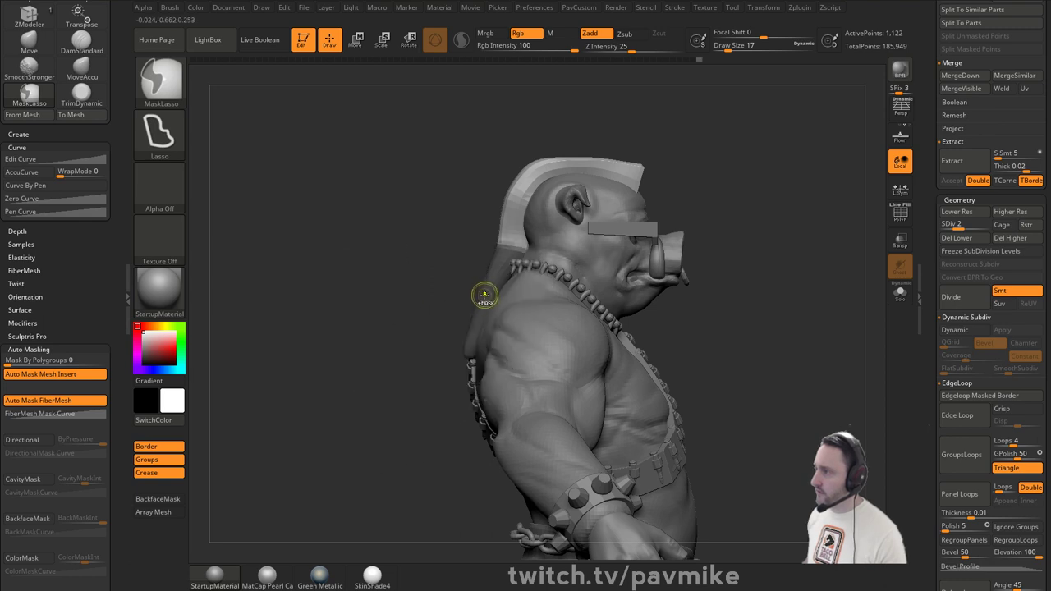
pyautogui.keyDown('ctrl'); pyautogui.click(416, 309); pyautogui.keyUp('ctrl')
pyautogui.press('w')
pyautogui.keyDown('alt'); pyautogui.click(513, 249); pyautogui.keyUp('alt')
pyautogui.moveTo(497, 296)
pyautogui.mouseDown()
pyautogui.moveTo(472, 278)
pyautogui.moveTo(488, 286)
pyautogui.moveTo(459, 311)
pyautogui.moveTo(663, 275)
pyautogui.moveTo(644, 287)
pyautogui.moveTo(622, 260)
pyautogui.moveTo(621, 223)
pyautogui.moveTo(547, 260)
pyautogui.mouseUp()
pyautogui.press('q')
# - Show the mohawk's wireframe at draw size 7 and raise the mesh back to subdivision level 4
pyautogui.press('s')
pyautogui.press('s')
pyautogui.press('s')
pyautogui.click(900, 213)
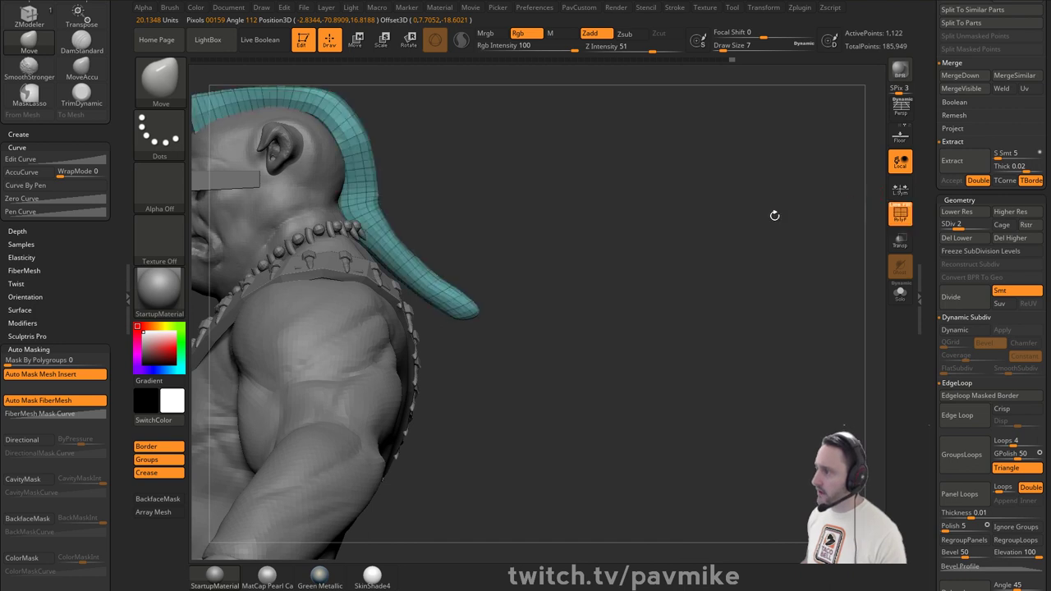
pyautogui.keyDown('alt'); pyautogui.moveTo(774, 215); pyautogui.dragTo(573, 292); pyautogui.keyUp('alt')
pyautogui.keyDown('alt'); pyautogui.moveTo(632, 269); pyautogui.dragTo(606, 222); pyautogui.keyUp('alt')
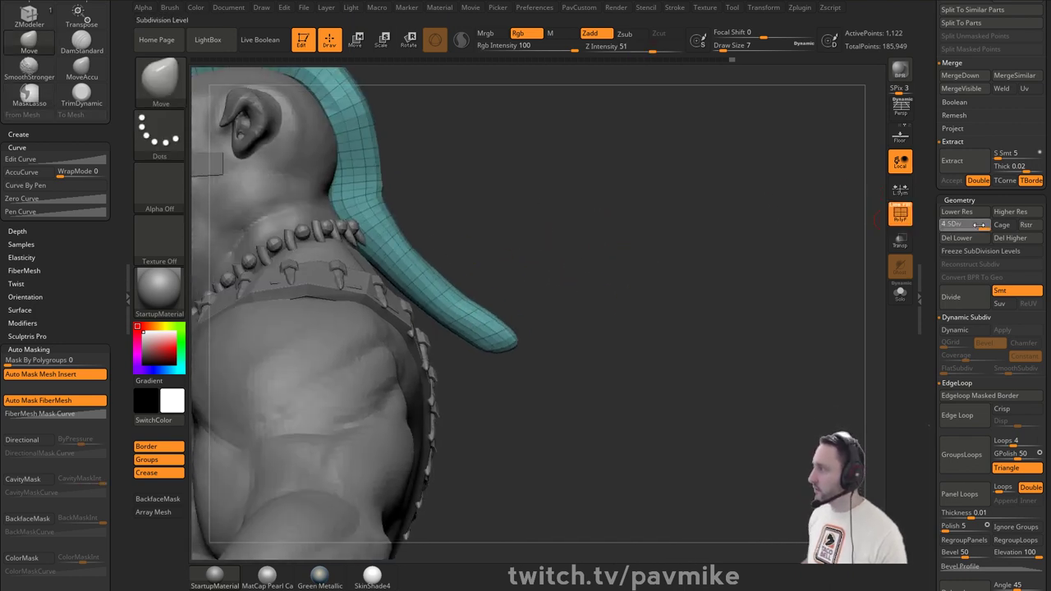
pyautogui.moveTo(978, 224); pyautogui.dragTo(967, 225)
# - Mask the mohawk with the MaskLasso brush so only a narrow band across the tail near its tip remains unmasked
pyautogui.keyDown('ctrl'); pyautogui.click(164, 82); pyautogui.keyUp('ctrl')
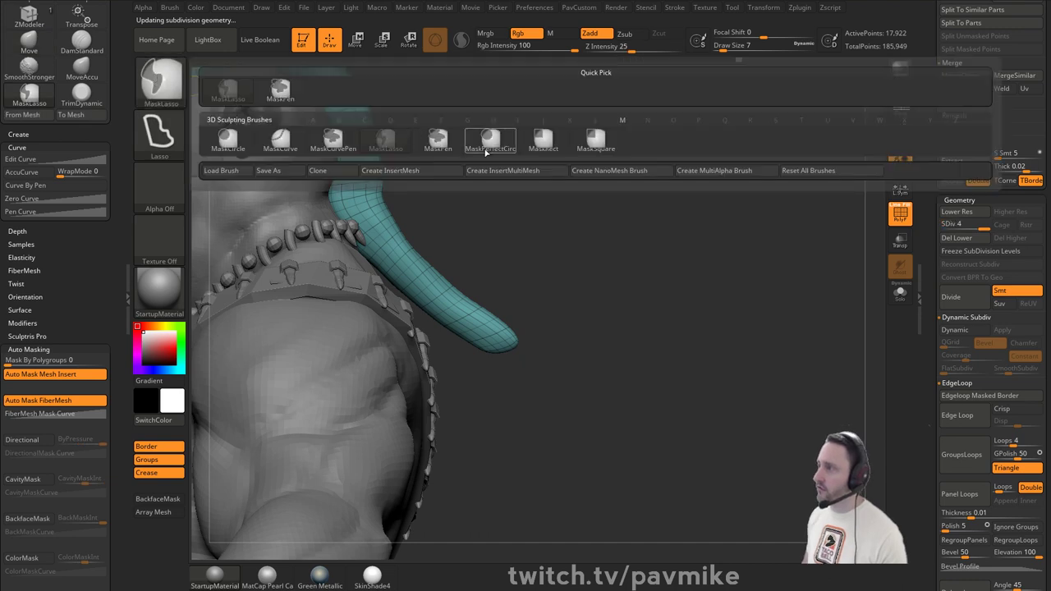
pyautogui.click(282, 92)
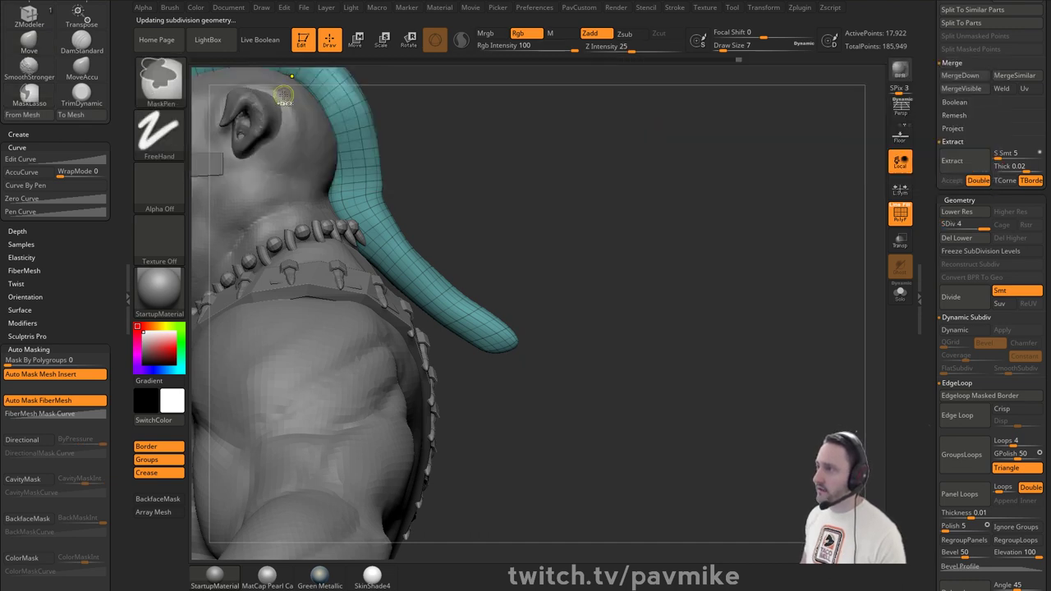
pyautogui.keyDown('ctrl'); pyautogui.click(175, 92); pyautogui.keyUp('ctrl')
pyautogui.keyDown('ctrl'); pyautogui.click(229, 91); pyautogui.keyUp('ctrl')
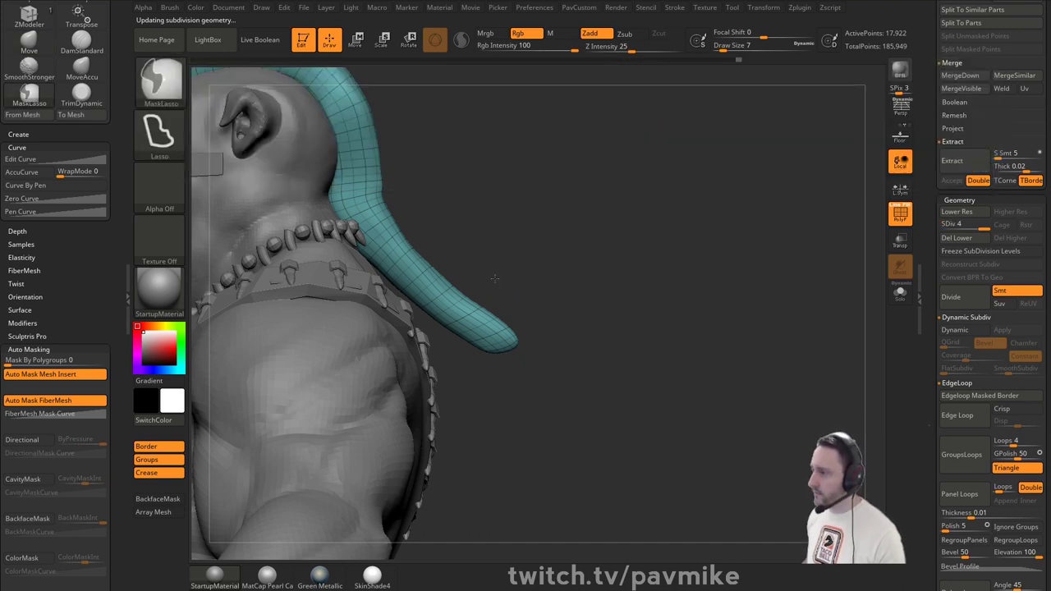
pyautogui.moveTo(437, 279)
pyautogui.keyDown('ctrl'); pyautogui.mouseDown()
pyautogui.moveTo(441, 327)
pyautogui.moveTo(539, 282)
pyautogui.mouseUp(); pyautogui.keyUp('ctrl')
# - Center the gizmo on the unmasked tail band, scale it down into a narrow pinch, and clear the mask
pyautogui.press('w')
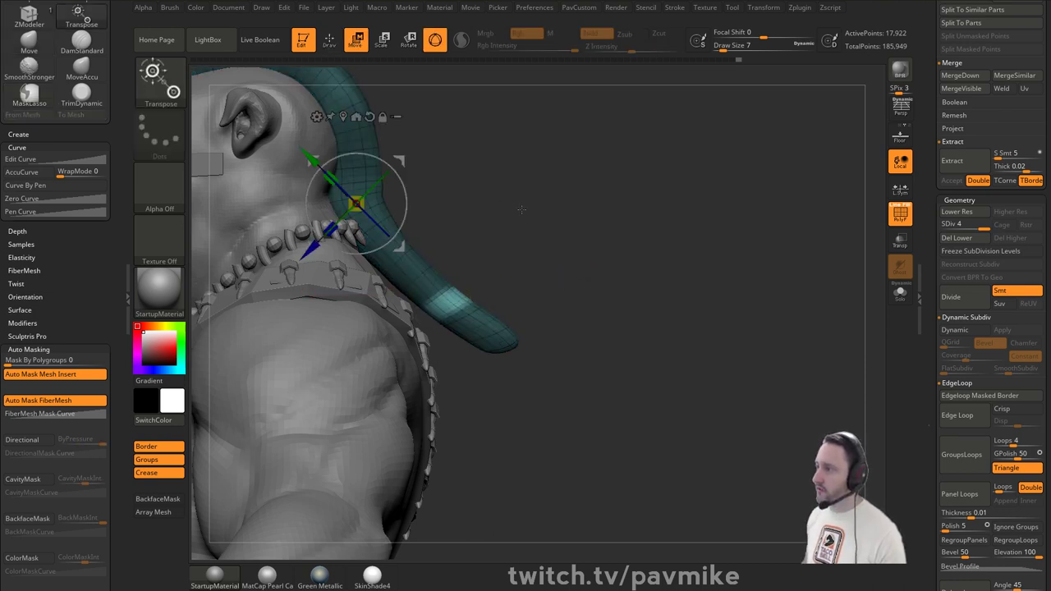
pyautogui.click(345, 117)
pyautogui.moveTo(558, 210); pyautogui.dragTo(604, 239)
pyautogui.moveTo(444, 304); pyautogui.dragTo(444, 306)
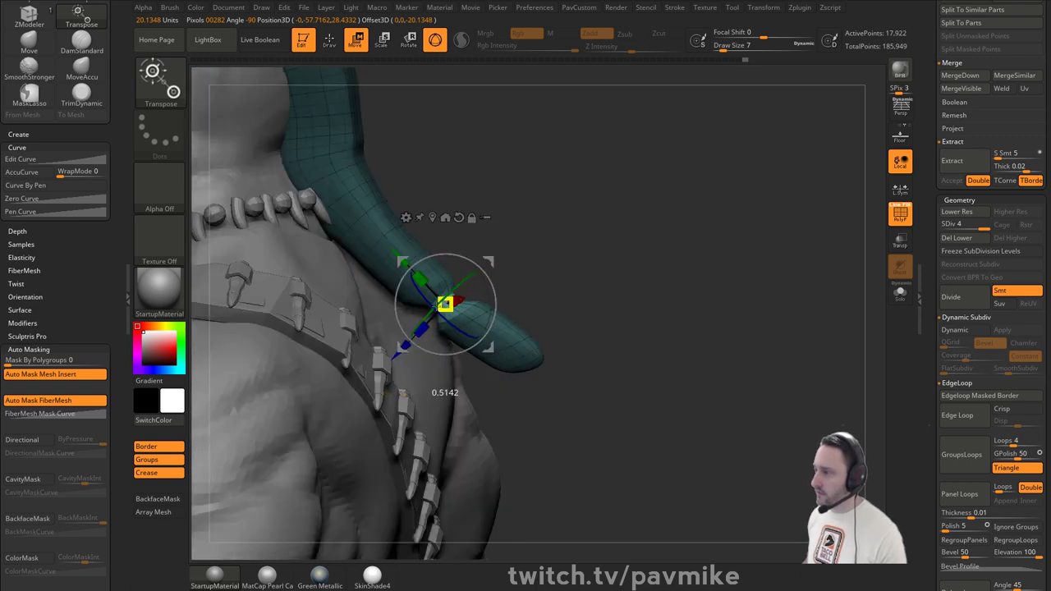
pyautogui.moveTo(566, 274)
pyautogui.mouseDown()
pyautogui.moveTo(586, 247)
pyautogui.moveTo(607, 256)
pyautogui.mouseUp()
pyautogui.keyDown('ctrl'); pyautogui.moveTo(635, 290); pyautogui.dragTo(650, 304); pyautogui.keyUp('ctrl')
pyautogui.press('q')
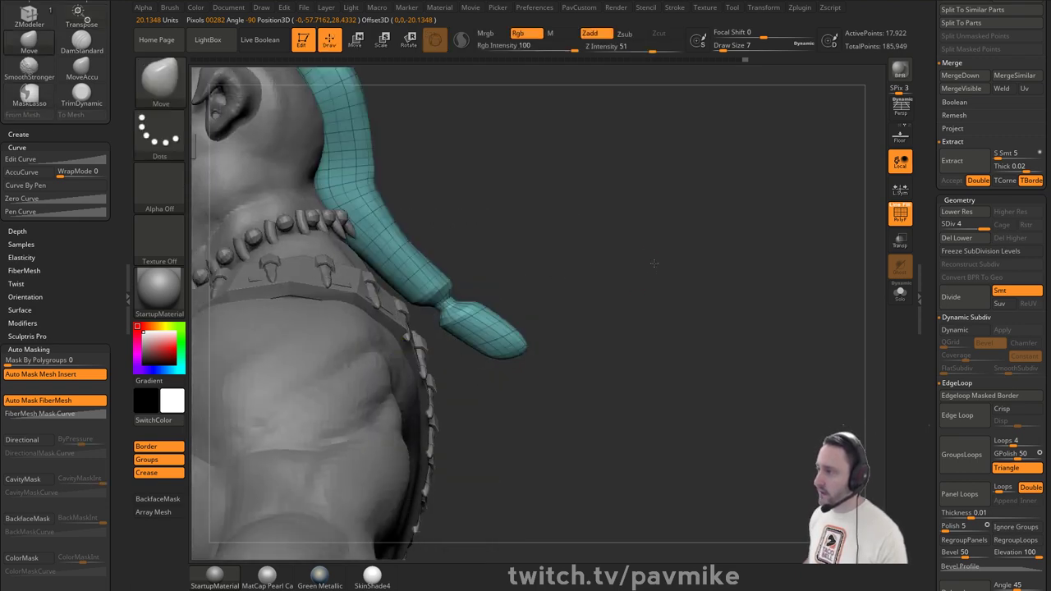
# - Duplicate the mohawk subtool and isolate it from the rest of the character
pyautogui.moveTo(654, 264)
pyautogui.mouseDown()
pyautogui.moveTo(669, 261)
pyautogui.moveTo(674, 230)
pyautogui.moveTo(712, 206)
pyautogui.mouseUp()
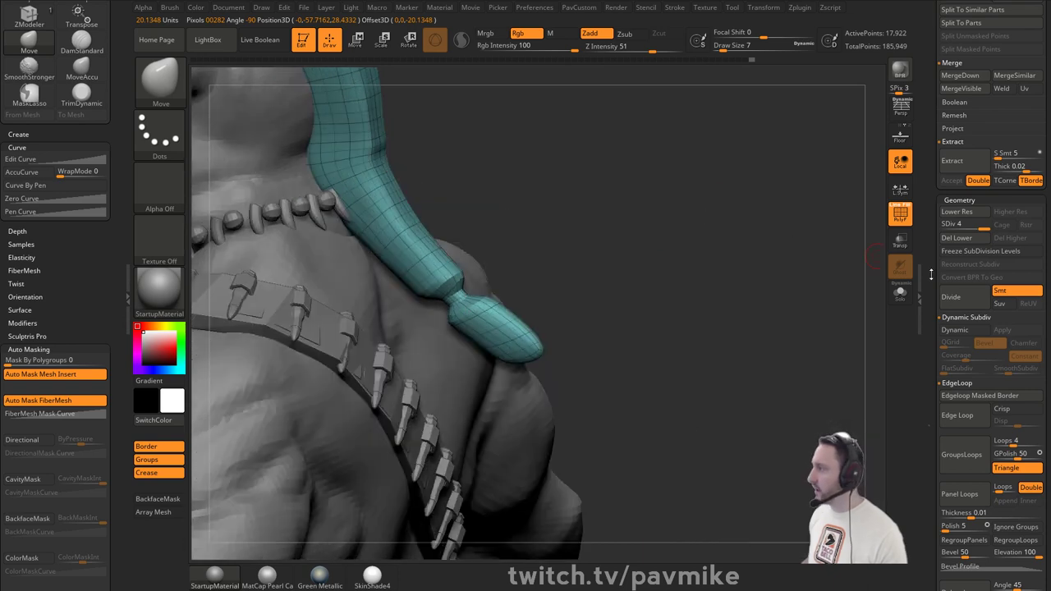
pyautogui.scroll(5, 957, 246)
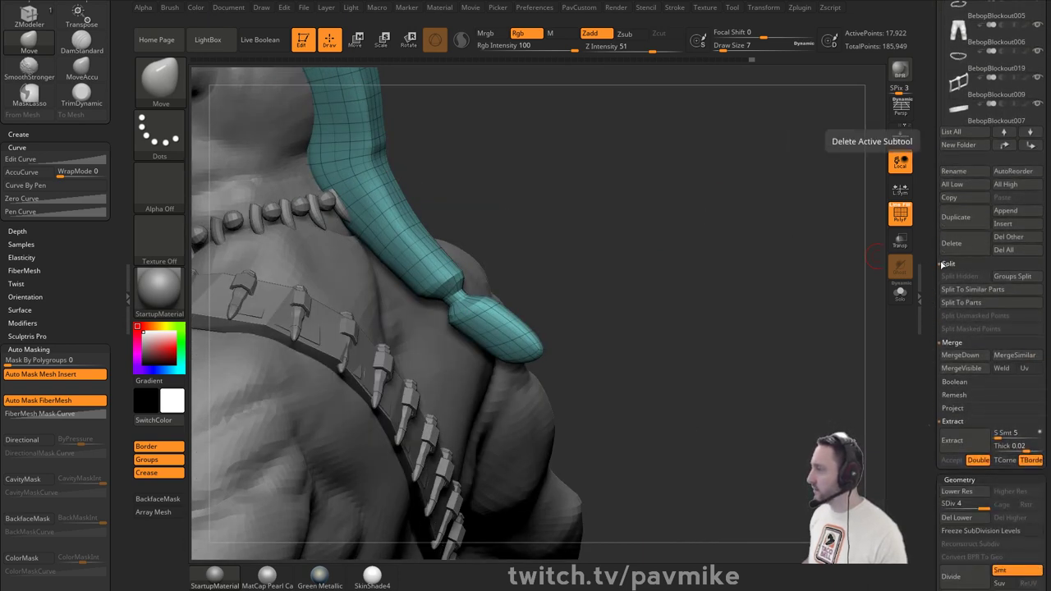
pyautogui.click(956, 220)
pyautogui.click(900, 293)
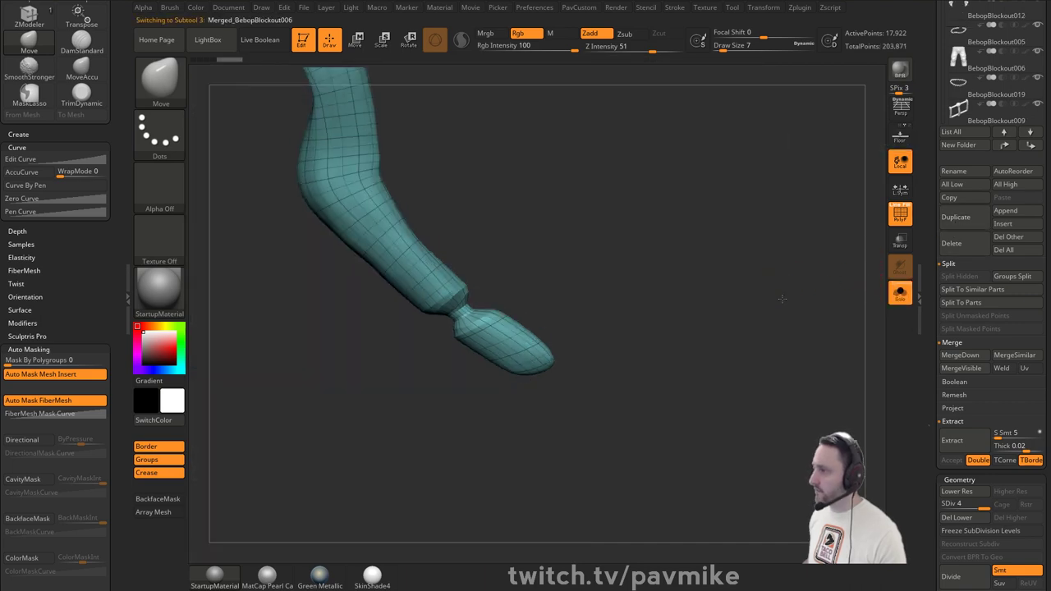
# - Compare the mohawk's subdivision levels 1 and 4, and delete the lower levels while keeping level 4
pyautogui.scroll(-3, 952, 353)
pyautogui.click(941, 372)
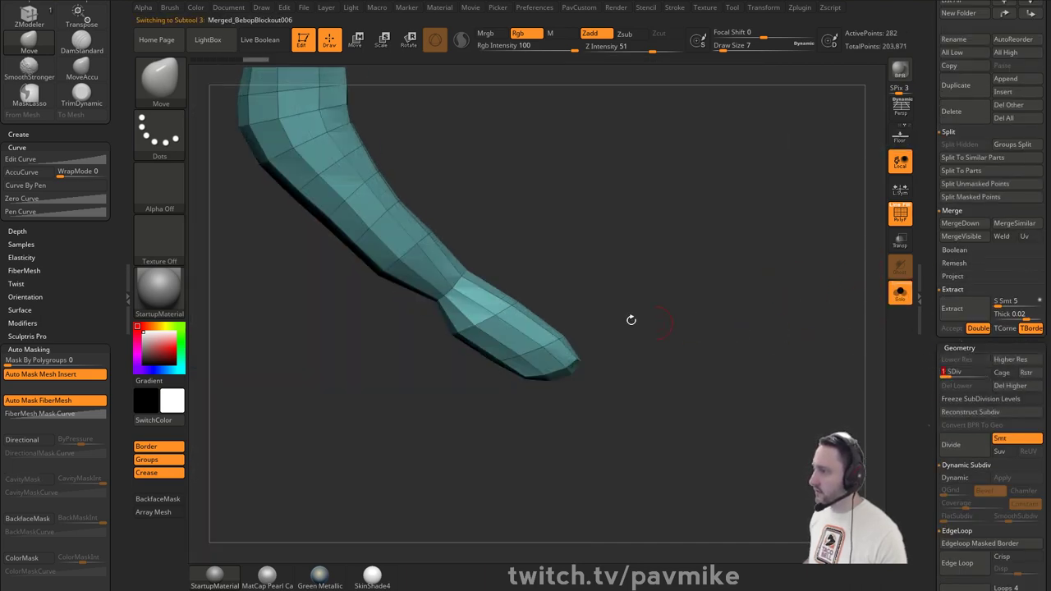
pyautogui.moveTo(974, 372); pyautogui.dragTo(998, 370)
pyautogui.keyDown('ctrl'); pyautogui.moveTo(774, 266); pyautogui.dragTo(779, 310, button='right'); pyautogui.keyUp('ctrl')
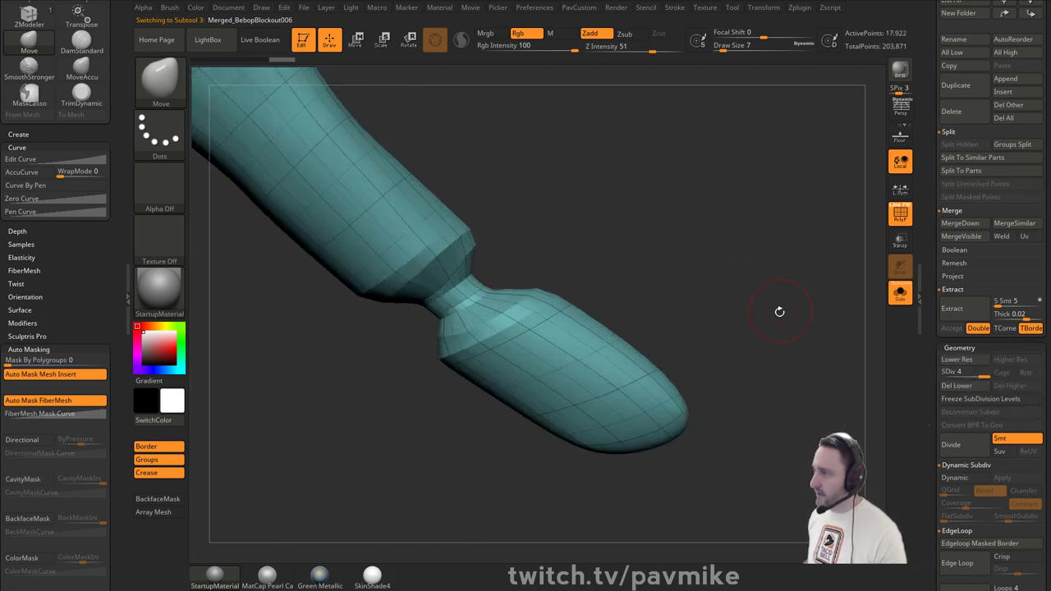
pyautogui.click(972, 388)
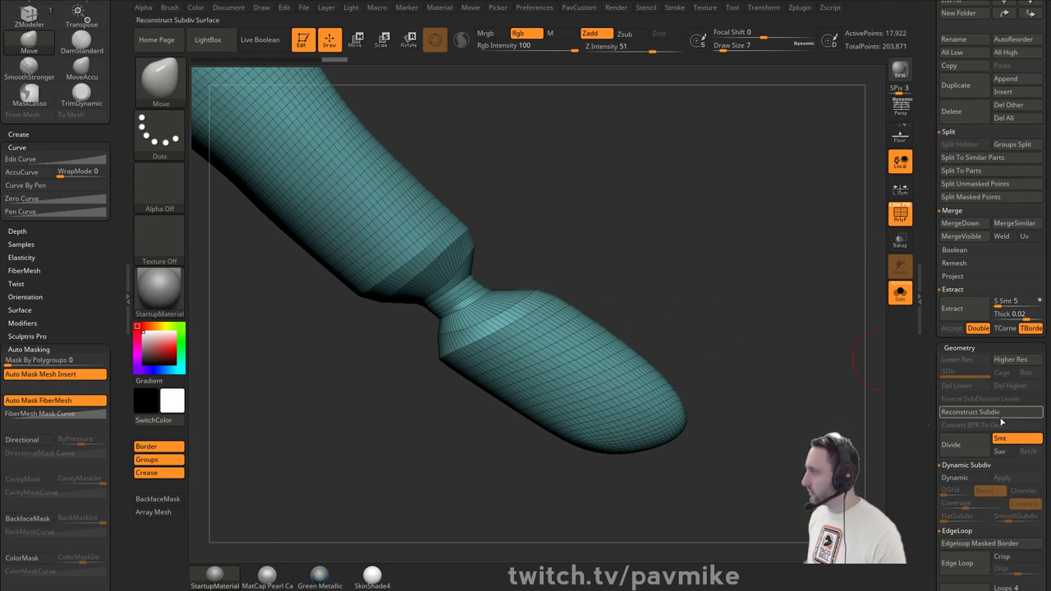
# - Switch to the ZModeler brush near the tail's pinch and set its edge action to Move Brush Radius
pyautogui.scroll(2, 952, 238)
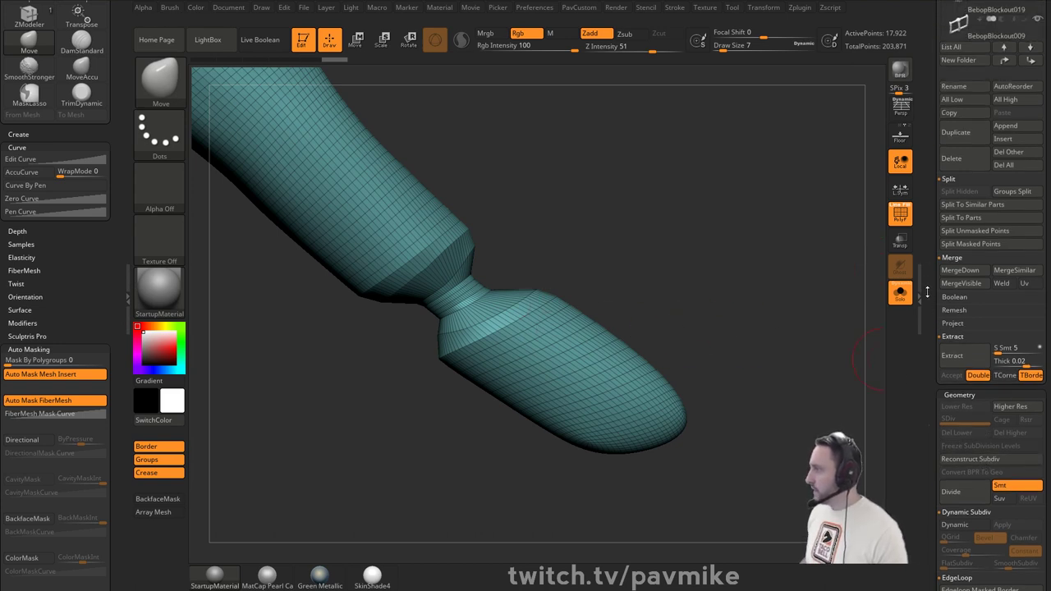
pyautogui.keyDown('alt'); pyautogui.moveTo(685, 256); pyautogui.dragTo(620, 255); pyautogui.keyUp('alt')
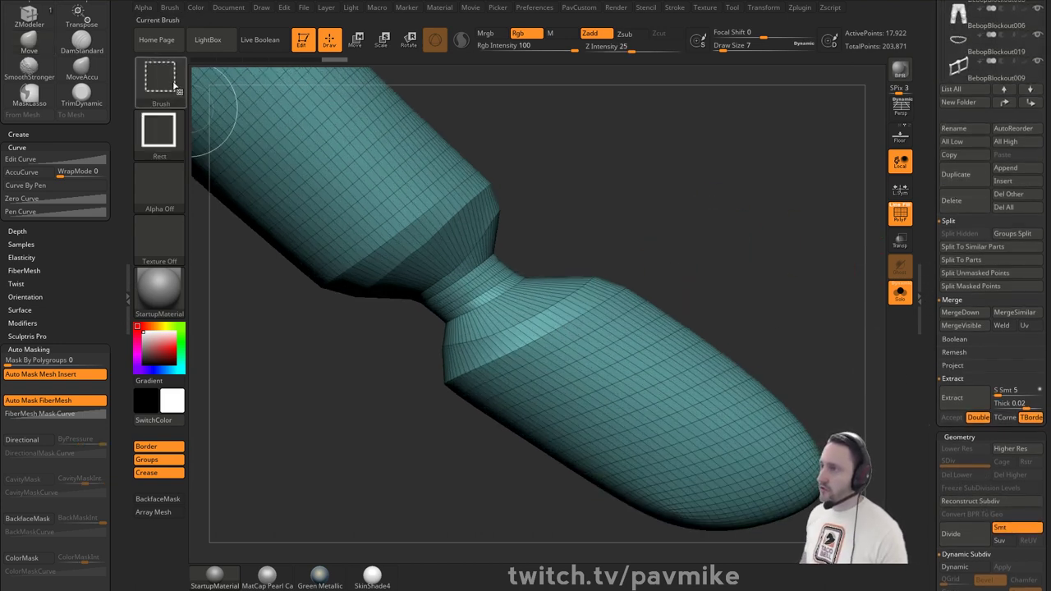
pyautogui.keyDown('ctrl'); pyautogui.keyDown('shift'); pyautogui.click(174, 89); pyautogui.keyUp('shift'); pyautogui.keyUp('ctrl')
pyautogui.press('b')
pyautogui.press('z')
pyautogui.press('m')
pyautogui.press('space')
pyautogui.press('space')
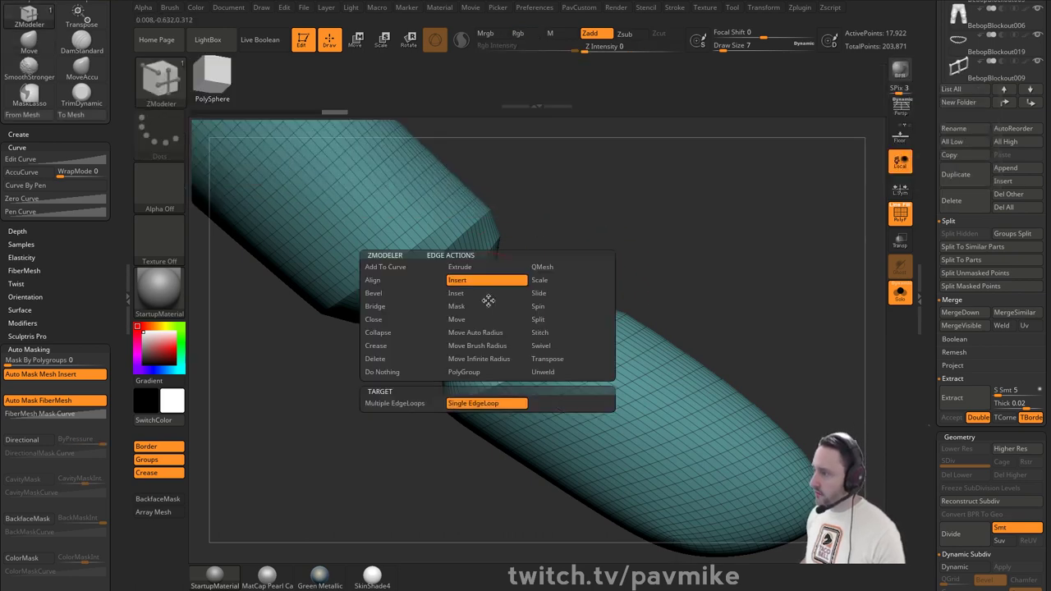
pyautogui.click(477, 346)
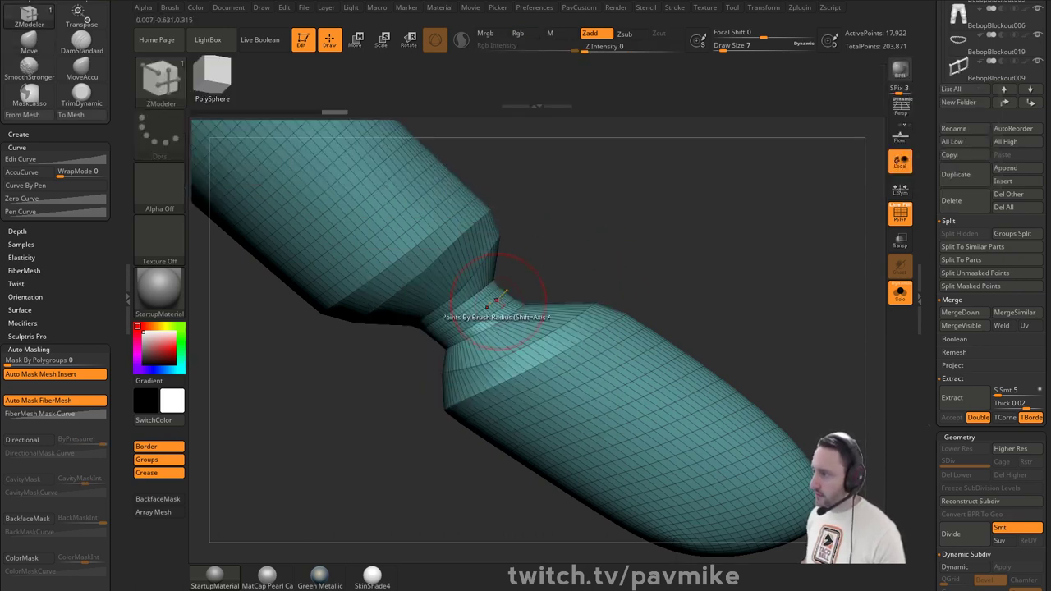
# - Assign a separate polygroup to the polygon loops around the tail's narrow pinch with ZModeler at draw size 2
pyautogui.hotkey('ctrl', 'z')
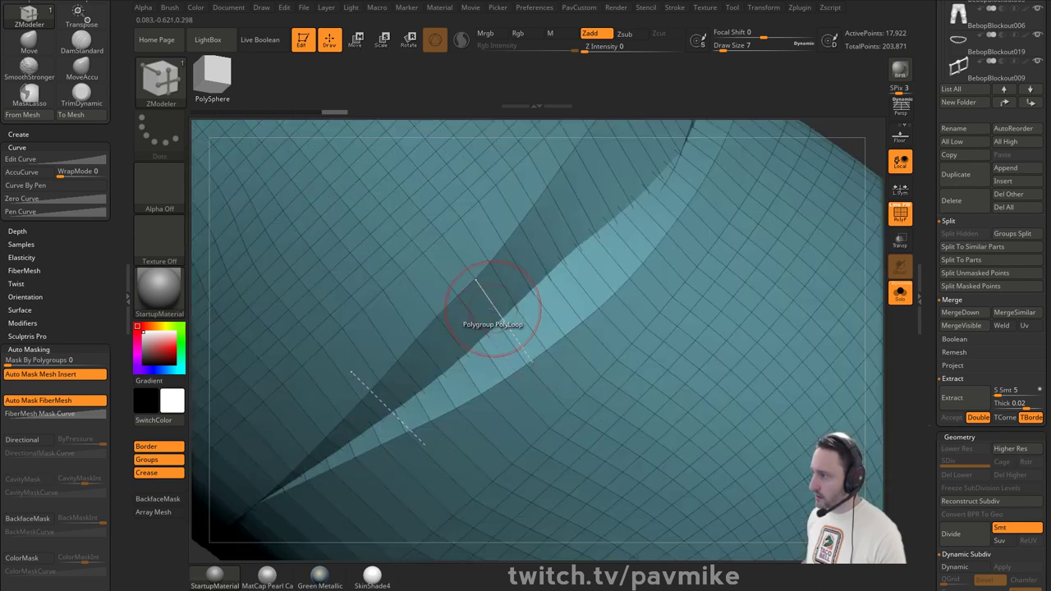
pyautogui.hotkey('ctrl', 'shift', 'z')
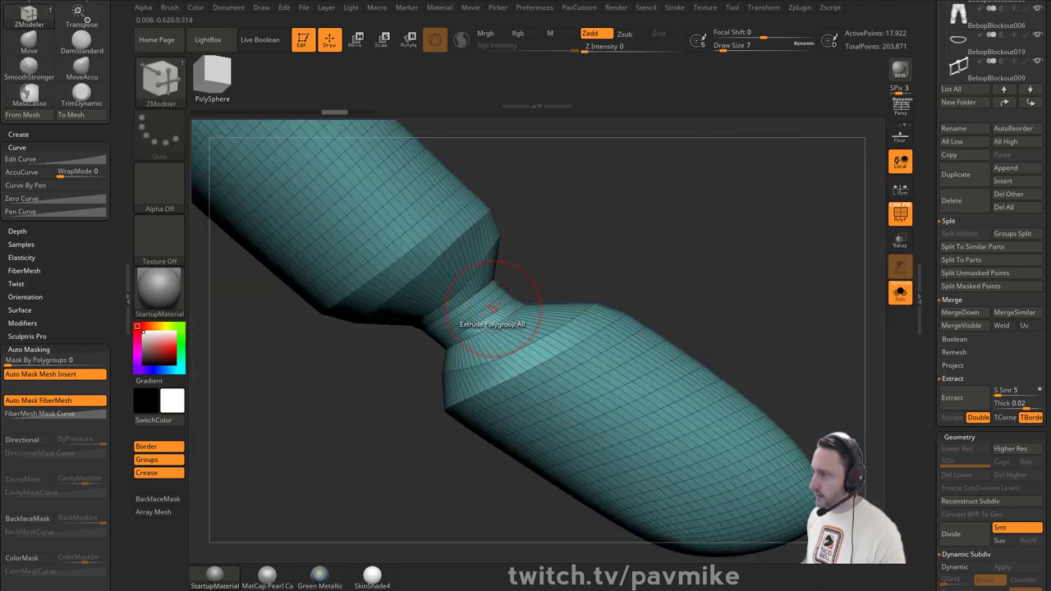
pyautogui.hotkey('ctrl', 'z')
pyautogui.hotkey('ctrl', 'shift', 'z')
pyautogui.hotkey('ctrl', 'shift', 'z')
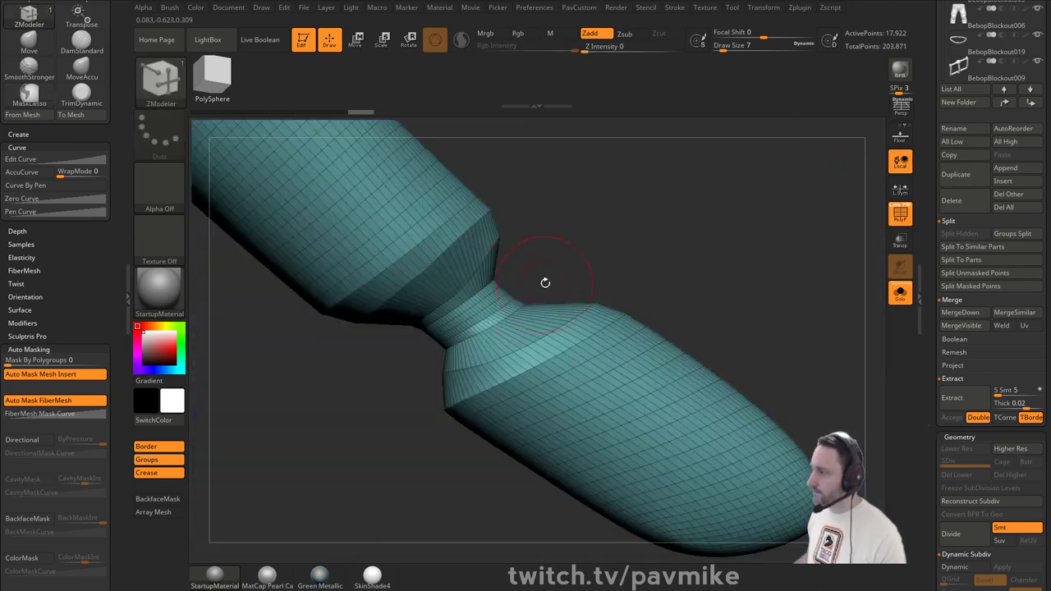
pyautogui.press('s')
pyautogui.click(541, 282)
pyautogui.keyDown('ctrl'); pyautogui.moveTo(553, 263); pyautogui.dragTo(538, 306, button='right'); pyautogui.keyUp('ctrl')
pyautogui.hotkey('ctrl', 'z')
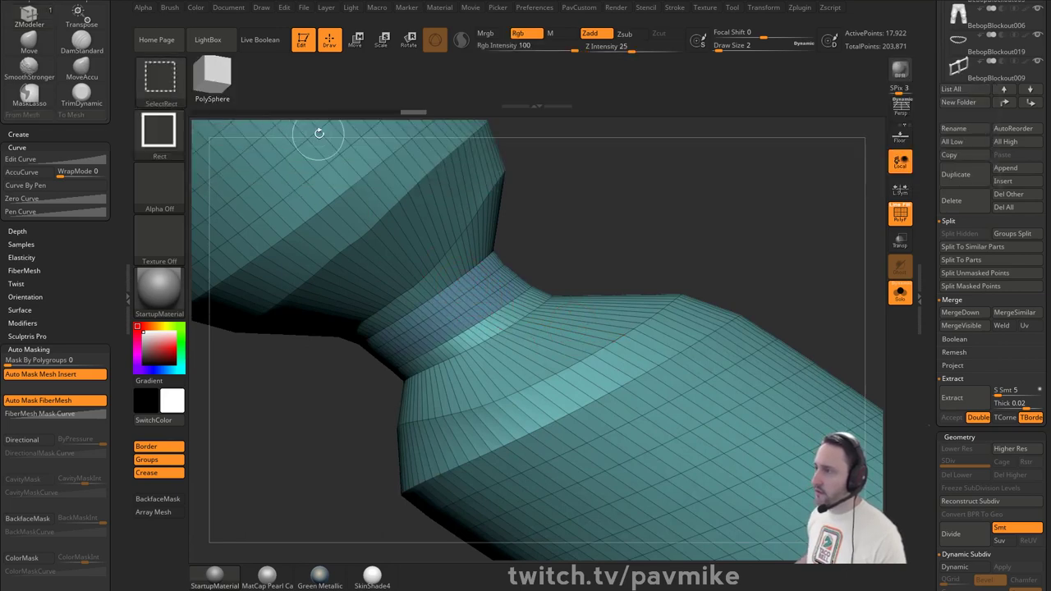
# - Replace the SelectRect selection brush with SelectLasso
pyautogui.keyDown('ctrl'); pyautogui.keyDown('shift'); pyautogui.click(175, 95); pyautogui.keyUp('shift'); pyautogui.keyUp('ctrl')
pyautogui.click(473, 143)
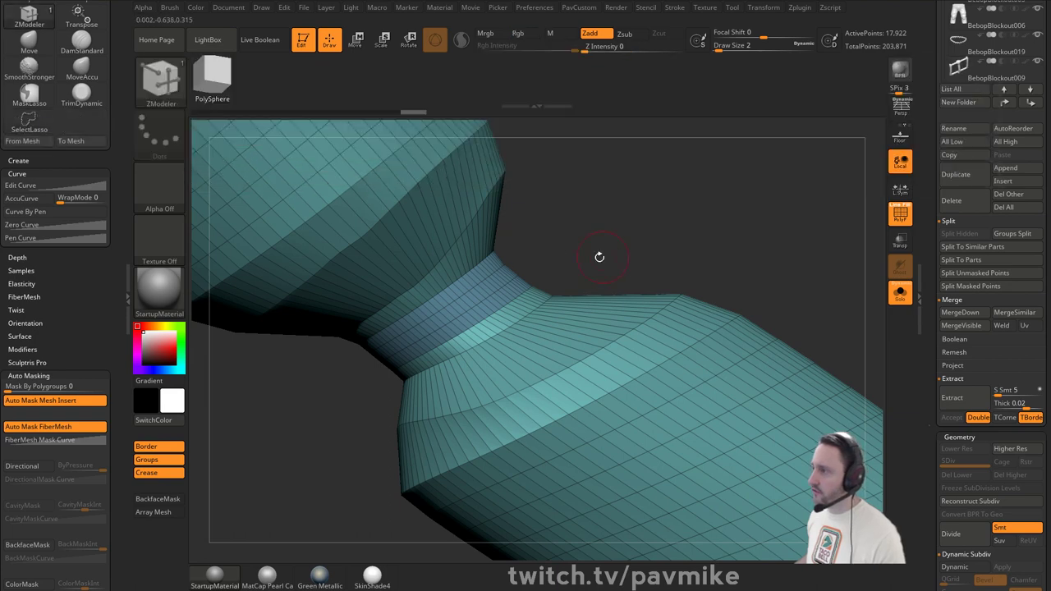
# - Isolate the polygroup bands at the narrow neck between the ponytail and its tip, and delete all other hidden geometry of that mesh
pyautogui.keyDown('ctrl'); pyautogui.keyDown('shift'); pyautogui.moveTo(482, 277); pyautogui.dragTo(493, 271); pyautogui.keyUp('shift'); pyautogui.keyUp('ctrl')
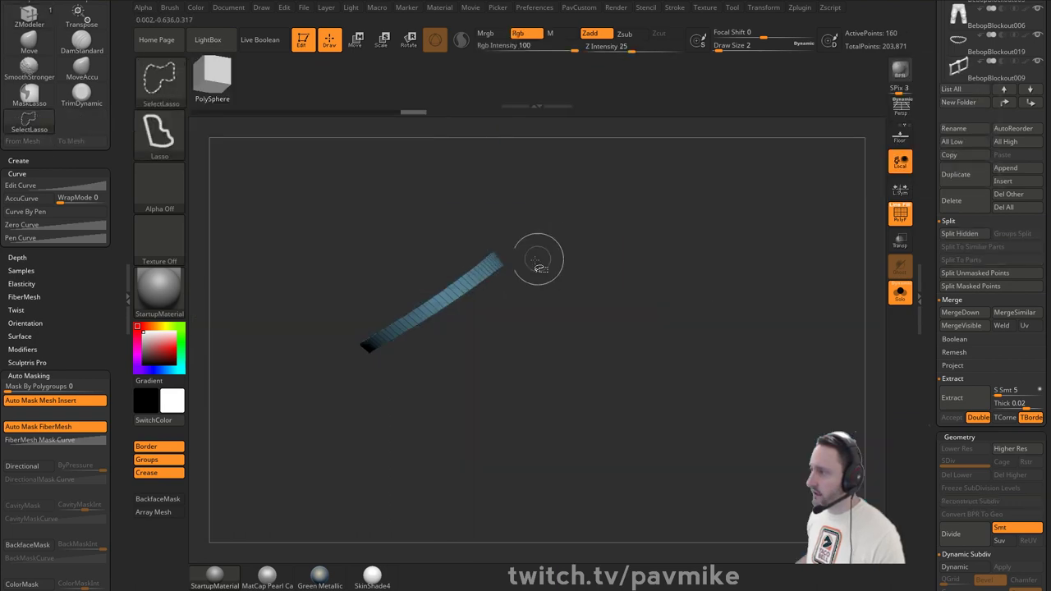
pyautogui.keyDown('ctrl'); pyautogui.keyDown('shift'); pyautogui.click(534, 275); pyautogui.keyUp('shift'); pyautogui.keyUp('ctrl')
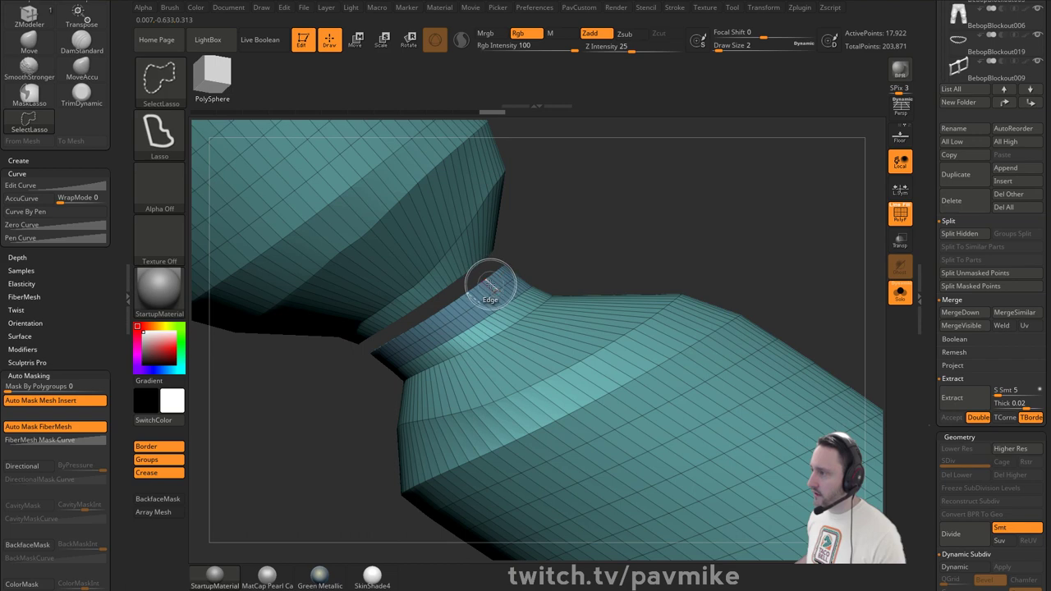
pyautogui.keyDown('ctrl'); pyautogui.keyDown('shift'); pyautogui.click(502, 298); pyautogui.keyUp('shift'); pyautogui.keyUp('ctrl')
pyautogui.keyDown('ctrl'); pyautogui.keyDown('shift'); pyautogui.click(501, 294); pyautogui.keyUp('shift'); pyautogui.keyUp('ctrl')
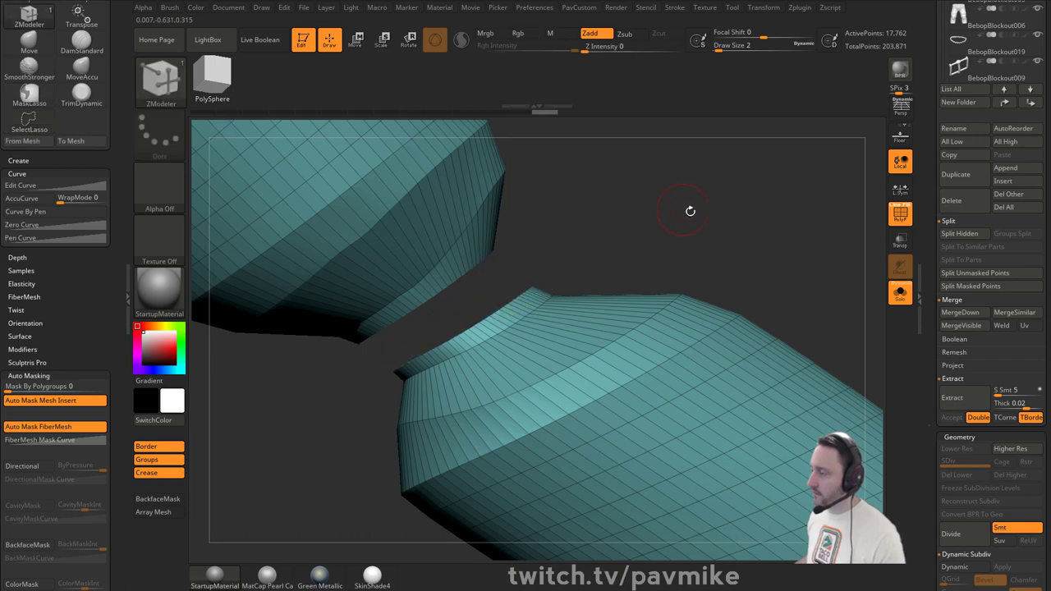
pyautogui.keyDown('alt'); pyautogui.moveTo(689, 211); pyautogui.dragTo(678, 209); pyautogui.keyUp('alt')
pyautogui.keyDown('ctrl'); pyautogui.keyDown('shift'); pyautogui.moveTo(745, 237); pyautogui.dragTo(750, 248); pyautogui.keyUp('shift'); pyautogui.keyUp('ctrl')
pyautogui.press('space')
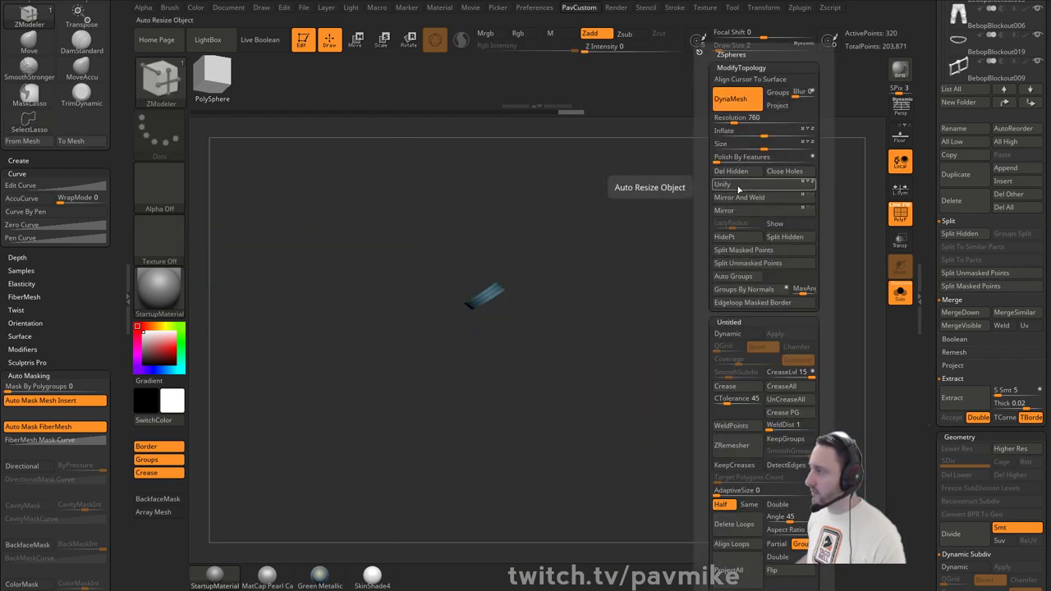
pyautogui.click(729, 174)
# - Reduce the isolated neck band's topology with ZRemesher
pyautogui.keyDown('alt'); pyautogui.moveTo(697, 344); pyautogui.dragTo(683, 421); pyautogui.keyUp('alt')
pyautogui.press('space')
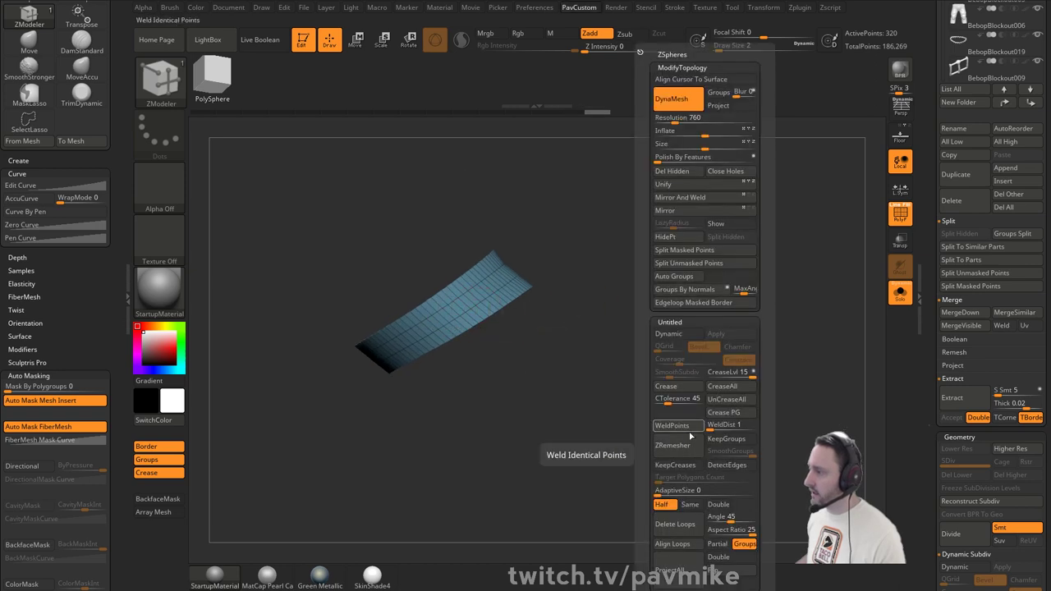
pyautogui.click(680, 453)
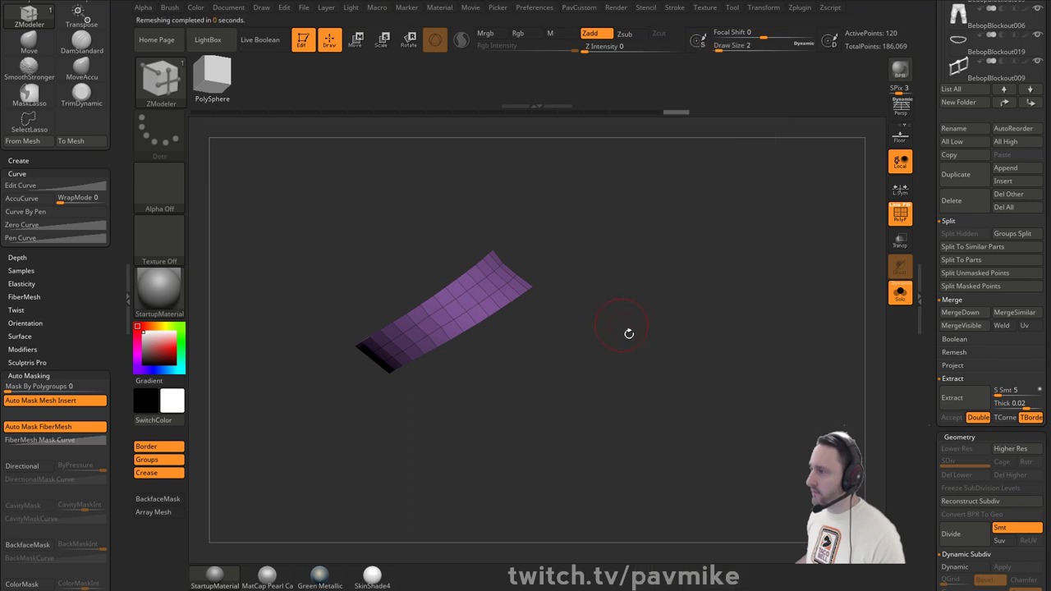
pyautogui.press('space')
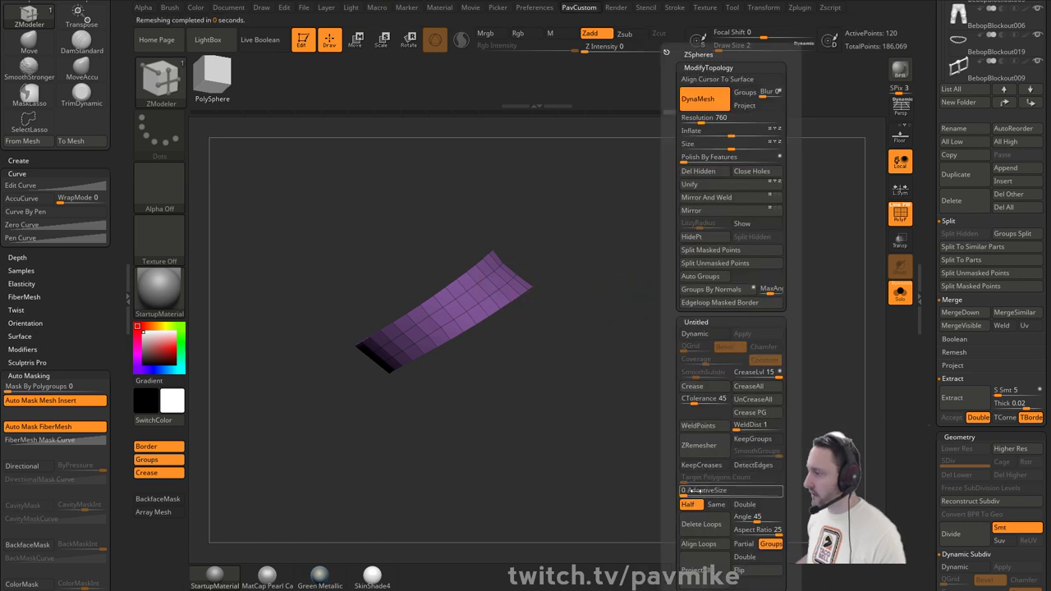
pyautogui.press('space')
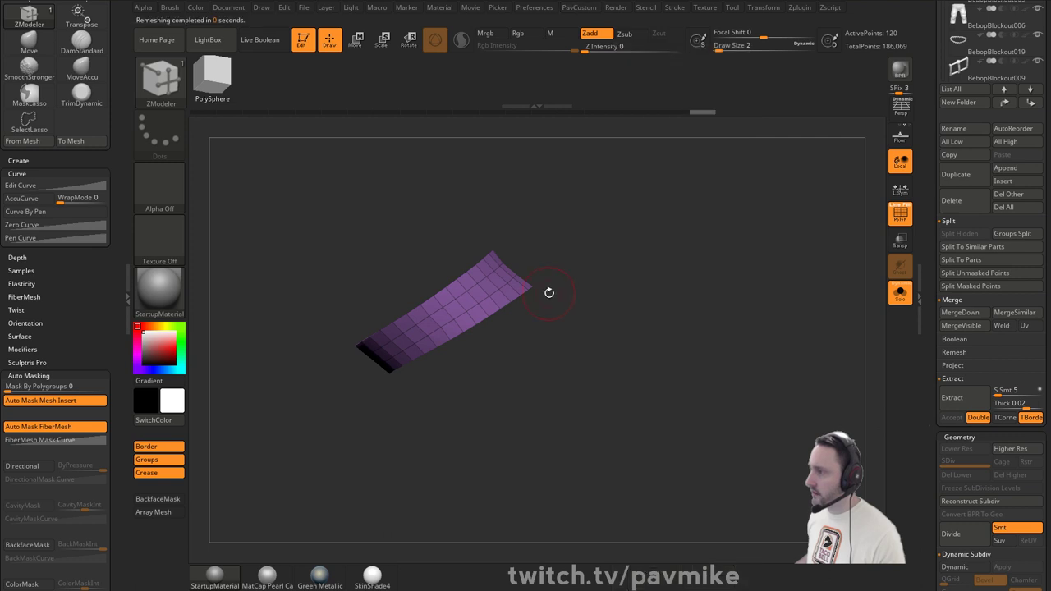
# - Remove the band's inner edge loops with the ZModeler Insert edge action and check the band against the full model
pyautogui.press('space')
pyautogui.click(469, 276)
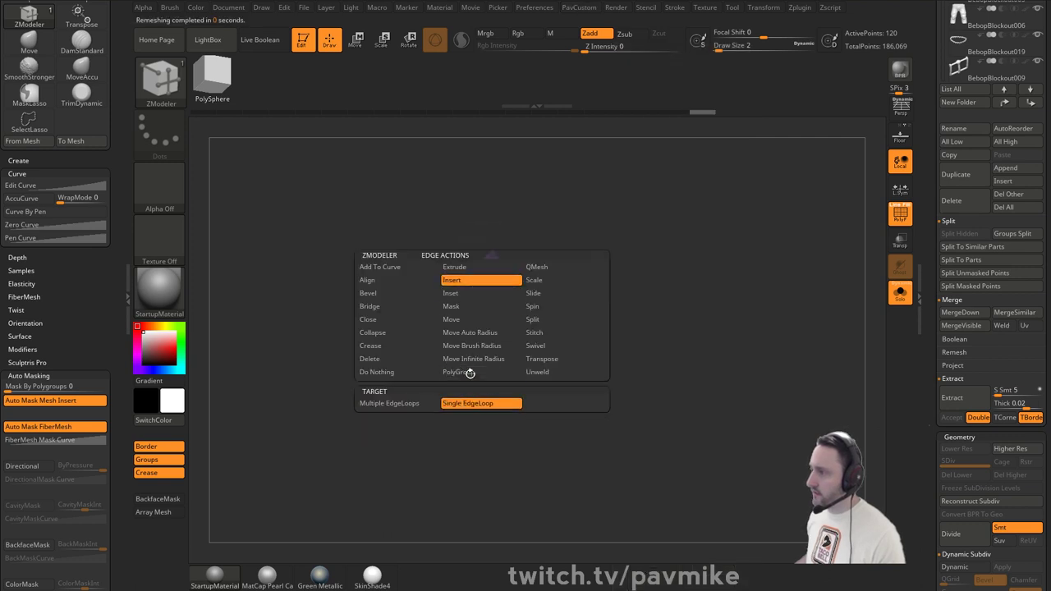
pyautogui.keyDown('alt'); pyautogui.click(471, 310); pyautogui.keyUp('alt')
pyautogui.keyDown('alt'); pyautogui.click(465, 299); pyautogui.keyUp('alt')
pyautogui.moveTo(652, 328); pyautogui.dragTo(839, 310)
pyautogui.click(900, 293)
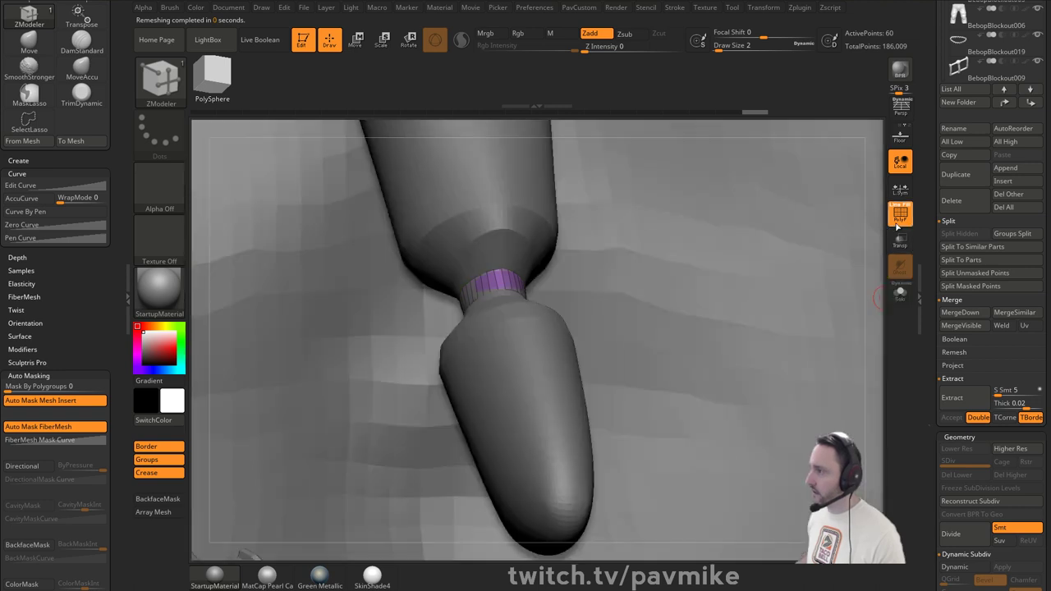
pyautogui.click(899, 293)
pyautogui.moveTo(756, 270); pyautogui.dragTo(784, 247)
pyautogui.press('f')
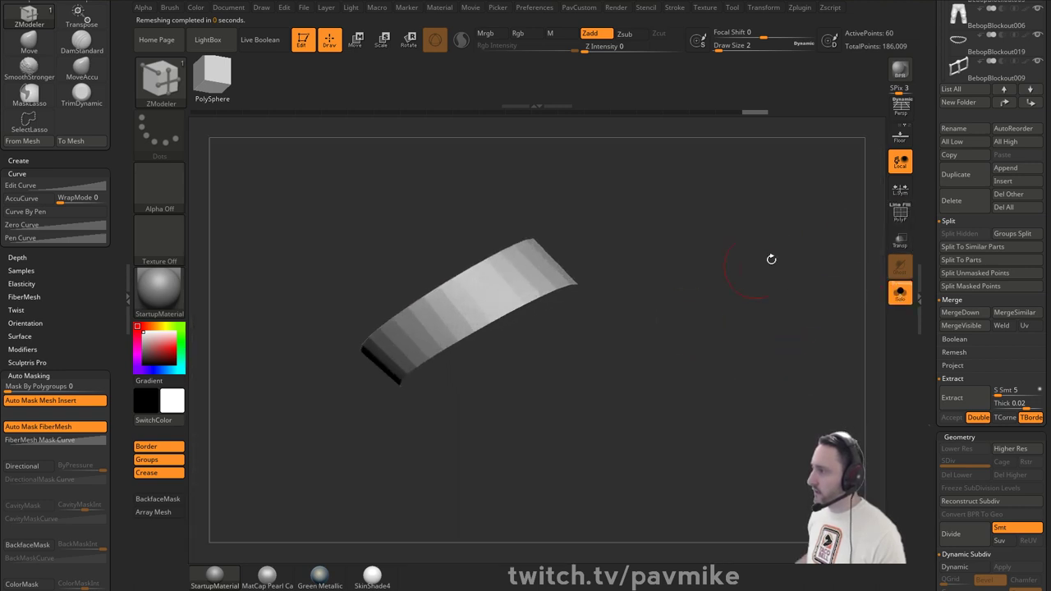
pyautogui.click(900, 211)
# - Try to cap the band's open end using the ZModeler Close edge action with the Concave Hole target
pyautogui.press('space')
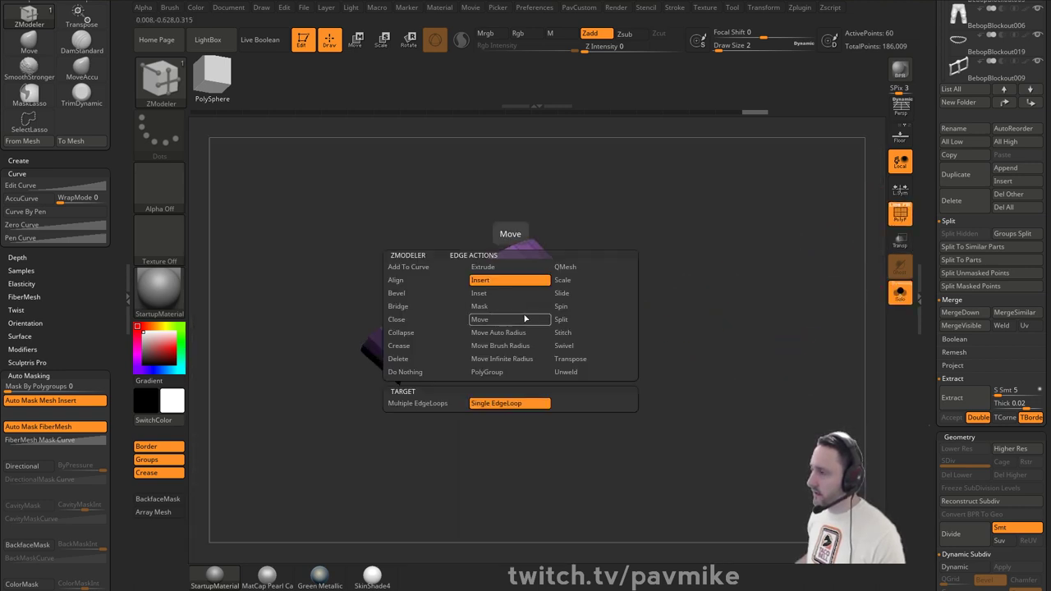
pyautogui.click(416, 319)
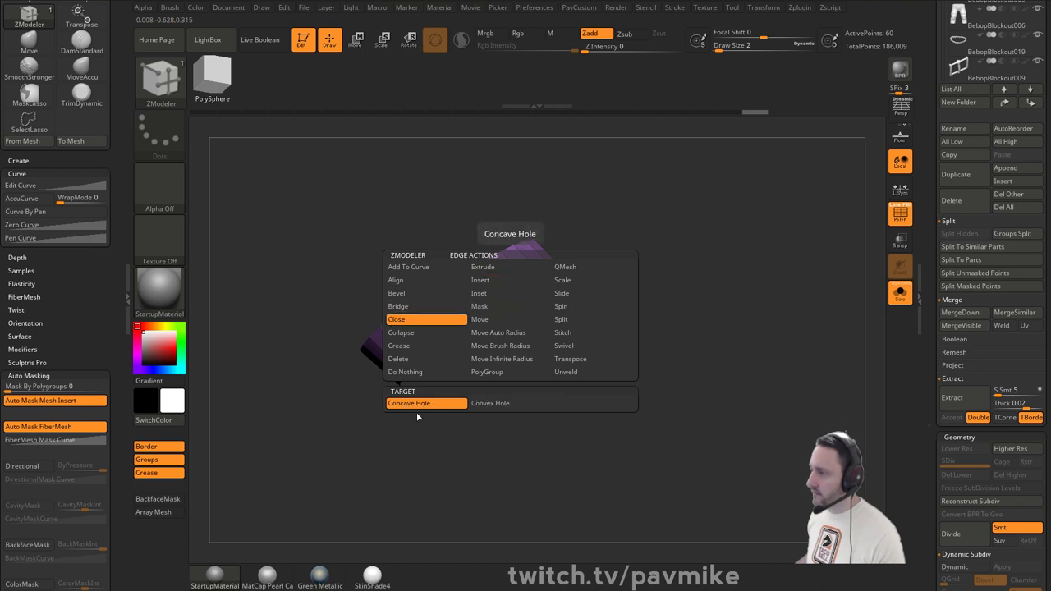
pyautogui.click(516, 310)
pyautogui.moveTo(581, 249); pyautogui.dragTo(591, 216)
pyautogui.click(482, 281)
pyautogui.hotkey('ctrl', 'z')
pyautogui.hotkey('ctrl', 'z')
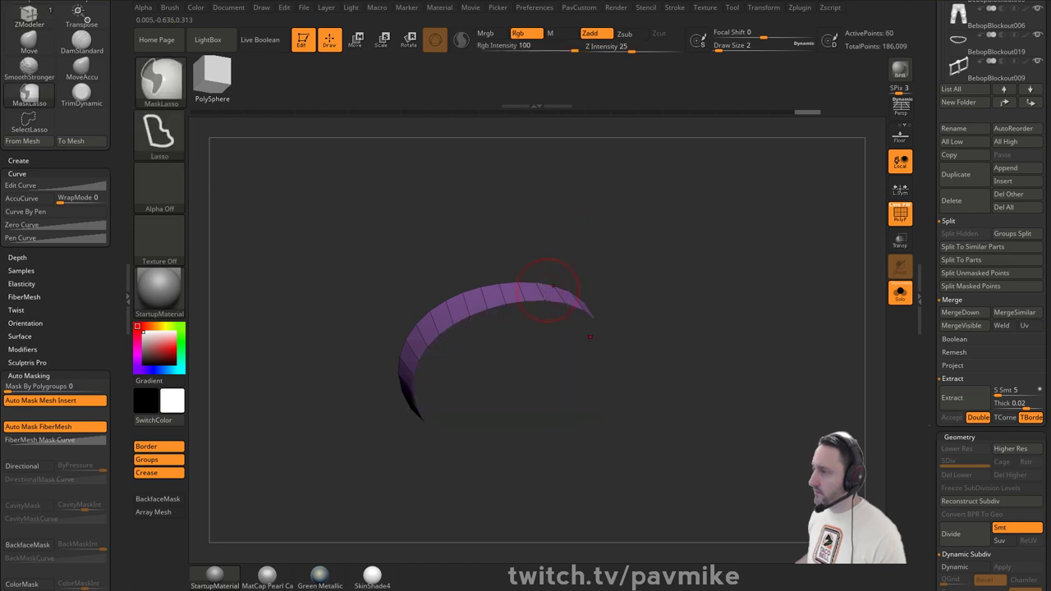
# - Cap both open ends of the band using the Close edge action with the Convex Hole target
pyautogui.press('space')
pyautogui.click(476, 403)
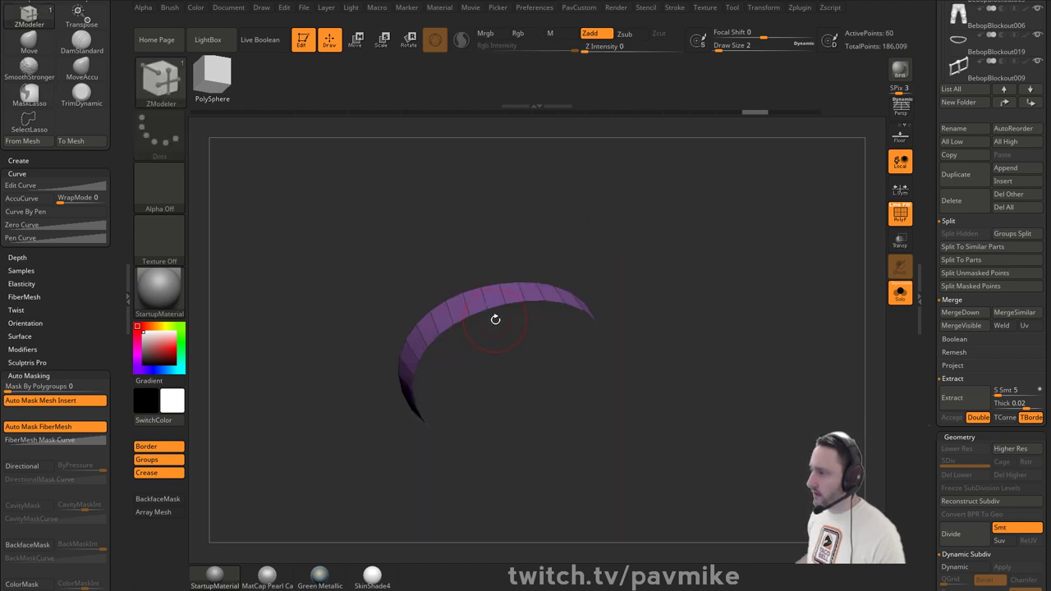
pyautogui.click(572, 413)
pyautogui.moveTo(572, 413); pyautogui.dragTo(538, 353)
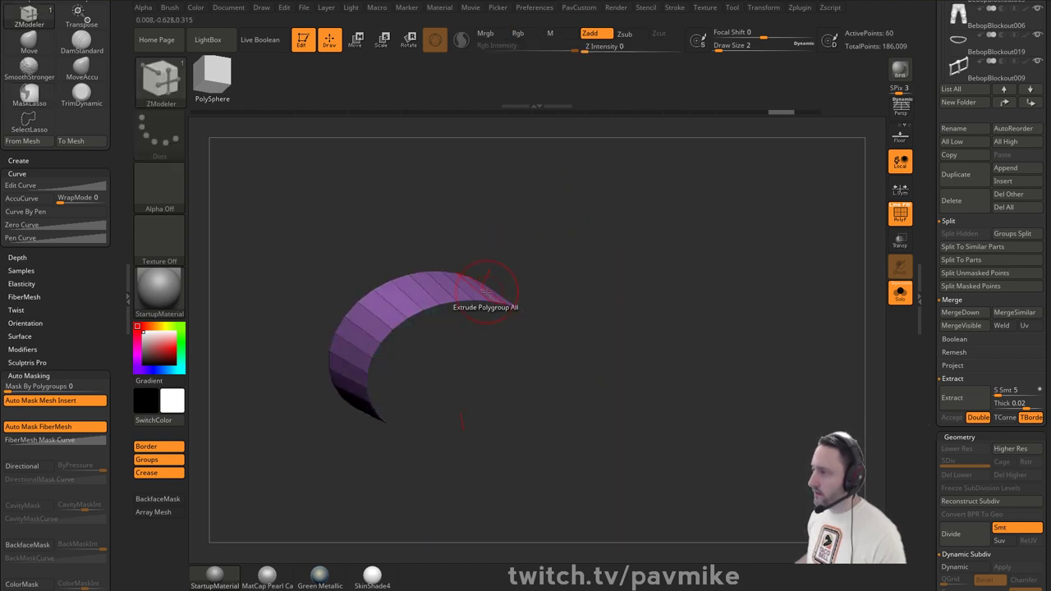
pyautogui.hotkey('ctrl', 'z')
pyautogui.click(481, 302)
pyautogui.moveTo(508, 235); pyautogui.dragTo(474, 420)
pyautogui.hotkey('ctrl', 'z')
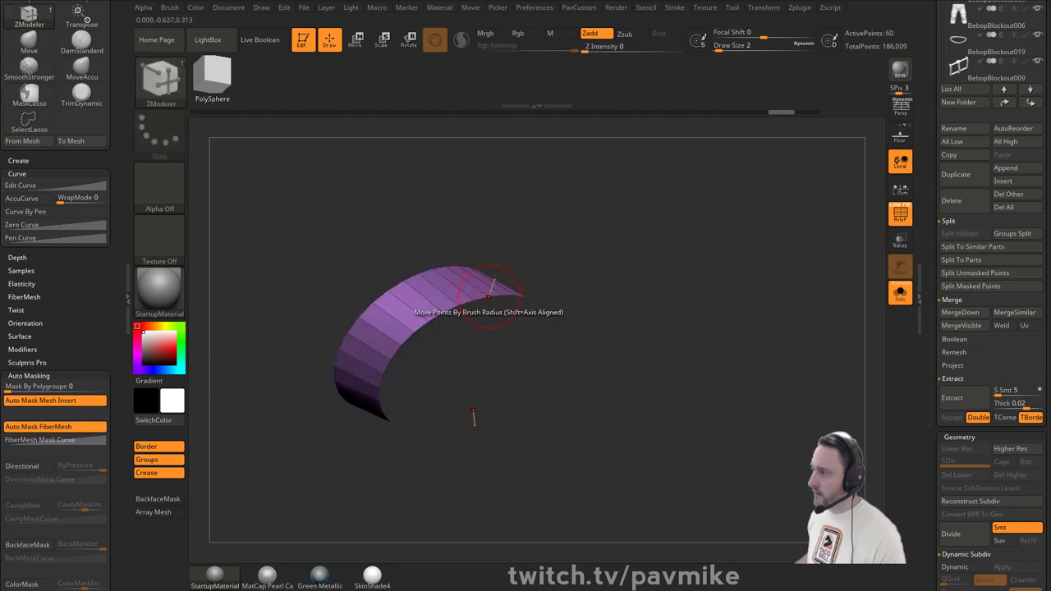
pyautogui.moveTo(708, 198); pyautogui.dragTo(660, 206)
pyautogui.click(470, 302)
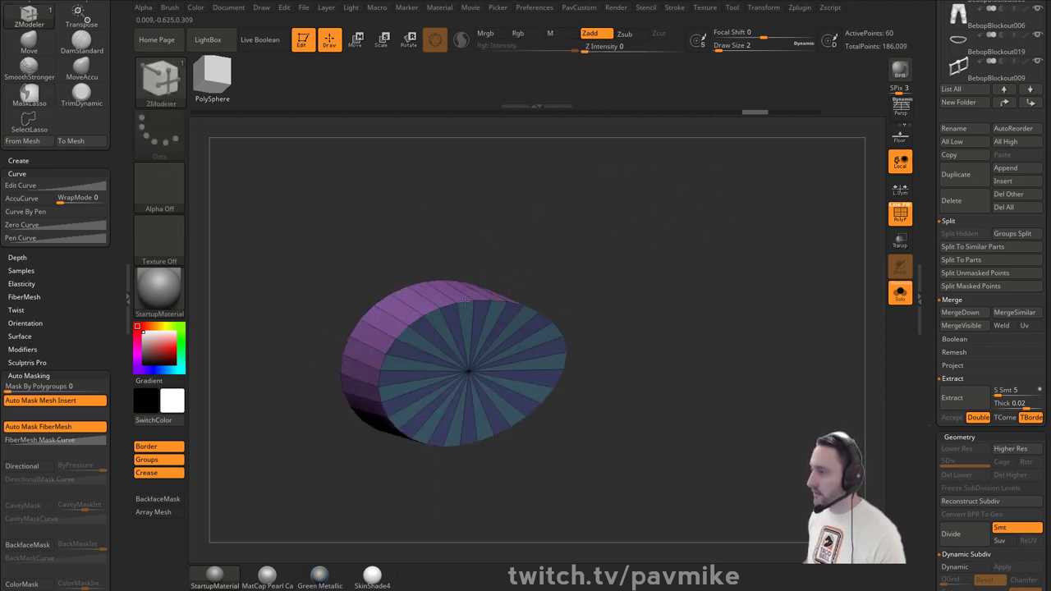
pyautogui.moveTo(511, 239); pyautogui.dragTo(525, 362)
pyautogui.click(423, 299)
# - Isolate the end caps, assign them to a single polygroup, and show the whole ring again
pyautogui.keyDown('ctrl'); pyautogui.keyDown('shift'); pyautogui.click(409, 269); pyautogui.keyUp('shift'); pyautogui.keyUp('ctrl')
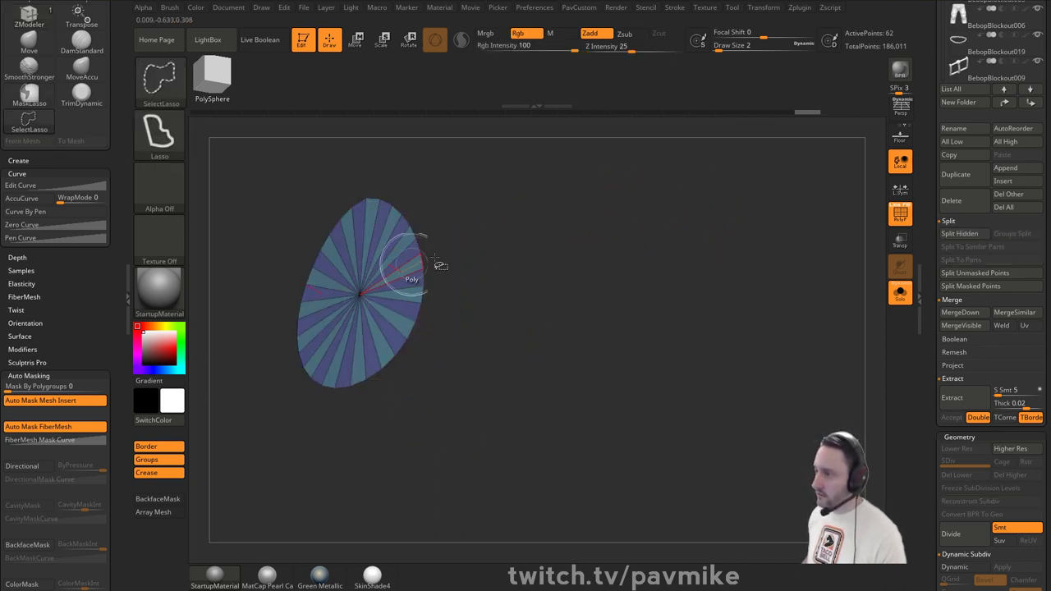
pyautogui.hotkey('ctrl', 'w')
pyautogui.keyDown('ctrl'); pyautogui.keyDown('shift'); pyautogui.click(591, 256); pyautogui.keyUp('shift'); pyautogui.keyUp('ctrl')
# - Turn on dynamic subdivision for the capped ring
pyautogui.moveTo(654, 263); pyautogui.dragTo(612, 273)
pyautogui.press('space')
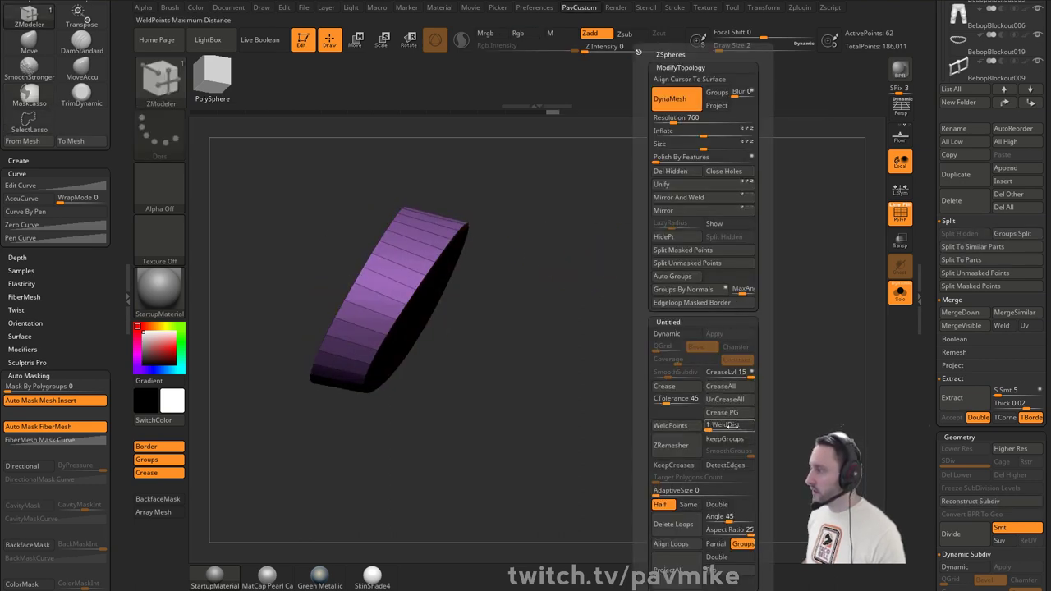
pyautogui.click(666, 333)
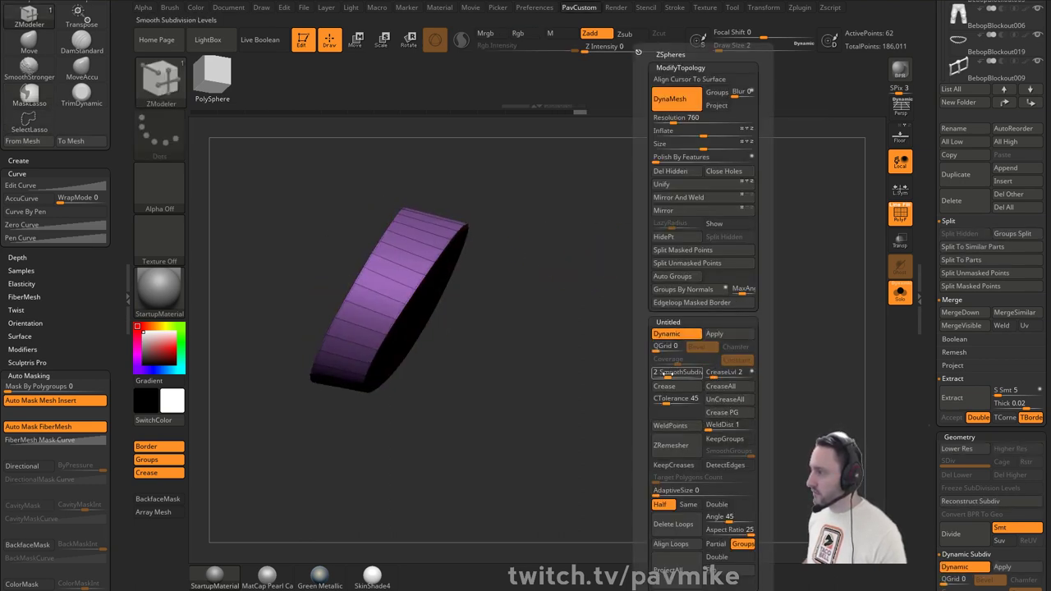
# - Show the full model and thicken the hair tie ring outward using the QMesh polygon action with the Polygroup All target
pyautogui.click(902, 297)
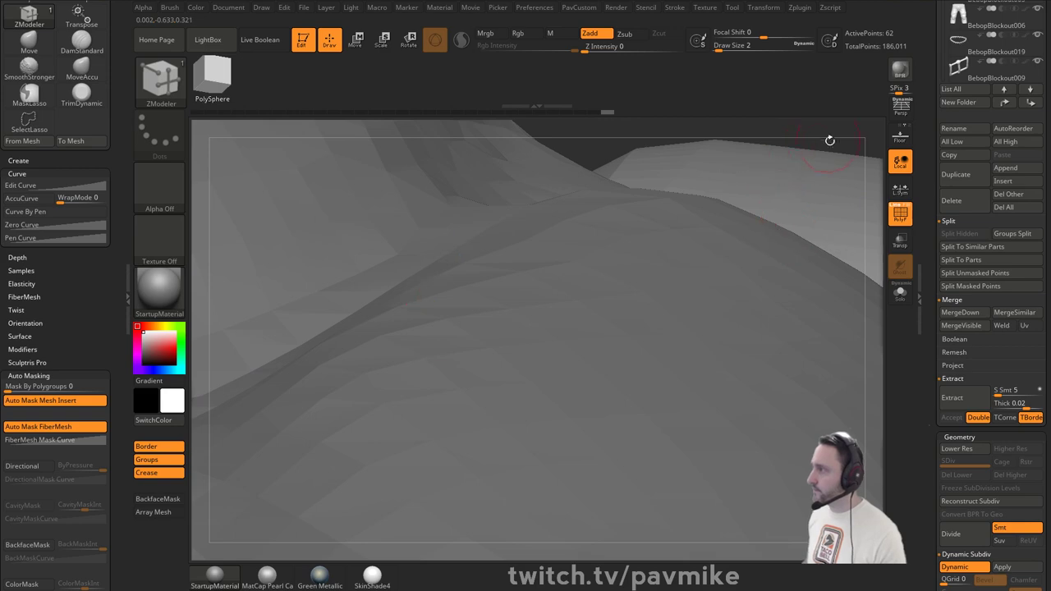
pyautogui.moveTo(828, 141); pyautogui.dragTo(373, 302)
pyautogui.moveTo(822, 154); pyautogui.dragTo(673, 222)
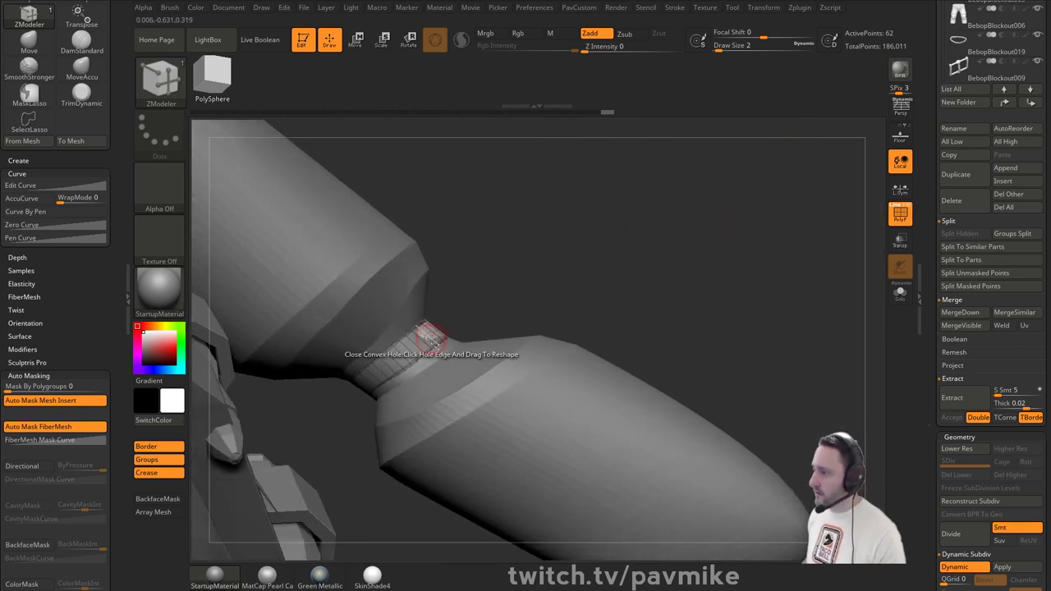
pyautogui.press('space')
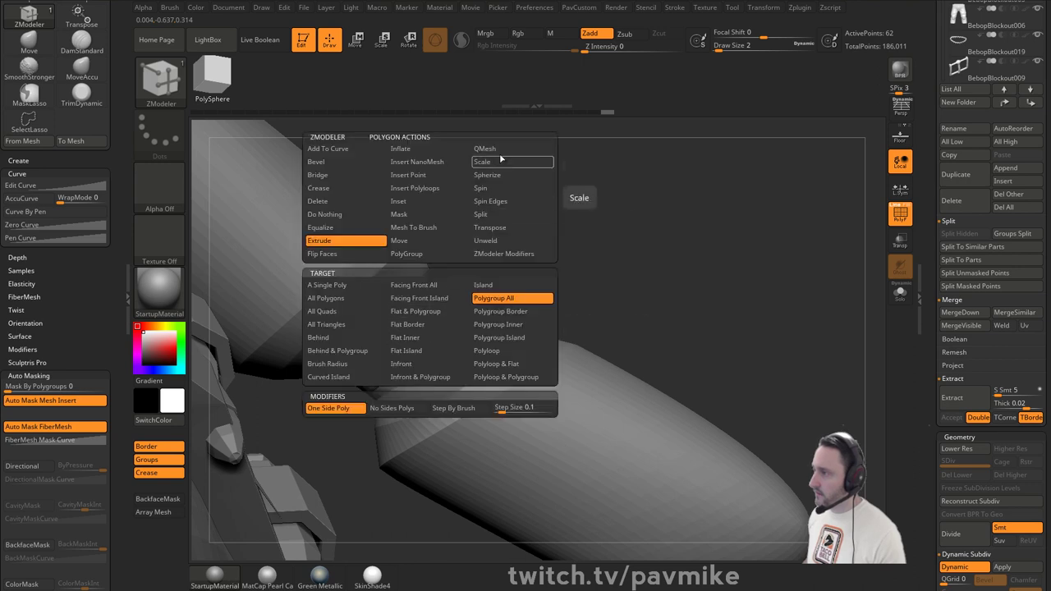
pyautogui.click(512, 147)
pyautogui.click(499, 301)
pyautogui.moveTo(547, 256); pyautogui.dragTo(529, 275)
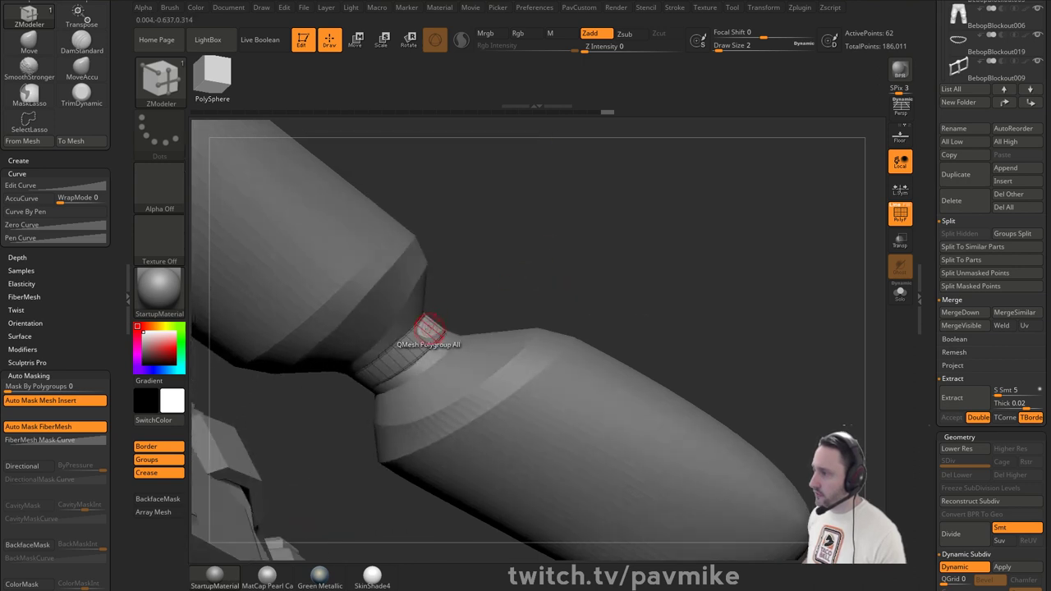
pyautogui.moveTo(485, 307); pyautogui.dragTo(469, 277)
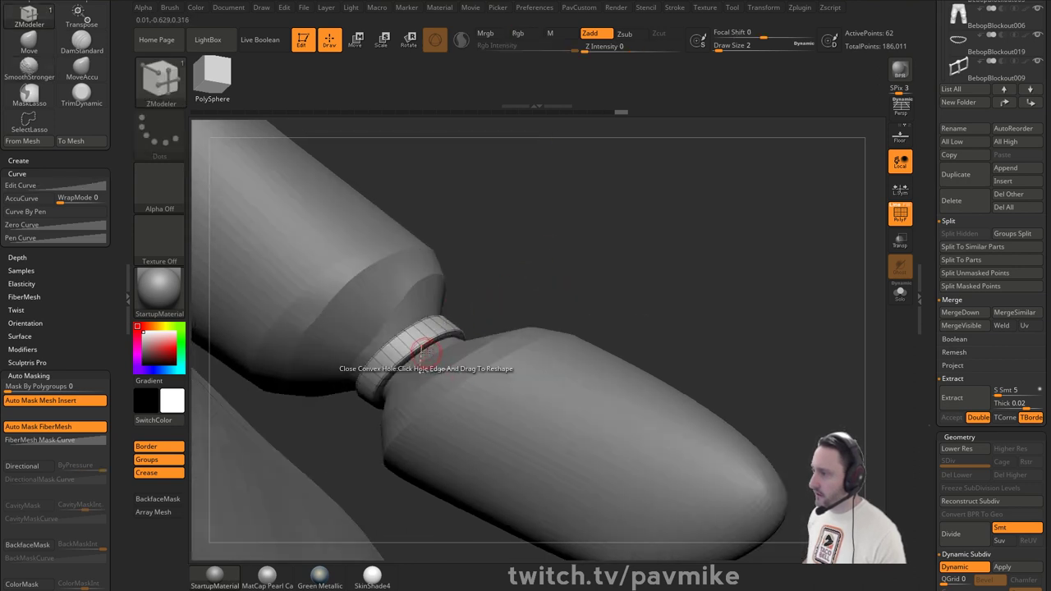
pyautogui.moveTo(424, 349); pyautogui.dragTo(433, 357)
pyautogui.moveTo(525, 266); pyautogui.dragTo(504, 314)
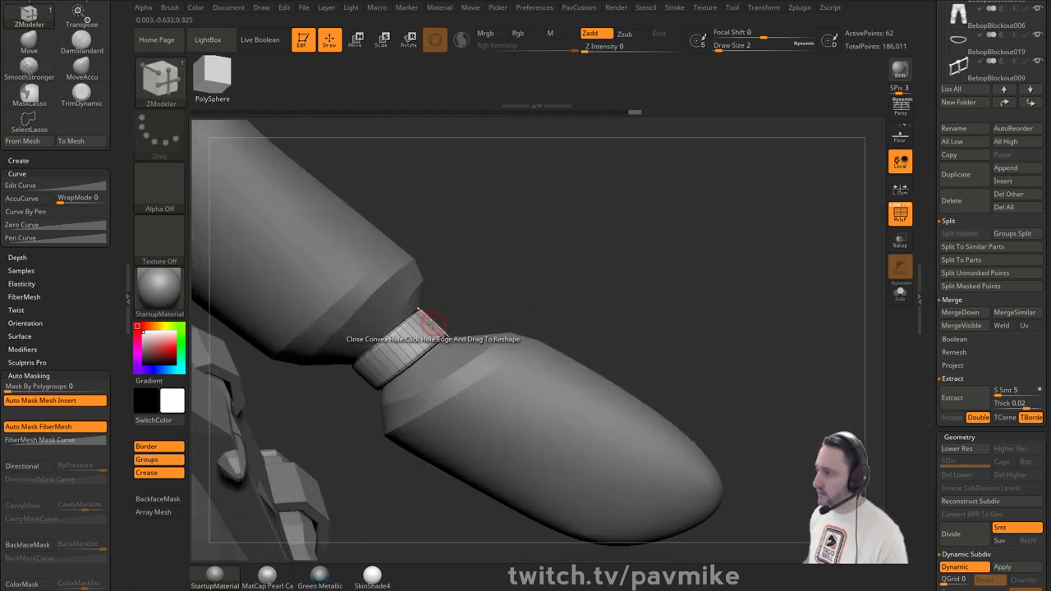
pyautogui.moveTo(610, 265); pyautogui.dragTo(734, 236)
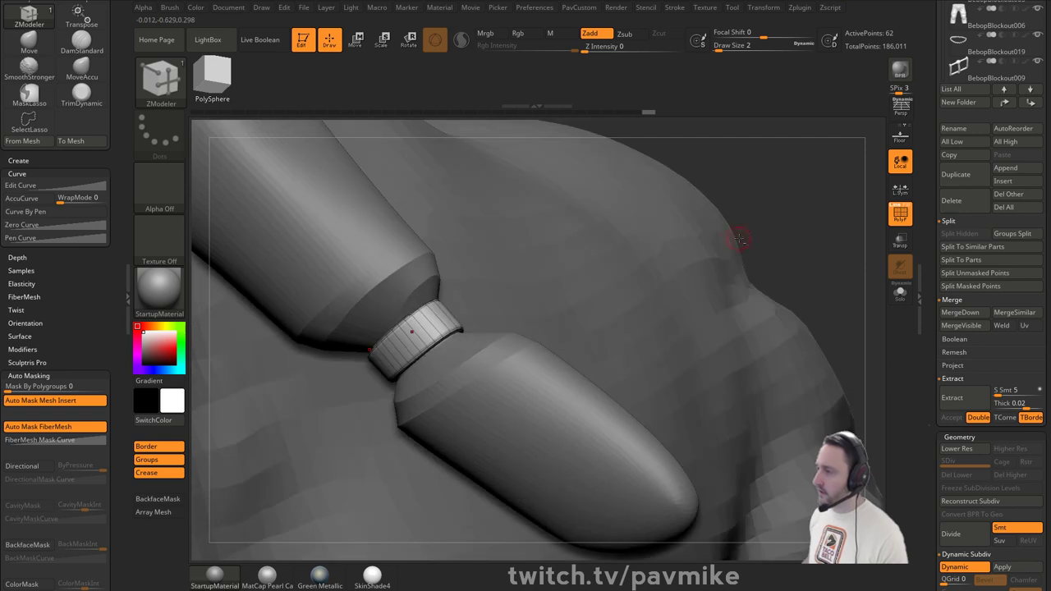
# - Turn off the polyframe display and make the mohawk and ponytail mesh the active subtool
pyautogui.press('space')
pyautogui.click(707, 157)
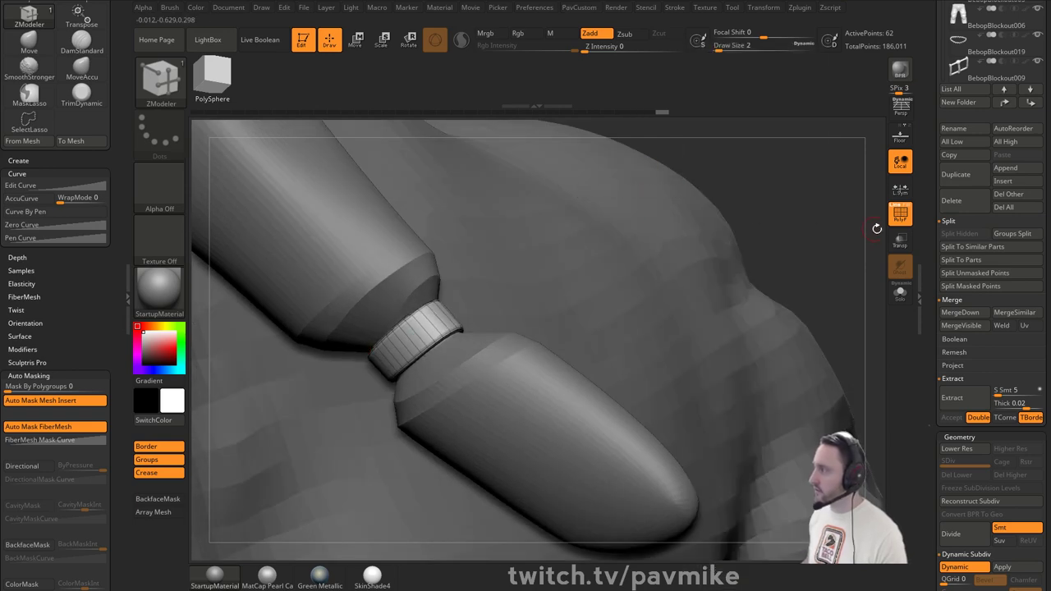
pyautogui.click(906, 206)
pyautogui.click(897, 217)
pyautogui.keyDown('ctrl'); pyautogui.moveTo(837, 238); pyautogui.dragTo(808, 169, button='right'); pyautogui.keyUp('ctrl')
pyautogui.moveTo(809, 168)
pyautogui.mouseDown(button='right')
pyautogui.moveTo(706, 185)
pyautogui.moveTo(788, 186)
pyautogui.moveTo(631, 216)
pyautogui.moveTo(737, 262)
pyautogui.mouseUp(button='right')
pyautogui.keyDown('alt'); pyautogui.click(478, 240); pyautogui.keyUp('alt')
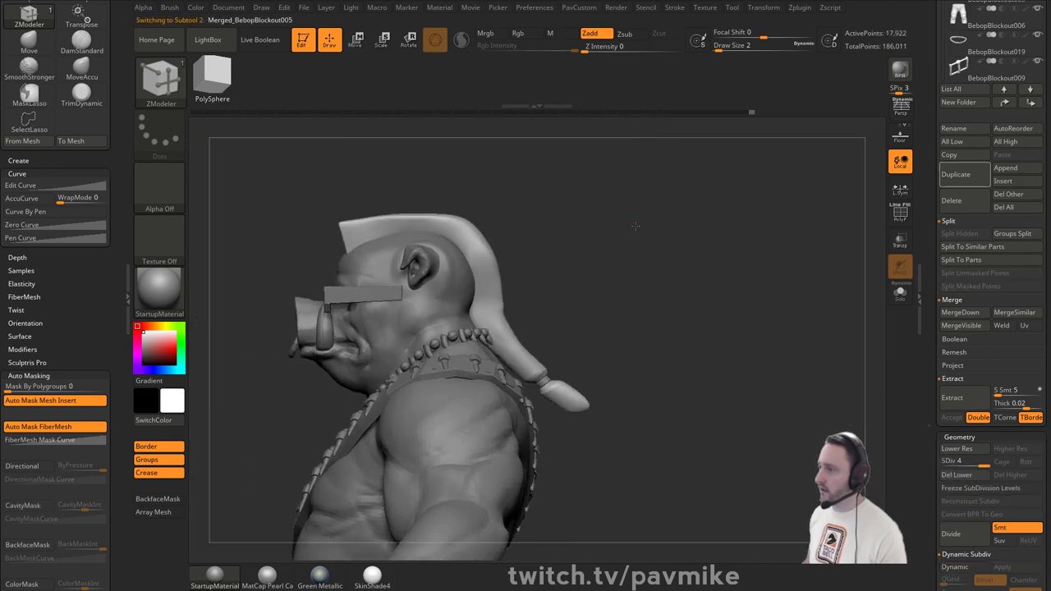
# - Switch to the Standard sculpting brush
pyautogui.press('s')
pyautogui.moveTo(635, 228)
pyautogui.keyDown('shift'); pyautogui.mouseDown(button='right')
pyautogui.moveTo(697, 229)
pyautogui.moveTo(710, 186)
pyautogui.moveTo(693, 214)
pyautogui.mouseUp(button='right'); pyautogui.keyUp('shift')
pyautogui.press('b')
pyautogui.press('s')
pyautogui.press('t')
pyautogui.click(701, 230)
pyautogui.moveTo(693, 214); pyautogui.dragTo(744, 220)
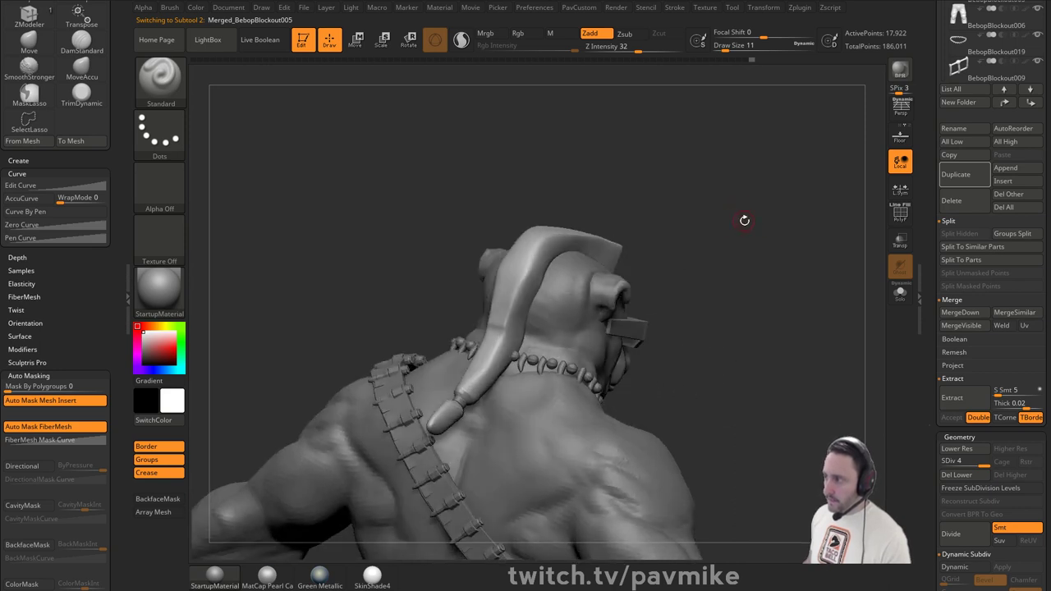
# - Flatten and smooth the sides of the mohawk and ponytail with the hPolish brush
pyautogui.press('b')
pyautogui.press('h')
pyautogui.press('p')
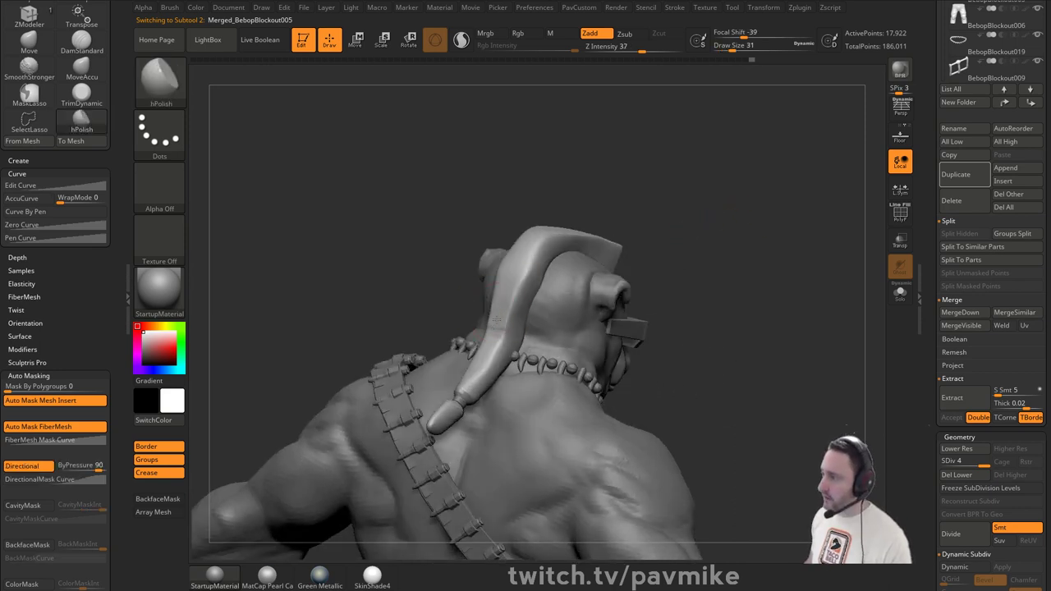
pyautogui.press('shift')
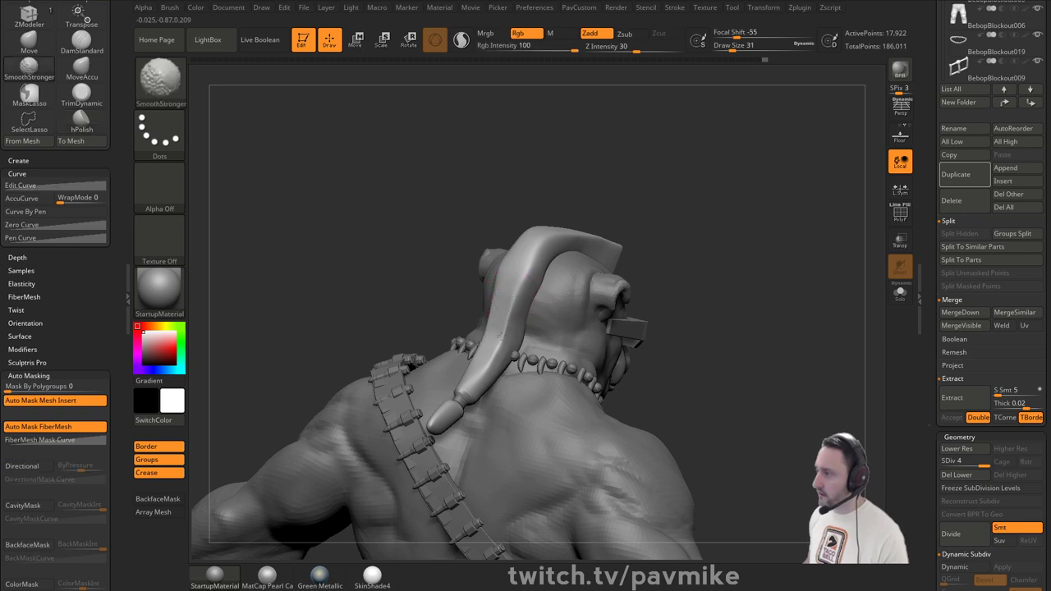
pyautogui.moveTo(622, 205); pyautogui.dragTo(582, 215)
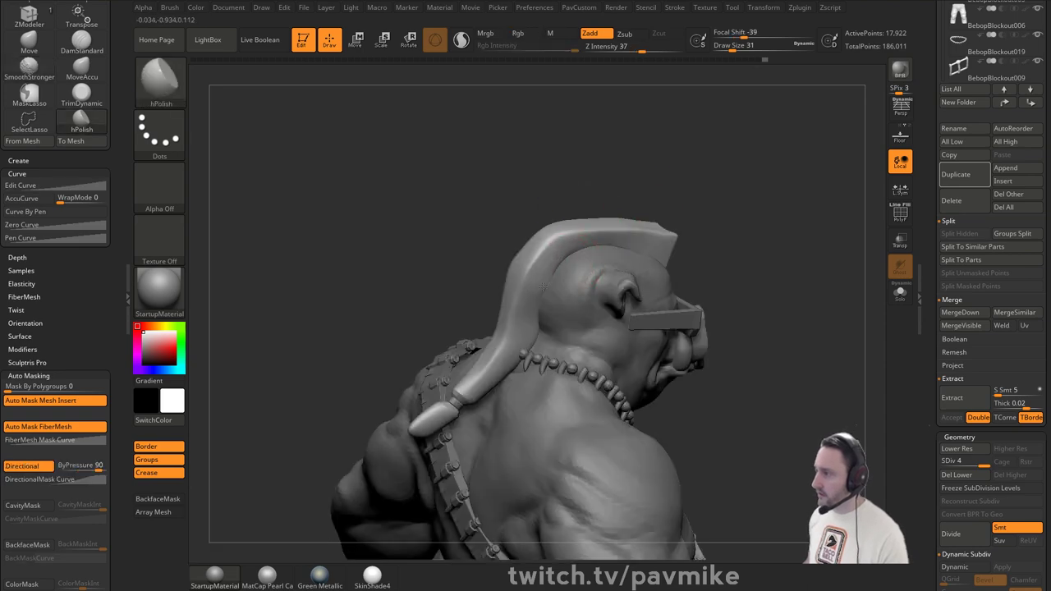
pyautogui.moveTo(633, 176); pyautogui.dragTo(534, 262)
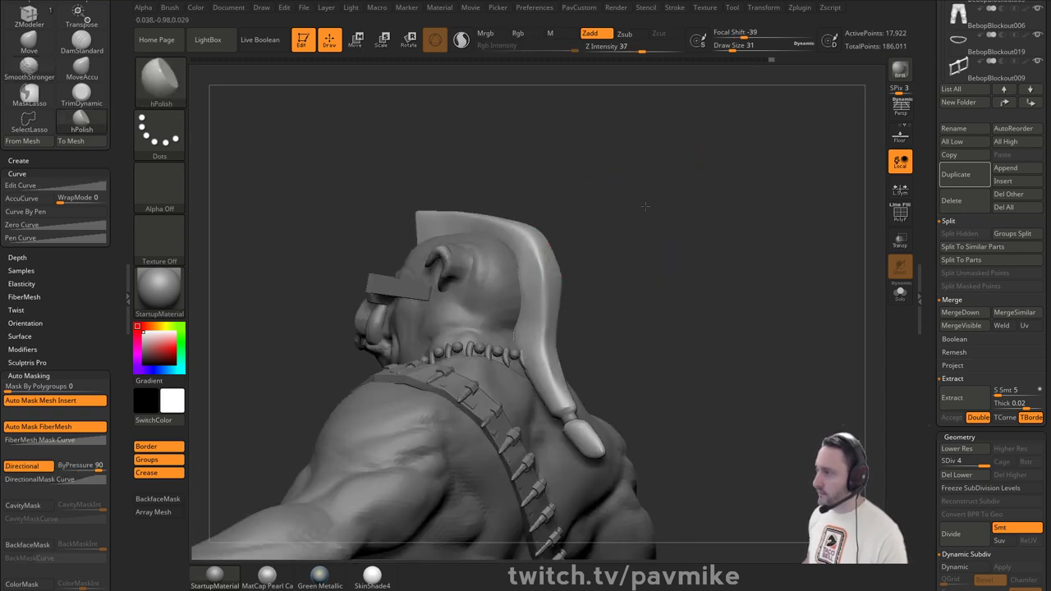
# - Reshape the top and front outline of the mohawk with the Move brush
pyautogui.moveTo(645, 206)
pyautogui.mouseDown()
pyautogui.moveTo(690, 204)
pyautogui.moveTo(591, 238)
pyautogui.mouseUp()
pyautogui.press('b')
pyautogui.press('m')
pyautogui.press('v')
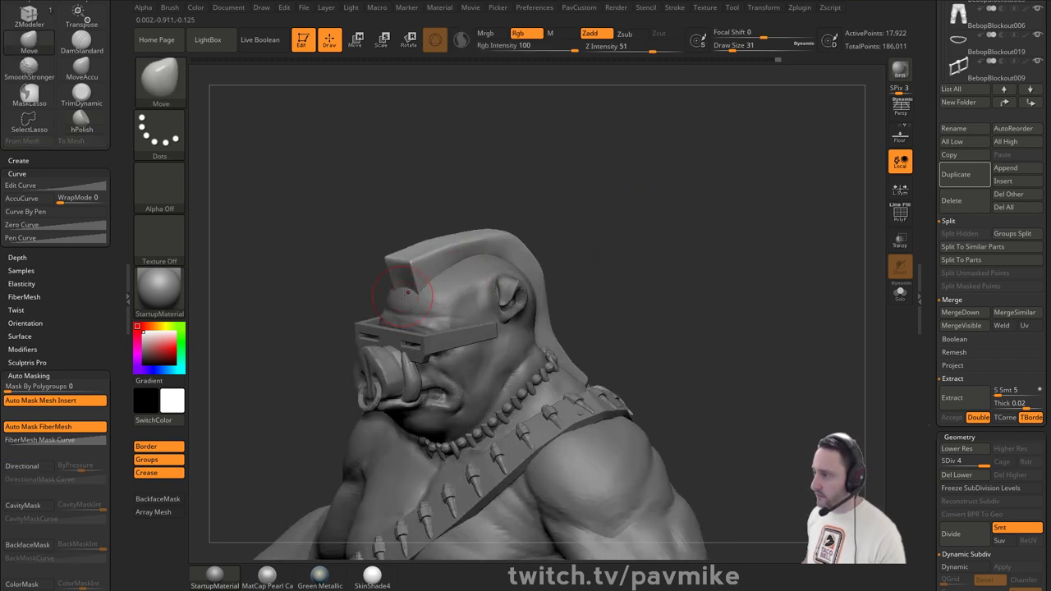
pyautogui.moveTo(535, 211); pyautogui.dragTo(384, 240)
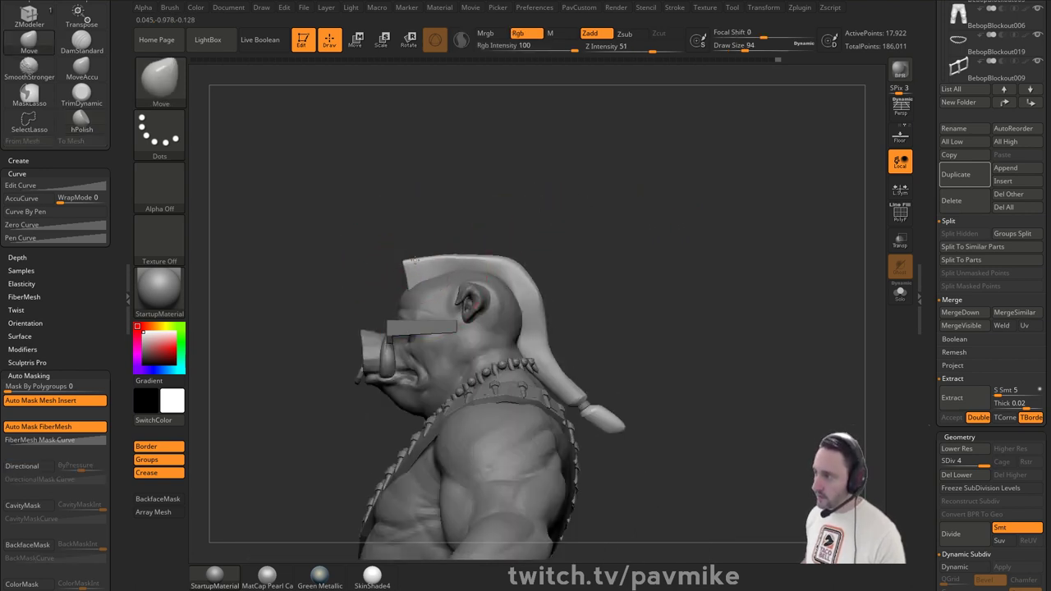
pyautogui.moveTo(458, 268); pyautogui.dragTo(497, 264)
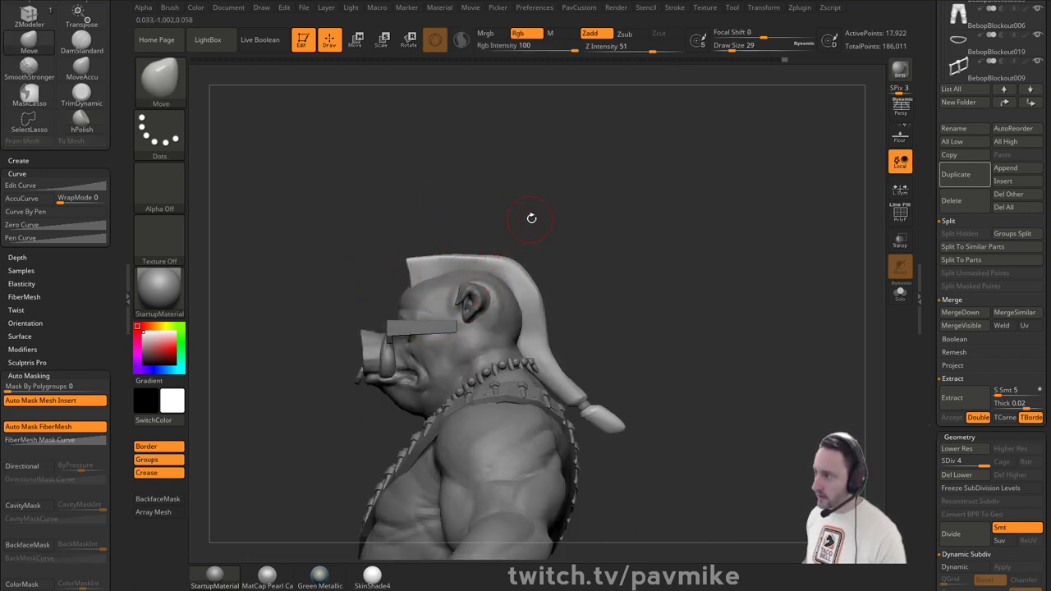
# - Remesh the mohawk and ponytail with DynaMesh at resolution 760 and check the resulting wireframe
pyautogui.moveTo(531, 219)
pyautogui.mouseDown()
pyautogui.moveTo(639, 199)
pyautogui.moveTo(701, 258)
pyautogui.mouseUp()
pyautogui.press('space')
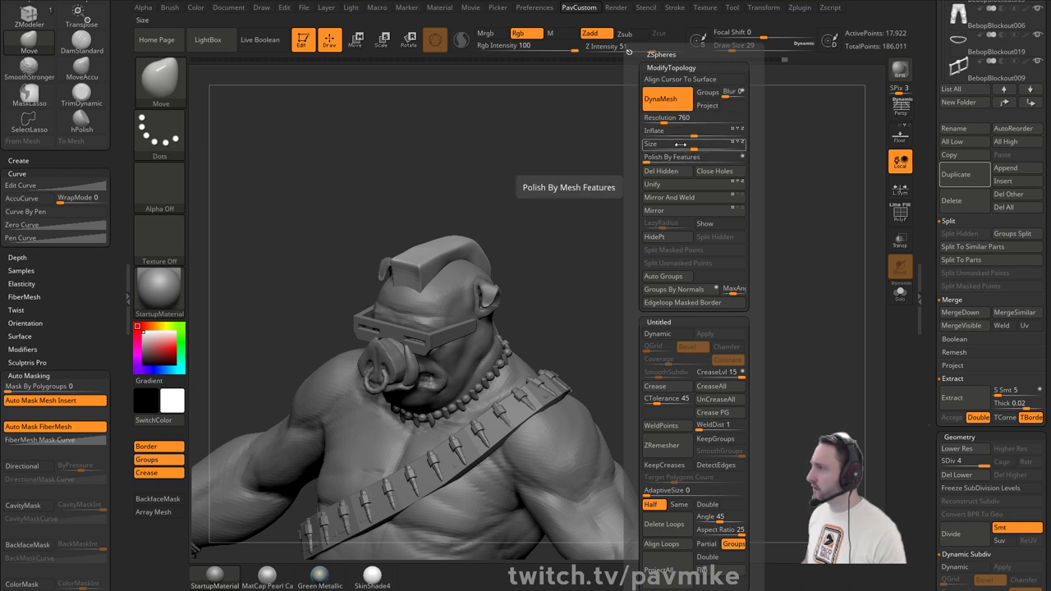
pyautogui.keyDown('ctrl'); pyautogui.moveTo(645, 155); pyautogui.dragTo(641, 239); pyautogui.keyUp('ctrl')
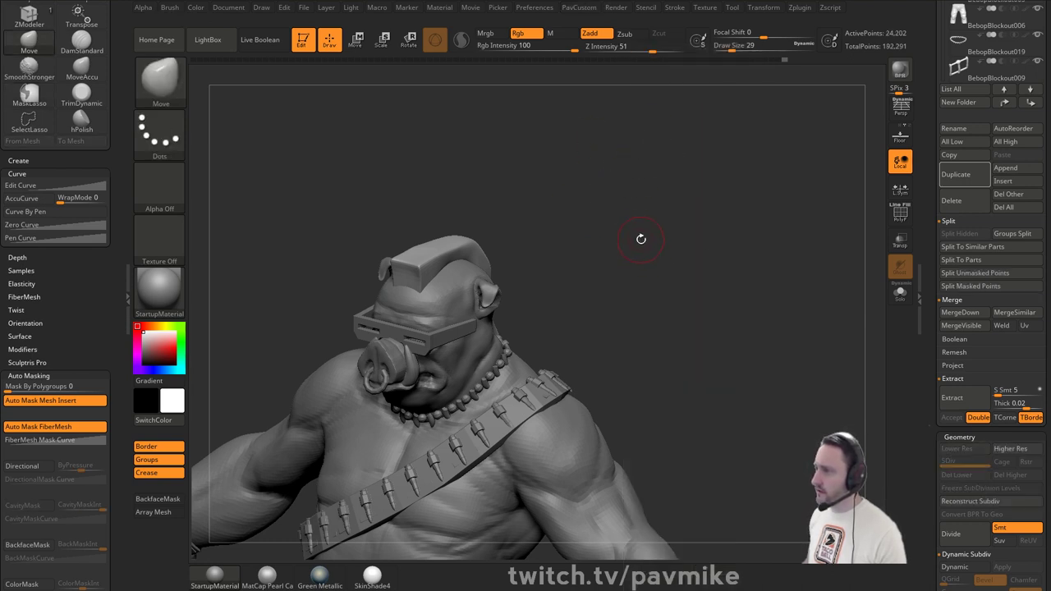
pyautogui.click(901, 212)
pyautogui.keyDown('alt'); pyautogui.moveTo(825, 212); pyautogui.dragTo(863, 236); pyautogui.keyUp('alt')
pyautogui.click(900, 212)
# - Smooth the front of the mohawk and remesh the hair with DynaMesh at a lower resolution
pyautogui.press(']')
pyautogui.press(']')
pyautogui.press(']')
pyautogui.press(']')
pyautogui.press(']')
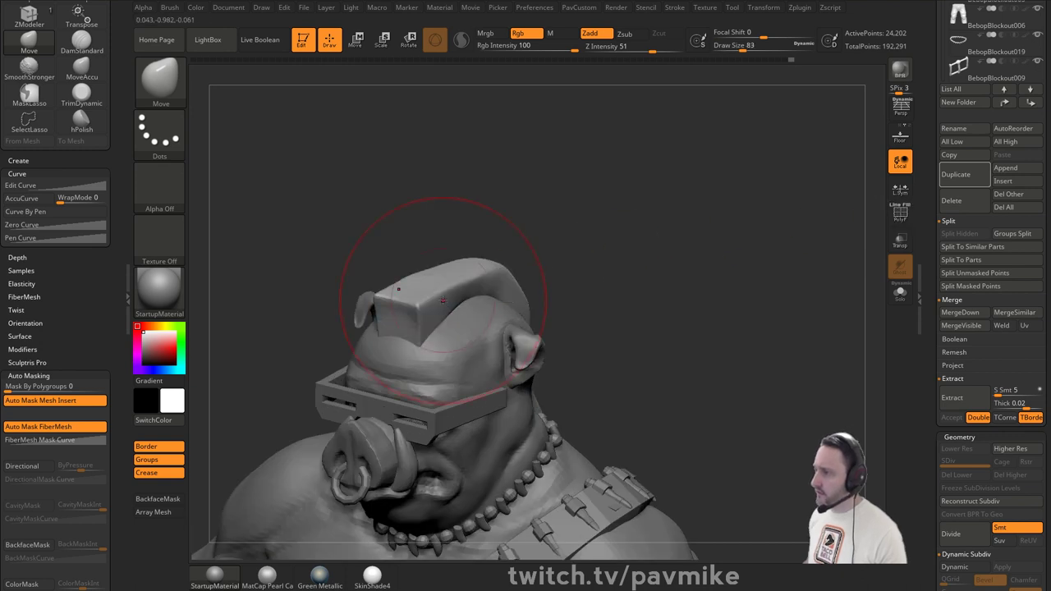
pyautogui.press('b')
pyautogui.press('s')
pyautogui.press('t')
pyautogui.moveTo(427, 328)
pyautogui.keyDown('shift'); pyautogui.mouseDown()
pyautogui.moveTo(399, 307)
pyautogui.moveTo(394, 316)
pyautogui.mouseUp(); pyautogui.keyUp('shift')
pyautogui.press('space')
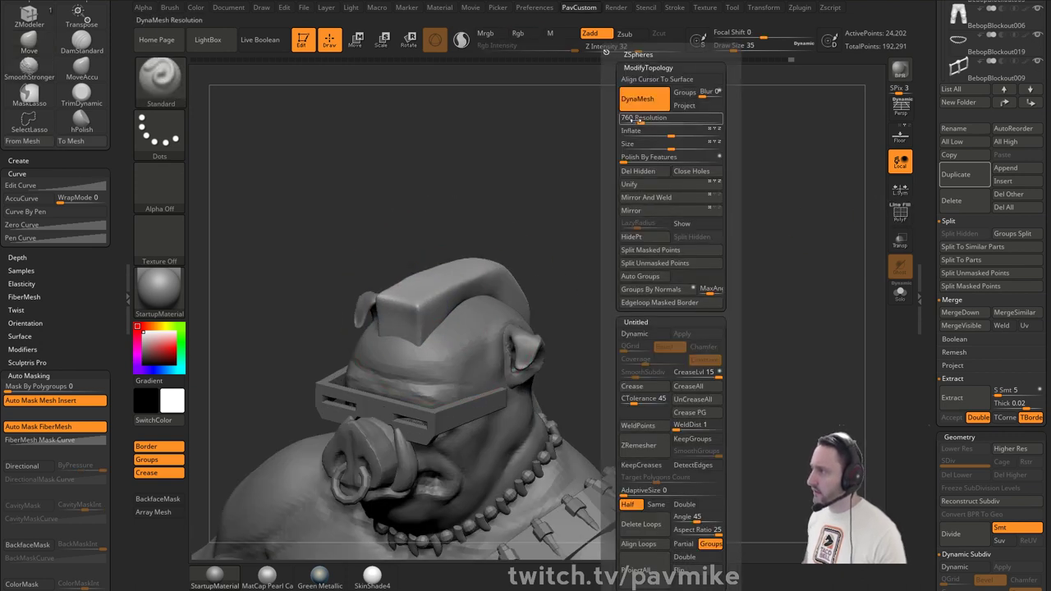
pyautogui.press('shift')
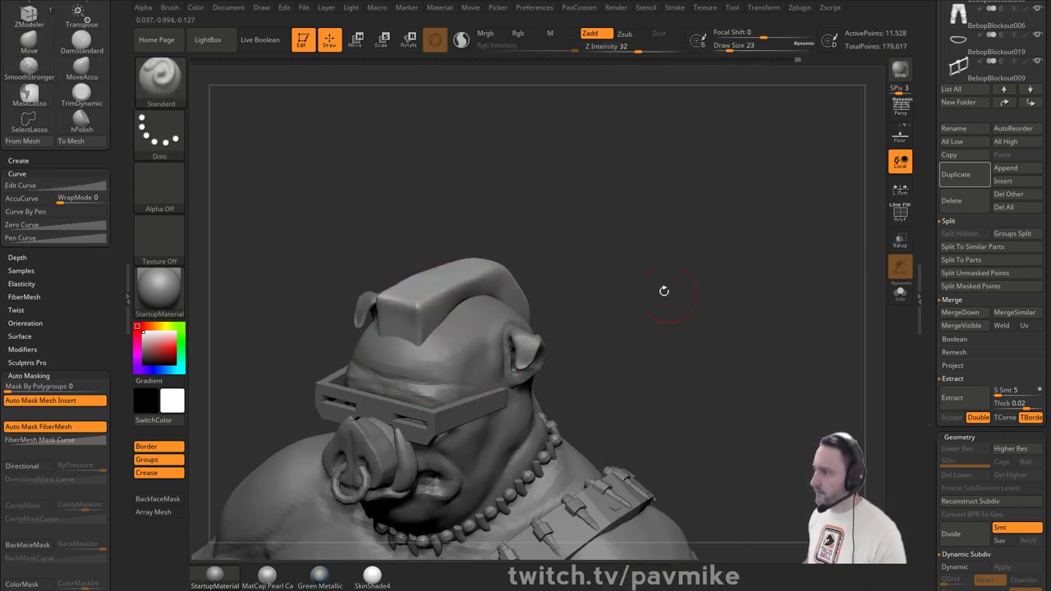
# - Adjust the side of the mohawk where it meets the scalp with the Move brush at draw size 31
pyautogui.moveTo(664, 290)
pyautogui.mouseDown()
pyautogui.moveTo(681, 231)
pyautogui.moveTo(667, 188)
pyautogui.moveTo(525, 258)
pyautogui.mouseUp()
pyautogui.press('b')
pyautogui.press('d')
pyautogui.press('s')
pyautogui.press('b')
pyautogui.press('m')
pyautogui.press('v')
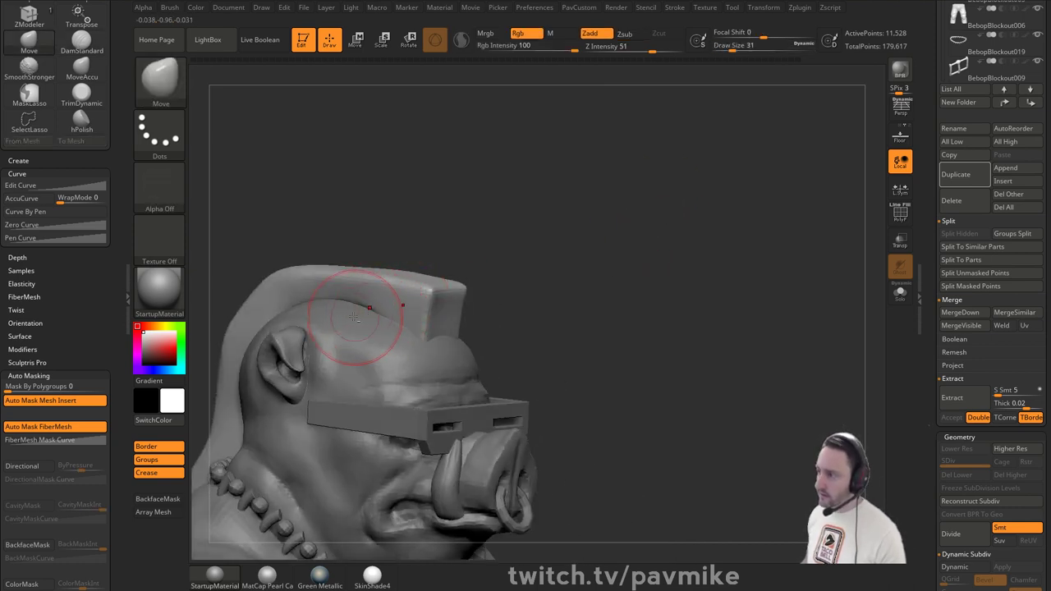
pyautogui.keyDown('alt'); pyautogui.moveTo(480, 239); pyautogui.dragTo(506, 231); pyautogui.keyUp('alt')
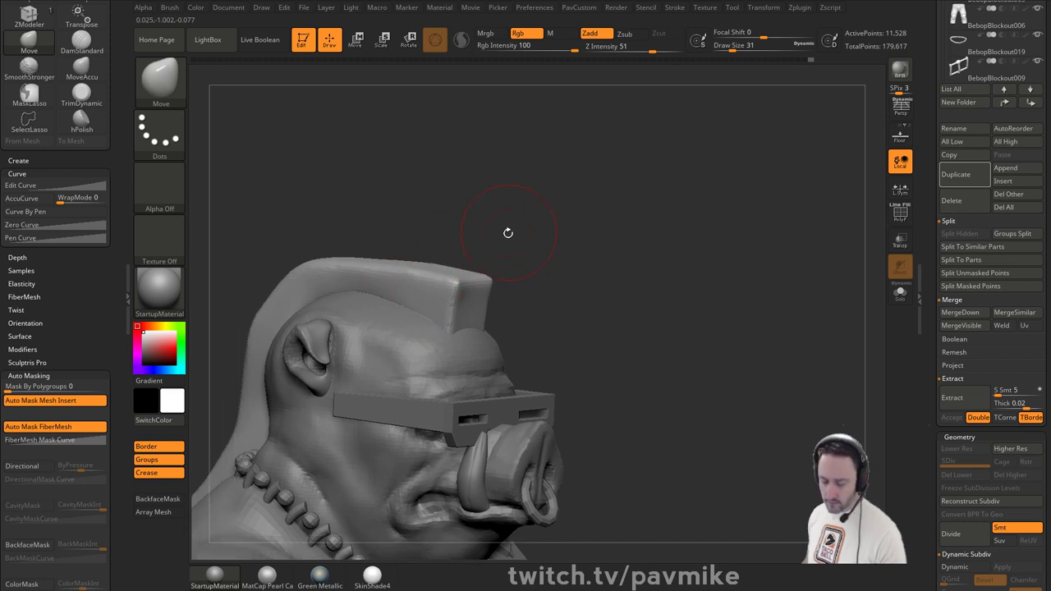
# - Carve hair grooves across the side of the mohawk with the DamStandard brush at draw size 14 and quick-save the project
pyautogui.press('b')
pyautogui.press('d')
pyautogui.press('s')
pyautogui.press('s')
pyautogui.moveTo(404, 291)
pyautogui.mouseDown()
pyautogui.moveTo(412, 282)
pyautogui.moveTo(392, 274)
pyautogui.mouseUp()
pyautogui.moveTo(456, 215); pyautogui.dragTo(513, 246)
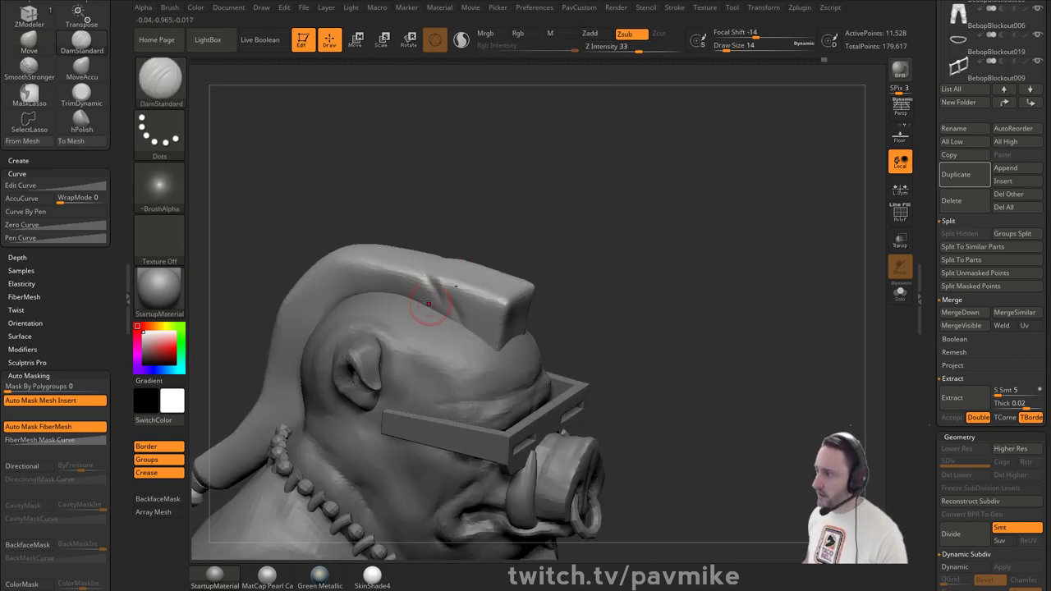
pyautogui.moveTo(445, 233)
pyautogui.mouseDown(button='right')
pyautogui.moveTo(375, 265)
pyautogui.moveTo(490, 214)
pyautogui.moveTo(504, 178)
pyautogui.moveTo(661, 246)
pyautogui.moveTo(722, 330)
pyautogui.moveTo(662, 171)
pyautogui.moveTo(634, 239)
pyautogui.moveTo(682, 233)
pyautogui.moveTo(504, 226)
pyautogui.mouseUp(button='right')
pyautogui.hotkey('ctrl', 's')
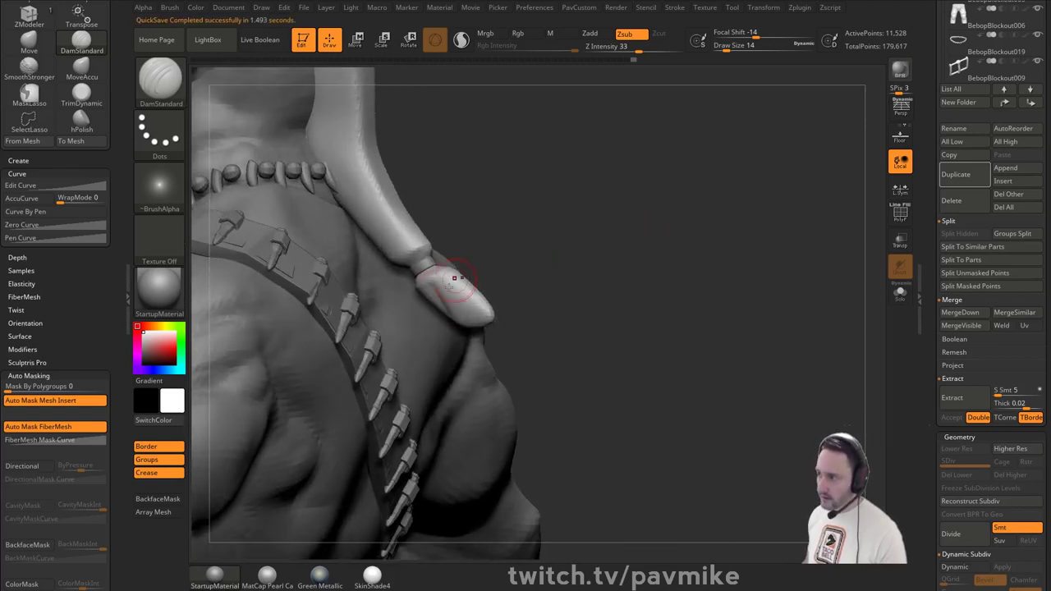
# - Swell the ponytail tip below the hair tie with the Inflat brush and smooth its surface
pyautogui.press('b')
pyautogui.press('i')
pyautogui.press('n')
pyautogui.moveTo(493, 225); pyautogui.dragTo(452, 236, button='right')
pyautogui.press('s')
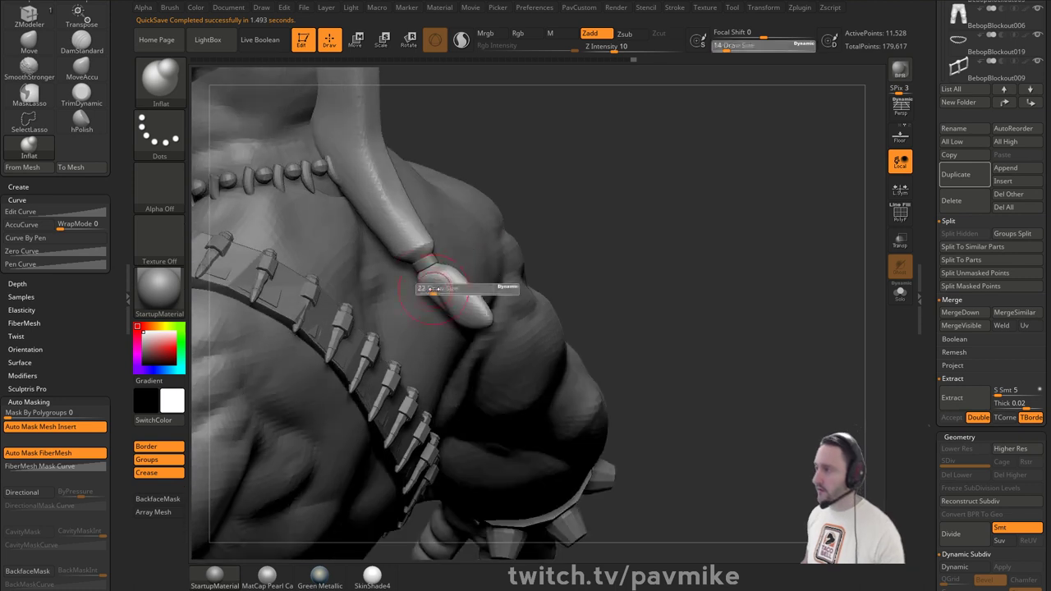
pyautogui.click(435, 290)
pyautogui.moveTo(472, 296); pyautogui.dragTo(480, 305)
pyautogui.moveTo(607, 241); pyautogui.dragTo(656, 230, button='right')
pyautogui.press('s')
pyautogui.click(458, 291)
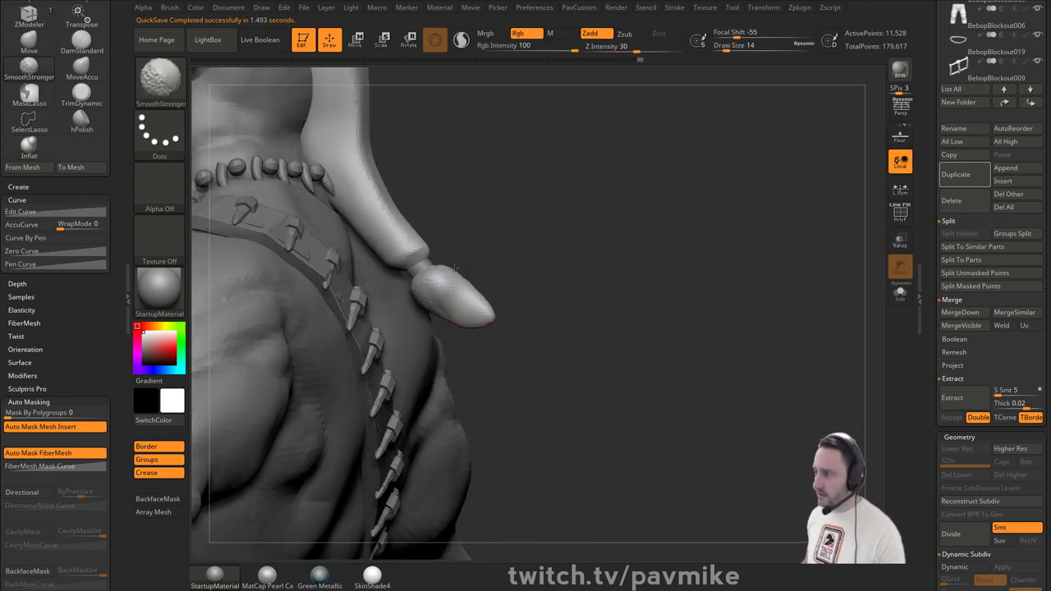
pyautogui.keyDown('shift'); pyautogui.moveTo(485, 279); pyautogui.dragTo(472, 288); pyautogui.keyUp('shift')
# - Carve strand grooves into the ponytail tip with the DamStandard brush, raising its draw size to 12
pyautogui.moveTo(481, 284)
pyautogui.mouseDown(button='right')
pyautogui.moveTo(513, 267)
pyautogui.moveTo(507, 244)
pyautogui.mouseUp(button='right')
pyautogui.press('b')
pyautogui.press('d')
pyautogui.press('s')
pyautogui.press('s')
pyautogui.click(433, 282)
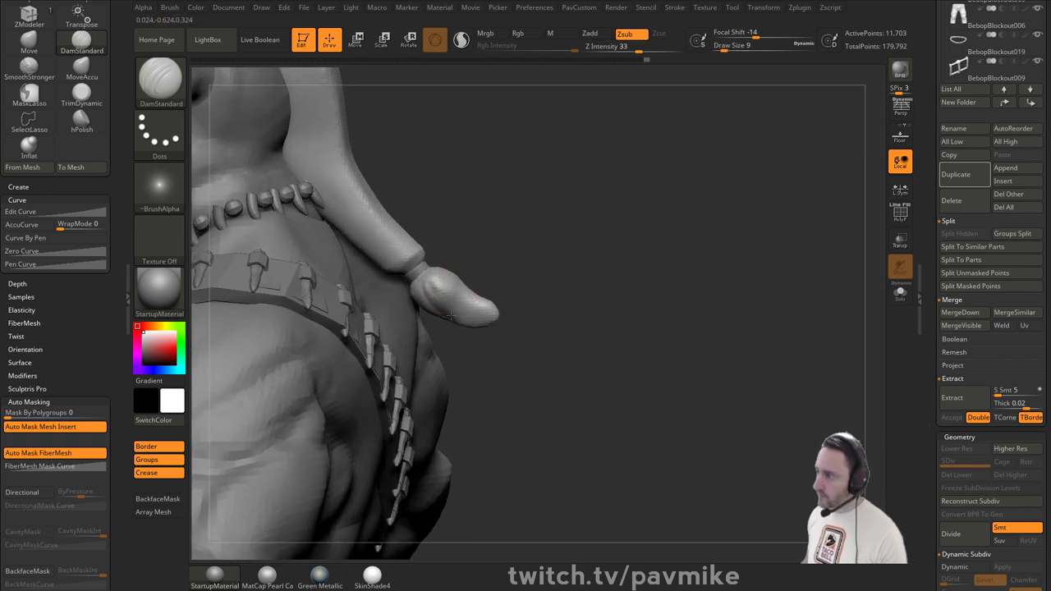
pyautogui.press(']')
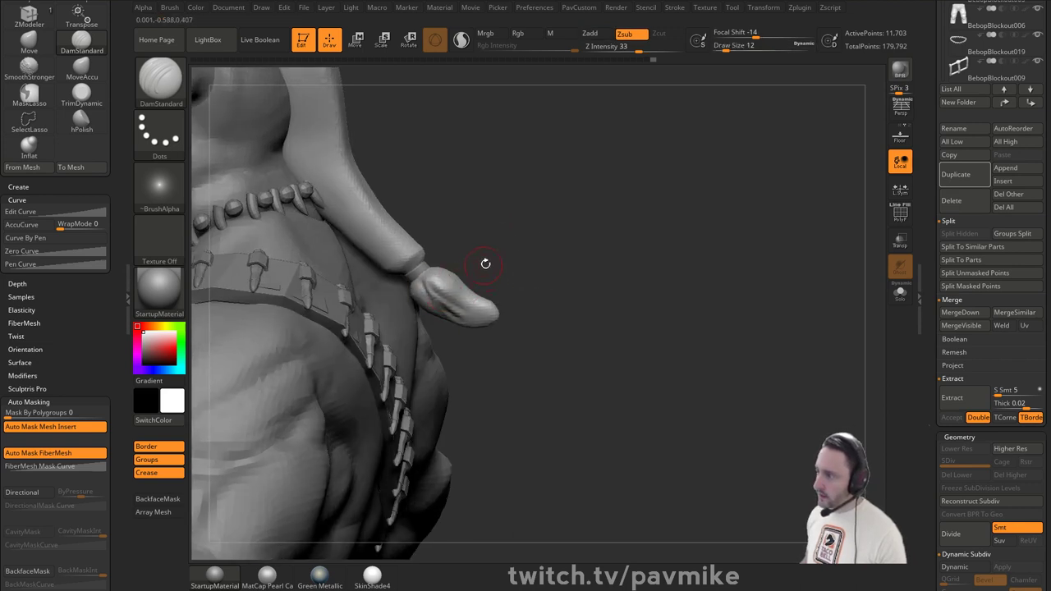
pyautogui.moveTo(485, 263); pyautogui.dragTo(436, 285, button='right')
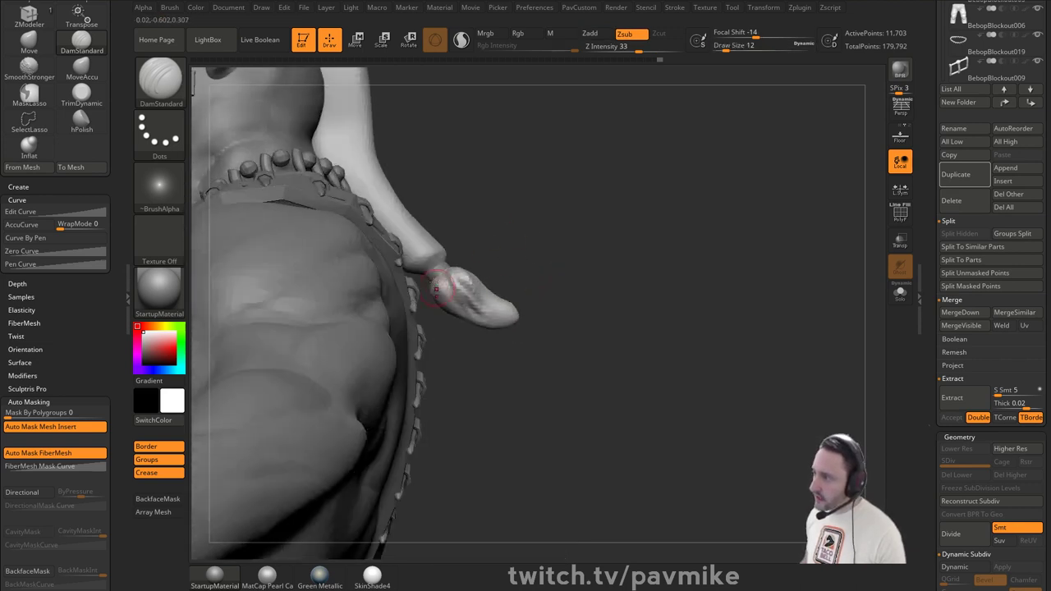
# - Continue the hair strand grooves along the ponytail, the back of the head and the front of the mohawk
pyautogui.moveTo(547, 244); pyautogui.dragTo(411, 309, button='right')
pyautogui.moveTo(398, 344); pyautogui.dragTo(586, 214, button='right')
pyautogui.moveTo(547, 281); pyautogui.dragTo(427, 238, button='right')
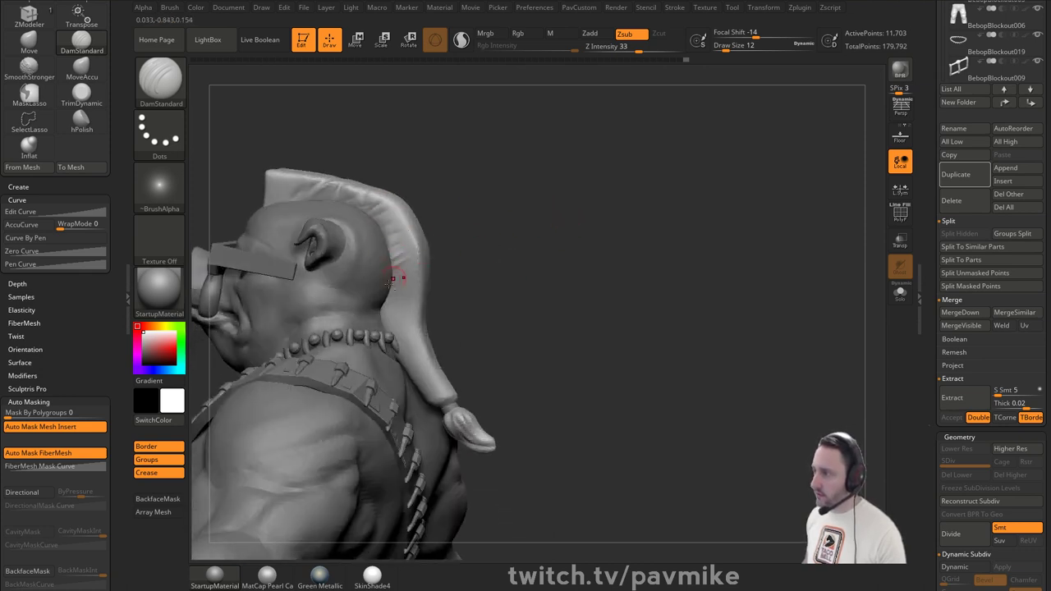
pyautogui.moveTo(415, 322); pyautogui.dragTo(402, 278, button='right')
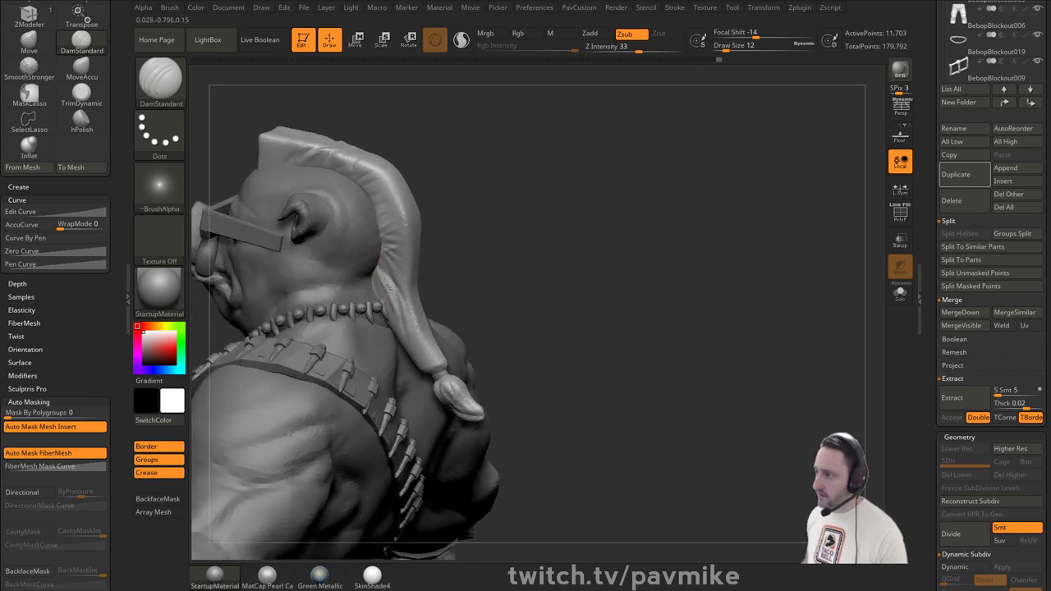
pyautogui.moveTo(401, 324); pyautogui.dragTo(328, 230, button='right')
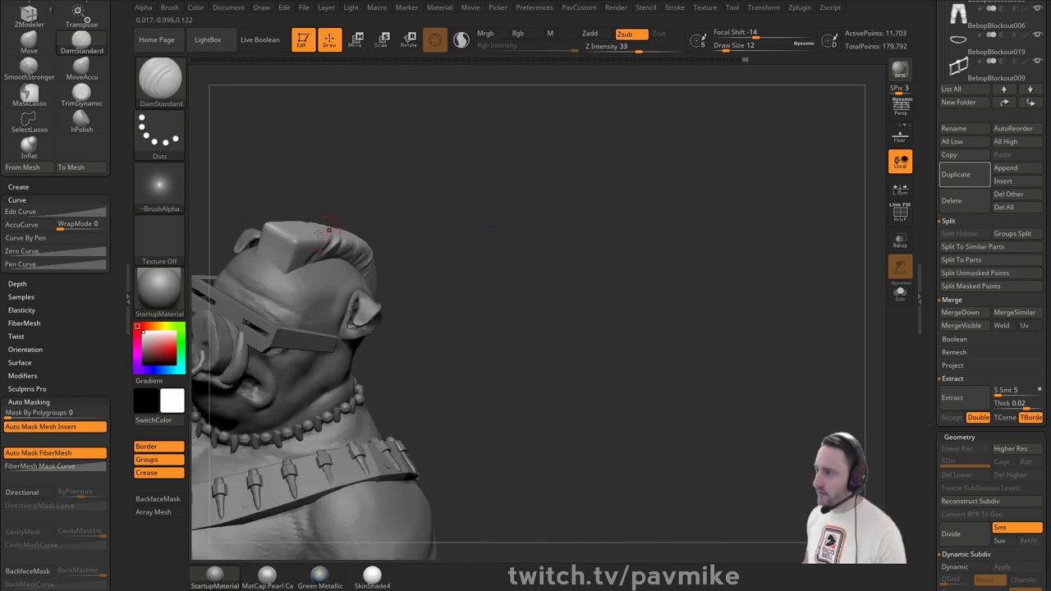
pyautogui.moveTo(430, 211)
pyautogui.mouseDown(button='right')
pyautogui.moveTo(443, 215)
pyautogui.moveTo(431, 214)
pyautogui.mouseUp(button='right')
pyautogui.moveTo(353, 291)
pyautogui.mouseDown()
pyautogui.moveTo(367, 250)
pyautogui.moveTo(361, 274)
pyautogui.moveTo(382, 243)
pyautogui.mouseUp()
pyautogui.moveTo(424, 221); pyautogui.dragTo(601, 156, button='right')
# - Pull small hair spikes out of the mohawk's top and back edge with the SnakeHook brush at draw size 5
pyautogui.press('b')
pyautogui.press('s')
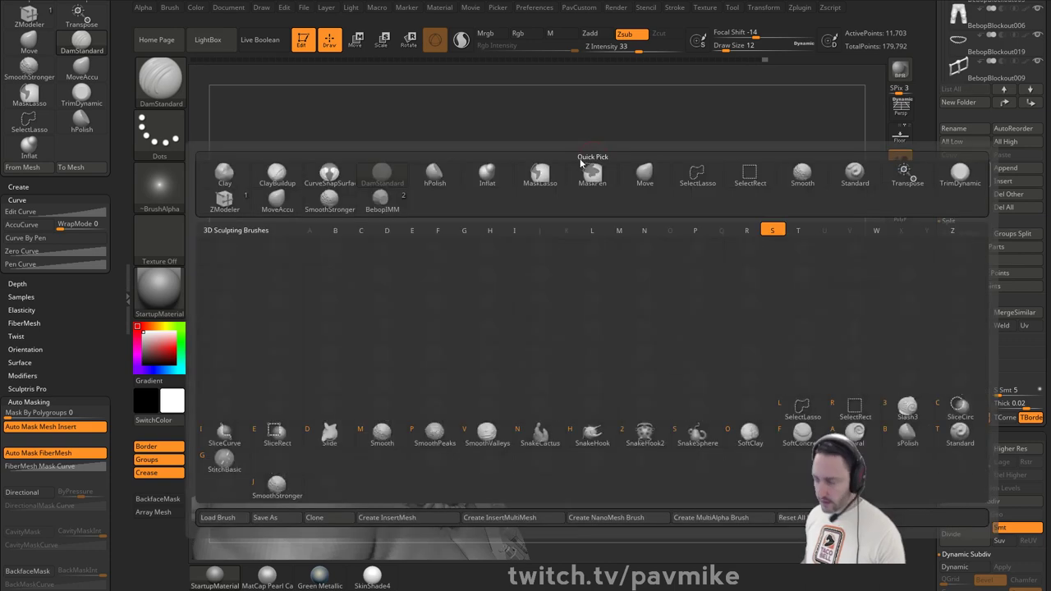
pyautogui.click(594, 436)
pyautogui.keyDown('ctrl'); pyautogui.moveTo(616, 176); pyautogui.dragTo(526, 215, button='right'); pyautogui.keyUp('ctrl')
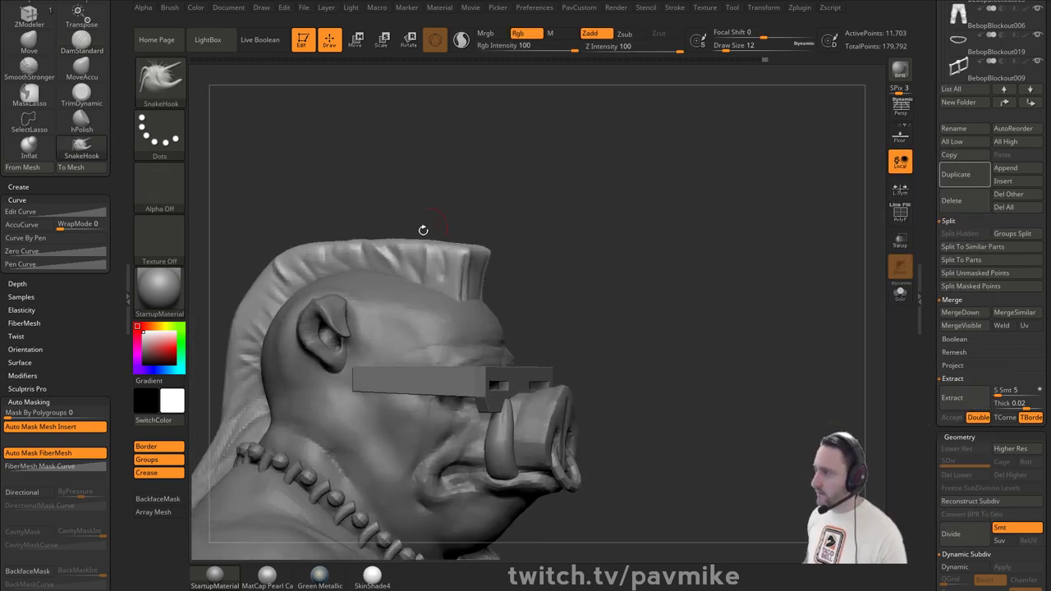
pyautogui.moveTo(403, 245)
pyautogui.mouseDown()
pyautogui.moveTo(389, 236)
pyautogui.moveTo(398, 239)
pyautogui.mouseUp()
pyautogui.hotkey('ctrl', 'z')
pyautogui.press('s')
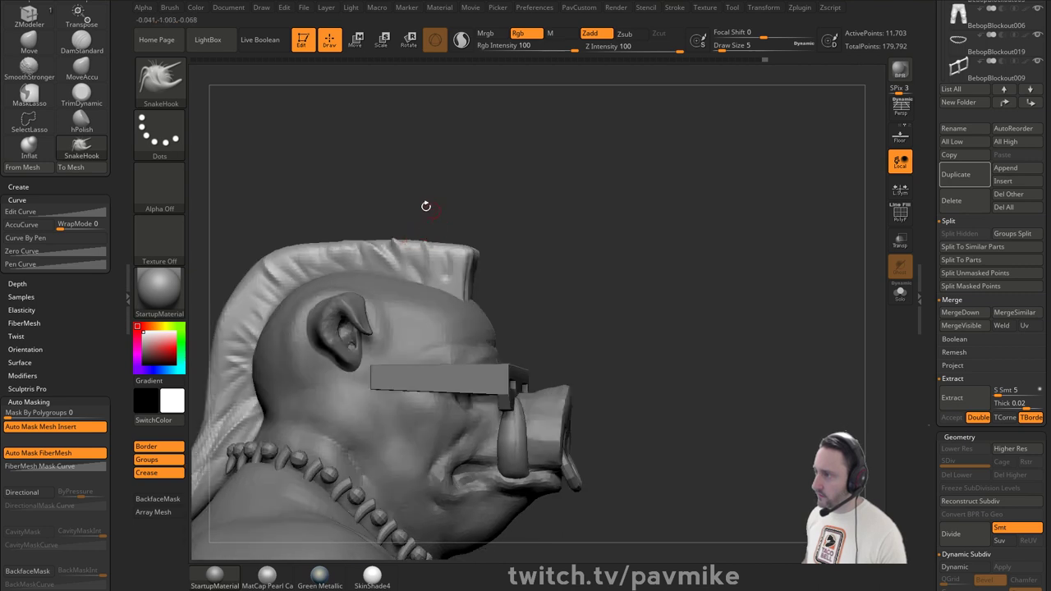
pyautogui.moveTo(425, 204)
pyautogui.mouseDown(button='right')
pyautogui.moveTo(405, 251)
pyautogui.moveTo(405, 213)
pyautogui.moveTo(474, 237)
pyautogui.mouseUp(button='right')
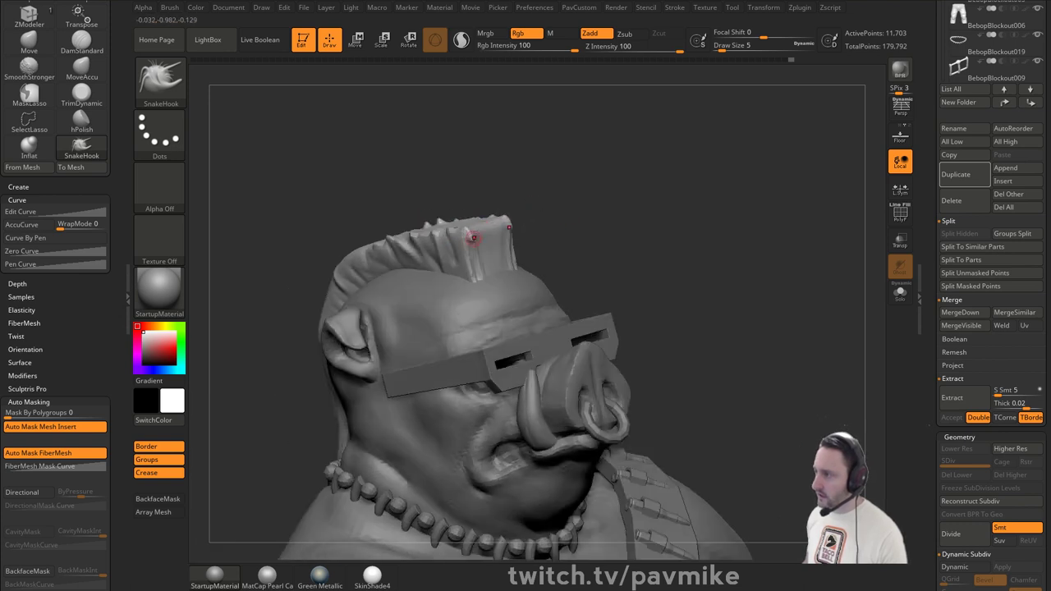
pyautogui.moveTo(517, 206)
pyautogui.mouseDown(button='right')
pyautogui.moveTo(569, 174)
pyautogui.moveTo(361, 254)
pyautogui.moveTo(411, 255)
pyautogui.moveTo(493, 227)
pyautogui.mouseUp(button='right')
pyautogui.moveTo(354, 331); pyautogui.dragTo(360, 329)
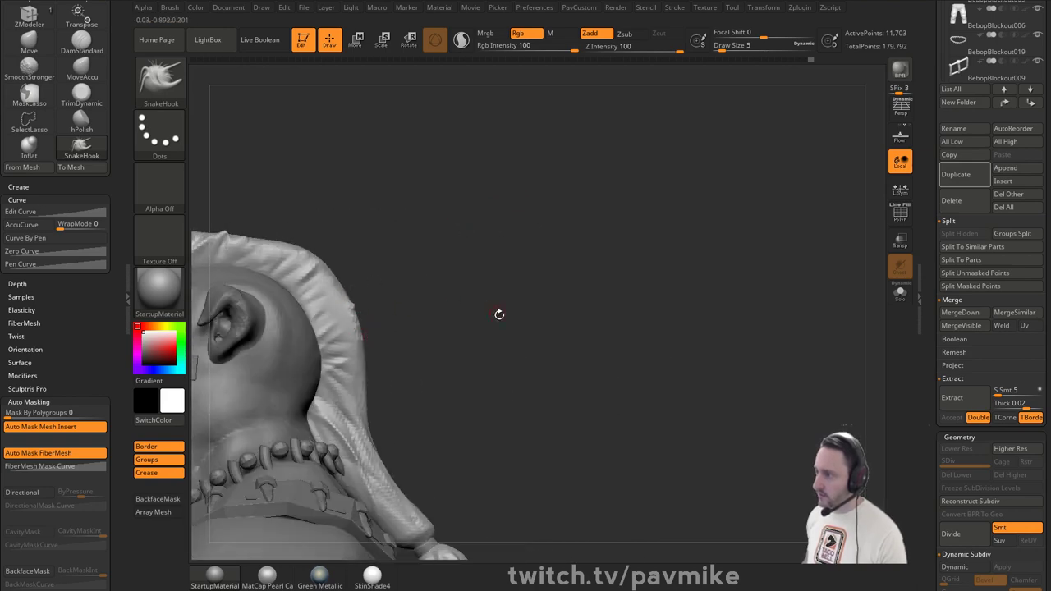
pyautogui.moveTo(497, 315); pyautogui.dragTo(526, 245, button='right')
pyautogui.moveTo(617, 269)
pyautogui.mouseDown(button='right')
pyautogui.moveTo(710, 210)
pyautogui.moveTo(717, 233)
pyautogui.moveTo(731, 214)
pyautogui.mouseUp(button='right')
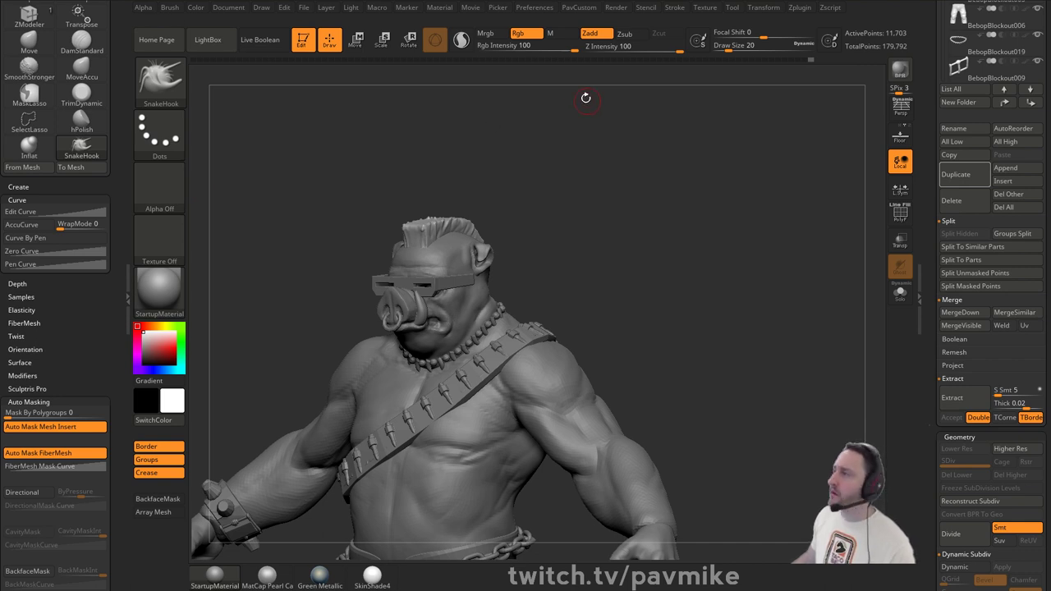
pyautogui.click(534, 8)
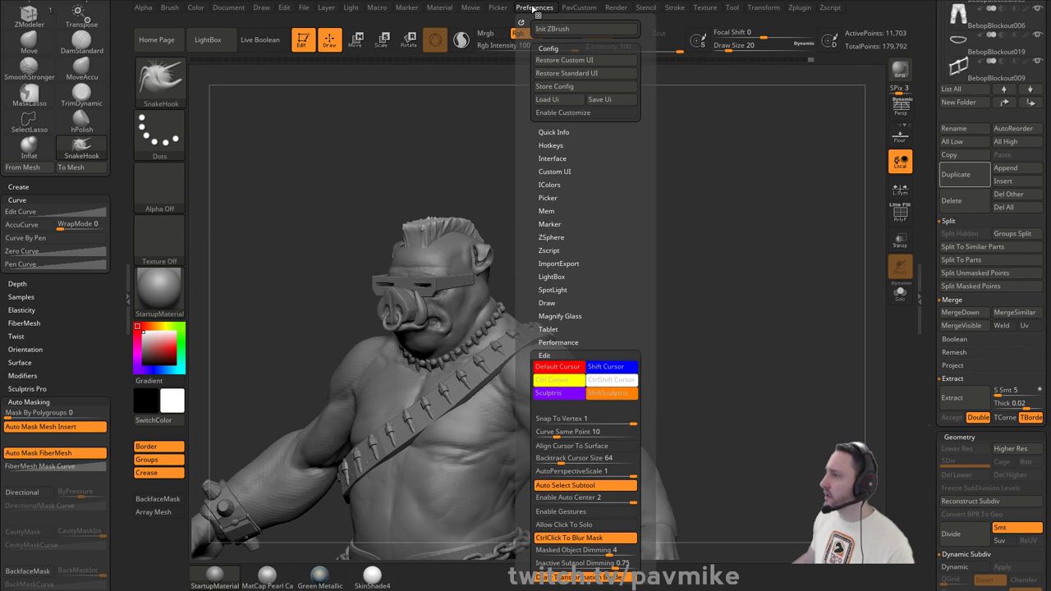
pyautogui.click(544, 355)
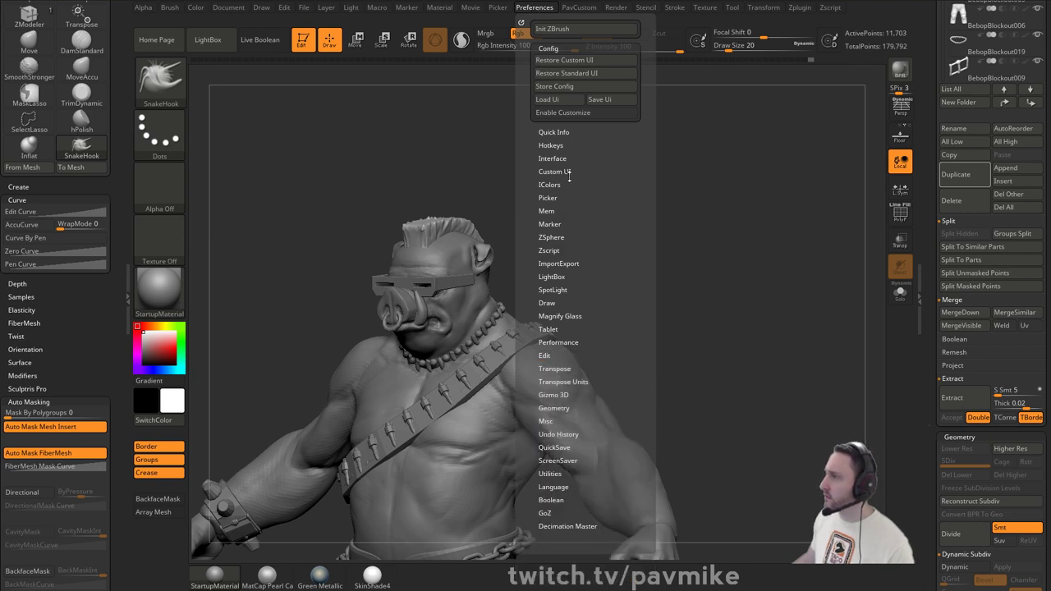
pyautogui.click(567, 173)
pyautogui.click(555, 101)
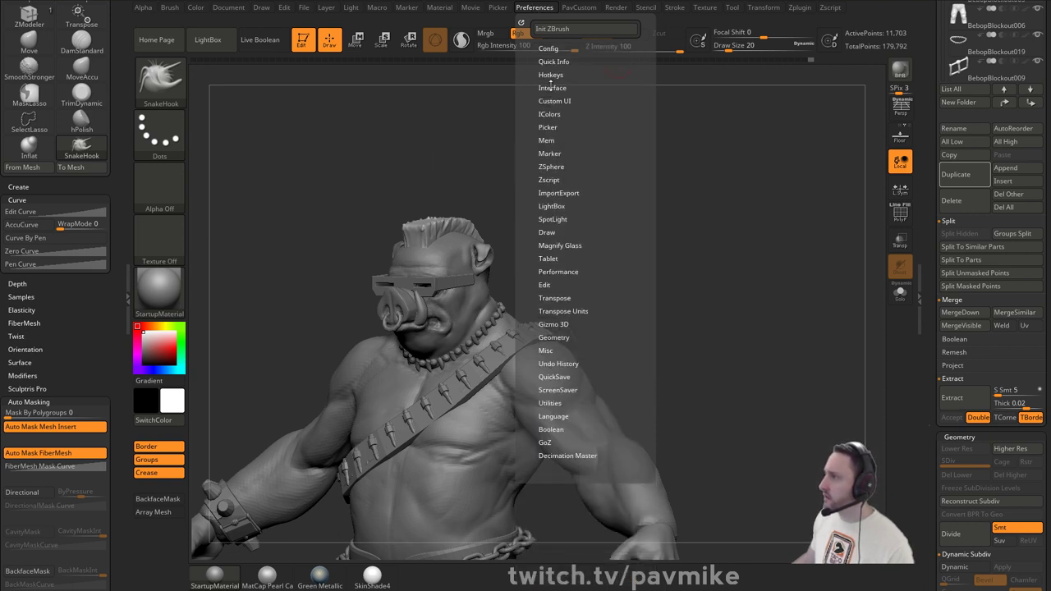
pyautogui.click(551, 85)
pyautogui.click(549, 87)
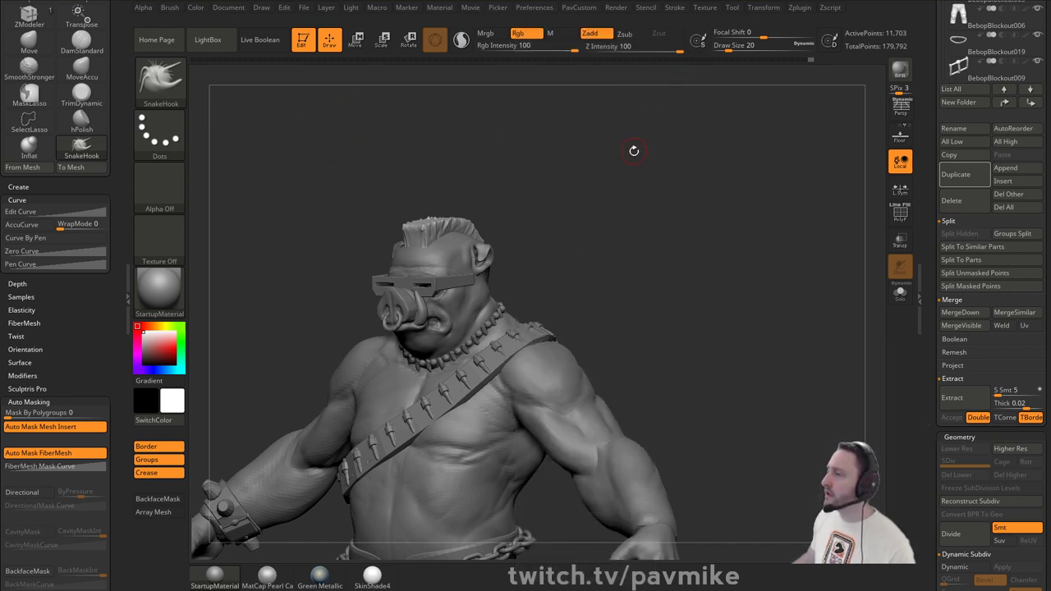
pyautogui.moveTo(928, 84); pyautogui.dragTo(910, 319)
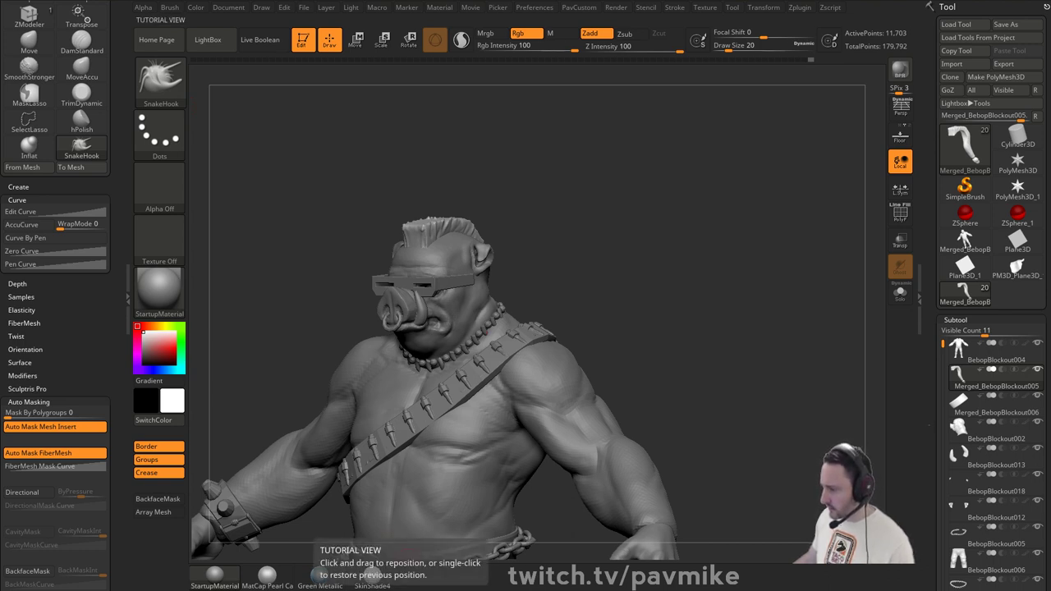
# - Switch to the YouTube channel's playlists page in the browser and open the full Sci Fi Pistol Series playlist in a new tab
pyautogui.moveTo(752, 160); pyautogui.dragTo(636, 10)
pyautogui.scroll(-3, 628, 199)
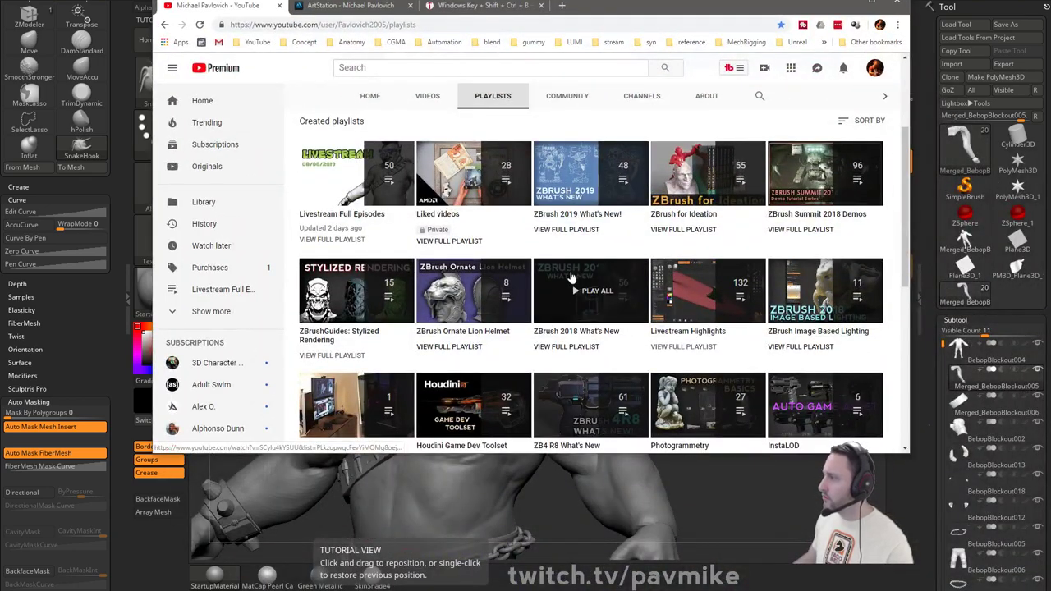
pyautogui.scroll(-2, 559, 283)
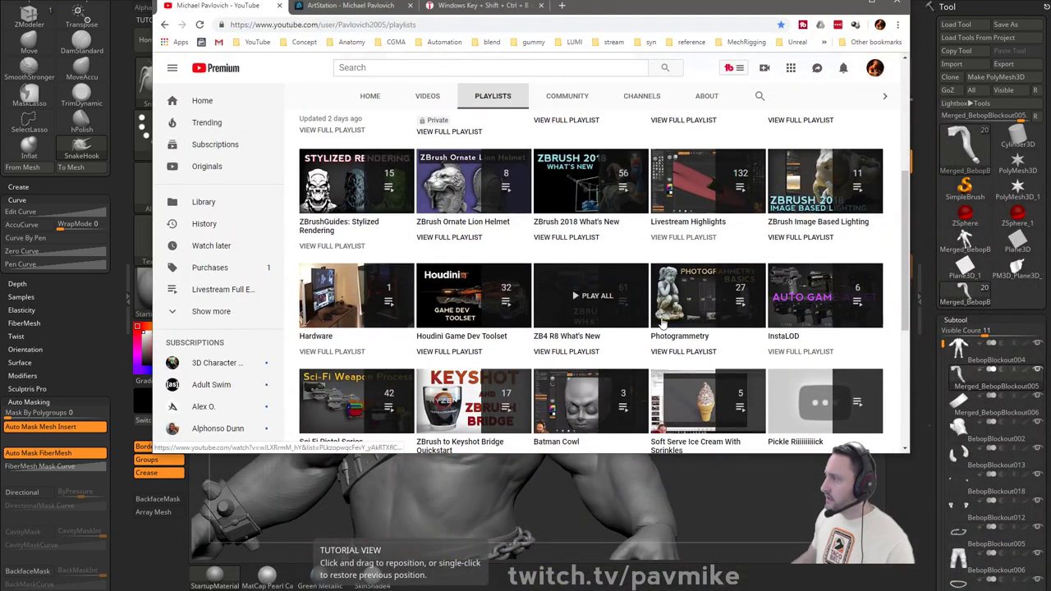
pyautogui.scroll(-2, 568, 291)
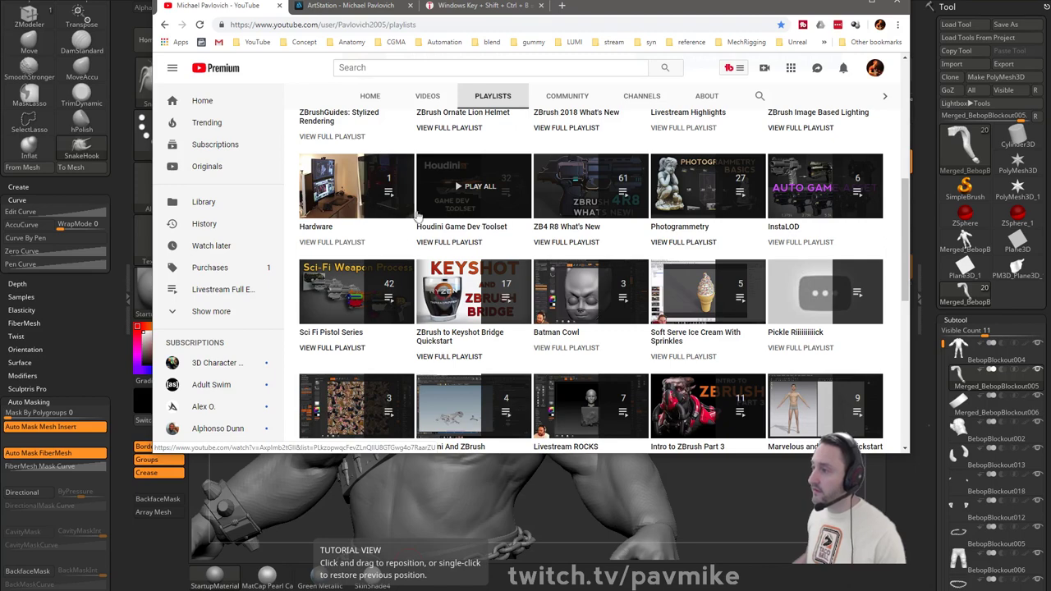
pyautogui.rightClick(343, 350)
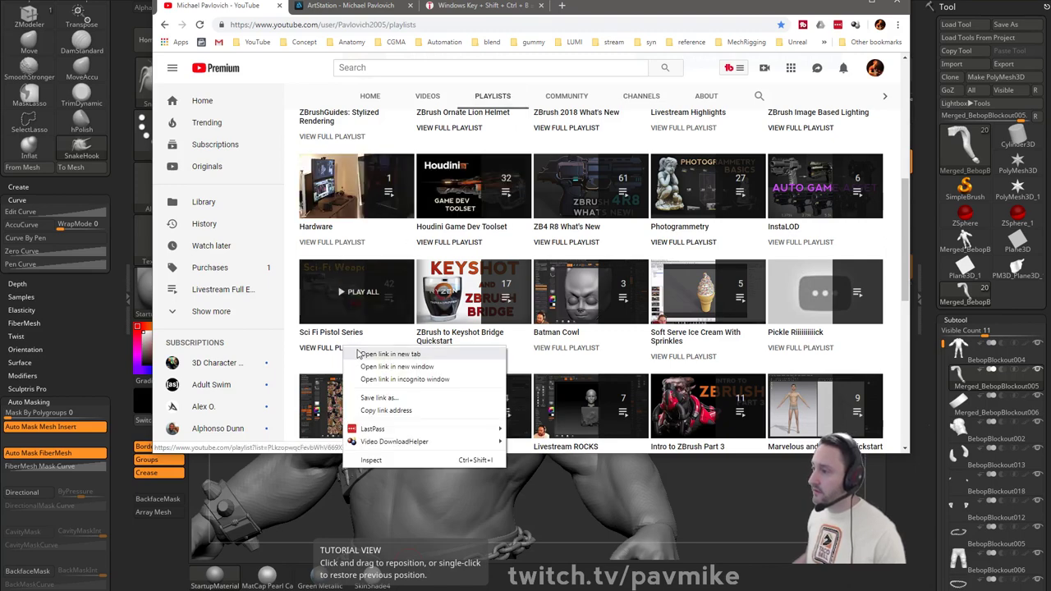
pyautogui.click(373, 360)
# - Find the Speed Modeling and Texturing playlist among the created playlists and open it in full in a new tab
pyautogui.scroll(-2, 421, 336)
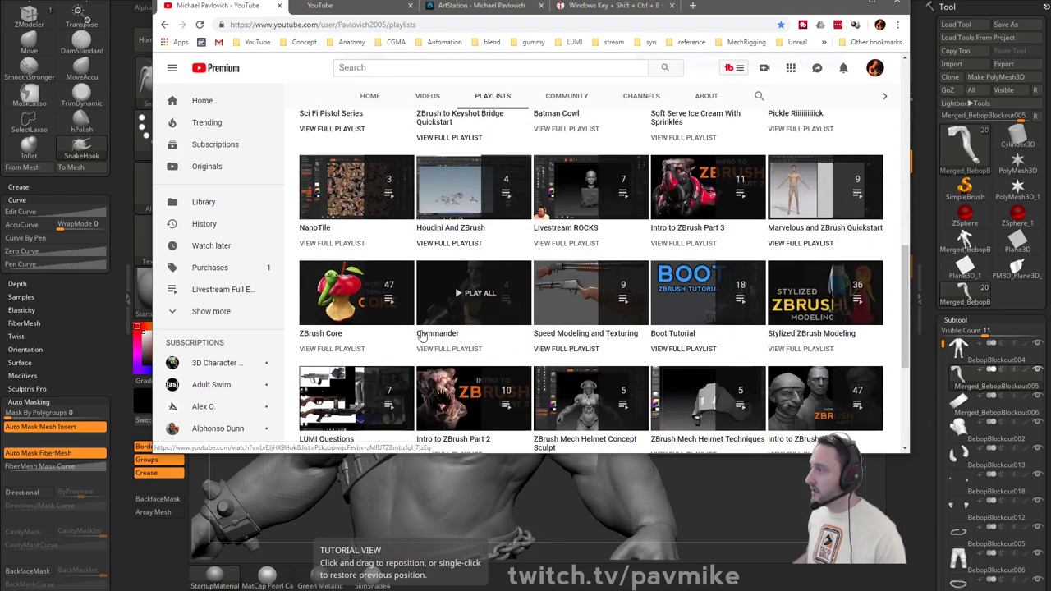
pyautogui.scroll(-2, 421, 336)
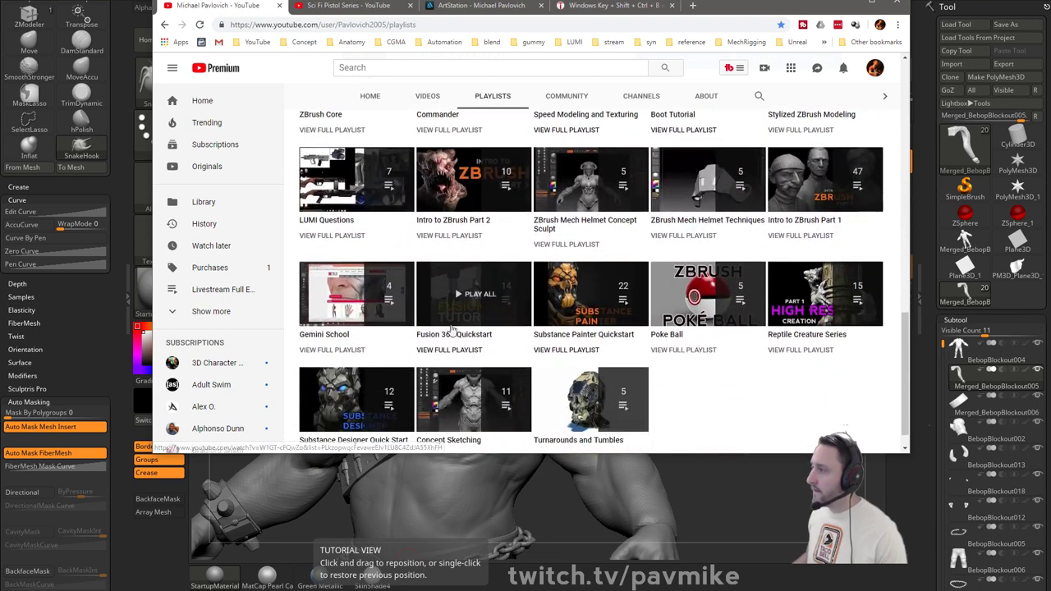
pyautogui.scroll(3, 584, 355)
pyautogui.rightClick(583, 351)
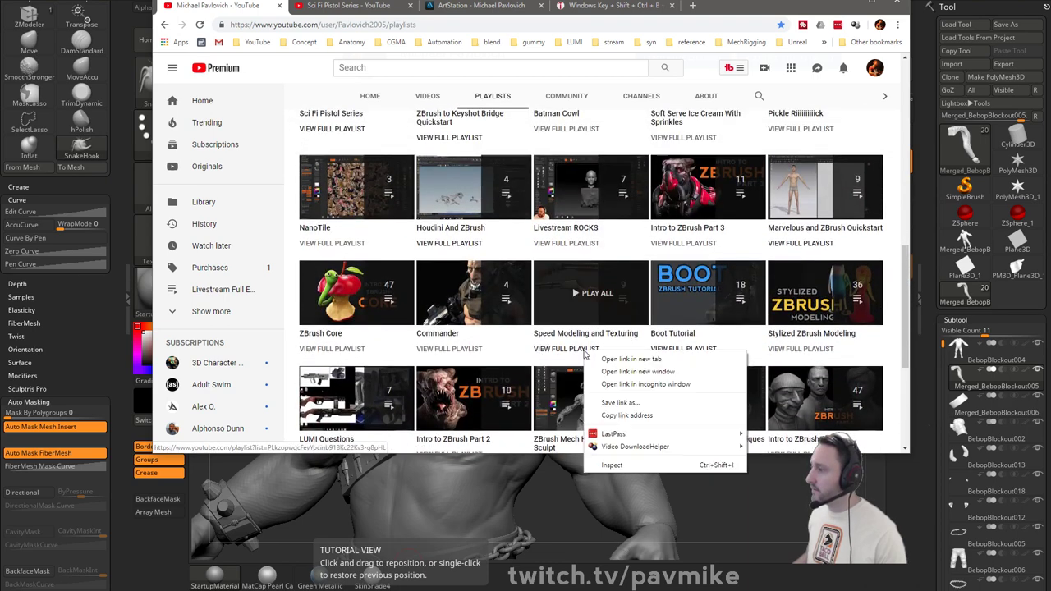
pyautogui.click(587, 359)
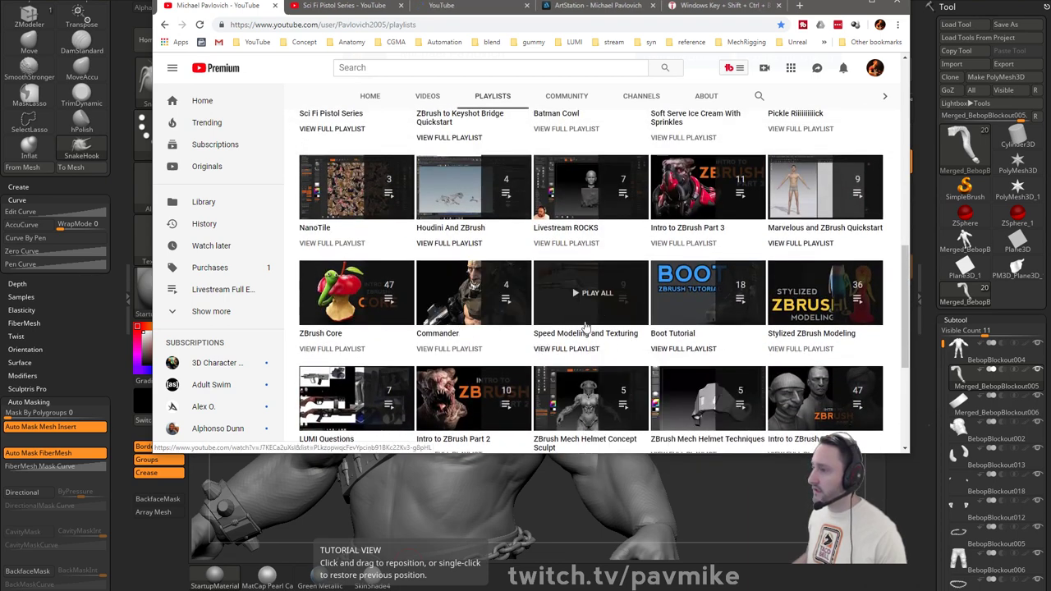
# - Look back over the first created playlists, and view the project thumbnails of the ArtStation portfolio
pyautogui.scroll(3, 591, 345)
pyautogui.scroll(2, 599, 335)
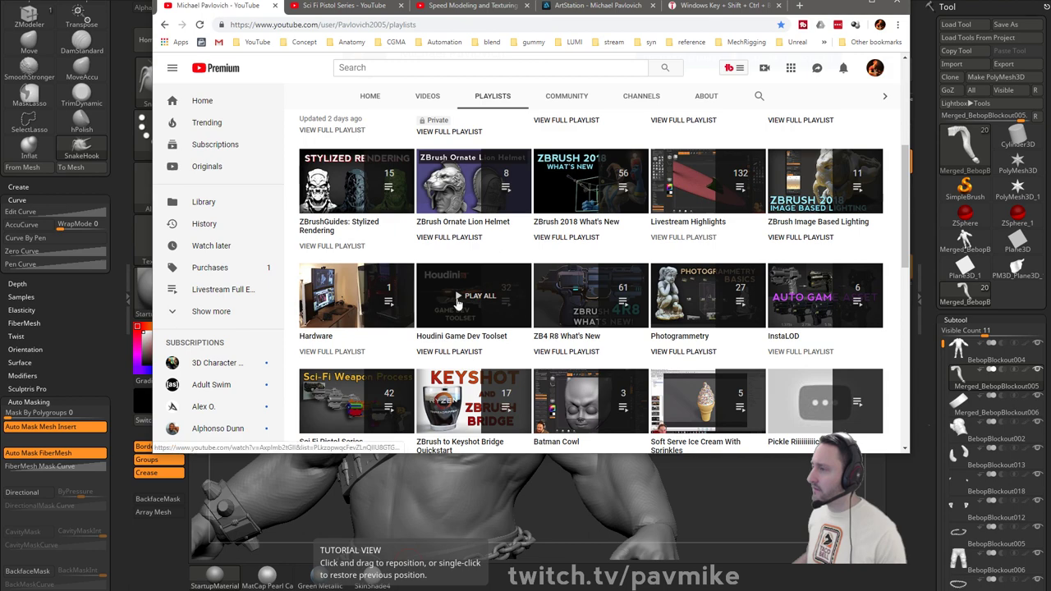
pyautogui.scroll(1, 579, 303)
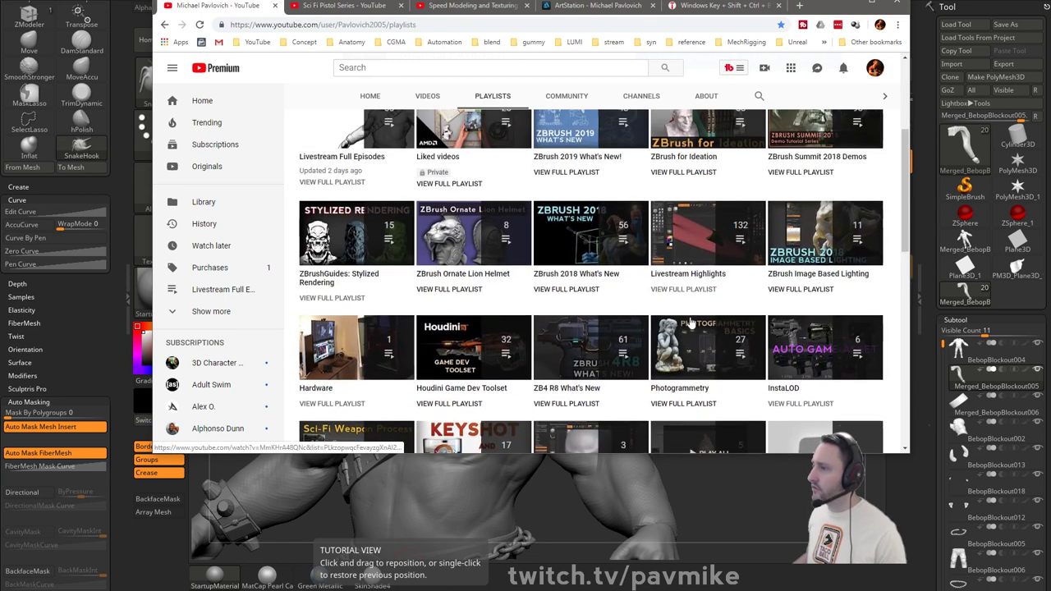
pyautogui.scroll(2, 574, 277)
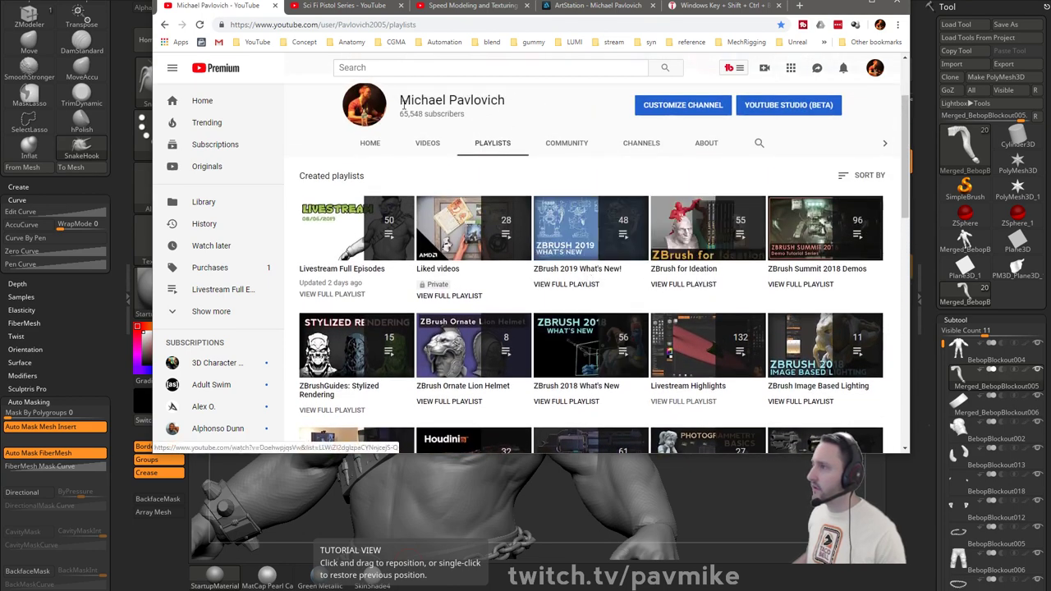
pyautogui.click(590, 7)
pyautogui.scroll(-3, 563, 177)
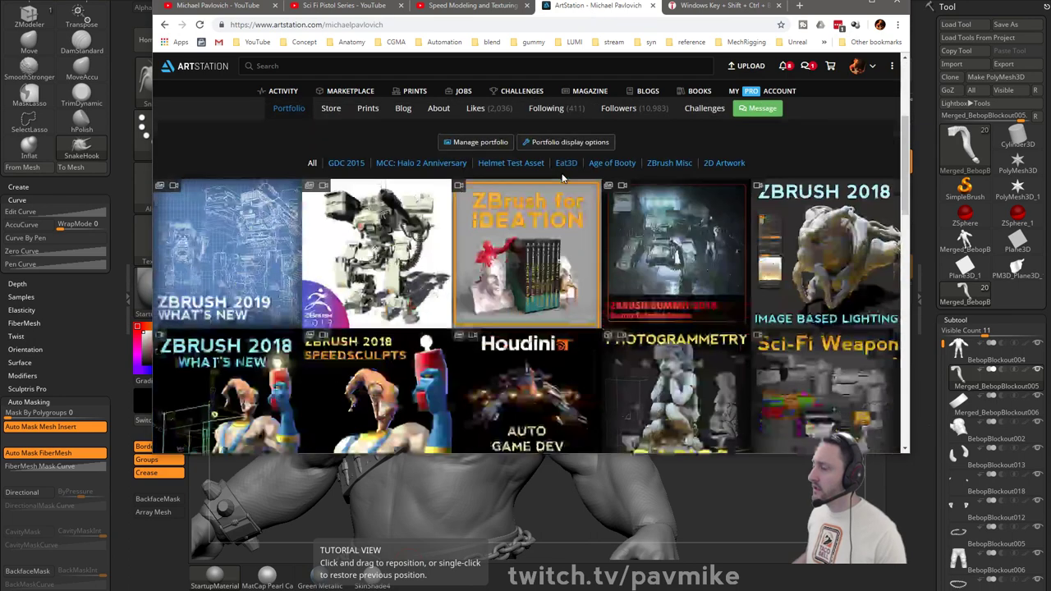
# - Look through the video list of the Sci Fi Pistol Series playlist down to its last lessons on Painter texturing
pyautogui.click(472, 6)
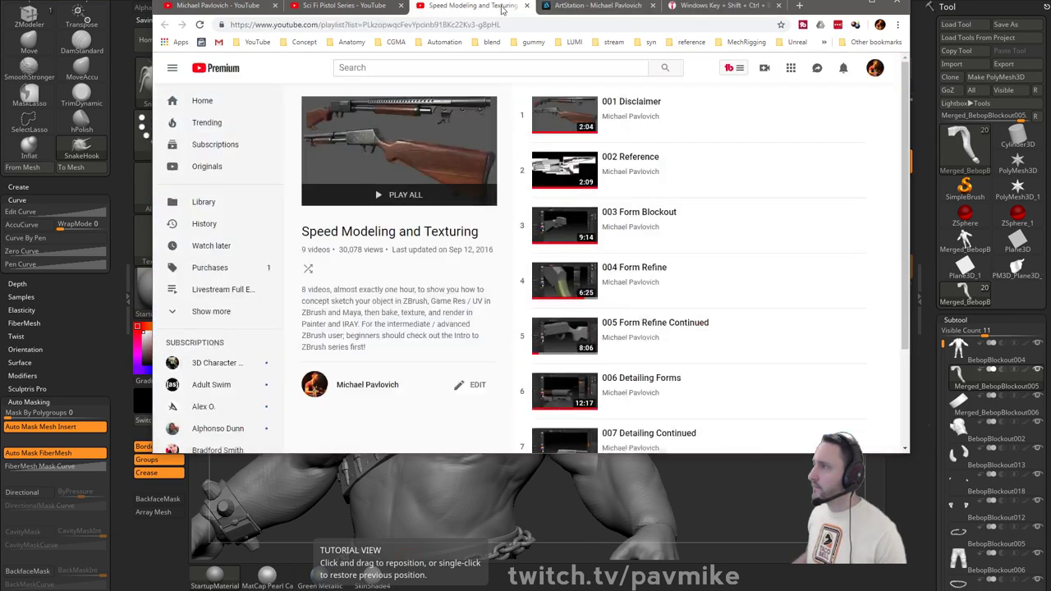
pyautogui.click(343, 6)
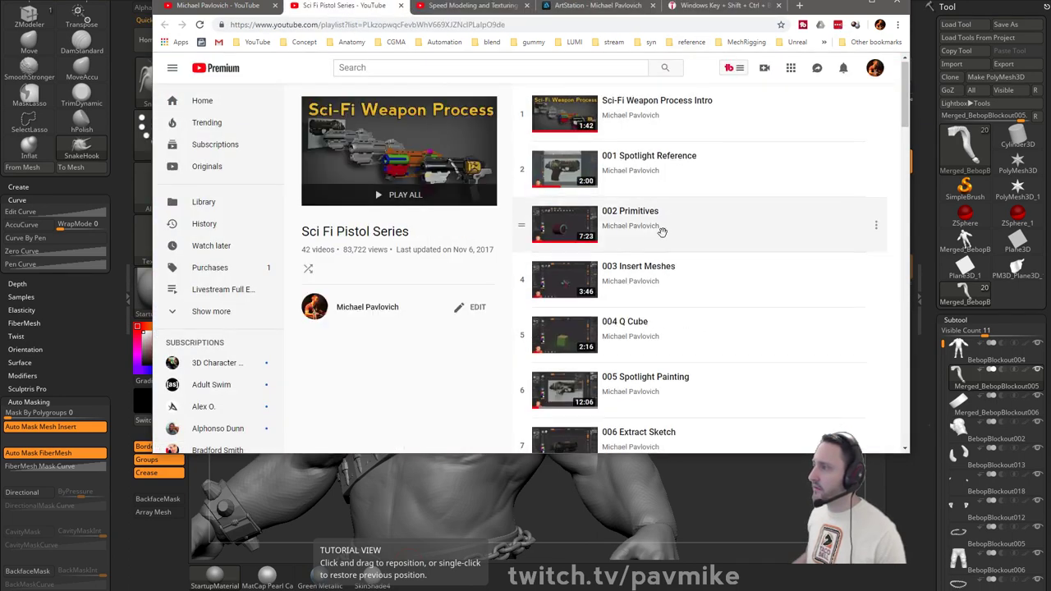
pyautogui.scroll(-13, 658, 238)
pyautogui.scroll(-4, 657, 238)
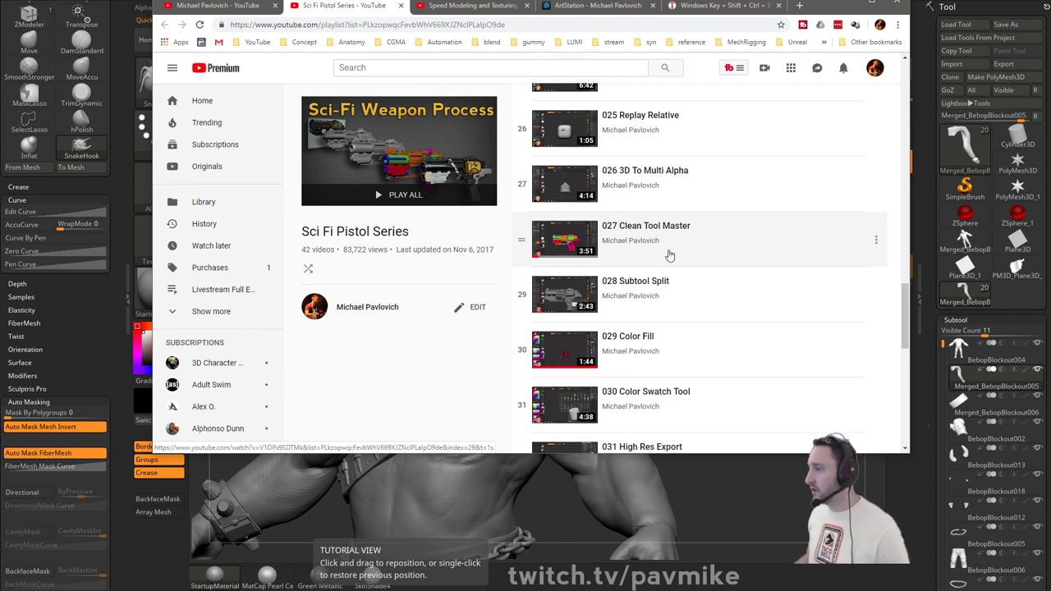
pyautogui.scroll(-1, 700, 273)
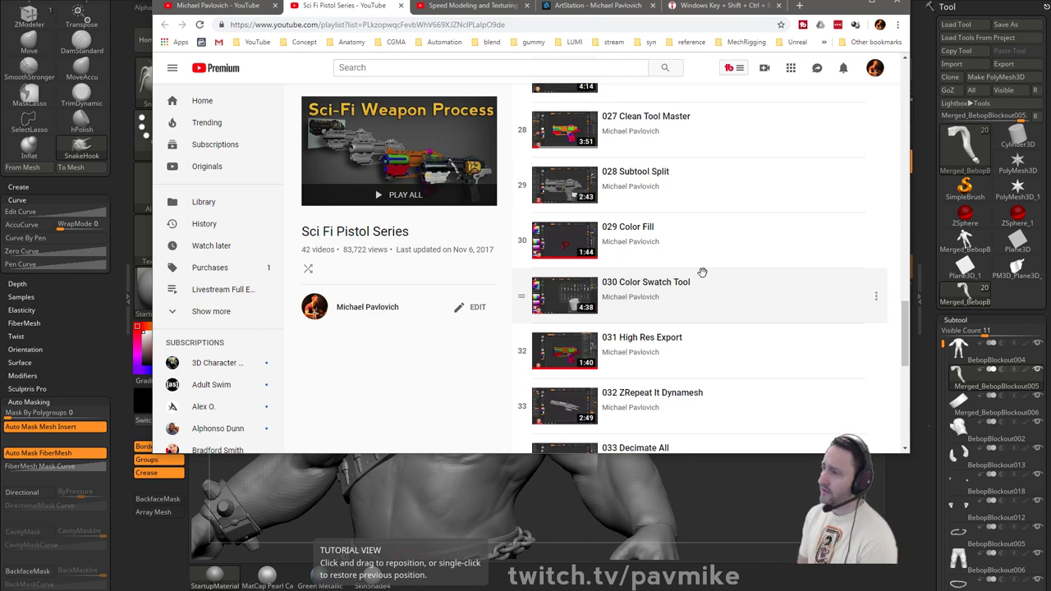
pyautogui.scroll(-5, 702, 272)
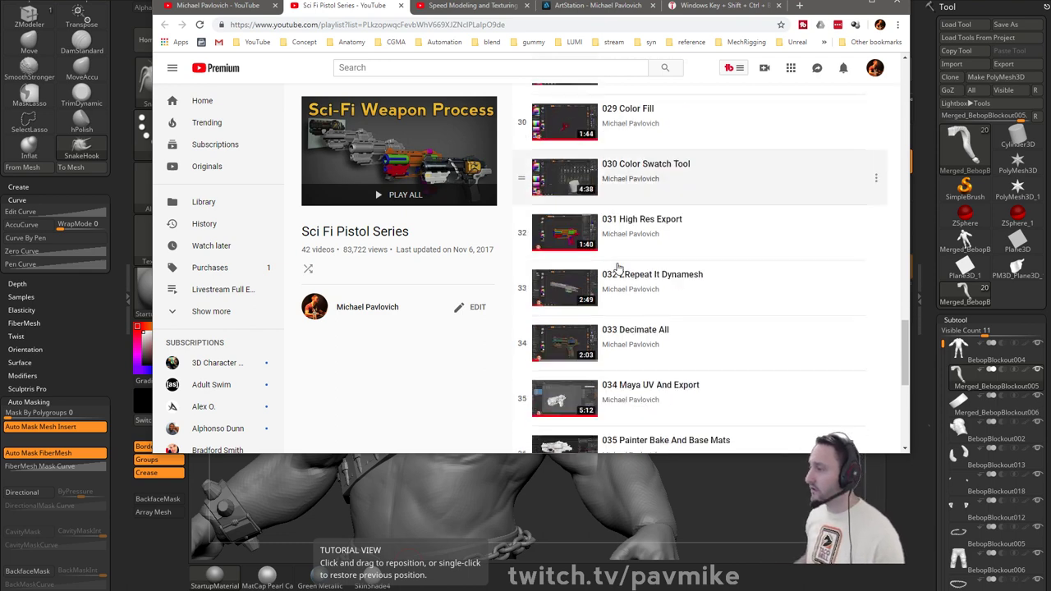
pyautogui.scroll(2, 605, 302)
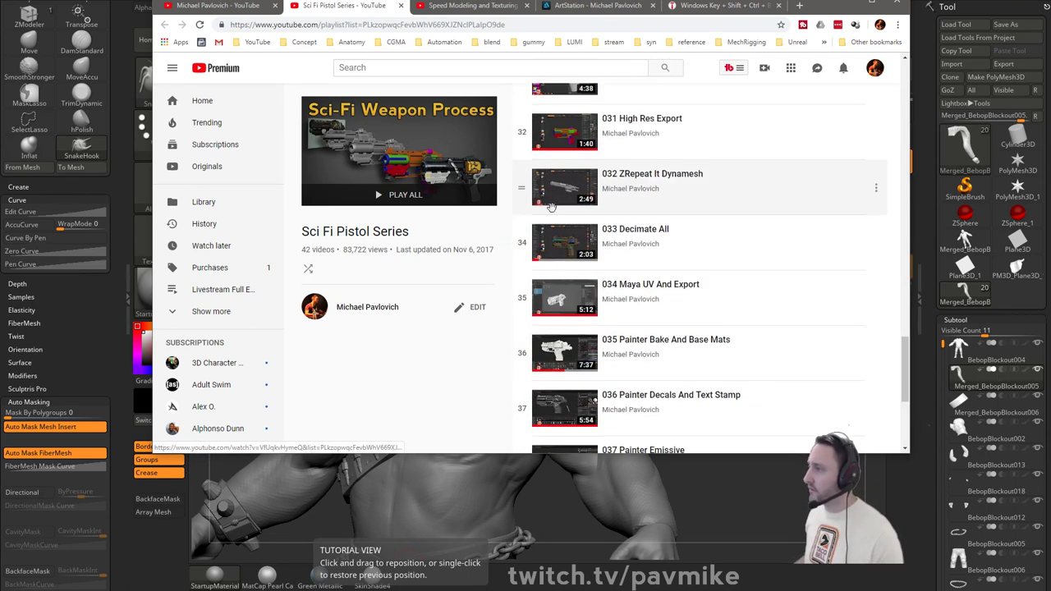
pyautogui.scroll(-3, 657, 254)
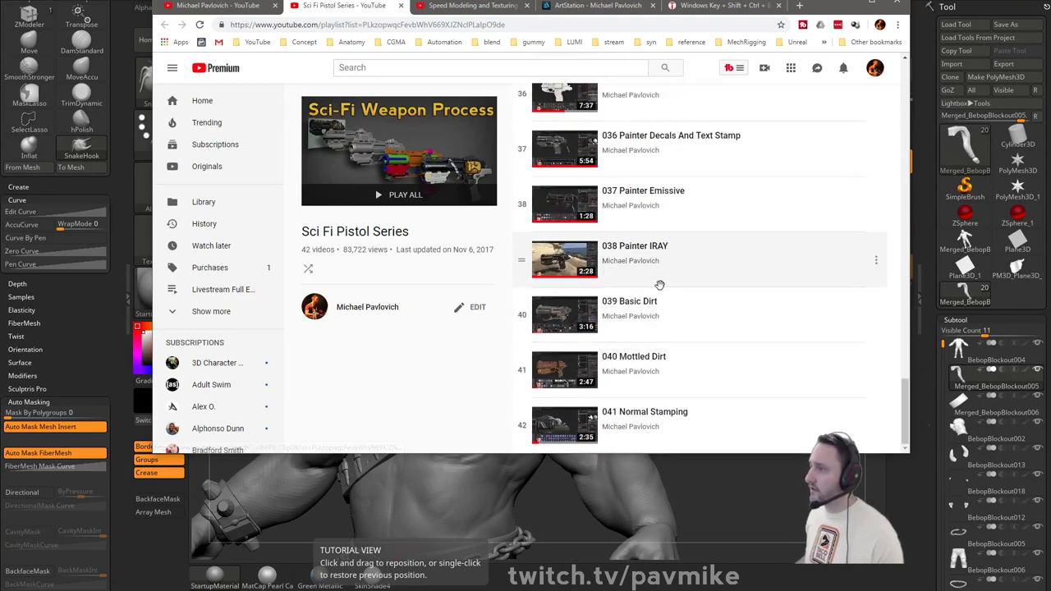
# - Look through the video list of the Speed Modeling and Texturing playlist and return to the Sci Fi Pistol Series
pyautogui.click(472, 6)
pyautogui.scroll(-3, 644, 167)
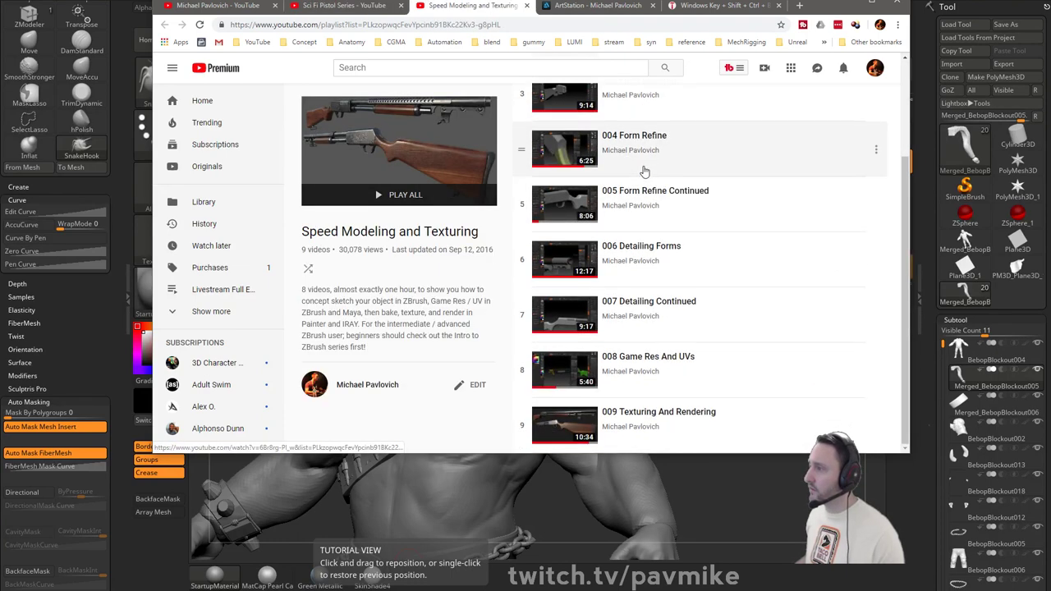
pyautogui.click(355, 6)
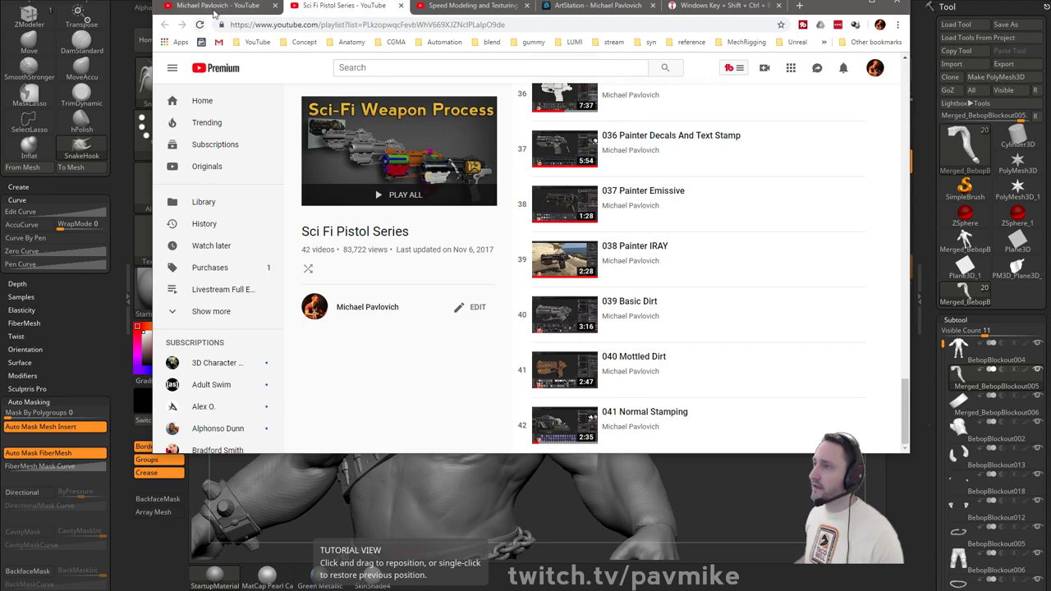
# - Examine the channel's created playlists from the first row to the last for further related tutorial series
pyautogui.click(215, 8)
pyautogui.scroll(-5, 480, 254)
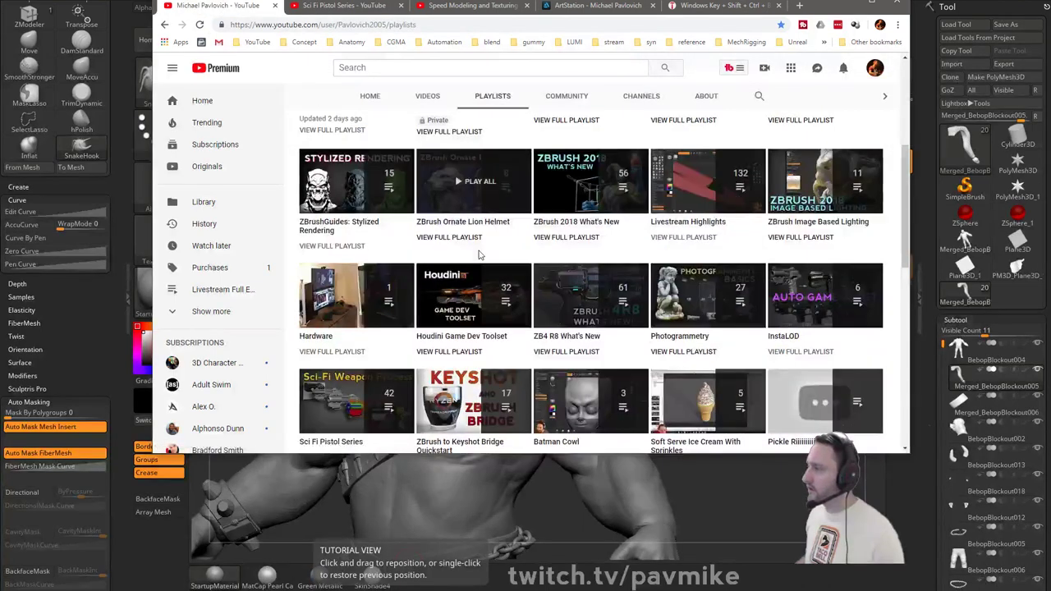
pyautogui.scroll(-4, 480, 254)
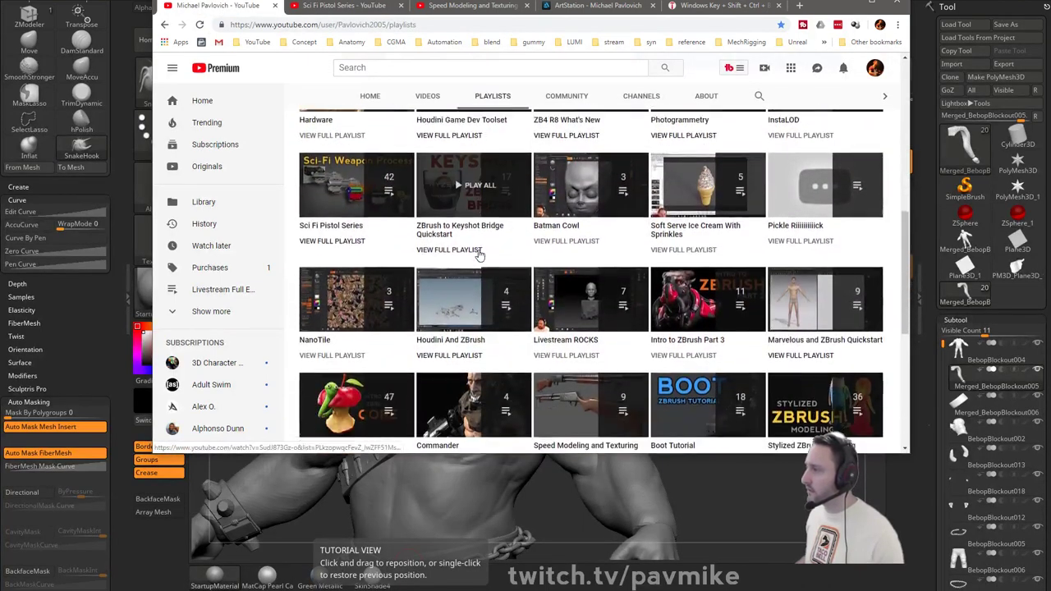
pyautogui.scroll(-1, 480, 299)
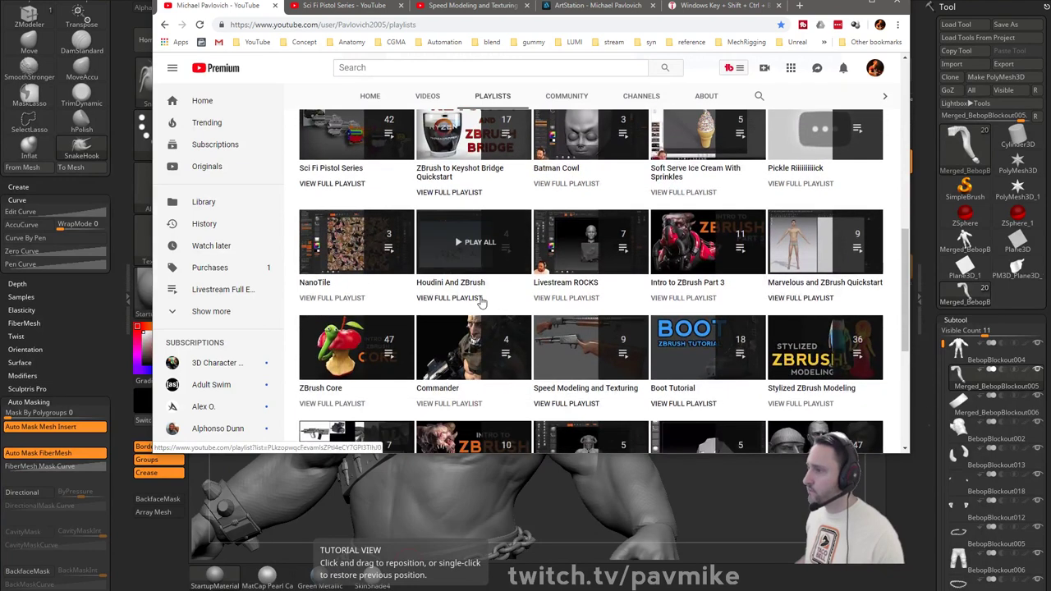
pyautogui.scroll(-1, 481, 302)
pyautogui.scroll(-1, 482, 302)
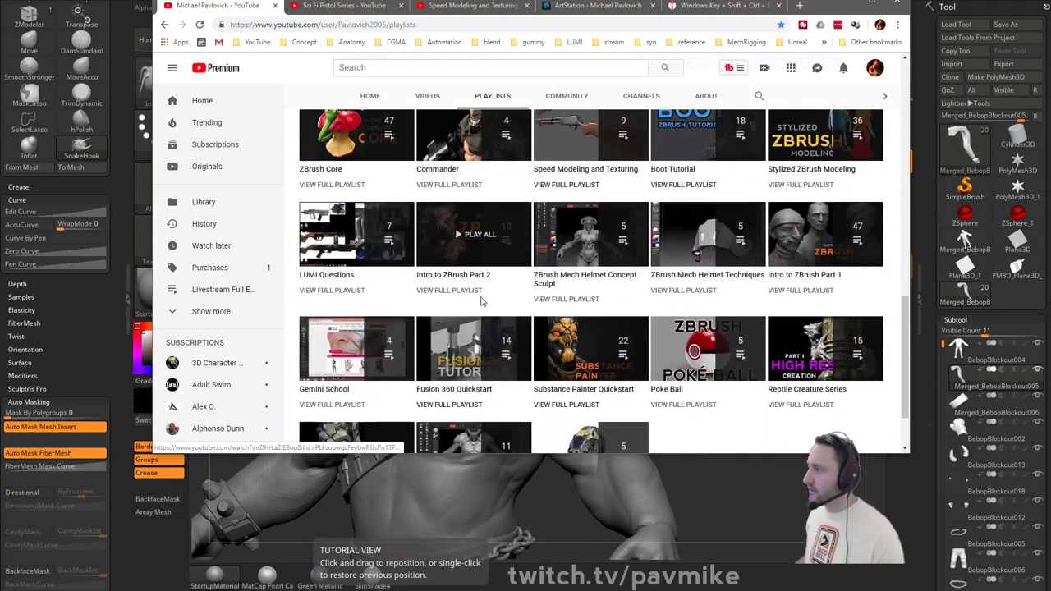
pyautogui.scroll(-1, 482, 302)
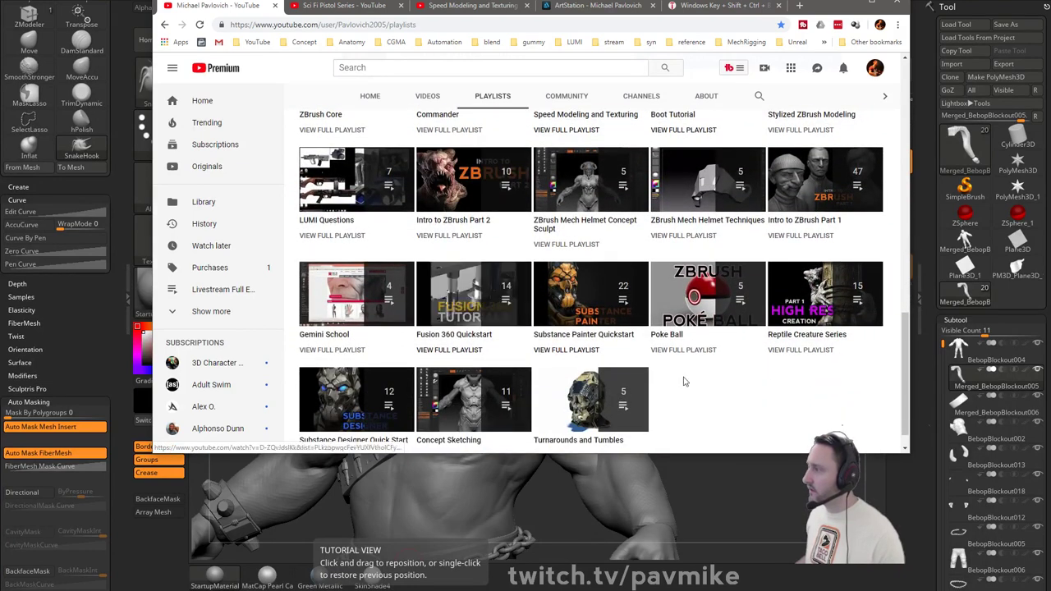
pyautogui.scroll(5, 784, 405)
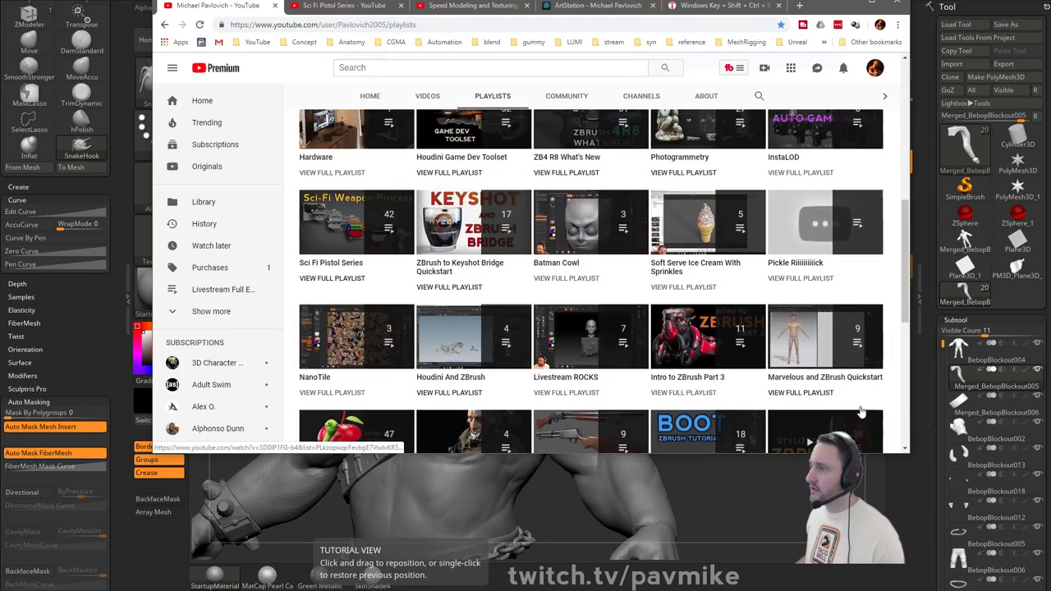
pyautogui.scroll(3, 860, 410)
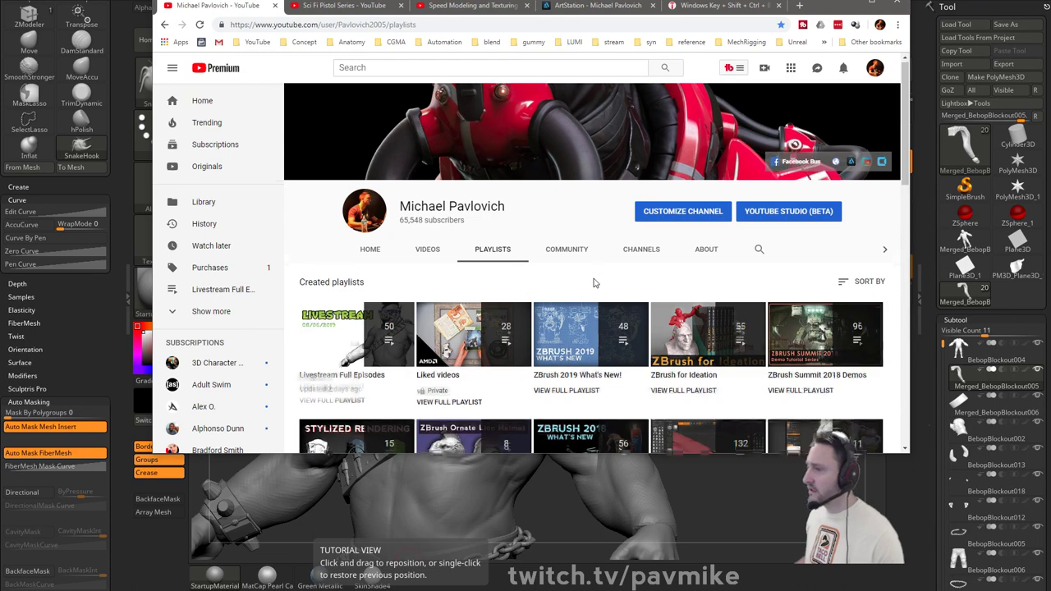
pyautogui.scroll(-1, 593, 282)
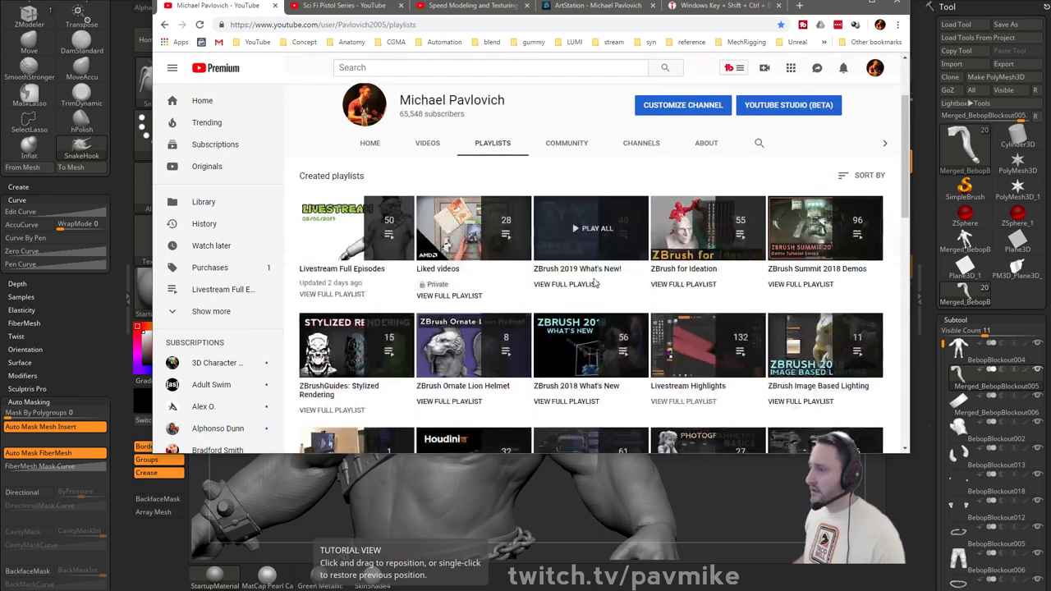
# - Open the Pavwork 38 episode from the Livestream Full Episodes playlist and skip the video to 1:03:52
pyautogui.click(343, 295)
pyautogui.scroll(-20, 675, 288)
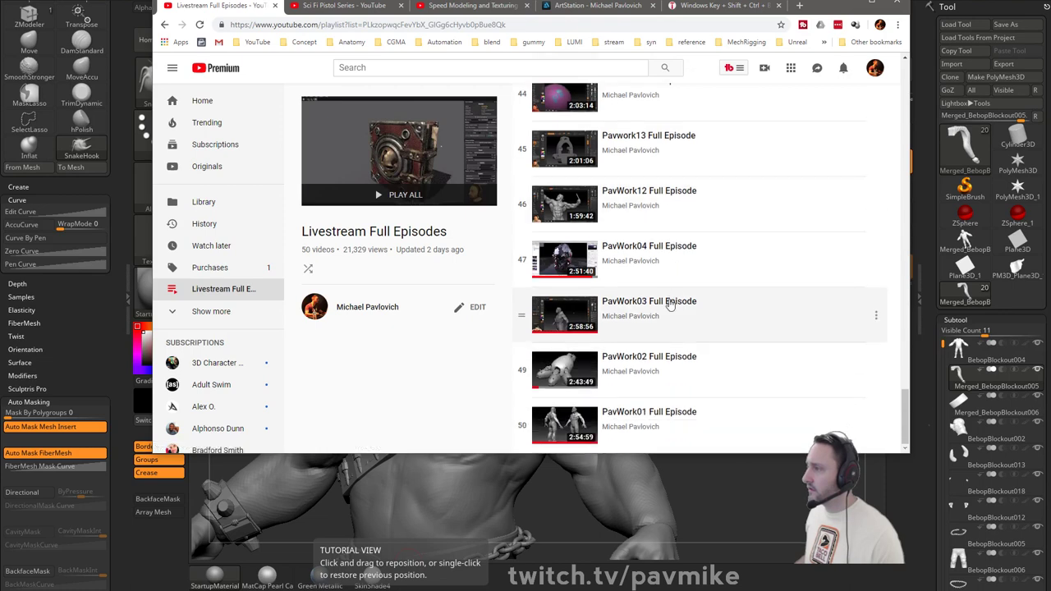
pyautogui.scroll(9, 671, 299)
pyautogui.scroll(6, 670, 305)
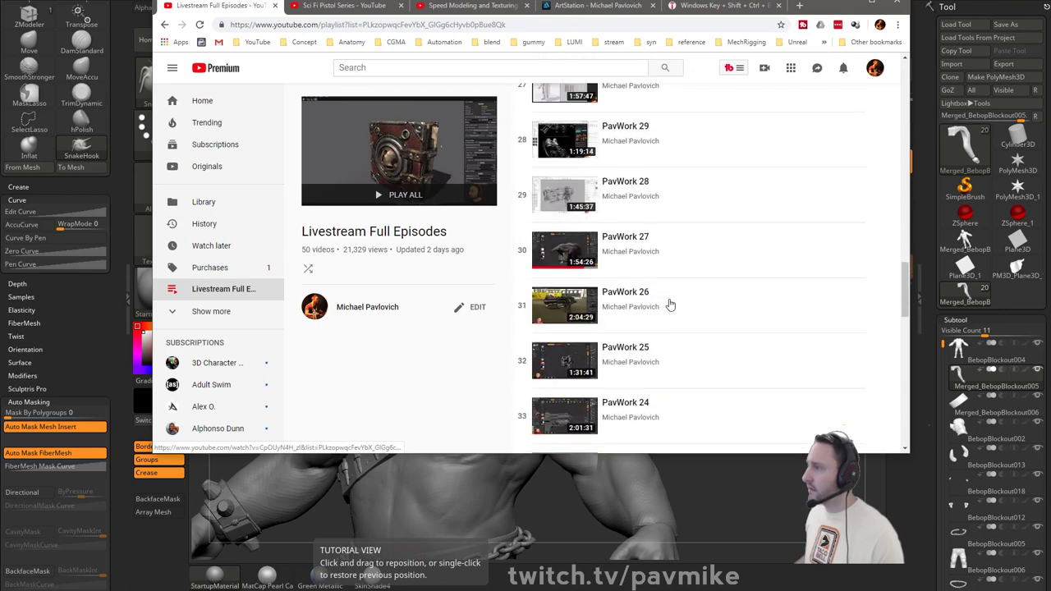
pyautogui.scroll(2, 669, 305)
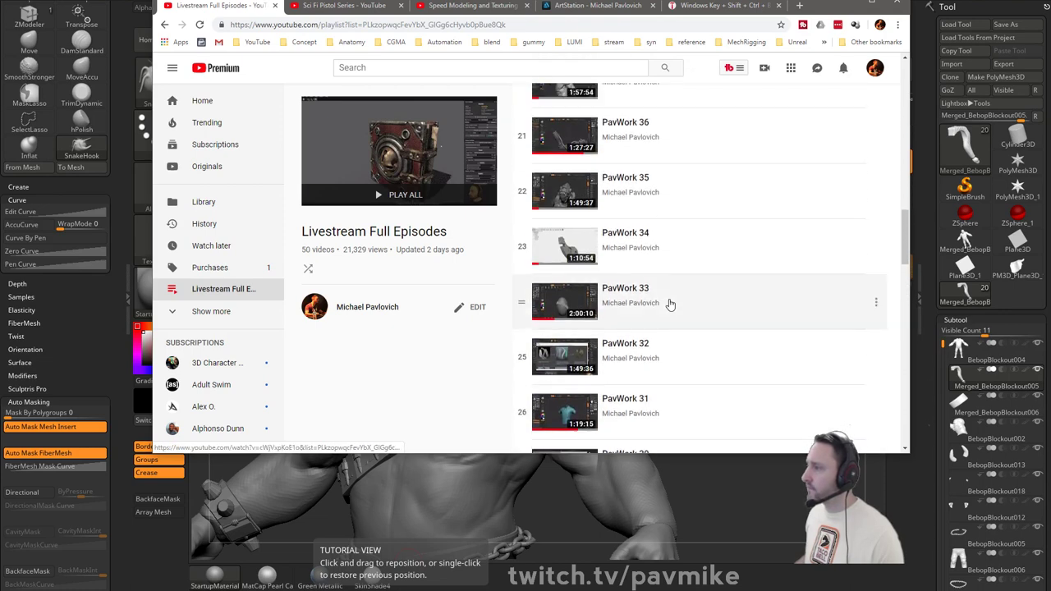
pyautogui.scroll(7, 670, 304)
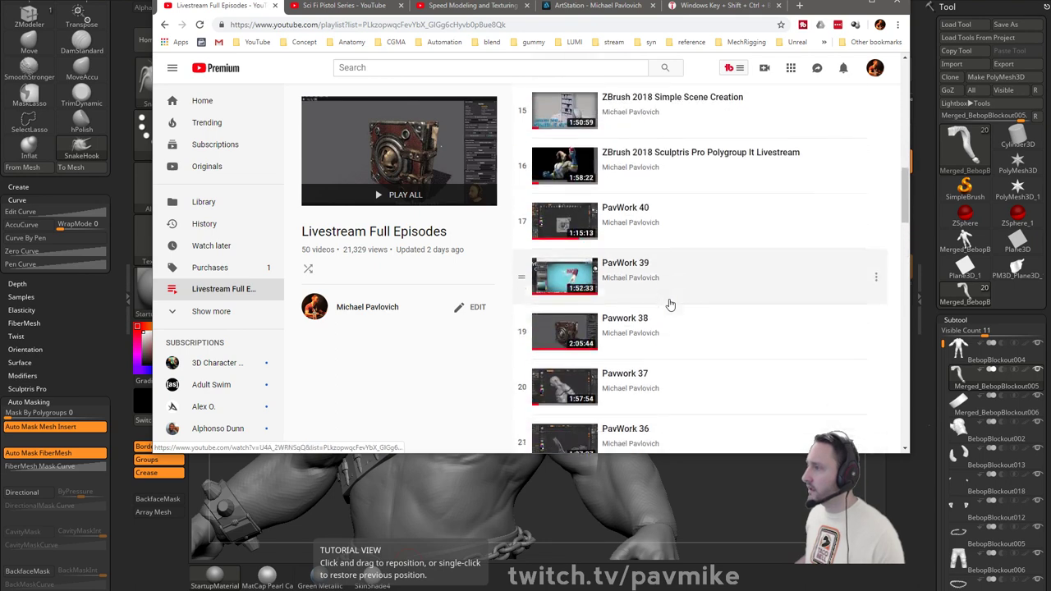
pyautogui.scroll(-2, 596, 265)
pyautogui.click(596, 263)
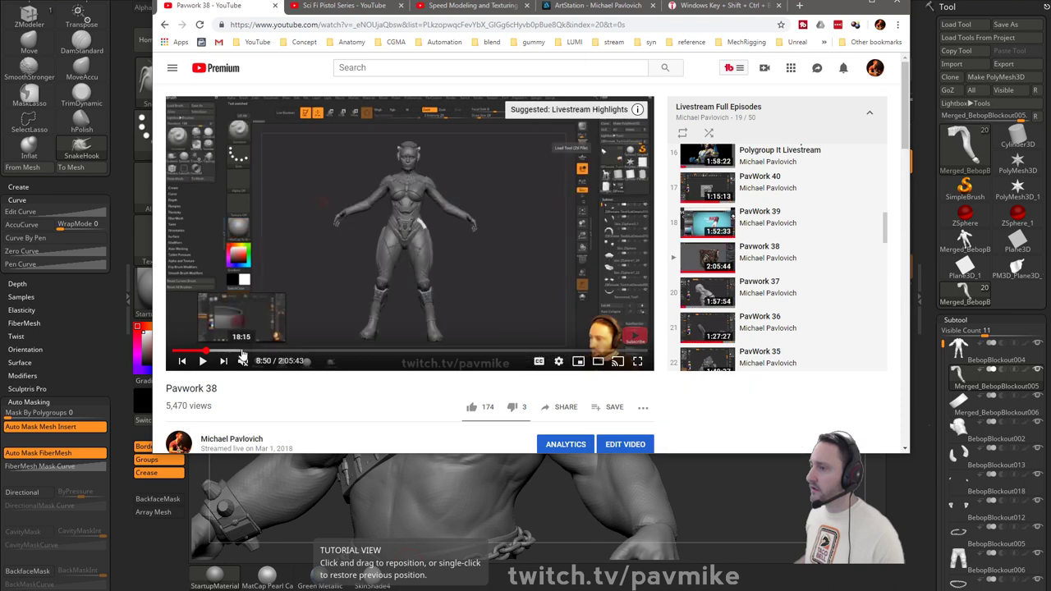
pyautogui.click(412, 351)
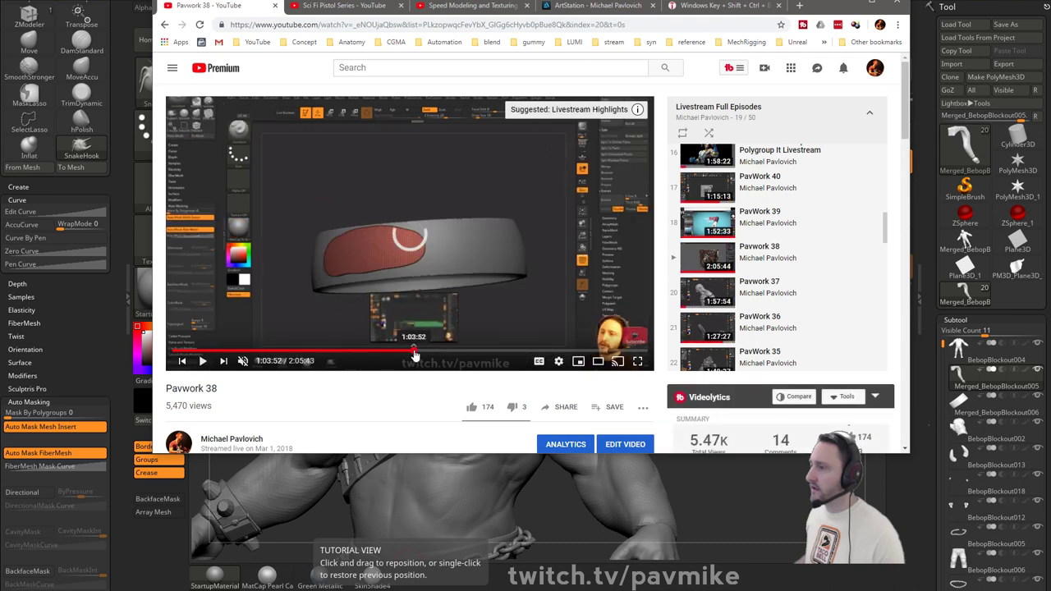
# - Skip through the Pavwork 38 episode from 1:28:04 to about 2:04:35 to show the book being unwrapped and textured
pyautogui.click(506, 352)
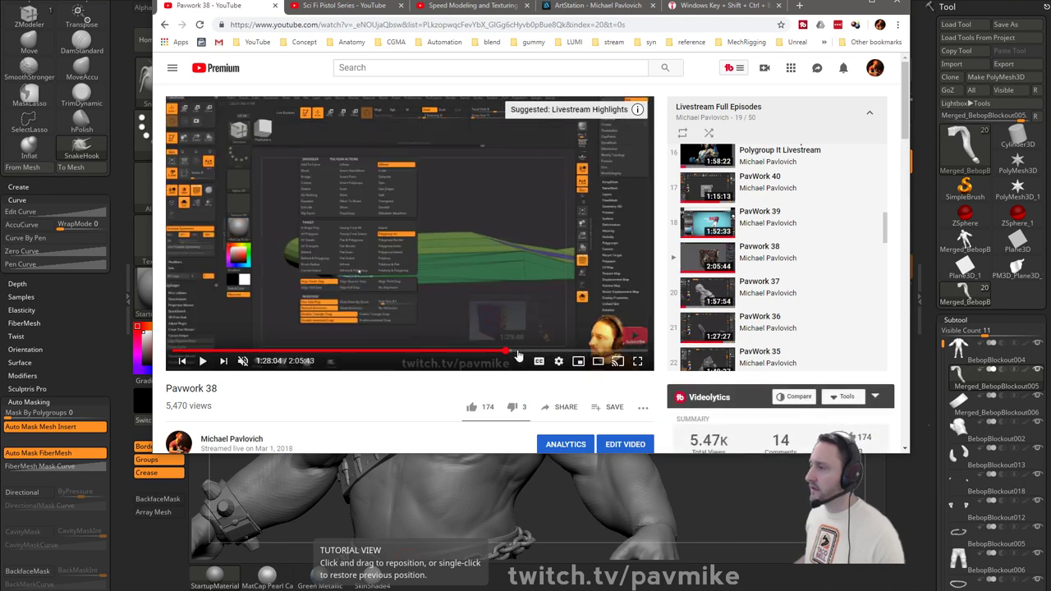
pyautogui.click(535, 351)
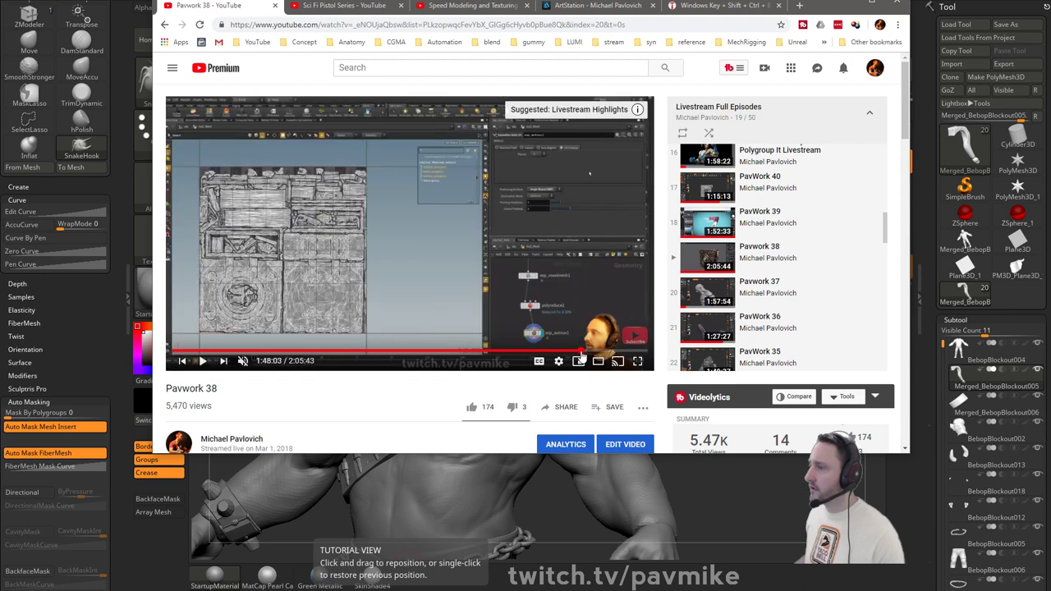
pyautogui.click(621, 352)
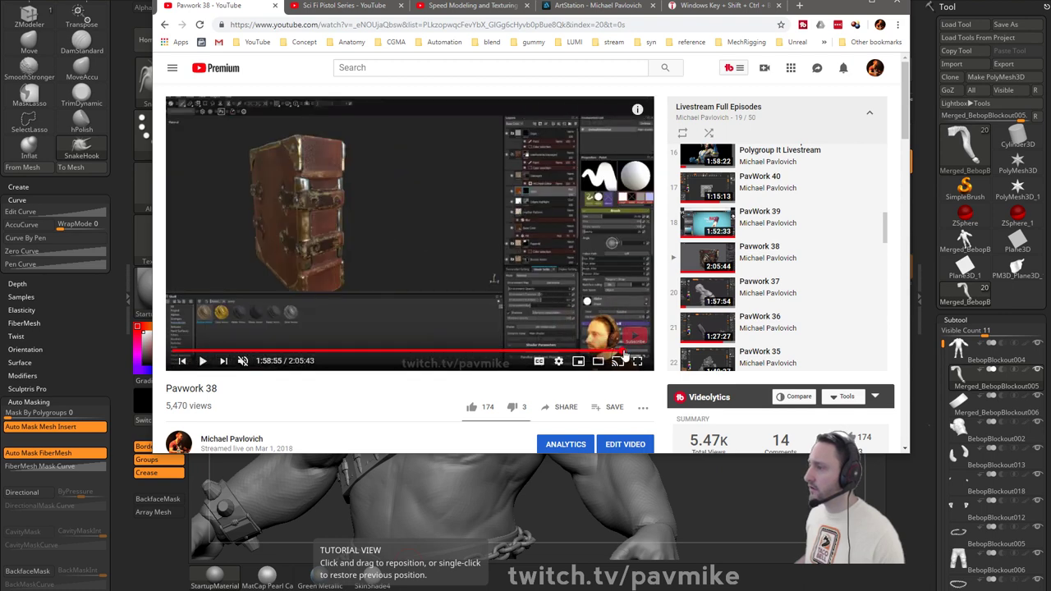
pyautogui.click(633, 352)
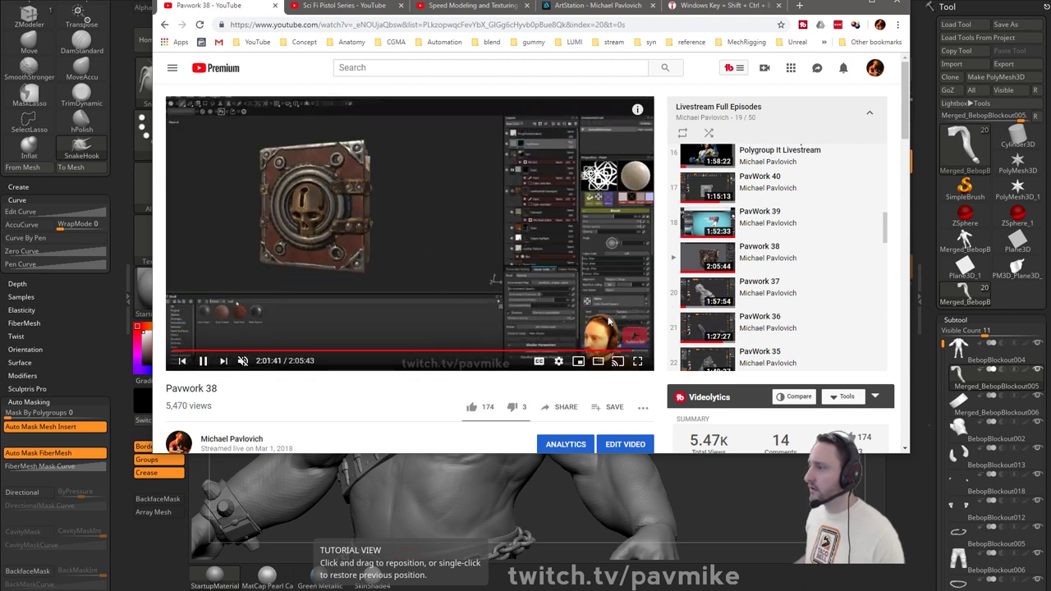
pyautogui.click(641, 352)
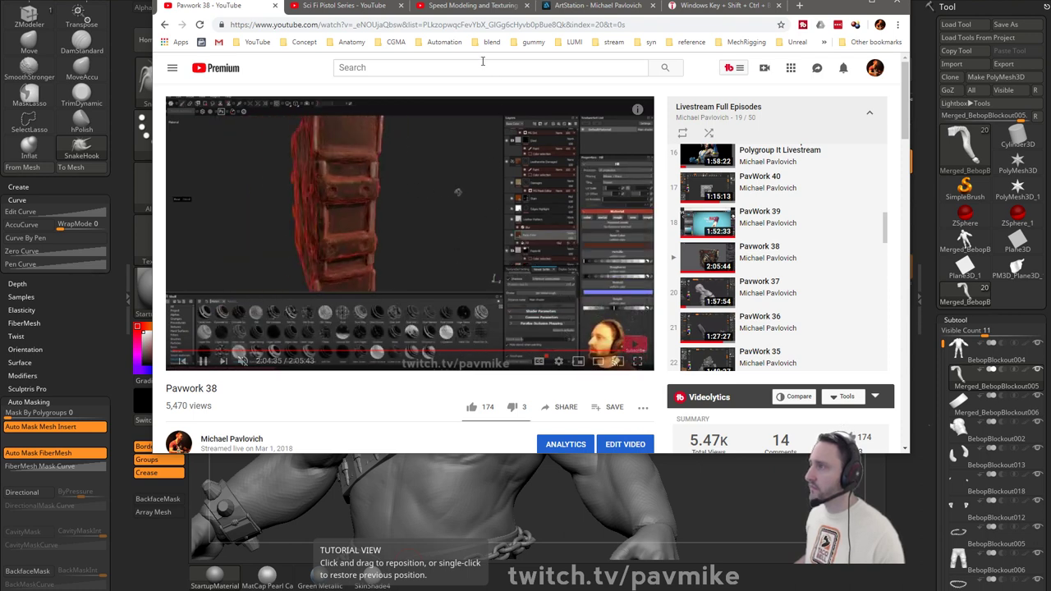
# - Return to the Livestream Full Episodes playlist and close the Sci Fi Pistol Series and Speed Modeling and Texturing pages
pyautogui.click(165, 24)
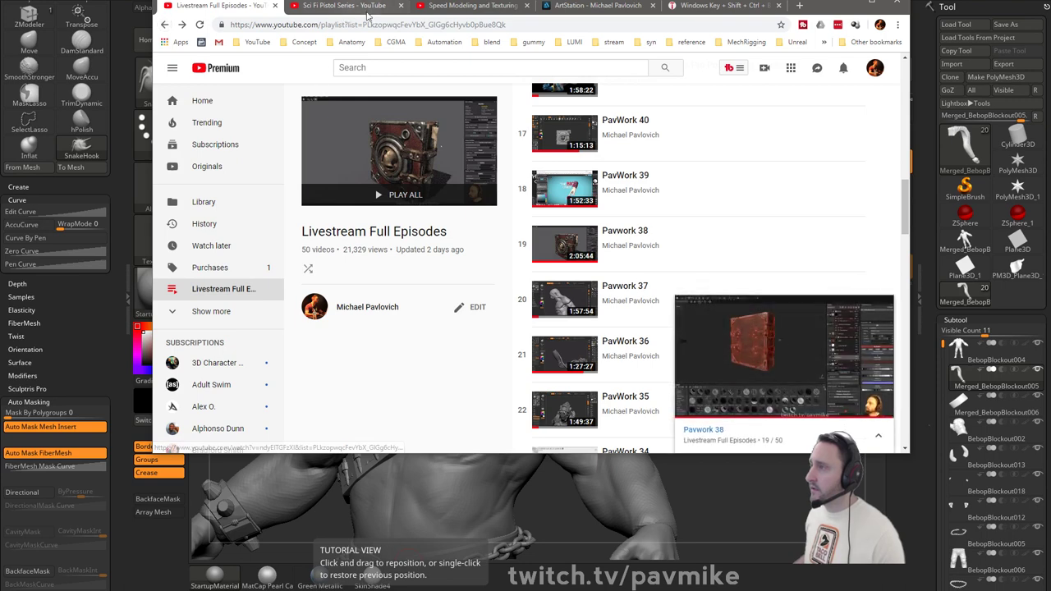
pyautogui.click(391, 7)
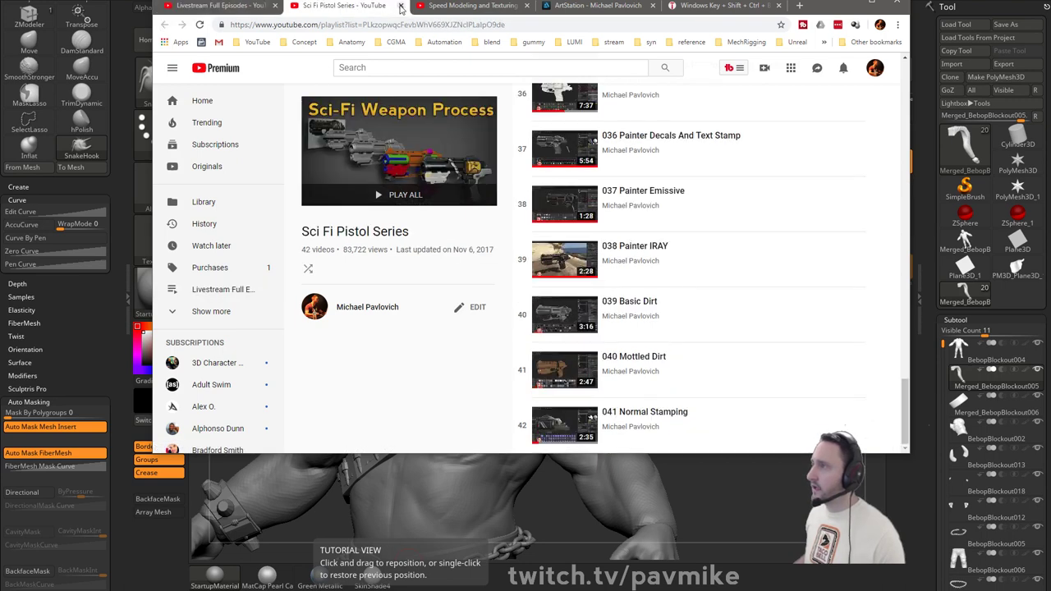
pyautogui.click(400, 6)
pyautogui.click(400, 7)
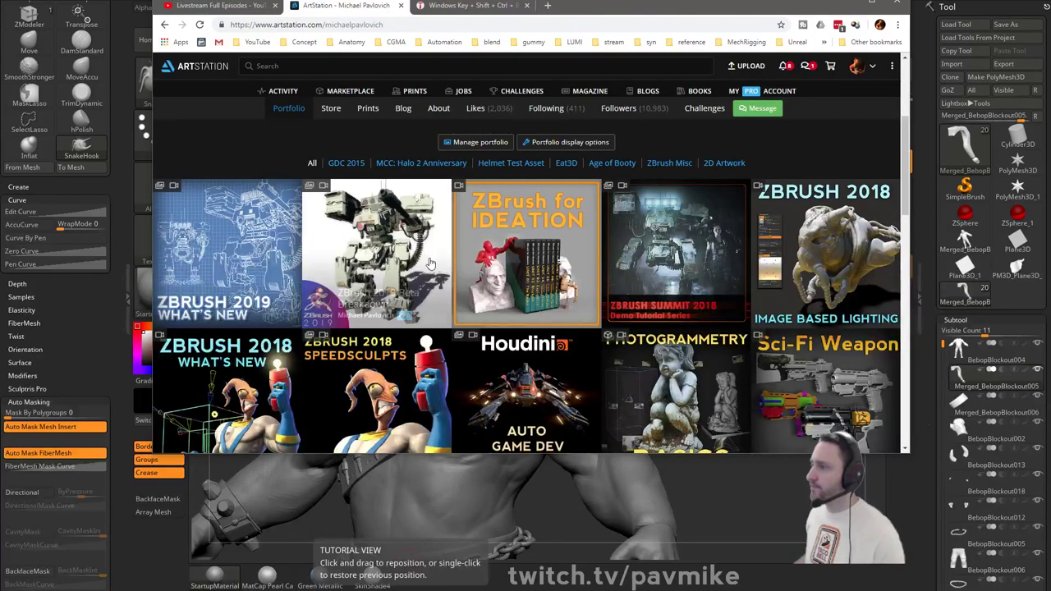
# - Open the ZBrush Summit 2018 artwork on ArtStation and look through the video list of its Demo Tutorial Series
pyautogui.click(694, 273)
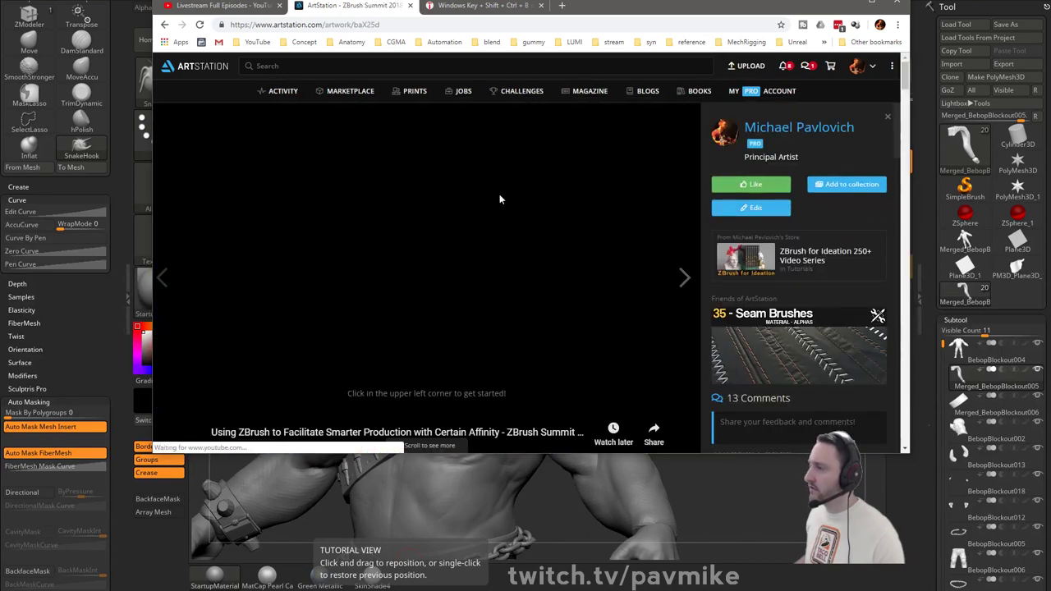
pyautogui.scroll(-4, 470, 189)
pyautogui.scroll(4, 575, 165)
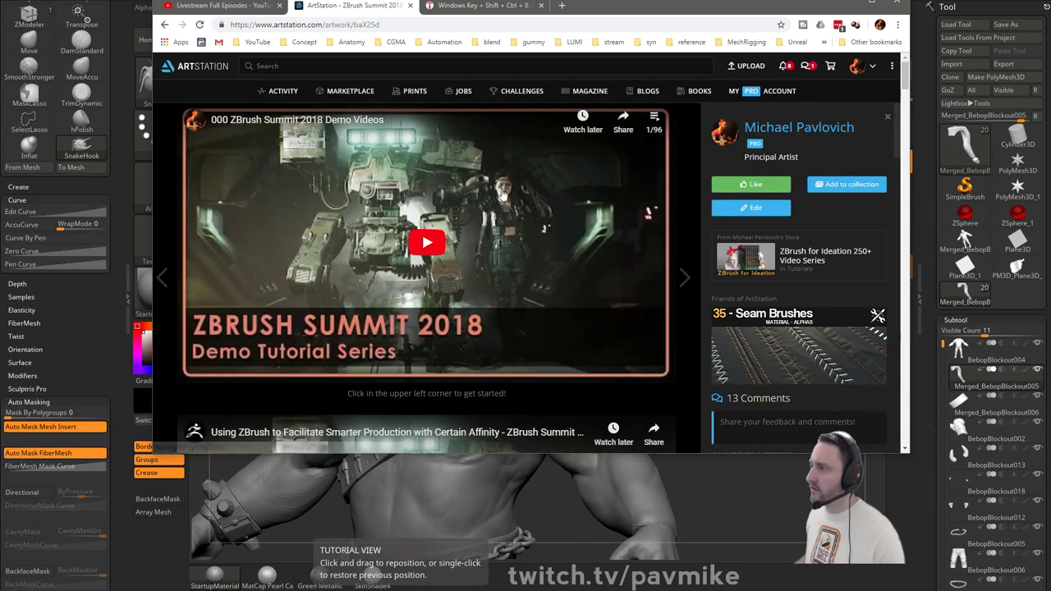
pyautogui.click(653, 121)
pyautogui.scroll(-15, 584, 218)
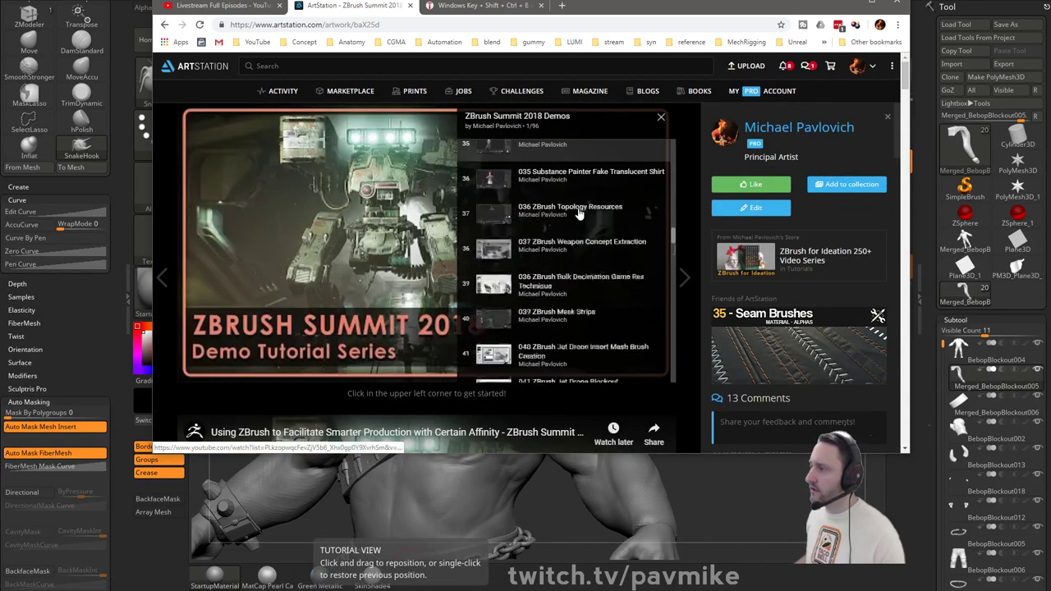
pyautogui.click(660, 117)
pyautogui.scroll(-4, 462, 213)
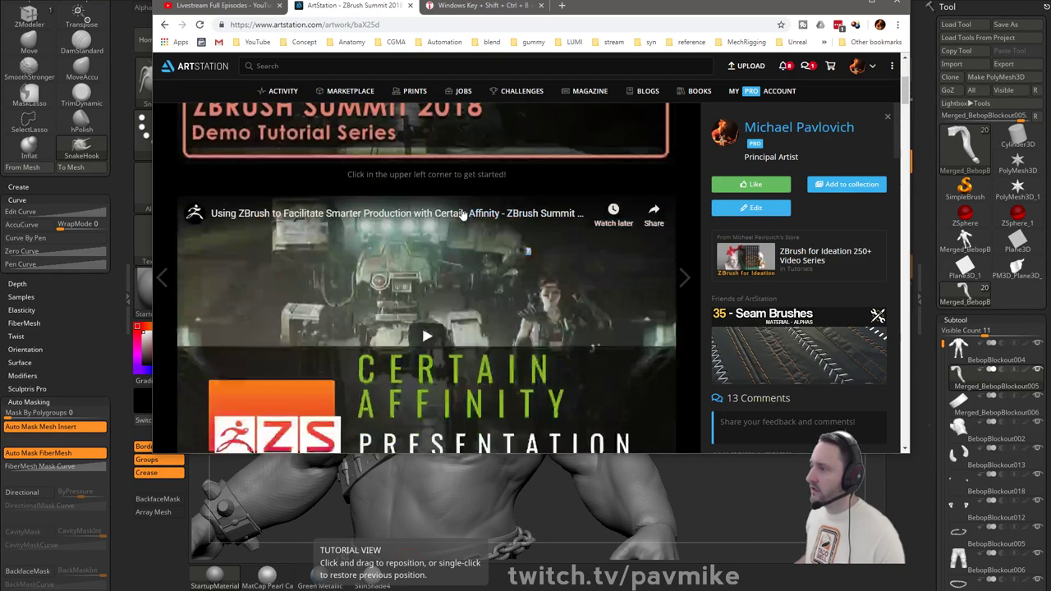
# - Play the Certain Affinity ZBrush Summit presentation, skip ahead to the local and world symmetry slide at about 25:23, and pause it
pyautogui.click(427, 226)
pyautogui.click(216, 348)
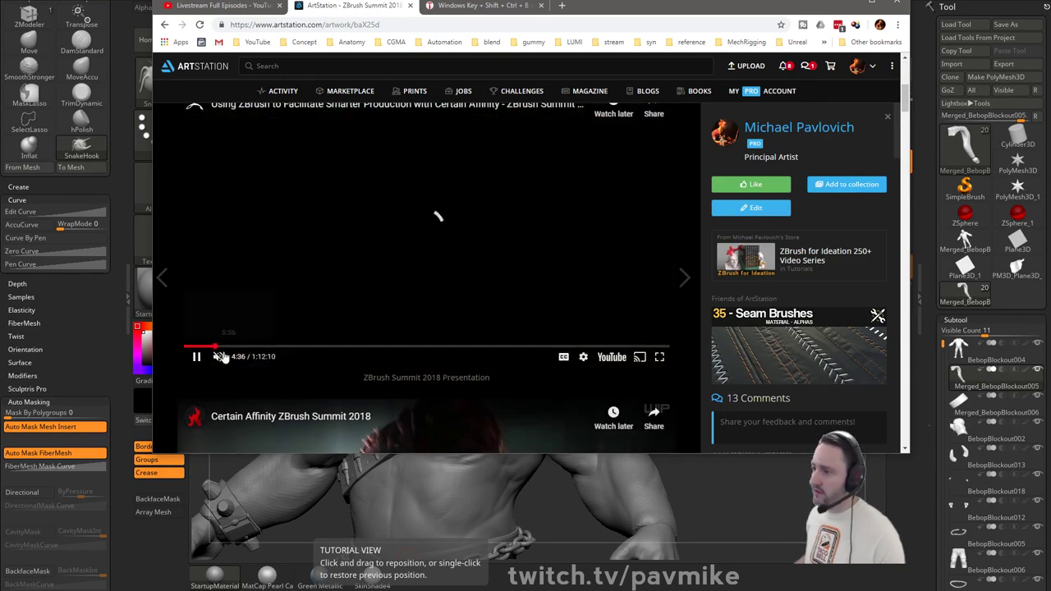
pyautogui.click(201, 346)
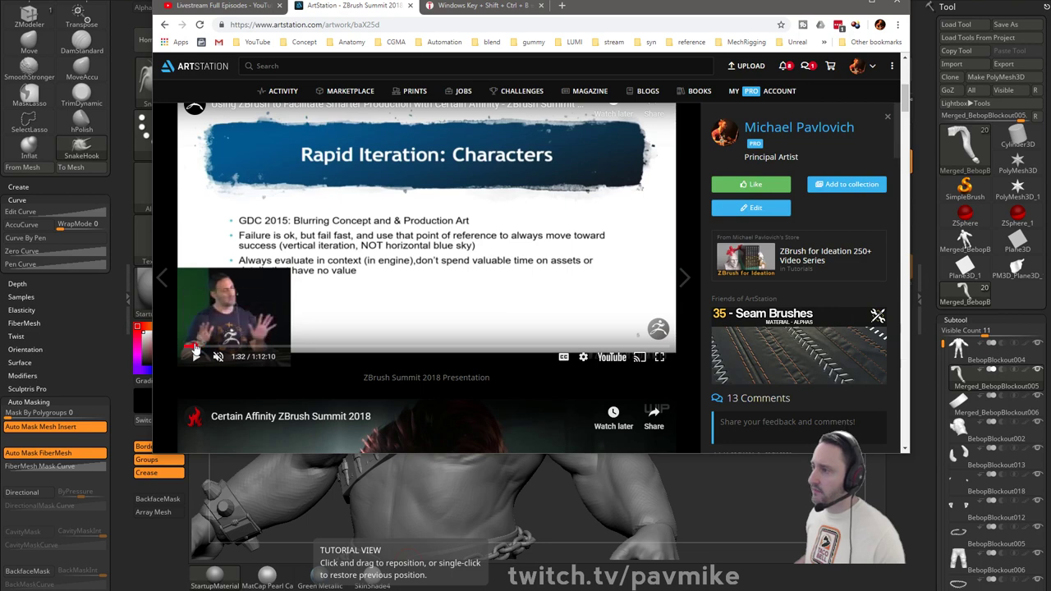
pyautogui.click(195, 347)
pyautogui.moveTo(220, 348); pyautogui.dragTo(357, 352)
pyautogui.click(244, 348)
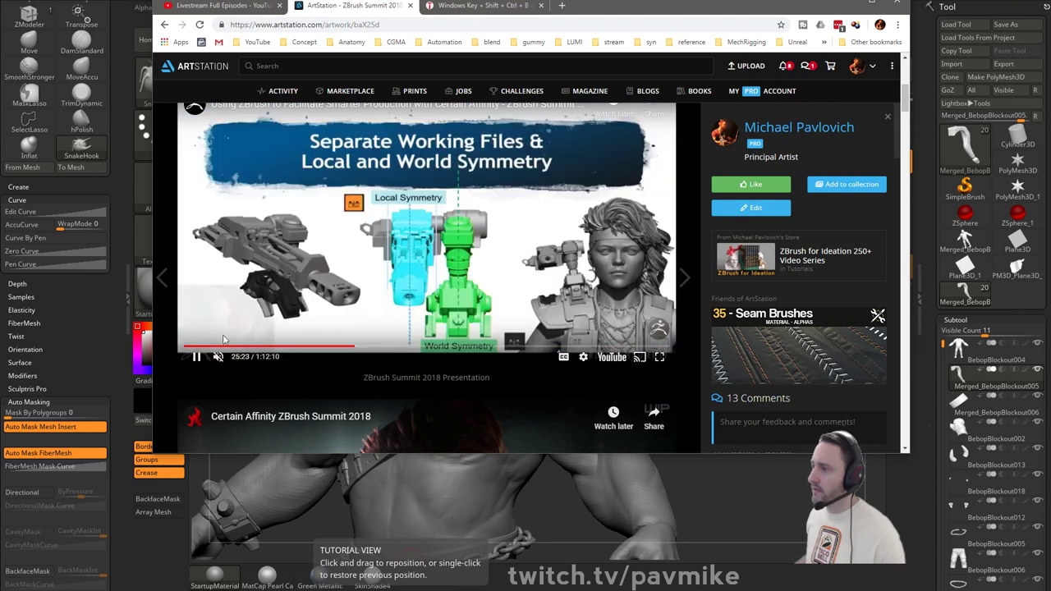
pyautogui.click(197, 359)
# - Switch back to ZBrush, clear the canvas, and draw a PolyMesh3D_1 star in Edit mode
pyautogui.hotkey('alt', 'Tab')
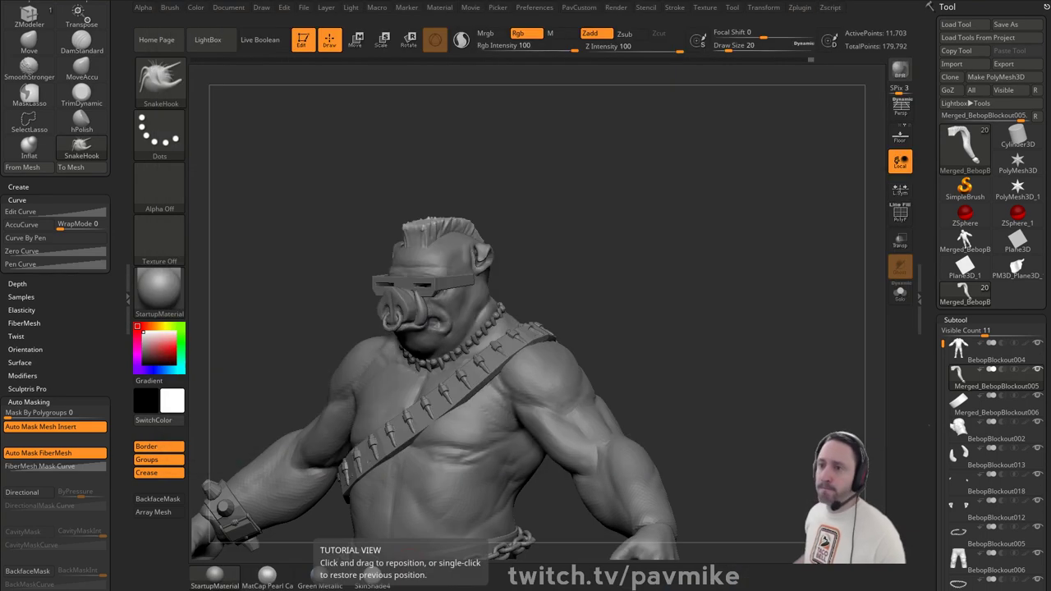
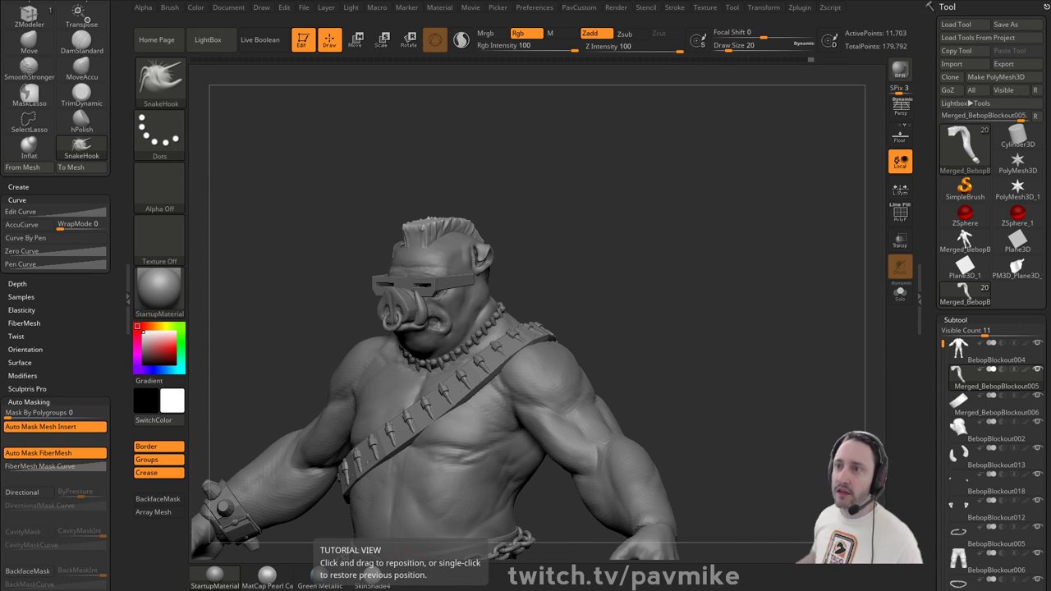
pyautogui.click(301, 46)
pyautogui.hotkey('ctrl', 'n')
pyautogui.click(964, 191)
pyautogui.click(978, 155)
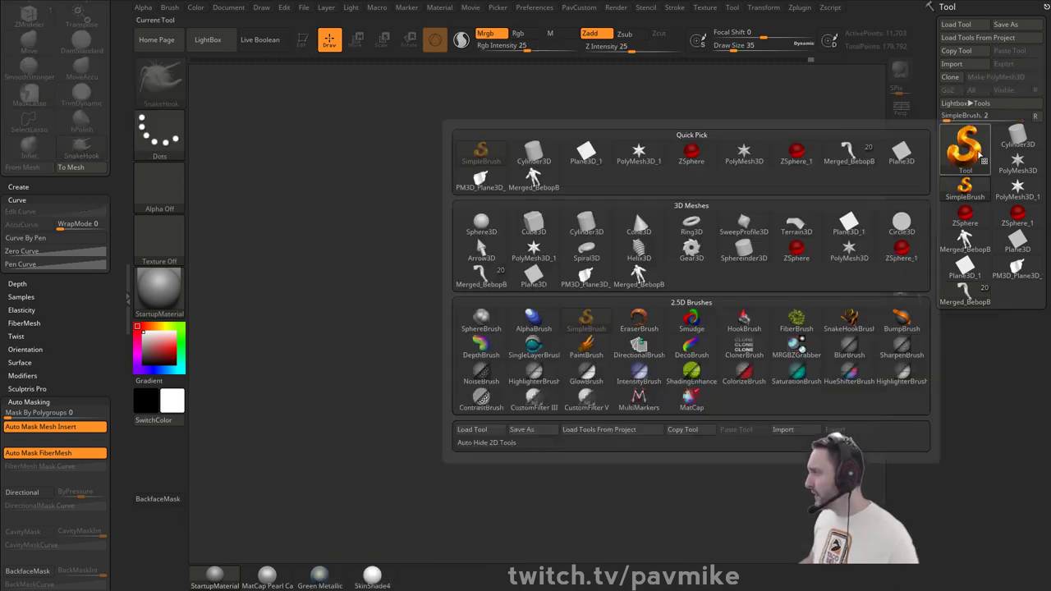
pyautogui.click(970, 154)
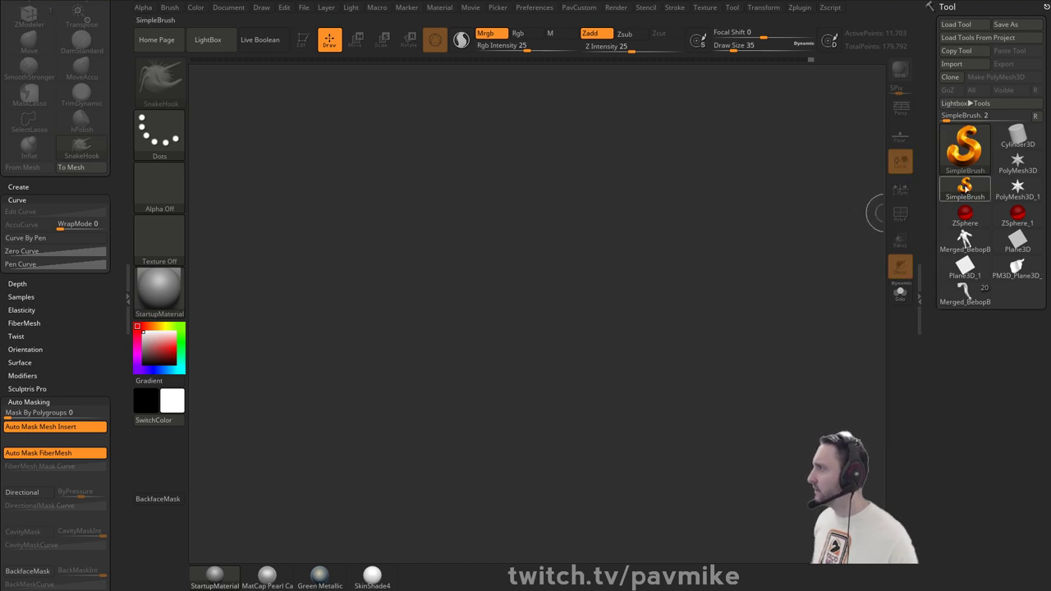
pyautogui.click(1007, 187)
pyautogui.moveTo(440, 259); pyautogui.dragTo(436, 368)
pyautogui.click(301, 47)
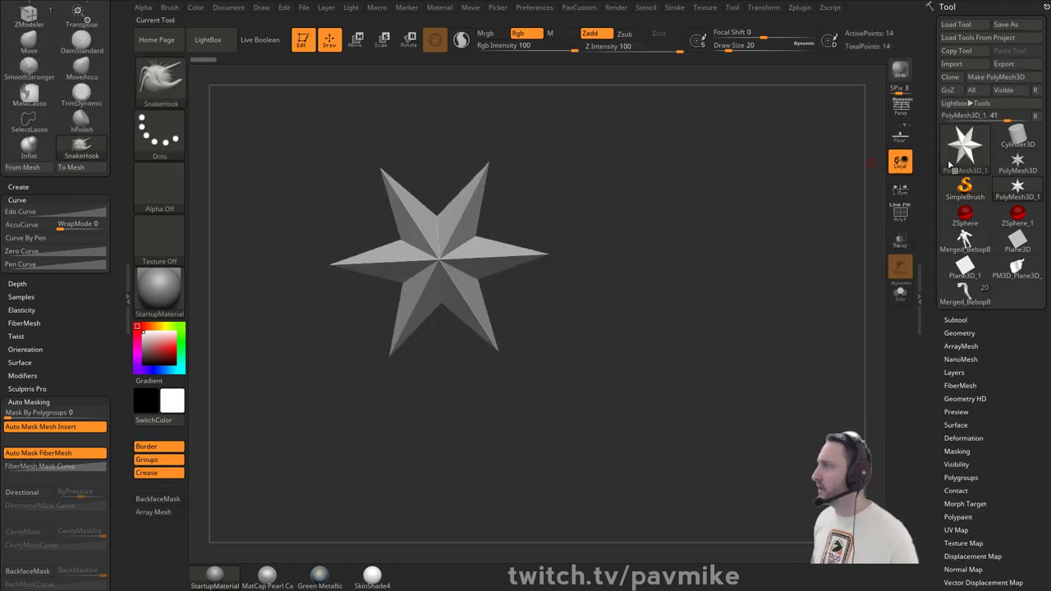
# - Initialize the star as a QCube and frame it with its polyframe displayed
pyautogui.scroll(-6, 957, 144)
pyautogui.press('shift')
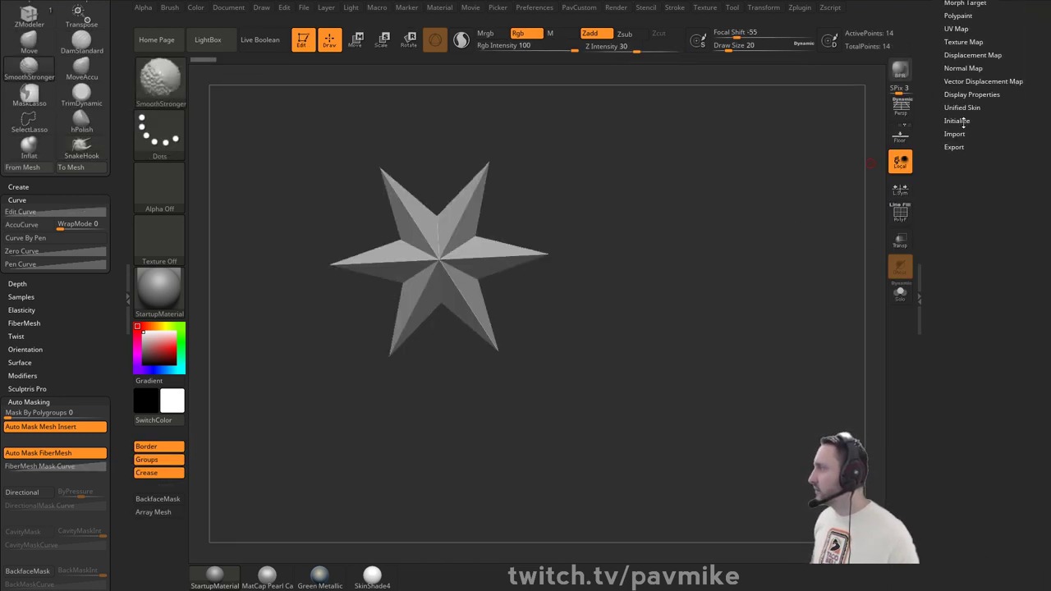
pyautogui.click(957, 120)
pyautogui.click(951, 132)
pyautogui.press('f')
pyautogui.hotkey('shift', 'f')
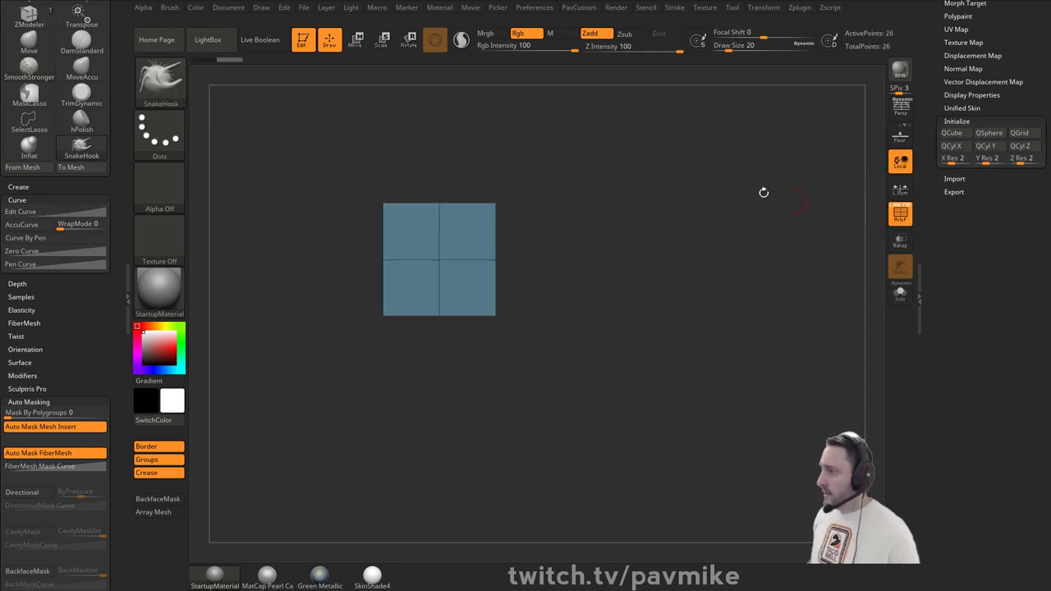
# - Try to pull the cube's upper corners outward with the Move brush and with MoveAccu at different draw sizes
pyautogui.keyDown('alt'); pyautogui.moveTo(763, 192); pyautogui.dragTo(746, 260); pyautogui.keyUp('alt')
pyautogui.press('s')
pyautogui.moveTo(492, 256)
pyautogui.mouseDown()
pyautogui.moveTo(501, 256)
pyautogui.moveTo(483, 253)
pyautogui.mouseUp()
pyautogui.press('b')
pyautogui.press('m')
pyautogui.press('v')
pyautogui.hotkey('ctrl', 'z')
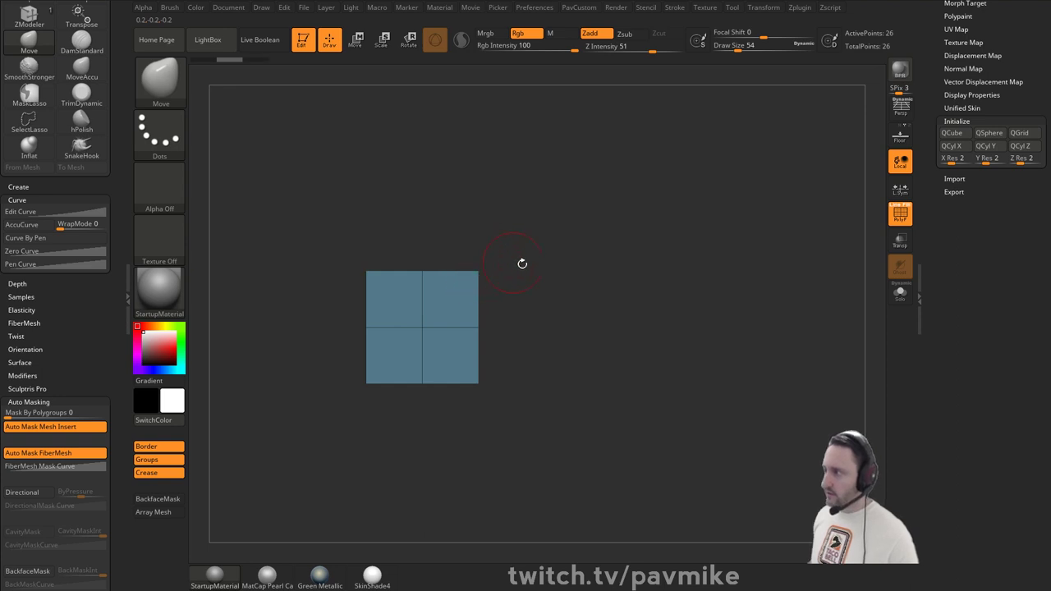
pyautogui.keyDown('alt'); pyautogui.moveTo(560, 245); pyautogui.dragTo(519, 235); pyautogui.keyUp('alt')
pyautogui.press('b')
pyautogui.press('m')
pyautogui.press('a')
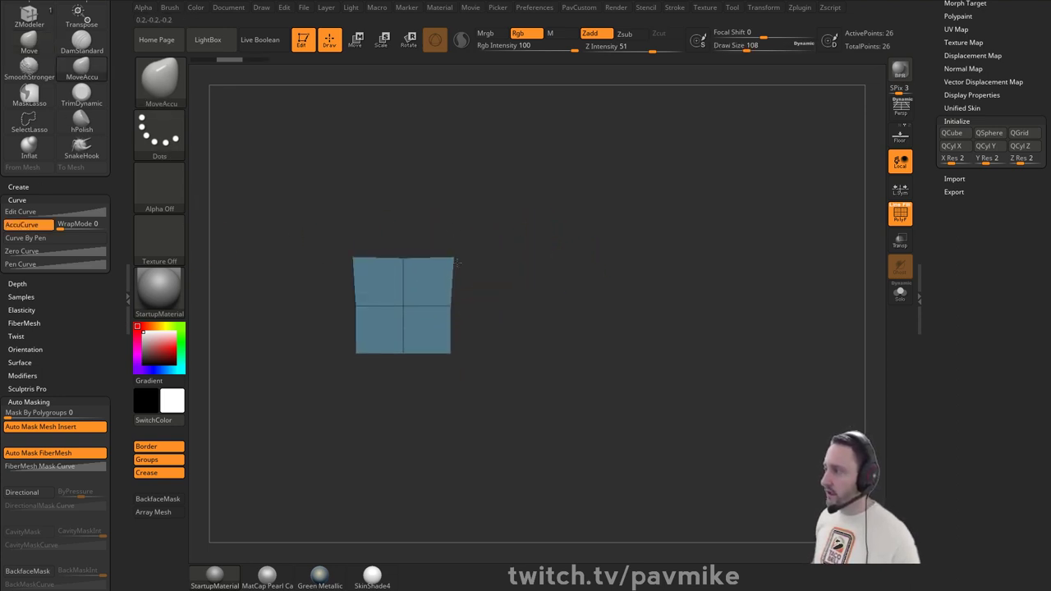
pyautogui.moveTo(457, 263); pyautogui.dragTo(466, 235)
pyautogui.hotkey('ctrl', 'z')
pyautogui.press('s')
pyautogui.moveTo(599, 207)
pyautogui.mouseDown()
pyautogui.moveTo(568, 222)
pyautogui.moveTo(577, 211)
pyautogui.mouseUp()
# - Scale the cube down along Z into a thin upright slab
pyautogui.press('w')
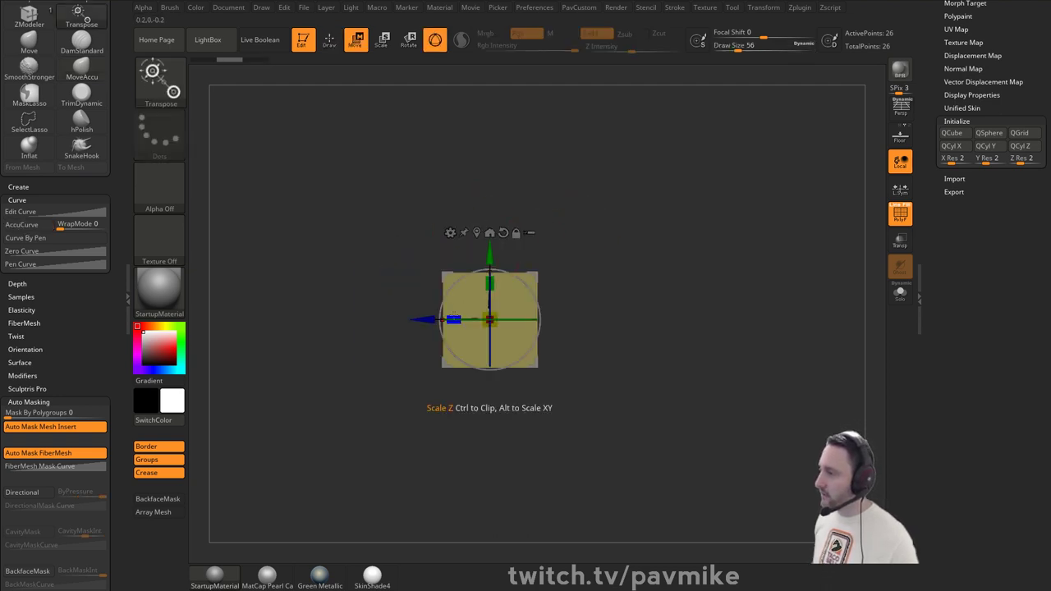
pyautogui.moveTo(453, 319); pyautogui.dragTo(479, 320)
pyautogui.press('q')
pyautogui.moveTo(575, 271); pyautogui.dragTo(691, 277)
# - DynaMesh the slab at a resolution of 240
pyautogui.press('space')
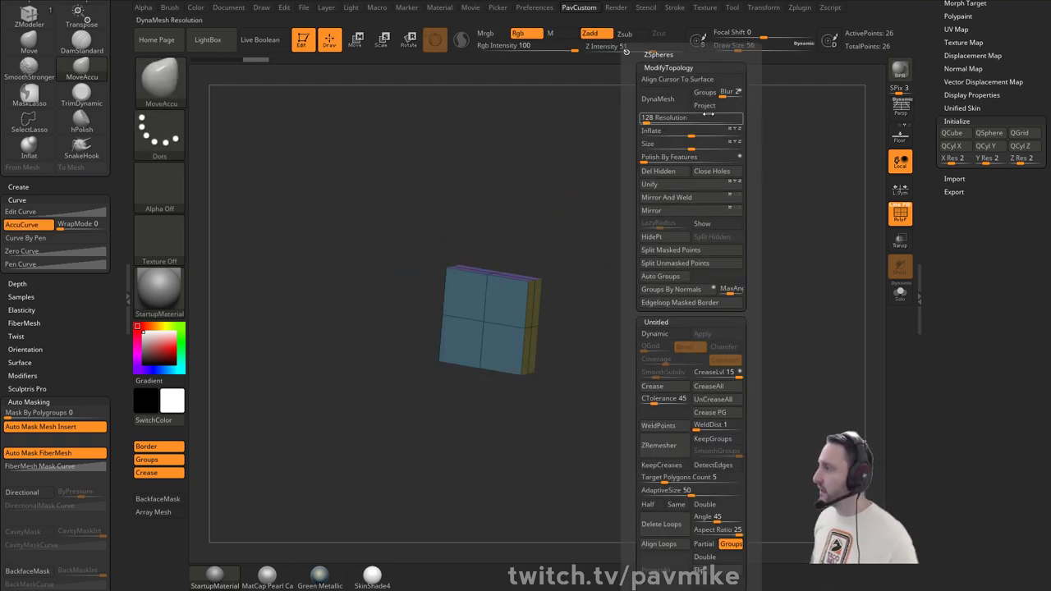
pyautogui.click(657, 99)
pyautogui.hotkey('ctrl', 'z')
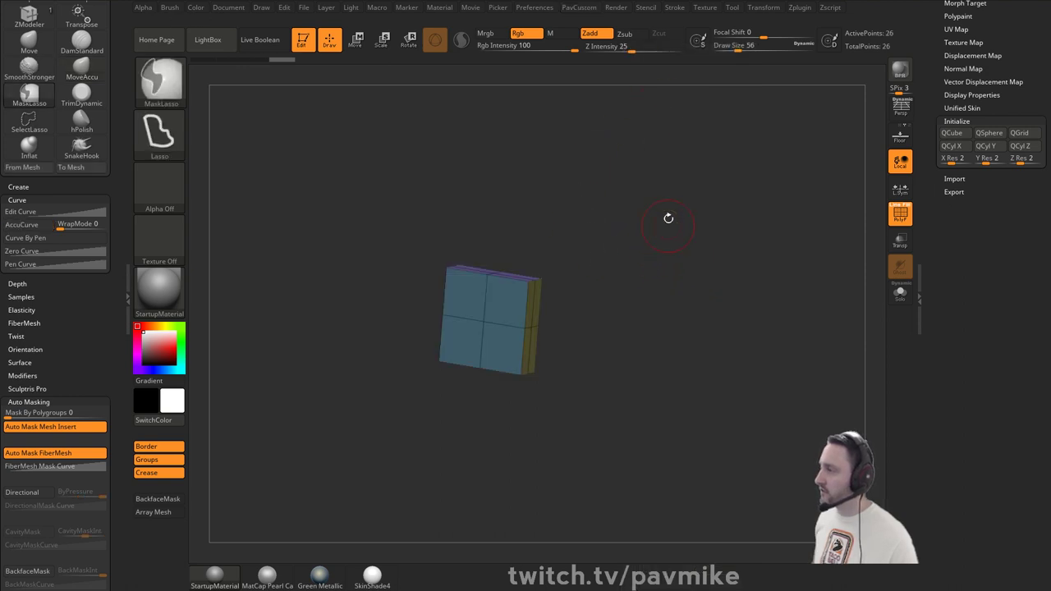
pyautogui.hotkey('alt', 'p')
pyautogui.press('Return')
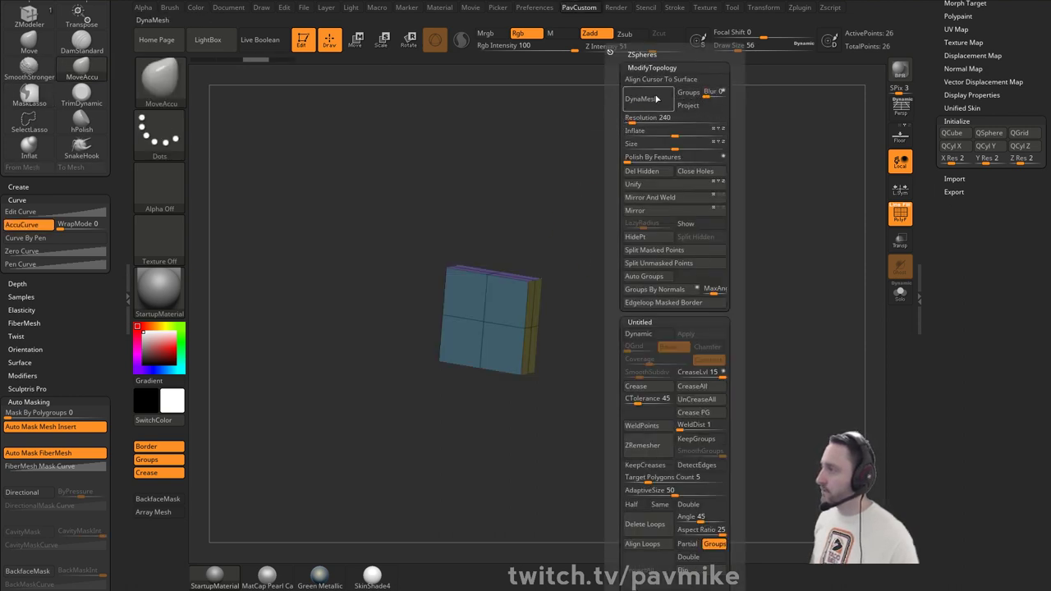
pyautogui.click(656, 100)
# - Round off the slab's upper corners with TrimDynamic, remesh it with the polyframe hidden, and smooth the top edge
pyautogui.moveTo(545, 250)
pyautogui.keyDown('shift'); pyautogui.mouseDown()
pyautogui.moveTo(601, 241)
pyautogui.moveTo(608, 267)
pyautogui.mouseUp(); pyautogui.keyUp('shift')
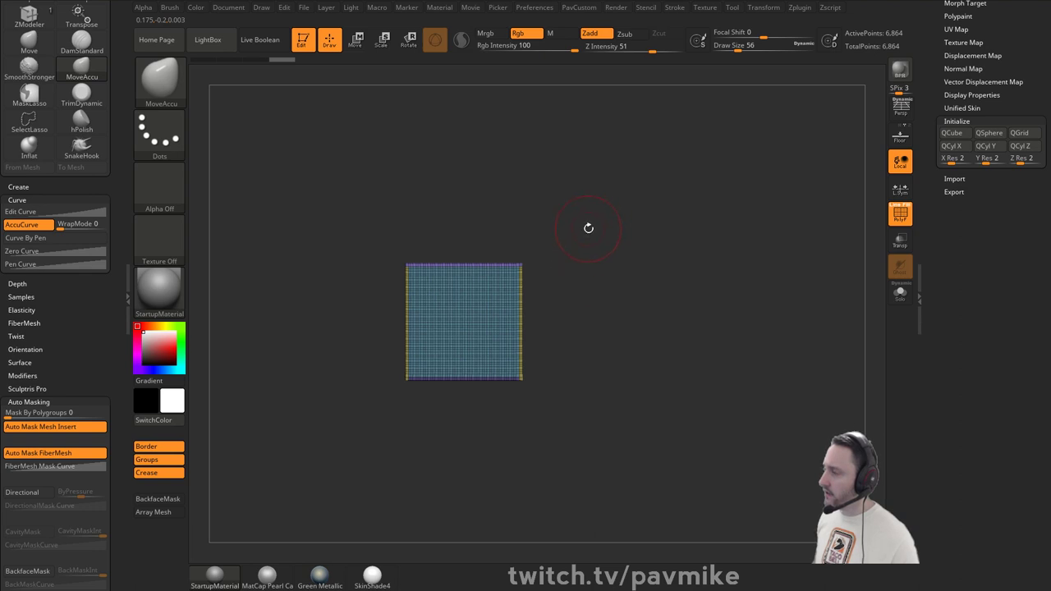
pyautogui.press('b')
pyautogui.press('t')
pyautogui.press('d')
pyautogui.moveTo(591, 216); pyautogui.dragTo(510, 279)
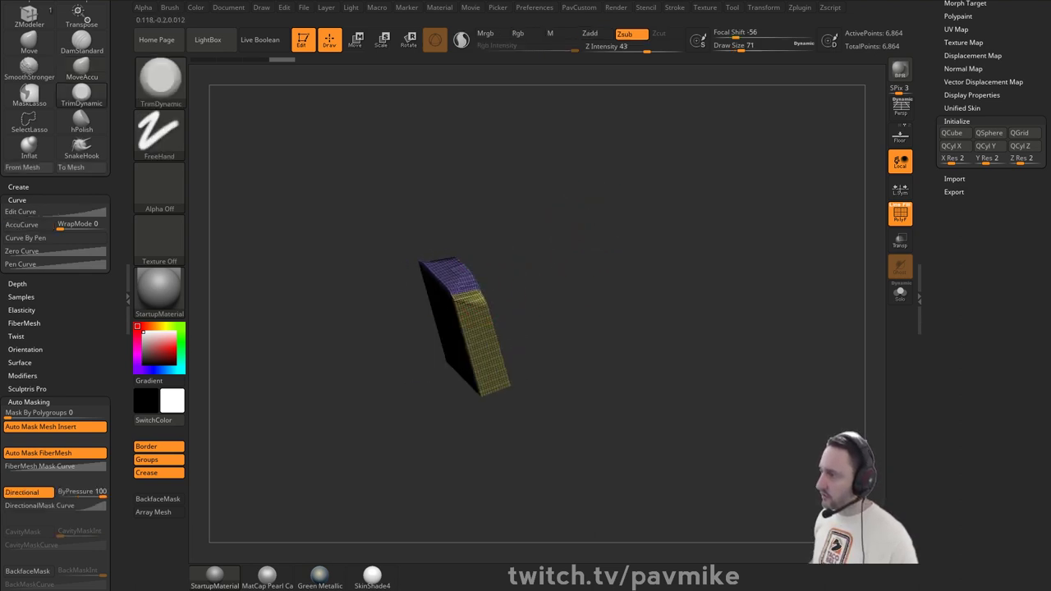
pyautogui.hotkey('shift', 'f')
pyautogui.moveTo(868, 221); pyautogui.dragTo(722, 251)
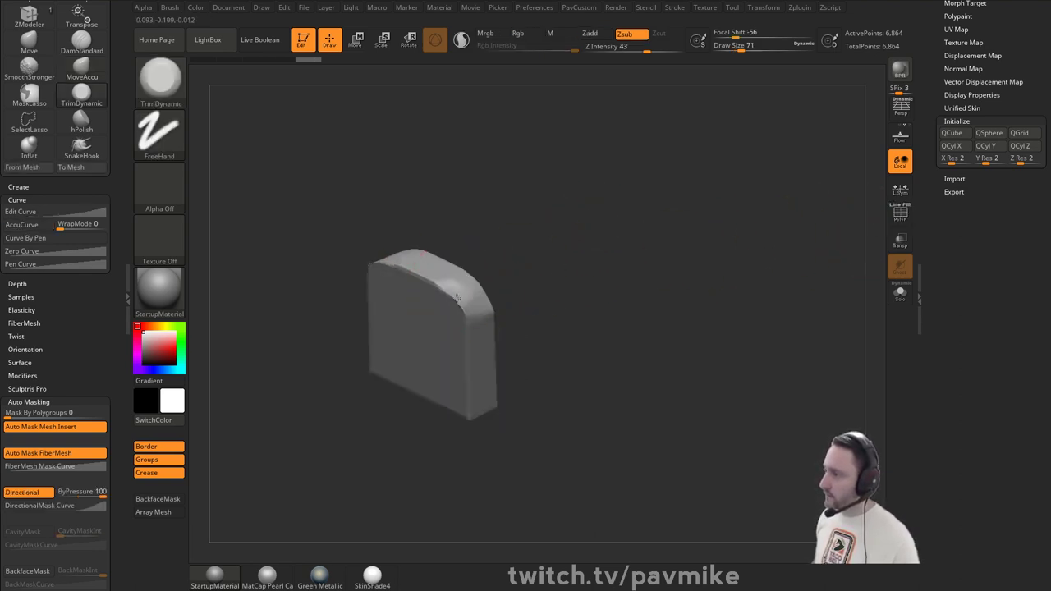
pyautogui.keyDown('shift'); pyautogui.moveTo(544, 272); pyautogui.dragTo(435, 235); pyautogui.keyUp('shift')
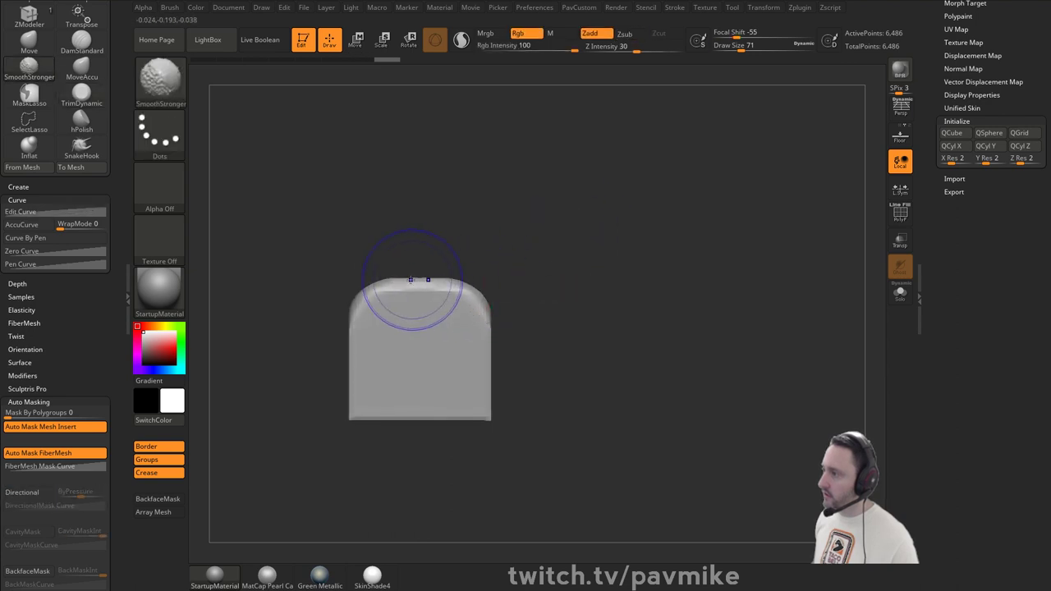
pyautogui.keyDown('shift'); pyautogui.moveTo(411, 279); pyautogui.dragTo(478, 297); pyautogui.keyUp('shift')
# - Pull the slab's rounded upper corners up and outward with MoveAccu at a draw size of 41, working from both sides
pyautogui.moveTo(537, 277)
pyautogui.keyDown('alt'); pyautogui.mouseDown()
pyautogui.moveTo(568, 242)
pyautogui.moveTo(520, 251)
pyautogui.mouseUp(); pyautogui.keyUp('alt')
pyautogui.press('2')
pyautogui.moveTo(472, 275); pyautogui.dragTo(489, 256)
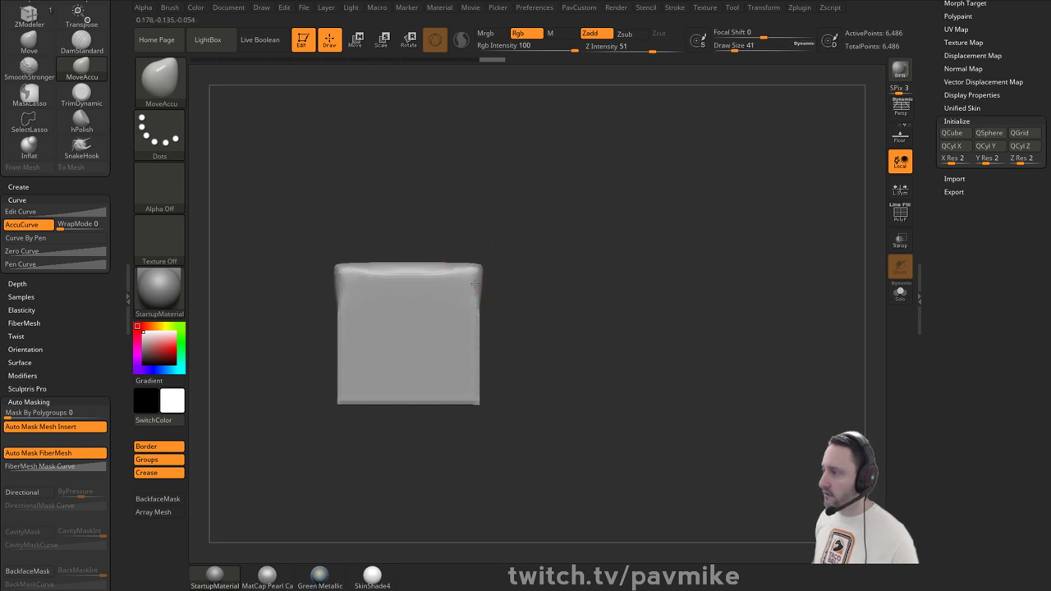
pyautogui.keyDown('shift'); pyautogui.moveTo(557, 259); pyautogui.dragTo(484, 263); pyautogui.keyUp('shift')
pyautogui.moveTo(422, 272); pyautogui.dragTo(416, 265)
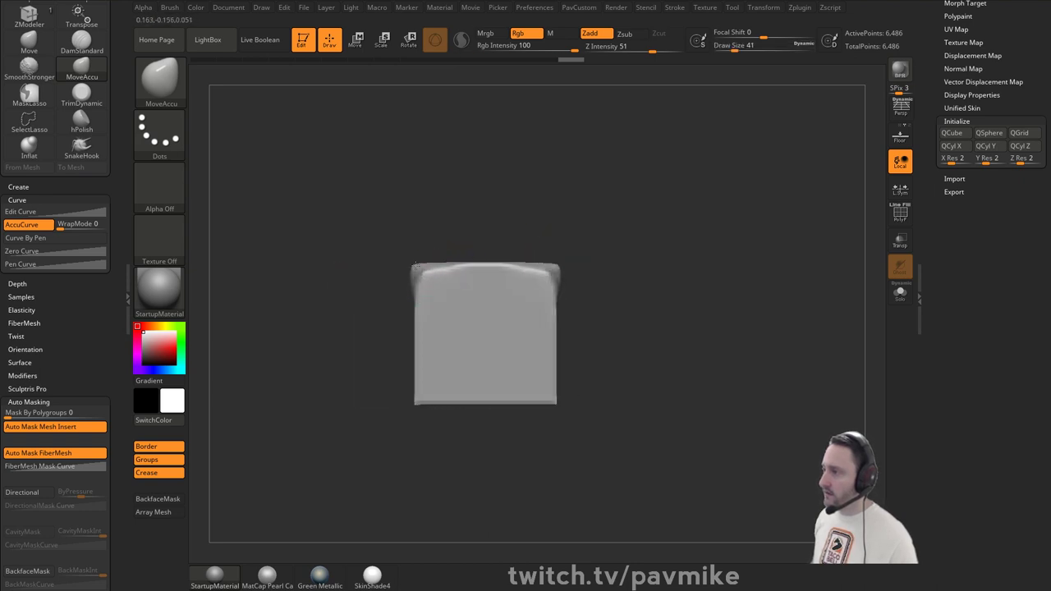
pyautogui.moveTo(467, 224); pyautogui.dragTo(508, 227)
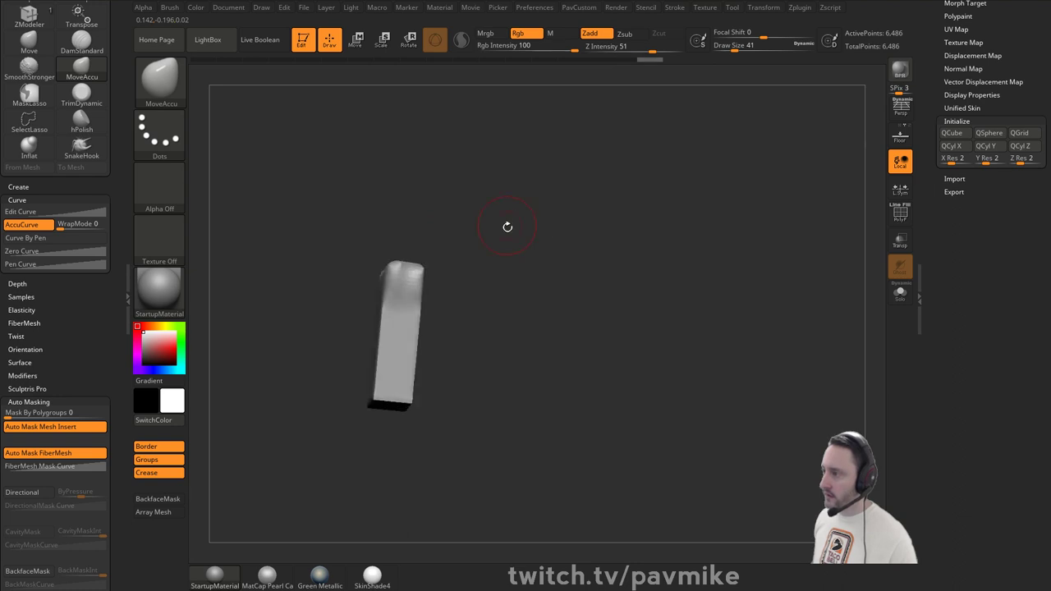
# - Flatten the slab's edges with hPolish at a draw size of 49, working from several angles
pyautogui.press('b')
pyautogui.press('h')
pyautogui.press('p')
pyautogui.moveTo(457, 260)
pyautogui.mouseDown()
pyautogui.moveTo(448, 287)
pyautogui.moveTo(440, 266)
pyautogui.moveTo(481, 293)
pyautogui.moveTo(422, 299)
pyautogui.mouseUp()
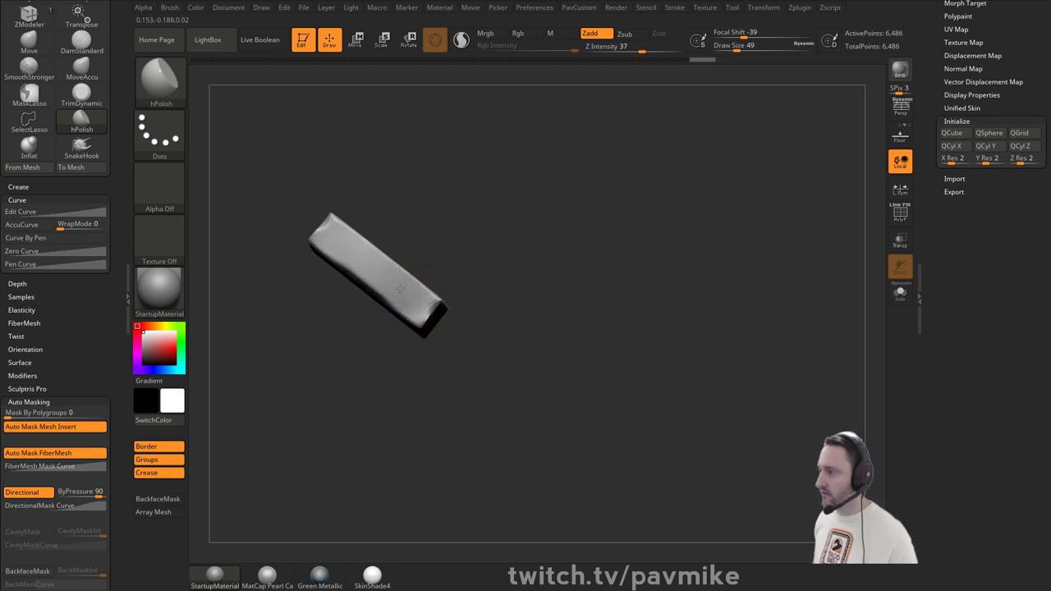
pyautogui.moveTo(353, 252)
pyautogui.mouseDown()
pyautogui.moveTo(481, 270)
pyautogui.moveTo(424, 283)
pyautogui.moveTo(349, 262)
pyautogui.mouseUp()
pyautogui.moveTo(475, 212); pyautogui.dragTo(502, 284)
pyautogui.moveTo(386, 279)
pyautogui.mouseDown()
pyautogui.moveTo(337, 279)
pyautogui.moveTo(406, 284)
pyautogui.mouseUp()
# - Clip the slab's uneven top edge and one side straight with ClipCurve in front view
pyautogui.keyDown('shift'); pyautogui.moveTo(469, 270); pyautogui.dragTo(511, 230); pyautogui.keyUp('shift')
pyautogui.keyDown('ctrl'); pyautogui.keyDown('shift'); pyautogui.click(164, 86); pyautogui.keyUp('shift'); pyautogui.keyUp('ctrl')
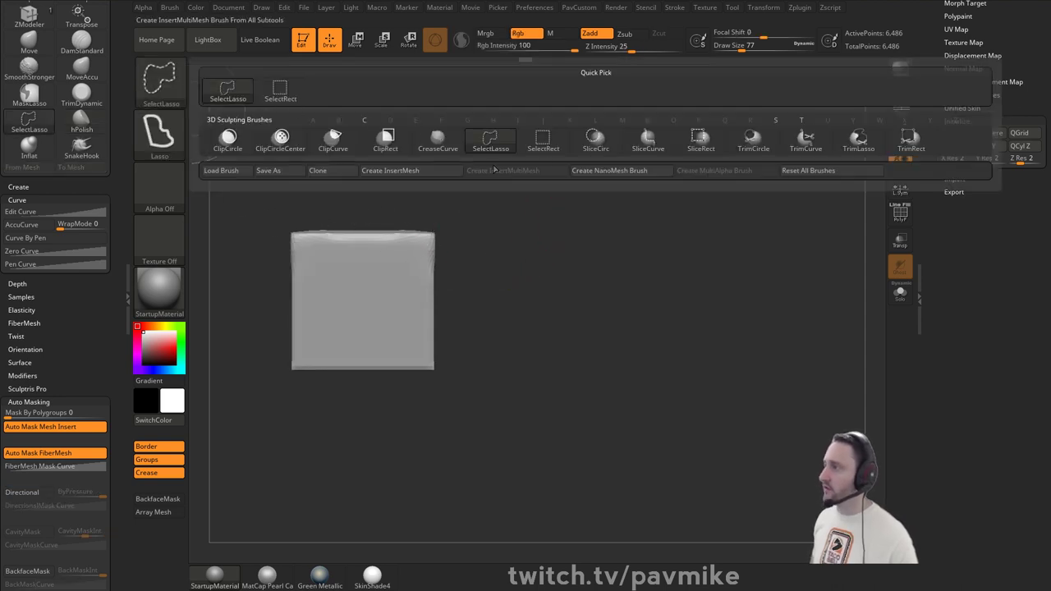
pyautogui.click(637, 157)
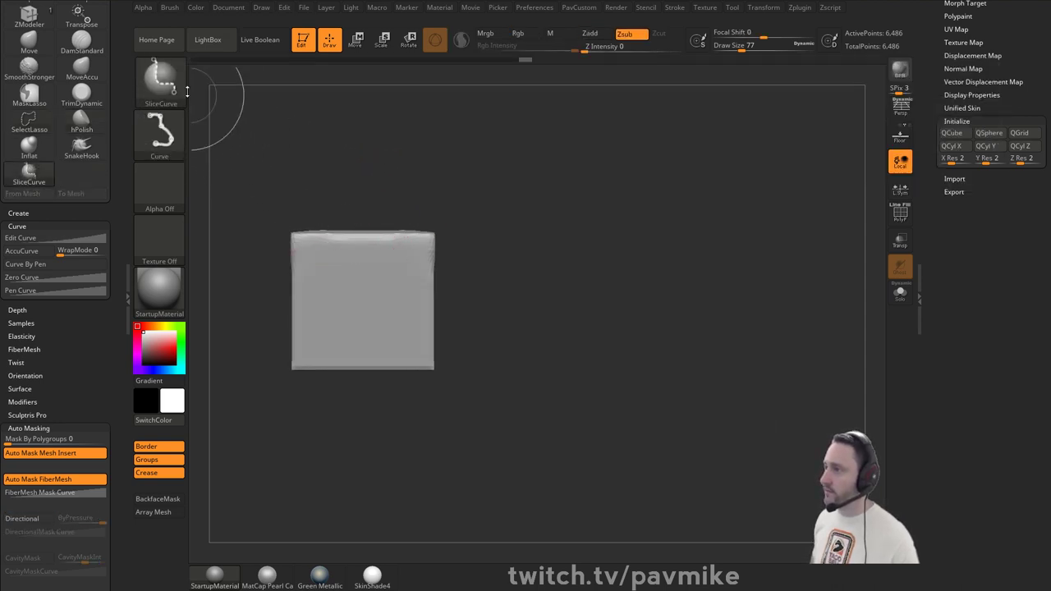
pyautogui.hotkey('ctrl', 'shift', 'b')
pyautogui.click(333, 144)
pyautogui.keyDown('ctrl'); pyautogui.keyDown('shift'); pyautogui.moveTo(238, 243); pyautogui.dragTo(600, 240); pyautogui.keyUp('shift'); pyautogui.keyUp('ctrl')
pyautogui.keyDown('ctrl'); pyautogui.keyDown('shift'); pyautogui.moveTo(619, 234); pyautogui.dragTo(619, 233); pyautogui.keyUp('shift'); pyautogui.keyUp('ctrl')
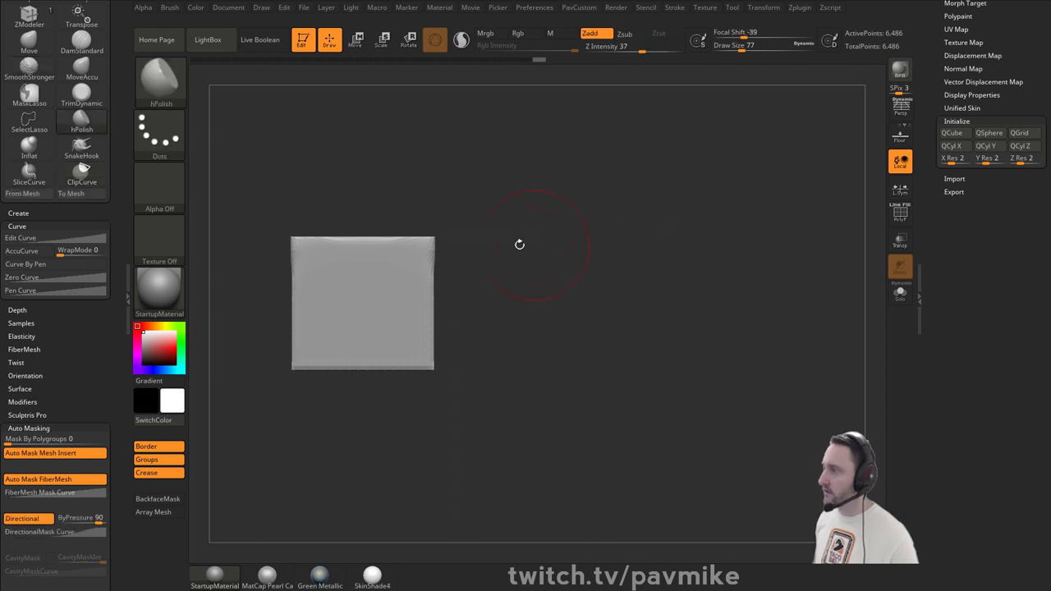
pyautogui.moveTo(440, 181)
pyautogui.keyDown('ctrl'); pyautogui.keyDown('shift'); pyautogui.mouseDown()
pyautogui.moveTo(441, 422)
pyautogui.moveTo(431, 430)
pyautogui.mouseUp(); pyautogui.keyUp('shift'); pyautogui.keyUp('ctrl')
# - Bend the slab into a curved arc with the Bend Arc deformer, working from the side view
pyautogui.moveTo(573, 231)
pyautogui.mouseDown()
pyautogui.moveTo(527, 237)
pyautogui.moveTo(526, 261)
pyautogui.moveTo(512, 243)
pyautogui.mouseUp()
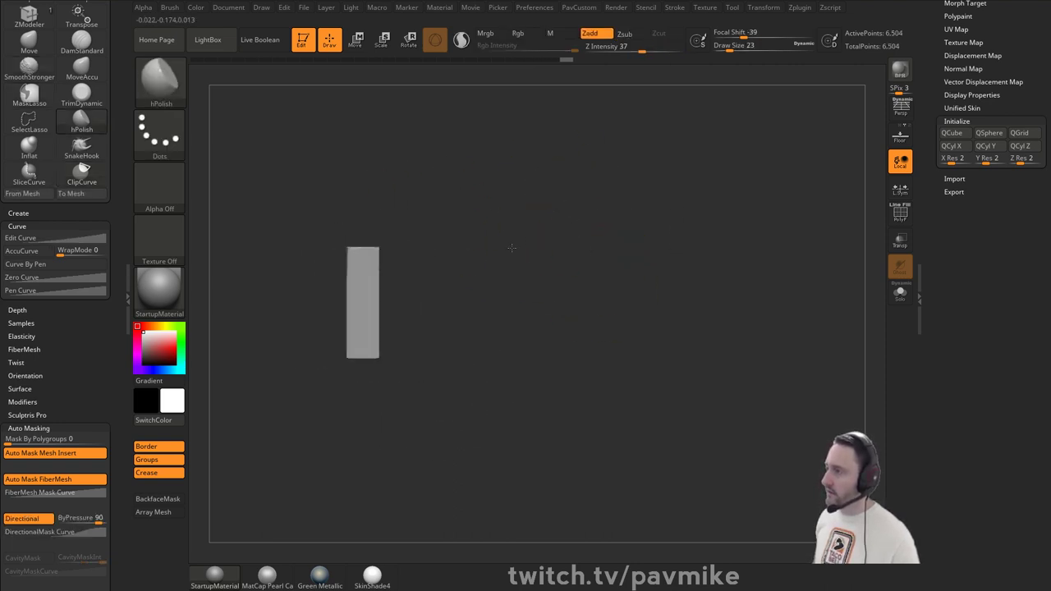
pyautogui.press('w')
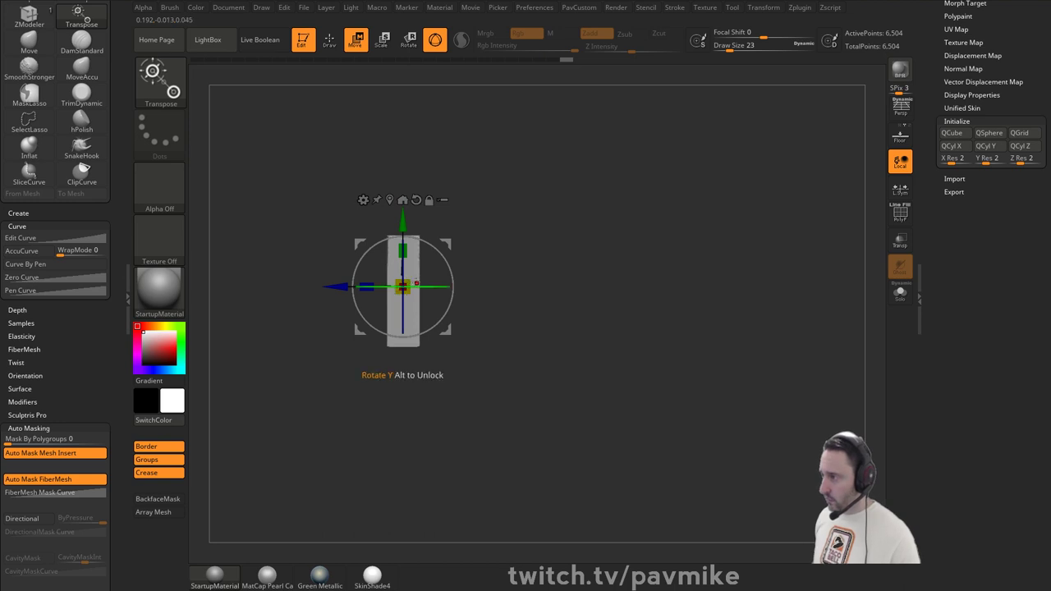
pyautogui.click(363, 199)
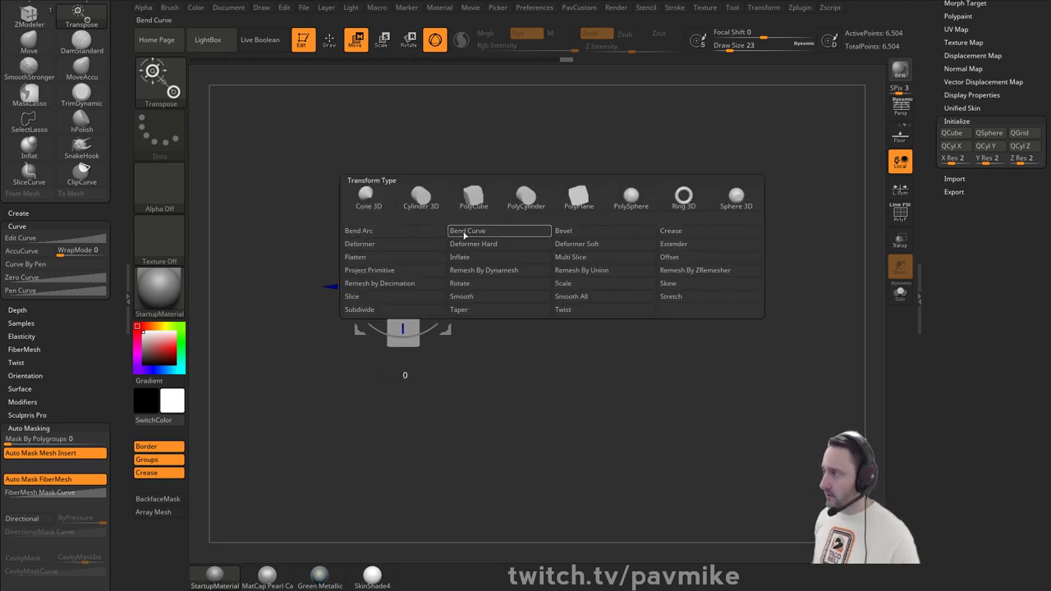
pyautogui.click(374, 230)
pyautogui.moveTo(392, 290); pyautogui.dragTo(328, 291)
pyautogui.press('q')
pyautogui.moveTo(485, 253); pyautogui.dragTo(532, 246)
pyautogui.moveTo(489, 216); pyautogui.dragTo(500, 211)
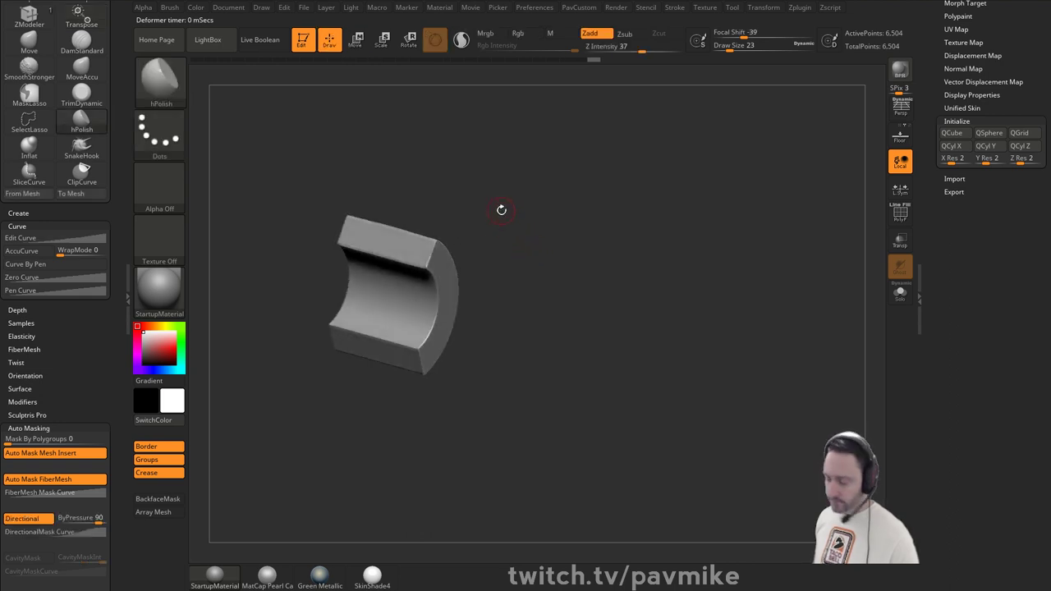
# - Round one upper corner of the curved piece with TrimDynamic at a draw size of 51, undoing the last stroke on it
pyautogui.press('2')
pyautogui.press(']')
pyautogui.moveTo(446, 241)
pyautogui.keyDown('shift'); pyautogui.mouseDown()
pyautogui.moveTo(432, 242)
pyautogui.moveTo(438, 251)
pyautogui.mouseUp(); pyautogui.keyUp('shift')
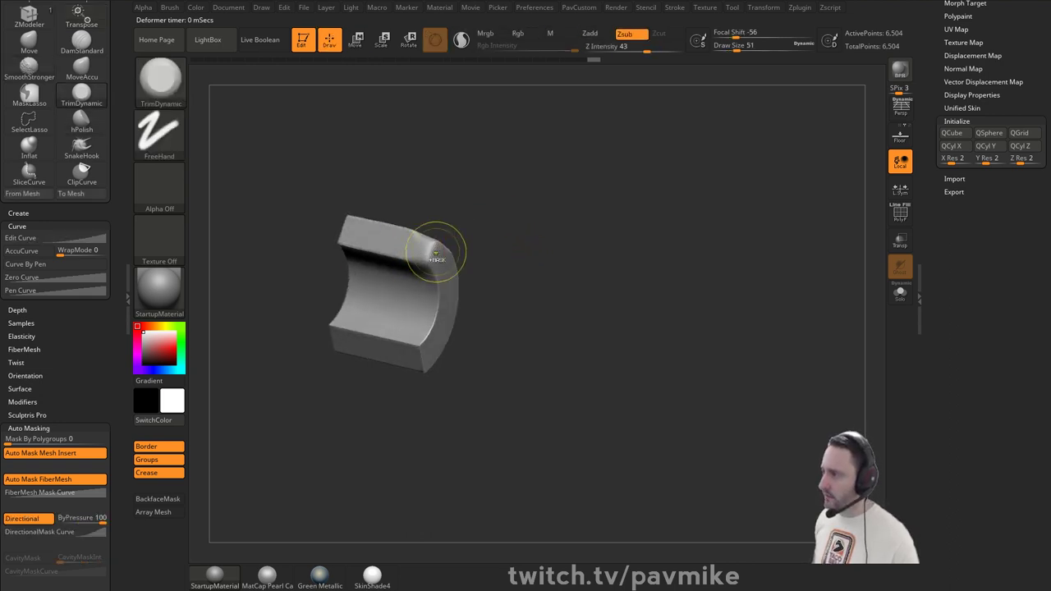
pyautogui.hotkey('ctrl', 'z')
pyautogui.moveTo(450, 242); pyautogui.dragTo(433, 241, button='right')
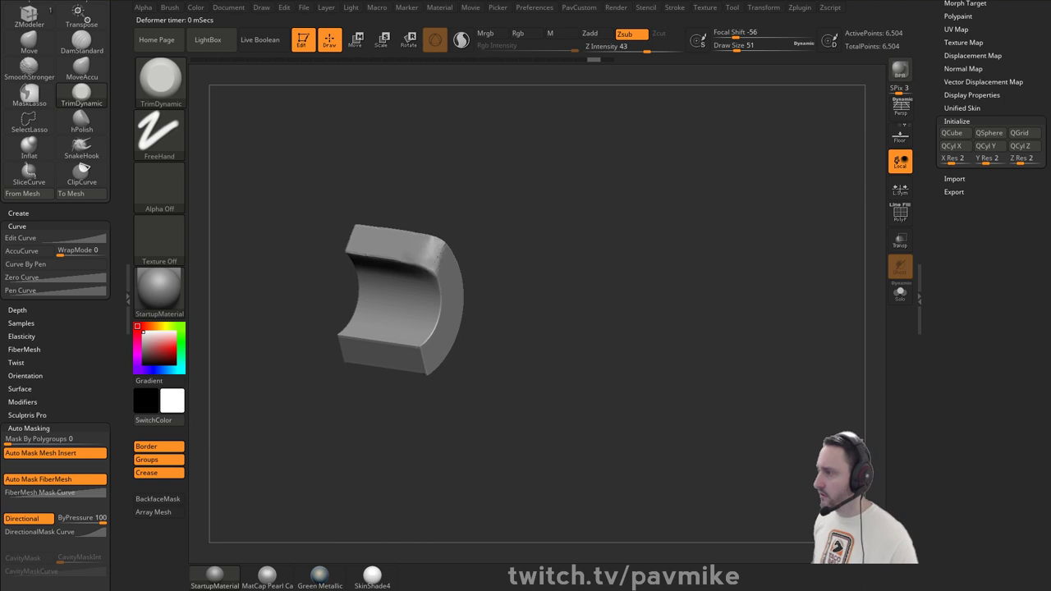
# - Replace the first mask with a rectangular one on the arc's outer face and invert it
pyautogui.moveTo(494, 263); pyautogui.dragTo(582, 232)
pyautogui.moveTo(452, 267)
pyautogui.keyDown('ctrl'); pyautogui.mouseDown()
pyautogui.moveTo(470, 301)
pyautogui.moveTo(474, 283)
pyautogui.moveTo(452, 288)
pyautogui.mouseUp(); pyautogui.keyUp('ctrl')
pyautogui.hotkey('ctrl', 'z')
pyautogui.keyDown('ctrl'); pyautogui.click(168, 89); pyautogui.keyUp('ctrl')
pyautogui.keyDown('ctrl'); pyautogui.click(279, 92); pyautogui.keyUp('ctrl')
pyautogui.keyDown('ctrl'); pyautogui.click(614, 248); pyautogui.keyUp('ctrl')
# - Move the unmasked patch outward into a raised block and remesh the curved piece
pyautogui.moveTo(595, 255)
pyautogui.mouseDown()
pyautogui.moveTo(614, 249)
pyautogui.moveTo(567, 264)
pyautogui.mouseUp()
pyautogui.press('w')
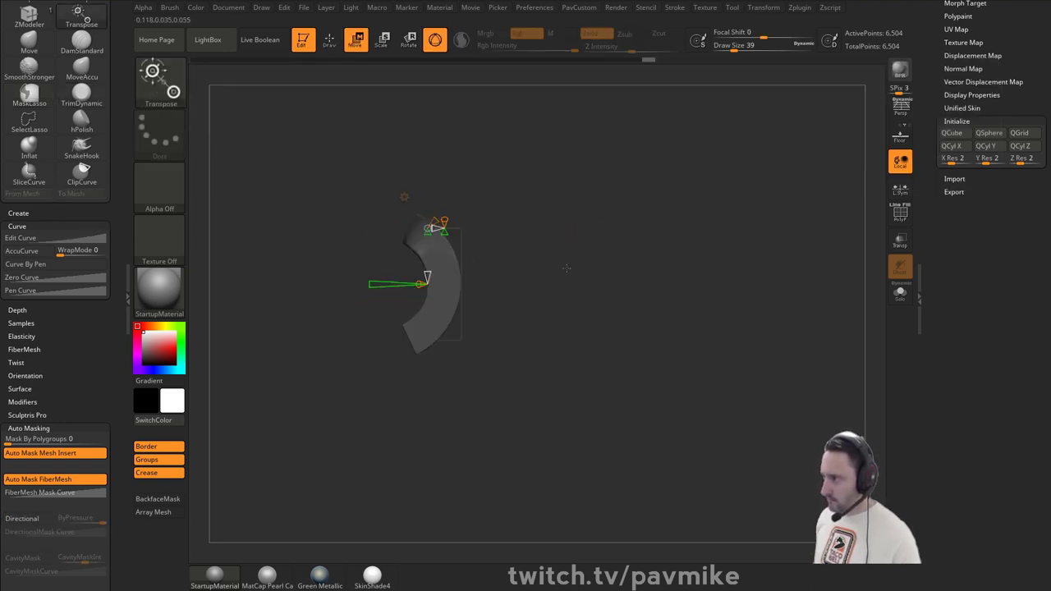
pyautogui.keyDown('alt'); pyautogui.click(457, 197); pyautogui.keyUp('alt')
pyautogui.moveTo(492, 239)
pyautogui.mouseDown()
pyautogui.moveTo(510, 248)
pyautogui.moveTo(631, 239)
pyautogui.moveTo(657, 315)
pyautogui.mouseUp()
pyautogui.press('q')
pyautogui.moveTo(650, 305)
pyautogui.keyDown('ctrl'); pyautogui.mouseDown()
pyautogui.moveTo(621, 270)
pyautogui.moveTo(611, 280)
pyautogui.mouseUp(); pyautogui.keyUp('ctrl')
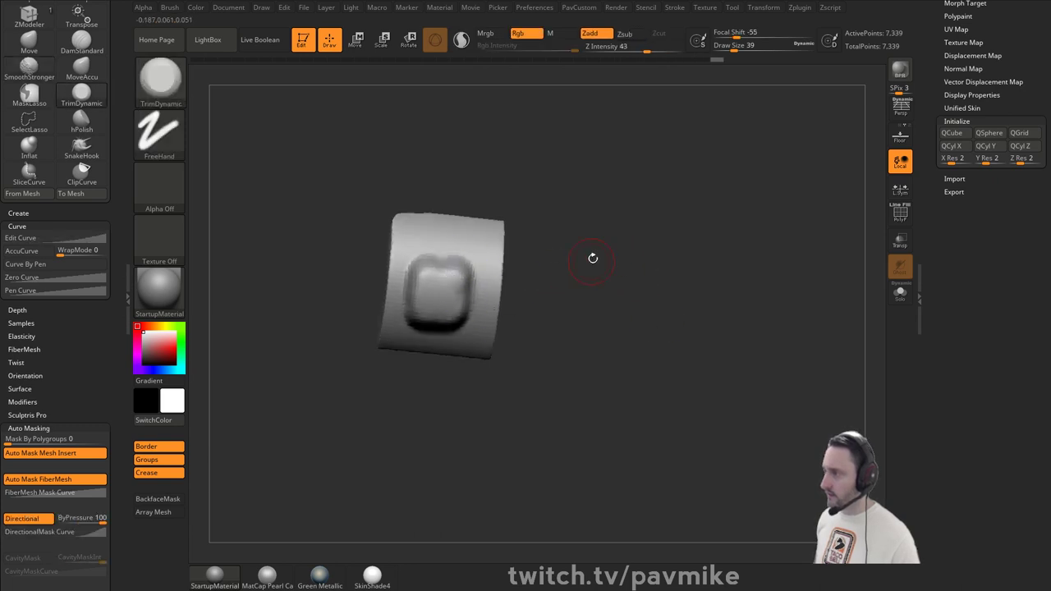
# - Square up the raised block's corners and edges with MoveAccu at a draw size of 35
pyautogui.keyDown('alt'); pyautogui.moveTo(604, 199); pyautogui.dragTo(581, 244); pyautogui.keyUp('alt')
pyautogui.moveTo(575, 239)
pyautogui.mouseDown()
pyautogui.moveTo(591, 235)
pyautogui.moveTo(582, 237)
pyautogui.mouseUp()
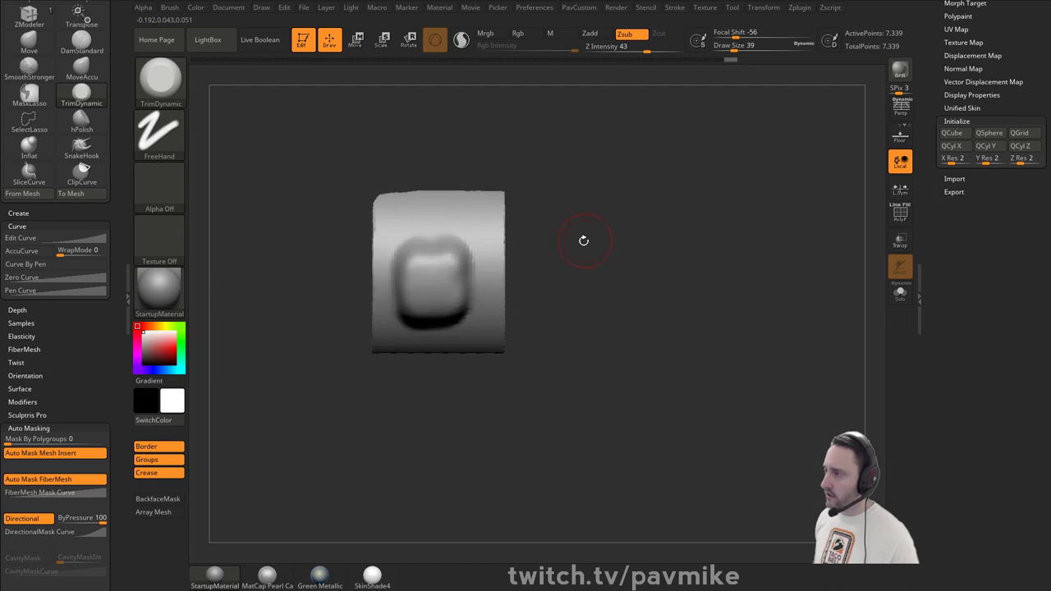
pyautogui.press('b')
pyautogui.press('m')
pyautogui.press('a')
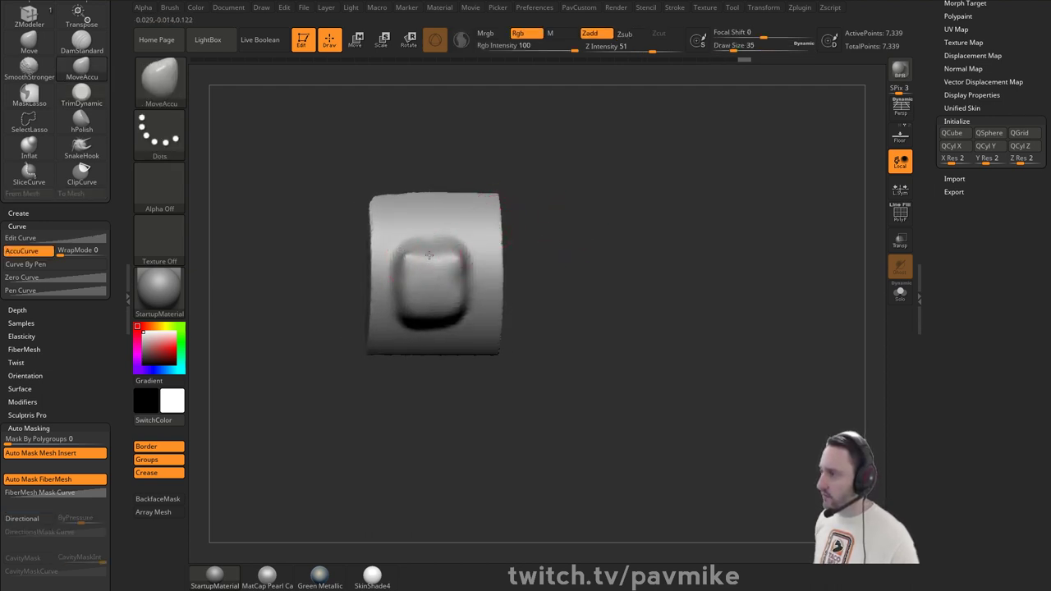
pyautogui.moveTo(549, 274); pyautogui.dragTo(562, 266)
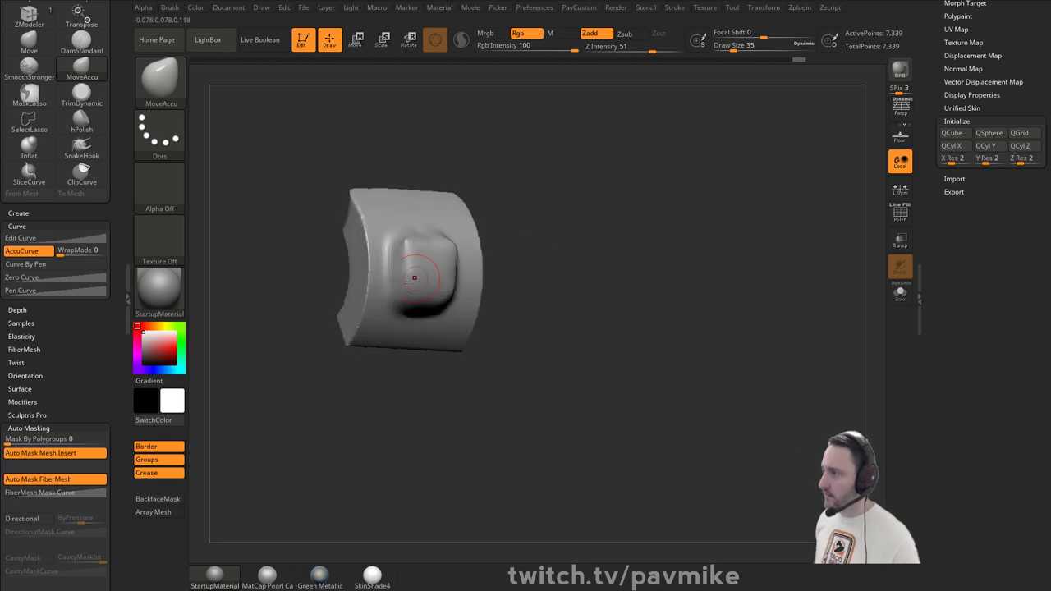
pyautogui.moveTo(416, 278); pyautogui.dragTo(422, 279)
pyautogui.moveTo(516, 284); pyautogui.dragTo(496, 284)
pyautogui.moveTo(575, 256)
pyautogui.mouseDown()
pyautogui.moveTo(563, 274)
pyautogui.moveTo(575, 274)
pyautogui.moveTo(522, 262)
pyautogui.mouseUp()
pyautogui.moveTo(427, 246); pyautogui.dragTo(430, 238)
# - Carve creases around the base of the raised block with DamStandard at a draw size of 35
pyautogui.press('b')
pyautogui.press('d')
pyautogui.press('s')
pyautogui.moveTo(509, 228); pyautogui.dragTo(491, 238)
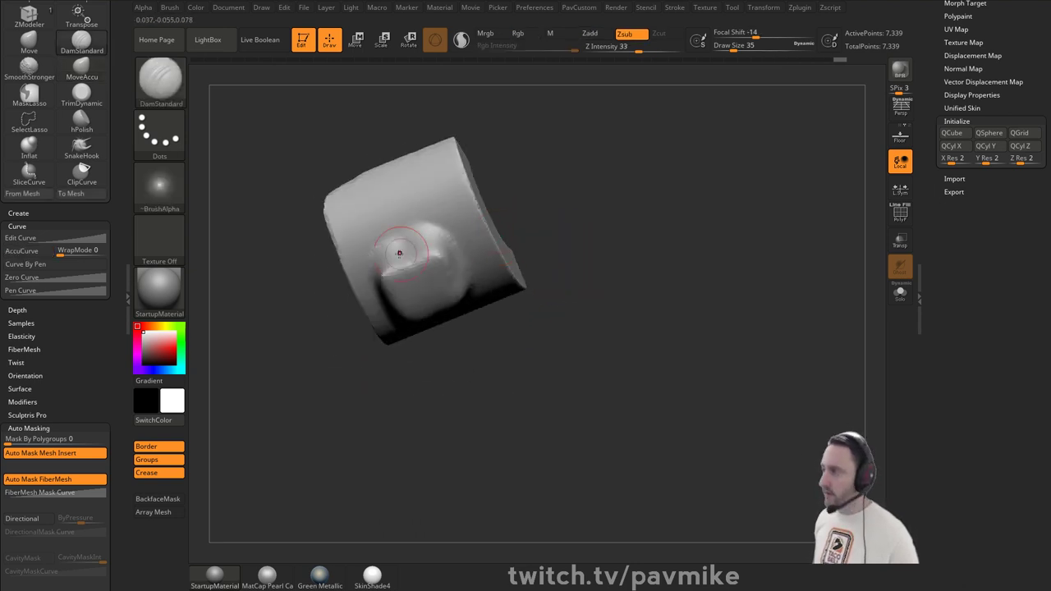
pyautogui.moveTo(365, 261); pyautogui.dragTo(433, 226)
pyautogui.moveTo(514, 247); pyautogui.dragTo(536, 283)
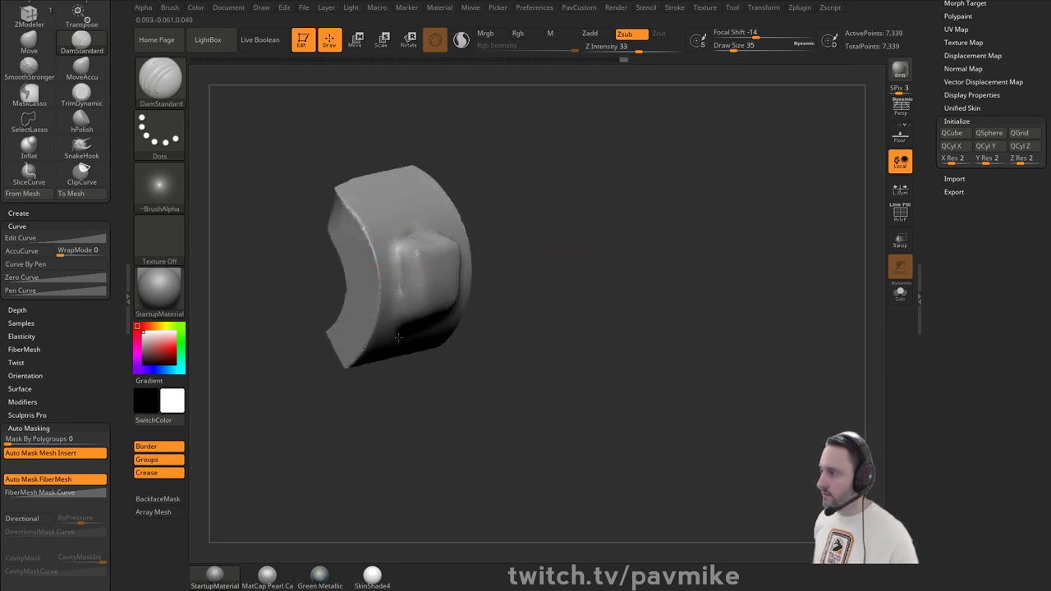
pyautogui.moveTo(566, 250)
pyautogui.mouseDown()
pyautogui.moveTo(579, 206)
pyautogui.moveTo(534, 238)
pyautogui.mouseUp()
pyautogui.moveTo(597, 260)
pyautogui.mouseDown()
pyautogui.moveTo(596, 225)
pyautogui.moveTo(615, 241)
pyautogui.moveTo(465, 288)
pyautogui.mouseUp()
# - Flatten the raised block's top, side and front faces with hPolish at a draw size of 35
pyautogui.press('b')
pyautogui.press('h')
pyautogui.press('p')
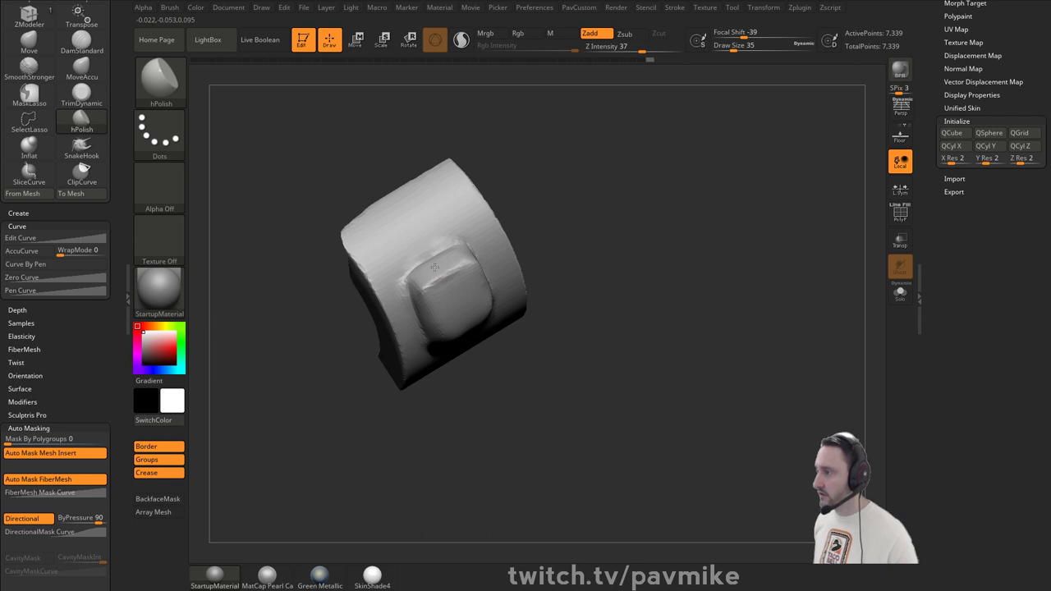
pyautogui.moveTo(536, 267); pyautogui.dragTo(431, 280)
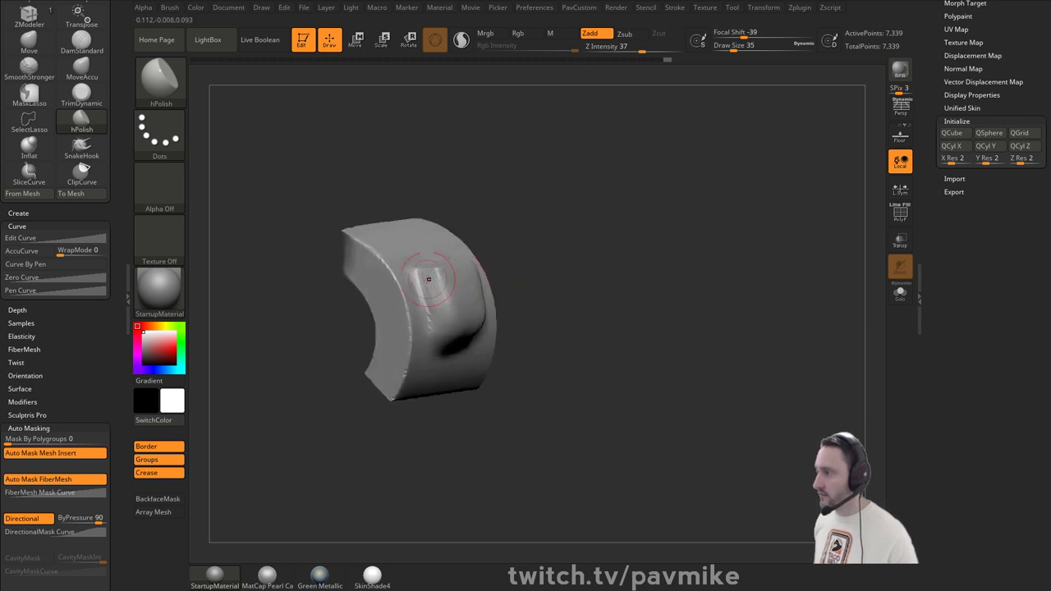
pyautogui.moveTo(560, 252); pyautogui.dragTo(485, 289)
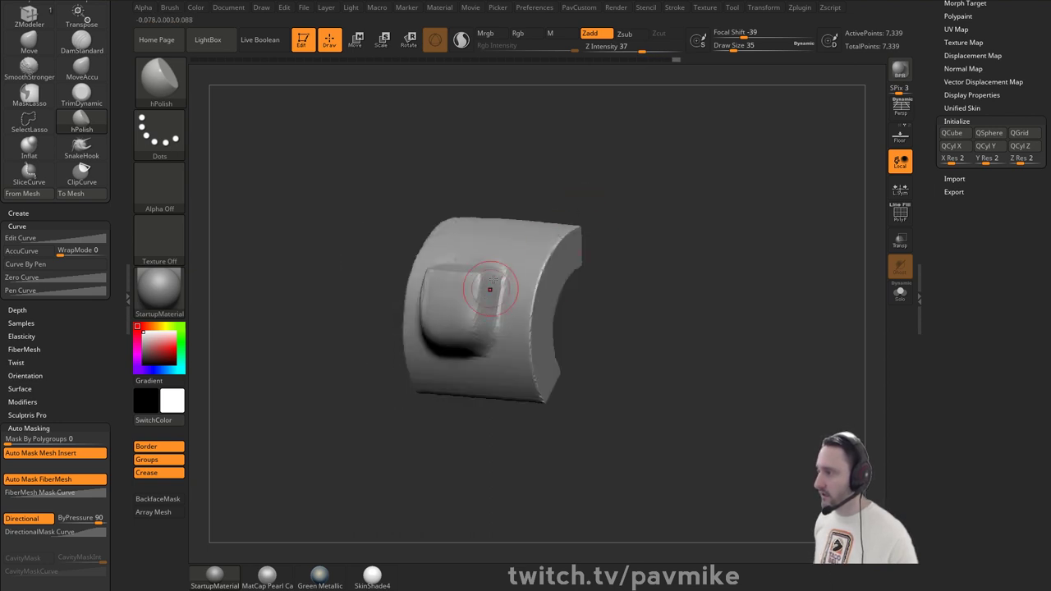
pyautogui.moveTo(524, 247); pyautogui.dragTo(517, 249)
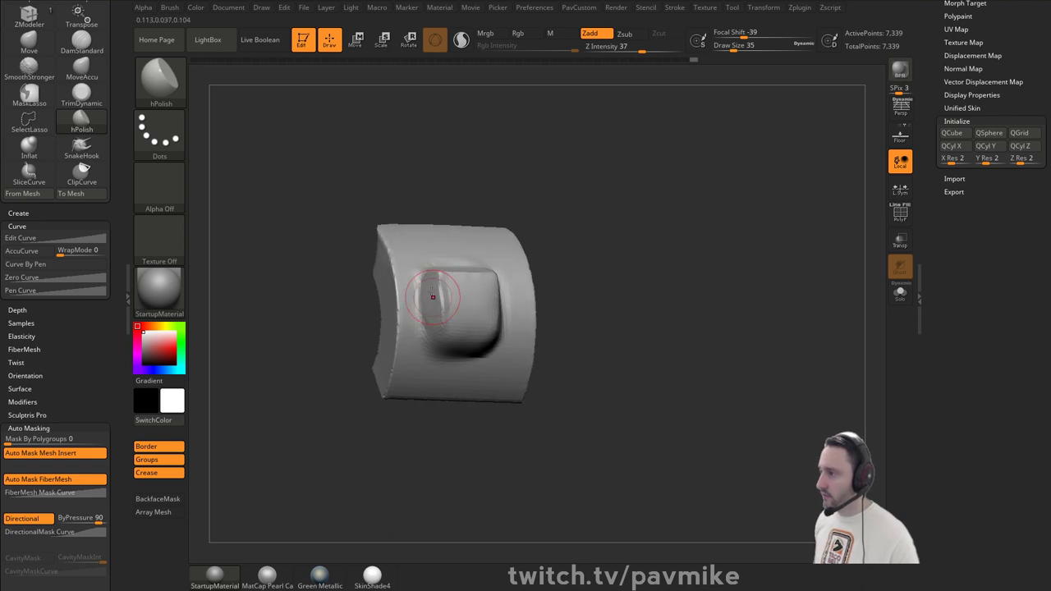
pyautogui.moveTo(441, 323); pyautogui.dragTo(520, 301)
pyautogui.moveTo(572, 223); pyautogui.dragTo(457, 258)
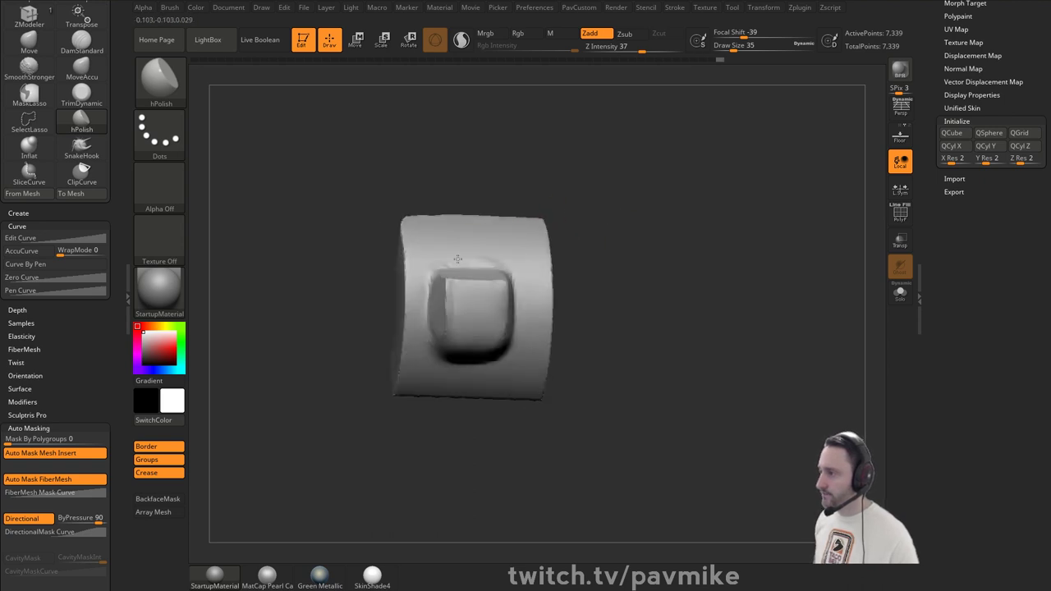
pyautogui.keyDown('alt'); pyautogui.moveTo(604, 280); pyautogui.dragTo(584, 254); pyautogui.keyUp('alt')
pyautogui.moveTo(474, 289); pyautogui.dragTo(478, 285)
# - Remesh the piece at a higher density and polish the raised block's side and lower faces with hPolish
pyautogui.press('space')
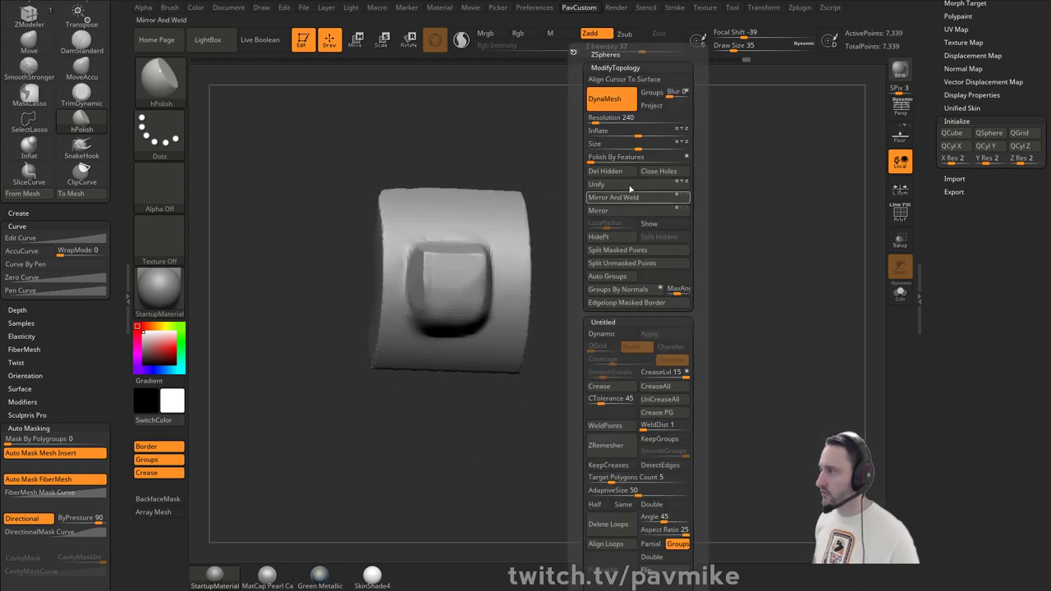
pyautogui.press('shift')
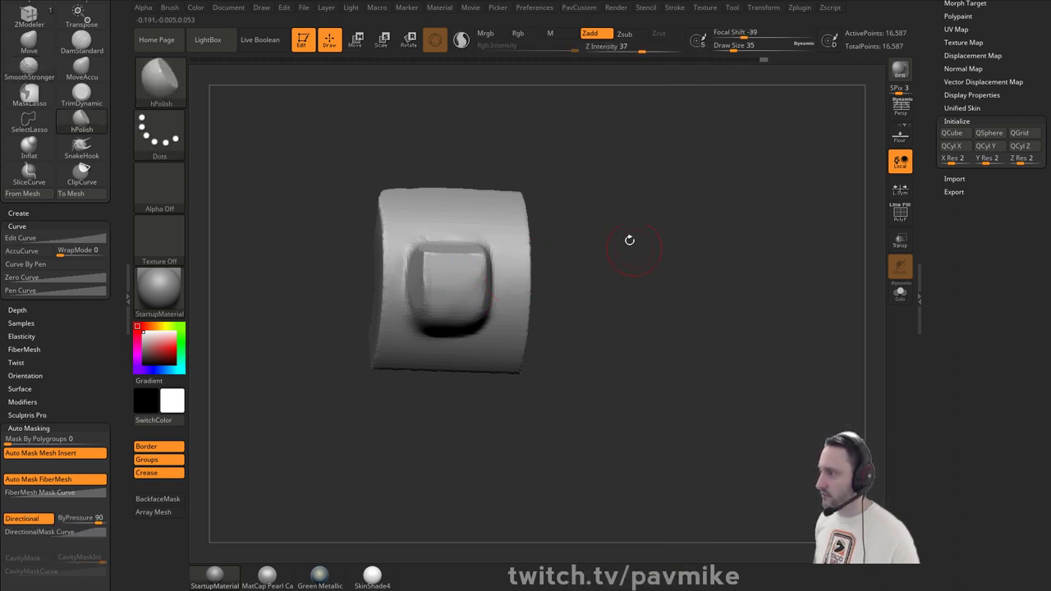
pyautogui.moveTo(629, 237)
pyautogui.mouseDown()
pyautogui.moveTo(655, 270)
pyautogui.moveTo(444, 239)
pyautogui.mouseUp()
pyautogui.moveTo(521, 262); pyautogui.dragTo(532, 208)
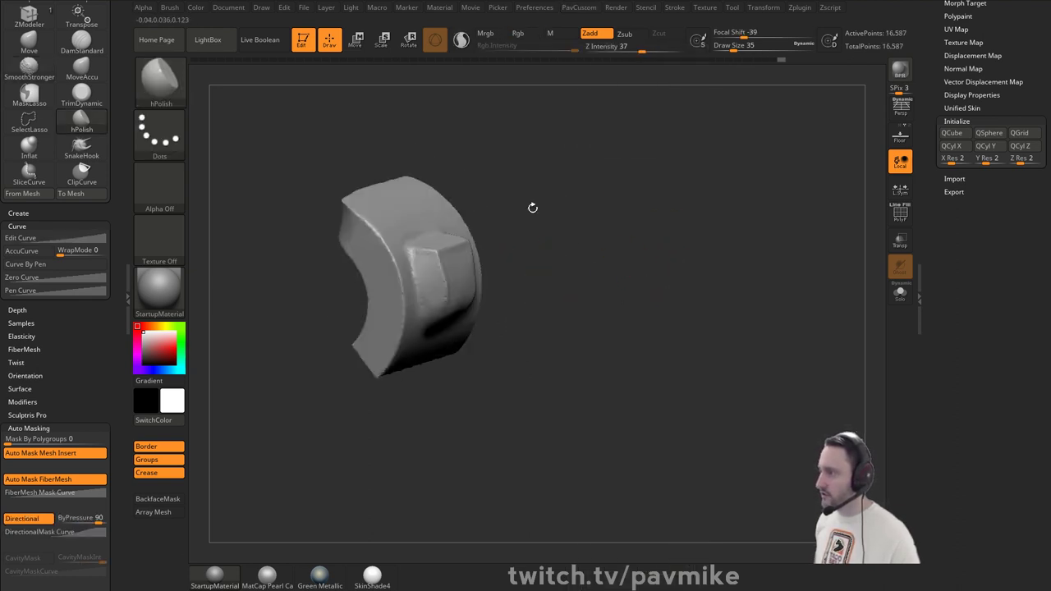
pyautogui.moveTo(444, 317); pyautogui.dragTo(449, 264)
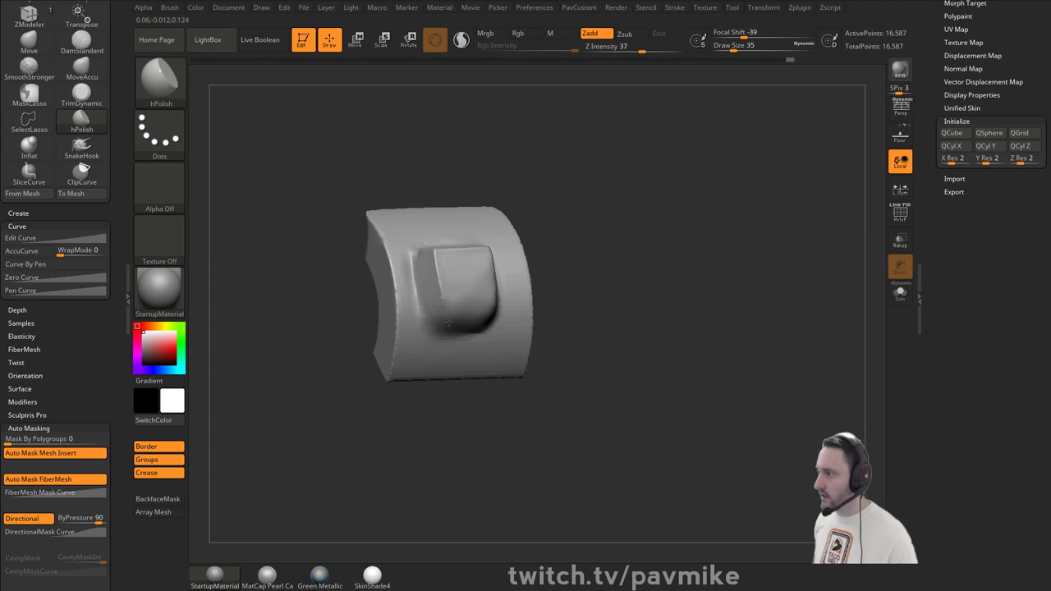
pyautogui.moveTo(447, 323); pyautogui.dragTo(495, 270)
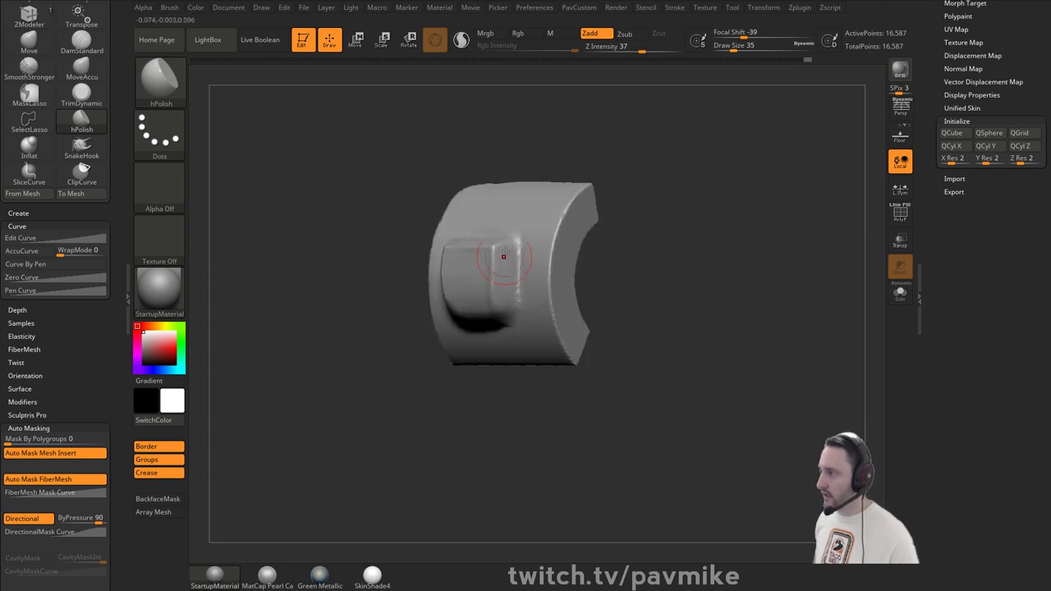
pyautogui.moveTo(653, 238); pyautogui.dragTo(441, 294)
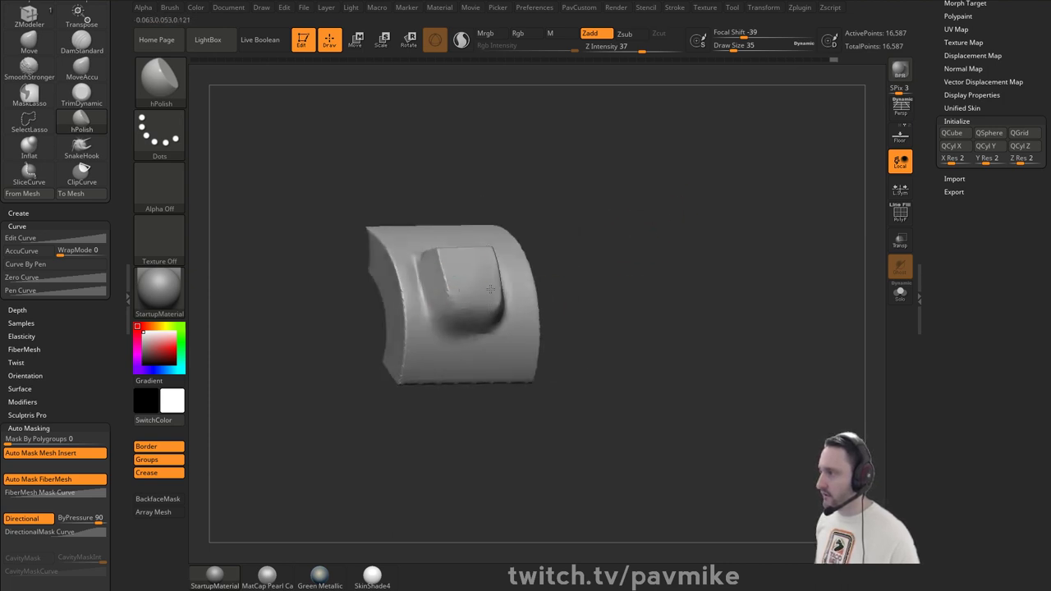
pyautogui.moveTo(574, 291)
pyautogui.mouseDown()
pyautogui.moveTo(526, 309)
pyautogui.moveTo(494, 340)
pyautogui.mouseUp()
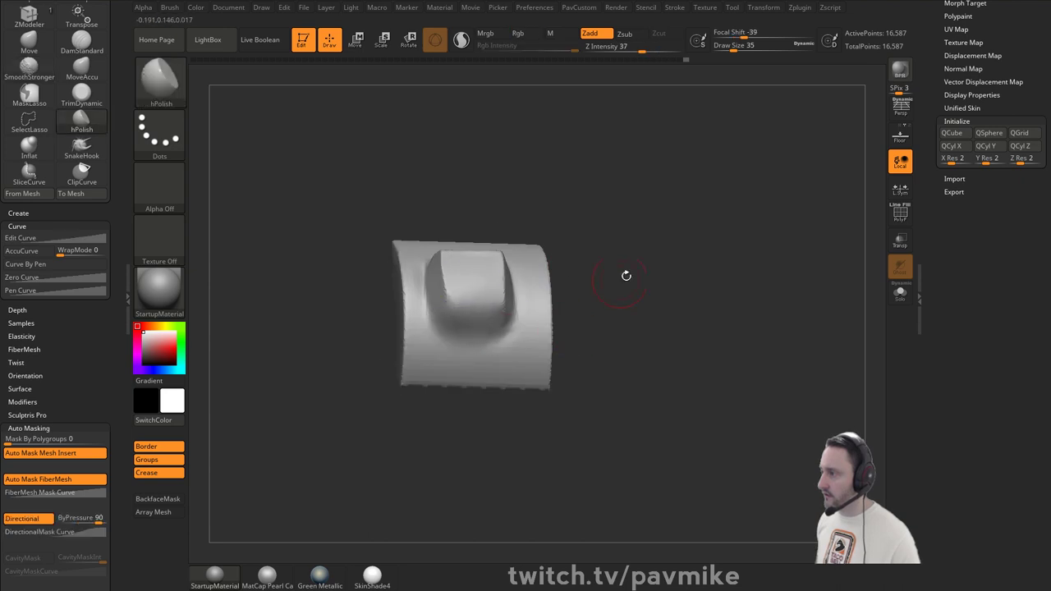
# - Pull the raised block's upper corners outward with Move at a draw size of 41 and MoveAccu at 23
pyautogui.moveTo(626, 276)
pyautogui.mouseDown()
pyautogui.moveTo(613, 322)
pyautogui.moveTo(661, 290)
pyautogui.moveTo(624, 294)
pyautogui.mouseUp()
pyautogui.press('b')
pyautogui.press('m')
pyautogui.press('v')
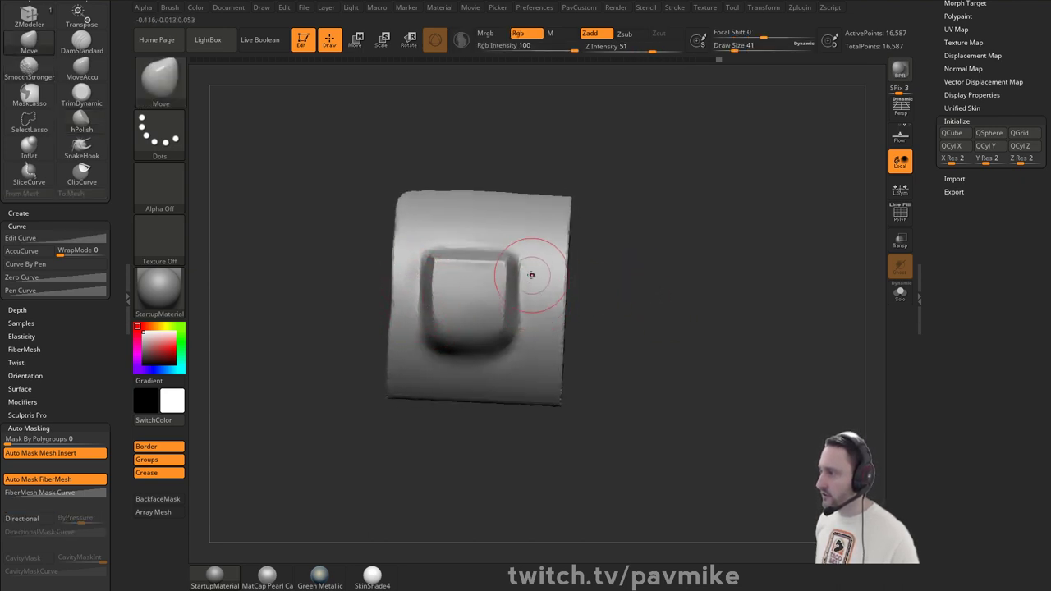
pyautogui.moveTo(608, 228); pyautogui.dragTo(610, 221)
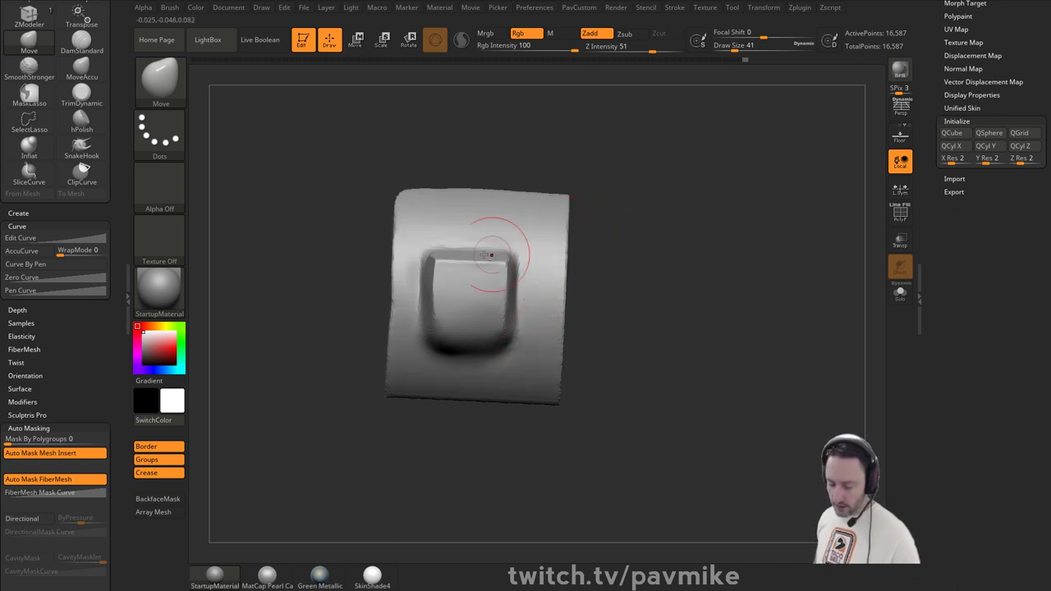
pyautogui.press('b')
pyautogui.press('m')
pyautogui.press('a')
pyautogui.moveTo(426, 255); pyautogui.dragTo(423, 250)
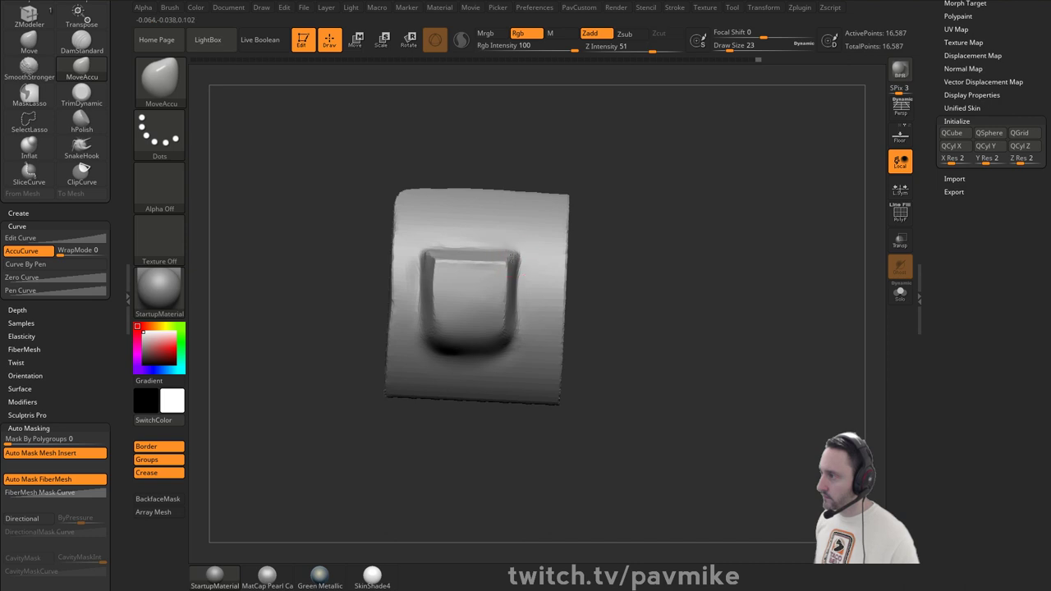
pyautogui.moveTo(657, 246); pyautogui.dragTo(687, 242)
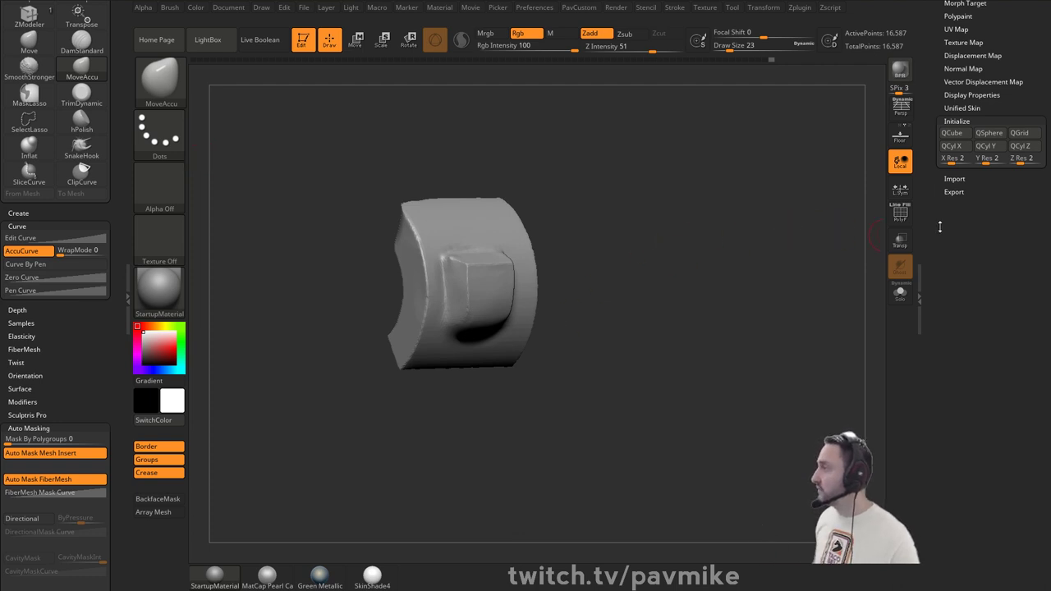
# - Refine the raised block's upper corners with MoveAccu at draw sizes of 8 and 11
pyautogui.moveTo(940, 227); pyautogui.dragTo(939, 394)
pyautogui.moveTo(666, 230)
pyautogui.mouseDown()
pyautogui.moveTo(736, 247)
pyautogui.moveTo(655, 242)
pyautogui.moveTo(646, 276)
pyautogui.moveTo(586, 281)
pyautogui.moveTo(543, 255)
pyautogui.moveTo(484, 275)
pyautogui.mouseUp()
pyautogui.press('s')
pyautogui.click(655, 241)
pyautogui.press('s')
pyautogui.press('s')
pyautogui.click(442, 263)
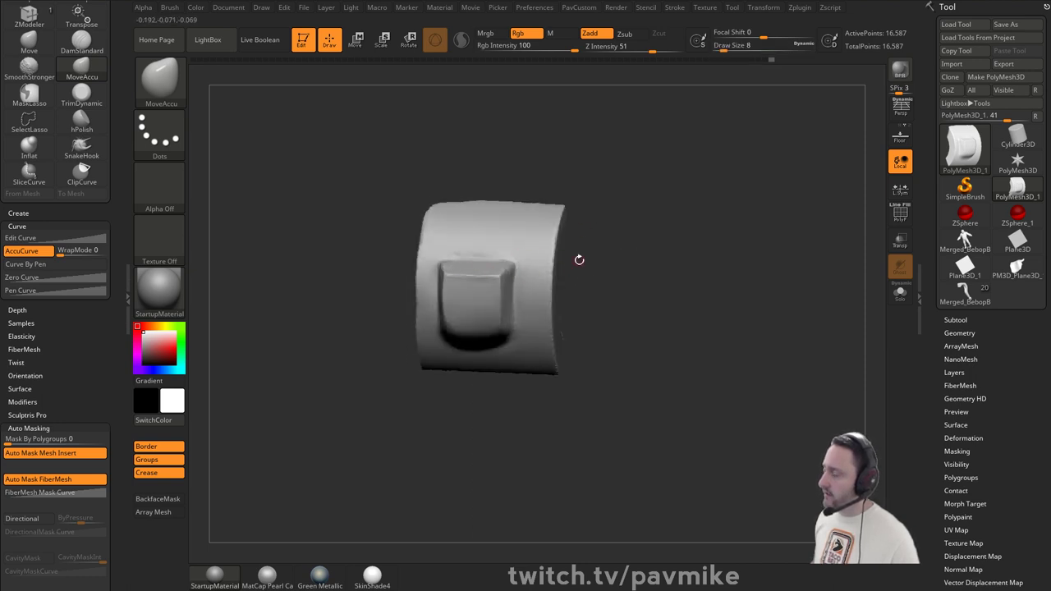
pyautogui.press('s')
pyautogui.moveTo(579, 259); pyautogui.dragTo(580, 268)
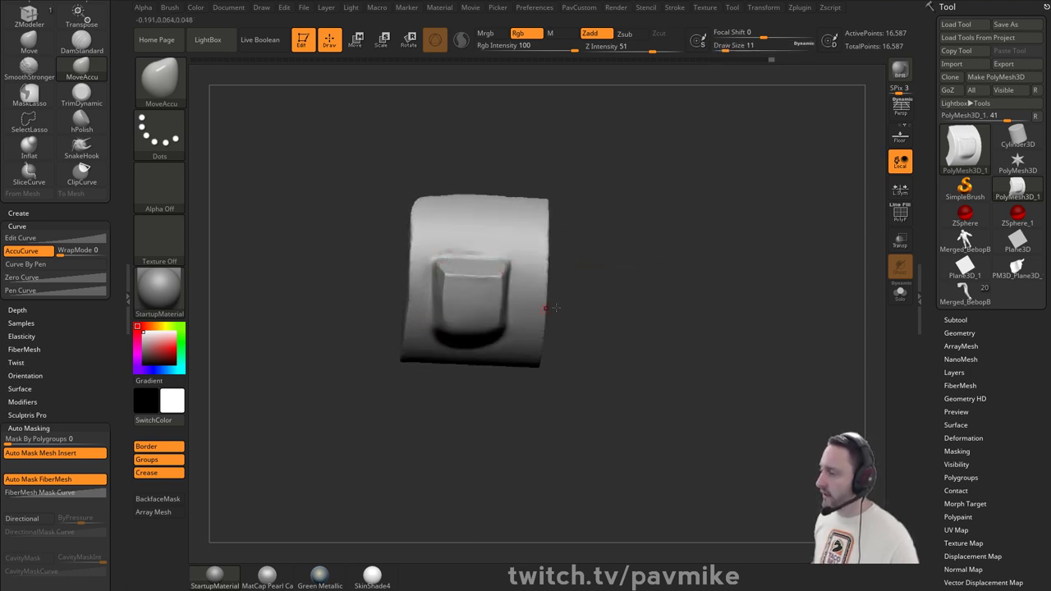
pyautogui.moveTo(550, 308)
pyautogui.mouseDown()
pyautogui.moveTo(531, 262)
pyautogui.moveTo(580, 264)
pyautogui.moveTo(597, 246)
pyautogui.moveTo(609, 274)
pyautogui.moveTo(630, 258)
pyautogui.moveTo(621, 272)
pyautogui.moveTo(616, 229)
pyautogui.moveTo(637, 247)
pyautogui.mouseUp()
# - Adjust the raised block's upper edge from the side with the Move brush at a draw size of 18
pyautogui.press(']')
pyautogui.press('b')
pyautogui.press('m')
pyautogui.press('v')
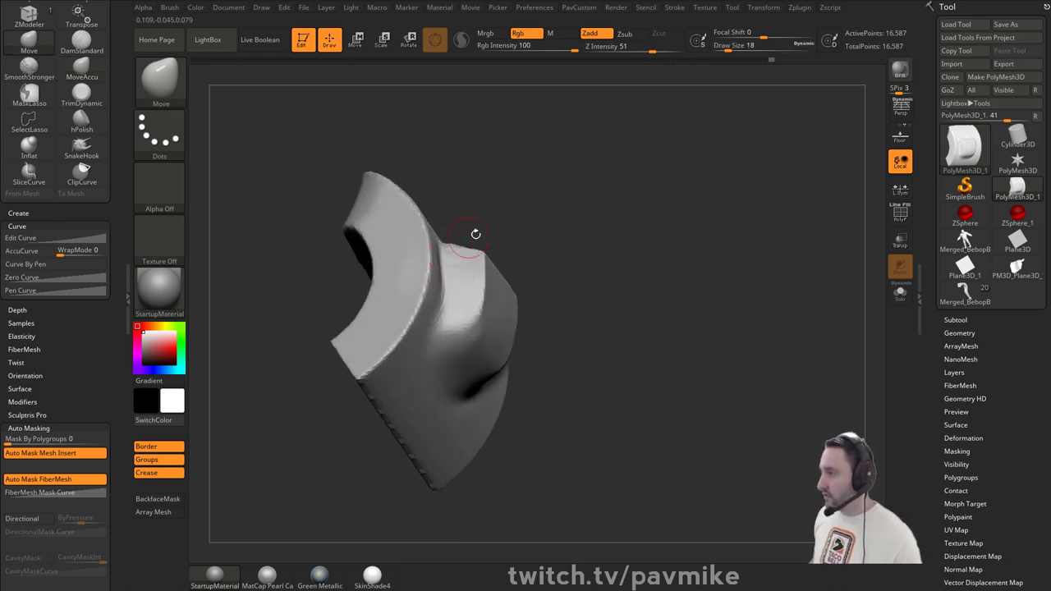
pyautogui.moveTo(476, 234); pyautogui.dragTo(539, 295)
# - Polish the raised block's top and side faces with hPolish at draw sizes of 25 and 17, smoothing the surface beside it
pyautogui.press('b')
pyautogui.press('h')
pyautogui.press('p')
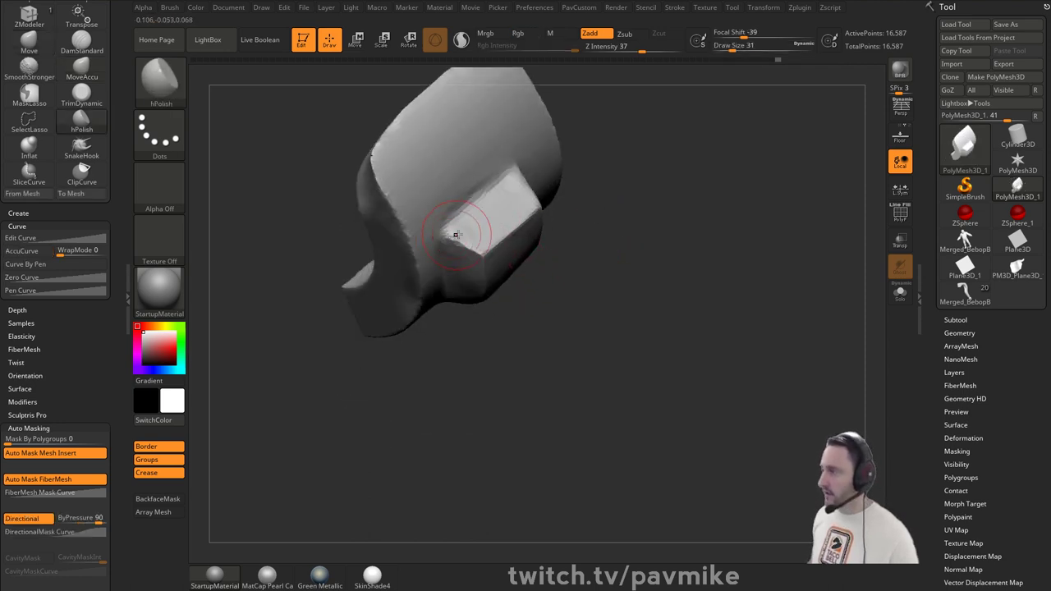
pyautogui.moveTo(504, 236); pyautogui.dragTo(450, 249)
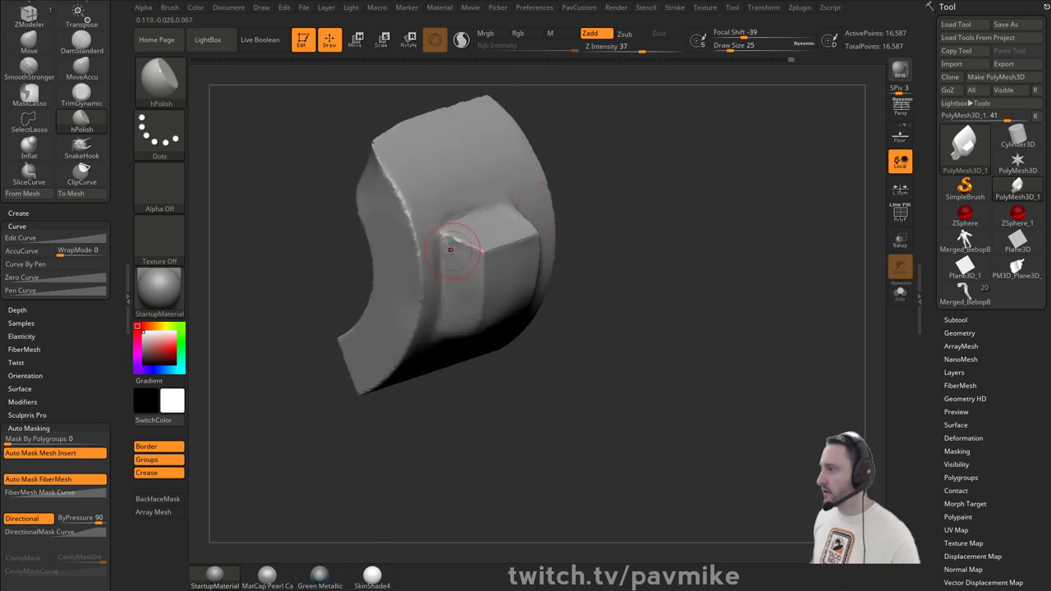
pyautogui.moveTo(460, 289); pyautogui.dragTo(511, 227)
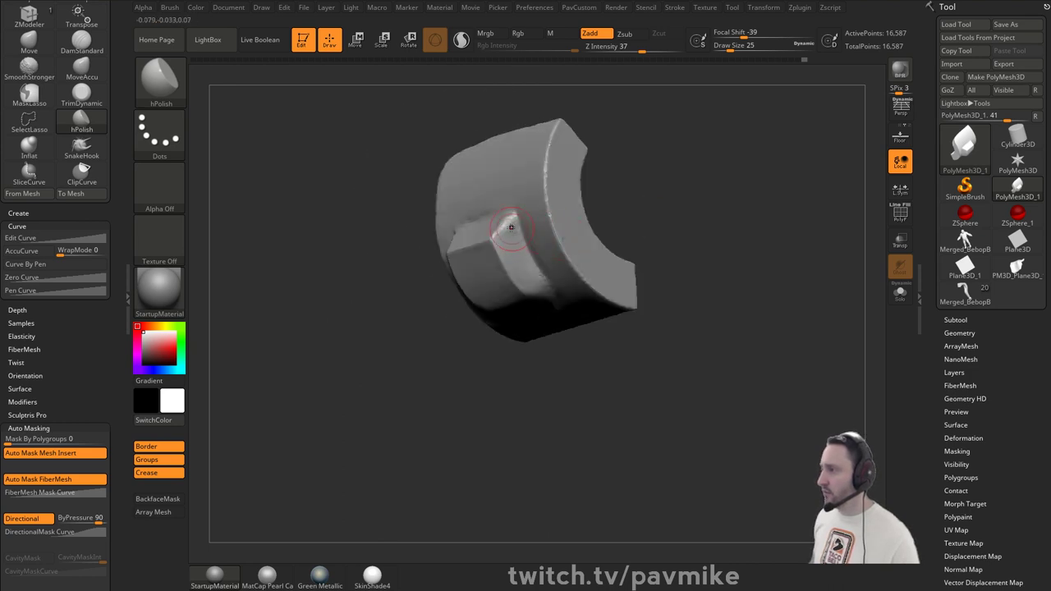
pyautogui.moveTo(397, 289)
pyautogui.mouseDown()
pyautogui.moveTo(500, 226)
pyautogui.moveTo(493, 218)
pyautogui.mouseUp()
pyautogui.moveTo(627, 223)
pyautogui.mouseDown(button='right')
pyautogui.moveTo(652, 174)
pyautogui.moveTo(597, 215)
pyautogui.mouseUp(button='right')
pyautogui.moveTo(533, 281); pyautogui.dragTo(473, 266, button='right')
pyautogui.press('s')
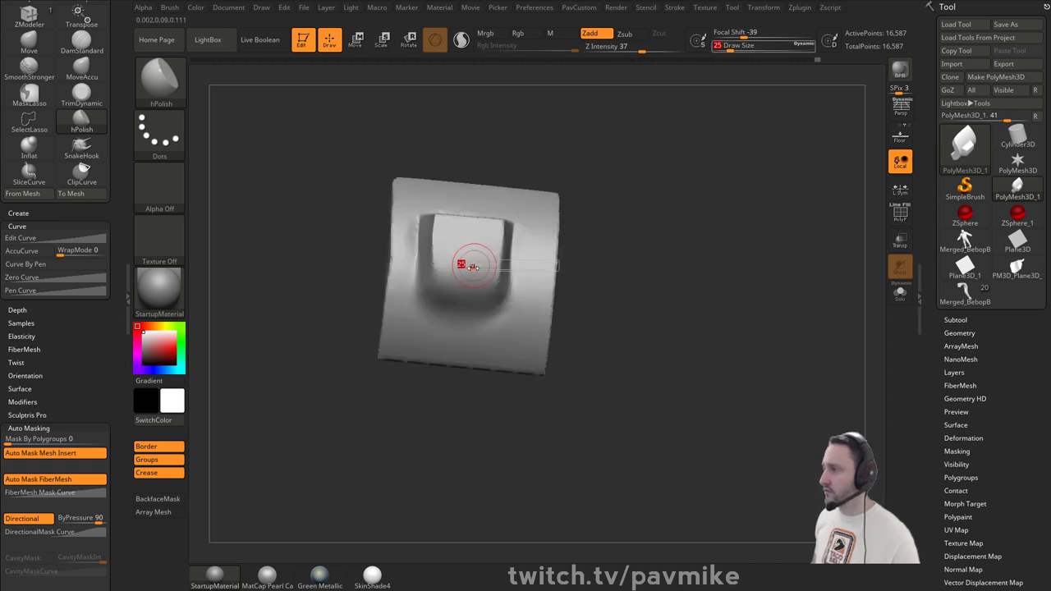
pyautogui.moveTo(473, 267); pyautogui.dragTo(460, 292)
pyautogui.press('shift')
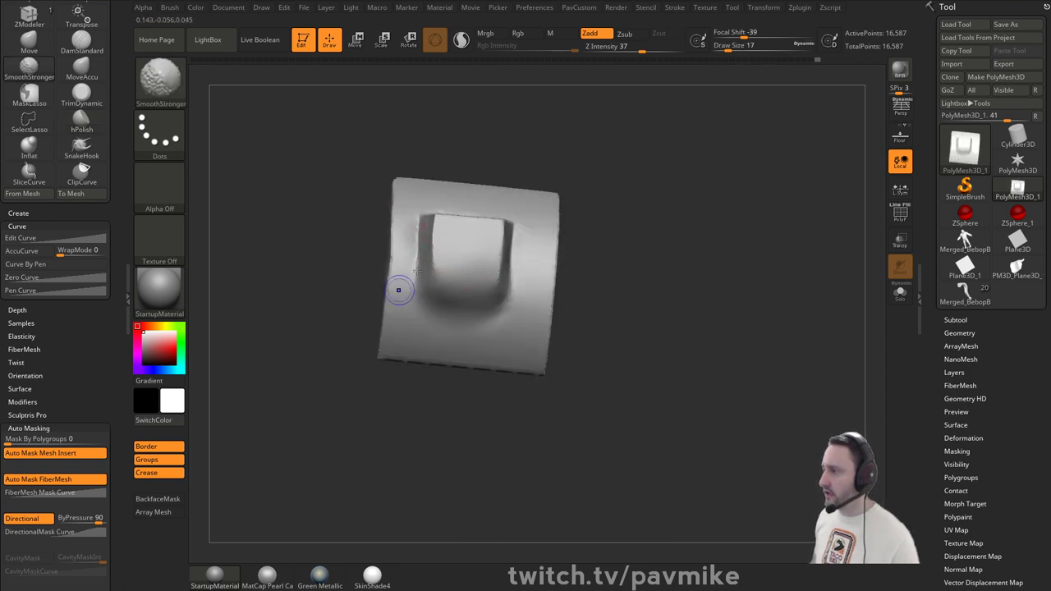
# - Try to clip a stepped notch through the curved piece's upper outer edge with ClipCurve
pyautogui.moveTo(611, 230); pyautogui.dragTo(601, 230, button='right')
pyautogui.moveTo(583, 135)
pyautogui.mouseDown()
pyautogui.moveTo(665, 200)
pyautogui.moveTo(582, 176)
pyautogui.moveTo(653, 147)
pyautogui.moveTo(607, 172)
pyautogui.moveTo(652, 195)
pyautogui.mouseUp()
pyautogui.hotkey('ctrl', 'shift')
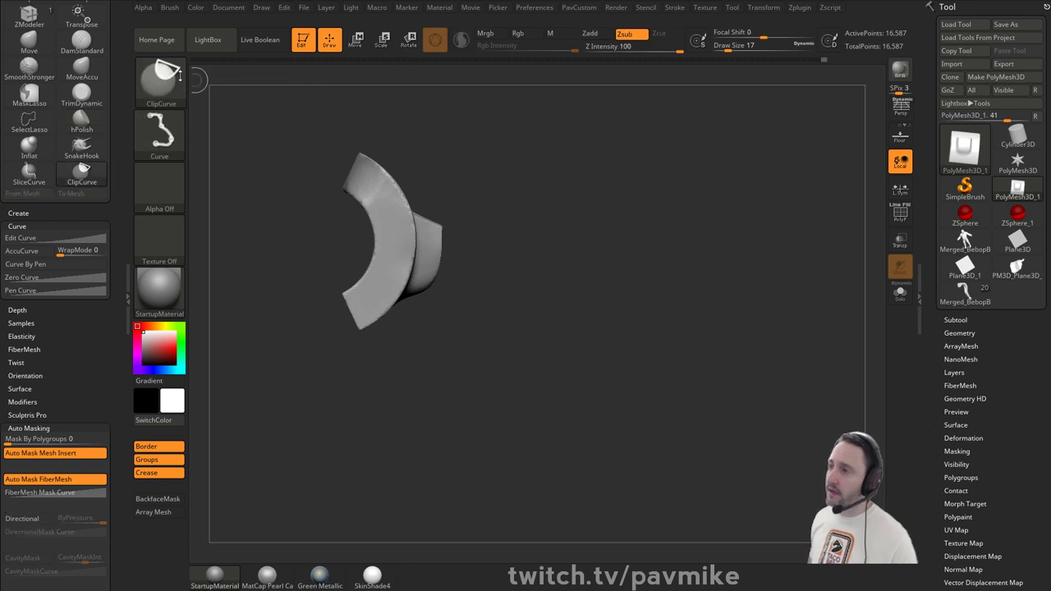
pyautogui.moveTo(512, 238); pyautogui.dragTo(545, 164)
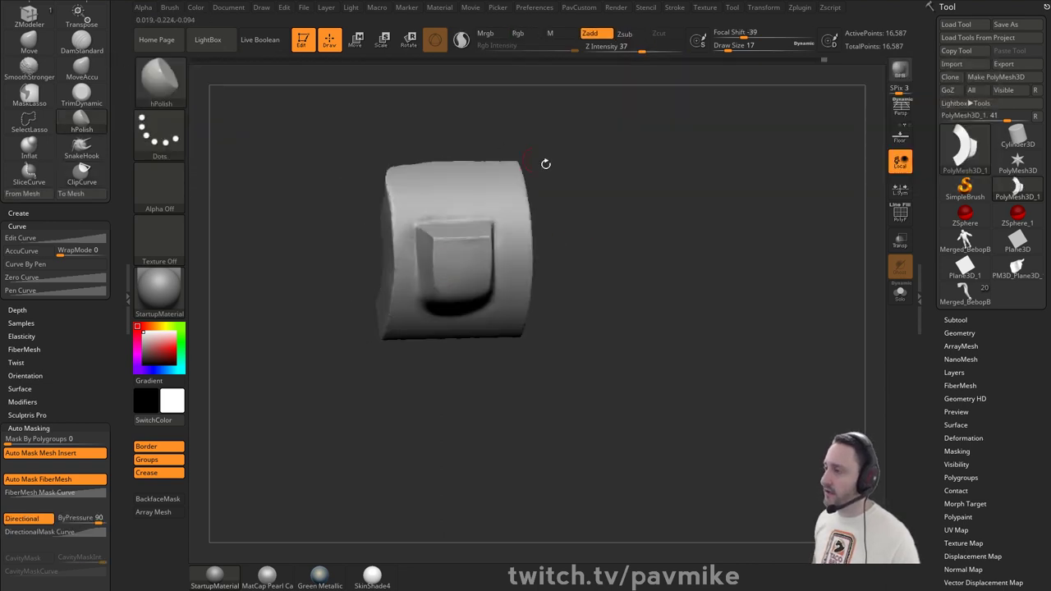
pyautogui.moveTo(596, 231); pyautogui.dragTo(467, 206)
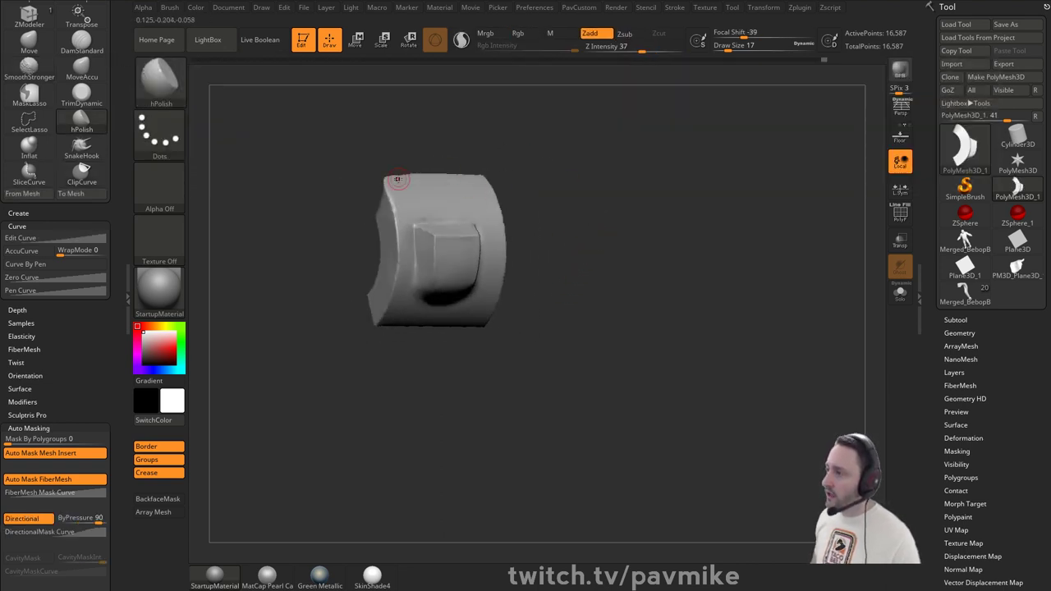
pyautogui.moveTo(563, 284); pyautogui.dragTo(585, 307)
pyautogui.keyDown('shift'); pyautogui.moveTo(373, 230); pyautogui.dragTo(456, 223); pyautogui.keyUp('shift')
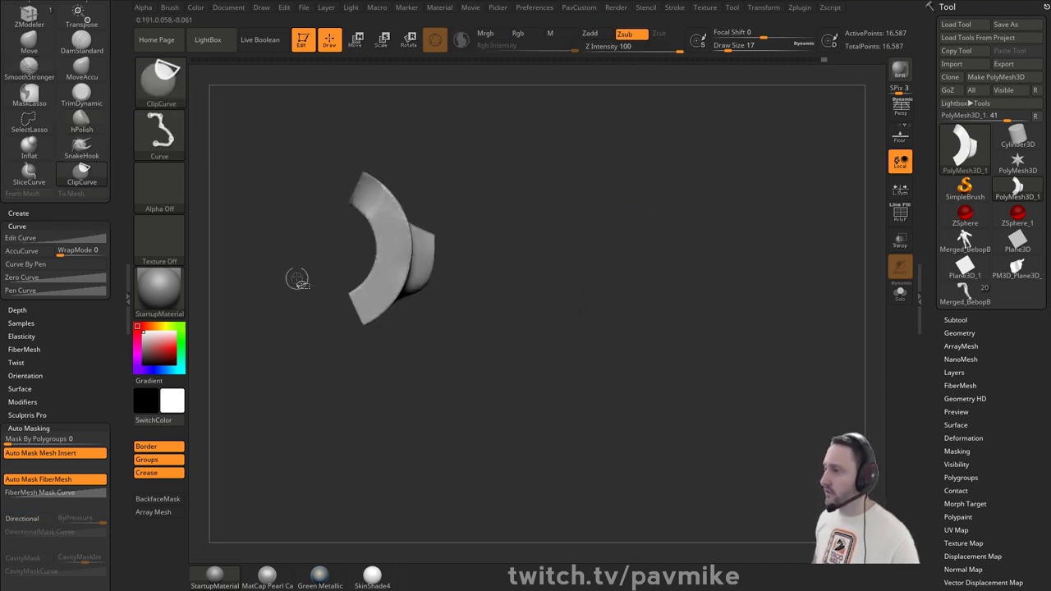
pyautogui.moveTo(298, 277)
pyautogui.keyDown('ctrl'); pyautogui.keyDown('shift'); pyautogui.mouseDown()
pyautogui.moveTo(395, 267)
pyautogui.moveTo(384, 191)
pyautogui.moveTo(377, 197)
pyautogui.moveTo(389, 212)
pyautogui.mouseUp(); pyautogui.keyUp('shift'); pyautogui.keyUp('ctrl')
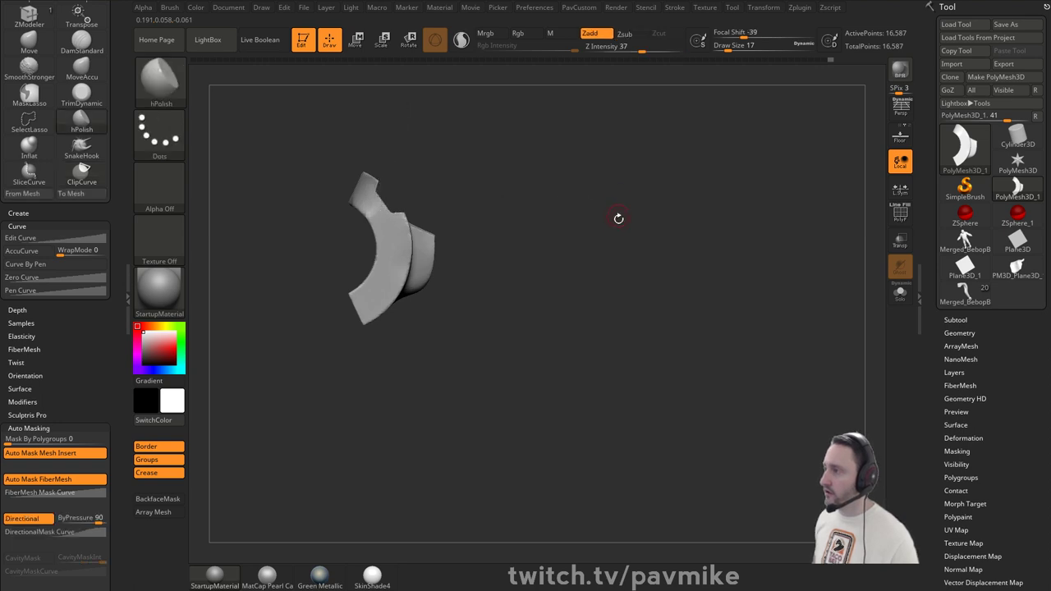
pyautogui.moveTo(617, 219); pyautogui.dragTo(649, 244)
pyautogui.keyDown('shift'); pyautogui.moveTo(513, 231); pyautogui.dragTo(525, 201); pyautogui.keyUp('shift')
pyautogui.moveTo(424, 139)
pyautogui.keyDown('ctrl'); pyautogui.mouseDown()
pyautogui.moveTo(455, 221)
pyautogui.moveTo(485, 215)
pyautogui.mouseUp(); pyautogui.keyUp('ctrl')
pyautogui.keyDown('ctrl'); pyautogui.click(597, 211); pyautogui.keyUp('ctrl')
pyautogui.keyDown('ctrl'); pyautogui.click(578, 208); pyautogui.keyUp('ctrl')
pyautogui.hotkey('ctrl', 'z')
# - Mask the whole piece except a rectangular area at the upper edge above the raised block
pyautogui.moveTo(584, 184)
pyautogui.keyDown('alt'); pyautogui.mouseDown()
pyautogui.moveTo(549, 198)
pyautogui.moveTo(545, 225)
pyautogui.mouseUp(); pyautogui.keyUp('alt')
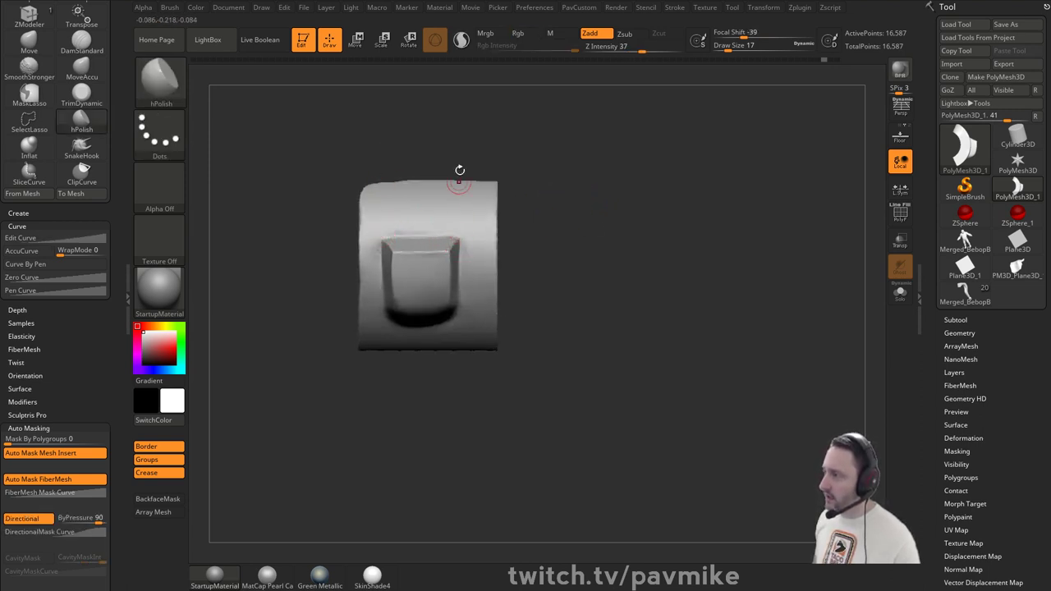
pyautogui.moveTo(415, 161)
pyautogui.mouseDown()
pyautogui.moveTo(420, 199)
pyautogui.moveTo(444, 221)
pyautogui.moveTo(427, 176)
pyautogui.moveTo(396, 190)
pyautogui.moveTo(450, 201)
pyautogui.mouseUp()
pyautogui.keyDown('ctrl'); pyautogui.click(563, 203); pyautogui.keyUp('ctrl')
pyautogui.moveTo(562, 197)
pyautogui.mouseDown()
pyautogui.moveTo(464, 194)
pyautogui.moveTo(539, 199)
pyautogui.moveTo(530, 189)
pyautogui.moveTo(553, 229)
pyautogui.moveTo(540, 217)
pyautogui.mouseUp()
pyautogui.press('w')
pyautogui.click(386, 180)
pyautogui.press('q')
pyautogui.moveTo(366, 133)
pyautogui.keyDown('ctrl'); pyautogui.mouseDown()
pyautogui.moveTo(386, 176)
pyautogui.moveTo(422, 188)
pyautogui.moveTo(428, 202)
pyautogui.moveTo(604, 215)
pyautogui.mouseUp(); pyautogui.keyUp('ctrl')
pyautogui.keyDown('ctrl'); pyautogui.click(463, 186); pyautogui.keyUp('ctrl')
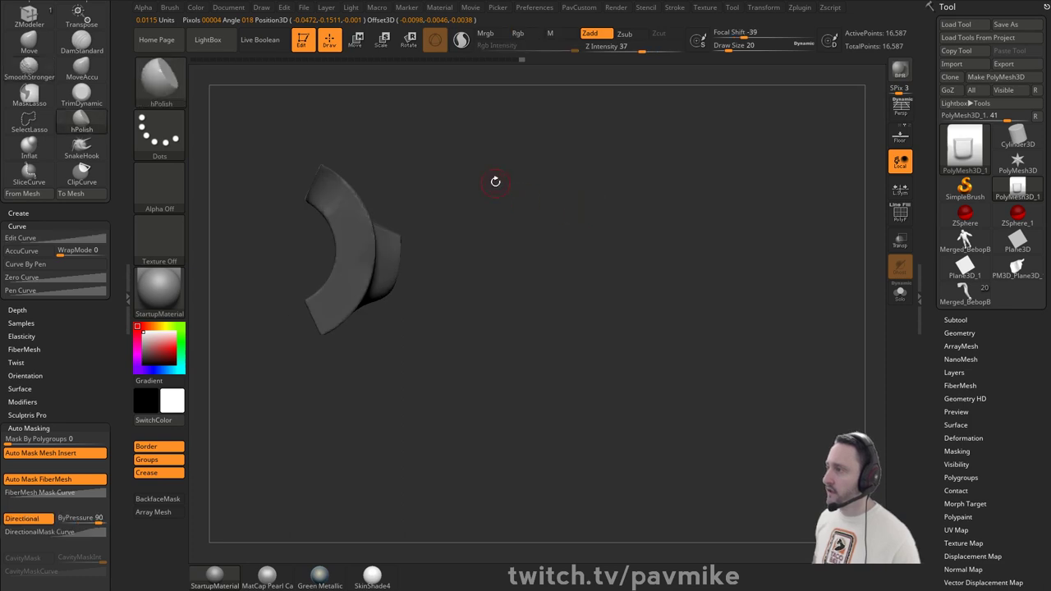
# - Clip the unmasked area at the upper edge with ClipCurve to cut a rectangular notch
pyautogui.keyDown('alt'); pyautogui.moveTo(495, 182); pyautogui.dragTo(528, 195); pyautogui.keyUp('alt')
pyautogui.moveTo(251, 123)
pyautogui.keyDown('ctrl'); pyautogui.keyDown('shift'); pyautogui.mouseDown()
pyautogui.moveTo(396, 230)
pyautogui.moveTo(384, 235)
pyautogui.moveTo(393, 252)
pyautogui.mouseUp(); pyautogui.keyUp('shift'); pyautogui.keyUp('ctrl')
pyautogui.moveTo(578, 215); pyautogui.dragTo(508, 217)
pyautogui.moveTo(563, 189)
pyautogui.mouseDown()
pyautogui.moveTo(561, 251)
pyautogui.moveTo(541, 220)
pyautogui.moveTo(403, 238)
pyautogui.mouseUp()
# - Centre the transform gizmo on the unmasked section and move that section down to deepen the notch
pyautogui.press('w')
pyautogui.keyDown('alt'); pyautogui.click(405, 231); pyautogui.keyUp('alt')
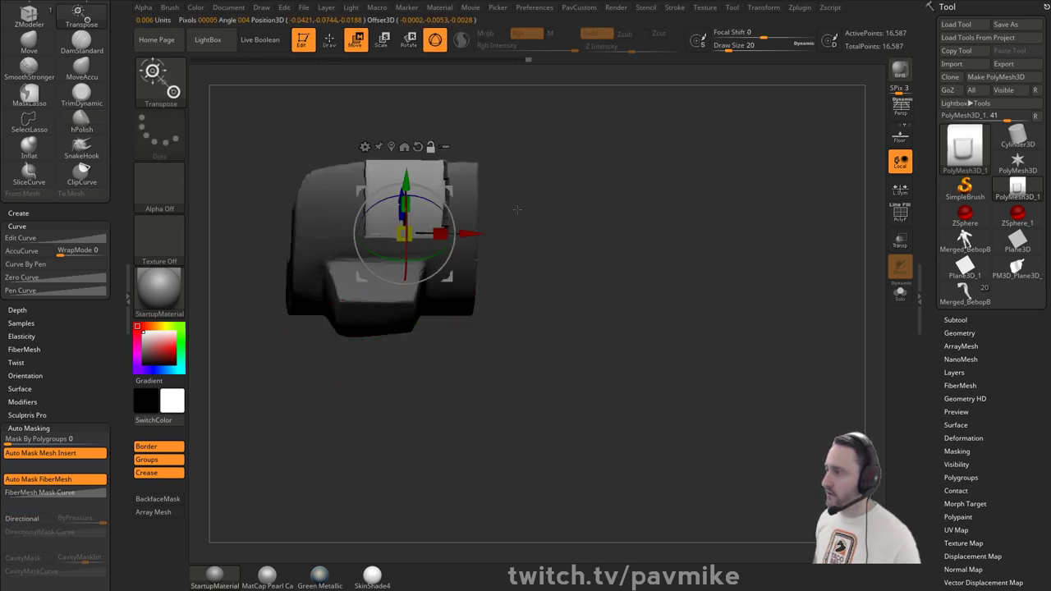
pyautogui.moveTo(513, 211); pyautogui.dragTo(544, 215)
pyautogui.keyDown('alt'); pyautogui.click(417, 147); pyautogui.keyUp('alt')
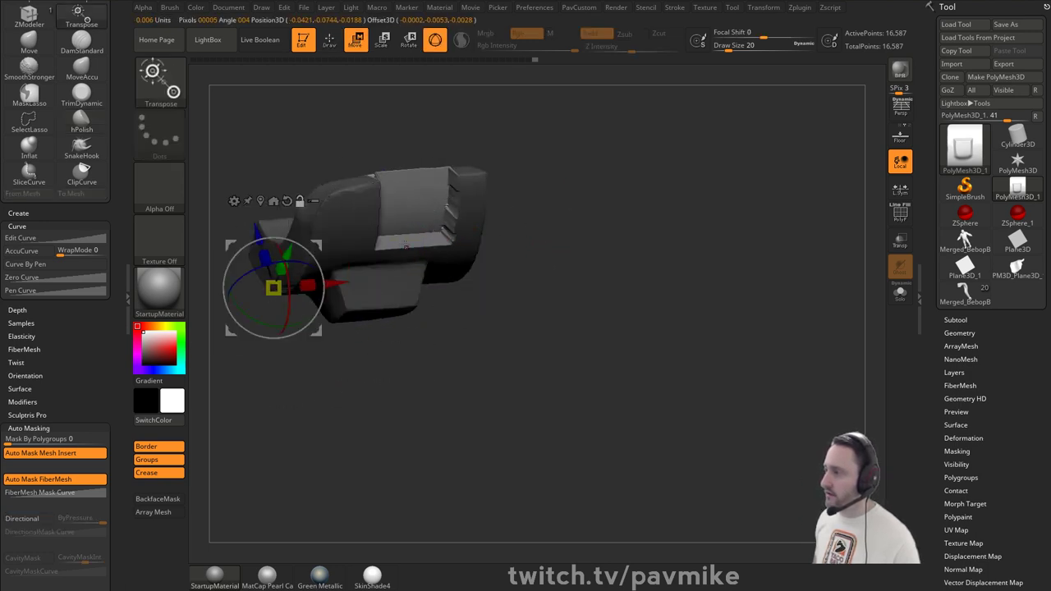
pyautogui.keyDown('alt'); pyautogui.click(405, 231); pyautogui.keyUp('alt')
pyautogui.moveTo(408, 201); pyautogui.dragTo(408, 206)
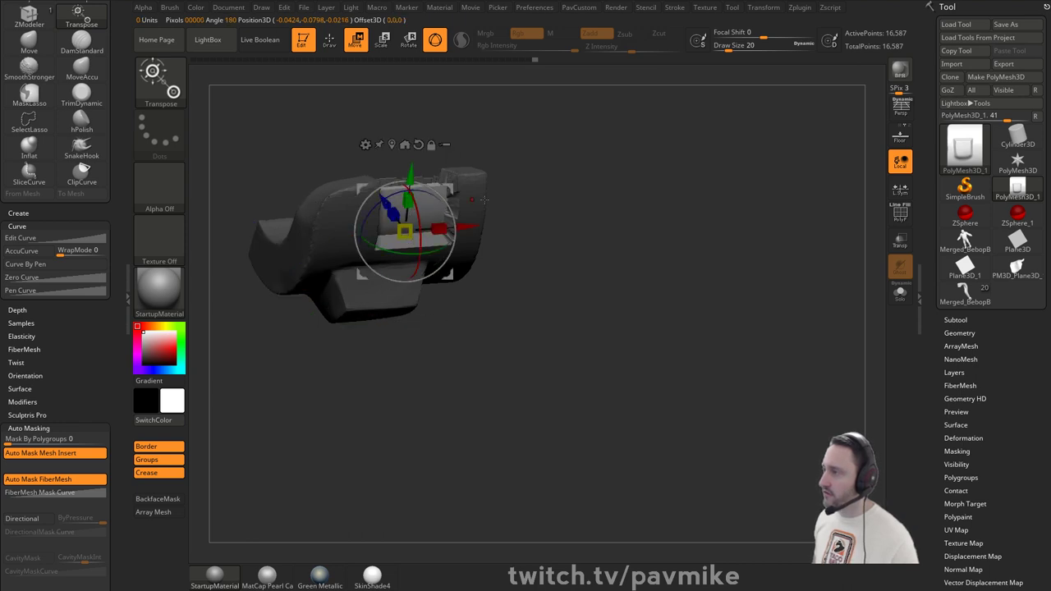
pyautogui.moveTo(484, 200)
pyautogui.mouseDown()
pyautogui.moveTo(530, 176)
pyautogui.moveTo(566, 194)
pyautogui.mouseUp()
# - Clear the mask, remesh the piece, and smooth and polish the notch's walls with hPolish at a draw size of 29
pyautogui.press('q')
pyautogui.moveTo(555, 183)
pyautogui.keyDown('ctrl'); pyautogui.mouseDown()
pyautogui.moveTo(580, 234)
pyautogui.moveTo(430, 195)
pyautogui.moveTo(545, 169)
pyautogui.moveTo(417, 214)
pyautogui.mouseUp(); pyautogui.keyUp('ctrl')
pyautogui.press('shift')
pyautogui.moveTo(457, 186); pyautogui.dragTo(344, 209)
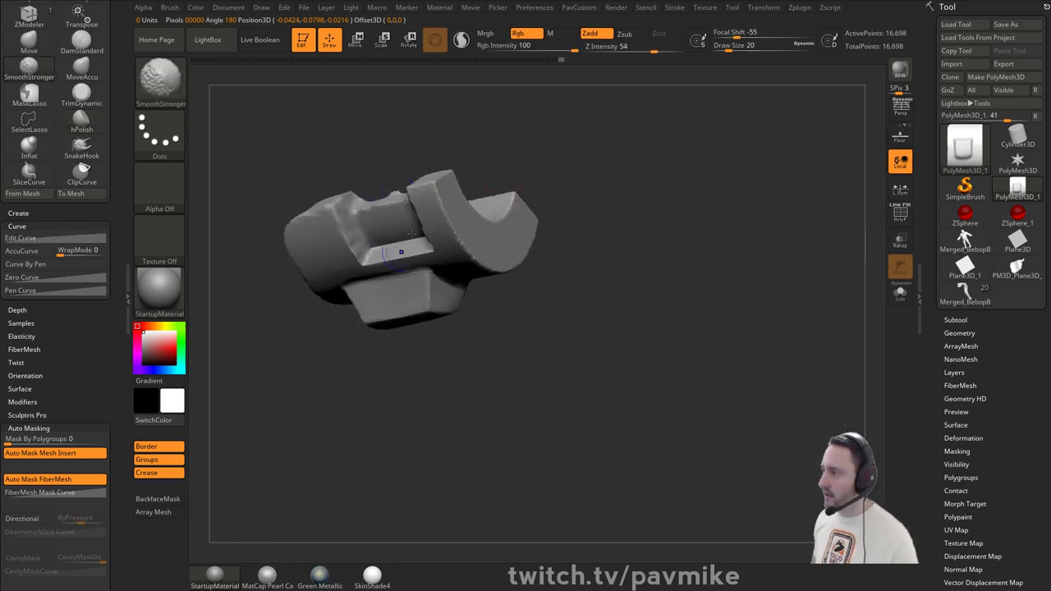
pyautogui.moveTo(400, 251)
pyautogui.mouseDown()
pyautogui.moveTo(438, 214)
pyautogui.moveTo(412, 223)
pyautogui.mouseUp()
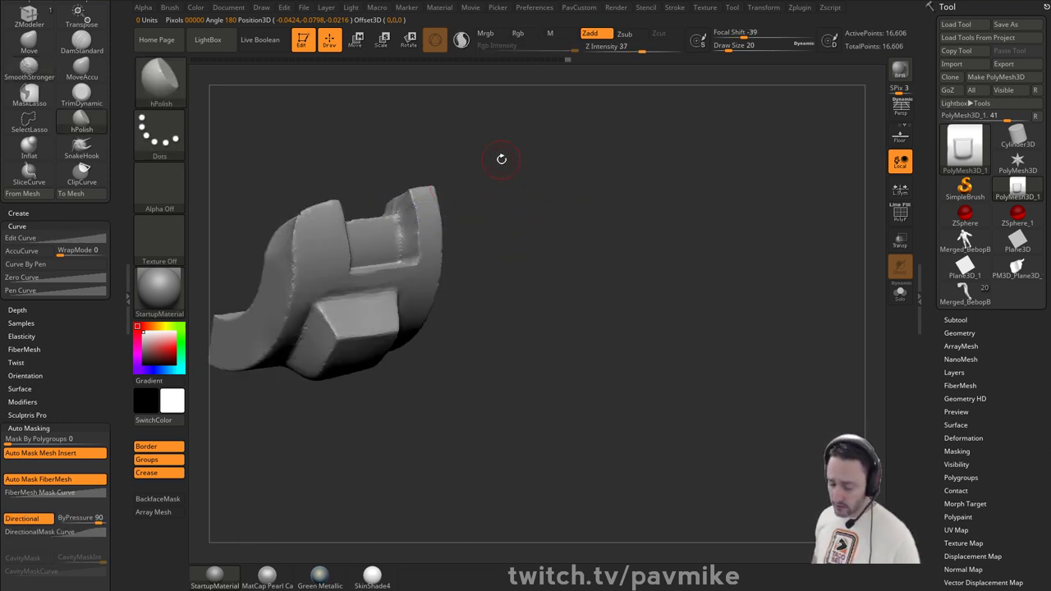
pyautogui.moveTo(500, 158)
pyautogui.mouseDown()
pyautogui.moveTo(488, 181)
pyautogui.moveTo(497, 223)
pyautogui.mouseUp()
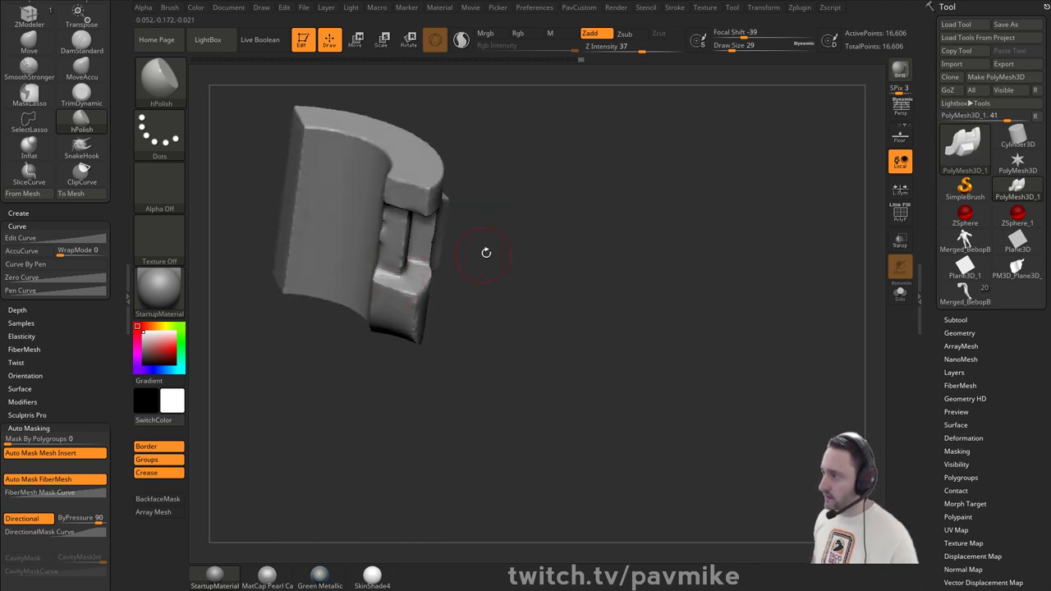
pyautogui.moveTo(486, 253)
pyautogui.mouseDown()
pyautogui.moveTo(603, 186)
pyautogui.moveTo(404, 214)
pyautogui.moveTo(493, 205)
pyautogui.moveTo(606, 173)
pyautogui.moveTo(547, 230)
pyautogui.moveTo(300, 286)
pyautogui.moveTo(580, 169)
pyautogui.moveTo(579, 249)
pyautogui.moveTo(632, 224)
pyautogui.mouseUp()
# - Clip a stepped lip along the piece's lower end with ClipCurve and remesh the result
pyautogui.moveTo(573, 267)
pyautogui.keyDown('alt'); pyautogui.mouseDown()
pyautogui.moveTo(581, 239)
pyautogui.moveTo(671, 237)
pyautogui.moveTo(605, 284)
pyautogui.moveTo(615, 265)
pyautogui.moveTo(673, 272)
pyautogui.mouseUp(); pyautogui.keyUp('alt')
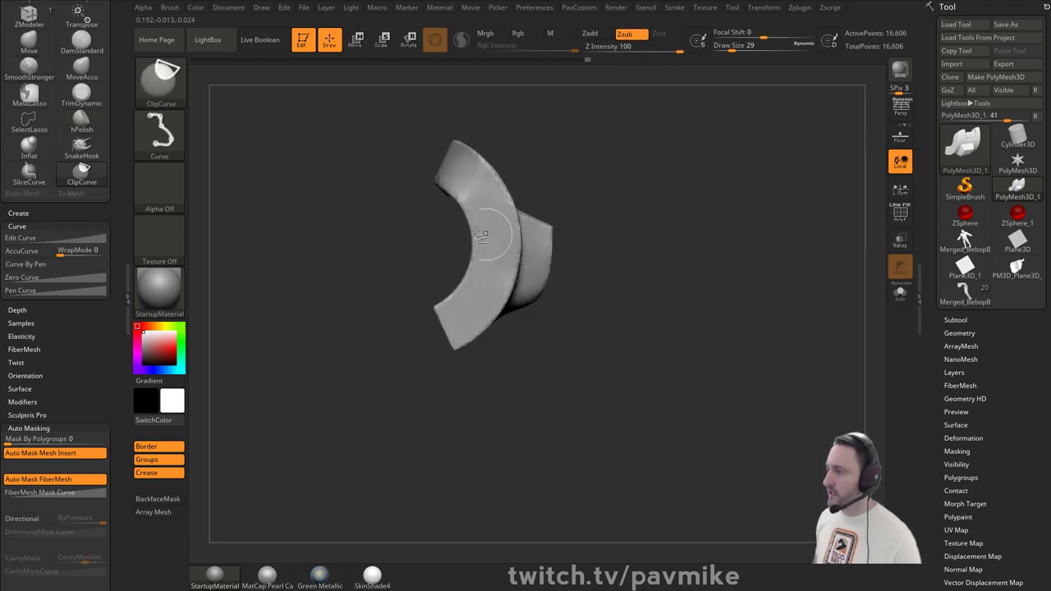
pyautogui.moveTo(590, 367)
pyautogui.keyDown('ctrl'); pyautogui.keyDown('shift'); pyautogui.mouseDown()
pyautogui.moveTo(472, 335)
pyautogui.moveTo(476, 324)
pyautogui.moveTo(387, 351)
pyautogui.mouseUp(); pyautogui.keyUp('shift'); pyautogui.keyUp('ctrl')
pyautogui.press('alt')
pyautogui.moveTo(637, 293)
pyautogui.mouseDown()
pyautogui.moveTo(656, 278)
pyautogui.moveTo(428, 252)
pyautogui.mouseUp()
pyautogui.press('shift')
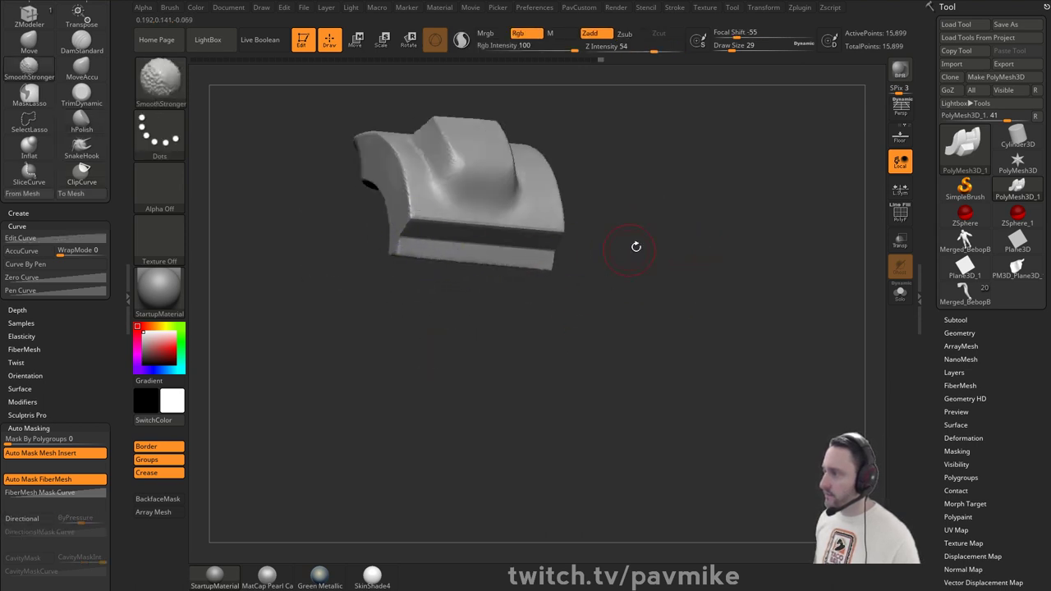
pyautogui.moveTo(635, 246)
pyautogui.keyDown('shift'); pyautogui.mouseDown()
pyautogui.moveTo(664, 235)
pyautogui.moveTo(496, 306)
pyautogui.mouseUp(); pyautogui.keyUp('shift')
pyautogui.moveTo(589, 180)
pyautogui.keyDown('alt'); pyautogui.mouseDown()
pyautogui.moveTo(566, 229)
pyautogui.moveTo(582, 239)
pyautogui.moveTo(531, 251)
pyautogui.mouseUp(); pyautogui.keyUp('alt')
# - Polish and smooth the surfaces around the raised block and the upper notch with hPolish at a draw size of 14
pyautogui.press('s')
pyautogui.moveTo(406, 242); pyautogui.dragTo(427, 249)
pyautogui.moveTo(532, 202); pyautogui.dragTo(526, 253)
pyautogui.keyDown('shift'); pyautogui.moveTo(463, 248); pyautogui.dragTo(476, 242); pyautogui.keyUp('shift')
pyautogui.moveTo(507, 208); pyautogui.dragTo(534, 237)
pyautogui.moveTo(354, 262); pyautogui.dragTo(437, 194)
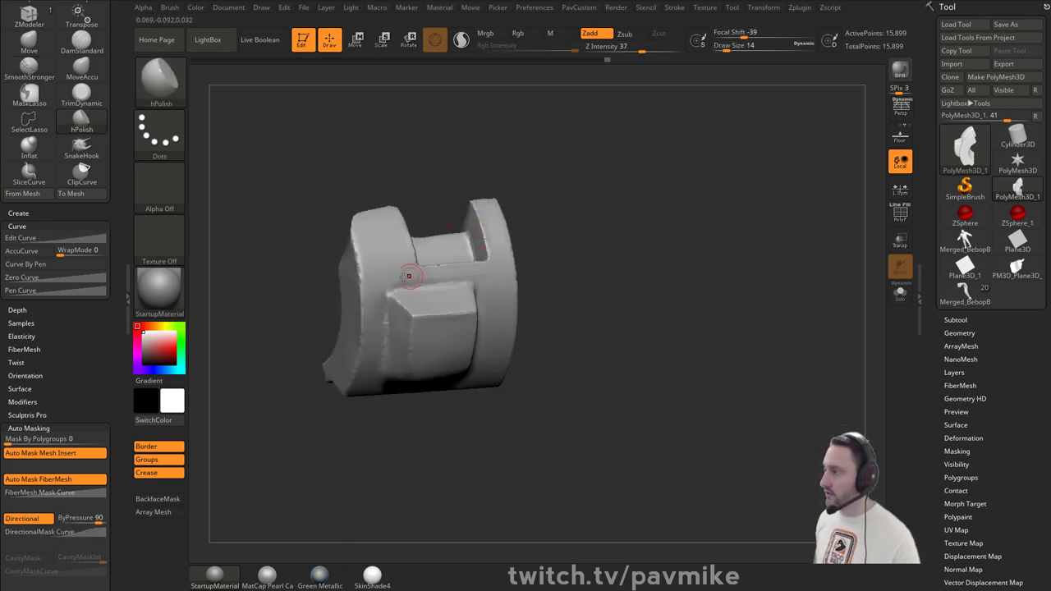
# - Clip a trapezoidal notch into the middle of the lower lip with ClipCurve and remesh the piece
pyautogui.moveTo(561, 282)
pyautogui.mouseDown()
pyautogui.moveTo(661, 265)
pyautogui.moveTo(673, 290)
pyautogui.moveTo(612, 246)
pyautogui.moveTo(544, 304)
pyautogui.mouseUp()
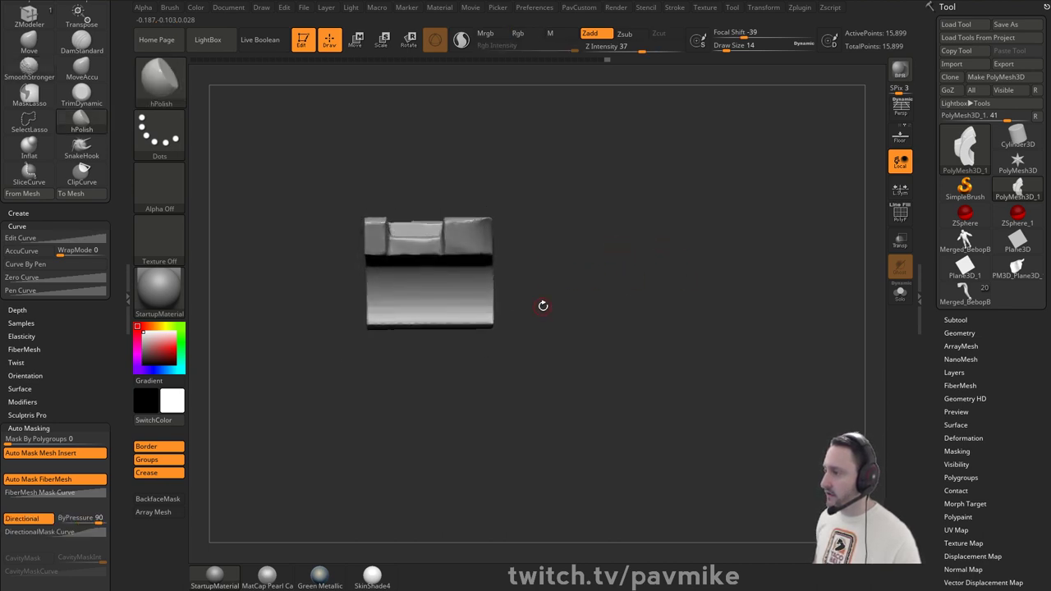
pyautogui.moveTo(495, 382)
pyautogui.keyDown('ctrl'); pyautogui.keyDown('shift'); pyautogui.mouseDown()
pyautogui.moveTo(460, 323)
pyautogui.moveTo(405, 311)
pyautogui.mouseUp(); pyautogui.keyUp('shift'); pyautogui.keyUp('ctrl')
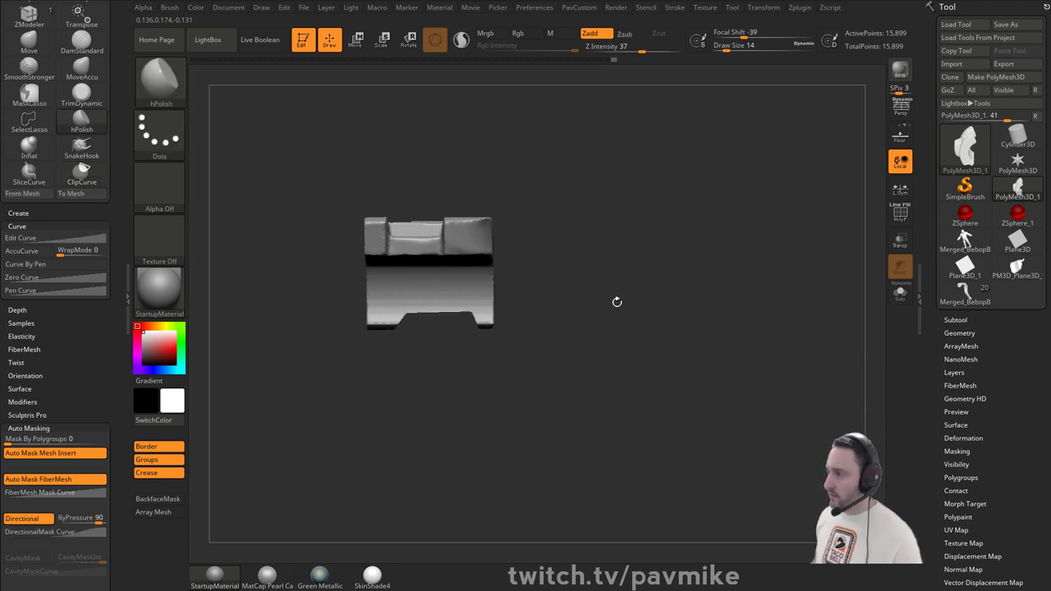
pyautogui.moveTo(598, 350)
pyautogui.mouseDown()
pyautogui.moveTo(621, 213)
pyautogui.moveTo(594, 303)
pyautogui.moveTo(626, 278)
pyautogui.mouseUp()
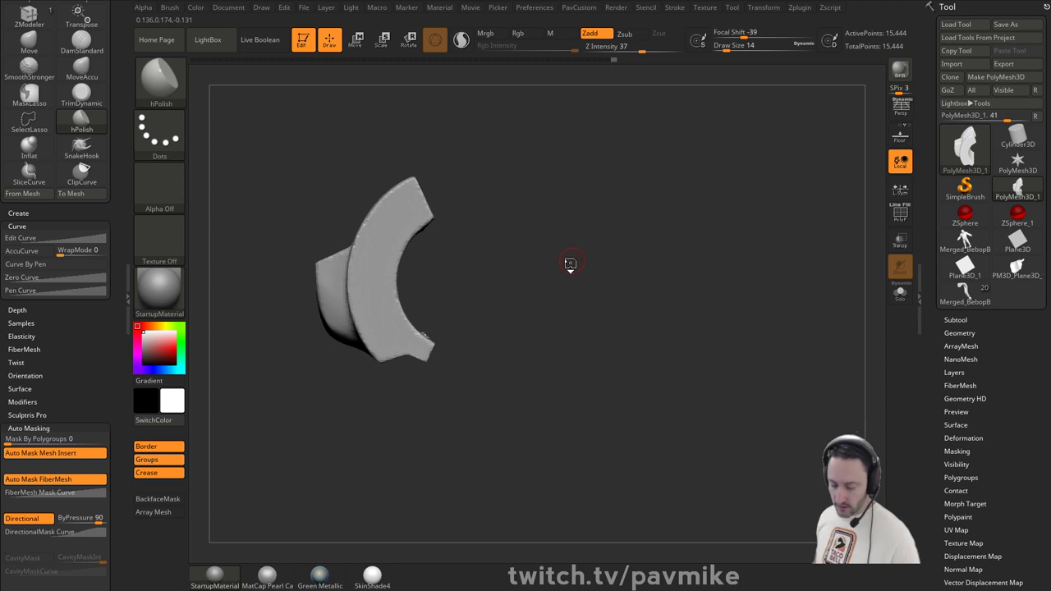
# - Insert a primitive cylinder on the lower lip with the IMM brush and place a cylinder at each side of the notch
pyautogui.press('m')
pyautogui.click(410, 362)
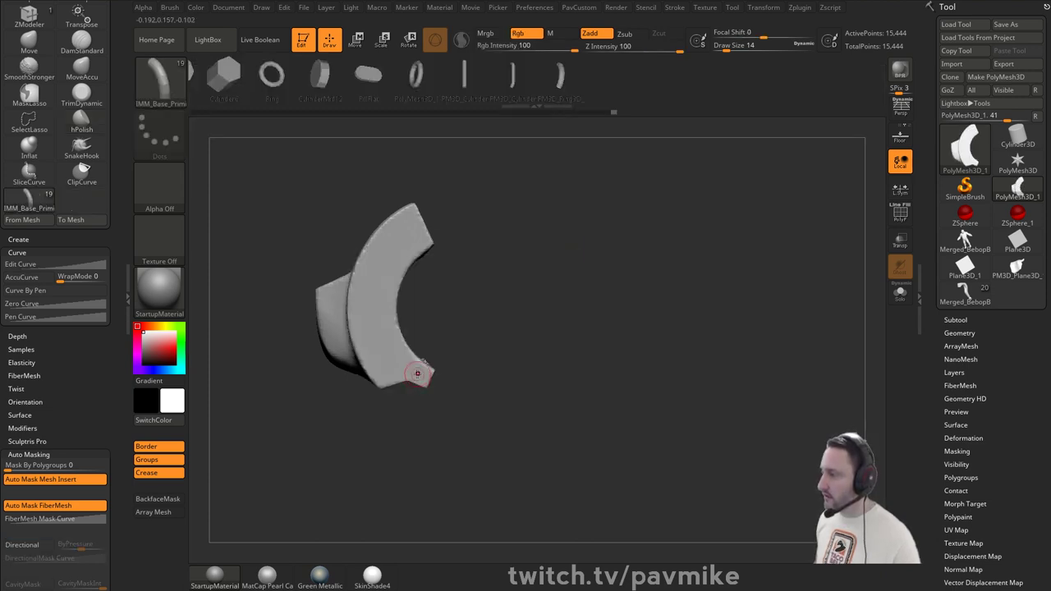
pyautogui.moveTo(418, 373); pyautogui.dragTo(434, 382)
pyautogui.keyDown('shift'); pyautogui.moveTo(594, 369); pyautogui.dragTo(481, 363); pyautogui.keyUp('shift')
pyautogui.press('w')
pyautogui.moveTo(356, 378); pyautogui.dragTo(524, 383)
pyautogui.press('q')
pyautogui.moveTo(657, 318)
pyautogui.mouseDown()
pyautogui.moveTo(732, 333)
pyautogui.moveTo(478, 260)
pyautogui.mouseUp()
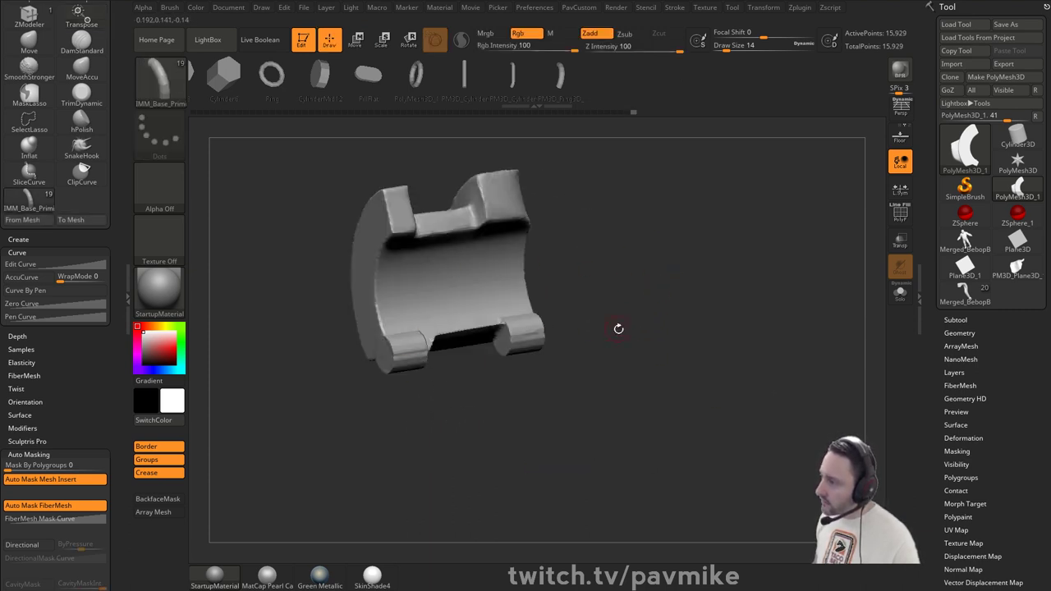
# - Smooth around the cylinders at a draw size of 8, and polish the lower end with hPolish at 35
pyautogui.keyDown('shift'); pyautogui.moveTo(618, 328); pyautogui.dragTo(493, 317); pyautogui.keyUp('shift')
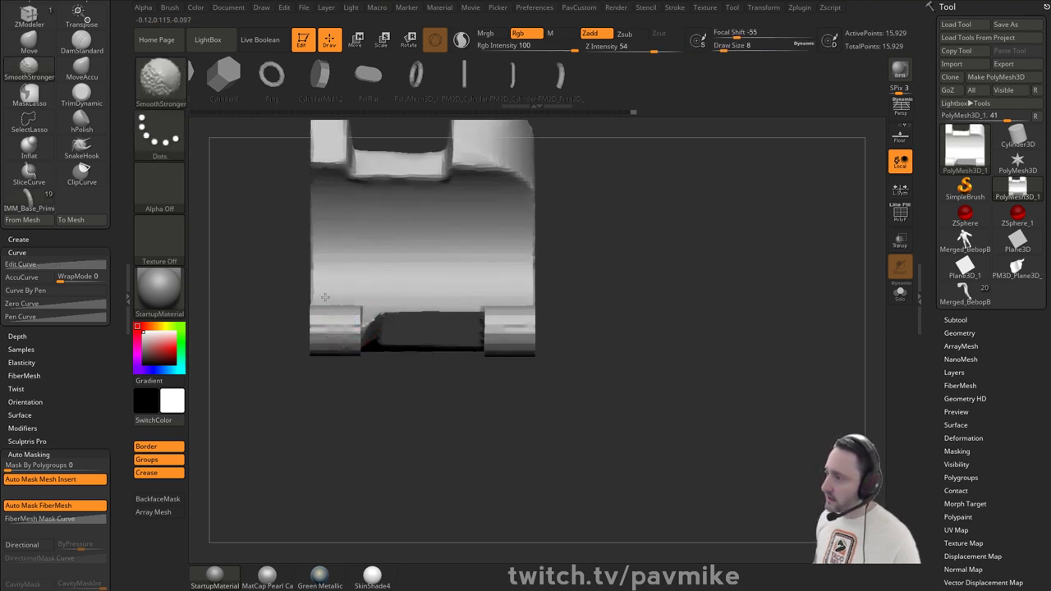
pyautogui.moveTo(351, 370)
pyautogui.mouseDown()
pyautogui.moveTo(469, 352)
pyautogui.moveTo(441, 319)
pyautogui.moveTo(403, 321)
pyautogui.moveTo(362, 287)
pyautogui.mouseUp()
pyautogui.press('s')
pyautogui.moveTo(511, 292)
pyautogui.mouseDown()
pyautogui.moveTo(365, 284)
pyautogui.moveTo(431, 332)
pyautogui.moveTo(459, 310)
pyautogui.mouseUp()
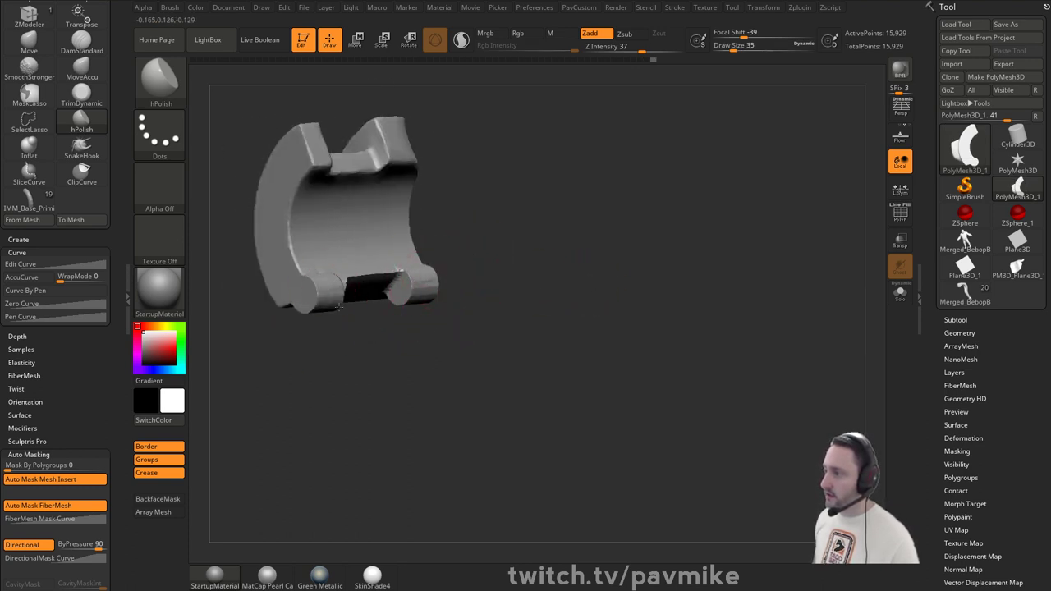
pyautogui.moveTo(339, 305)
pyautogui.mouseDown()
pyautogui.moveTo(523, 286)
pyautogui.moveTo(481, 244)
pyautogui.moveTo(493, 226)
pyautogui.moveTo(588, 246)
pyautogui.moveTo(605, 274)
pyautogui.moveTo(645, 276)
pyautogui.mouseUp()
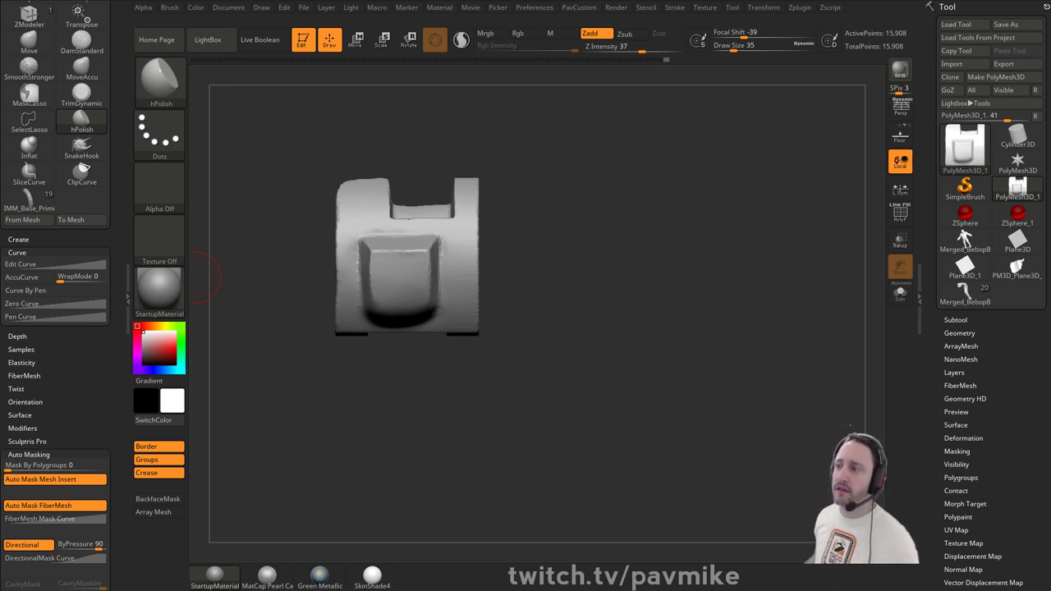
# - Dock the Zplugin palette above the Brush palette
pyautogui.scroll(5, 107, 20)
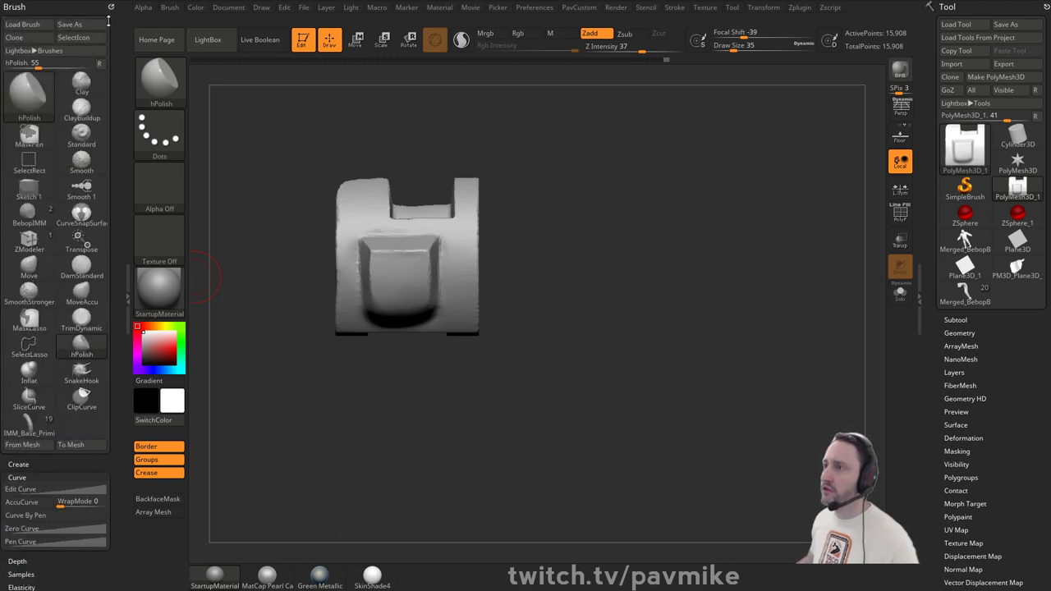
pyautogui.click(797, 8)
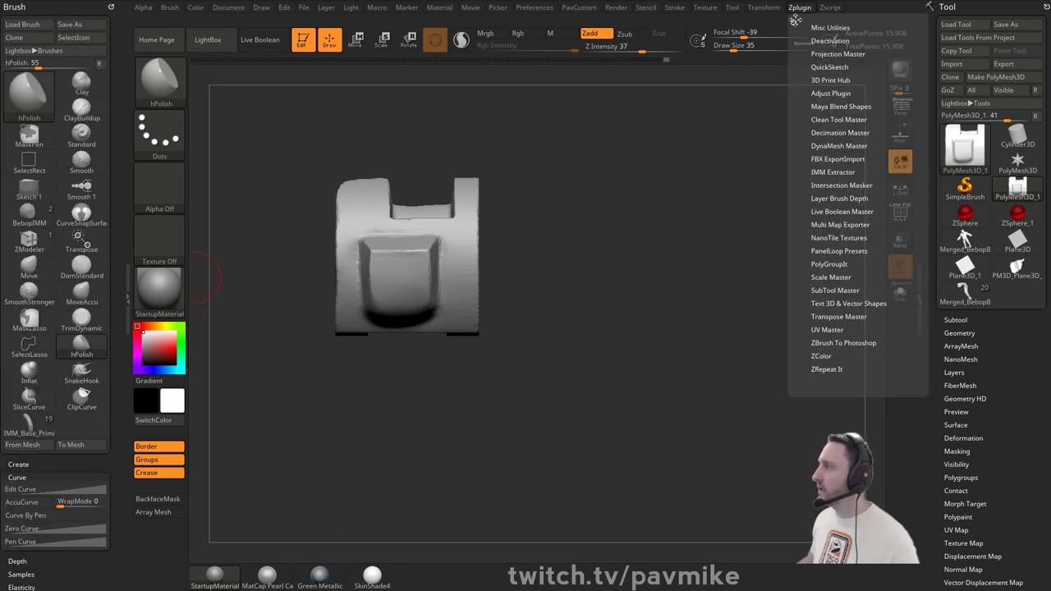
pyautogui.click(795, 20)
pyautogui.press('shift')
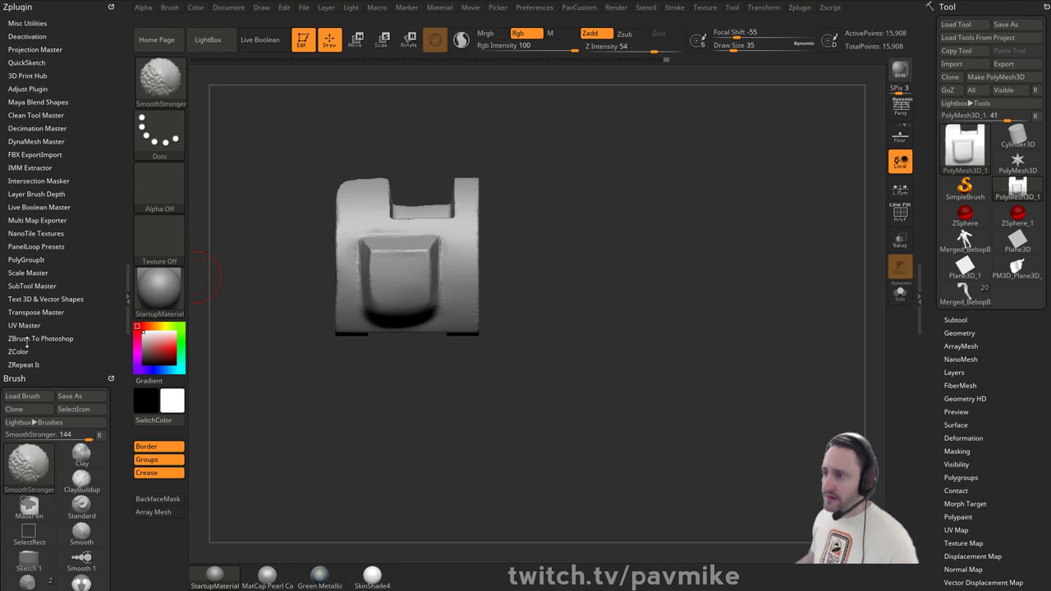
# - Expand the DynaMesh Master plugin with its additional options, and set the draw size to 16
pyautogui.click(30, 141)
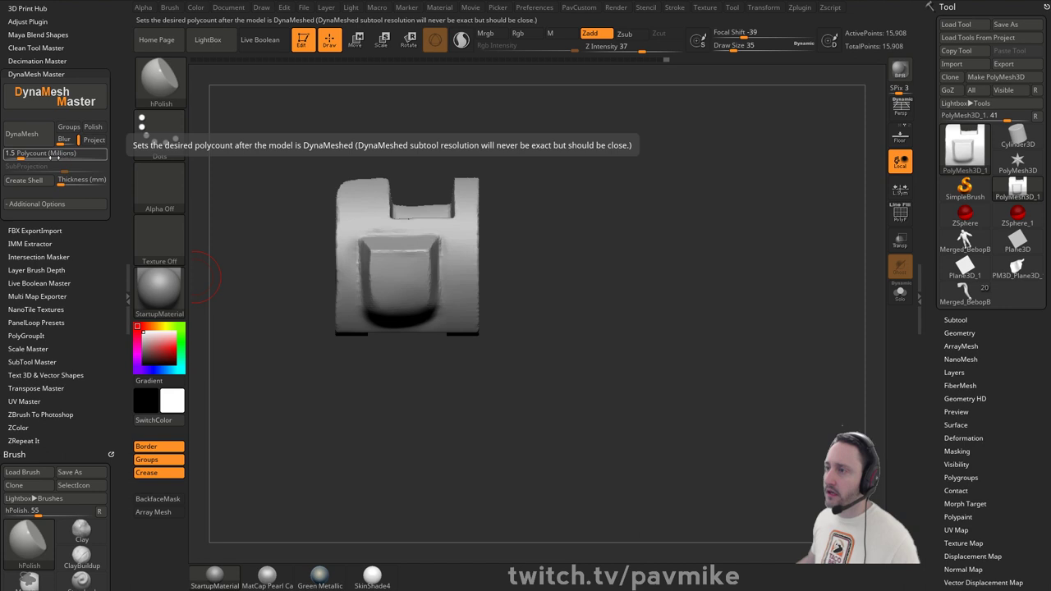
pyautogui.click(27, 204)
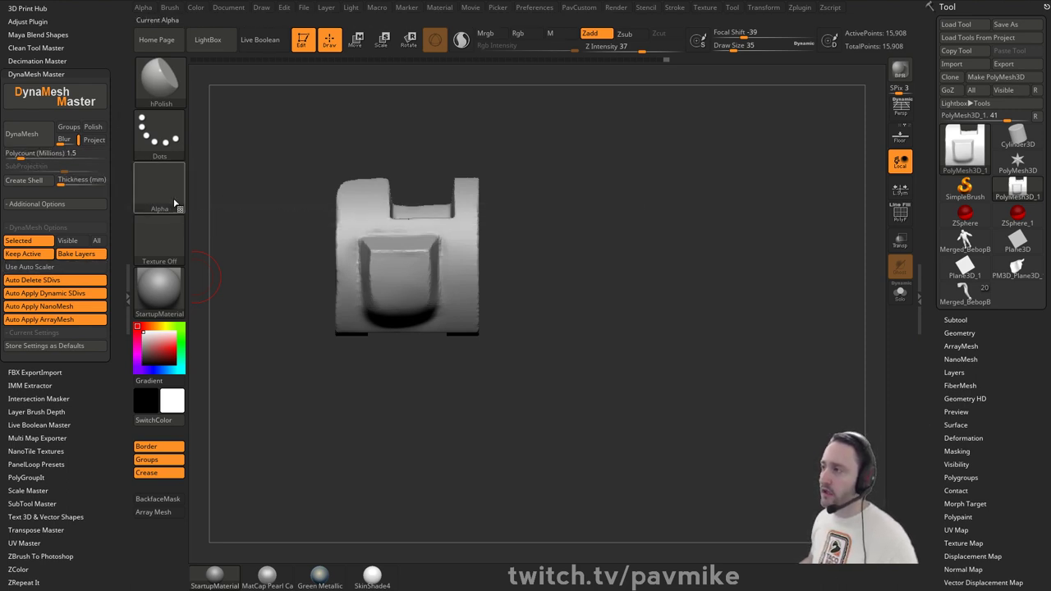
pyautogui.press('s')
pyautogui.click(257, 157)
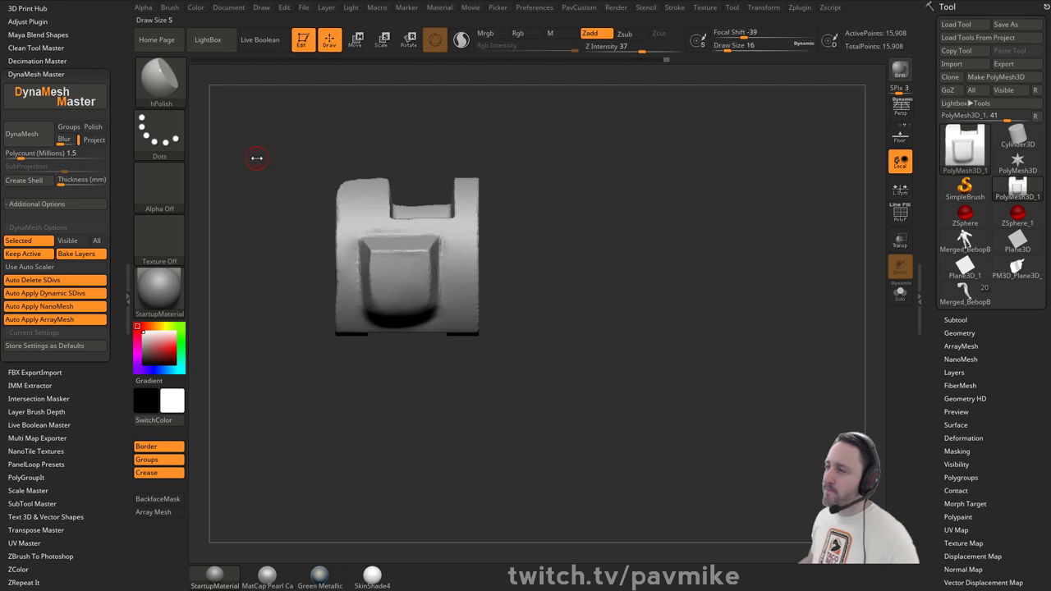
# - Open the Geometry settings and look through the EdgeLoop and Crease options
pyautogui.moveTo(474, 152); pyautogui.dragTo(513, 156)
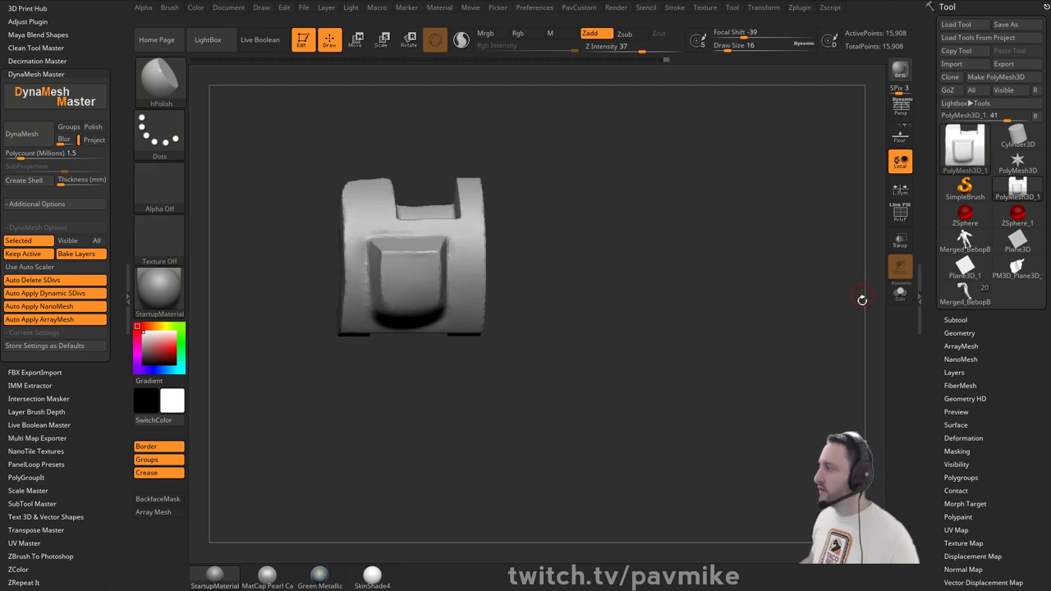
pyautogui.click(962, 332)
pyautogui.moveTo(930, 328); pyautogui.dragTo(921, 196)
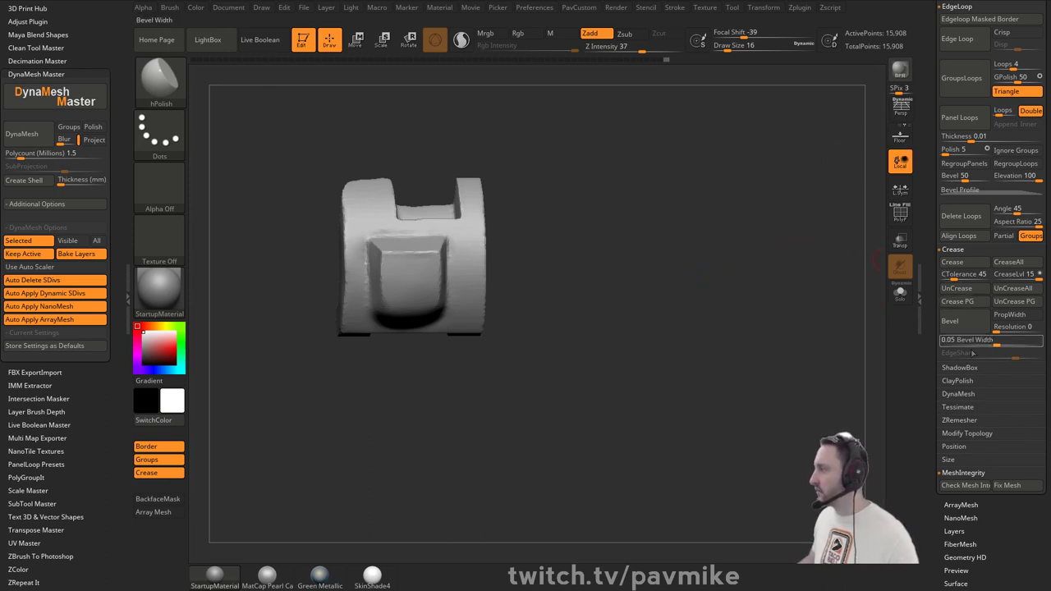
pyautogui.moveTo(930, 182); pyautogui.dragTo(940, 242)
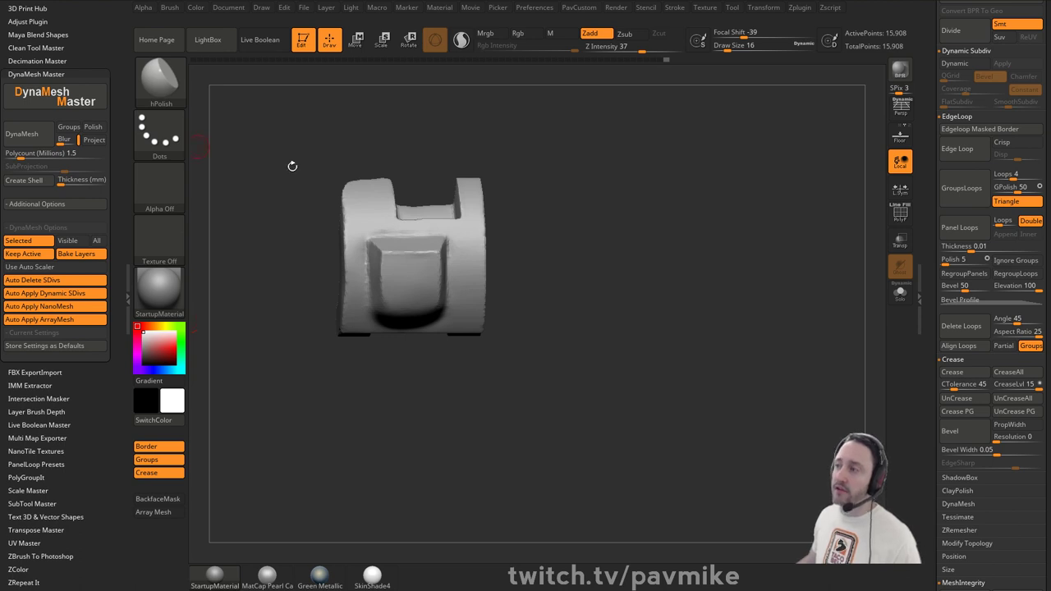
pyautogui.moveTo(552, 187); pyautogui.dragTo(602, 175)
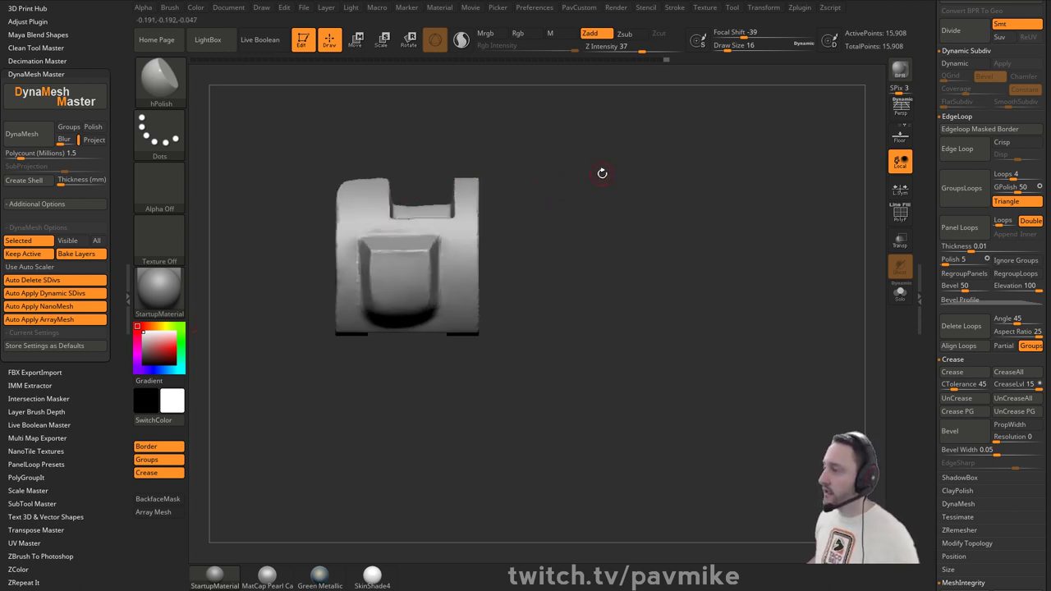
# - Duplicate the piece with the gizmo and place the copy, turned about 90° clockwise, overlapping the lower part of the original
pyautogui.press('w')
pyautogui.keyDown('ctrl'); pyautogui.moveTo(397, 322); pyautogui.dragTo(447, 326); pyautogui.keyUp('ctrl')
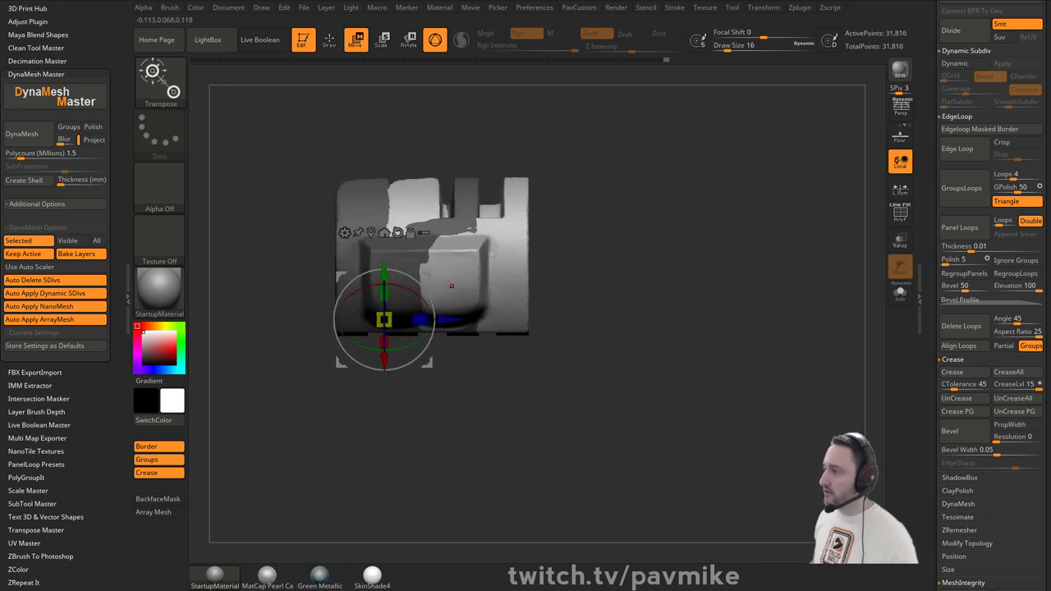
pyautogui.keyDown('shift'); pyautogui.moveTo(415, 280); pyautogui.dragTo(442, 362); pyautogui.keyUp('shift')
pyautogui.moveTo(429, 276); pyautogui.dragTo(437, 231)
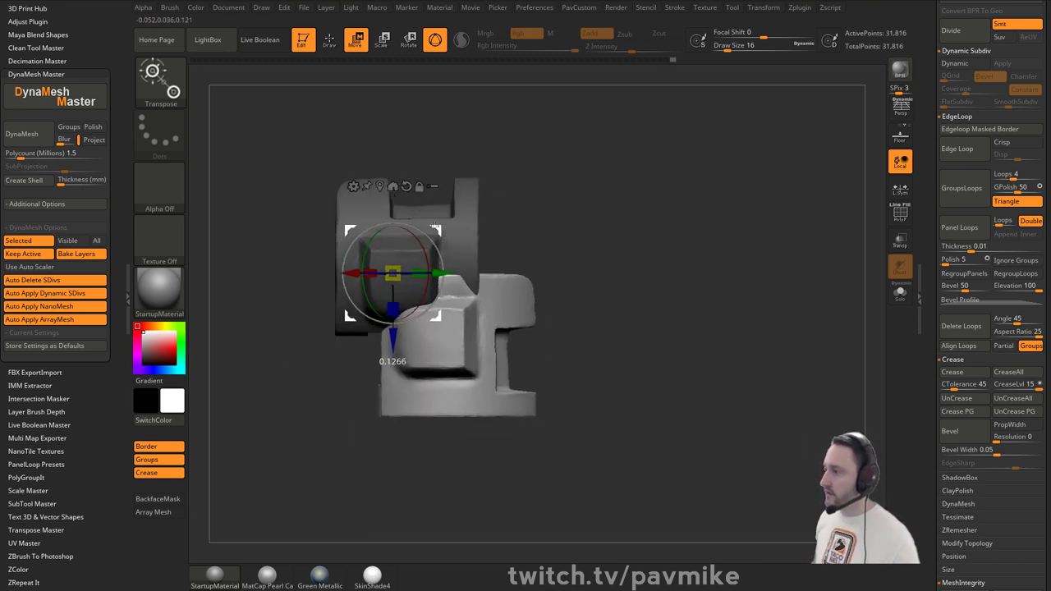
pyautogui.press('q')
pyautogui.moveTo(616, 250); pyautogui.dragTo(462, 284)
pyautogui.press('w')
pyautogui.moveTo(437, 231); pyautogui.dragTo(414, 242)
pyautogui.press('q')
pyautogui.moveTo(513, 275)
pyautogui.mouseDown()
pyautogui.moveTo(584, 277)
pyautogui.moveTo(600, 238)
pyautogui.moveTo(598, 263)
pyautogui.mouseUp()
# - Show the polyframe, clear the mask and assign both pieces to a single polygroup
pyautogui.click(893, 215)
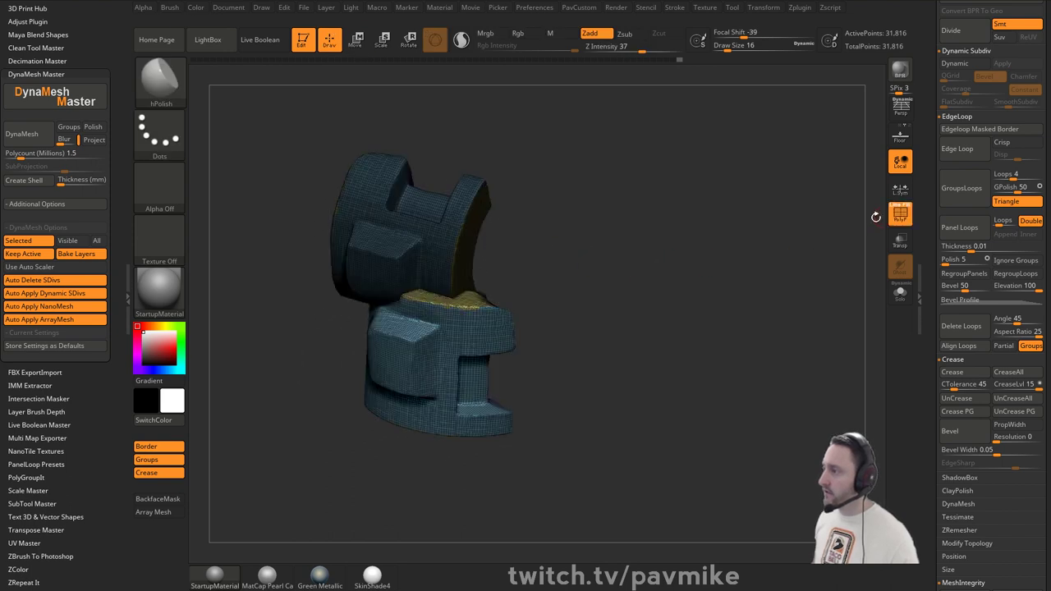
pyautogui.moveTo(738, 234)
pyautogui.keyDown('ctrl'); pyautogui.mouseDown()
pyautogui.moveTo(715, 274)
pyautogui.moveTo(675, 259)
pyautogui.mouseUp(); pyautogui.keyUp('ctrl')
pyautogui.hotkey('ctrl', 'w')
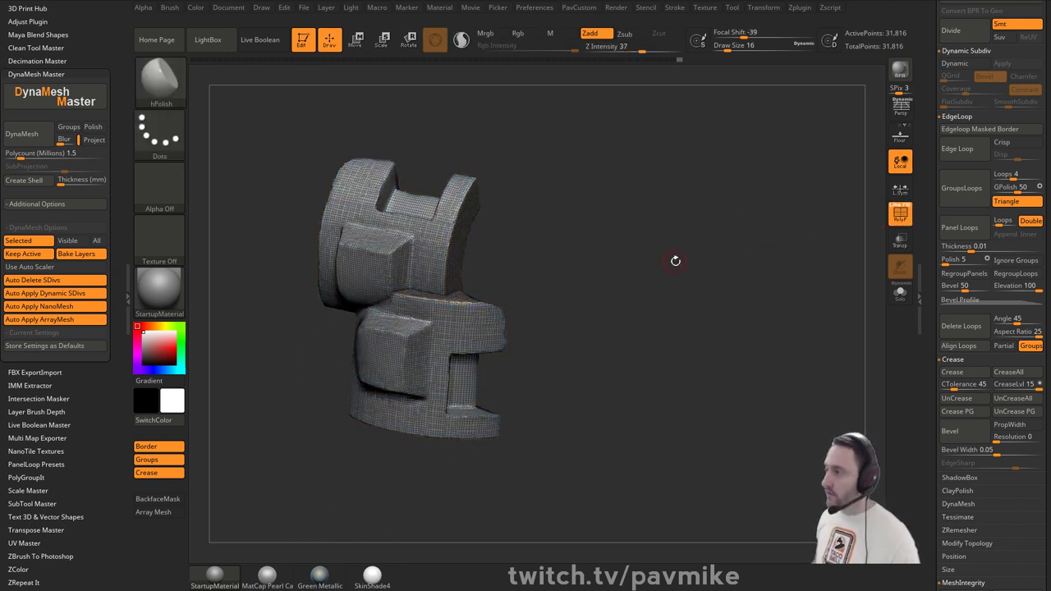
# - Merge the two overlapping pieces with the gizmo's Remesh By Union
pyautogui.press('space')
pyautogui.press('w')
pyautogui.click(345, 185)
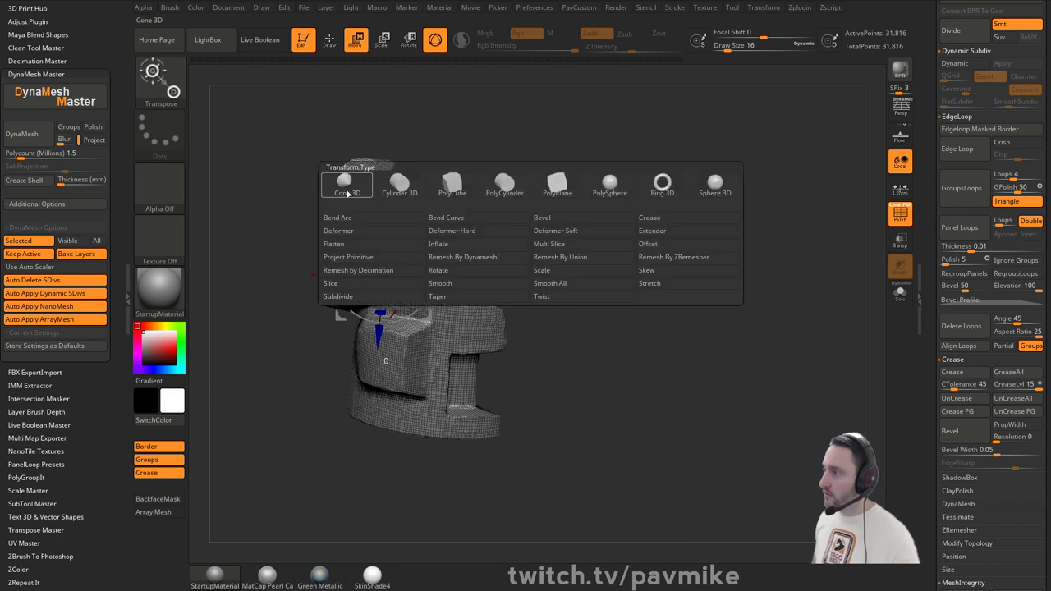
pyautogui.click(558, 257)
pyautogui.press('q')
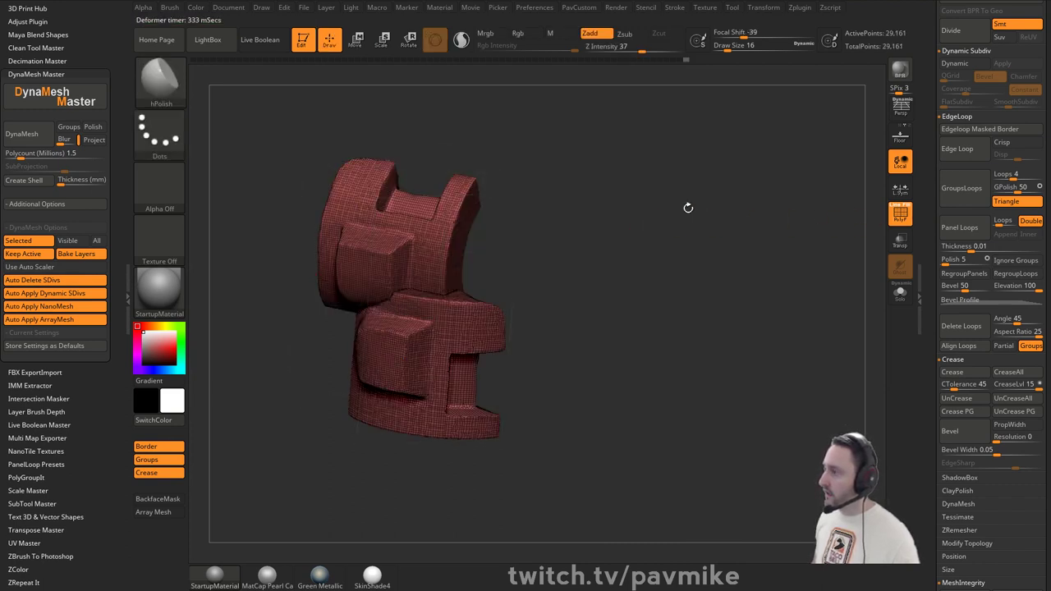
# - Switch to the Standard brush at a draw size of 14 and hide the polyframe
pyautogui.keyDown('ctrl'); pyautogui.moveTo(688, 208); pyautogui.dragTo(688, 270, button='right'); pyautogui.keyUp('ctrl')
pyautogui.moveTo(657, 221); pyautogui.dragTo(500, 277, button='right')
pyautogui.keyDown('shift'); pyautogui.moveTo(435, 332); pyautogui.dragTo(374, 353); pyautogui.keyUp('shift')
pyautogui.hotkey('ctrl', 'z')
pyautogui.press('s')
pyautogui.keyDown('ctrl'); pyautogui.moveTo(639, 268); pyautogui.dragTo(657, 220, button='right'); pyautogui.keyUp('ctrl')
pyautogui.click(900, 214)
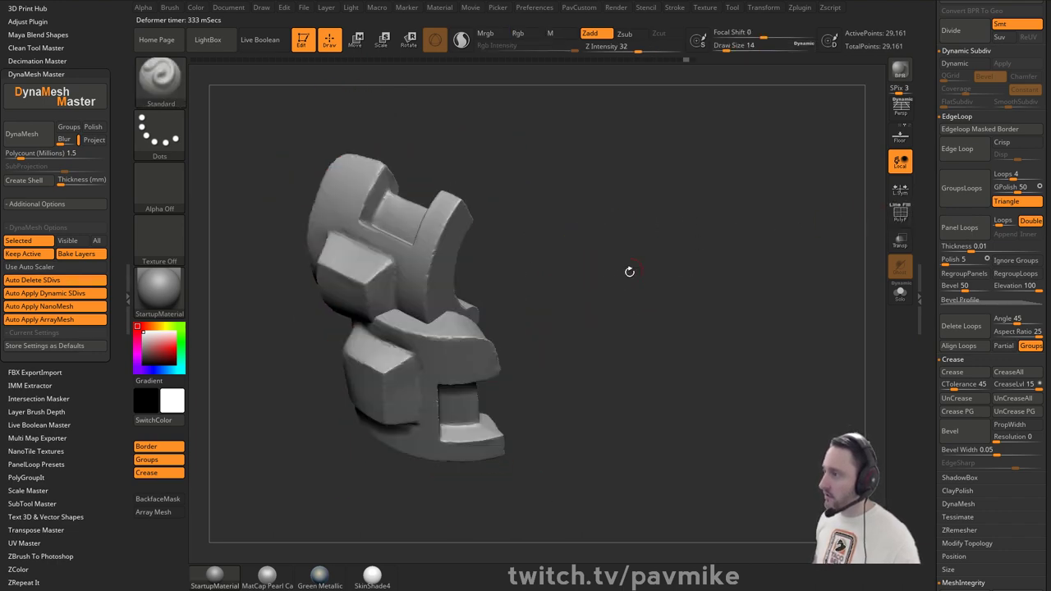
# - Inspect the joint of the merged piece from the inner and outer sides
pyautogui.moveTo(628, 271)
pyautogui.mouseDown()
pyautogui.moveTo(692, 235)
pyautogui.moveTo(612, 208)
pyautogui.moveTo(613, 260)
pyautogui.moveTo(546, 315)
pyautogui.mouseUp()
pyautogui.press('shift')
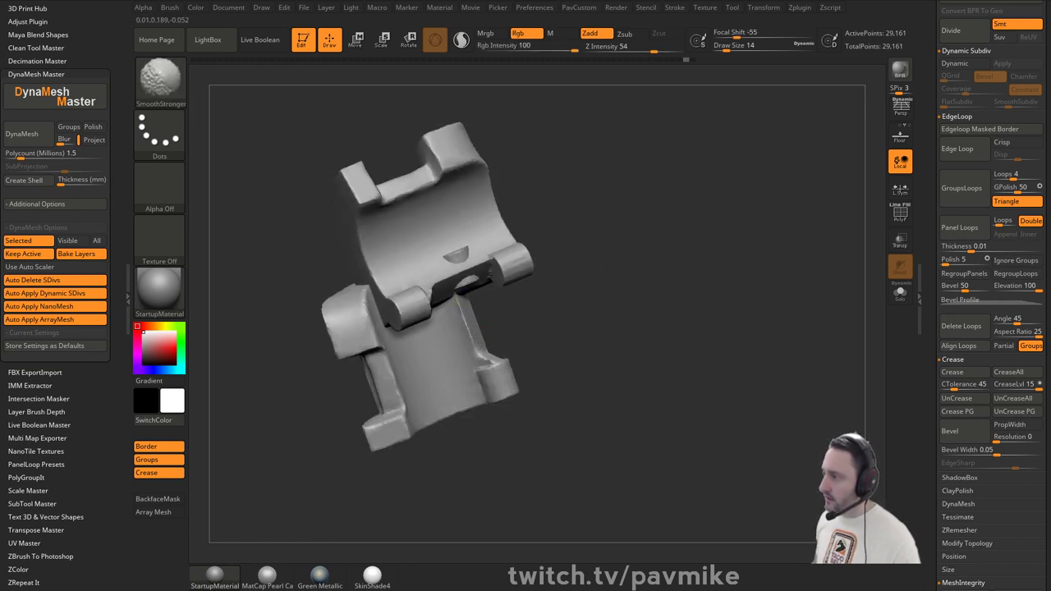
pyautogui.moveTo(471, 337)
pyautogui.mouseDown()
pyautogui.moveTo(590, 265)
pyautogui.moveTo(582, 253)
pyautogui.moveTo(681, 223)
pyautogui.moveTo(718, 239)
pyautogui.moveTo(566, 246)
pyautogui.moveTo(574, 225)
pyautogui.mouseUp()
pyautogui.press('s')
pyautogui.click(637, 242)
pyautogui.press('s')
pyautogui.click(564, 256)
pyautogui.moveTo(538, 268); pyautogui.dragTo(628, 261)
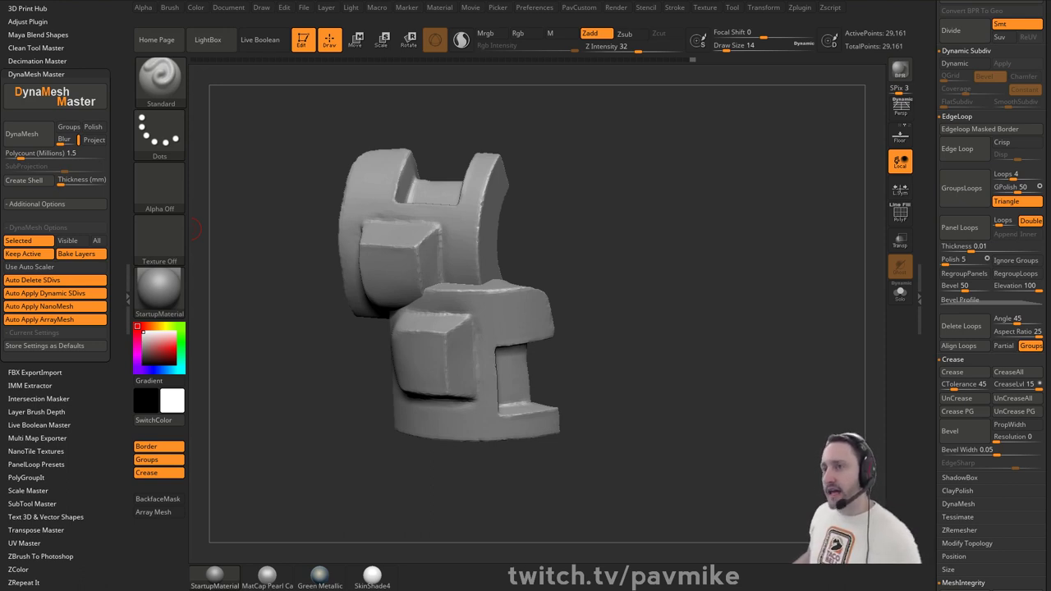
# - Leave edit mode, clear the merged piece from the canvas and select the SimpleBrush tool
pyautogui.click(303, 40)
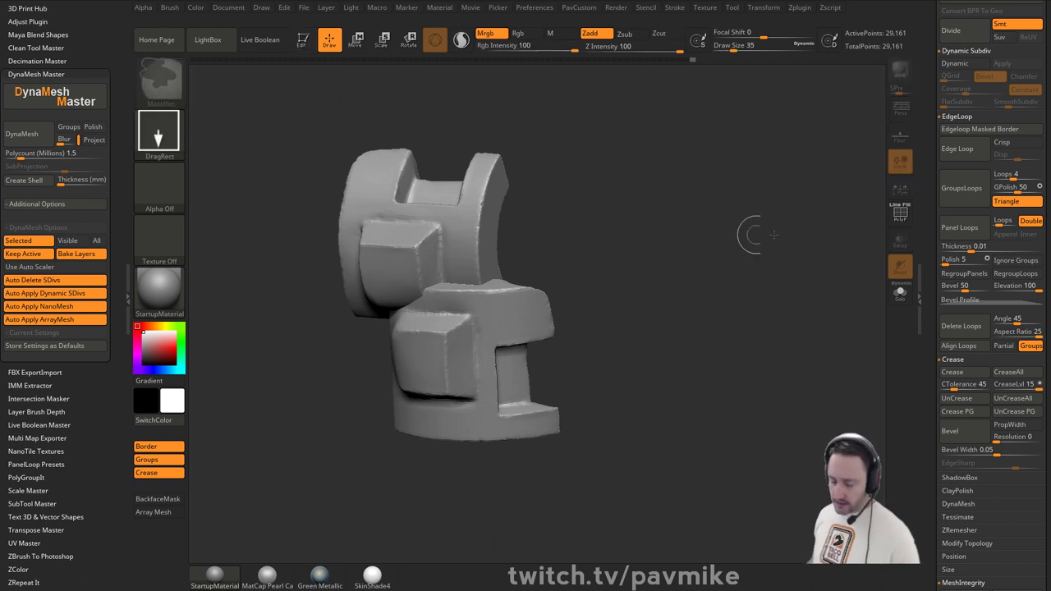
pyautogui.hotkey('ctrl', 'n')
pyautogui.moveTo(938, 199); pyautogui.dragTo(925, 394)
pyautogui.click(964, 188)
# - Draw a Sphere3D on the canvas, enter edit mode and convert it to a PolyMesh3D
pyautogui.click(965, 149)
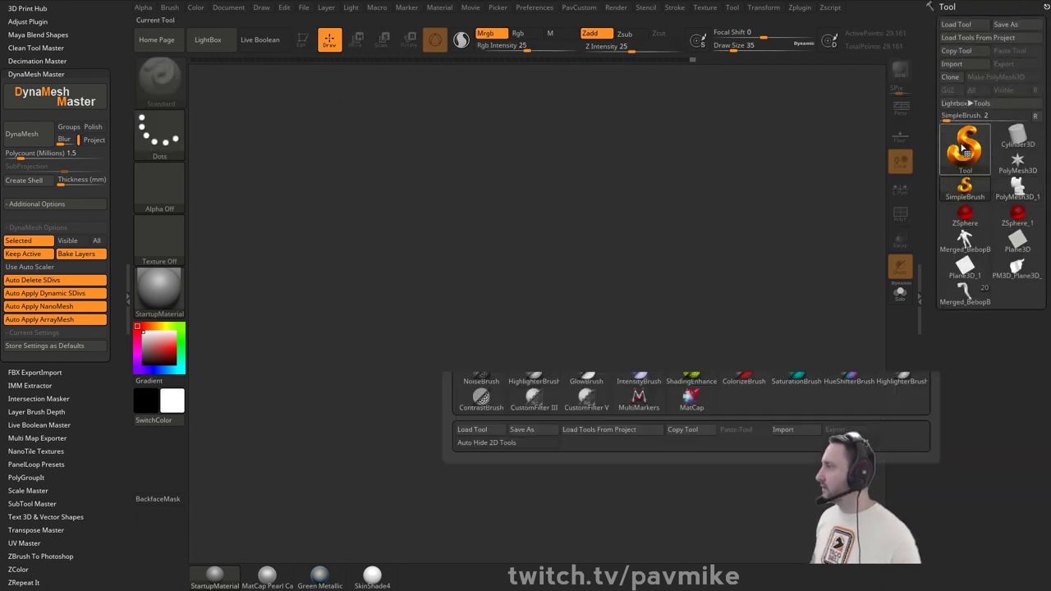
pyautogui.click(481, 221)
pyautogui.moveTo(464, 292); pyautogui.dragTo(413, 152)
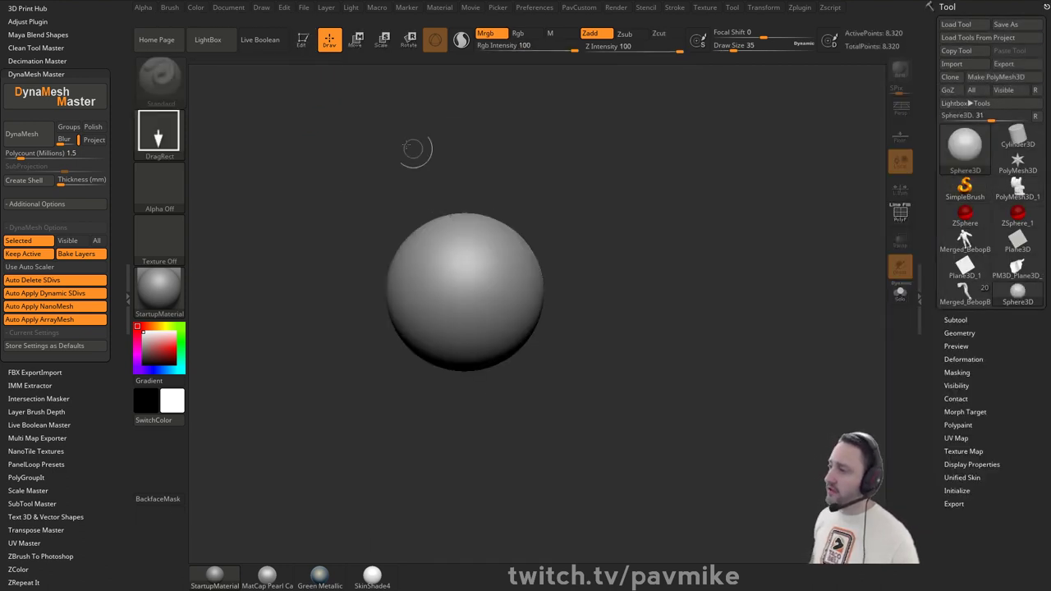
pyautogui.press('t')
pyautogui.click(995, 77)
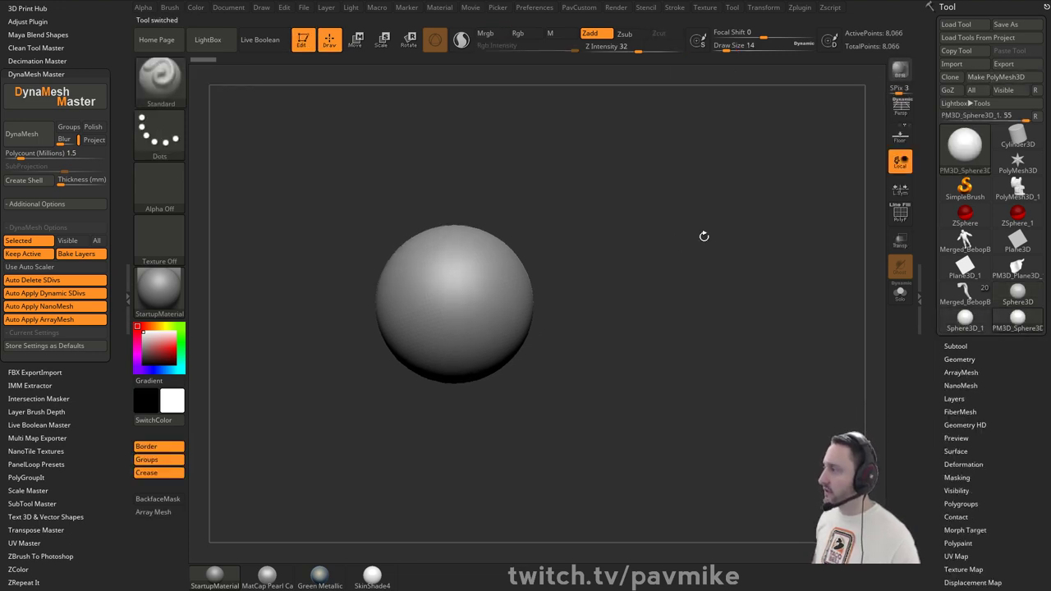
# - Show the polyframe and slice the sphere diagonally into two polygroups with SliceCurve
pyautogui.hotkey('shift', 'f')
pyautogui.keyDown('ctrl'); pyautogui.keyDown('shift'); pyautogui.click(160, 81); pyautogui.keyUp('shift'); pyautogui.keyUp('ctrl')
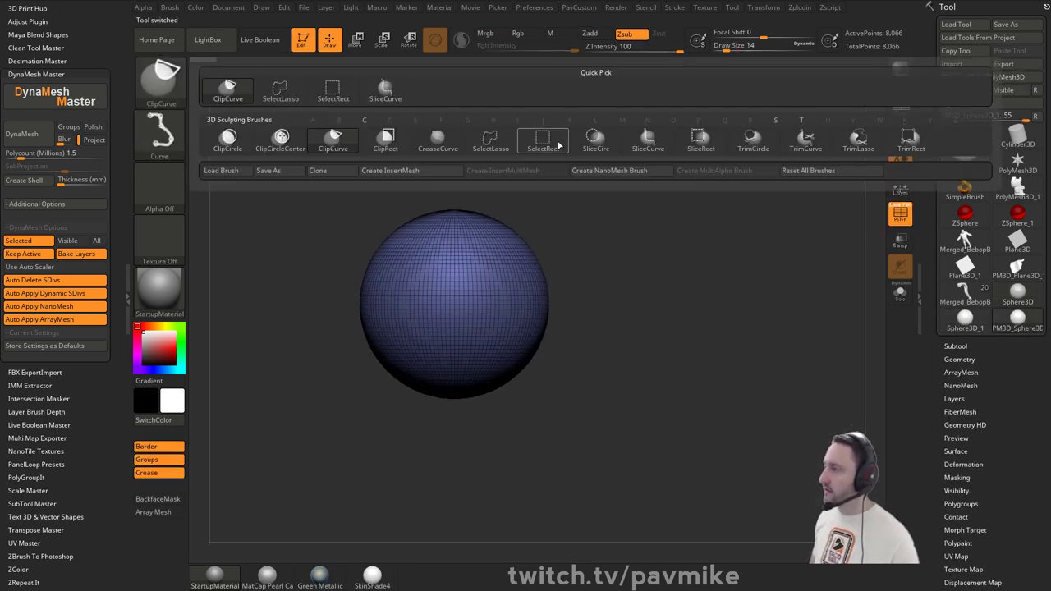
pyautogui.keyDown('ctrl'); pyautogui.keyDown('shift'); pyautogui.click(646, 146); pyautogui.keyUp('shift'); pyautogui.keyUp('ctrl')
pyautogui.moveTo(352, 191)
pyautogui.keyDown('ctrl'); pyautogui.keyDown('shift'); pyautogui.mouseDown()
pyautogui.moveTo(413, 281)
pyautogui.moveTo(625, 429)
pyautogui.moveTo(433, 281)
pyautogui.moveTo(553, 475)
pyautogui.mouseUp(); pyautogui.keyUp('shift'); pyautogui.keyUp('ctrl')
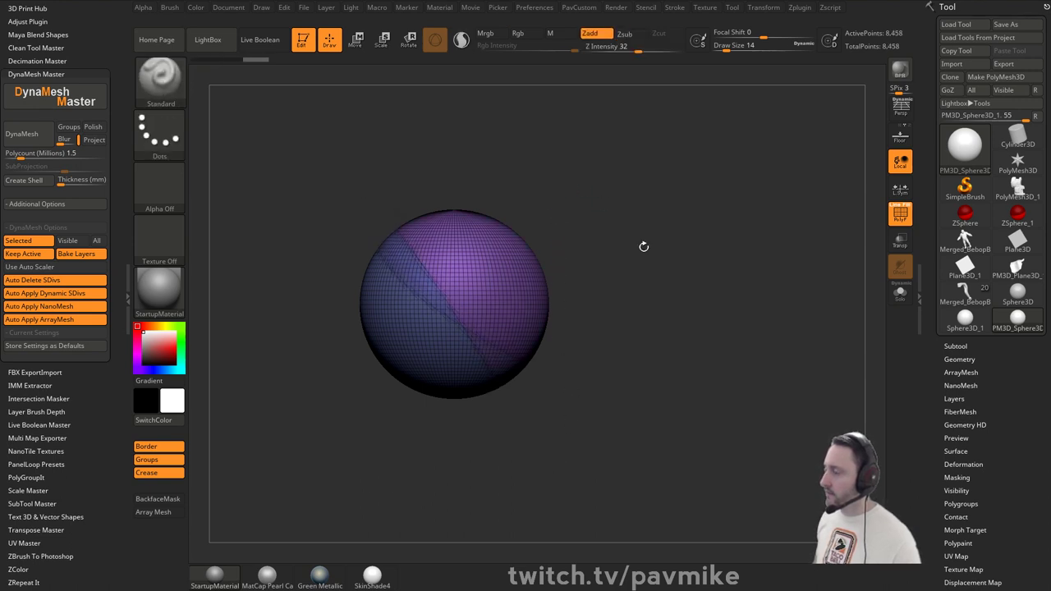
# - Remesh the sliced sphere with ZRemesher using the Half and KeepGroups options
pyautogui.moveTo(643, 246); pyautogui.dragTo(710, 210)
pyautogui.press('space')
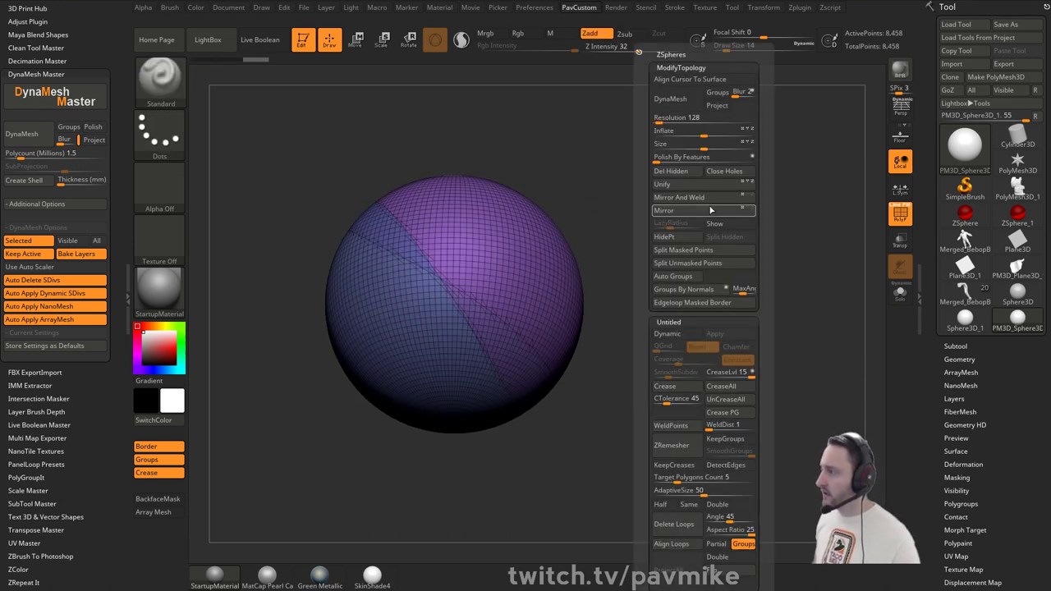
pyautogui.moveTo(644, 535); pyautogui.dragTo(643, 289)
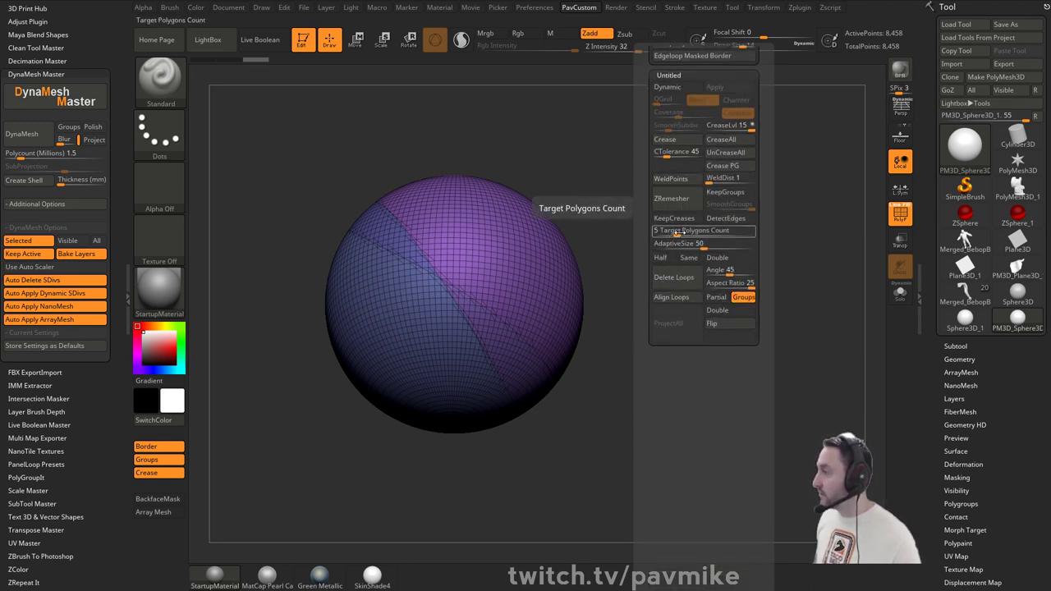
pyautogui.click(660, 257)
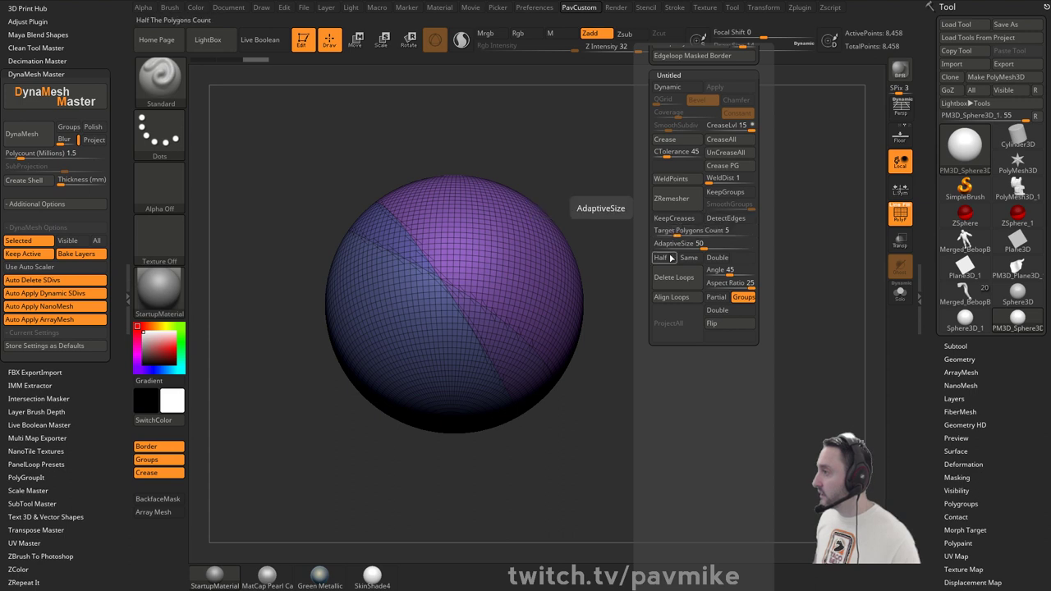
pyautogui.click(718, 193)
pyautogui.click(686, 206)
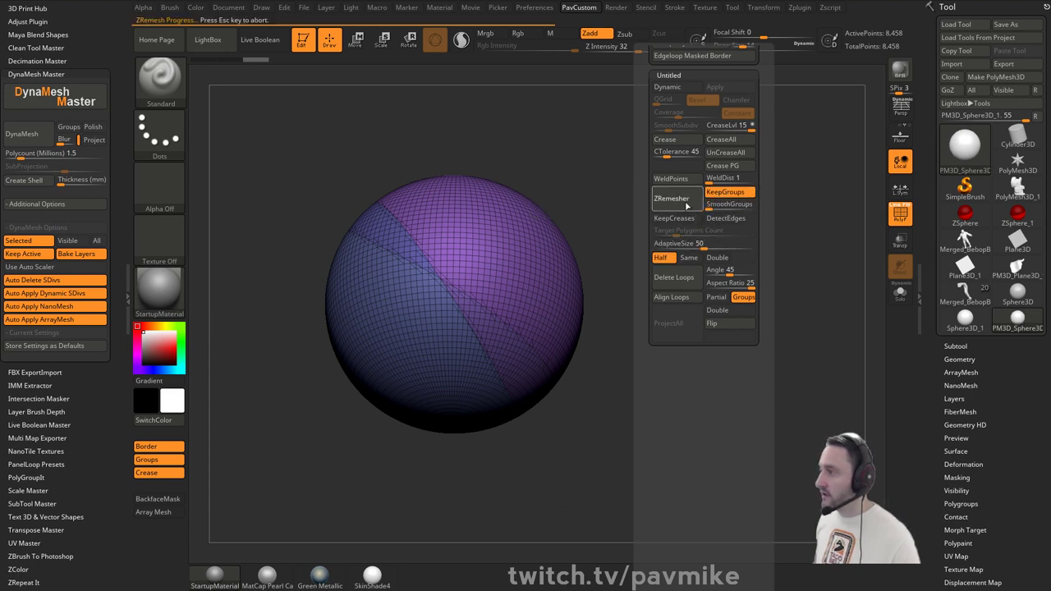
pyautogui.keyDown('alt'); pyautogui.moveTo(650, 196); pyautogui.dragTo(783, 215); pyautogui.keyUp('alt')
# - Apply the SkinShade4 material and examine the sphere's topology along the polygroup border
pyautogui.click(372, 577)
pyautogui.moveTo(728, 289); pyautogui.dragTo(732, 261)
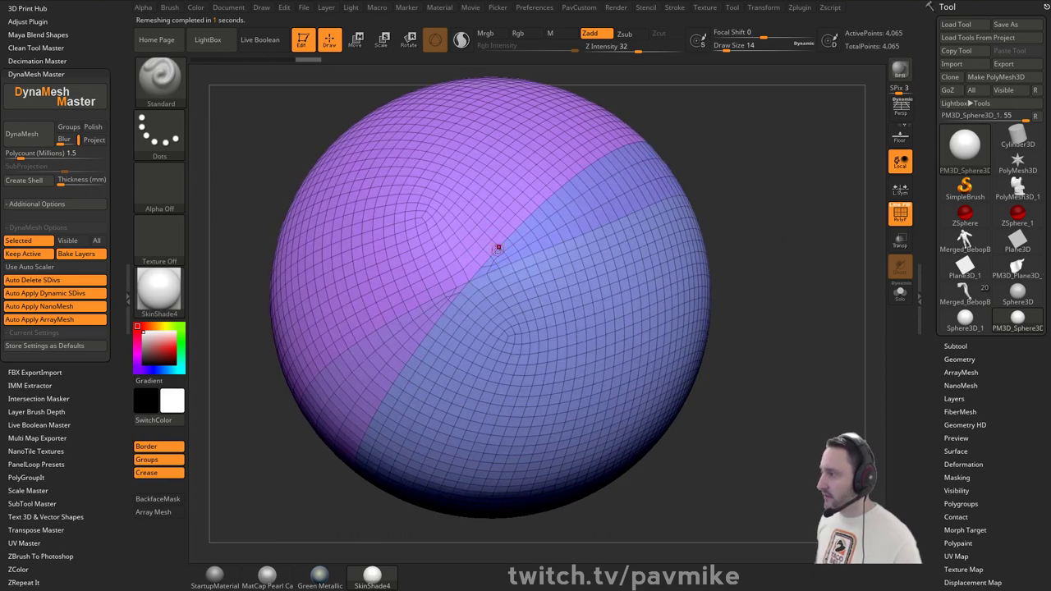
pyautogui.keyDown('alt'); pyautogui.moveTo(788, 238); pyautogui.dragTo(712, 255); pyautogui.keyUp('alt')
pyautogui.moveTo(712, 255); pyautogui.dragTo(766, 262)
pyautogui.moveTo(801, 208)
pyautogui.keyDown('alt'); pyautogui.mouseDown()
pyautogui.moveTo(780, 232)
pyautogui.moveTo(747, 235)
pyautogui.moveTo(737, 224)
pyautogui.moveTo(750, 246)
pyautogui.mouseUp(); pyautogui.keyUp('alt')
# - Weld the sphere's points with WeldDist set to 100
pyautogui.press('space')
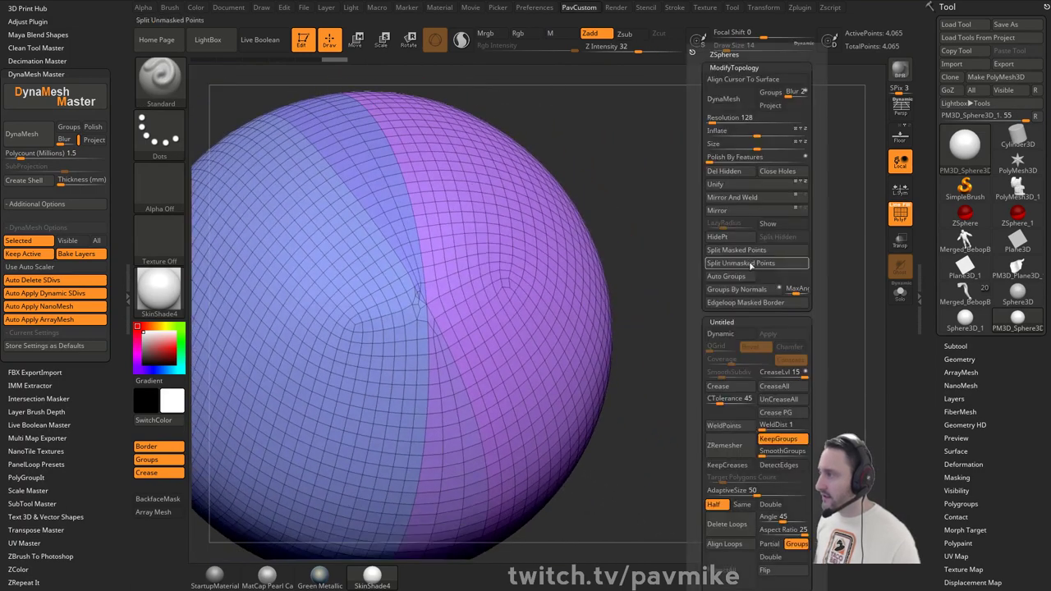
pyautogui.press('space')
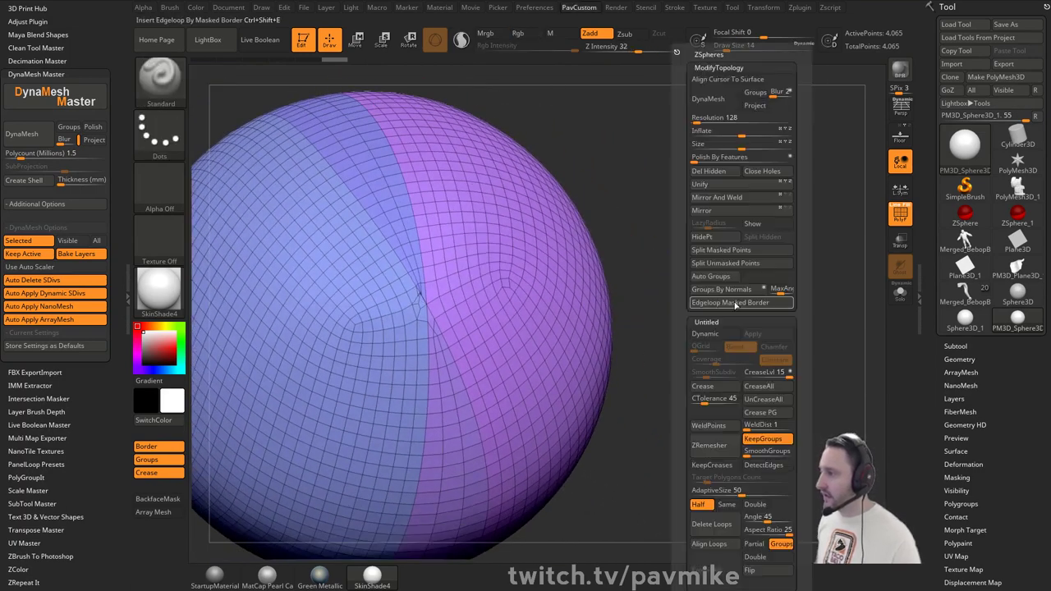
pyautogui.moveTo(752, 425); pyautogui.dragTo(789, 425)
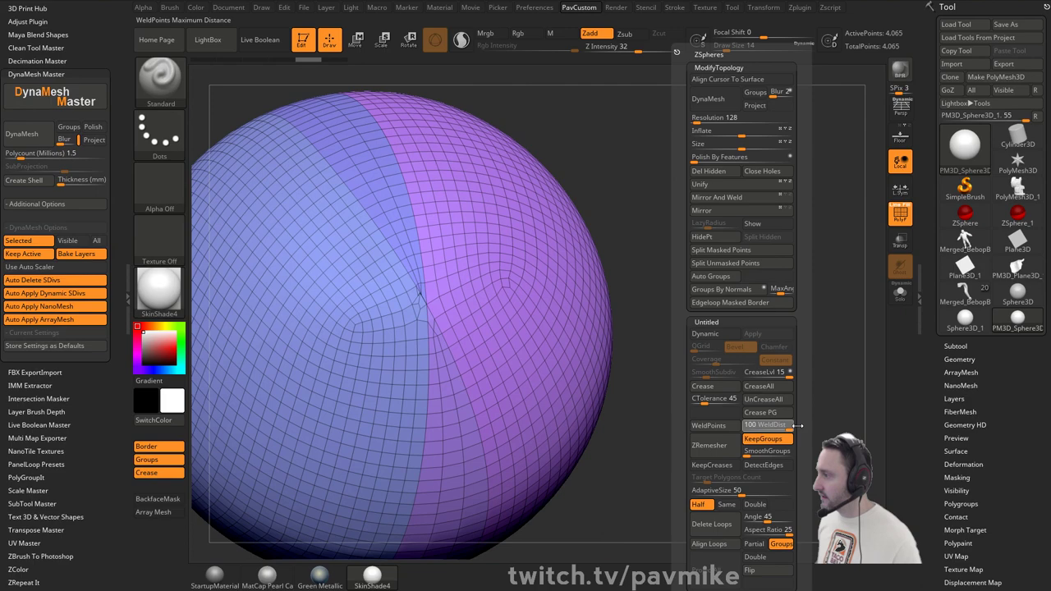
pyautogui.click(708, 425)
pyautogui.moveTo(749, 222)
pyautogui.keyDown('alt'); pyautogui.mouseDown()
pyautogui.moveTo(682, 213)
pyautogui.moveTo(586, 279)
pyautogui.mouseUp(); pyautogui.keyUp('alt')
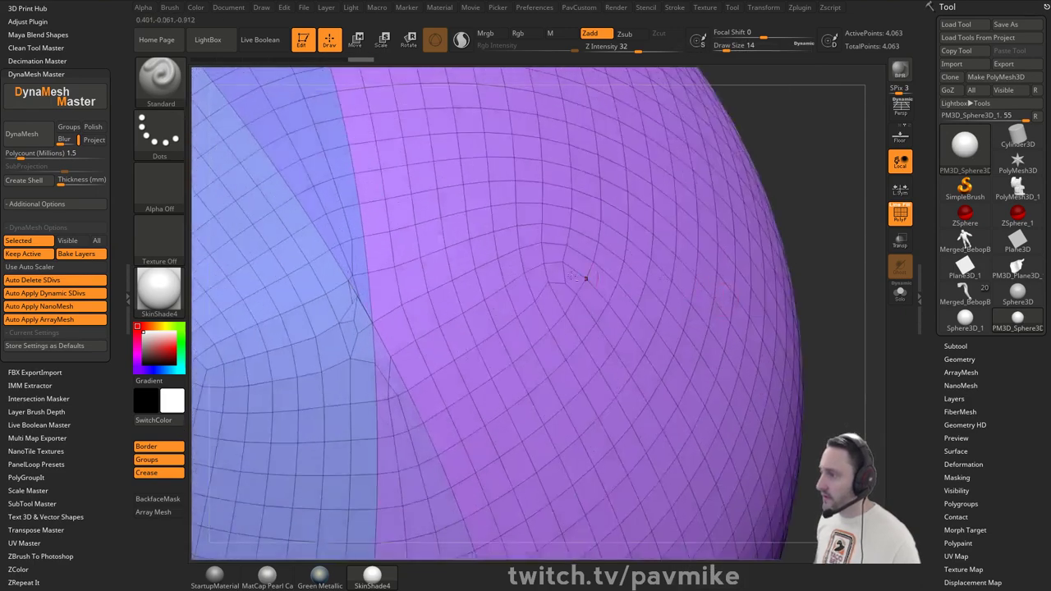
# - Collapse two short edges beside the polygroup border with the ZModeler brush's Collapse Edge action
pyautogui.press('b')
pyautogui.press('z')
pyautogui.press('m')
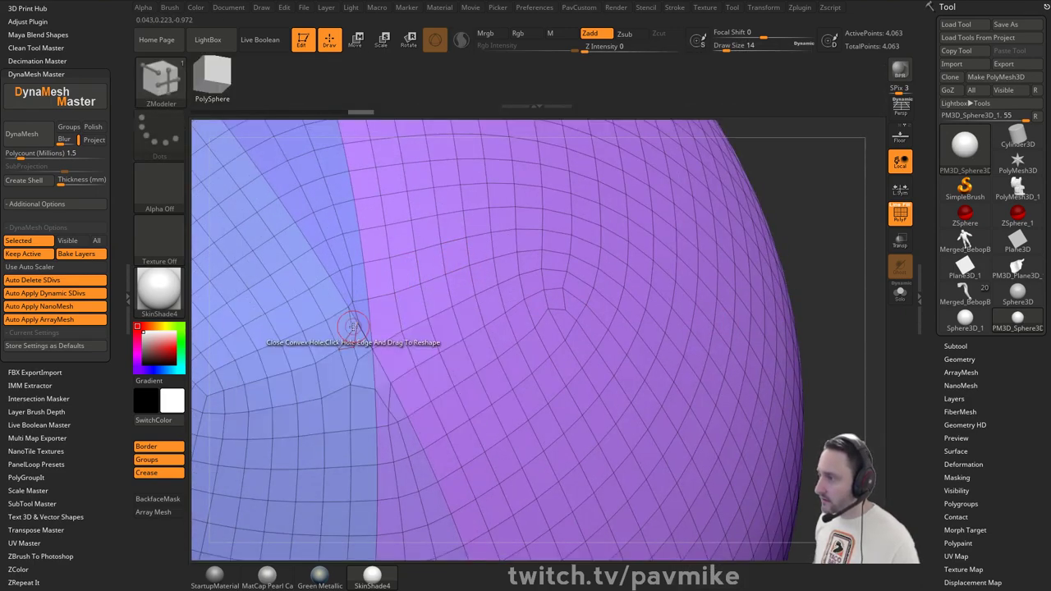
pyautogui.press('space')
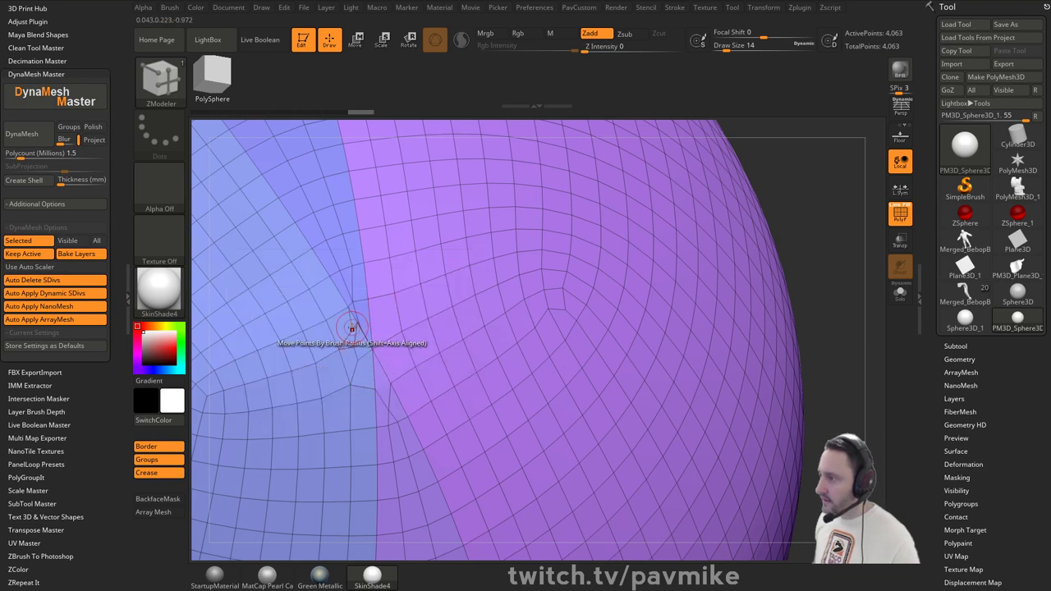
pyautogui.click(354, 329)
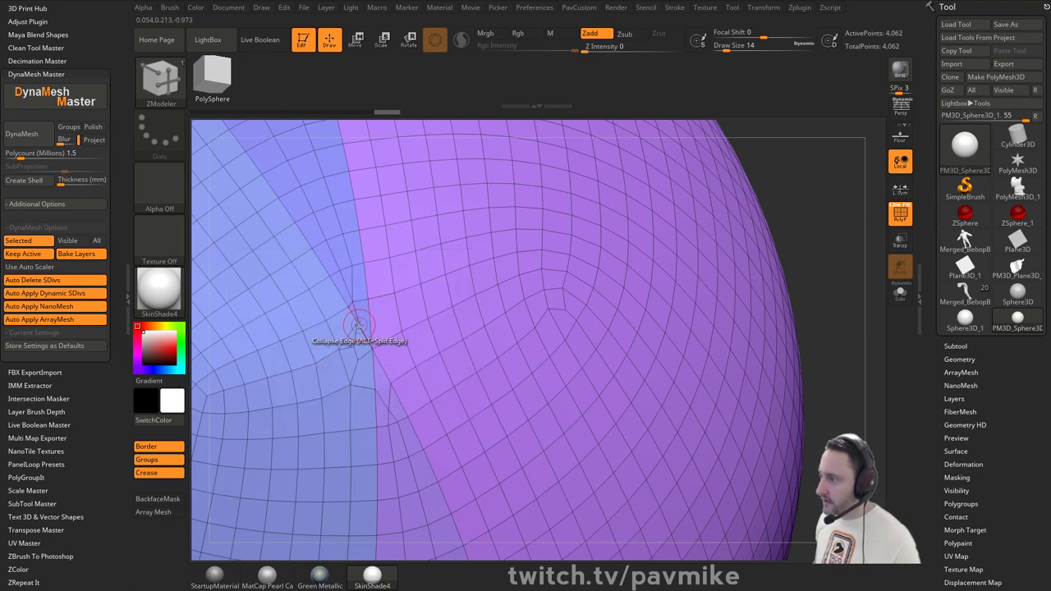
pyautogui.click(358, 327)
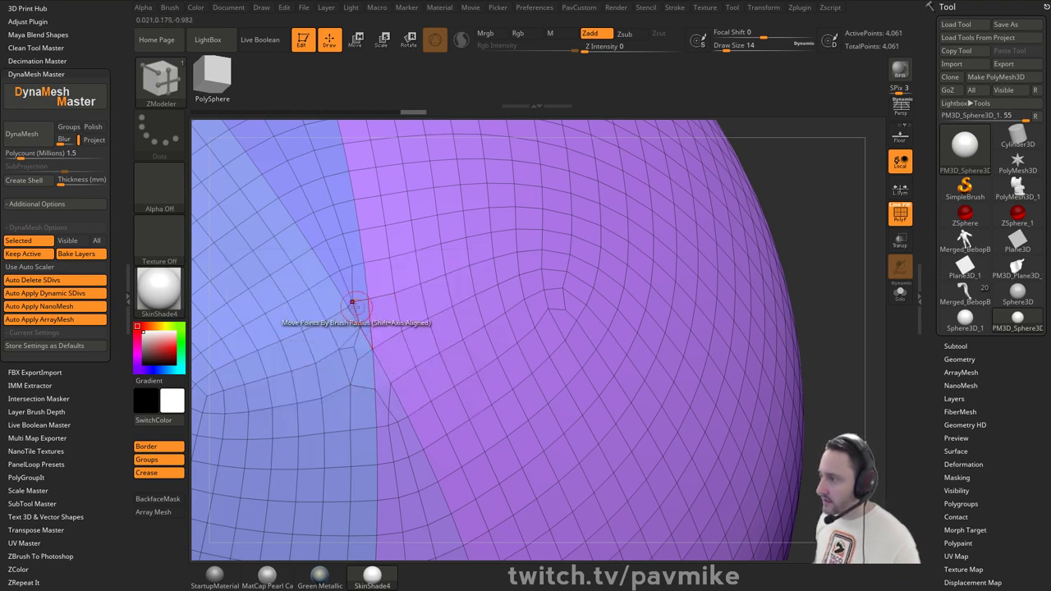
# - Collapse one more short edge beside the polygroup border and set the ZModeler point action to Slide
pyautogui.click(349, 306)
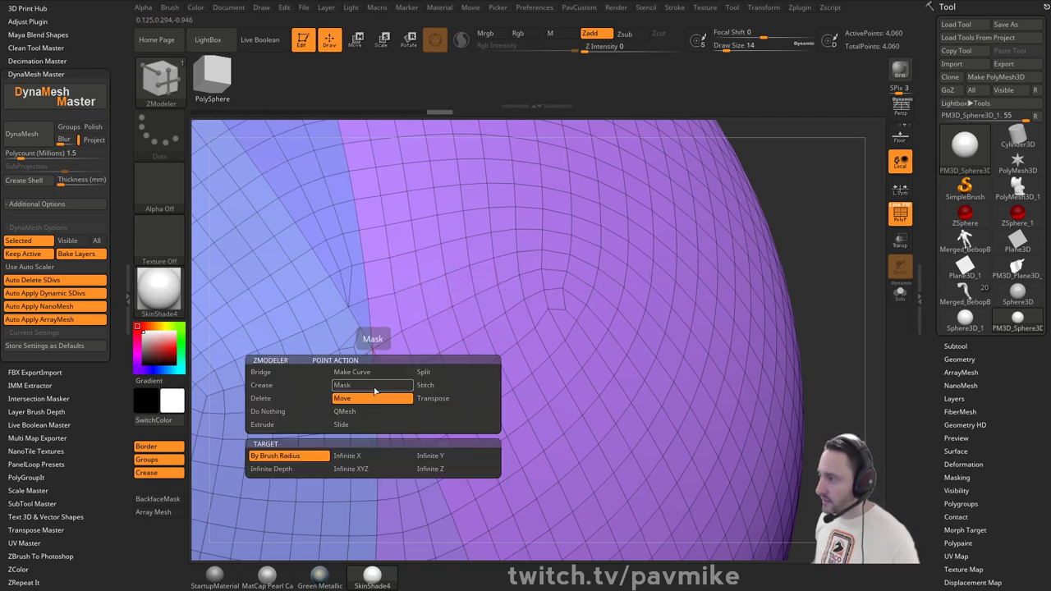
pyautogui.press('space')
pyautogui.click(349, 425)
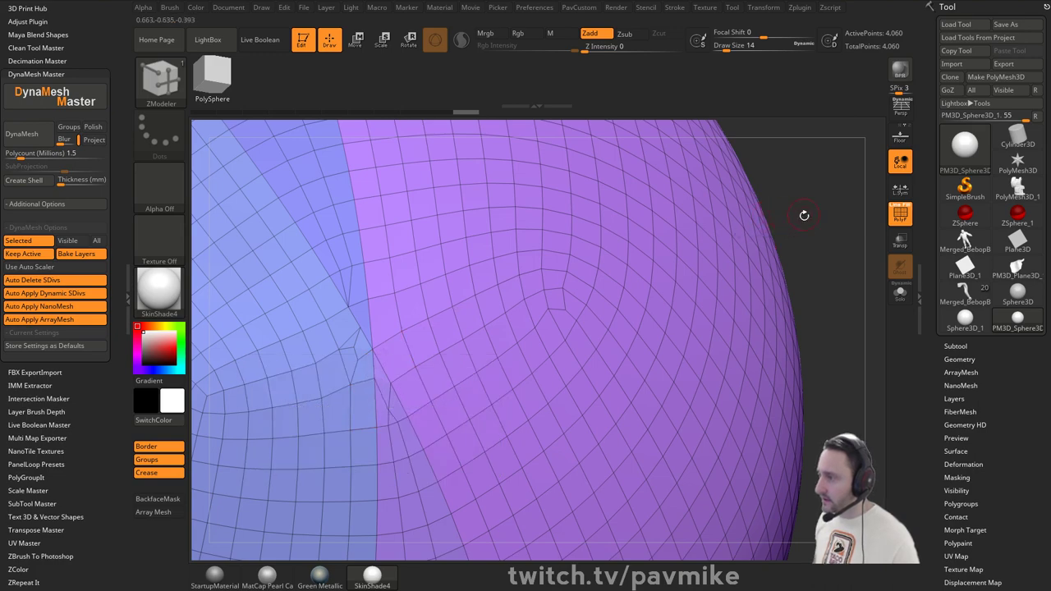
# - Isolate the sphere's large blue section and the lower strip in turn, and give each its own polygroup
pyautogui.keyDown('alt'); pyautogui.moveTo(805, 215); pyautogui.dragTo(657, 211); pyautogui.keyUp('alt')
pyautogui.keyDown('ctrl'); pyautogui.keyDown('shift'); pyautogui.click(411, 325); pyautogui.keyUp('shift'); pyautogui.keyUp('ctrl')
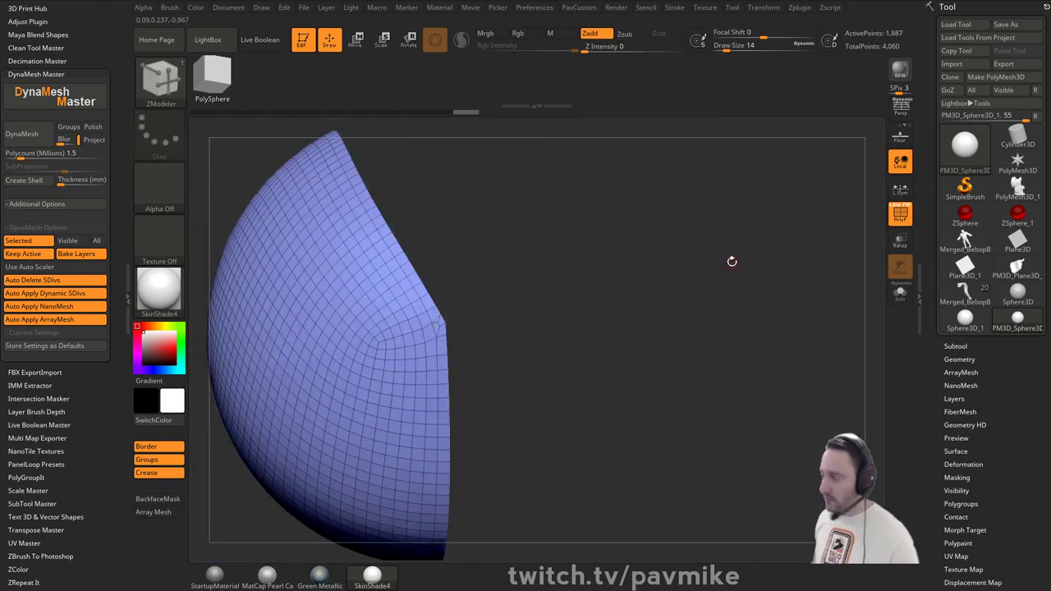
pyautogui.hotkey('ctrl', 'w')
pyautogui.hotkey('ctrl', 'shift', 'z')
pyautogui.hotkey('ctrl', 'shift', 'z')
pyautogui.hotkey('ctrl', 'shift', 'z')
pyautogui.hotkey('ctrl', 'shift', 'z')
pyautogui.hotkey('ctrl', 'shift', 'z')
pyautogui.hotkey('ctrl', 'shift', 'z')
pyautogui.hotkey('ctrl', 'shift', 'z')
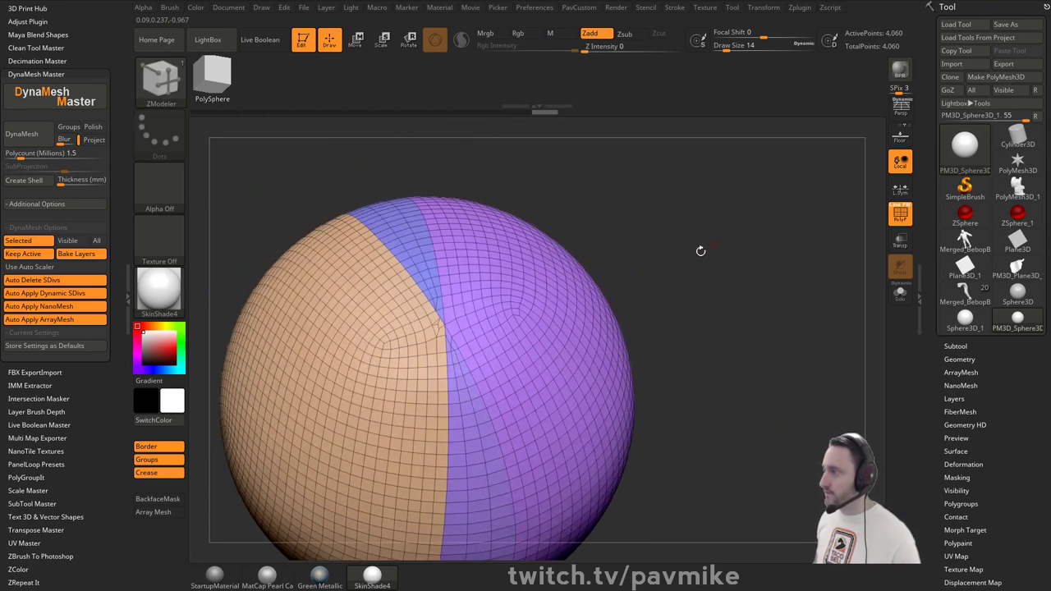
pyautogui.hotkey('ctrl', 'shift', 'z')
pyautogui.hotkey('ctrl', 'shift', 'z')
pyautogui.hotkey('ctrl', 'shift', 'z')
pyautogui.hotkey('ctrl', 'shift', 'z')
pyautogui.hotkey('ctrl', 'shift', 'z')
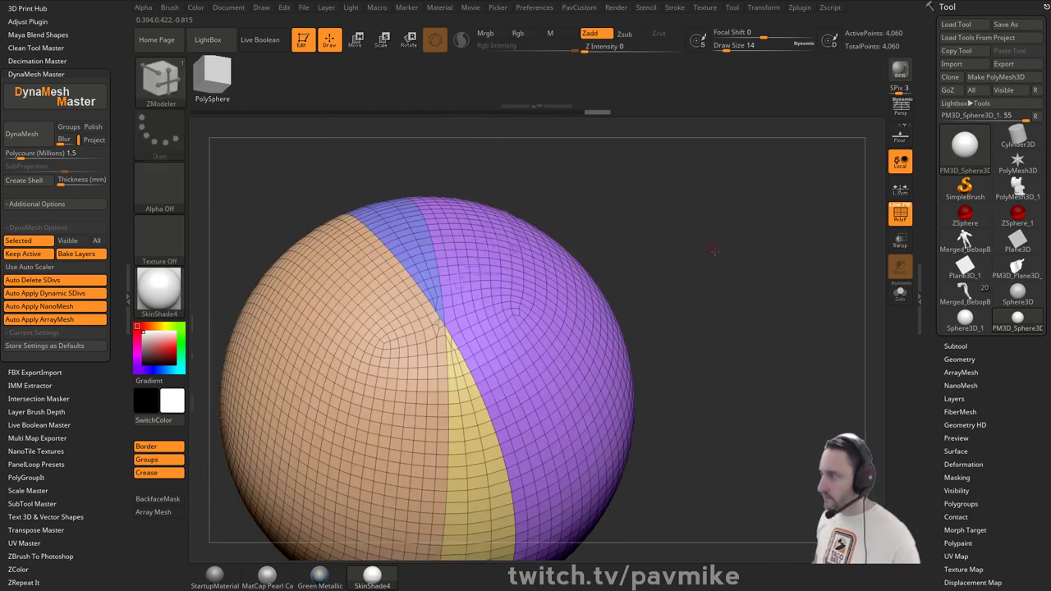
# - Collapse the remaining short edges around the junction where the four polygroups meet
pyautogui.moveTo(713, 290); pyautogui.dragTo(478, 288)
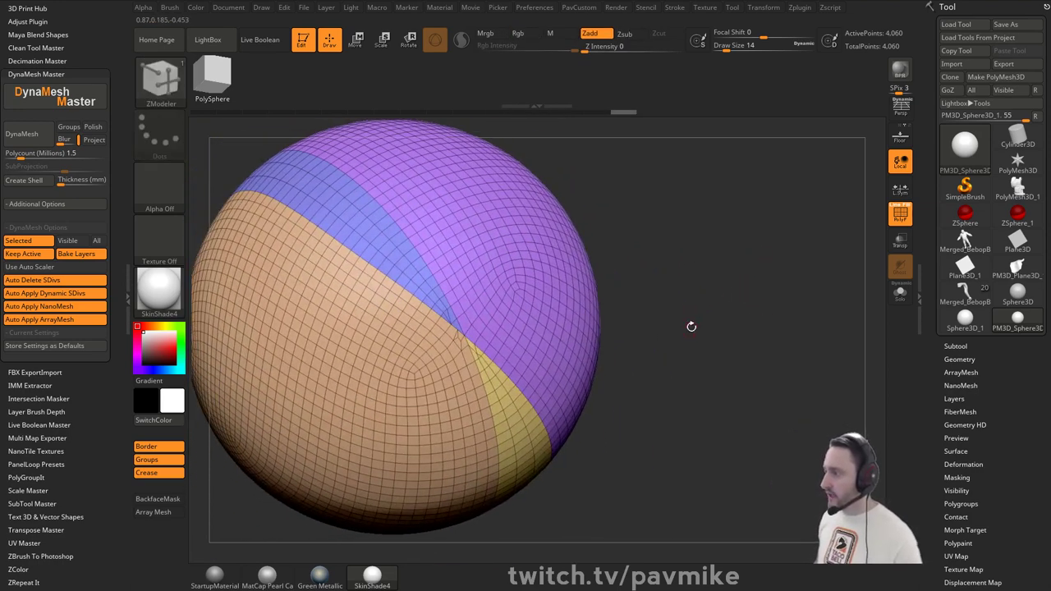
pyautogui.keyDown('alt'); pyautogui.moveTo(687, 331); pyautogui.dragTo(712, 362); pyautogui.keyUp('alt')
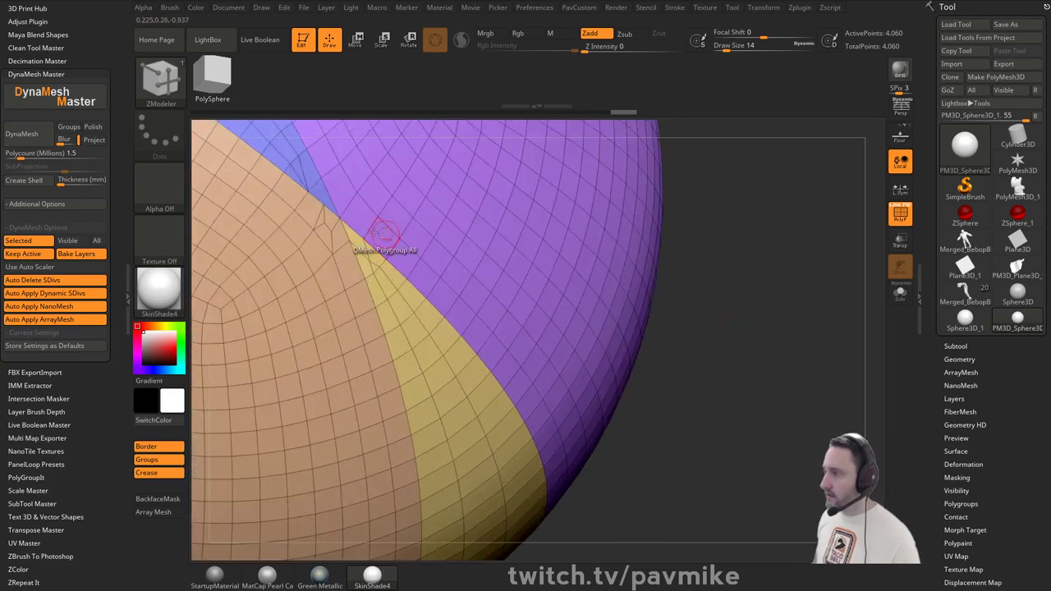
pyautogui.click(321, 224)
pyautogui.click(332, 237)
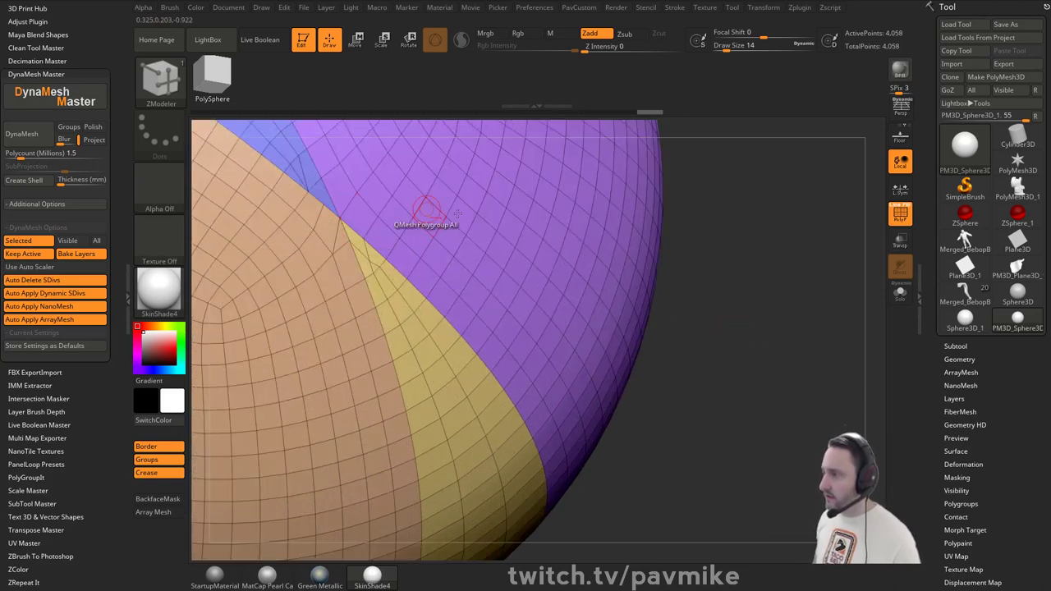
pyautogui.keyDown('alt'); pyautogui.moveTo(733, 310); pyautogui.dragTo(694, 316); pyautogui.keyUp('alt')
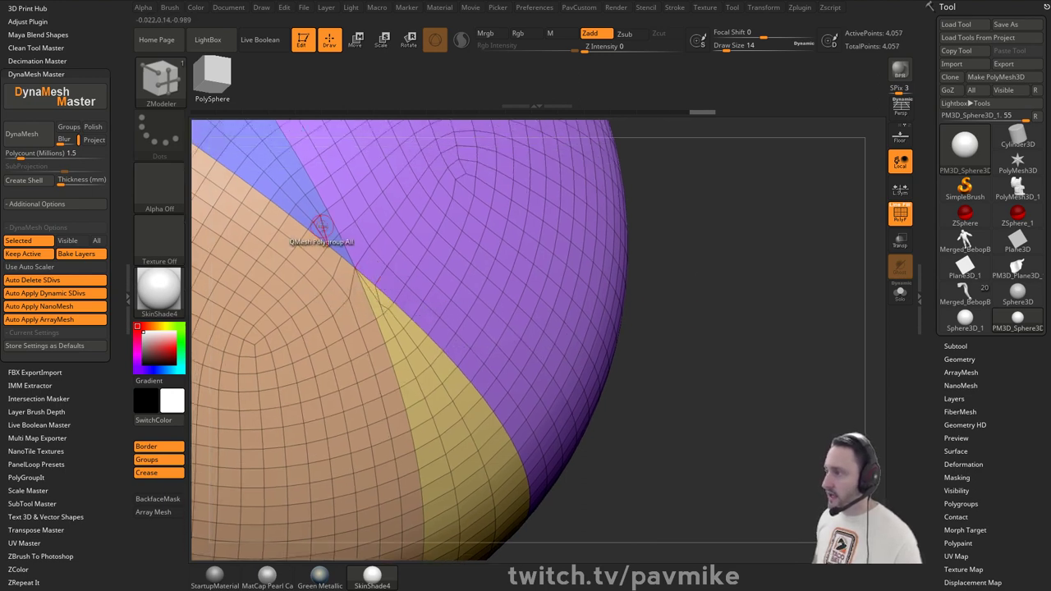
# - Remesh the sphere twice with ZRemesher, keeping the Half and KeepGroups options on, and inspect the polygroup junction
pyautogui.keyDown('alt'); pyautogui.moveTo(729, 285); pyautogui.dragTo(663, 257); pyautogui.keyUp('alt')
pyautogui.press('space')
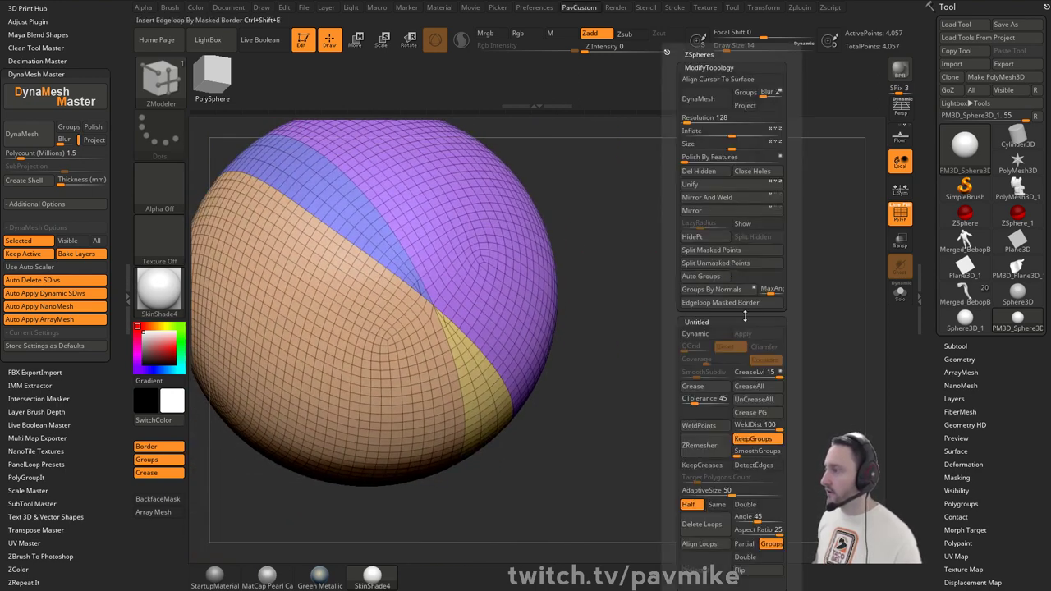
pyautogui.click(709, 445)
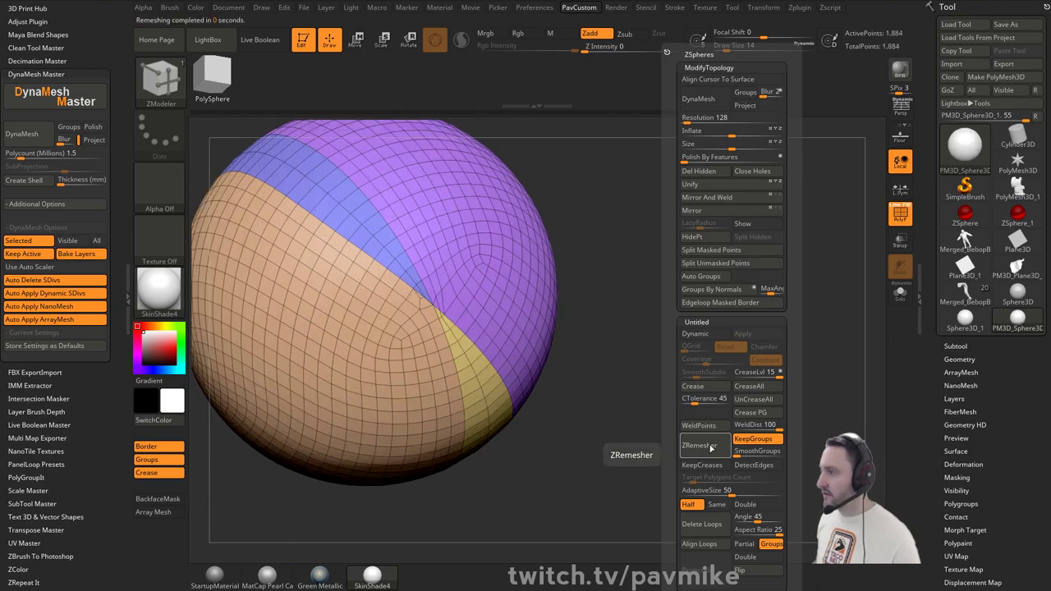
pyautogui.moveTo(617, 380); pyautogui.dragTo(733, 354)
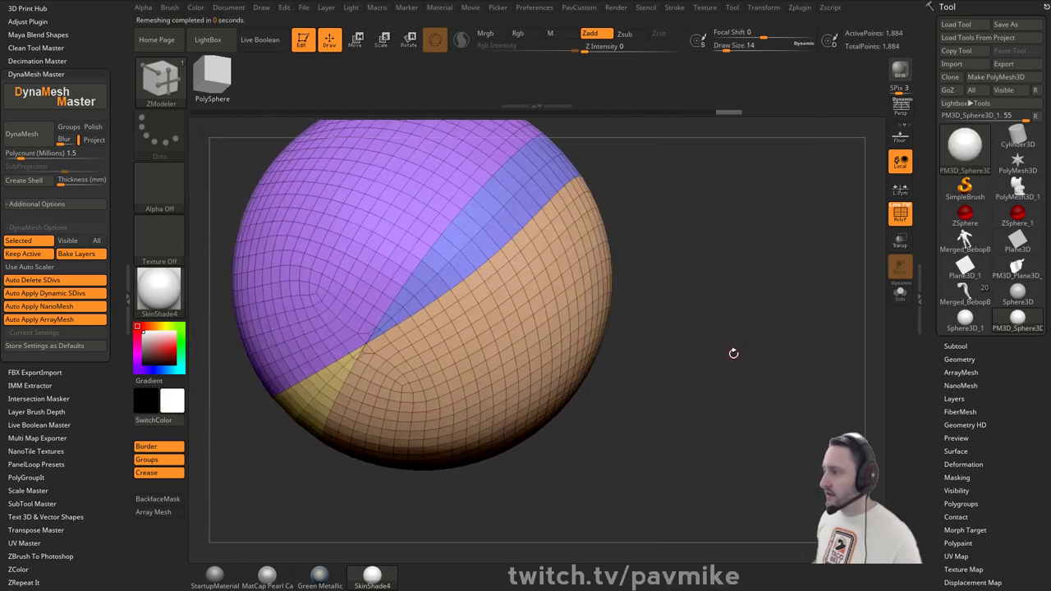
pyautogui.moveTo(659, 298); pyautogui.dragTo(754, 261)
pyautogui.press('space')
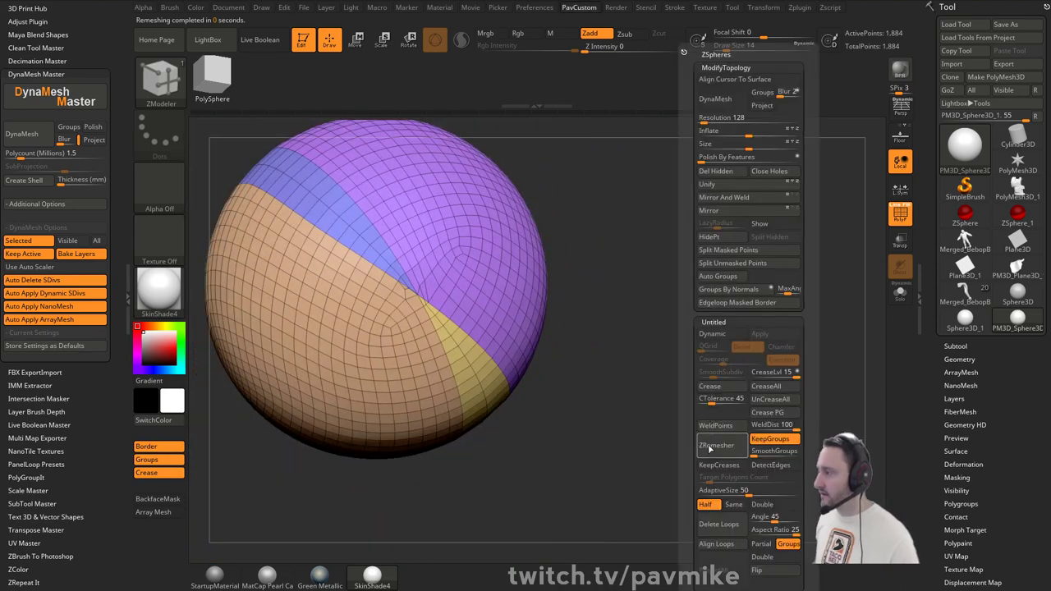
pyautogui.click(714, 446)
pyautogui.moveTo(700, 378); pyautogui.dragTo(763, 367)
pyautogui.press('space')
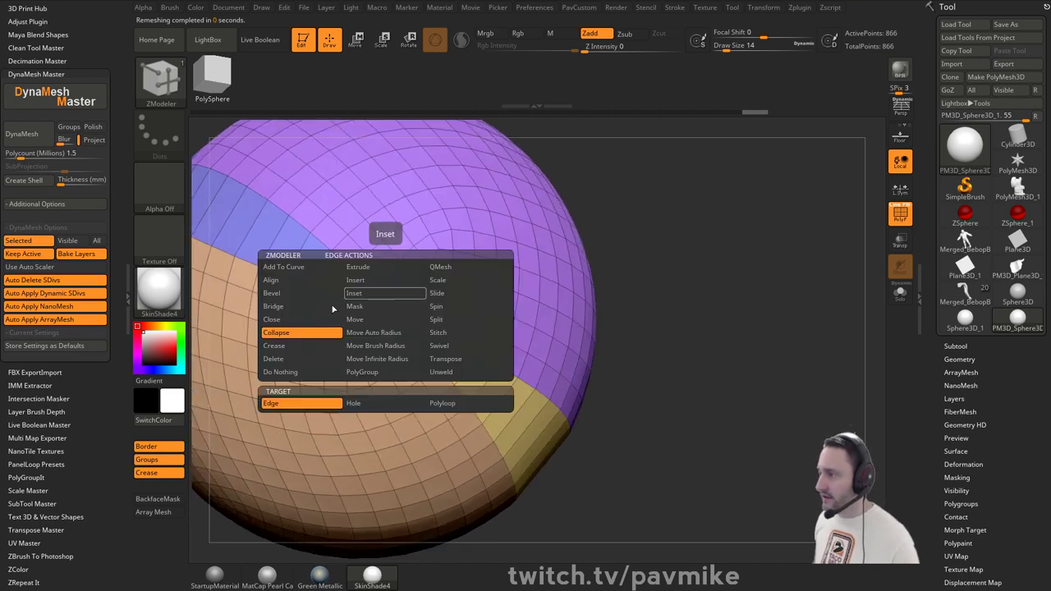
pyautogui.click(294, 352)
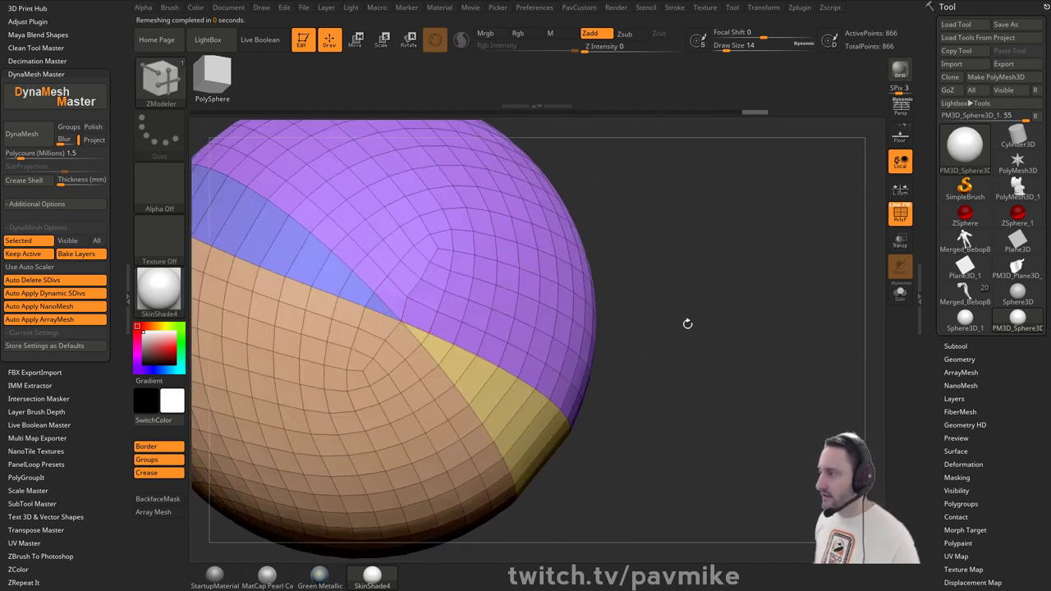
pyautogui.keyDown('alt'); pyautogui.moveTo(687, 324); pyautogui.dragTo(767, 297); pyautogui.keyUp('alt')
# - Create panel loops from the sphere's polygroups with Thickness 0.04557 and Polish 0
pyautogui.moveTo(933, 363); pyautogui.dragTo(933, 328)
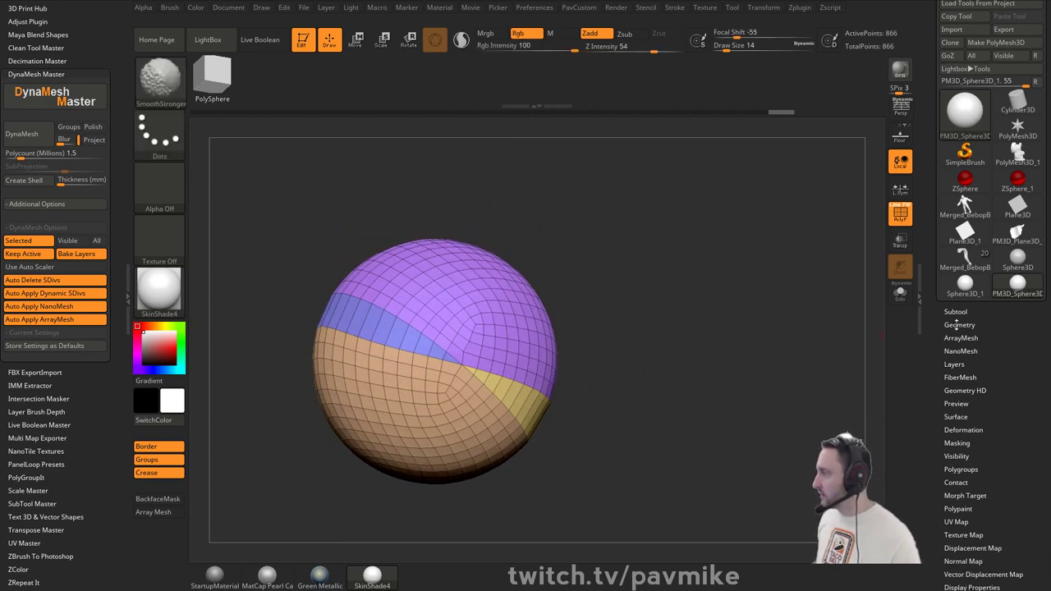
pyautogui.click(957, 325)
pyautogui.moveTo(934, 414); pyautogui.dragTo(934, 271)
pyautogui.moveTo(933, 347); pyautogui.dragTo(933, 271)
pyautogui.scroll(-3, 956, 319)
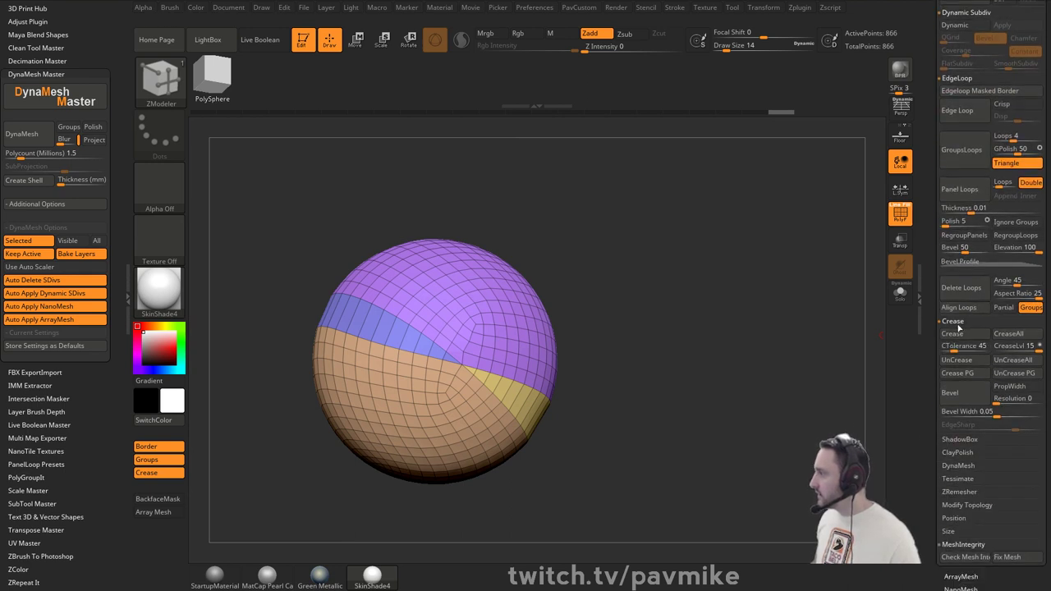
pyautogui.click(980, 209)
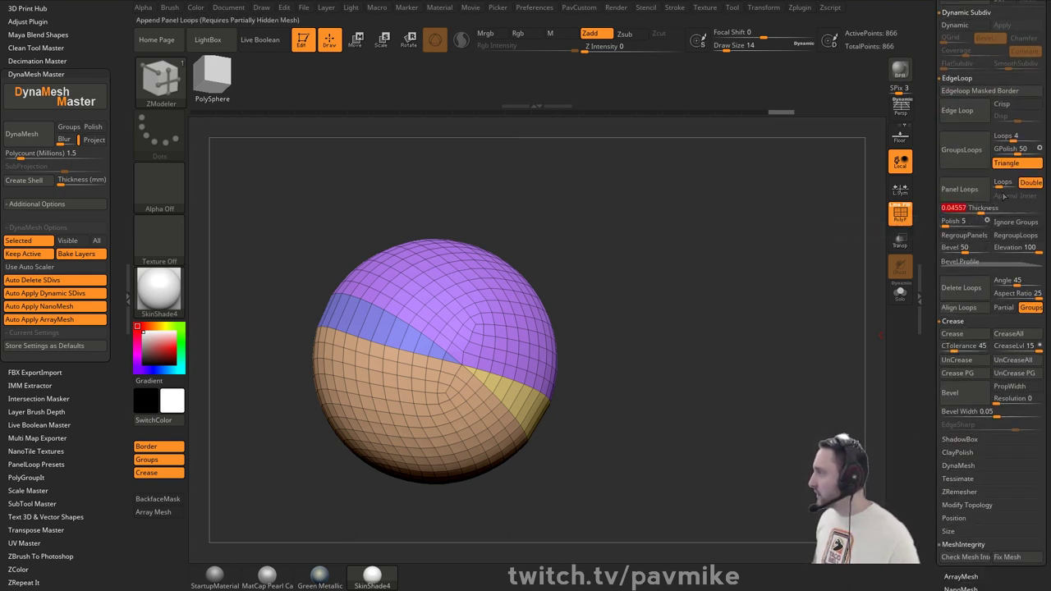
pyautogui.click(942, 224)
pyautogui.click(968, 194)
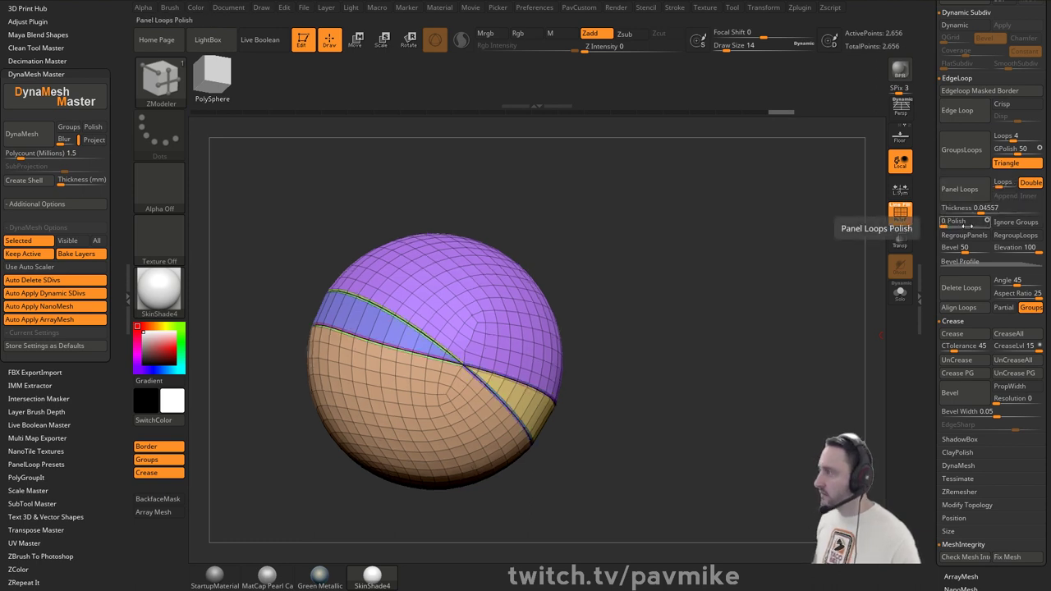
# - Undo the panel loops and create them again with Thickness 0.11622
pyautogui.hotkey('ctrl', 'z')
pyautogui.click(989, 211)
pyautogui.click(970, 193)
pyautogui.moveTo(792, 264)
pyautogui.mouseDown()
pyautogui.moveTo(857, 249)
pyautogui.moveTo(811, 265)
pyautogui.mouseUp()
# - Hide the polyframe, set CreaseLvl to 2 and turn on Dynamic subdivision for the panelled sphere
pyautogui.click(899, 213)
pyautogui.press('space')
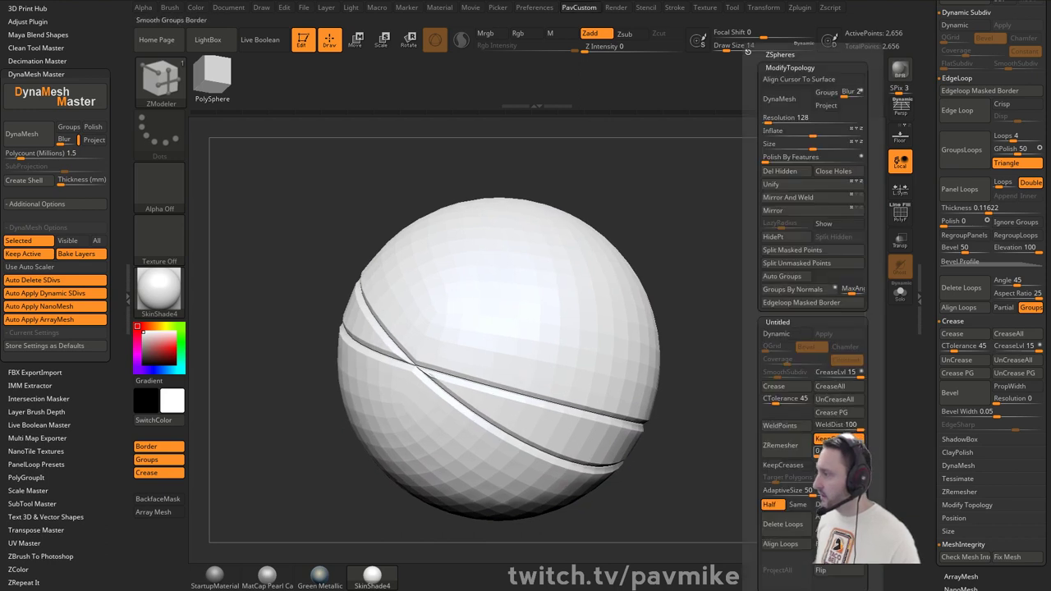
pyautogui.click(833, 371)
pyautogui.write('2')
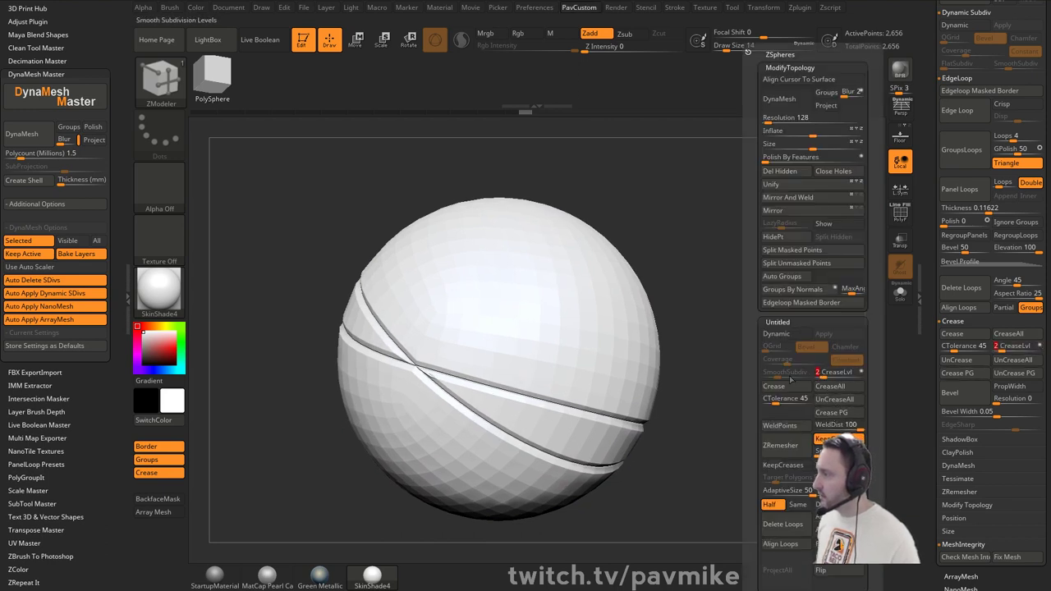
pyautogui.click(781, 335)
# - Isolate the upper panel to examine its smoothed shell, turn the polyframe back on and show the whole sphere
pyautogui.keyDown('alt'); pyautogui.moveTo(728, 315); pyautogui.dragTo(631, 288); pyautogui.keyUp('alt')
pyautogui.keyDown('ctrl'); pyautogui.keyDown('shift'); pyautogui.click(397, 256); pyautogui.keyUp('shift'); pyautogui.keyUp('ctrl')
pyautogui.hotkey('ctrl', 'shift', 'x')
pyautogui.moveTo(713, 259); pyautogui.dragTo(695, 244)
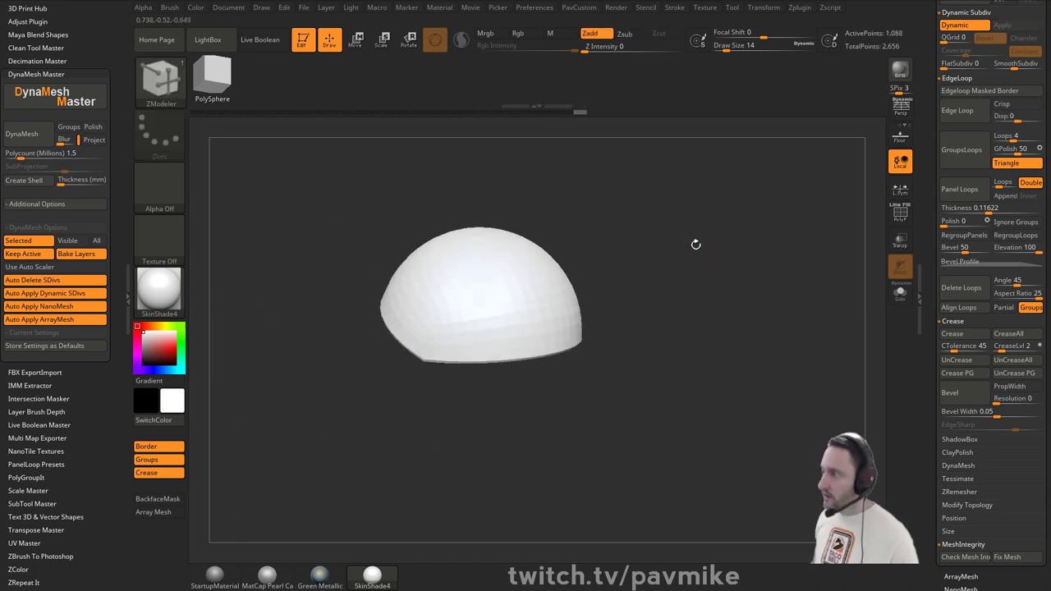
pyautogui.hotkey('shift', 'f')
pyautogui.moveTo(793, 272)
pyautogui.mouseDown()
pyautogui.moveTo(745, 284)
pyautogui.moveTo(811, 261)
pyautogui.mouseUp()
pyautogui.keyDown('ctrl'); pyautogui.keyDown('shift'); pyautogui.click(769, 272); pyautogui.keyUp('shift'); pyautogui.keyUp('ctrl')
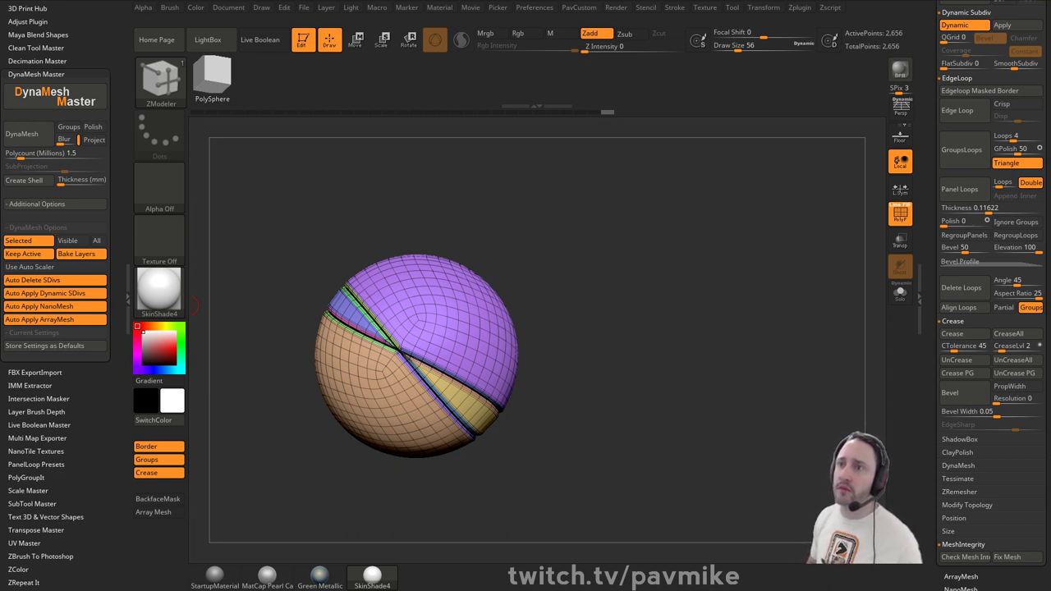
# - Isolate the complete purple panel and separate it from the other panels with Split Hidden
pyautogui.moveTo(486, 241)
pyautogui.mouseDown()
pyautogui.moveTo(556, 242)
pyautogui.moveTo(502, 233)
pyautogui.mouseUp()
pyautogui.keyDown('ctrl'); pyautogui.keyDown('shift'); pyautogui.click(414, 265); pyautogui.keyUp('shift'); pyautogui.keyUp('ctrl')
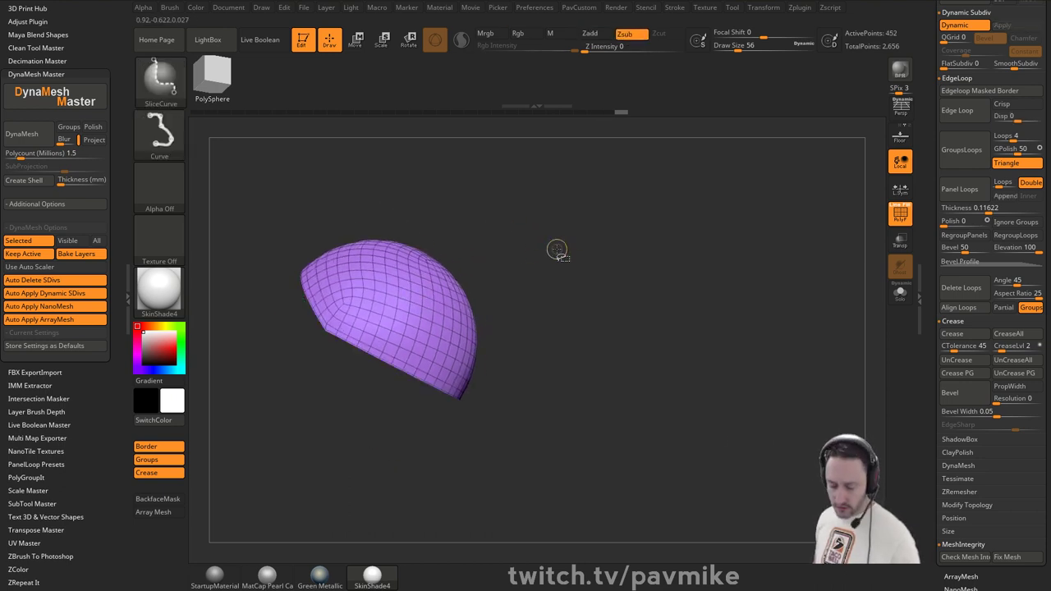
pyautogui.hotkey('ctrl', 'shift', 'a')
pyautogui.press('3')
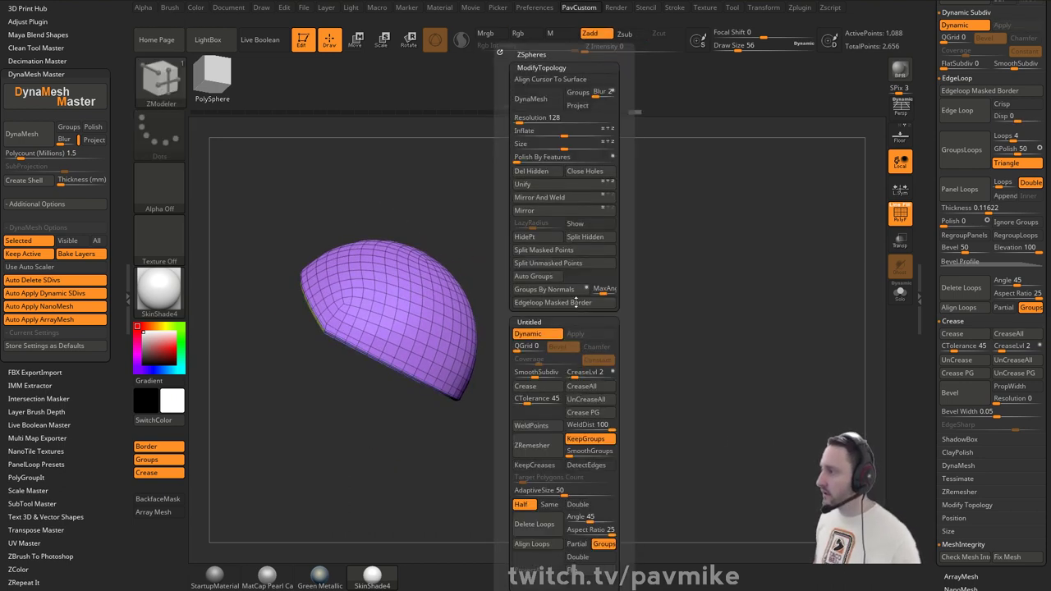
pyautogui.click(578, 237)
# - Switch to the Move gizmo and apply the Deformer lattice to the separated purple panel
pyautogui.moveTo(562, 211); pyautogui.dragTo(513, 229)
pyautogui.press('w')
pyautogui.click(348, 239)
pyautogui.keyDown('alt'); pyautogui.moveTo(427, 274); pyautogui.dragTo(433, 322); pyautogui.keyUp('alt')
pyautogui.keyDown('alt'); pyautogui.moveTo(527, 278); pyautogui.dragTo(460, 284); pyautogui.keyUp('alt')
pyautogui.click(305, 225)
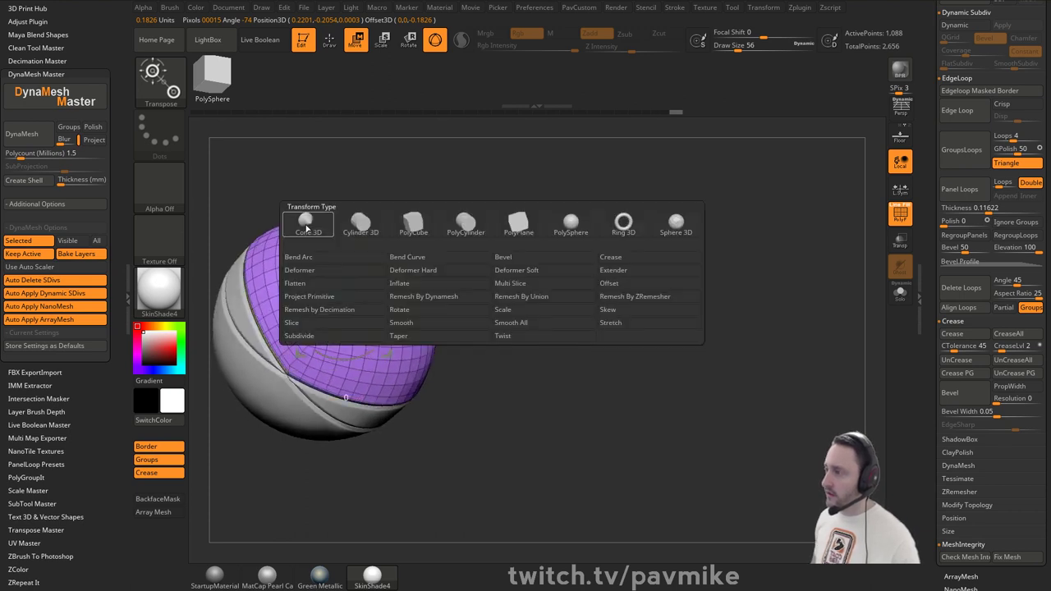
pyautogui.click(361, 271)
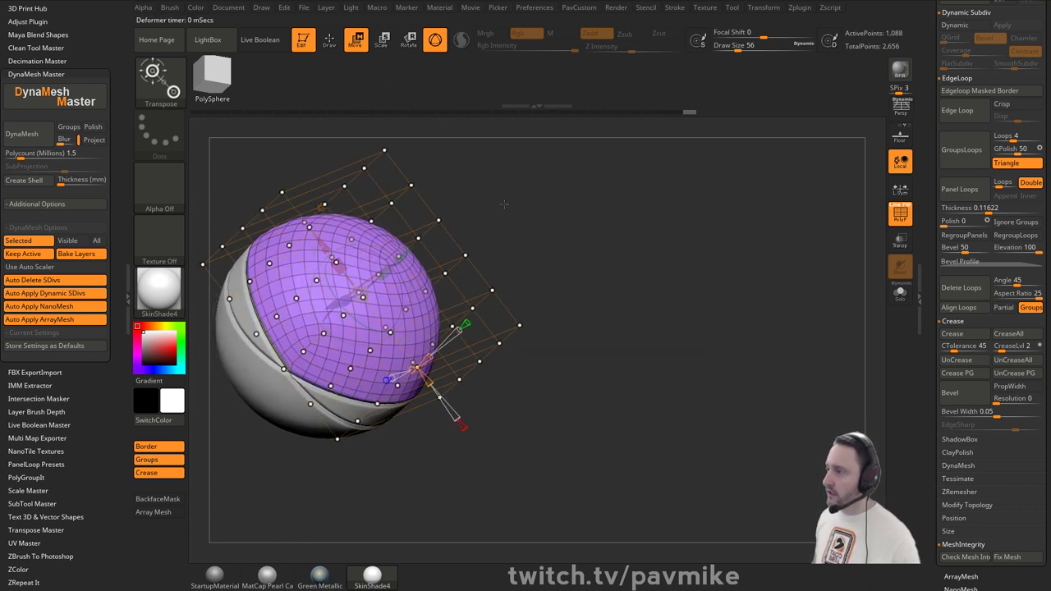
# - Try to reshape the panel by reducing the lattice to its corner points and pulling one corner outward
pyautogui.moveTo(530, 323); pyautogui.dragTo(513, 389)
pyautogui.keyDown('shift'); pyautogui.moveTo(574, 287); pyautogui.dragTo(465, 322); pyautogui.keyUp('shift')
pyautogui.moveTo(579, 238)
pyautogui.mouseDown()
pyautogui.moveTo(536, 277)
pyautogui.moveTo(592, 229)
pyautogui.mouseUp()
pyautogui.keyDown('alt'); pyautogui.moveTo(700, 266); pyautogui.dragTo(657, 276); pyautogui.keyUp('alt')
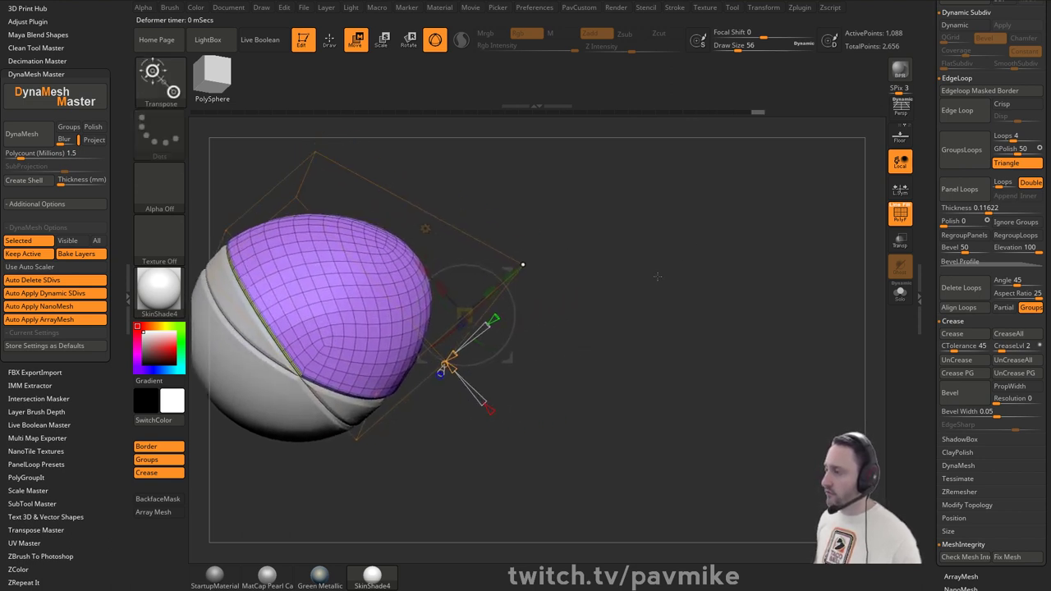
# - Reset the Deformer lattice on the purple panel to restore the panel's undeformed shape
pyautogui.click(424, 229)
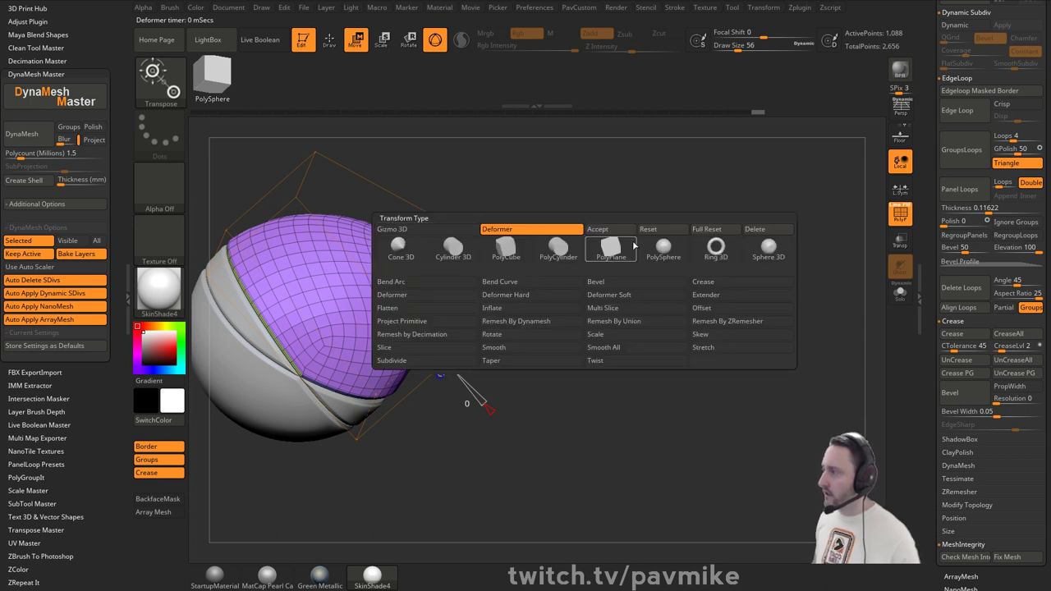
pyautogui.click(664, 232)
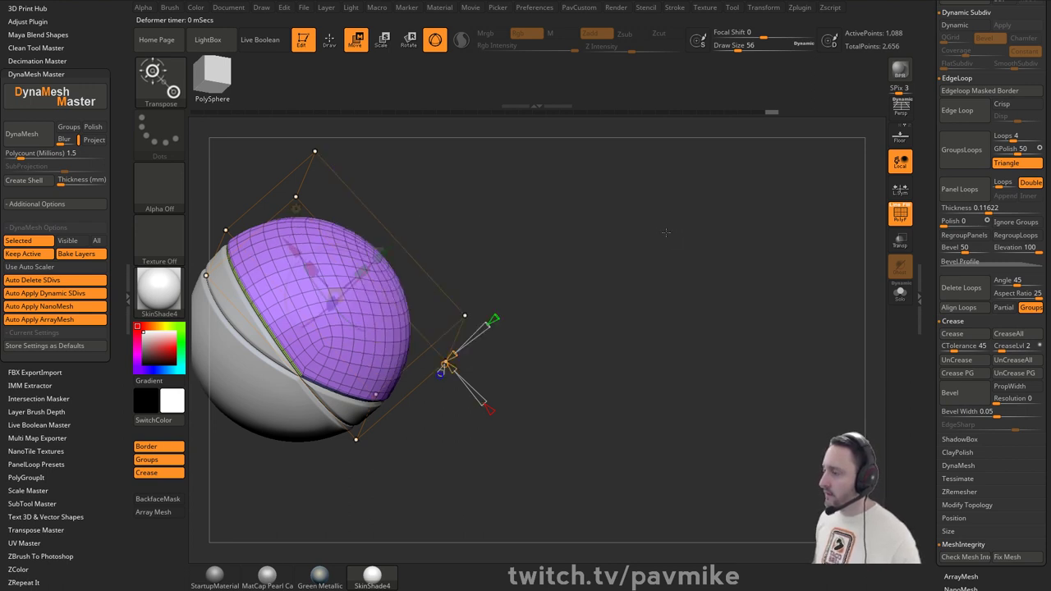
pyautogui.keyDown('alt'); pyautogui.moveTo(624, 237); pyautogui.dragTo(667, 230); pyautogui.keyUp('alt')
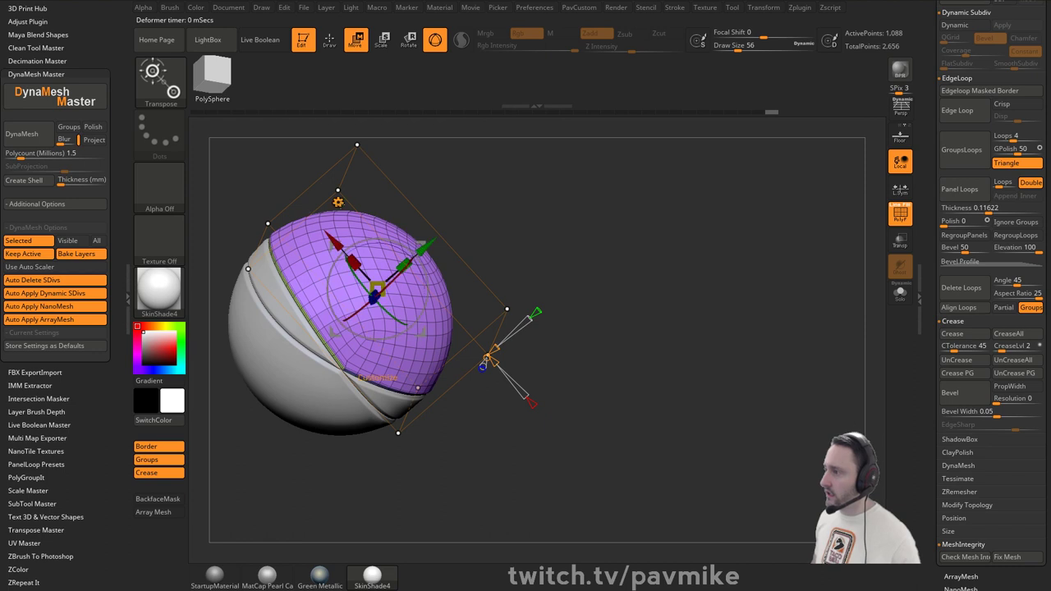
pyautogui.click(338, 202)
pyautogui.click(623, 205)
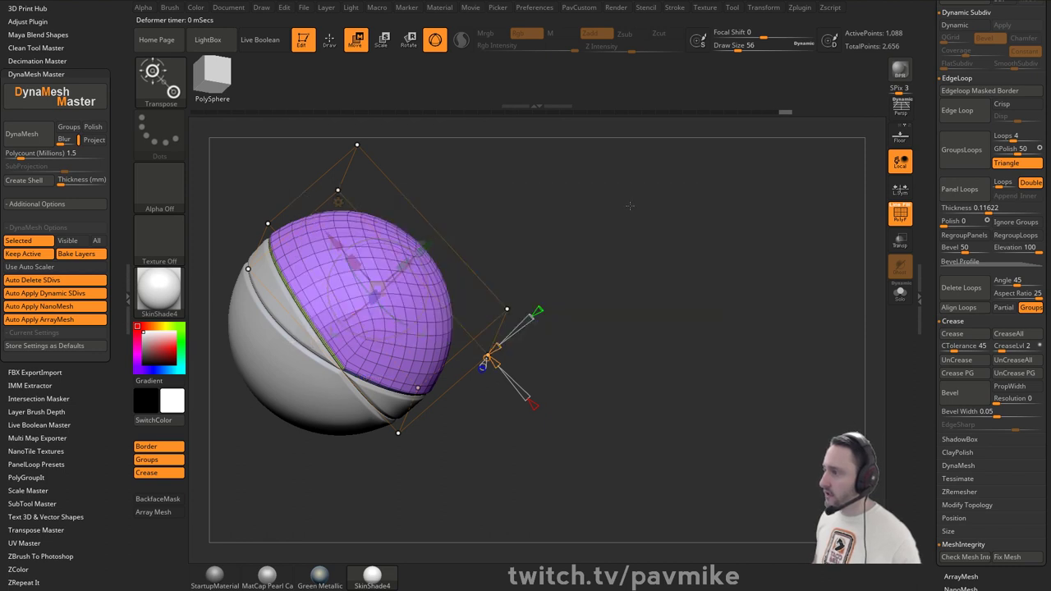
pyautogui.moveTo(630, 205); pyautogui.dragTo(621, 225)
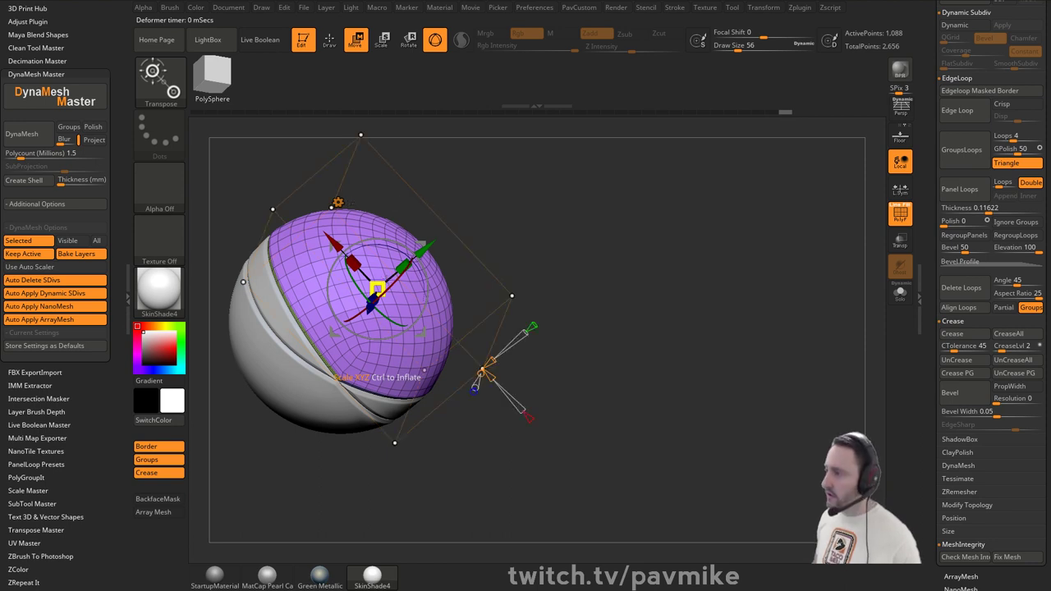
# - Try the Project Primitive deformer on the purple panel, pulling one of its cone handles outward
pyautogui.click(337, 202)
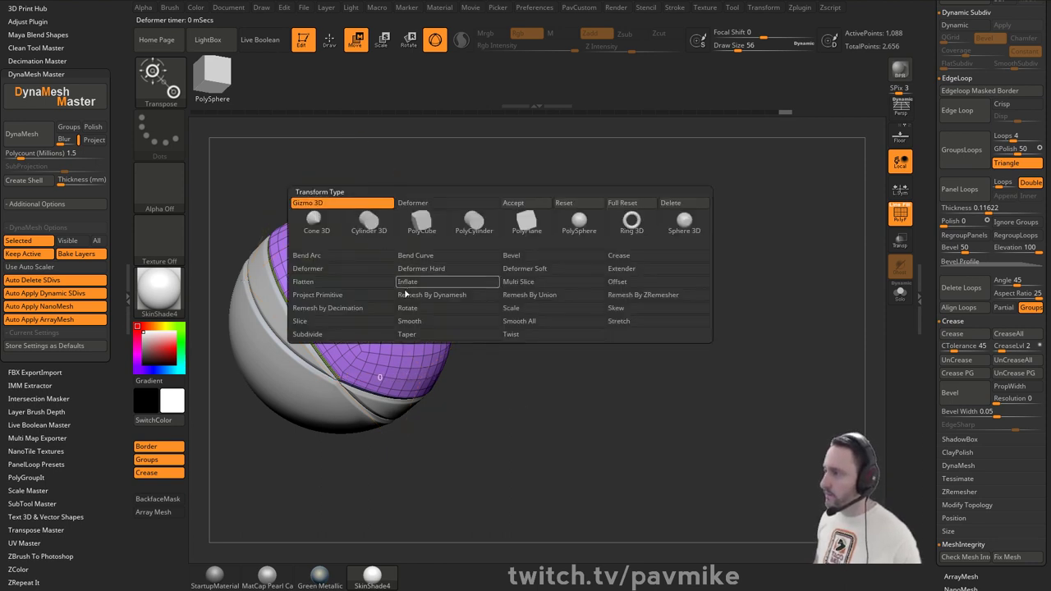
pyautogui.click(343, 309)
pyautogui.moveTo(526, 271); pyautogui.dragTo(543, 252)
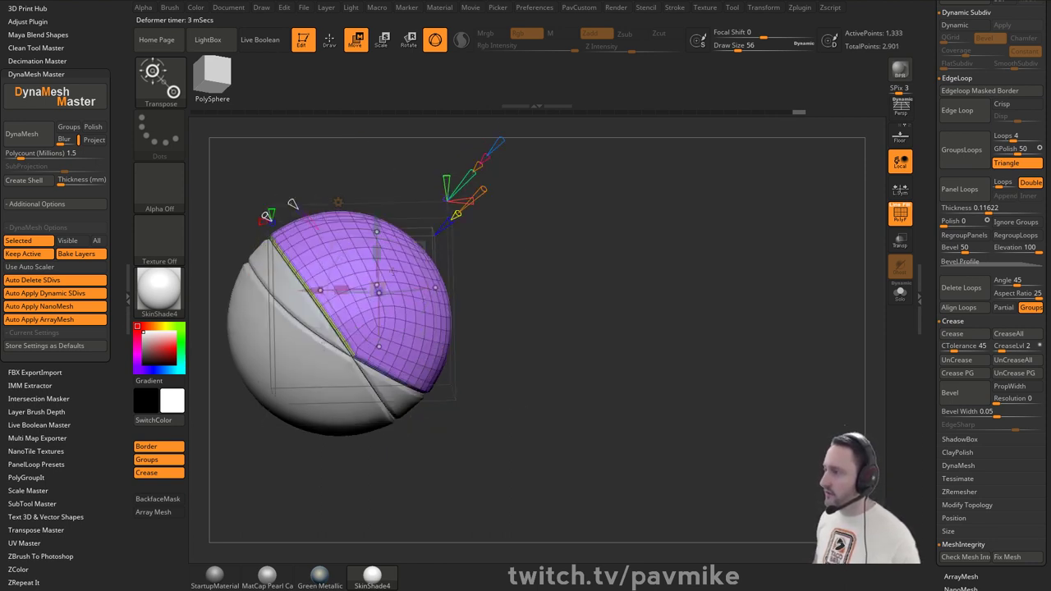
pyautogui.moveTo(428, 244); pyautogui.dragTo(474, 225)
pyautogui.moveTo(615, 257)
pyautogui.mouseDown()
pyautogui.moveTo(599, 266)
pyautogui.moveTo(634, 266)
pyautogui.mouseUp()
# - Fully reset the Project Primitive deformer on the purple panel
pyautogui.click(350, 195)
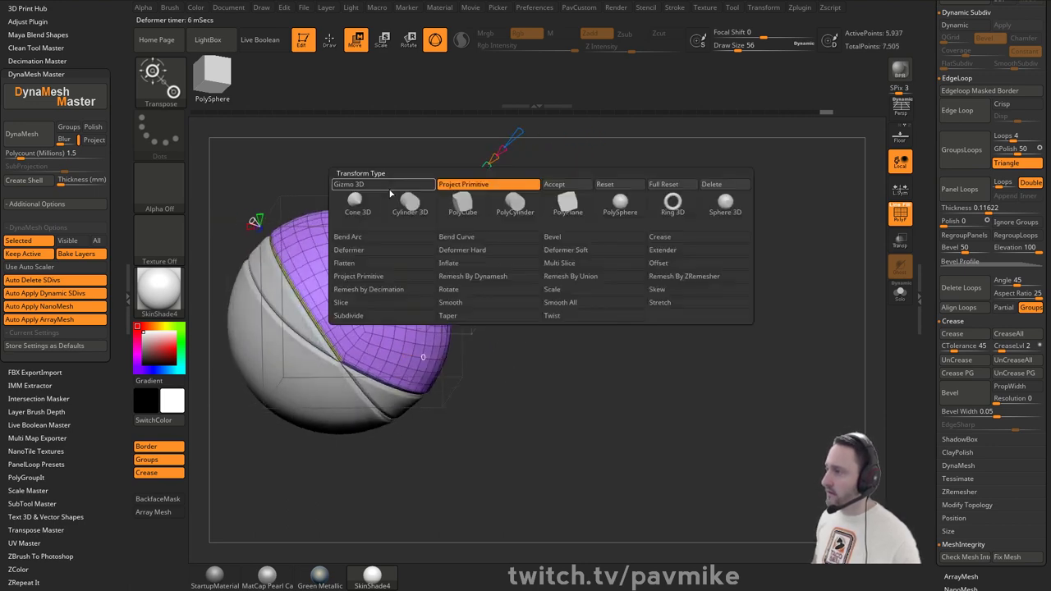
pyautogui.click(619, 185)
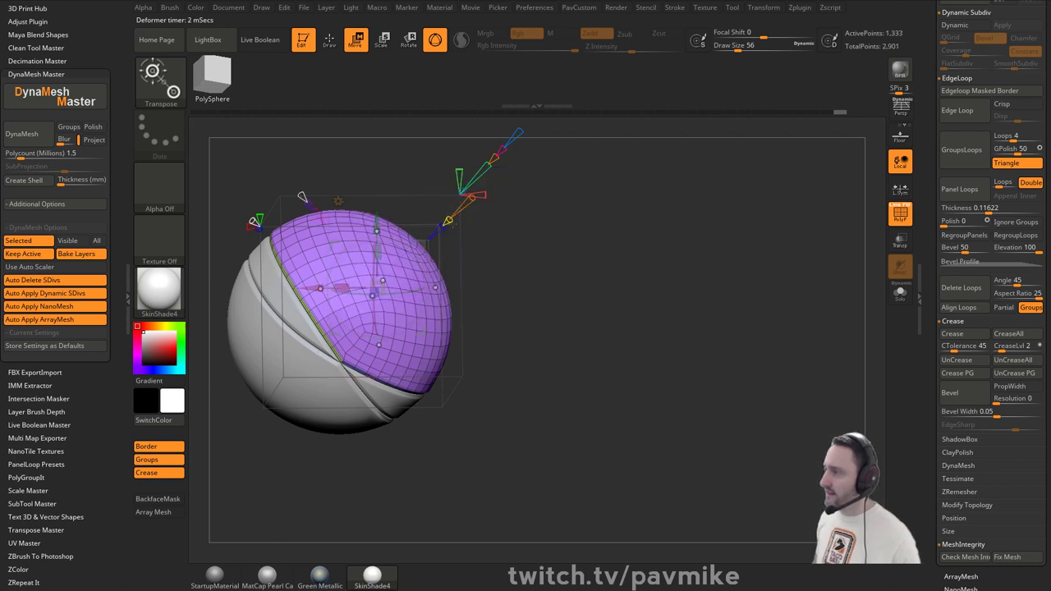
pyautogui.click(338, 202)
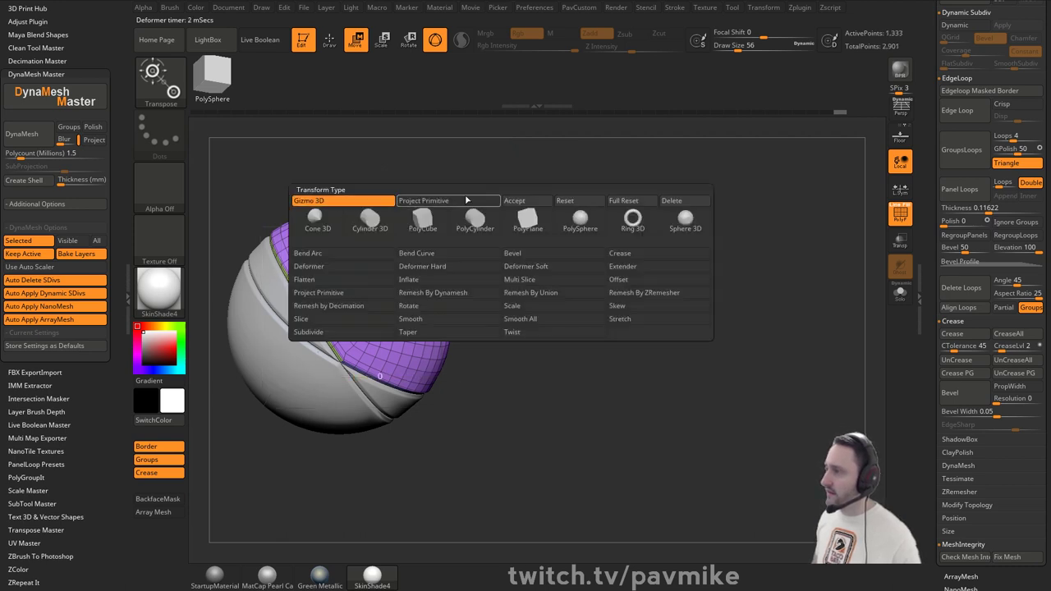
pyautogui.click(623, 201)
# - Apply Project Primitive to the purple panel again and adjust the primitive by its cone handle
pyautogui.click(340, 201)
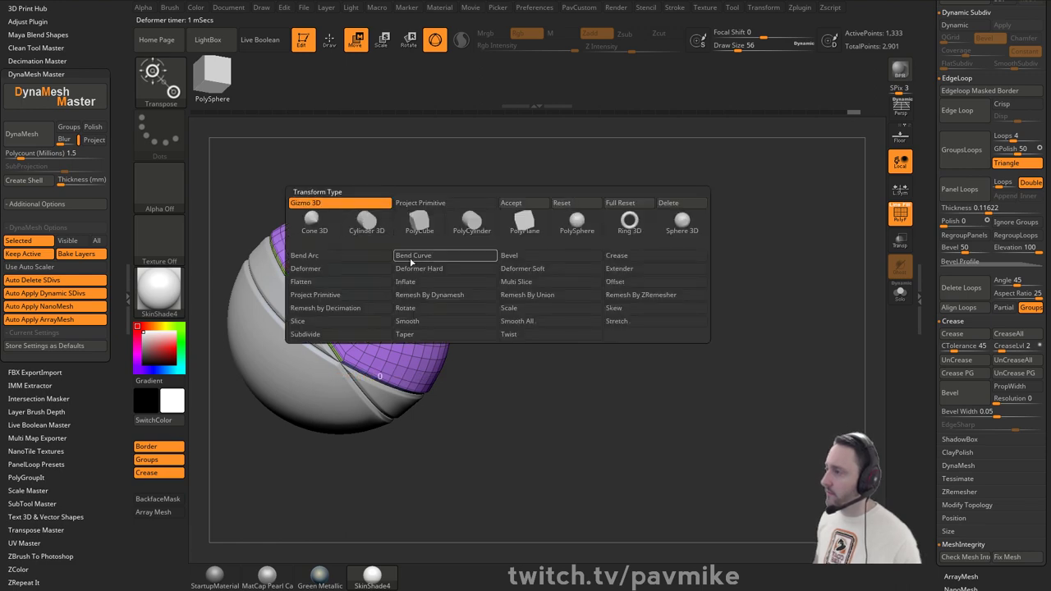
pyautogui.click(315, 294)
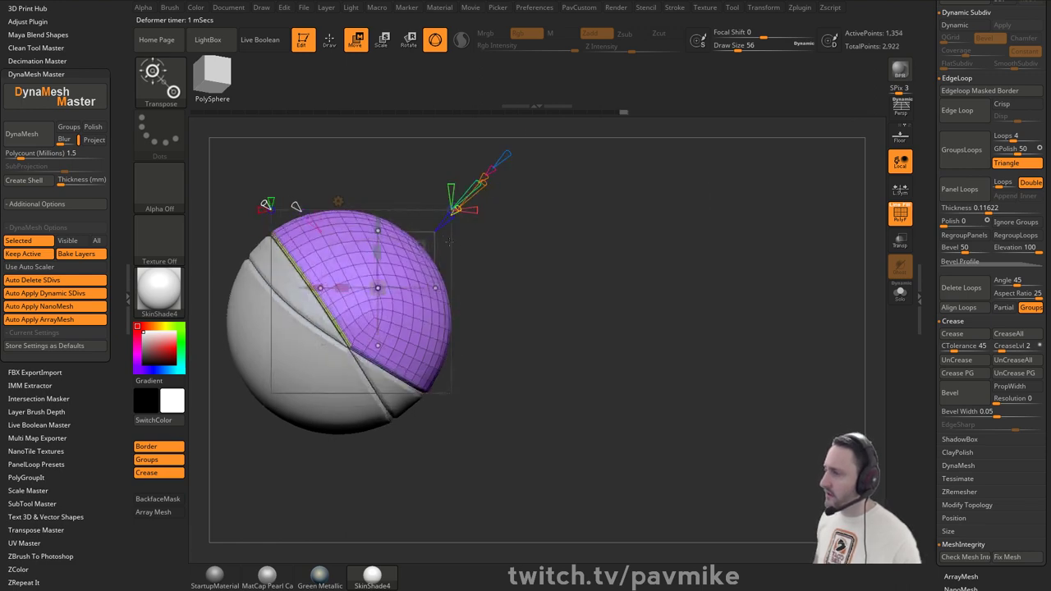
pyautogui.moveTo(424, 242); pyautogui.dragTo(467, 226)
pyautogui.moveTo(724, 249)
pyautogui.mouseDown()
pyautogui.moveTo(646, 261)
pyautogui.moveTo(593, 245)
pyautogui.moveTo(629, 246)
pyautogui.mouseUp()
# - Isolate the purple panel's outer polygroup, delete the hidden geometry, and solo the remaining shell
pyautogui.press('q')
pyautogui.keyDown('ctrl'); pyautogui.keyDown('shift'); pyautogui.click(444, 286); pyautogui.keyUp('shift'); pyautogui.keyUp('ctrl')
pyautogui.press('`')
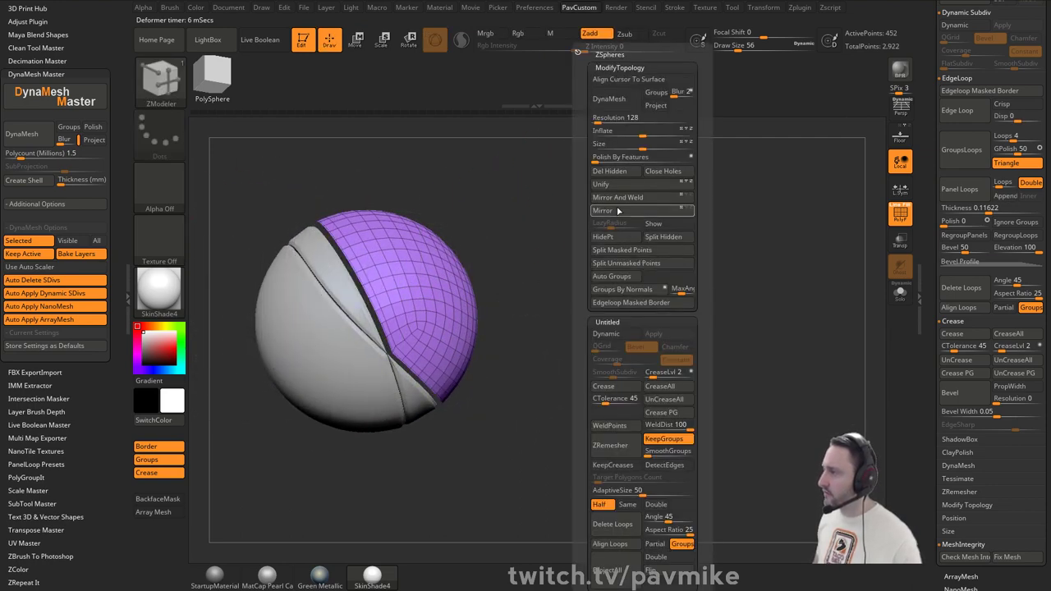
pyautogui.click(627, 172)
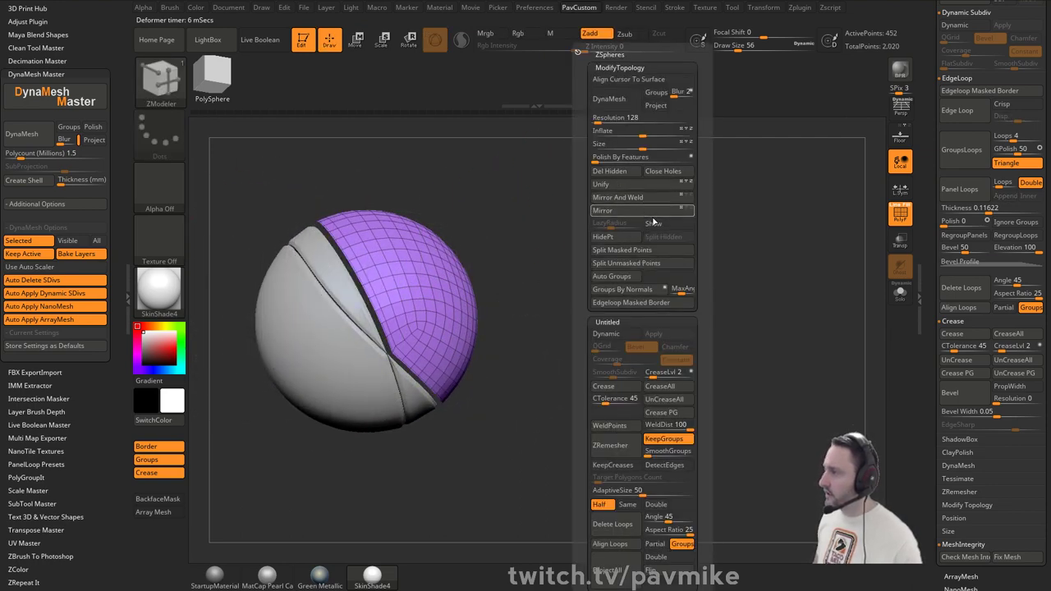
pyautogui.click(899, 297)
# - Try capping the shell's open side with Close Holes and undo it
pyautogui.press('space')
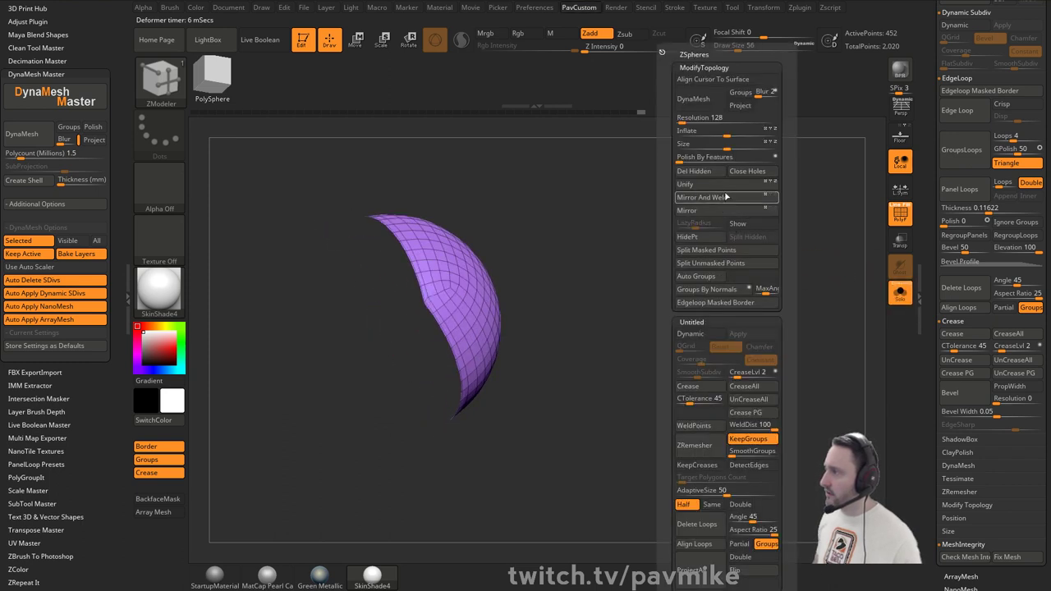
pyautogui.click(725, 197)
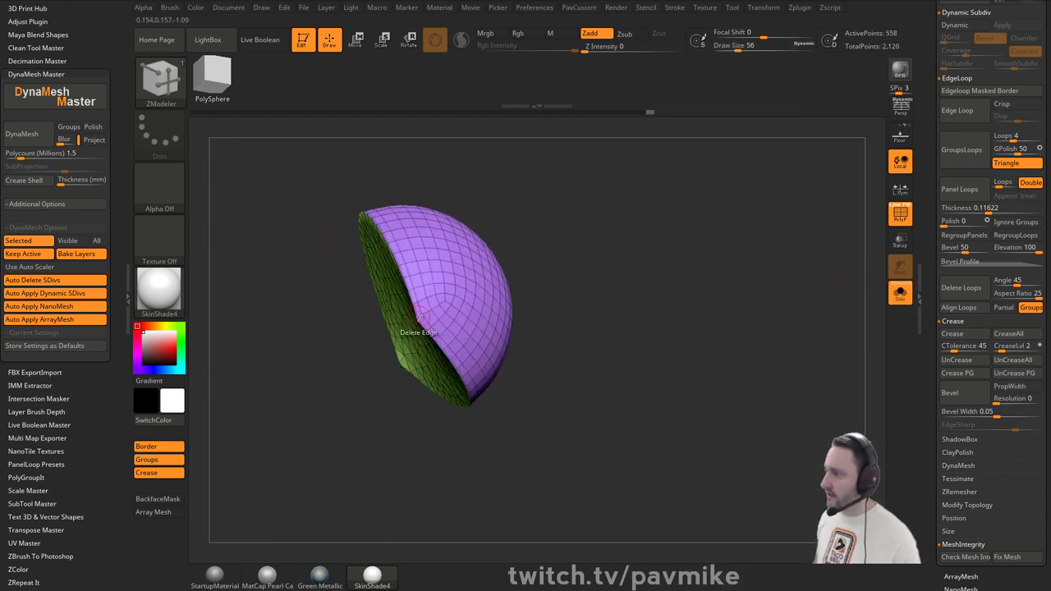
pyautogui.hotkey('ctrl', 'z')
pyautogui.keyDown('ctrl'); pyautogui.moveTo(550, 284); pyautogui.dragTo(619, 288, button='right'); pyautogui.keyUp('ctrl')
# - Turn on Double display so the inside of the purple shell is drawn
pyautogui.press('space')
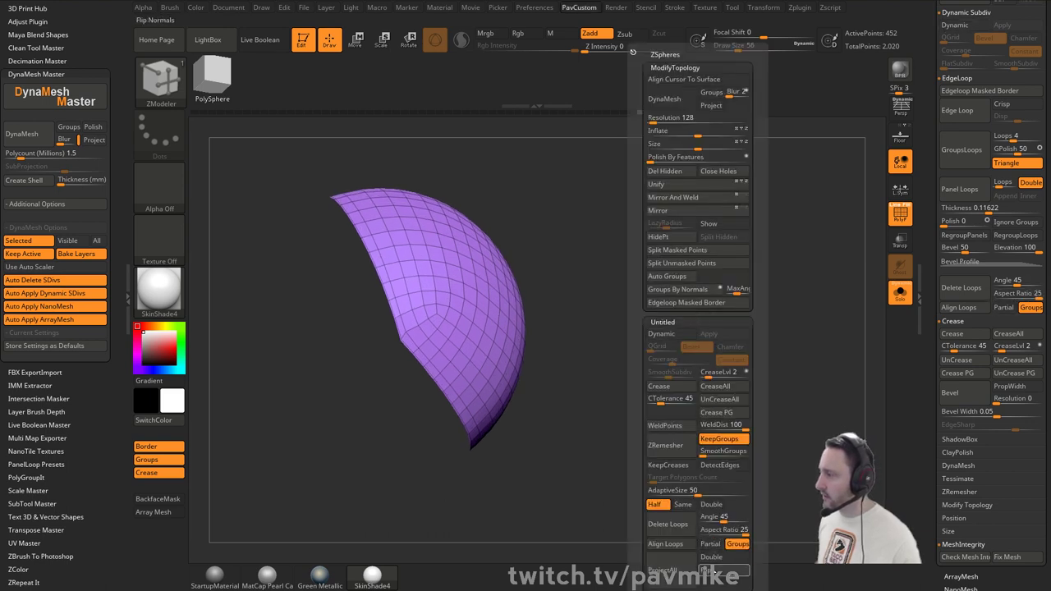
pyautogui.click(712, 557)
pyautogui.moveTo(553, 285); pyautogui.dragTo(523, 286, button='right')
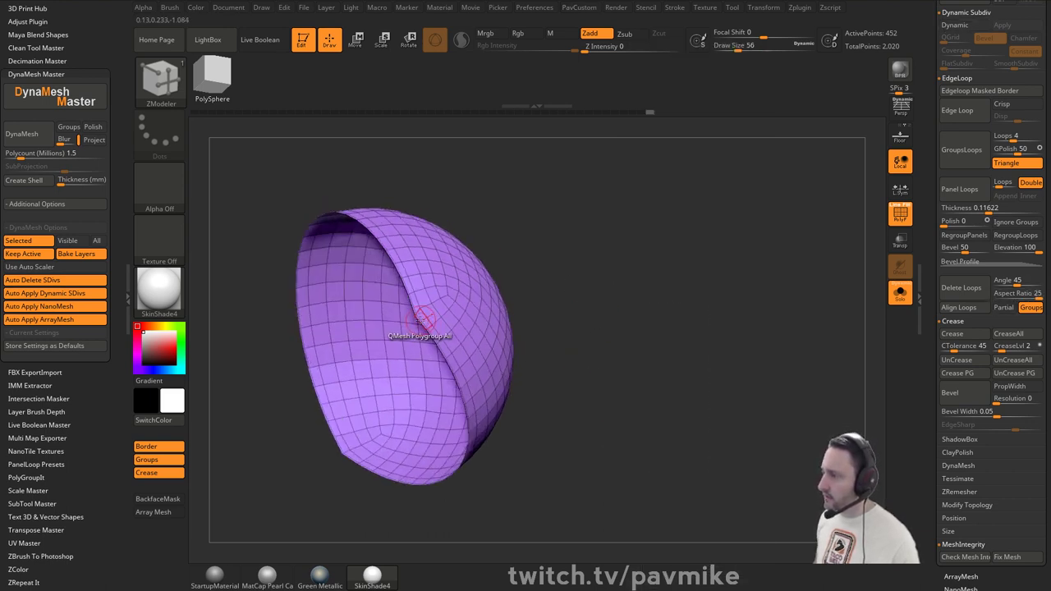
# - Bridge the two opposite corner edges of the shell's opening with the ZModeler Bridge edge action
pyautogui.press('space')
pyautogui.click(354, 359)
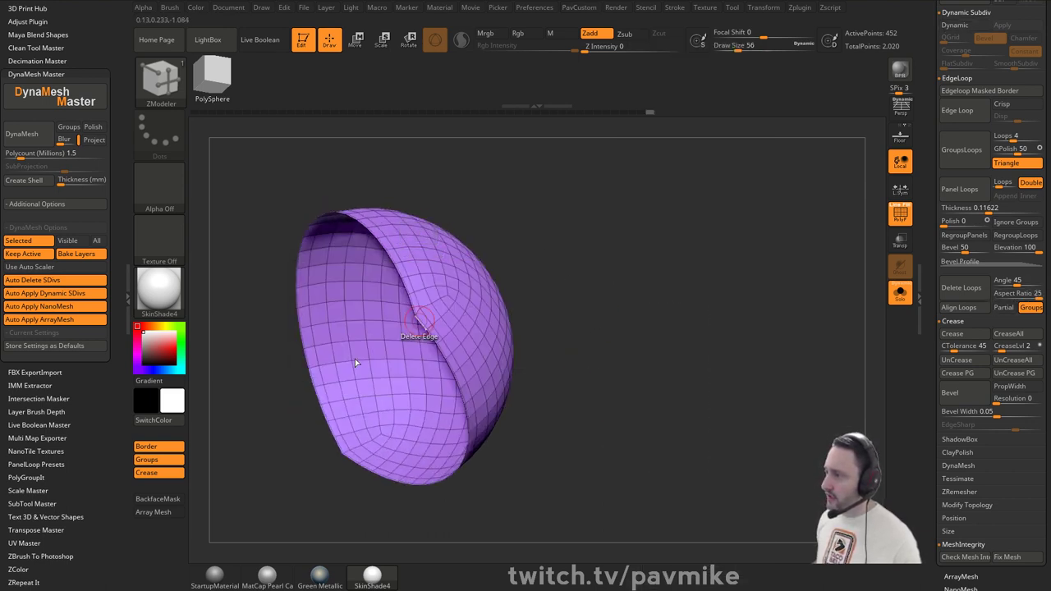
pyautogui.click(420, 320)
pyautogui.hotkey('ctrl', 'z')
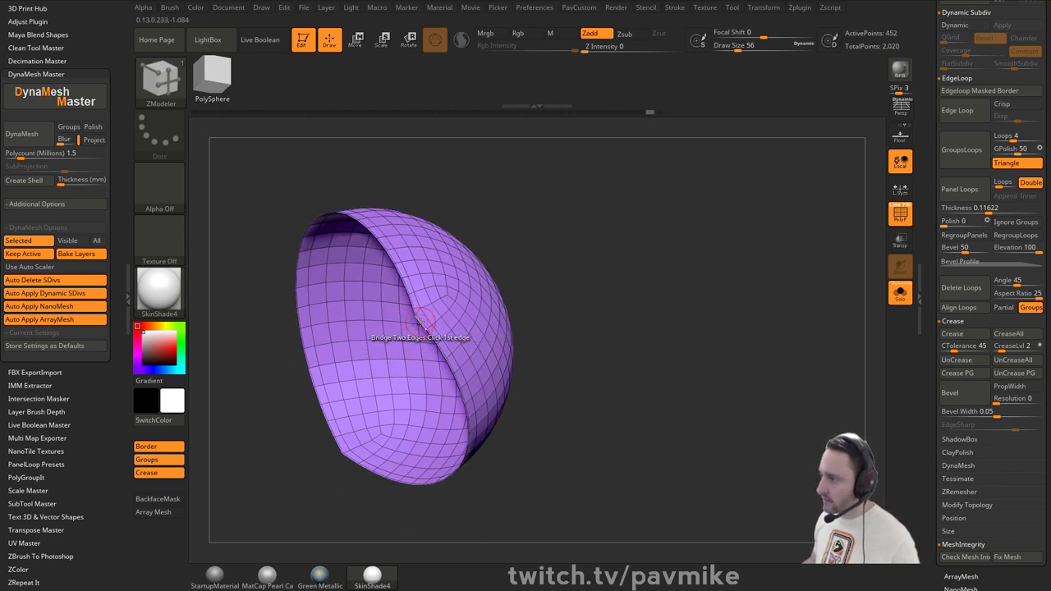
pyautogui.click(379, 352)
pyautogui.click(410, 302)
pyautogui.press('2')
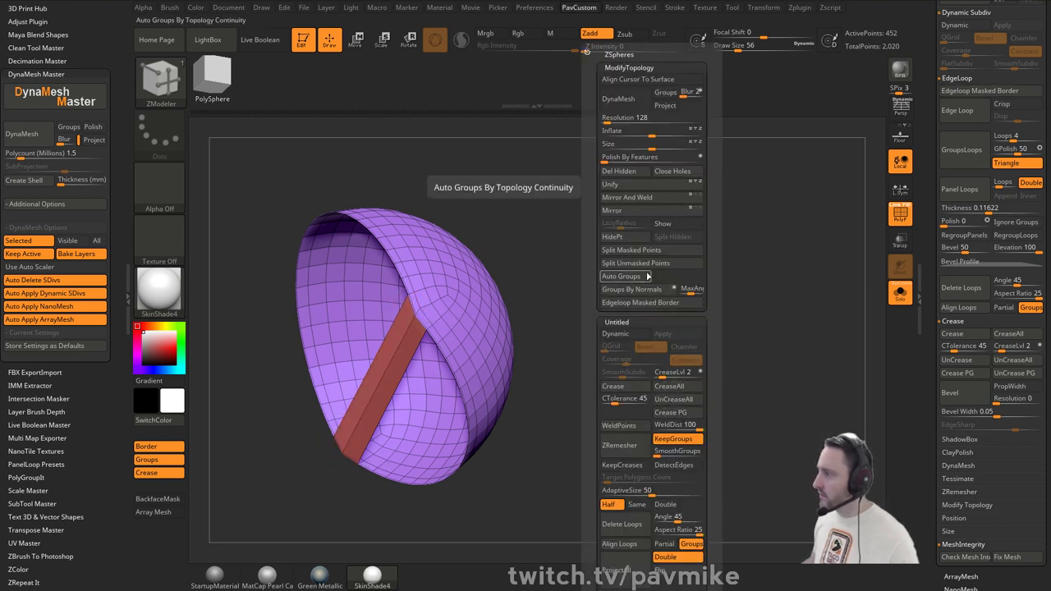
pyautogui.moveTo(528, 348); pyautogui.dragTo(564, 311)
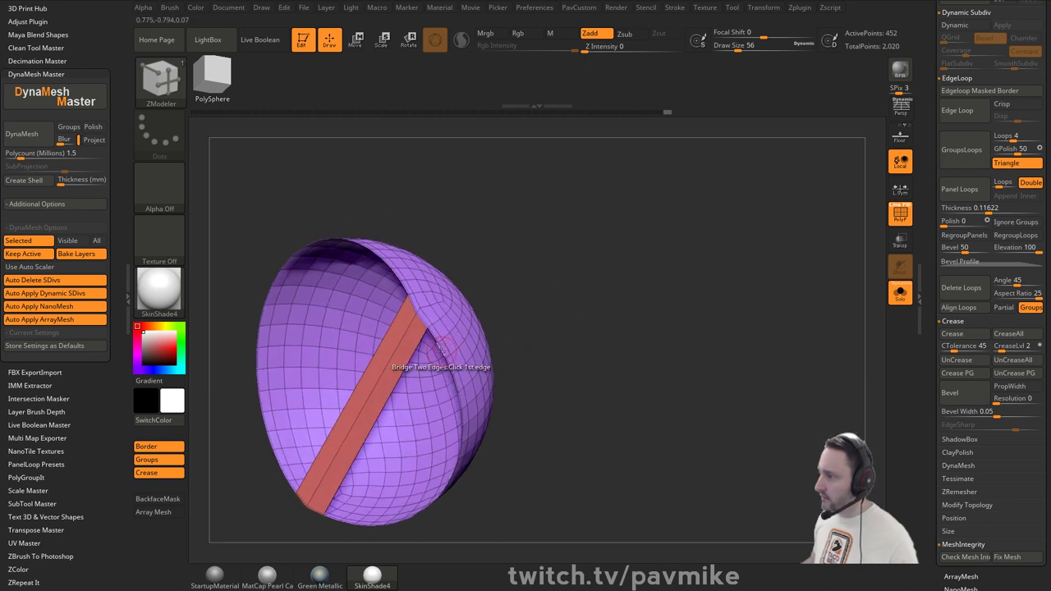
# - Insert an edge loop across the middle of the bridge strip with the ZModeler Insert edge action
pyautogui.press('space')
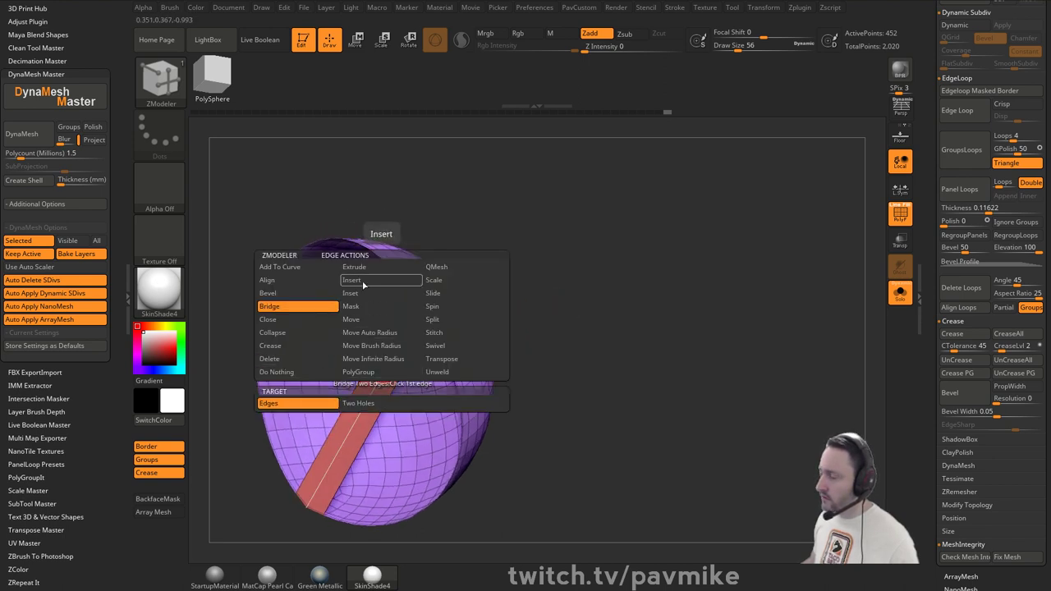
pyautogui.click(364, 284)
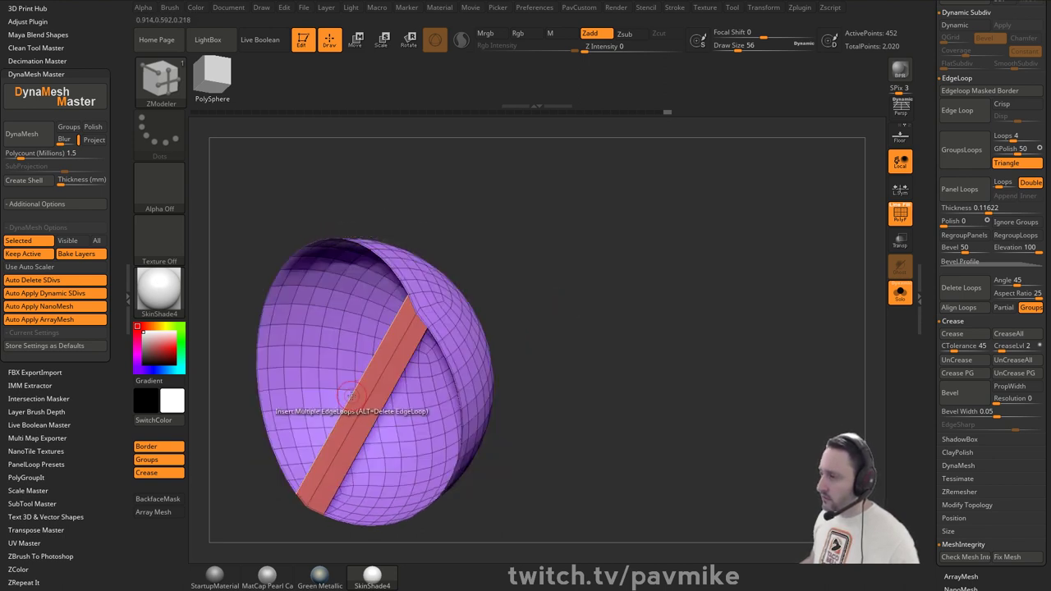
pyautogui.moveTo(534, 394); pyautogui.dragTo(550, 369)
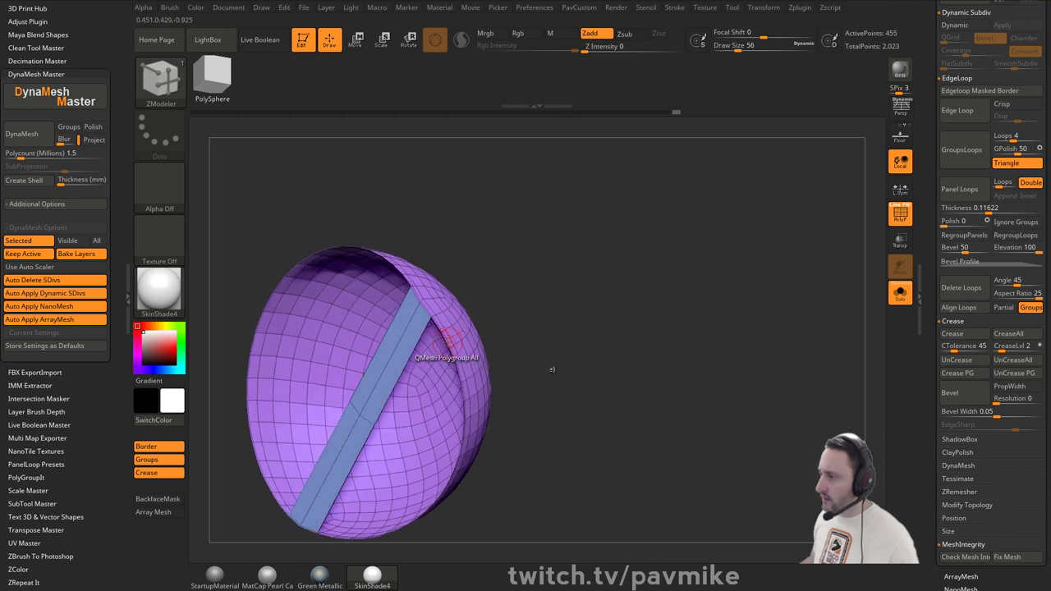
# - Close the opening below the bridge strip with the ZModeler Close edge action set to Convex Hole
pyautogui.press('space')
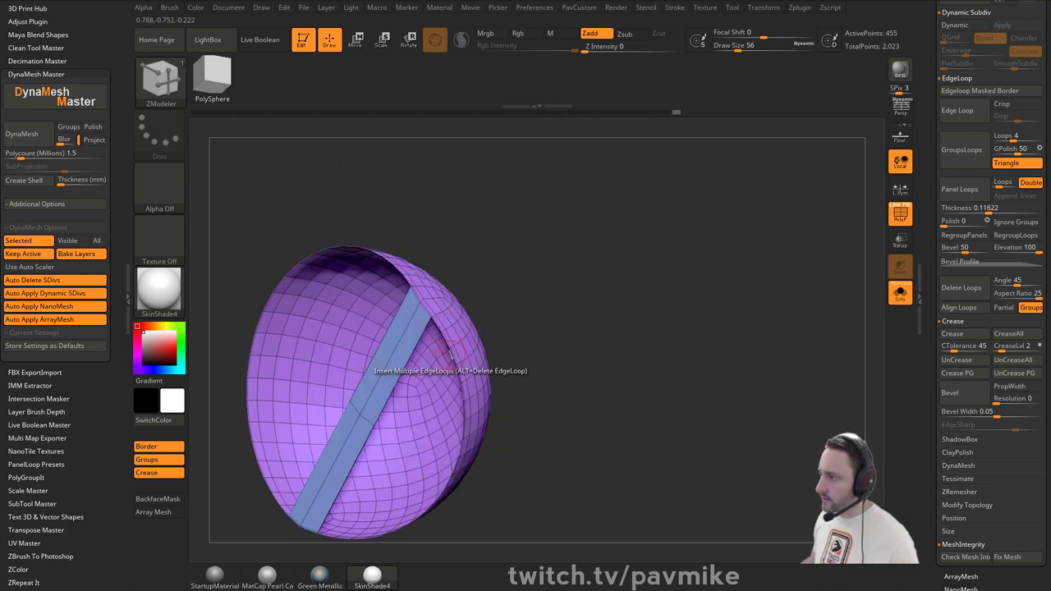
pyautogui.press('space')
pyautogui.click(356, 320)
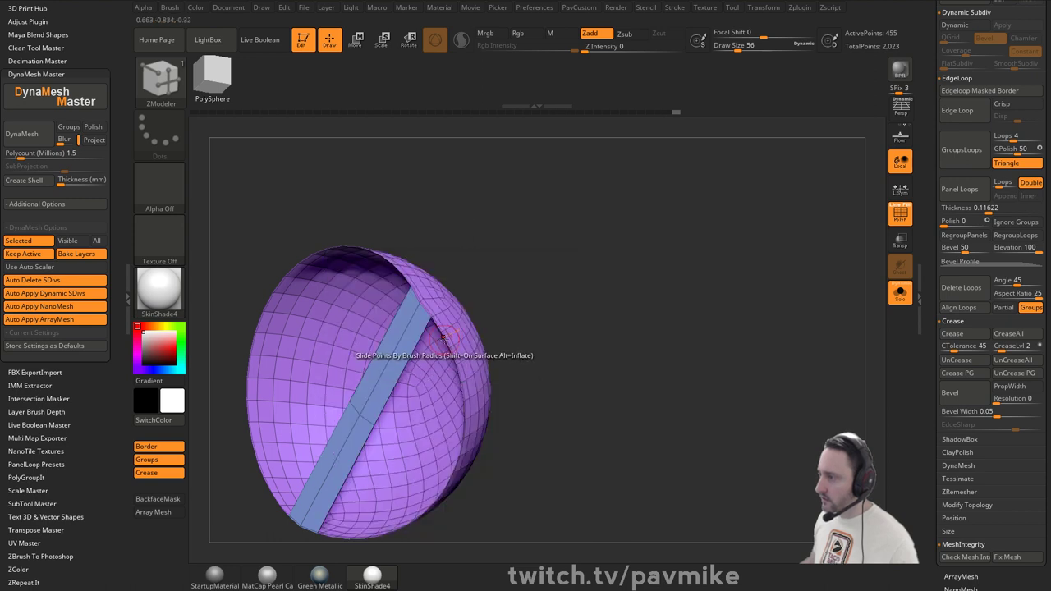
pyautogui.click(446, 341)
pyautogui.moveTo(497, 263); pyautogui.dragTo(425, 271)
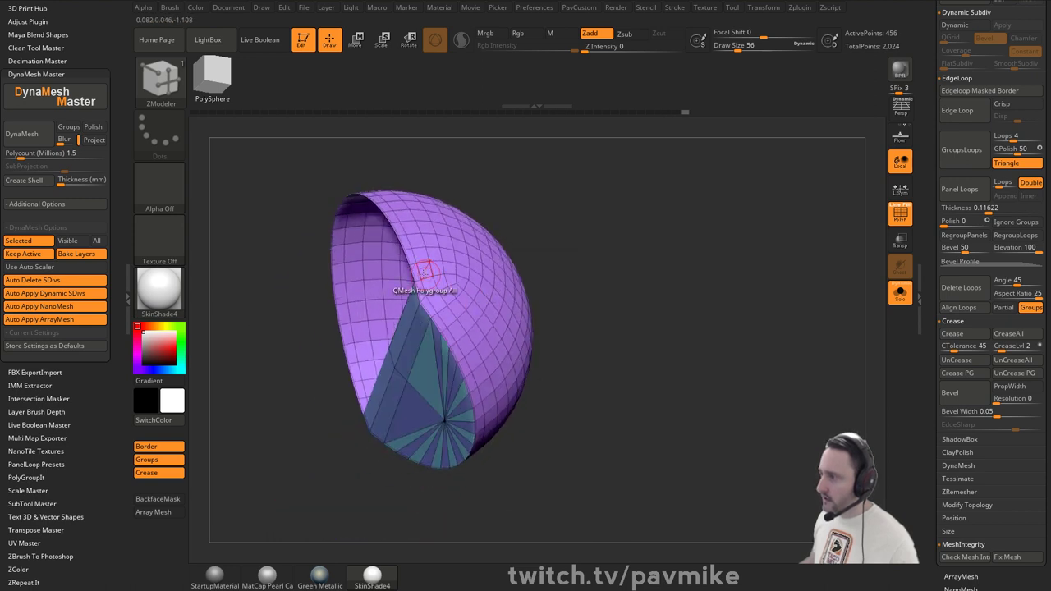
# - Close the opening above the bridge strip and try collapsing the edges around the cap's center
pyautogui.click(413, 271)
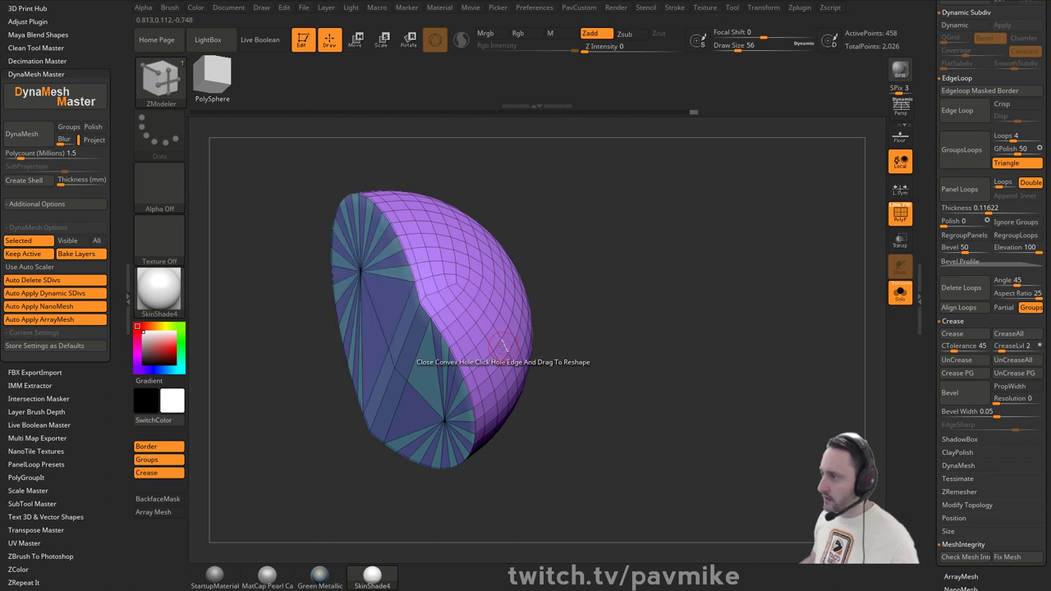
pyautogui.moveTo(541, 329); pyautogui.dragTo(581, 316)
pyautogui.press('space')
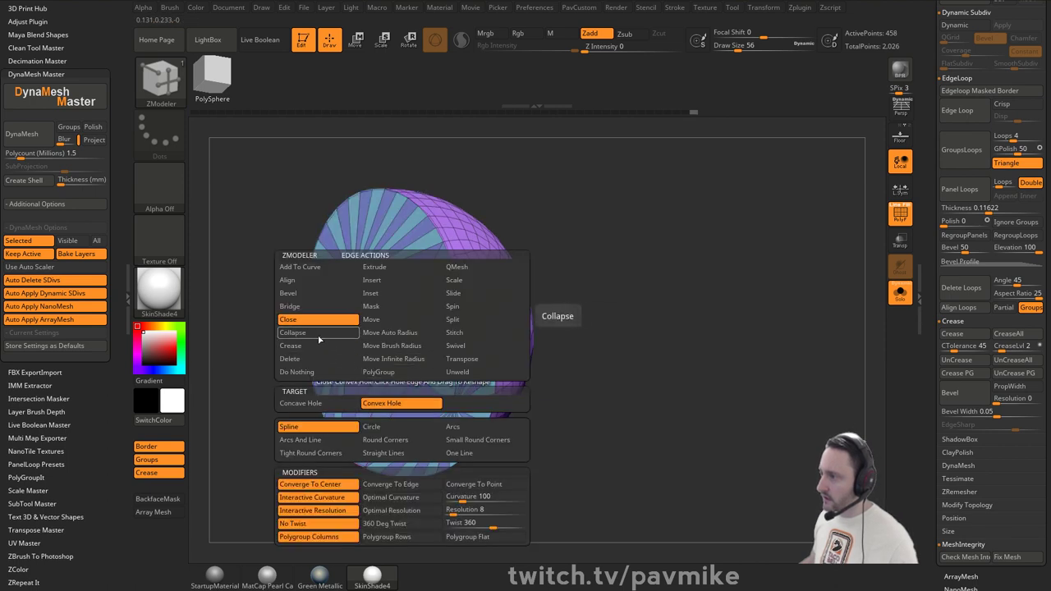
pyautogui.click(319, 335)
pyautogui.click(405, 366)
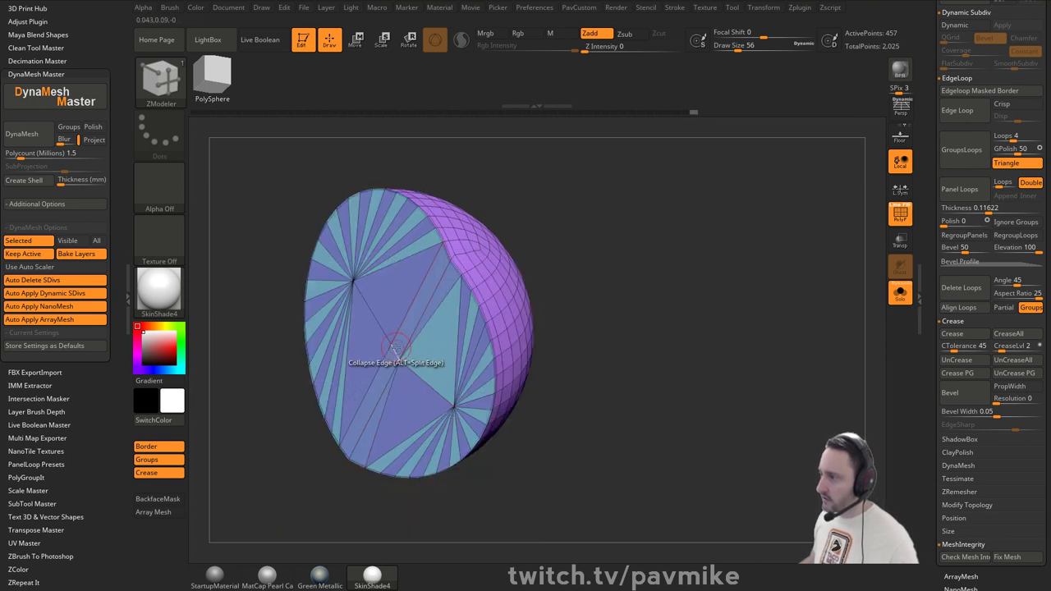
pyautogui.click(396, 349)
pyautogui.moveTo(379, 328); pyautogui.dragTo(332, 250)
pyautogui.moveTo(571, 315); pyautogui.dragTo(568, 350)
# - Undo the edge collapses and the closing of the opening above the bridge strip
pyautogui.hotkey('ctrl', 'z')
pyautogui.hotkey('ctrl', 'z')
pyautogui.hotkey('ctrl', 'z')
pyautogui.click(361, 316)
pyautogui.hotkey('ctrl', 'z')
# - Turn off Double display for the partly capped shell
pyautogui.press('2')
pyautogui.click(619, 562)
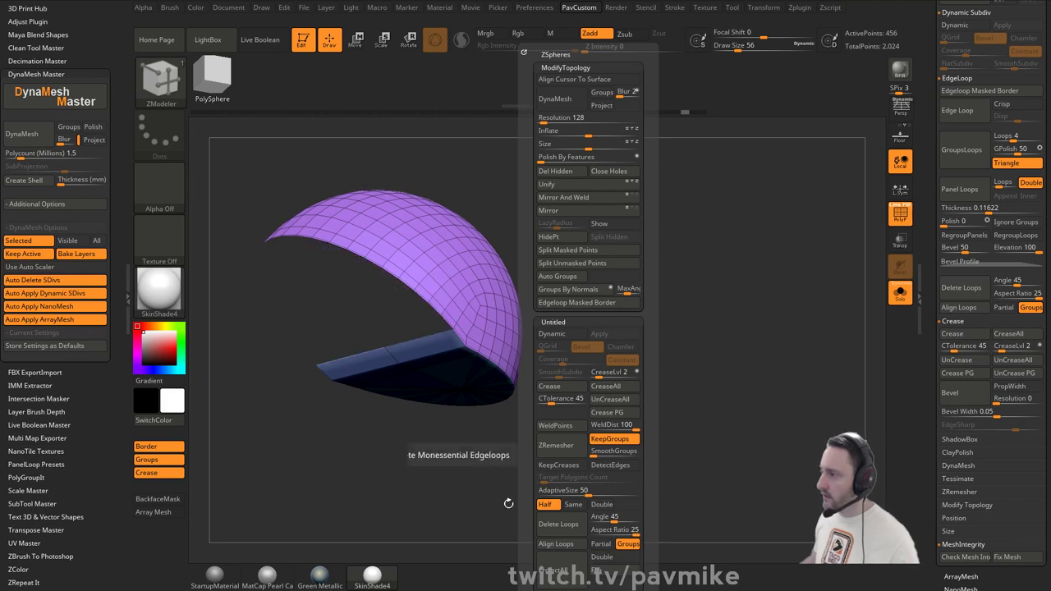
pyautogui.moveTo(641, 367); pyautogui.dragTo(695, 270)
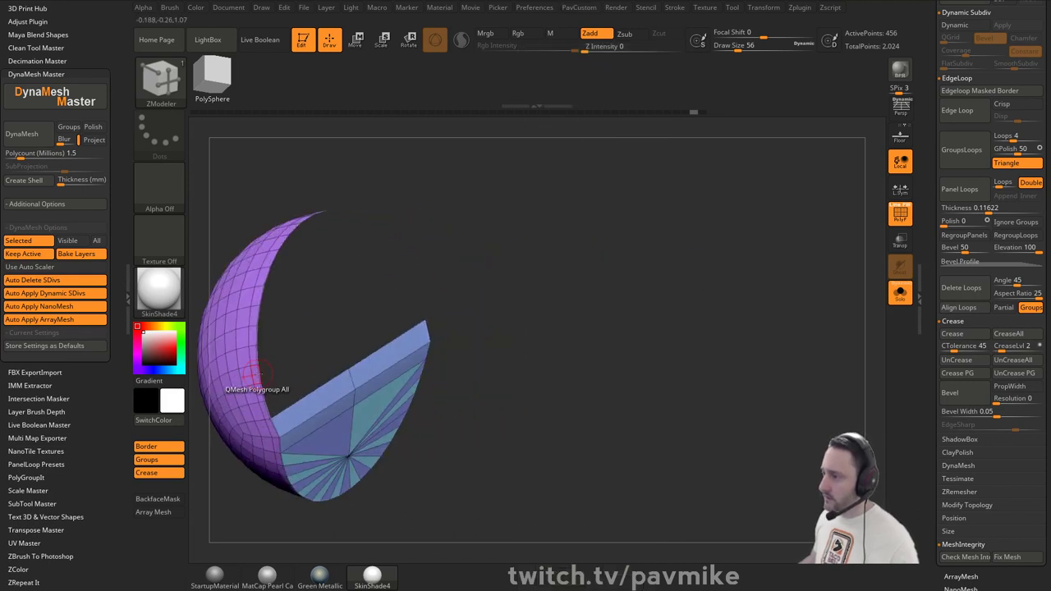
# - Close the opening above the bridge strip again with the Close Convex Hole edge action
pyautogui.press('space')
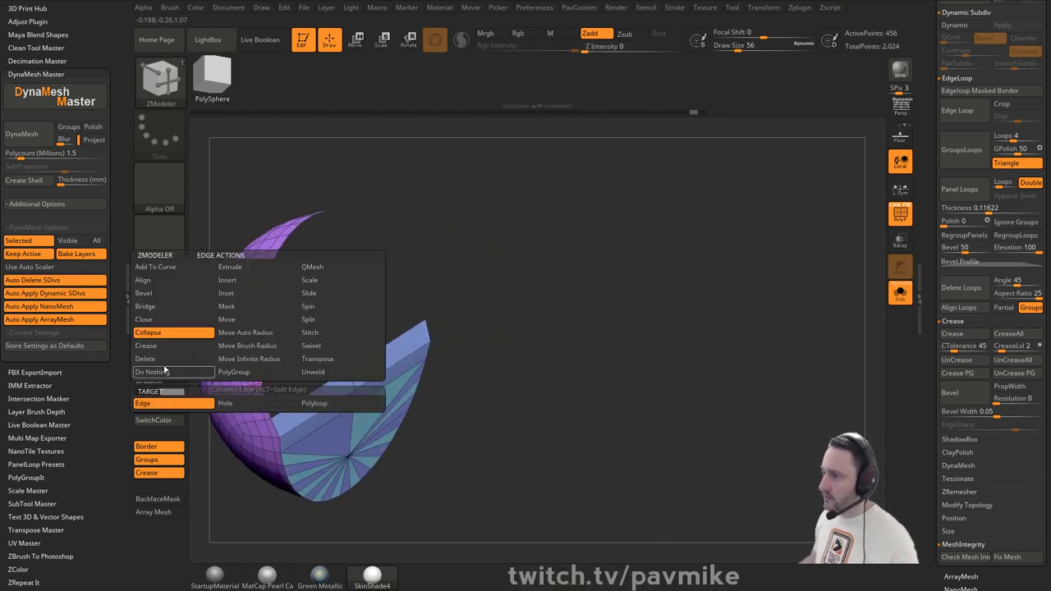
pyautogui.click(161, 320)
pyautogui.click(247, 405)
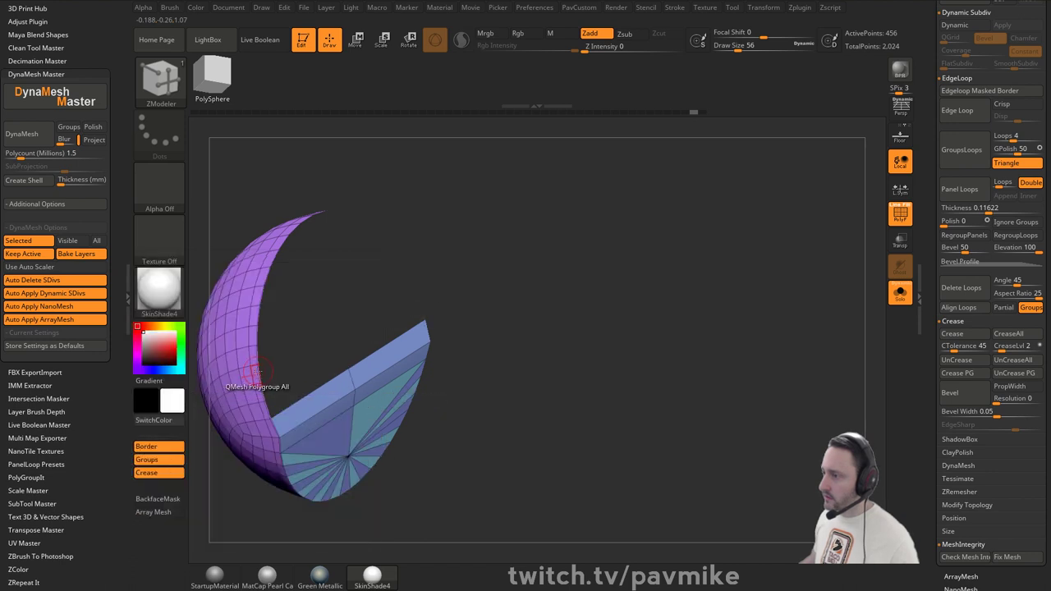
pyautogui.click(258, 369)
pyautogui.keyDown('alt'); pyautogui.moveTo(258, 369); pyautogui.dragTo(300, 345, button='right'); pyautogui.keyUp('alt')
pyautogui.hotkey('ctrl', 'z')
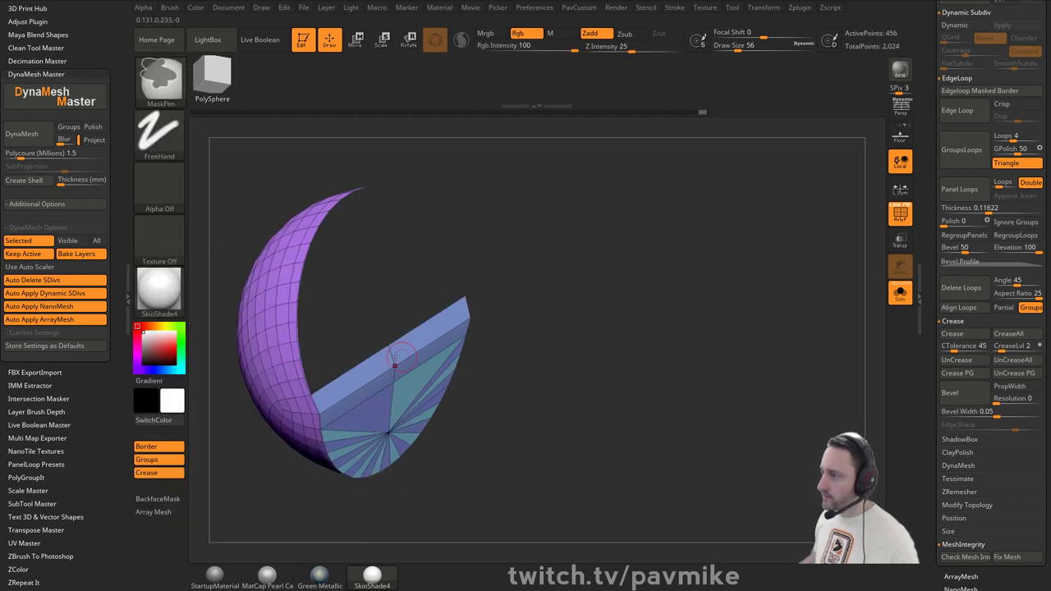
pyautogui.moveTo(310, 353); pyautogui.dragTo(299, 354)
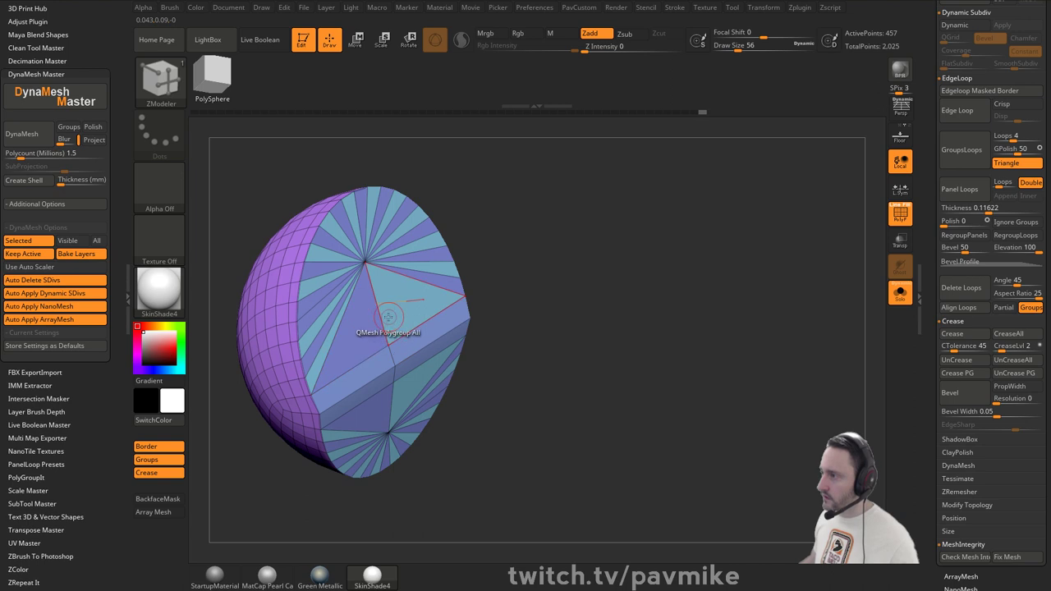
# - Collapse the extra edges beside the bridge strip so the cap's fans converge at its center
pyautogui.press('space')
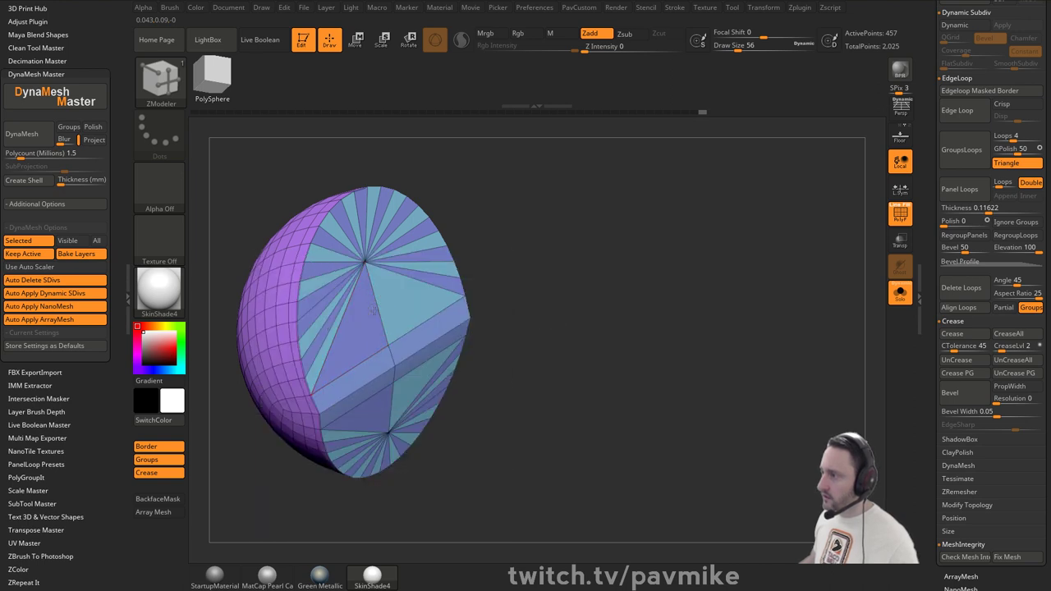
pyautogui.click(376, 313)
pyautogui.keyDown('alt'); pyautogui.moveTo(573, 368); pyautogui.dragTo(554, 267); pyautogui.keyUp('alt')
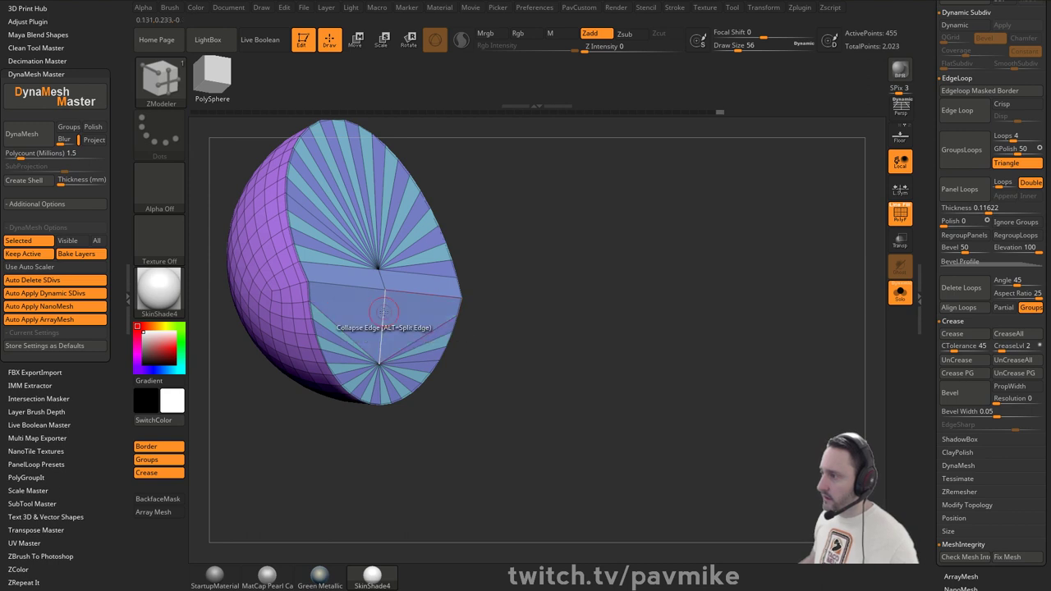
pyautogui.keyDown('alt'); pyautogui.click(383, 309); pyautogui.keyUp('alt')
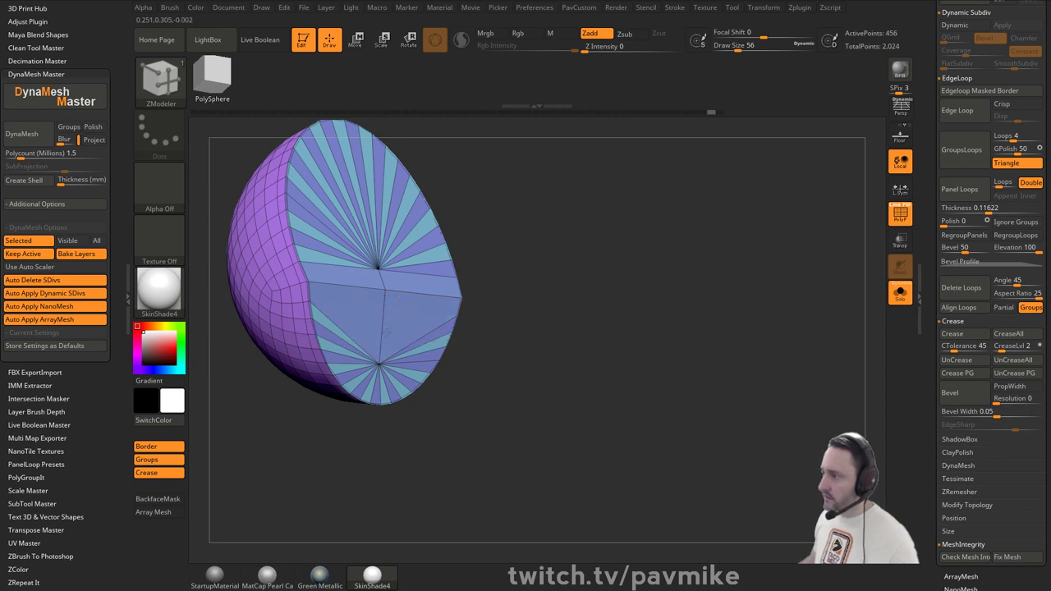
# - Isolate the shell's flat cap, assign it a single polygroup, and show the whole shell again
pyautogui.keyDown('ctrl'); pyautogui.keyDown('shift'); pyautogui.click(386, 292); pyautogui.keyUp('shift'); pyautogui.keyUp('ctrl')
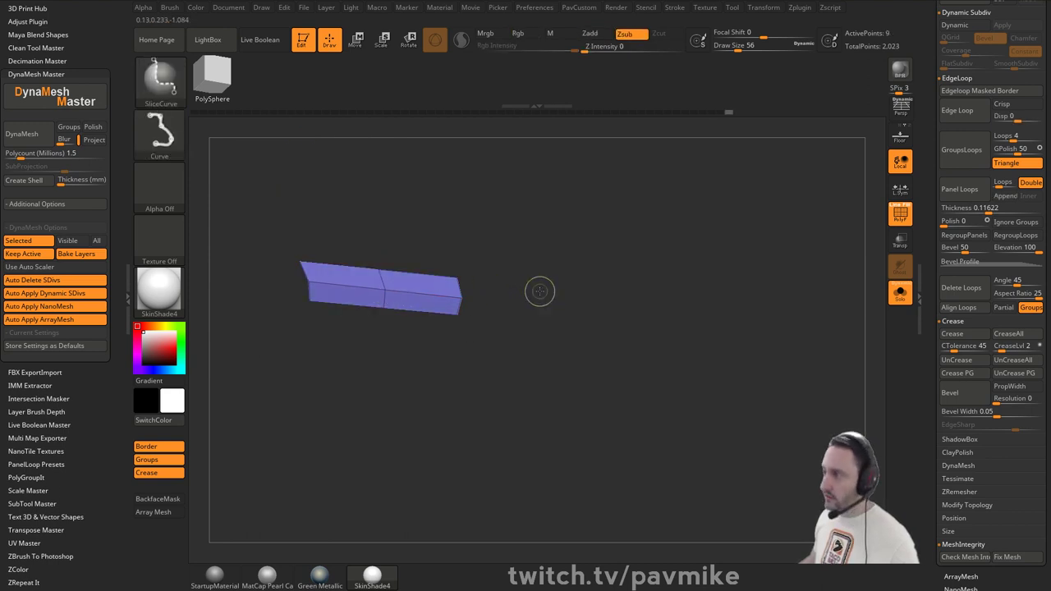
pyautogui.keyDown('ctrl'); pyautogui.keyDown('shift'); pyautogui.click(540, 291); pyautogui.keyUp('shift'); pyautogui.keyUp('ctrl')
pyautogui.keyDown('ctrl'); pyautogui.keyDown('shift'); pyautogui.click(380, 272); pyautogui.keyUp('shift'); pyautogui.keyUp('ctrl')
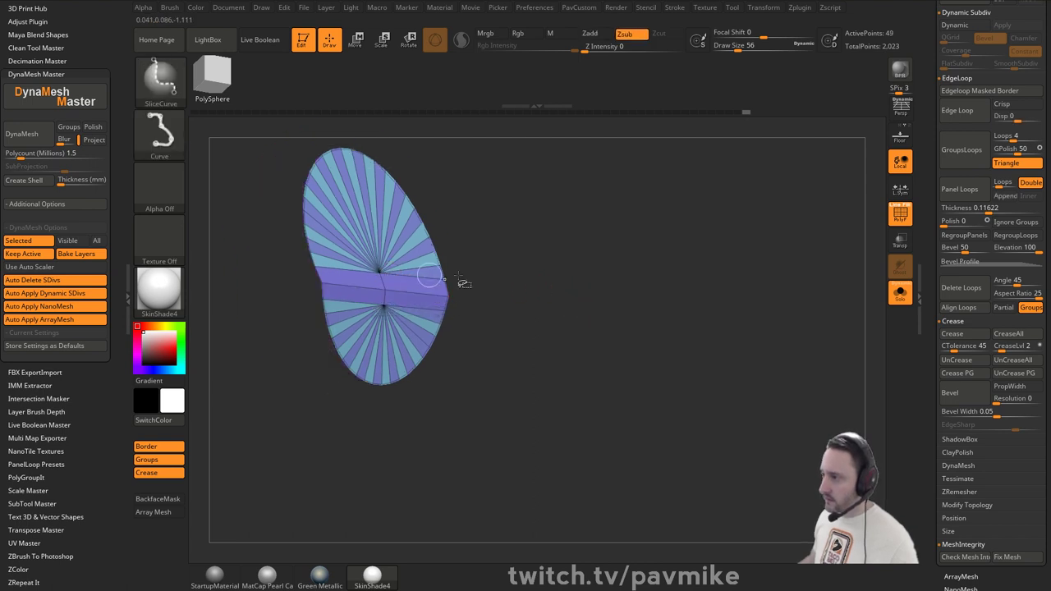
pyautogui.hotkey('ctrl', 'w')
pyautogui.keyDown('ctrl'); pyautogui.keyDown('shift'); pyautogui.click(549, 263); pyautogui.keyUp('shift'); pyautogui.keyUp('ctrl')
# - Apply the Project Primitive deformer to the shell and move its sphere outward so it bulges from the curved surface
pyautogui.moveTo(558, 303)
pyautogui.mouseDown()
pyautogui.moveTo(579, 354)
pyautogui.moveTo(582, 319)
pyautogui.moveTo(595, 348)
pyautogui.moveTo(603, 374)
pyautogui.moveTo(569, 397)
pyautogui.moveTo(596, 421)
pyautogui.mouseUp()
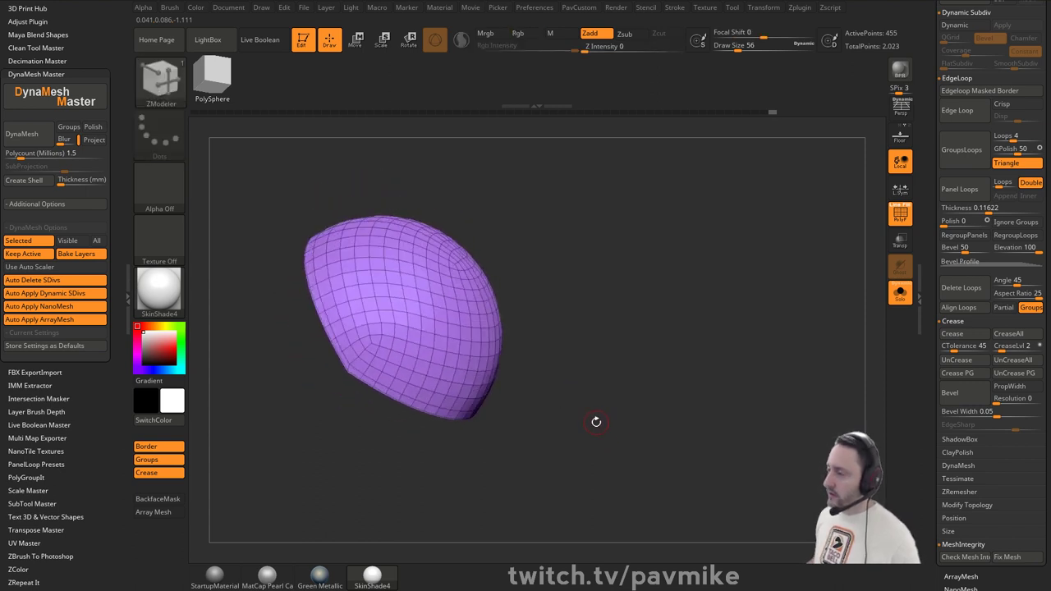
pyautogui.moveTo(623, 263); pyautogui.dragTo(626, 254)
pyautogui.press('w')
pyautogui.click(361, 252)
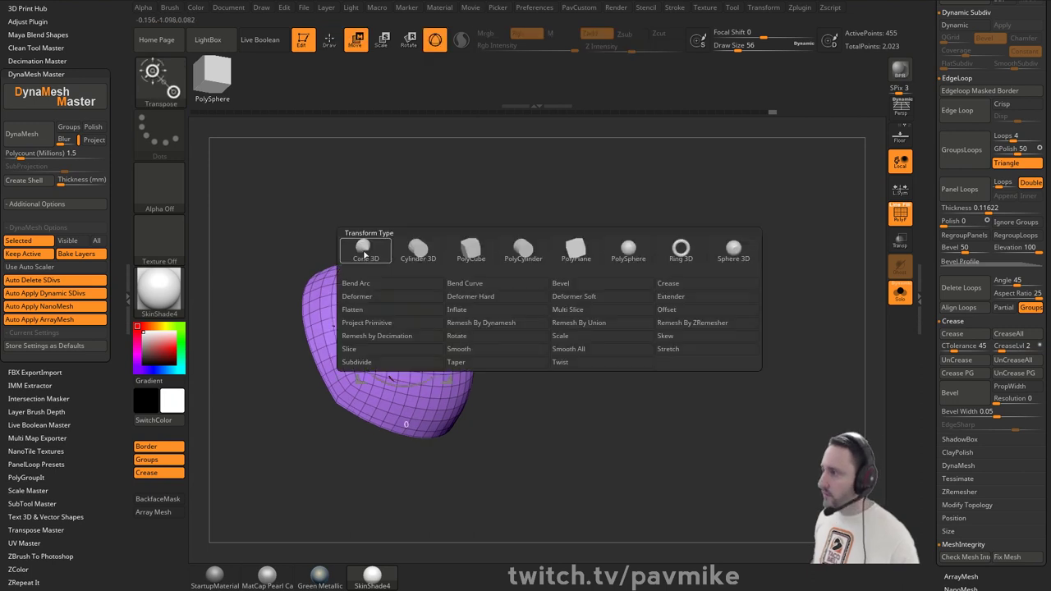
pyautogui.click(386, 322)
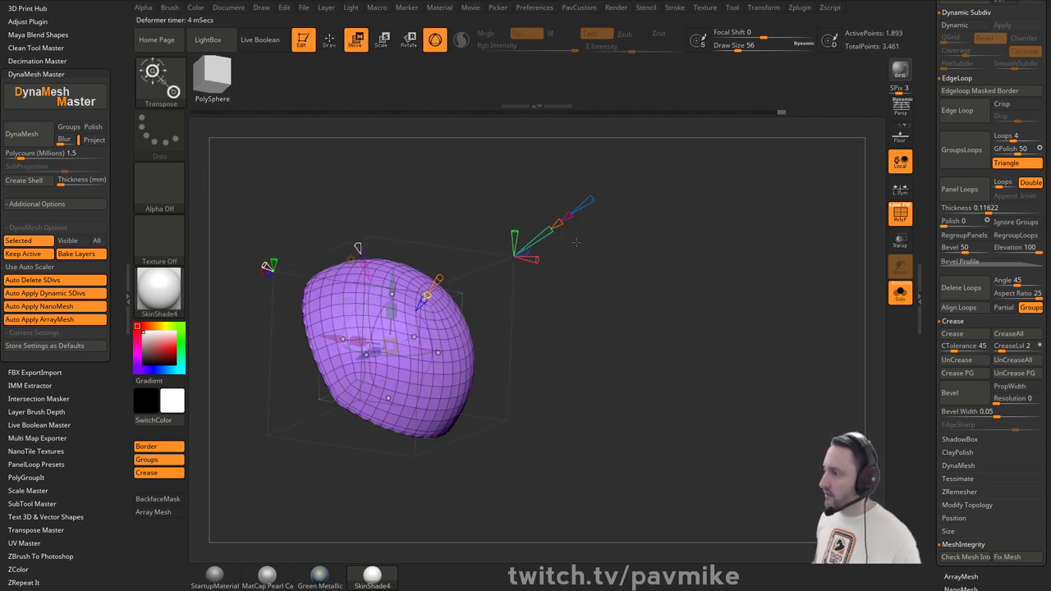
pyautogui.moveTo(433, 303)
pyautogui.mouseDown()
pyautogui.moveTo(463, 296)
pyautogui.moveTo(482, 268)
pyautogui.mouseUp()
pyautogui.press('q')
pyautogui.moveTo(609, 283)
pyautogui.mouseDown()
pyautogui.moveTo(526, 286)
pyautogui.moveTo(526, 302)
pyautogui.mouseUp()
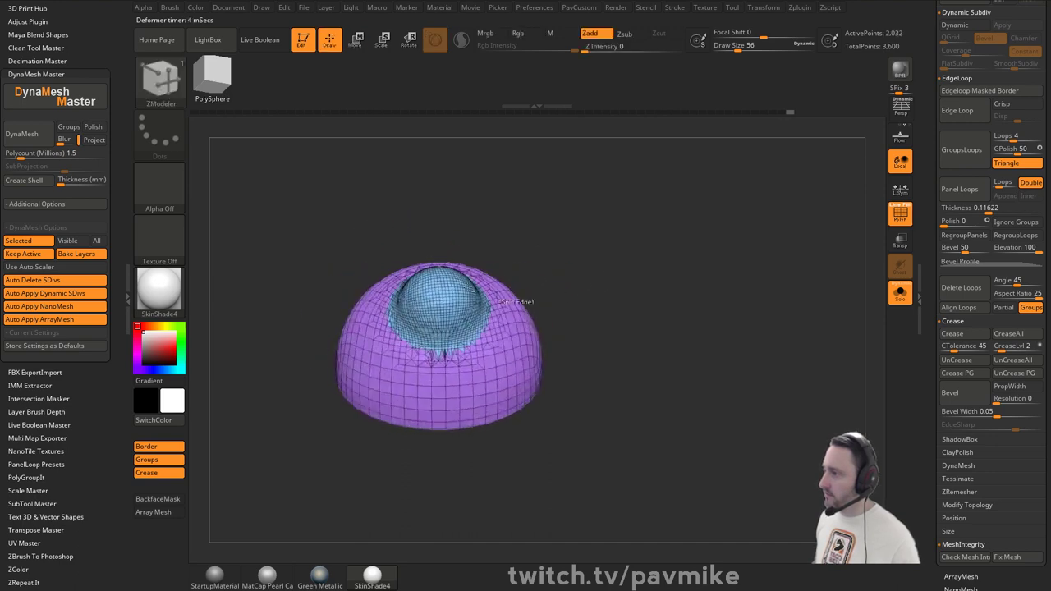
pyautogui.keyDown('alt'); pyautogui.moveTo(613, 235); pyautogui.dragTo(651, 244); pyautogui.keyUp('alt')
pyautogui.press('w')
pyautogui.moveTo(512, 261); pyautogui.dragTo(600, 271)
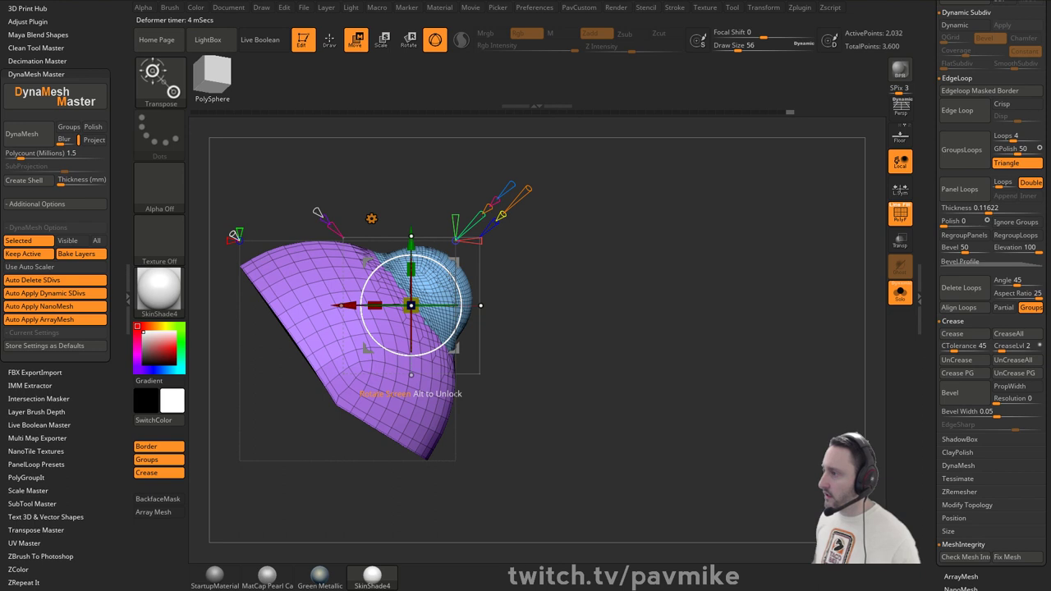
# - Move the projected sphere farther out from the shell so a neck joins the two forms
pyautogui.click(371, 219)
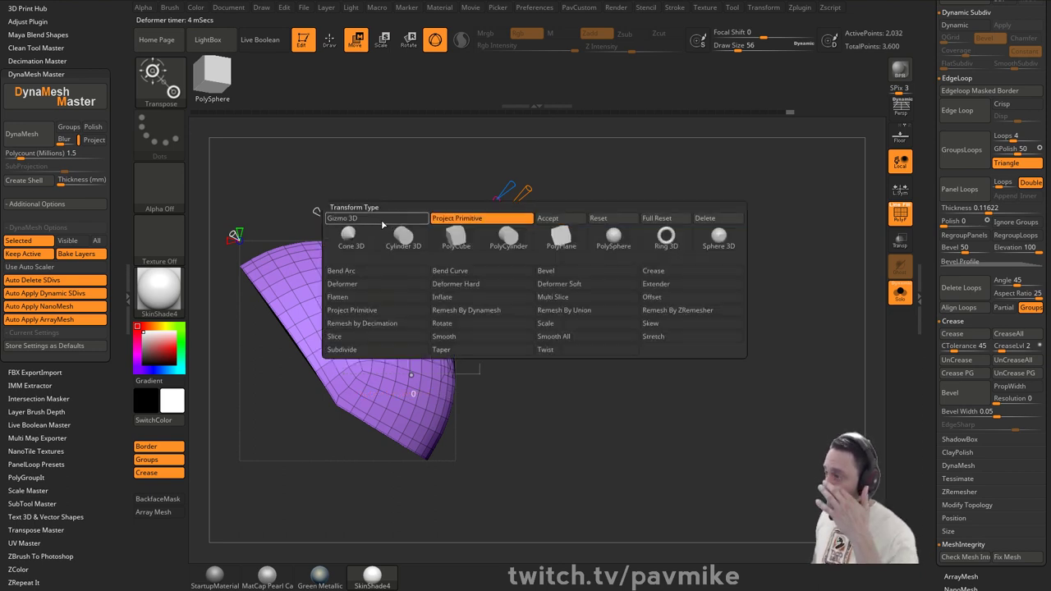
pyautogui.moveTo(625, 245); pyautogui.dragTo(663, 229)
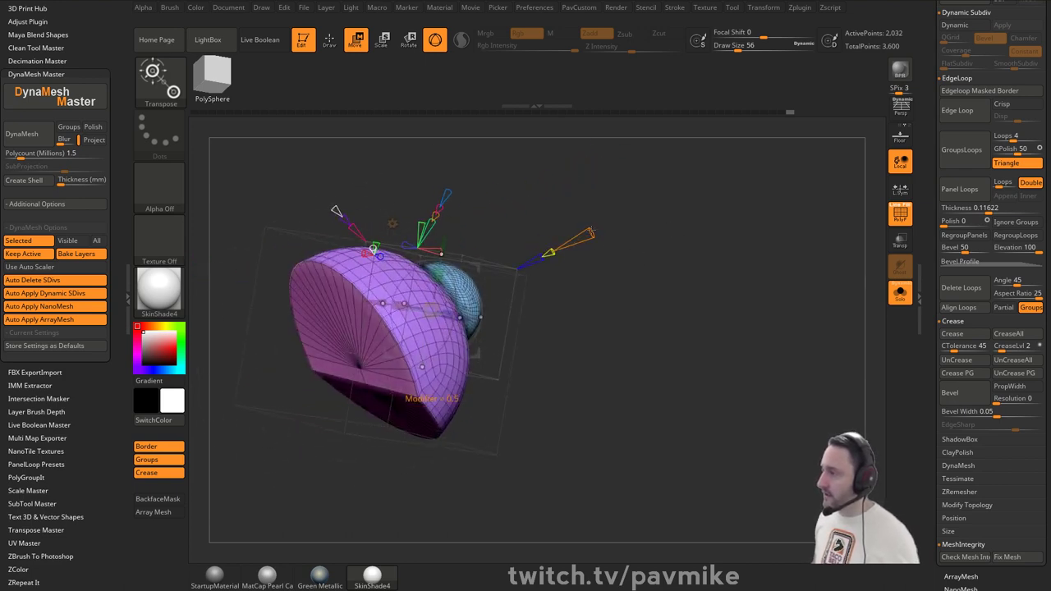
pyautogui.moveTo(597, 224); pyautogui.dragTo(541, 280)
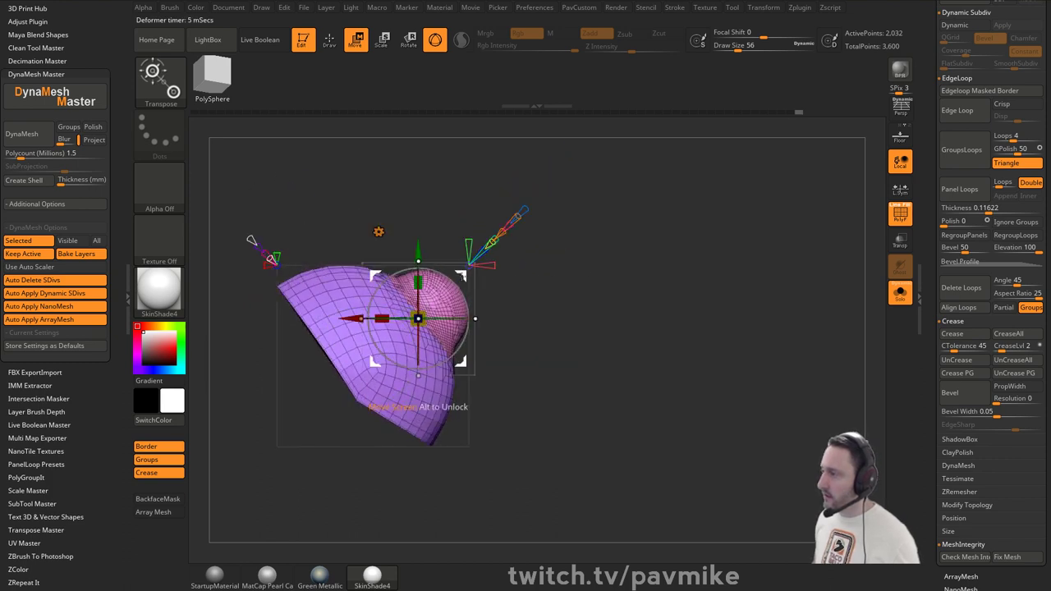
pyautogui.moveTo(459, 274); pyautogui.dragTo(499, 247)
pyautogui.moveTo(538, 215); pyautogui.dragTo(595, 218)
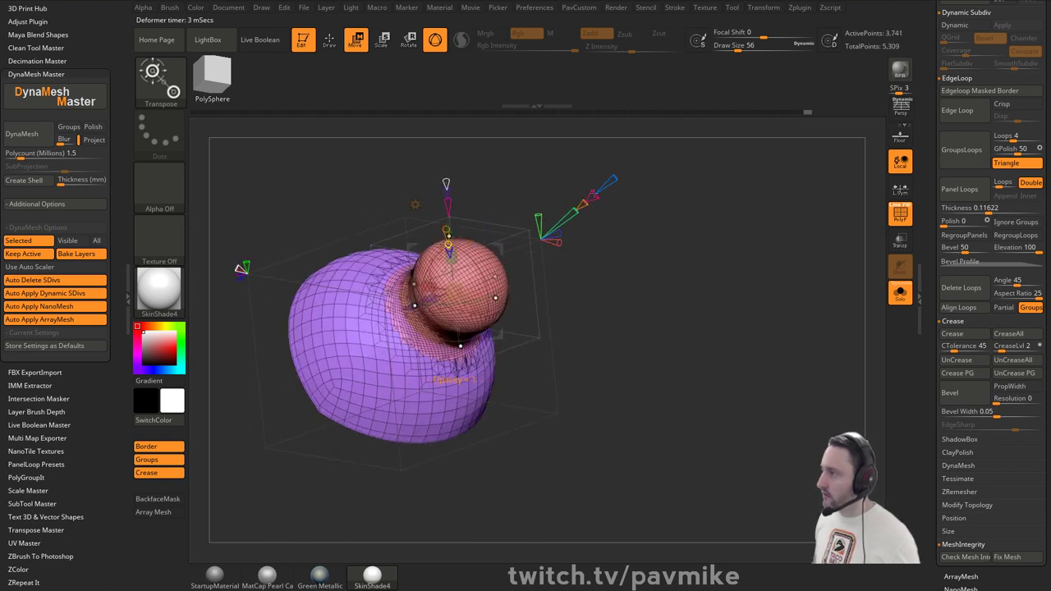
# - Try another projected primitive over the protruding sphere and adjust its Blend with the shell
pyautogui.moveTo(523, 179); pyautogui.dragTo(500, 188)
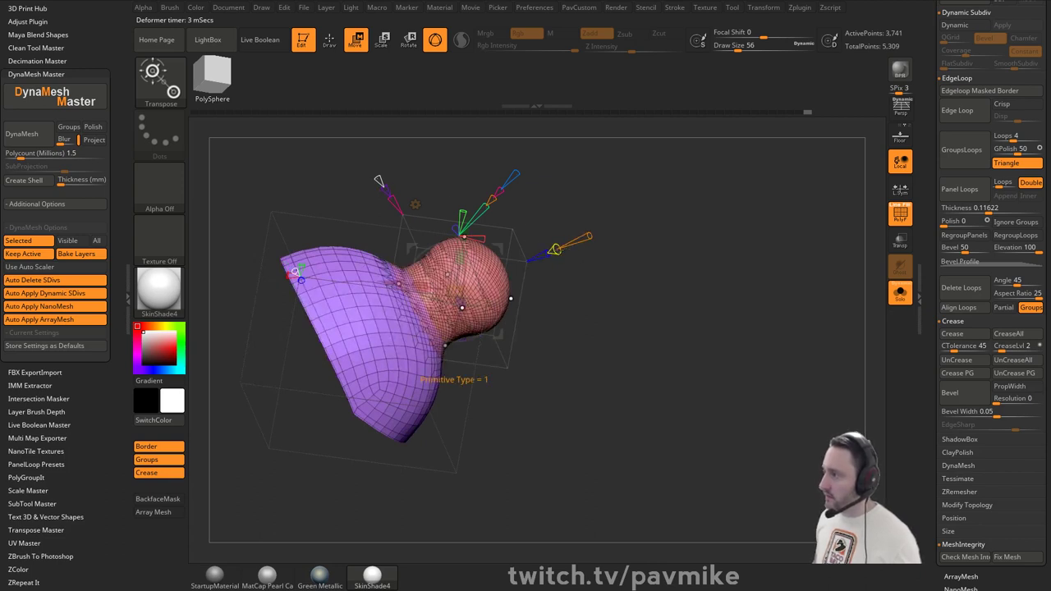
pyautogui.moveTo(572, 243); pyautogui.dragTo(571, 275)
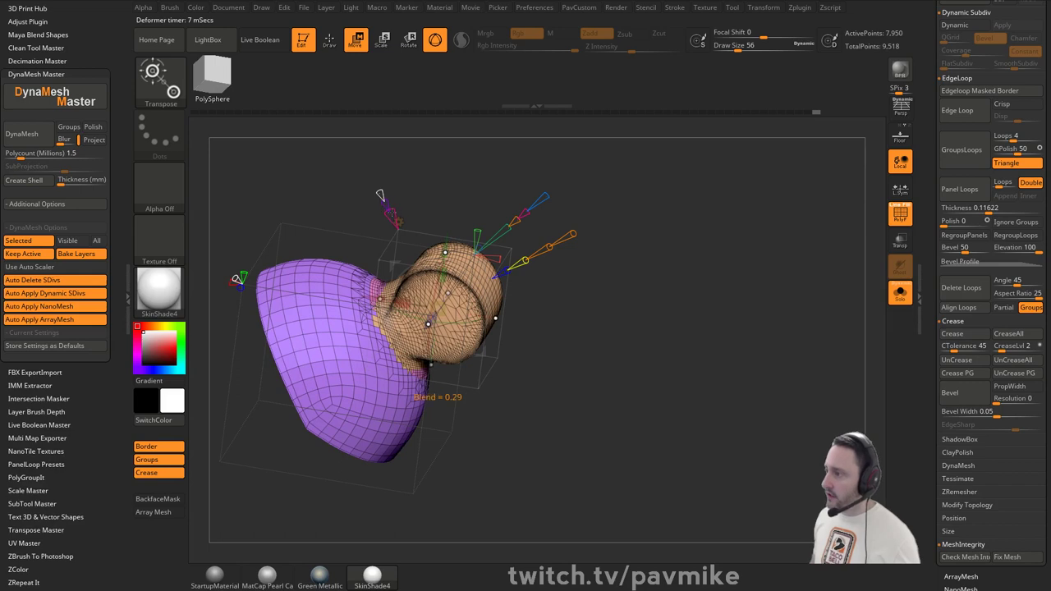
pyautogui.moveTo(396, 220); pyautogui.dragTo(404, 217)
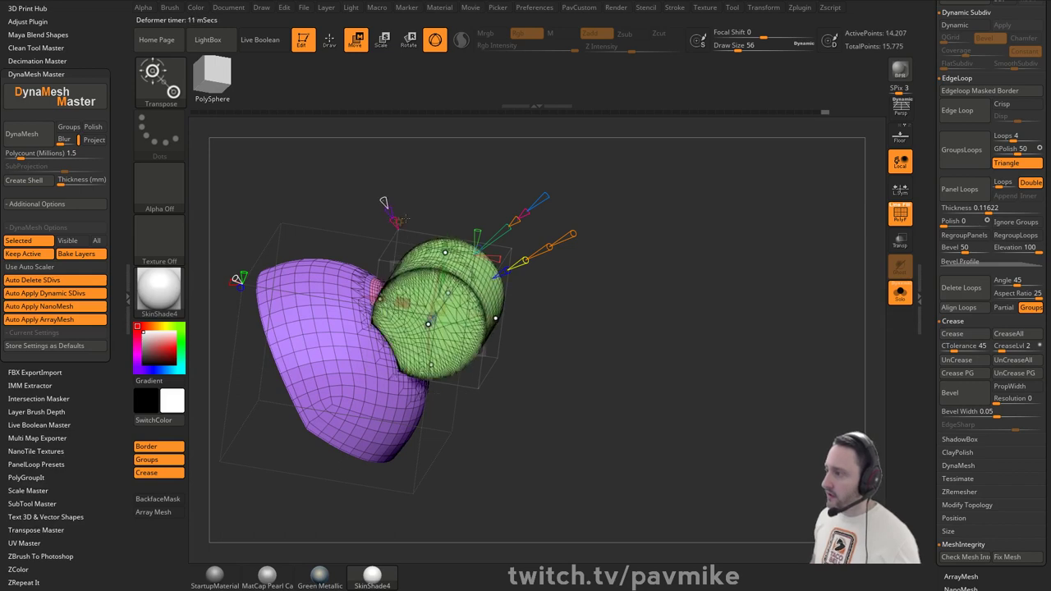
# - Use the offset primitive to carve a concave socket into the neck's end and accept the deformer
pyautogui.moveTo(575, 256); pyautogui.dragTo(603, 271)
pyautogui.press('w')
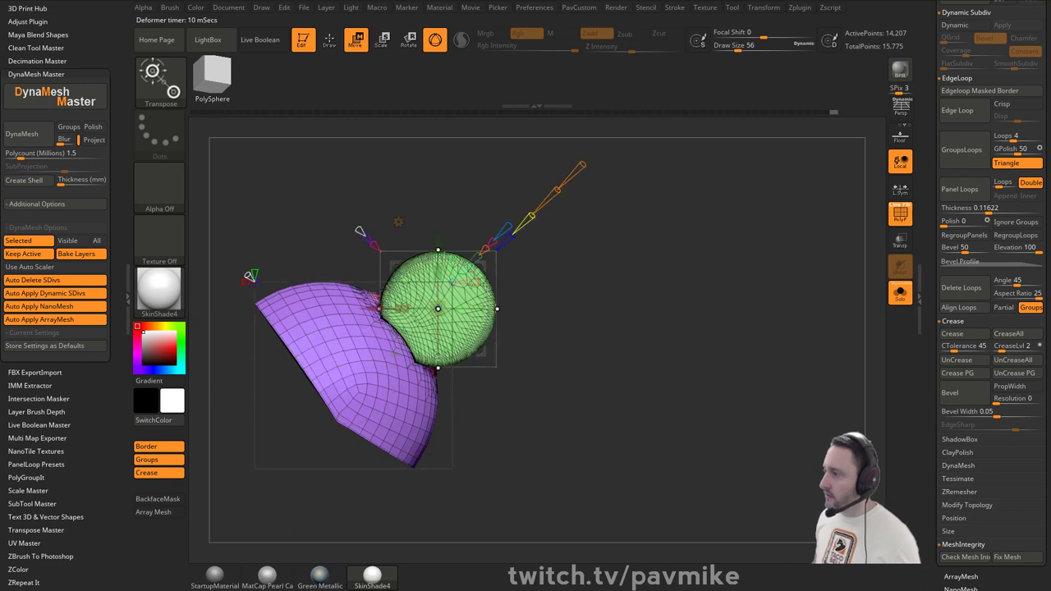
pyautogui.moveTo(481, 265); pyautogui.dragTo(510, 242)
pyautogui.moveTo(561, 285); pyautogui.dragTo(638, 289)
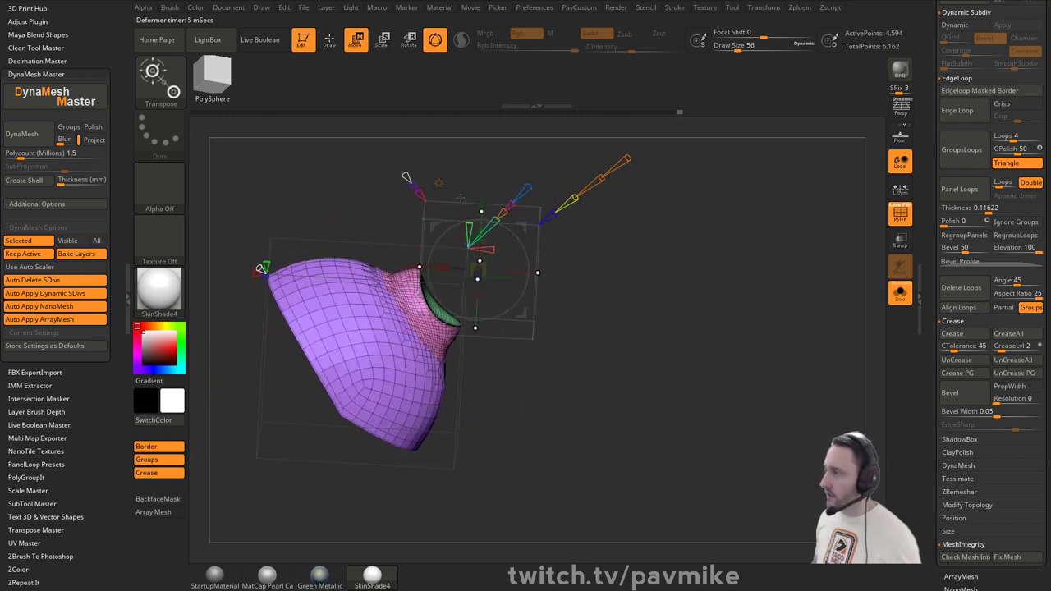
pyautogui.click(439, 183)
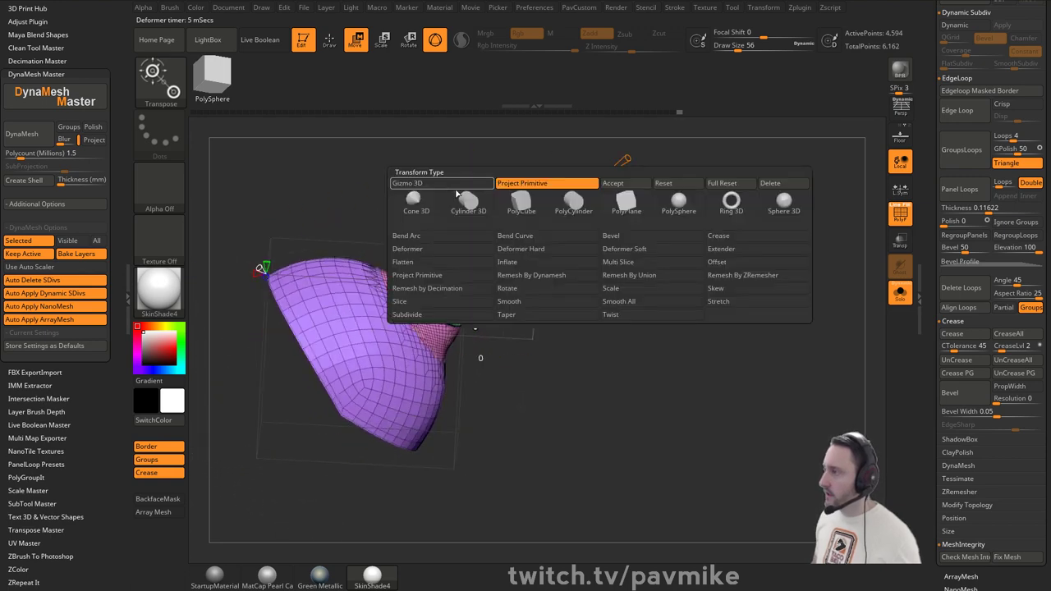
pyautogui.click(630, 188)
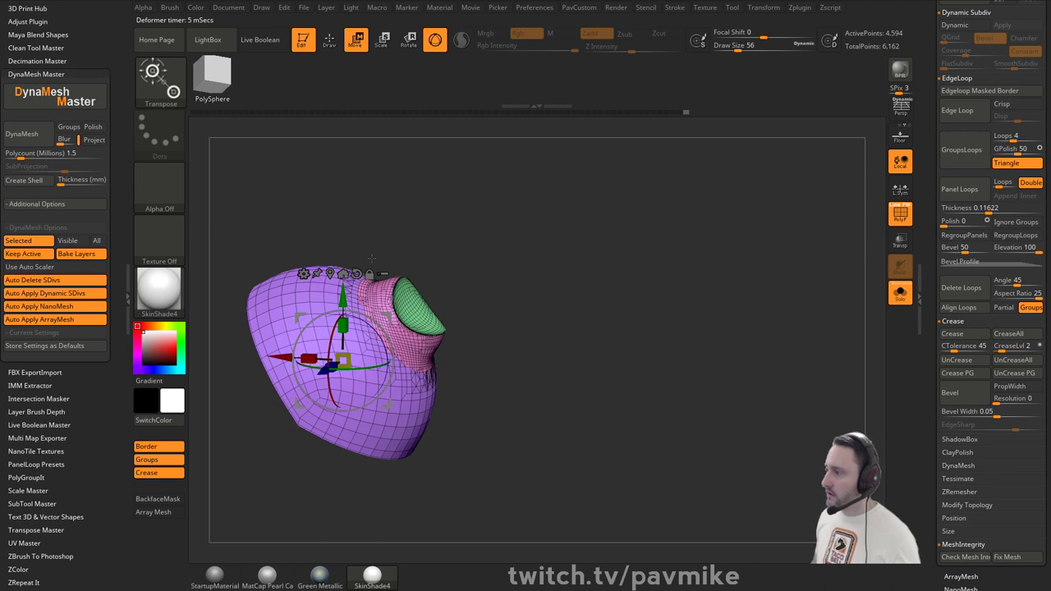
# - Apply a new Project Primitive deformer and move its primitive to the shell's upper rim to form a rounded bulge
pyautogui.click(303, 274)
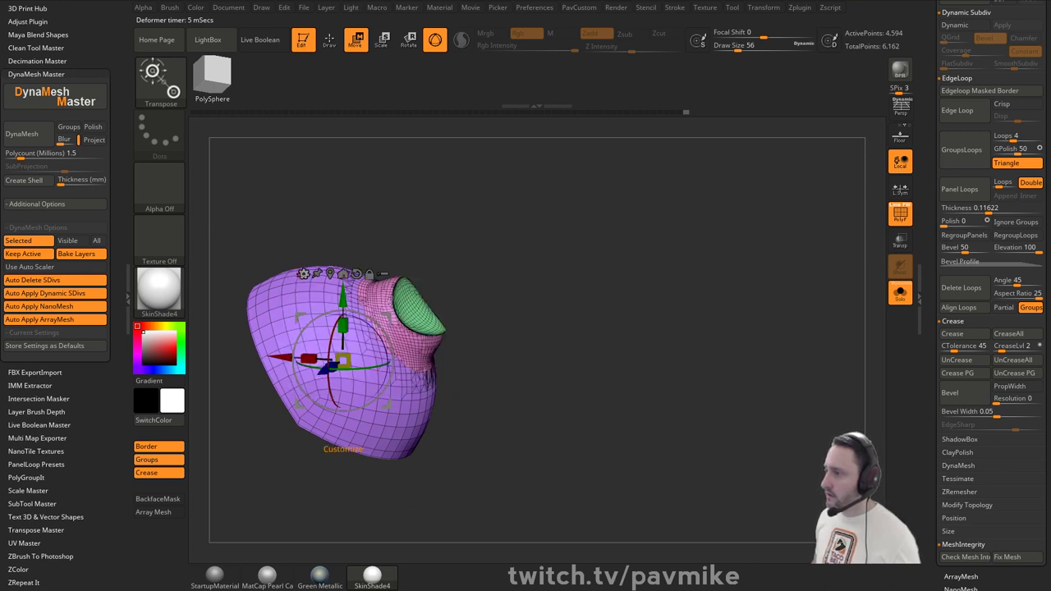
pyautogui.click(304, 274)
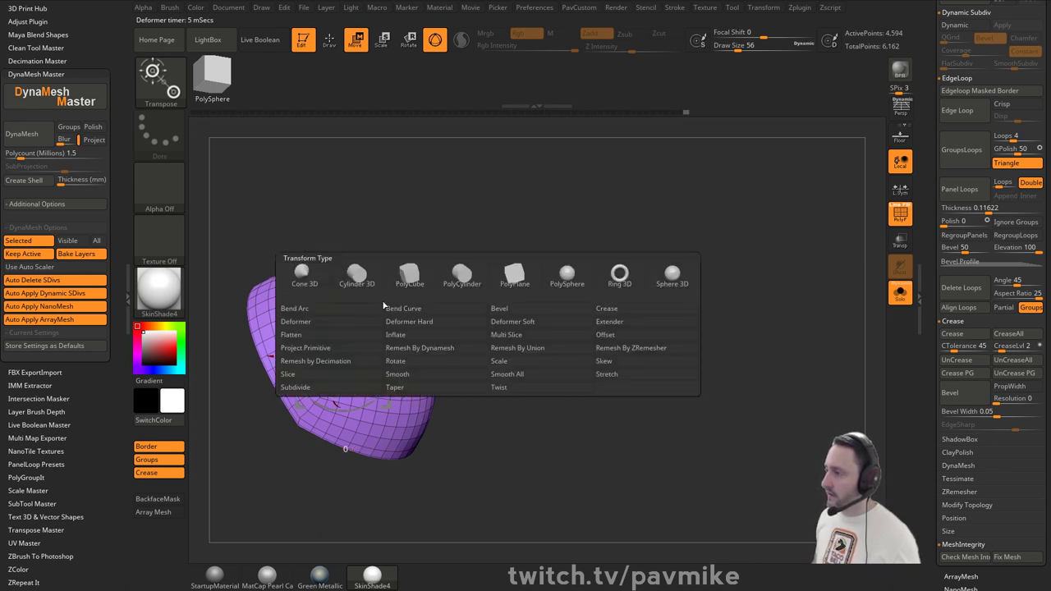
pyautogui.click(342, 349)
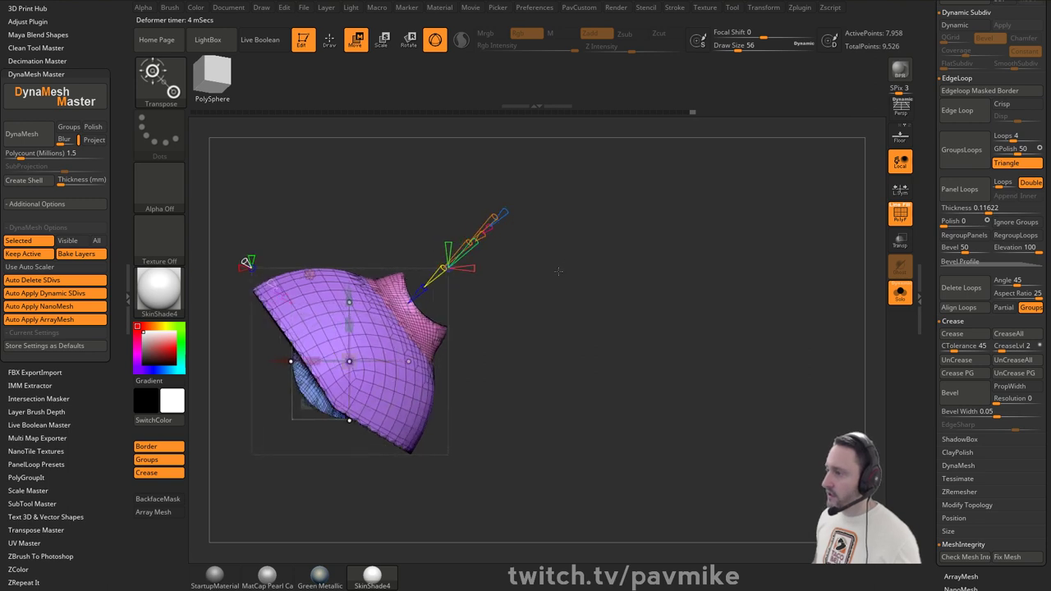
pyautogui.keyDown('alt'); pyautogui.moveTo(535, 284); pyautogui.dragTo(560, 279); pyautogui.keyUp('alt')
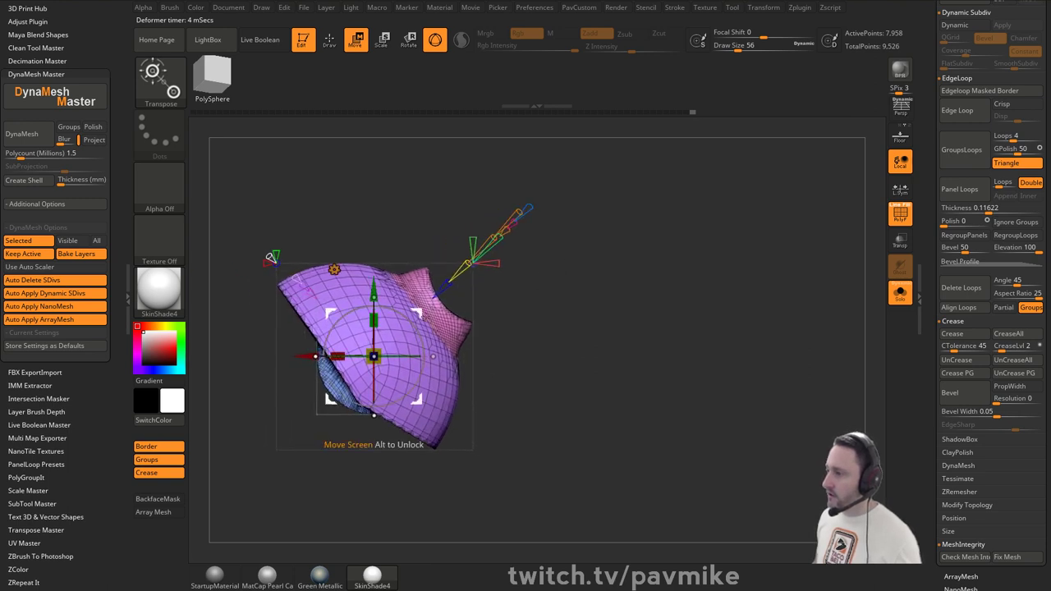
pyautogui.moveTo(421, 313)
pyautogui.mouseDown()
pyautogui.moveTo(389, 339)
pyautogui.moveTo(403, 307)
pyautogui.moveTo(399, 226)
pyautogui.moveTo(387, 212)
pyautogui.moveTo(386, 226)
pyautogui.mouseUp()
pyautogui.press('q')
pyautogui.moveTo(590, 248); pyautogui.dragTo(645, 312)
pyautogui.press('w')
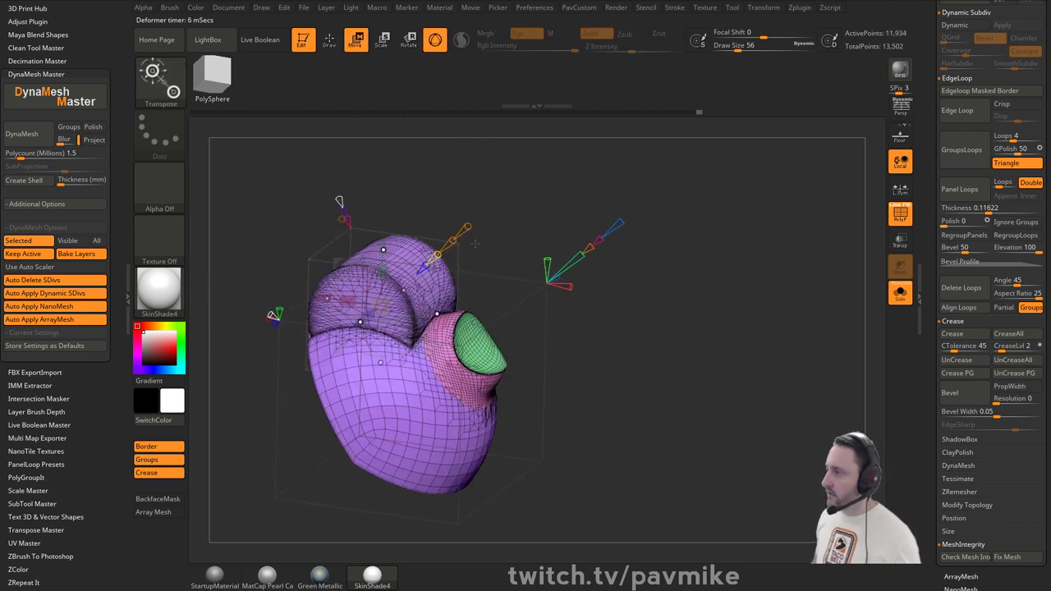
# - Move the primitive straight up to stack another rounded form above the bulge on the shell's upper rim
pyautogui.click(434, 258)
pyautogui.moveTo(591, 320); pyautogui.dragTo(657, 299)
pyautogui.click(309, 231)
pyautogui.click(361, 227)
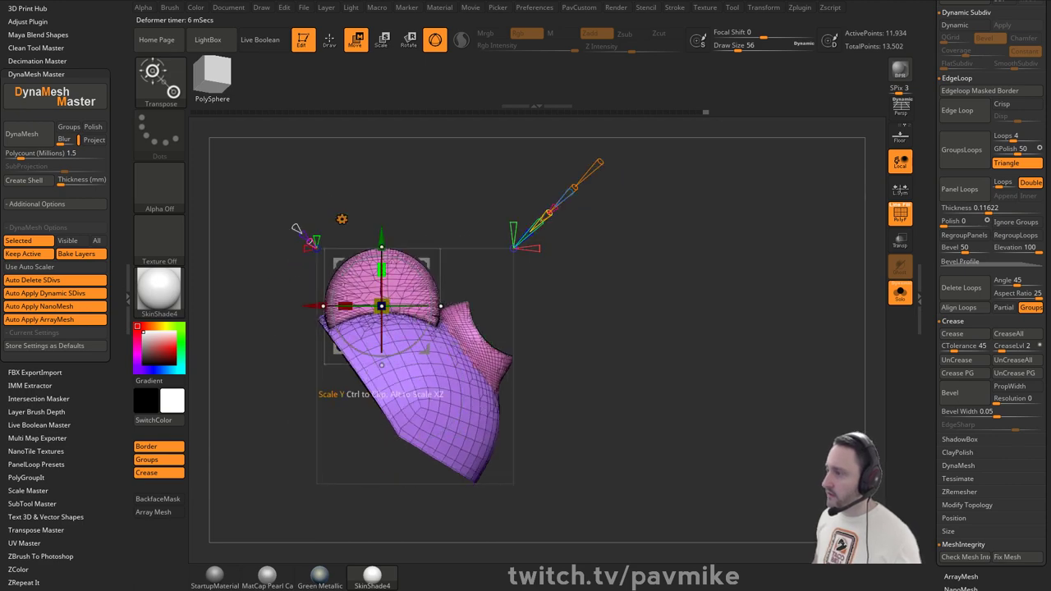
pyautogui.moveTo(381, 238); pyautogui.dragTo(380, 191)
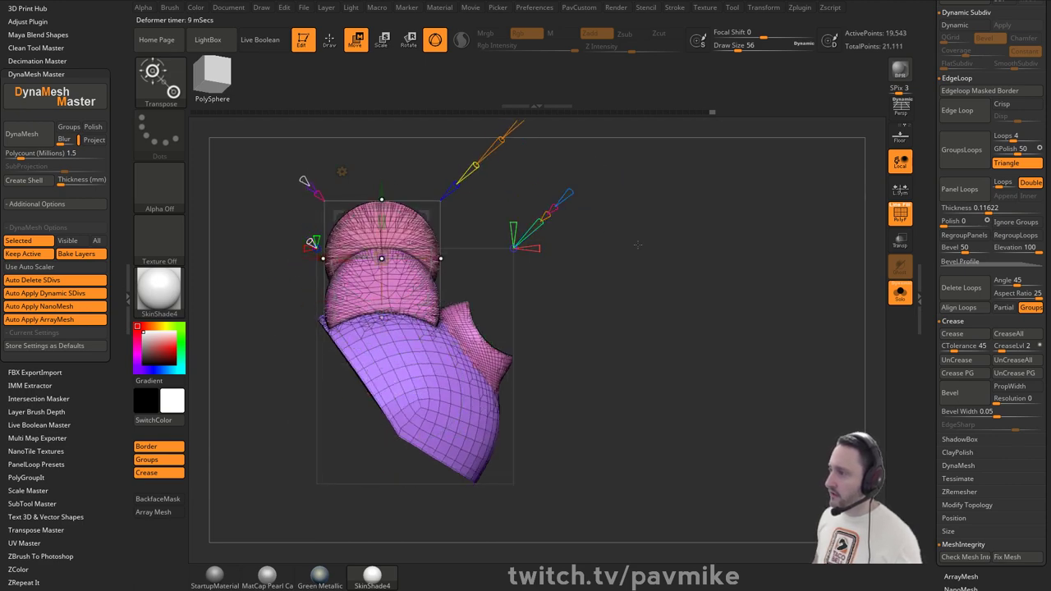
pyautogui.keyDown('shift'); pyautogui.moveTo(575, 320); pyautogui.dragTo(641, 316); pyautogui.keyUp('shift')
pyautogui.moveTo(417, 258); pyautogui.dragTo(398, 259)
pyautogui.moveTo(583, 303); pyautogui.dragTo(682, 253)
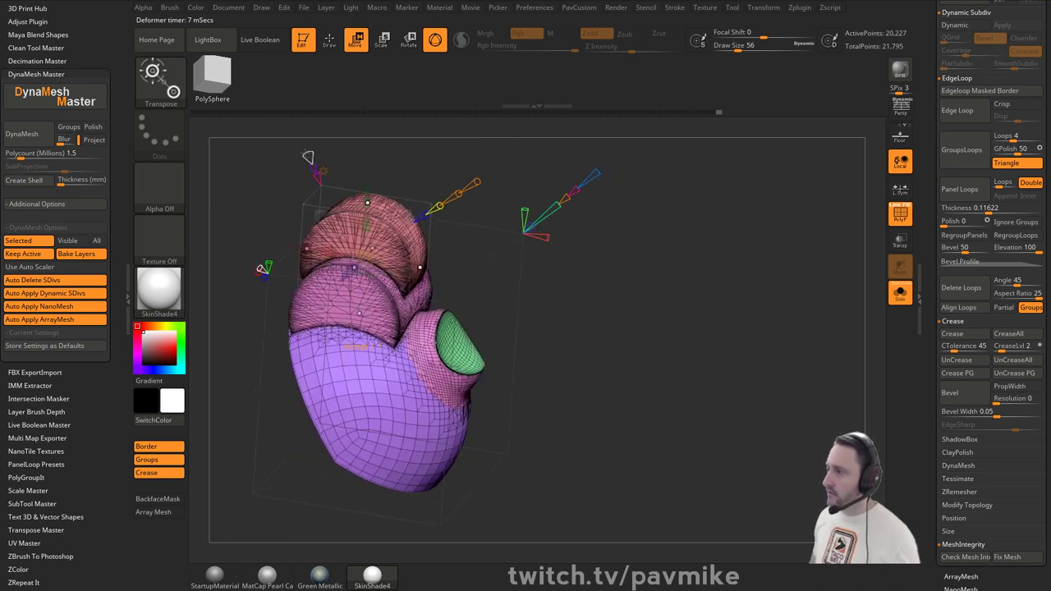
# - Reset the Project Primitive deformer and shape another projected primitive on top of the stacked form
pyautogui.click(309, 156)
pyautogui.click(323, 171)
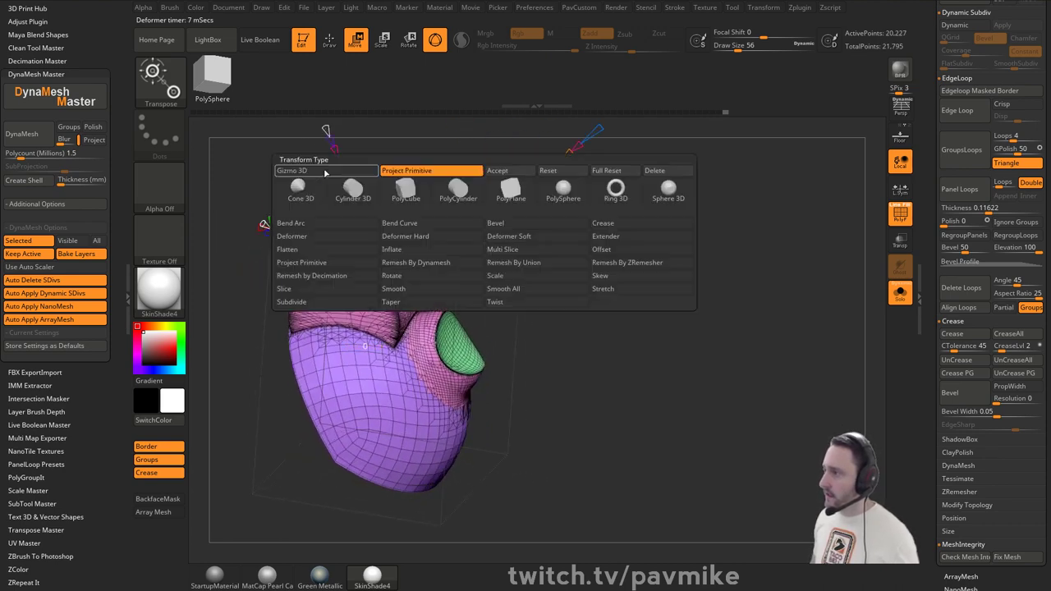
pyautogui.click(560, 172)
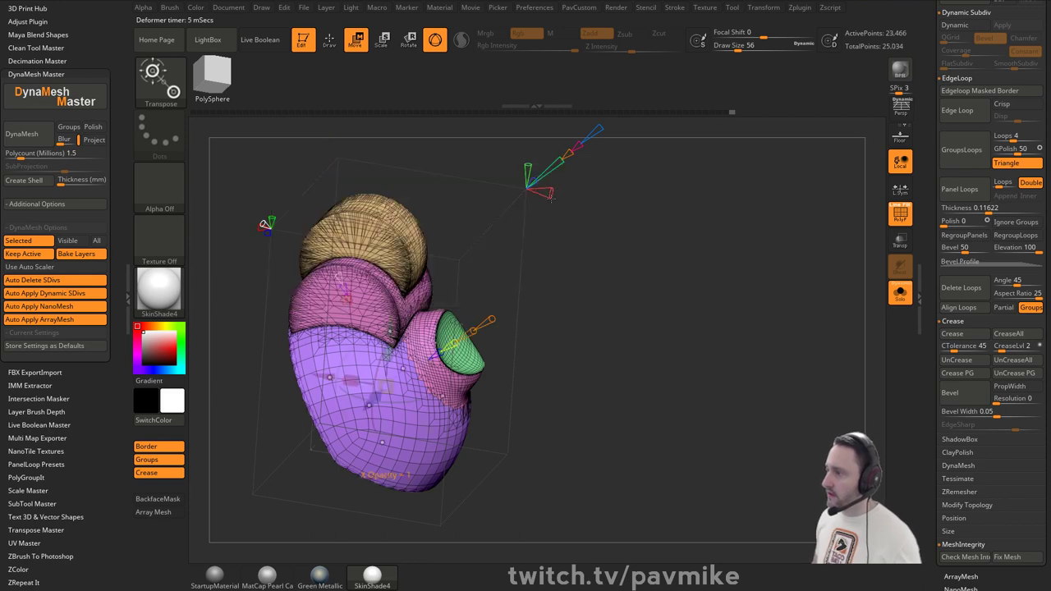
pyautogui.moveTo(566, 279); pyautogui.dragTo(504, 291)
pyautogui.moveTo(505, 362); pyautogui.dragTo(568, 352)
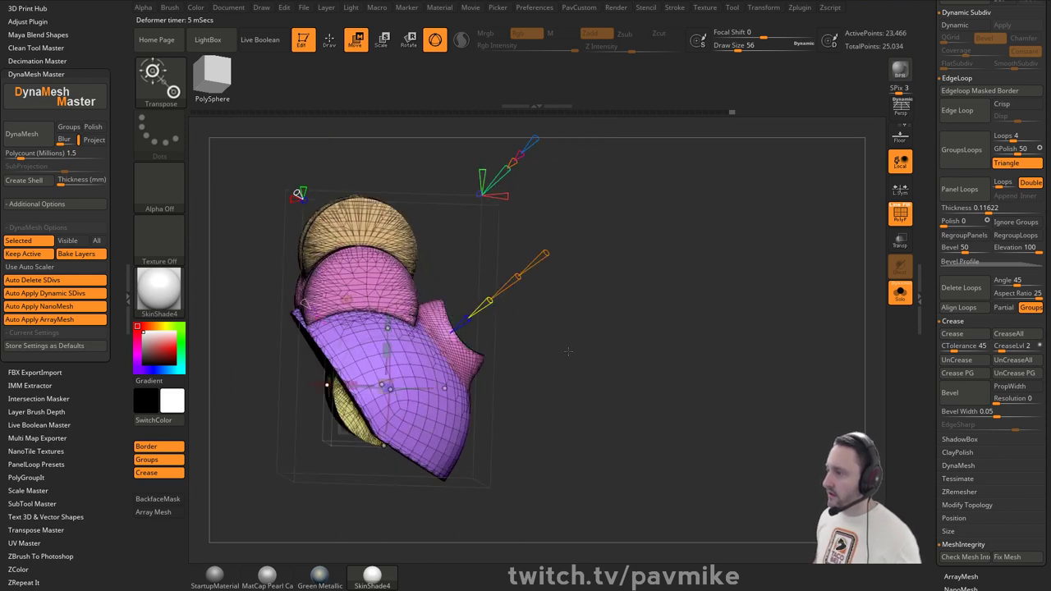
pyautogui.moveTo(327, 385); pyautogui.dragTo(263, 383)
pyautogui.moveTo(372, 318); pyautogui.dragTo(379, 125)
pyautogui.moveTo(526, 238); pyautogui.dragTo(552, 247)
pyautogui.keyDown('alt'); pyautogui.moveTo(266, 163); pyautogui.dragTo(260, 242); pyautogui.keyUp('alt')
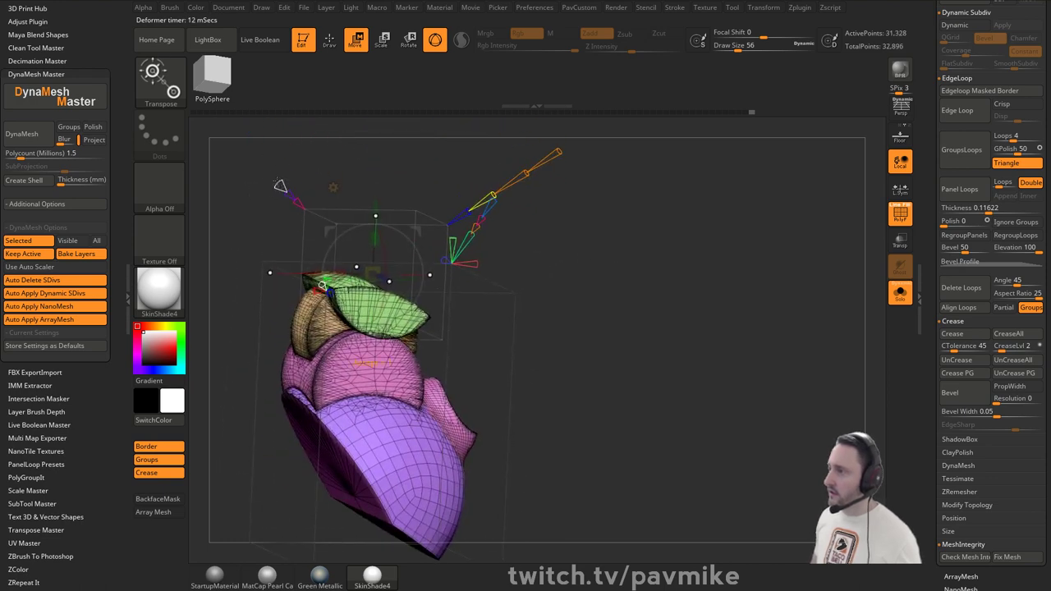
# - Fully reset the Project Primitive deformer and set the draw size to 94
pyautogui.click(373, 275)
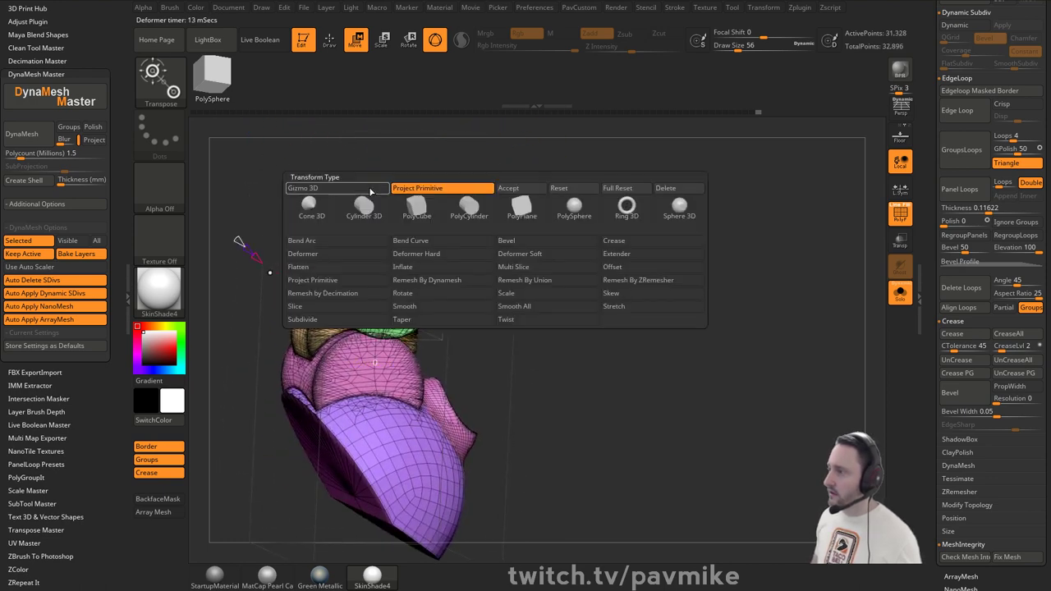
pyautogui.click(623, 188)
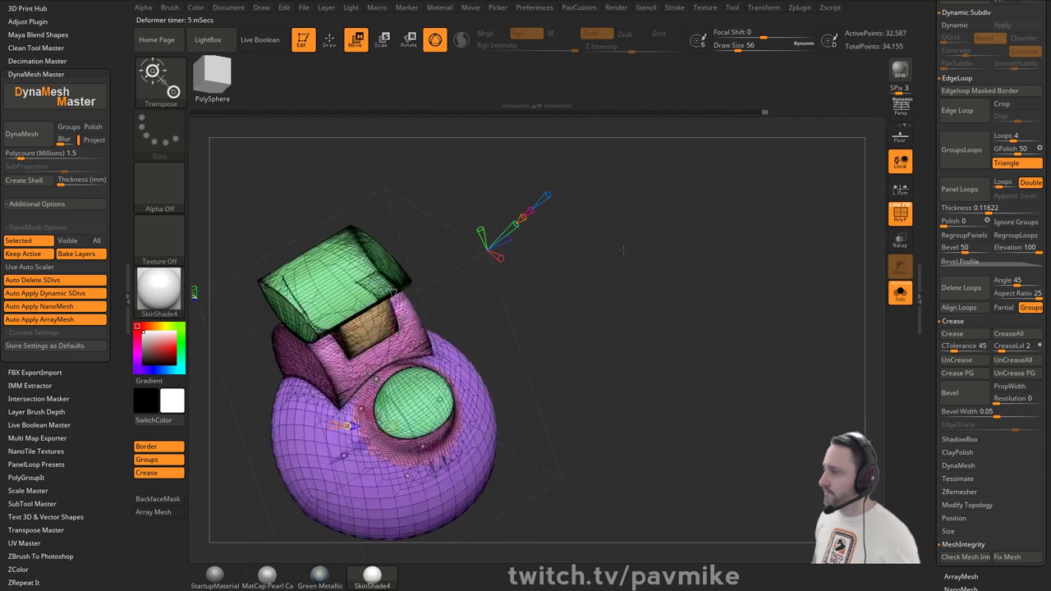
pyautogui.moveTo(623, 249)
pyautogui.mouseDown()
pyautogui.moveTo(548, 307)
pyautogui.moveTo(609, 350)
pyautogui.mouseUp()
pyautogui.press('s')
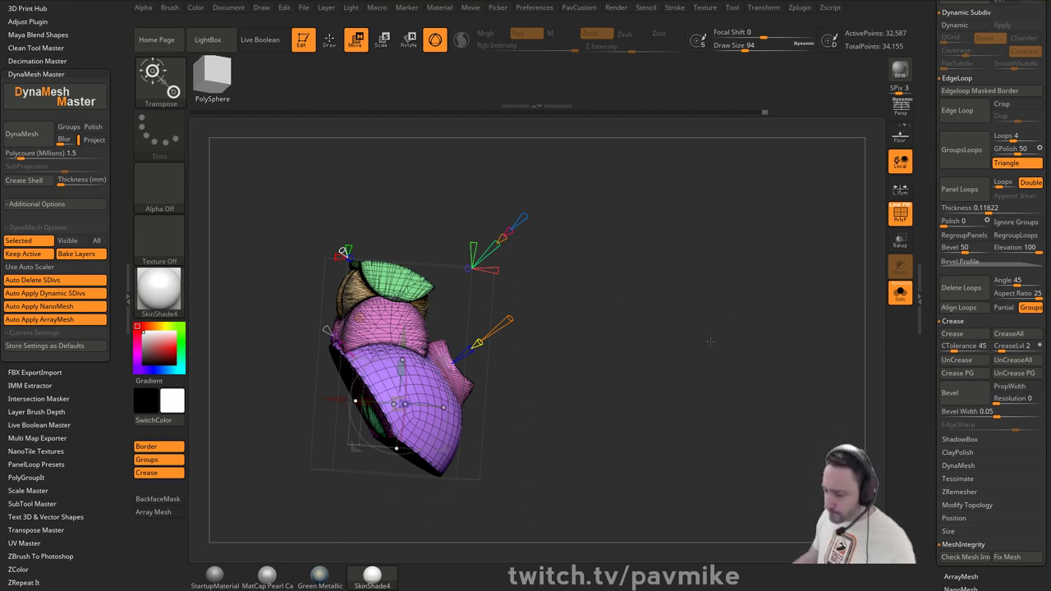
pyautogui.moveTo(691, 341); pyautogui.dragTo(707, 319)
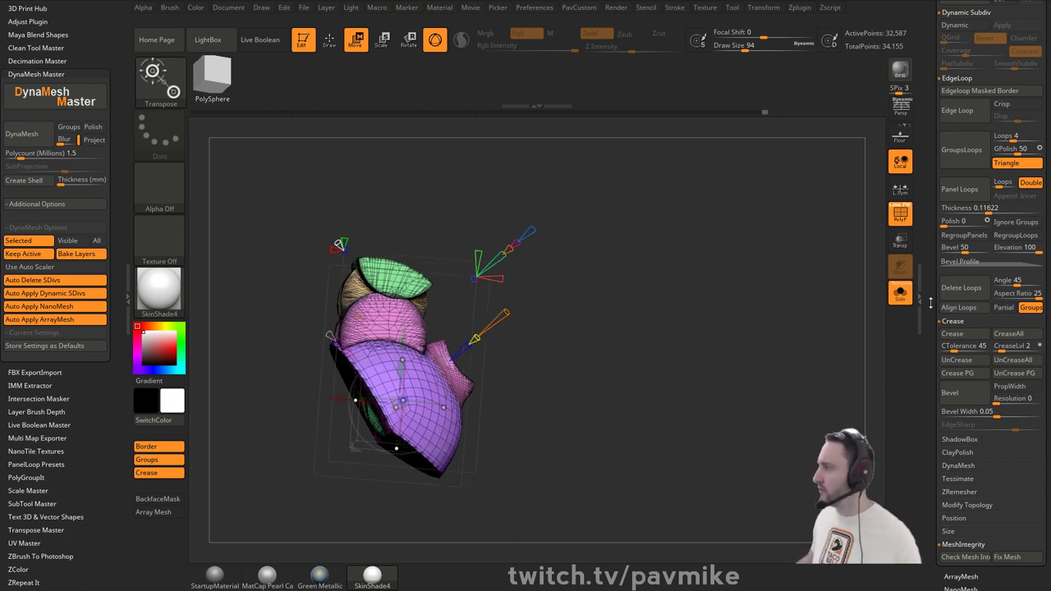
# - Delete all subtools of the current sphere tool
pyautogui.scroll(10, 930, 304)
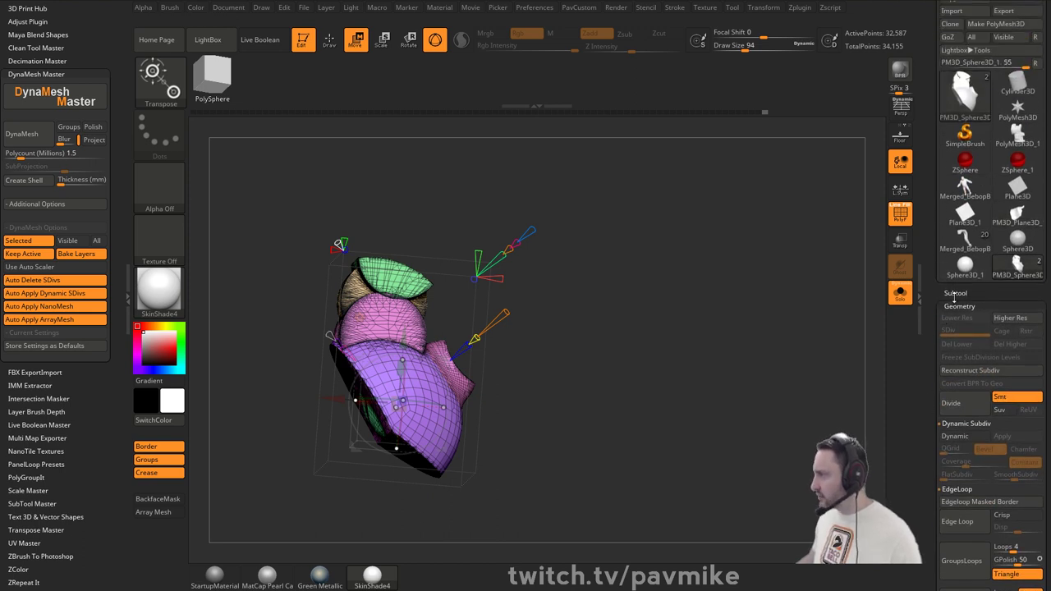
pyautogui.click(953, 293)
pyautogui.scroll(-8, 984, 328)
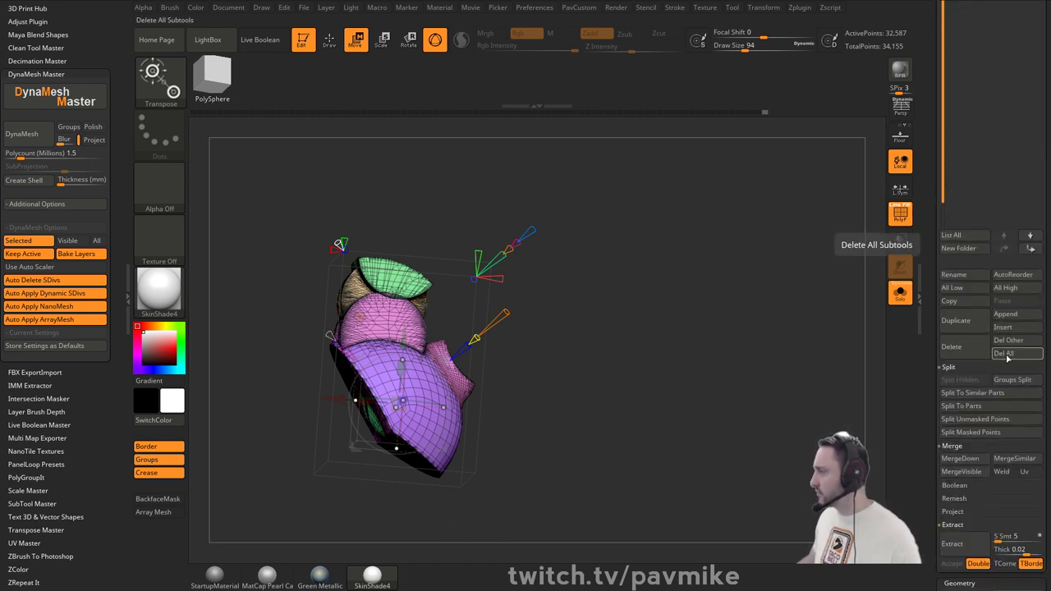
pyautogui.click(1008, 355)
pyautogui.click(862, 380)
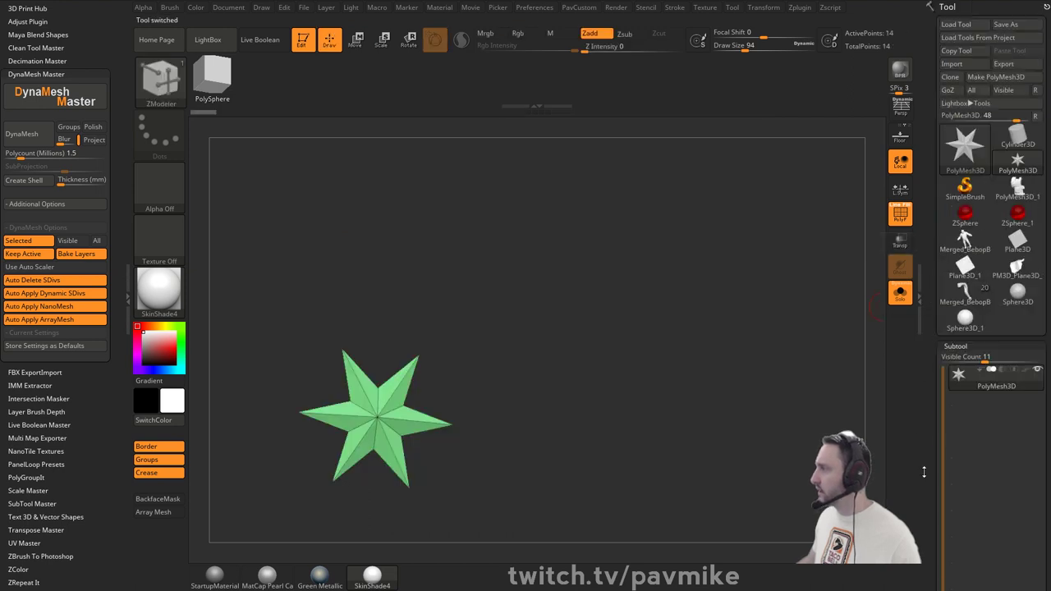
# - Switch to the merged Bebop blockout tool and frame the whole character with Solo and PolyFrame turned off
pyautogui.click(965, 291)
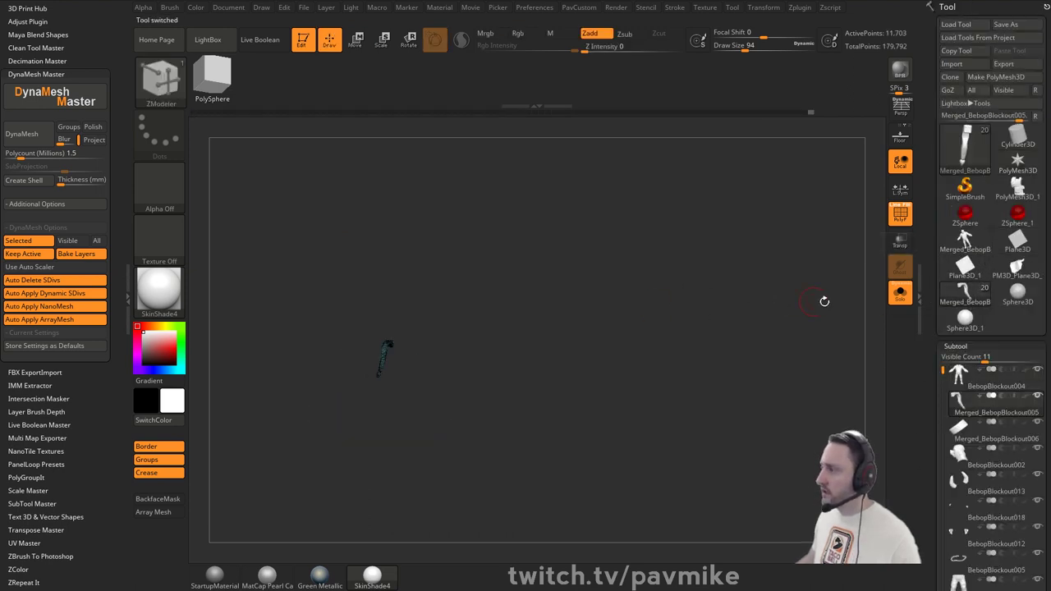
pyautogui.click(893, 296)
pyautogui.keyDown('shift'); pyautogui.moveTo(809, 288); pyautogui.dragTo(731, 349); pyautogui.keyUp('shift')
pyautogui.click(894, 217)
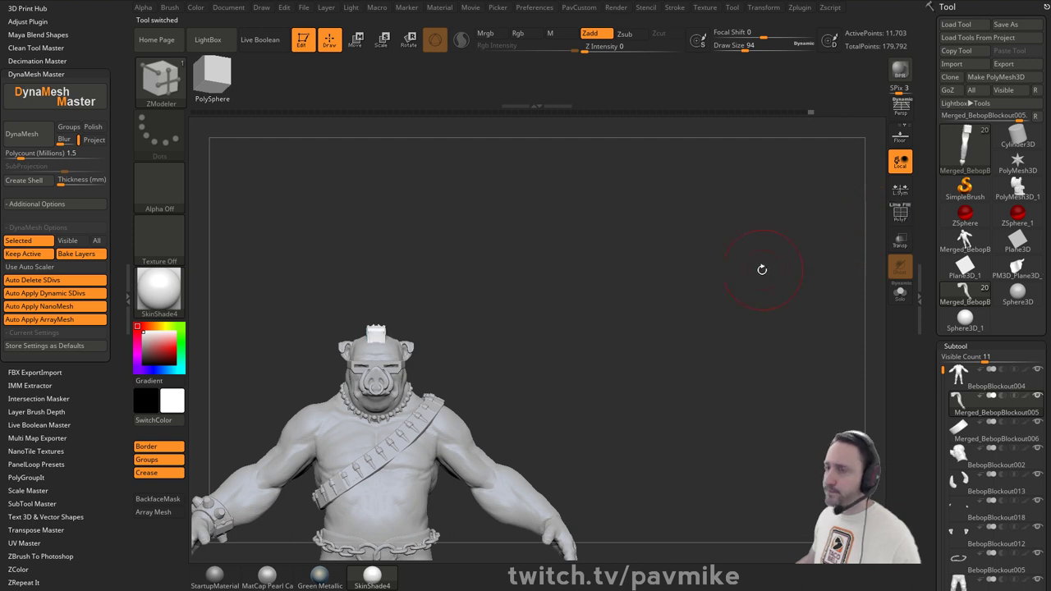
pyautogui.press('f')
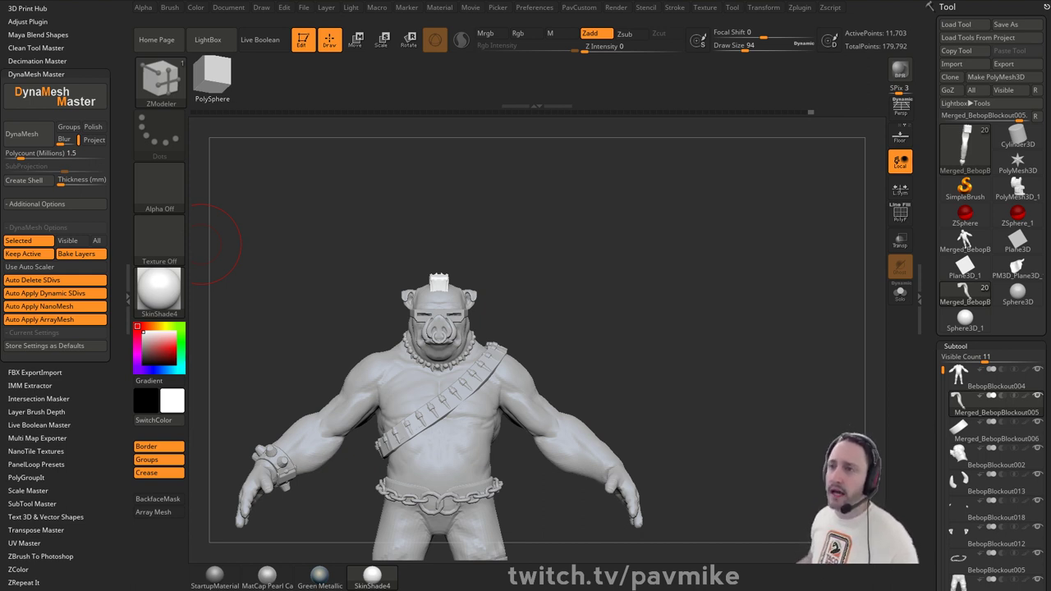
# - Clear the canvas, draw a Cylinder3D in its place and convert it to an editable PolyMesh3D
pyautogui.click(302, 39)
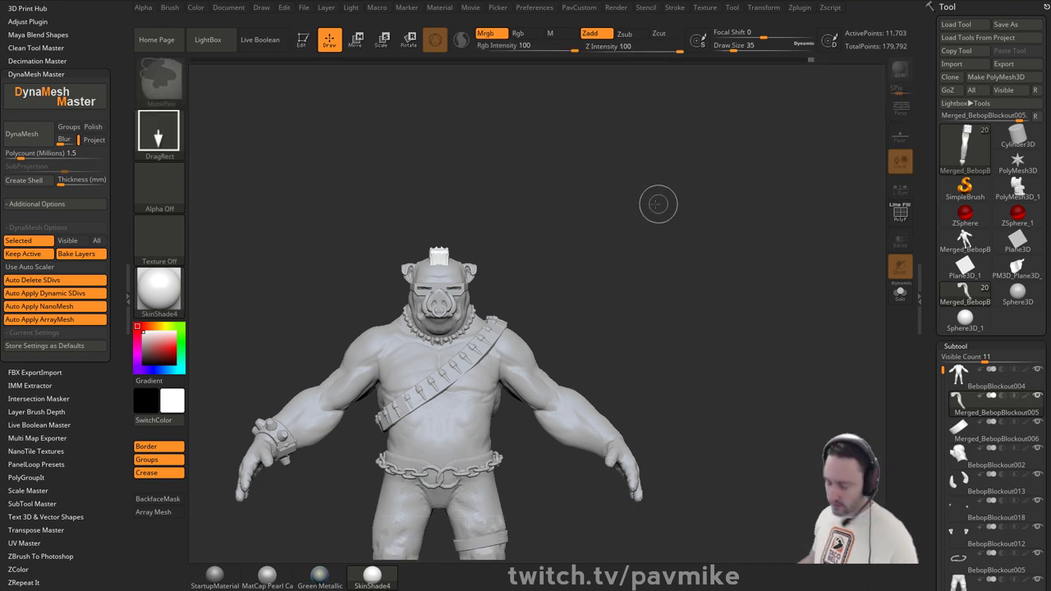
pyautogui.hotkey('ctrl', 'n')
pyautogui.click(966, 188)
pyautogui.click(1016, 137)
pyautogui.moveTo(639, 282); pyautogui.dragTo(671, 333)
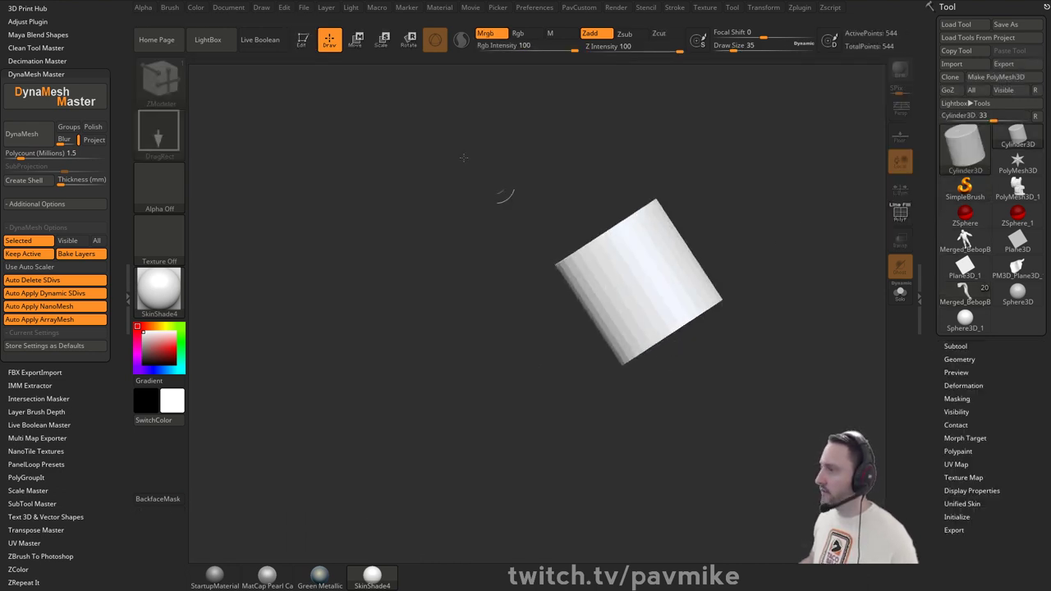
pyautogui.click(303, 39)
pyautogui.click(995, 77)
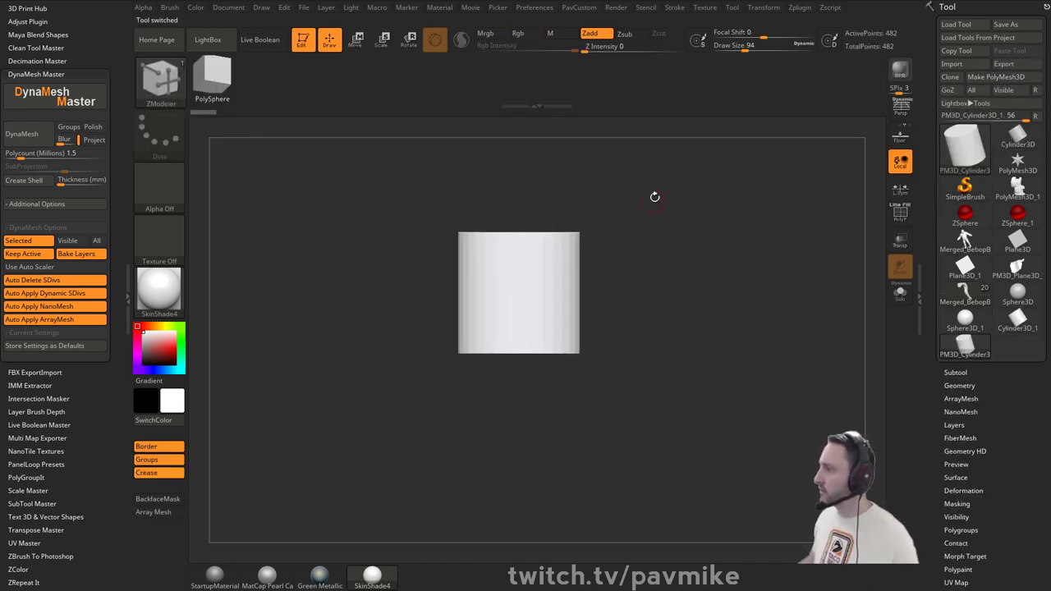
# - Show the cylinder's PolyFrame and enable Dynamic Subdivision on it
pyautogui.keyDown('ctrl'); pyautogui.moveTo(654, 197); pyautogui.dragTo(667, 210, button='right'); pyautogui.keyUp('ctrl')
pyautogui.click(898, 211)
pyautogui.moveTo(854, 221); pyautogui.dragTo(810, 246, button='right')
pyautogui.press('`')
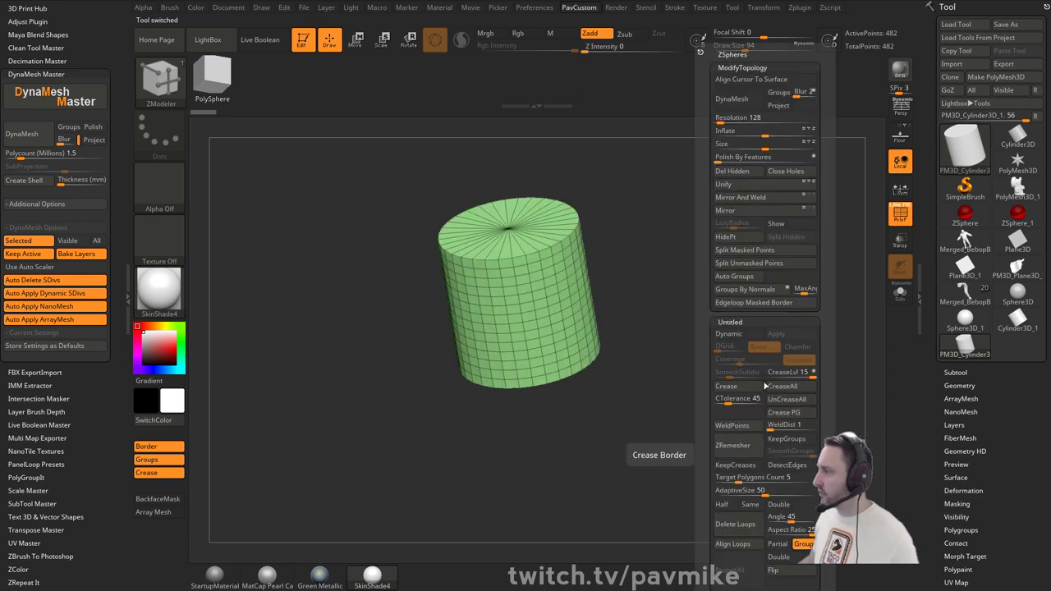
pyautogui.click(728, 333)
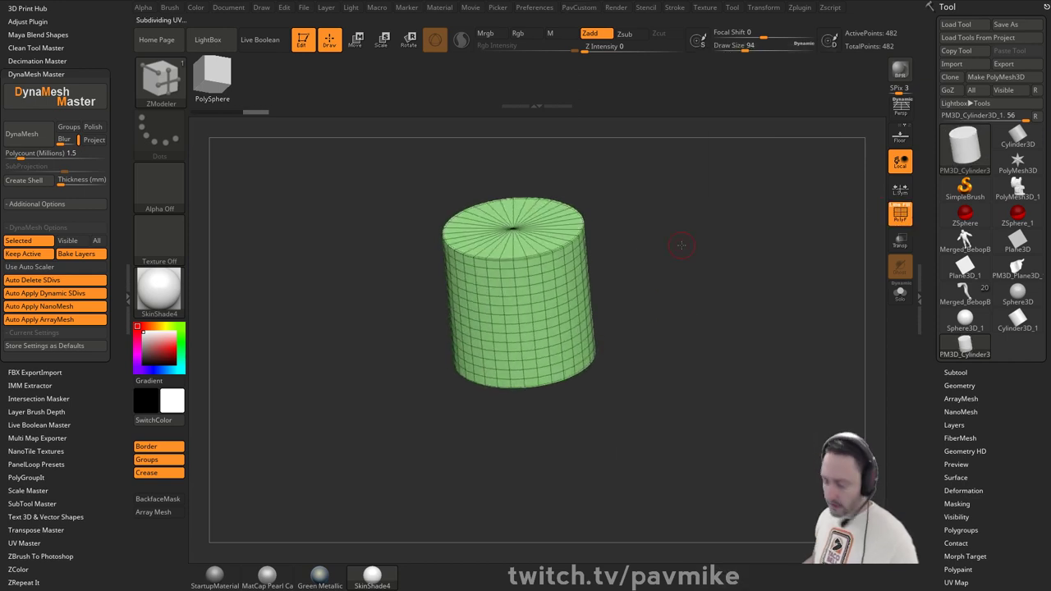
# - Insert a sphere on the cylinder's side using the first mesh of the IMM base primitives brush
pyautogui.press('1')
pyautogui.press('m')
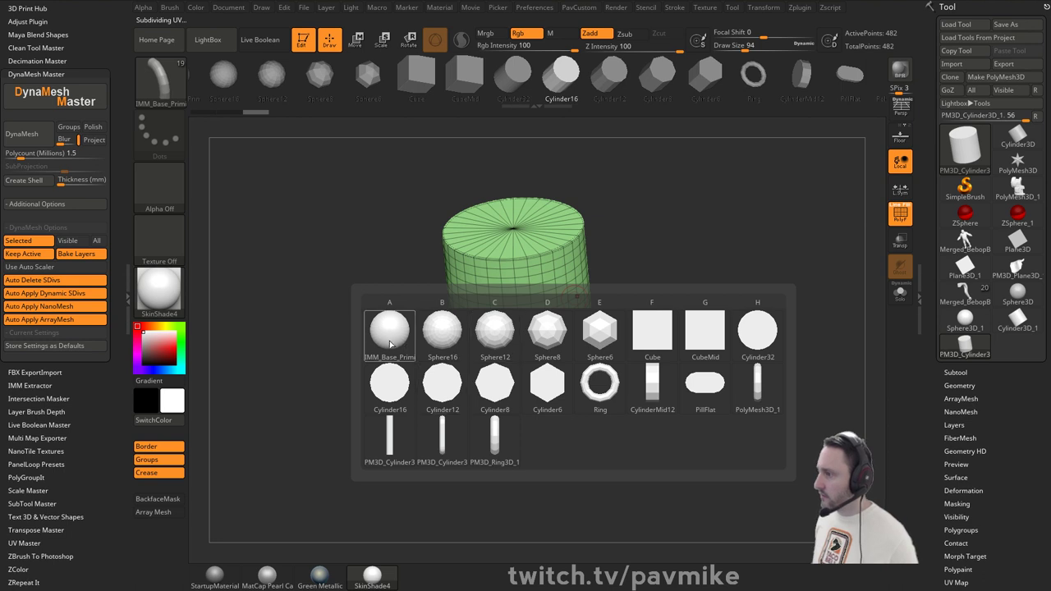
pyautogui.click(389, 343)
pyautogui.moveTo(551, 303); pyautogui.dragTo(578, 332)
pyautogui.keyDown('shift'); pyautogui.moveTo(648, 305); pyautogui.dragTo(681, 288, button='right'); pyautogui.keyUp('shift')
# - Move the sphere inward and up so it overlaps the cylinder's upper rim
pyautogui.press('w')
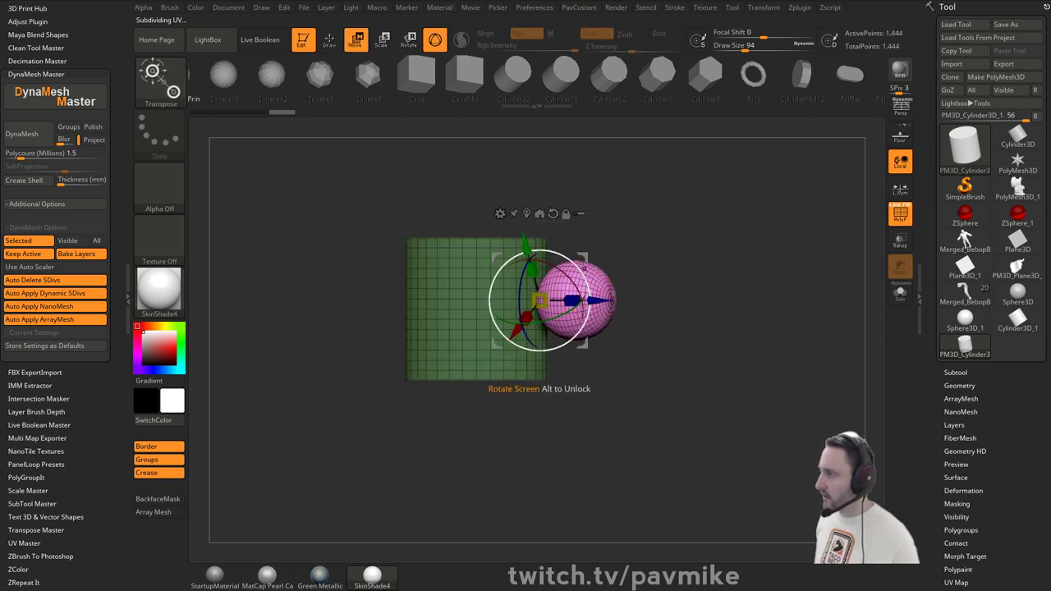
pyautogui.moveTo(600, 301); pyautogui.dragTo(557, 300)
pyautogui.moveTo(541, 252)
pyautogui.mouseDown()
pyautogui.moveTo(563, 200)
pyautogui.moveTo(554, 189)
pyautogui.mouseUp()
pyautogui.press('q')
# - Split the unmasked sphere from the cylinder into its own subtool
pyautogui.moveTo(755, 202); pyautogui.dragTo(732, 235, button='right')
pyautogui.press('2')
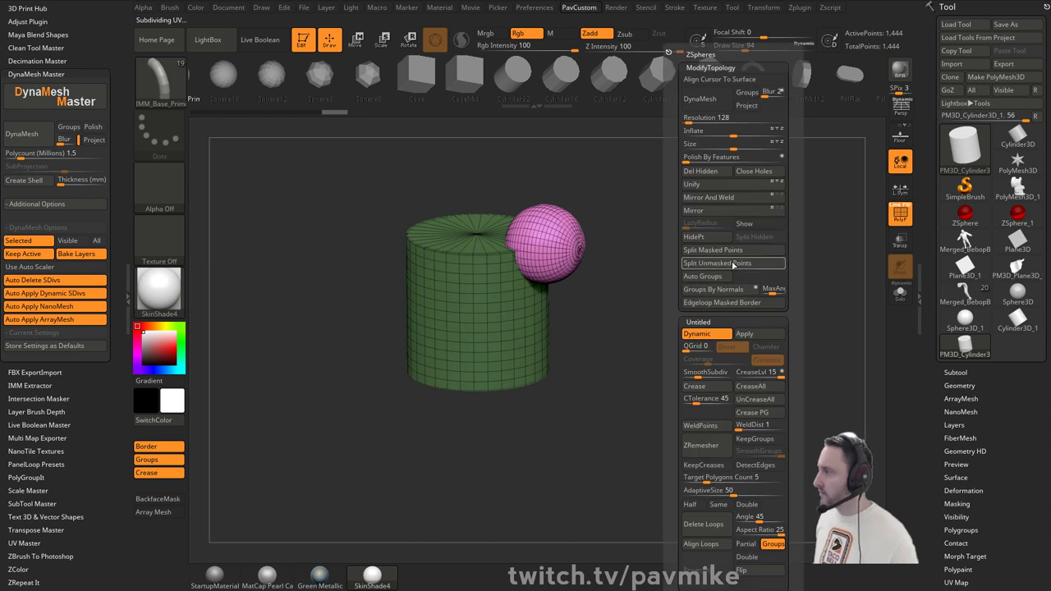
pyautogui.click(733, 264)
# - Subtract the sphere subtool from the cylinder with Live Boolean and hide the PolyFrame to preview the cut
pyautogui.click(956, 372)
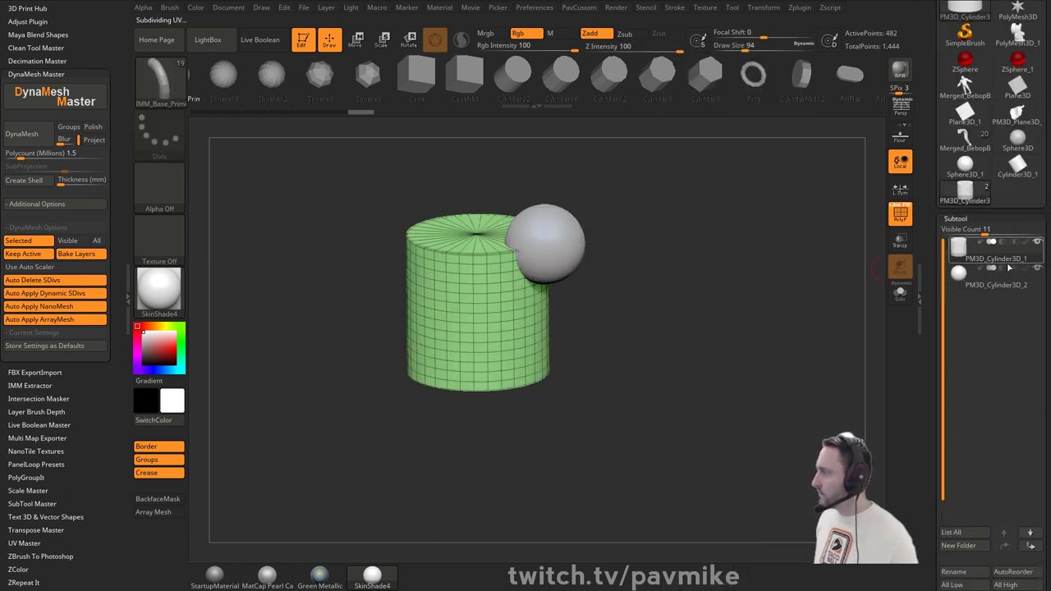
pyautogui.click(260, 40)
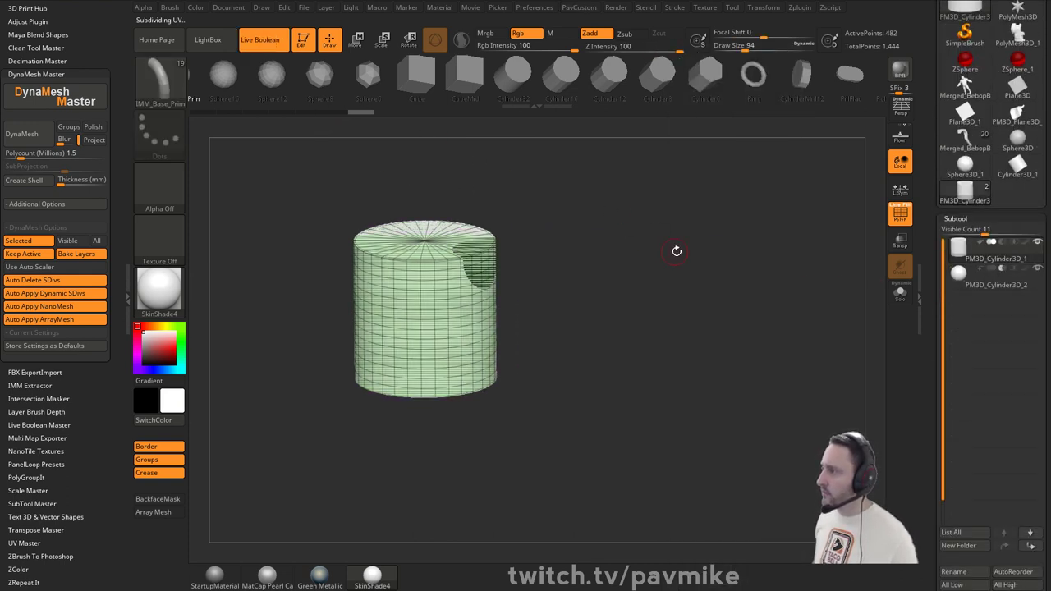
pyautogui.click(901, 222)
pyautogui.moveTo(843, 235); pyautogui.dragTo(839, 267)
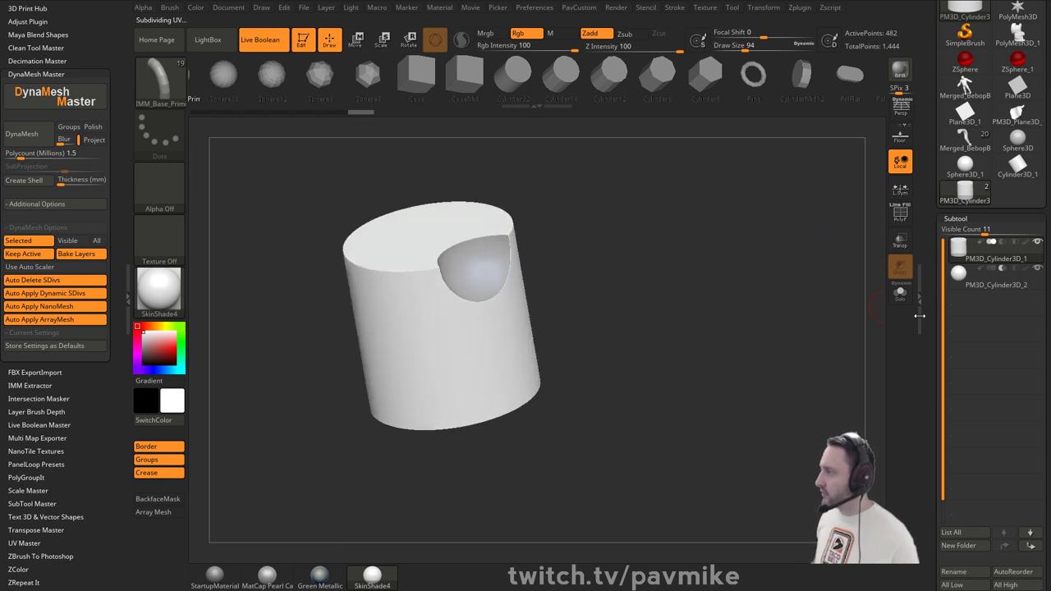
# - Make a boolean mesh from the cylinder and sphere with DSDiv enabled, and switch to the resulting UMesh tool
pyautogui.moveTo(931, 325); pyautogui.dragTo(934, 195)
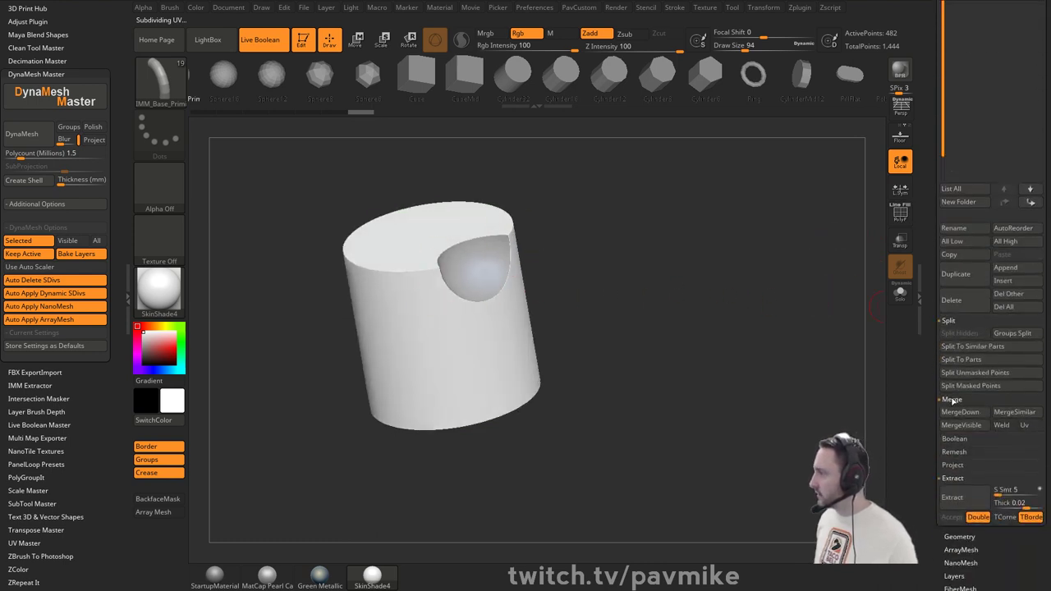
pyautogui.keyDown('shift'); pyautogui.click(951, 399); pyautogui.keyUp('shift')
pyautogui.click(953, 413)
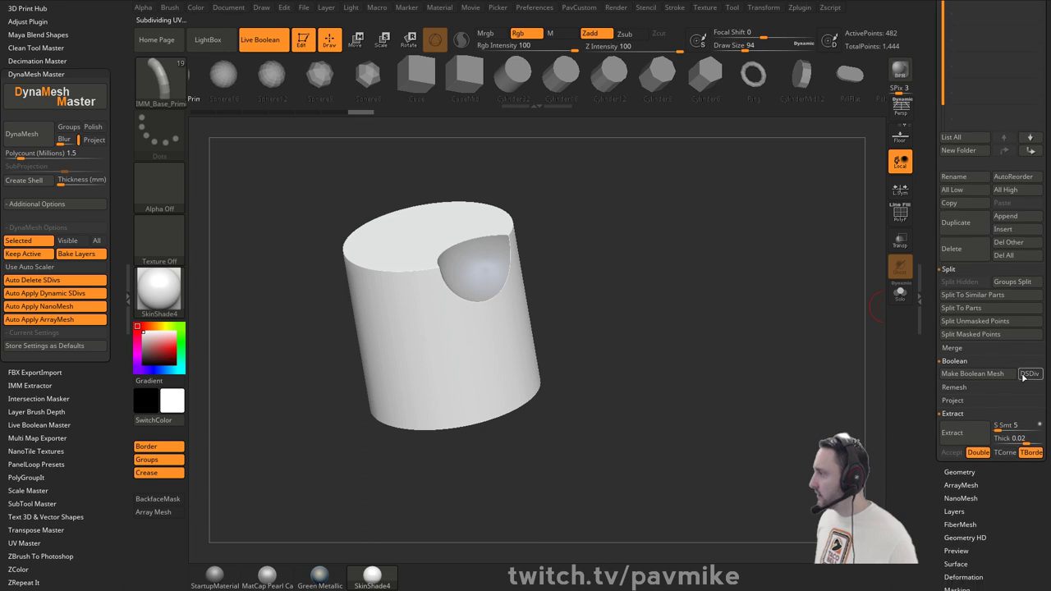
pyautogui.click(1011, 375)
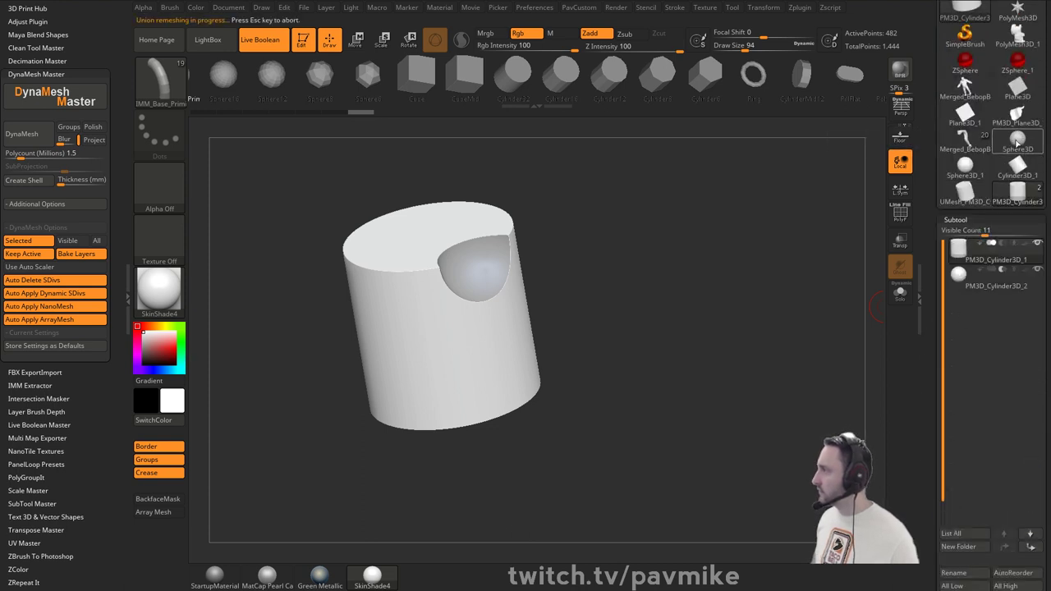
pyautogui.keyDown('alt'); pyautogui.moveTo(725, 260); pyautogui.dragTo(715, 283, button='right'); pyautogui.keyUp('alt')
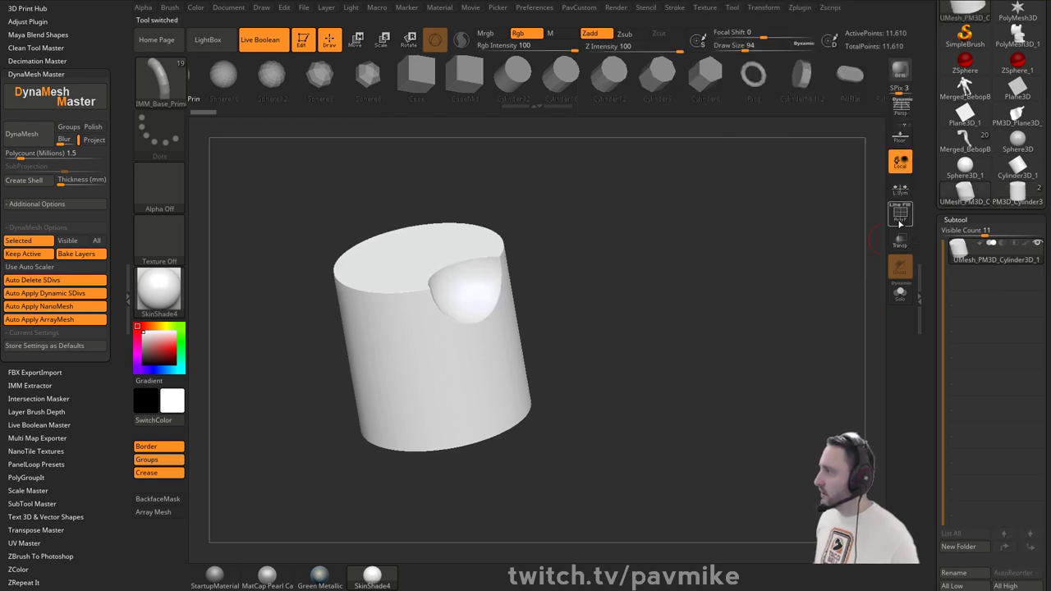
# - Show the boolean mesh's PolyFrame and configure ZRemesher with DetectEdges on, AdaptiveSize 0 and Half the polygon count
pyautogui.click(900, 215)
pyautogui.keyDown('ctrl'); pyautogui.moveTo(816, 217); pyautogui.dragTo(795, 261, button='right'); pyautogui.keyUp('ctrl')
pyautogui.press('2')
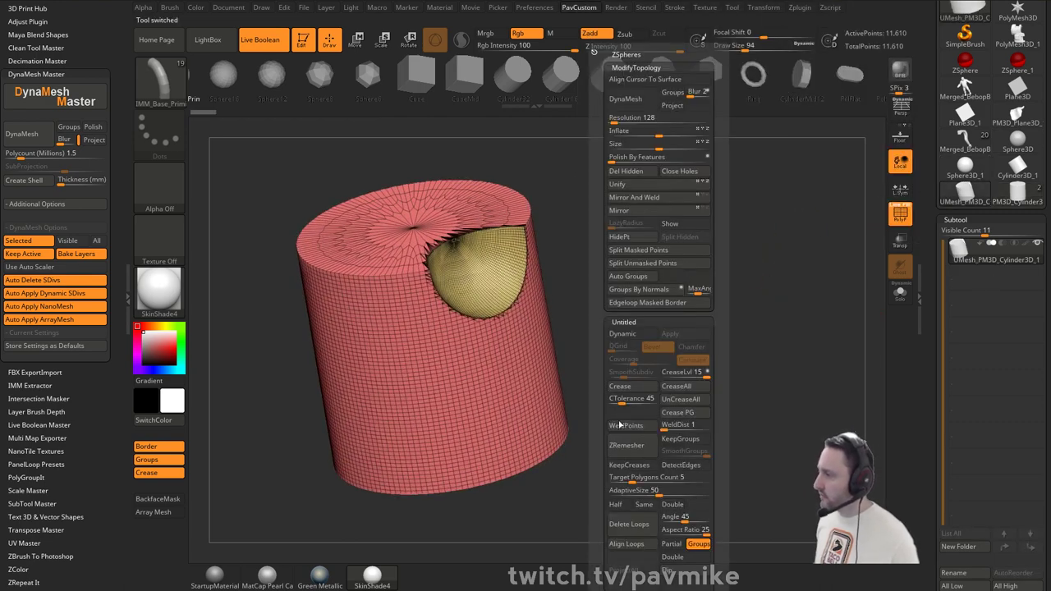
pyautogui.scroll(-2, 601, 426)
pyautogui.click(681, 419)
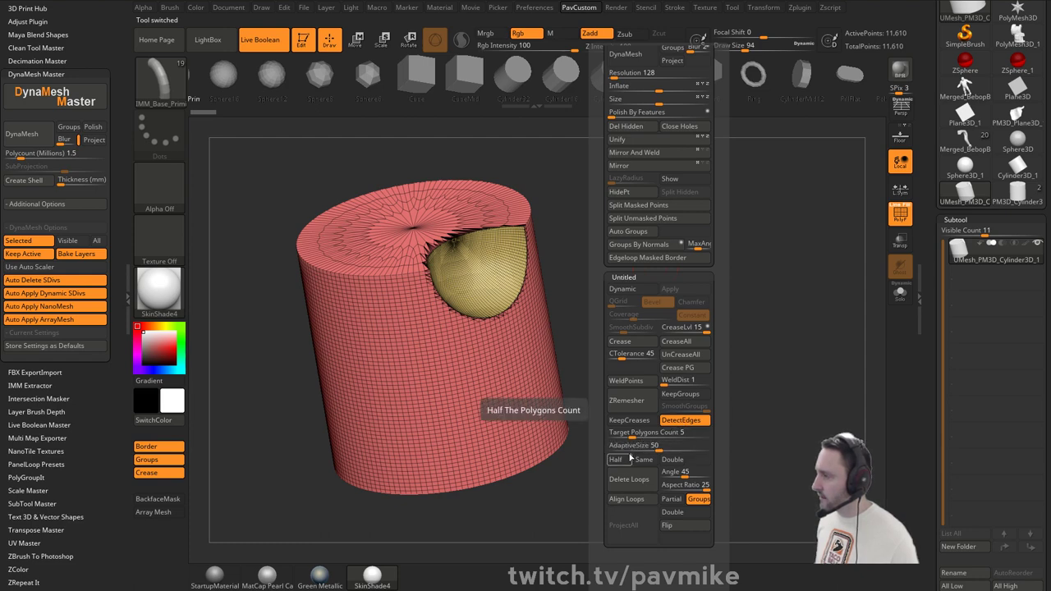
pyautogui.moveTo(628, 448); pyautogui.dragTo(606, 448)
pyautogui.click(615, 459)
# - Try ZRemesher on the boolean mesh, and undo the remesh
pyautogui.click(629, 399)
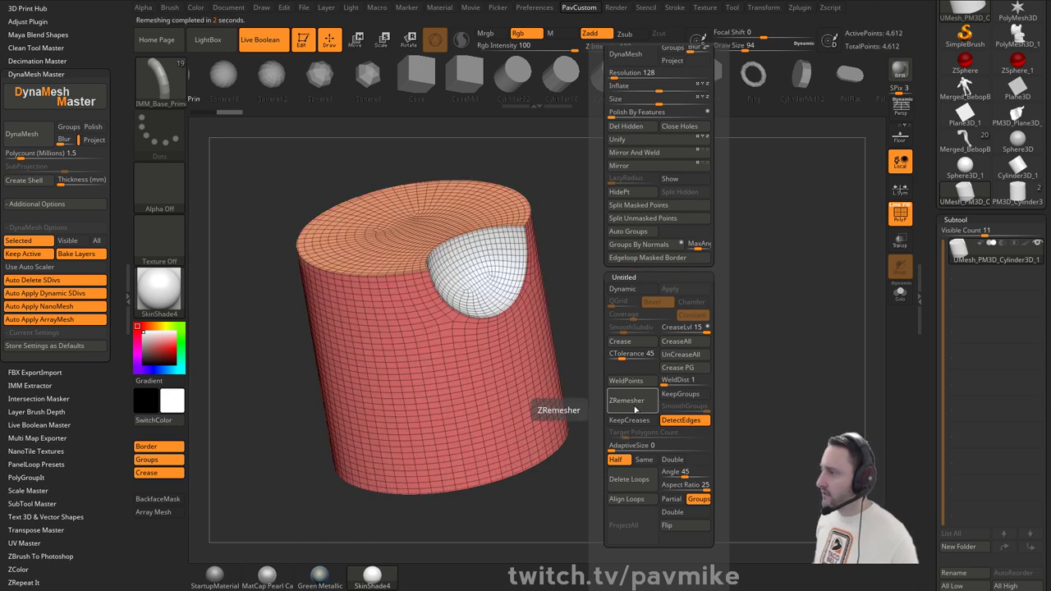
pyautogui.hotkey('ctrl', 'z')
pyautogui.hotkey('ctrl', 'z')
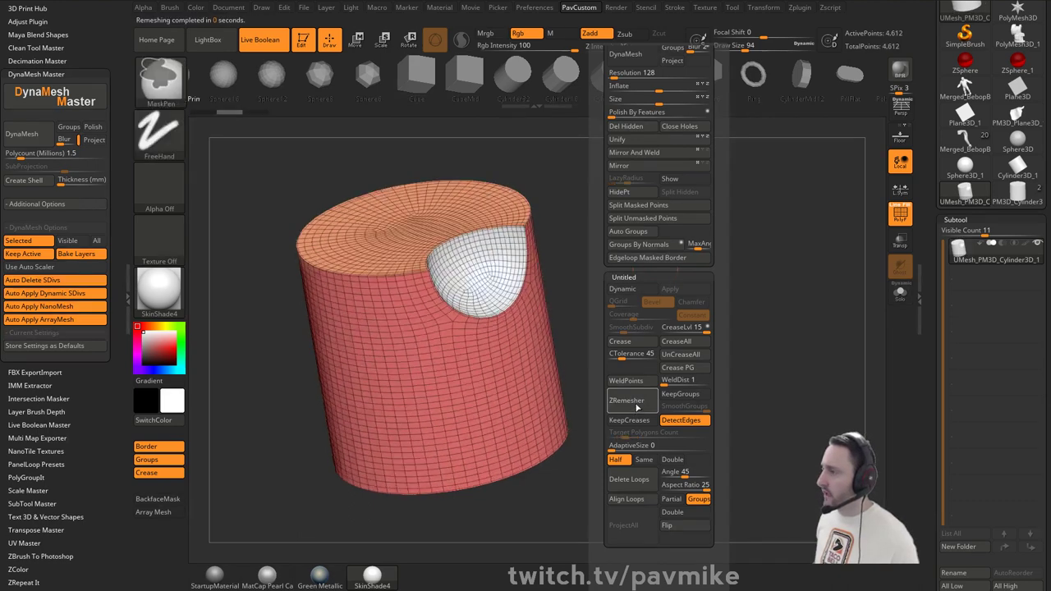
# - Convert the boolean mesh to a DynaMesh at resolution 152
pyautogui.press('space')
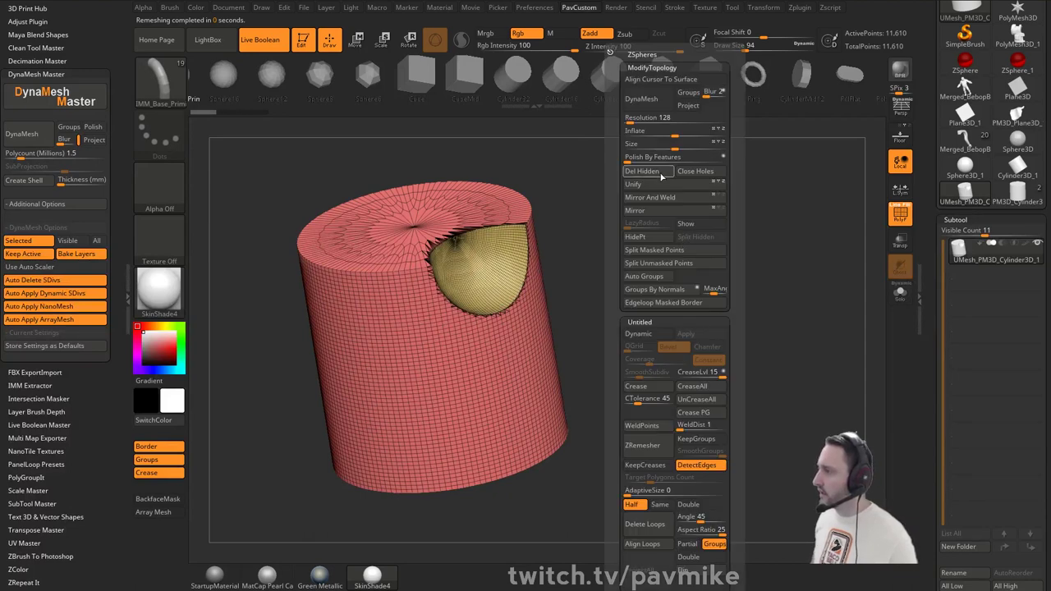
pyautogui.click(636, 117)
pyautogui.moveTo(638, 118); pyautogui.dragTo(639, 117)
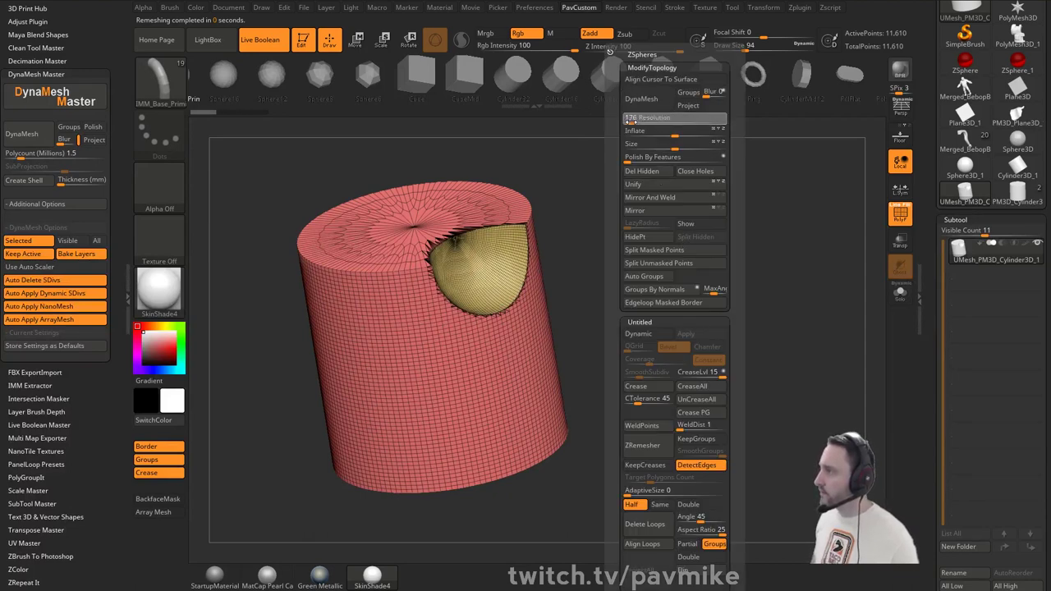
pyautogui.click(636, 106)
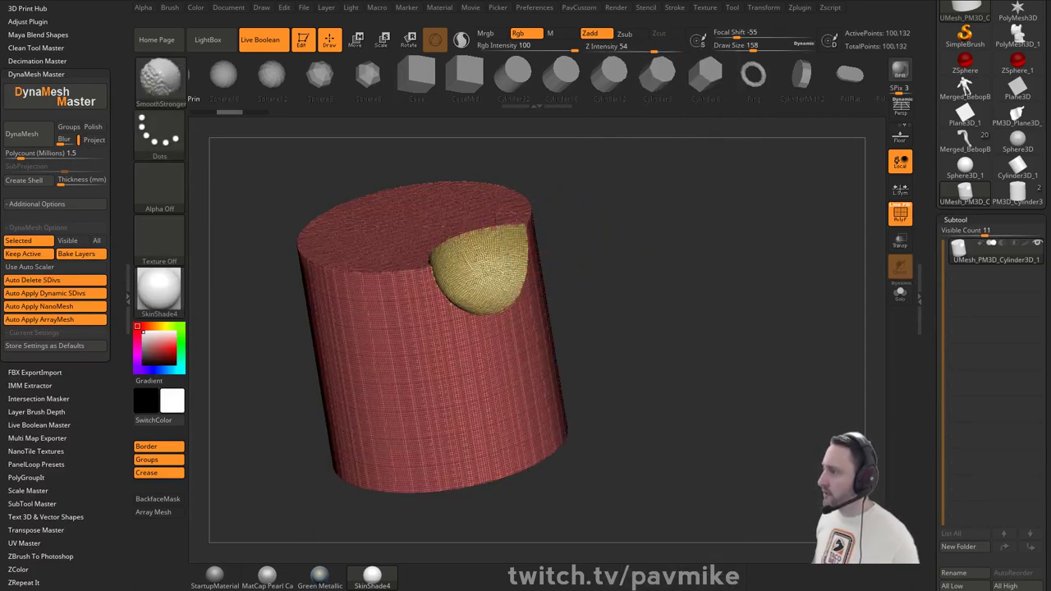
# - Merge the DynaMesh into a single polygroup and apply Polish By Features to soften its edges
pyautogui.keyDown('shift'); pyautogui.moveTo(431, 261); pyautogui.dragTo(488, 218); pyautogui.keyUp('shift')
pyautogui.press('space')
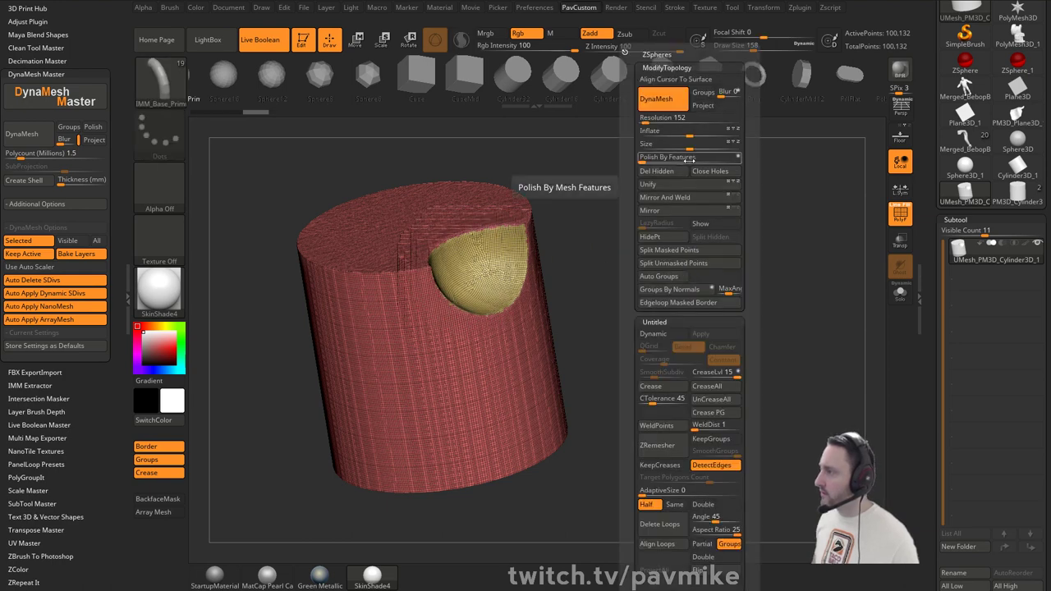
pyautogui.click(678, 157)
pyautogui.press('m')
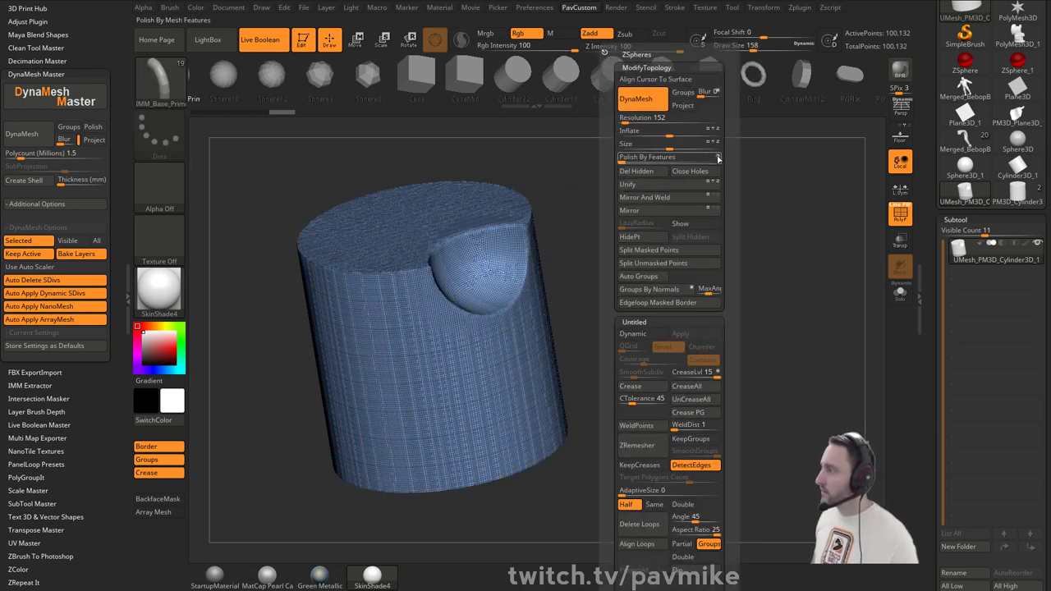
pyautogui.click(649, 157)
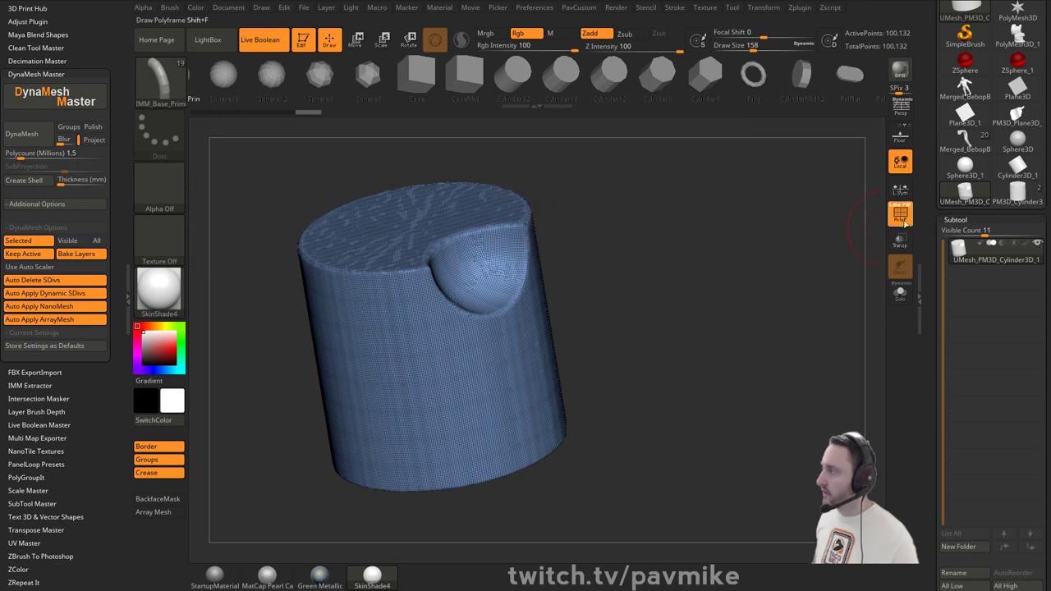
pyautogui.hotkey('shift', 'f')
pyautogui.moveTo(740, 239); pyautogui.dragTo(727, 256)
pyautogui.hotkey('shift', 'f')
# - Try ZRemesher on the polished DynaMesh with Half and DetectEdges on, and undo the remesh
pyautogui.press('m')
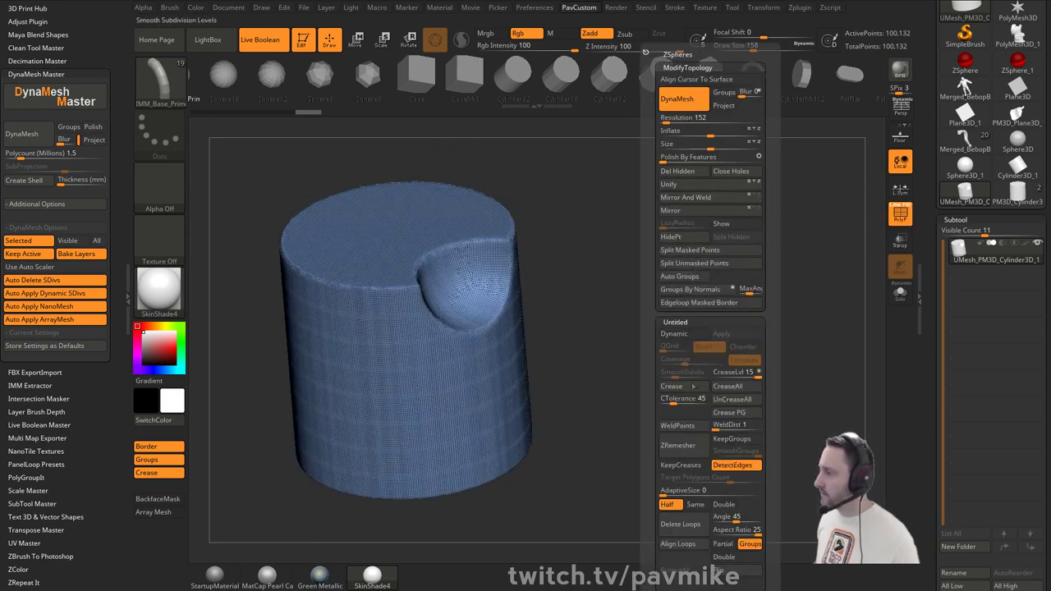
pyautogui.moveTo(656, 455); pyautogui.dragTo(675, 402)
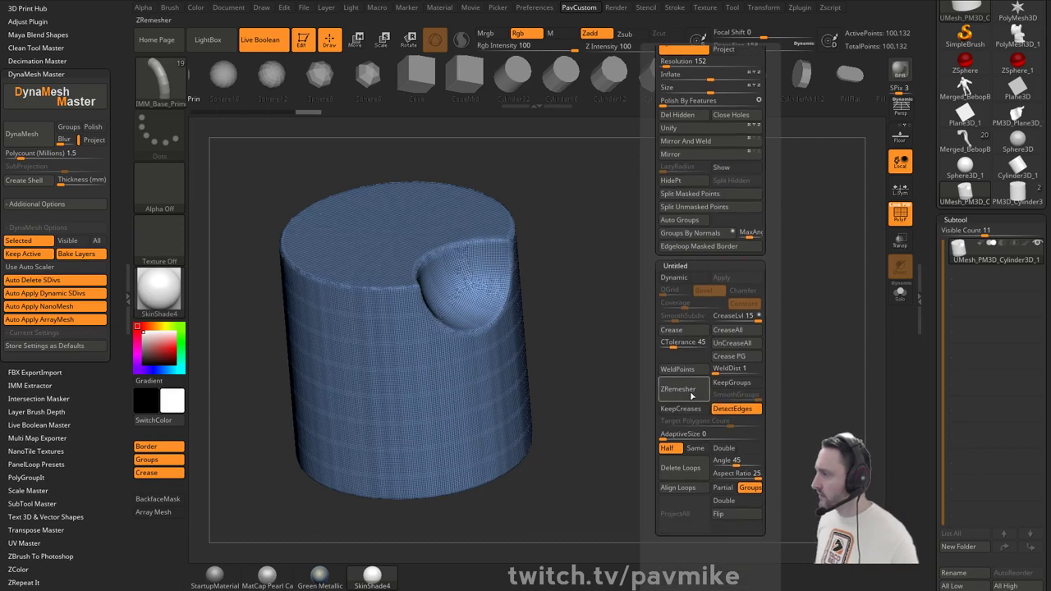
pyautogui.click(701, 392)
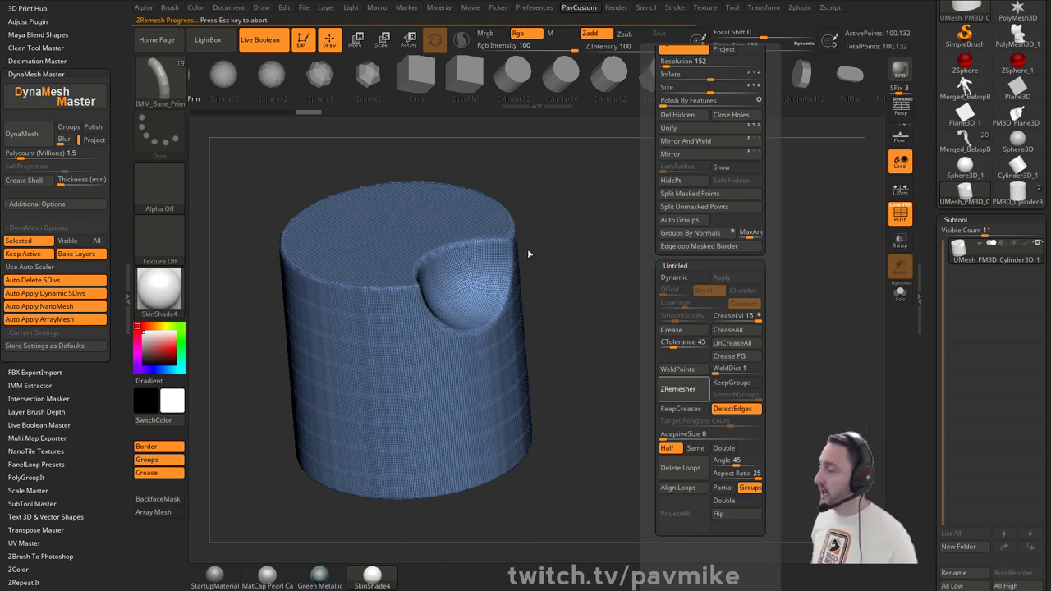
pyautogui.moveTo(614, 227); pyautogui.dragTo(594, 210)
pyautogui.hotkey('ctrl', 'w')
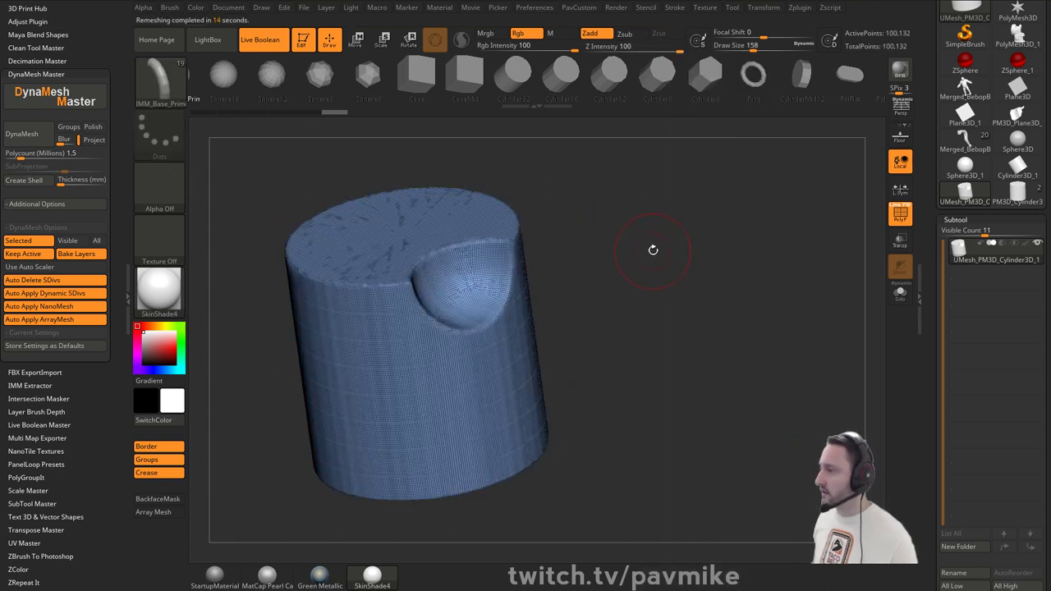
pyautogui.moveTo(652, 249); pyautogui.dragTo(651, 228)
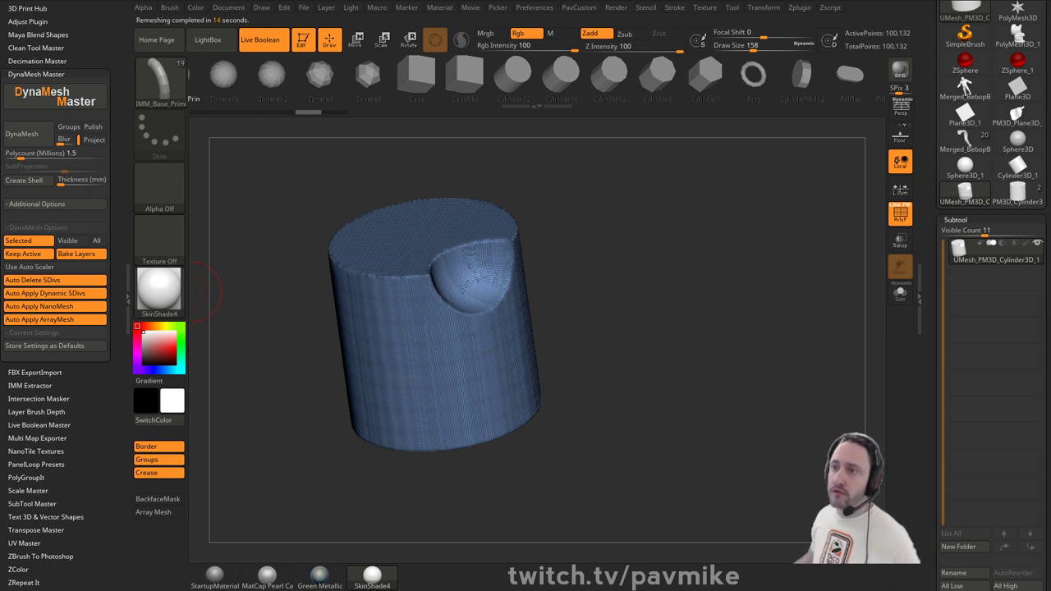
# - Turn a round masked patch on the cylinder's side into its own polygroup and isolate it
pyautogui.moveTo(629, 251)
pyautogui.mouseDown()
pyautogui.moveTo(637, 232)
pyautogui.moveTo(638, 252)
pyautogui.mouseUp()
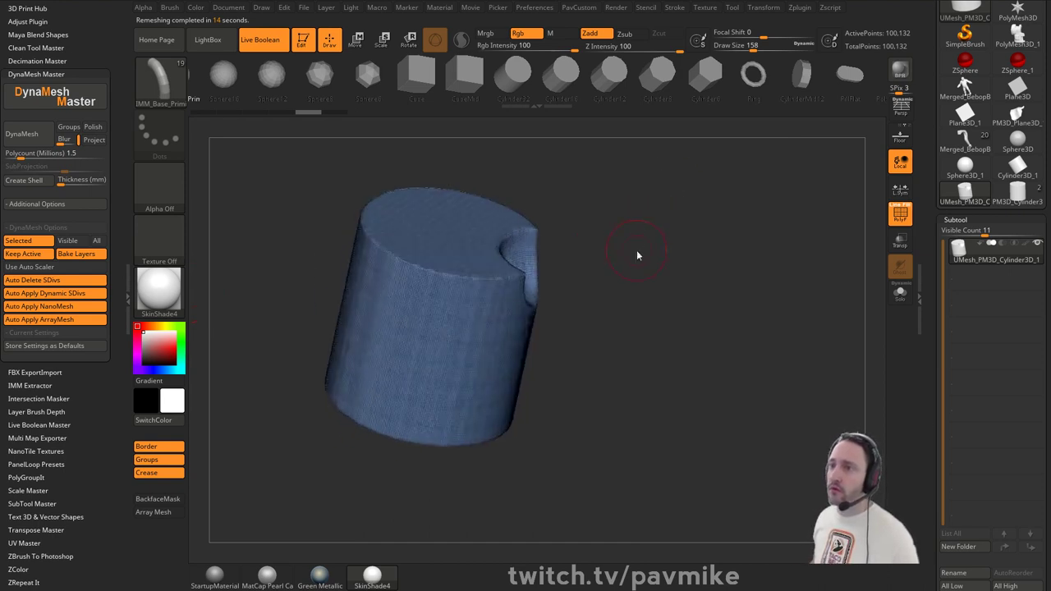
pyautogui.keyDown('ctrl'); pyautogui.moveTo(422, 312); pyautogui.dragTo(431, 361); pyautogui.keyUp('ctrl')
pyautogui.hotkey('ctrl', 'w')
pyautogui.keyDown('ctrl'); pyautogui.keyDown('shift'); pyautogui.click(448, 345); pyautogui.keyUp('shift'); pyautogui.keyUp('ctrl')
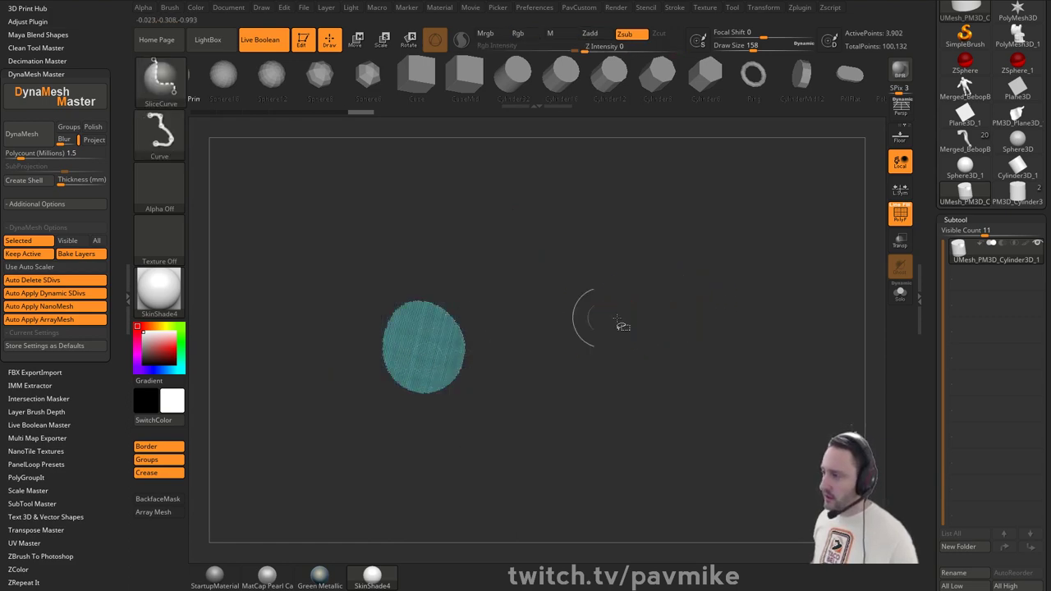
# - Grow and shrink the visible area around the isolated round patch, and restore the whole mesh's visibility
pyautogui.hotkey('ctrl', 'shift', 'x')
pyautogui.hotkey('ctrl', 'shift', 'x')
pyautogui.hotkey('ctrl', 'shift', 'x')
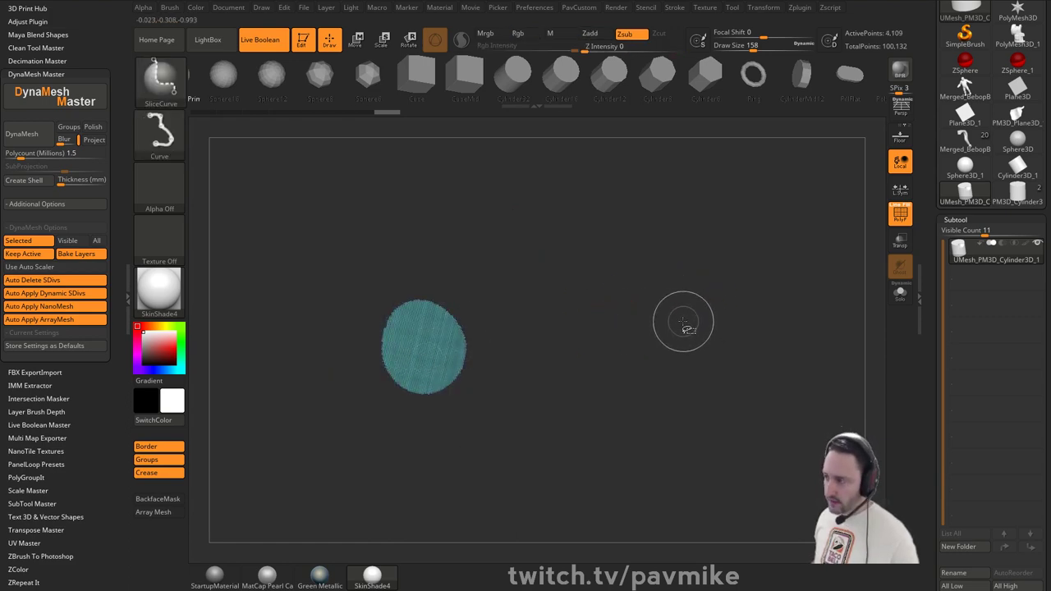
pyautogui.hotkey('ctrl', 'shift', 'x')
pyautogui.hotkey('ctrl', 'shift', 'x')
pyautogui.hotkey('ctrl', 'shift', 'x')
pyautogui.hotkey('ctrl', 'shift', 'x')
pyautogui.hotkey('ctrl', 'shift', 'x')
pyautogui.hotkey('ctrl', 'shift', 's')
pyautogui.hotkey('ctrl', 'shift', 's')
pyautogui.hotkey('ctrl', 'shift', 's')
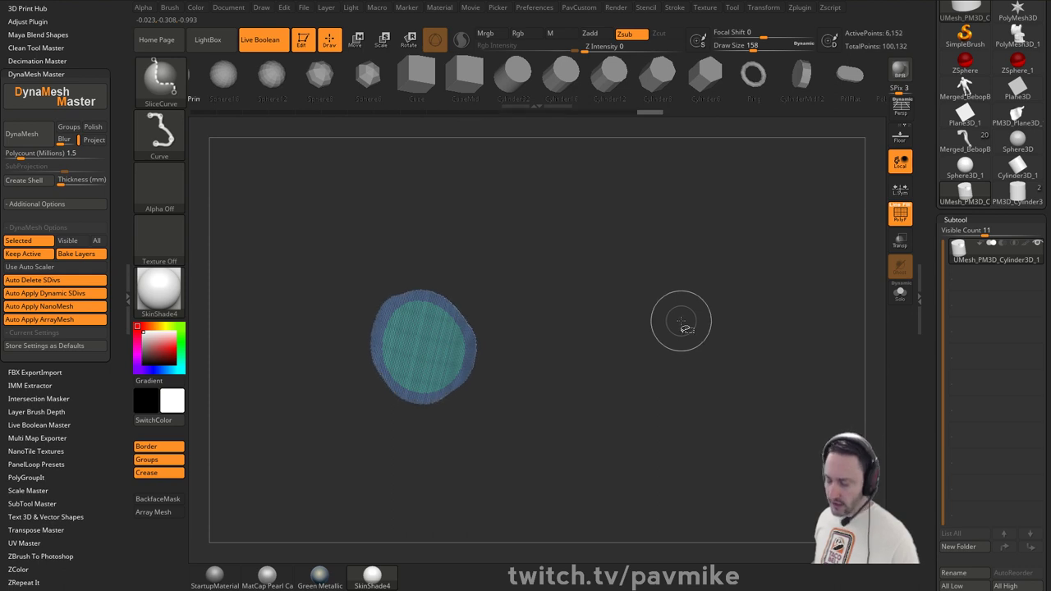
pyautogui.keyDown('ctrl'); pyautogui.keyDown('shift'); pyautogui.click(681, 322); pyautogui.keyUp('shift'); pyautogui.keyUp('ctrl')
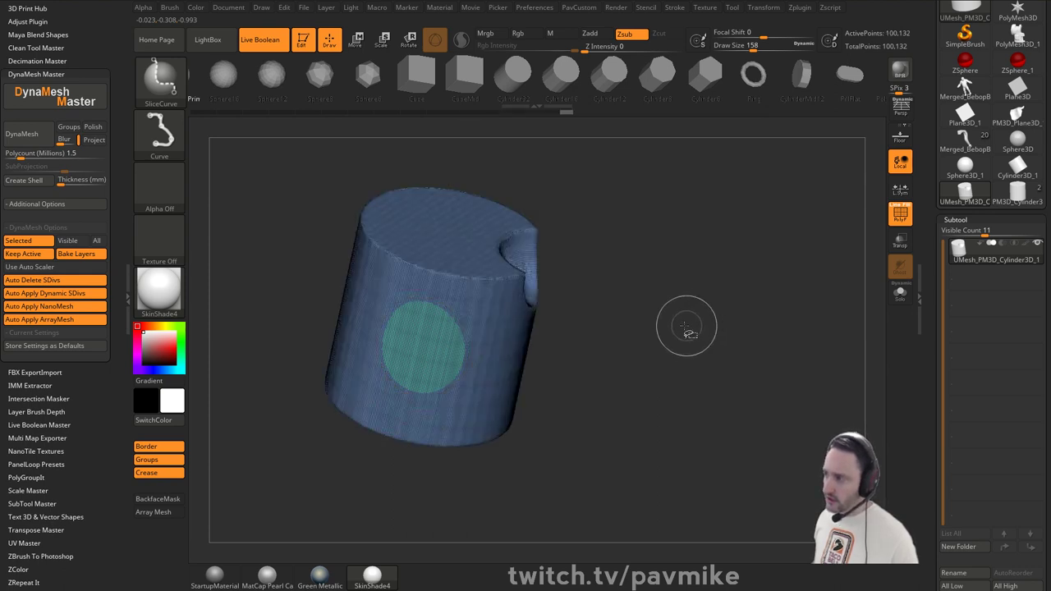
# - Isolate the cylinder body's polygroup, show the full mesh again, and isolate the round patch
pyautogui.keyDown('ctrl'); pyautogui.keyDown('shift'); pyautogui.click(497, 333); pyautogui.keyUp('shift'); pyautogui.keyUp('ctrl')
pyautogui.keyDown('ctrl'); pyautogui.keyDown('shift'); pyautogui.click(647, 285); pyautogui.keyUp('shift'); pyautogui.keyUp('ctrl')
pyautogui.keyDown('ctrl'); pyautogui.keyDown('shift'); pyautogui.click(430, 344); pyautogui.keyUp('shift'); pyautogui.keyUp('ctrl')
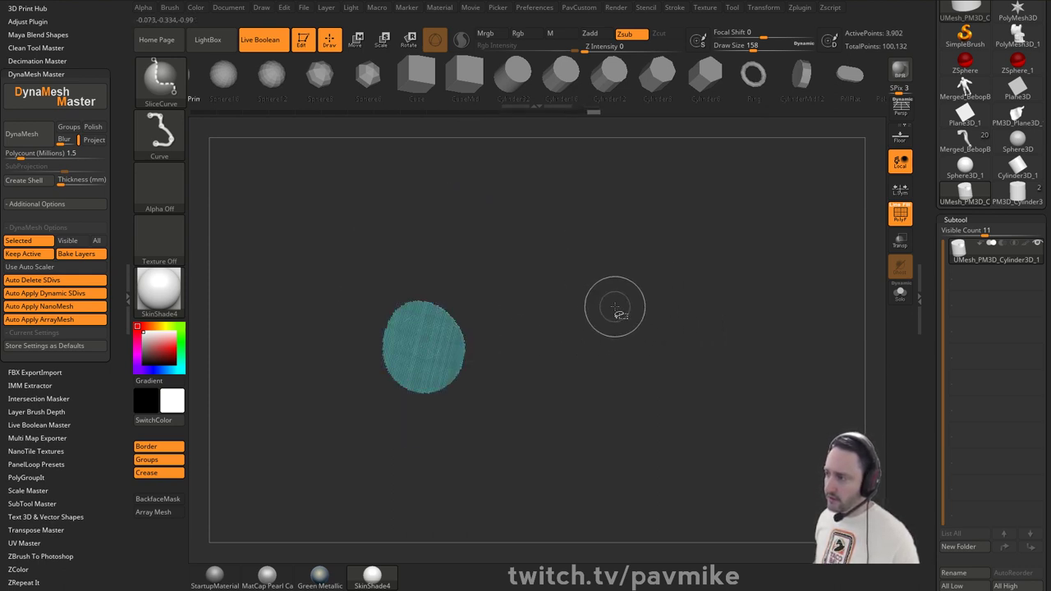
# - Switch to the SelectRect brush, and invert the isolated patch's visibility before showing the whole mesh
pyautogui.click(160, 78)
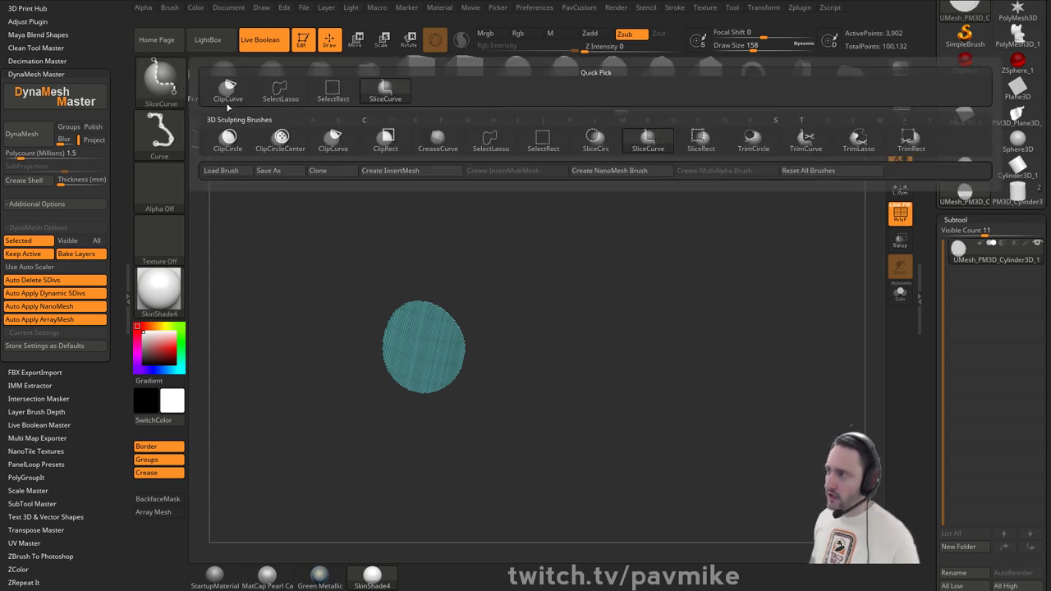
pyautogui.keyDown('ctrl'); pyautogui.keyDown('shift'); pyautogui.click(342, 97); pyautogui.keyUp('shift'); pyautogui.keyUp('ctrl')
pyautogui.keyDown('ctrl'); pyautogui.keyDown('shift'); pyautogui.moveTo(683, 264); pyautogui.dragTo(734, 384); pyautogui.keyUp('shift'); pyautogui.keyUp('ctrl')
pyautogui.keyDown('ctrl'); pyautogui.keyDown('shift'); pyautogui.moveTo(720, 263); pyautogui.dragTo(748, 361); pyautogui.keyUp('shift'); pyautogui.keyUp('ctrl')
pyautogui.keyDown('ctrl'); pyautogui.keyDown('shift'); pyautogui.moveTo(724, 289); pyautogui.dragTo(752, 389); pyautogui.keyUp('shift'); pyautogui.keyUp('ctrl')
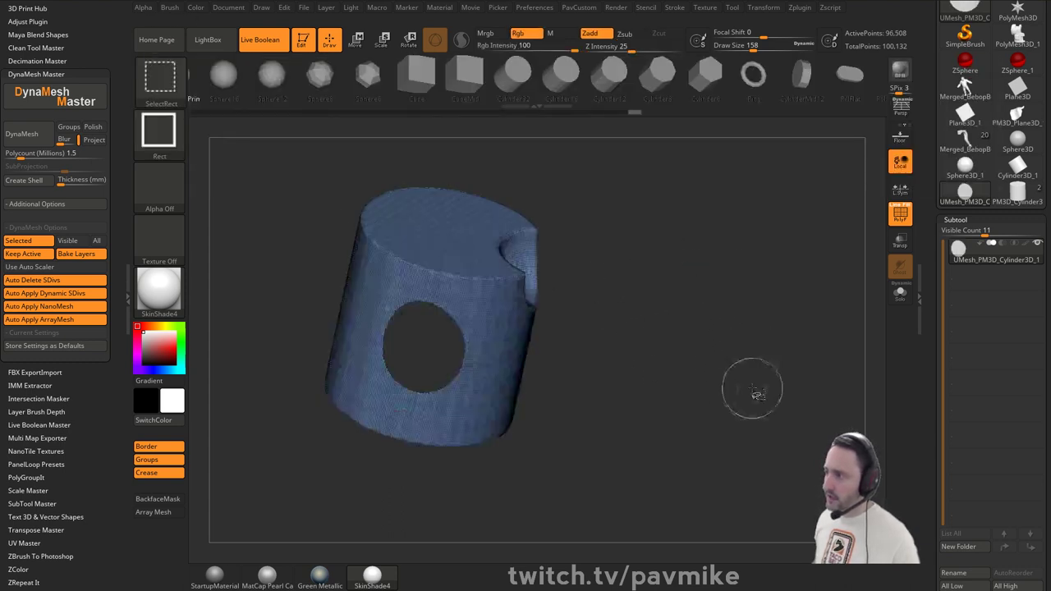
pyautogui.keyDown('ctrl'); pyautogui.keyDown('shift'); pyautogui.click(736, 295); pyautogui.keyUp('shift'); pyautogui.keyUp('ctrl')
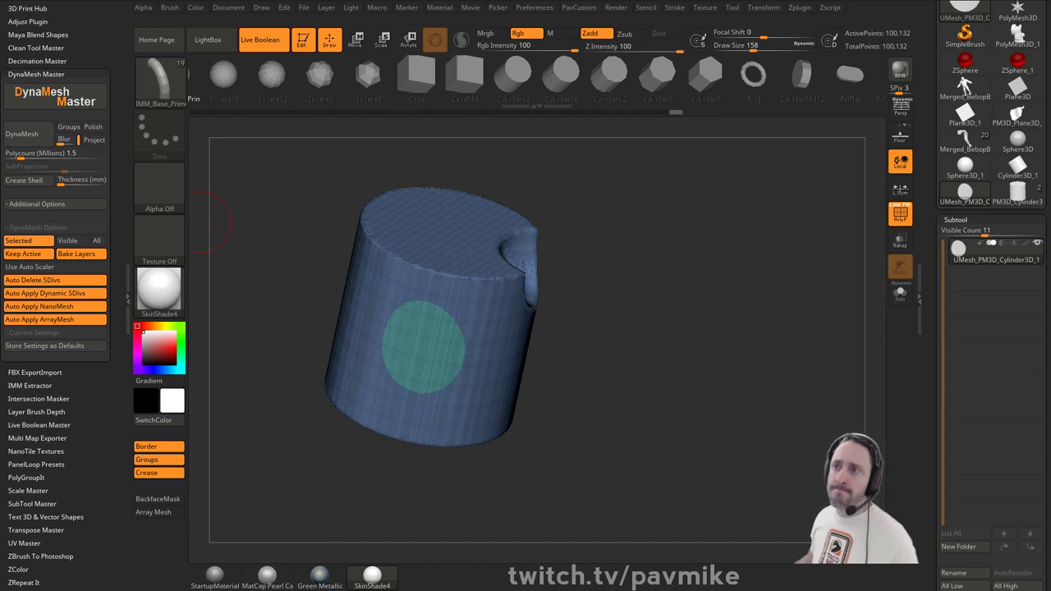
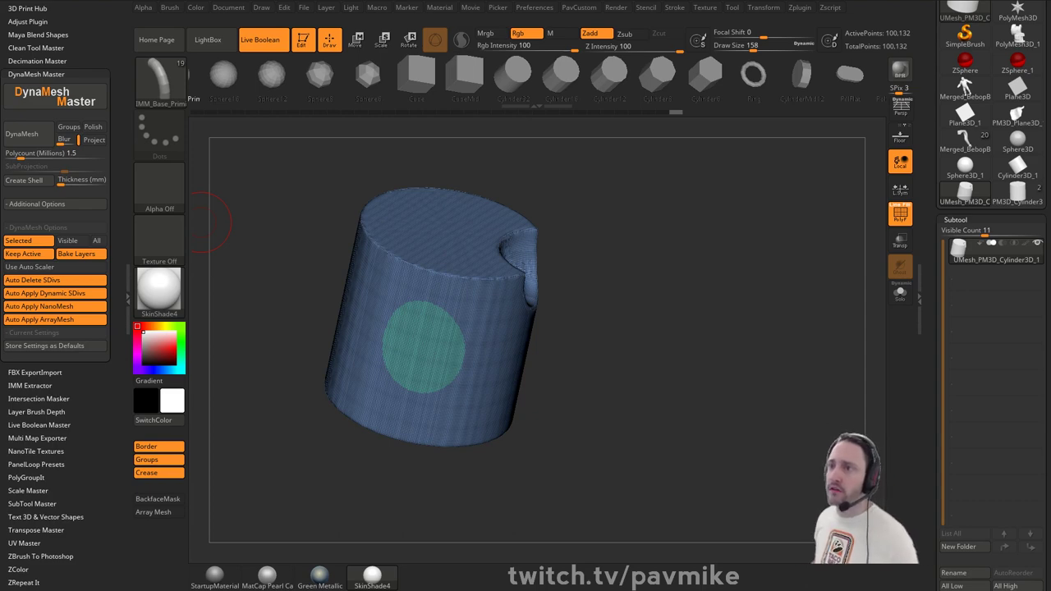
# - Turn off Live Boolean and Edit mode, and browse LightBox's projects to select DynaMesh_Sphere_128.ZPR
pyautogui.click(259, 39)
pyautogui.press('ctrl')
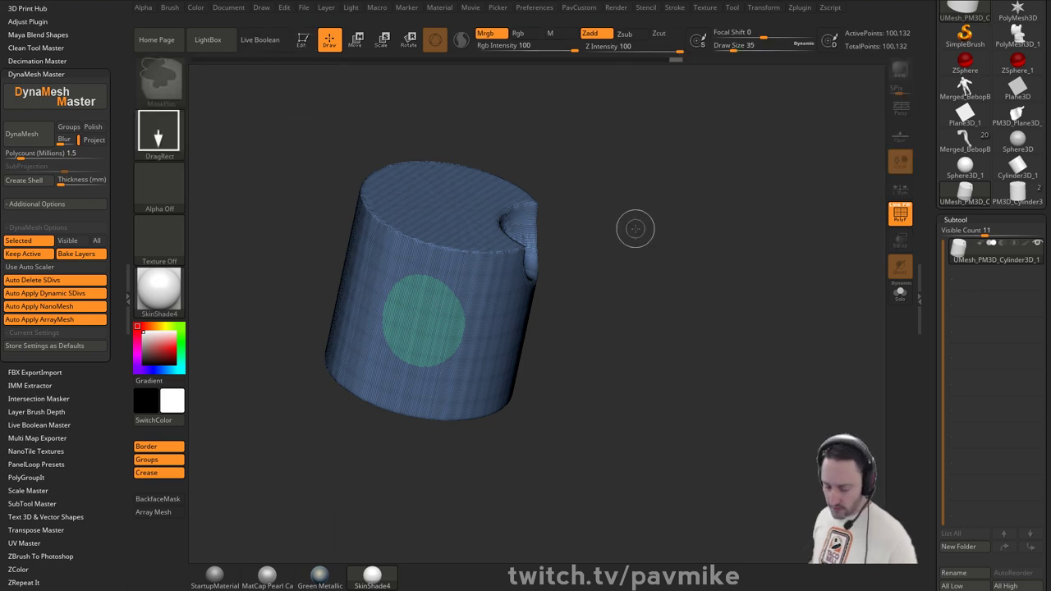
pyautogui.press(',')
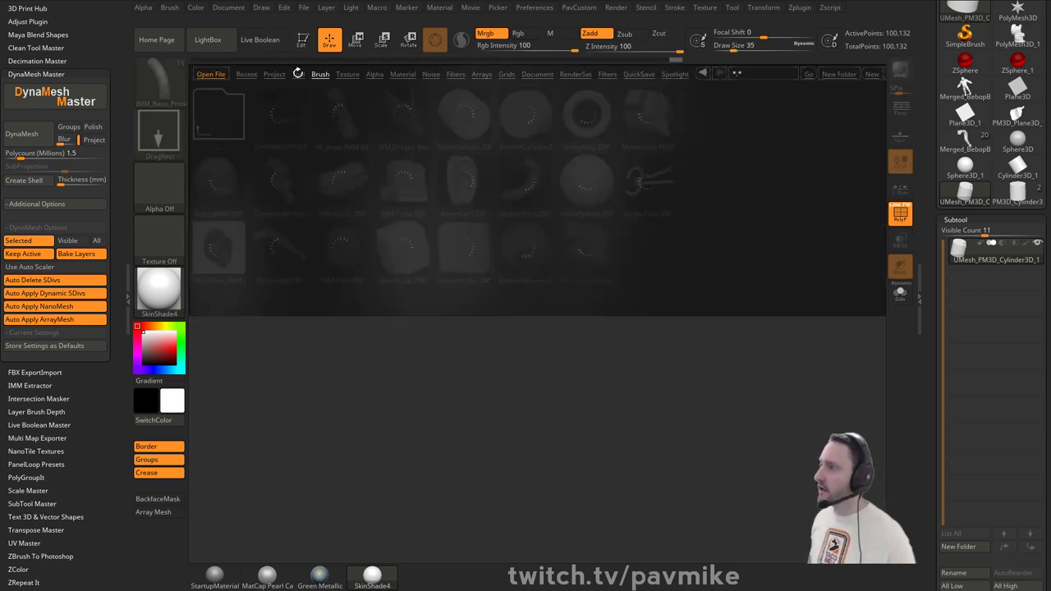
pyautogui.click(298, 75)
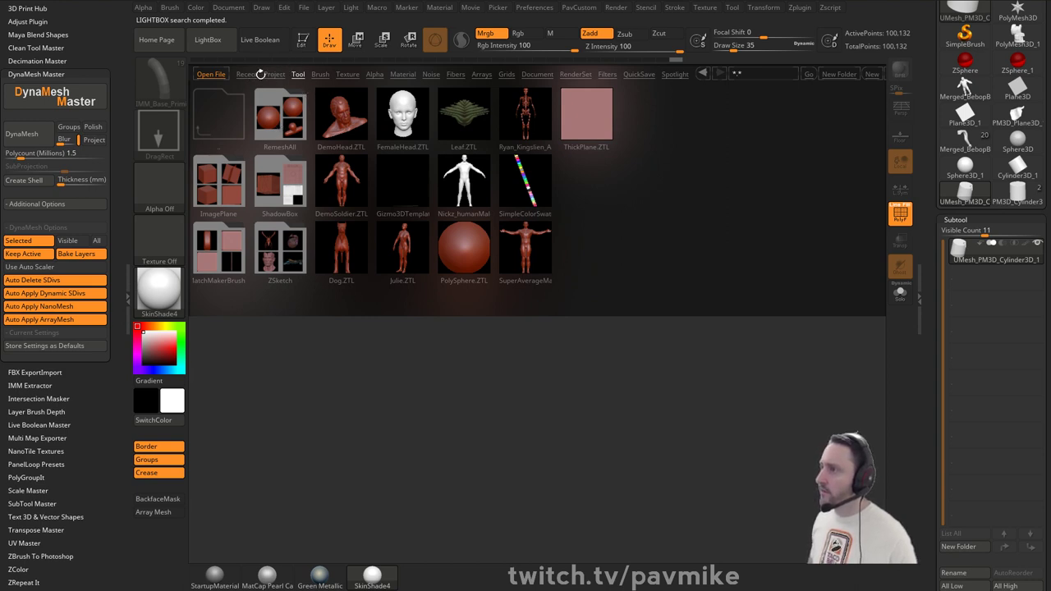
pyautogui.click(274, 75)
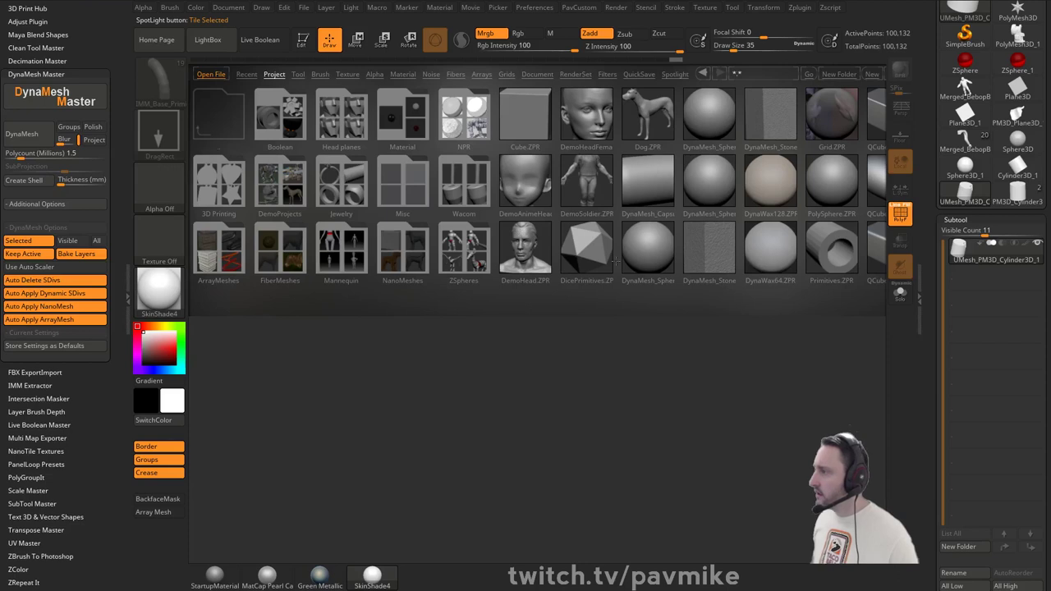
pyautogui.click(646, 262)
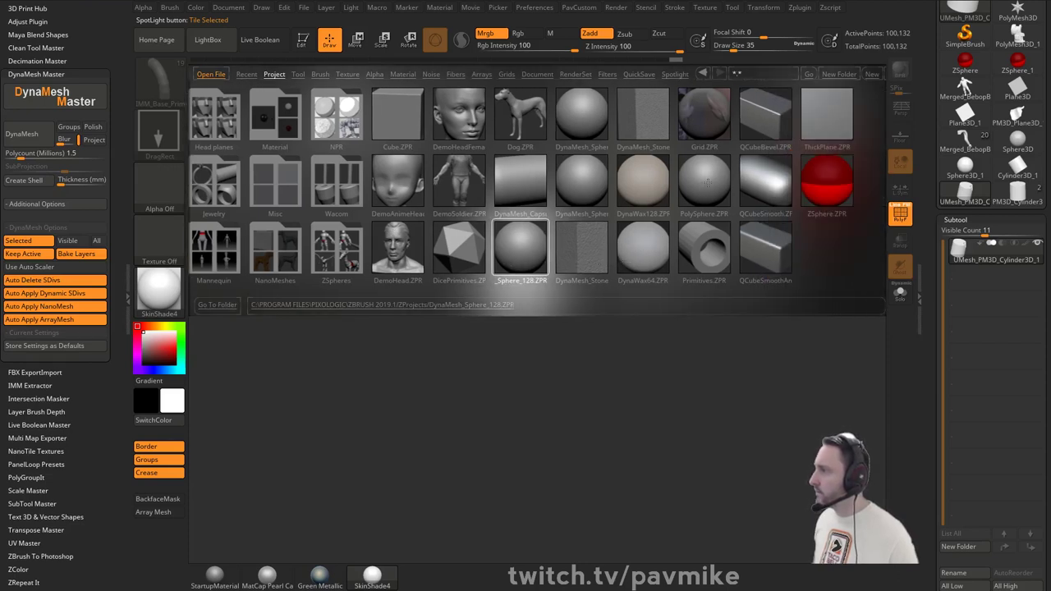
# - Try to load the tools from PolySphere.ZPR in the ZBrush 2019.1 ZProjects folder
pyautogui.moveTo(941, 109); pyautogui.dragTo(943, 275)
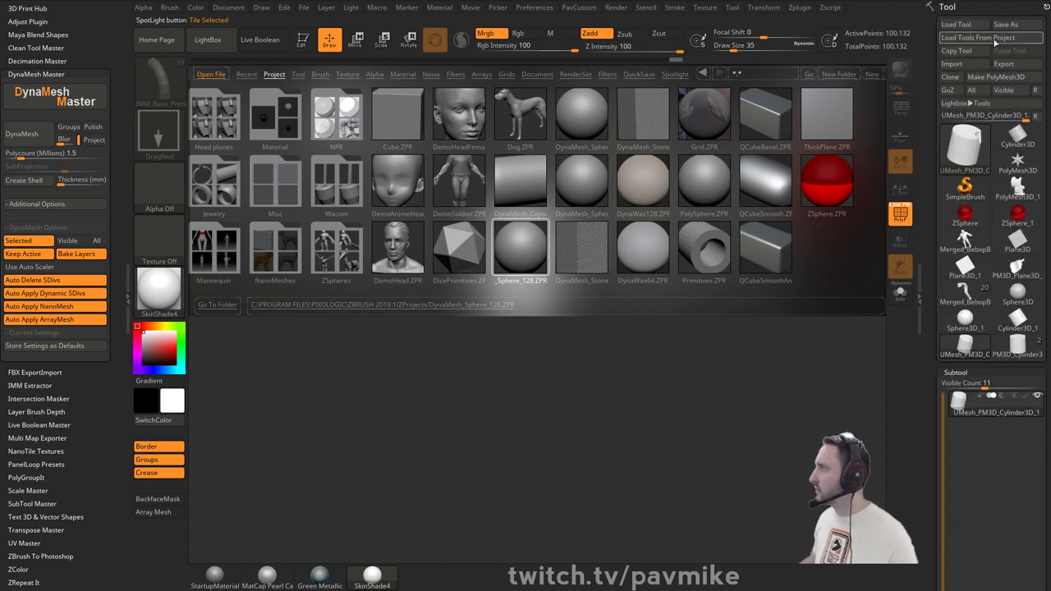
pyautogui.click(994, 38)
pyautogui.scroll(4, 237, 274)
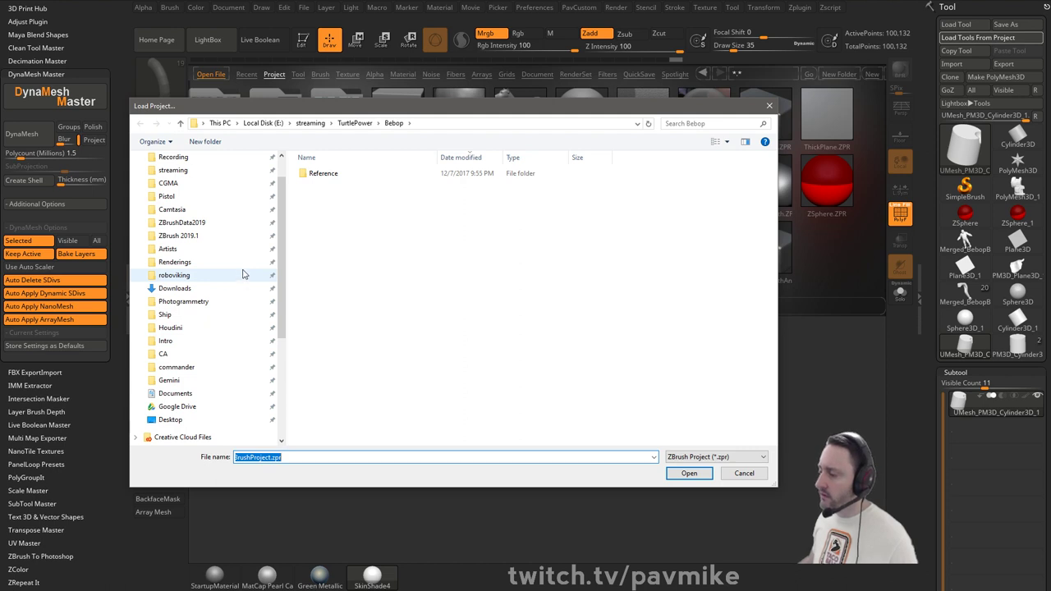
pyautogui.scroll(2, 230, 275)
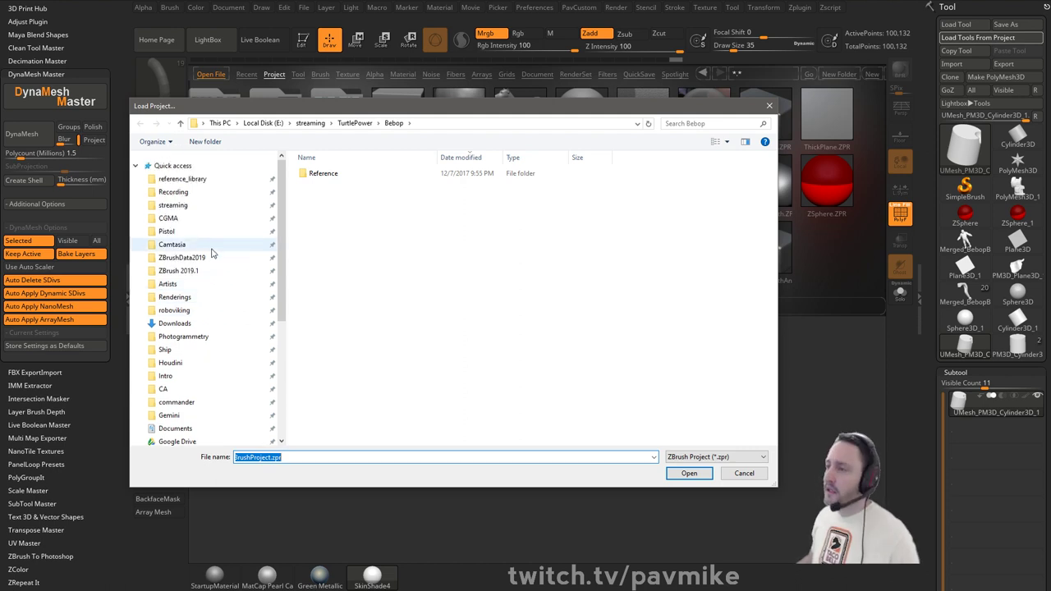
pyautogui.click(206, 257)
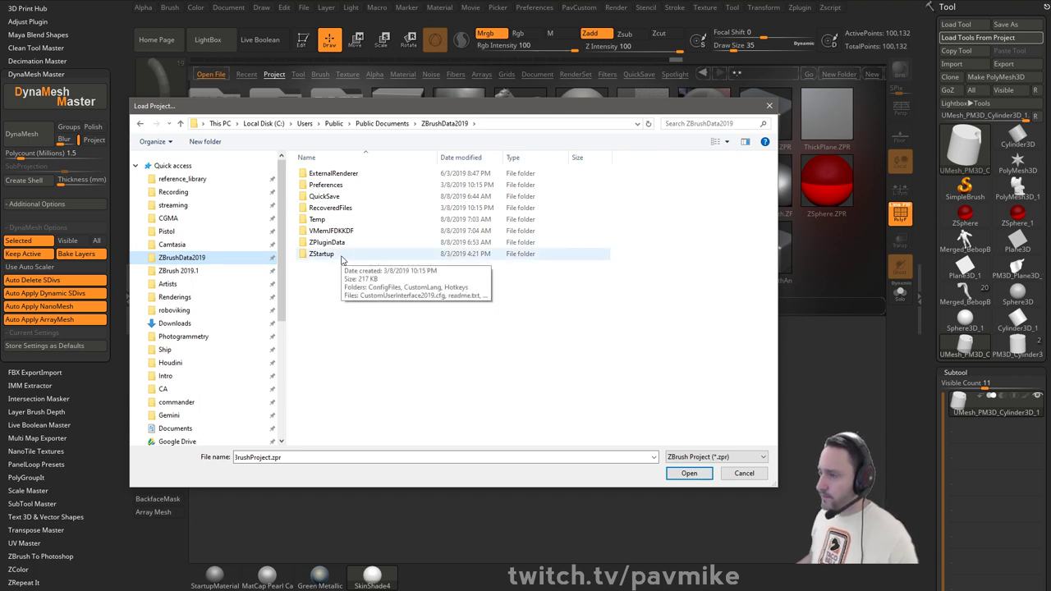
pyautogui.click(213, 270)
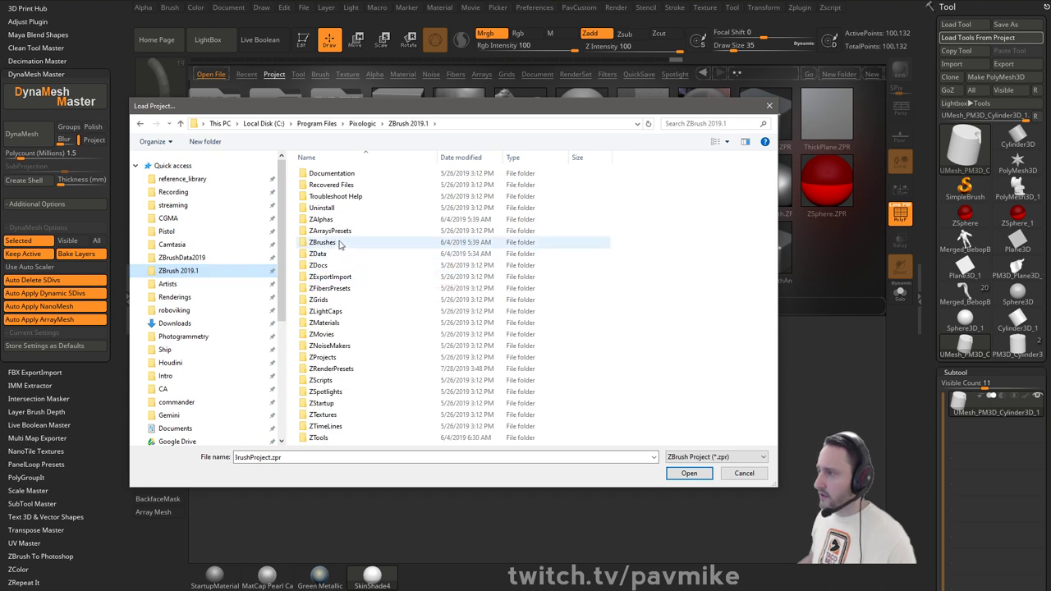
pyautogui.doubleClick(345, 357)
pyautogui.scroll(-4, 394, 348)
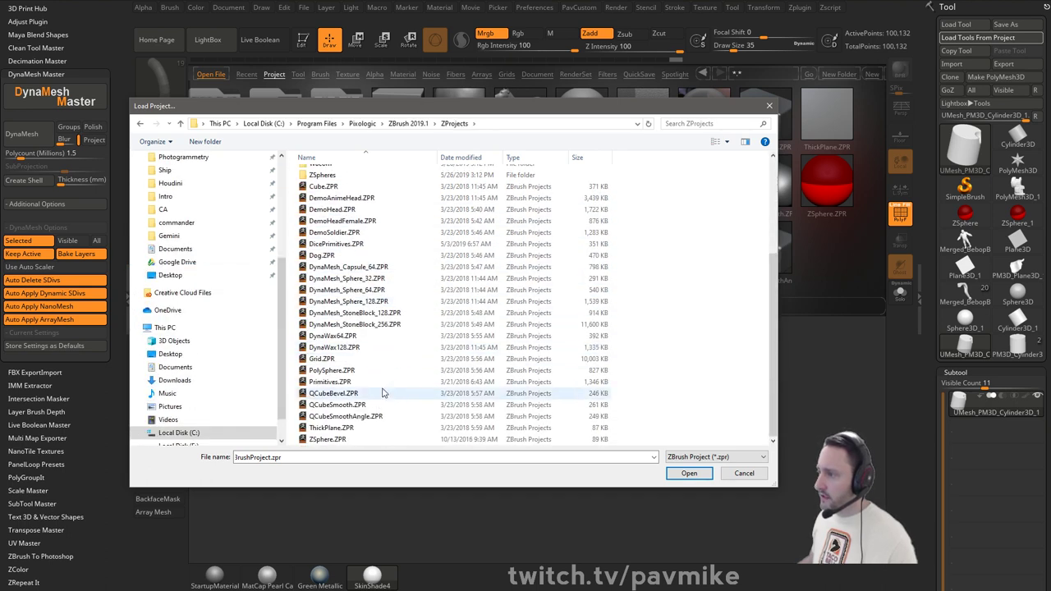
pyautogui.doubleClick(380, 370)
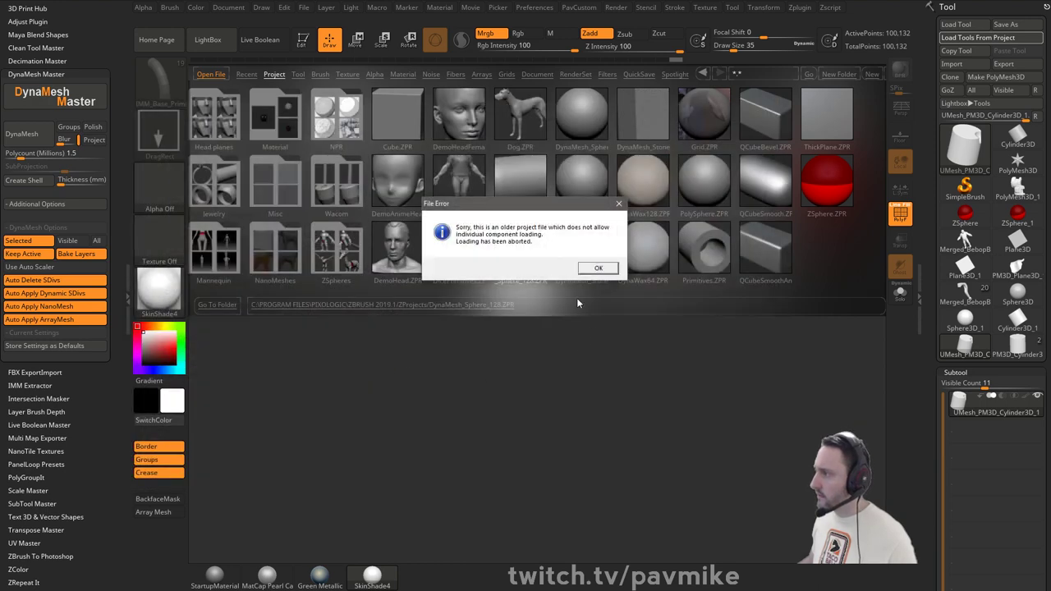
pyautogui.click(588, 269)
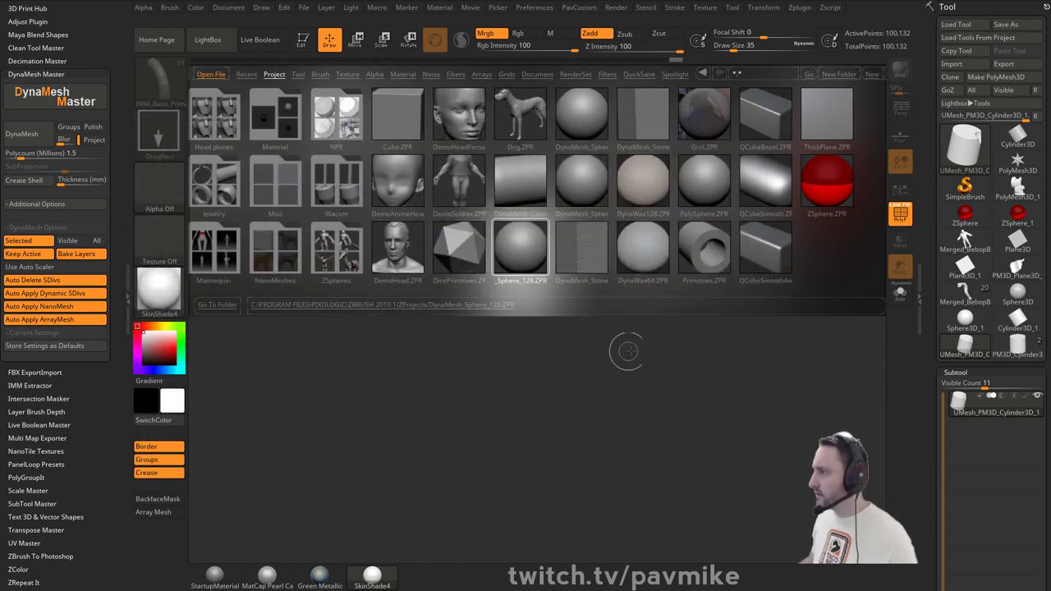
# - Set the brush's Draw Size to 22
pyautogui.press('s')
pyautogui.moveTo(653, 342); pyautogui.dragTo(648, 342)
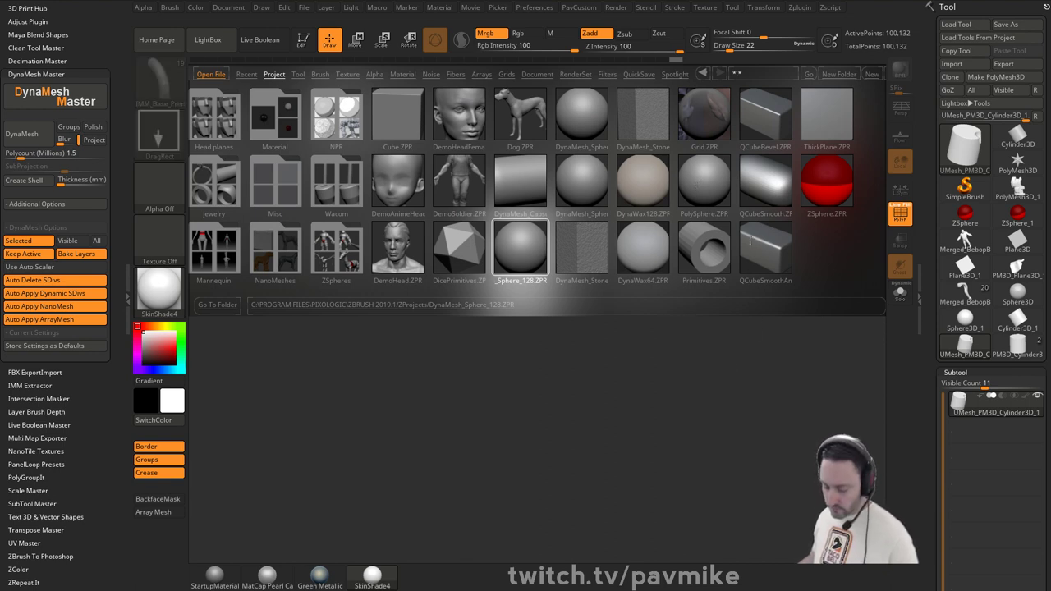
# - Hide LightBox, draw the PolyMesh3D star on the canvas and enter Edit mode
pyautogui.press(',')
pyautogui.press(']')
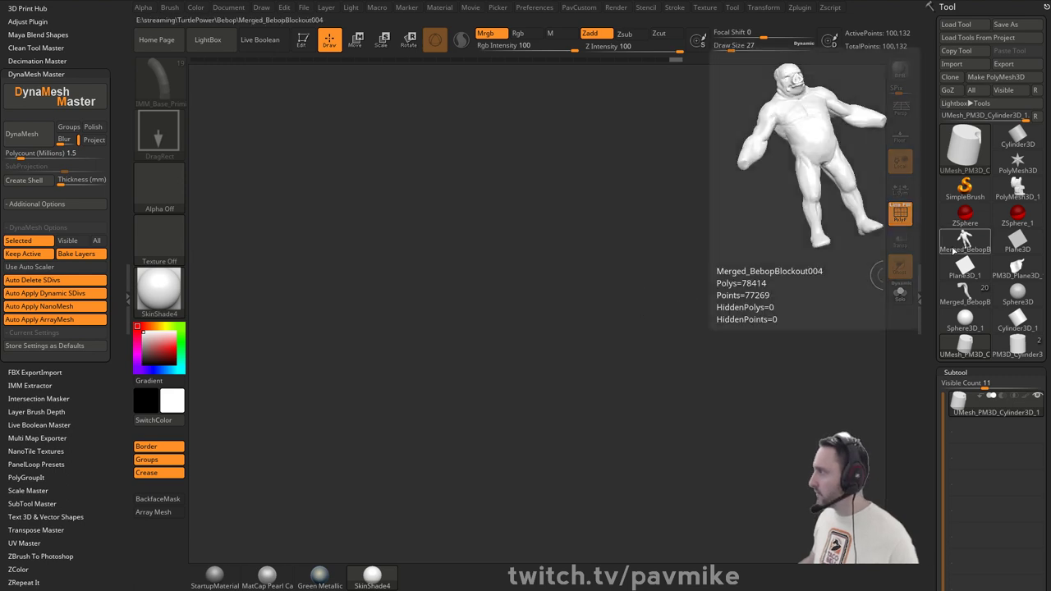
pyautogui.click(1017, 161)
pyautogui.moveTo(648, 300); pyautogui.dragTo(695, 369)
pyautogui.click(303, 39)
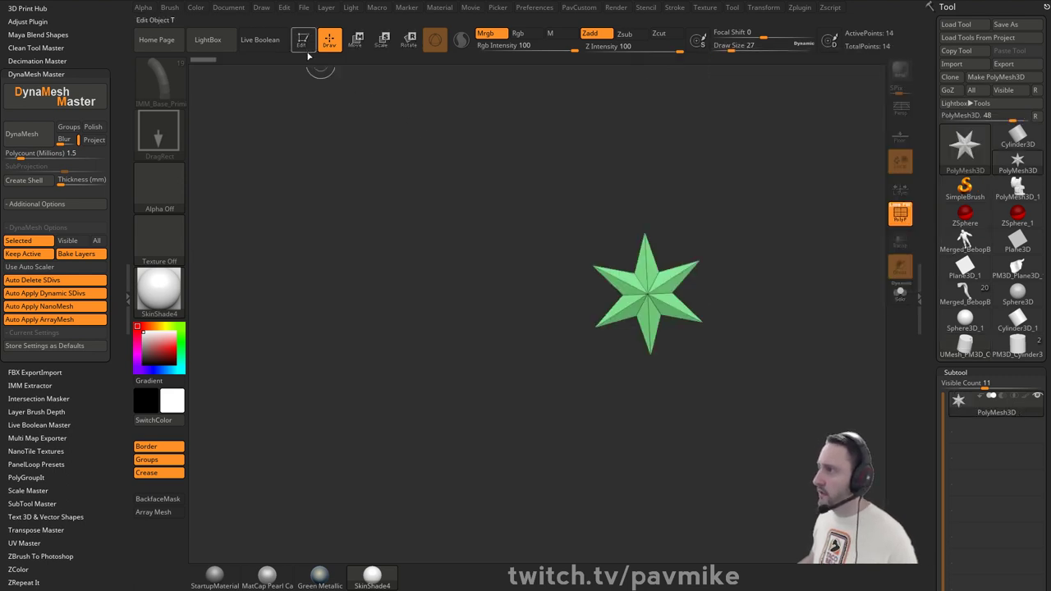
# - Initialize the star as a QCube with X, Y and Z resolution set to 1
pyautogui.moveTo(931, 289); pyautogui.dragTo(924, 97)
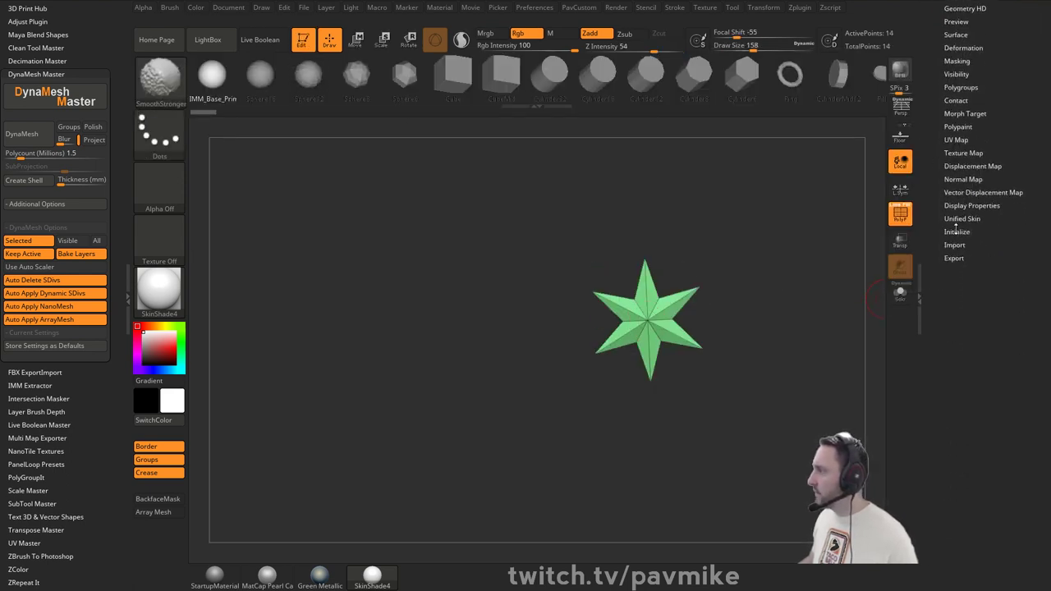
pyautogui.click(956, 231)
pyautogui.click(951, 243)
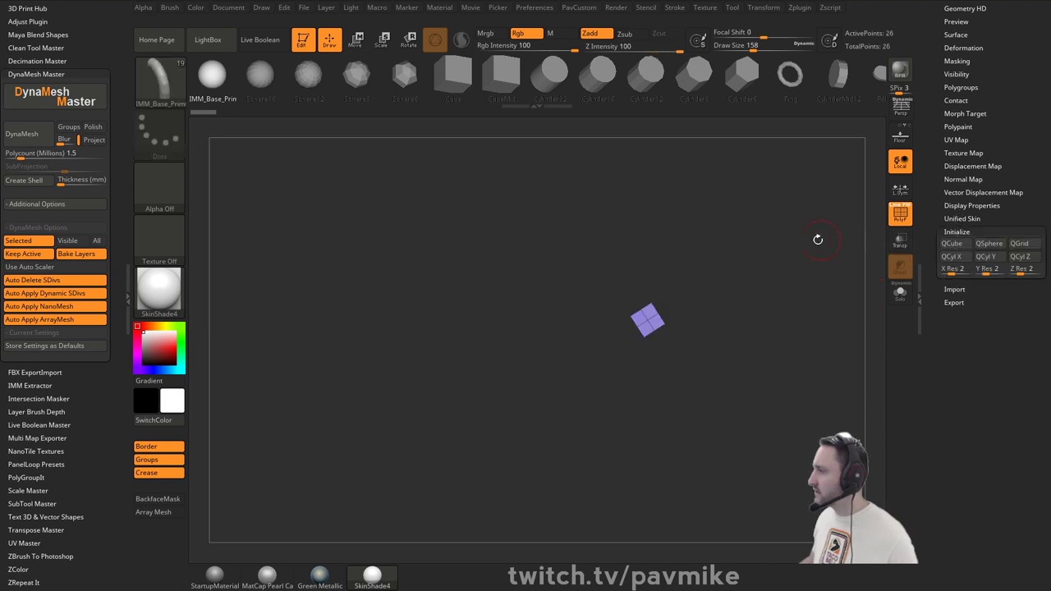
pyautogui.moveTo(730, 324); pyautogui.dragTo(745, 328)
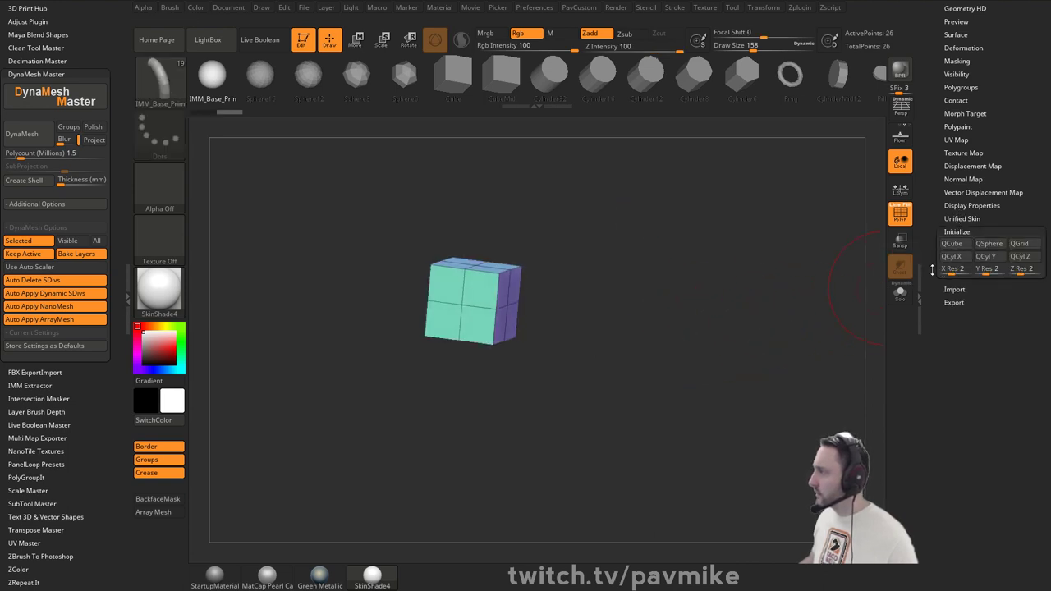
pyautogui.moveTo(951, 271); pyautogui.dragTo(978, 272)
pyautogui.click(1020, 270)
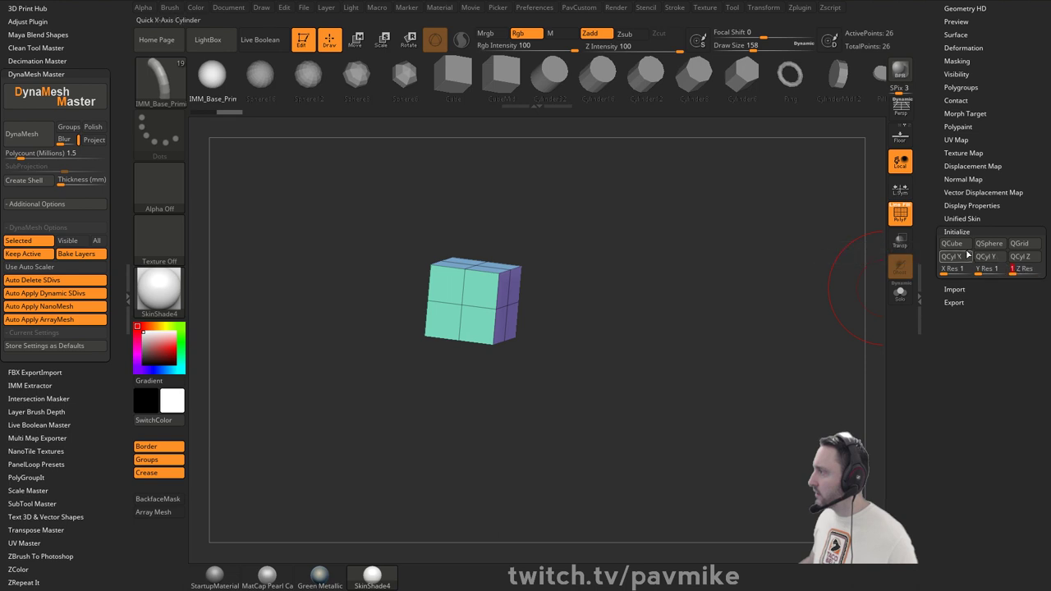
pyautogui.click(951, 243)
# - Assign the whole cube to a single polygroup and set the Draw Size to 33
pyautogui.keyDown('shift'); pyautogui.moveTo(746, 237); pyautogui.dragTo(716, 262); pyautogui.keyUp('shift')
pyautogui.hotkey('ctrl', 'w')
pyautogui.press('s')
pyautogui.moveTo(717, 262); pyautogui.dragTo(702, 265)
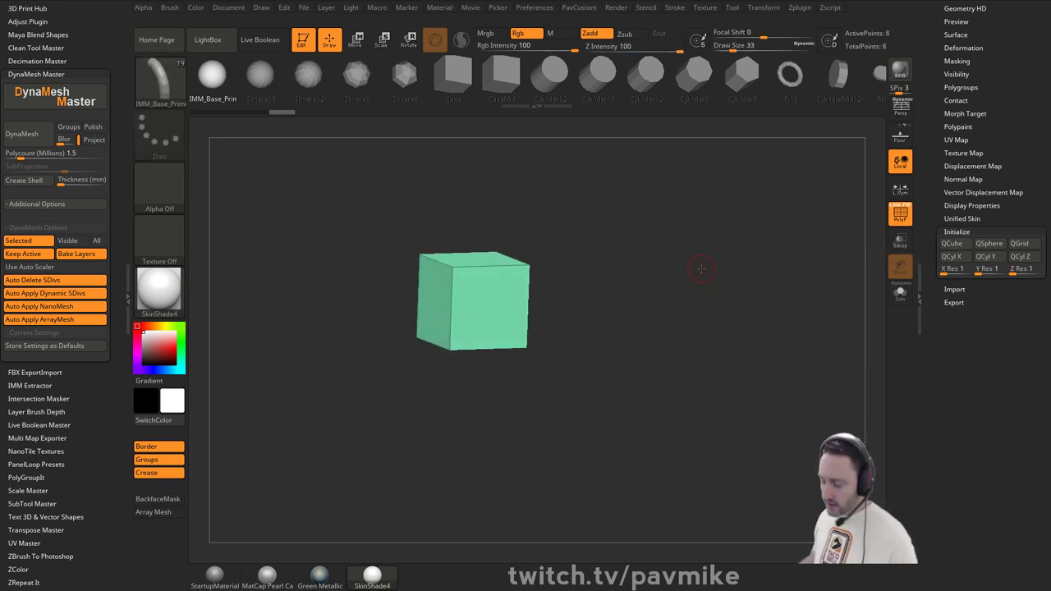
# - Subdivide the cube four times with smoothing and turn off the polyframe display
pyautogui.hotkey('ctrl', 'd')
pyautogui.hotkey('ctrl', 'd')
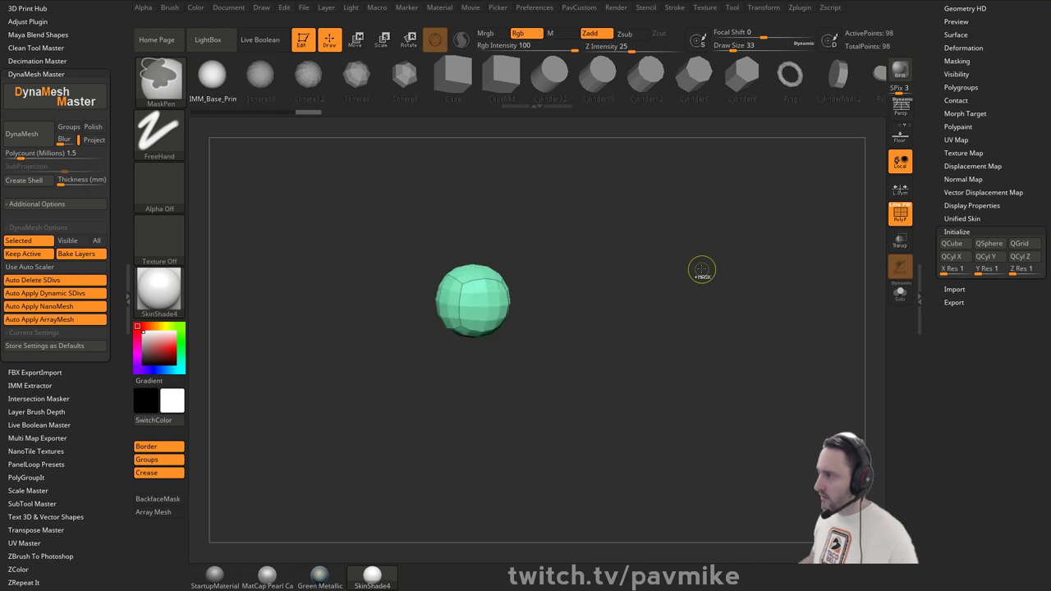
pyautogui.hotkey('ctrl', 'd')
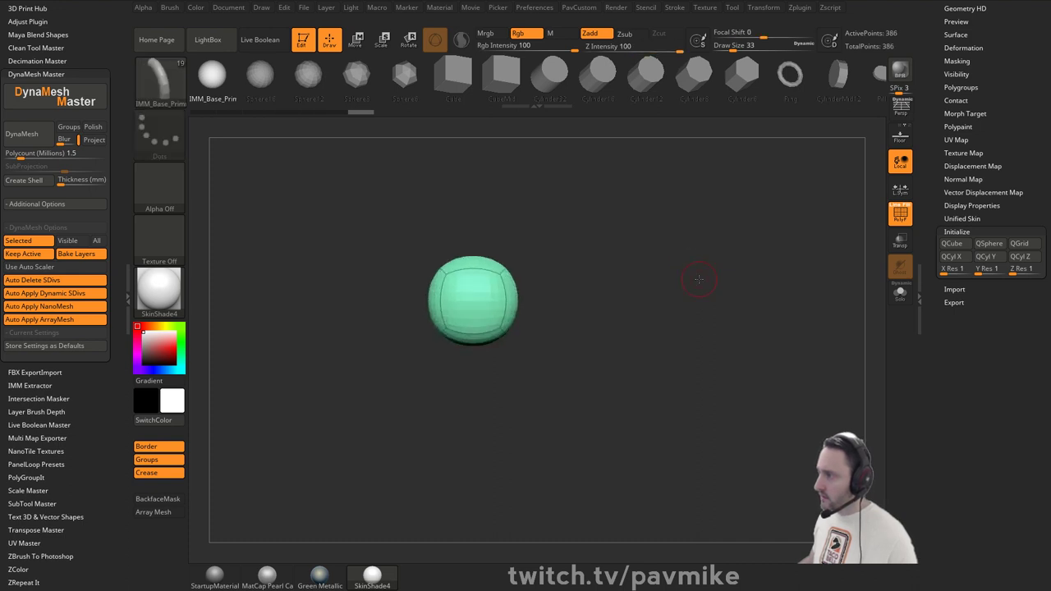
pyautogui.hotkey('ctrl', 'd')
pyautogui.click(901, 212)
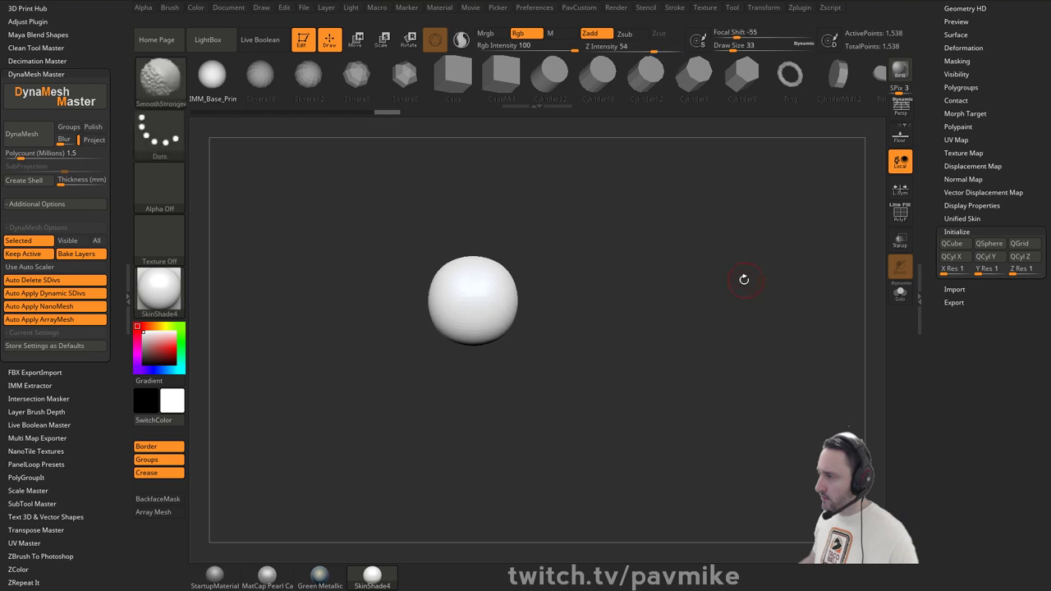
# - Apply a strong Spherize deformation to the subdivided cube
pyautogui.moveTo(741, 277); pyautogui.dragTo(732, 304)
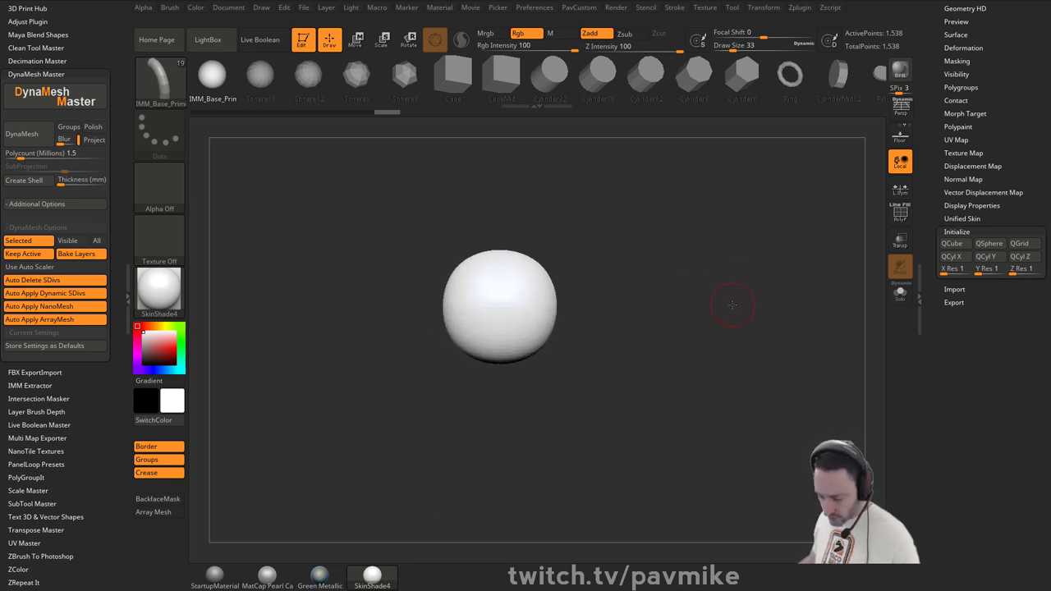
pyautogui.scroll(3, 964, 131)
pyautogui.press('shift')
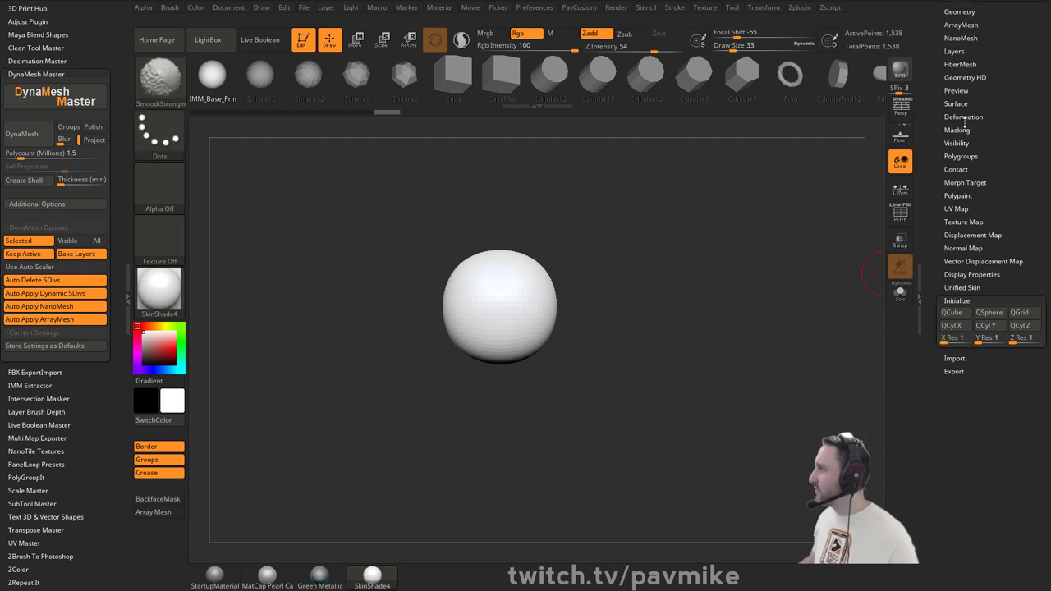
pyautogui.click(963, 118)
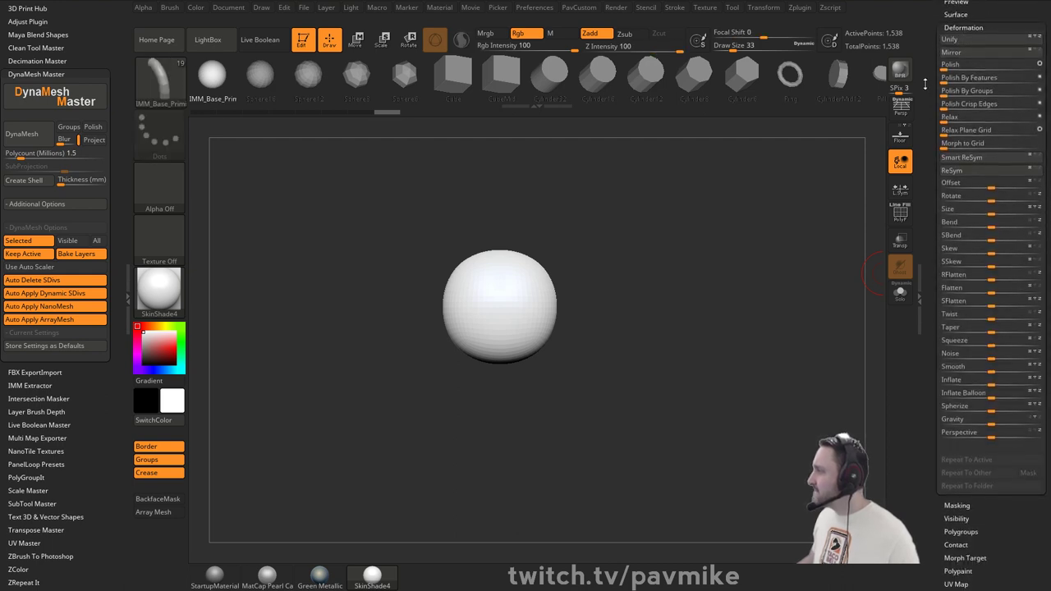
pyautogui.moveTo(992, 405); pyautogui.dragTo(1040, 408)
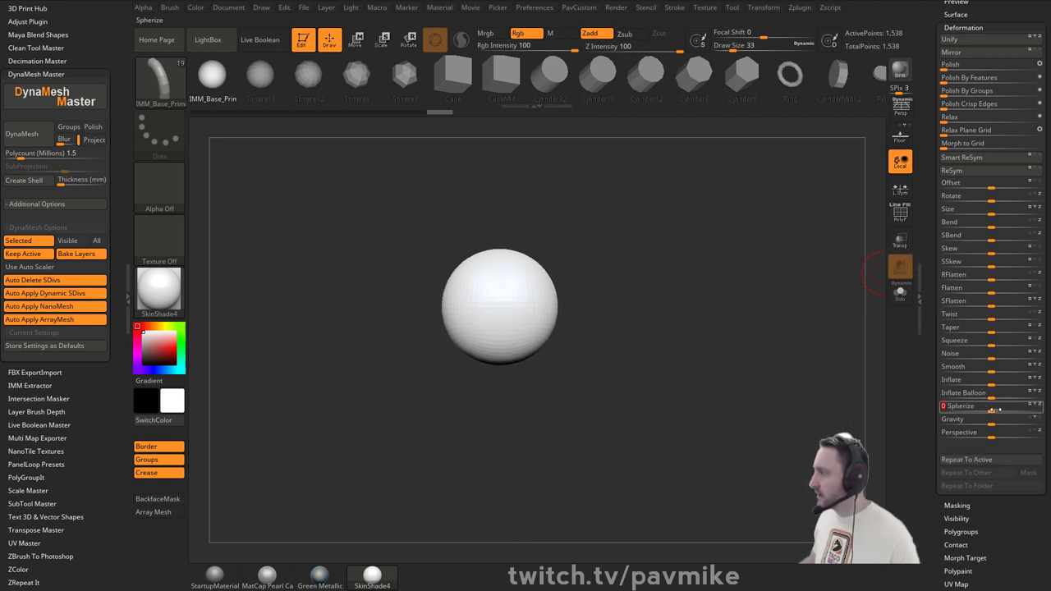
# - Turn the polyframe back on and set the Draw Size to 18
pyautogui.click(900, 213)
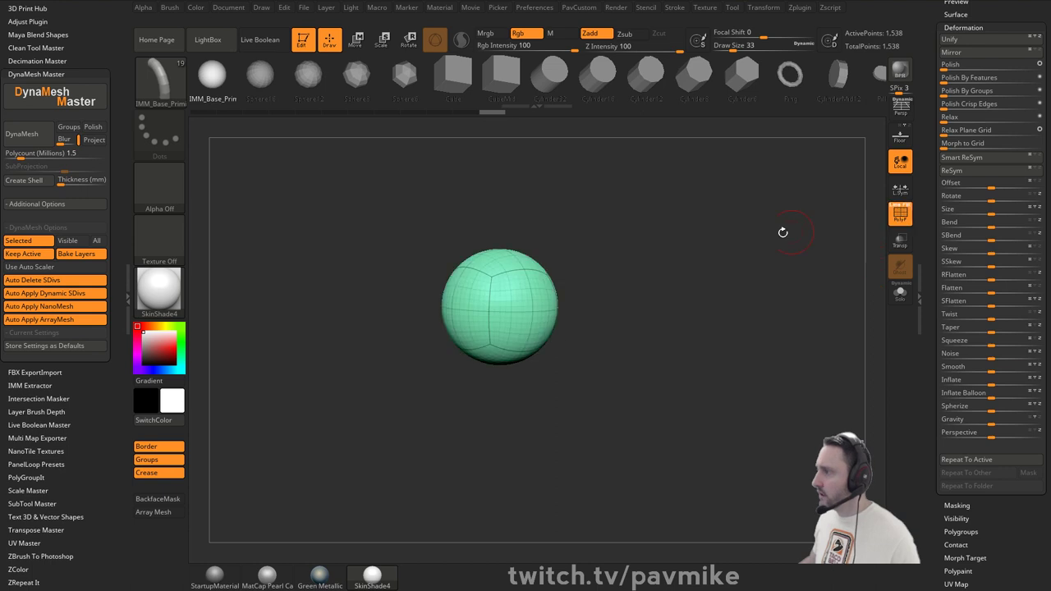
pyautogui.moveTo(782, 232)
pyautogui.mouseDown()
pyautogui.moveTo(809, 261)
pyautogui.moveTo(765, 271)
pyautogui.mouseUp()
pyautogui.press('s')
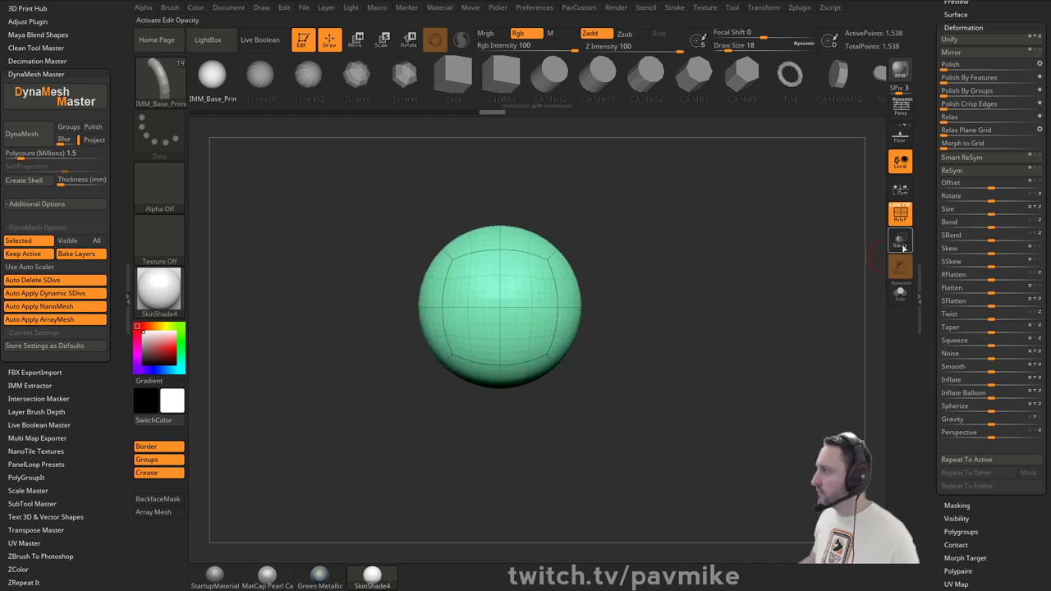
# - Compare the sphere at subdivision level 1 and level 5, and toggle its polyframe off and on
pyautogui.moveTo(931, 254); pyautogui.dragTo(932, 340)
pyautogui.click(959, 294)
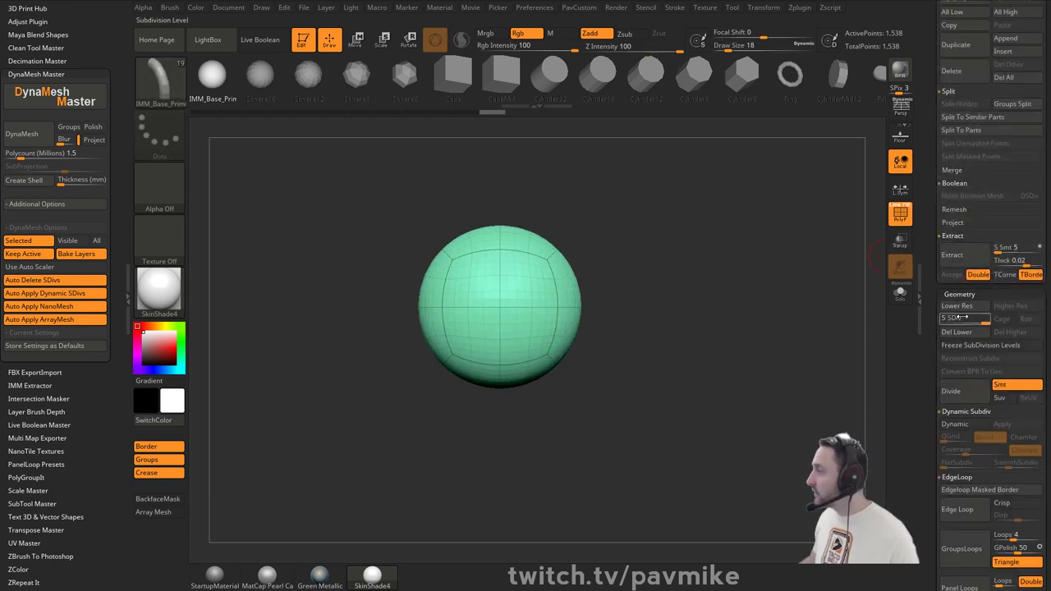
pyautogui.click(948, 318)
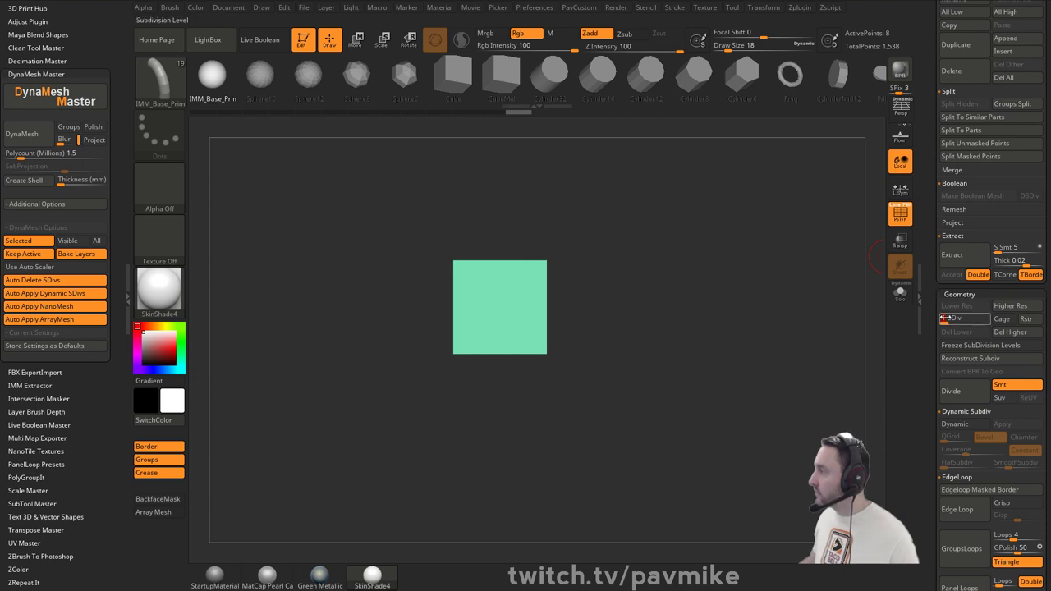
pyautogui.moveTo(945, 317); pyautogui.dragTo(985, 321)
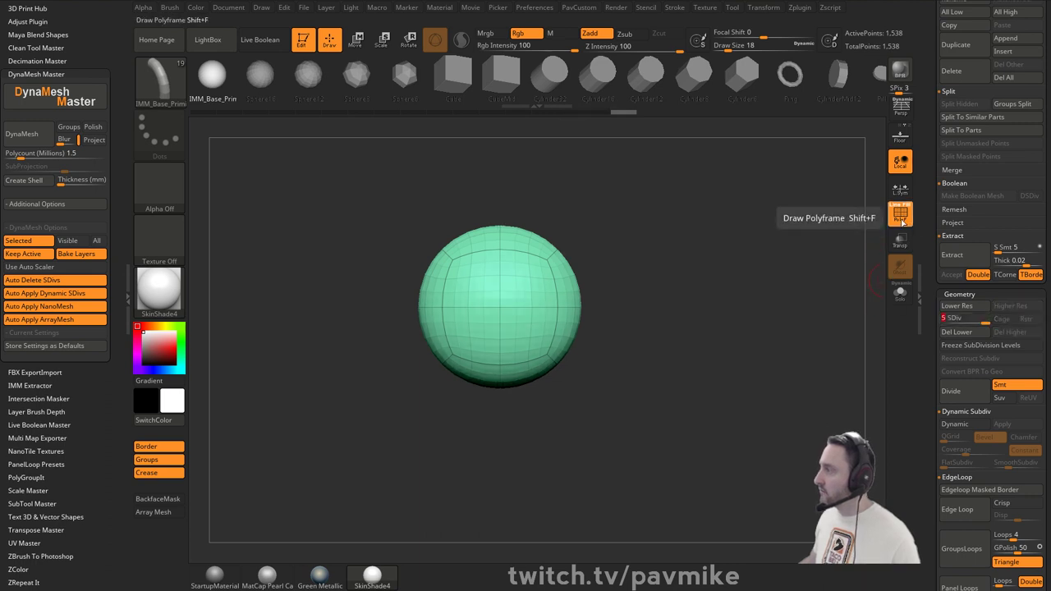
pyautogui.click(899, 214)
pyautogui.click(899, 214)
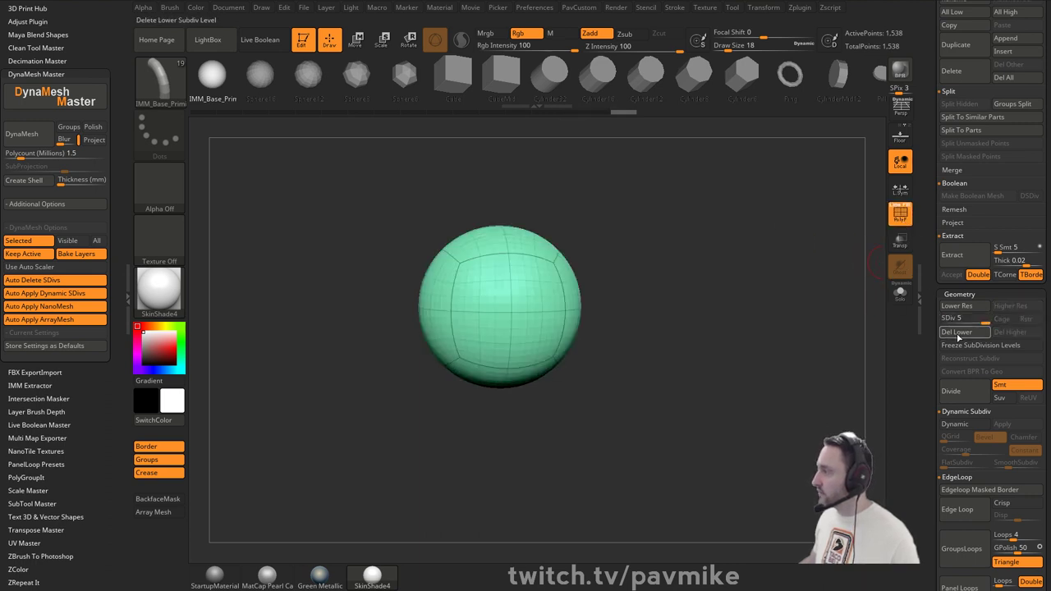
# - Delete the sphere's lower subdivision levels, and three times reconstruct a lower subdivision and delete the higher one
pyautogui.click(958, 333)
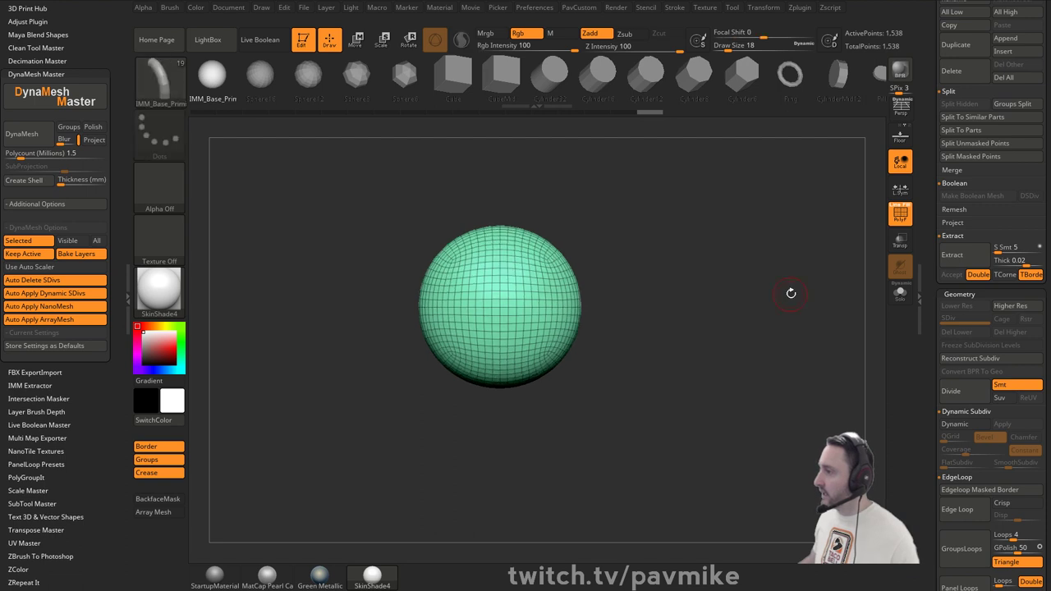
pyautogui.click(972, 358)
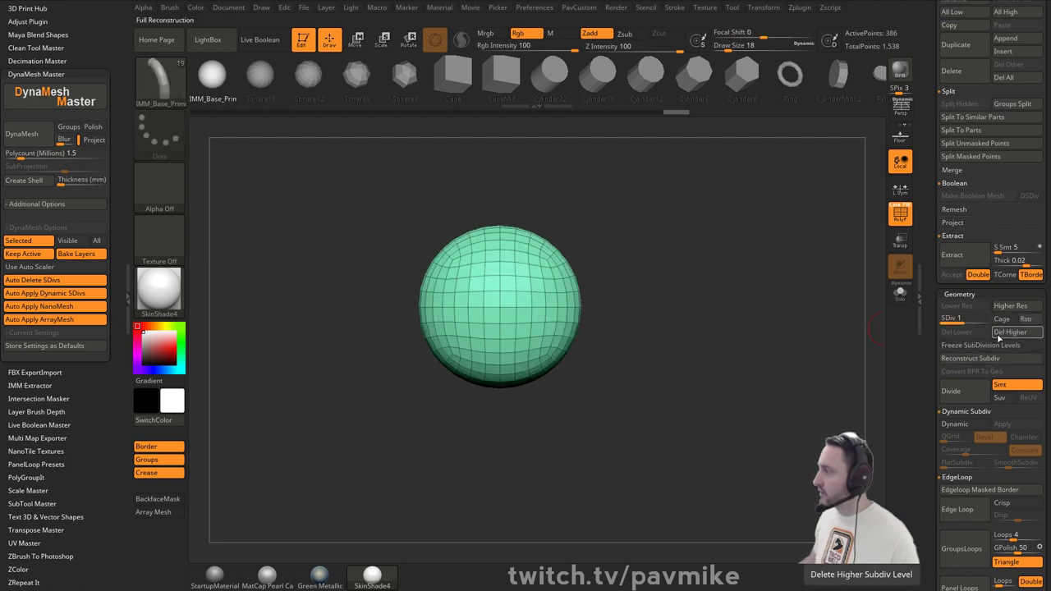
pyautogui.click(975, 359)
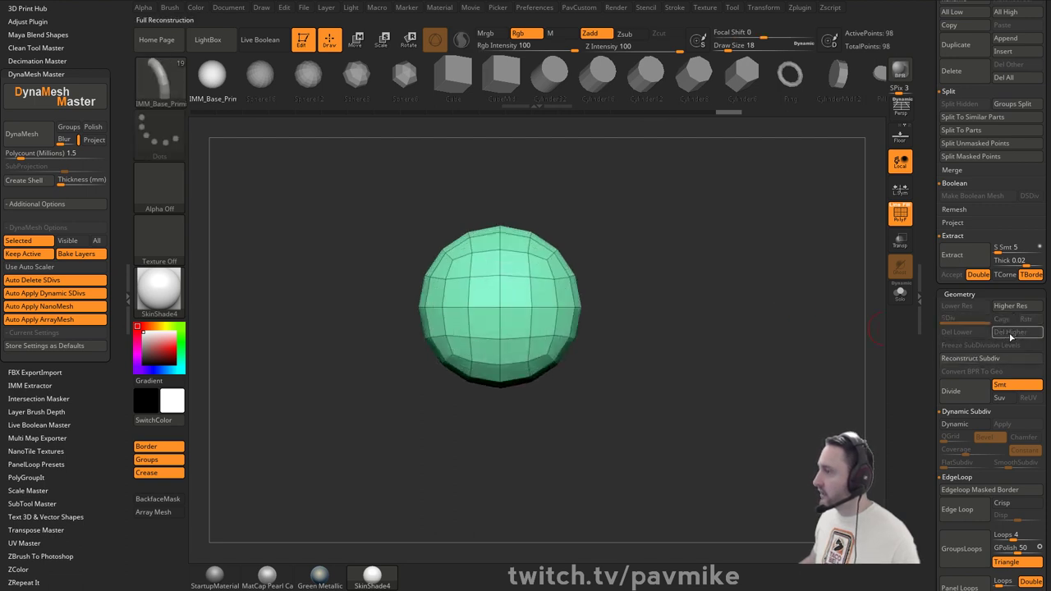
pyautogui.click(981, 358)
pyautogui.click(1002, 345)
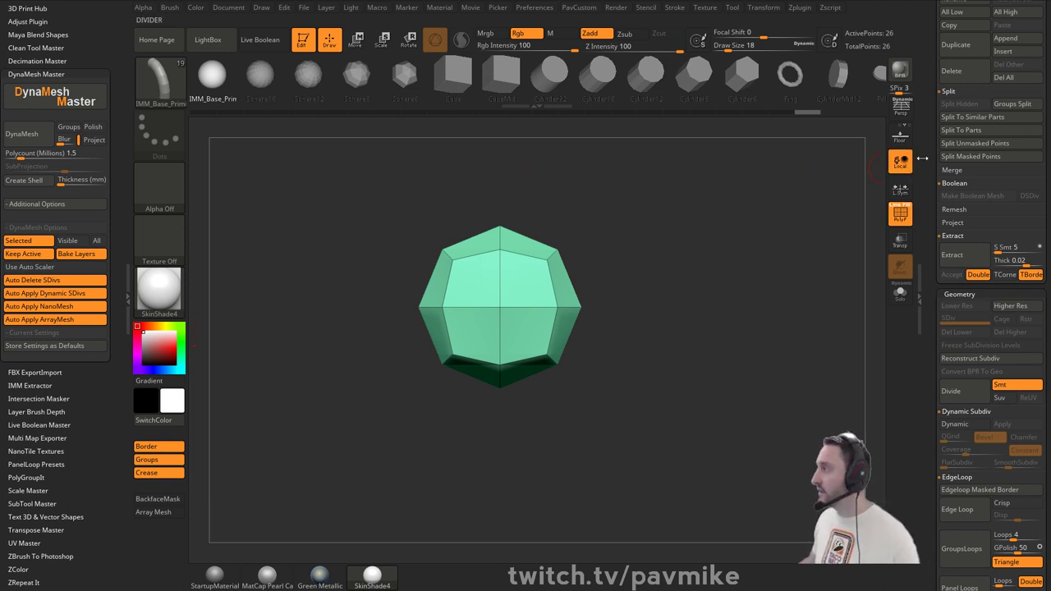
# - Switch to the Merged_BebopBlockout005 tool and frame the full character
pyautogui.moveTo(932, 151); pyautogui.dragTo(948, 346)
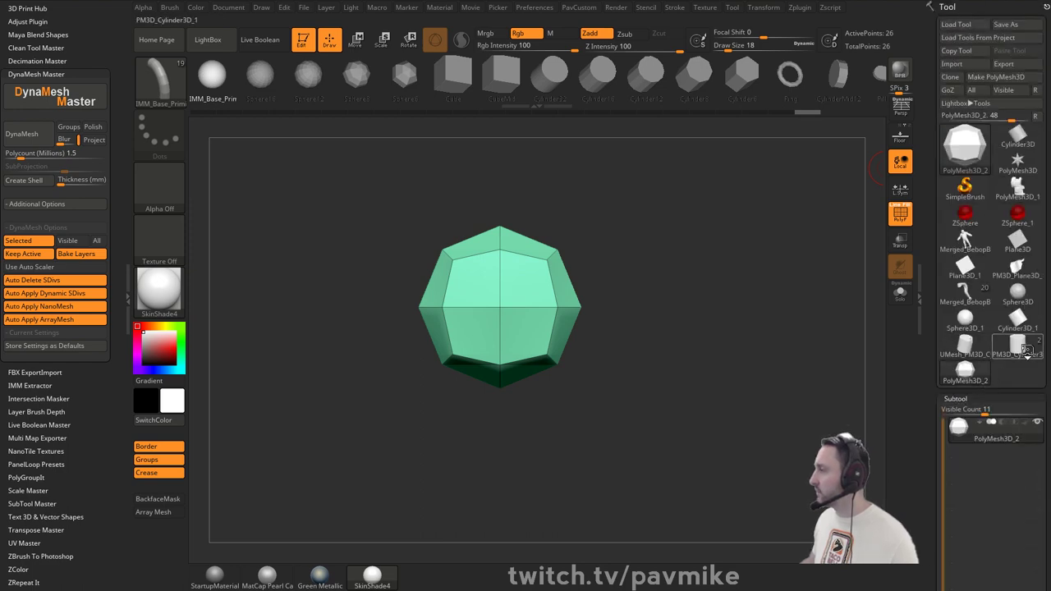
pyautogui.click(1017, 345)
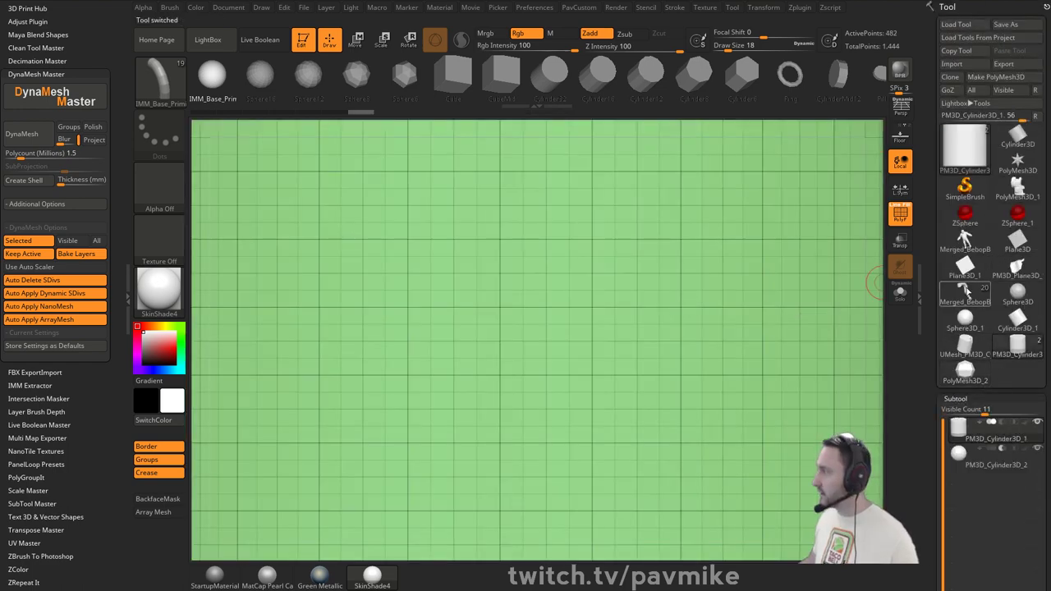
pyautogui.click(966, 289)
pyautogui.press('f')
pyautogui.moveTo(659, 232); pyautogui.dragTo(362, 205)
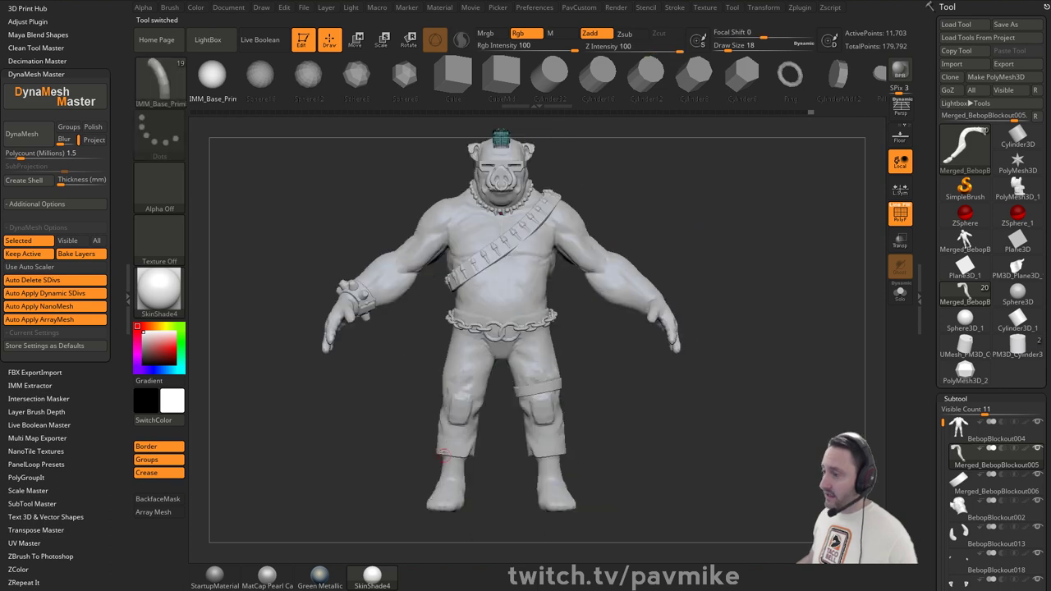
# - Apply StartupMaterial to the character and view it from a three-quarter angle
pyautogui.click(215, 576)
pyautogui.keyDown('alt'); pyautogui.moveTo(762, 353); pyautogui.dragTo(728, 369); pyautogui.keyUp('alt')
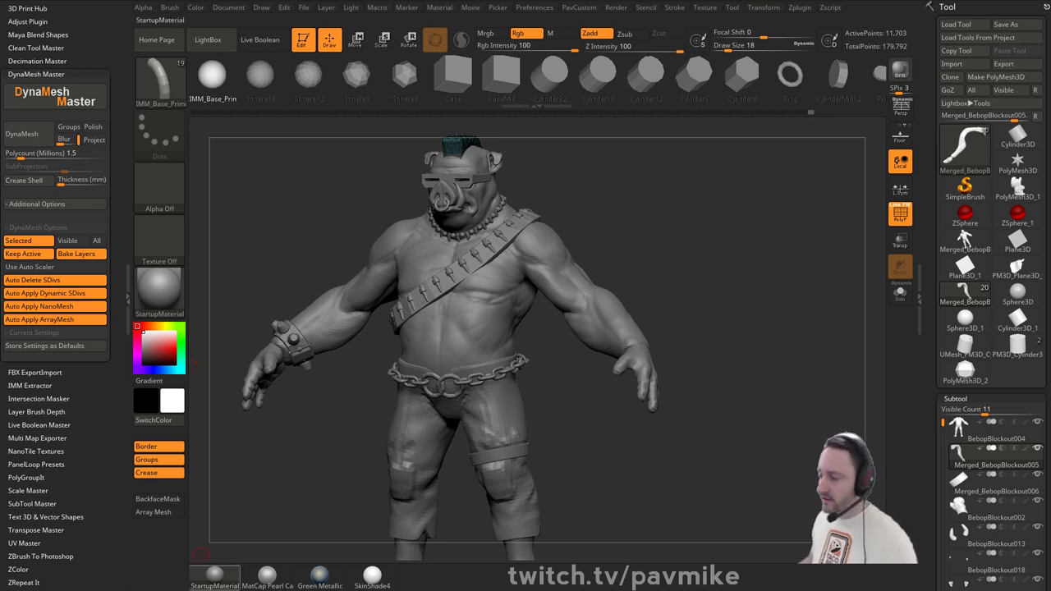
pyautogui.moveTo(214, 576)
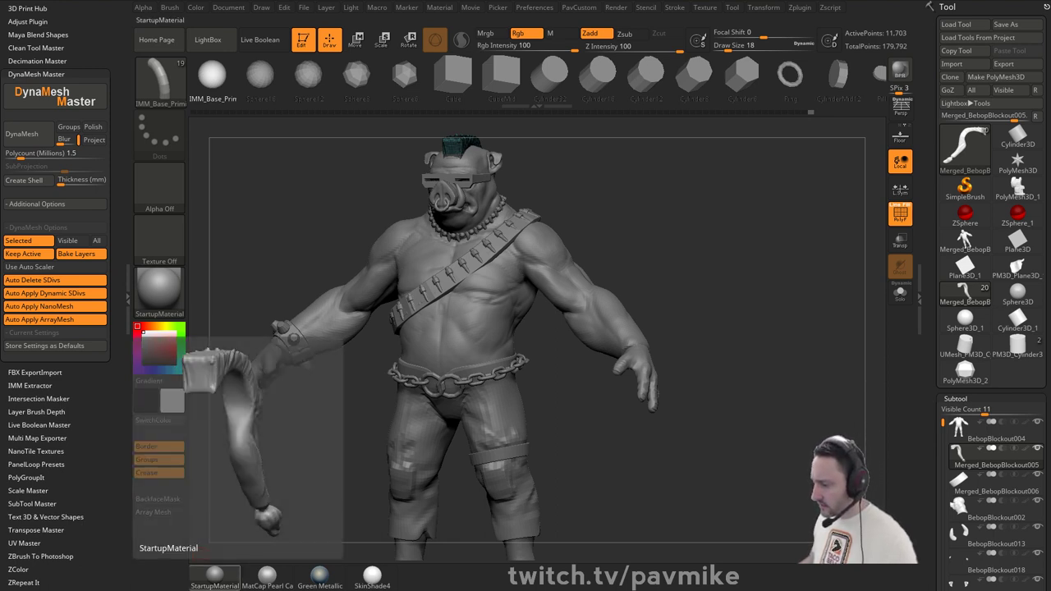
# - Switch to the browser and open the full ZBrush Core playlist from the YouTube channel's created playlists
pyautogui.moveTo(581, 588); pyautogui.dragTo(637, 19)
pyautogui.scroll(-1, 850, 314)
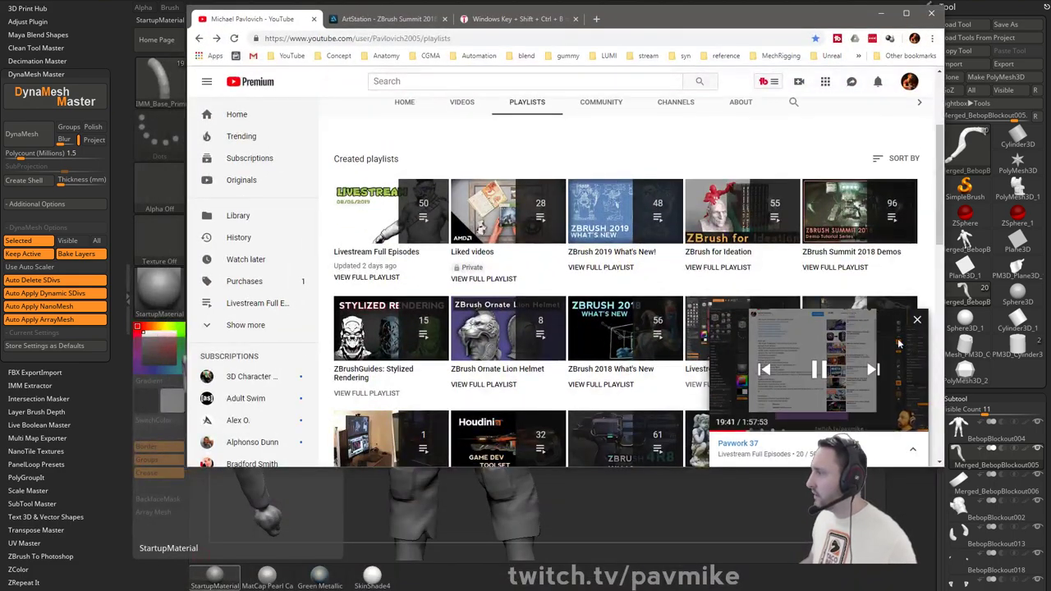
pyautogui.moveTo(941, 241); pyautogui.dragTo(933, 408)
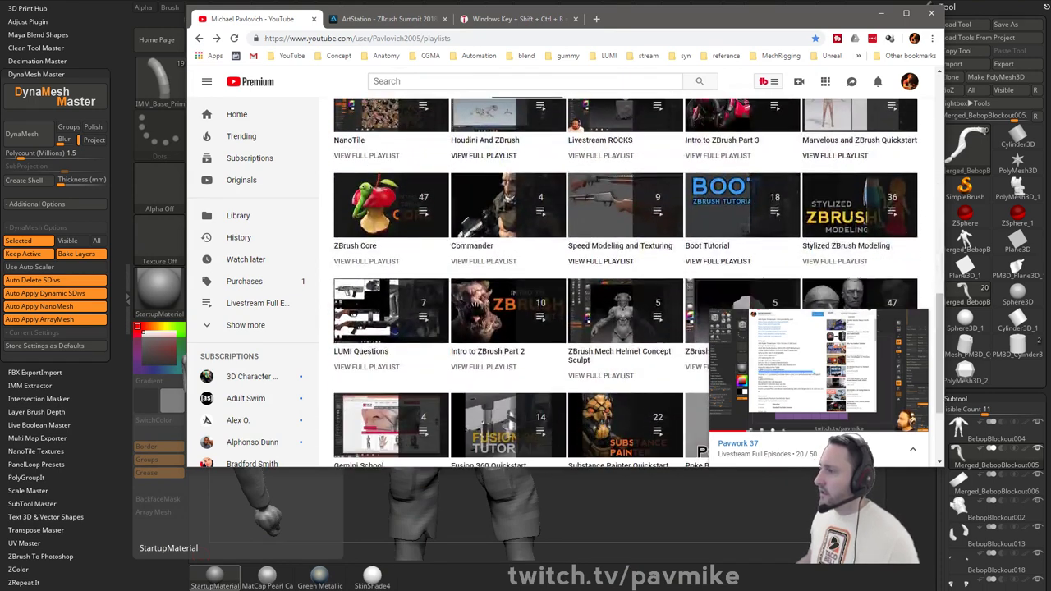
pyautogui.click(382, 263)
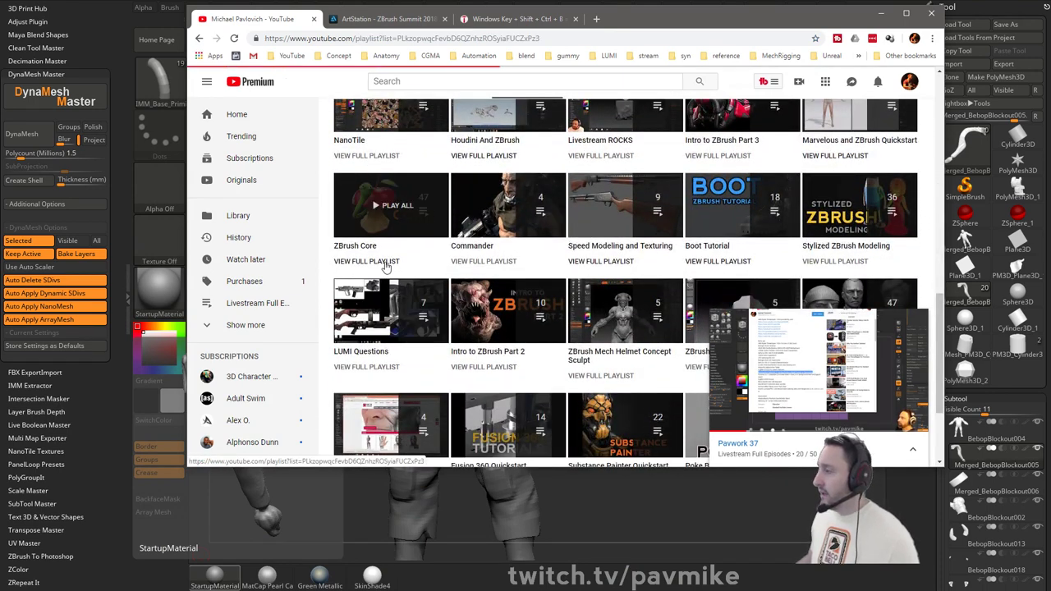
# - Look through the ZBrush Core playlist's videos to the end and return to its first entries
pyautogui.scroll(-2, 640, 227)
pyautogui.scroll(-20, 641, 228)
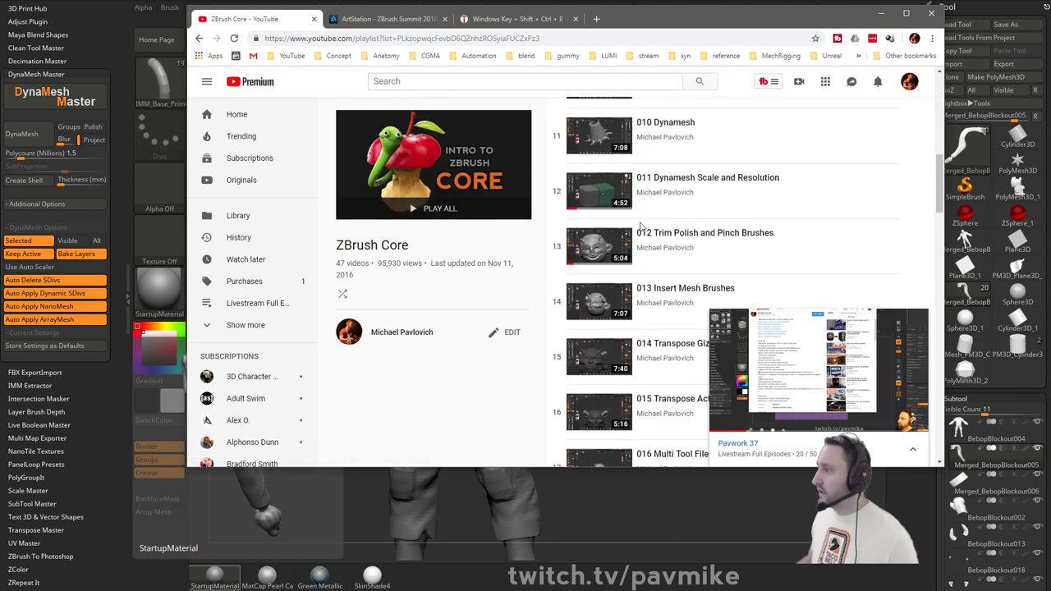
pyautogui.scroll(-5, 640, 220)
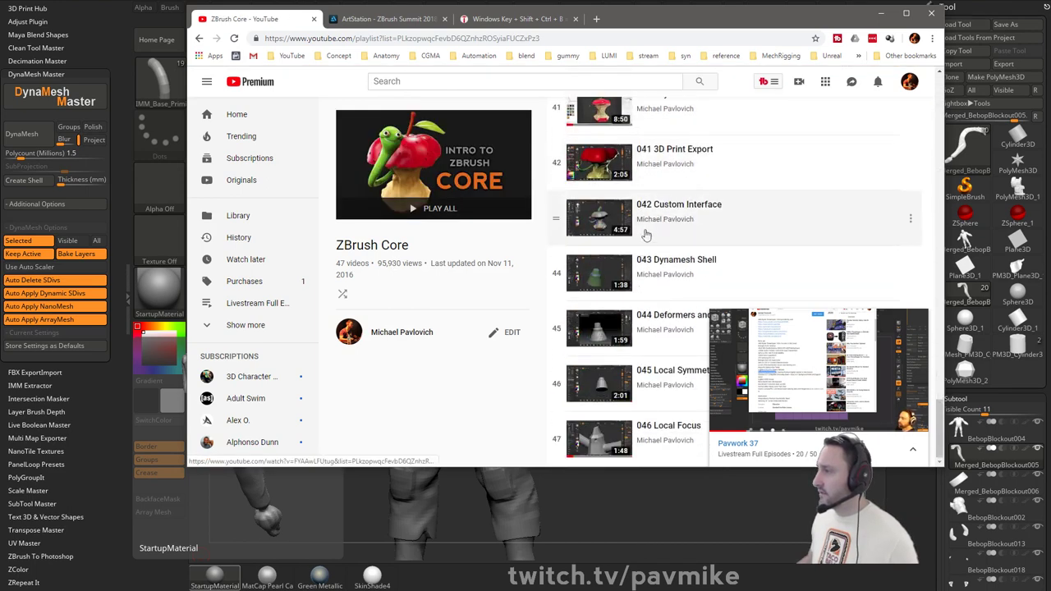
pyautogui.scroll(4, 621, 385)
pyautogui.scroll(20, 622, 384)
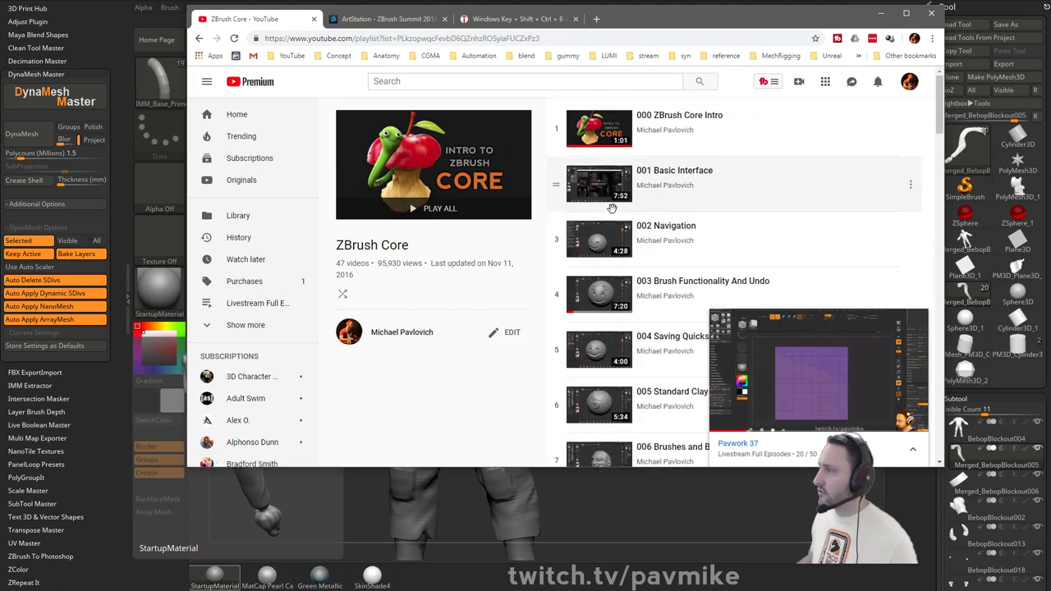
# - Switch back to ZBrush and select the character's BebopBlockout004 body subtool, viewing it from a three-quarter angle
pyautogui.moveTo(631, 22); pyautogui.dragTo(632, 0)
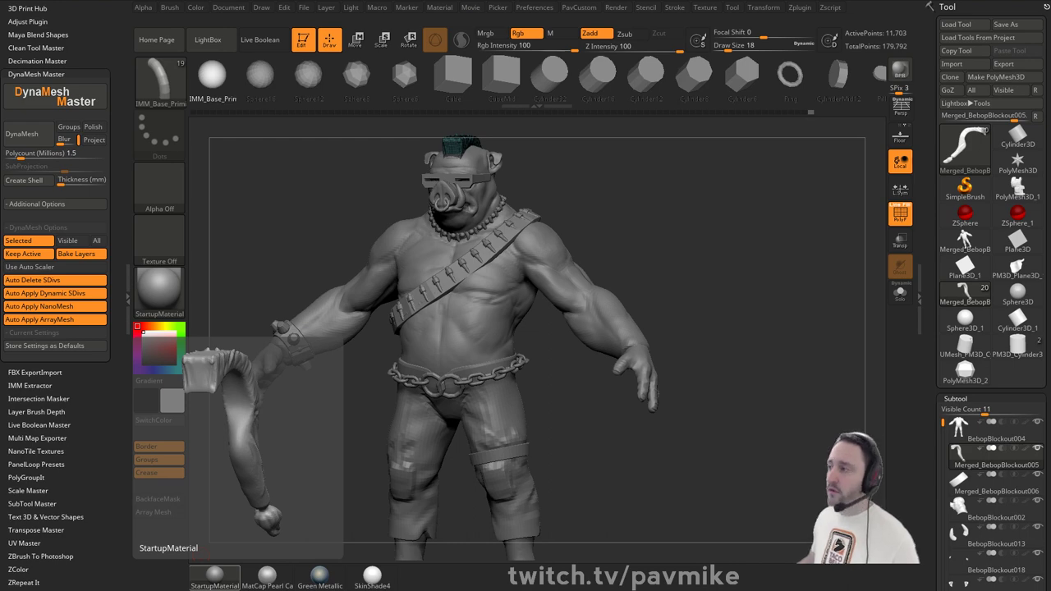
pyautogui.press('s')
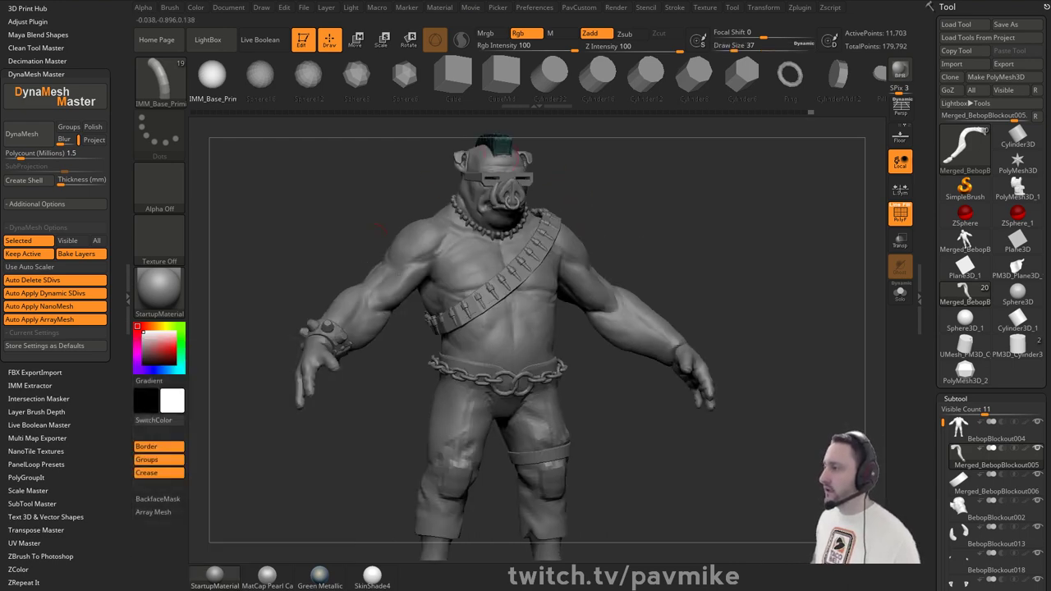
pyautogui.moveTo(663, 222); pyautogui.dragTo(636, 250)
pyautogui.keyDown('alt'); pyautogui.click(579, 304); pyautogui.keyUp('alt')
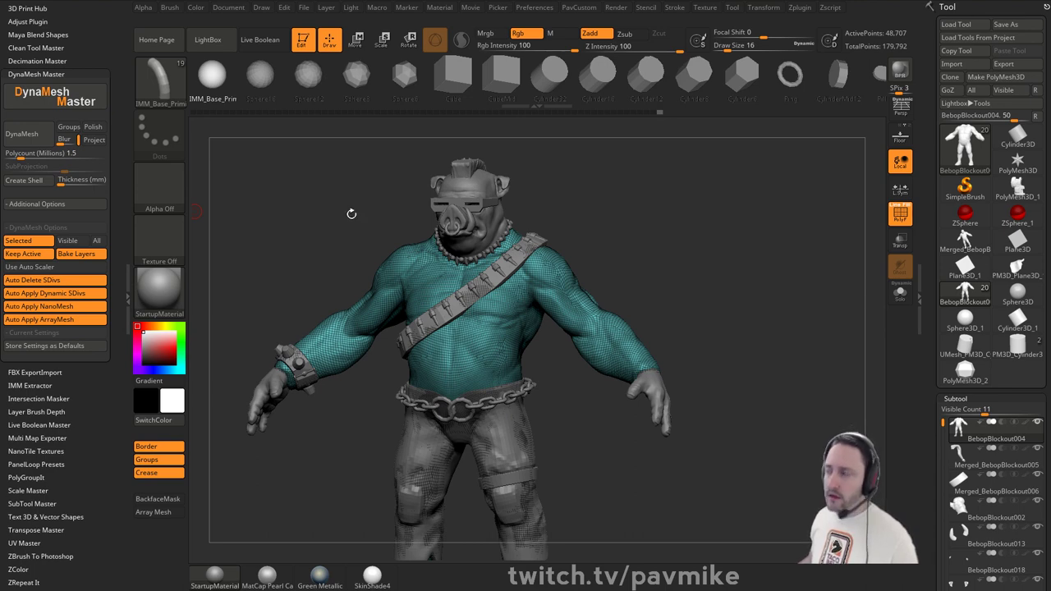
pyautogui.moveTo(677, 192); pyautogui.dragTo(632, 203)
# - Select the IMM Primitives brush and look over its insert meshes, previewing TetraSphere and PolySphere
pyautogui.press('b')
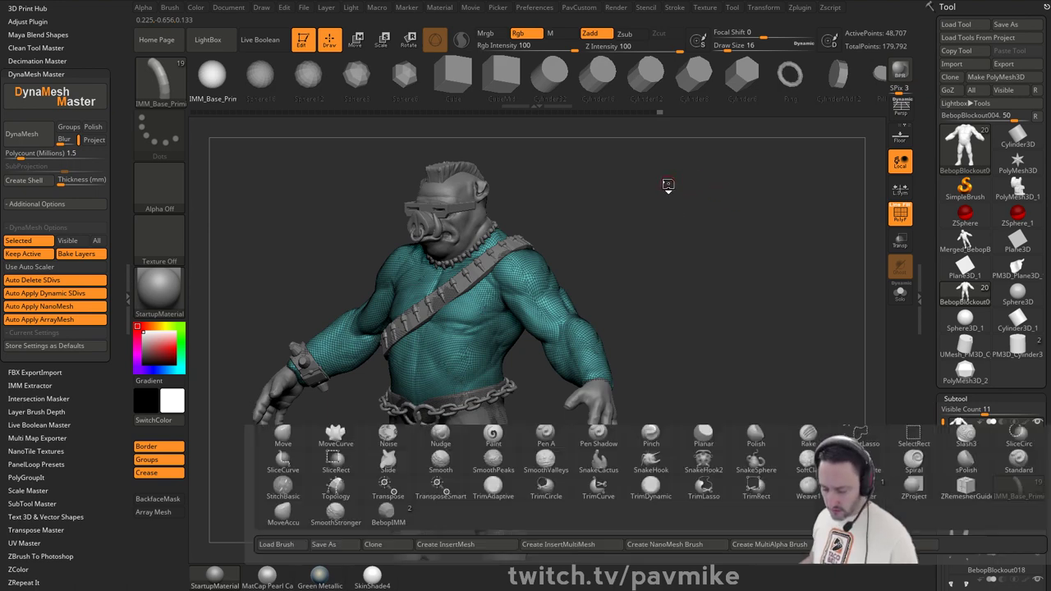
pyautogui.press('i')
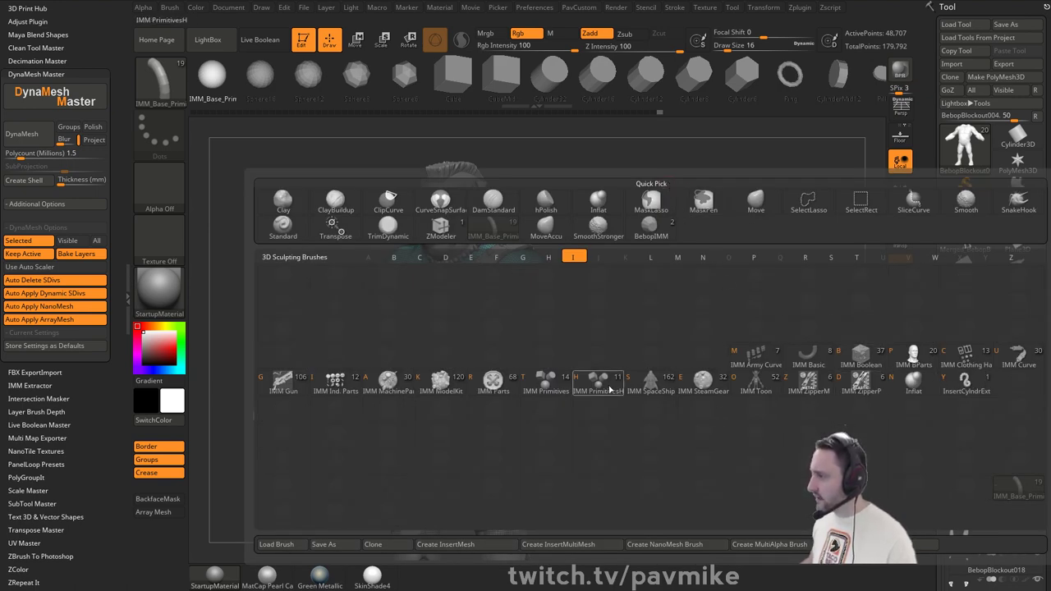
pyautogui.click(538, 389)
pyautogui.press('m')
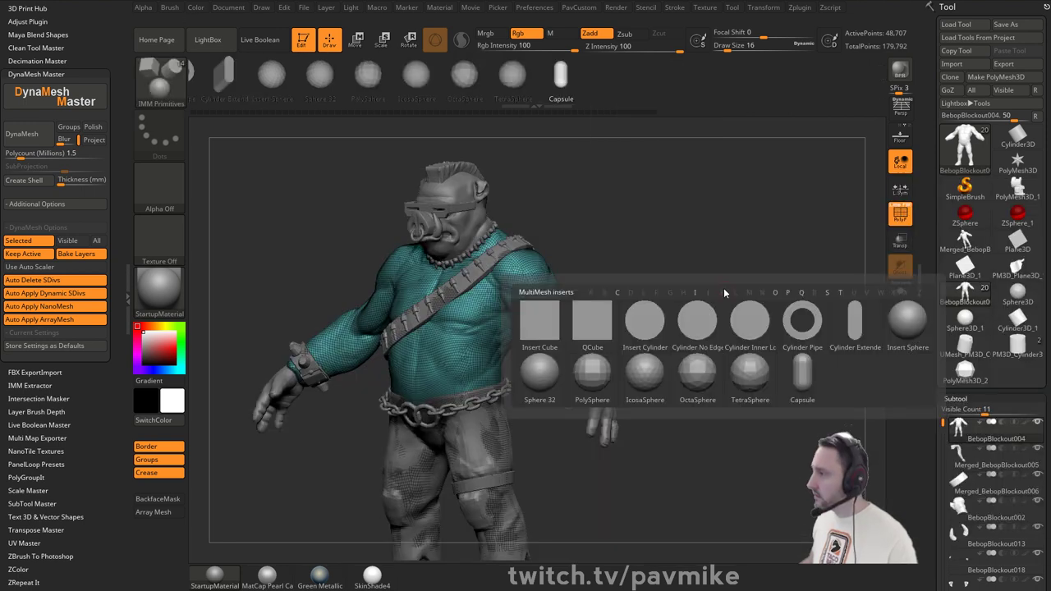
pyautogui.moveTo(756, 379)
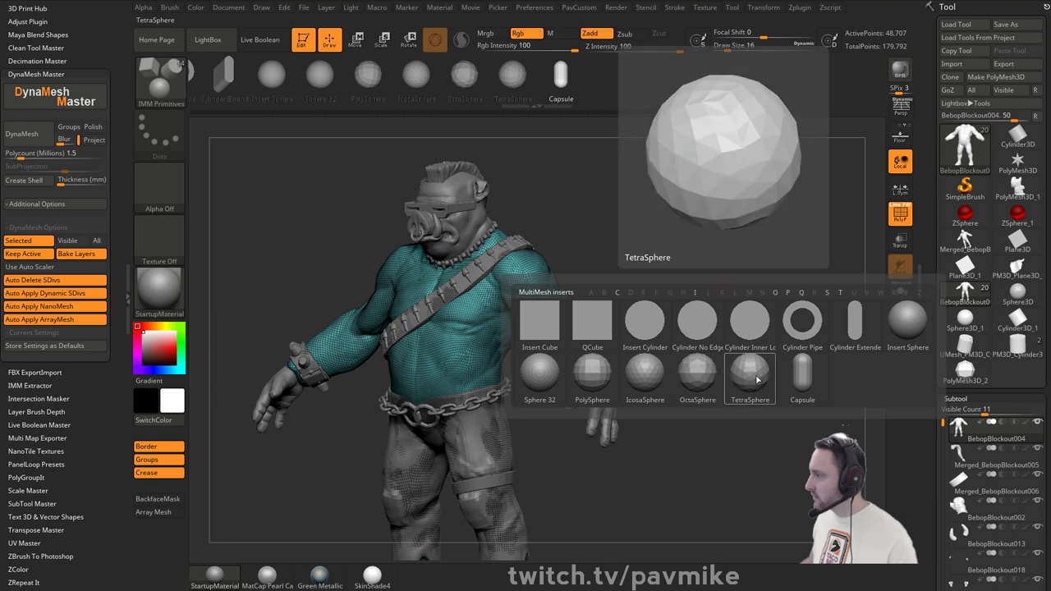
pyautogui.moveTo(611, 379)
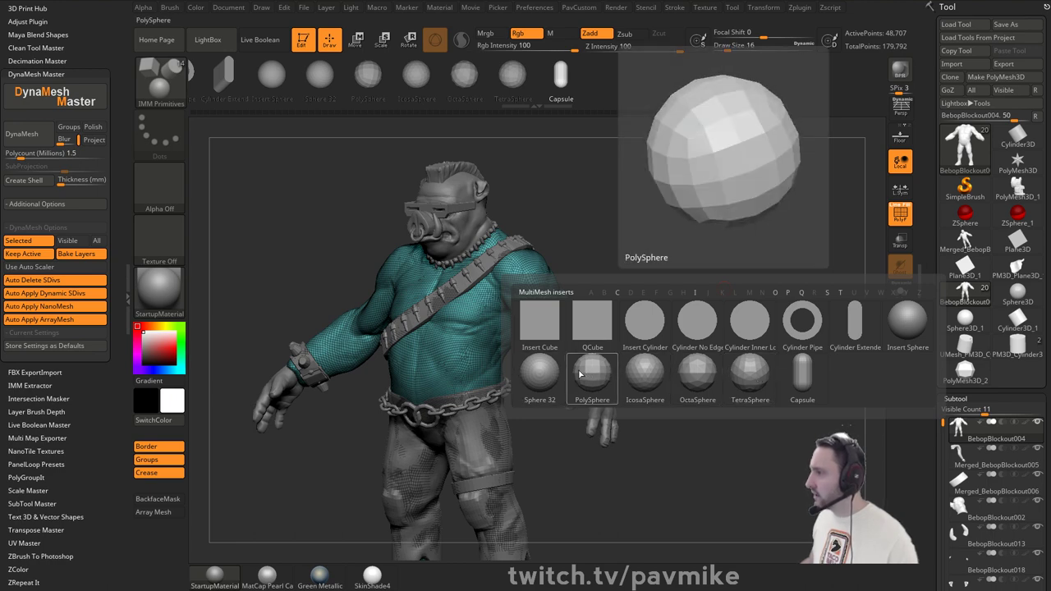
# - Clear the character from the canvas and draw a PolyMesh3D star in edit mode
pyautogui.click(303, 44)
pyautogui.hotkey('ctrl', 'n')
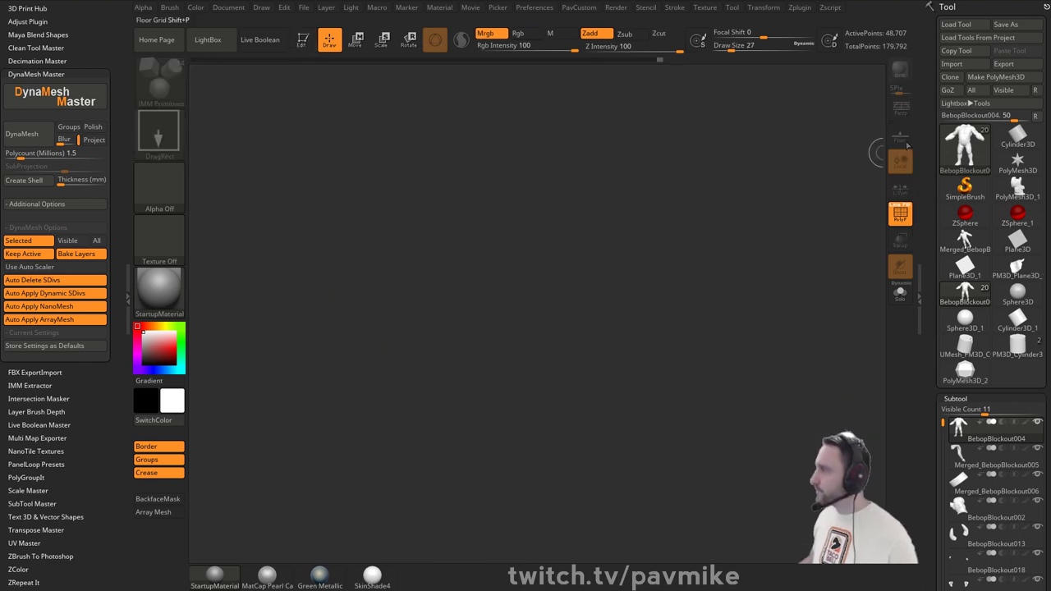
pyautogui.click(1017, 160)
pyautogui.click(308, 47)
pyautogui.keyDown('shift'); pyautogui.moveTo(710, 185); pyautogui.dragTo(651, 237); pyautogui.keyUp('shift')
# - With the IMM Primitives brush and the Move gizmo active, replace the star with the PolySphere mesh
pyautogui.press('b')
pyautogui.press('i')
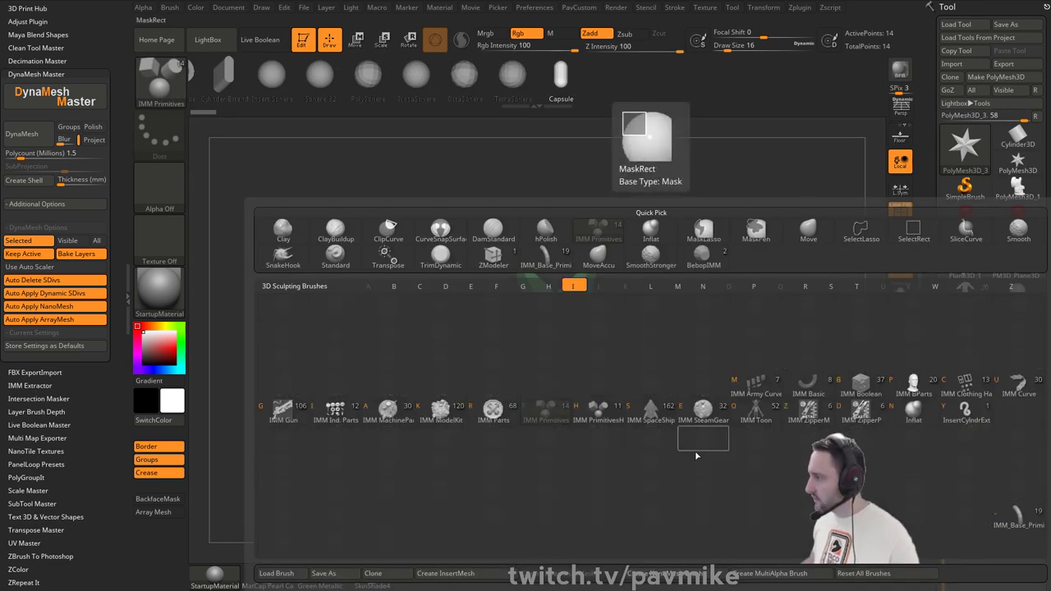
pyautogui.click(548, 416)
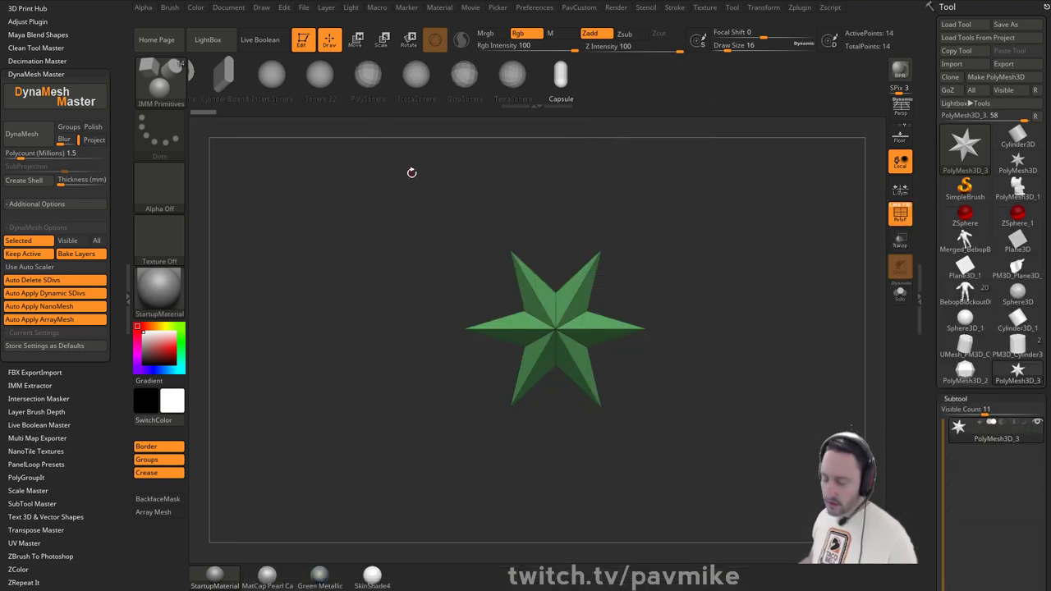
pyautogui.press('w')
pyautogui.click(368, 76)
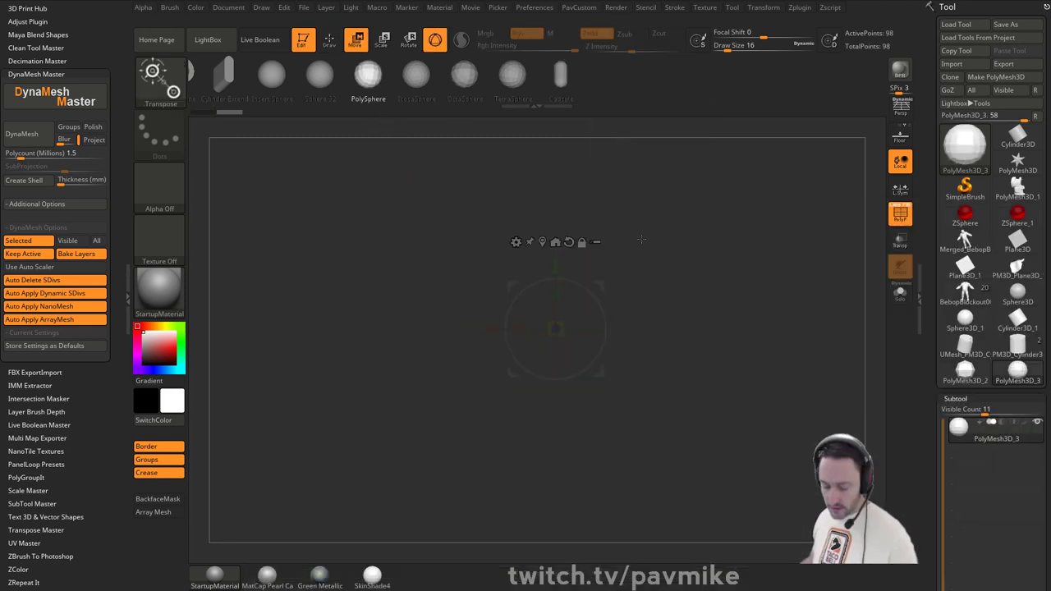
# - Swap through the IcosaSphere, OctaSphere, TetraSphere and Sphere 32 meshes and settle on Insert Sphere
pyautogui.click(413, 80)
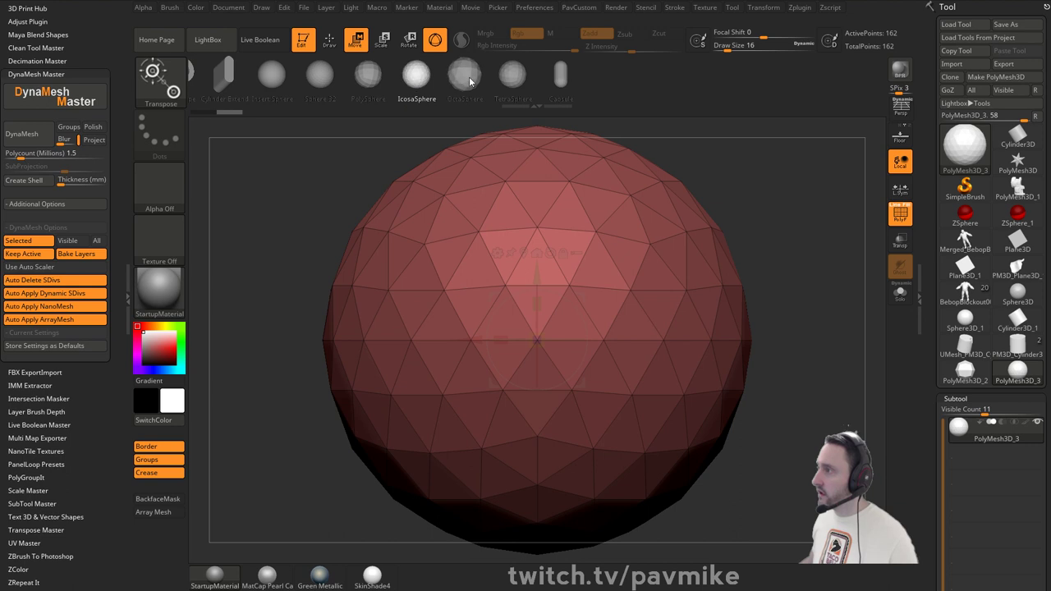
pyautogui.click(470, 80)
pyautogui.click(420, 80)
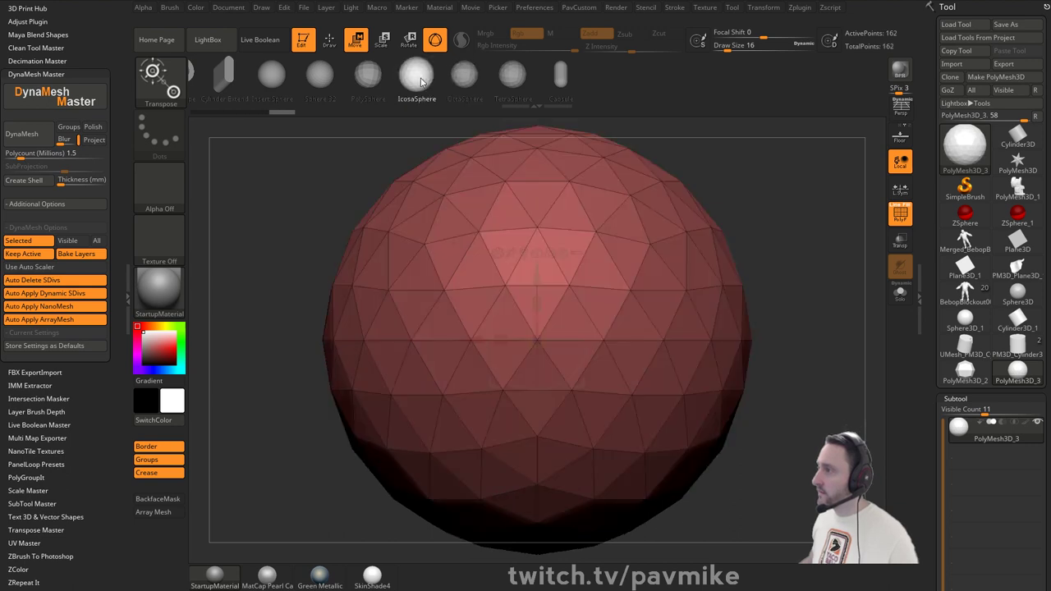
pyautogui.click(509, 80)
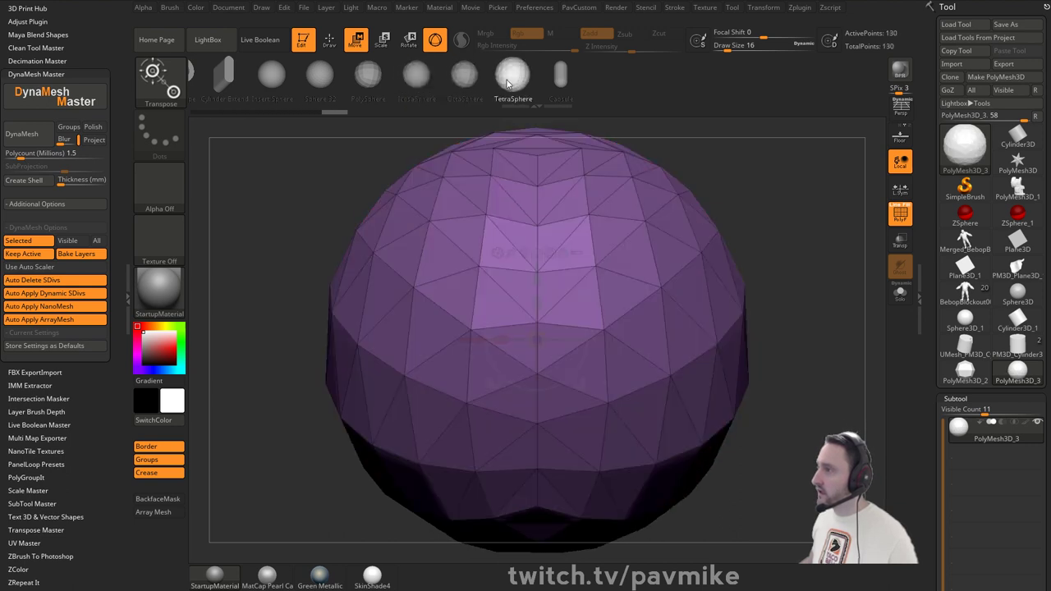
pyautogui.click(320, 76)
pyautogui.click(278, 76)
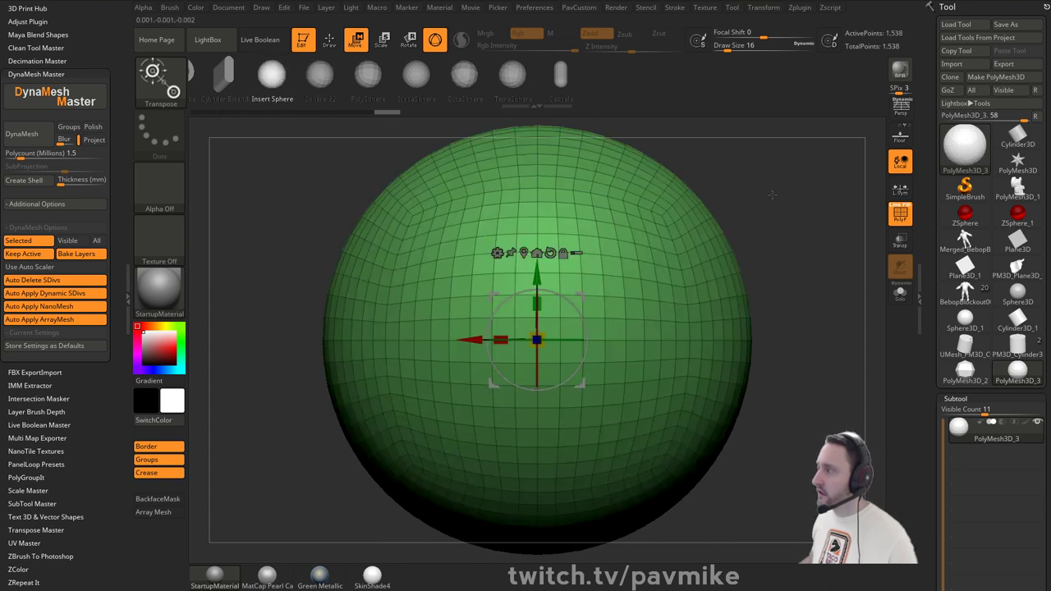
# - Reconstruct the sphere's lower subdivision levels four times, down to its coarsest form
pyautogui.keyDown('ctrl'); pyautogui.moveTo(774, 194); pyautogui.dragTo(757, 173, button='right'); pyautogui.keyUp('ctrl')
pyautogui.moveTo(757, 173)
pyautogui.mouseDown()
pyautogui.moveTo(640, 175)
pyautogui.moveTo(768, 177)
pyautogui.mouseUp()
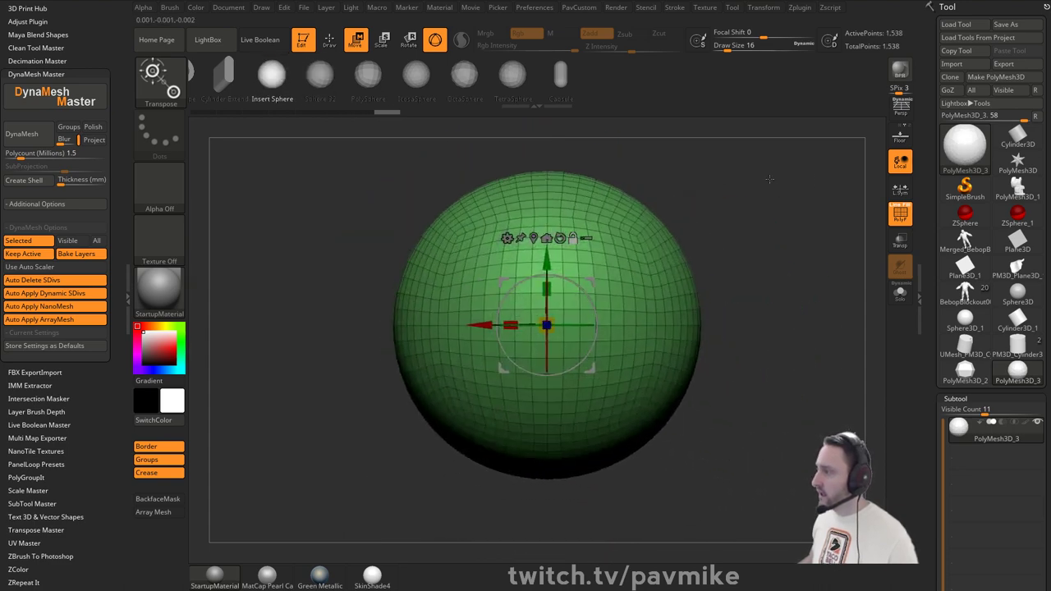
pyautogui.scroll(-10, 951, 197)
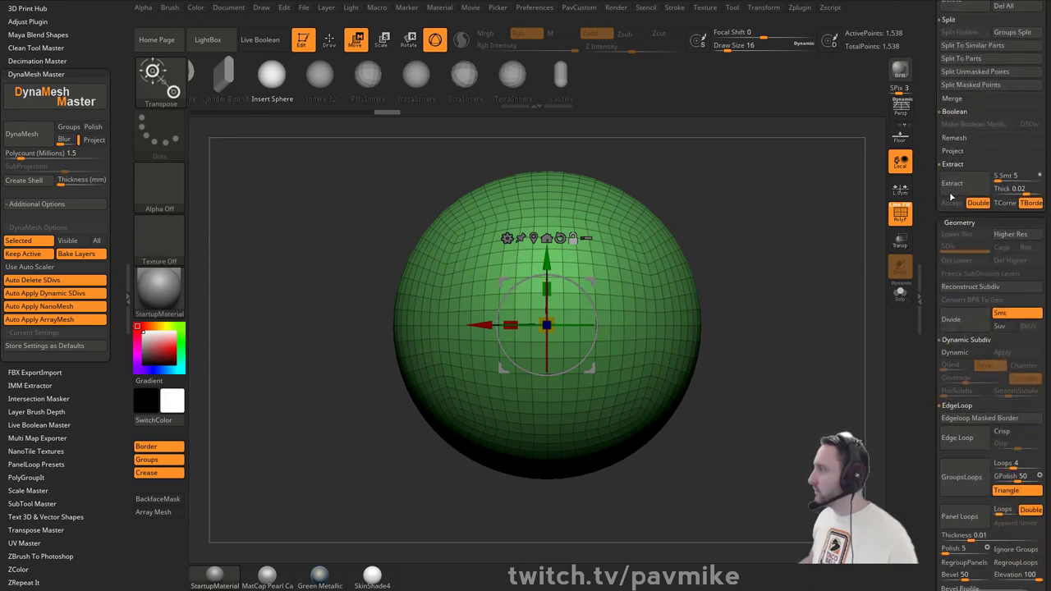
pyautogui.click(966, 287)
pyautogui.click(966, 286)
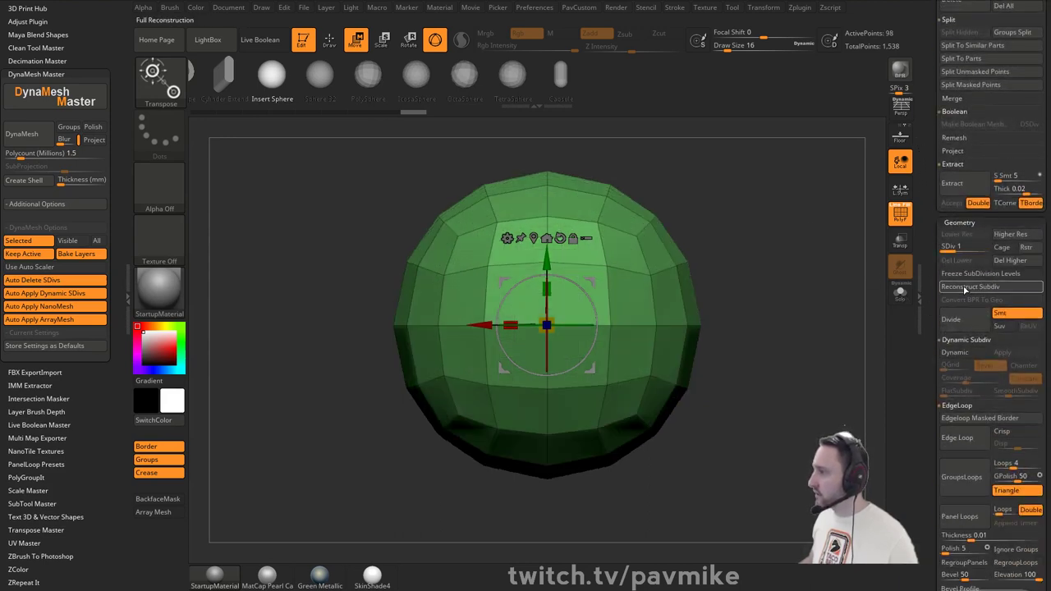
pyautogui.click(966, 286)
pyautogui.click(966, 286)
# - Return the sphere to SDiv 5 and turn off its polyframe display
pyautogui.moveTo(952, 249); pyautogui.dragTo(995, 248)
pyautogui.moveTo(772, 232); pyautogui.dragTo(866, 222)
pyautogui.click(900, 215)
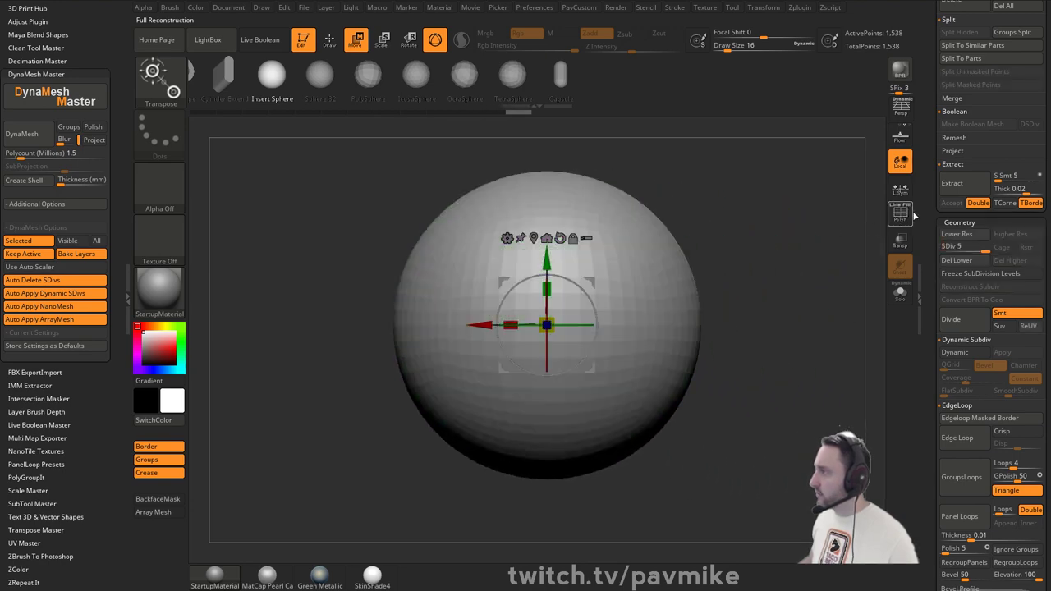
# - Clear the canvas, draw the 20-subtool BebopBlockout character in edit mode and frame it from the front
pyautogui.moveTo(934, 188); pyautogui.dragTo(980, 390)
pyautogui.click(302, 39)
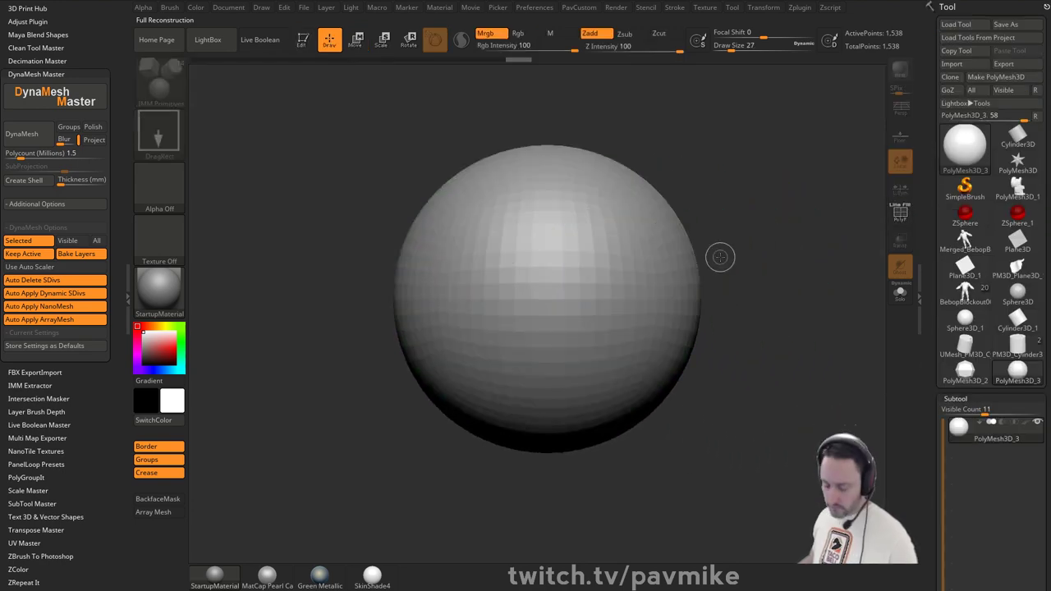
pyautogui.hotkey('ctrl', 'n')
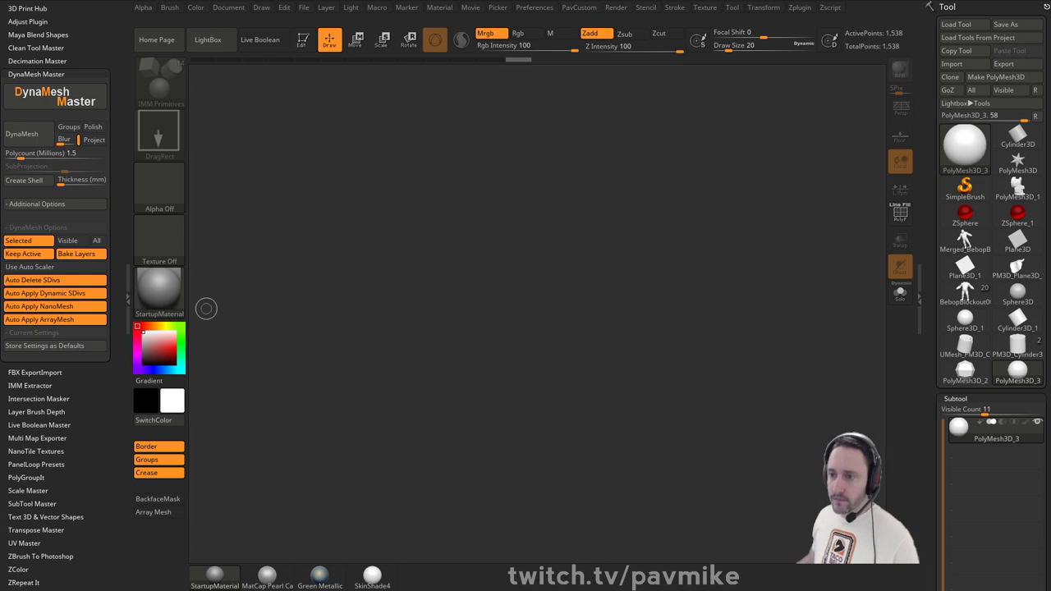
pyautogui.click(964, 240)
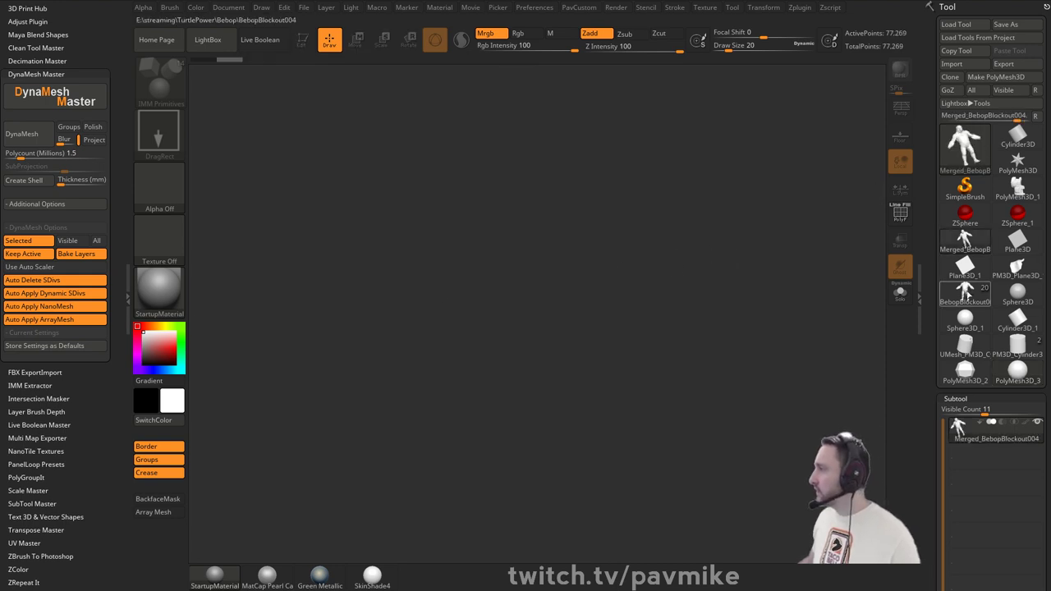
pyautogui.click(964, 293)
pyautogui.moveTo(546, 320); pyautogui.dragTo(609, 439)
pyautogui.click(303, 41)
pyautogui.keyDown('shift'); pyautogui.moveTo(656, 222); pyautogui.dragTo(678, 230); pyautogui.keyUp('shift')
pyautogui.keyDown('alt'); pyautogui.moveTo(678, 230); pyautogui.dragTo(563, 161); pyautogui.keyUp('alt')
# - Select the Standard brush and set its draw size to about 22
pyautogui.press('s')
pyautogui.moveTo(208, 577)
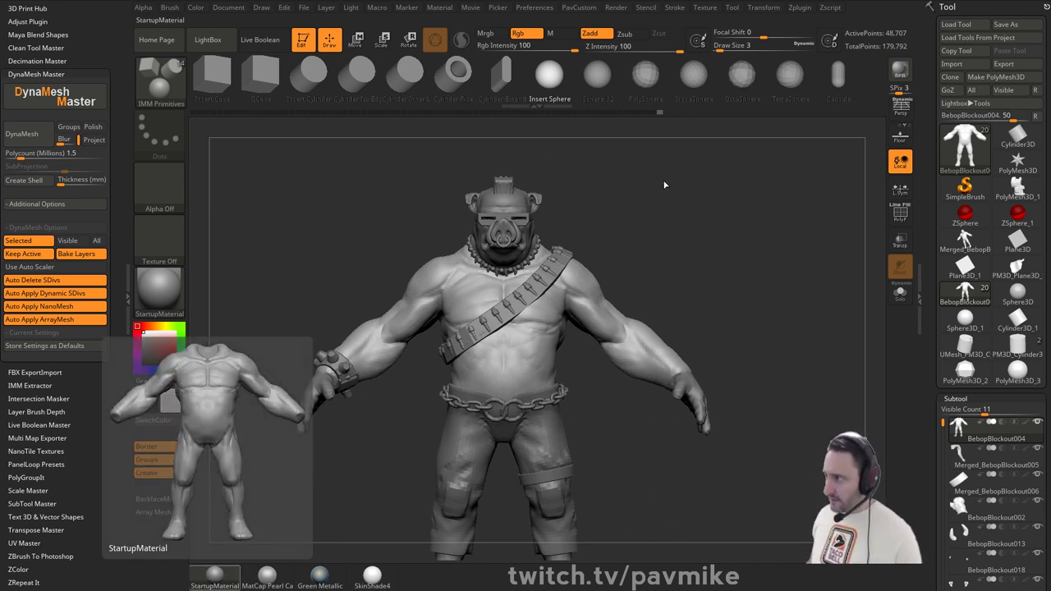
pyautogui.press('s')
pyautogui.press('b')
pyautogui.press('s')
pyautogui.press('t')
pyautogui.press('s')
pyautogui.press('s')
# - Duplicate the character's body subtool and isolate the torso with Solo
pyautogui.moveTo(656, 220)
pyautogui.mouseDown()
pyautogui.moveTo(711, 223)
pyautogui.moveTo(693, 197)
pyautogui.moveTo(671, 197)
pyautogui.moveTo(704, 194)
pyautogui.mouseUp()
pyautogui.keyDown('alt'); pyautogui.click(555, 233); pyautogui.keyUp('alt')
pyautogui.keyDown('alt'); pyautogui.click(415, 263); pyautogui.keyUp('alt')
pyautogui.moveTo(393, 246); pyautogui.dragTo(403, 237, button='right')
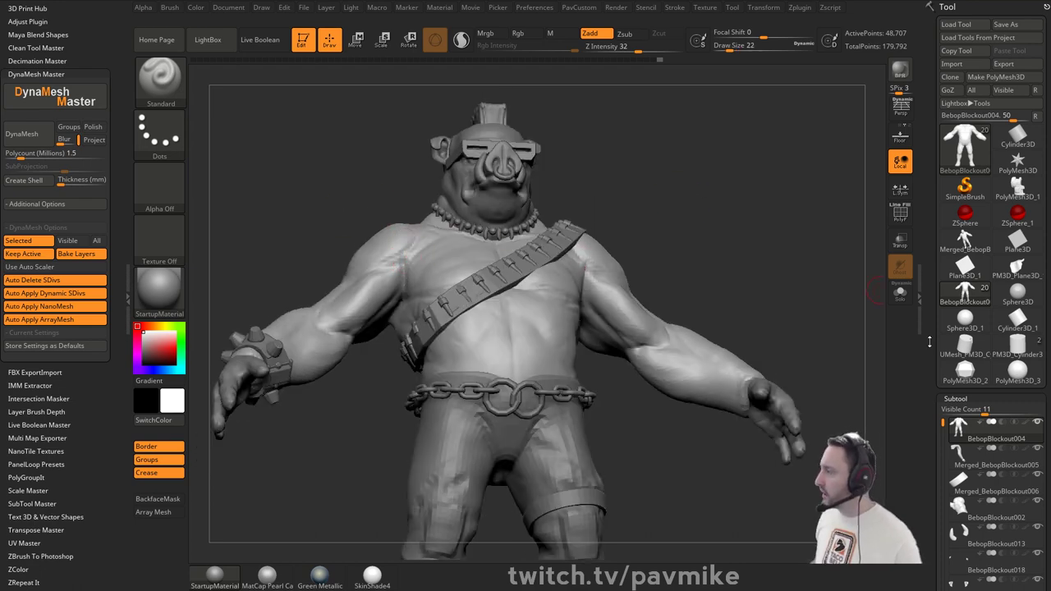
pyautogui.moveTo(929, 341); pyautogui.dragTo(926, 245)
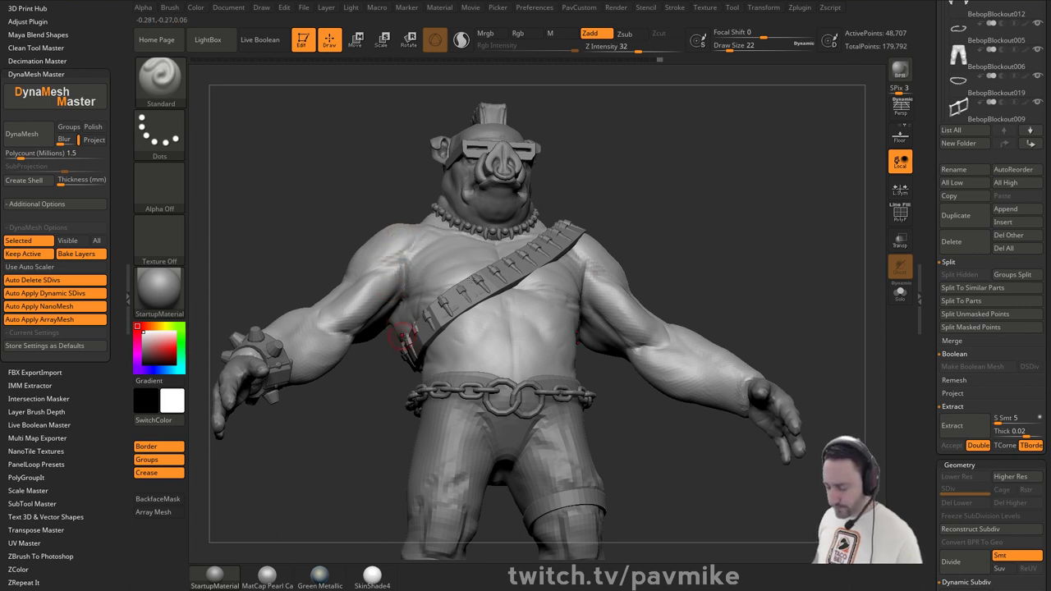
pyautogui.moveTo(732, 215); pyautogui.dragTo(722, 224)
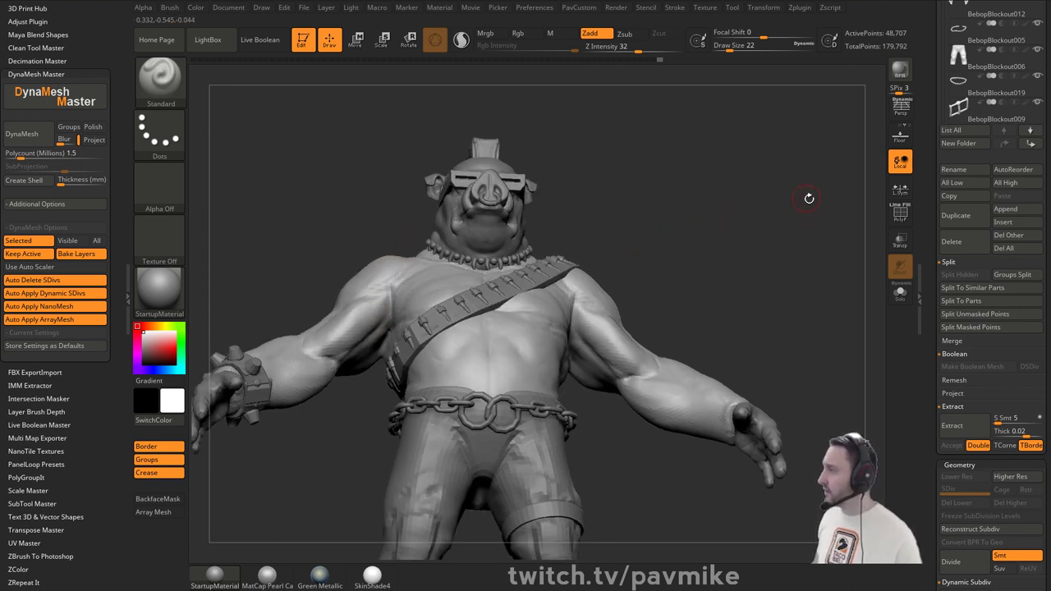
pyautogui.click(957, 216)
pyautogui.click(899, 292)
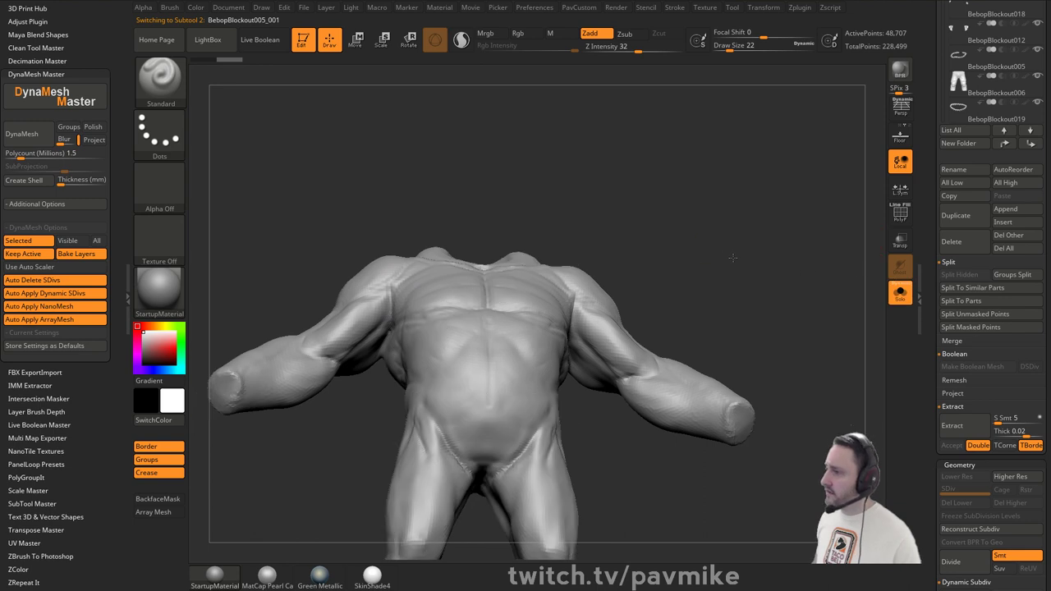
# - Mask a symmetrical strip over each shoulder and down around the armpit, on both the front and back of the torso
pyautogui.moveTo(392, 304)
pyautogui.keyDown('shift'); pyautogui.mouseDown()
pyautogui.moveTo(389, 289)
pyautogui.moveTo(387, 329)
pyautogui.mouseUp(); pyautogui.keyUp('shift')
pyautogui.moveTo(368, 404)
pyautogui.mouseDown()
pyautogui.moveTo(400, 314)
pyautogui.moveTo(377, 345)
pyautogui.moveTo(390, 311)
pyautogui.moveTo(373, 322)
pyautogui.moveTo(397, 313)
pyautogui.moveTo(369, 359)
pyautogui.moveTo(377, 364)
pyautogui.mouseUp()
pyautogui.moveTo(357, 411); pyautogui.dragTo(411, 261)
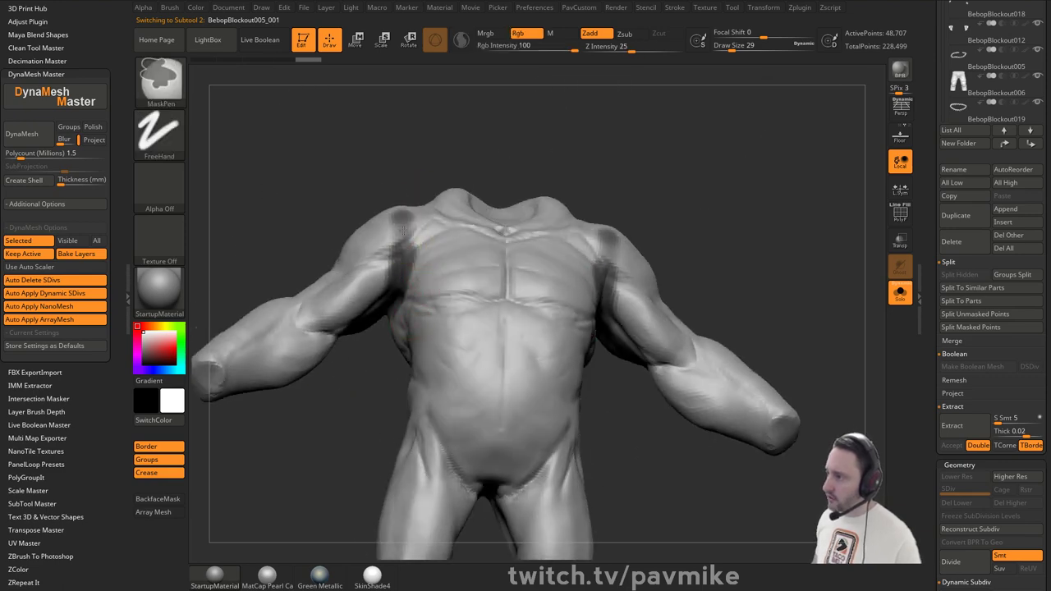
pyautogui.moveTo(416, 173)
pyautogui.mouseDown(button='right')
pyautogui.moveTo(568, 174)
pyautogui.moveTo(429, 200)
pyautogui.moveTo(527, 171)
pyautogui.moveTo(398, 229)
pyautogui.mouseUp(button='right')
pyautogui.press('ctrl')
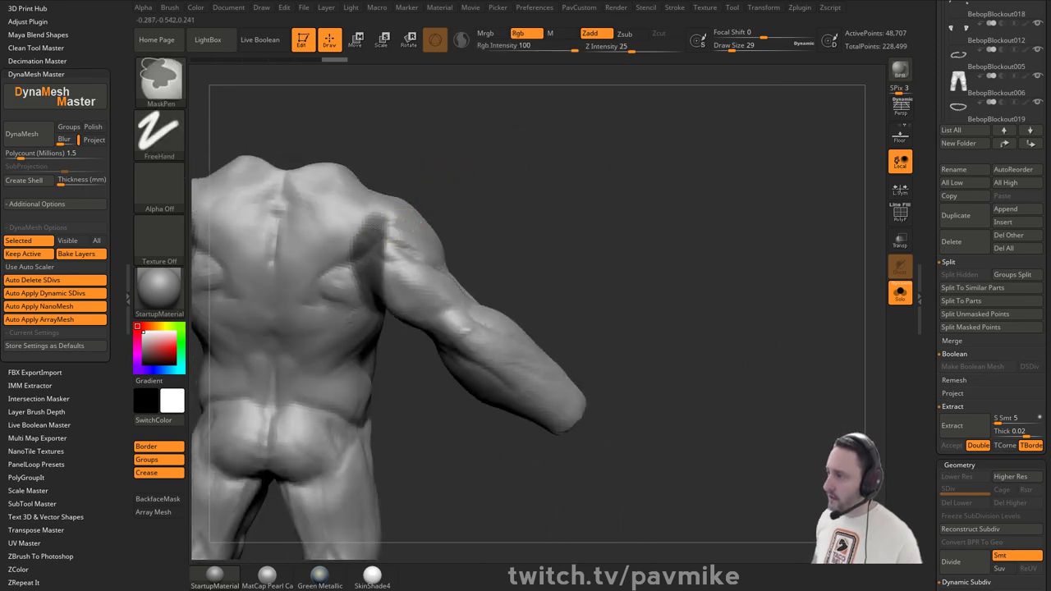
pyautogui.moveTo(551, 246); pyautogui.dragTo(590, 228, button='right')
pyautogui.press('ctrl')
# - Apply Edgeloop Masked Border to the shoulder strips and clear the mask
pyautogui.scroll(-5, 952, 345)
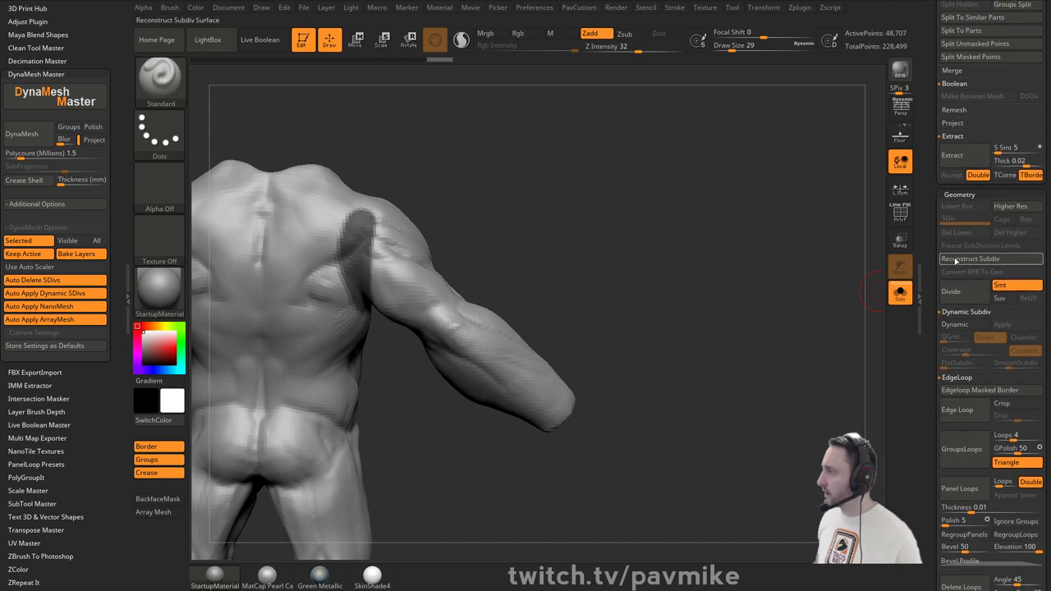
pyautogui.click(956, 388)
pyautogui.keyDown('ctrl'); pyautogui.moveTo(593, 252); pyautogui.dragTo(525, 252); pyautogui.keyUp('ctrl')
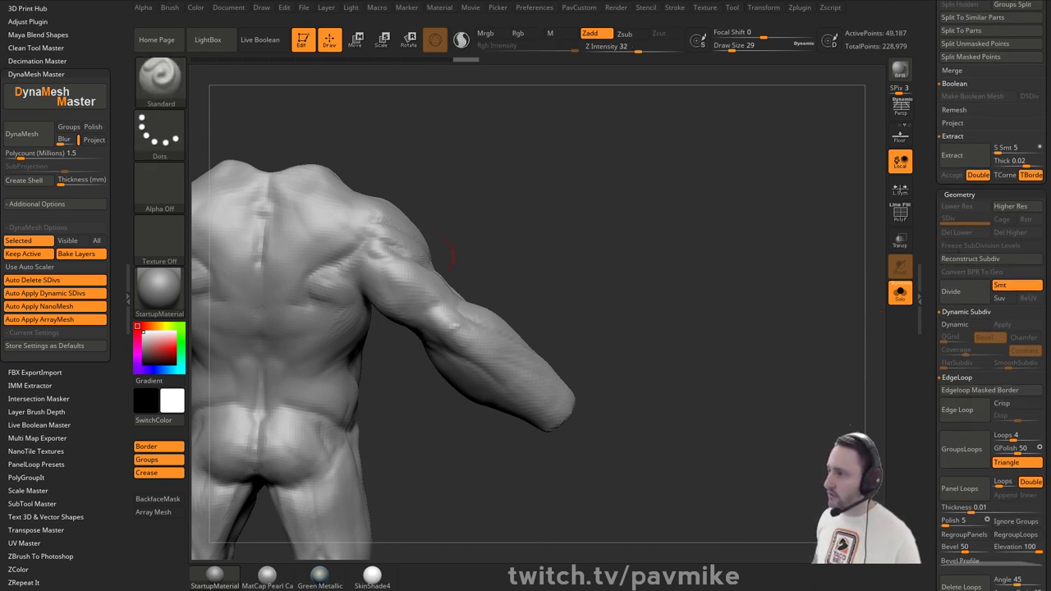
# - Isolate the shoulder strips' polygroup and delete the hidden rest of the duplicated body
pyautogui.keyDown('ctrl'); pyautogui.keyDown('shift'); pyautogui.click(360, 249); pyautogui.keyUp('shift'); pyautogui.keyUp('ctrl')
pyautogui.press('space')
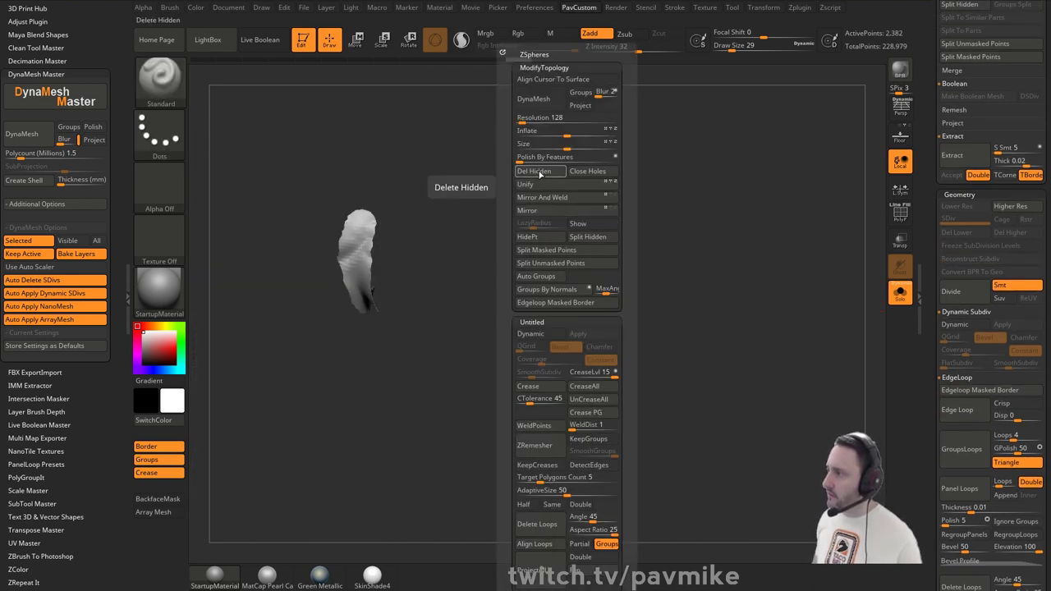
pyautogui.click(540, 172)
# - Expand the Masking settings and limit Mask By Feature to Border by turning off Groups and Crease
pyautogui.moveTo(560, 194); pyautogui.dragTo(623, 216, button='right')
pyautogui.moveTo(935, 358); pyautogui.dragTo(940, 199)
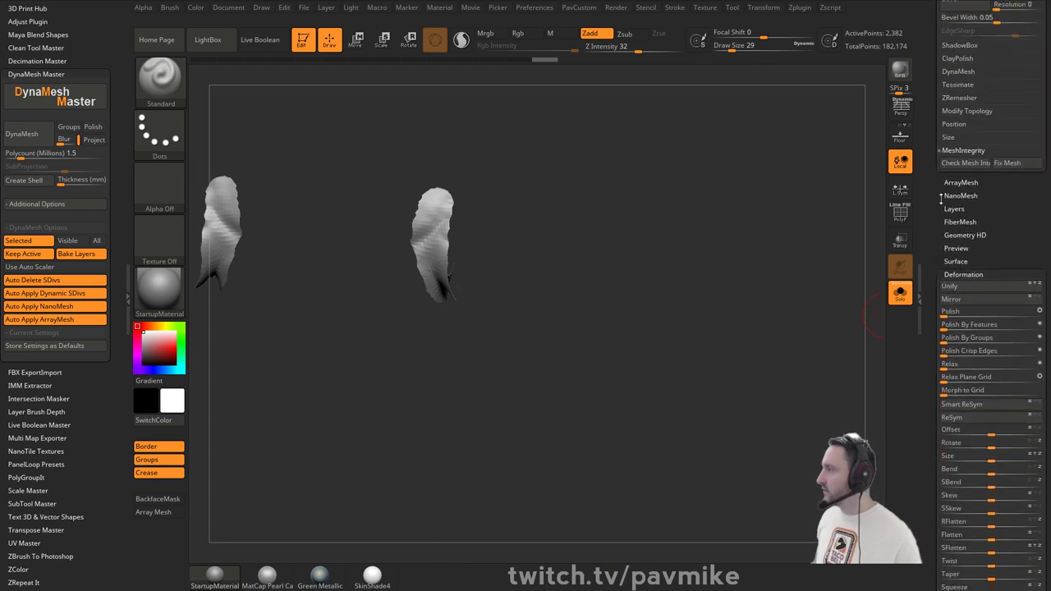
pyautogui.moveTo(938, 277)
pyautogui.mouseDown()
pyautogui.moveTo(943, 202)
pyautogui.moveTo(942, 261)
pyautogui.mouseUp()
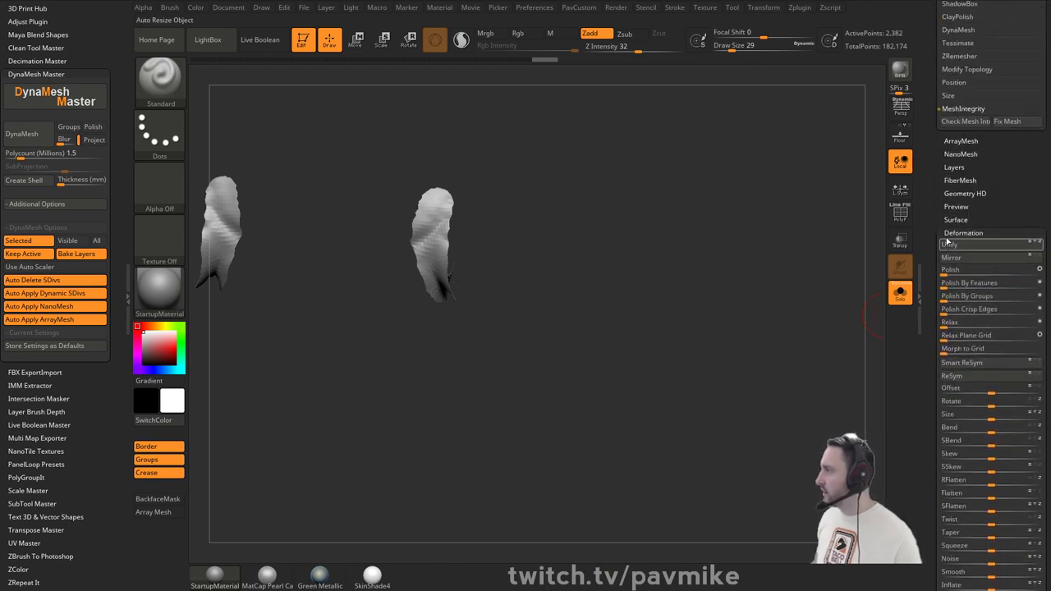
pyautogui.click(953, 232)
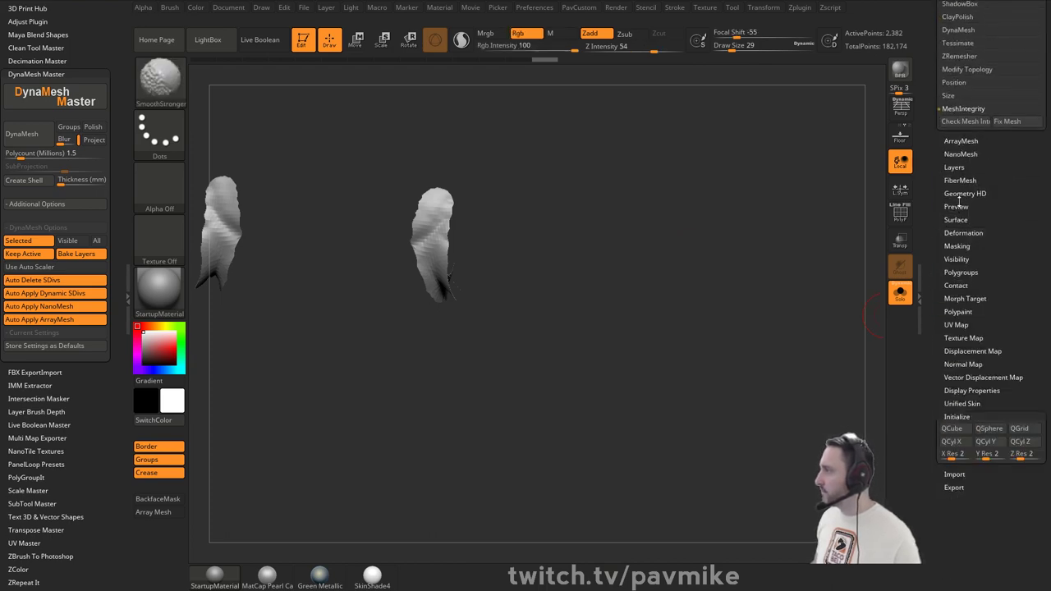
pyautogui.click(956, 246)
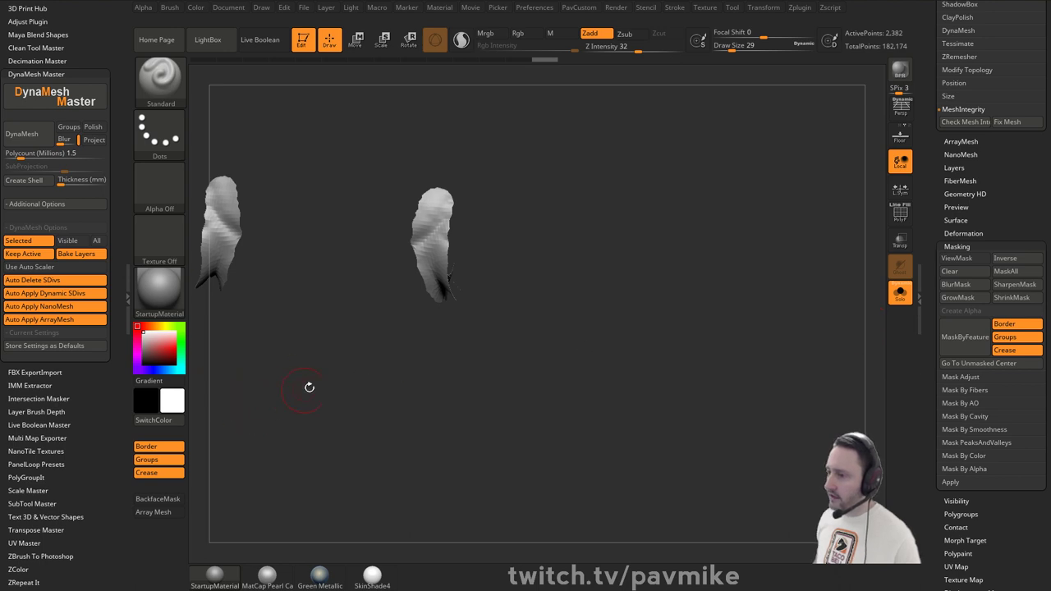
pyautogui.keyDown('alt'); pyautogui.moveTo(723, 232); pyautogui.dragTo(788, 285); pyautogui.keyUp('alt')
pyautogui.click(147, 459)
pyautogui.click(148, 472)
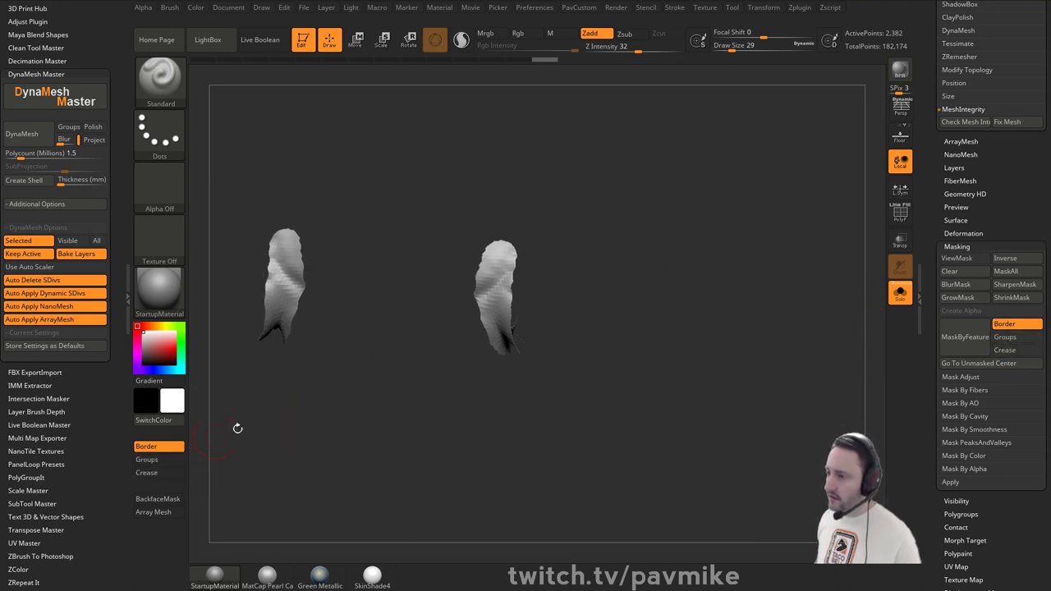
# - Mask the shoulder strips by border feature and try offsetting their unmasked part with the Move gizmo
pyautogui.press('ctrl')
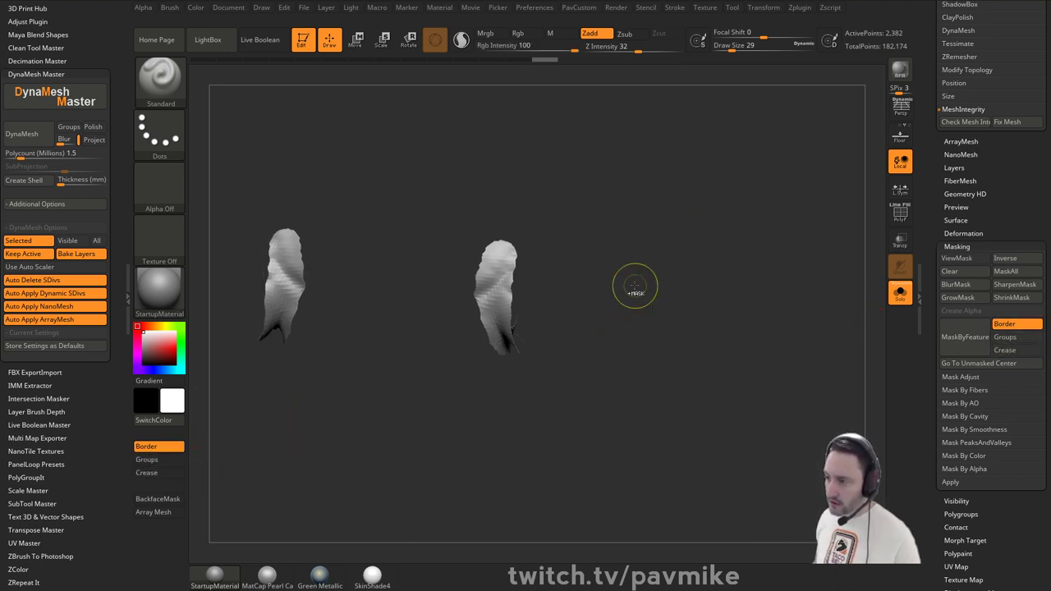
pyautogui.hotkey('ctrl', 'h')
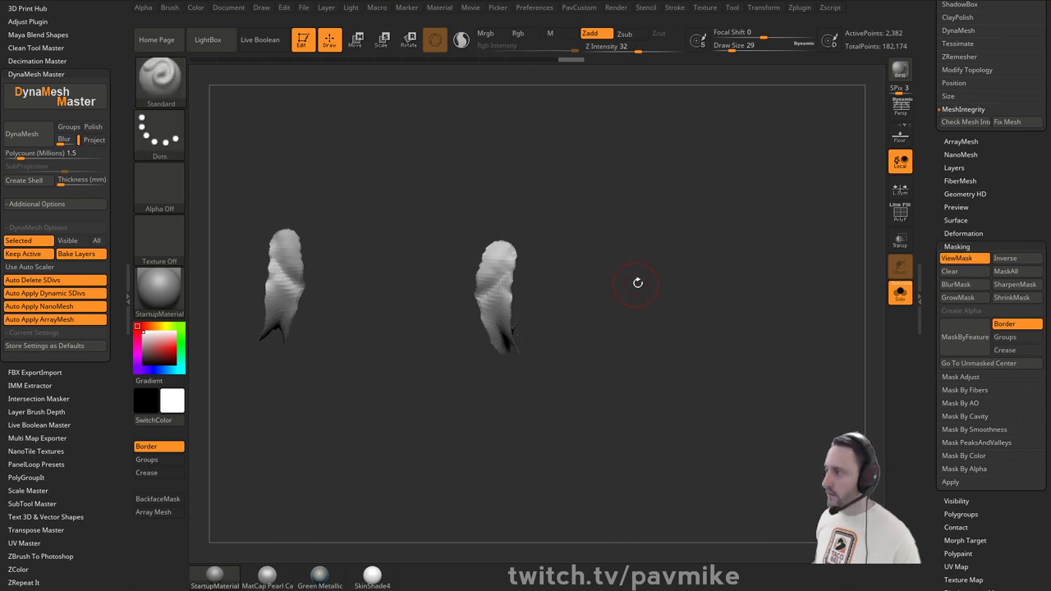
pyautogui.moveTo(636, 281)
pyautogui.mouseDown()
pyautogui.moveTo(629, 272)
pyautogui.moveTo(637, 277)
pyautogui.mouseUp()
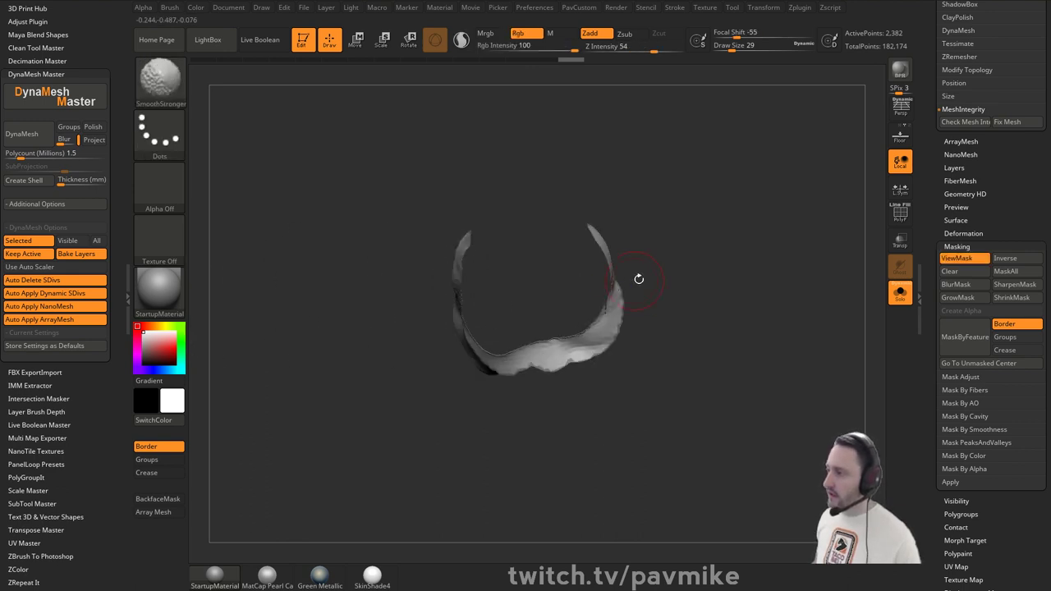
pyautogui.press('w')
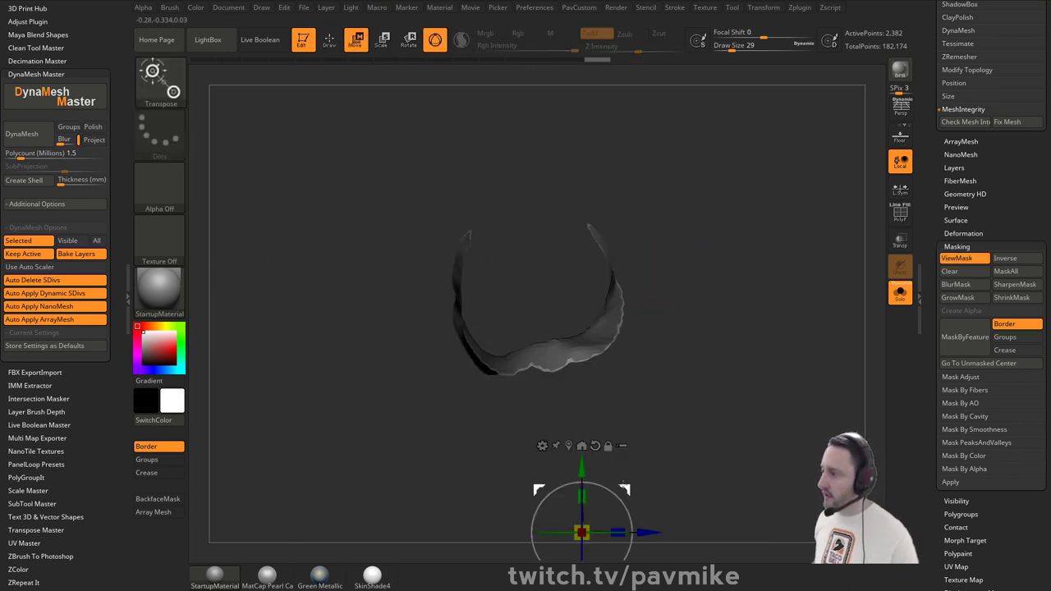
pyautogui.moveTo(623, 483); pyautogui.dragTo(581, 356, button='right')
pyautogui.keyDown('alt'); pyautogui.click(580, 348); pyautogui.keyUp('alt')
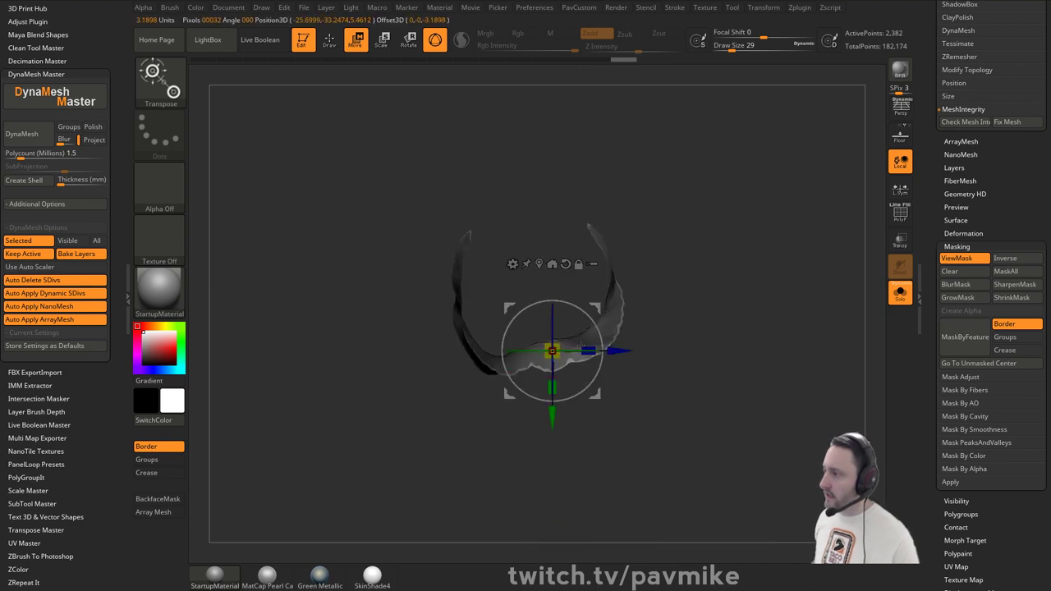
pyautogui.moveTo(581, 346)
pyautogui.keyDown('shift'); pyautogui.mouseDown()
pyautogui.moveTo(645, 312)
pyautogui.moveTo(574, 341)
pyautogui.moveTo(592, 297)
pyautogui.moveTo(567, 332)
pyautogui.mouseUp(); pyautogui.keyUp('shift')
pyautogui.moveTo(528, 283); pyautogui.dragTo(531, 290)
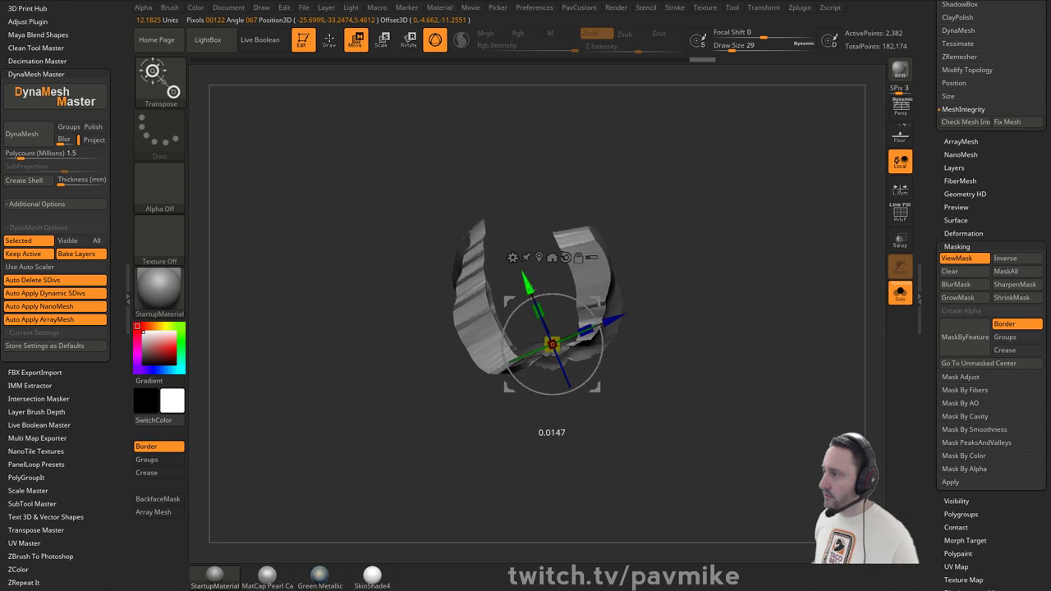
pyautogui.press('q')
pyautogui.moveTo(657, 274)
pyautogui.mouseDown(button='right')
pyautogui.moveTo(699, 265)
pyautogui.moveTo(687, 247)
pyautogui.mouseUp(button='right')
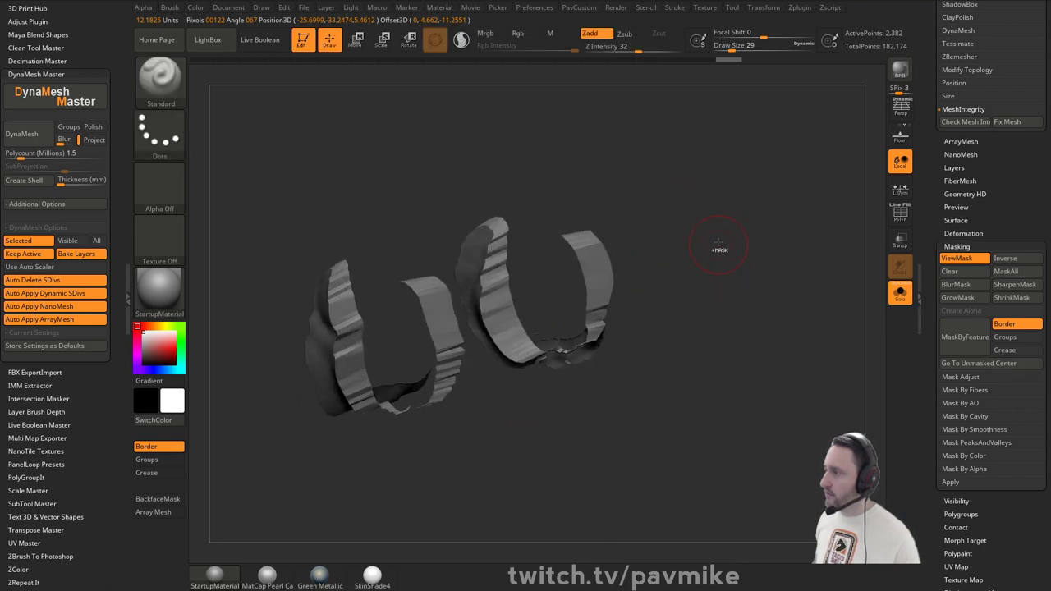
pyautogui.moveTo(718, 249); pyautogui.dragTo(760, 247)
# - Turn on the polyframe, mask the shoulder strips by border feature, and grow the mask
pyautogui.hotkey('shift', 'f')
pyautogui.press('space')
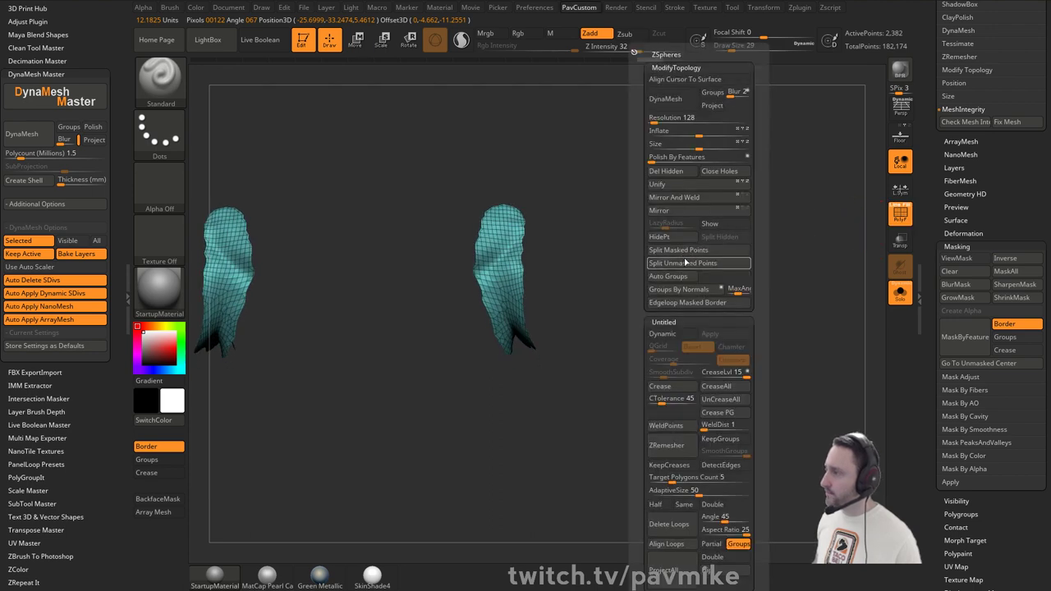
pyautogui.press('ctrl')
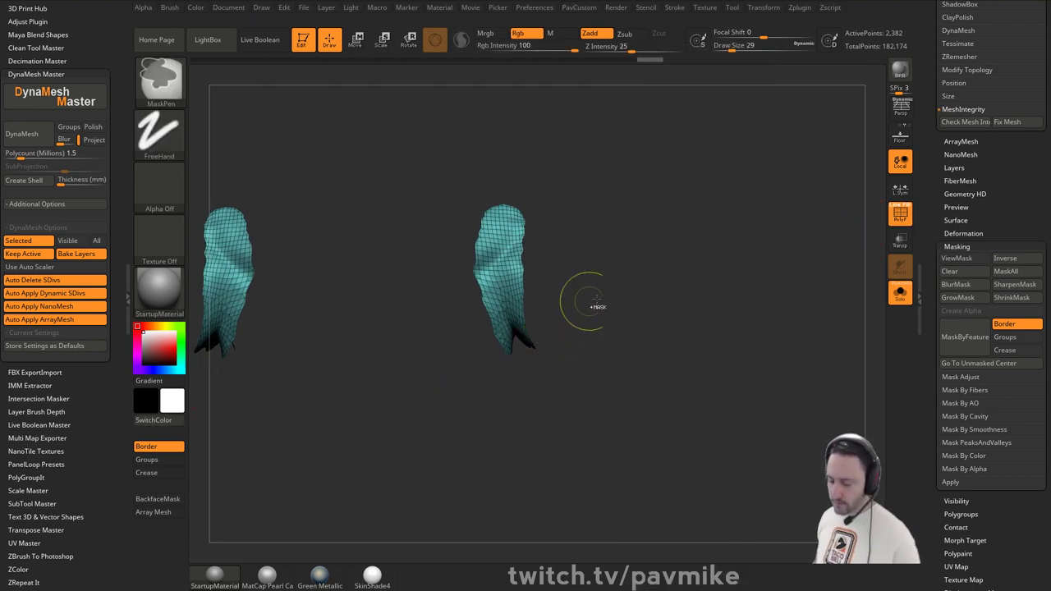
pyautogui.hotkey('ctrl', 'h')
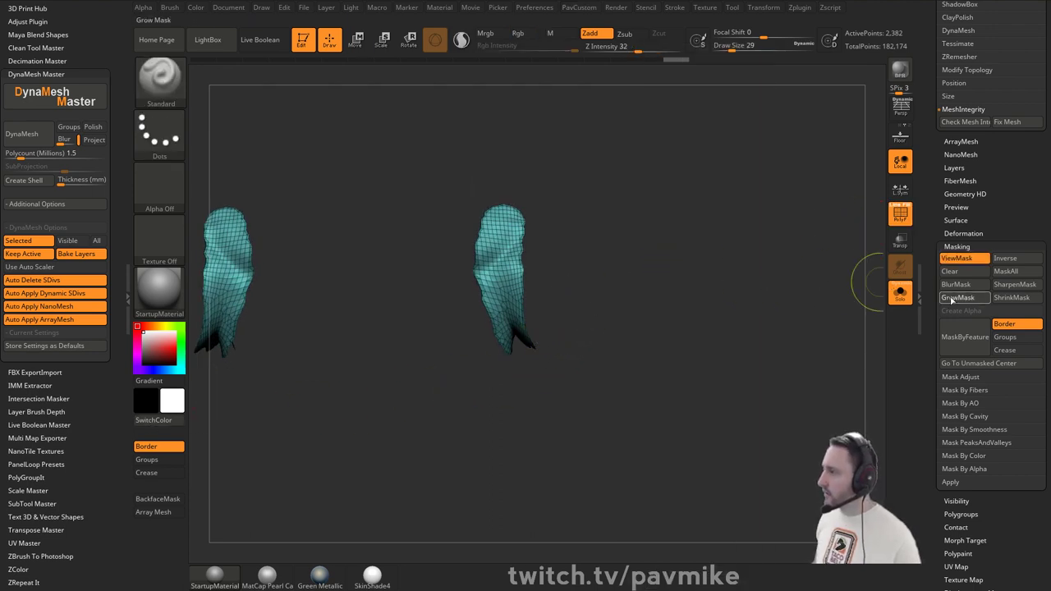
pyautogui.click(956, 297)
# - Apply Polish By Features to the shoulder strips and clear the mask
pyautogui.press('space')
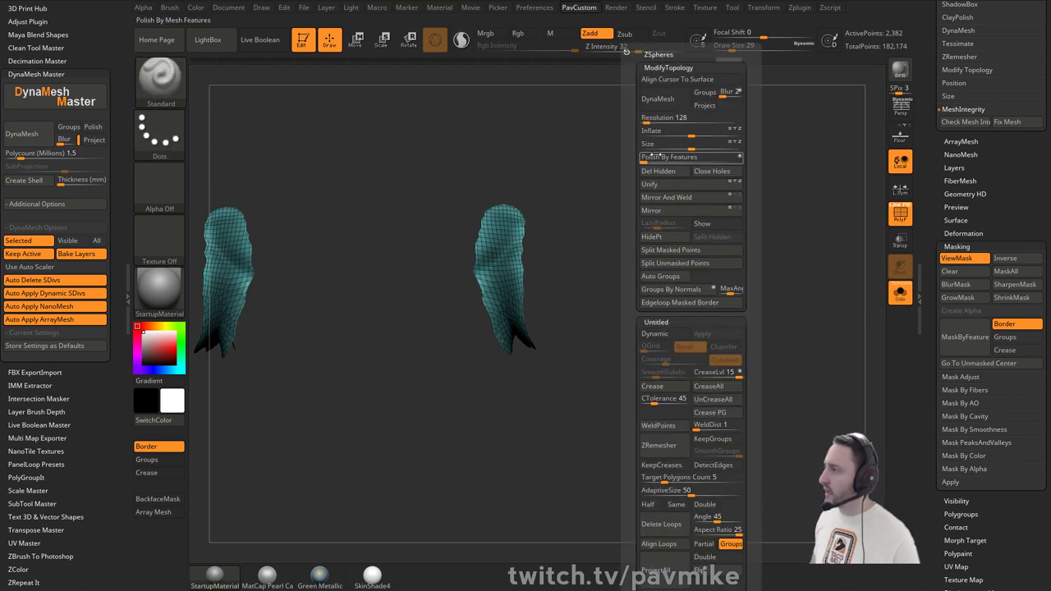
pyautogui.moveTo(647, 158); pyautogui.dragTo(664, 158)
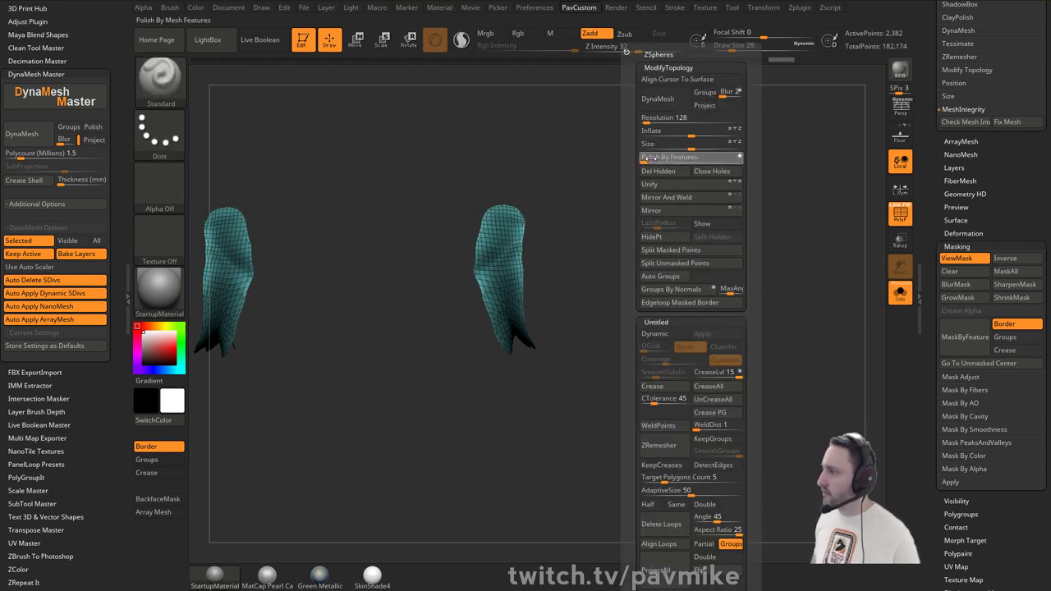
pyautogui.keyDown('ctrl'); pyautogui.moveTo(644, 193); pyautogui.dragTo(692, 186); pyautogui.keyUp('ctrl')
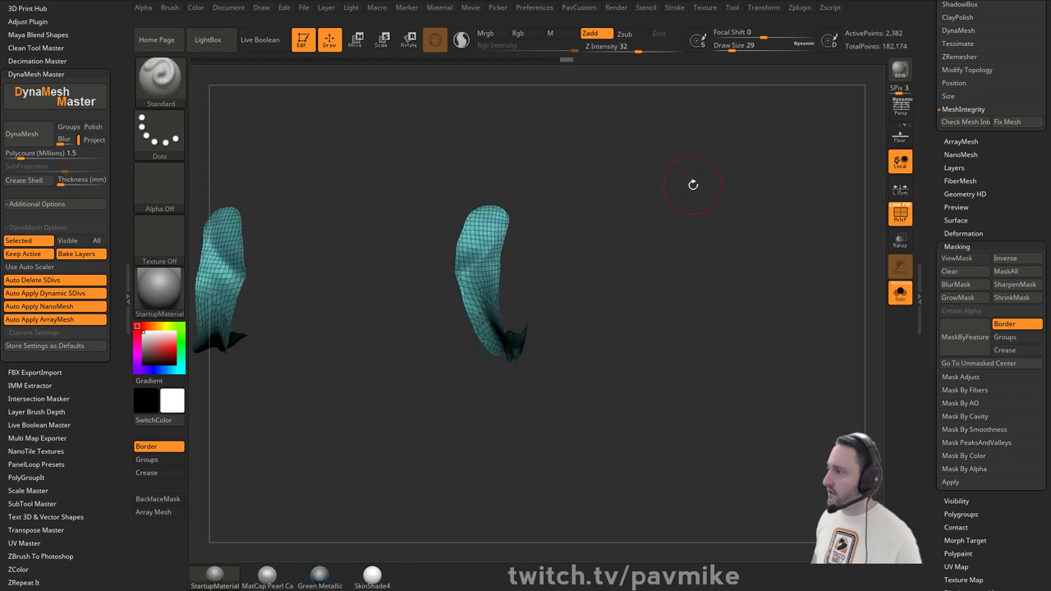
# - Adjust the shape of the shoulder strips with the MoveAccu brush
pyautogui.press('space')
pyautogui.moveTo(657, 234); pyautogui.dragTo(589, 216)
pyautogui.press('2')
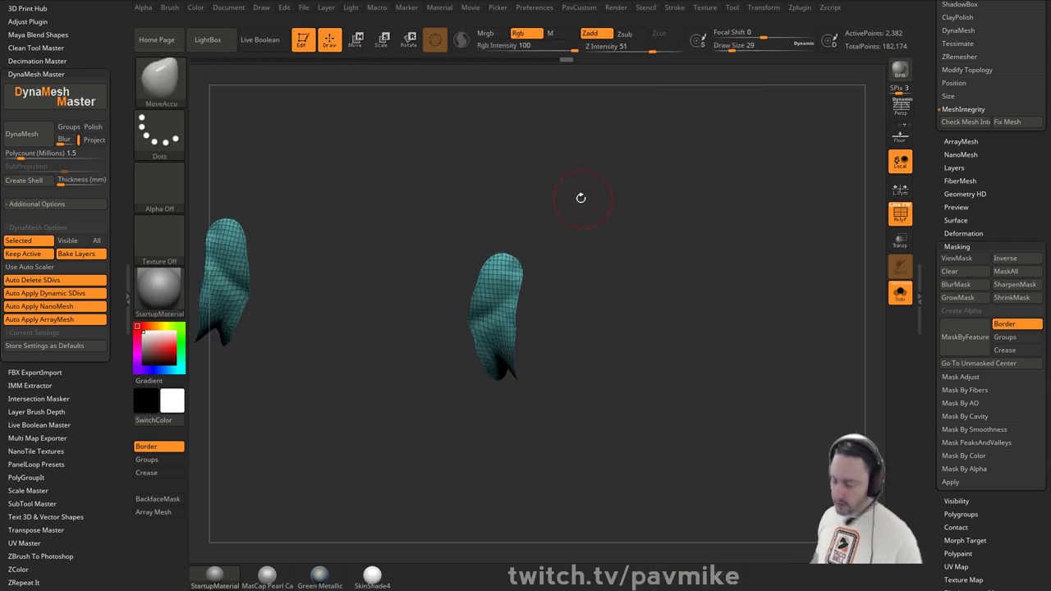
pyautogui.moveTo(481, 250)
pyautogui.mouseDown()
pyautogui.moveTo(575, 250)
pyautogui.moveTo(524, 277)
pyautogui.mouseUp()
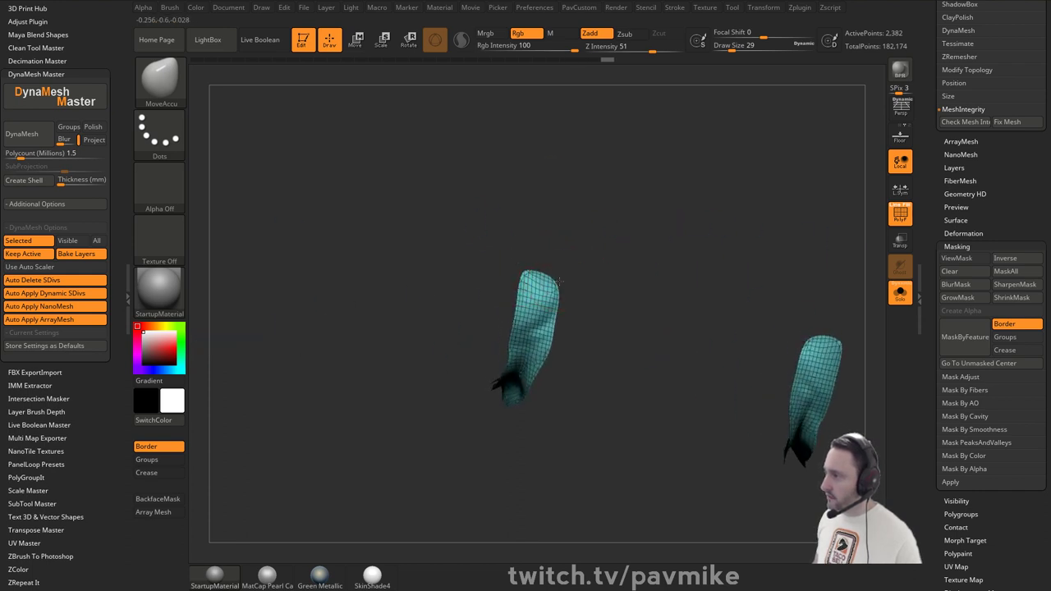
pyautogui.moveTo(586, 263); pyautogui.dragTo(577, 215)
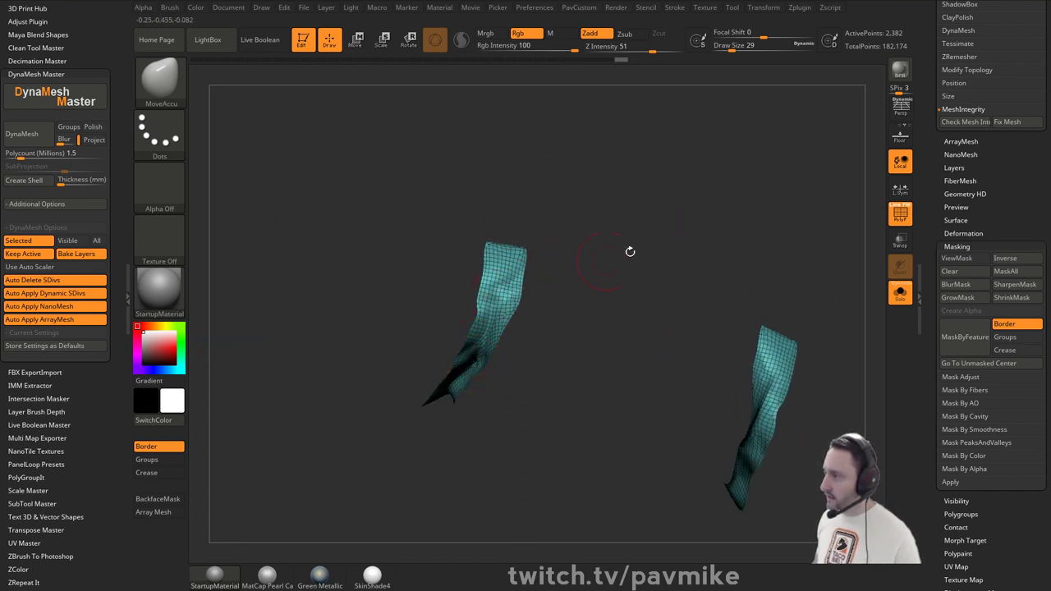
pyautogui.moveTo(629, 251); pyautogui.dragTo(654, 263)
# - ZRemesh the shoulder strips with AdaptiveSize 0 and the Half option
pyautogui.press('space')
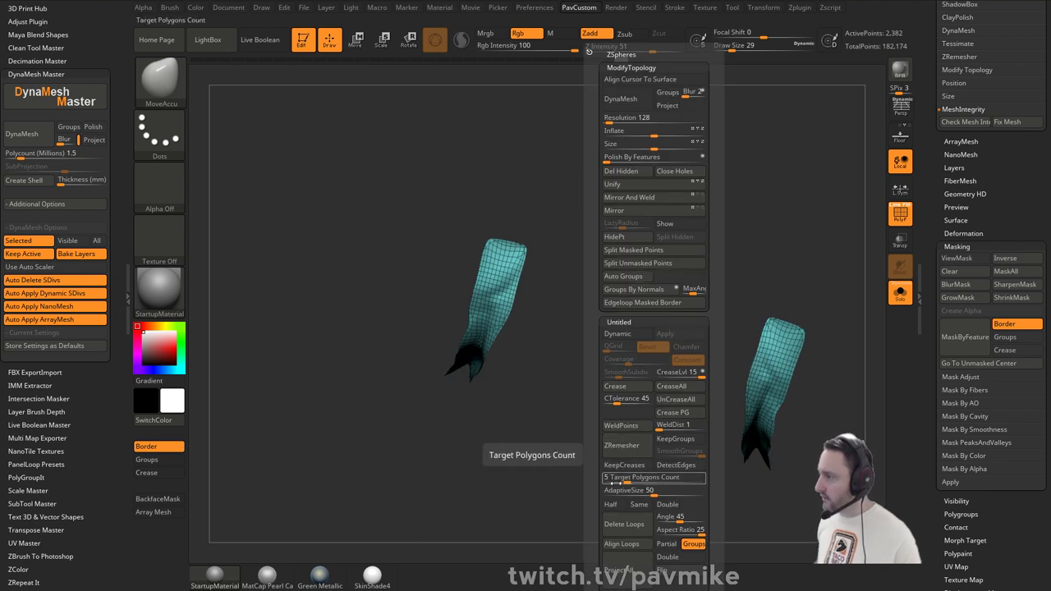
pyautogui.moveTo(617, 494); pyautogui.dragTo(599, 494)
pyautogui.click(612, 504)
pyautogui.click(630, 455)
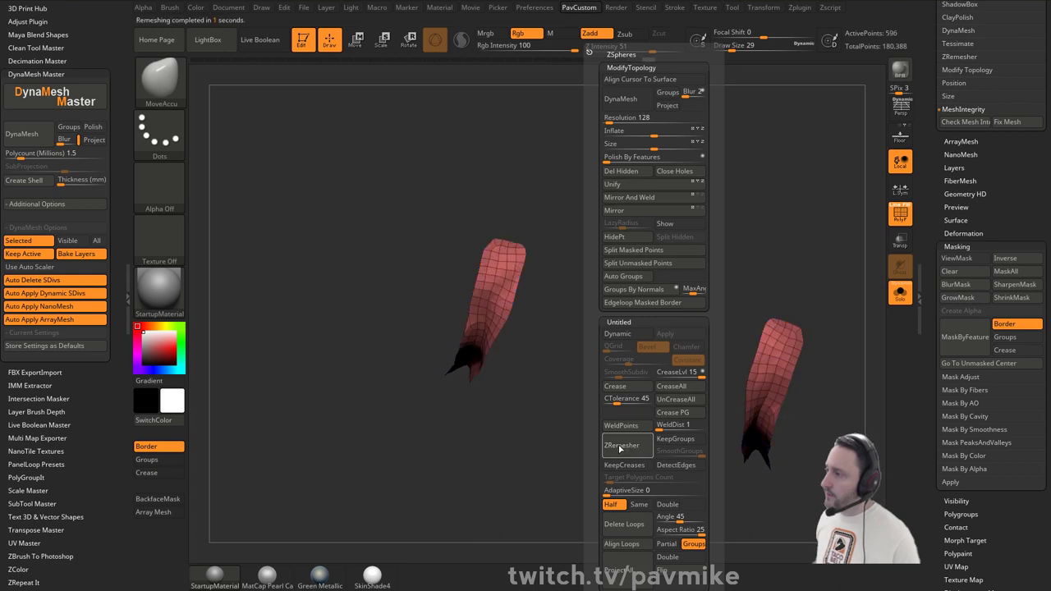
# - Select the Standard brush at draw size 18 and try smoothing the uneven surface and edges of the remeshed strips
pyautogui.moveTo(548, 344)
pyautogui.mouseDown()
pyautogui.moveTo(502, 320)
pyautogui.moveTo(513, 319)
pyautogui.moveTo(483, 337)
pyautogui.moveTo(498, 357)
pyautogui.moveTo(447, 386)
pyautogui.moveTo(436, 406)
pyautogui.moveTo(460, 362)
pyautogui.mouseUp()
pyautogui.press('b')
pyautogui.press('s')
pyautogui.press('t')
pyautogui.press('s')
pyautogui.press('shift')
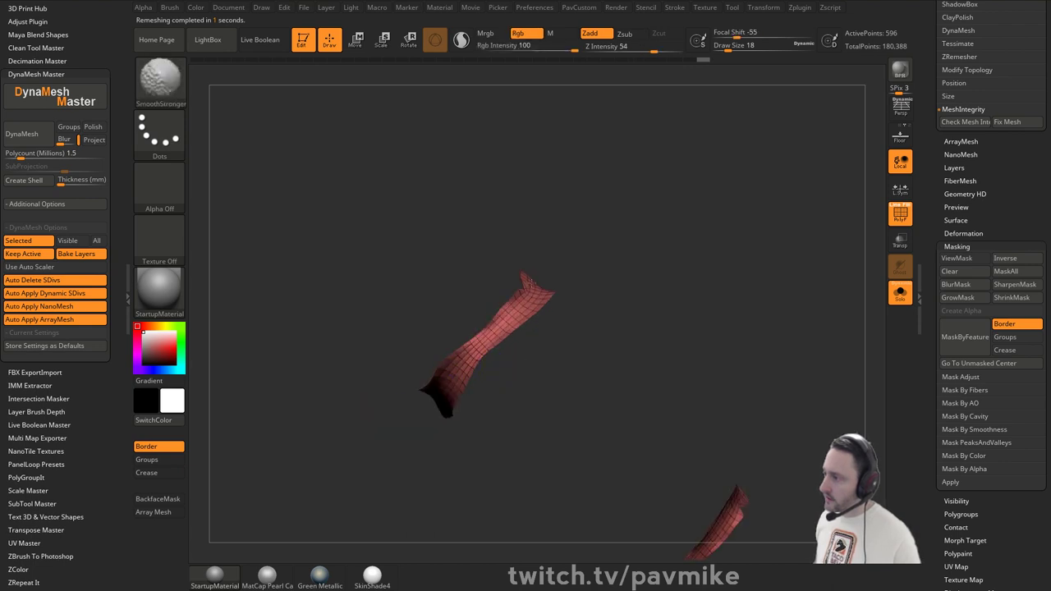
pyautogui.moveTo(529, 282); pyautogui.dragTo(513, 319, button='right')
pyautogui.moveTo(493, 330)
pyautogui.keyDown('shift'); pyautogui.mouseDown()
pyautogui.moveTo(471, 347)
pyautogui.moveTo(480, 327)
pyautogui.mouseUp(); pyautogui.keyUp('shift')
pyautogui.keyDown('ctrl'); pyautogui.moveTo(593, 284); pyautogui.dragTo(566, 309, button='right'); pyautogui.keyUp('ctrl')
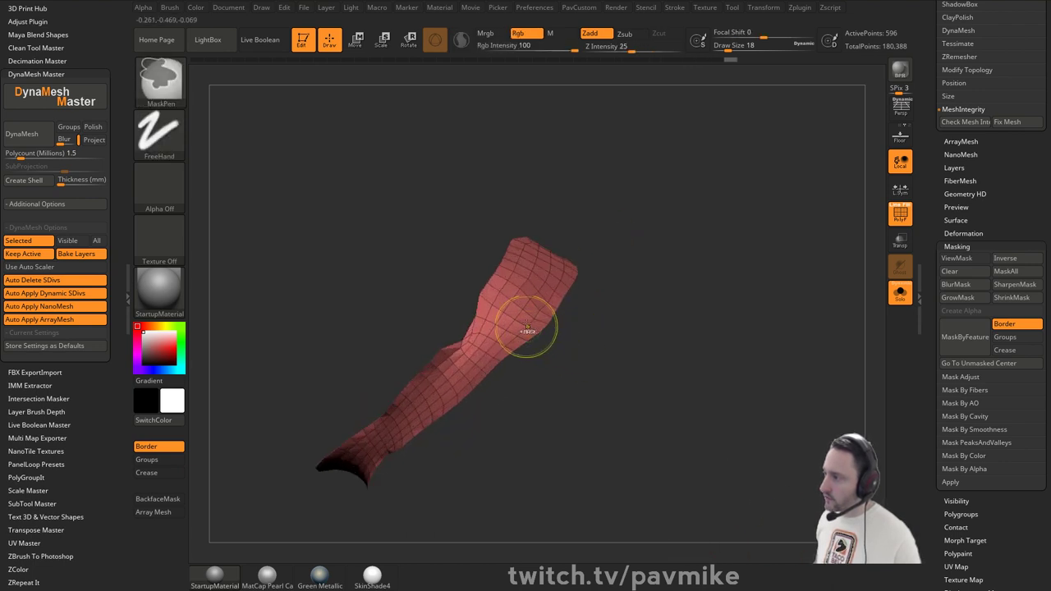
pyautogui.moveTo(621, 282)
pyautogui.mouseDown(button='right')
pyautogui.moveTo(718, 352)
pyautogui.moveTo(594, 331)
pyautogui.moveTo(526, 297)
pyautogui.mouseUp(button='right')
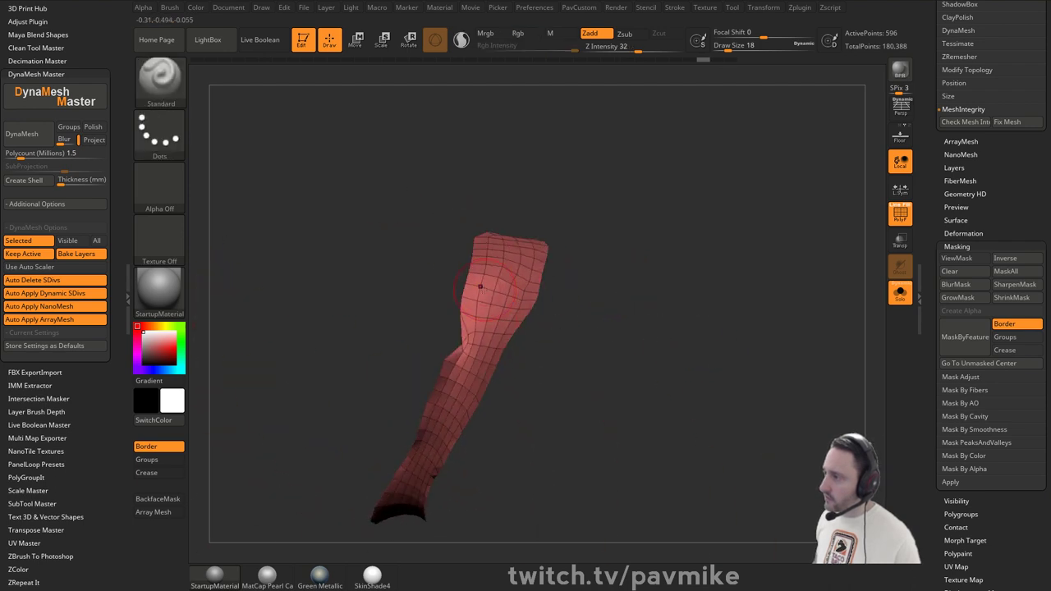
pyautogui.keyDown('shift'); pyautogui.moveTo(485, 283); pyautogui.dragTo(503, 257); pyautogui.keyUp('shift')
pyautogui.moveTo(560, 183); pyautogui.dragTo(536, 236, button='right')
pyautogui.keyDown('shift'); pyautogui.moveTo(494, 281); pyautogui.dragTo(471, 243); pyautogui.keyUp('shift')
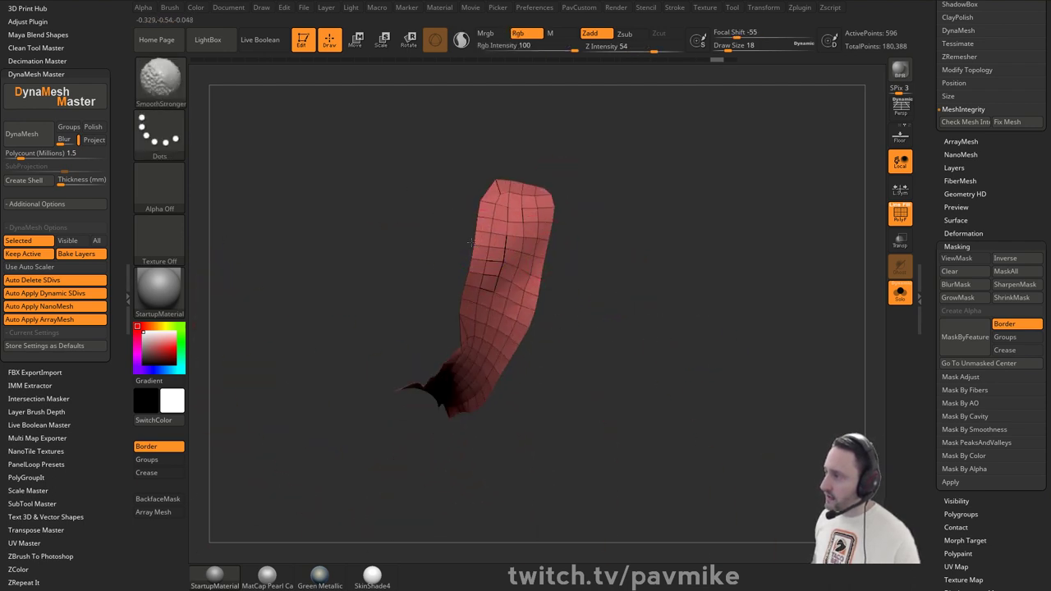
pyautogui.keyDown('shift'); pyautogui.moveTo(546, 199); pyautogui.dragTo(521, 283); pyautogui.keyUp('shift')
pyautogui.moveTo(622, 307); pyautogui.dragTo(614, 263, button='right')
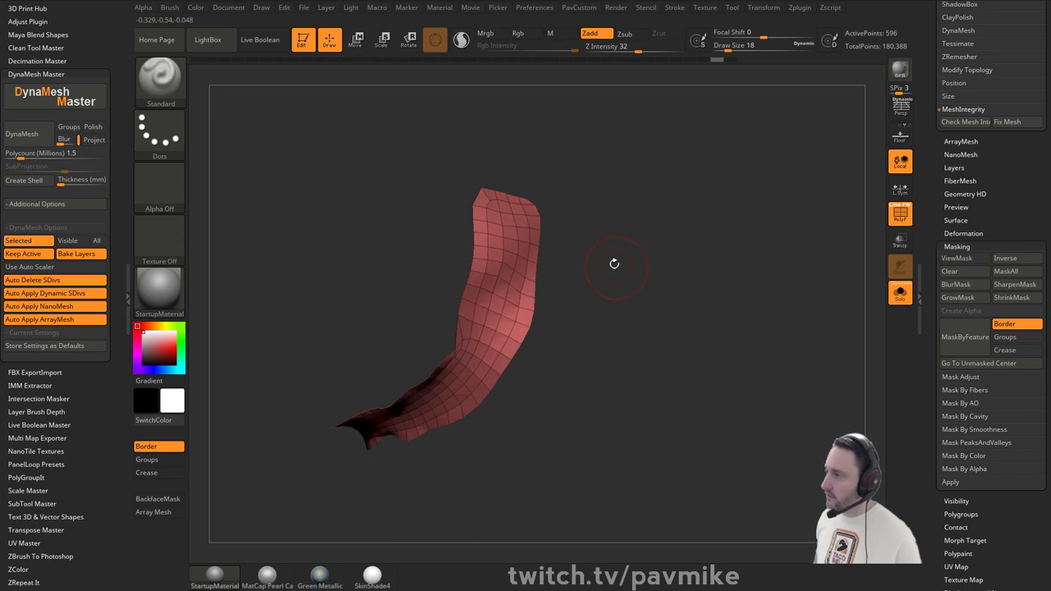
# - Bring up the Smooth Brush Modifiers among the brush settings, test a smoothing stroke on the strip, and undo it
pyautogui.scroll(-5, 91, 370)
pyautogui.moveTo(93, 296); pyautogui.dragTo(93, 525)
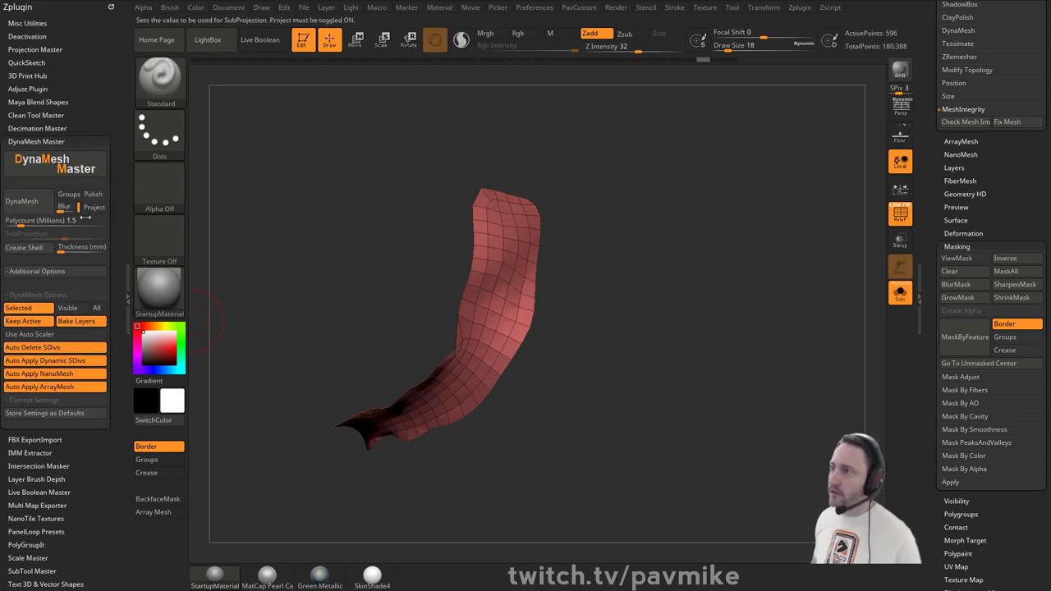
pyautogui.click(111, 6)
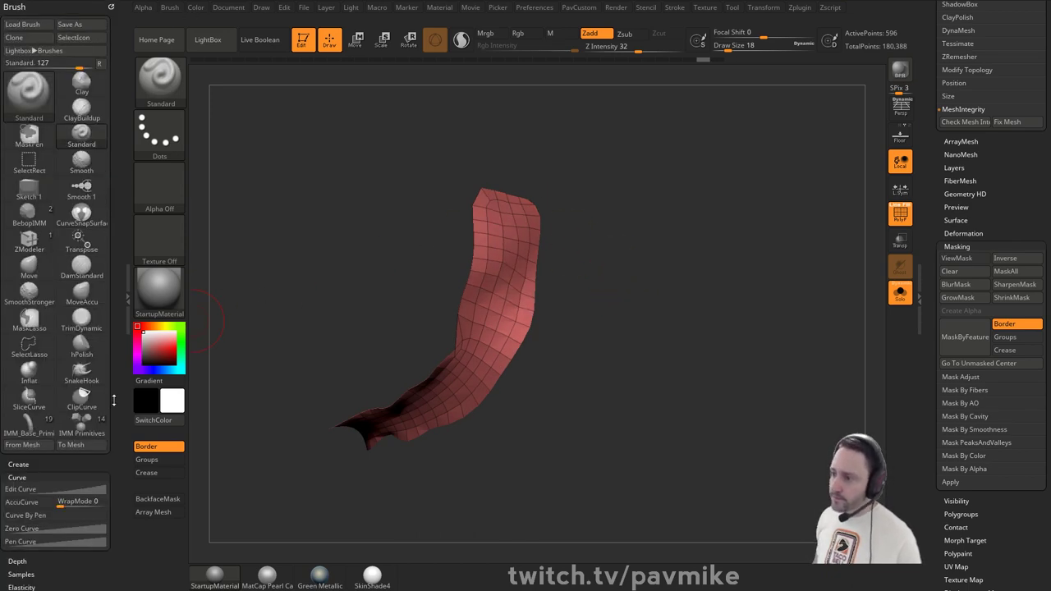
pyautogui.scroll(-10, 113, 400)
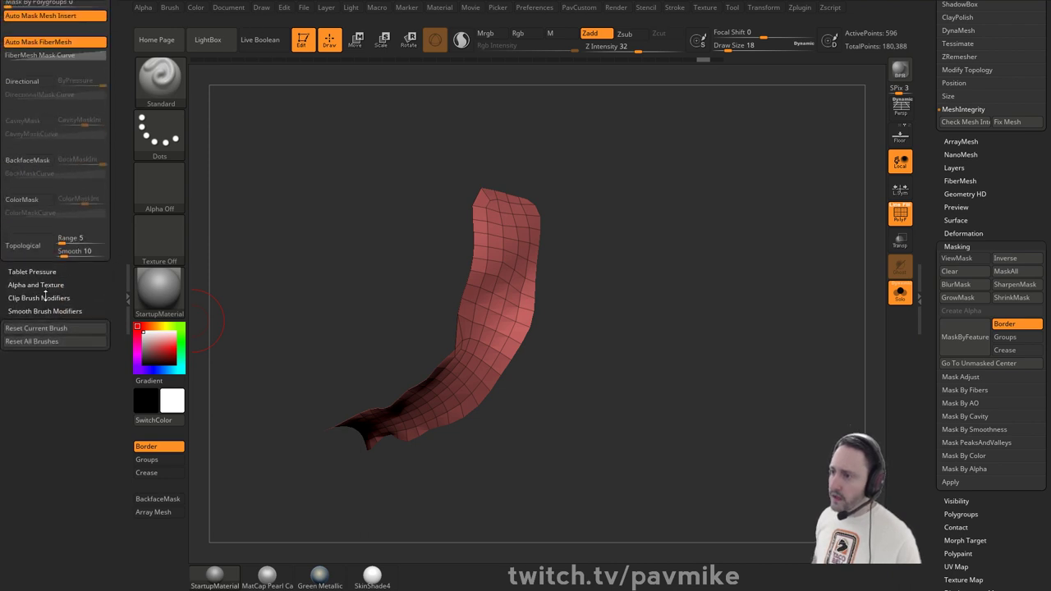
pyautogui.click(49, 310)
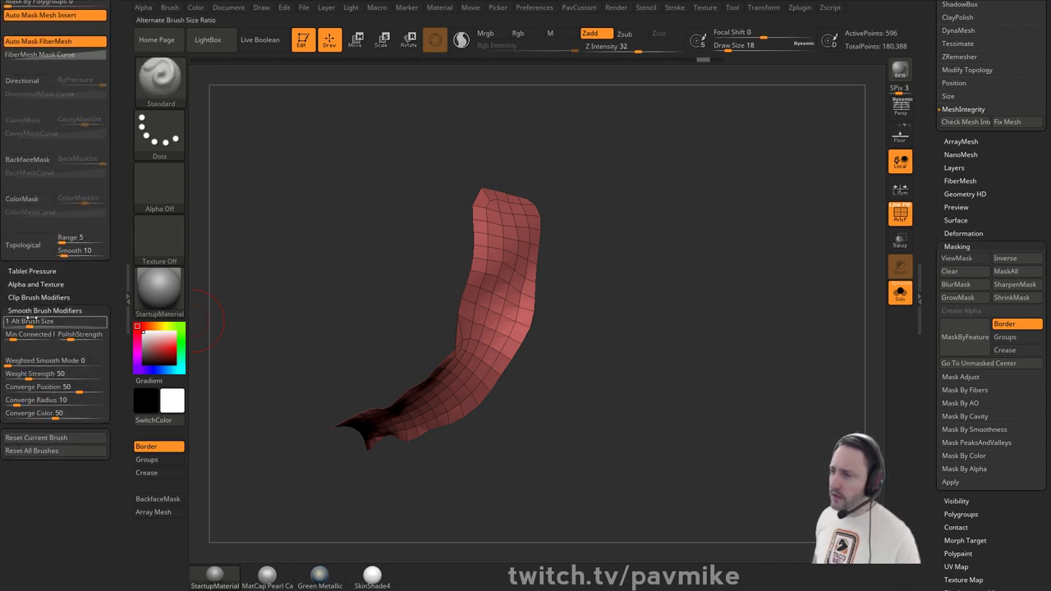
pyautogui.moveTo(472, 275)
pyautogui.keyDown('shift'); pyautogui.mouseDown()
pyautogui.moveTo(511, 213)
pyautogui.moveTo(495, 360)
pyautogui.moveTo(483, 312)
pyautogui.mouseUp(); pyautogui.keyUp('shift')
pyautogui.hotkey('ctrl', 'z')
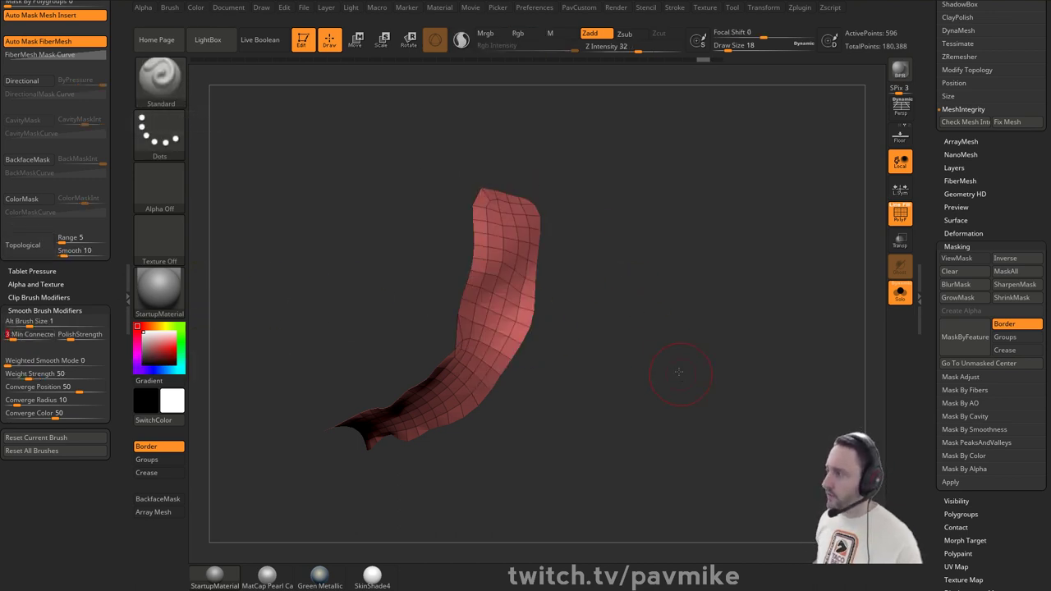
# - Nudge the notched inner edge of the shoulder strip with the Move brush at draw size 9
pyautogui.moveTo(690, 363)
pyautogui.mouseDown()
pyautogui.moveTo(666, 330)
pyautogui.moveTo(572, 298)
pyautogui.moveTo(546, 312)
pyautogui.mouseUp()
pyautogui.press('b')
pyautogui.press('m')
pyautogui.press('v')
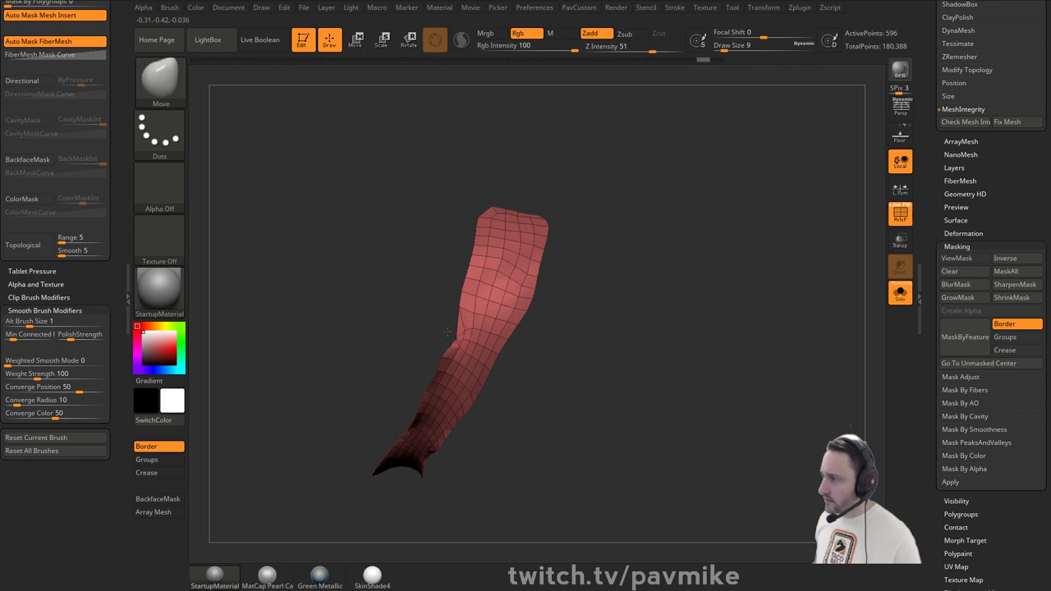
pyautogui.moveTo(449, 321); pyautogui.dragTo(584, 315)
pyautogui.press('space')
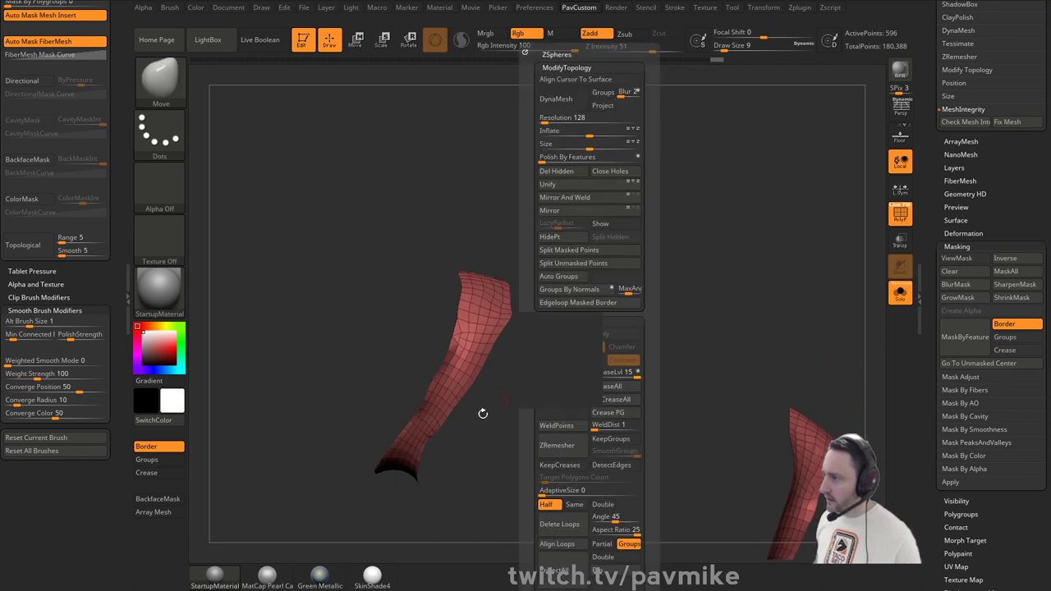
# - Even out the strip's uneven edge with the Move brush at draw size 18
pyautogui.moveTo(483, 413)
pyautogui.mouseDown()
pyautogui.moveTo(539, 405)
pyautogui.moveTo(546, 374)
pyautogui.moveTo(524, 387)
pyautogui.mouseUp()
pyautogui.press('s')
pyautogui.click(487, 387)
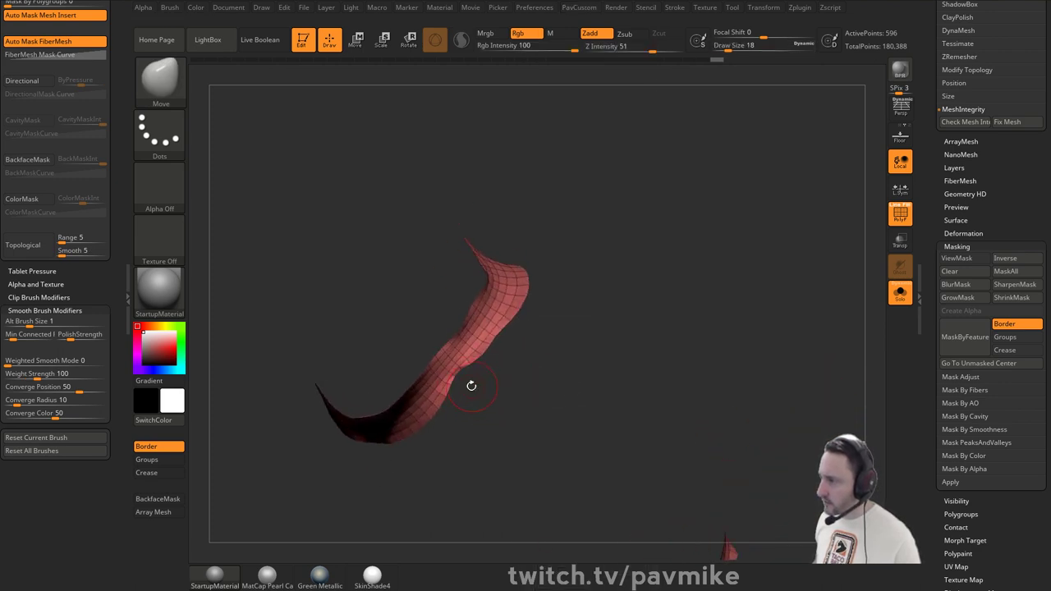
pyautogui.moveTo(509, 346); pyautogui.dragTo(501, 335)
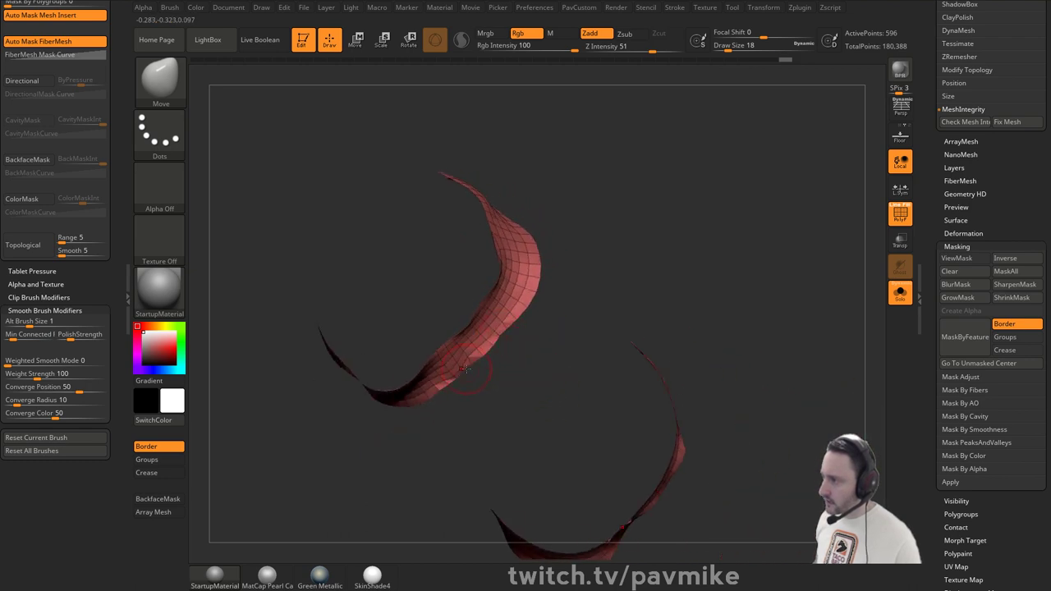
# - ZRemesh the shoulder strips repeatedly with the Half option and AdaptiveSize 0 down to two columns of polygons
pyautogui.moveTo(484, 357); pyautogui.dragTo(600, 359, button='right')
pyautogui.press('space')
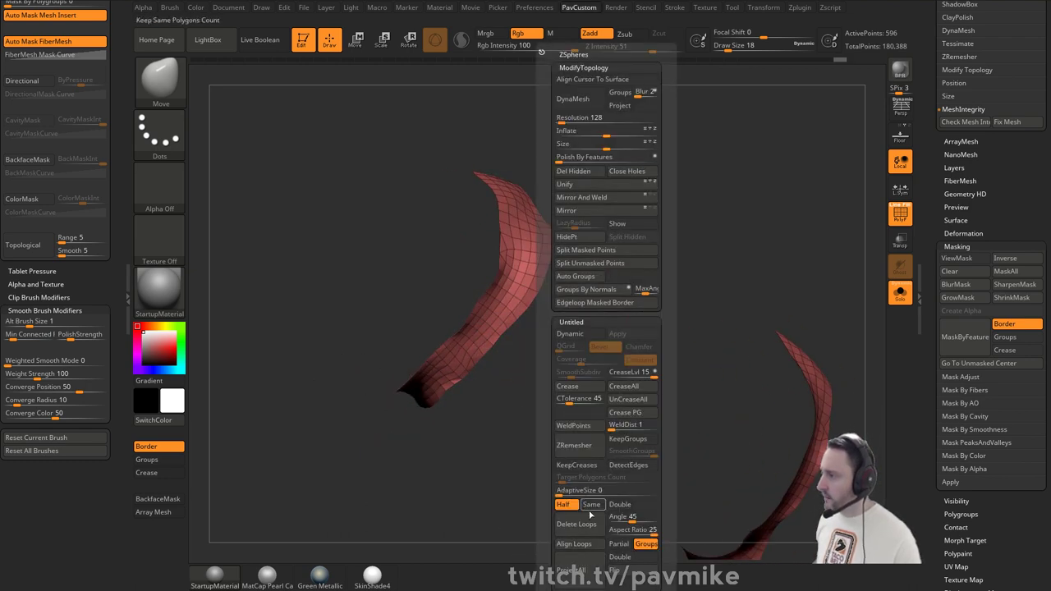
pyautogui.click(587, 450)
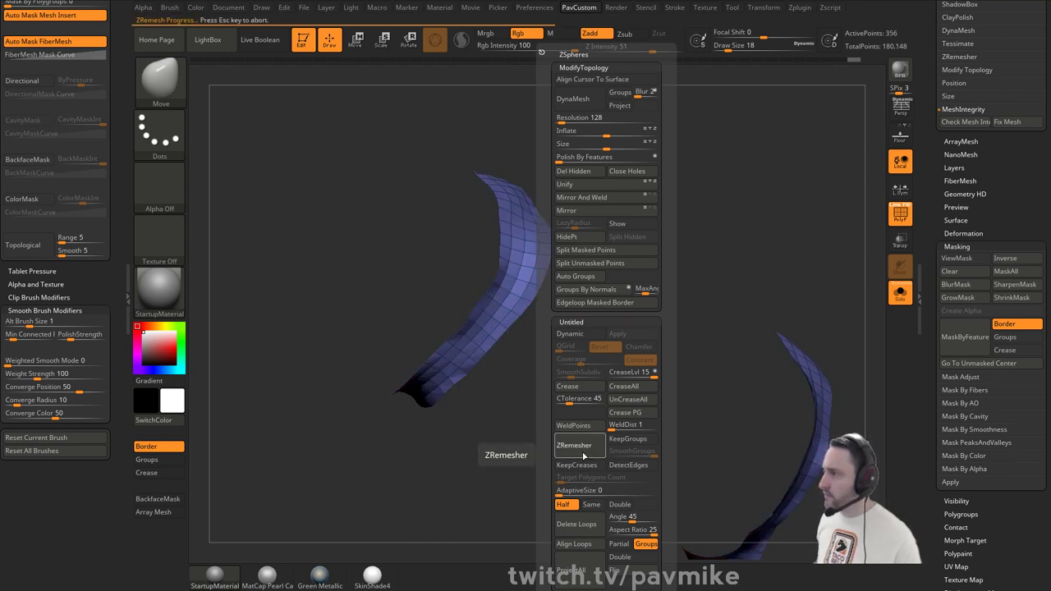
pyautogui.moveTo(506, 463); pyautogui.dragTo(621, 330)
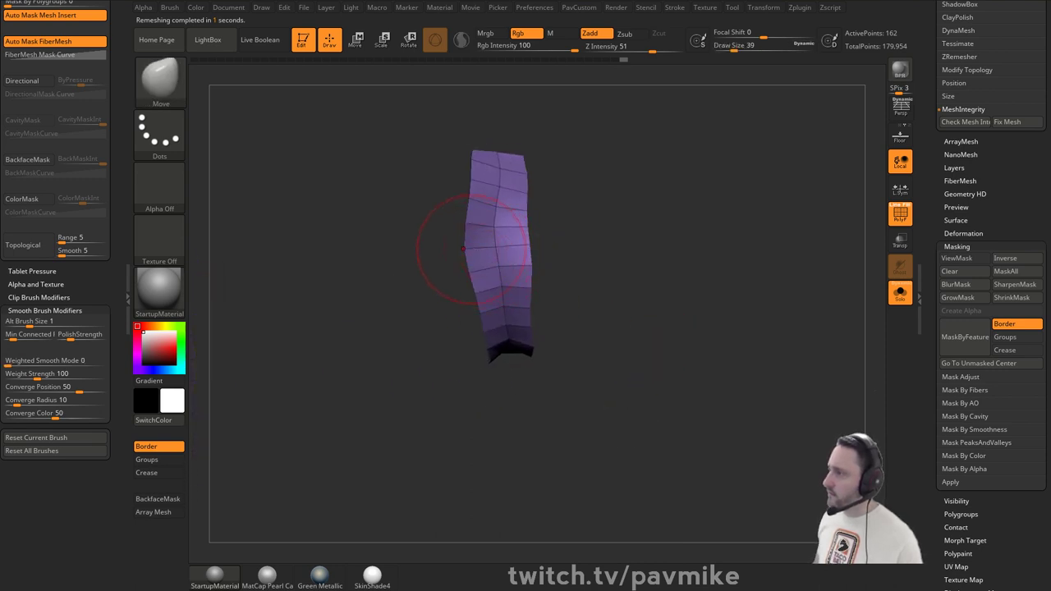
# - Push in the bulging edge of the low-poly strip with the Move brush at draw size 39
pyautogui.moveTo(475, 236); pyautogui.dragTo(480, 236)
pyautogui.moveTo(561, 250)
pyautogui.mouseDown()
pyautogui.moveTo(553, 225)
pyautogui.moveTo(502, 218)
pyautogui.mouseUp()
pyautogui.press('s')
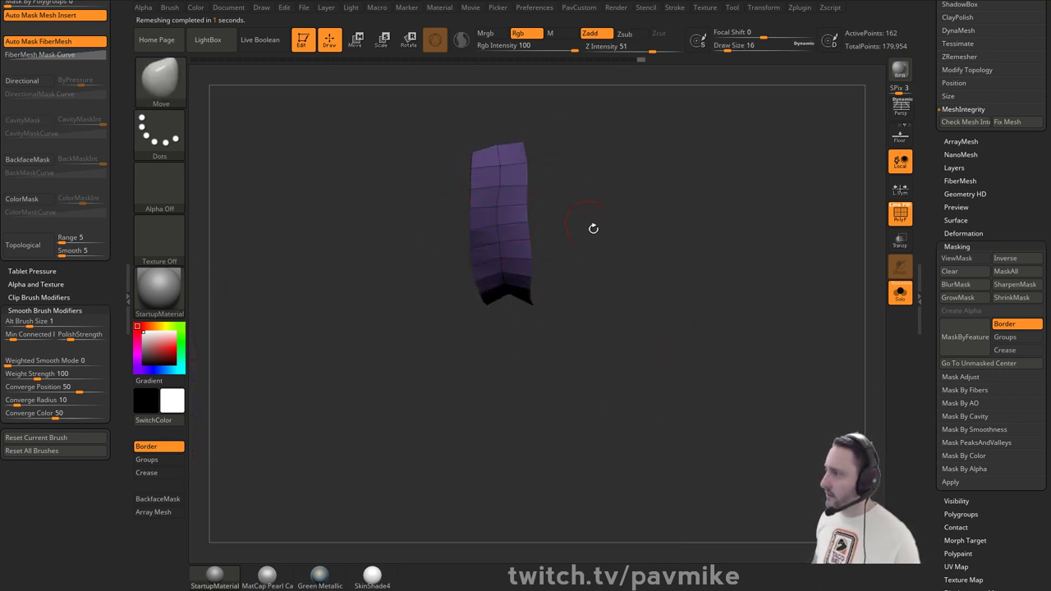
pyautogui.moveTo(592, 228)
pyautogui.mouseDown()
pyautogui.moveTo(621, 239)
pyautogui.moveTo(558, 234)
pyautogui.mouseUp()
# - Switch to the ZModeler brush, set the edge action to Insert, and delete the strip's lengthwise centre edge loop
pyautogui.press('b')
pyautogui.press('z')
pyautogui.press('m')
pyautogui.press('space')
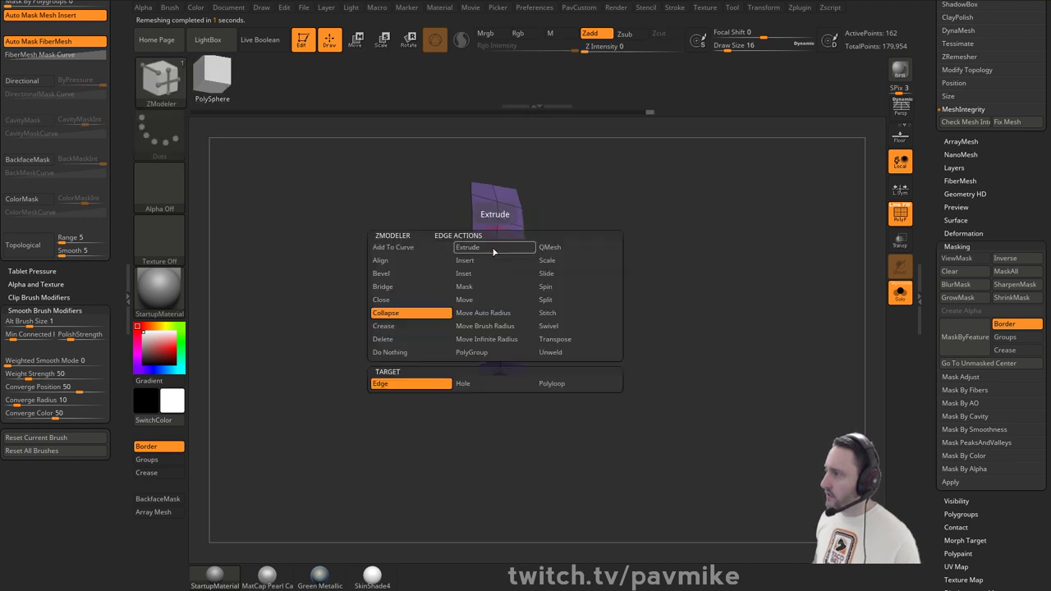
pyautogui.click(484, 260)
pyautogui.click(463, 387)
pyautogui.keyDown('alt'); pyautogui.click(499, 237); pyautogui.keyUp('alt')
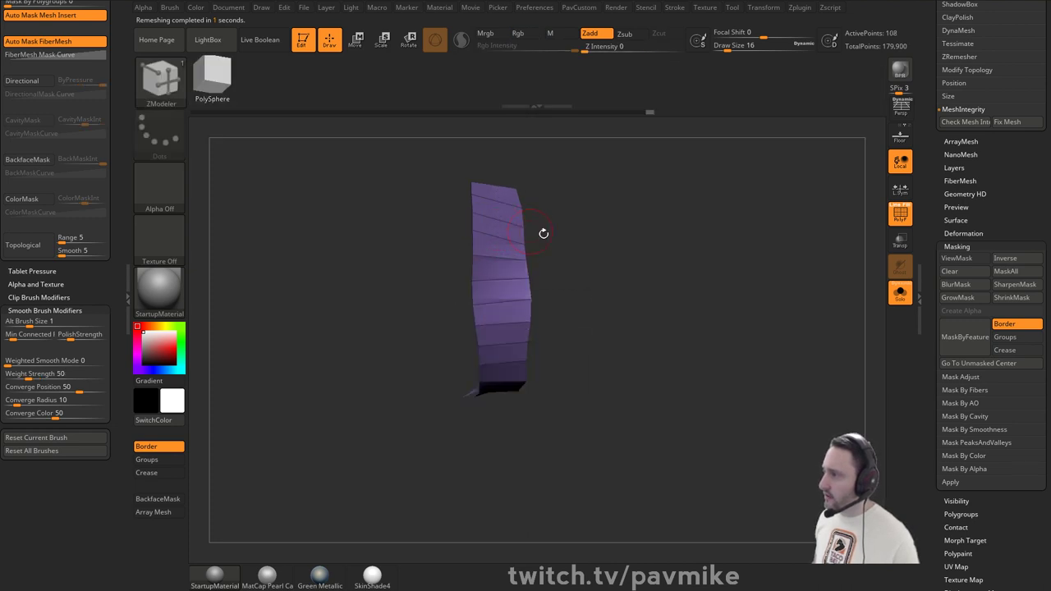
# - Insert a fresh edge loop lengthwise through the middle of the strip
pyautogui.moveTo(542, 232); pyautogui.dragTo(548, 232)
pyautogui.press('space')
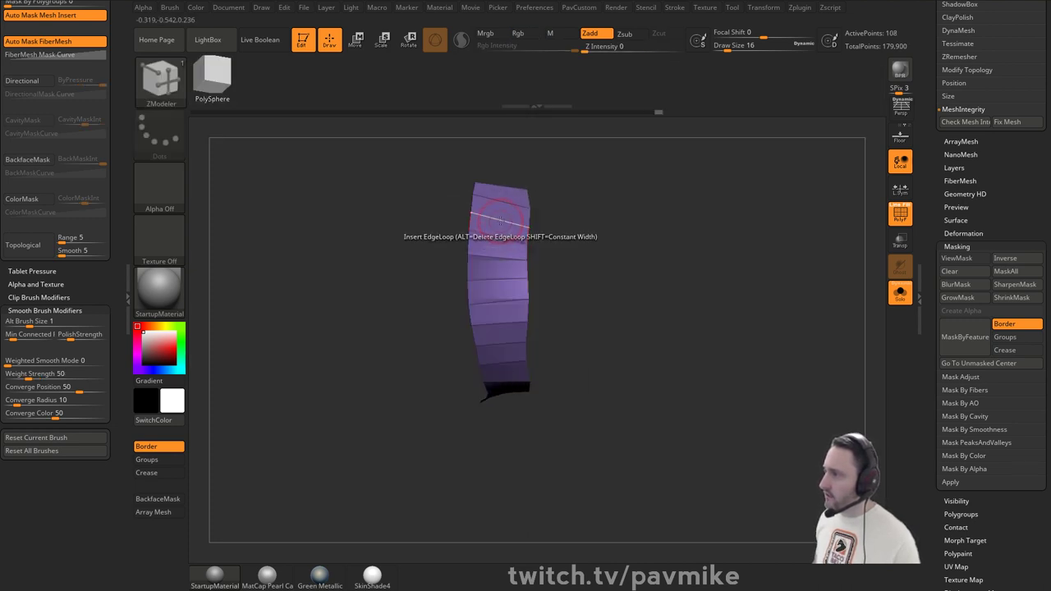
pyautogui.click(502, 238)
pyautogui.moveTo(607, 237); pyautogui.dragTo(696, 301)
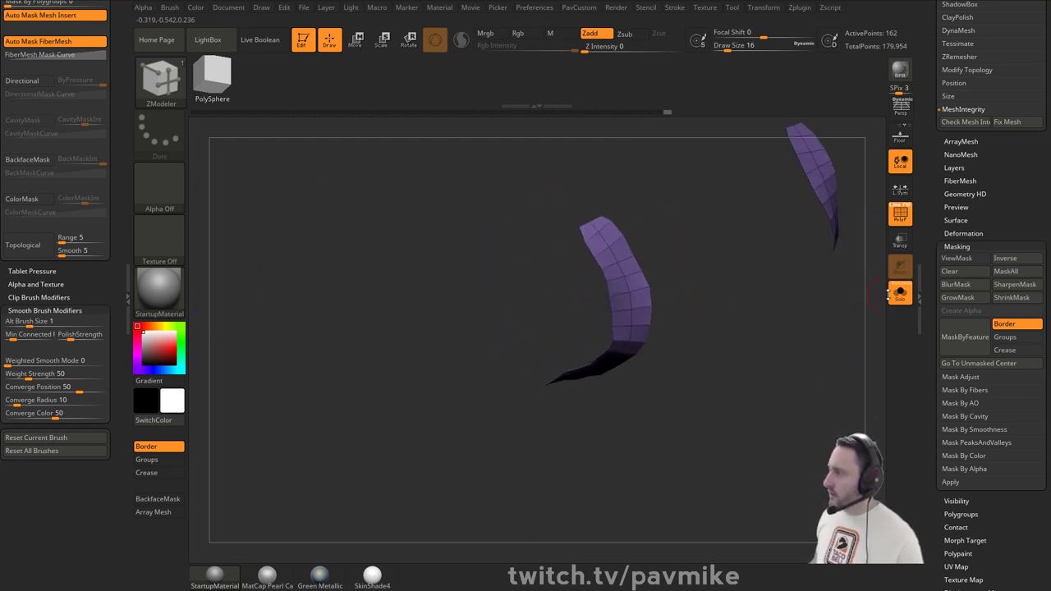
# - Give the flat strips thickness on the body by pulling out their polygons with ZModeler, and isolate them again
pyautogui.click(900, 293)
pyautogui.keyDown('shift'); pyautogui.moveTo(348, 302); pyautogui.dragTo(325, 299); pyautogui.keyUp('shift')
pyautogui.keyDown('alt'); pyautogui.moveTo(360, 214); pyautogui.dragTo(468, 217); pyautogui.keyUp('alt')
pyautogui.press('space')
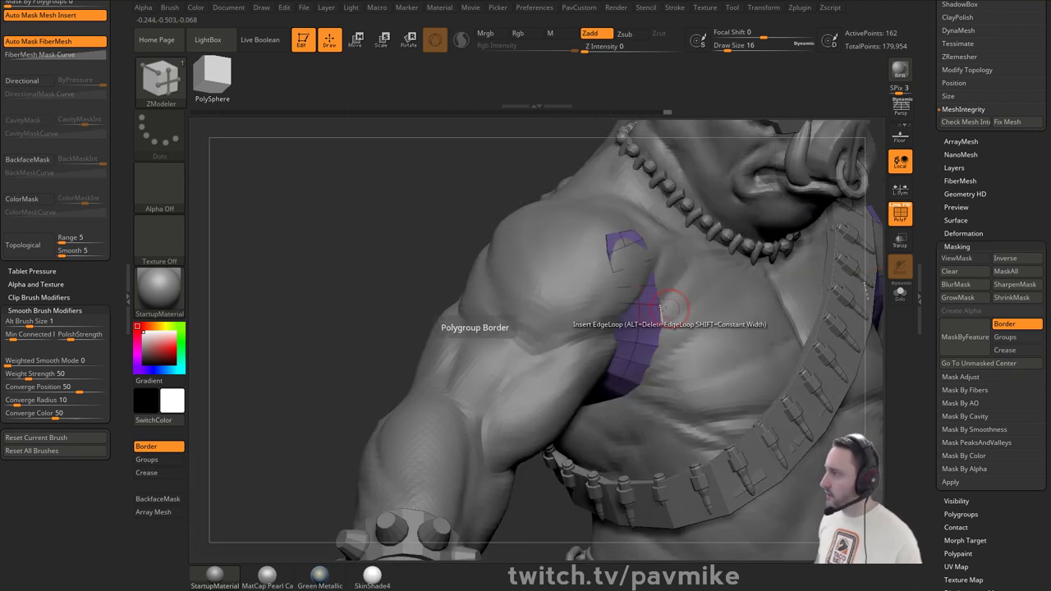
pyautogui.moveTo(639, 306); pyautogui.dragTo(652, 297)
pyautogui.click(899, 292)
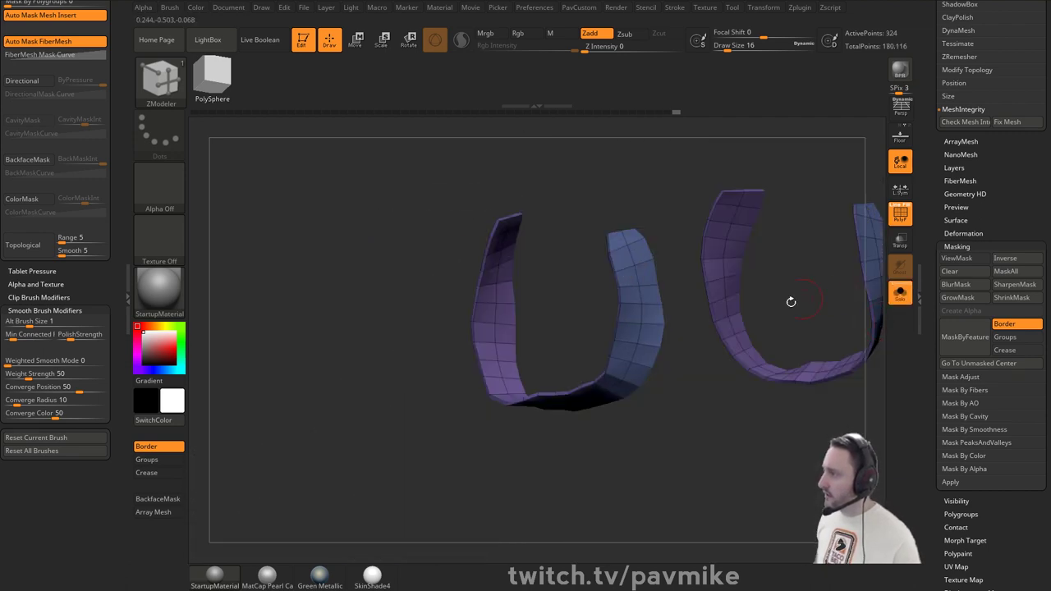
# - Regroup the thickened straps with Groups By Normals and apply Mirror And Weld
pyautogui.moveTo(670, 436)
pyautogui.mouseDown()
pyautogui.moveTo(620, 345)
pyautogui.moveTo(681, 260)
pyautogui.moveTo(730, 317)
pyautogui.mouseUp()
pyautogui.press('shift')
pyautogui.press('q')
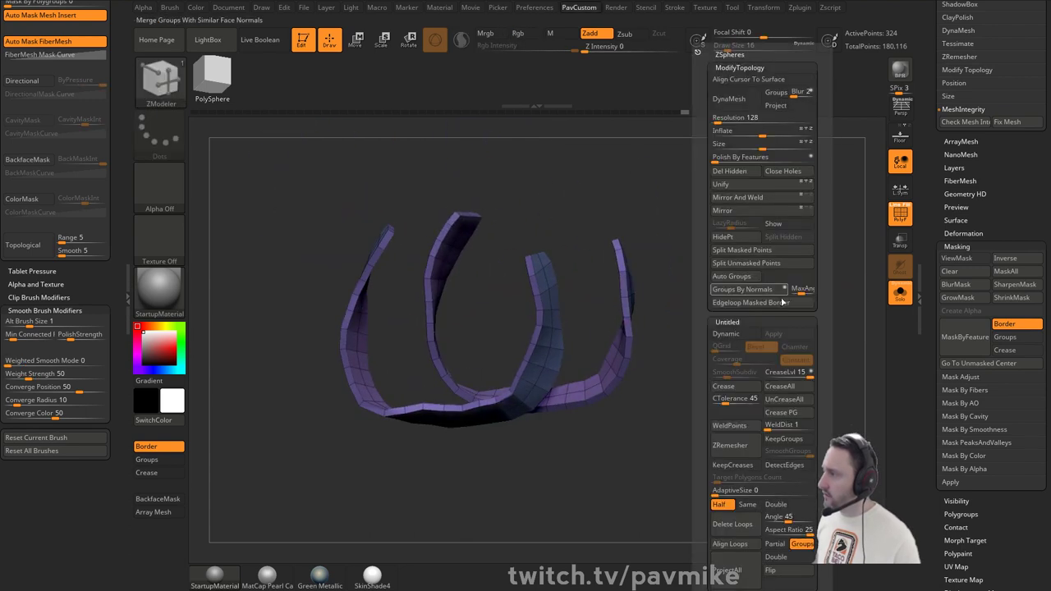
pyautogui.click(752, 303)
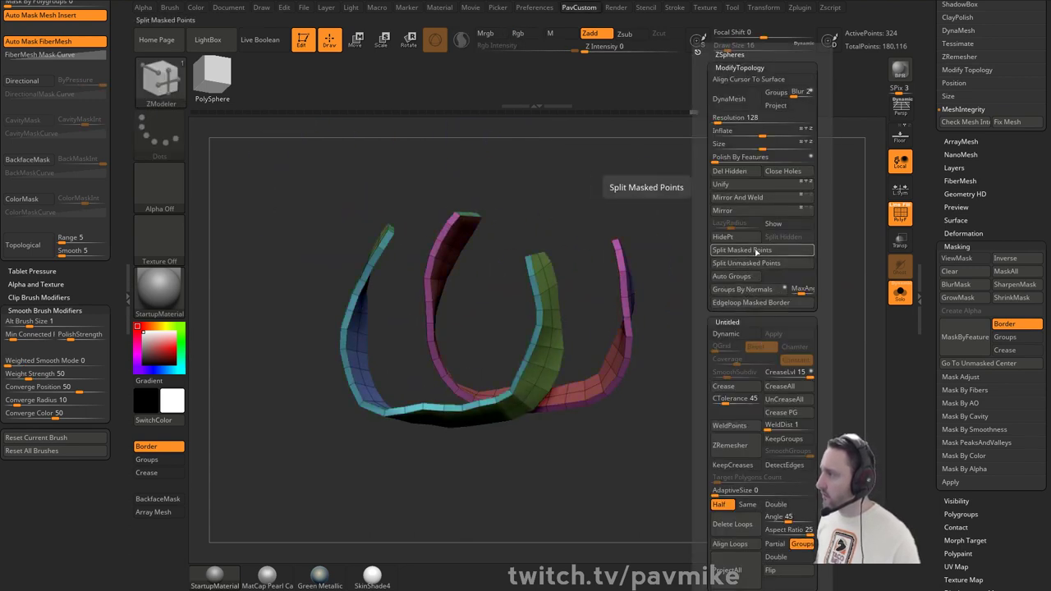
pyautogui.click(754, 200)
# - Polish the mirrored straps with Polish By Features
pyautogui.moveTo(703, 276); pyautogui.dragTo(744, 282)
pyautogui.press('g')
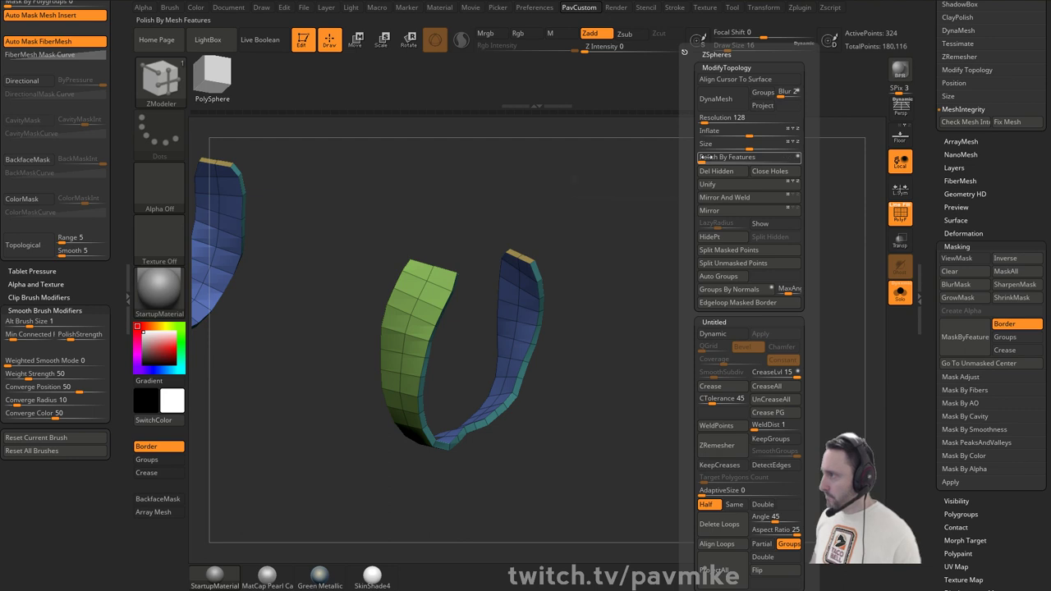
pyautogui.click(706, 158)
pyautogui.click(706, 159)
pyautogui.moveTo(683, 280); pyautogui.dragTo(620, 267)
pyautogui.moveTo(870, 290); pyautogui.dragTo(880, 279)
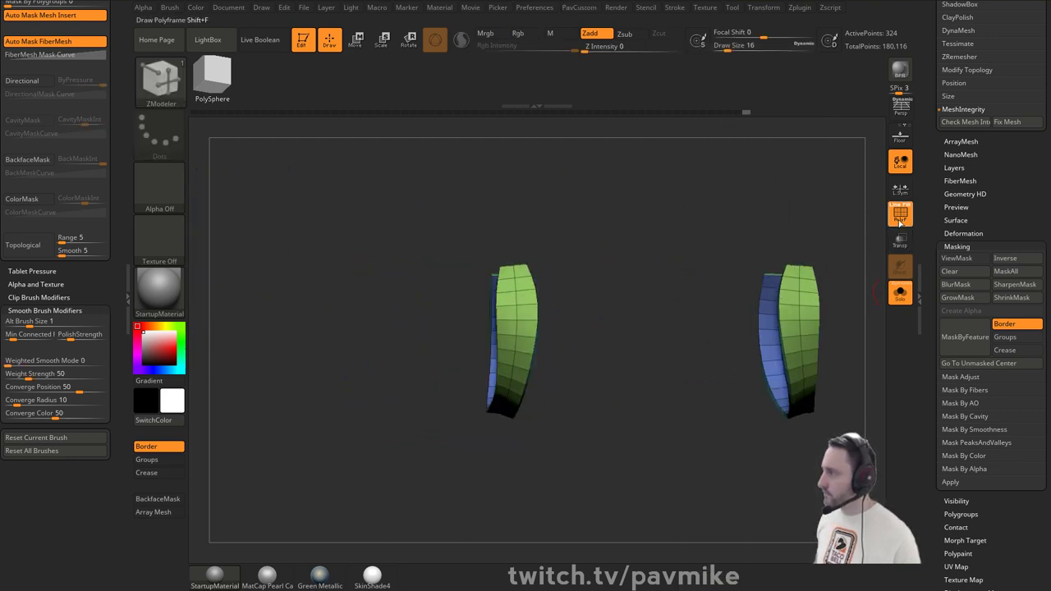
# - Turn off the polyframe and Solo display, and work on the straps against the body with the Move brush
pyautogui.click(899, 215)
pyautogui.click(898, 294)
pyautogui.moveTo(338, 278)
pyautogui.mouseDown()
pyautogui.moveTo(328, 249)
pyautogui.moveTo(445, 293)
pyautogui.mouseUp()
pyautogui.press('b')
pyautogui.press('m')
pyautogui.press('v')
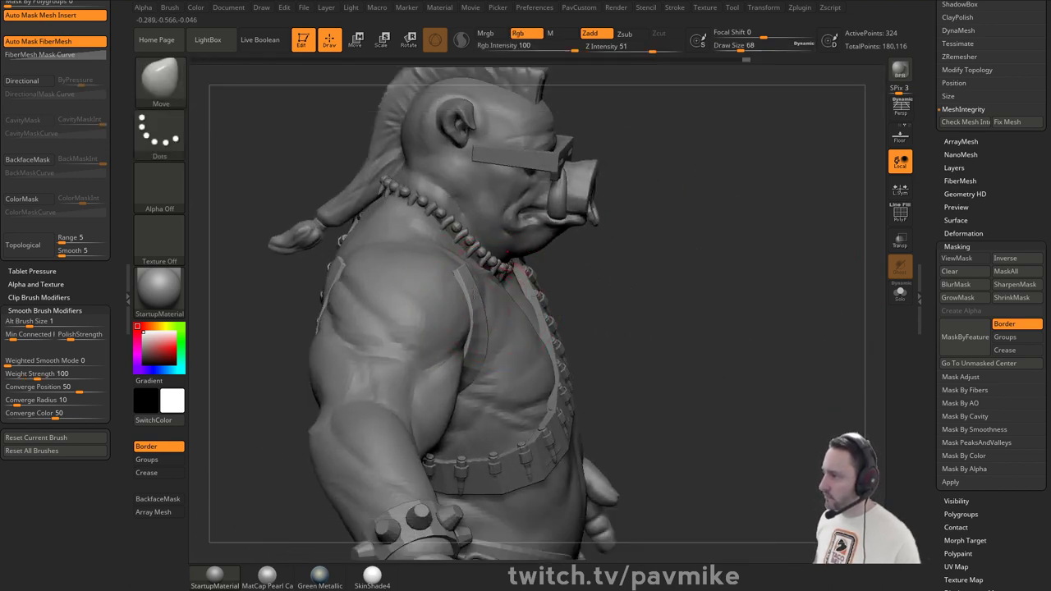
pyautogui.moveTo(790, 282); pyautogui.dragTo(751, 268)
# - Turn on Dynamic Subdivision for the straps with crease level 2 and check their fit around the shoulders
pyautogui.press('space')
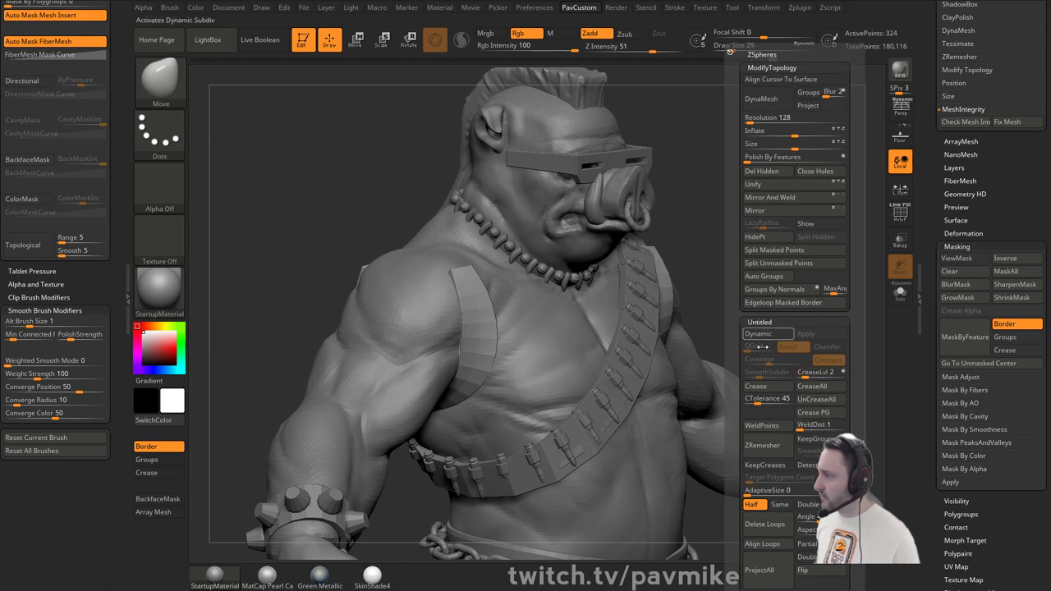
pyautogui.click(763, 335)
pyautogui.moveTo(704, 251); pyautogui.dragTo(513, 302)
pyautogui.press('s')
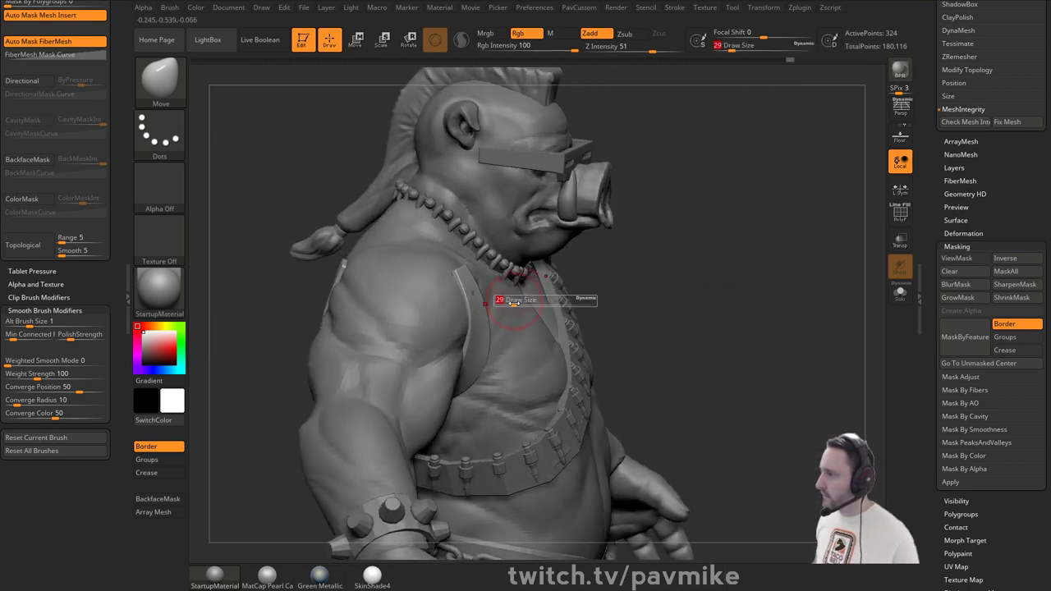
pyautogui.moveTo(644, 274); pyautogui.dragTo(746, 224)
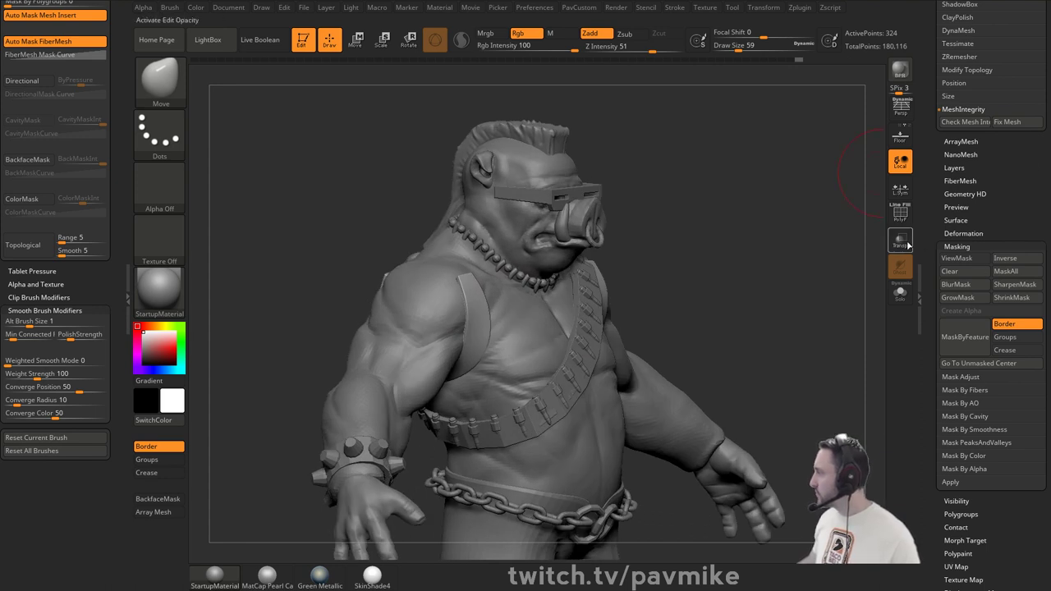
pyautogui.keyDown('shift'); pyautogui.moveTo(711, 227); pyautogui.dragTo(633, 208); pyautogui.keyUp('shift')
pyautogui.moveTo(736, 230); pyautogui.dragTo(760, 213)
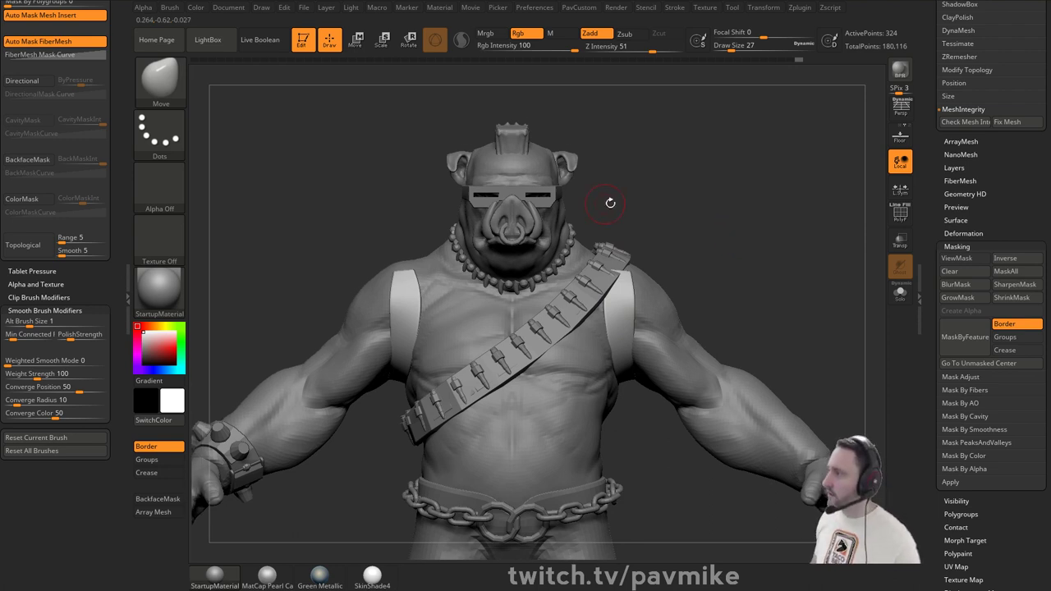
pyautogui.moveTo(610, 203); pyautogui.dragTo(632, 209)
pyautogui.press('s')
# - Select the body subtool, duplicate it, and make the copy the active subtool
pyautogui.keyDown('alt'); pyautogui.click(496, 296); pyautogui.keyUp('alt')
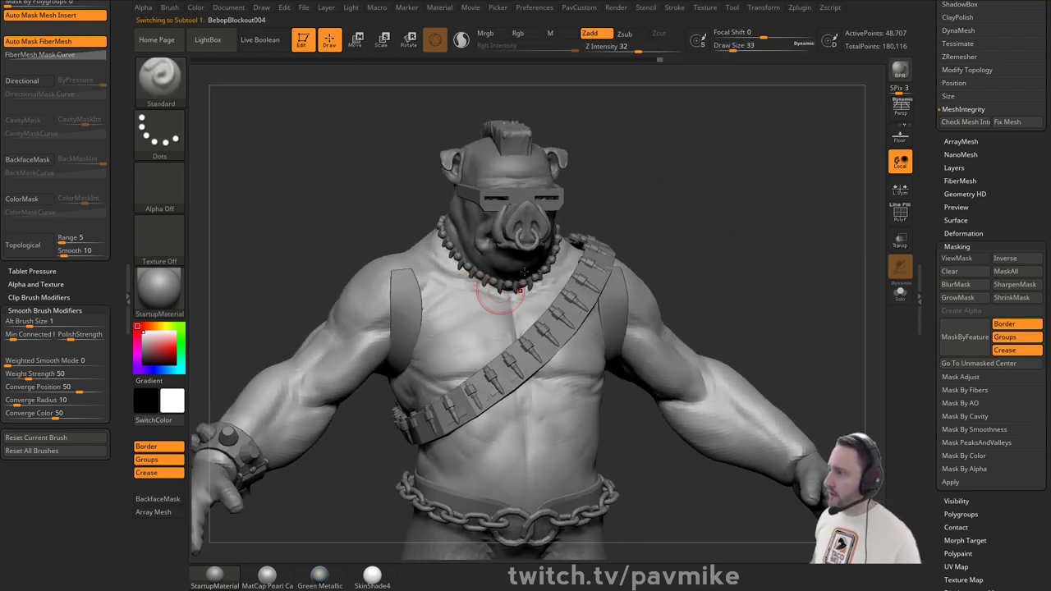
pyautogui.moveTo(733, 220)
pyautogui.mouseDown()
pyautogui.moveTo(752, 219)
pyautogui.moveTo(728, 202)
pyautogui.moveTo(744, 218)
pyautogui.moveTo(443, 292)
pyautogui.mouseUp()
pyautogui.moveTo(663, 287); pyautogui.dragTo(743, 308)
pyautogui.moveTo(928, 209); pyautogui.dragTo(918, 353)
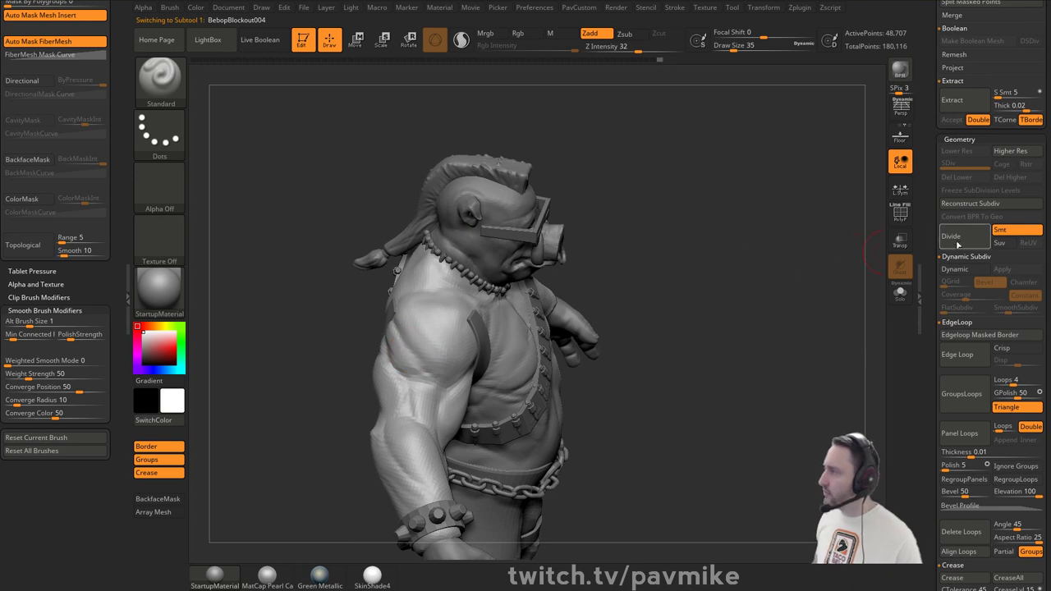
pyautogui.scroll(10, 957, 245)
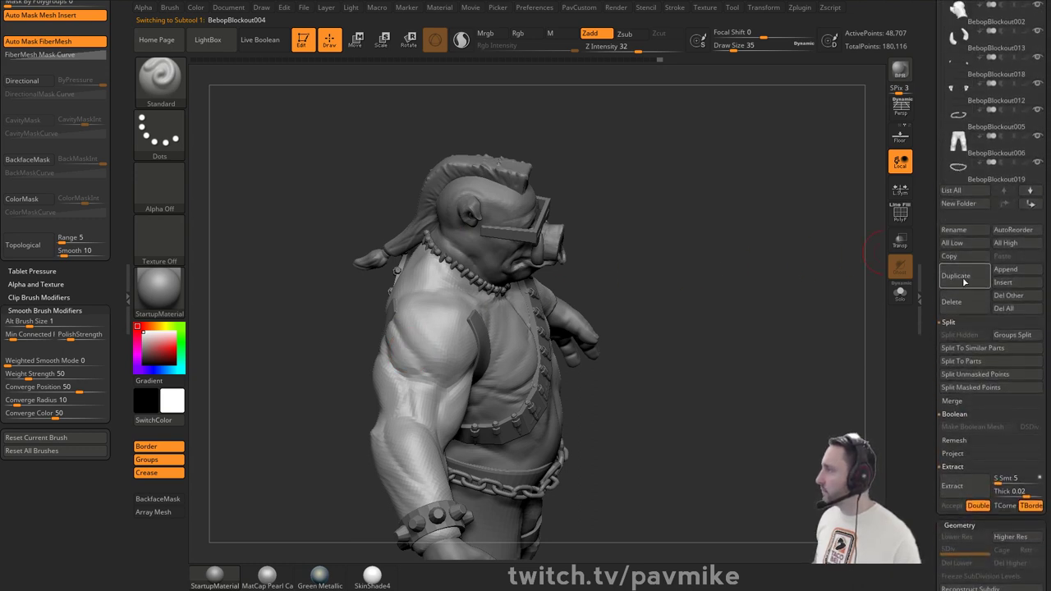
pyautogui.click(964, 281)
pyautogui.click(955, 313)
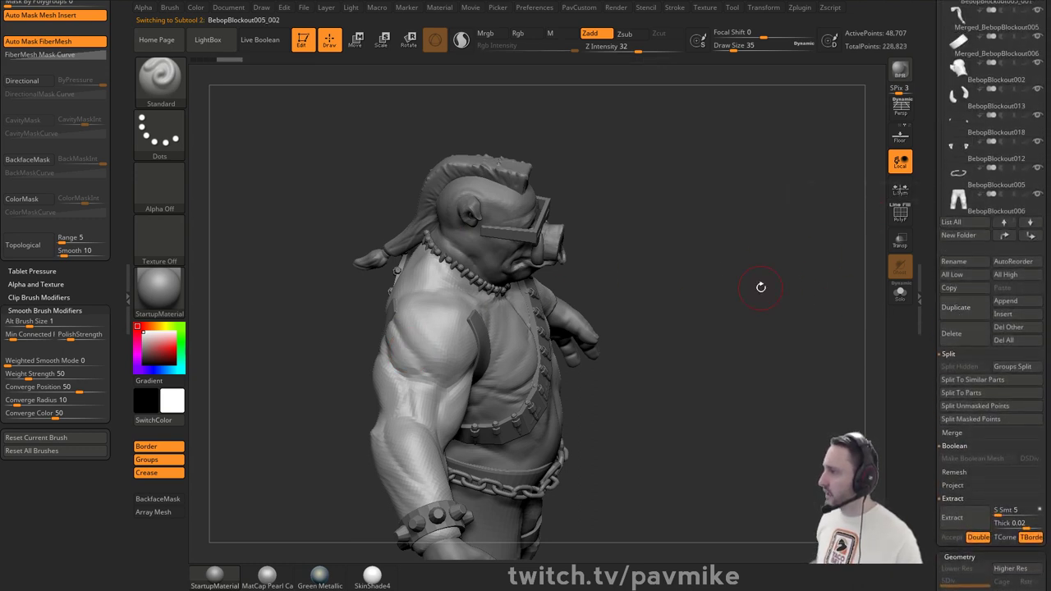
# - Build up shoulder pad volume over the deltoid of the duplicated body with the ClayTubes brush at draw size 65
pyautogui.press('`')
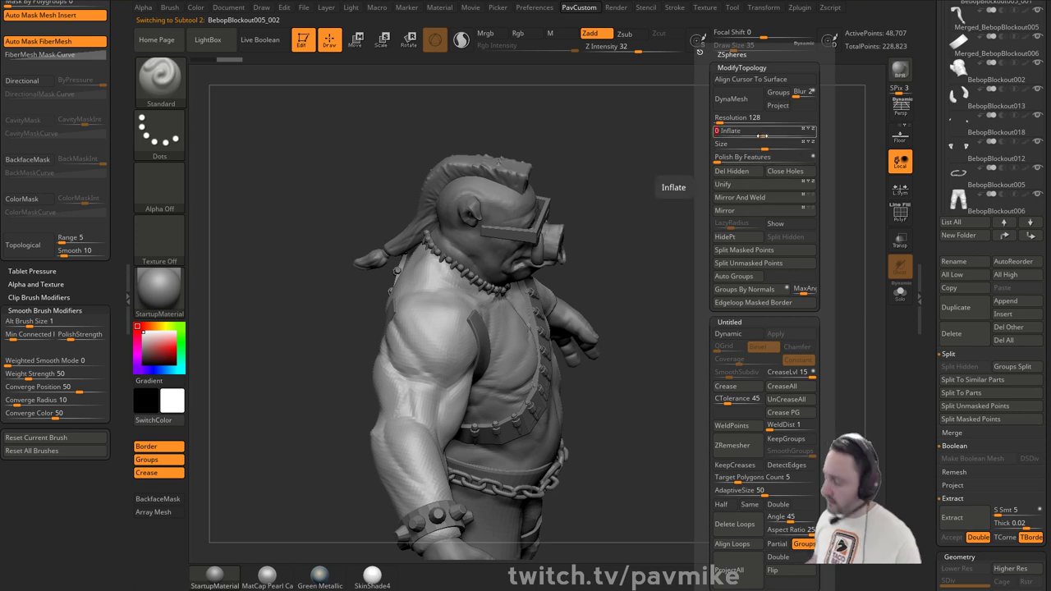
pyautogui.moveTo(669, 222); pyautogui.dragTo(635, 233)
pyautogui.press('b')
pyautogui.press('c')
pyautogui.press('t')
pyautogui.press('s')
pyautogui.moveTo(431, 328); pyautogui.dragTo(438, 328)
pyautogui.moveTo(417, 318); pyautogui.dragTo(431, 335)
pyautogui.moveTo(603, 322); pyautogui.dragTo(644, 322)
pyautogui.moveTo(427, 295)
pyautogui.mouseDown()
pyautogui.moveTo(410, 361)
pyautogui.moveTo(435, 361)
pyautogui.mouseUp()
pyautogui.moveTo(566, 316)
pyautogui.mouseDown()
pyautogui.moveTo(489, 322)
pyautogui.moveTo(451, 356)
pyautogui.mouseUp()
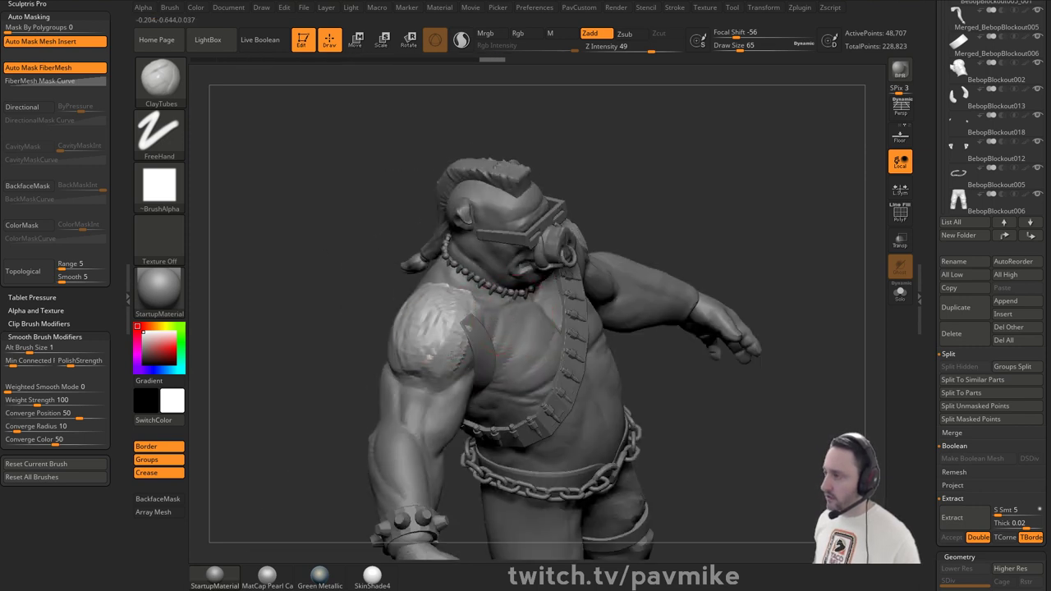
# - Extend the clay build-up across the front and outer side of the shoulder at draw size 71
pyautogui.moveTo(298, 352); pyautogui.dragTo(283, 353)
pyautogui.press('s')
pyautogui.moveTo(457, 336); pyautogui.dragTo(460, 335)
pyautogui.moveTo(453, 308)
pyautogui.mouseDown()
pyautogui.moveTo(457, 328)
pyautogui.moveTo(438, 352)
pyautogui.mouseUp()
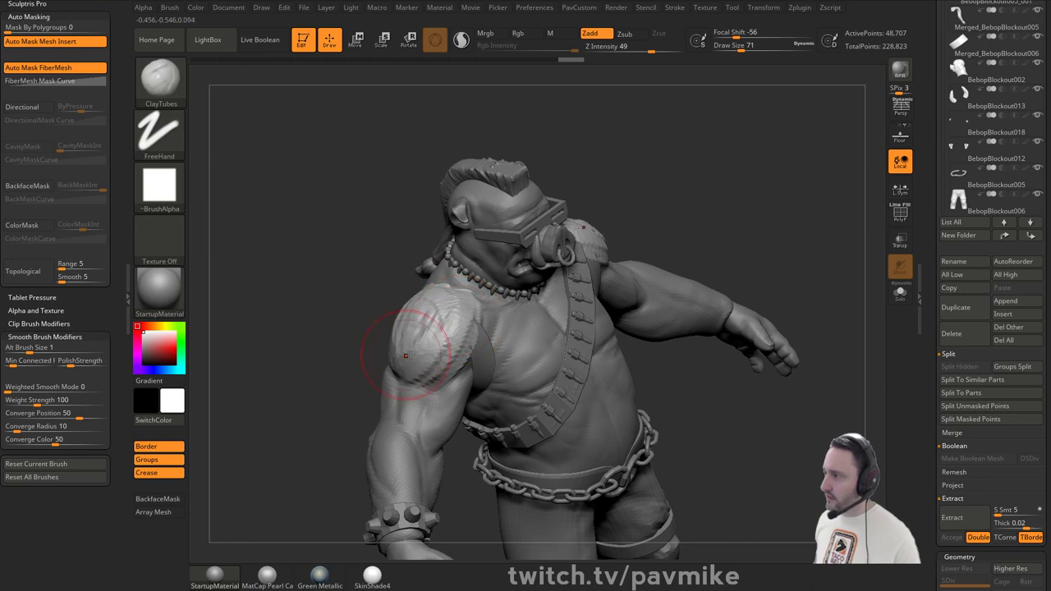
pyautogui.moveTo(358, 359); pyautogui.dragTo(444, 363)
pyautogui.moveTo(396, 308)
pyautogui.mouseDown()
pyautogui.moveTo(413, 342)
pyautogui.moveTo(393, 325)
pyautogui.moveTo(404, 331)
pyautogui.mouseUp()
# - Continue the ClayTubes build-up around the back of the shoulder and reduce the draw size to 31
pyautogui.moveTo(357, 287); pyautogui.dragTo(418, 314, button='right')
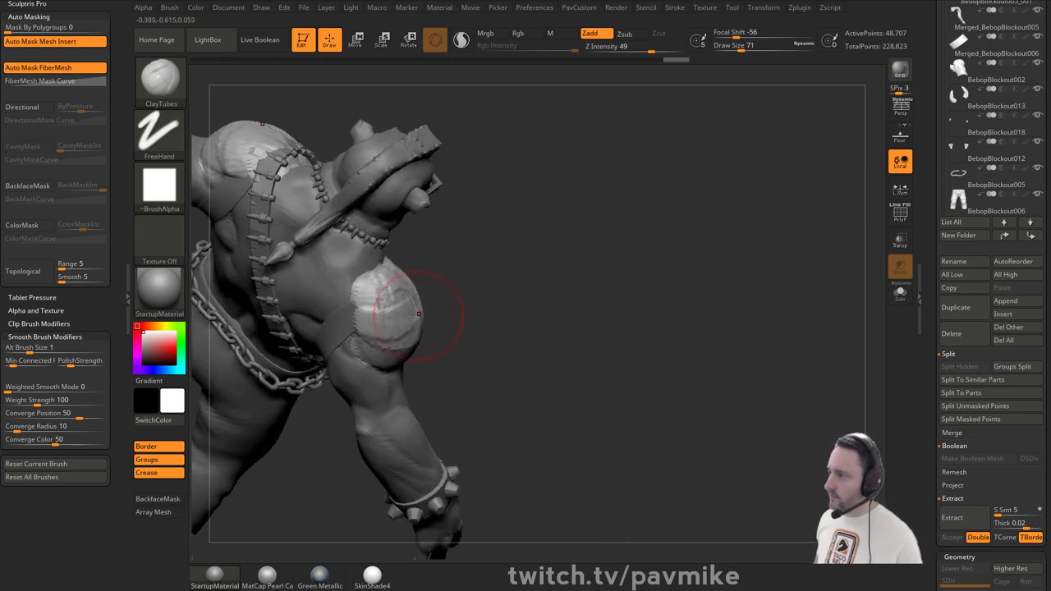
pyautogui.moveTo(360, 286); pyautogui.dragTo(359, 348)
pyautogui.moveTo(484, 345); pyautogui.dragTo(504, 268)
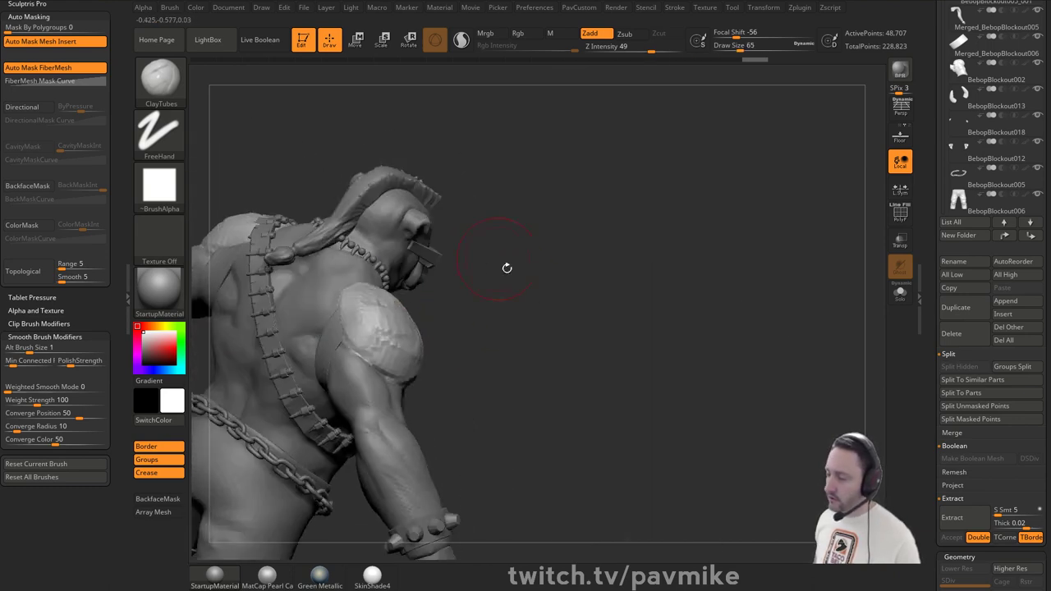
pyautogui.press('s')
pyautogui.moveTo(565, 310)
pyautogui.mouseDown()
pyautogui.moveTo(522, 330)
pyautogui.moveTo(550, 347)
pyautogui.moveTo(542, 348)
pyautogui.mouseUp()
pyautogui.moveTo(632, 316); pyautogui.dragTo(535, 346)
pyautogui.moveTo(294, 265)
pyautogui.mouseDown()
pyautogui.moveTo(302, 314)
pyautogui.moveTo(319, 302)
pyautogui.moveTo(322, 326)
pyautogui.mouseUp()
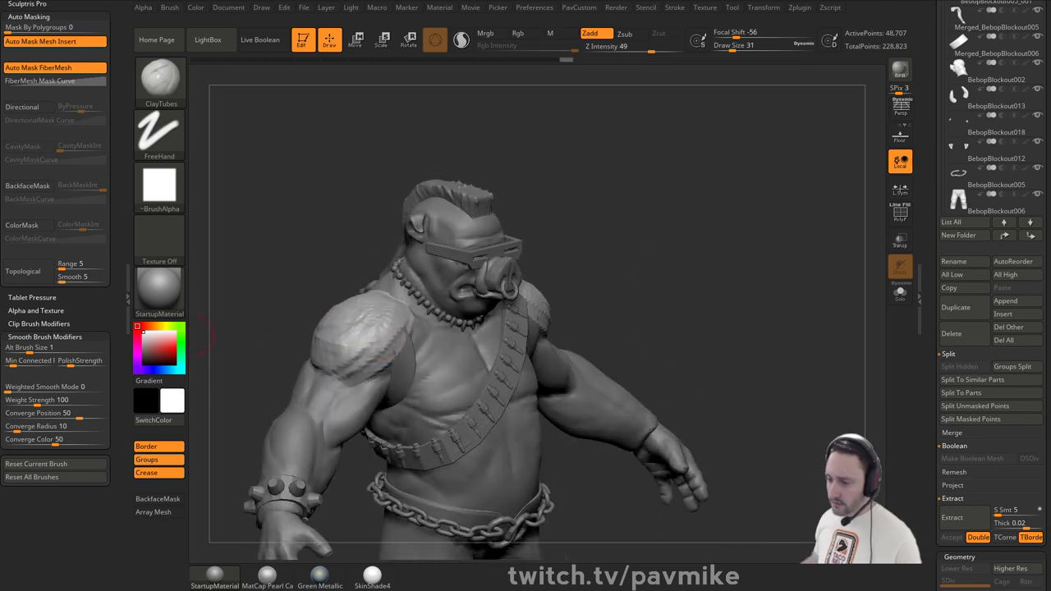
# - Consult the Bebop reference image for the shoulder pads and smooth the rough clay on the shoulders
pyautogui.moveTo(0, 414); pyautogui.dragTo(195, 404, button='right')
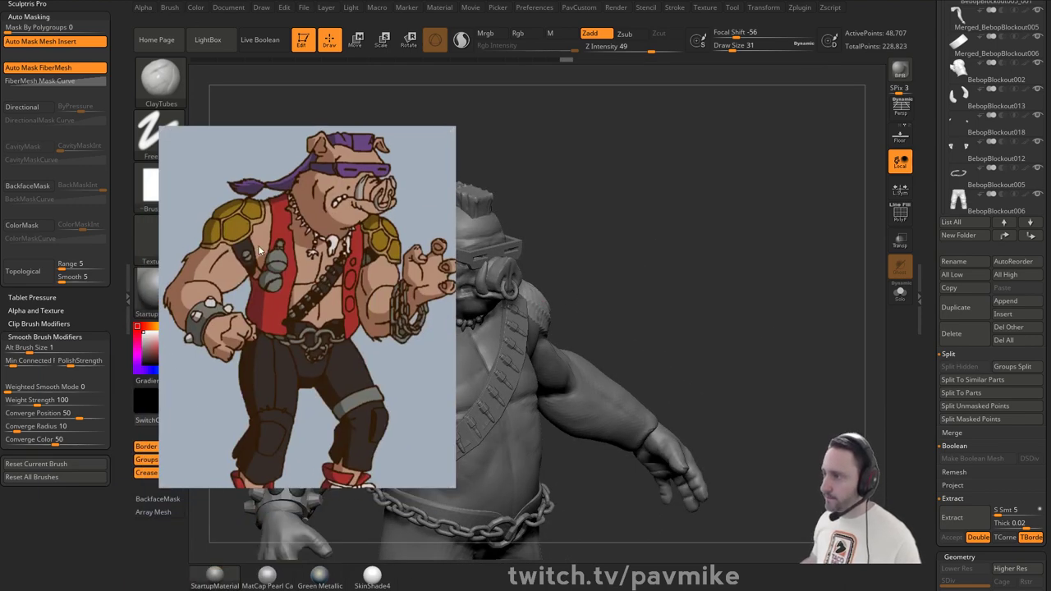
pyautogui.hotkey('alt', 'Tab')
pyautogui.moveTo(493, 228)
pyautogui.mouseDown()
pyautogui.moveTo(608, 211)
pyautogui.moveTo(426, 269)
pyautogui.moveTo(323, 277)
pyautogui.mouseUp()
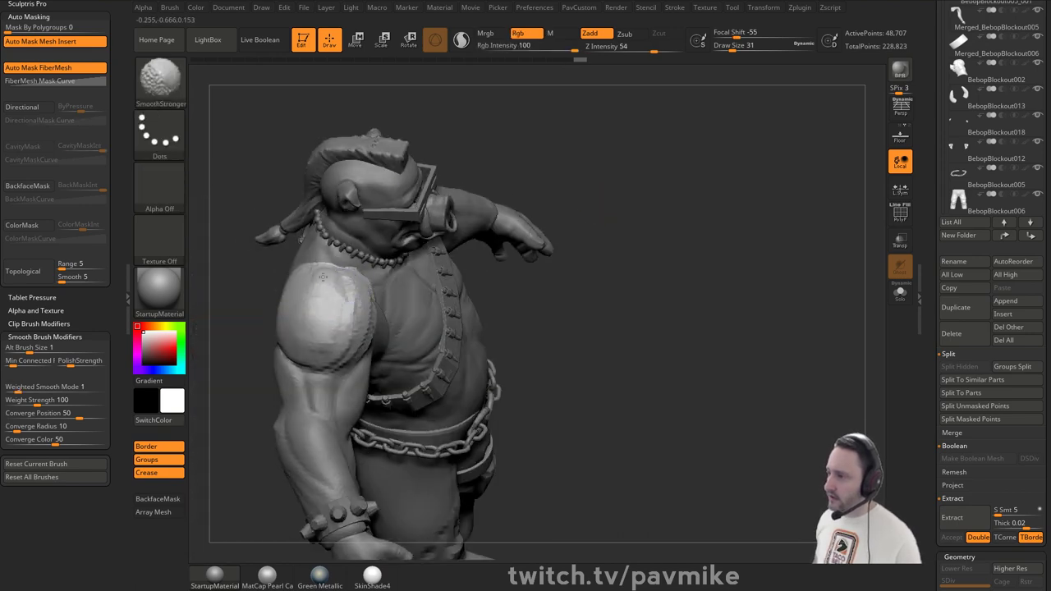
pyautogui.moveTo(416, 284); pyautogui.dragTo(354, 305)
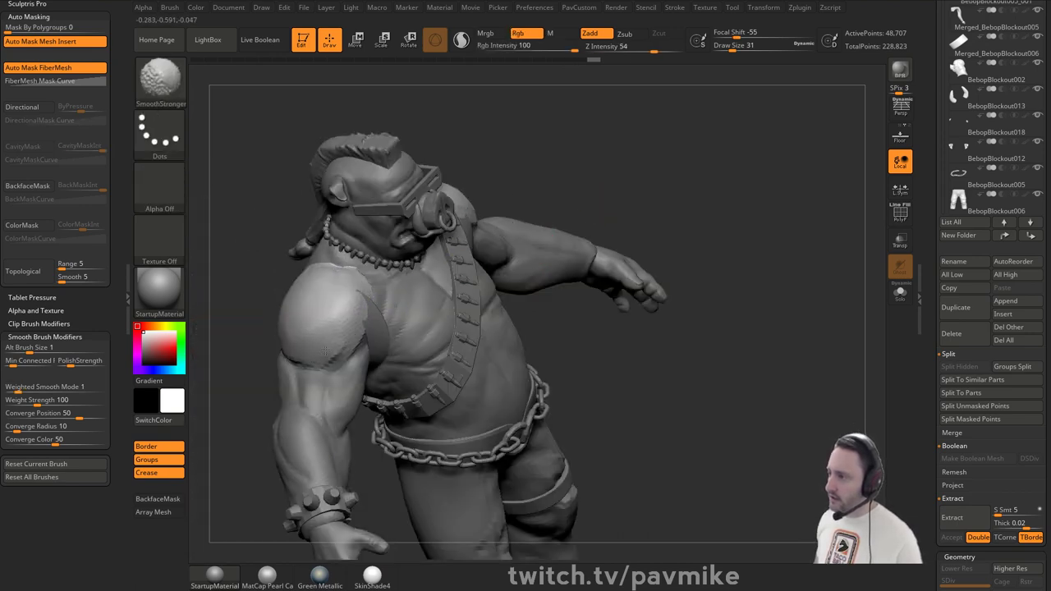
pyautogui.moveTo(267, 279)
pyautogui.keyDown('shift'); pyautogui.mouseDown()
pyautogui.moveTo(254, 265)
pyautogui.moveTo(316, 249)
pyautogui.moveTo(324, 275)
pyautogui.mouseUp(); pyautogui.keyUp('shift')
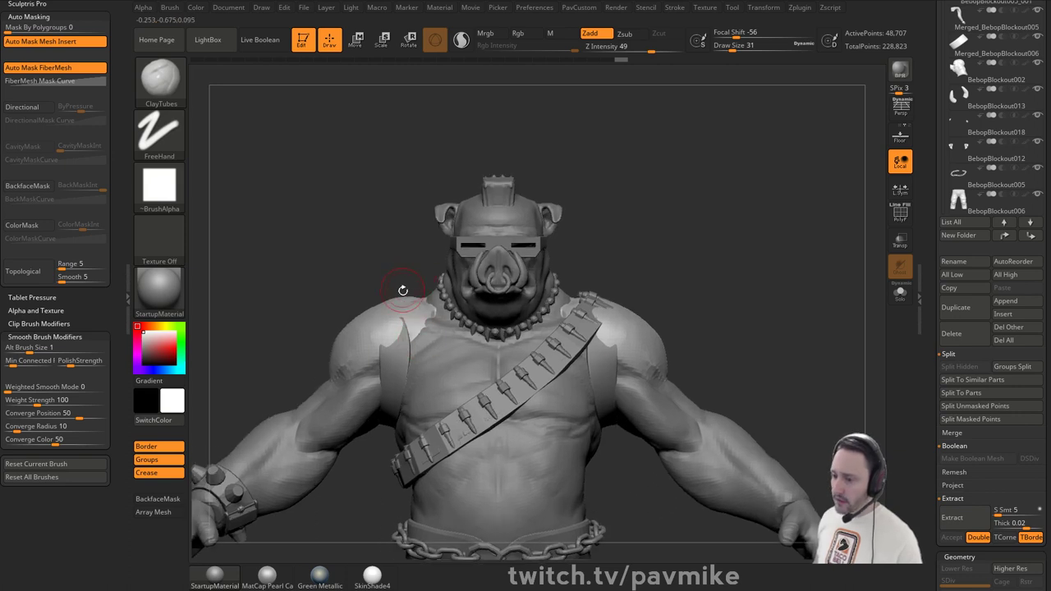
pyautogui.moveTo(383, 230); pyautogui.dragTo(427, 238)
pyautogui.keyDown('shift'); pyautogui.moveTo(340, 337); pyautogui.dragTo(373, 335); pyautogui.keyUp('shift')
pyautogui.keyDown('shift'); pyautogui.moveTo(704, 248); pyautogui.dragTo(665, 248); pyautogui.keyUp('shift')
pyautogui.keyDown('alt'); pyautogui.moveTo(664, 249); pyautogui.dragTo(744, 224); pyautogui.keyUp('alt')
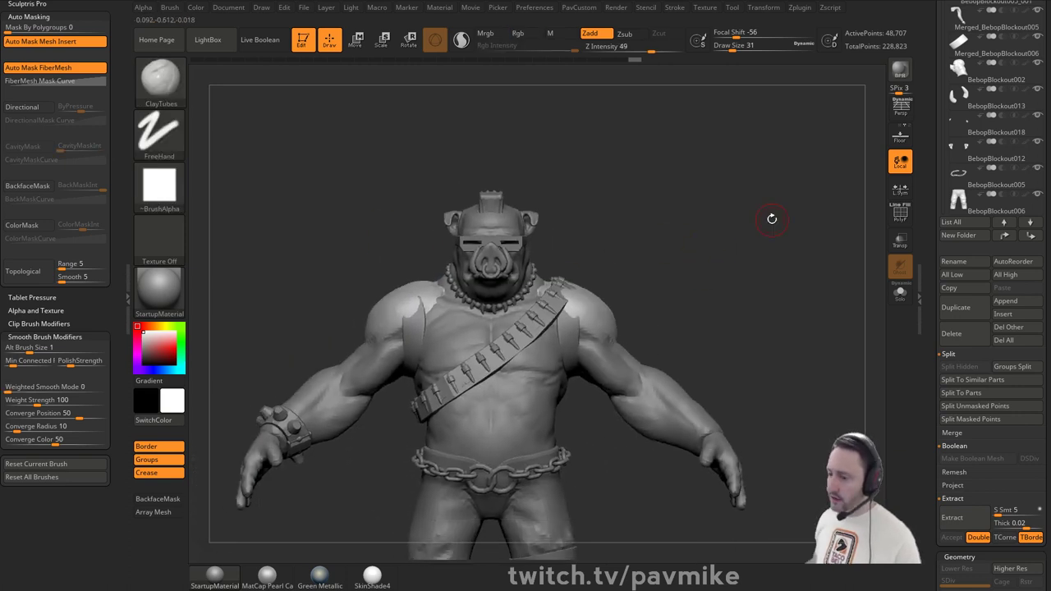
pyautogui.click(714, 8)
pyautogui.click(724, 79)
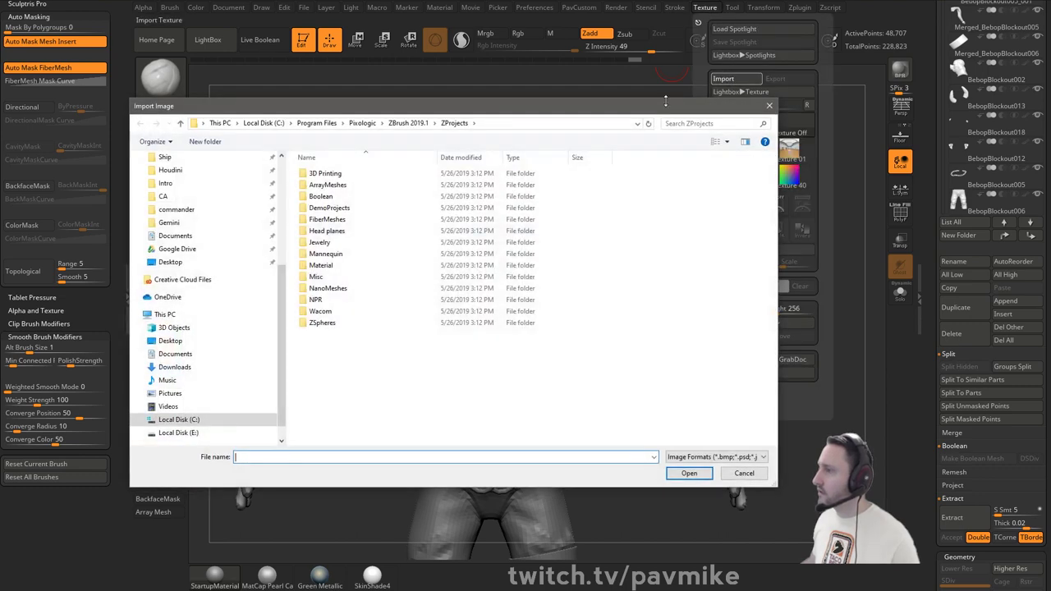
pyautogui.scroll(5, 216, 228)
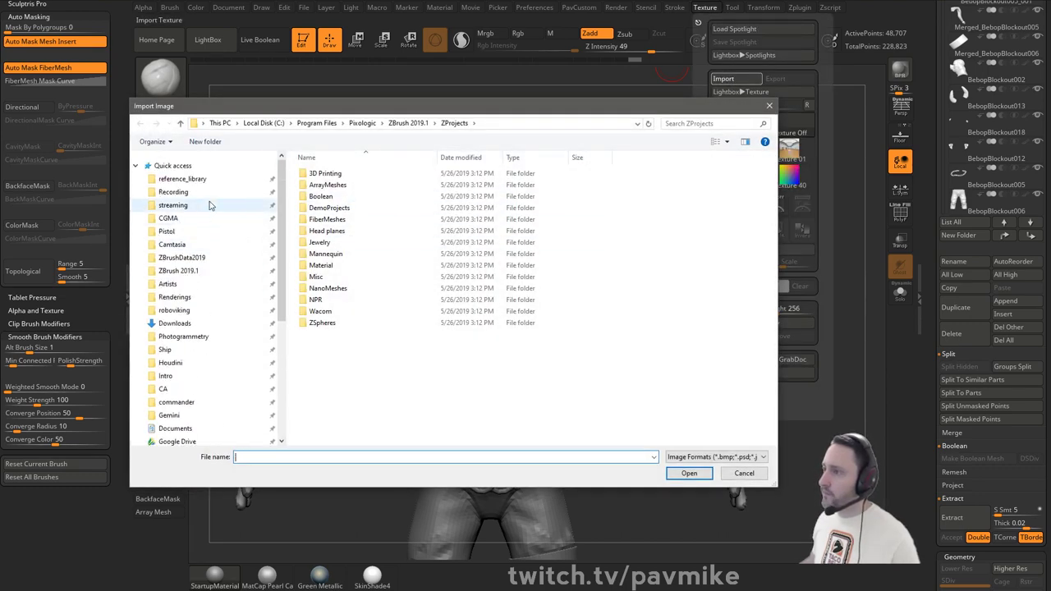
pyautogui.click(211, 205)
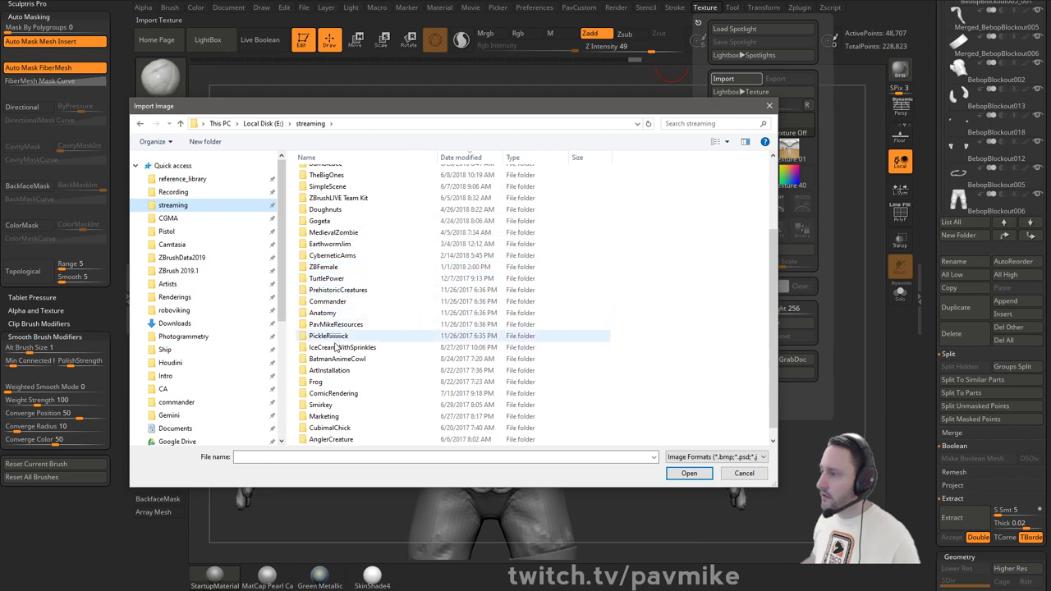
pyautogui.scroll(-1, 346, 402)
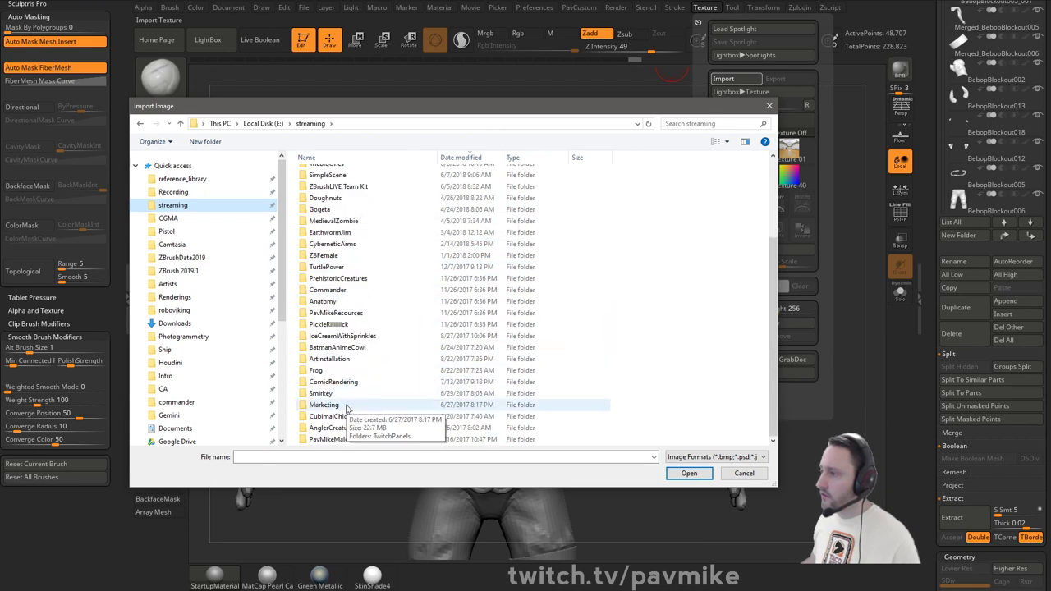
pyautogui.doubleClick(328, 267)
pyautogui.doubleClick(333, 173)
pyautogui.doubleClick(333, 174)
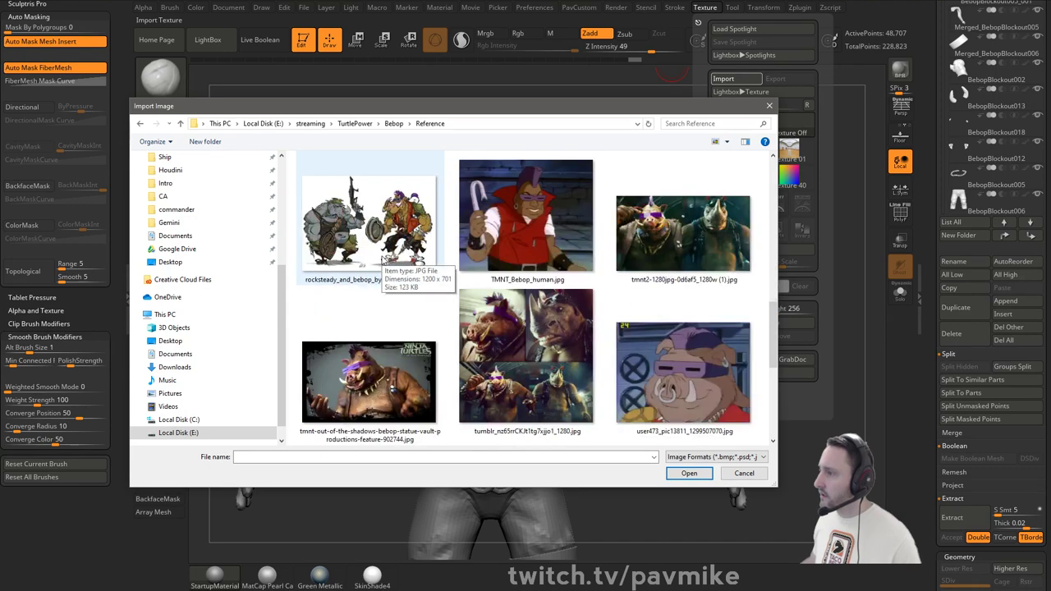
pyautogui.doubleClick(648, 381)
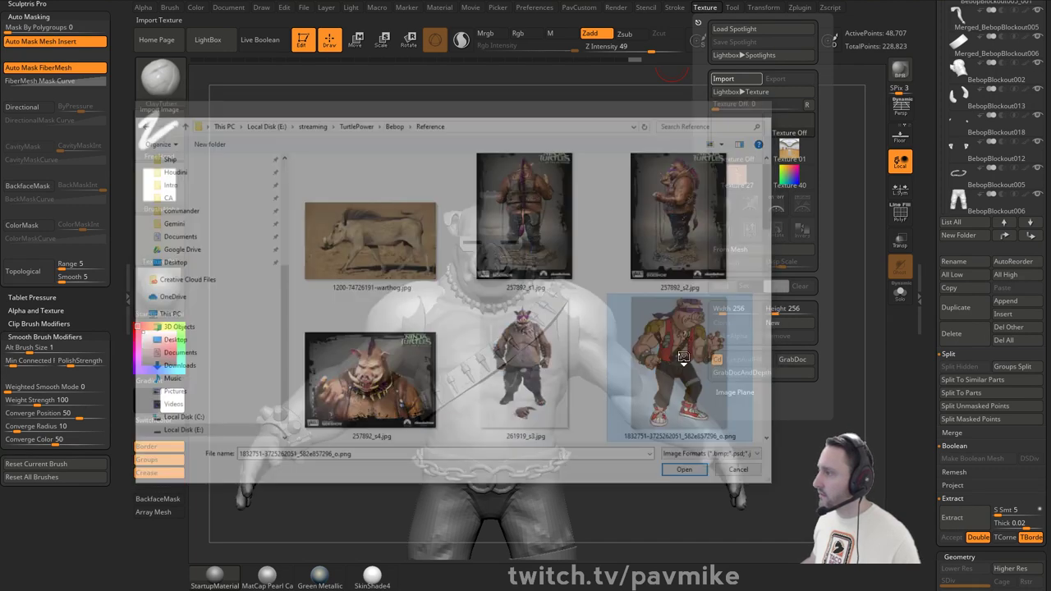
# - Load the imported Bebop picture into Spotlight, make it semi-transparent, and line up the character's shoulders beneath its shoulder pads
pyautogui.click(704, 8)
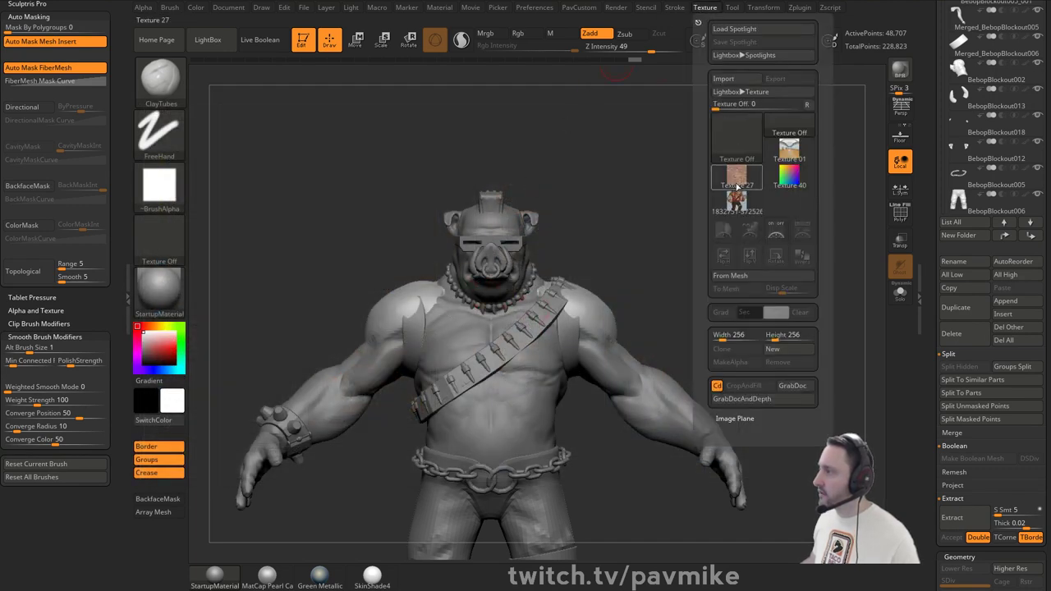
pyautogui.click(801, 230)
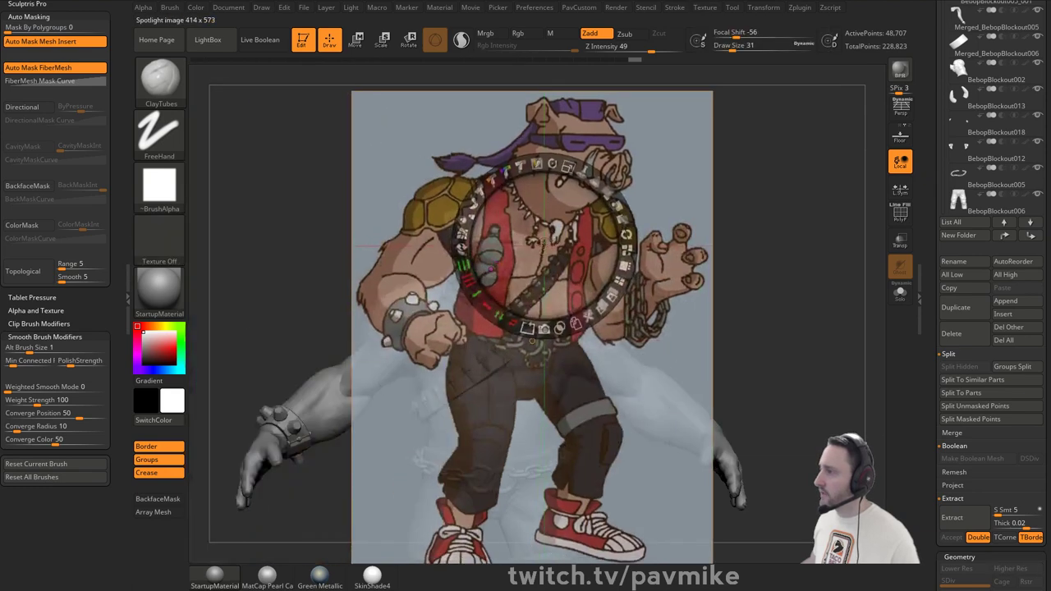
pyautogui.moveTo(462, 242); pyautogui.dragTo(539, 160)
pyautogui.press('z')
pyautogui.moveTo(711, 247)
pyautogui.mouseDown()
pyautogui.moveTo(707, 264)
pyautogui.moveTo(726, 278)
pyautogui.moveTo(812, 277)
pyautogui.moveTo(790, 246)
pyautogui.moveTo(891, 268)
pyautogui.moveTo(782, 246)
pyautogui.moveTo(790, 251)
pyautogui.moveTo(799, 243)
pyautogui.moveTo(730, 216)
pyautogui.moveTo(759, 228)
pyautogui.mouseUp()
# - Paint the turtle-shell pattern from the reference onto both shoulders with the Standard brush in Rgb mode at draw size 51, and hide Spotlight
pyautogui.press('s')
pyautogui.press('b')
pyautogui.press('s')
pyautogui.press('t')
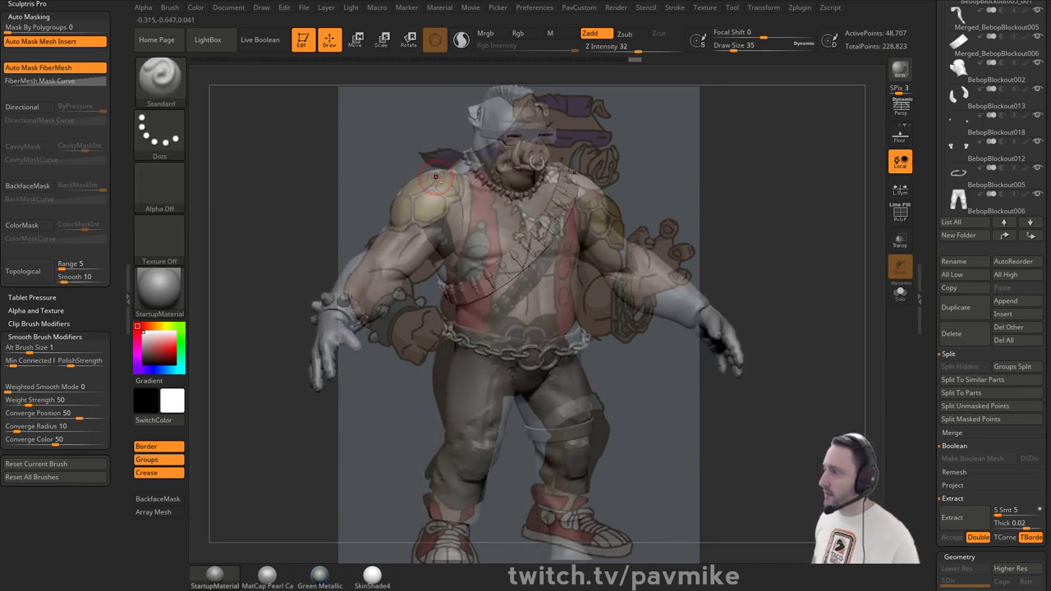
pyautogui.moveTo(413, 168); pyautogui.dragTo(415, 177)
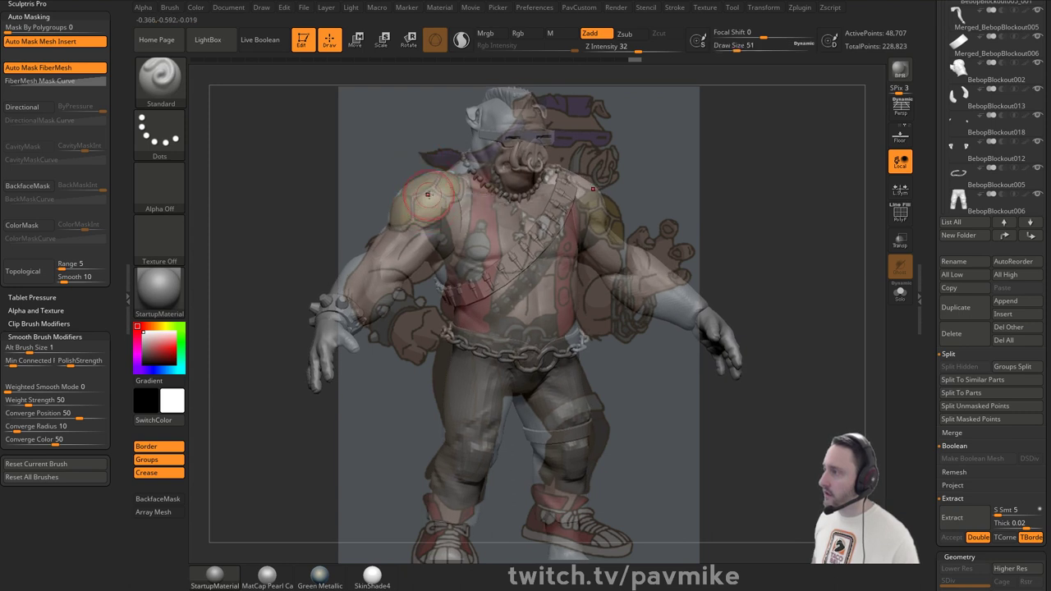
pyautogui.click(520, 33)
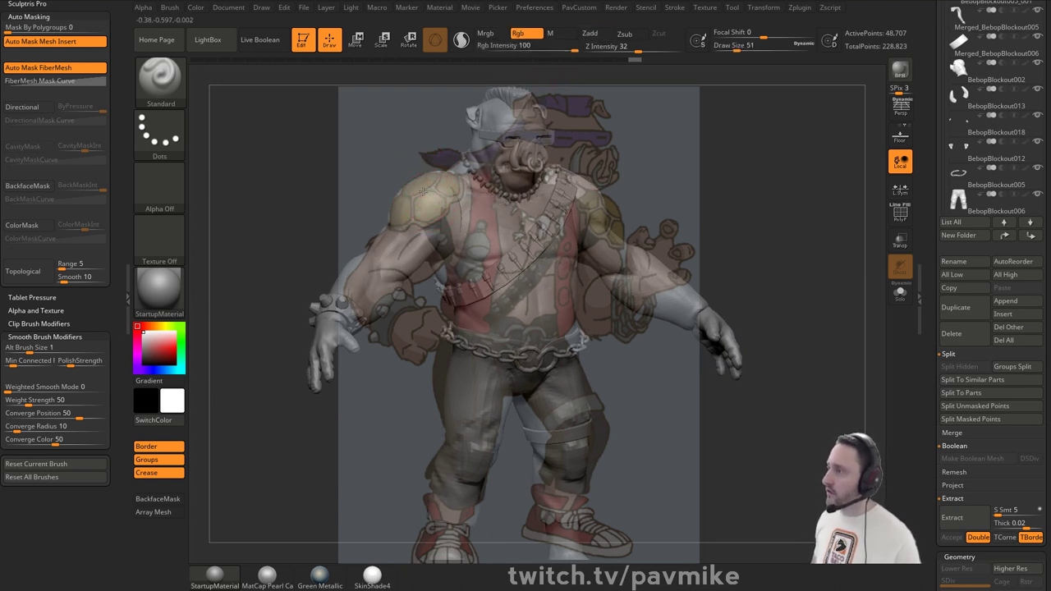
pyautogui.moveTo(422, 191); pyautogui.dragTo(432, 191)
pyautogui.hotkey('shift', 'z')
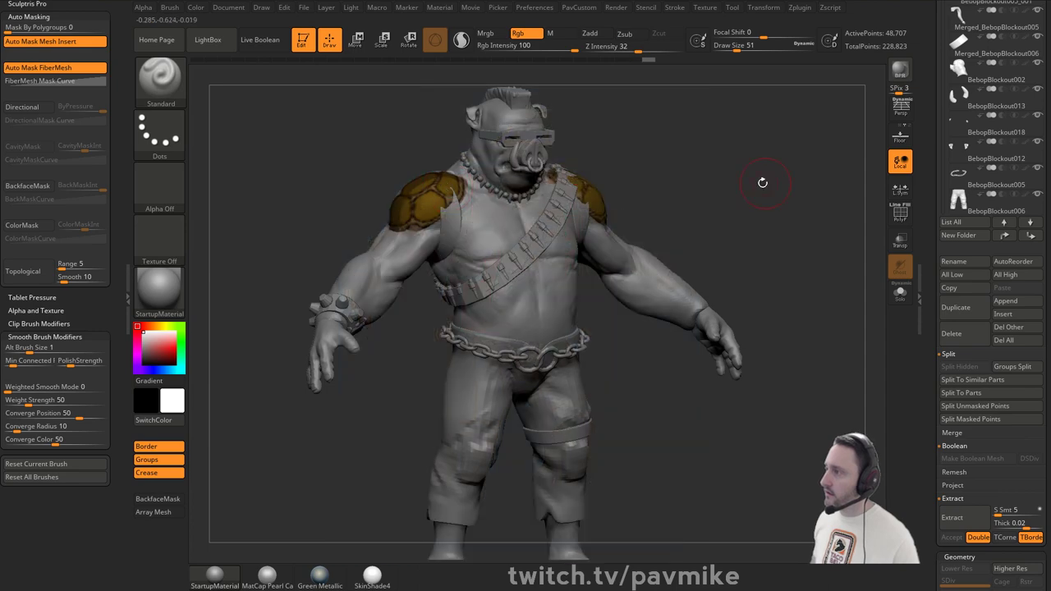
# - Fade the painted shoulder pattern by filling the object with white at an Rgb intensity of 18
pyautogui.moveTo(725, 186); pyautogui.dragTo(379, 175)
pyautogui.moveTo(683, 214)
pyautogui.mouseDown()
pyautogui.moveTo(689, 117)
pyautogui.moveTo(690, 147)
pyautogui.mouseUp()
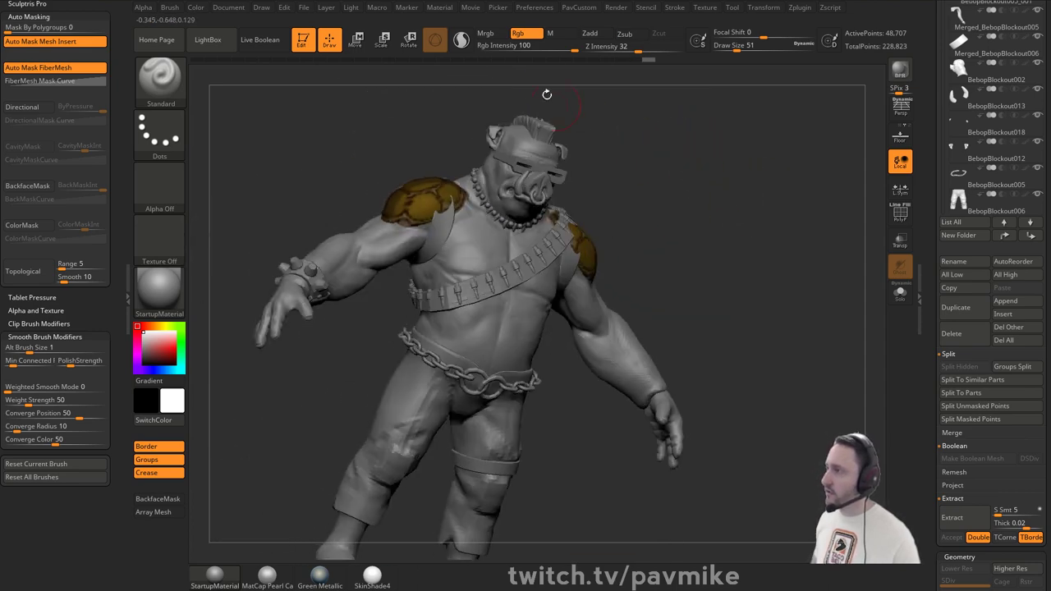
pyautogui.click(518, 47)
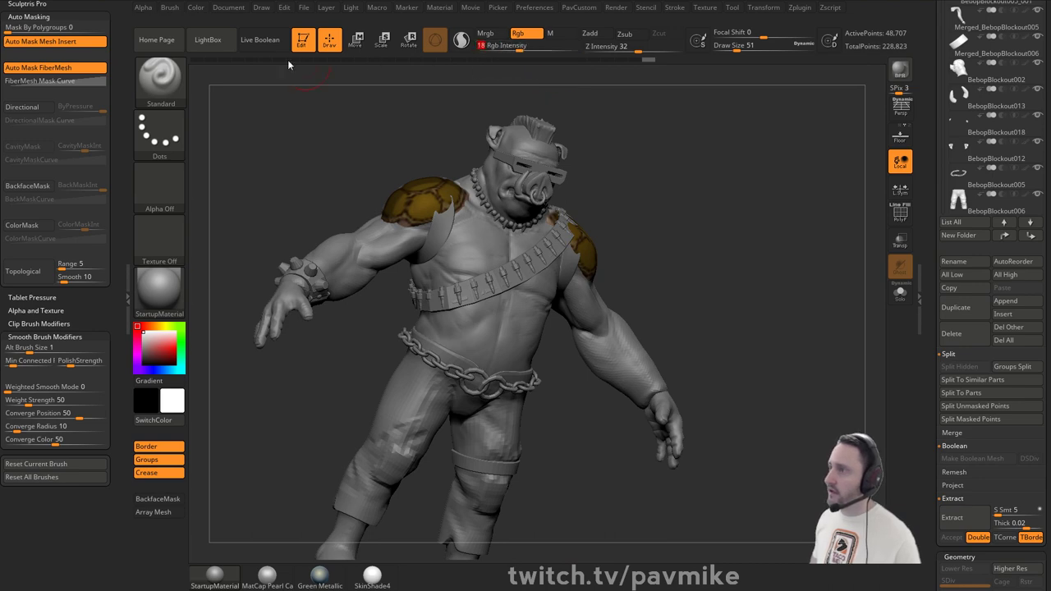
pyautogui.click(195, 9)
pyautogui.click(236, 243)
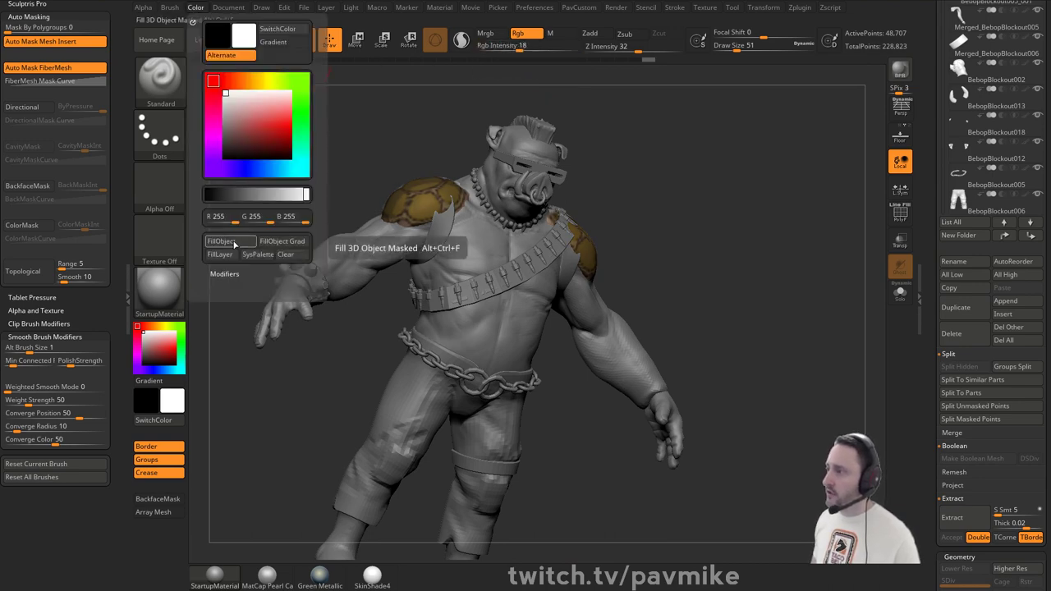
pyautogui.click(236, 243)
# - Mask the painted shoulders by color saturation and turn off the polypaint display of BebopBlockout005_002
pyautogui.moveTo(745, 195); pyautogui.dragTo(783, 144)
pyautogui.moveTo(928, 273); pyautogui.dragTo(931, 176)
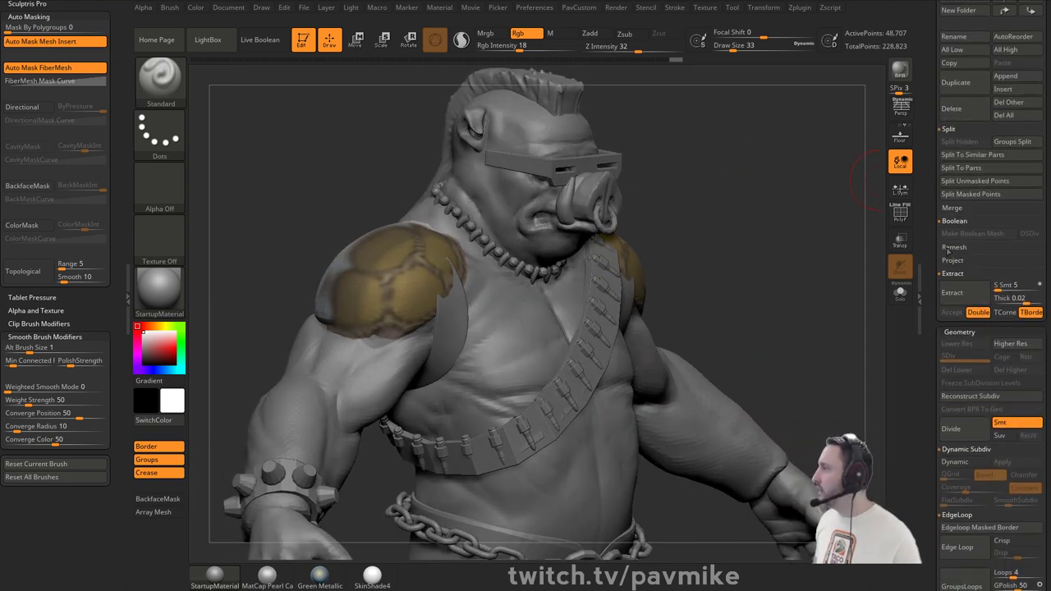
pyautogui.moveTo(928, 251); pyautogui.dragTo(925, 78)
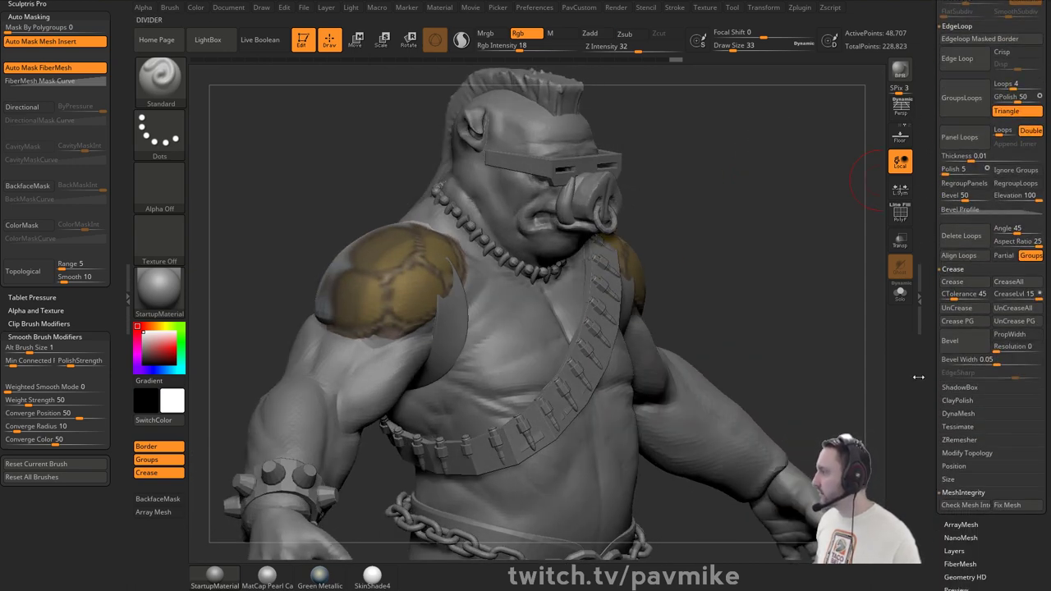
pyautogui.moveTo(929, 392); pyautogui.dragTo(933, 296)
pyautogui.moveTo(943, 376); pyautogui.dragTo(939, 248)
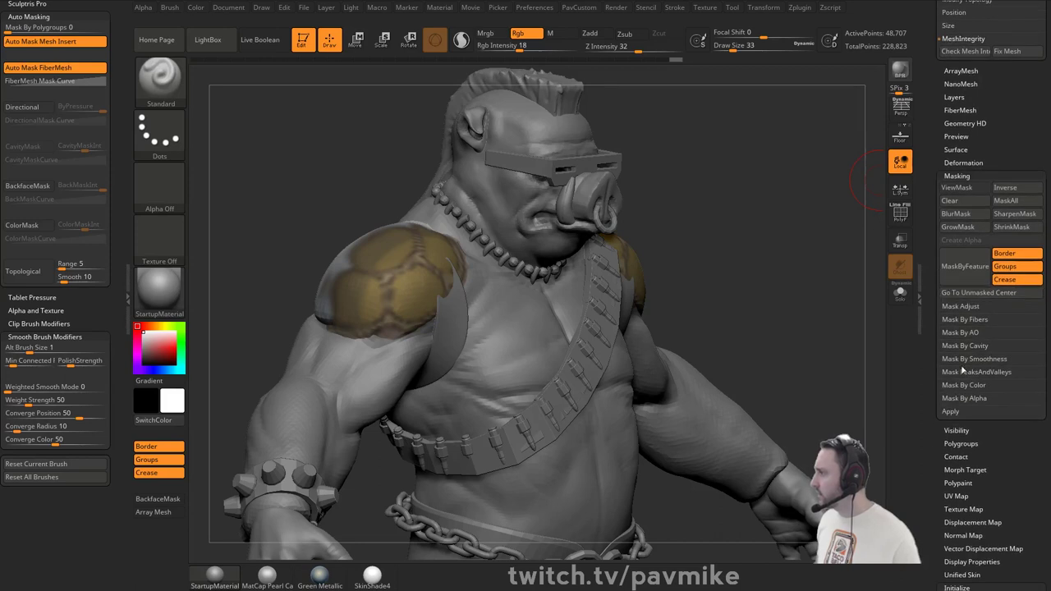
pyautogui.keyDown('shift'); pyautogui.click(960, 399); pyautogui.keyUp('shift')
pyautogui.moveTo(932, 401); pyautogui.dragTo(931, 364)
pyautogui.click(961, 349)
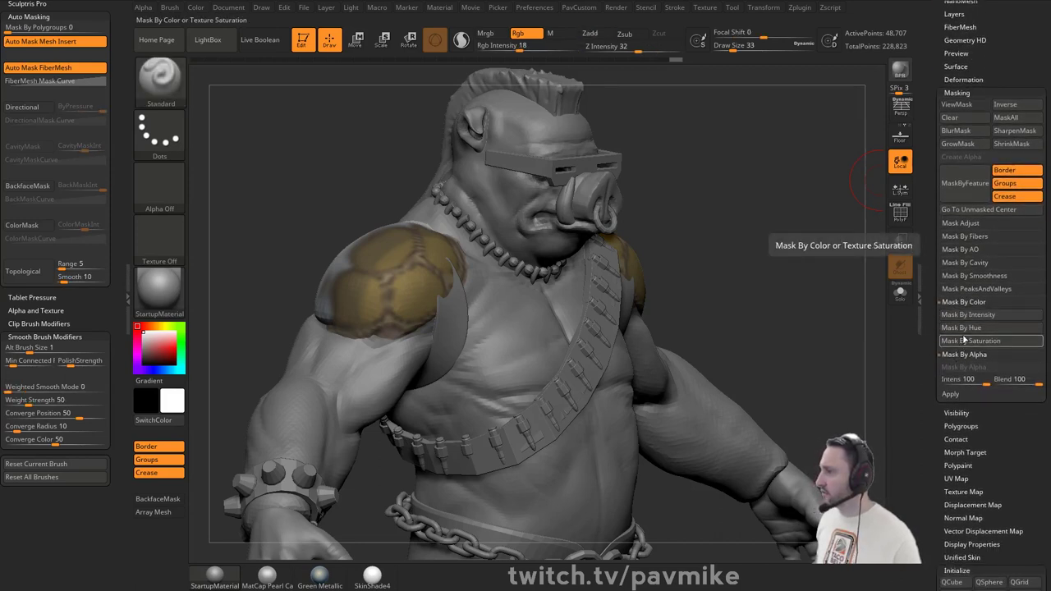
pyautogui.click(965, 340)
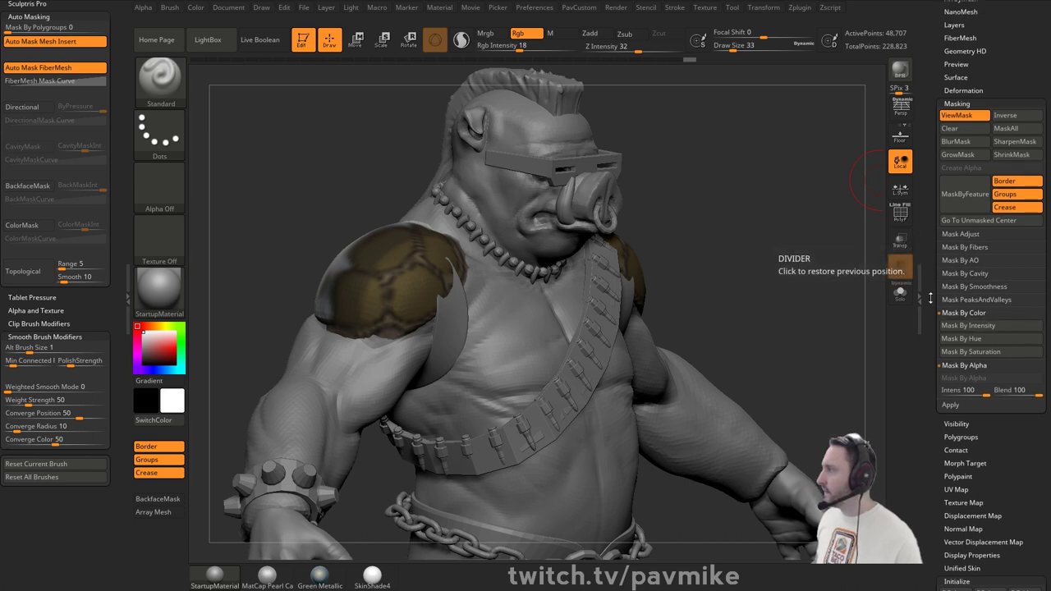
pyautogui.moveTo(930, 298); pyautogui.dragTo(923, 489)
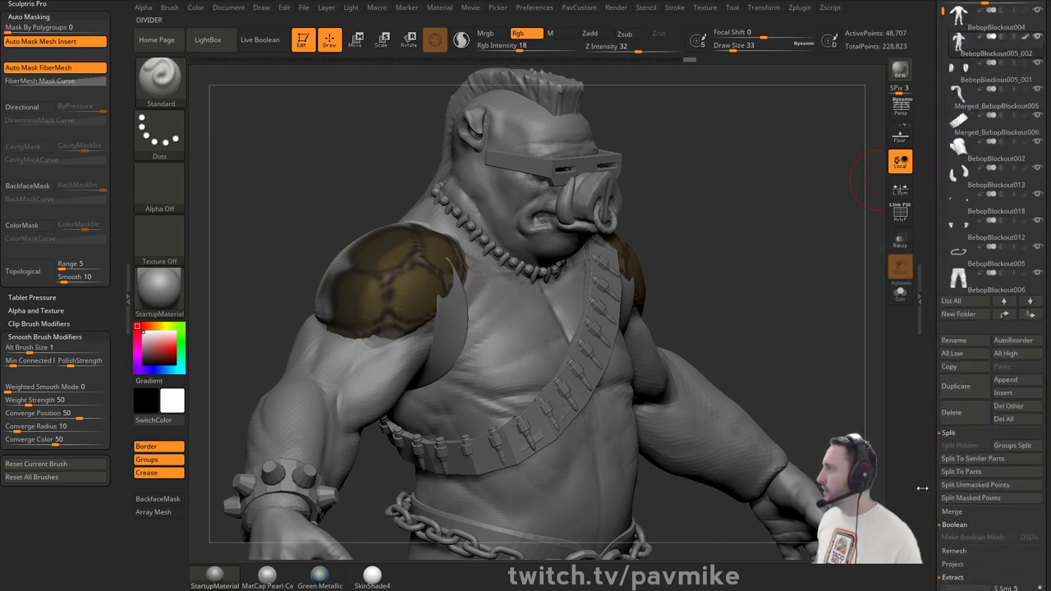
pyautogui.click(1025, 39)
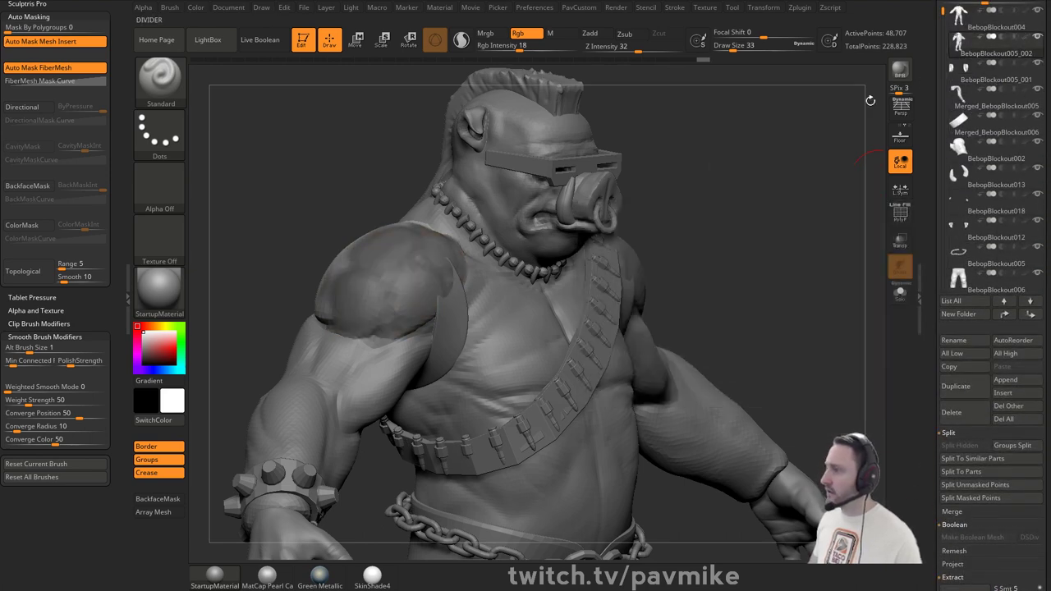
# - Try to sharpen the shoulder mask directly on the model and undo the mask changes
pyautogui.keyDown('ctrl'); pyautogui.keyDown('alt'); pyautogui.click(335, 263); pyautogui.keyUp('alt'); pyautogui.keyUp('ctrl')
pyautogui.keyDown('ctrl'); pyautogui.keyDown('alt'); pyautogui.click(335, 263); pyautogui.keyUp('alt'); pyautogui.keyUp('ctrl')
pyautogui.hotkey('ctrl', 'z')
pyautogui.hotkey('ctrl', 'z')
pyautogui.hotkey('ctrl', 'z')
pyautogui.hotkey('ctrl', 'z')
pyautogui.hotkey('ctrl', 'z')
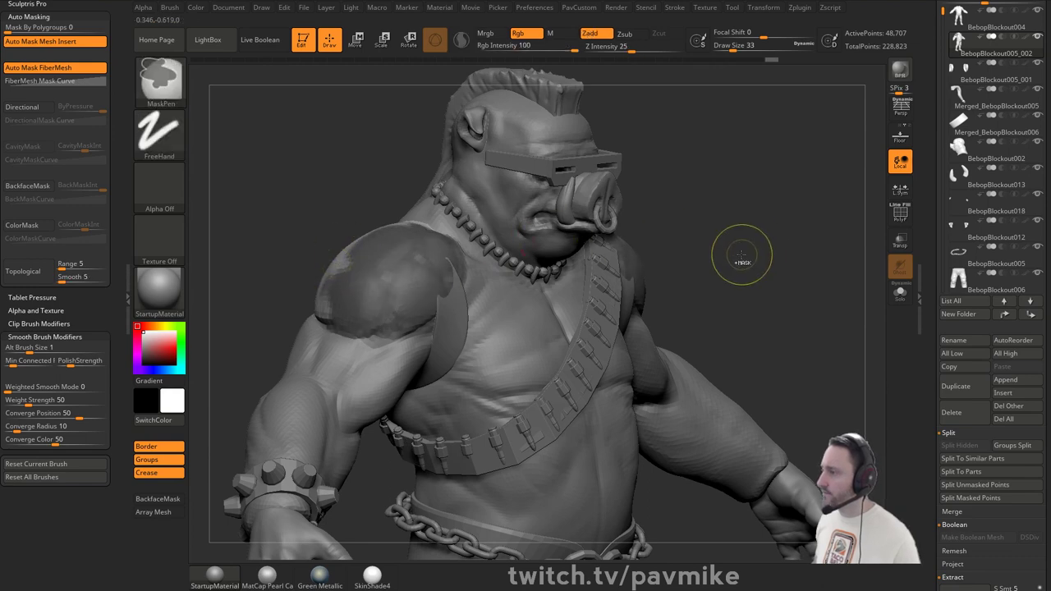
# - Set the mask adjustment blur to 0 and open its profile curve for editing
pyautogui.press('s')
pyautogui.moveTo(932, 326); pyautogui.dragTo(925, 112)
pyautogui.moveTo(930, 225); pyautogui.dragTo(924, 215)
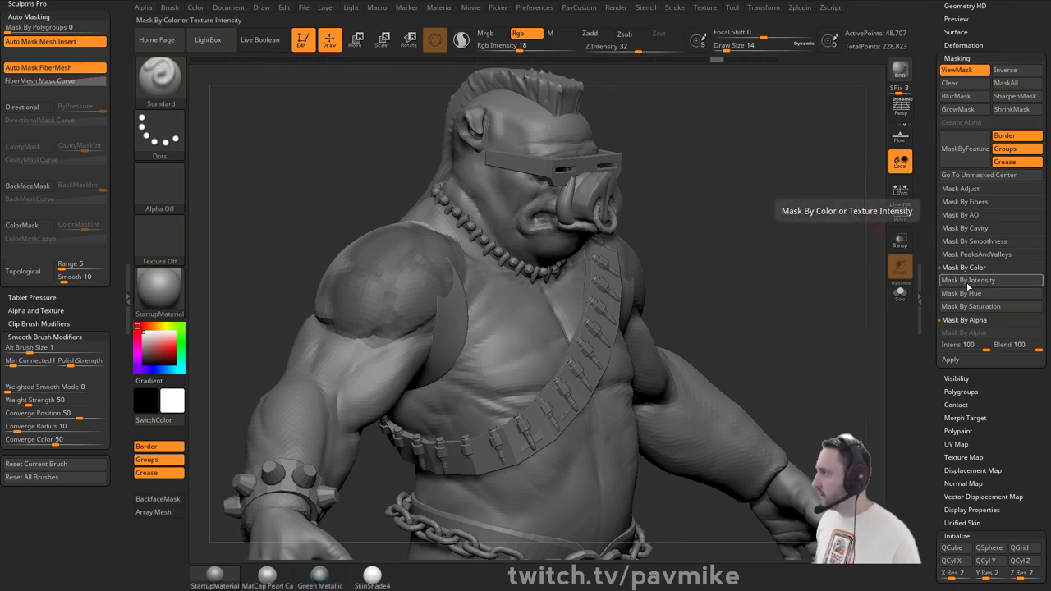
pyautogui.click(963, 188)
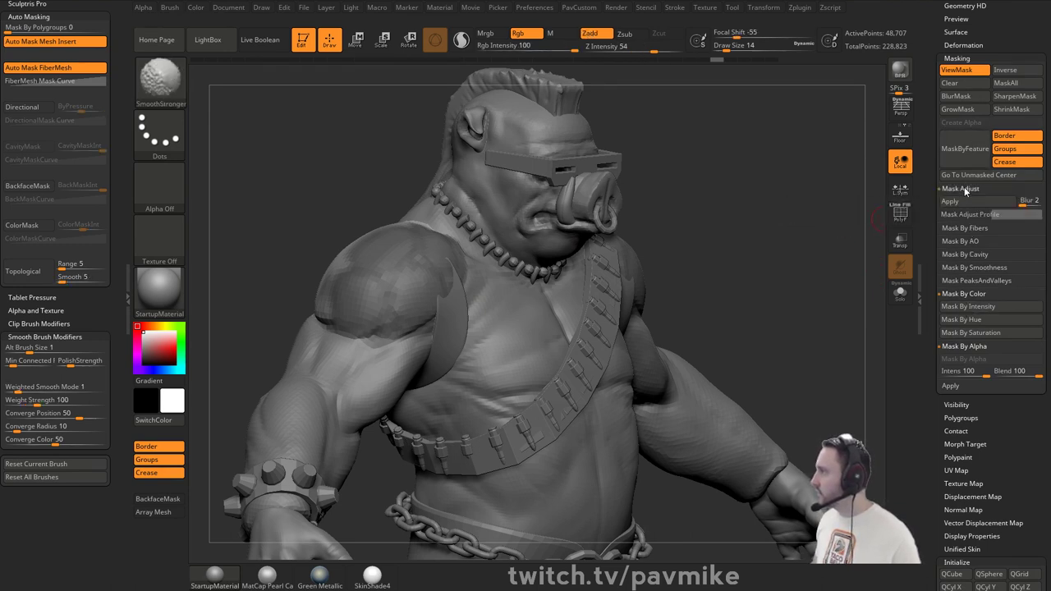
pyautogui.moveTo(1022, 202); pyautogui.dragTo(996, 207)
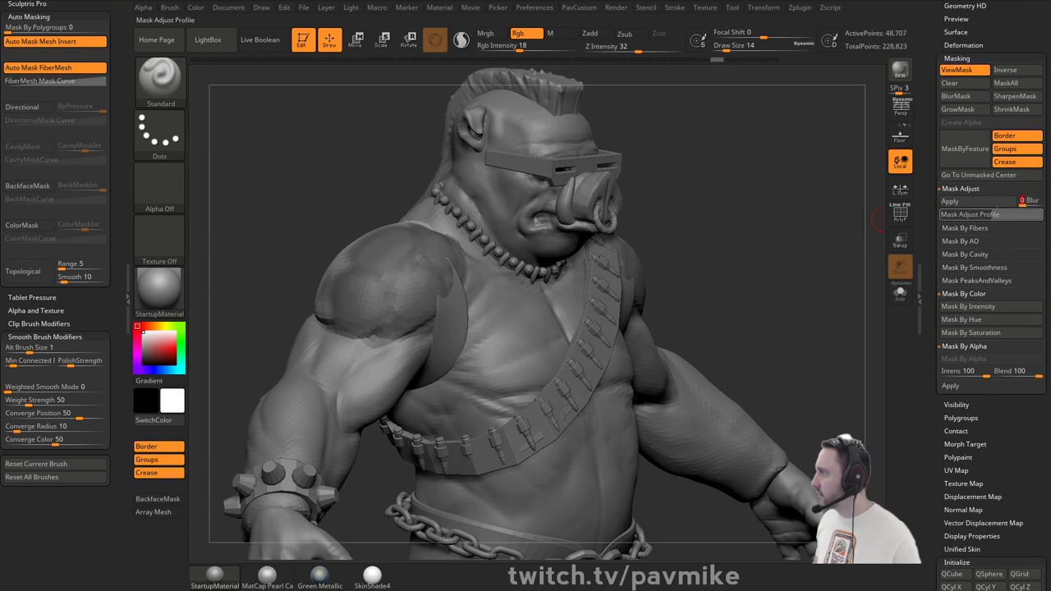
pyautogui.click(970, 214)
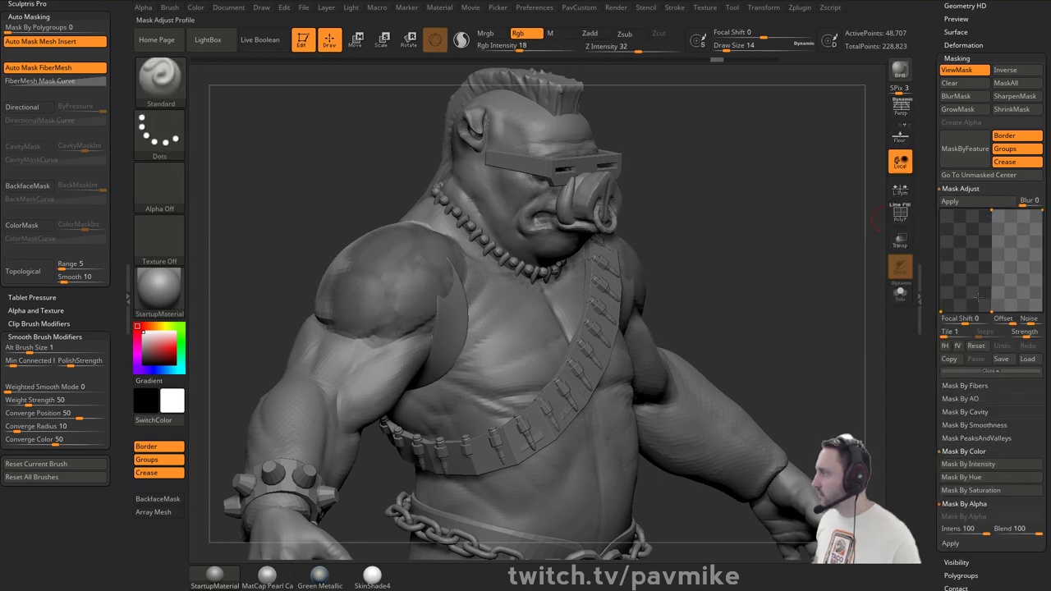
# - Try adjusting the shoulder mask with a profile focal shift of -67 and undo it
pyautogui.moveTo(958, 320); pyautogui.dragTo(949, 320)
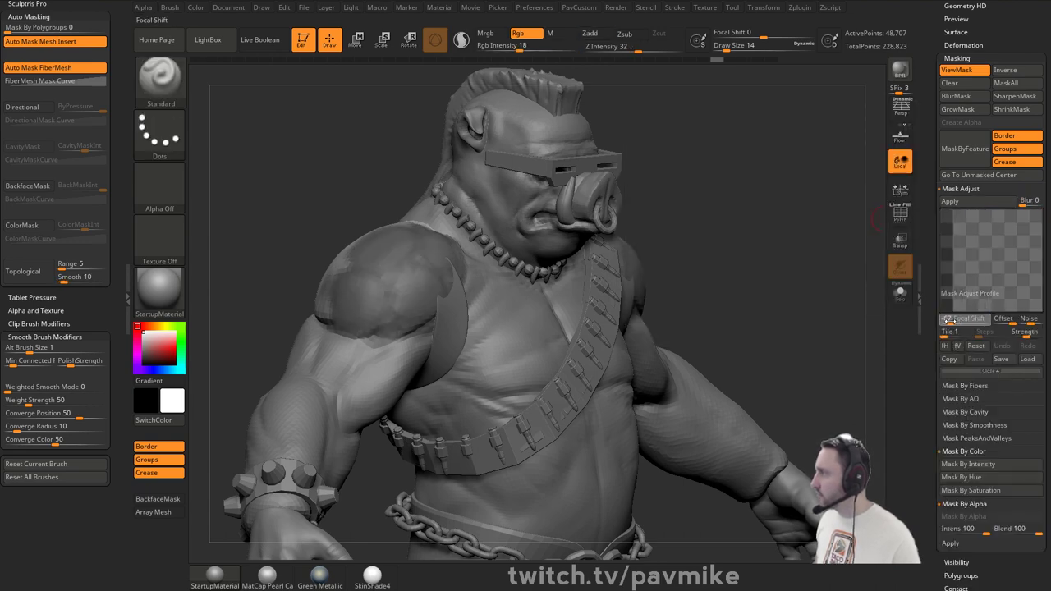
pyautogui.click(983, 203)
pyautogui.hotkey('ctrl', 'z')
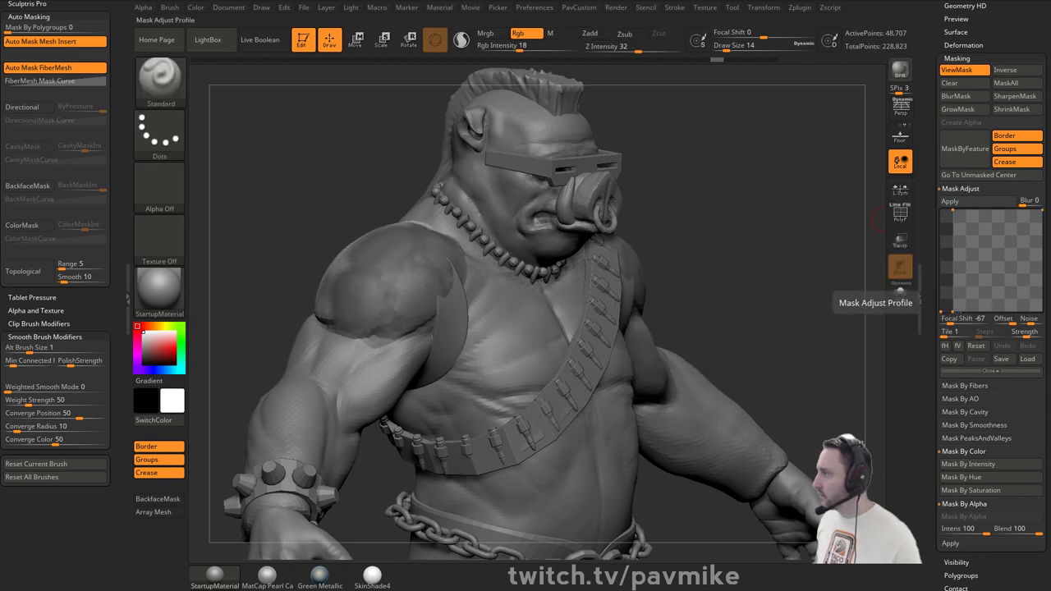
# - Reshape the mask adjust profile with a curve point at about H 0.8387, V 0.215 and apply it to the shoulder mask
pyautogui.moveTo(950, 320); pyautogui.dragTo(969, 321)
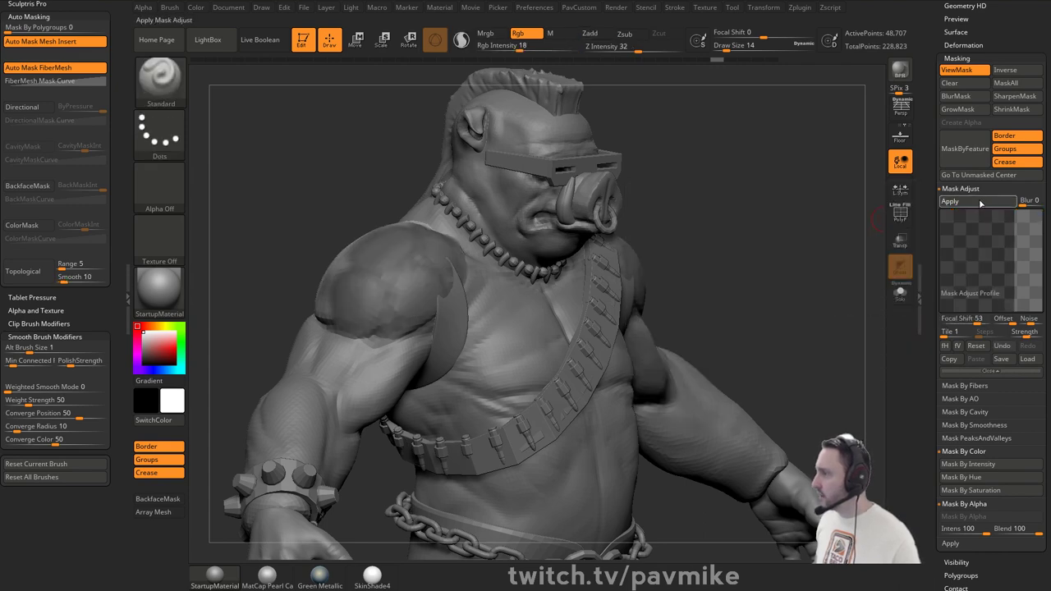
pyautogui.click(979, 202)
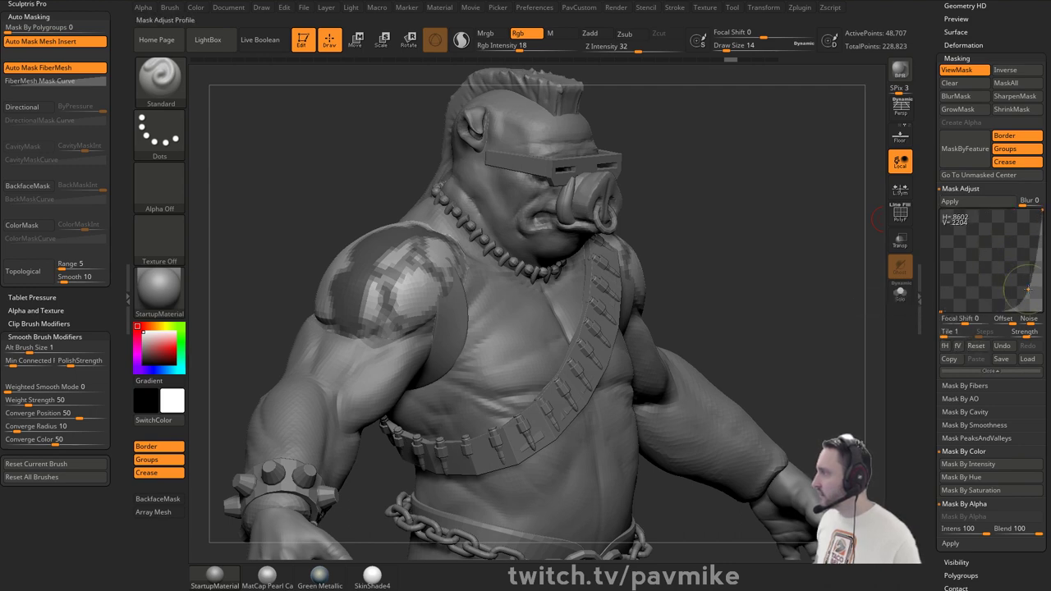
pyautogui.press('ctrl')
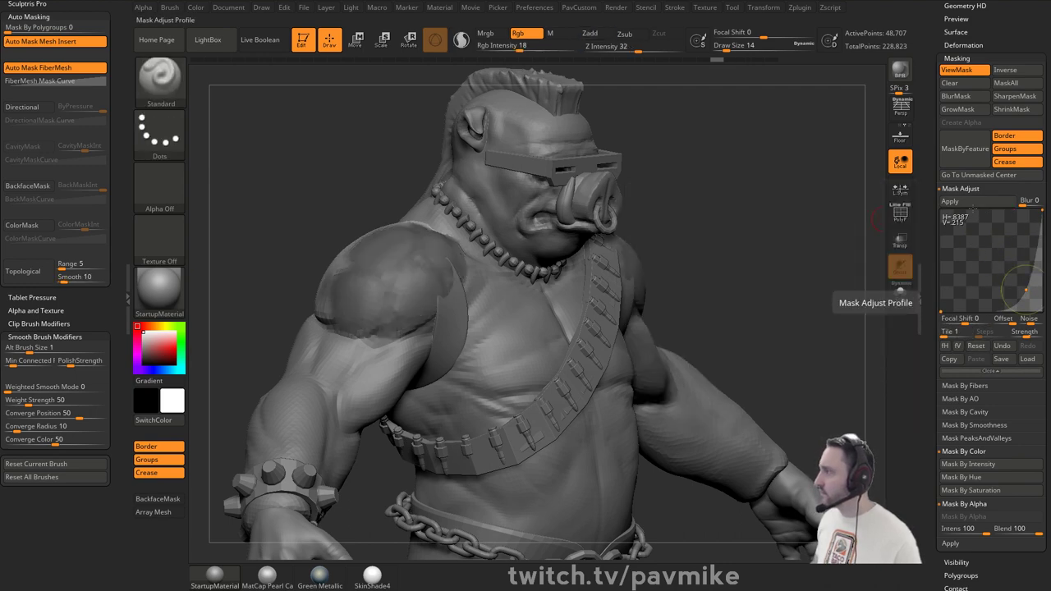
pyautogui.click(973, 203)
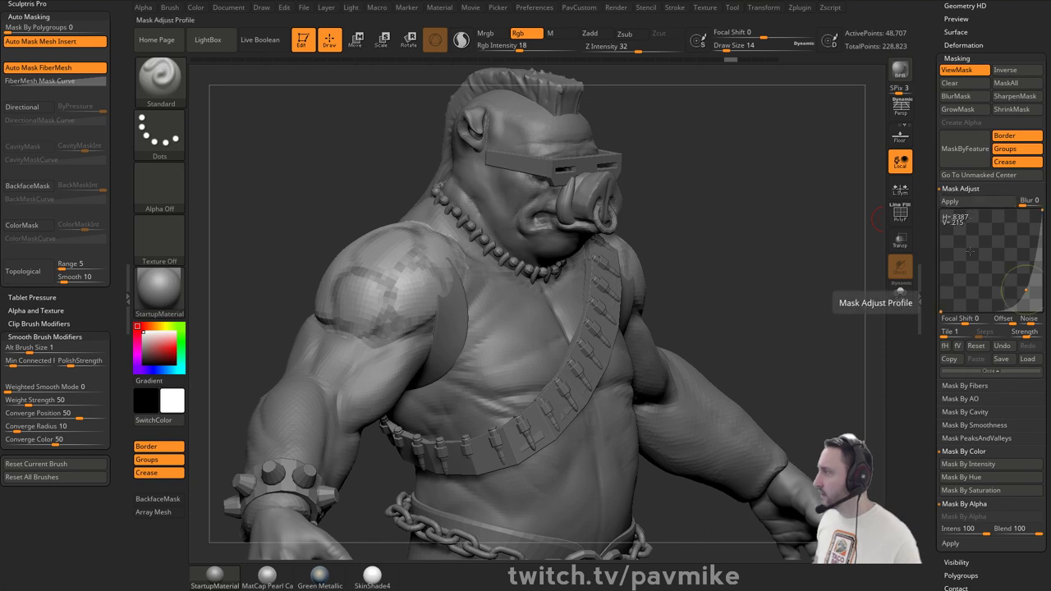
# - Isolate the duplicated body and show its wireframe to examine the mesh density around the shoulders
pyautogui.moveTo(817, 223)
pyautogui.mouseDown()
pyautogui.moveTo(770, 232)
pyautogui.moveTo(781, 265)
pyautogui.moveTo(732, 240)
pyautogui.moveTo(850, 280)
pyautogui.mouseUp()
pyautogui.keyDown('ctrl'); pyautogui.click(774, 232); pyautogui.keyUp('ctrl')
pyautogui.press('s')
pyautogui.hotkey('ctrl', 'z')
pyautogui.press('s')
pyautogui.click(901, 218)
pyautogui.keyDown('alt'); pyautogui.moveTo(534, 234); pyautogui.dragTo(636, 254, button='right'); pyautogui.keyUp('alt')
pyautogui.click(900, 294)
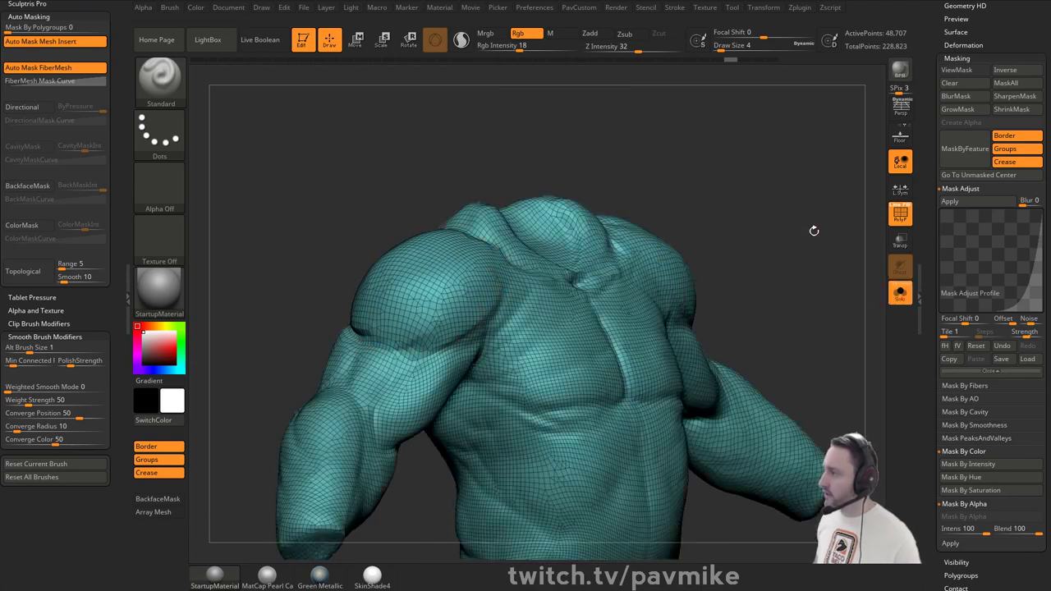
# - Bring the rest of the character back into view and paint a mask on the duplicated body's outer shoulder with draw size 20
pyautogui.moveTo(814, 230); pyautogui.dragTo(852, 285)
pyautogui.click(901, 293)
pyautogui.moveTo(575, 296); pyautogui.dragTo(468, 271)
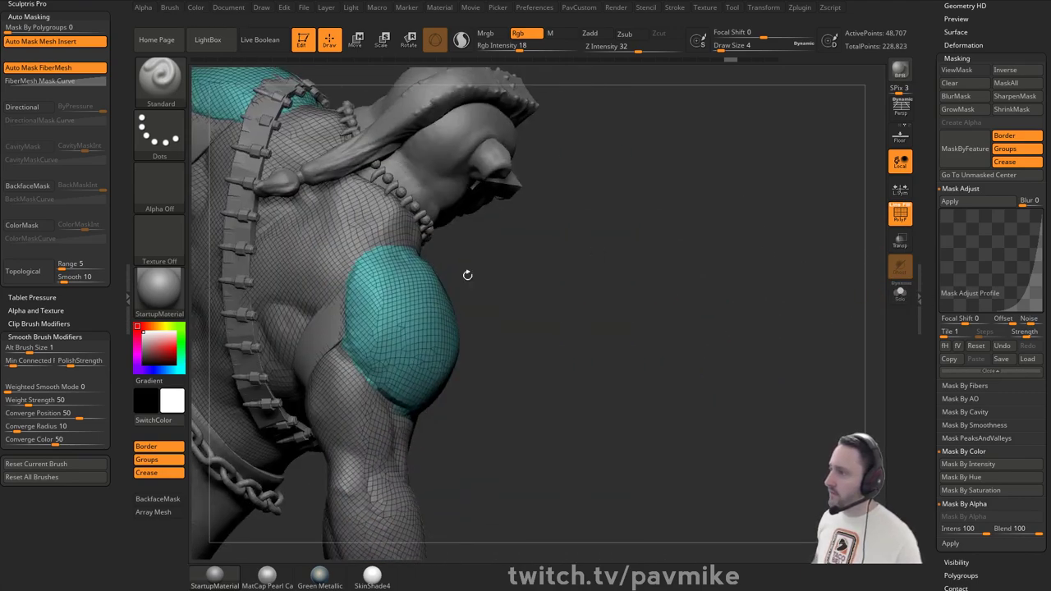
pyautogui.press('s')
pyautogui.moveTo(399, 264)
pyautogui.keyDown('ctrl'); pyautogui.mouseDown()
pyautogui.moveTo(373, 277)
pyautogui.moveTo(351, 330)
pyautogui.moveTo(370, 355)
pyautogui.mouseUp(); pyautogui.keyUp('ctrl')
pyautogui.moveTo(616, 345); pyautogui.dragTo(460, 299)
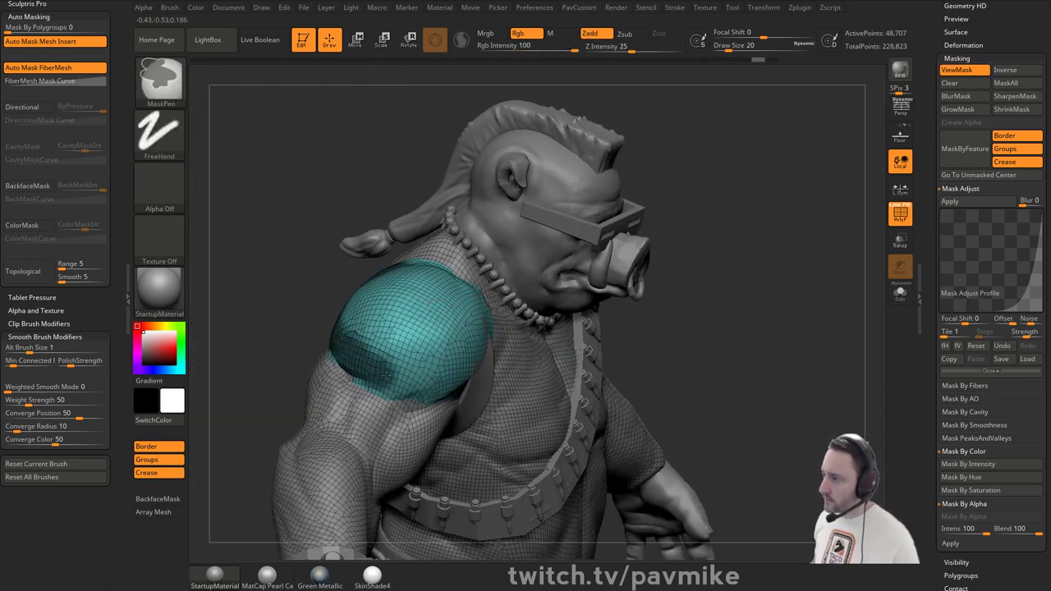
pyautogui.moveTo(293, 305); pyautogui.dragTo(396, 335)
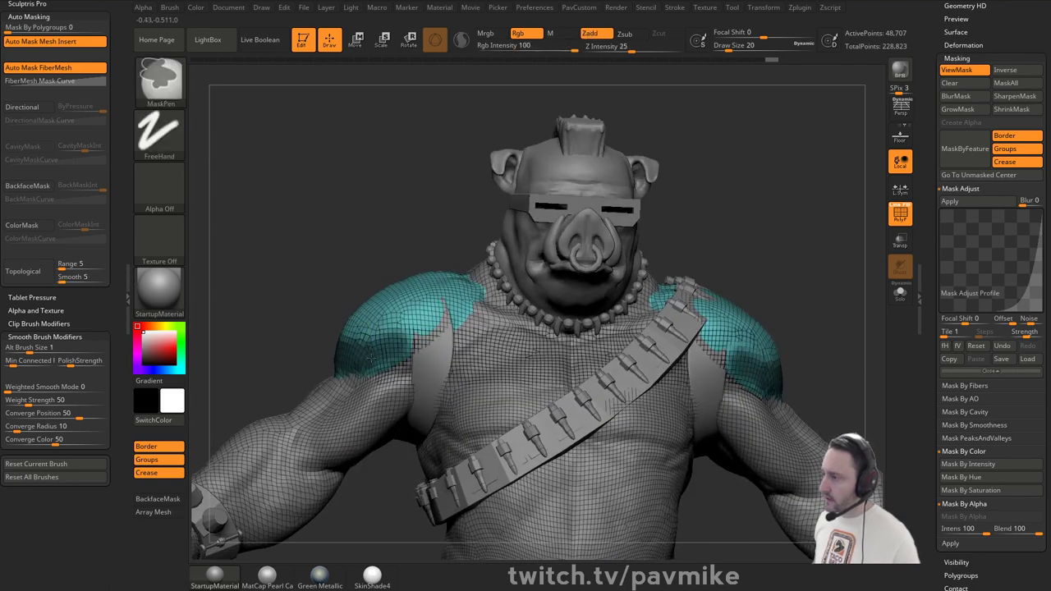
# - Extend the painted mask over the front and top of the shoulder towards the neck
pyautogui.keyDown('ctrl'); pyautogui.moveTo(369, 369); pyautogui.dragTo(473, 304); pyautogui.keyUp('ctrl')
pyautogui.moveTo(450, 256)
pyautogui.mouseDown()
pyautogui.moveTo(472, 294)
pyautogui.moveTo(465, 258)
pyautogui.mouseUp()
pyautogui.moveTo(464, 188); pyautogui.dragTo(455, 246, button='right')
pyautogui.keyDown('ctrl'); pyautogui.moveTo(456, 289); pyautogui.dragTo(450, 209); pyautogui.keyUp('ctrl')
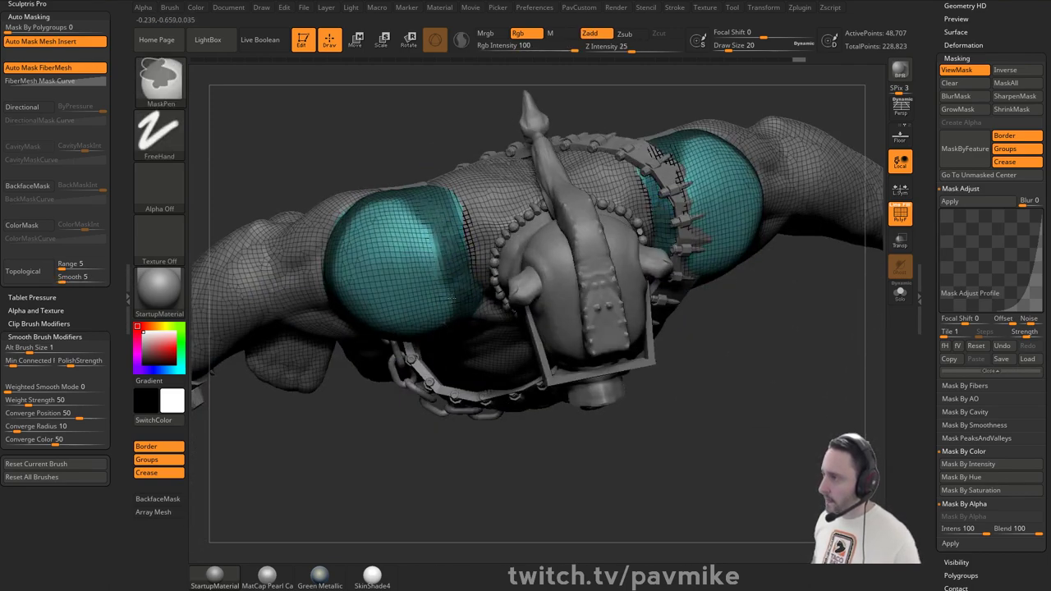
pyautogui.moveTo(437, 243)
pyautogui.mouseDown(button='right')
pyautogui.moveTo(415, 178)
pyautogui.moveTo(612, 170)
pyautogui.moveTo(630, 187)
pyautogui.mouseUp(button='right')
pyautogui.moveTo(483, 305)
pyautogui.keyDown('ctrl'); pyautogui.mouseDown()
pyautogui.moveTo(471, 335)
pyautogui.moveTo(494, 356)
pyautogui.mouseUp(); pyautogui.keyUp('ctrl')
# - Fill in the remaining gaps of the shoulder-cap mask with a draw size of 31
pyautogui.moveTo(601, 300); pyautogui.dragTo(519, 336, button='right')
pyautogui.press('[')
pyautogui.moveTo(509, 316)
pyautogui.keyDown('ctrl'); pyautogui.mouseDown()
pyautogui.moveTo(508, 375)
pyautogui.moveTo(559, 305)
pyautogui.mouseUp(); pyautogui.keyUp('ctrl')
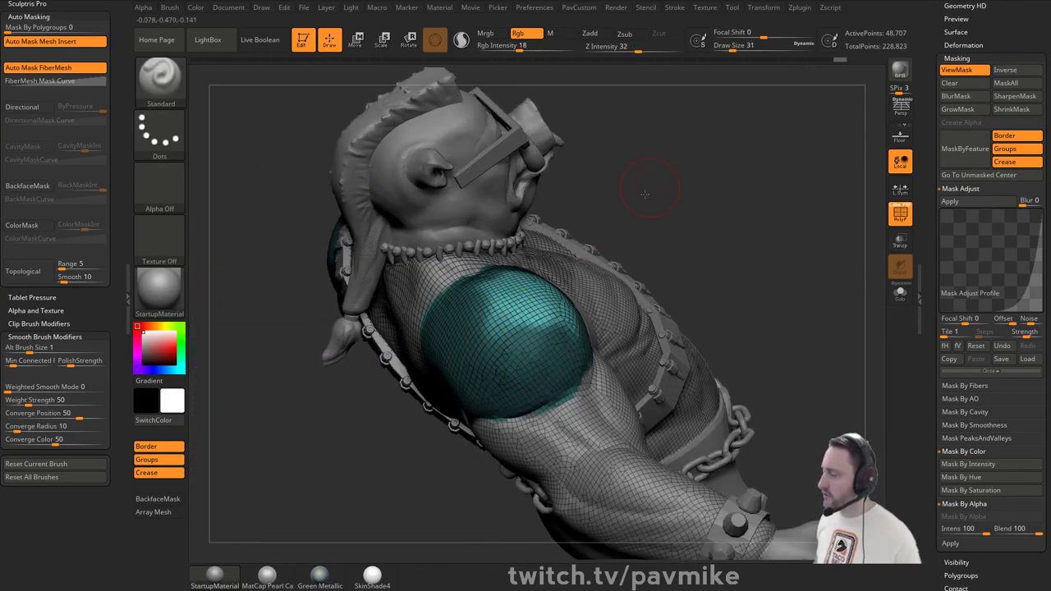
pyautogui.moveTo(652, 194); pyautogui.dragTo(566, 215, button='right')
pyautogui.moveTo(493, 320)
pyautogui.keyDown('ctrl'); pyautogui.mouseDown()
pyautogui.moveTo(521, 283)
pyautogui.moveTo(572, 316)
pyautogui.mouseUp(); pyautogui.keyUp('ctrl')
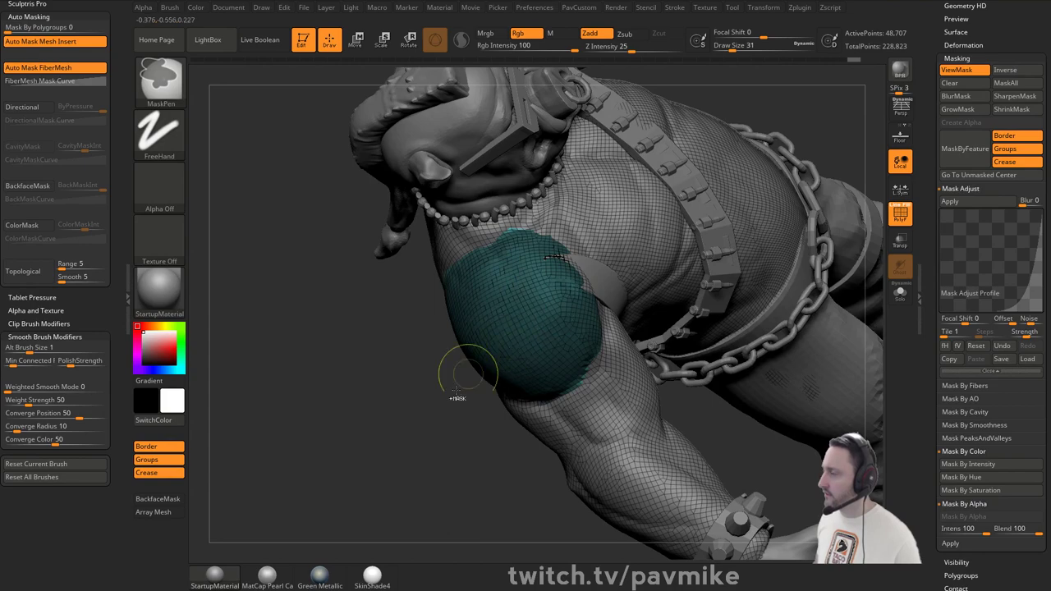
pyautogui.moveTo(456, 391)
pyautogui.mouseDown(button='right')
pyautogui.moveTo(644, 275)
pyautogui.moveTo(500, 225)
pyautogui.moveTo(400, 210)
pyautogui.mouseUp(button='right')
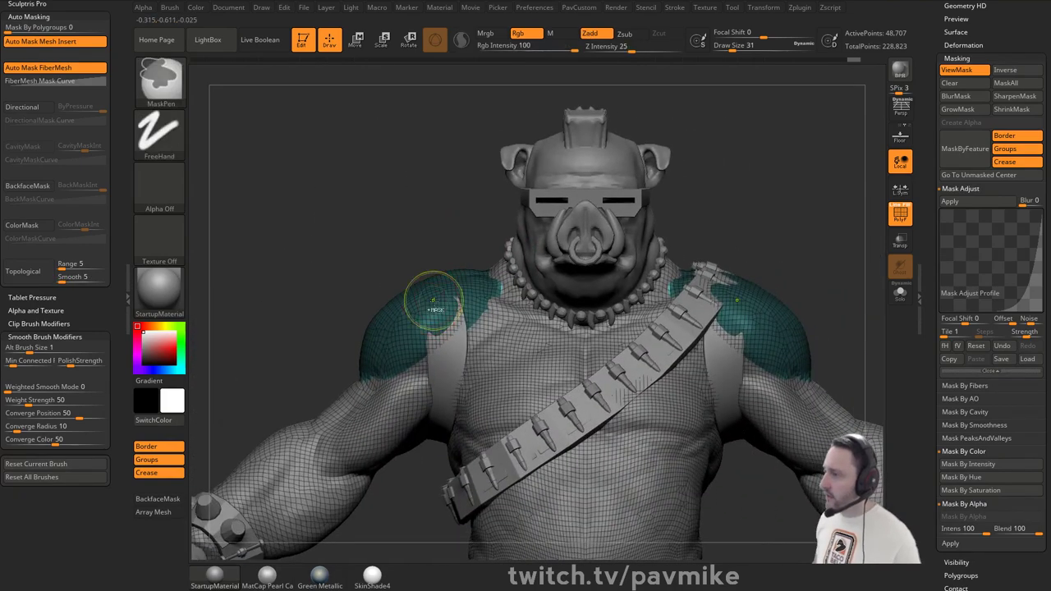
pyautogui.moveTo(422, 242); pyautogui.dragTo(469, 352)
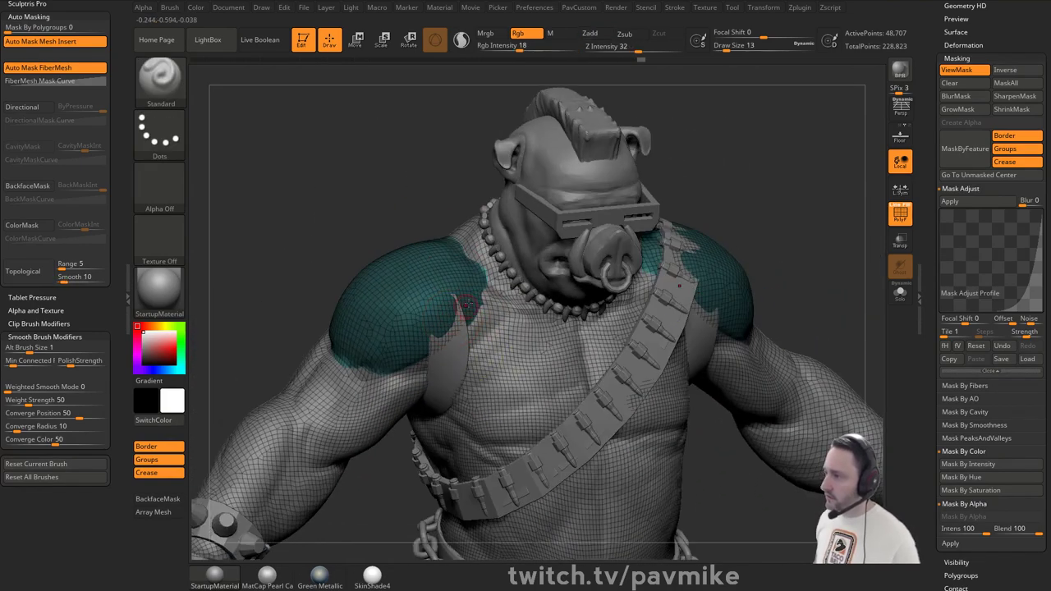
# - Split the masked shoulder caps into a separate subtool, then delete the leftover duplicated body and isolate the caps
pyautogui.press('space')
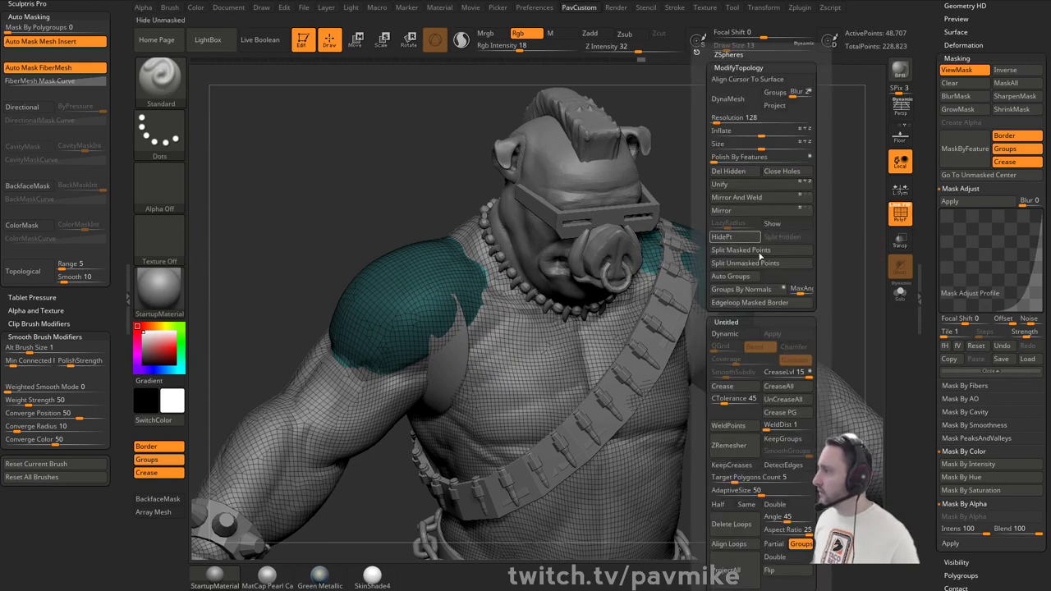
pyautogui.click(749, 302)
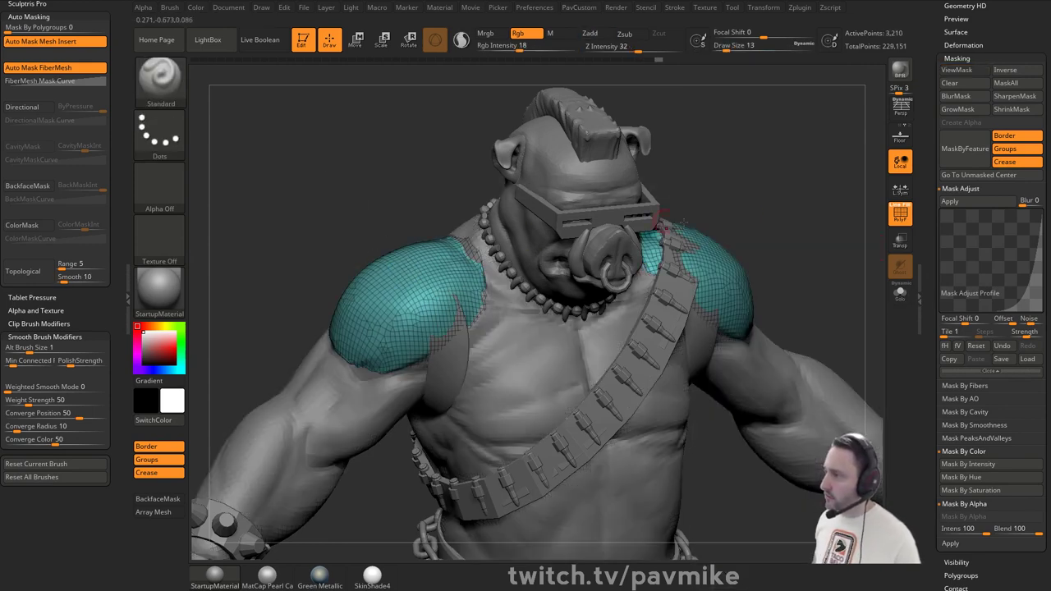
pyautogui.moveTo(758, 213); pyautogui.dragTo(796, 220)
pyautogui.press('space')
pyautogui.click(898, 301)
pyautogui.press('space')
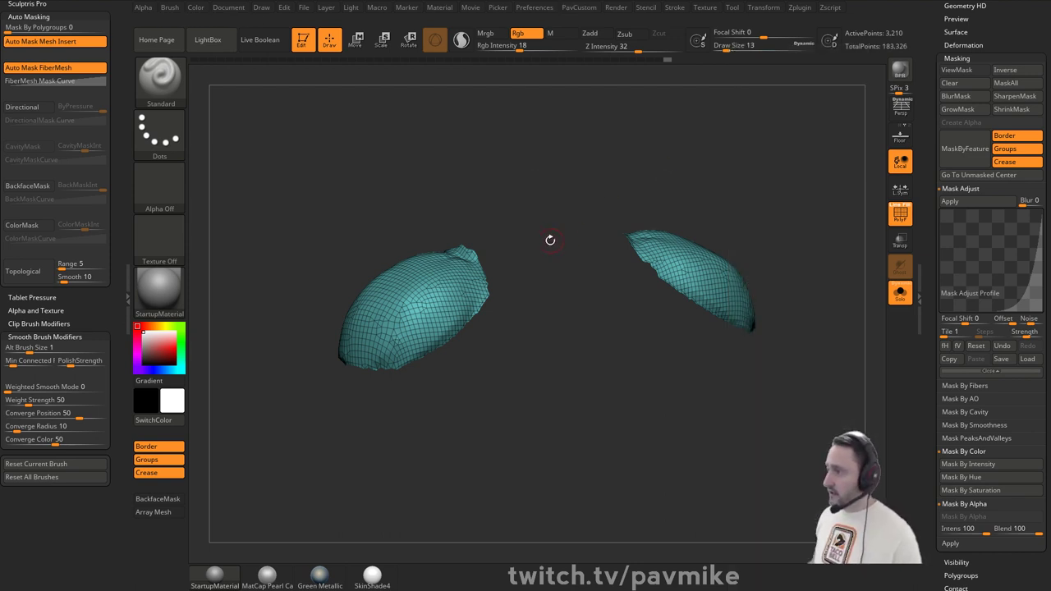
# - Mask the shoulder caps by Border only, invert the mask and smooth their jagged edges with Polish By Features
pyautogui.click(167, 460)
pyautogui.click(167, 473)
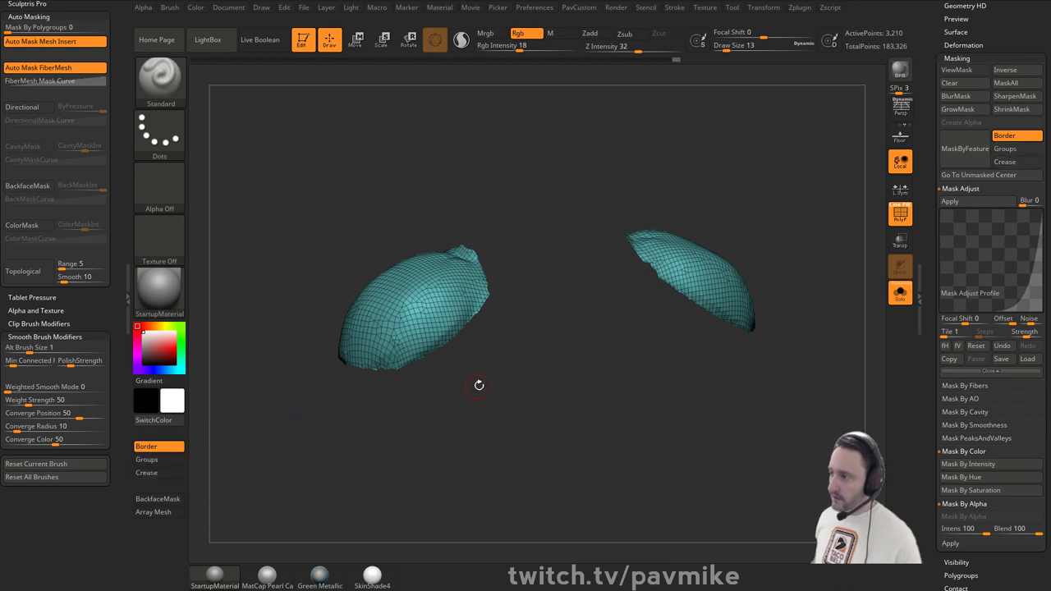
pyautogui.hotkey('ctrl', 'h')
pyautogui.keyDown('ctrl'); pyautogui.click(489, 387); pyautogui.keyUp('ctrl')
pyautogui.press('space')
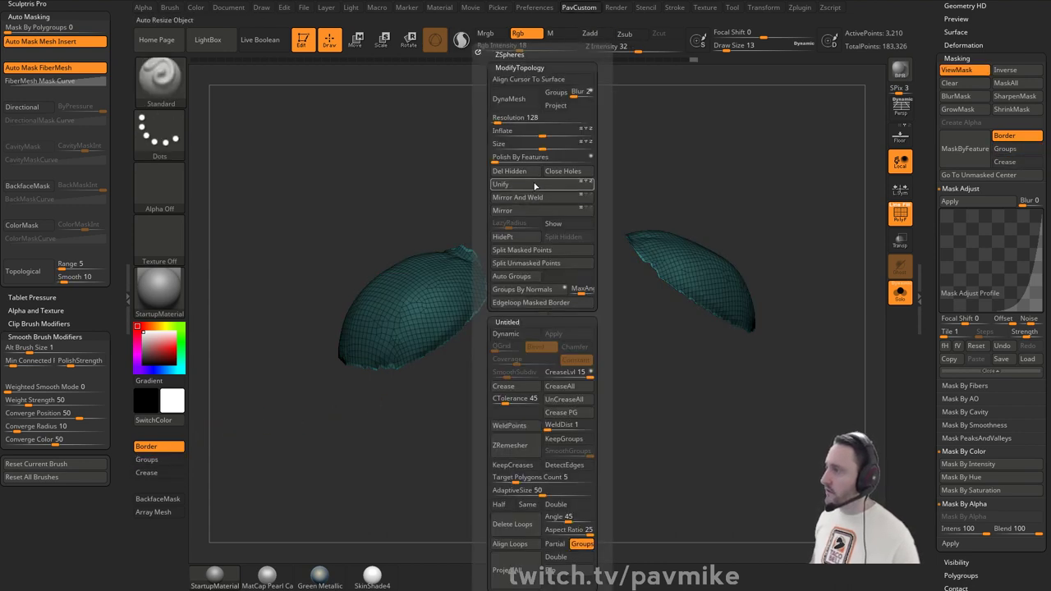
pyautogui.click(501, 157)
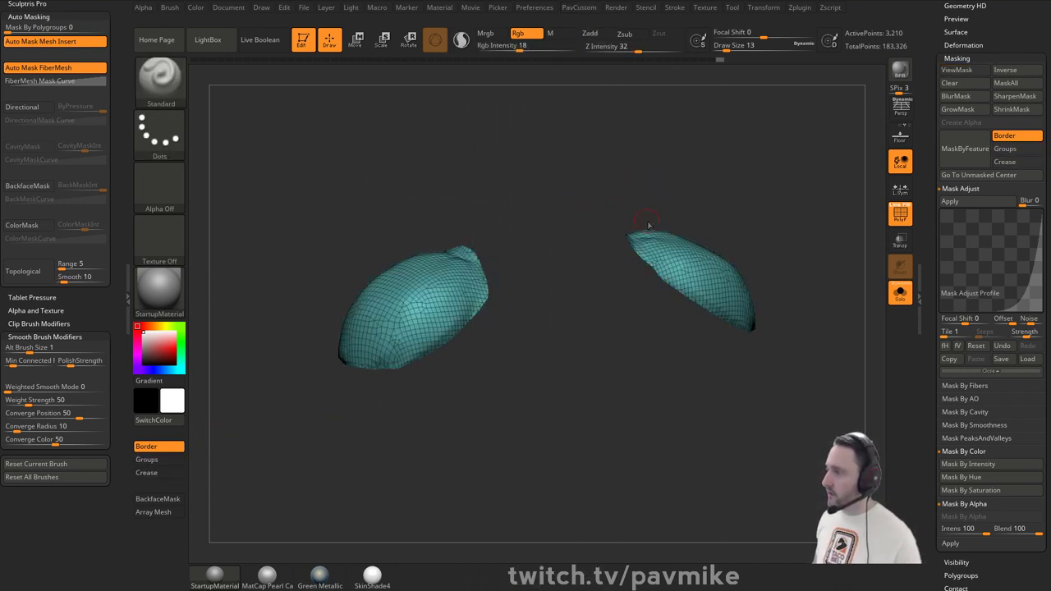
pyautogui.press('space')
pyautogui.moveTo(551, 336); pyautogui.dragTo(549, 362)
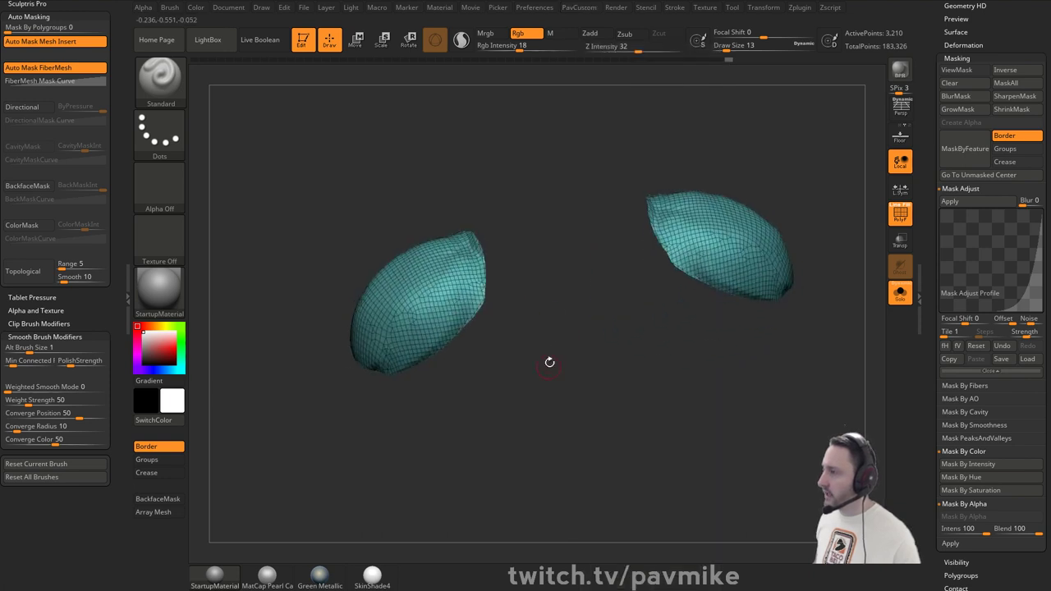
pyautogui.moveTo(510, 333); pyautogui.dragTo(522, 300)
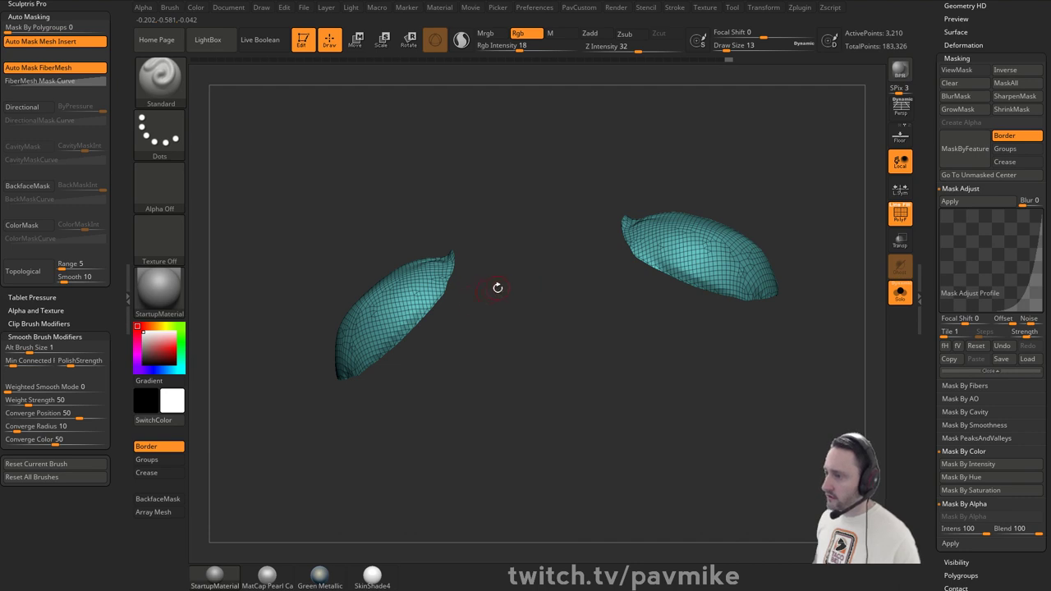
# - Mask the shoulder caps by border again, invert the mask as needed and move the open edges downward to form rims
pyautogui.press('ctrl')
pyautogui.hotkey('ctrl', 'h')
pyautogui.keyDown('shift'); pyautogui.moveTo(496, 288); pyautogui.dragTo(498, 274); pyautogui.keyUp('shift')
pyautogui.keyDown('ctrl'); pyautogui.click(509, 279); pyautogui.keyUp('ctrl')
pyautogui.press('w')
pyautogui.keyDown('alt'); pyautogui.click(398, 326); pyautogui.keyUp('alt')
pyautogui.moveTo(443, 371); pyautogui.dragTo(450, 383)
pyautogui.keyDown('ctrl'); pyautogui.moveTo(524, 246); pyautogui.dragTo(552, 295); pyautogui.keyUp('ctrl')
# - Rebuild the shoulder pads with DynaMesh at resolution 128
pyautogui.press('q')
pyautogui.press('2')
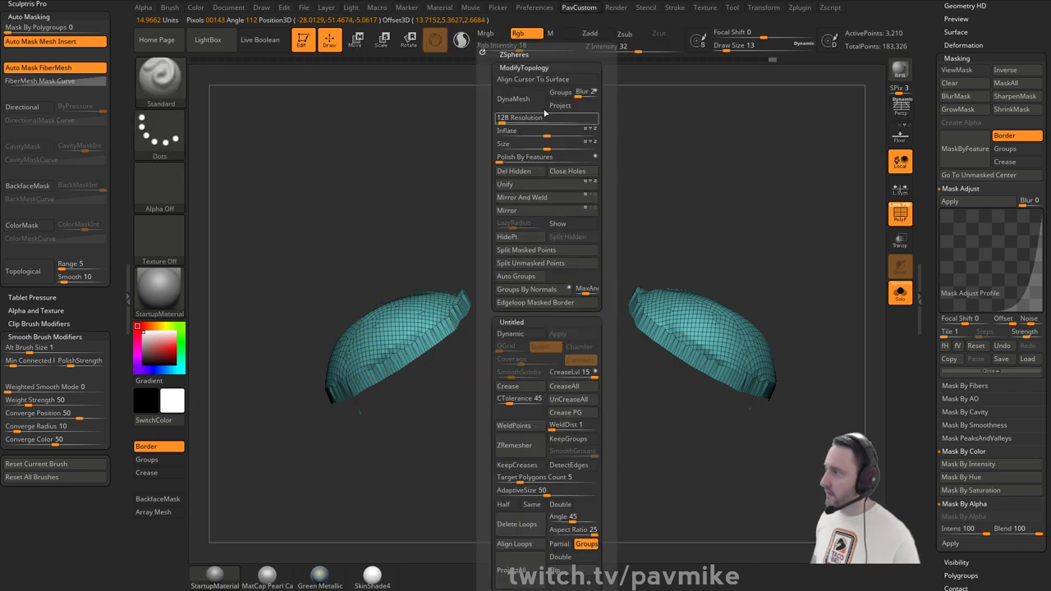
pyautogui.click(521, 99)
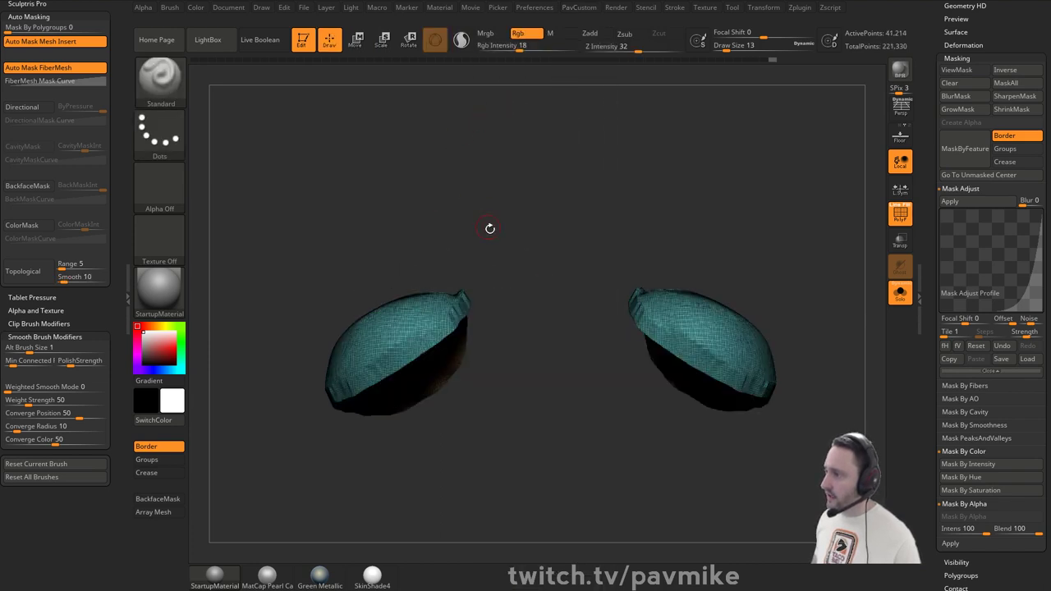
pyautogui.moveTo(488, 227)
pyautogui.mouseDown()
pyautogui.moveTo(484, 162)
pyautogui.moveTo(544, 289)
pyautogui.moveTo(521, 367)
pyautogui.moveTo(518, 337)
pyautogui.mouseUp()
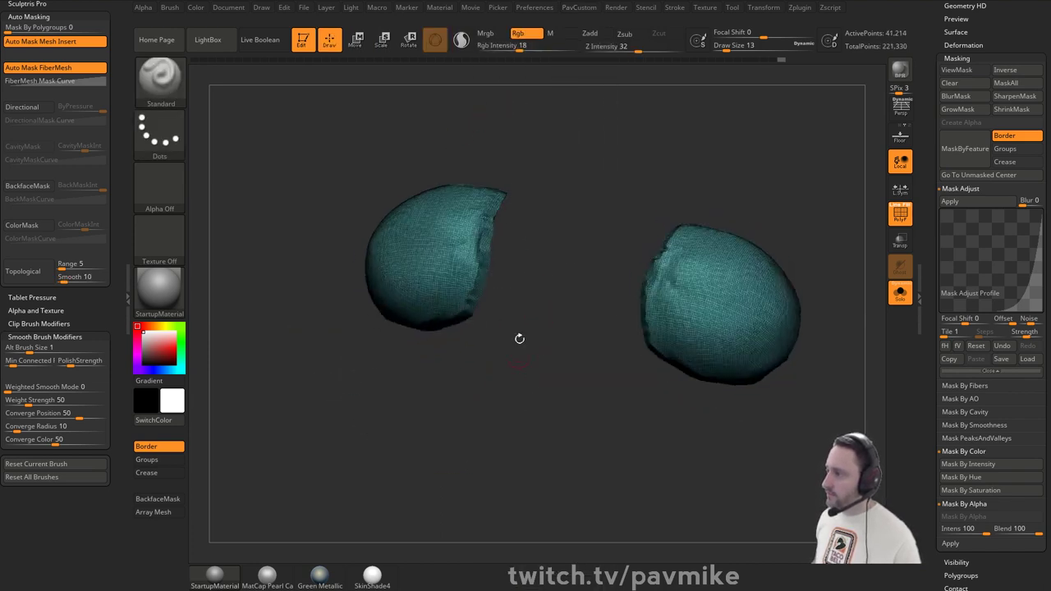
# - Smooth the pads' uneven inner edge with draw size 23 and turn off the wireframe display
pyautogui.press('s')
pyautogui.click(497, 248)
pyautogui.moveTo(487, 207)
pyautogui.keyDown('shift'); pyautogui.mouseDown()
pyautogui.moveTo(479, 246)
pyautogui.moveTo(484, 238)
pyautogui.mouseUp(); pyautogui.keyUp('shift')
pyautogui.hotkey('shift', 'f')
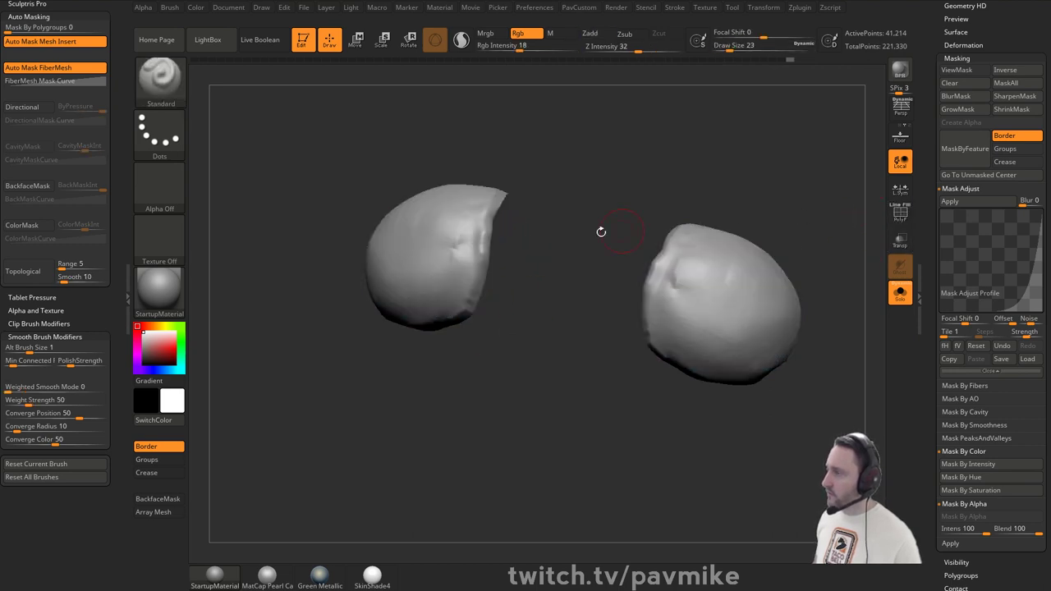
pyautogui.moveTo(600, 230); pyautogui.dragTo(487, 244)
pyautogui.moveTo(350, 320)
pyautogui.mouseDown()
pyautogui.moveTo(441, 317)
pyautogui.moveTo(401, 283)
pyautogui.moveTo(412, 232)
pyautogui.mouseUp()
pyautogui.moveTo(661, 298)
pyautogui.mouseDown()
pyautogui.moveTo(602, 252)
pyautogui.moveTo(641, 236)
pyautogui.mouseUp()
# - Show the full character and reshape the shoulder pads from the side with the Move brush at draw size 97
pyautogui.click(900, 290)
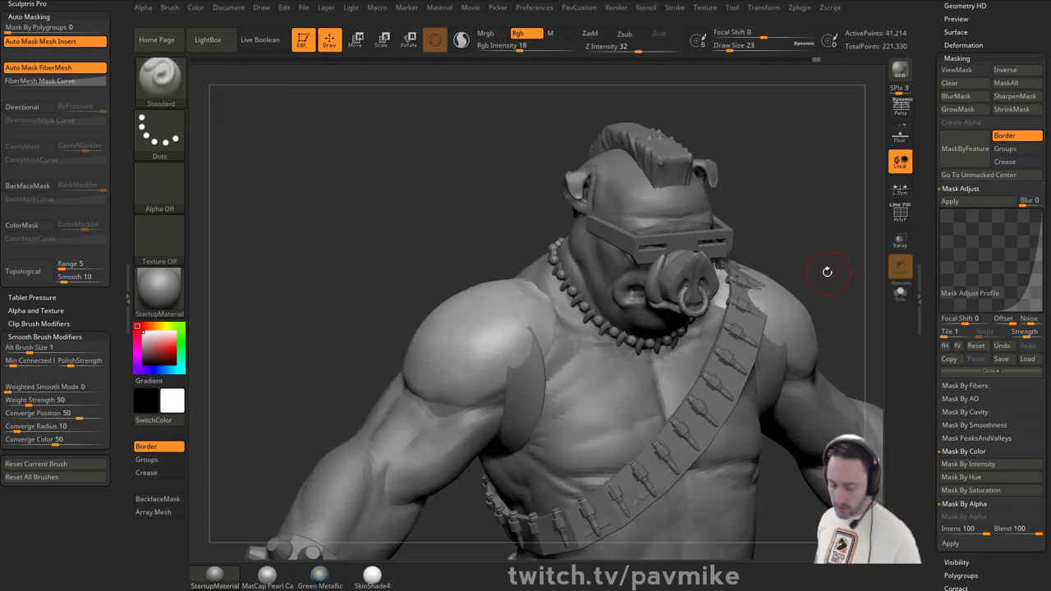
pyautogui.moveTo(819, 266); pyautogui.dragTo(557, 321)
pyautogui.press('b')
pyautogui.press('m')
pyautogui.press('v')
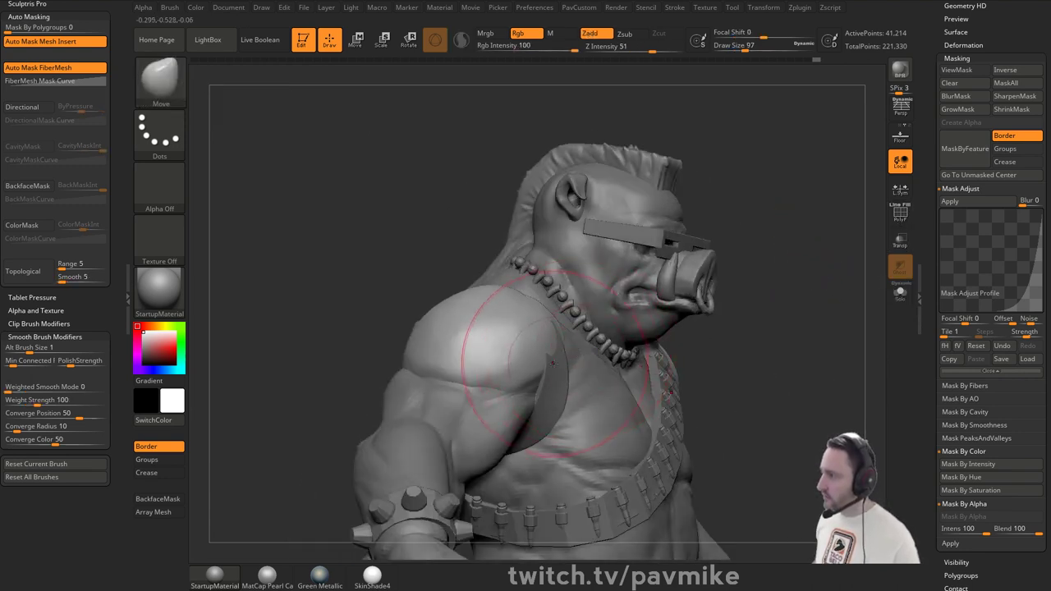
pyautogui.moveTo(581, 360); pyautogui.dragTo(508, 344, button='right')
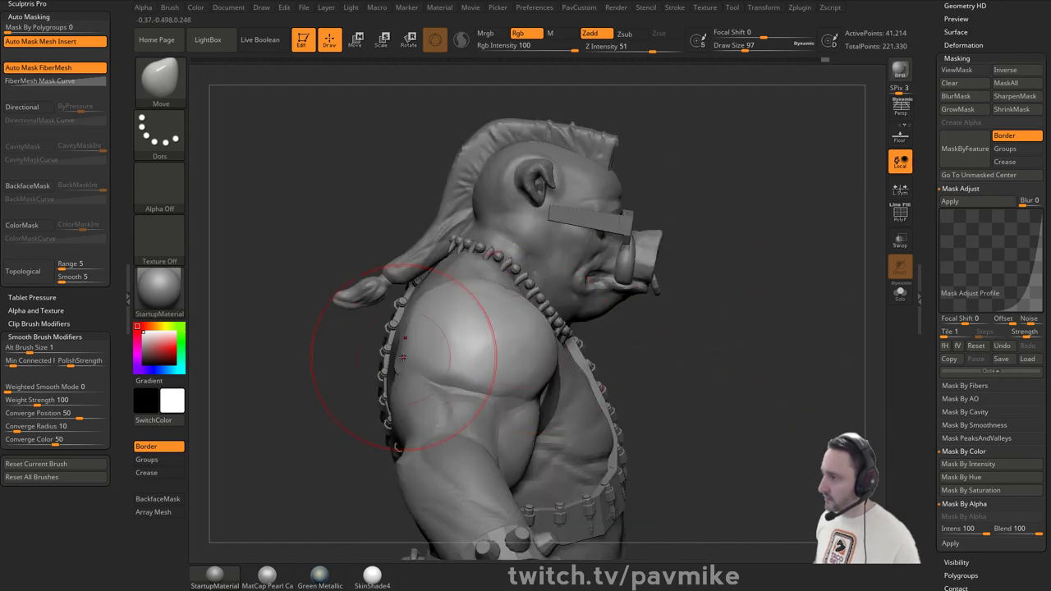
pyautogui.moveTo(466, 366); pyautogui.dragTo(494, 363)
# - Refine the front edge of the shoulder pads over the chest using the Move brush at draw size 46
pyautogui.moveTo(527, 375); pyautogui.dragTo(570, 391, button='right')
pyautogui.press('s')
pyautogui.moveTo(569, 398); pyautogui.dragTo(539, 388)
pyautogui.moveTo(538, 389)
pyautogui.mouseDown(button='right')
pyautogui.moveTo(590, 366)
pyautogui.moveTo(566, 325)
pyautogui.mouseUp(button='right')
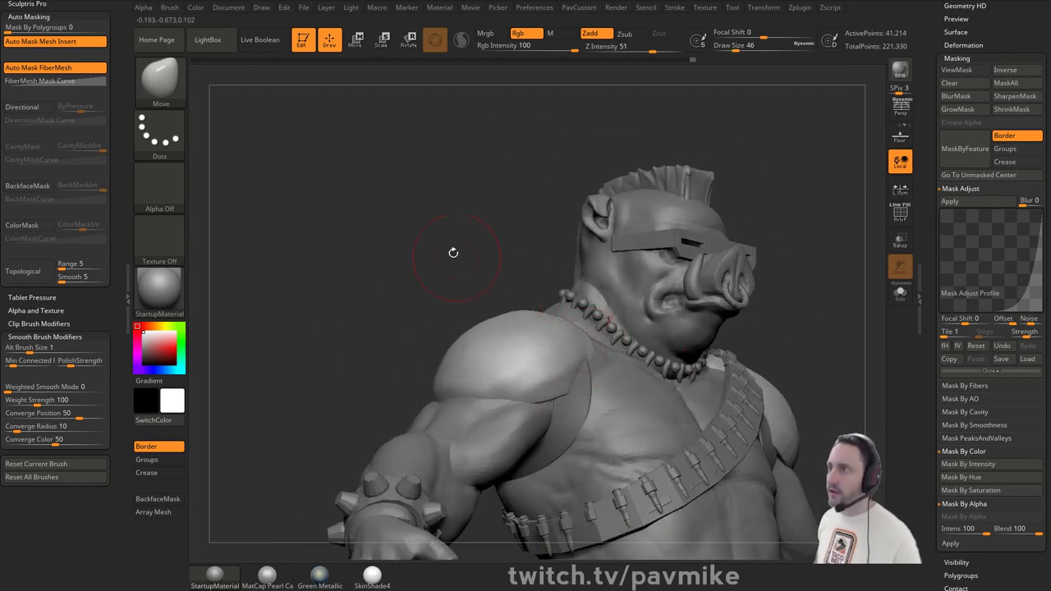
# - Adjust the pads' chest-side edge with the Move brush at draw size 74, then reduce the brush size
pyautogui.moveTo(453, 253)
pyautogui.keyDown('alt'); pyautogui.mouseDown(button='right')
pyautogui.moveTo(396, 233)
pyautogui.moveTo(406, 237)
pyautogui.moveTo(405, 215)
pyautogui.mouseUp(button='right'); pyautogui.keyUp('alt')
pyautogui.press('s')
pyautogui.moveTo(499, 359); pyautogui.dragTo(506, 360)
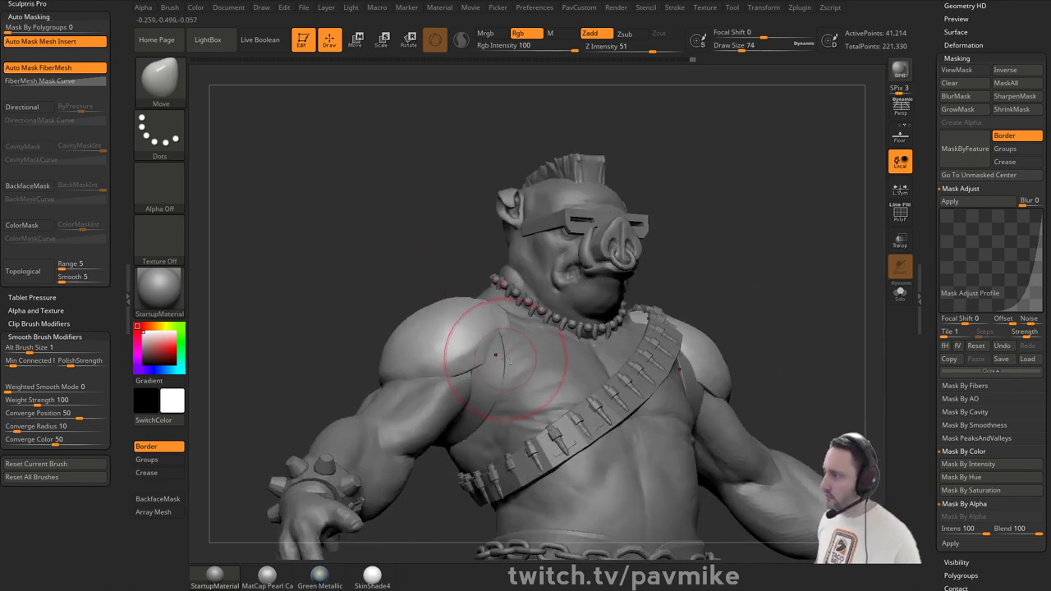
pyautogui.press('[')
pyautogui.moveTo(504, 351); pyautogui.dragTo(534, 325, button='right')
pyautogui.press('[')
# - Sculpt a raised rim along the neck-side edge of the shoulder pads using the Standard brush with Zadd at draw size 13
pyautogui.moveTo(460, 242); pyautogui.dragTo(517, 284, button='right')
pyautogui.press('b')
pyautogui.press('s')
pyautogui.press('t')
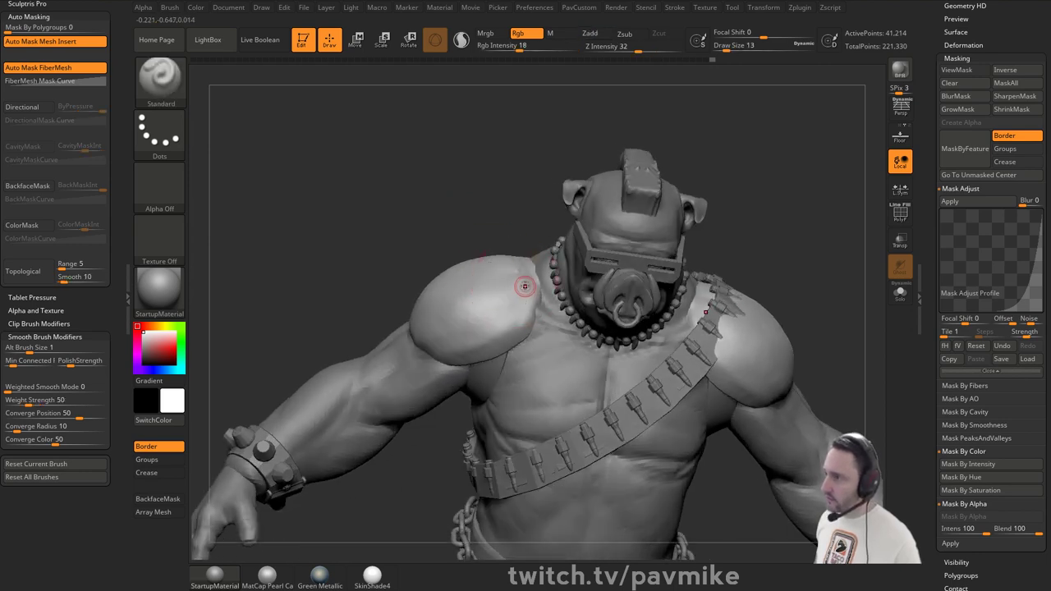
pyautogui.moveTo(470, 143); pyautogui.dragTo(431, 149, button='right')
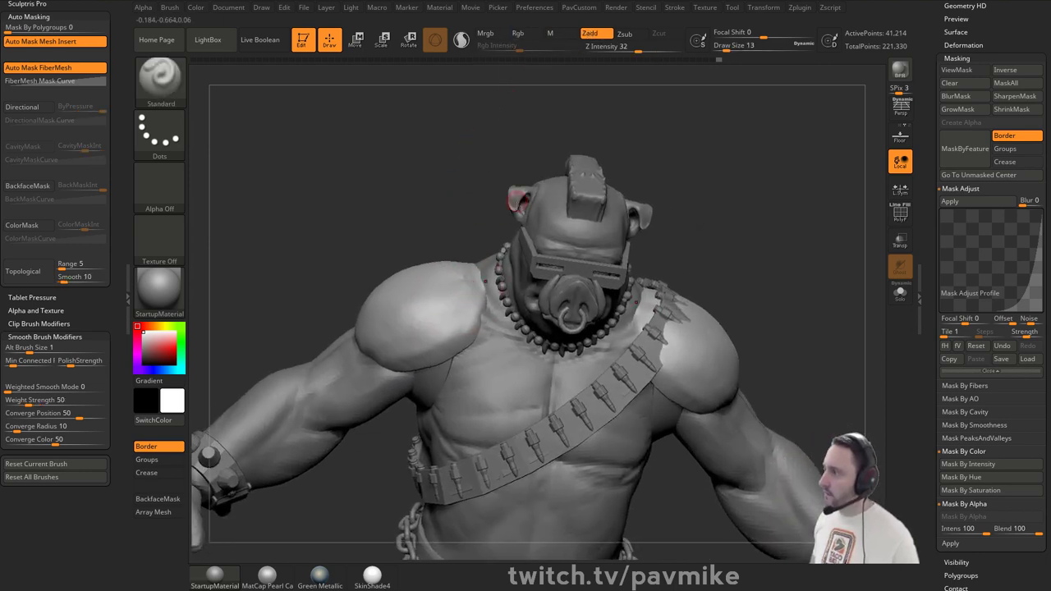
pyautogui.moveTo(467, 265); pyautogui.dragTo(467, 244, button='right')
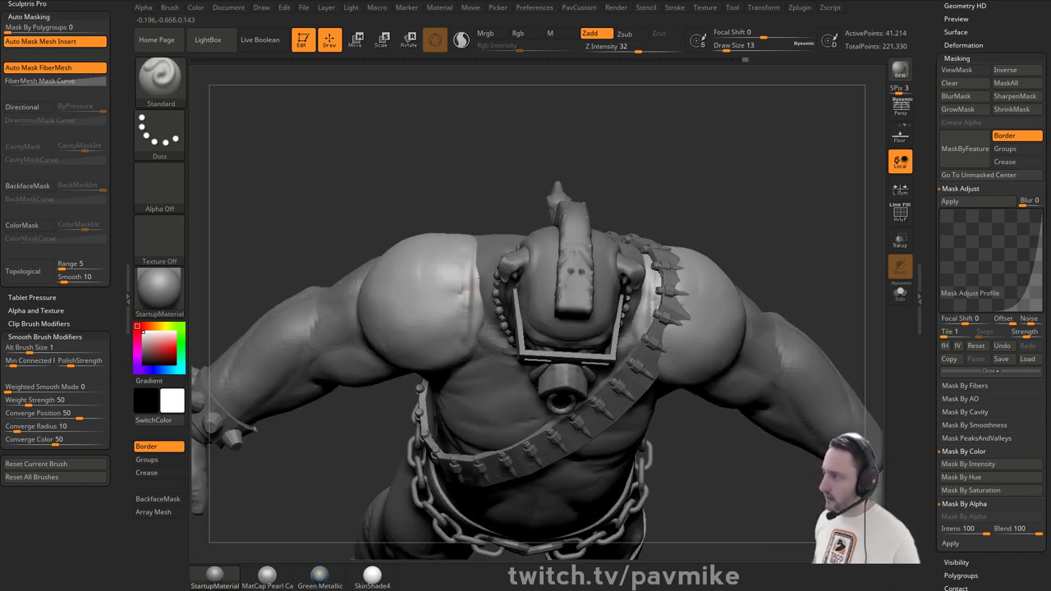
pyautogui.moveTo(456, 339); pyautogui.dragTo(445, 257, button='right')
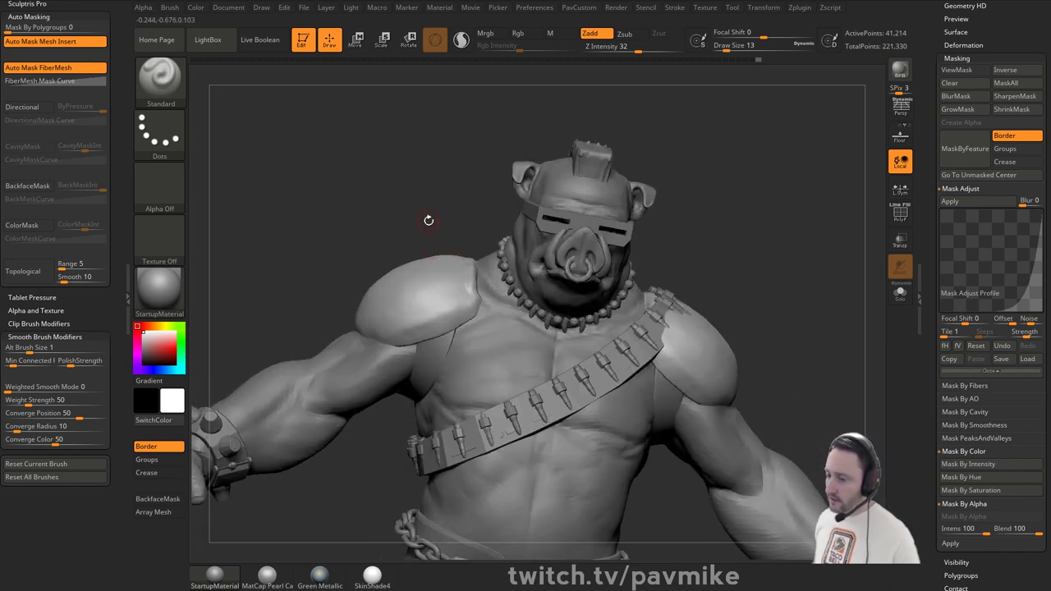
# - Continue the raised rim around the pads' lower front edge and smooth it near the chest
pyautogui.moveTo(428, 220); pyautogui.dragTo(485, 289, button='right')
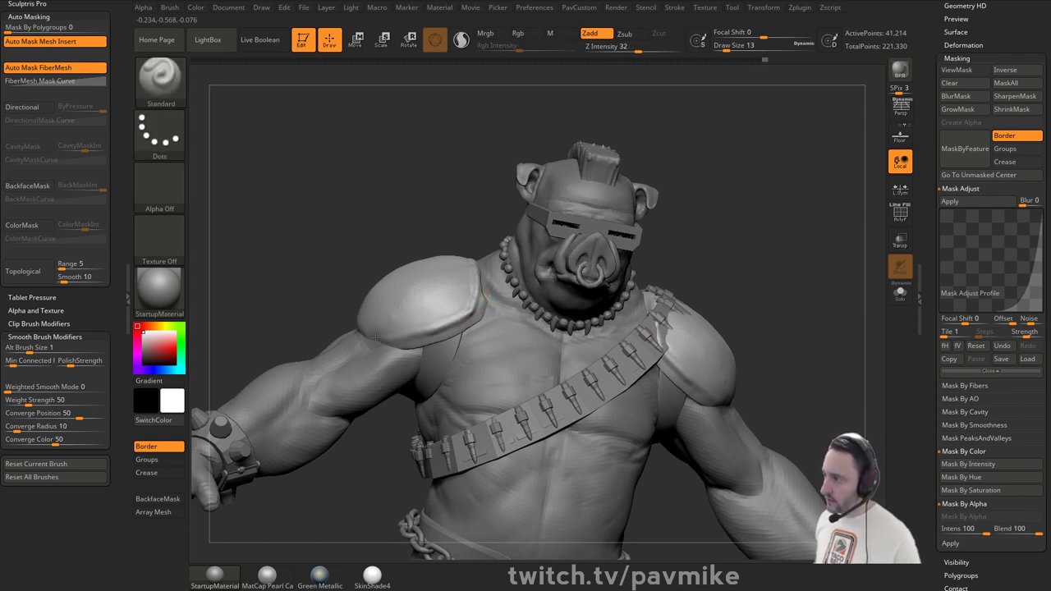
pyautogui.press('shift')
pyautogui.keyDown('shift'); pyautogui.moveTo(444, 329); pyautogui.dragTo(461, 325); pyautogui.keyUp('shift')
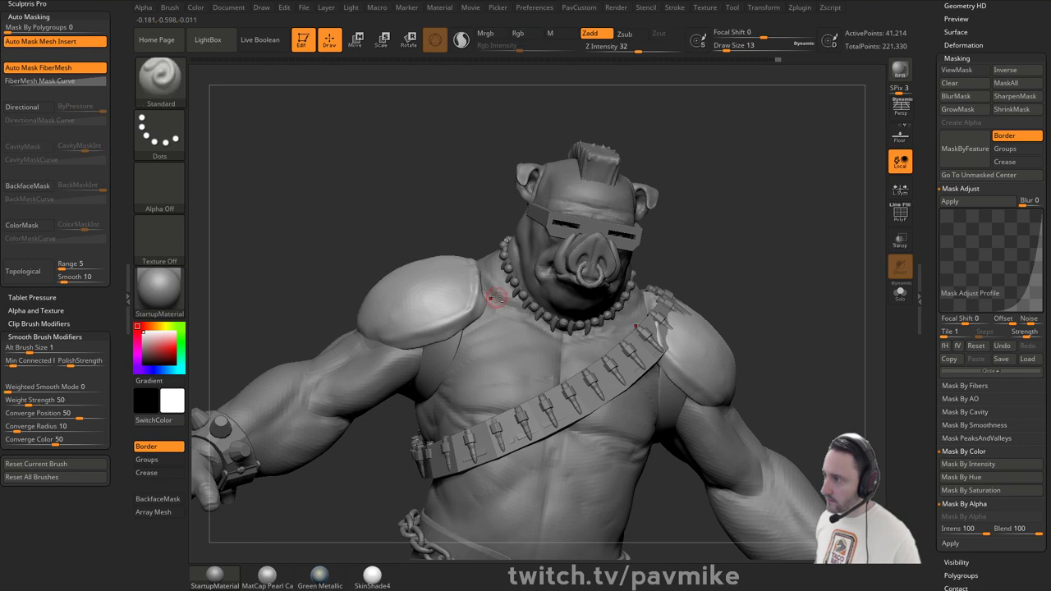
pyautogui.moveTo(368, 247); pyautogui.dragTo(440, 246)
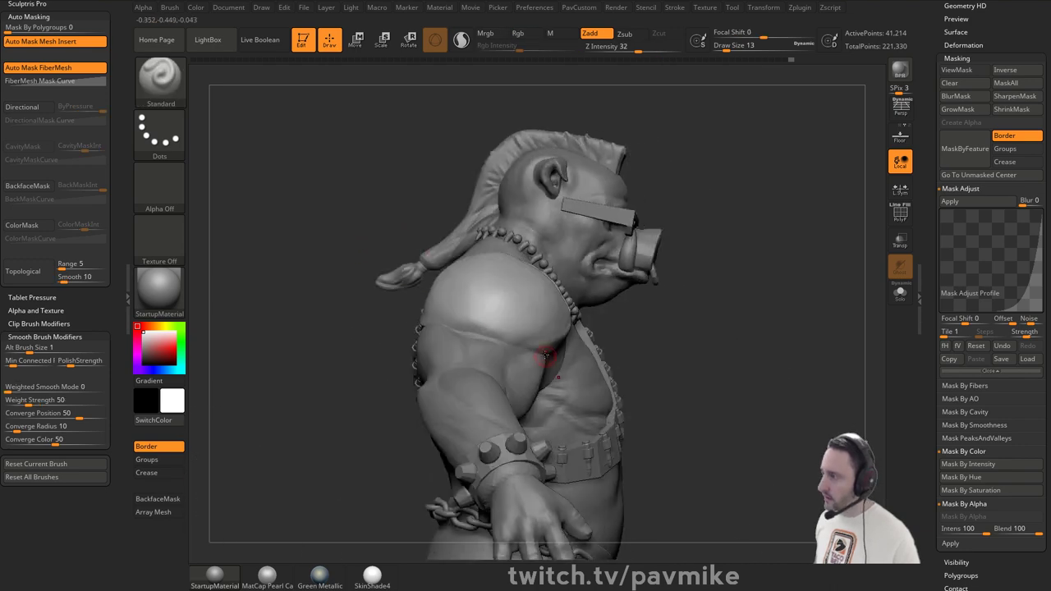
# - Sculpt the raised rim along the back edge of the shoulder pads using the Standard brush at draw size 13
pyautogui.moveTo(680, 318); pyautogui.dragTo(435, 282)
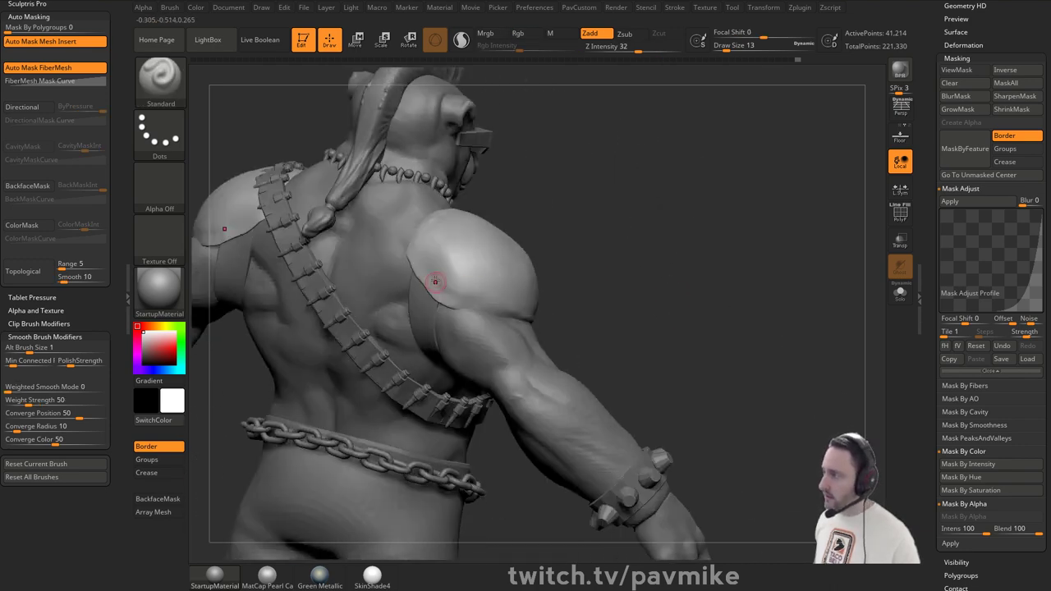
pyautogui.moveTo(567, 303); pyautogui.dragTo(438, 291)
pyautogui.moveTo(555, 314)
pyautogui.mouseDown()
pyautogui.moveTo(449, 307)
pyautogui.moveTo(408, 264)
pyautogui.mouseUp()
pyautogui.moveTo(537, 233); pyautogui.dragTo(471, 239)
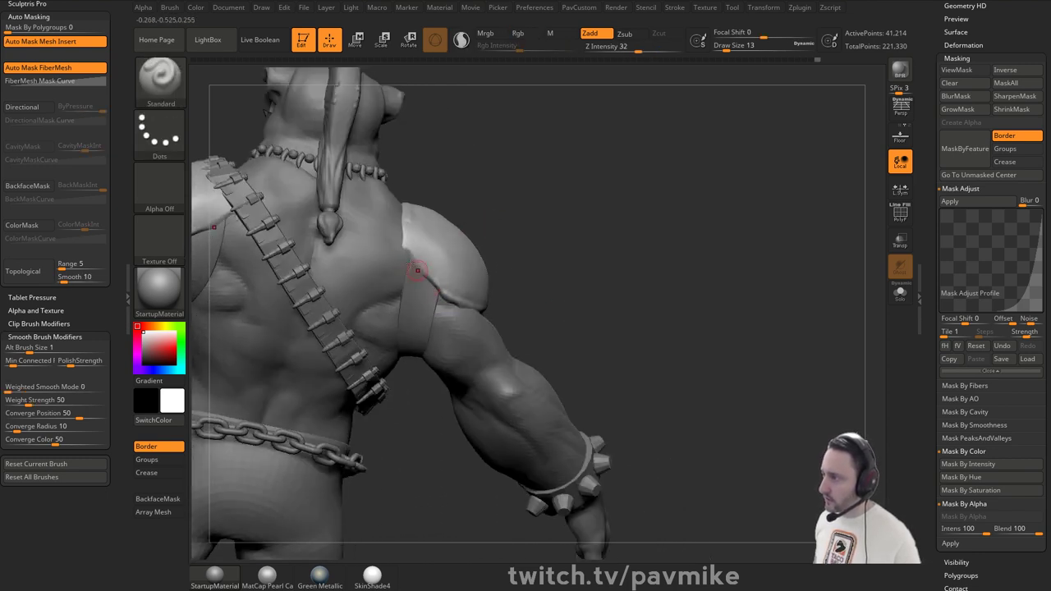
pyautogui.moveTo(417, 270); pyautogui.dragTo(472, 231)
pyautogui.moveTo(535, 169); pyautogui.dragTo(422, 218)
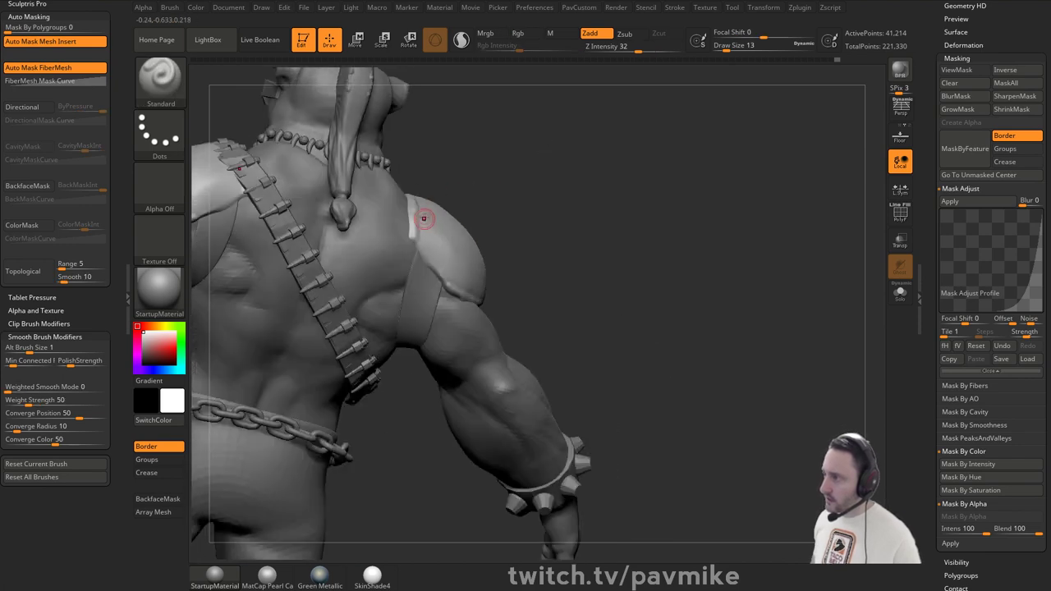
pyautogui.moveTo(431, 270); pyautogui.dragTo(718, 178)
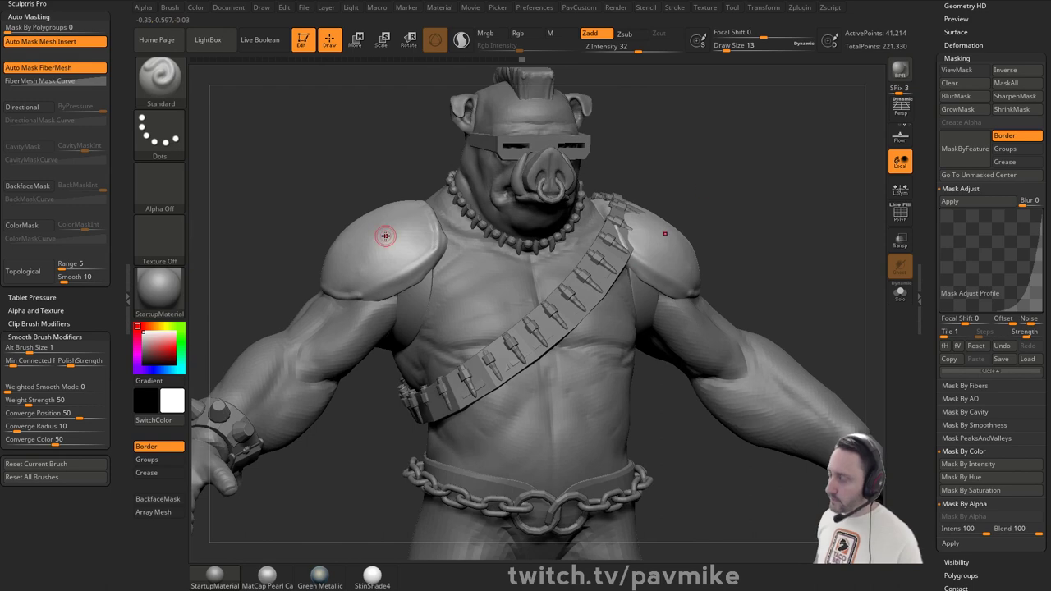
# - Overlay the Bebop reference, align the model with it and adjust the shoulder pads using the Move brush at draw size 56
pyautogui.hotkey('shift', 'z')
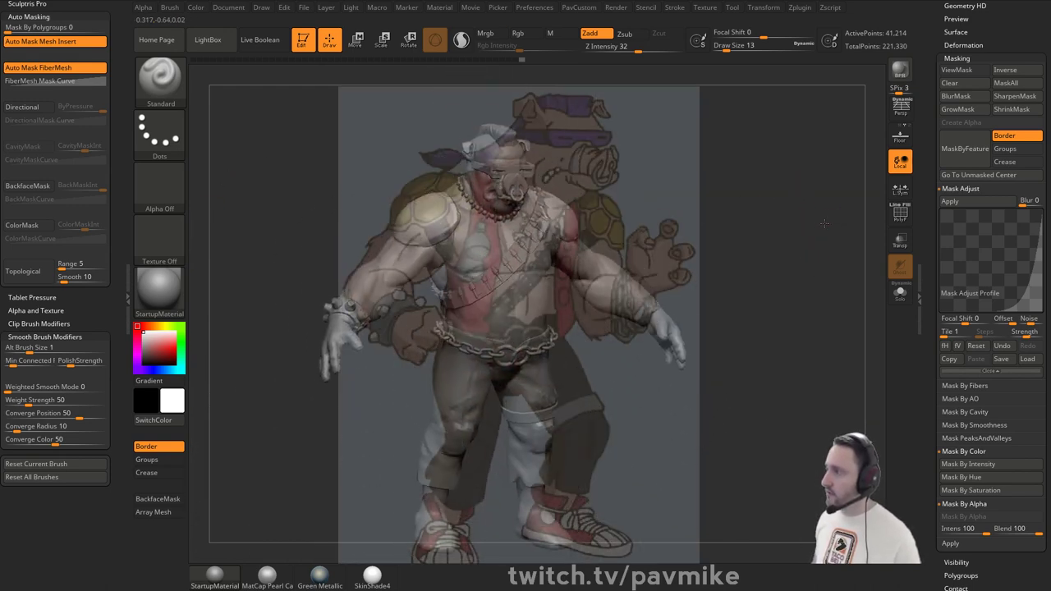
pyautogui.moveTo(825, 223)
pyautogui.mouseDown()
pyautogui.moveTo(848, 240)
pyautogui.moveTo(838, 232)
pyautogui.mouseUp()
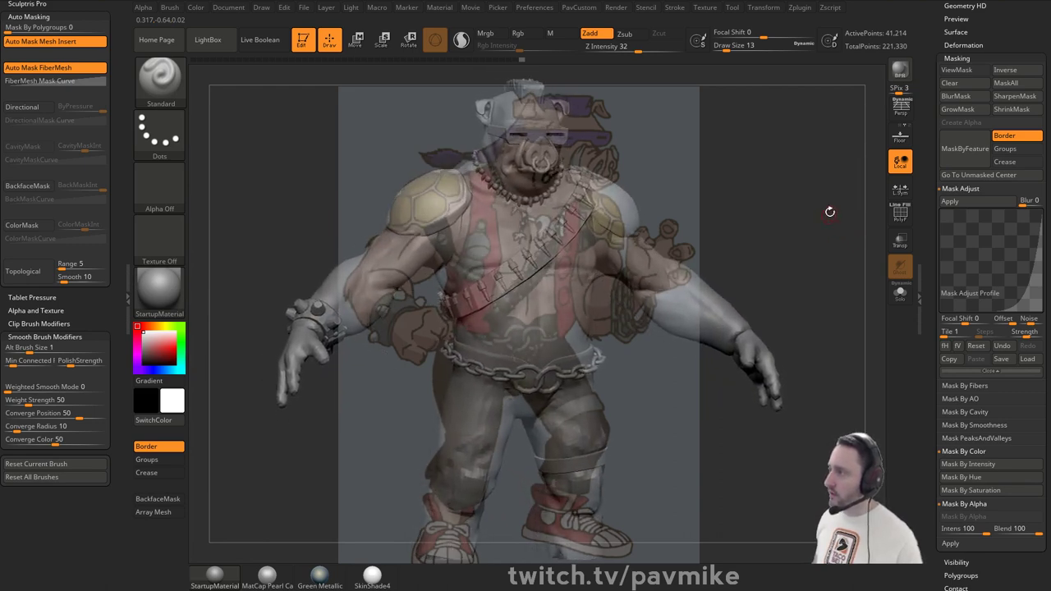
pyautogui.press('b')
pyautogui.press('m')
pyautogui.press('v')
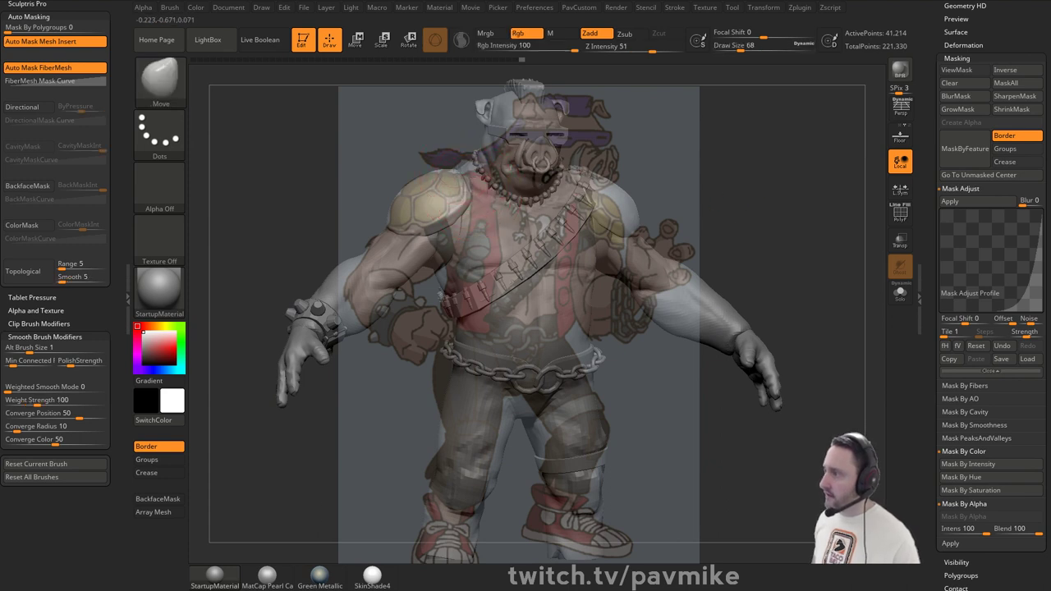
pyautogui.press('[')
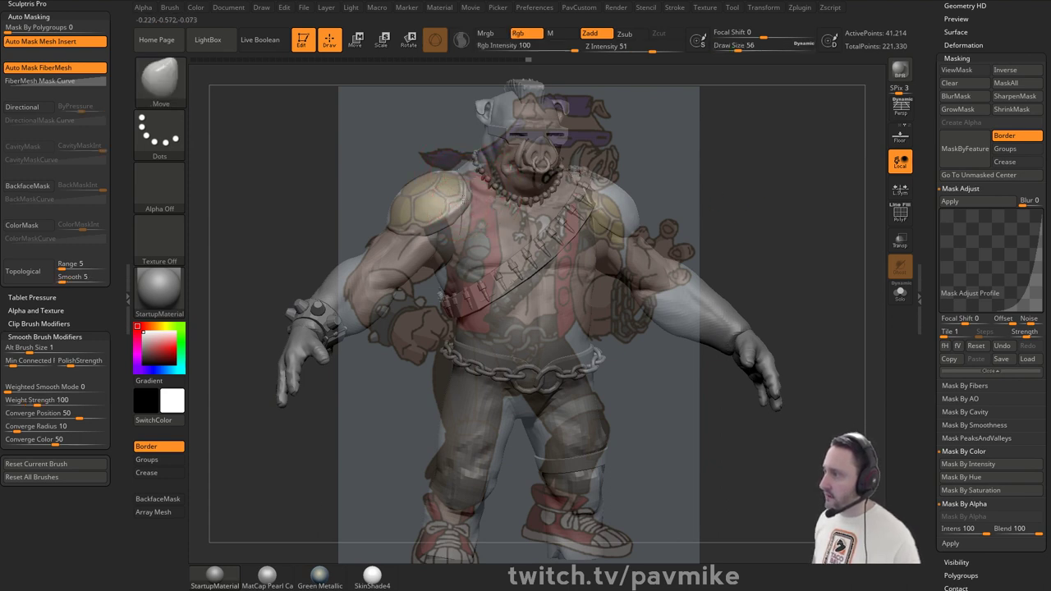
# - Project the reference's turtle-shell pattern onto the shoulder pads using the Standard brush with Rgb only at draw size 27
pyautogui.press('b')
pyautogui.press('s')
pyautogui.press('t')
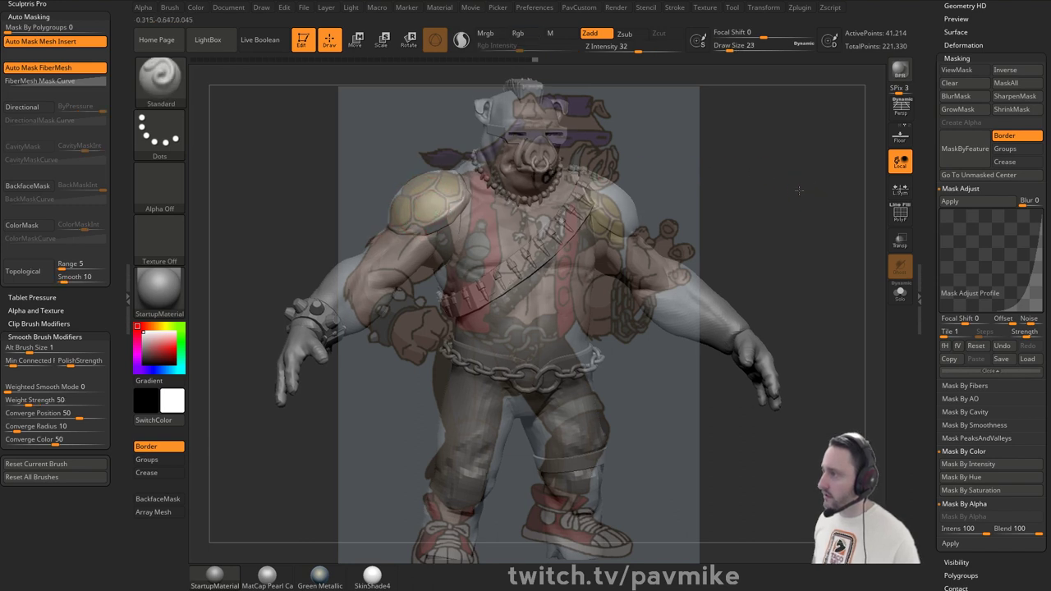
pyautogui.press(']')
pyautogui.moveTo(785, 190); pyautogui.dragTo(792, 192)
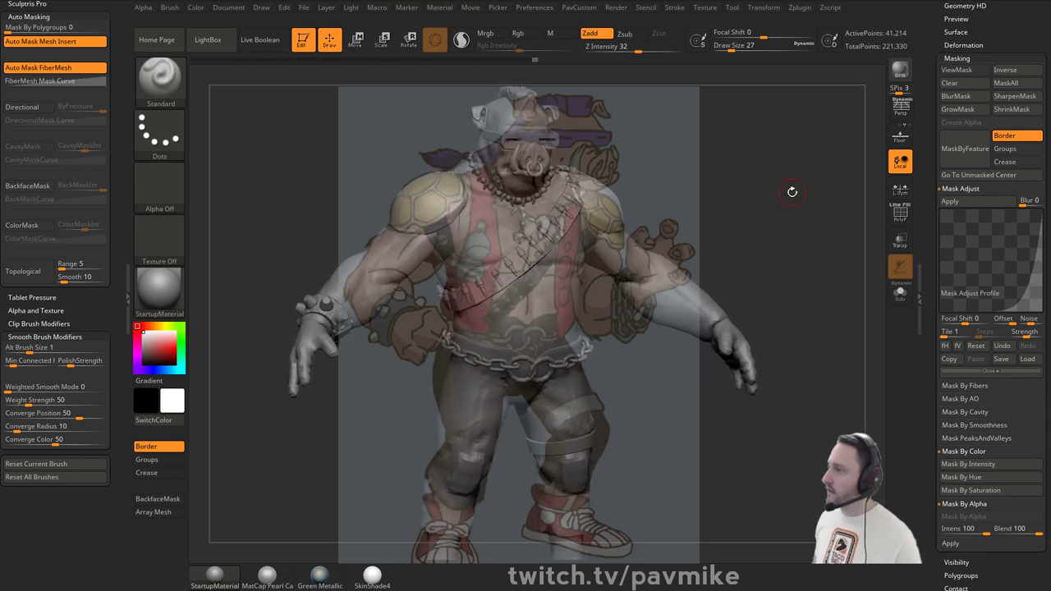
pyautogui.click(518, 33)
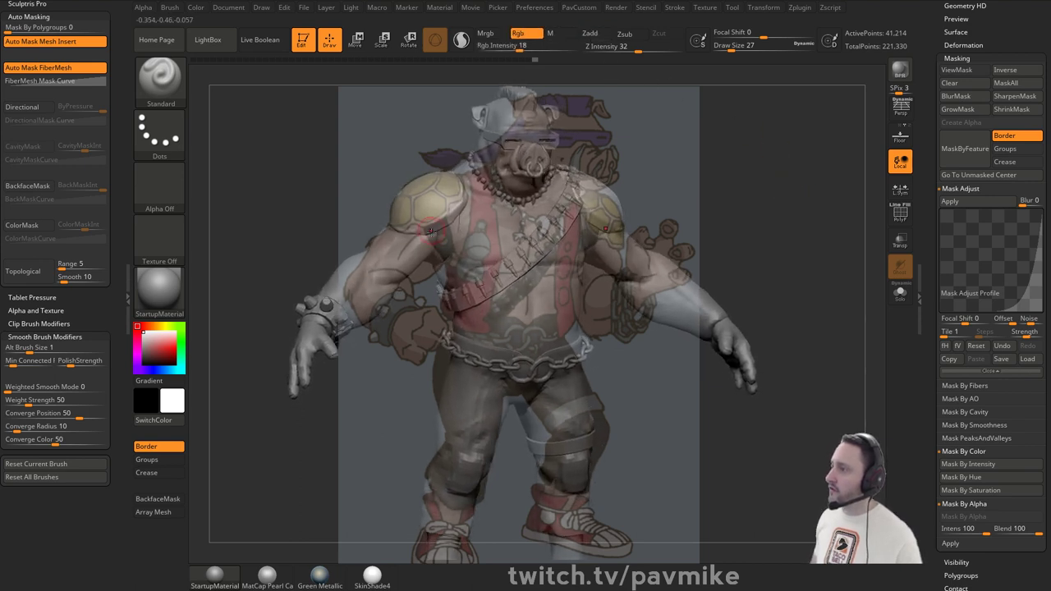
pyautogui.moveTo(431, 231)
pyautogui.mouseDown()
pyautogui.moveTo(413, 199)
pyautogui.moveTo(441, 215)
pyautogui.mouseUp()
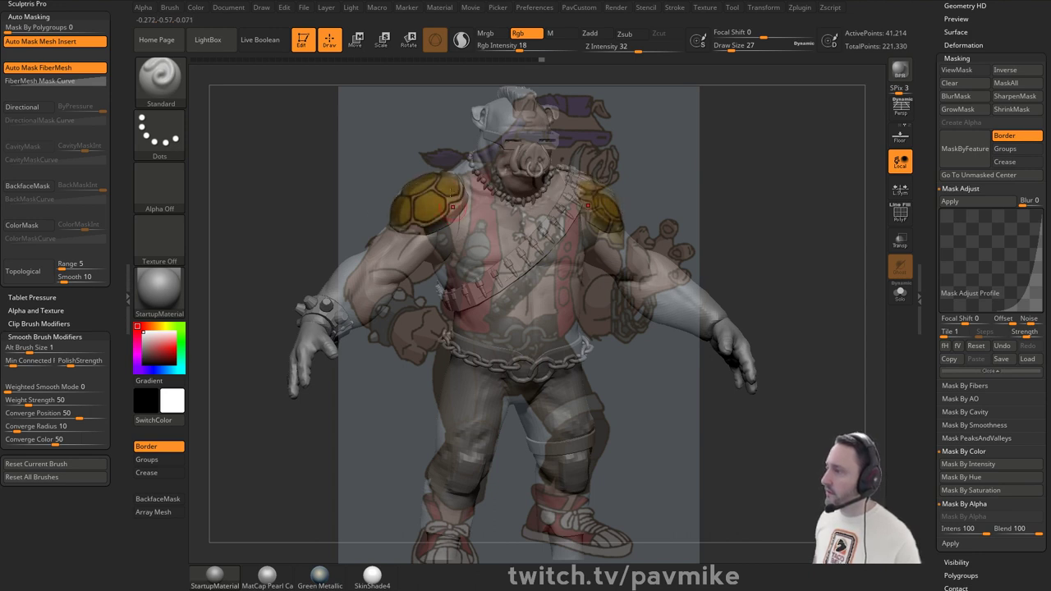
# - Show the timeline and add a camera keyframe to store the view aligned with the reference
pyautogui.press('space')
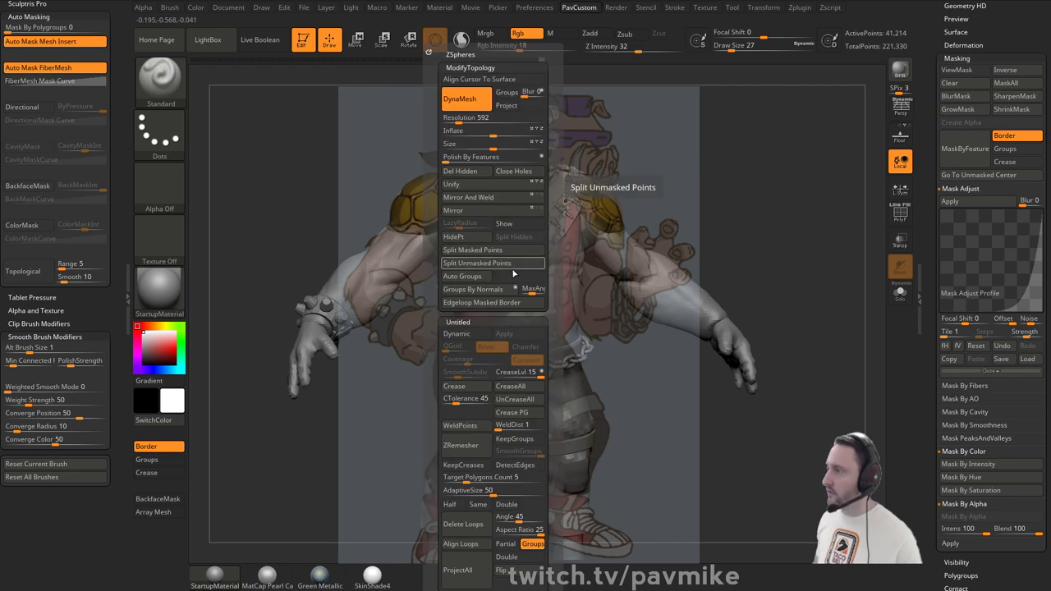
pyautogui.click(524, 224)
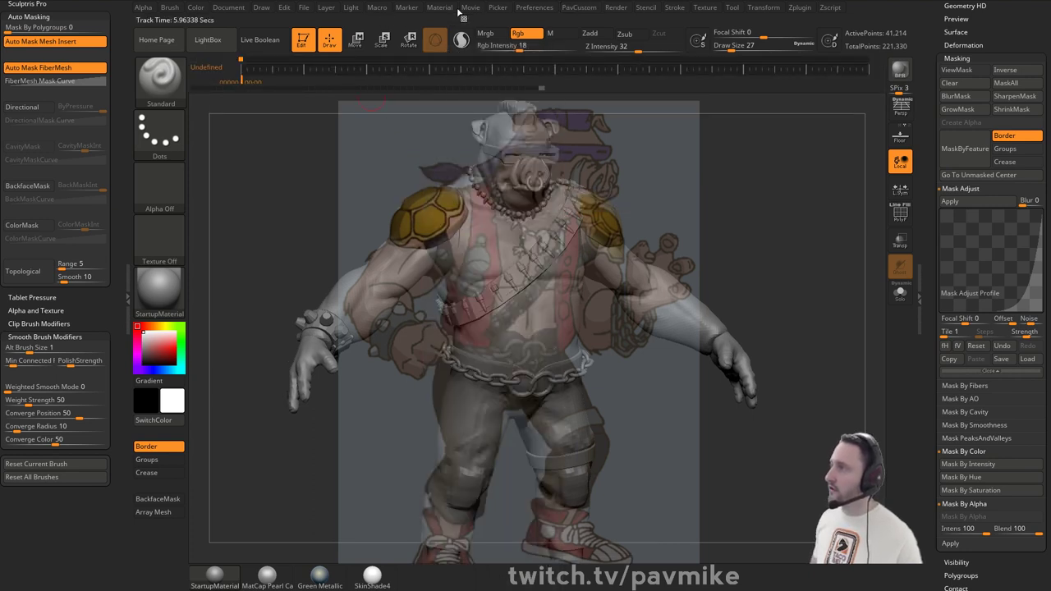
pyautogui.click(271, 67)
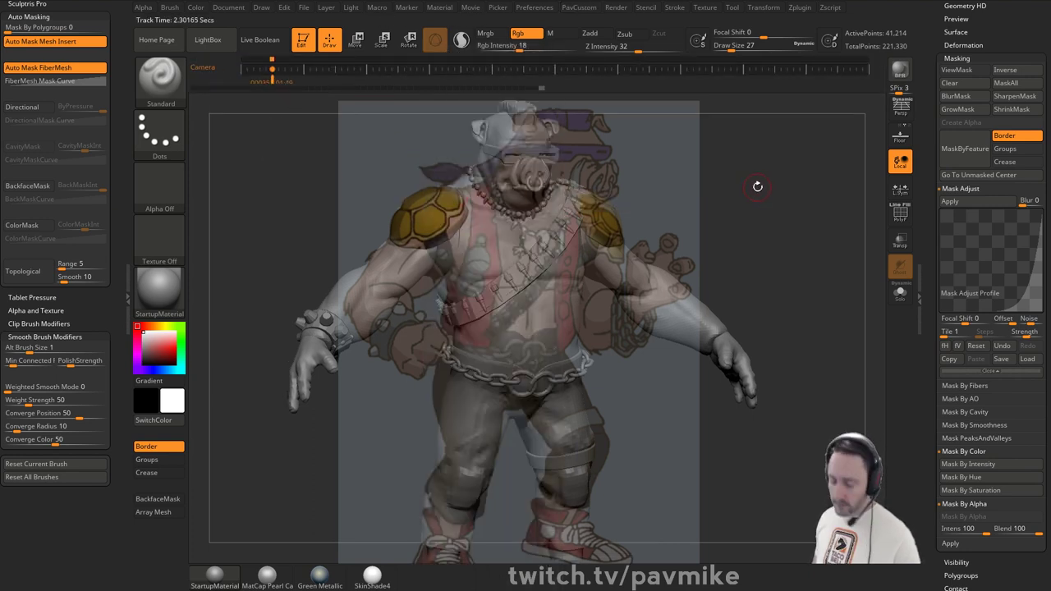
# - Hide the reference overlay and inspect the painted shell pattern on the shoulder pads
pyautogui.hotkey('shift', 'z')
pyautogui.moveTo(699, 153); pyautogui.dragTo(732, 197)
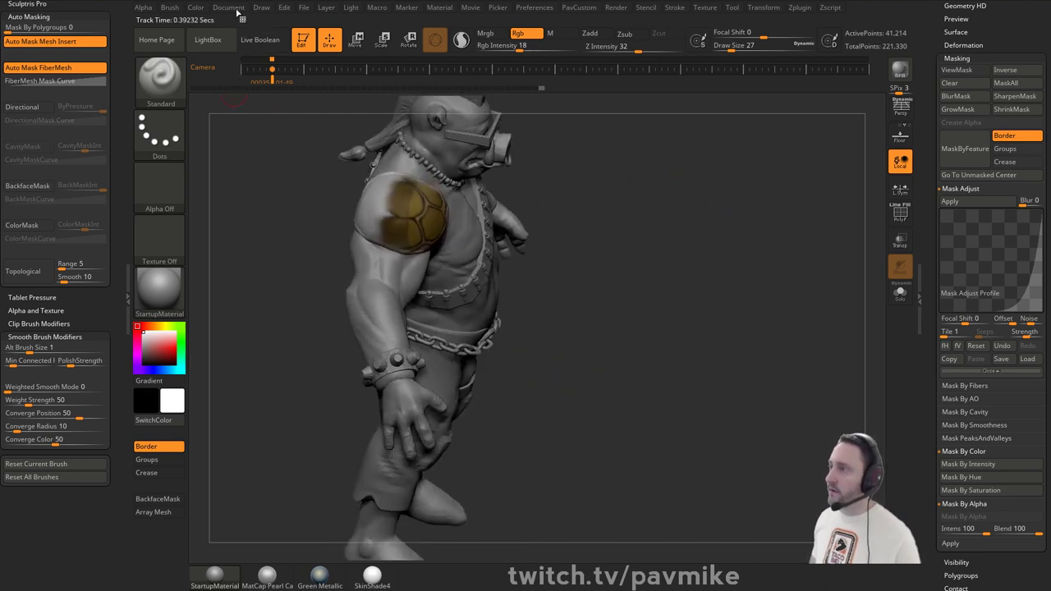
pyautogui.click(197, 8)
pyautogui.moveTo(697, 191); pyautogui.dragTo(650, 194)
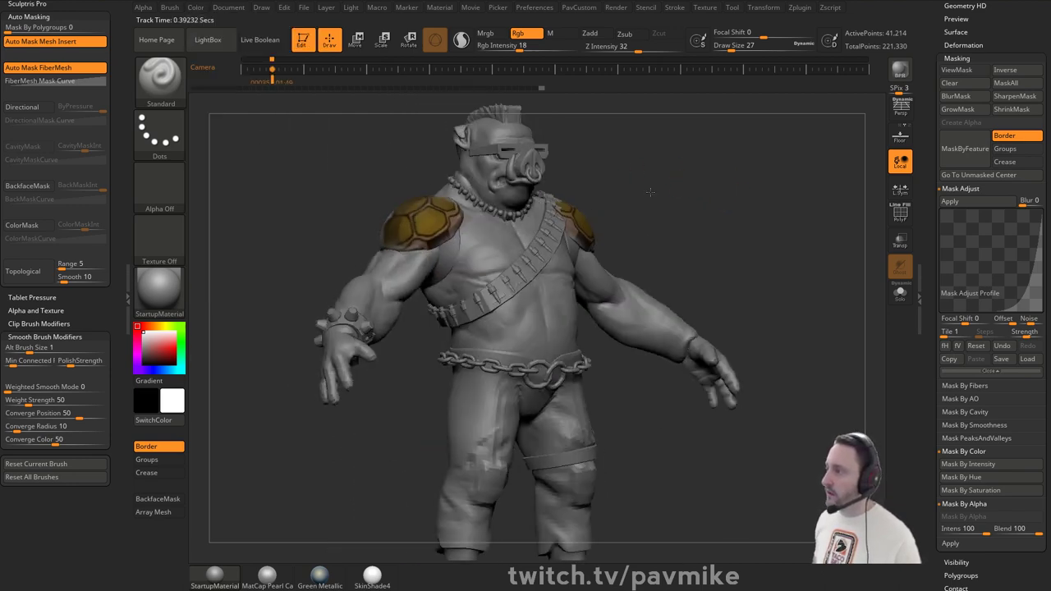
pyautogui.keyDown('alt'); pyautogui.moveTo(763, 156); pyautogui.dragTo(783, 222); pyautogui.keyUp('alt')
# - Mask the shoulder pads from their painted shell pattern and turn off the pads' polypaint display
pyautogui.scroll(-5, 946, 311)
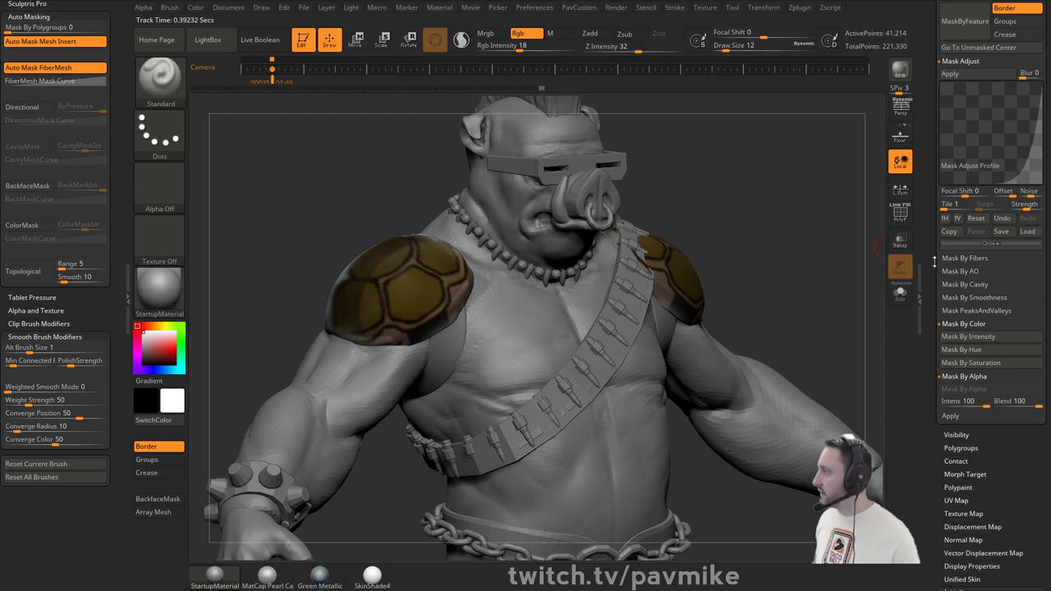
pyautogui.scroll(2, 949, 297)
pyautogui.moveTo(924, 108); pyautogui.dragTo(925, 359)
pyautogui.moveTo(928, 89); pyautogui.dragTo(933, 266)
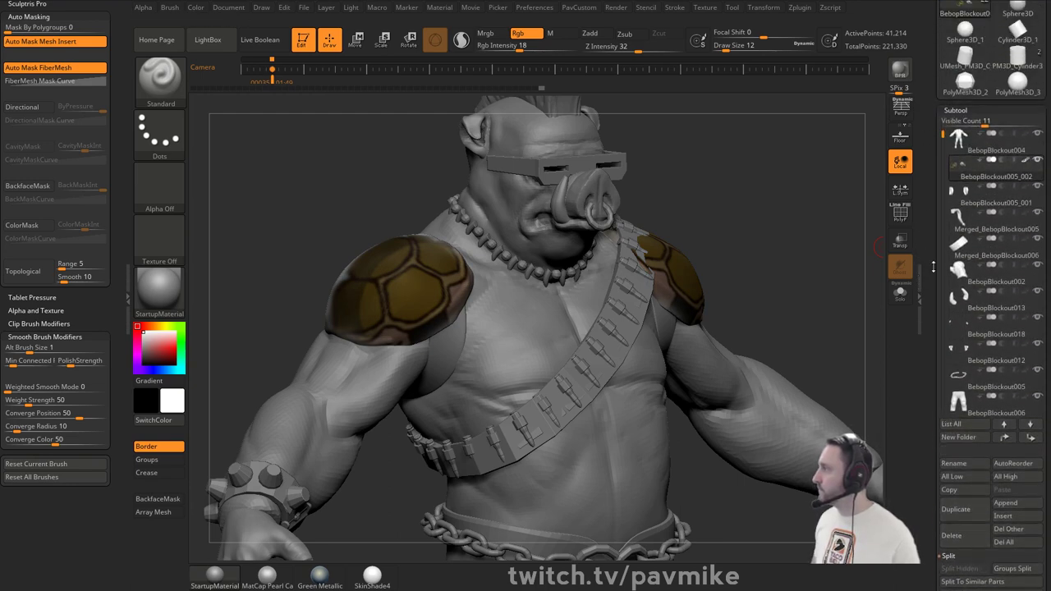
pyautogui.click(1025, 163)
pyautogui.moveTo(931, 262); pyautogui.dragTo(924, 66)
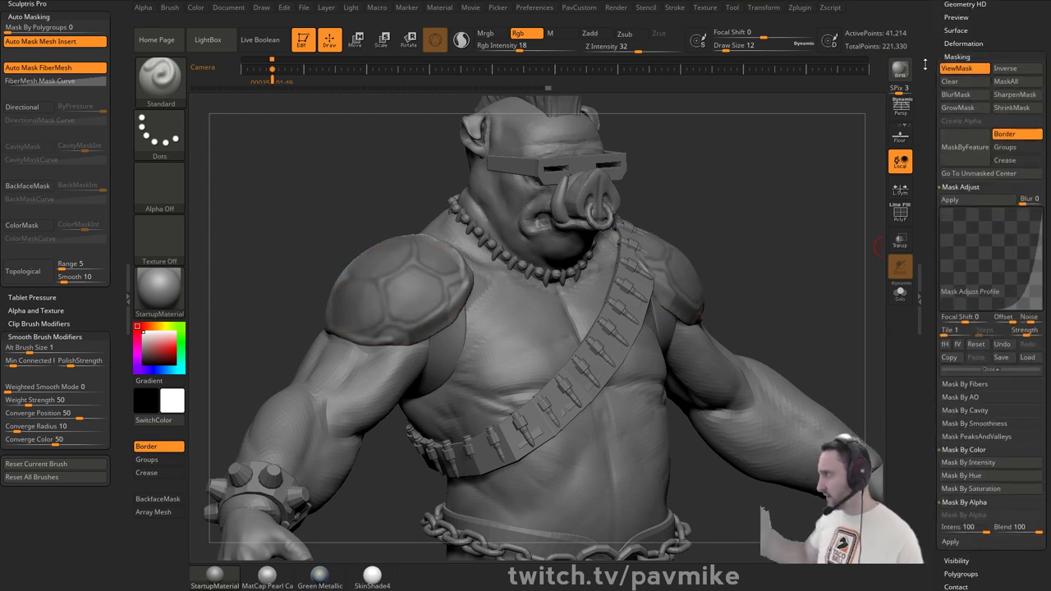
# - Increase the shell mask's contrast by reshaping the Mask Adjust Profile curve and applying it
pyautogui.click(959, 202)
pyautogui.moveTo(786, 202); pyautogui.dragTo(843, 209)
pyautogui.moveTo(1024, 288); pyautogui.dragTo(1015, 273)
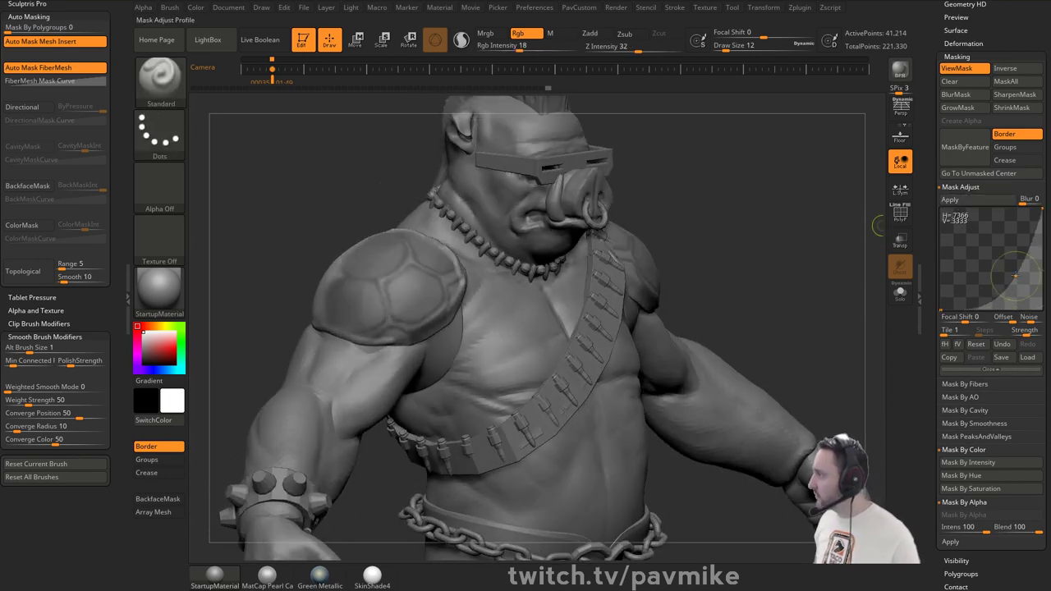
pyautogui.click(994, 203)
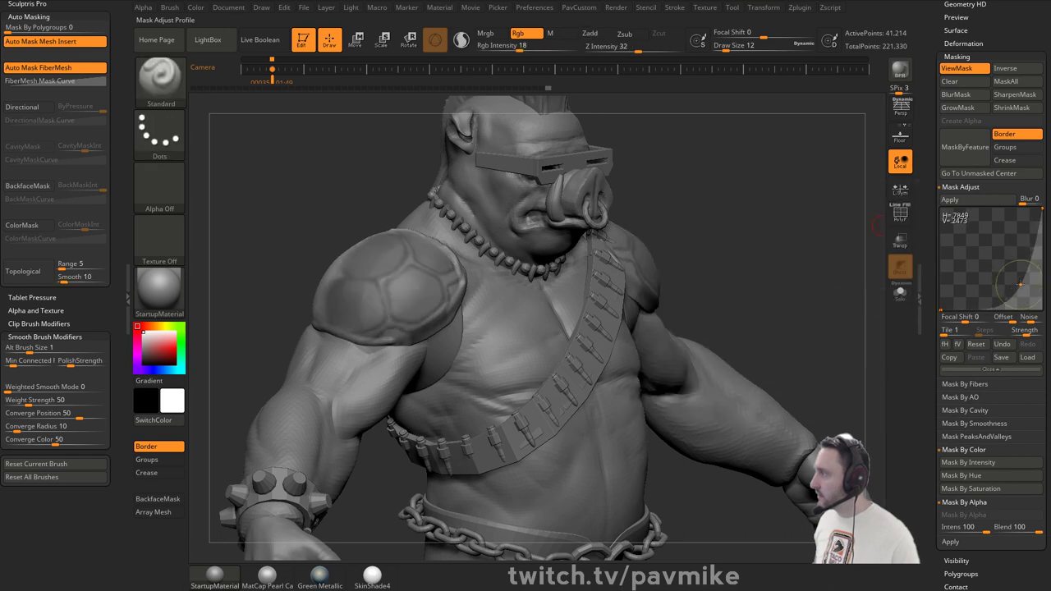
pyautogui.click(981, 205)
# - Invert the mask and puff up the shell plates with a slight overall inflation and the Inflat brush at draw size 59
pyautogui.press('3')
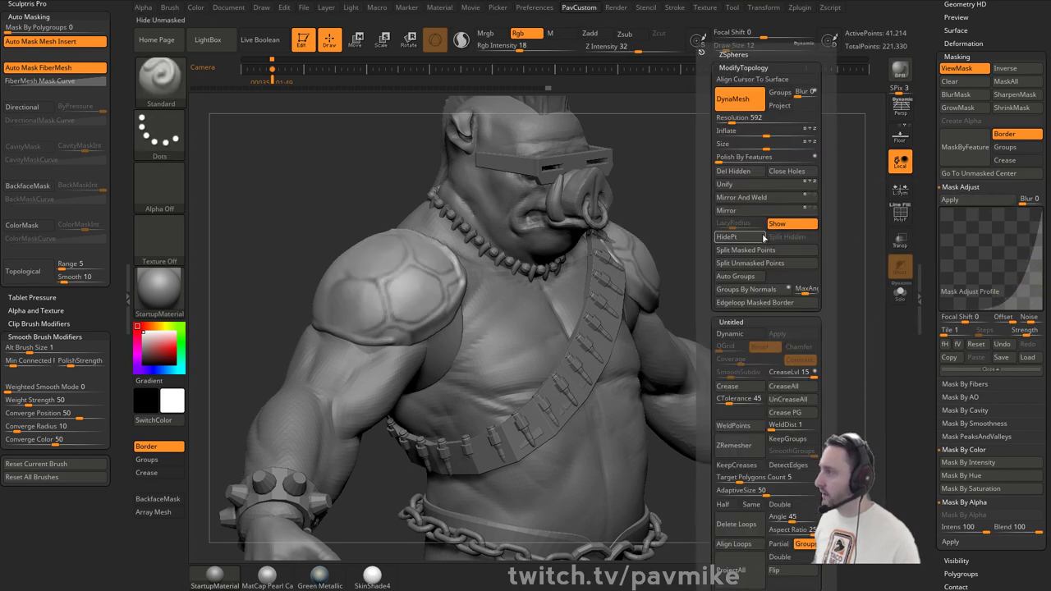
pyautogui.moveTo(766, 134); pyautogui.dragTo(770, 134)
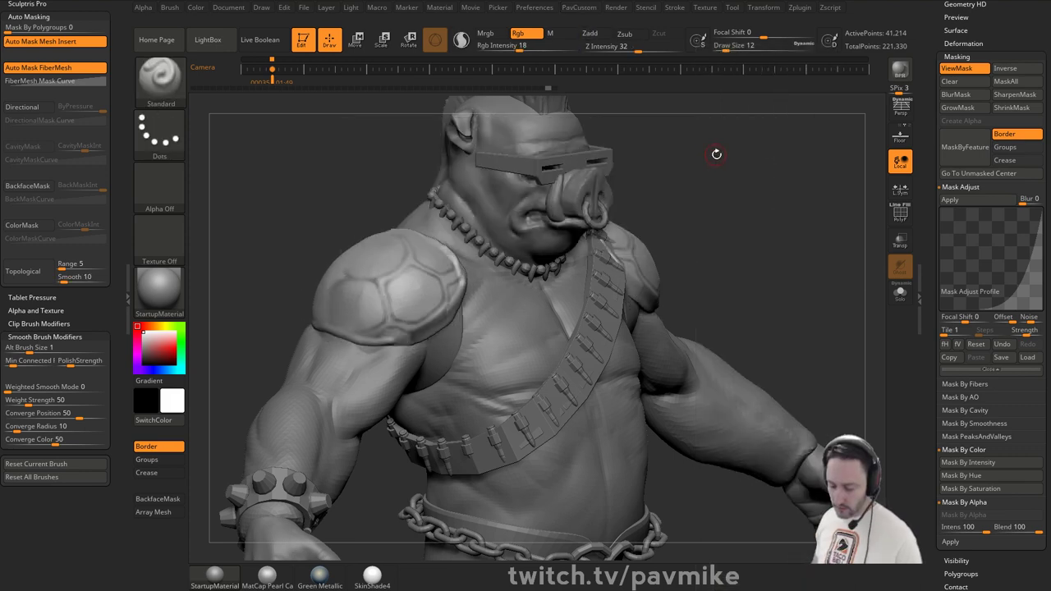
pyautogui.press('b')
pyautogui.press('c')
pyautogui.press('l')
pyautogui.moveTo(716, 154); pyautogui.dragTo(686, 175)
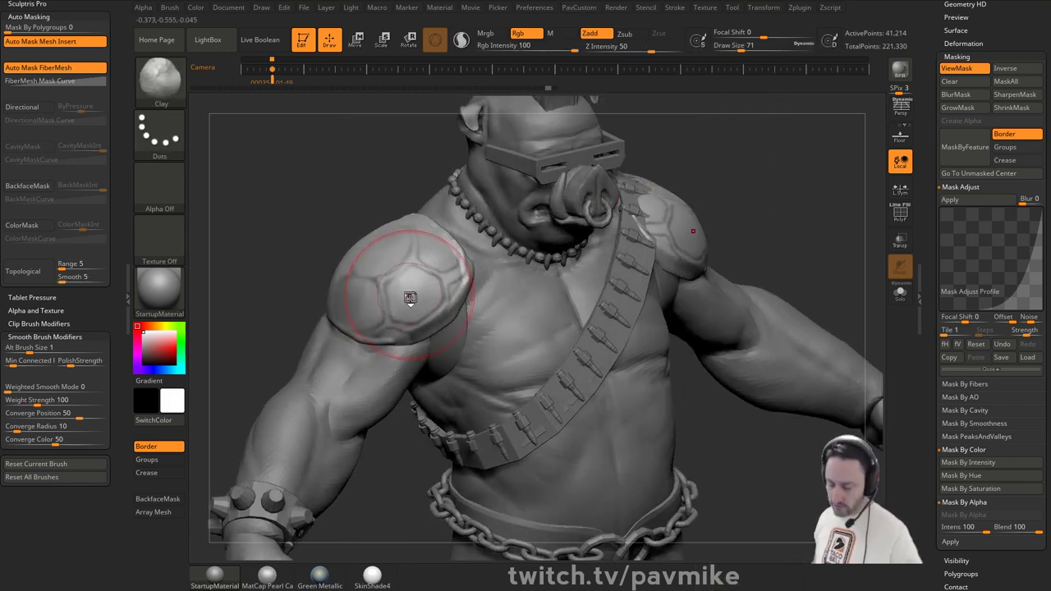
pyautogui.press('b')
pyautogui.press('i')
pyautogui.press('n')
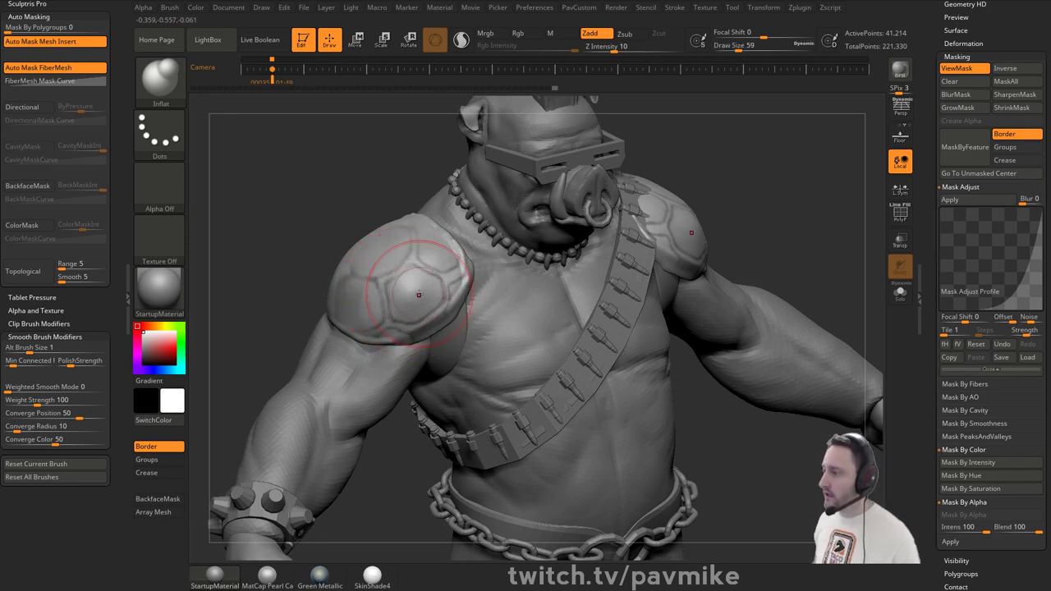
pyautogui.press('[')
# - Build up the shell plates on the shoulder pads with the Clay brush at draw size 46
pyautogui.press('b')
pyautogui.press('c')
pyautogui.press('l')
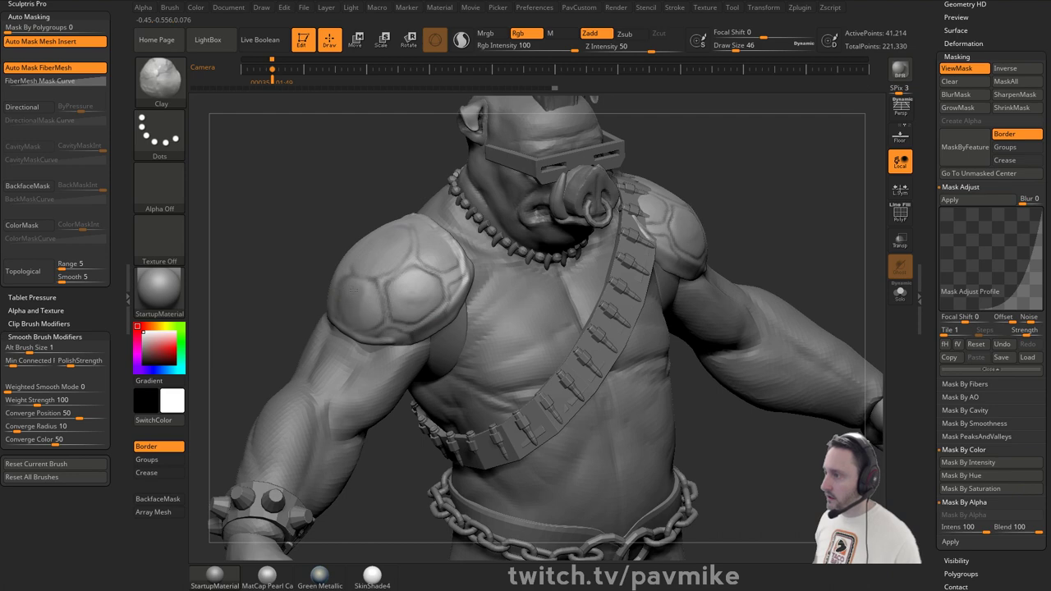
pyautogui.moveTo(369, 257); pyautogui.dragTo(369, 254, button='right')
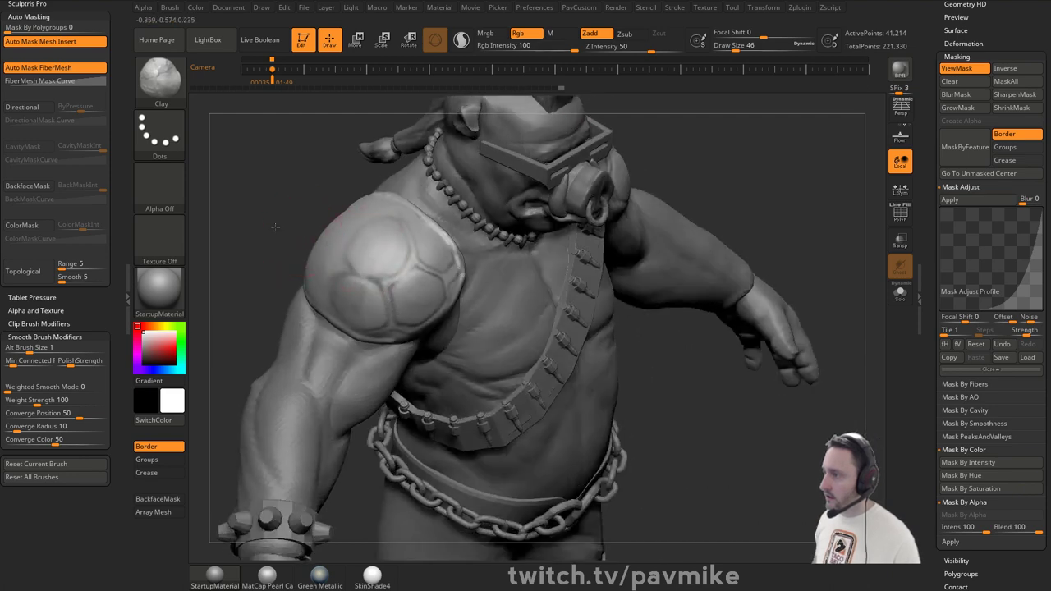
pyautogui.moveTo(275, 227); pyautogui.dragTo(420, 232, button='right')
pyautogui.moveTo(296, 252); pyautogui.dragTo(353, 246)
# - Reduce the Clay brush to draw size 25 and refine the individual shell plates
pyautogui.press('s')
pyautogui.moveTo(422, 256); pyautogui.dragTo(416, 255)
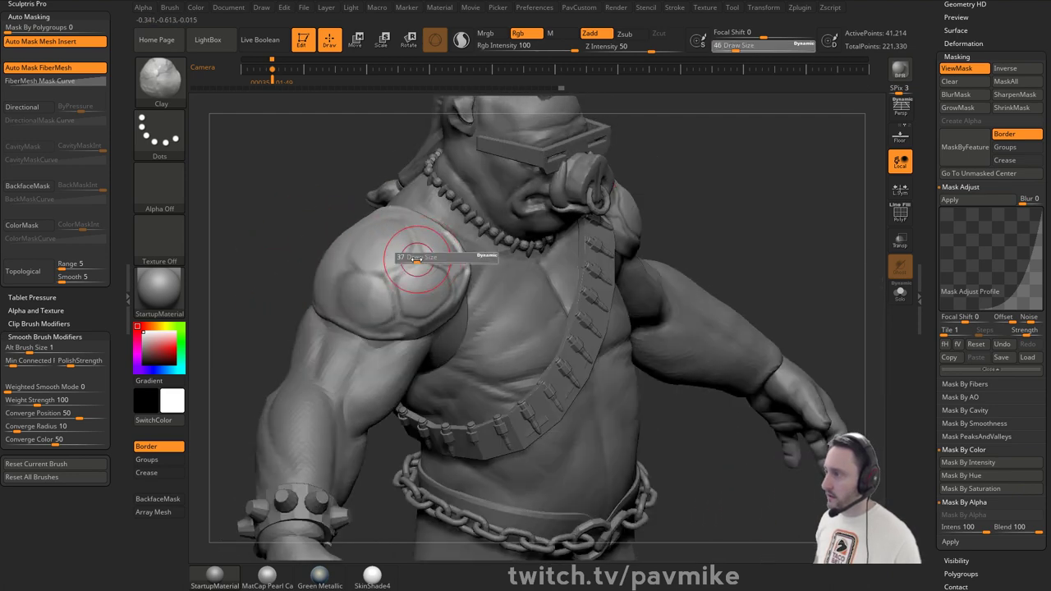
pyautogui.moveTo(725, 173); pyautogui.dragTo(398, 242, button='right')
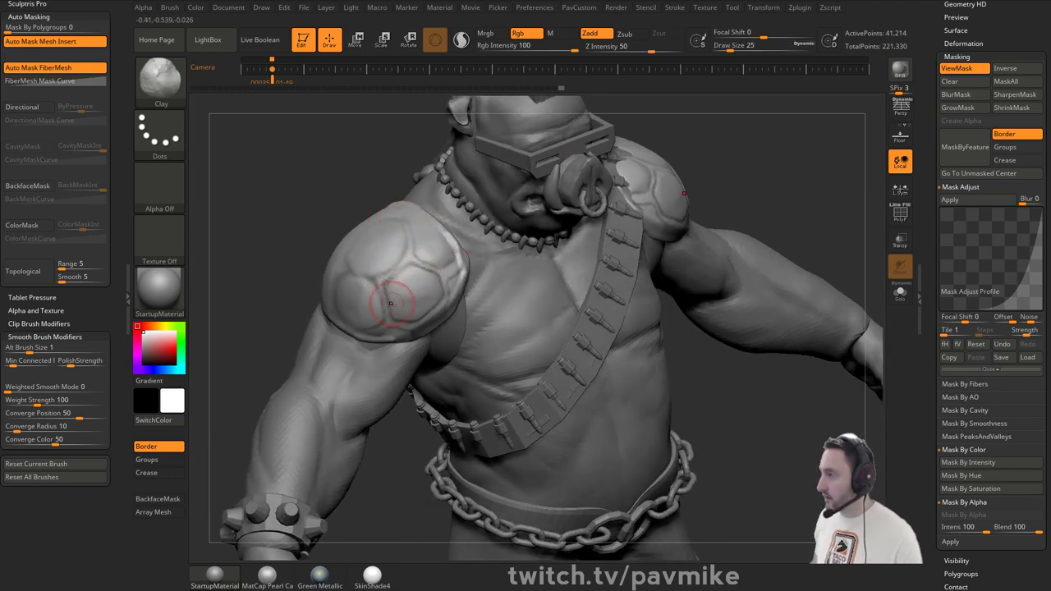
pyautogui.moveTo(320, 276); pyautogui.dragTo(403, 259, button='right')
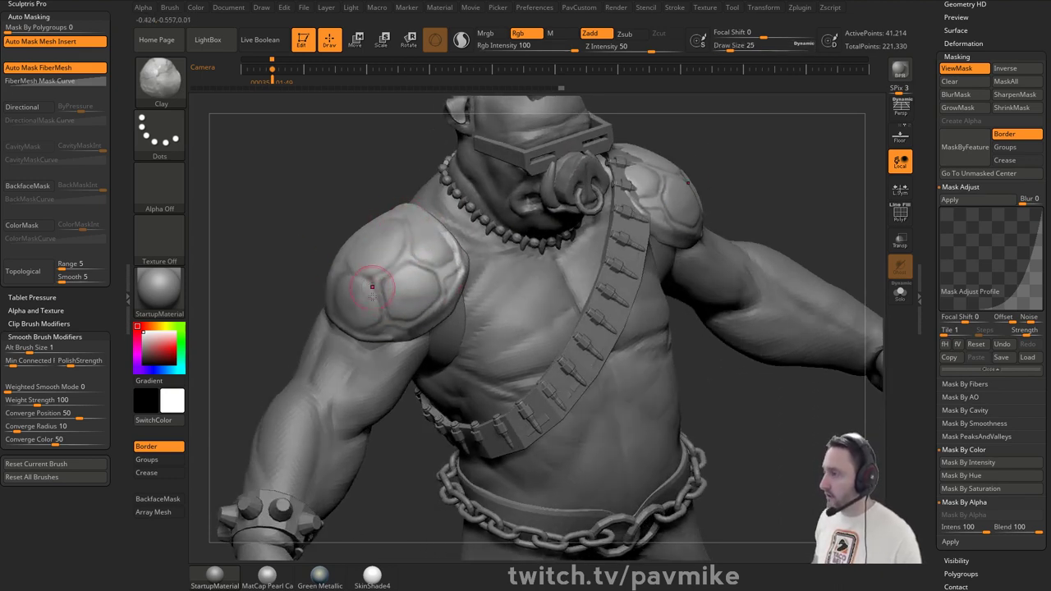
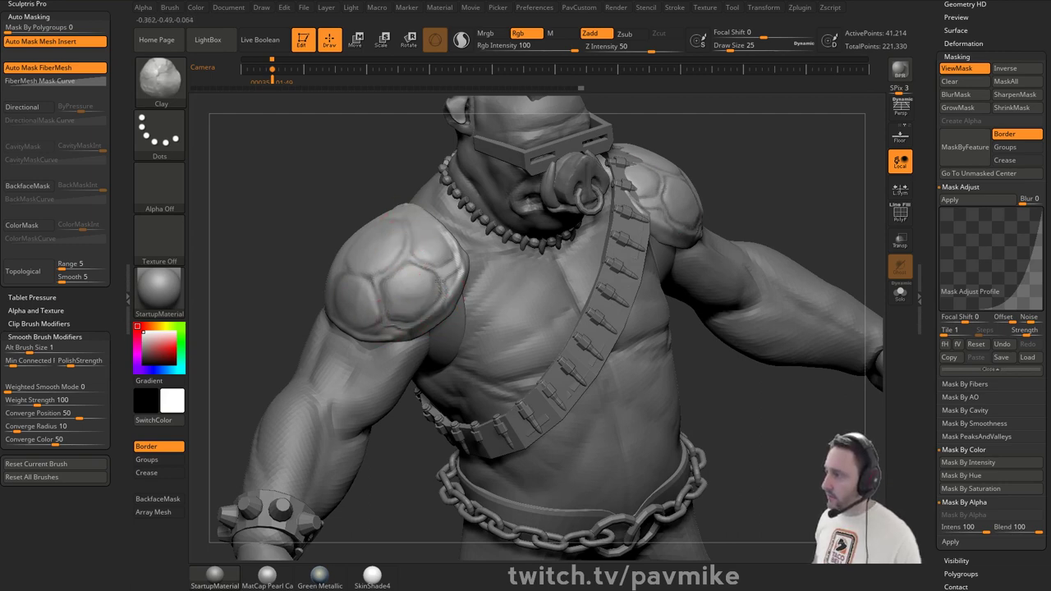
# - Check the shoulder pads' wireframe, clear their mask and reduce the Clay brush to draw size 22
pyautogui.hotkey('shift', 'f')
pyautogui.press('f')
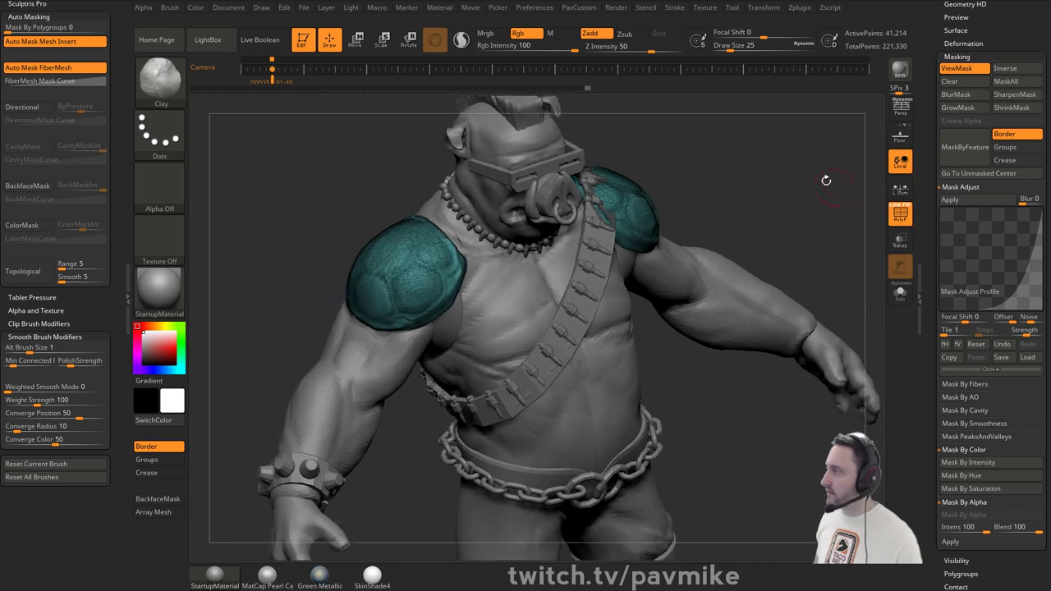
pyautogui.hotkey('shift', 'f')
pyautogui.moveTo(860, 261)
pyautogui.keyDown('shift'); pyautogui.mouseDown()
pyautogui.moveTo(843, 227)
pyautogui.moveTo(803, 231)
pyautogui.mouseUp(); pyautogui.keyUp('shift')
pyautogui.press('[')
pyautogui.moveTo(742, 193)
pyautogui.mouseDown()
pyautogui.moveTo(772, 197)
pyautogui.moveTo(739, 188)
pyautogui.mouseUp()
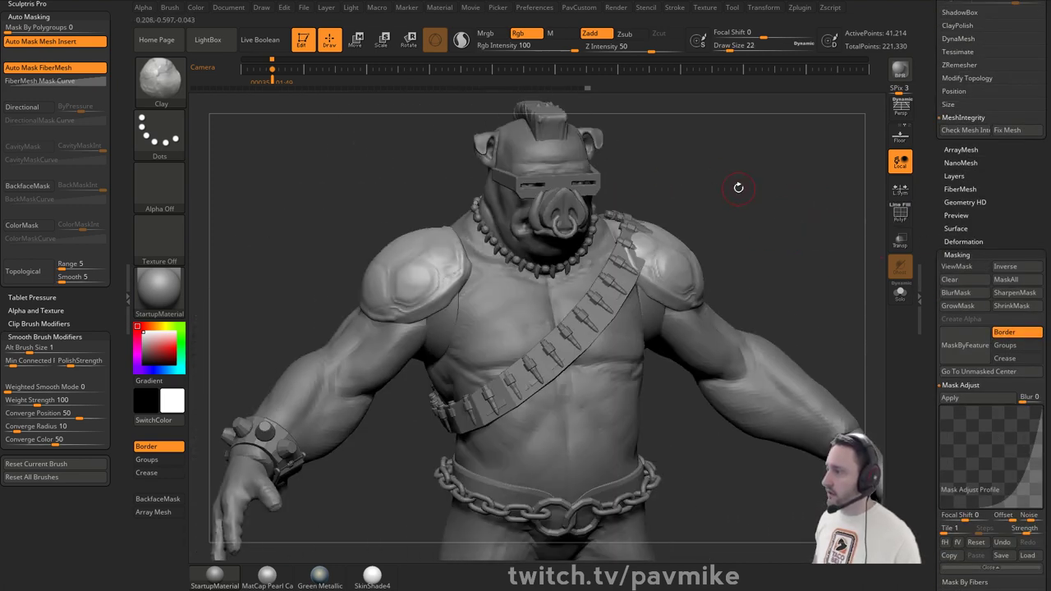
# - Undo the mask clearing and the latest sculpting changes on the shoulder pads
pyautogui.hotkey('ctrl', 'z')
pyautogui.hotkey('ctrl', 'z')
pyautogui.hotkey('ctrl', 'z')
pyautogui.hotkey('ctrl', 'z')
pyautogui.hotkey('ctrl', 'z')
pyautogui.hotkey('ctrl', 'z')
pyautogui.hotkey('ctrl', 'z')
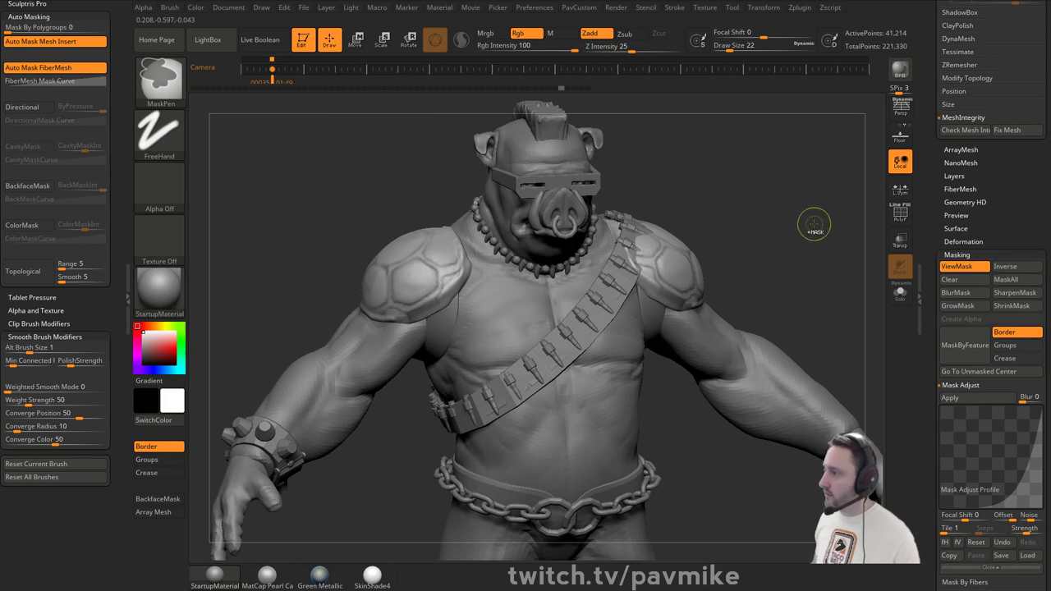
# - Undo the last change on the shoulder pads, set RGB intensity to 11 and fill the pads with white
pyautogui.hotkey('ctrl', 'z')
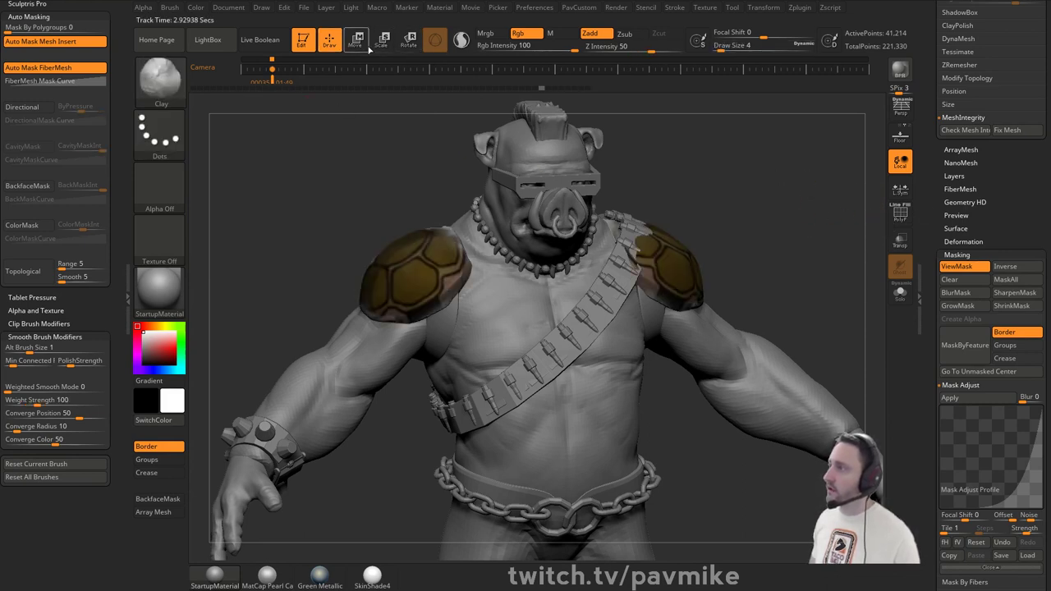
pyautogui.press('space')
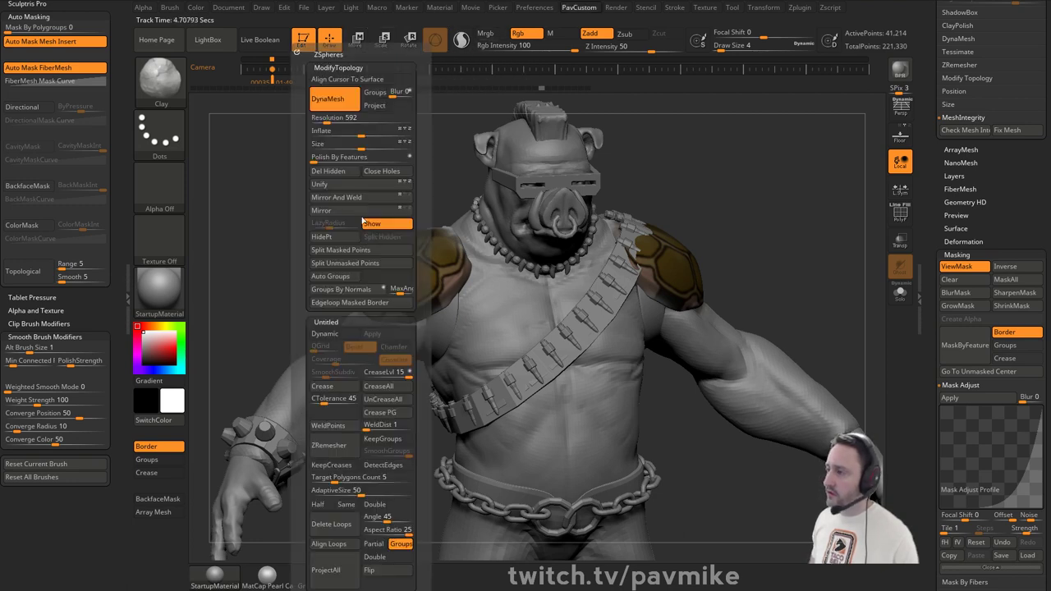
pyautogui.click(364, 221)
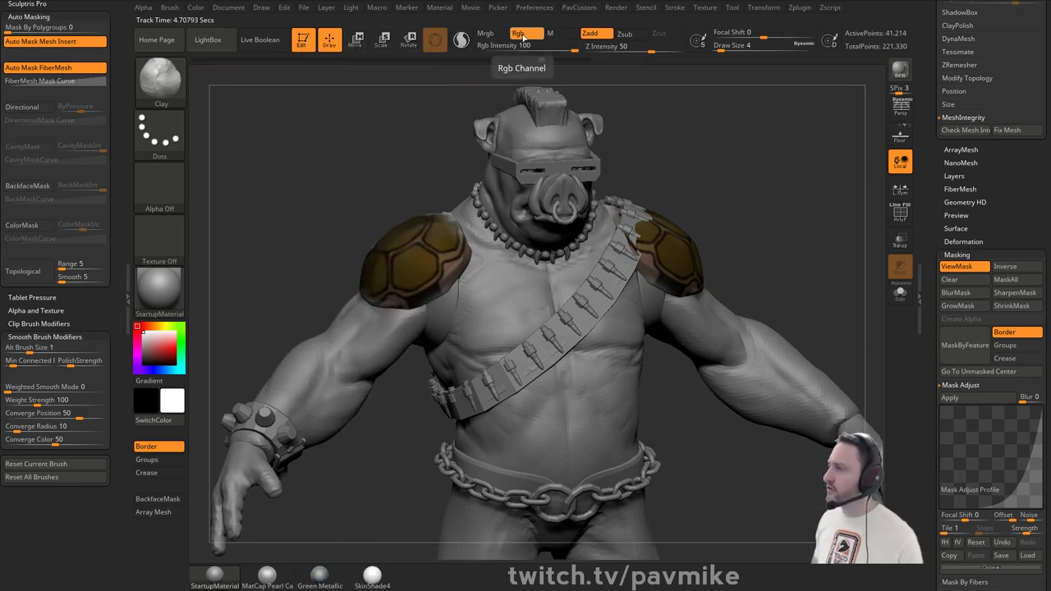
pyautogui.moveTo(533, 47); pyautogui.dragTo(519, 48)
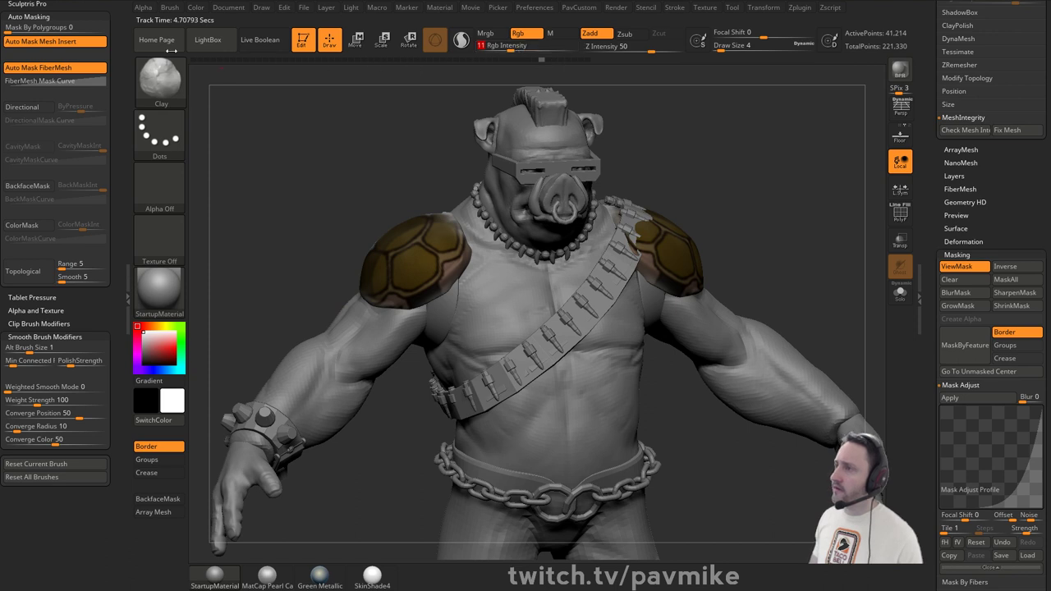
pyautogui.click(195, 8)
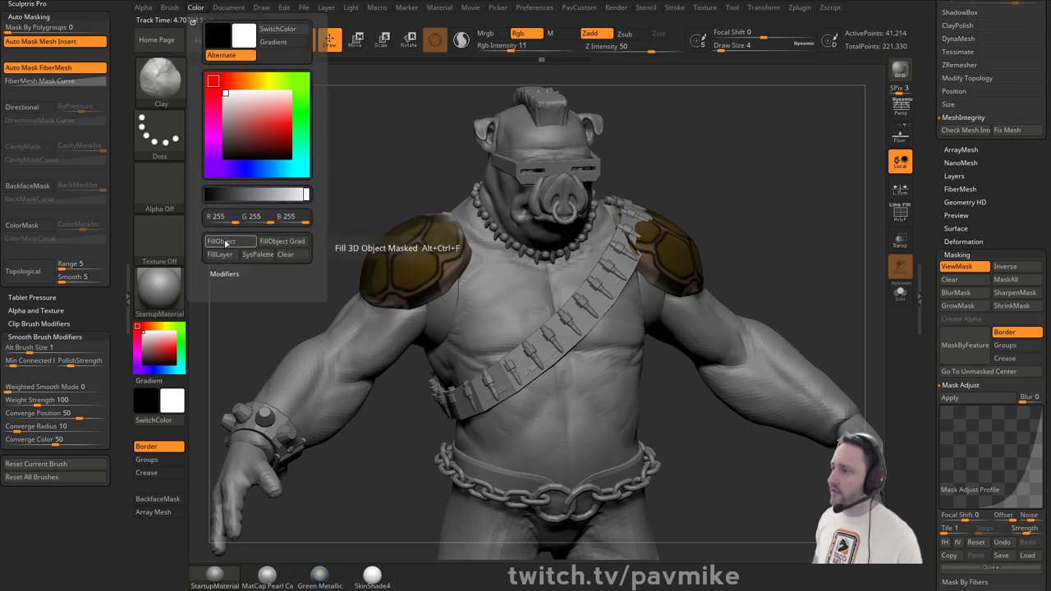
pyautogui.click(234, 243)
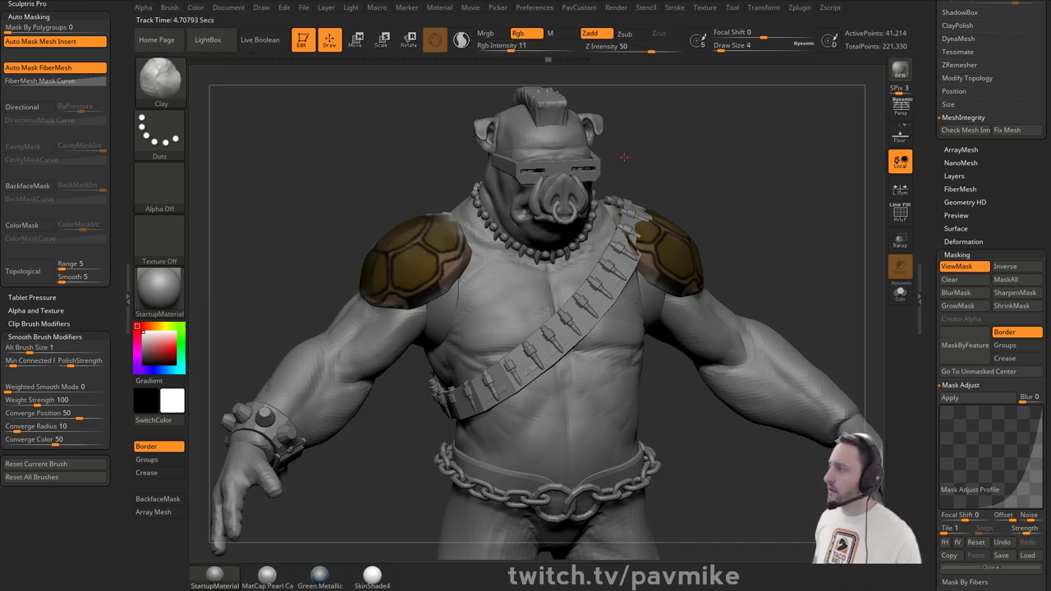
pyautogui.moveTo(774, 221); pyautogui.dragTo(700, 253)
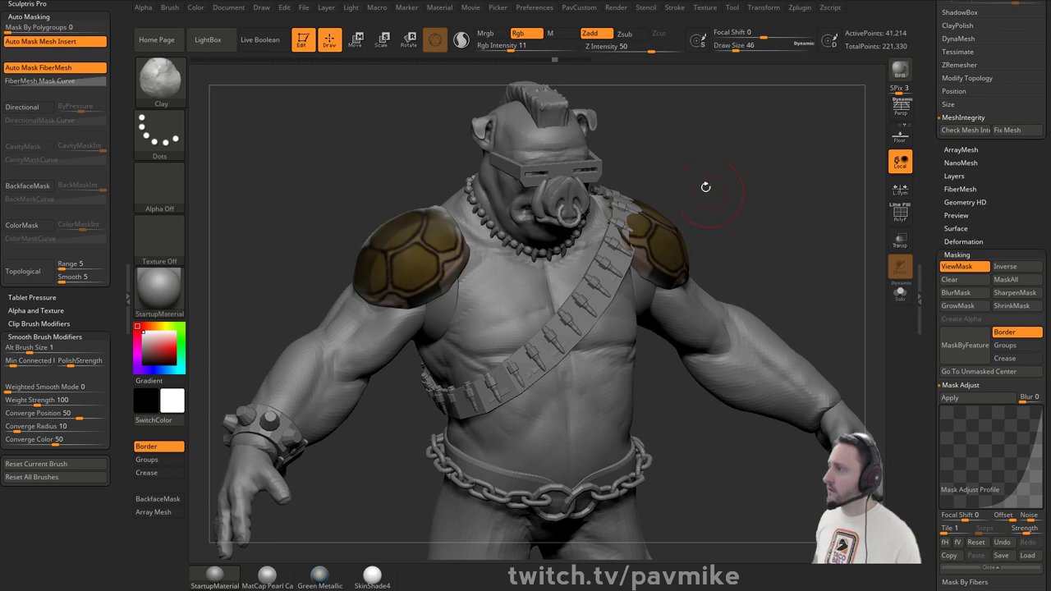
# - Switch to the Standard brush with only RGB on at intensity 18 and repeatedly fill the shoulder pads with white to fade the projected pattern
pyautogui.click(530, 36)
pyautogui.press('b')
pyautogui.press('s')
pyautogui.press('t')
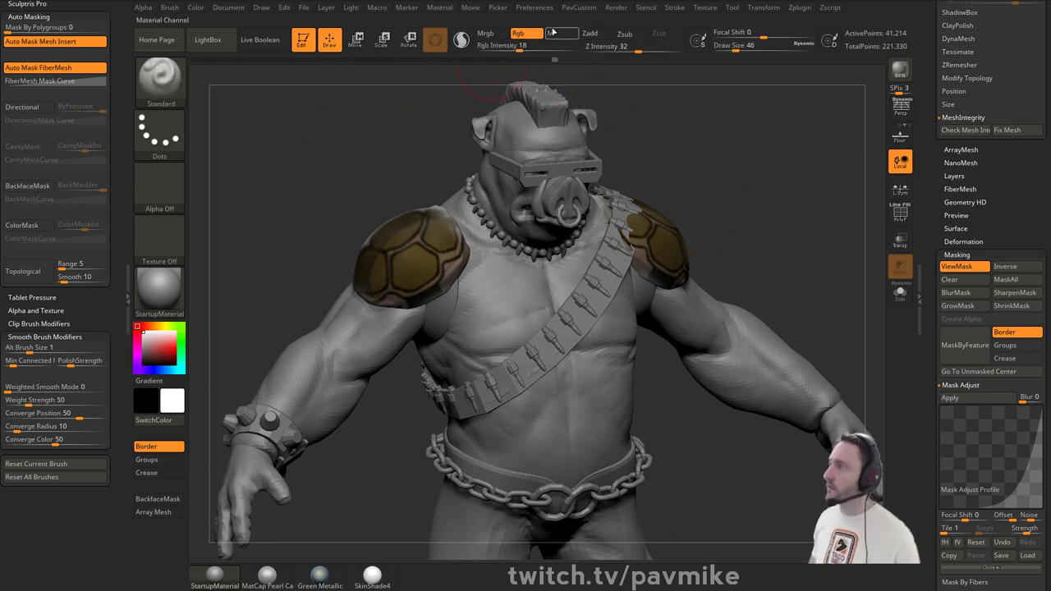
pyautogui.click(198, 8)
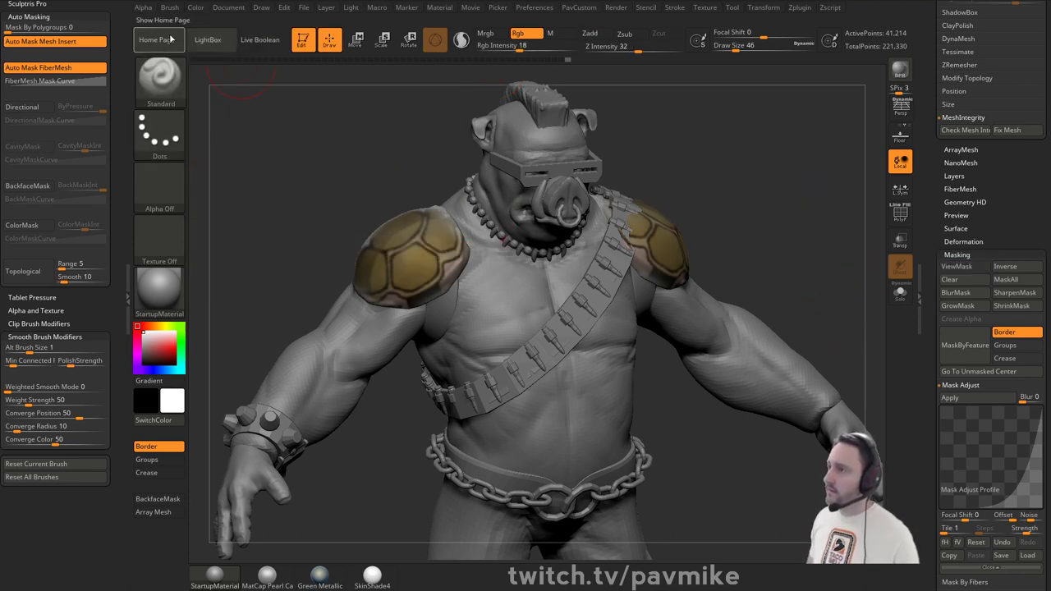
pyautogui.click(195, 7)
pyautogui.click(228, 241)
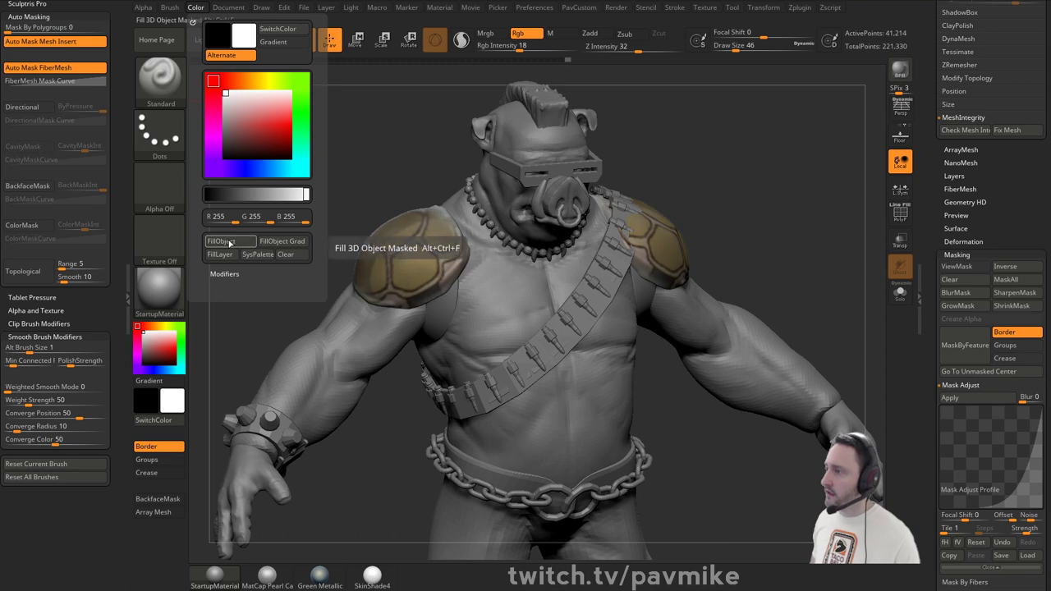
pyautogui.click(230, 242)
pyautogui.click(231, 242)
pyautogui.keyDown('shift'); pyautogui.moveTo(707, 191); pyautogui.dragTo(640, 194); pyautogui.keyUp('shift')
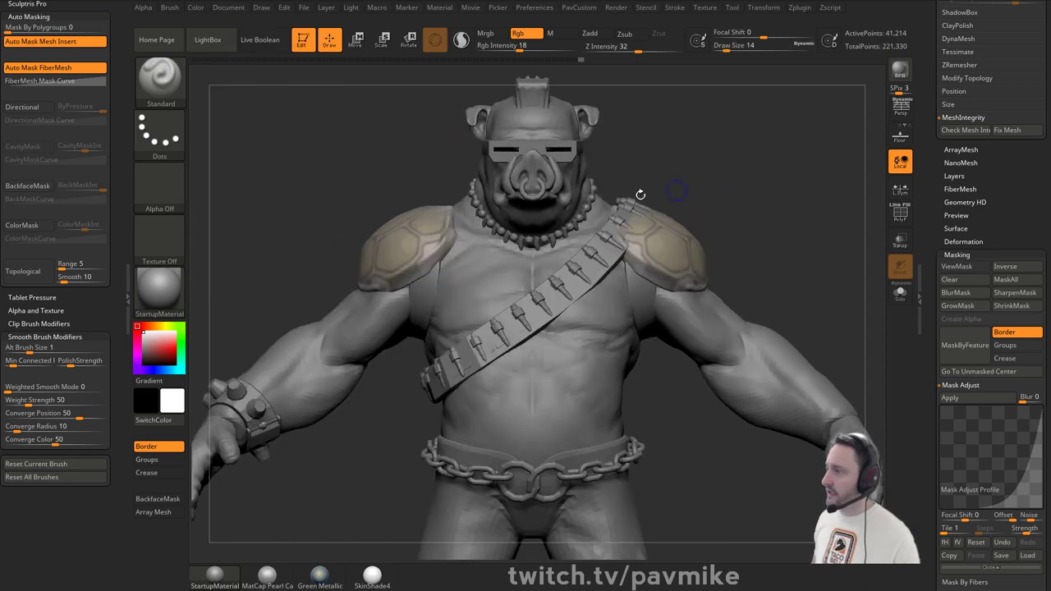
pyautogui.moveTo(738, 175)
pyautogui.mouseDown()
pyautogui.moveTo(747, 170)
pyautogui.moveTo(725, 234)
pyautogui.mouseUp()
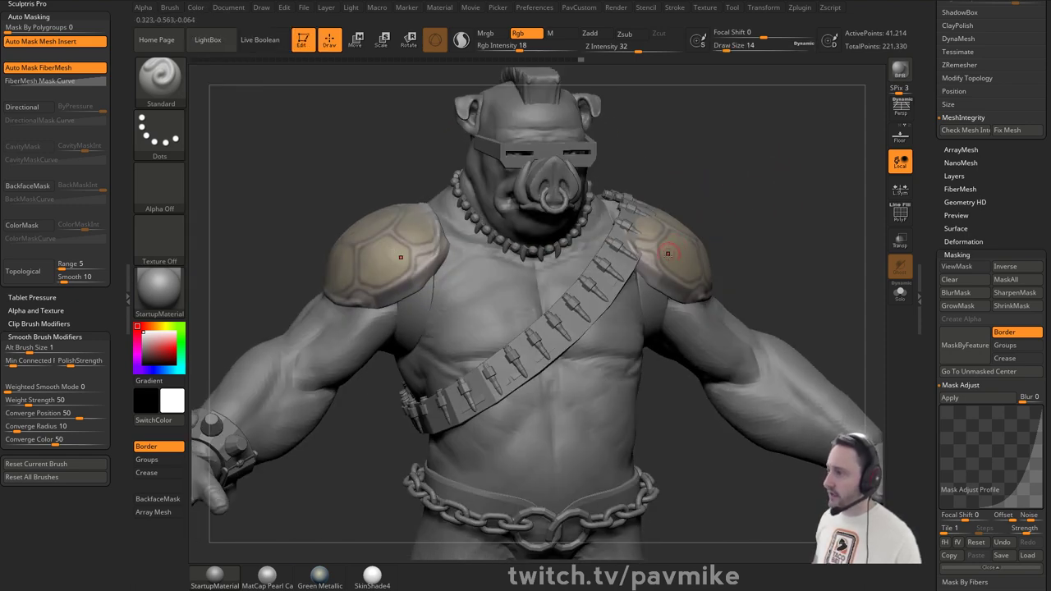
# - Try hiding the character's left shoulder pad and deleting its geometry
pyautogui.keyDown('ctrl'); pyautogui.keyDown('shift'); pyautogui.moveTo(832, 135); pyautogui.dragTo(534, 431); pyautogui.keyUp('shift'); pyautogui.keyUp('ctrl')
pyautogui.press('3')
pyautogui.click(737, 177)
pyautogui.press('s')
pyautogui.keyDown('alt'); pyautogui.moveTo(729, 204); pyautogui.dragTo(760, 189); pyautogui.keyUp('alt')
pyautogui.press('s')
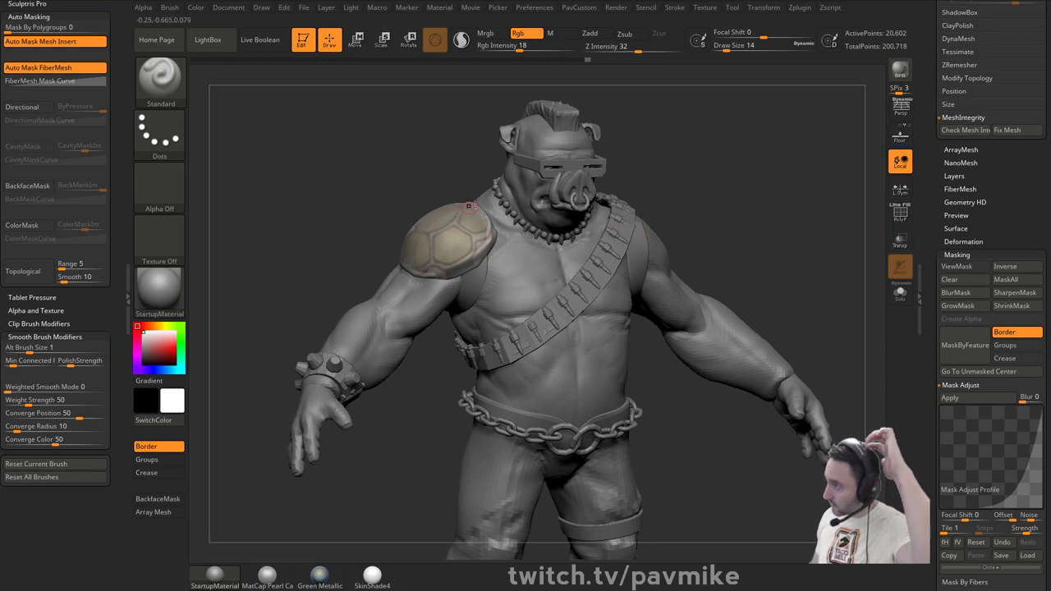
pyautogui.moveTo(614, 176)
pyautogui.mouseDown()
pyautogui.moveTo(730, 246)
pyautogui.moveTo(790, 222)
pyautogui.mouseUp()
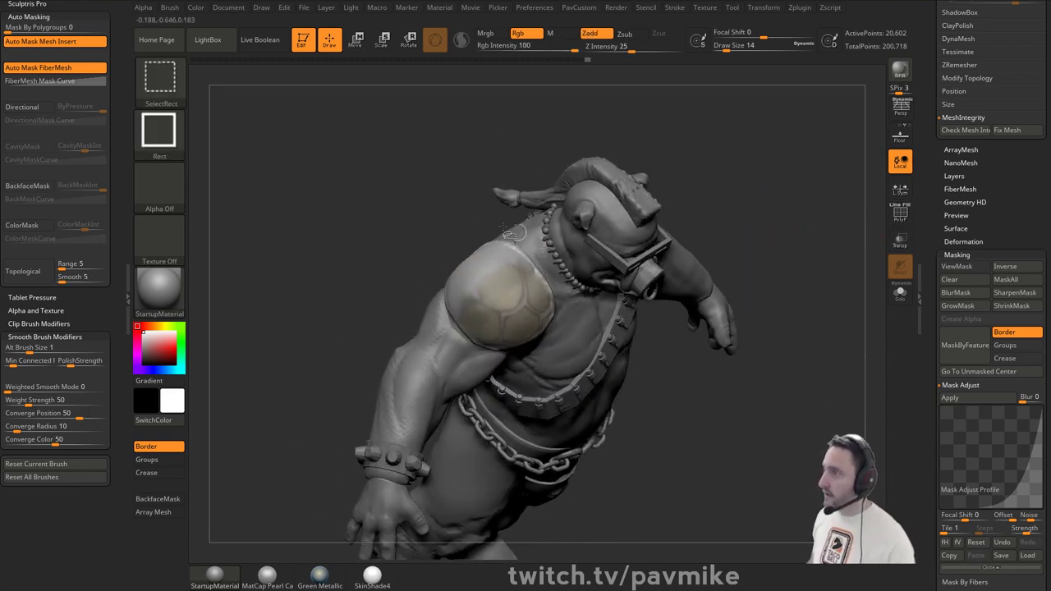
pyautogui.keyDown('ctrl'); pyautogui.keyDown('shift'); pyautogui.click(171, 96); pyautogui.keyUp('shift'); pyautogui.keyUp('ctrl')
pyautogui.keyDown('ctrl'); pyautogui.keyDown('shift'); pyautogui.click(332, 138); pyautogui.keyUp('shift'); pyautogui.keyUp('ctrl')
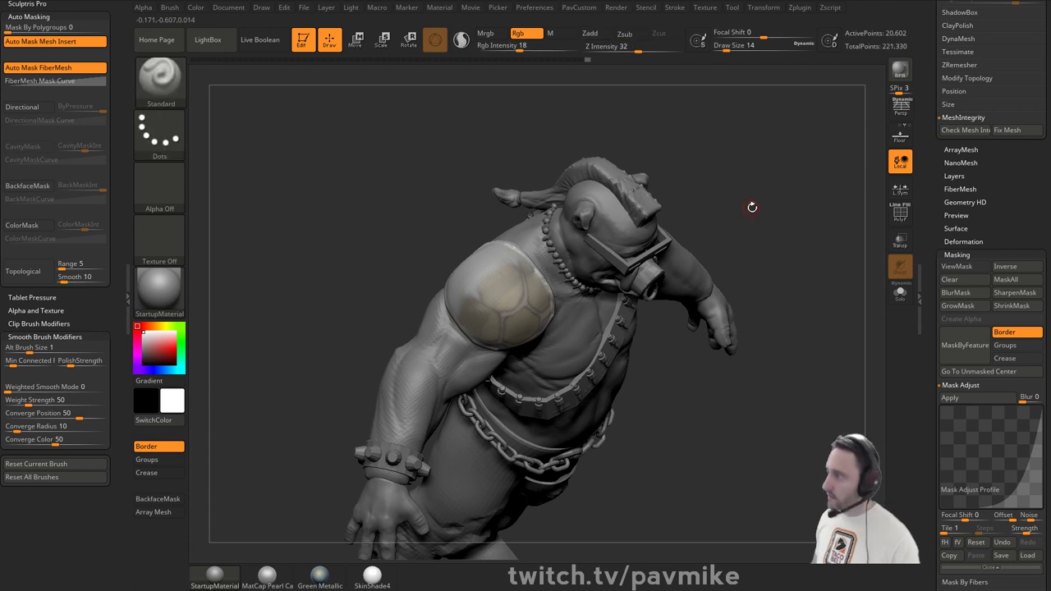
# - Isolate the pair of shoulder pads in Solo mode and clear any mask on them
pyautogui.moveTo(750, 206)
pyautogui.mouseDown()
pyautogui.moveTo(721, 202)
pyautogui.moveTo(849, 230)
pyautogui.moveTo(835, 252)
pyautogui.mouseUp()
pyautogui.hotkey('shift', 'm')
pyautogui.click(900, 293)
pyautogui.moveTo(577, 168)
pyautogui.keyDown('ctrl'); pyautogui.keyDown('shift'); pyautogui.mouseDown()
pyautogui.moveTo(590, 235)
pyautogui.moveTo(609, 263)
pyautogui.mouseUp(); pyautogui.keyUp('shift'); pyautogui.keyUp('ctrl')
pyautogui.moveTo(780, 270)
pyautogui.mouseDown()
pyautogui.moveTo(844, 237)
pyautogui.moveTo(807, 251)
pyautogui.moveTo(779, 221)
pyautogui.mouseUp()
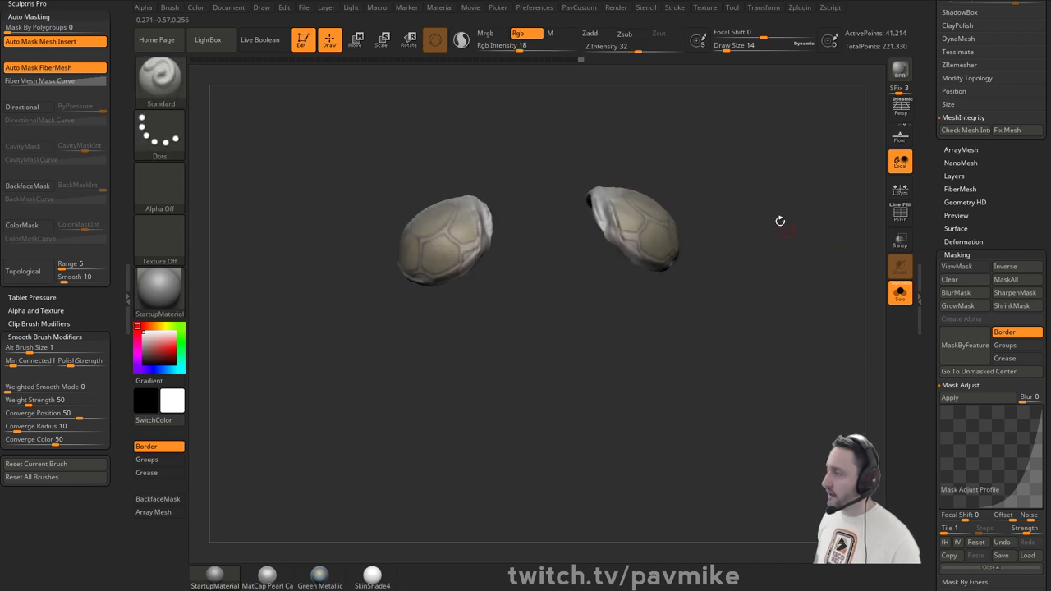
pyautogui.keyDown('ctrl'); pyautogui.moveTo(750, 148); pyautogui.dragTo(577, 329); pyautogui.keyUp('ctrl')
pyautogui.keyDown('ctrl'); pyautogui.moveTo(771, 215); pyautogui.dragTo(775, 256); pyautogui.keyUp('ctrl')
pyautogui.moveTo(790, 220); pyautogui.dragTo(759, 192)
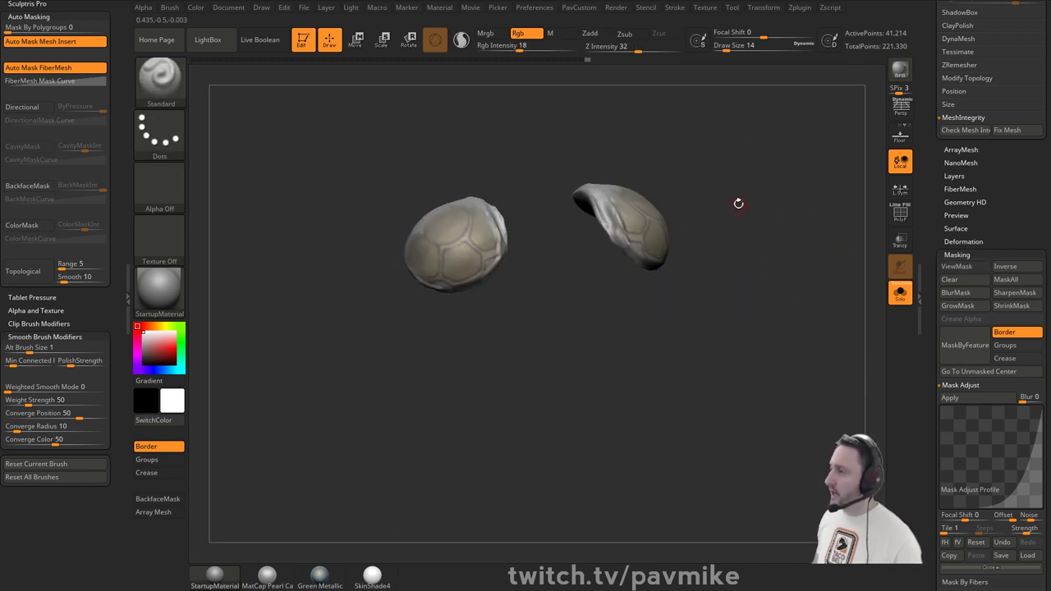
# - Hide the character's left shoulder pad and delete the hidden geometry
pyautogui.keyDown('ctrl'); pyautogui.keyDown('shift'); pyautogui.moveTo(766, 128); pyautogui.dragTo(567, 357); pyautogui.keyUp('shift'); pyautogui.keyUp('ctrl')
pyautogui.press('space')
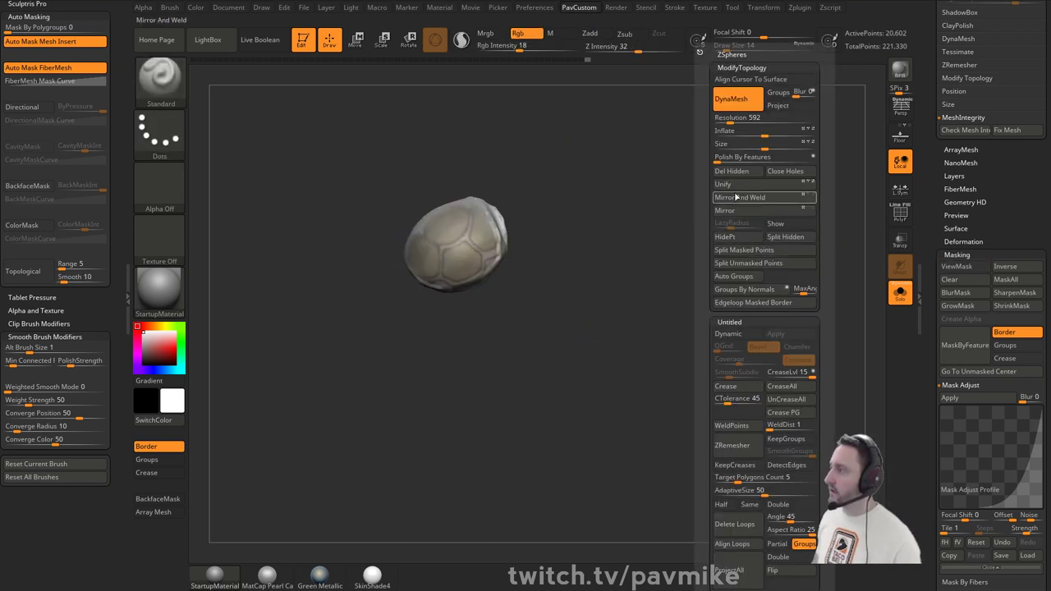
pyautogui.click(735, 172)
# - Turn on Array Mesh for the remaining pad with Lock Pos and Lock Size enabled, and mirror it across X
pyautogui.moveTo(928, 305)
pyautogui.mouseDown()
pyautogui.moveTo(918, 170)
pyautogui.moveTo(965, 278)
pyautogui.mouseUp()
pyautogui.keyDown('shift'); pyautogui.click(959, 146); pyautogui.keyUp('shift')
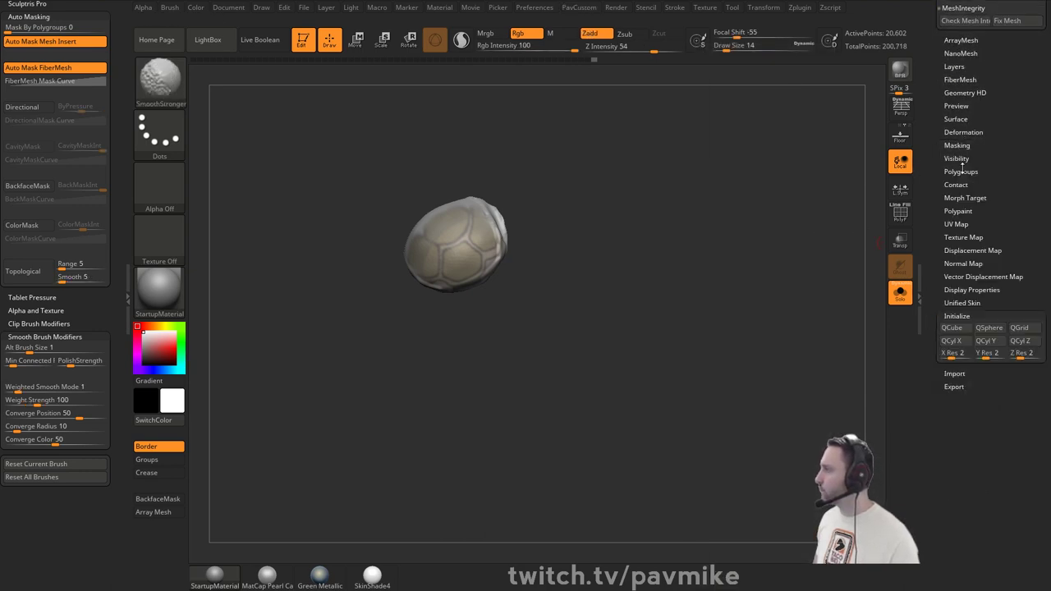
pyautogui.click(959, 40)
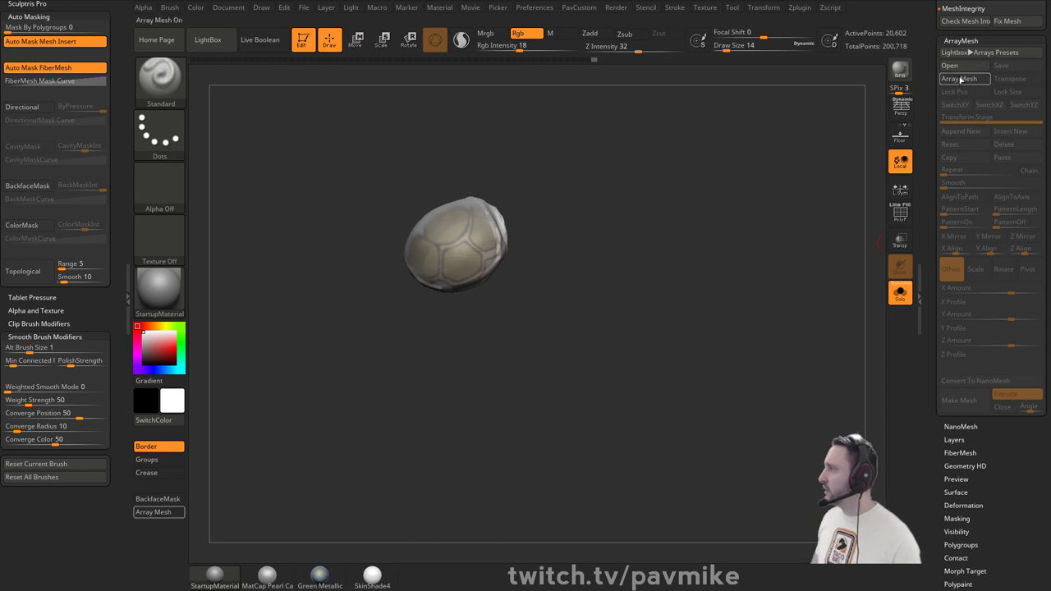
pyautogui.click(959, 78)
pyautogui.click(966, 92)
pyautogui.click(1008, 91)
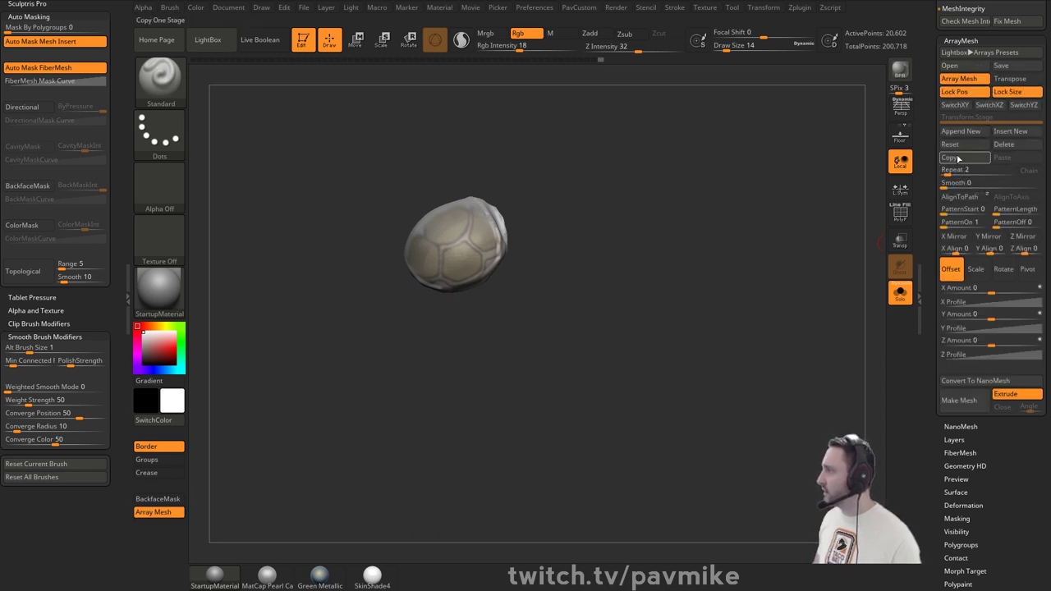
pyautogui.click(952, 238)
pyautogui.moveTo(682, 329); pyautogui.dragTo(640, 313)
# - Toggle Array Mesh off and on to compare the single pad with its mirrored instance
pyautogui.click(170, 515)
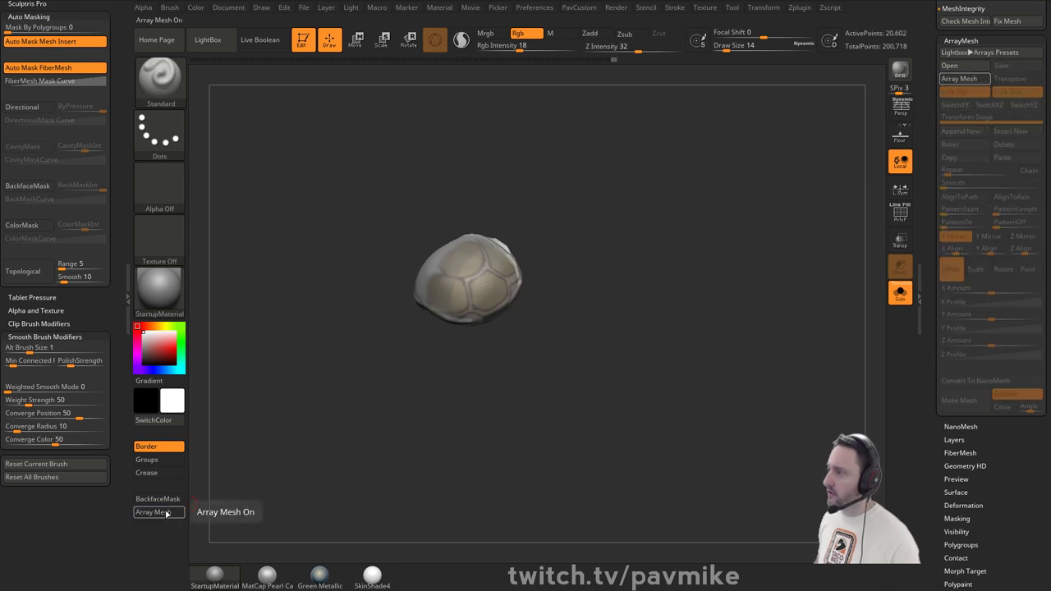
pyautogui.click(170, 515)
pyautogui.click(959, 41)
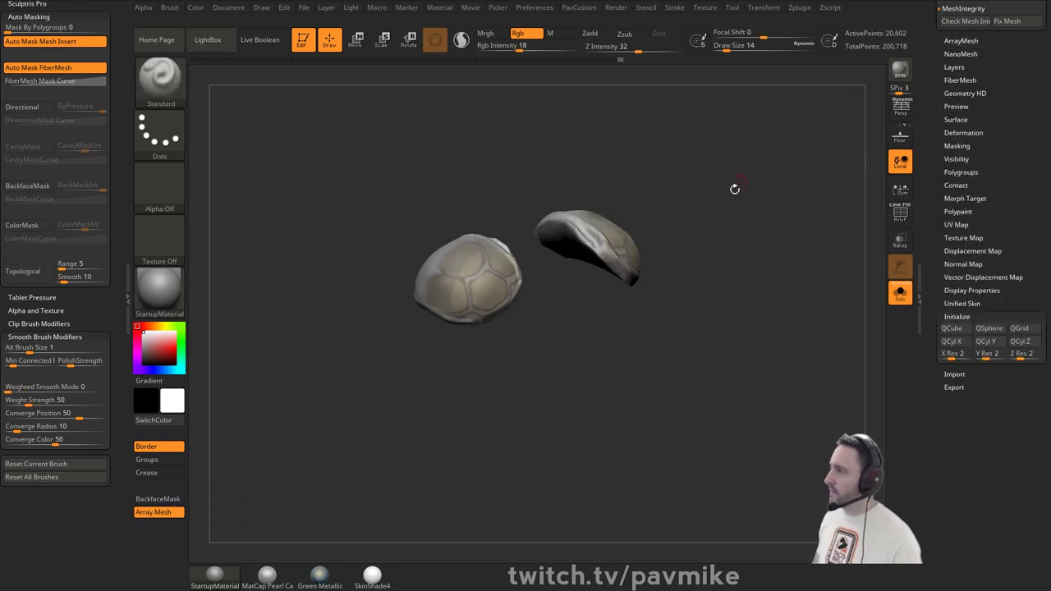
pyautogui.moveTo(733, 189); pyautogui.dragTo(726, 208)
pyautogui.click(159, 511)
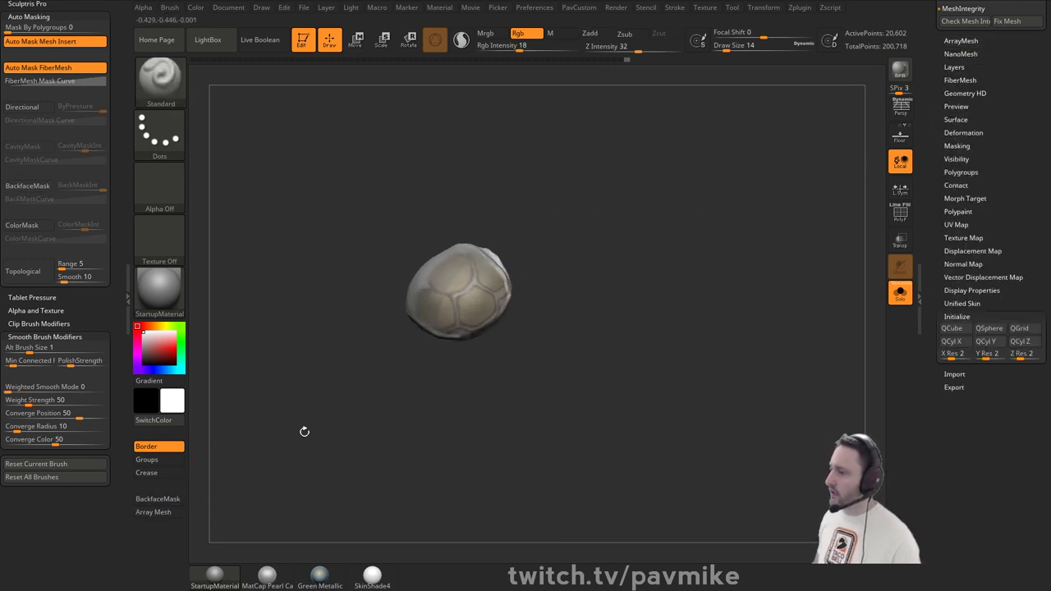
pyautogui.click(149, 512)
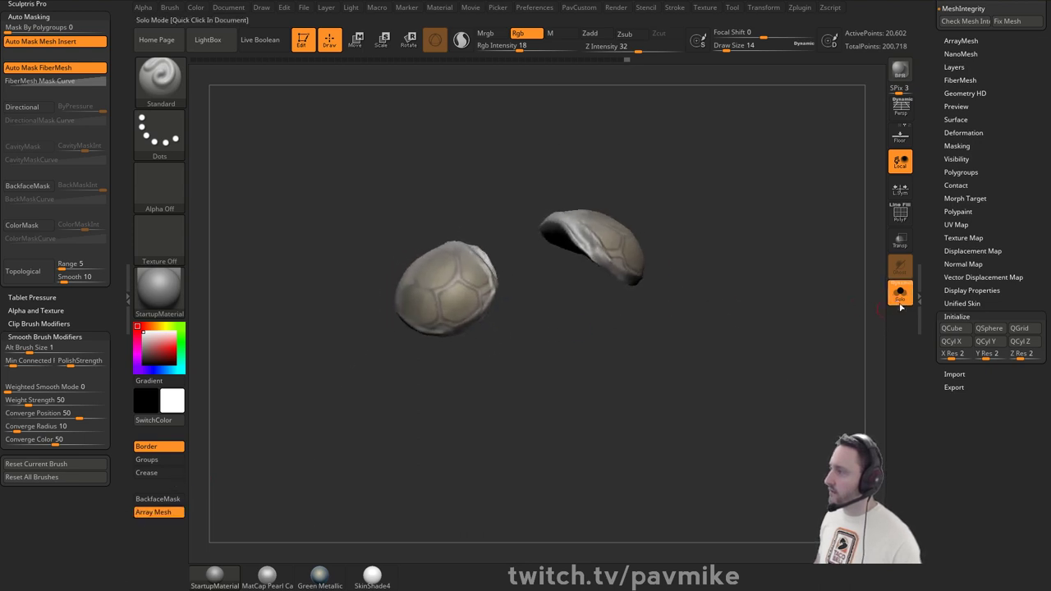
# - Show the full character around the shoulder pads again and choose the Move brush
pyautogui.click(900, 293)
pyautogui.press('b')
pyautogui.press('m')
pyautogui.press('v')
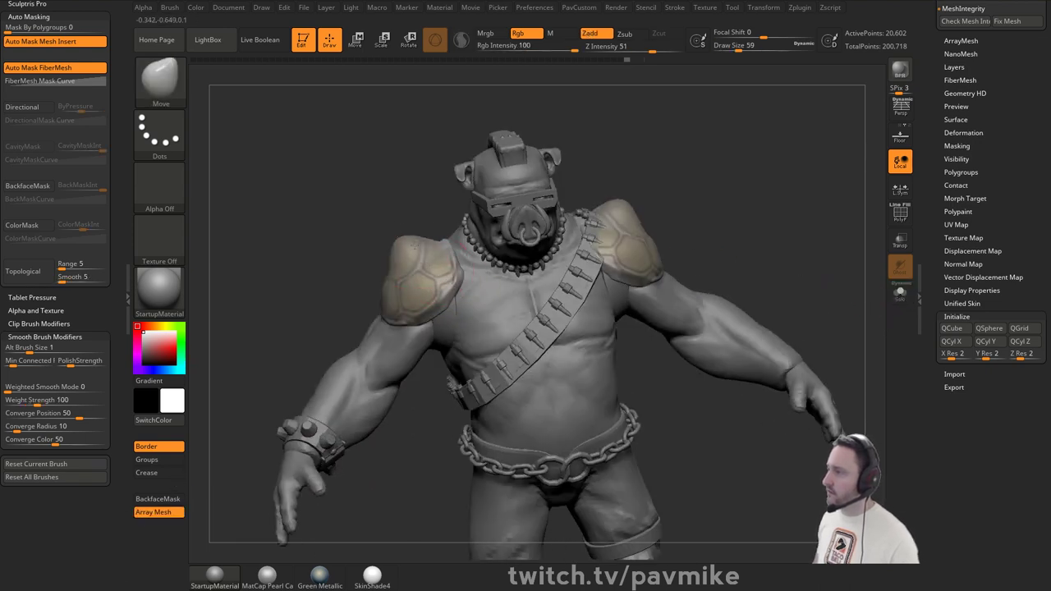
# - Try pushing the shoulder pad's outer edge outward with the Move brush, undoing the stroke
pyautogui.moveTo(361, 237); pyautogui.dragTo(356, 228)
pyautogui.hotkey('ctrl', 'z')
pyautogui.moveTo(777, 228); pyautogui.dragTo(774, 205)
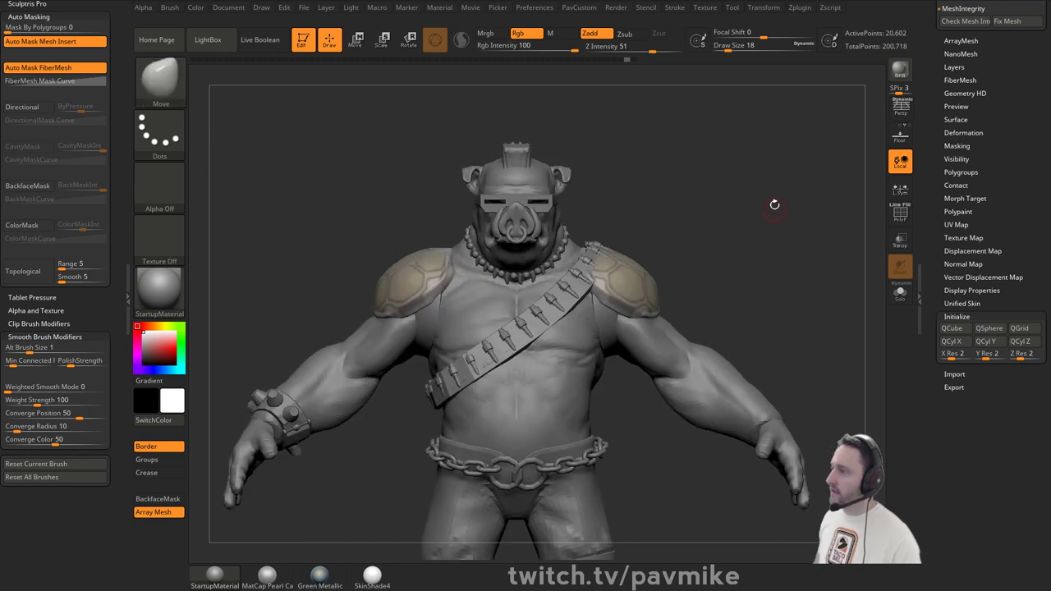
# - Try to widen the shoulder pads with the gizmo's Deformer after resetting the gizmo orientation, and return to drawing
pyautogui.press('w')
pyautogui.keyDown('alt'); pyautogui.click(413, 202); pyautogui.keyUp('alt')
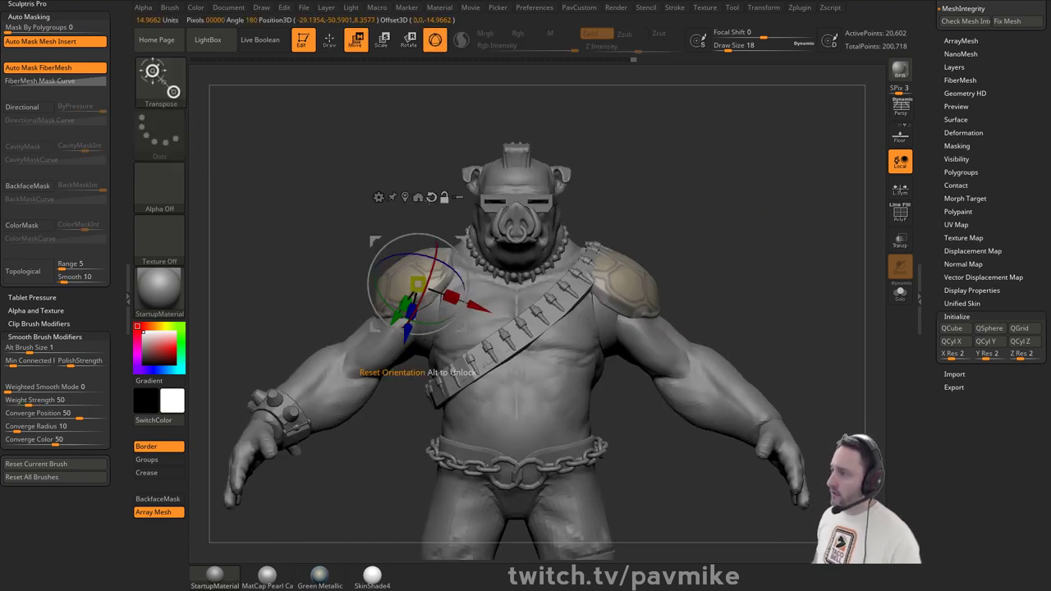
pyautogui.keyDown('alt'); pyautogui.click(431, 198); pyautogui.keyUp('alt')
pyautogui.keyDown('alt'); pyautogui.moveTo(467, 280); pyautogui.dragTo(457, 238); pyautogui.keyUp('alt')
pyautogui.click(372, 195)
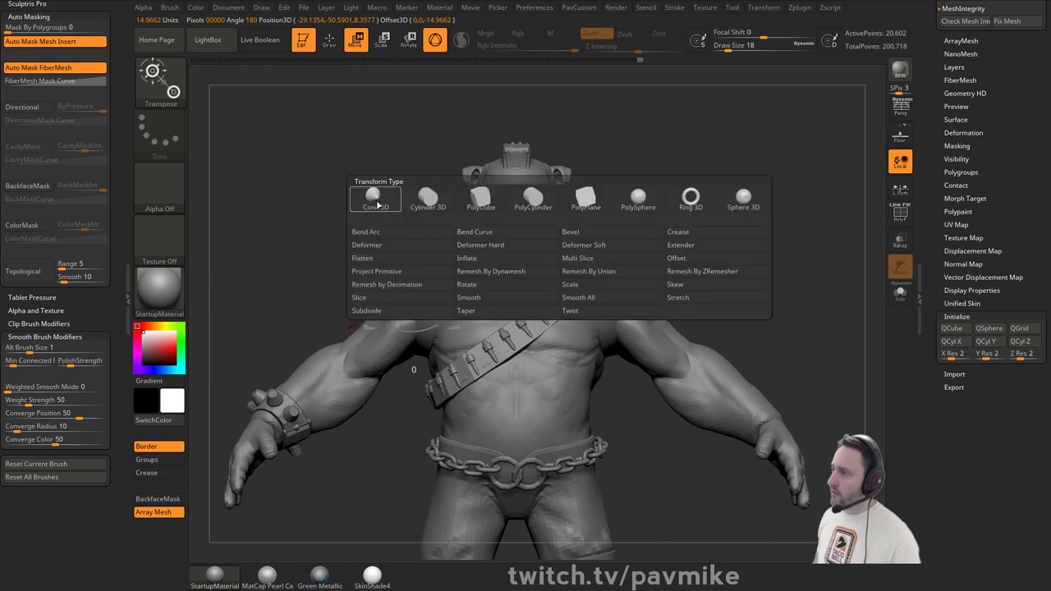
pyautogui.click(424, 248)
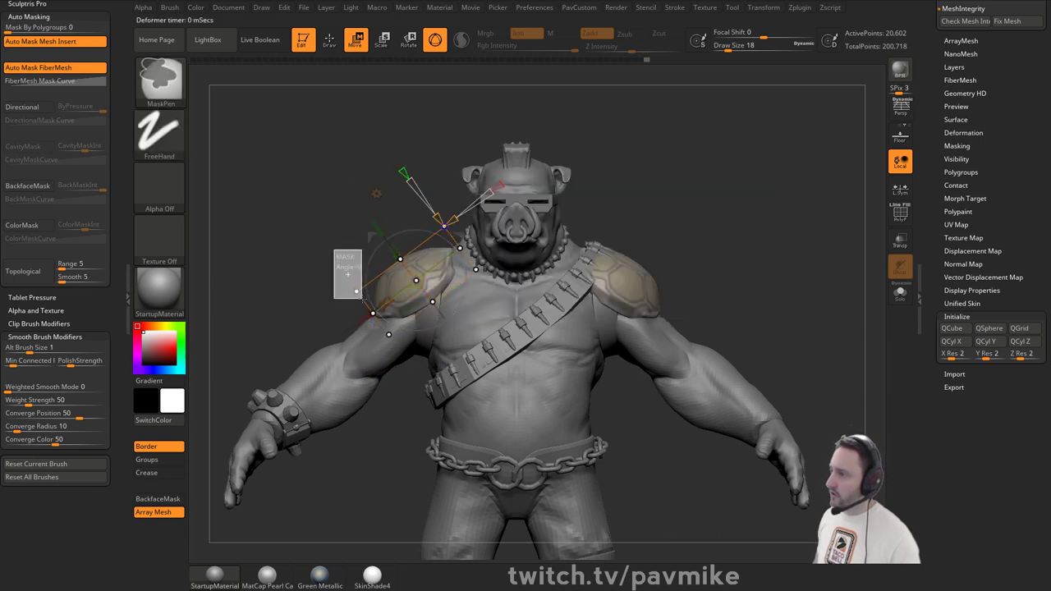
pyautogui.keyDown('ctrl'); pyautogui.moveTo(362, 298); pyautogui.dragTo(363, 301); pyautogui.keyUp('ctrl')
pyautogui.moveTo(401, 249); pyautogui.dragTo(367, 230)
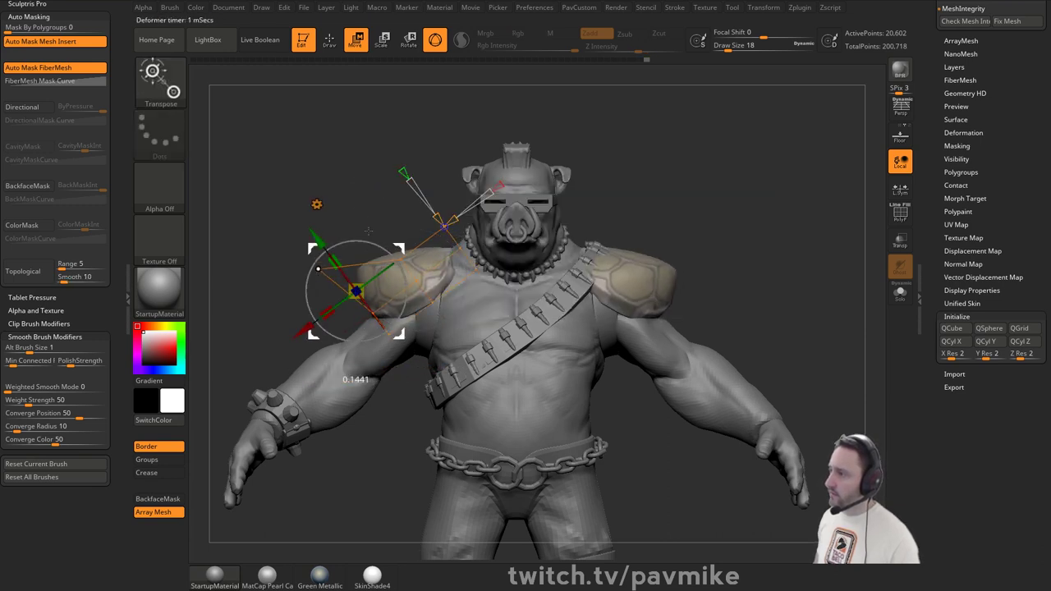
pyautogui.hotkey('ctrl', 'z')
pyautogui.press('q')
pyautogui.moveTo(719, 229); pyautogui.dragTo(743, 234)
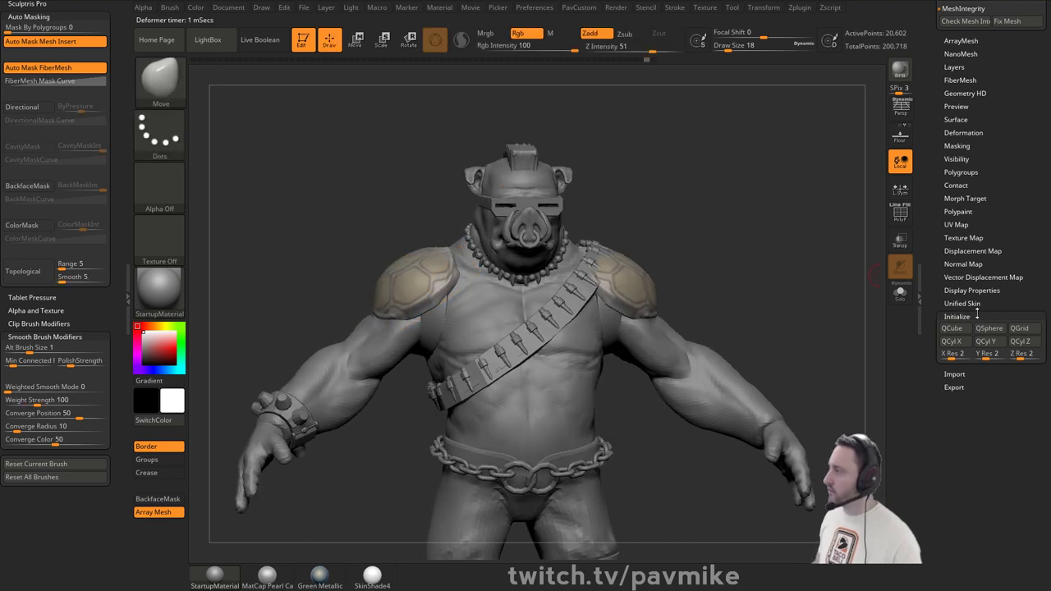
# - Convert the mirrored shoulder pad array into real geometry with ArrayMesh's Make Mesh, with Extrude turned off
pyautogui.moveTo(936, 163); pyautogui.dragTo(929, 130)
pyautogui.click(955, 174)
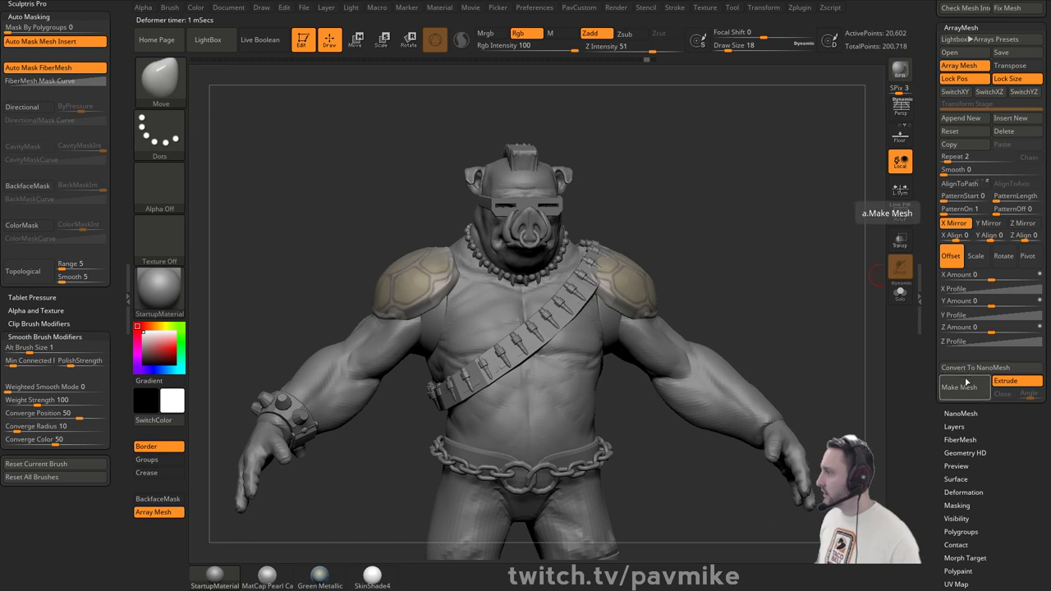
pyautogui.click(1000, 382)
pyautogui.click(971, 392)
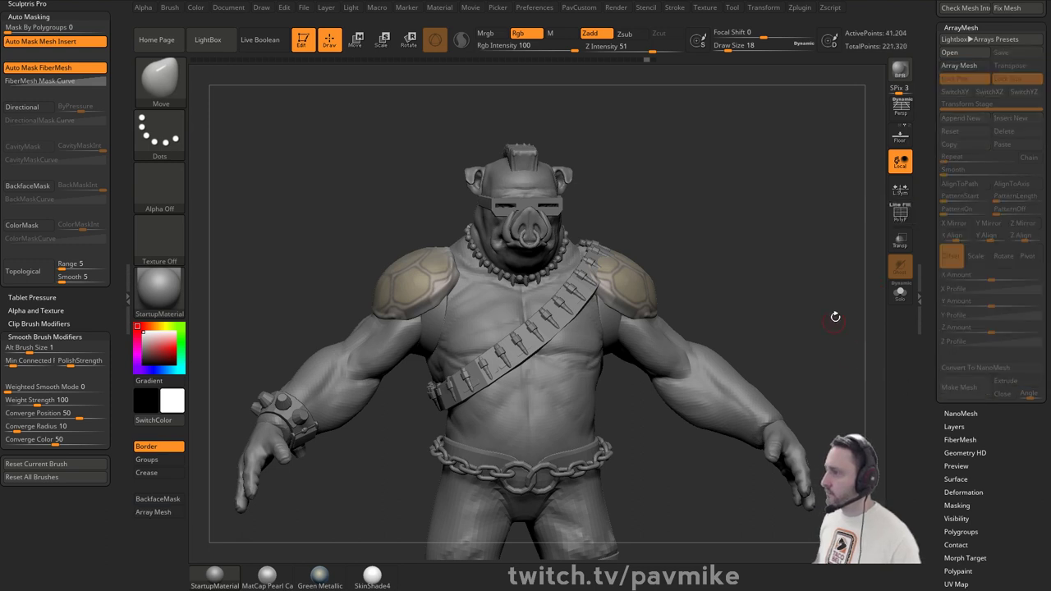
# - Turn on the polyframe display and try pulling the shoulder pads' outer edge with a larger Move brush
pyautogui.hotkey('shift', 'f')
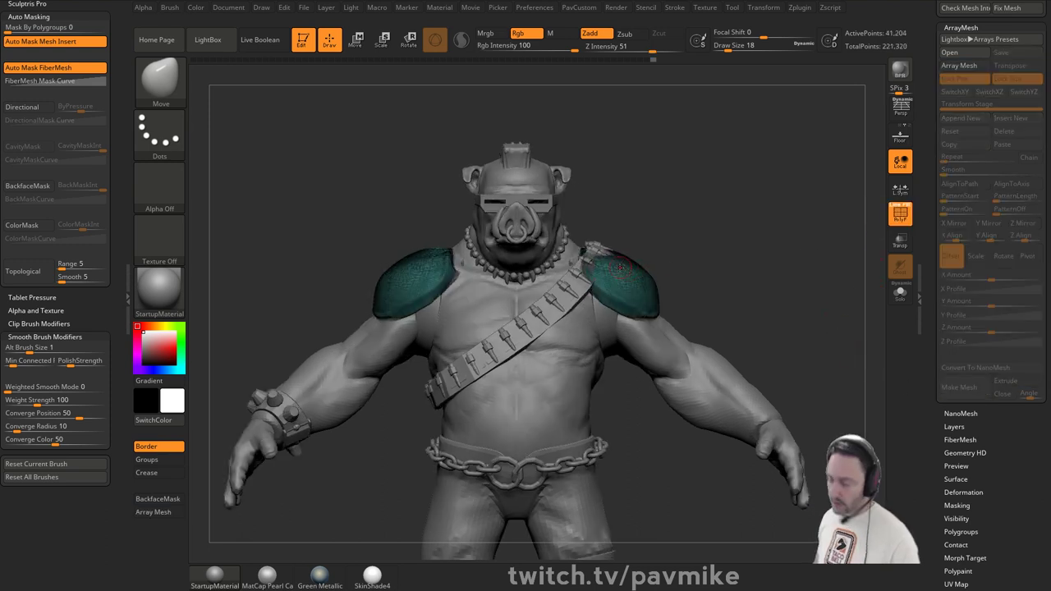
pyautogui.press('s')
pyautogui.moveTo(396, 239)
pyautogui.mouseDown()
pyautogui.moveTo(407, 238)
pyautogui.moveTo(352, 257)
pyautogui.mouseUp()
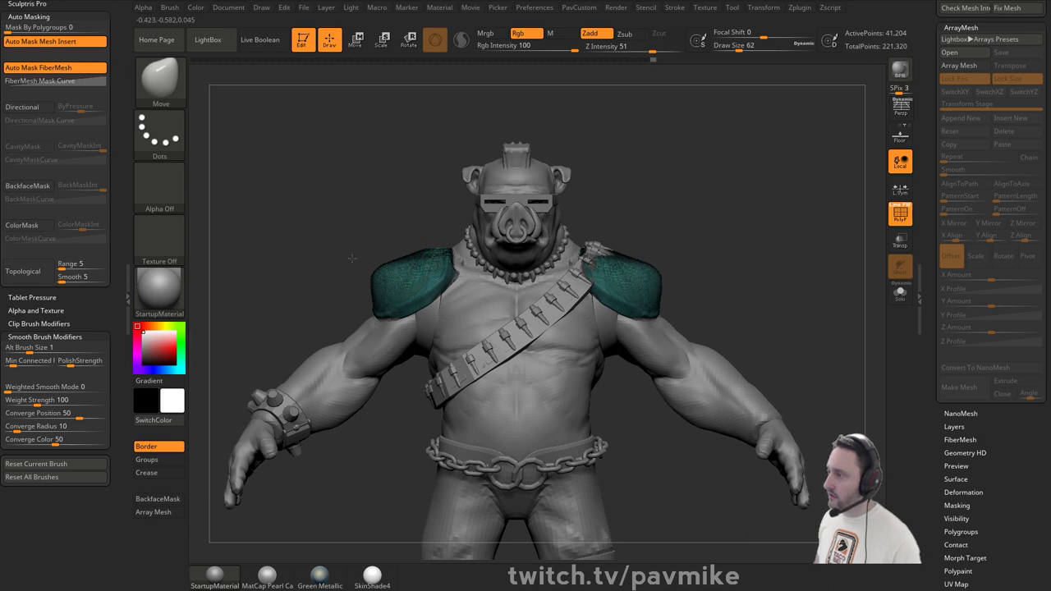
pyautogui.hotkey('ctrl', 'z')
# - Try applying the gizmo's Deformer to the converted shoulder pads
pyautogui.press('w')
pyautogui.click(377, 227)
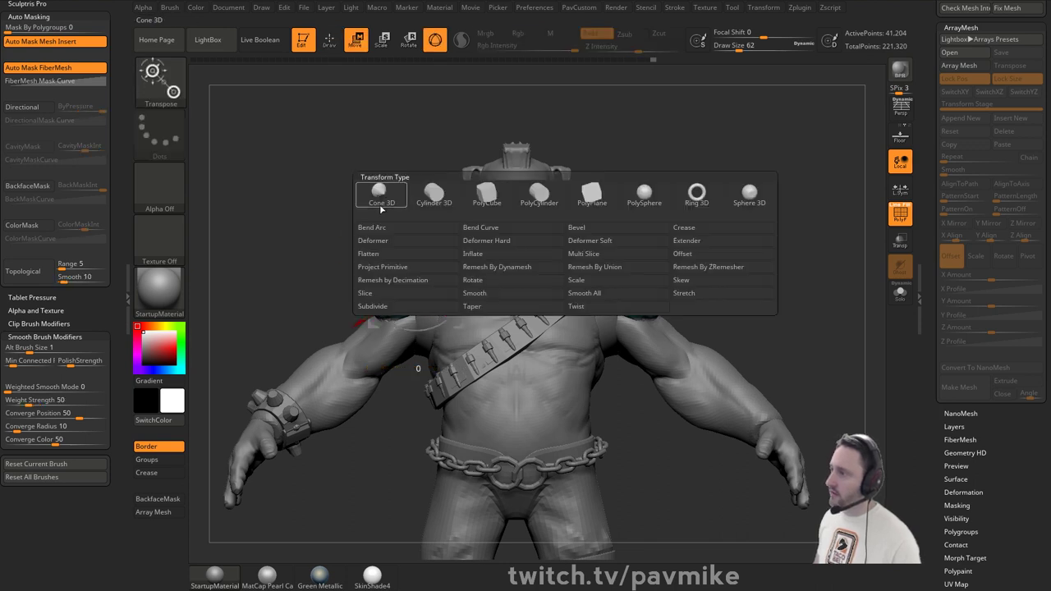
pyautogui.click(398, 241)
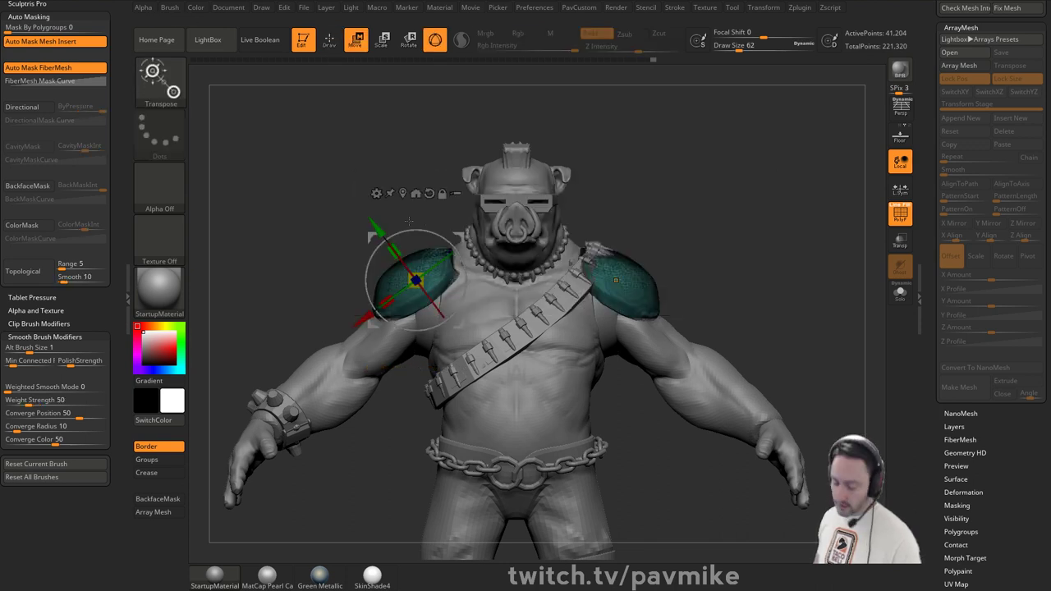
pyautogui.click(376, 193)
pyautogui.click(394, 237)
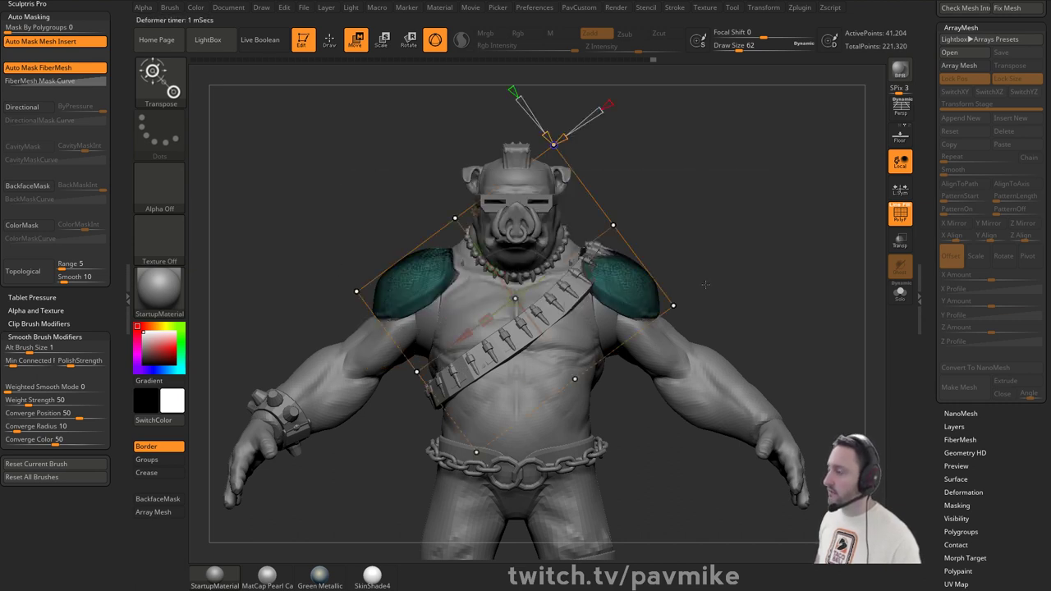
pyautogui.press('w')
# - Hide the shoulder pad on the bandolier side and delete the hidden geometry
pyautogui.moveTo(735, 200)
pyautogui.mouseDown()
pyautogui.moveTo(733, 221)
pyautogui.moveTo(713, 233)
pyautogui.moveTo(760, 186)
pyautogui.moveTo(620, 408)
pyautogui.moveTo(574, 429)
pyautogui.mouseUp()
pyautogui.press('1')
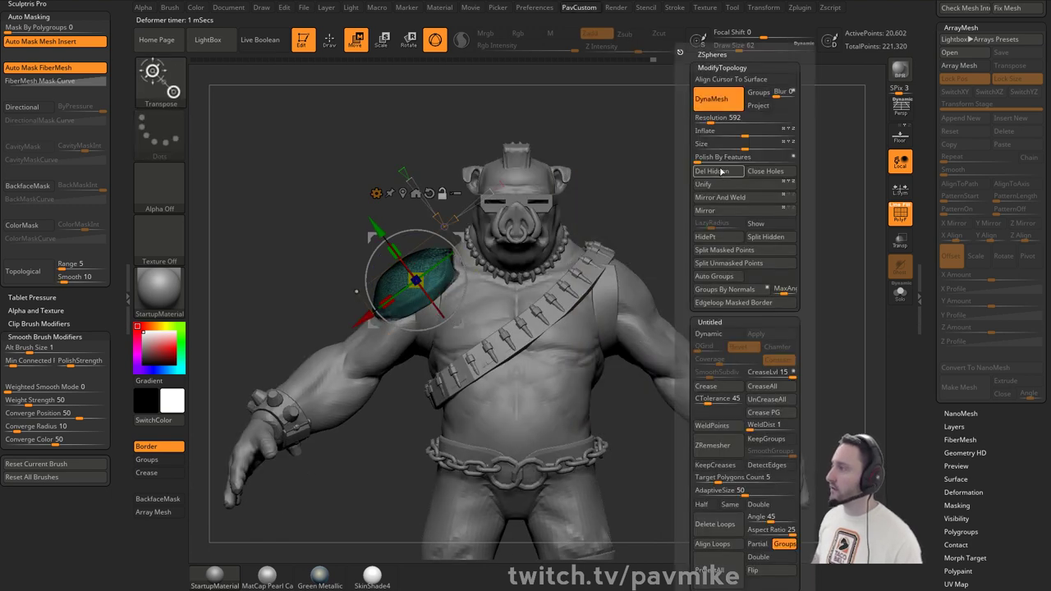
pyautogui.click(714, 171)
# - Try an ArrayMesh with X Mirror on the remaining shoulder pad and switch the array off again
pyautogui.click(953, 69)
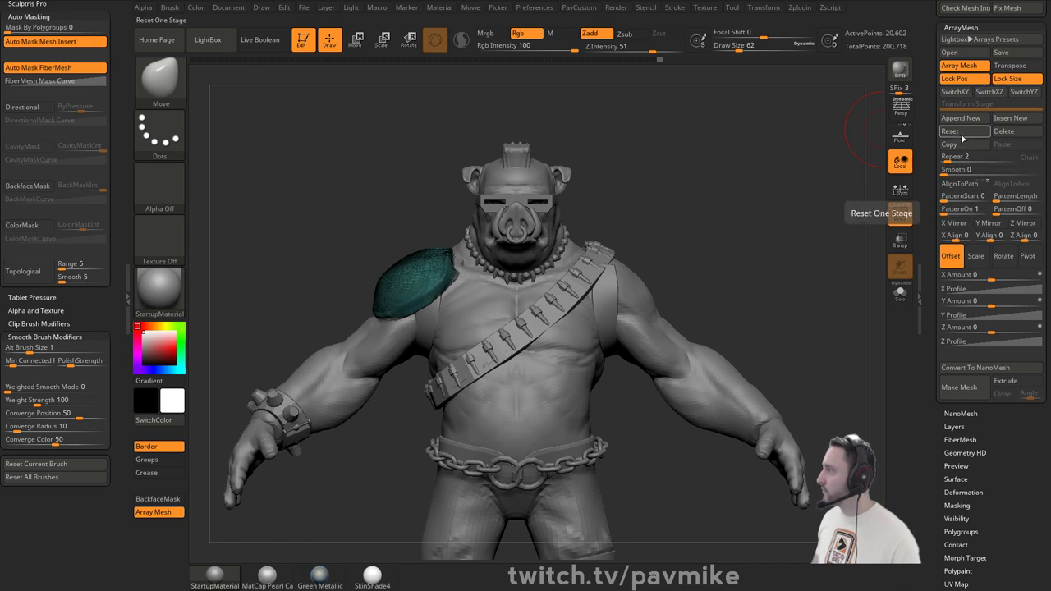
pyautogui.click(953, 223)
pyautogui.moveTo(837, 195); pyautogui.dragTo(784, 255)
pyautogui.moveTo(926, 215); pyautogui.dragTo(915, 492)
pyautogui.click(170, 513)
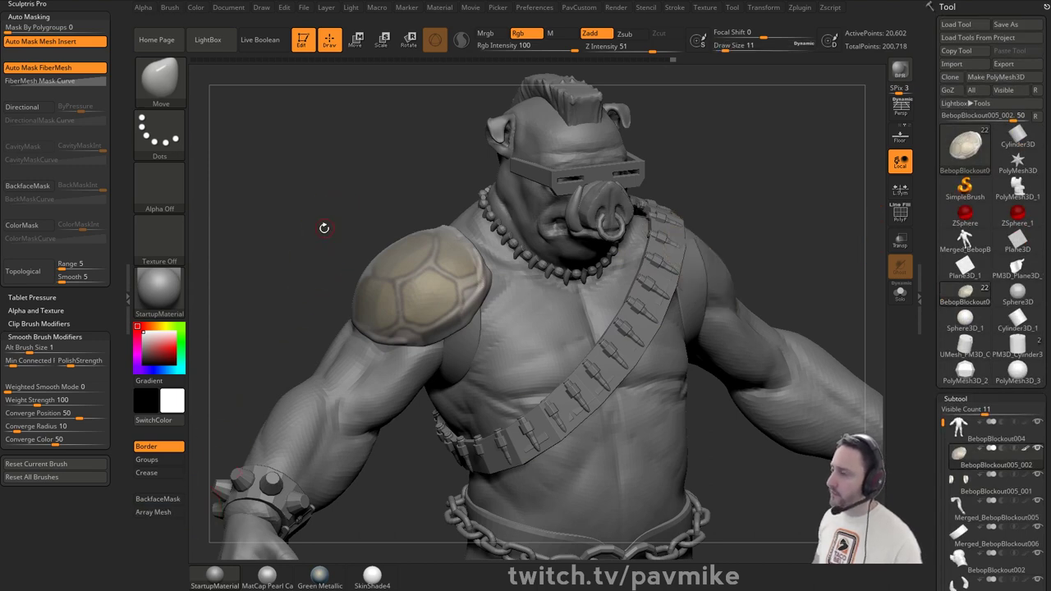
# - Rotate the shoulder pad slightly on the shoulder with the gizmo in side view
pyautogui.moveTo(324, 228)
pyautogui.mouseDown()
pyautogui.moveTo(314, 202)
pyautogui.moveTo(333, 151)
pyautogui.moveTo(575, 156)
pyautogui.mouseUp()
pyautogui.keyDown('ctrl'); pyautogui.keyDown('shift'); pyautogui.click(162, 83); pyautogui.keyUp('shift'); pyautogui.keyUp('ctrl')
pyautogui.press('s')
pyautogui.keyDown('alt'); pyautogui.moveTo(681, 195); pyautogui.dragTo(699, 176); pyautogui.keyUp('alt')
pyautogui.press('space')
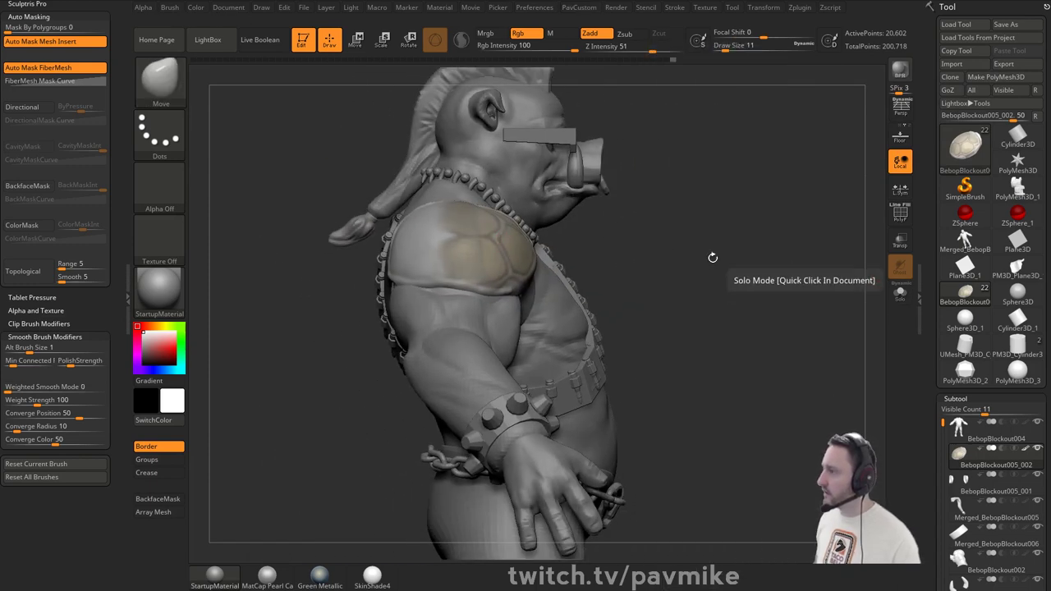
pyautogui.press('w')
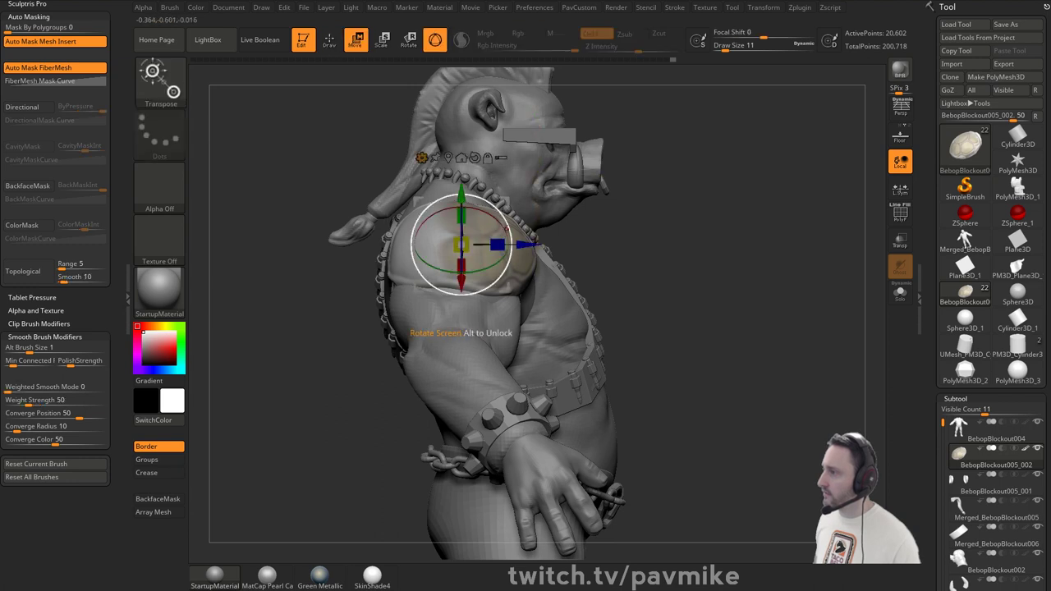
pyautogui.moveTo(494, 221); pyautogui.dragTo(521, 212)
pyautogui.press('q')
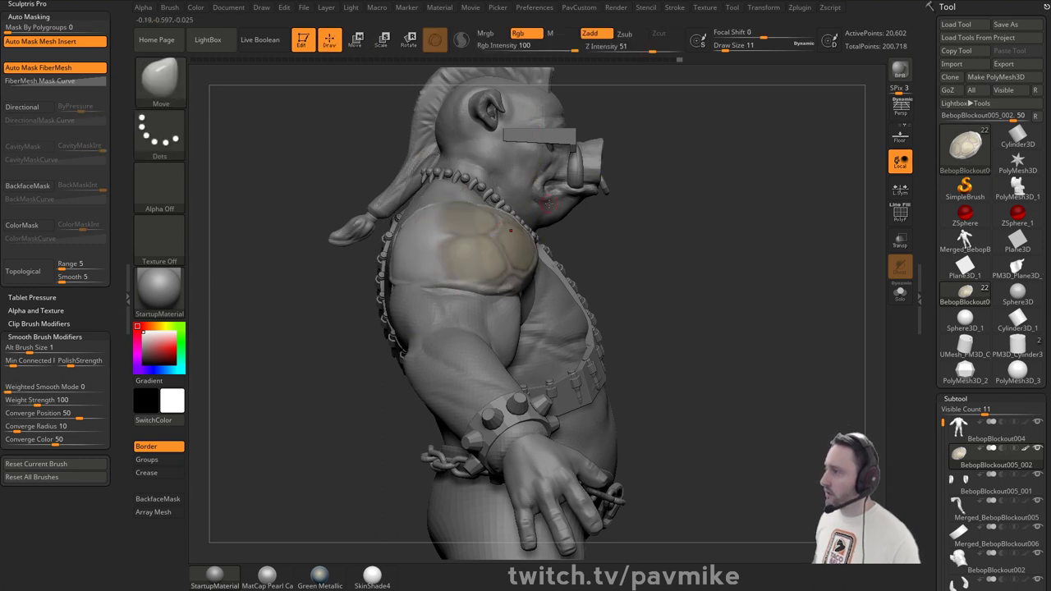
# - Isolate the shoulder pad, enable local symmetry and apply Mirror And Weld so its plate pattern matches front to back
pyautogui.click(900, 293)
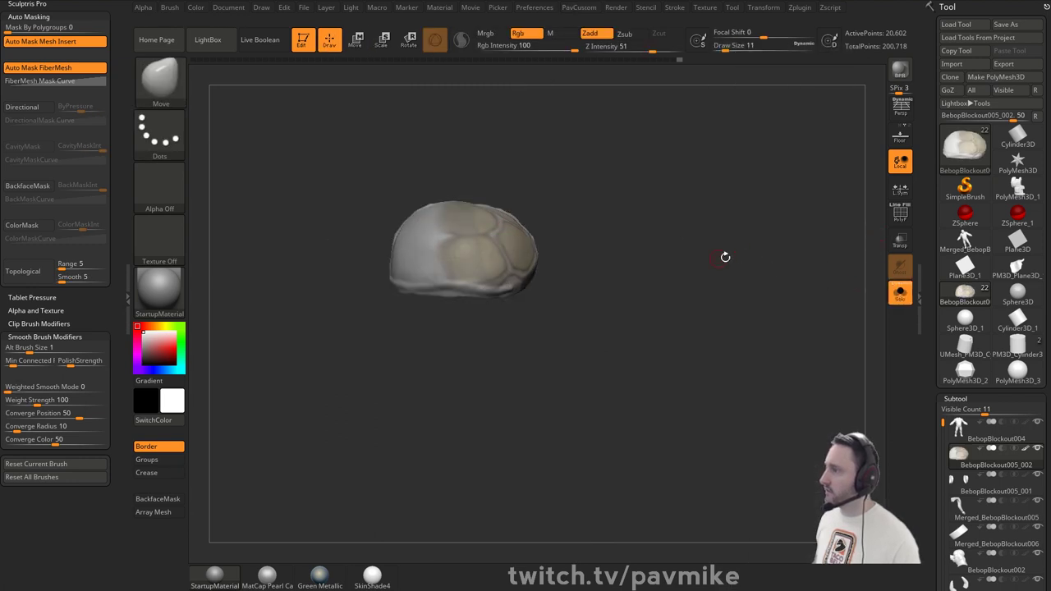
pyautogui.click(899, 190)
pyautogui.press('`')
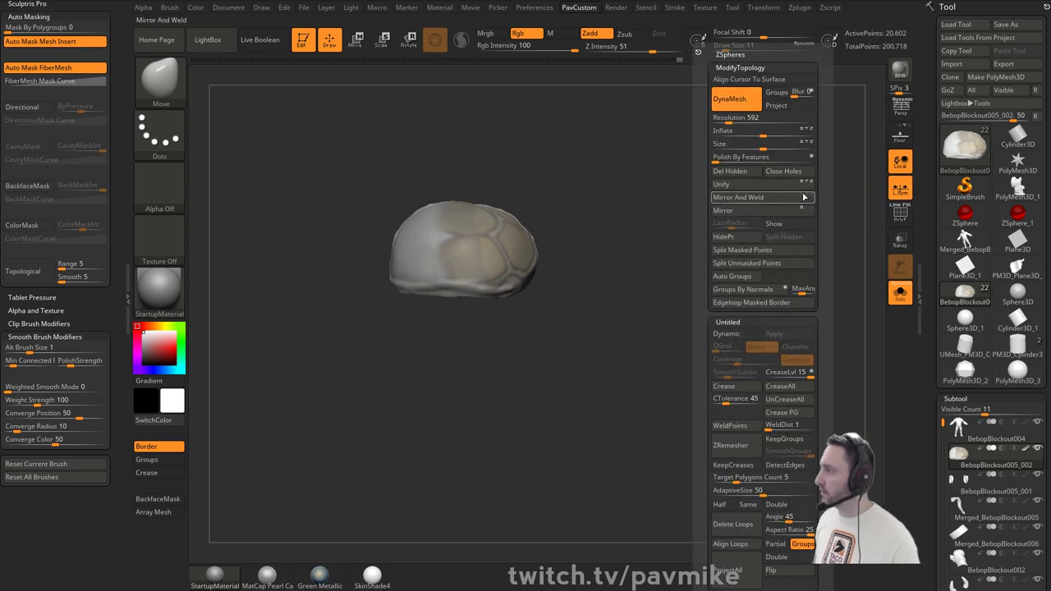
pyautogui.click(784, 199)
pyautogui.moveTo(661, 188); pyautogui.dragTo(668, 245)
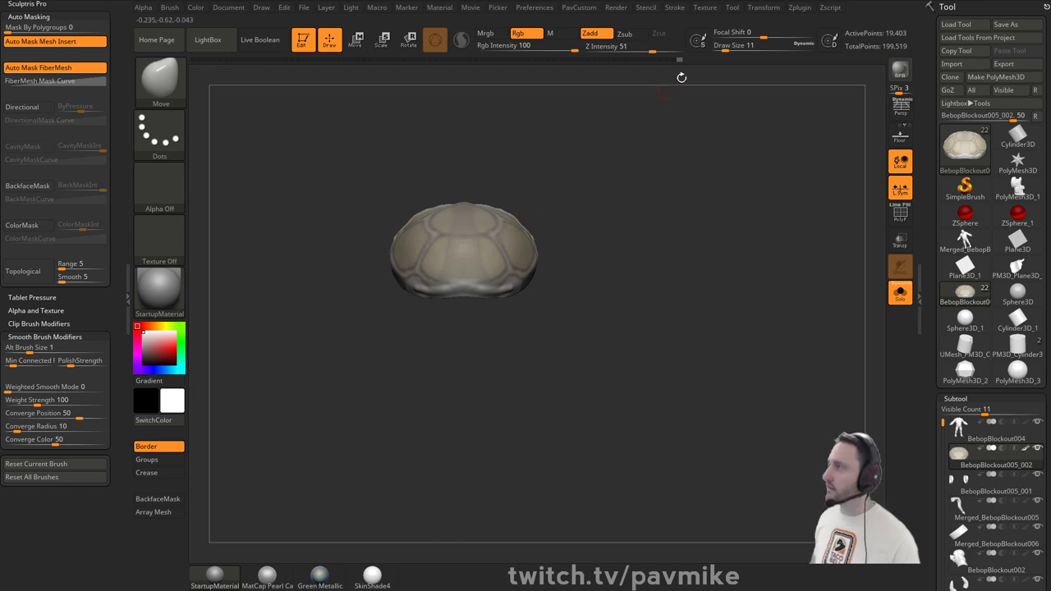
# - Set the sculpting symmetry to the Z axis only
pyautogui.click(763, 8)
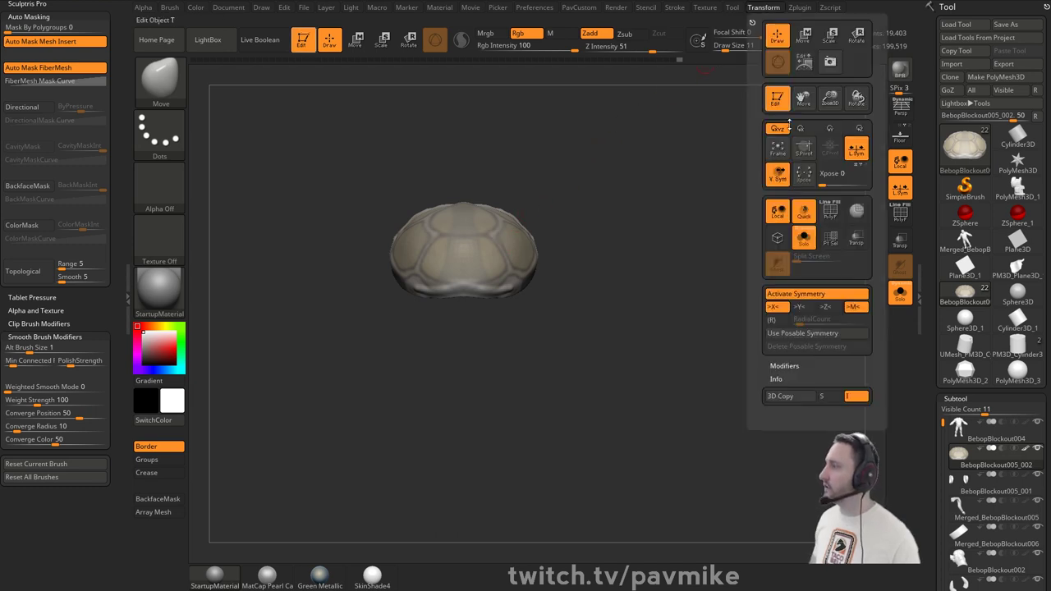
pyautogui.click(807, 308)
pyautogui.click(827, 308)
pyautogui.click(806, 308)
pyautogui.click(781, 309)
pyautogui.moveTo(589, 203)
pyautogui.mouseDown()
pyautogui.moveTo(581, 259)
pyautogui.moveTo(578, 249)
pyautogui.moveTo(584, 293)
pyautogui.moveTo(568, 256)
pyautogui.mouseUp()
# - Adjust the mirrored pad's surface with the Move brush, reducing the draw size to 4
pyautogui.press('s')
pyautogui.moveTo(483, 237)
pyautogui.mouseDown()
pyautogui.moveTo(589, 253)
pyautogui.moveTo(621, 244)
pyautogui.moveTo(625, 260)
pyautogui.moveTo(613, 259)
pyautogui.mouseUp()
pyautogui.press('s')
pyautogui.moveTo(628, 261)
pyautogui.keyDown('alt'); pyautogui.mouseDown()
pyautogui.moveTo(664, 274)
pyautogui.moveTo(642, 273)
pyautogui.mouseUp(); pyautogui.keyUp('alt')
pyautogui.press('s')
pyautogui.moveTo(423, 279); pyautogui.dragTo(422, 279)
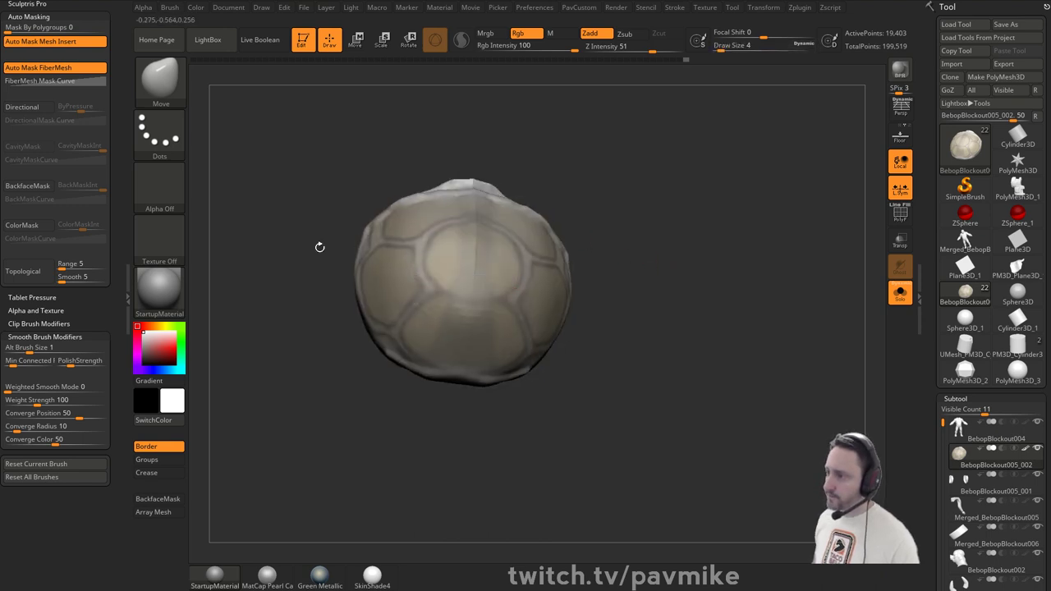
# - Set up the Standard brush for colour-only painting with a dark grey, Zadd off and Rgb Intensity 78
pyautogui.moveTo(141, 346); pyautogui.dragTo(139, 354)
pyautogui.keyDown('alt'); pyautogui.moveTo(618, 175); pyautogui.dragTo(600, 171); pyautogui.keyUp('alt')
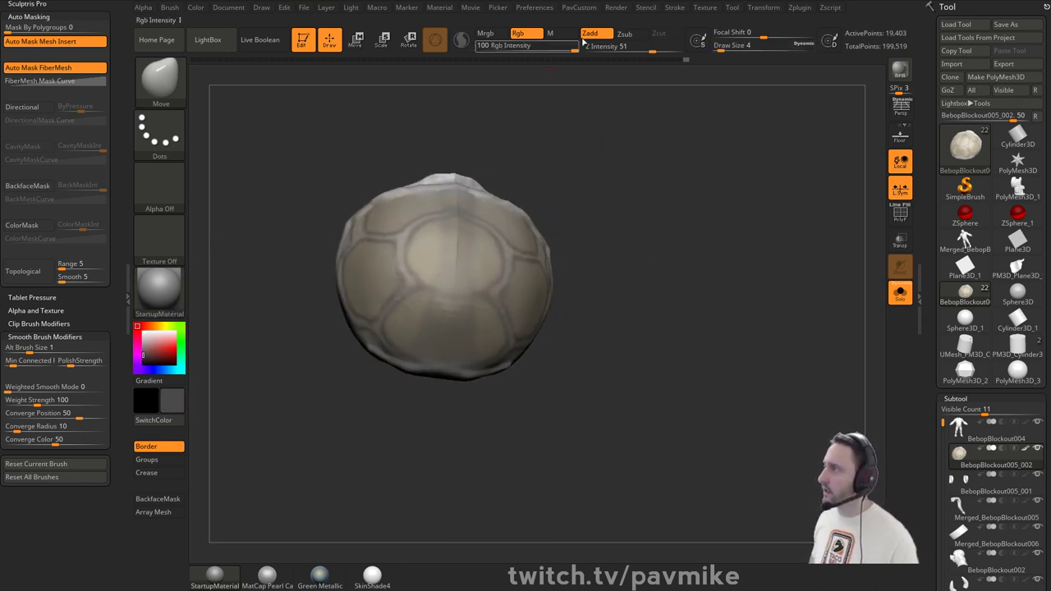
pyautogui.click(590, 34)
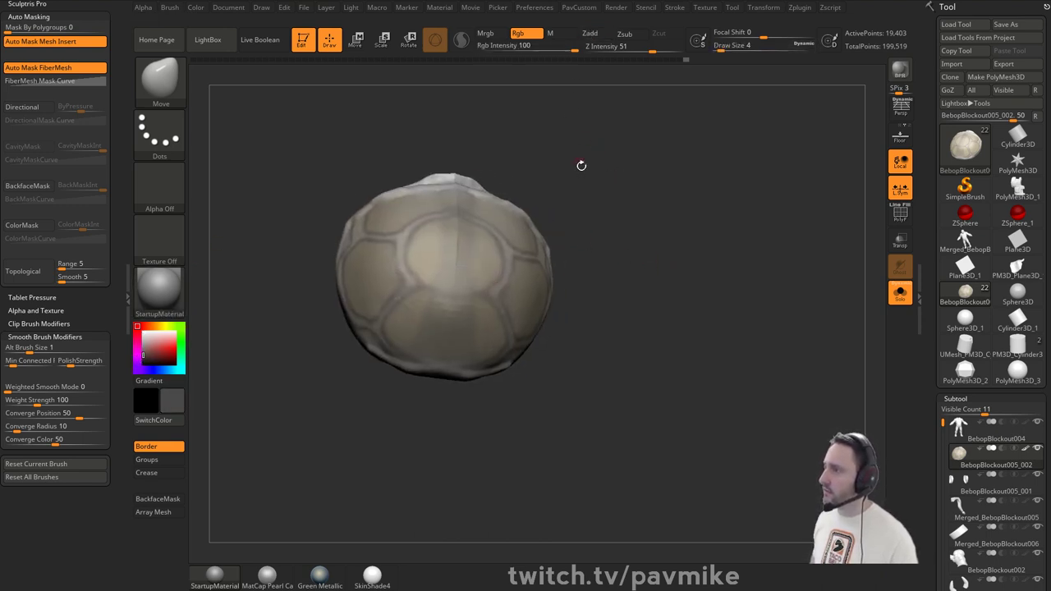
pyautogui.click(590, 35)
pyautogui.click(523, 34)
pyautogui.press('1')
pyautogui.moveTo(615, 175)
pyautogui.keyDown('alt'); pyautogui.mouseDown()
pyautogui.moveTo(596, 164)
pyautogui.moveTo(583, 194)
pyautogui.mouseUp(); pyautogui.keyUp('alt')
pyautogui.click(563, 49)
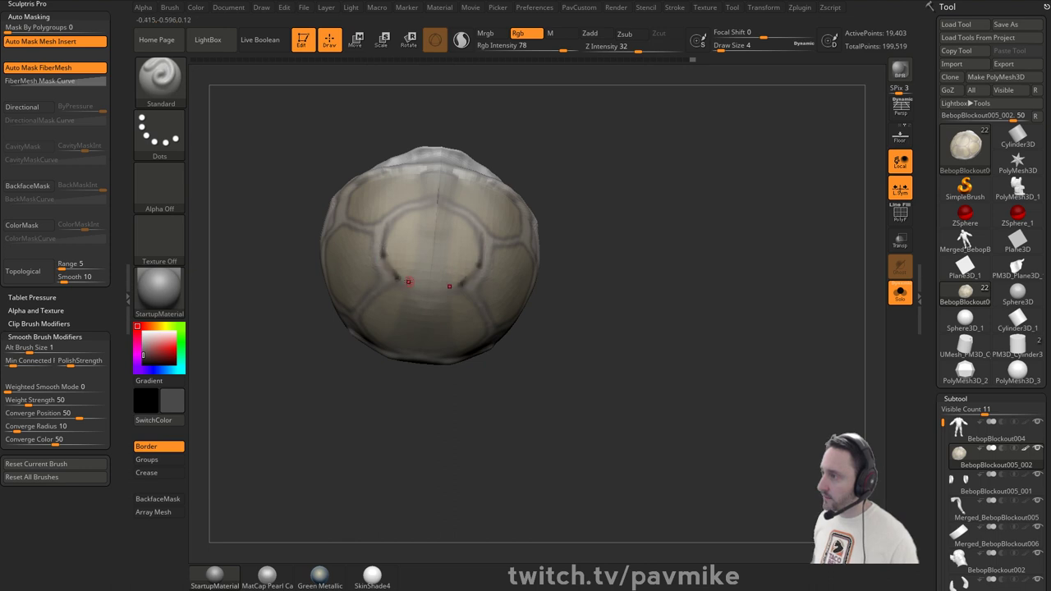
# - Paint a dark outline around the pad's central plate, undoing the last stroke
pyautogui.moveTo(499, 186); pyautogui.dragTo(510, 202)
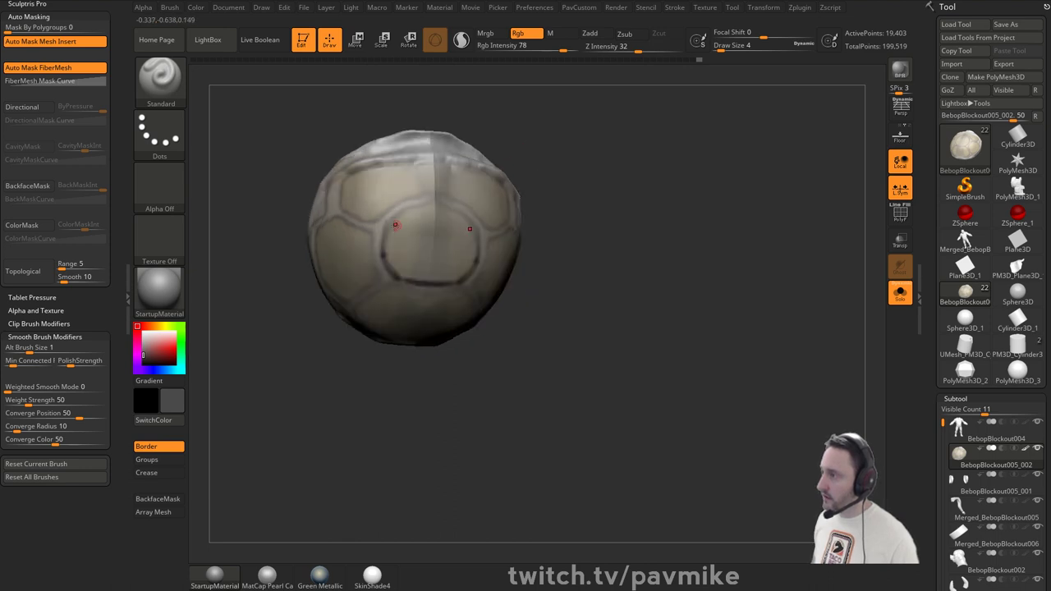
pyautogui.moveTo(588, 262); pyautogui.dragTo(630, 217, button='right')
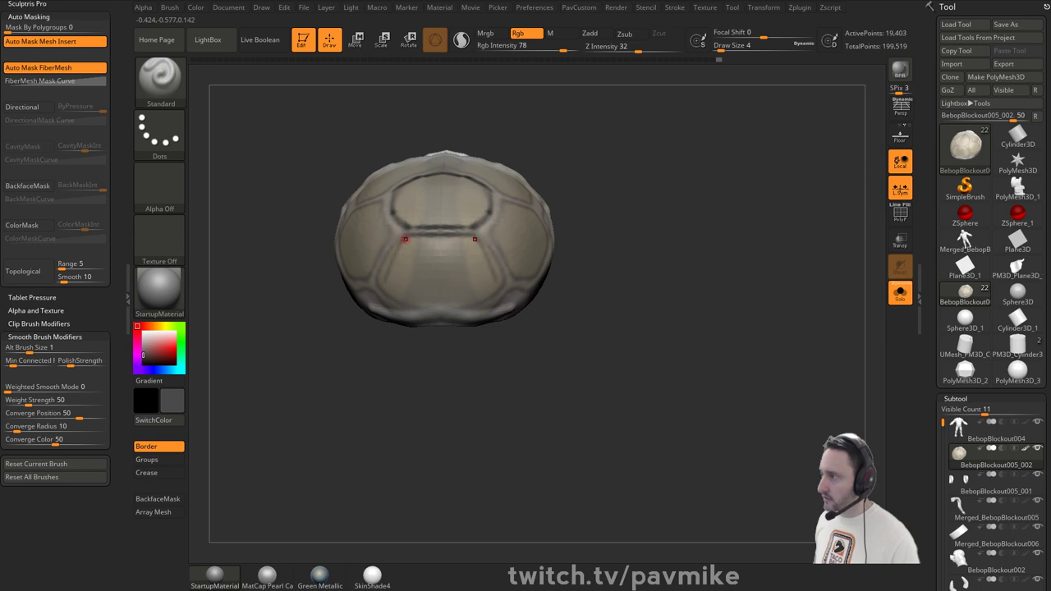
pyautogui.hotkey('ctrl', 'z')
pyautogui.moveTo(612, 265); pyautogui.dragTo(697, 266)
# - Adjust the shoulder pad's shape with the Move brush at draw size 51 and bring back the Tool palette
pyautogui.click(742, 51)
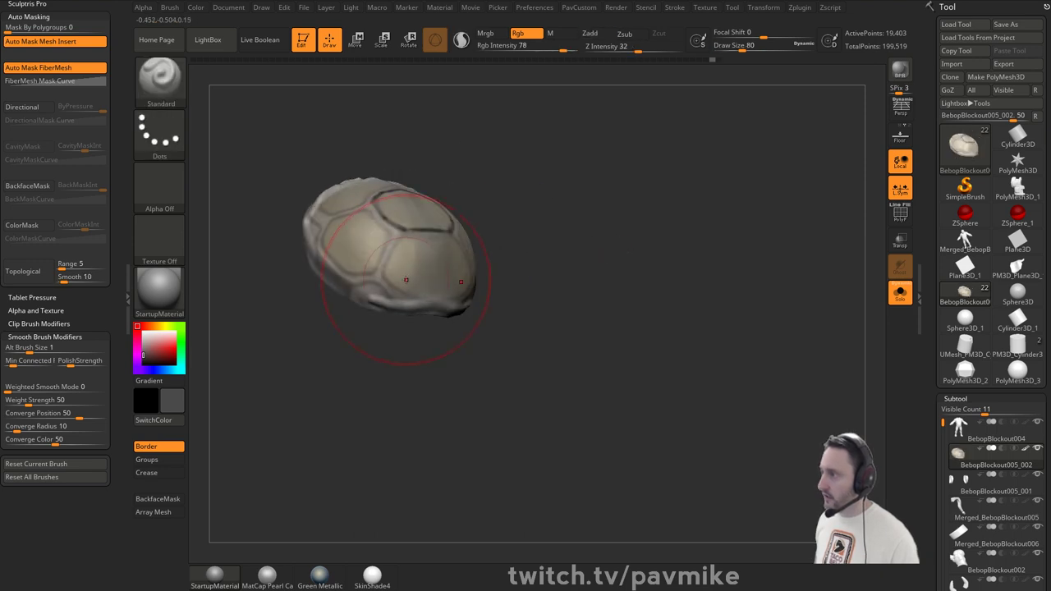
pyautogui.press('b')
pyautogui.press('m')
pyautogui.press('v')
pyautogui.press('s')
pyautogui.click(393, 273)
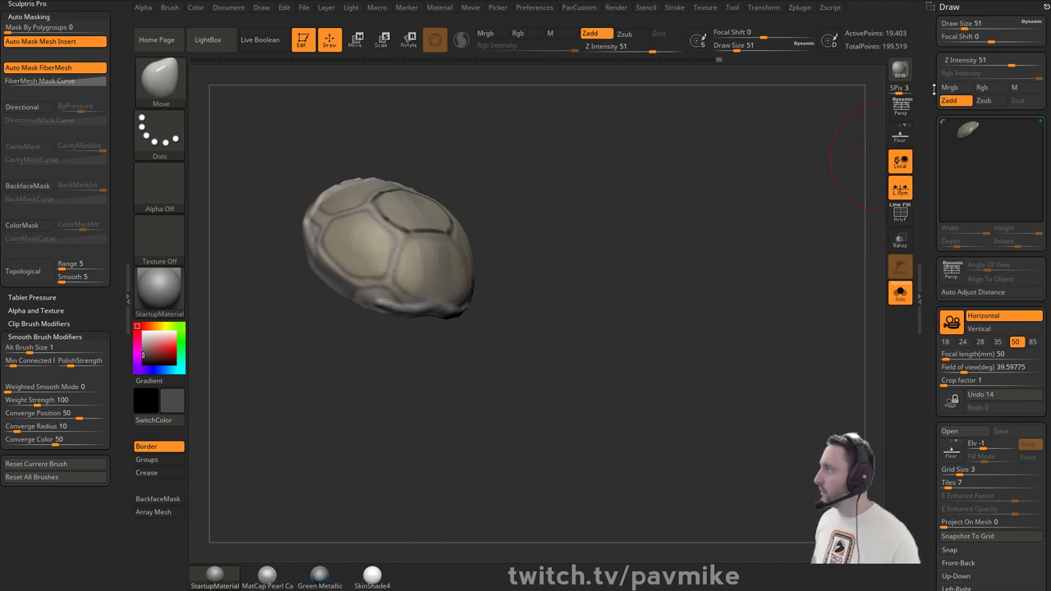
pyautogui.click(1045, 6)
pyautogui.moveTo(743, 96)
pyautogui.mouseDown()
pyautogui.moveTo(668, 214)
pyautogui.moveTo(616, 272)
pyautogui.moveTo(590, 275)
pyautogui.moveTo(603, 252)
pyautogui.moveTo(627, 227)
pyautogui.moveTo(624, 276)
pyautogui.moveTo(603, 282)
pyautogui.moveTo(625, 284)
pyautogui.moveTo(610, 305)
pyautogui.moveTo(596, 274)
pyautogui.mouseUp()
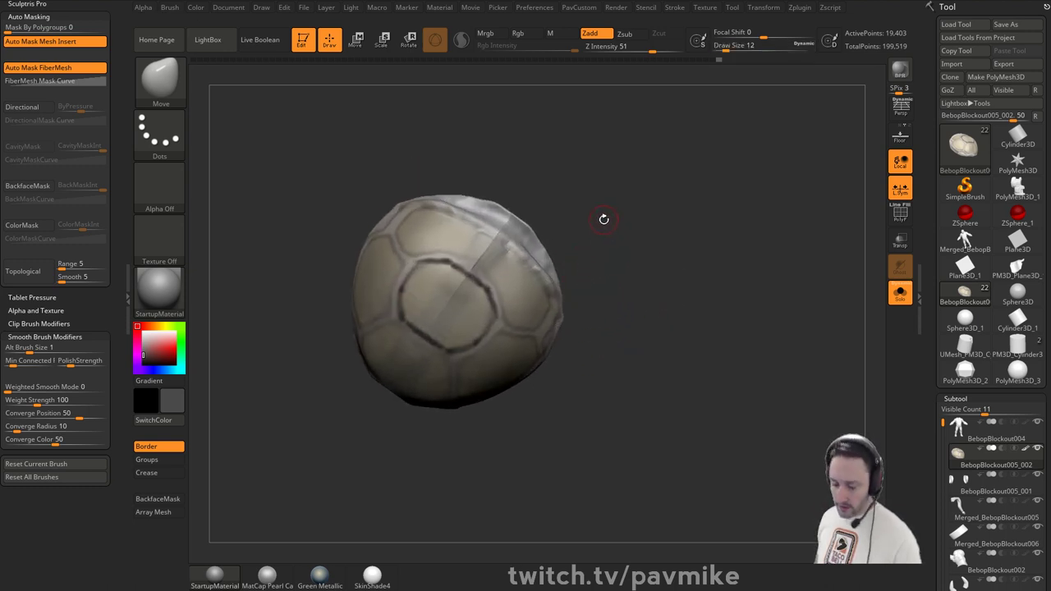
# - Switch to the Standard brush and paint dark outlines around the plates bordering the pad's central plate, undoing a stray stroke
pyautogui.press('b')
pyautogui.press('s')
pyautogui.press('t')
pyautogui.moveTo(593, 223); pyautogui.dragTo(599, 233)
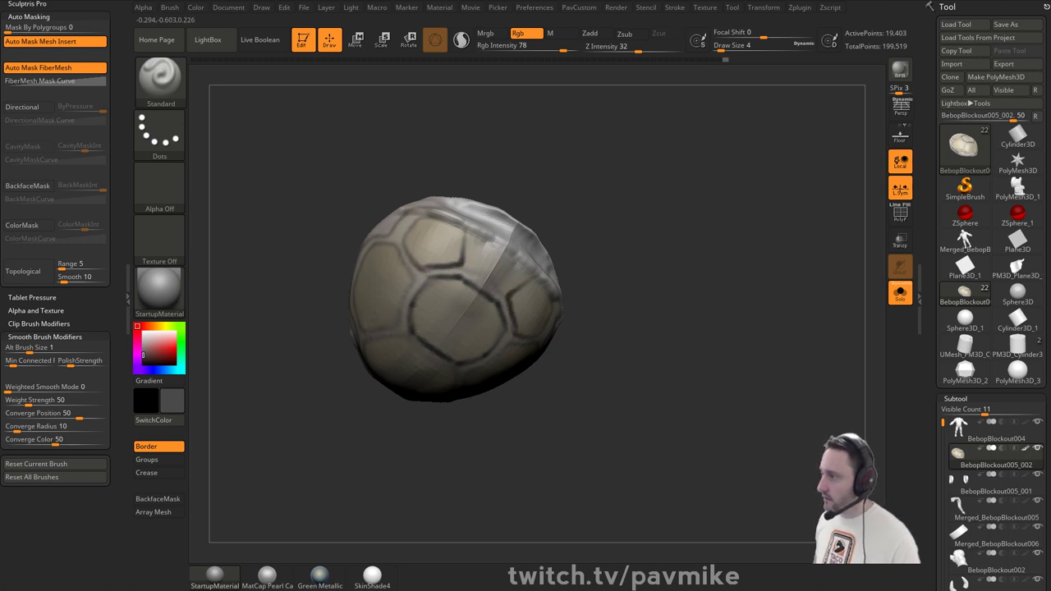
pyautogui.moveTo(563, 232); pyautogui.dragTo(486, 255)
pyautogui.moveTo(571, 237); pyautogui.dragTo(560, 229)
pyautogui.hotkey('ctrl', 'z')
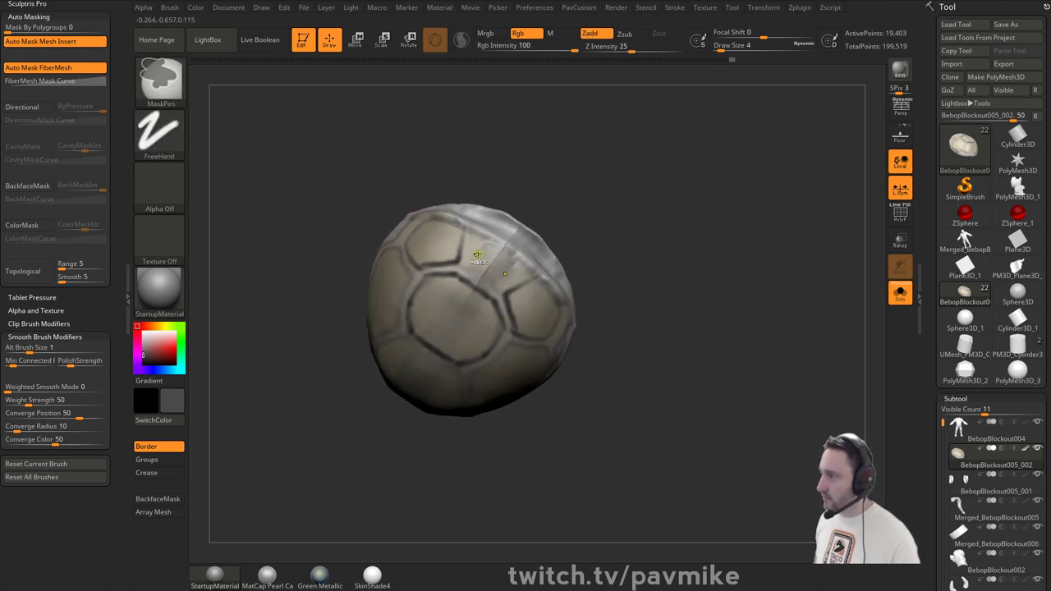
pyautogui.moveTo(470, 272); pyautogui.dragTo(482, 280)
pyautogui.moveTo(587, 246)
pyautogui.mouseDown()
pyautogui.moveTo(595, 190)
pyautogui.moveTo(626, 271)
pyautogui.moveTo(579, 238)
pyautogui.moveTo(639, 264)
pyautogui.moveTo(513, 257)
pyautogui.mouseUp()
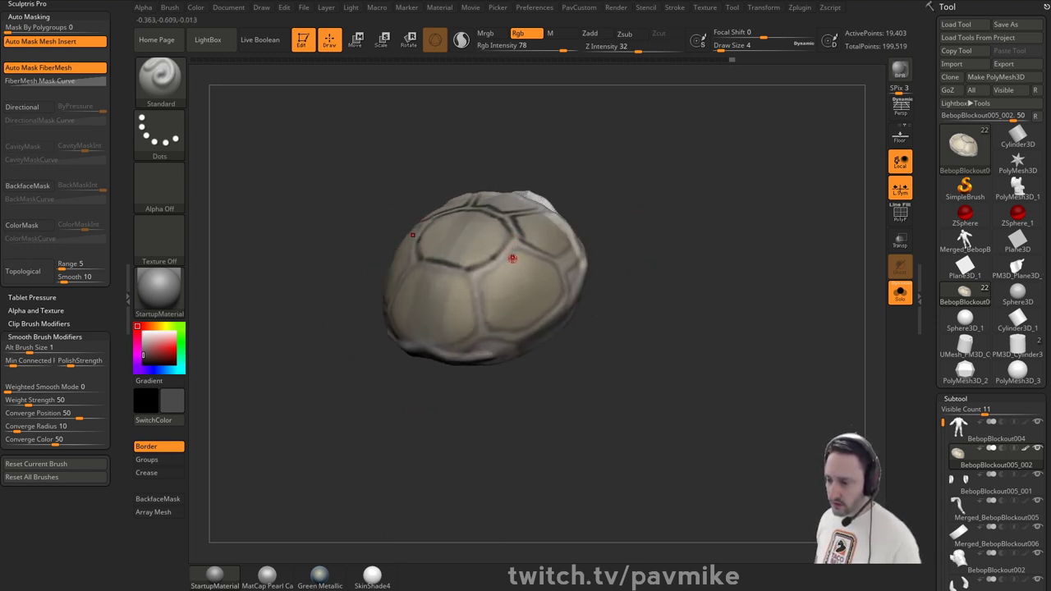
# - Paint dark outlines around the large plates on the front and sides of the pad
pyautogui.moveTo(593, 246); pyautogui.dragTo(602, 218)
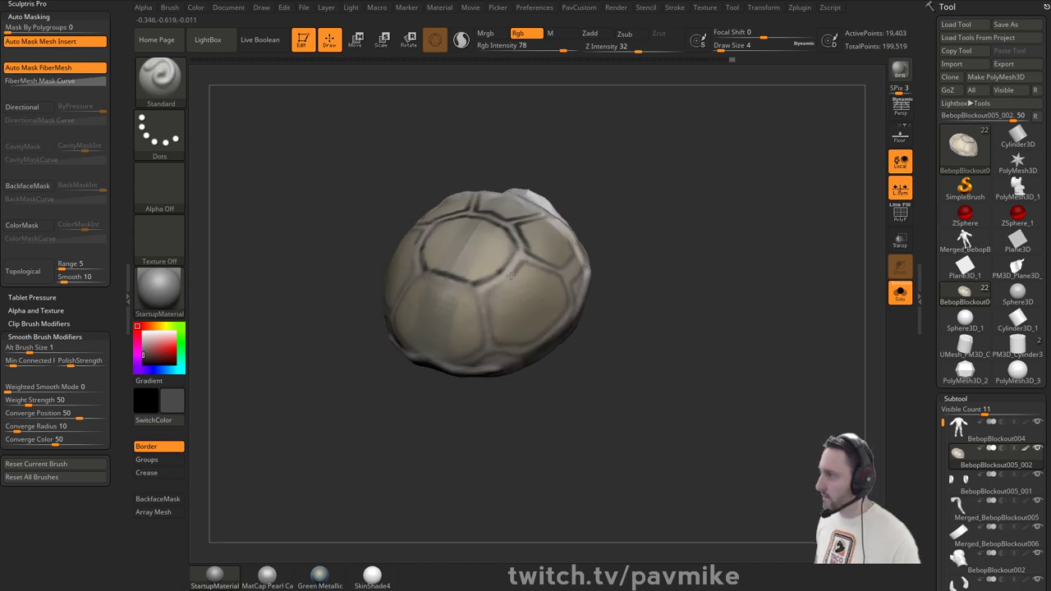
pyautogui.moveTo(607, 336); pyautogui.dragTo(606, 302)
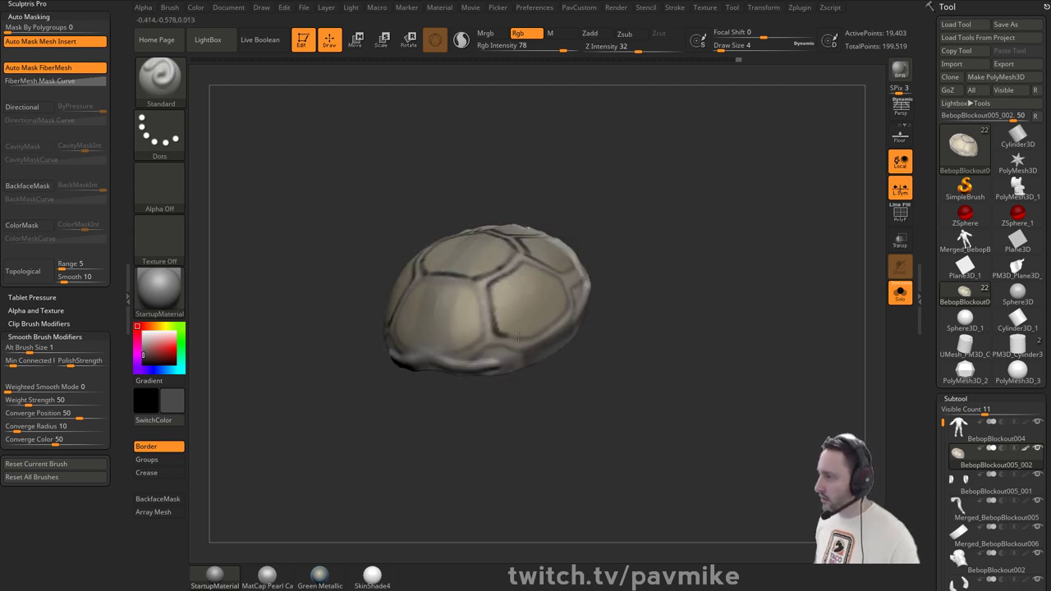
pyautogui.moveTo(517, 336); pyautogui.dragTo(532, 270)
pyautogui.moveTo(566, 300); pyautogui.dragTo(568, 312)
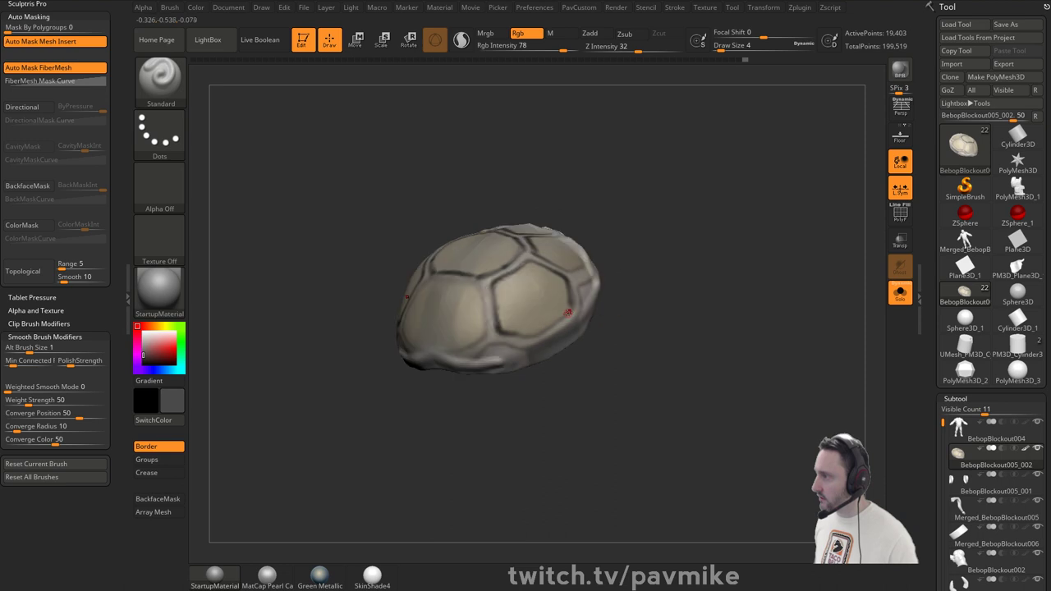
pyautogui.moveTo(615, 273); pyautogui.dragTo(511, 285)
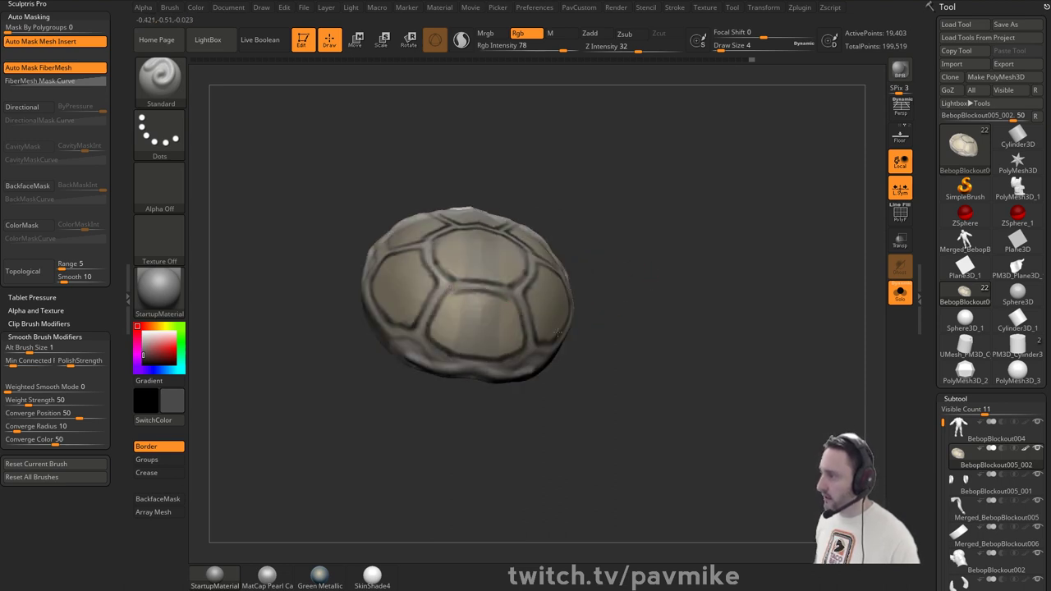
# - Outline the plates at the back of the pad and darken the seams meeting the lower edge
pyautogui.moveTo(558, 333)
pyautogui.mouseDown()
pyautogui.moveTo(685, 328)
pyautogui.moveTo(735, 349)
pyautogui.moveTo(723, 294)
pyautogui.mouseUp()
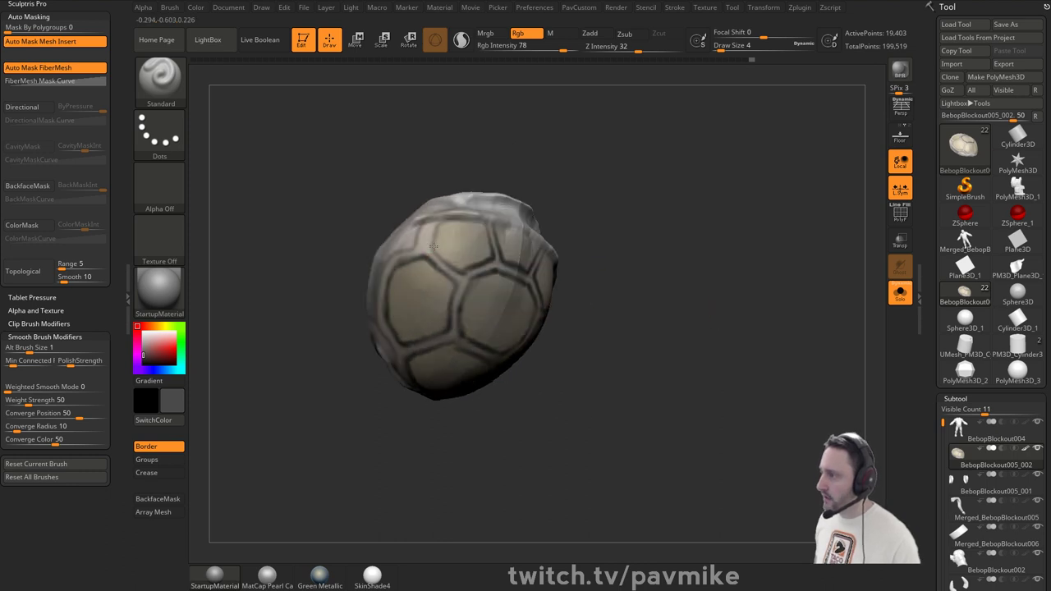
pyautogui.moveTo(534, 205); pyautogui.dragTo(513, 209)
pyautogui.moveTo(453, 222); pyautogui.dragTo(494, 223)
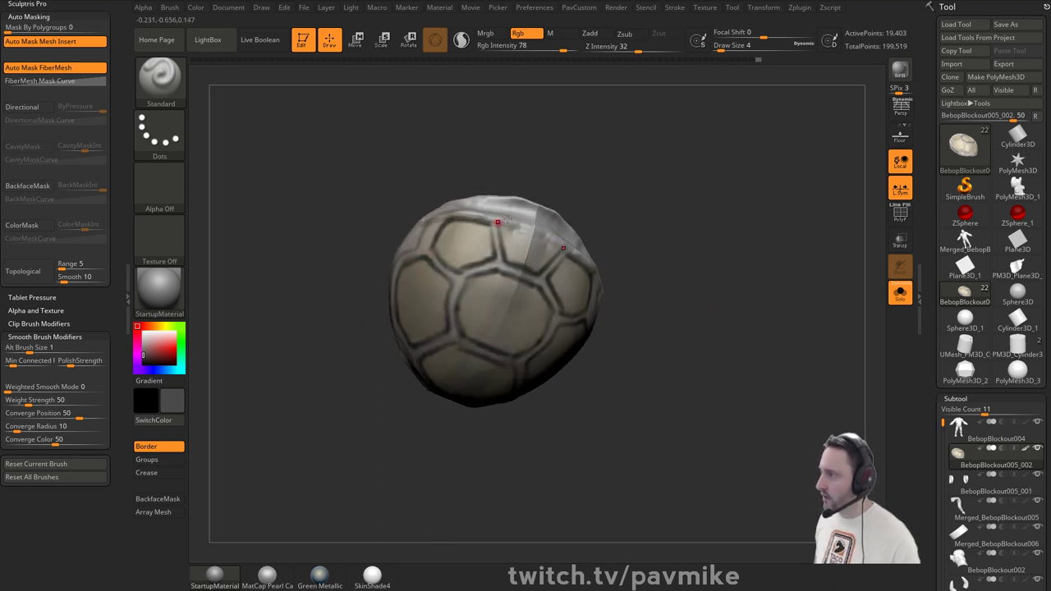
pyautogui.moveTo(665, 263)
pyautogui.mouseDown()
pyautogui.moveTo(631, 227)
pyautogui.moveTo(625, 238)
pyautogui.moveTo(690, 239)
pyautogui.moveTo(658, 215)
pyautogui.moveTo(695, 262)
pyautogui.moveTo(670, 258)
pyautogui.moveTo(667, 246)
pyautogui.mouseUp()
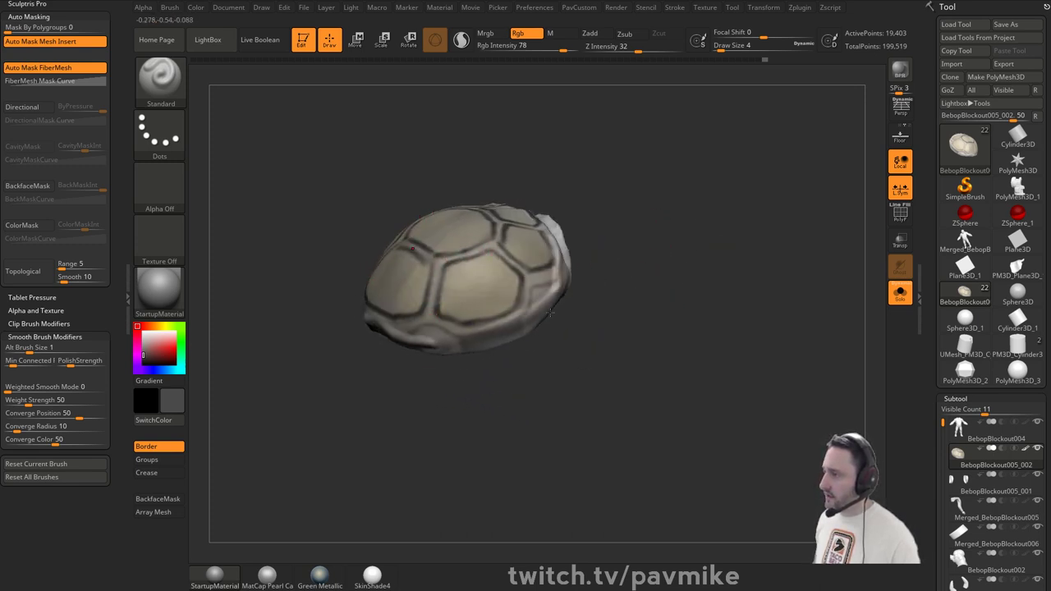
pyautogui.moveTo(550, 313); pyautogui.dragTo(570, 305)
pyautogui.moveTo(484, 311); pyautogui.dragTo(559, 307)
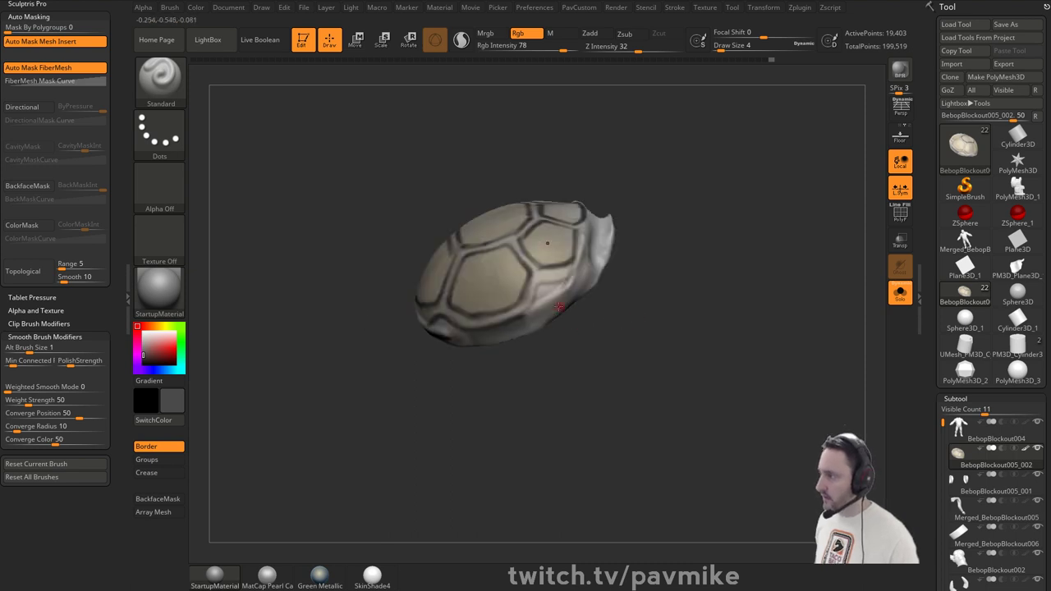
# - Paint the dark outline along the plates bordering the pad's light grey back rim
pyautogui.moveTo(639, 257); pyautogui.dragTo(563, 330)
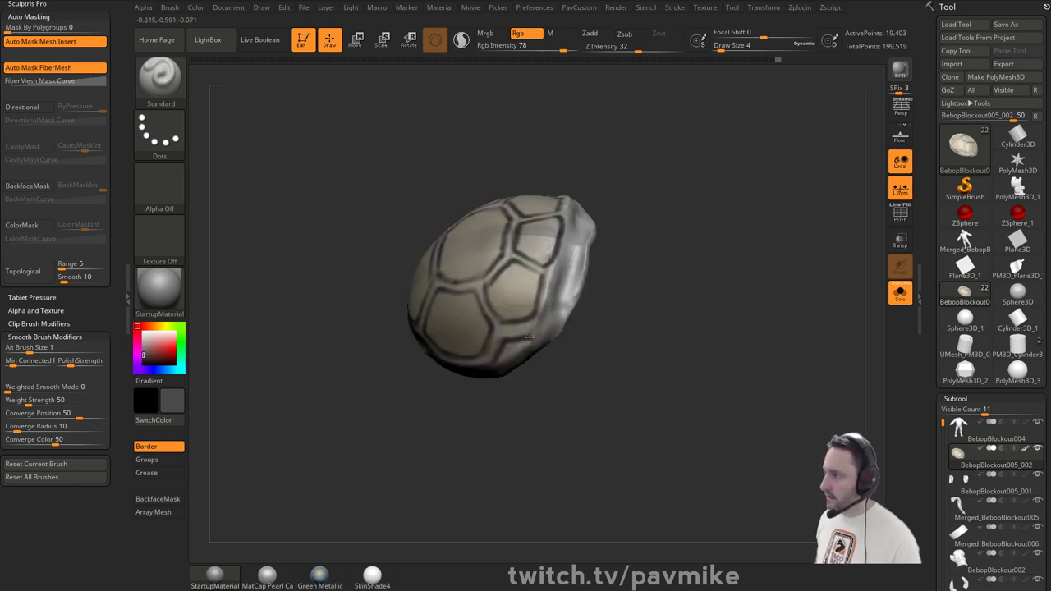
pyautogui.moveTo(553, 288); pyautogui.dragTo(551, 304)
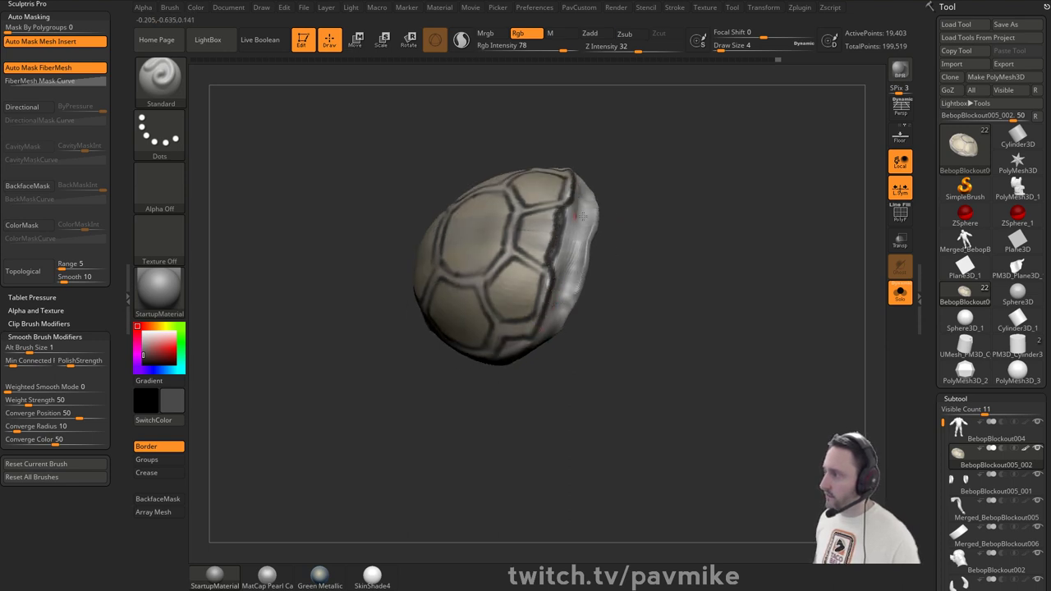
pyautogui.moveTo(581, 215); pyautogui.dragTo(545, 311)
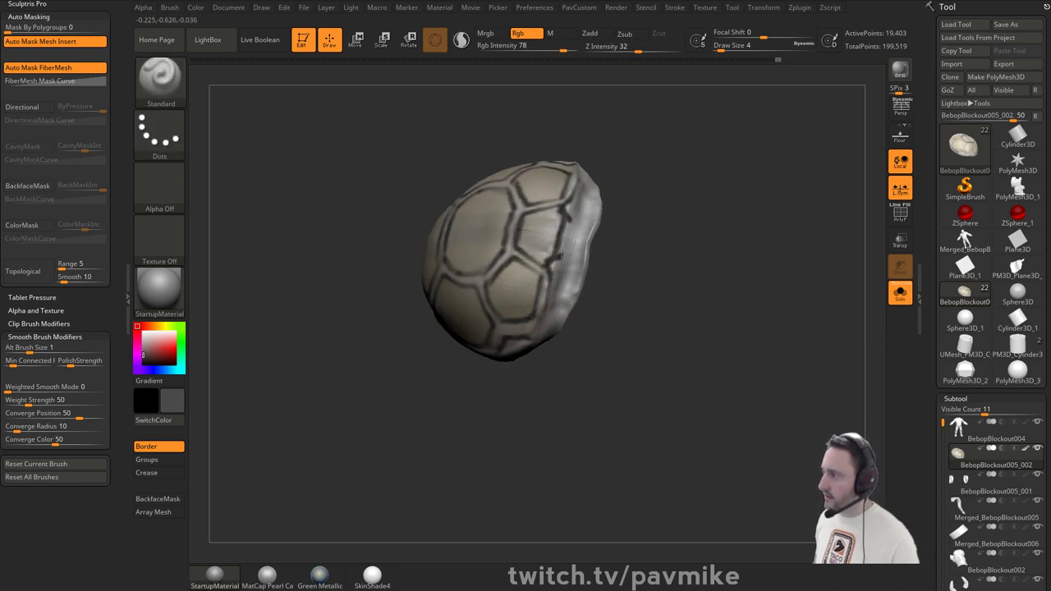
pyautogui.moveTo(632, 234); pyautogui.dragTo(547, 295)
pyautogui.moveTo(532, 331); pyautogui.dragTo(628, 237)
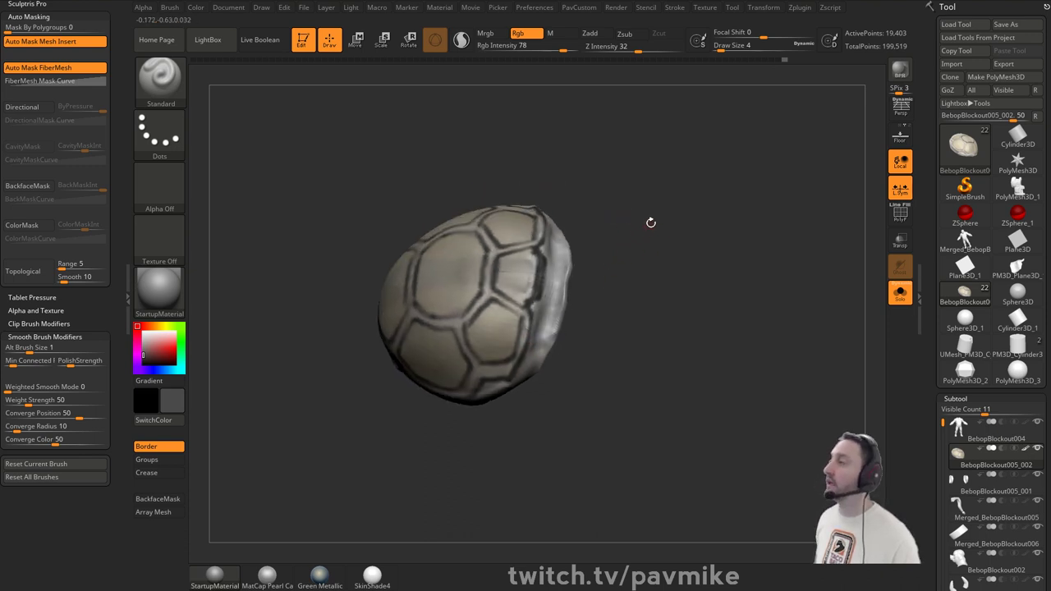
# - Clean up the small plate beside the back rim with white paint and sample a grey from the surface
pyautogui.moveTo(648, 241); pyautogui.dragTo(575, 285)
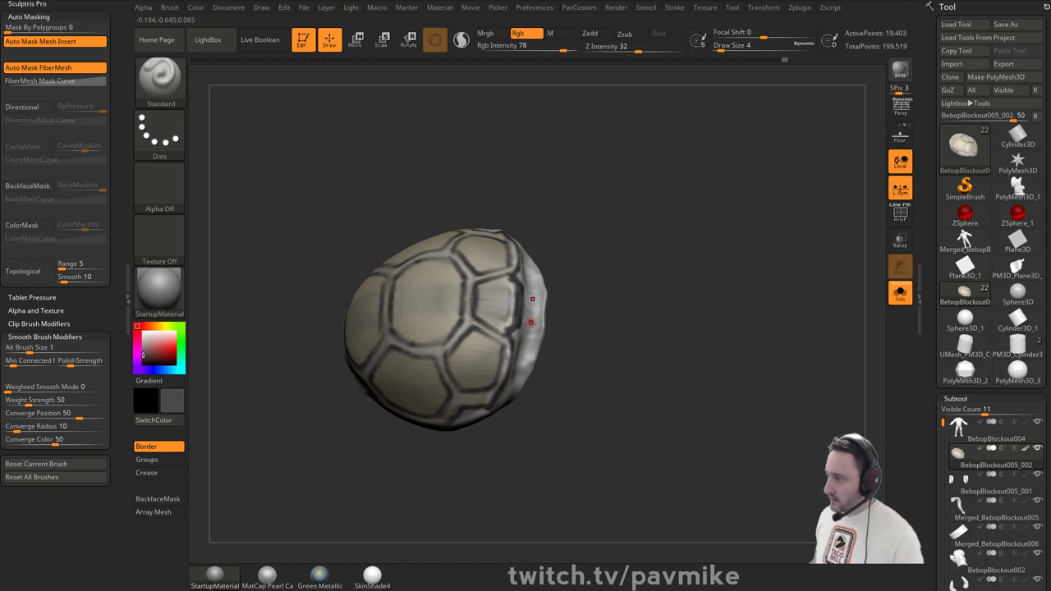
pyautogui.moveTo(531, 343); pyautogui.dragTo(488, 328)
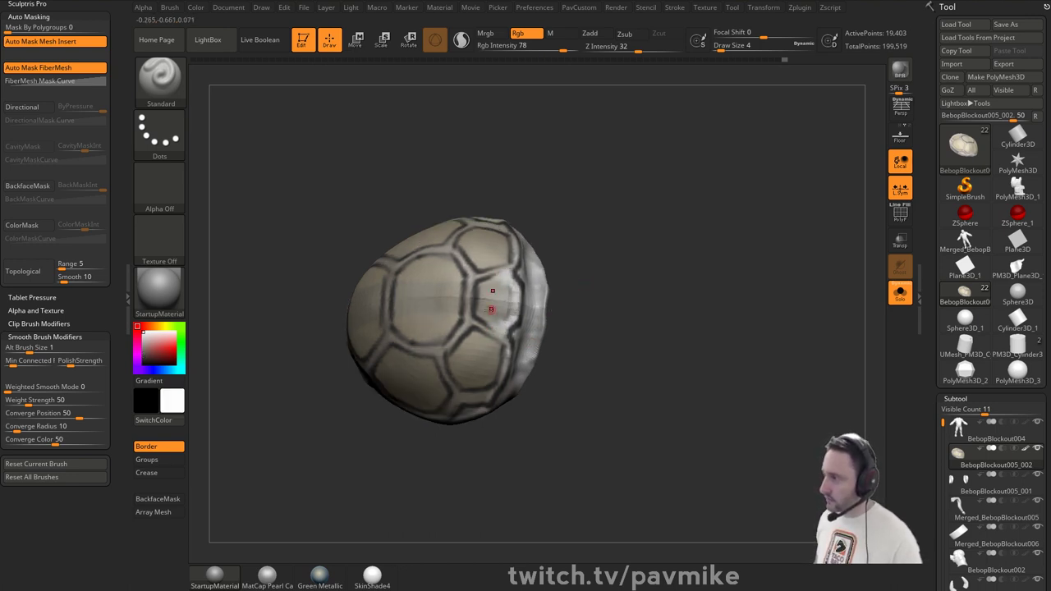
pyautogui.press('c')
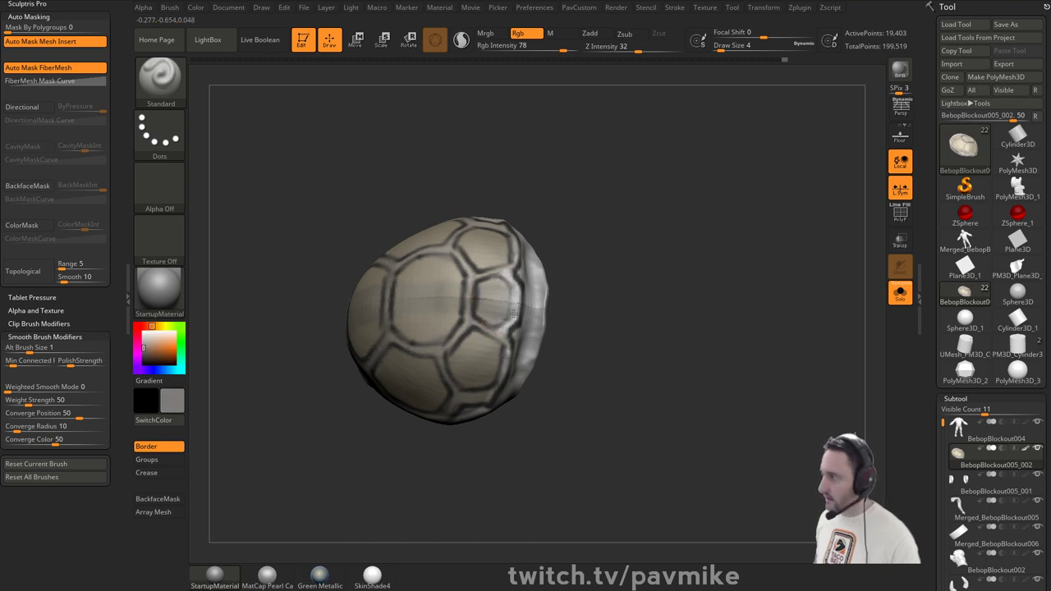
# - Change the paint colour to a very dark grey and outline the plates along the pad's lower rim
pyautogui.moveTo(601, 294); pyautogui.dragTo(664, 305)
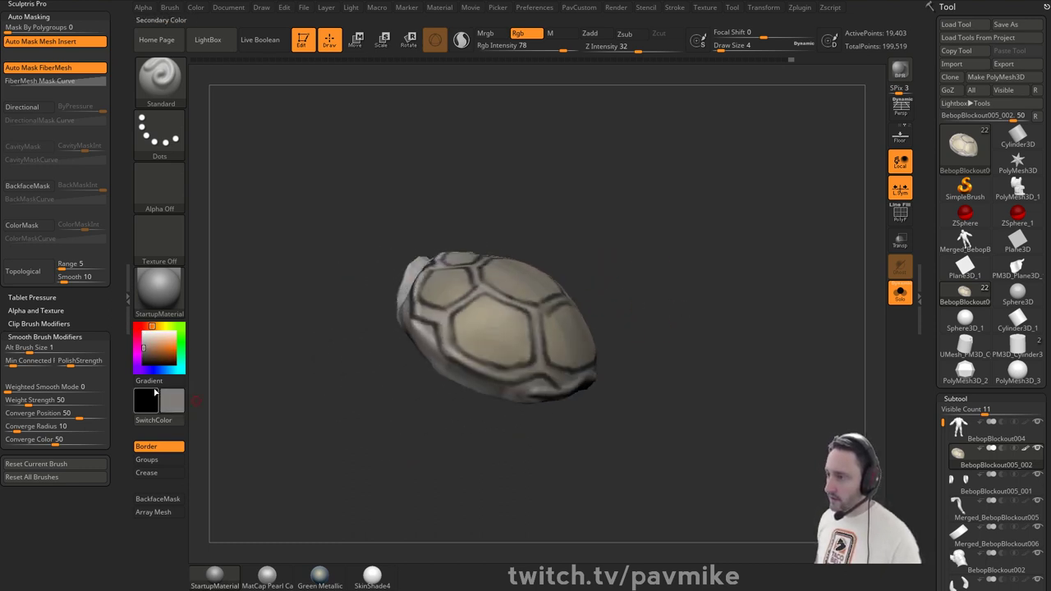
pyautogui.moveTo(460, 288); pyautogui.dragTo(513, 355)
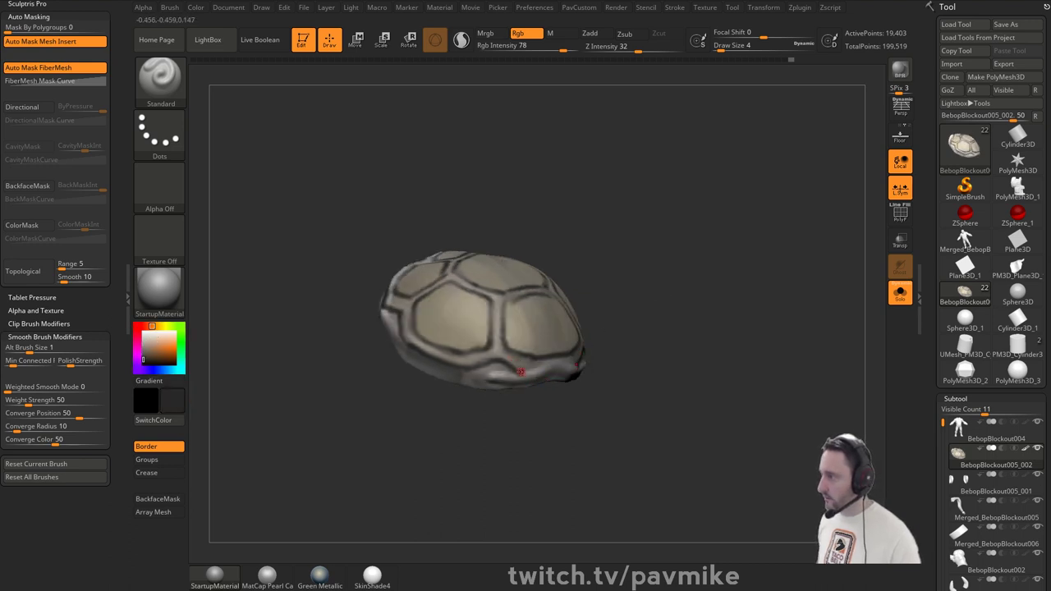
pyautogui.moveTo(573, 370)
pyautogui.mouseDown()
pyautogui.moveTo(682, 320)
pyautogui.moveTo(777, 297)
pyautogui.moveTo(825, 312)
pyautogui.moveTo(731, 313)
pyautogui.moveTo(719, 325)
pyautogui.moveTo(704, 254)
pyautogui.moveTo(780, 286)
pyautogui.moveTo(729, 348)
pyautogui.moveTo(682, 312)
pyautogui.moveTo(690, 307)
pyautogui.moveTo(669, 324)
pyautogui.moveTo(681, 323)
pyautogui.moveTo(672, 369)
pyautogui.moveTo(692, 323)
pyautogui.mouseUp()
# - Touch up the pad's plate outlines with the Standard brush, raising the draw size to 7
pyautogui.press('s')
pyautogui.click(717, 325)
pyautogui.press('s')
pyautogui.click(678, 312)
pyautogui.press('s')
pyautogui.click(689, 309)
pyautogui.press('s')
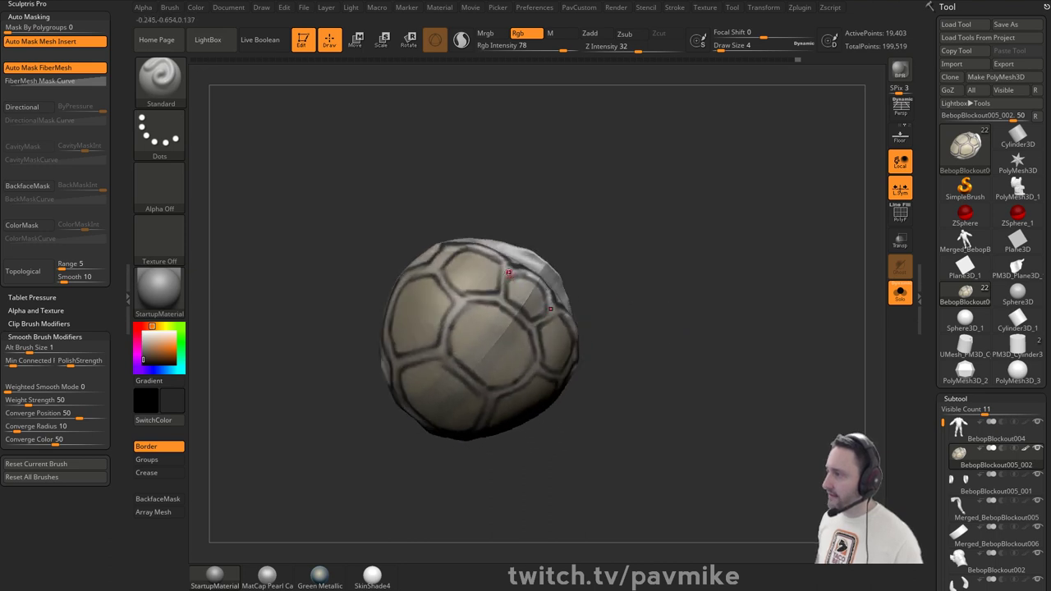
pyautogui.moveTo(563, 349)
pyautogui.mouseDown()
pyautogui.moveTo(586, 293)
pyautogui.moveTo(621, 313)
pyautogui.moveTo(608, 321)
pyautogui.moveTo(643, 323)
pyautogui.moveTo(619, 354)
pyautogui.moveTo(699, 352)
pyautogui.moveTo(640, 358)
pyautogui.mouseUp()
pyautogui.press('s')
pyautogui.press('s')
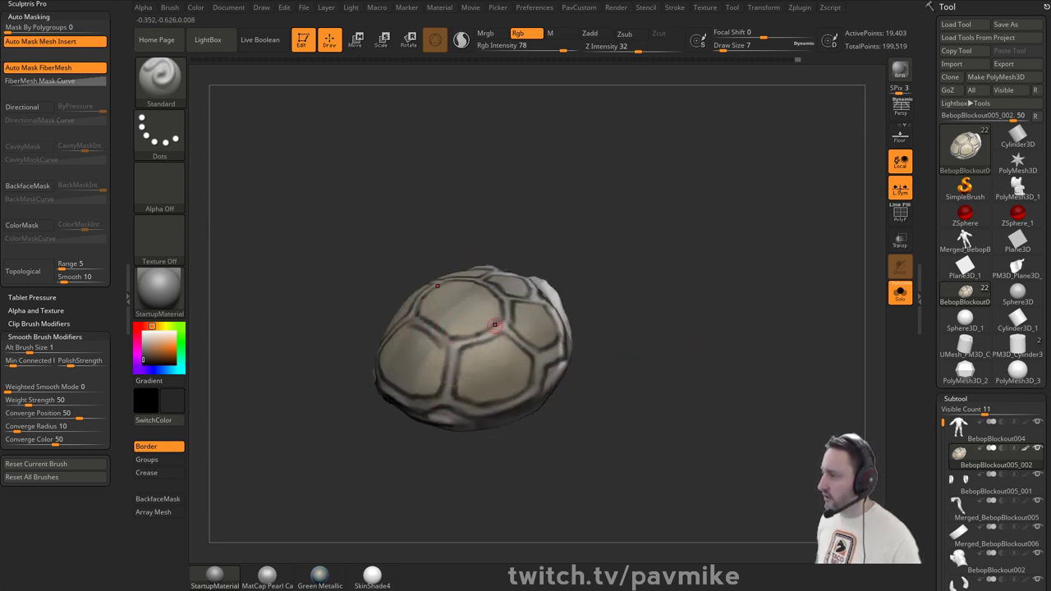
# - Duplicate the shoulder pad subtool and make the copy the active subtool
pyautogui.moveTo(685, 317); pyautogui.dragTo(683, 278)
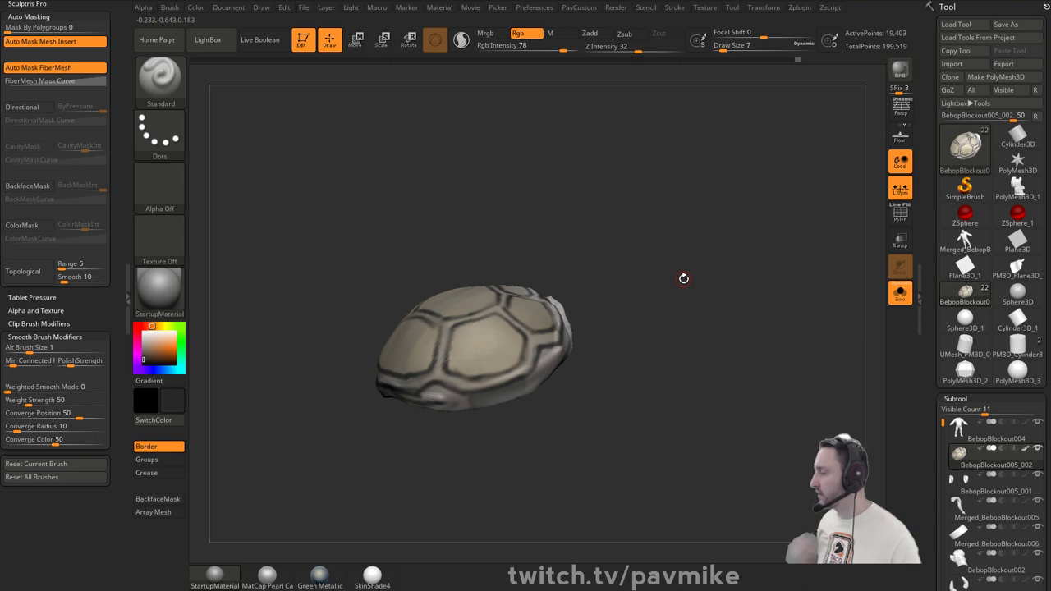
pyautogui.moveTo(934, 340); pyautogui.dragTo(926, 413)
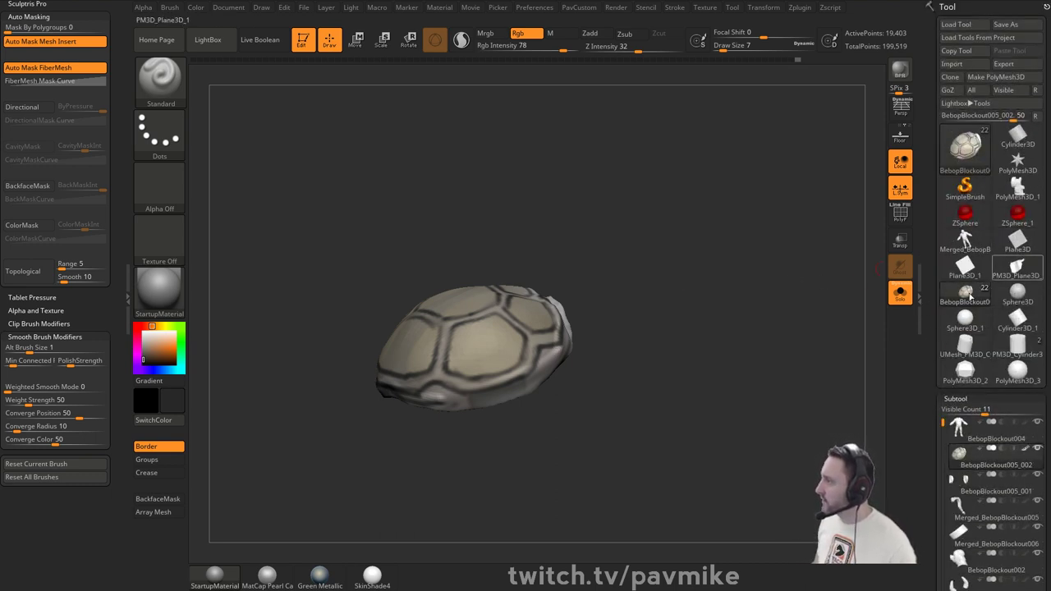
pyautogui.moveTo(927, 280); pyautogui.dragTo(917, 2)
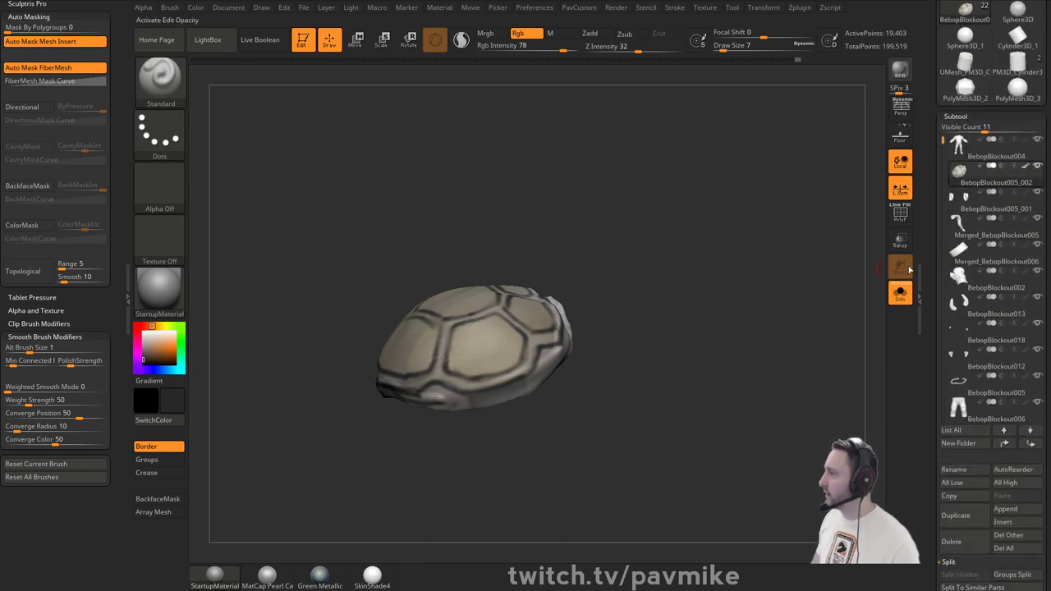
pyautogui.click(954, 523)
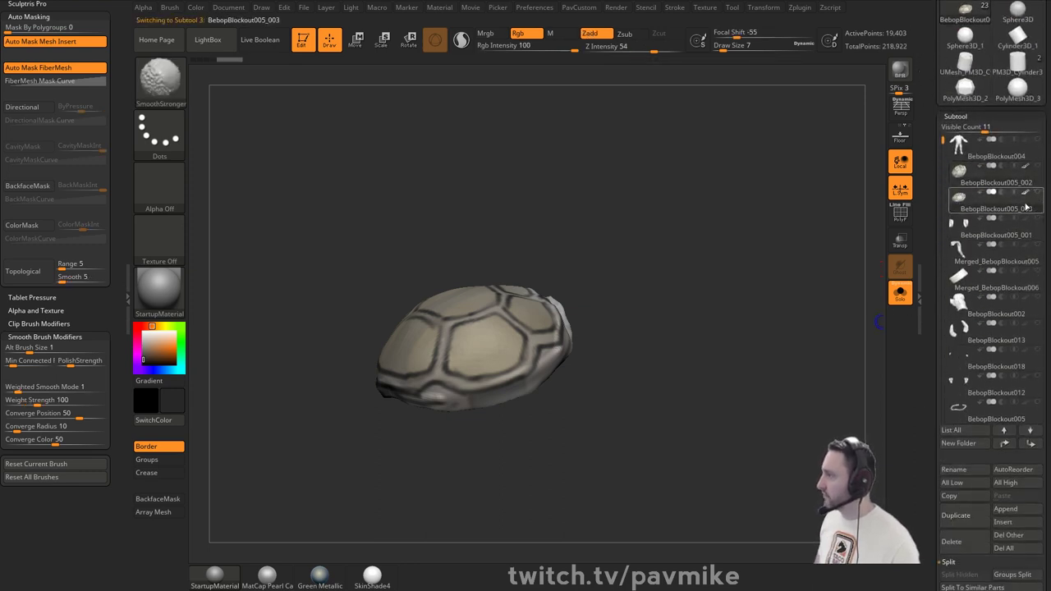
pyautogui.moveTo(624, 283); pyautogui.dragTo(704, 251)
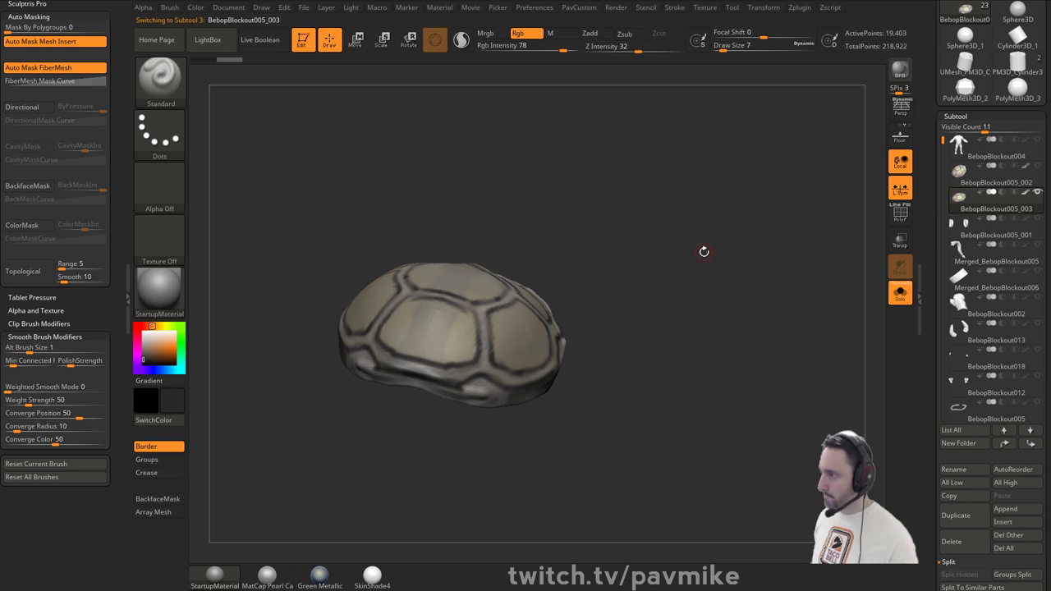
# - Fill the duplicated pad with dark grey (RGB 40, 40, 40) at Rgb Intensity 7
pyautogui.click(504, 46)
pyautogui.click(197, 8)
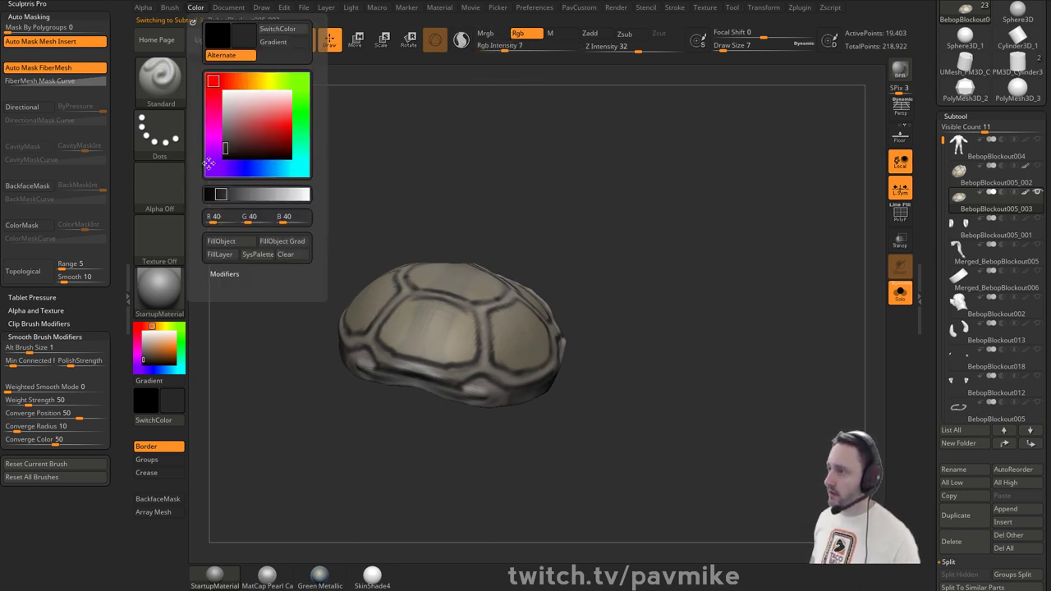
pyautogui.click(220, 240)
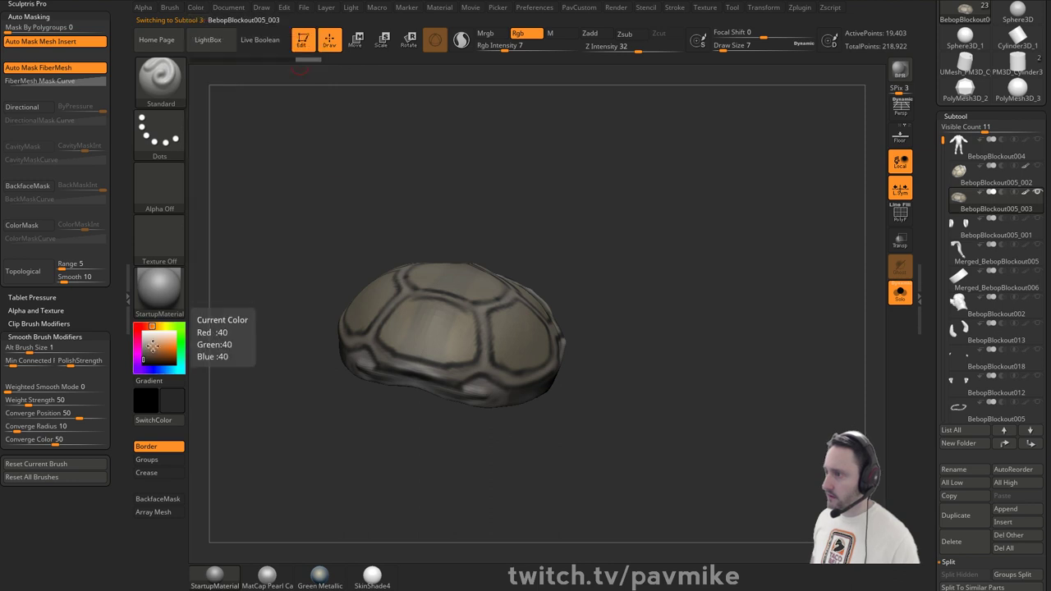
# - Set the paint colour to white and fill the duplicated pad with it at Rgb Intensity 7
pyautogui.moveTo(152, 347); pyautogui.dragTo(142, 331)
pyautogui.hotkey('ctrl', 'f')
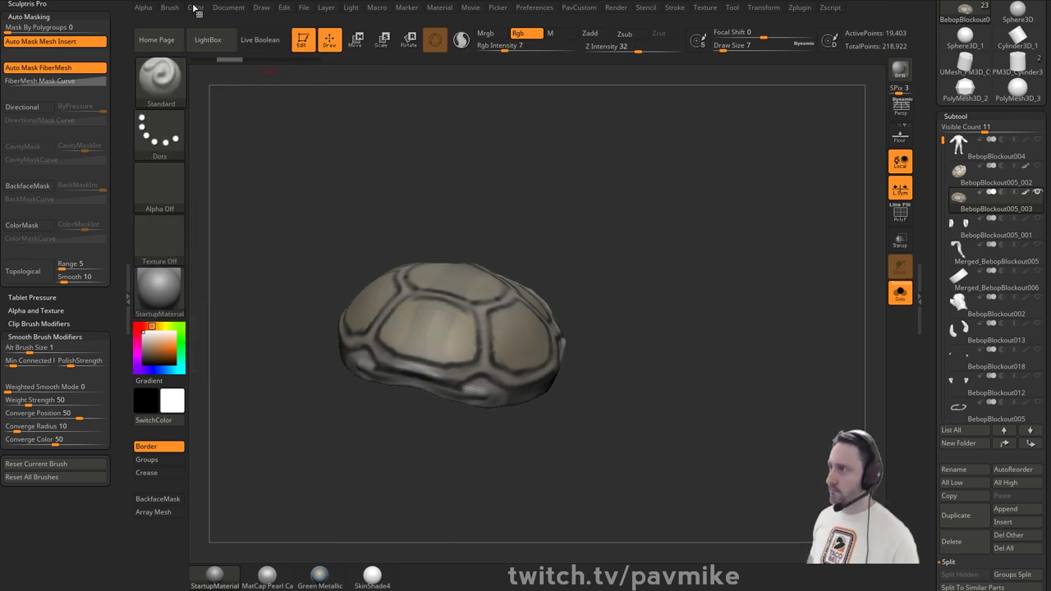
pyautogui.click(195, 8)
pyautogui.click(220, 240)
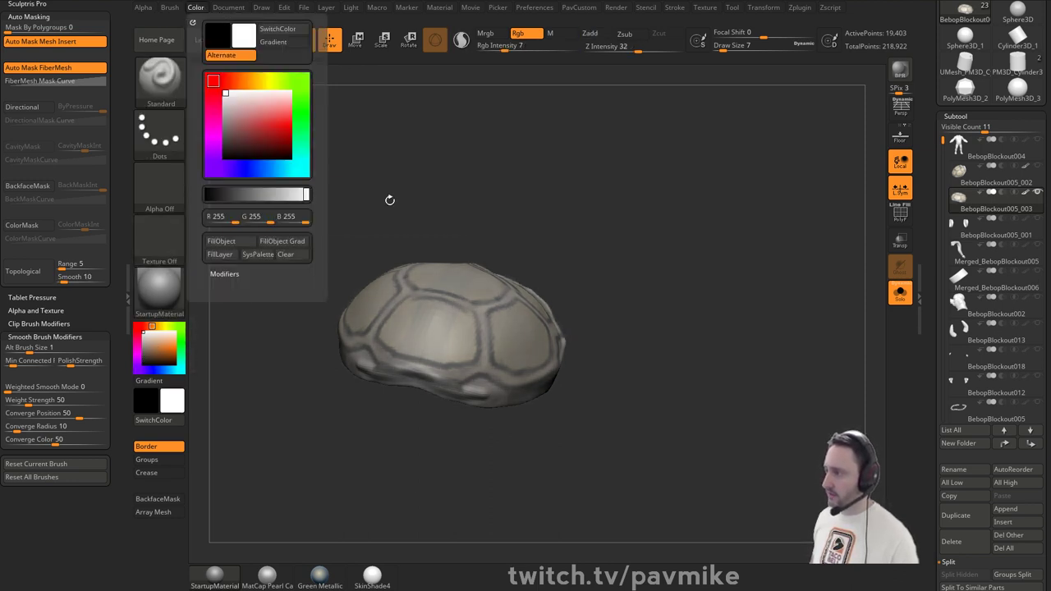
# - Mask a band along the rim of the duplicated pad, just below its plates, with the MaskPen brush
pyautogui.moveTo(389, 199)
pyautogui.mouseDown()
pyautogui.moveTo(569, 273)
pyautogui.moveTo(631, 272)
pyautogui.moveTo(434, 307)
pyautogui.mouseUp()
pyautogui.press('ctrl')
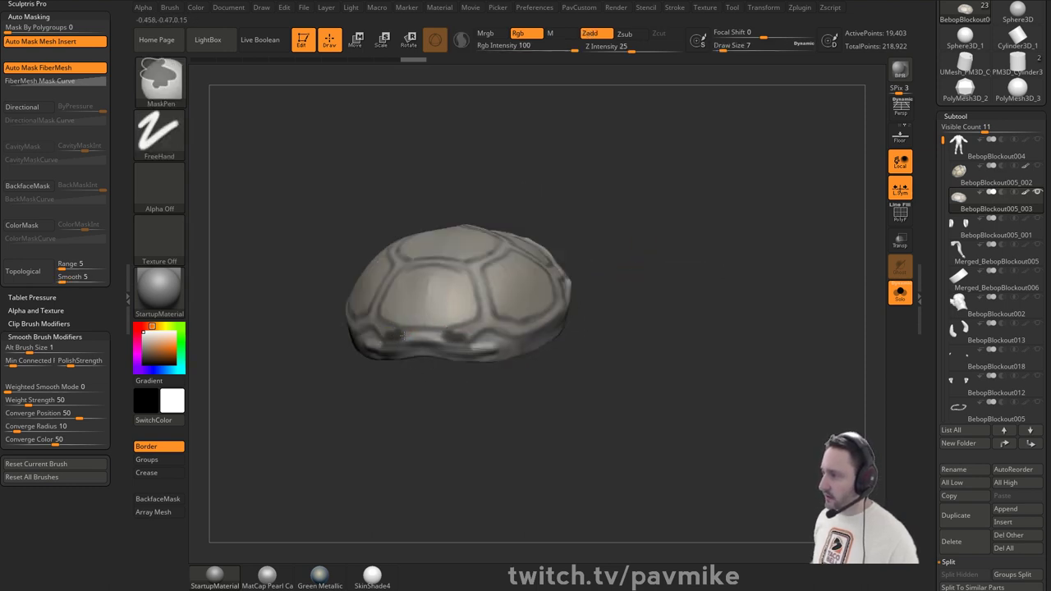
pyautogui.moveTo(594, 302); pyautogui.dragTo(467, 316)
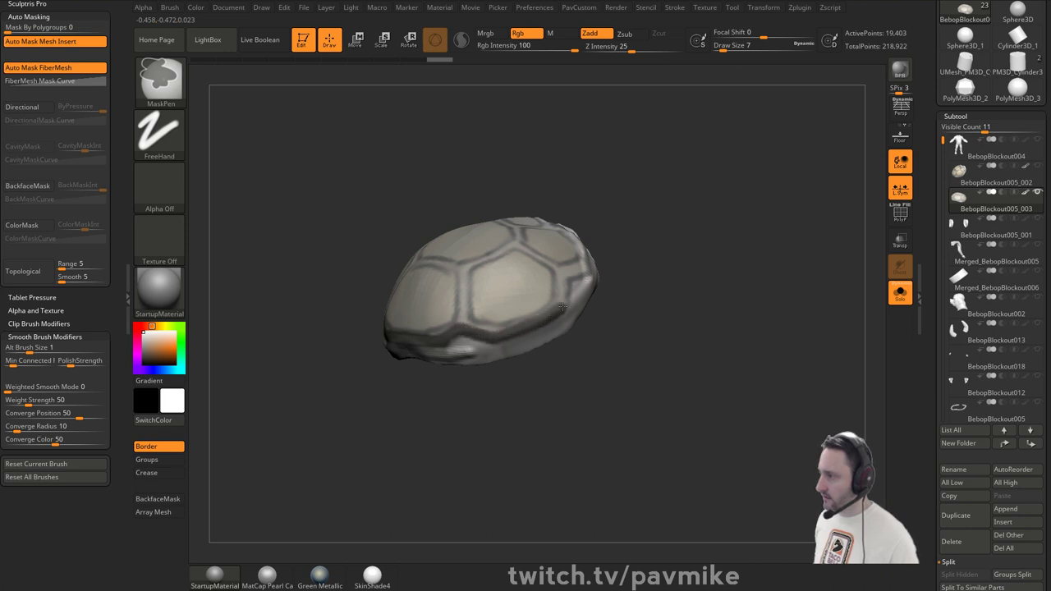
pyautogui.moveTo(562, 306)
pyautogui.mouseDown()
pyautogui.moveTo(655, 263)
pyautogui.moveTo(549, 316)
pyautogui.moveTo(530, 339)
pyautogui.mouseUp()
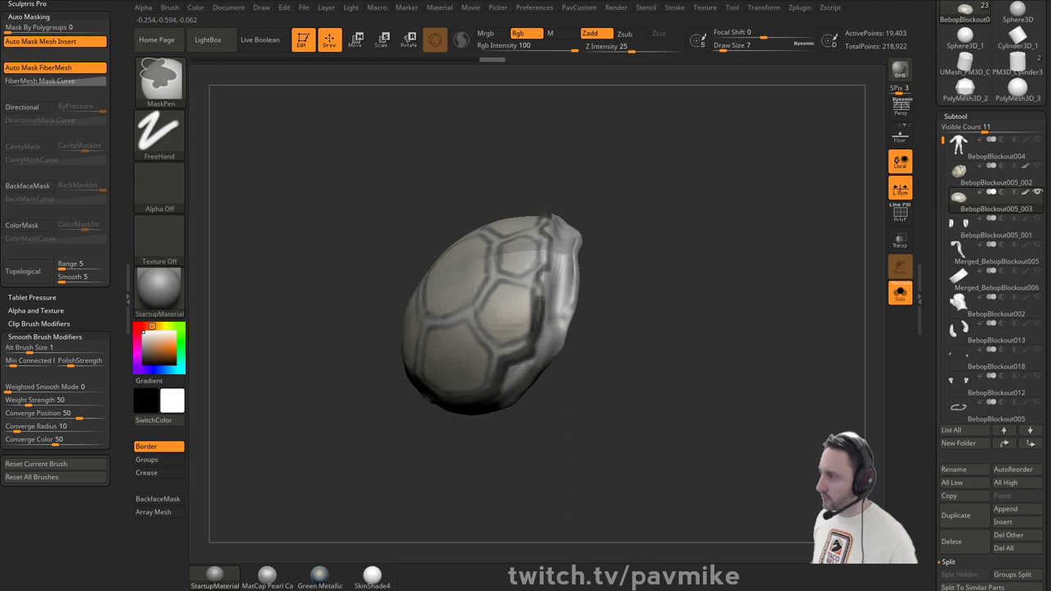
pyautogui.moveTo(535, 281)
pyautogui.mouseDown()
pyautogui.moveTo(603, 249)
pyautogui.moveTo(638, 211)
pyautogui.mouseUp()
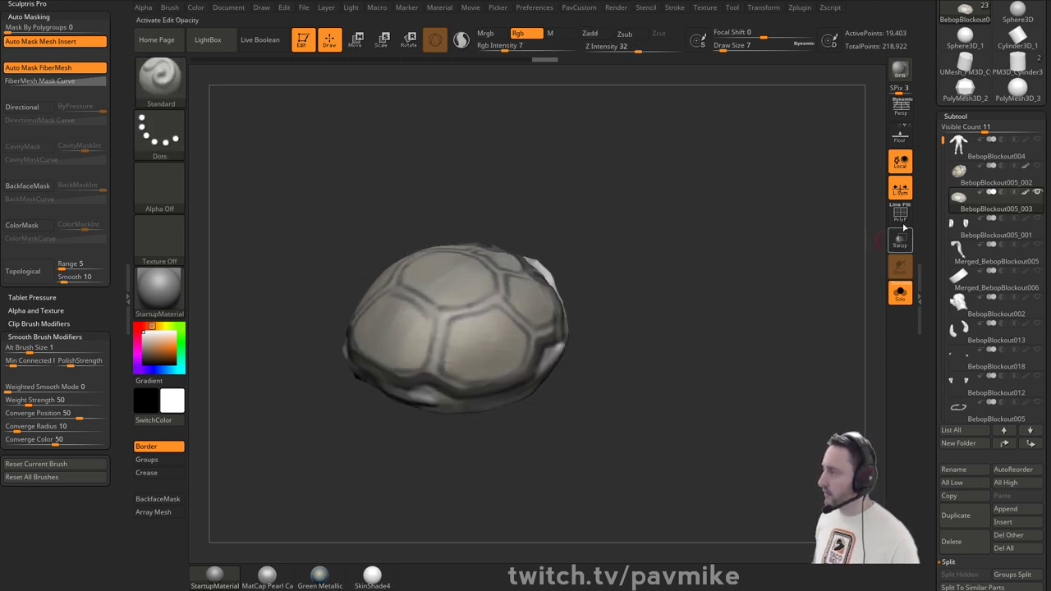
# - Turn the masked rim band of the duplicated shoulder pad into its own polygroup and hide that band
pyautogui.hotkey('shift', 'f')
pyautogui.hotkey('ctrl', 'e')
pyautogui.press('space')
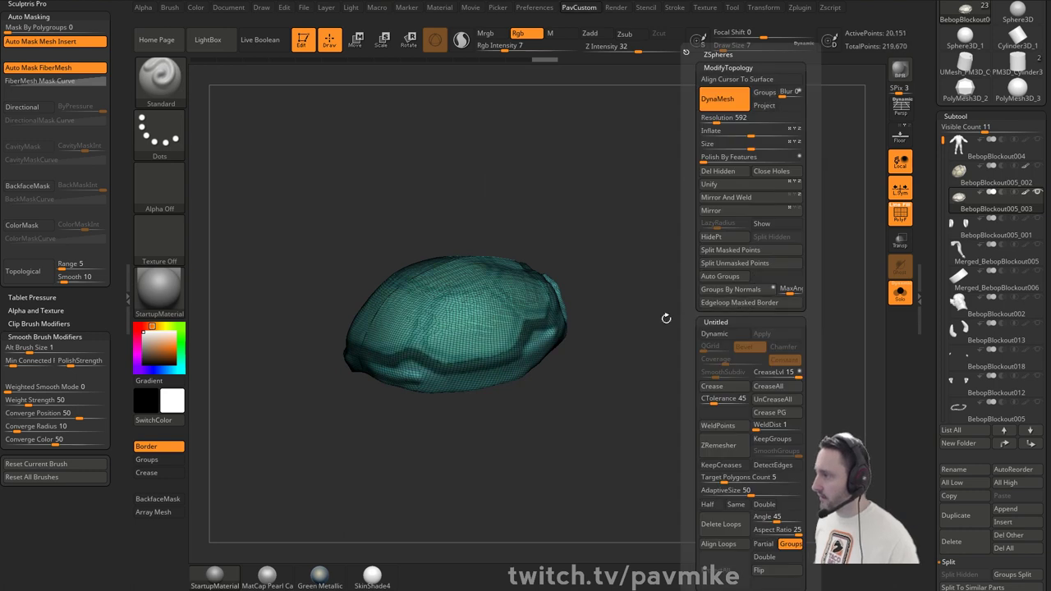
pyautogui.hotkey('ctrl', 'w')
pyautogui.keyDown('ctrl'); pyautogui.keyDown('shift'); pyautogui.click(504, 289); pyautogui.keyUp('shift'); pyautogui.keyUp('ctrl')
# - Assign separate polygroups to the disconnected pieces, isolate the upper shell and delete the hidden geometry
pyautogui.press('space')
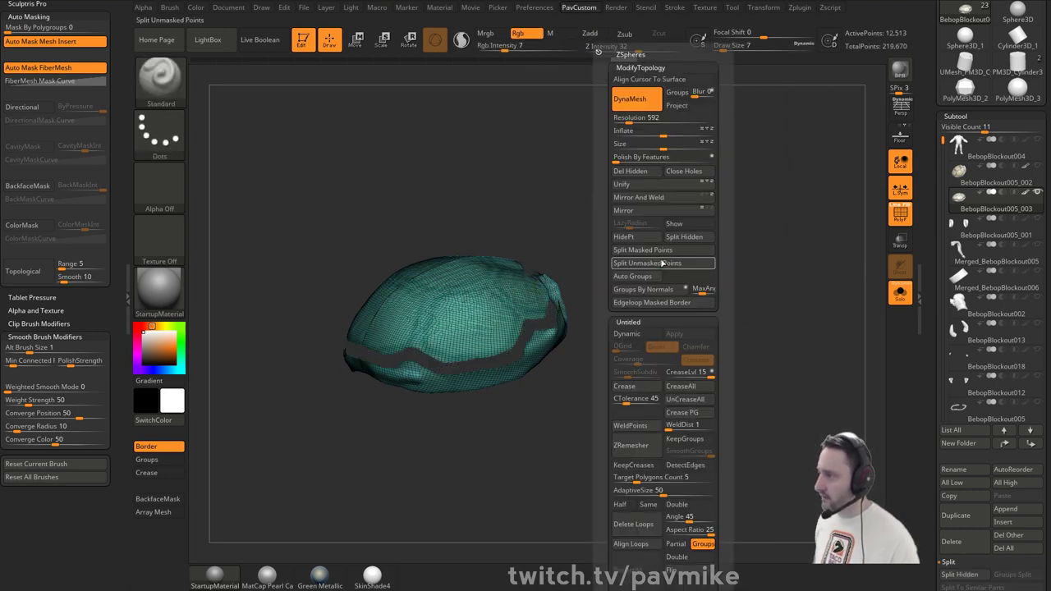
pyautogui.click(648, 263)
pyautogui.hotkey('ctrl', 'shift')
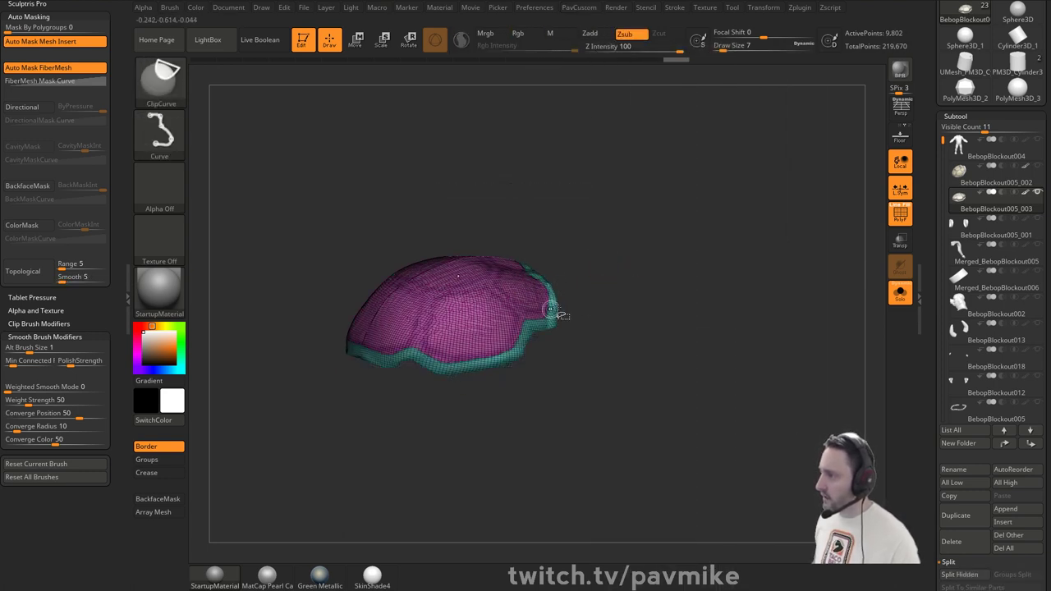
pyautogui.press('v')
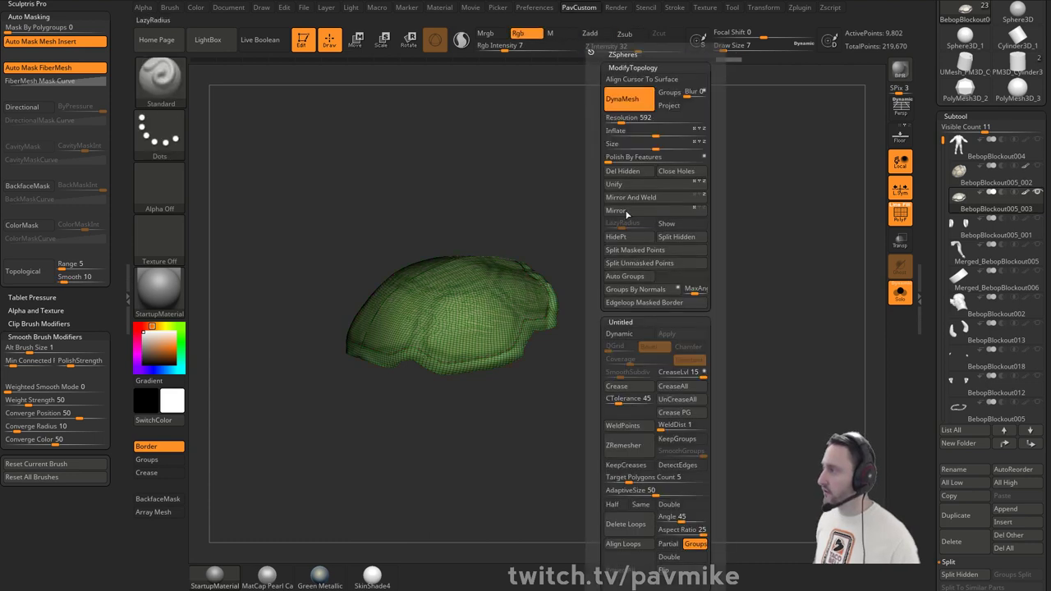
pyautogui.click(622, 171)
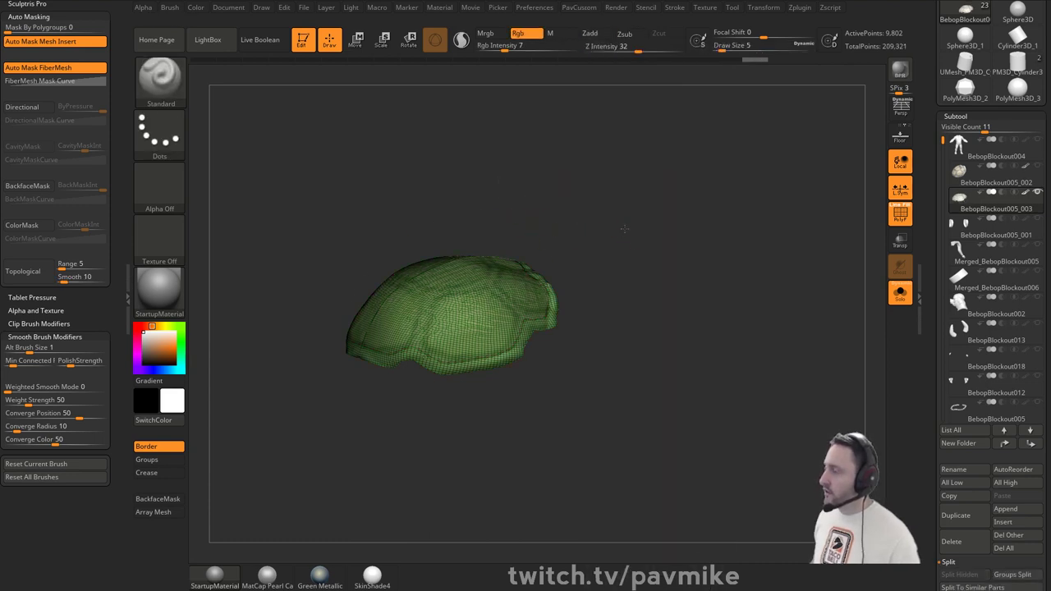
pyautogui.moveTo(636, 239); pyautogui.dragTo(533, 289)
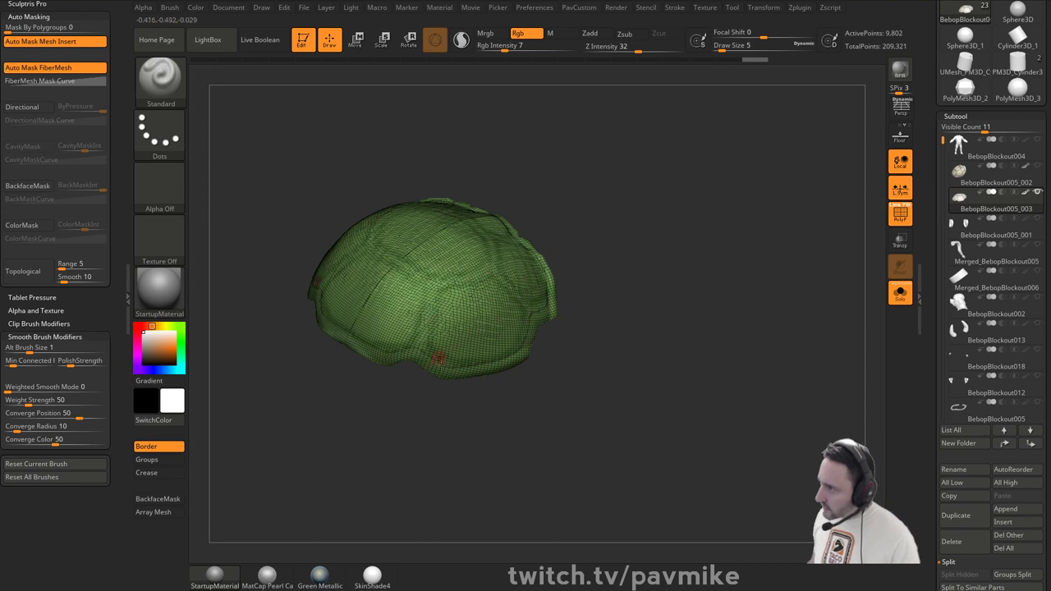
pyautogui.click(809, 8)
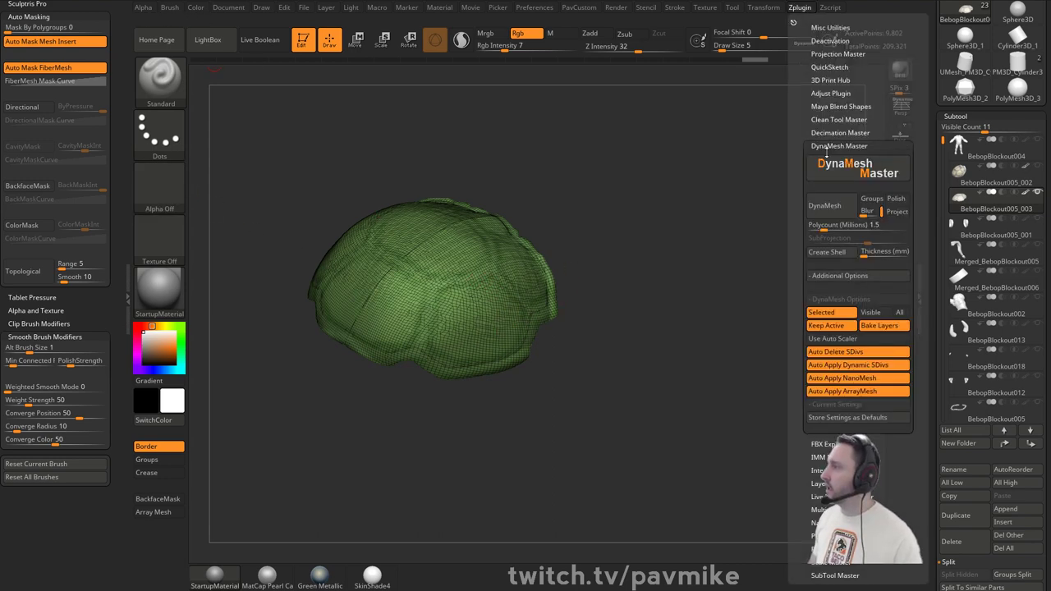
pyautogui.press('shift')
pyautogui.click(827, 146)
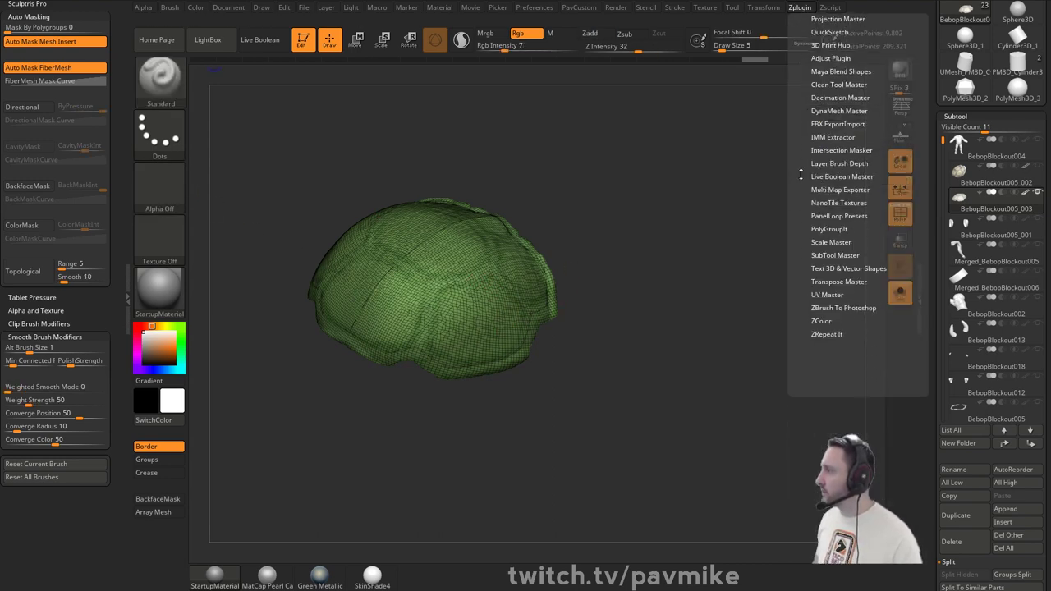
pyautogui.moveTo(645, 341); pyautogui.dragTo(652, 282)
pyautogui.moveTo(951, 566); pyautogui.dragTo(951, 275)
pyautogui.scroll(8, 949, 273)
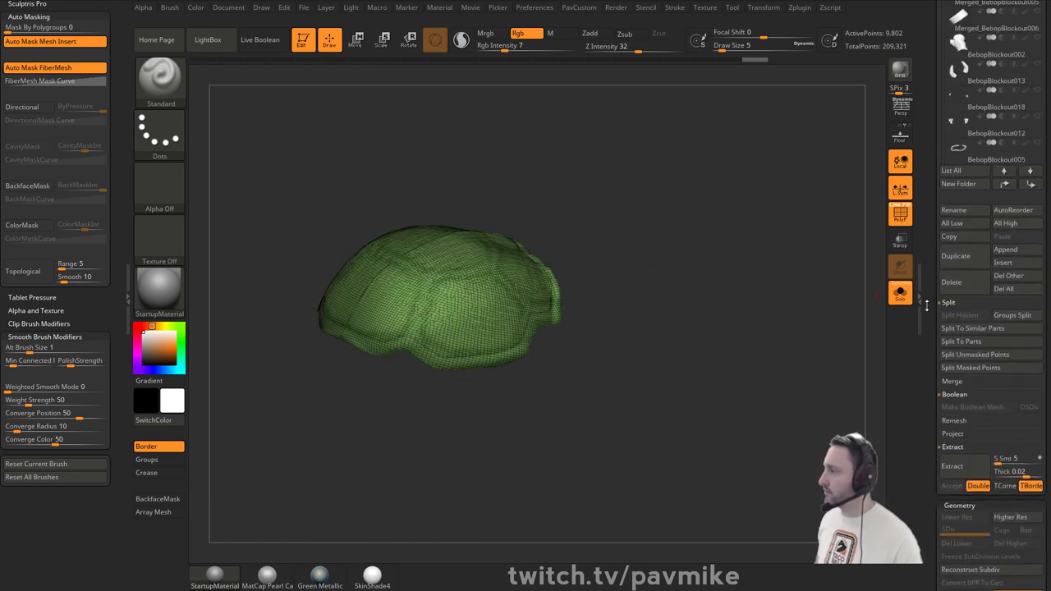
pyautogui.moveTo(504, 218); pyautogui.dragTo(560, 243, button='right')
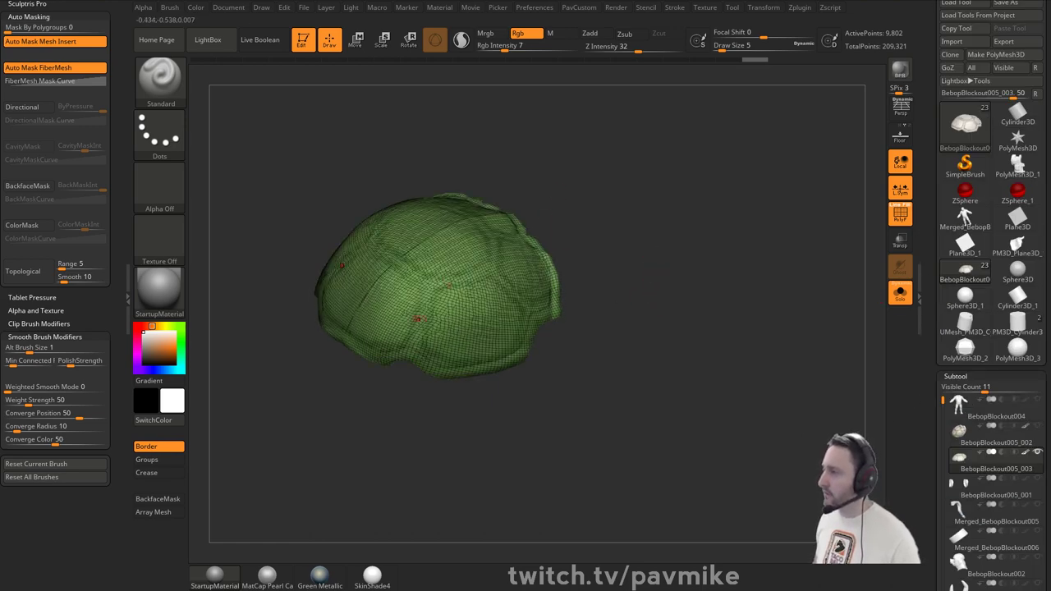
# - Hide the wireframe display and turn off polypaint on the duplicated shell subtool
pyautogui.hotkey('shift', 'f')
pyautogui.moveTo(751, 270); pyautogui.dragTo(708, 258, button='right')
pyautogui.scroll(-4, 1028, 274)
pyautogui.click(1026, 260)
# - Smooth out the plate grooves on the shell with Polish By Features
pyautogui.press('space')
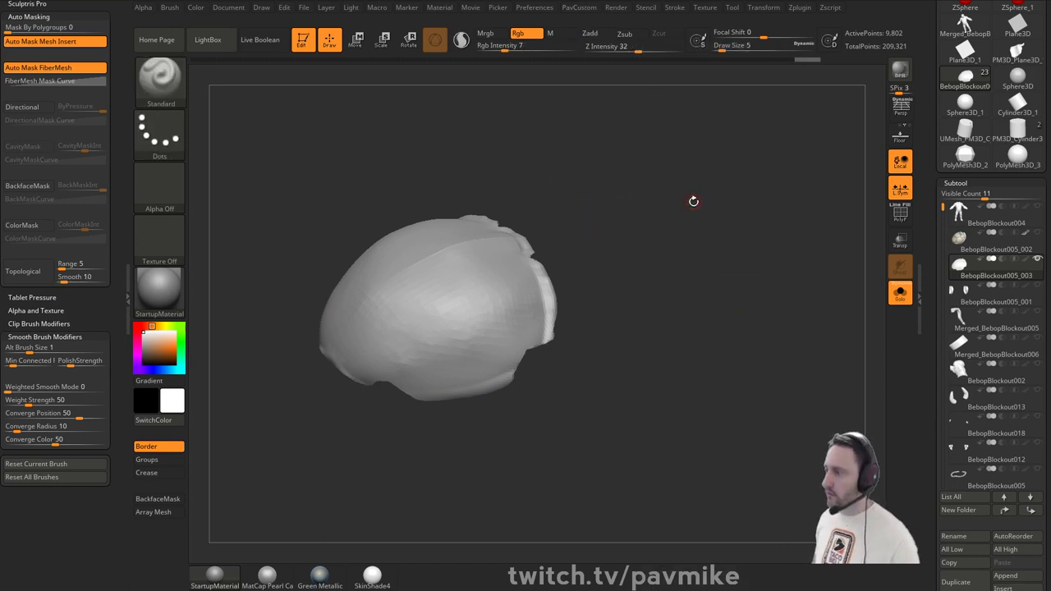
pyautogui.press('space')
pyautogui.keyDown('ctrl'); pyautogui.click(631, 225); pyautogui.keyUp('ctrl')
pyautogui.press('space')
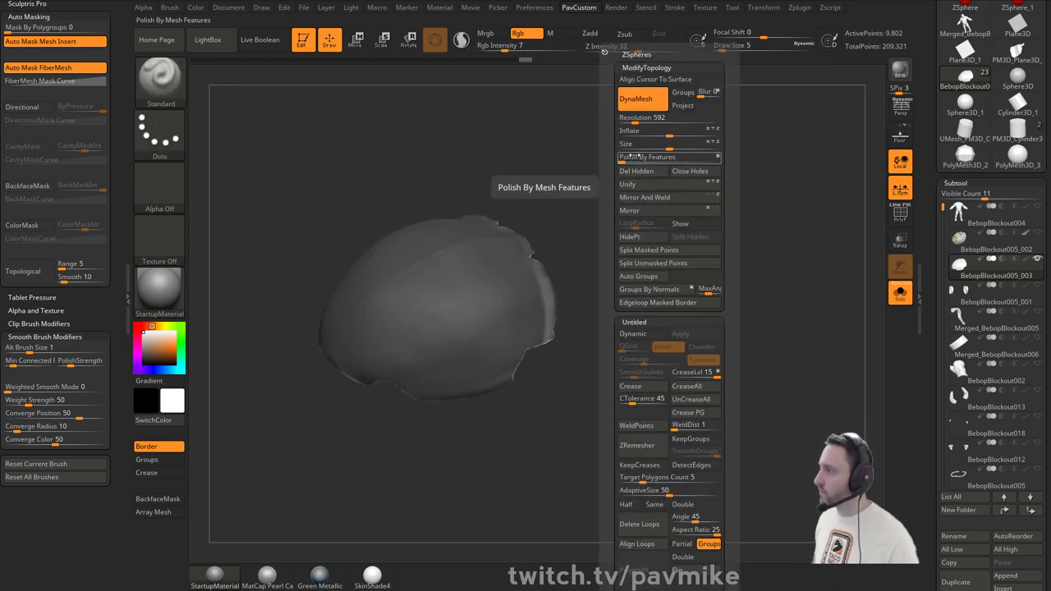
pyautogui.moveTo(627, 162); pyautogui.dragTo(719, 162)
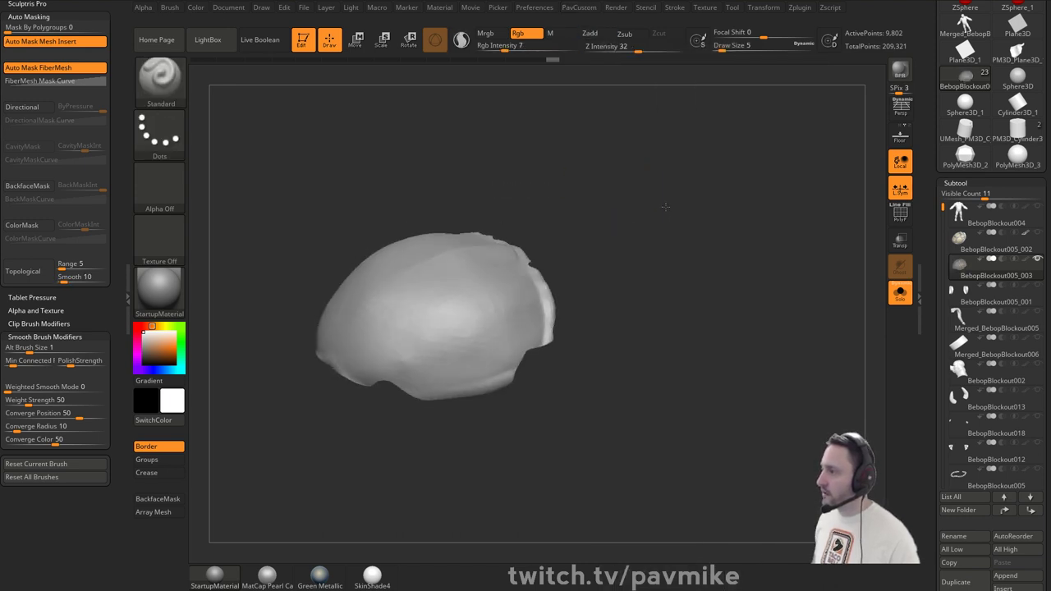
# - ZRemesh the shell repeatedly with Half enabled and AdaptiveSize 0 until it is a coarse quad mesh
pyautogui.moveTo(666, 189); pyautogui.dragTo(688, 192)
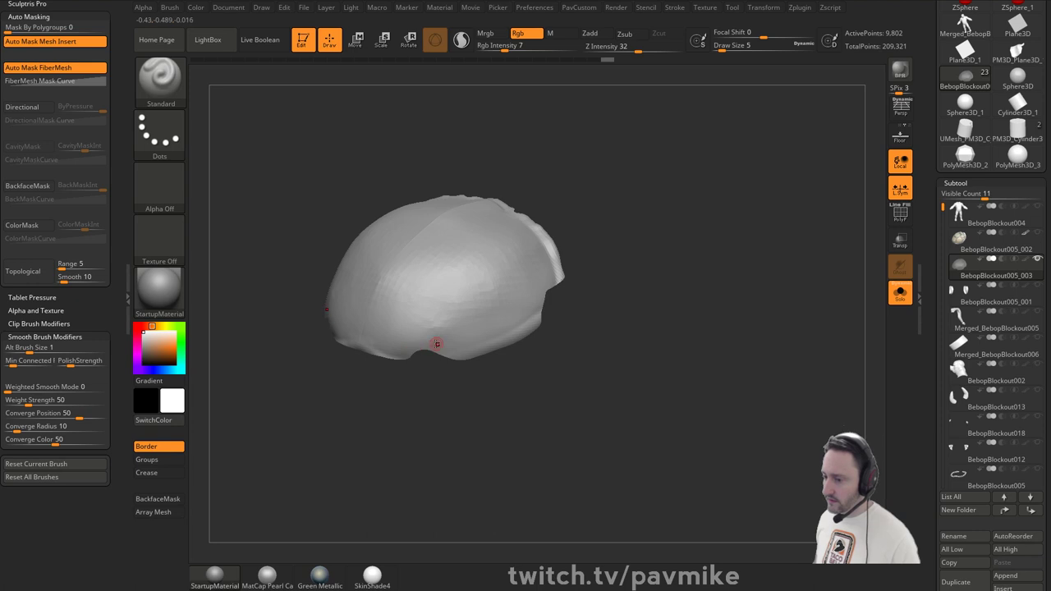
pyautogui.moveTo(636, 299); pyautogui.dragTo(697, 248)
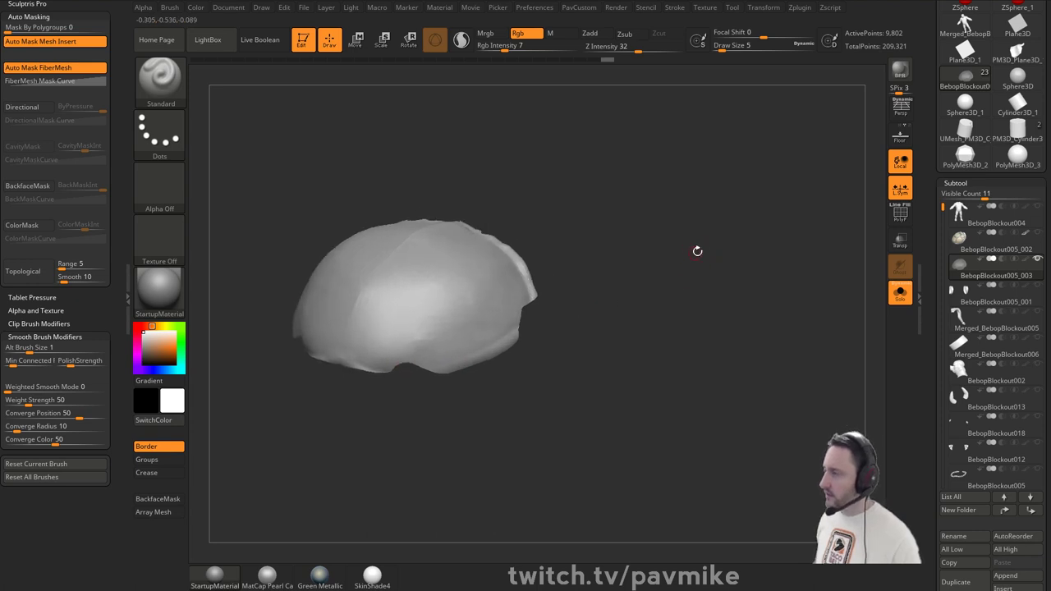
pyautogui.hotkey('shift', 'f')
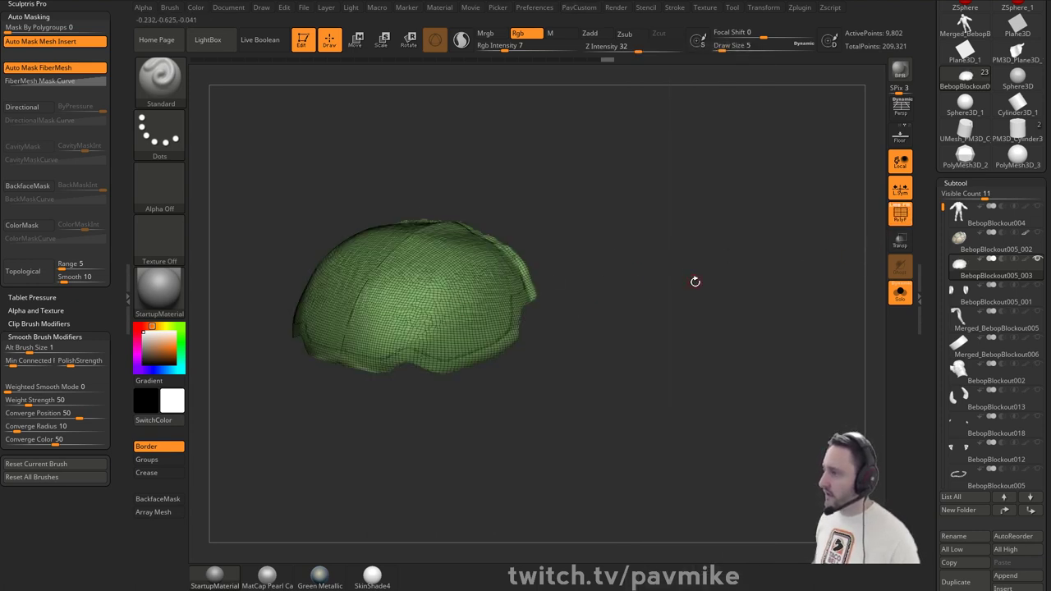
pyautogui.press('space')
pyautogui.moveTo(638, 525); pyautogui.dragTo(637, 371)
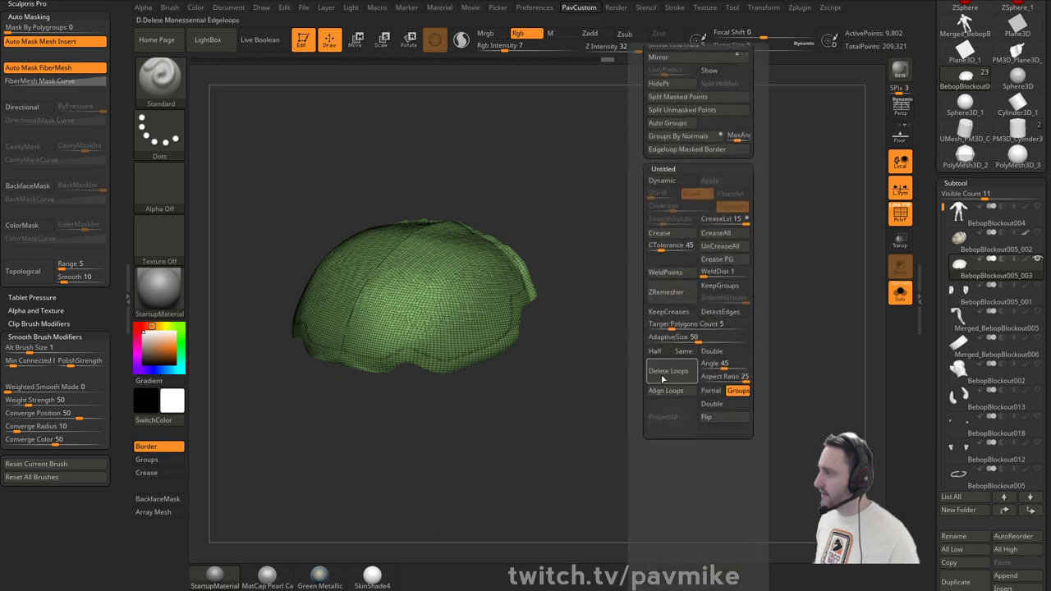
pyautogui.click(671, 292)
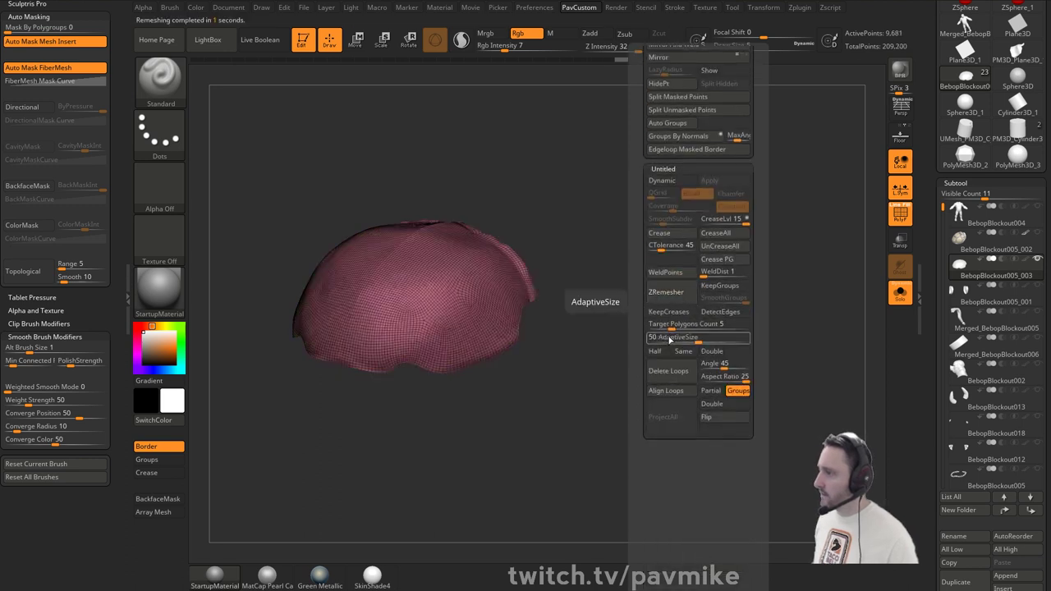
pyautogui.hotkey('ctrl', 'z')
pyautogui.moveTo(669, 340); pyautogui.dragTo(650, 340)
pyautogui.click(657, 352)
pyautogui.click(672, 293)
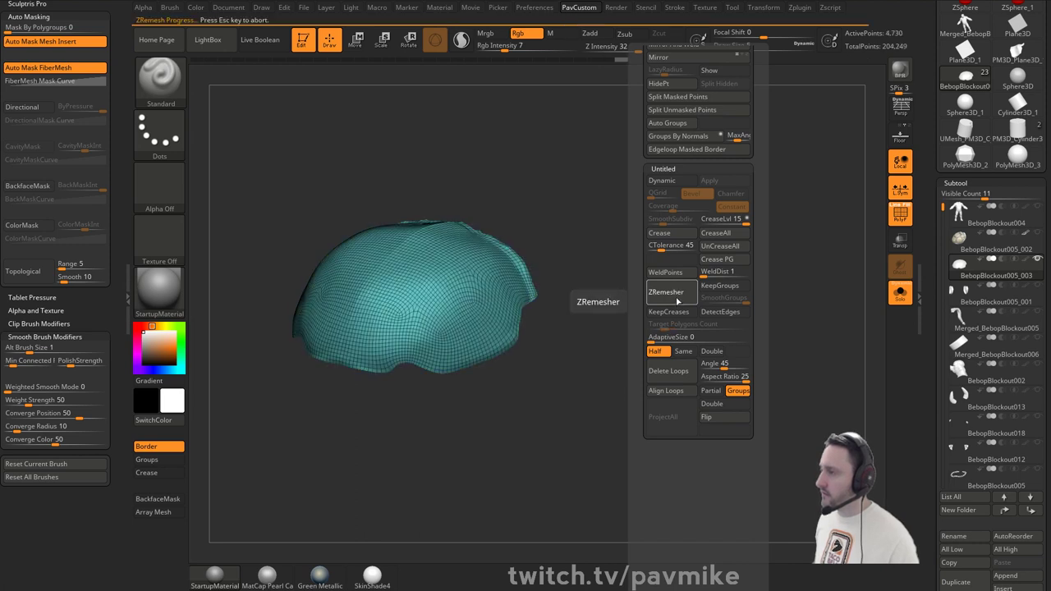
pyautogui.click(677, 300)
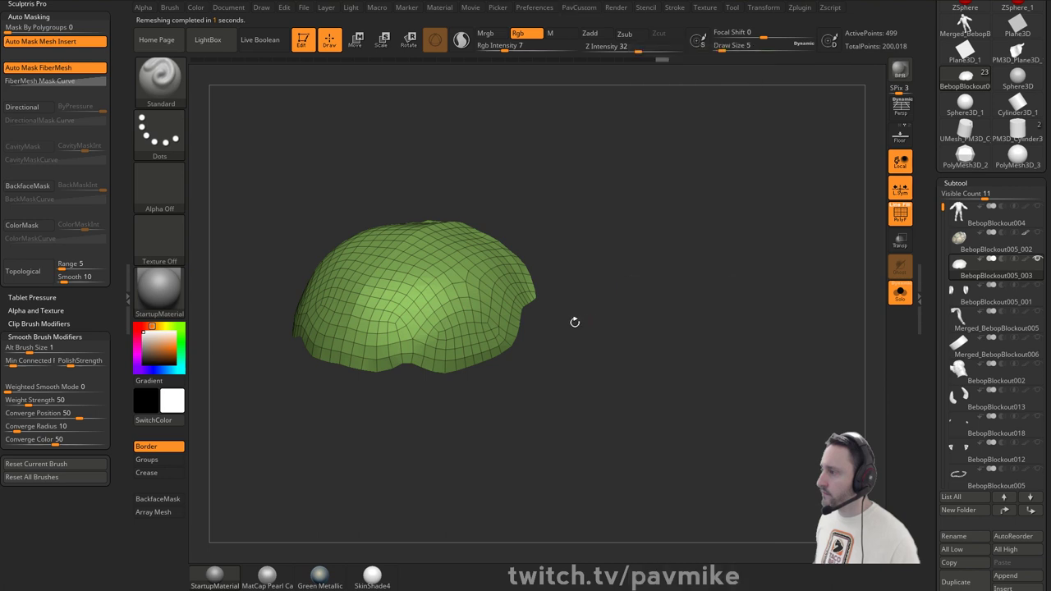
# - Try to thicken the shell with the ZModeler QMesh action targeting Polygroup All
pyautogui.moveTo(575, 321); pyautogui.dragTo(696, 298)
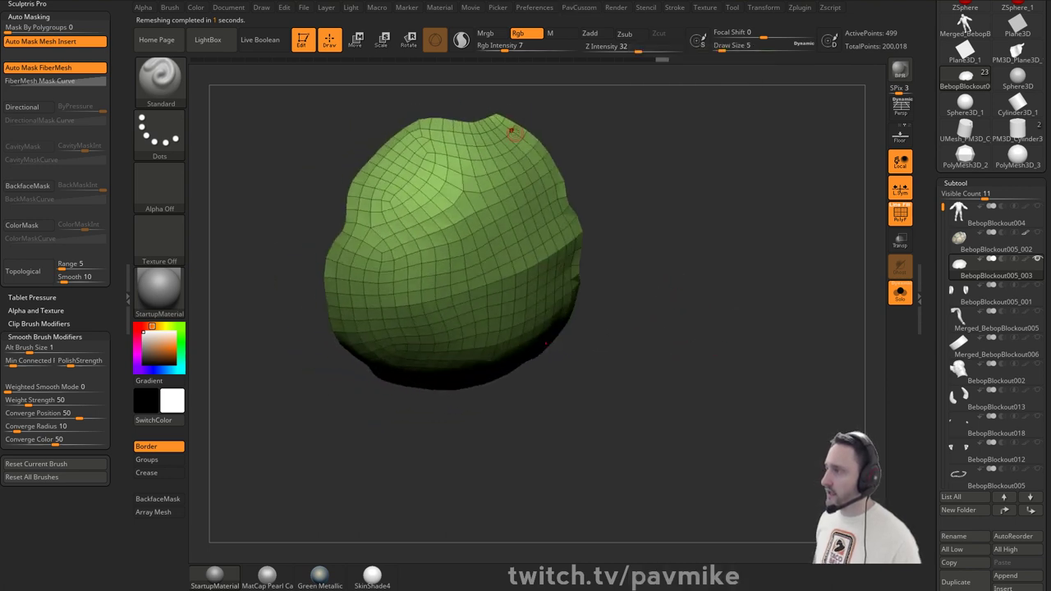
pyautogui.moveTo(332, 244); pyautogui.dragTo(647, 260)
pyautogui.moveTo(612, 302); pyautogui.dragTo(657, 307)
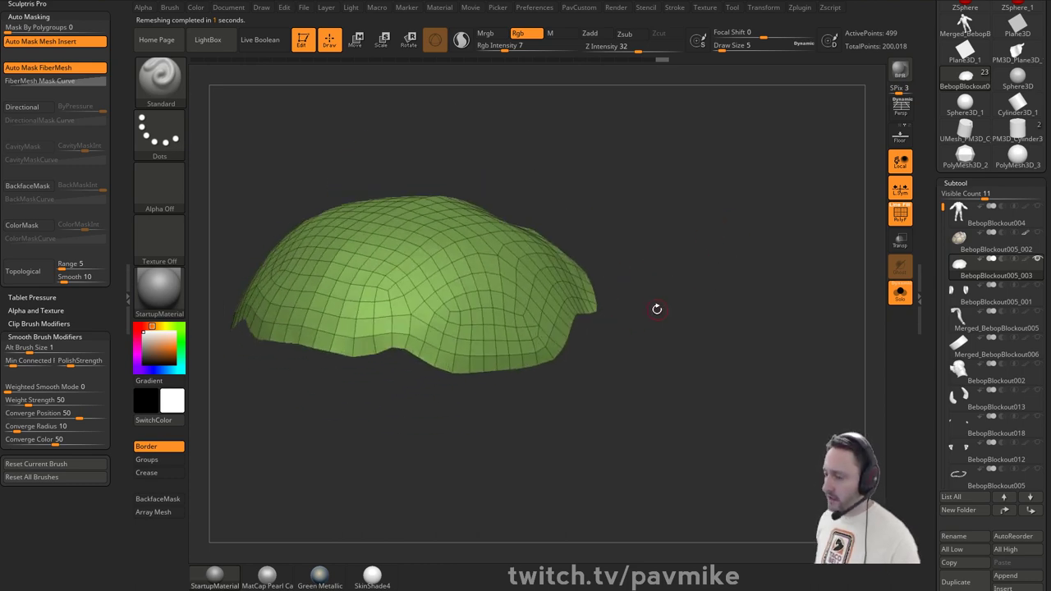
pyautogui.press('b')
pyautogui.press('z')
pyautogui.press('m')
pyautogui.press('space')
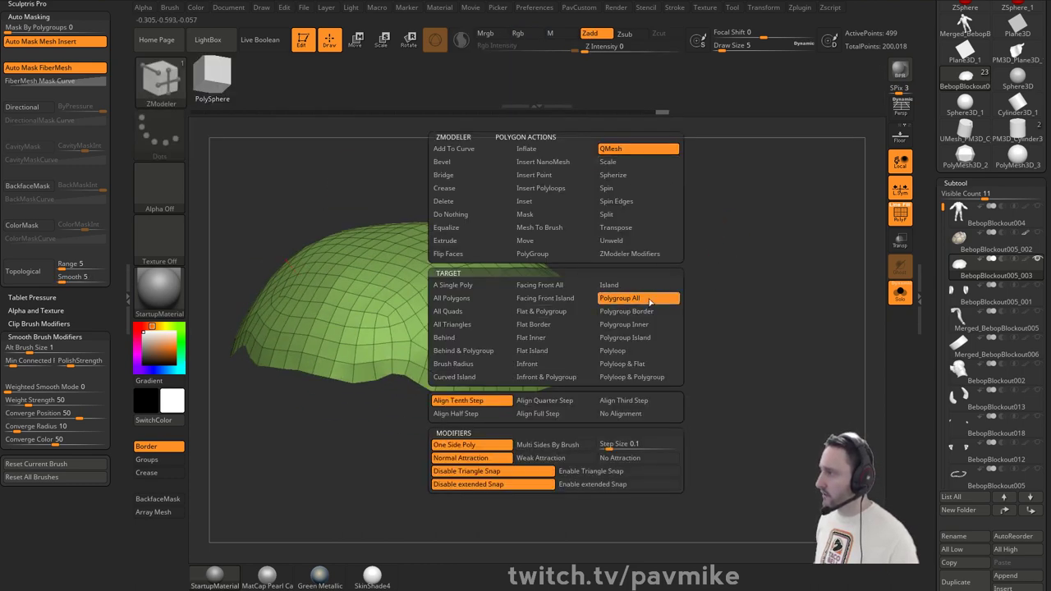
pyautogui.click(649, 300)
pyautogui.moveTo(554, 329); pyautogui.dragTo(628, 336)
pyautogui.moveTo(588, 370); pyautogui.dragTo(609, 371)
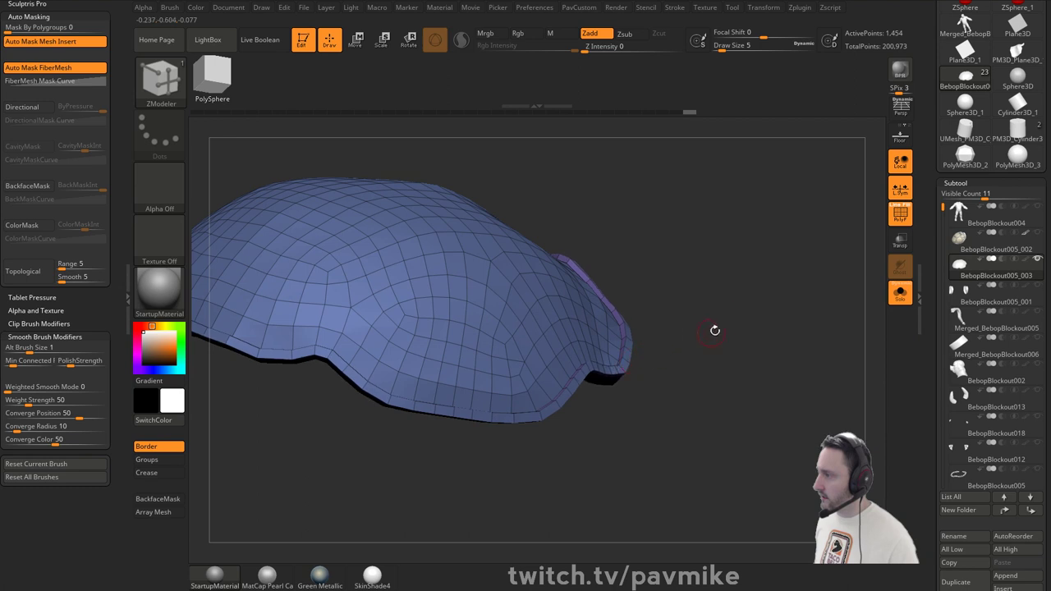
# - Preview the thickened shell with dynamic subdivision and without the wireframe
pyautogui.press('d')
pyautogui.click(580, 188)
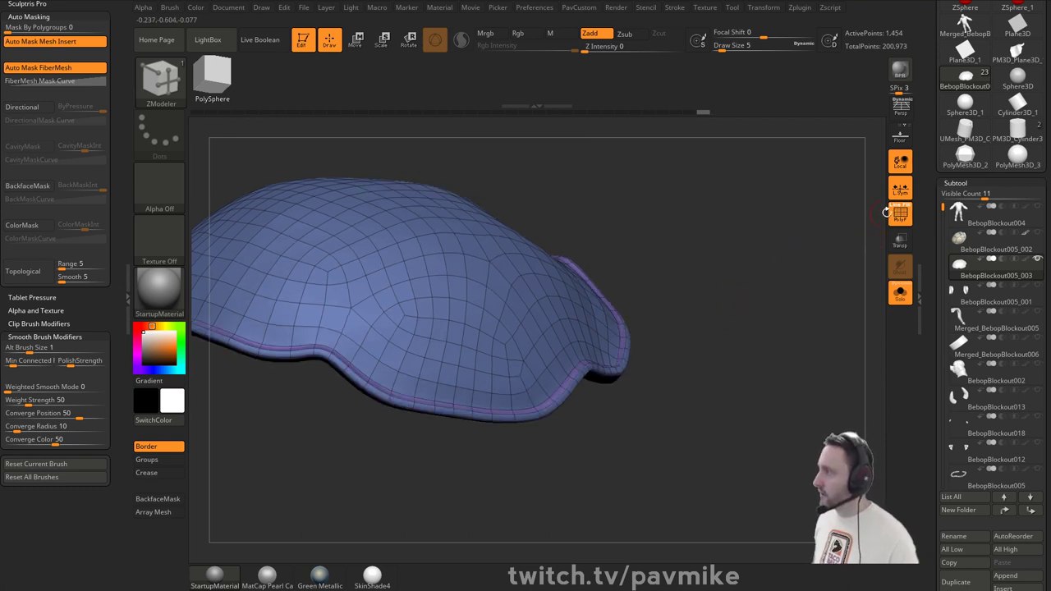
pyautogui.click(898, 214)
pyautogui.press('f')
pyautogui.moveTo(722, 279); pyautogui.dragTo(574, 296)
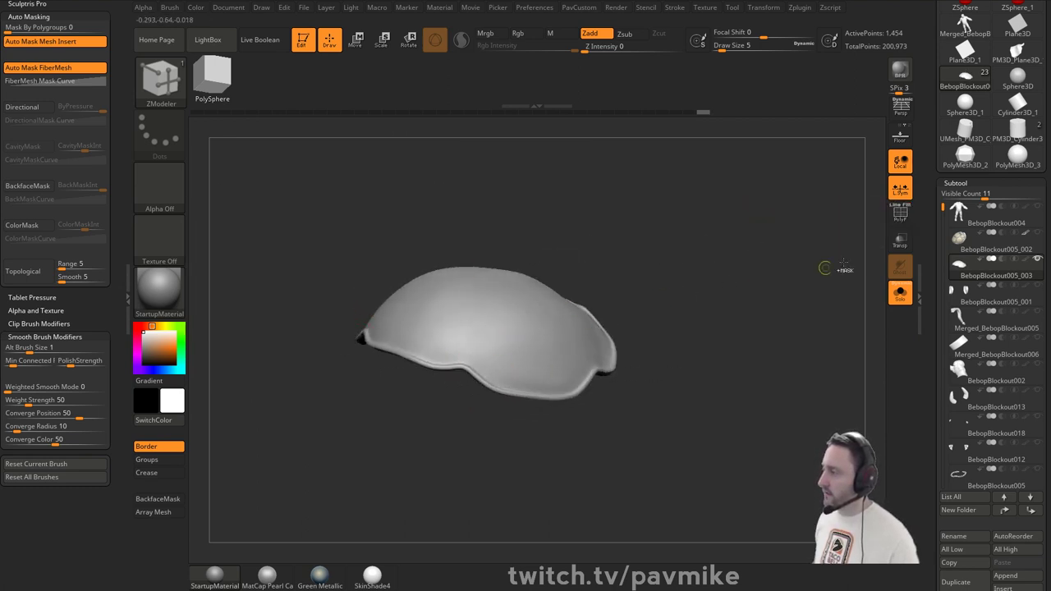
# - Undo the shell thickening, turn off dynamic subdivision and show the wireframe
pyautogui.hotkey('ctrl', 'z')
pyautogui.hotkey('shift', 'f')
pyautogui.hotkey('shift', 'd')
pyautogui.hotkey('ctrl', 'z')
pyautogui.hotkey('ctrl', 'z')
# - Adjust the jagged, notched part of the shell's rim with the Move brush
pyautogui.moveTo(776, 274)
pyautogui.mouseDown()
pyautogui.moveTo(769, 310)
pyautogui.moveTo(779, 289)
pyautogui.moveTo(704, 282)
pyautogui.mouseUp()
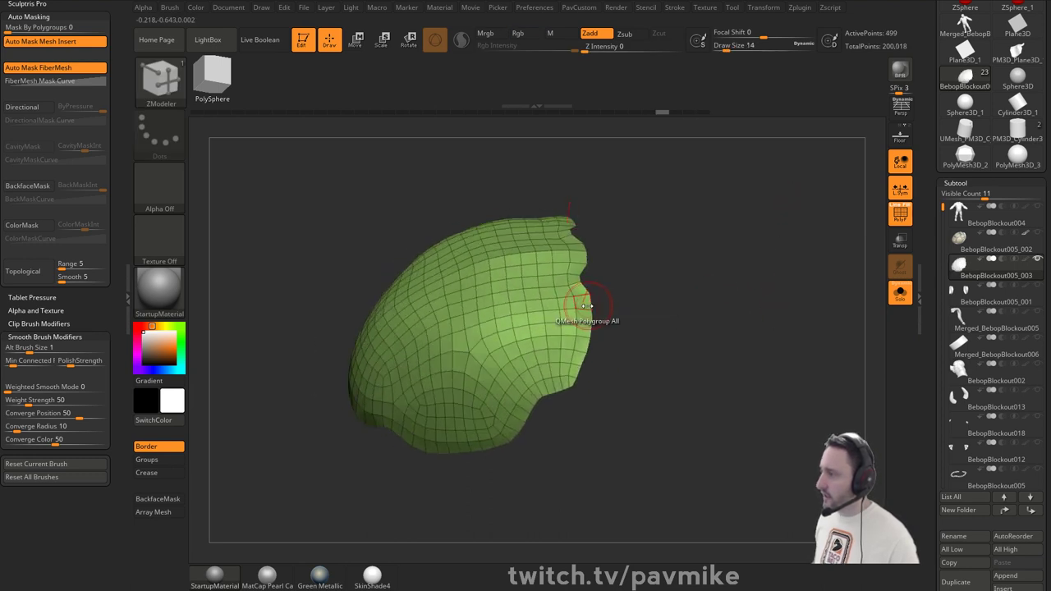
pyautogui.press('shift')
pyautogui.moveTo(616, 279)
pyautogui.mouseDown()
pyautogui.moveTo(645, 254)
pyautogui.moveTo(604, 338)
pyautogui.mouseUp()
pyautogui.press('b')
pyautogui.press('m')
pyautogui.press('v')
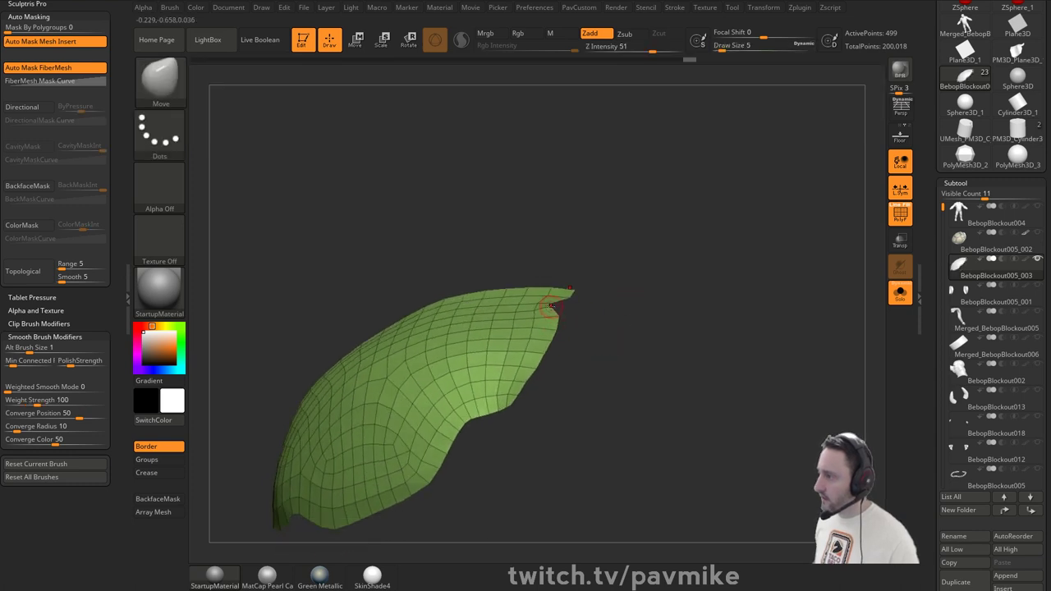
pyautogui.moveTo(555, 311); pyautogui.dragTo(714, 284)
pyautogui.click(898, 297)
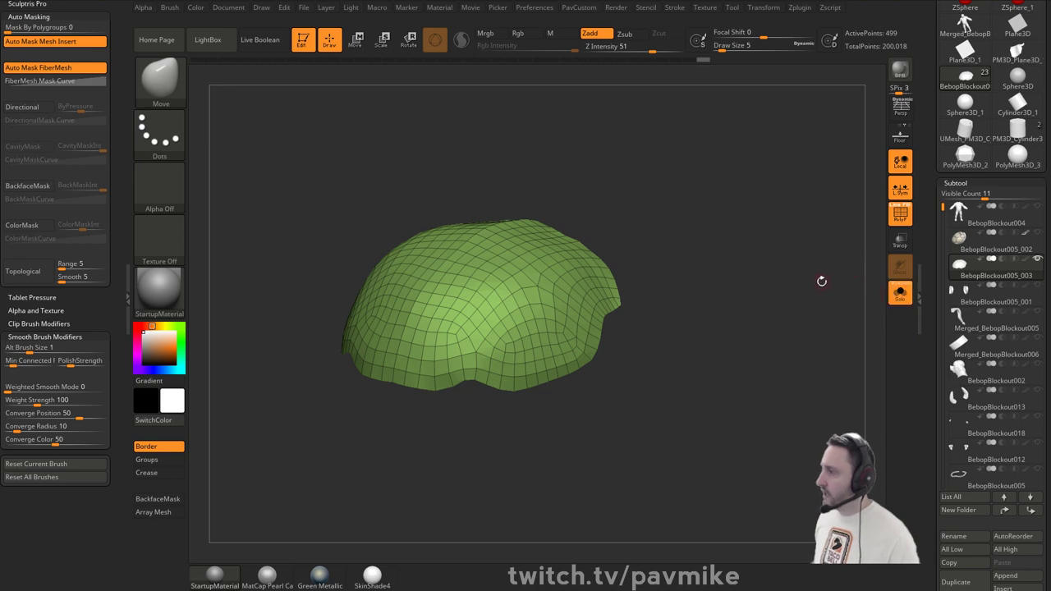
pyautogui.moveTo(820, 281); pyautogui.dragTo(748, 263)
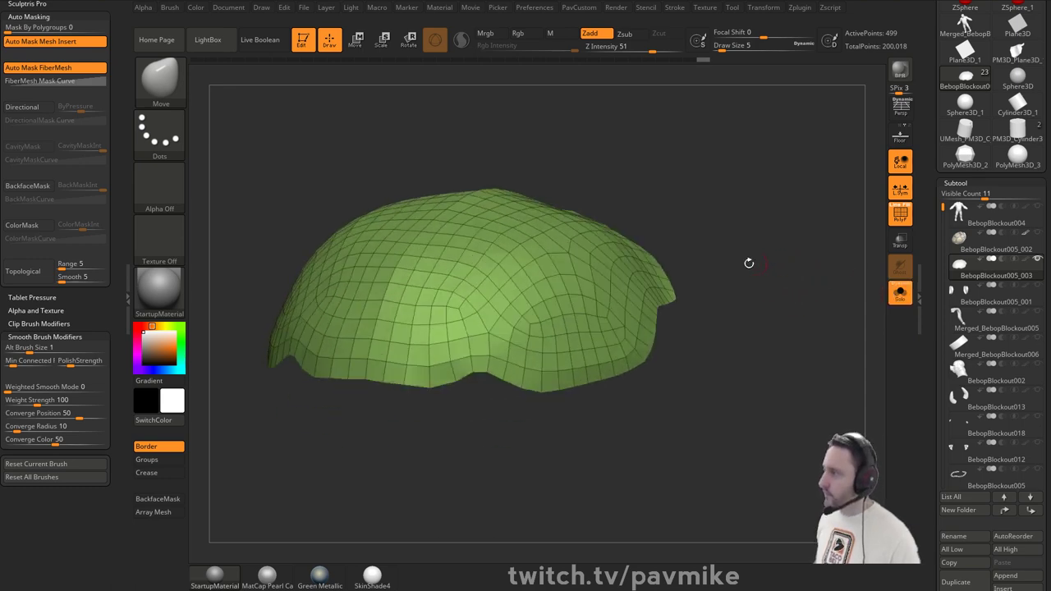
# - Activate the ZModeler brush and set the selection brush to SelectLasso
pyautogui.press('b')
pyautogui.press('z')
pyautogui.press('m')
pyautogui.press('space')
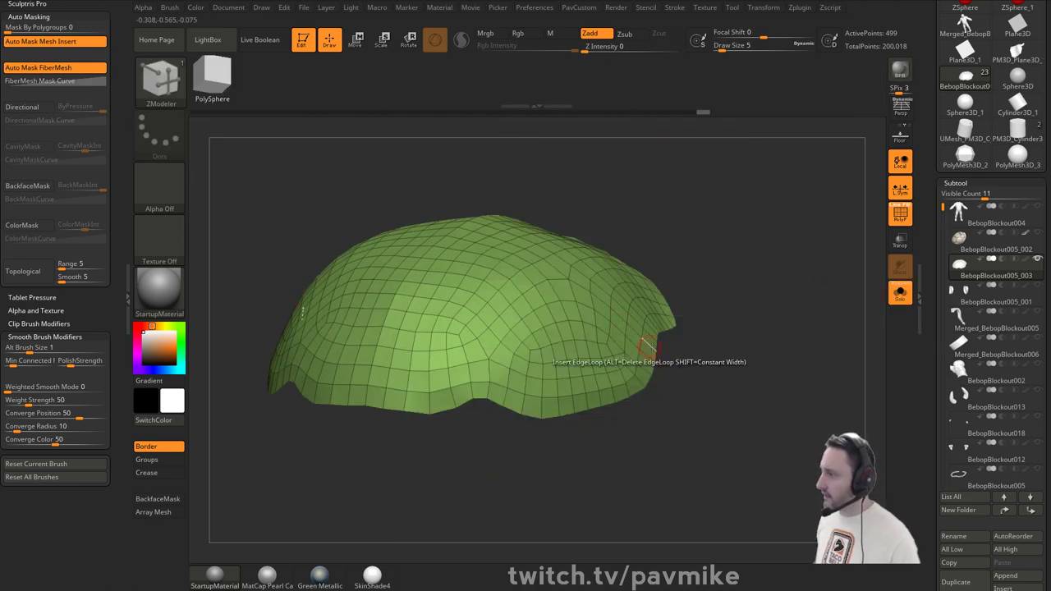
pyautogui.press('b')
pyautogui.press('c')
pyautogui.press('c')
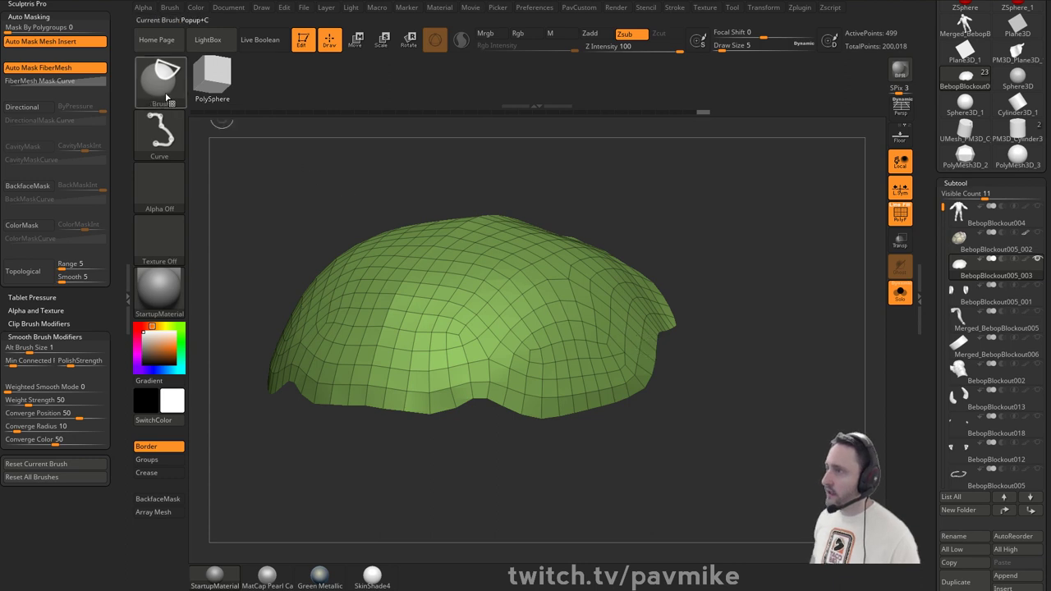
pyautogui.keyDown('ctrl'); pyautogui.keyDown('shift'); pyautogui.click(166, 97); pyautogui.keyUp('shift'); pyautogui.keyUp('ctrl')
pyautogui.keyDown('ctrl'); pyautogui.keyDown('shift'); pyautogui.click(330, 95); pyautogui.keyUp('shift'); pyautogui.keyUp('ctrl')
pyautogui.keyDown('ctrl'); pyautogui.keyDown('shift'); pyautogui.click(167, 90); pyautogui.keyUp('shift'); pyautogui.keyUp('ctrl')
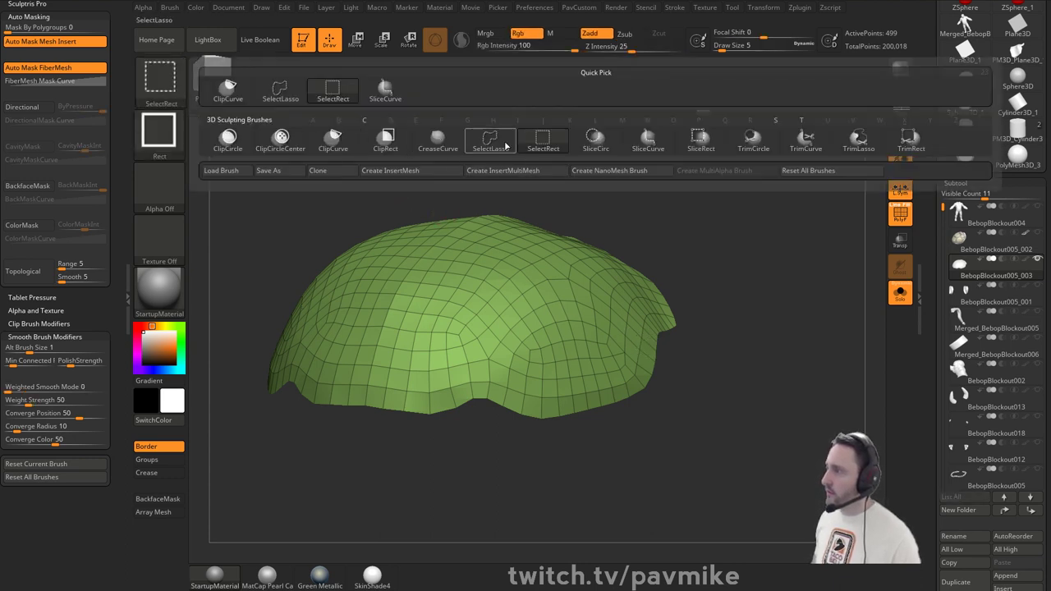
pyautogui.click(505, 146)
# - Hide two polyloops along the uneven rim of the shell with SelectLasso
pyautogui.keyDown('ctrl'); pyautogui.keyDown('shift'); pyautogui.click(629, 393); pyautogui.keyUp('shift'); pyautogui.keyUp('ctrl')
pyautogui.moveTo(728, 360)
pyautogui.mouseDown()
pyautogui.moveTo(752, 353)
pyautogui.moveTo(721, 377)
pyautogui.moveTo(718, 361)
pyautogui.mouseUp()
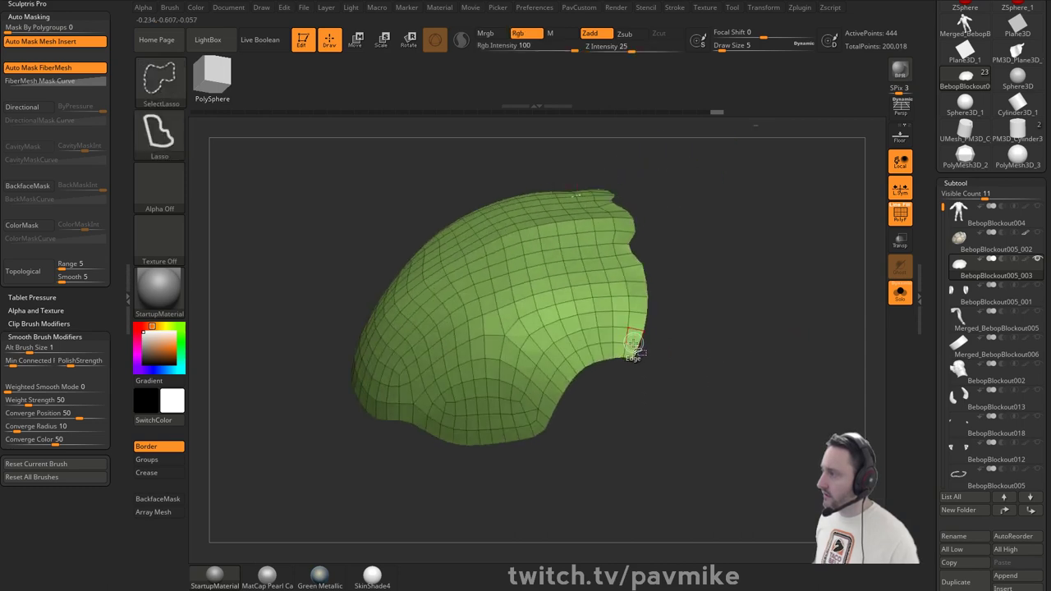
pyautogui.keyDown('ctrl'); pyautogui.keyDown('shift'); pyautogui.click(633, 343); pyautogui.keyUp('shift'); pyautogui.keyUp('ctrl')
pyautogui.moveTo(688, 325)
pyautogui.mouseDown()
pyautogui.moveTo(688, 377)
pyautogui.moveTo(703, 294)
pyautogui.moveTo(702, 315)
pyautogui.mouseUp()
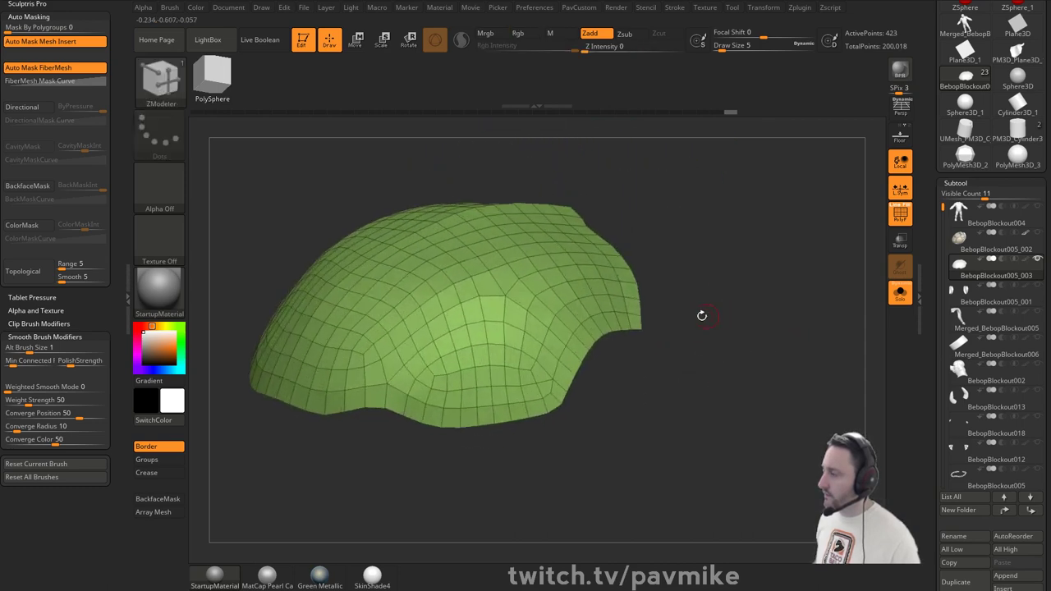
# - Delete the hidden rim polygons and thicken the whole shell with the ZModeler QMesh action
pyautogui.press('space')
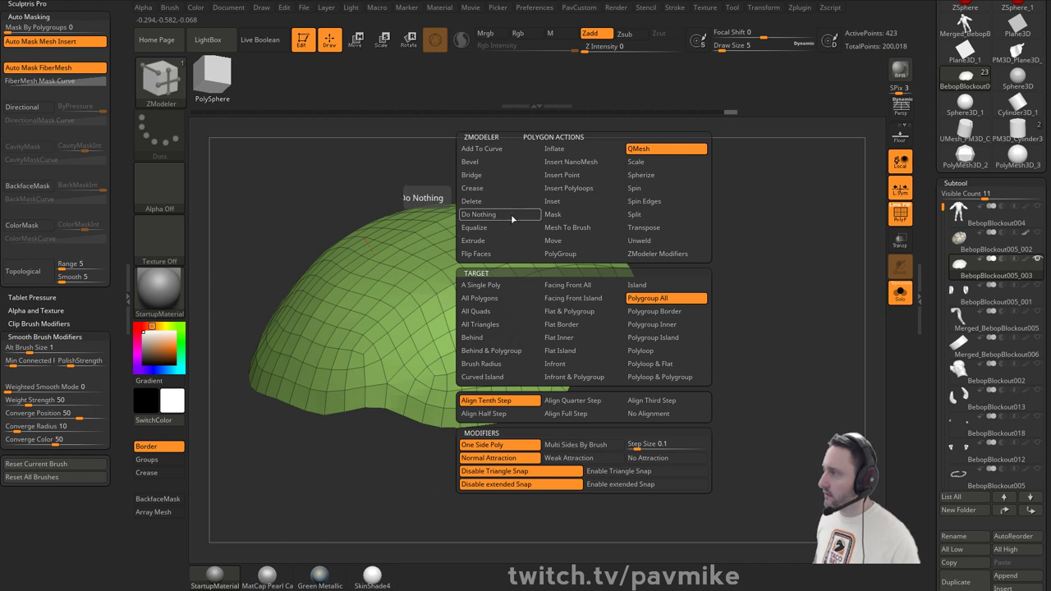
pyautogui.click(515, 202)
pyautogui.press('4')
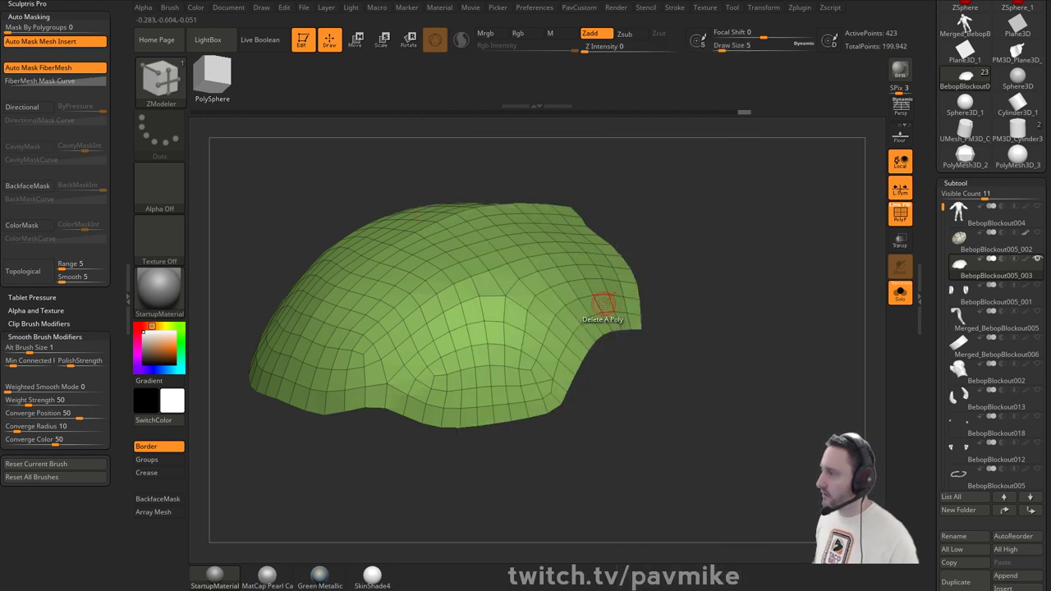
pyautogui.press('space')
pyautogui.click(721, 154)
pyautogui.moveTo(605, 296); pyautogui.dragTo(617, 289)
# - Show the original turtle shell BebopBlockout005_002 alongside and extrude the new shell's edge band outward to widen its rim
pyautogui.click(897, 301)
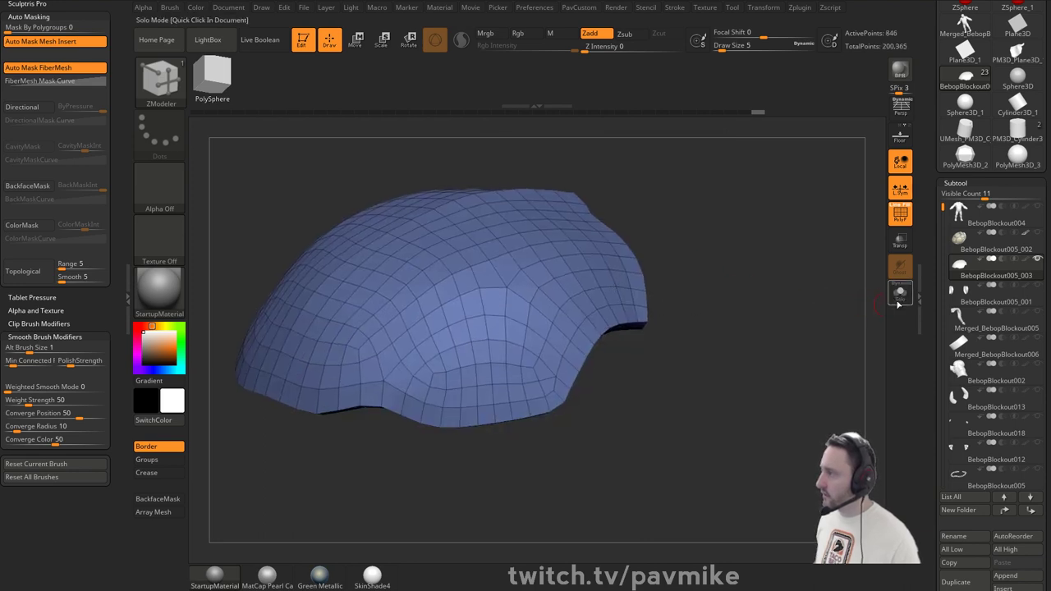
pyautogui.click(1037, 233)
pyautogui.moveTo(768, 250); pyautogui.dragTo(814, 312)
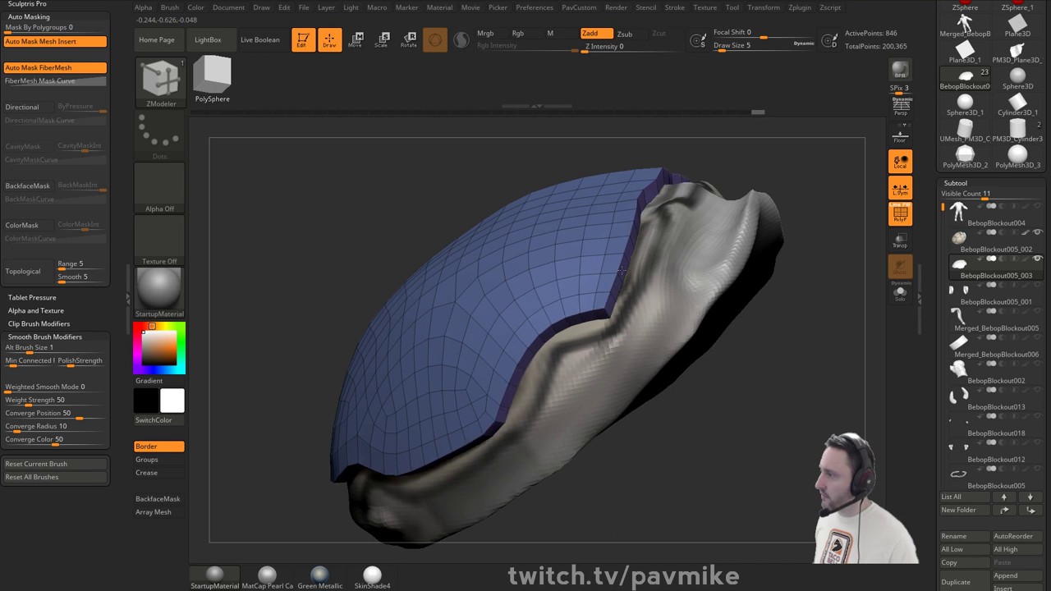
pyautogui.moveTo(618, 271); pyautogui.dragTo(646, 286)
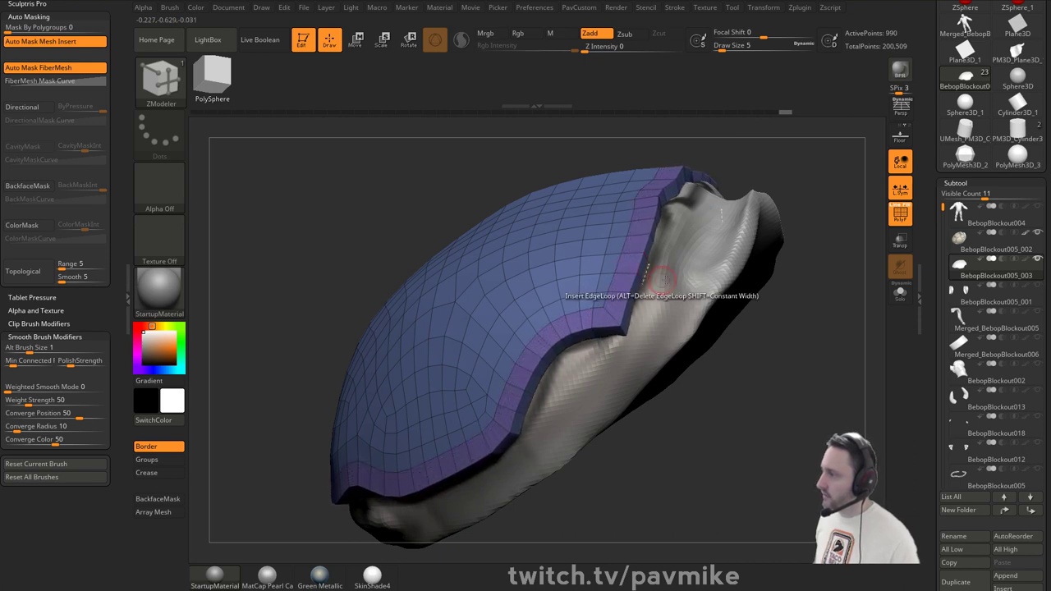
# - Build the rim band up into a raised lip and insert an edge loop around its outer side
pyautogui.moveTo(808, 295); pyautogui.dragTo(689, 244)
pyautogui.press('space')
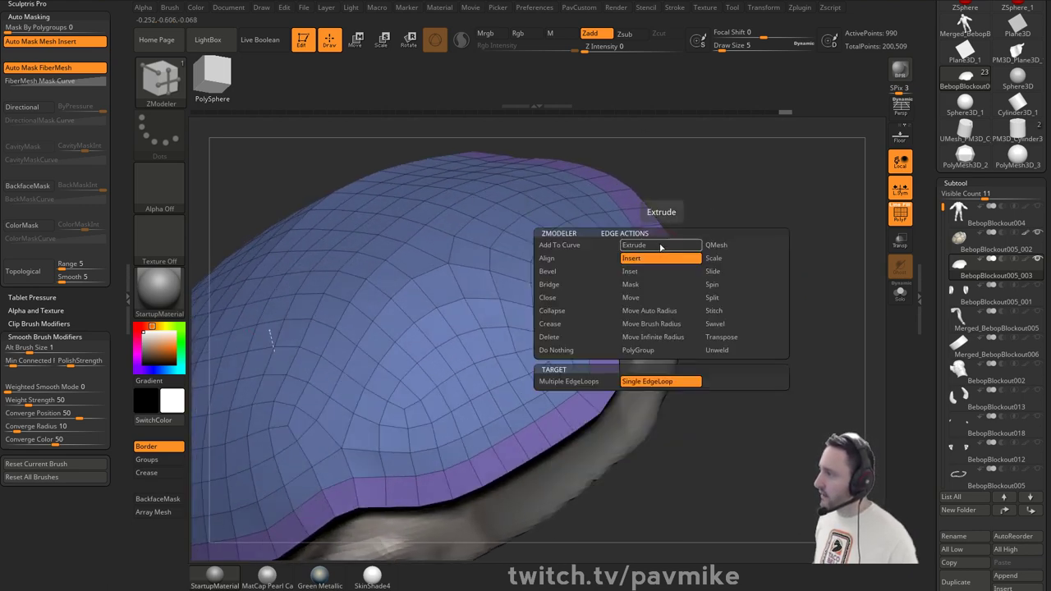
pyautogui.click(568, 381)
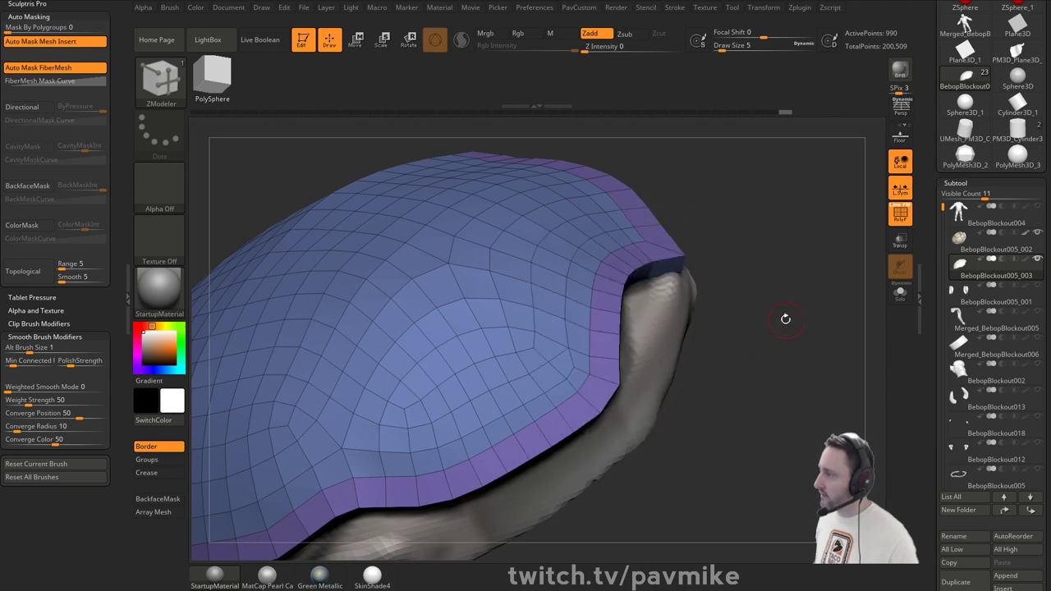
pyautogui.moveTo(785, 317); pyautogui.dragTo(758, 231)
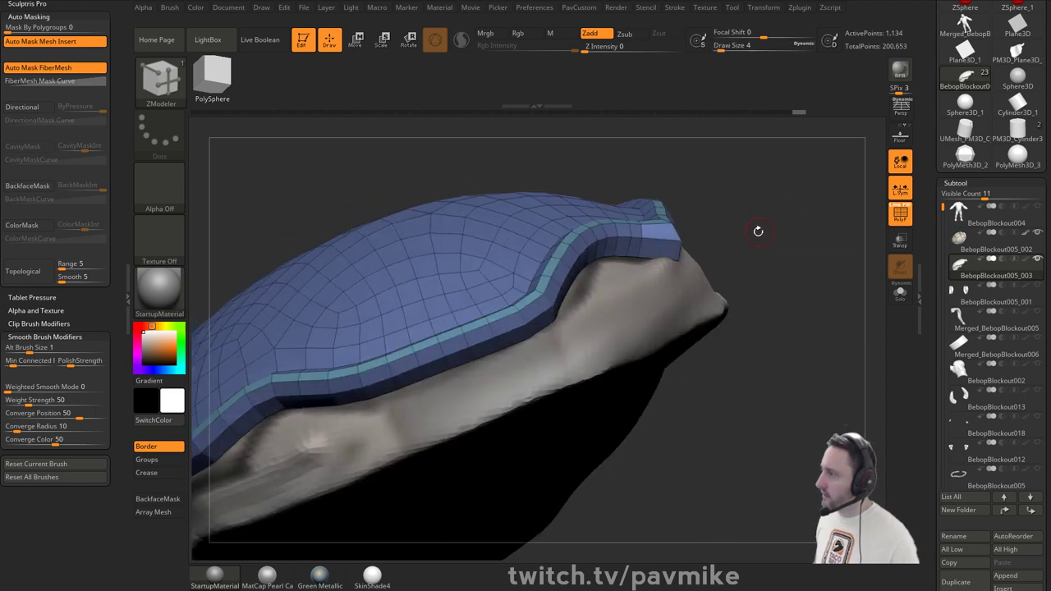
pyautogui.press('space')
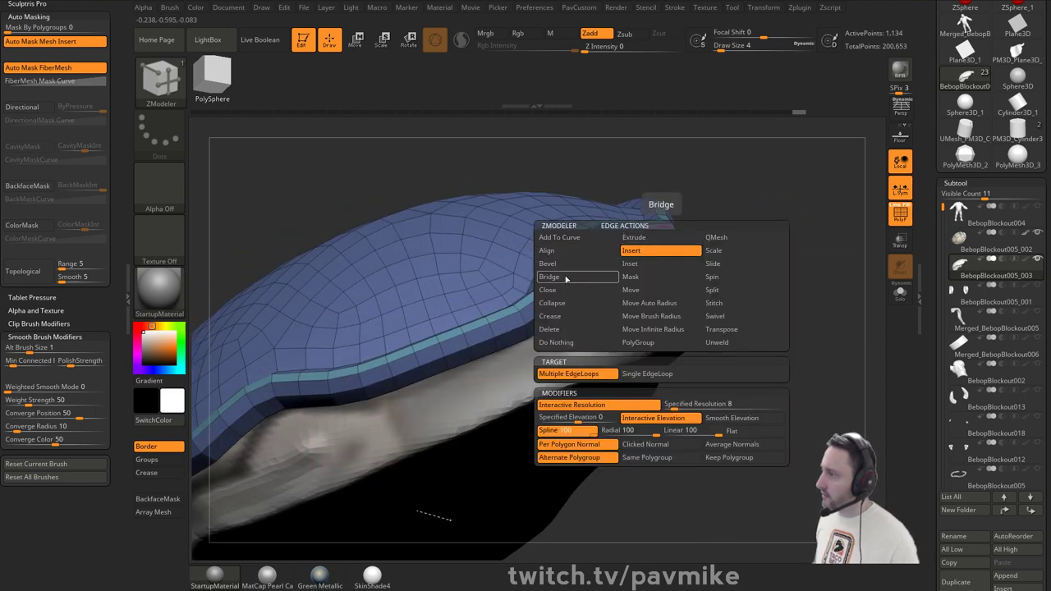
pyautogui.click(672, 239)
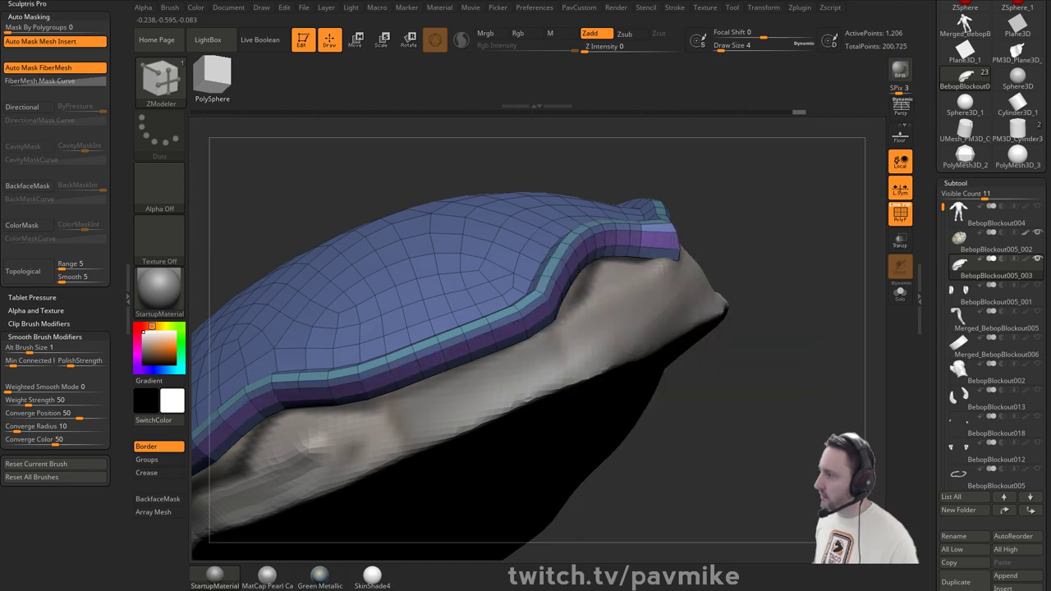
pyautogui.press('f')
pyautogui.moveTo(781, 234); pyautogui.dragTo(830, 301)
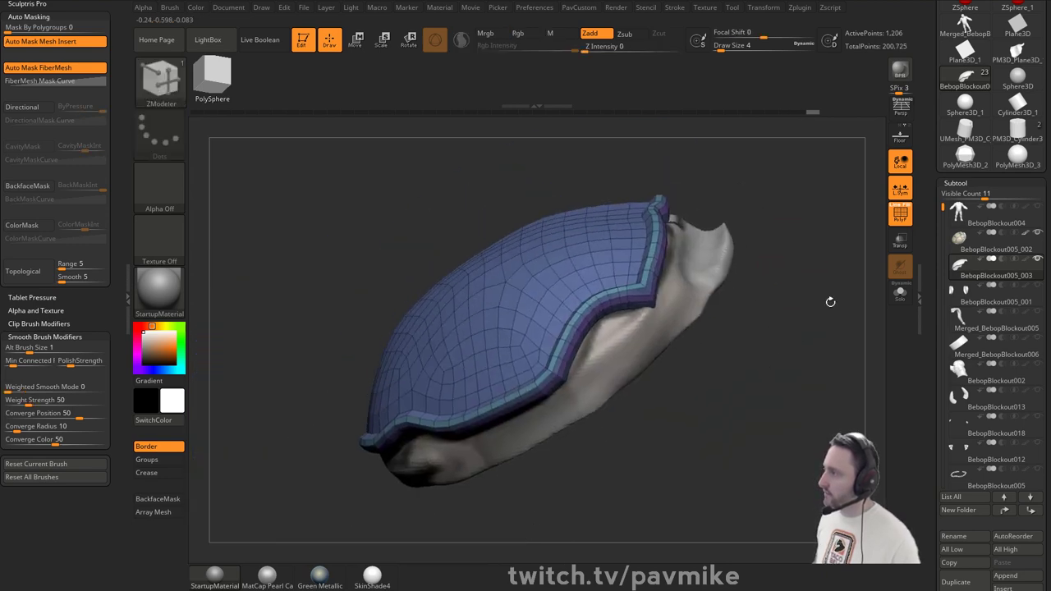
# - Isolate the shell's dome polygroup and shrink the visible area inward from the rim
pyautogui.click(891, 222)
pyautogui.moveTo(852, 217); pyautogui.dragTo(819, 238)
pyautogui.click(899, 216)
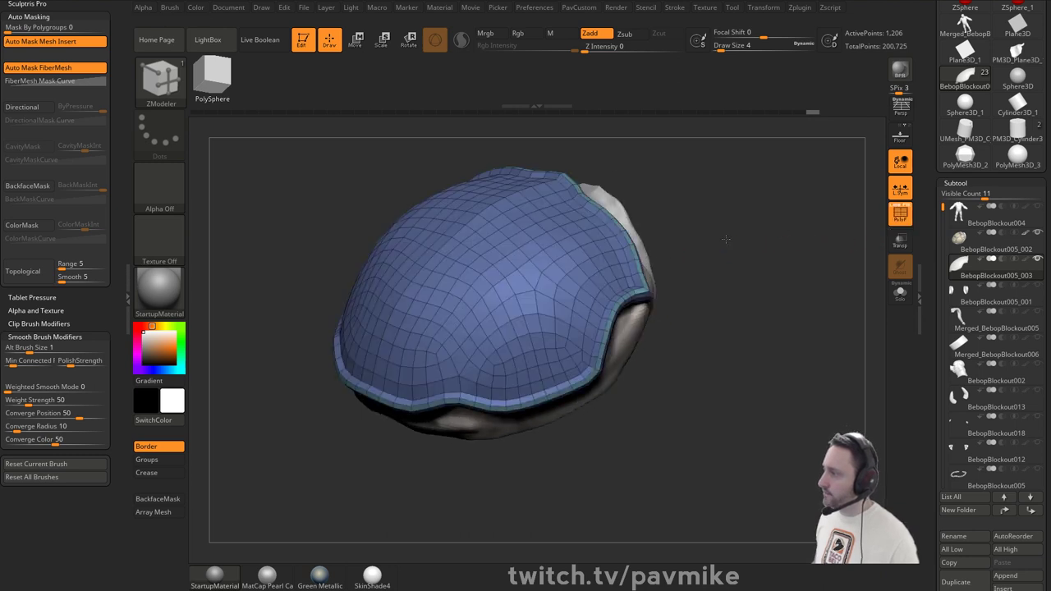
pyautogui.keyDown('alt'); pyautogui.moveTo(726, 239); pyautogui.dragTo(715, 256); pyautogui.keyUp('alt')
pyautogui.keyDown('ctrl'); pyautogui.keyDown('shift'); pyautogui.click(563, 260); pyautogui.keyUp('shift'); pyautogui.keyUp('ctrl')
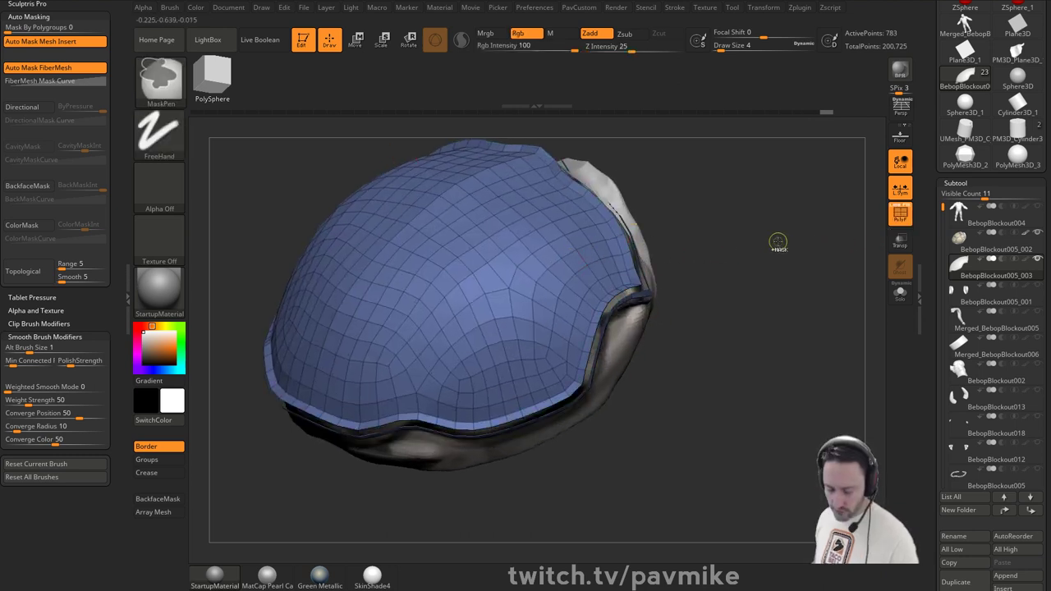
pyautogui.hotkey('ctrl', 's')
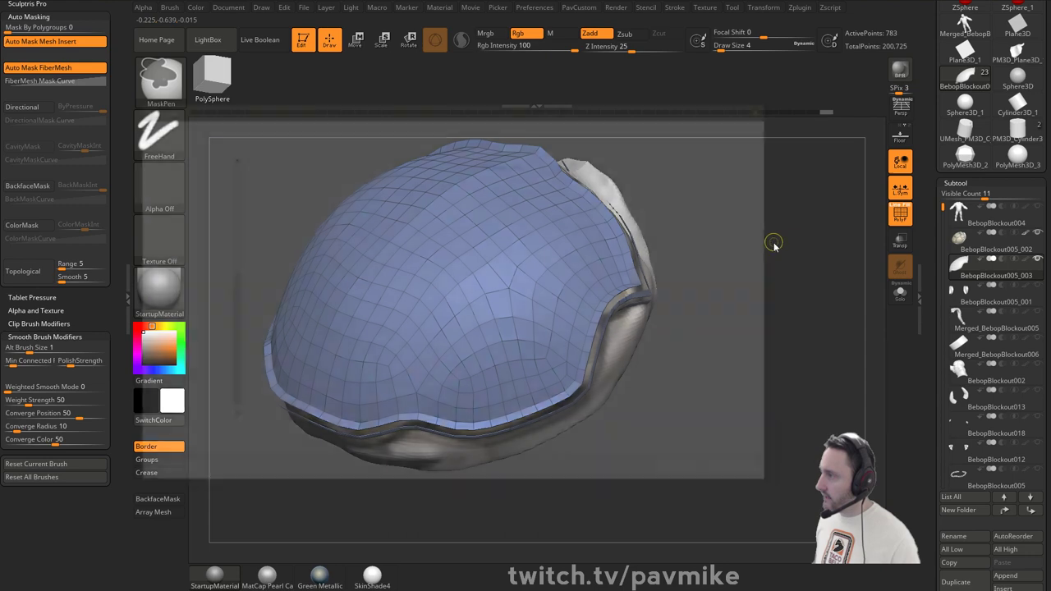
pyautogui.click(741, 473)
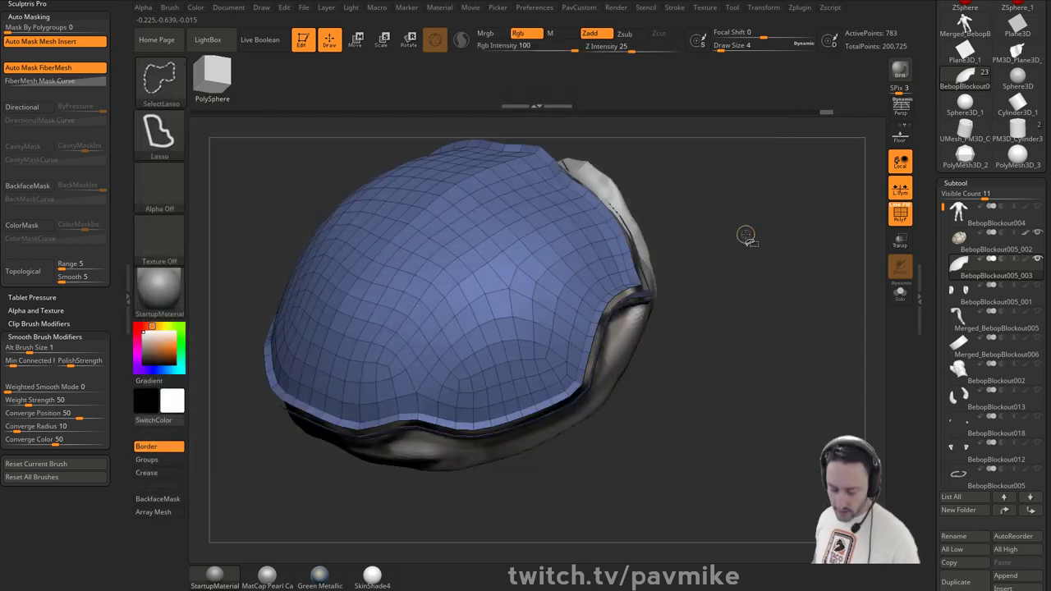
pyautogui.hotkey('ctrl', 'shift', 's')
pyautogui.moveTo(746, 214); pyautogui.dragTo(729, 190)
# - Assign the visible dome its own polygroup and unhide the rest of the shell
pyautogui.click(900, 293)
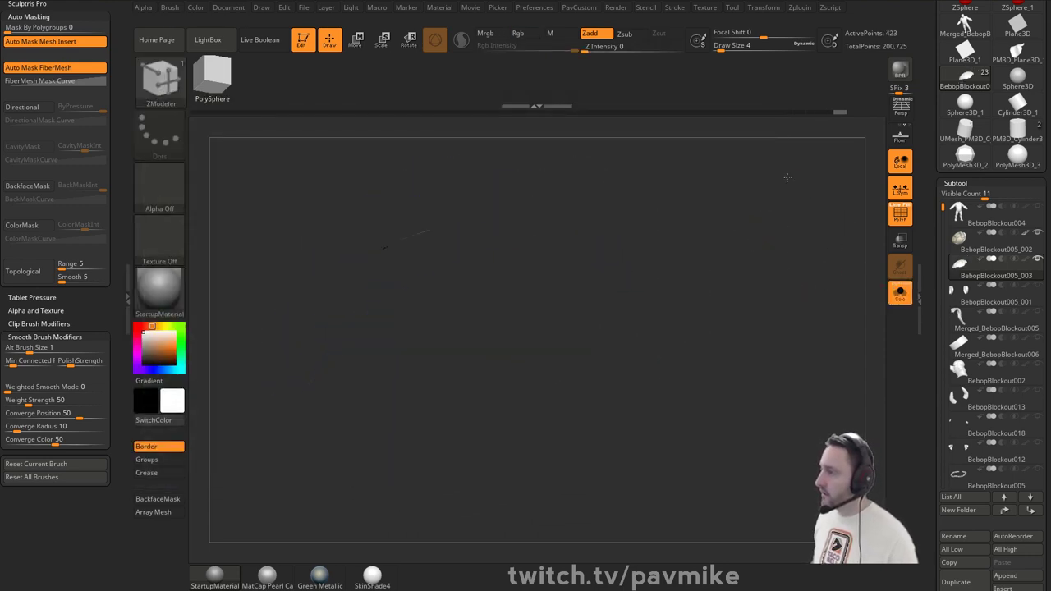
pyautogui.press('ctrl')
pyautogui.hotkey('ctrl', 'w')
pyautogui.click(900, 293)
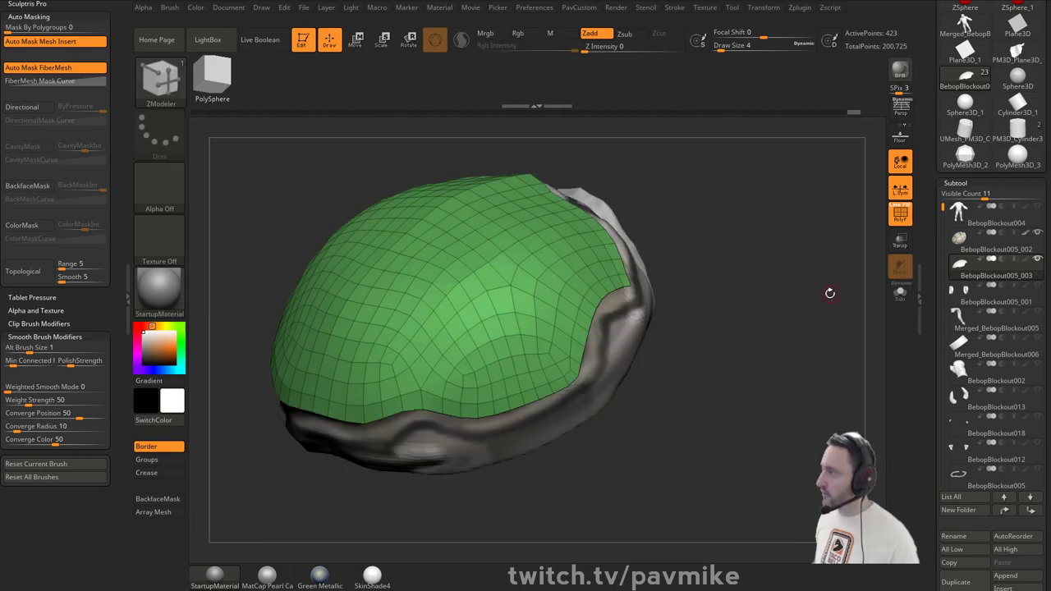
pyautogui.moveTo(828, 293); pyautogui.dragTo(814, 300)
pyautogui.keyDown('ctrl'); pyautogui.keyDown('shift'); pyautogui.click(817, 298); pyautogui.keyUp('shift'); pyautogui.keyUp('ctrl')
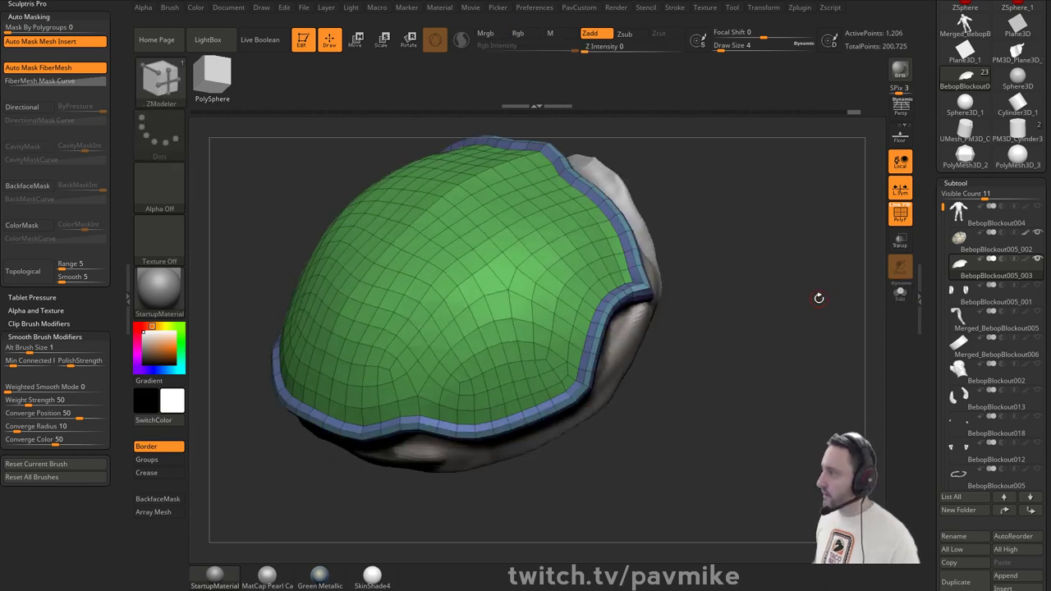
# - Isolate the dome polygroup, open the crease settings and show the full shell again
pyautogui.keyDown('ctrl'); pyautogui.keyDown('shift'); pyautogui.click(563, 265); pyautogui.keyUp('shift'); pyautogui.keyUp('ctrl')
pyautogui.scroll(-10, 949, 202)
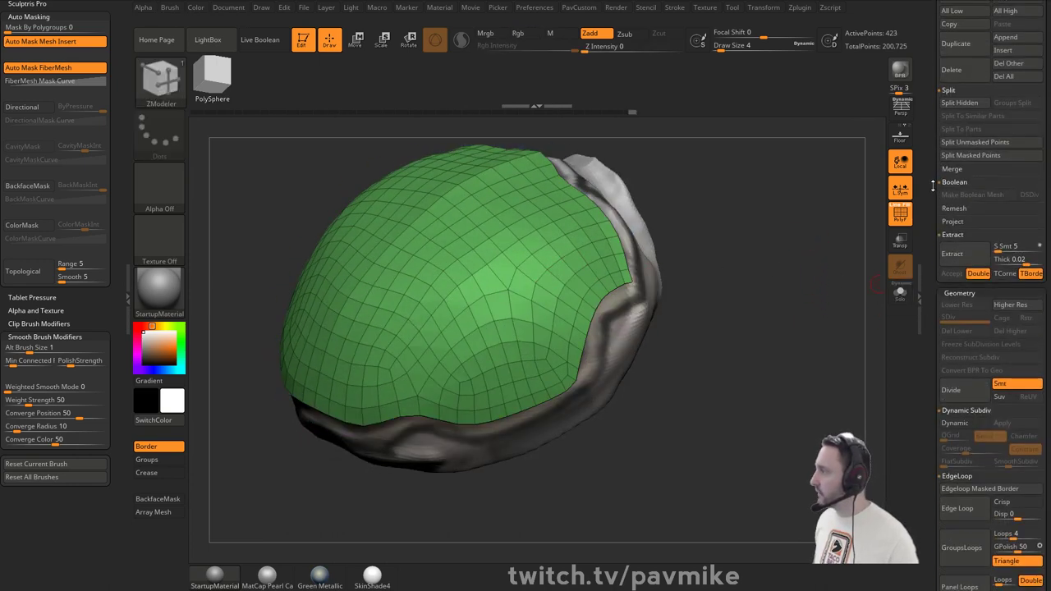
pyautogui.press('shift')
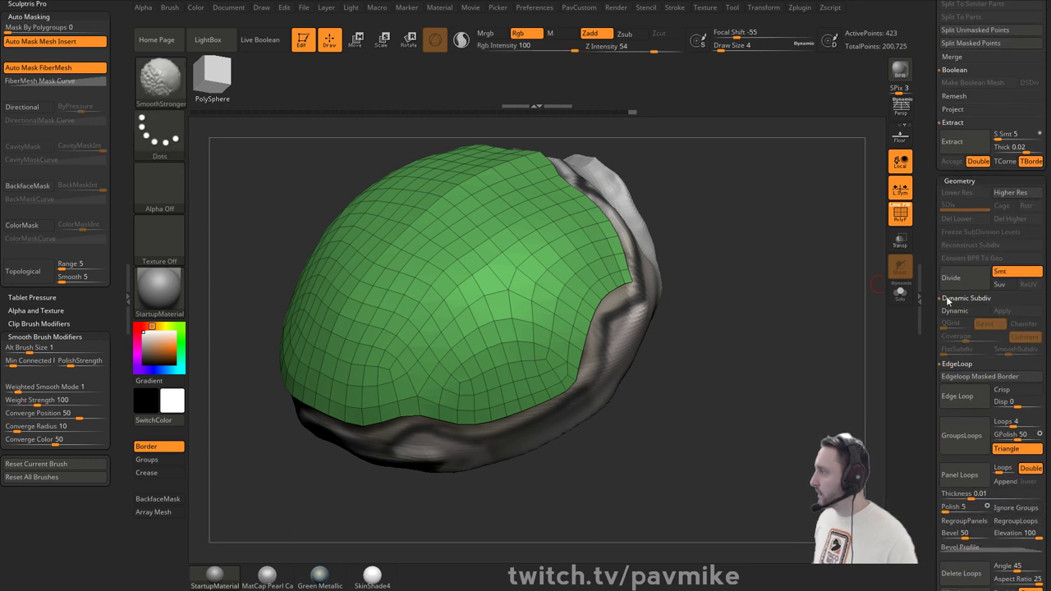
pyautogui.click(948, 299)
pyautogui.click(952, 324)
pyautogui.keyDown('ctrl'); pyautogui.keyDown('shift'); pyautogui.click(823, 329); pyautogui.keyUp('shift'); pyautogui.keyUp('ctrl')
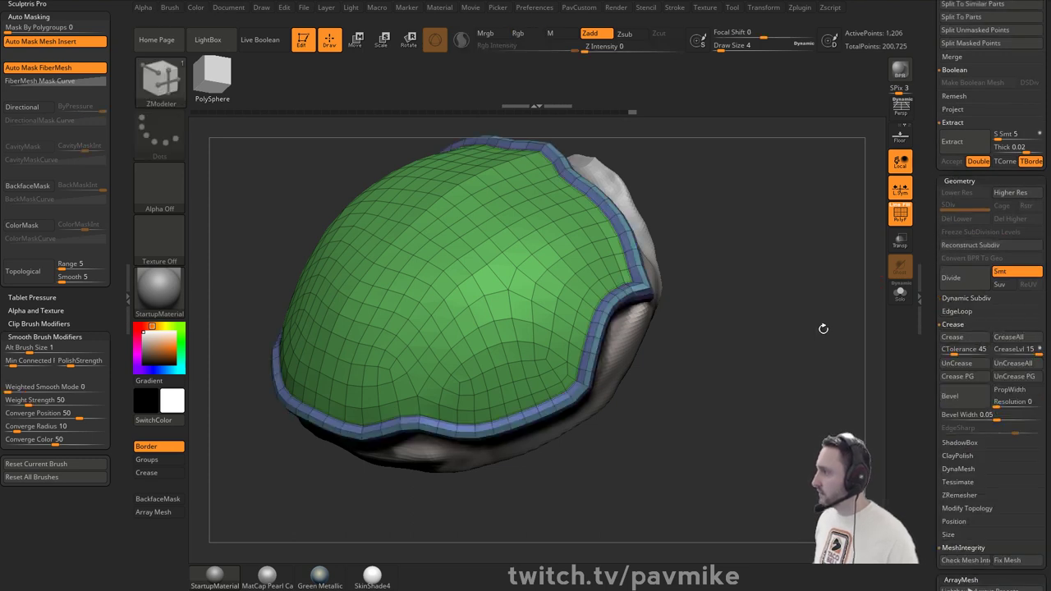
# - Turn on dynamic subdivision for the shell, hide the wireframe and activate the Standard brush
pyautogui.hotkey('ctrl', 'd')
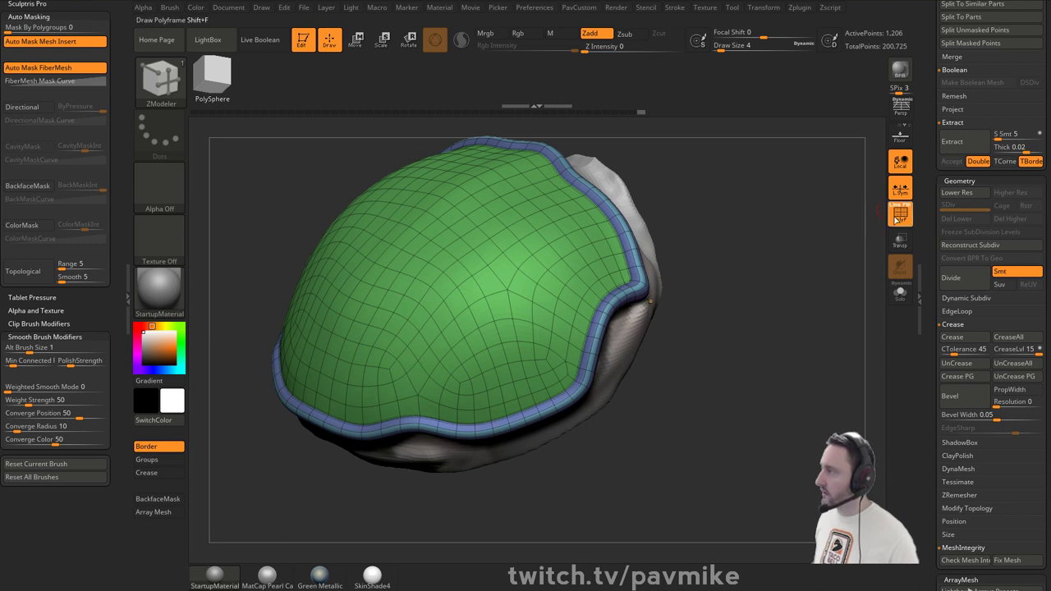
pyautogui.click(899, 215)
pyautogui.moveTo(826, 233)
pyautogui.mouseDown()
pyautogui.moveTo(810, 238)
pyautogui.moveTo(774, 219)
pyautogui.moveTo(762, 266)
pyautogui.moveTo(745, 262)
pyautogui.moveTo(760, 284)
pyautogui.mouseUp()
pyautogui.press('s')
pyautogui.press('s')
pyautogui.press('b')
pyautogui.press('s')
pyautogui.press('t')
pyautogui.press('s')
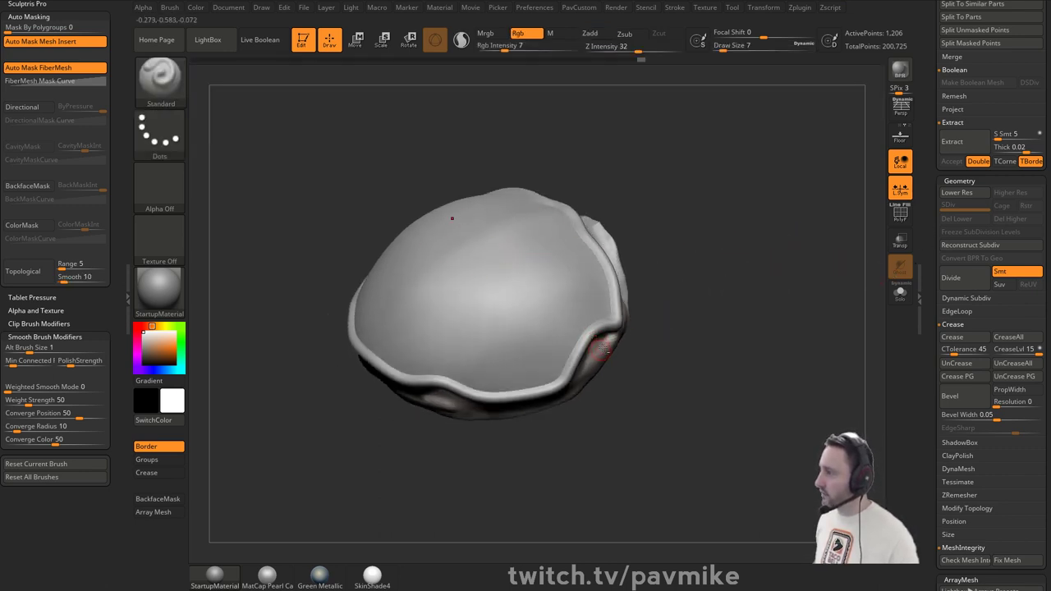
# - Select the original turtle shell BebopBlockout005_002 and show it alone with its wireframe
pyautogui.click(899, 216)
pyautogui.click(895, 296)
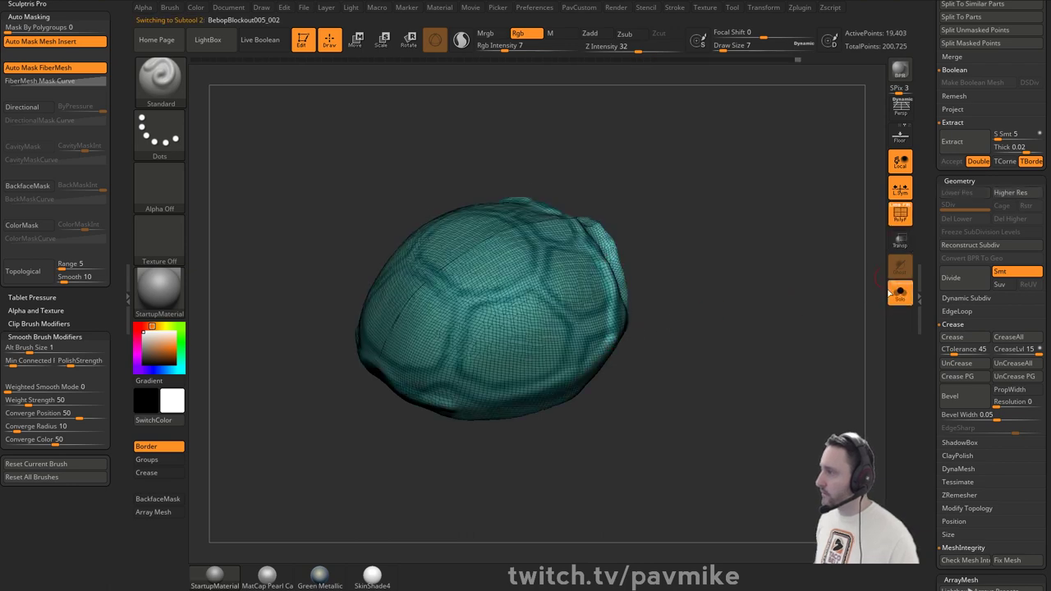
pyautogui.moveTo(803, 299); pyautogui.dragTo(863, 296)
pyautogui.click(898, 299)
pyautogui.click(899, 296)
pyautogui.moveTo(742, 254)
pyautogui.mouseDown()
pyautogui.moveTo(752, 292)
pyautogui.moveTo(741, 295)
pyautogui.moveTo(738, 345)
pyautogui.mouseUp()
pyautogui.press('s')
pyautogui.click(745, 292)
pyautogui.keyDown('alt'); pyautogui.moveTo(708, 235); pyautogui.dragTo(730, 261); pyautogui.keyUp('alt')
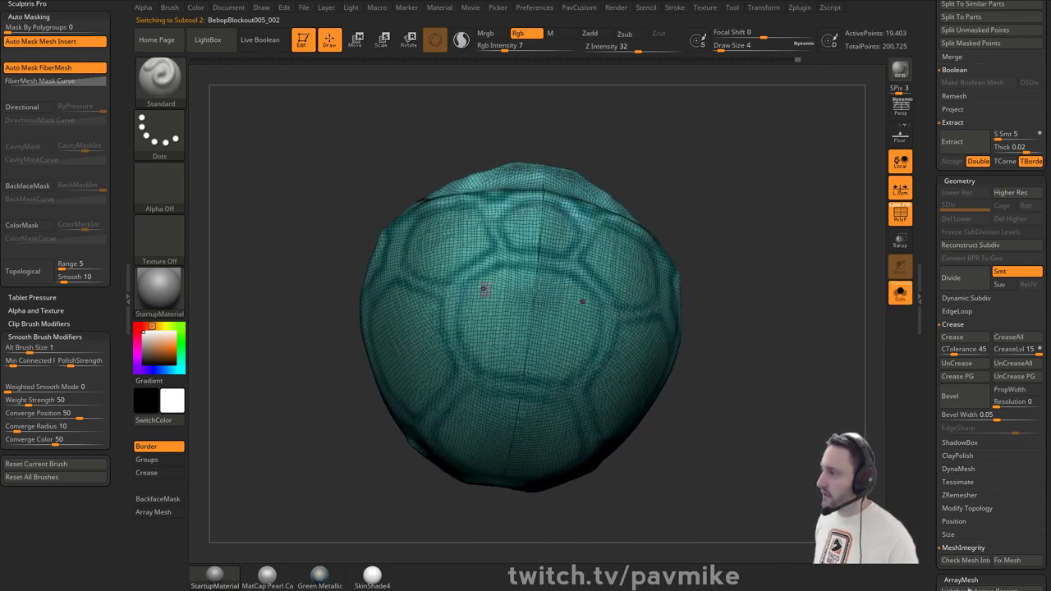
# - Mask the central plate of the turtle shell by tracing its outline and filling the inside
pyautogui.keyDown('ctrl'); pyautogui.moveTo(463, 316); pyautogui.dragTo(468, 350); pyautogui.keyUp('ctrl')
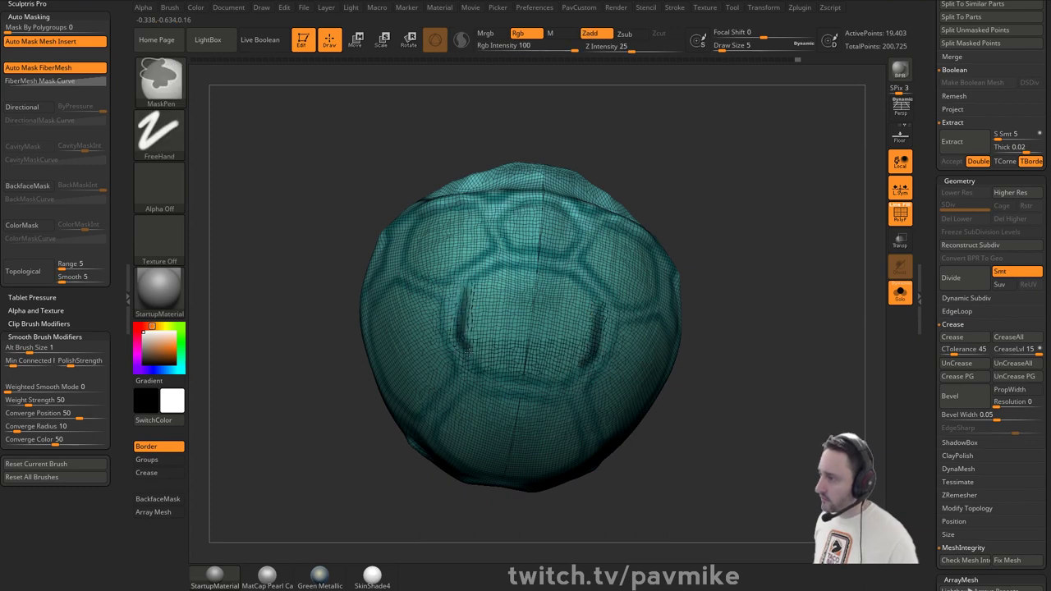
pyautogui.moveTo(469, 295)
pyautogui.keyDown('ctrl'); pyautogui.mouseDown()
pyautogui.moveTo(499, 271)
pyautogui.moveTo(583, 280)
pyautogui.mouseUp(); pyautogui.keyUp('ctrl')
pyautogui.moveTo(738, 338); pyautogui.dragTo(759, 272)
pyautogui.keyDown('ctrl'); pyautogui.moveTo(482, 347); pyautogui.dragTo(568, 354); pyautogui.keyUp('ctrl')
pyautogui.moveTo(688, 294)
pyautogui.mouseDown()
pyautogui.moveTo(723, 299)
pyautogui.moveTo(692, 295)
pyautogui.moveTo(622, 238)
pyautogui.mouseUp()
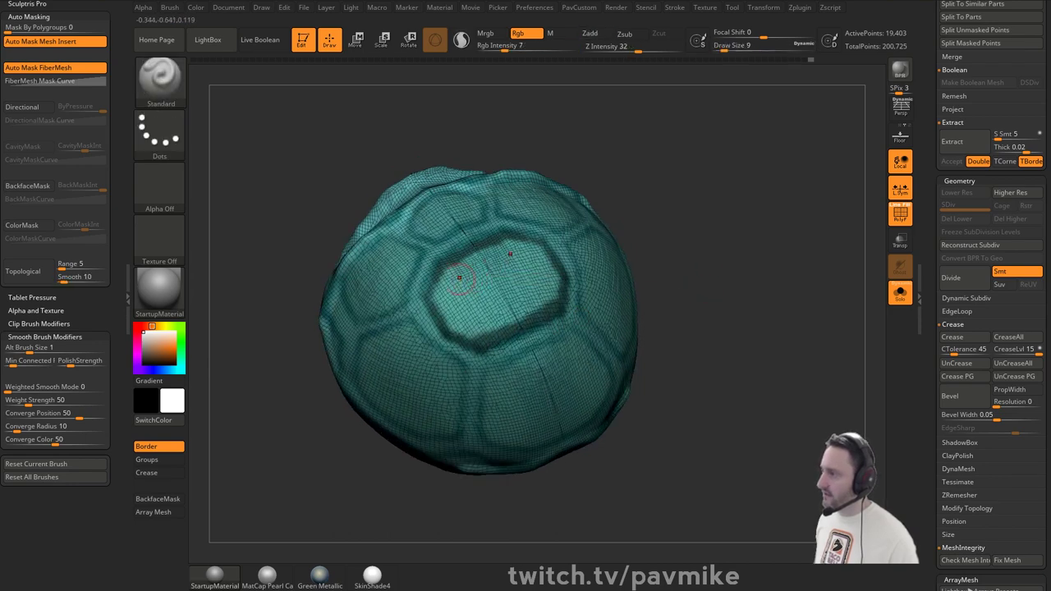
pyautogui.press('ctrl')
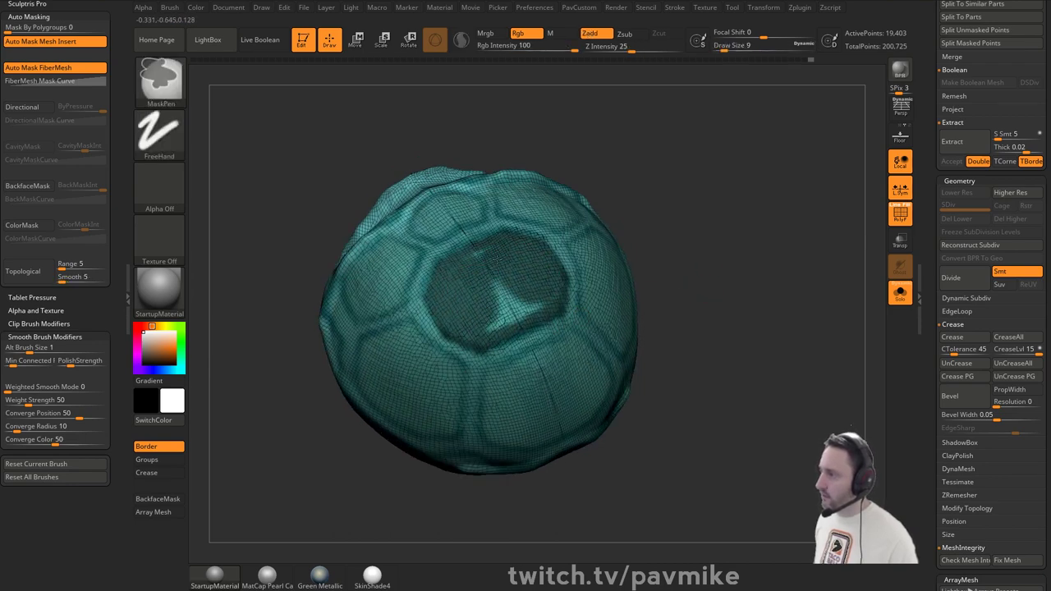
pyautogui.keyDown('ctrl'); pyautogui.moveTo(488, 319); pyautogui.dragTo(534, 313); pyautogui.keyUp('ctrl')
# - Paint a mask line along the edge of the side plate next to the masked central plate
pyautogui.moveTo(745, 310)
pyautogui.mouseDown()
pyautogui.moveTo(772, 262)
pyautogui.moveTo(717, 317)
pyautogui.mouseUp()
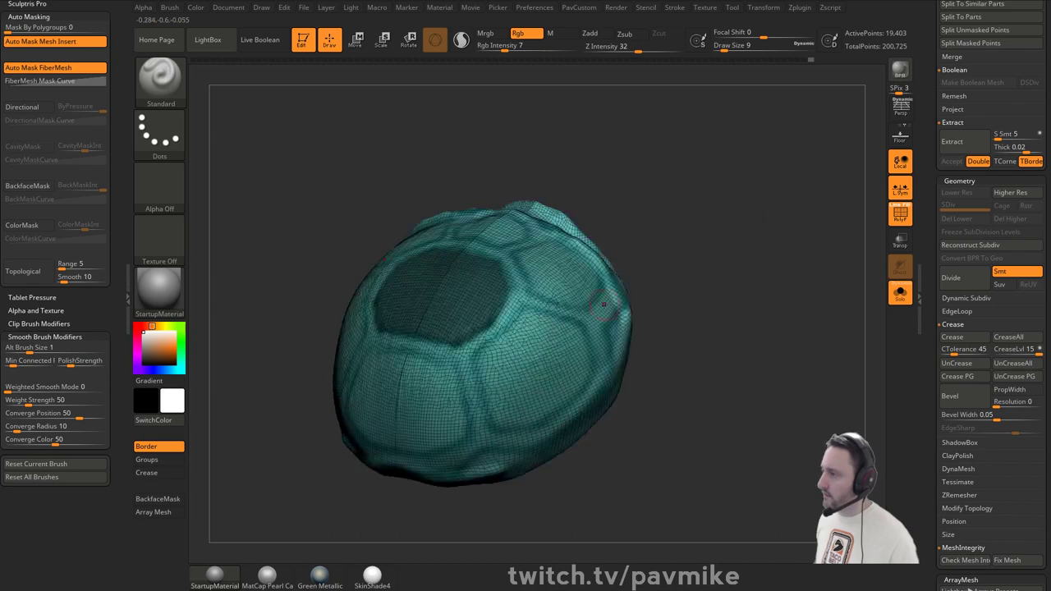
pyautogui.press('ctrl')
pyautogui.keyDown('ctrl'); pyautogui.moveTo(491, 351); pyautogui.dragTo(497, 415); pyautogui.keyUp('ctrl')
pyautogui.moveTo(668, 364); pyautogui.dragTo(656, 318)
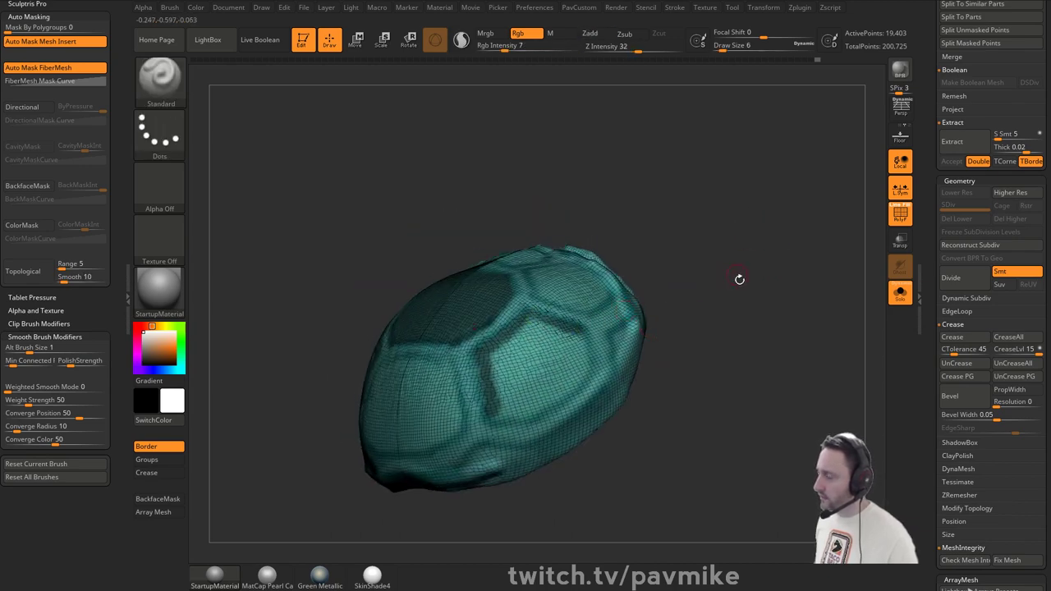
# - Clear the mask and divide the turtle shell up to subdivision level 3
pyautogui.moveTo(739, 277)
pyautogui.mouseDown()
pyautogui.moveTo(738, 298)
pyautogui.moveTo(760, 318)
pyautogui.moveTo(749, 322)
pyautogui.moveTo(758, 304)
pyautogui.moveTo(720, 293)
pyautogui.moveTo(760, 297)
pyautogui.moveTo(746, 303)
pyautogui.moveTo(739, 328)
pyautogui.mouseUp()
pyautogui.press('ctrl')
pyautogui.press('d')
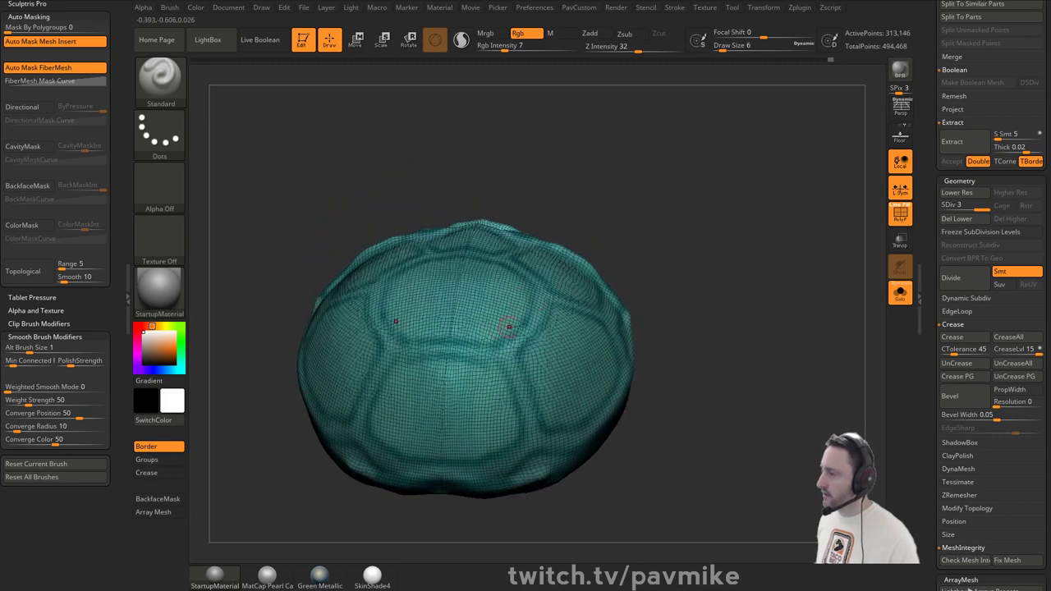
# - Paint a thin mask outline around the central plate with MaskPen at draw size 3
pyautogui.moveTo(688, 275)
pyautogui.mouseDown()
pyautogui.moveTo(710, 264)
pyautogui.moveTo(831, 296)
pyautogui.moveTo(705, 298)
pyautogui.mouseUp()
pyautogui.moveTo(703, 233)
pyautogui.mouseDown()
pyautogui.moveTo(595, 252)
pyautogui.moveTo(635, 225)
pyautogui.moveTo(667, 235)
pyautogui.mouseUp()
pyautogui.press('ctrl')
pyautogui.keyDown('ctrl'); pyautogui.moveTo(425, 267); pyautogui.dragTo(481, 256); pyautogui.keyUp('ctrl')
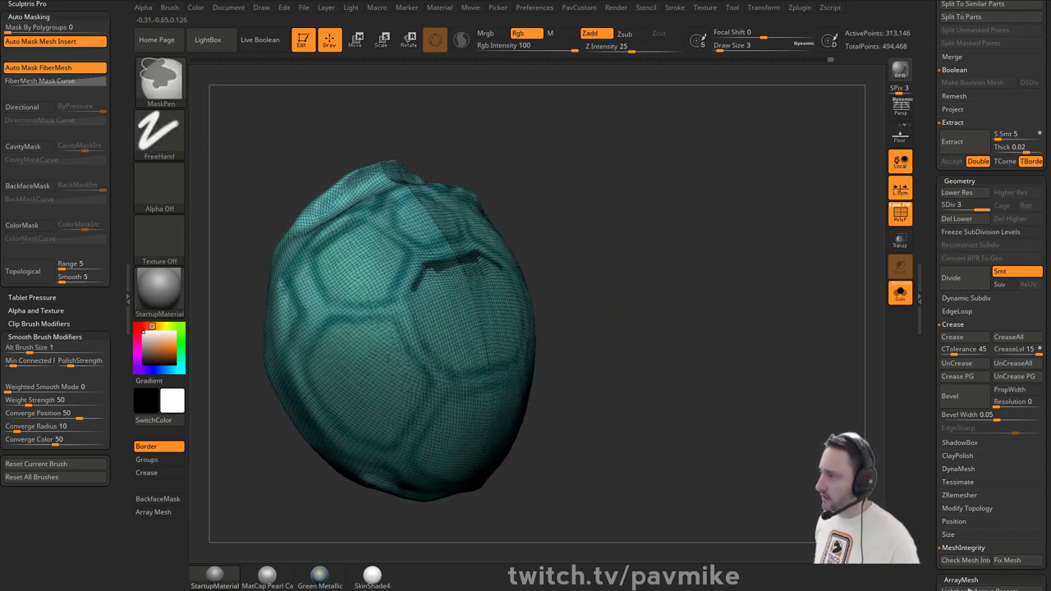
pyautogui.moveTo(426, 338); pyautogui.dragTo(466, 312)
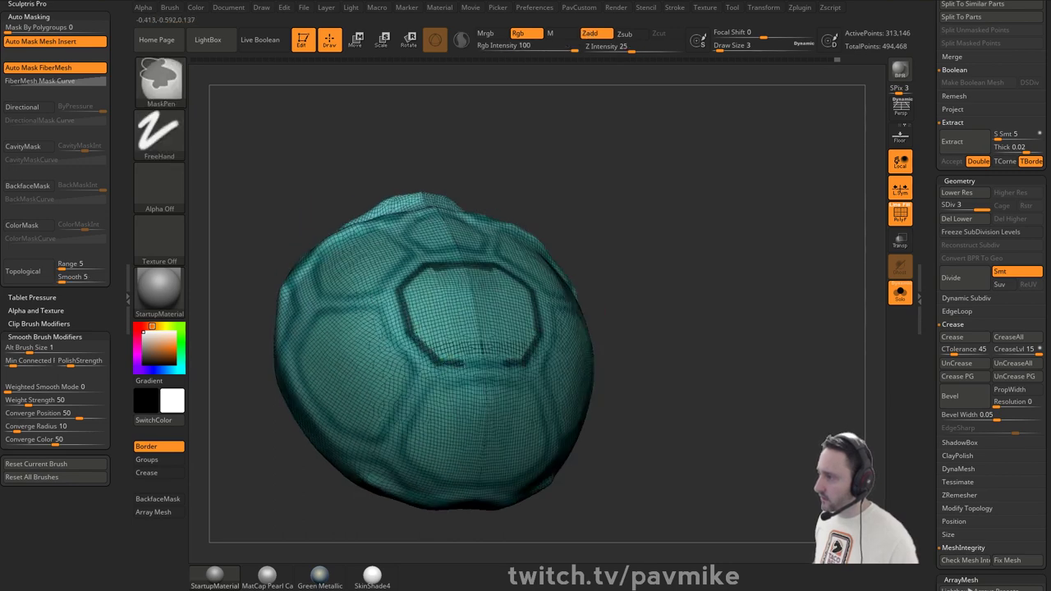
# - Paint a thin mask outline around the plate directly in front of the outlined central plate
pyautogui.moveTo(632, 279); pyautogui.dragTo(642, 299)
pyautogui.moveTo(710, 322); pyautogui.dragTo(710, 246)
pyautogui.keyDown('ctrl'); pyautogui.moveTo(432, 358); pyautogui.dragTo(425, 378); pyautogui.keyUp('ctrl')
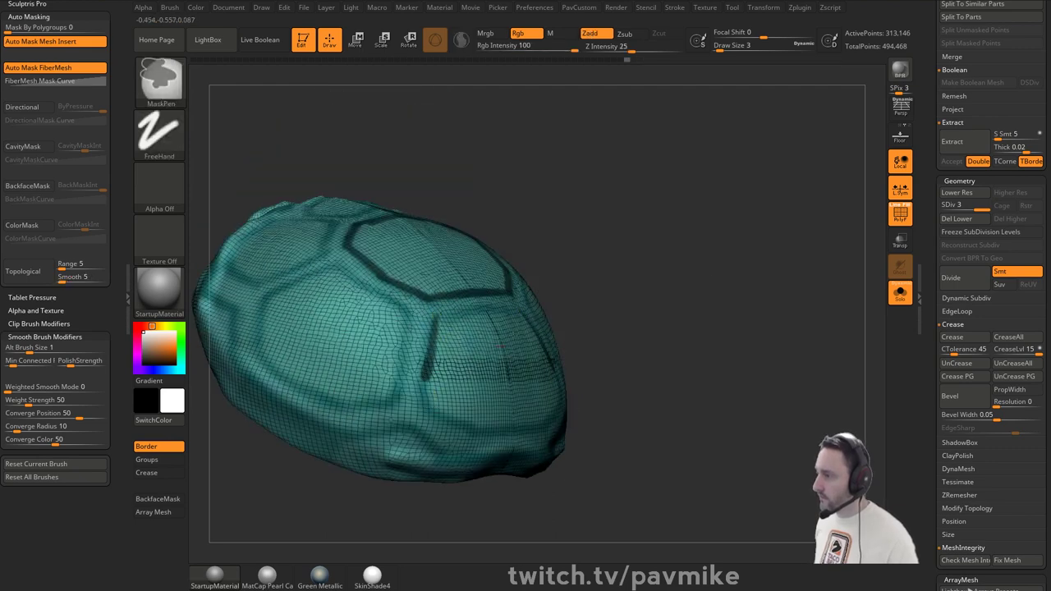
pyautogui.moveTo(627, 289)
pyautogui.mouseDown()
pyautogui.moveTo(746, 270)
pyautogui.moveTo(790, 307)
pyautogui.mouseUp()
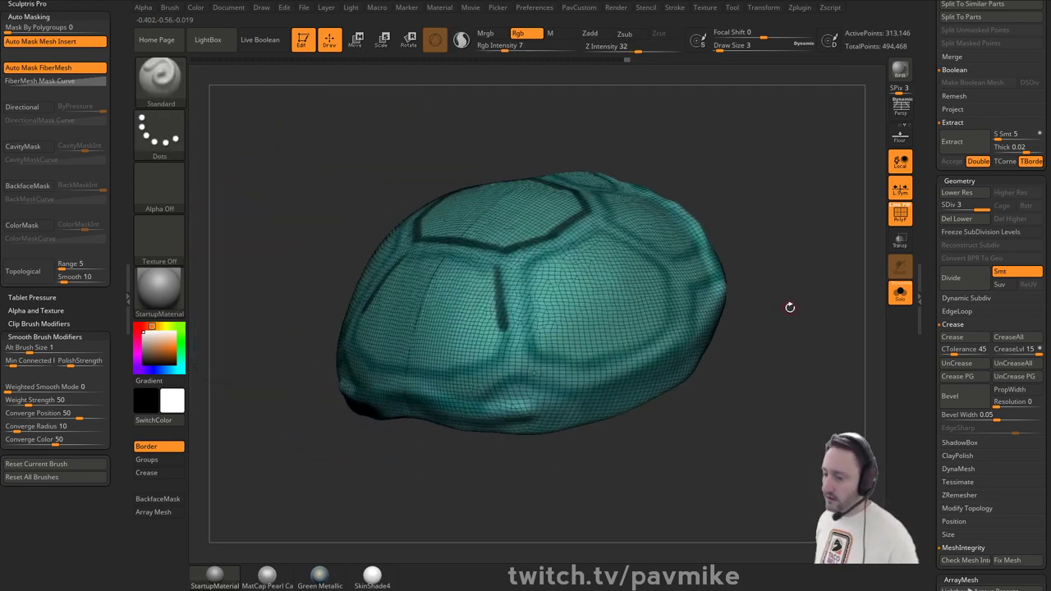
pyautogui.press('ctrl')
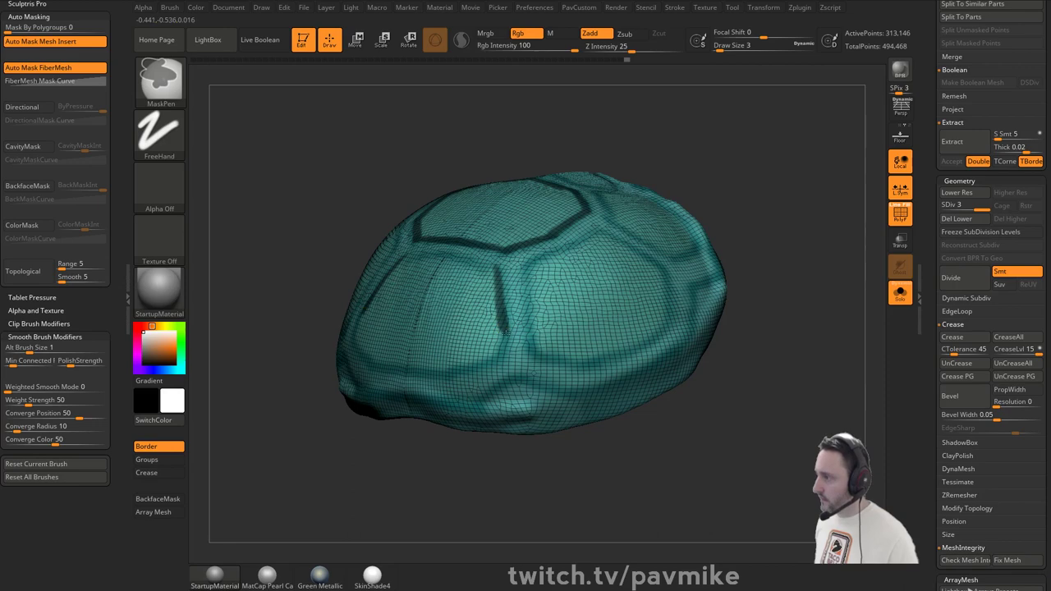
pyautogui.keyDown('ctrl'); pyautogui.moveTo(490, 353); pyautogui.dragTo(465, 368); pyautogui.keyUp('ctrl')
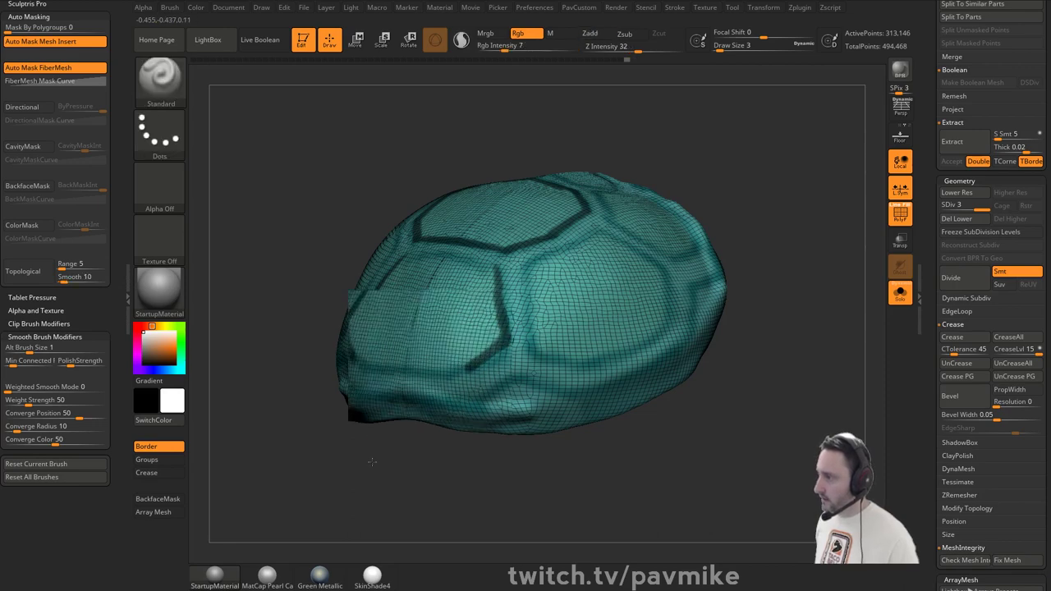
pyautogui.keyDown('shift'); pyautogui.moveTo(369, 460); pyautogui.dragTo(411, 447); pyautogui.keyUp('shift')
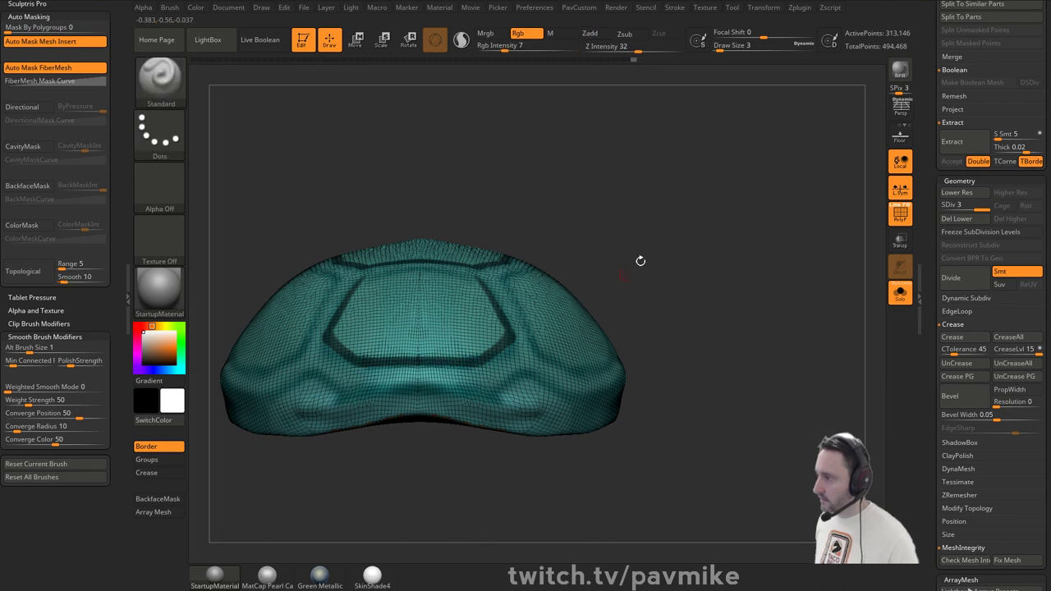
pyautogui.moveTo(640, 261); pyautogui.dragTo(416, 266)
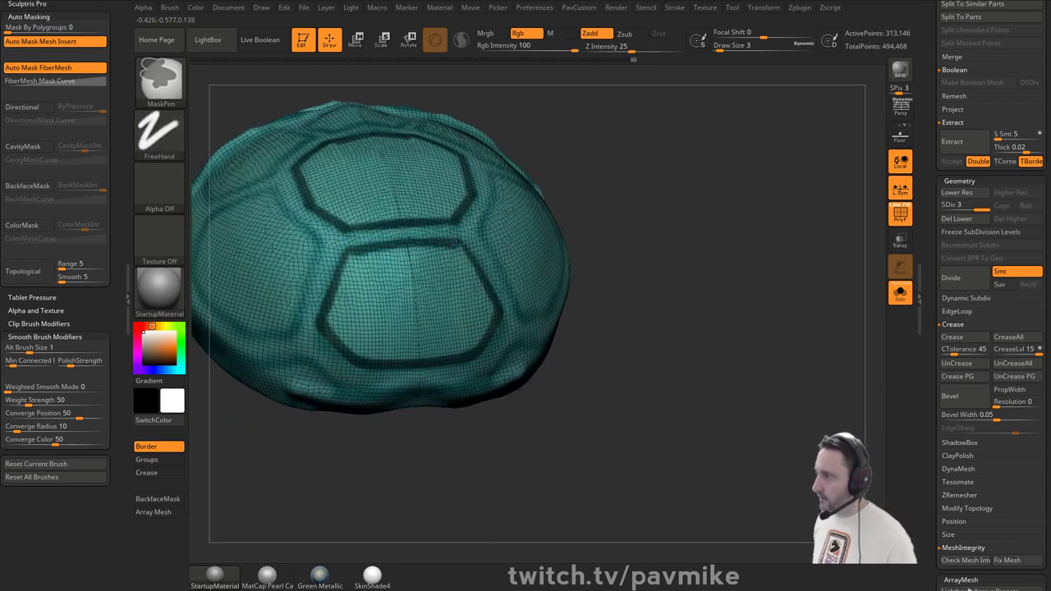
# - Paint a thin mask outline around the large side plate next to the central and front plates
pyautogui.moveTo(591, 242); pyautogui.dragTo(483, 245)
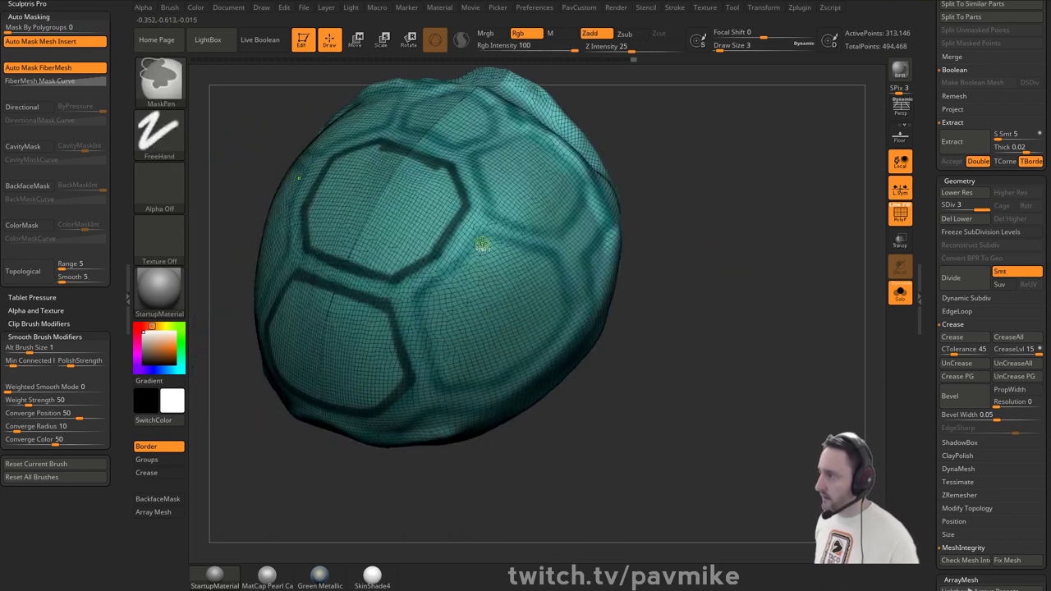
pyautogui.keyDown('ctrl'); pyautogui.moveTo(445, 274); pyautogui.dragTo(420, 301); pyautogui.keyUp('ctrl')
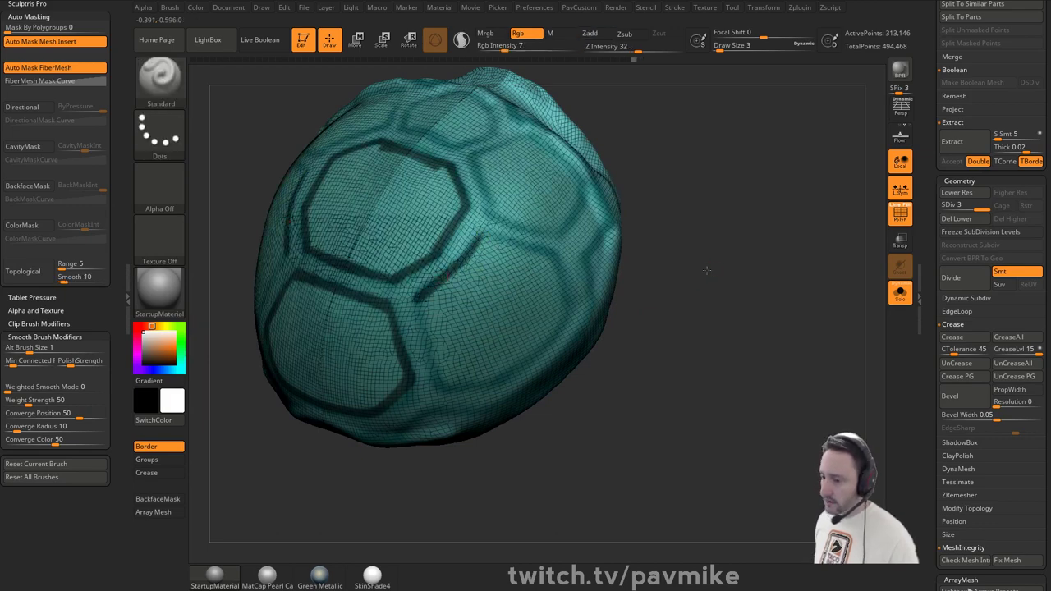
pyautogui.moveTo(706, 267)
pyautogui.mouseDown()
pyautogui.moveTo(657, 284)
pyautogui.moveTo(673, 281)
pyautogui.moveTo(669, 305)
pyautogui.mouseUp()
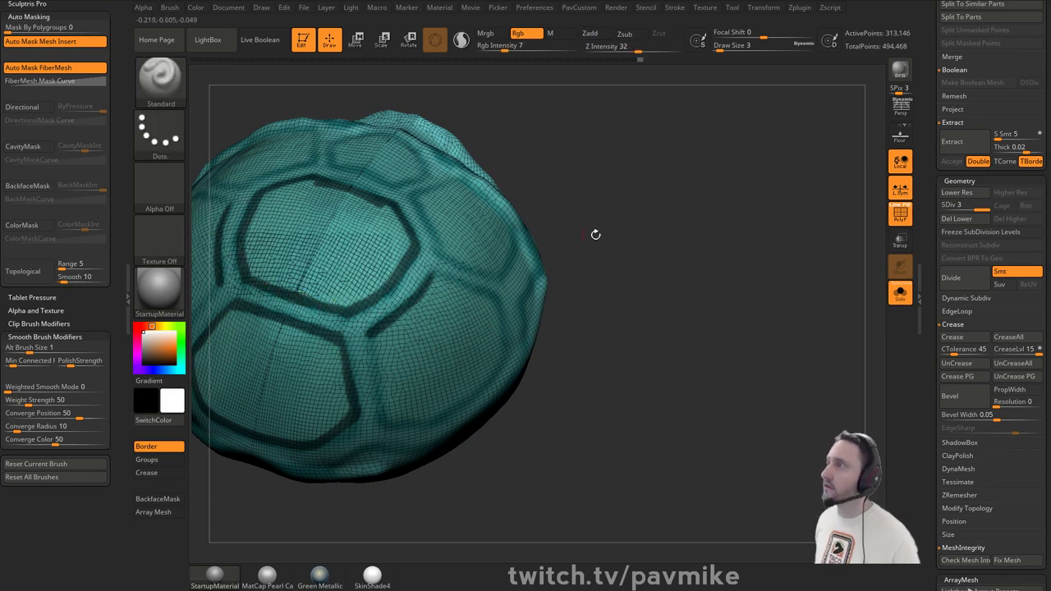
pyautogui.moveTo(593, 233)
pyautogui.mouseDown()
pyautogui.moveTo(573, 344)
pyautogui.moveTo(692, 285)
pyautogui.moveTo(394, 332)
pyautogui.mouseUp()
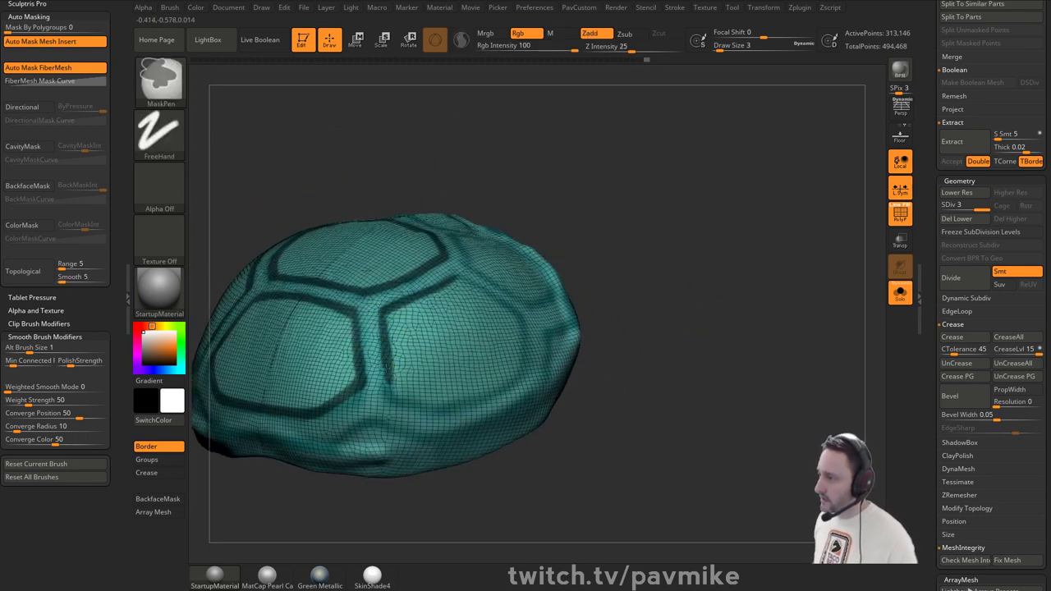
pyautogui.moveTo(611, 300); pyautogui.dragTo(603, 261)
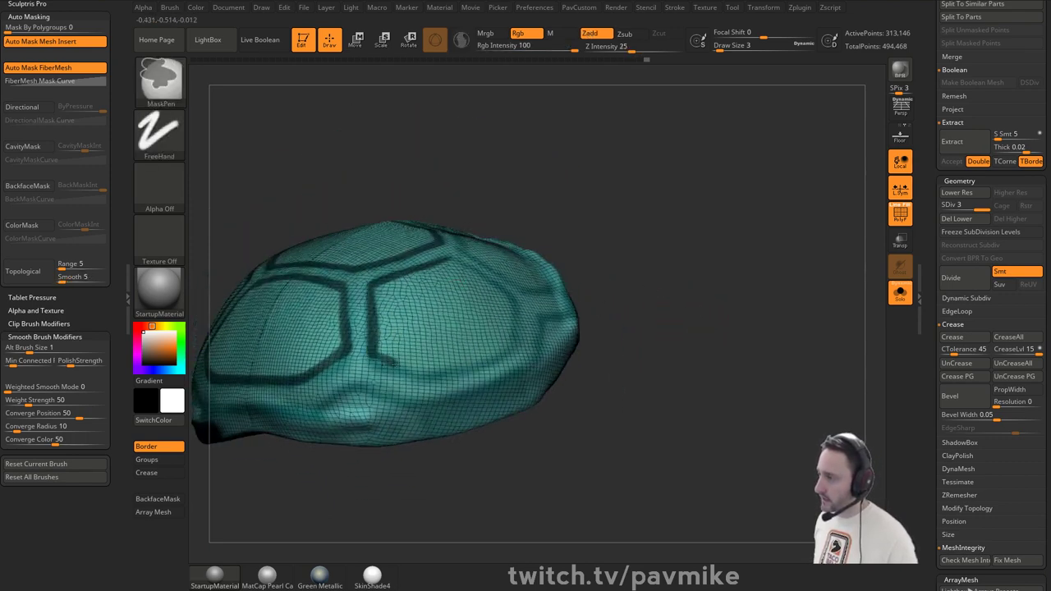
pyautogui.moveTo(628, 300); pyautogui.dragTo(563, 329)
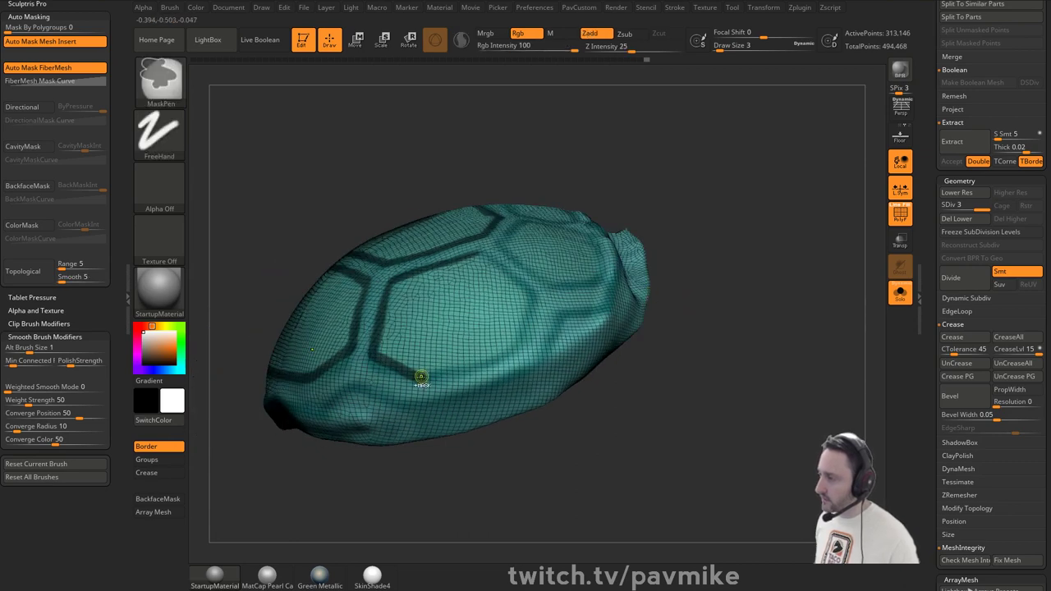
pyautogui.moveTo(424, 379); pyautogui.dragTo(703, 282)
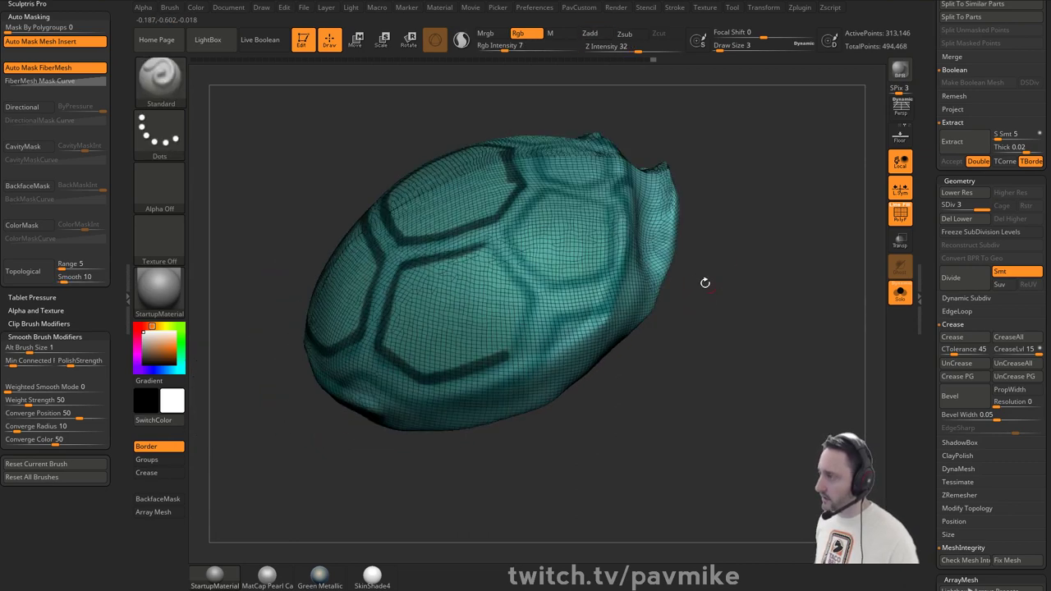
pyautogui.moveTo(526, 296); pyautogui.dragTo(510, 311, button='right')
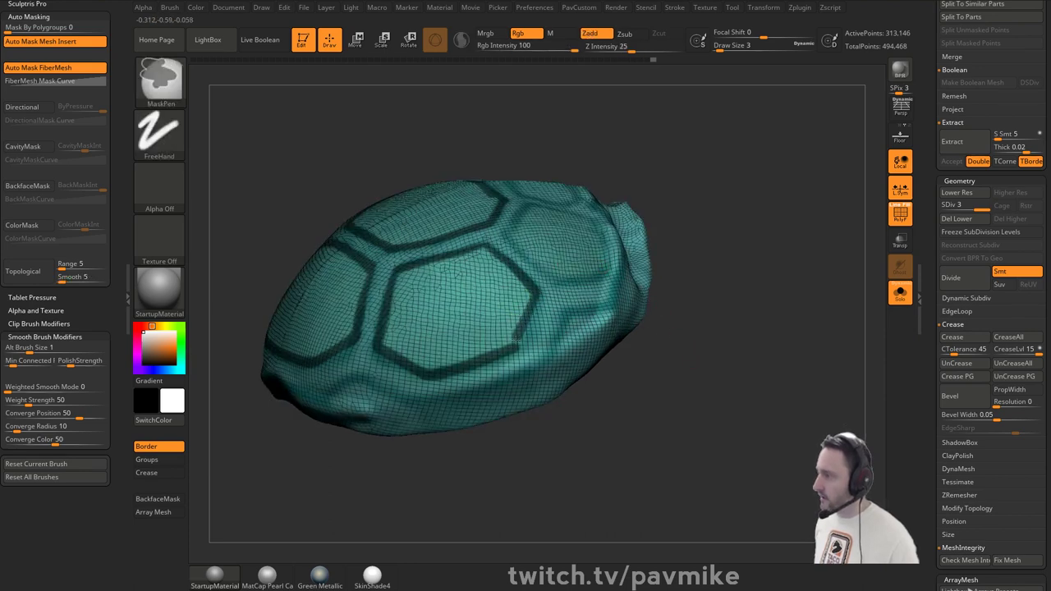
# - Paint the first two mask edges of the five-sided plate behind the large side plate and save the project
pyautogui.moveTo(746, 237); pyautogui.dragTo(488, 256, button='right')
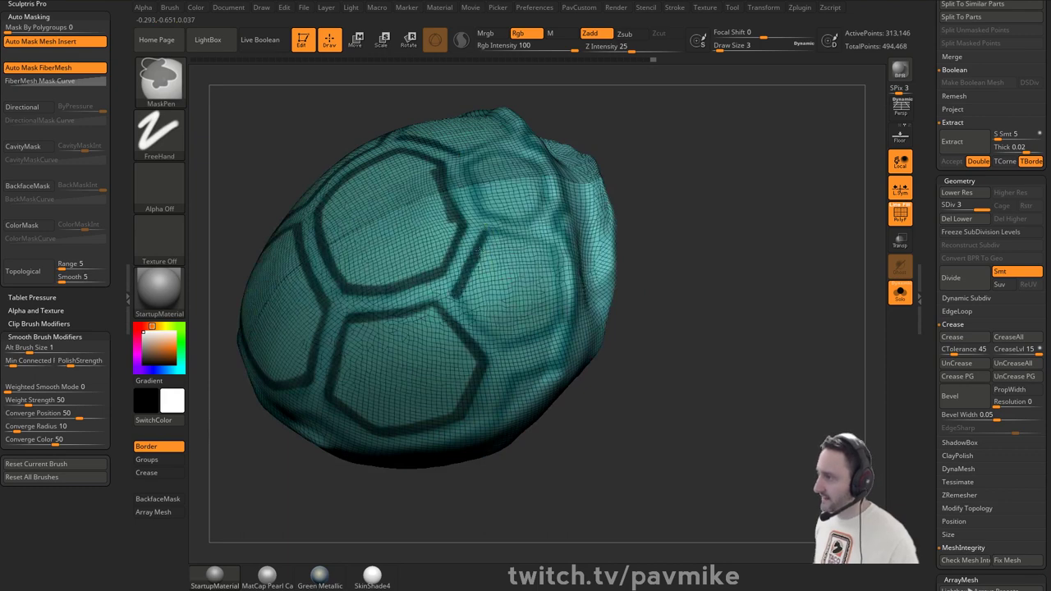
pyautogui.hotkey('ctrl', 's')
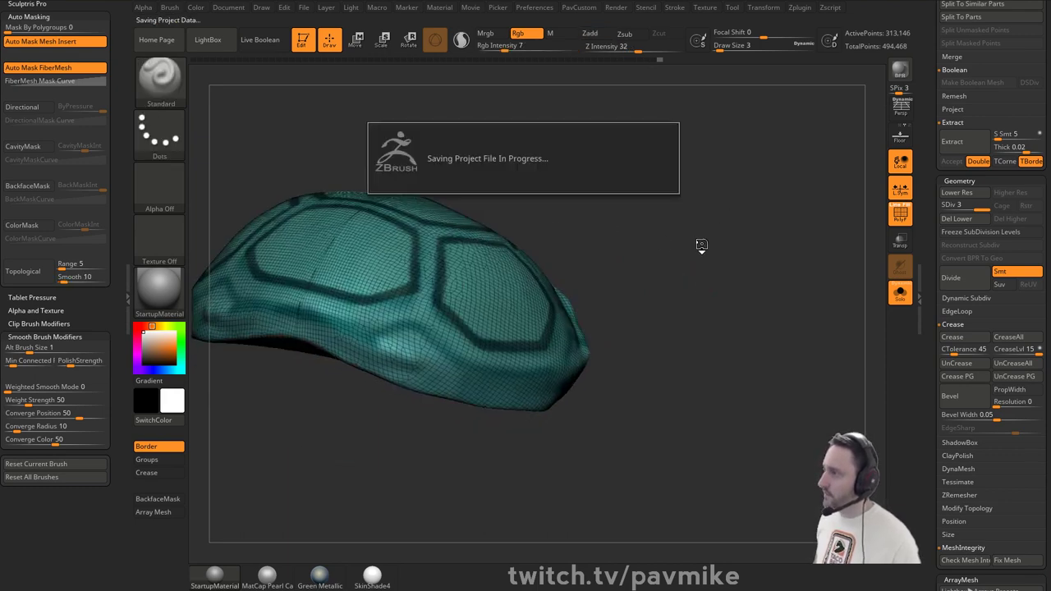
pyautogui.moveTo(699, 240)
pyautogui.mouseDown(button='right')
pyautogui.moveTo(723, 223)
pyautogui.moveTo(743, 242)
pyautogui.mouseUp(button='right')
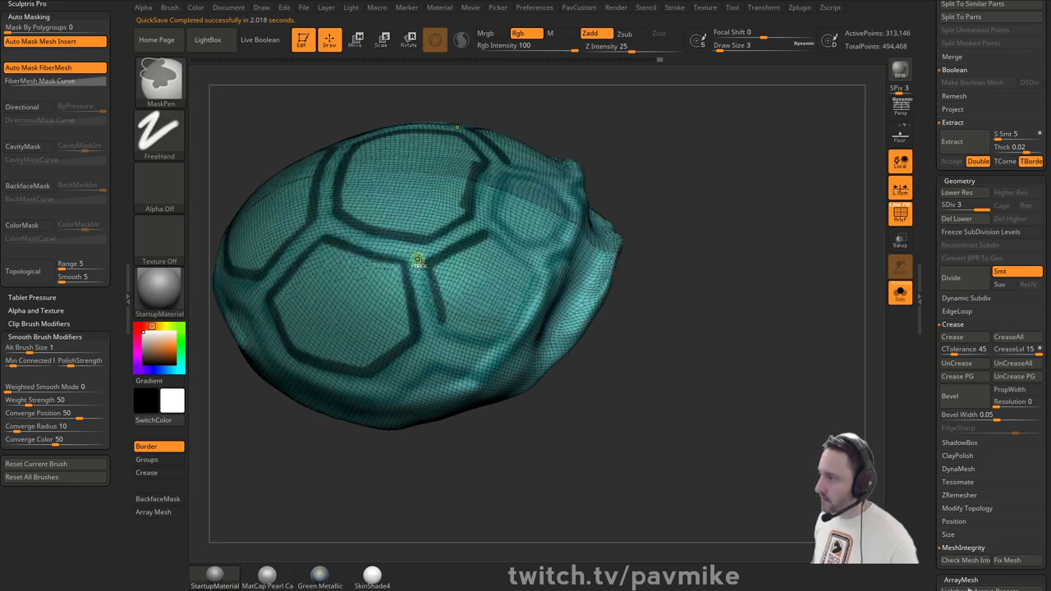
pyautogui.press('c')
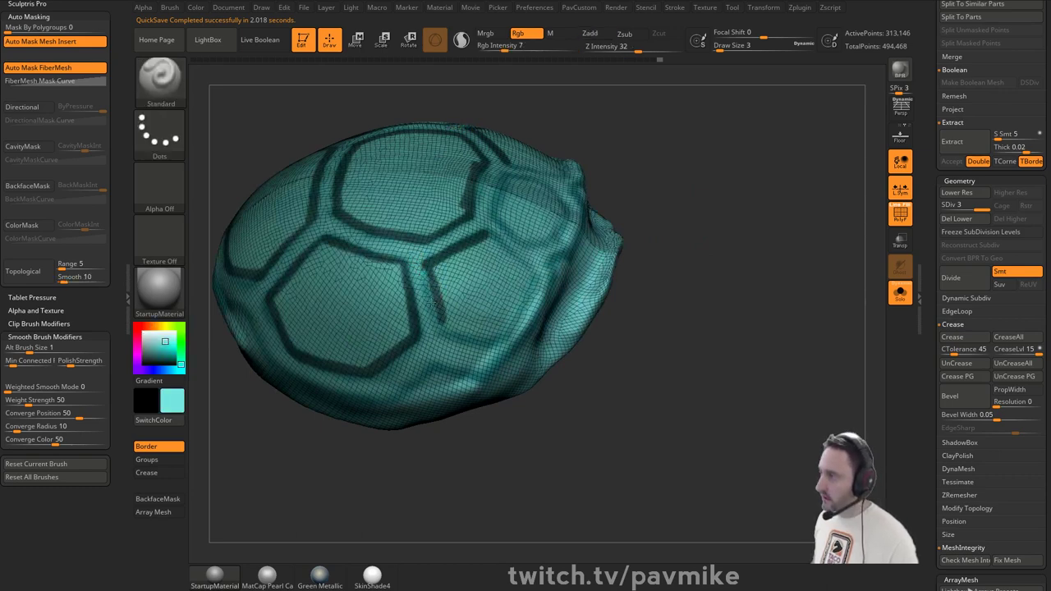
pyautogui.press('ctrl')
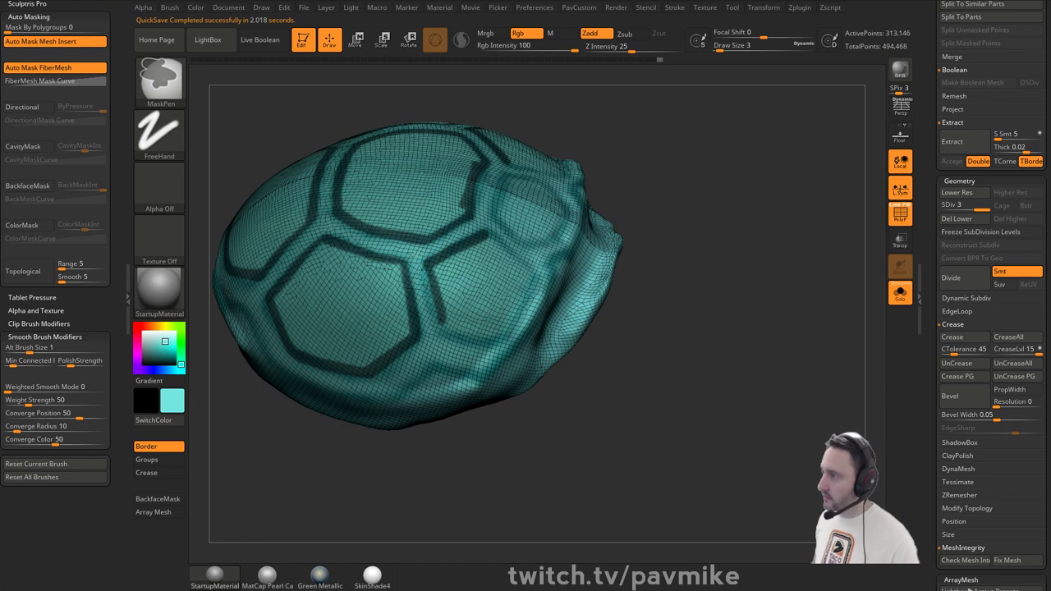
pyautogui.keyDown('ctrl'); pyautogui.moveTo(442, 320); pyautogui.dragTo(444, 328); pyautogui.keyUp('ctrl')
# - Hide the wireframe display and close the mask outline around the five-sided plate
pyautogui.moveTo(848, 299); pyautogui.dragTo(854, 244)
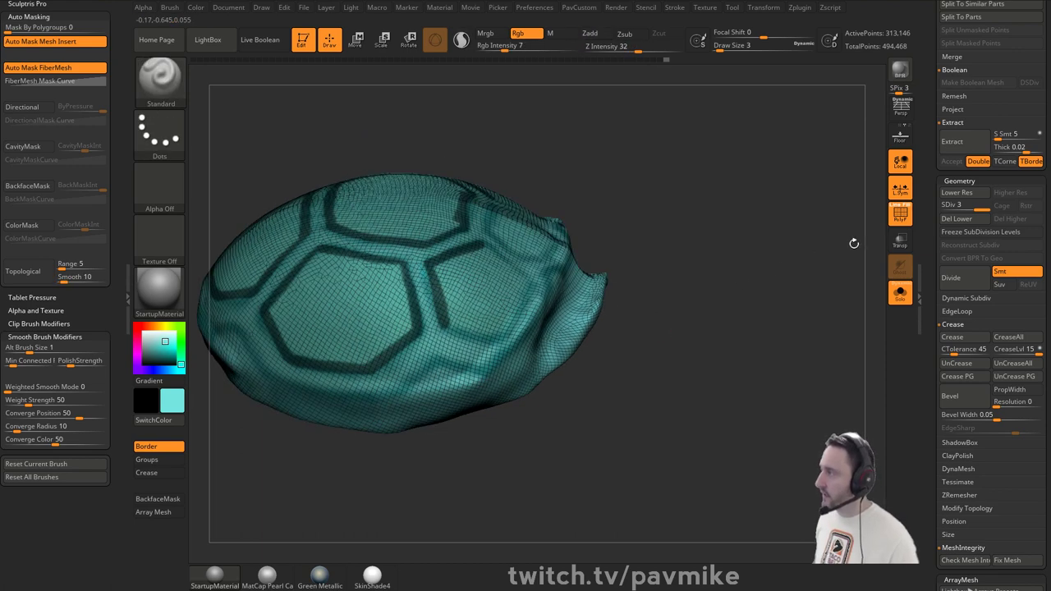
pyautogui.click(900, 212)
pyautogui.moveTo(790, 244); pyautogui.dragTo(813, 279)
pyautogui.press('ctrl')
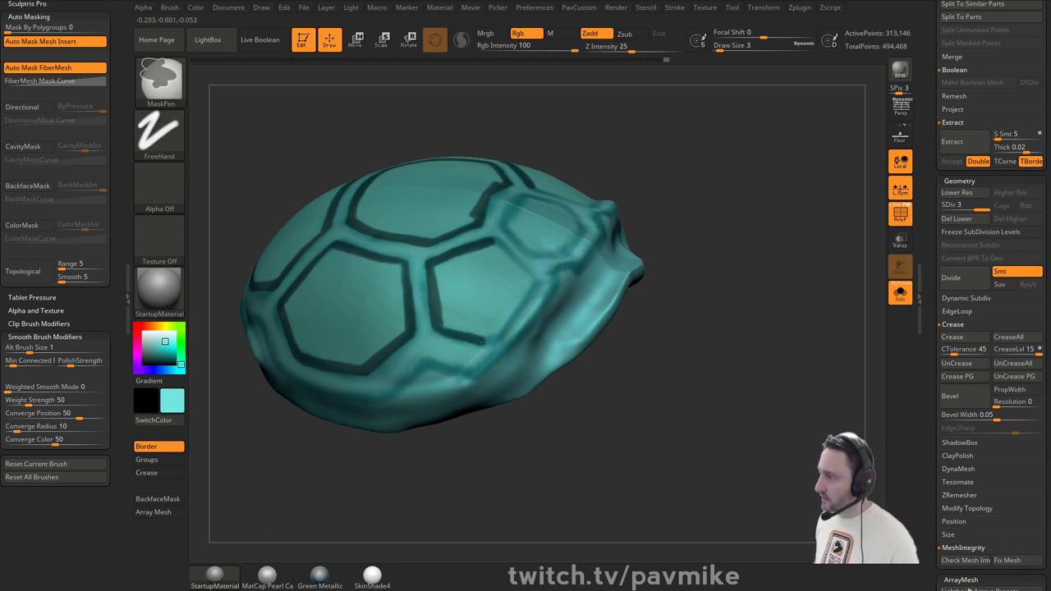
pyautogui.keyDown('ctrl'); pyautogui.moveTo(483, 340); pyautogui.dragTo(489, 341); pyautogui.keyUp('ctrl')
pyautogui.moveTo(668, 280); pyautogui.dragTo(710, 303)
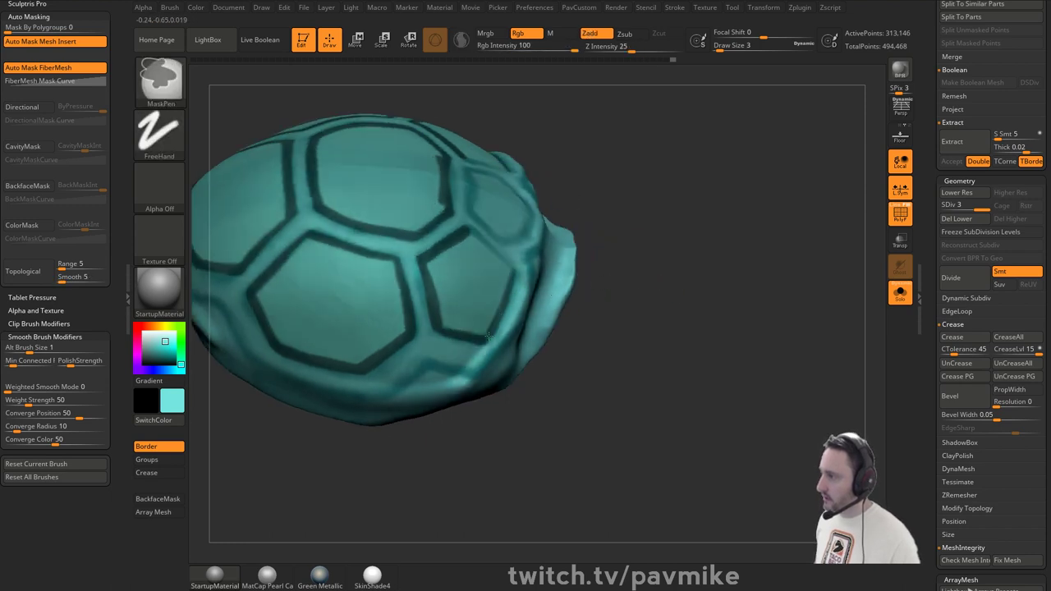
pyautogui.moveTo(512, 272); pyautogui.dragTo(482, 249)
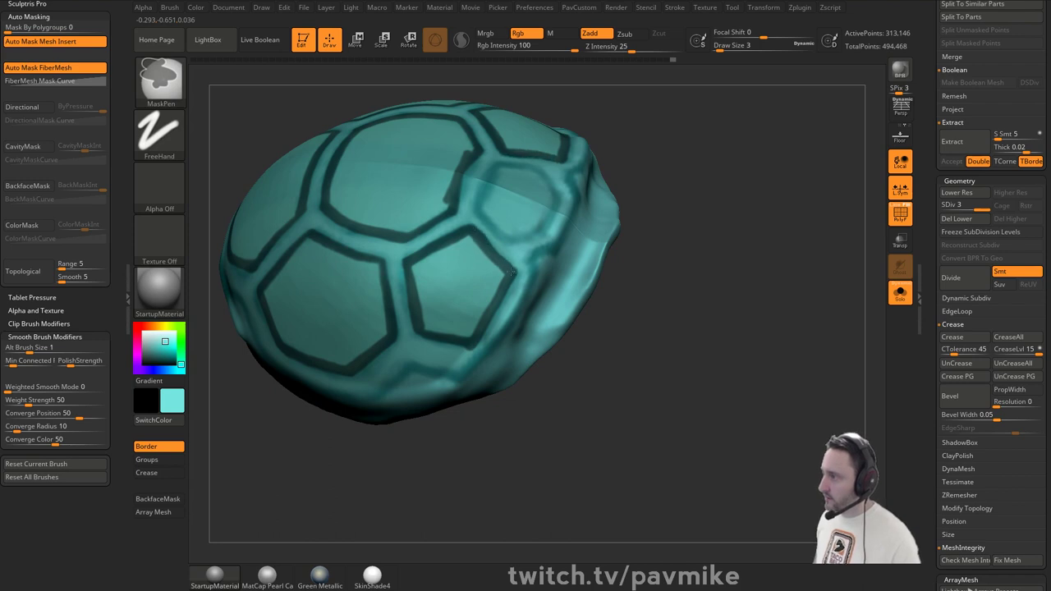
# - Paint a mask outline around the small plate between the central plate and the shell's rear rim
pyautogui.moveTo(510, 271); pyautogui.dragTo(609, 206)
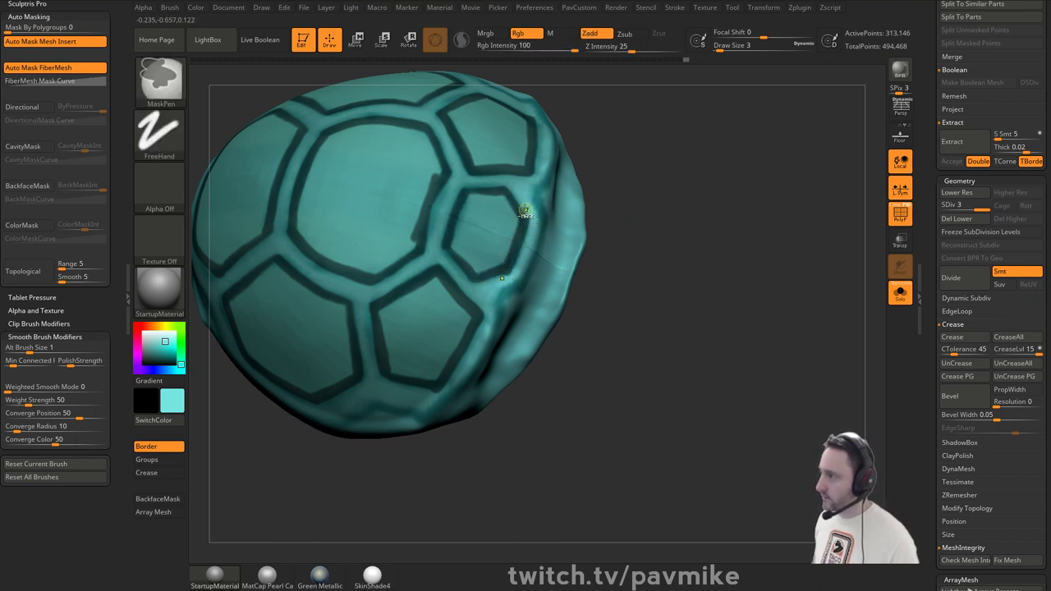
pyautogui.moveTo(654, 252); pyautogui.dragTo(463, 233)
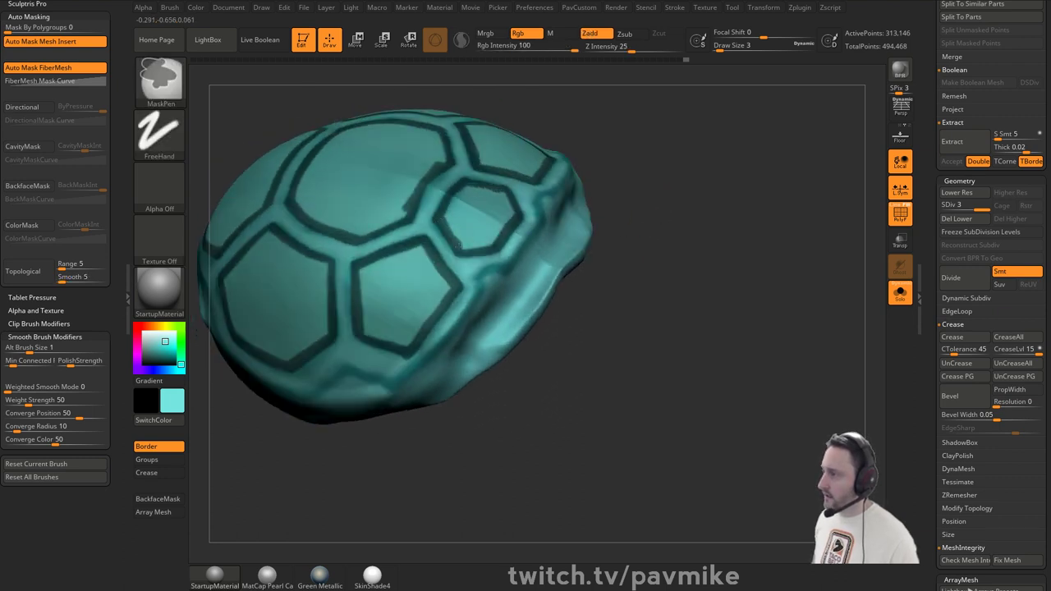
pyautogui.moveTo(682, 265)
pyautogui.mouseDown()
pyautogui.moveTo(733, 272)
pyautogui.moveTo(705, 235)
pyautogui.mouseUp()
# - Delete the lower subdivision levels and insert an edge loop along the masked border of the plate outlines
pyautogui.press('space')
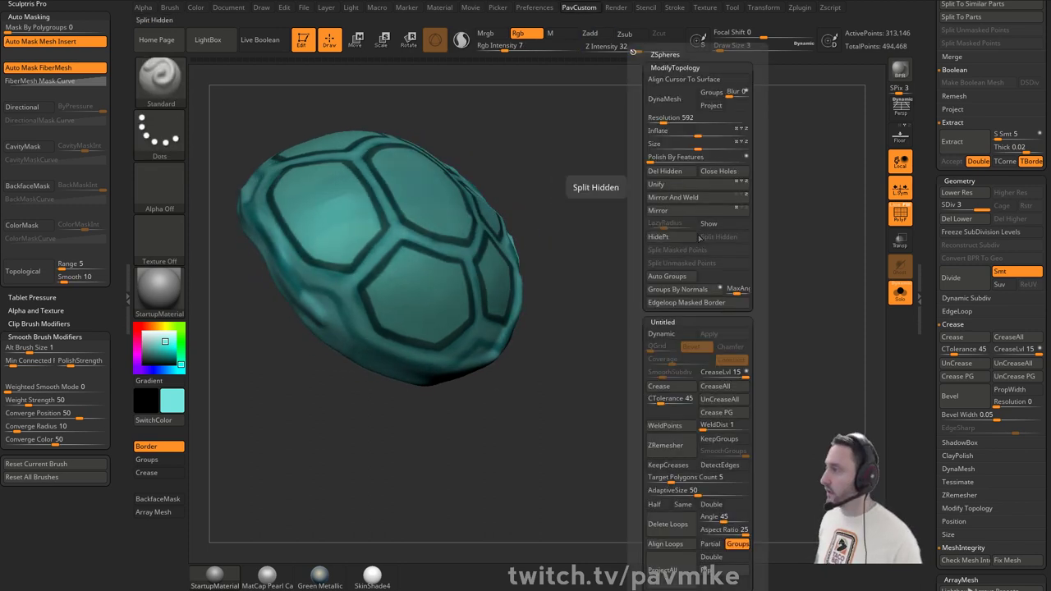
pyautogui.click(686, 302)
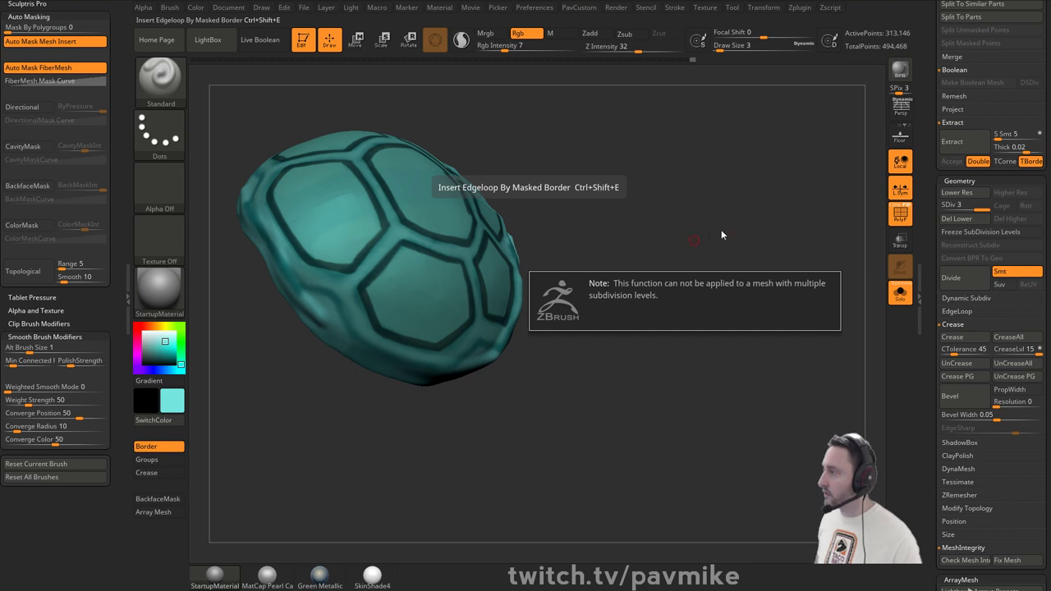
pyautogui.click(968, 220)
pyautogui.press('space')
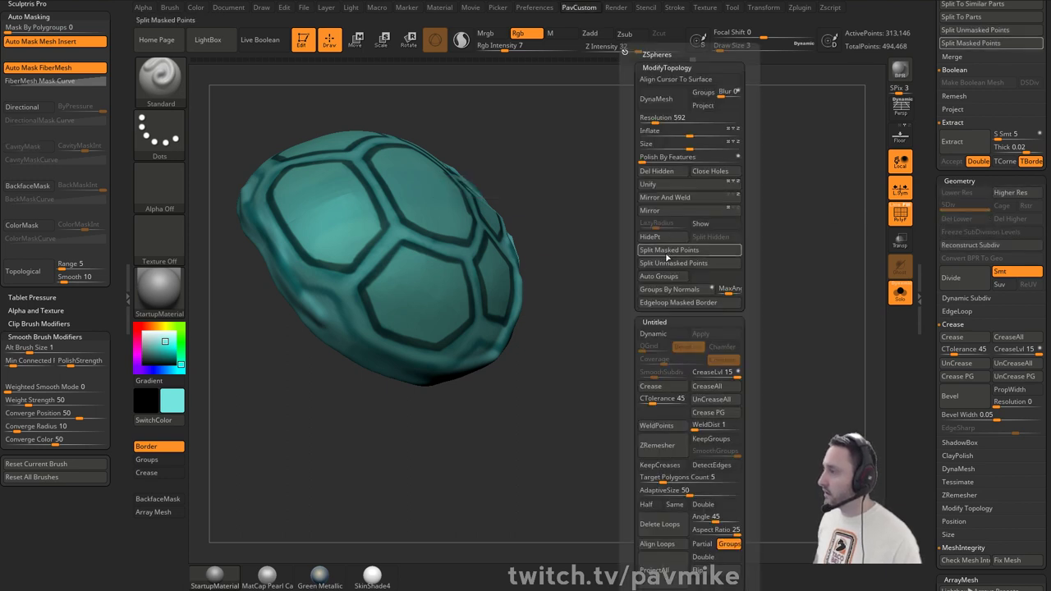
pyautogui.click(670, 303)
pyautogui.moveTo(610, 244)
pyautogui.mouseDown()
pyautogui.moveTo(708, 263)
pyautogui.moveTo(654, 251)
pyautogui.mouseUp()
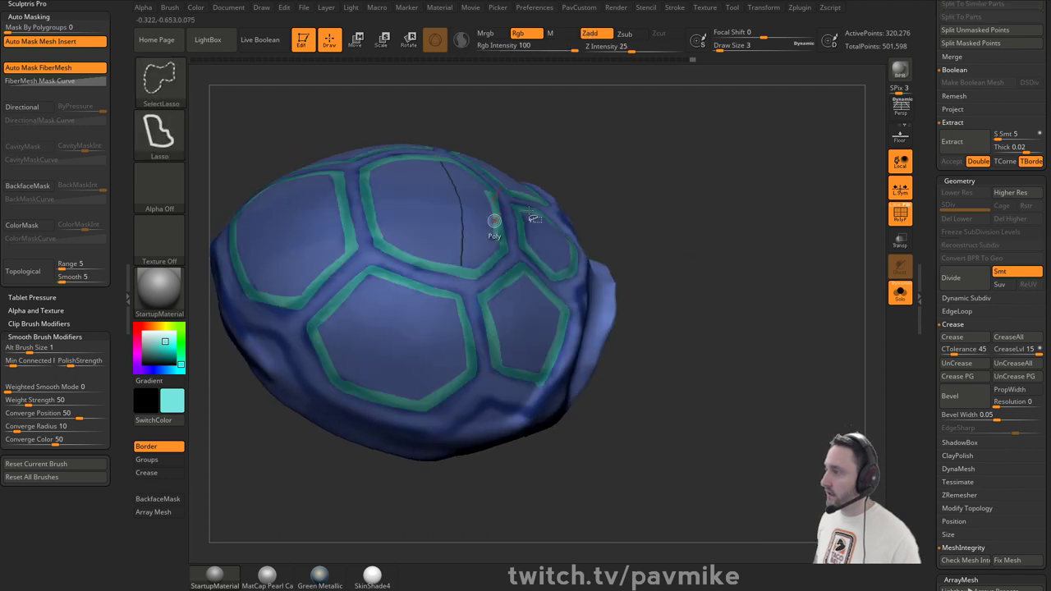
# - Isolate the blue polygroup with SelectRect and run Auto Groups to give each plate its own polygroup
pyautogui.keyDown('ctrl'); pyautogui.keyDown('shift'); pyautogui.click(728, 218); pyautogui.keyUp('shift'); pyautogui.keyUp('ctrl')
pyautogui.keyDown('ctrl'); pyautogui.keyDown('shift'); pyautogui.click(162, 89); pyautogui.keyUp('shift'); pyautogui.keyUp('ctrl')
pyautogui.keyDown('ctrl'); pyautogui.keyDown('shift'); pyautogui.click(328, 92); pyautogui.keyUp('shift'); pyautogui.keyUp('ctrl')
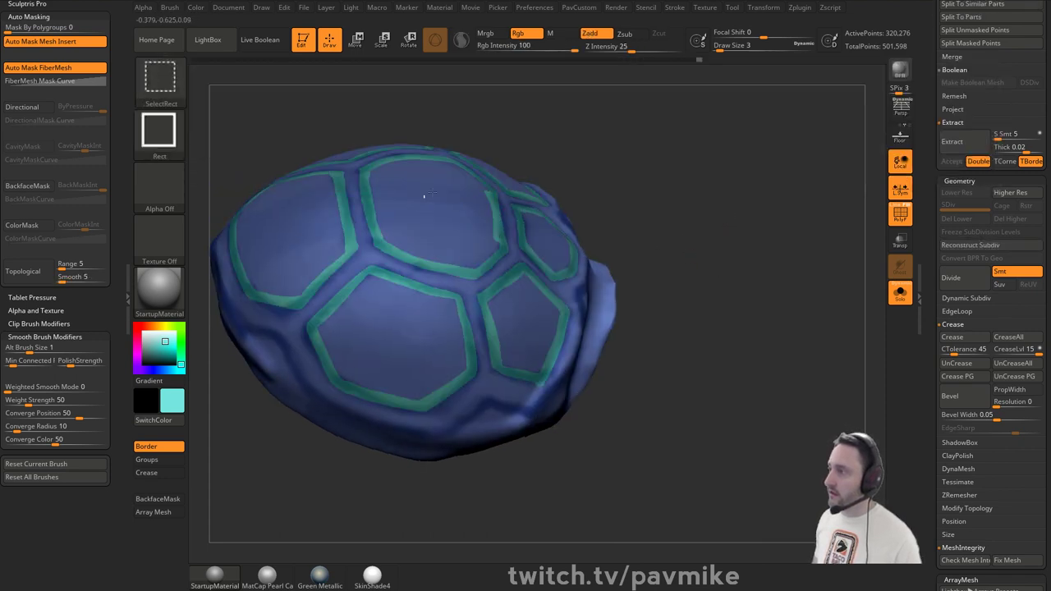
pyautogui.keyDown('ctrl'); pyautogui.keyDown('shift'); pyautogui.click(424, 196); pyautogui.keyUp('shift'); pyautogui.keyUp('ctrl')
pyautogui.press('space')
pyautogui.click(673, 278)
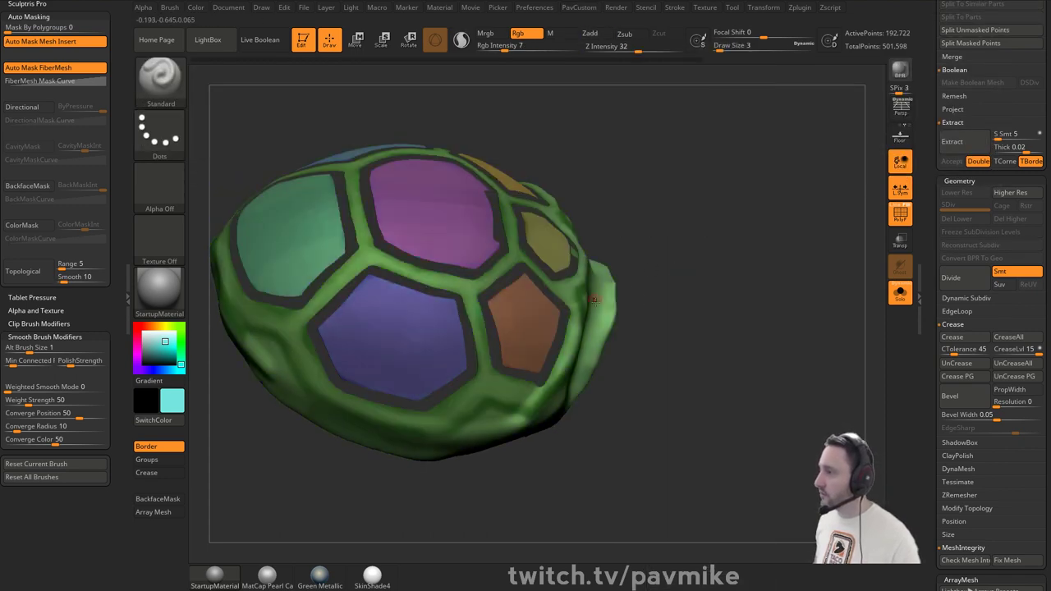
# - Show the whole shell, hide the green polygroup surrounding the plates, and delete the hidden geometry
pyautogui.keyDown('ctrl'); pyautogui.keyDown('shift'); pyautogui.click(652, 222); pyautogui.keyUp('shift'); pyautogui.keyUp('ctrl')
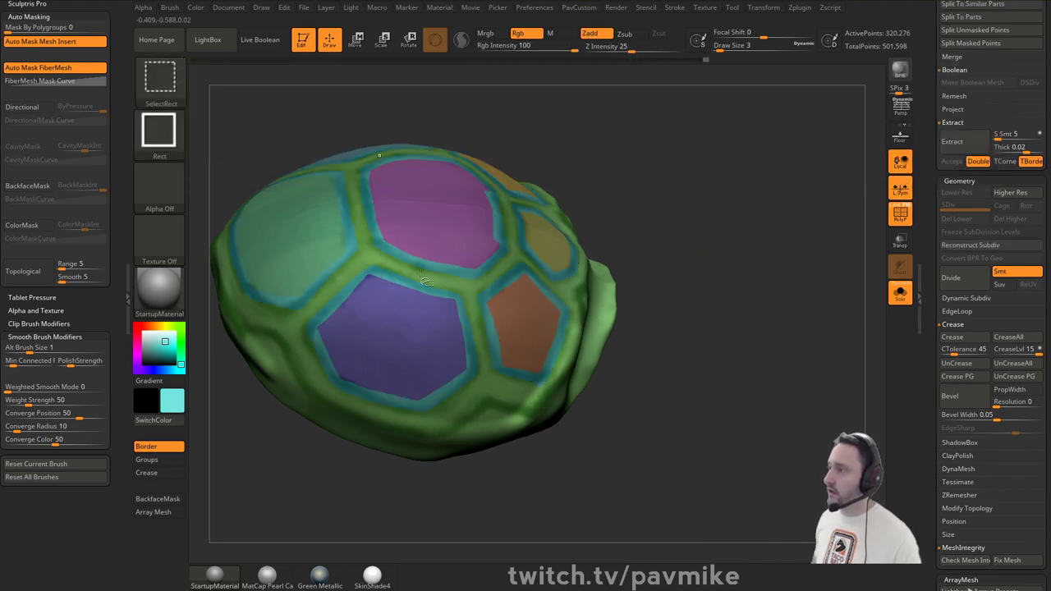
pyautogui.keyDown('ctrl'); pyautogui.keyDown('shift'); pyautogui.click(365, 262); pyautogui.keyUp('shift'); pyautogui.keyUp('ctrl')
pyautogui.keyDown('ctrl'); pyautogui.keyDown('shift'); pyautogui.moveTo(734, 196); pyautogui.dragTo(758, 265); pyautogui.keyUp('shift'); pyautogui.keyUp('ctrl')
pyautogui.press('space')
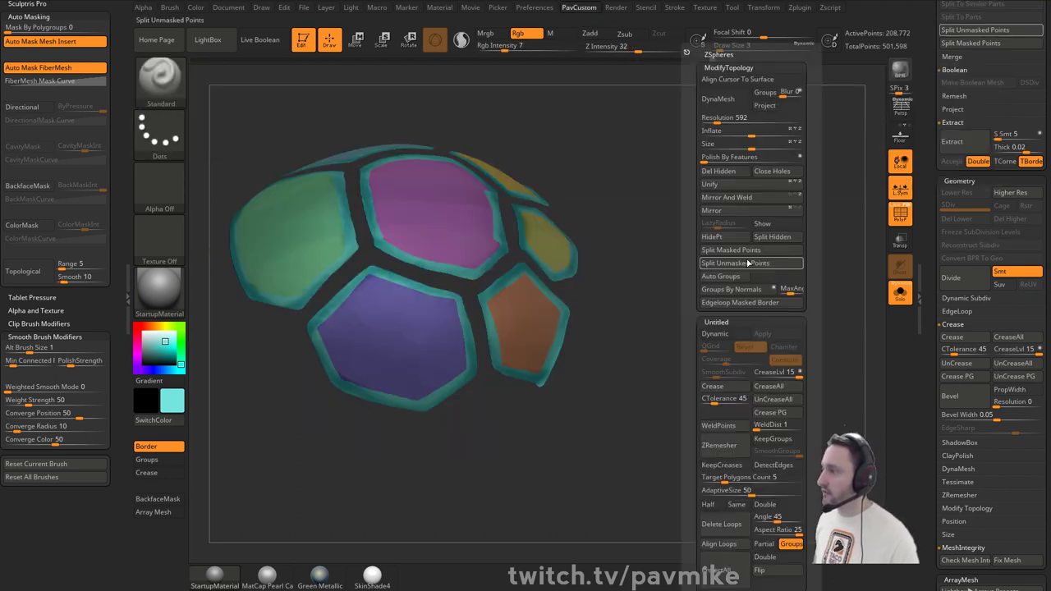
pyautogui.click(719, 172)
# - Merge the separated plates into one polygroup and regroup their disconnected surfaces with Auto Groups
pyautogui.hotkey('ctrl', 'w')
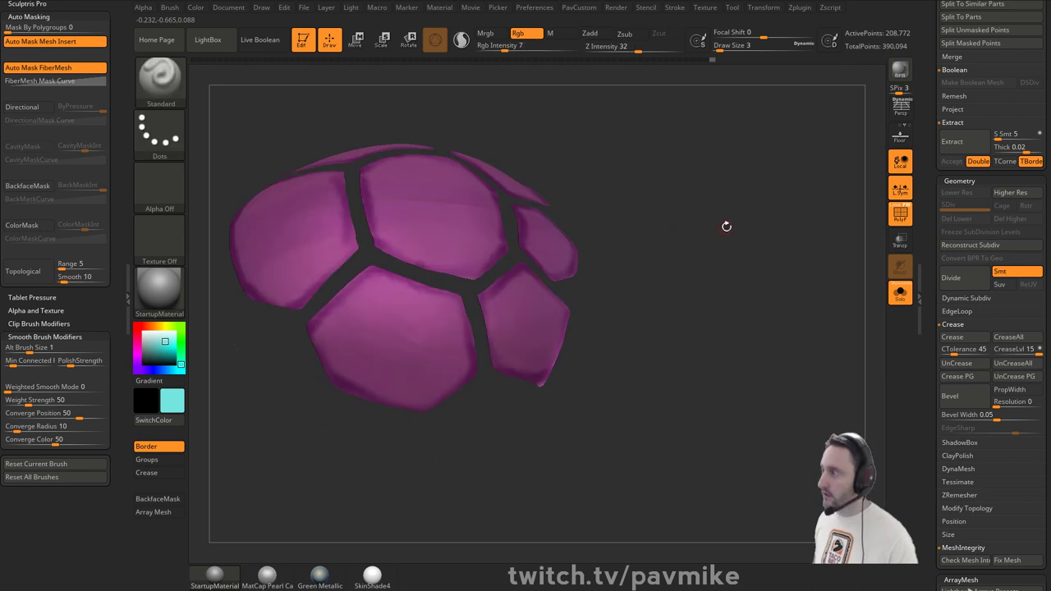
pyautogui.moveTo(727, 228); pyautogui.dragTo(750, 222)
pyautogui.press('space')
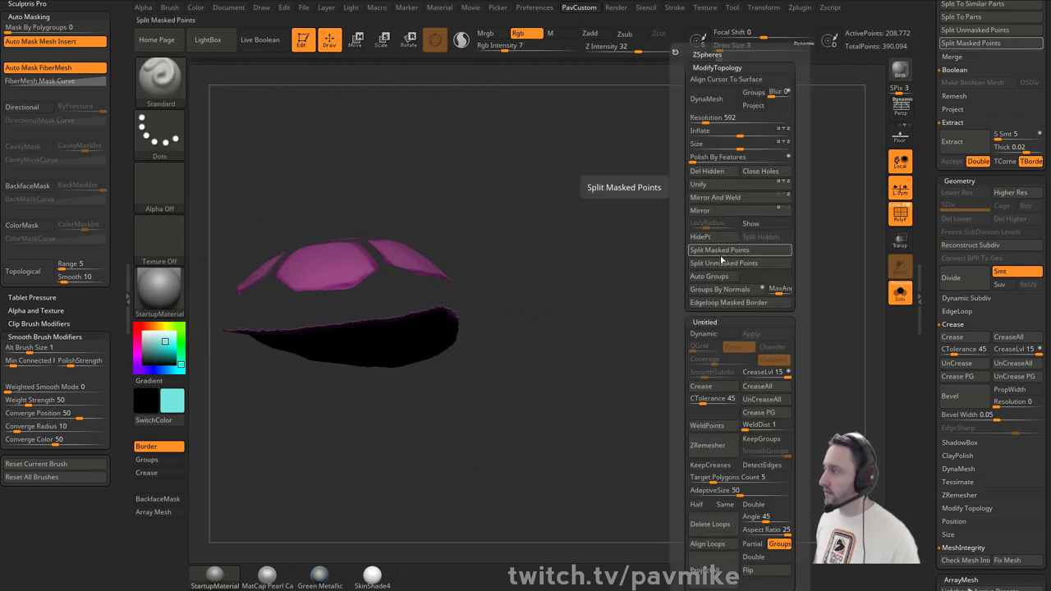
pyautogui.click(726, 242)
# - Isolate the plates' outer surfaces, delete the hidden underside geometry, and display the polyframe
pyautogui.moveTo(642, 254); pyautogui.dragTo(558, 258)
pyautogui.keyDown('ctrl'); pyautogui.keyDown('shift'); pyautogui.click(419, 283); pyautogui.keyUp('shift'); pyautogui.keyUp('ctrl')
pyautogui.moveTo(641, 207)
pyautogui.keyDown('ctrl'); pyautogui.keyDown('shift'); pyautogui.mouseDown()
pyautogui.moveTo(699, 279)
pyautogui.moveTo(681, 192)
pyautogui.moveTo(703, 249)
pyautogui.mouseUp(); pyautogui.keyUp('shift'); pyautogui.keyUp('ctrl')
pyautogui.press('space')
pyautogui.click(715, 237)
pyautogui.click(898, 212)
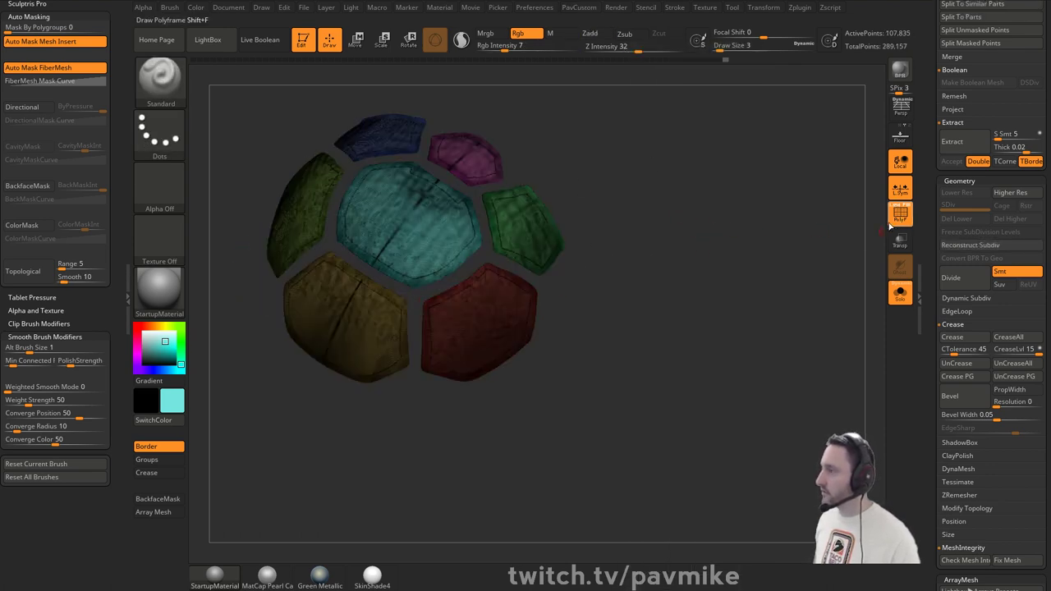
# - Set ZRemesher to Half with AdaptiveSize 0 and remesh all the plates
pyautogui.moveTo(854, 217); pyautogui.dragTo(527, 203)
pyautogui.moveTo(472, 226); pyautogui.dragTo(713, 201)
pyautogui.press('space')
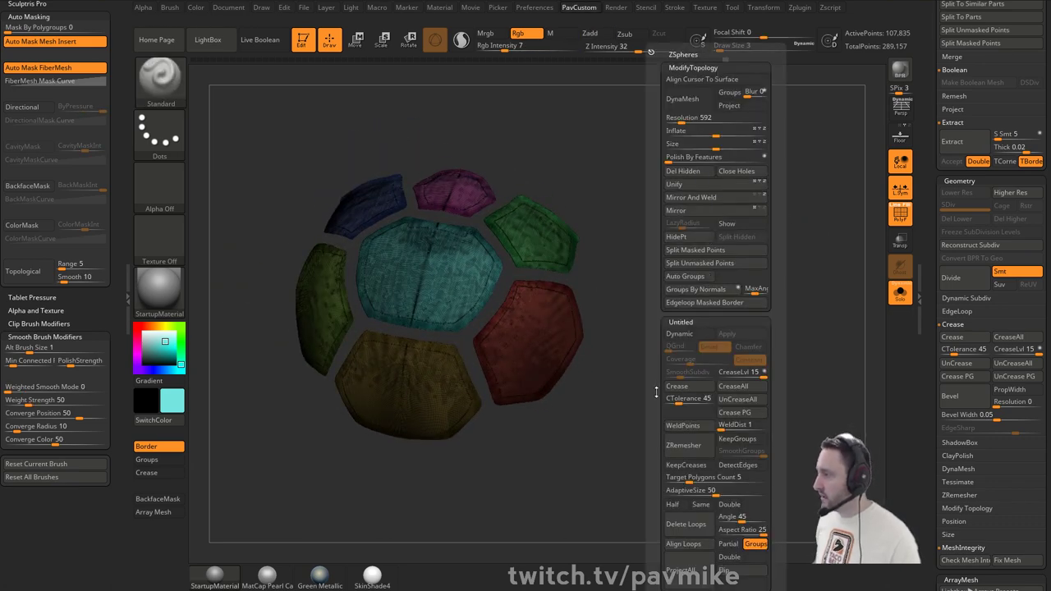
pyautogui.moveTo(656, 393); pyautogui.dragTo(656, 260)
pyautogui.moveTo(676, 358); pyautogui.dragTo(658, 358)
pyautogui.click(673, 372)
pyautogui.click(693, 321)
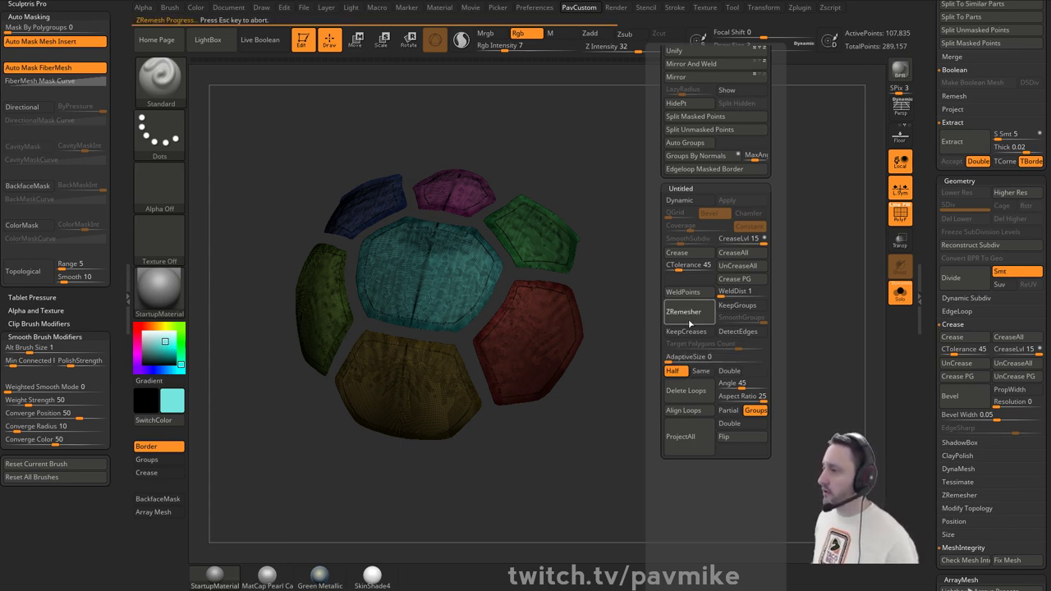
# - Rerun ZRemesher at Half repeatedly until every plate is reduced to a coarse low-poly grid
pyautogui.click(690, 322)
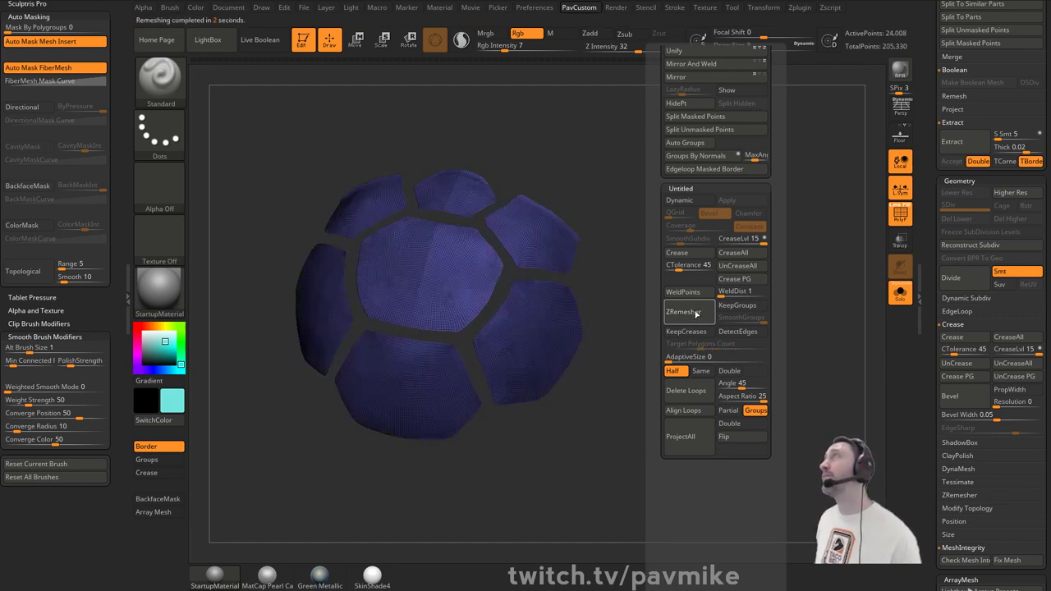
pyautogui.click(692, 316)
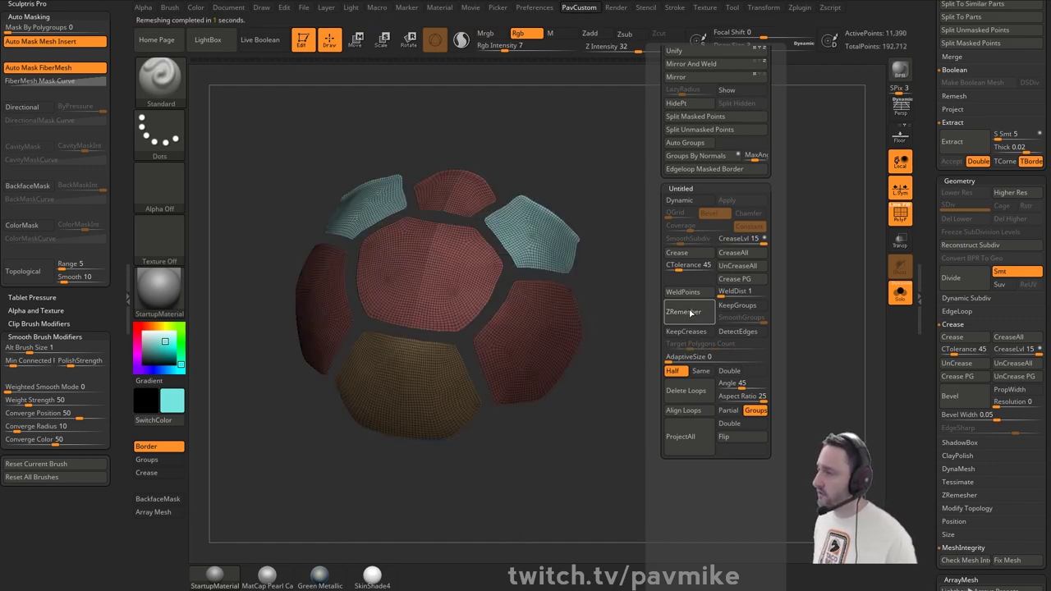
pyautogui.click(691, 313)
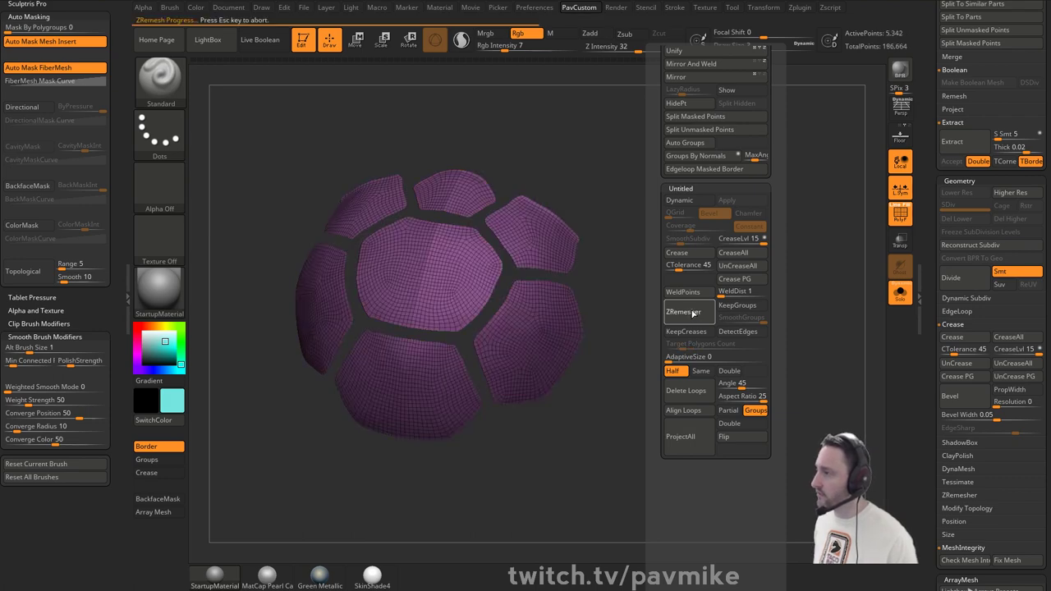
pyautogui.click(692, 314)
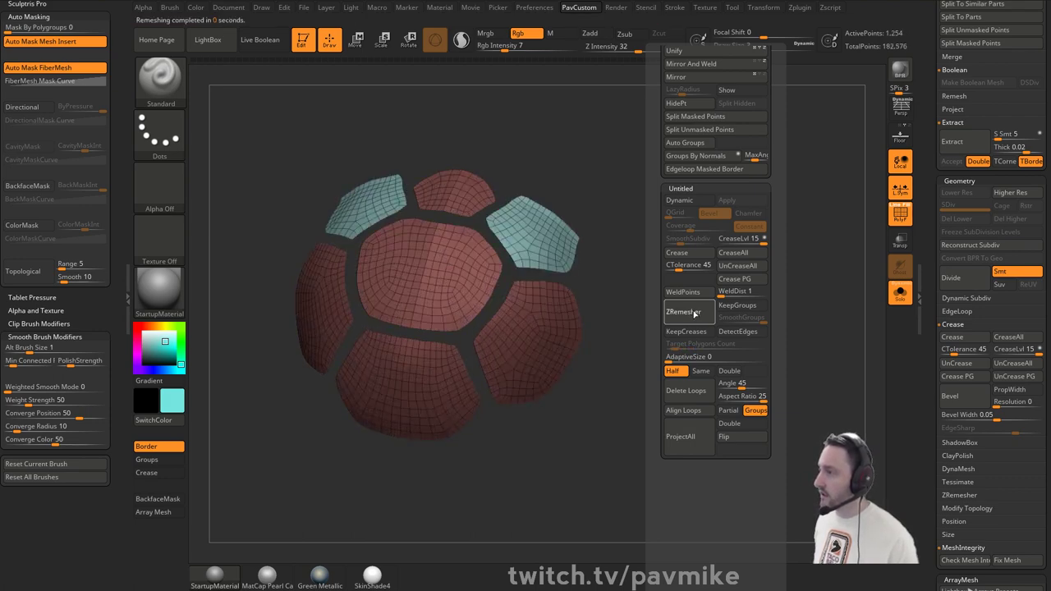
pyautogui.click(694, 313)
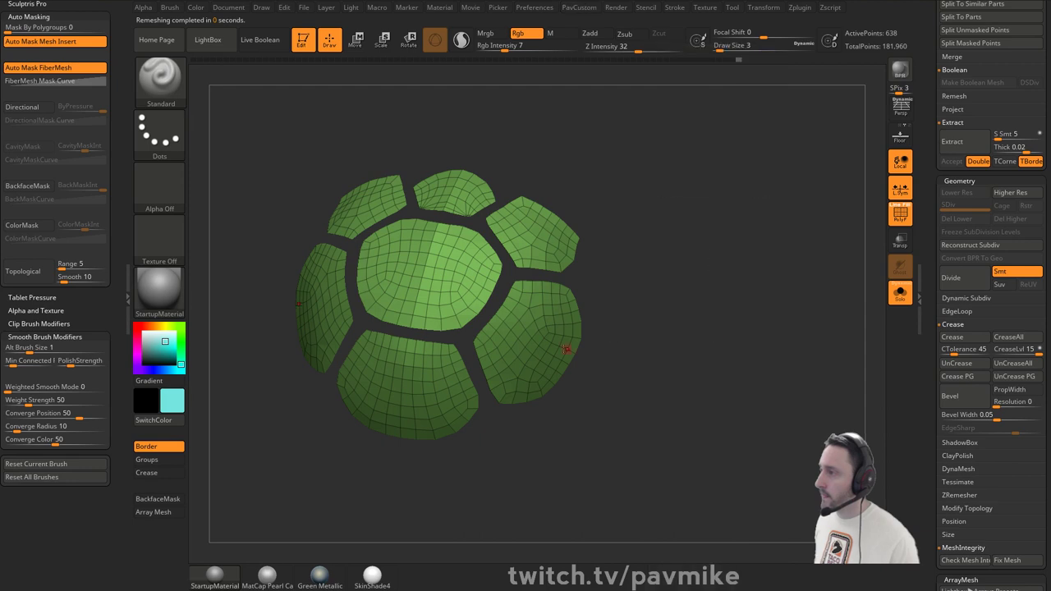
# - Delete the edge loops pinching at the lower corners of the small rear plate with ZModeler's Insert Single EdgeLoop action
pyautogui.keyDown('alt'); pyautogui.moveTo(630, 174); pyautogui.dragTo(320, 294); pyautogui.keyUp('alt')
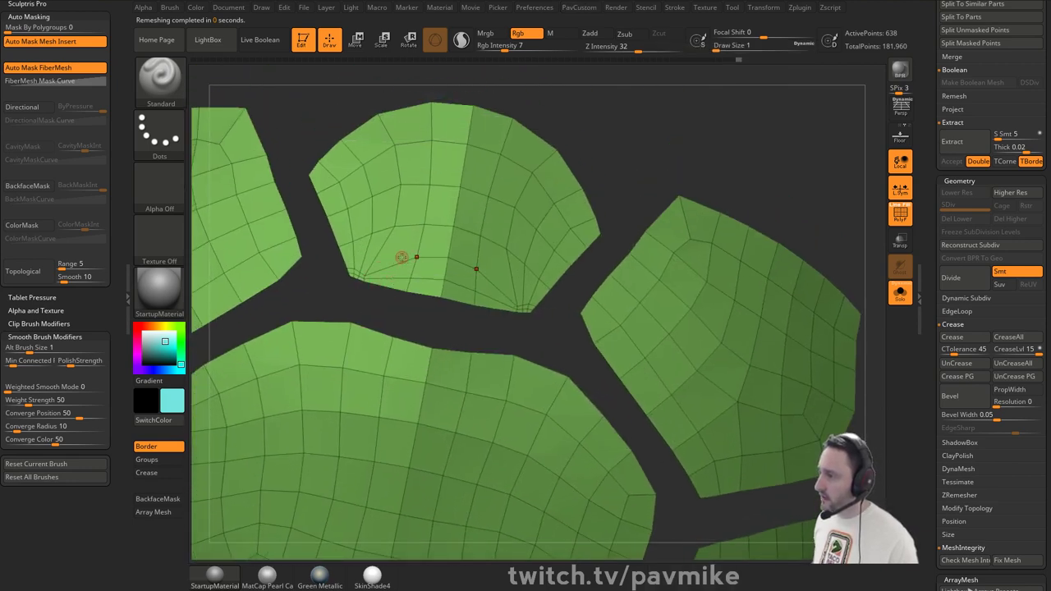
pyautogui.moveTo(677, 168)
pyautogui.mouseDown()
pyautogui.moveTo(609, 152)
pyautogui.moveTo(622, 159)
pyautogui.mouseUp()
pyautogui.press('b')
pyautogui.press('z')
pyautogui.press('m')
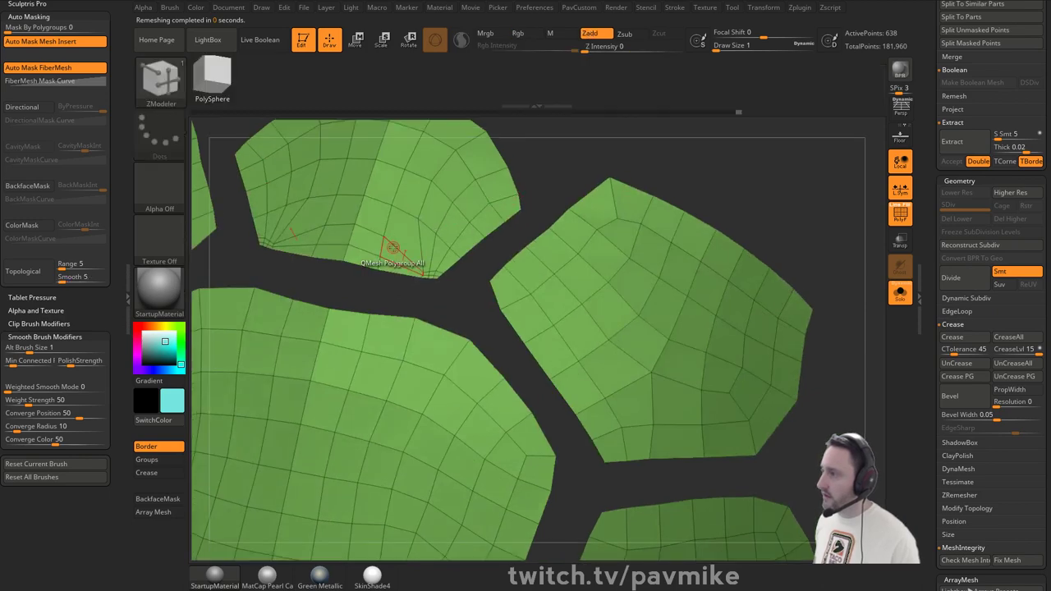
pyautogui.press('space')
pyautogui.click(380, 260)
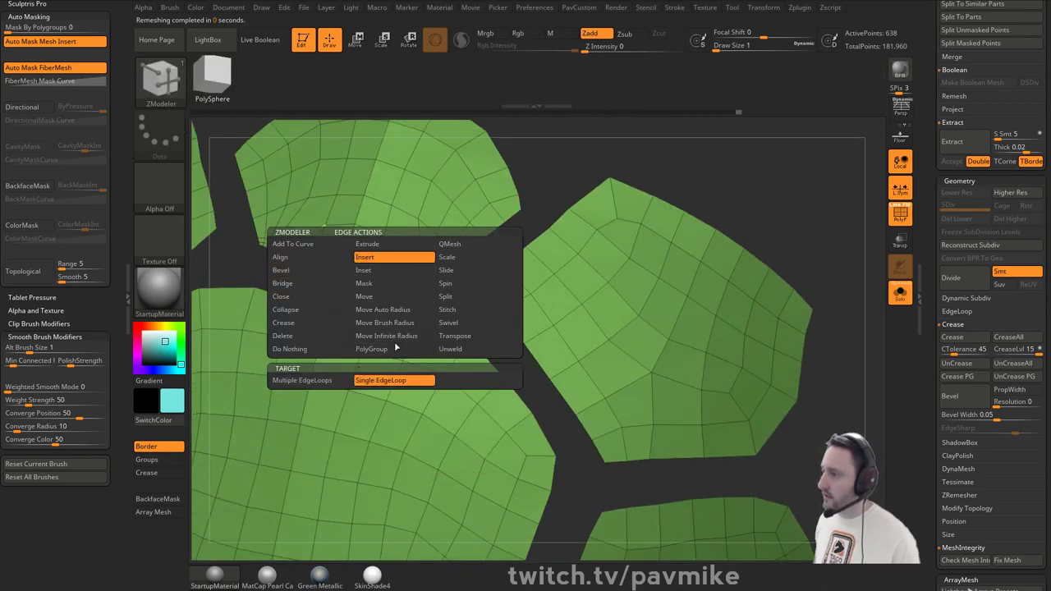
pyautogui.keyDown('alt'); pyautogui.click(397, 263); pyautogui.keyUp('alt')
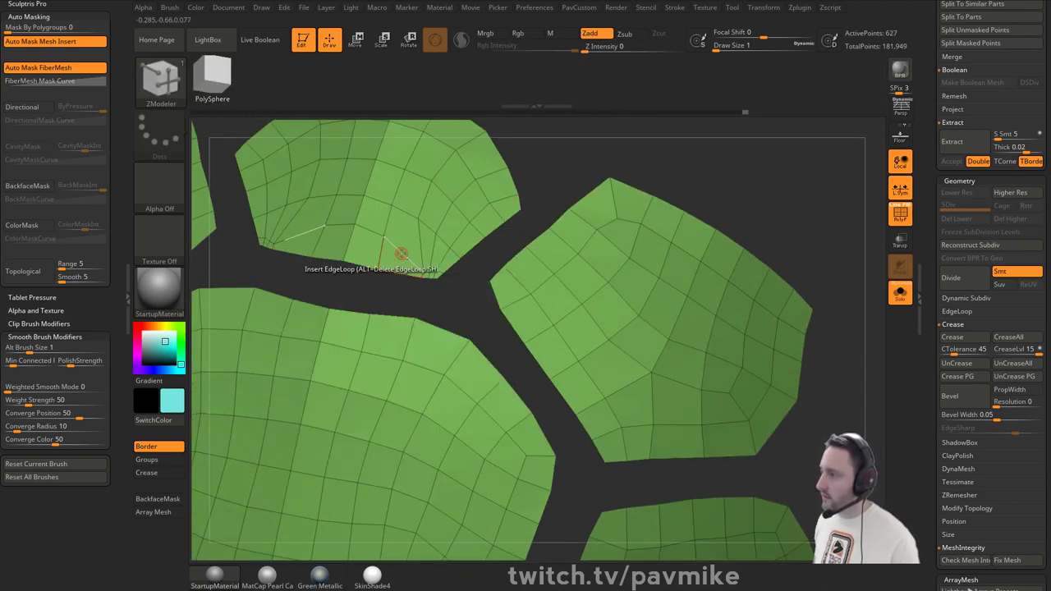
pyautogui.keyDown('alt'); pyautogui.click(402, 252); pyautogui.keyUp('alt')
pyautogui.keyDown('alt'); pyautogui.click(418, 258); pyautogui.keyUp('alt')
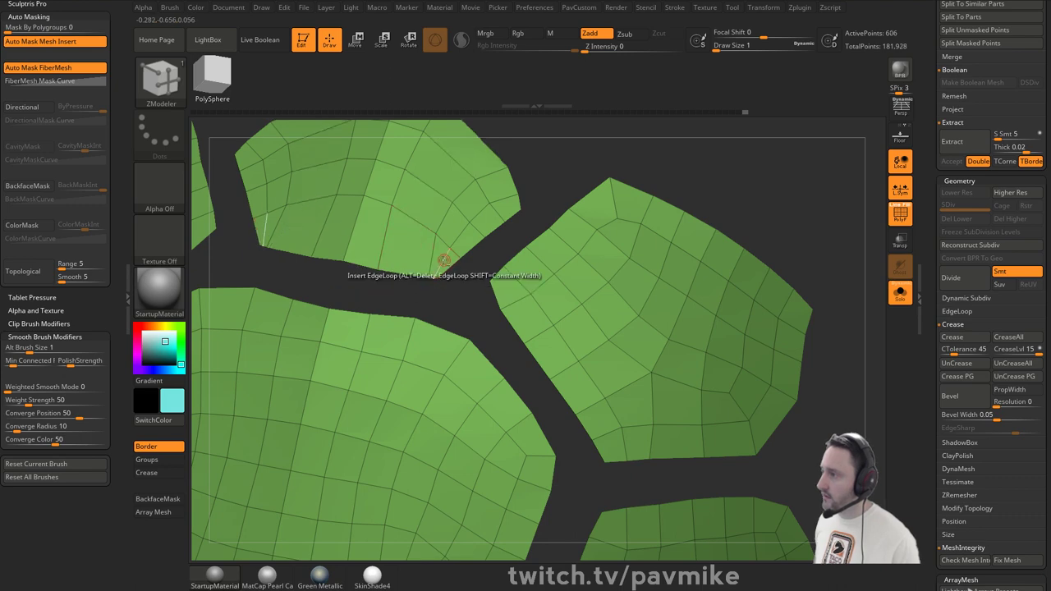
pyautogui.keyDown('alt'); pyautogui.click(445, 260); pyautogui.keyUp('alt')
# - Delete one more edge loop running through the small rear plate
pyautogui.keyDown('alt'); pyautogui.moveTo(549, 192); pyautogui.dragTo(731, 211); pyautogui.keyUp('alt')
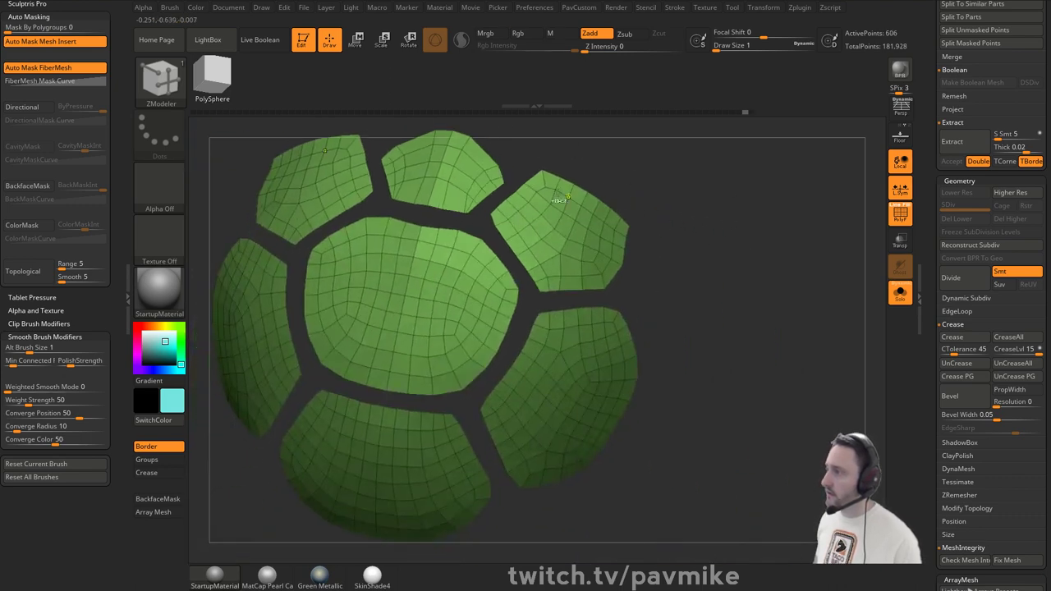
pyautogui.click(477, 190)
pyautogui.keyDown('alt'); pyautogui.click(477, 190); pyautogui.keyUp('alt')
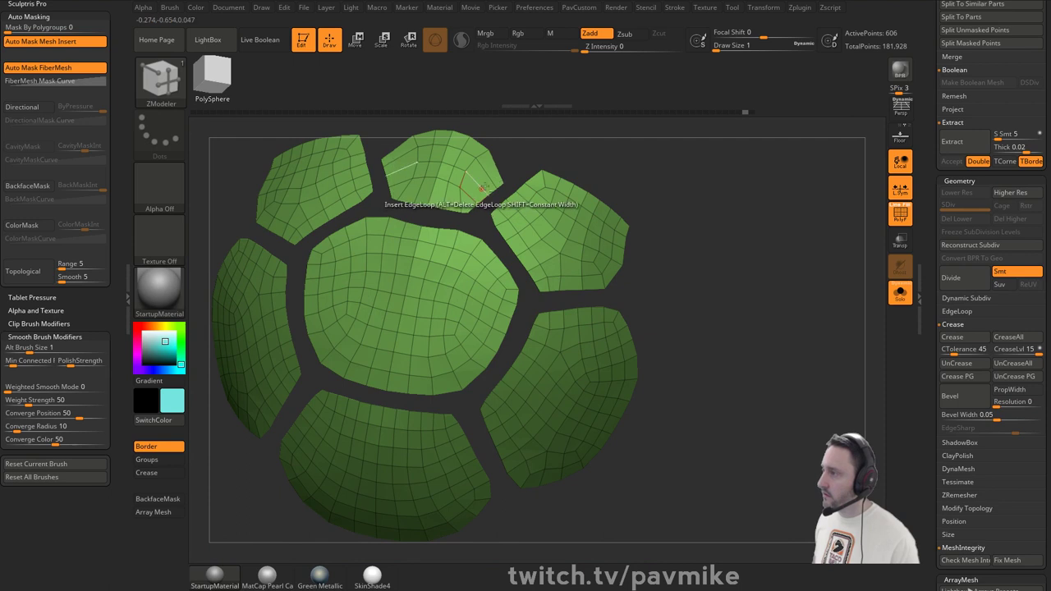
pyautogui.keyDown('alt'); pyautogui.moveTo(558, 157); pyautogui.dragTo(629, 175); pyautogui.keyUp('alt')
# - Set the ZModeler edge action to Slide
pyautogui.press('space')
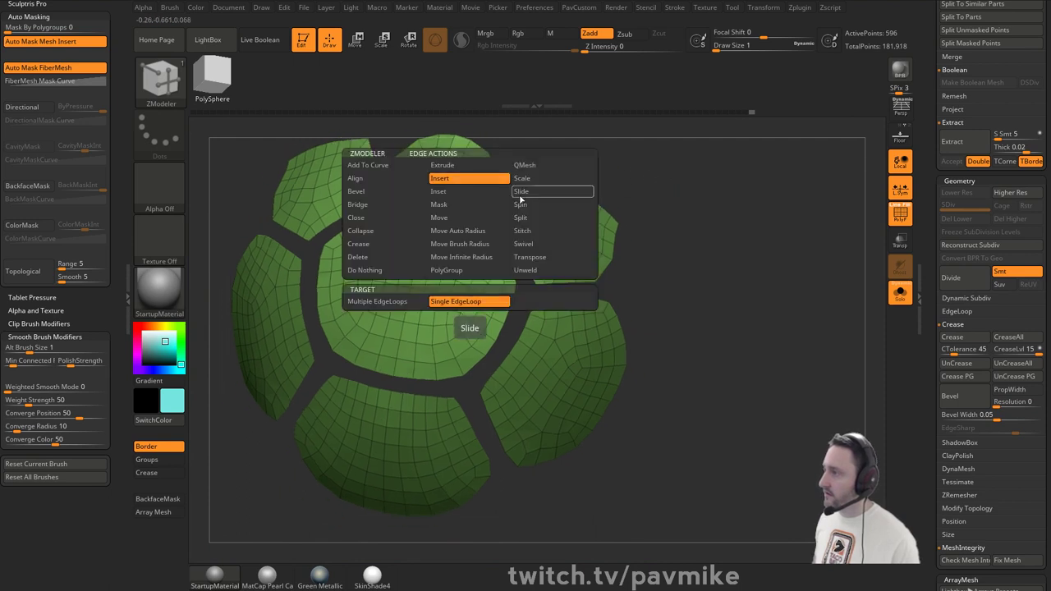
pyautogui.click(520, 192)
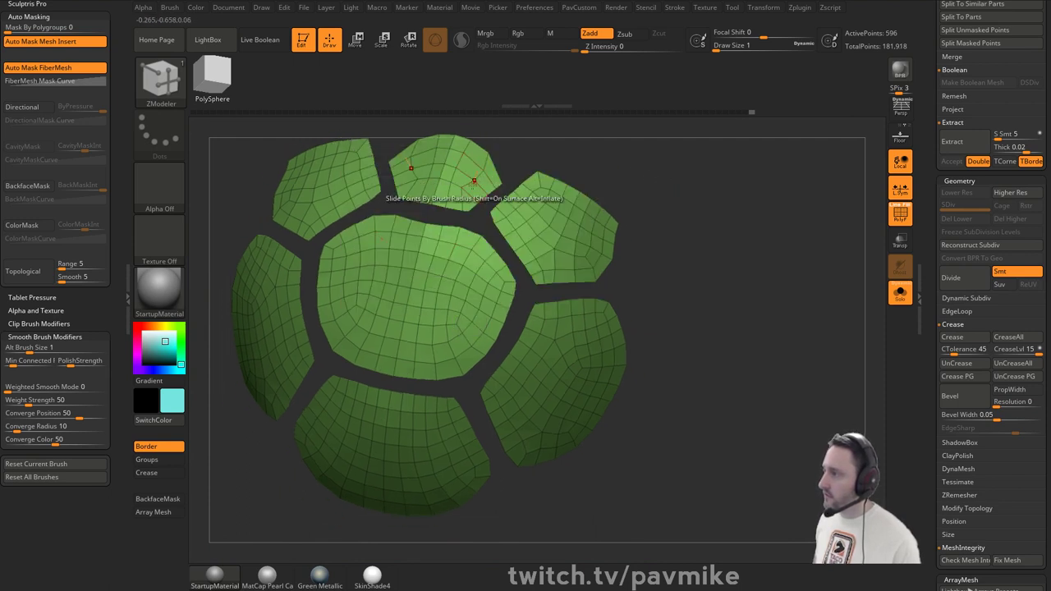
pyautogui.press('space')
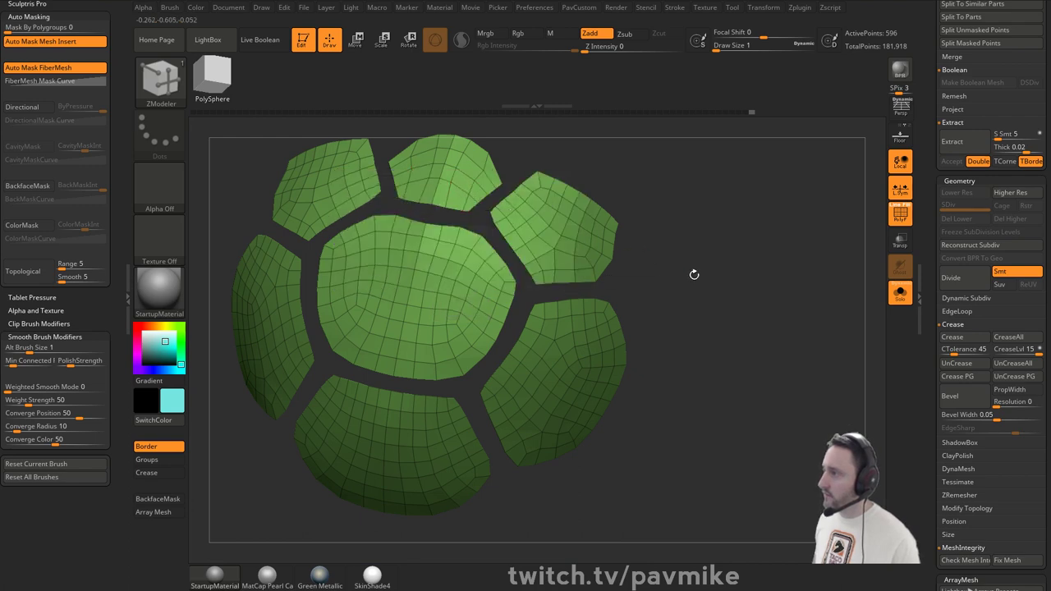
pyautogui.moveTo(694, 274)
pyautogui.mouseDown()
pyautogui.moveTo(692, 291)
pyautogui.moveTo(690, 176)
pyautogui.moveTo(710, 284)
pyautogui.mouseUp()
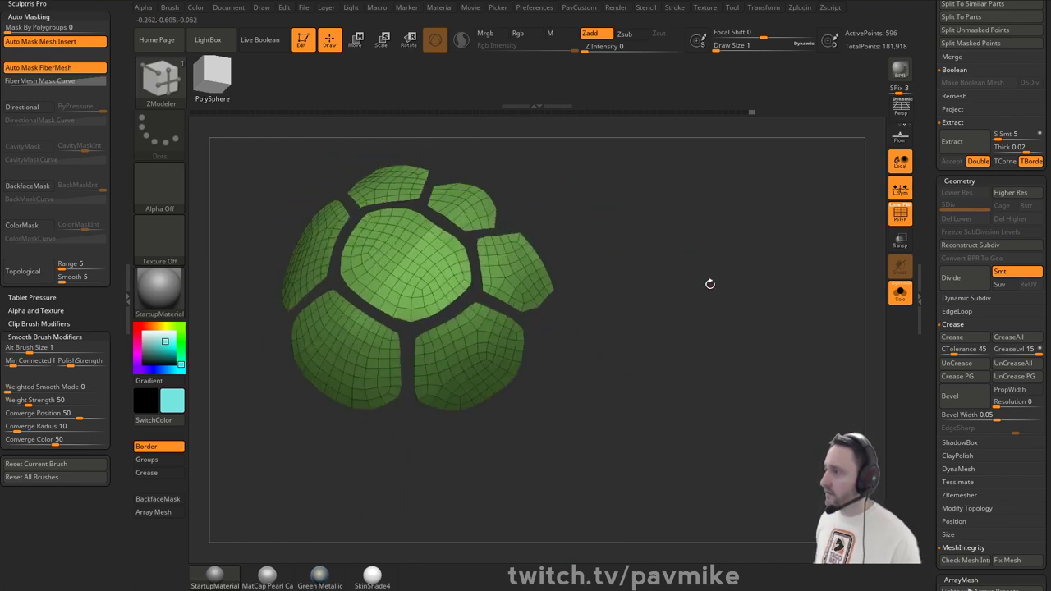
# - Try another Half ZRemesher pass on the plates, check the result, and undo it
pyautogui.press('`')
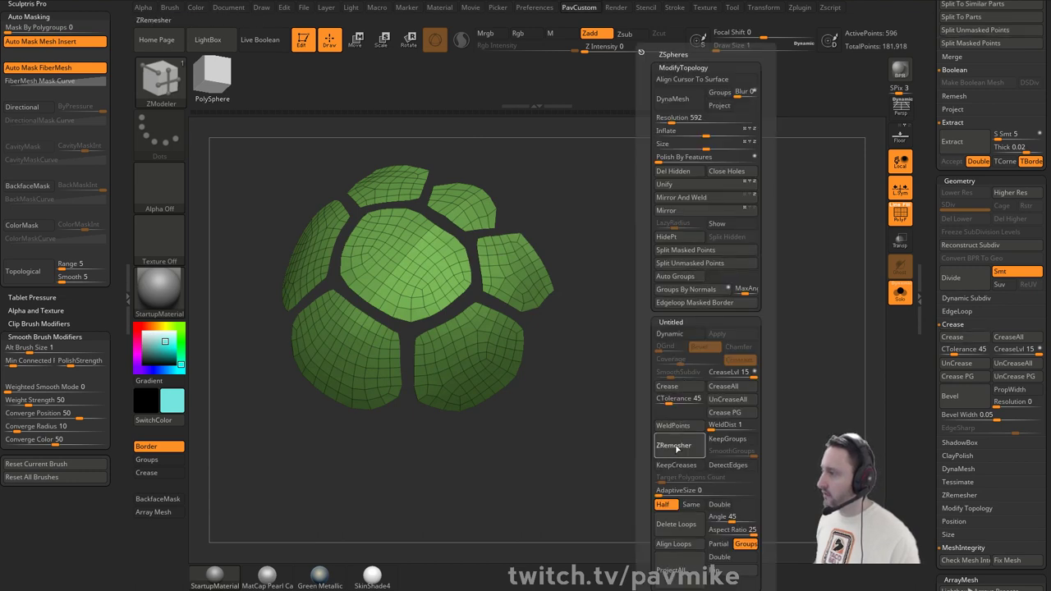
pyautogui.click(673, 445)
pyautogui.moveTo(605, 403); pyautogui.dragTo(669, 345)
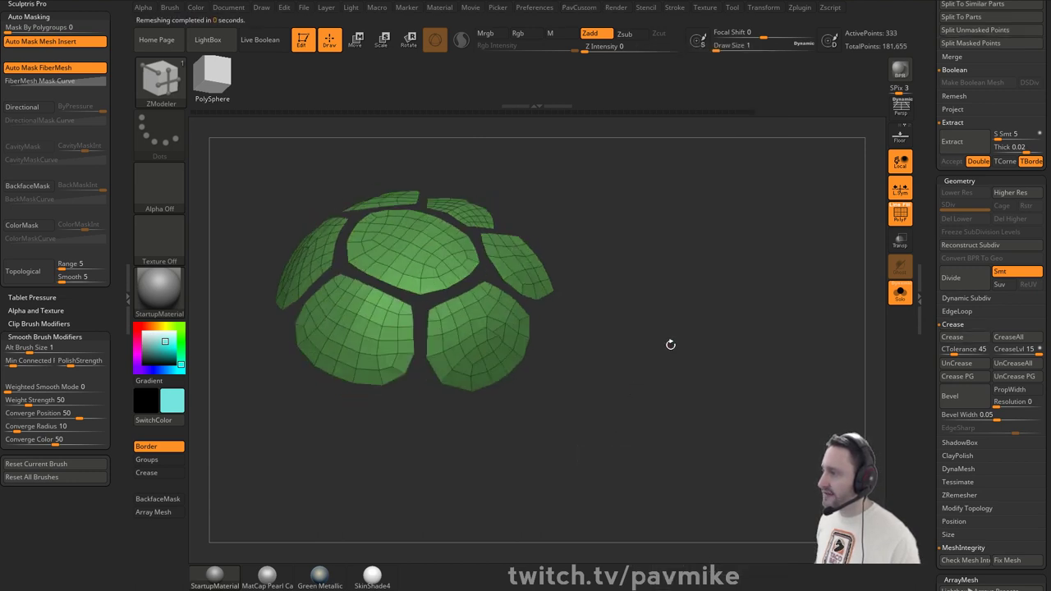
pyautogui.click(896, 297)
pyautogui.click(896, 297)
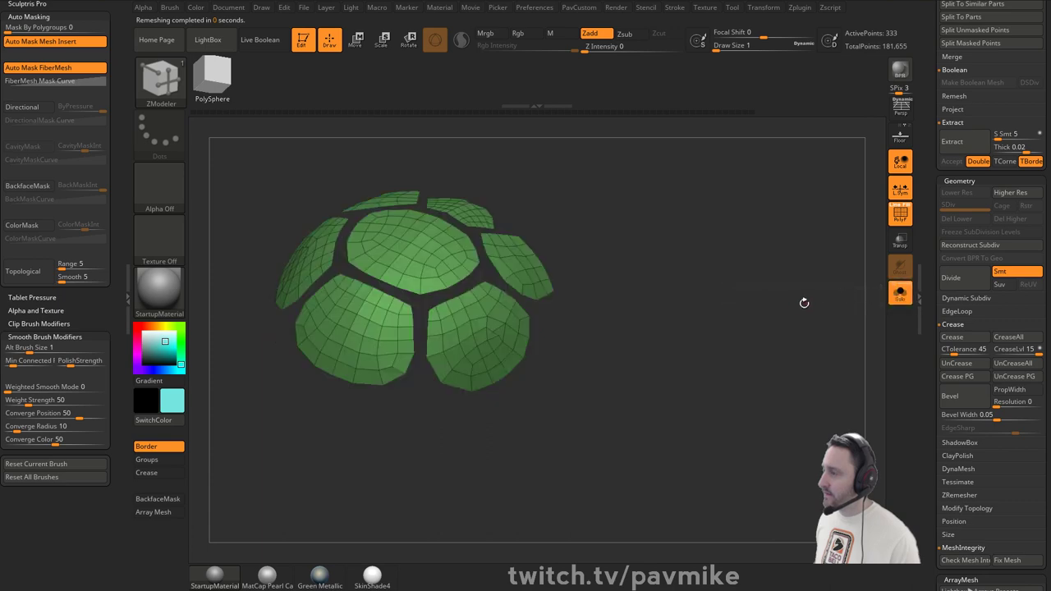
pyautogui.hotkey('ctrl', 'z')
pyautogui.hotkey('ctrl', 'z')
pyautogui.hotkey('ctrl', 'shift', 'z')
# - Switch to the Move brush and smooth the outer edge of the small rear plate
pyautogui.moveTo(742, 317)
pyautogui.keyDown('alt'); pyautogui.mouseDown()
pyautogui.moveTo(720, 363)
pyautogui.moveTo(746, 378)
pyautogui.moveTo(760, 365)
pyautogui.moveTo(760, 274)
pyautogui.moveTo(729, 309)
pyautogui.mouseUp(); pyautogui.keyUp('alt')
pyautogui.press('s')
pyautogui.press('b')
pyautogui.press('m')
pyautogui.press('v')
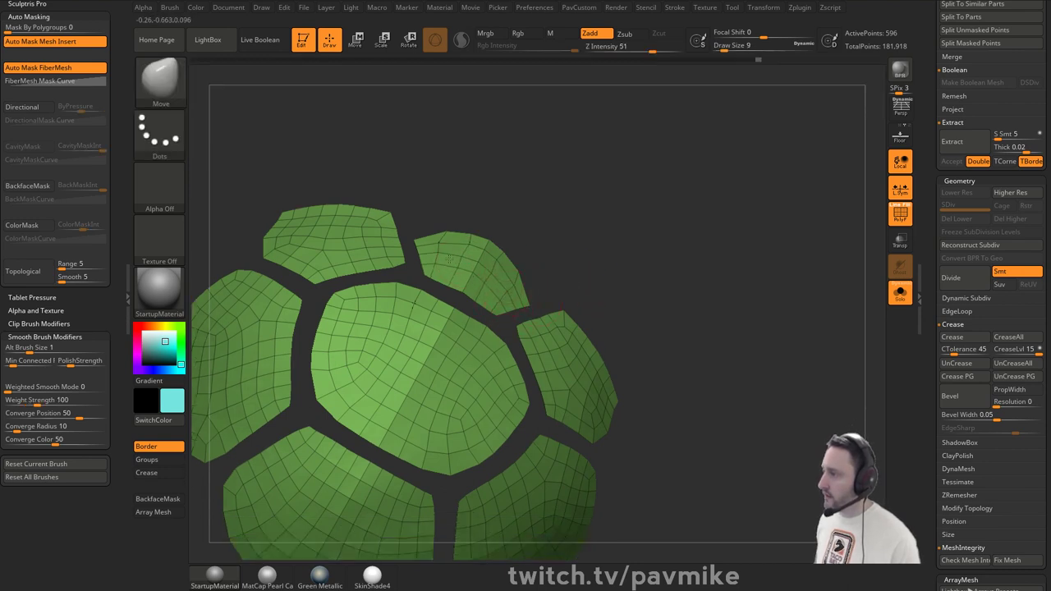
pyautogui.moveTo(449, 258); pyautogui.dragTo(483, 251, button='right')
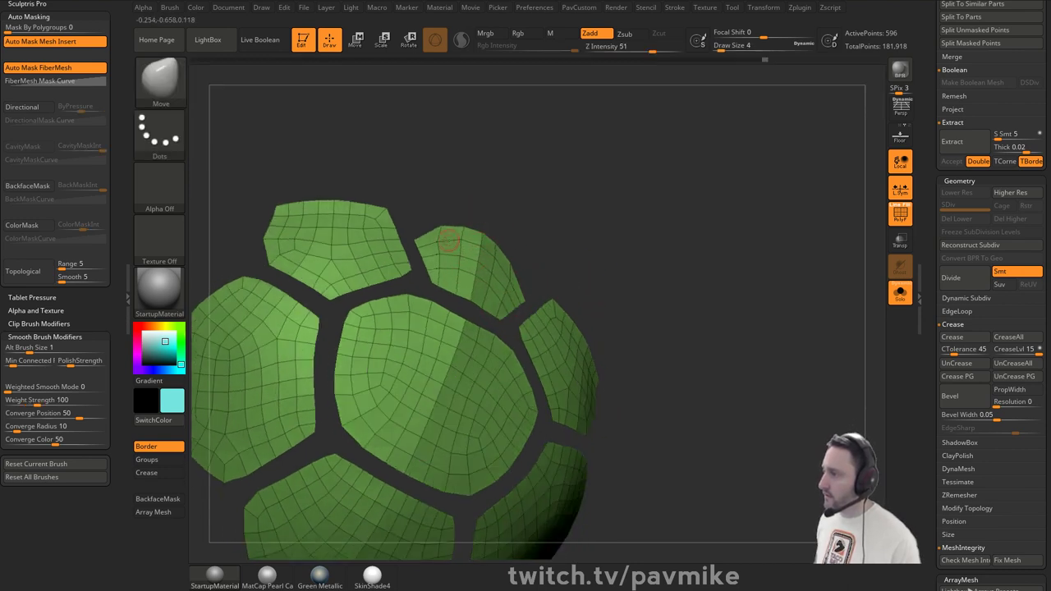
pyautogui.keyDown('shift'); pyautogui.moveTo(449, 239); pyautogui.dragTo(441, 233); pyautogui.keyUp('shift')
pyautogui.moveTo(595, 236); pyautogui.dragTo(510, 248)
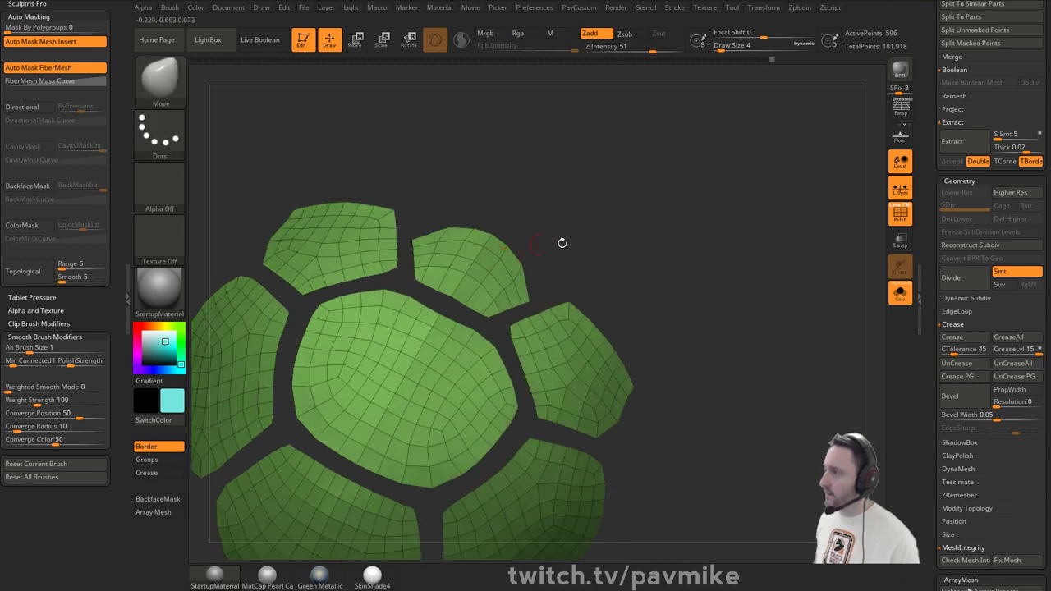
# - Clear any mask and apply Polish By Features to even out the plates
pyautogui.keyDown('alt'); pyautogui.moveTo(658, 218); pyautogui.dragTo(742, 218); pyautogui.keyUp('alt')
pyautogui.hotkey('ctrl', 'b')
pyautogui.keyDown('ctrl'); pyautogui.click(733, 237); pyautogui.keyUp('ctrl')
pyautogui.press('1')
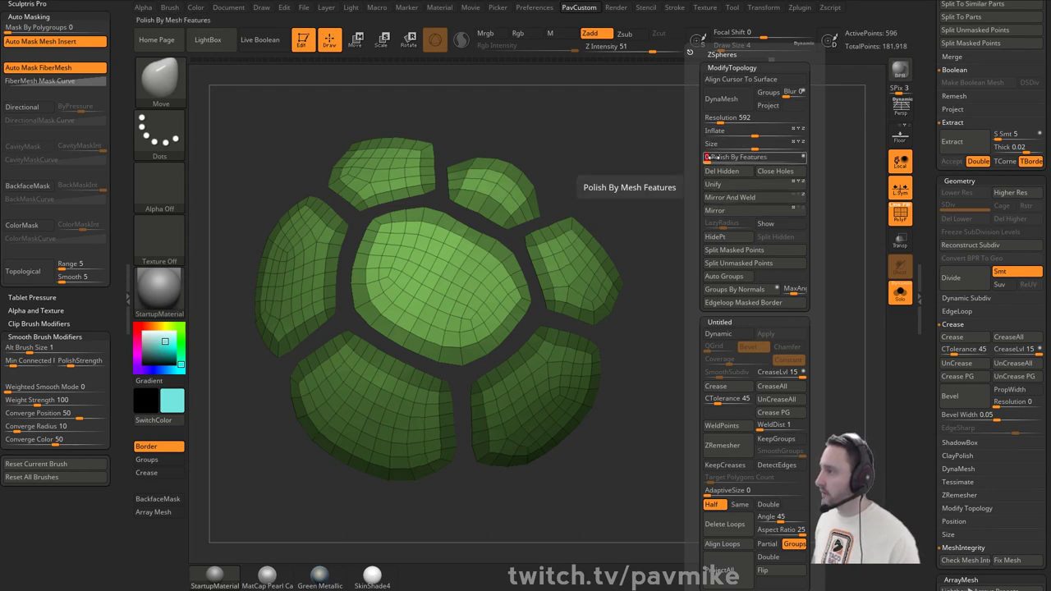
pyautogui.moveTo(716, 157); pyautogui.dragTo(732, 159)
pyautogui.moveTo(731, 252); pyautogui.dragTo(710, 188)
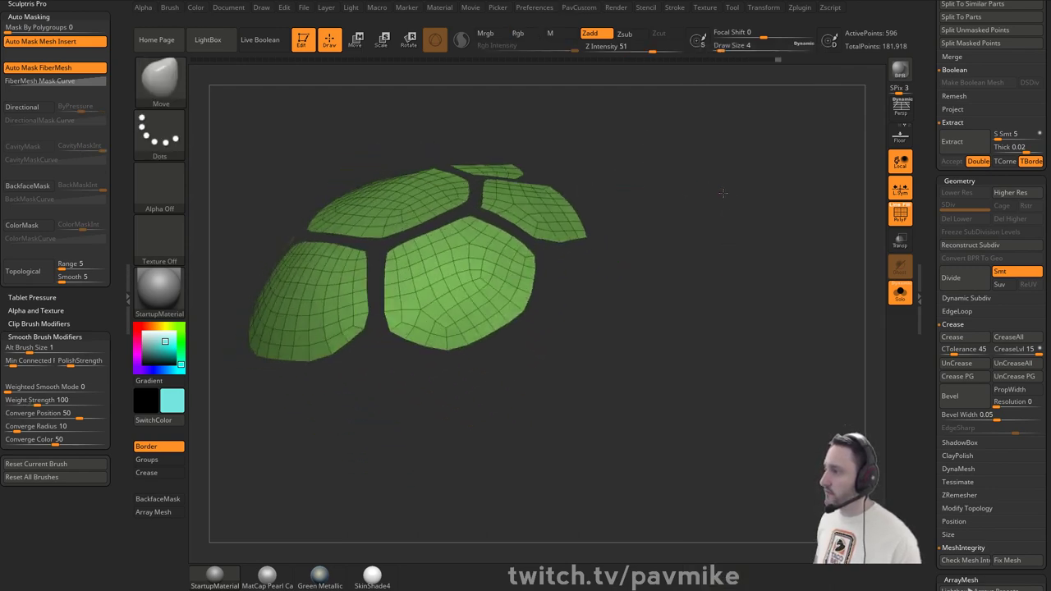
# - Turn off Solo to compare the plates with the underlying shell, and isolate the plates again
pyautogui.moveTo(763, 247)
pyautogui.mouseDown()
pyautogui.moveTo(778, 228)
pyautogui.moveTo(735, 200)
pyautogui.moveTo(736, 244)
pyautogui.moveTo(765, 210)
pyautogui.mouseUp()
pyautogui.press('s')
pyautogui.press('s')
pyautogui.click(900, 293)
pyautogui.moveTo(824, 290); pyautogui.dragTo(797, 310)
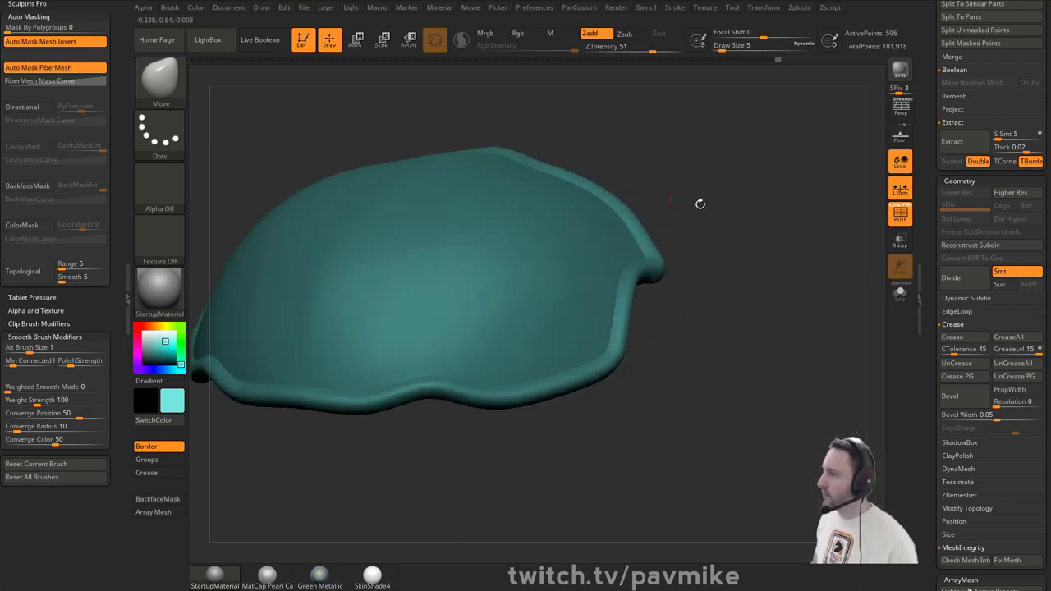
pyautogui.scroll(10, 927, 248)
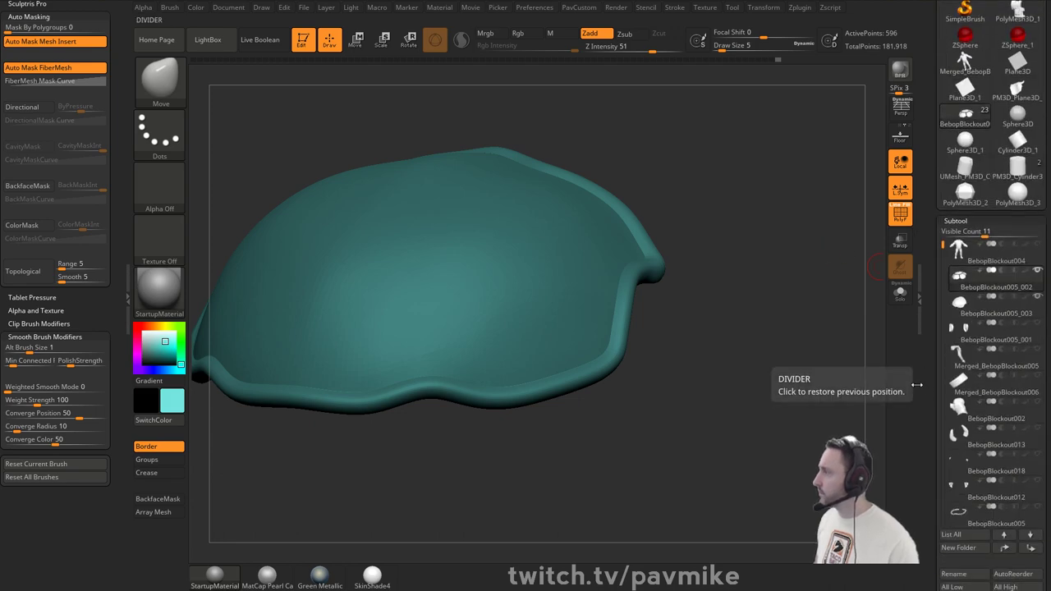
pyautogui.click(900, 297)
# - Try extruding all plates with ZModeler's QMesh Polygroup All, check them against the shell, and undo the extrusion
pyautogui.press('b')
pyautogui.press('z')
pyautogui.press('m')
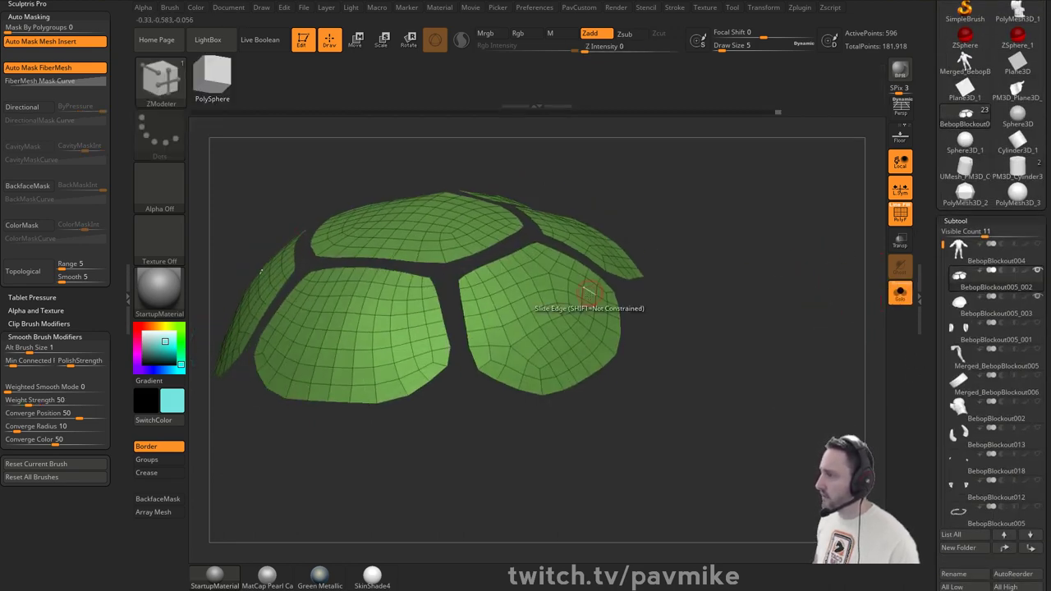
pyautogui.press('space')
pyautogui.moveTo(589, 301); pyautogui.dragTo(614, 281)
pyautogui.click(901, 294)
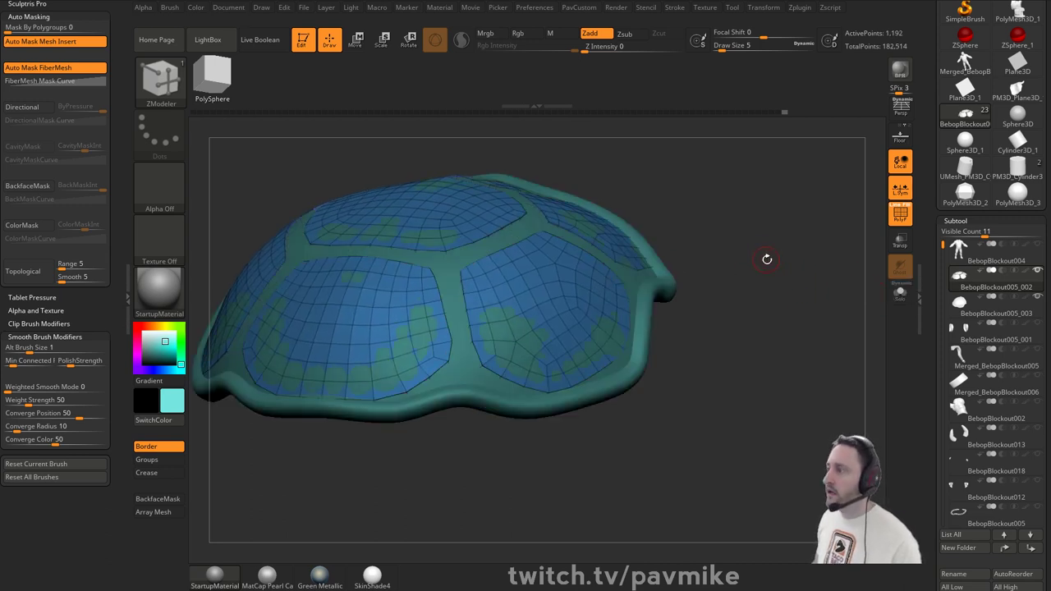
pyautogui.moveTo(760, 264); pyautogui.dragTo(769, 259)
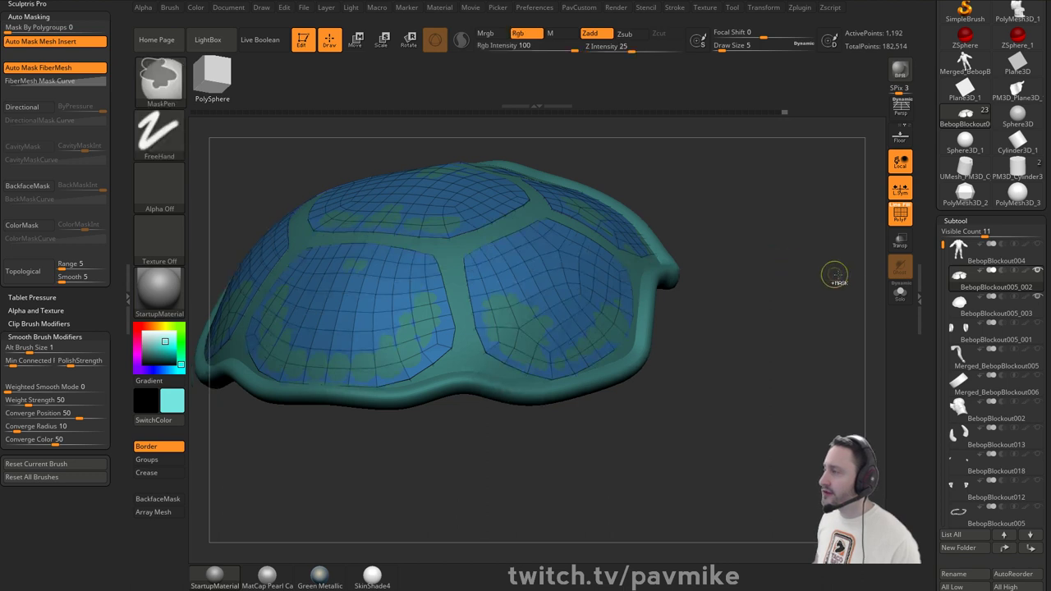
pyautogui.hotkey('ctrl', 'z')
pyautogui.click(900, 293)
pyautogui.moveTo(821, 283); pyautogui.dragTo(798, 279)
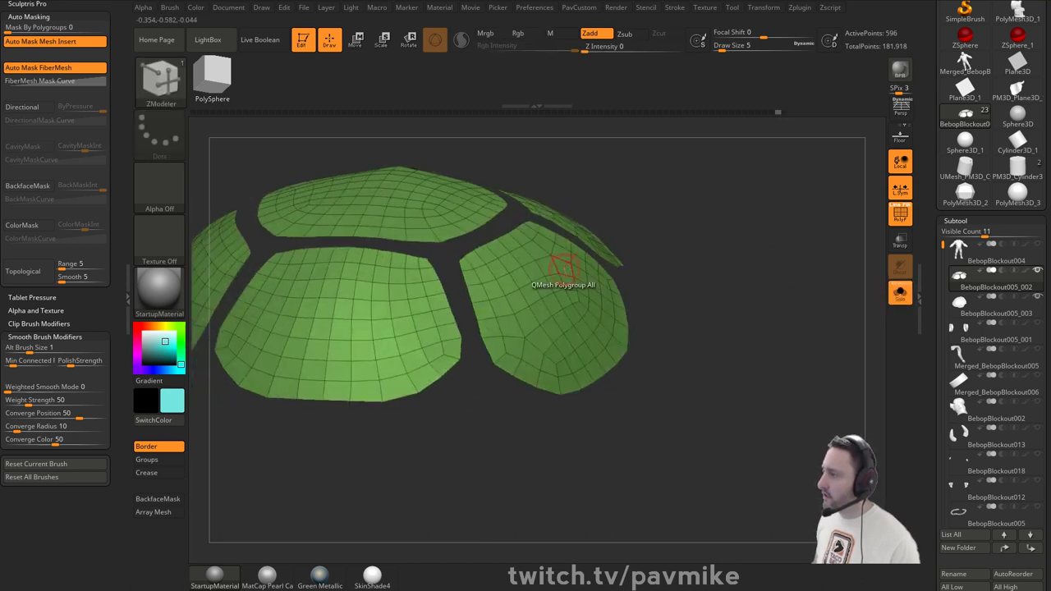
# - Thicken all the plates by extruding them with ZModeler's QMesh Polygroup All
pyautogui.moveTo(564, 269); pyautogui.dragTo(598, 256)
pyautogui.keyDown('alt'); pyautogui.moveTo(672, 239); pyautogui.dragTo(667, 264); pyautogui.keyUp('alt')
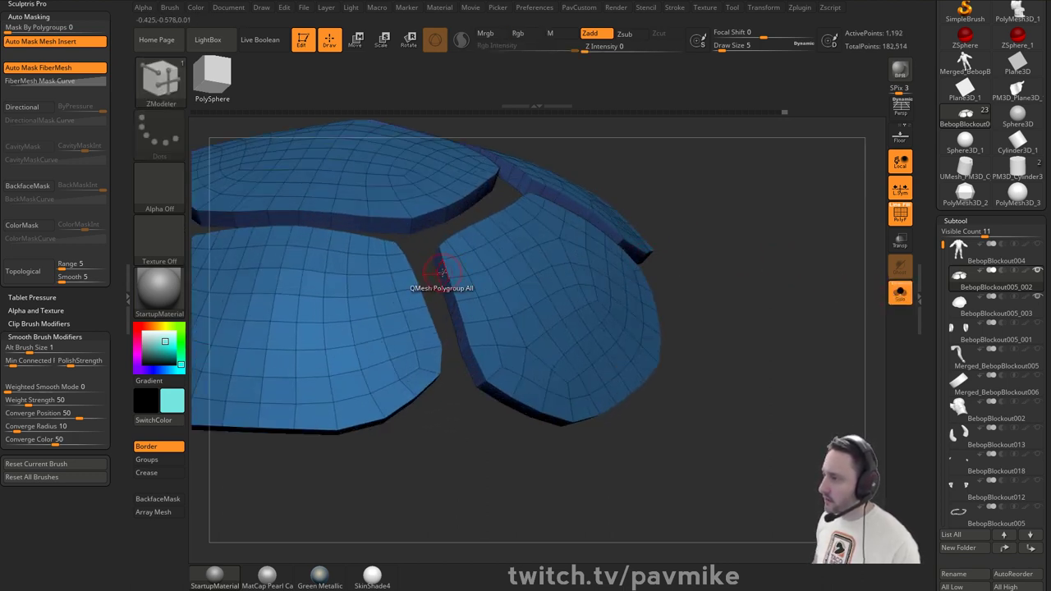
# - Try extruding the plates' side walls with QMesh and moving points on a plate, and undo both changes
pyautogui.keyDown('shift'); pyautogui.moveTo(443, 275); pyautogui.dragTo(454, 273); pyautogui.keyUp('shift')
pyautogui.press('space')
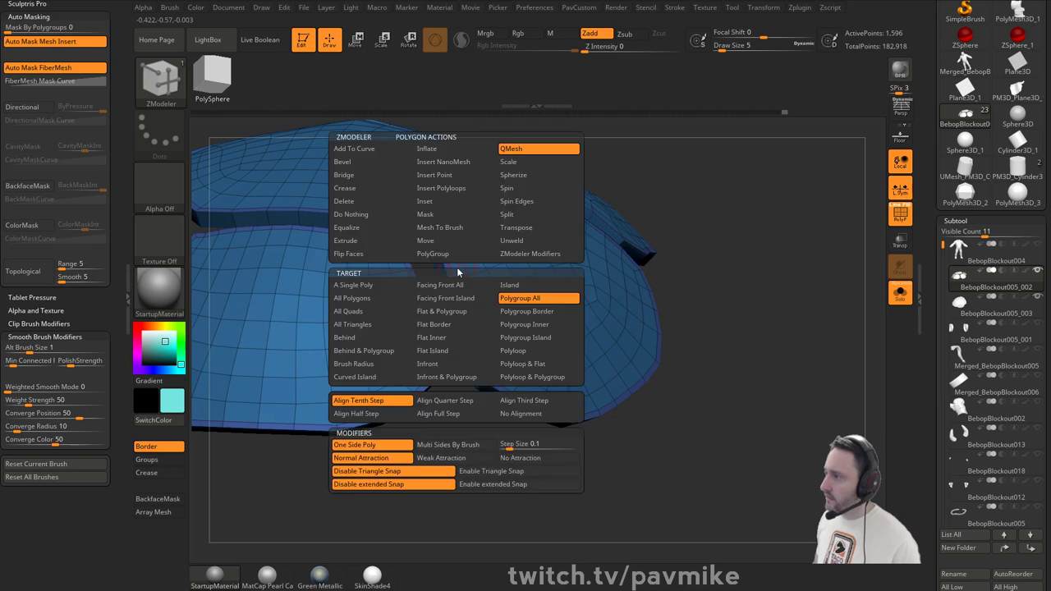
pyautogui.press('space')
pyautogui.click(551, 163)
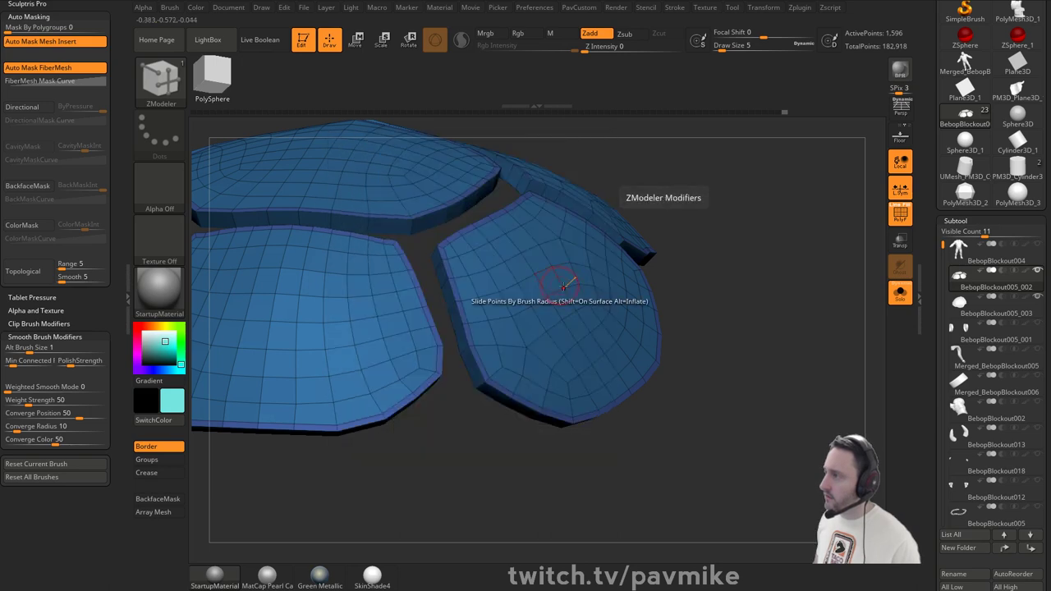
pyautogui.moveTo(546, 279); pyautogui.dragTo(554, 277)
pyautogui.hotkey('ctrl', 'z')
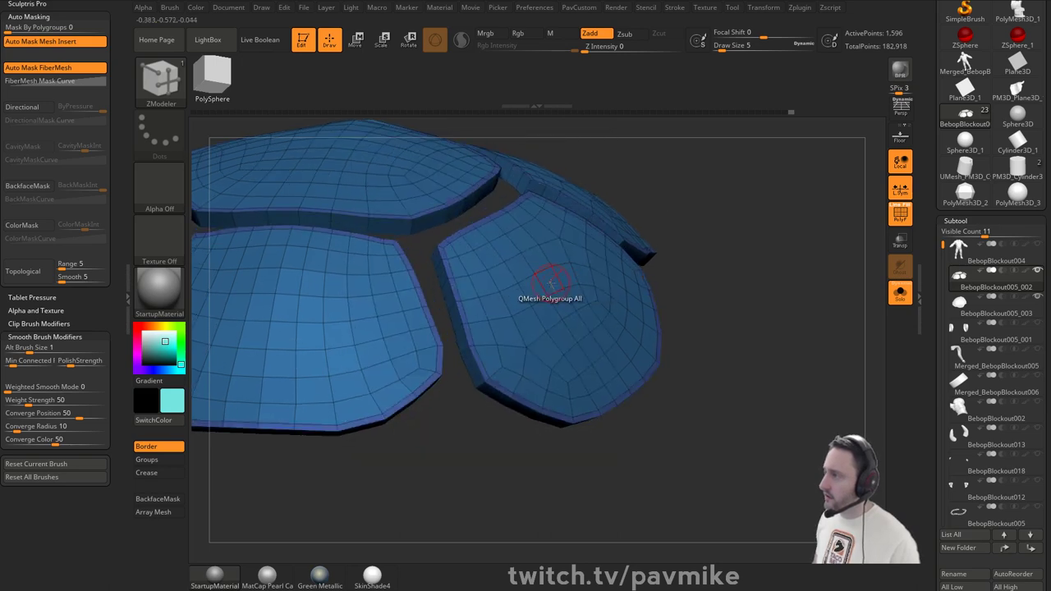
pyautogui.moveTo(706, 283); pyautogui.dragTo(747, 272)
pyautogui.hotkey('ctrl', 'z')
pyautogui.moveTo(746, 272); pyautogui.dragTo(492, 275, button='right')
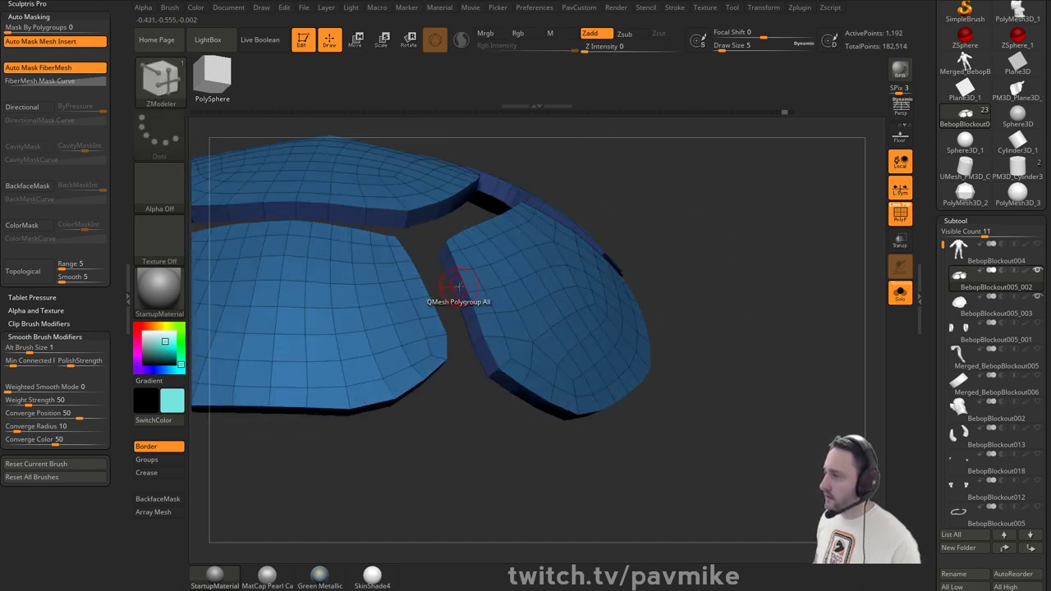
# - Extrude the plates' side walls outward with QMesh Polygroup All and display the result over the shell without wireframe
pyautogui.hotkey('ctrl', 'shift', 'z')
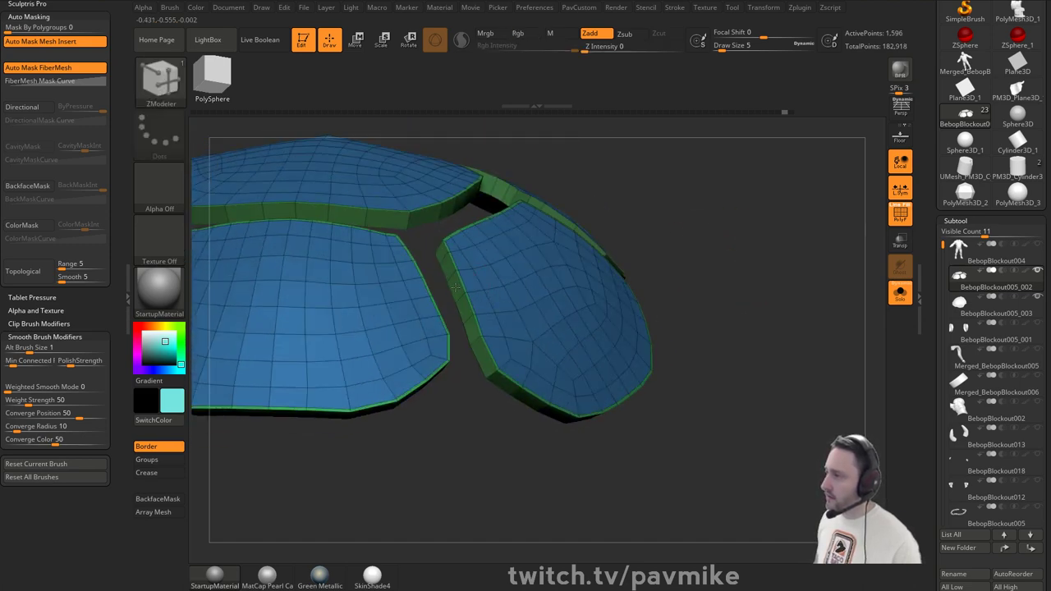
pyautogui.moveTo(505, 275); pyautogui.dragTo(541, 256)
pyautogui.moveTo(540, 256); pyautogui.dragTo(761, 267, button='right')
pyautogui.click(900, 215)
pyautogui.click(899, 293)
# - Crease the plates' polygroup borders and set the crease level to 1
pyautogui.press('space')
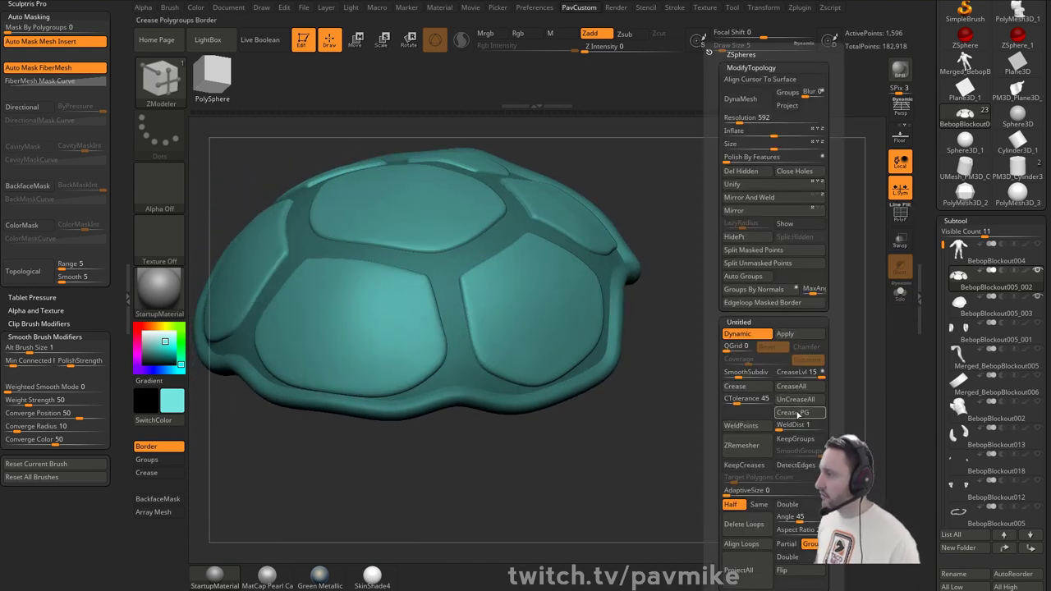
pyautogui.click(795, 412)
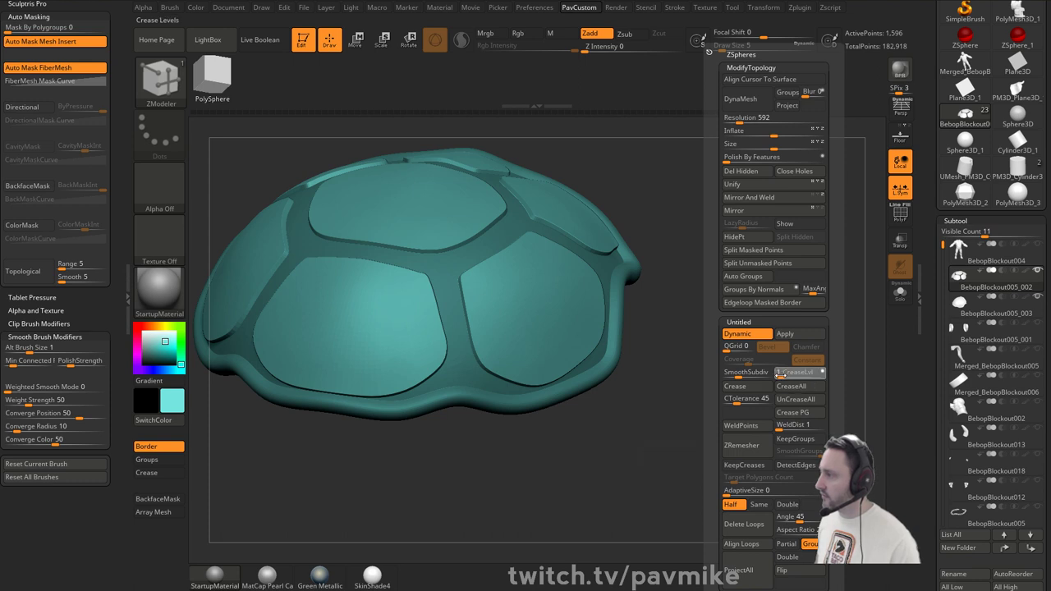
pyautogui.click(728, 374)
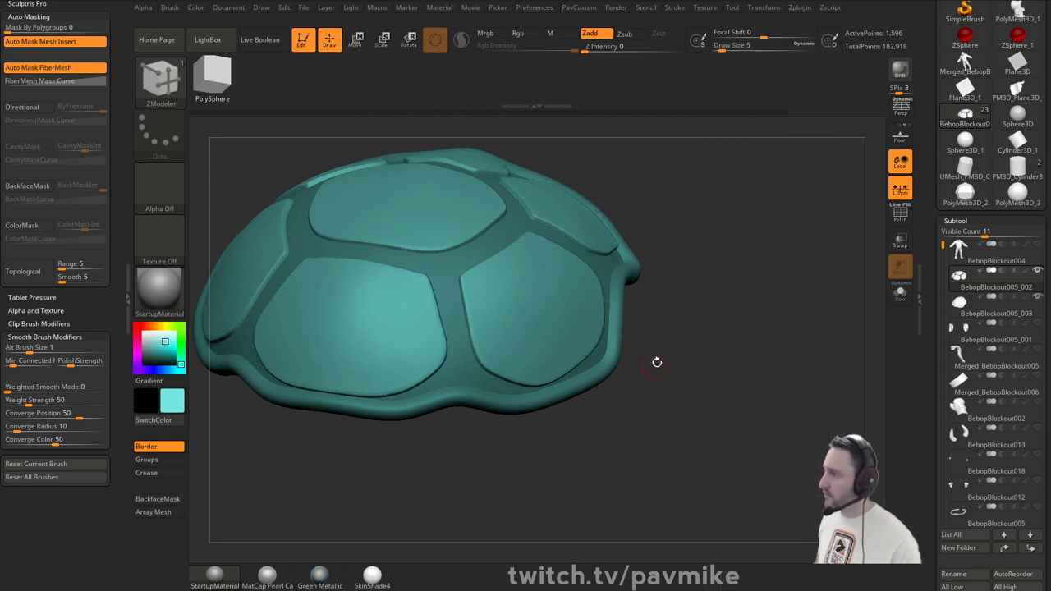
pyautogui.moveTo(656, 363); pyautogui.dragTo(771, 269)
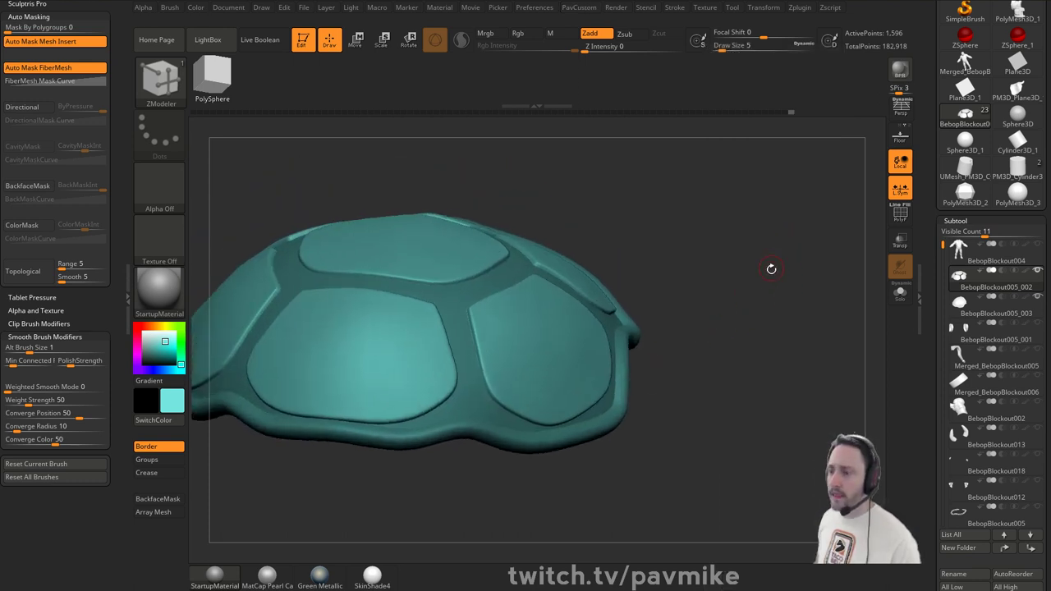
# - Isolate the plates with their wireframe shown and undo the creasing and the side wall extrusion
pyautogui.click(897, 294)
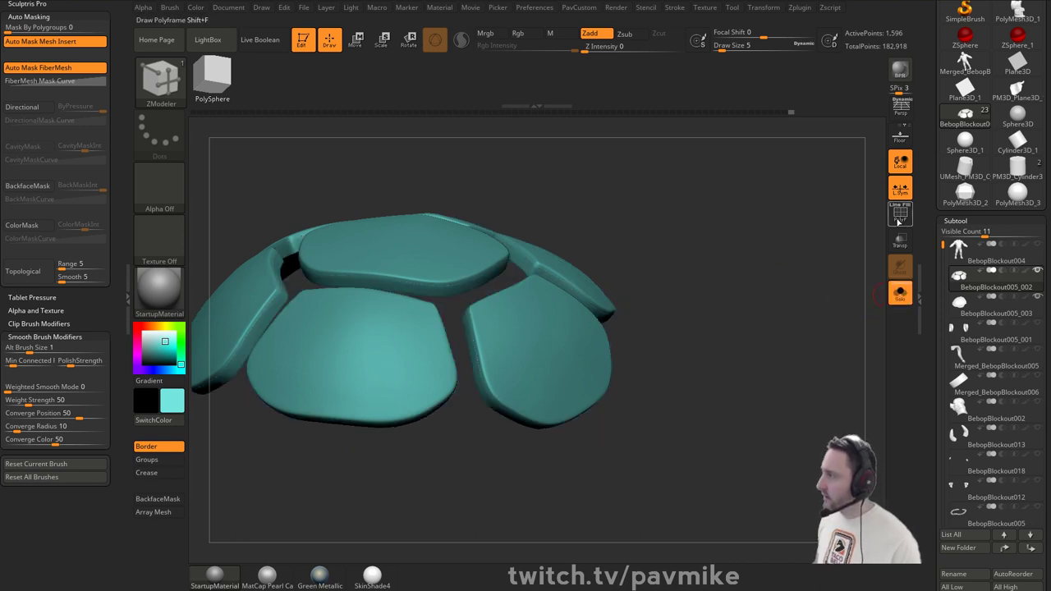
pyautogui.click(900, 215)
pyautogui.moveTo(838, 247); pyautogui.dragTo(822, 271)
pyautogui.hotkey('ctrl', 'z')
pyautogui.hotkey('ctrl', 'z')
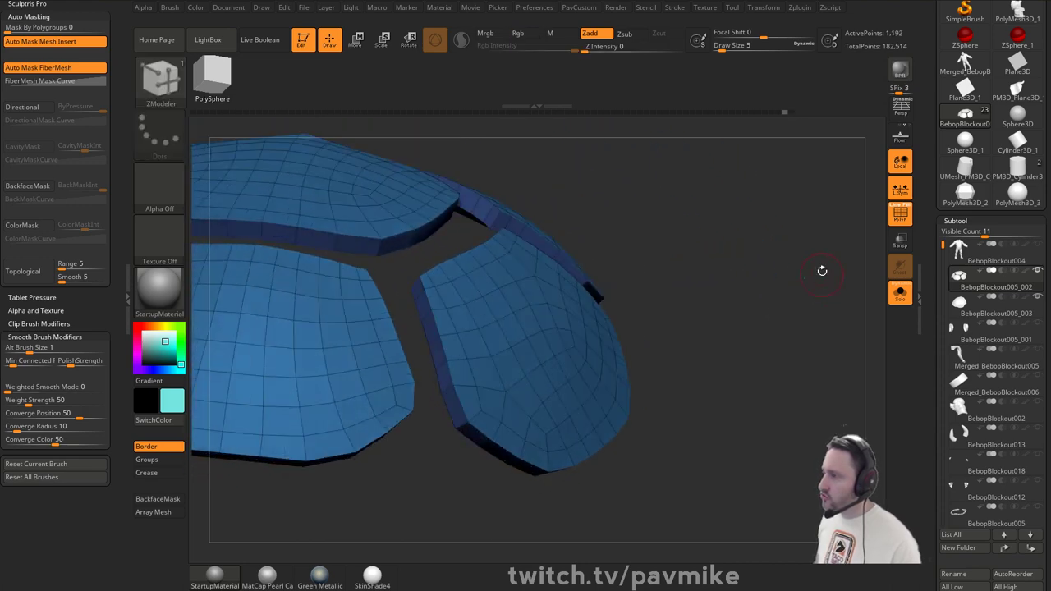
# - Remove surplus edge loops from the thickened plates with ZModeler to simplify their topology
pyautogui.moveTo(432, 329); pyautogui.dragTo(453, 312)
pyautogui.press('space')
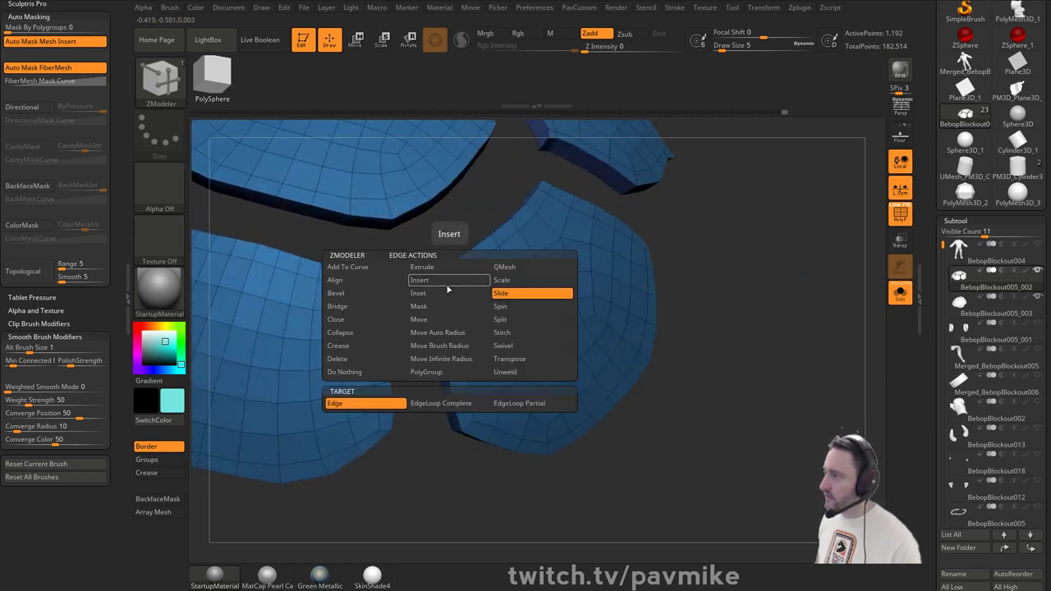
pyautogui.moveTo(737, 310); pyautogui.dragTo(788, 267)
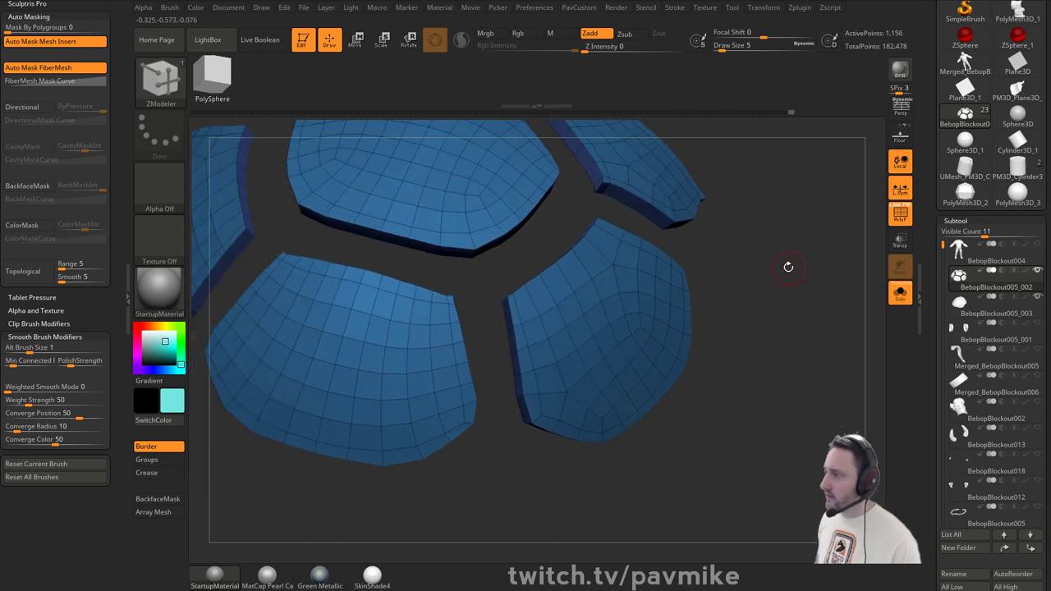
pyautogui.moveTo(495, 268); pyautogui.dragTo(546, 275)
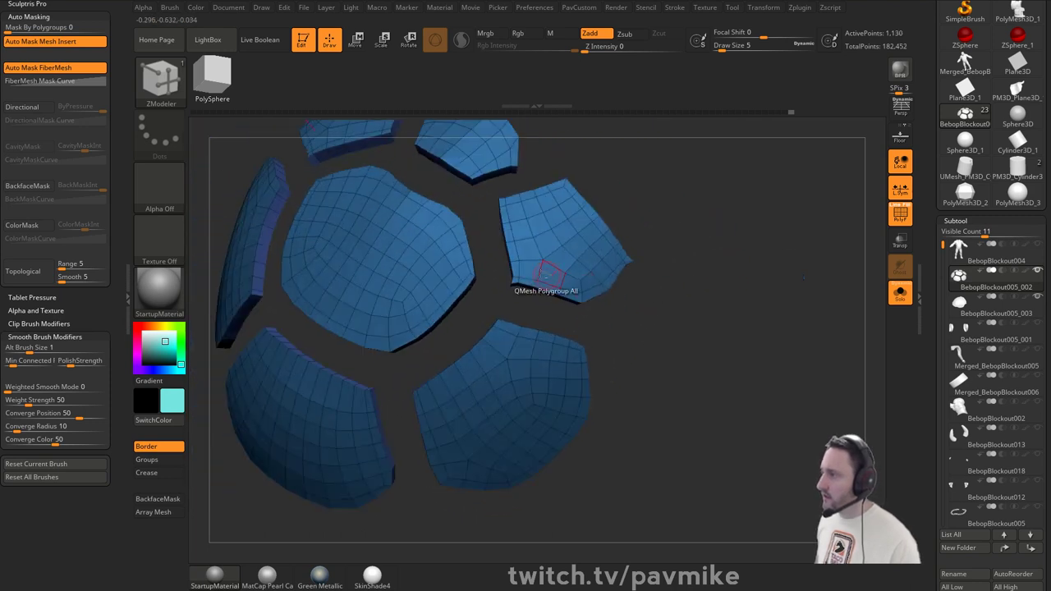
pyautogui.keyDown('alt'); pyautogui.moveTo(675, 215); pyautogui.dragTo(595, 295); pyautogui.keyUp('alt')
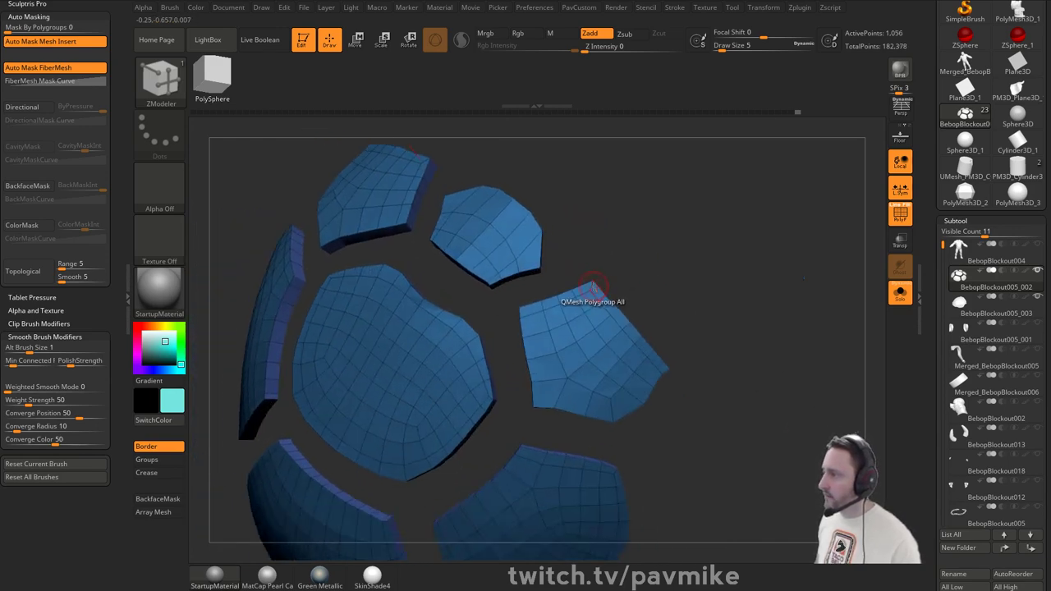
# - Set ZModeler's edge action to Collapse PolyLoop, collapse surplus loops on the plates, and briefly compare the plates with the shell
pyautogui.press('space')
pyautogui.click(569, 367)
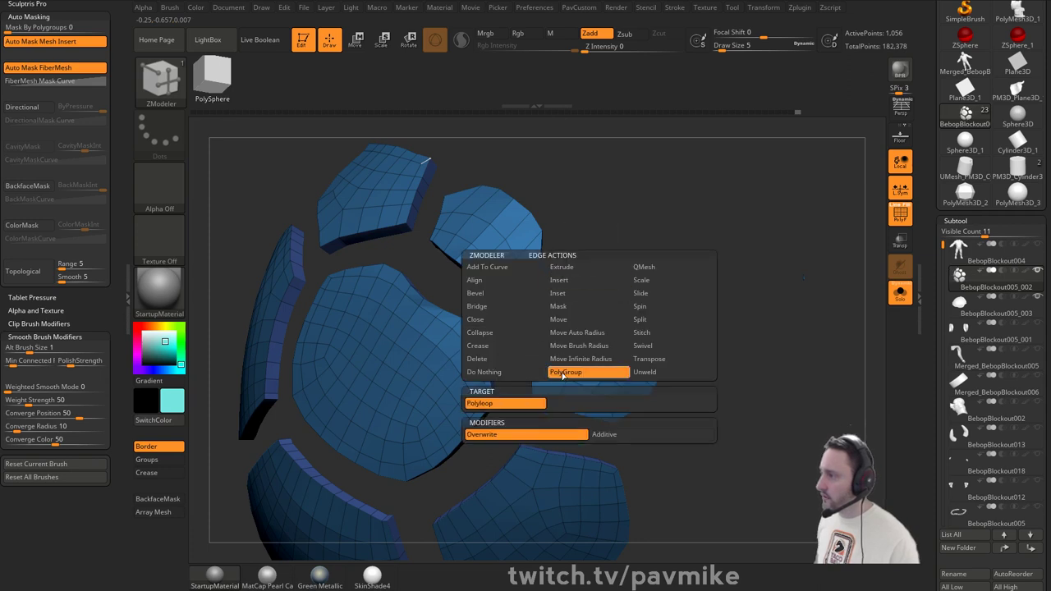
pyautogui.press('space')
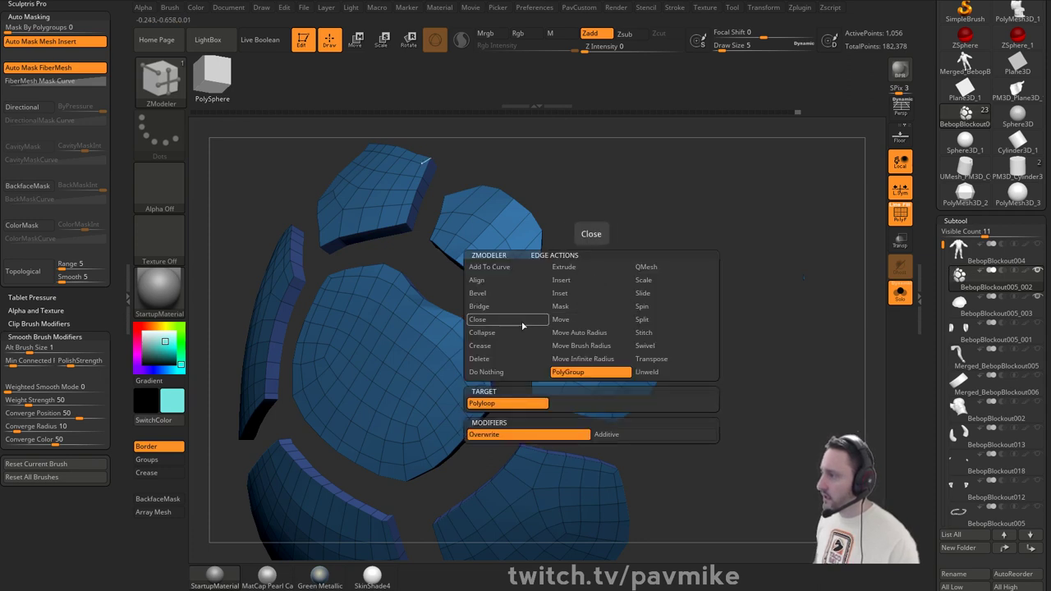
pyautogui.click(523, 332)
pyautogui.click(648, 403)
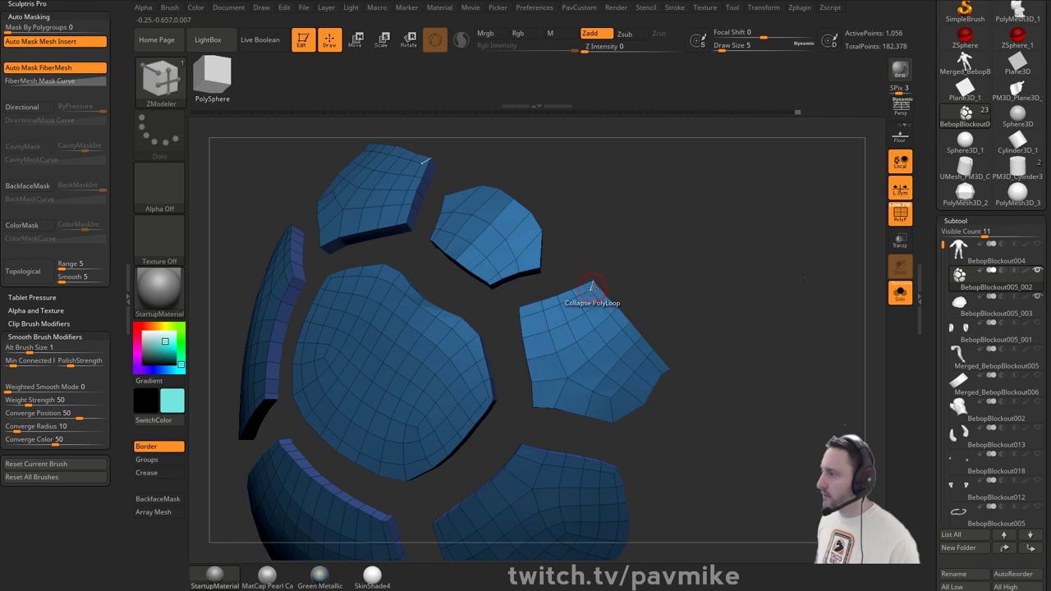
pyautogui.moveTo(624, 282); pyautogui.dragTo(760, 256)
pyautogui.click(901, 296)
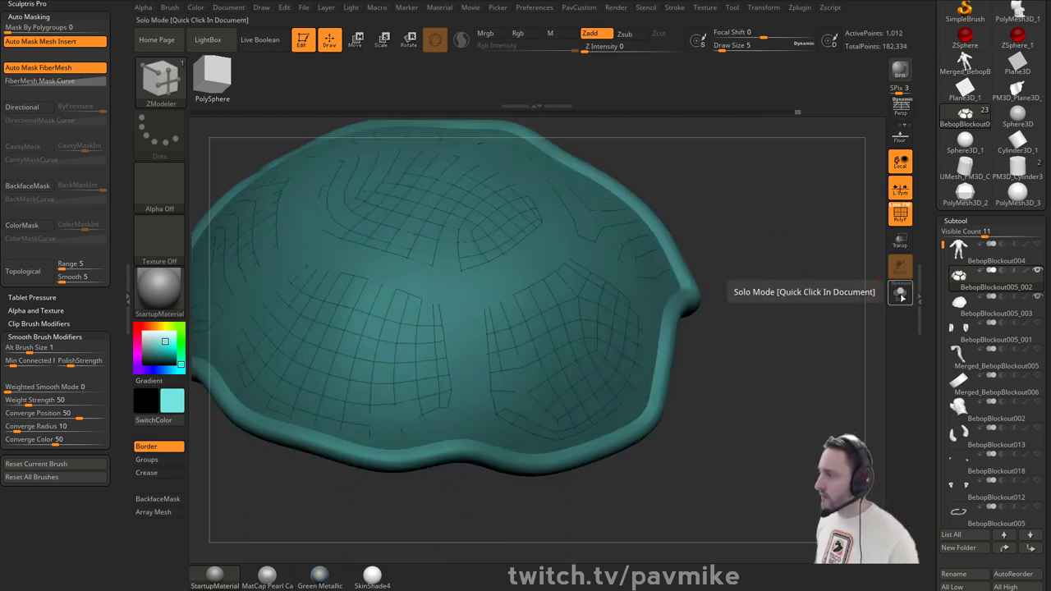
pyautogui.click(900, 295)
pyautogui.keyDown('alt'); pyautogui.moveTo(790, 312); pyautogui.dragTo(809, 277); pyautogui.keyUp('alt')
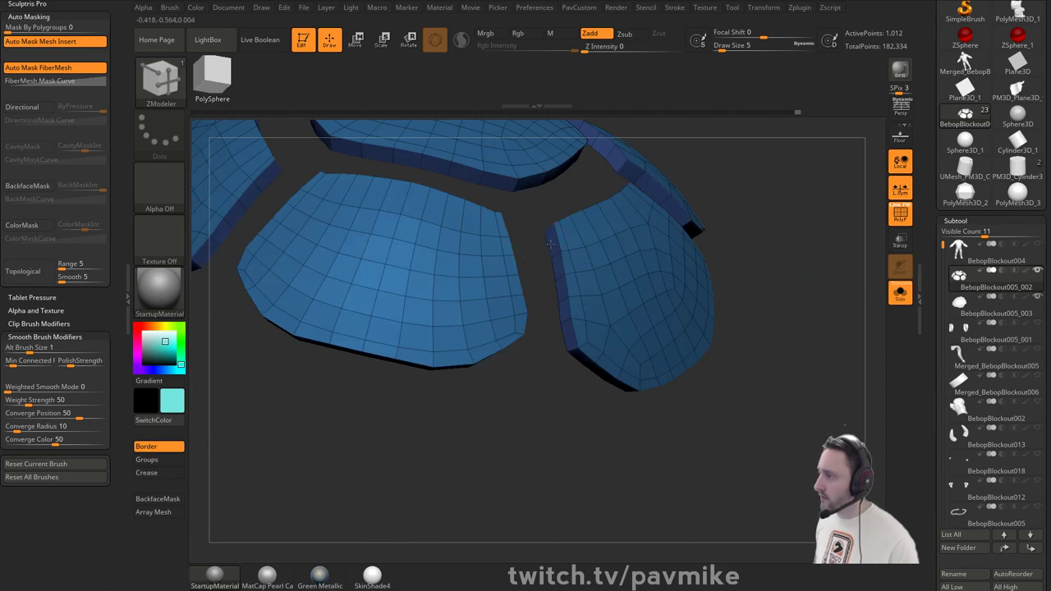
# - Extrude the side walls of all plates outward with QMesh Polygroup All, redoing the first attempt
pyautogui.moveTo(550, 244)
pyautogui.mouseDown()
pyautogui.moveTo(535, 243)
pyautogui.moveTo(767, 252)
pyautogui.moveTo(714, 246)
pyautogui.moveTo(614, 263)
pyautogui.mouseUp()
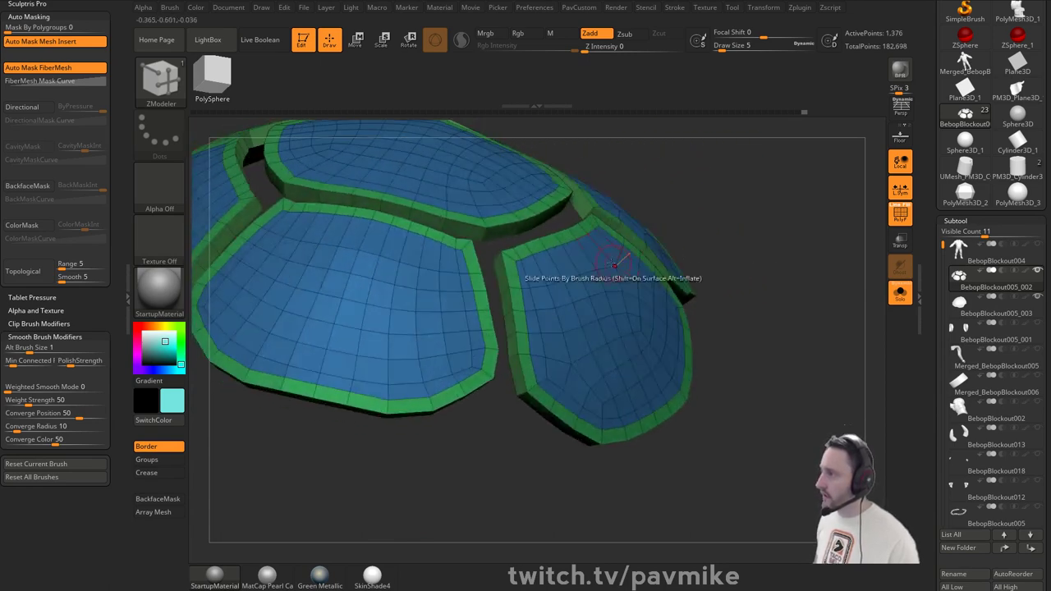
pyautogui.hotkey('ctrl', 'z')
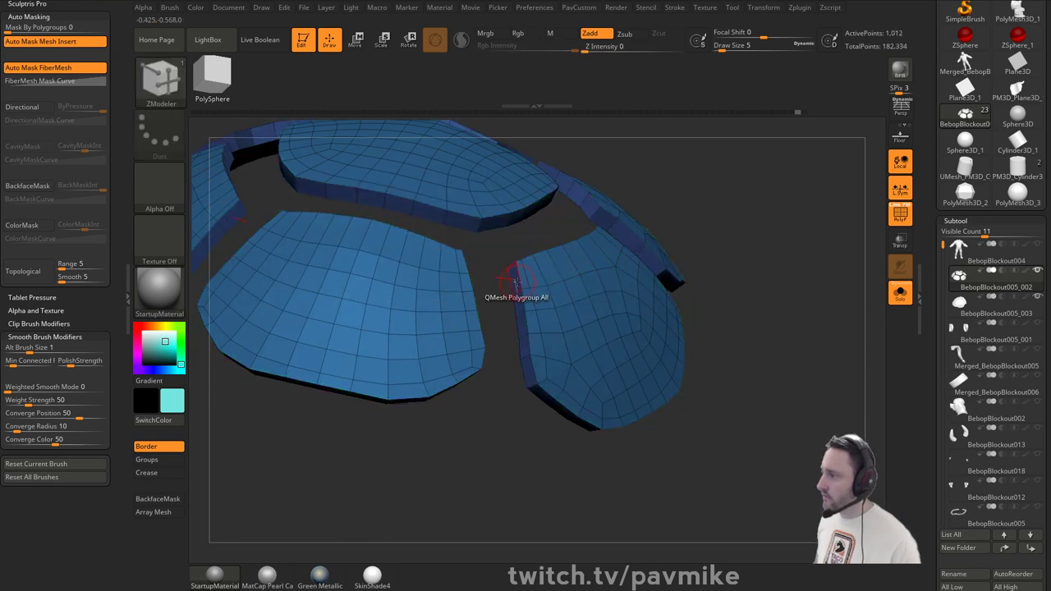
pyautogui.moveTo(516, 282); pyautogui.dragTo(562, 271)
pyautogui.moveTo(756, 286); pyautogui.dragTo(783, 281)
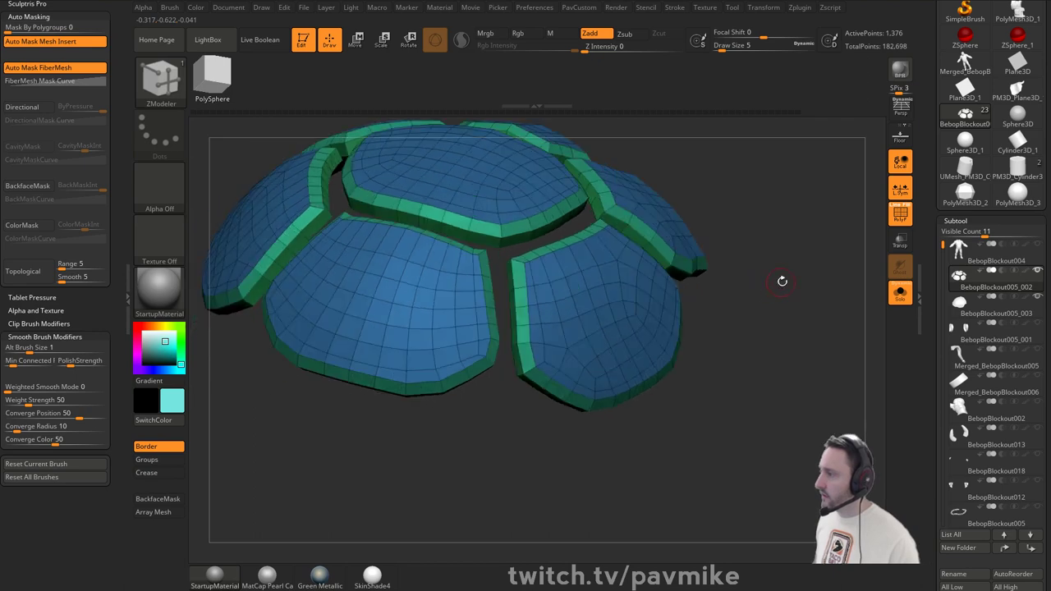
# - Show the plates over the shell with dynamic subdivision on, and crease their polygroup borders
pyautogui.press('space')
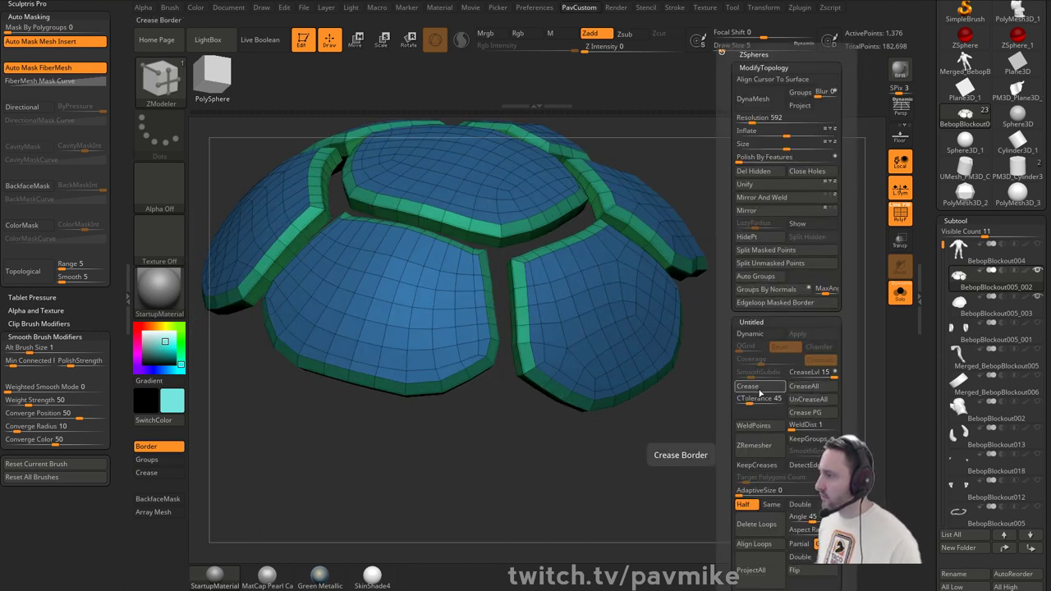
pyautogui.click(900, 293)
pyautogui.click(900, 213)
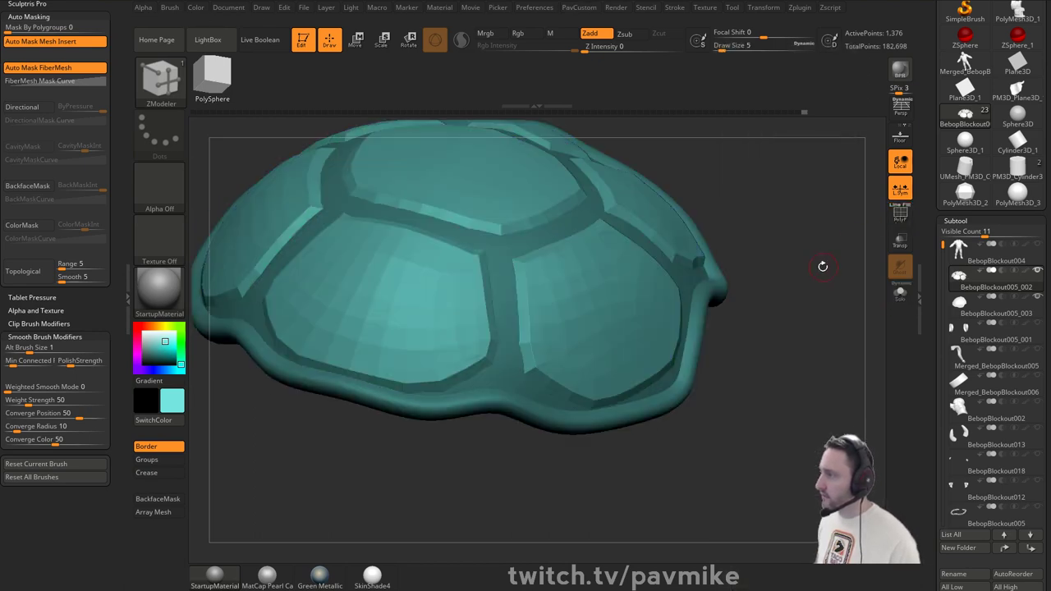
pyautogui.moveTo(821, 265)
pyautogui.mouseDown()
pyautogui.moveTo(802, 253)
pyautogui.moveTo(783, 303)
pyautogui.moveTo(817, 273)
pyautogui.mouseUp()
pyautogui.click(900, 215)
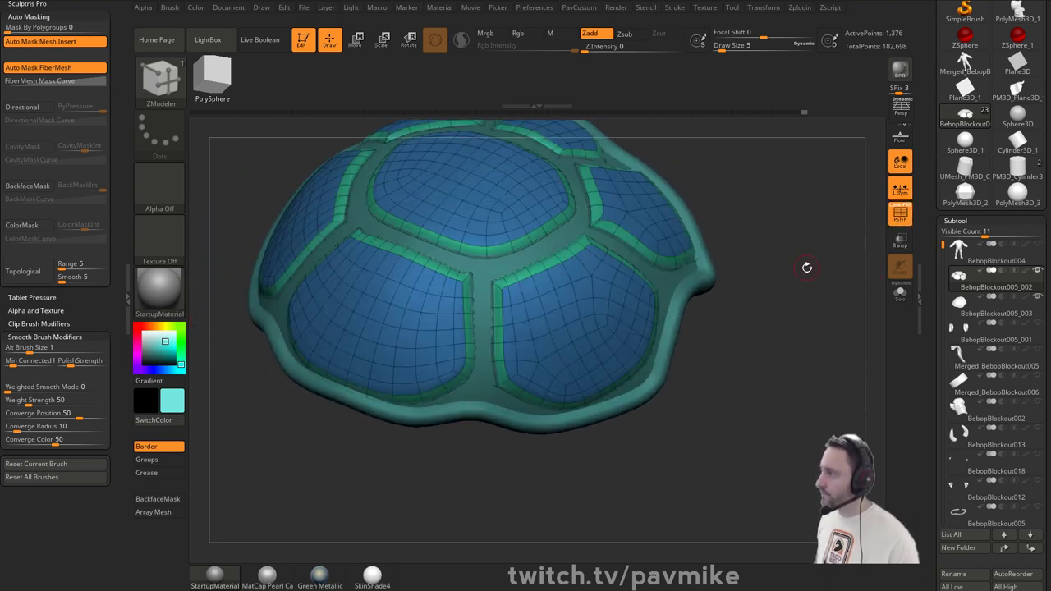
pyautogui.press('space')
pyautogui.click(831, 416)
pyautogui.keyDown('alt'); pyautogui.moveTo(783, 284); pyautogui.dragTo(750, 321); pyautogui.keyUp('alt')
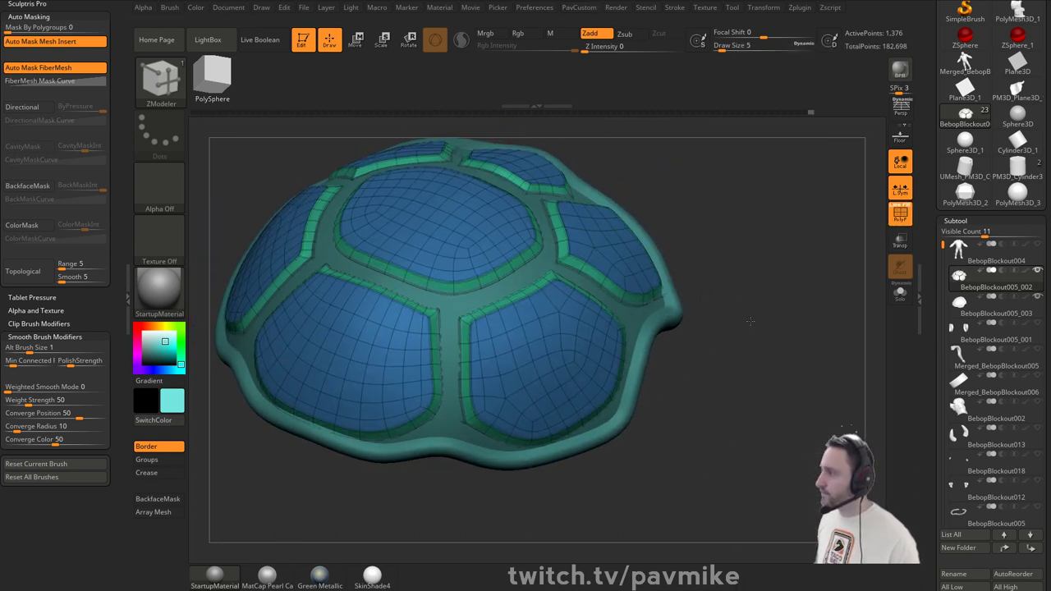
# - Lower the crease level of the isolated plates and inspect their softened edges over the shell
pyautogui.click(902, 300)
pyautogui.moveTo(819, 273)
pyautogui.mouseDown()
pyautogui.moveTo(811, 315)
pyautogui.moveTo(822, 283)
pyautogui.mouseUp()
pyautogui.press('space')
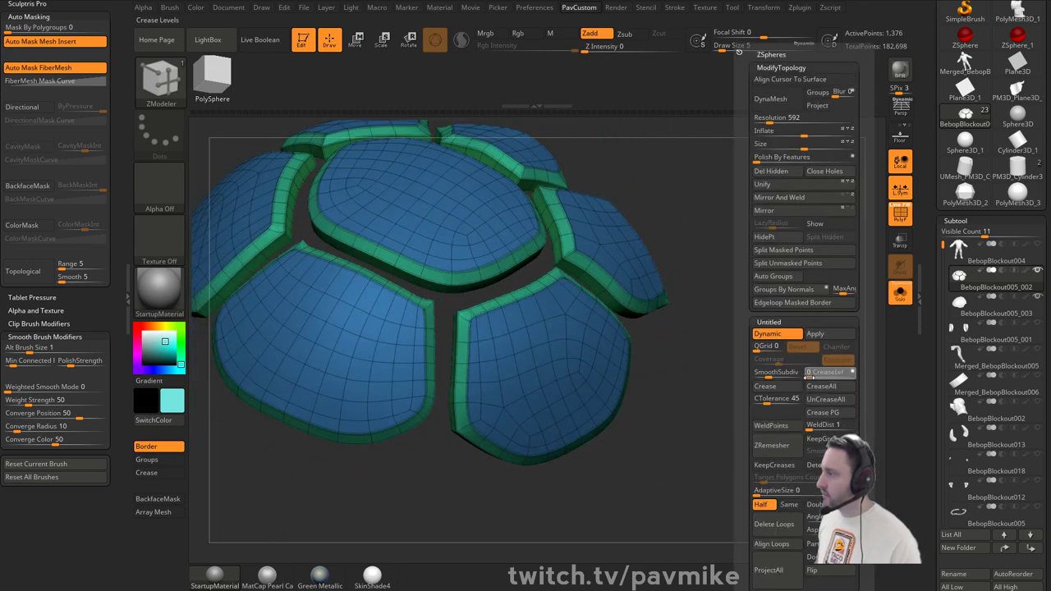
pyautogui.click(900, 302)
pyautogui.moveTo(804, 318); pyautogui.dragTo(823, 330)
pyautogui.click(898, 216)
pyautogui.moveTo(812, 250); pyautogui.dragTo(884, 282)
pyautogui.hotkey('shift', 'f')
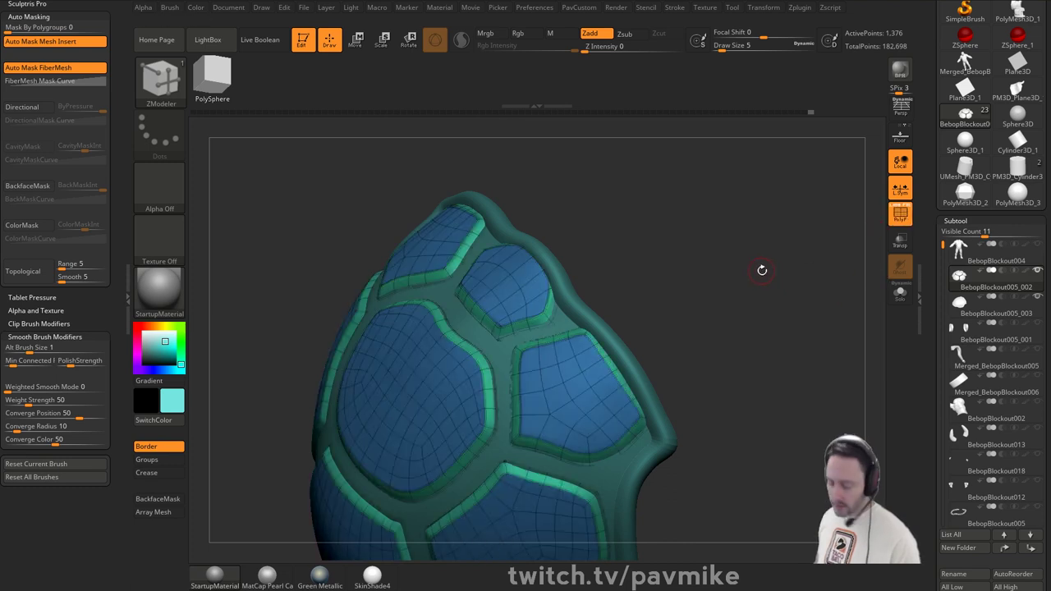
# - Set ZModeler's edge action to Crease with the EdgeLoop Partial target for the plates' borders
pyautogui.moveTo(753, 270); pyautogui.dragTo(671, 288)
pyautogui.press('space')
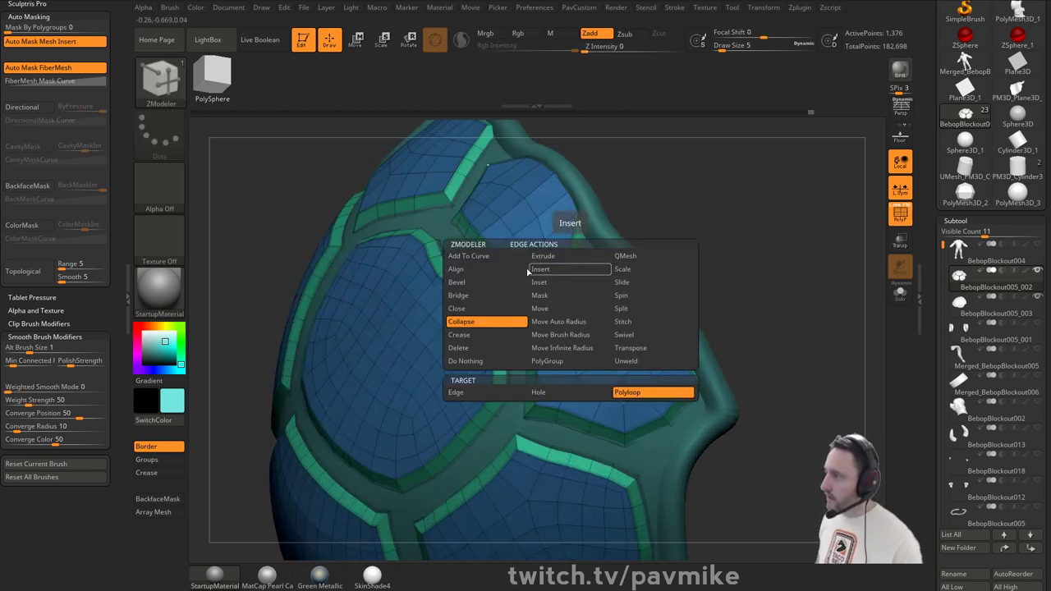
pyautogui.click(473, 334)
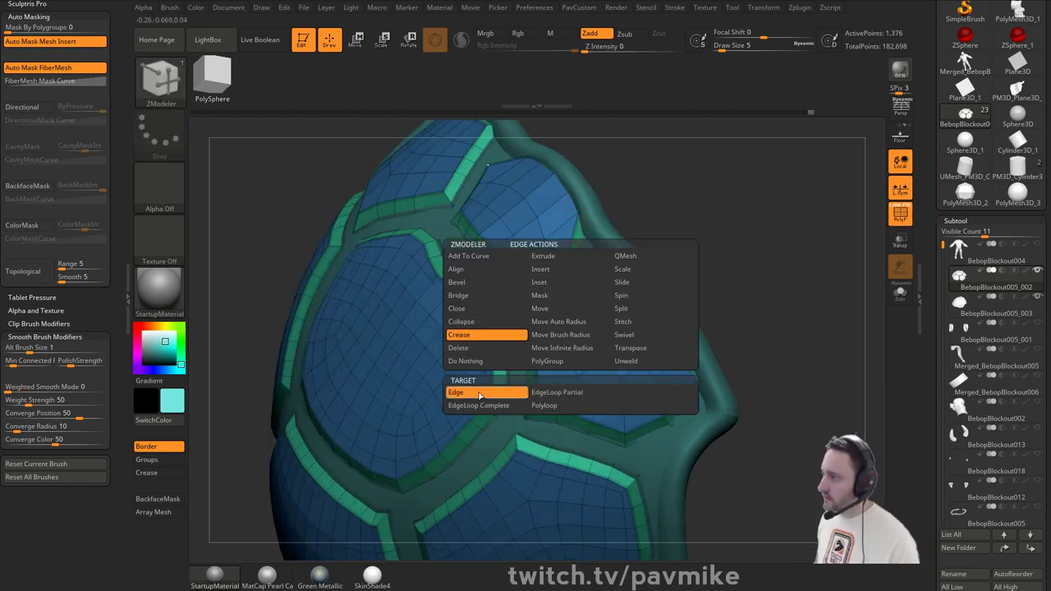
pyautogui.click(558, 392)
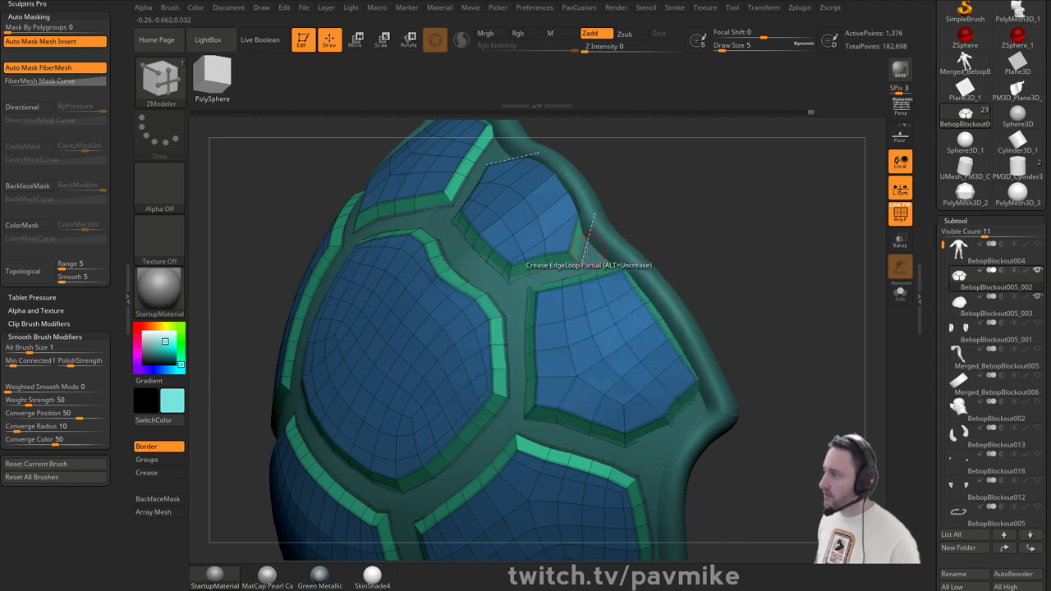
pyautogui.moveTo(688, 251)
pyautogui.mouseDown()
pyautogui.moveTo(714, 244)
pyautogui.moveTo(748, 190)
pyautogui.moveTo(784, 233)
pyautogui.moveTo(449, 350)
pyautogui.mouseUp()
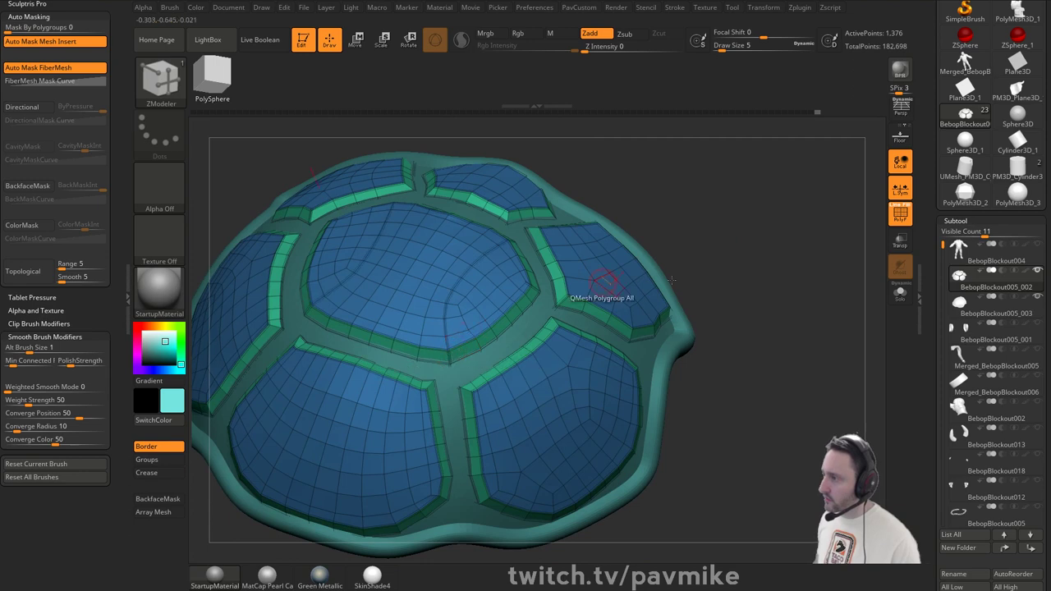
# - Isolate the plates and set the target of ZModeler's edge Crease action to Edge
pyautogui.moveTo(697, 282); pyautogui.dragTo(788, 291)
pyautogui.click(897, 294)
pyautogui.moveTo(853, 307); pyautogui.dragTo(824, 297)
pyautogui.press('space')
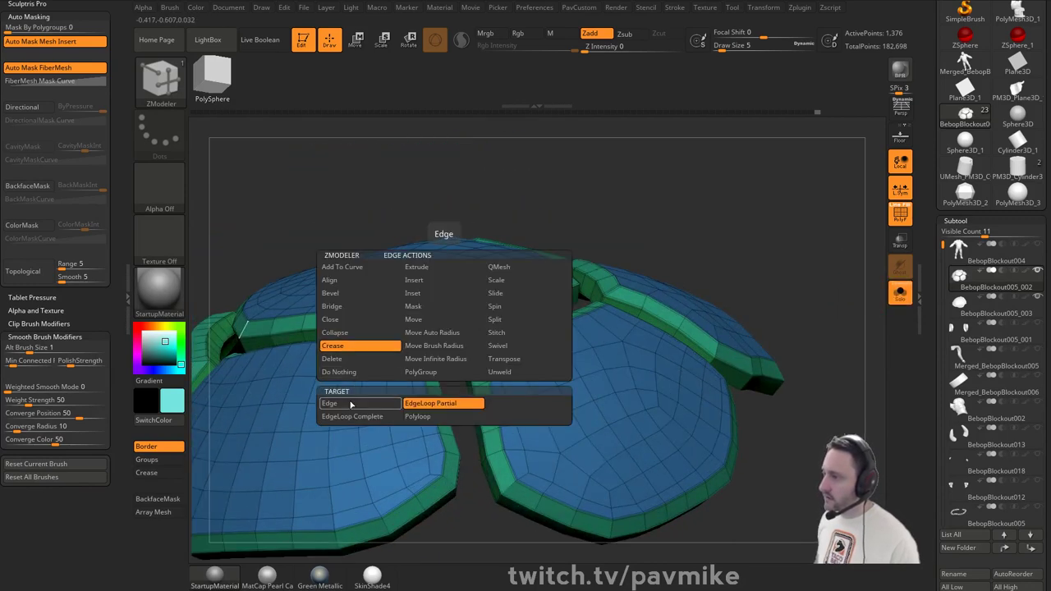
pyautogui.click(352, 404)
pyautogui.moveTo(618, 168); pyautogui.dragTo(650, 254)
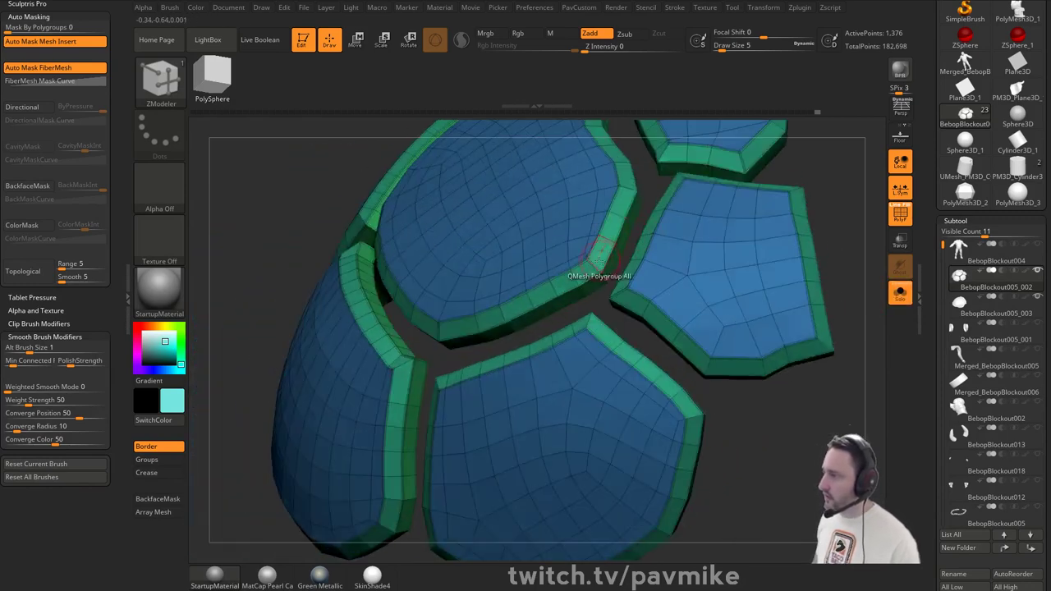
pyautogui.moveTo(657, 299)
pyautogui.mouseDown()
pyautogui.moveTo(784, 453)
pyautogui.moveTo(486, 366)
pyautogui.mouseUp()
pyautogui.moveTo(482, 361); pyautogui.dragTo(671, 328, button='right')
# - Switch to the Move brush and examine the isolated plates' corners and undersides
pyautogui.press('b')
pyautogui.press('m')
pyautogui.press('v')
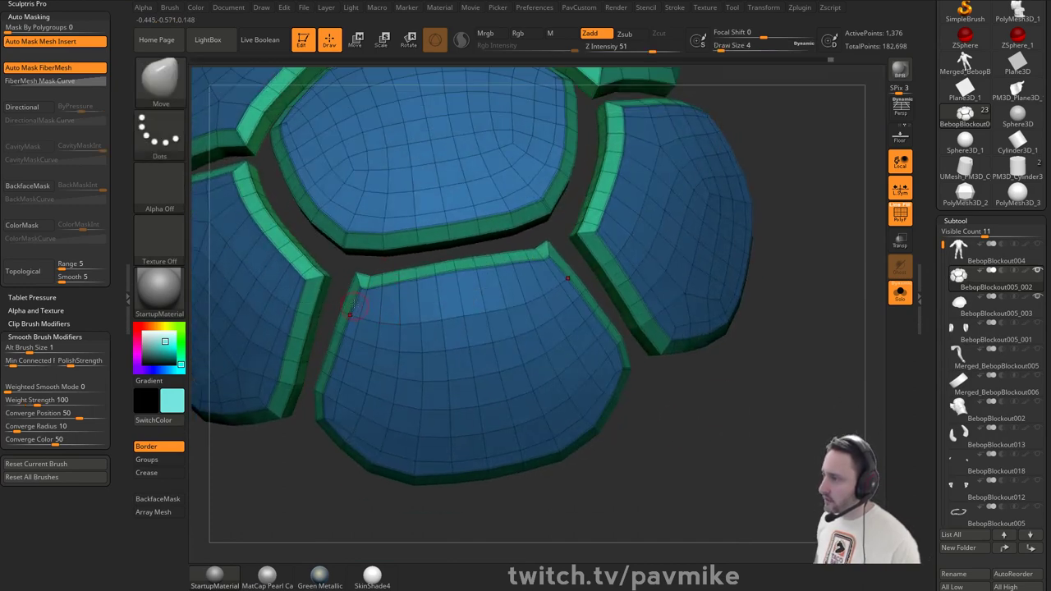
pyautogui.press('[')
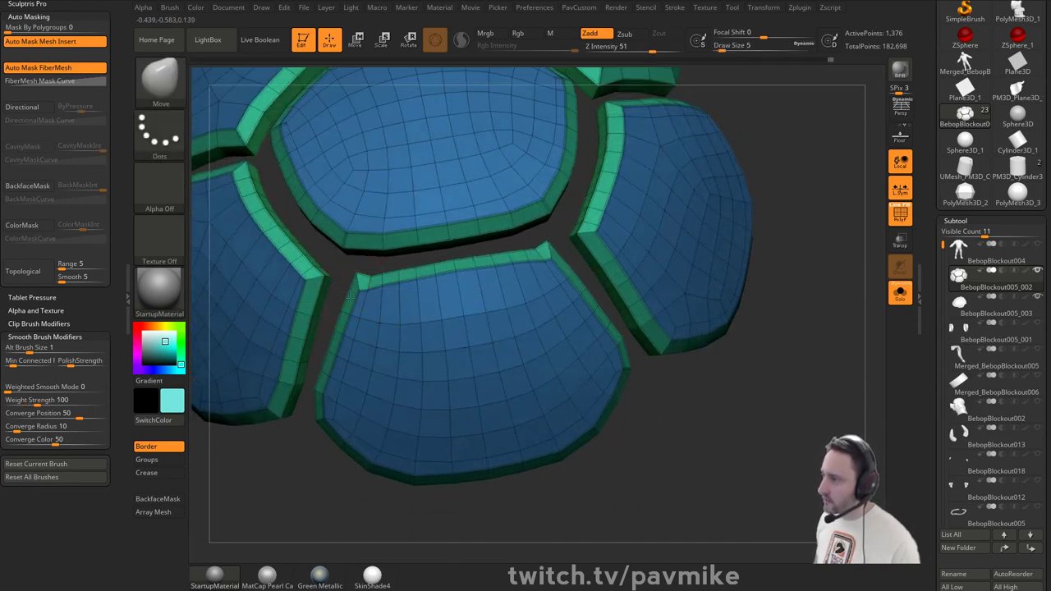
pyautogui.moveTo(346, 293); pyautogui.dragTo(566, 283, button='right')
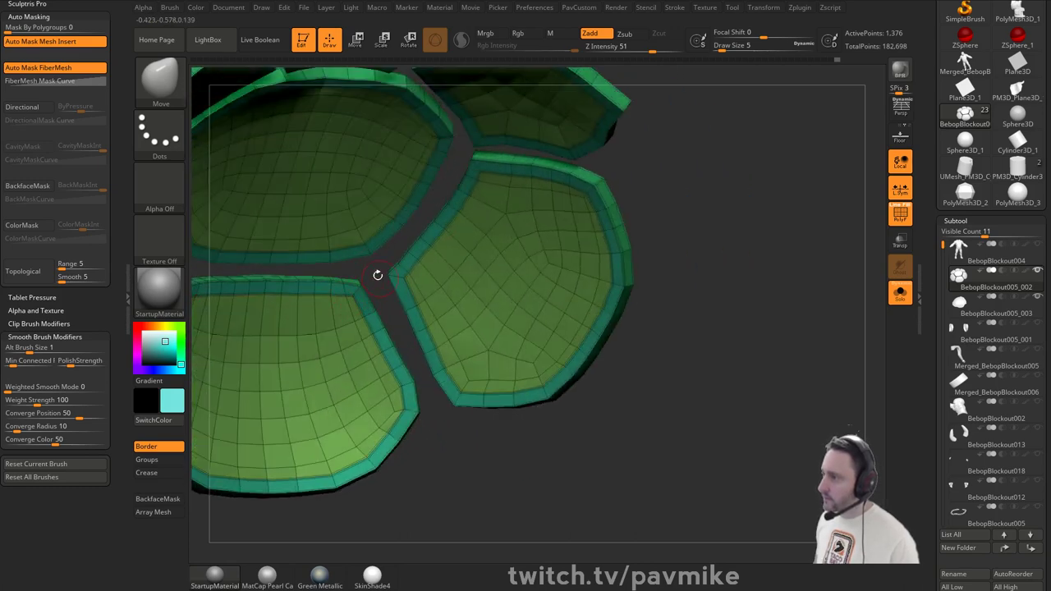
pyautogui.moveTo(377, 275)
pyautogui.mouseDown(button='right')
pyautogui.moveTo(615, 272)
pyautogui.moveTo(779, 307)
pyautogui.moveTo(763, 351)
pyautogui.moveTo(871, 259)
pyautogui.moveTo(808, 299)
pyautogui.moveTo(793, 324)
pyautogui.mouseUp(button='right')
# - Hide the wireframe, set the active colour to white, and show the plates over the shell again
pyautogui.hotkey('shift', 'f')
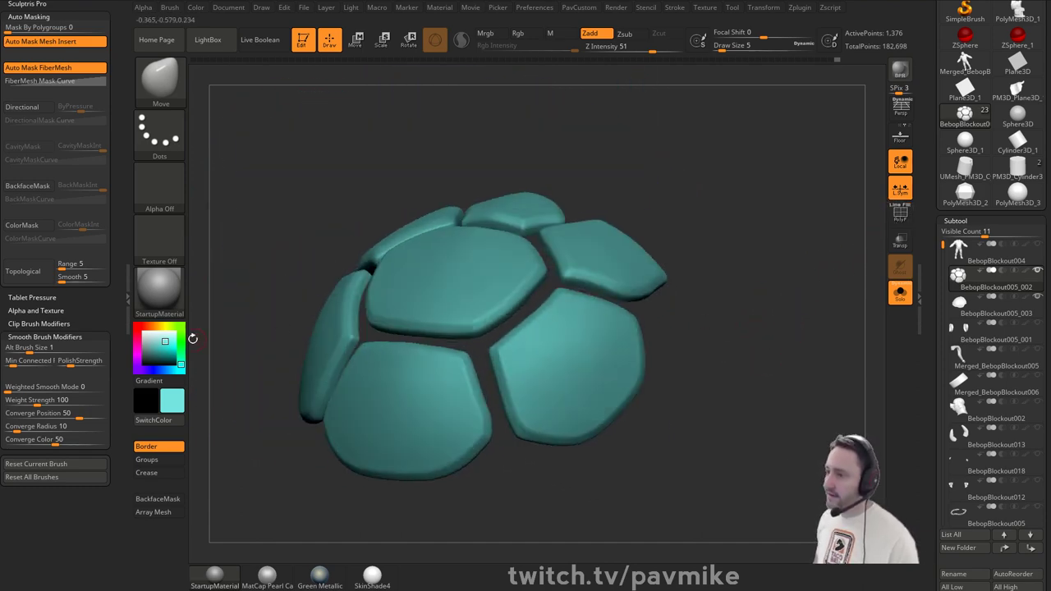
pyautogui.moveTo(134, 326); pyautogui.dragTo(132, 324)
pyautogui.moveTo(837, 315); pyautogui.dragTo(799, 327, button='right')
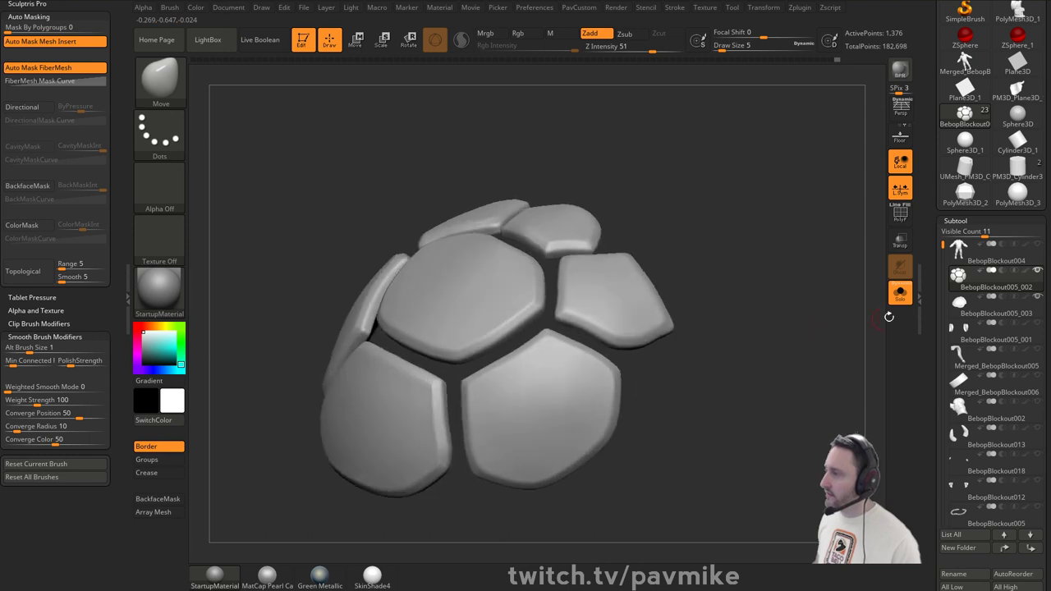
pyautogui.click(907, 300)
pyautogui.click(901, 215)
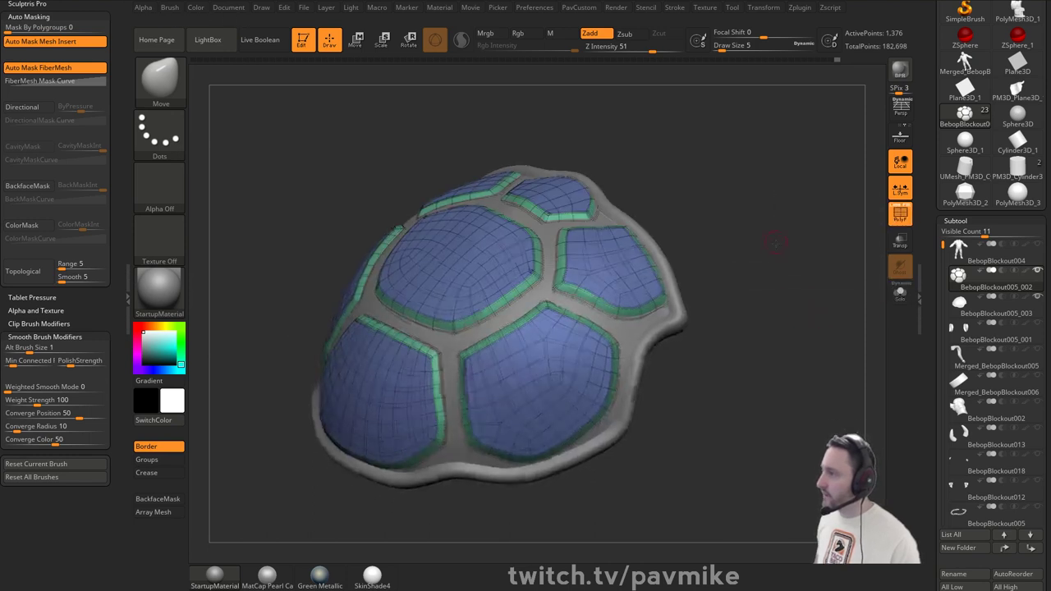
pyautogui.click(901, 215)
# - Nudge the plates beside the shell's rim with the Move brush, reducing the draw size to 18
pyautogui.moveTo(788, 238); pyautogui.dragTo(698, 241, button='right')
pyautogui.press('s')
pyautogui.moveTo(628, 270); pyautogui.dragTo(616, 271)
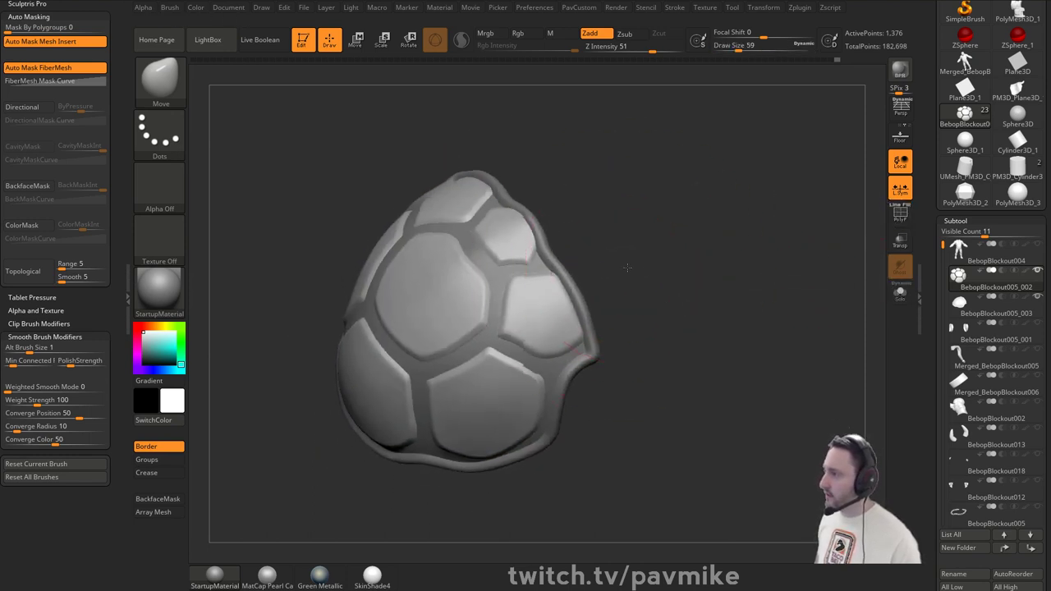
pyautogui.moveTo(628, 268); pyautogui.dragTo(611, 286, button='right')
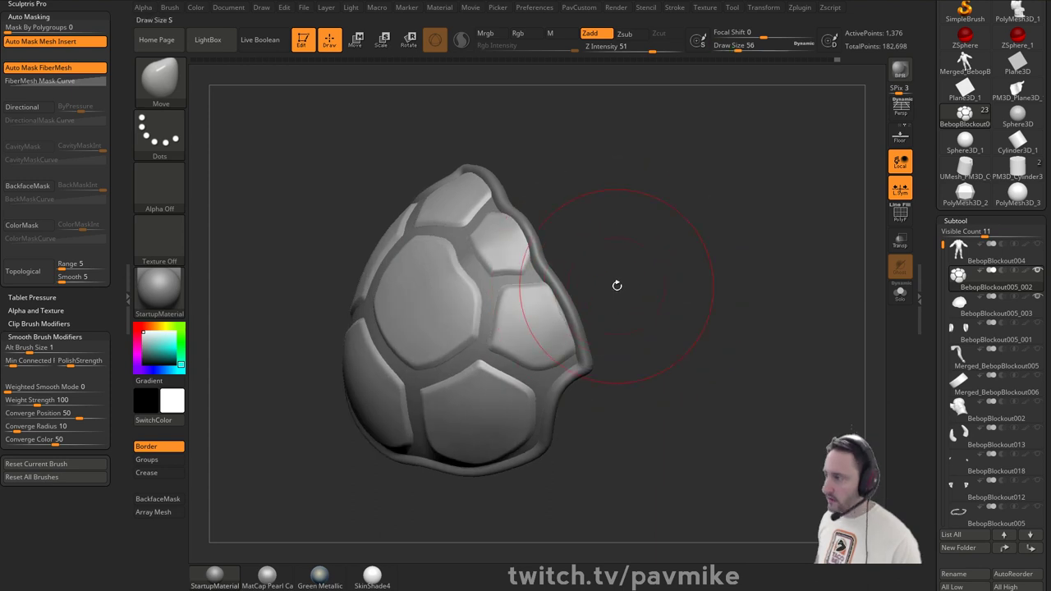
pyautogui.press('[')
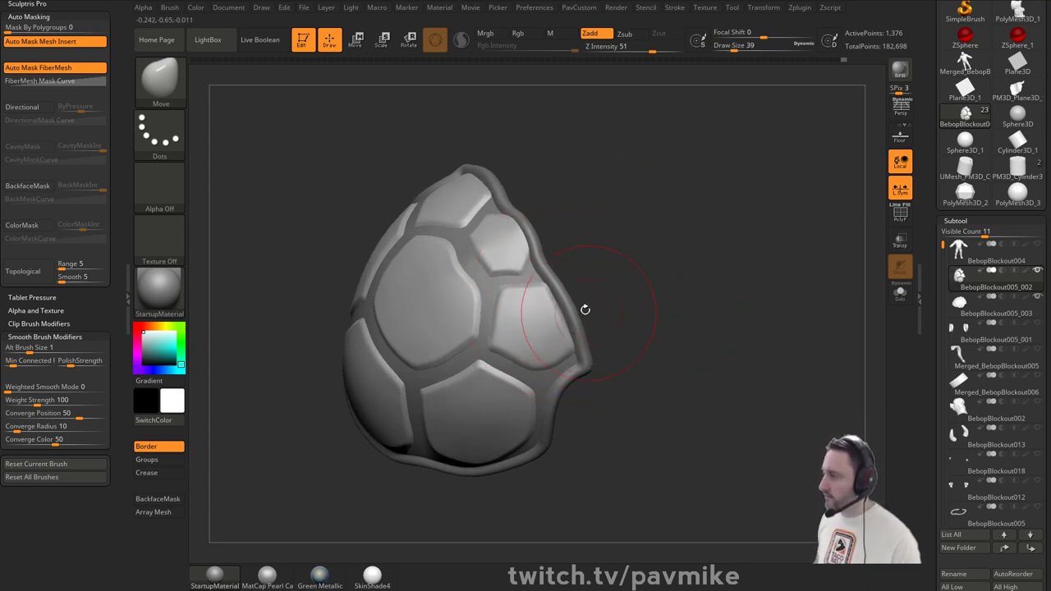
pyautogui.press('[')
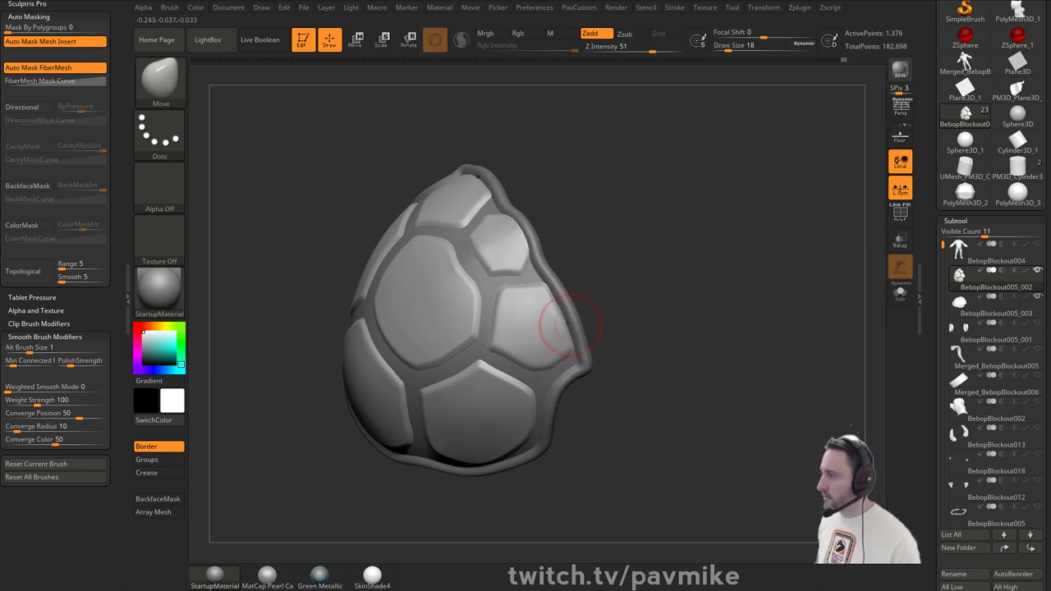
# - Set the Move brush's draw size to about 35 and adjust the side plates' edges toward the shell's rim
pyautogui.moveTo(609, 279)
pyautogui.mouseDown()
pyautogui.moveTo(702, 300)
pyautogui.moveTo(705, 275)
pyautogui.mouseUp()
pyautogui.moveTo(659, 324); pyautogui.dragTo(675, 298)
pyautogui.press('s')
pyautogui.click(539, 340)
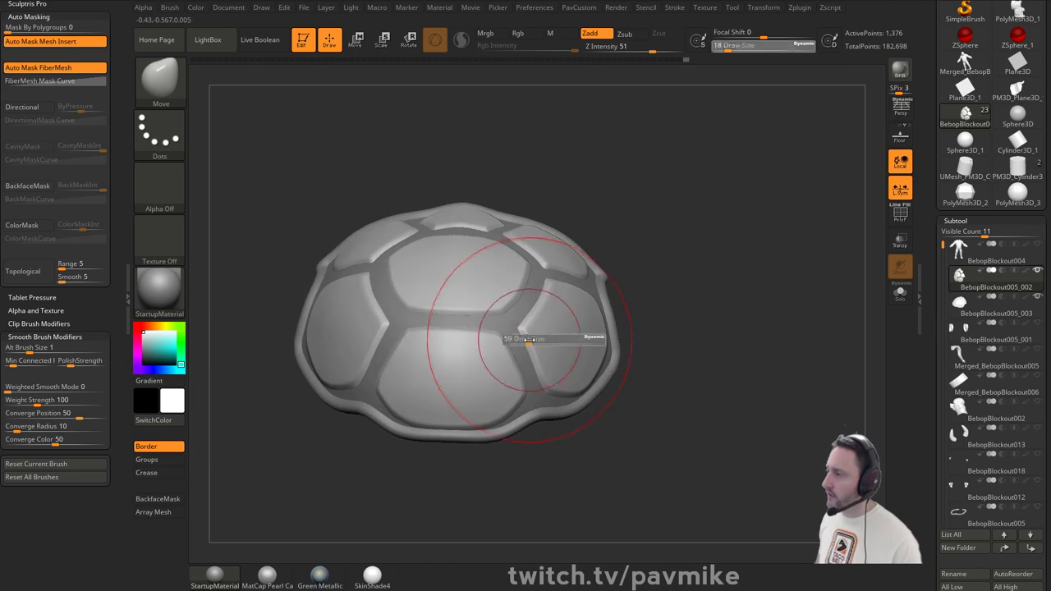
pyautogui.moveTo(514, 342); pyautogui.dragTo(536, 325)
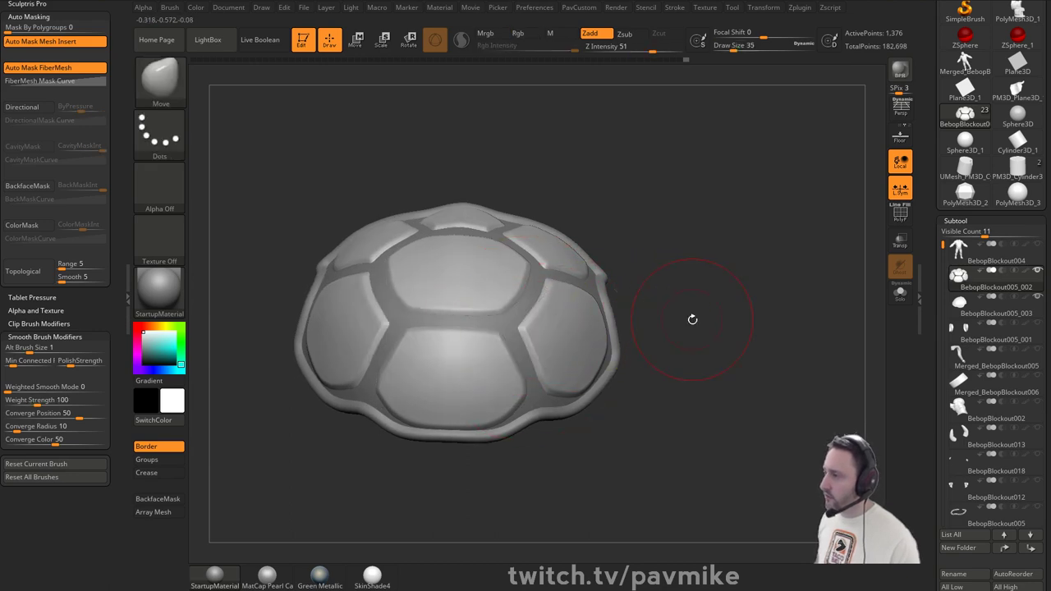
pyautogui.moveTo(692, 320); pyautogui.dragTo(607, 301, button='right')
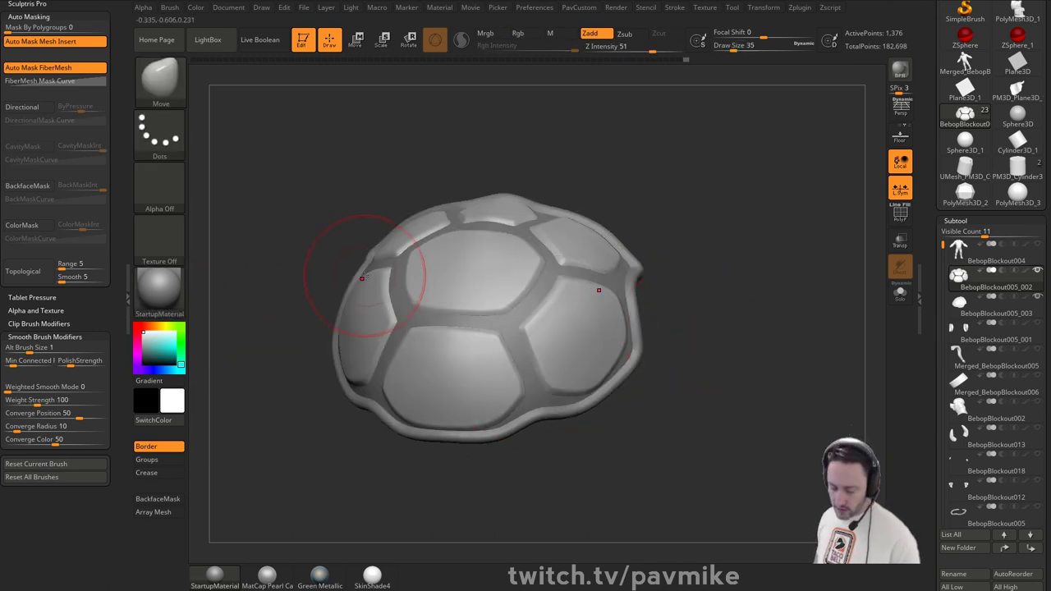
# - Turn on topological auto masking for the Move brush
pyautogui.press('b')
pyautogui.press('t')
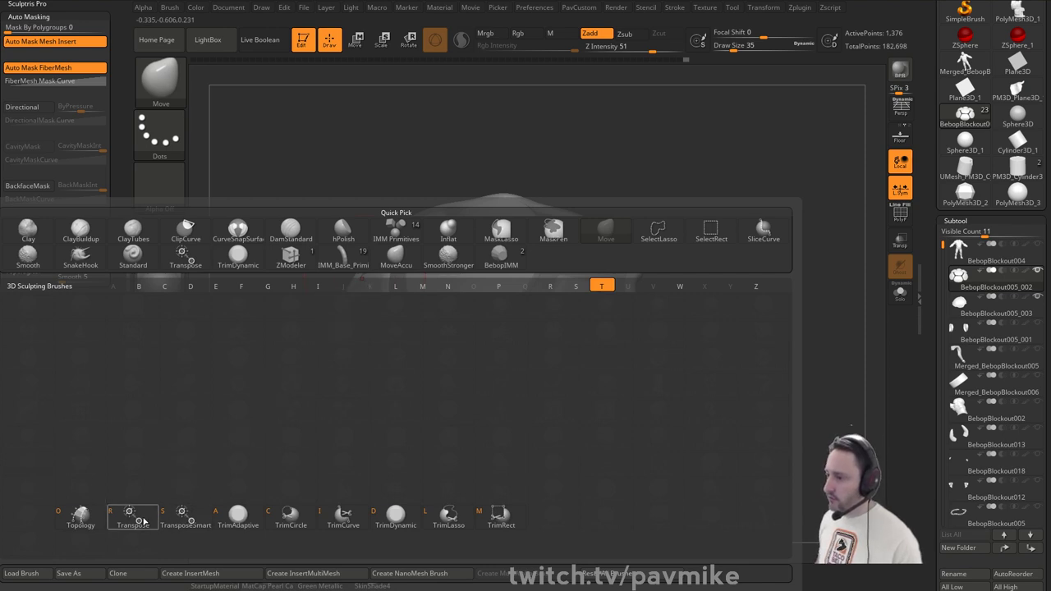
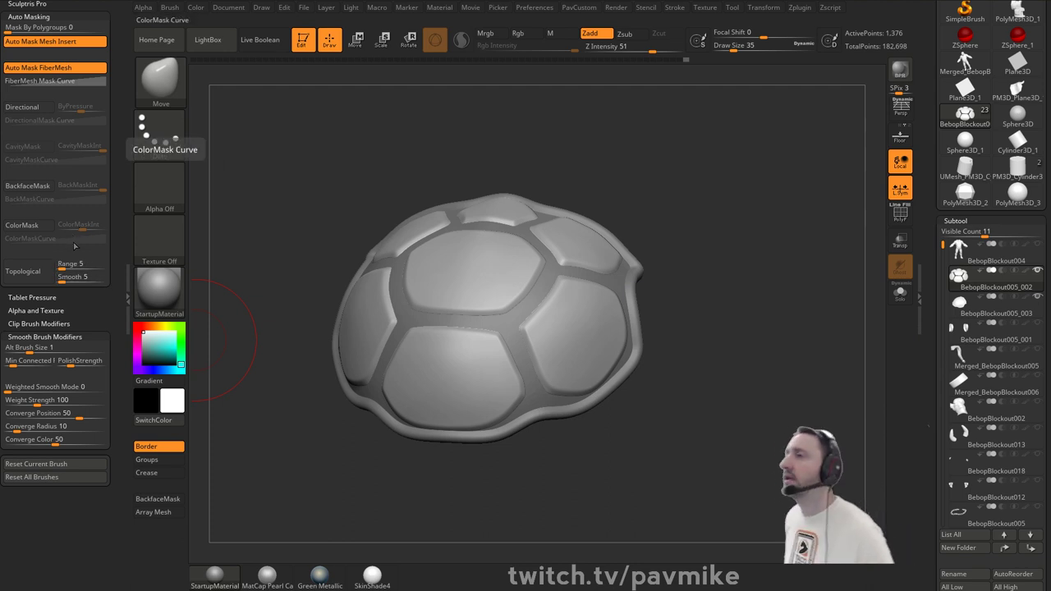
pyautogui.click(46, 337)
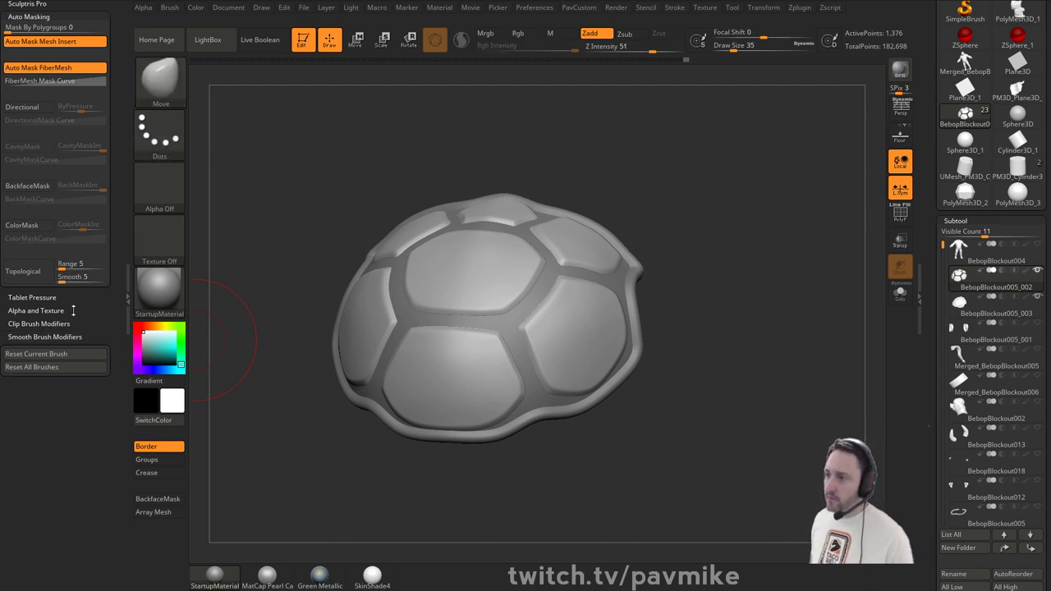
pyautogui.scroll(5, 73, 310)
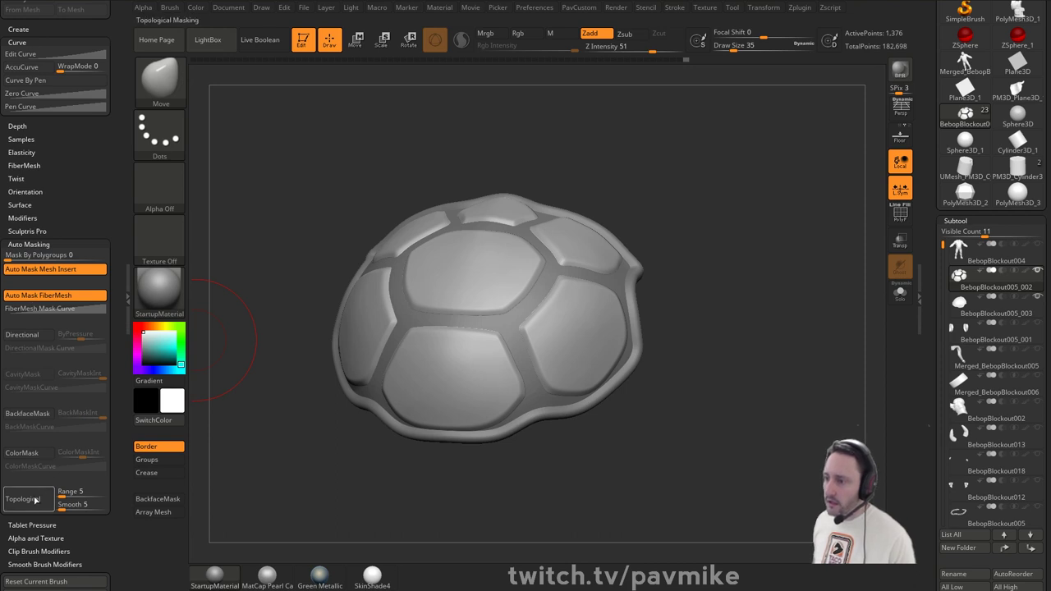
pyautogui.click(23, 499)
# - Reshape the edges of the plates around the central one with the topological Move brush at draw sizes 17 to 23
pyautogui.moveTo(681, 312); pyautogui.dragTo(678, 286)
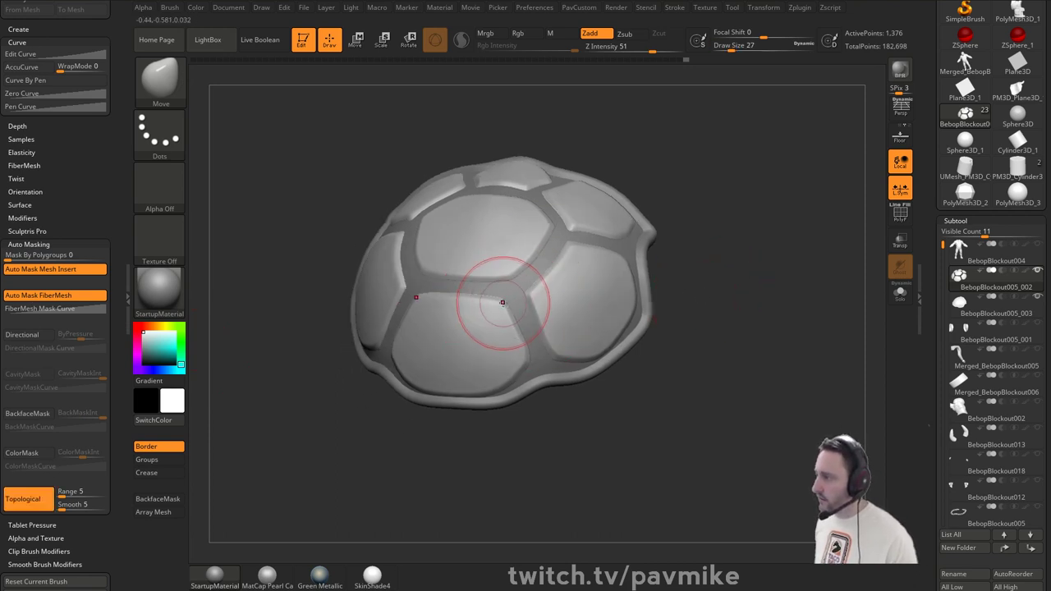
pyautogui.press('[')
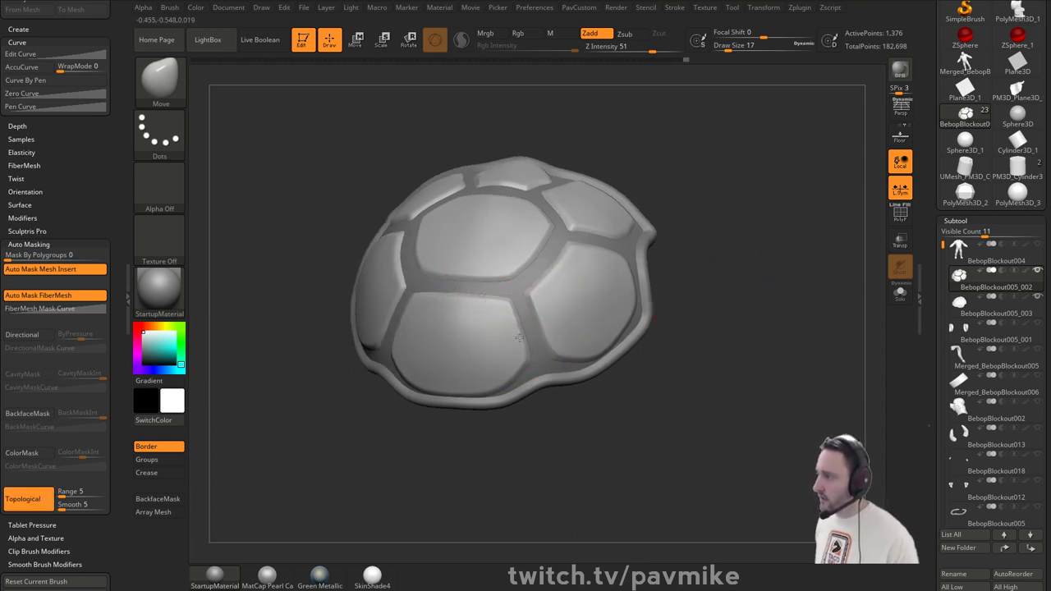
pyautogui.moveTo(699, 329); pyautogui.dragTo(687, 330)
pyautogui.press('s')
pyautogui.moveTo(495, 312); pyautogui.dragTo(497, 311)
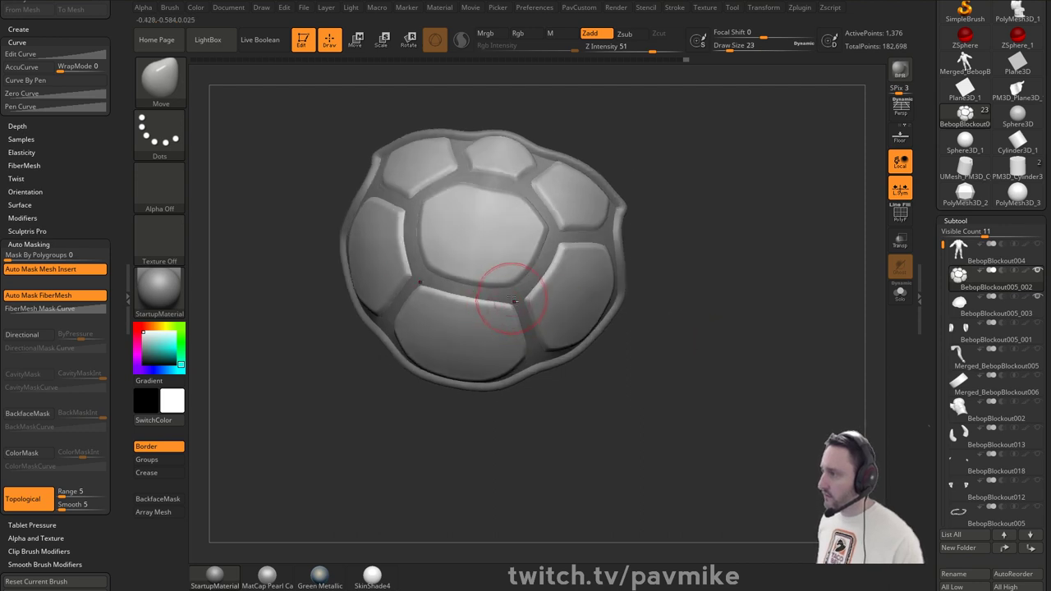
pyautogui.moveTo(615, 216); pyautogui.dragTo(565, 303)
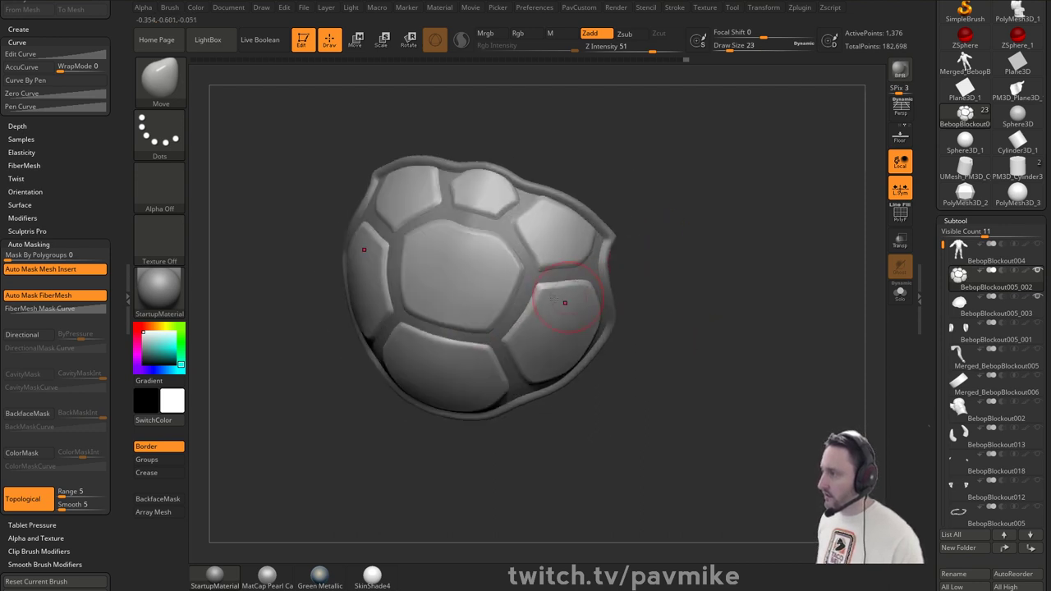
pyautogui.moveTo(636, 242); pyautogui.dragTo(683, 253)
# - Isolate the plates with their wireframe shown and examine their border edges with ZModeler active
pyautogui.click(900, 215)
pyautogui.moveTo(815, 219); pyautogui.dragTo(776, 261)
pyautogui.click(900, 289)
pyautogui.moveTo(821, 303); pyautogui.dragTo(790, 314)
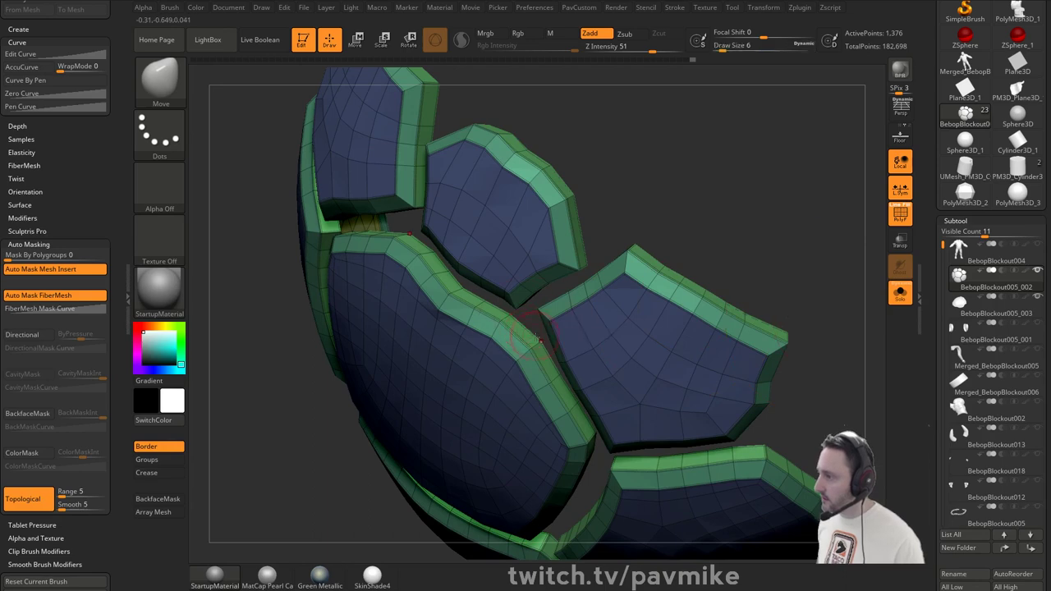
pyautogui.press('b')
pyautogui.press('z')
pyautogui.press('m')
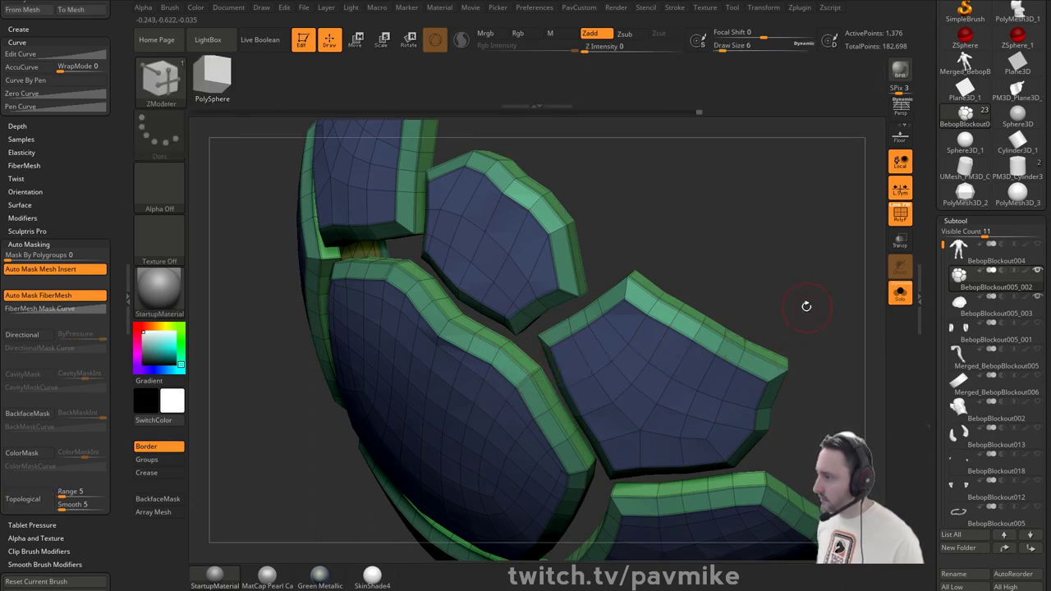
pyautogui.moveTo(806, 307); pyautogui.dragTo(747, 380)
pyautogui.moveTo(378, 478); pyautogui.dragTo(500, 230)
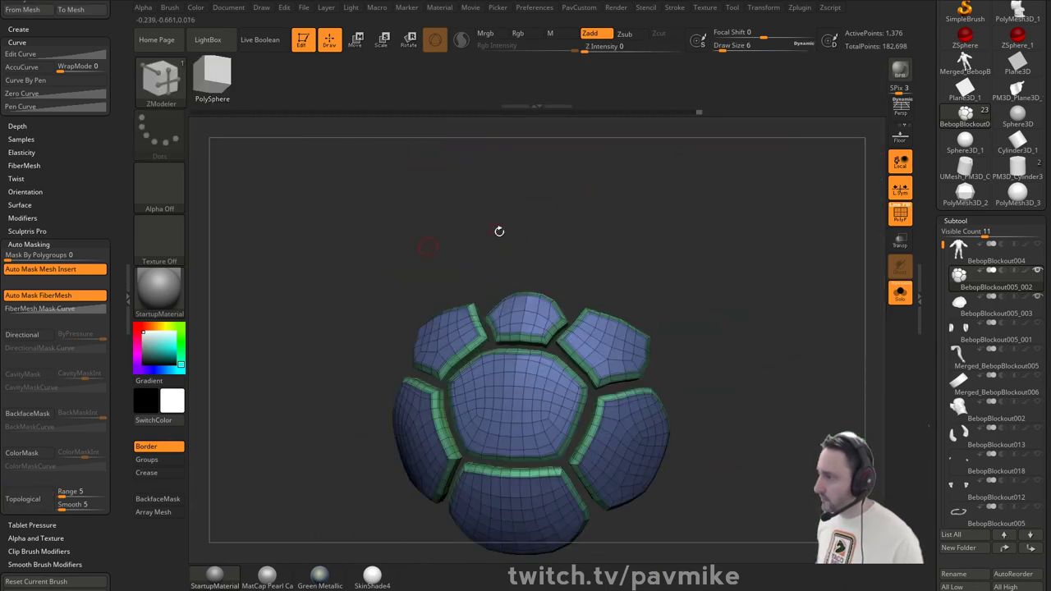
pyautogui.moveTo(740, 298); pyautogui.dragTo(669, 321)
# - Return to the Move brush and show the plates over the shell with the wireframe hidden
pyautogui.press('b')
pyautogui.press('m')
pyautogui.press('t')
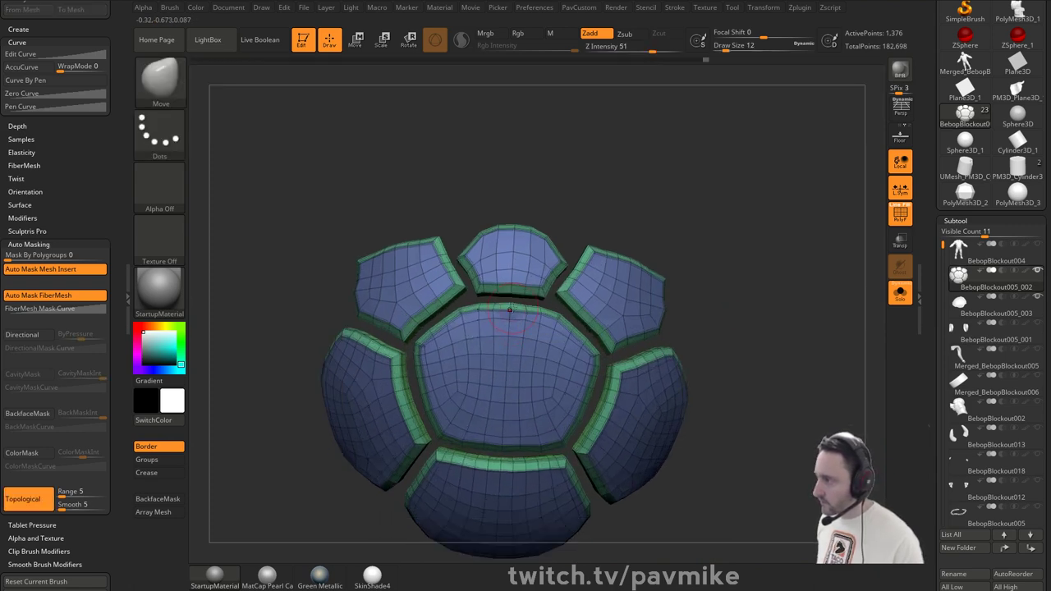
pyautogui.moveTo(699, 258)
pyautogui.mouseDown()
pyautogui.moveTo(781, 272)
pyautogui.moveTo(484, 279)
pyautogui.moveTo(508, 311)
pyautogui.moveTo(476, 285)
pyautogui.moveTo(436, 279)
pyautogui.moveTo(859, 292)
pyautogui.mouseUp()
pyautogui.click(900, 292)
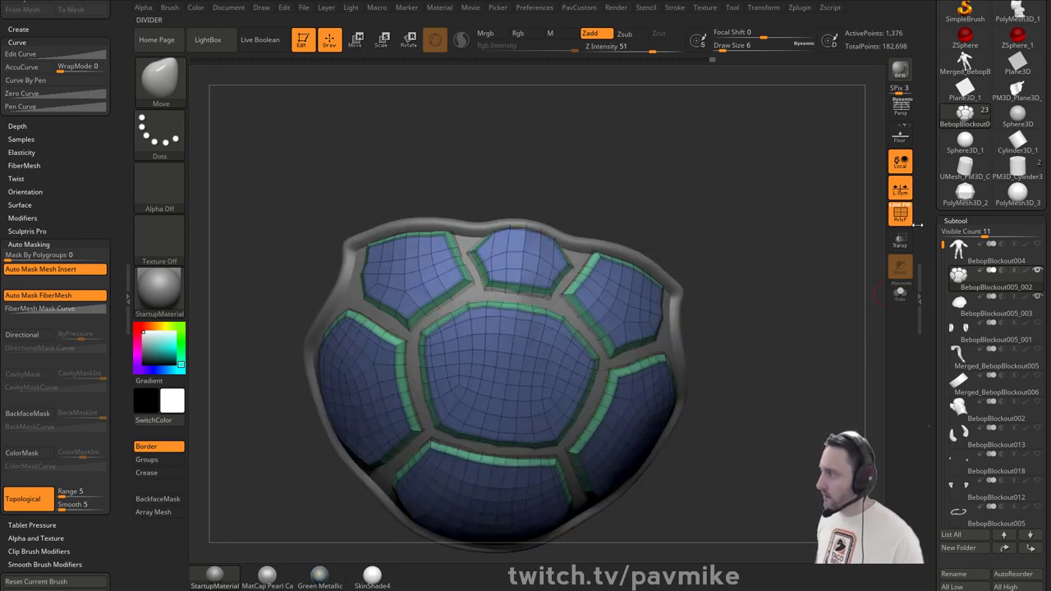
pyautogui.click(899, 214)
# - Switch to ZModeler with a draw size of 2 and examine the edges of the small plates near the rim in isolation
pyautogui.moveTo(769, 258)
pyautogui.mouseDown()
pyautogui.moveTo(435, 263)
pyautogui.moveTo(514, 351)
pyautogui.moveTo(616, 75)
pyautogui.moveTo(675, 217)
pyautogui.mouseUp()
pyautogui.press('s')
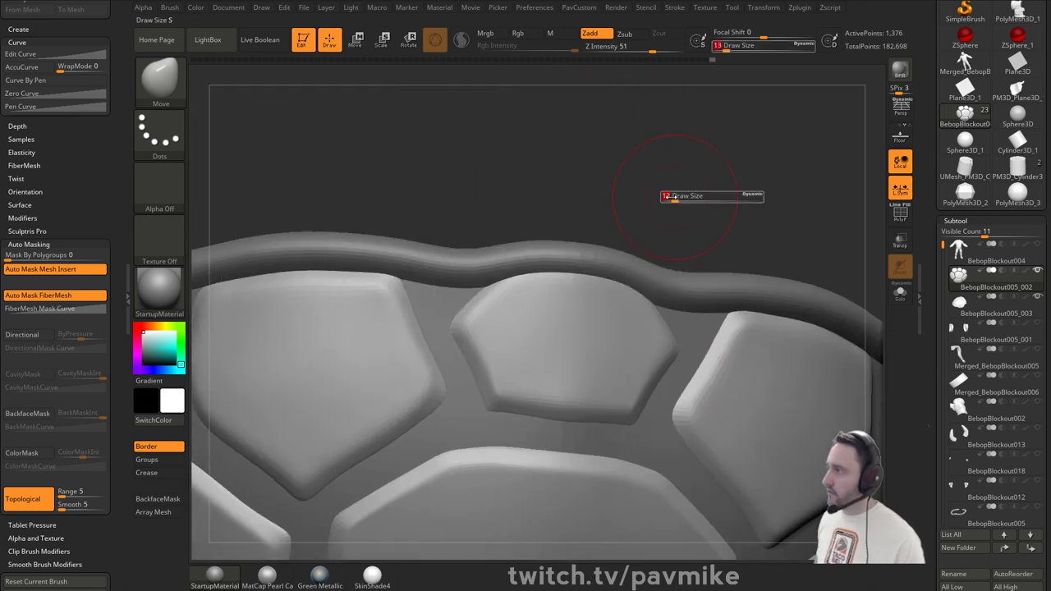
pyautogui.click(667, 197)
pyautogui.press('b')
pyautogui.press('z')
pyautogui.press('m')
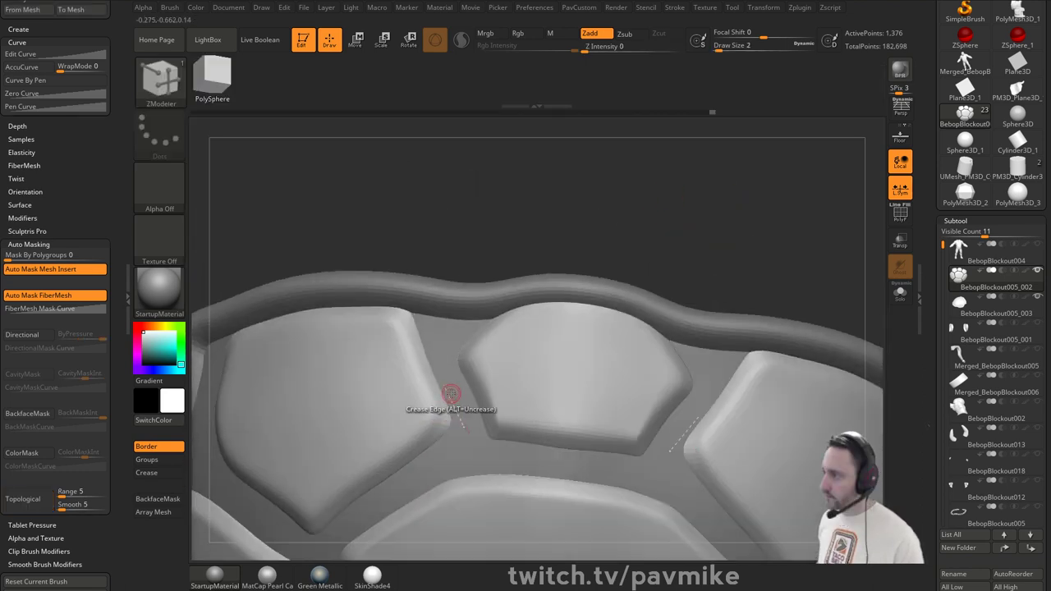
pyautogui.moveTo(604, 250)
pyautogui.keyDown('alt'); pyautogui.mouseDown()
pyautogui.moveTo(616, 204)
pyautogui.moveTo(728, 291)
pyautogui.moveTo(305, 375)
pyautogui.mouseUp(); pyautogui.keyUp('alt')
pyautogui.click(899, 293)
pyautogui.hotkey('shift', 'f')
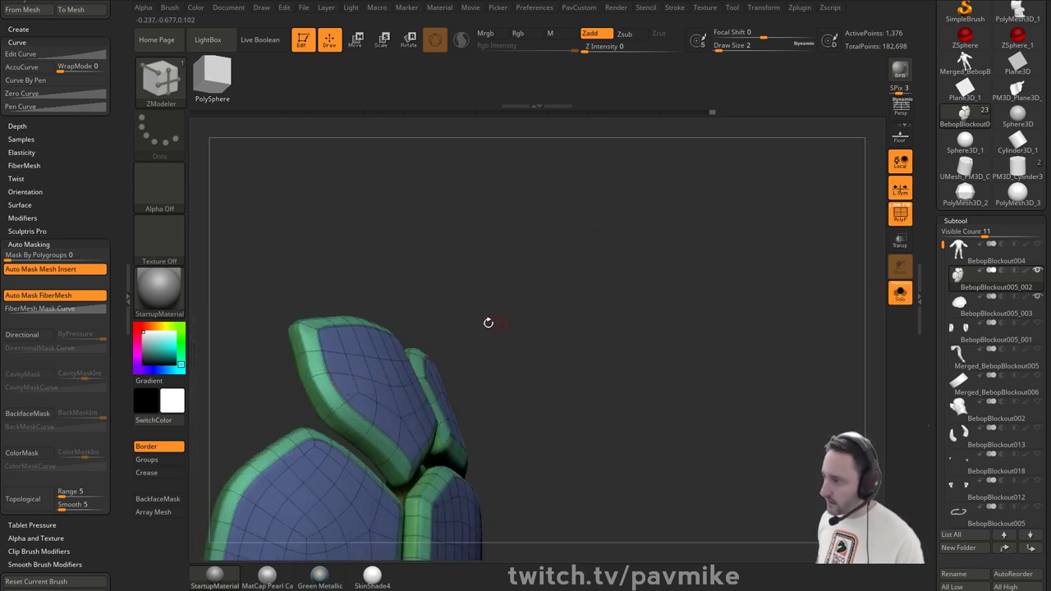
pyautogui.moveTo(489, 337); pyautogui.dragTo(513, 323)
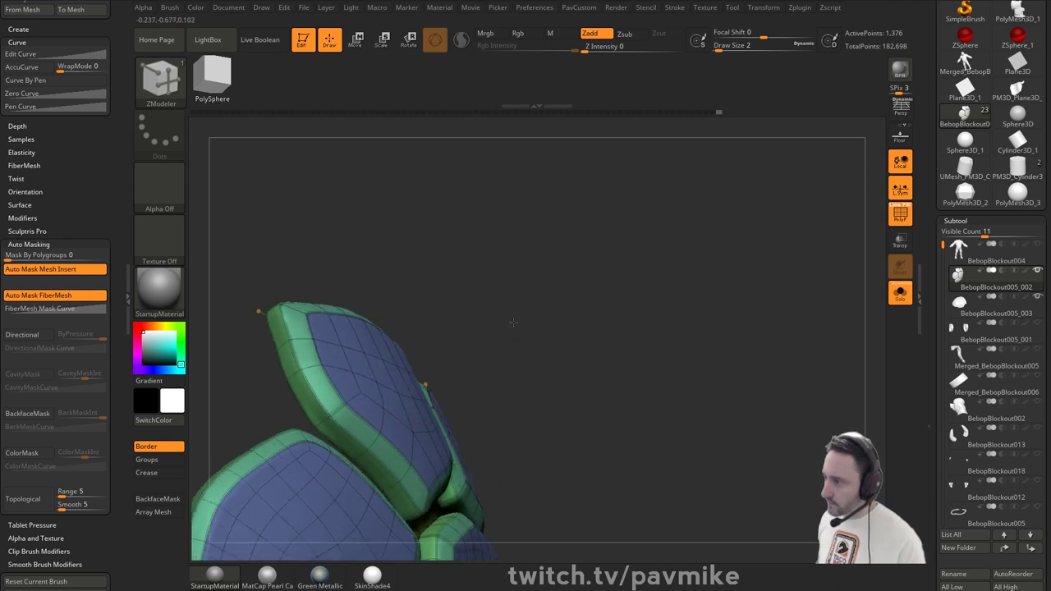
# - Enlarge the draw size to about 12 and switch to the Move brush over the isolated plates' outer edges
pyautogui.moveTo(411, 296); pyautogui.dragTo(609, 297)
pyautogui.press('s')
pyautogui.click(344, 343)
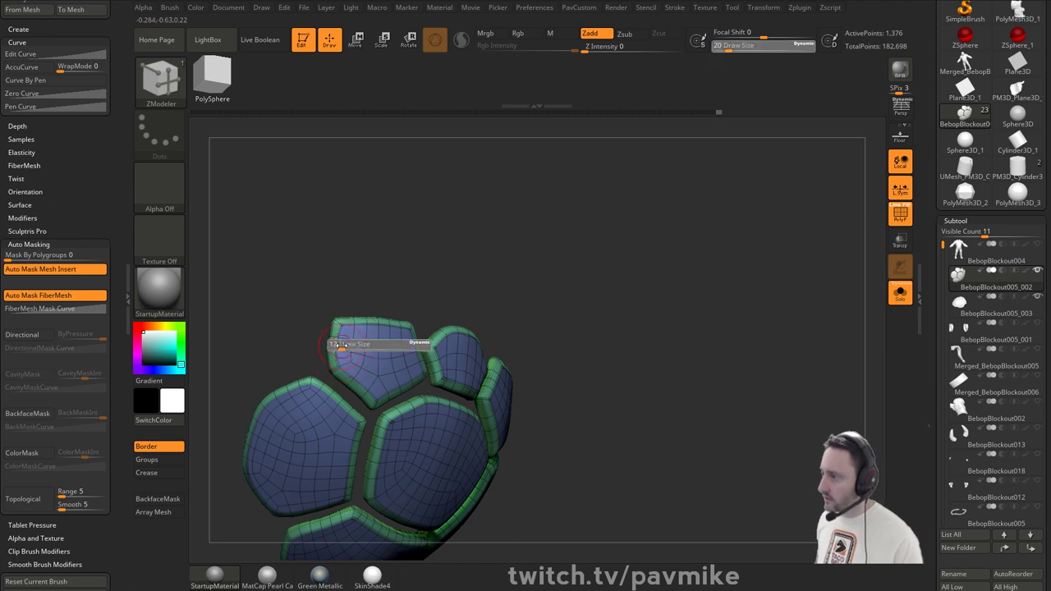
pyautogui.press('b')
pyautogui.press('m')
pyautogui.press('v')
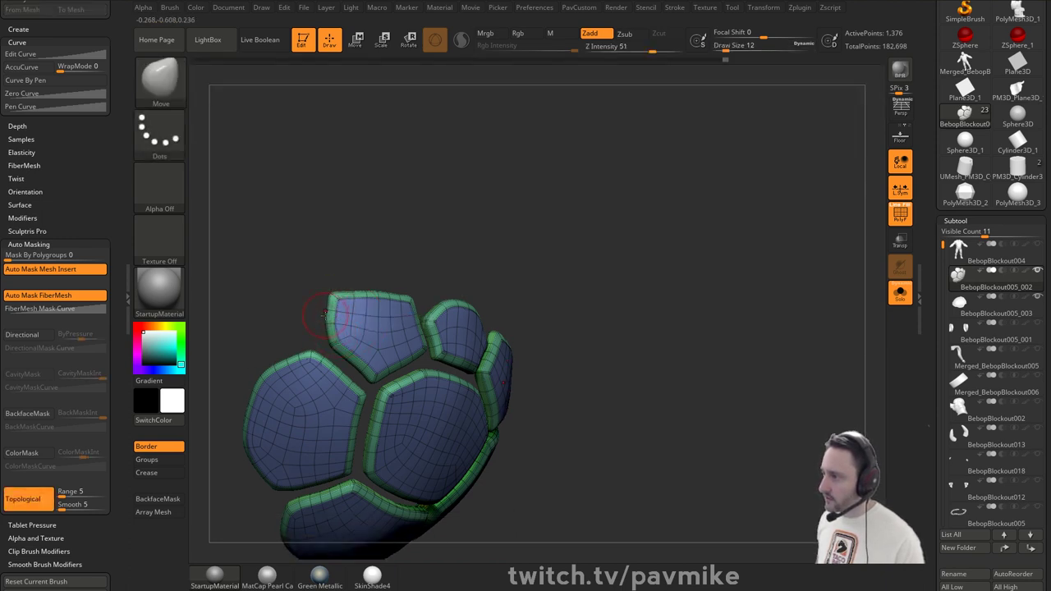
# - Hide the wireframe and bring back the shell beneath the plates to check their fit against the rim
pyautogui.moveTo(574, 316); pyautogui.dragTo(636, 294)
pyautogui.click(900, 214)
pyautogui.click(898, 292)
pyautogui.moveTo(801, 298); pyautogui.dragTo(691, 292)
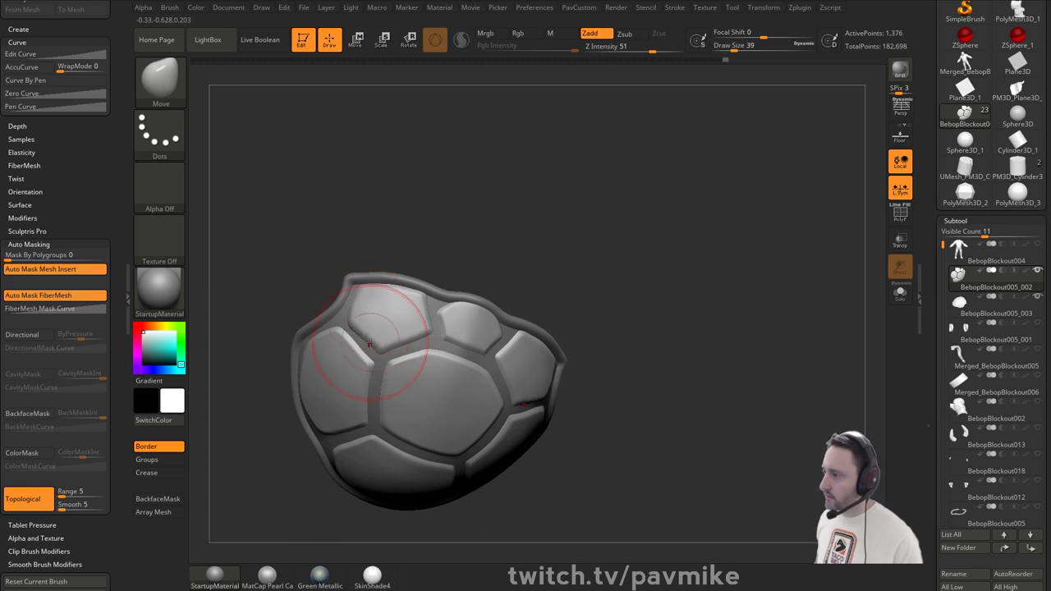
# - Set the Move brush draw size to 25 and nudge the edge of the small upper plate near the shell's rim
pyautogui.moveTo(458, 279); pyautogui.dragTo(398, 289)
pyautogui.press('s')
pyautogui.click(362, 303)
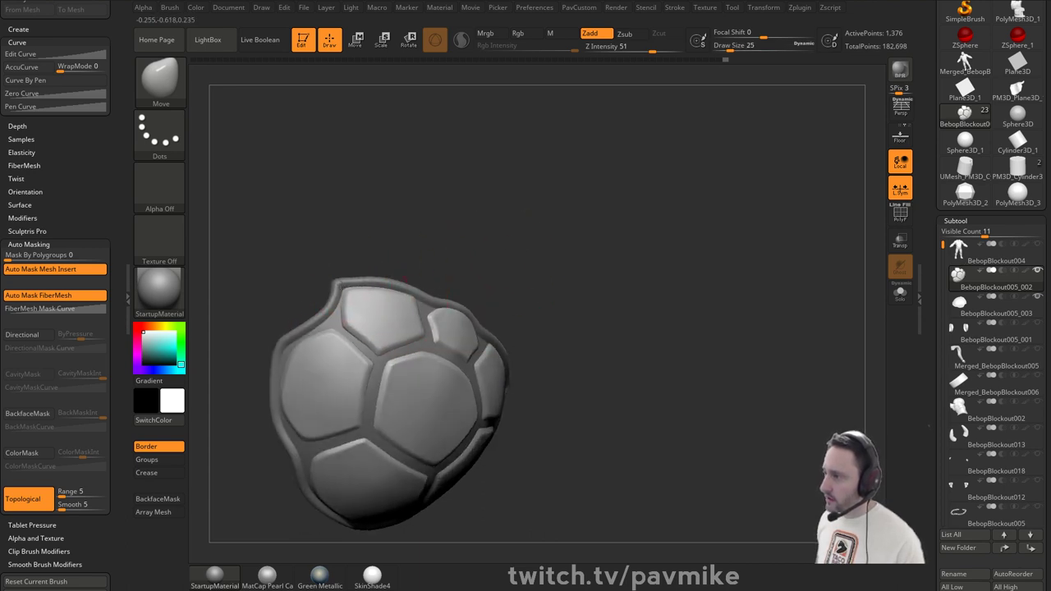
pyautogui.moveTo(492, 263)
pyautogui.keyDown('alt'); pyautogui.mouseDown()
pyautogui.moveTo(464, 238)
pyautogui.moveTo(411, 243)
pyautogui.mouseUp(); pyautogui.keyUp('alt')
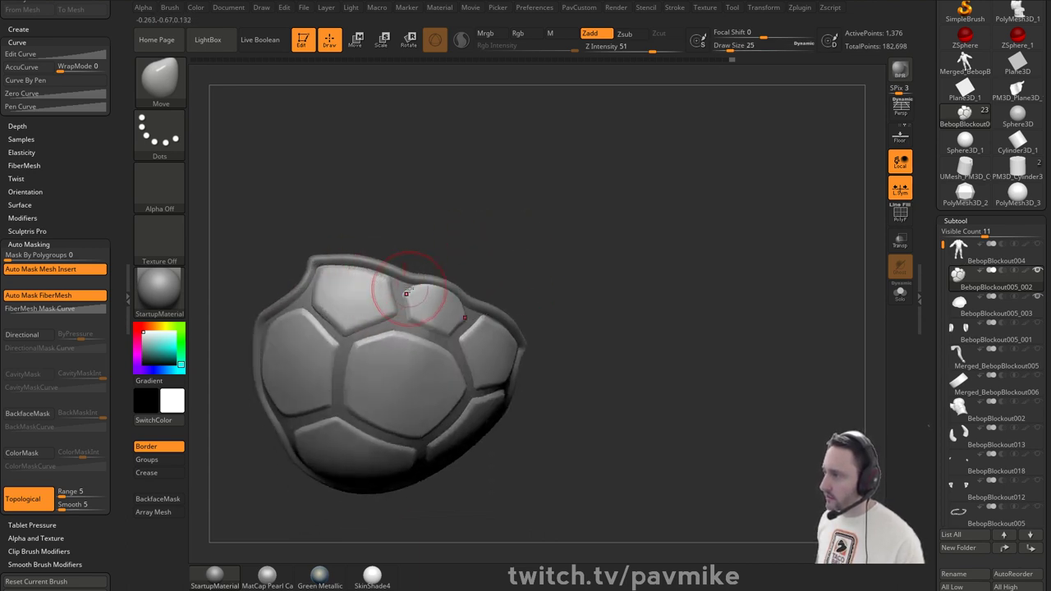
pyautogui.moveTo(406, 293); pyautogui.dragTo(424, 296, button='right')
# - Select the shell beneath the plates and nudge its upper rim around the small plates at a draw size of 12
pyautogui.keyDown('alt'); pyautogui.click(399, 281); pyautogui.keyUp('alt')
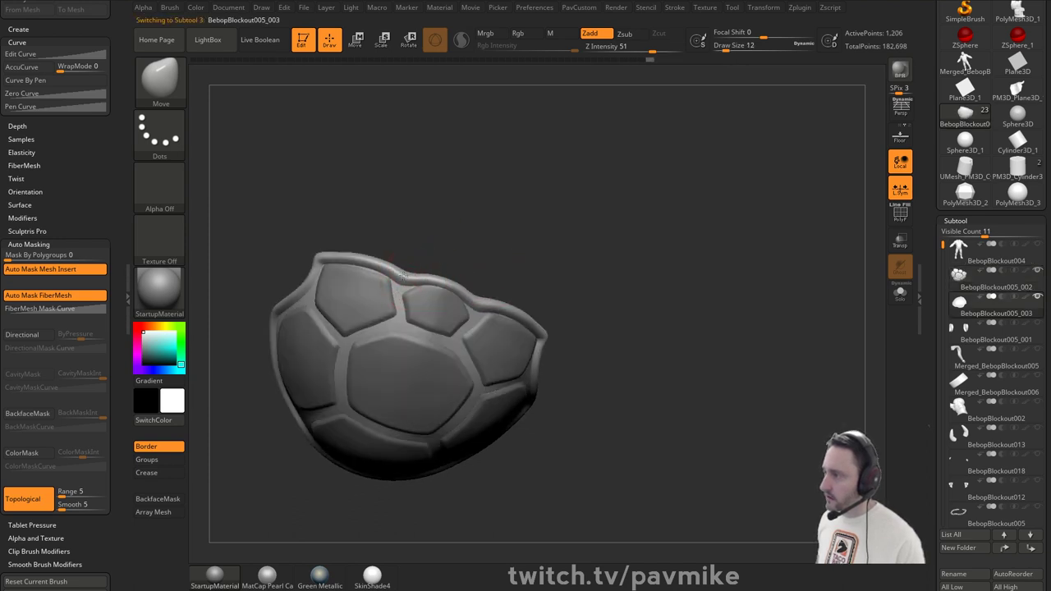
pyautogui.moveTo(401, 276); pyautogui.dragTo(483, 297, button='right')
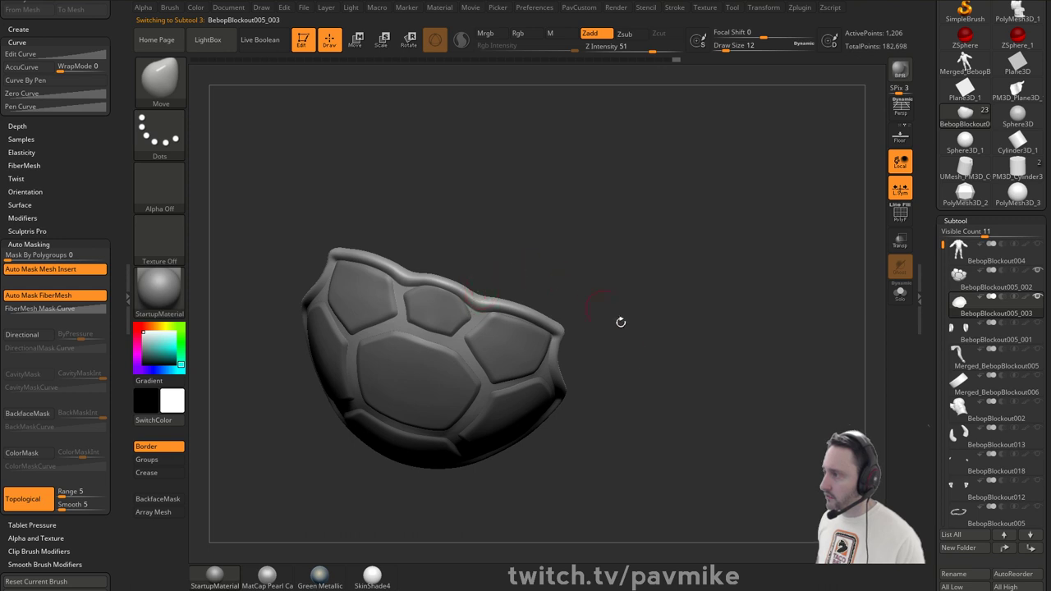
pyautogui.moveTo(620, 321); pyautogui.dragTo(495, 315, button='right')
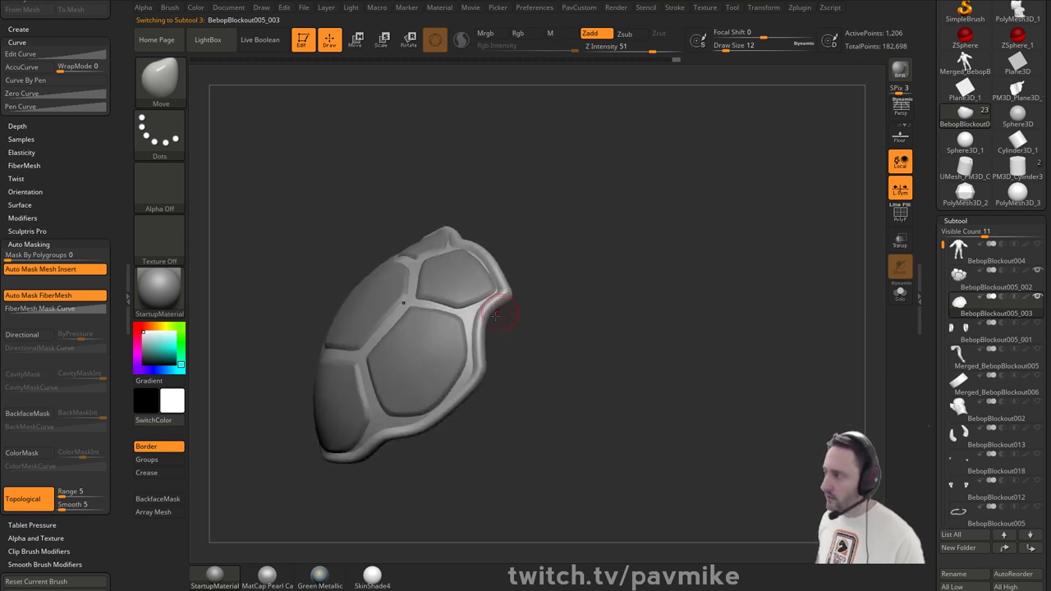
# - Show the wireframe, switch to ZModeler, and examine the shell rim's polygons from the side and from underneath
pyautogui.click(894, 218)
pyautogui.moveTo(541, 271)
pyautogui.keyDown('ctrl'); pyautogui.mouseDown(button='right')
pyautogui.moveTo(495, 298)
pyautogui.moveTo(506, 320)
pyautogui.mouseUp(button='right'); pyautogui.keyUp('ctrl')
pyautogui.moveTo(711, 291)
pyautogui.mouseDown(button='right')
pyautogui.moveTo(659, 279)
pyautogui.moveTo(503, 325)
pyautogui.mouseUp(button='right')
pyautogui.press('b')
pyautogui.press('z')
pyautogui.press('m')
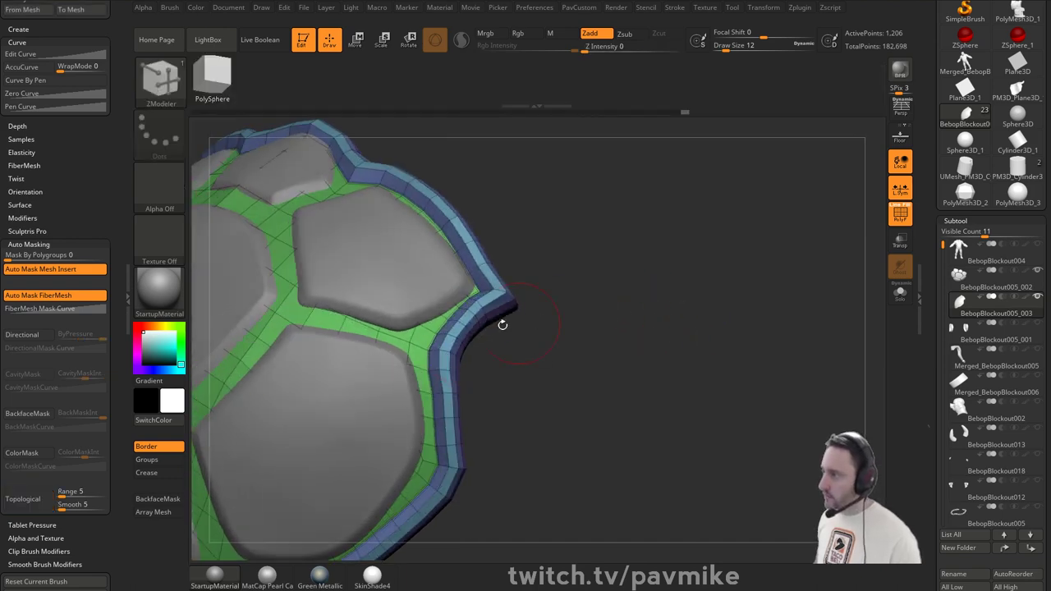
pyautogui.moveTo(425, 367); pyautogui.dragTo(447, 353, button='right')
pyautogui.moveTo(525, 352); pyautogui.dragTo(400, 263, button='right')
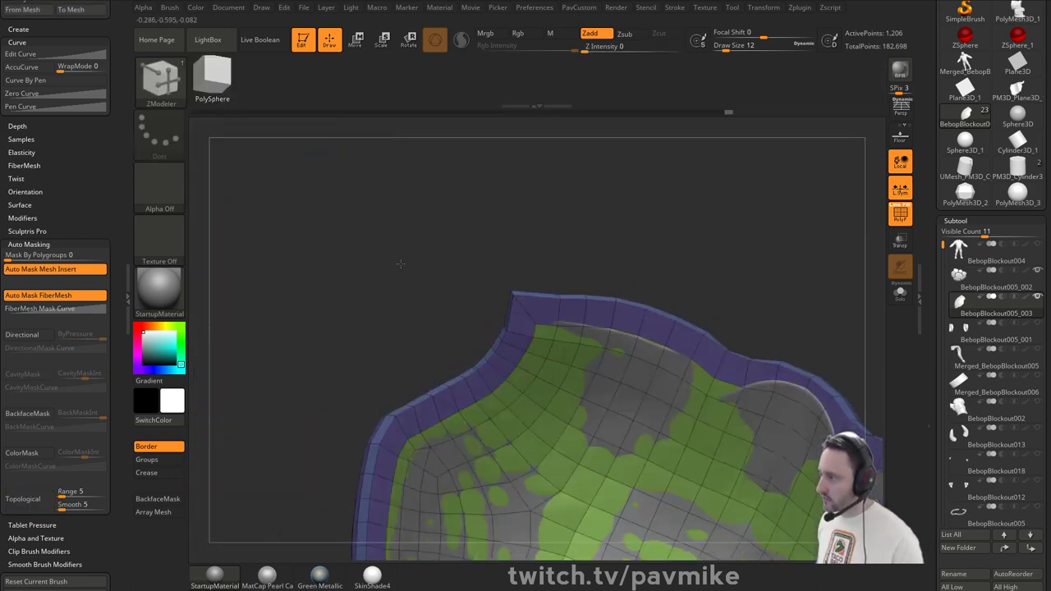
pyautogui.keyDown('ctrl'); pyautogui.moveTo(486, 365); pyautogui.dragTo(700, 303, button='right'); pyautogui.keyUp('ctrl')
# - Hide the wireframe and deepen the rim's notch between the two lower plates with the MoveAccu brush at a draw size of 23
pyautogui.click(900, 215)
pyautogui.keyDown('alt'); pyautogui.moveTo(615, 308); pyautogui.dragTo(642, 261, button='right'); pyautogui.keyUp('alt')
pyautogui.press('2')
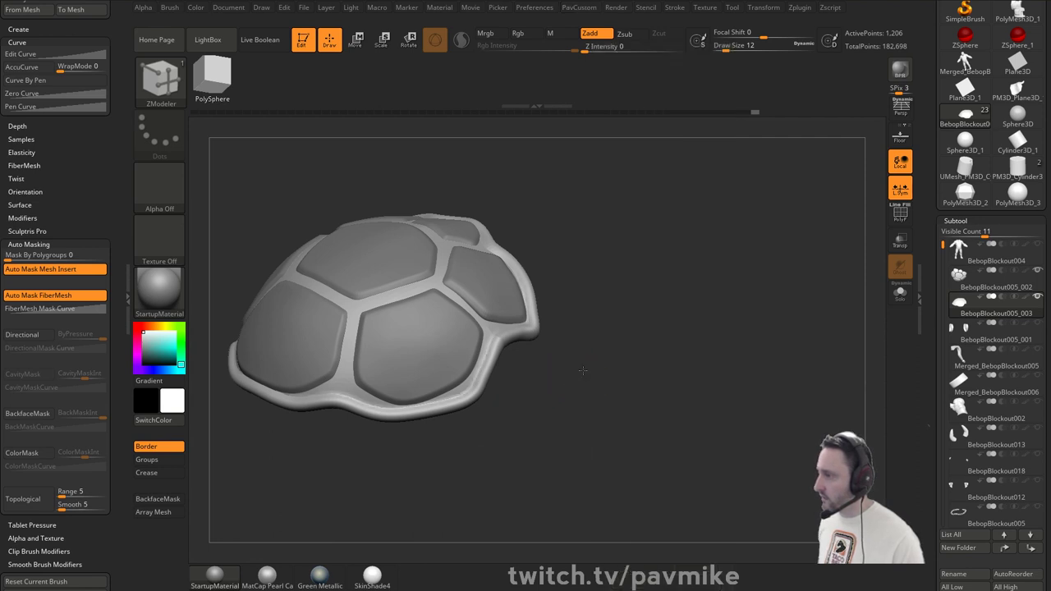
pyautogui.moveTo(582, 370); pyautogui.dragTo(735, 382, button='right')
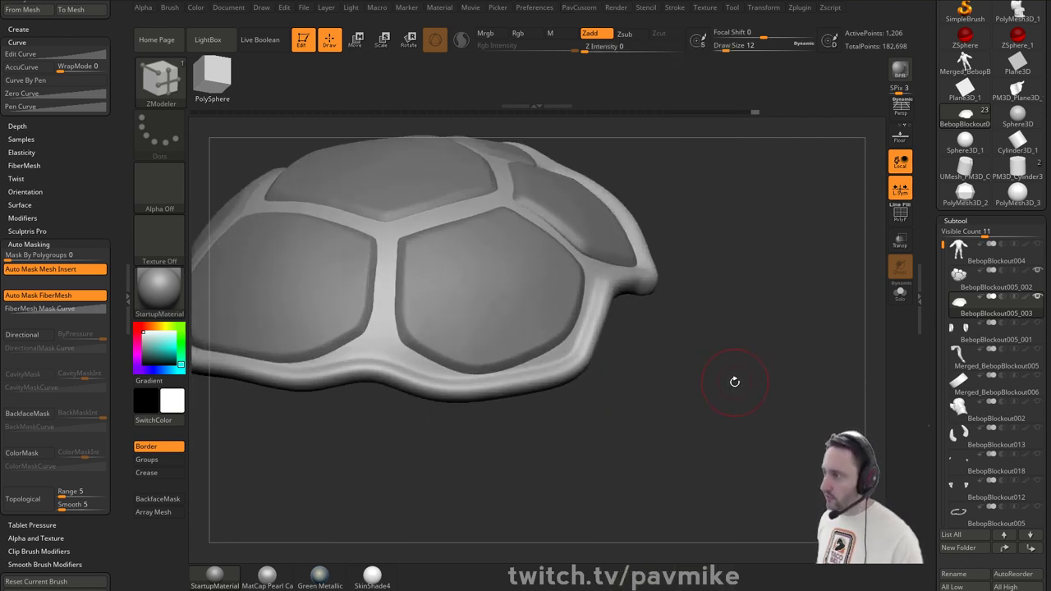
pyautogui.moveTo(635, 284); pyautogui.dragTo(686, 367, button='right')
pyautogui.press('1')
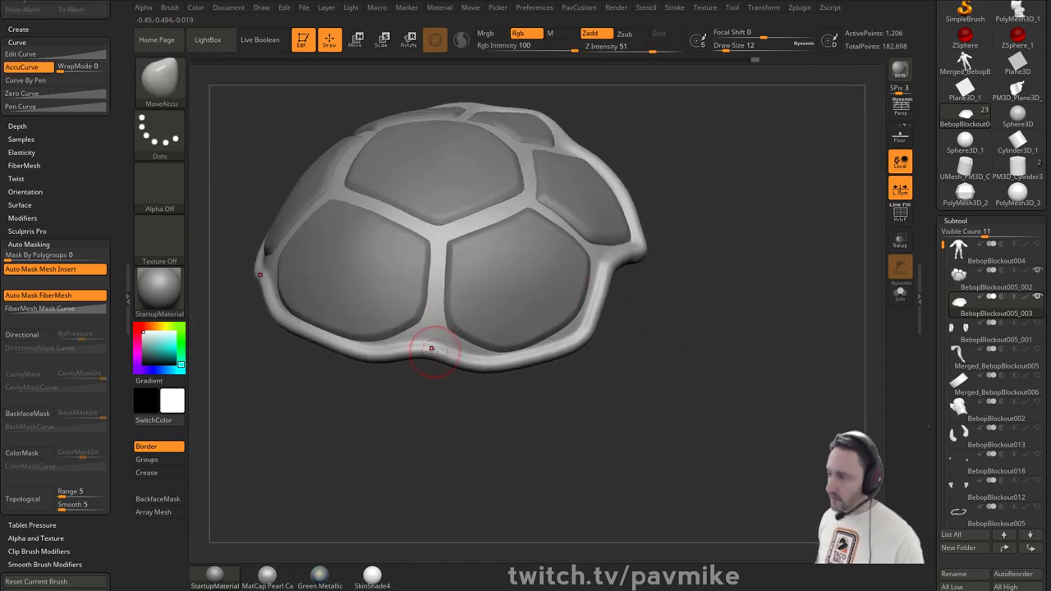
pyautogui.press(']')
pyautogui.moveTo(431, 347); pyautogui.dragTo(436, 349, button='right')
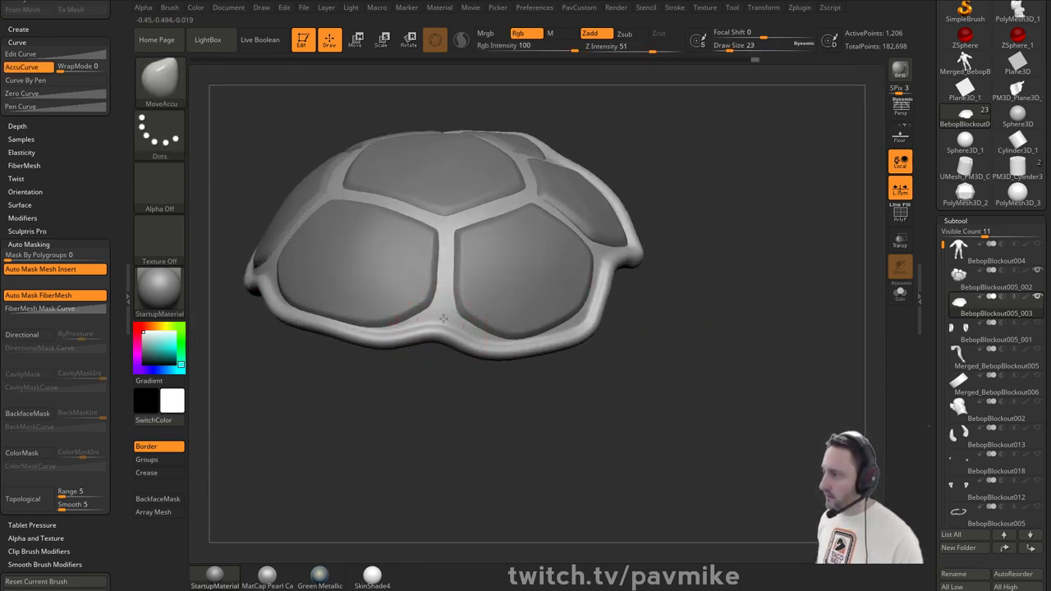
pyautogui.press('[')
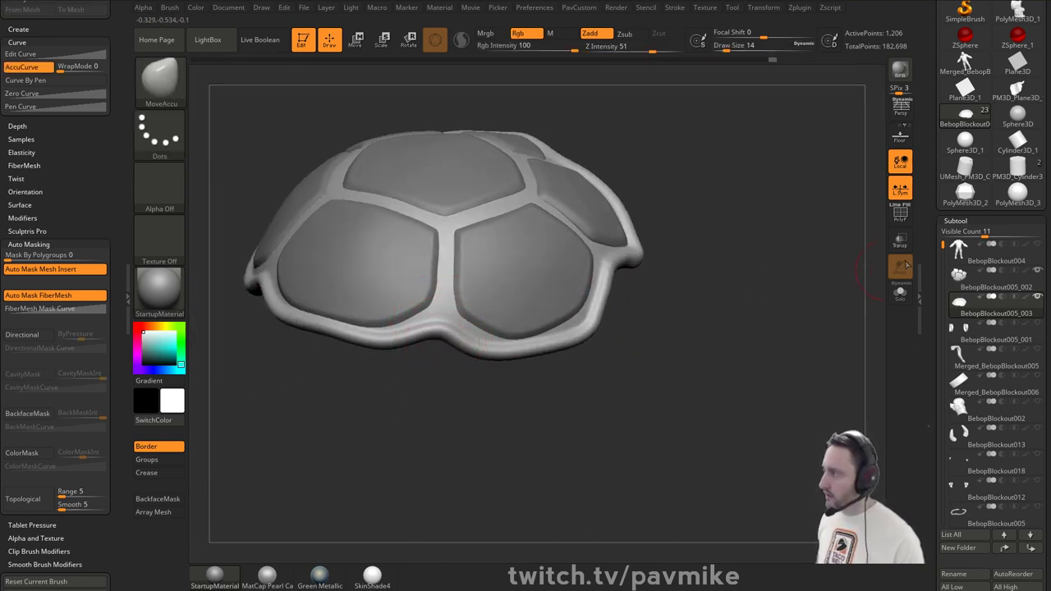
# - Isolate the shell with its wireframe shown and apply ZModeler's Crease Edge at the rim notch, using a draw size of 2
pyautogui.click(900, 214)
pyautogui.moveTo(797, 281)
pyautogui.keyDown('ctrl'); pyautogui.mouseDown(button='right')
pyautogui.moveTo(777, 324)
pyautogui.moveTo(793, 352)
pyautogui.mouseUp(button='right'); pyautogui.keyUp('ctrl')
pyautogui.click(900, 293)
pyautogui.press('b')
pyautogui.press('z')
pyautogui.press('m')
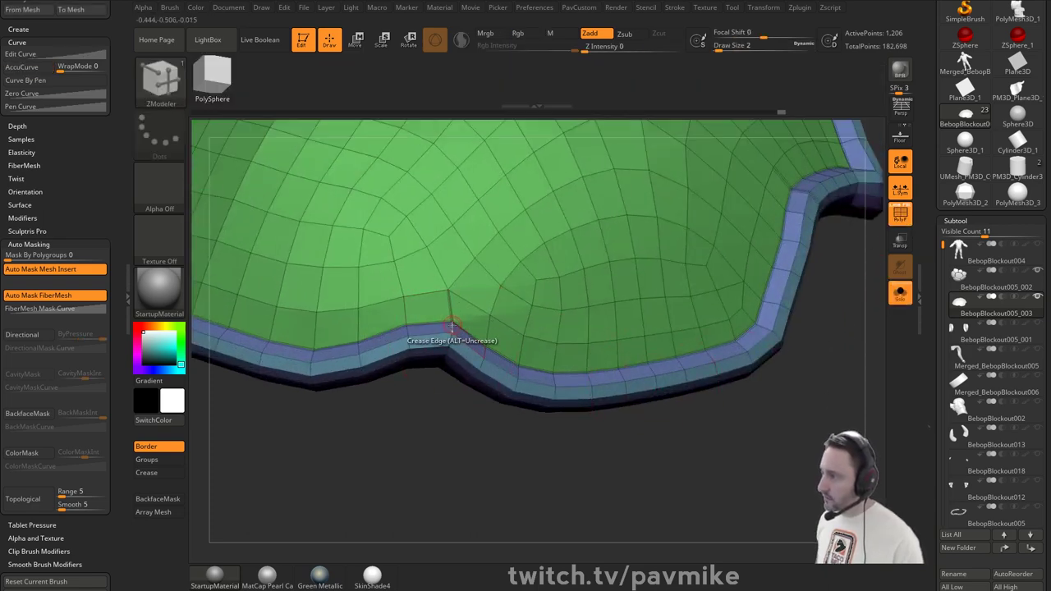
pyautogui.moveTo(441, 364); pyautogui.dragTo(449, 336, button='right')
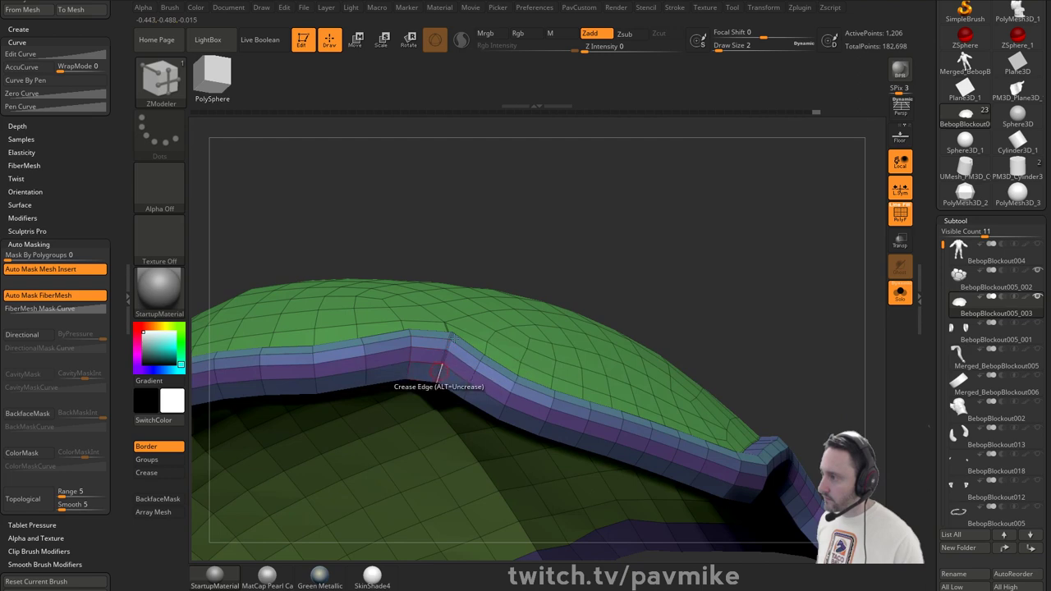
pyautogui.moveTo(559, 261); pyautogui.dragTo(514, 239, button='right')
pyautogui.click(445, 358)
pyautogui.click(439, 366)
pyautogui.keyDown('ctrl'); pyautogui.moveTo(588, 270); pyautogui.dragTo(713, 359, button='right'); pyautogui.keyUp('ctrl')
pyautogui.click(900, 293)
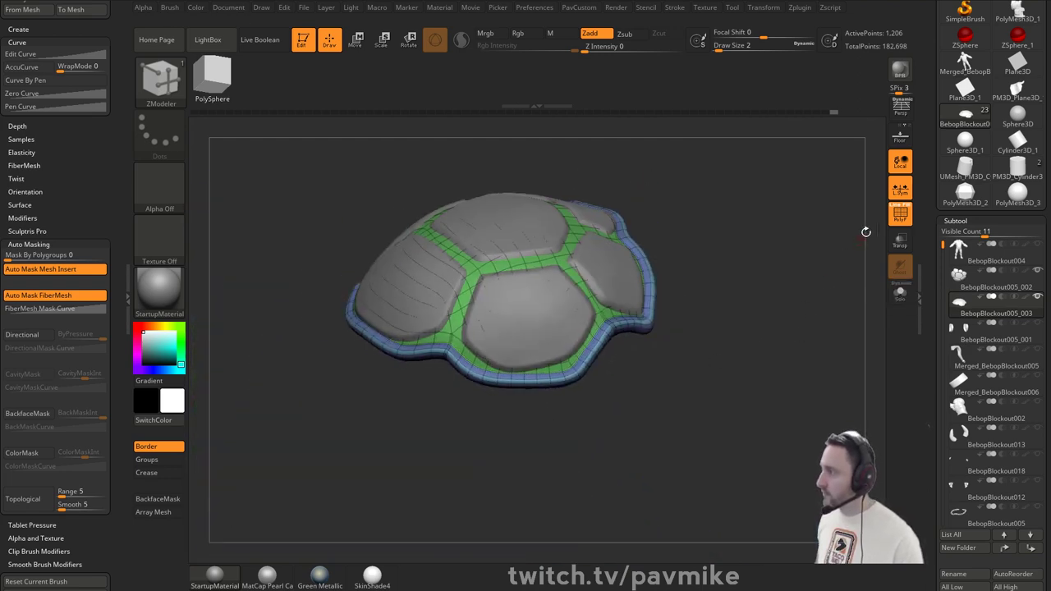
# - Hide the wireframe, select the plates, and return to the Move brush at a draw size of 37 to review their fit
pyautogui.click(899, 214)
pyautogui.moveTo(801, 265); pyautogui.dragTo(785, 349, button='right')
pyautogui.keyDown('ctrl'); pyautogui.moveTo(785, 348); pyautogui.dragTo(645, 330, button='right'); pyautogui.keyUp('ctrl')
pyautogui.keyDown('alt'); pyautogui.click(525, 353); pyautogui.keyUp('alt')
pyautogui.press('space')
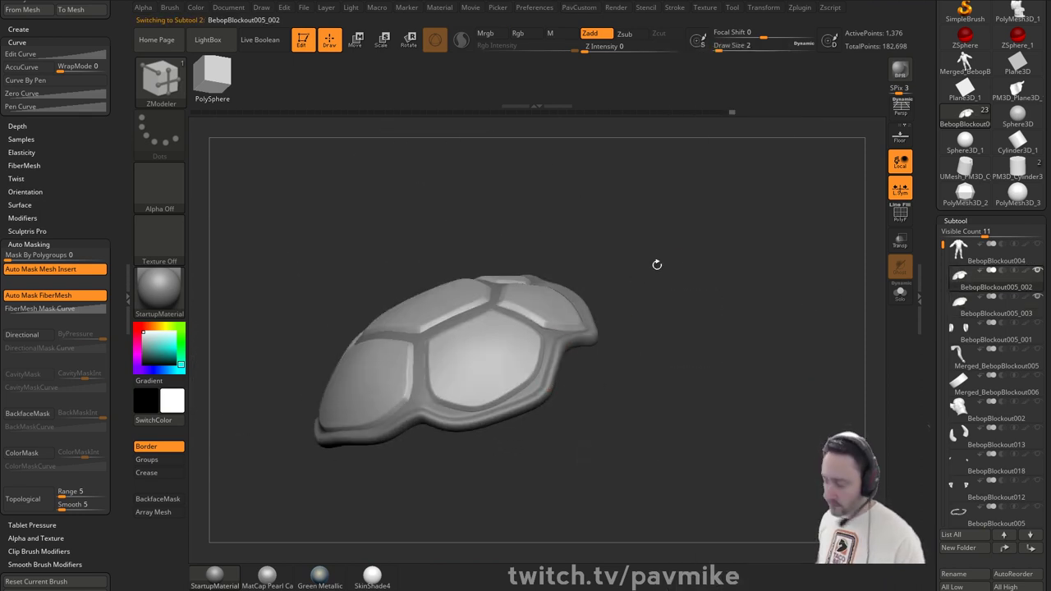
pyautogui.moveTo(704, 278)
pyautogui.mouseDown(button='right')
pyautogui.moveTo(729, 303)
pyautogui.moveTo(753, 281)
pyautogui.moveTo(750, 315)
pyautogui.moveTo(729, 316)
pyautogui.moveTo(742, 292)
pyautogui.mouseUp(button='right')
pyautogui.moveTo(742, 292)
pyautogui.keyDown('alt'); pyautogui.mouseDown(button='right')
pyautogui.moveTo(745, 348)
pyautogui.moveTo(690, 317)
pyautogui.mouseUp(button='right'); pyautogui.keyUp('alt')
pyautogui.moveTo(487, 373)
pyautogui.mouseDown()
pyautogui.moveTo(494, 367)
pyautogui.moveTo(486, 374)
pyautogui.mouseUp()
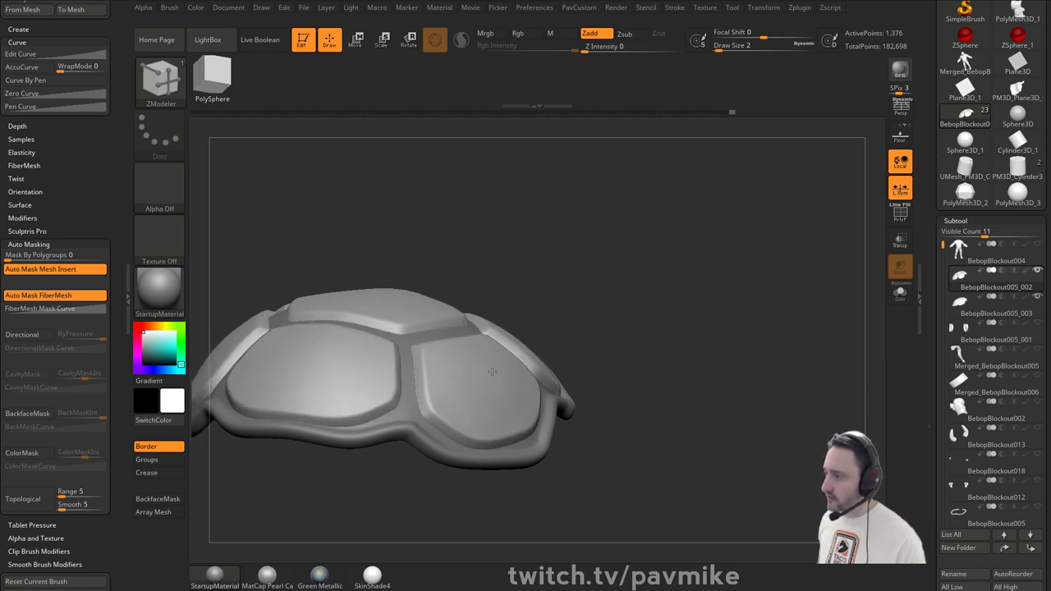
pyautogui.moveTo(605, 323)
pyautogui.mouseDown(button='right')
pyautogui.moveTo(698, 293)
pyautogui.moveTo(722, 352)
pyautogui.moveTo(741, 256)
pyautogui.moveTo(687, 293)
pyautogui.moveTo(682, 333)
pyautogui.mouseUp(button='right')
pyautogui.press('1')
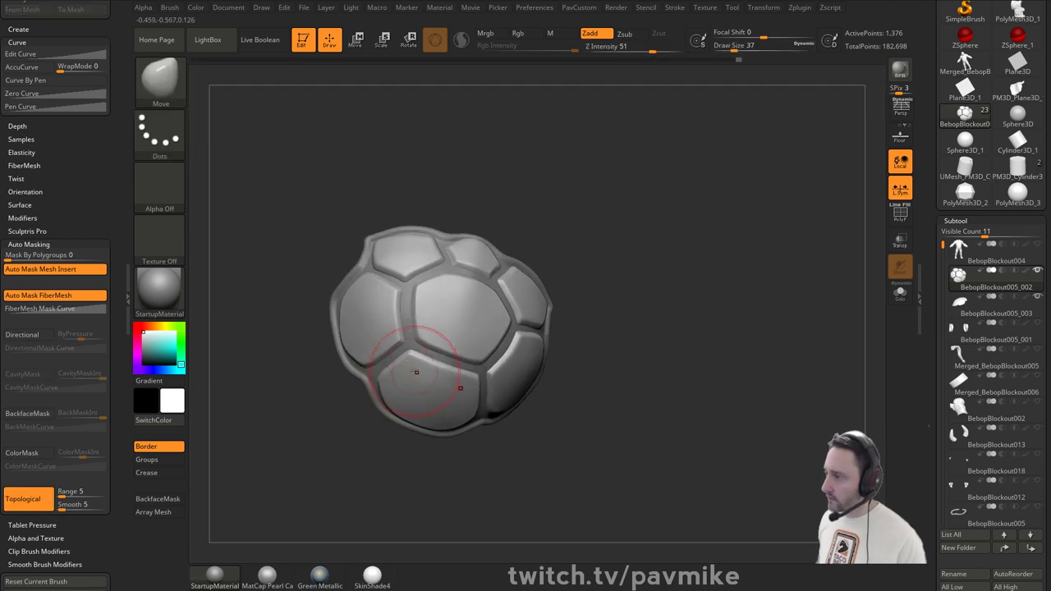
pyautogui.moveTo(656, 345); pyautogui.dragTo(722, 250)
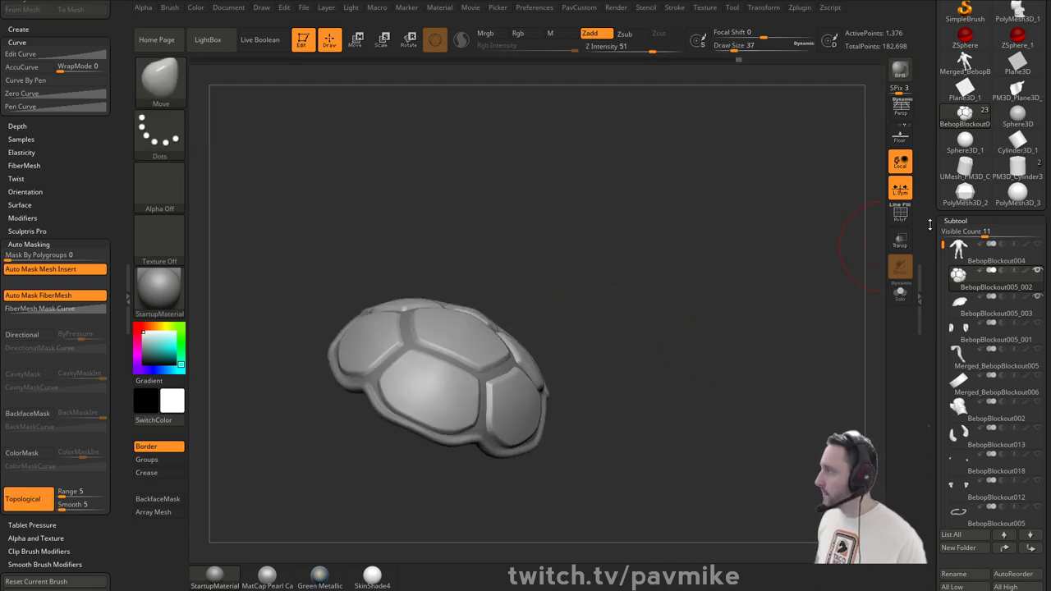
# - Bring back all of the character's subtools and view the shoulder pad on the full figure with the Standard brush active
pyautogui.keyDown('shift'); pyautogui.click(1037, 272); pyautogui.keyUp('shift')
pyautogui.keyDown('shift'); pyautogui.click(1038, 276); pyautogui.keyUp('shift')
pyautogui.moveTo(774, 307); pyautogui.dragTo(733, 291)
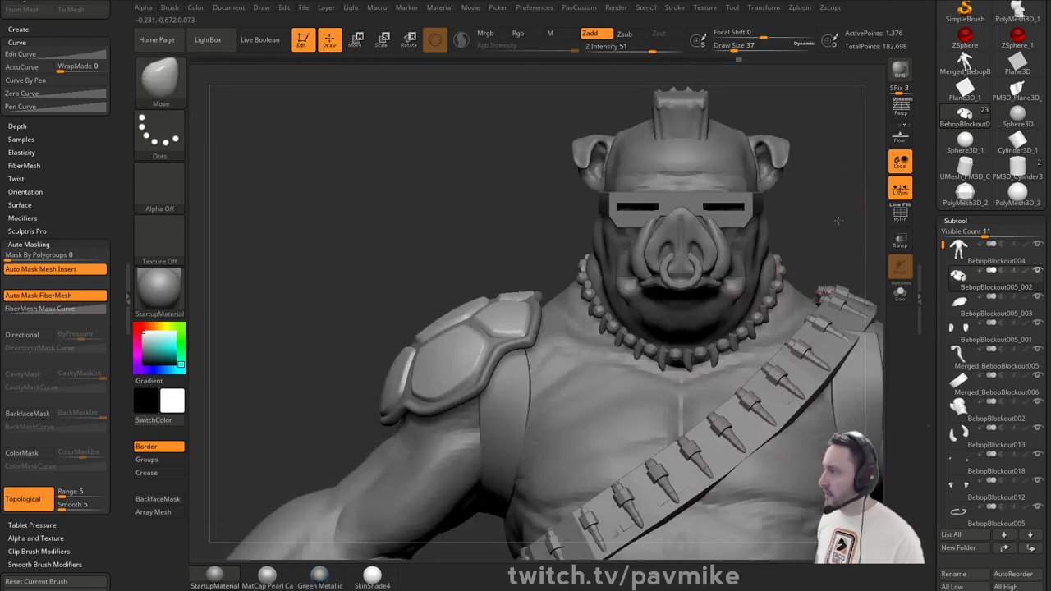
pyautogui.keyDown('alt'); pyautogui.moveTo(838, 220); pyautogui.dragTo(689, 236); pyautogui.keyUp('alt')
pyautogui.moveTo(689, 236); pyautogui.dragTo(764, 234)
pyautogui.press('2')
pyautogui.moveTo(829, 238); pyautogui.dragTo(732, 239)
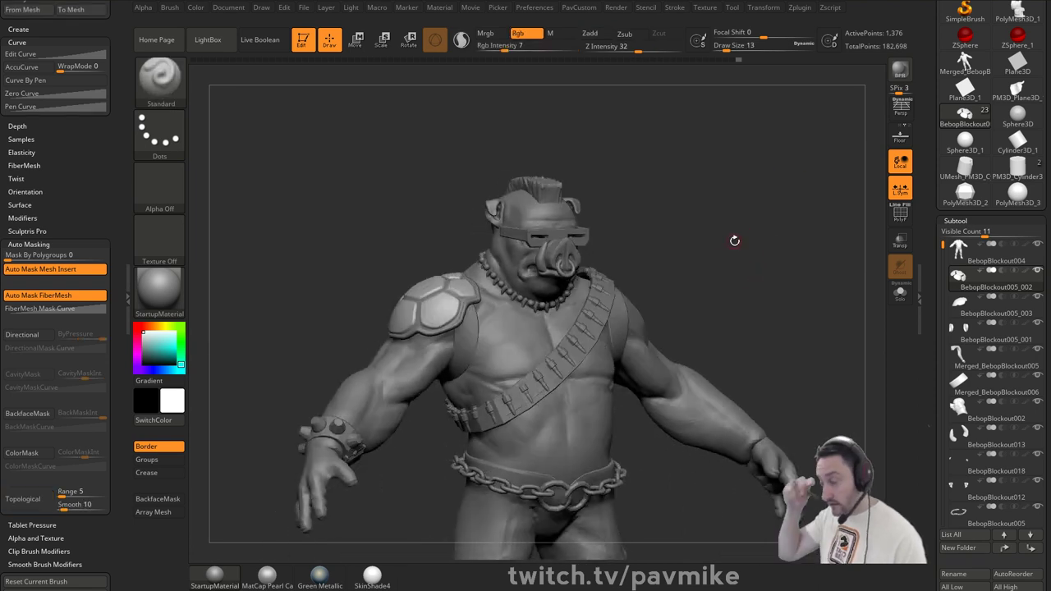
# - Turn on Array Mesh for the plates and for the shell beneath them so the pad repeats on the other shoulder
pyautogui.click(152, 511)
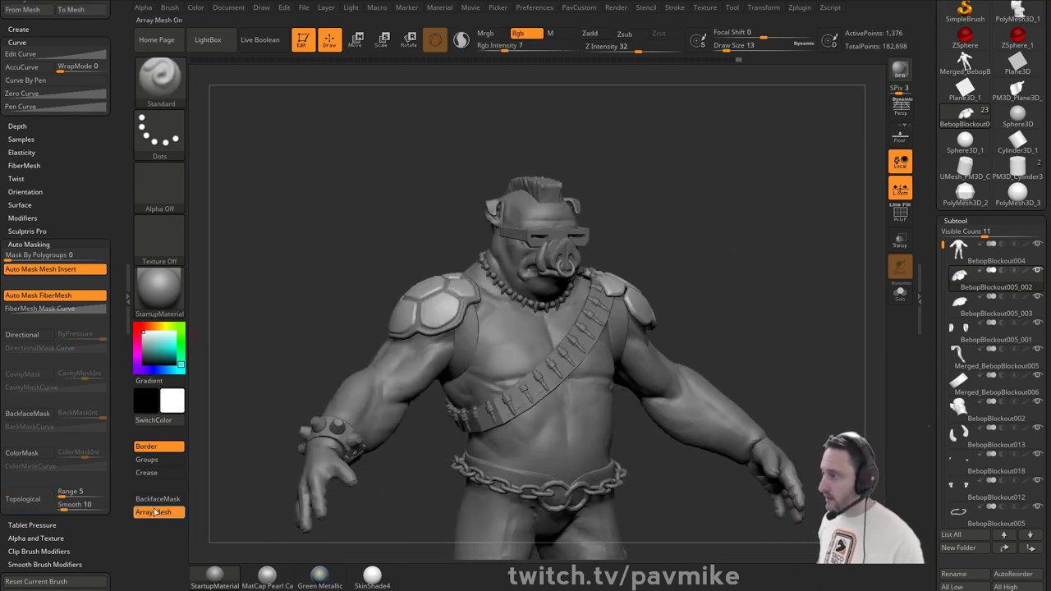
pyautogui.moveTo(711, 243)
pyautogui.mouseDown(button='right')
pyautogui.moveTo(678, 222)
pyautogui.moveTo(678, 284)
pyautogui.moveTo(708, 289)
pyautogui.moveTo(694, 235)
pyautogui.moveTo(708, 222)
pyautogui.moveTo(726, 268)
pyautogui.mouseUp(button='right')
pyautogui.keyDown('alt'); pyautogui.click(386, 307); pyautogui.keyUp('alt')
pyautogui.click(167, 512)
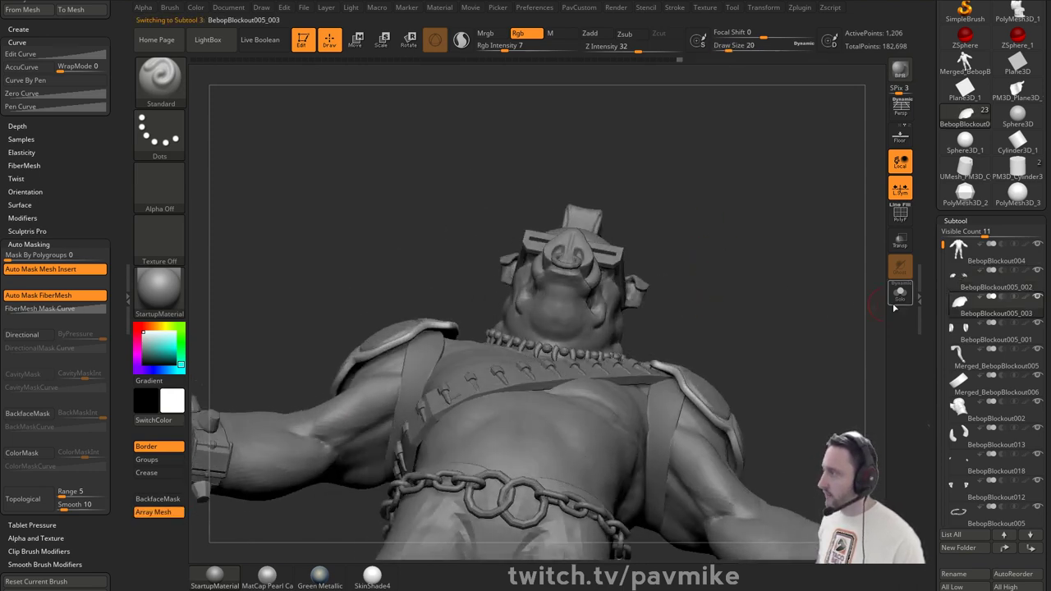
# - Isolate the shell, assign its inner surface to a new polygroup, and show the whole shell again
pyautogui.click(897, 300)
pyautogui.hotkey('shift', 'f')
pyautogui.moveTo(863, 233)
pyautogui.mouseDown(button='right')
pyautogui.moveTo(549, 245)
pyautogui.moveTo(622, 287)
pyautogui.moveTo(611, 253)
pyautogui.moveTo(614, 265)
pyautogui.mouseUp(button='right')
pyautogui.keyDown('ctrl'); pyautogui.keyDown('shift'); pyautogui.click(504, 298); pyautogui.keyUp('shift'); pyautogui.keyUp('ctrl')
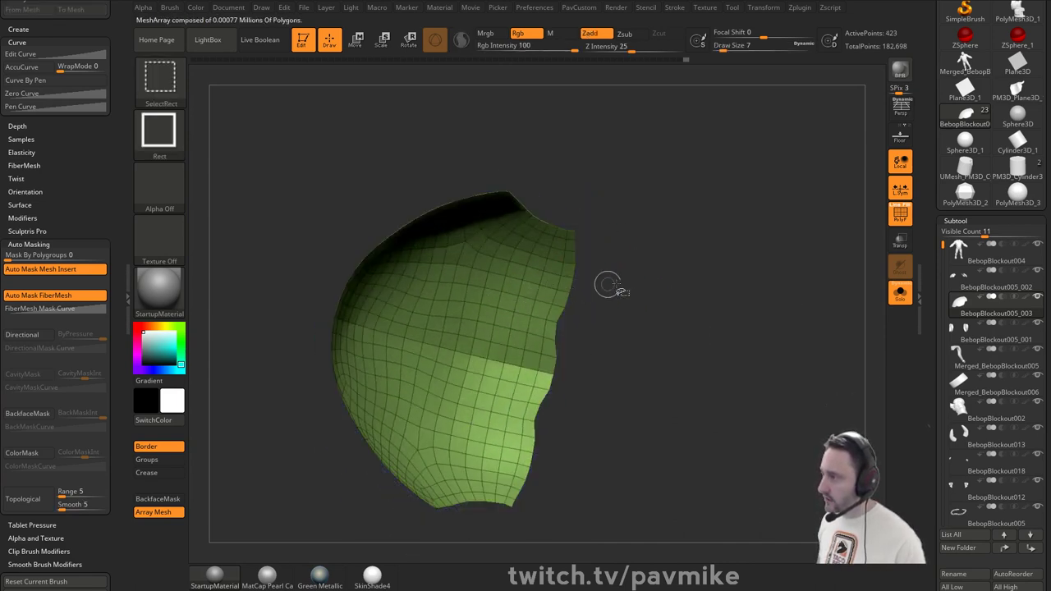
pyautogui.hotkey('ctrl', 'shift', 'x')
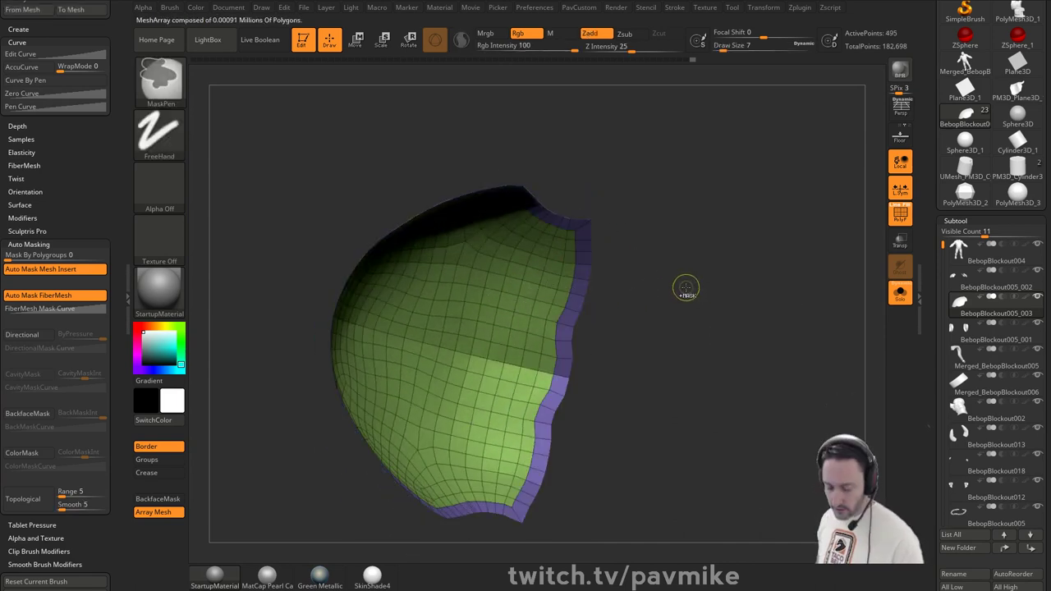
pyautogui.hotkey('ctrl', 'w')
pyautogui.keyDown('ctrl'); pyautogui.keyDown('shift'); pyautogui.click(682, 293); pyautogui.keyUp('shift'); pyautogui.keyUp('ctrl')
# - Apply ZModeler's QMesh Polygroup All to the shell's inner surface and bring the rest of the character back into view
pyautogui.press('d')
pyautogui.press('b')
pyautogui.press('z')
pyautogui.press('m')
pyautogui.moveTo(683, 310)
pyautogui.keyDown('alt'); pyautogui.mouseDown(button='right')
pyautogui.moveTo(687, 287)
pyautogui.moveTo(651, 291)
pyautogui.moveTo(650, 279)
pyautogui.mouseUp(button='right'); pyautogui.keyUp('alt')
pyautogui.press('space')
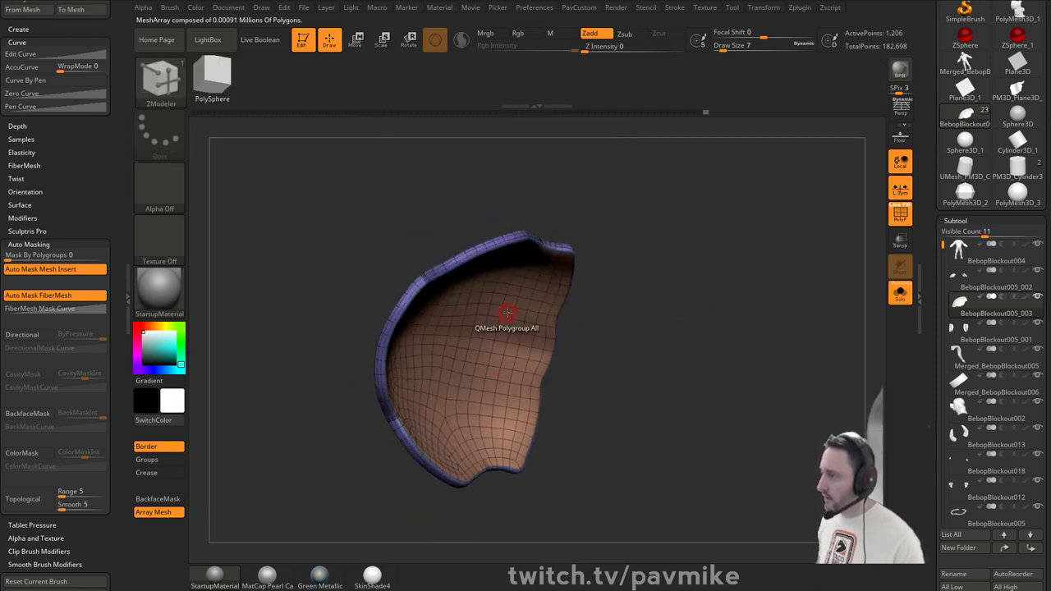
pyautogui.moveTo(507, 313); pyautogui.dragTo(721, 324)
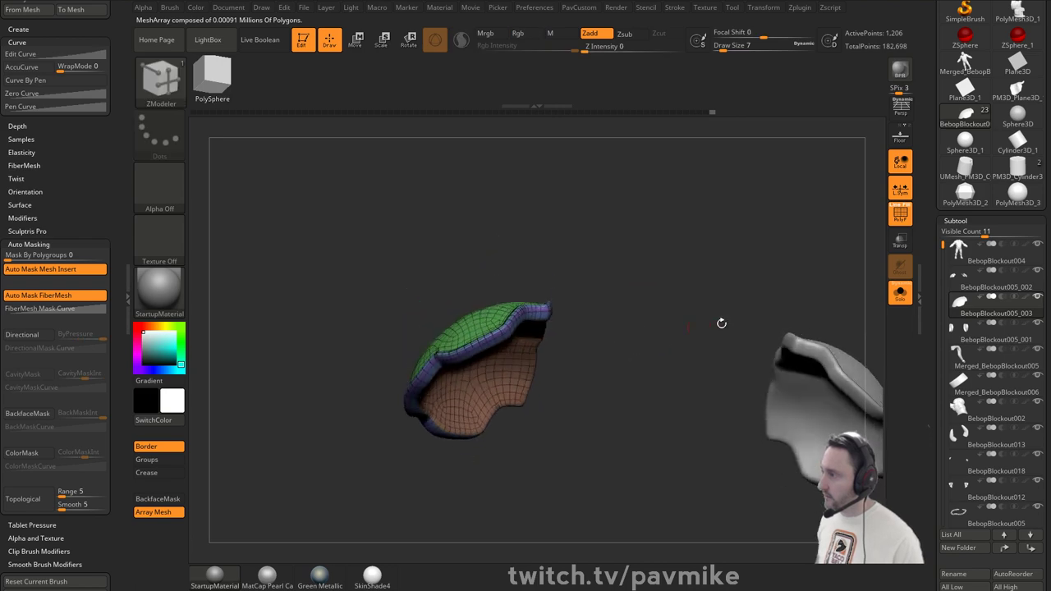
pyautogui.click(899, 293)
pyautogui.moveTo(436, 221); pyautogui.dragTo(483, 229, button='right')
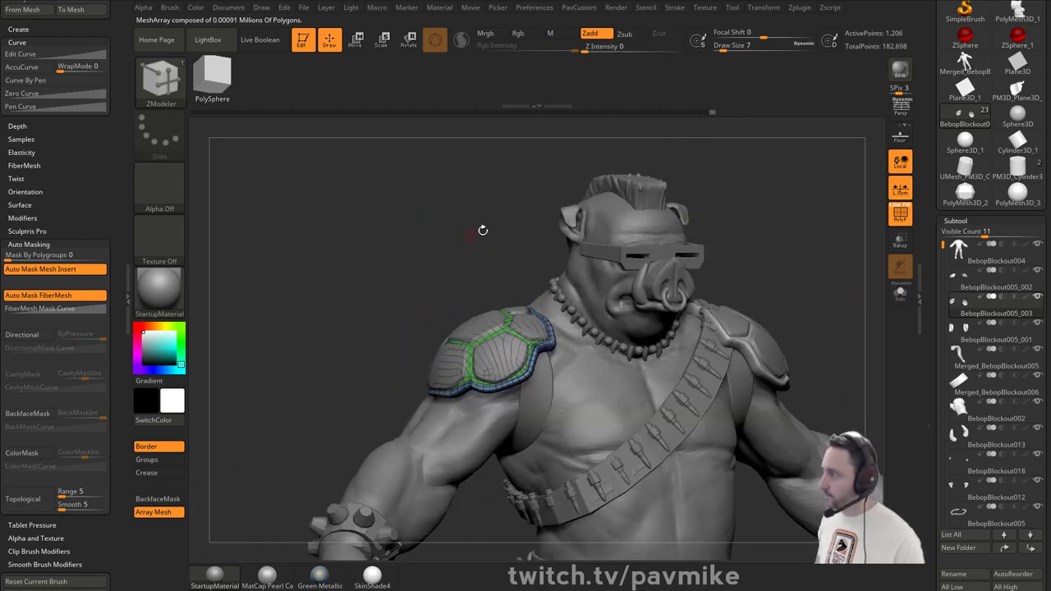
# - Turn off the smooth subdivision preview and show the wireframe on the underside of the shoulder shell's rim
pyautogui.click(902, 216)
pyautogui.moveTo(803, 242); pyautogui.dragTo(745, 257, button='right')
pyautogui.keyDown('ctrl'); pyautogui.moveTo(746, 256); pyautogui.dragTo(731, 329, button='right'); pyautogui.keyUp('ctrl')
pyautogui.click(895, 216)
pyautogui.moveTo(545, 215); pyautogui.dragTo(520, 169, button='right')
pyautogui.hotkey('shift', 'd')
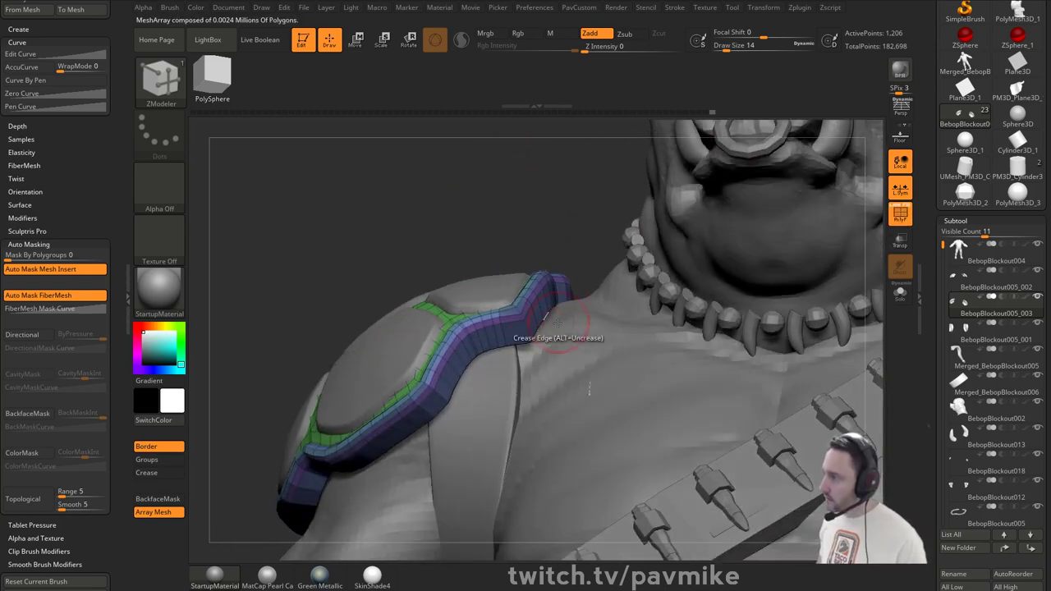
# - Try to thicken the shell's rim by pulling its polygroup outward, and check it with the smooth preview
pyautogui.moveTo(530, 322); pyautogui.dragTo(535, 326)
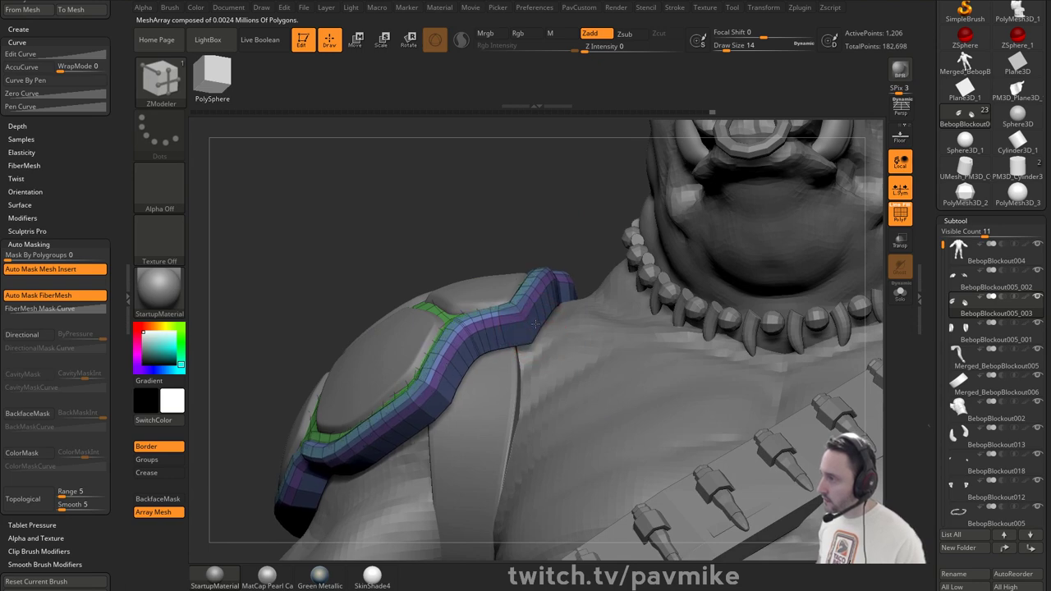
pyautogui.press('d')
pyautogui.hotkey('shift', 'd')
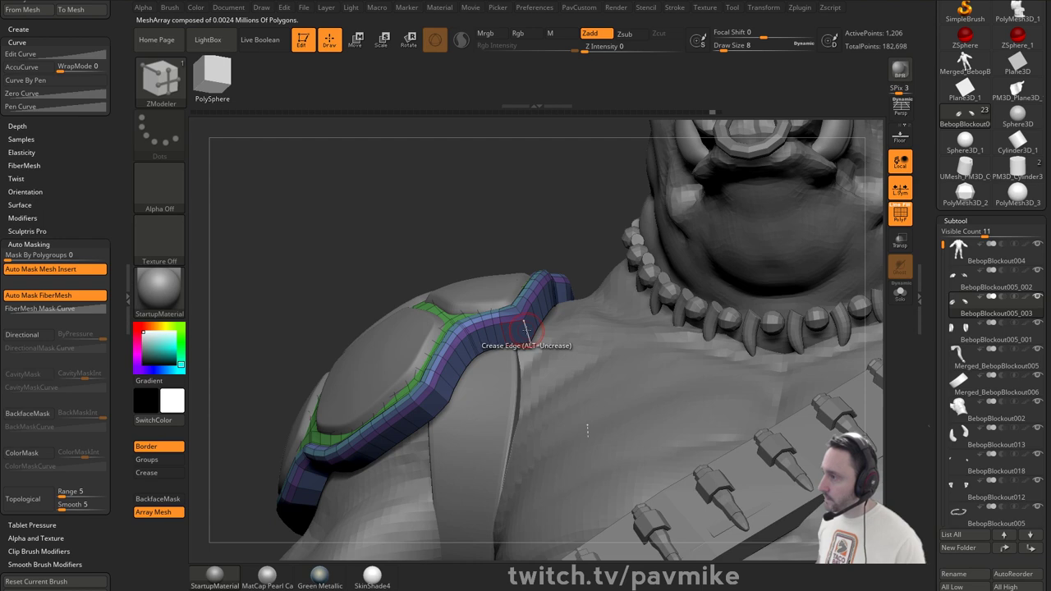
# - Give the rim's underside band its own polygroup and pull it outward with QMesh Polygroup All
pyautogui.press('space')
pyautogui.click(509, 374)
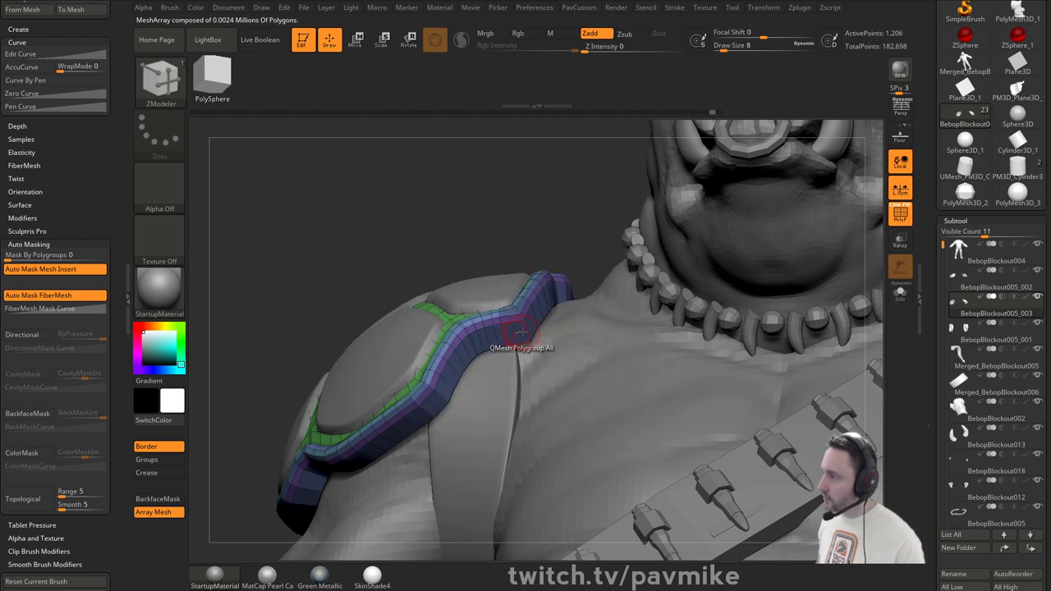
pyautogui.hotkey('ctrl', 'z')
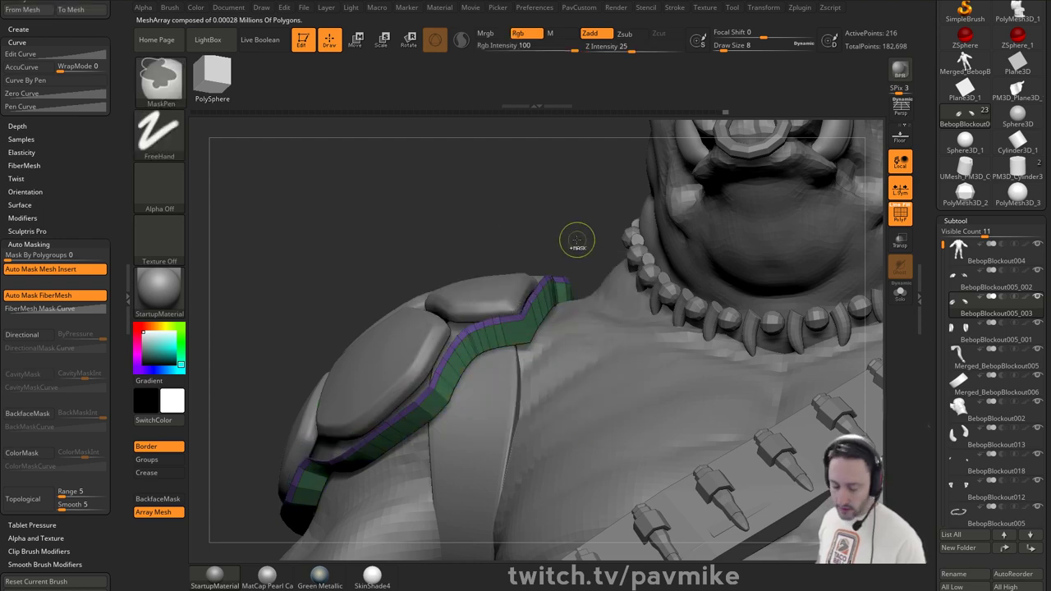
pyautogui.hotkey('ctrl', 'shift', 'z')
pyautogui.moveTo(530, 321); pyautogui.dragTo(538, 328)
pyautogui.moveTo(560, 228); pyautogui.dragTo(673, 237)
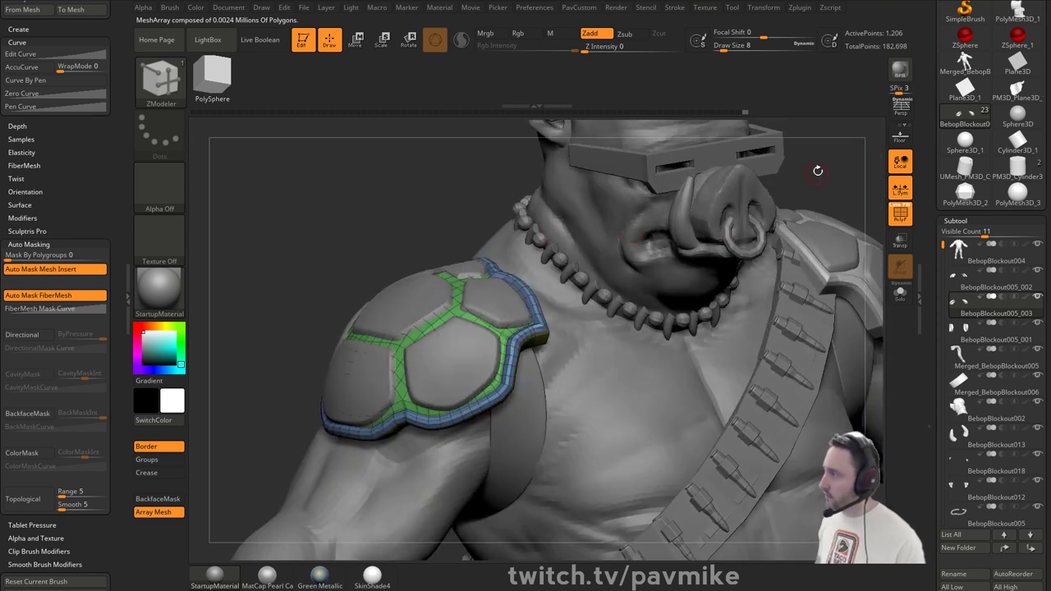
# - Hide the wireframe and switch to the Standard brush at a draw size of 23 with the full character in view
pyautogui.click(900, 213)
pyautogui.moveTo(821, 135)
pyautogui.mouseDown()
pyautogui.moveTo(825, 186)
pyautogui.moveTo(780, 166)
pyautogui.moveTo(785, 241)
pyautogui.moveTo(766, 222)
pyautogui.mouseUp()
pyautogui.press('s')
pyautogui.press('b')
pyautogui.press('s')
pyautogui.press('t')
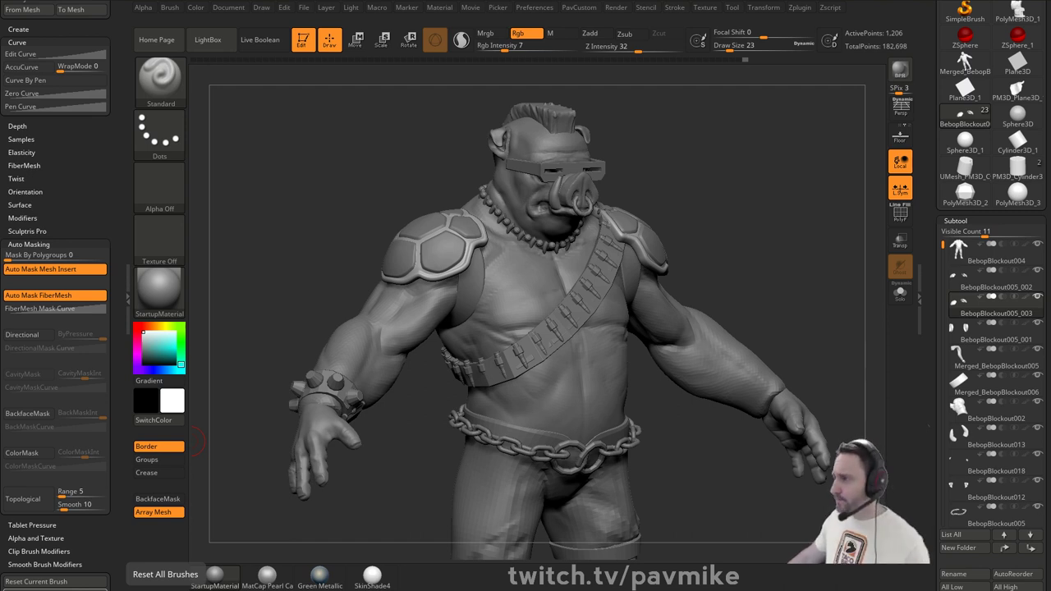
# - Make the body the active subtool and ready the Move brush for reshaping the upper arm below the shoulder pad
pyautogui.moveTo(661, 176); pyautogui.dragTo(621, 166)
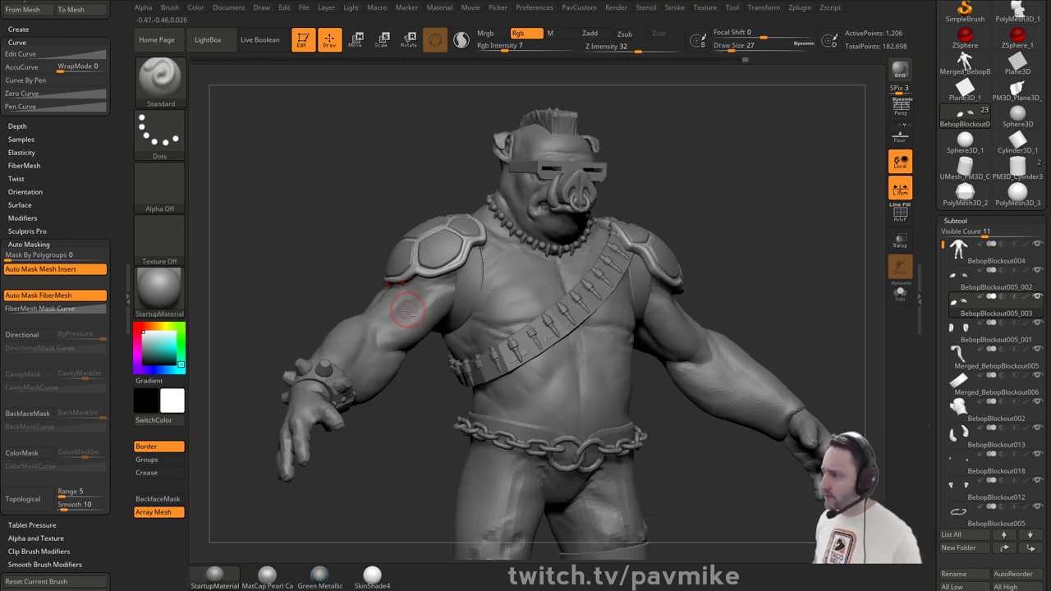
pyautogui.keyDown('alt'); pyautogui.click(408, 311); pyautogui.keyUp('alt')
pyautogui.moveTo(425, 314); pyautogui.dragTo(400, 318, button='right')
pyautogui.press('b')
pyautogui.press('m')
pyautogui.press('v')
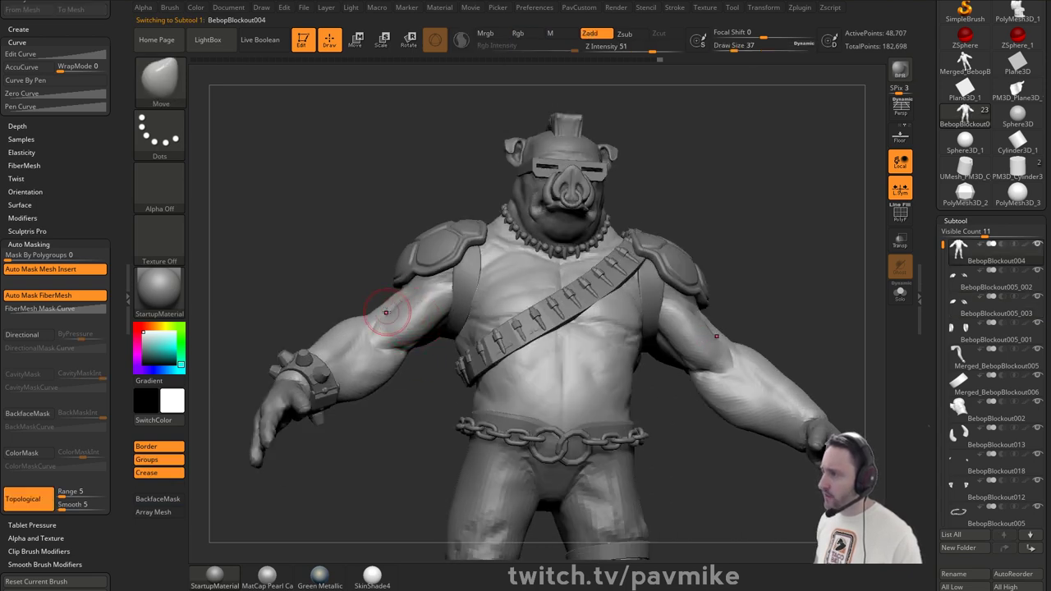
pyautogui.moveTo(338, 267); pyautogui.dragTo(382, 269)
# - Switch to the Clay brush at a draw size of 27 and check the arms and torso around the shoulder pads
pyautogui.press('b')
pyautogui.press('c')
pyautogui.press('l')
pyautogui.moveTo(582, 216); pyautogui.dragTo(540, 236)
pyautogui.press('[')
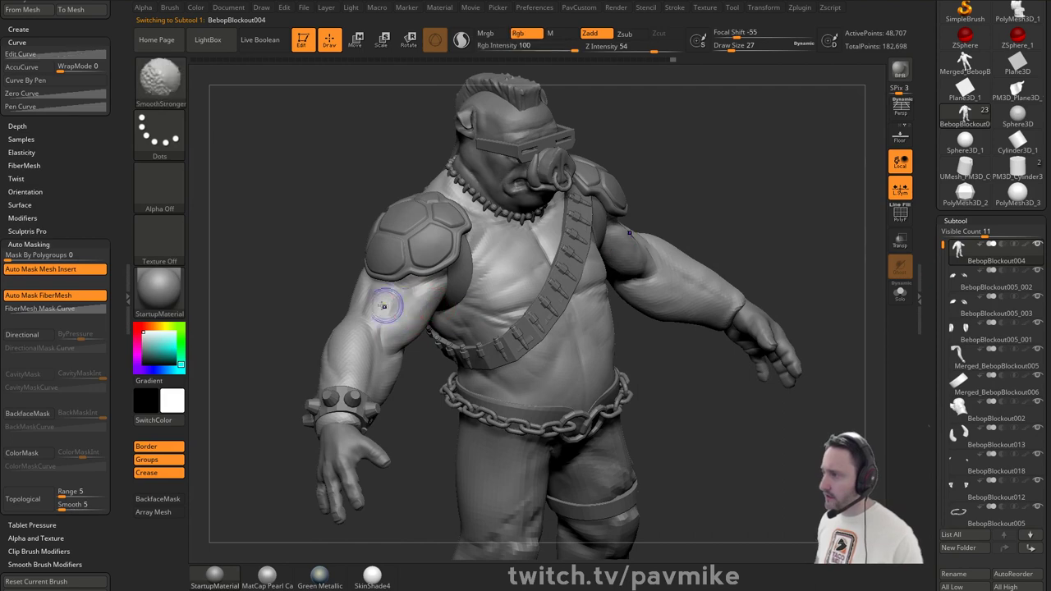
pyautogui.moveTo(829, 209); pyautogui.dragTo(566, 271)
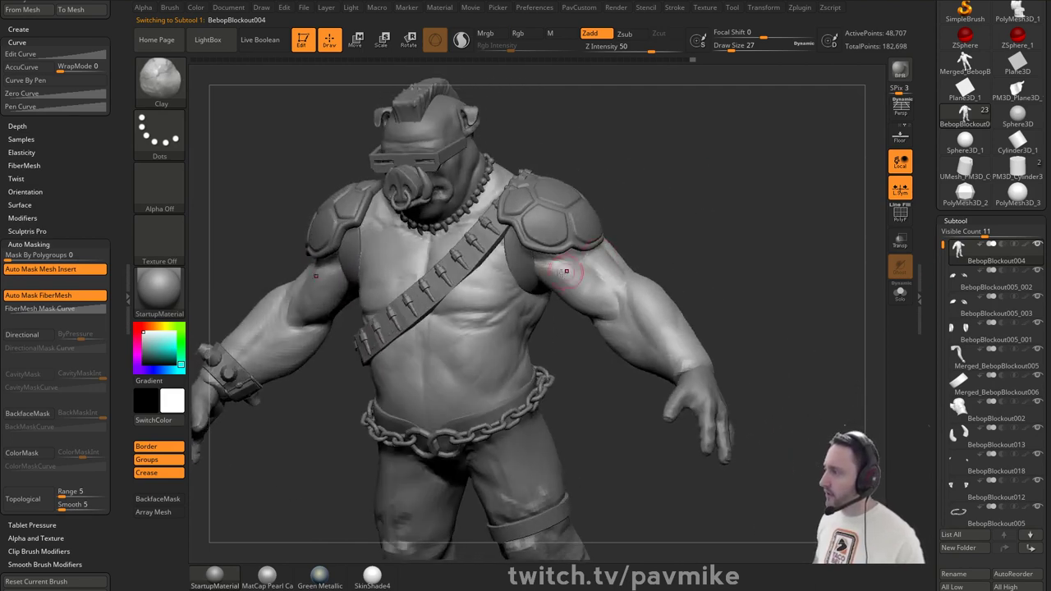
pyautogui.moveTo(661, 268); pyautogui.dragTo(751, 221)
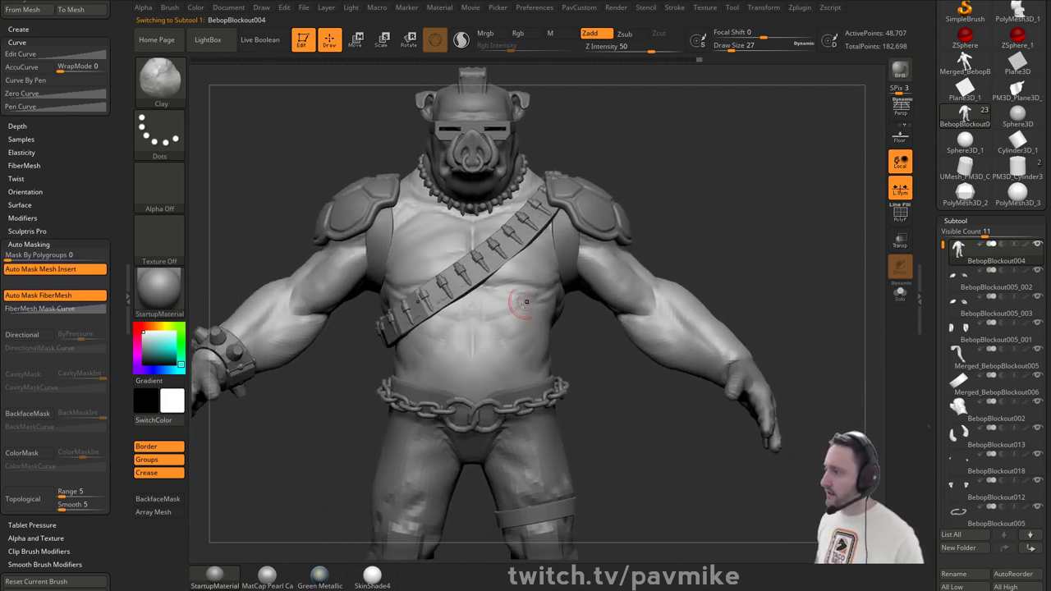
pyautogui.moveTo(573, 343); pyautogui.dragTo(545, 352)
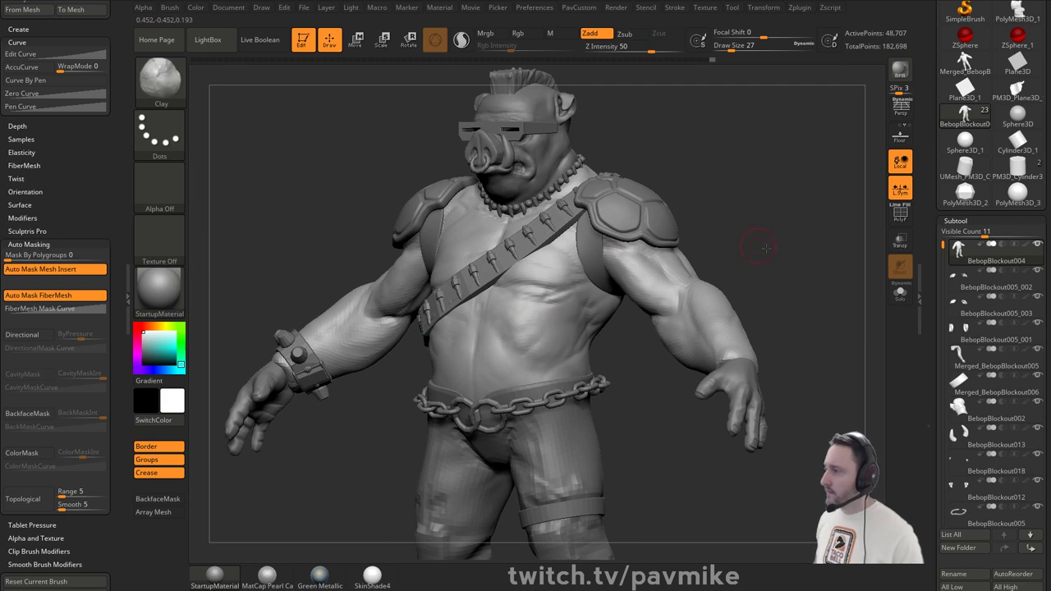
# - Nudge the side of the belly with the Move brush at a draw size of 65
pyautogui.moveTo(760, 241); pyautogui.dragTo(715, 258)
pyautogui.moveTo(759, 328); pyautogui.dragTo(648, 332)
pyautogui.press('s')
pyautogui.press('b')
pyautogui.press('m')
pyautogui.press('v')
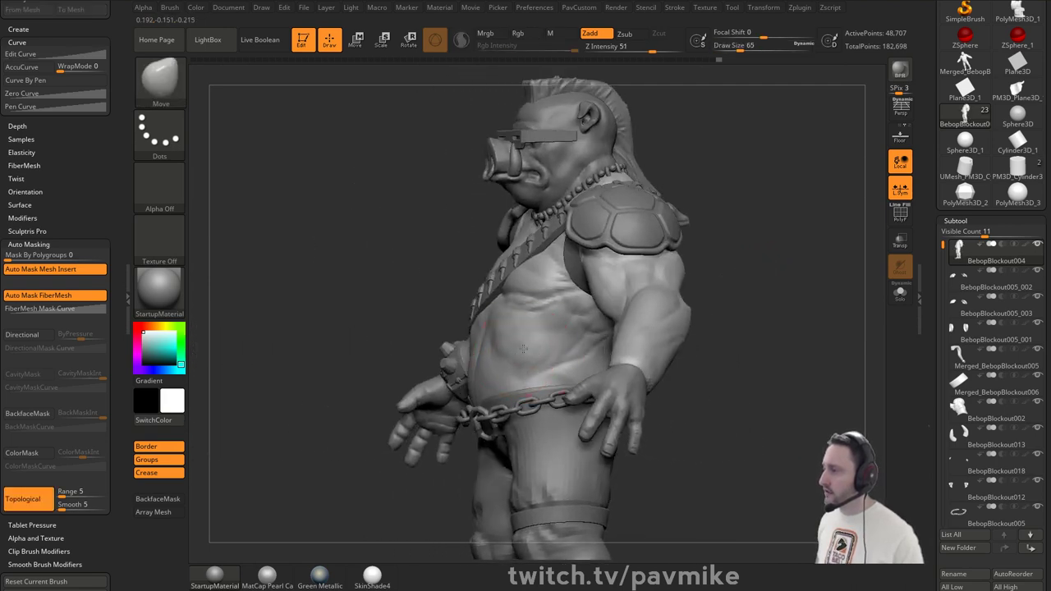
pyautogui.moveTo(523, 349); pyautogui.dragTo(525, 340)
pyautogui.press('b')
pyautogui.press('s')
pyautogui.press('t')
pyautogui.moveTo(716, 233); pyautogui.dragTo(581, 242)
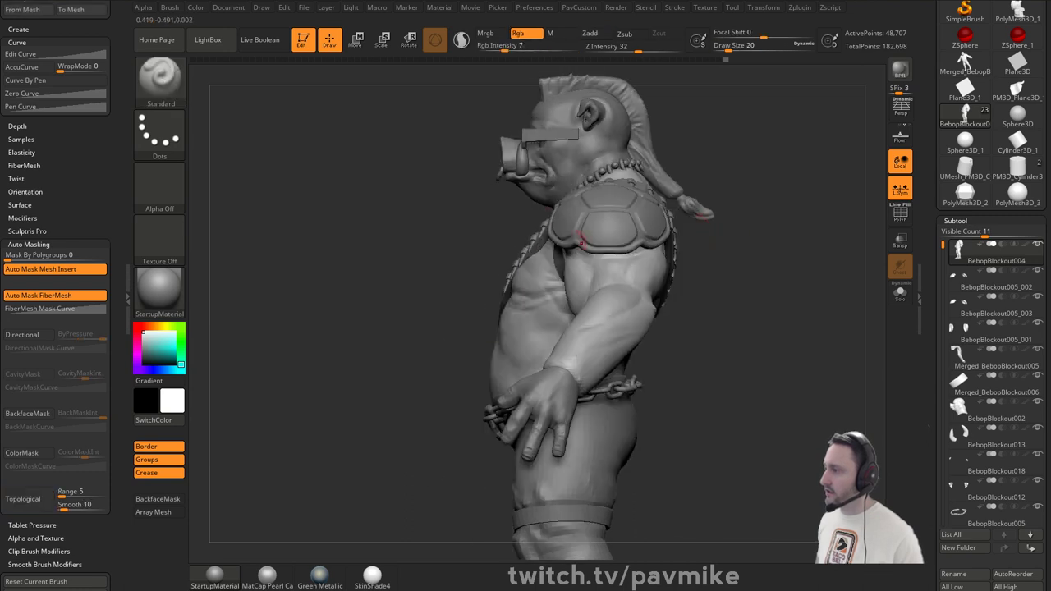
pyautogui.moveTo(651, 316); pyautogui.dragTo(528, 333, button='right')
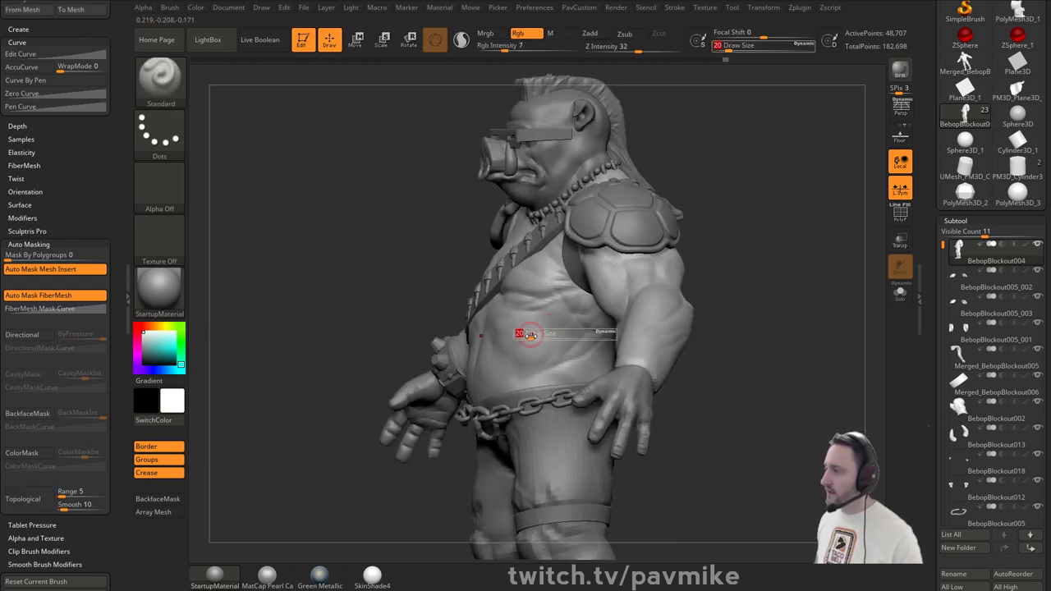
pyautogui.press('b')
pyautogui.press('m')
pyautogui.press('v')
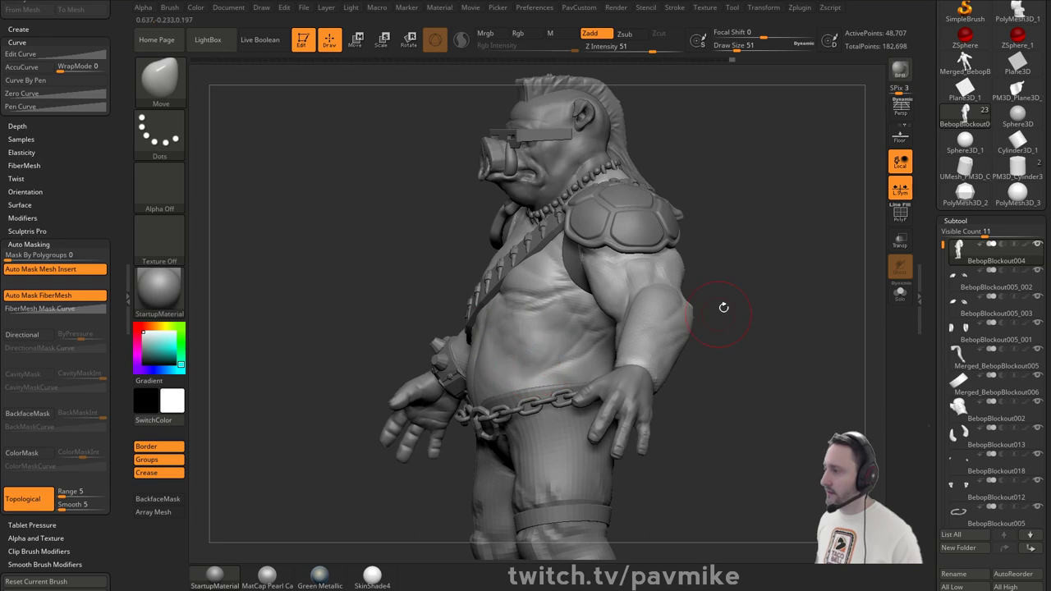
# - Set up the Standard brush at a draw size of 25 with Zadd on and Rgb off
pyautogui.press('b')
pyautogui.press('s')
pyautogui.press('t')
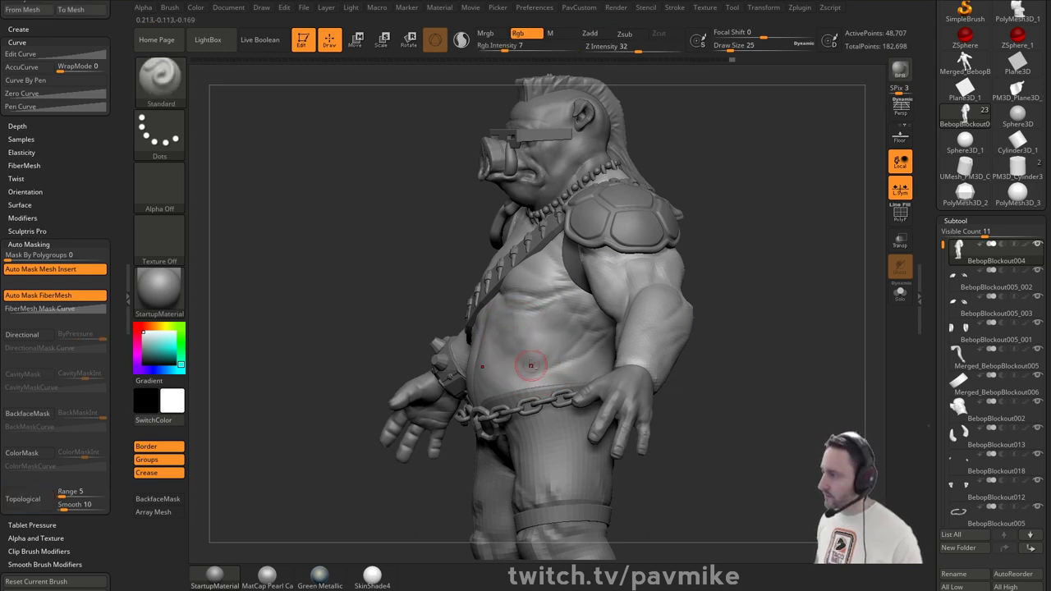
pyautogui.click(596, 34)
pyautogui.click(527, 34)
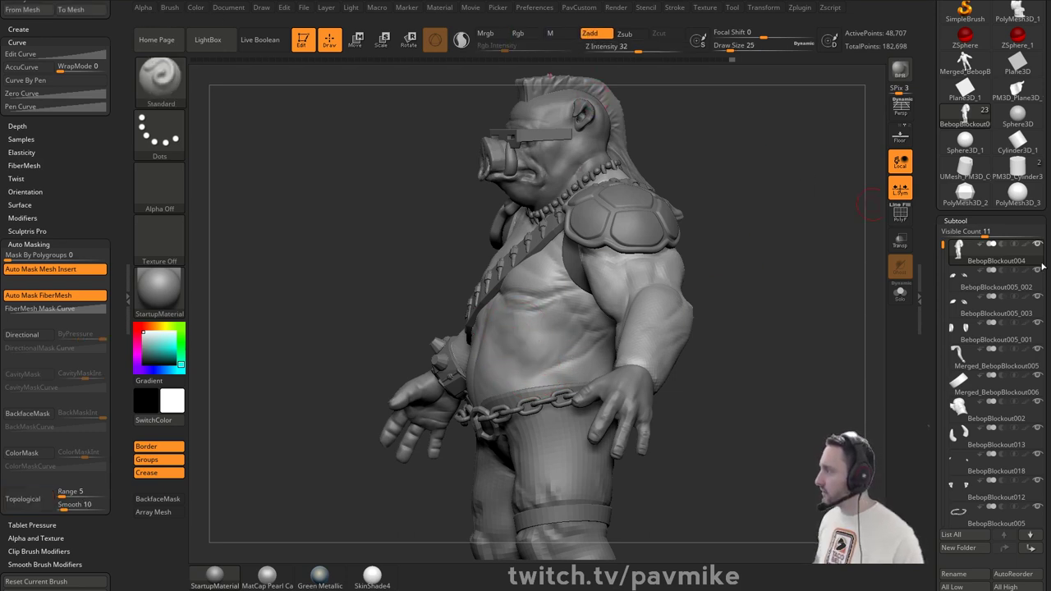
pyautogui.keyDown('shift'); pyautogui.click(1025, 244); pyautogui.keyUp('shift')
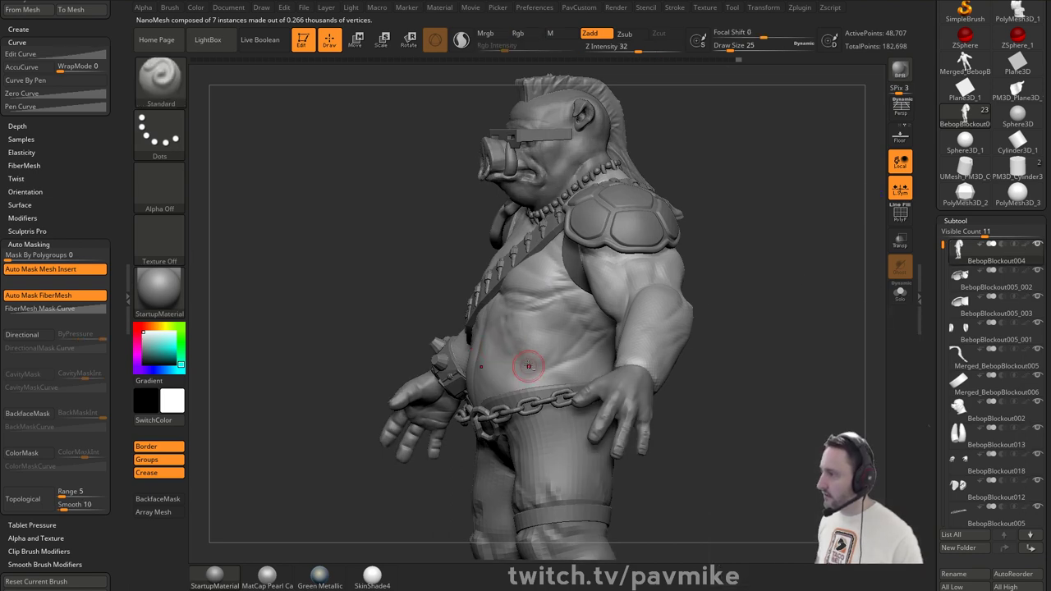
pyautogui.press('shift')
# - Switch to the Clay brush at a draw size of 31 and bring the front of the torso into view
pyautogui.moveTo(716, 316)
pyautogui.mouseDown()
pyautogui.moveTo(795, 262)
pyautogui.moveTo(797, 233)
pyautogui.moveTo(516, 306)
pyautogui.mouseUp()
pyautogui.press('b')
pyautogui.press('c')
pyautogui.press('l')
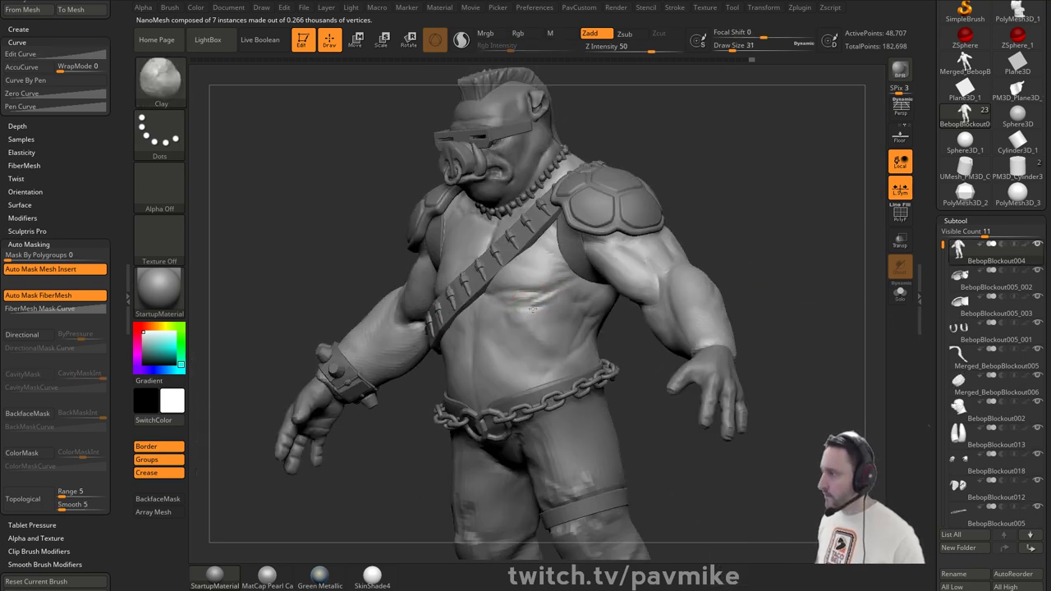
pyautogui.moveTo(796, 253)
pyautogui.mouseDown()
pyautogui.moveTo(523, 345)
pyautogui.moveTo(527, 373)
pyautogui.moveTo(520, 340)
pyautogui.mouseUp()
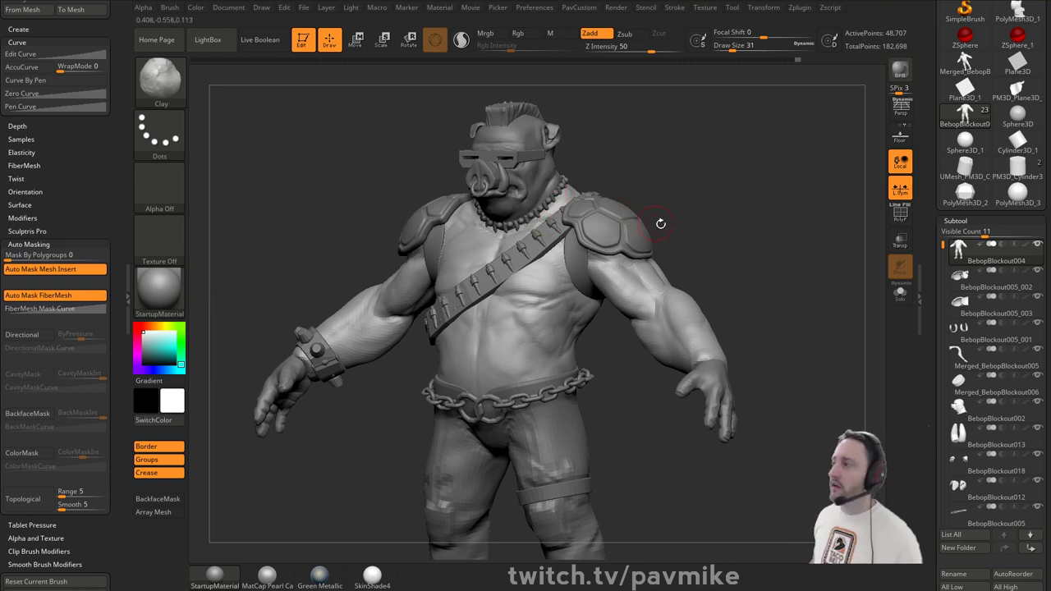
pyautogui.moveTo(660, 223); pyautogui.dragTo(716, 227)
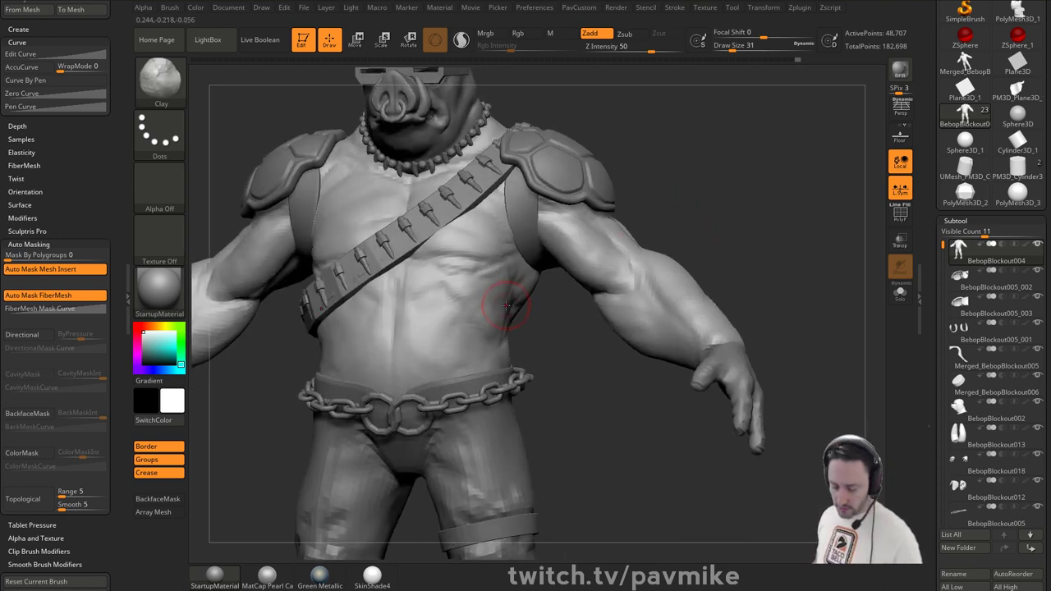
# - Draw three roughly parallel diagonal curves across the side of the abdomen with the Topology brush
pyautogui.press('b')
pyautogui.press('t')
pyautogui.press('o')
pyautogui.moveTo(471, 259)
pyautogui.mouseDown()
pyautogui.moveTo(421, 328)
pyautogui.moveTo(427, 358)
pyautogui.mouseUp()
pyautogui.moveTo(491, 312); pyautogui.dragTo(437, 369)
pyautogui.keyDown('alt'); pyautogui.moveTo(568, 340); pyautogui.dragTo(554, 374); pyautogui.keyUp('alt')
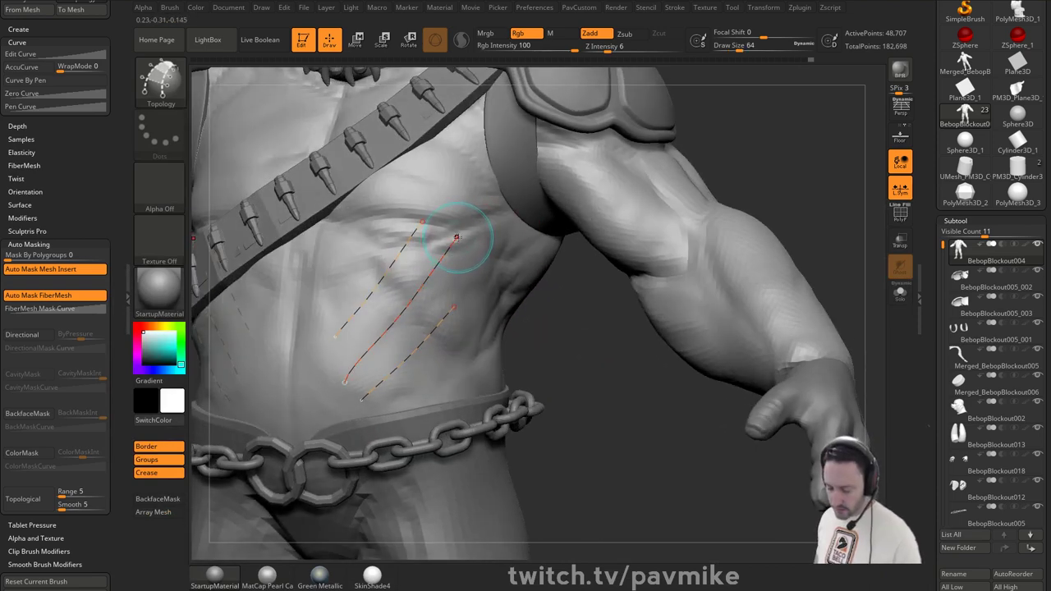
# - Try the ZRemesherGuides brush in place of the Topology brush
pyautogui.press('b')
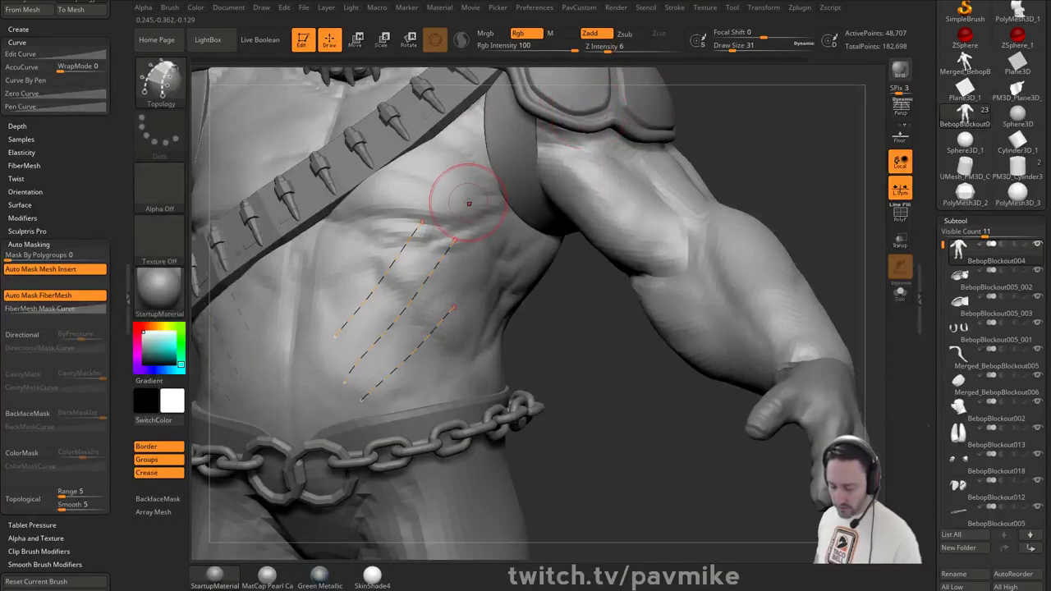
pyautogui.press('b')
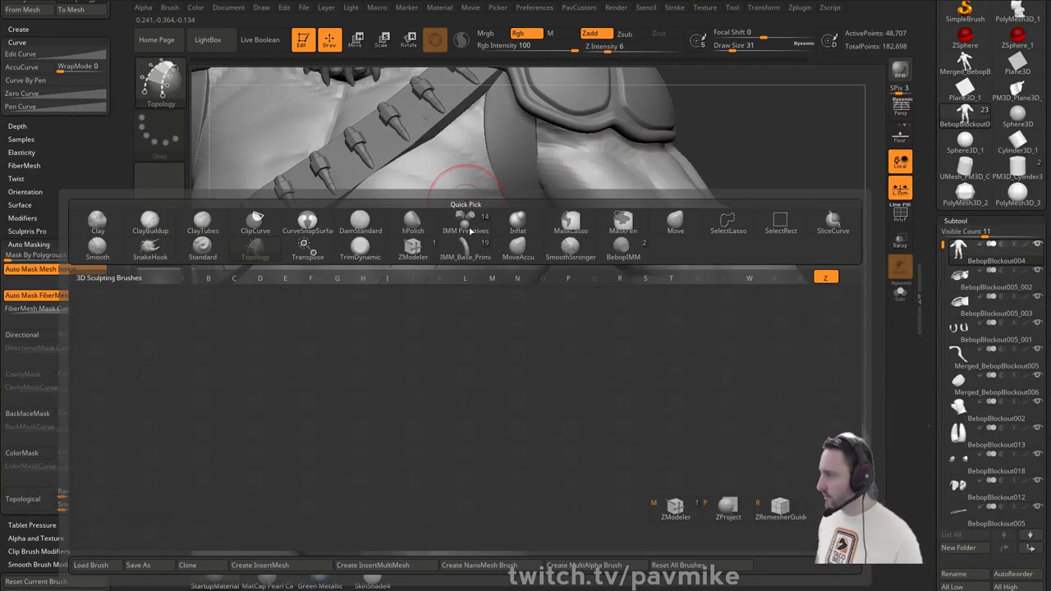
pyautogui.click(780, 506)
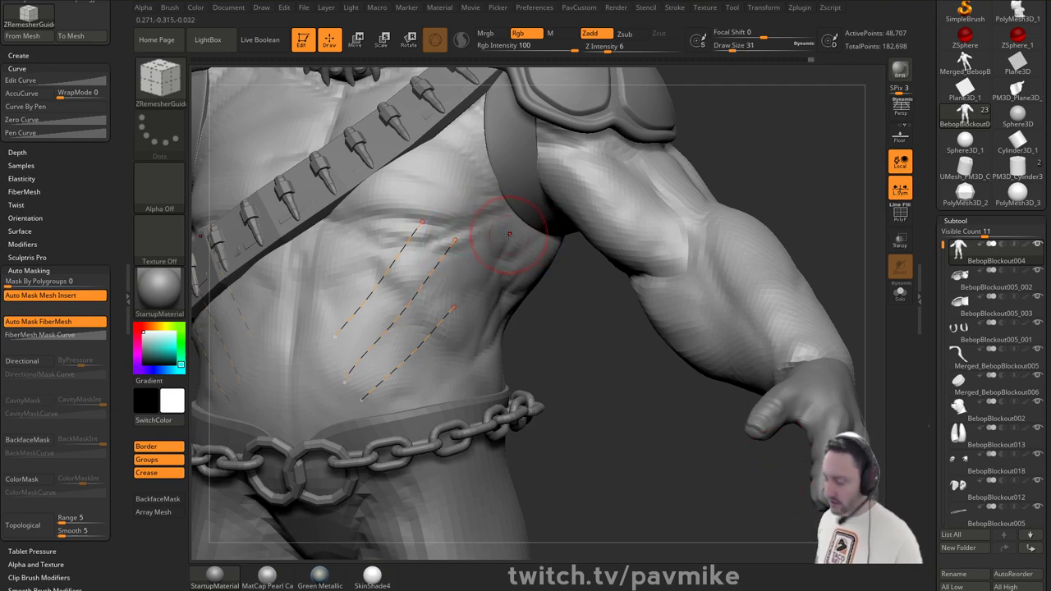
# - Return to the Topology brush and set its draw size to 16 for the abdomen curves
pyautogui.press('b')
pyautogui.press('t')
pyautogui.press('o')
pyautogui.press('s')
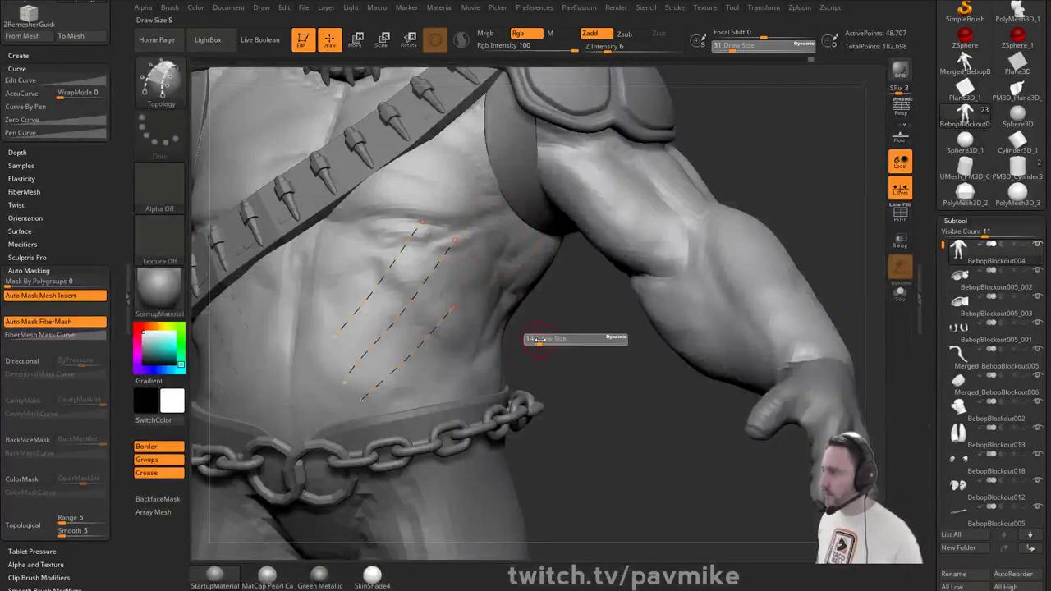
pyautogui.click(539, 339)
pyautogui.moveTo(541, 339)
pyautogui.mouseDown()
pyautogui.moveTo(555, 329)
pyautogui.moveTo(524, 352)
pyautogui.mouseUp()
pyautogui.press('s')
pyautogui.click(546, 334)
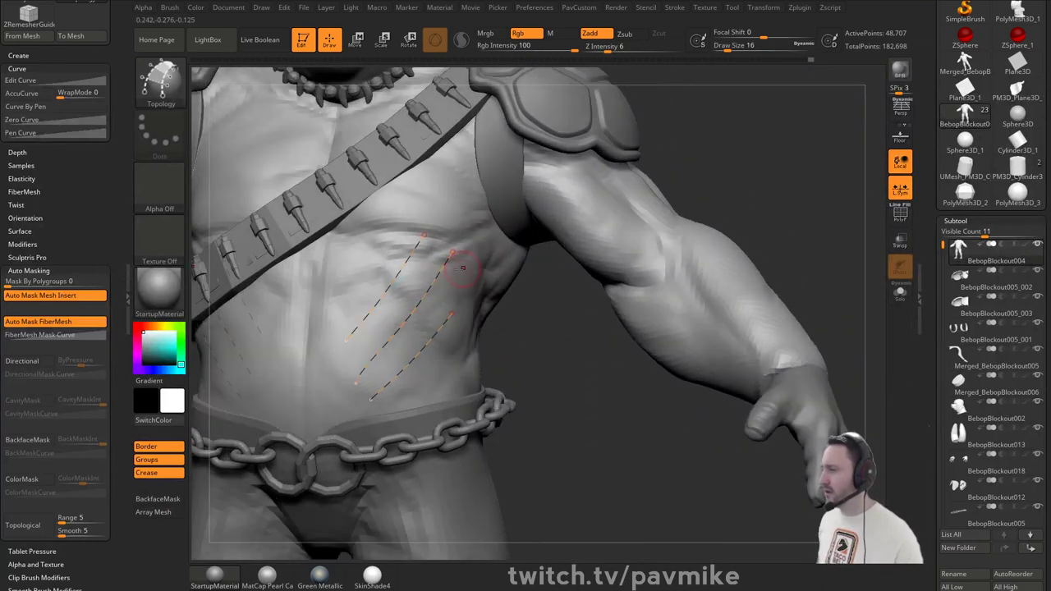
pyautogui.moveTo(538, 287); pyautogui.dragTo(517, 284)
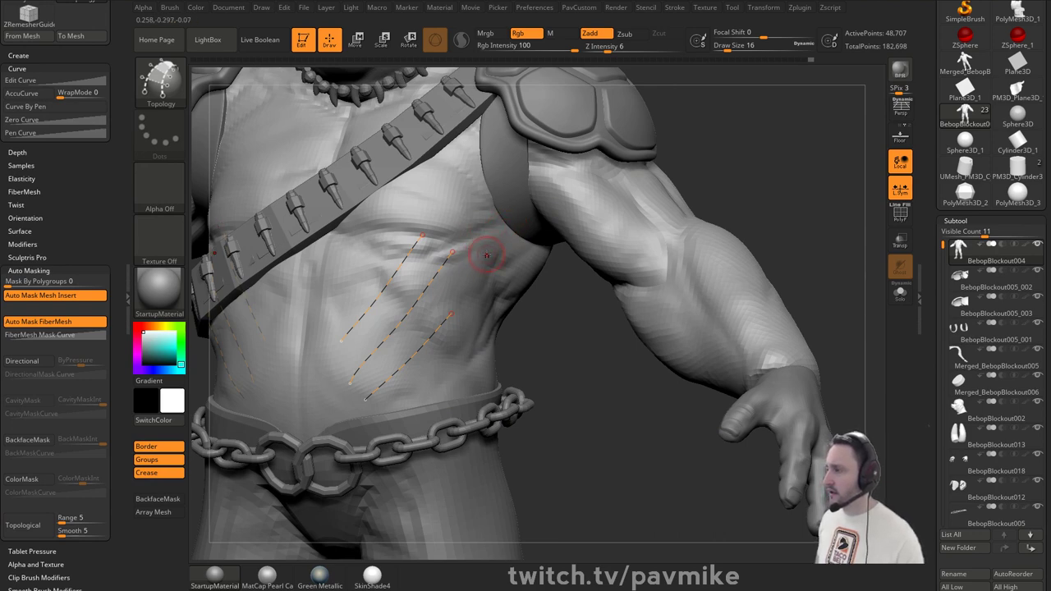
# - Bring up the sculpting brushes whose names start with C
pyautogui.press('b')
pyautogui.press('c')
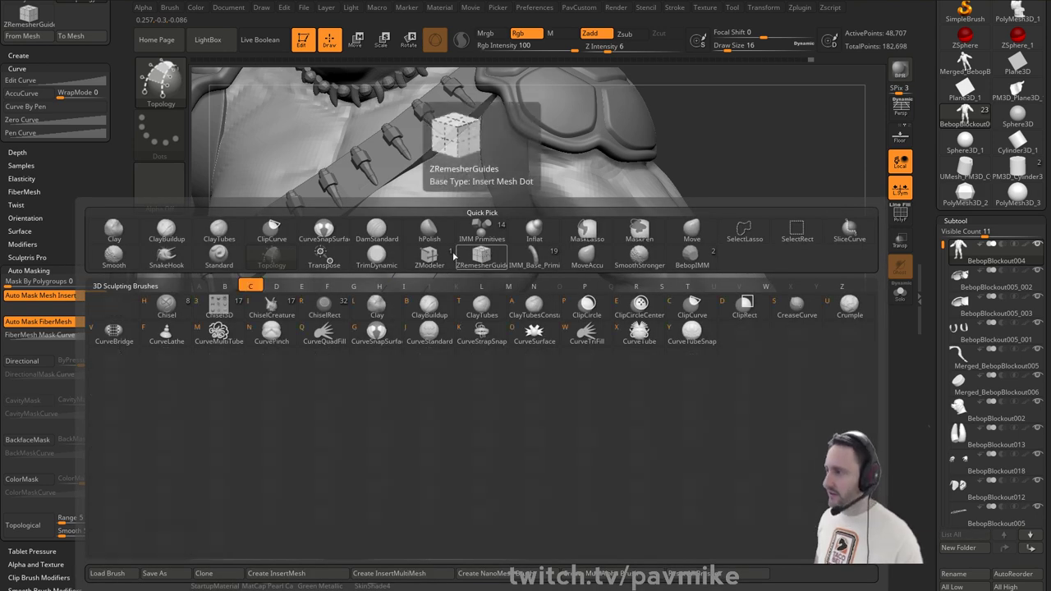
# - Add curve tubes over the abdomen with the CurveMultiTube brush and shift the lowest tube up toward the armpit
pyautogui.click(220, 332)
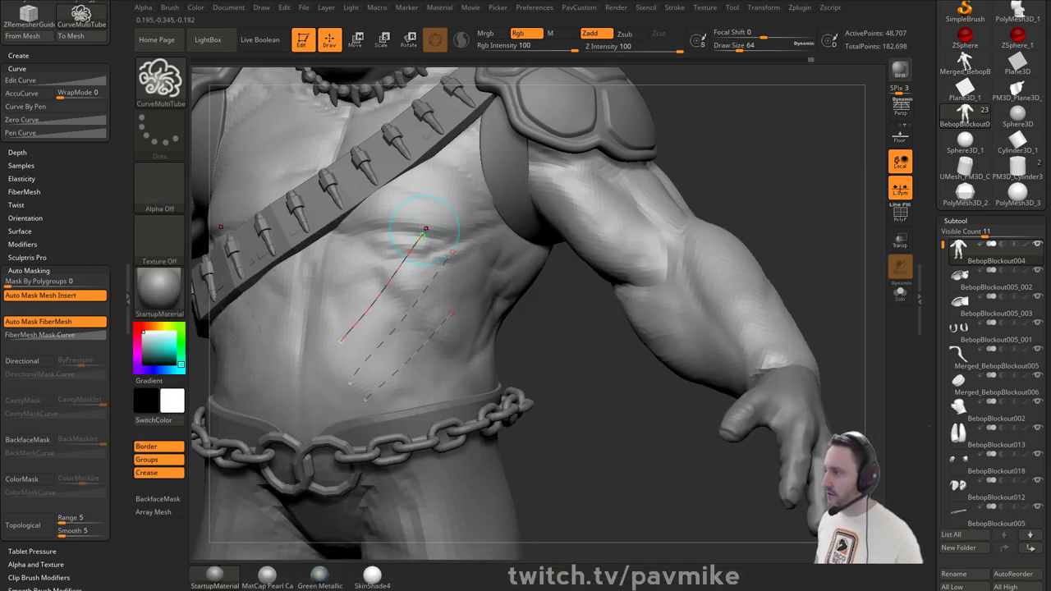
pyautogui.click(426, 229)
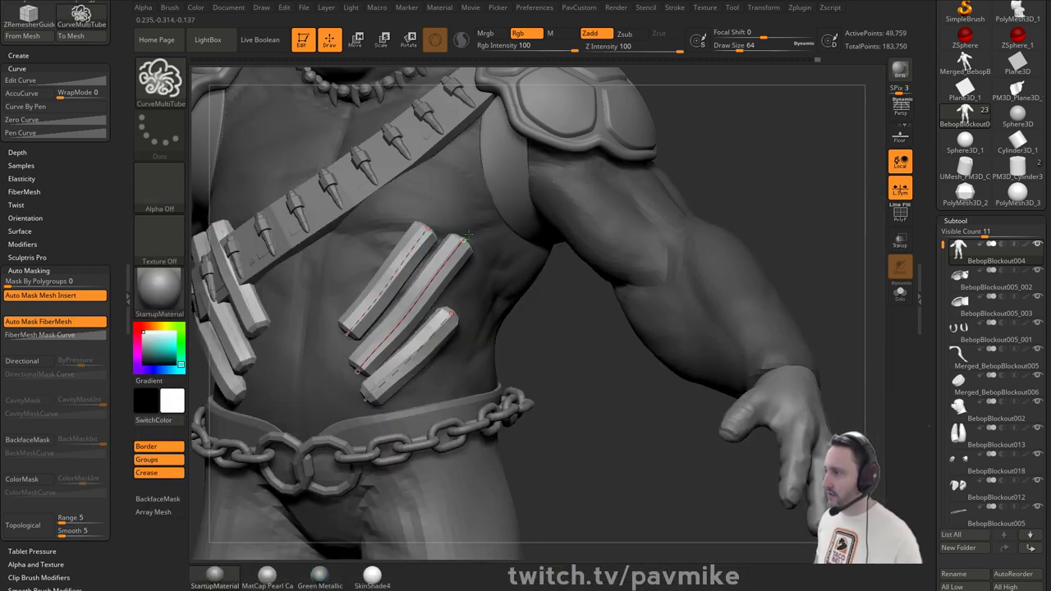
pyautogui.click(452, 313)
pyautogui.moveTo(452, 313); pyautogui.dragTo(468, 299)
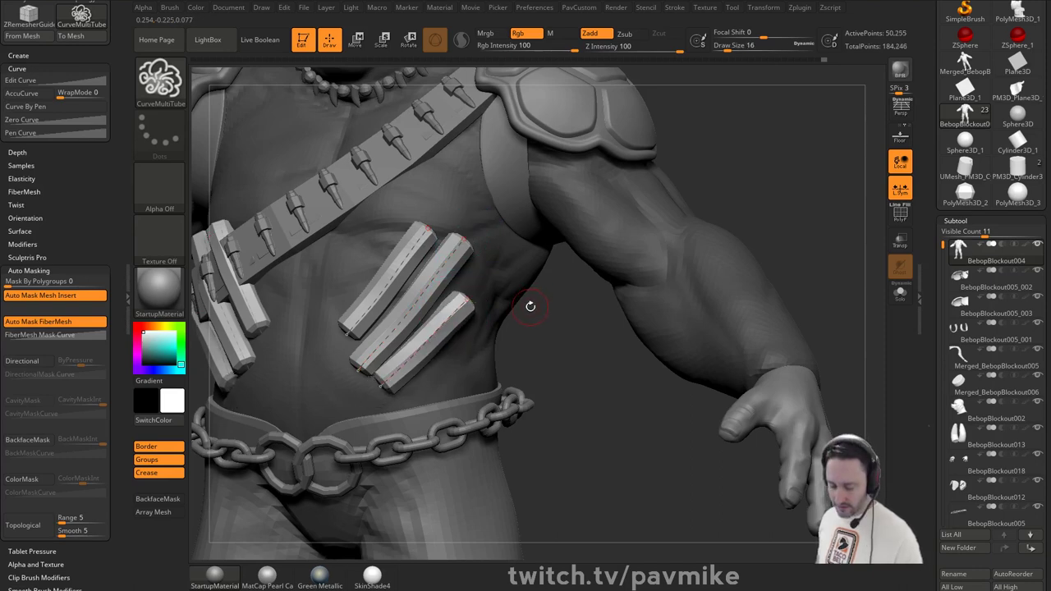
# - Draw three parallel Topology brush curves diagonally across the abdomen tubes, then undo those curves
pyautogui.press('b')
pyautogui.press('t')
pyautogui.press('o')
pyautogui.moveTo(331, 297); pyautogui.dragTo(418, 399)
pyautogui.moveTo(350, 264); pyautogui.dragTo(456, 390)
pyautogui.moveTo(366, 245); pyautogui.dragTo(476, 366)
pyautogui.moveTo(538, 386); pyautogui.dragTo(588, 398)
pyautogui.moveTo(588, 398); pyautogui.dragTo(556, 359, button='right')
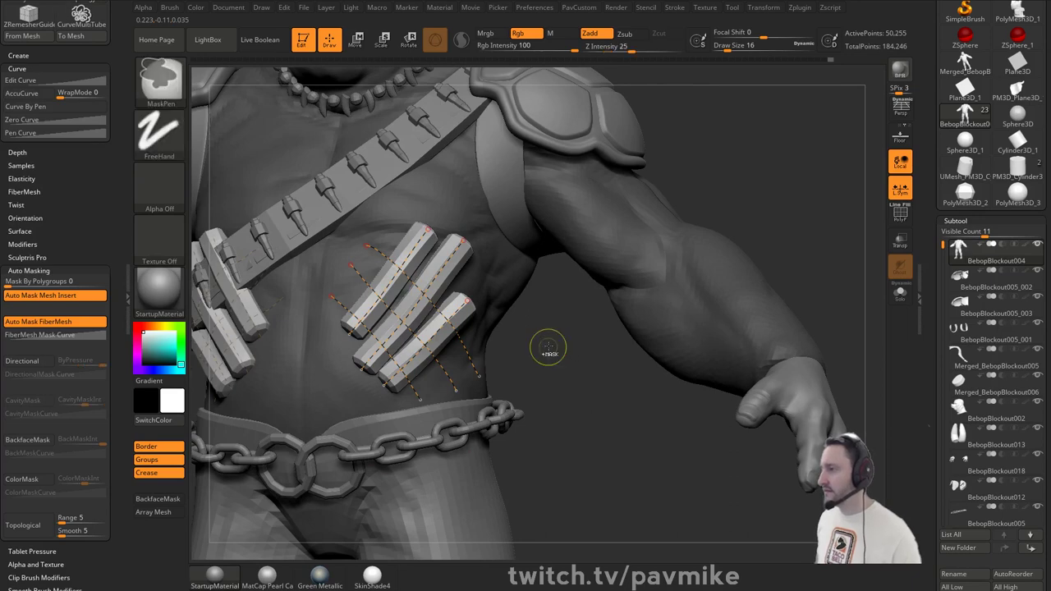
pyautogui.hotkey('ctrl', 'z')
pyautogui.moveTo(551, 338); pyautogui.dragTo(575, 328)
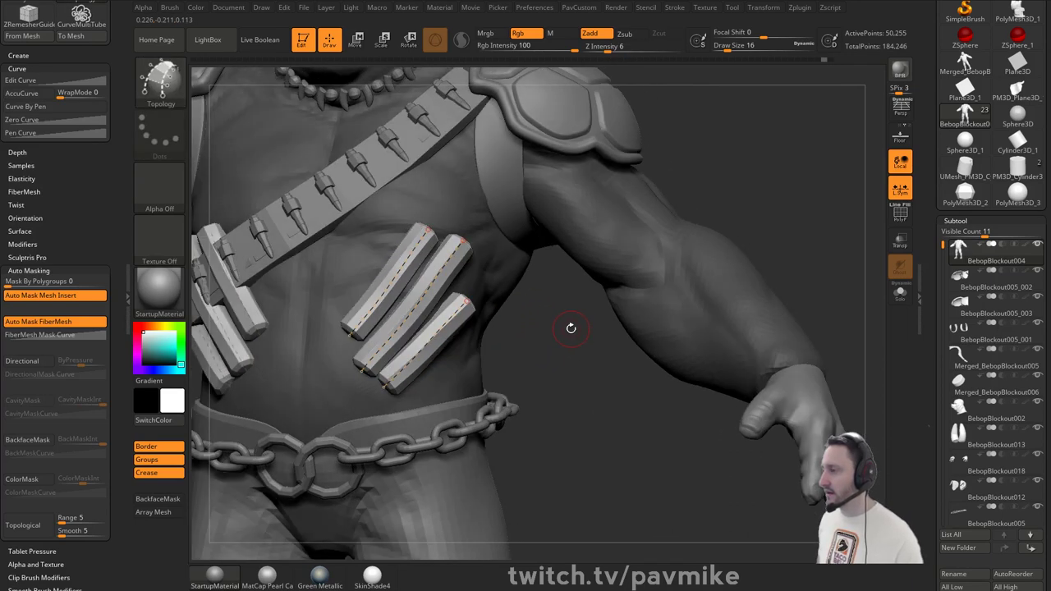
# - Set the brush draw size to 6 and undo the tube strokes and guide curves on the torso
pyautogui.write('sity 6')
pyautogui.press('Return')
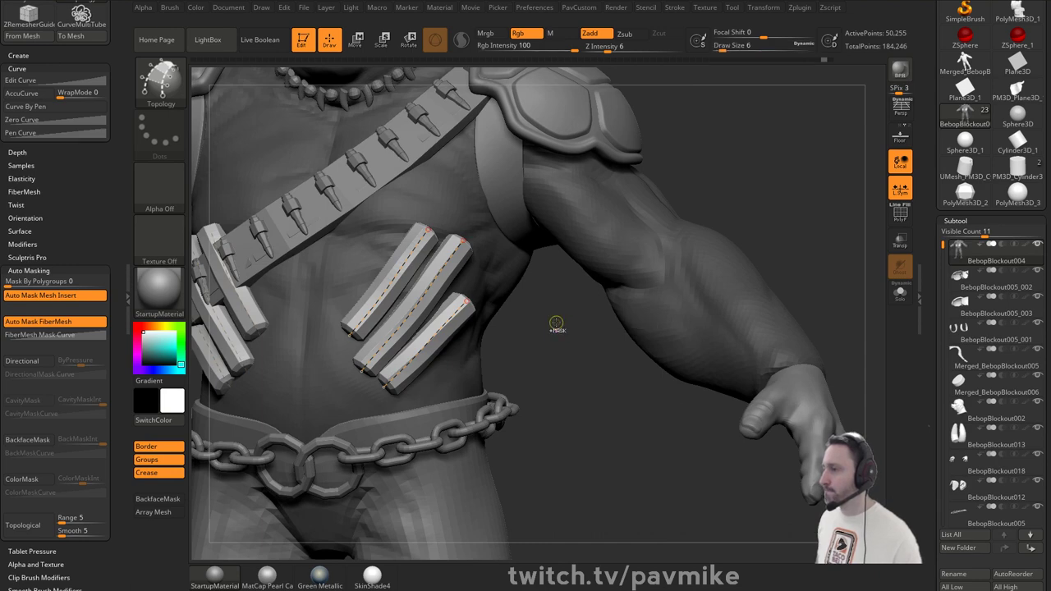
pyautogui.hotkey('ctrl', 'z')
pyautogui.hotkey('ctrl', 'z')
pyautogui.hotkey('ctrl', 'z')
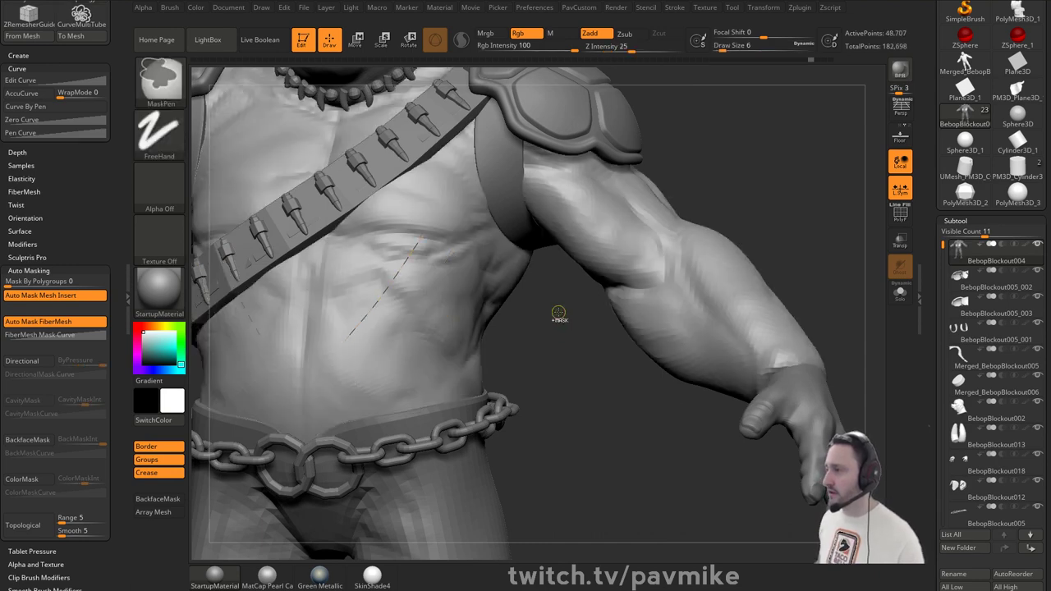
pyautogui.hotkey('ctrl', 'z')
pyautogui.hotkey('ctrl', 'z')
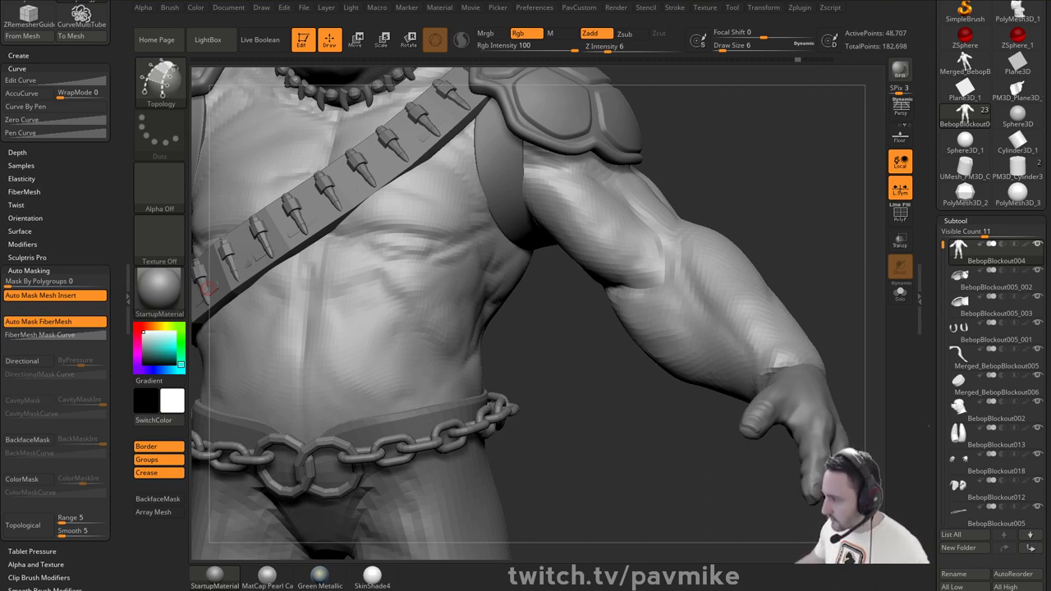
# - Switch to the browser and skim the "Did You Know that? LIVE – Episode 12" video at 46:04, 1:27:58 and 1:56:32
pyautogui.moveTo(707, 590); pyautogui.dragTo(720, 92)
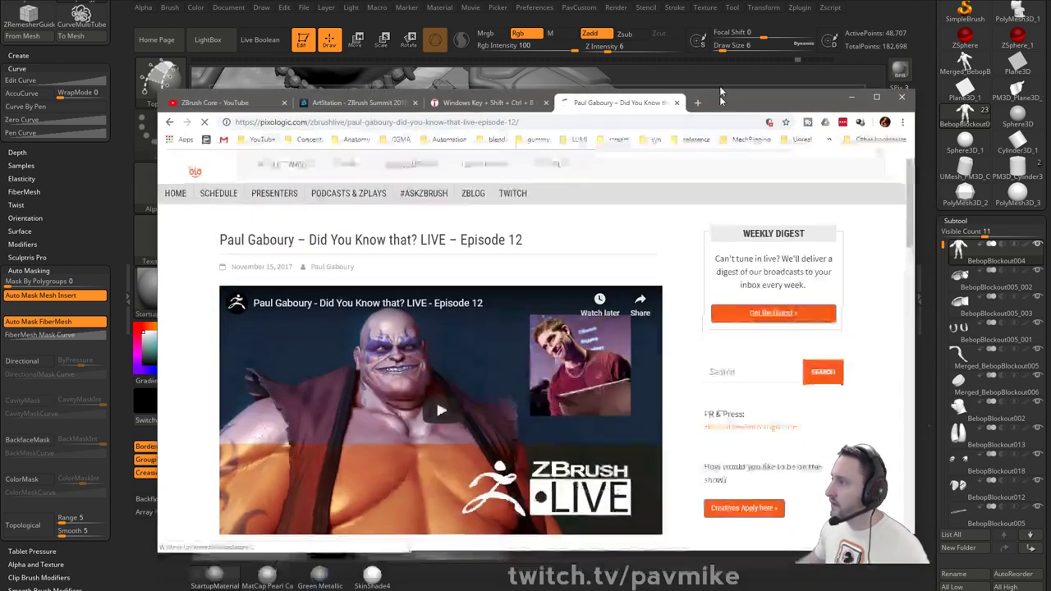
pyautogui.click(366, 449)
pyautogui.click(367, 450)
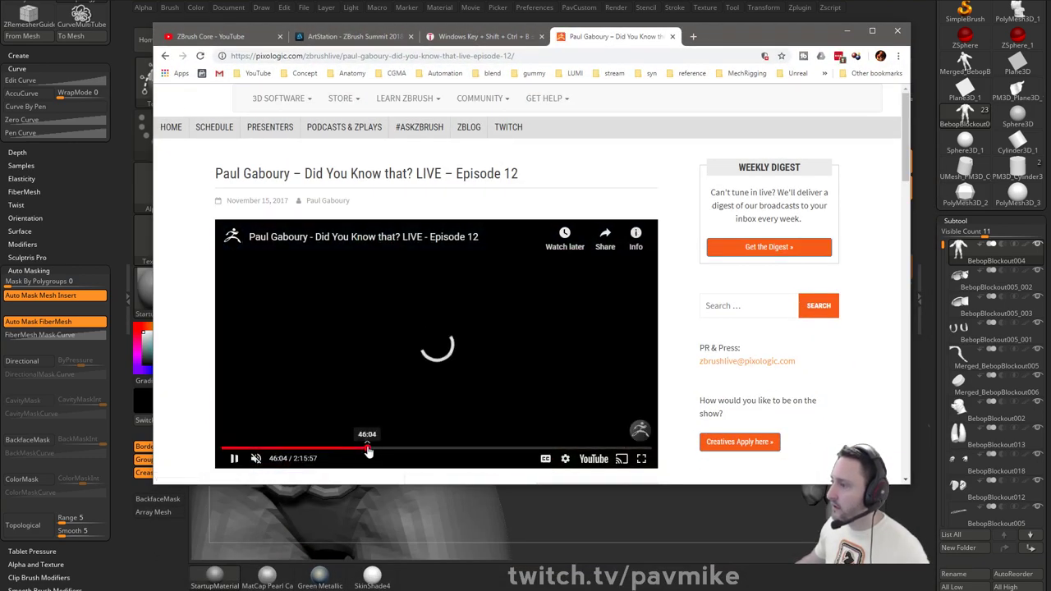
pyautogui.click(436, 450)
pyautogui.click(500, 451)
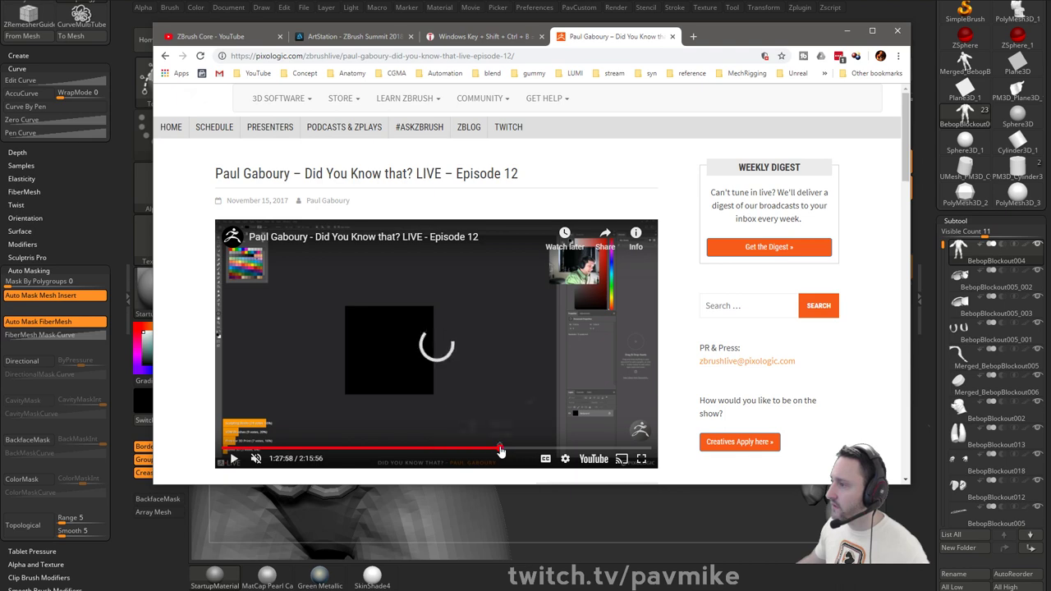
pyautogui.click(591, 450)
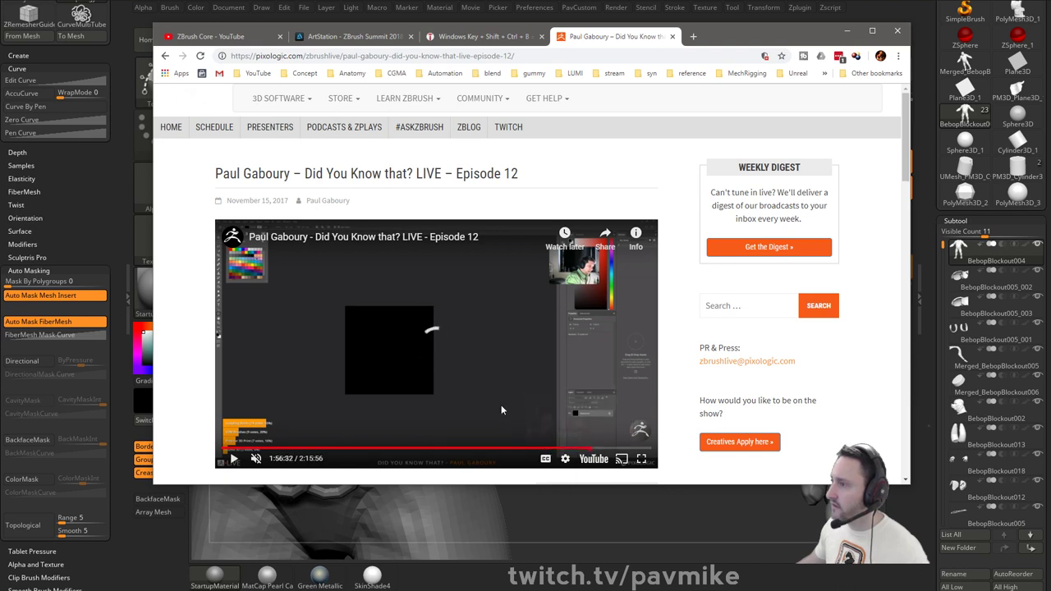
# - Skim the "Did you Know That?" Episode 1 video from the search results, then close its page and return to ZBrush
pyautogui.click(165, 55)
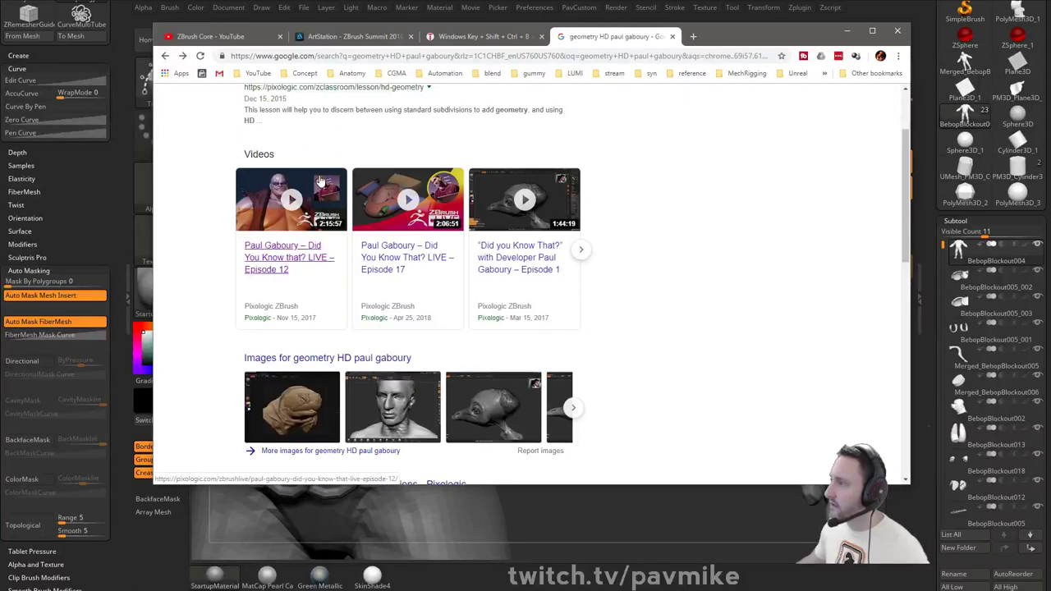
pyautogui.click(538, 255)
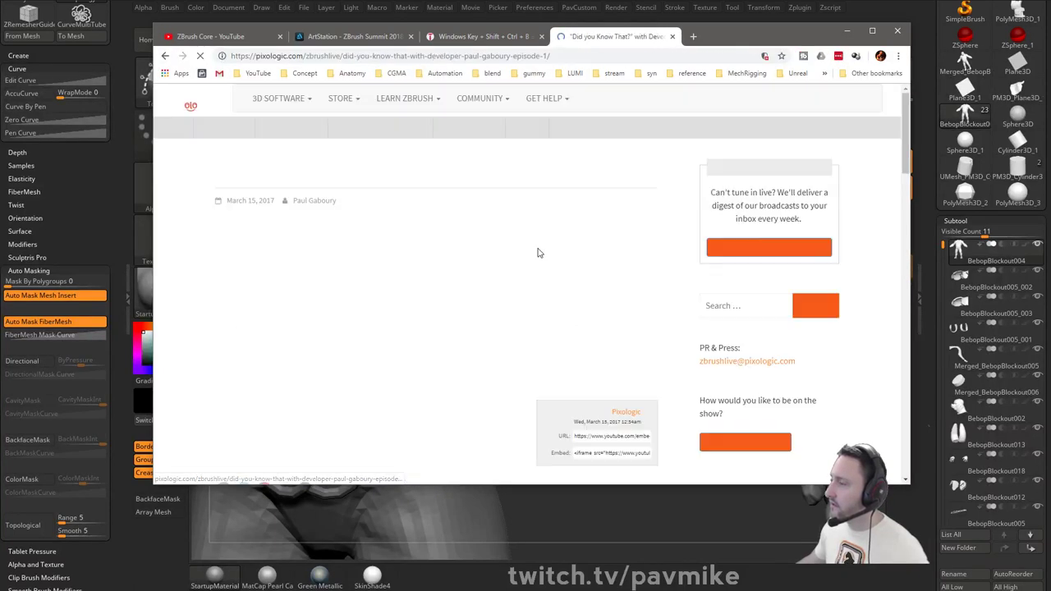
pyautogui.scroll(-1, 525, 356)
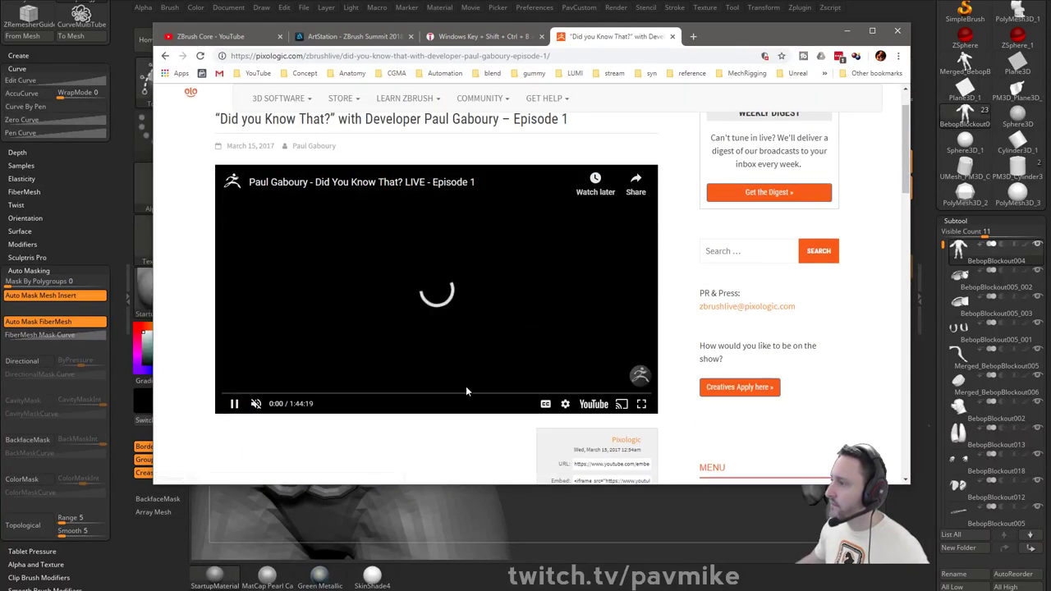
pyautogui.click(465, 394)
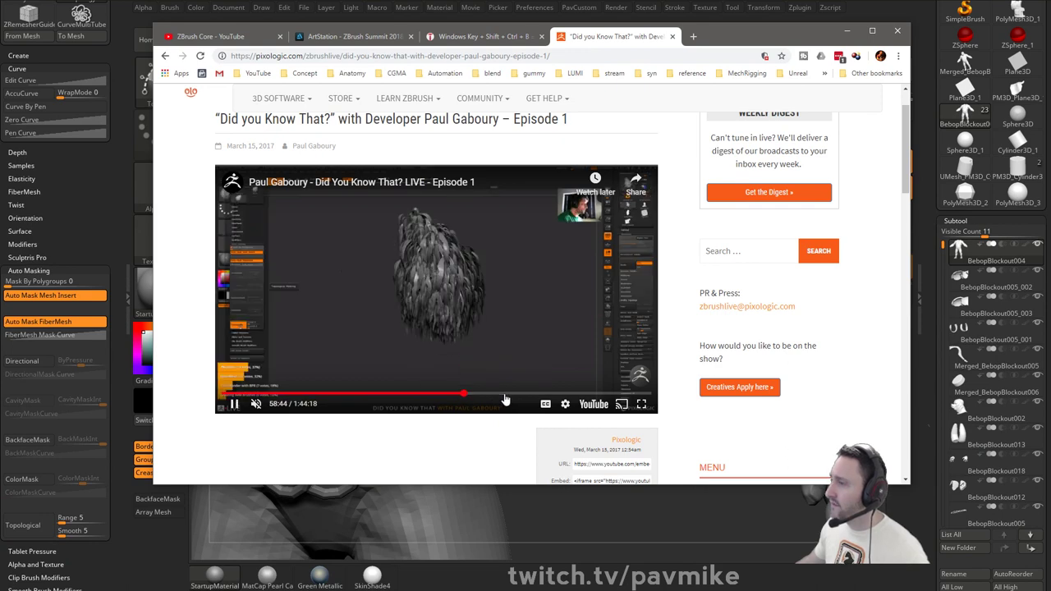
pyautogui.click(335, 395)
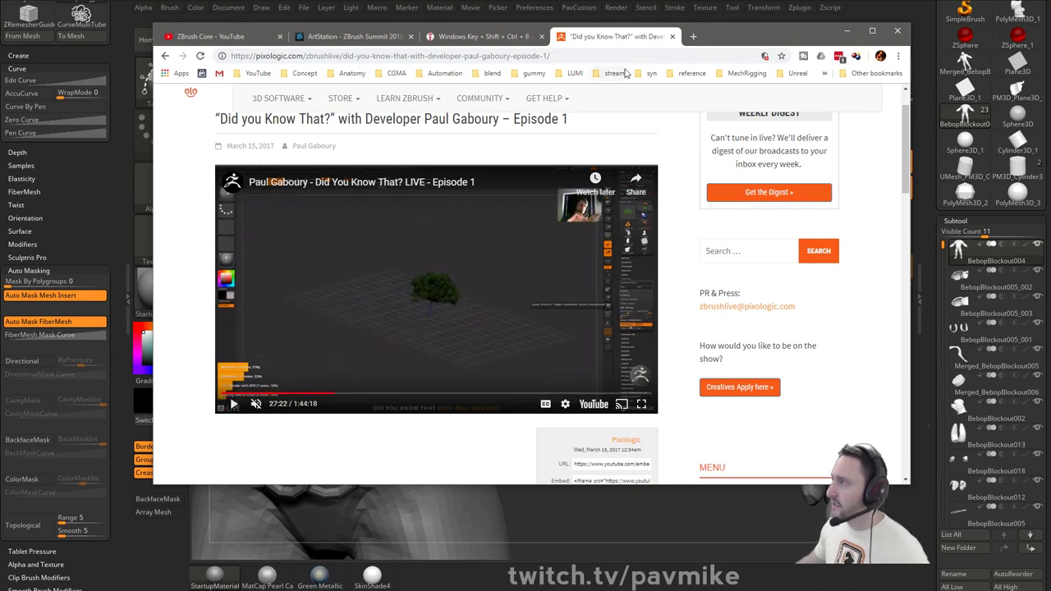
pyautogui.click(672, 36)
pyautogui.hotkey('alt', 'Tab')
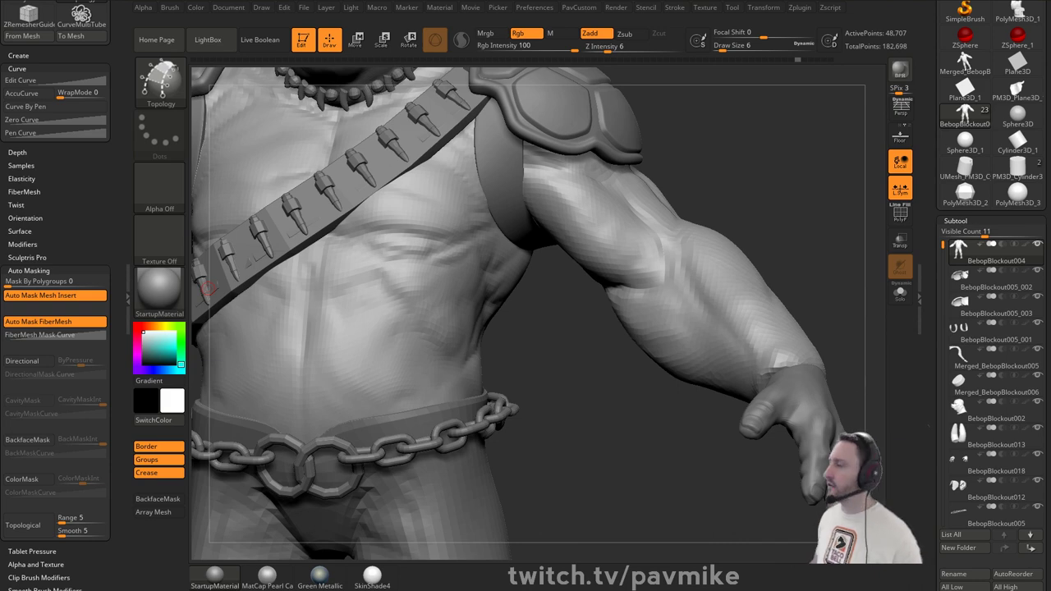
# - Frame the whole character, choose the Standard brush and set its draw size to 59
pyautogui.press('f')
pyautogui.press('s')
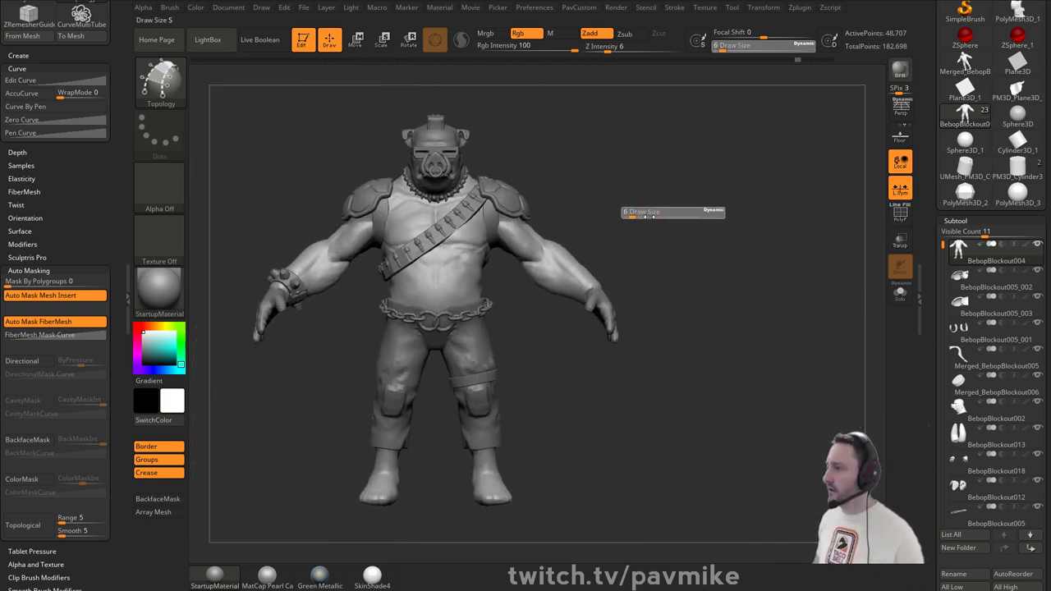
pyautogui.press('b')
pyautogui.press('s')
pyautogui.press('t')
pyautogui.moveTo(629, 214)
pyautogui.mouseDown()
pyautogui.moveTo(685, 187)
pyautogui.moveTo(648, 197)
pyautogui.moveTo(649, 188)
pyautogui.moveTo(749, 197)
pyautogui.moveTo(661, 214)
pyautogui.mouseUp()
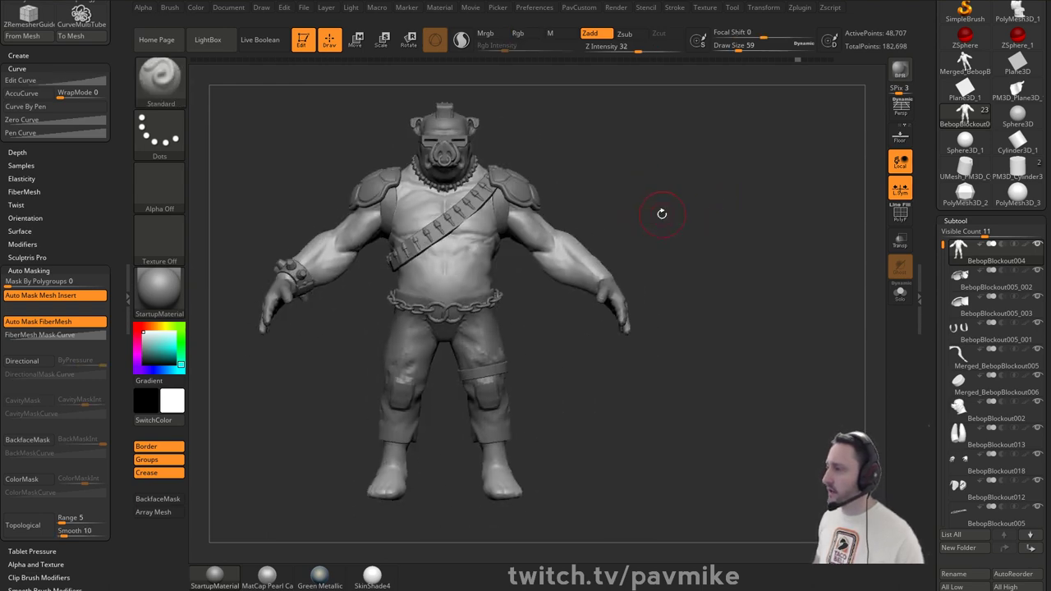
# - Make the trousers subtool BebopBlockout006 active and set the brush draw size to 27
pyautogui.keyDown('alt'); pyautogui.click(497, 334); pyautogui.keyUp('alt')
pyautogui.moveTo(538, 322)
pyautogui.mouseDown()
pyautogui.moveTo(636, 327)
pyautogui.moveTo(731, 189)
pyautogui.moveTo(720, 218)
pyautogui.moveTo(703, 214)
pyautogui.moveTo(725, 222)
pyautogui.moveTo(714, 213)
pyautogui.mouseUp()
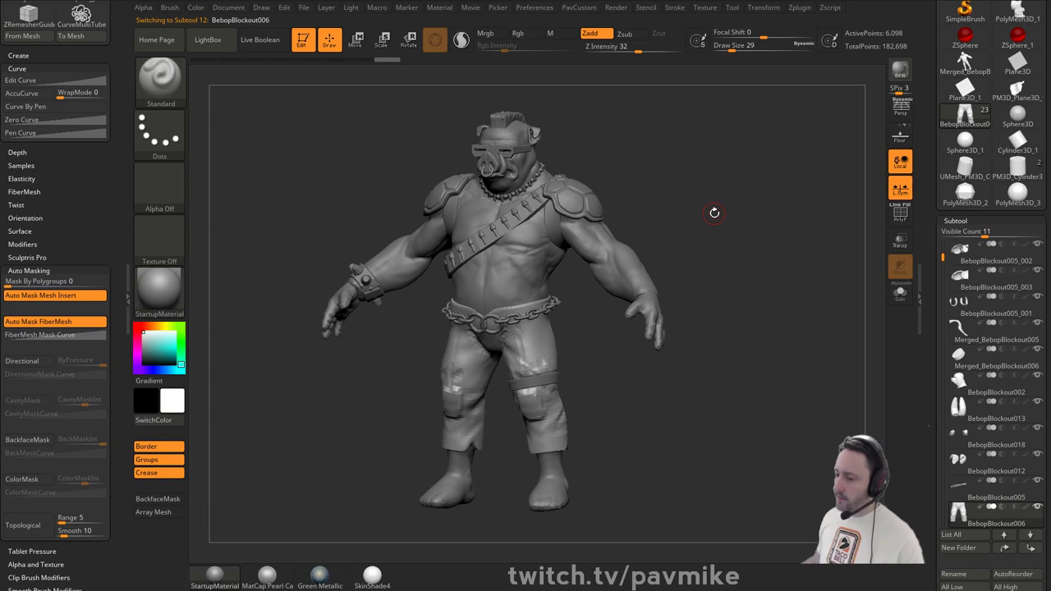
pyautogui.moveTo(639, 231)
pyautogui.mouseDown()
pyautogui.moveTo(657, 216)
pyautogui.moveTo(650, 222)
pyautogui.mouseUp()
pyautogui.press('s')
pyautogui.keyDown('shift'); pyautogui.moveTo(652, 223); pyautogui.dragTo(659, 221); pyautogui.keyUp('shift')
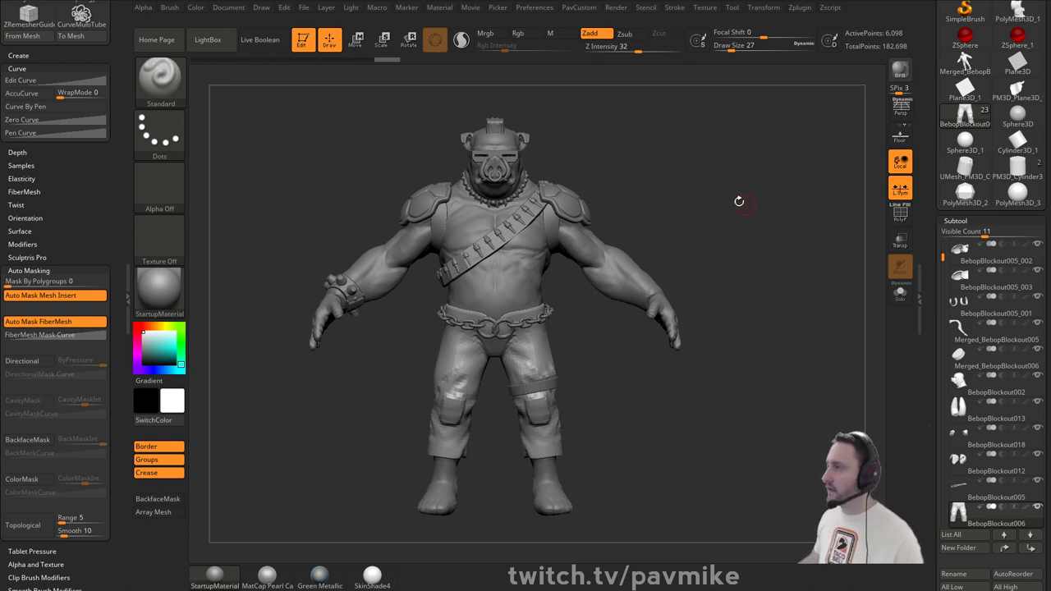
pyautogui.keyDown('alt'); pyautogui.moveTo(737, 204); pyautogui.dragTo(713, 267); pyautogui.keyUp('alt')
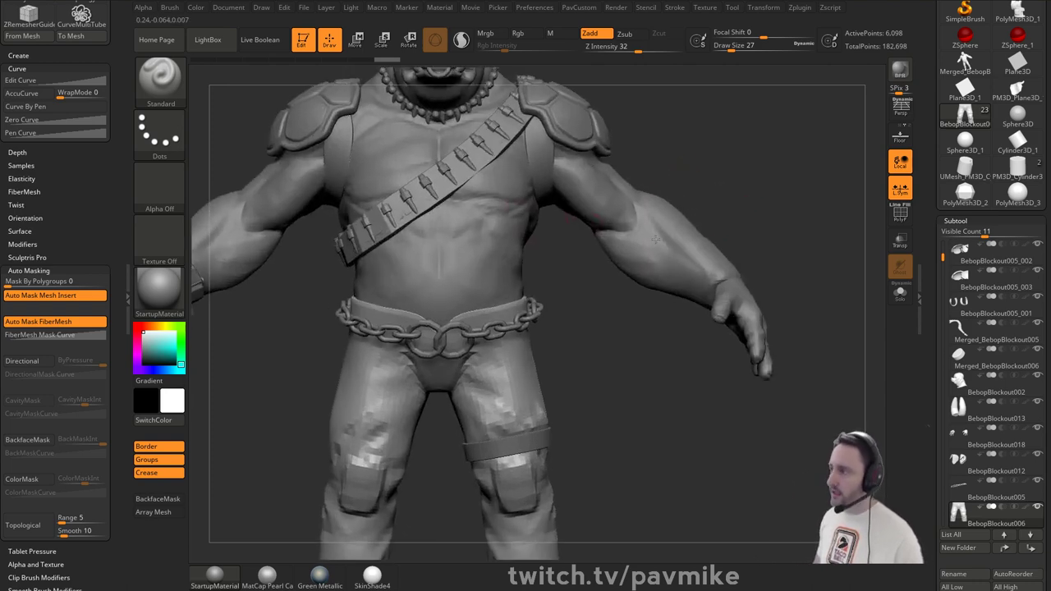
pyautogui.keyDown('alt'); pyautogui.moveTo(695, 92); pyautogui.dragTo(759, 267); pyautogui.keyUp('alt')
# - Make the head subtool BebopBlockout002 active and set the brush draw size to 22
pyautogui.keyDown('alt'); pyautogui.click(492, 324); pyautogui.keyUp('alt')
pyautogui.moveTo(579, 237); pyautogui.dragTo(648, 234)
pyautogui.keyDown('shift'); pyautogui.moveTo(649, 246); pyautogui.dragTo(715, 128); pyautogui.keyUp('shift')
pyautogui.press('s')
pyautogui.moveTo(714, 197)
pyautogui.mouseDown()
pyautogui.moveTo(733, 226)
pyautogui.moveTo(725, 191)
pyautogui.mouseUp()
pyautogui.moveTo(743, 197); pyautogui.dragTo(725, 203)
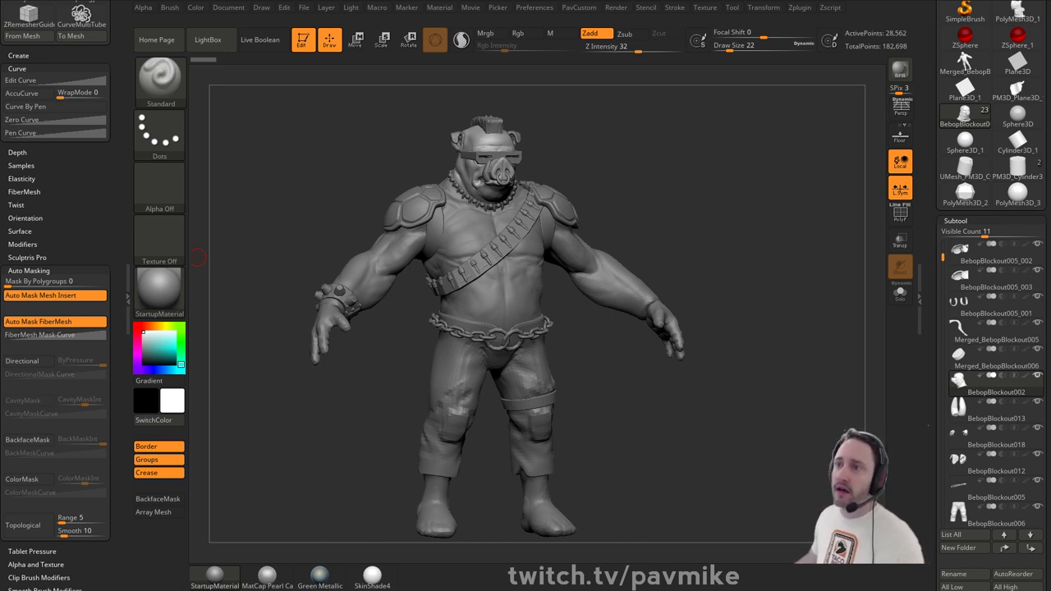
# - Leave edit mode, clear the canvas and make SimpleBrush the active tool
pyautogui.click(304, 41)
pyautogui.hotkey('ctrl', 'n')
pyautogui.moveTo(931, 194); pyautogui.dragTo(901, 386)
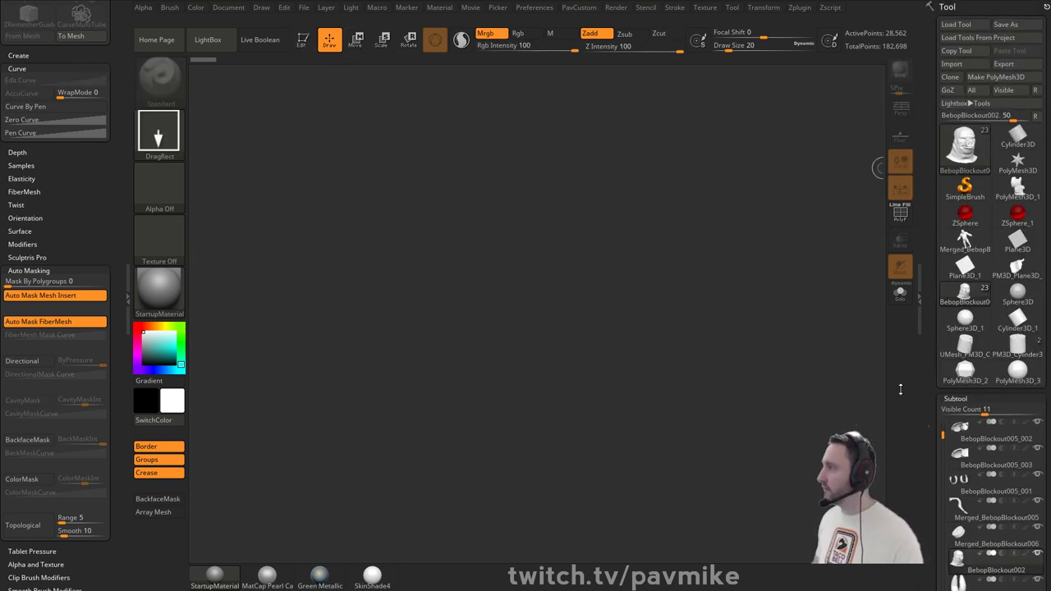
pyautogui.click(978, 192)
# - Load the FemaleHead tool from LightBox onto the canvas instead of the DemoHeadFemale project
pyautogui.press(',')
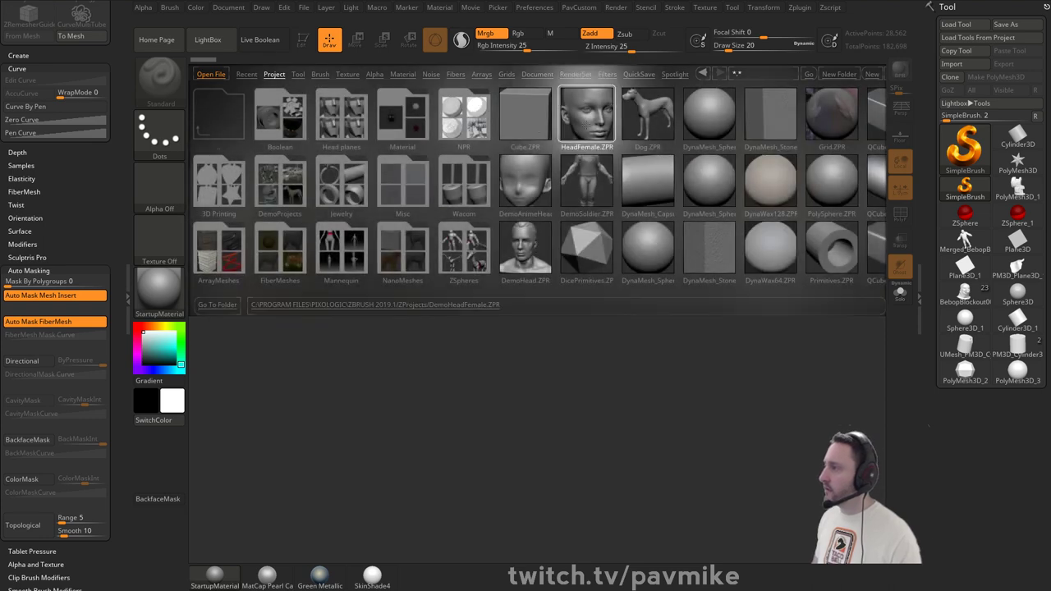
pyautogui.doubleClick(586, 115)
pyautogui.click(605, 265)
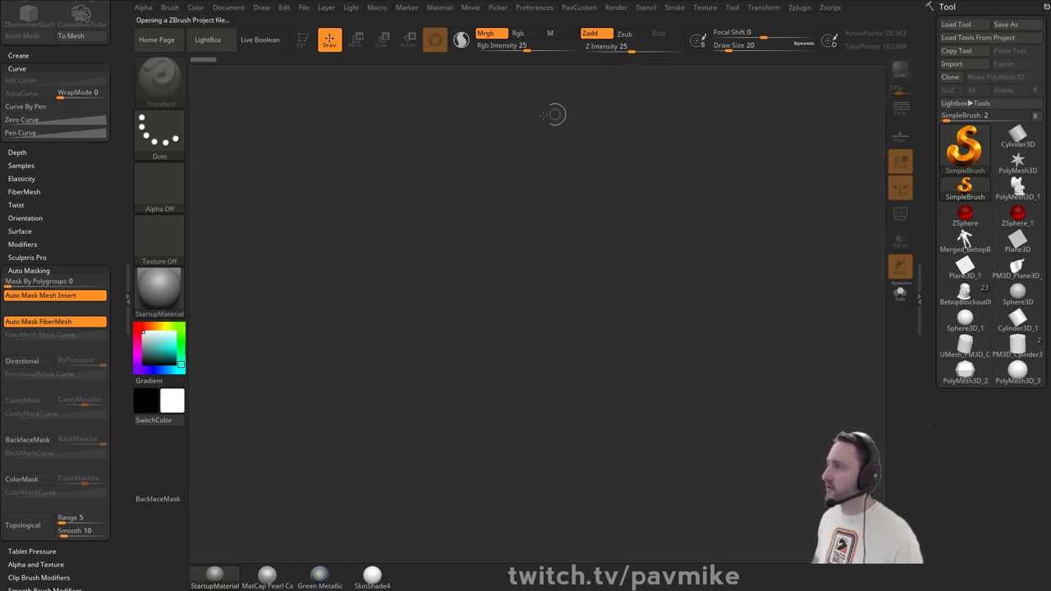
pyautogui.press(',')
pyautogui.click(298, 75)
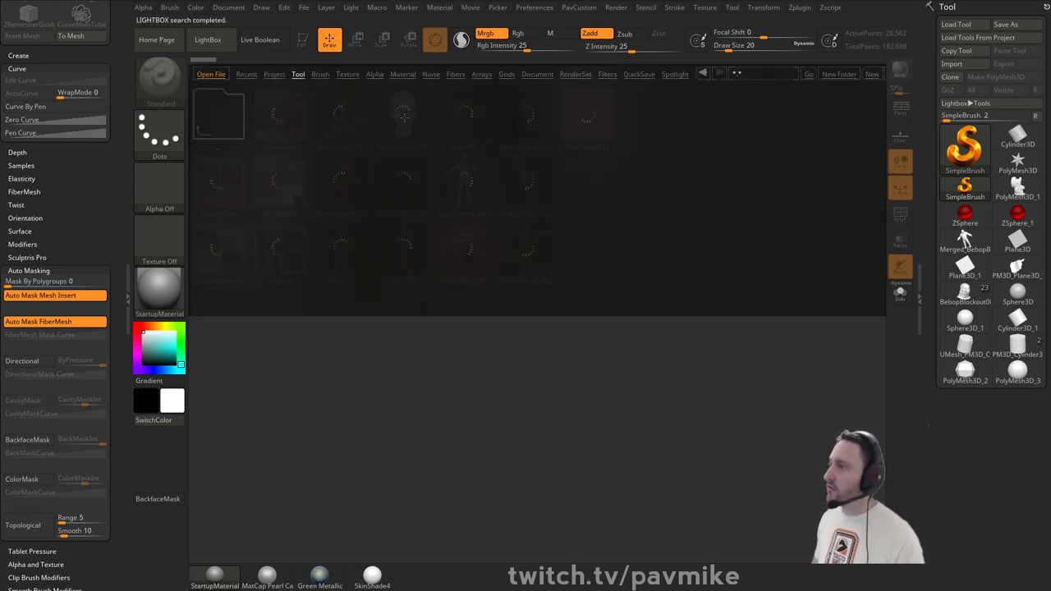
pyautogui.doubleClick(402, 120)
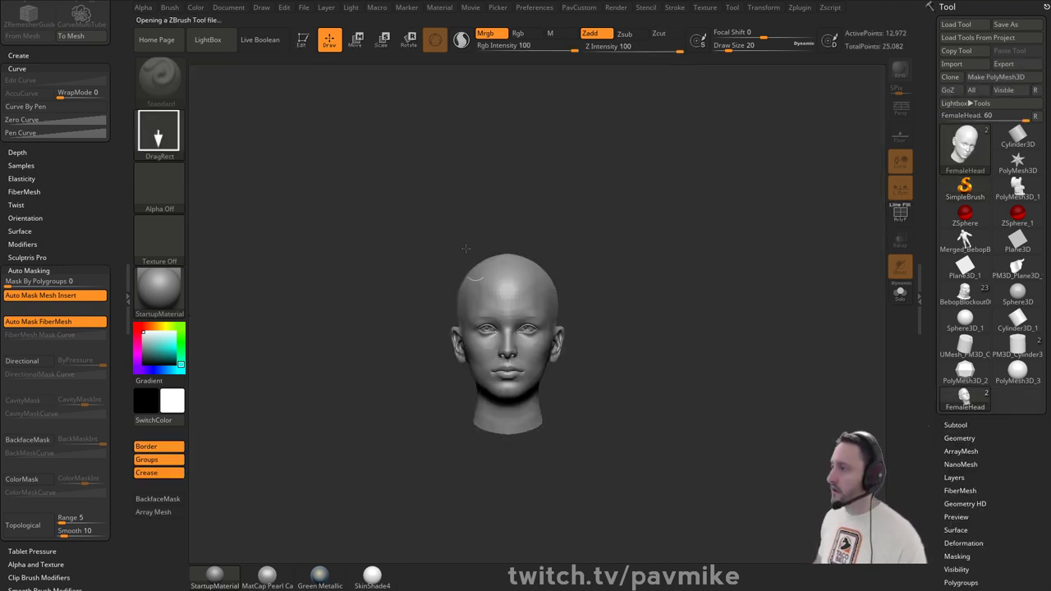
# - Put the female head in edit mode with its polyframe wireframe displayed
pyautogui.click(900, 215)
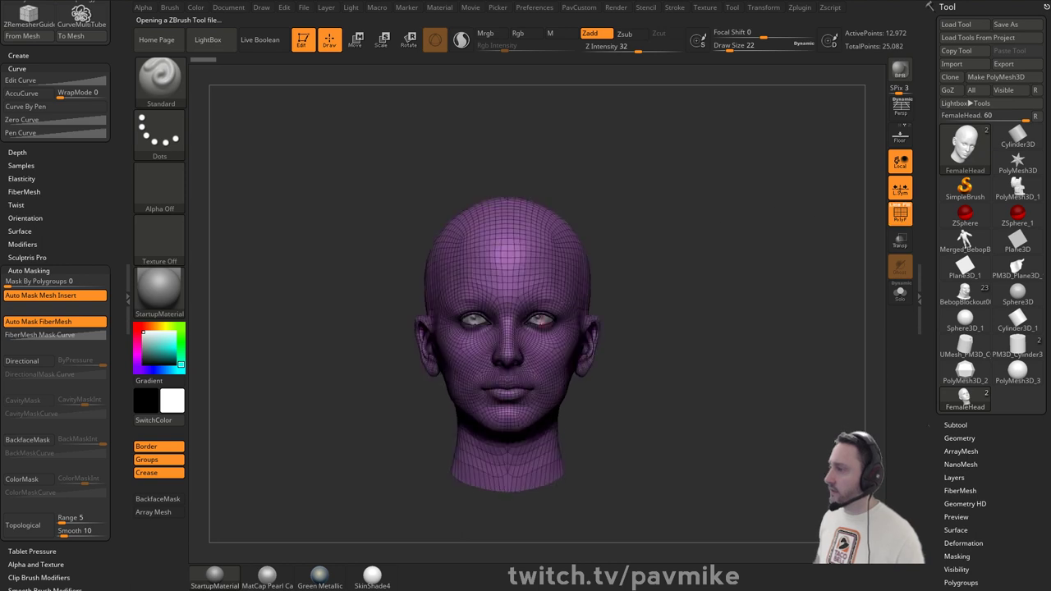
pyautogui.moveTo(662, 229); pyautogui.dragTo(885, 321)
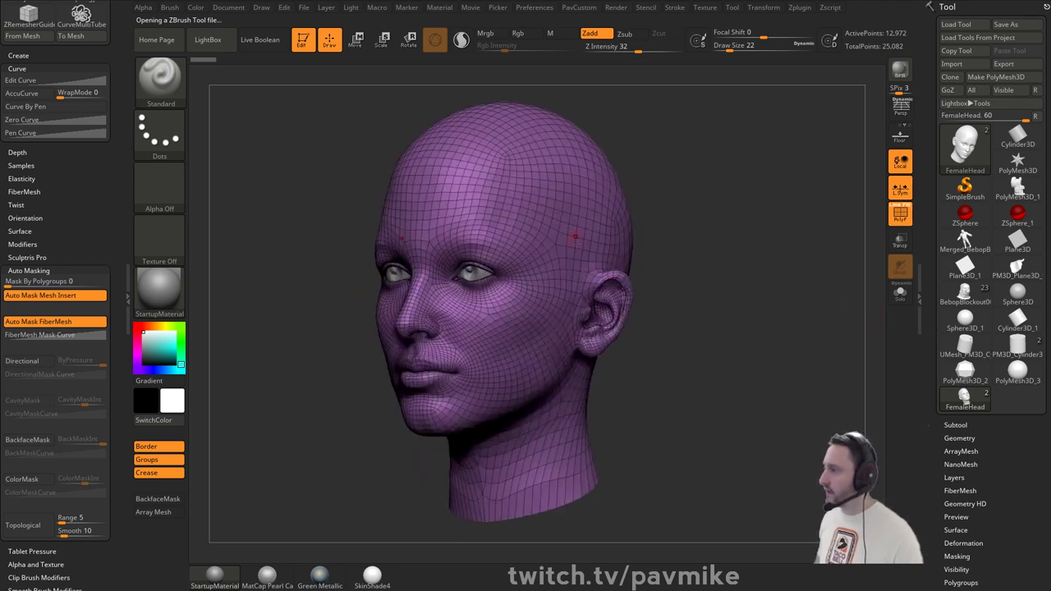
# - Expand the Geometry settings and divide the female head mesh once to subdivision level 2
pyautogui.press('shift')
pyautogui.keyDown('shift'); pyautogui.click(952, 437); pyautogui.keyUp('shift')
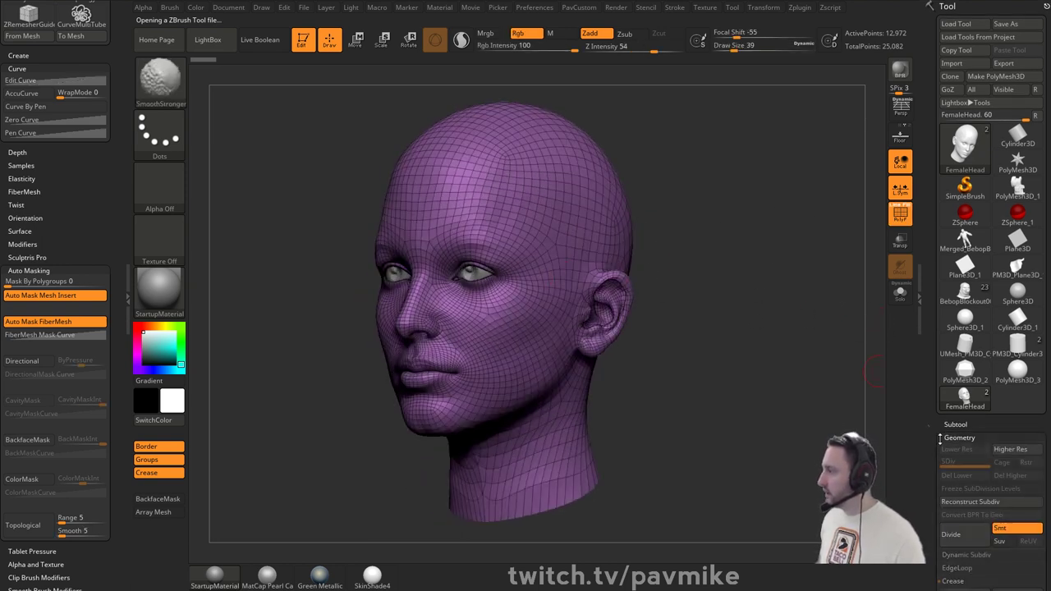
pyautogui.moveTo(940, 438); pyautogui.dragTo(941, 280)
pyautogui.moveTo(787, 292); pyautogui.dragTo(813, 297)
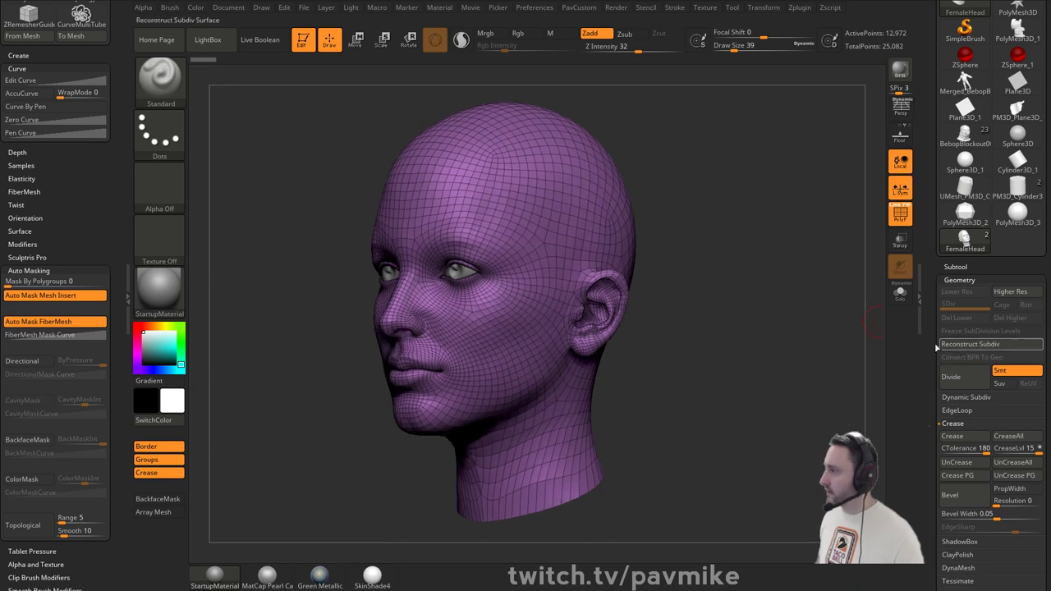
pyautogui.moveTo(758, 261); pyautogui.dragTo(858, 274)
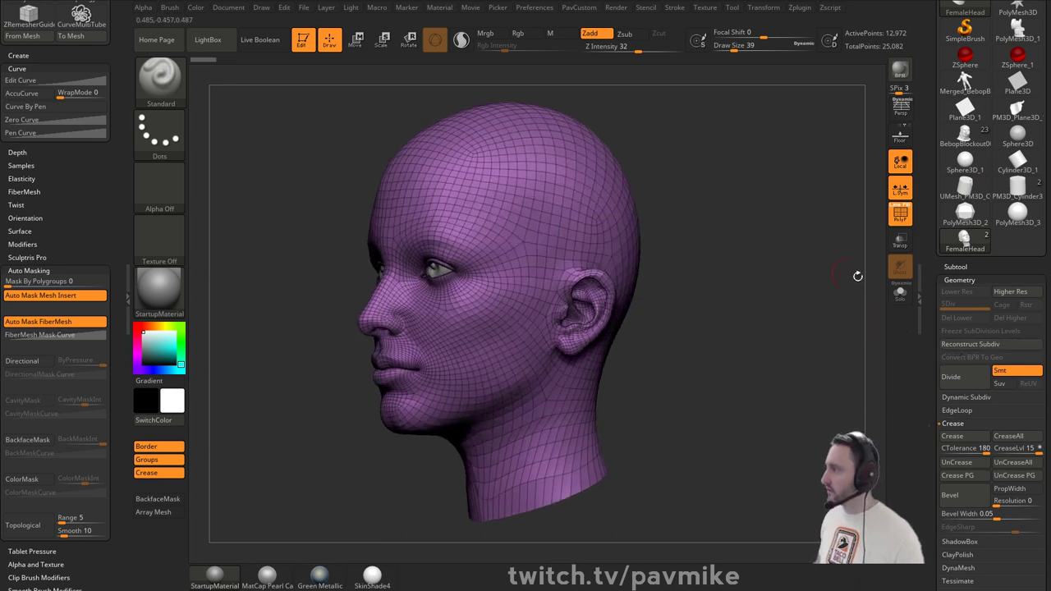
pyautogui.press('ctrl')
pyautogui.hotkey('ctrl', 'd')
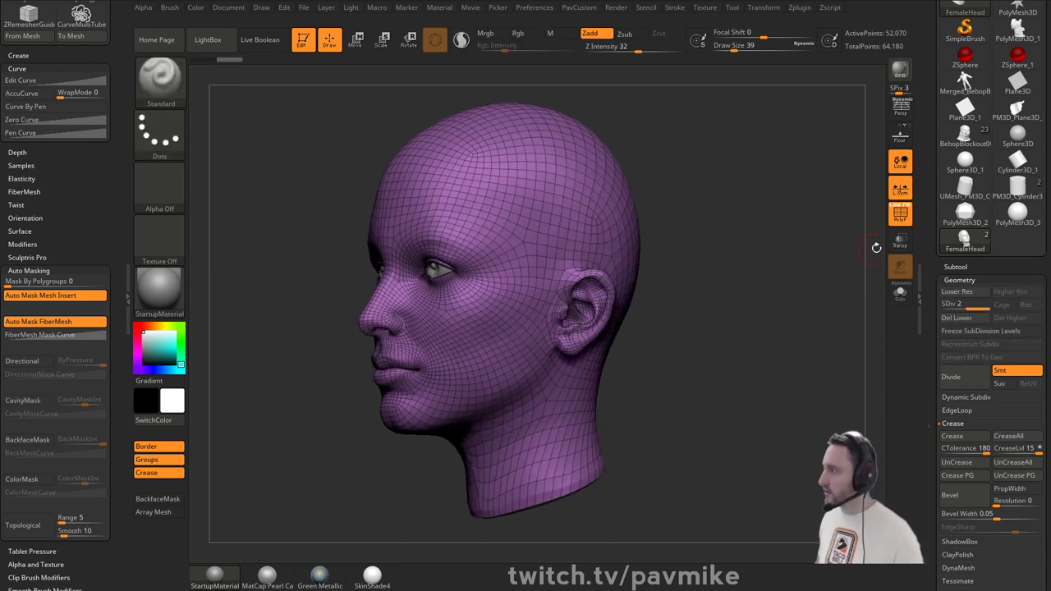
# - Hide the polyframe wireframe and divide the female head mesh to subdivision level 3
pyautogui.click(900, 214)
pyautogui.moveTo(824, 215)
pyautogui.keyDown('alt'); pyautogui.mouseDown()
pyautogui.moveTo(807, 249)
pyautogui.moveTo(726, 268)
pyautogui.mouseUp(); pyautogui.keyUp('alt')
pyautogui.hotkey('ctrl', 'd')
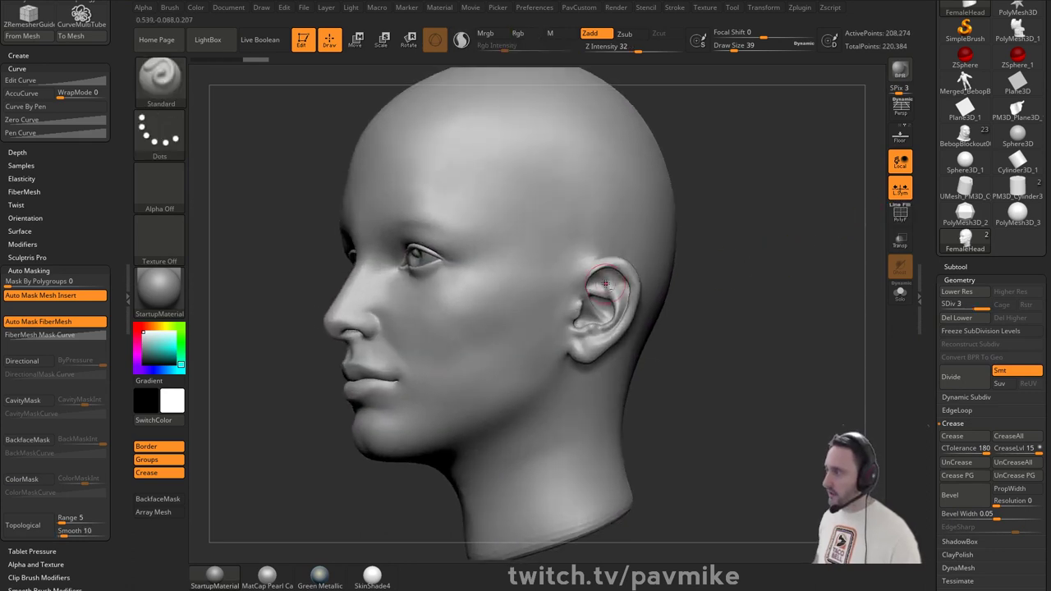
# - Pull the upper tip of one ear outward into a pointed elf shape with the Move brush
pyautogui.moveTo(576, 288)
pyautogui.mouseDown()
pyautogui.moveTo(591, 261)
pyautogui.moveTo(593, 275)
pyautogui.mouseUp()
pyautogui.moveTo(683, 270)
pyautogui.mouseDown()
pyautogui.moveTo(698, 270)
pyautogui.moveTo(628, 264)
pyautogui.moveTo(658, 219)
pyautogui.mouseUp()
pyautogui.press('b')
pyautogui.press('m')
pyautogui.press('v')
pyautogui.press('s')
pyautogui.moveTo(617, 271); pyautogui.dragTo(626, 261)
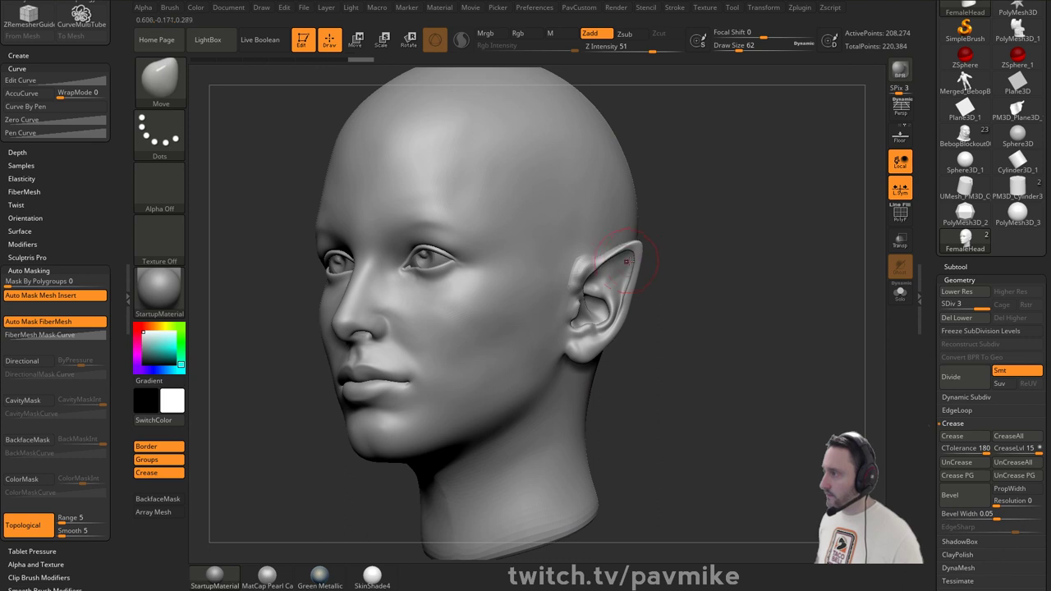
# - Undo the unprotected Clay stroke, enable BackfaceMask for the brush, and sculpt clay inside the pointed ear
pyautogui.press('b')
pyautogui.press('c')
pyautogui.press('l')
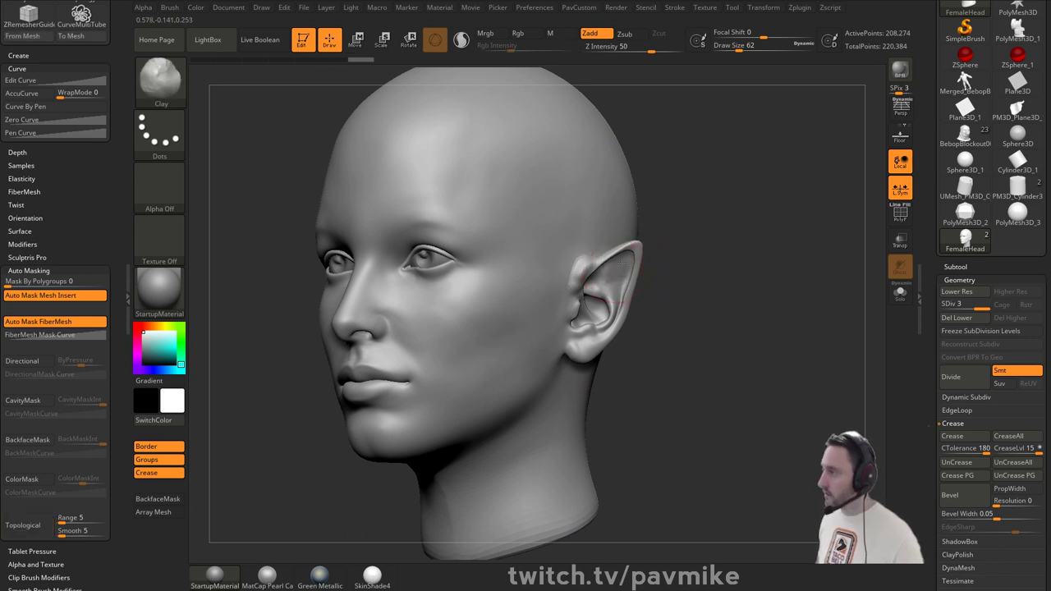
pyautogui.hotkey('ctrl', 'z')
pyautogui.click(158, 499)
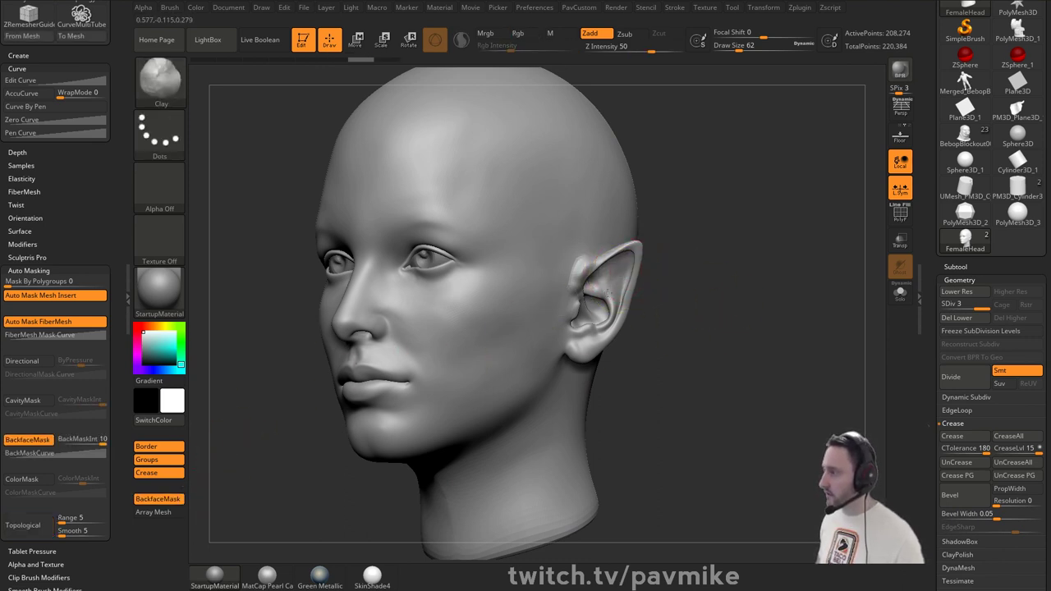
pyautogui.moveTo(607, 292); pyautogui.dragTo(606, 279)
pyautogui.moveTo(642, 272); pyautogui.dragTo(468, 269, button='right')
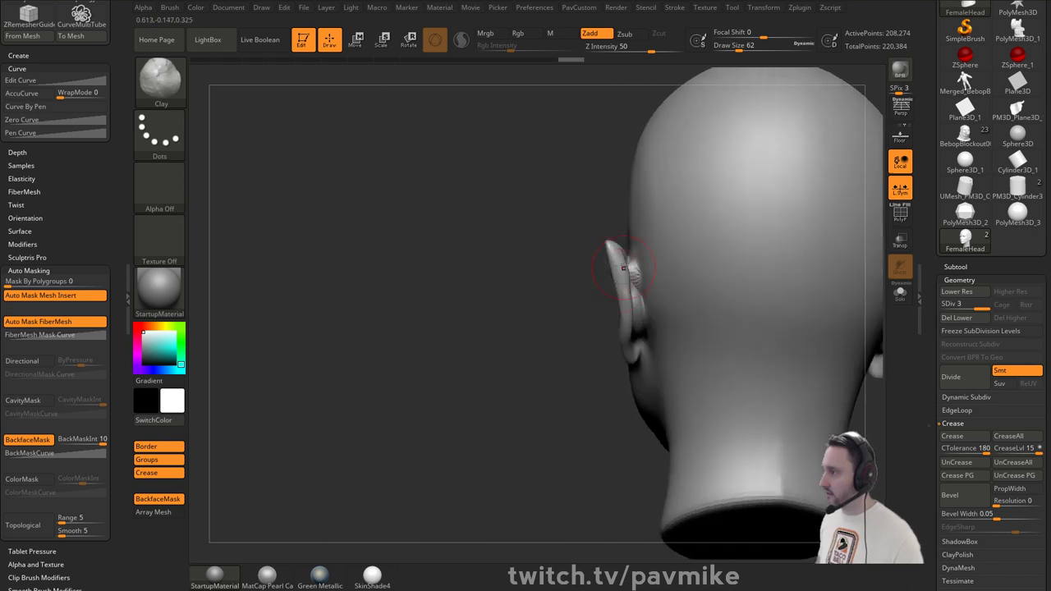
pyautogui.moveTo(639, 263)
pyautogui.keyDown('shift'); pyautogui.mouseDown(button='right')
pyautogui.moveTo(673, 312)
pyautogui.moveTo(928, 316)
pyautogui.mouseUp(button='right'); pyautogui.keyUp('shift')
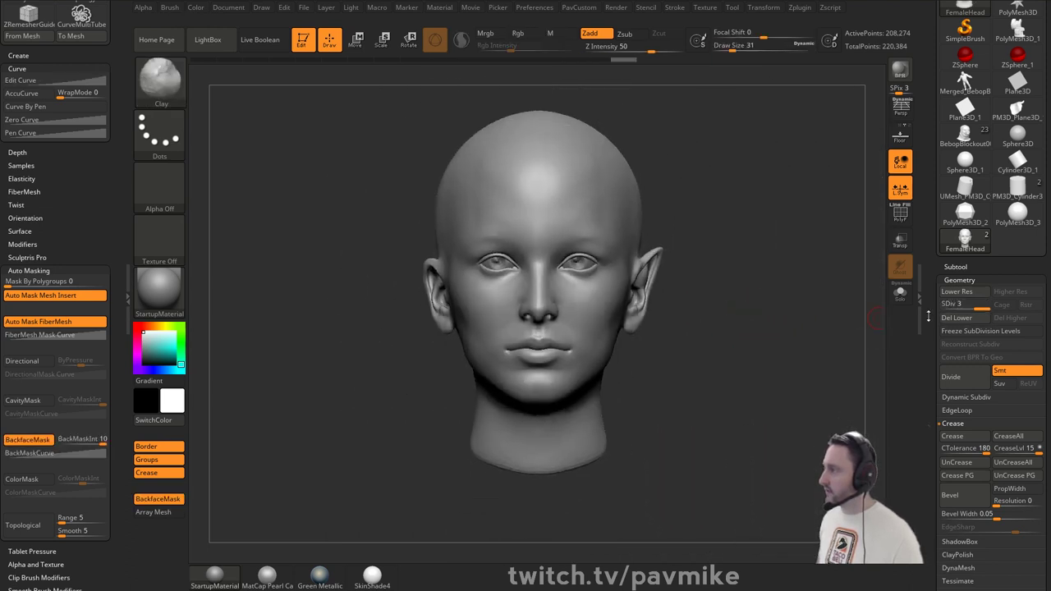
# - Delete the head's lower subdivision levels and try Mirror And Weld to make both ears match
pyautogui.keyDown('alt'); pyautogui.moveTo(525, 316); pyautogui.dragTo(467, 335, button='right'); pyautogui.keyUp('alt')
pyautogui.click(899, 220)
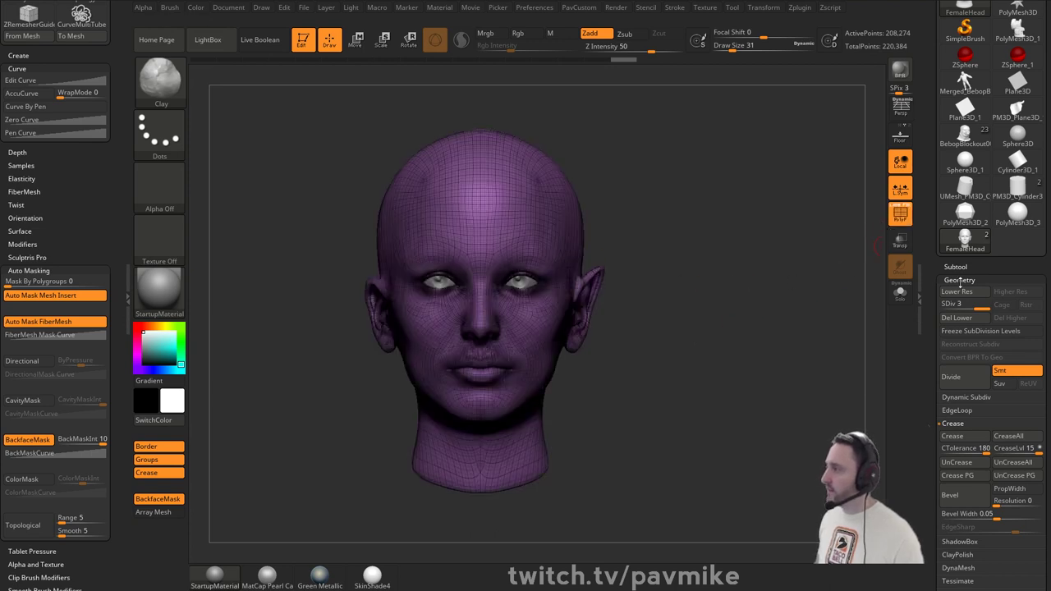
pyautogui.click(959, 319)
pyautogui.press('1')
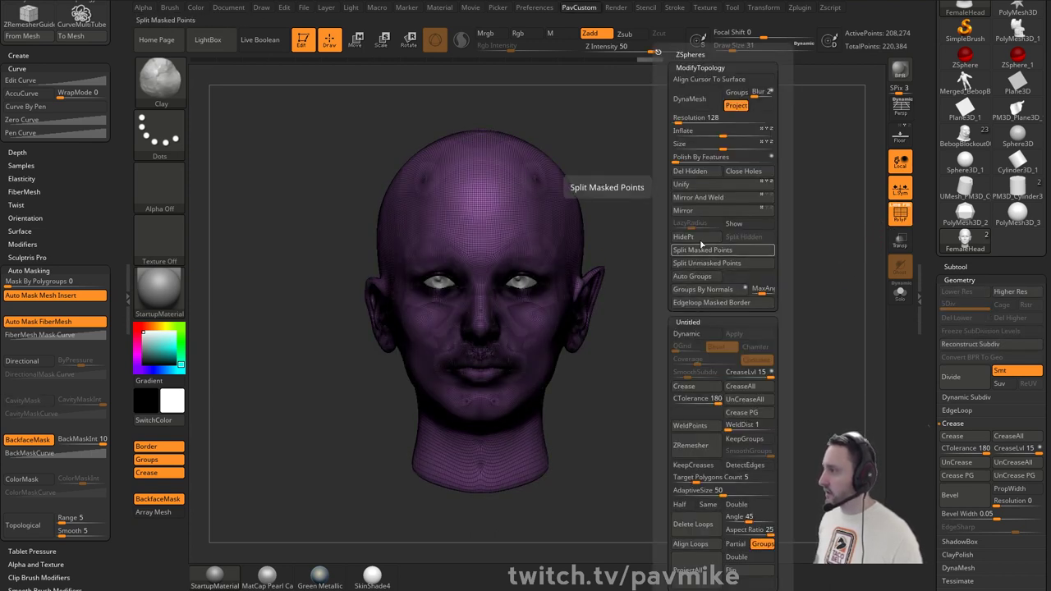
pyautogui.click(712, 199)
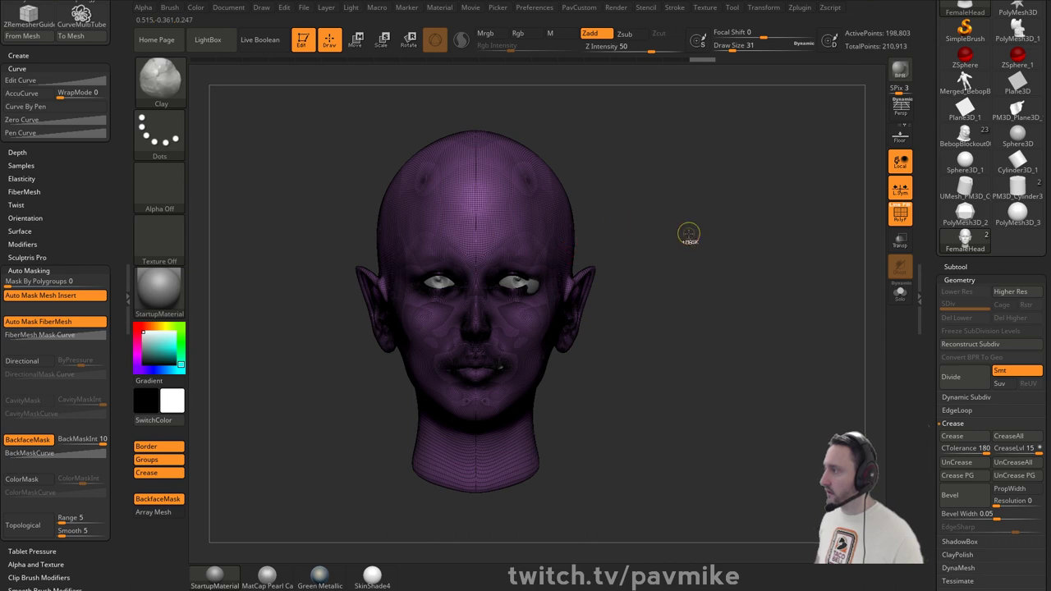
pyautogui.hotkey('ctrl', 'z')
pyautogui.hotkey('ctrl', 'z')
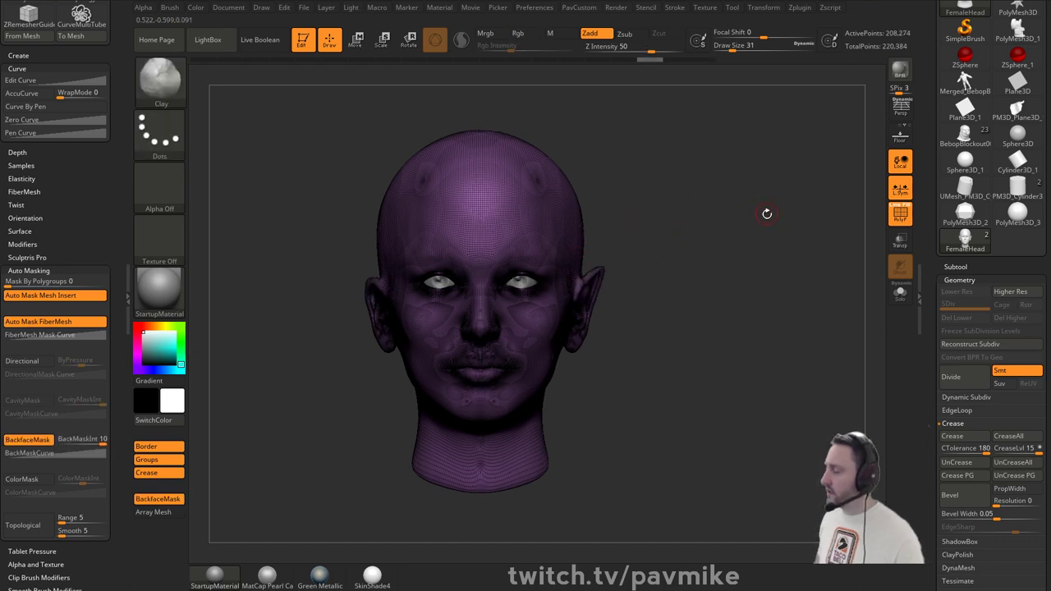
# - Hide the polyframe and rebuild the head's lower subdivision levels with Reconstruct Subdiv
pyautogui.moveTo(765, 215); pyautogui.dragTo(687, 223)
pyautogui.click(901, 217)
pyautogui.moveTo(934, 285); pyautogui.dragTo(931, 237)
pyautogui.click(964, 125)
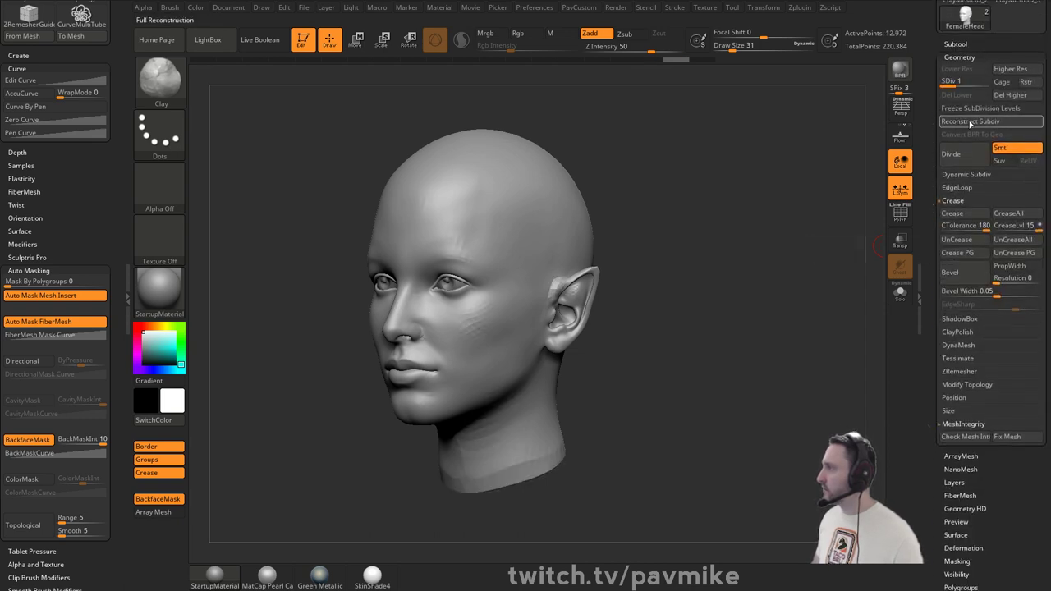
pyautogui.moveTo(928, 181); pyautogui.dragTo(936, 123)
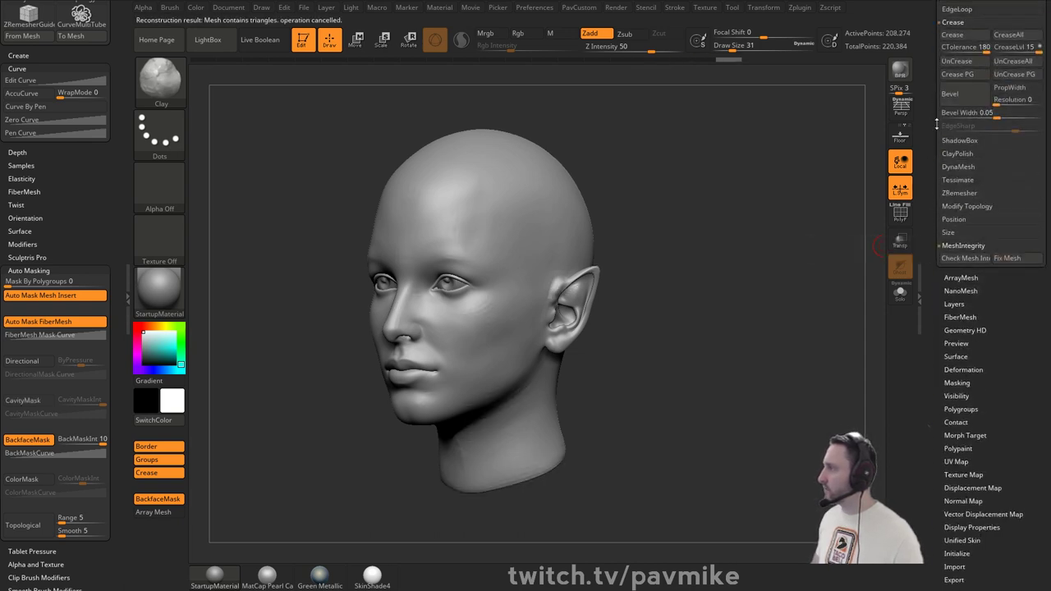
# - Expand the Deformation settings and lower the front-facing head to subdivision level 1
pyautogui.moveTo(940, 370); pyautogui.dragTo(941, 336)
pyautogui.press('shift')
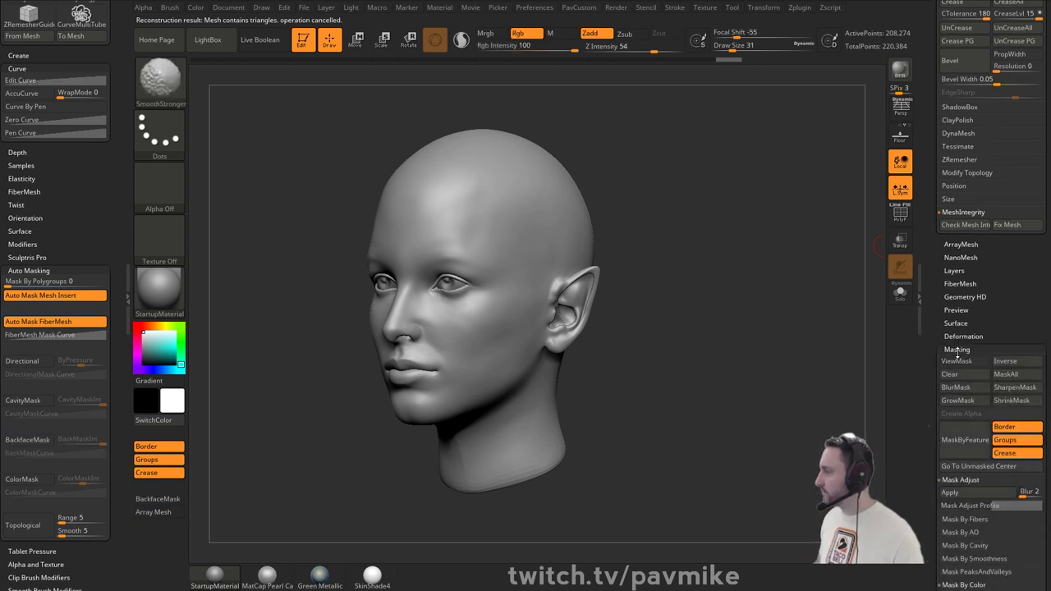
pyautogui.click(962, 336)
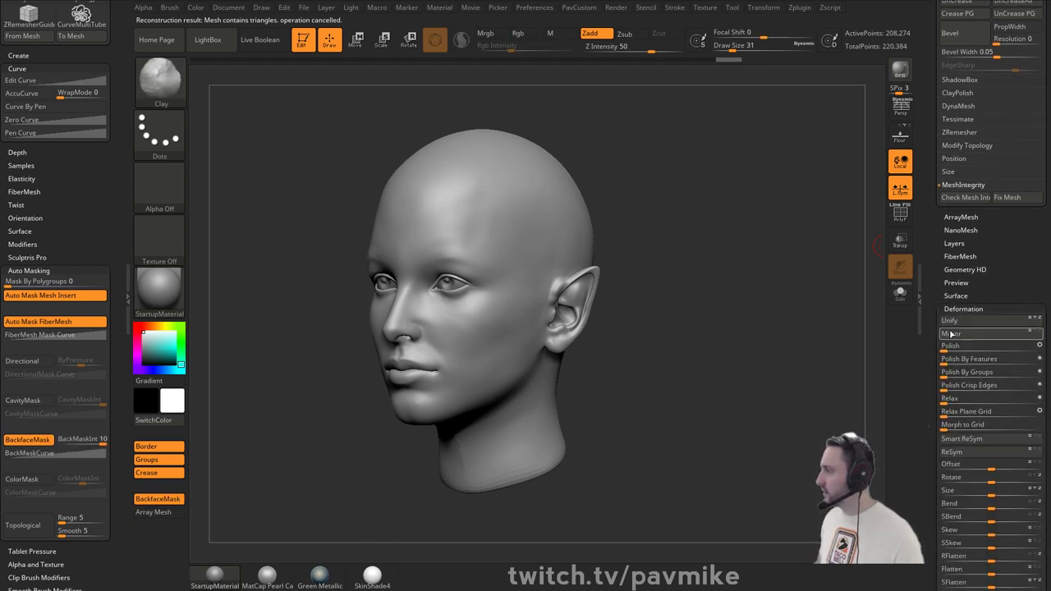
pyautogui.keyDown('shift'); pyautogui.moveTo(807, 368); pyautogui.dragTo(767, 294); pyautogui.keyUp('shift')
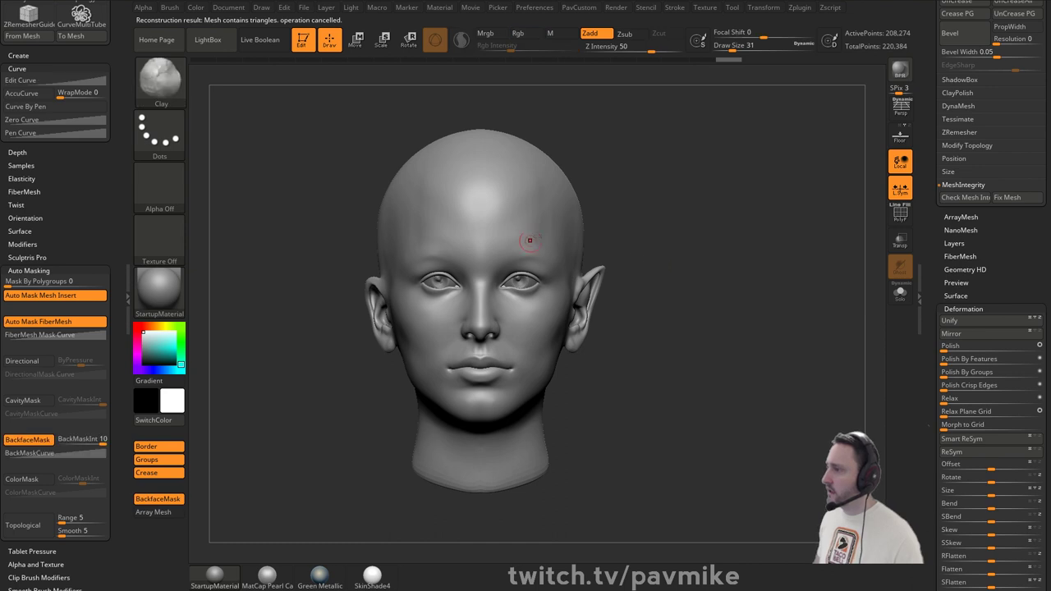
pyautogui.moveTo(926, 196); pyautogui.dragTo(926, 558)
pyautogui.click(945, 204)
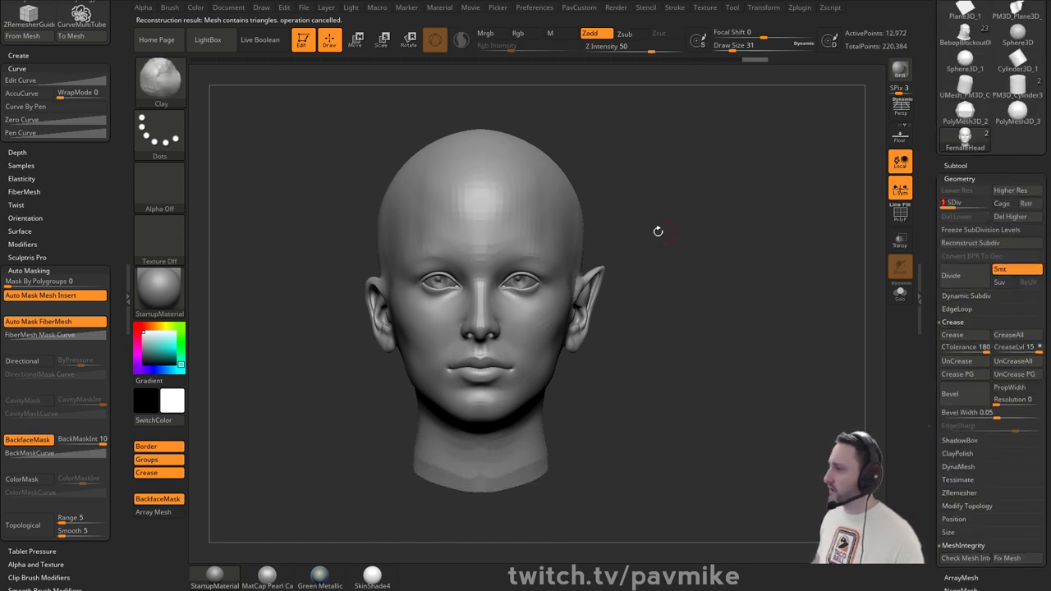
# - Try Smart ReSym with the half of the head carrying the unmodified ear masked
pyautogui.moveTo(650, 110)
pyautogui.keyDown('ctrl'); pyautogui.mouseDown()
pyautogui.moveTo(580, 362)
pyautogui.moveTo(483, 527)
pyautogui.mouseUp(); pyautogui.keyUp('ctrl')
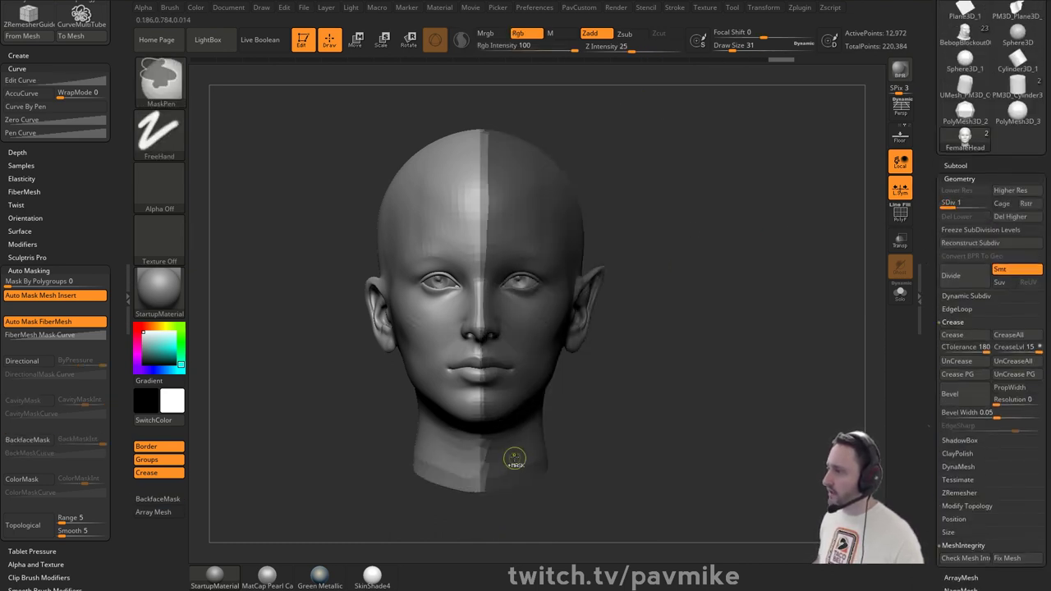
pyautogui.moveTo(308, 117)
pyautogui.keyDown('ctrl'); pyautogui.mouseDown()
pyautogui.moveTo(355, 258)
pyautogui.moveTo(481, 523)
pyautogui.mouseUp(); pyautogui.keyUp('ctrl')
pyautogui.scroll(-10, 932, 309)
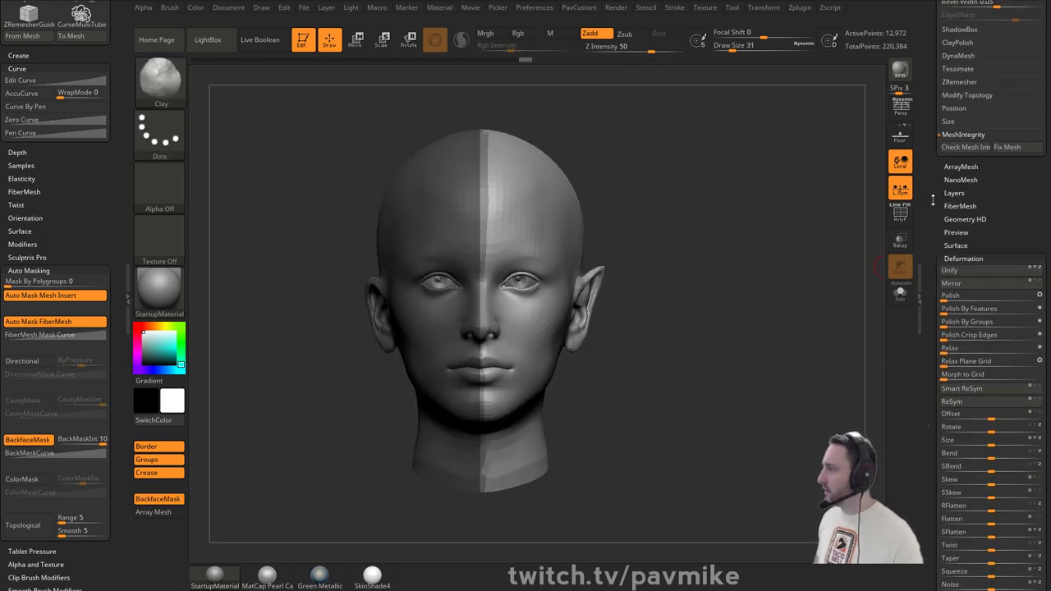
pyautogui.click(944, 396)
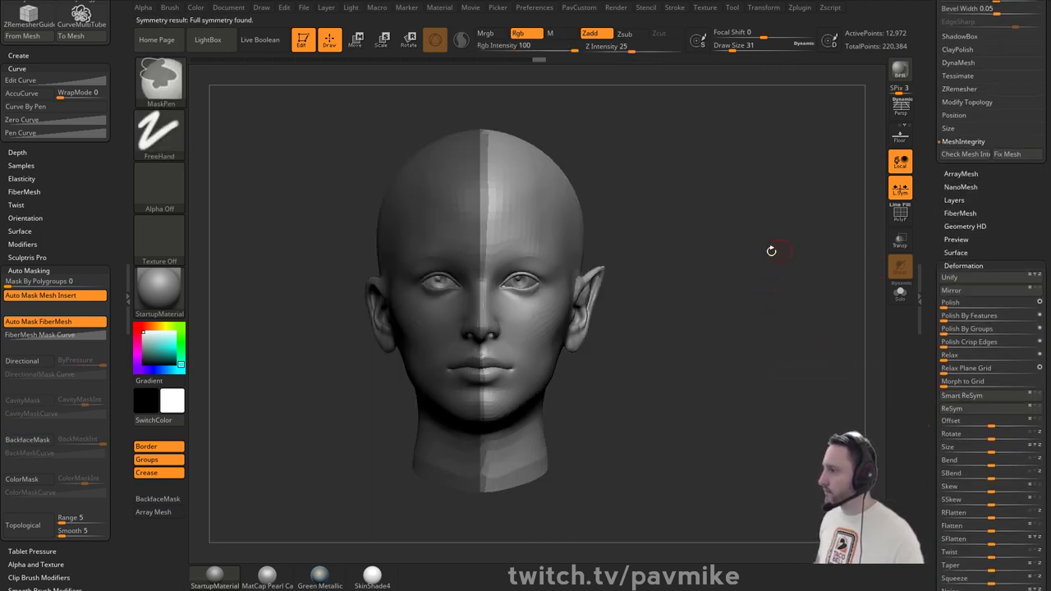
# - Replace the mask with one over the pointed-ear half and copy that ear's shape across with Smart ReSym
pyautogui.keyDown('ctrl'); pyautogui.click(741, 301); pyautogui.keyUp('ctrl')
pyautogui.keyDown('ctrl'); pyautogui.moveTo(701, 116); pyautogui.dragTo(482, 522); pyautogui.keyUp('ctrl')
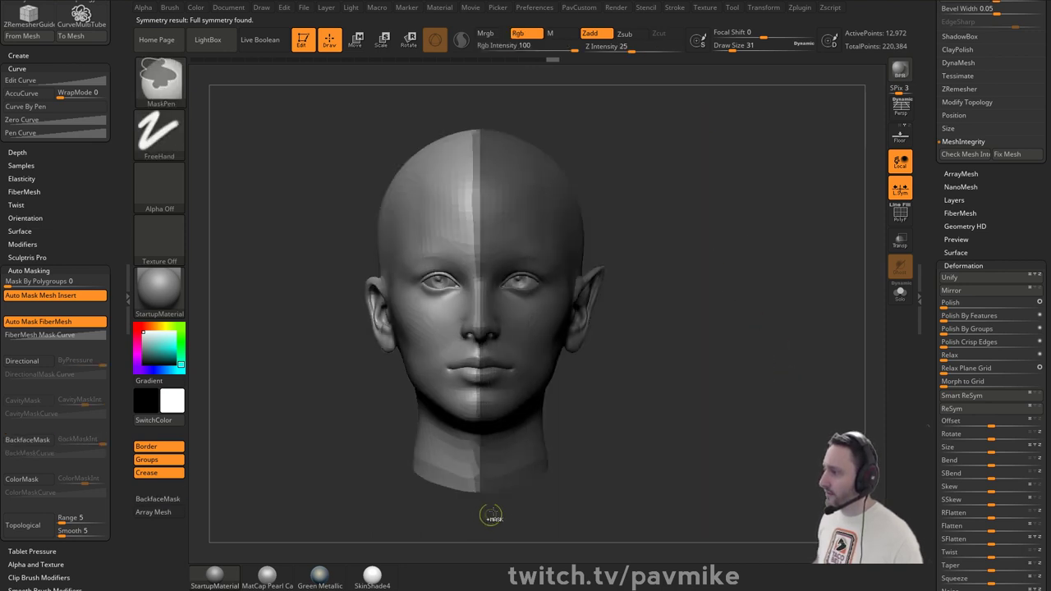
pyautogui.click(960, 397)
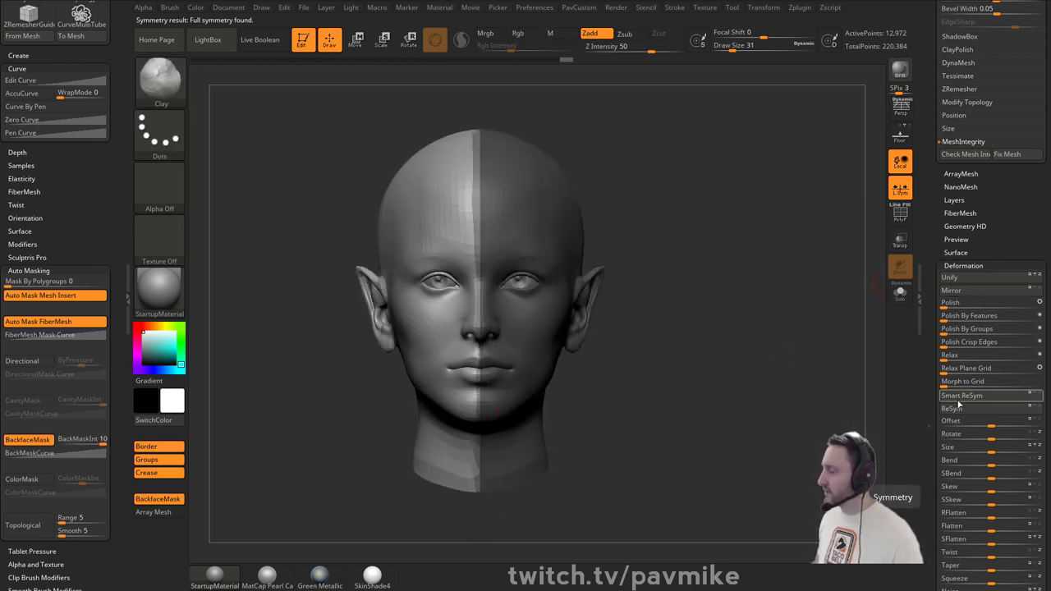
# - Raise the head back to subdivision level 3 and clear the mask
pyautogui.moveTo(924, 140); pyautogui.dragTo(929, 202)
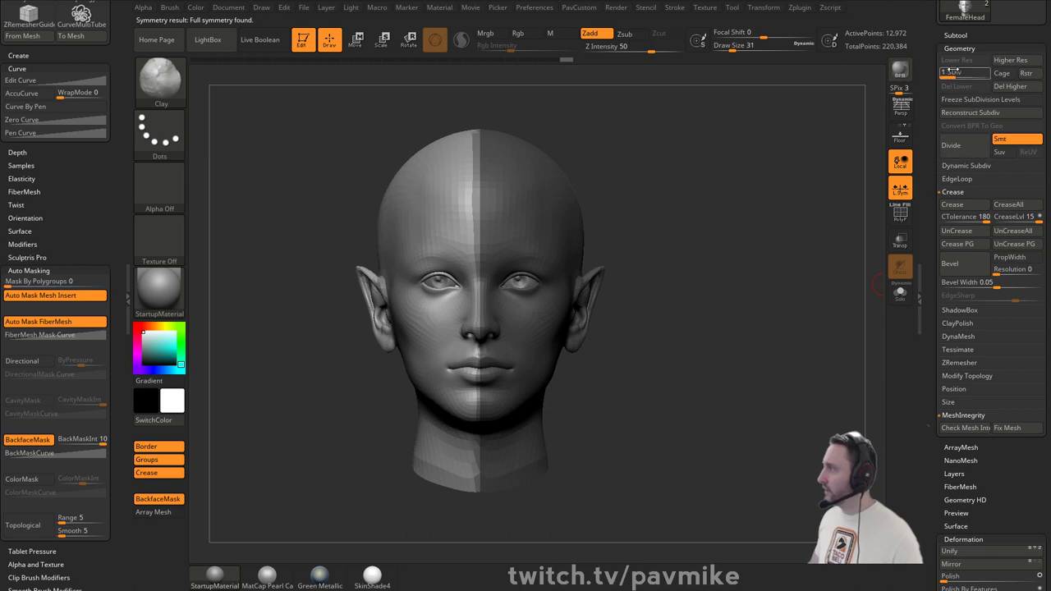
pyautogui.moveTo(952, 71); pyautogui.dragTo(966, 71)
pyautogui.moveTo(930, 137); pyautogui.dragTo(935, 111)
pyautogui.moveTo(934, 371); pyautogui.dragTo(929, 439)
pyautogui.moveTo(934, 254); pyautogui.dragTo(926, 164)
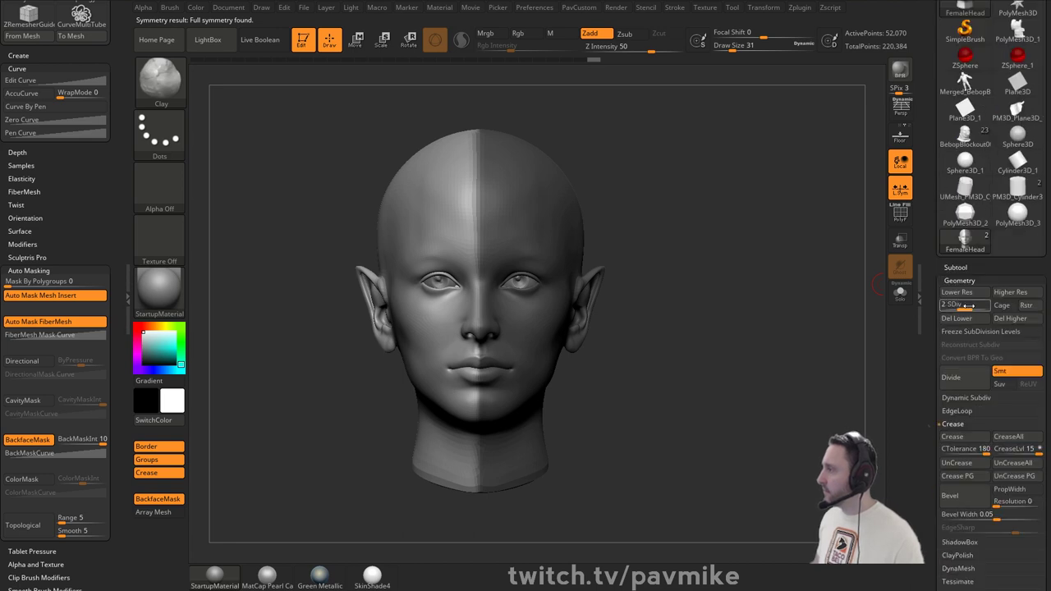
pyautogui.moveTo(967, 306); pyautogui.dragTo(937, 220)
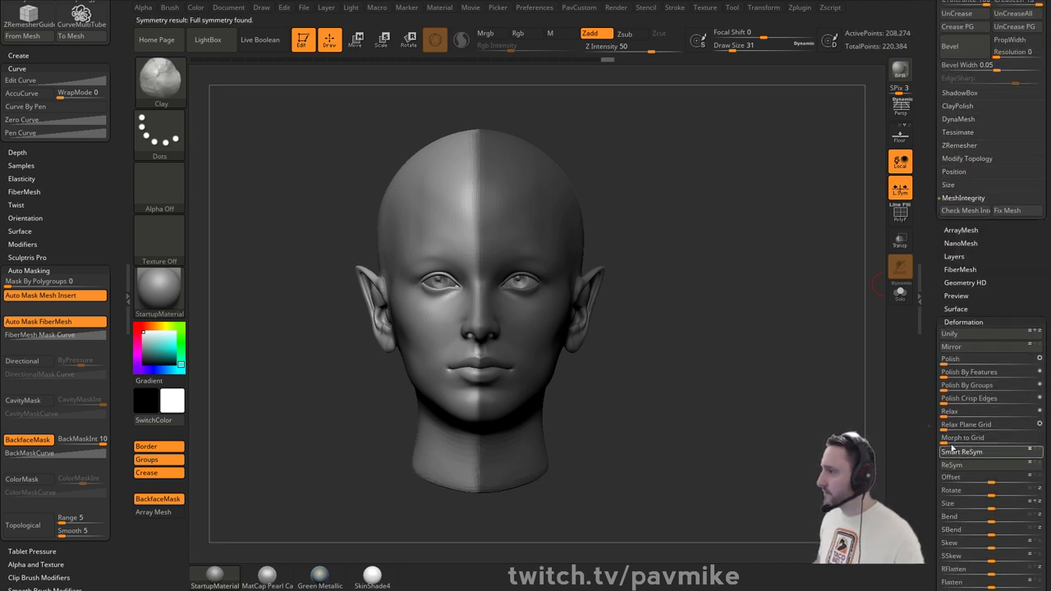
pyautogui.press('ctrl')
pyautogui.keyDown('ctrl'); pyautogui.moveTo(779, 245); pyautogui.dragTo(634, 258); pyautogui.keyUp('ctrl')
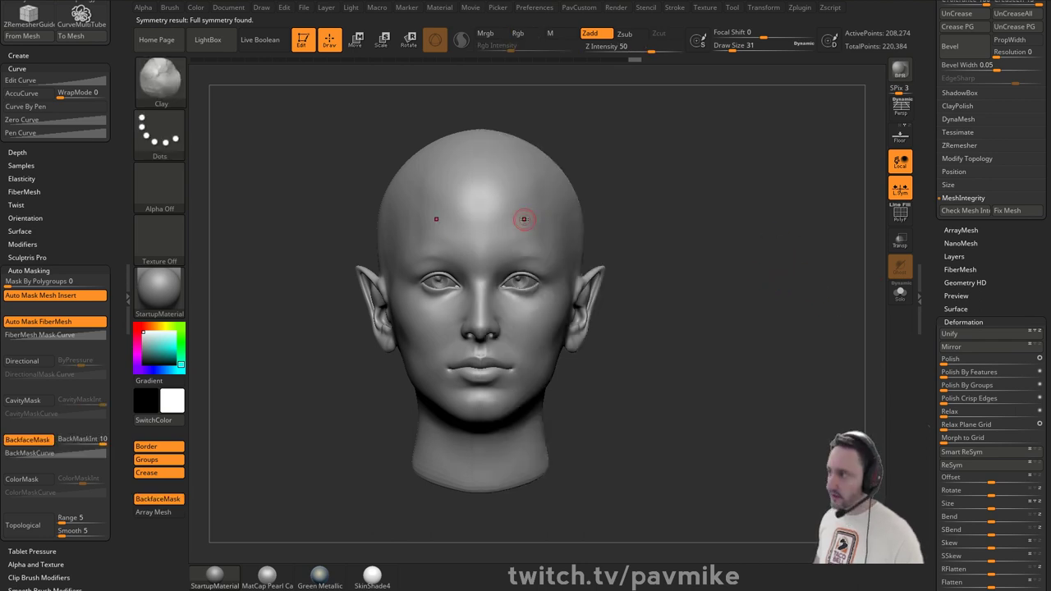
# - Reshape both pointed ears symmetrically with the Move brush
pyautogui.moveTo(523, 219)
pyautogui.keyDown('ctrl'); pyautogui.mouseDown(button='right')
pyautogui.moveTo(519, 275)
pyautogui.moveTo(444, 277)
pyautogui.mouseUp(button='right'); pyautogui.keyUp('ctrl')
pyautogui.press('b')
pyautogui.press('m')
pyautogui.press('v')
pyautogui.moveTo(609, 270)
pyautogui.mouseDown()
pyautogui.moveTo(616, 258)
pyautogui.moveTo(618, 287)
pyautogui.mouseUp()
pyautogui.moveTo(599, 297); pyautogui.dragTo(700, 256, button='right')
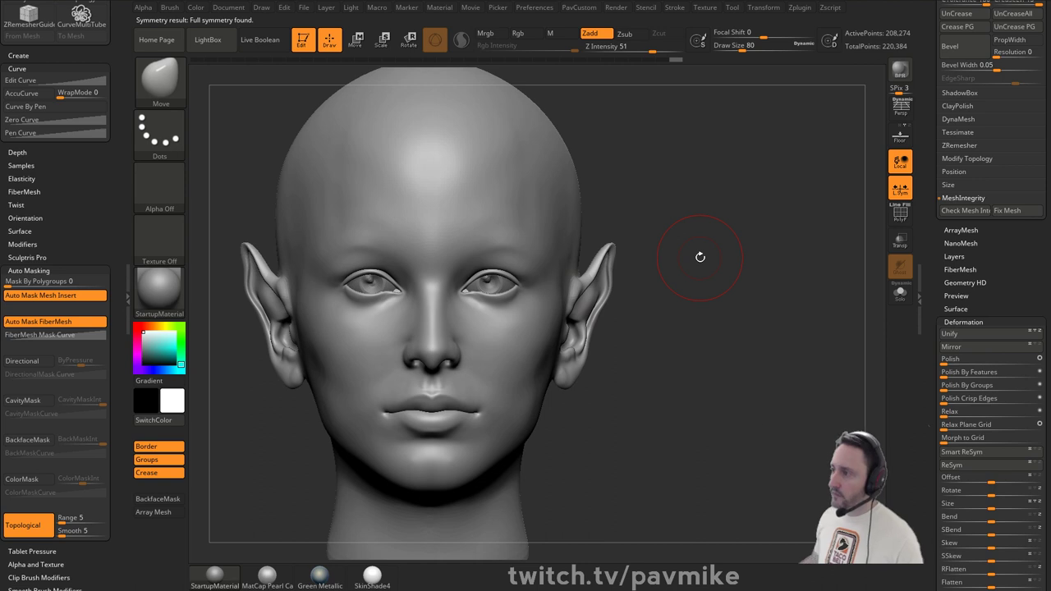
# - Show the head's polyframe while stepping from its lowest subdivision level back to 3, and set the draw size to 7
pyautogui.click(899, 215)
pyautogui.scroll(8, 937, 306)
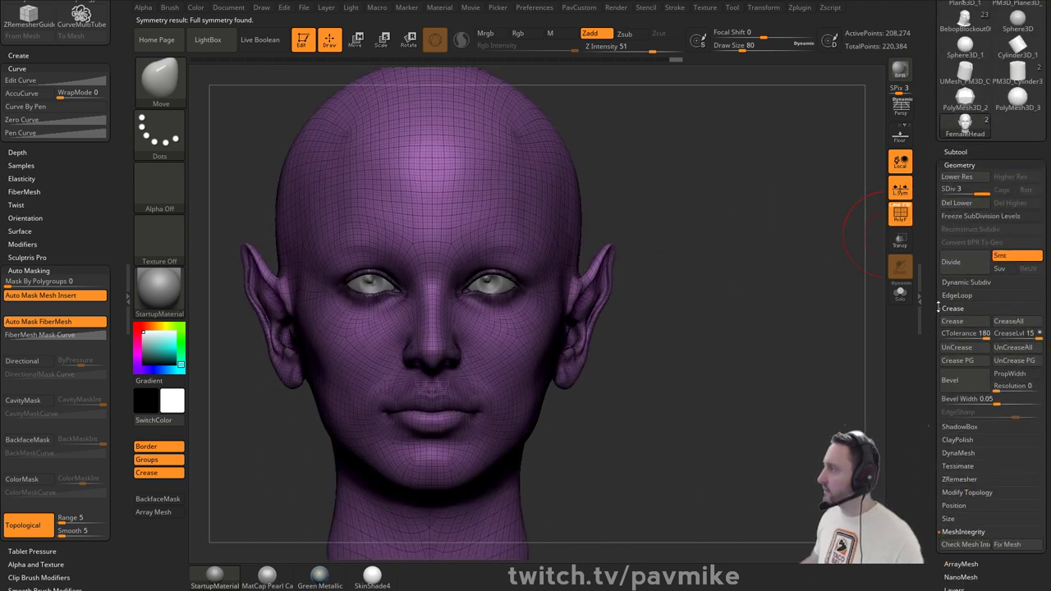
pyautogui.click(950, 190)
pyautogui.press('d')
pyautogui.press('d')
pyautogui.moveTo(819, 206); pyautogui.dragTo(773, 208, button='right')
pyautogui.press('s')
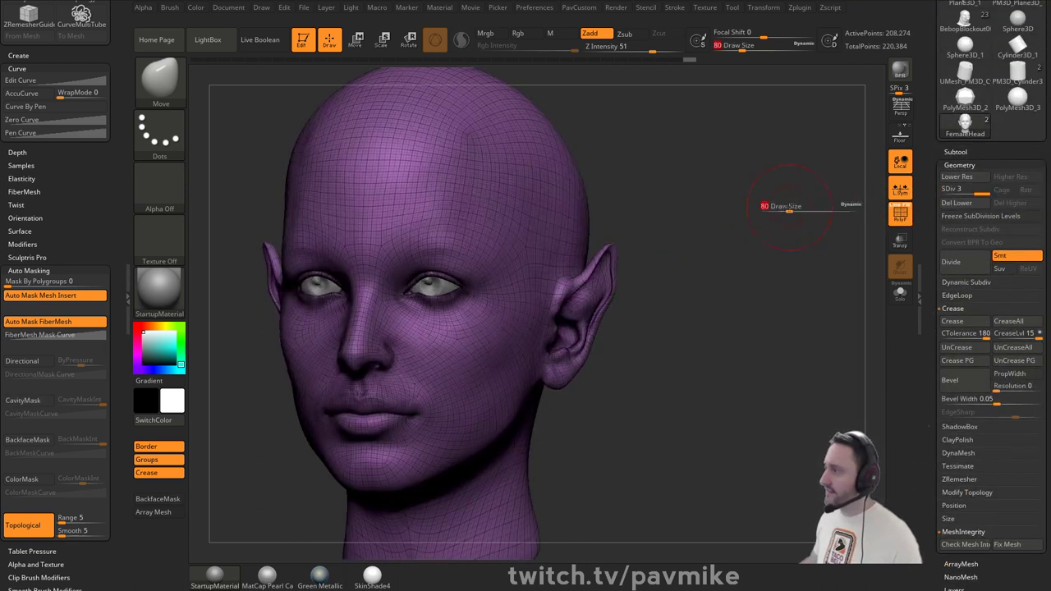
pyautogui.click(770, 209)
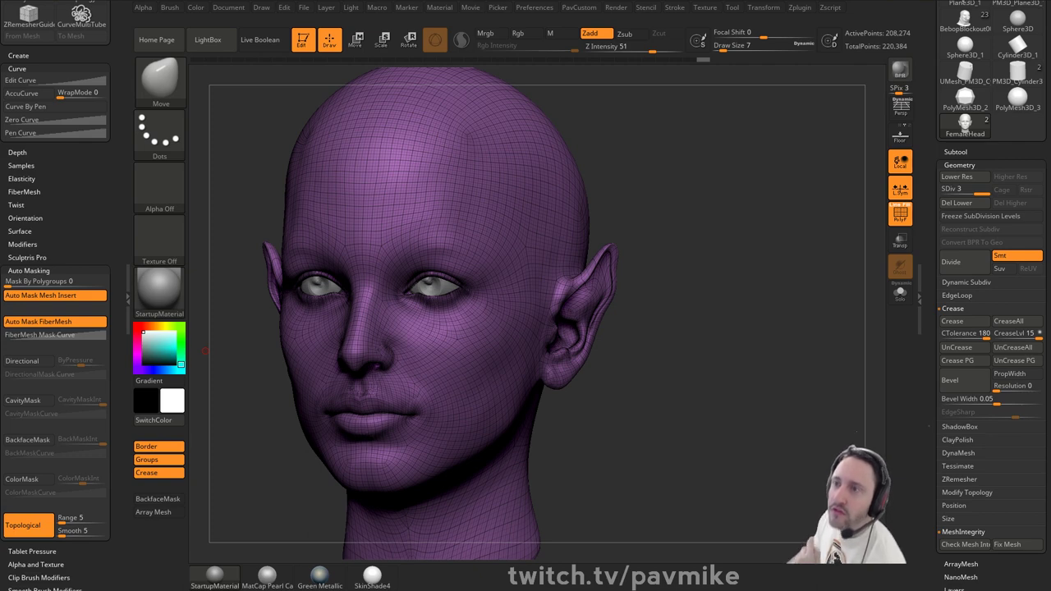
# - Leave edit mode, clear the female head from the canvas, and switch to the SimpleBrush tool
pyautogui.click(304, 40)
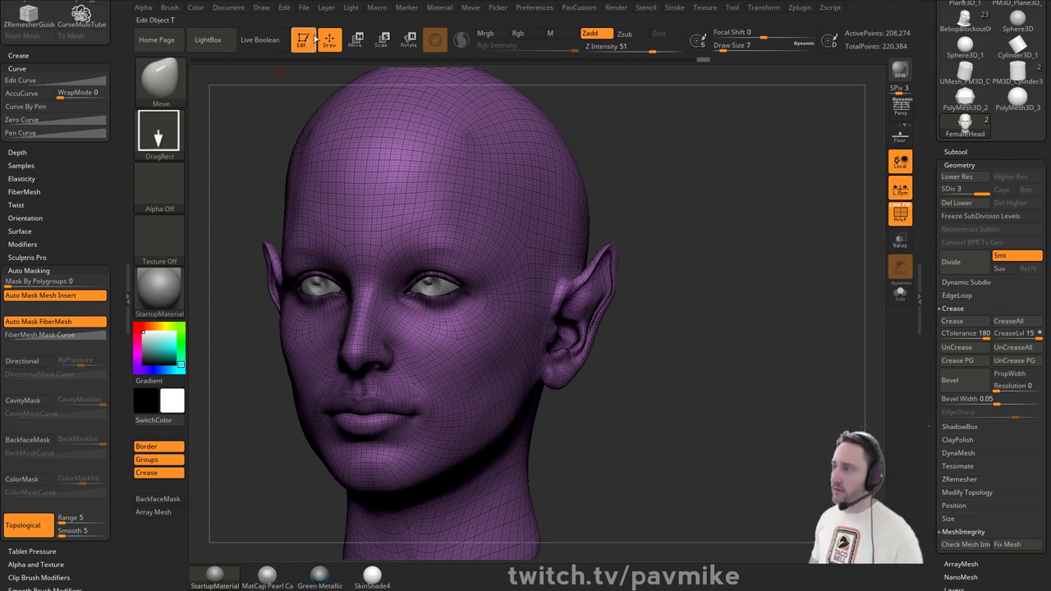
pyautogui.hotkey('ctrl', 'n')
pyautogui.moveTo(928, 166); pyautogui.dragTo(928, 438)
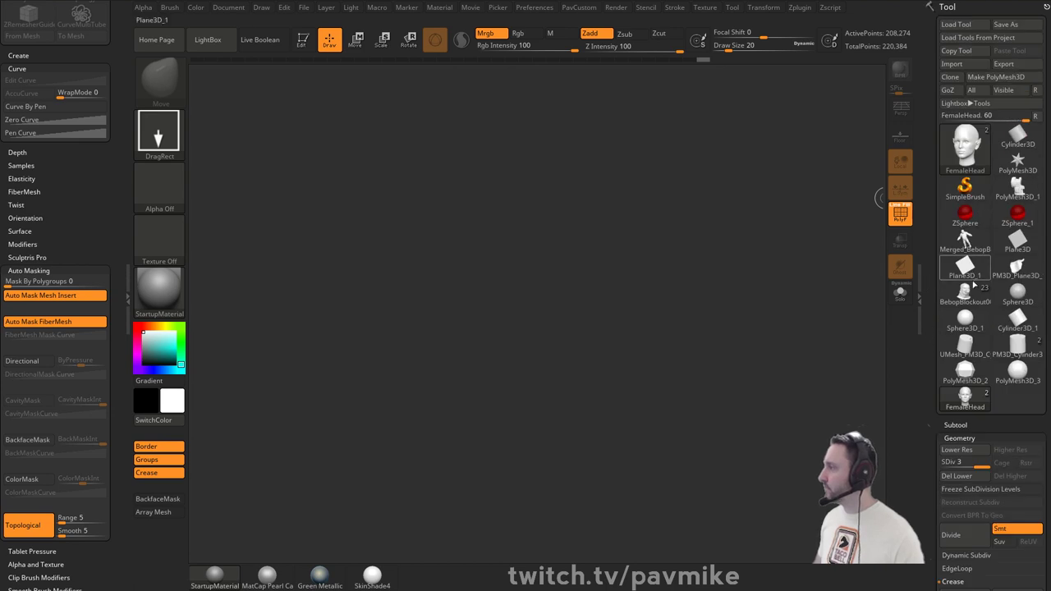
pyautogui.click(971, 277)
pyautogui.click(965, 187)
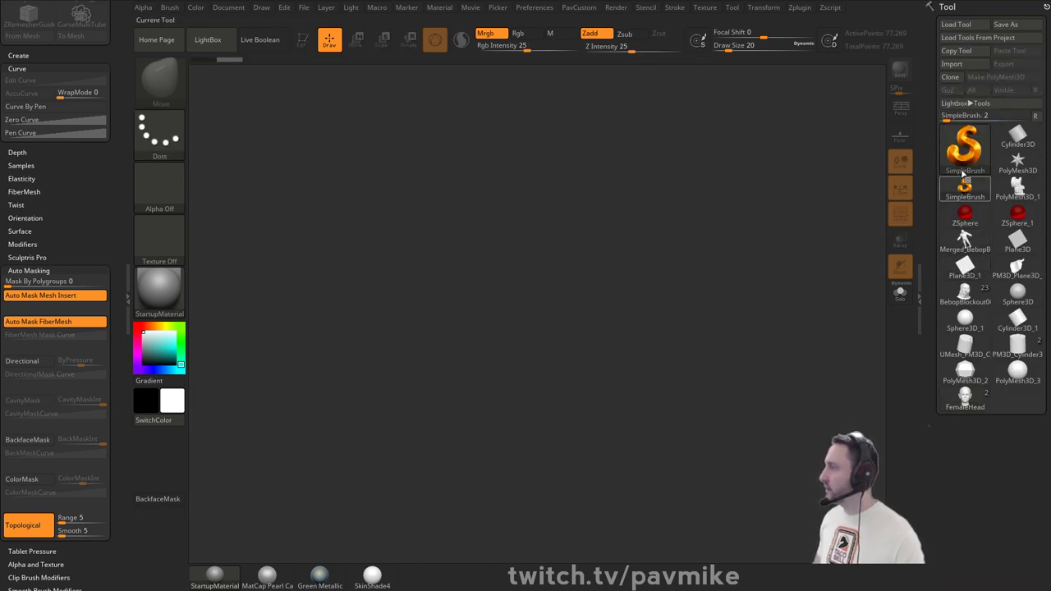
# - Draw a Cube3D primitive on the empty canvas and put it in edit mode, turned to show its top
pyautogui.click(964, 147)
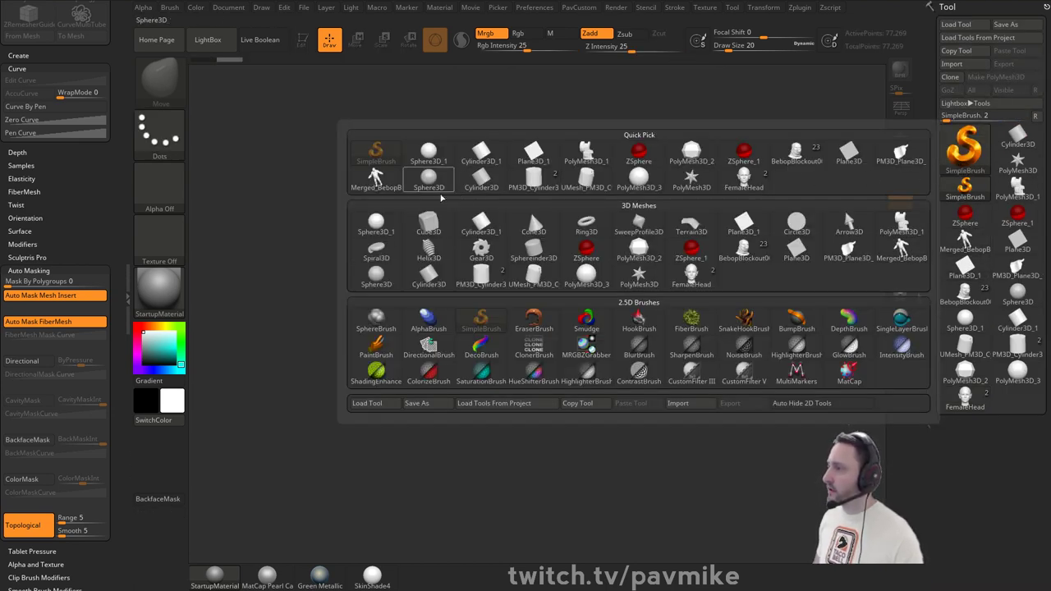
pyautogui.click(431, 226)
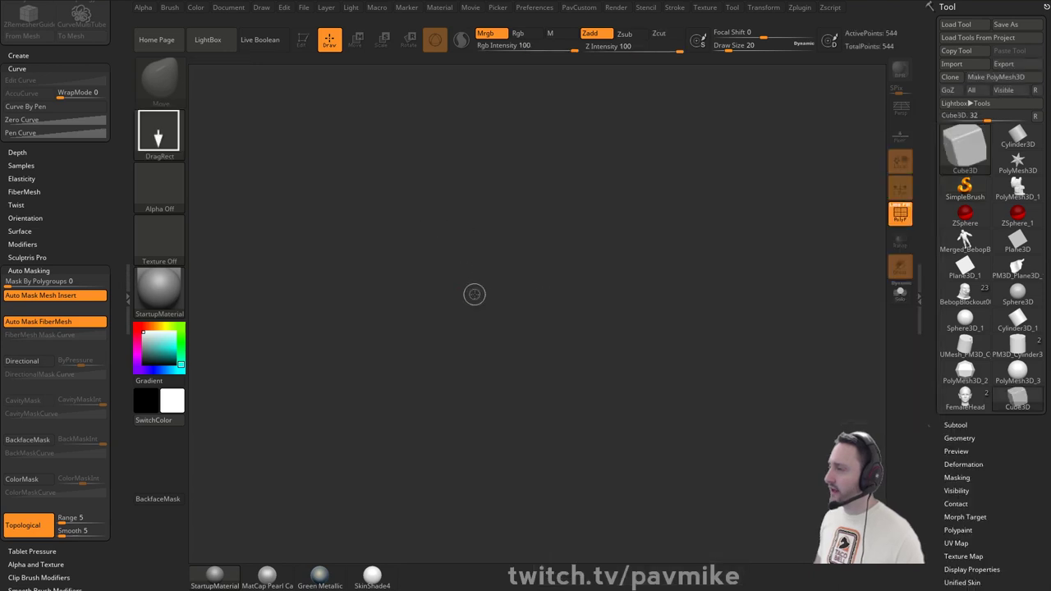
pyautogui.moveTo(464, 323); pyautogui.dragTo(385, 247)
pyautogui.click(306, 43)
pyautogui.moveTo(637, 183); pyautogui.dragTo(697, 234)
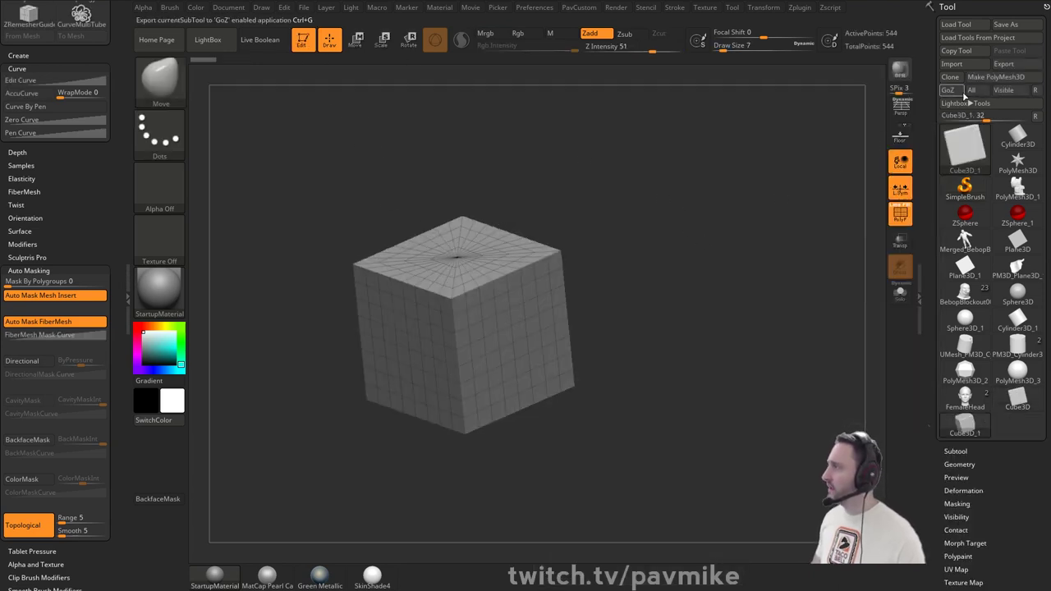
# - Convert the Cube3D primitive to a PolyMesh3D and set the draw size to 62
pyautogui.click(978, 79)
pyautogui.keyDown('ctrl'); pyautogui.moveTo(698, 193); pyautogui.dragTo(694, 228, button='right'); pyautogui.keyUp('ctrl')
pyautogui.press('s')
pyautogui.moveTo(694, 227); pyautogui.dragTo(719, 232)
pyautogui.press('s')
pyautogui.moveTo(719, 233); pyautogui.dragTo(658, 245)
pyautogui.press('s')
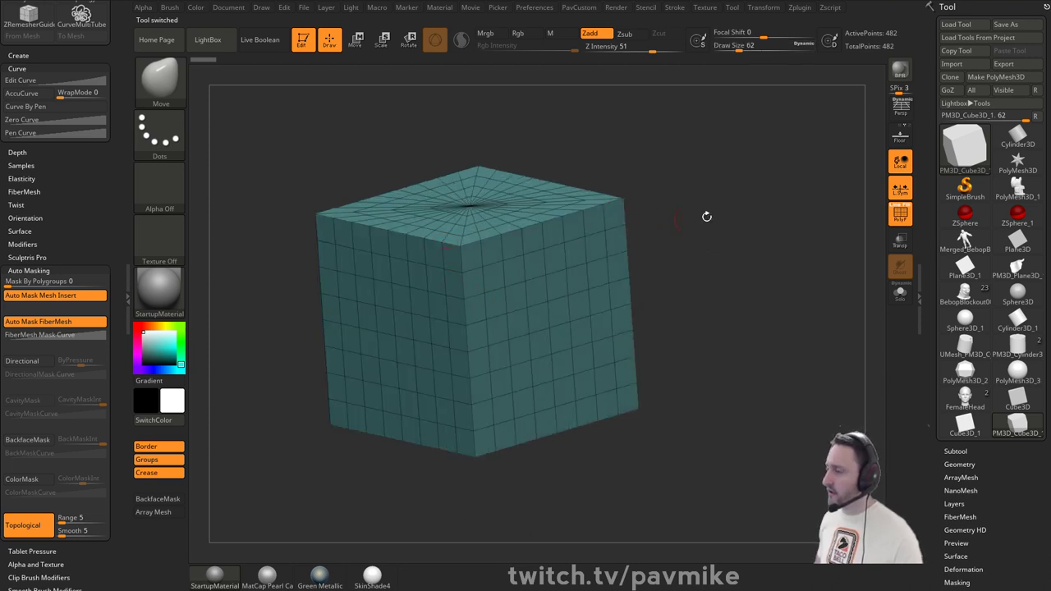
# - Examine the cube's faces and hard edges from several angles, with the polyframe shown and hidden
pyautogui.moveTo(706, 216); pyautogui.dragTo(465, 257)
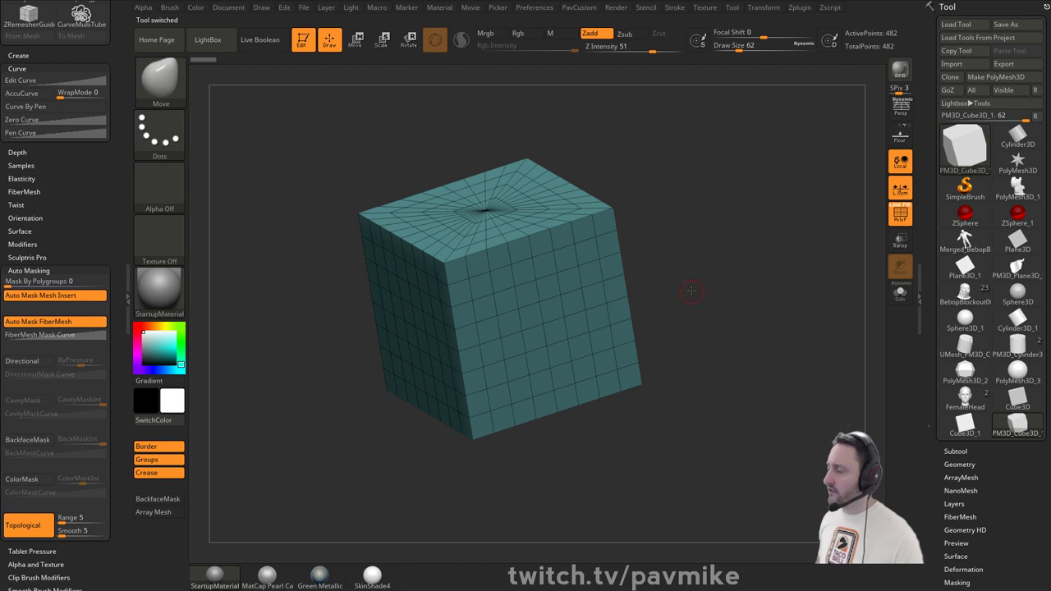
pyautogui.moveTo(691, 290); pyautogui.dragTo(692, 274)
pyautogui.press('s')
pyautogui.moveTo(691, 275)
pyautogui.mouseDown()
pyautogui.moveTo(638, 265)
pyautogui.moveTo(640, 207)
pyautogui.mouseUp()
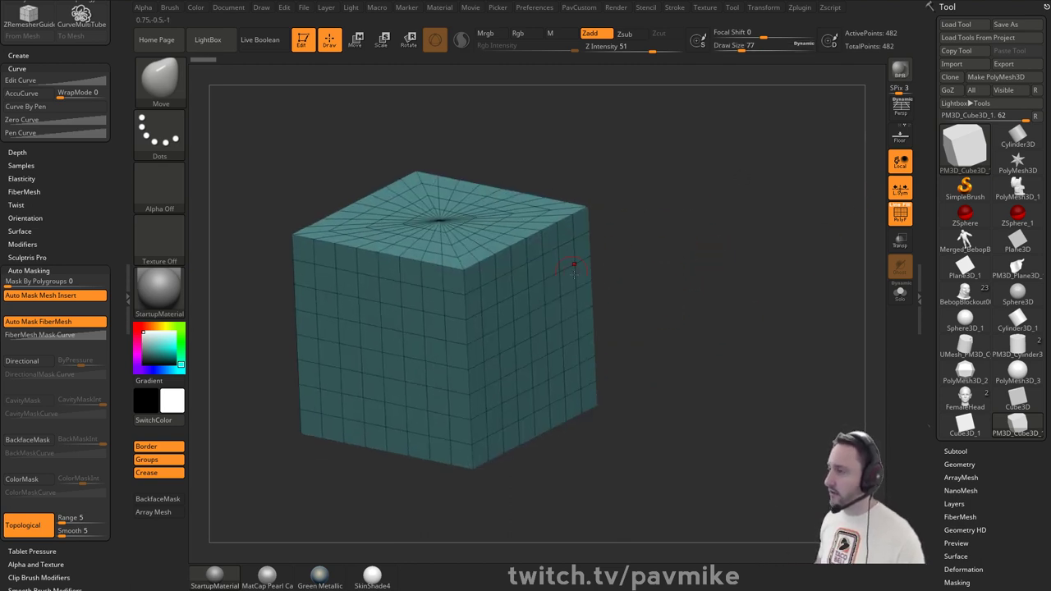
pyautogui.moveTo(675, 289); pyautogui.dragTo(681, 264)
pyautogui.press('s')
pyautogui.moveTo(680, 265)
pyautogui.mouseDown()
pyautogui.moveTo(624, 279)
pyautogui.moveTo(689, 228)
pyautogui.mouseUp()
pyautogui.click(900, 215)
pyautogui.moveTo(778, 187); pyautogui.dragTo(793, 250)
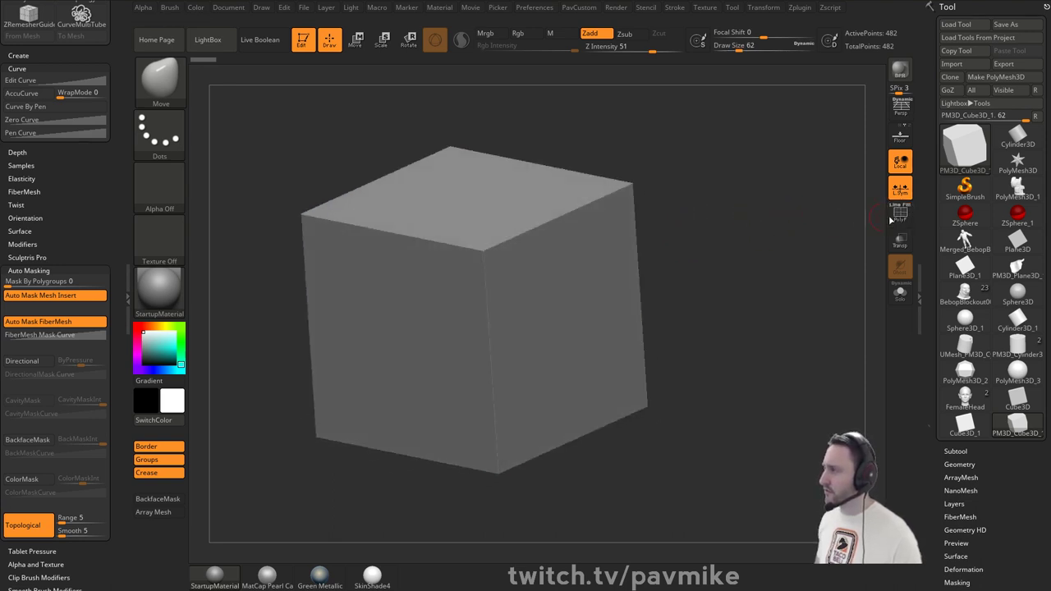
pyautogui.click(893, 217)
# - Crease the cube's hard edges at a tolerance of 45 and open the Geometry settings
pyautogui.press('3')
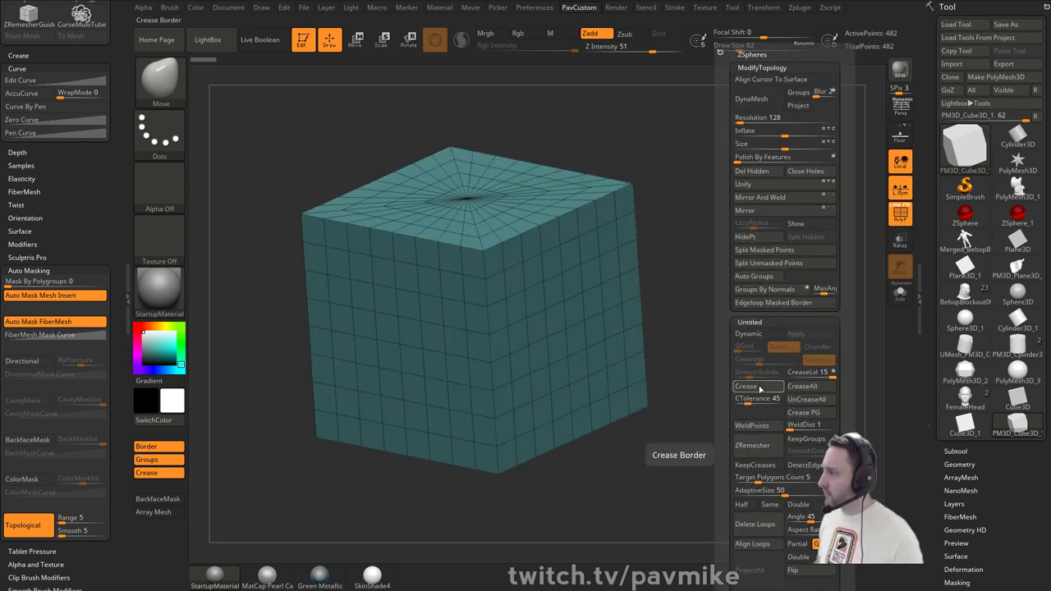
pyautogui.click(760, 389)
pyautogui.moveTo(931, 339); pyautogui.dragTo(934, 225)
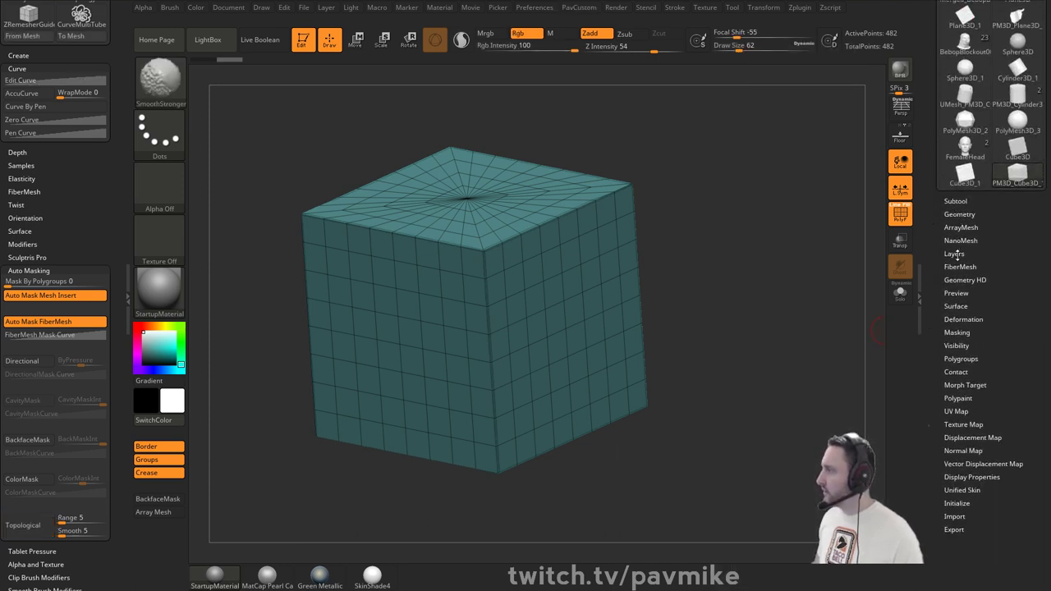
pyautogui.click(959, 214)
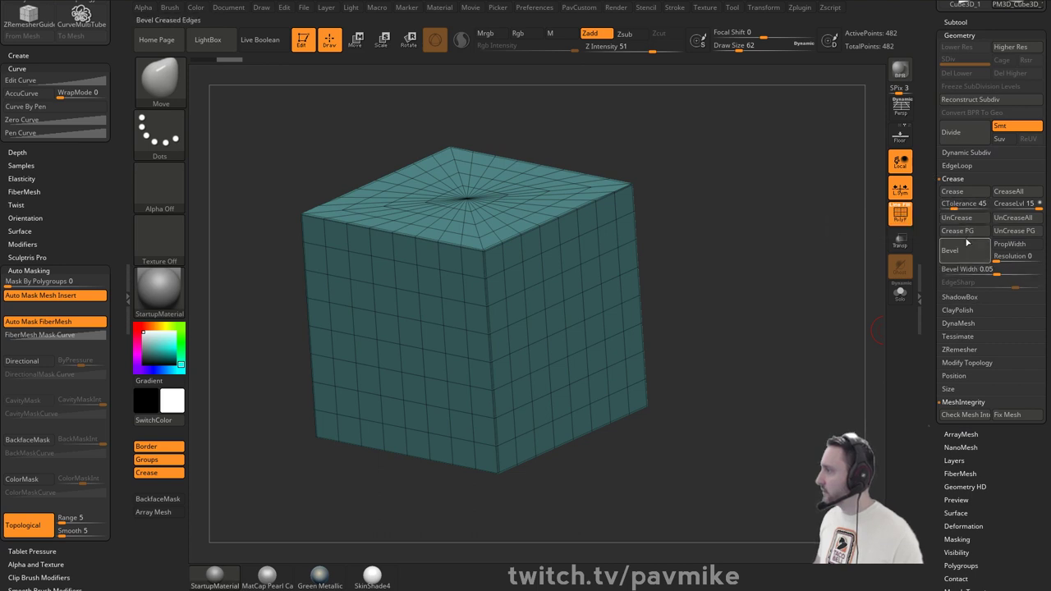
# - Try a bevel of width 0.06227 on the creased edges, and assign the cube's polygroups by normals
pyautogui.moveTo(997, 272); pyautogui.dragTo(999, 274)
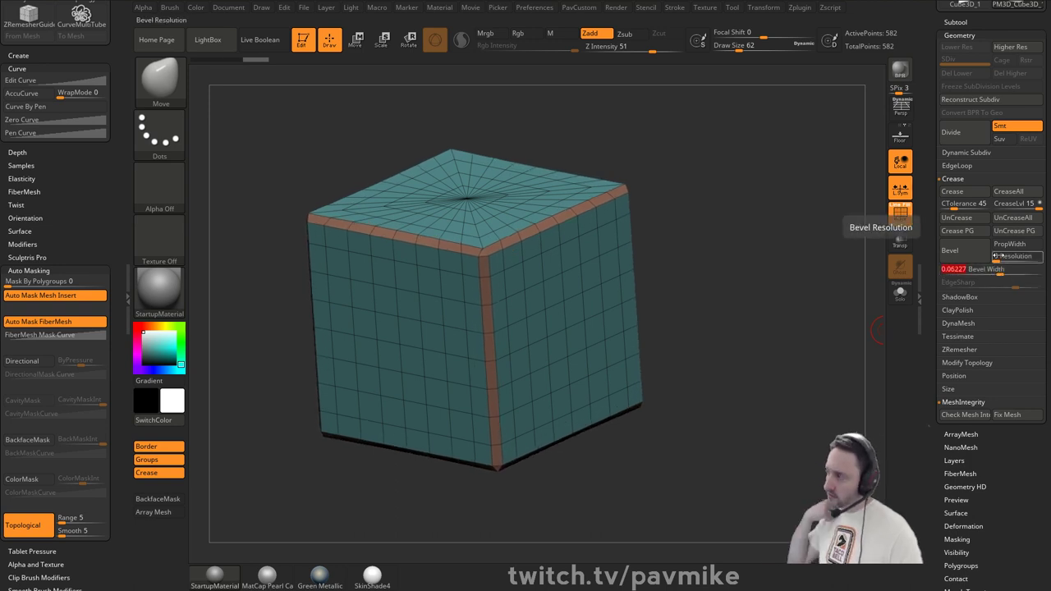
pyautogui.hotkey('ctrl', 'z')
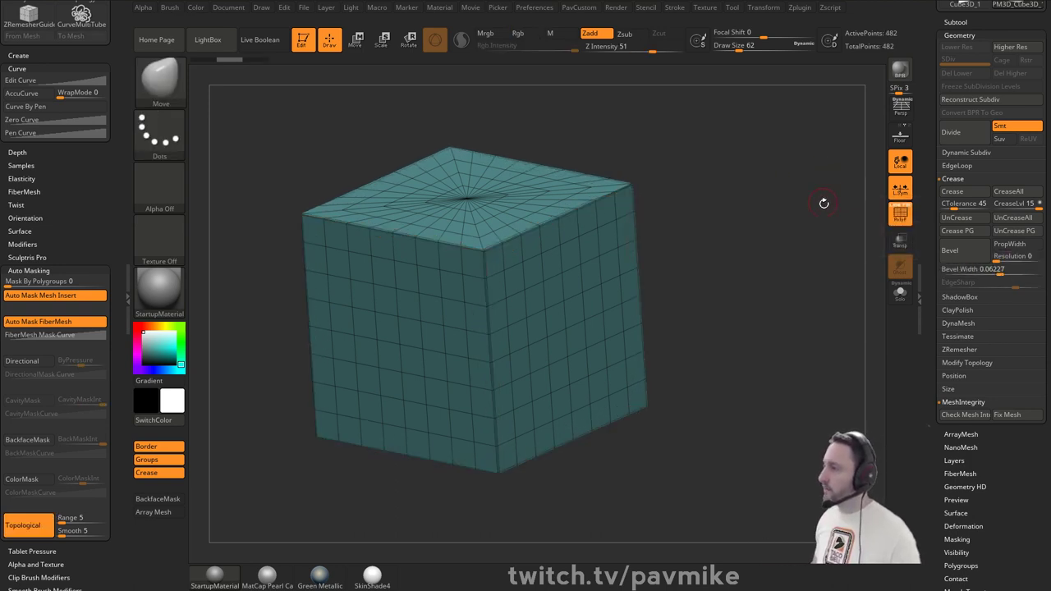
pyautogui.press('space')
pyautogui.click(811, 303)
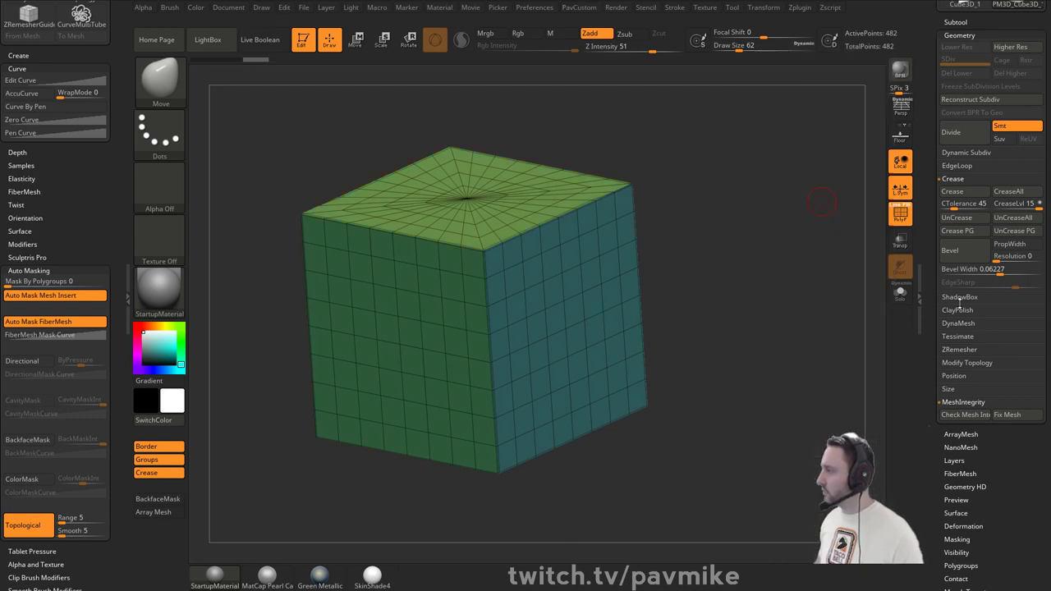
# - Try a bevel of width 0.21013 on the polygrouped cube's creased edges and inspect the beveled corner
pyautogui.moveTo(1002, 272)
pyautogui.keyDown('ctrl'); pyautogui.mouseDown()
pyautogui.moveTo(1030, 274)
pyautogui.moveTo(1002, 272)
pyautogui.moveTo(1020, 274)
pyautogui.mouseUp(); pyautogui.keyUp('ctrl')
pyautogui.hotkey('ctrl', 'z')
pyautogui.hotkey('ctrl', 'z')
pyautogui.moveTo(804, 261)
pyautogui.mouseDown()
pyautogui.moveTo(779, 250)
pyautogui.moveTo(801, 276)
pyautogui.moveTo(786, 232)
pyautogui.moveTo(783, 265)
pyautogui.moveTo(821, 242)
pyautogui.moveTo(817, 296)
pyautogui.moveTo(819, 282)
pyautogui.mouseUp()
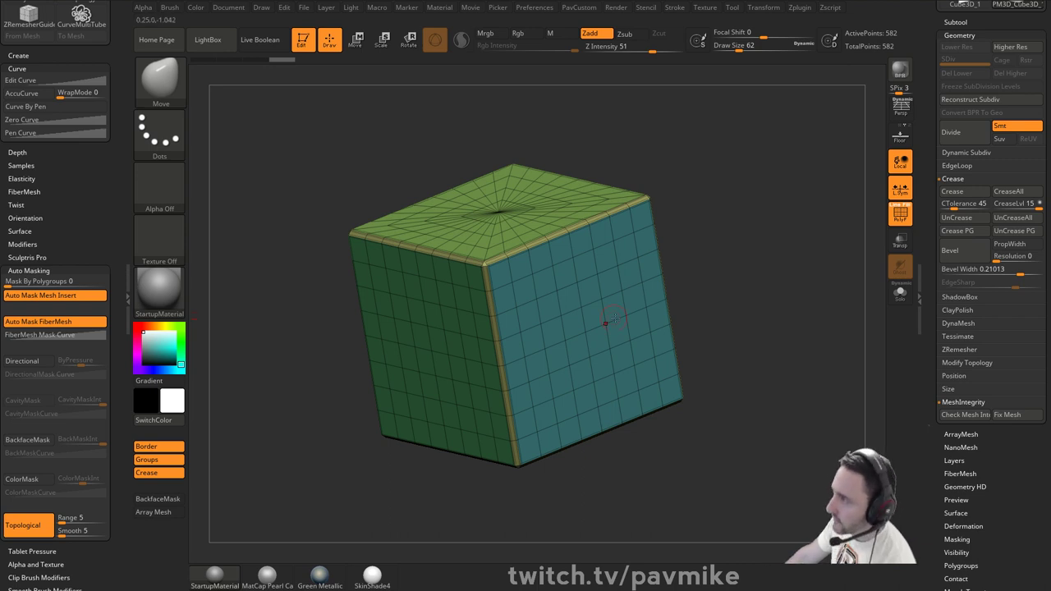
pyautogui.moveTo(717, 211); pyautogui.dragTo(729, 216)
pyautogui.moveTo(664, 215); pyautogui.dragTo(522, 250)
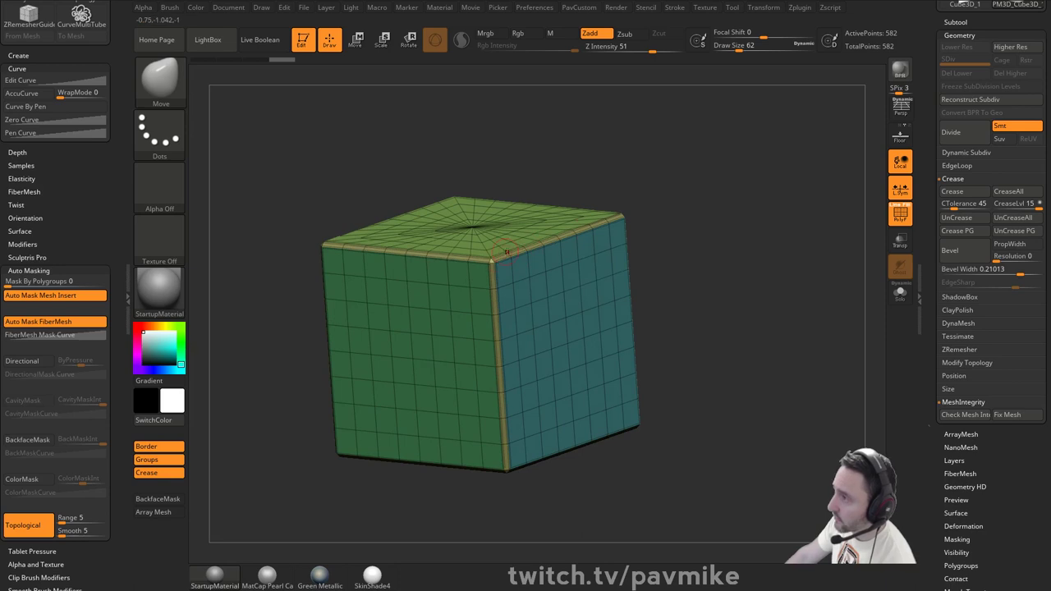
pyautogui.moveTo(683, 196); pyautogui.dragTo(688, 198)
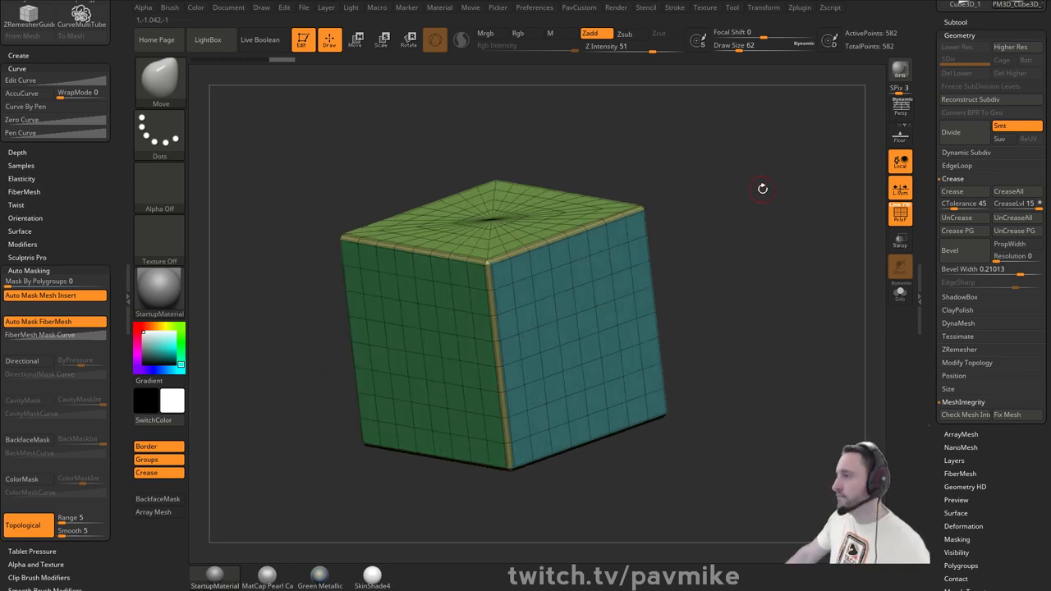
pyautogui.moveTo(762, 189)
pyautogui.mouseDown()
pyautogui.moveTo(772, 188)
pyautogui.moveTo(755, 183)
pyautogui.mouseUp()
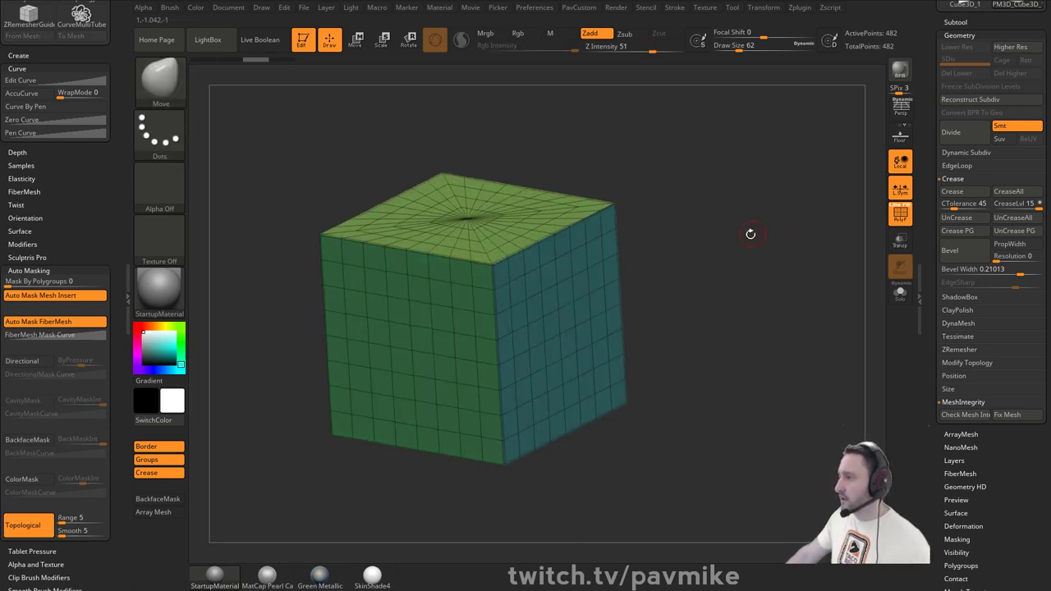
# - Uncrease all of the cube's edges and set the ZModeler brush's edge action to Crease
pyautogui.press('space')
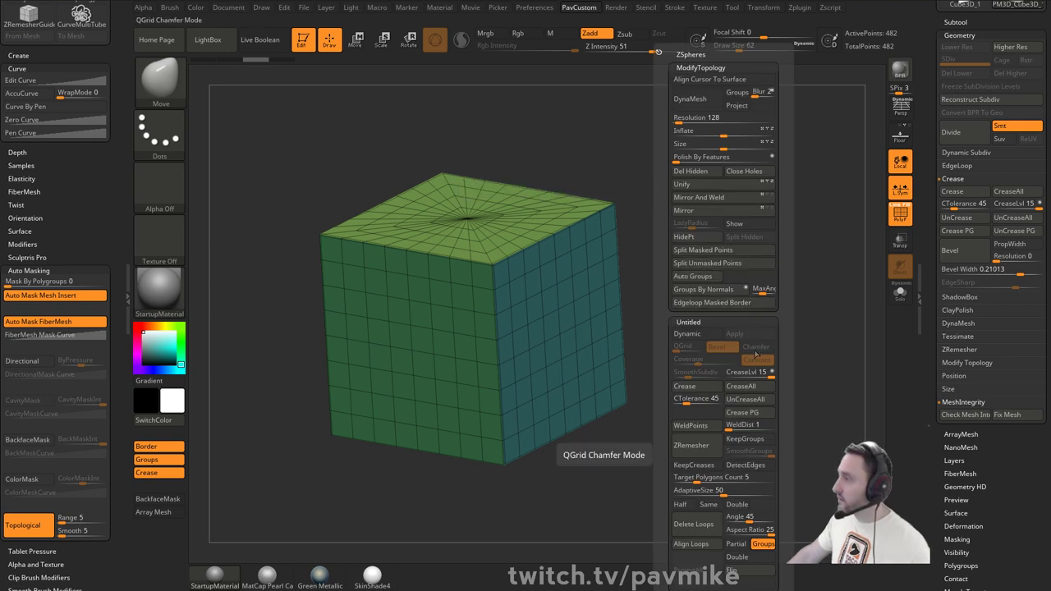
pyautogui.click(746, 404)
pyautogui.press('b')
pyautogui.press('z')
pyautogui.press('m')
pyautogui.press('space')
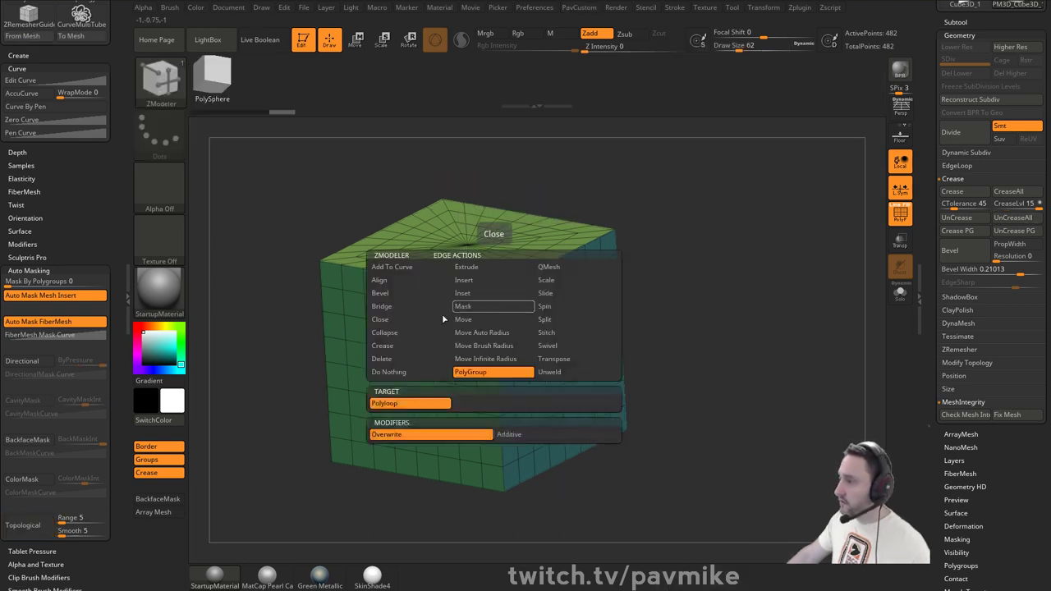
pyautogui.click(402, 346)
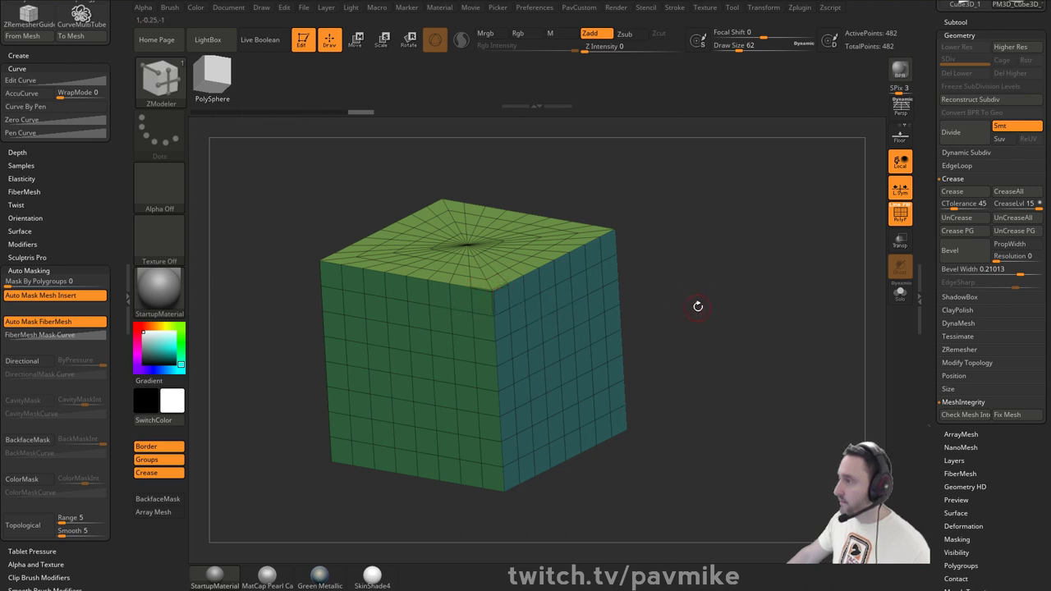
# - Try a bevel of width 0.04534 at the cube's near top corner and preview the mesh subdivided
pyautogui.moveTo(1036, 272); pyautogui.dragTo(1002, 281)
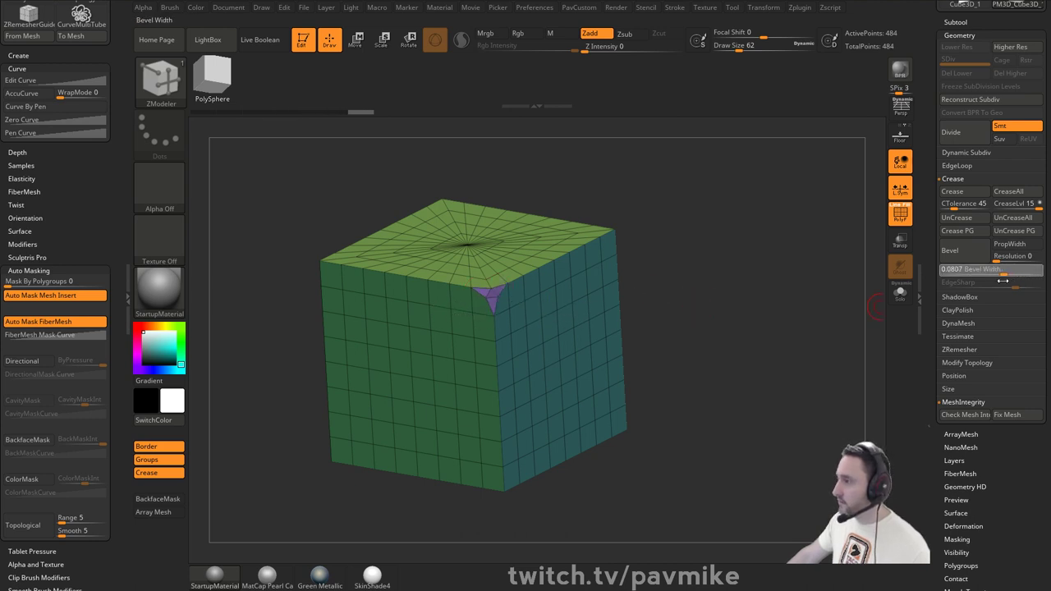
pyautogui.keyDown('ctrl'); pyautogui.moveTo(526, 304); pyautogui.dragTo(501, 361, button='right'); pyautogui.keyUp('ctrl')
pyautogui.moveTo(386, 312); pyautogui.dragTo(444, 330, button='right')
pyautogui.moveTo(698, 312); pyautogui.dragTo(620, 287)
pyautogui.moveTo(690, 263); pyautogui.dragTo(746, 280)
pyautogui.hotkey('ctrl', 'd')
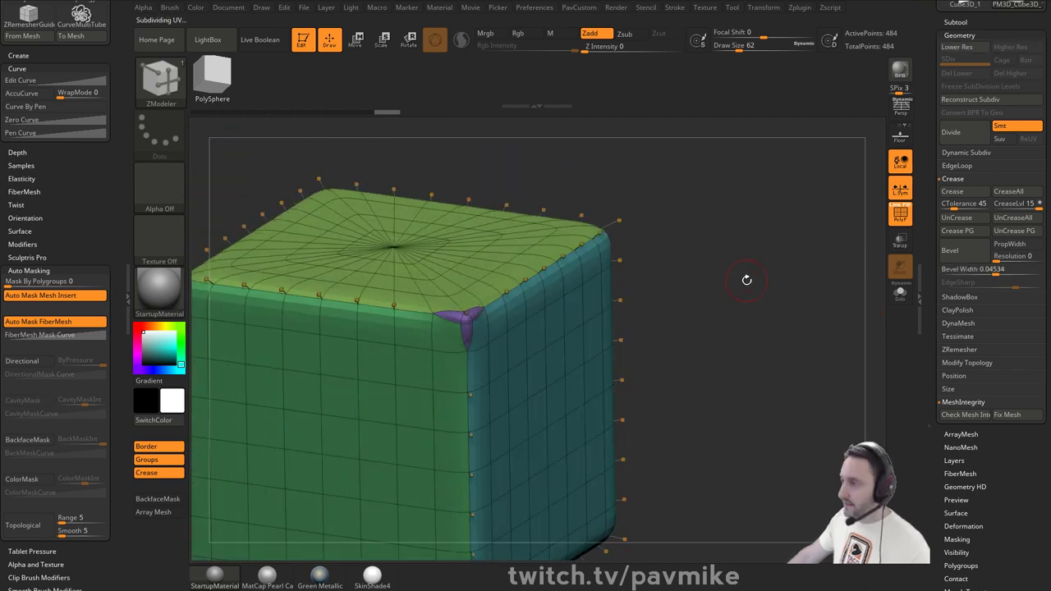
pyautogui.click(899, 214)
pyautogui.hotkey('shift', 'd')
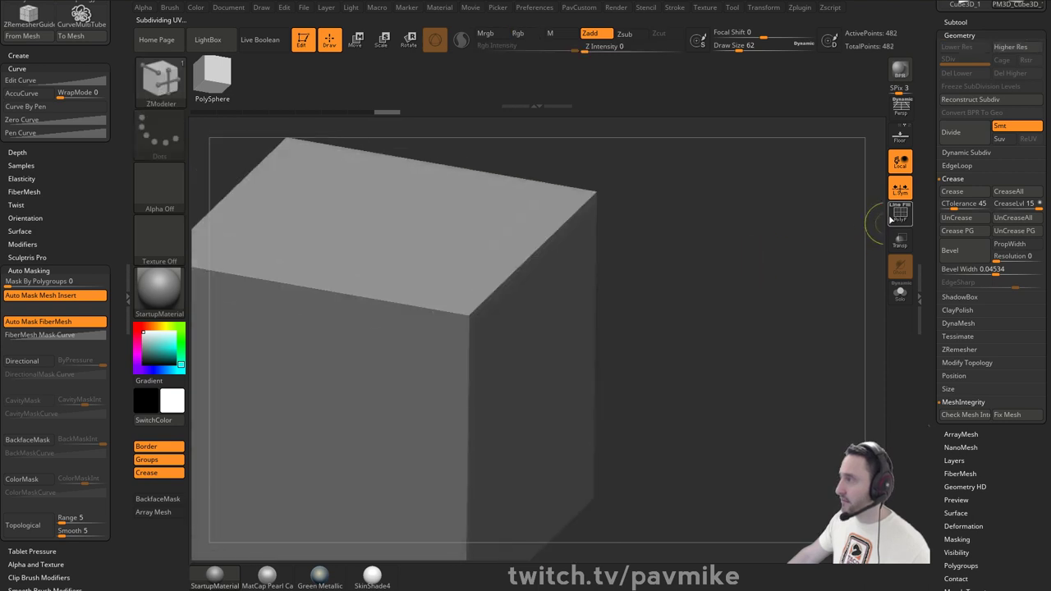
pyautogui.click(900, 215)
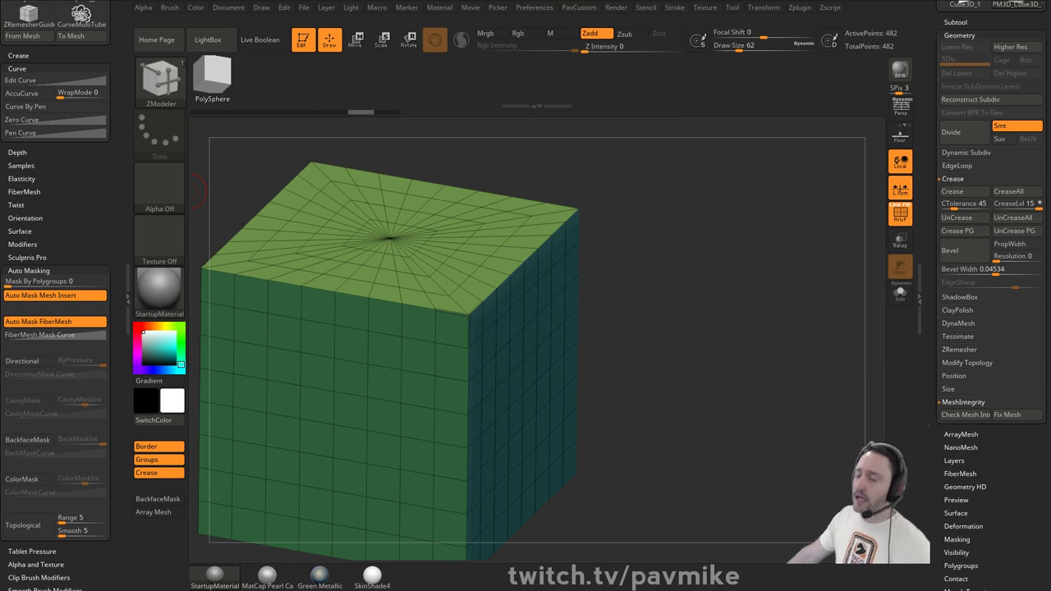
pyautogui.moveTo(571, 177)
pyautogui.mouseDown()
pyautogui.moveTo(652, 167)
pyautogui.moveTo(692, 197)
pyautogui.mouseUp()
pyautogui.press('s')
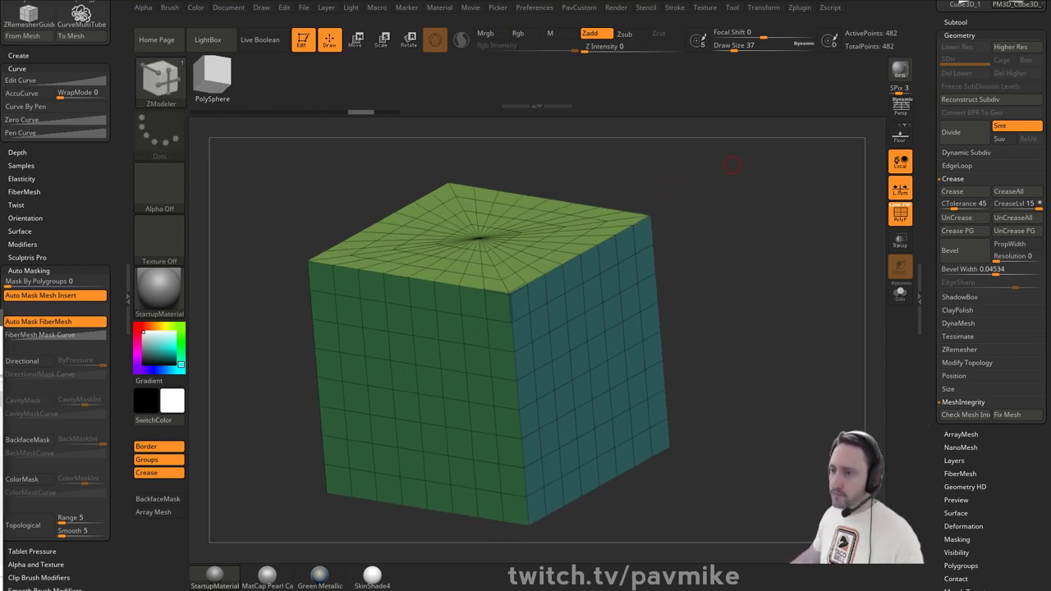
# - Switch to Task Manager, examine the CPU performance of the logical processors, and move its window off the canvas
pyautogui.hotkey('ctrl', 'shift', 'Escape')
pyautogui.click(329, 201)
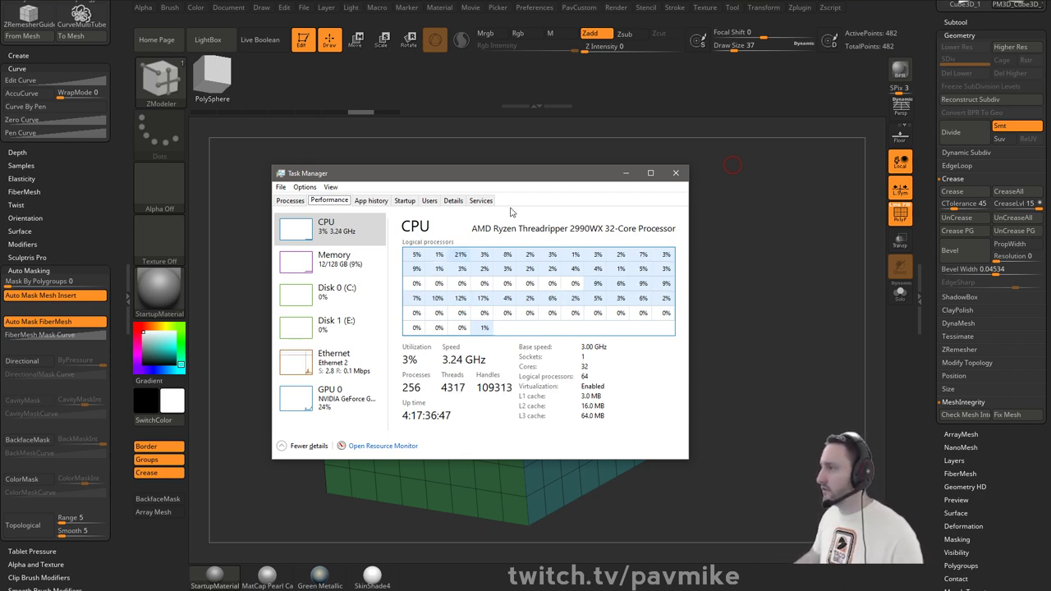
pyautogui.moveTo(536, 177); pyautogui.dragTo(462, 589)
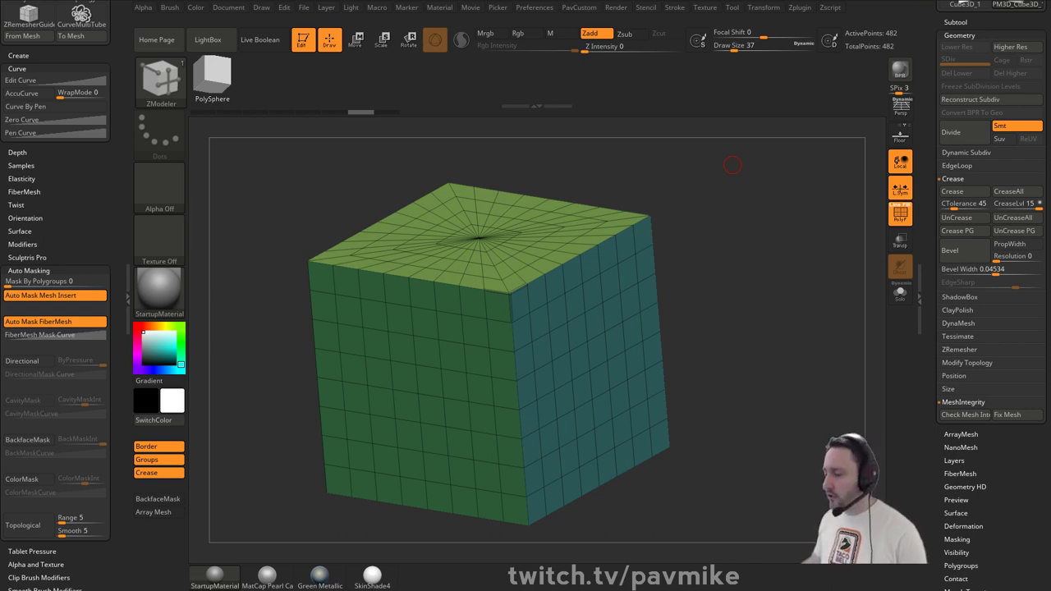
pyautogui.hotkey('ctrl', 'shift', 'Escape')
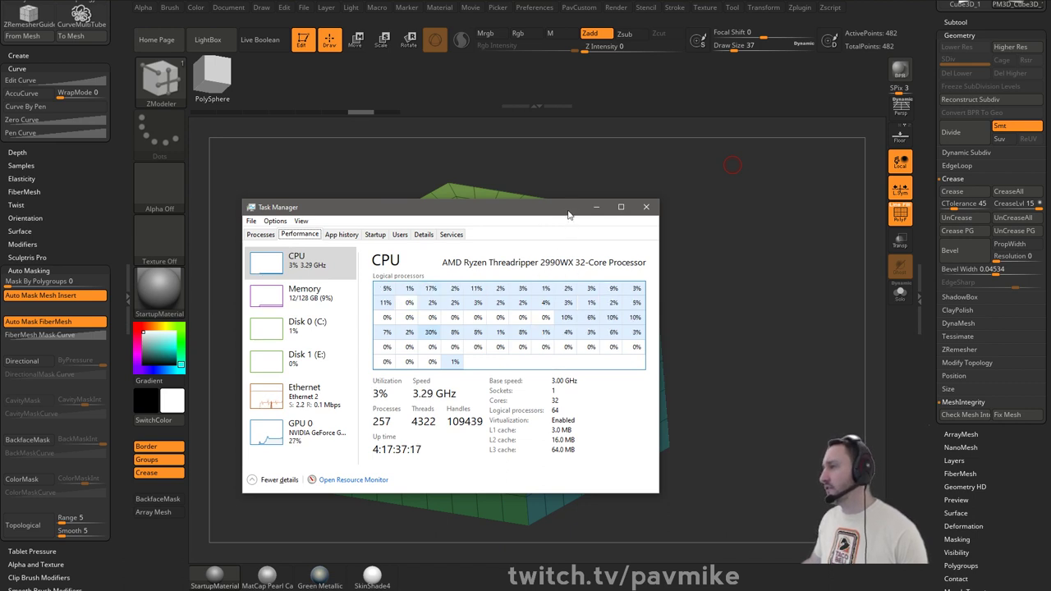
pyautogui.moveTo(569, 211); pyautogui.dragTo(0, 211)
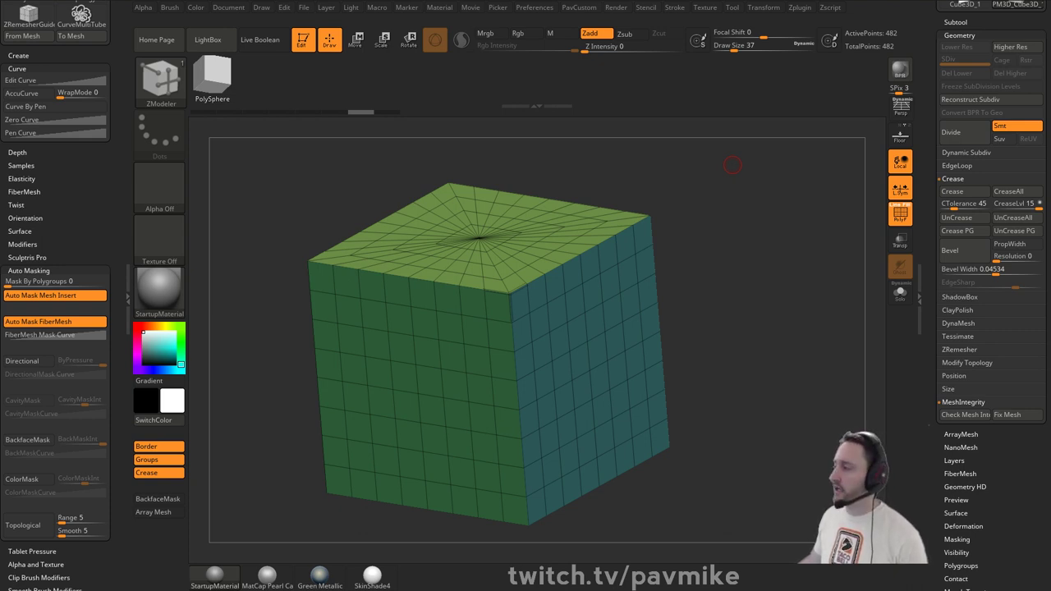
pyautogui.moveTo(933, 490); pyautogui.dragTo(933, 405)
pyautogui.moveTo(938, 307)
pyautogui.mouseDown()
pyautogui.moveTo(953, 421)
pyautogui.moveTo(953, 386)
pyautogui.mouseUp()
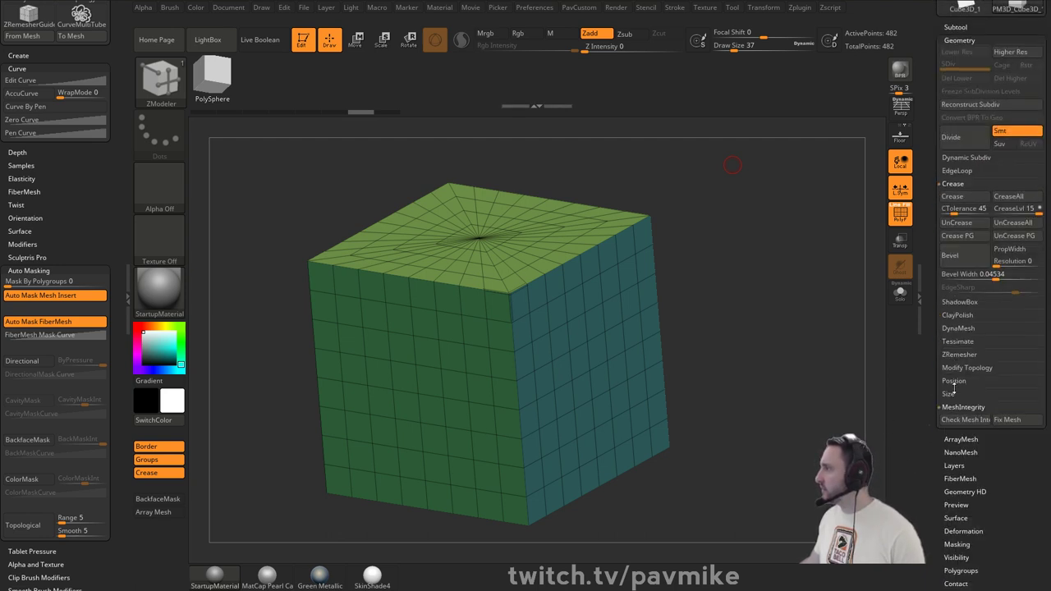
pyautogui.keyDown('shift'); pyautogui.click(956, 30); pyautogui.keyUp('shift')
pyautogui.moveTo(926, 122); pyautogui.dragTo(944, 33)
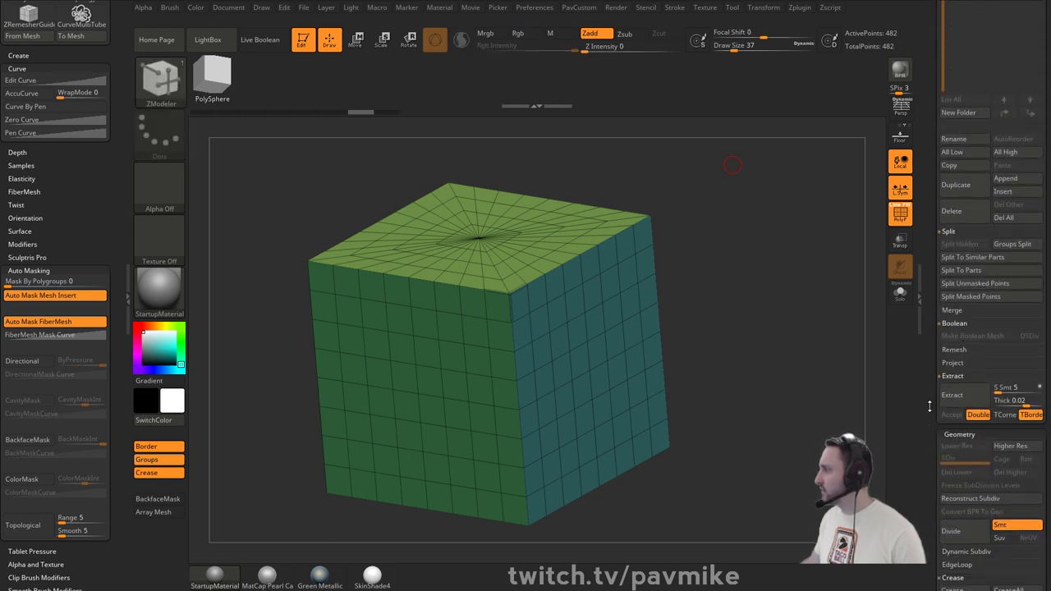
pyautogui.moveTo(929, 407); pyautogui.dragTo(907, 280)
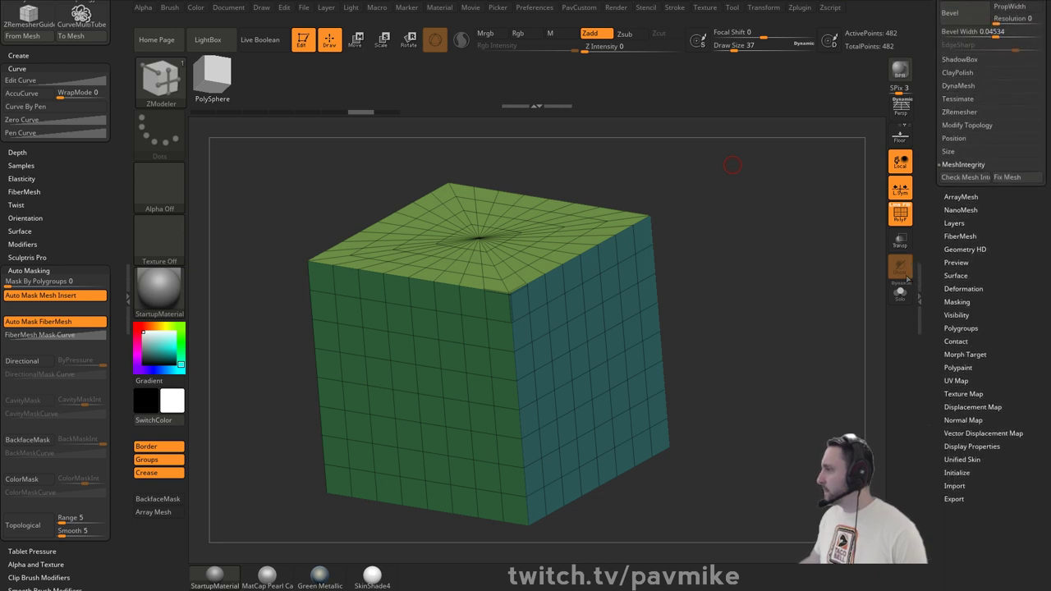
# - Set the draw size to 56 and switch to the Topology brush
pyautogui.moveTo(733, 165)
pyautogui.mouseDown()
pyautogui.moveTo(758, 326)
pyautogui.moveTo(734, 300)
pyautogui.moveTo(714, 315)
pyautogui.moveTo(725, 353)
pyautogui.mouseUp()
pyautogui.press('s')
pyautogui.press('s')
pyautogui.moveTo(644, 307); pyautogui.dragTo(659, 271)
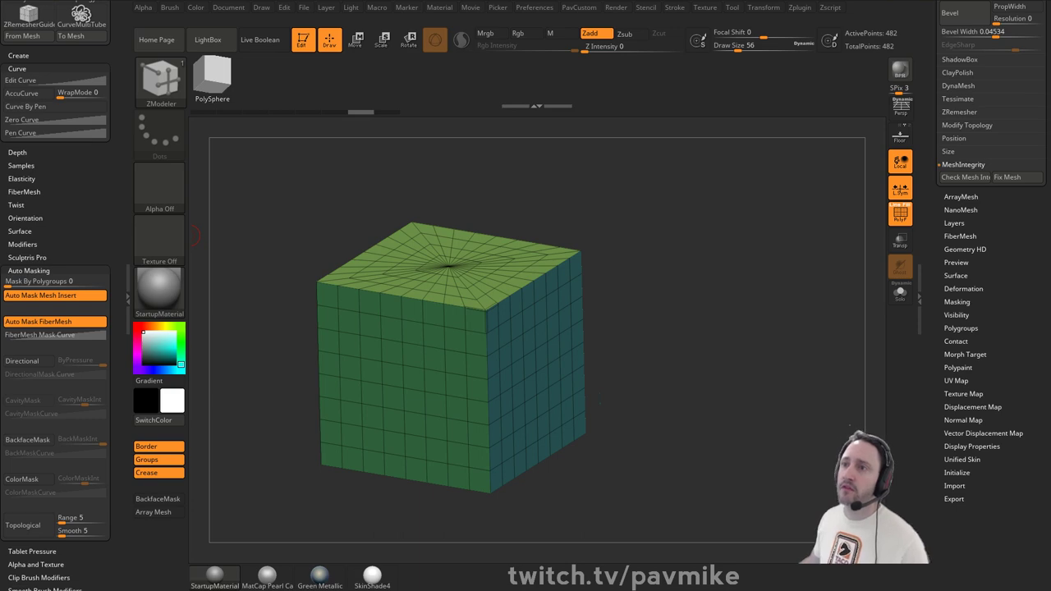
pyautogui.moveTo(715, 199)
pyautogui.mouseDown()
pyautogui.moveTo(684, 249)
pyautogui.moveTo(697, 255)
pyautogui.mouseUp()
pyautogui.press('b')
pyautogui.press('t')
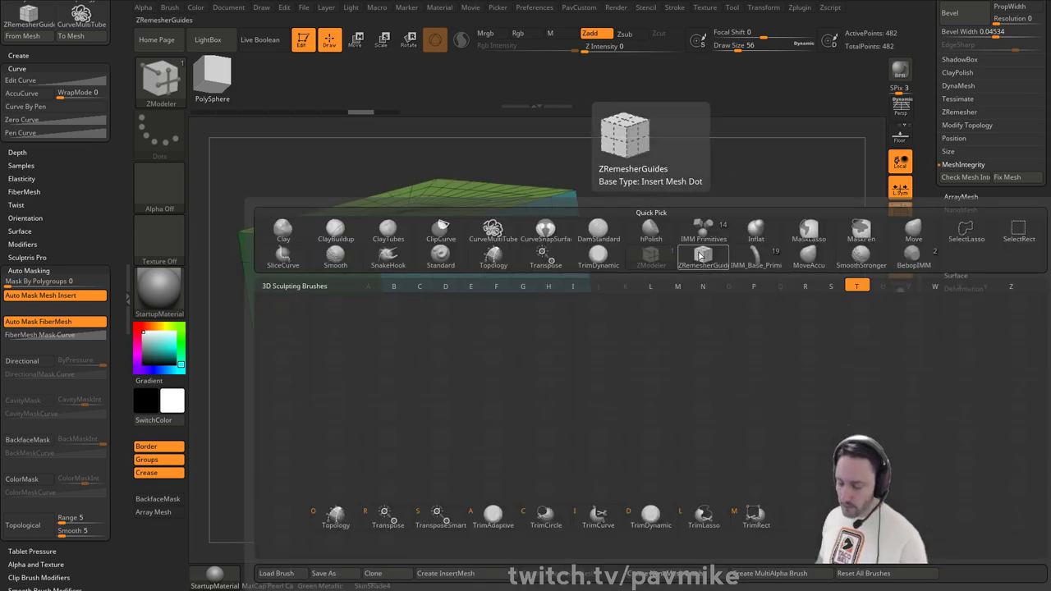
pyautogui.press('o')
# - Draw three diagonal topology curves on the cube's blue face and cross them with three opposing curves to form a grid
pyautogui.moveTo(442, 295)
pyautogui.mouseDown()
pyautogui.moveTo(466, 253)
pyautogui.moveTo(508, 216)
pyautogui.mouseUp()
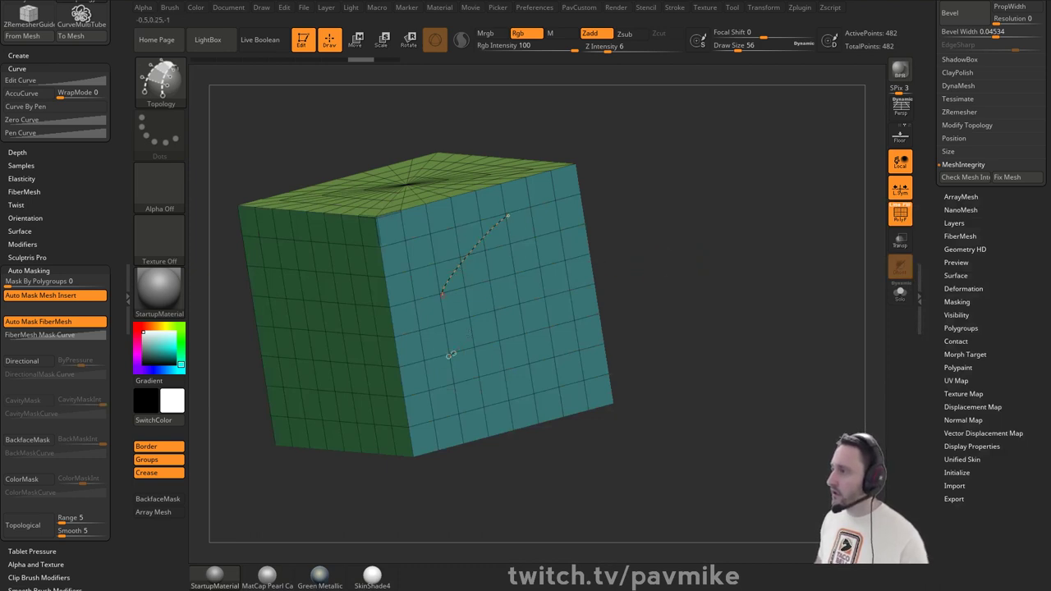
pyautogui.moveTo(449, 357); pyautogui.dragTo(538, 238)
pyautogui.moveTo(477, 369); pyautogui.dragTo(576, 237)
pyautogui.moveTo(617, 271); pyautogui.dragTo(640, 238)
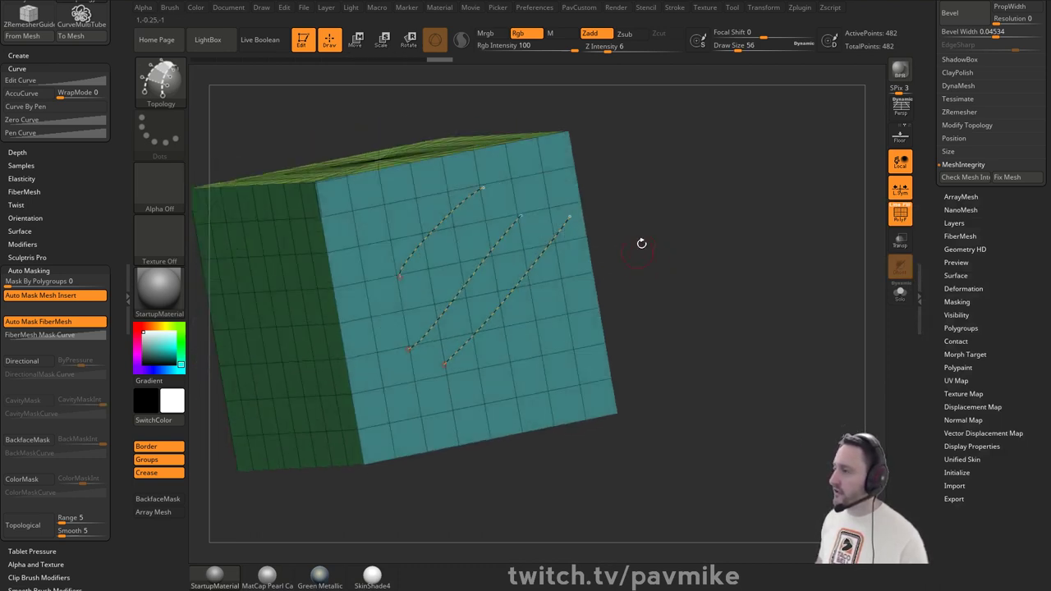
pyautogui.moveTo(368, 230); pyautogui.dragTo(504, 392)
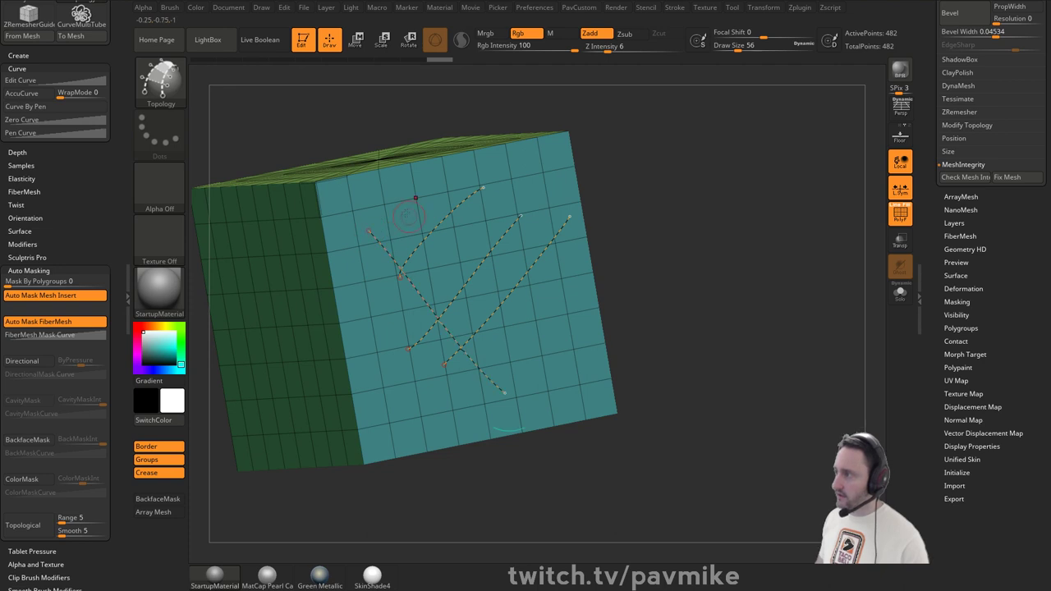
pyautogui.moveTo(403, 212); pyautogui.dragTo(547, 359)
pyautogui.moveTo(423, 187); pyautogui.dragTo(591, 321)
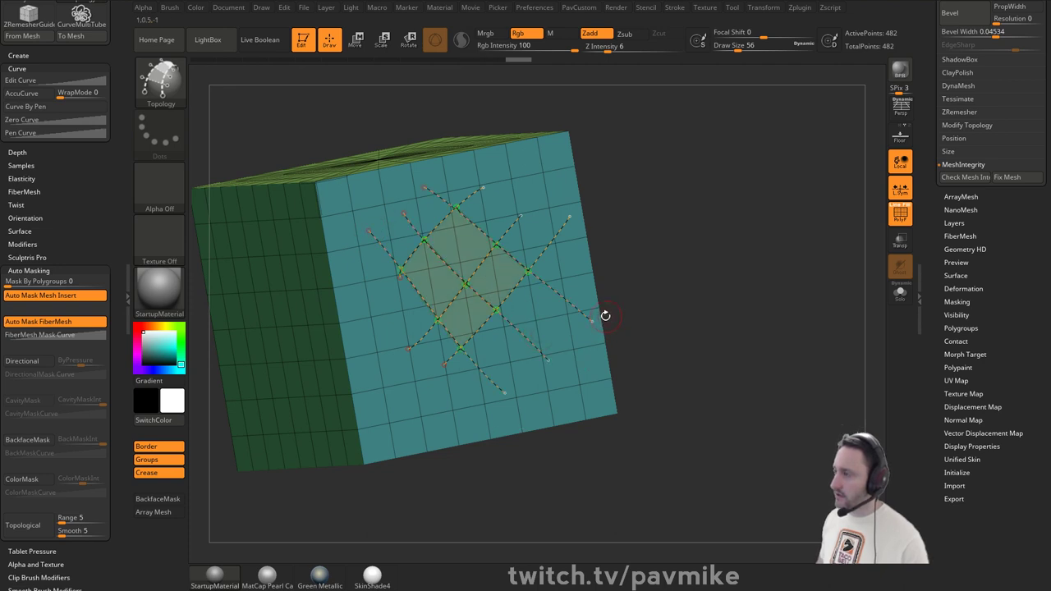
# - Undo the three opposing curves and generate tubes along the remaining diagonals with the CurveMultiTube brush
pyautogui.press('ctrl')
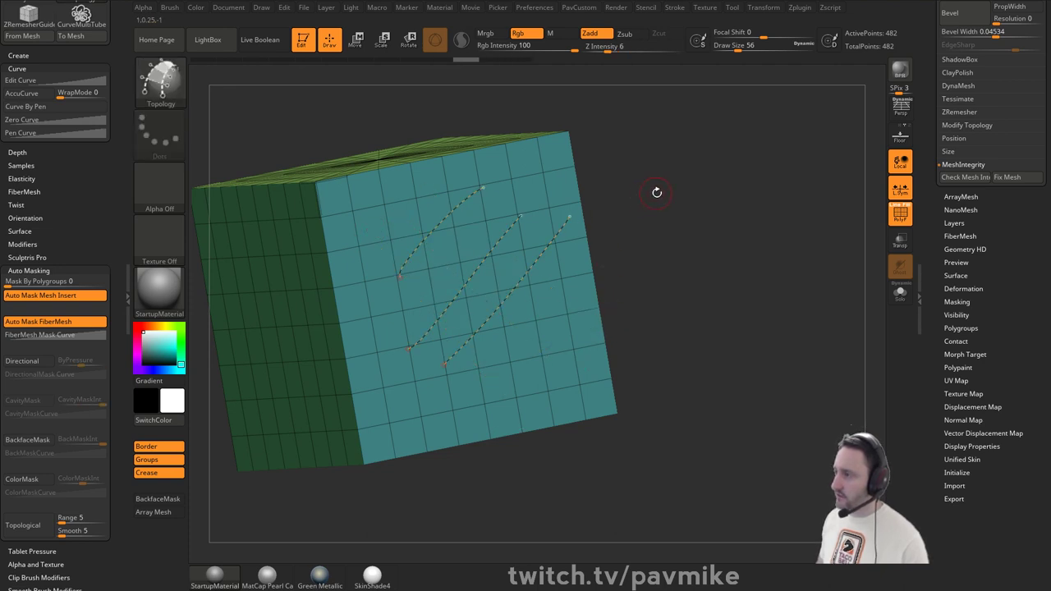
pyautogui.moveTo(657, 192); pyautogui.dragTo(662, 205)
pyautogui.press('b')
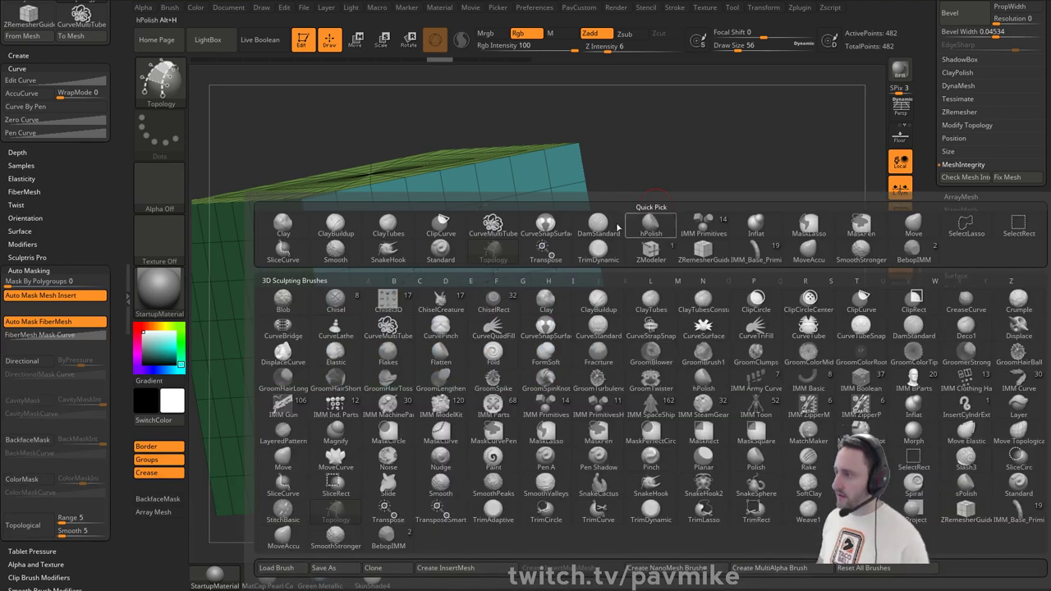
pyautogui.click(387, 328)
pyautogui.moveTo(486, 204); pyautogui.dragTo(494, 196)
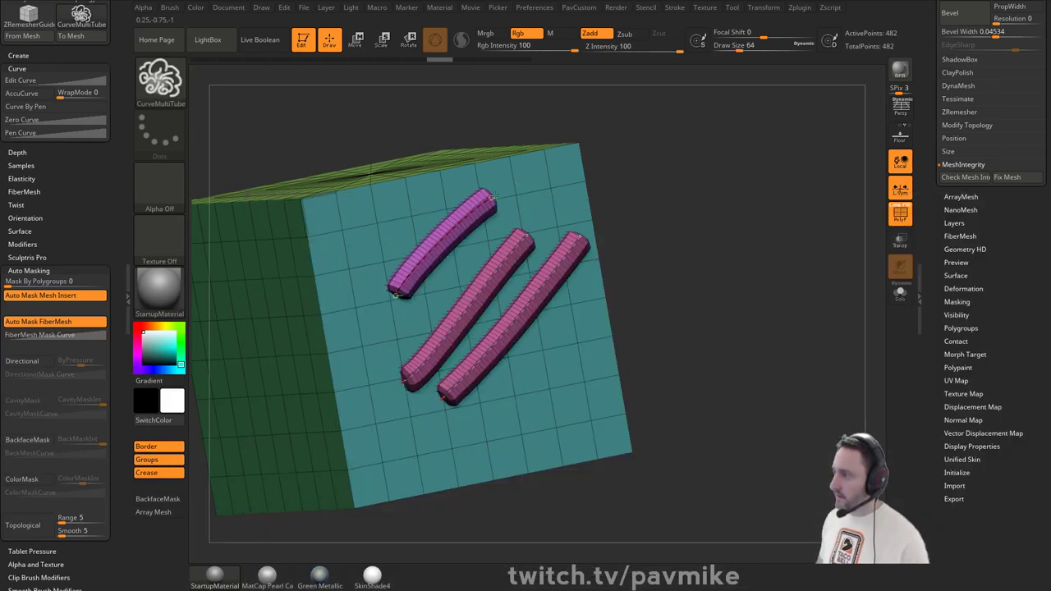
pyautogui.moveTo(528, 230); pyautogui.dragTo(540, 217)
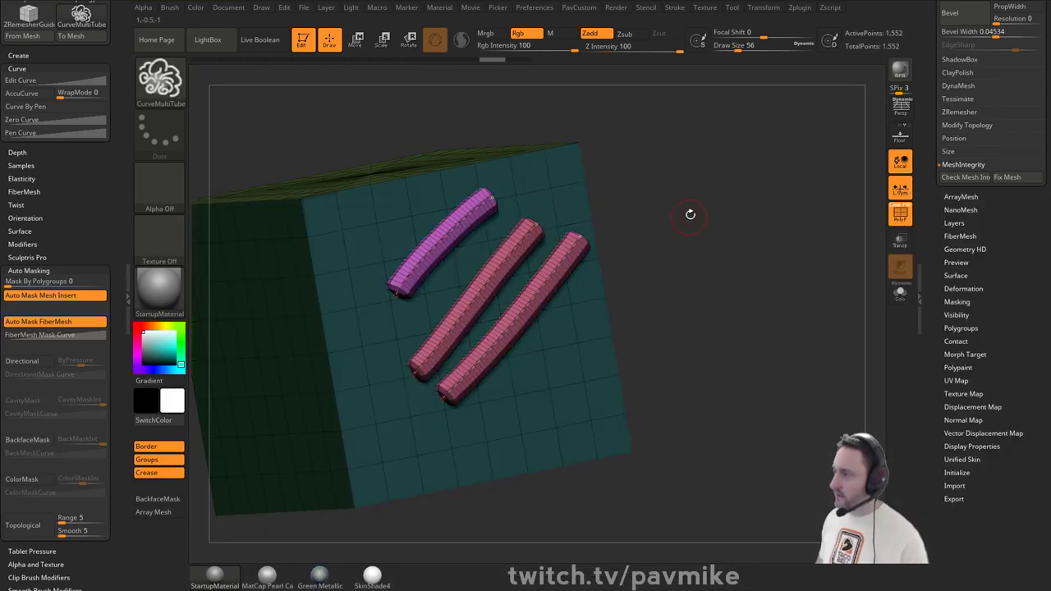
# - Hide the three unmasked tubes and delete the hidden points from the cube mesh
pyautogui.press('`')
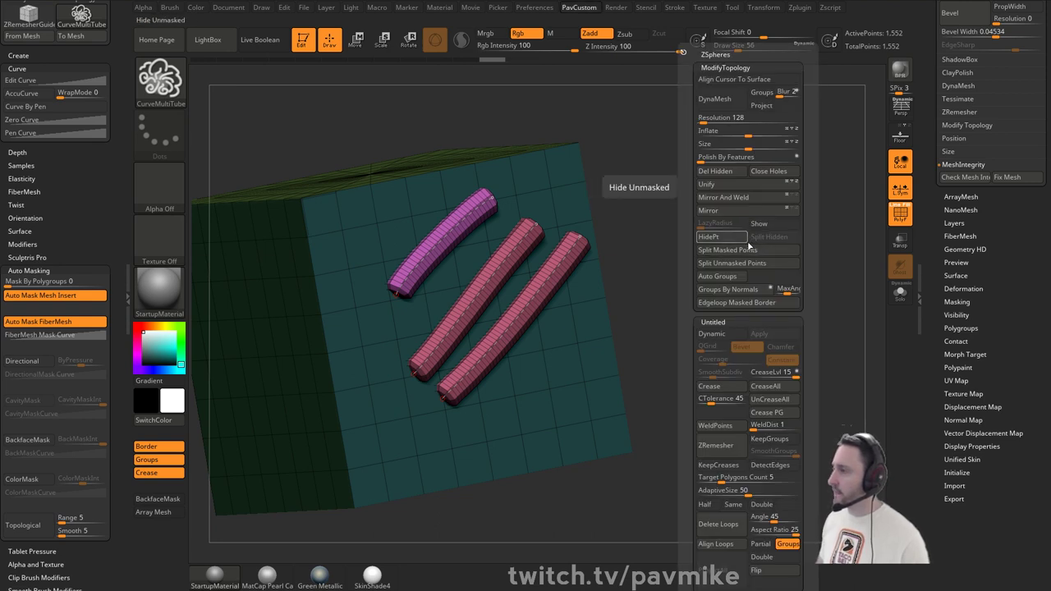
pyautogui.press('`')
pyautogui.click(726, 251)
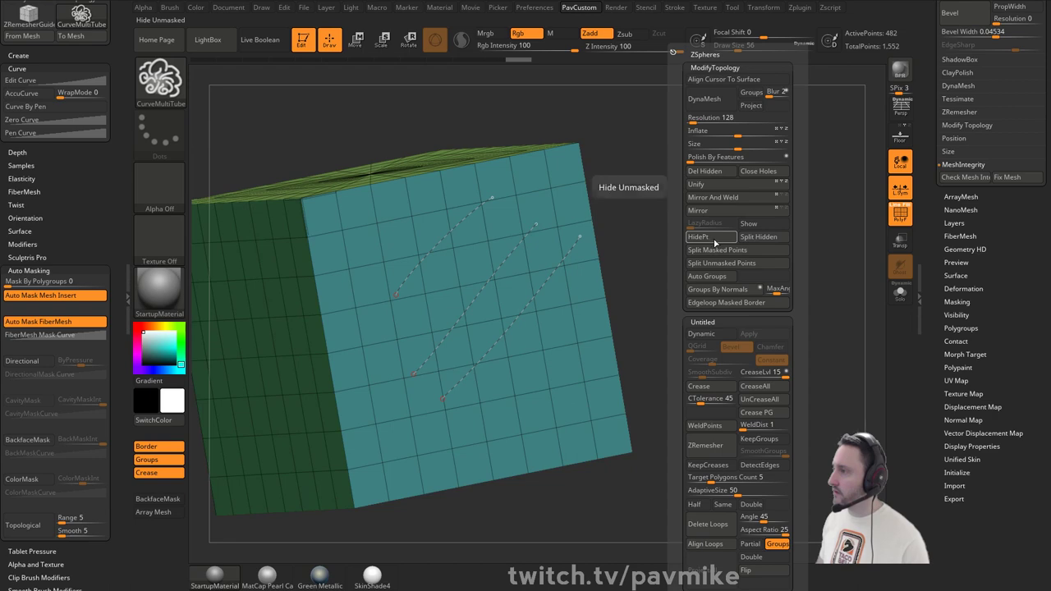
pyautogui.hotkey('alt', 't')
pyautogui.click(711, 173)
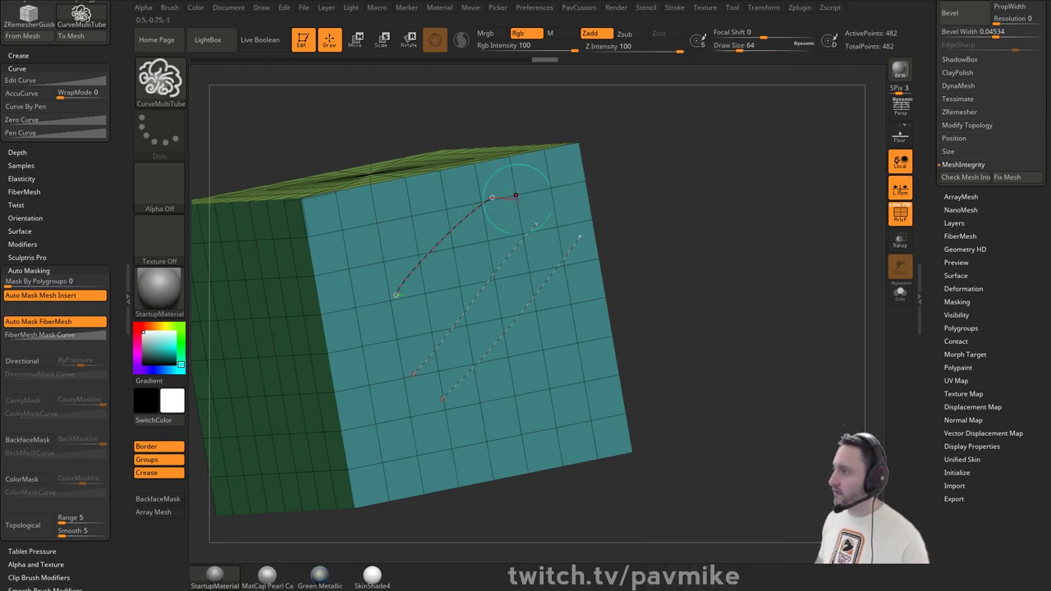
# - Try to cross the three diagonal curves with three opposing curves using the Topology brush, and undo them
pyautogui.press('b')
pyautogui.press('t')
pyautogui.press('o')
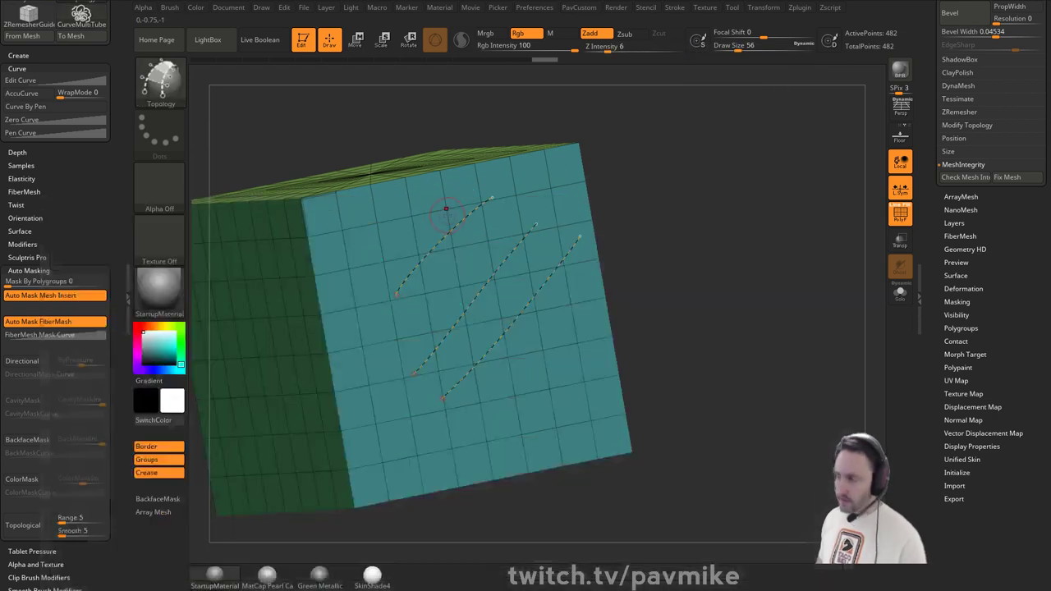
pyautogui.moveTo(443, 197); pyautogui.dragTo(611, 320)
pyautogui.moveTo(412, 229); pyautogui.dragTo(586, 353)
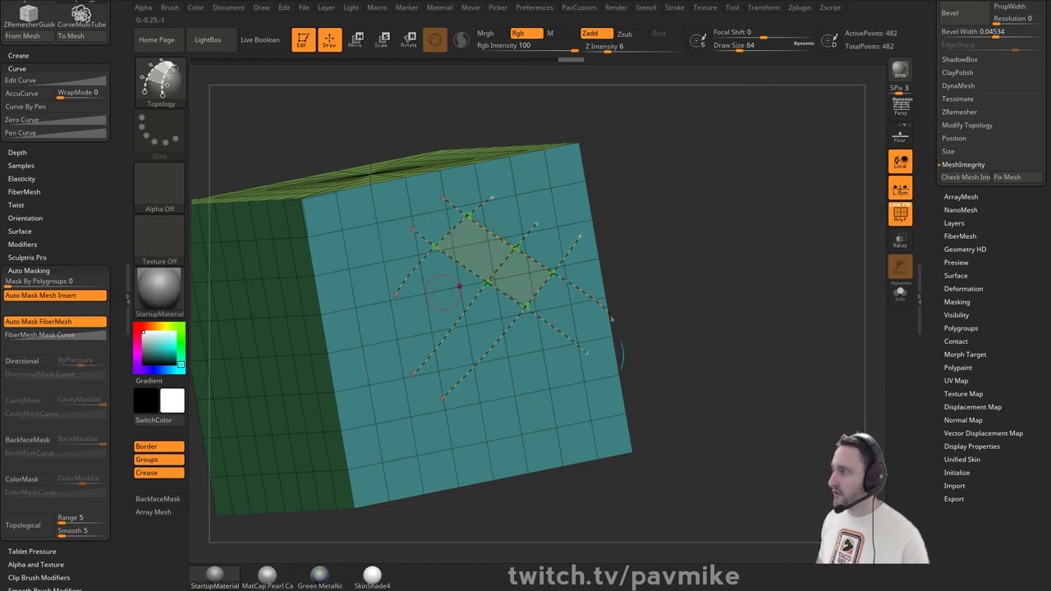
pyautogui.moveTo(377, 248); pyautogui.dragTo(539, 402)
pyautogui.hotkey('ctrl', 'z')
pyautogui.hotkey('ctrl', 'z')
pyautogui.hotkey('ctrl', 'z')
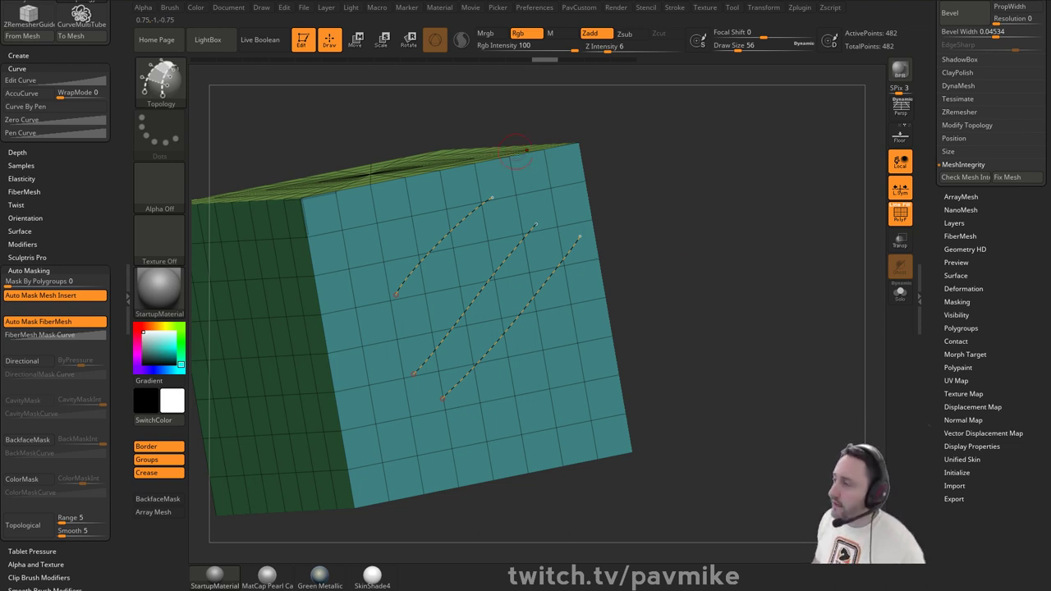
# - Draw four opposing topology curves across the three diagonals to form a denser grid on the blue face
pyautogui.moveTo(369, 240); pyautogui.dragTo(517, 435)
pyautogui.moveTo(397, 235); pyautogui.dragTo(544, 378)
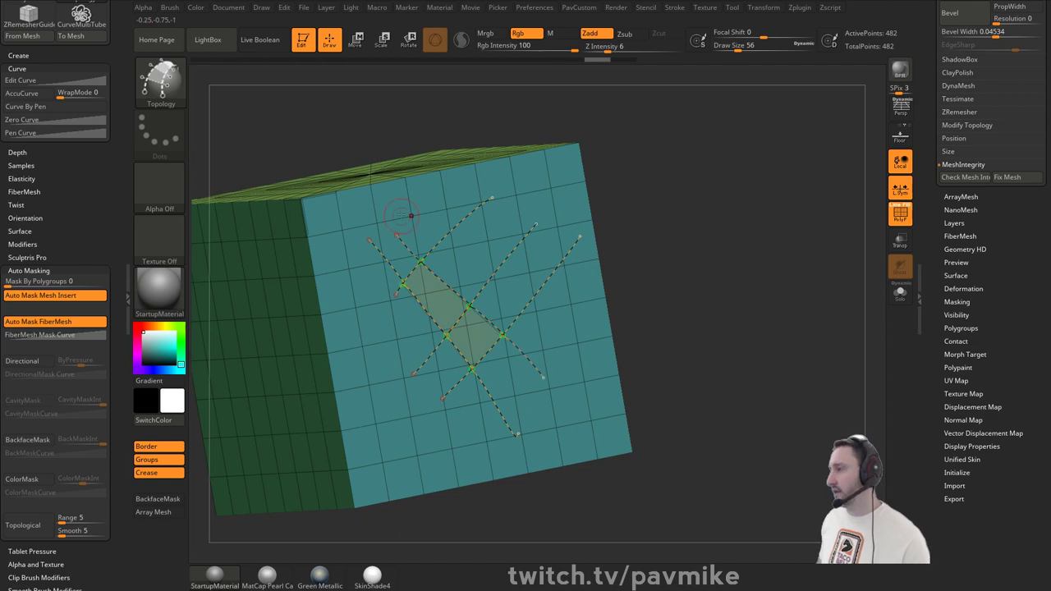
pyautogui.moveTo(403, 215); pyautogui.dragTo(556, 336)
pyautogui.moveTo(408, 197); pyautogui.dragTo(578, 318)
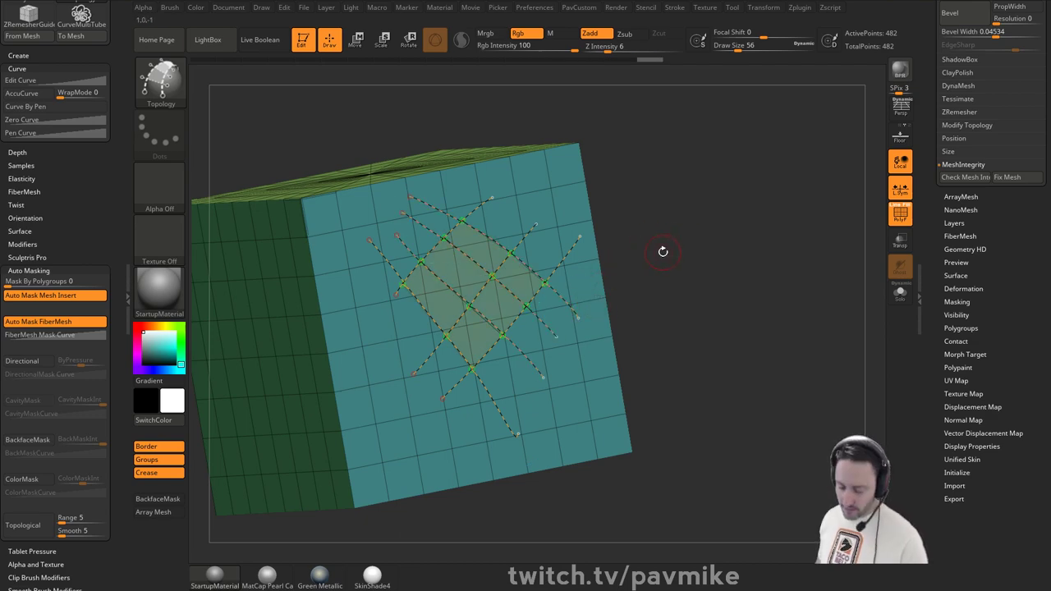
# - Generate CurveMultiTube tubes along the grid curves and bend the free ends of two diagonals
pyautogui.press('b')
pyautogui.press('c')
pyautogui.click(395, 348)
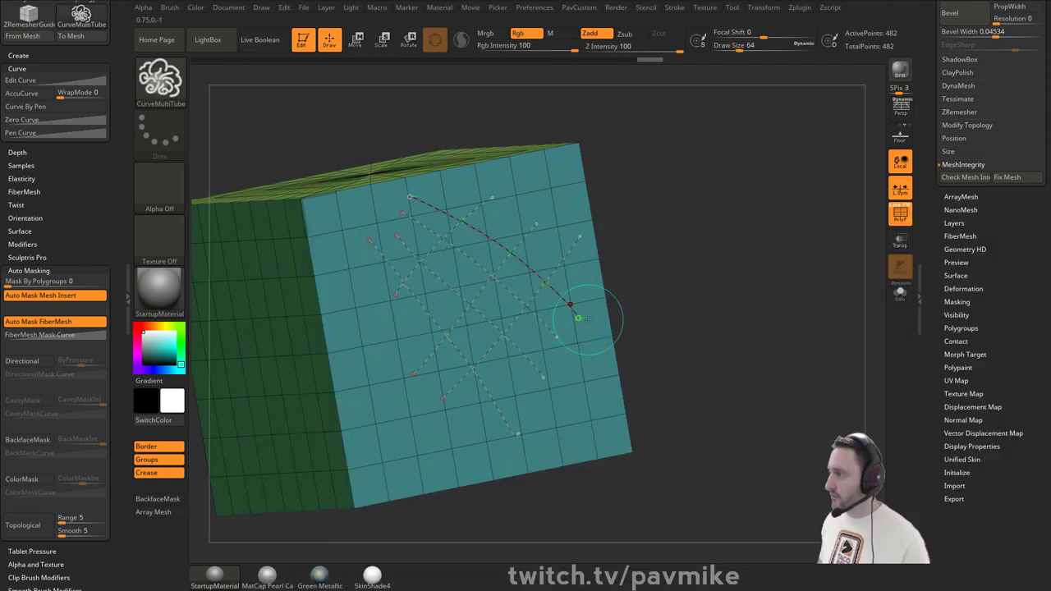
pyautogui.moveTo(577, 317); pyautogui.dragTo(569, 354)
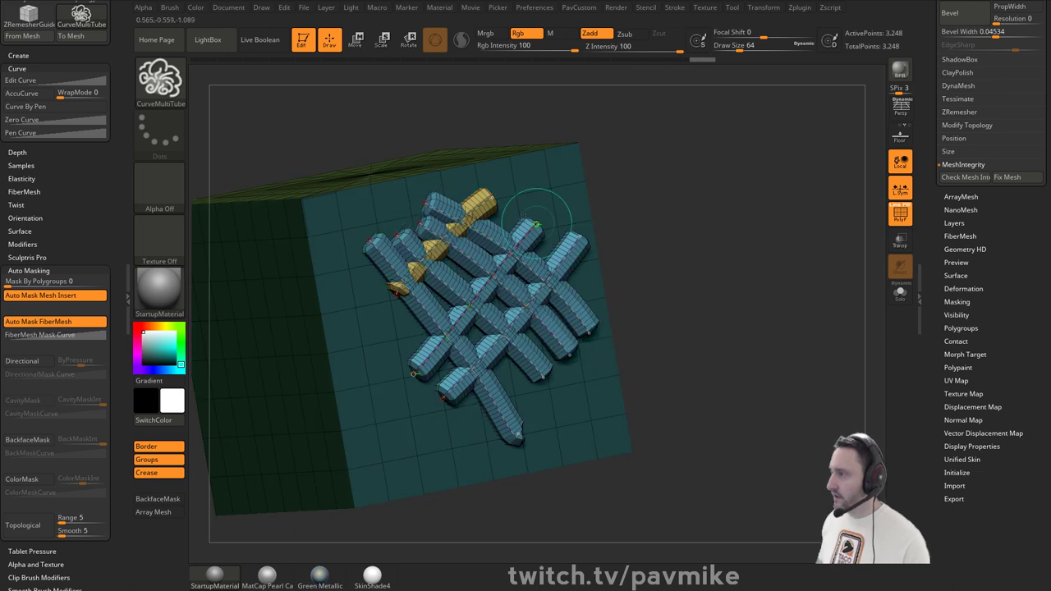
pyautogui.moveTo(536, 222); pyautogui.dragTo(518, 183)
pyautogui.moveTo(399, 293); pyautogui.dragTo(388, 413)
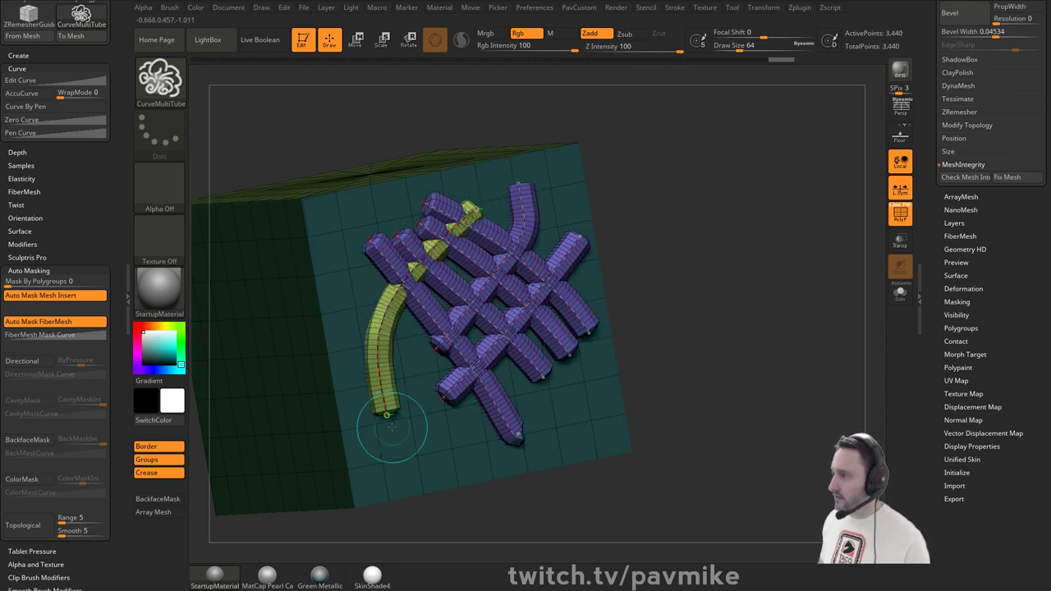
# - Hide the unmasked tubes of the grid and delete the hidden geometry
pyautogui.click(579, 7)
pyautogui.click(698, 237)
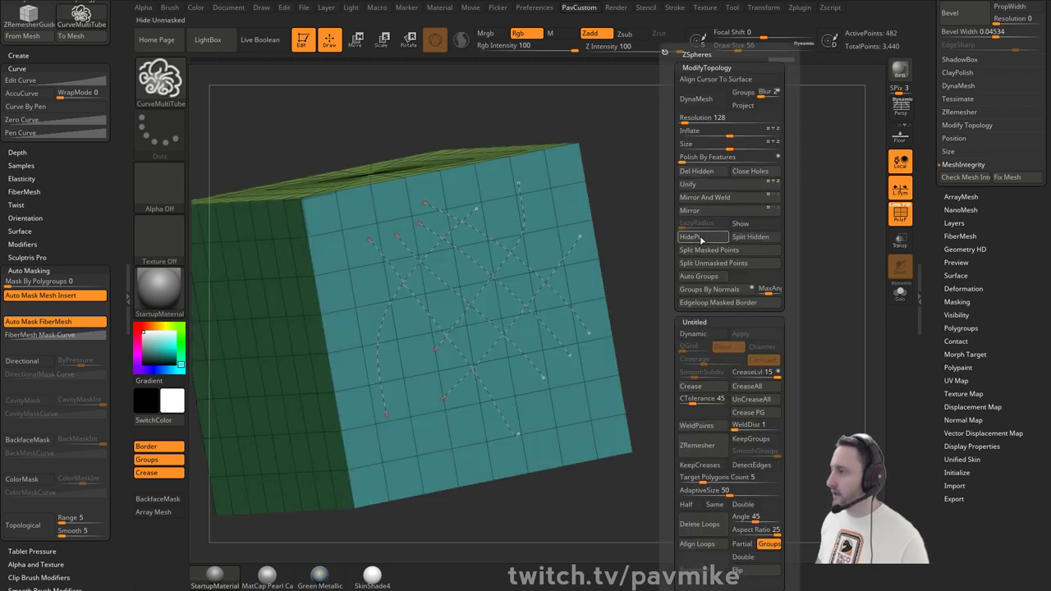
pyautogui.click(696, 171)
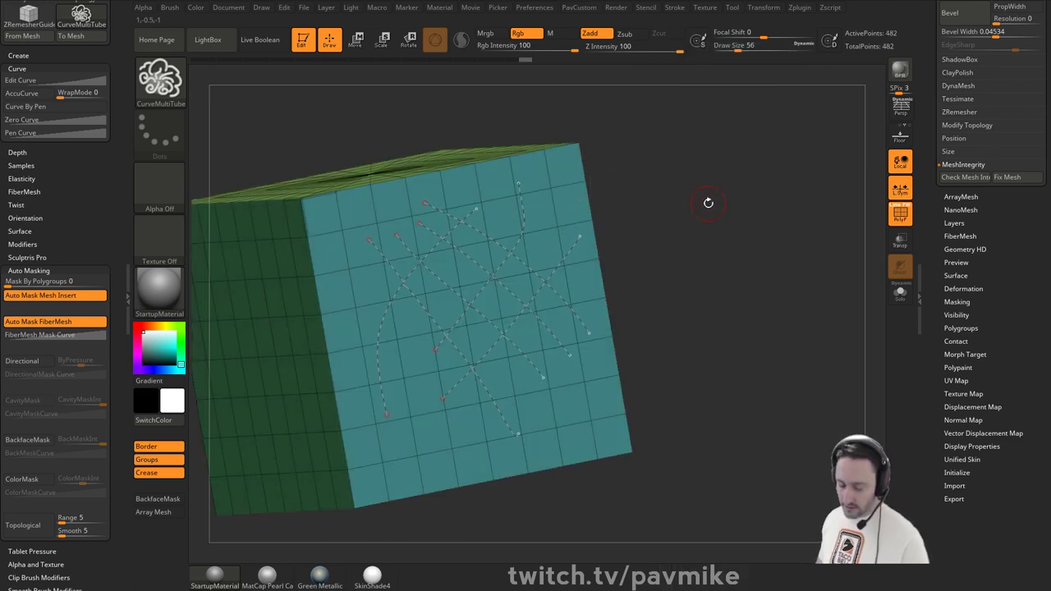
# - Switch to the Topology brush and try extra curves near the grid's upper corner, undoing each one
pyautogui.press('b')
pyautogui.press('t')
pyautogui.press('o')
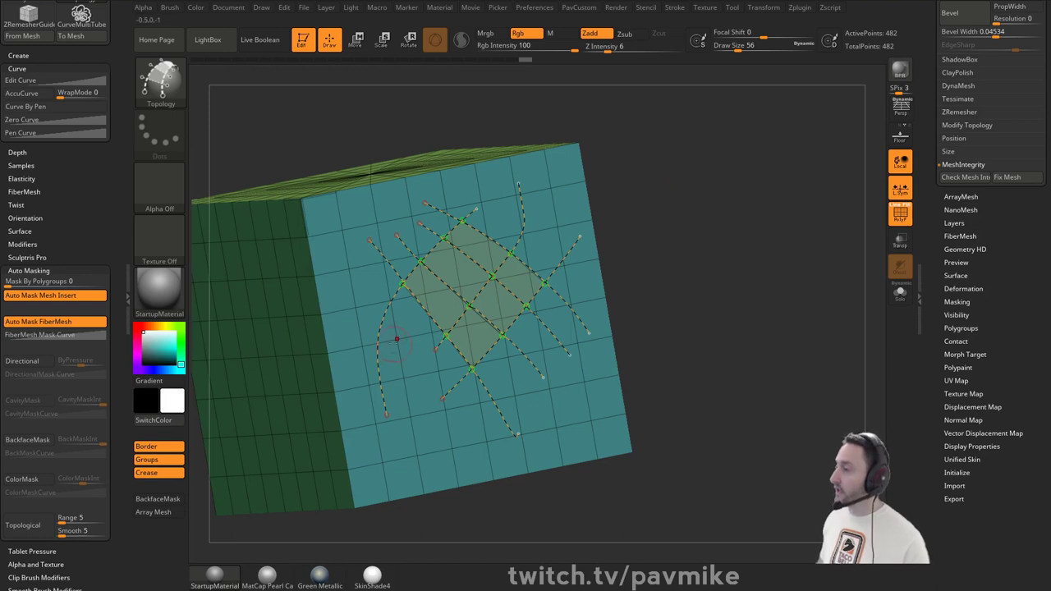
pyautogui.click(471, 363)
pyautogui.hotkey('ctrl', 'z')
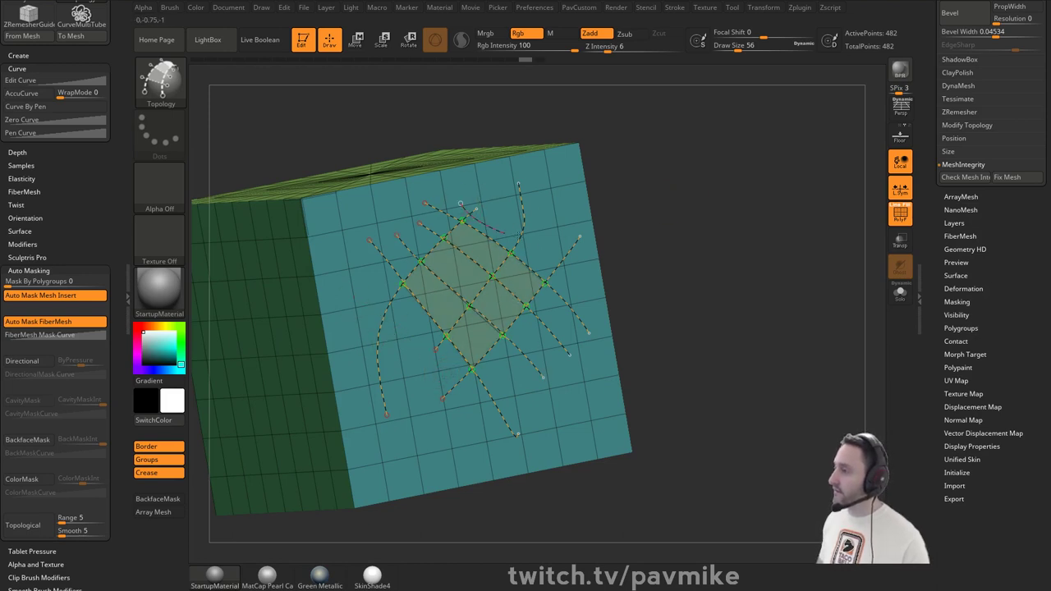
pyautogui.moveTo(520, 236); pyautogui.dragTo(570, 244)
pyautogui.hotkey('ctrl', 'z')
pyautogui.moveTo(475, 209)
pyautogui.mouseDown()
pyautogui.moveTo(548, 173)
pyautogui.moveTo(604, 169)
pyautogui.mouseUp()
pyautogui.hotkey('ctrl', 'z')
# - Try to add two more diagonal curves across the grid and trim the loose curve ends
pyautogui.moveTo(501, 212); pyautogui.dragTo(378, 359)
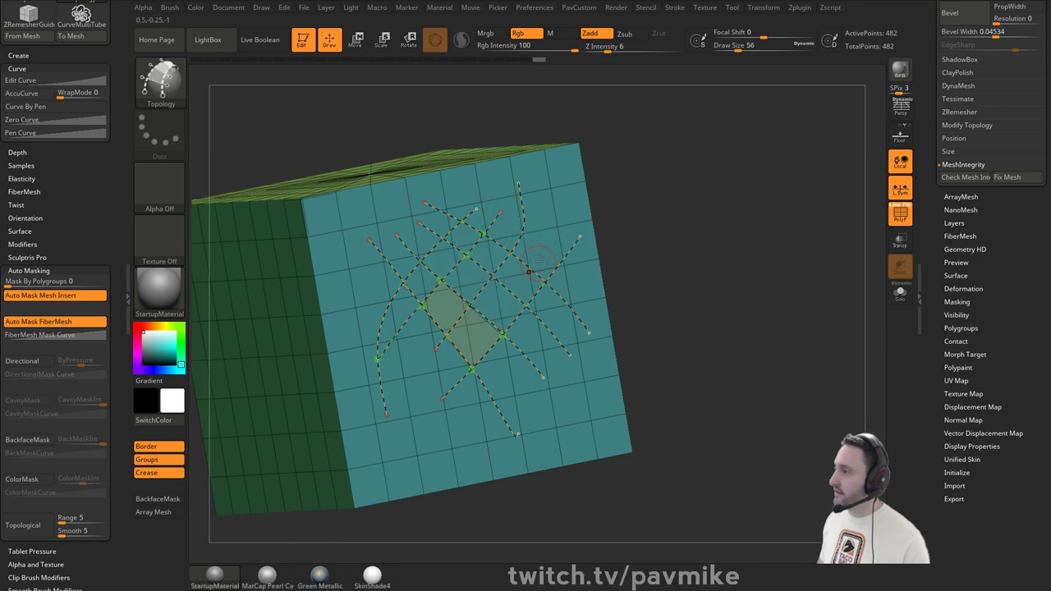
pyautogui.moveTo(539, 252); pyautogui.dragTo(436, 376)
pyautogui.keyDown('alt'); pyautogui.click(356, 307); pyautogui.keyUp('alt')
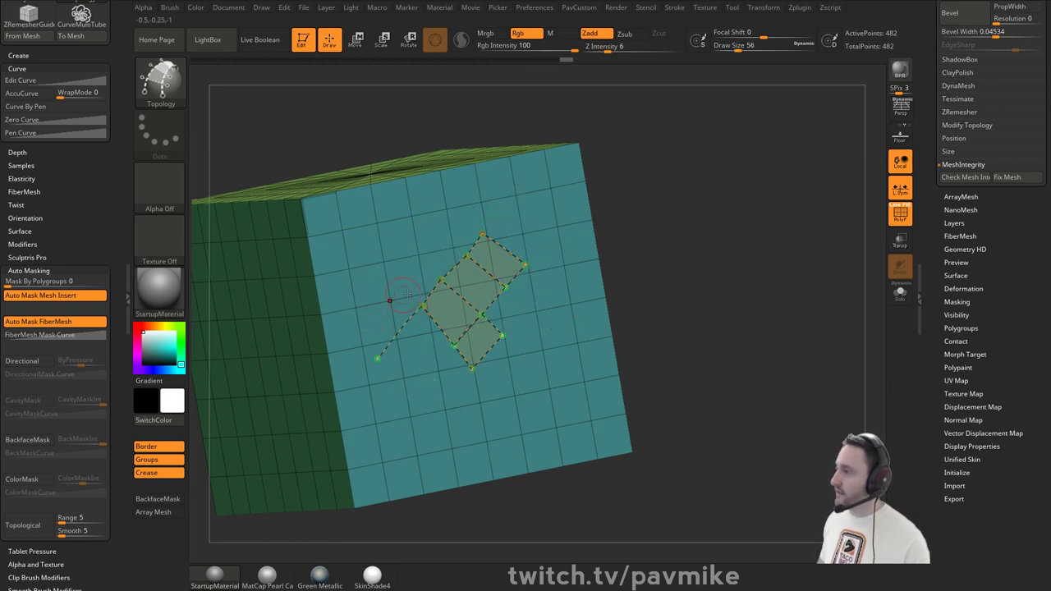
pyautogui.hotkey('ctrl', 'z')
pyautogui.hotkey('ctrl', 'z')
pyautogui.hotkey('ctrl', 'z')
pyautogui.hotkey('ctrl', 'z')
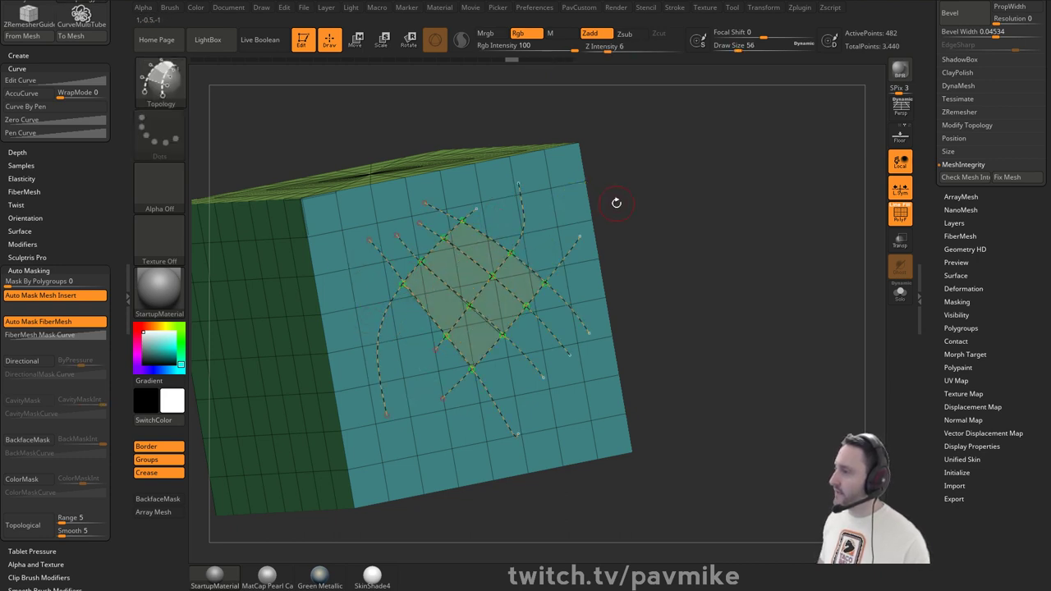
# - Undo the hiding of the grid's tubes, and hide and delete them again
pyautogui.hotkey('ctrl', 'z')
pyautogui.press('space')
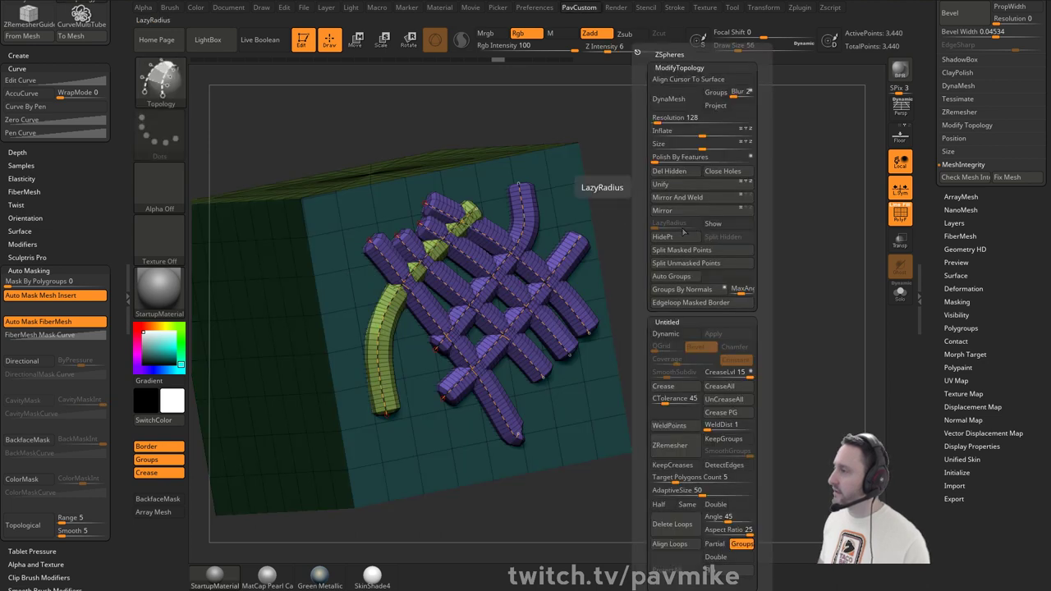
pyautogui.click(675, 238)
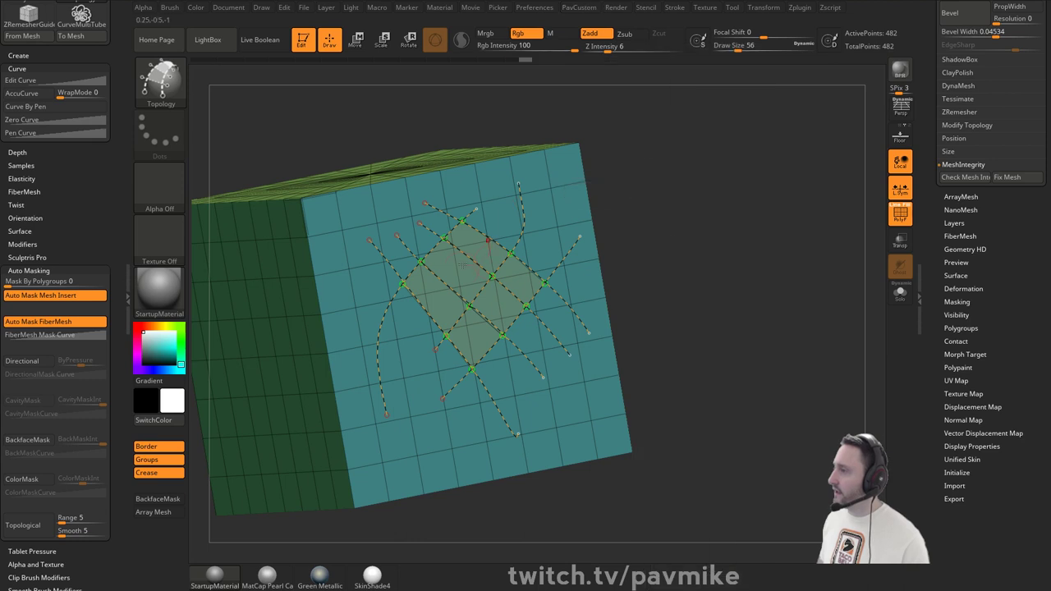
# - Try clearing the topology curves and trimming their loose ends on the blue face, undoing each attempt
pyautogui.click(677, 191)
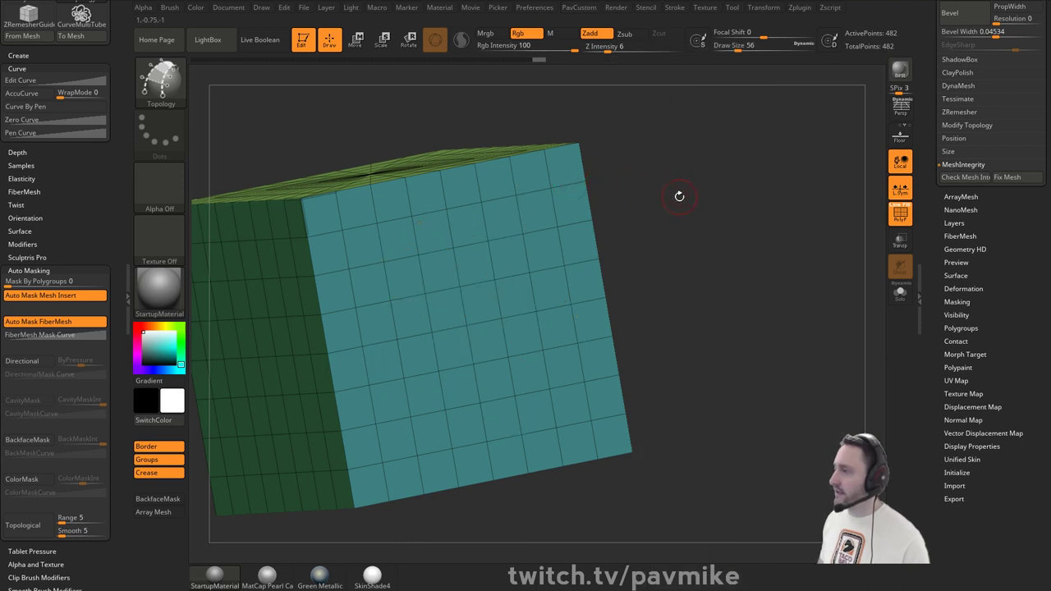
pyautogui.hotkey('ctrl', 'z')
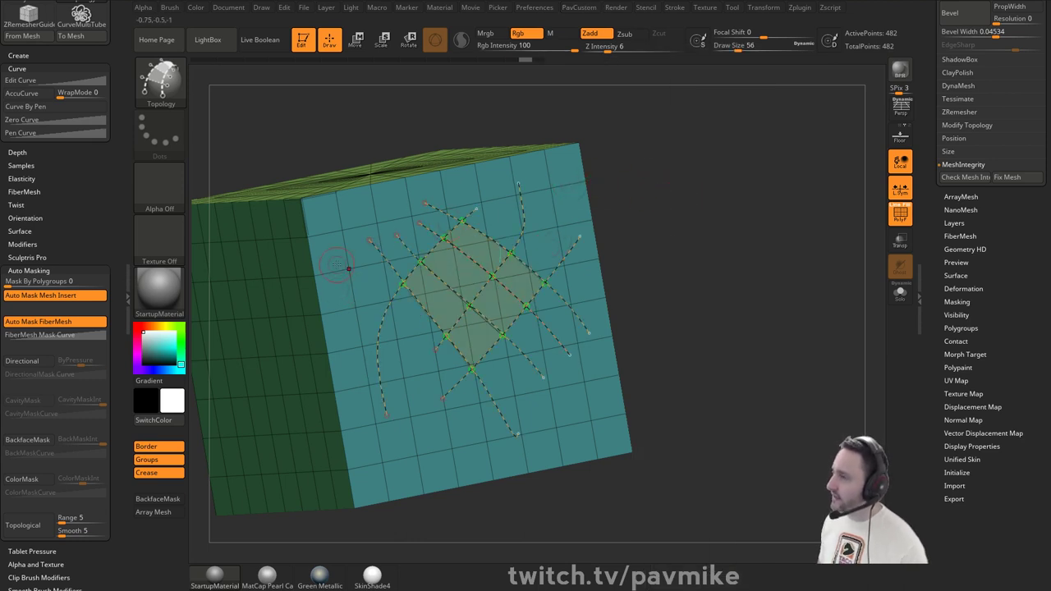
pyautogui.keyDown('alt'); pyautogui.moveTo(336, 264); pyautogui.dragTo(356, 335); pyautogui.keyUp('alt')
pyautogui.hotkey('ctrl', 'z')
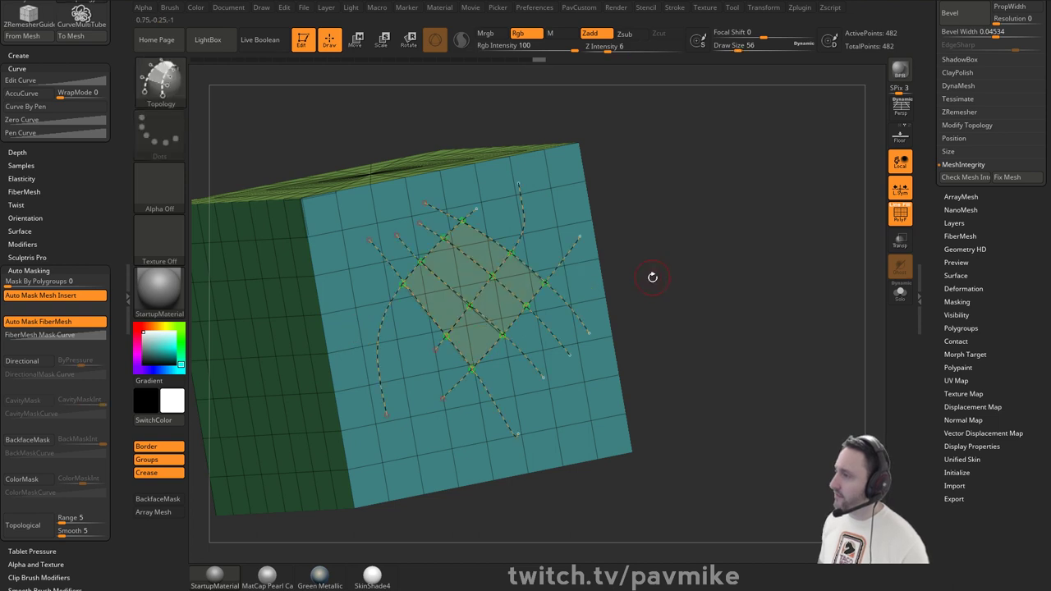
# - Try adding extra topology curves through the grid and its upper corner, and undo back to the three original diagonals
pyautogui.moveTo(503, 215)
pyautogui.mouseDown()
pyautogui.moveTo(557, 228)
pyautogui.moveTo(592, 269)
pyautogui.mouseUp()
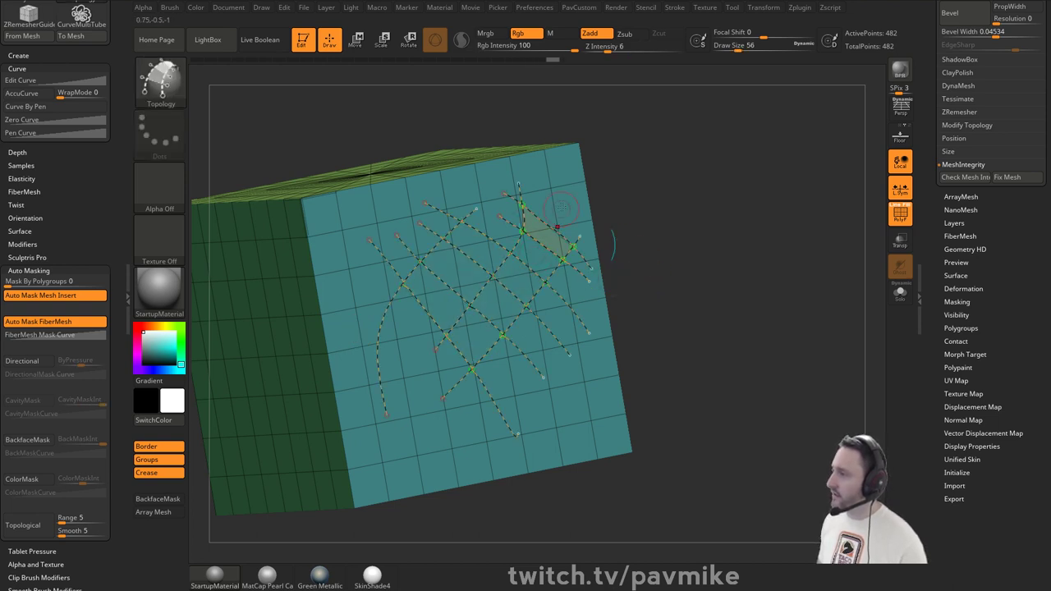
pyautogui.moveTo(488, 314); pyautogui.dragTo(443, 371)
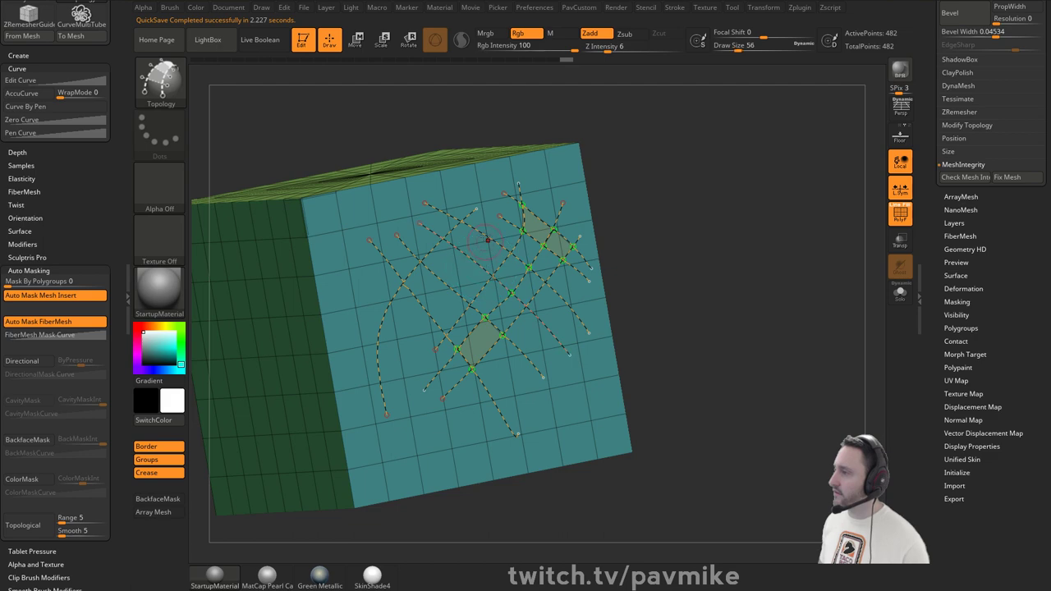
pyautogui.moveTo(660, 314); pyautogui.dragTo(666, 310)
pyautogui.hotkey('ctrl', 'z')
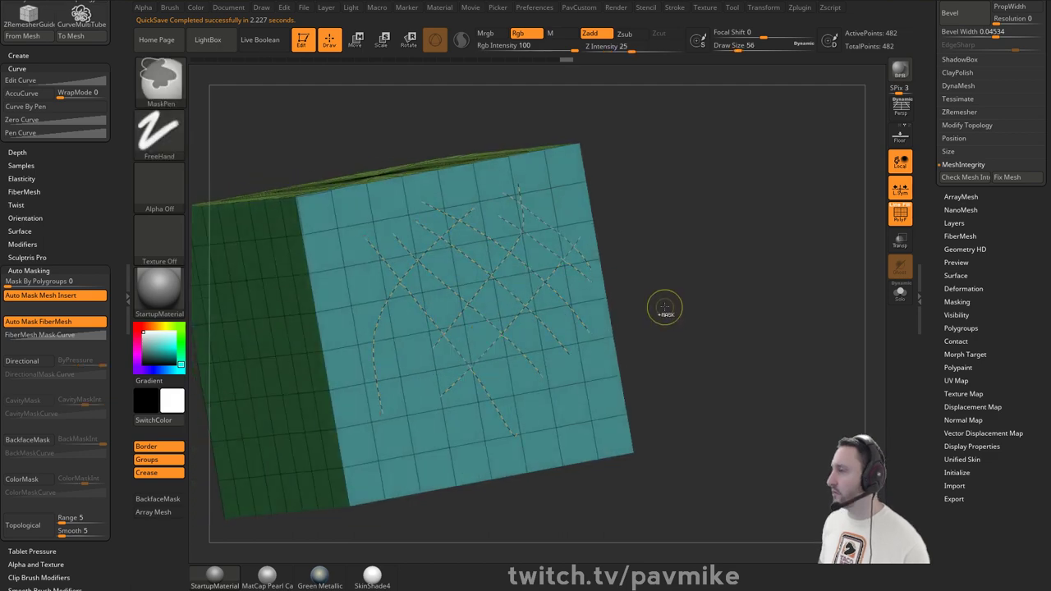
pyautogui.hotkey('ctrl', 'z')
pyautogui.hotkey('ctrl', 'z')
pyautogui.hotkey('ctrl', 'z')
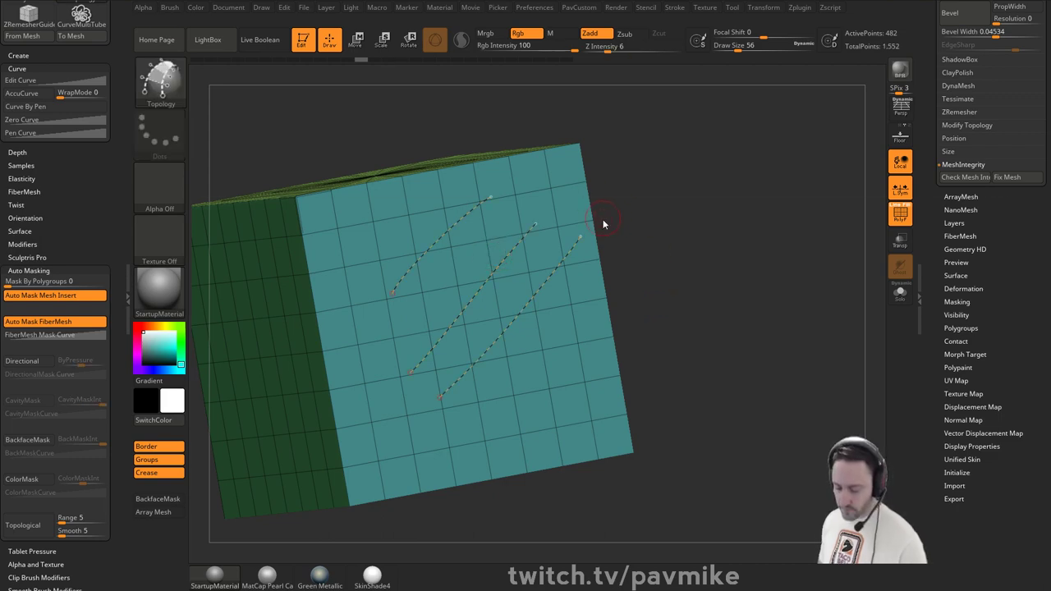
# - Switch to the CurveMultiTube brush and apply tubes to the three original diagonal curves
pyautogui.press('b')
pyautogui.press('c')
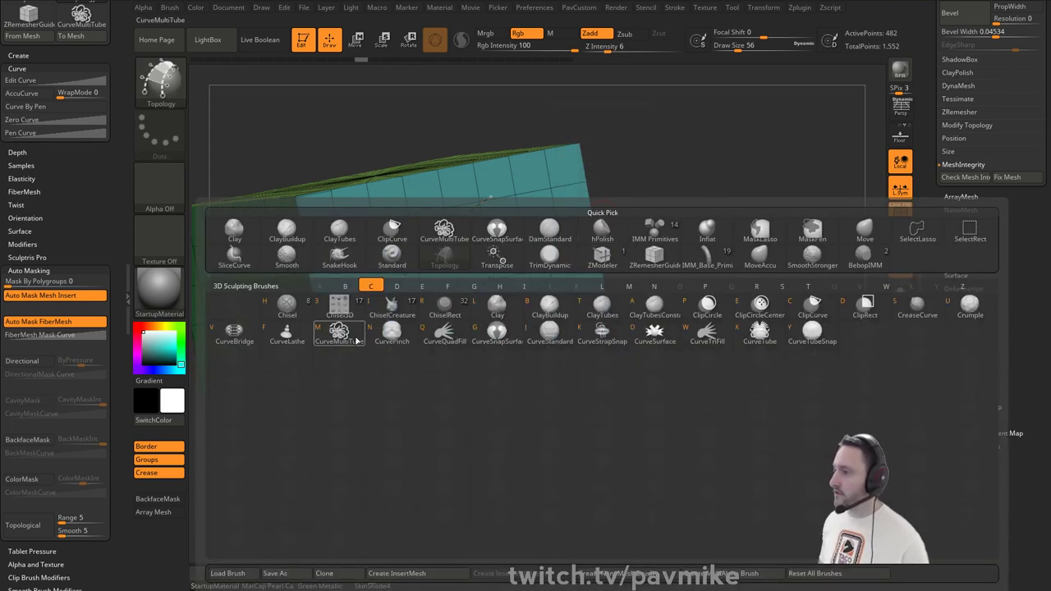
pyautogui.click(345, 338)
pyautogui.click(450, 246)
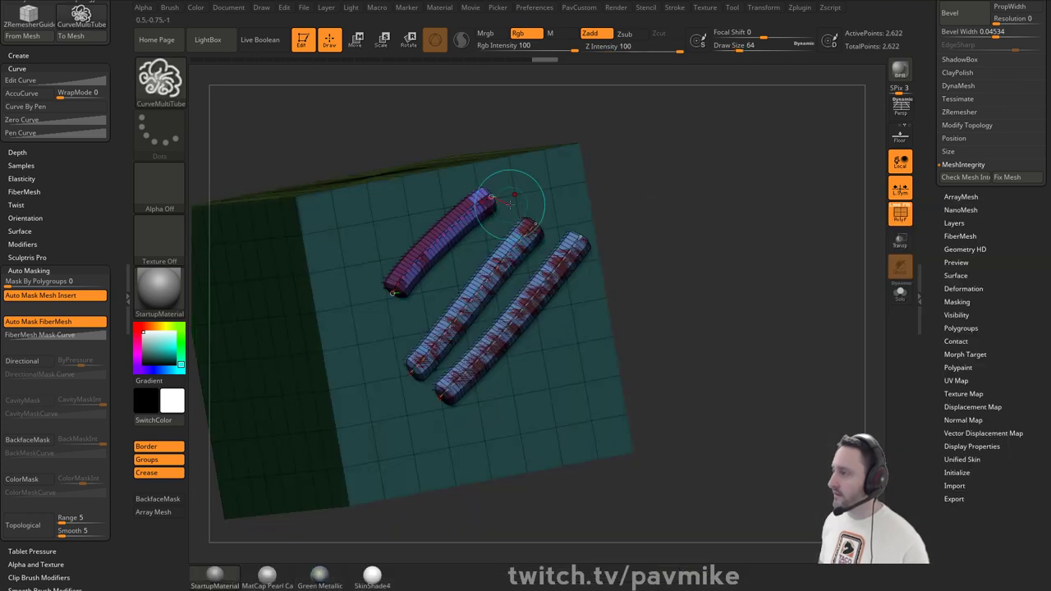
# - Clear the overlapping tubes with the hidden points, and regenerate tubes along the three curves, bending the lower ends of two
pyautogui.hotkey('ctrl', 'z')
pyautogui.press('space')
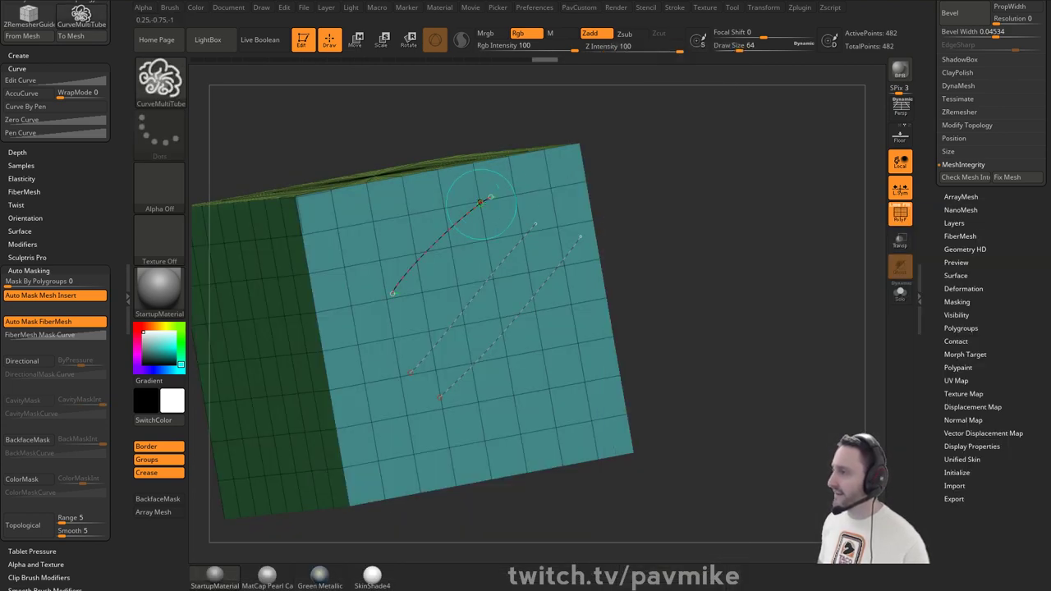
pyautogui.moveTo(480, 203); pyautogui.dragTo(493, 194)
pyautogui.moveTo(409, 370); pyautogui.dragTo(491, 439)
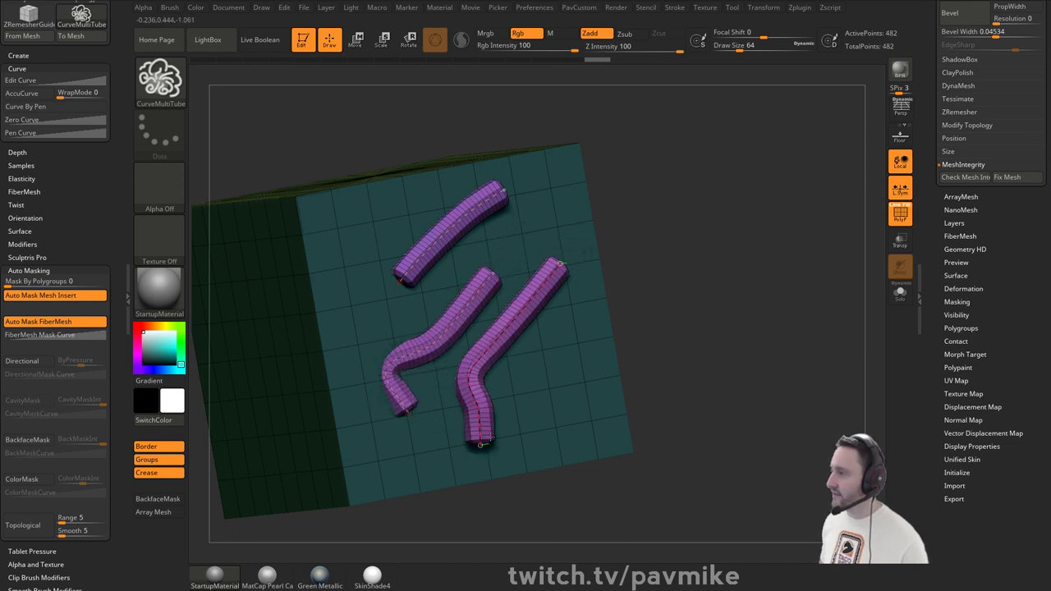
# - Bend the upper end of the rightmost tube, and remove the generated tubes with Hide Points and Delete Hidden
pyautogui.moveTo(560, 263); pyautogui.dragTo(541, 223)
pyautogui.press('space')
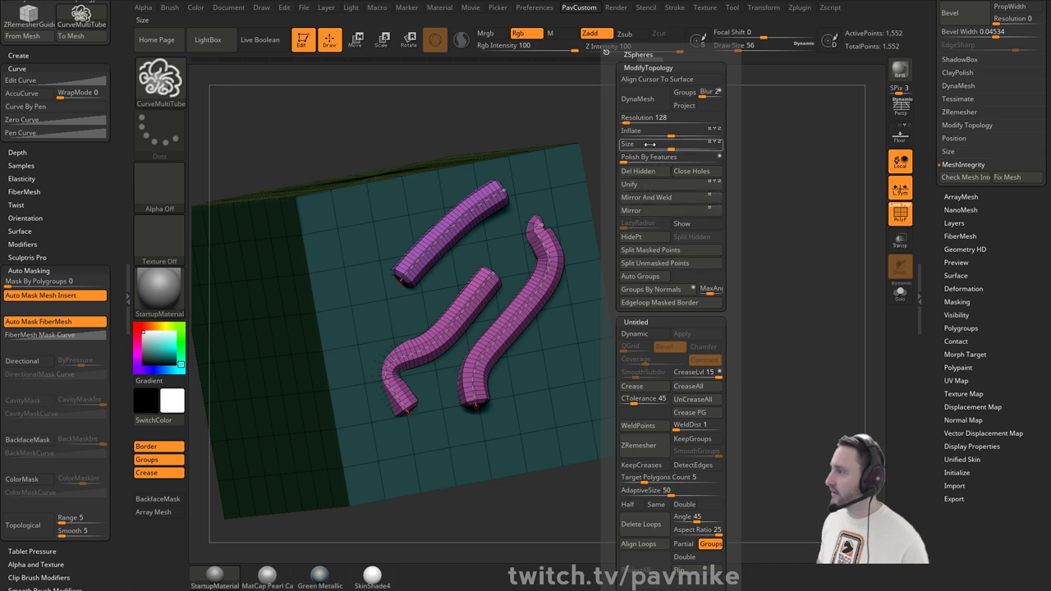
pyautogui.press('space')
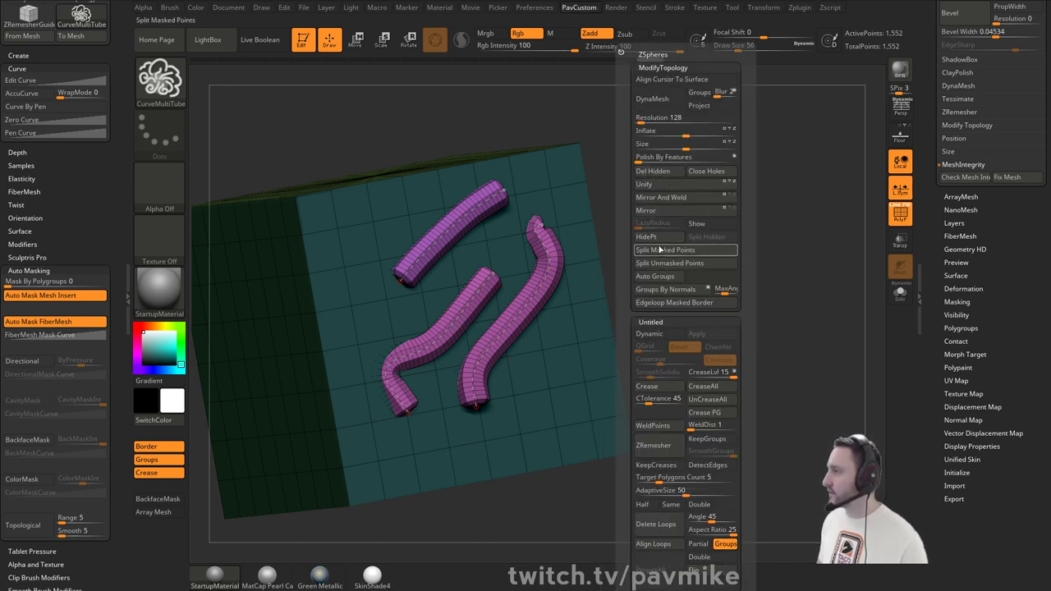
pyautogui.click(662, 238)
pyautogui.click(653, 171)
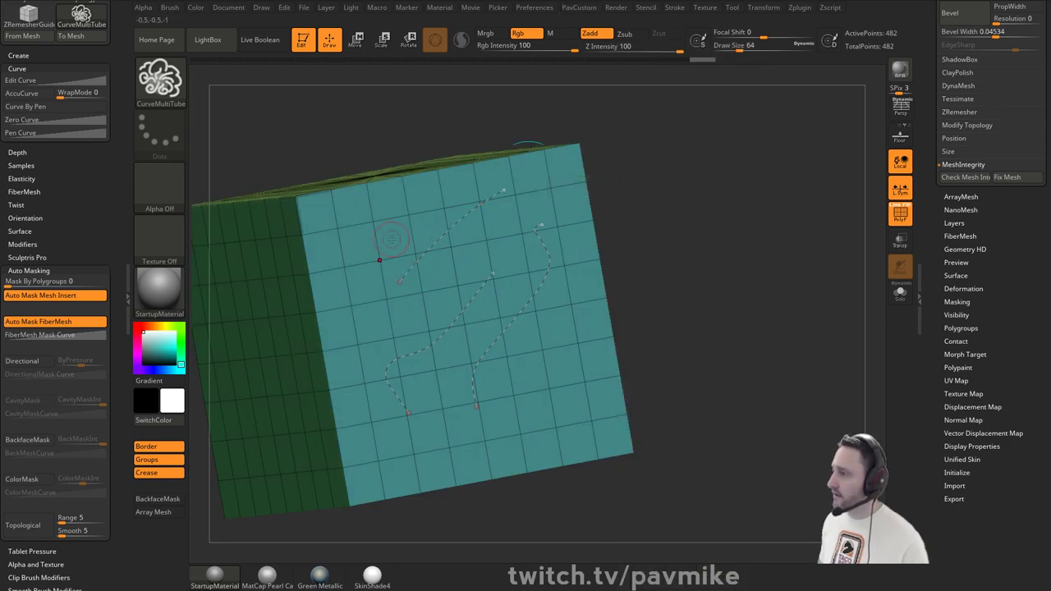
# - Try adding crossing Topology curves on the blue face and generating a thin surface patch from them, and undo the patch
pyautogui.moveTo(392, 239); pyautogui.dragTo(408, 413)
pyautogui.hotkey('ctrl', 'z')
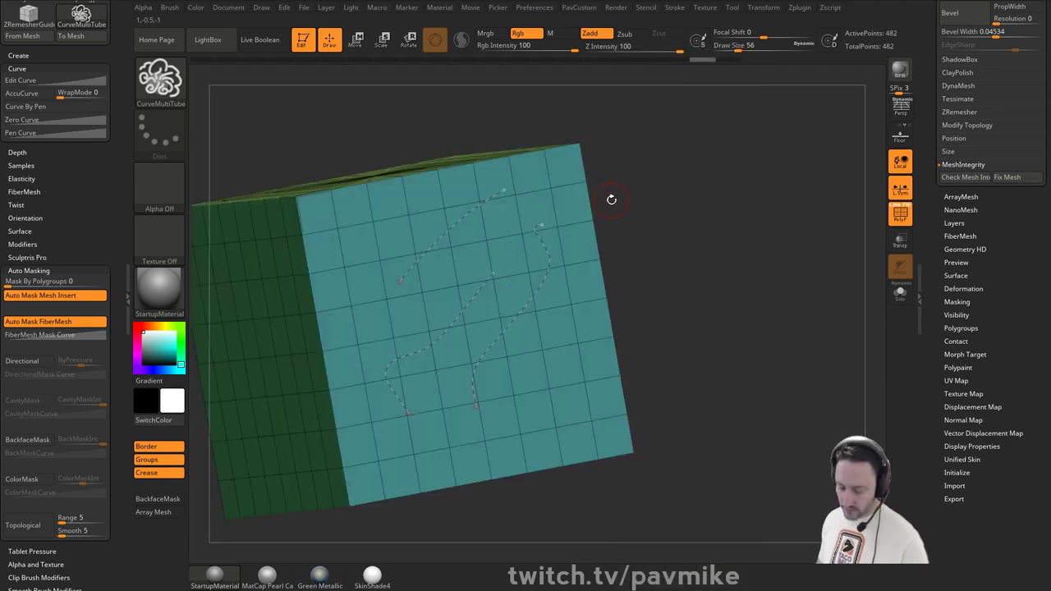
pyautogui.press('b')
pyautogui.press('t')
pyautogui.press('o')
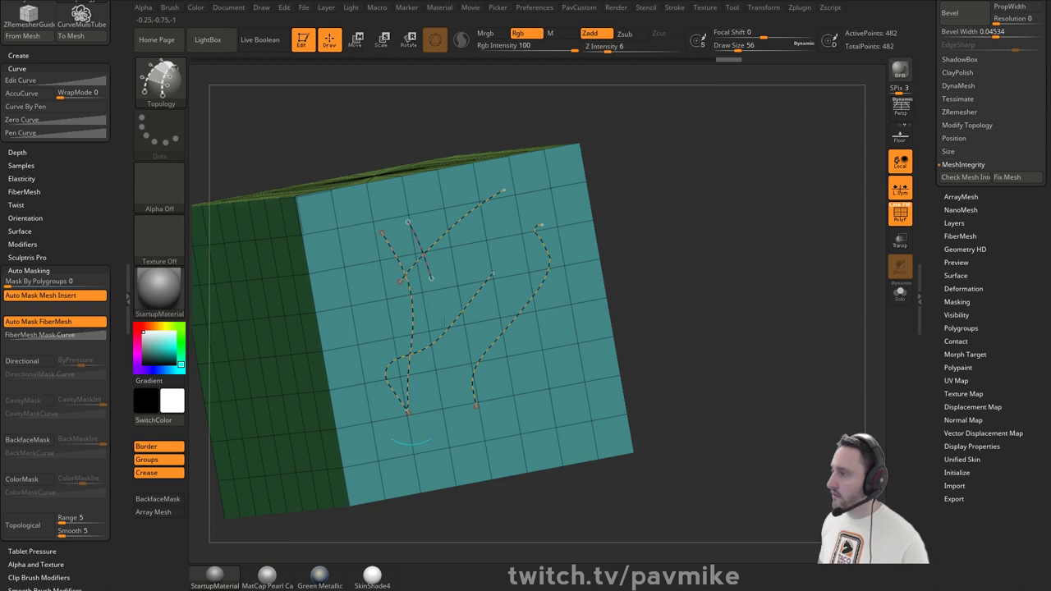
pyautogui.moveTo(430, 279); pyautogui.dragTo(444, 372)
pyautogui.moveTo(484, 304)
pyautogui.mouseDown()
pyautogui.moveTo(548, 367)
pyautogui.moveTo(558, 356)
pyautogui.mouseUp()
pyautogui.click(622, 320)
pyautogui.moveTo(675, 287); pyautogui.dragTo(688, 263)
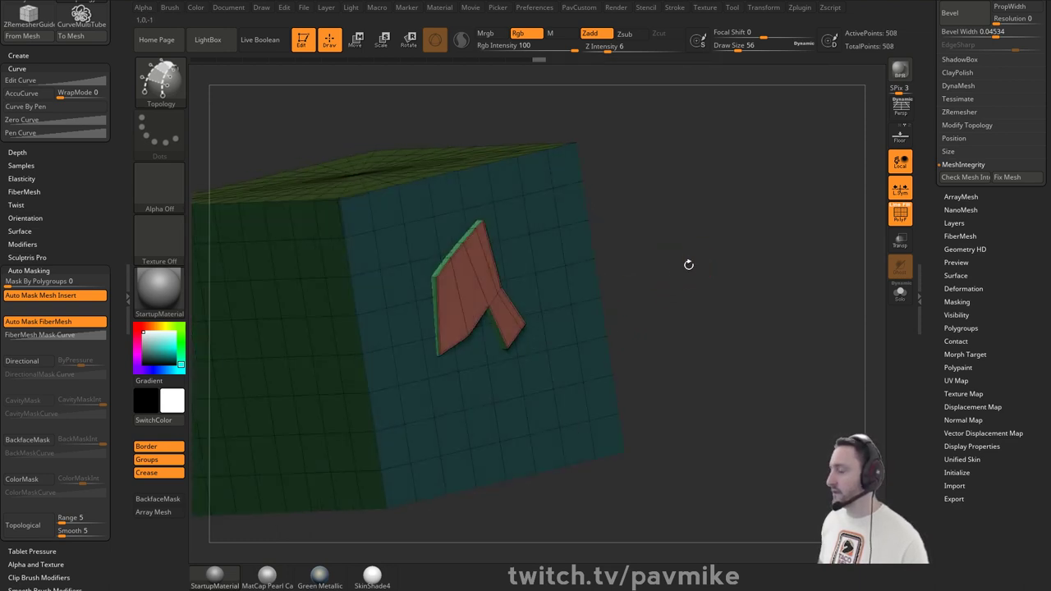
pyautogui.hotkey('ctrl', 'z')
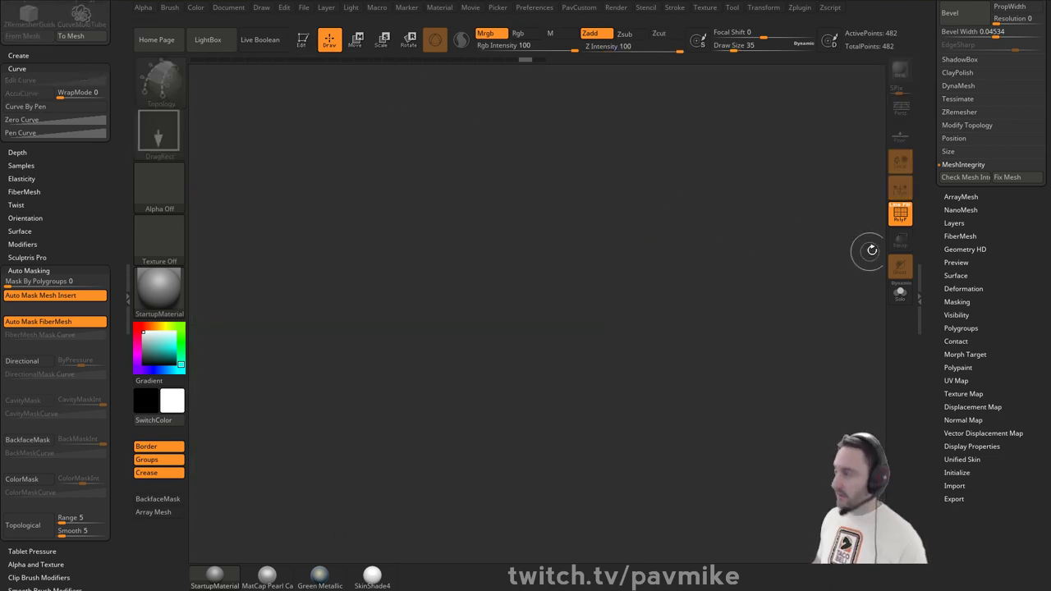
# - Draw a Sphere3D on the empty canvas, enter edit mode and convert the sphere to a PolyMesh3D
pyautogui.moveTo(957, 140); pyautogui.dragTo(961, 271)
pyautogui.click(964, 186)
pyautogui.click(964, 153)
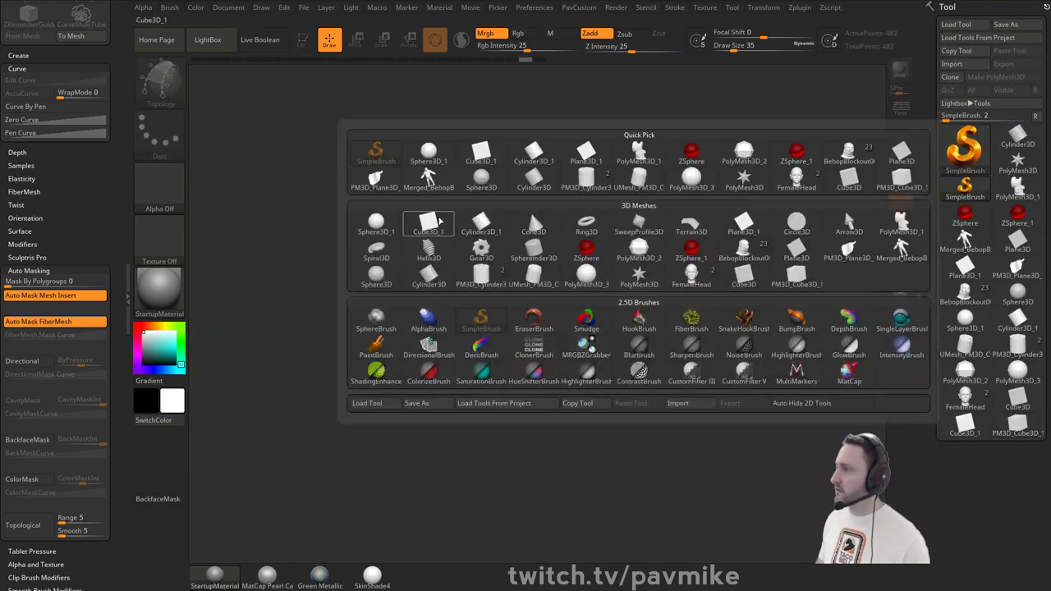
pyautogui.click(388, 230)
pyautogui.moveTo(455, 314); pyautogui.dragTo(533, 314)
pyautogui.press('t')
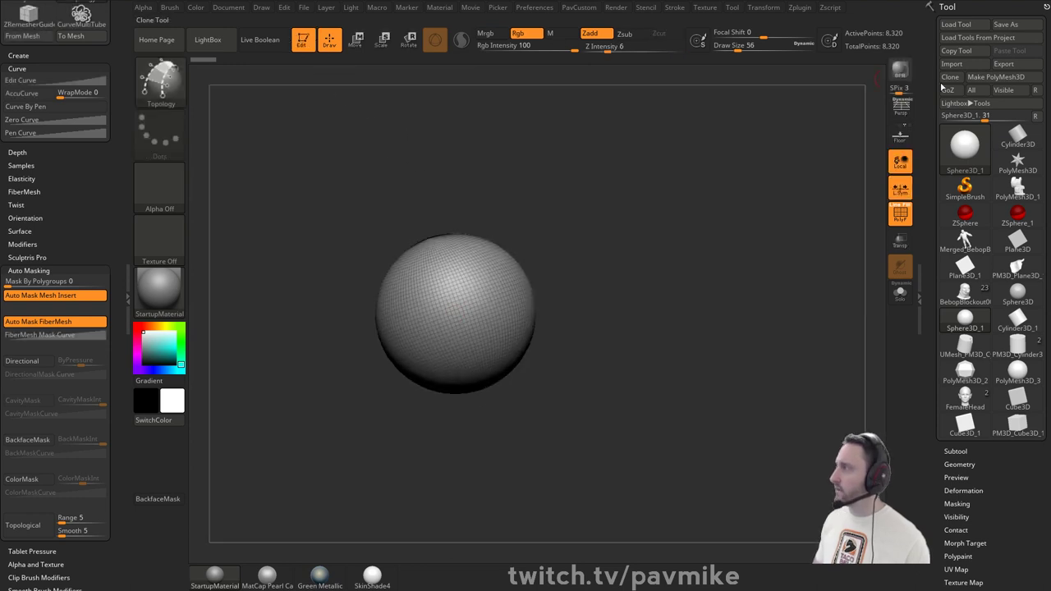
pyautogui.click(984, 81)
pyautogui.keyDown('shift'); pyautogui.moveTo(733, 262); pyautogui.dragTo(715, 250, button='right'); pyautogui.keyUp('shift')
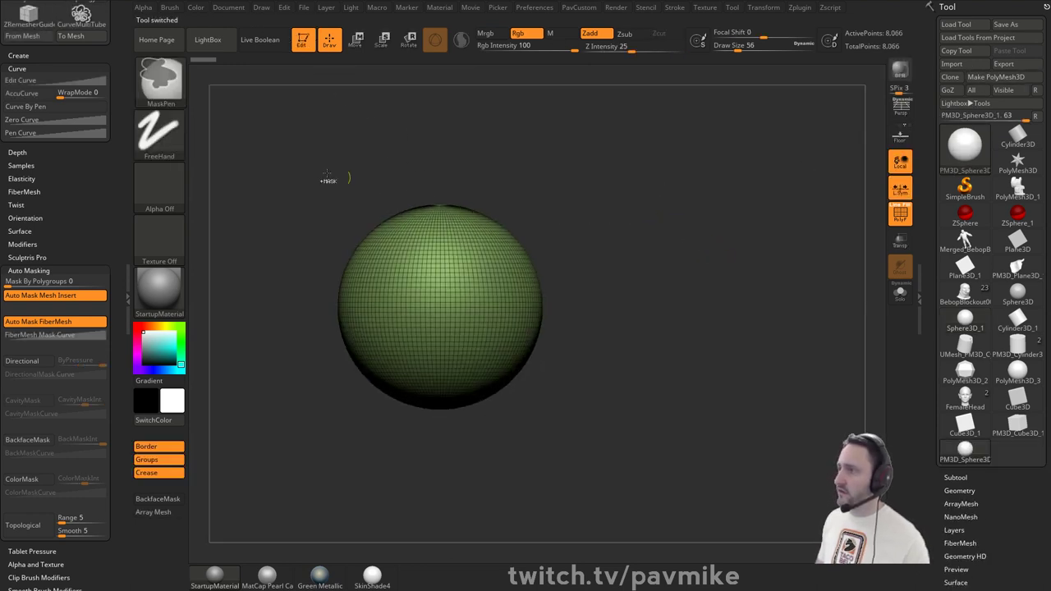
# - Mask a circular area on the front of the sphere with the MaskPerfectCircle brush
pyautogui.keyDown('ctrl'); pyautogui.click(169, 97); pyautogui.keyUp('ctrl')
pyautogui.click(490, 142)
pyautogui.moveTo(447, 283); pyautogui.dragTo(513, 324)
pyautogui.hotkey('ctrl', 'z')
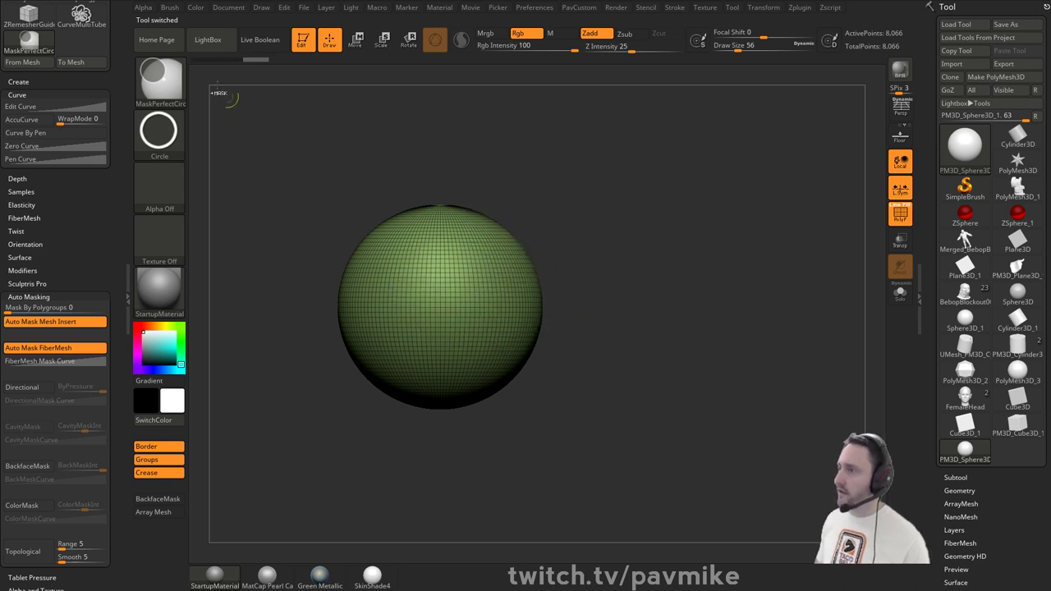
pyautogui.hotkey('ctrl', 'shift', 'z')
# - Extend the circular mask with a rectangular strip reaching the side of the sphere, and unmask the excess area
pyautogui.keyDown('ctrl'); pyautogui.click(174, 95); pyautogui.keyUp('ctrl')
pyautogui.keyDown('ctrl'); pyautogui.click(273, 95); pyautogui.keyUp('ctrl')
pyautogui.keyDown('ctrl'); pyautogui.moveTo(634, 313); pyautogui.dragTo(465, 262); pyautogui.keyUp('ctrl')
pyautogui.keyDown('shift'); pyautogui.moveTo(698, 250); pyautogui.dragTo(647, 246); pyautogui.keyUp('shift')
pyautogui.keyDown('ctrl'); pyautogui.keyDown('alt'); pyautogui.moveTo(666, 174); pyautogui.dragTo(427, 461); pyautogui.keyUp('alt'); pyautogui.keyUp('ctrl')
pyautogui.moveTo(607, 220)
pyautogui.mouseDown()
pyautogui.moveTo(692, 222)
pyautogui.moveTo(675, 239)
pyautogui.mouseUp()
pyautogui.moveTo(675, 239)
pyautogui.keyDown('alt'); pyautogui.mouseDown()
pyautogui.moveTo(654, 230)
pyautogui.moveTo(647, 256)
pyautogui.mouseUp(); pyautogui.keyUp('alt')
pyautogui.moveTo(646, 256); pyautogui.dragTo(666, 251)
# - Preview a subtool extraction of the masked area and set the extraction thickness to 0.08146
pyautogui.scroll(-5, 971, 238)
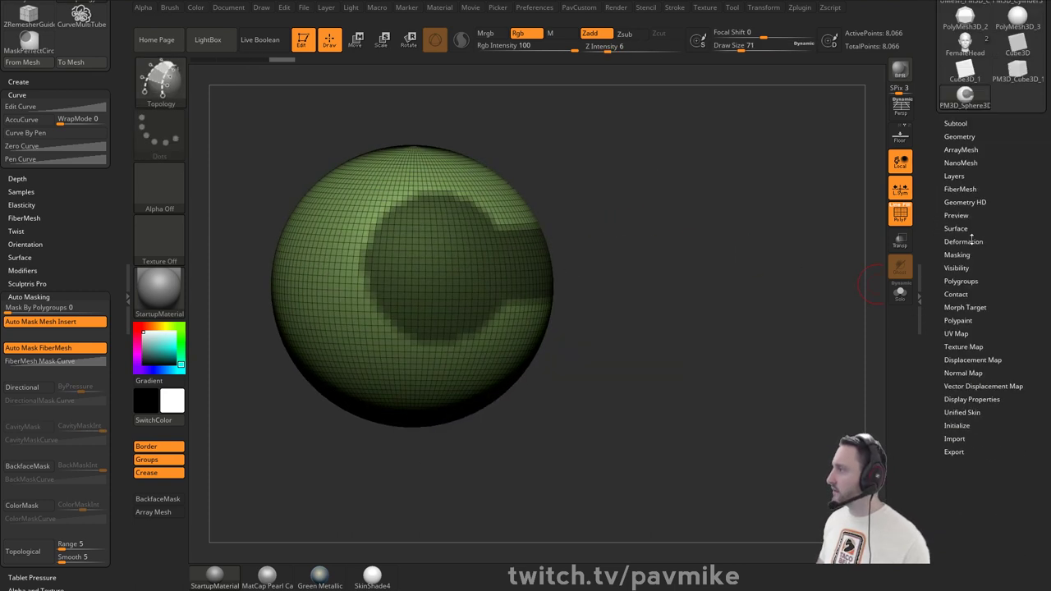
pyautogui.scroll(5, 946, 137)
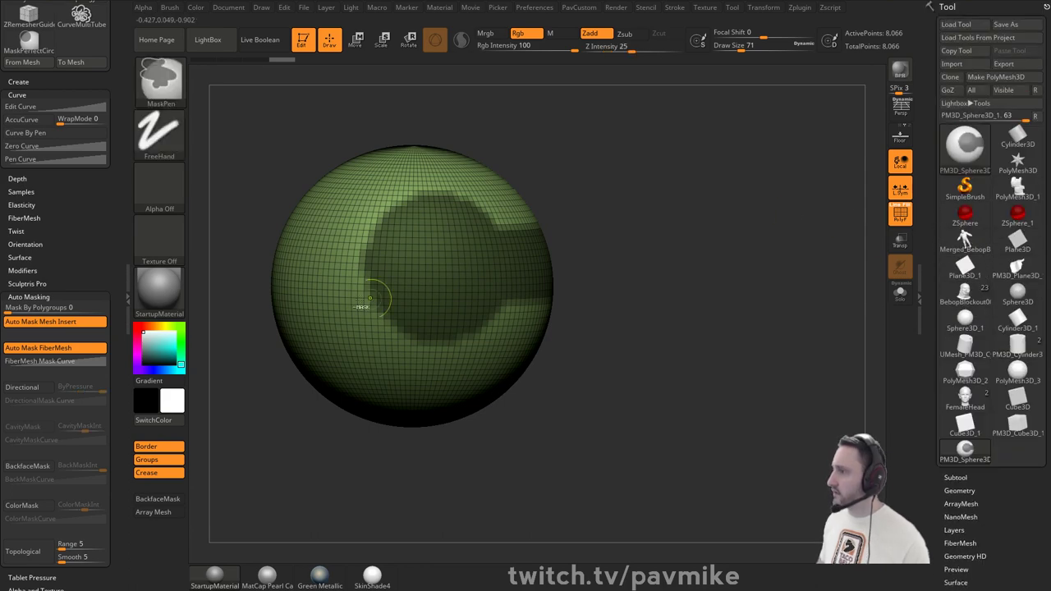
pyautogui.keyDown('alt'); pyautogui.moveTo(740, 286); pyautogui.dragTo(723, 262); pyautogui.keyUp('alt')
pyautogui.moveTo(935, 326); pyautogui.dragTo(917, 151)
pyautogui.click(955, 220)
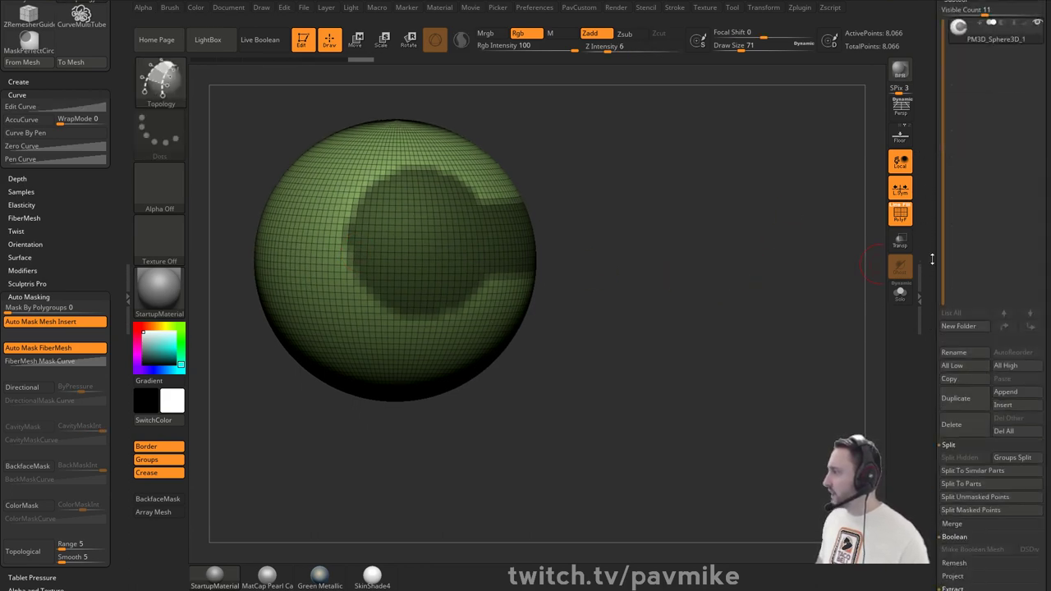
pyautogui.scroll(-1, 958, 402)
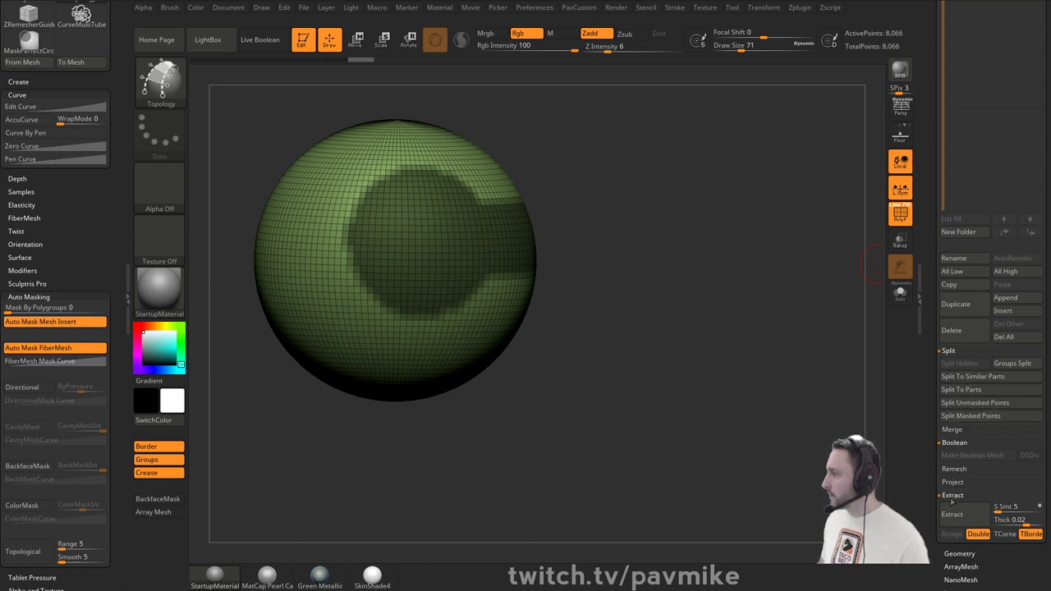
pyautogui.click(955, 515)
pyautogui.press('ctrl')
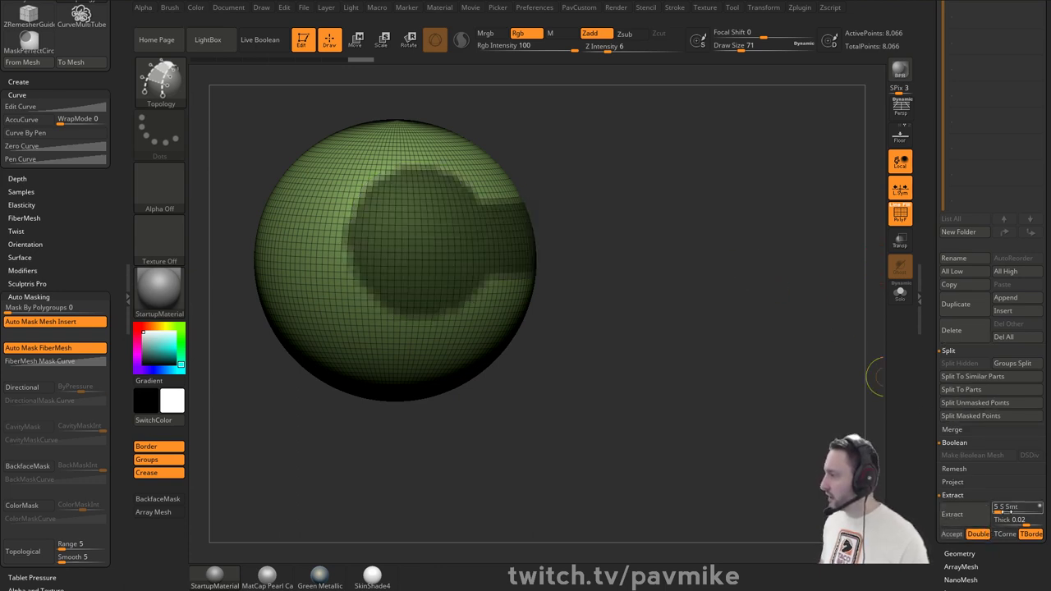
pyautogui.moveTo(1028, 521); pyautogui.dragTo(1030, 521)
pyautogui.click(983, 518)
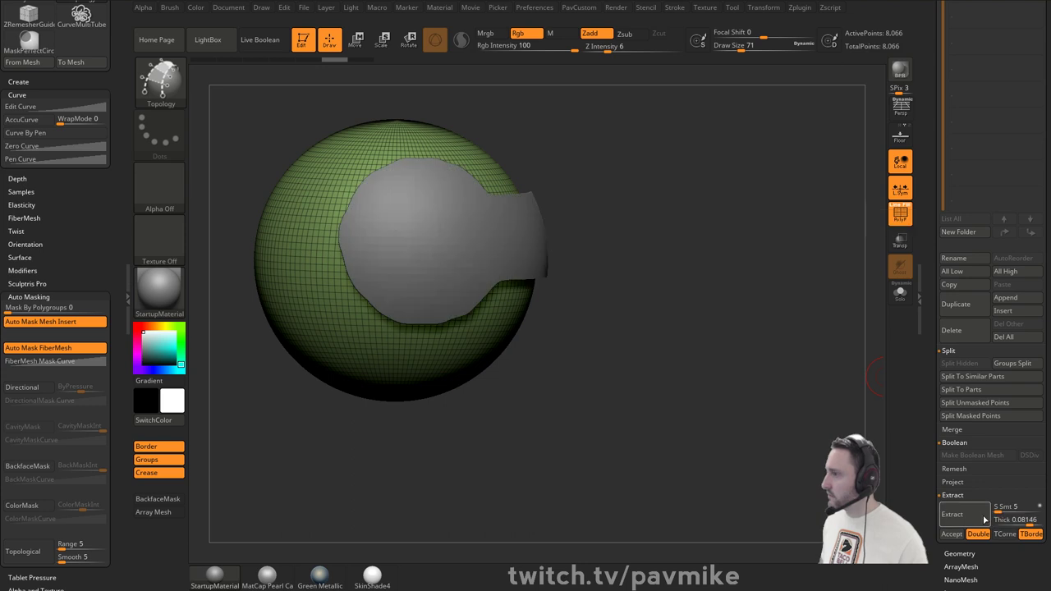
pyautogui.moveTo(747, 210); pyautogui.dragTo(776, 218)
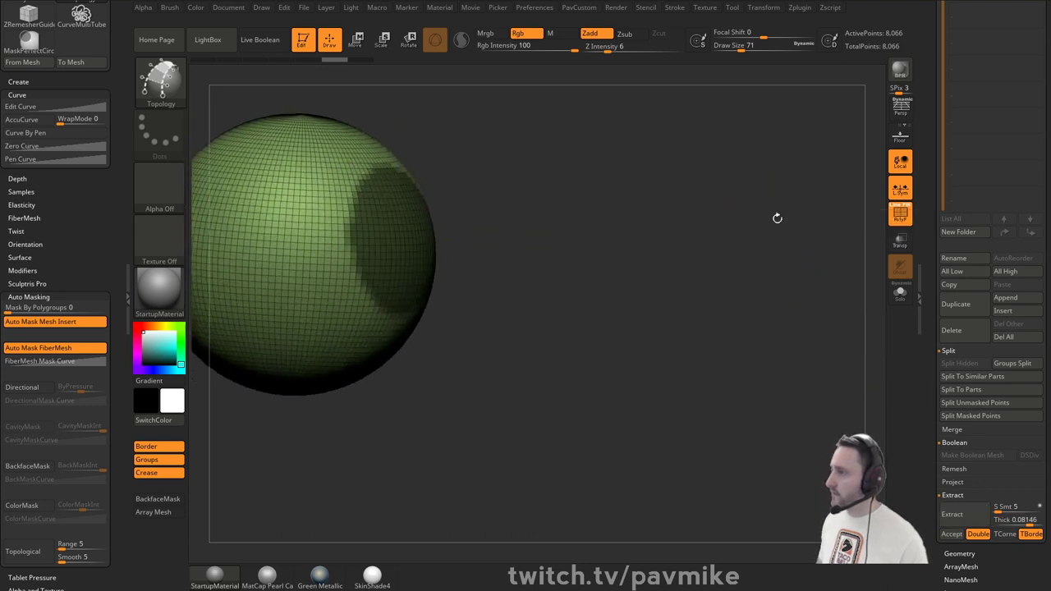
# - Extract the masked area as a new subtool, accept it, and show the extracted piece in Solo mode
pyautogui.click(978, 518)
pyautogui.click(952, 534)
pyautogui.keyDown('alt'); pyautogui.moveTo(719, 238); pyautogui.dragTo(778, 340); pyautogui.keyUp('alt')
pyautogui.keyDown('ctrl'); pyautogui.moveTo(763, 236); pyautogui.dragTo(778, 301); pyautogui.keyUp('ctrl')
pyautogui.keyDown('alt'); pyautogui.moveTo(775, 279); pyautogui.dragTo(727, 271); pyautogui.keyUp('alt')
pyautogui.click(900, 292)
pyautogui.moveTo(856, 278); pyautogui.dragTo(799, 254)
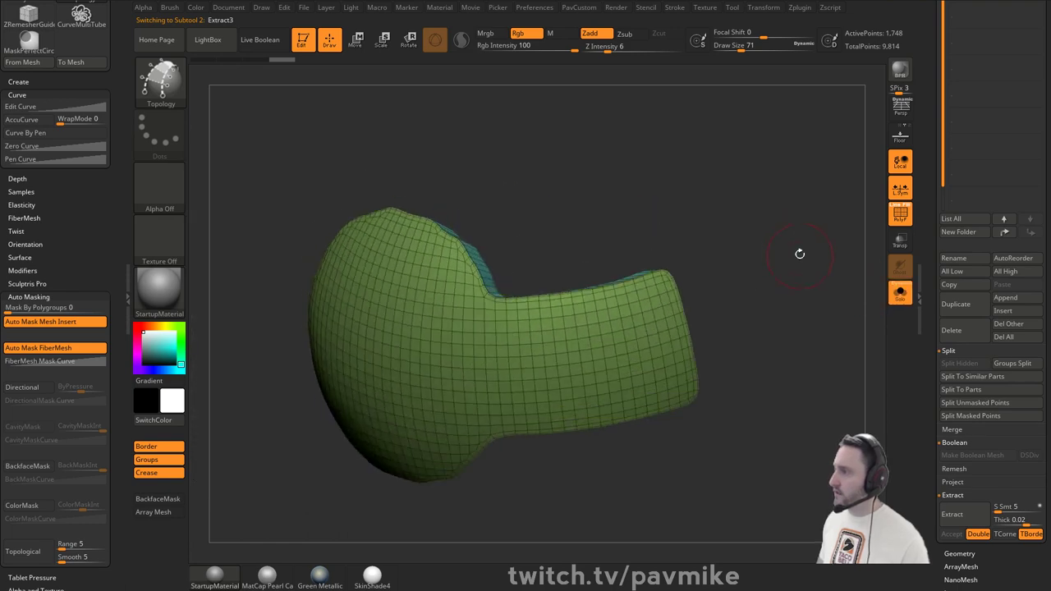
# - Smooth the edges of the extracted piece with Polish By Features
pyautogui.press('space')
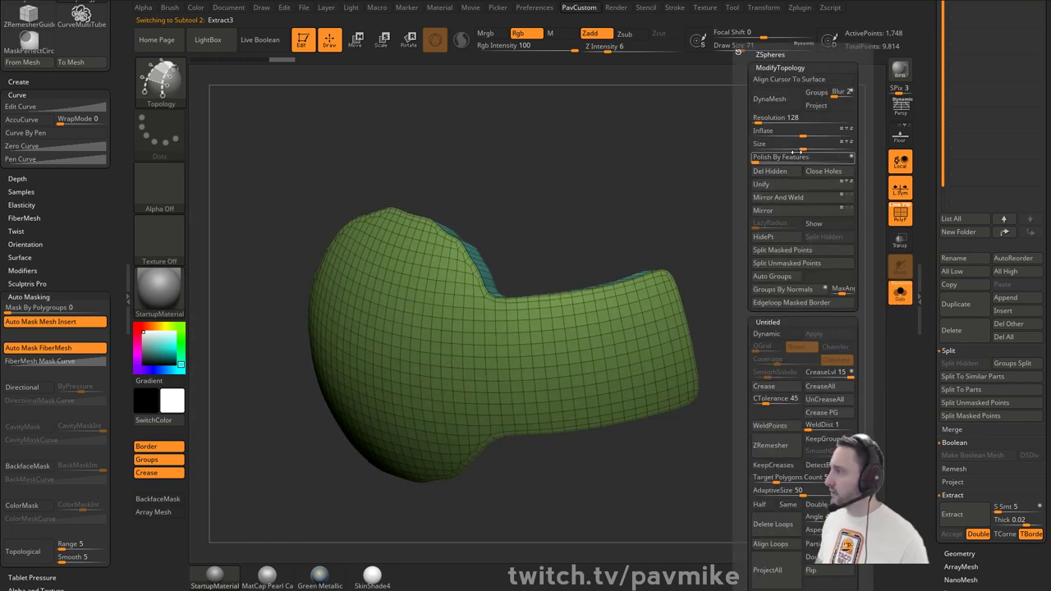
pyautogui.moveTo(755, 159); pyautogui.dragTo(773, 158)
pyautogui.moveTo(672, 182)
pyautogui.mouseDown()
pyautogui.moveTo(720, 173)
pyautogui.moveTo(686, 181)
pyautogui.mouseUp()
pyautogui.keyDown('shift'); pyautogui.moveTo(579, 296); pyautogui.dragTo(545, 300); pyautogui.keyUp('shift')
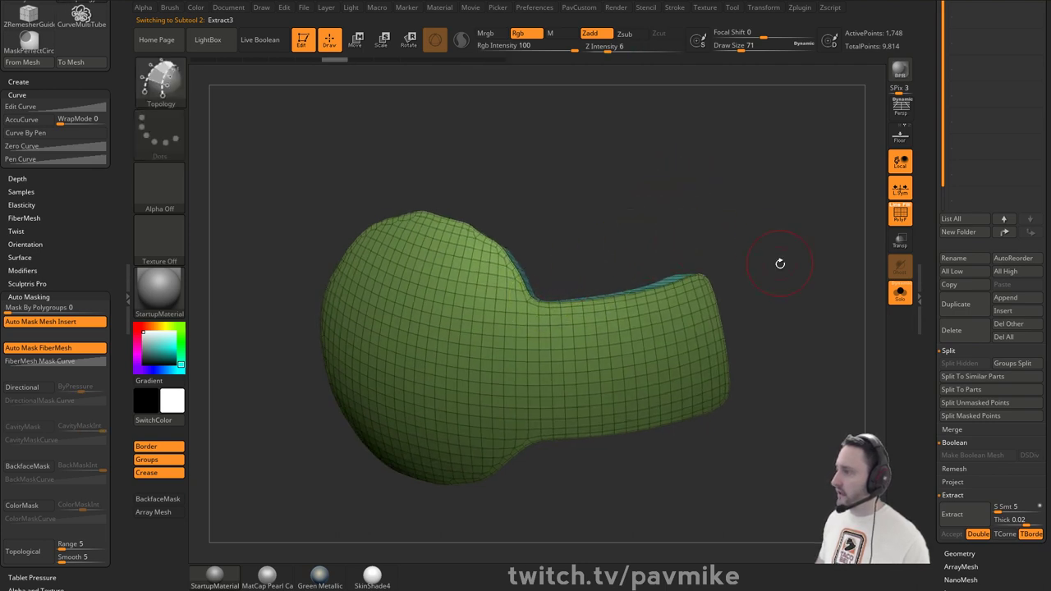
# - Switch to the ZModeler brush and open its edge actions at the inner corner of the extracted piece's rim
pyautogui.moveTo(779, 263)
pyautogui.keyDown('alt'); pyautogui.mouseDown()
pyautogui.moveTo(786, 197)
pyautogui.moveTo(726, 328)
pyautogui.mouseUp(); pyautogui.keyUp('alt')
pyautogui.press('b')
pyautogui.press('z')
pyautogui.press('m')
pyautogui.press('space')
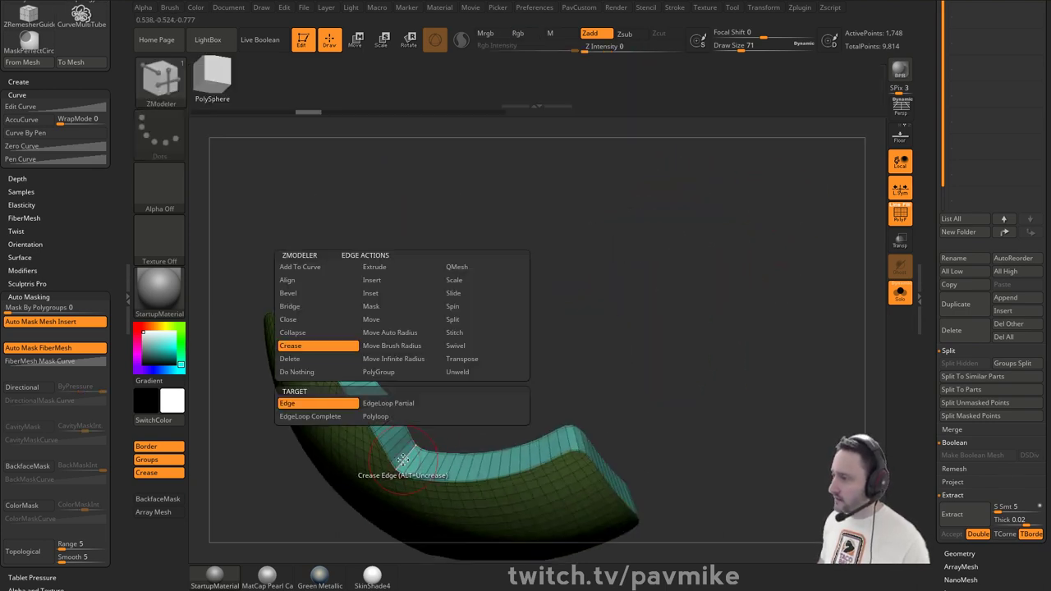
pyautogui.keyDown('alt'); pyautogui.moveTo(460, 403); pyautogui.dragTo(457, 284); pyautogui.keyUp('alt')
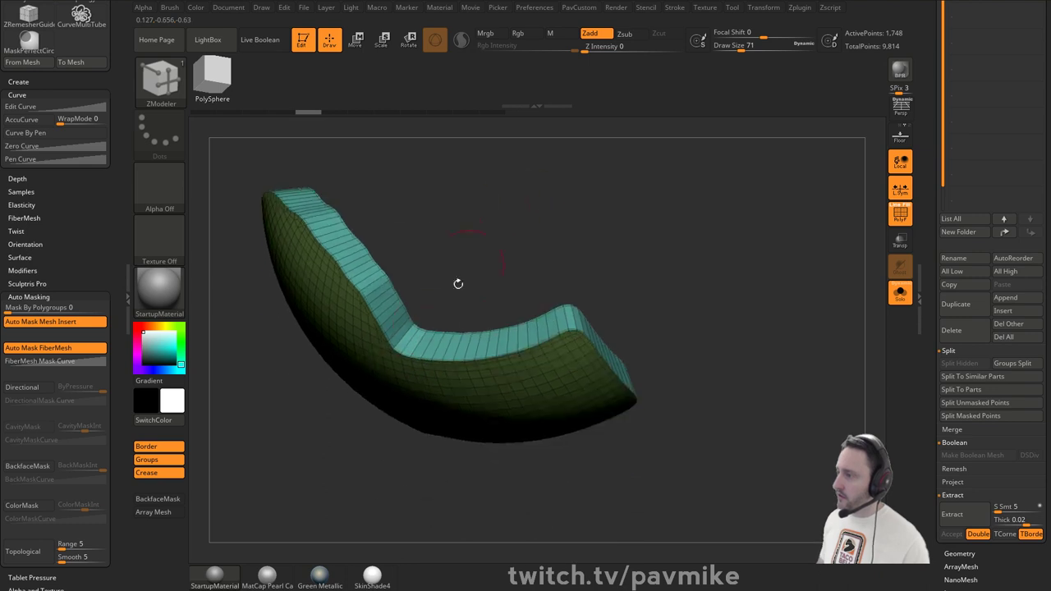
pyautogui.moveTo(612, 284); pyautogui.dragTo(640, 340)
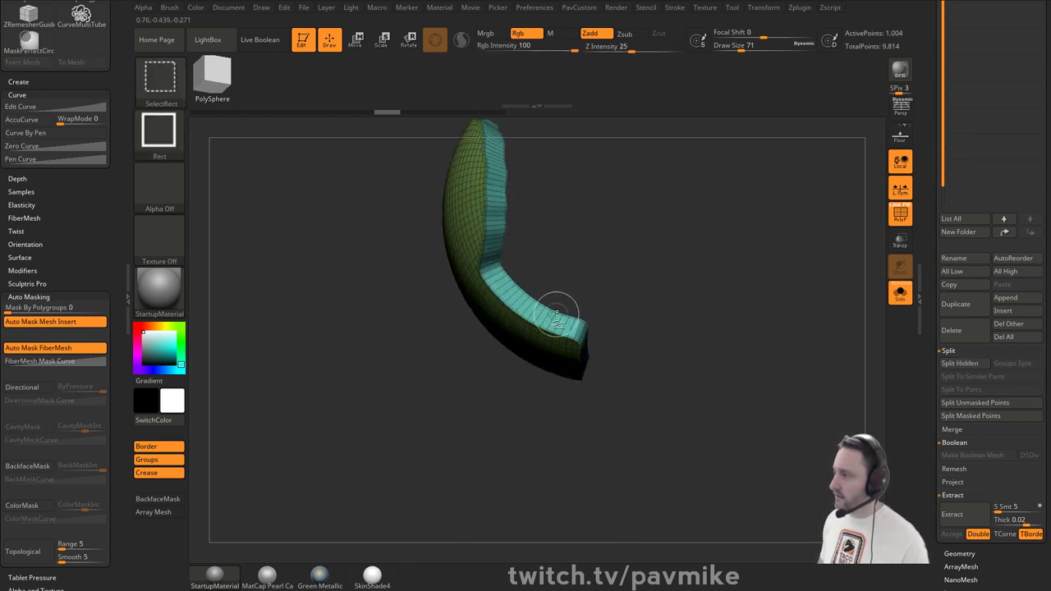
# - Isolate the teal rim polygroup of the extracted piece and turn on double-sided display
pyautogui.keyDown('ctrl'); pyautogui.keyDown('shift'); pyautogui.click(547, 317); pyautogui.keyUp('shift'); pyautogui.keyUp('ctrl')
pyautogui.moveTo(577, 319); pyautogui.dragTo(702, 232)
pyautogui.keyDown('ctrl'); pyautogui.keyDown('shift'); pyautogui.click(705, 248); pyautogui.keyUp('shift'); pyautogui.keyUp('ctrl')
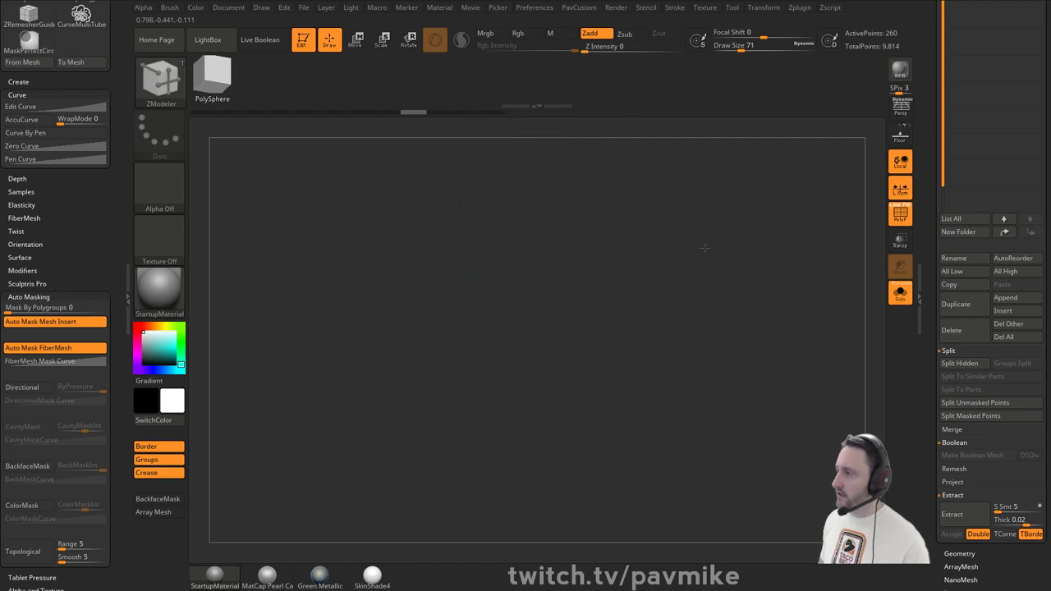
pyautogui.press('space')
pyautogui.click(728, 560)
pyautogui.moveTo(695, 329)
pyautogui.mouseDown()
pyautogui.moveTo(657, 237)
pyautogui.moveTo(635, 298)
pyautogui.mouseUp()
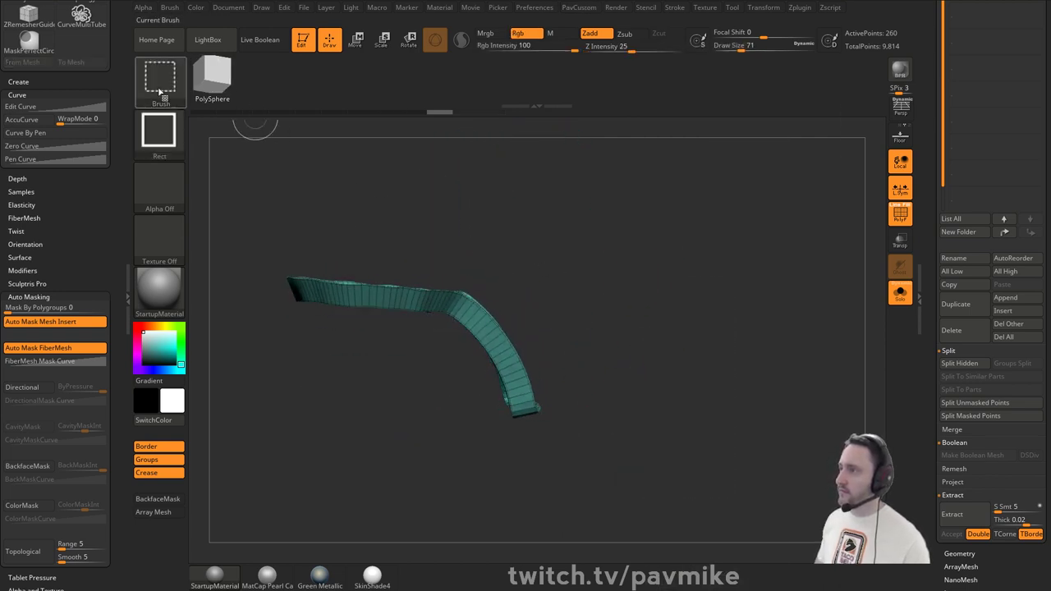
# - Slice the isolated rim diagonally near the bend where the round part meets the arm
pyautogui.keyDown('ctrl'); pyautogui.keyDown('shift'); pyautogui.click(159, 91); pyautogui.keyUp('shift'); pyautogui.keyUp('ctrl')
pyautogui.click(648, 140)
pyautogui.keyDown('ctrl'); pyautogui.keyDown('shift'); pyautogui.moveTo(493, 223); pyautogui.dragTo(337, 486); pyautogui.keyUp('shift'); pyautogui.keyUp('ctrl')
pyautogui.moveTo(662, 371); pyautogui.dragTo(773, 304)
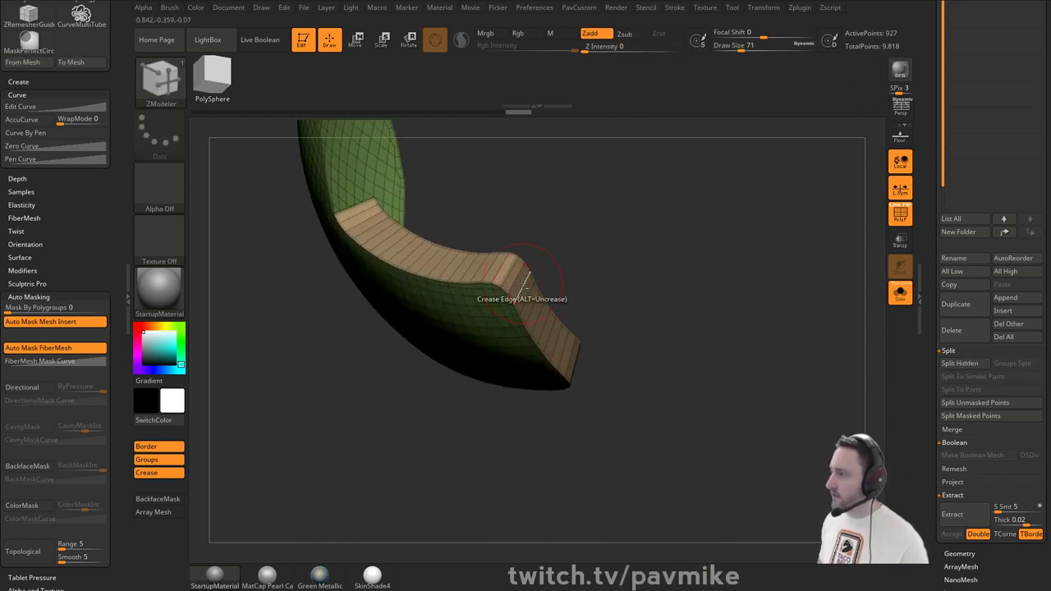
# - Try marking the faces on the arm's end as a separate ZModeler polygroup, and undo the attempt
pyautogui.keyDown('alt'); pyautogui.moveTo(511, 277); pyautogui.dragTo(573, 361); pyautogui.keyUp('alt')
pyautogui.moveTo(681, 327); pyautogui.dragTo(566, 353)
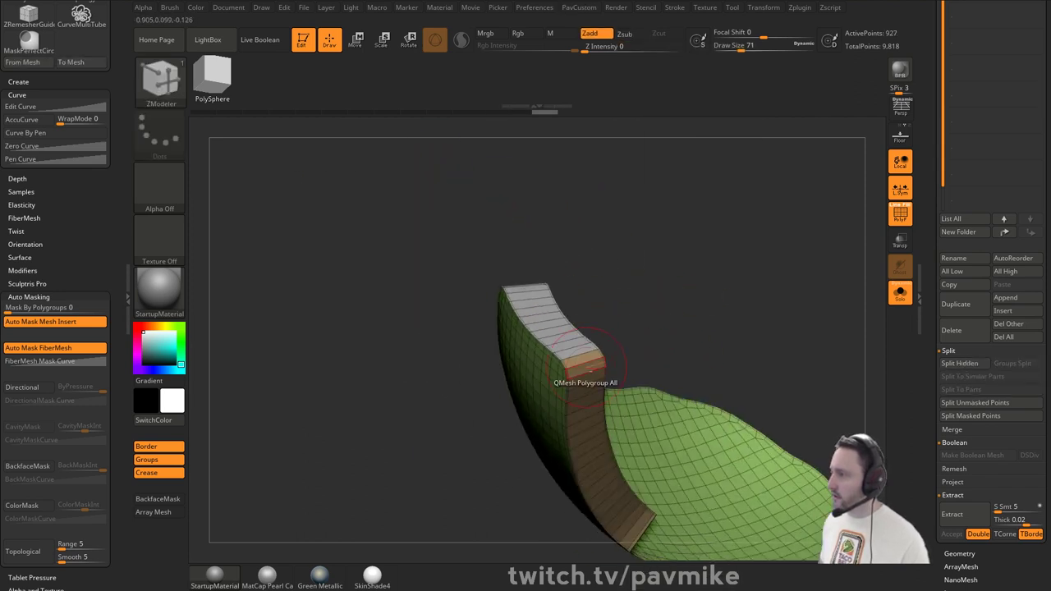
pyautogui.press('`')
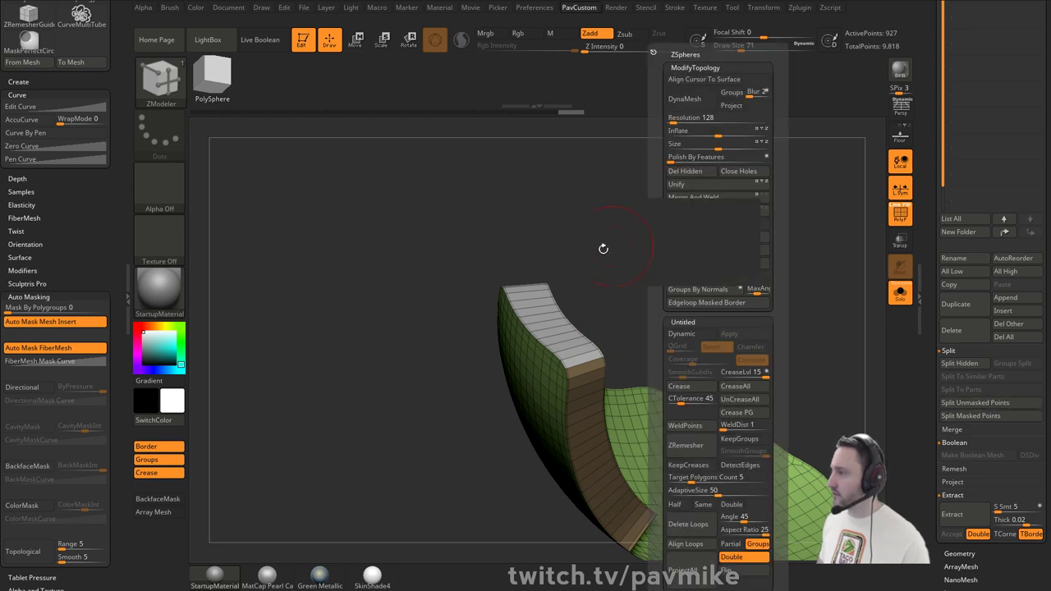
pyautogui.click(579, 359)
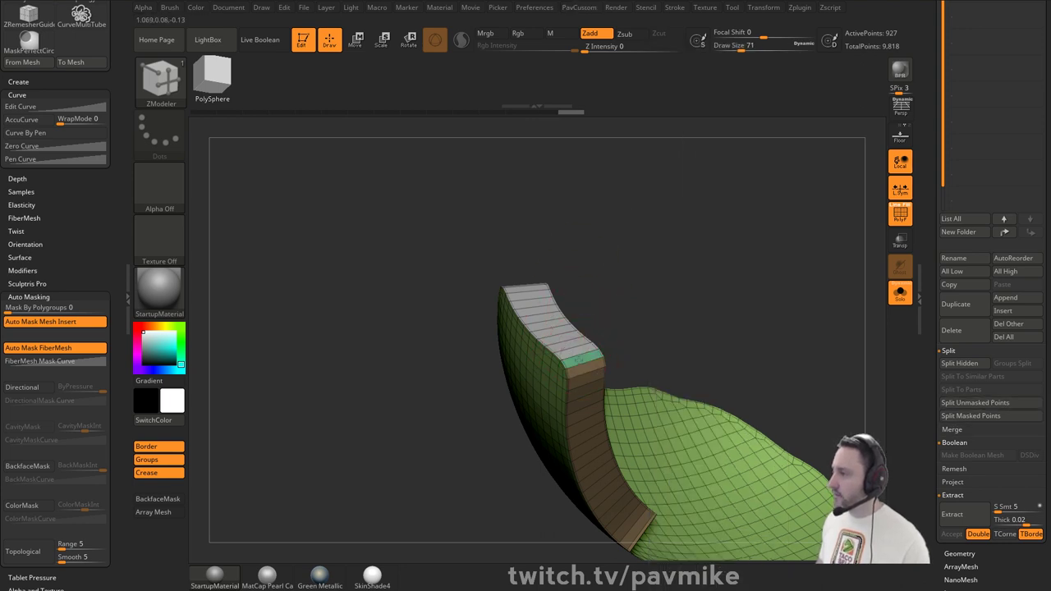
pyautogui.moveTo(574, 246); pyautogui.dragTo(611, 267)
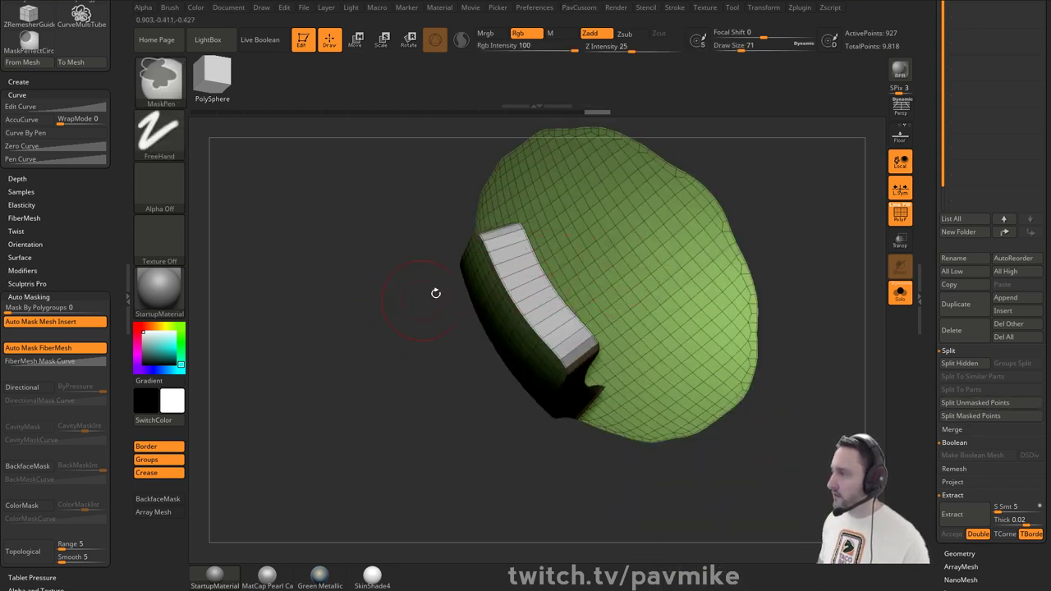
pyautogui.hotkey('ctrl', 'z')
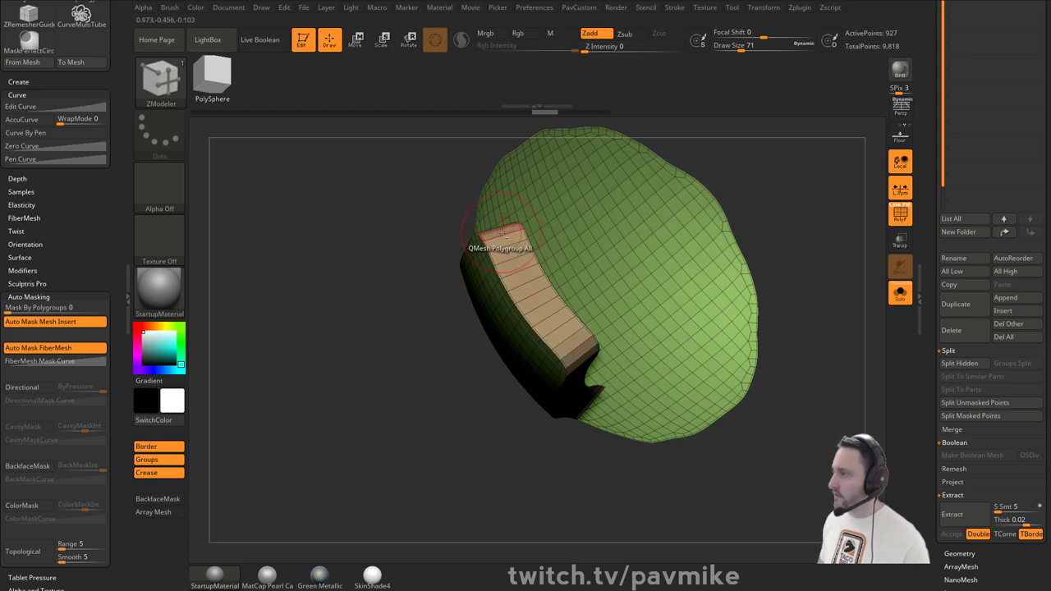
pyautogui.hotkey('ctrl', 'z')
# - Mark the row of faces on the arm's end with ZModeler and give them their own polygroup
pyautogui.keyDown('alt'); pyautogui.moveTo(501, 235); pyautogui.dragTo(581, 354); pyautogui.keyUp('alt')
pyautogui.click(580, 353)
pyautogui.press('alt')
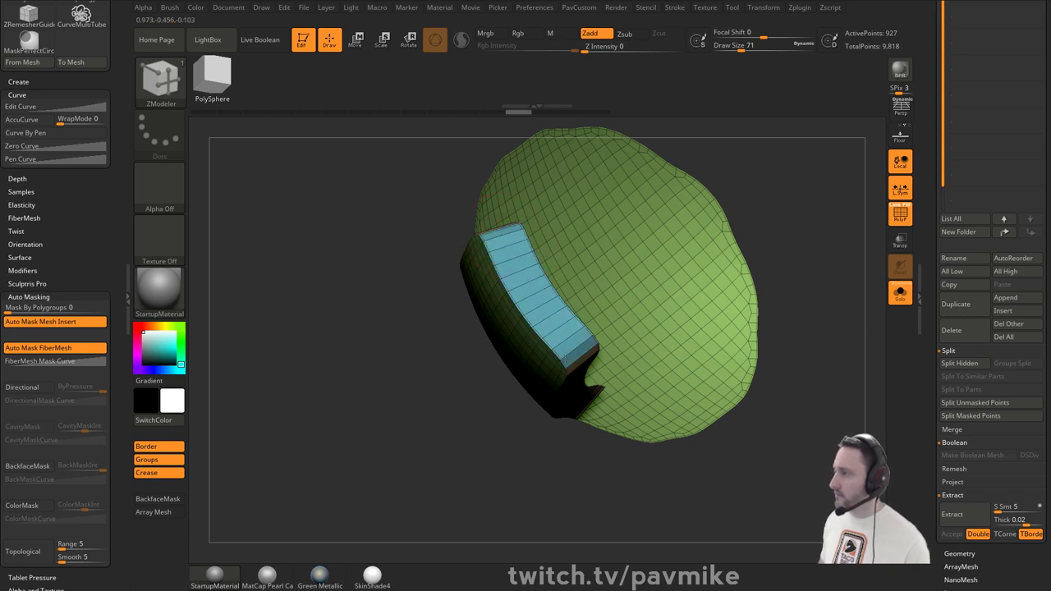
# - Crease the polygroup borders with Crease PG and show the whole extracted piece
pyautogui.keyDown('alt'); pyautogui.moveTo(408, 465); pyautogui.dragTo(623, 349); pyautogui.keyUp('alt')
pyautogui.press('space')
pyautogui.click(728, 413)
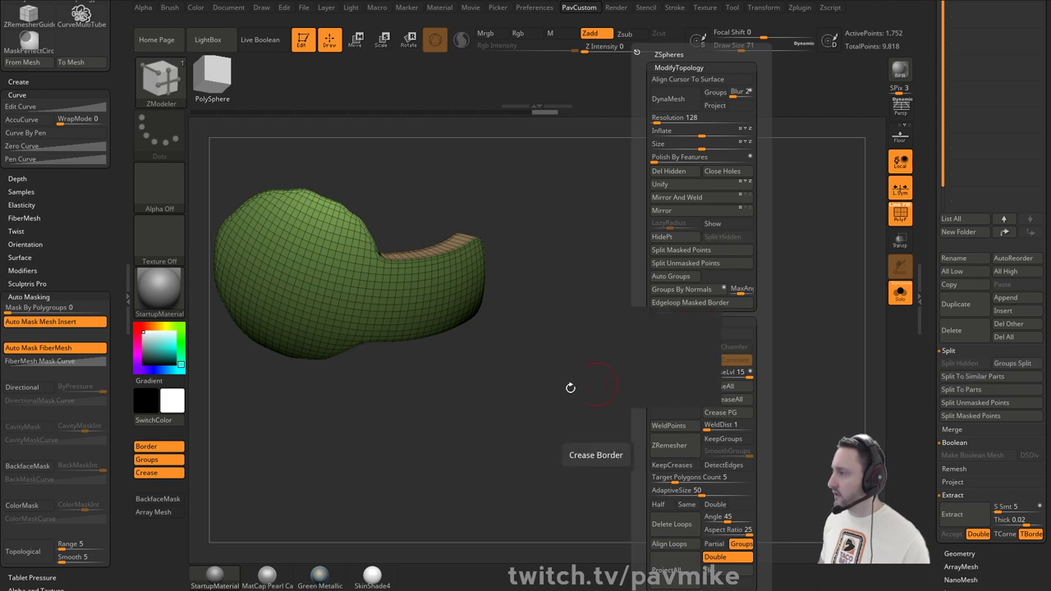
pyautogui.keyDown('ctrl'); pyautogui.keyDown('shift'); pyautogui.click(570, 389); pyautogui.keyUp('shift'); pyautogui.keyUp('ctrl')
pyautogui.moveTo(569, 389); pyautogui.dragTo(610, 345)
# - Polish the extracted piece with Polish By Features
pyautogui.press('space')
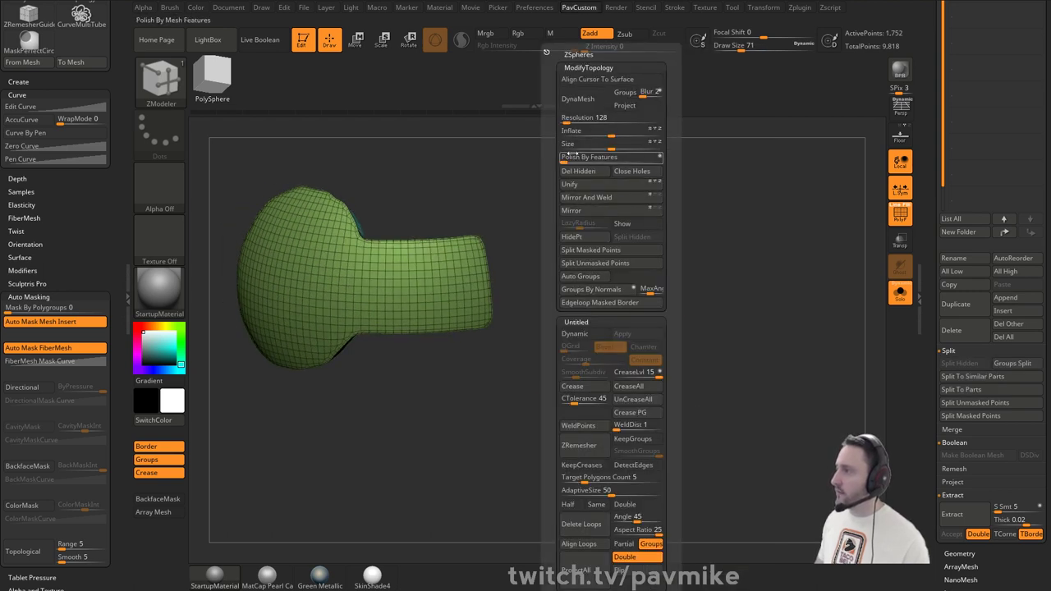
pyautogui.click(566, 158)
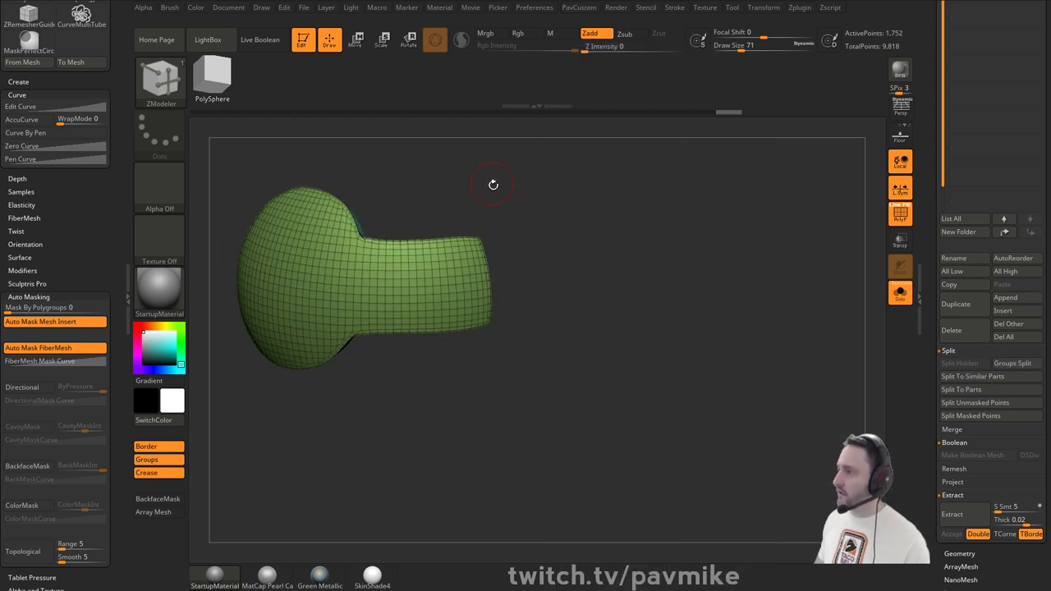
pyautogui.moveTo(492, 181); pyautogui.dragTo(681, 244)
# - Remesh the extracted piece with ZRemesher, with KeepGroups on, AdaptiveSize 0 and the Half polygon count
pyautogui.press('3')
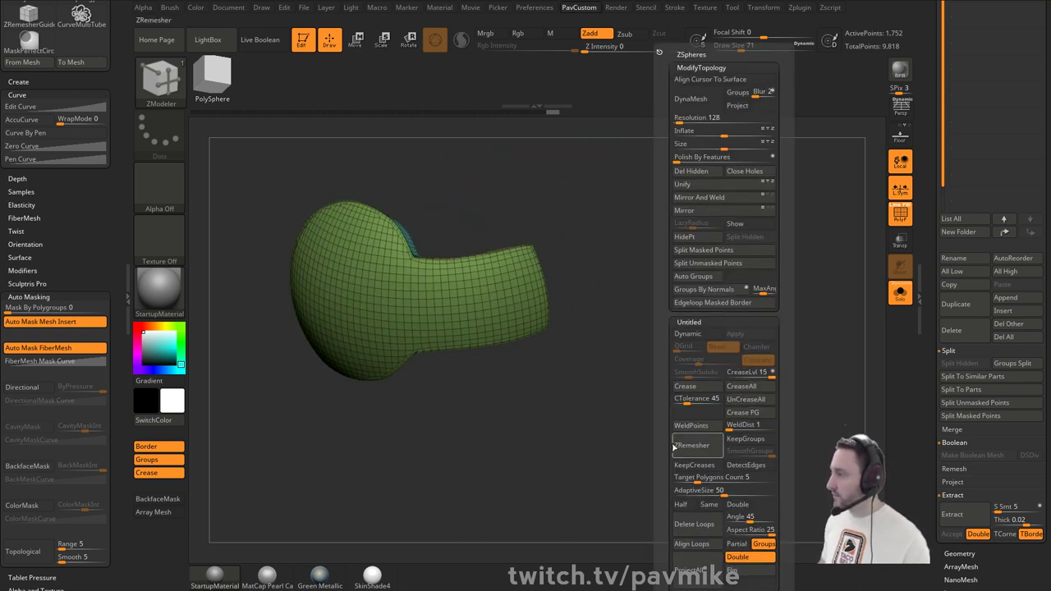
pyautogui.moveTo(663, 472); pyautogui.dragTo(663, 348)
pyautogui.click(744, 315)
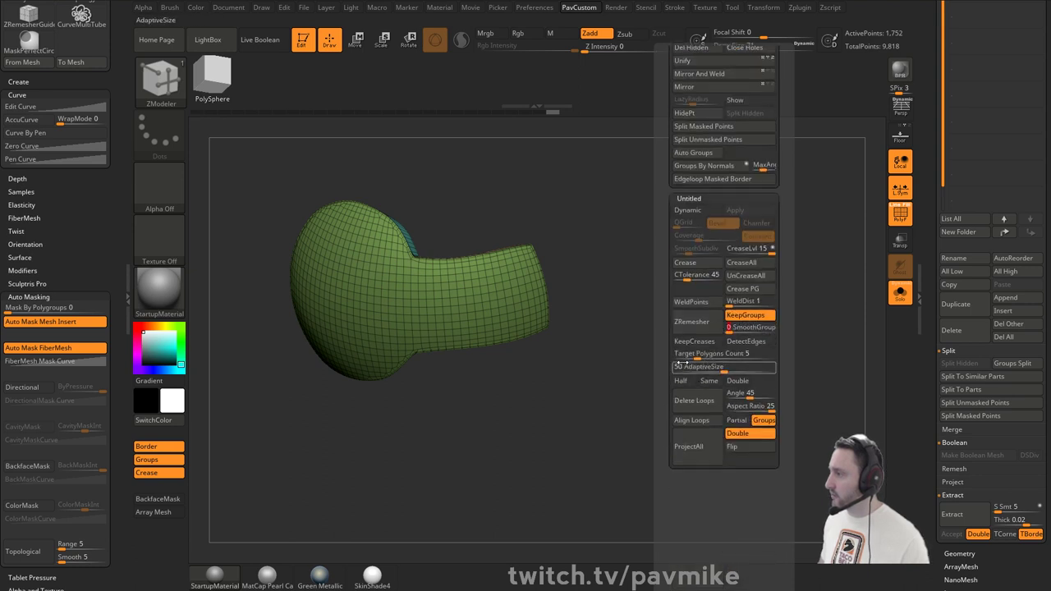
pyautogui.moveTo(720, 367); pyautogui.dragTo(669, 372)
pyautogui.click(681, 380)
pyautogui.click(698, 322)
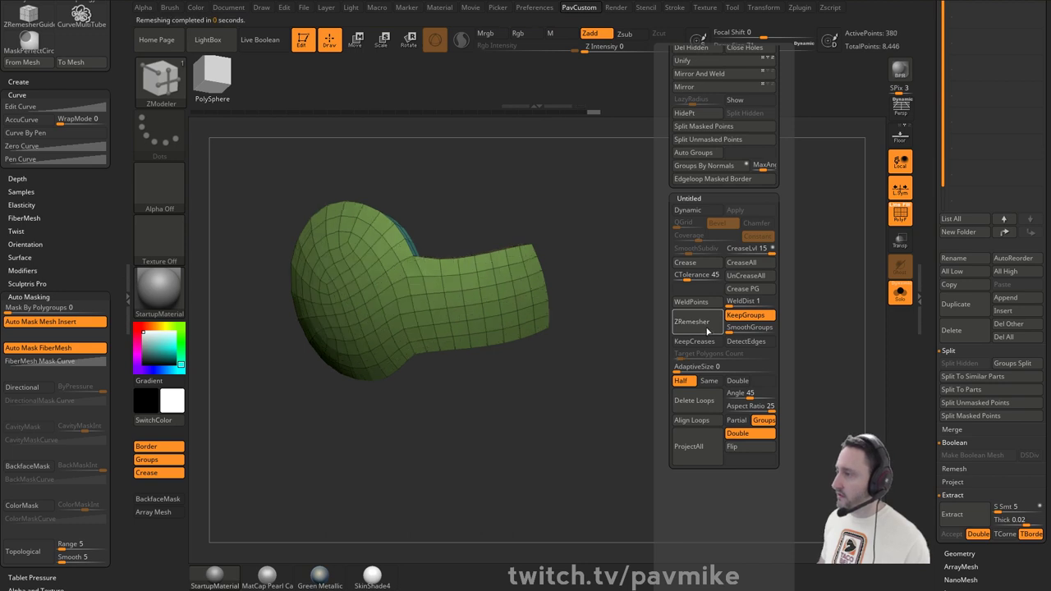
pyautogui.moveTo(493, 410)
pyautogui.mouseDown()
pyautogui.moveTo(567, 361)
pyautogui.moveTo(728, 354)
pyautogui.moveTo(633, 347)
pyautogui.moveTo(670, 333)
pyautogui.moveTo(681, 342)
pyautogui.moveTo(480, 259)
pyautogui.mouseUp()
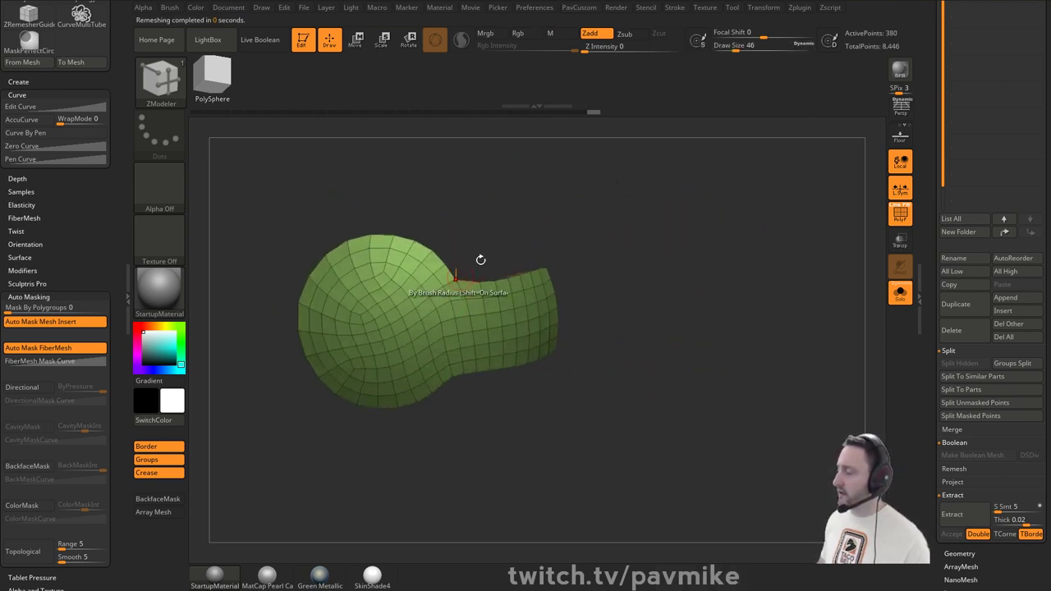
# - Make the PM3D_Sphere3D_1 subtool active and clear its mask
pyautogui.moveTo(928, 265); pyautogui.dragTo(901, 461)
pyautogui.scroll(-5, 930, 351)
pyautogui.click(981, 279)
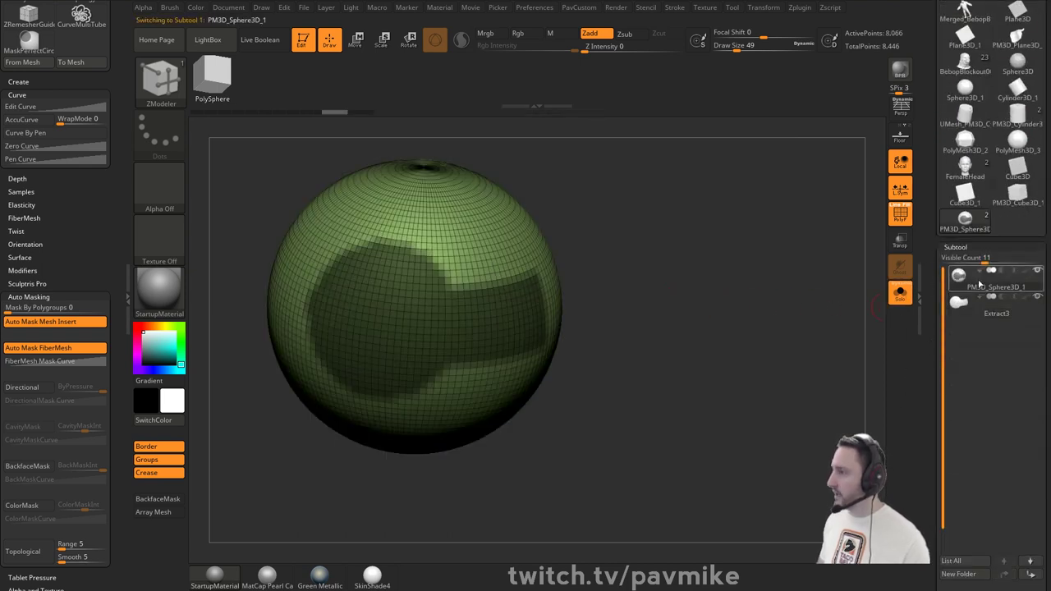
pyautogui.keyDown('alt'); pyautogui.moveTo(725, 277); pyautogui.dragTo(730, 291); pyautogui.keyUp('alt')
pyautogui.keyDown('ctrl'); pyautogui.moveTo(708, 239); pyautogui.dragTo(731, 268); pyautogui.keyUp('ctrl')
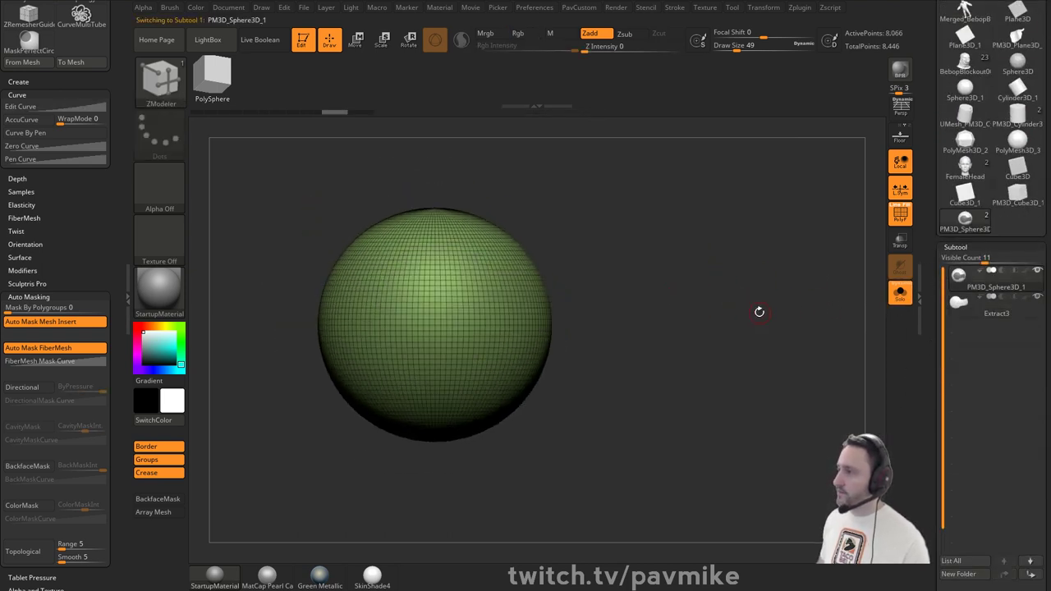
# - Slice a circular polygroup into the front of the sphere with the SliceCirc brush
pyautogui.moveTo(758, 311); pyautogui.dragTo(717, 300)
pyautogui.click(184, 101)
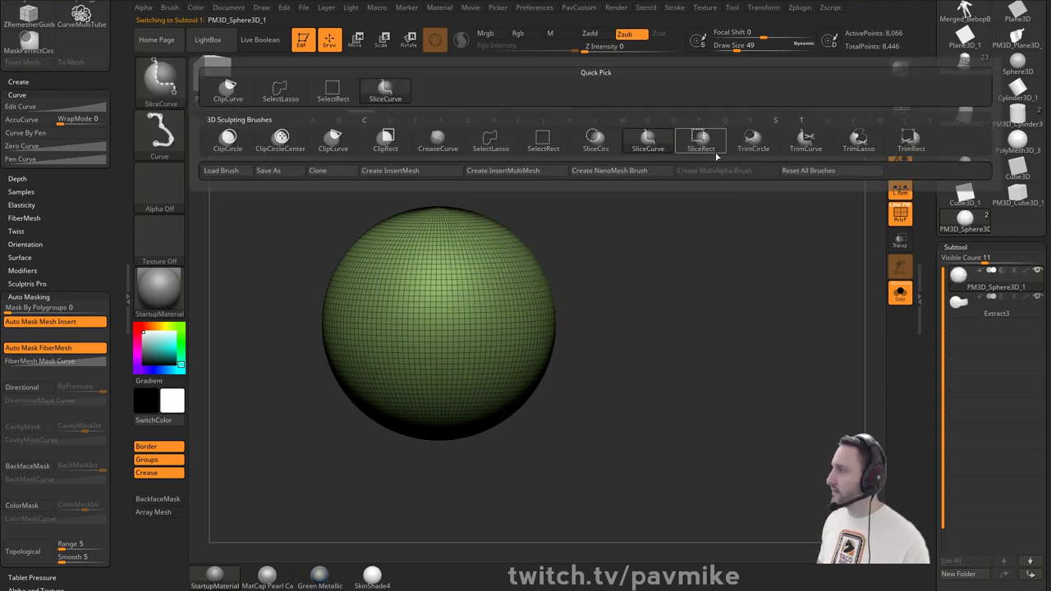
pyautogui.click(596, 141)
pyautogui.moveTo(600, 235); pyautogui.dragTo(588, 279)
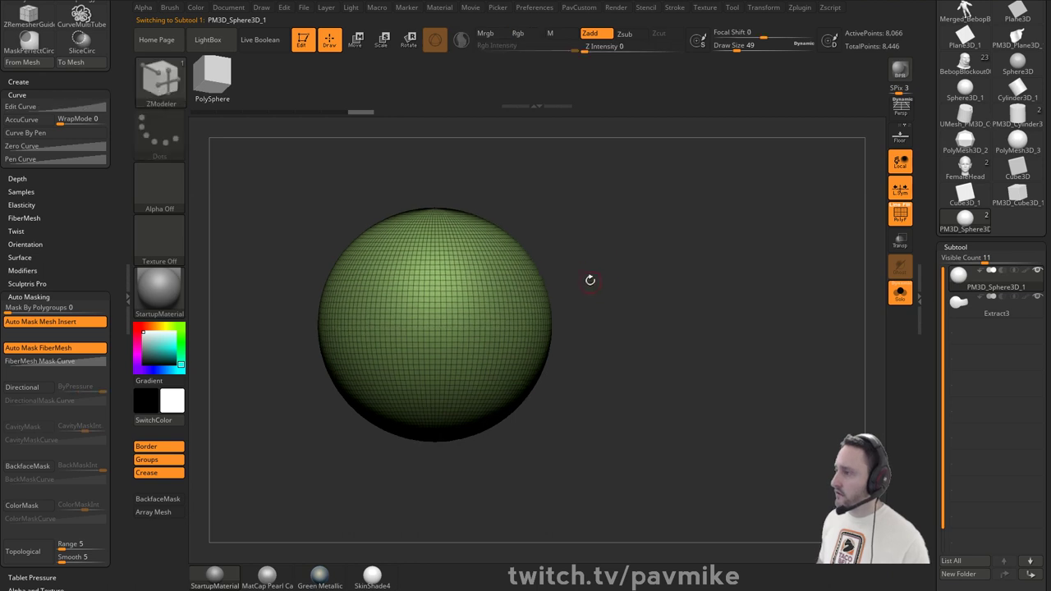
pyautogui.moveTo(527, 228)
pyautogui.keyDown('ctrl'); pyautogui.keyDown('shift'); pyautogui.mouseDown()
pyautogui.moveTo(523, 341)
pyautogui.moveTo(483, 347)
pyautogui.mouseUp(); pyautogui.keyUp('shift'); pyautogui.keyUp('ctrl')
# - Slice a horizontal rectangular band from inside the circle past the sphere's edge with the SliceRect brush
pyautogui.click(174, 102)
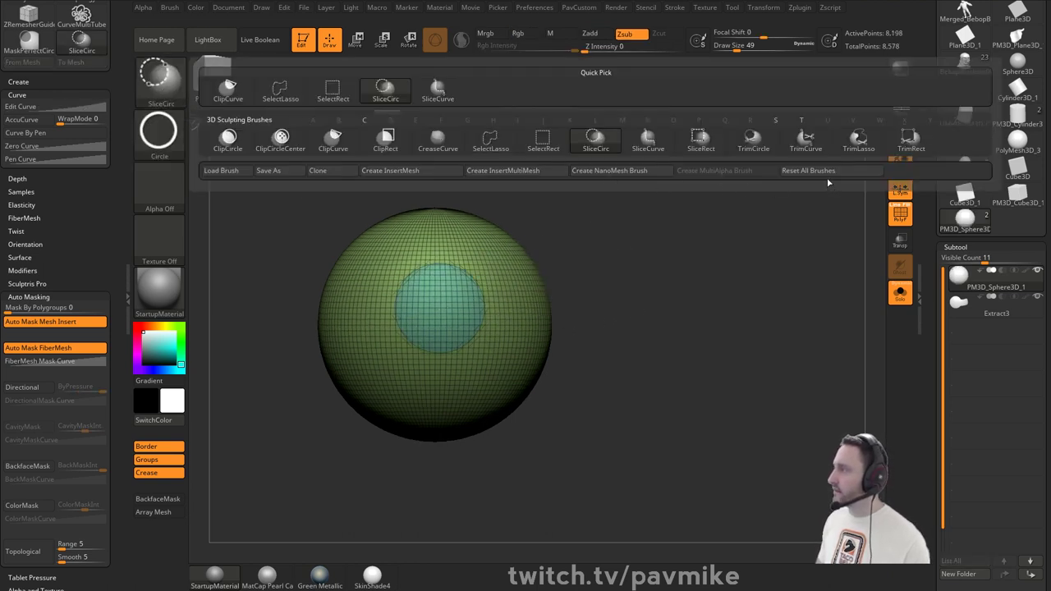
pyautogui.click(700, 139)
pyautogui.moveTo(591, 284)
pyautogui.keyDown('ctrl'); pyautogui.keyDown('shift'); pyautogui.mouseDown()
pyautogui.moveTo(622, 300)
pyautogui.moveTo(521, 304)
pyautogui.moveTo(579, 331)
pyautogui.mouseUp(); pyautogui.keyUp('shift'); pyautogui.keyUp('ctrl')
pyautogui.keyDown('ctrl'); pyautogui.keyDown('shift'); pyautogui.moveTo(578, 333); pyautogui.dragTo(580, 332); pyautogui.keyUp('shift'); pyautogui.keyUp('ctrl')
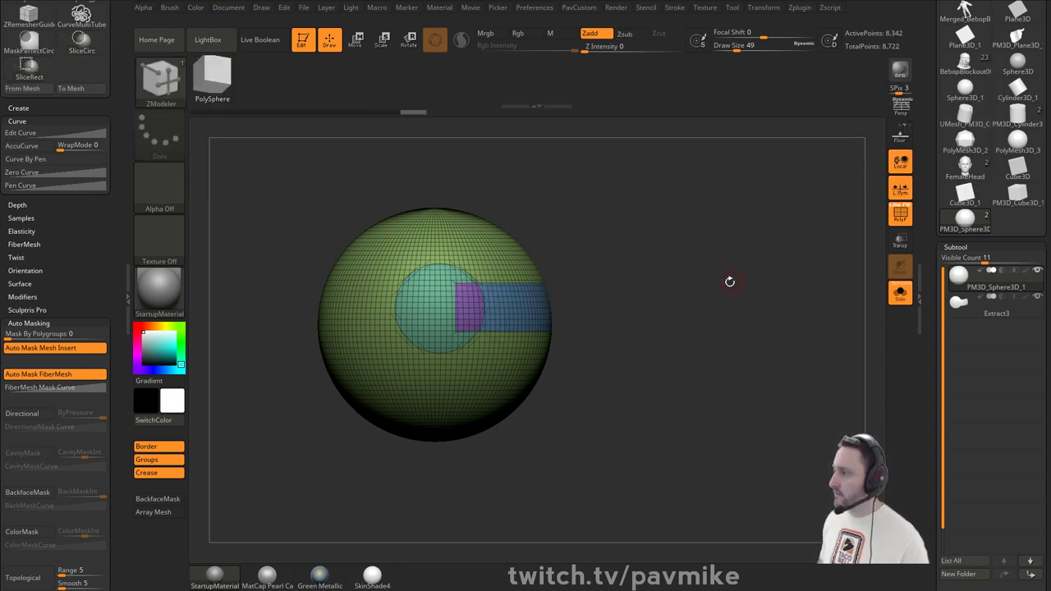
# - From the side view, slice the sphere vertically through the middle with the SliceCurve brush
pyautogui.moveTo(729, 282); pyautogui.dragTo(728, 282)
pyautogui.click(159, 78)
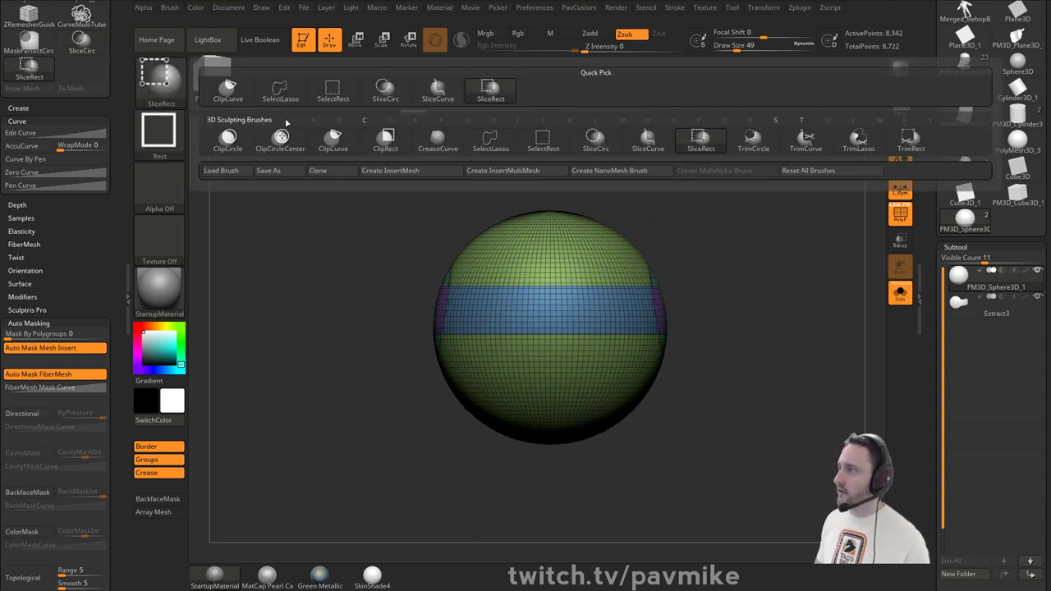
pyautogui.click(434, 92)
pyautogui.moveTo(544, 158)
pyautogui.keyDown('ctrl'); pyautogui.keyDown('shift'); pyautogui.mouseDown()
pyautogui.moveTo(519, 504)
pyautogui.moveTo(552, 515)
pyautogui.moveTo(534, 517)
pyautogui.mouseUp(); pyautogui.keyUp('shift'); pyautogui.keyUp('ctrl')
# - With SelectRect, isolate the circle, its overlap with the band and the front part of the band
pyautogui.moveTo(675, 287); pyautogui.dragTo(739, 283)
pyautogui.keyDown('ctrl'); pyautogui.keyDown('shift'); pyautogui.click(163, 80); pyautogui.keyUp('shift'); pyautogui.keyUp('ctrl')
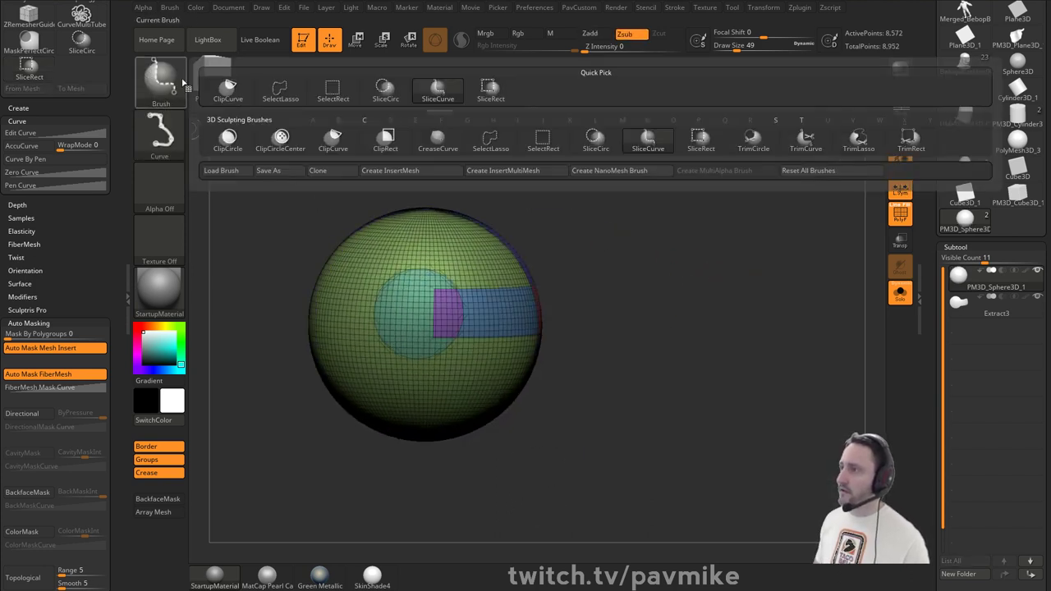
pyautogui.keyDown('ctrl'); pyautogui.keyDown('shift'); pyautogui.click(330, 92); pyautogui.keyUp('shift'); pyautogui.keyUp('ctrl')
pyautogui.keyDown('ctrl'); pyautogui.keyDown('shift'); pyautogui.click(418, 285); pyautogui.keyUp('shift'); pyautogui.keyUp('ctrl')
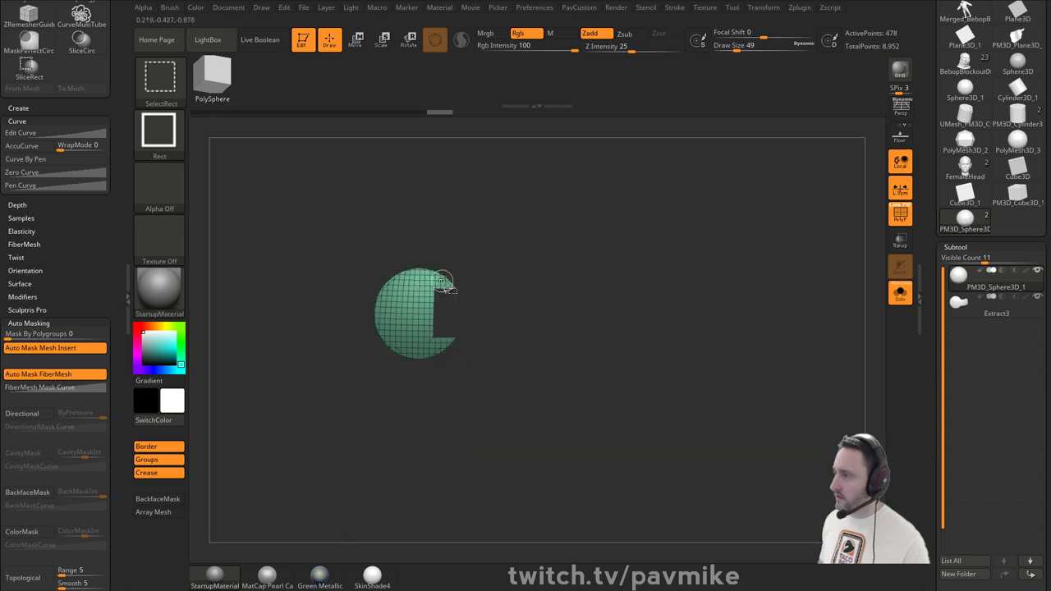
pyautogui.keyDown('ctrl'); pyautogui.keyDown('shift'); pyautogui.moveTo(529, 263); pyautogui.dragTo(671, 334); pyautogui.keyUp('shift'); pyautogui.keyUp('ctrl')
pyautogui.keyDown('ctrl'); pyautogui.keyDown('shift'); pyautogui.click(451, 311); pyautogui.keyUp('shift'); pyautogui.keyUp('ctrl')
pyautogui.keyDown('ctrl'); pyautogui.keyDown('shift'); pyautogui.click(483, 309); pyautogui.keyUp('shift'); pyautogui.keyUp('ctrl')
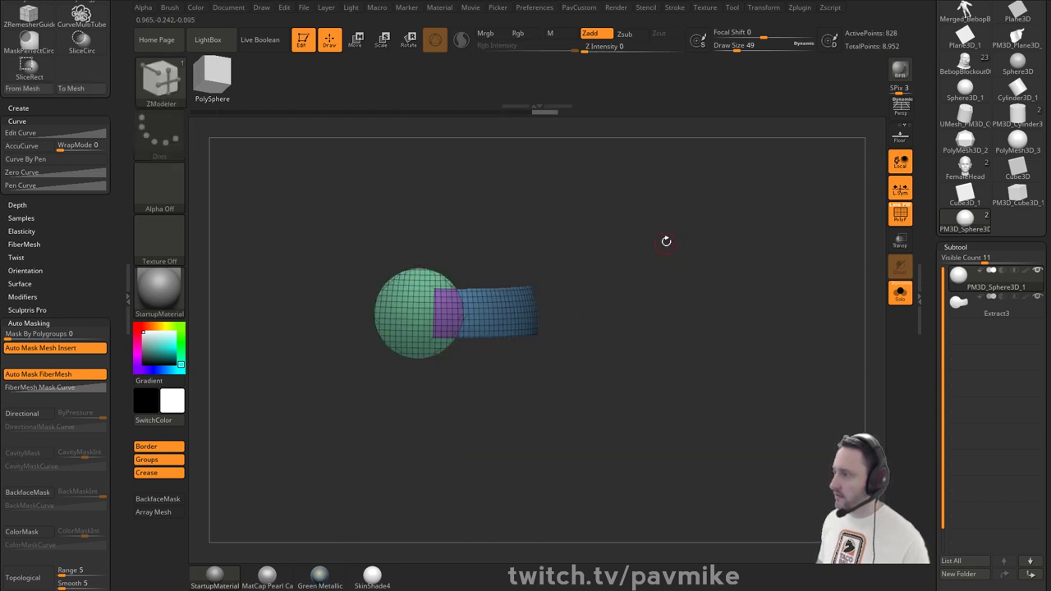
# - Delete the hidden remainder of the sphere and frame the remaining piece
pyautogui.press('1')
pyautogui.click(643, 174)
pyautogui.press('f')
# - Remesh the isolated piece with ZRemesher at Half polygon count and AdaptiveSize 0, without keeping its groups
pyautogui.moveTo(566, 234); pyautogui.dragTo(655, 242)
pyautogui.moveTo(742, 288); pyautogui.dragTo(710, 298)
pyautogui.press('1')
pyautogui.click(694, 447)
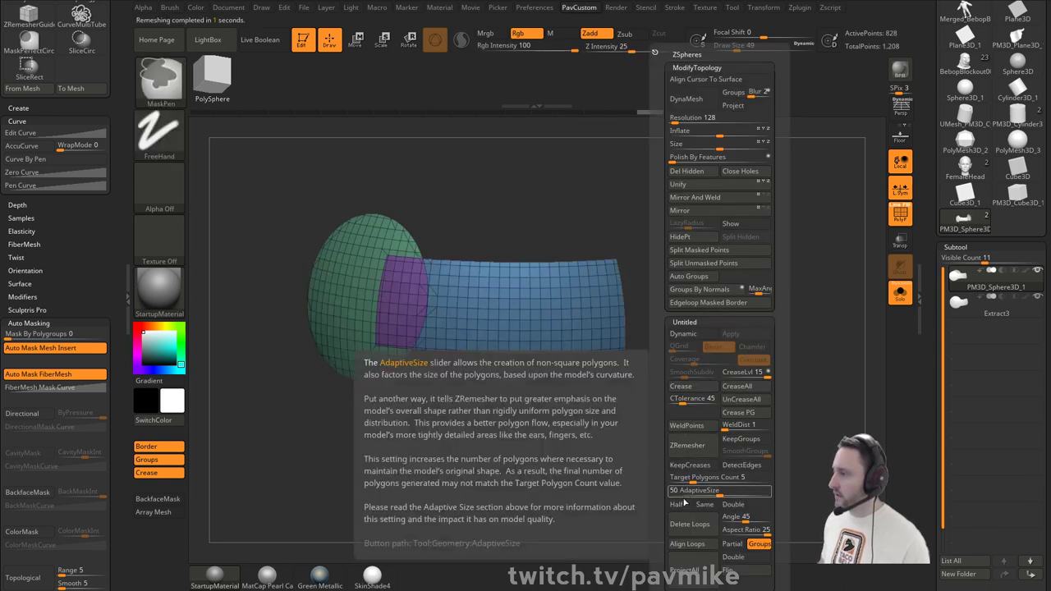
pyautogui.click(678, 504)
pyautogui.click(695, 447)
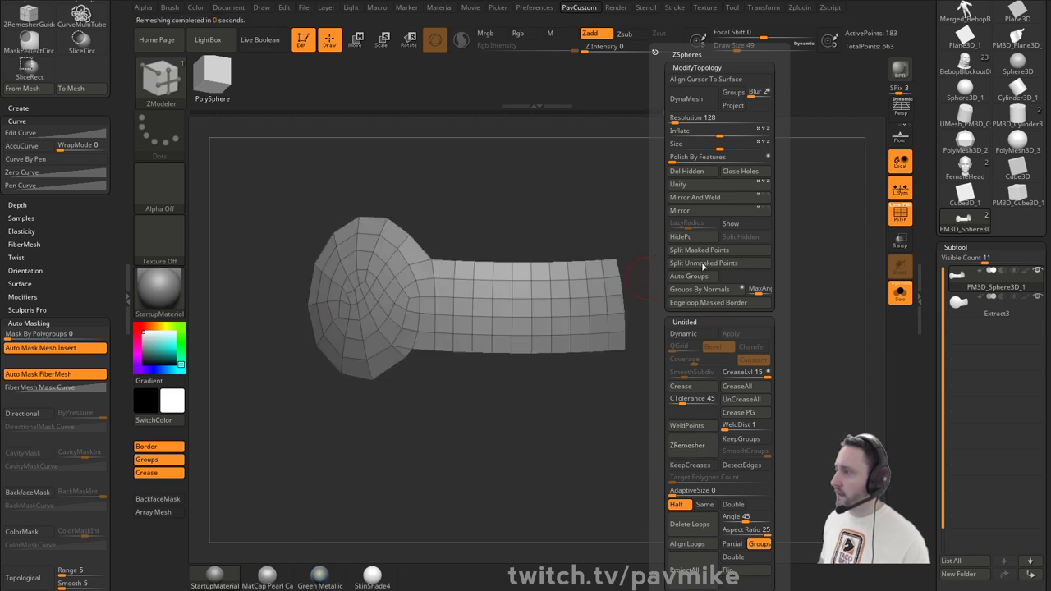
# - Give the remeshed piece thickness by extruding its whole polygroup with the ZModeler QMesh action and Polygroup All target
pyautogui.press('space')
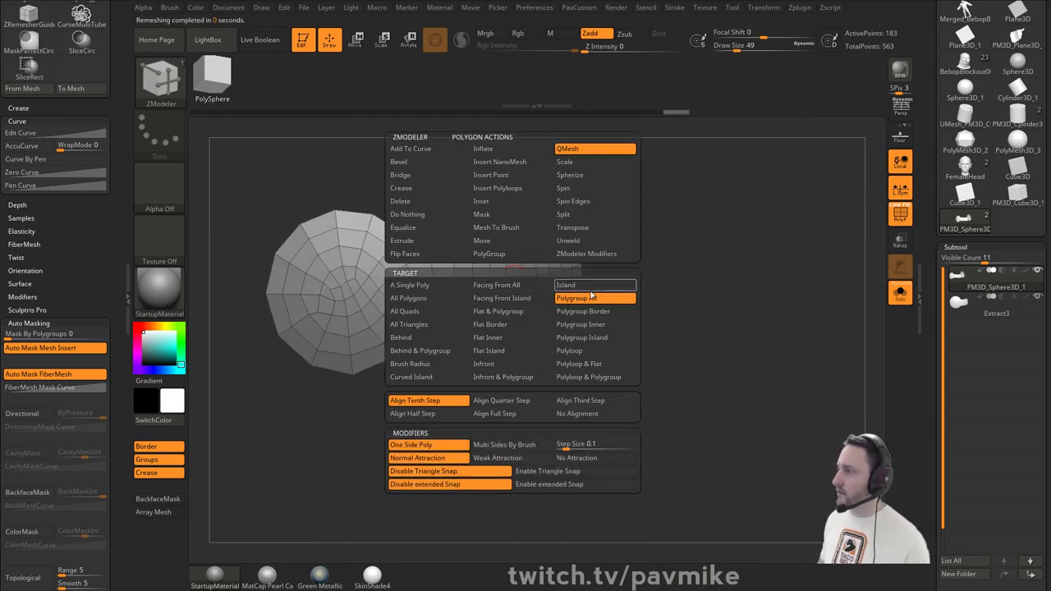
pyautogui.moveTo(661, 261); pyautogui.dragTo(575, 287)
pyautogui.moveTo(511, 281); pyautogui.dragTo(699, 258)
pyautogui.moveTo(553, 241); pyautogui.dragTo(625, 250)
pyautogui.moveTo(694, 254); pyautogui.dragTo(566, 258)
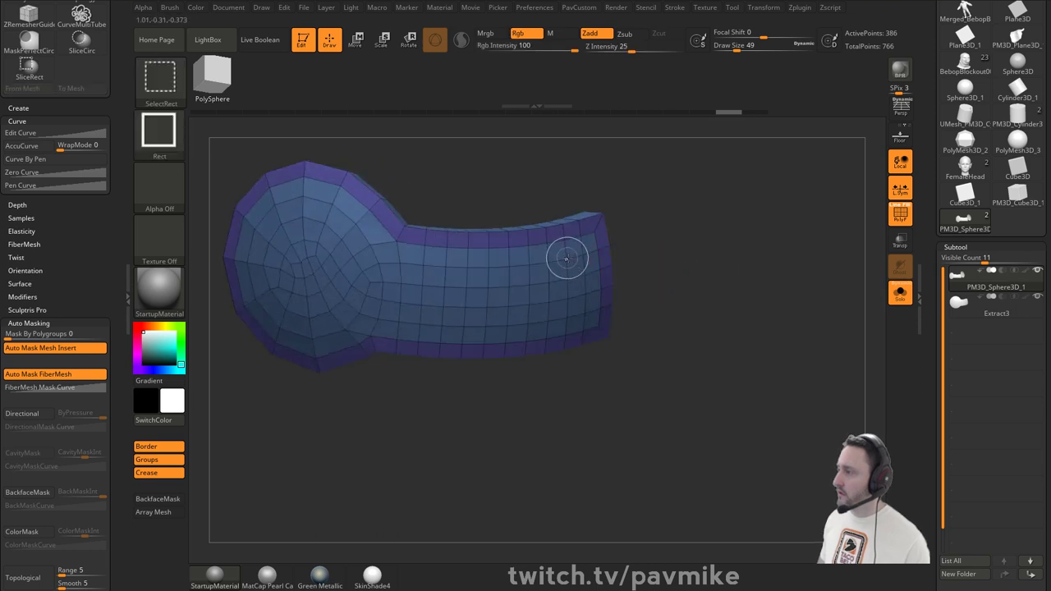
# - Hide the side wall, assign separate polygroups to the outer and inner surfaces with Auto Groups, and show the whole piece
pyautogui.keyDown('ctrl'); pyautogui.keyDown('shift'); pyautogui.click(566, 258); pyautogui.keyUp('shift'); pyautogui.keyUp('ctrl')
pyautogui.press('space')
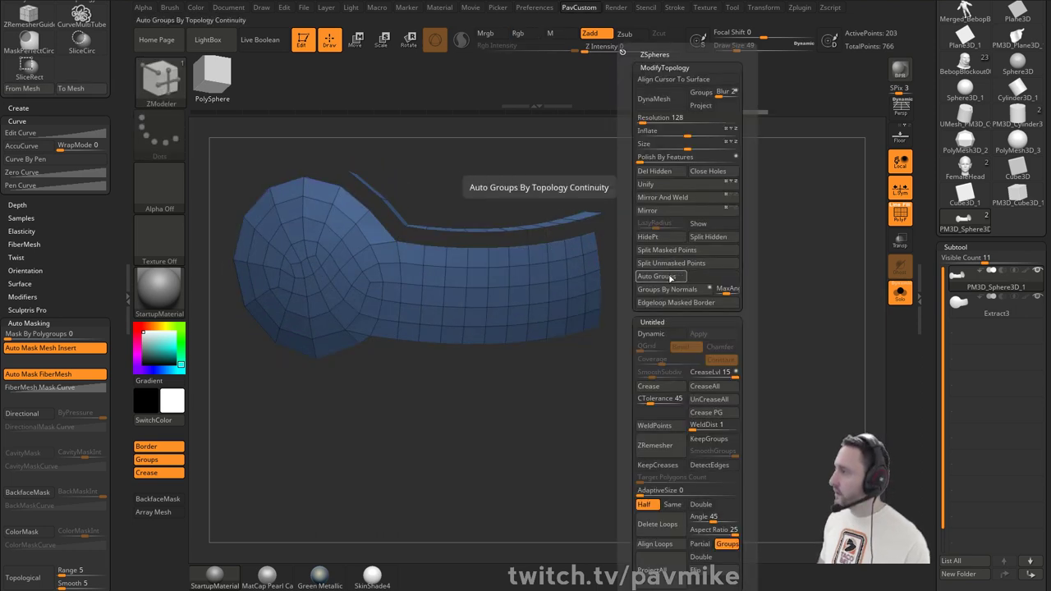
pyautogui.click(669, 277)
pyautogui.keyDown('ctrl'); pyautogui.keyDown('shift'); pyautogui.click(666, 265); pyautogui.keyUp('shift'); pyautogui.keyUp('ctrl')
pyautogui.moveTo(666, 265); pyautogui.dragTo(660, 273)
pyautogui.moveTo(570, 277); pyautogui.dragTo(701, 261)
# - Set the crease tolerance to 29 and crease the piece's edges
pyautogui.press('space')
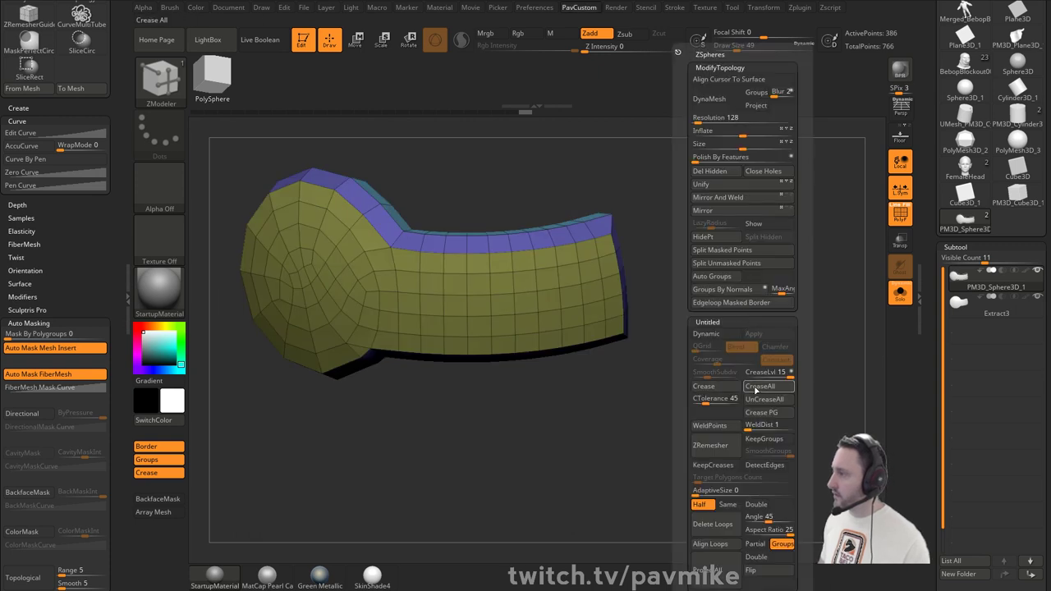
pyautogui.click(703, 398)
pyautogui.press('Return')
pyautogui.click(711, 388)
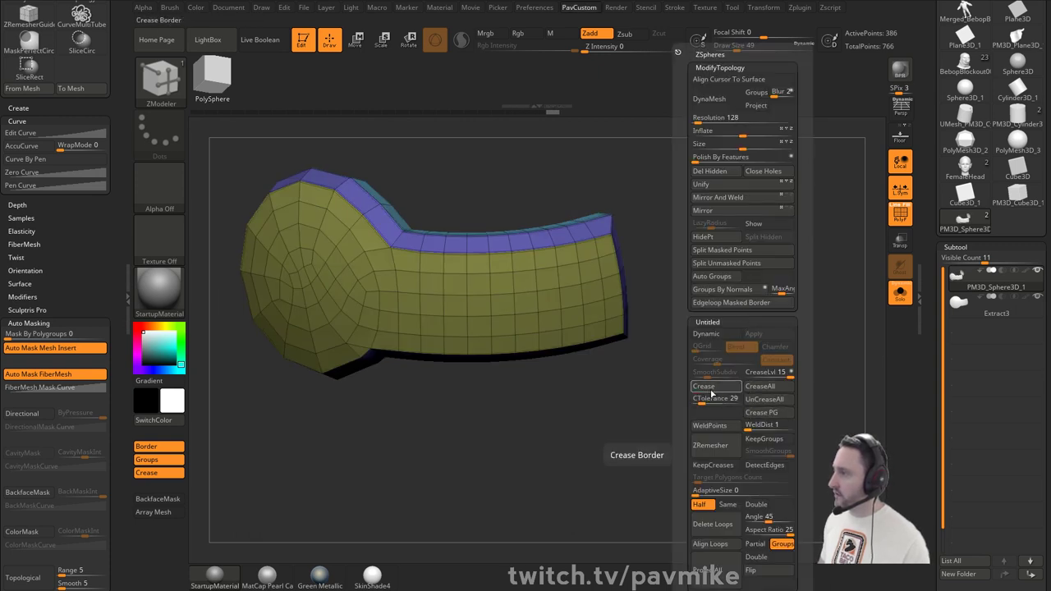
# - Turn on dynamic subdivision, set the crease level to 2 and adjust the smooth subdivision levels
pyautogui.press('d')
pyautogui.press('space')
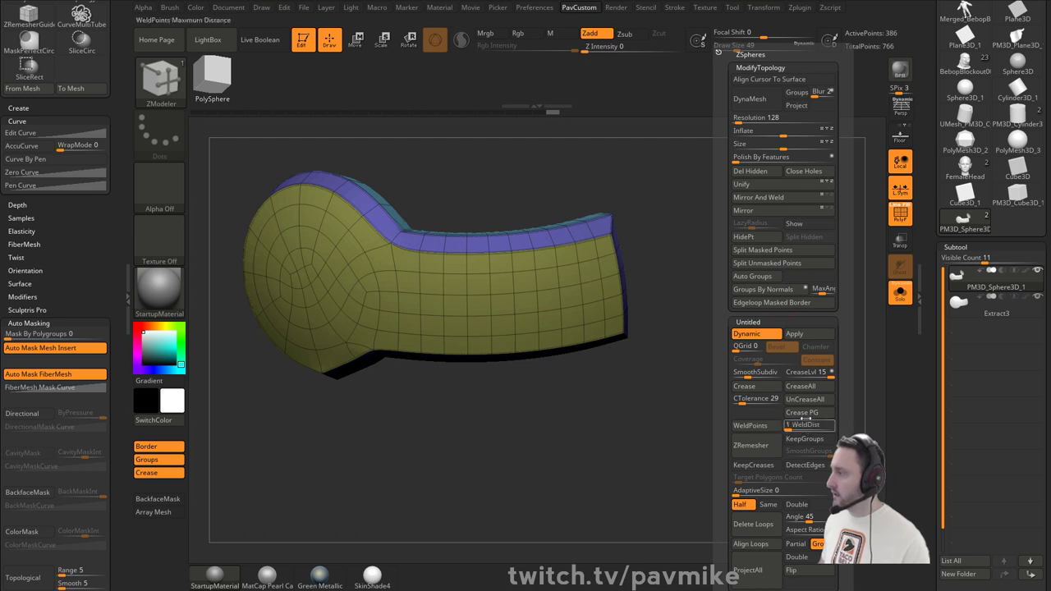
pyautogui.click(793, 374)
pyautogui.moveTo(792, 374); pyautogui.dragTo(798, 374)
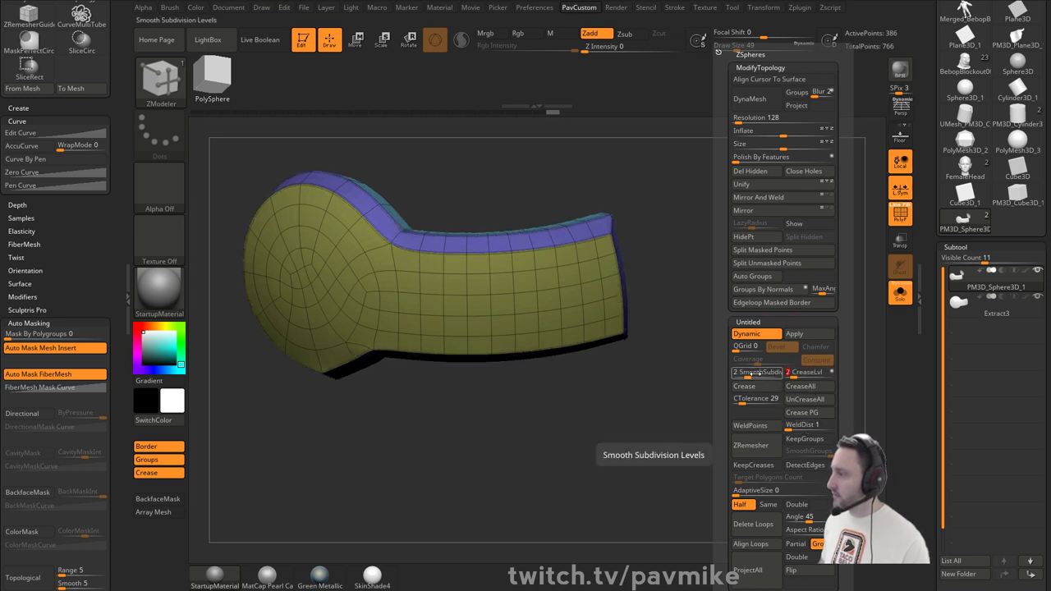
pyautogui.click(753, 374)
# - Uncrease an edge loop across the round part's rim using ZModeler's Crease with EdgeLoop Complete, and turn off the polyframe display
pyautogui.keyDown('alt'); pyautogui.moveTo(691, 369); pyautogui.dragTo(640, 319); pyautogui.keyUp('alt')
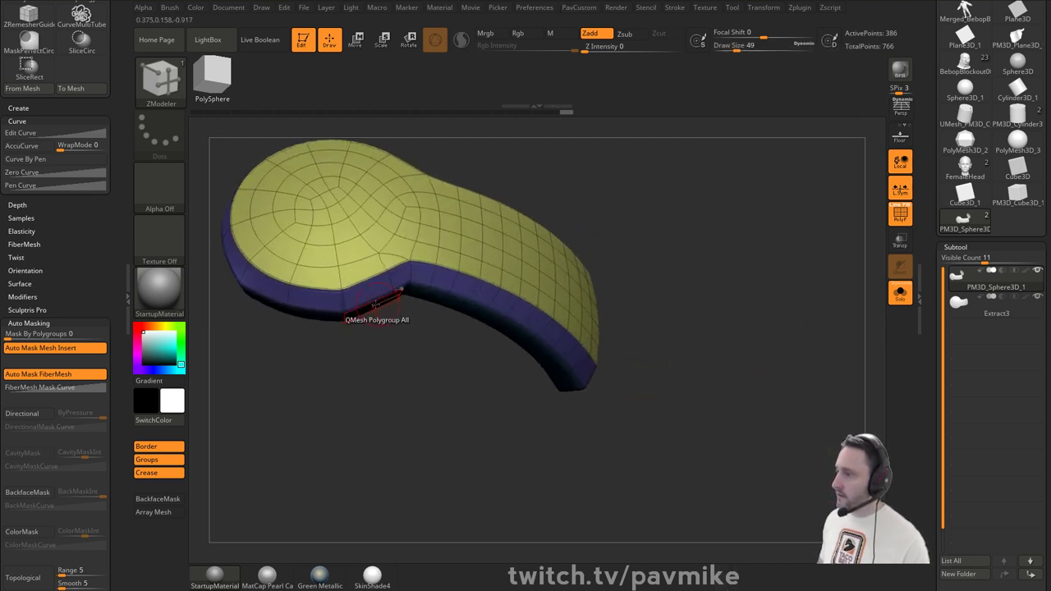
pyautogui.press('space')
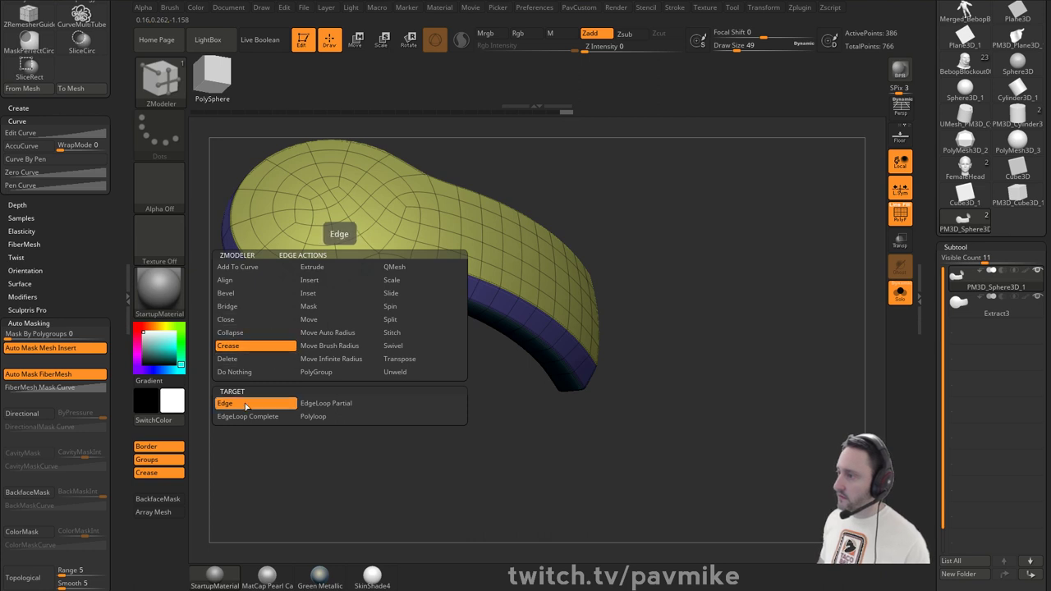
pyautogui.click(248, 417)
pyautogui.moveTo(275, 368)
pyautogui.keyDown('alt'); pyautogui.mouseDown()
pyautogui.moveTo(321, 397)
pyautogui.moveTo(284, 366)
pyautogui.mouseUp(); pyautogui.keyUp('alt')
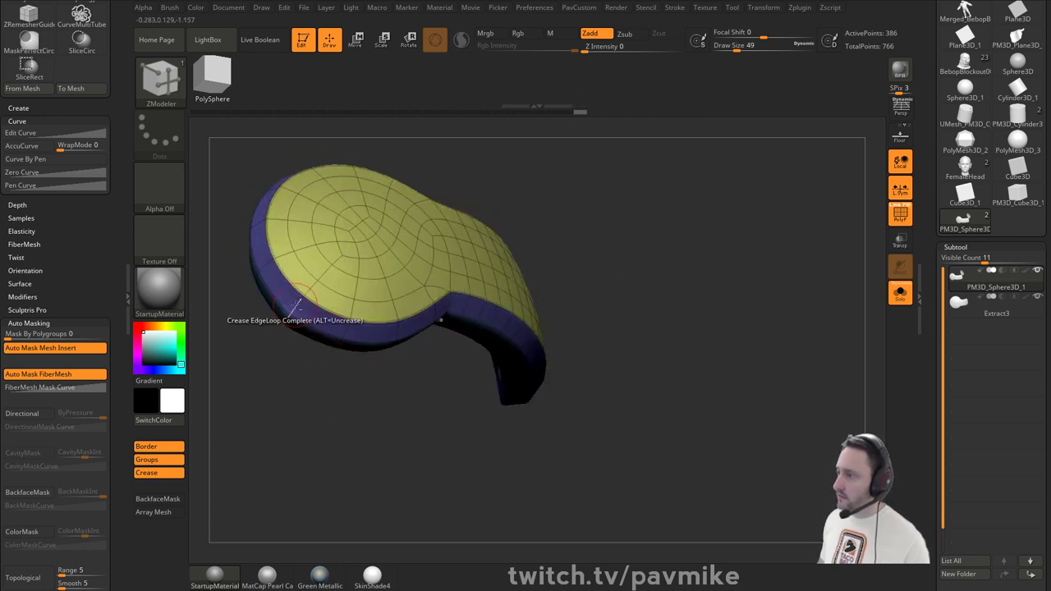
pyautogui.keyDown('shift'); pyautogui.moveTo(647, 271); pyautogui.dragTo(693, 281); pyautogui.keyUp('shift')
pyautogui.click(905, 220)
pyautogui.moveTo(801, 244); pyautogui.dragTo(737, 252)
# - Hide the separate round disc on the far side of the piece and delete it
pyautogui.keyDown('ctrl'); pyautogui.keyDown('shift'); pyautogui.moveTo(692, 155); pyautogui.dragTo(519, 400); pyautogui.keyUp('shift'); pyautogui.keyUp('ctrl')
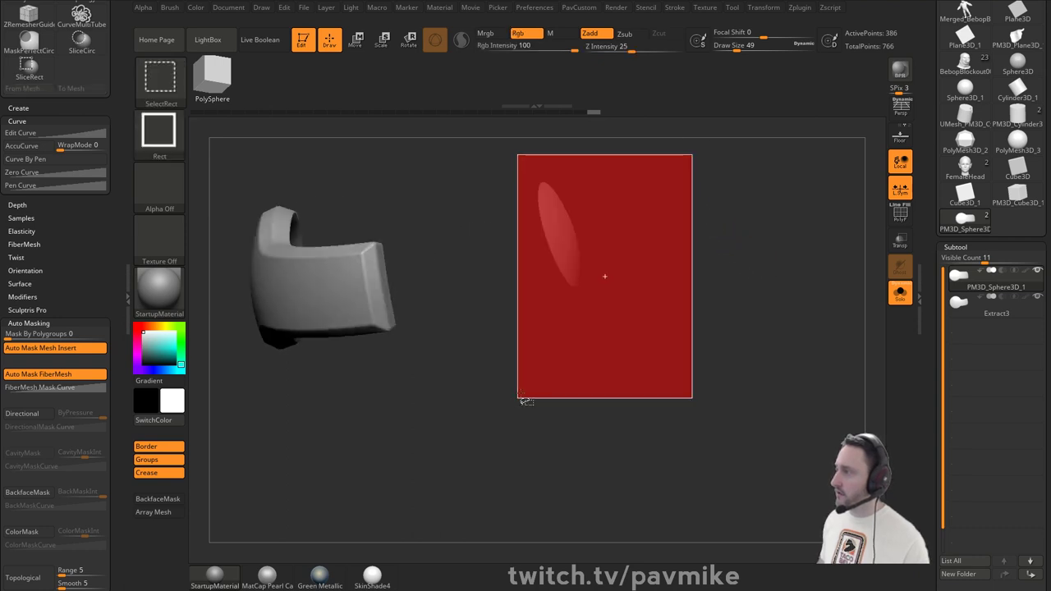
pyautogui.press('1')
pyautogui.click(694, 174)
pyautogui.keyDown('shift'); pyautogui.moveTo(606, 252); pyautogui.dragTo(739, 286); pyautogui.keyUp('shift')
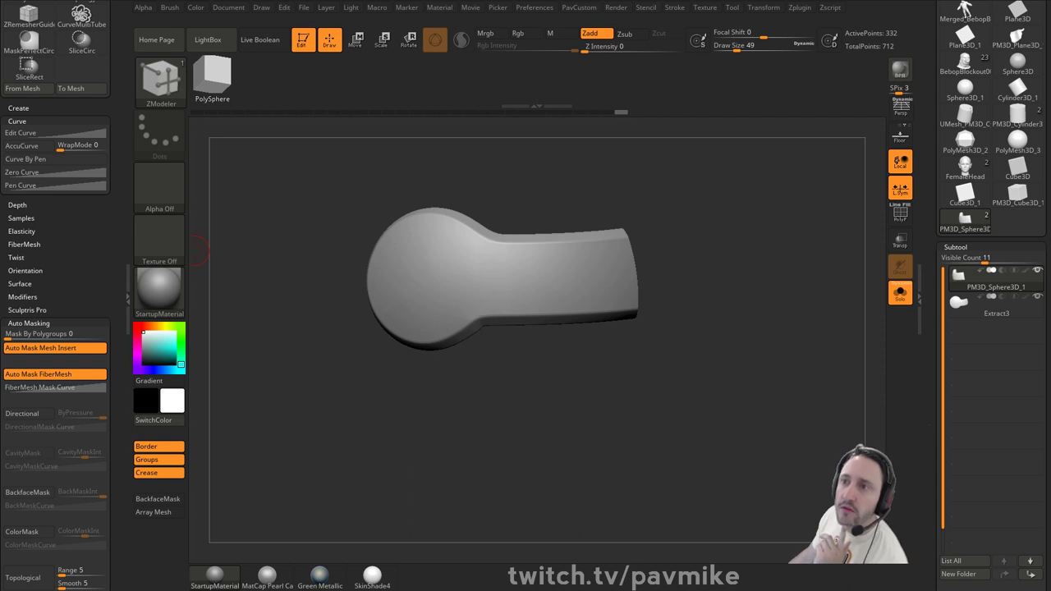
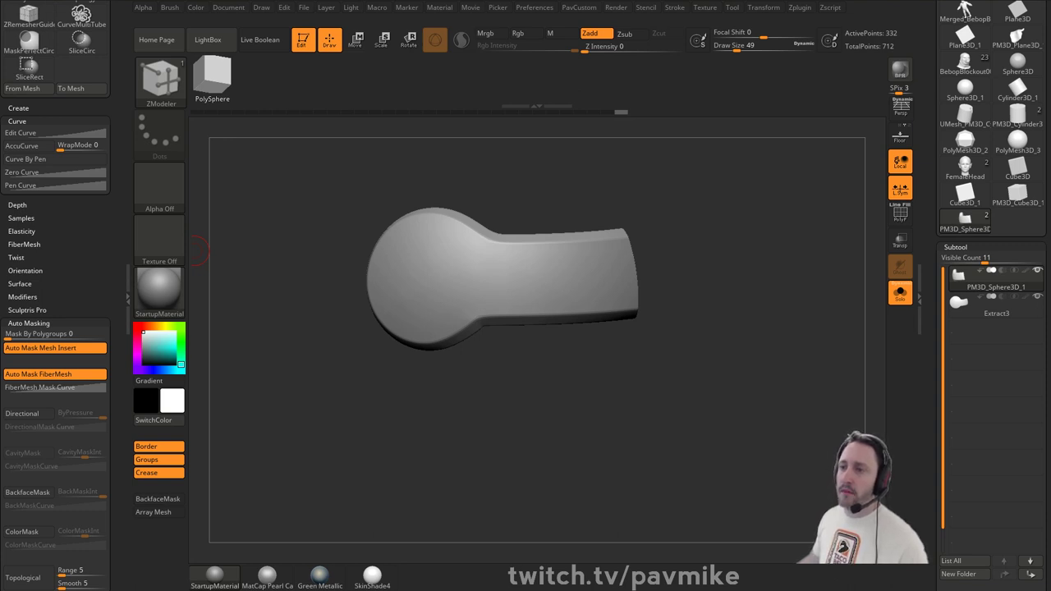
# - Leave Edit mode and clear the canvas
pyautogui.moveTo(403, 188); pyautogui.dragTo(350, 115)
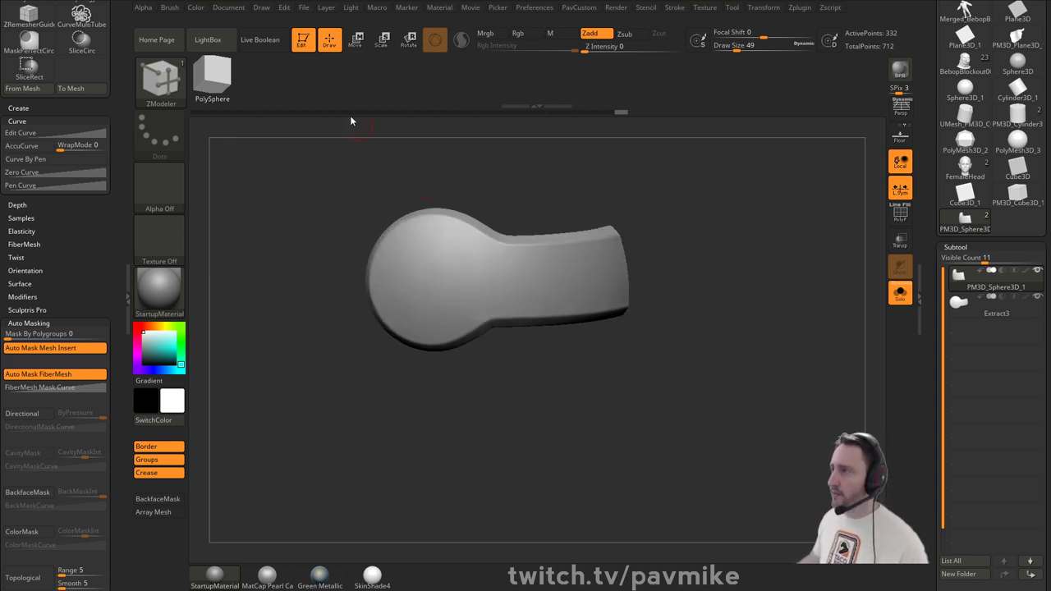
pyautogui.click(303, 39)
pyautogui.hotkey('ctrl', 'n')
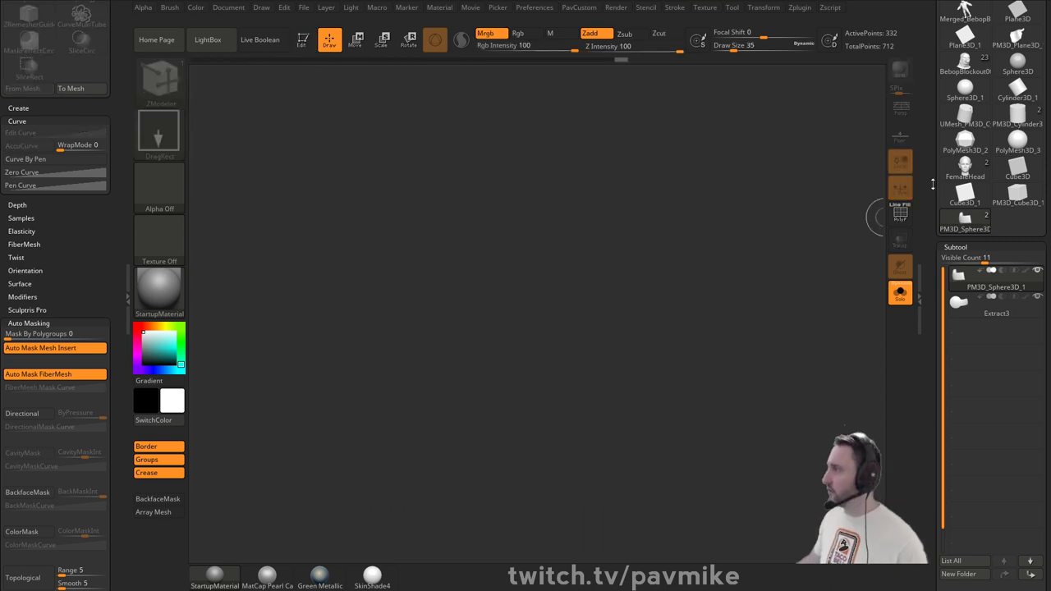
# - Draw a Cylinder3D on the canvas, enter Edit mode and convert it to a PolyMesh3D
pyautogui.moveTo(933, 184); pyautogui.dragTo(943, 275)
pyautogui.click(1014, 138)
pyautogui.moveTo(555, 304); pyautogui.dragTo(621, 474)
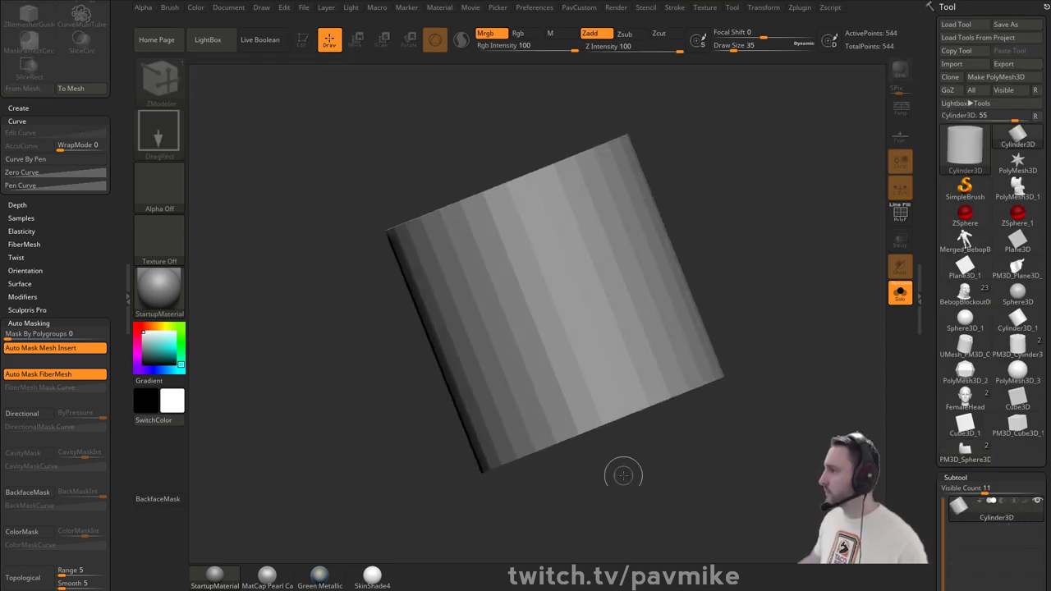
pyautogui.click(303, 40)
pyautogui.click(1009, 80)
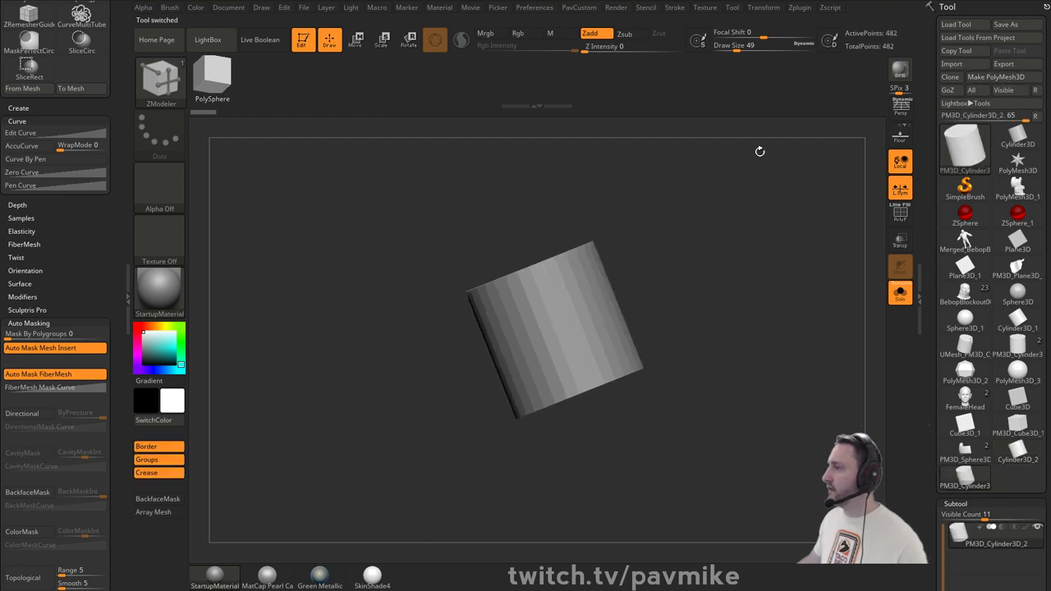
# - Turn on Dynamic Subdivision for the cylinder and crease its hard edges
pyautogui.moveTo(760, 152); pyautogui.dragTo(682, 202)
pyautogui.press('4')
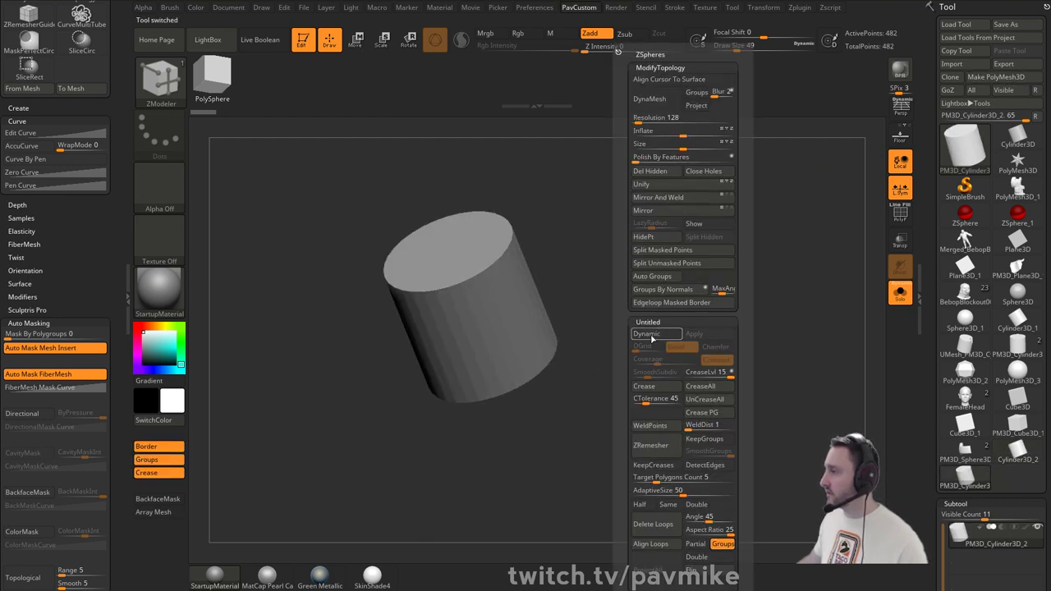
pyautogui.click(646, 333)
pyautogui.click(650, 389)
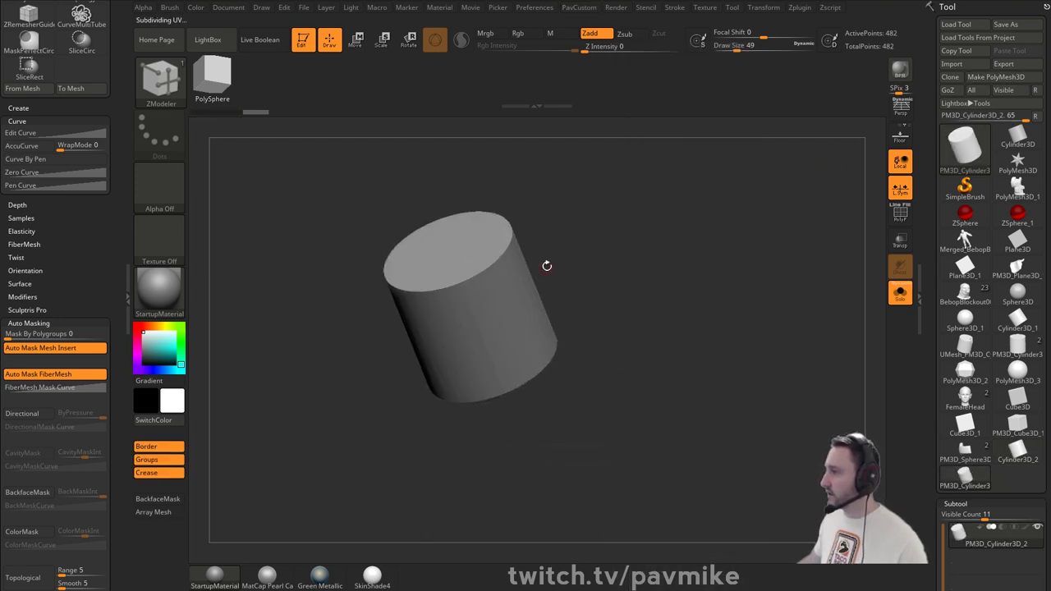
# - Insert a Cube from the IMM primitives brush at the cylinder's upper rim and crease its edges
pyautogui.moveTo(547, 265); pyautogui.dragTo(617, 243)
pyautogui.press('2')
pyautogui.press('m')
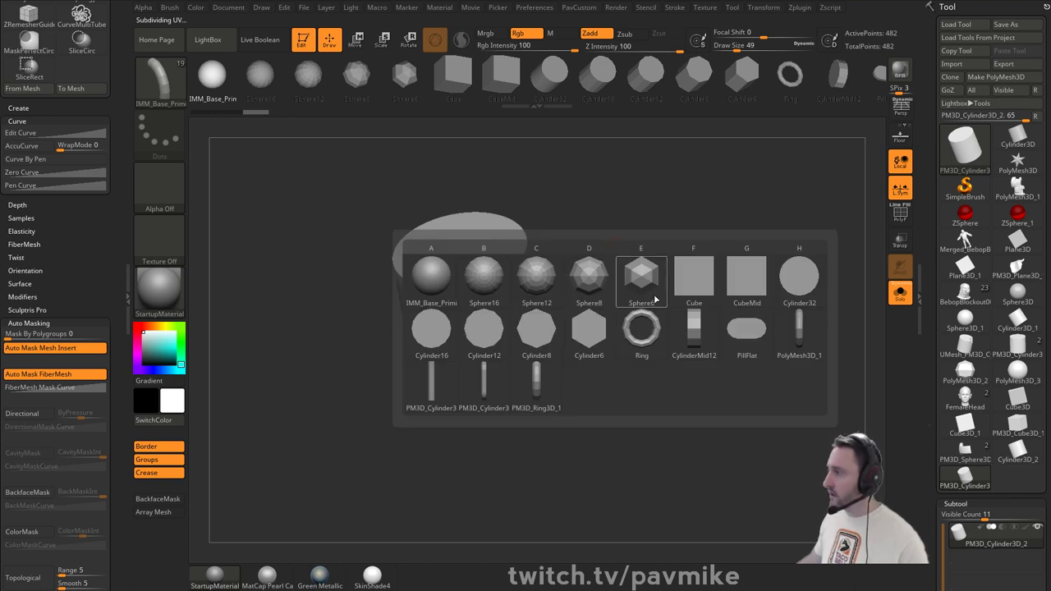
pyautogui.click(681, 283)
pyautogui.keyDown('shift'); pyautogui.moveTo(681, 246); pyautogui.dragTo(545, 290); pyautogui.keyUp('shift')
pyautogui.moveTo(481, 264); pyautogui.dragTo(535, 264)
pyautogui.moveTo(591, 259); pyautogui.dragTo(650, 269)
pyautogui.press('1')
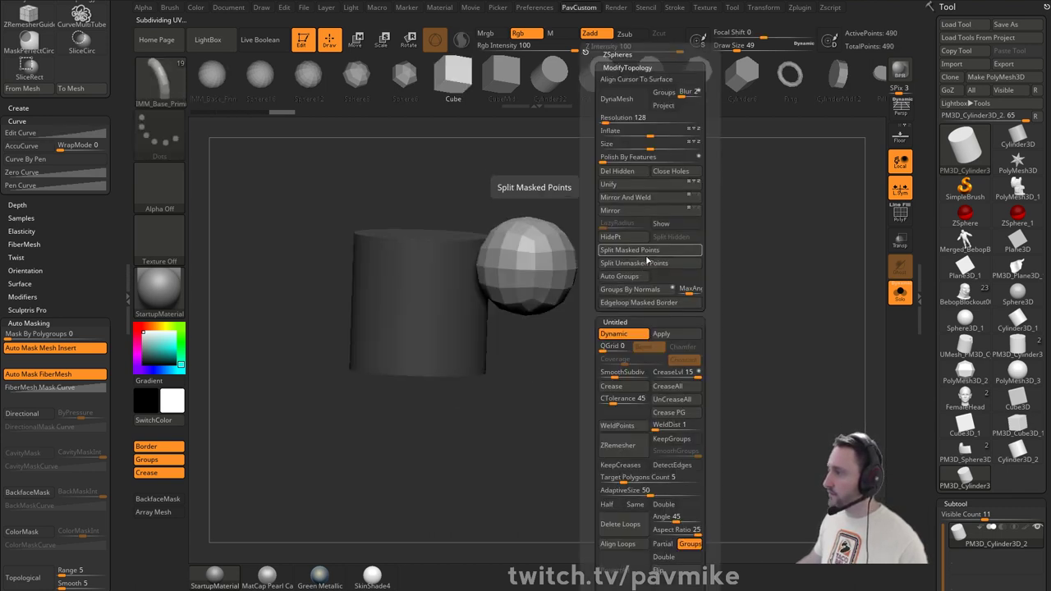
pyautogui.click(620, 387)
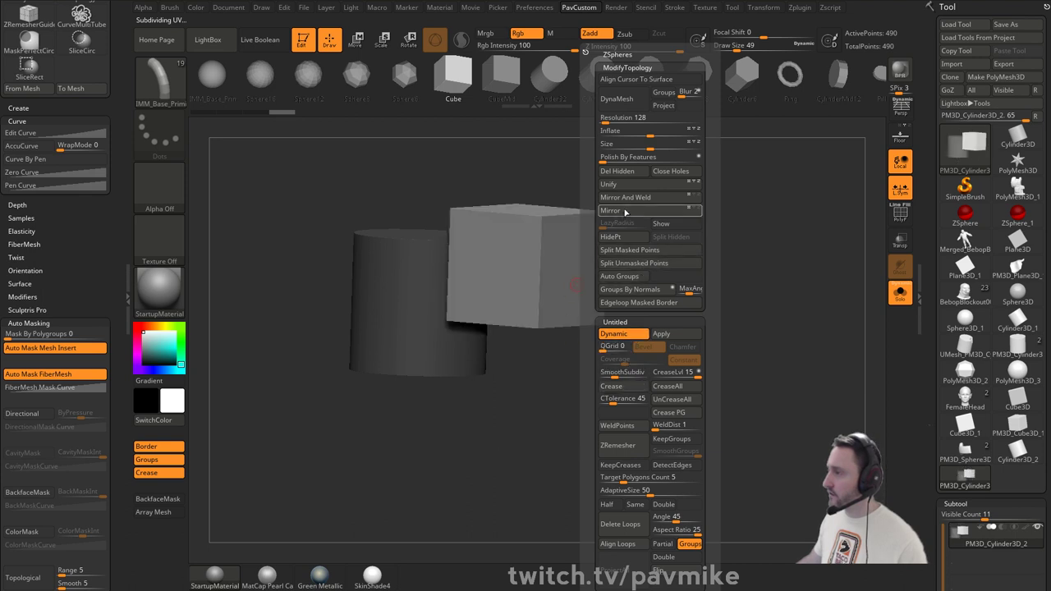
# - Move the cube so it overlaps the cylinder's upper edge and scale it along X into a narrow slab
pyautogui.keyDown('shift'); pyautogui.moveTo(566, 174); pyautogui.dragTo(553, 169); pyautogui.keyUp('shift')
pyautogui.press('w')
pyautogui.moveTo(539, 263); pyautogui.dragTo(486, 262)
pyautogui.press('q')
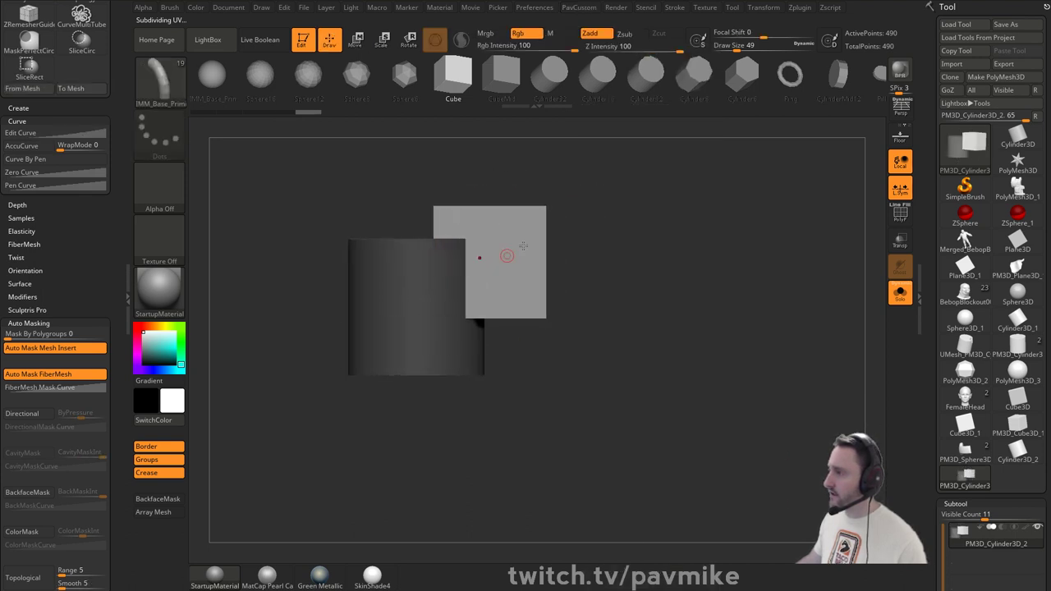
pyautogui.moveTo(575, 256); pyautogui.dragTo(591, 301)
pyautogui.press('w')
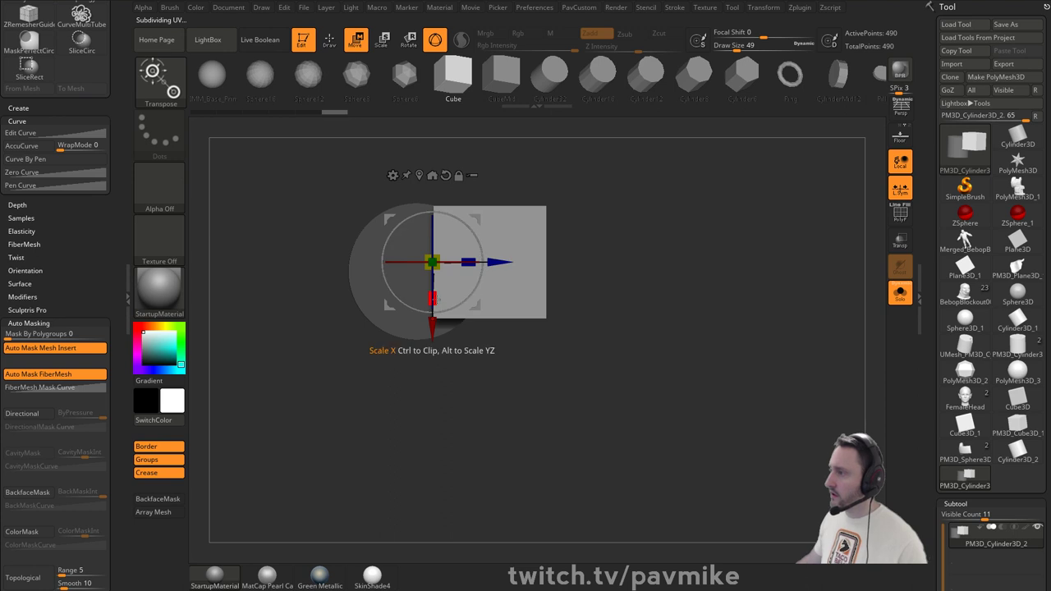
pyautogui.moveTo(432, 298); pyautogui.dragTo(431, 276)
pyautogui.press('q')
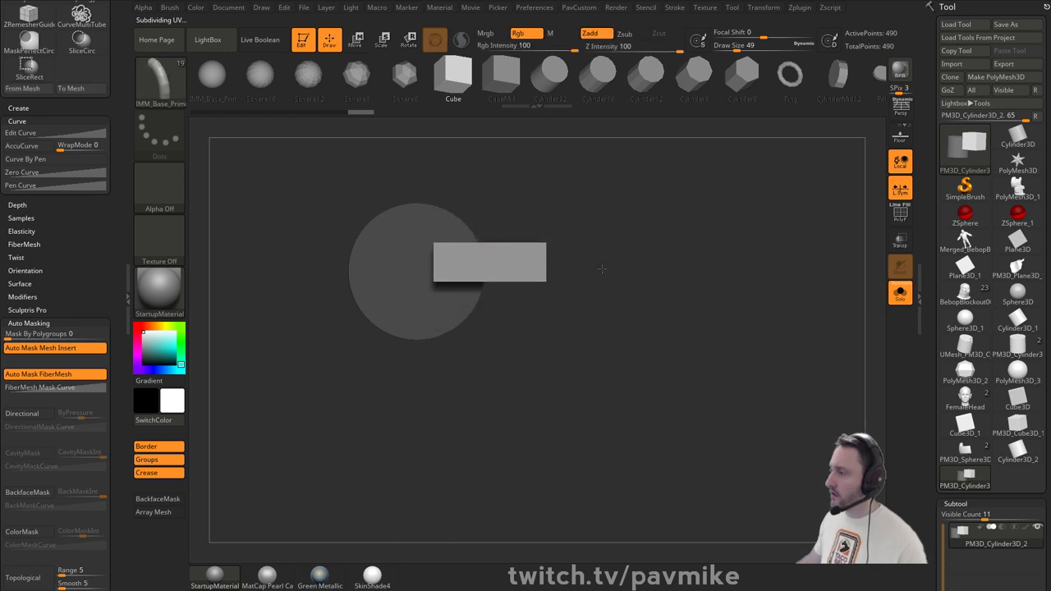
# - Mirror and weld the slab so that it is centred across the cylinder
pyautogui.moveTo(602, 268); pyautogui.dragTo(607, 208)
pyautogui.press('`')
pyautogui.click(583, 204)
# - Duplicate the slab to the cylinder's opposite lower edge, widen the copy along X and clear the mask
pyautogui.press('w')
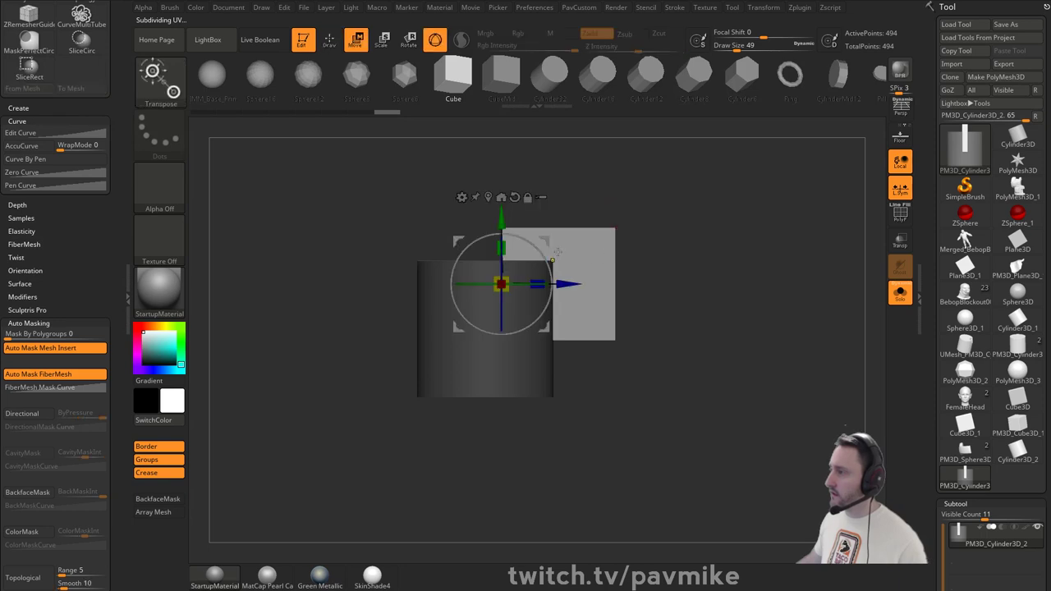
pyautogui.keyDown('ctrl'); pyautogui.moveTo(545, 241); pyautogui.dragTo(374, 350); pyautogui.keyUp('ctrl')
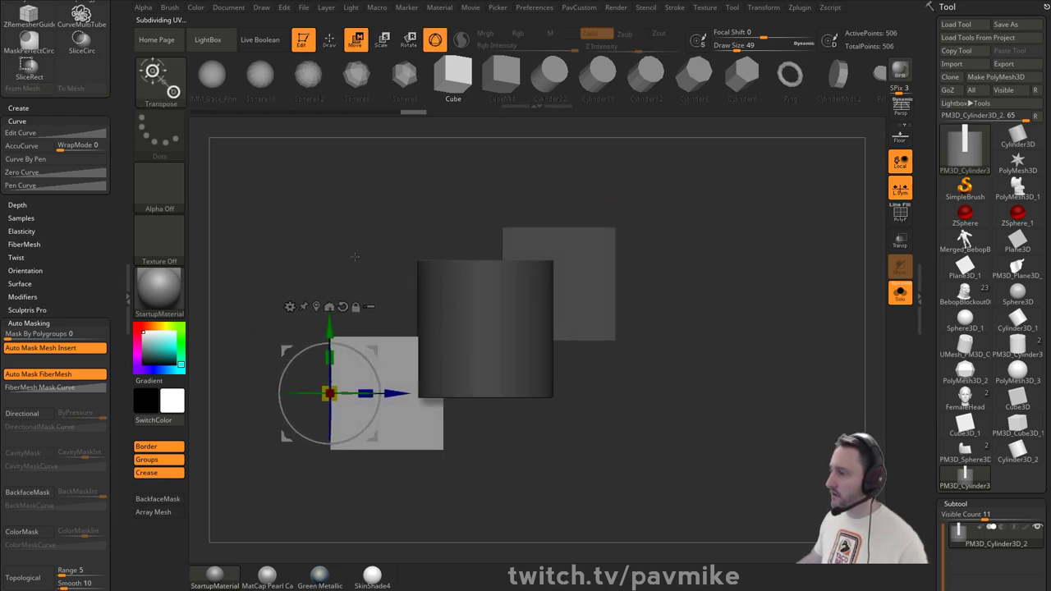
pyautogui.moveTo(355, 257); pyautogui.dragTo(408, 266)
pyautogui.moveTo(362, 397); pyautogui.dragTo(492, 385)
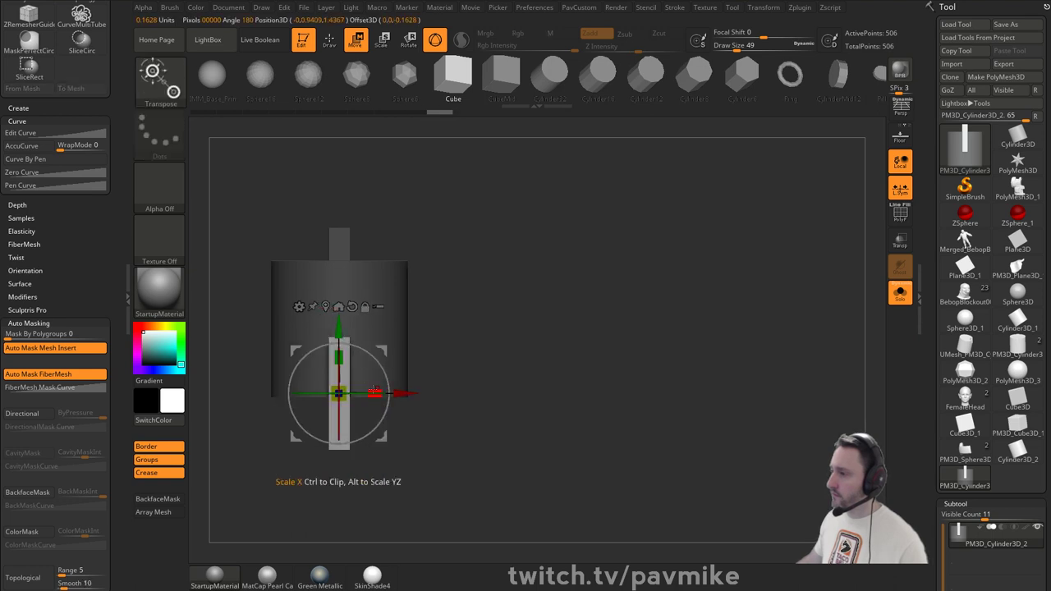
pyautogui.moveTo(374, 390); pyautogui.dragTo(539, 401)
pyautogui.press('q')
pyautogui.moveTo(555, 311)
pyautogui.keyDown('ctrl'); pyautogui.mouseDown()
pyautogui.moveTo(572, 298)
pyautogui.moveTo(493, 307)
pyautogui.mouseUp(); pyautogui.keyUp('ctrl')
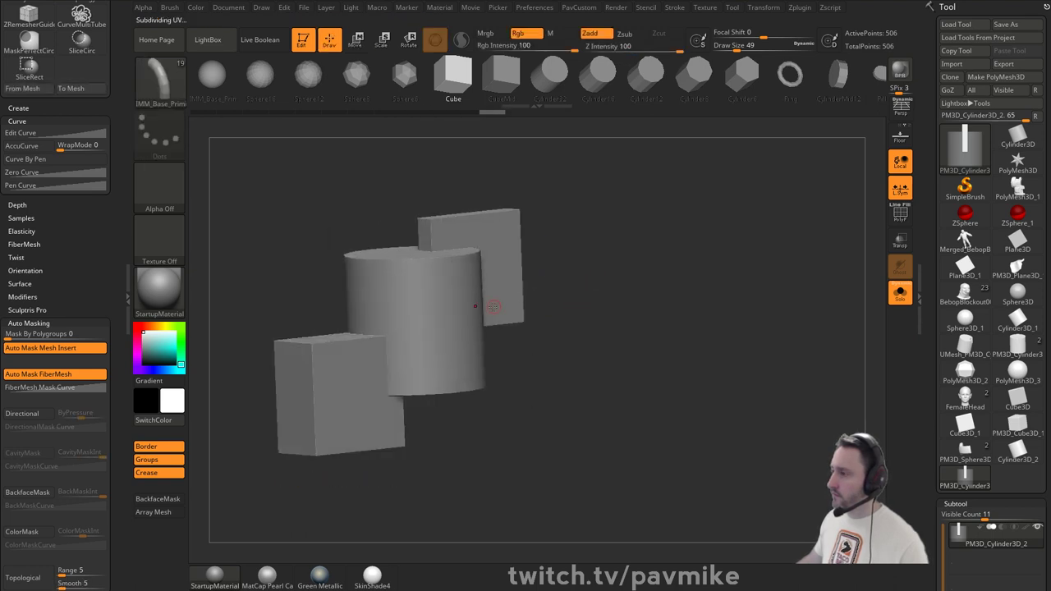
# - Isolate the cylinder and split the hidden boxes off into a separate subtool
pyautogui.keyDown('ctrl'); pyautogui.keyDown('shift'); pyautogui.click(470, 290); pyautogui.keyUp('shift'); pyautogui.keyUp('ctrl')
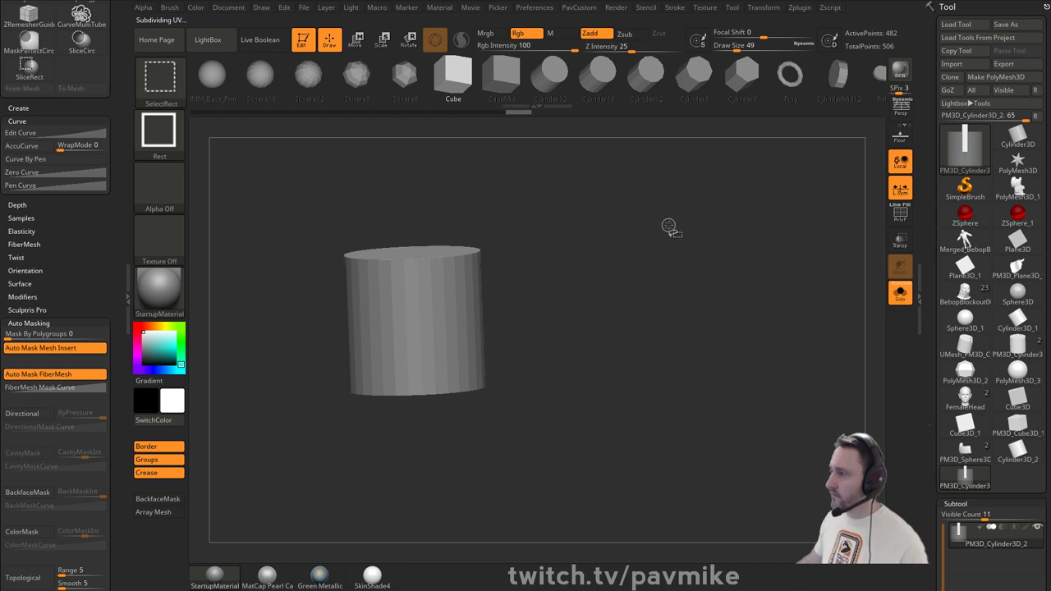
pyautogui.press('2')
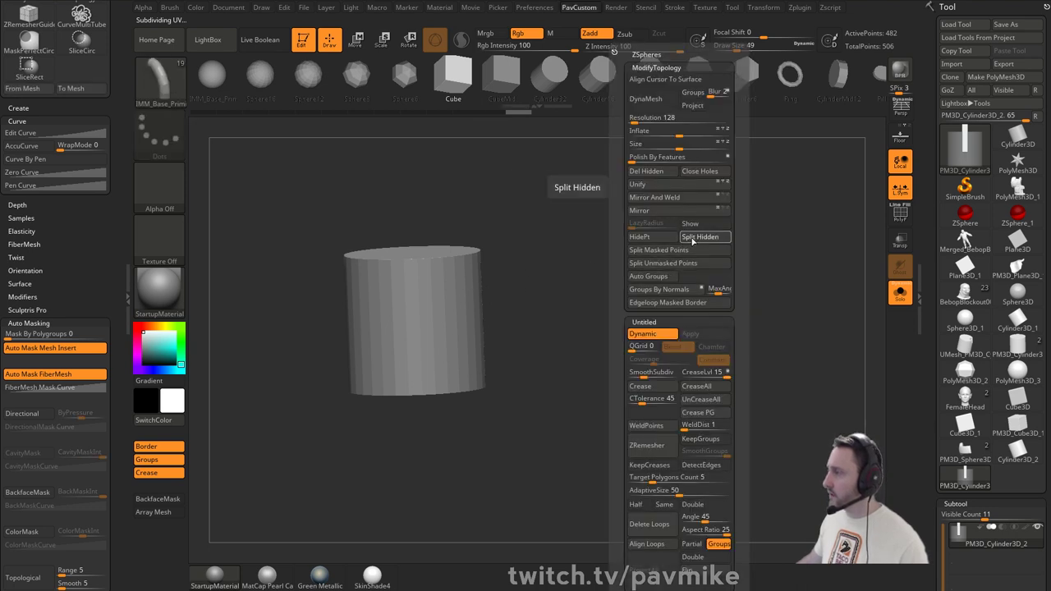
pyautogui.click(700, 236)
# - Set the boxes subtool to subtractive and preview the cuts with Live Boolean on and Solo off
pyautogui.click(1002, 268)
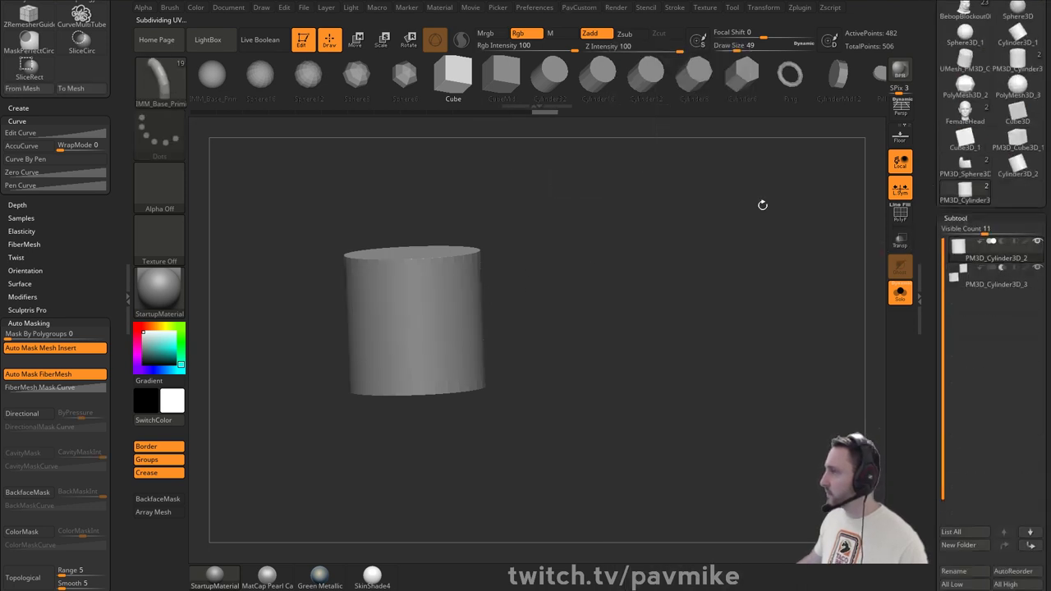
pyautogui.click(277, 44)
pyautogui.moveTo(564, 222); pyautogui.dragTo(632, 261)
pyautogui.click(902, 296)
pyautogui.moveTo(780, 283); pyautogui.dragTo(716, 274)
pyautogui.moveTo(930, 293); pyautogui.dragTo(930, 191)
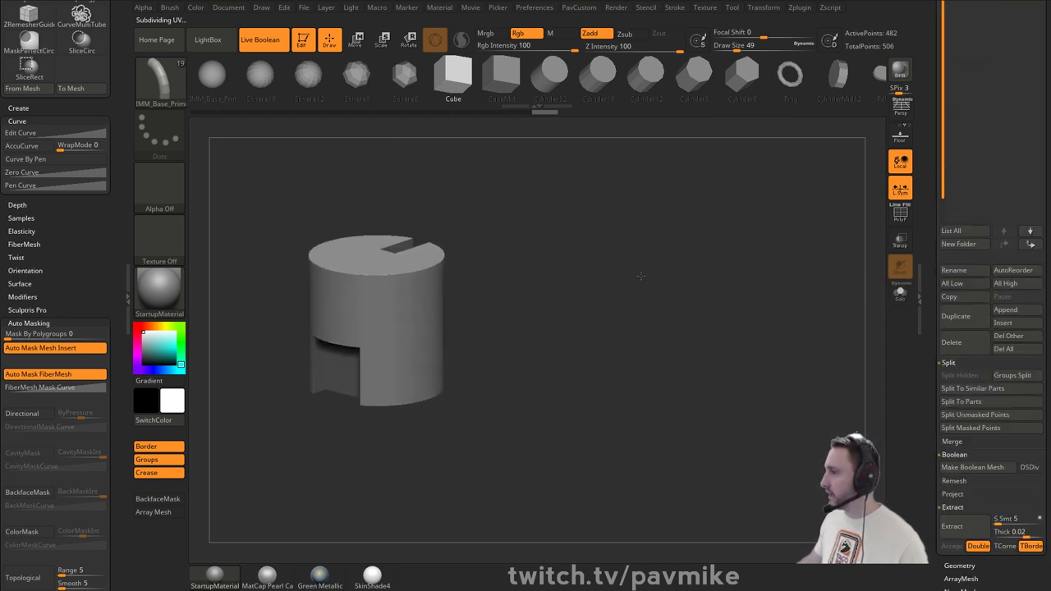
pyautogui.moveTo(641, 276); pyautogui.dragTo(574, 155)
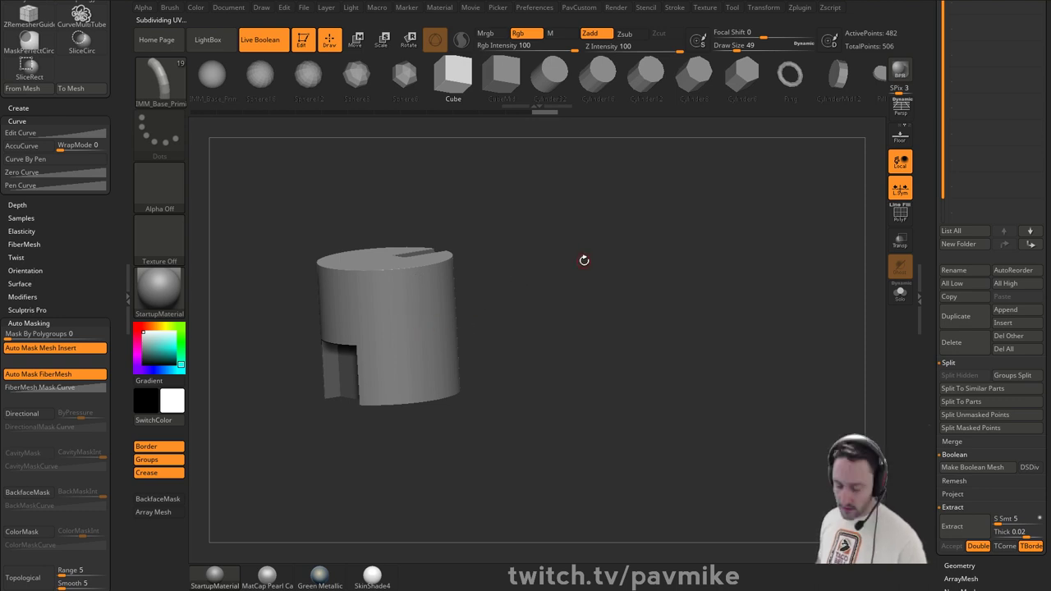
# - Select the subtractive boxes subtool and insert a Cylinder32 mesh on the lower side of the main cylinder
pyautogui.press('m')
pyautogui.moveTo(930, 291); pyautogui.dragTo(930, 472)
pyautogui.click(998, 168)
pyautogui.press('space')
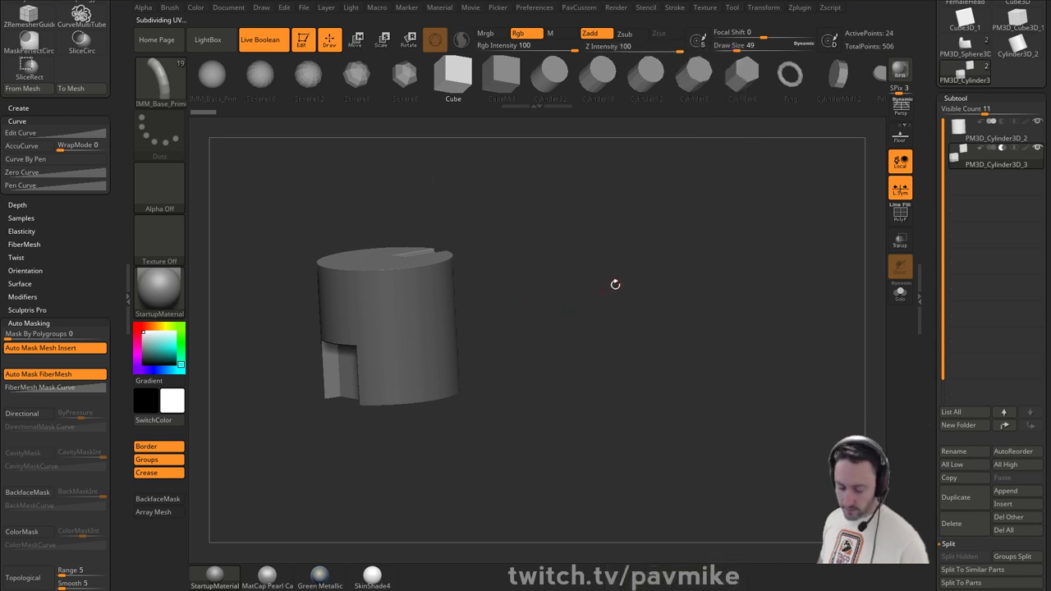
pyautogui.press('m')
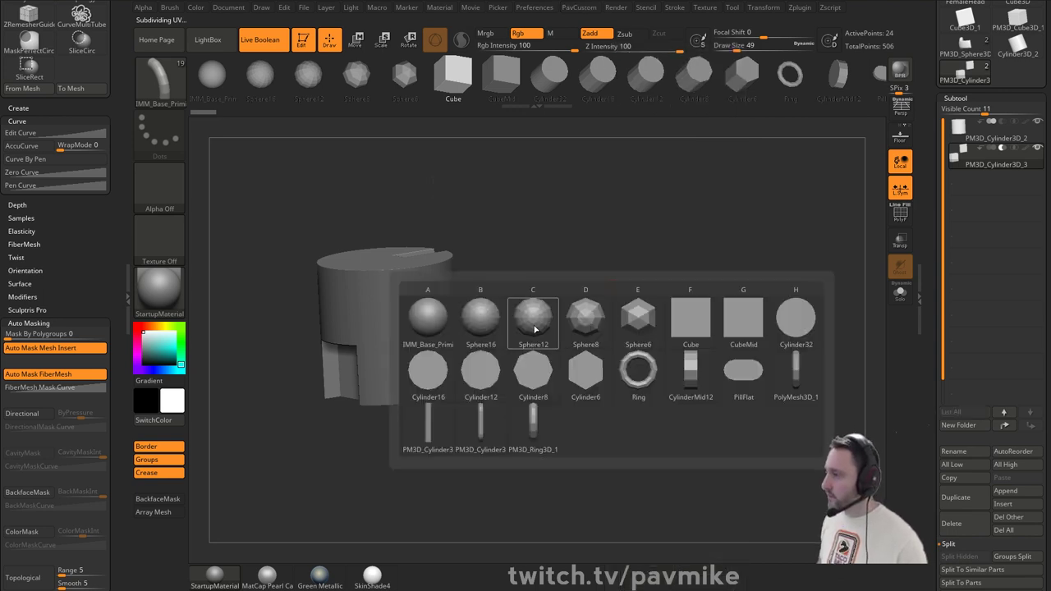
pyautogui.moveTo(534, 328)
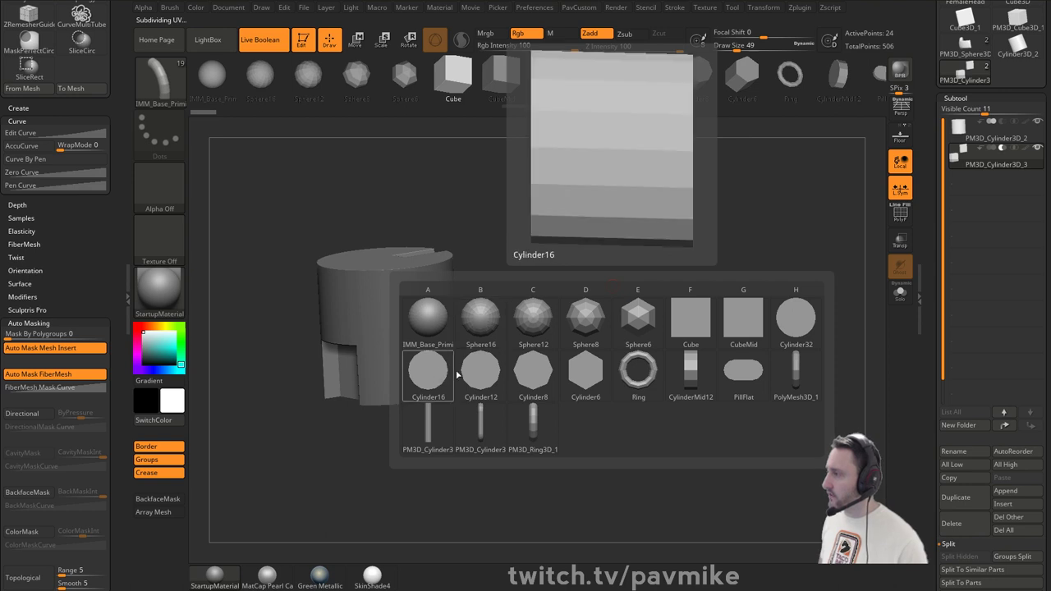
pyautogui.click(796, 317)
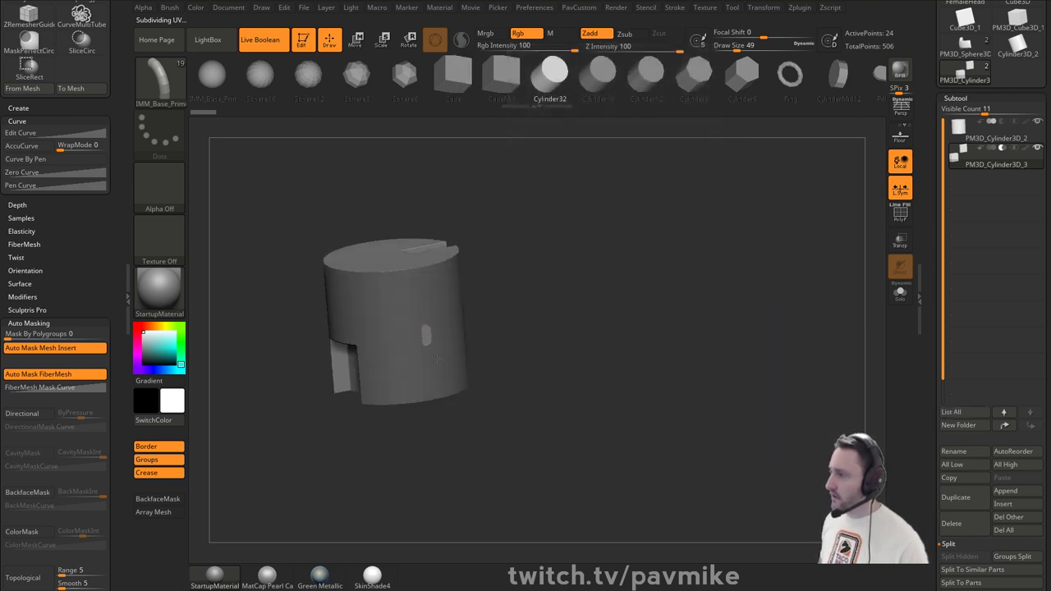
pyautogui.moveTo(437, 358); pyautogui.dragTo(445, 372)
# - Move the inserted round cutter along its axis and crease its edges
pyautogui.press('w')
pyautogui.moveTo(495, 340); pyautogui.dragTo(459, 340)
pyautogui.press('1')
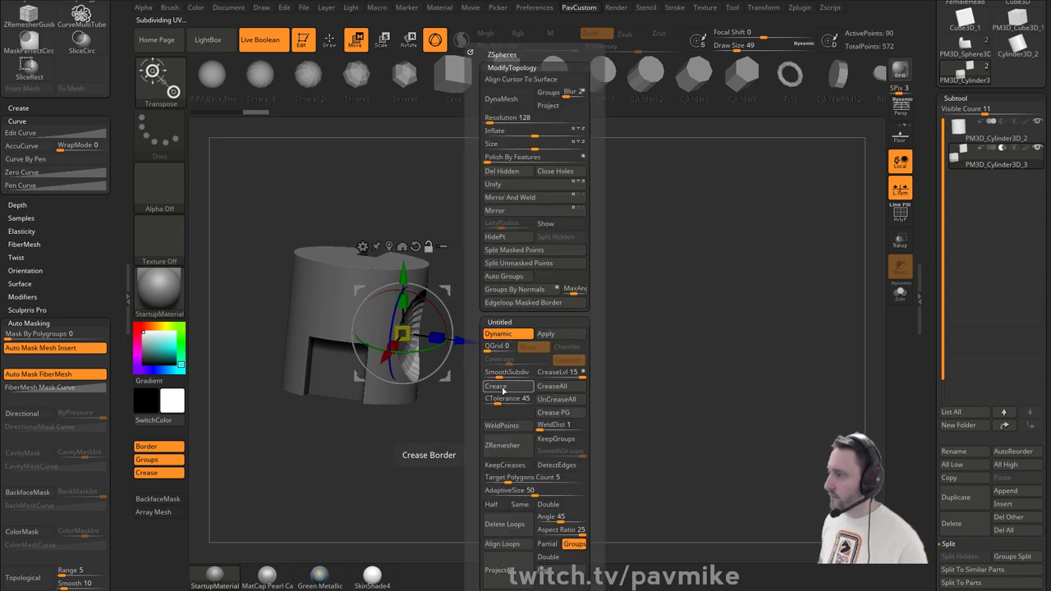
pyautogui.click(503, 390)
# - Reposition the round cutter in the main cylinder's side and clear the mask
pyautogui.press('q')
pyautogui.moveTo(497, 272)
pyautogui.mouseDown()
pyautogui.moveTo(516, 288)
pyautogui.moveTo(483, 282)
pyautogui.mouseUp()
pyautogui.press('w')
pyautogui.moveTo(402, 332); pyautogui.dragTo(374, 351)
pyautogui.press('q')
pyautogui.moveTo(573, 272)
pyautogui.mouseDown()
pyautogui.moveTo(537, 286)
pyautogui.moveTo(602, 303)
pyautogui.moveTo(606, 287)
pyautogui.mouseUp()
pyautogui.press('space')
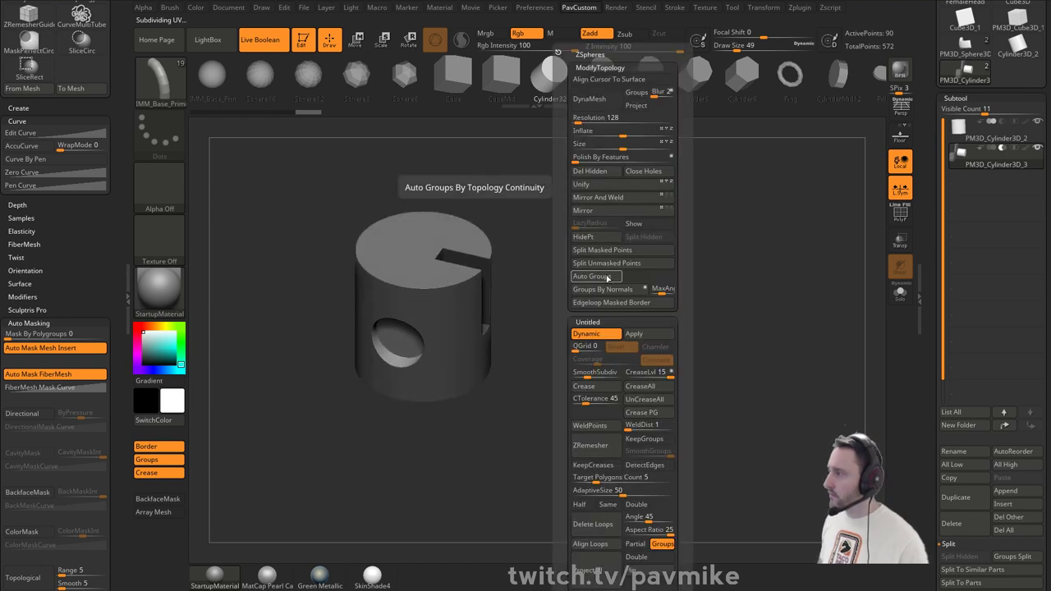
pyautogui.moveTo(763, 231)
pyautogui.keyDown('ctrl'); pyautogui.mouseDown()
pyautogui.moveTo(776, 309)
pyautogui.moveTo(672, 276)
pyautogui.mouseUp(); pyautogui.keyUp('ctrl')
# - Try to mirror and weld the cutters with local symmetry on
pyautogui.press('space')
pyautogui.click(656, 197)
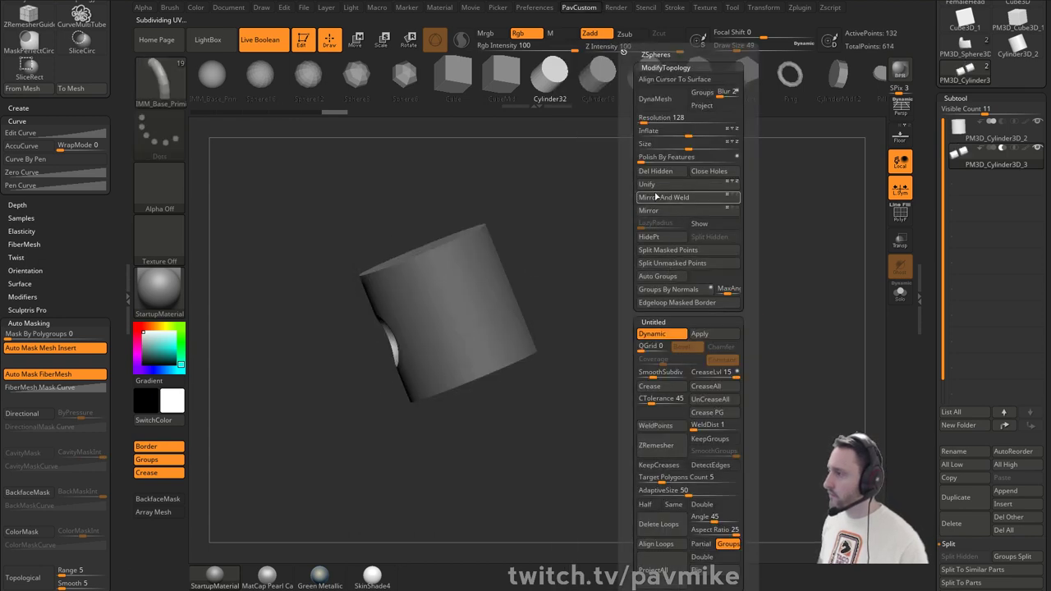
pyautogui.click(656, 197)
# - Display the floor grid beneath the model to check its axes
pyautogui.moveTo(594, 227); pyautogui.dragTo(780, 261)
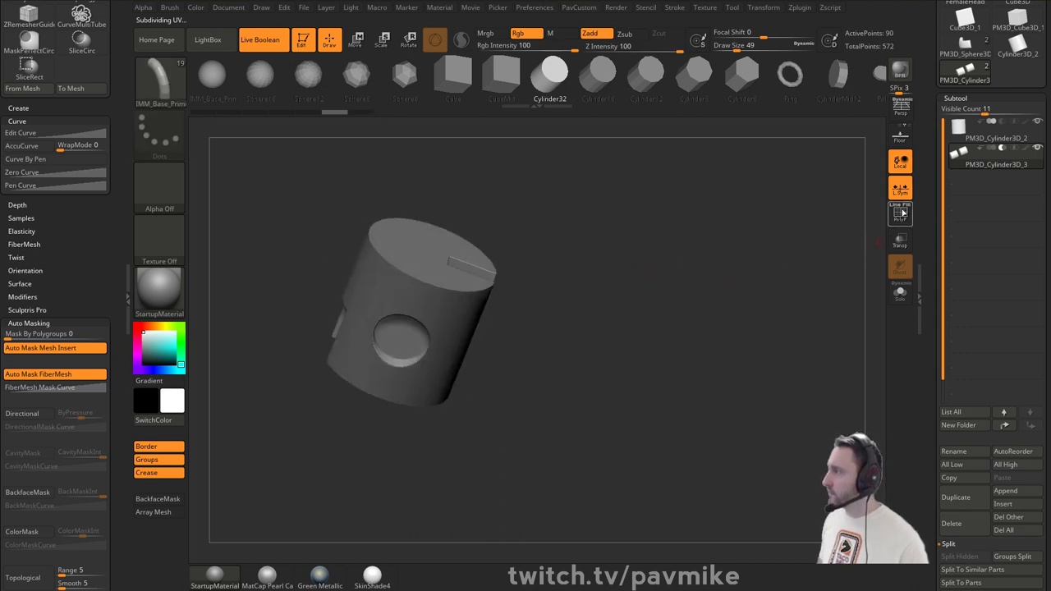
pyautogui.click(901, 140)
pyautogui.moveTo(671, 253); pyautogui.dragTo(649, 274)
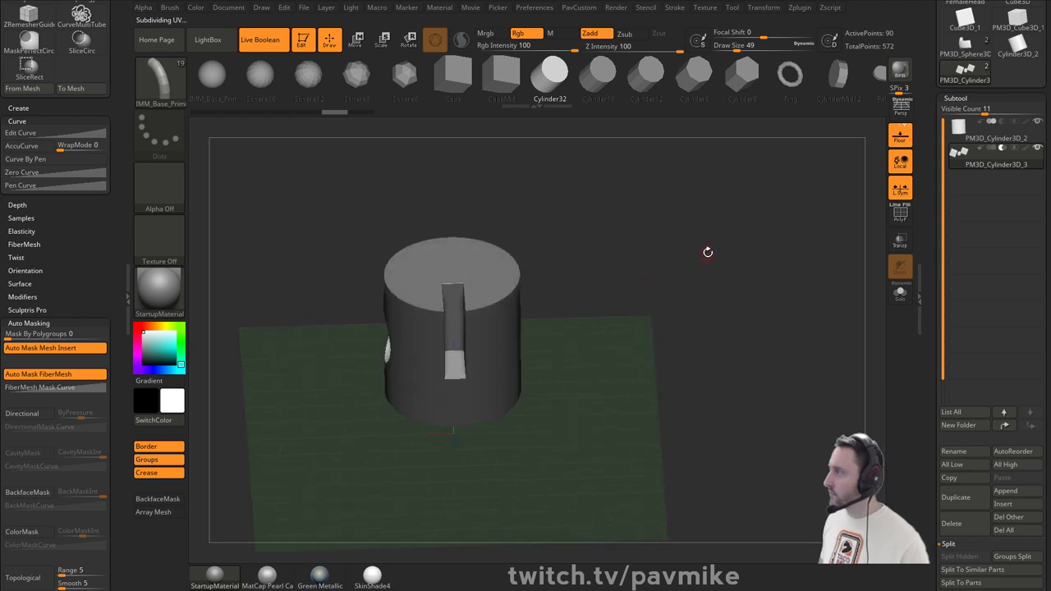
# - Mirror the cutters so the round cutter switches sides, and try Mirror And Weld on them
pyautogui.press('space')
pyautogui.click(713, 212)
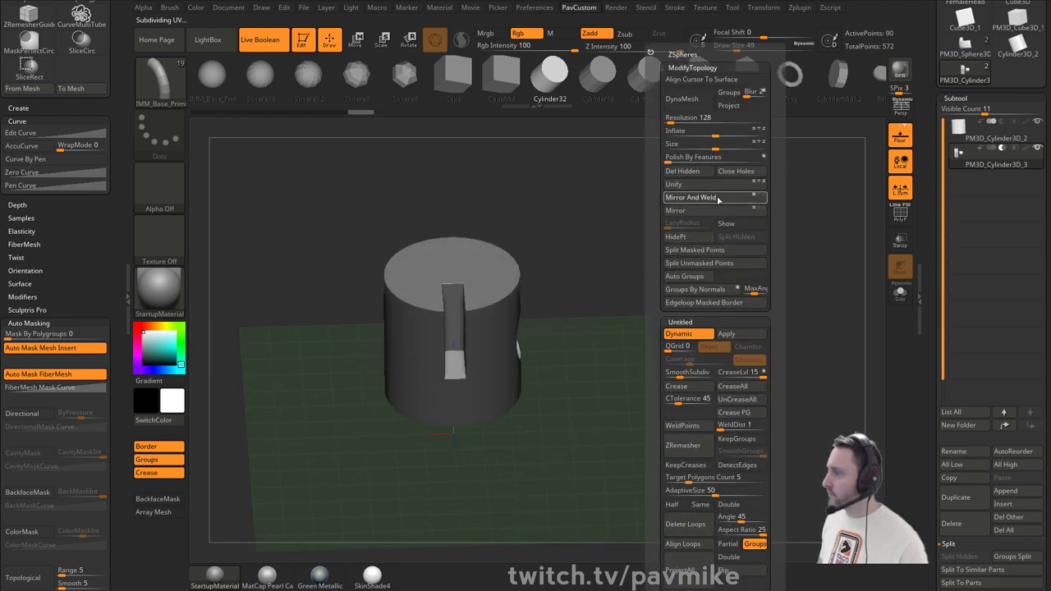
pyautogui.click(718, 199)
# - Turn off local symmetry and mirror and weld the cutters so a round cutter sits on both sides of the cylinder
pyautogui.moveTo(657, 238); pyautogui.dragTo(617, 239)
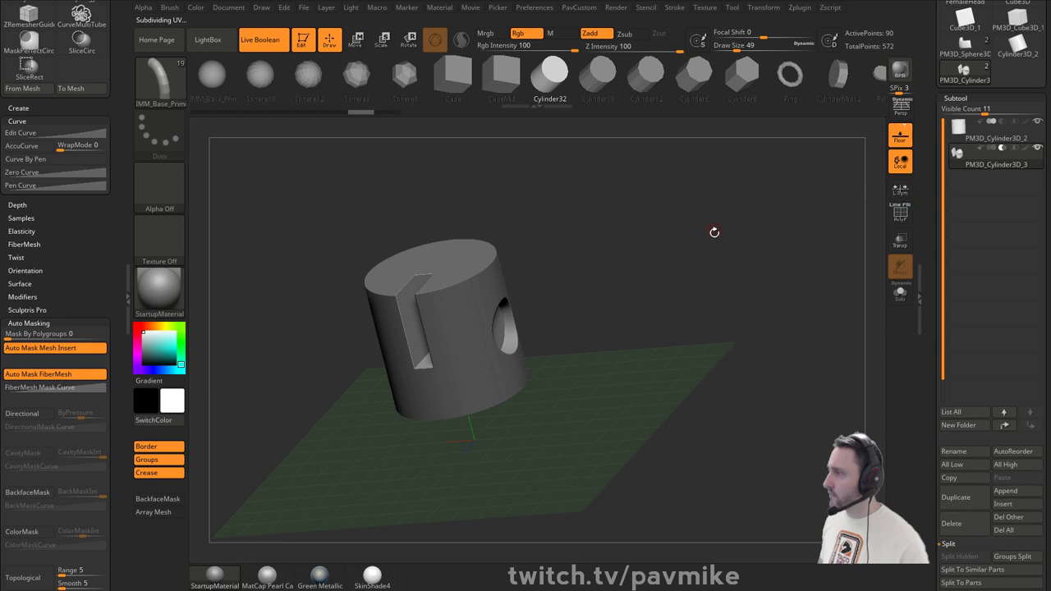
pyautogui.press('p')
pyautogui.moveTo(714, 233); pyautogui.dragTo(580, 250)
pyautogui.click(715, 199)
pyautogui.hotkey('ctrl', 'z')
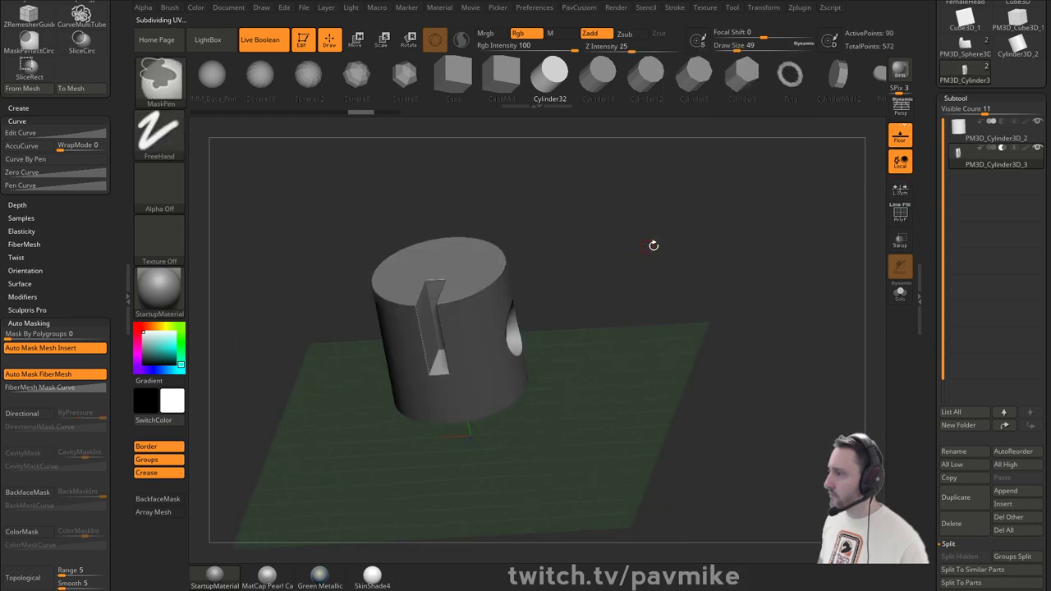
pyautogui.press('p')
pyautogui.click(676, 209)
pyautogui.moveTo(676, 210); pyautogui.dragTo(385, 327)
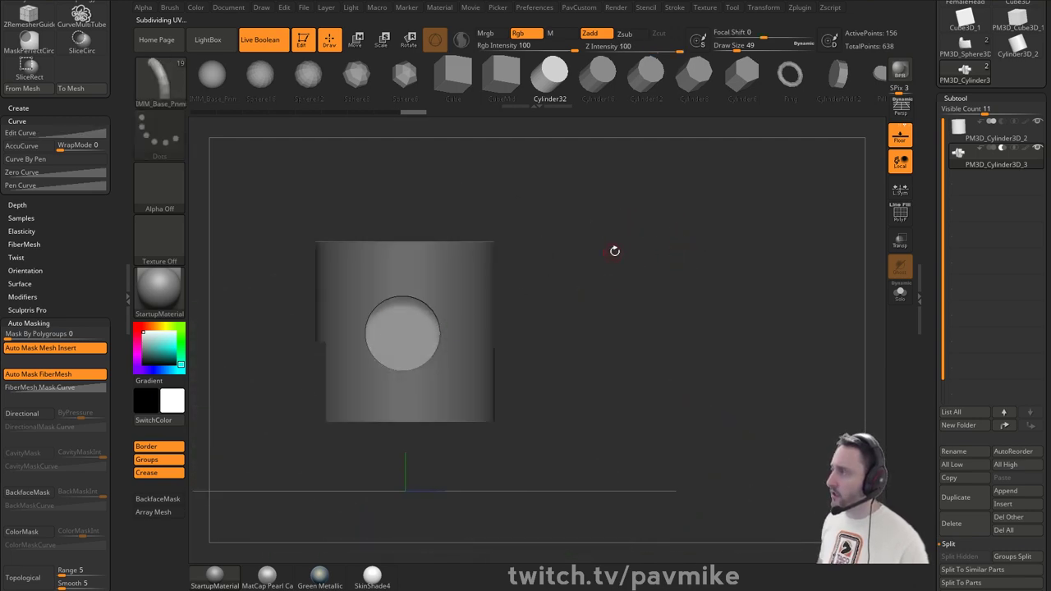
# - Choose the IMM Boolean brush, browse its insert meshes and set the draw size to 101
pyautogui.press('b')
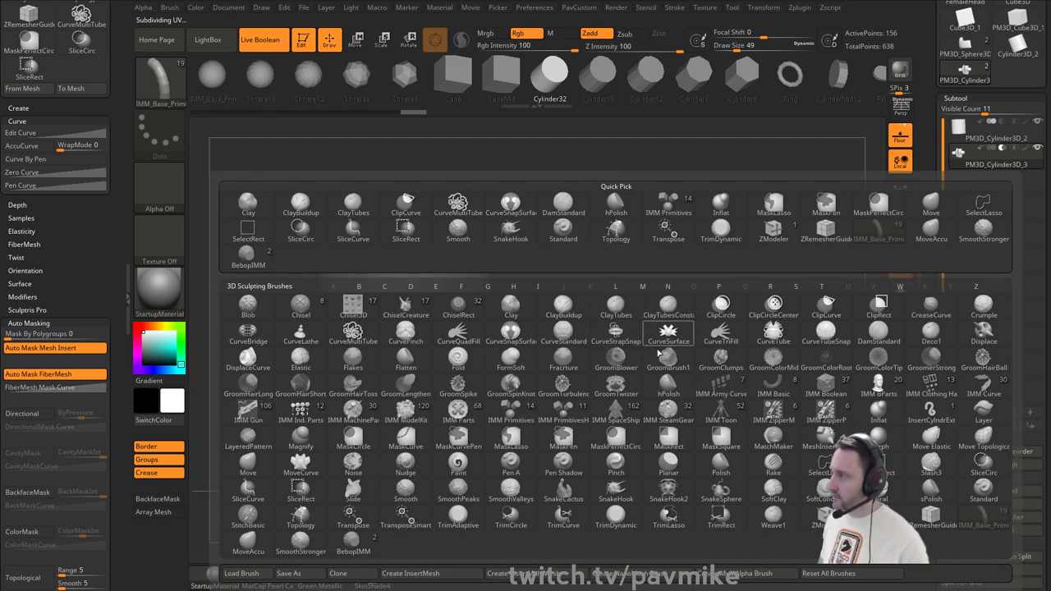
pyautogui.click(829, 386)
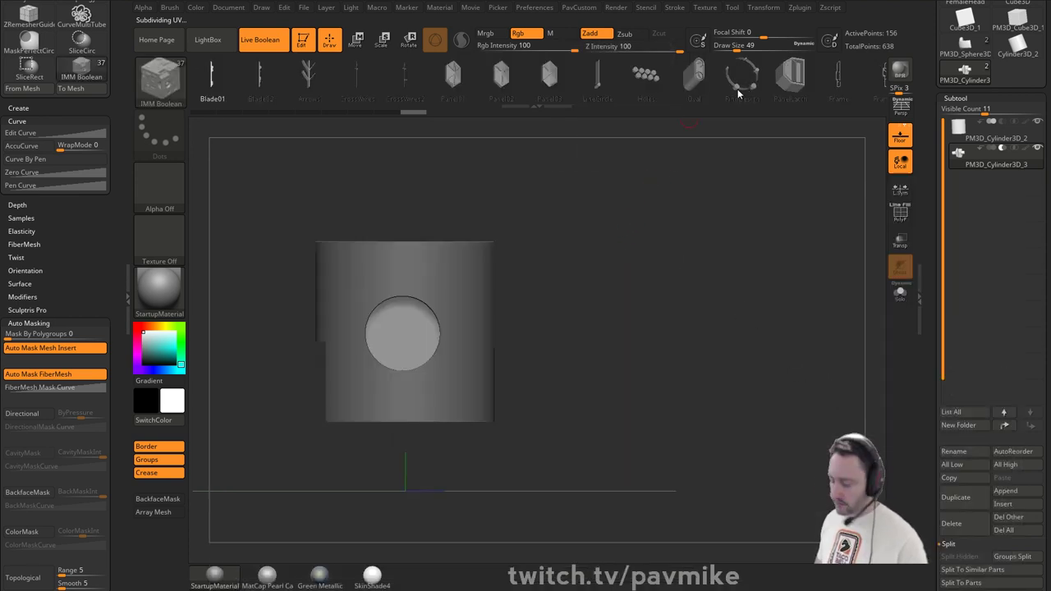
pyautogui.press('m')
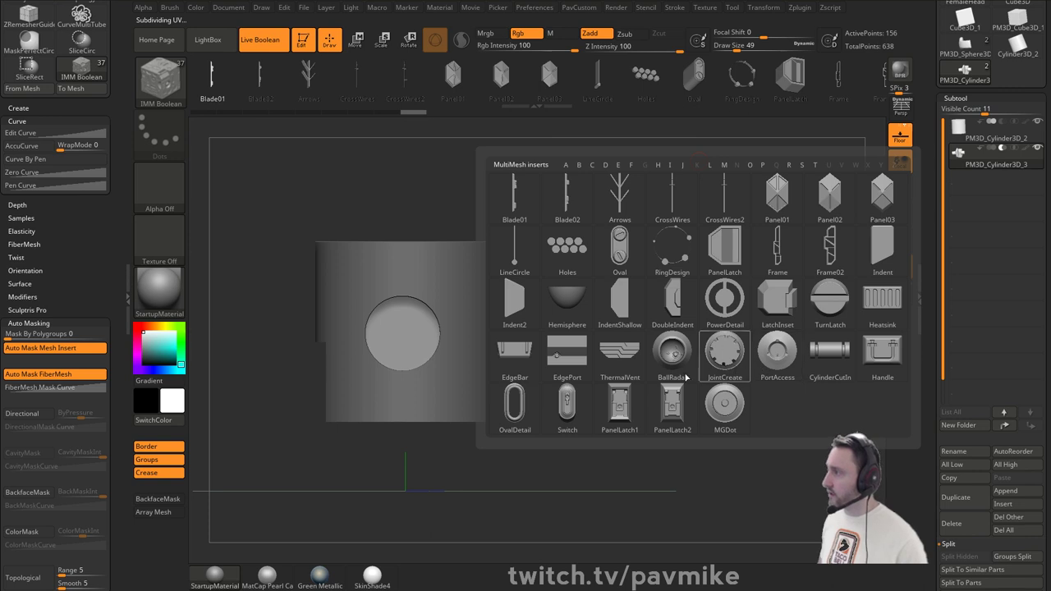
pyautogui.moveTo(502, 235)
pyautogui.mouseDown()
pyautogui.moveTo(593, 284)
pyautogui.moveTo(705, 267)
pyautogui.mouseUp()
pyautogui.press('s')
pyautogui.click(583, 283)
# - Show the polyframe and make a Boolean mesh from the cylinder and its cutters with DSDiv enabled
pyautogui.click(899, 215)
pyautogui.moveTo(778, 261); pyautogui.dragTo(808, 261)
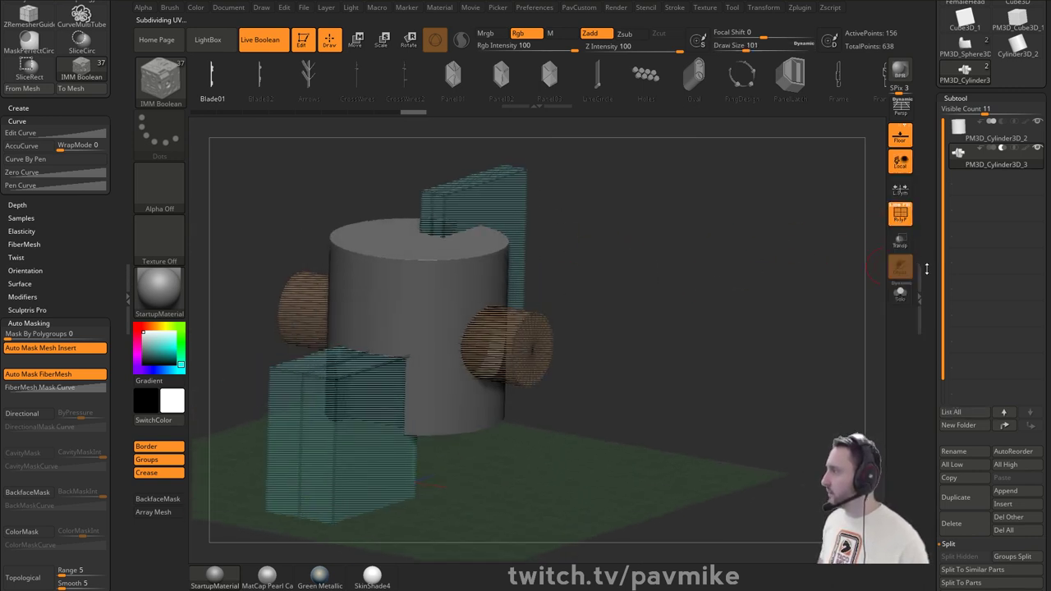
pyautogui.moveTo(926, 268); pyautogui.dragTo(930, 189)
pyautogui.moveTo(924, 378); pyautogui.dragTo(926, 338)
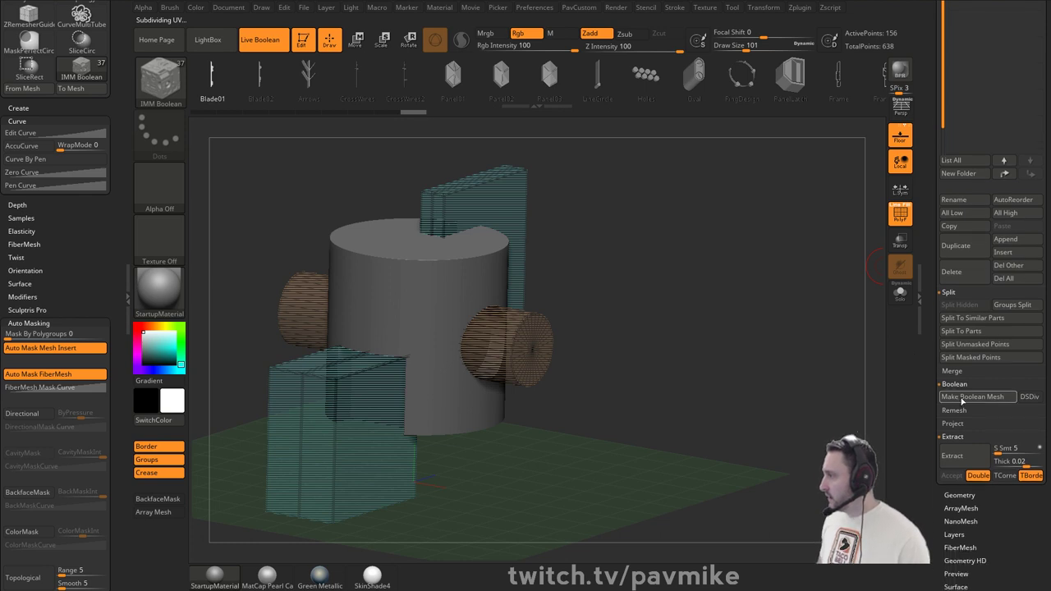
pyautogui.click(1025, 398)
pyautogui.click(943, 396)
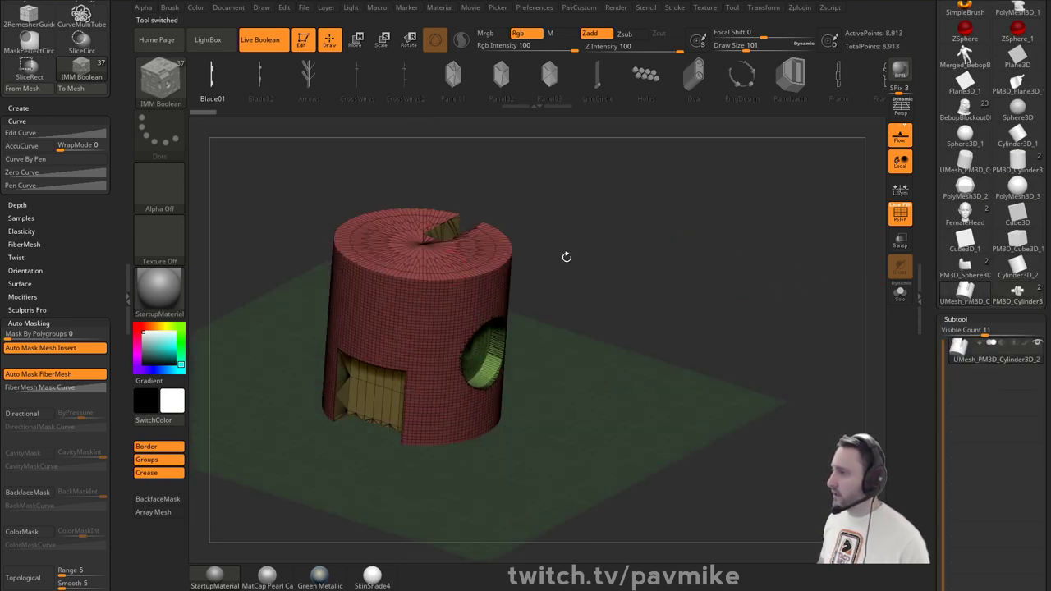
# - Set ZRemesher to Half with adaptive size 0, try remeshing the Boolean mesh with DetectEdges, and undo the remesh
pyautogui.moveTo(576, 279); pyautogui.dragTo(542, 251)
pyautogui.press('2')
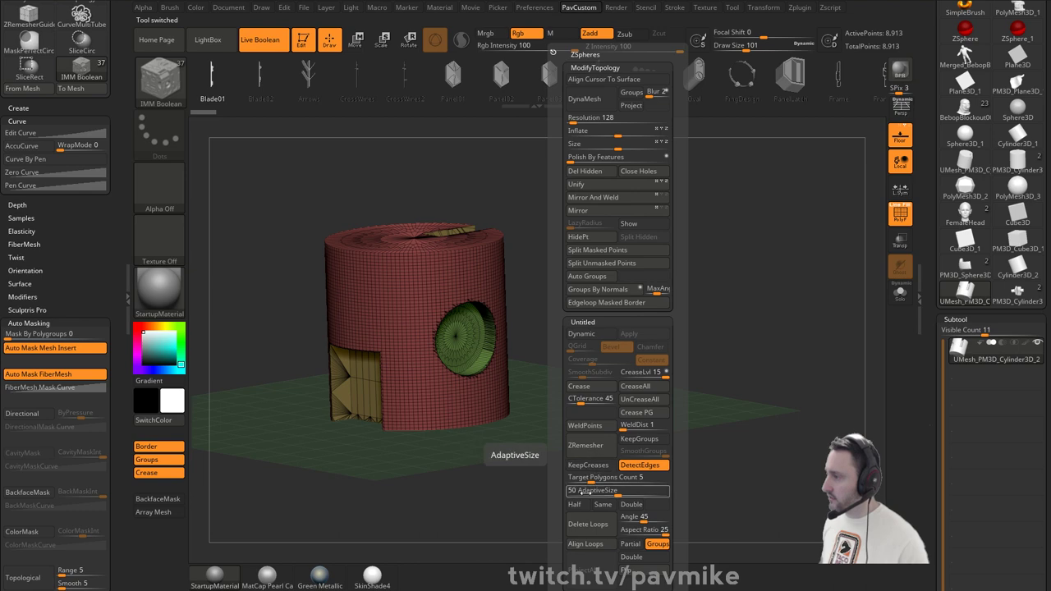
pyautogui.click(585, 504)
pyautogui.click(594, 453)
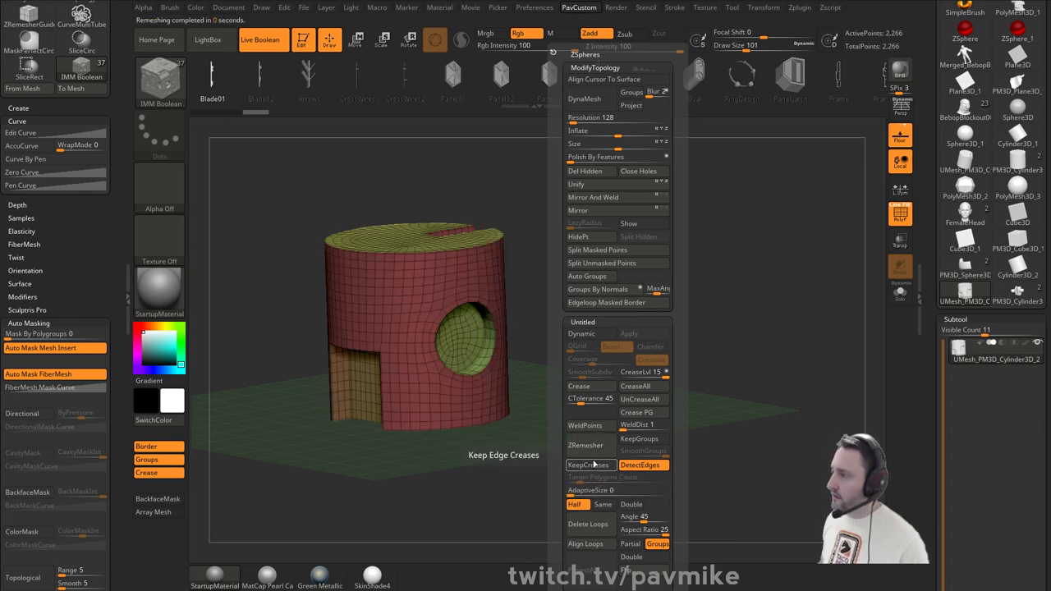
pyautogui.keyDown('alt'); pyautogui.moveTo(609, 261); pyautogui.dragTo(734, 304); pyautogui.keyUp('alt')
pyautogui.hotkey('ctrl', 'z')
pyautogui.hotkey('ctrl', 'z')
# - Regroup the Boolean mesh's faces with Groups By Normals
pyautogui.press('space')
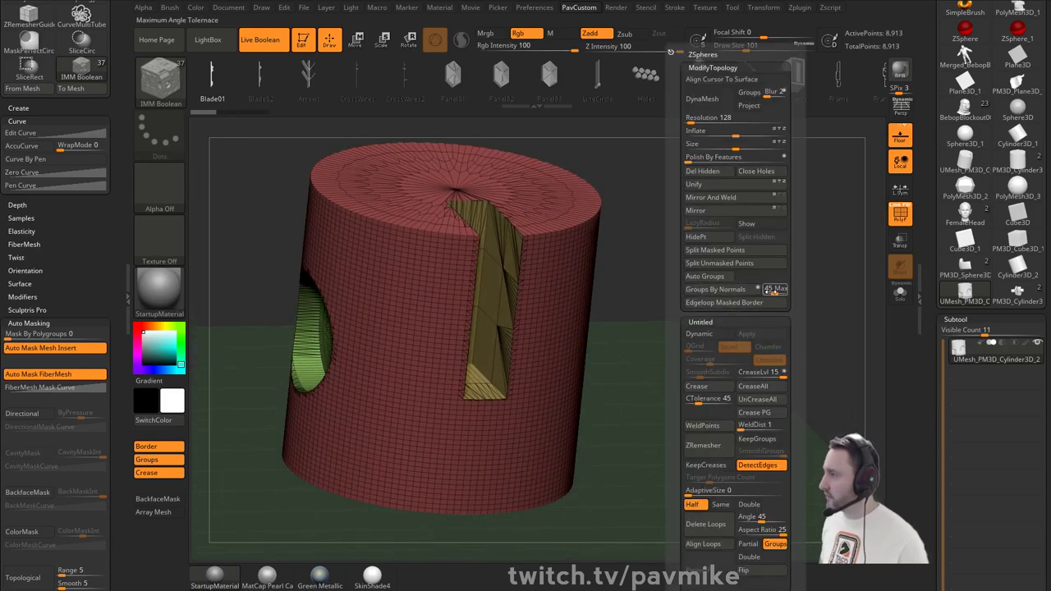
pyautogui.press('space')
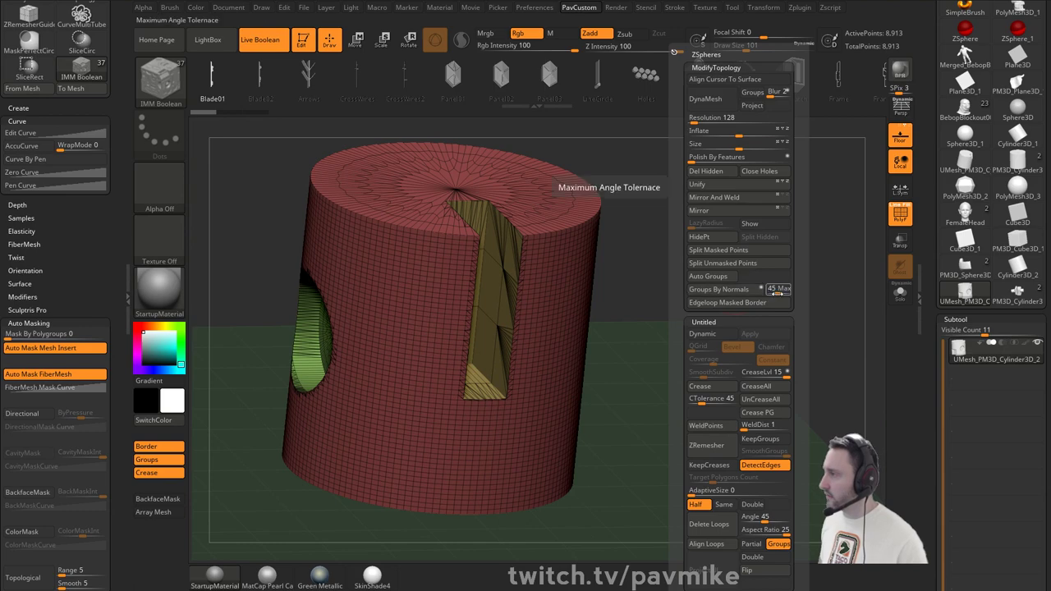
pyautogui.click(719, 289)
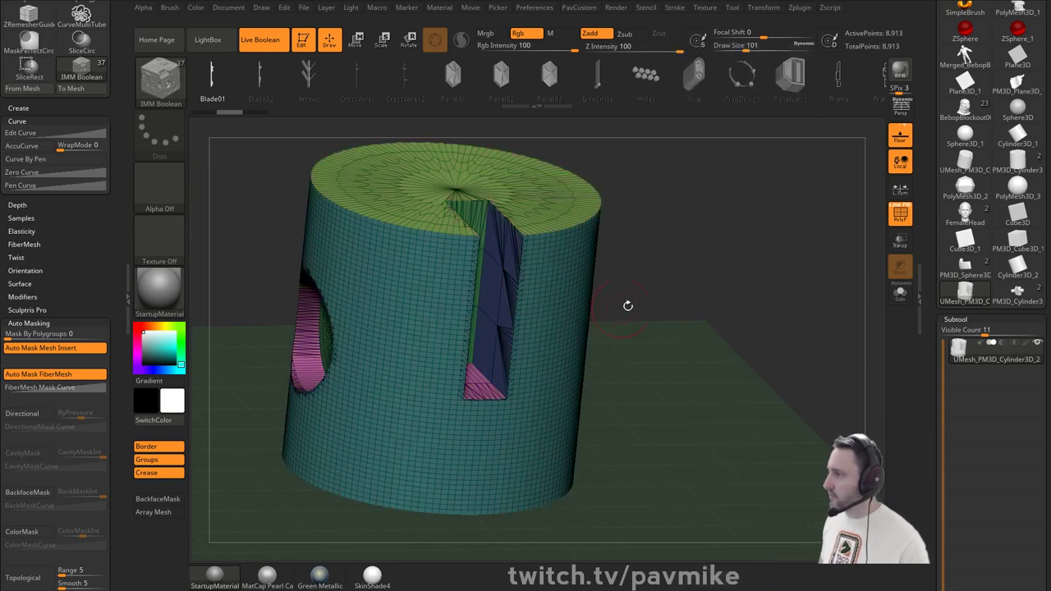
# - ZRemesh the cut cylinder at Half with KeepGroups on and DetectEdges off
pyautogui.moveTo(629, 304); pyautogui.dragTo(742, 311)
pyautogui.press('space')
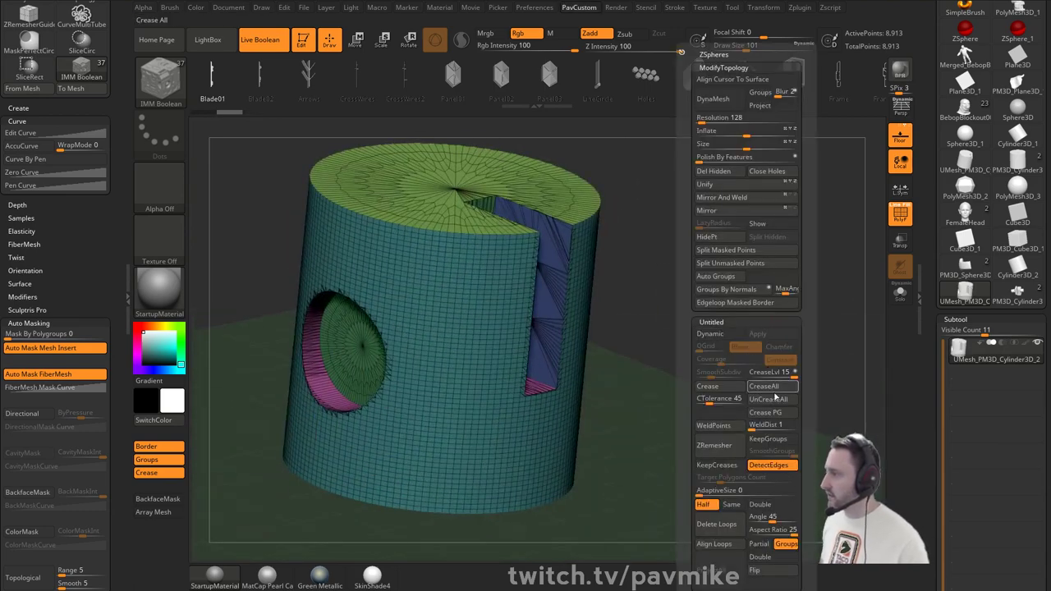
pyautogui.click(729, 446)
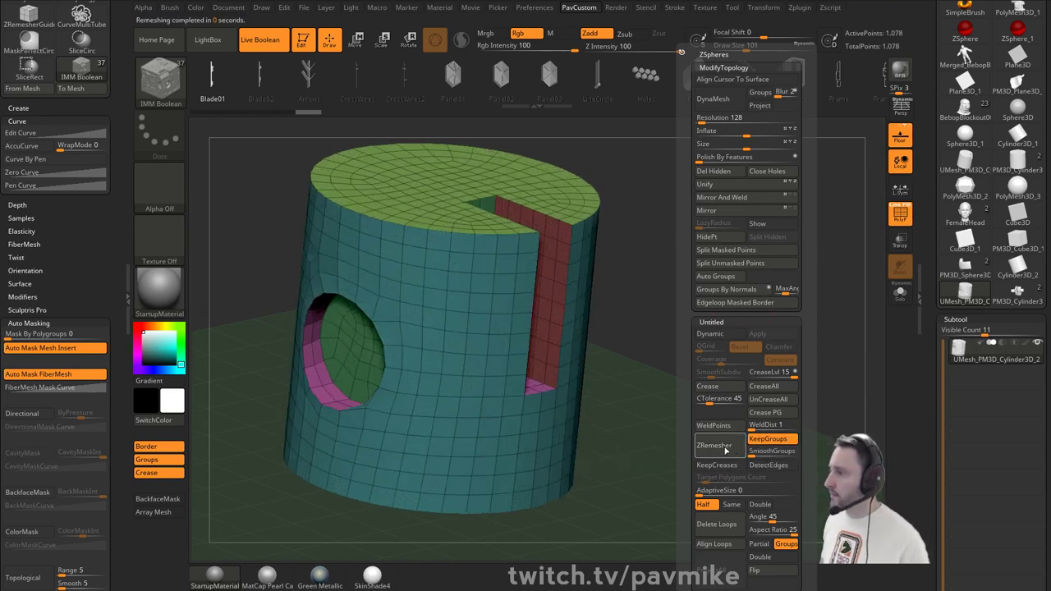
# - Set the crease level to 1 and preview the remeshed cylinder smoothed by dynamic subdivision with the polyframe hidden
pyautogui.moveTo(692, 330)
pyautogui.mouseDown()
pyautogui.moveTo(745, 312)
pyautogui.moveTo(678, 340)
pyautogui.moveTo(704, 349)
pyautogui.mouseUp()
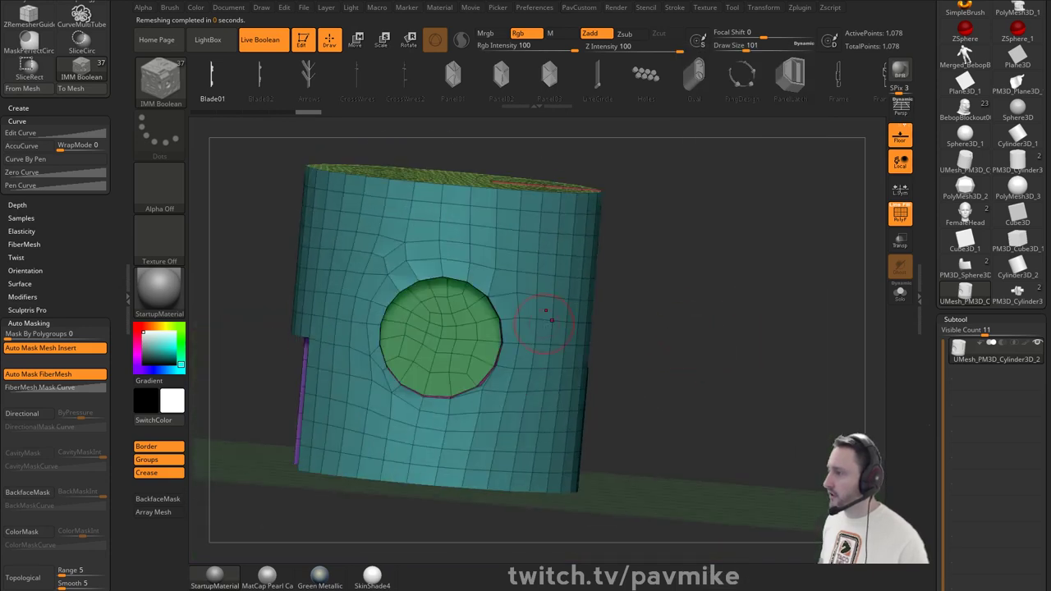
pyautogui.moveTo(820, 253); pyautogui.dragTo(766, 277)
pyautogui.press('space')
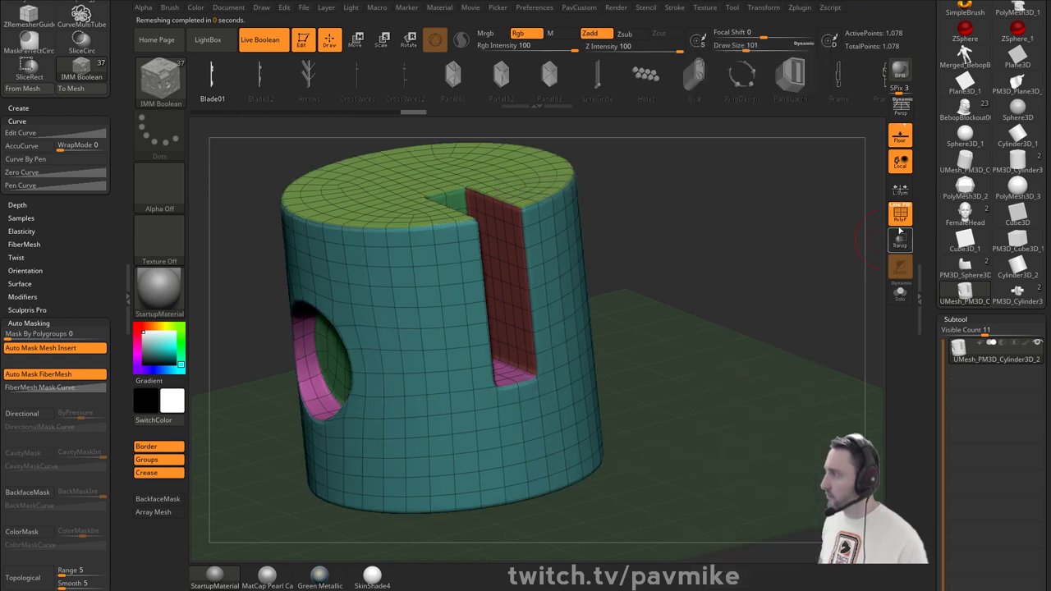
pyautogui.hotkey('shift', 'f')
pyautogui.moveTo(785, 240); pyautogui.dragTo(631, 299)
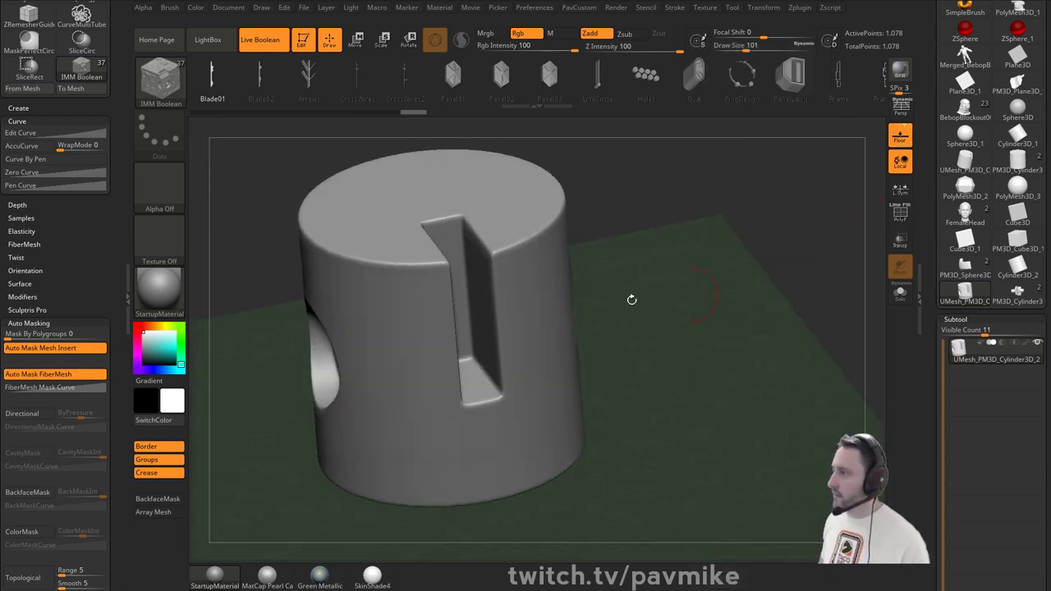
pyautogui.hotkey('shift', 'f')
pyautogui.moveTo(883, 262); pyautogui.dragTo(854, 291)
pyautogui.keyDown('shift'); pyautogui.moveTo(792, 307); pyautogui.dragTo(656, 290); pyautogui.keyUp('shift')
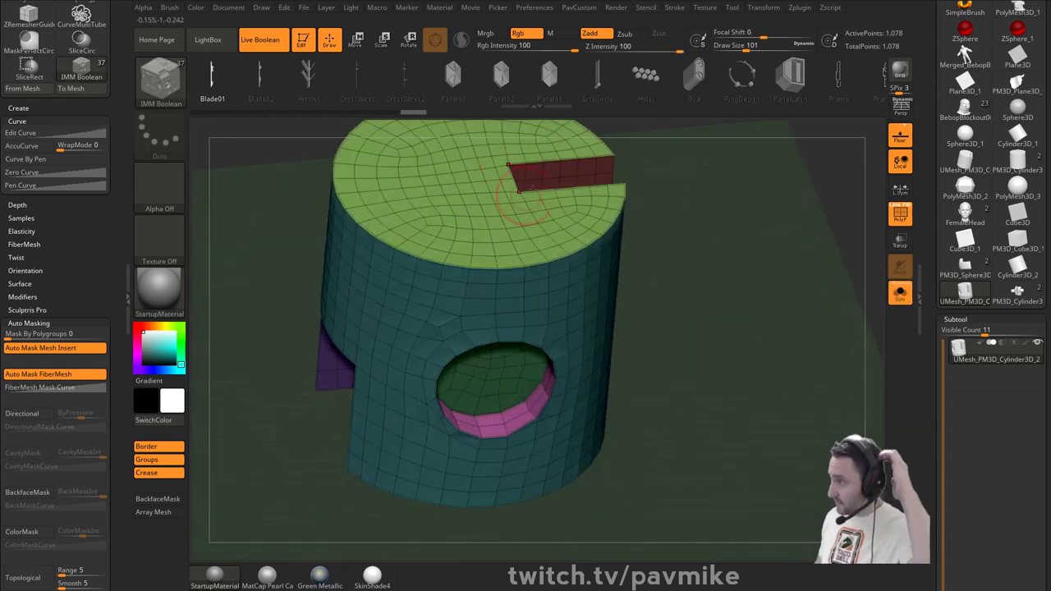
# - Examine the topology around the round hole with and without polyframe, and set the draw size to 29
pyautogui.moveTo(683, 252); pyautogui.dragTo(877, 288)
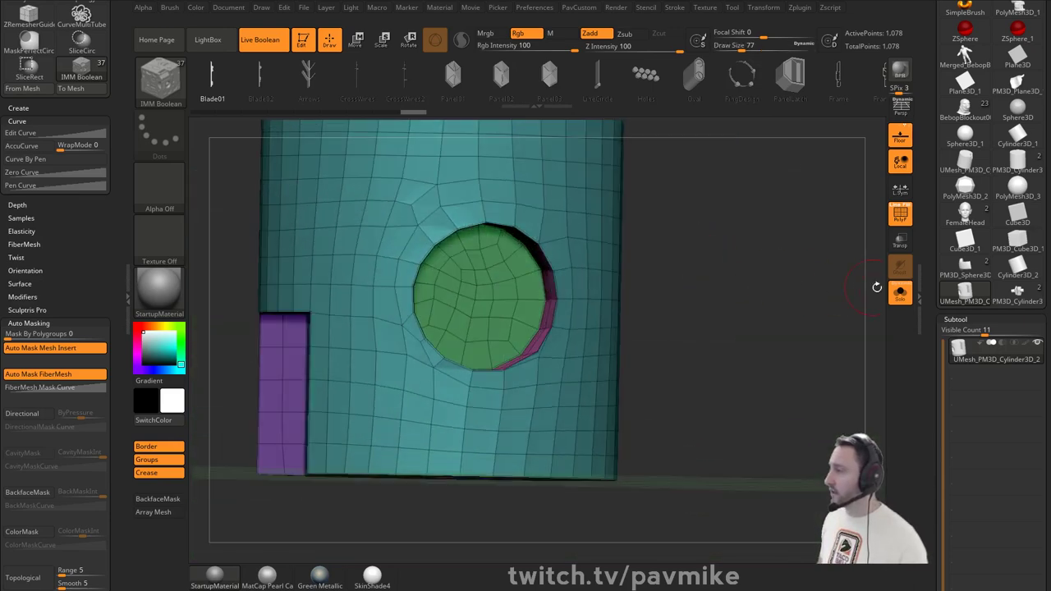
pyautogui.click(900, 217)
pyautogui.moveTo(813, 247)
pyautogui.keyDown('alt'); pyautogui.mouseDown()
pyautogui.moveTo(801, 252)
pyautogui.moveTo(849, 261)
pyautogui.mouseUp(); pyautogui.keyUp('alt')
pyautogui.click(900, 217)
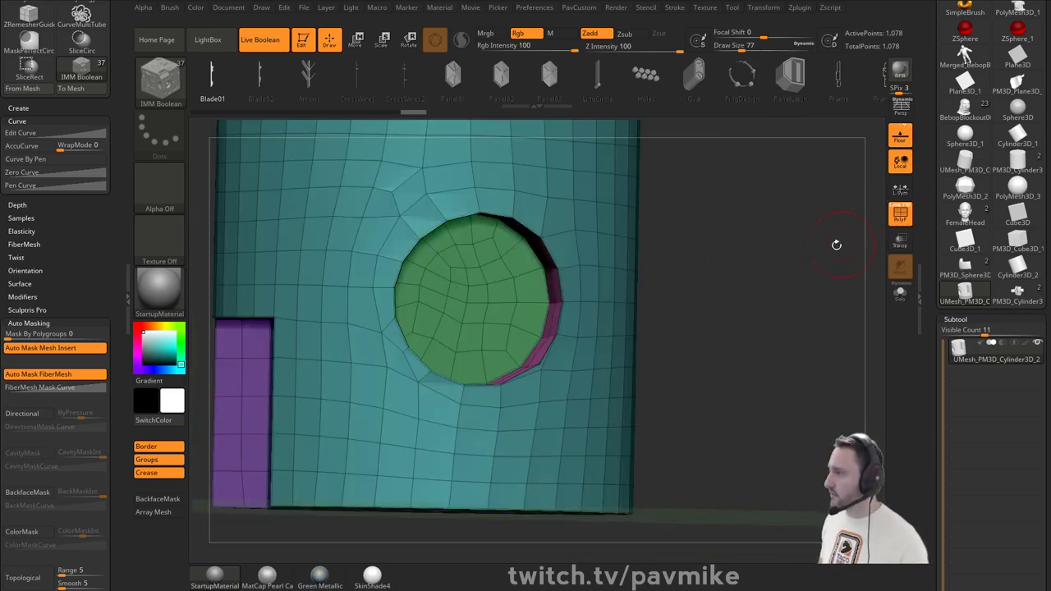
pyautogui.press('s')
pyautogui.press('s')
pyautogui.moveTo(730, 251)
pyautogui.mouseDown()
pyautogui.moveTo(749, 236)
pyautogui.moveTo(737, 265)
pyautogui.moveTo(609, 232)
pyautogui.mouseUp()
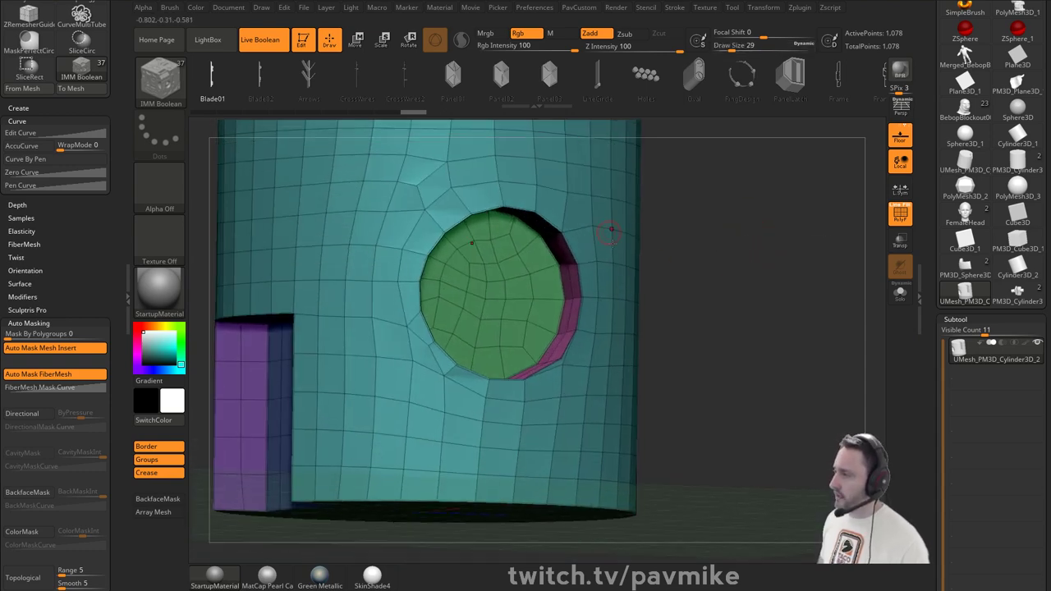
pyautogui.moveTo(707, 262); pyautogui.dragTo(742, 242)
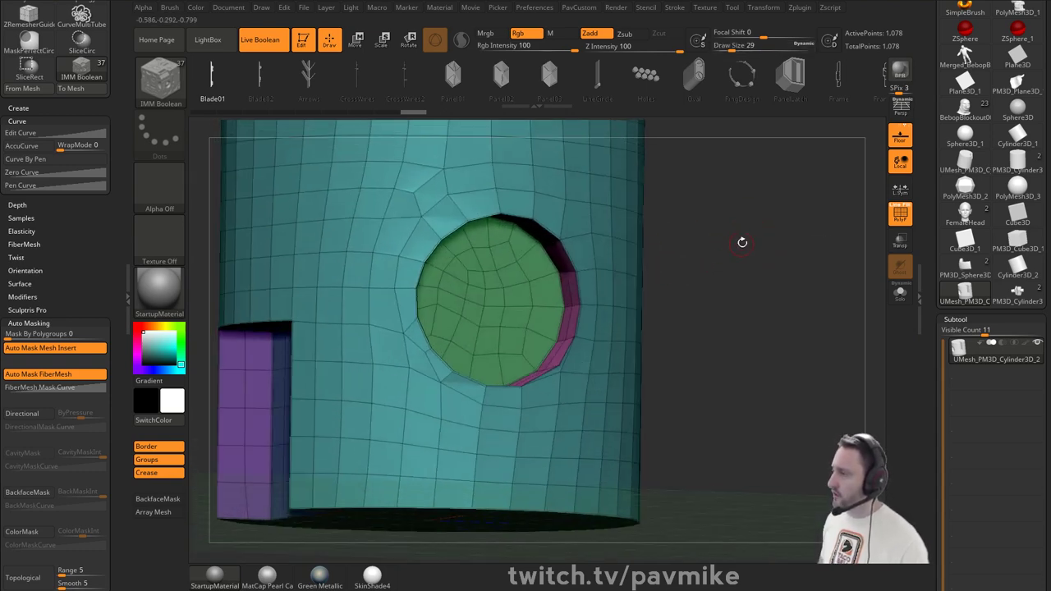
pyautogui.keyDown('ctrl'); pyautogui.keyDown('shift'); pyautogui.click(481, 288); pyautogui.keyUp('shift'); pyautogui.keyUp('ctrl')
pyautogui.keyDown('ctrl'); pyautogui.keyDown('shift'); pyautogui.click(768, 302); pyautogui.keyUp('shift'); pyautogui.keyUp('ctrl')
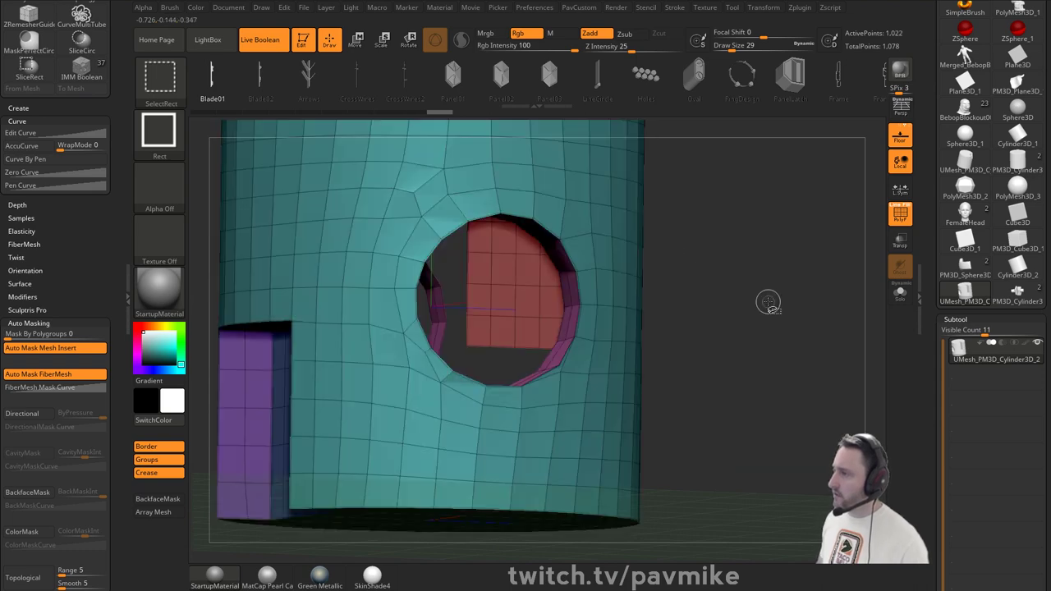
pyautogui.keyDown('ctrl'); pyautogui.keyDown('shift'); pyautogui.click(765, 290); pyautogui.keyUp('shift'); pyautogui.keyUp('ctrl')
pyautogui.moveTo(763, 289)
pyautogui.mouseDown()
pyautogui.moveTo(733, 285)
pyautogui.moveTo(752, 284)
pyautogui.mouseUp()
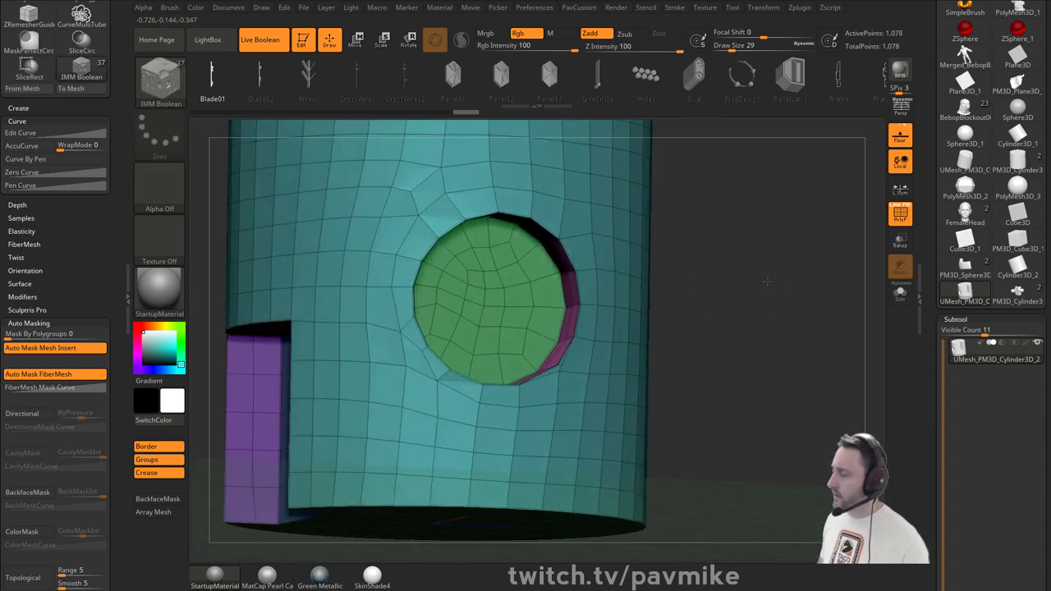
# - Hide the green polygroup that forms the round hole's floor and delete the hidden geometry
pyautogui.keyDown('ctrl'); pyautogui.keyDown('shift'); pyautogui.click(490, 283); pyautogui.keyUp('shift'); pyautogui.keyUp('ctrl')
pyautogui.keyDown('ctrl'); pyautogui.keyDown('shift'); pyautogui.moveTo(770, 228); pyautogui.dragTo(781, 292); pyautogui.keyUp('shift'); pyautogui.keyUp('ctrl')
pyautogui.press('space')
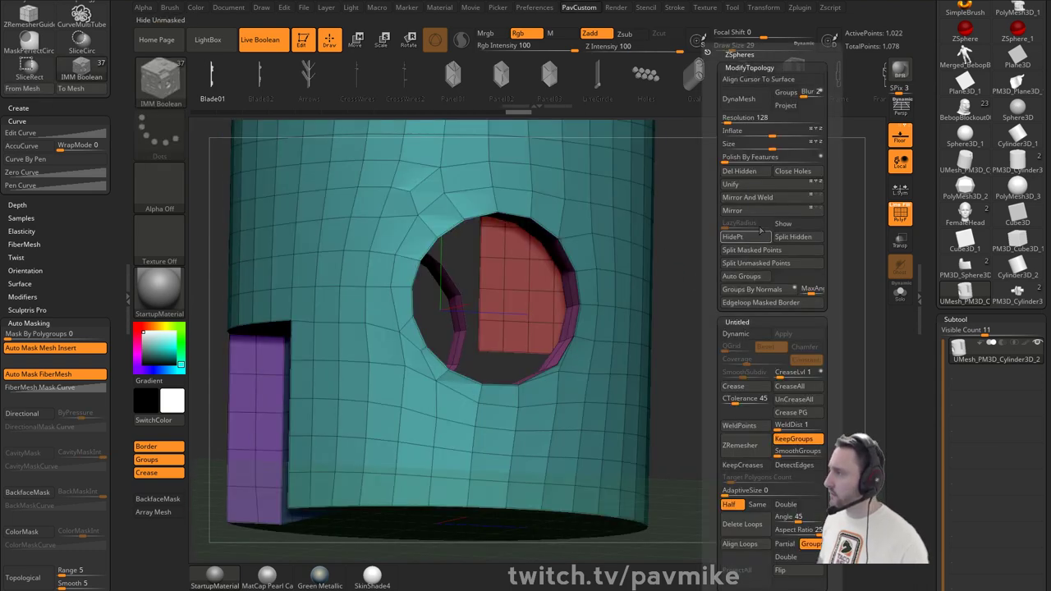
pyautogui.click(751, 177)
# - With the ZModeler brush, cap the open round hole using the Close edge action on Convex Hole
pyautogui.press('b')
pyautogui.press('z')
pyautogui.press('m')
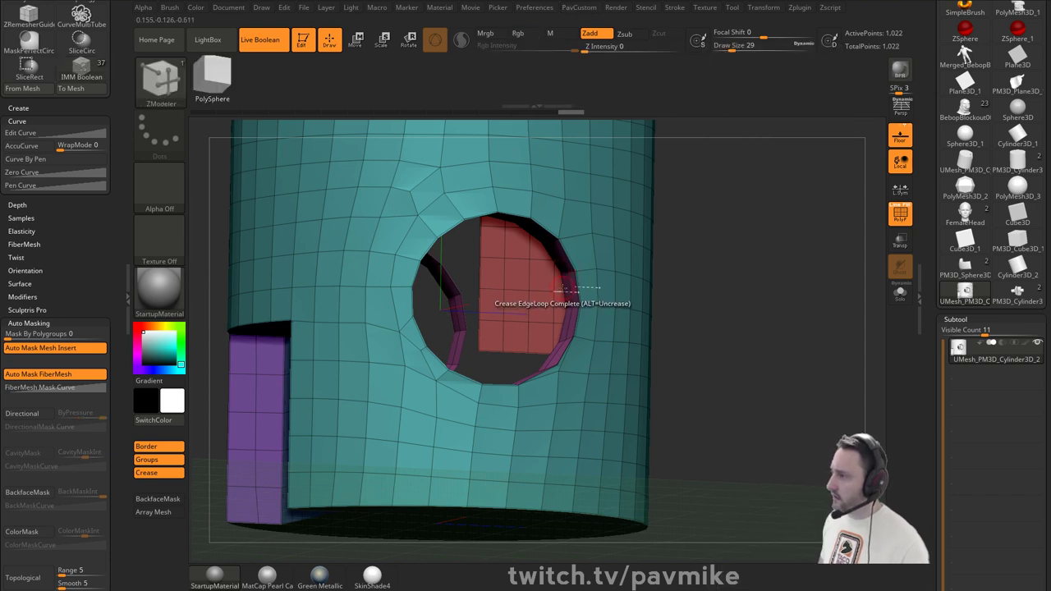
pyautogui.press('space')
pyautogui.click(474, 320)
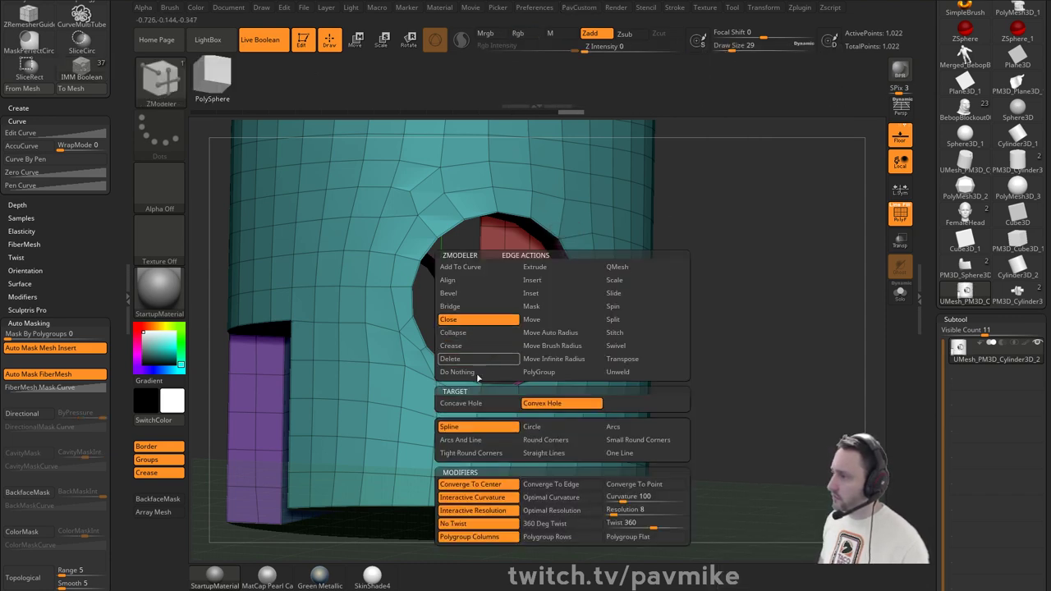
pyautogui.click(487, 405)
pyautogui.click(548, 404)
pyautogui.moveTo(723, 283); pyautogui.dragTo(592, 288)
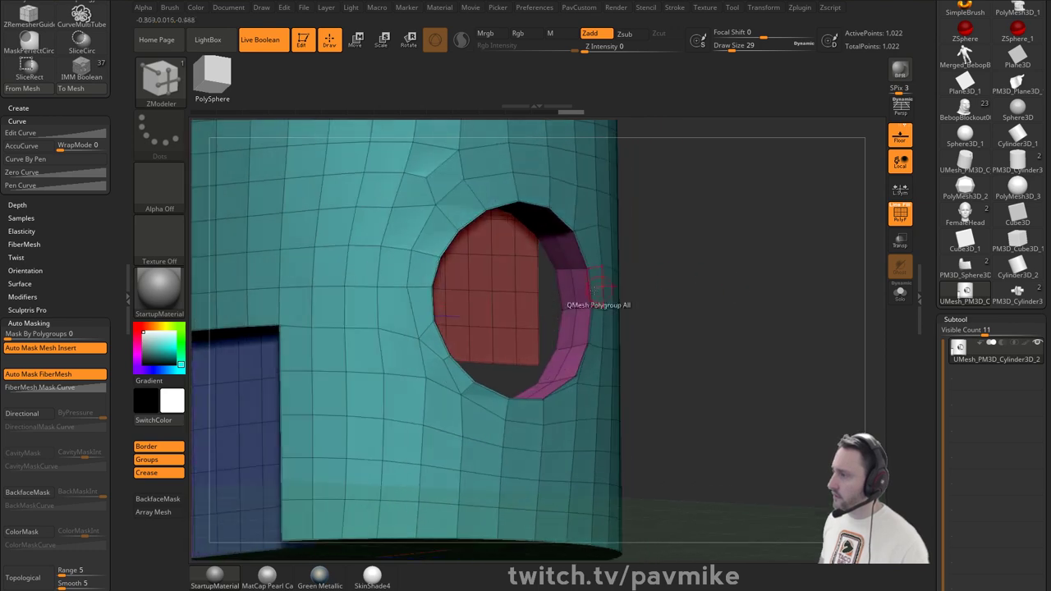
pyautogui.click(560, 293)
pyautogui.moveTo(661, 291); pyautogui.dragTo(565, 293)
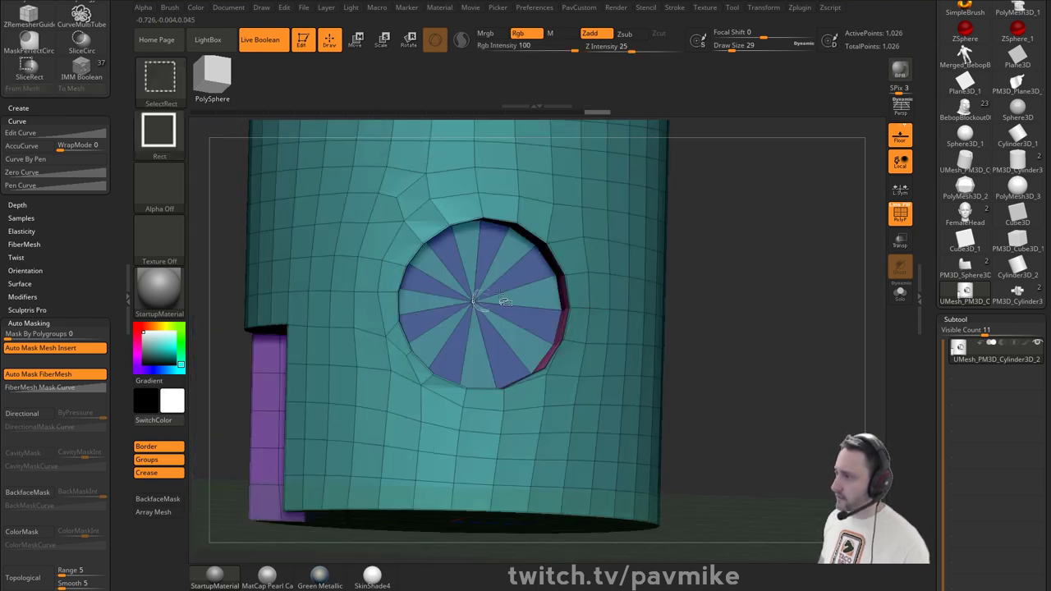
# - Merge the new cap's striped polygroups into a single polygroup and show the whole mesh
pyautogui.keyDown('ctrl'); pyautogui.keyDown('shift'); pyautogui.click(476, 302); pyautogui.keyUp('shift'); pyautogui.keyUp('ctrl')
pyautogui.hotkey('ctrl', 'w')
pyautogui.keyDown('ctrl'); pyautogui.keyDown('shift'); pyautogui.click(743, 261); pyautogui.keyUp('shift'); pyautogui.keyUp('ctrl')
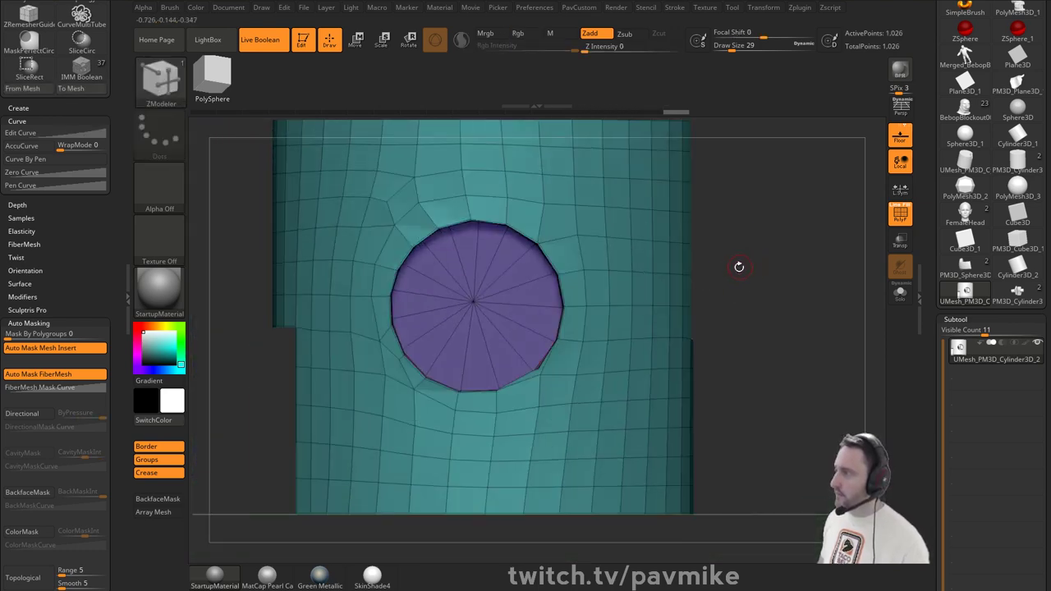
# - Bevel the complete edge loop around the cap inside the round hole
pyautogui.moveTo(739, 266); pyautogui.dragTo(745, 248)
pyautogui.press('space')
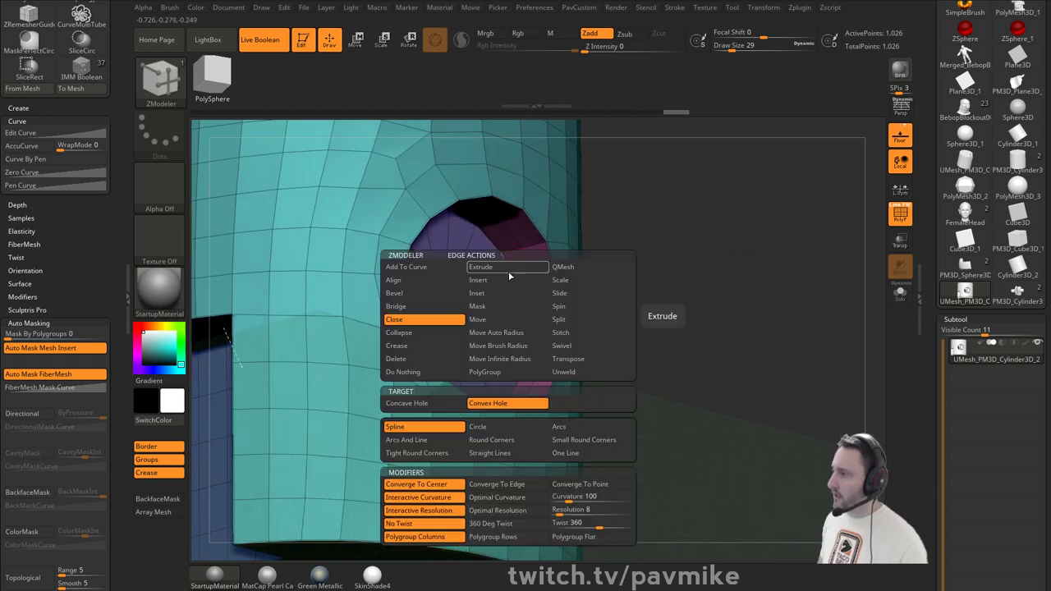
pyautogui.click(415, 286)
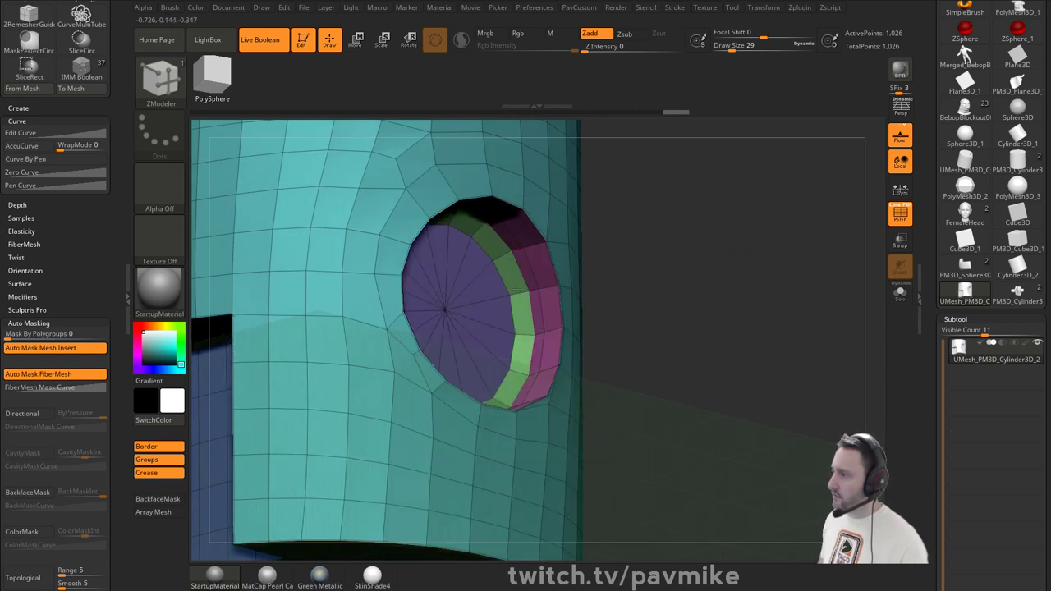
# - Insert extra edge loops along the beveled rim of the cap with the ZModeler Insert edge action
pyautogui.press('space')
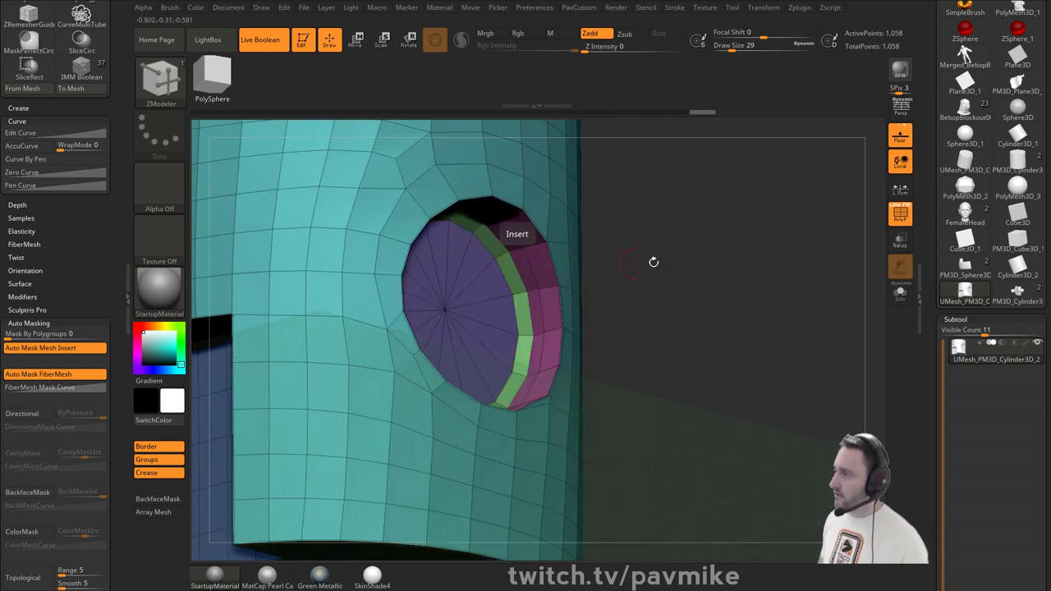
pyautogui.keyDown('alt'); pyautogui.moveTo(654, 261); pyautogui.dragTo(735, 329); pyautogui.keyUp('alt')
pyautogui.press('space')
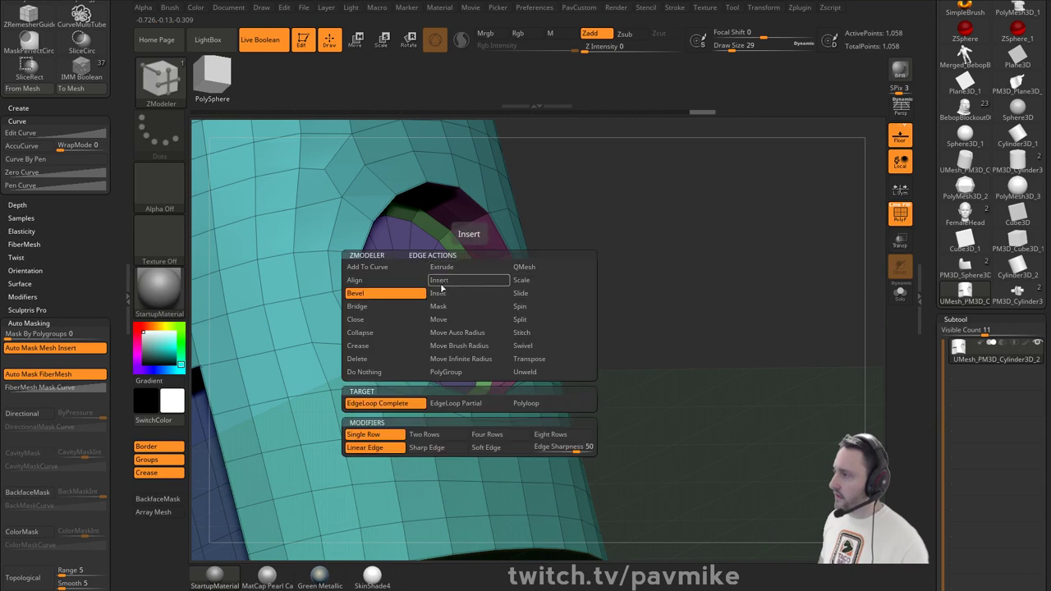
pyautogui.click(467, 280)
pyautogui.click(425, 403)
pyautogui.moveTo(587, 329); pyautogui.dragTo(543, 265)
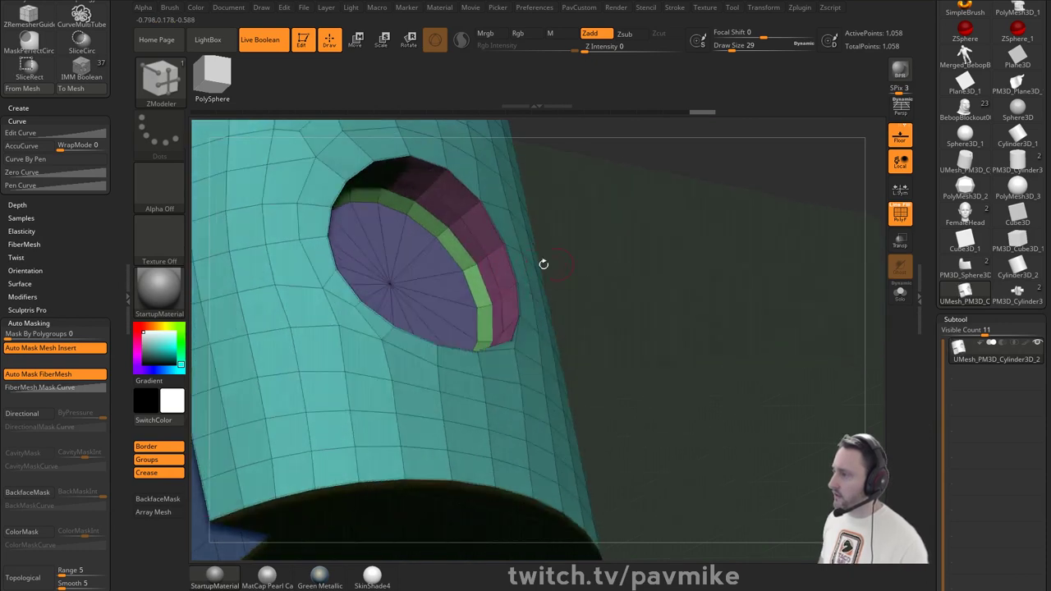
pyautogui.moveTo(470, 267); pyautogui.dragTo(380, 276)
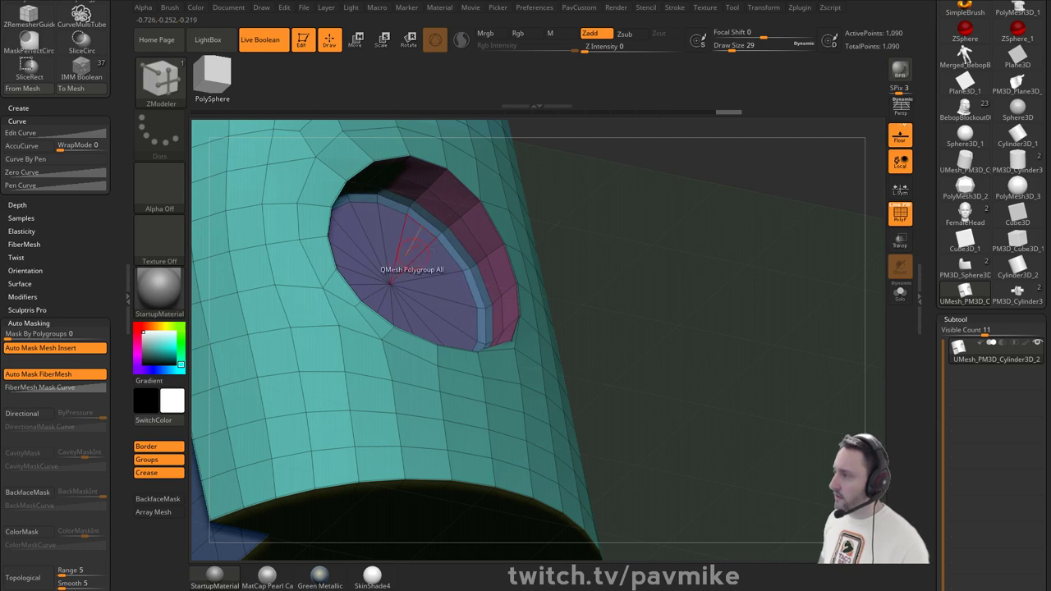
pyautogui.moveTo(689, 250); pyautogui.dragTo(673, 282)
pyautogui.moveTo(746, 267); pyautogui.dragTo(715, 229)
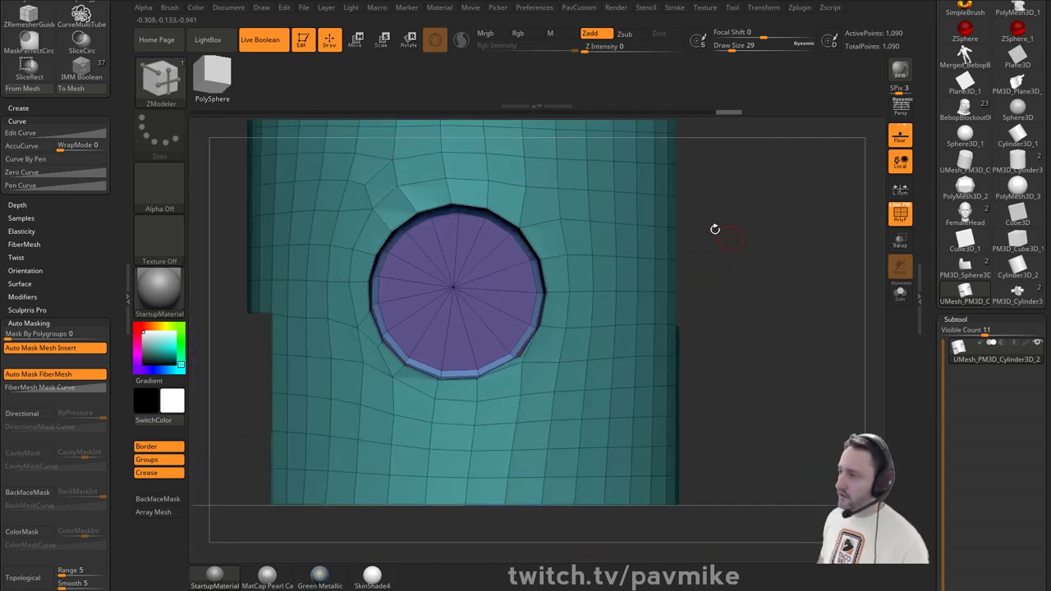
# - Leave edit mode, clear the canvas and choose the PolyMesh3D star as the current tool
pyautogui.click(302, 41)
pyautogui.hotkey('ctrl', 'n')
pyautogui.moveTo(918, 234); pyautogui.dragTo(917, 326)
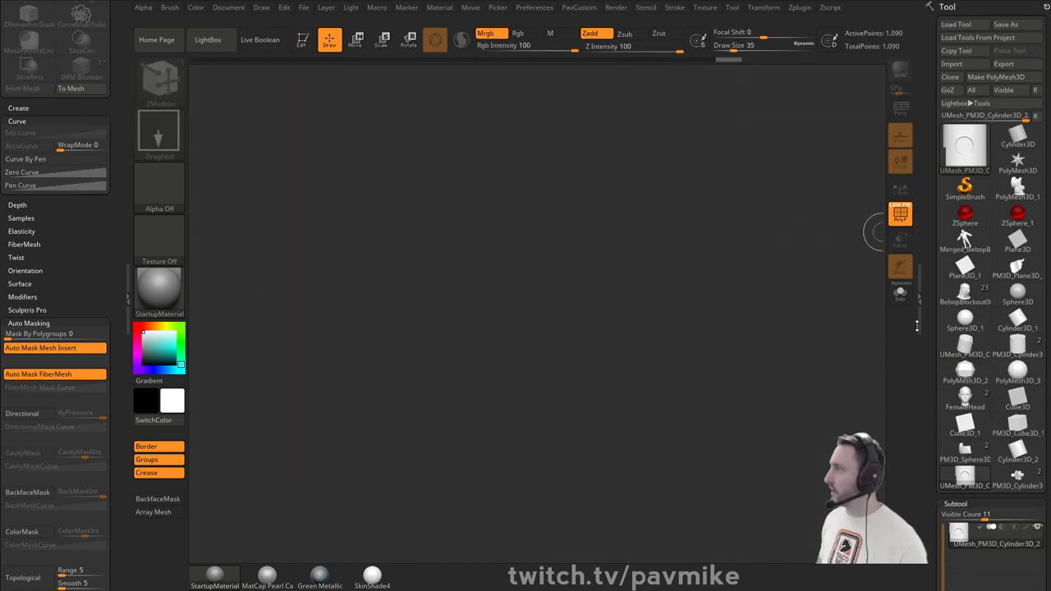
pyautogui.click(962, 189)
pyautogui.click(963, 153)
pyautogui.click(1015, 162)
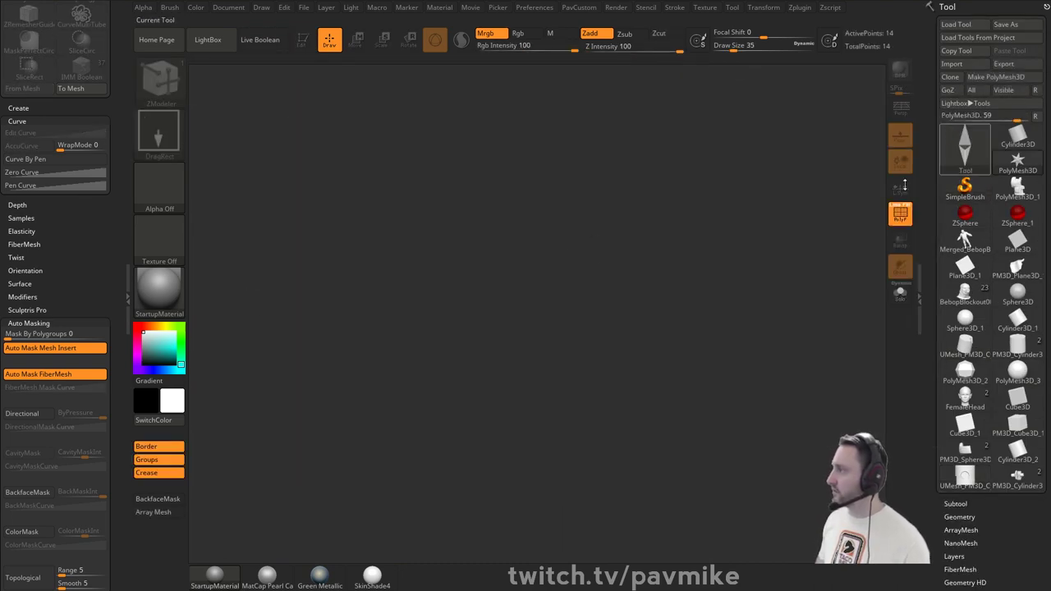
# - Draw the star on the canvas, make it editable and choose the IMM Boolean brush
pyautogui.moveTo(520, 275); pyautogui.dragTo(395, 170)
pyautogui.click(311, 49)
pyautogui.moveTo(673, 205)
pyautogui.keyDown('shift'); pyautogui.mouseDown()
pyautogui.moveTo(704, 225)
pyautogui.moveTo(653, 287)
pyautogui.mouseUp(); pyautogui.keyUp('shift')
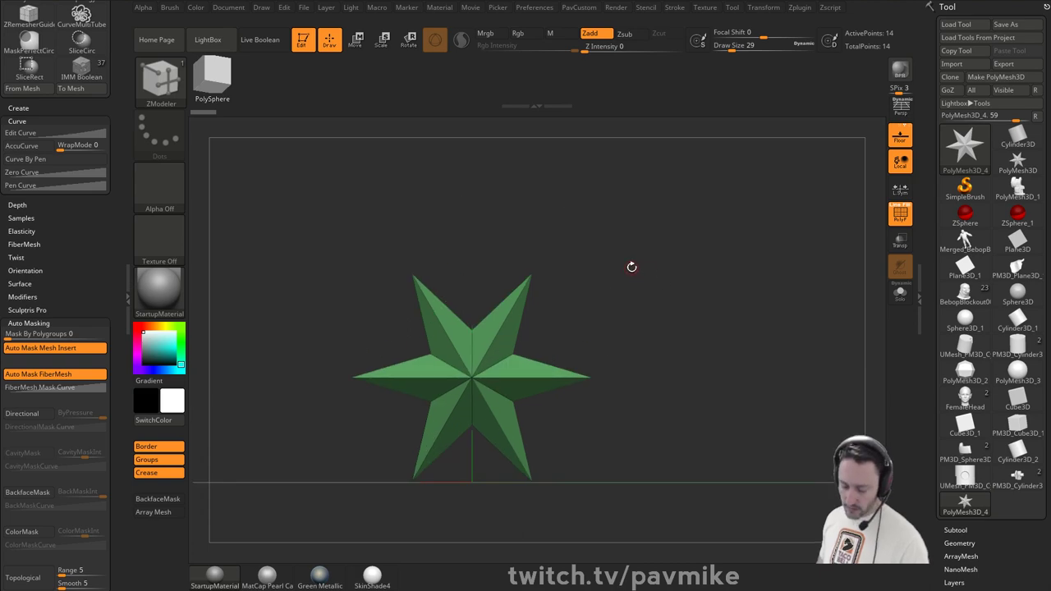
pyautogui.press('b')
pyautogui.press('i')
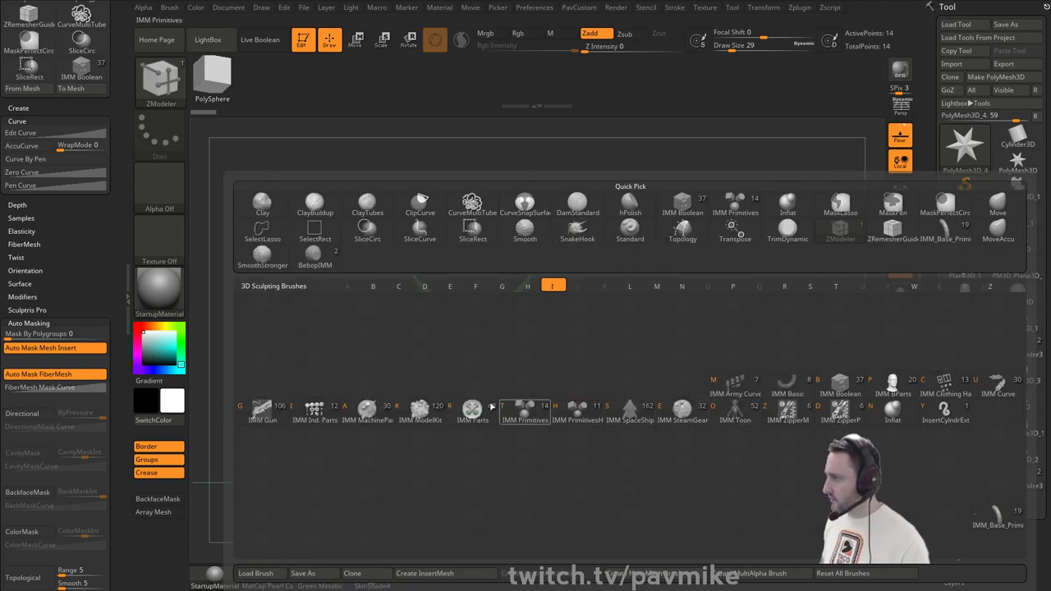
pyautogui.click(840, 386)
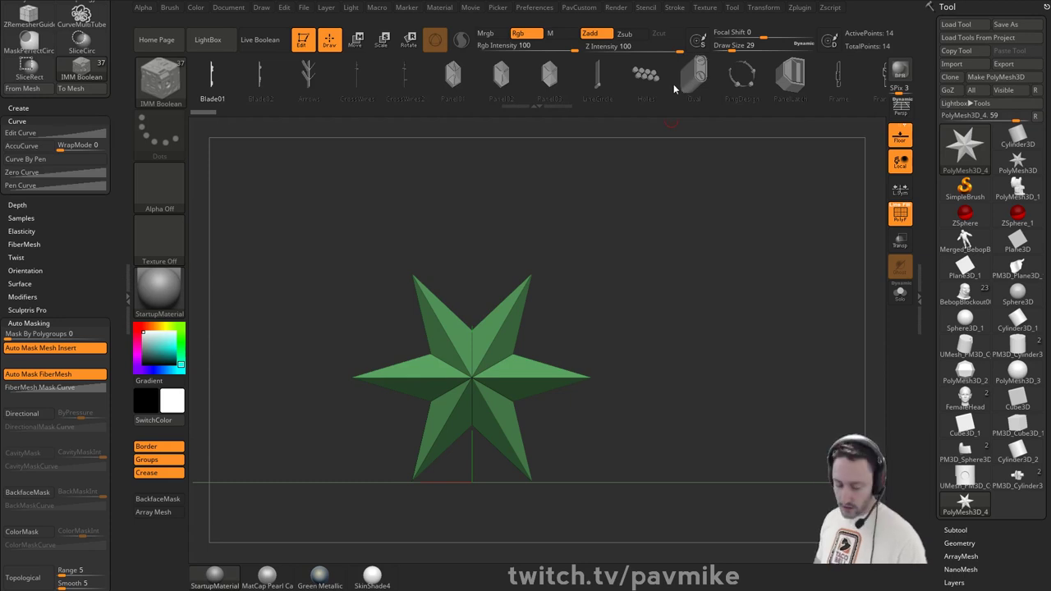
# - Replace the star with the PortAccess part from the IMM Boolean insert meshes
pyautogui.press('w')
pyautogui.moveTo(699, 88); pyautogui.dragTo(725, 92)
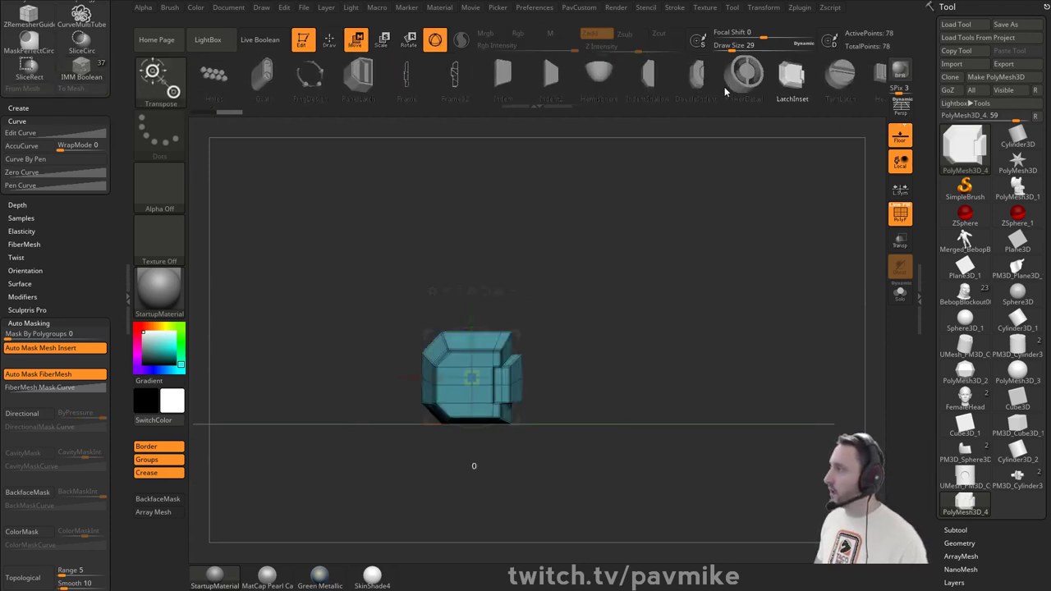
pyautogui.press('Right')
pyautogui.press('Right')
pyautogui.press('Right')
pyautogui.press('Right')
pyautogui.press('Right')
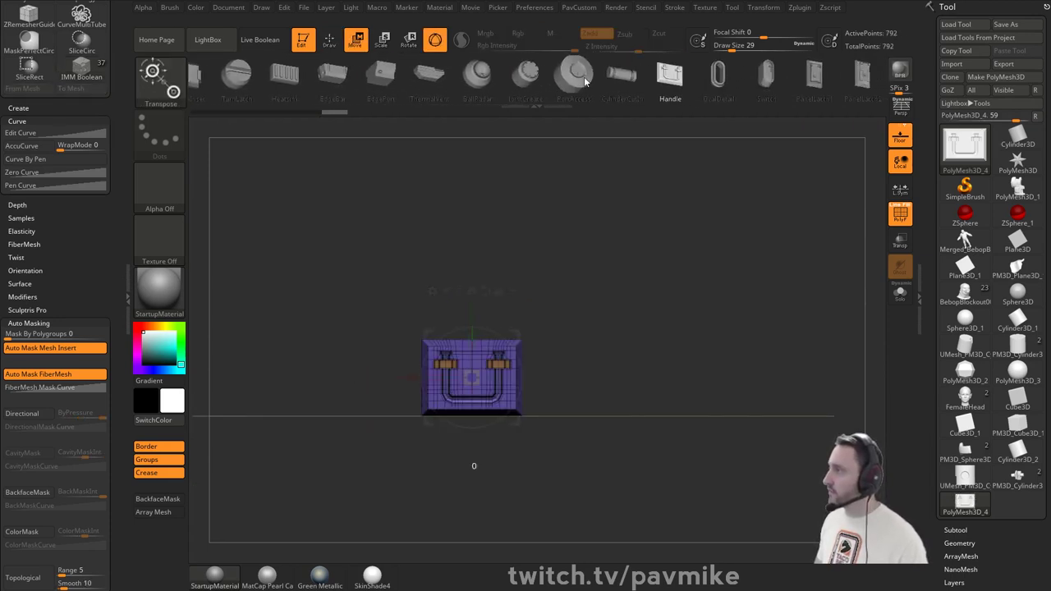
pyautogui.click(584, 80)
# - Hide the back half of the PortAccess part from a side view and delete the hidden geometry
pyautogui.press('q')
pyautogui.moveTo(583, 226)
pyautogui.keyDown('alt'); pyautogui.mouseDown()
pyautogui.moveTo(647, 280)
pyautogui.moveTo(687, 290)
pyautogui.moveTo(619, 261)
pyautogui.mouseUp(); pyautogui.keyUp('alt')
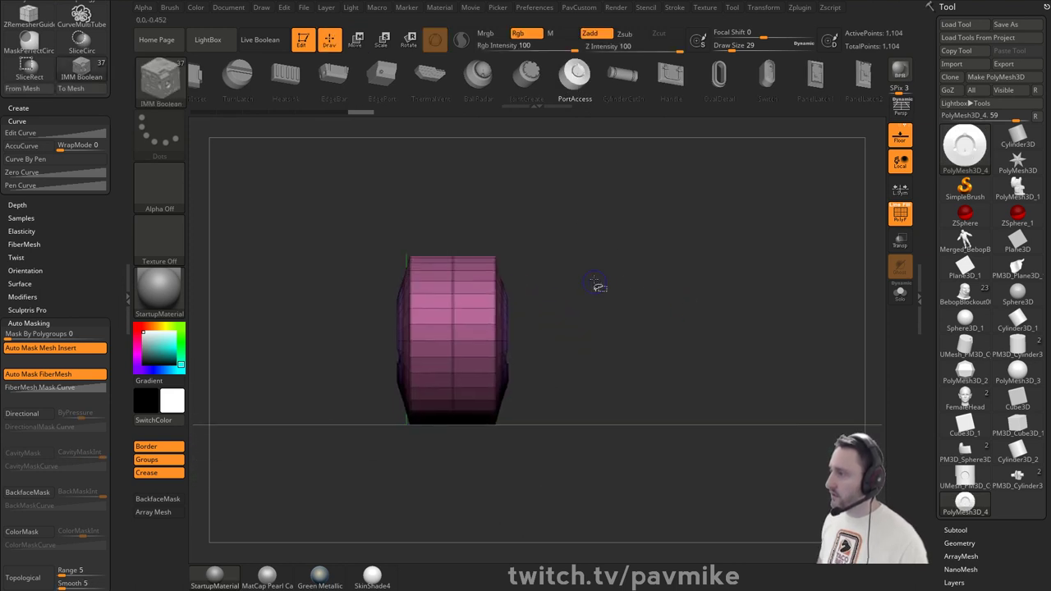
pyautogui.keyDown('ctrl'); pyautogui.keyDown('shift'); pyautogui.moveTo(591, 196); pyautogui.dragTo(490, 458); pyautogui.keyUp('shift'); pyautogui.keyUp('ctrl')
pyautogui.moveTo(688, 287)
pyautogui.keyDown('shift'); pyautogui.mouseDown()
pyautogui.moveTo(645, 284)
pyautogui.moveTo(637, 268)
pyautogui.moveTo(675, 273)
pyautogui.mouseUp(); pyautogui.keyUp('shift')
pyautogui.press('space')
pyautogui.click(655, 176)
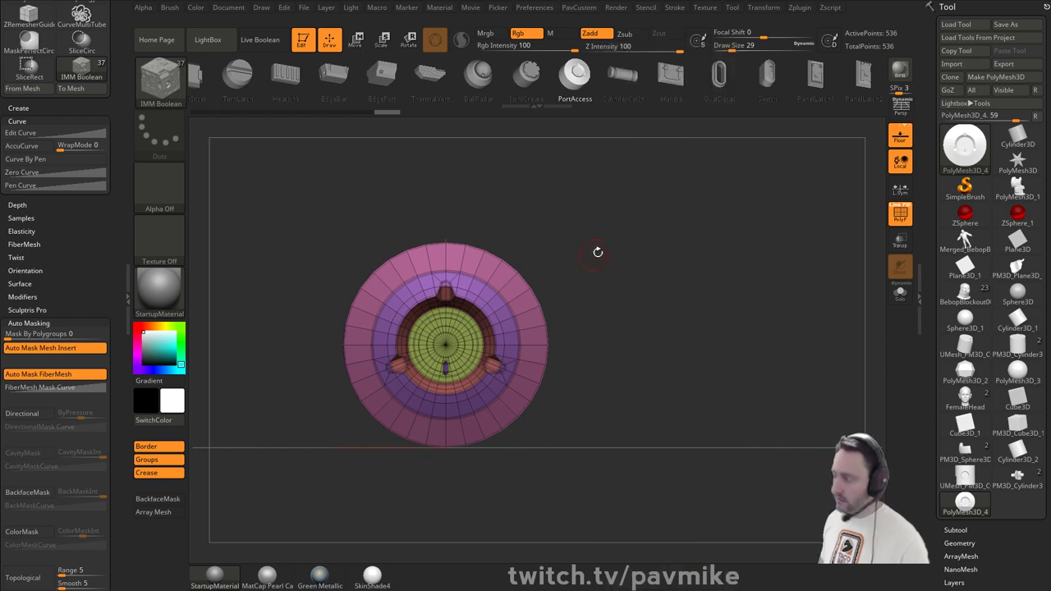
# - Create a new InsertMesh brush from the trimmed port part and switch to the slotted UMesh_PM3D_Cylinder3D_2 tool
pyautogui.press('b')
pyautogui.click(394, 572)
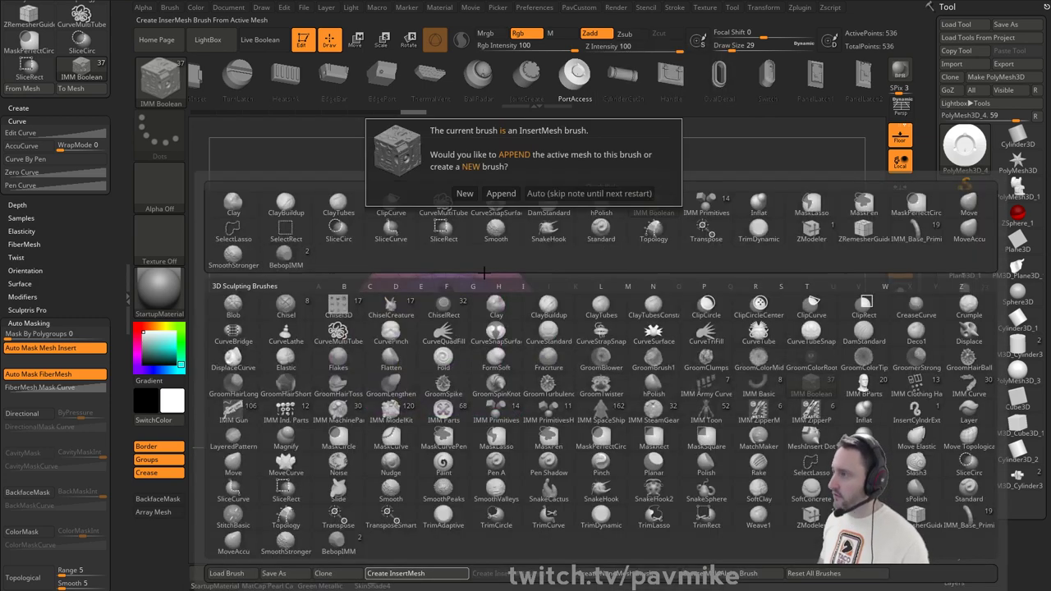
pyautogui.click(403, 192)
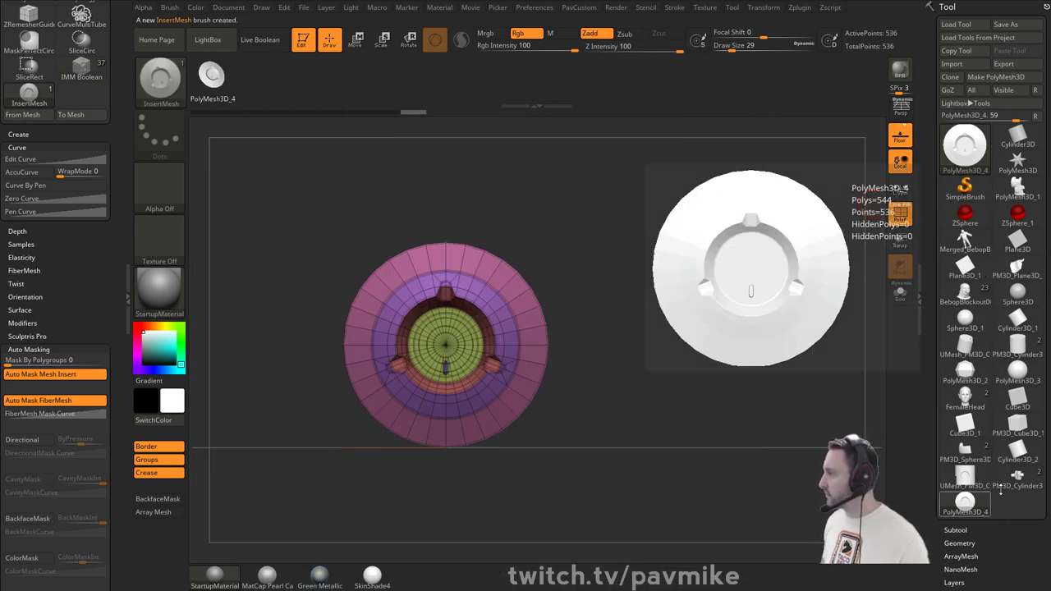
pyautogui.click(944, 448)
pyautogui.click(974, 478)
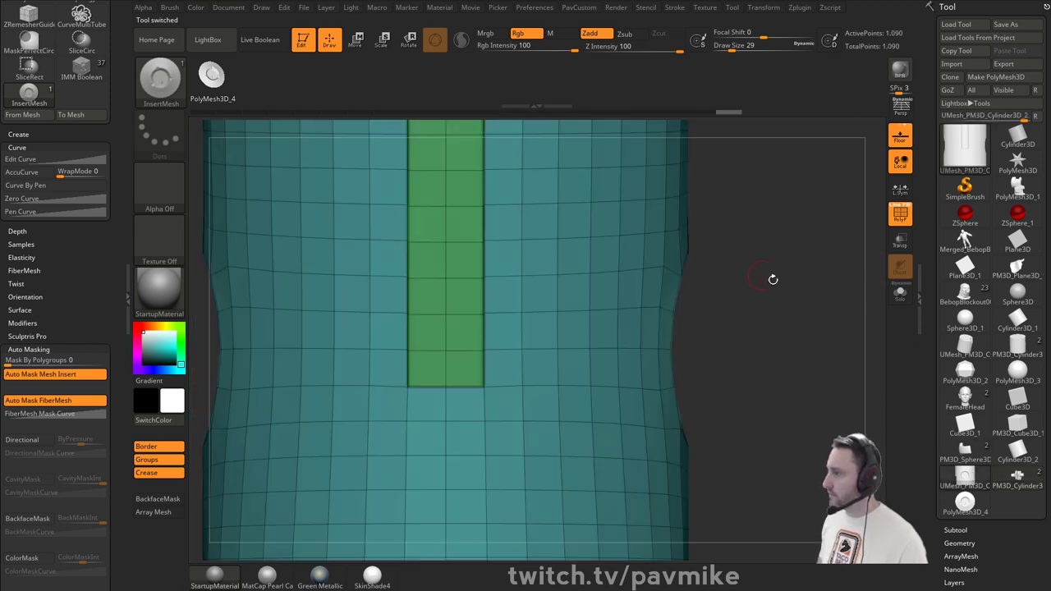
# - Try to insert the port part at the centre of the round hole's cap and fuse it to the cylinder
pyautogui.moveTo(771, 279); pyautogui.dragTo(708, 260)
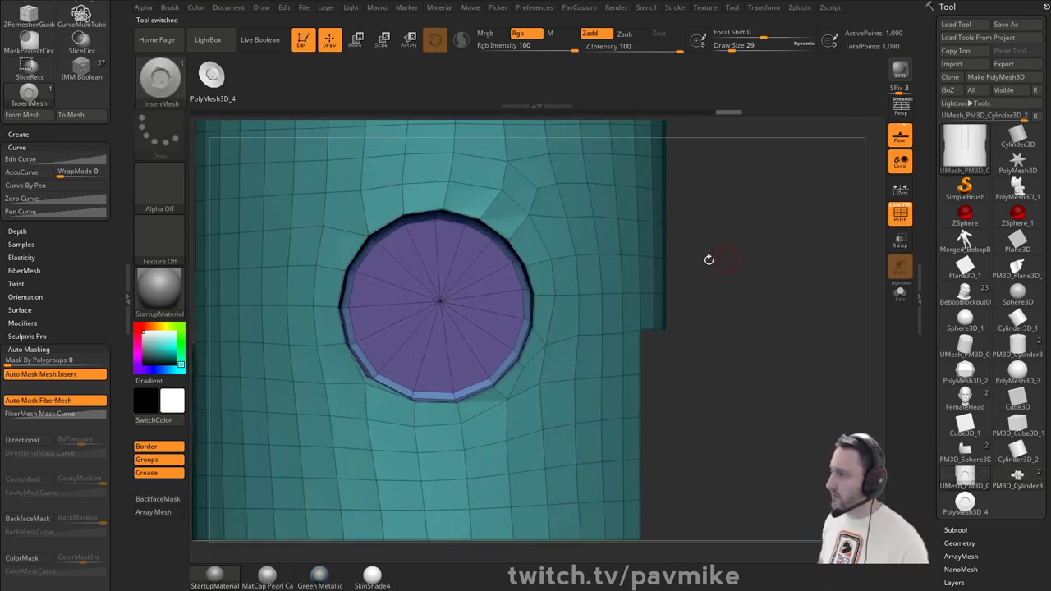
pyautogui.moveTo(440, 320); pyautogui.dragTo(444, 376)
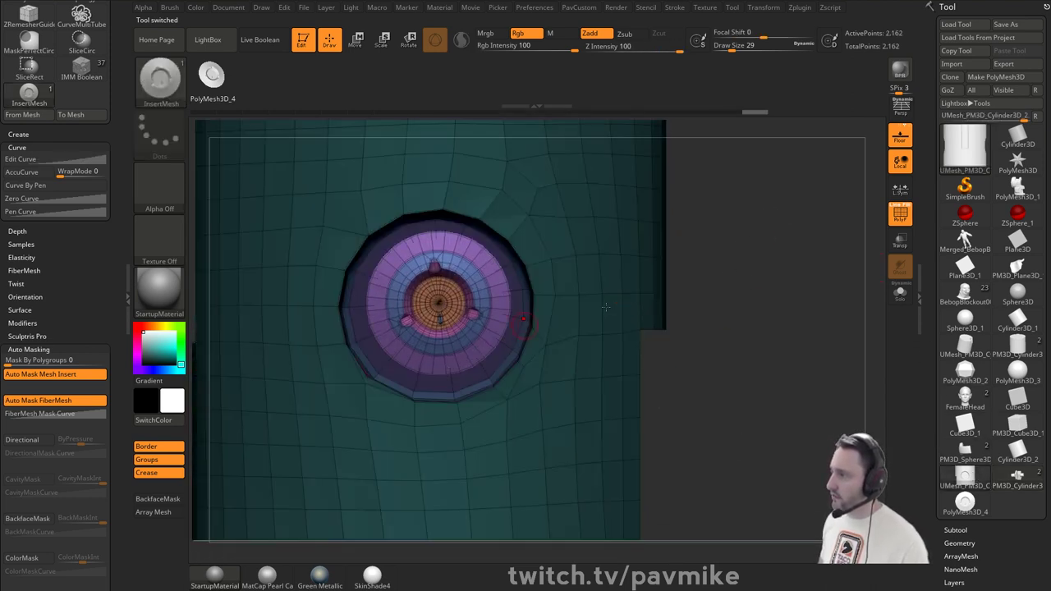
pyautogui.keyDown('ctrl'); pyautogui.moveTo(785, 248); pyautogui.dragTo(808, 343); pyautogui.keyUp('ctrl')
pyautogui.hotkey('ctrl', 'z')
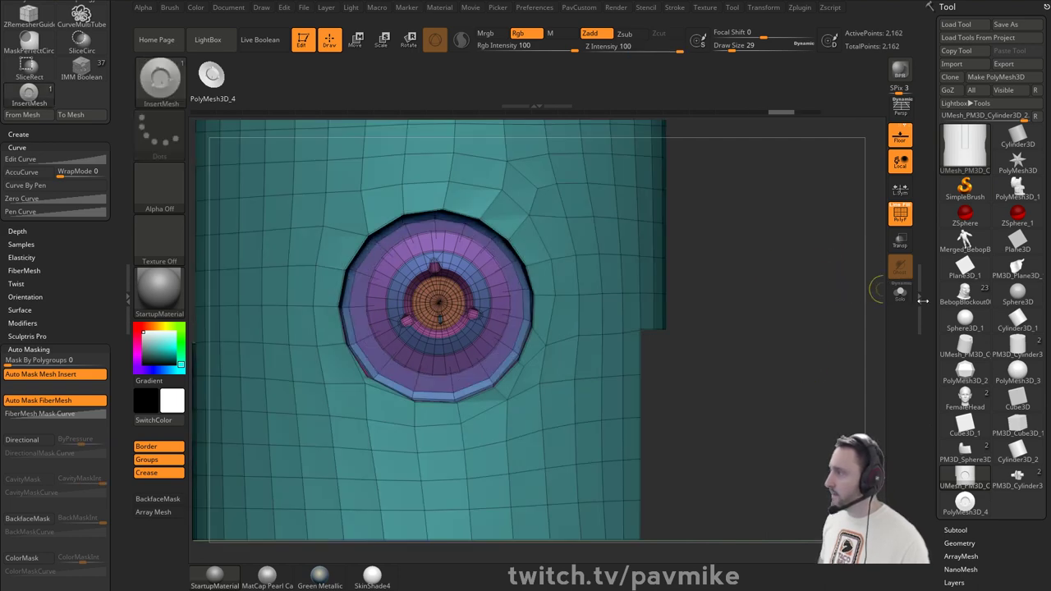
pyautogui.moveTo(924, 307); pyautogui.dragTo(932, 187)
pyautogui.keyDown('shift'); pyautogui.click(958, 156); pyautogui.keyUp('shift')
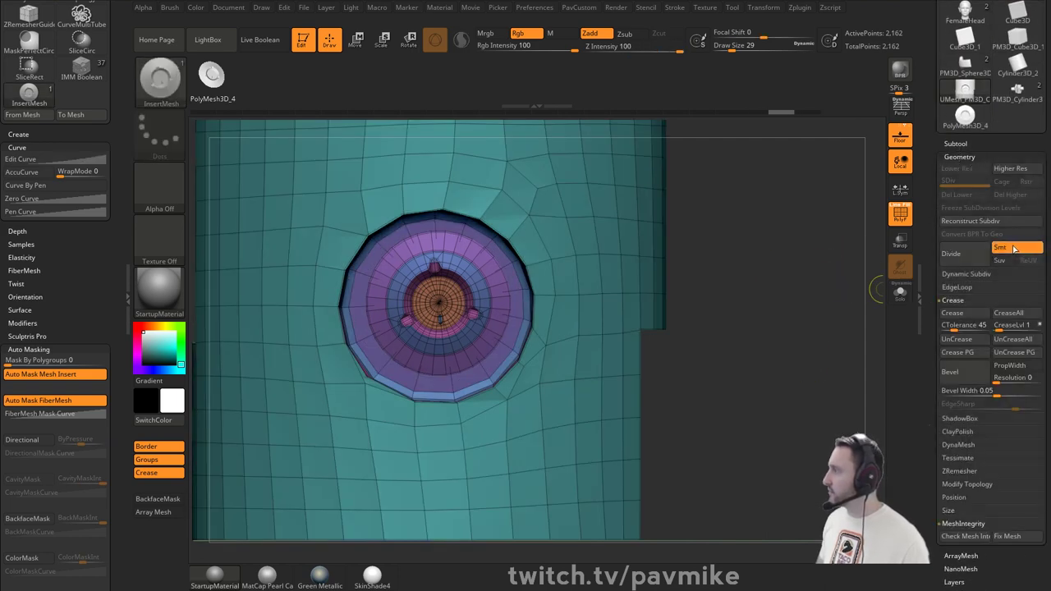
pyautogui.hotkey('ctrl', 'z')
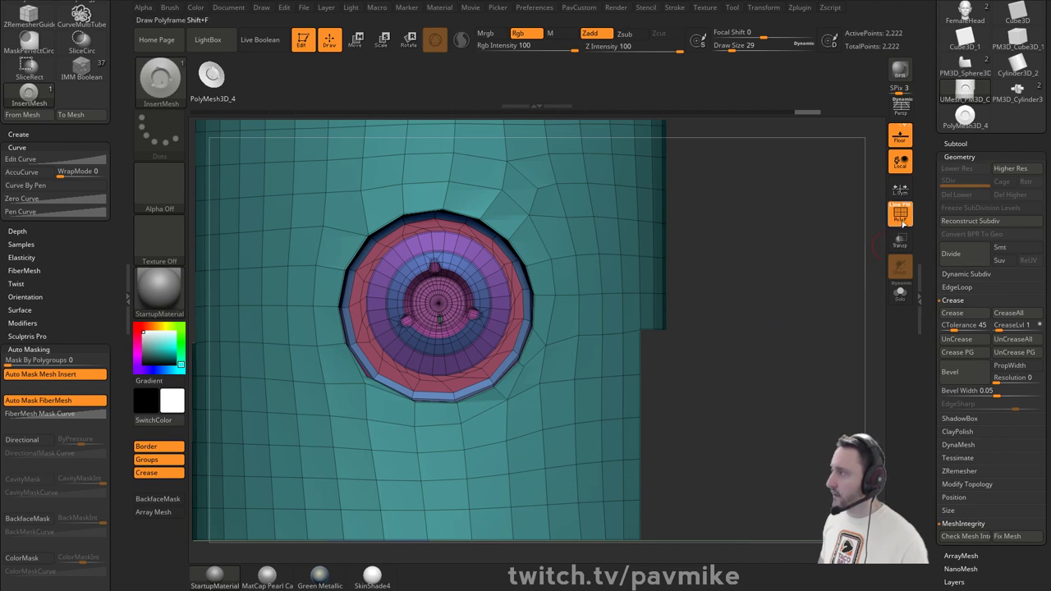
# - Check the fused port with the polyframe off, and undo the port insertion
pyautogui.click(902, 224)
pyautogui.moveTo(823, 247)
pyautogui.mouseDown()
pyautogui.moveTo(800, 257)
pyautogui.moveTo(823, 237)
pyautogui.moveTo(846, 250)
pyautogui.moveTo(776, 252)
pyautogui.moveTo(808, 245)
pyautogui.mouseUp()
pyautogui.click(899, 241)
pyautogui.click(899, 236)
pyautogui.click(899, 220)
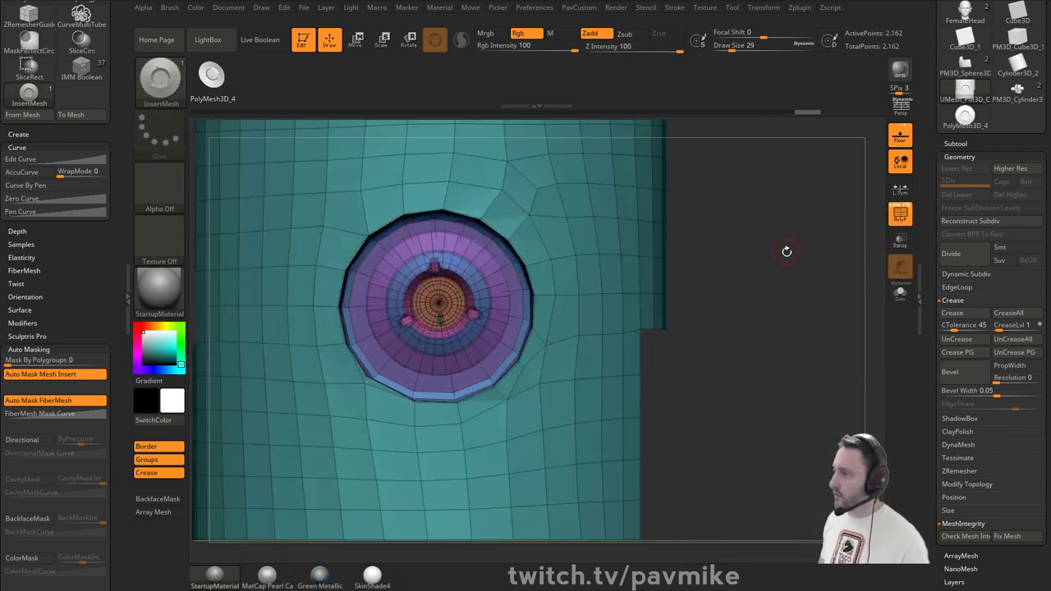
pyautogui.hotkey('ctrl', 'z')
pyautogui.hotkey('ctrl', 'z')
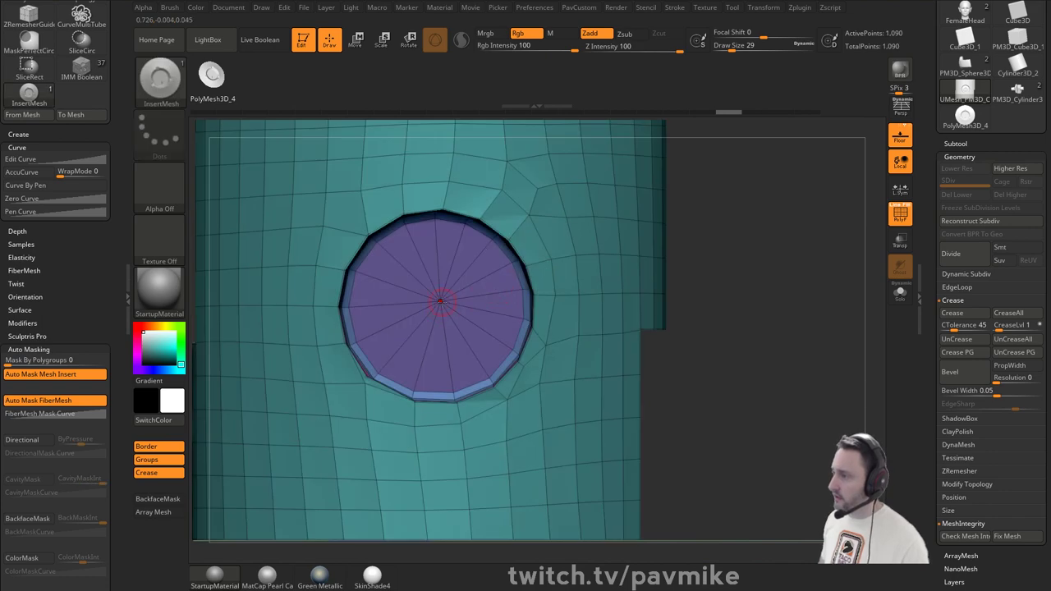
# - Check the cap's centre with the Move brush and weld its split points using a weld distance of 78
pyautogui.press('b')
pyautogui.press('m')
pyautogui.press('v')
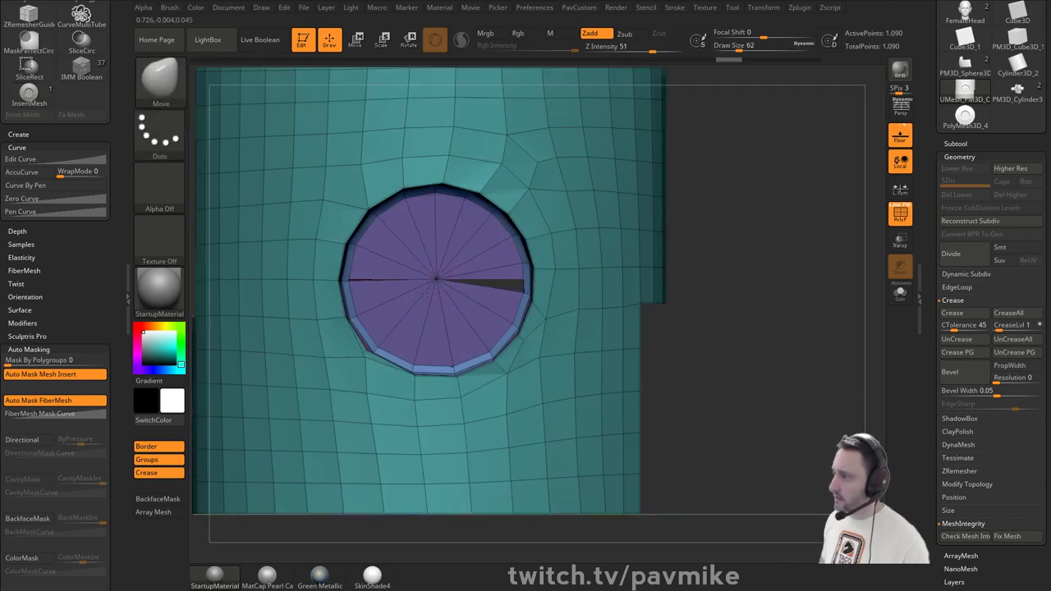
pyautogui.moveTo(730, 261); pyautogui.dragTo(499, 289)
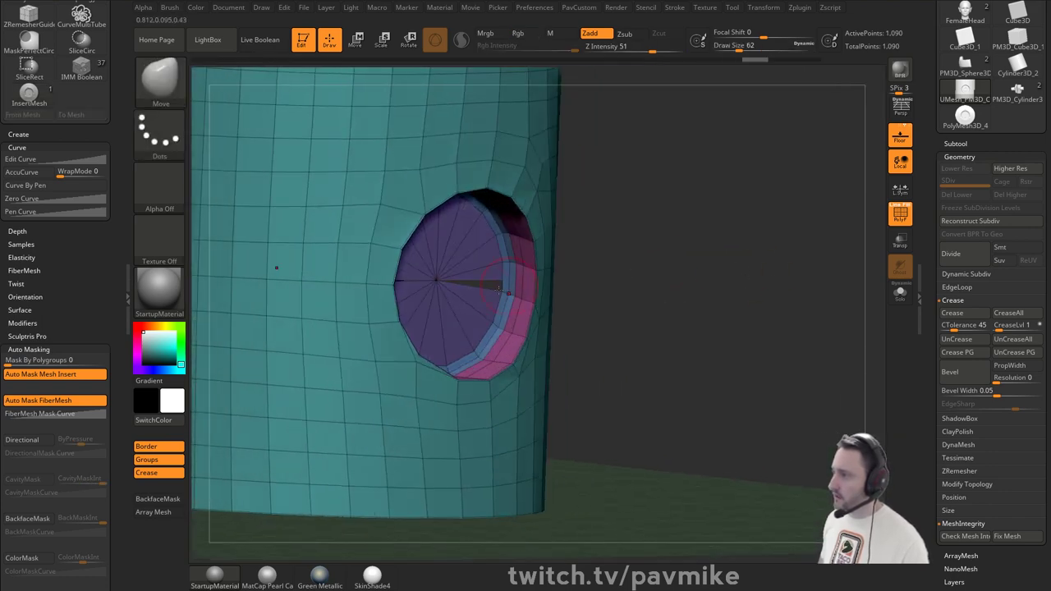
pyautogui.moveTo(760, 281)
pyautogui.mouseDown()
pyautogui.moveTo(717, 279)
pyautogui.moveTo(767, 296)
pyautogui.mouseUp()
pyautogui.press('p')
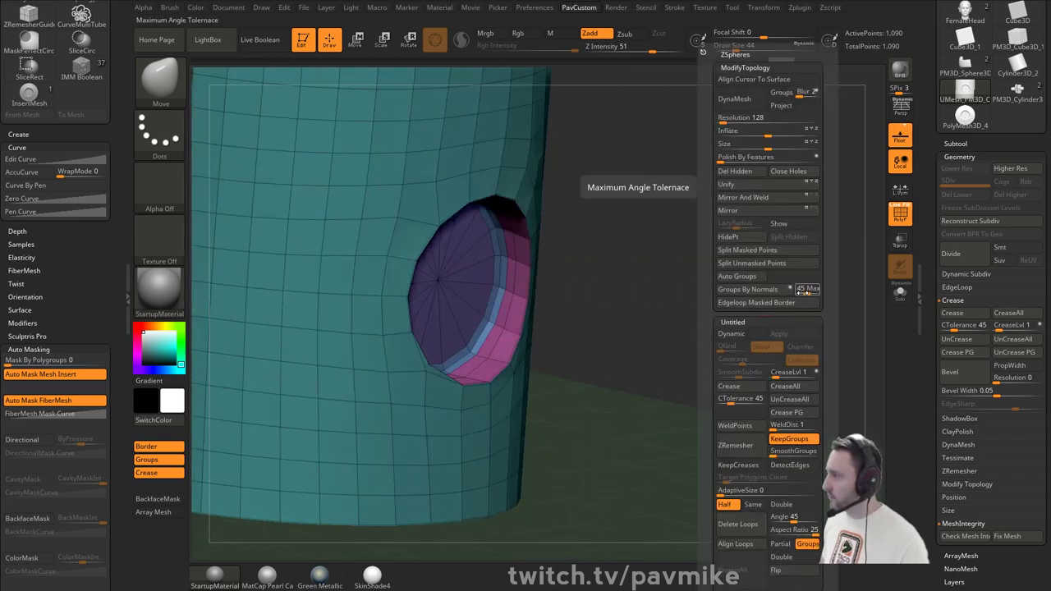
pyautogui.click(758, 427)
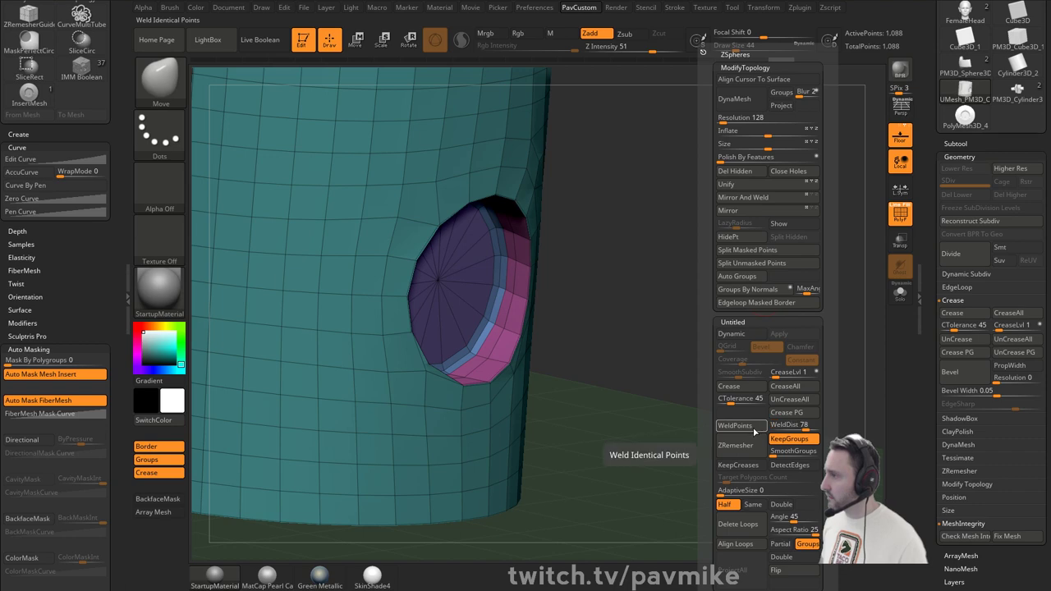
pyautogui.moveTo(759, 427); pyautogui.dragTo(730, 281)
# - Insert the port part at the centre of the welded cap with the custom InsertMesh brush and fuse it in place
pyautogui.press('b')
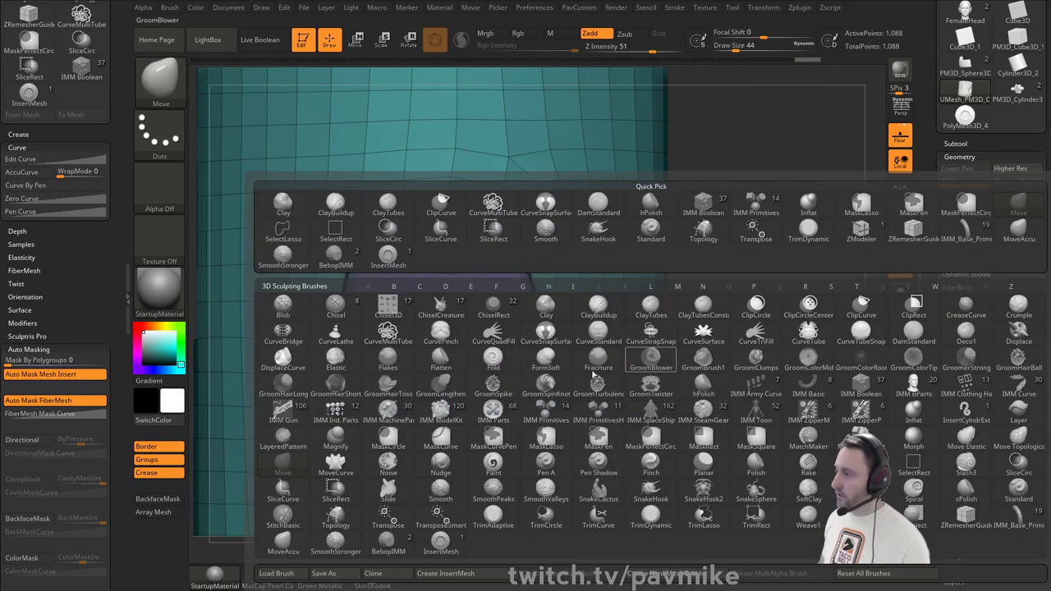
pyautogui.click(445, 556)
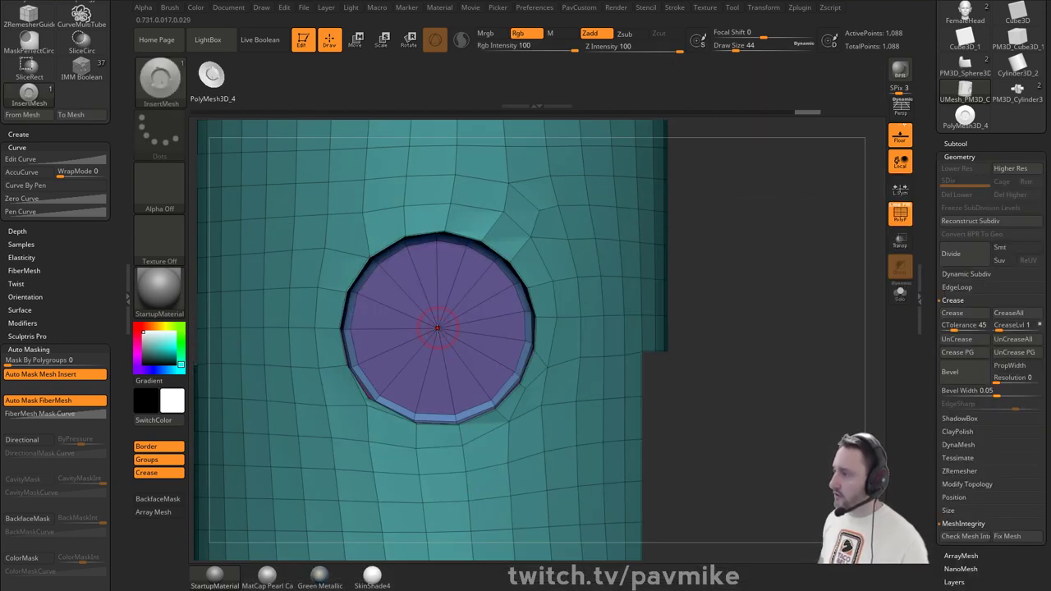
pyautogui.moveTo(437, 329); pyautogui.dragTo(438, 396)
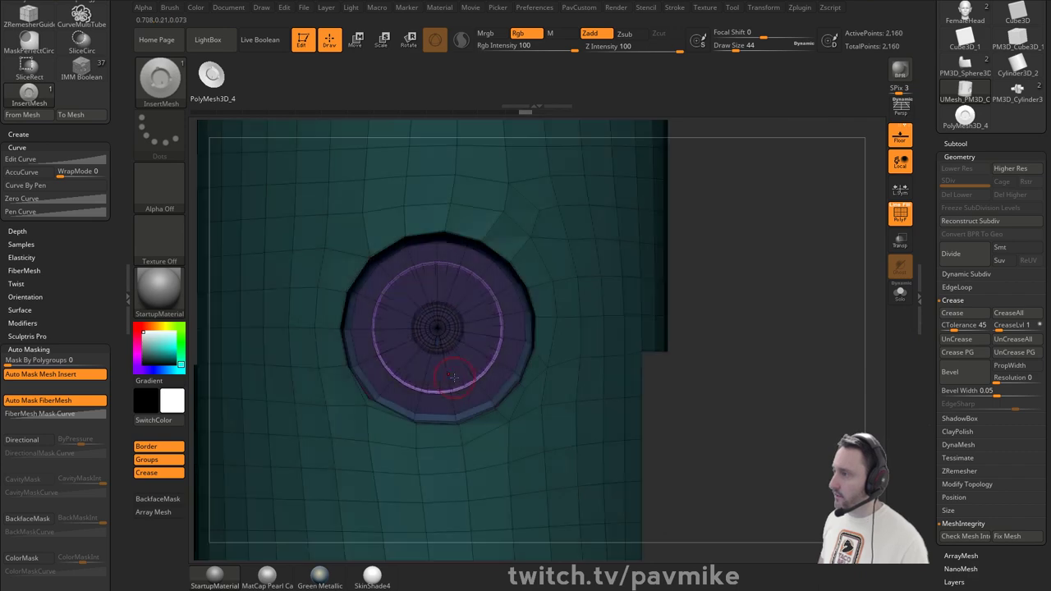
pyautogui.moveTo(732, 327); pyautogui.dragTo(765, 283)
# - Examine the fused port with subdivision smoothing and the polyframe off, and restore the unsmoothed wireframe display
pyautogui.click(900, 214)
pyautogui.moveTo(809, 258); pyautogui.dragTo(759, 280)
pyautogui.hotkey('ctrl', 'd')
pyautogui.click(893, 220)
pyautogui.keyDown('alt'); pyautogui.moveTo(827, 250); pyautogui.dragTo(755, 337); pyautogui.keyUp('alt')
pyautogui.hotkey('shift', 'd')
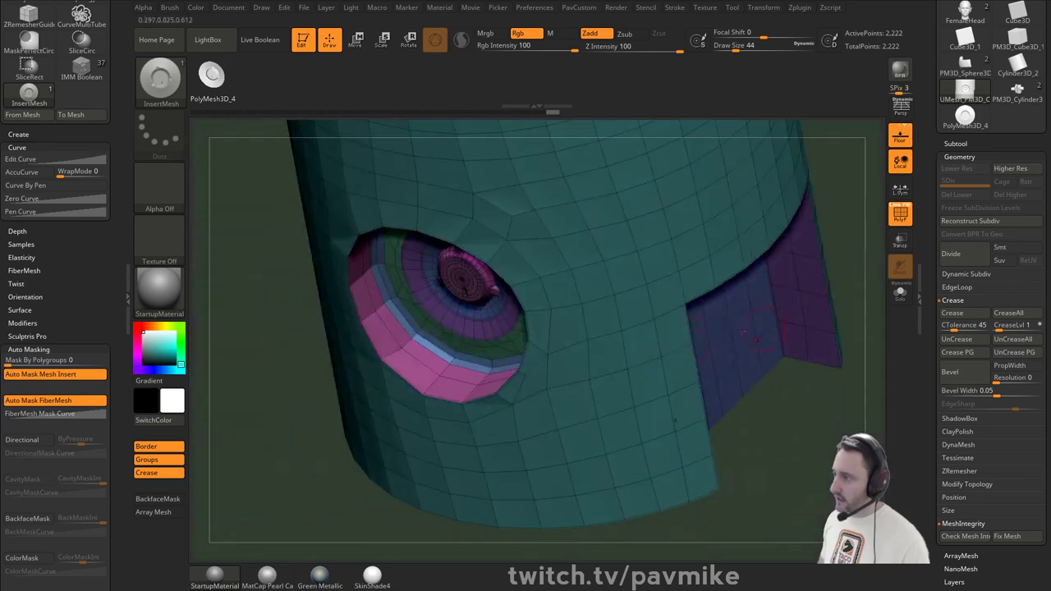
# - Switch to the ZModeler brush with a draw size of 18 and examine the topology around the round hole's rim
pyautogui.moveTo(281, 387)
pyautogui.mouseDown()
pyautogui.moveTo(725, 370)
pyautogui.moveTo(754, 329)
pyautogui.mouseUp()
pyautogui.press('s')
pyautogui.click(745, 329)
pyautogui.press('b')
pyautogui.press('z')
pyautogui.press('m')
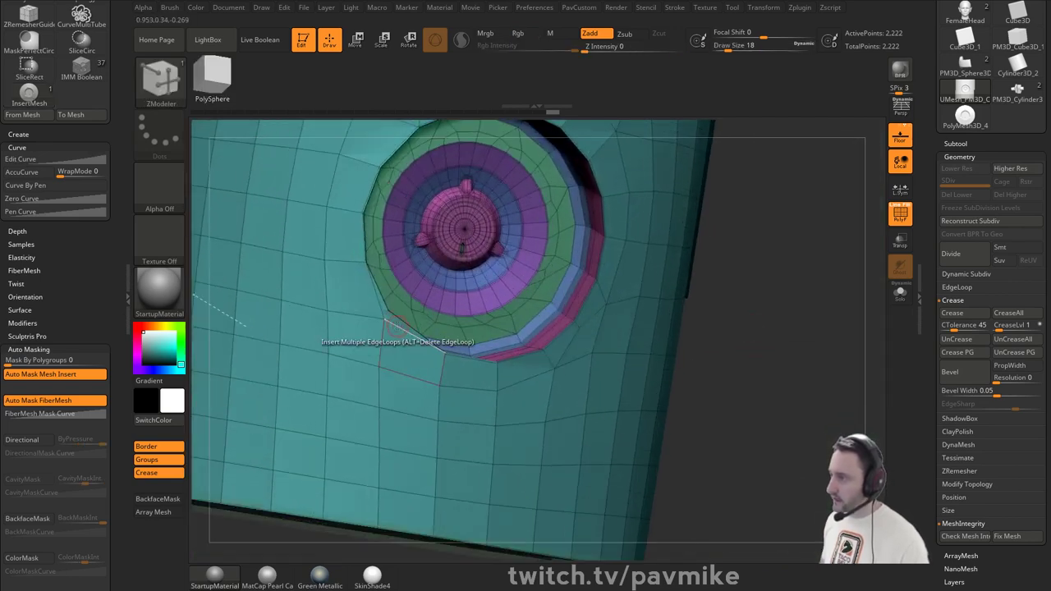
pyautogui.press('space')
pyautogui.keyDown('alt'); pyautogui.moveTo(747, 275); pyautogui.dragTo(734, 238); pyautogui.keyUp('alt')
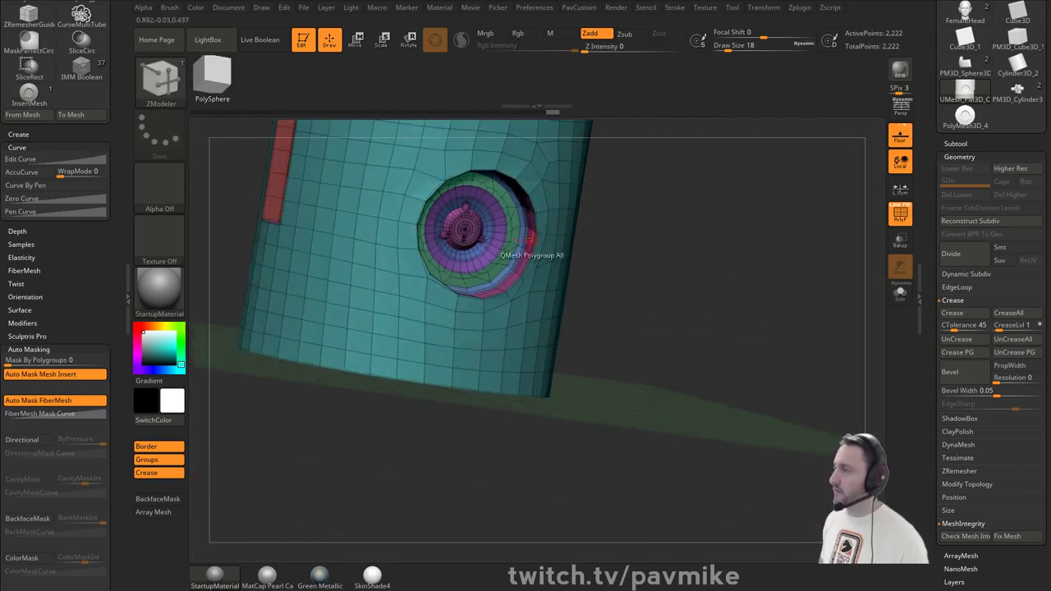
pyautogui.moveTo(691, 300); pyautogui.dragTo(709, 352)
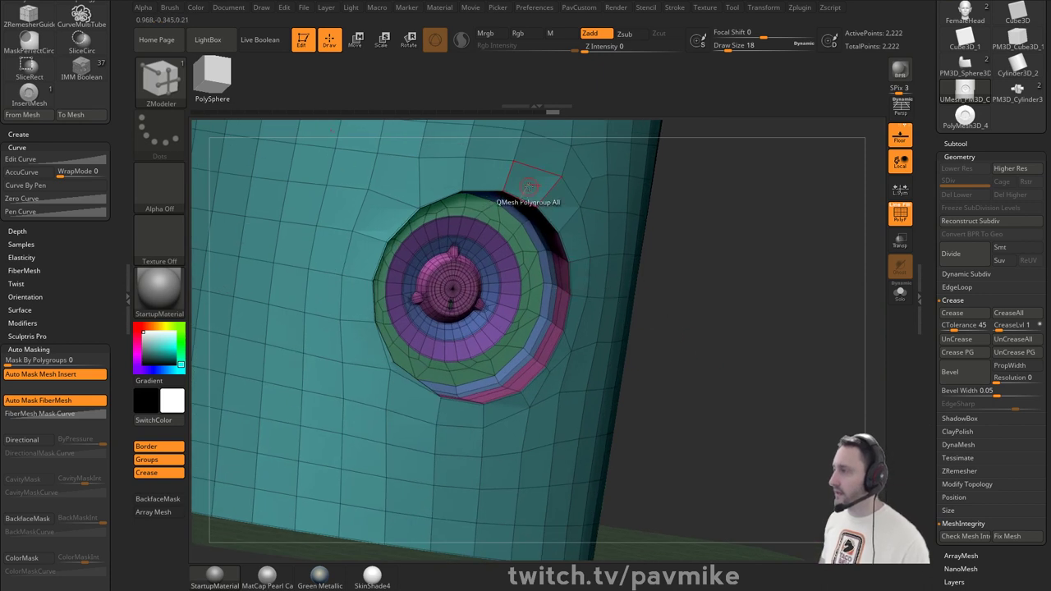
pyautogui.moveTo(706, 300); pyautogui.dragTo(712, 300)
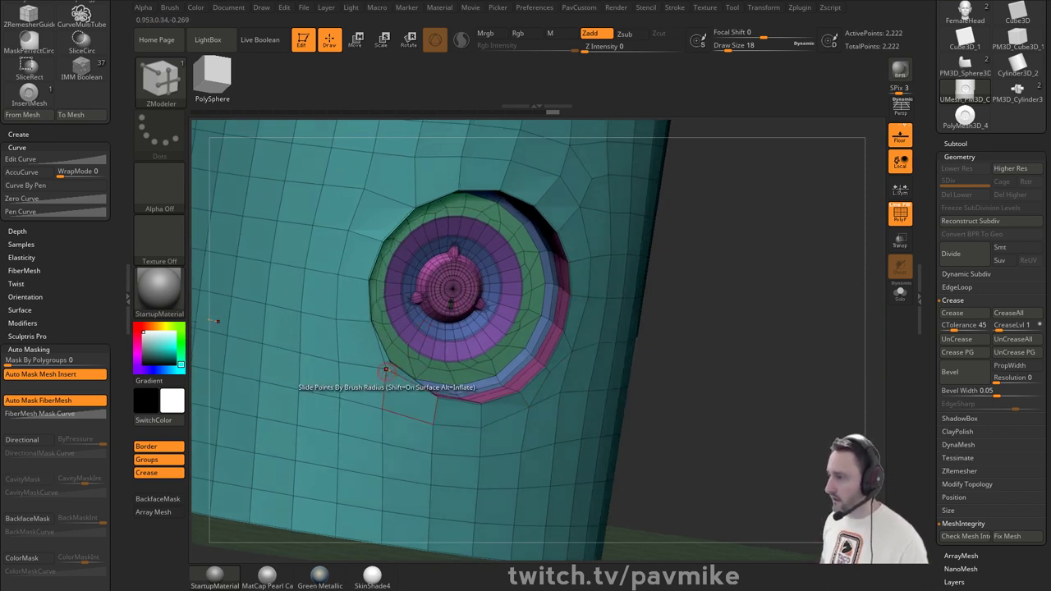
# - Set the ZModeler point action to Bridge Two Points and try it on the lower rim points of the round hole
pyautogui.press('space')
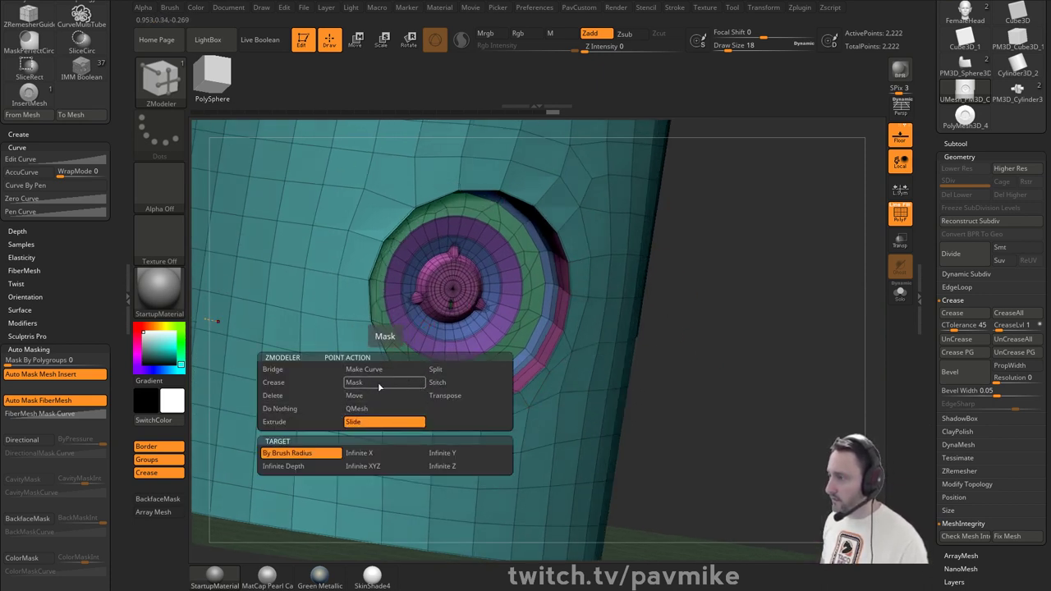
pyautogui.click(279, 368)
pyautogui.click(371, 453)
pyautogui.moveTo(737, 283); pyautogui.dragTo(749, 355)
pyautogui.click(394, 343)
pyautogui.click(396, 338)
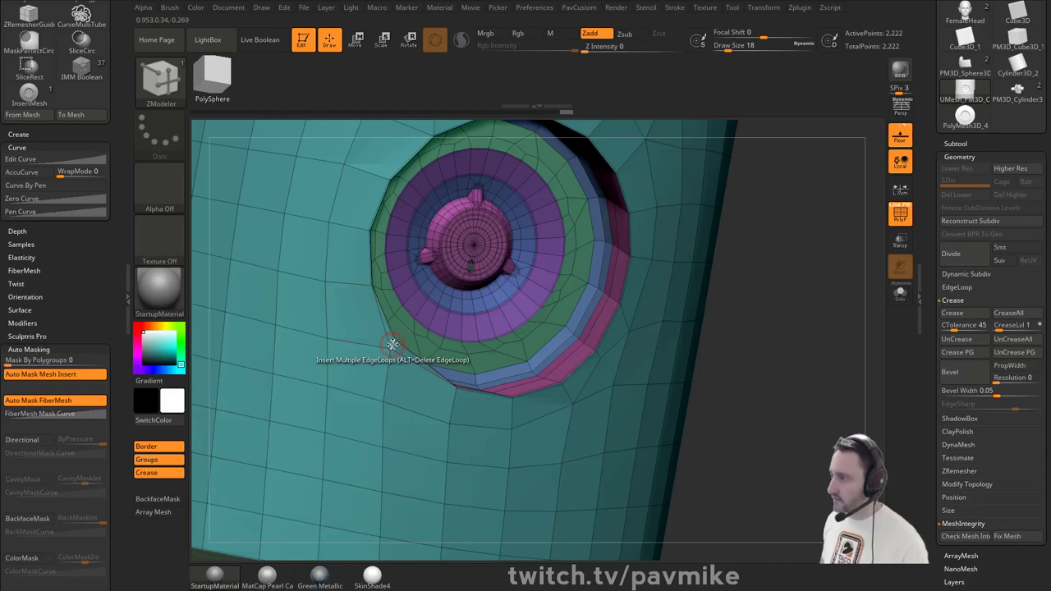
pyautogui.press('space')
pyautogui.click(296, 333)
pyautogui.click(309, 403)
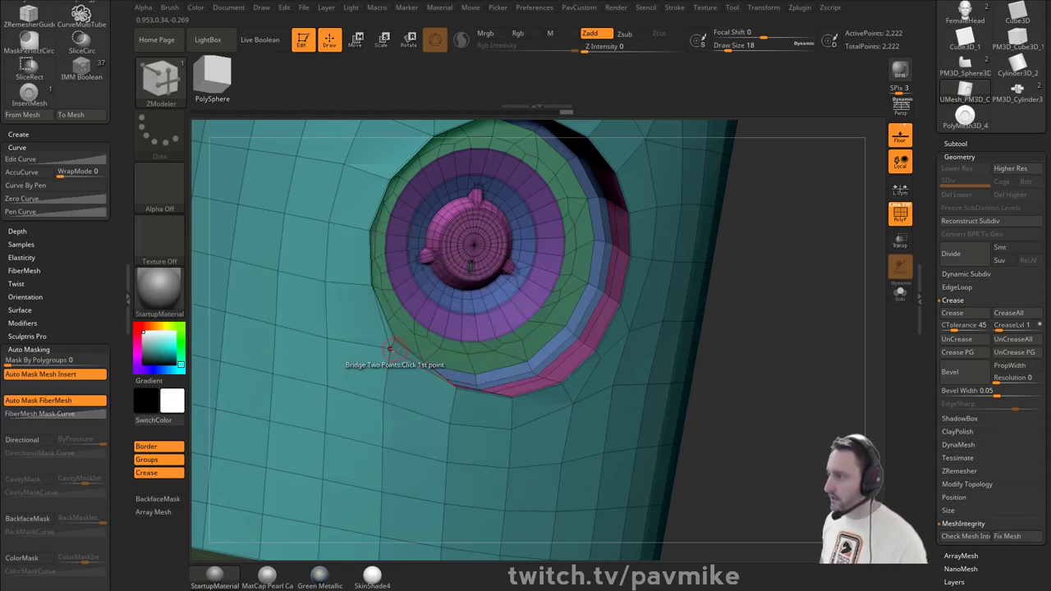
# - Show the whole cylinder smoothed with Dynamic Subdivision and the polyframe off, viewed at an angle
pyautogui.moveTo(802, 382)
pyautogui.keyDown('shift'); pyautogui.mouseDown()
pyautogui.moveTo(786, 327)
pyautogui.moveTo(807, 314)
pyautogui.moveTo(824, 341)
pyautogui.mouseUp(); pyautogui.keyUp('shift')
pyautogui.press('d')
pyautogui.click(901, 214)
pyautogui.moveTo(757, 315)
pyautogui.keyDown('alt'); pyautogui.mouseDown()
pyautogui.moveTo(751, 283)
pyautogui.moveTo(730, 287)
pyautogui.moveTo(741, 287)
pyautogui.mouseUp(); pyautogui.keyUp('alt')
pyautogui.press('s')
pyautogui.moveTo(743, 289)
pyautogui.mouseDown()
pyautogui.moveTo(812, 324)
pyautogui.moveTo(736, 305)
pyautogui.moveTo(733, 264)
pyautogui.moveTo(758, 260)
pyautogui.mouseUp()
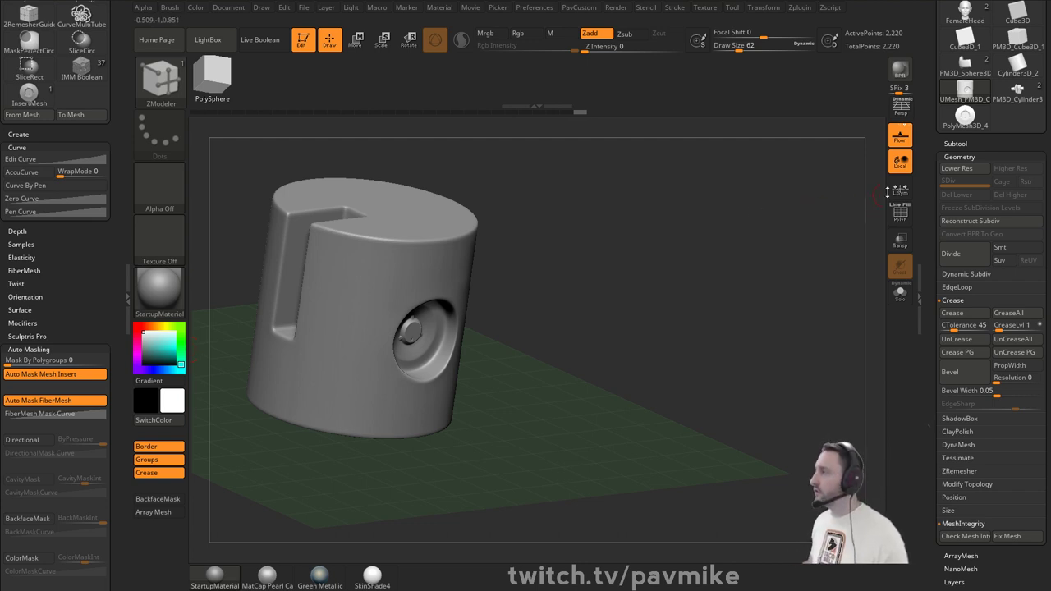
# - Show the subtool list and switch to the PM3D_Cylinder3D tool that holds the cylinder and its cutting shapes
pyautogui.click(955, 143)
pyautogui.moveTo(935, 156); pyautogui.dragTo(935, 182)
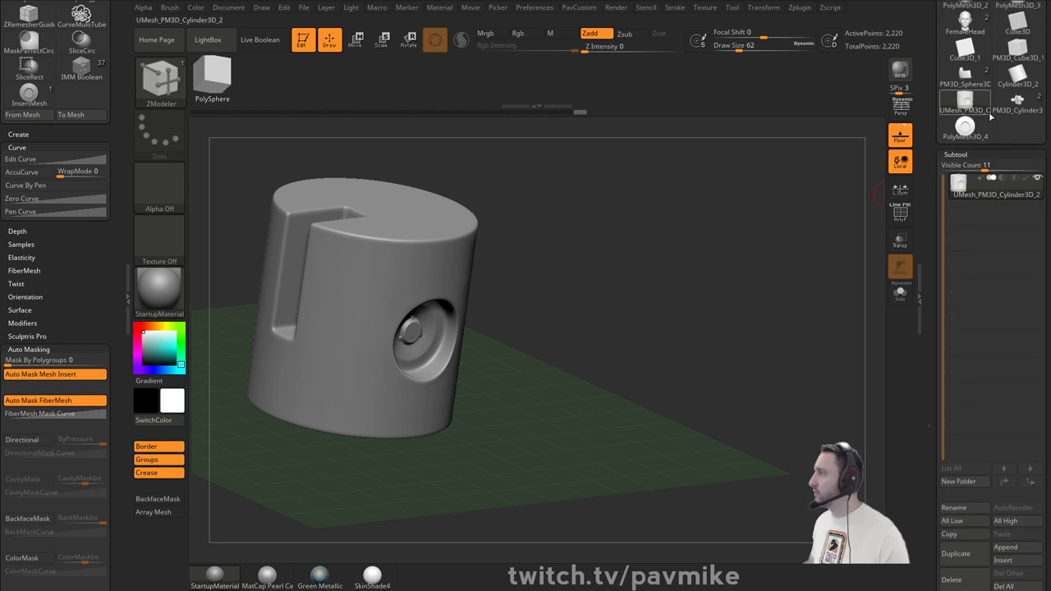
pyautogui.click(1015, 102)
pyautogui.keyDown('alt'); pyautogui.moveTo(846, 220); pyautogui.dragTo(838, 195); pyautogui.keyUp('alt')
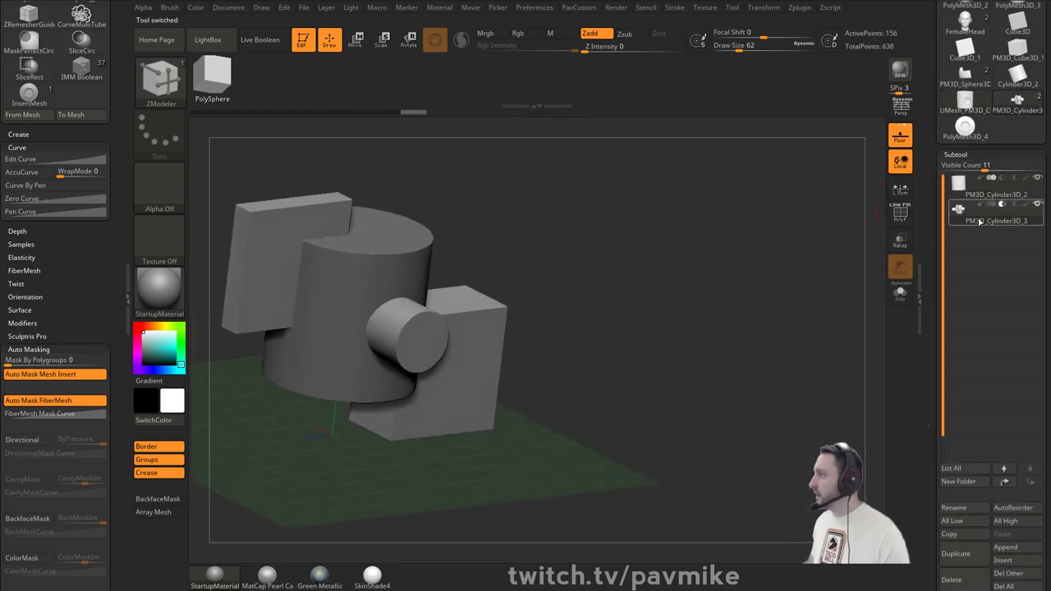
# - Split the cutting shapes' subtool into similar parts and select the resulting subtool with the two blocks, with the polyframe on
pyautogui.moveTo(935, 242); pyautogui.dragTo(935, 189)
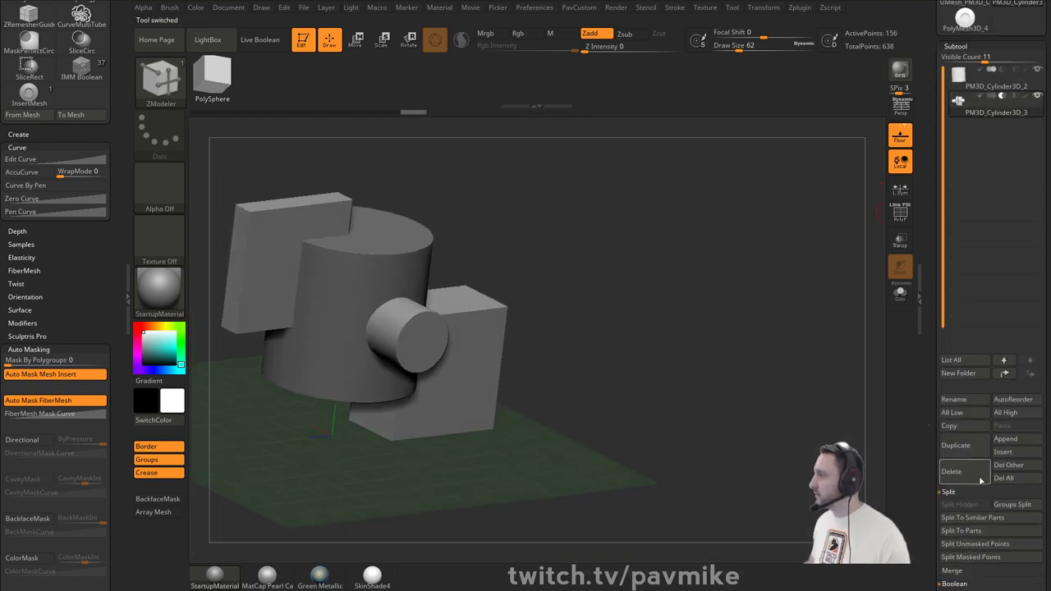
pyautogui.click(996, 518)
pyautogui.moveTo(828, 207); pyautogui.dragTo(788, 194)
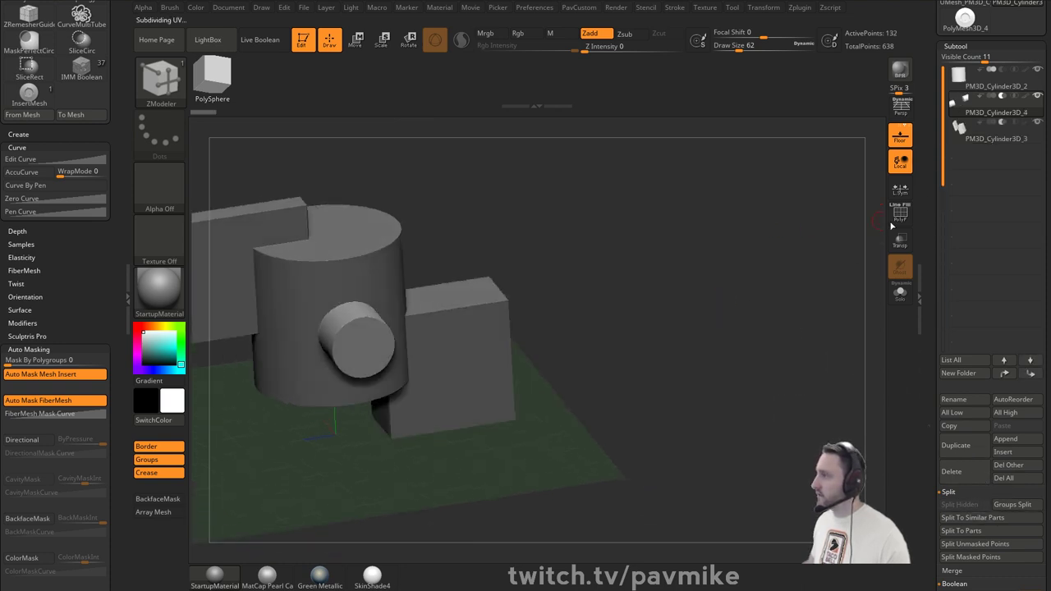
pyautogui.click(892, 217)
pyautogui.moveTo(788, 233); pyautogui.dragTo(832, 242)
pyautogui.click(970, 141)
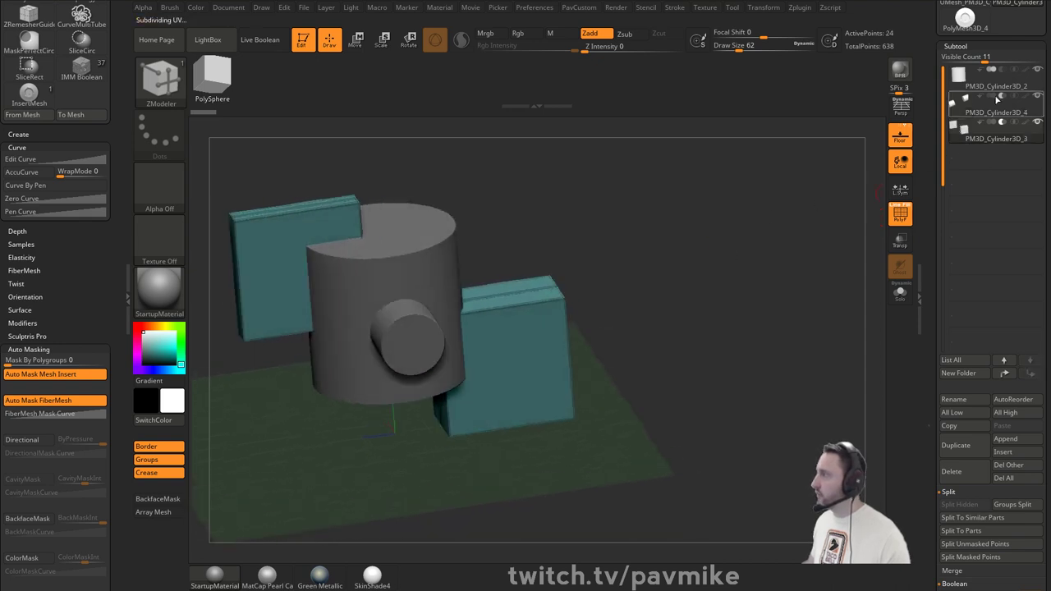
# - Flag the cylinder and the blocks subtool as start groups, then preview the round cut with Live Boolean and the polyframe off
pyautogui.click(979, 73)
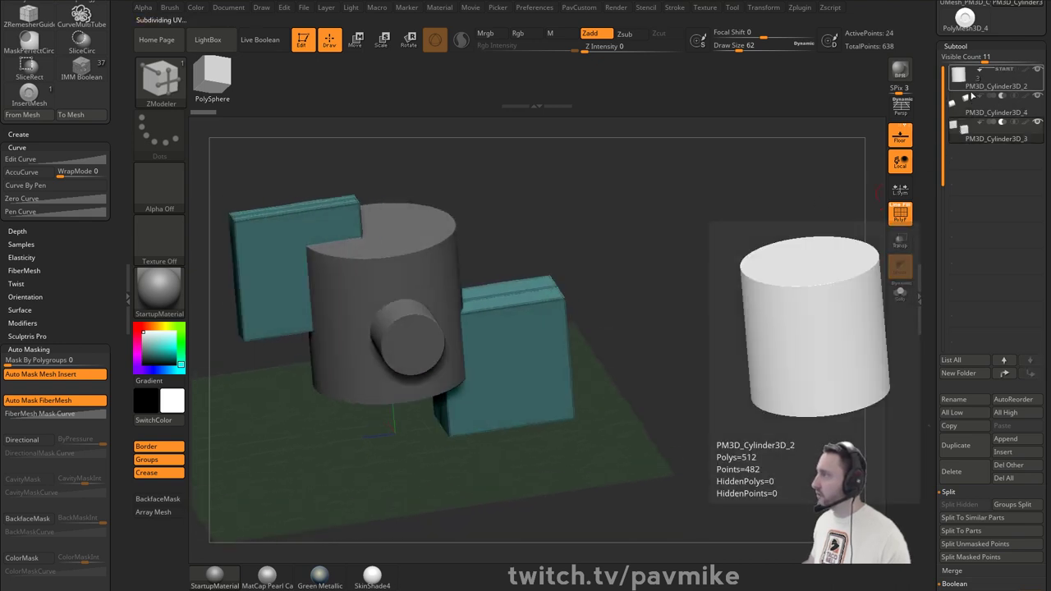
pyautogui.moveTo(710, 234)
pyautogui.mouseDown()
pyautogui.moveTo(746, 222)
pyautogui.moveTo(722, 227)
pyautogui.mouseUp()
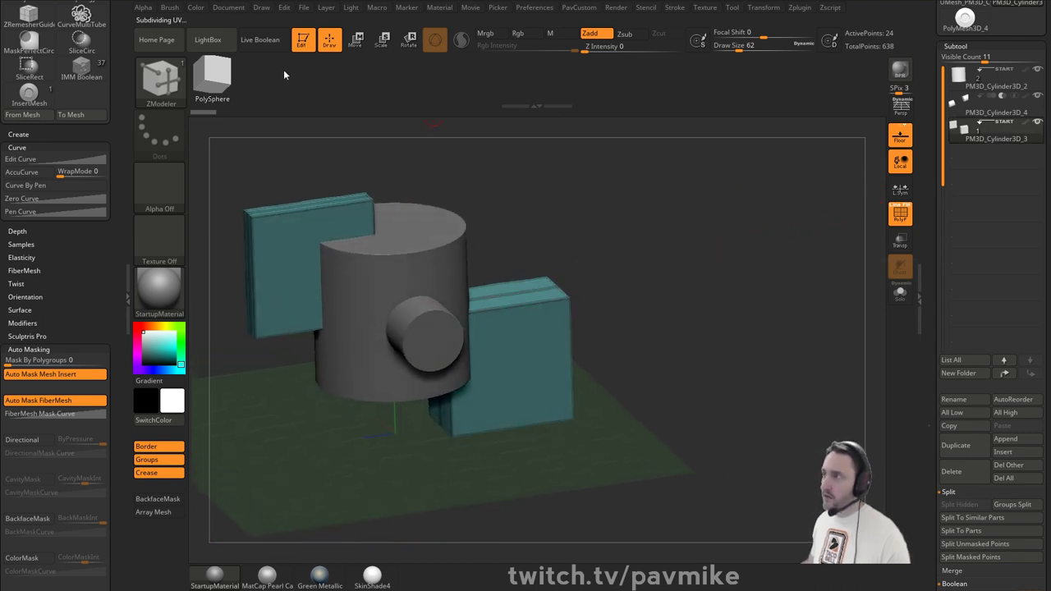
pyautogui.click(259, 39)
pyautogui.moveTo(401, 157); pyautogui.dragTo(821, 234)
pyautogui.click(900, 215)
pyautogui.moveTo(931, 305); pyautogui.dragTo(929, 212)
# - Toggle DSDiv, make a Boolean mesh from the start groups, and switch to the resulting UMesh tool
pyautogui.scroll(-1, 928, 212)
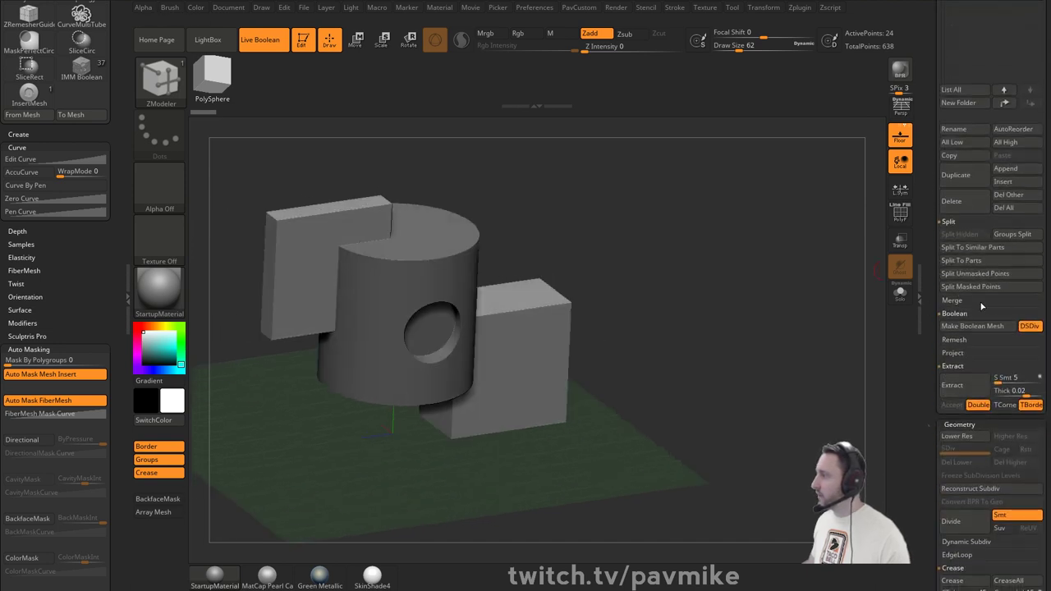
pyautogui.click(1028, 326)
pyautogui.click(972, 326)
pyautogui.scroll(6, 935, 283)
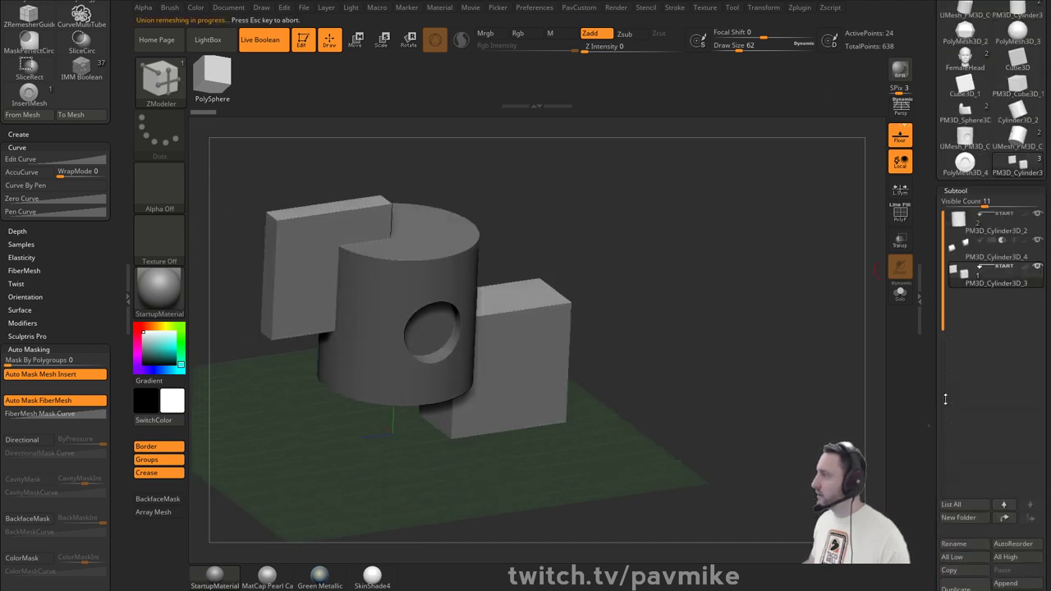
pyautogui.click(1011, 146)
# - Show the polyframe to examine the cut cylinder's topology and select the separate blocks subtool
pyautogui.click(900, 212)
pyautogui.moveTo(786, 235); pyautogui.dragTo(744, 245)
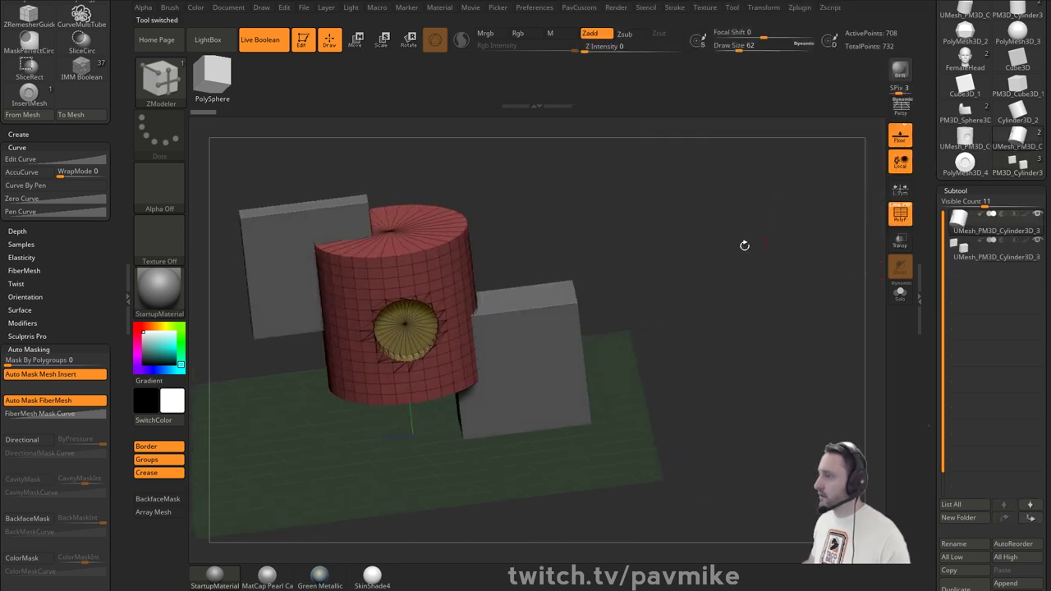
pyautogui.keyDown('alt'); pyautogui.click(529, 316); pyautogui.keyUp('alt')
pyautogui.moveTo(603, 298); pyautogui.dragTo(649, 280)
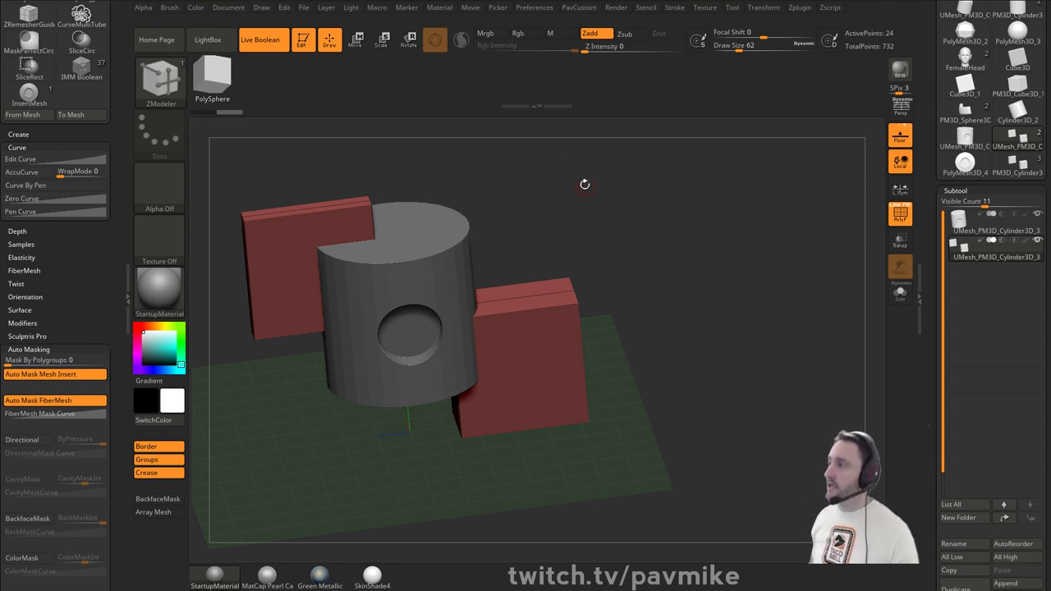
# - Turn Live Boolean off and set the draw size to 65, with the cylinder and blocks viewed from a lower angle
pyautogui.moveTo(584, 183)
pyautogui.mouseDown()
pyautogui.moveTo(596, 202)
pyautogui.moveTo(586, 197)
pyautogui.moveTo(599, 198)
pyautogui.moveTo(497, 253)
pyautogui.mouseUp()
pyautogui.press('s')
pyautogui.press('s')
pyautogui.press('s')
pyautogui.press('s')
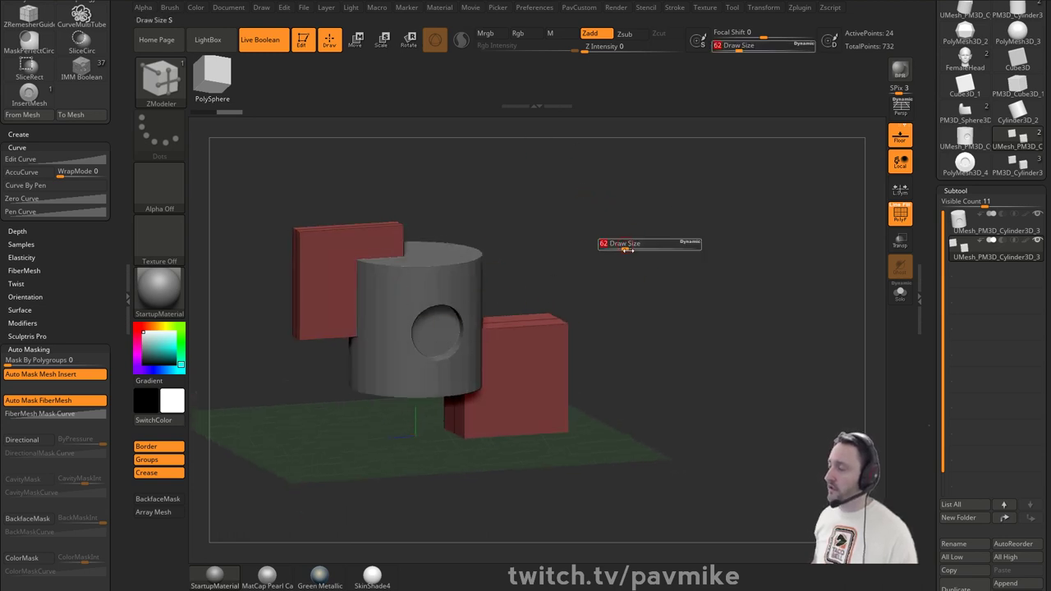
pyautogui.press('s')
pyautogui.moveTo(632, 249); pyautogui.dragTo(653, 204)
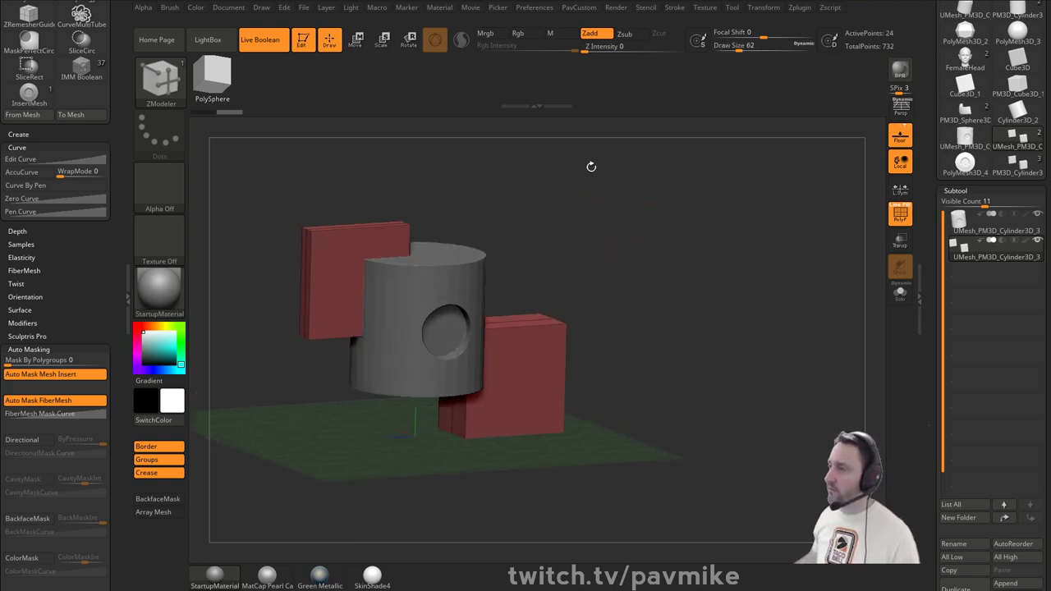
pyautogui.click(270, 42)
pyautogui.moveTo(612, 244); pyautogui.dragTo(649, 232)
pyautogui.press('s')
pyautogui.click(648, 232)
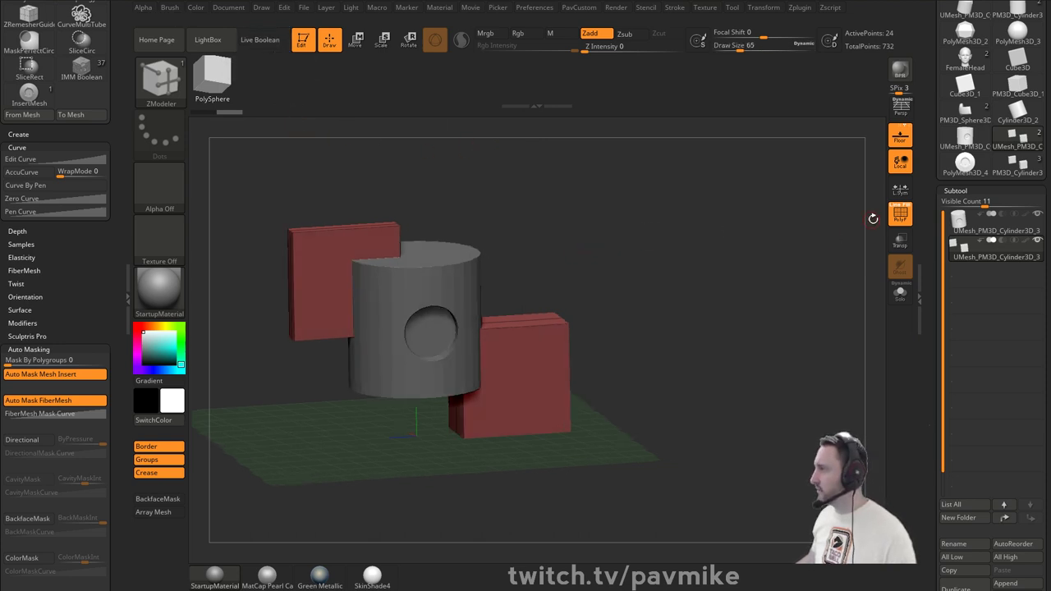
# - Switch to the BebopBlockout character tool, view it at a three-quarter angle, and select the Standard brush
pyautogui.scroll(5, 978, 224)
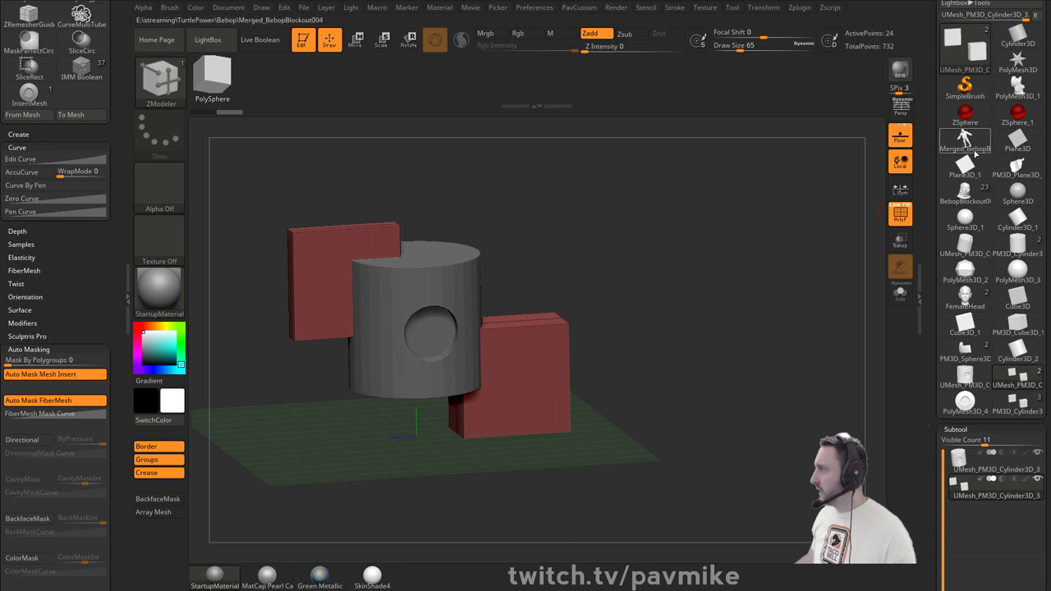
pyautogui.click(964, 194)
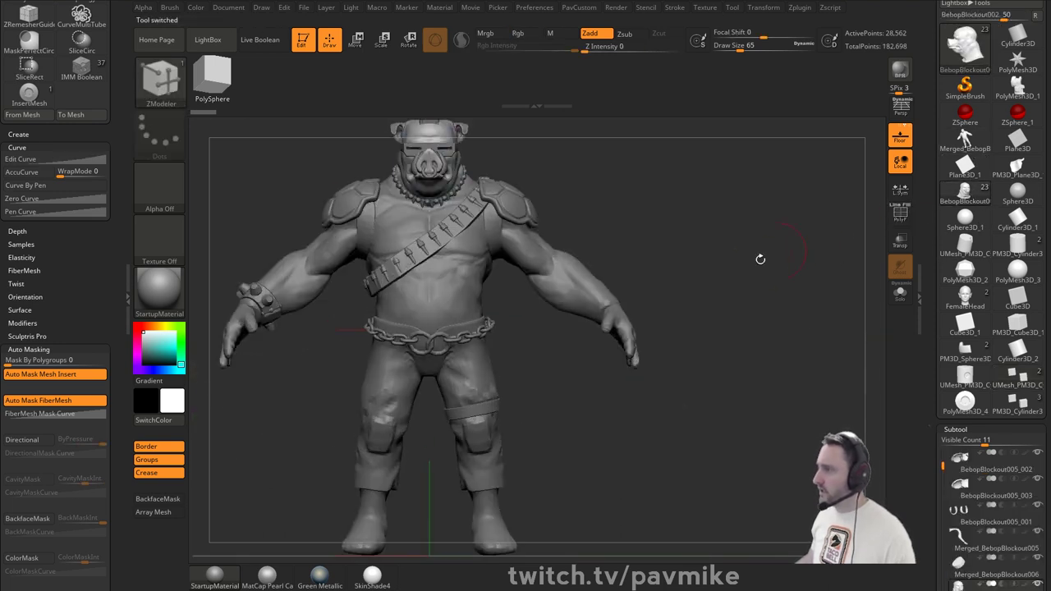
pyautogui.moveTo(760, 258)
pyautogui.mouseDown()
pyautogui.moveTo(710, 250)
pyautogui.moveTo(687, 263)
pyautogui.moveTo(739, 251)
pyautogui.moveTo(749, 284)
pyautogui.moveTo(703, 284)
pyautogui.moveTo(699, 305)
pyautogui.moveTo(589, 321)
pyautogui.mouseUp()
pyautogui.press('b')
pyautogui.press('s')
pyautogui.press('t')
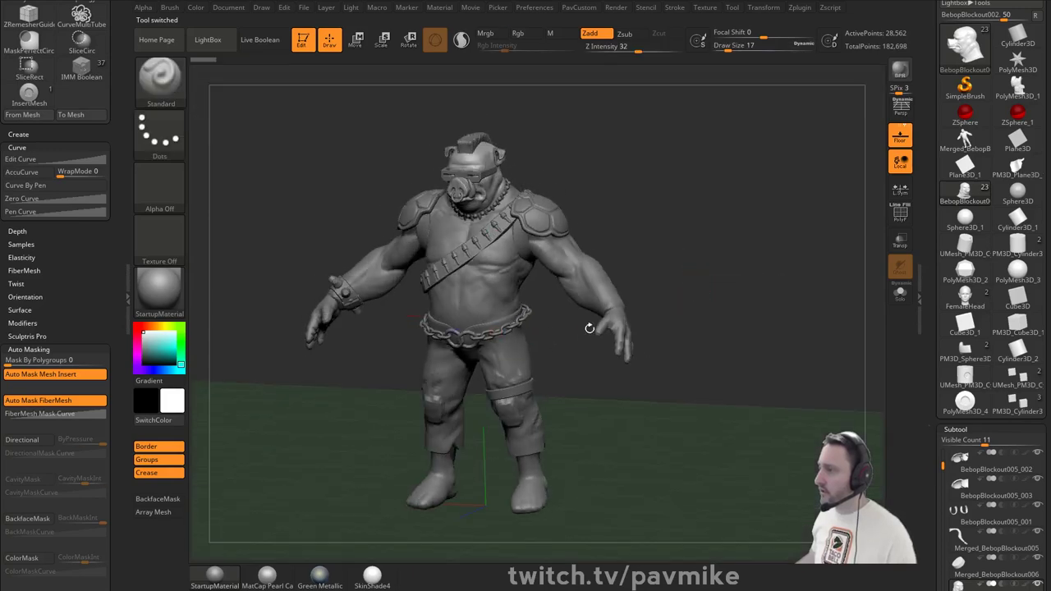
pyautogui.moveTo(667, 283); pyautogui.dragTo(680, 263)
# - Overlay the cartoon reference image on the character and turn on perspective to compare their poses
pyautogui.hotkey('shift', 'z')
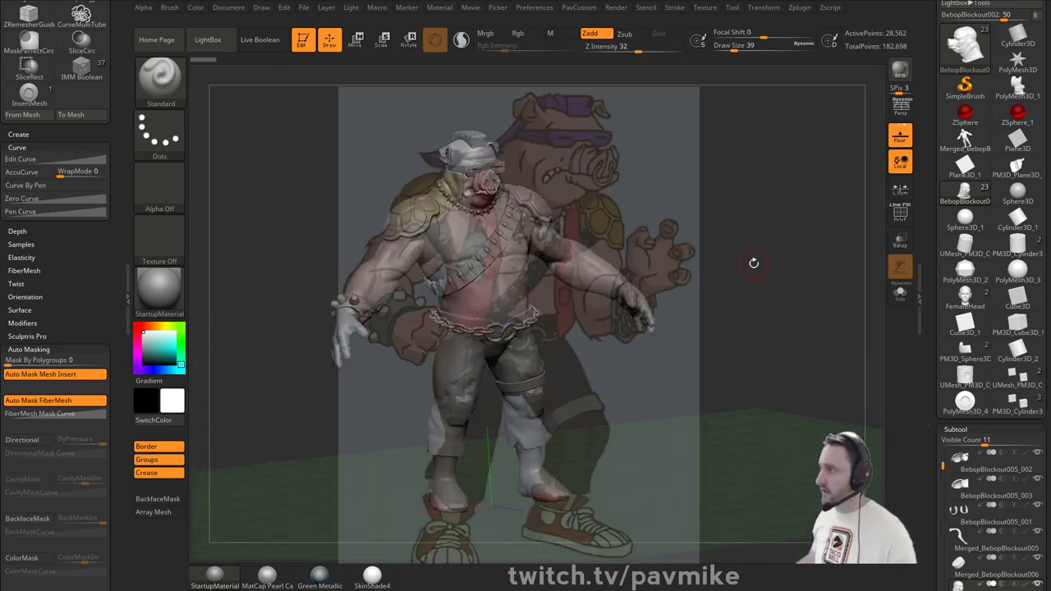
pyautogui.keyDown('shift'); pyautogui.moveTo(765, 262); pyautogui.dragTo(745, 265); pyautogui.keyUp('shift')
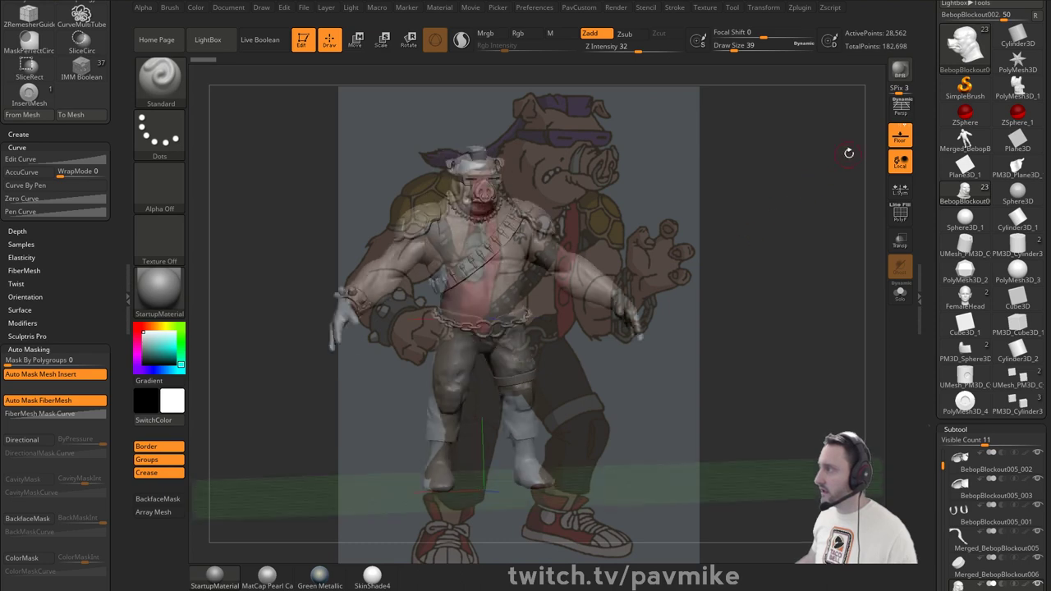
pyautogui.click(899, 113)
pyautogui.moveTo(792, 183); pyautogui.dragTo(794, 222)
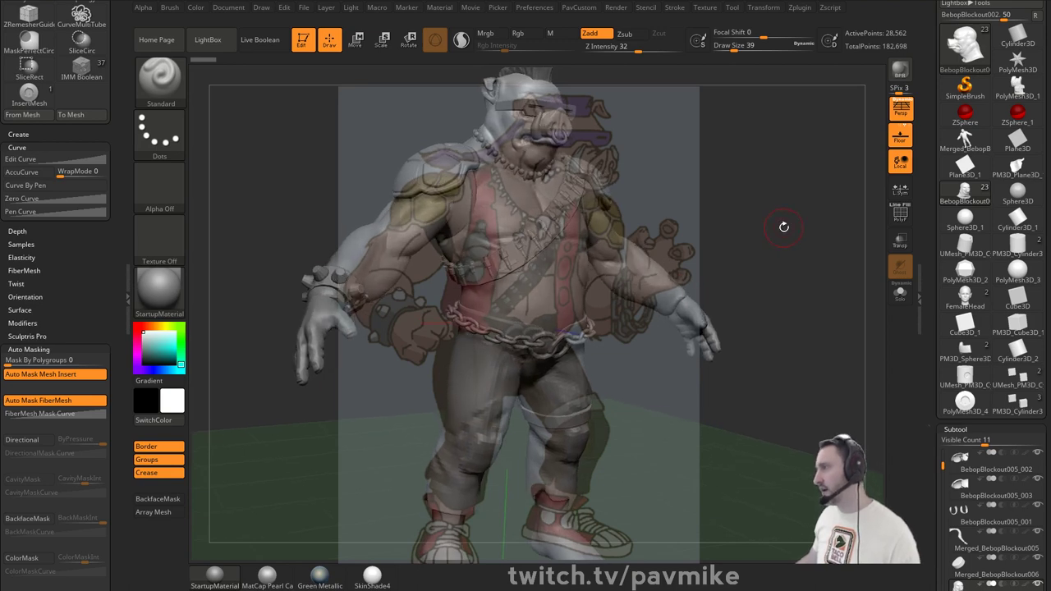
pyautogui.moveTo(784, 227); pyautogui.dragTo(727, 226)
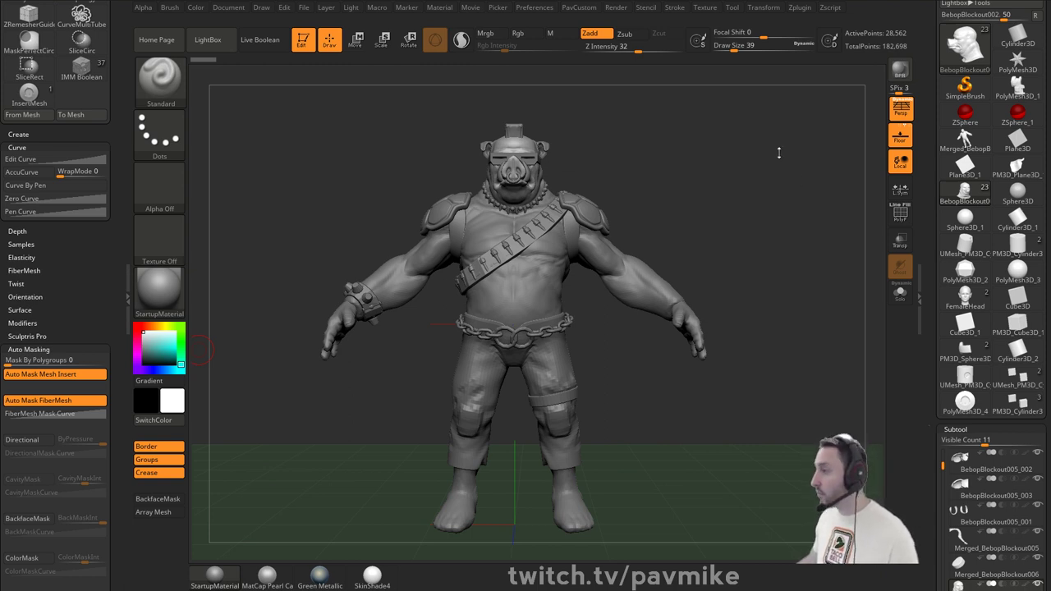
# - Show the whole character without the reference overlay at a slight angle and set the draw size to 33
pyautogui.moveTo(777, 155); pyautogui.dragTo(741, 159)
pyautogui.press('s')
pyautogui.moveTo(740, 170); pyautogui.dragTo(753, 145)
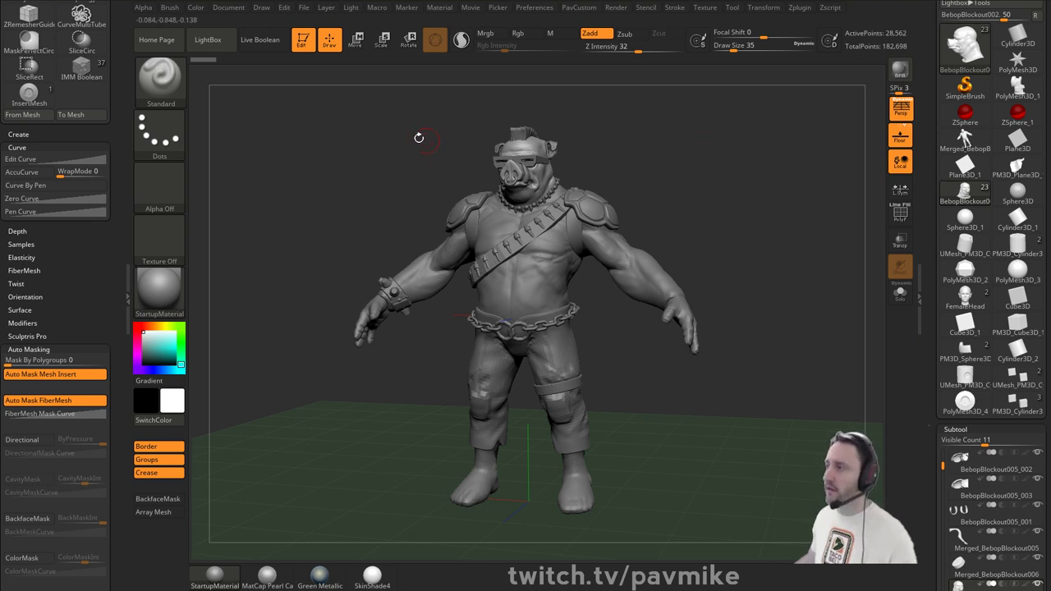
pyautogui.moveTo(418, 136); pyautogui.dragTo(394, 129)
pyautogui.press('s')
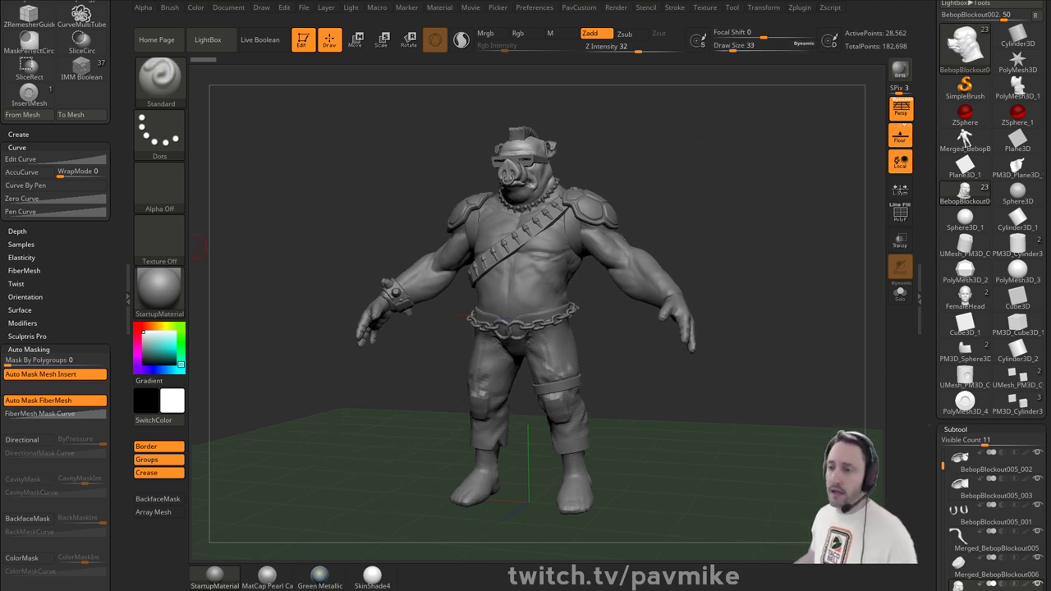